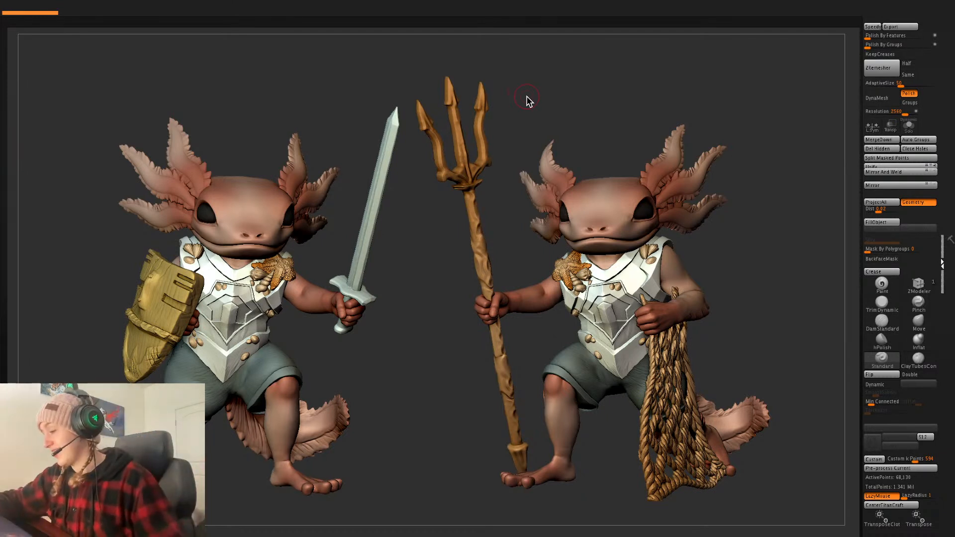
key("shift+f")
key("shift+f")
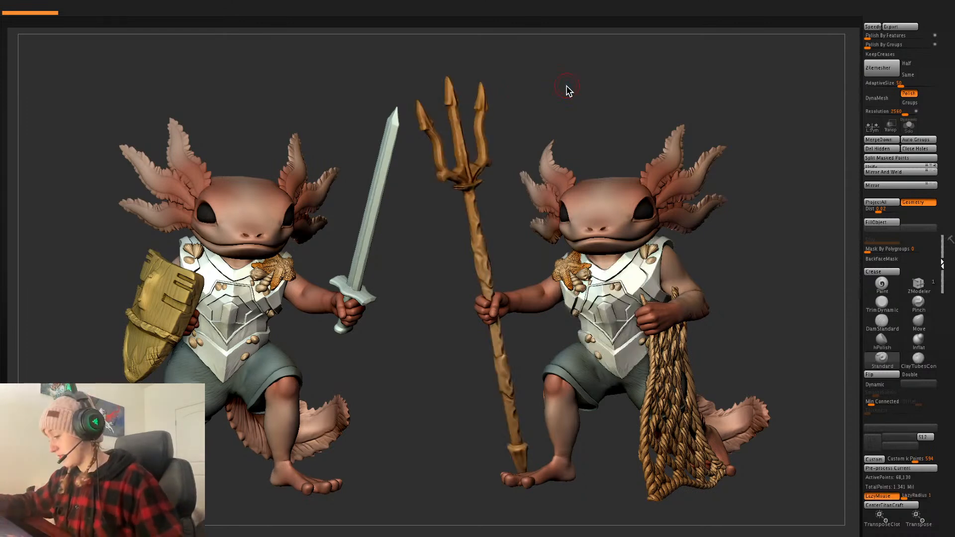
- Open the project Grung Base.zpr from Desktop > ZBrush Stuff > Mia Asset Library > Body Bases
left_click(170, 5)
left_click(184, 16)
left_click(541, 179)
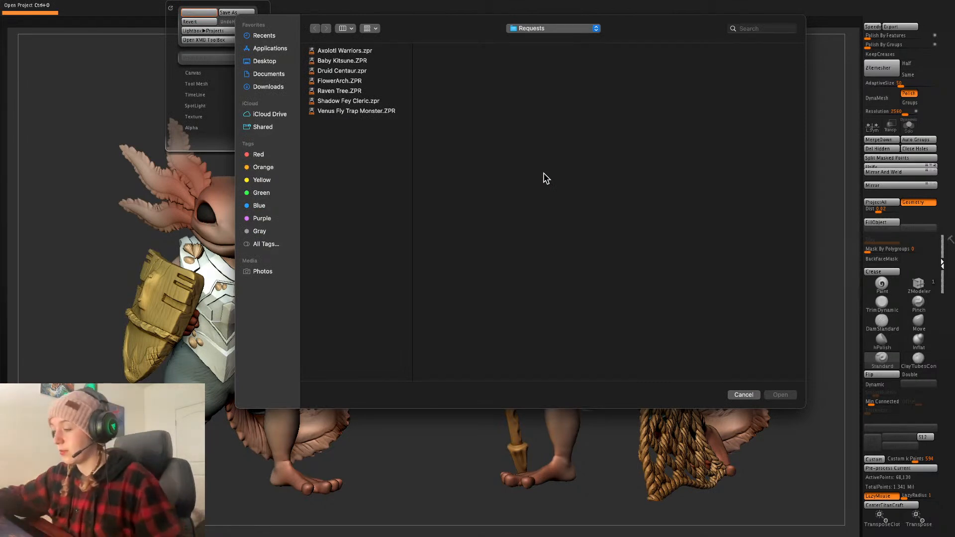
left_click(276, 61)
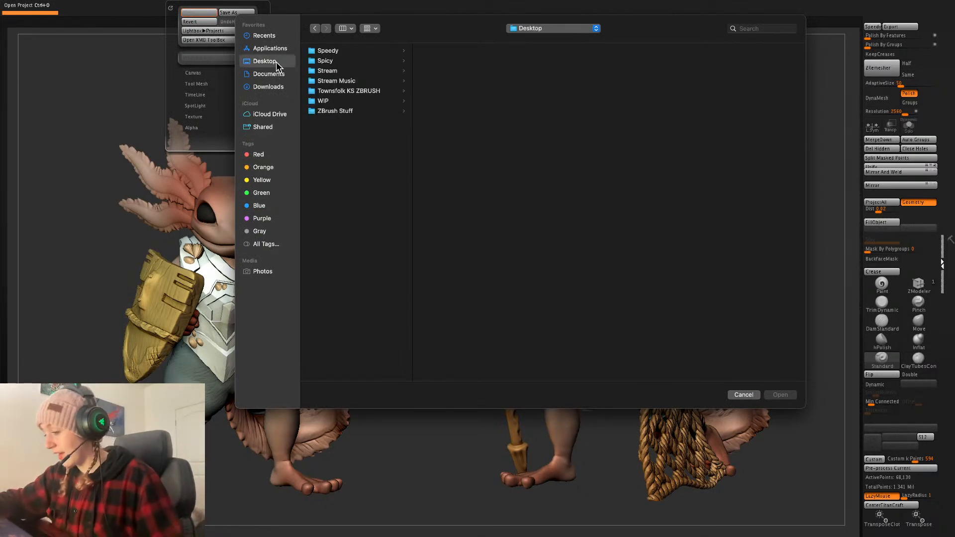
left_click(361, 110)
left_click(477, 90)
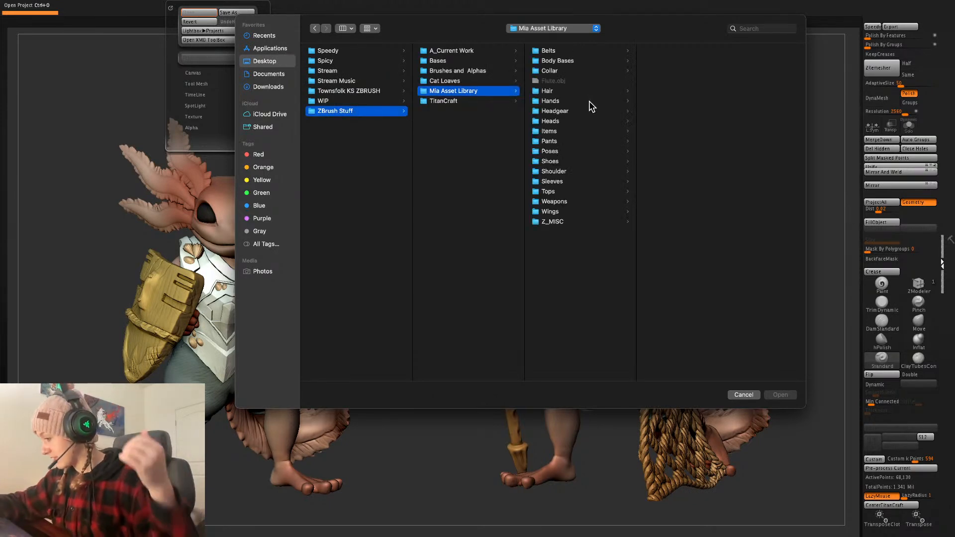
left_click(475, 49)
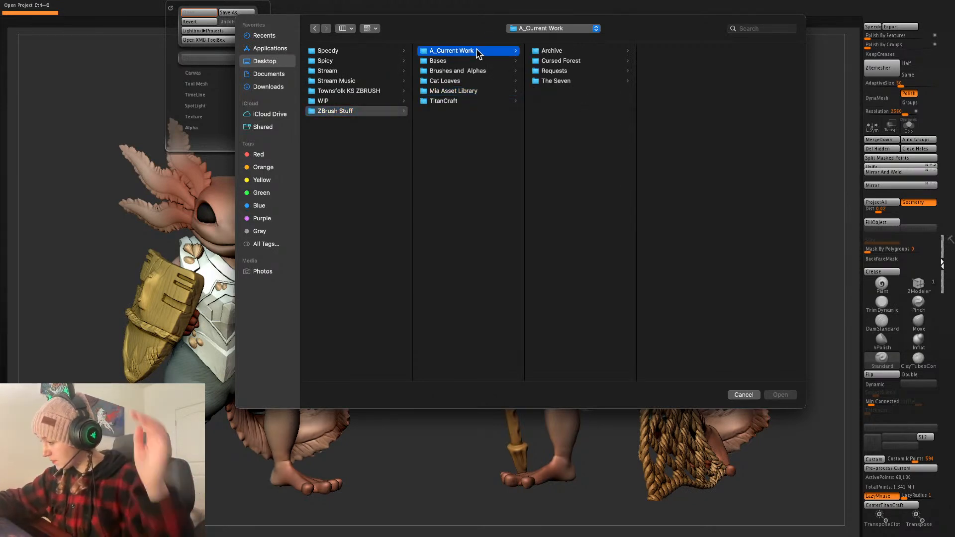
left_click(592, 67)
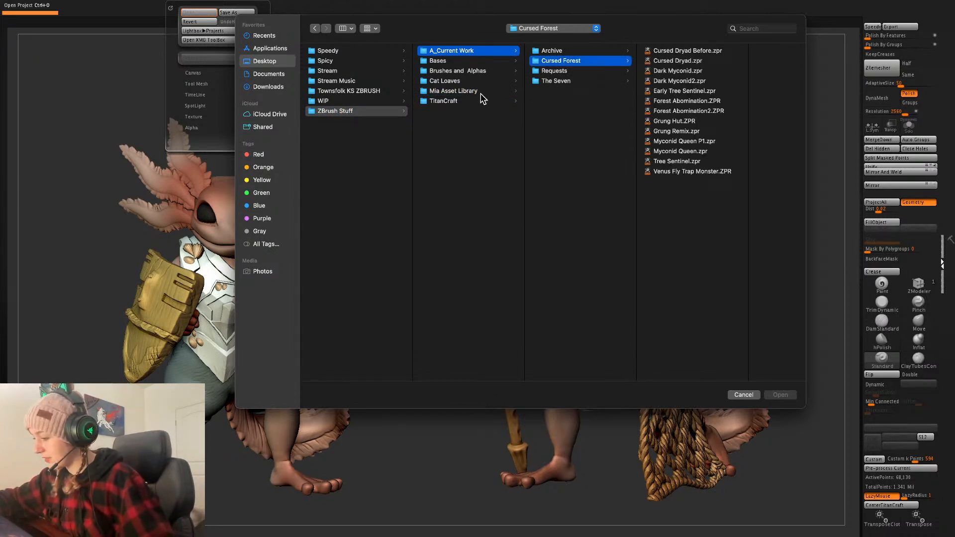
left_click(482, 92)
left_click(577, 61)
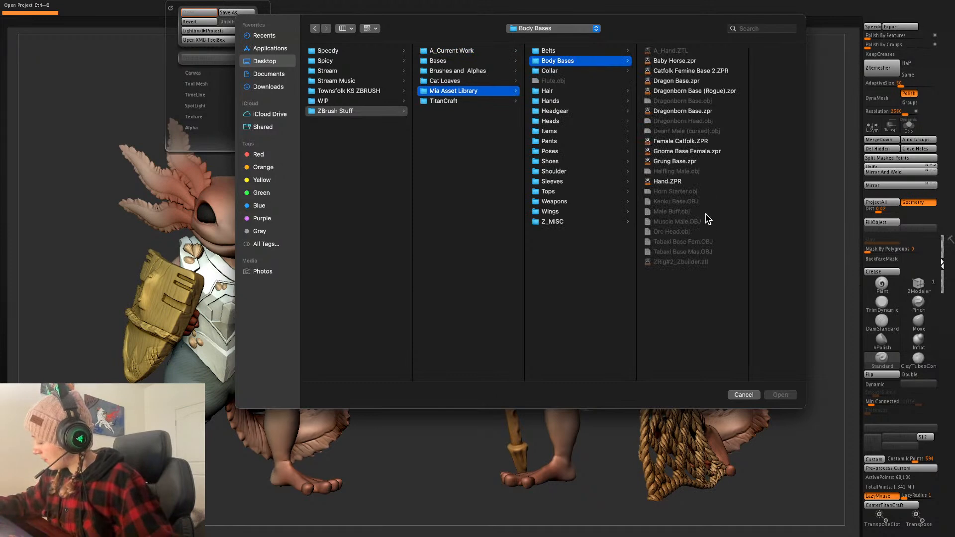
left_click(699, 161)
double_click(663, 163)
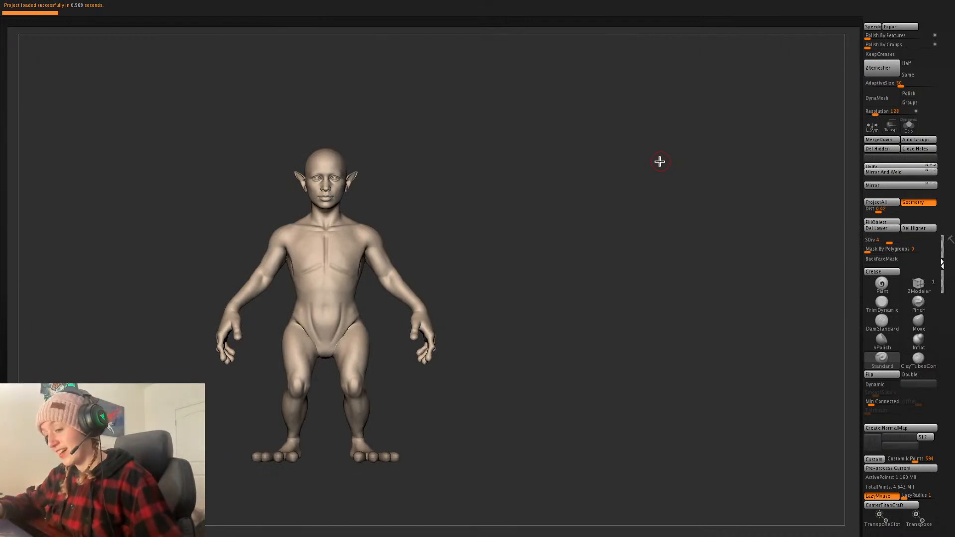
- Frame the base figure and examine its separate body and toe subtools with the polyframe display
key("shift+f")
key("shift+f")
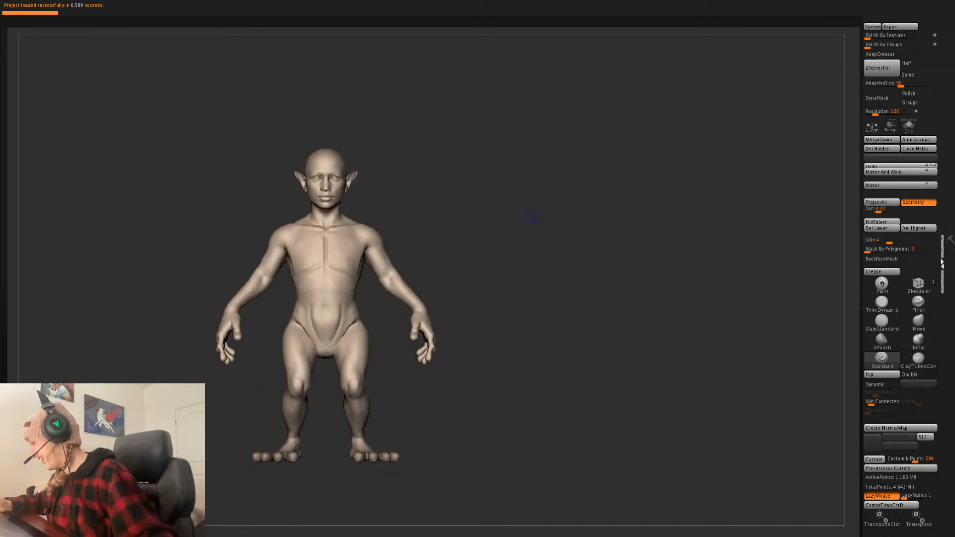
key("f")
key("Down")
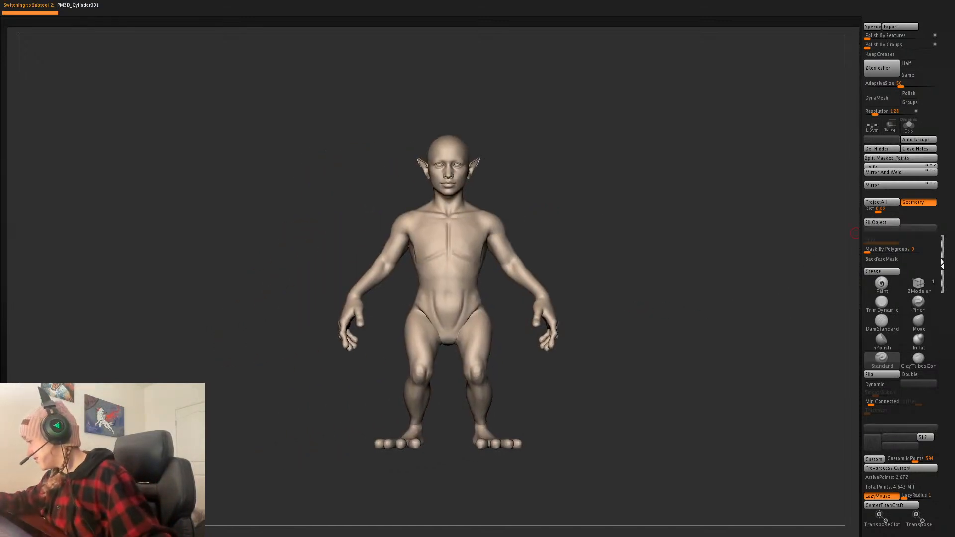
key("Up")
key("shift+f")
key("shift+f")
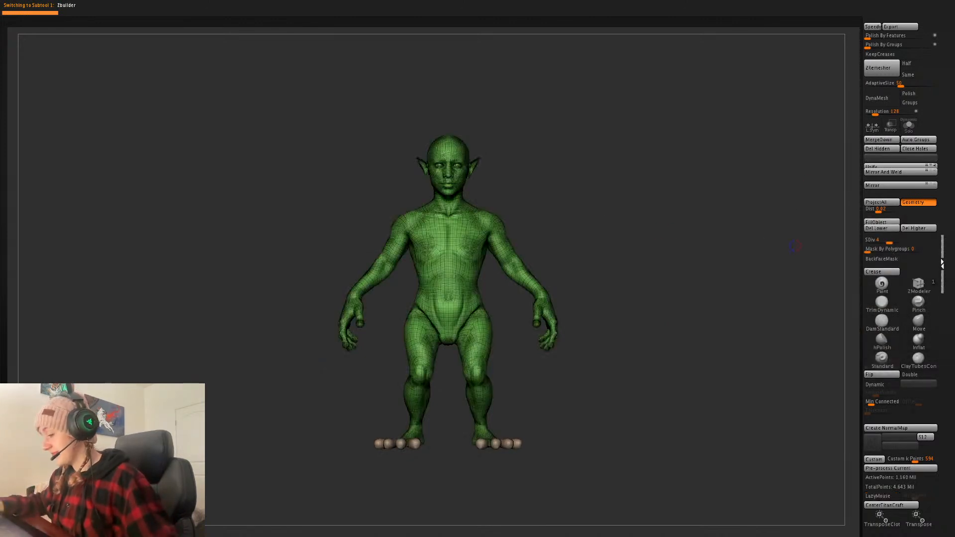
- Append a sphere subtool, scale it down to about head size and raise it to the figure's head
left_click(953, 317)
left_click(744, 375)
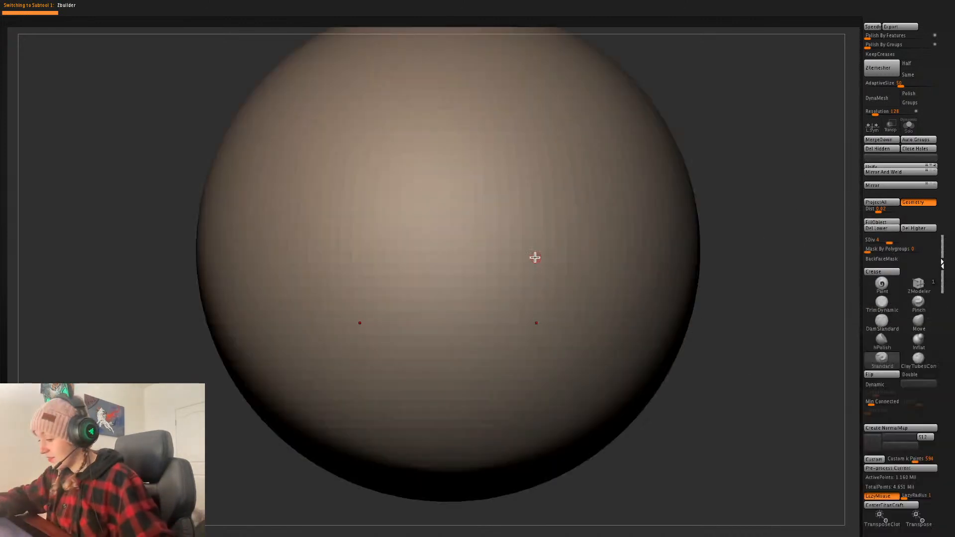
key("shift+f")
key("w")
left_click_drag(453, 244, 285, 488)
left_click_drag(448, 194, 448, 129)
- Flatten the sphere from front to back and place it in front of the figure's face
left_click_drag(552, 149, 619, 164)
left_click_drag(619, 165, 615, 196, "alt")
left_click_drag(484, 220, 524, 196)
left_click_drag(518, 159, 492, 115)
left_click_drag(657, 127, 641, 141)
- Deform the face sphere so it narrows toward the chin, accept the deformation, and nudge it forward in side view
left_click(439, 85)
left_click(515, 165)
left_click_drag(487, 110, 500, 94)
left_click_drag(487, 104, 487, 85)
left_click(438, 86)
left_click(571, 90)
key("q")
left_click_drag(674, 190, 634, 184)
key("w")
left_click_drag(525, 126, 528, 126)
key("q")
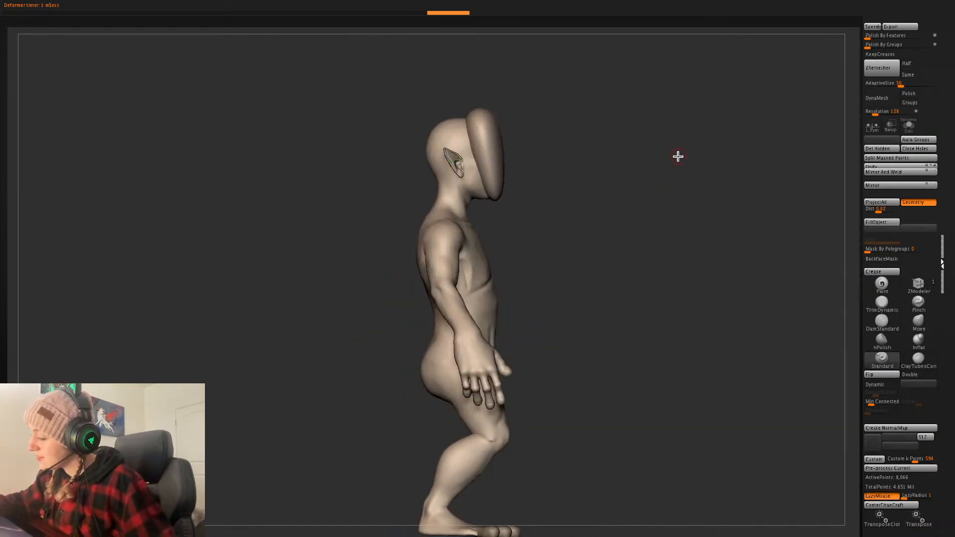
- Pick a light green colour and fill both the face shape and the body subtool with it
left_click_drag(655, 150, 682, 168, "shift")
key("space")
left_click(626, 163)
left_click(599, 187)
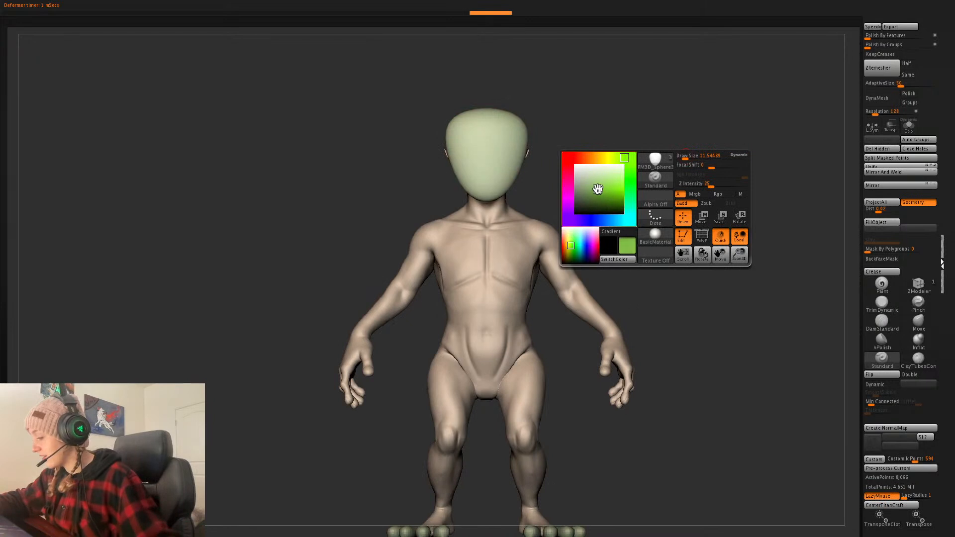
left_click_drag(595, 189, 596, 185)
left_click(882, 222)
key("Up")
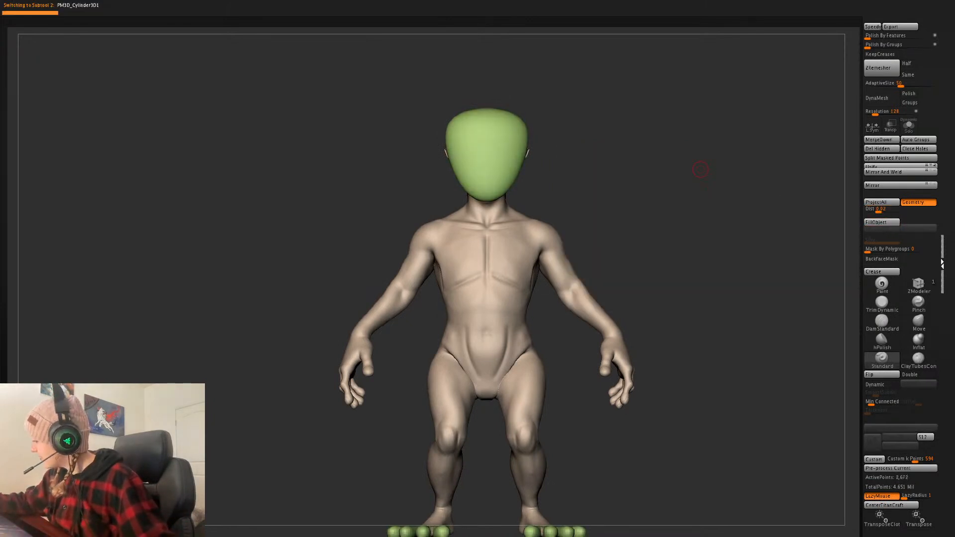
key("Up")
left_click(882, 223)
- Lower the body subtool to subdivision level 1
key("shift+f")
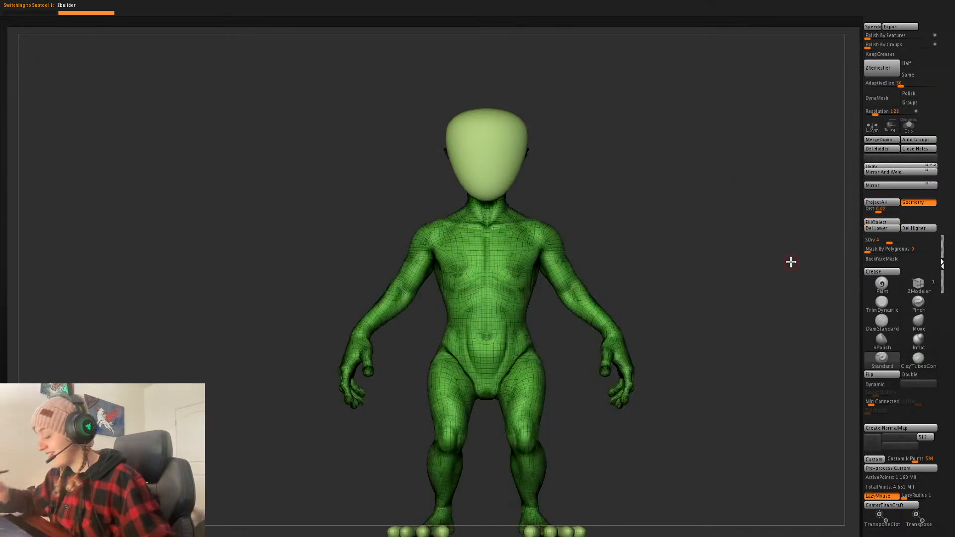
key("shift+f")
key("ctrl+d")
key("shift+d")
key("shift+d")
left_click_drag(684, 276, 634, 269, "alt")
key("shift+d")
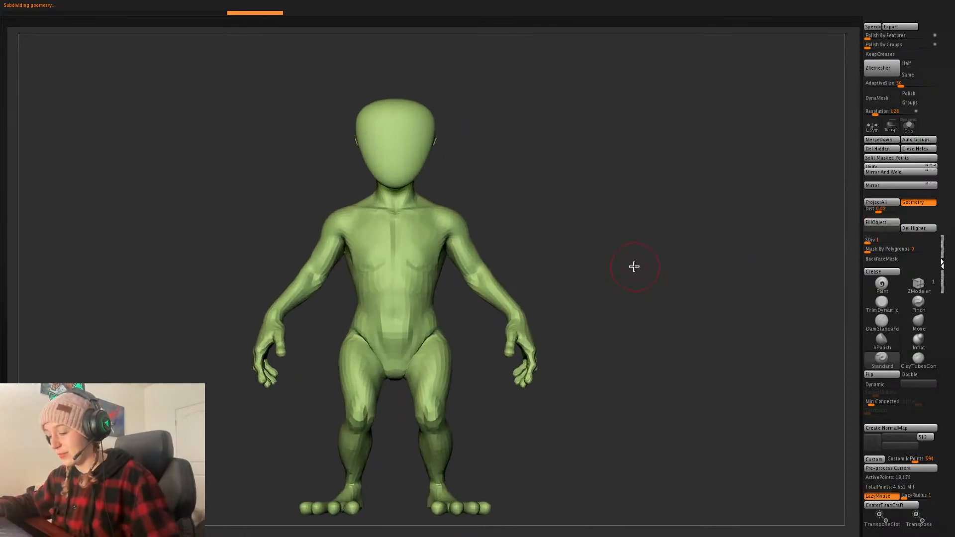
- Activate the Move brush and delete the separate round toe subtool from the figure's feet
left_click(919, 321)
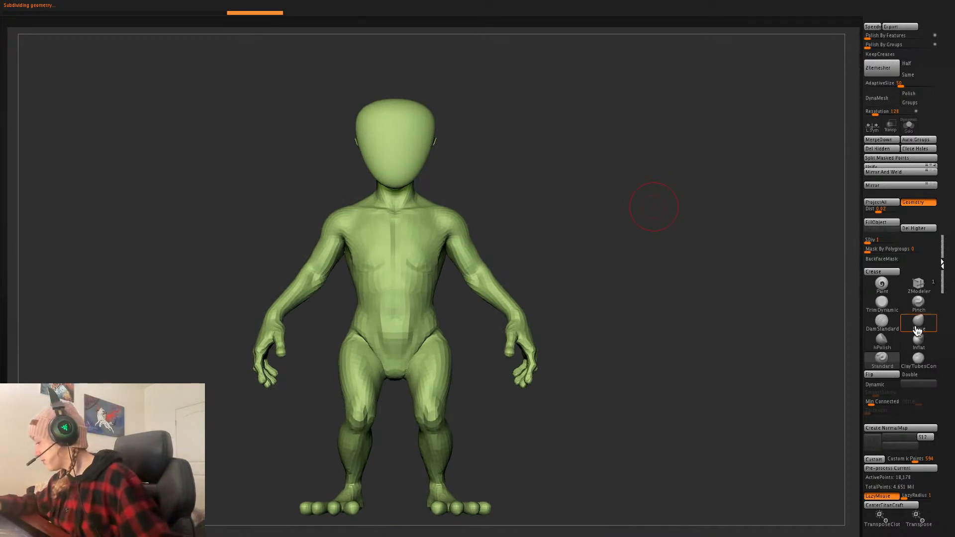
left_click_drag(610, 286, 641, 276, "alt")
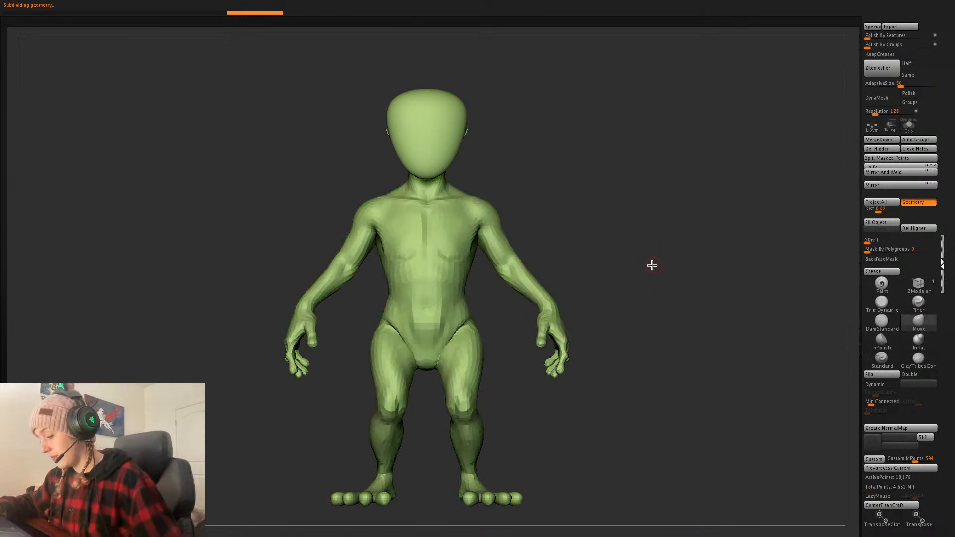
left_click_drag(651, 264, 651, 268, "alt")
left_click(953, 304)
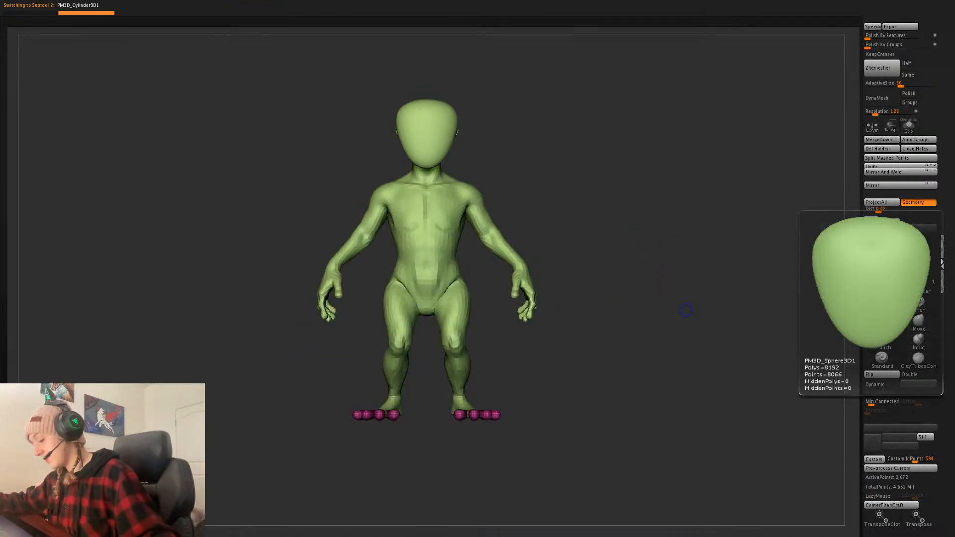
left_click(953, 443)
left_click(888, 447)
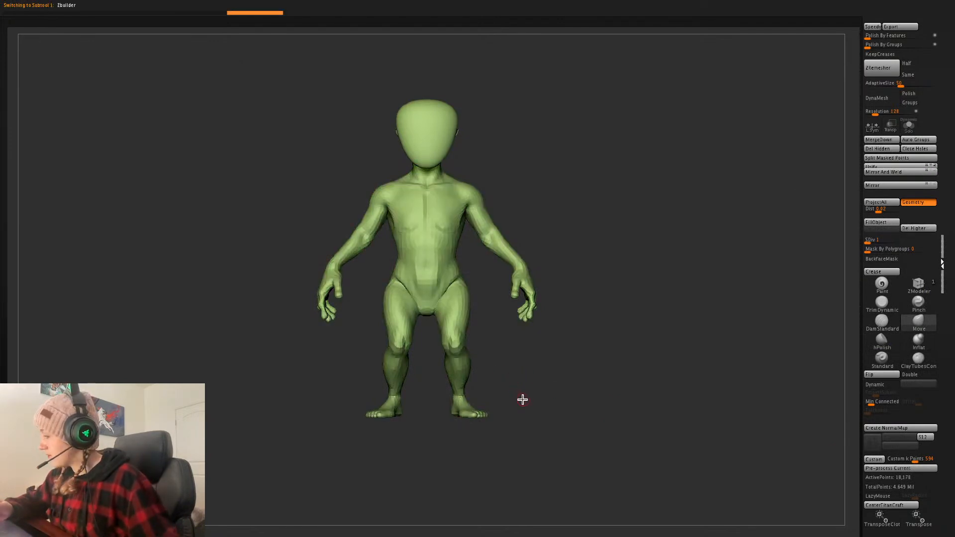
- Stretch the body vertically with the gizmo and lower it so the head lines up behind the face shape
mouse_move(510, 364)
left_mouse_down()
mouse_move(524, 363)
mouse_move(512, 368)
left_mouse_up()
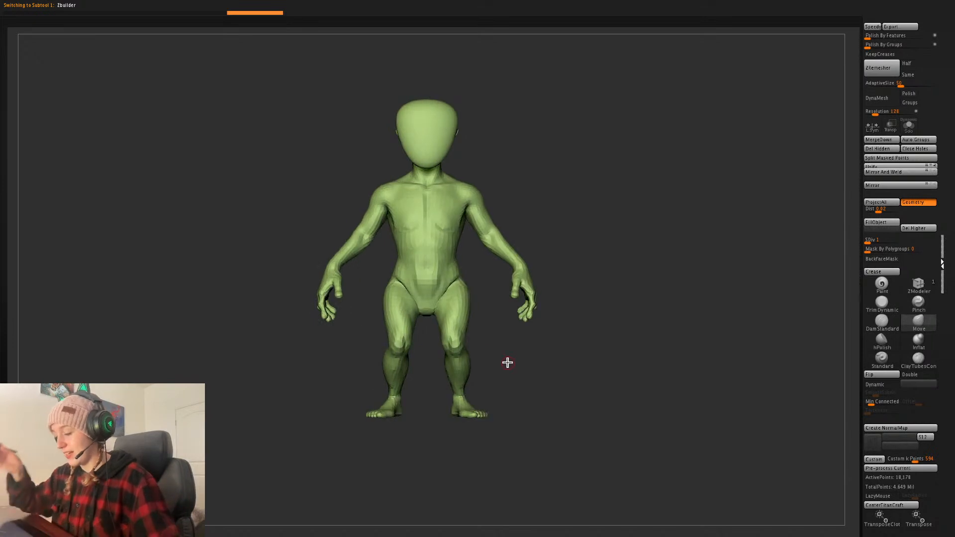
left_click_drag(604, 283, 487, 303)
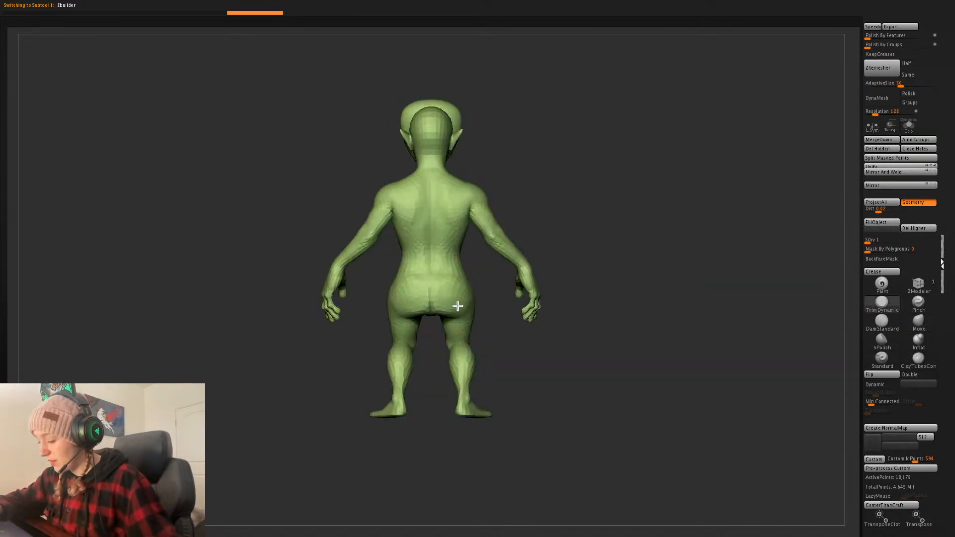
mouse_move(705, 249)
left_mouse_down()
mouse_move(540, 303)
mouse_move(677, 248)
left_mouse_up()
key("space")
key("w")
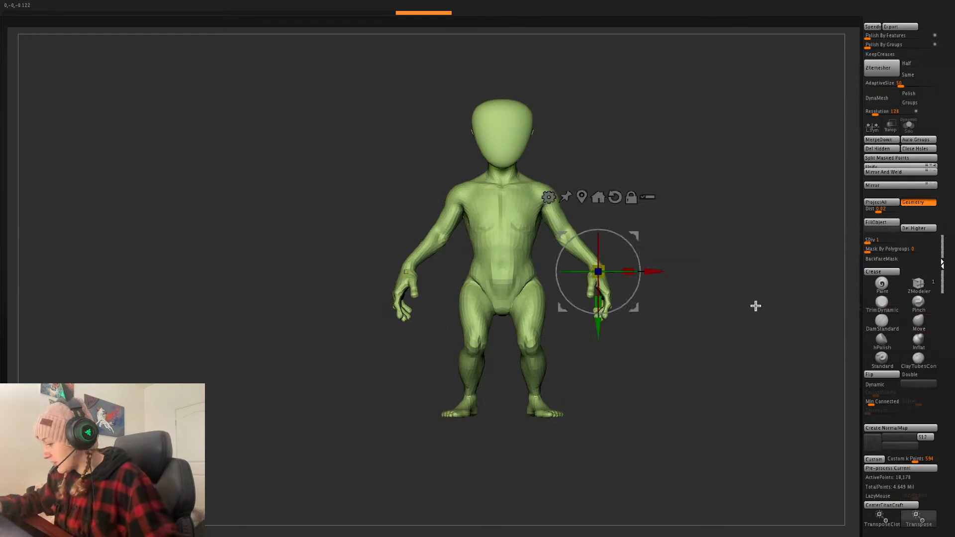
left_click(581, 195)
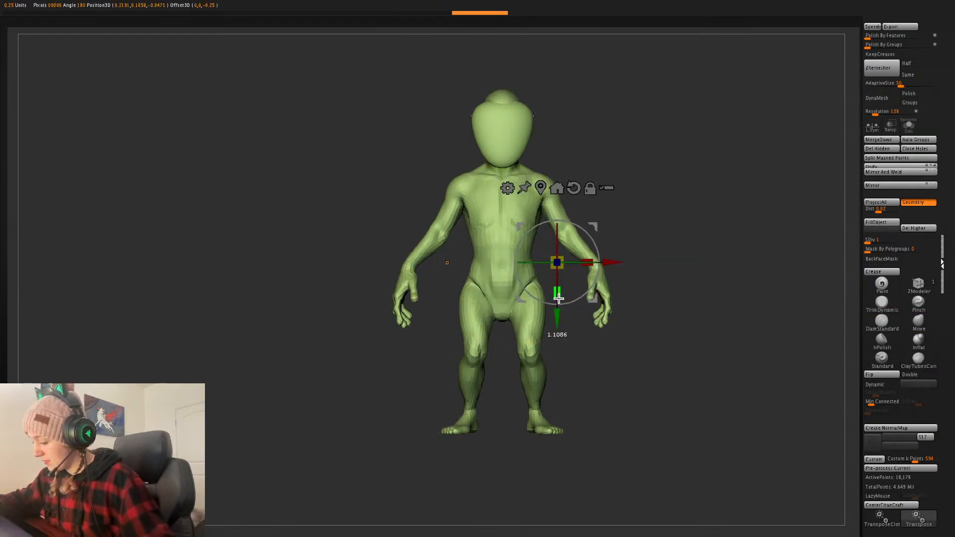
left_click_drag(555, 314, 553, 330)
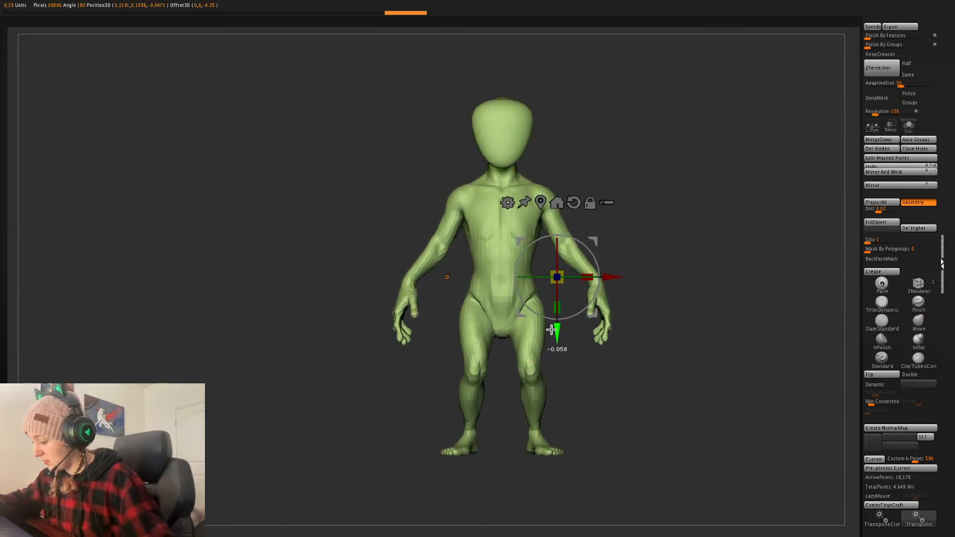
key("q")
- Raise the crotch and reshape the hips in front view with a larger Move brush
key("space")
mouse_move(706, 238)
left_mouse_down("alt")
mouse_move(650, 242)
mouse_move(676, 234)
left_mouse_up("alt")
key("shift+f")
key("shift+f")
left_click(919, 321)
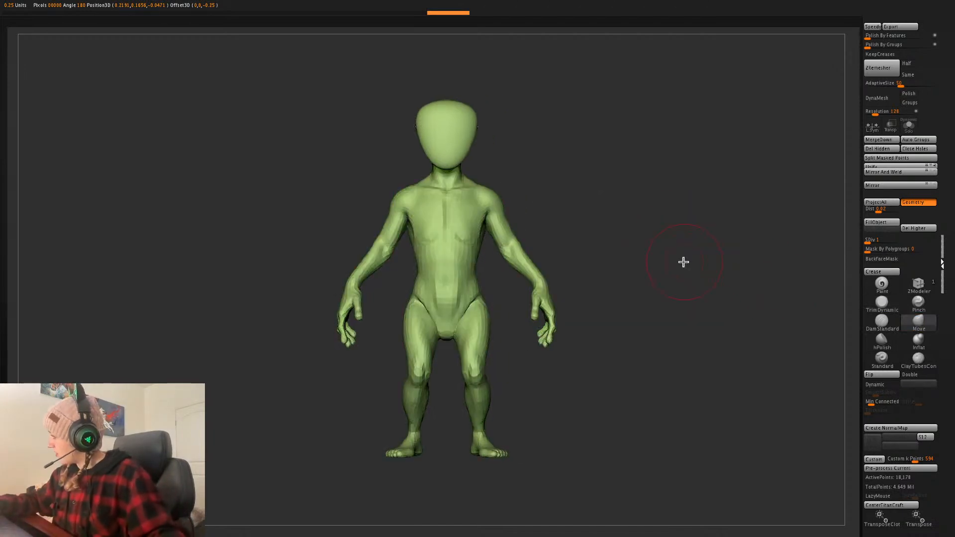
key("space")
left_click_drag(592, 224, 608, 223)
left_click_drag(451, 330, 482, 280)
key("space")
left_click_drag(473, 279, 472, 270)
left_click_drag(487, 314, 489, 314)
- Pull the shoulders slightly outward and up and lift the chest with the Move brush
key("space")
left_click_drag(499, 196, 503, 193)
key("space")
left_click_drag(584, 216, 607, 220)
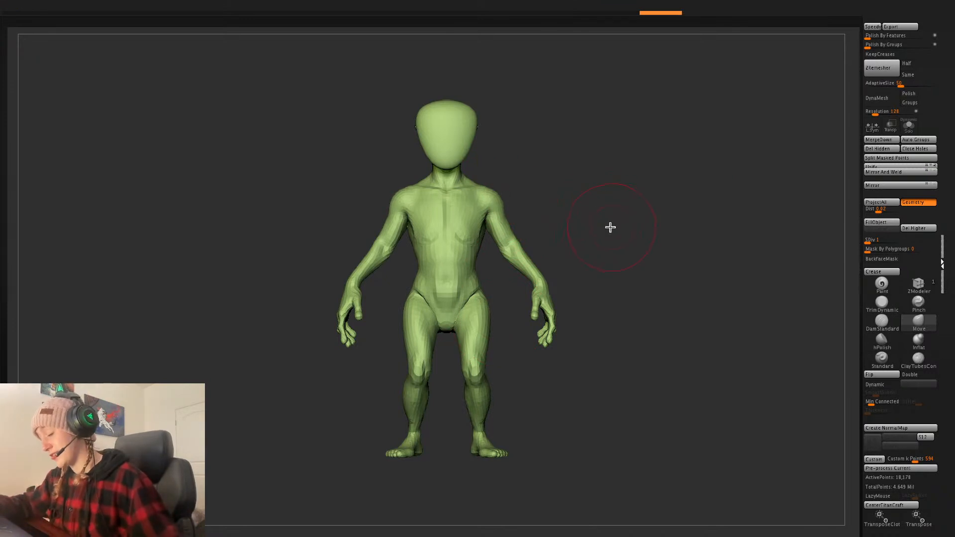
left_click_drag(468, 241, 469, 235)
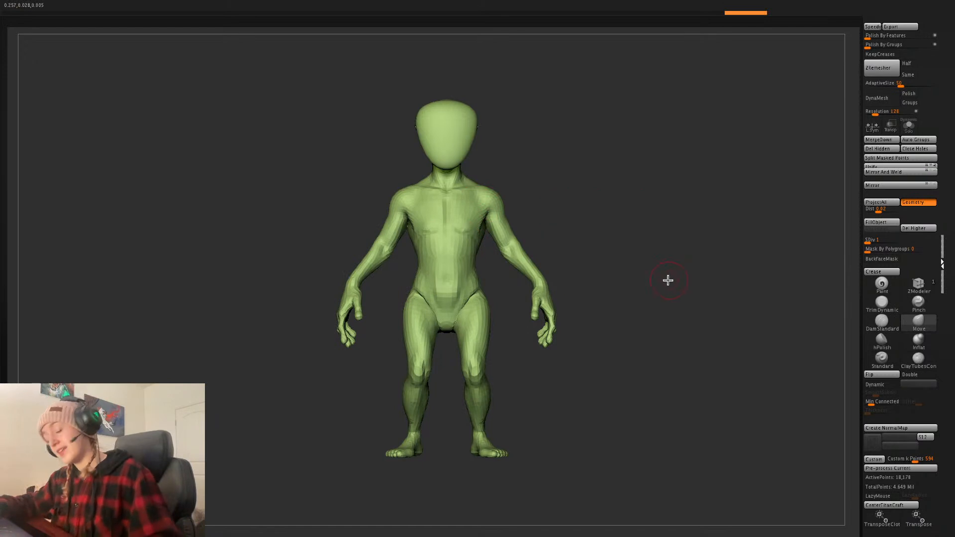
- Push in the buttocks and belly and bring the shoulder slightly forward with the Move brush in side view
left_click_drag(668, 260, 652, 238)
key("space")
left_click_drag(421, 324, 430, 318)
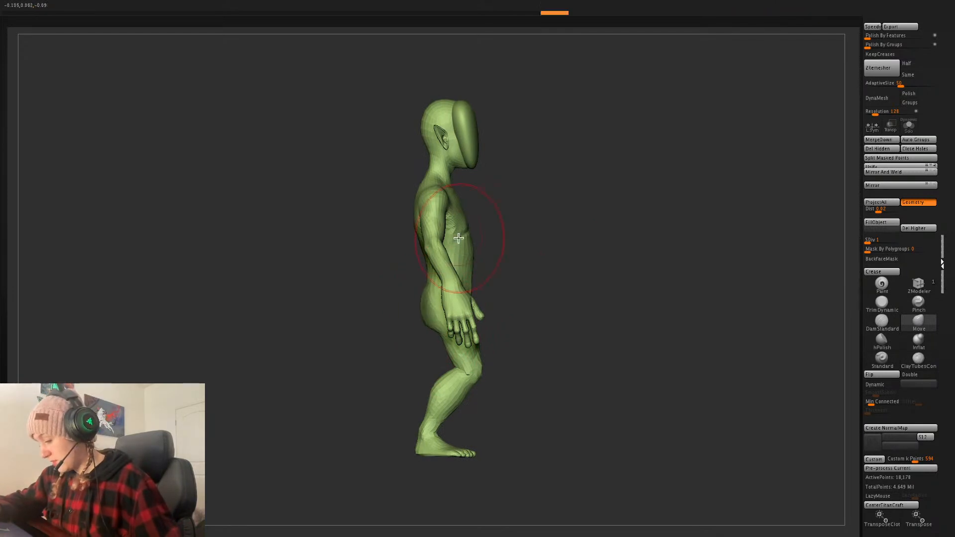
key("space")
left_click_drag(453, 252, 440, 253)
left_click_drag(432, 203, 440, 204)
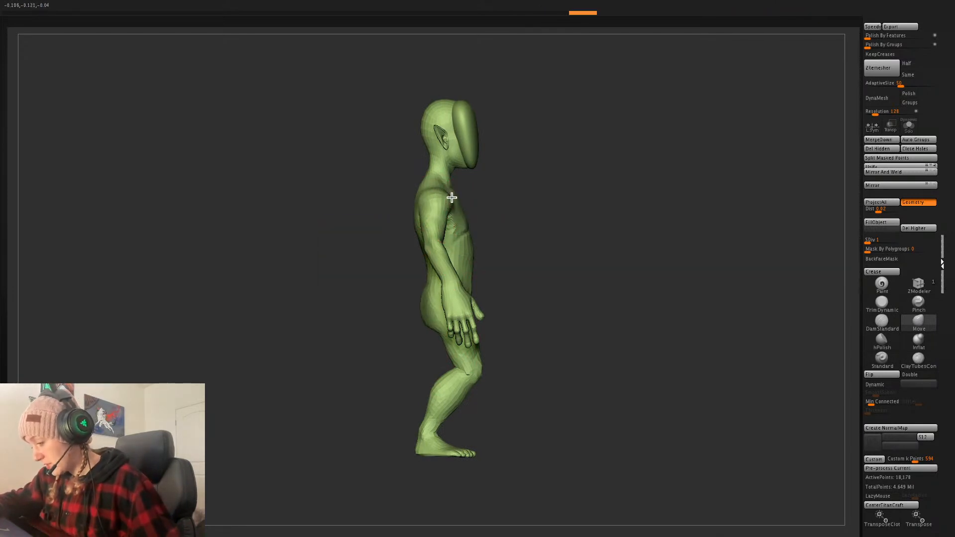
- Remove the ears and flatten the back of the head with the TrimDynamic brush, undoing one stray stroke
left_click(883, 305)
left_click_drag(670, 254, 660, 333, "alt")
left_click_drag(657, 221, 654, 279, "alt")
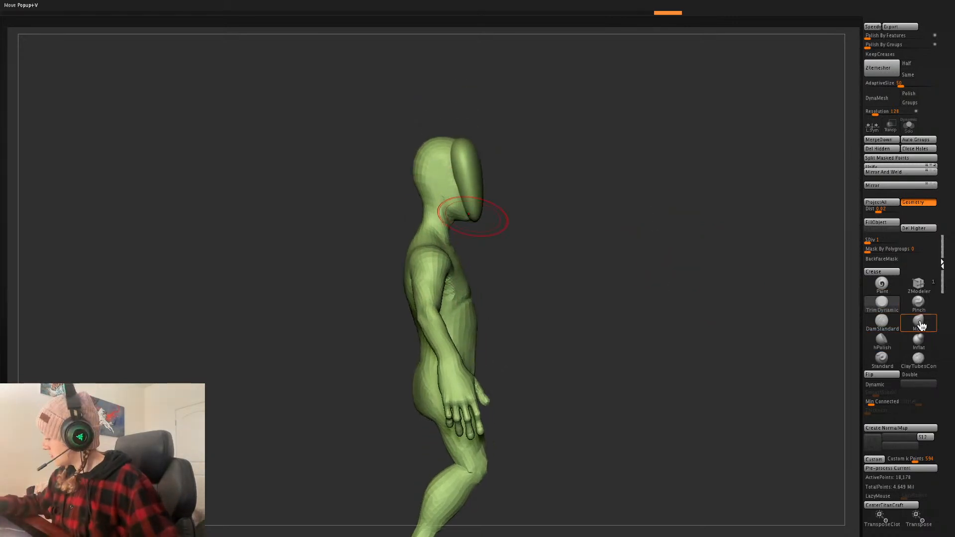
left_click_drag(438, 151, 441, 158)
key("ctrl+z")
left_click_drag(687, 341, 425, 177)
left_click_drag(416, 131, 417, 149)
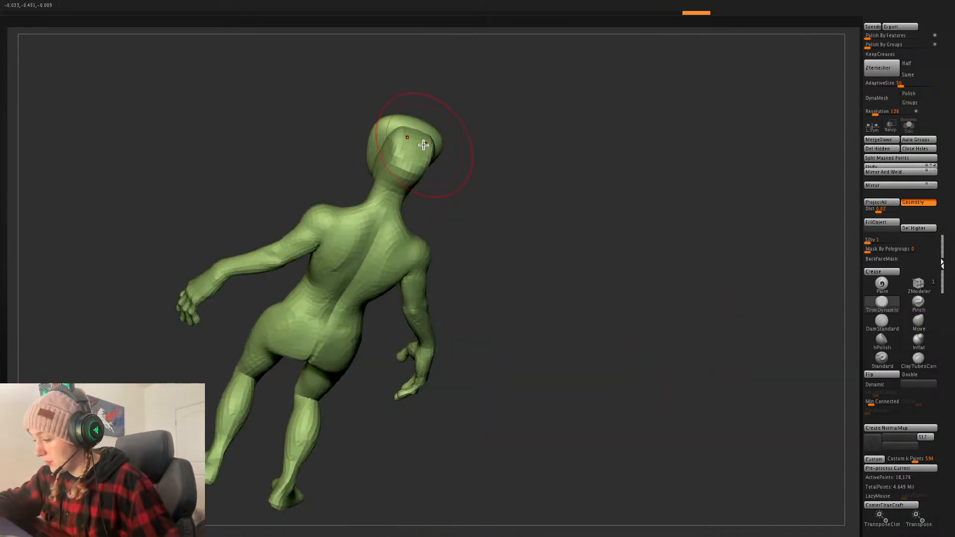
- Raise the body to subdivision level 2 and return to the front view of the full figure
left_click_drag(596, 169, 708, 226)
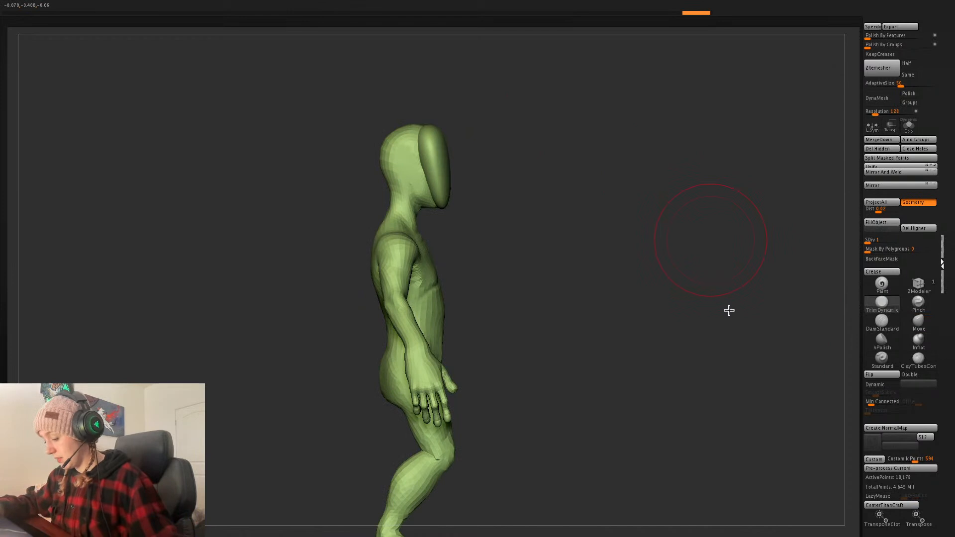
key("d")
mouse_move(664, 372)
left_mouse_down()
mouse_move(664, 339)
mouse_move(673, 362)
left_mouse_up()
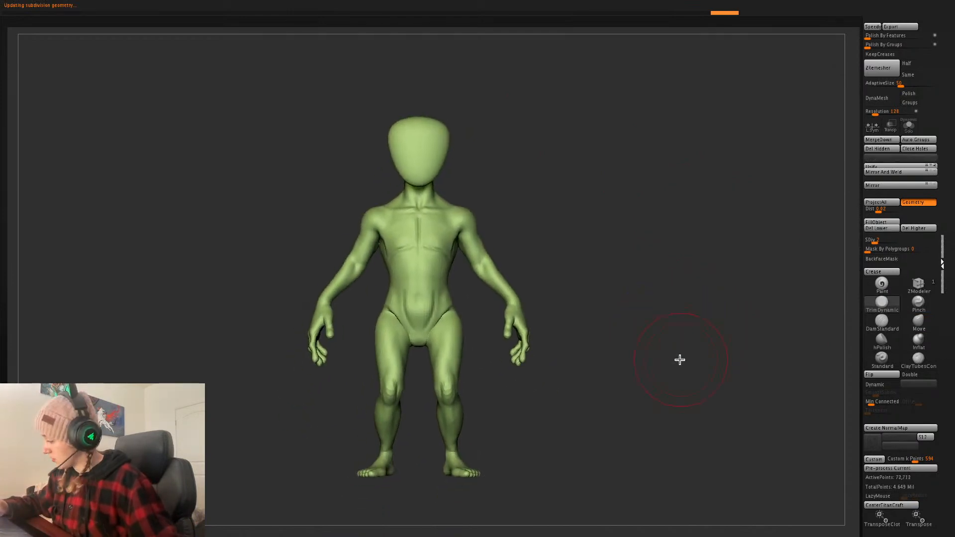
- Delete the body's other subdivision levels and flatten the chest and belly surface with the TrimDynamic brush
left_click(908, 232)
left_click(895, 231)
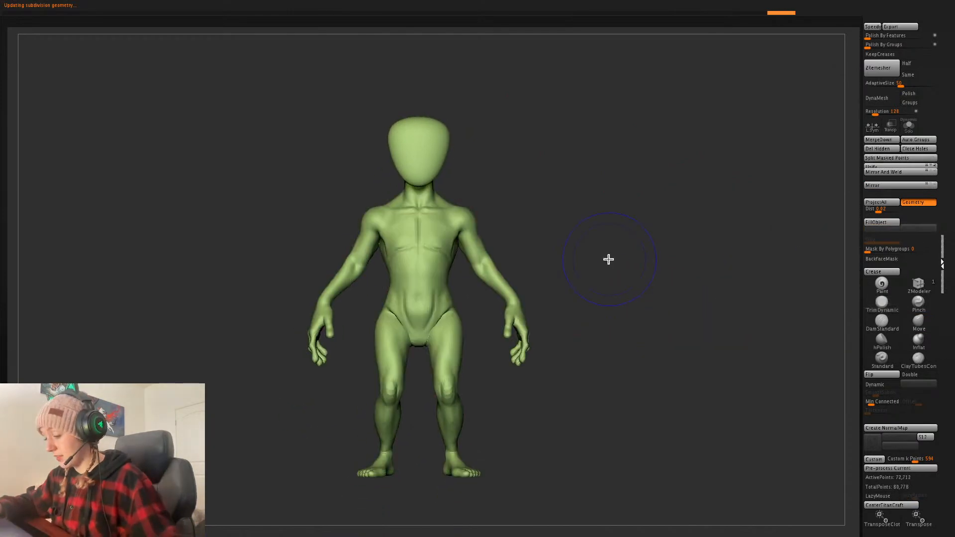
left_click_drag(433, 242, 452, 269)
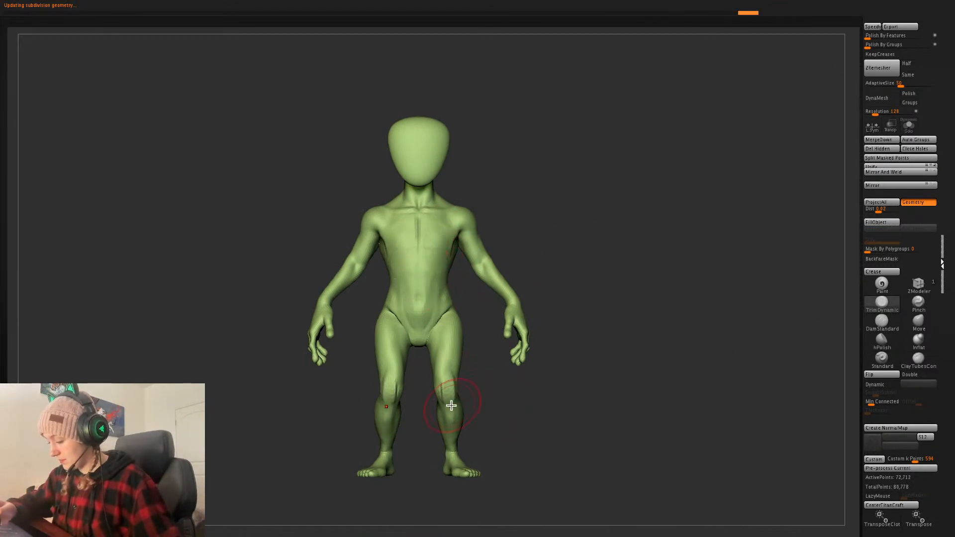
- Pull the buttocks slightly upward with the Move brush in the back view
left_click_drag(697, 310, 604, 328)
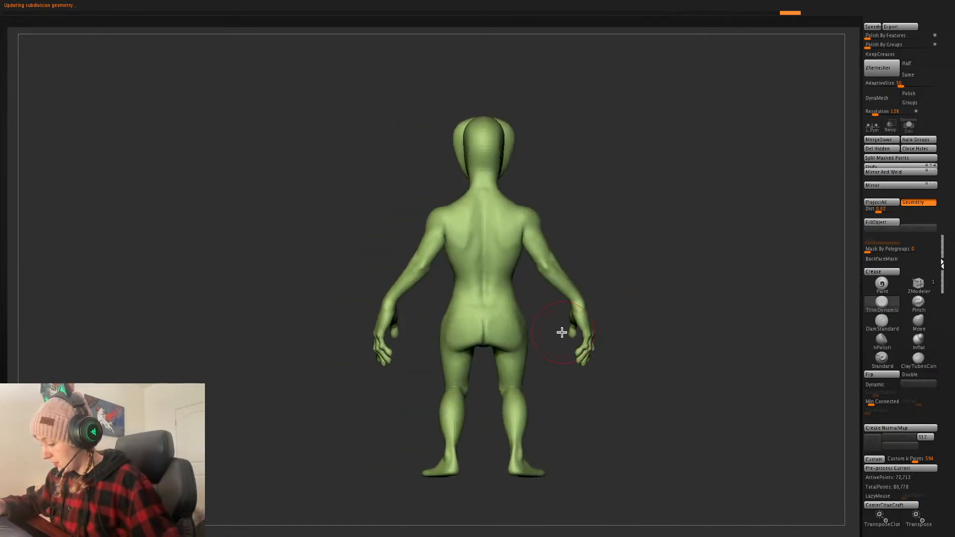
left_click(919, 321)
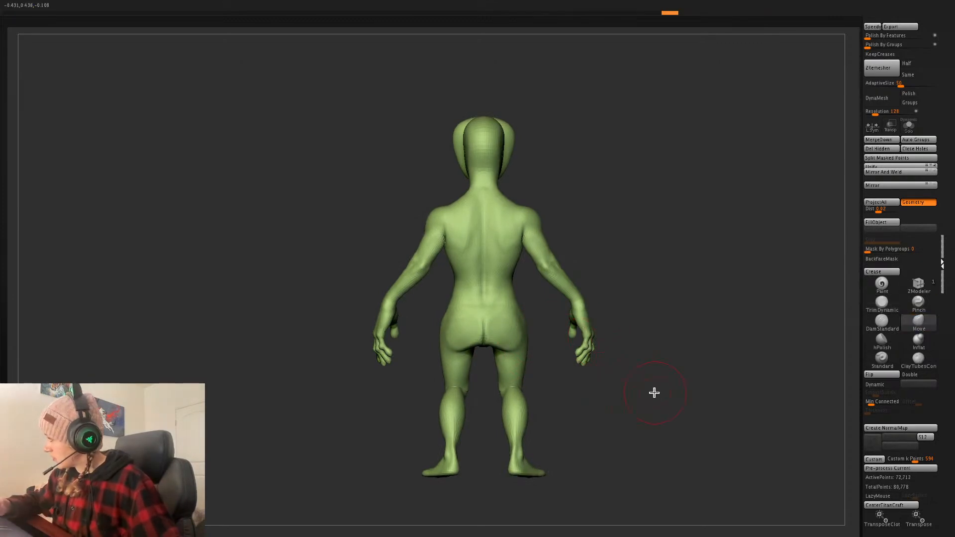
left_click_drag(648, 388, 623, 370, "alt")
left_click_drag(491, 331, 491, 324)
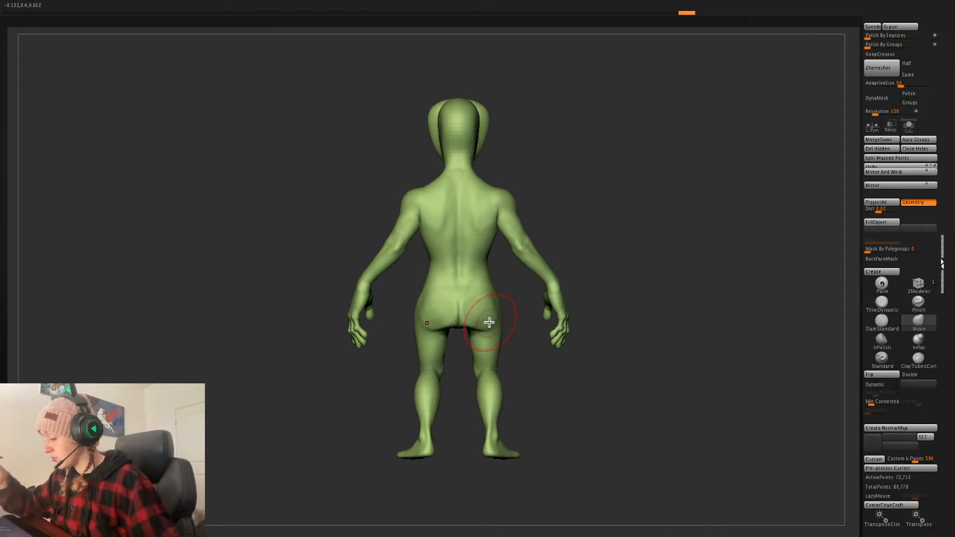
- Mask the head, torso and legs with a masking brush so that only the arms stay editable
left_click_drag(557, 227, 500, 179, "ctrl")
left_click_drag(568, 174, 629, 230, "ctrl")
key("b")
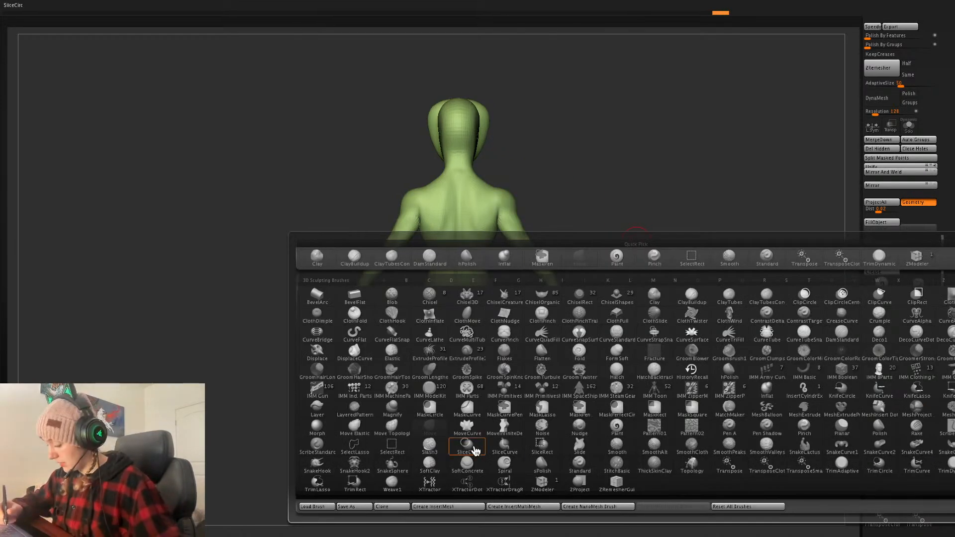
left_click(585, 408)
mouse_move(602, 297)
left_mouse_down("ctrl")
mouse_move(512, 177)
mouse_move(509, 286)
mouse_move(580, 406)
left_mouse_up("ctrl")
left_click(606, 292, "ctrl")
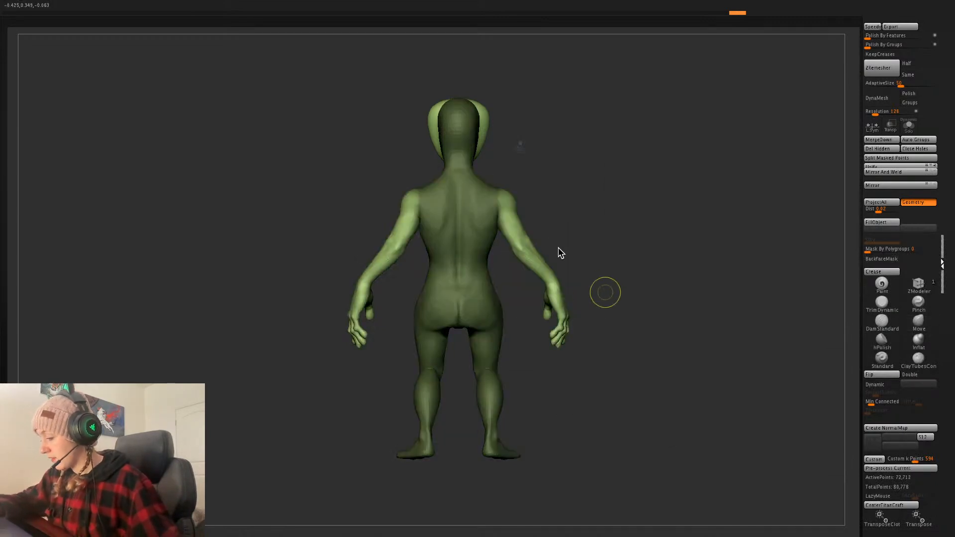
key("super+q")
left_click(534, 206)
left_click(538, 213, "ctrl")
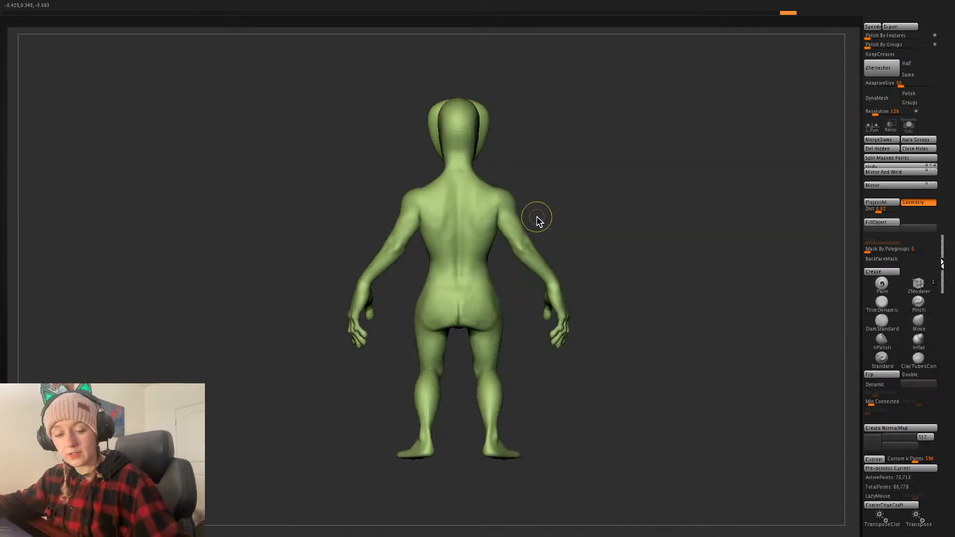
left_click(577, 234, "ctrl")
- Stretch the arms longer from shoulder to hand with a Transpose line
key("w")
key("y")
left_click_drag(502, 196, 566, 314)
mouse_move(566, 314)
left_mouse_down()
mouse_move(554, 365)
mouse_move(569, 314)
left_mouse_up()
key("q")
- Return to the front view with polygroups shown and apply Mirror And Weld to the body
mouse_move(792, 292)
left_mouse_down()
mouse_move(710, 290)
mouse_move(749, 271)
mouse_move(629, 284)
left_mouse_up()
key("shift+f")
key("shift+f")
left_click(920, 326)
mouse_move(665, 344)
left_mouse_down("alt")
mouse_move(679, 408)
mouse_move(655, 335)
left_mouse_up("alt")
key("shift+f")
left_click(879, 174)
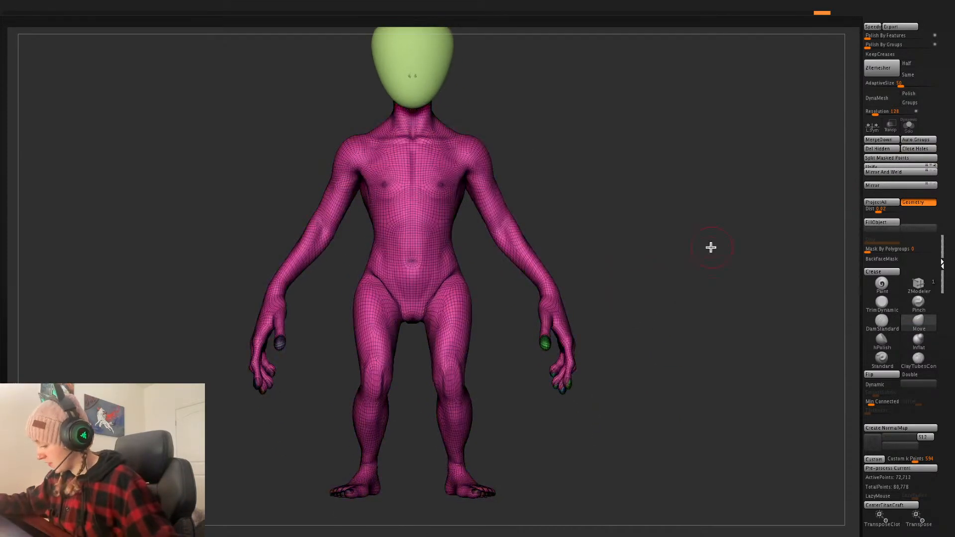
- Isolate the main body polygroup and delete the hidden fingernail and toenail geometry
key("shift+f")
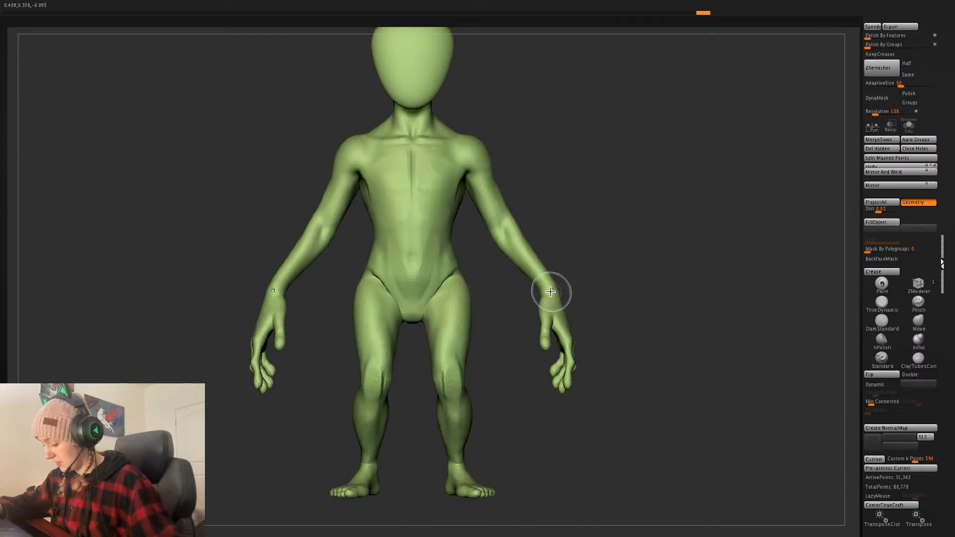
left_click(882, 151)
key("shift+f")
key("shift+f")
- Undo the last change and run the Speedy macro to record snapshots of the sculpt
key("space")
left_click(603, 332)
key("space")
key("ctrl+z")
left_click(387, 5)
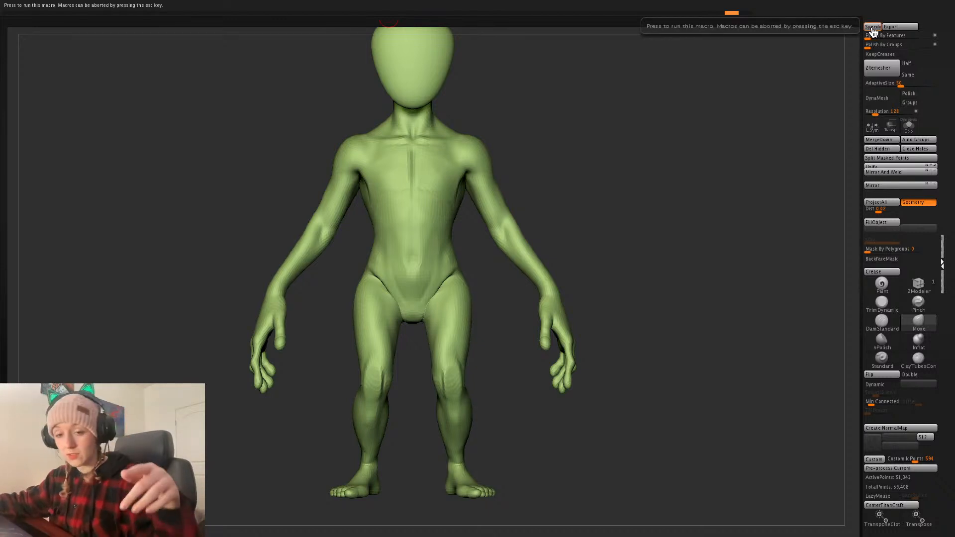
- Pull the fingertips out into tapered points with the Move brush
left_click_drag(640, 299, 553, 354)
left_click_drag(622, 315, 601, 359)
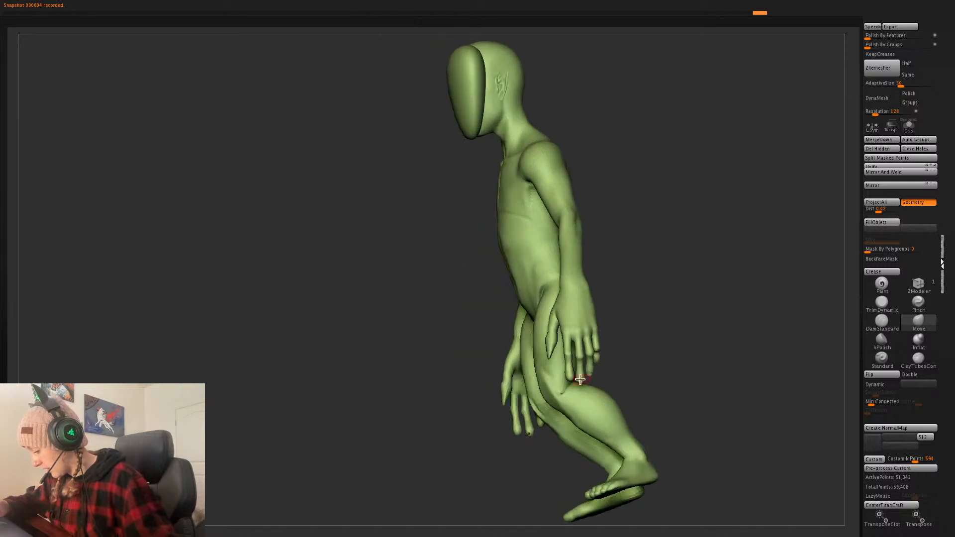
left_click_drag(572, 391, 742, 330)
mouse_move(621, 350)
left_mouse_down("shift")
mouse_move(718, 269)
mouse_move(624, 329)
left_mouse_up("shift")
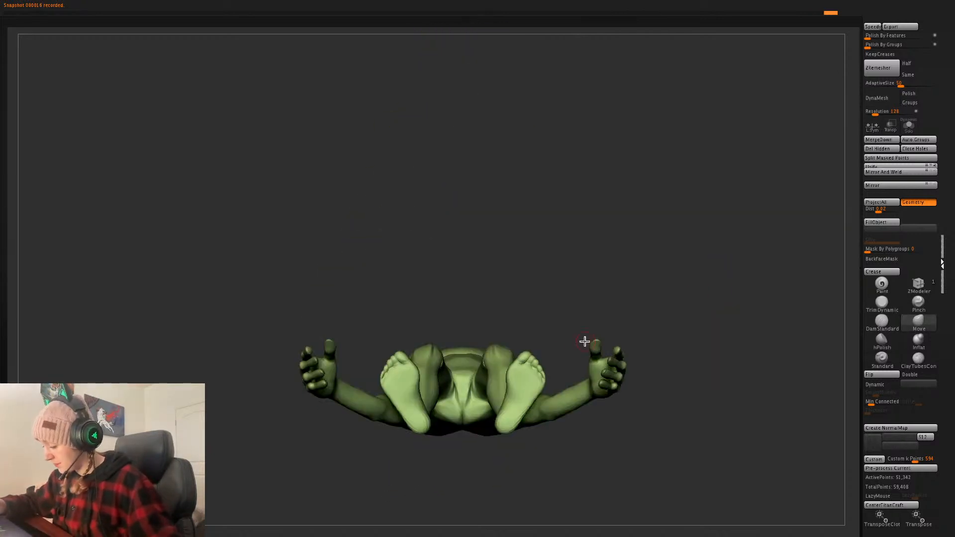
- Pull the toes forward into long pointed claws from the underside view, undoing the first two big toe strokes
mouse_move(528, 356)
left_mouse_down()
mouse_move(525, 290)
mouse_move(520, 306)
left_mouse_up()
key("ctrl+z")
left_click_drag(521, 351, 528, 315)
key("ctrl+z")
left_click_drag(526, 352, 533, 300)
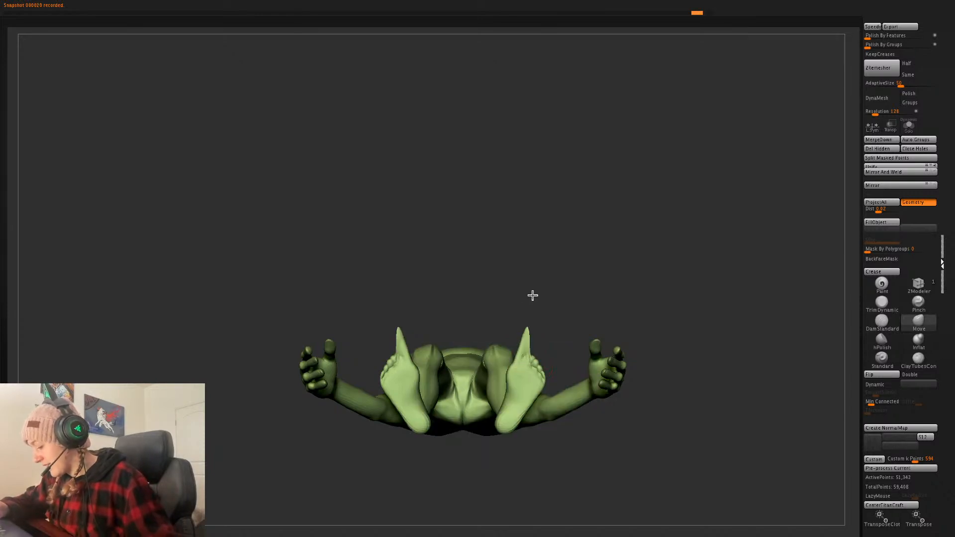
left_click_drag(536, 358, 554, 324)
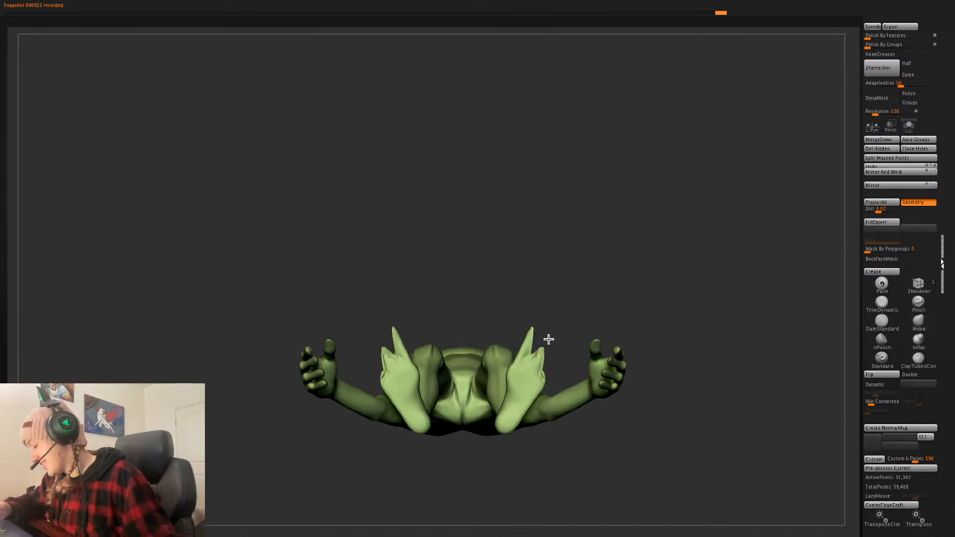
left_click_drag(541, 382, 562, 359)
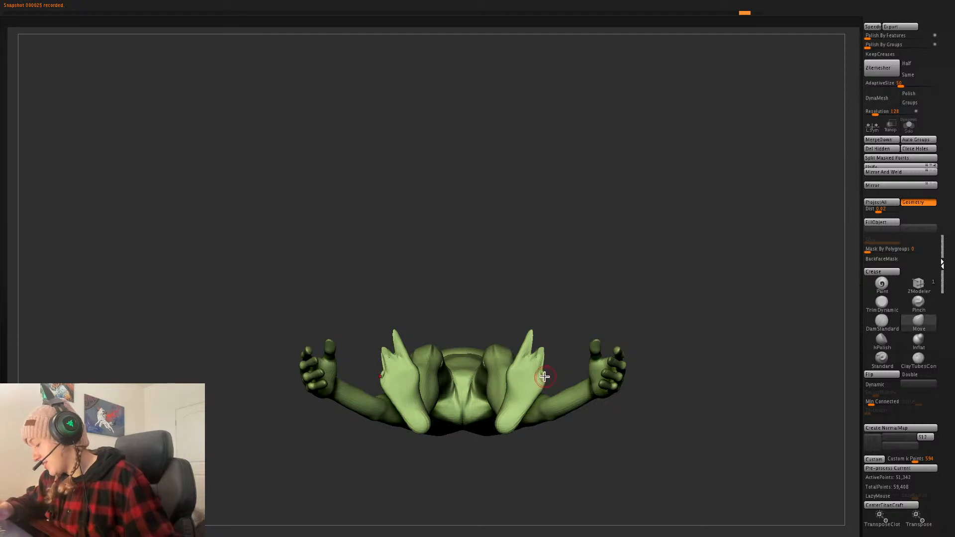
- Slim the calves and thighs in front view and push the shin back in side view with the Move brush
mouse_move(728, 231)
left_mouse_down()
mouse_move(700, 352)
mouse_move(525, 368)
left_mouse_up()
left_click_drag(590, 406, 632, 406)
key("space")
key("shift+f")
key("shift+f")
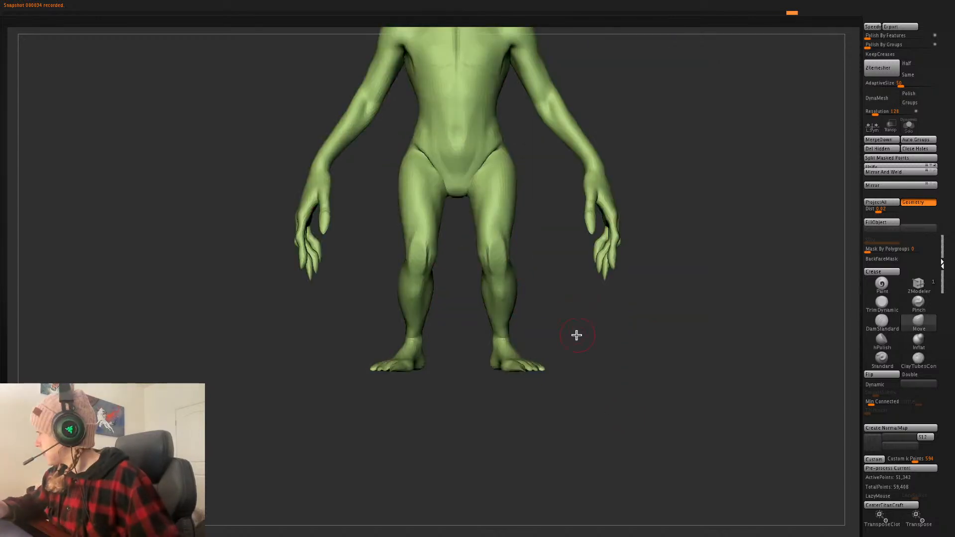
left_click_drag(576, 333, 563, 330, "alt")
key("space")
mouse_move(516, 303)
left_mouse_down()
mouse_move(499, 311)
mouse_move(511, 306)
left_mouse_up()
left_click_drag(516, 233, 492, 241)
key("space")
left_click_drag(694, 275, 680, 283)
left_click_drag(498, 309, 505, 307)
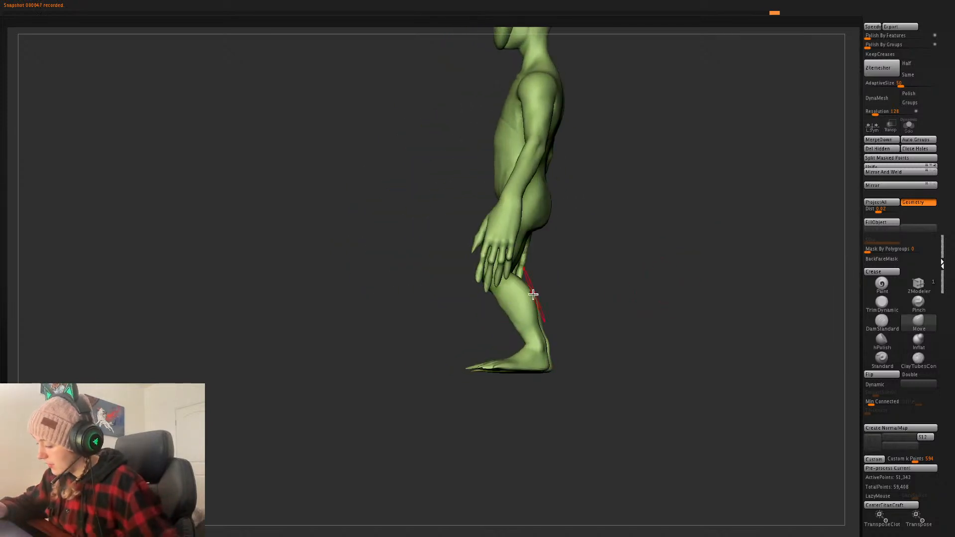
- Flatten the backs of the calves with the TrimDynamic brush
left_click_drag(683, 269, 620, 287)
left_click(885, 305)
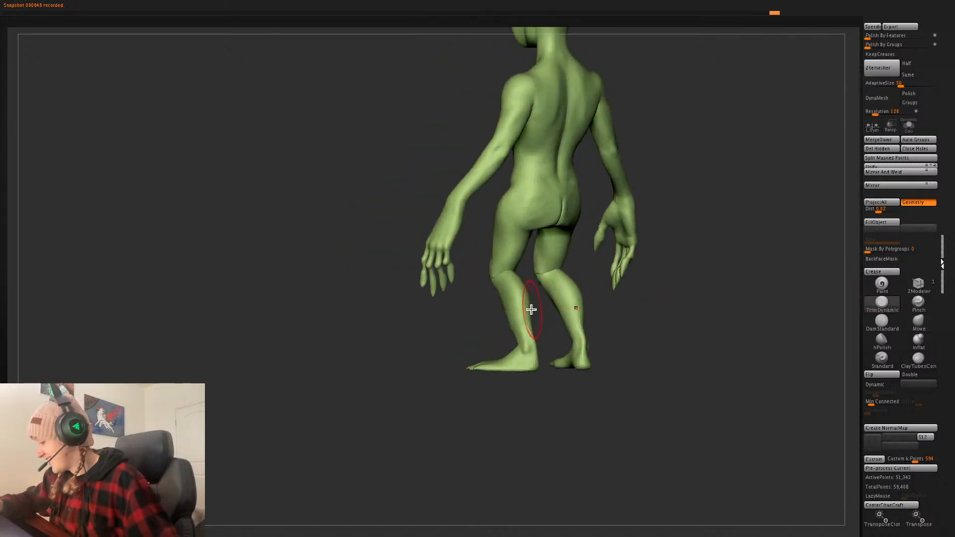
left_click_drag(557, 307, 551, 290)
left_click_drag(520, 304, 519, 281)
left_click_drag(742, 327, 694, 372)
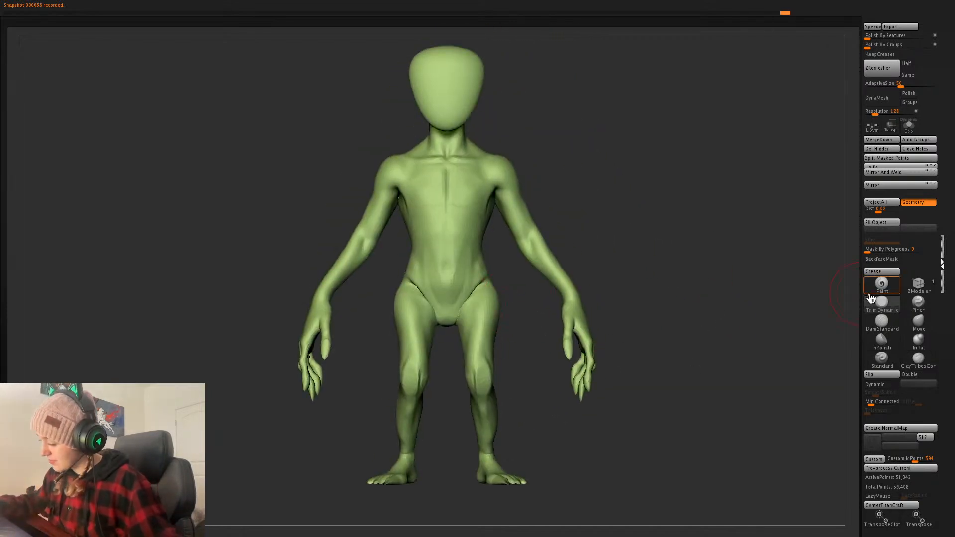
- Set up the DamStandard brush with LazyMouse on, LazyRadius 15 and an adjusted brush size
key("l")
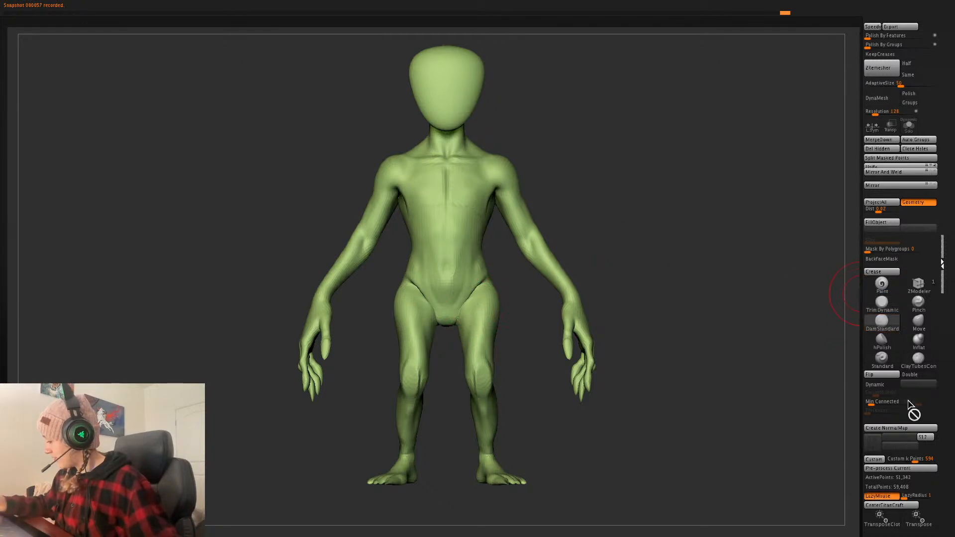
left_click(911, 497)
key("space")
left_click(469, 237)
left_click_drag(600, 193, 552, 195)
key("space")
left_click(469, 235)
- Carve muscle grooves along the outer and inner thighs with DamStandard, redoing the first stroke and adding one subdivision level
left_click_drag(473, 226, 456, 311)
key("ctrl+z")
left_click_drag(665, 250, 643, 256)
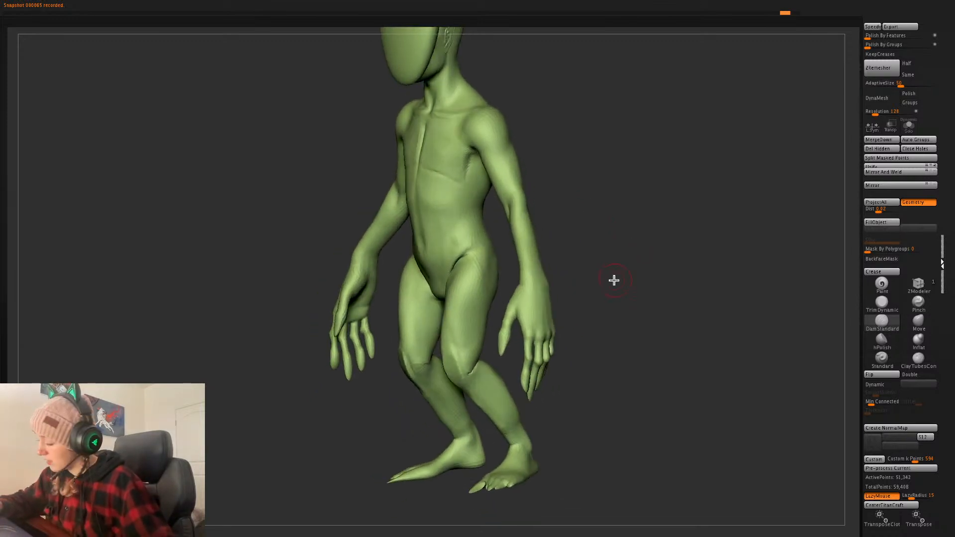
key("space")
left_click_drag(490, 252, 469, 384)
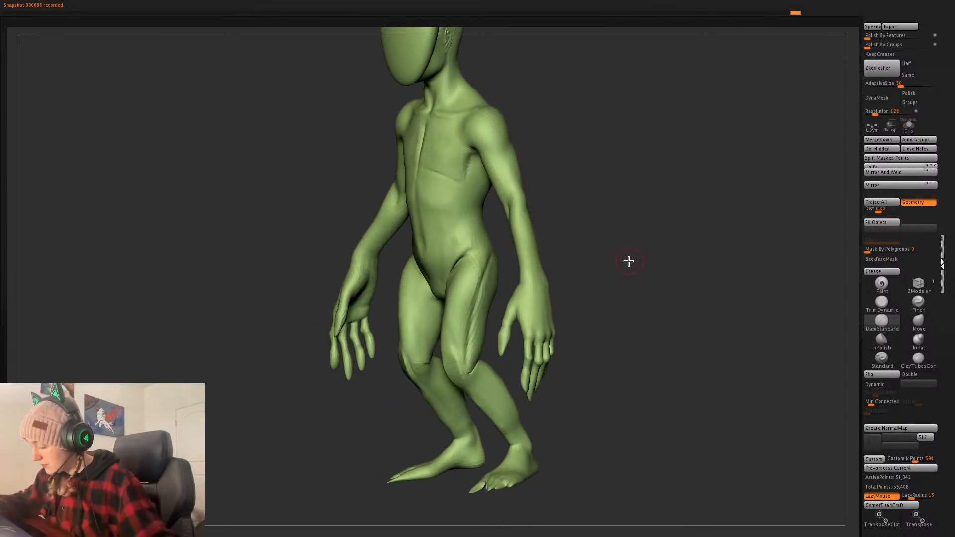
key("ctrl+d")
left_click_drag(641, 270, 689, 265)
left_click_drag(478, 302, 485, 383)
left_click_drag(675, 278, 670, 273)
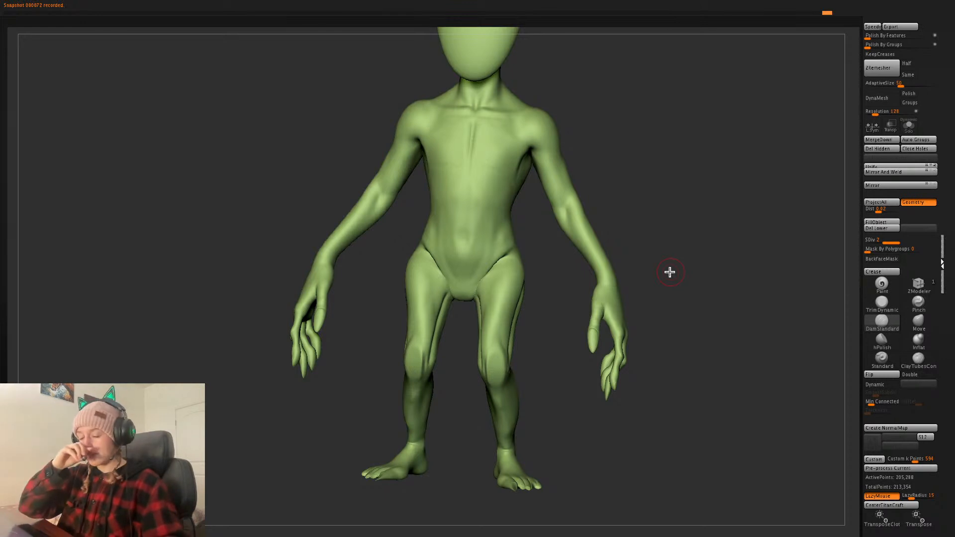
- Push the chest slightly forward and the belly inward with an enlarged Move brush in side view
left_click_drag(698, 236, 437, 241)
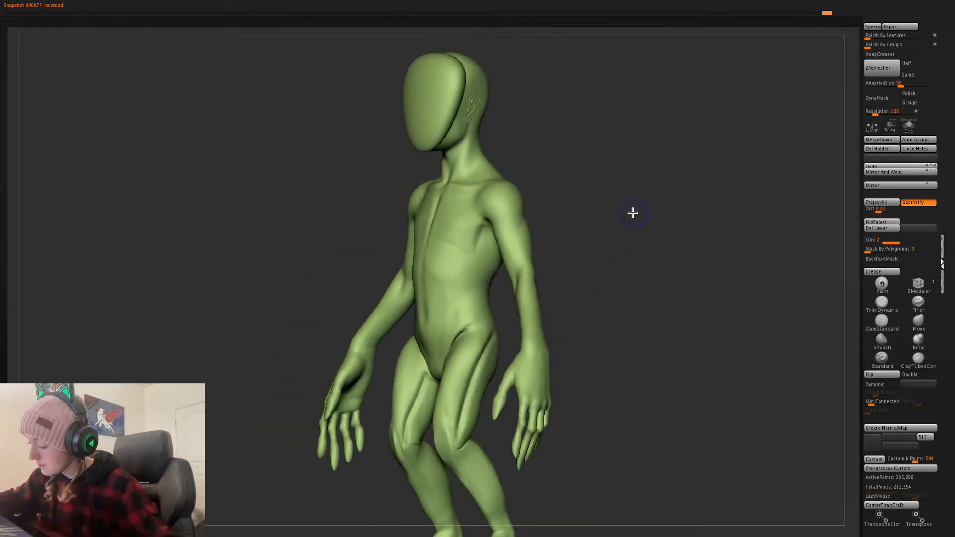
left_click_drag(625, 209, 639, 234, "shift")
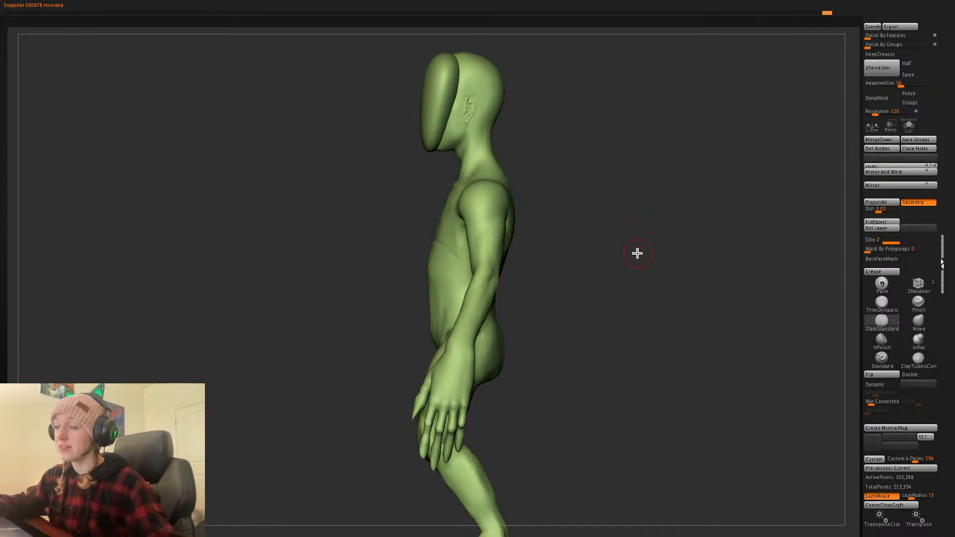
left_click(919, 321)
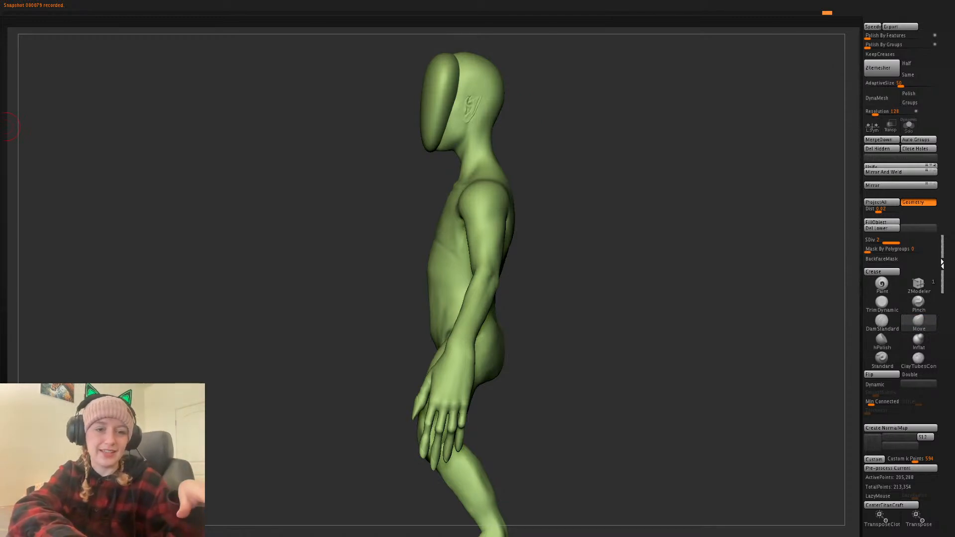
left_click_drag(654, 280, 652, 300, "alt")
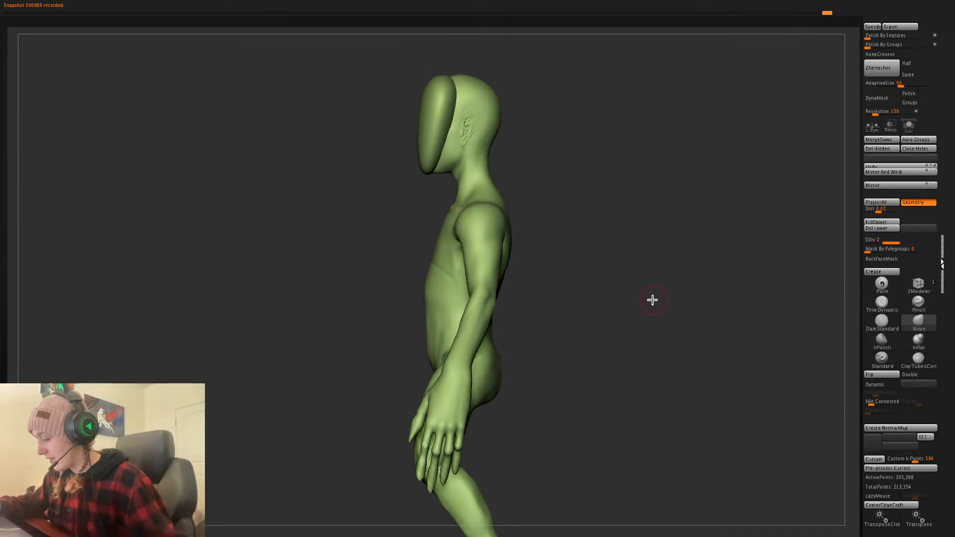
left_click(918, 326)
key("space")
left_click(537, 209)
left_click_drag(437, 241, 434, 241)
left_click_drag(425, 309, 437, 311)
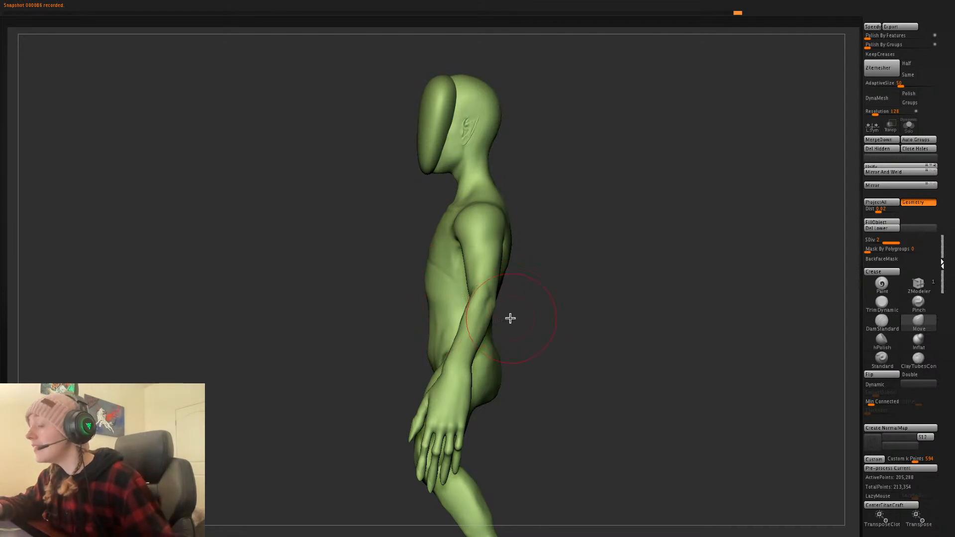
- Carve a slanted crease along the lower edge of the chest muscles with the DamStandard brush
left_click_drag(604, 270, 635, 266)
left_click(882, 321)
left_click_drag(726, 299, 466, 267)
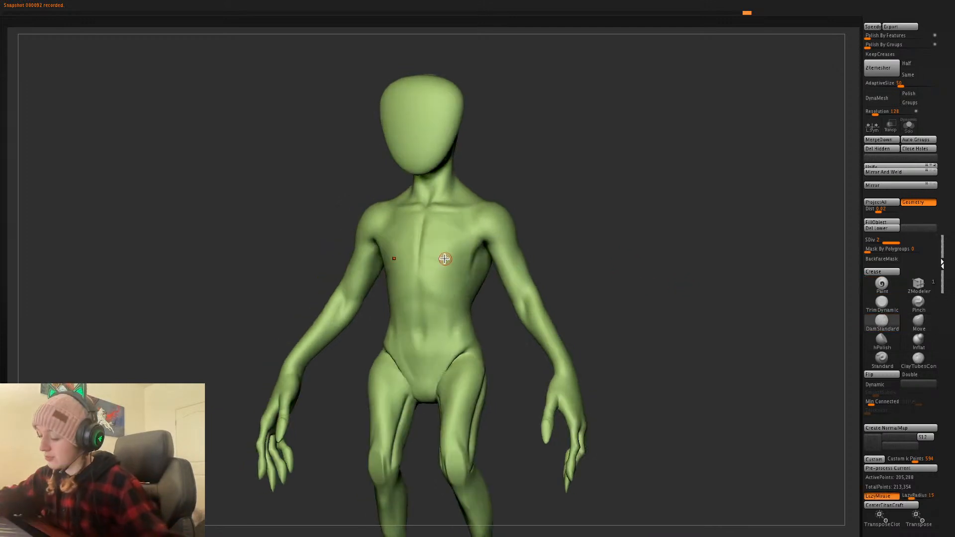
right_click(628, 224)
left_click_drag(647, 219, 608, 223)
left_click_drag(429, 260, 465, 275, "shift")
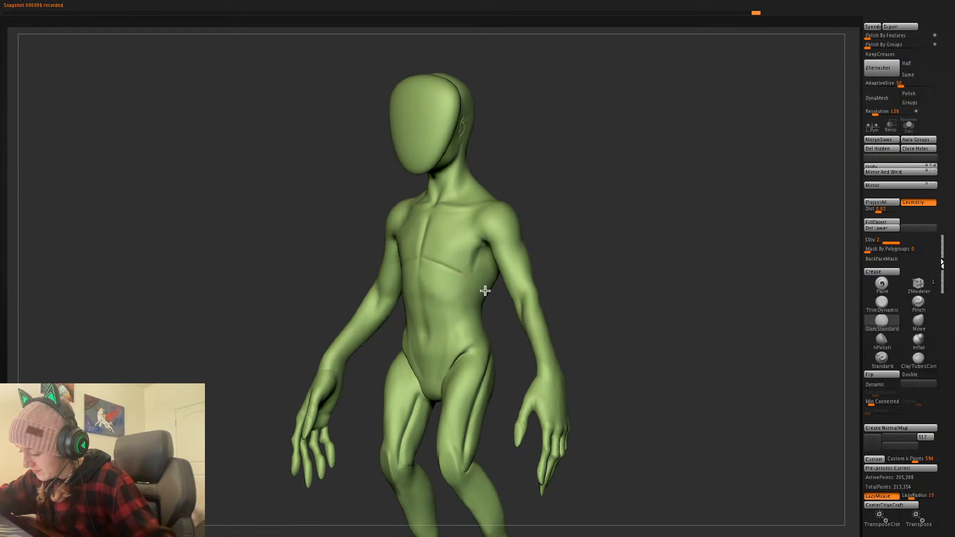
right_click_drag(596, 214, 569, 226, "ctrl")
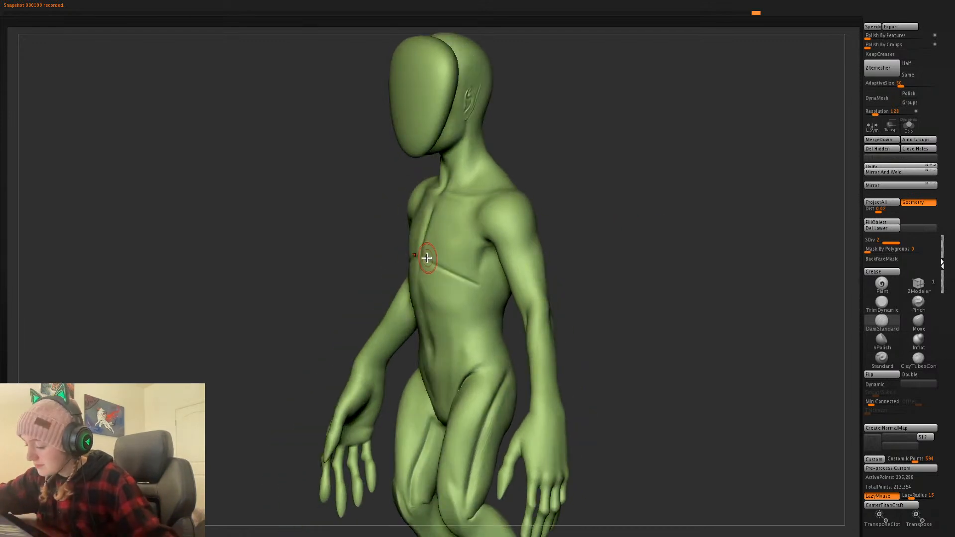
- Carve additional parallel rib grooves across the chest above the lower crease with DamStandard
right_click_drag(597, 231, 448, 266)
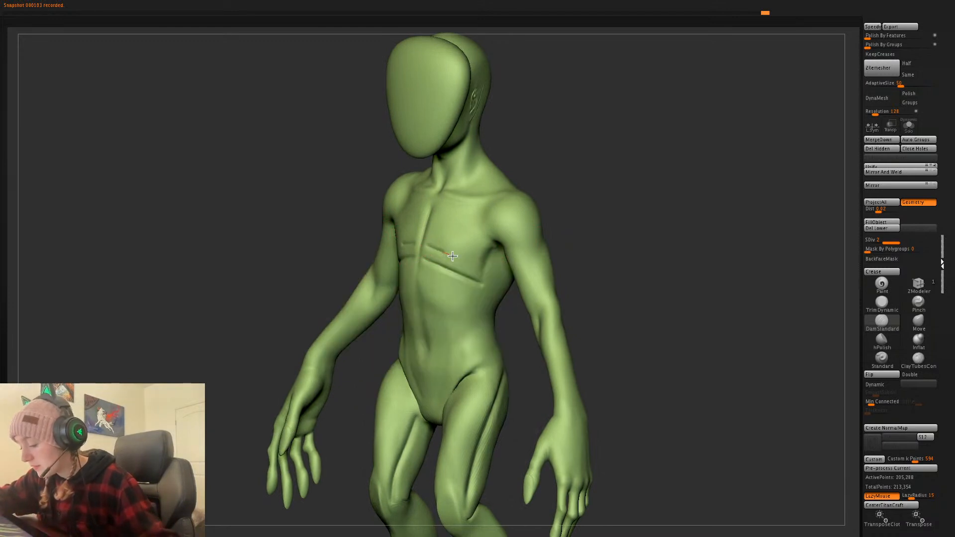
right_click_drag(567, 218, 433, 254)
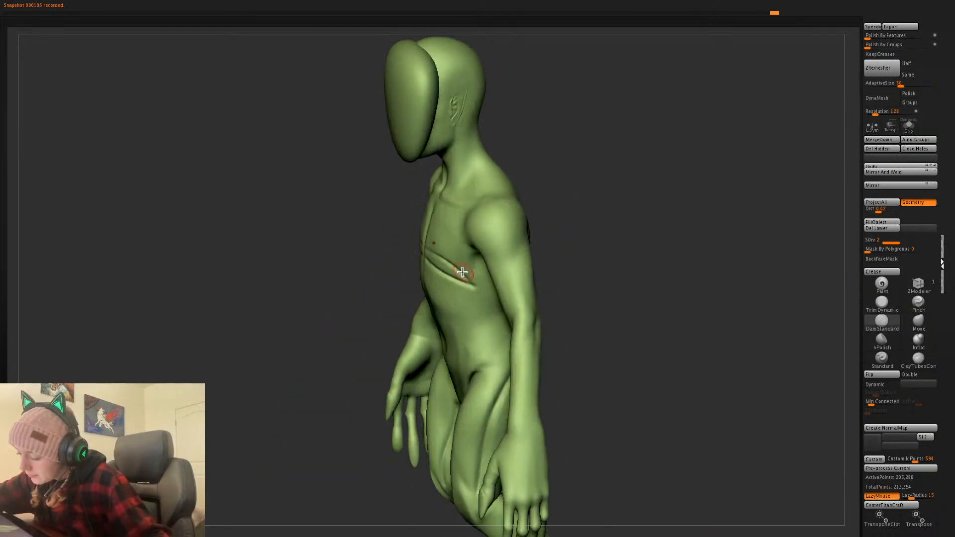
right_click_drag(542, 196, 460, 226)
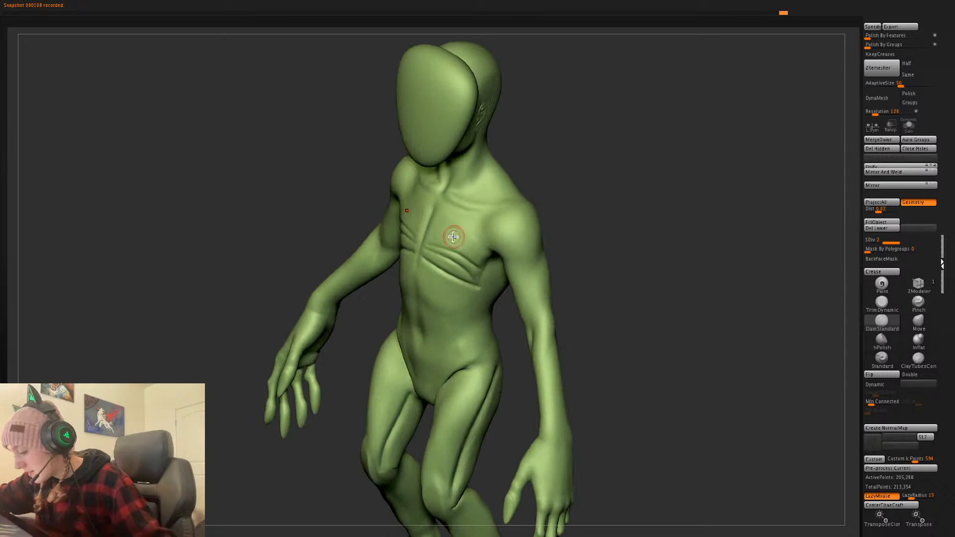
- Extend the rib grooves higher up the chest towards the collarbones with the DamStandard brush
right_click_drag(584, 207, 454, 219)
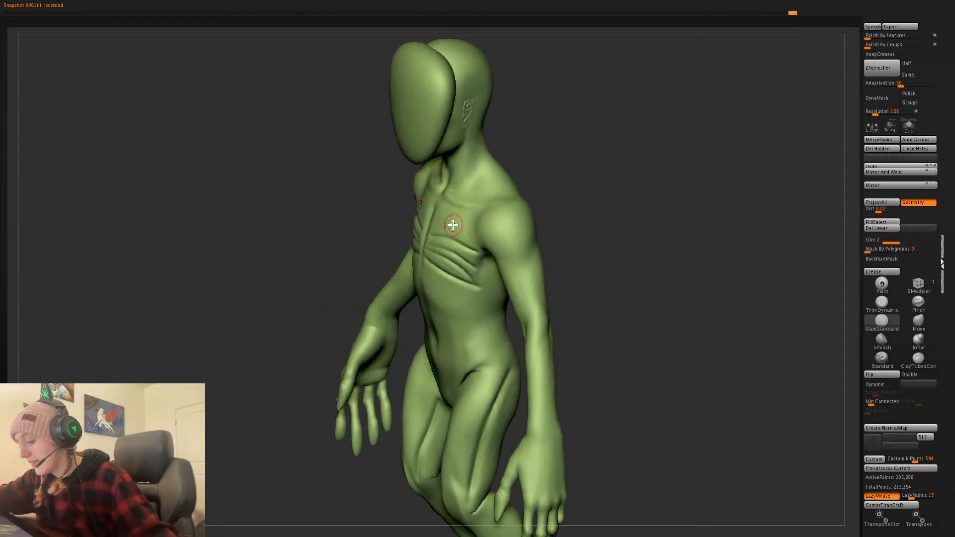
right_click_drag(529, 214, 554, 209)
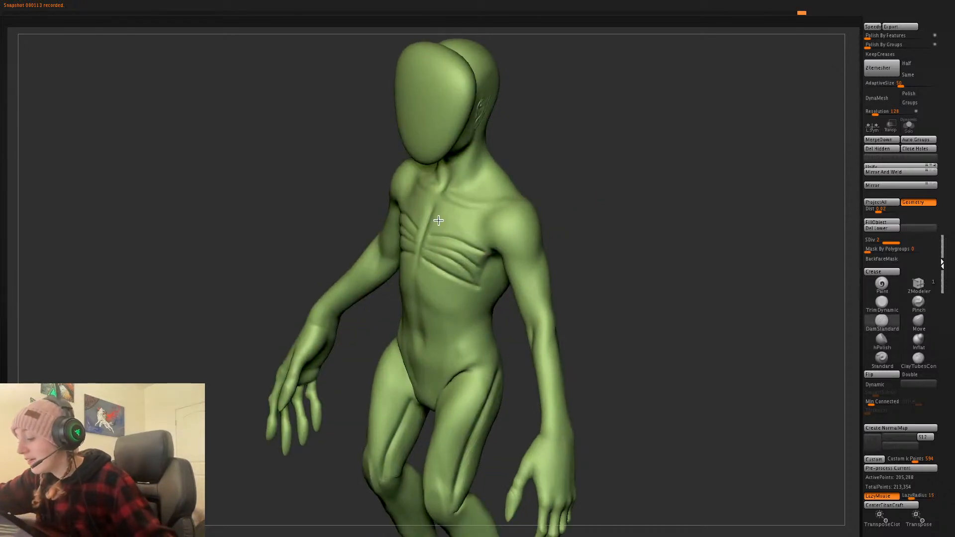
right_click_drag(586, 218, 491, 221)
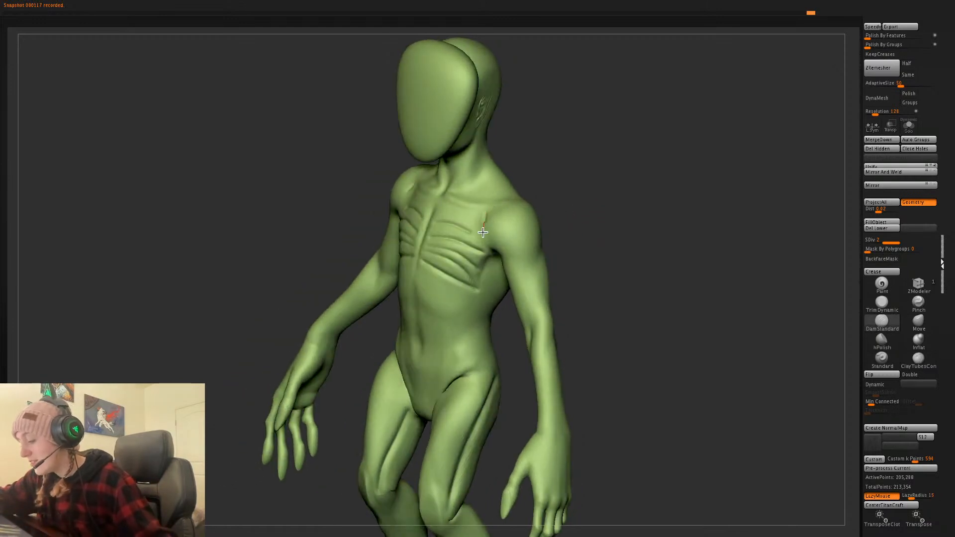
right_click_drag(665, 277, 646, 322)
mouse_move(629, 273)
right_mouse_down("ctrl")
mouse_move(622, 251)
mouse_move(610, 256)
mouse_move(616, 244)
mouse_move(624, 259)
right_mouse_up("ctrl")
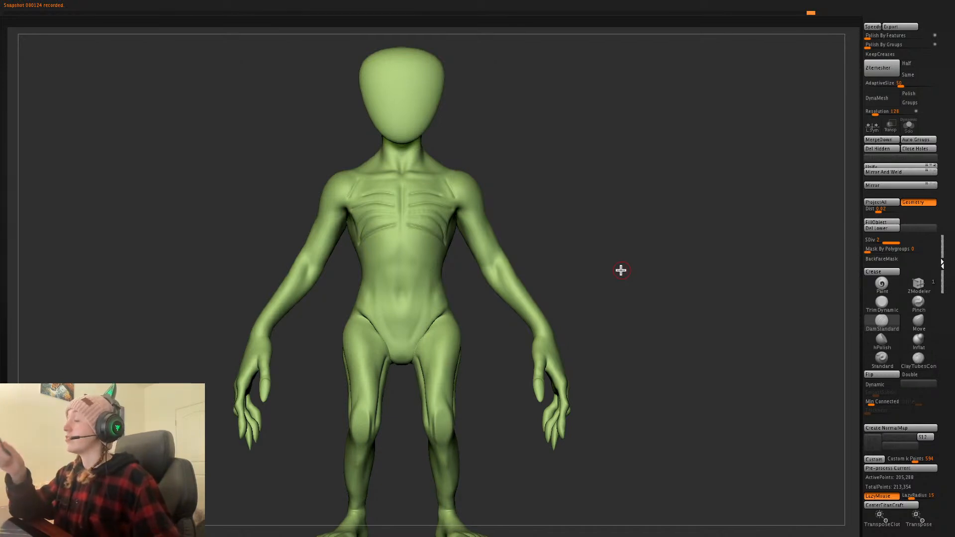
- Carve slanted creases above the hips and long grooves down the front of the thighs with DamStandard
left_click_drag(599, 273, 448, 286)
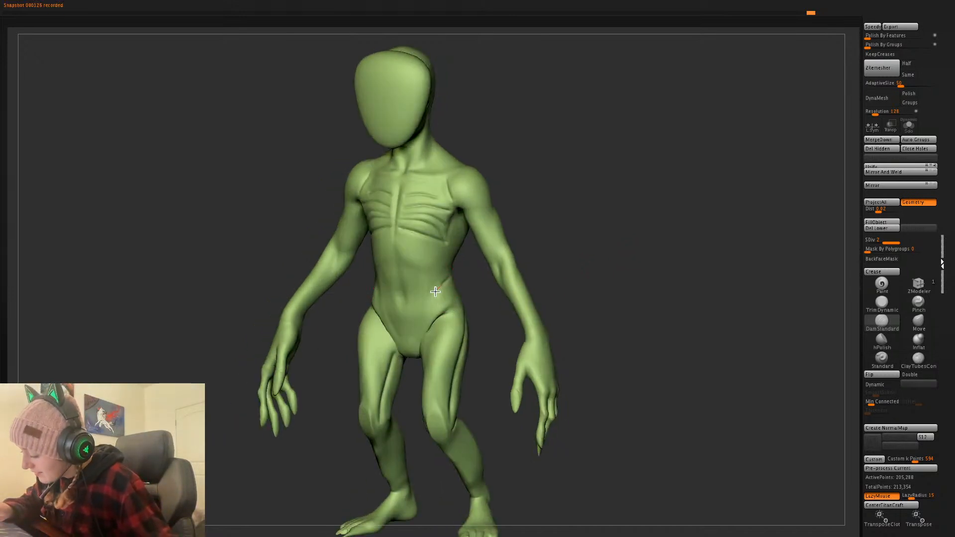
left_click_drag(571, 246, 552, 254)
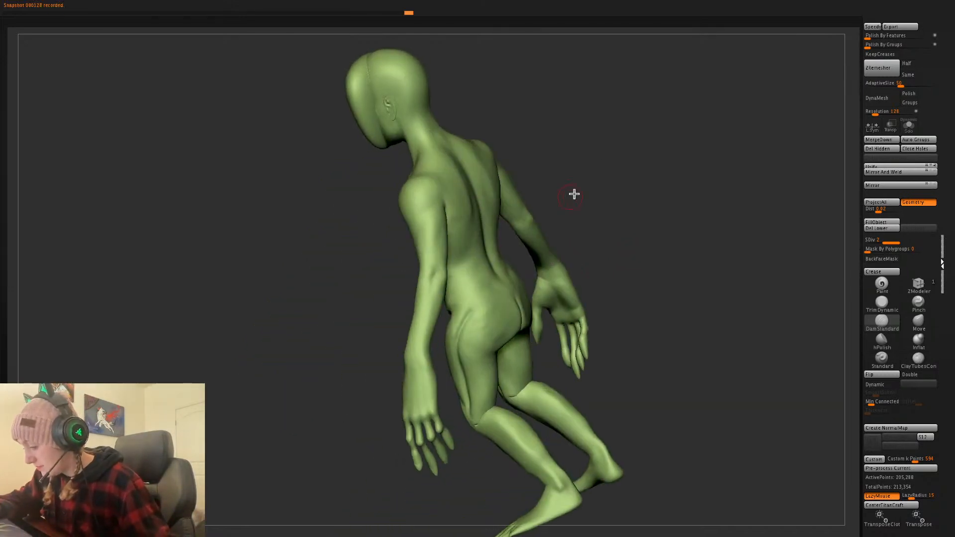
left_click_drag(542, 211, 487, 254)
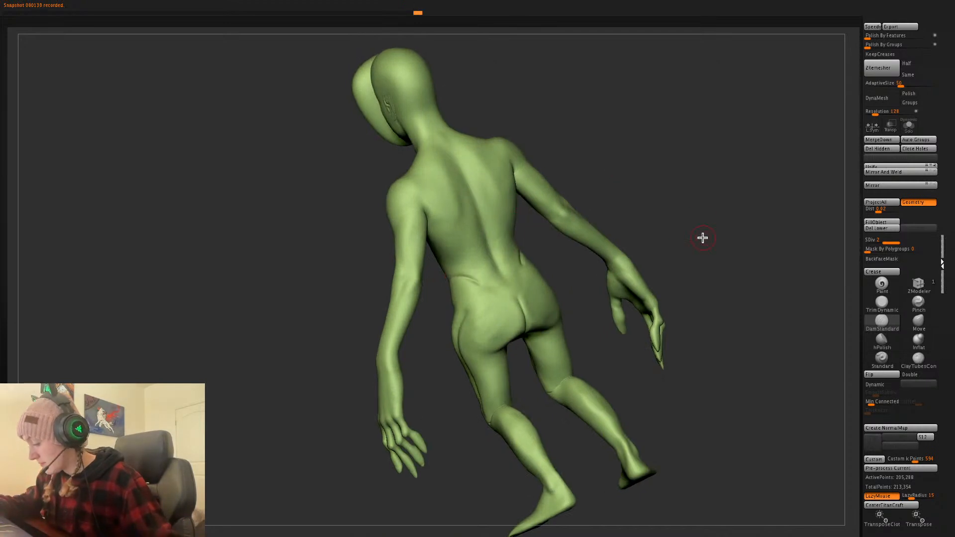
mouse_move(722, 227)
left_mouse_down()
mouse_move(740, 219)
mouse_move(733, 237)
left_mouse_up()
left_click_drag(496, 355, 587, 278)
key("space")
mouse_move(438, 295)
left_mouse_down()
mouse_move(438, 380)
mouse_move(471, 443)
left_mouse_up()
left_click_drag(675, 284, 682, 277, "shift")
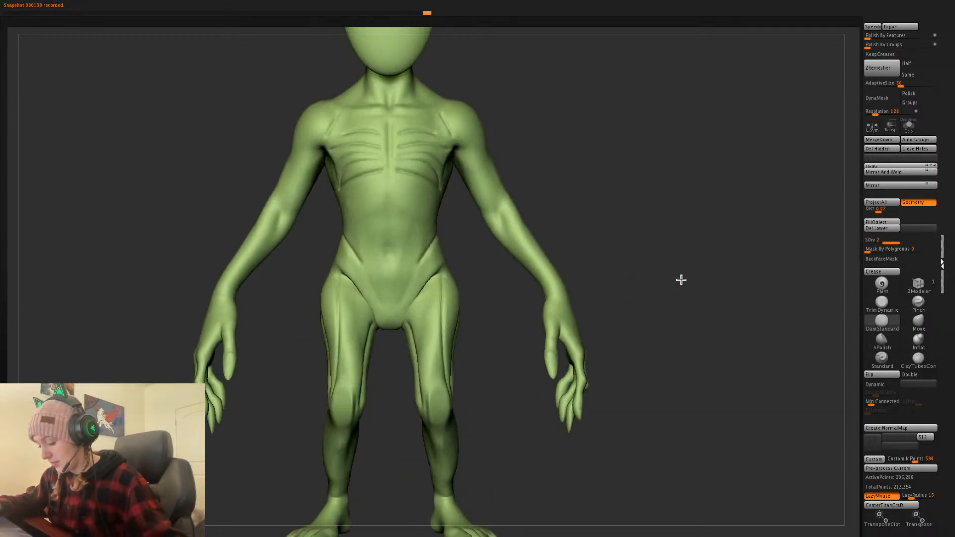
left_click_drag(430, 288, 420, 438)
- Build up vertical muscle strips over the abdomen, from below the ribs to the pelvis, with the ClayTubes brush
mouse_move(705, 309)
left_mouse_down()
mouse_move(635, 268)
mouse_move(405, 251)
mouse_move(447, 253)
mouse_move(429, 264)
mouse_move(434, 251)
mouse_move(453, 248)
mouse_move(397, 254)
mouse_move(391, 220)
mouse_move(408, 231)
mouse_move(401, 304)
mouse_move(397, 248)
mouse_move(399, 309)
left_mouse_up()
left_click(919, 359)
left_click_drag(414, 232, 416, 283)
left_click_drag(420, 245, 410, 330)
left_click_drag(410, 290, 411, 352)
mouse_move(429, 247)
left_mouse_down()
mouse_move(432, 299)
mouse_move(440, 245)
mouse_move(452, 260)
left_mouse_up()
mouse_move(567, 219)
left_mouse_down()
mouse_move(630, 216)
mouse_move(619, 222)
left_mouse_up()
left_click_drag(402, 237, 400, 293)
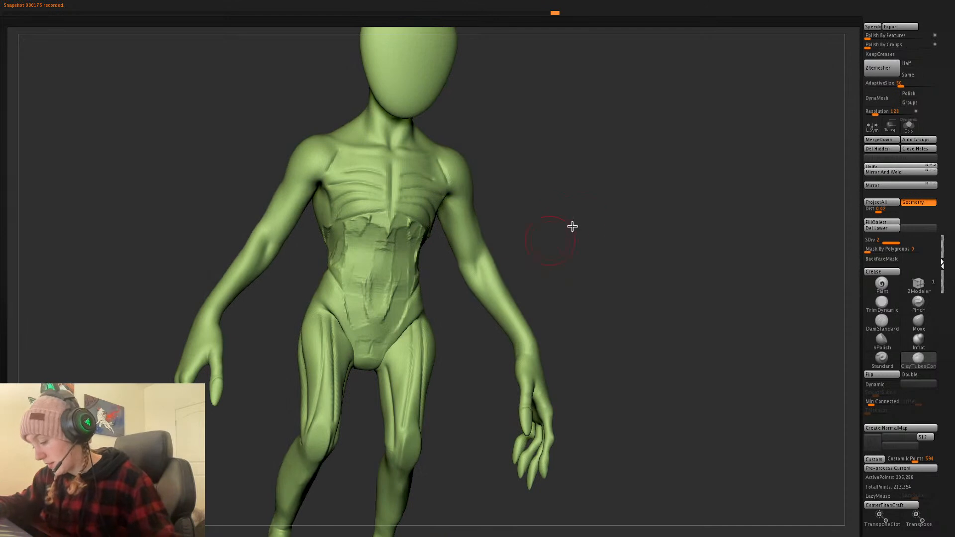
left_click_drag(641, 243, 661, 260)
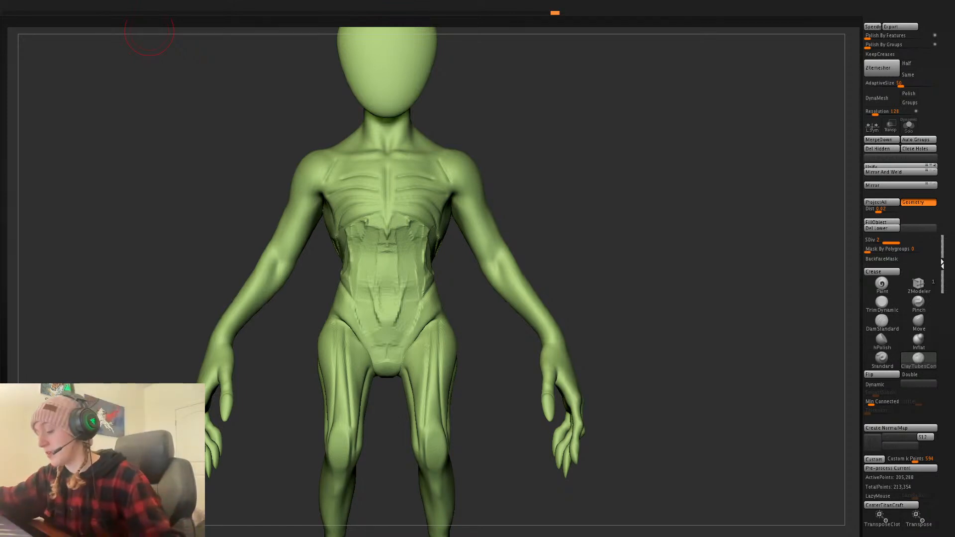
- Lay vertical ClayTubes strips around the sides of the waist and across the lower back
mouse_move(655, 291)
left_mouse_down()
mouse_move(643, 243)
mouse_move(438, 279)
left_mouse_up()
mouse_move(358, 245)
left_mouse_down()
mouse_move(371, 333)
mouse_move(345, 291)
mouse_move(349, 315)
left_mouse_up()
mouse_move(338, 249)
left_mouse_down()
mouse_move(340, 303)
mouse_move(330, 298)
left_mouse_up()
mouse_move(631, 209)
left_mouse_down()
mouse_move(655, 216)
mouse_move(644, 274)
left_mouse_up()
mouse_move(398, 241)
left_mouse_down()
mouse_move(397, 319)
mouse_move(384, 321)
left_mouse_up()
left_click_drag(371, 235, 368, 343)
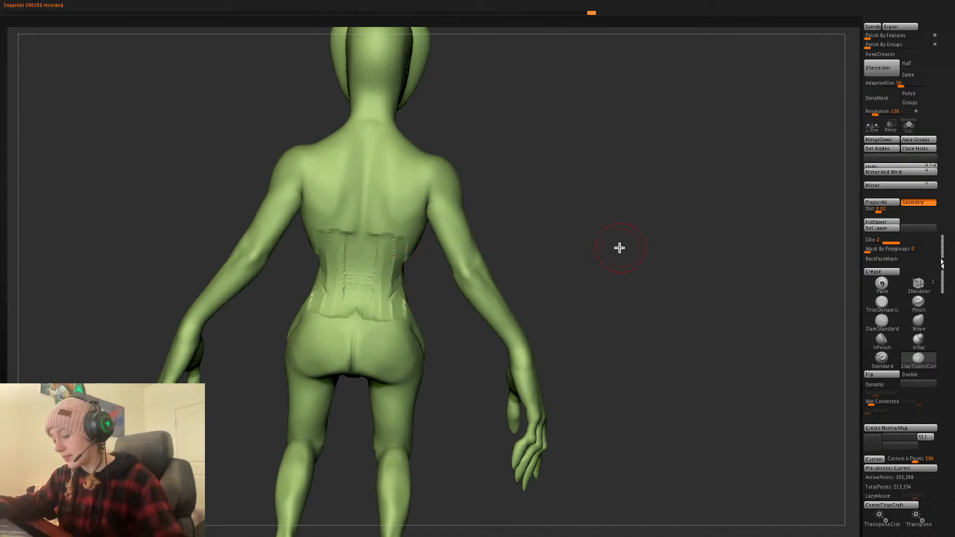
- Add long vertical ClayTubes strips on the upper back, from the shoulder blades to the waist and along the spine
left_click_drag(620, 248, 558, 226)
mouse_move(384, 154)
left_mouse_down()
mouse_move(386, 238)
mouse_move(395, 229)
left_mouse_up()
mouse_move(406, 160)
left_mouse_down()
mouse_move(406, 239)
mouse_move(382, 234)
left_mouse_up()
left_click_drag(380, 161, 372, 236)
left_click_drag(370, 151, 365, 232)
left_click_drag(370, 149, 361, 226)
- Build up the buttocks with sideways ClayTubes strokes fanning out from the centre to the hips
mouse_move(579, 204)
left_mouse_down()
mouse_move(591, 249)
mouse_move(559, 254)
mouse_move(543, 268)
mouse_move(580, 259)
mouse_move(550, 261)
left_mouse_up()
left_click_drag(381, 357, 434, 372)
mouse_move(379, 363)
left_mouse_down()
mouse_move(442, 376)
mouse_move(417, 359)
mouse_move(435, 367)
left_mouse_up()
left_click_drag(380, 340, 439, 358)
left_click_drag(378, 329, 443, 344)
left_click_drag(568, 263, 580, 197)
mouse_move(372, 369)
left_mouse_down()
mouse_move(417, 379)
mouse_move(420, 360)
left_mouse_up()
left_click_drag(610, 233, 612, 255, "shift")
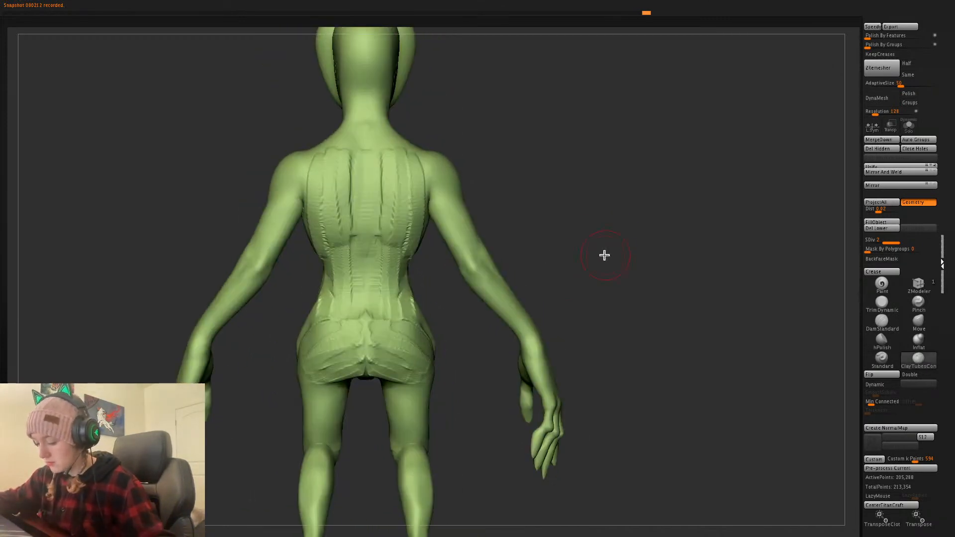
- Push the outer sides of the hips inward in the back view with the Move brush
left_click(919, 321)
mouse_move(445, 332)
left_mouse_down()
mouse_move(419, 334)
mouse_move(415, 354)
left_mouse_up()
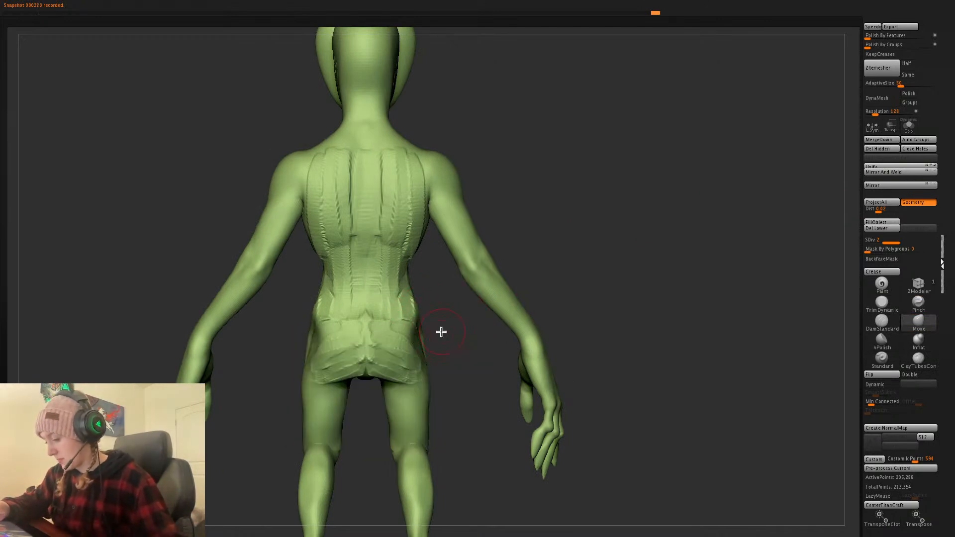
left_click(882, 302)
left_click_drag(710, 333, 709, 326)
- Layer diagonal ClayTubes strokes over the outer hips to blend the waist into the buttocks
left_click(918, 359)
key("space")
left_click_drag(395, 330, 432, 366)
left_click_drag(402, 330, 435, 355)
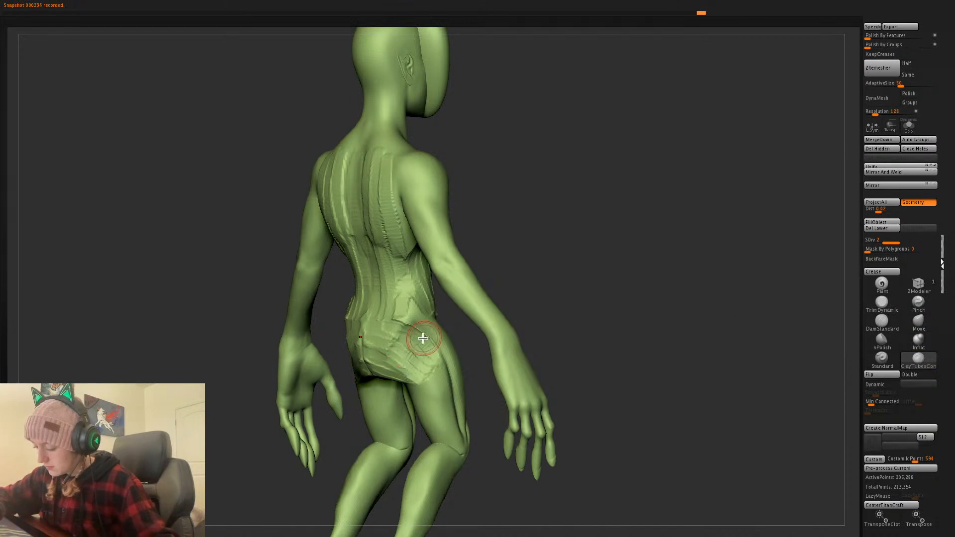
left_click_drag(423, 339, 437, 359)
mouse_move(614, 254)
left_mouse_down()
mouse_move(618, 268)
mouse_move(644, 256)
mouse_move(622, 254)
mouse_move(634, 288)
mouse_move(629, 236)
mouse_move(610, 239)
left_mouse_up()
- Add ClayTubes strips down the outer thighs and over the lower belly and the tops of the front thighs
key("space")
left_click_drag(432, 283, 441, 392)
left_click_drag(622, 212, 609, 225)
left_click_drag(537, 209, 589, 189)
left_click_drag(574, 187, 573, 201, "alt")
mouse_move(396, 180)
left_mouse_down()
mouse_move(390, 187)
mouse_move(396, 175)
left_mouse_up()
left_click_drag(408, 236, 397, 285)
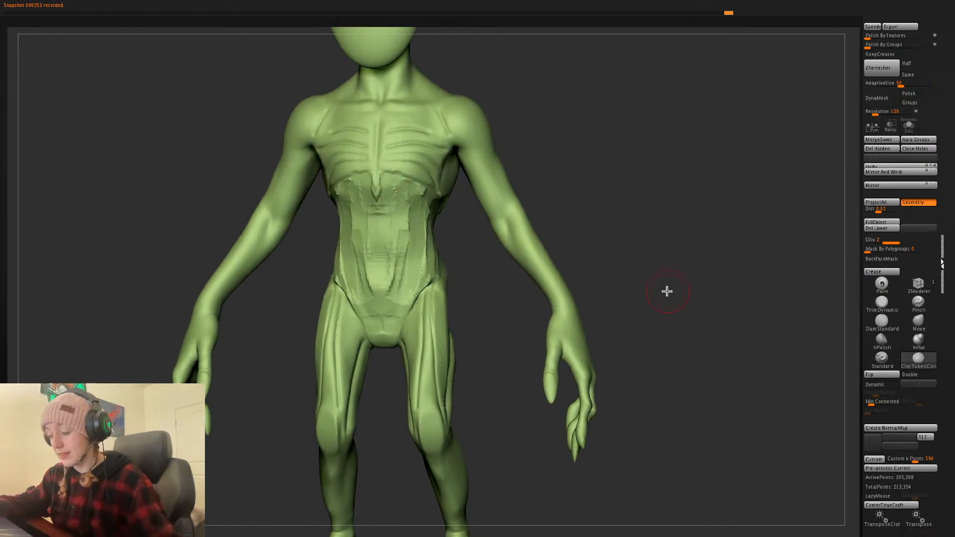
left_click_drag(680, 361, 672, 360)
left_click_drag(432, 284, 440, 331)
- Wrap the lower legs in lengthwise ClayTubes strips from the knees to the ankles, covering the calves and sides
mouse_move(661, 277)
left_mouse_down("alt")
mouse_move(665, 232)
mouse_move(717, 254)
left_mouse_up("alt")
mouse_move(434, 371)
left_mouse_down()
mouse_move(431, 380)
mouse_move(455, 390)
mouse_move(443, 405)
mouse_move(447, 448)
left_mouse_up()
mouse_move(706, 380)
left_mouse_down()
mouse_move(687, 324)
mouse_move(623, 347)
left_mouse_up()
left_click_drag(455, 390, 490, 440)
left_click_drag(454, 366, 503, 448)
left_click_drag(447, 337, 512, 440)
left_click_drag(731, 320, 704, 315)
left_click_drag(453, 333, 473, 433)
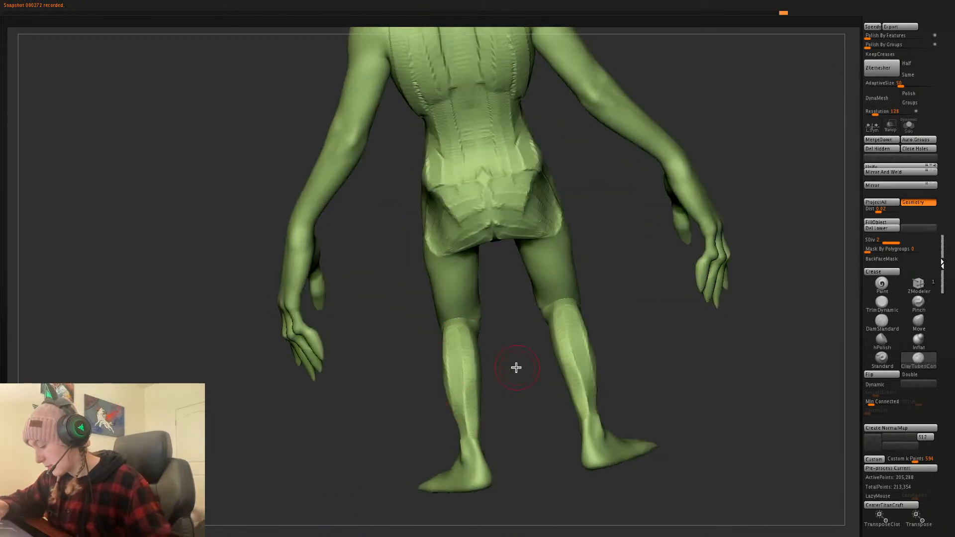
left_click_drag(514, 369, 499, 366)
mouse_move(565, 354)
left_mouse_down()
mouse_move(600, 378)
mouse_move(599, 391)
left_mouse_up()
left_click_drag(482, 328, 446, 433)
left_click_drag(486, 331, 452, 434)
- Build up the hamstrings with ClayTubes strips from below the buttocks to the backs of the knees
mouse_move(624, 386)
left_mouse_down()
mouse_move(655, 373)
mouse_move(655, 343)
left_mouse_up()
left_click_drag(482, 243, 490, 318)
left_click_drag(474, 264, 485, 314)
left_click_drag(629, 354, 664, 329)
left_click_drag(529, 241, 557, 299)
mouse_move(672, 329)
left_mouse_down()
mouse_move(636, 347)
mouse_move(595, 316)
left_mouse_up()
left_click_drag(551, 219, 572, 281)
left_click_drag(557, 224, 579, 291)
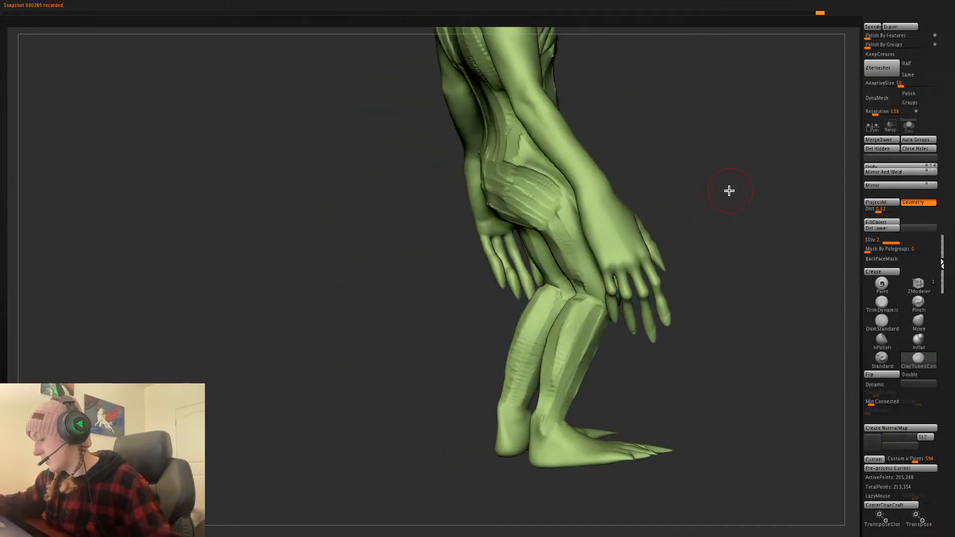
- Add ClayTubes strokes along the outer thighs and short strokes over the knees
left_click_drag(717, 192, 671, 201)
left_click_drag(575, 241, 589, 269)
left_click_drag(567, 226, 593, 277)
mouse_move(604, 291)
left_mouse_down()
mouse_move(612, 309)
mouse_move(603, 321)
left_mouse_up()
- Lay ClayTubes strips down the inner thighs and short vertical strokes over the crotch area
left_click_drag(791, 348, 749, 364)
left_click_drag(778, 328, 766, 361, "shift")
left_click_drag(586, 404, 471, 443, "alt")
mouse_move(363, 254)
left_mouse_down()
mouse_move(359, 336)
mouse_move(348, 350)
left_mouse_up()
left_click_drag(353, 224, 343, 343)
left_click_drag(476, 288, 501, 282)
mouse_move(393, 245)
left_mouse_down()
mouse_move(394, 289)
mouse_move(390, 280)
left_mouse_up()
mouse_move(404, 239)
left_mouse_down()
mouse_move(387, 288)
mouse_move(398, 275)
left_mouse_up()
left_click_drag(402, 237, 398, 271)
left_click_drag(466, 236, 488, 311, "shift")
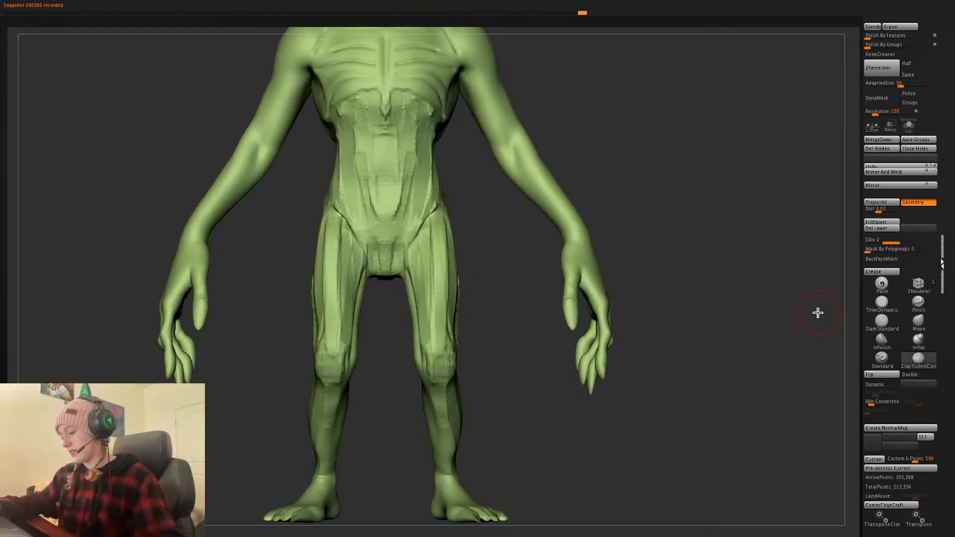
- Reshape the crotch area with the Move brush and smooth its clay strips
left_click(919, 340)
left_click(919, 322)
key("space")
left_click_drag(397, 261, 402, 260)
left_click_drag(387, 266, 386, 273)
key("space")
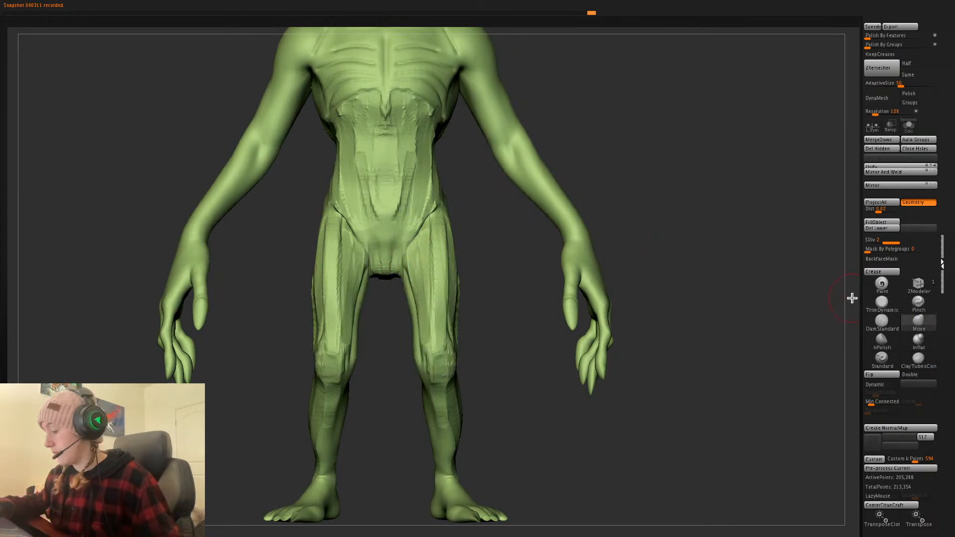
left_click(882, 359)
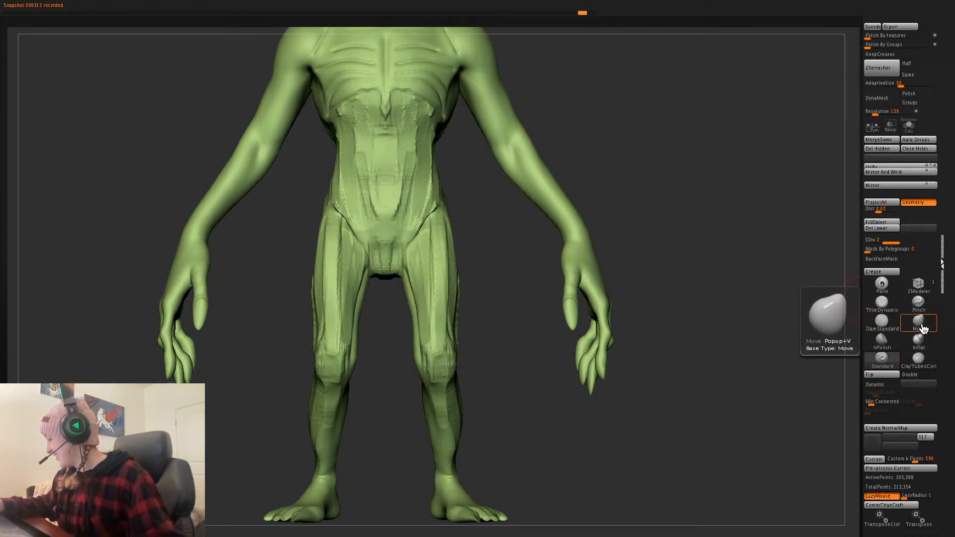
left_click(918, 358)
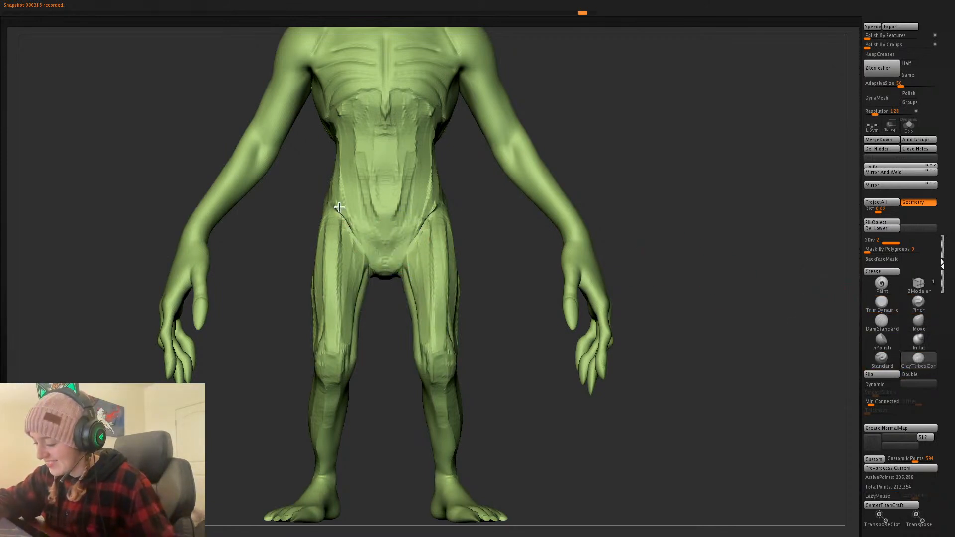
- Build diagonal oblique muscle strips from the lower ribs down to the pelvis and strengthen the ribs with ClayTubes
left_click_drag(671, 224, 682, 279, "alt")
left_click_drag(682, 279, 622, 266)
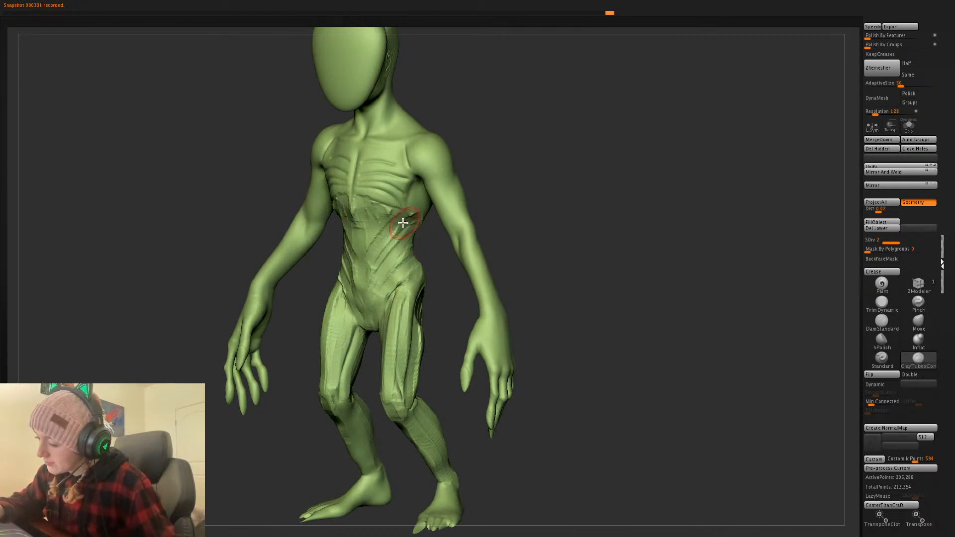
left_click_drag(547, 172, 416, 191)
mouse_move(557, 234)
left_mouse_down()
mouse_move(616, 250)
mouse_move(616, 200)
mouse_move(593, 297)
mouse_move(647, 277)
mouse_move(622, 292)
mouse_move(627, 328)
mouse_move(640, 260)
mouse_move(594, 268)
left_mouse_up()
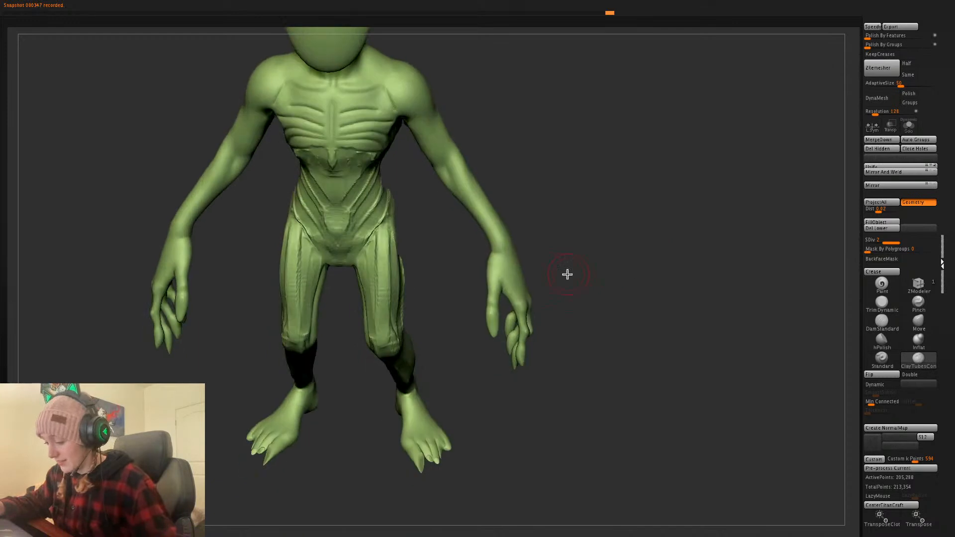
- Build tendon-like ClayTubes strips over the feet, from the ankles along the top and sides to the toes
mouse_move(480, 386)
left_mouse_down()
mouse_move(476, 408)
mouse_move(472, 320)
mouse_move(464, 342)
mouse_move(442, 303)
mouse_move(398, 315)
mouse_move(407, 342)
left_mouse_up()
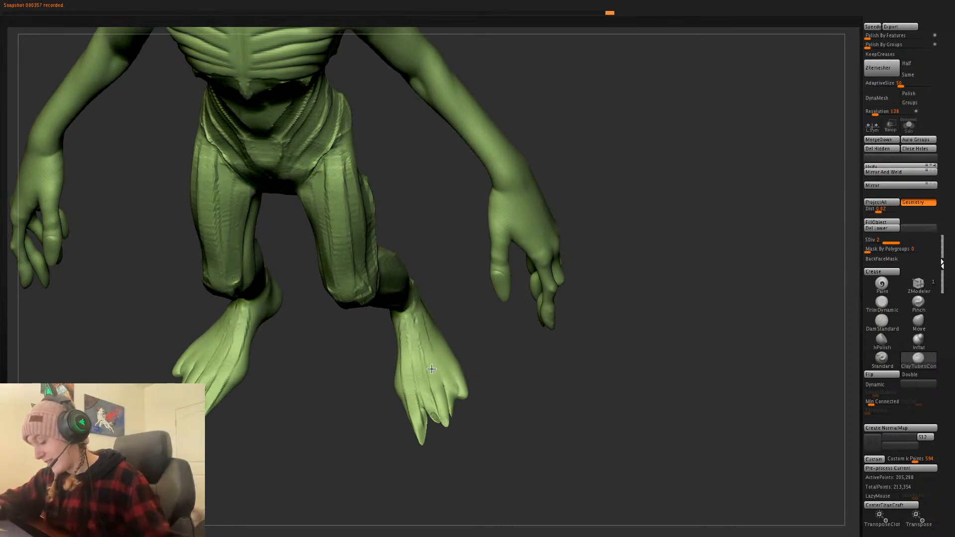
mouse_move(432, 315)
left_mouse_down()
mouse_move(461, 373)
mouse_move(535, 374)
left_mouse_up()
left_click_drag(462, 367, 455, 388, "shift")
mouse_move(419, 345)
left_mouse_down()
mouse_move(431, 418)
mouse_move(451, 423)
mouse_move(462, 401)
left_mouse_up()
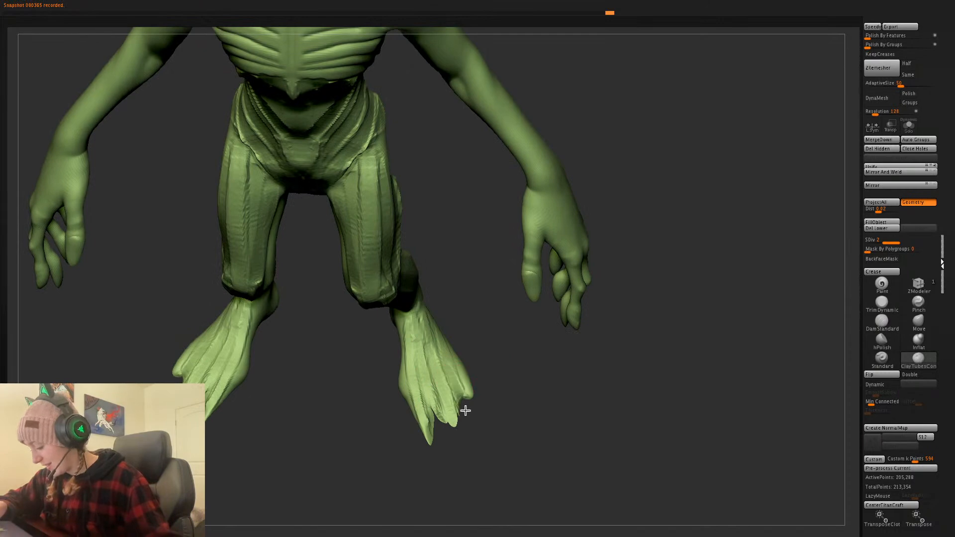
left_click_drag(475, 337, 412, 352)
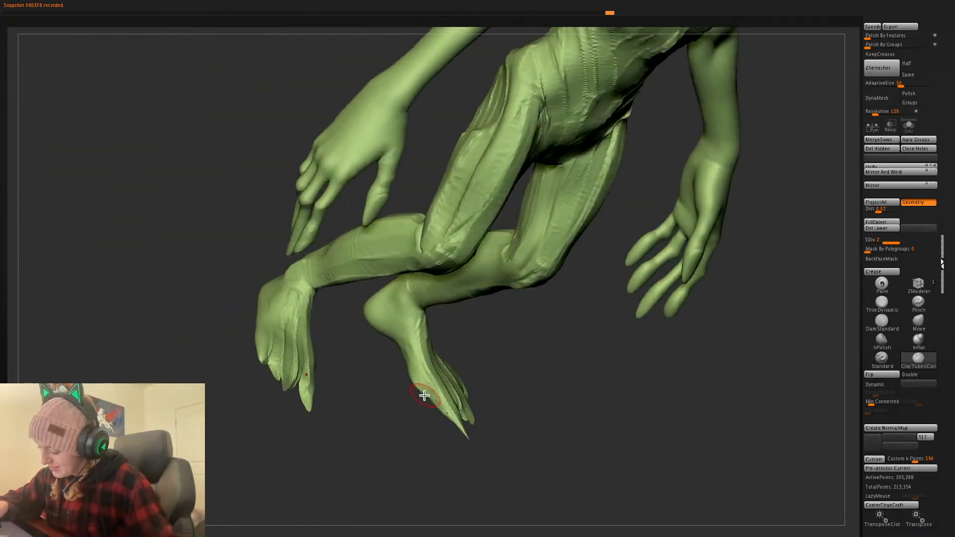
left_click_drag(513, 352, 646, 438)
left_click_drag(618, 362, 559, 299)
key("space")
mouse_move(503, 343)
left_mouse_down()
mouse_move(533, 336)
mouse_move(477, 380)
mouse_move(466, 369)
left_mouse_up()
mouse_move(581, 316)
left_mouse_down()
mouse_move(461, 336)
mouse_move(489, 369)
left_mouse_up()
mouse_move(639, 329)
left_mouse_down()
mouse_move(701, 277)
mouse_move(725, 224)
left_mouse_up()
- Build tendon strips on the backs of the hands, from the wrists to the knuckles, with a resized ClayTubes brush
left_click_drag(725, 224, 547, 471, "alt")
key("space")
left_click_drag(437, 342, 433, 341)
left_click_drag(379, 296, 390, 344)
key("space")
left_click_drag(379, 289, 393, 373)
left_click_drag(386, 326, 401, 387)
key("space")
left_click_drag(389, 271, 418, 392)
left_click_drag(368, 277, 388, 414)
left_click_drag(510, 281, 550, 283)
left_click_drag(350, 291, 366, 400)
- Lay long ClayTubes strips along the outer forearms from the elbows to the wrists
left_click_drag(514, 288, 468, 291)
left_click_drag(540, 239, 563, 344, "alt")
left_click_drag(357, 238, 401, 371)
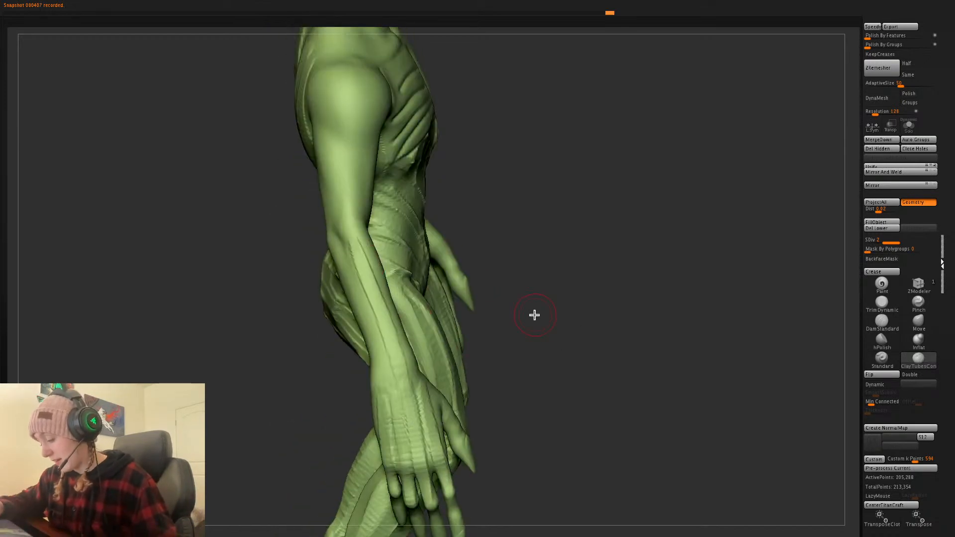
left_click_drag(534, 315, 572, 312)
left_click_drag(352, 243, 394, 385)
left_click_drag(490, 330, 506, 324)
left_click_drag(319, 243, 347, 324)
left_click_drag(464, 325, 483, 323)
left_click_drag(309, 244, 318, 303)
- Continue the lengthwise ClayTubes strips around the remaining sides of the forearms
left_click_drag(435, 292, 391, 301)
left_click_drag(333, 247, 354, 305)
left_click_drag(527, 328, 506, 324)
left_click_drag(367, 329, 349, 377)
left_click_drag(390, 252, 347, 381)
left_click_drag(377, 269, 345, 367)
left_click_drag(420, 340, 451, 331)
left_click_drag(360, 295, 332, 391)
left_click_drag(359, 273, 336, 383)
- Build up the upper arms with lengthwise strips from below the shoulders to the elbows, using a resized ClayTubes brush
left_click_drag(428, 306, 369, 444, "alt")
left_click_drag(377, 403, 365, 384)
mouse_move(355, 288)
left_mouse_down()
mouse_move(339, 398)
mouse_move(339, 383)
left_mouse_up()
left_click_drag(369, 393, 477, 391)
key("space")
left_click_drag(313, 289, 326, 388)
left_click_drag(333, 281, 331, 369)
left_click_drag(305, 294, 313, 383)
left_click_drag(304, 315, 295, 374)
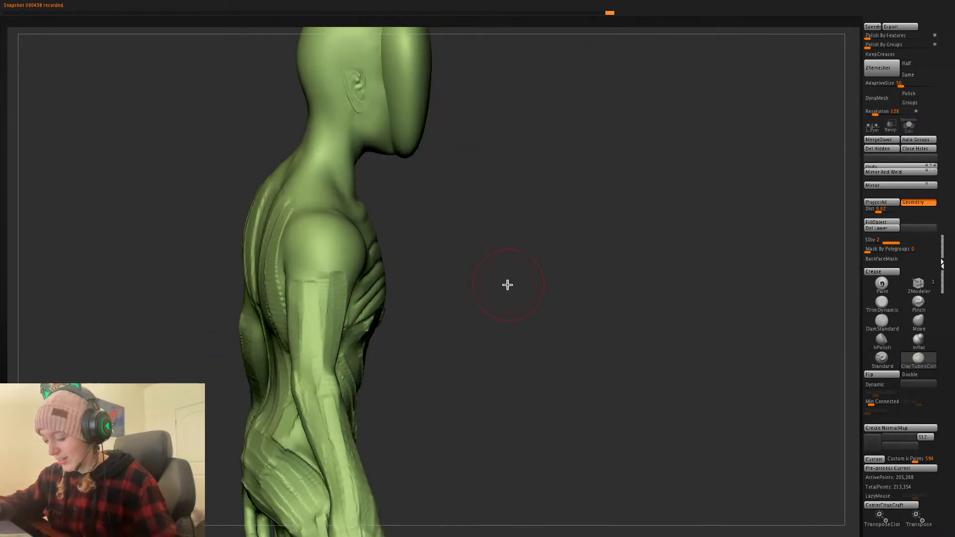
- Lay lengthwise ClayTubes strips over the smooth deltoids, down toward the upper arms
left_click_drag(503, 283, 592, 288)
left_click_drag(286, 303, 301, 365)
mouse_move(269, 244)
left_mouse_down()
mouse_move(299, 266)
mouse_move(280, 219)
left_mouse_up()
mouse_move(278, 221)
left_mouse_down()
mouse_move(292, 264)
mouse_move(281, 234)
left_mouse_up()
left_click_drag(482, 232, 378, 249)
left_click_drag(295, 231, 292, 274)
left_click_drag(277, 214, 285, 278)
mouse_move(297, 219)
left_mouse_down()
mouse_move(305, 284)
mouse_move(323, 273)
left_mouse_up()
- Wrap more ClayTubes strips diagonally over the tops and backs of the shoulders
mouse_move(683, 153)
left_mouse_down("alt")
mouse_move(689, 235)
mouse_move(683, 218)
mouse_move(674, 262)
mouse_move(572, 244)
left_mouse_up("alt")
left_click_drag(394, 211, 410, 248)
left_click_drag(318, 227, 393, 282)
left_click_drag(315, 223, 391, 282)
mouse_move(344, 224)
left_mouse_down()
mouse_move(405, 274)
mouse_move(394, 287)
left_mouse_up()
left_click_drag(330, 253, 371, 283)
left_click_drag(616, 175, 642, 204)
left_click_drag(386, 295, 310, 346)
left_click_drag(367, 313, 321, 345)
- Build ClayTubes strips down the sides and back of the neck into the trapezius
left_click_drag(661, 190, 593, 199)
left_click_drag(293, 244, 293, 318)
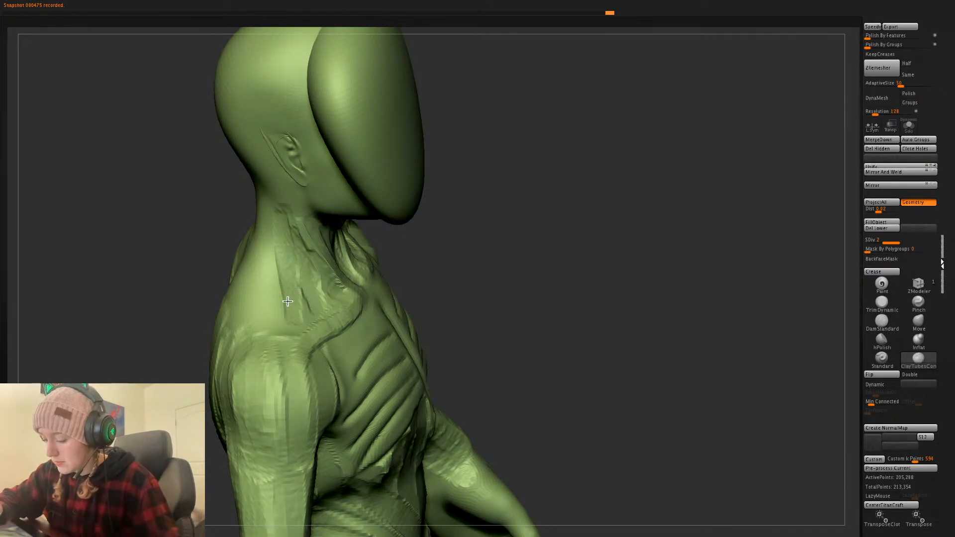
mouse_move(272, 210)
left_mouse_down()
mouse_move(273, 313)
mouse_move(263, 305)
left_mouse_up()
left_click_drag(263, 214, 247, 299)
left_click_drag(655, 168, 742, 172)
mouse_move(251, 189)
left_mouse_down()
mouse_move(236, 297)
mouse_move(211, 291)
left_mouse_up()
left_click_drag(236, 185, 175, 294)
left_click_drag(229, 174, 169, 298)
- Run long ClayTubes strips from the base of the neck across to the shoulders
mouse_move(668, 241)
left_mouse_down()
mouse_move(646, 214)
mouse_move(642, 238)
mouse_move(560, 296)
left_mouse_up()
left_click_drag(280, 367, 358, 388)
left_click_drag(285, 351, 349, 367)
left_click_drag(279, 318, 370, 343)
mouse_move(271, 301)
left_mouse_down()
mouse_move(366, 326)
mouse_move(401, 319)
left_mouse_up()
- Select the face plate and remesh it with ZRemesher set to Half
left_click_drag(485, 267, 677, 227)
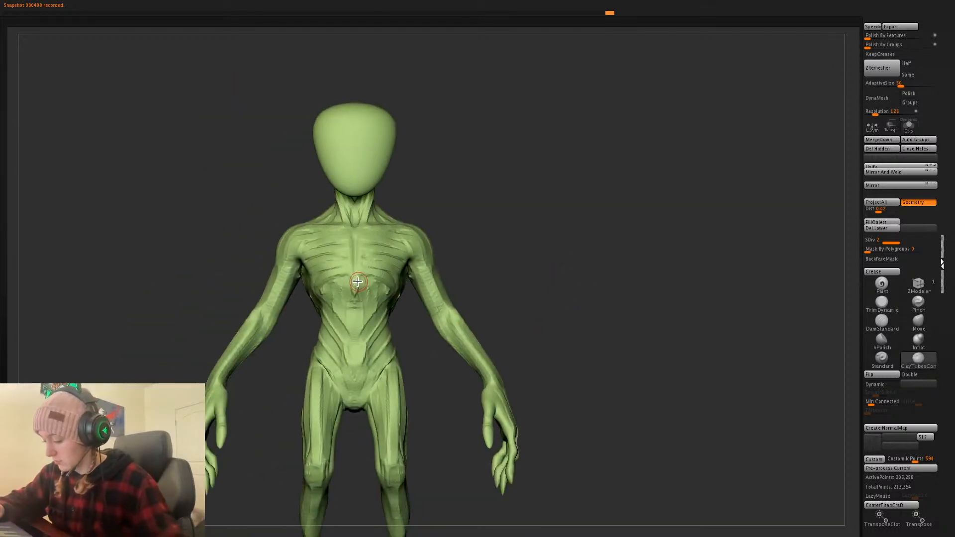
left_click_drag(603, 329, 405, 258, "alt")
left_click(405, 258, "alt")
left_click_drag(542, 246, 565, 279, "alt")
key("shift+f")
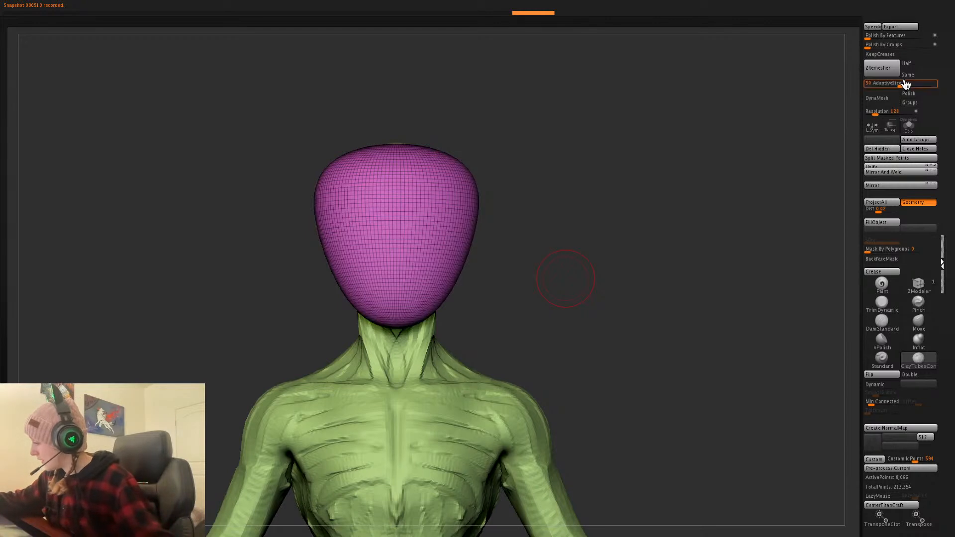
left_click(908, 64)
left_click(881, 69)
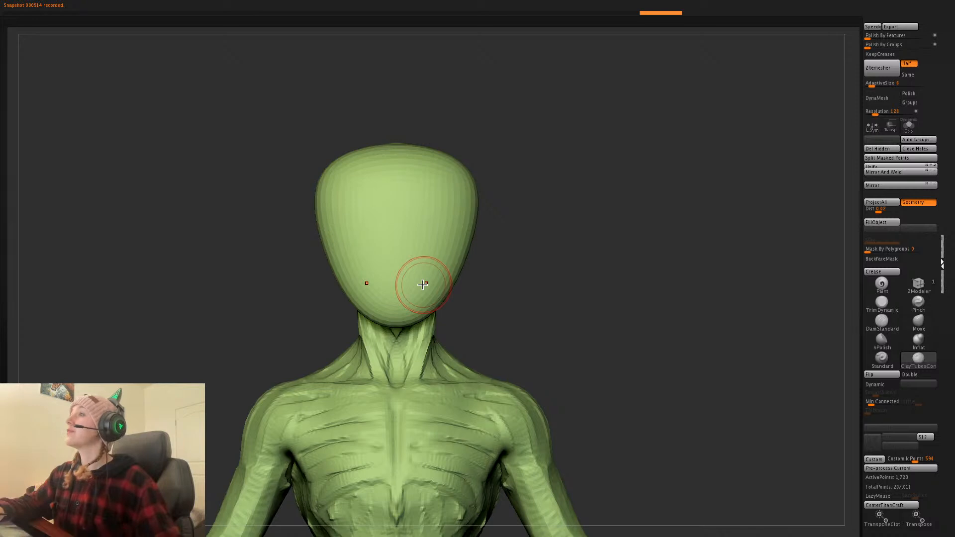
left_click_drag(437, 231, 401, 306)
key("ctrl+z")
key("ctrl+z")
mouse_move(423, 229)
left_mouse_down()
mouse_move(447, 232)
mouse_move(428, 229)
mouse_move(435, 254)
left_mouse_up()
key("space")
key("ctrl+z")
key("space")
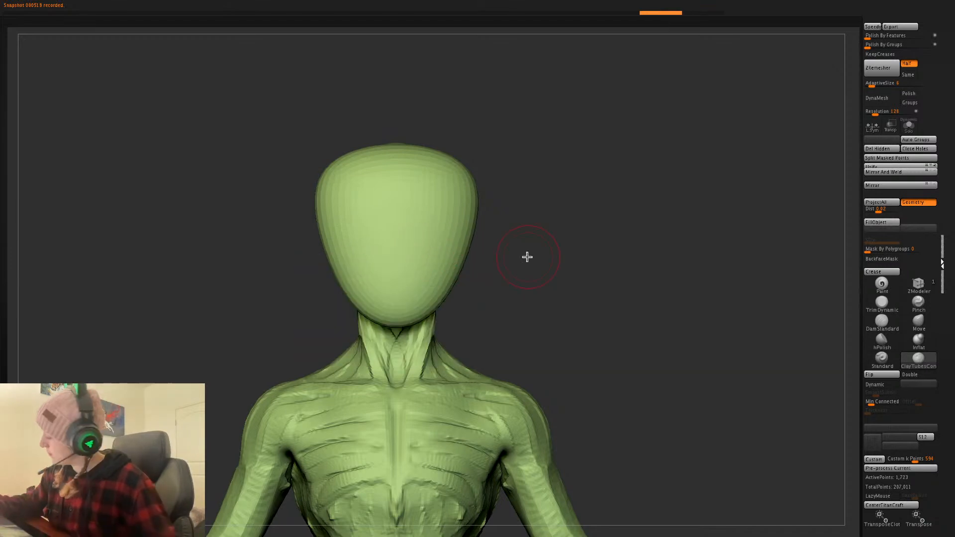
- Build planar ClayTubes strips around the side rim and top edge of the face plate
left_click_drag(530, 227, 463, 233)
key("space")
left_click_drag(468, 194, 443, 311)
left_click_drag(465, 201, 446, 307)
left_click_drag(460, 219, 473, 143)
left_click_drag(603, 140, 540, 189)
mouse_move(433, 172)
left_mouse_down()
mouse_move(398, 158)
mouse_move(459, 175)
left_mouse_up()
left_click_drag(654, 136, 666, 170)
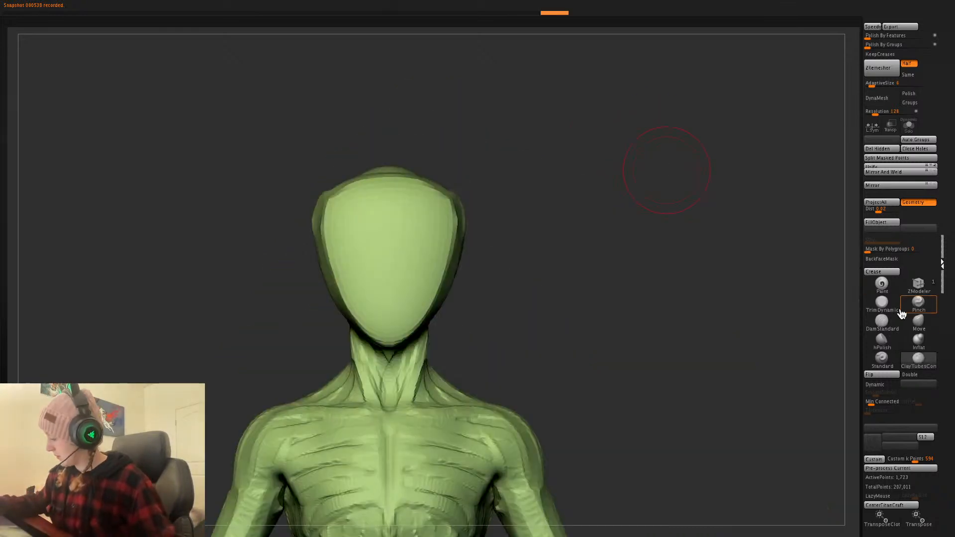
left_click(906, 323)
key("space")
mouse_move(444, 240)
left_mouse_down()
mouse_move(452, 237)
mouse_move(450, 256)
left_mouse_up()
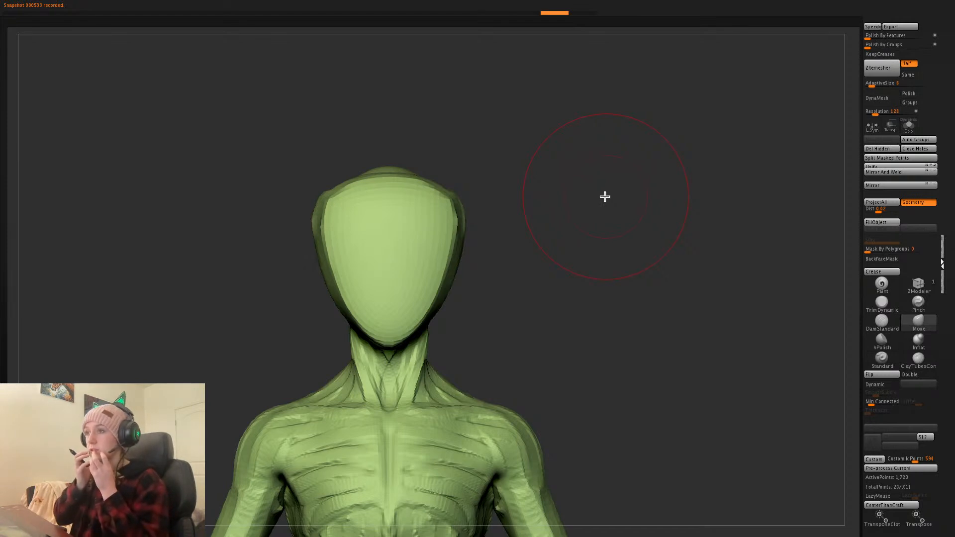
key("space")
left_click(557, 264)
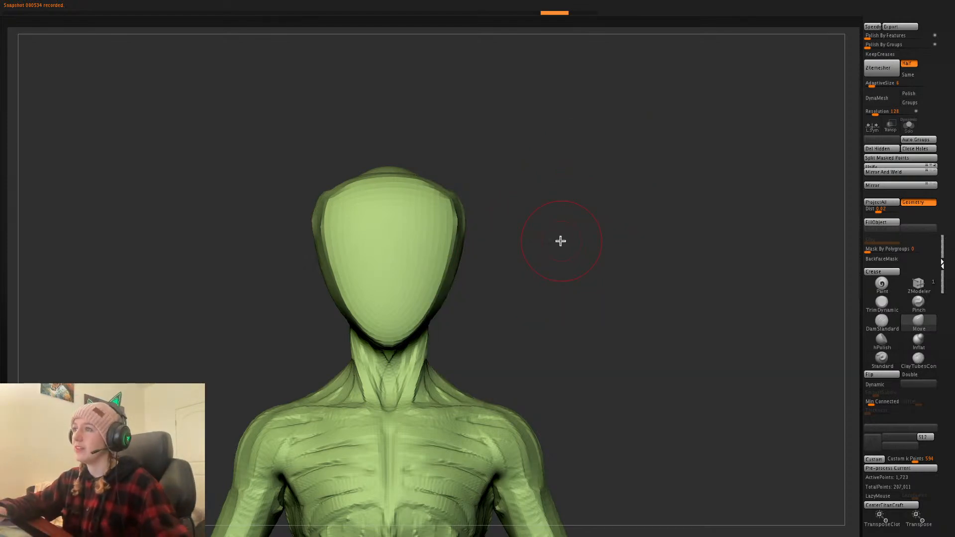
- Select the body and flatten the ears into the head with the TrimDynamic brush
left_click_drag(561, 241, 588, 280)
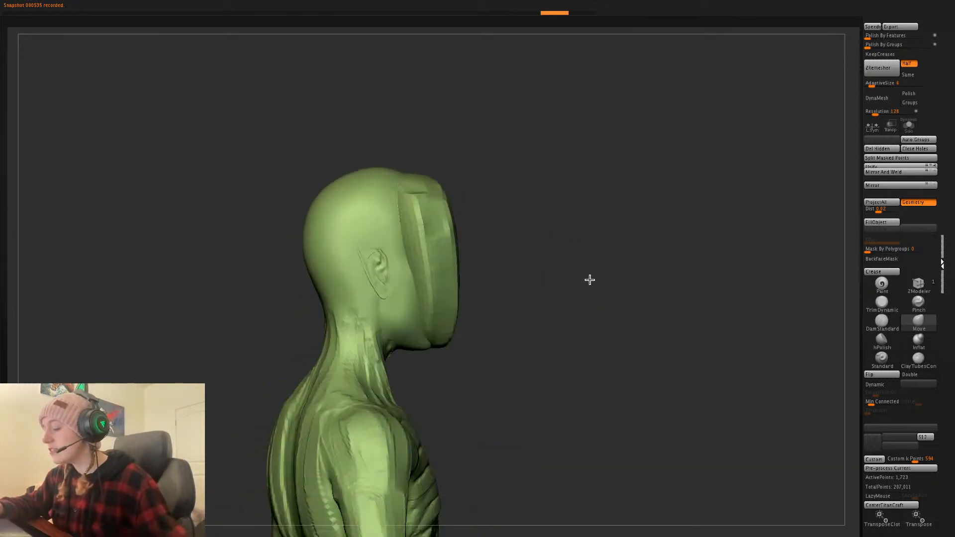
left_click(386, 295, "alt")
key("shift+f")
key("shift+f")
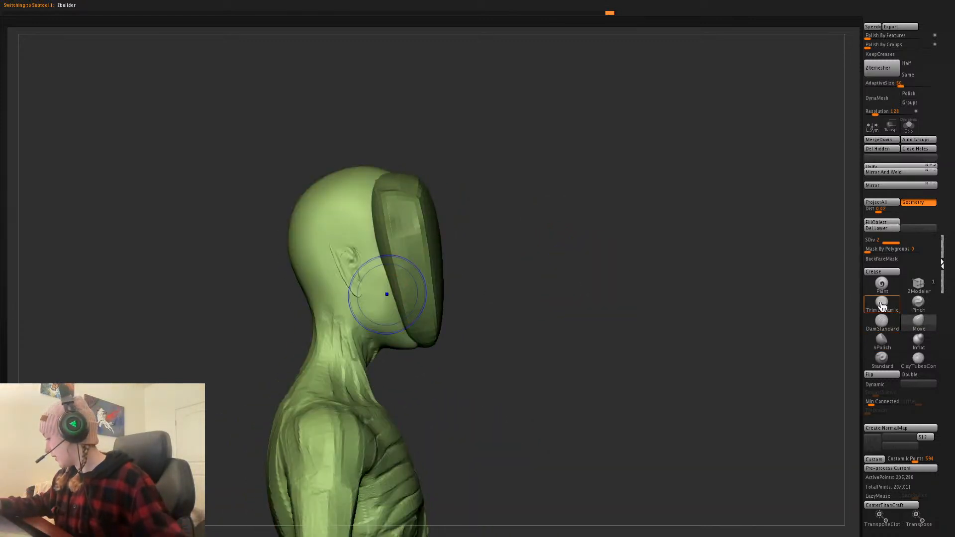
left_click(883, 310)
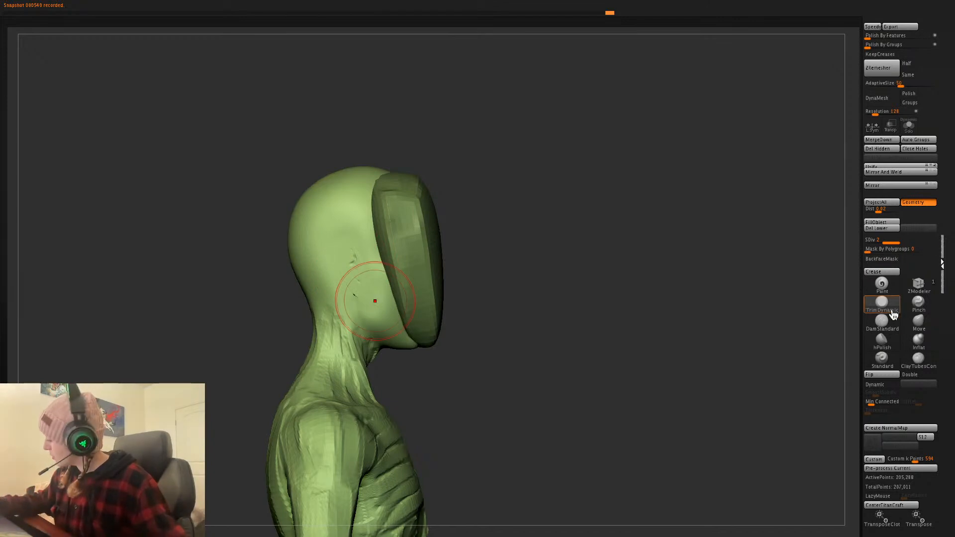
- Cover the back and sides of the head with ClayTubes strips running up from the neck
left_click(918, 356)
left_click_drag(572, 343, 638, 346)
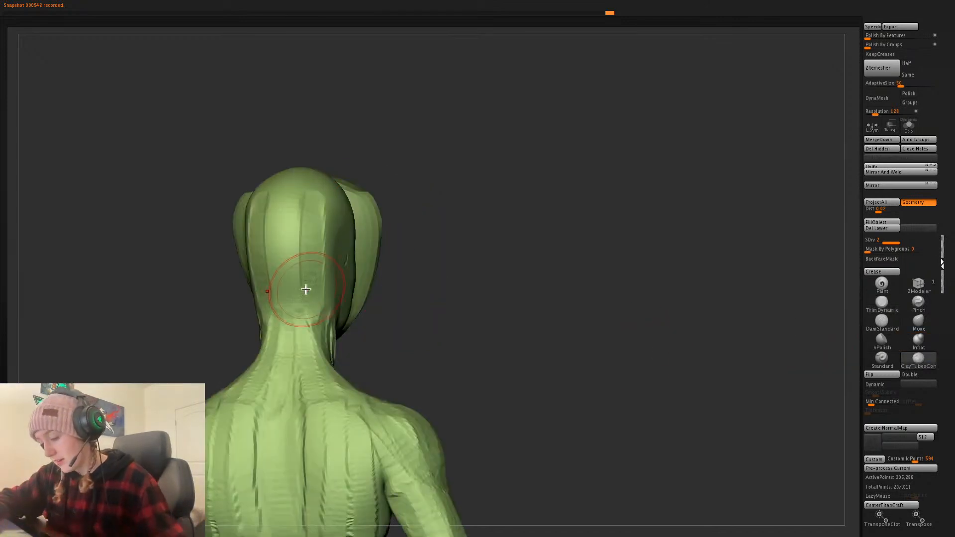
left_click_drag(295, 190, 293, 294)
left_click_drag(364, 126, 370, 174)
mouse_move(313, 204)
left_mouse_down()
mouse_move(320, 147)
mouse_move(286, 198)
mouse_move(331, 155)
left_mouse_up()
left_click_drag(470, 168, 403, 181)
left_click_drag(337, 230, 362, 181)
left_click_drag(351, 234, 379, 188)
left_click_drag(369, 256, 389, 201)
left_click_drag(389, 271, 404, 212)
mouse_move(413, 278)
left_mouse_down()
mouse_move(419, 218)
mouse_move(441, 254)
mouse_move(447, 240)
left_mouse_up()
left_click_drag(707, 217, 674, 243, "shift")
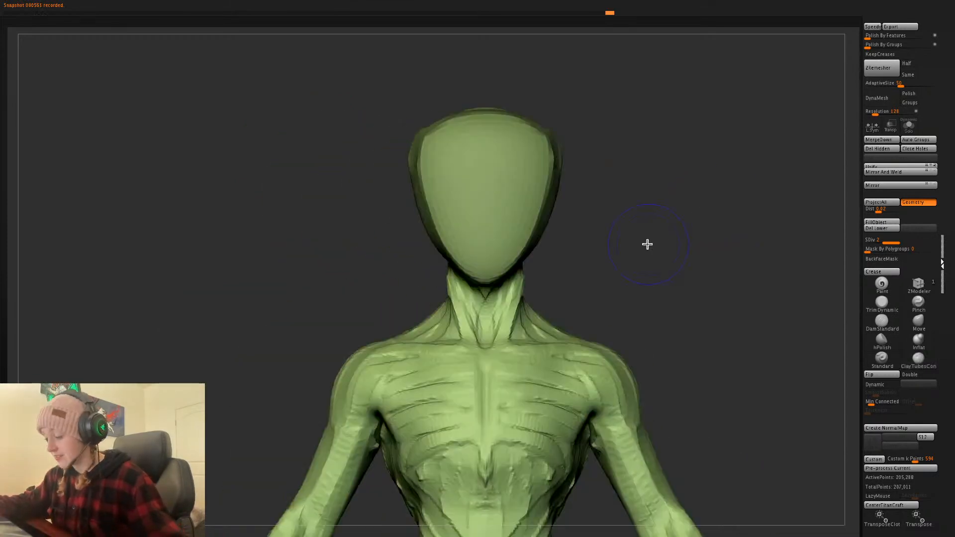
- Select the face plate and adjust its placement on the head with the transform gizmo
left_click(504, 243, "alt")
key("w")
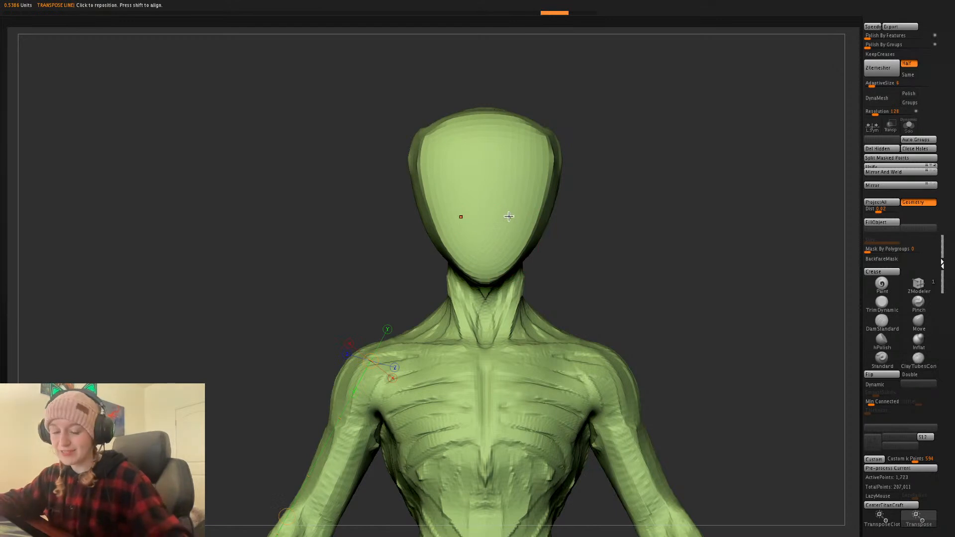
key("y")
mouse_move(485, 168)
left_mouse_down()
mouse_move(485, 179)
mouse_move(487, 152)
left_mouse_up()
key("q")
mouse_move(593, 185)
left_mouse_down("alt")
mouse_move(667, 194)
mouse_move(646, 241)
mouse_move(662, 258)
mouse_move(642, 262)
mouse_move(663, 268)
mouse_move(652, 313)
left_mouse_up("alt")
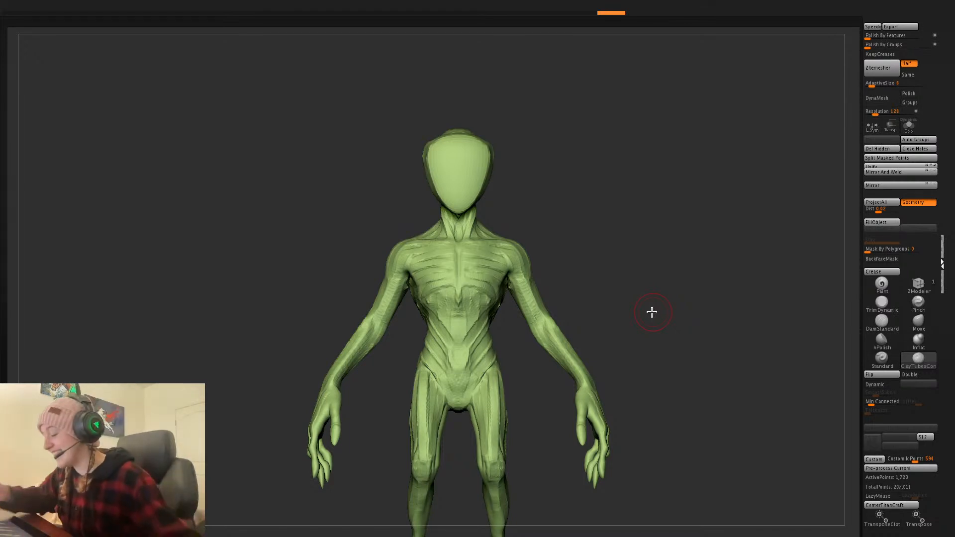
- Select the body again and add a ClayTubes stroke across the lower ribs
left_click_drag(657, 312, 643, 273, "alt")
key("shift+f")
key("shift+f")
left_click(917, 359)
key("b")
mouse_move(618, 152)
left_mouse_down()
mouse_move(617, 178)
mouse_move(579, 181)
left_mouse_up()
left_click(460, 272, "alt")
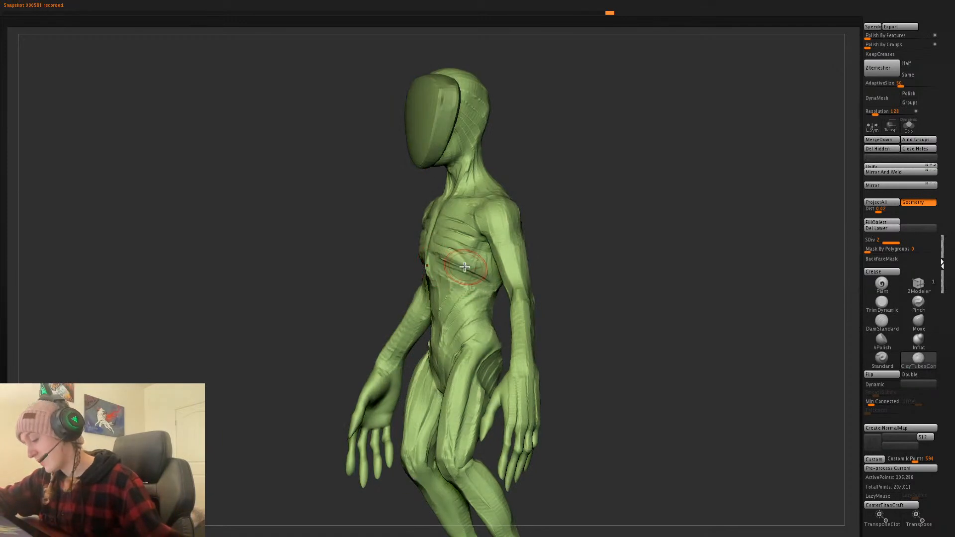
left_click_drag(438, 263, 483, 265)
- Choose a resized Move brush and lower the body to subdivision level 1
left_click_drag(572, 244, 652, 255)
left_click_drag(664, 299, 650, 293, "alt")
mouse_move(652, 334)
left_mouse_down()
mouse_move(682, 337)
mouse_move(661, 334)
left_mouse_up()
left_click_drag(655, 322, 658, 319)
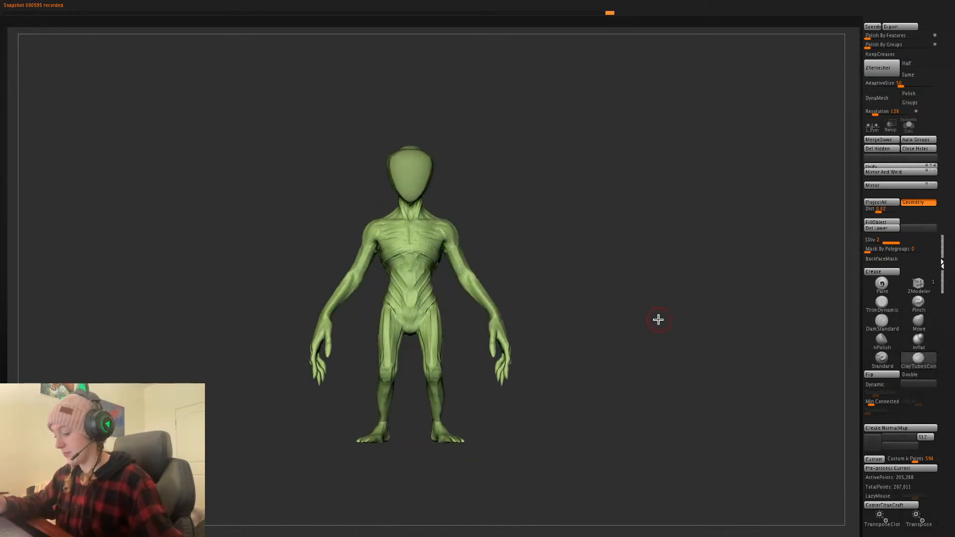
left_click(925, 324)
key("space")
left_click_drag(550, 264, 554, 266)
key("shift+f")
key("shift+f")
key("space")
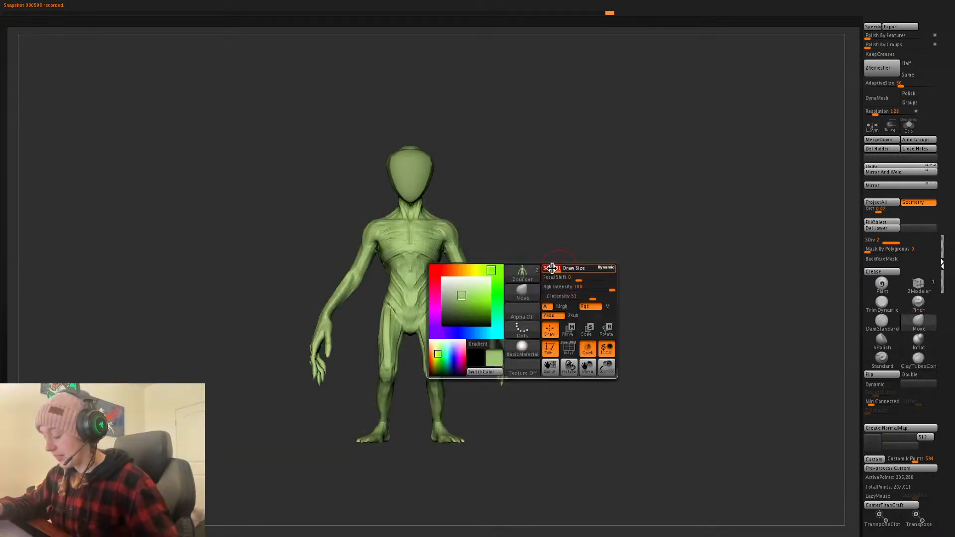
key("shift+d")
- Separate the legs from the upper body with a mask ending at the hips
mouse_move(468, 390)
left_mouse_down("ctrl")
mouse_move(457, 343)
mouse_move(423, 318)
mouse_move(428, 455)
mouse_move(442, 434)
left_mouse_up("ctrl")
left_click(486, 449, "ctrl")
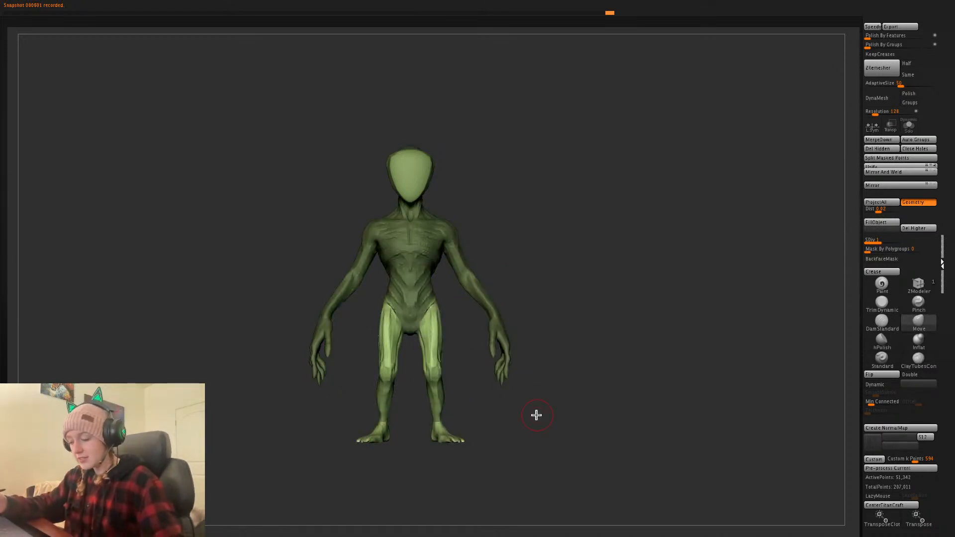
mouse_move(642, 338)
left_mouse_down("ctrl")
mouse_move(480, 378)
mouse_move(450, 308)
mouse_move(416, 412)
mouse_move(475, 438)
left_mouse_up("ctrl")
left_click(505, 420, "ctrl")
left_click(568, 313, "ctrl")
- Adjust the legs from the hips with the gizmo, rotating them about 9 degrees around the Y axis, and clear the mask
key("w")
left_click(437, 317)
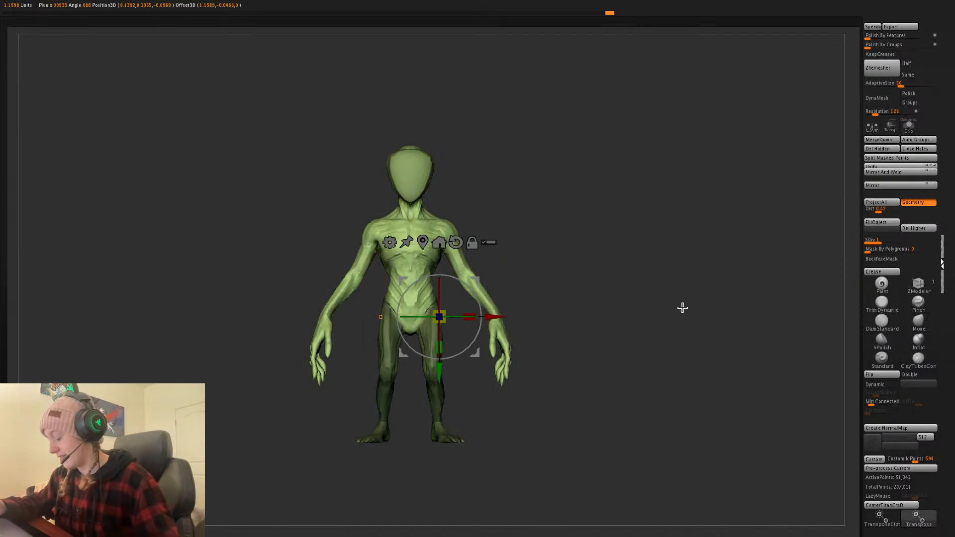
left_click_drag(567, 269, 666, 313, "shift")
left_click_drag(429, 347, 431, 356)
key("ctrl+z")
left_click_drag(404, 316, 395, 316)
key("q")
mouse_move(658, 286)
left_mouse_down()
mouse_move(642, 286)
mouse_move(663, 284)
mouse_move(663, 301)
left_mouse_up()
key("w")
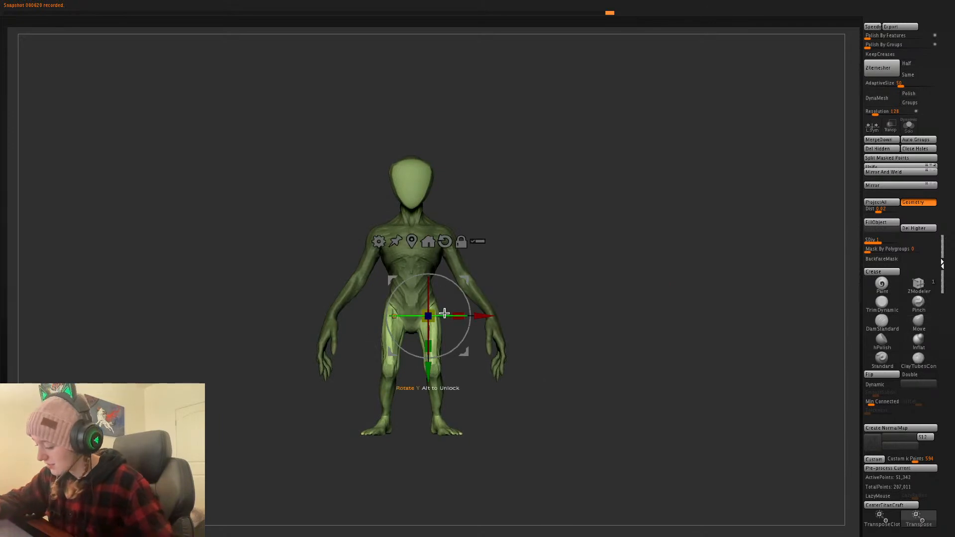
left_click_drag(471, 316, 447, 316)
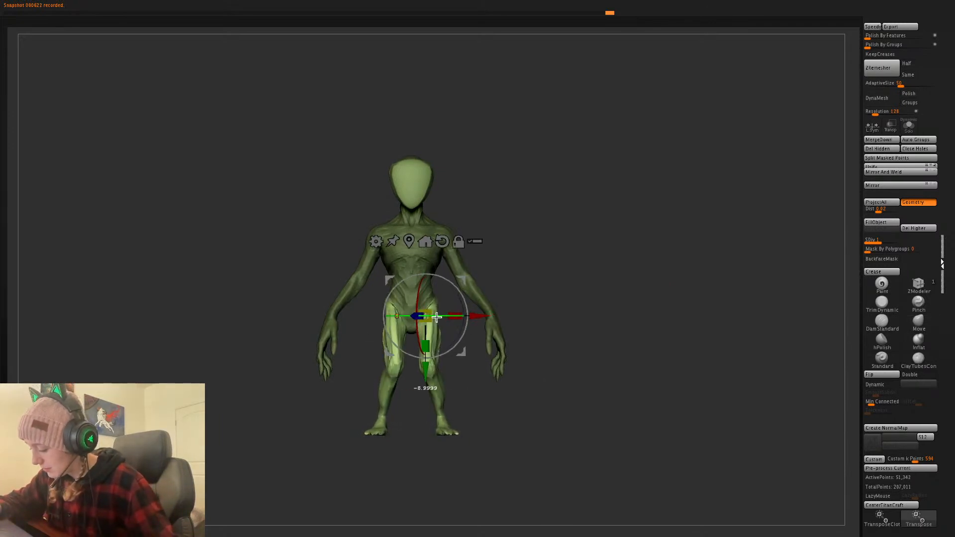
key("q")
left_click(634, 317, "ctrl")
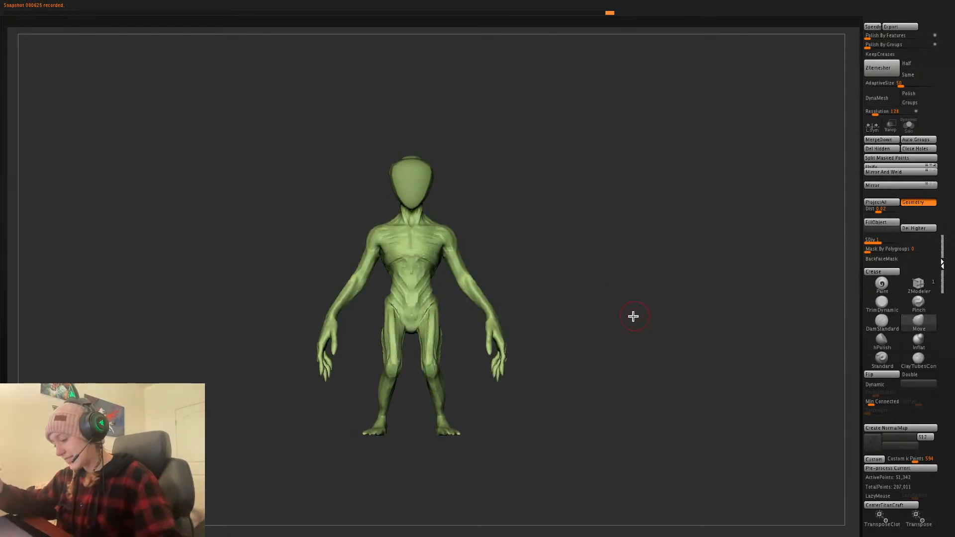
- Refine the side profile of the bent knees with a resized Move brush
key("space")
left_click_drag(599, 322, 607, 318)
left_click_drag(655, 370, 639, 370, "shift")
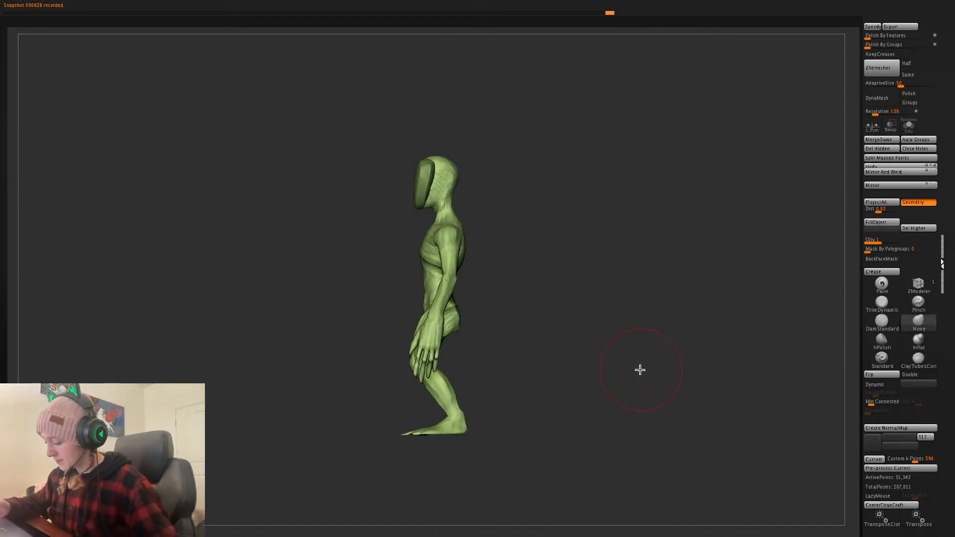
mouse_move(478, 355)
left_mouse_down()
mouse_move(435, 369)
mouse_move(554, 338)
left_mouse_up()
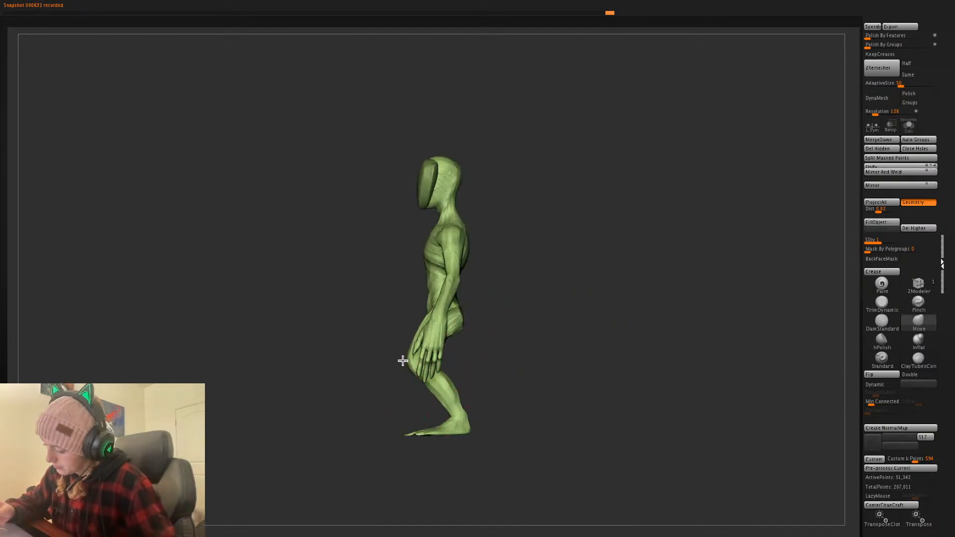
key("space")
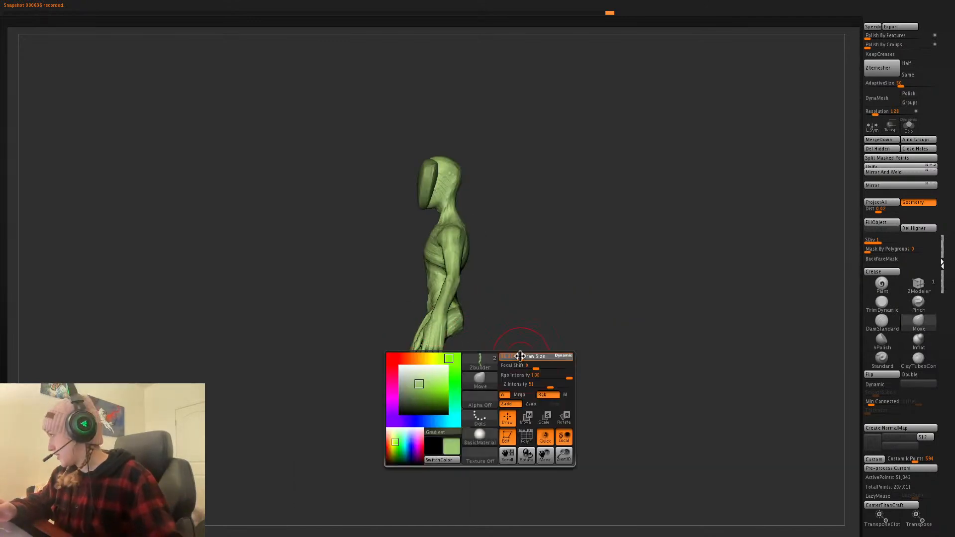
key("shift+f")
key("shift+f")
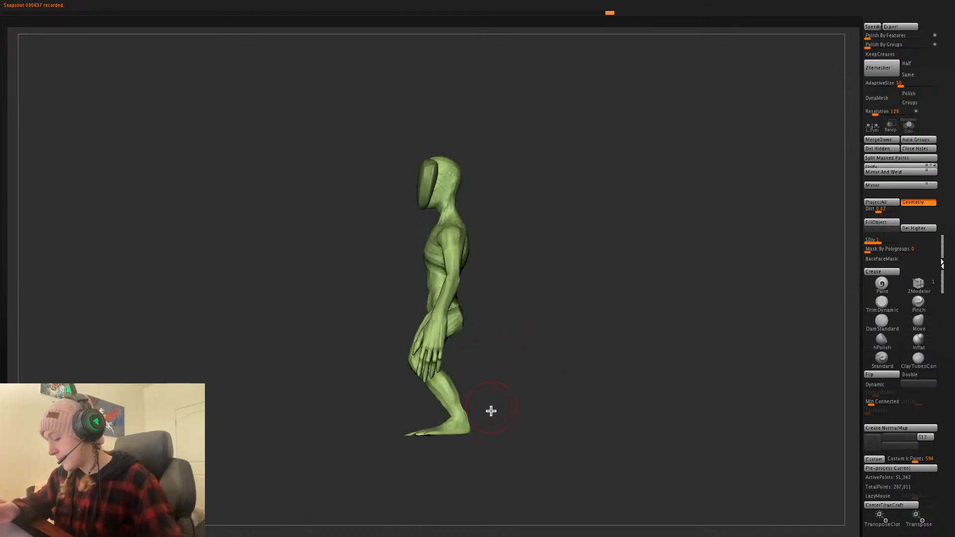
- Mask everything except the feet, move them down about 0.05 to lengthen the lower legs, and clear the mask
left_click_drag(404, 468, 535, 432, "ctrl")
left_click(510, 396, "ctrl")
key("w")
left_click(458, 417, "alt")
left_click_drag(464, 476, 464, 488)
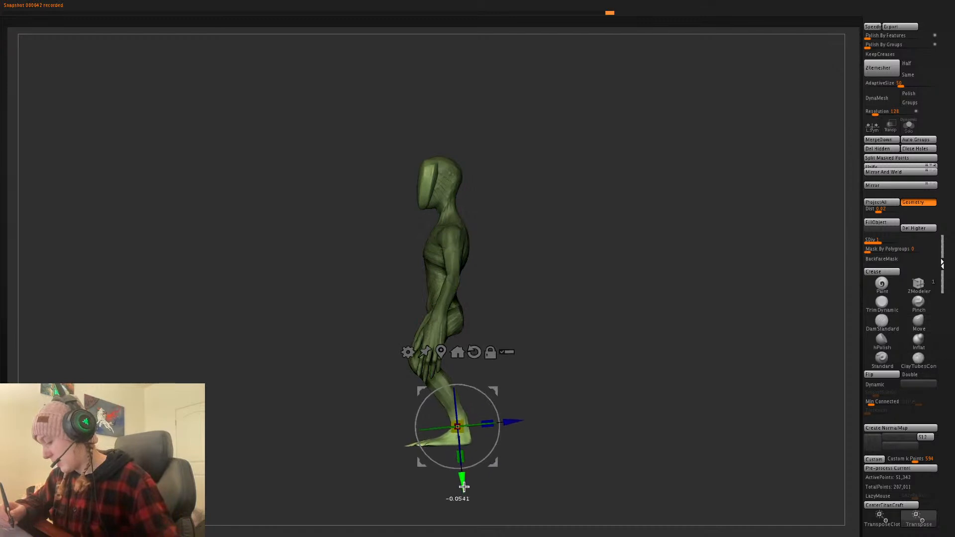
key("q")
mouse_move(586, 353)
left_mouse_down("ctrl")
mouse_move(595, 363)
mouse_move(590, 355)
left_mouse_up("ctrl")
- Reshape the heels and ankles in side view with a resized Move brush
key("shift+f")
key("shift+f")
key("space")
key("space")
mouse_move(477, 413)
left_mouse_down()
mouse_move(463, 407)
mouse_move(476, 413)
mouse_move(472, 397)
left_mouse_up()
key("space")
left_click_drag(470, 409, 467, 410)
- Adjust the toes with BackfaceMask enabled, turn it off again, and refine the back of the ankles
left_click(881, 258)
key("space")
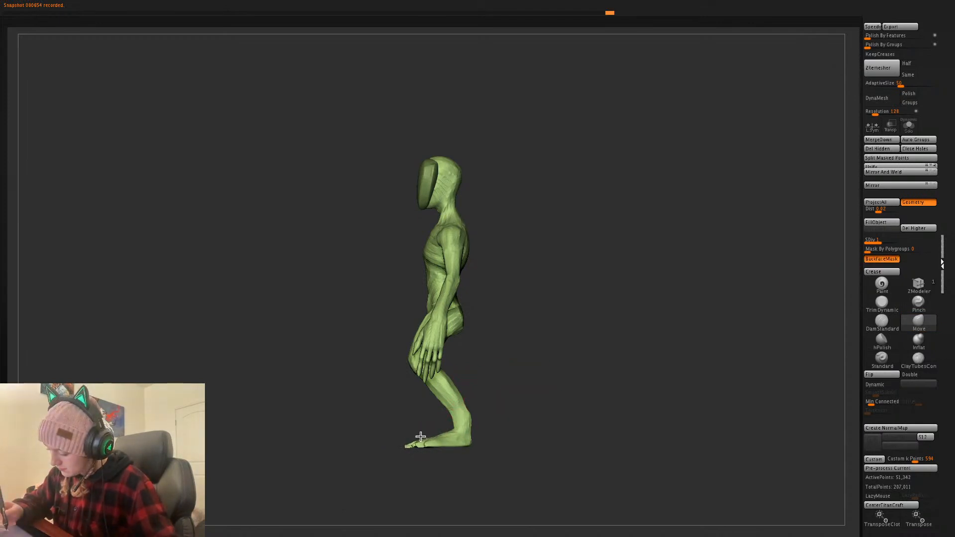
left_click(879, 260)
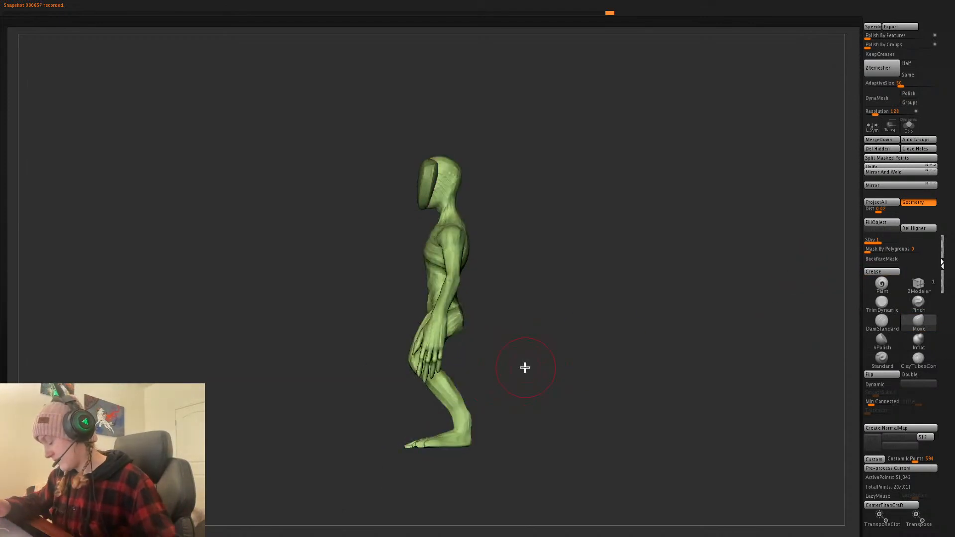
left_click_drag(487, 397, 467, 412)
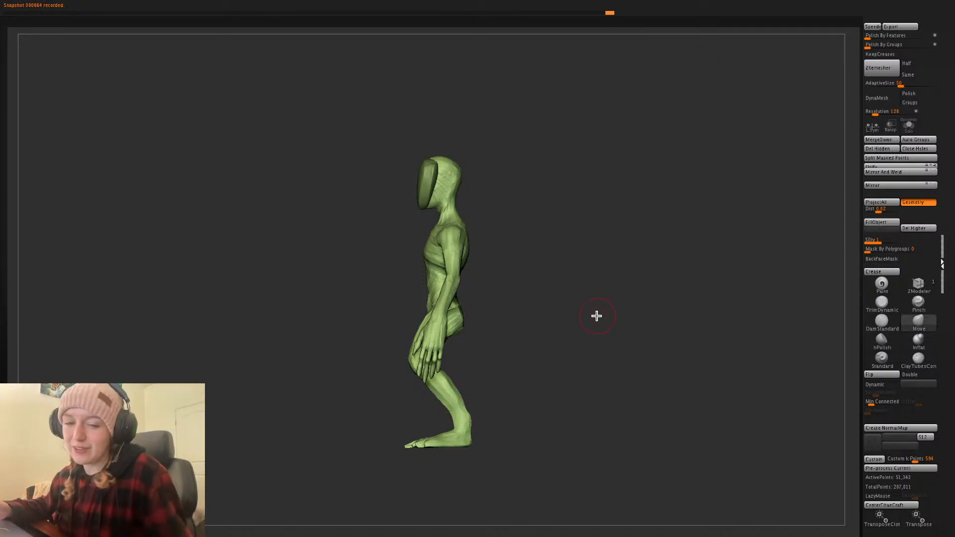
- Adjust the shape of the lower legs from the front with a resized Move brush
left_click_drag(584, 318, 599, 326)
key("space")
left_click_drag(561, 351, 574, 349)
left_click_drag(450, 412, 447, 412)
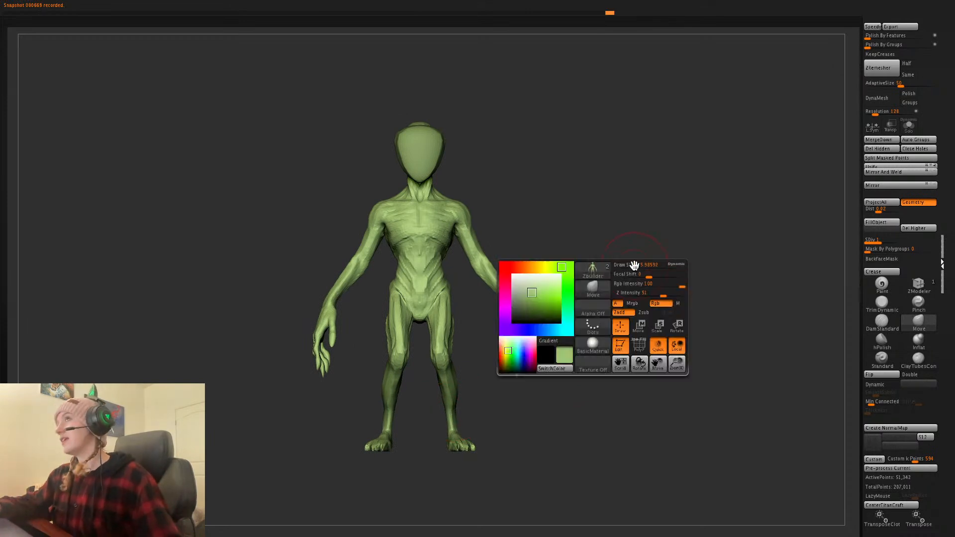
key("bracketleft")
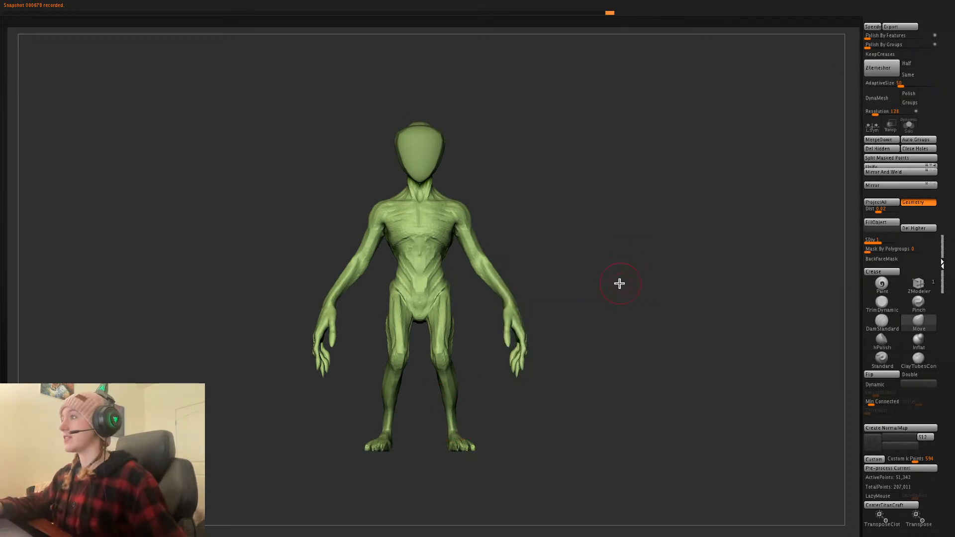
left_click_drag(607, 313, 588, 312, "alt")
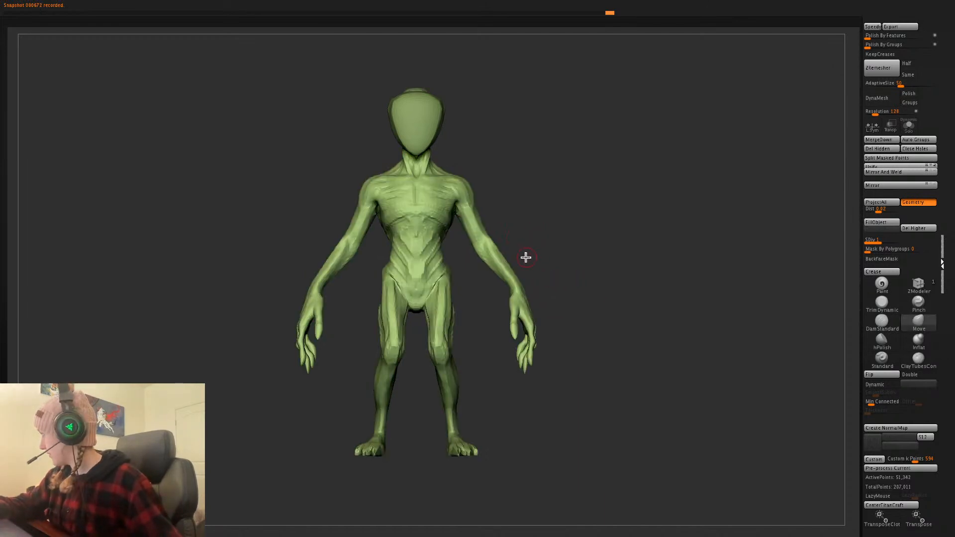
- Mask everything except the forearms and hands, move them outward and down to lengthen the arms, and clear the mask
mouse_move(536, 288)
left_mouse_down("ctrl")
mouse_move(508, 244)
mouse_move(474, 240)
mouse_move(577, 392)
mouse_move(577, 378)
left_mouse_up("ctrl")
left_click(555, 303, "ctrl")
key("w")
left_click_drag(485, 254, 523, 226, "alt")
mouse_move(499, 280)
left_mouse_down()
mouse_move(512, 295)
mouse_move(500, 281)
left_mouse_up()
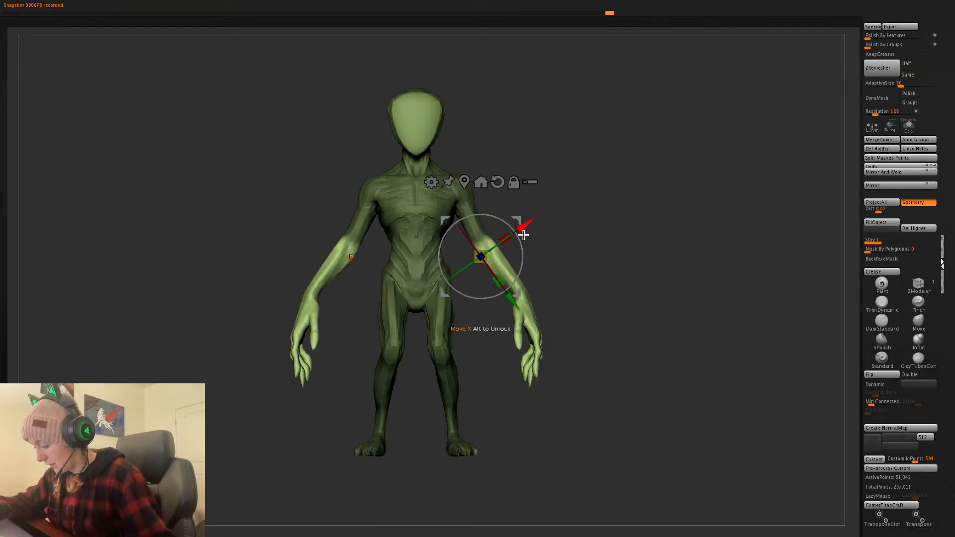
key("q")
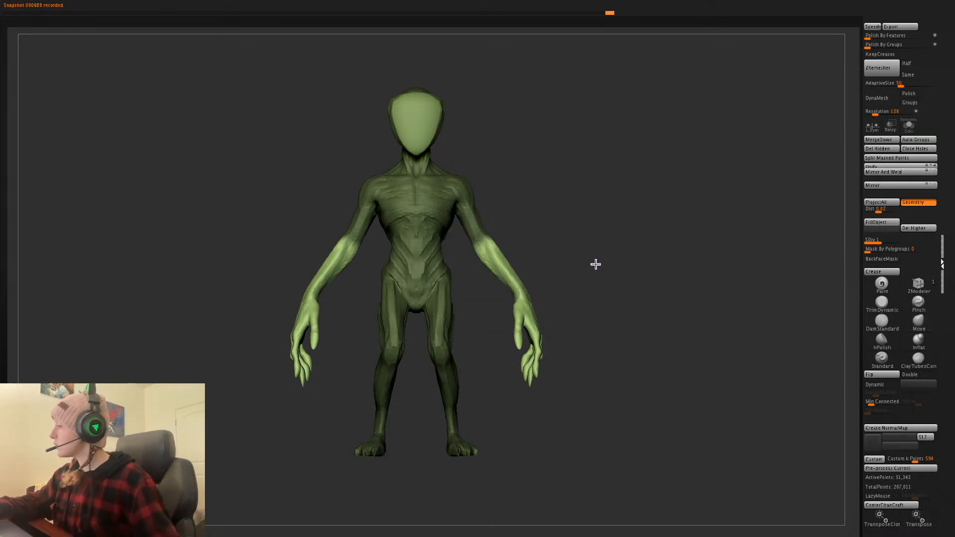
key("shift+f")
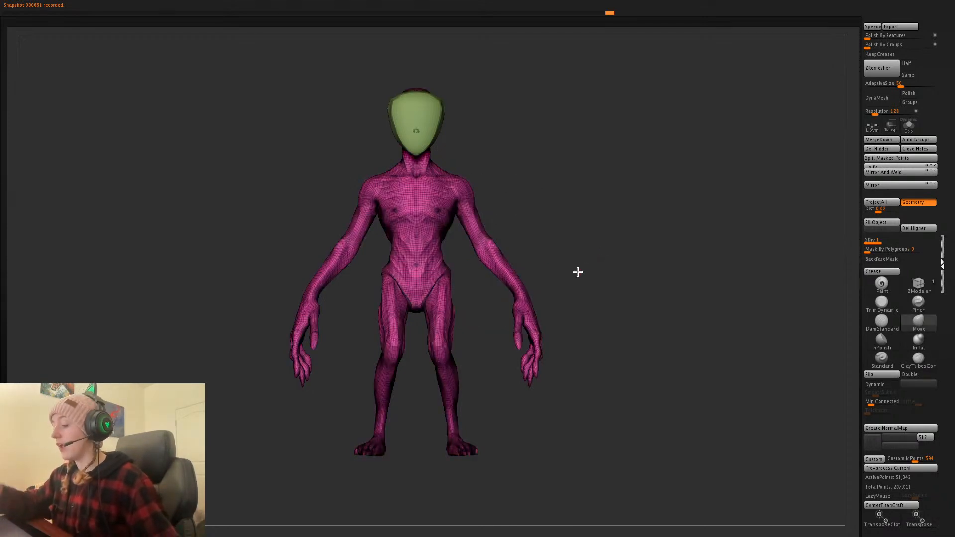
key("shift+f")
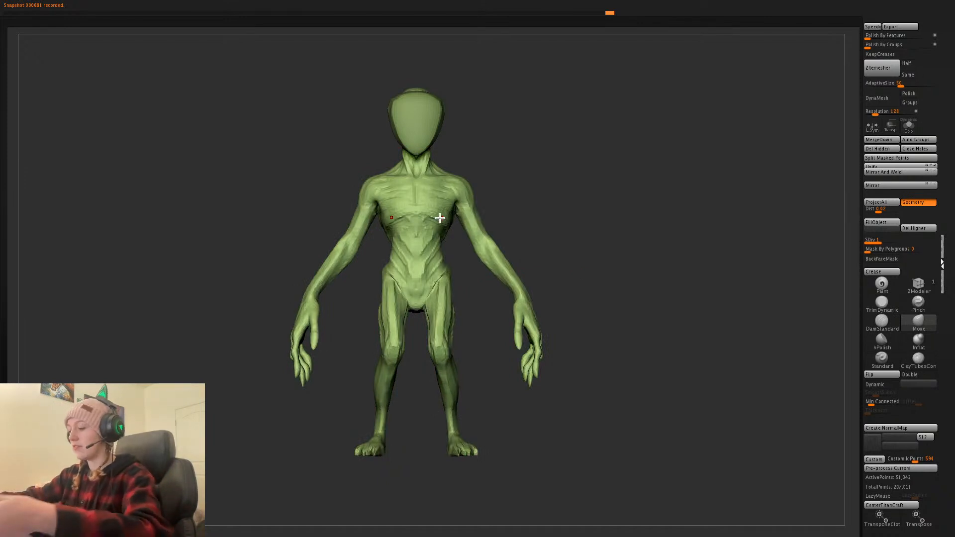
- Adjust the shoulders, armpits and sides of the chest from the front with a resized Move brush
key("space")
key("shift+f")
key("shift+f")
key("space")
mouse_move(464, 185)
left_mouse_down()
mouse_move(455, 193)
mouse_move(468, 185)
left_mouse_up()
key("space")
left_click_drag(457, 196, 462, 199)
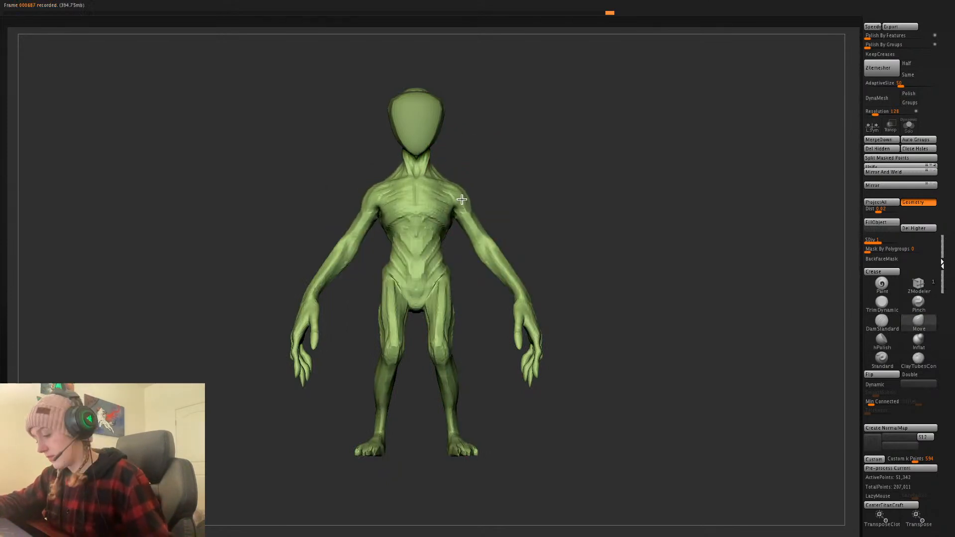
key("space")
left_click_drag(640, 232, 636, 233)
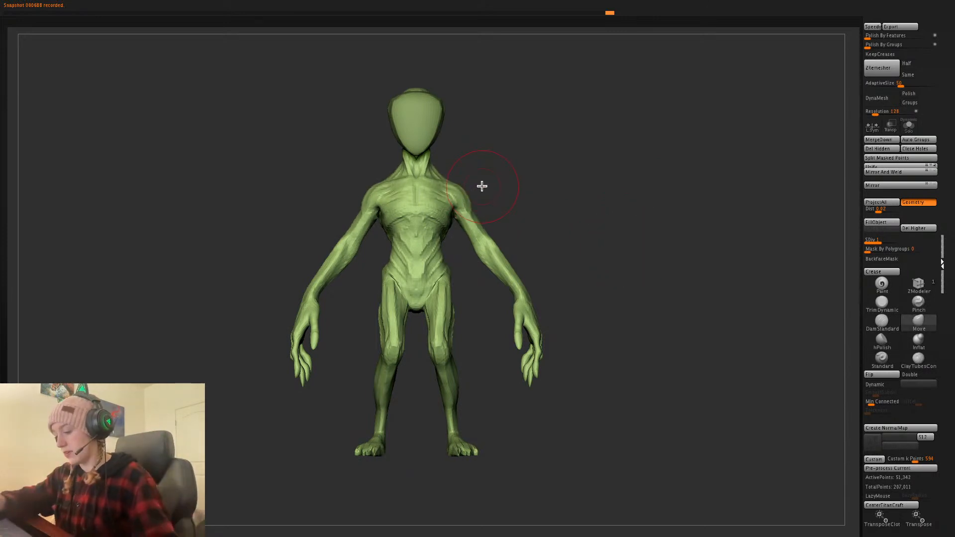
mouse_move(444, 234)
left_mouse_down()
mouse_move(438, 241)
mouse_move(433, 227)
left_mouse_up()
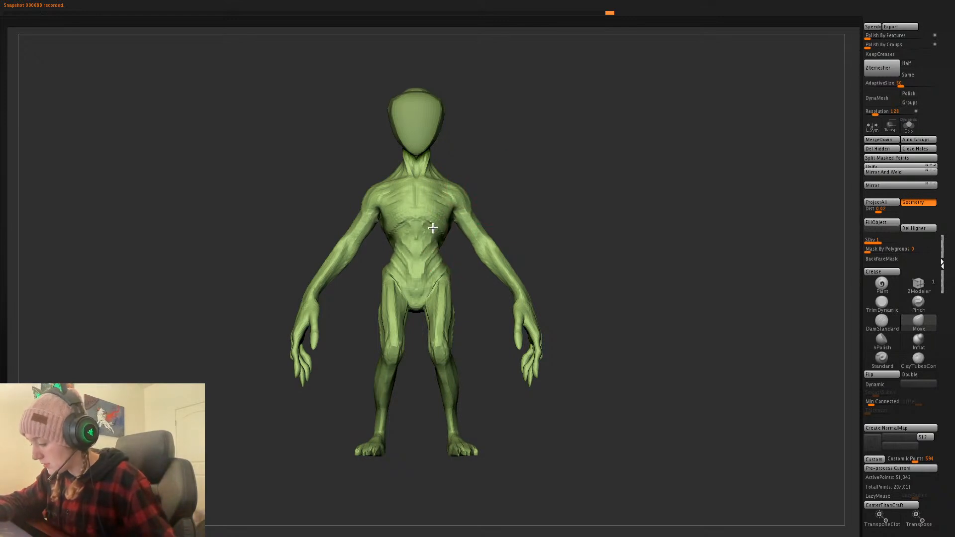
- Adjust the outer contour of the upper thighs below the hips with a resized Move brush
key("ctrl+shift")
key("space")
left_click_drag(453, 326, 456, 317)
key("space")
key("space")
left_click(601, 307)
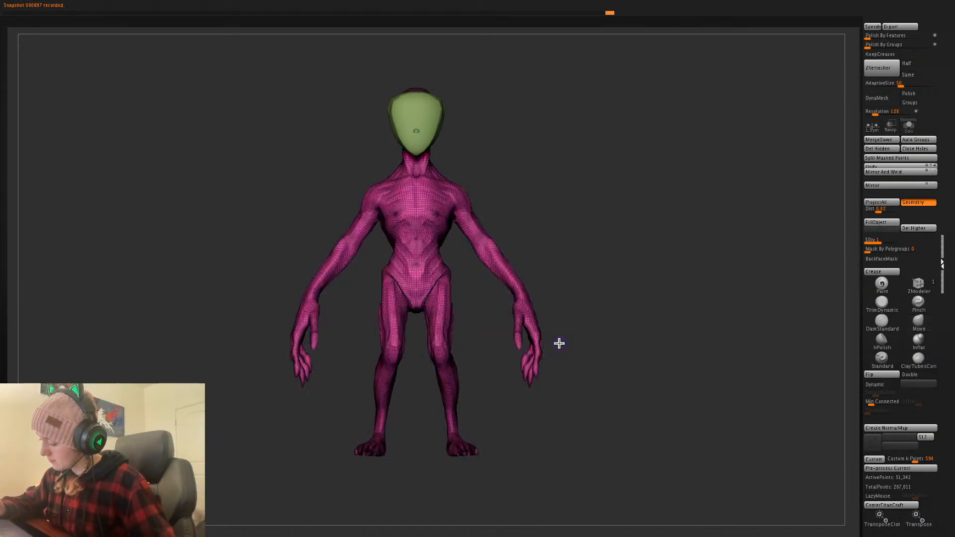
- Delete the body's higher subdivision levels, mask the forearms and hands, and split the masked points into a separate piece
key("d")
key("shift+d")
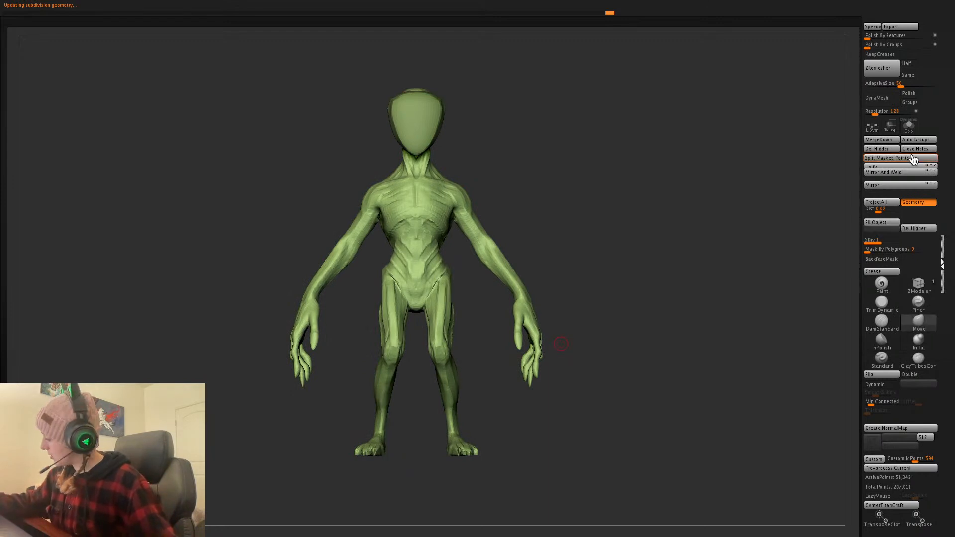
left_click(919, 229)
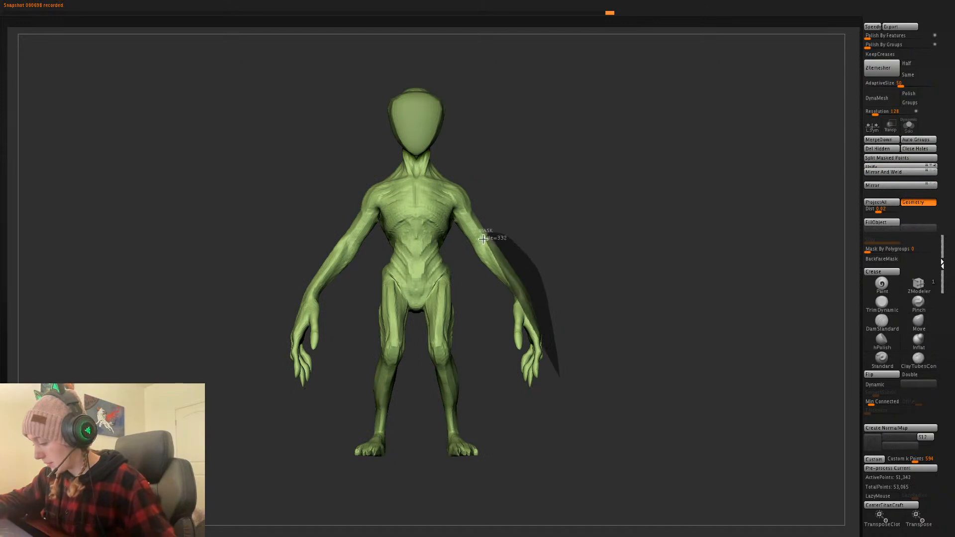
mouse_move(636, 354)
left_mouse_down()
mouse_move(613, 362)
mouse_move(633, 361)
left_mouse_up()
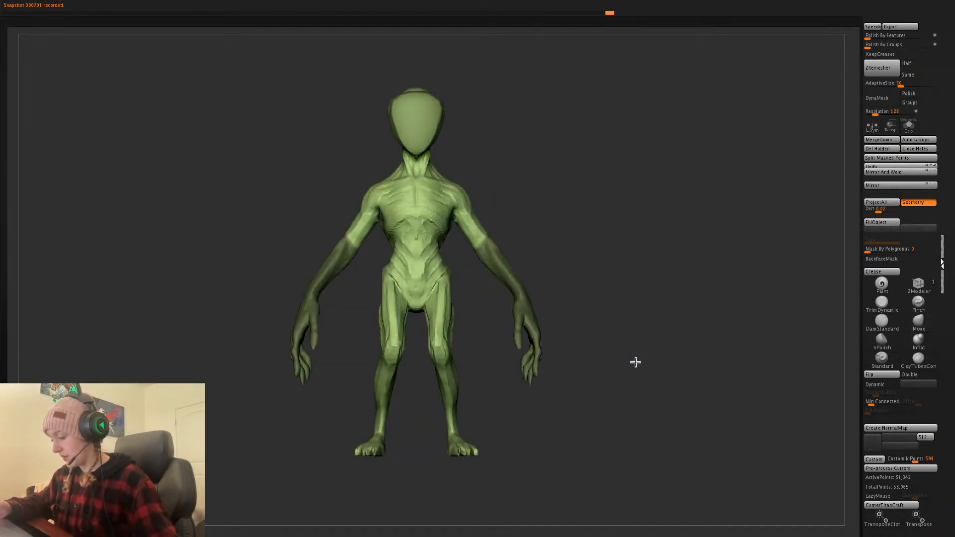
left_click(901, 158)
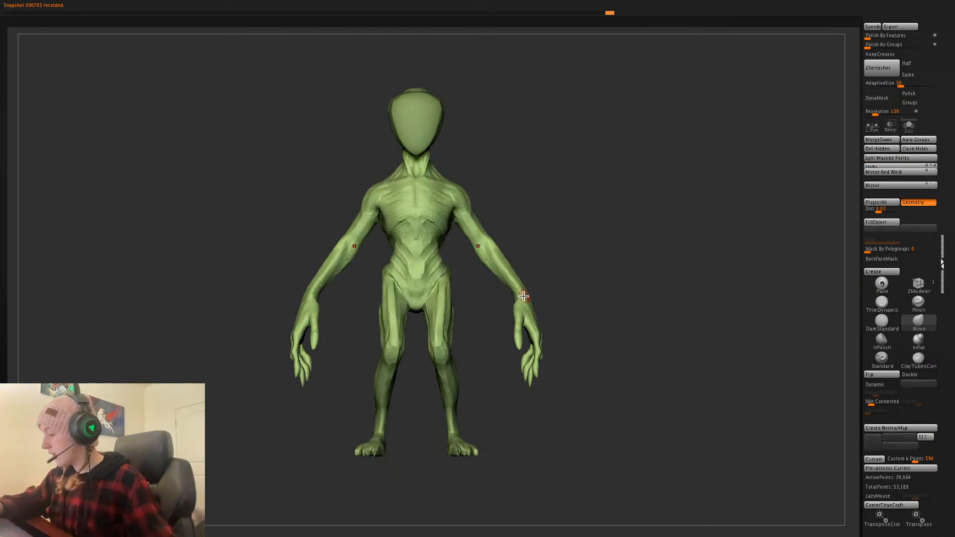
- Close the open holes at the elbow cuts on both the body and the split-off forearms
left_click(915, 148)
key("space")
key("f")
left_click(522, 264, "alt")
left_click(924, 151)
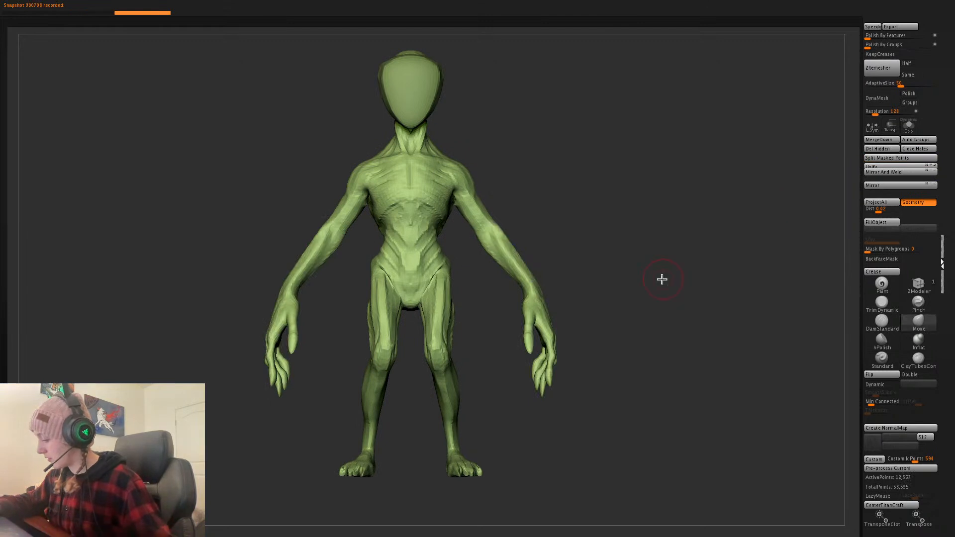
- Smooth the closed ends of the upper arms and forearms so they round off at the elbows
left_click_drag(663, 279, 672, 286, "alt")
left_click_drag(872, 405, 865, 402, "shift")
mouse_move(488, 226)
left_mouse_down("shift")
mouse_move(499, 238)
mouse_move(487, 230)
left_mouse_up("shift")
left_click(478, 211, "alt")
left_click_drag(588, 192, 523, 213)
left_click_drag(596, 173, 617, 157)
left_click(502, 236, "alt")
left_click_drag(497, 222, 595, 237, "shift")
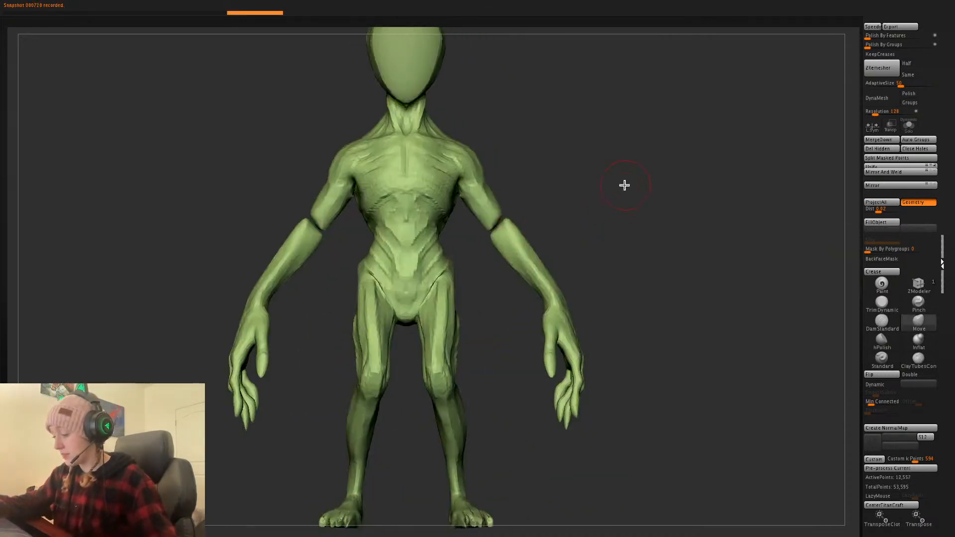
mouse_move(509, 239)
left_mouse_down("shift")
mouse_move(502, 181)
mouse_move(480, 224)
mouse_move(495, 224)
mouse_move(467, 203)
mouse_move(490, 232)
mouse_move(488, 224)
left_mouse_up("shift")
- Pull the elbow ends of the forearms up over the upper arms into pointed spikes with the Move brush
left_click_drag(662, 205, 491, 224)
left_click_drag(499, 260, 534, 269)
left_click(494, 238, "alt")
left_click(489, 244, "alt")
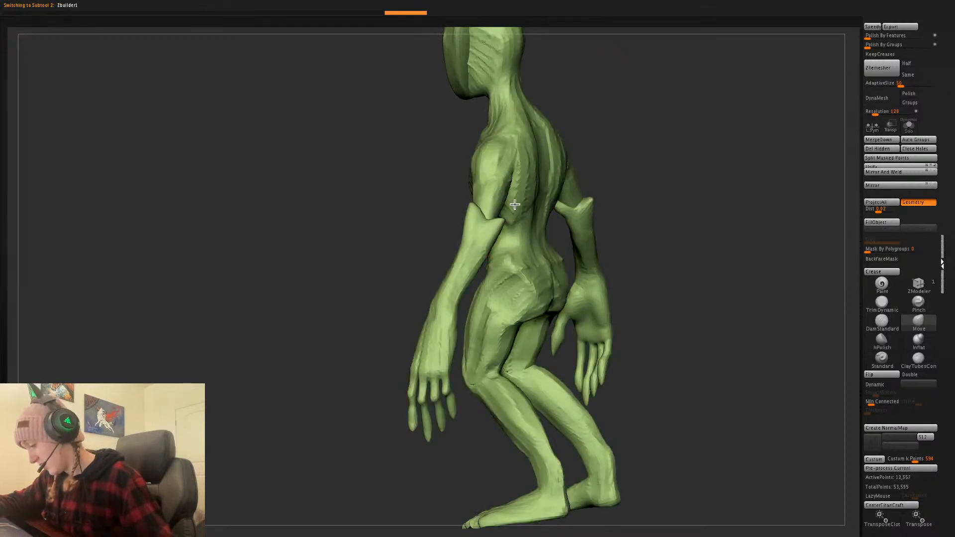
left_click_drag(729, 174, 679, 170)
key("space")
left_click_drag(500, 230, 500, 216)
left_click_drag(508, 271, 537, 273)
key("space")
left_click_drag(499, 205, 500, 182)
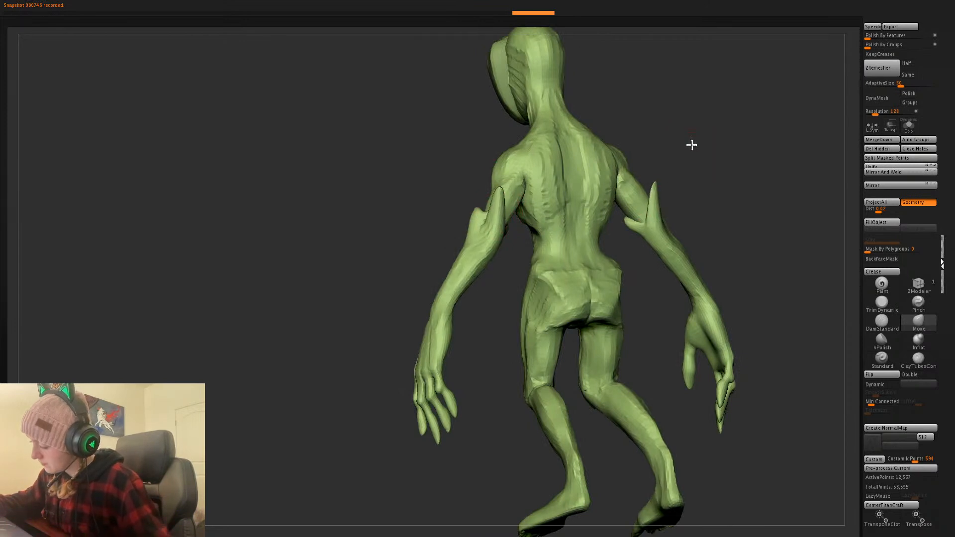
- Refine the elbow spikes and fit the forearm ends around the upper arms from several angles
left_click_drag(687, 143, 719, 145)
left_click_drag(499, 198, 496, 200)
left_click_drag(656, 190, 691, 194)
mouse_move(495, 200)
left_mouse_down()
mouse_move(480, 213)
mouse_move(473, 193)
mouse_move(480, 212)
left_mouse_up()
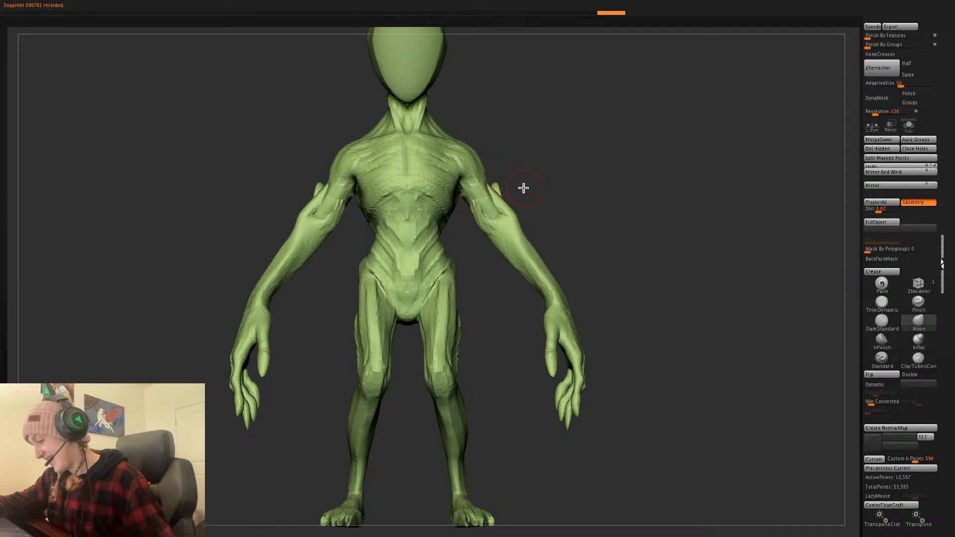
mouse_move(590, 284)
left_mouse_down("alt")
mouse_move(602, 264)
mouse_move(589, 268)
left_mouse_up("alt")
key("shift+f")
key("shift+f")
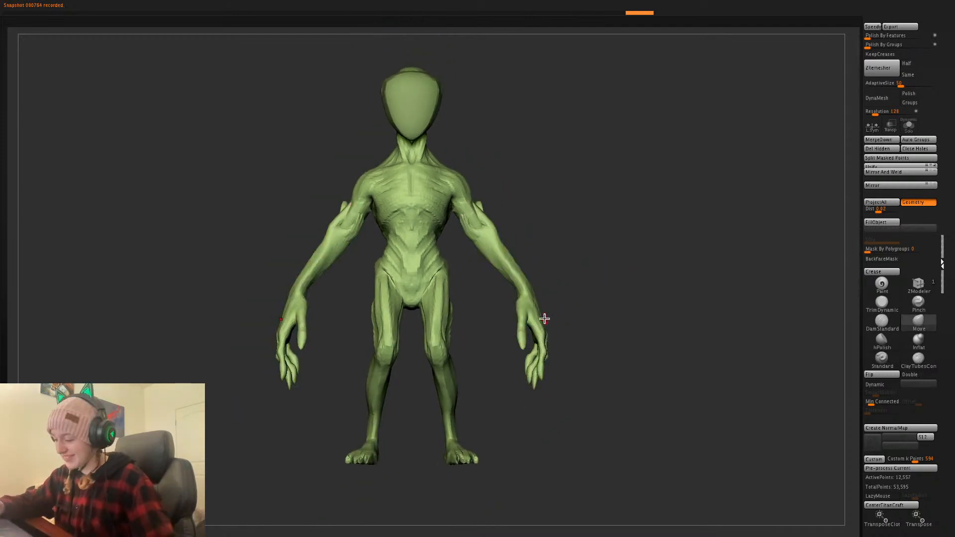
- Mask the hands and split the masked points from the forearms at the wrists
mouse_move(529, 401)
left_mouse_down("ctrl")
mouse_move(503, 301)
mouse_move(553, 286)
mouse_move(572, 423)
left_mouse_up("ctrl")
mouse_move(676, 313)
left_mouse_down()
mouse_move(664, 316)
mouse_move(674, 307)
mouse_move(688, 322)
left_mouse_up()
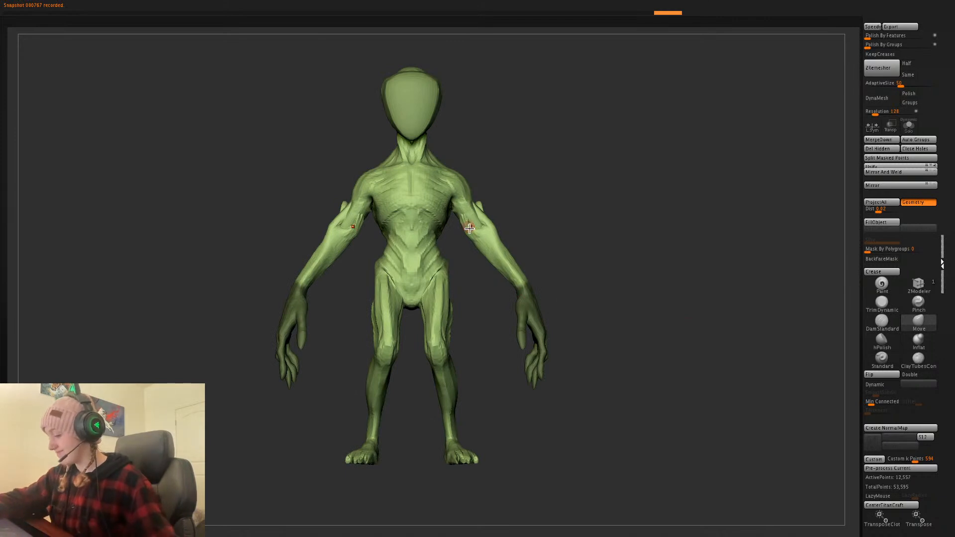
left_click(894, 158)
- Close the holes at the wrist cuts on both the hands and forearms, and smooth the closed ends
left_click(537, 333, "alt")
key("space")
mouse_move(647, 283)
left_mouse_down("alt")
mouse_move(561, 299)
mouse_move(521, 283)
mouse_move(524, 276)
mouse_move(532, 295)
left_mouse_up("alt")
left_click(524, 276, "alt")
key("b")
key("m")
key("v")
key("space")
key("space")
left_click_drag(615, 255, 535, 277)
left_click(921, 149)
left_click(536, 293, "alt")
left_click(924, 150)
left_click_drag(530, 282, 535, 285, "shift")
left_click_drag(577, 269, 621, 256, "shift")
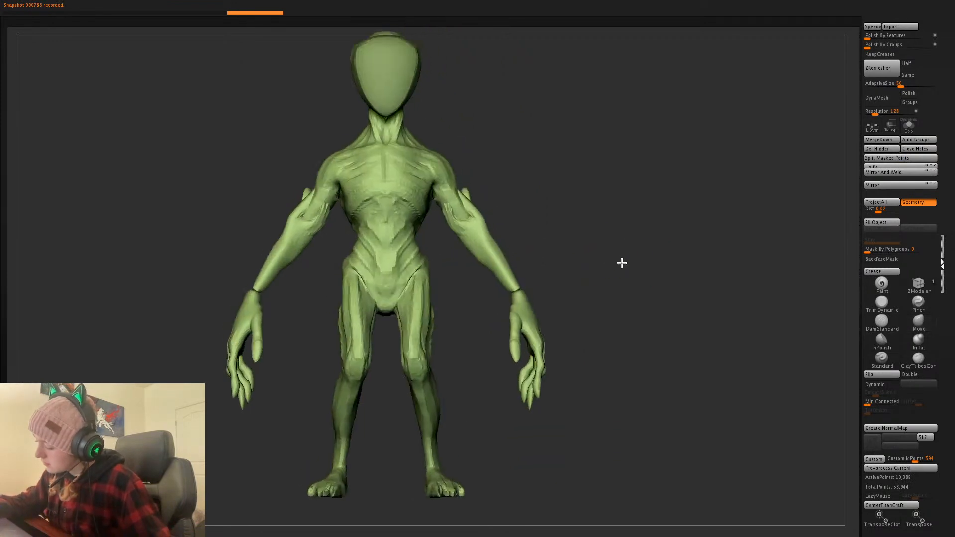
- Pull the wrist ends of the hands up over the forearms into spikes with the Move brush, resizing it as needed
left_click(919, 325)
mouse_move(523, 290)
left_mouse_down()
mouse_move(519, 237)
mouse_move(515, 253)
left_mouse_up()
left_click_drag(518, 302, 515, 300)
left_click_drag(530, 269, 556, 259)
left_click_drag(497, 286, 476, 274)
mouse_move(567, 238)
left_mouse_down()
mouse_move(555, 239)
mouse_move(562, 270)
mouse_move(520, 288)
mouse_move(525, 257)
left_mouse_up()
key("space")
key("space")
mouse_move(522, 279)
right_mouse_down()
mouse_move(524, 287)
mouse_move(686, 226)
mouse_move(553, 273)
right_mouse_up()
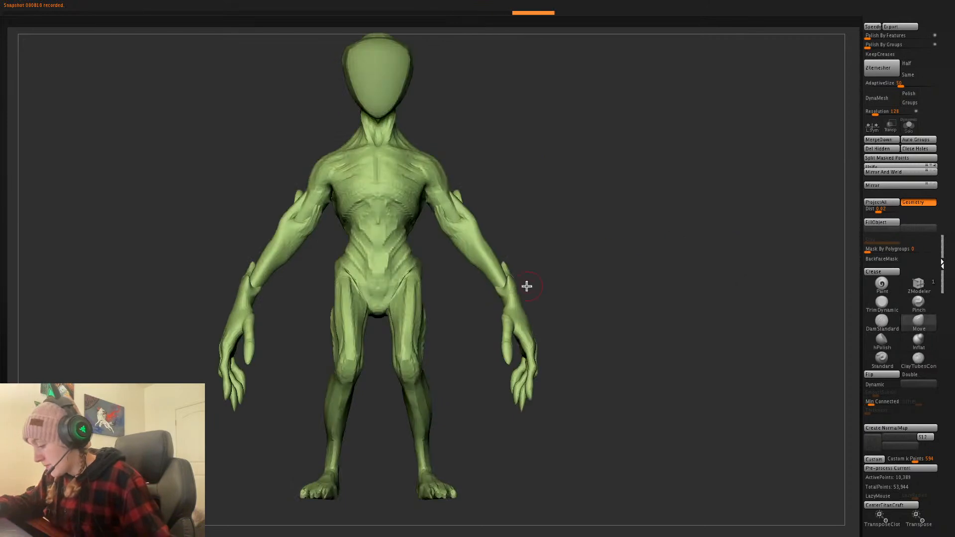
right_click_drag(613, 267, 613, 273, "ctrl")
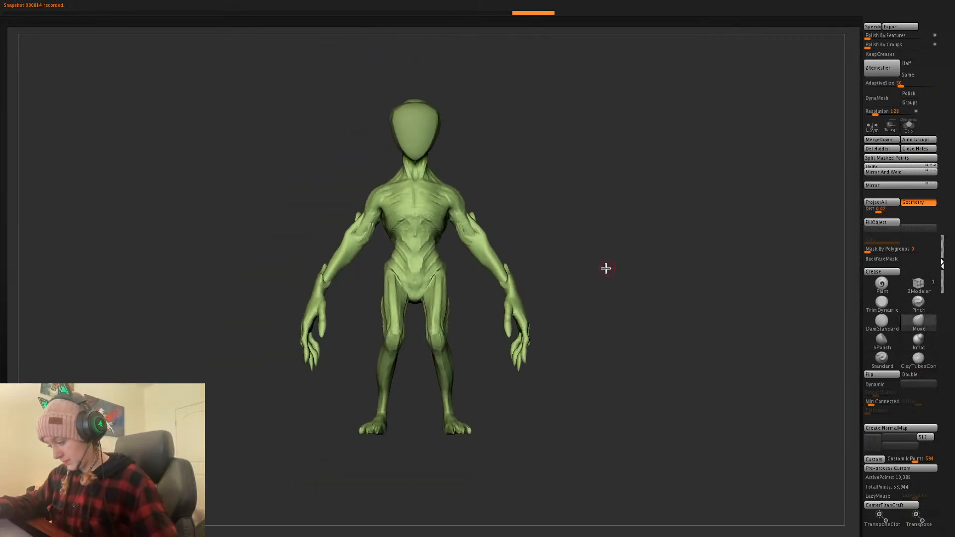
key("space")
right_click_drag(536, 299, 690, 278)
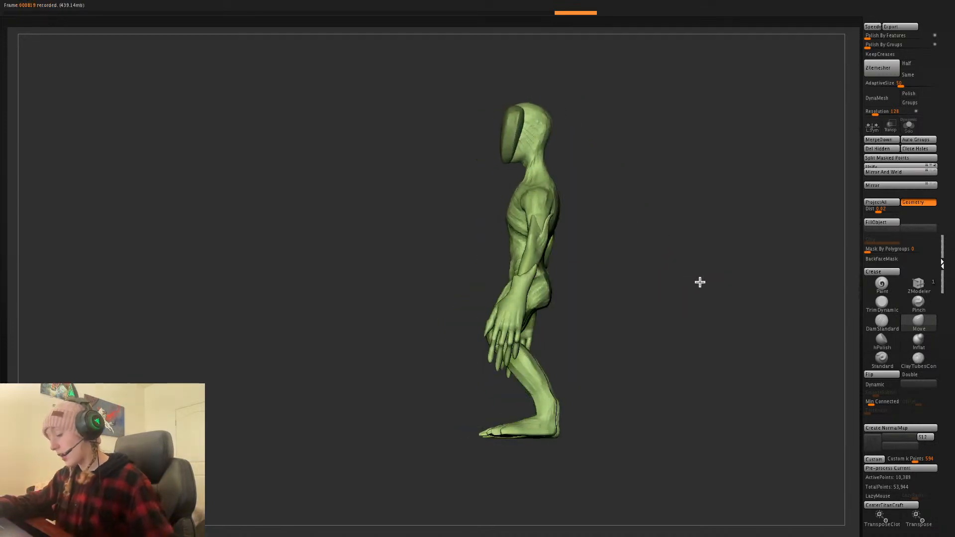
right_click_drag(665, 343, 682, 329)
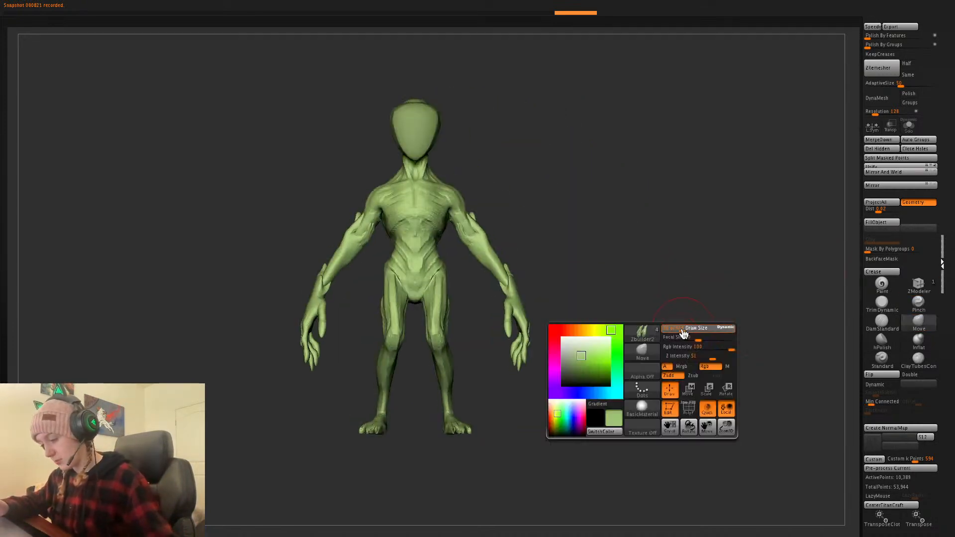
- Isolate the body with Solo, mask and polygroup the head above the neck, hide it and delete the hidden geometry
left_click(457, 196, "alt")
right_click_drag(614, 282, 624, 299, "ctrl")
left_click(910, 130)
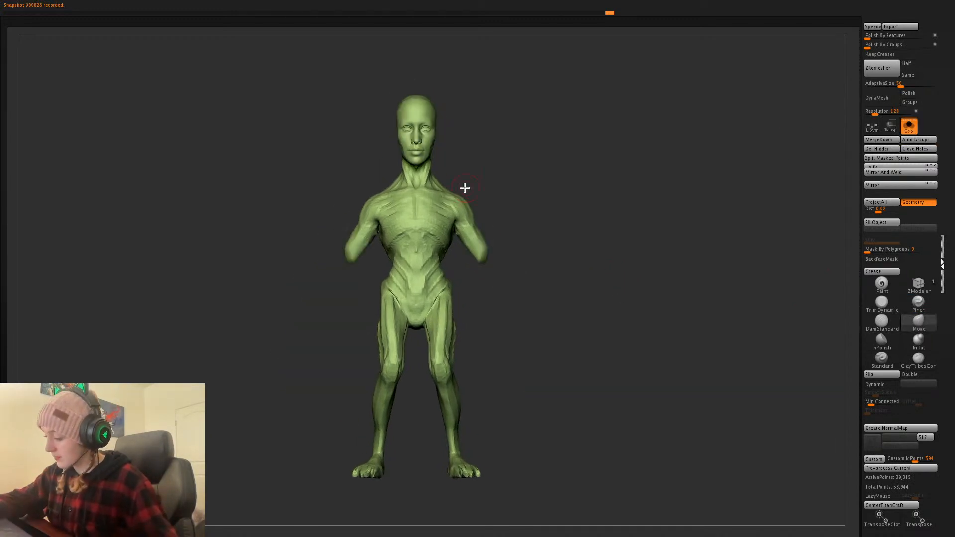
mouse_move(450, 83)
left_mouse_down("ctrl")
mouse_move(435, 77)
mouse_move(388, 159)
mouse_move(467, 159)
left_mouse_up("ctrl")
mouse_move(471, 155)
right_mouse_down()
mouse_move(635, 139)
mouse_move(621, 141)
right_mouse_up()
mouse_move(602, 98)
left_mouse_down("ctrl")
mouse_move(516, 122)
mouse_move(573, 164)
left_mouse_up("ctrl")
key("ctrl+w")
double_click(571, 137, "ctrl+shift")
left_click(891, 148)
- Mask the body below the chest, split the masked waist and legs into a separate piece, and turn Solo off
right_click_drag(603, 205, 573, 118)
mouse_move(572, 118)
left_mouse_down("ctrl")
mouse_move(526, 269)
mouse_move(594, 214)
left_mouse_up("ctrl")
left_click_drag(691, 184, 690, 185, "shift")
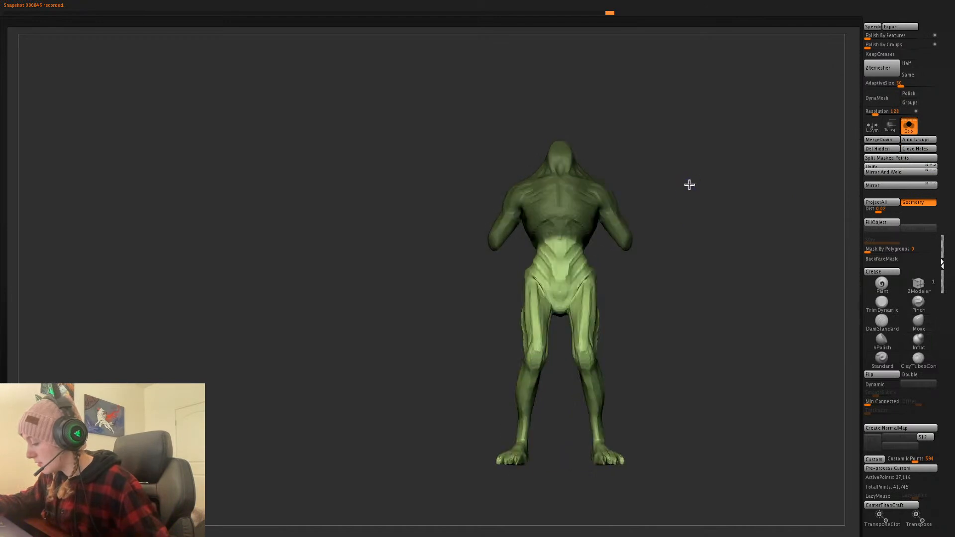
left_click(614, 257, "ctrl")
left_click_drag(567, 219, 517, 276, "ctrl")
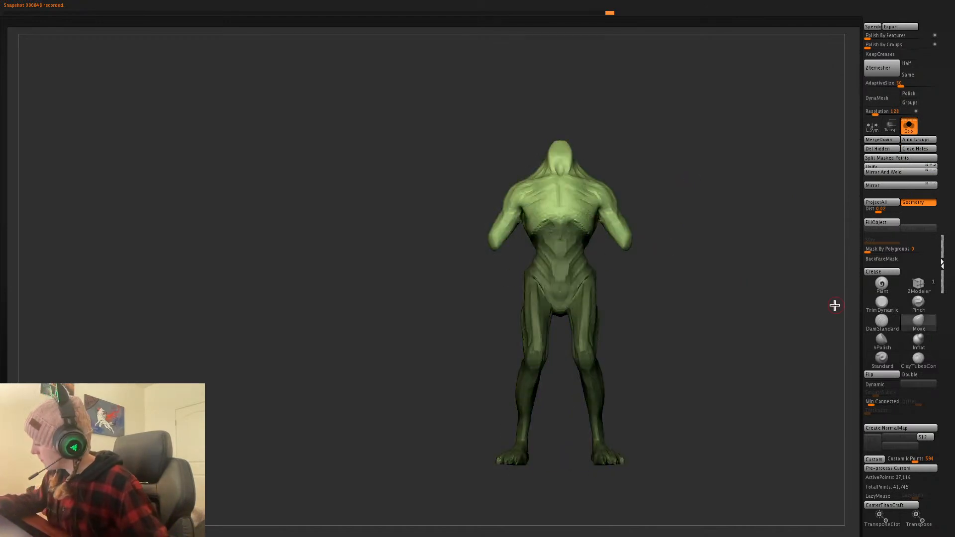
left_click(894, 159)
left_click(909, 126)
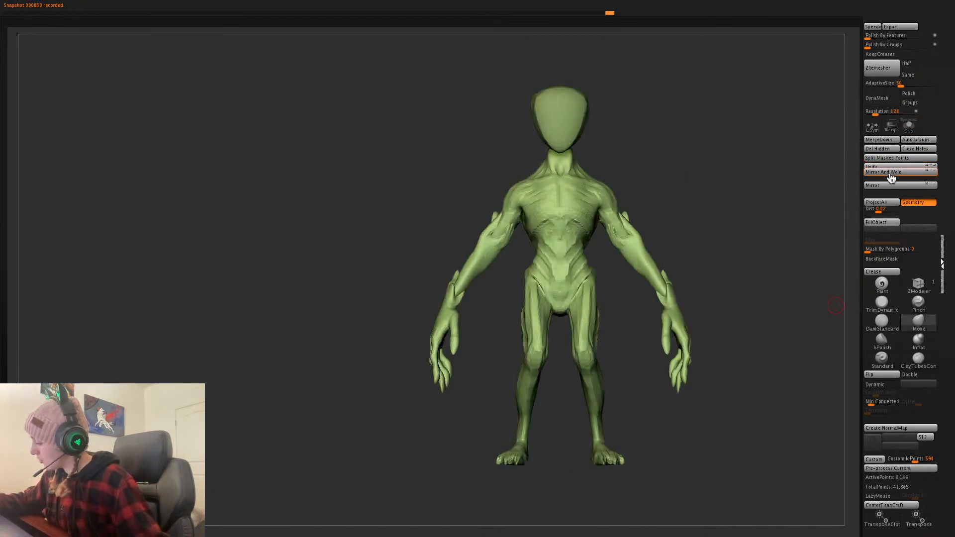
- Close the holes at the waist cut on the chest and lower-body pieces, and smooth the closed ends
left_click_drag(712, 210, 618, 218, "alt")
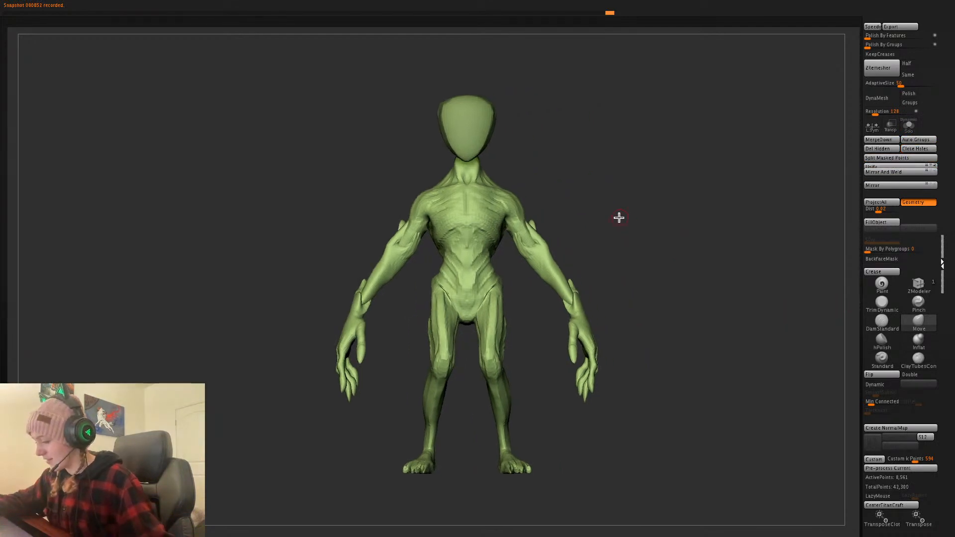
left_click(487, 245, "alt")
left_click_drag(488, 244, 473, 231, "shift")
left_click(919, 148)
left_click(487, 217, "alt")
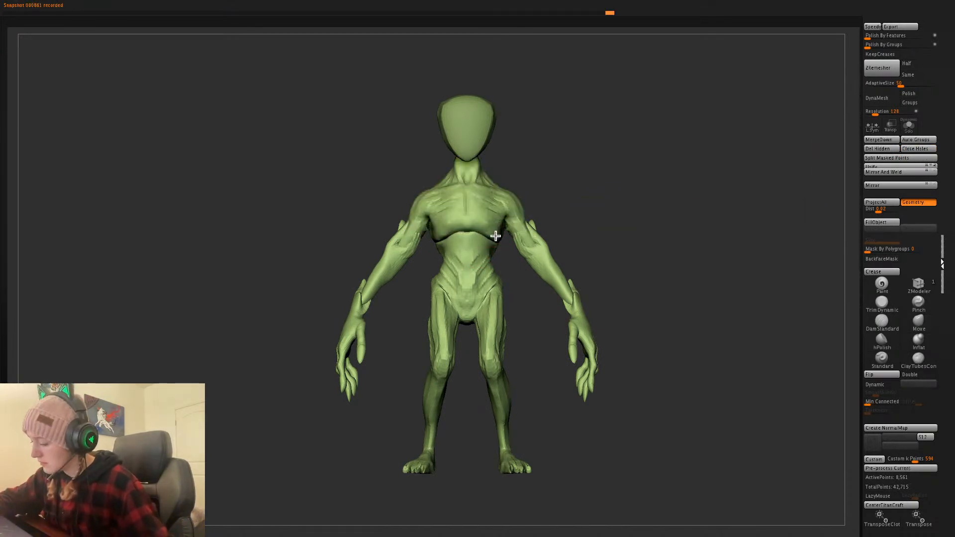
- Shape the overlap between the chest's lower edge and the waist with the Move brush
left_click_drag(604, 182, 534, 225)
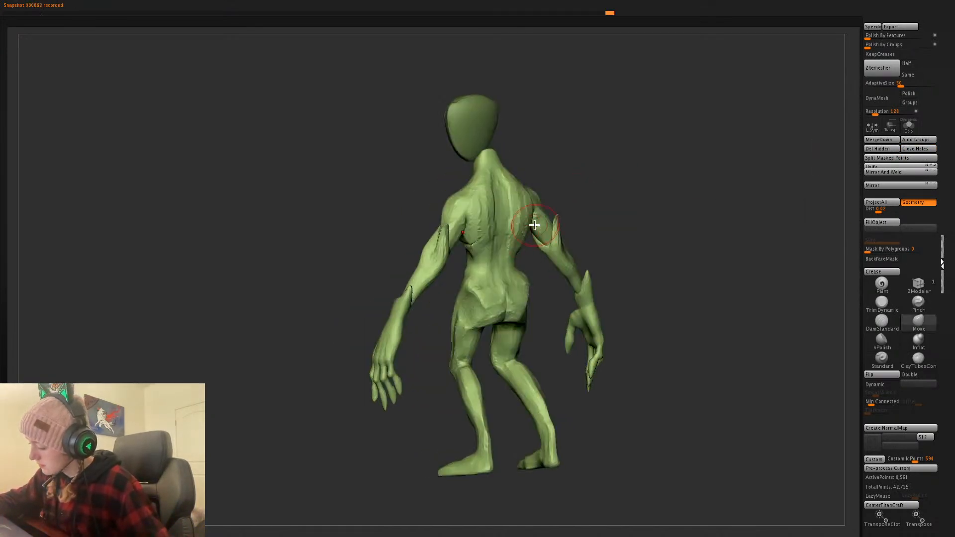
left_click(483, 244, "alt")
left_click_drag(666, 184, 686, 207, "shift")
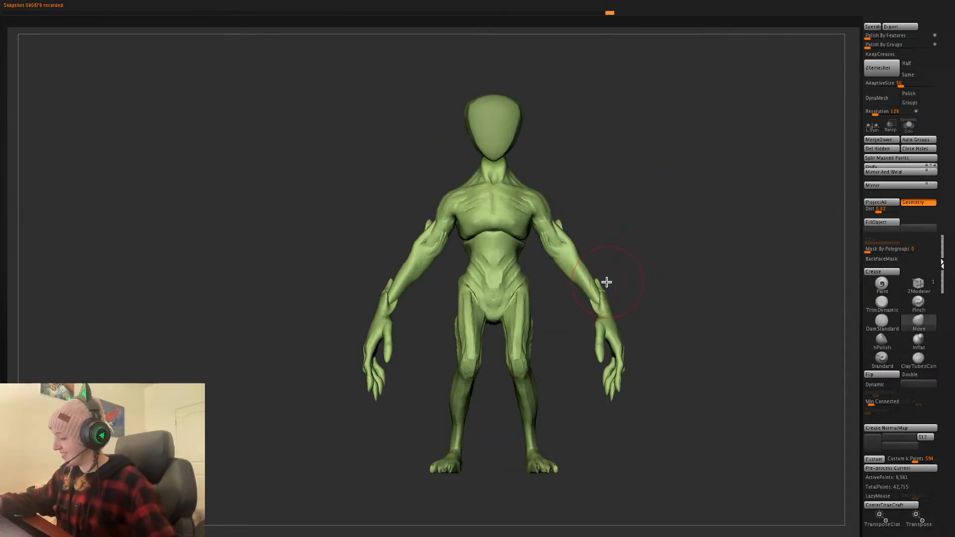
left_click_drag(517, 236, 519, 232)
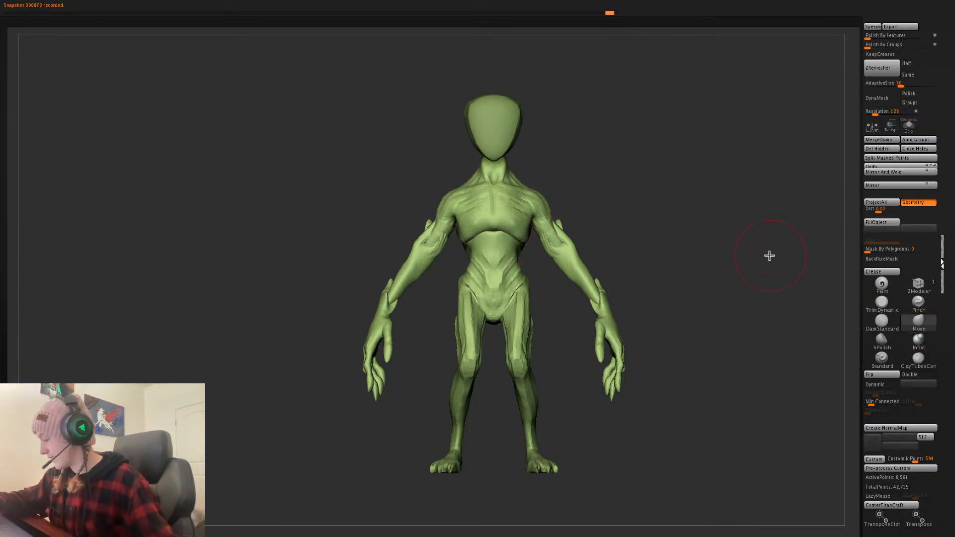
left_click(516, 241, "alt")
left_click(919, 321)
left_click_drag(496, 236, 498, 229)
- Reshape the buttocks from behind with a resized Move brush
mouse_move(610, 213)
left_mouse_down()
mouse_move(655, 209)
mouse_move(550, 241)
mouse_move(532, 227)
left_mouse_up()
key("space")
mouse_move(516, 313)
left_mouse_down()
mouse_move(546, 311)
mouse_move(538, 309)
left_mouse_up()
key("space")
key("space")
key("space")
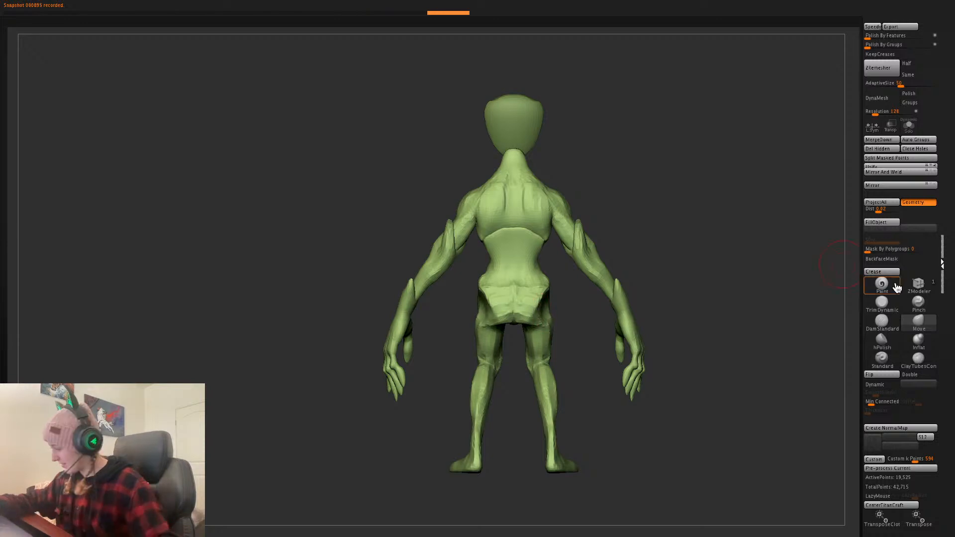
- Carve the cleft between the buttocks with the DamStandard brush, and switch back to a resized Move brush
left_click(879, 320)
mouse_move(515, 286)
left_mouse_down()
mouse_move(514, 341)
mouse_move(538, 282)
left_mouse_up()
key("space")
left_click(919, 321)
key("space")
key("space")
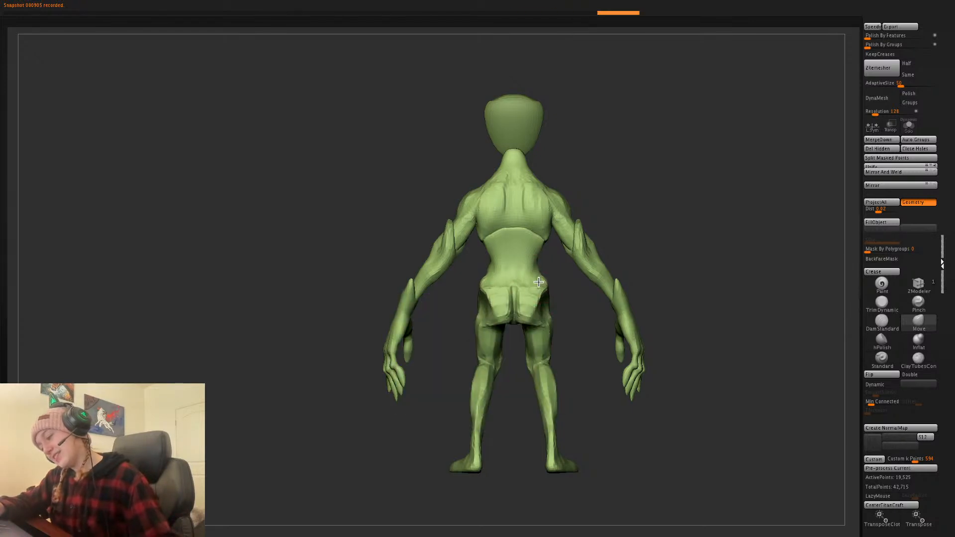
- Select the chest piece, adjust its lower front edge with the Move brush and smooth it
left_click_drag(752, 286, 610, 301)
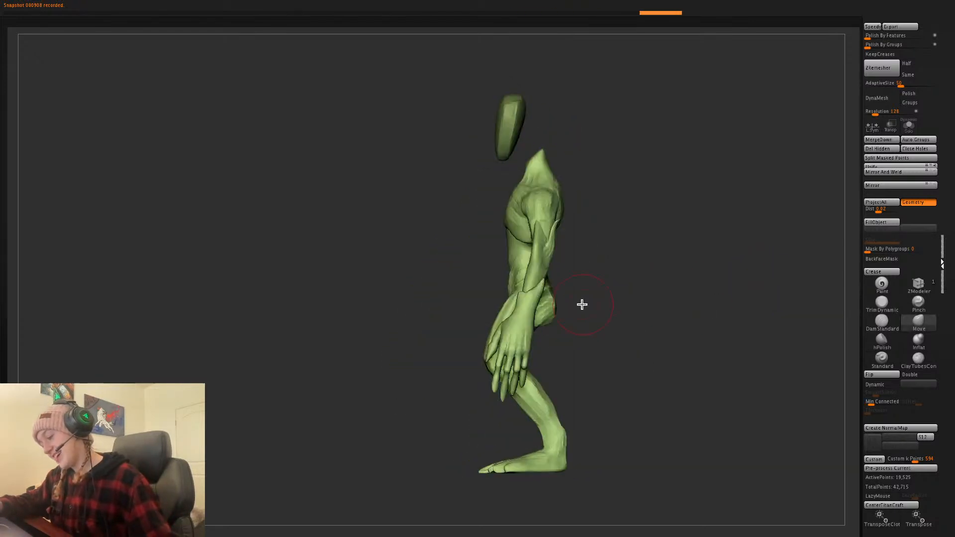
mouse_move(686, 302)
left_mouse_down("shift")
mouse_move(719, 288)
mouse_move(733, 263)
mouse_move(671, 271)
mouse_move(696, 304)
left_mouse_up("shift")
key("shift+f")
key("shift+f")
left_click(506, 252, "alt")
mouse_move(509, 266)
left_mouse_down()
mouse_move(513, 279)
mouse_move(496, 256)
left_mouse_up()
left_click_drag(490, 255, 487, 254, "shift")
- Build up the stringy muscle forms across the lower chest with a resized ClayTubes brush
left_click(919, 359)
key("space")
left_click_drag(484, 238, 513, 259)
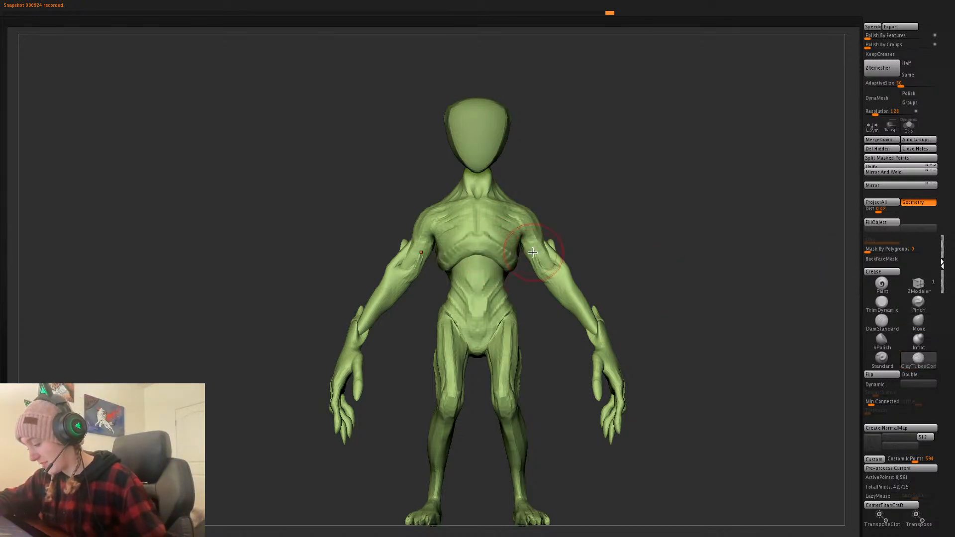
mouse_move(593, 207)
left_mouse_down()
mouse_move(494, 245)
mouse_move(516, 252)
left_mouse_up()
key("space")
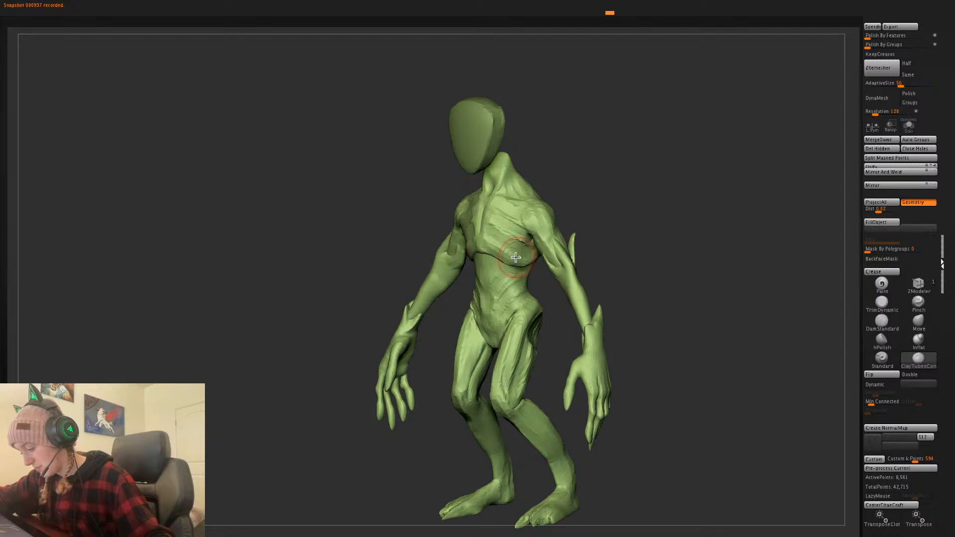
left_click_drag(588, 219, 635, 204, "shift")
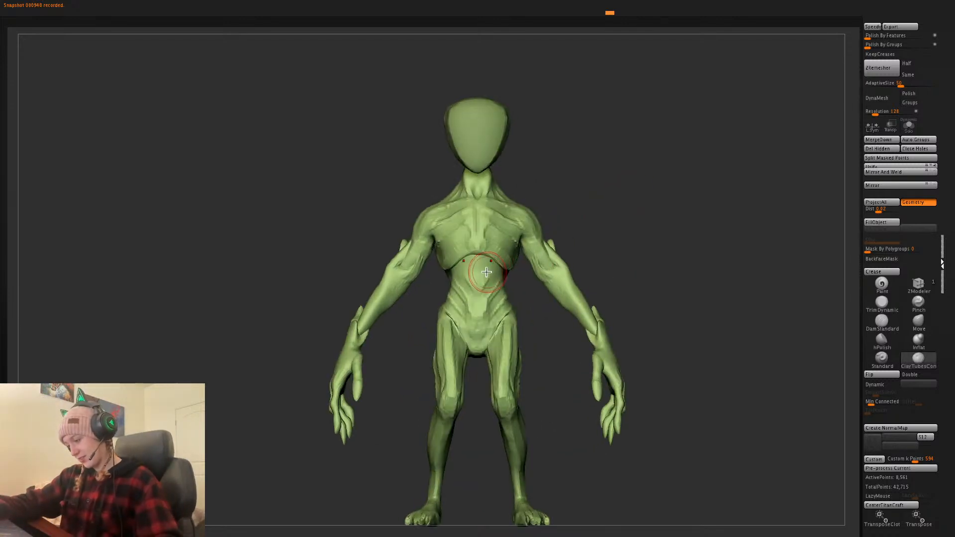
- Add muscle strokes on the abdomen of the lower-body piece with the ClayTubes brush
key("space")
mouse_move(530, 293)
left_mouse_down()
mouse_move(479, 278)
mouse_move(498, 262)
left_mouse_up()
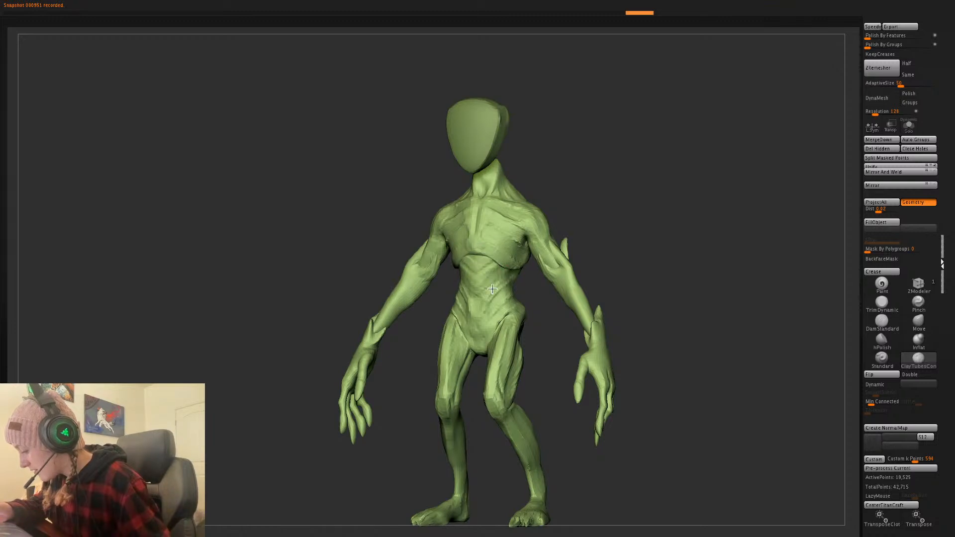
left_click_drag(492, 314, 494, 298)
left_click_drag(649, 248, 670, 269, "shift")
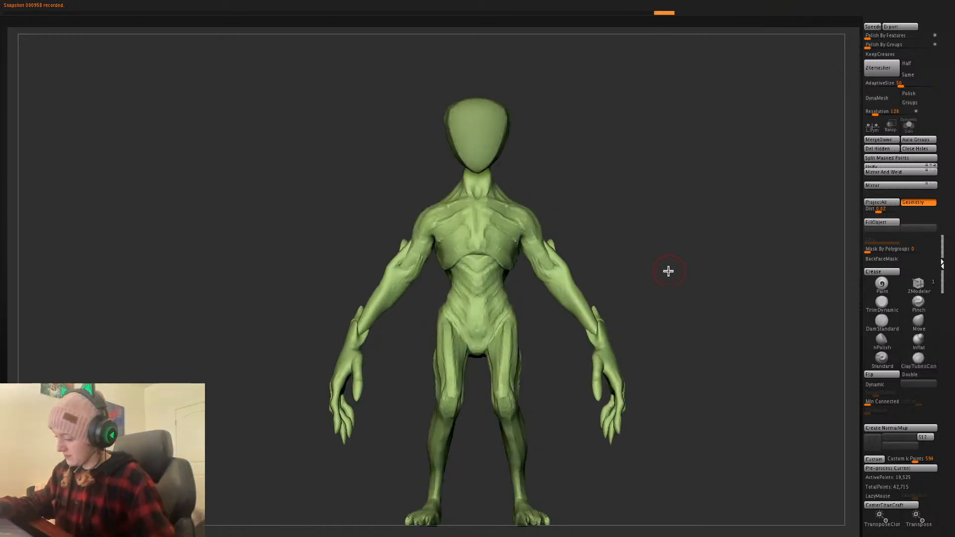
- Reshape the chest piece's lower edge over the waist with a resized Move brush, and check its mesh
left_click(917, 320)
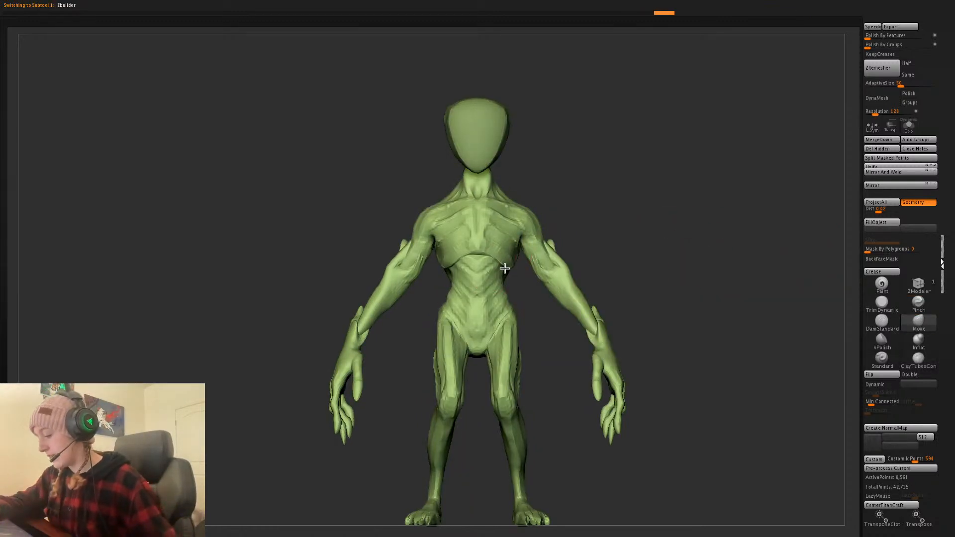
key("space")
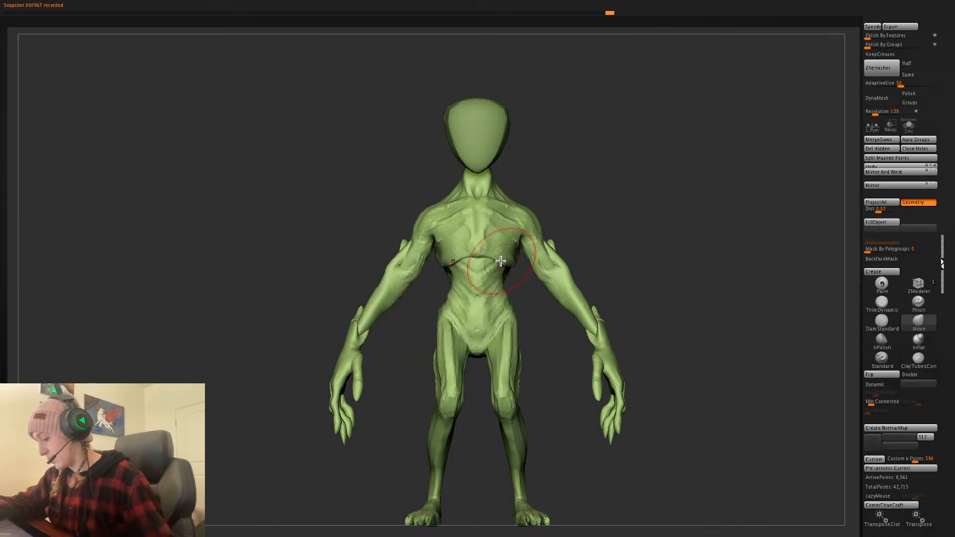
left_click_drag(503, 266, 501, 258)
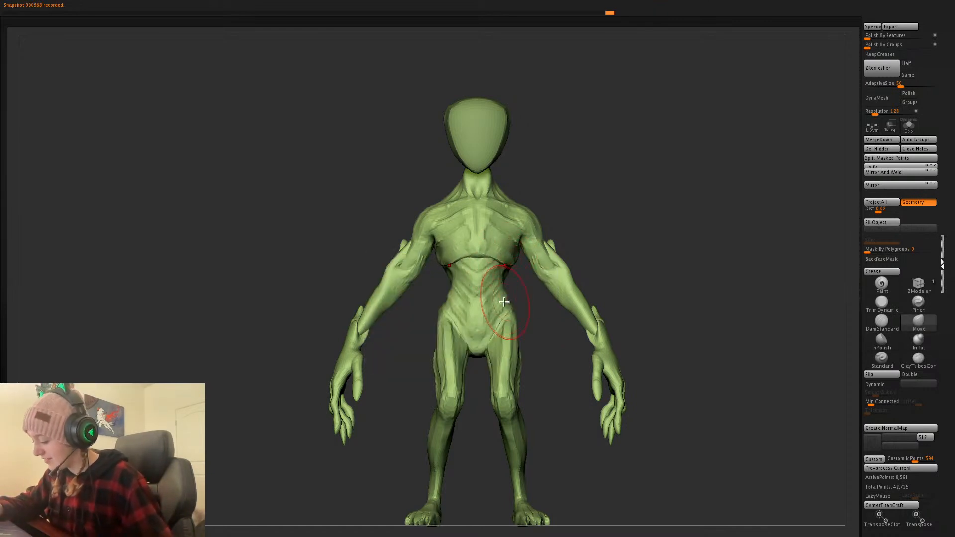
left_click_drag(671, 240, 650, 213, "alt")
key("space")
key("shift+f")
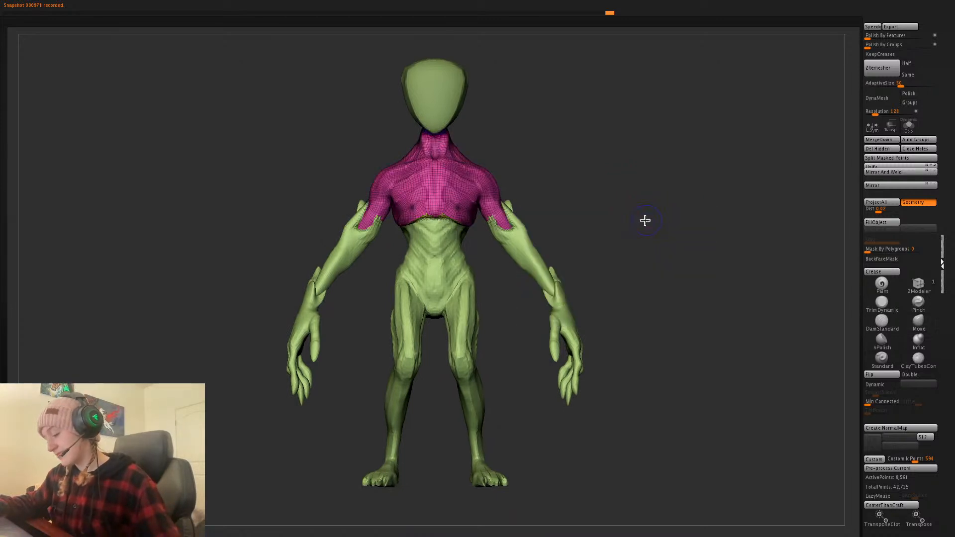
key("shift+f")
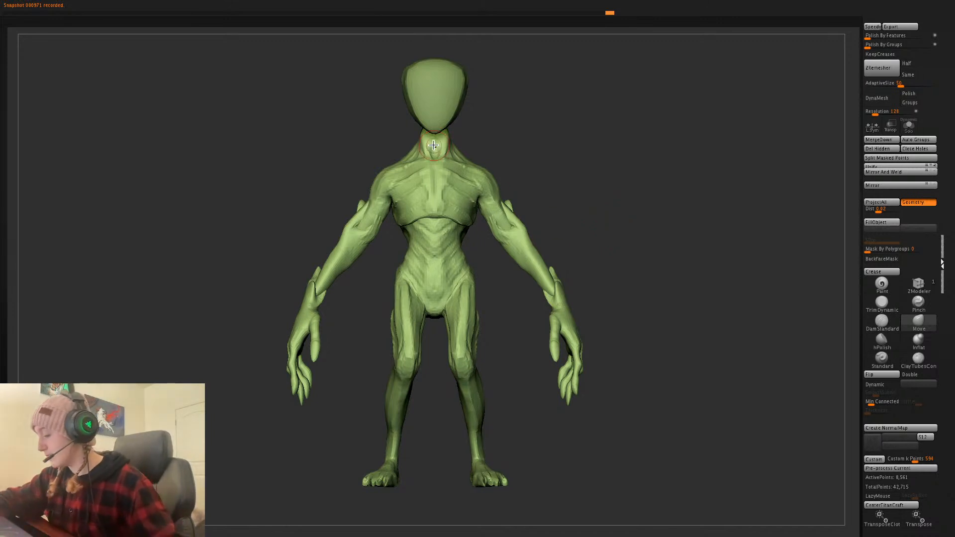
- Stretch the top of the neck up toward the face plate with a resized Move brush
left_click_drag(556, 143, 539, 228, "alt")
key("space")
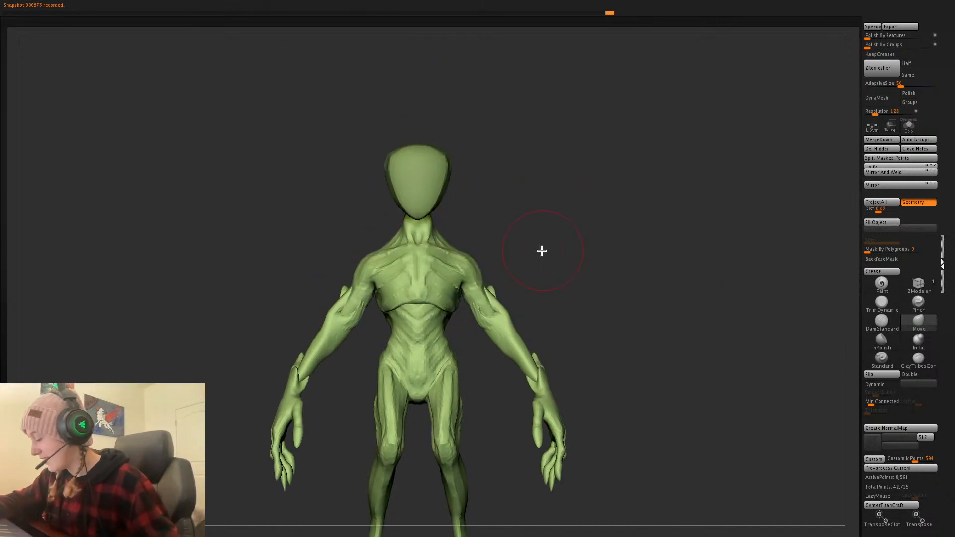
mouse_move(432, 232)
left_mouse_down()
mouse_move(426, 207)
mouse_move(426, 216)
left_mouse_up()
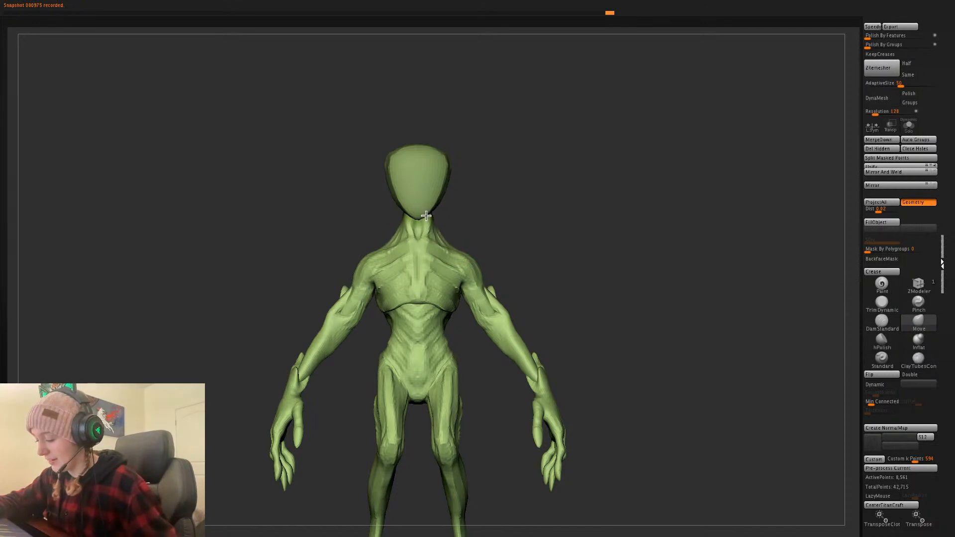
key("space")
- Select the face plate from the side, add a new sphere subtool and make the sphere active
left_click_drag(565, 269, 669, 273)
left_click(512, 184, "alt")
left_click_drag(649, 231, 662, 247)
key("space")
key("shift+f")
key("shift+f")
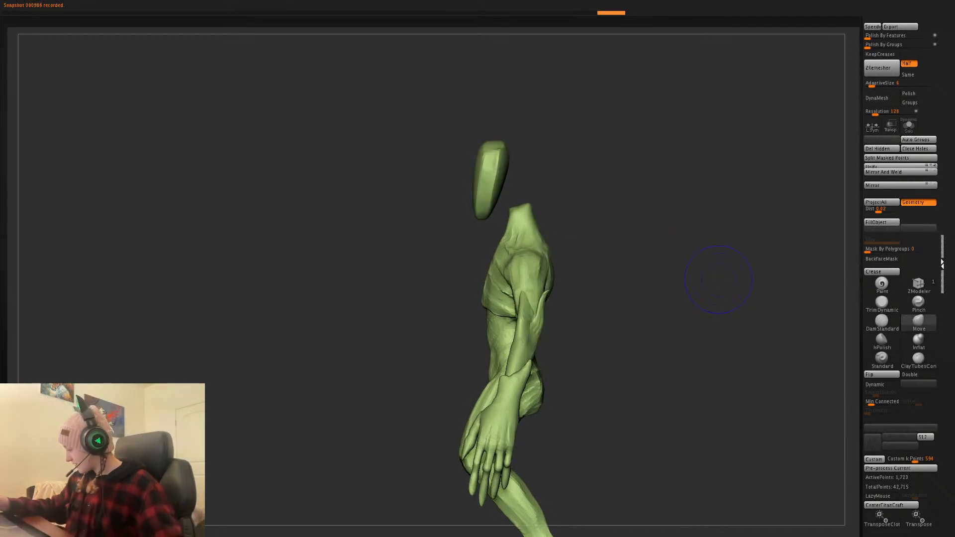
key("F1")
left_click(747, 383)
left_click(555, 260, "alt")
key("f")
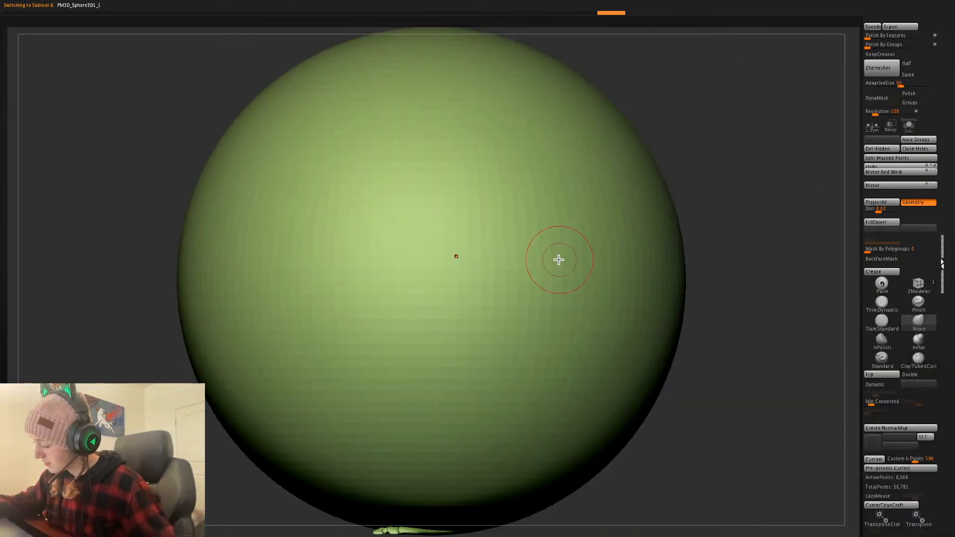
- Scale the sphere down to head size and place it on the neck behind the face plate
key("w")
left_click_drag(432, 281, 398, 308)
left_click_drag(492, 211, 482, 265, "alt")
left_click_drag(423, 286, 428, 205)
- Remesh the head sphere with ZRemesher using the Half option and AdaptiveSize 0
left_click(910, 64)
left_click_drag(900, 84, 869, 84)
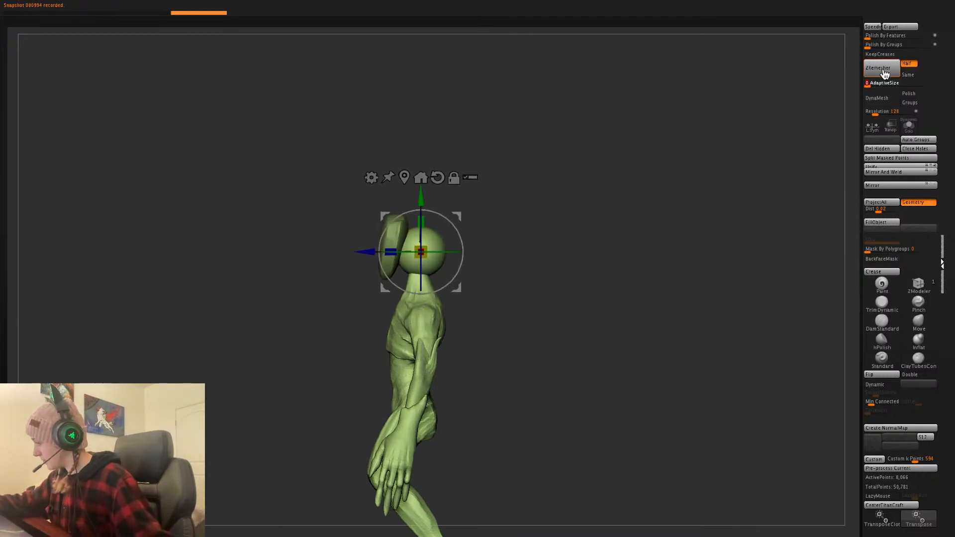
left_click(879, 68)
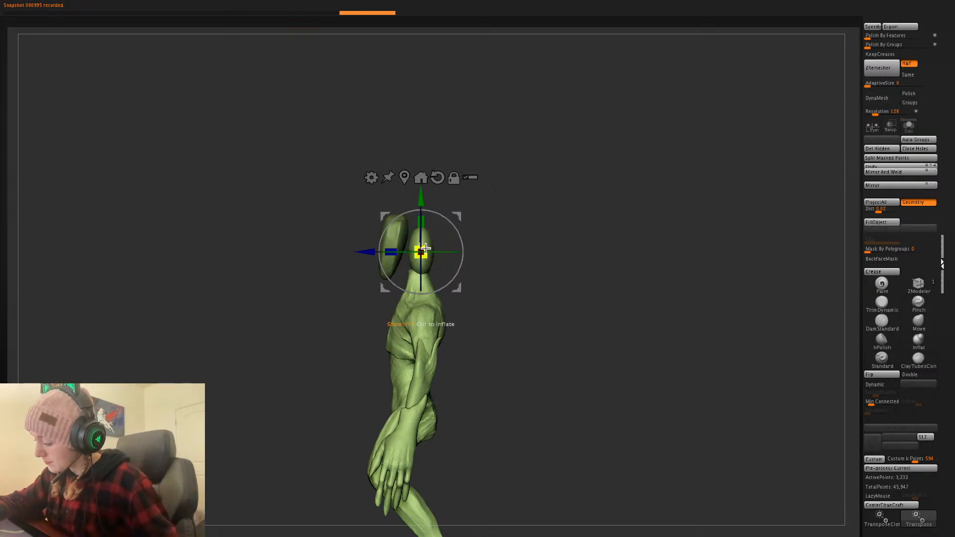
- Shape the sphere into a rounded cranium tapering toward the neck and meeting the face plate with the Move brush
left_click(919, 342)
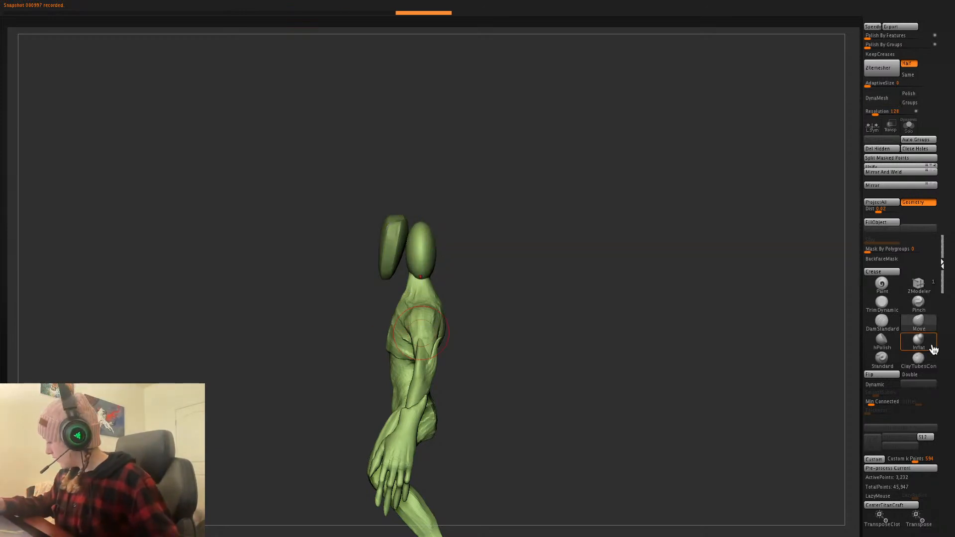
left_click_drag(401, 252, 421, 245)
mouse_move(511, 235)
left_mouse_down()
mouse_move(491, 235)
mouse_move(477, 250)
mouse_move(464, 224)
left_mouse_up()
key("ctrl+z")
key("ctrl+z")
left_click_drag(569, 230, 595, 231, "shift")
left_click_drag(481, 257, 490, 249)
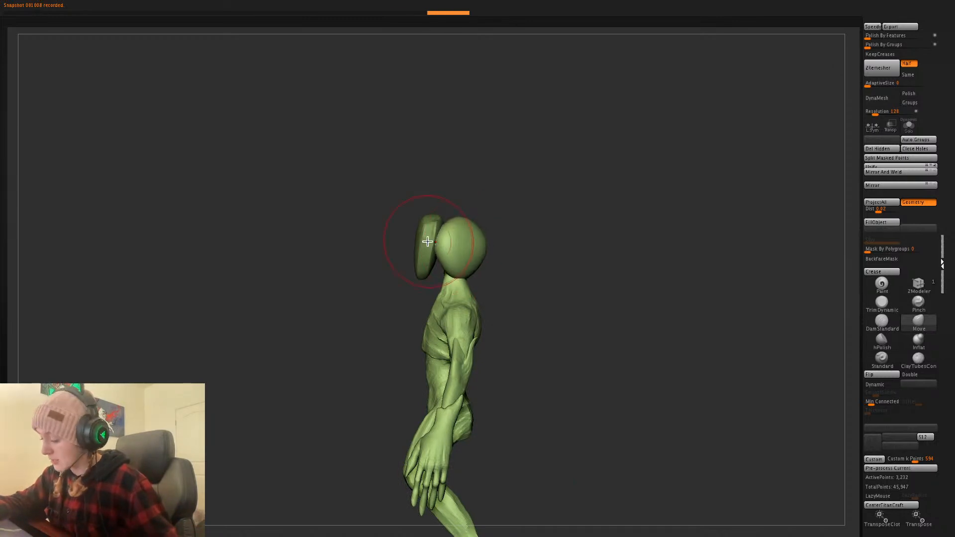
left_click_drag(433, 277, 438, 273)
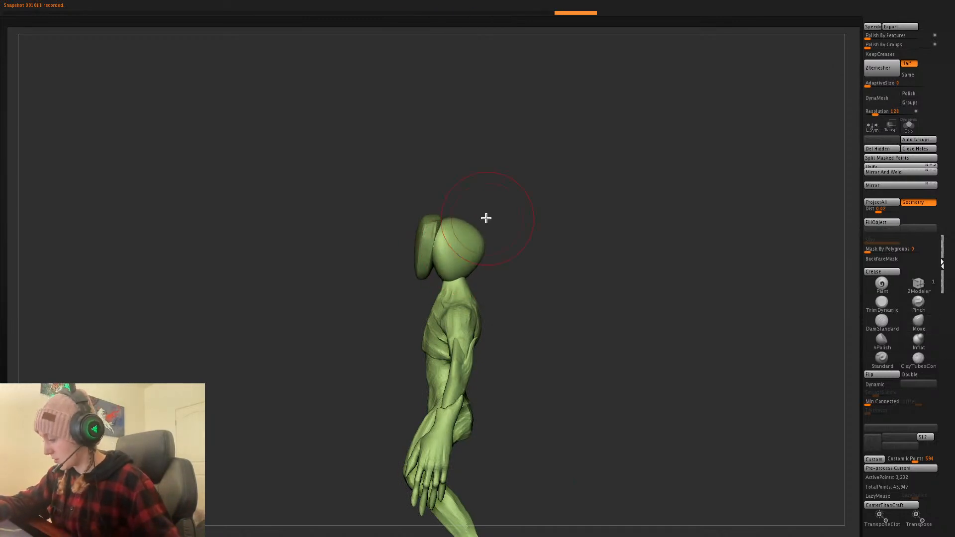
- Remesh the cranium twice with ZRemesher at Half to reduce its density, and smooth its surface
left_click(878, 67)
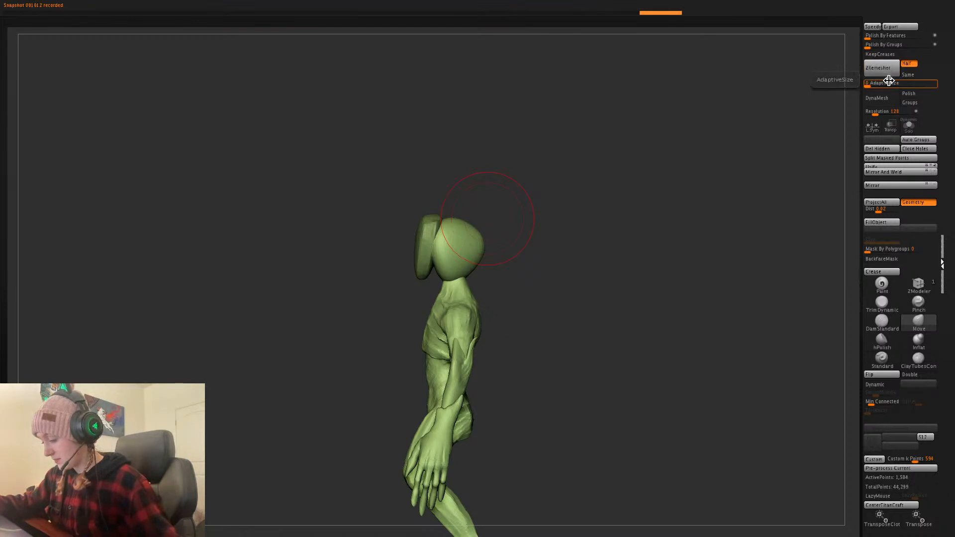
left_click(880, 70)
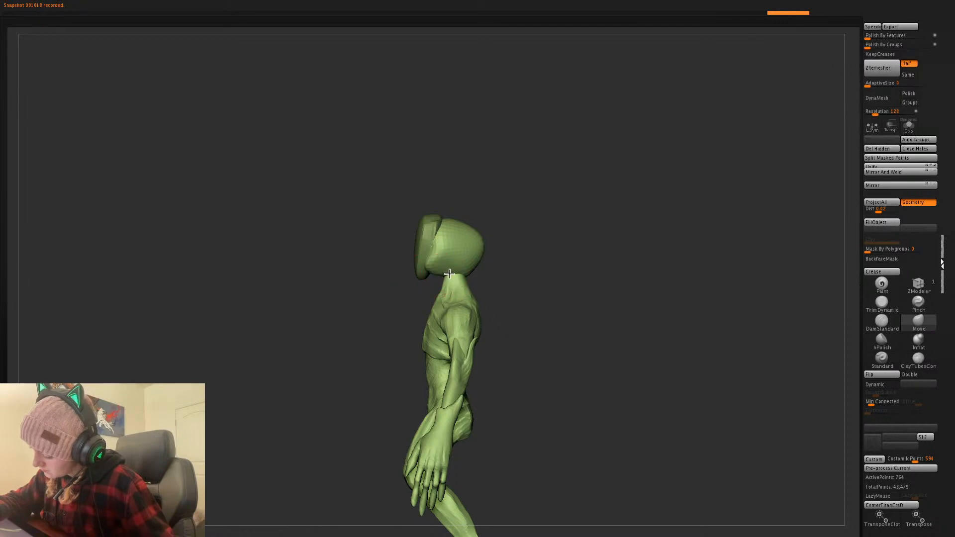
left_click_drag(426, 257, 475, 234, "shift")
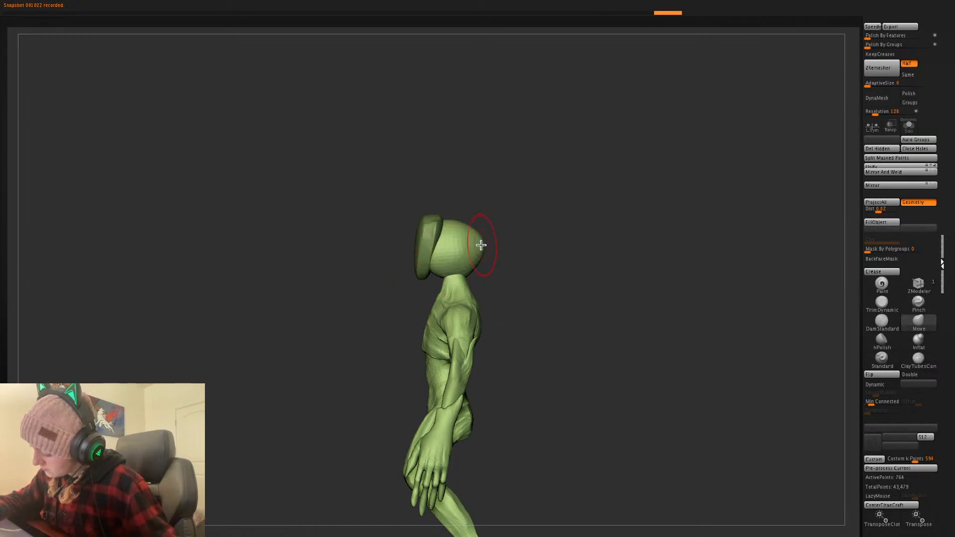
- Fill out the back and base of the cranium from behind and from the side with the Move brush
mouse_move(569, 240)
left_mouse_down()
mouse_move(586, 244)
mouse_move(570, 245)
left_mouse_up()
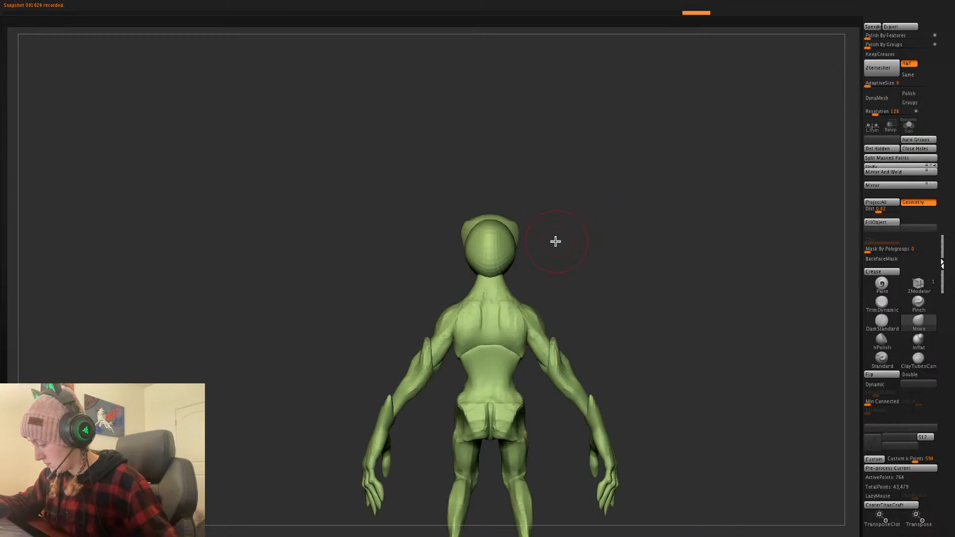
left_click_drag(499, 282, 501, 285)
left_click_drag(572, 257, 628, 256)
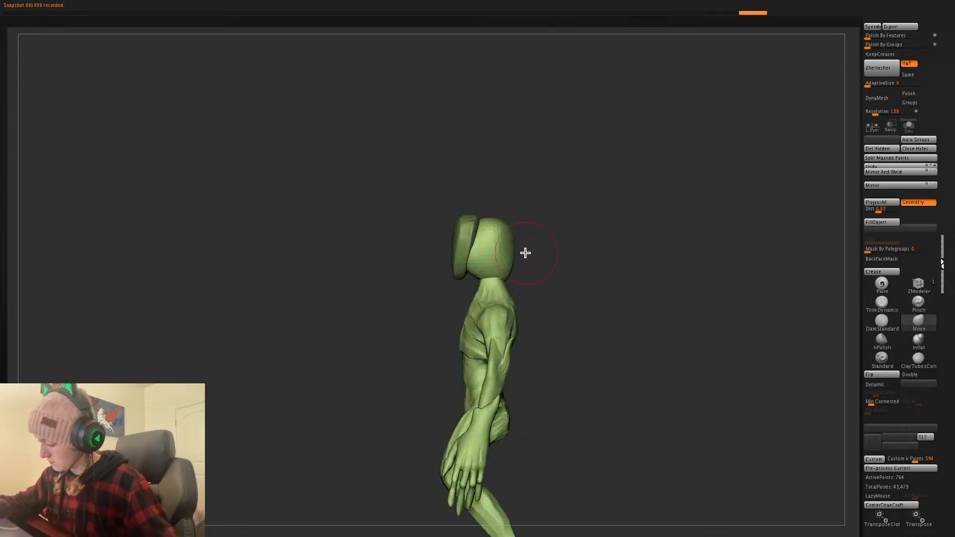
key("space")
left_click_drag(509, 248, 518, 246)
- Select the face plate and reposition and tilt it against the cranium with the transform gizmo
left_click(464, 237, "alt")
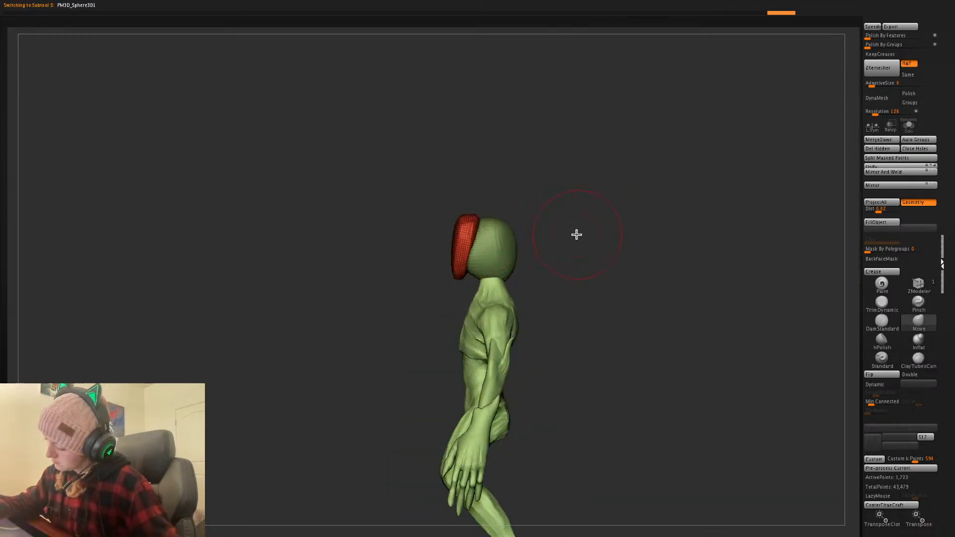
key("w")
left_click_drag(545, 217, 473, 238)
left_click_drag(501, 212, 511, 215)
left_click_drag(512, 229, 514, 235)
key("q")
- Select the lower-body piece, isolate it and mask the legs up to the pelvis
mouse_move(615, 271)
left_mouse_down("alt")
mouse_move(625, 228)
mouse_move(638, 273)
mouse_move(632, 287)
mouse_move(622, 283)
mouse_move(665, 285)
mouse_move(655, 280)
mouse_move(622, 321)
left_mouse_up("alt")
key("space")
key("shift+f")
key("shift+f")
left_click(500, 394, "alt")
key("shift+f")
key("shift+f")
key("space")
left_click_drag(691, 301, 630, 249, "alt")
left_click_drag(628, 324, 639, 288, "alt")
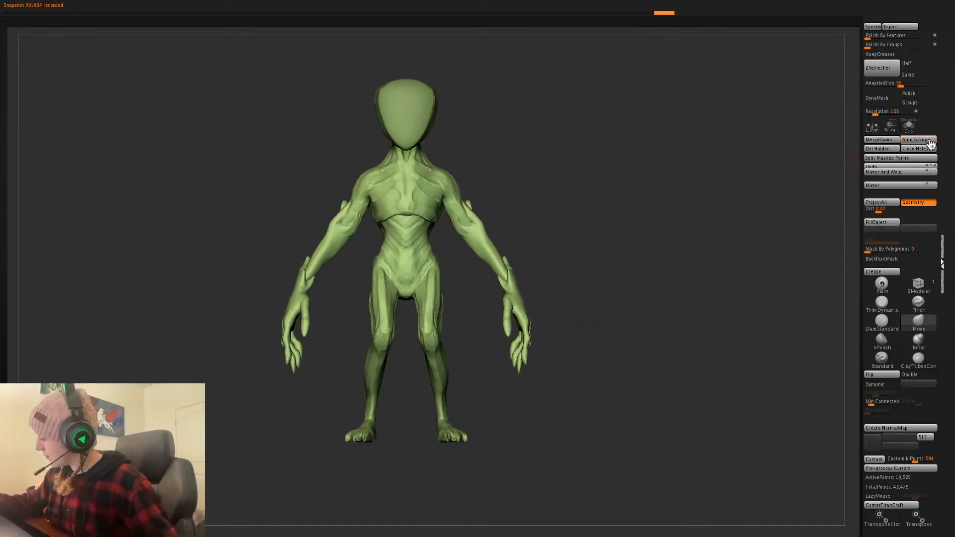
left_click(910, 127)
mouse_move(467, 304)
left_mouse_down("ctrl")
mouse_move(458, 271)
mouse_move(438, 255)
mouse_move(410, 299)
mouse_move(482, 462)
left_mouse_up("ctrl")
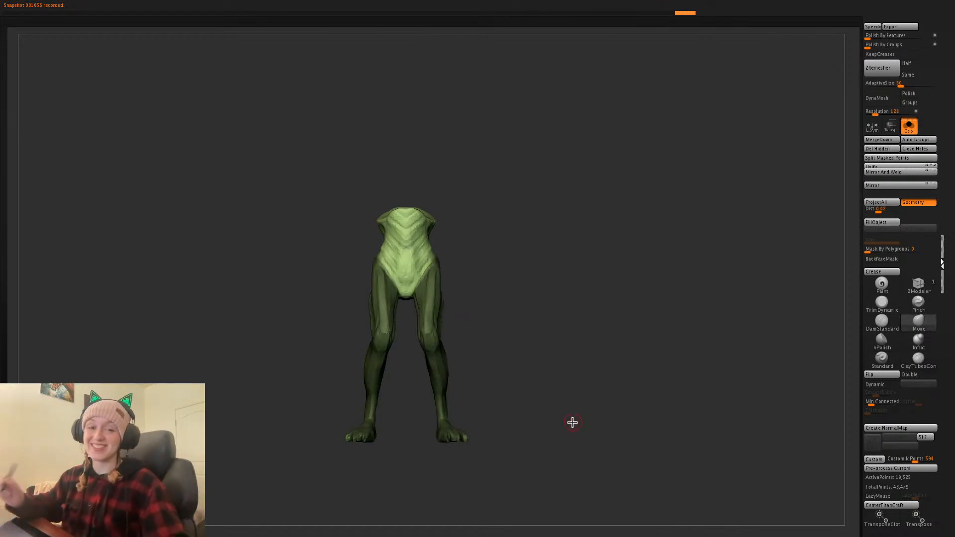
- Split the masked legs from the pelvis, close the holes at the cut and show all parts again
left_click(897, 157)
left_click(920, 150)
left_click_drag(465, 290, 640, 282)
left_click(910, 128)
- Select the leg piece and pull the thigh tops up over the hips with the Move brush
left_click(440, 307, "alt")
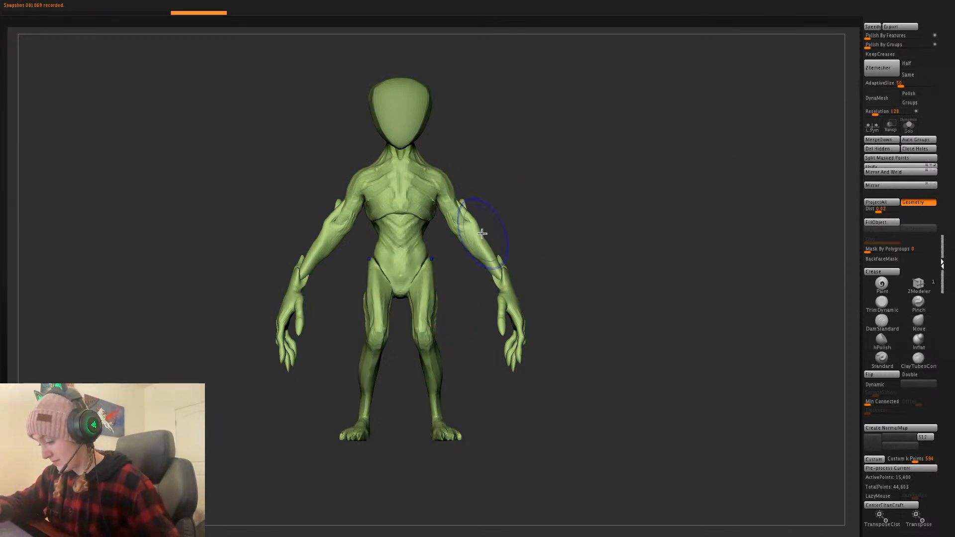
mouse_move(430, 264)
left_mouse_down()
mouse_move(437, 228)
mouse_move(413, 291)
left_mouse_up()
key("space")
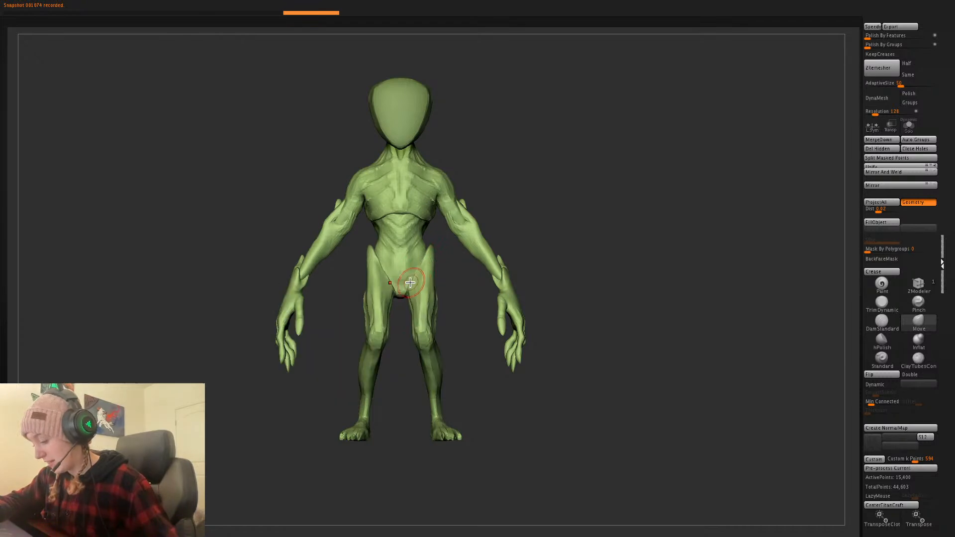
key("ctrl+z")
left_click(879, 149)
- Shape the outer thigh tops into pointed overlaps flaring from the hips and refine the thighs with the Move brush
mouse_move(414, 280)
left_mouse_down()
mouse_move(435, 279)
mouse_move(398, 288)
mouse_move(437, 272)
left_mouse_up()
key("space")
left_click_drag(436, 269, 440, 252)
left_click_drag(533, 217, 574, 243)
left_click_drag(434, 231, 436, 249)
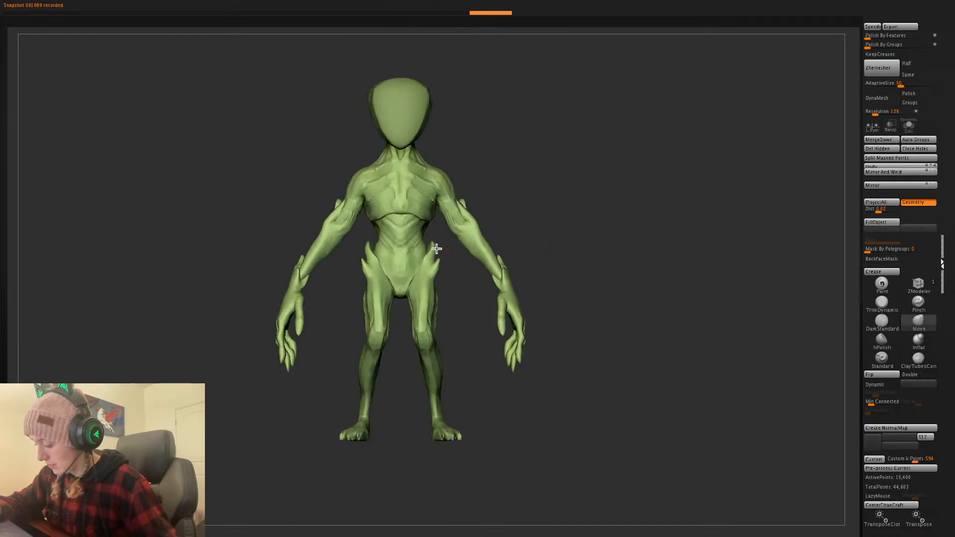
left_click_drag(435, 315, 426, 312)
- Isolate the legs, mask the lower legs below the knees from the side and split them into their own piece
key("space")
mouse_move(513, 385)
left_mouse_down()
mouse_move(569, 405)
mouse_move(627, 343)
left_mouse_up()
left_click(909, 125)
mouse_move(365, 482)
left_mouse_down("ctrl")
mouse_move(393, 326)
mouse_move(435, 299)
mouse_move(555, 453)
mouse_move(569, 456)
left_mouse_up("ctrl")
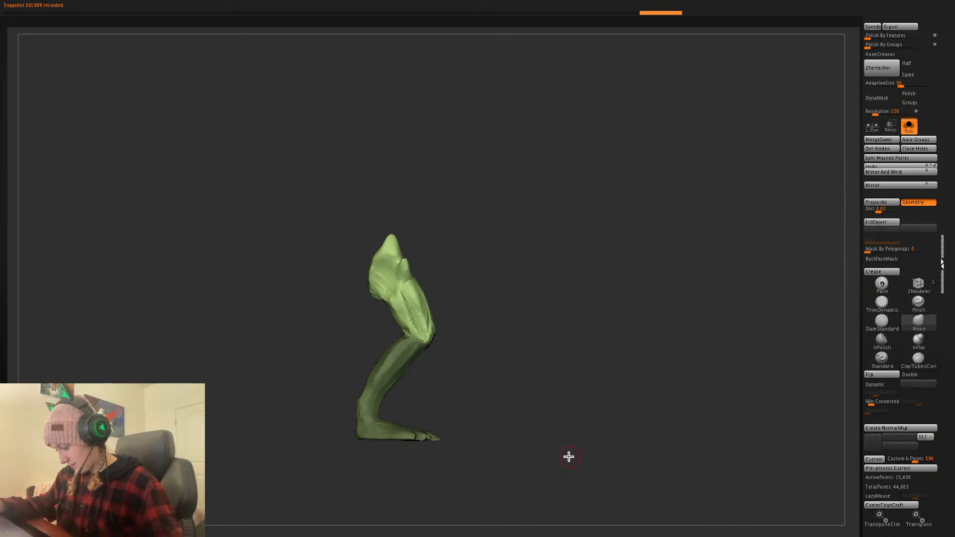
left_click(897, 160)
left_click(909, 127)
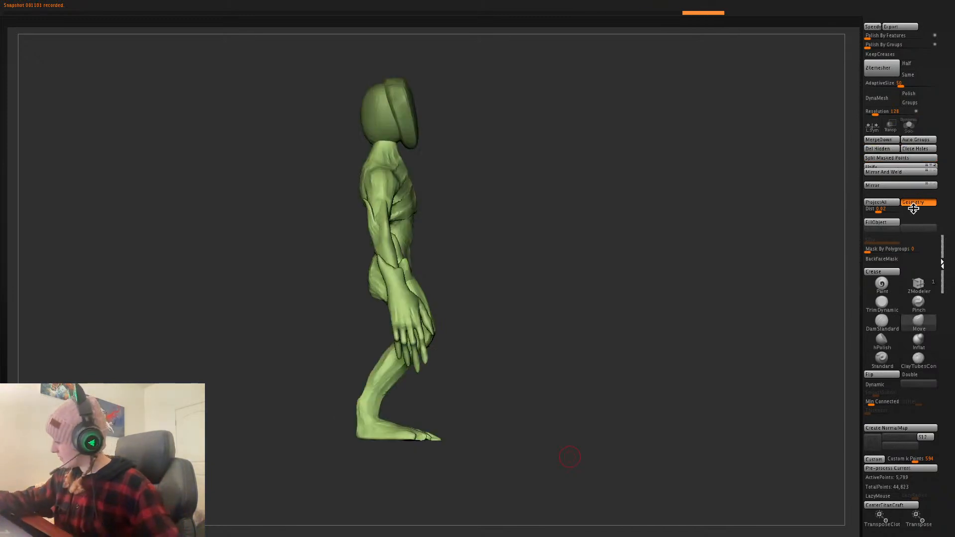
- Select the separated lower legs and close the holes at their knee cut
left_click_drag(541, 331, 469, 340)
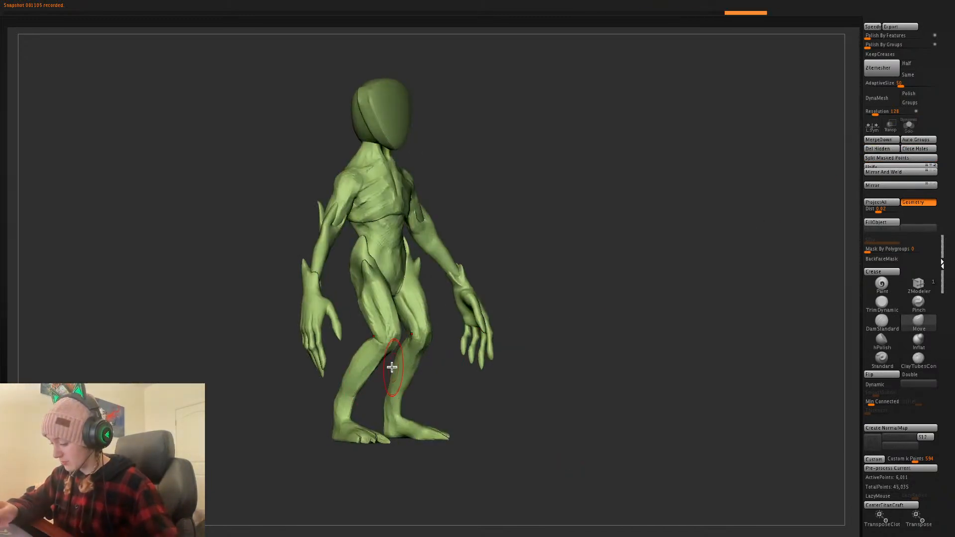
key("shift+f")
left_click(401, 382, "alt")
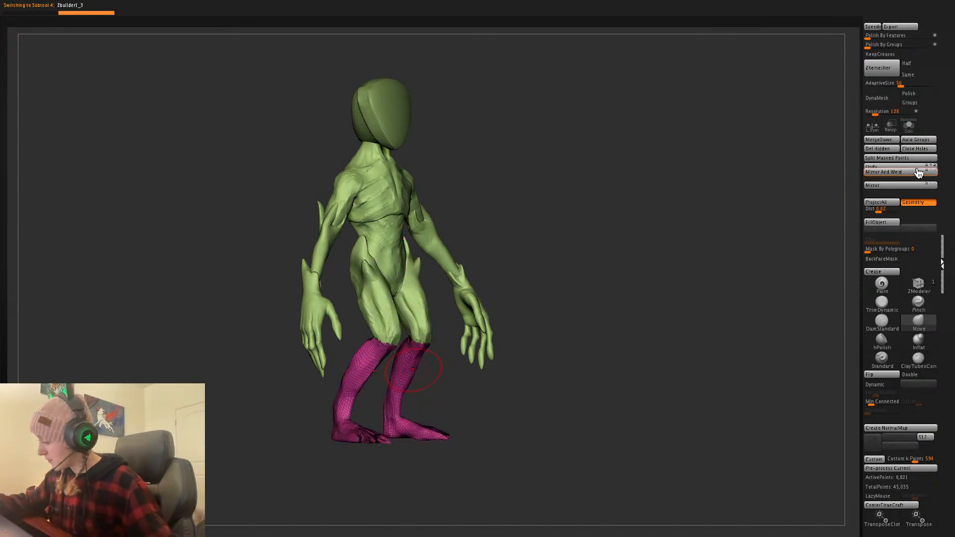
left_click(924, 151)
key("shift+f")
left_click_drag(460, 385, 432, 378)
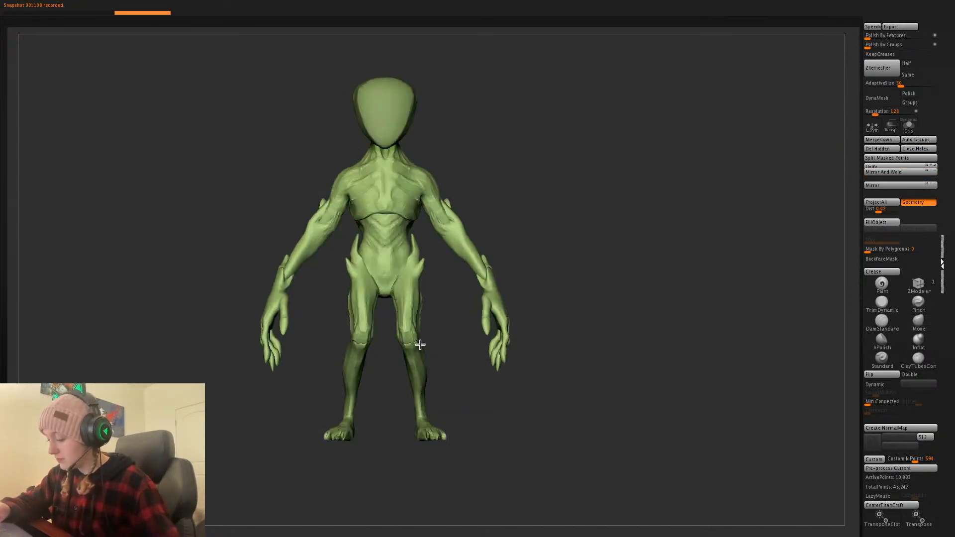
- Shape the knee ends of the thighs and the tops of the shins into an overlapping joint with the Move brush
left_click(411, 327, "alt")
left_click_drag(612, 268, 600, 279, "shift")
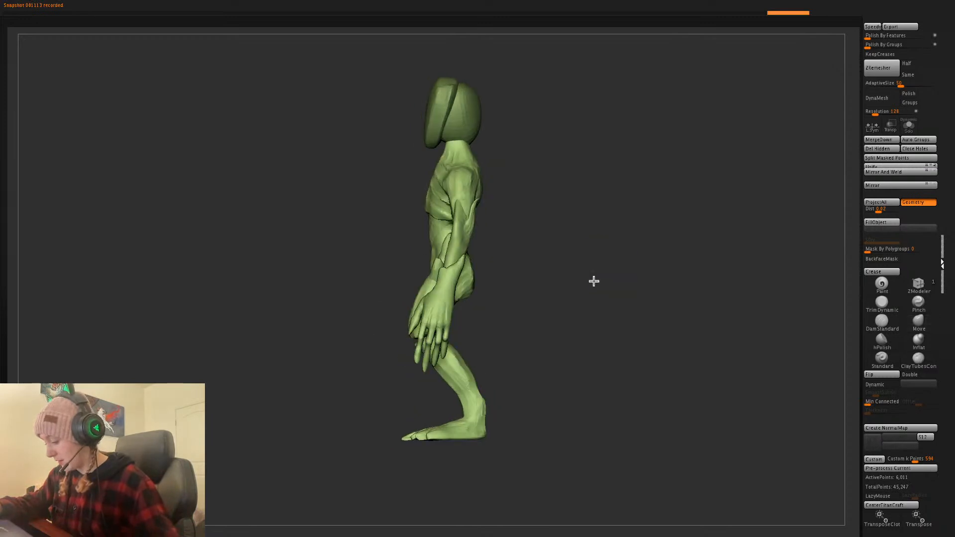
left_click_drag(521, 299, 586, 292, "shift")
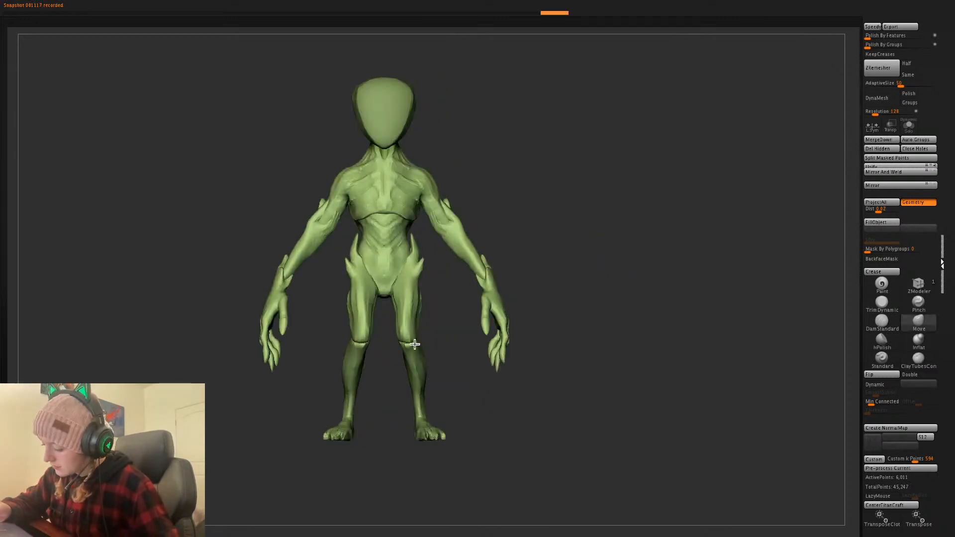
left_click(425, 381, "alt")
key("space")
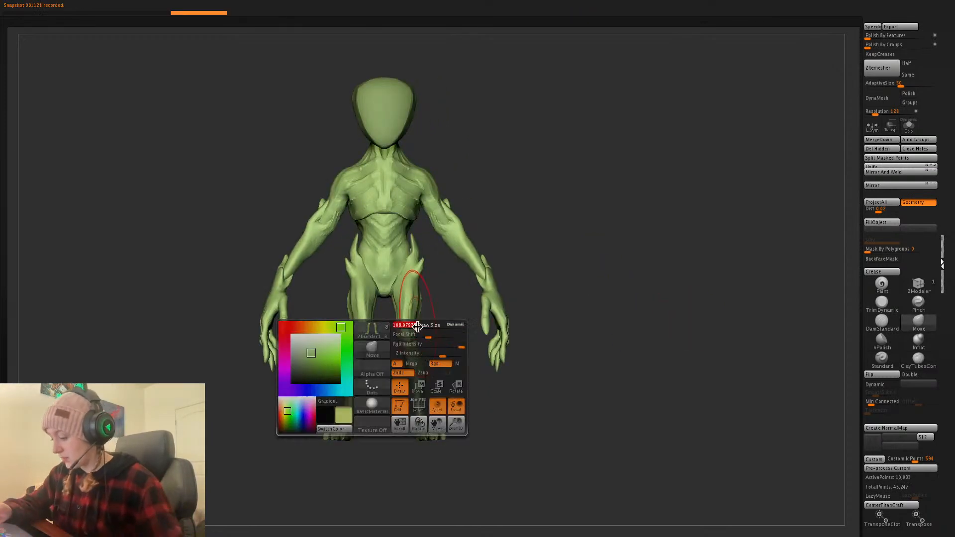
key("space")
left_click(409, 341, "alt")
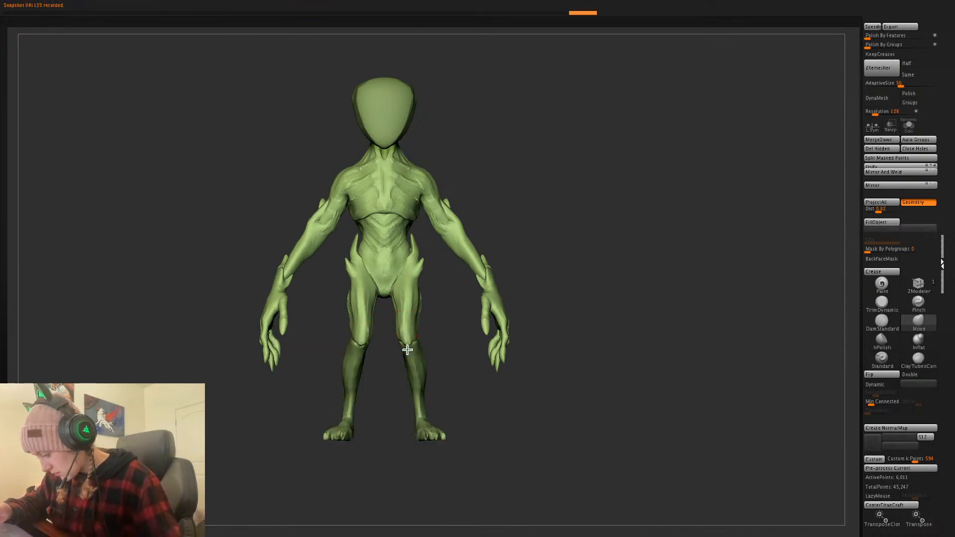
- Select the face plate, flatten its top edge with the Move brush and adjust the head's position with the gizmo
left_click_drag(635, 282, 656, 274, "alt")
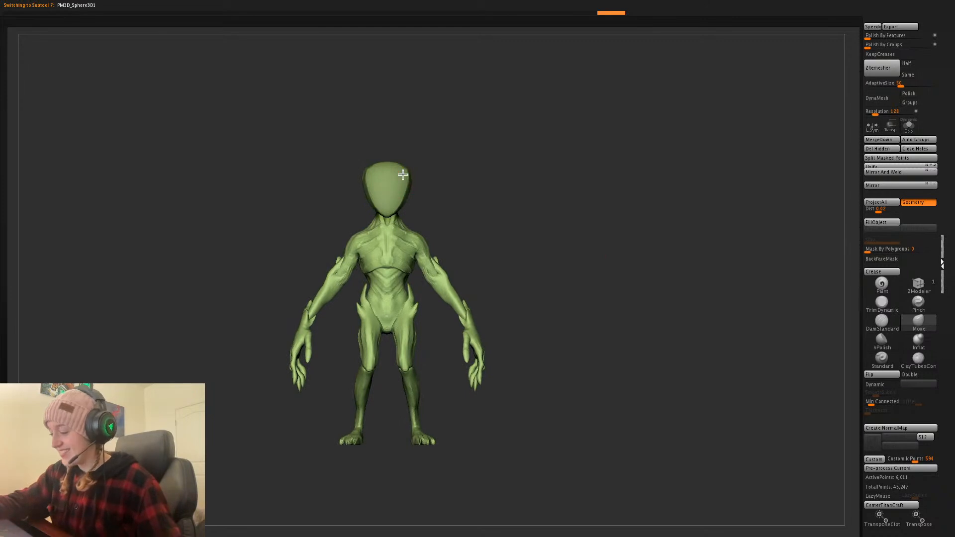
key("space")
left_click_drag(395, 163, 396, 170)
left_click_drag(468, 176, 486, 178)
key("w")
left_click_drag(431, 198, 430, 202)
left_click_drag(430, 152, 431, 177)
key("q")
mouse_move(494, 190)
left_mouse_down()
mouse_move(599, 217)
mouse_move(580, 227)
mouse_move(576, 249)
left_mouse_up()
- Select the upper torso and nudge the lower chest with the Move brush
key("space")
left_click(395, 229, "alt")
key("space")
mouse_move(407, 263)
left_mouse_down()
mouse_move(413, 277)
mouse_move(398, 258)
mouse_move(410, 273)
left_mouse_up()
left_click_drag(601, 285, 570, 301, "alt")
key("space")
key("shift+f")
key("shift+f")
left_click(475, 344, "alt")
key("w")
key("q")
- Select the lower legs, centre the gizmo on them and shift them down and outward
left_click(428, 436, "alt")
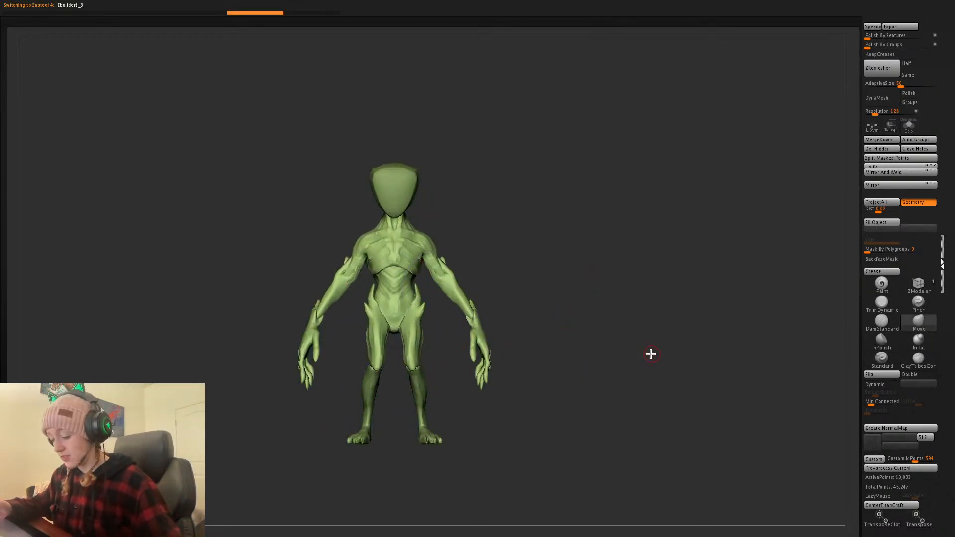
key("w")
left_click(427, 216, "alt")
left_click_drag(712, 366, 697, 373, "ctrl")
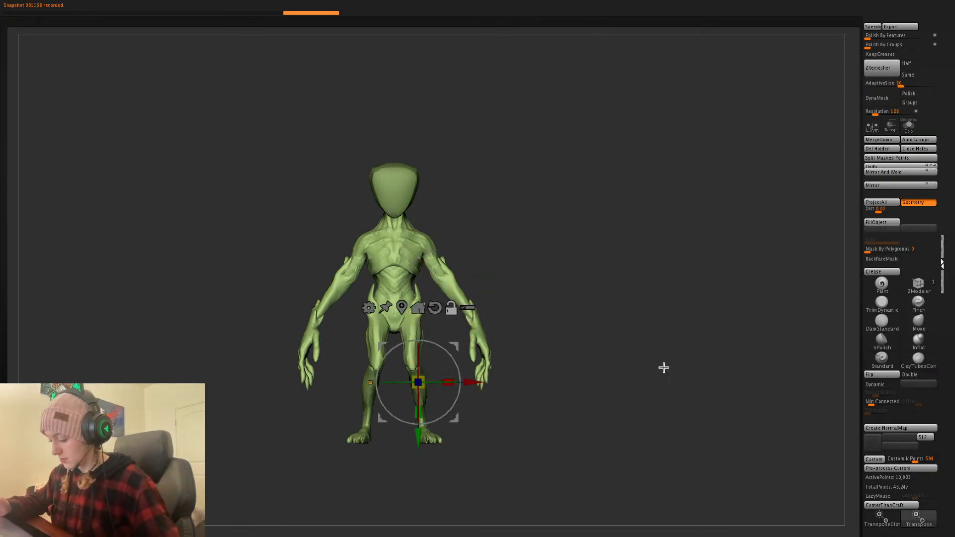
left_click(401, 308)
left_click_drag(430, 395, 474, 401)
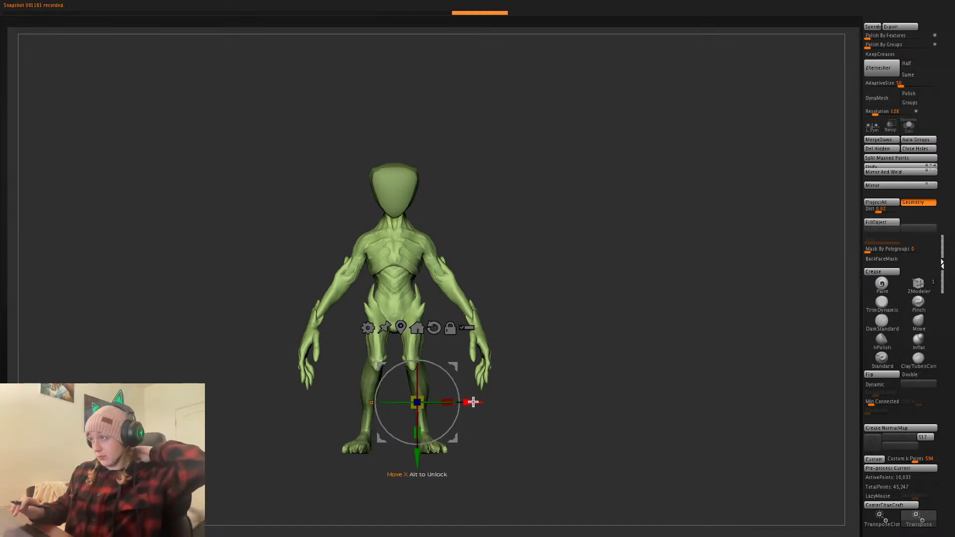
key("ctrl+z")
key("ctrl+z")
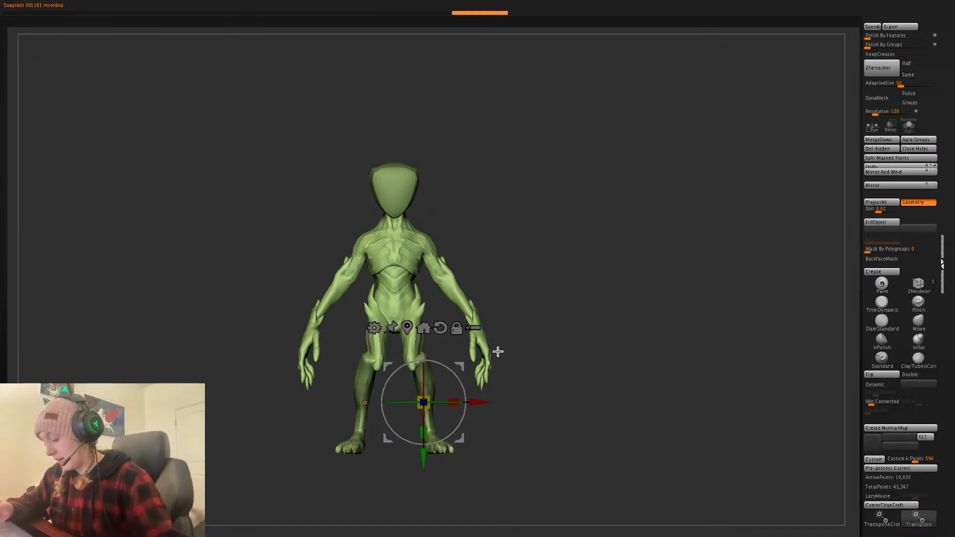
key("ctrl+shift+z")
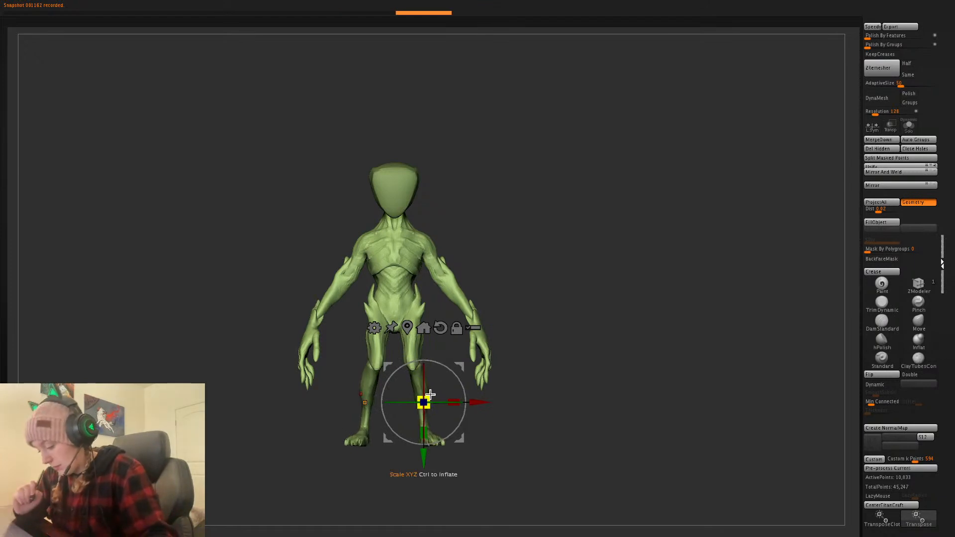
- Scale the lower legs up uniformly and nudge them sideways into line with the thighs
left_click_drag(424, 401, 444, 385)
left_click_drag(642, 323, 612, 351)
left_click_drag(467, 405, 461, 402)
- Try to bow the calves and reshape the shins from the side with the Move brush
key("q")
mouse_move(614, 326)
left_mouse_down()
mouse_move(573, 330)
mouse_move(569, 340)
left_mouse_up()
key("space")
left_click_drag(488, 344, 494, 342)
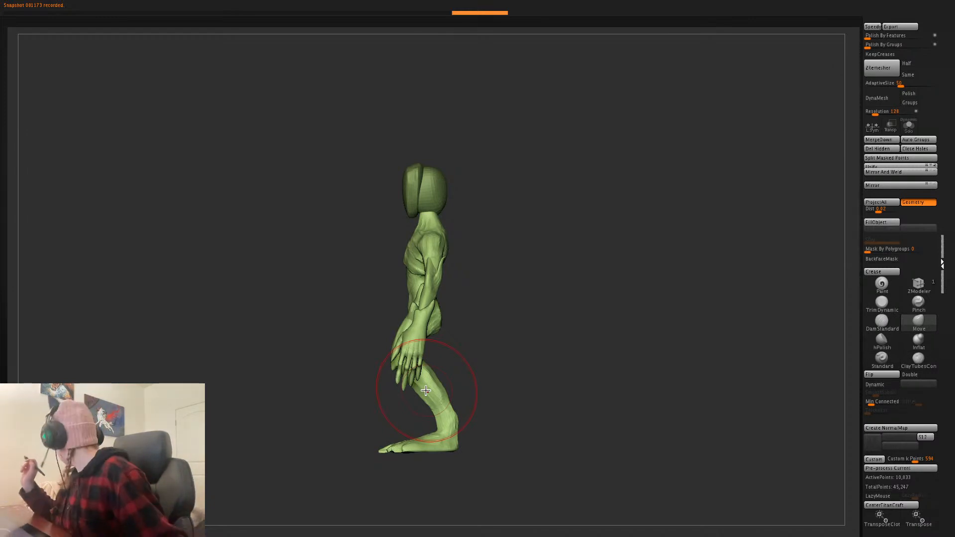
key("space")
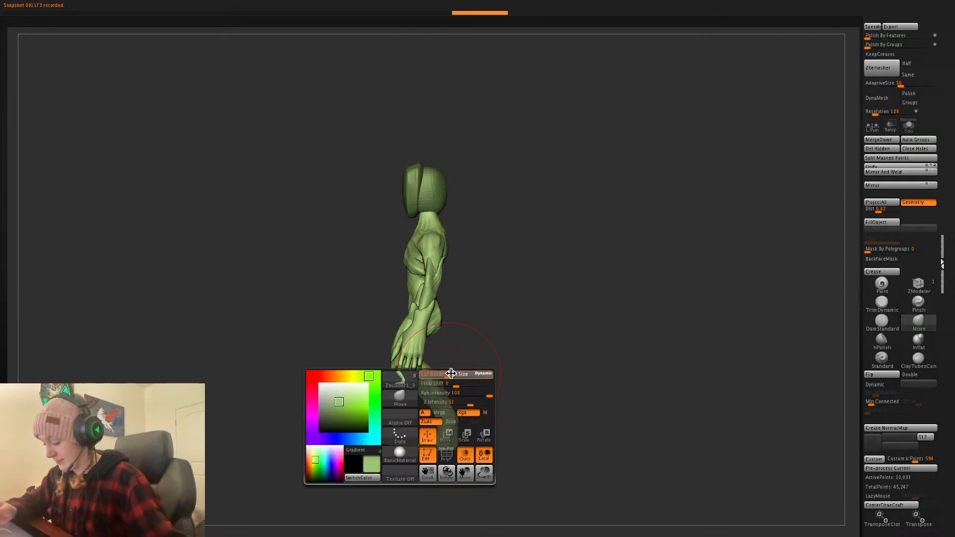
key("space")
left_click_drag(500, 365, 524, 357)
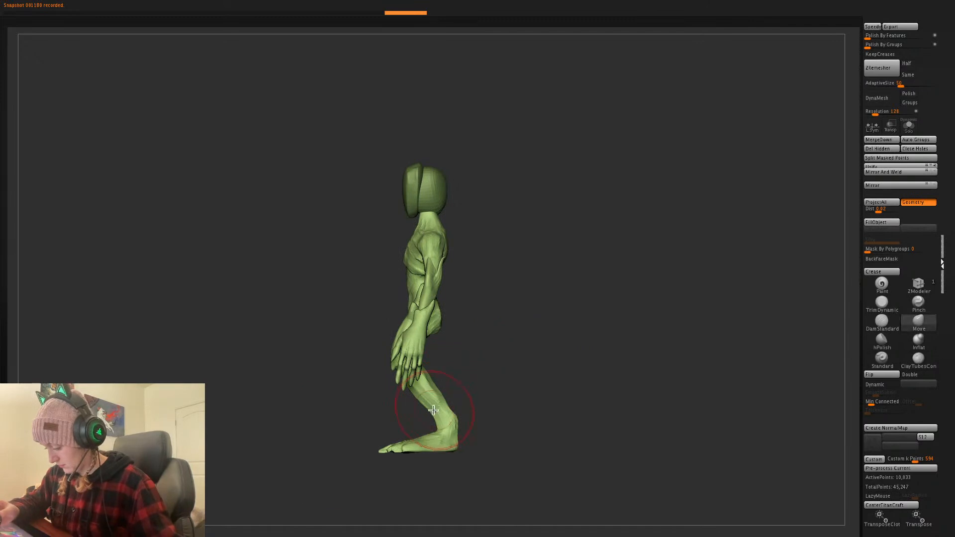
mouse_move(424, 423)
left_mouse_down()
mouse_move(465, 416)
mouse_move(437, 417)
left_mouse_up()
key("ctrl+z")
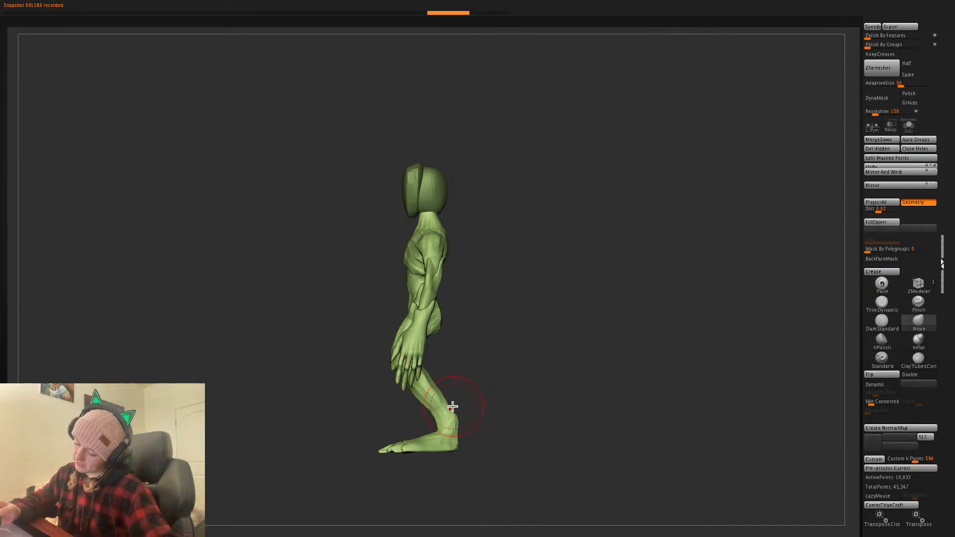
left_click_drag(446, 397, 432, 401)
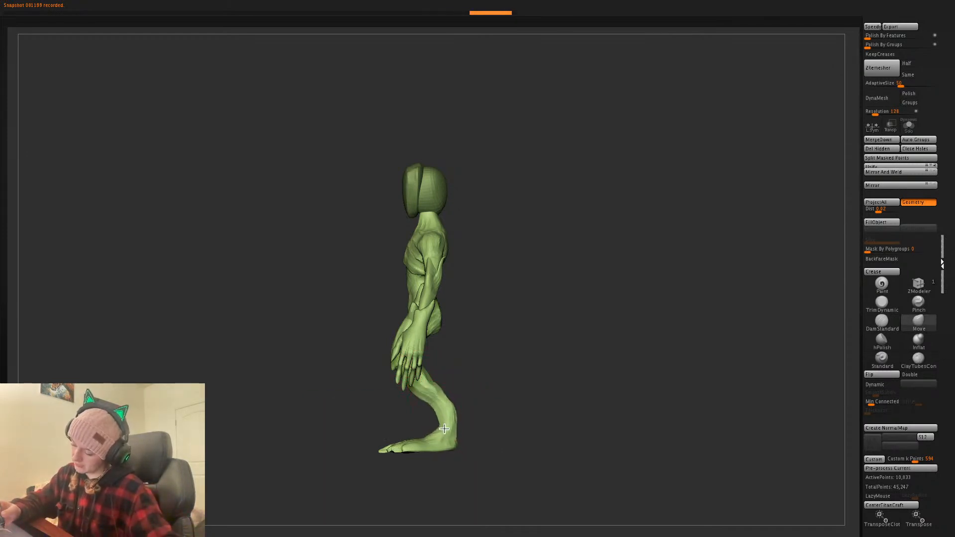
- Undo the calf and shin reshaping on the lower legs
key("ctrl+z")
key("ctrl+z")
key("ctrl+z")
key("ctrl+z")
key("ctrl+z")
key("ctrl+z")
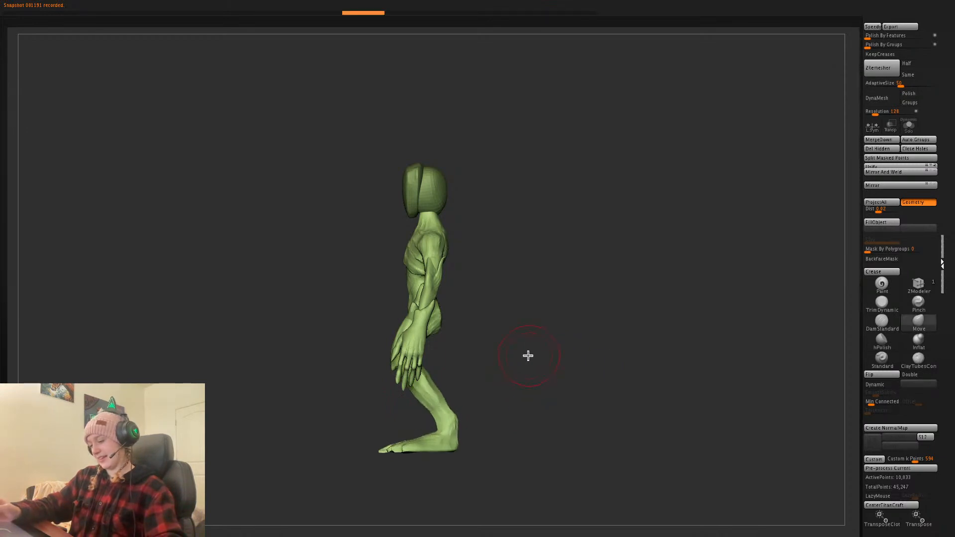
- Step back and forth through the lower legs' edit history in front view to compare the calf shapes
left_click_drag(553, 371, 517, 368)
left_click_drag(443, 386, 439, 386)
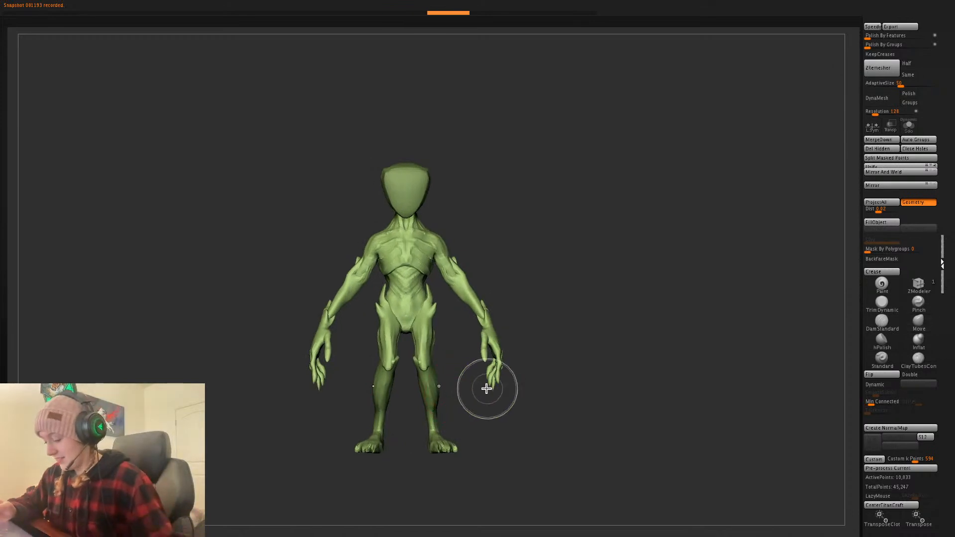
key("ctrl+shift+z")
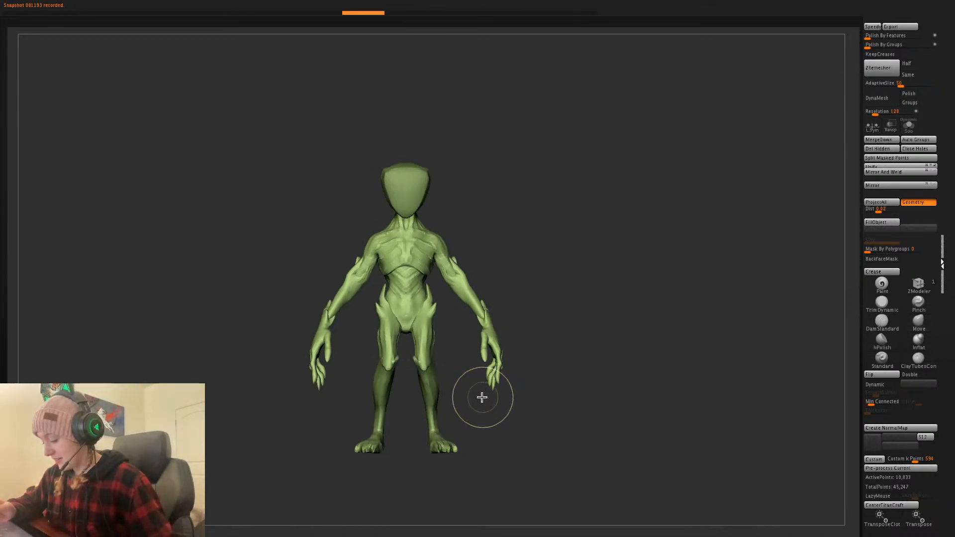
key("ctrl+shift+z")
key("ctrl+shift+z")
key("ctrl+shift+z")
key("ctrl+shift+z")
key("ctrl+shift+z")
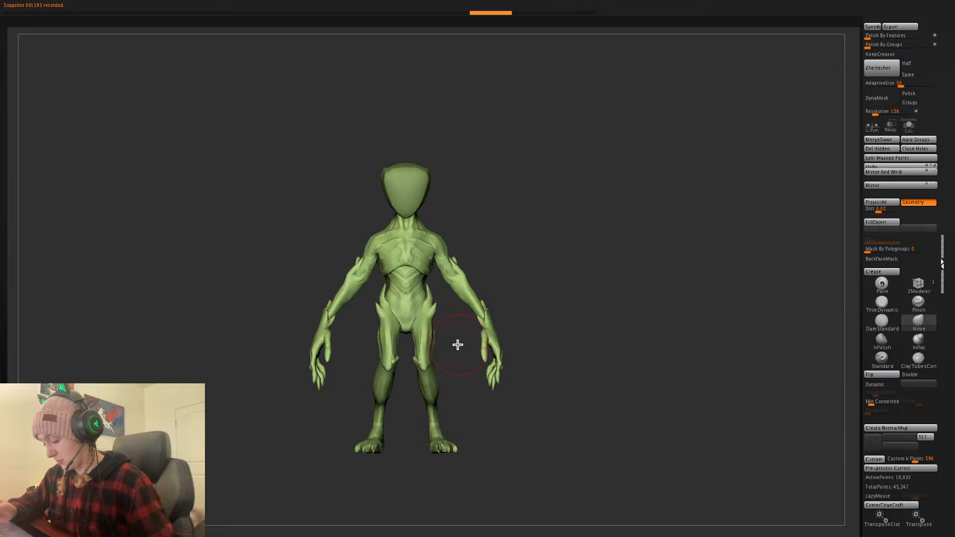
key("ctrl+z")
key("ctrl+z")
key("ctrl+shift+z")
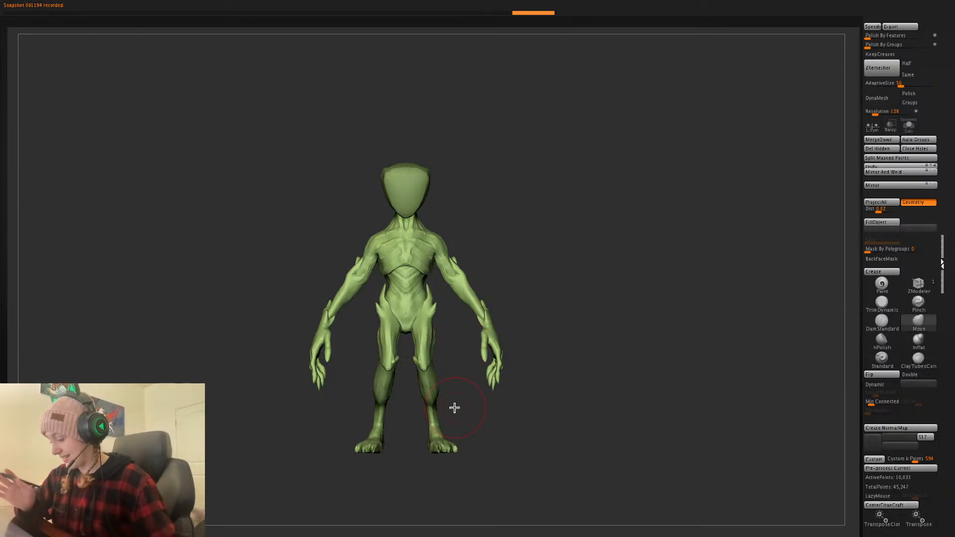
- Compare the calf versions from the side, restore the curved one and try to refine the calves and ankles with the Move brush
left_click_drag(664, 318, 553, 328)
key("ctrl+z")
key("ctrl+z")
key("ctrl+z")
key("ctrl+z")
key("ctrl+z")
key("ctrl+shift+z")
key("ctrl+shift+z")
key("space")
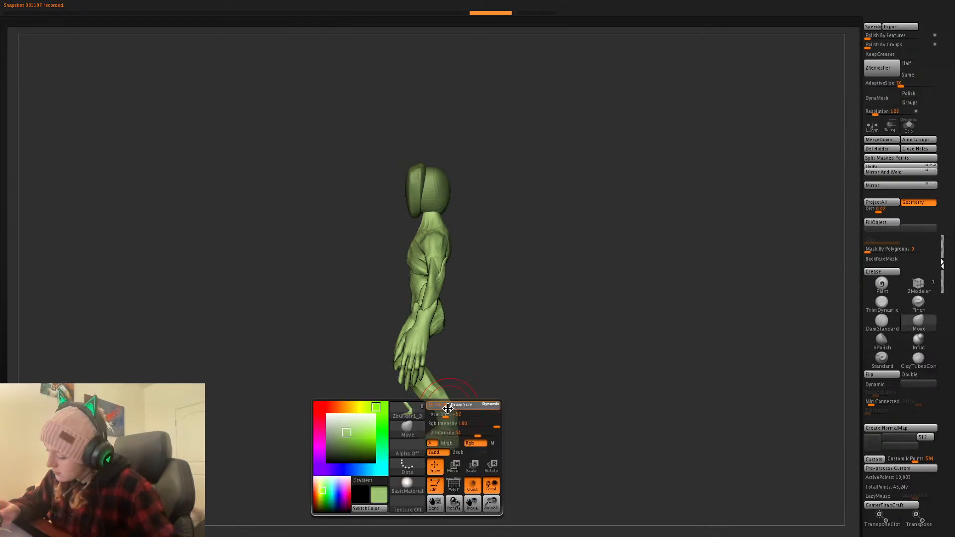
key("ctrl+shift+z")
key("space")
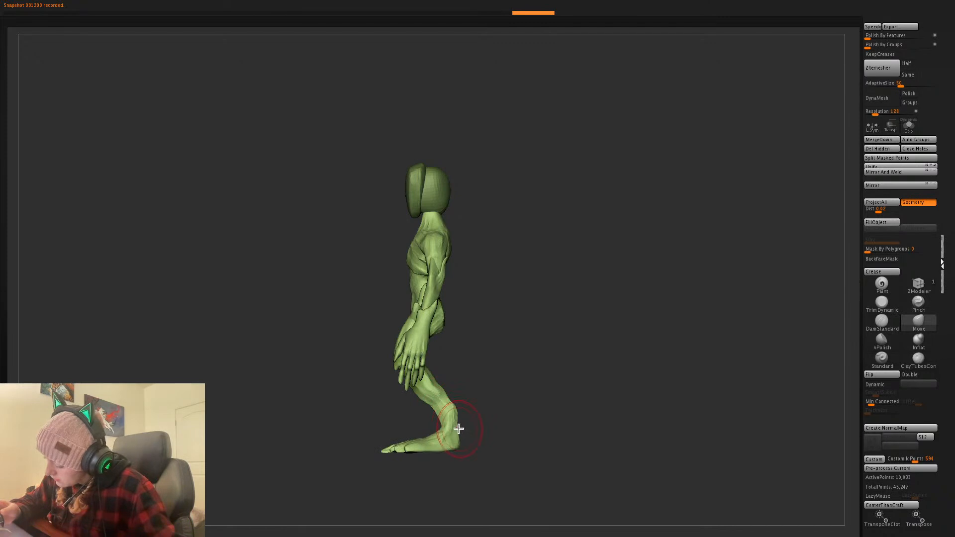
key("ctrl+shift+z")
key("ctrl+shift+z")
key("space")
right_click_drag(463, 404, 460, 399)
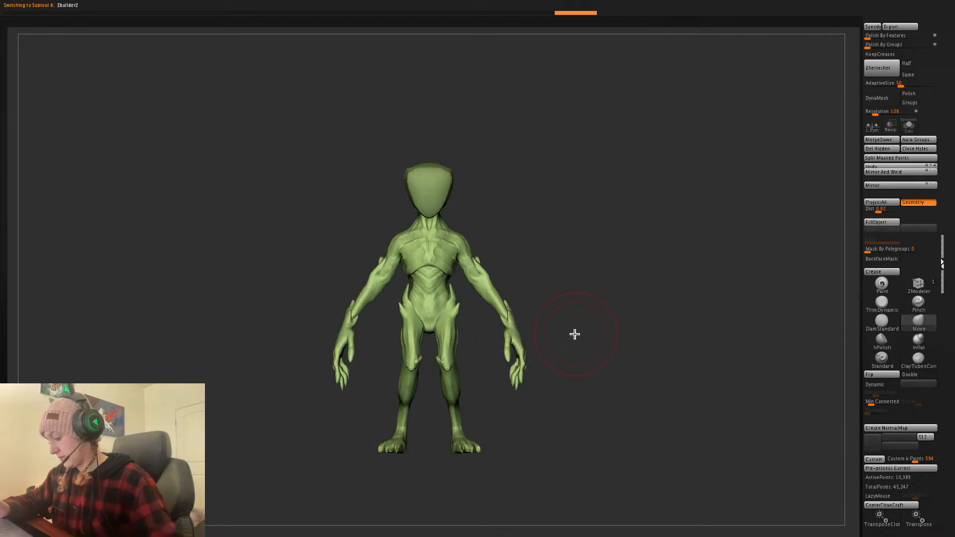
- Place the gizmo at the wrists and rotate the hands outward to continue the line of the forearms
key("w")
left_click_drag(512, 250, 546, 300, "alt")
left_click_drag(553, 337, 552, 353, "alt")
left_click_drag(542, 333, 533, 337)
left_click_drag(549, 303, 558, 299)
key("q")
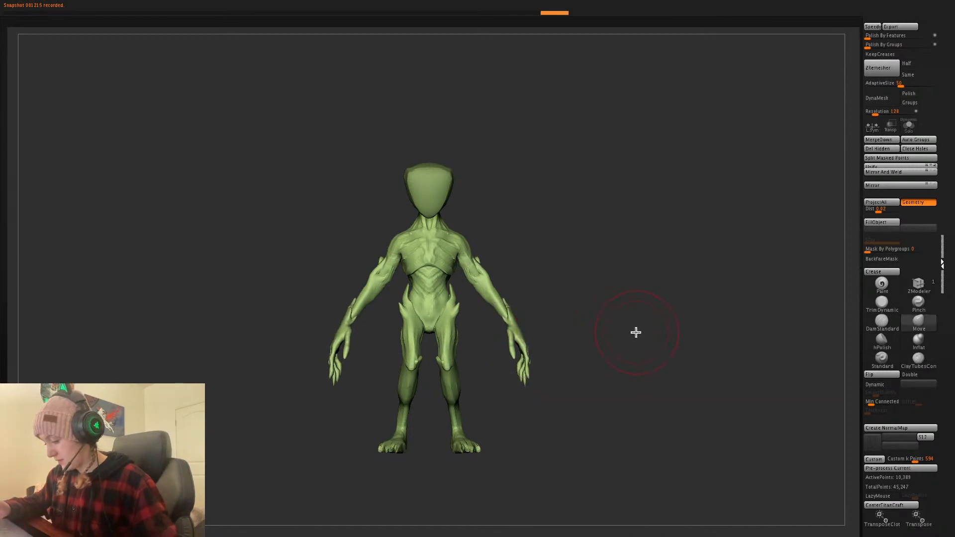
left_click_drag(687, 317, 496, 437, "ctrl")
- Select the thighs and extend the knee tips down over the lower legs with the Move brush
left_click(431, 310, "alt")
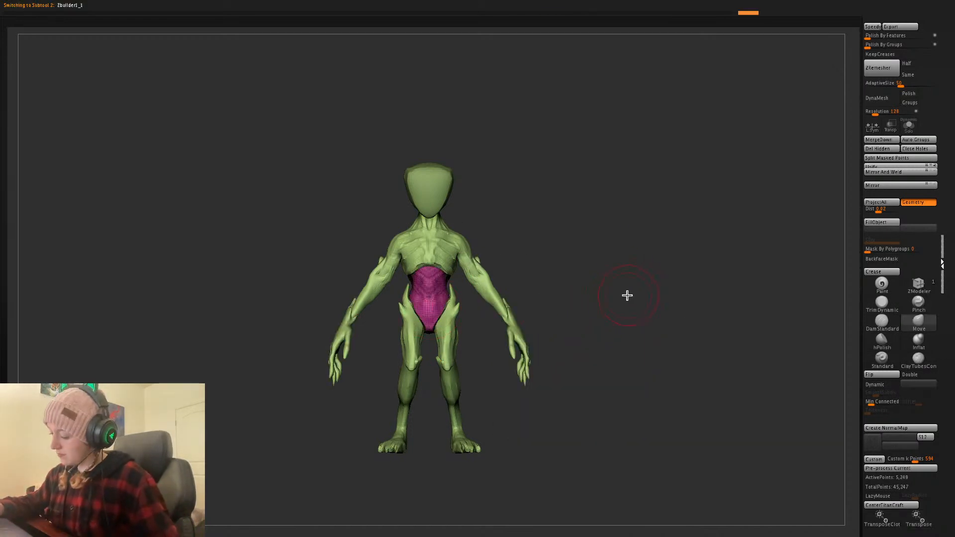
left_click_drag(482, 388, 604, 363)
left_click(492, 367, "alt")
key("space")
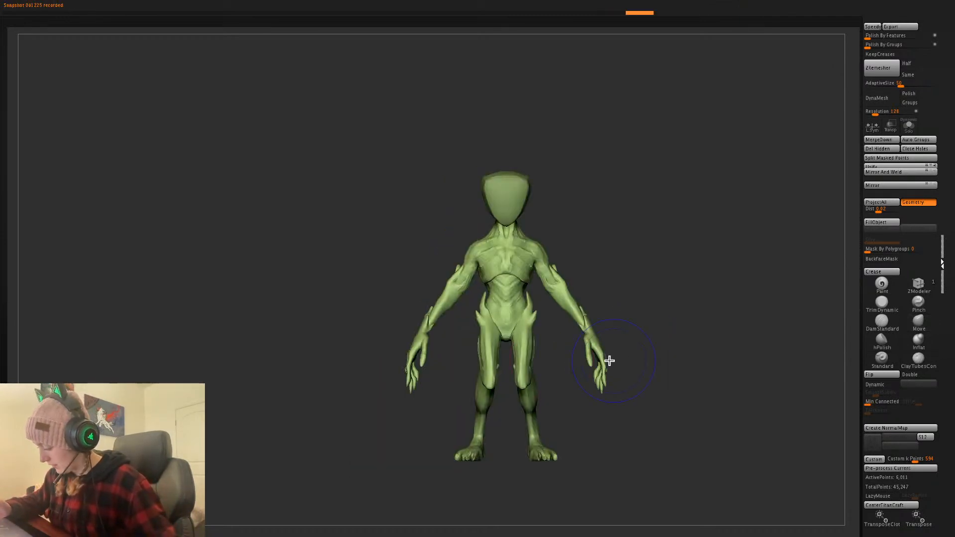
key("space")
- Select the lower legs and move them down beneath the knees in side view
left_click(514, 366, "alt")
left_click_drag(690, 311, 655, 316, "shift")
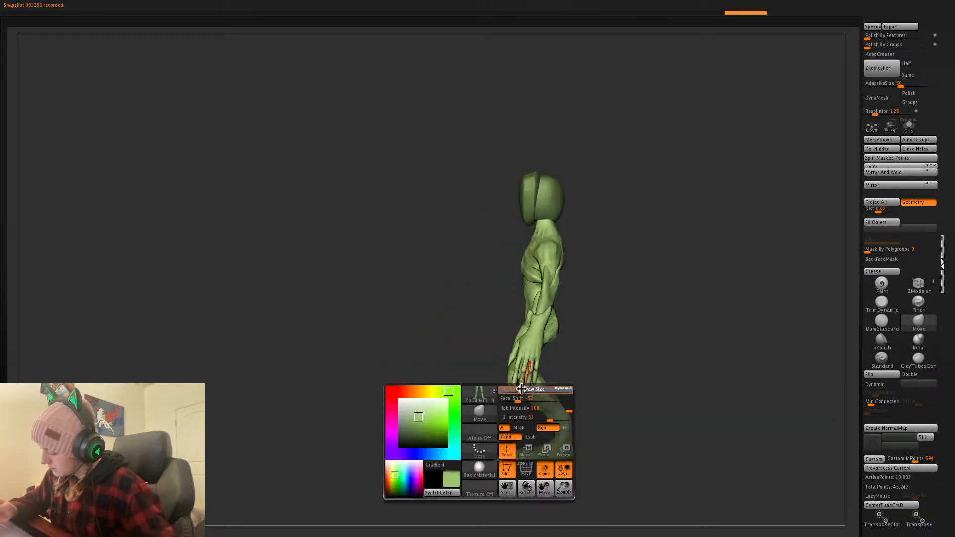
left_click_drag(596, 364, 580, 326, "alt")
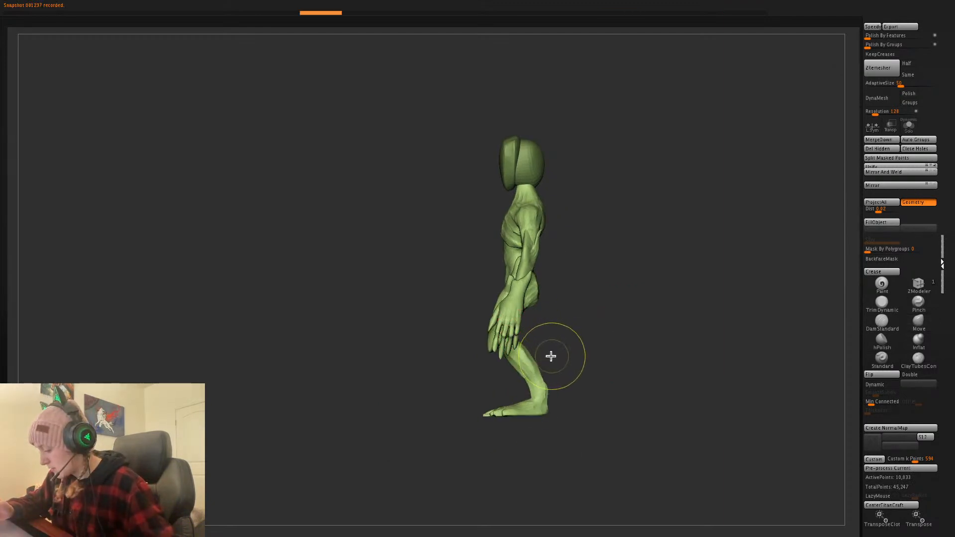
key("w")
left_click_drag(515, 431, 515, 441)
key("q")
- Shift the lower legs slightly inward beneath the thighs in front view
left_click_drag(642, 344, 678, 341, "shift")
key("space")
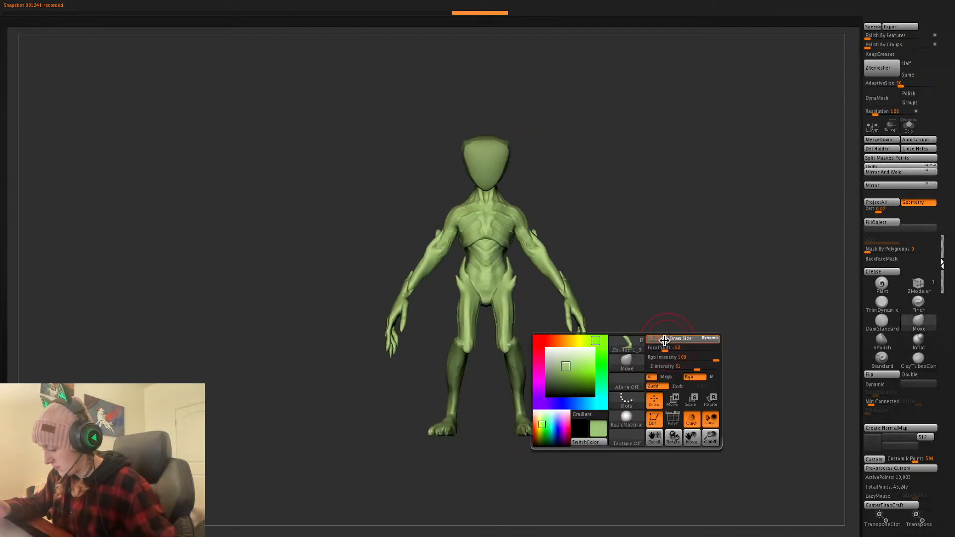
key("w")
left_click_drag(563, 387, 559, 386)
key("q")
left_click_drag(658, 323, 620, 322, "alt")
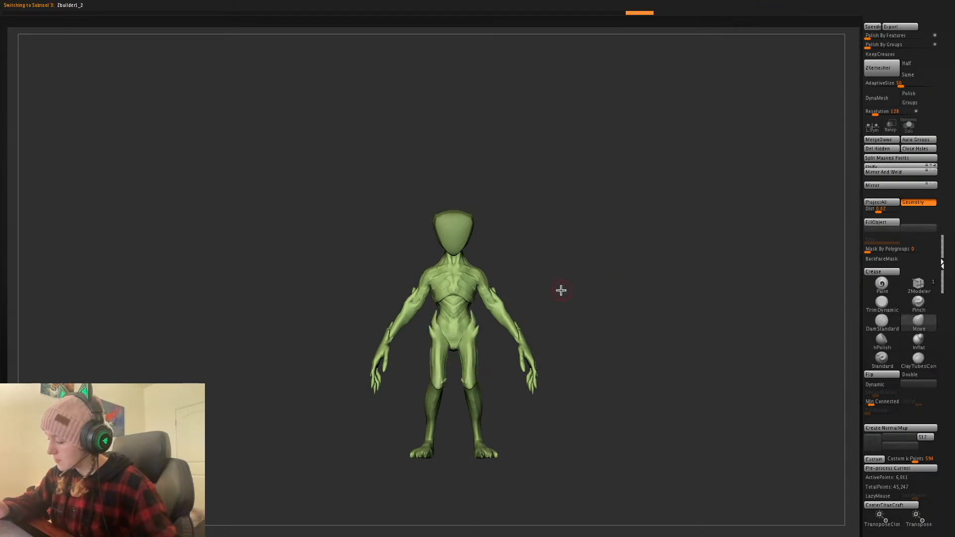
- Select the face plate and fill it with the current green colour
left_click_drag(645, 234, 589, 152)
left_click_drag(638, 214, 628, 223, "shift")
left_click(454, 233, "alt")
left_click(885, 225)
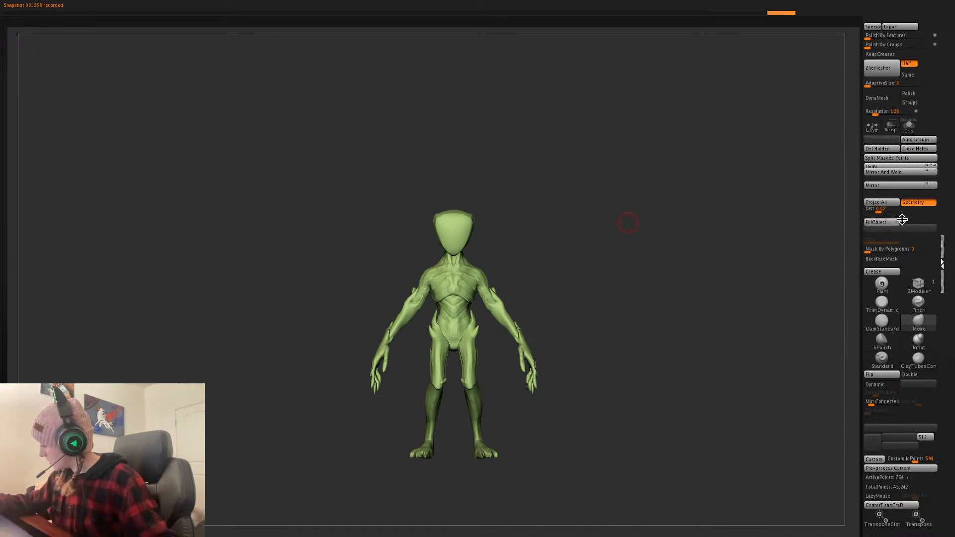
- Merge the face plate and the cranium into a single head subtool
left_click(884, 141)
left_click(858, 157)
left_click_drag(653, 325, 673, 341, "alt")
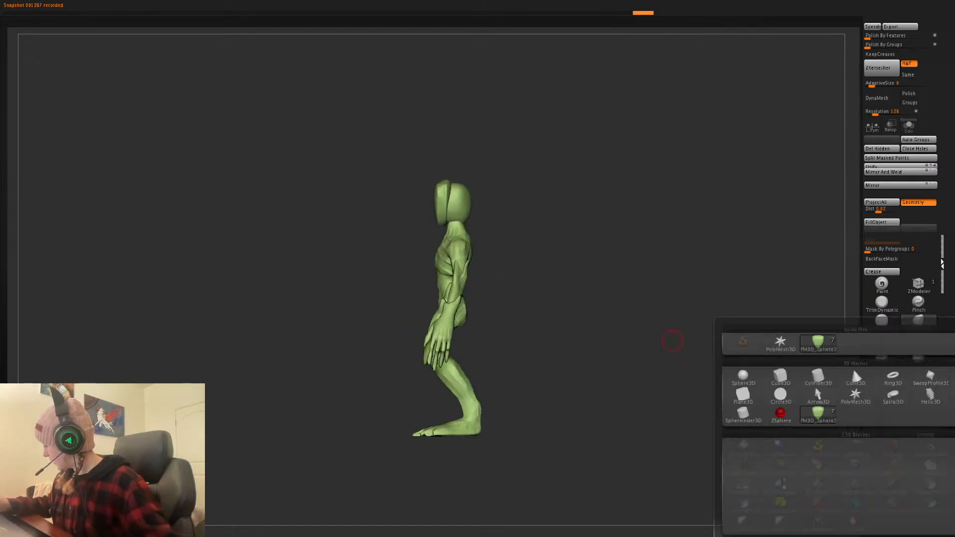
- Append a sphere as a new subtool, scale it down and place it behind the upper back
key("ctrl+a")
left_click(757, 388)
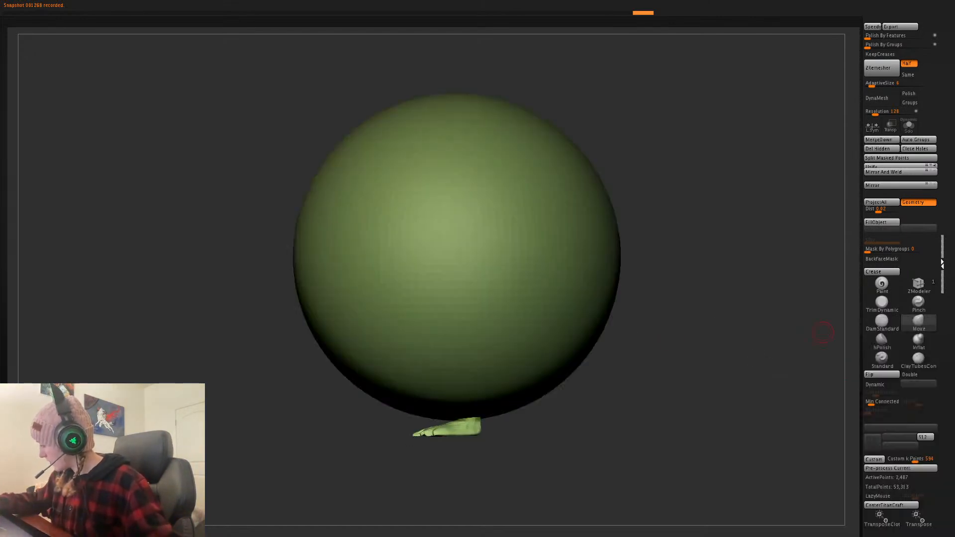
key("Down")
key("f")
key("w")
right_click_drag(441, 274, 262, 527, "ctrl")
left_click_drag(468, 246, 508, 225)
key("q")
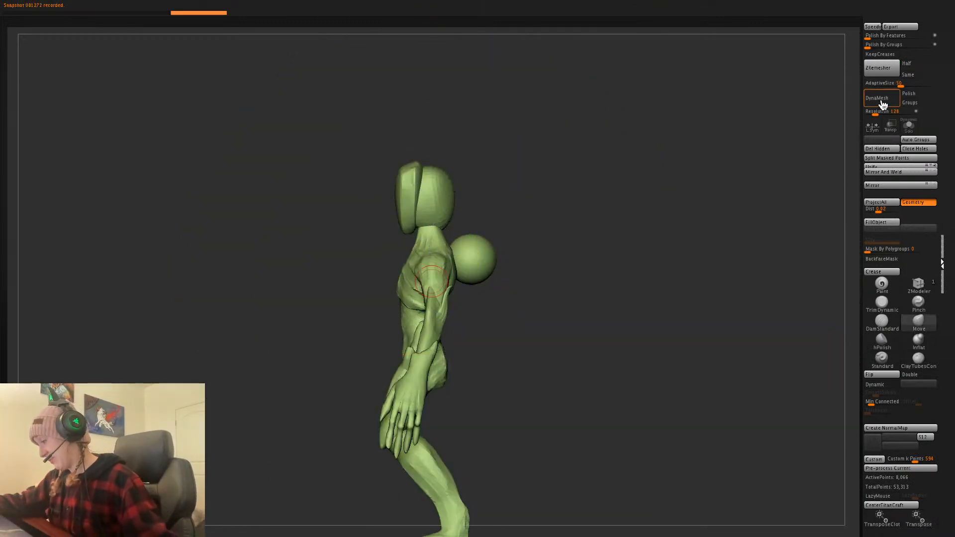
- Convert the sphere to DynaMesh at resolution 128 and stretch it into a thin upright oval against the back
left_click(877, 98)
key("w")
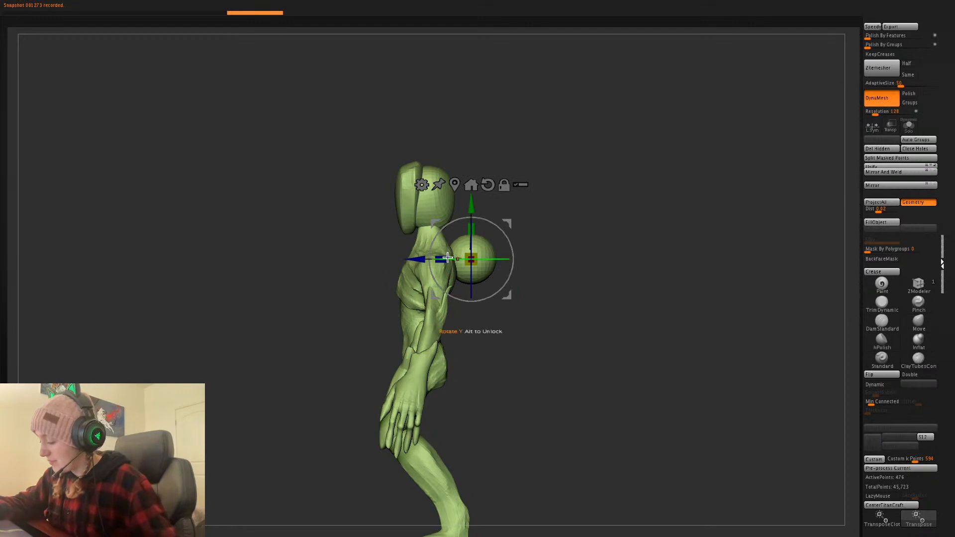
left_click_drag(477, 241, 460, 224)
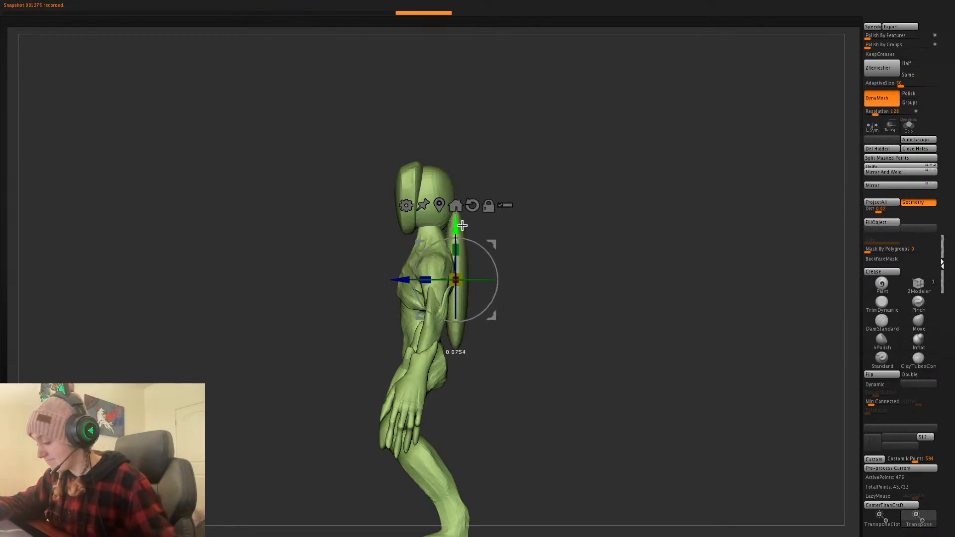
key("q")
- Widen the oval into a faceted shell across the back with the Move brush and subdivide it once
left_click_drag(647, 303, 639, 303, "shift")
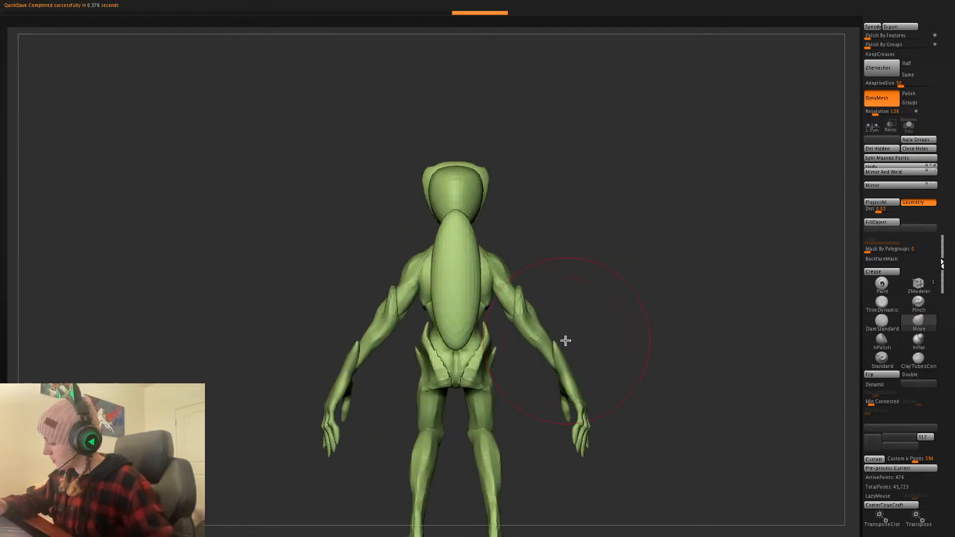
mouse_move(476, 272)
left_mouse_down()
mouse_move(563, 277)
mouse_move(540, 256)
mouse_move(601, 238)
mouse_move(504, 247)
left_mouse_up()
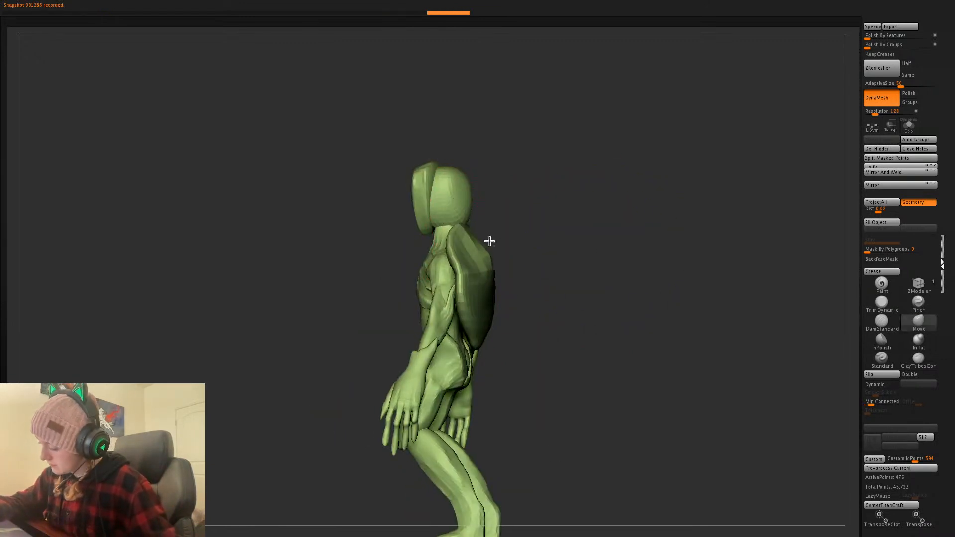
key("ctrl+d")
mouse_move(533, 274)
left_mouse_down()
mouse_move(585, 277)
mouse_move(542, 279)
left_mouse_up()
key("space")
left_click_drag(484, 308, 451, 314)
- Smooth the back shell and shape its edges to wrap over the shoulders
left_click_drag(466, 256, 441, 245, "shift")
key("space")
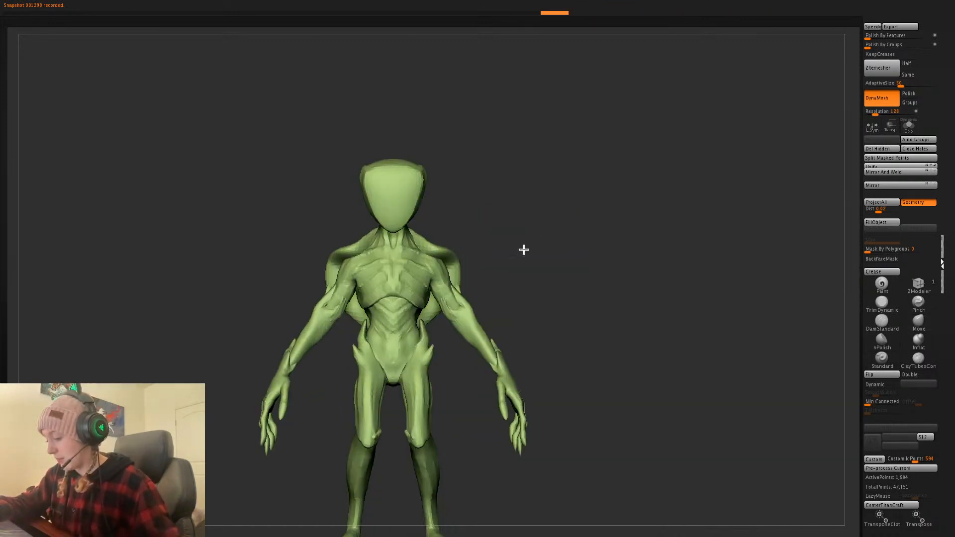
left_click_drag(421, 225, 355, 242, "shift")
key("space")
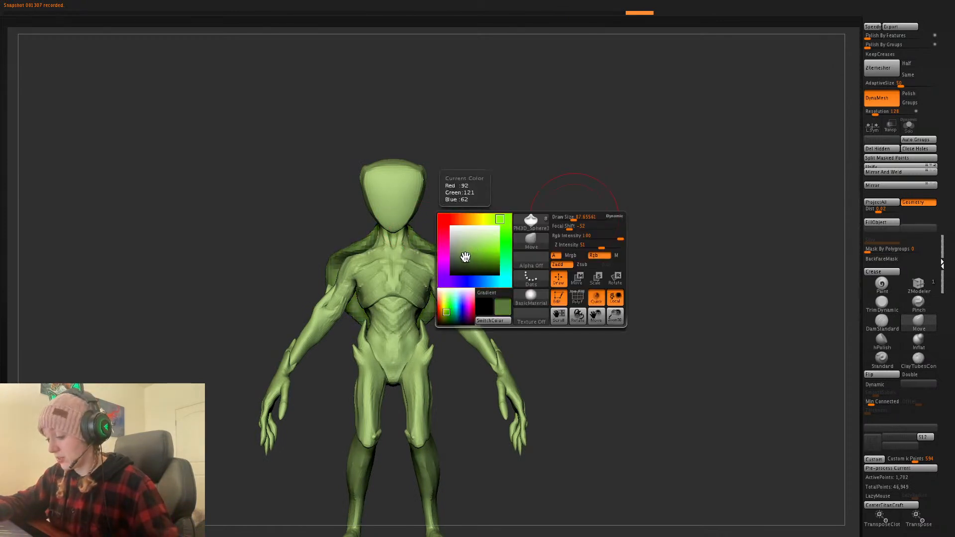
mouse_move(429, 248)
left_mouse_down("shift")
mouse_move(447, 256)
mouse_move(533, 237)
mouse_move(445, 267)
left_mouse_up("shift")
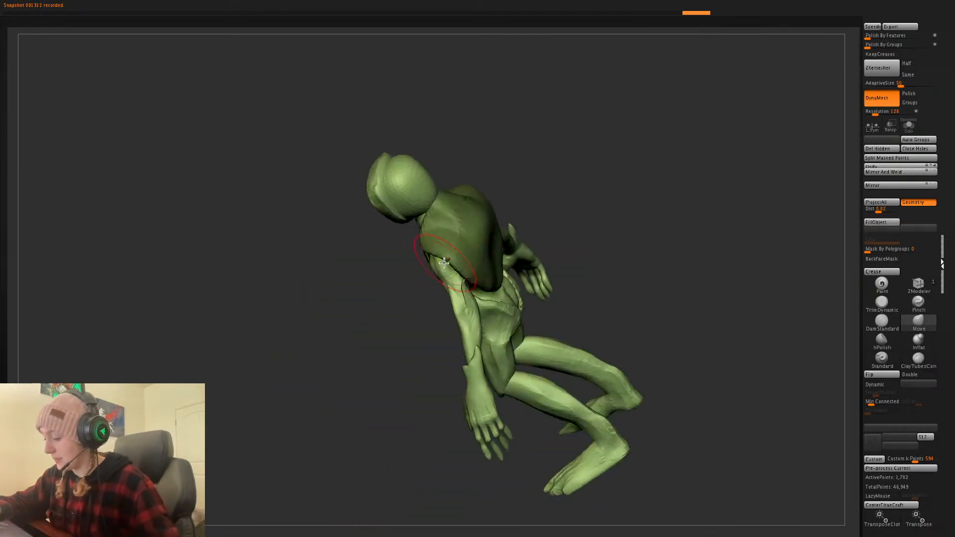
left_click_drag(578, 203, 458, 252, "shift")
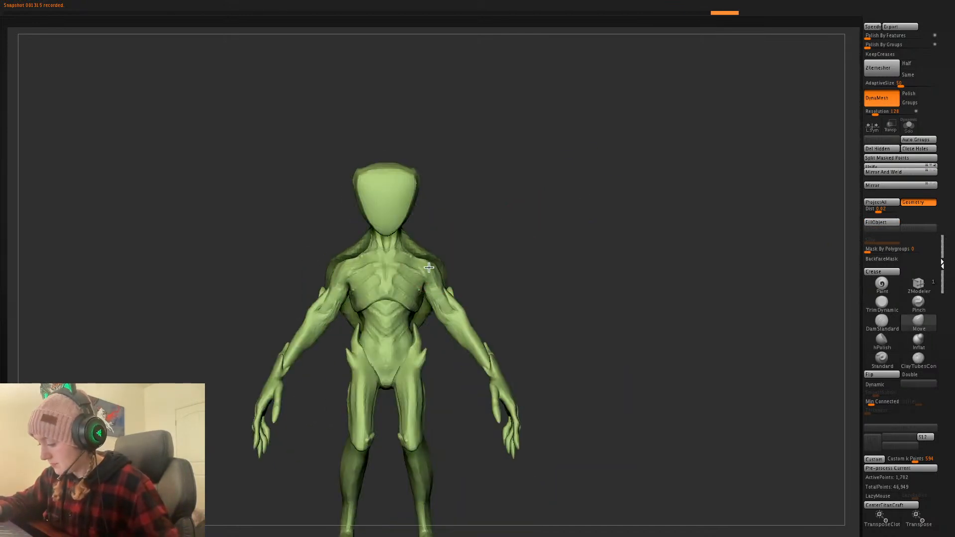
mouse_move(438, 314)
left_mouse_down()
mouse_move(424, 316)
mouse_move(422, 299)
left_mouse_up()
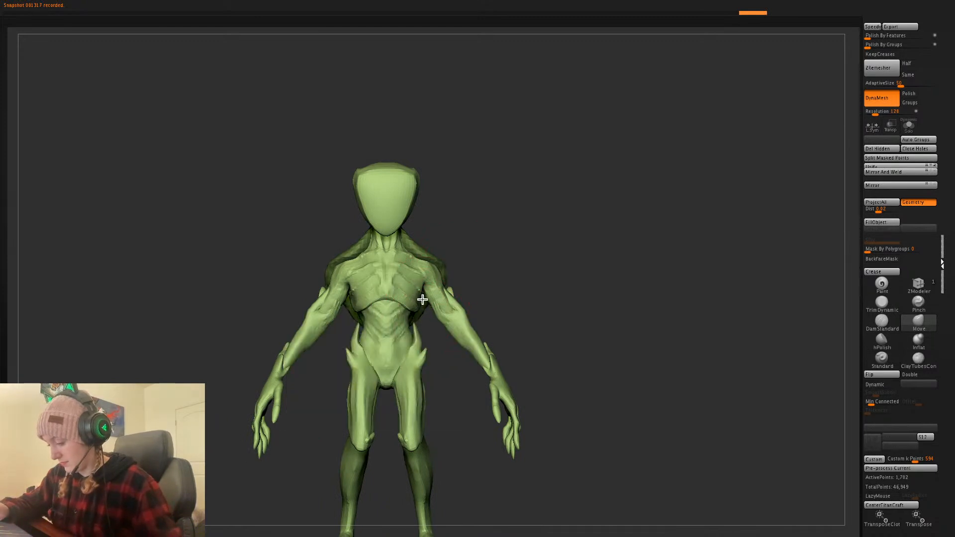
- Smooth the shell's shoulder edges further, re-DynaMesh it and adjust its upper edge behind the neck
left_click_drag(567, 237, 440, 299, "shift")
mouse_move(527, 266)
left_mouse_down("shift")
mouse_move(477, 298)
mouse_move(487, 324)
left_mouse_up("shift")
left_click_drag(587, 278, 617, 303, "ctrl")
left_click_drag(628, 246, 528, 274, "shift")
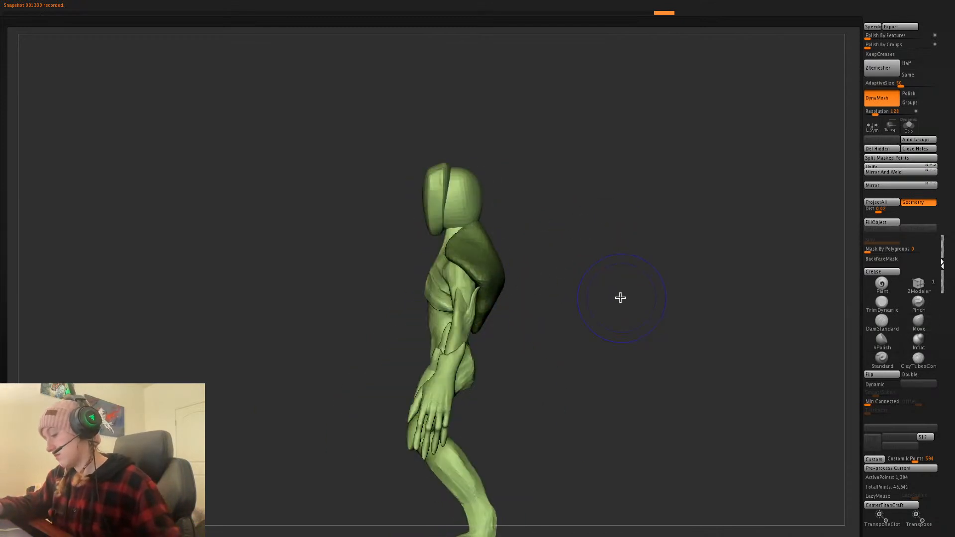
mouse_move(475, 224)
left_mouse_down()
mouse_move(478, 238)
mouse_move(490, 223)
left_mouse_up()
key("space")
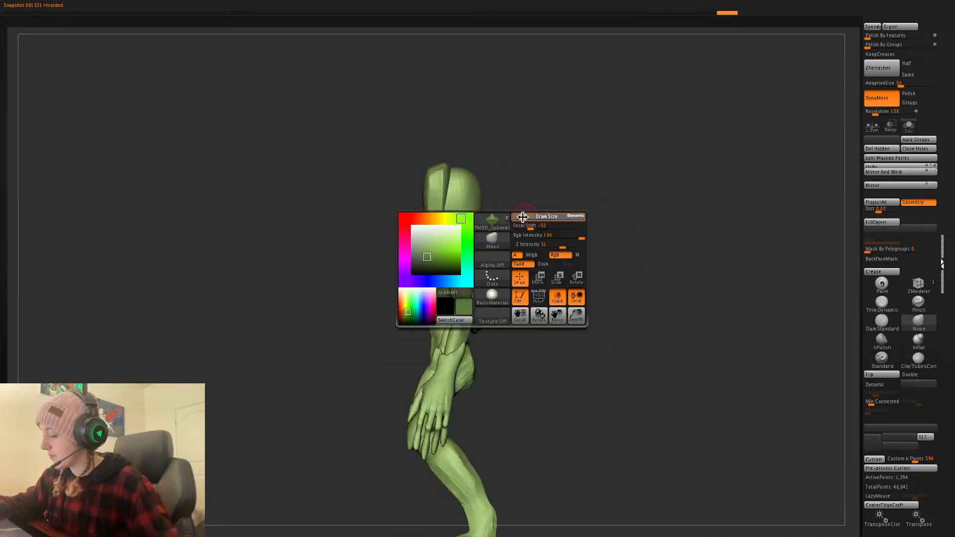
left_click_drag(690, 345, 694, 341)
- Select the head subtool and choose the CurveTube brush
left_click_drag(650, 253, 589, 270, "alt")
left_click(434, 227, "alt")
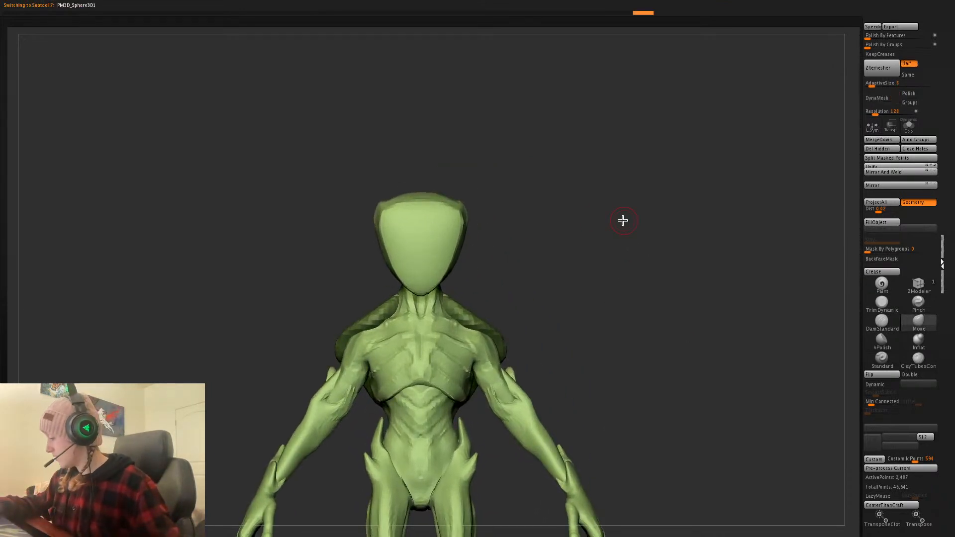
key("b")
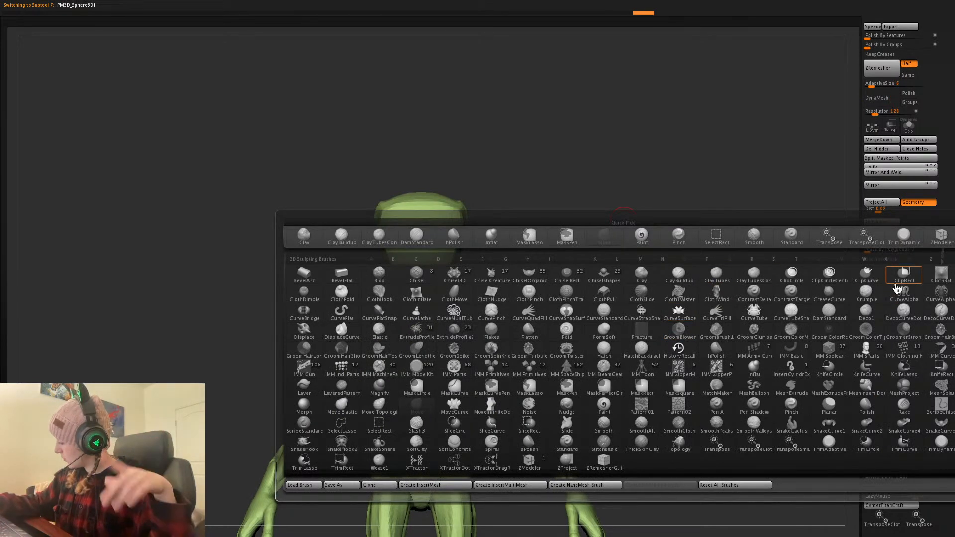
left_click(793, 314)
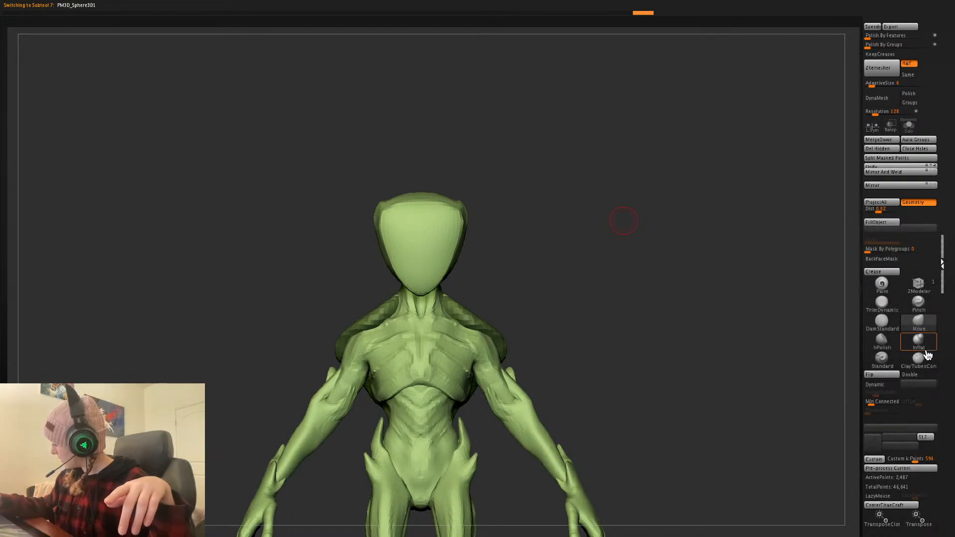
key("b")
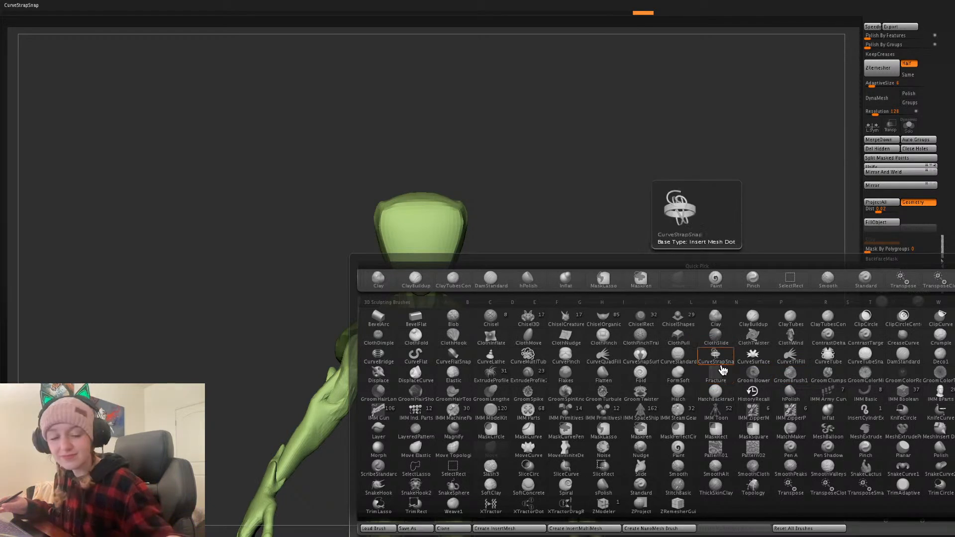
key("c")
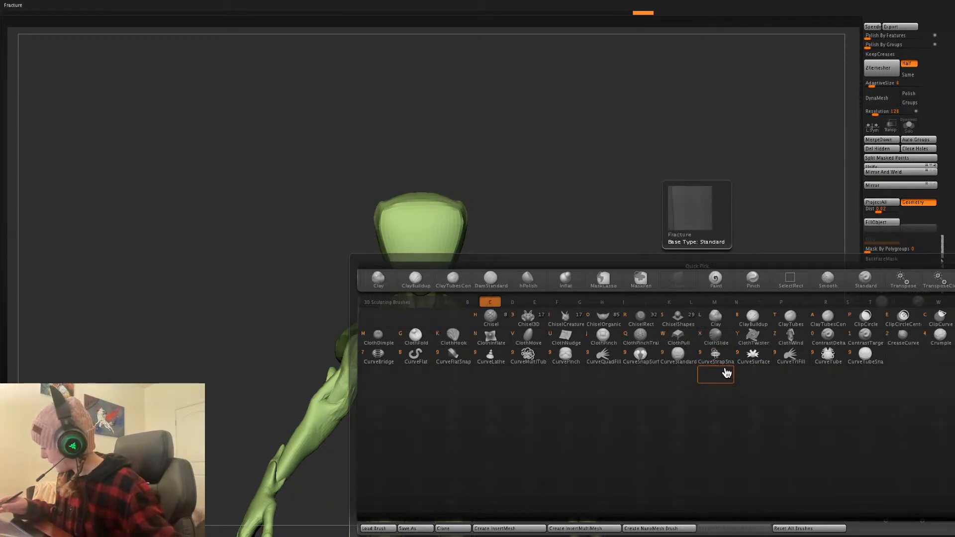
left_click(816, 354)
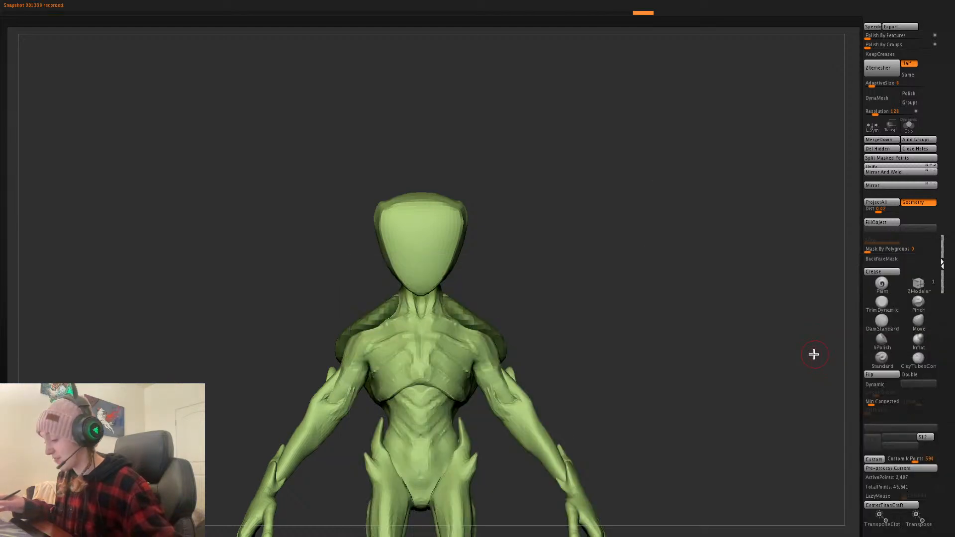
- Enable the Size curve modifier and adjust and flip its falloff curve so that tubes taper with a blunt tip
left_click(429, 5)
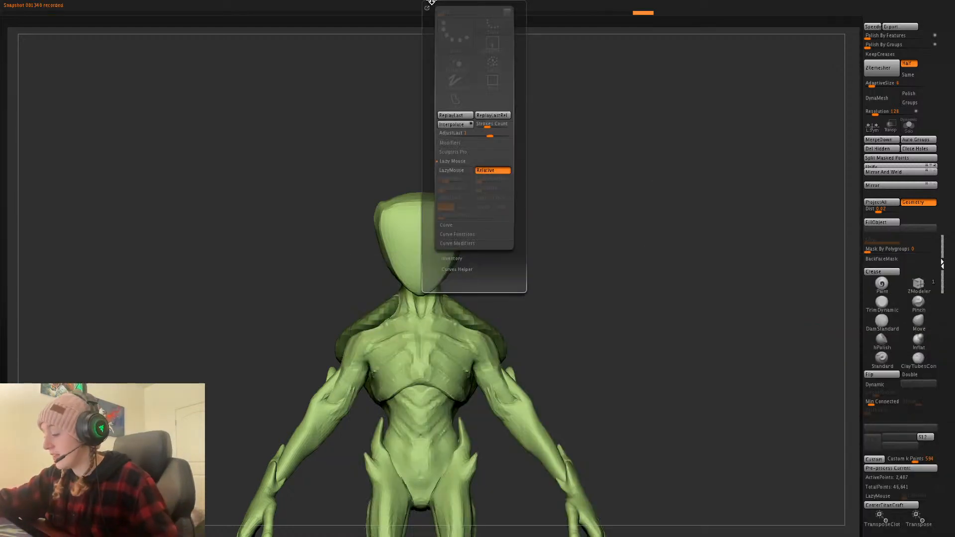
left_click(460, 244)
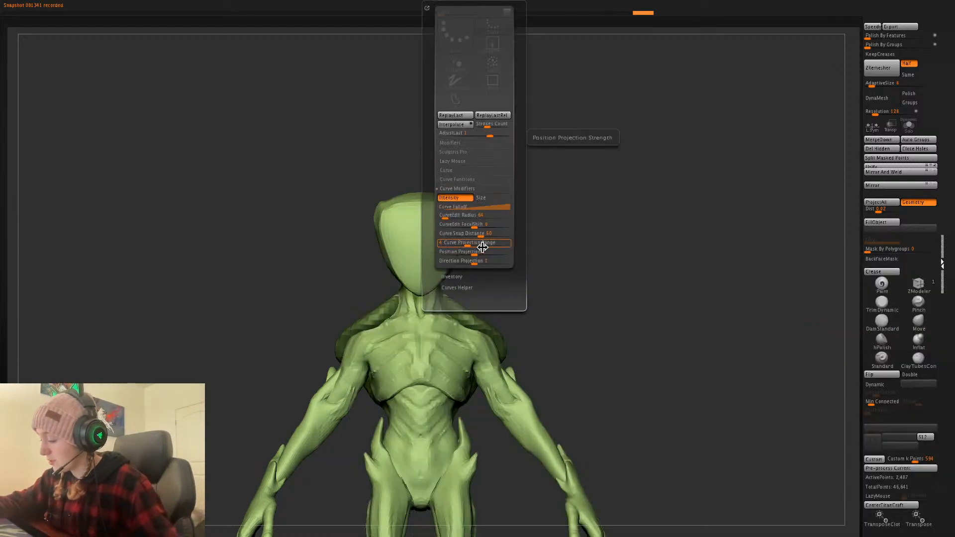
left_click(494, 208)
left_click(451, 300)
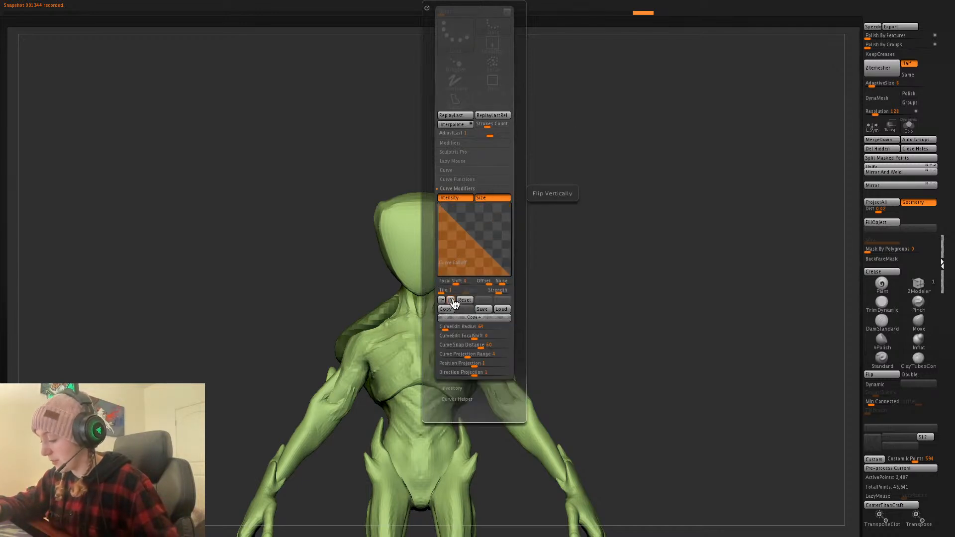
left_click_drag(510, 275, 512, 256)
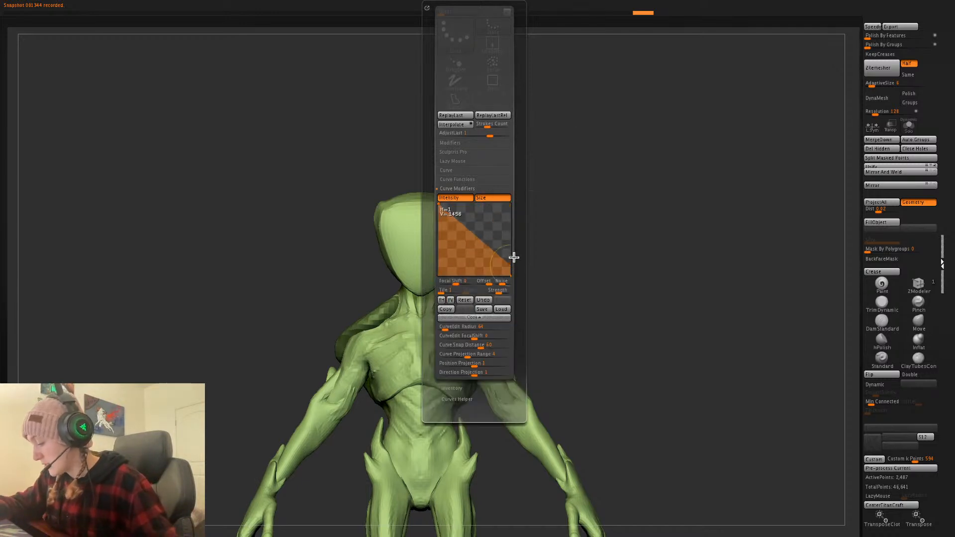
left_click(451, 301)
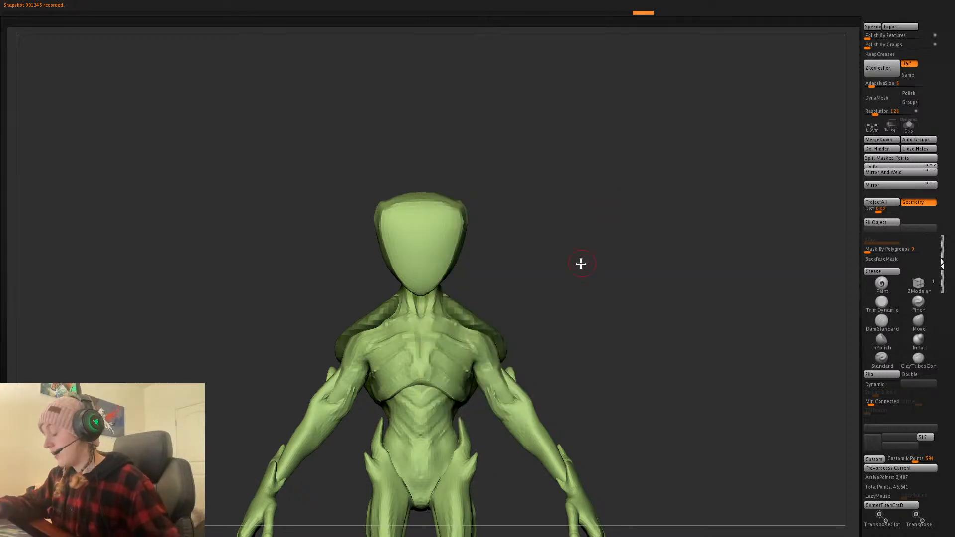
- Try to draw a symmetrical pair of curved horns from the front of the head with CurveTube
left_click_drag(552, 114, 543, 86)
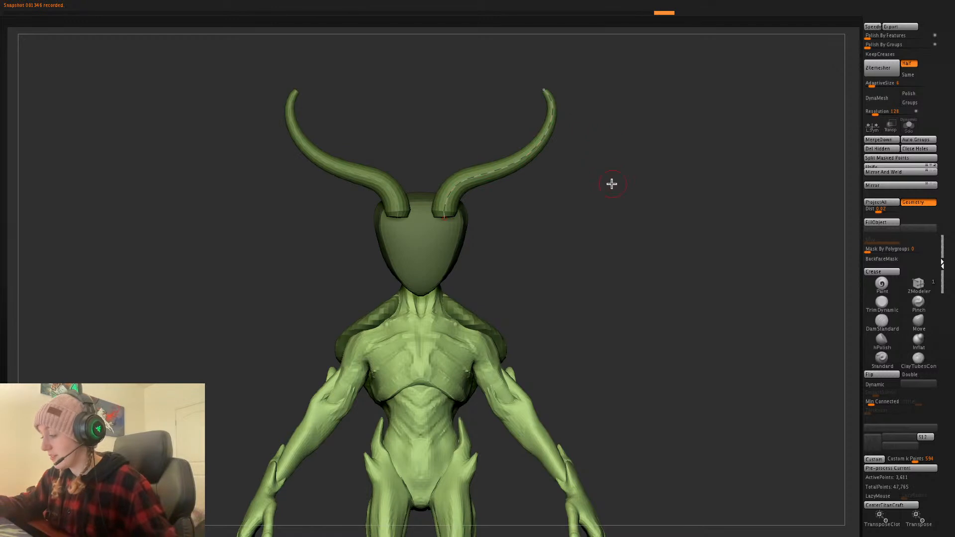
left_click_drag(610, 192, 598, 248, "alt")
key("ctrl+z")
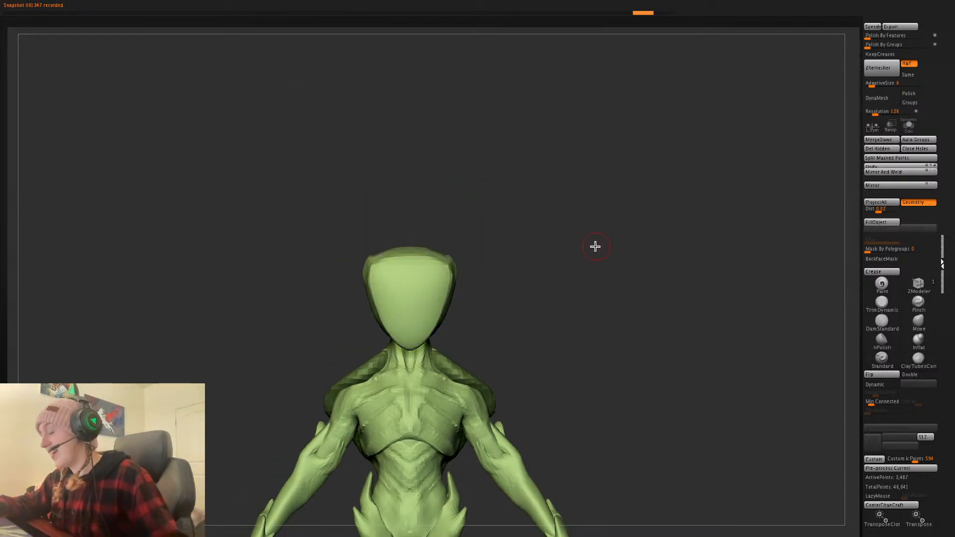
left_click_drag(465, 222, 577, 148)
mouse_move(631, 273)
left_mouse_down("alt")
mouse_move(598, 275)
mouse_move(606, 313)
mouse_move(620, 290)
left_mouse_up("alt")
key("ctrl+z")
key("ctrl+z")
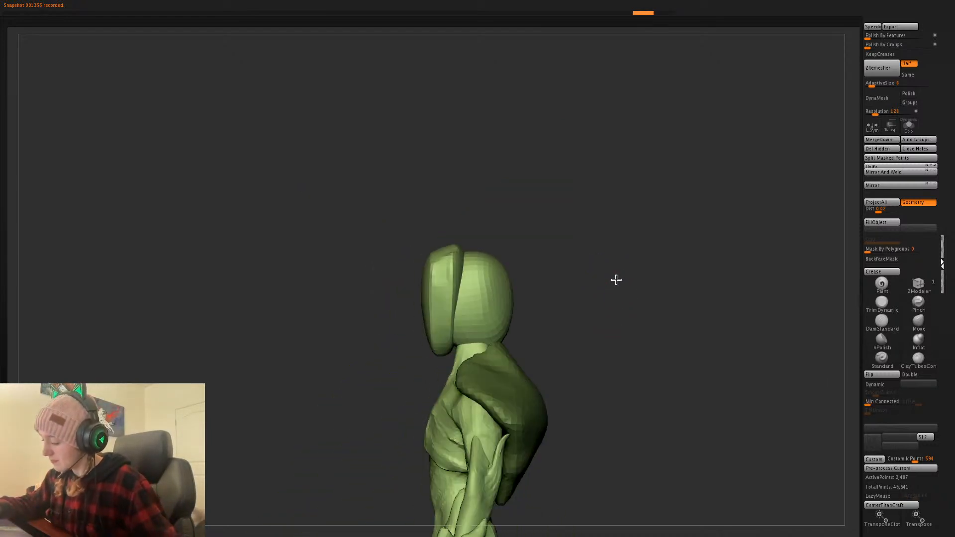
- Draw a pair of tapered horns sweeping up and back from the face plate in side view, and seat them on the head
left_click_drag(606, 136, 627, 107)
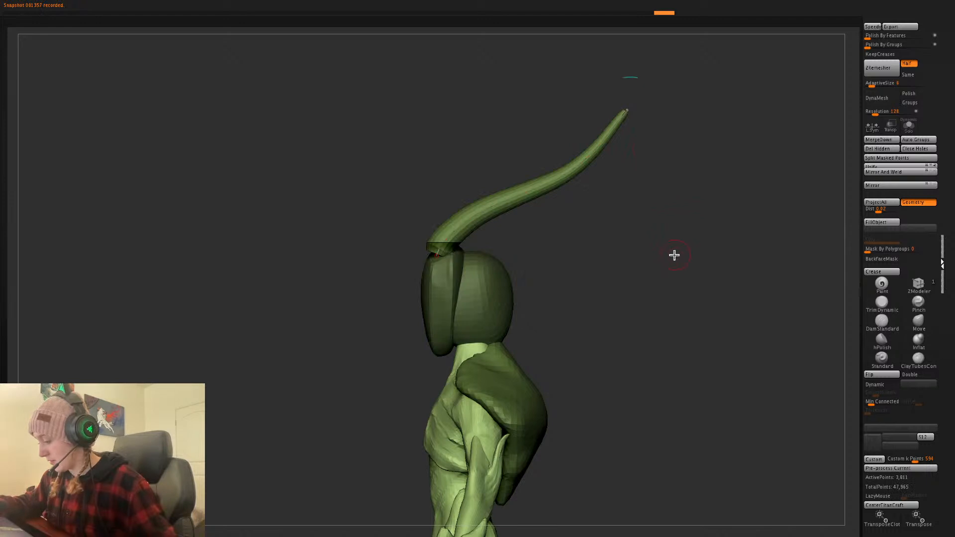
left_click_drag(672, 251, 687, 257, "shift")
key("w")
left_click(397, 32)
left_click_drag(473, 149, 487, 217, "alt")
key("q")
left_click_drag(686, 256, 644, 267, "shift")
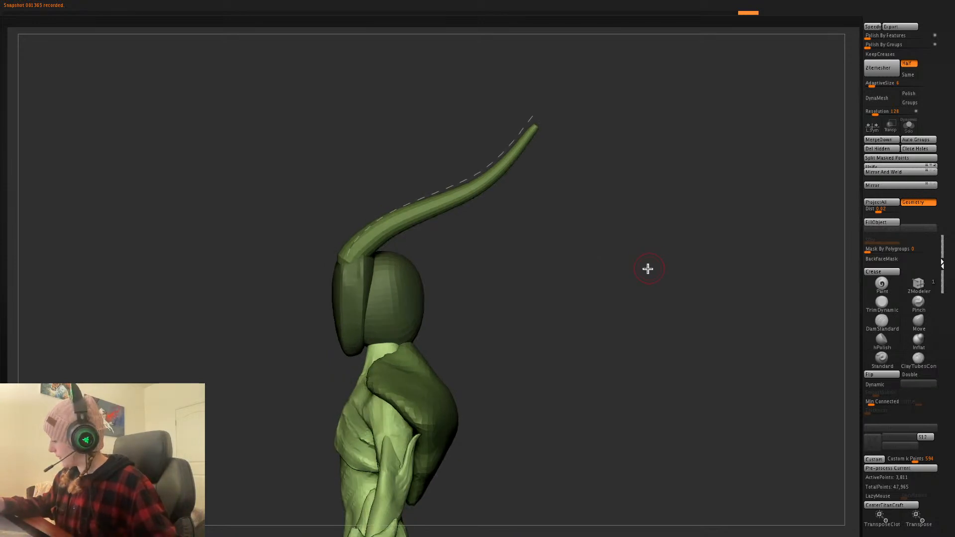
- Split the new horns from the masked head into a separate subtool
left_click(898, 160)
key("shift+f")
key("shift+f")
left_click_drag(640, 309, 637, 348)
- Adjust the CurveTube brush's imbed depth and try to draw a small branch spike on each horn
key("space")
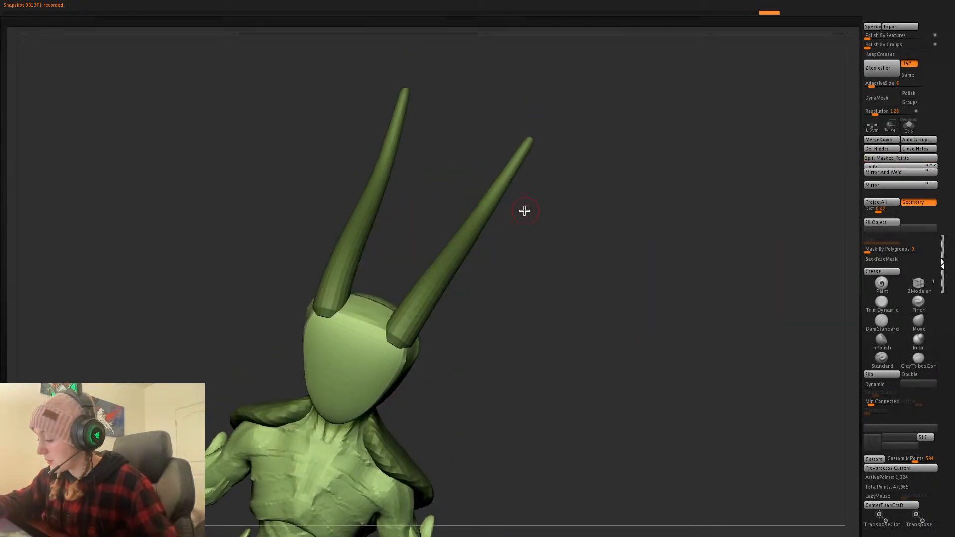
left_click_drag(521, 212, 513, 204)
left_click(40, 4)
left_click(56, 293)
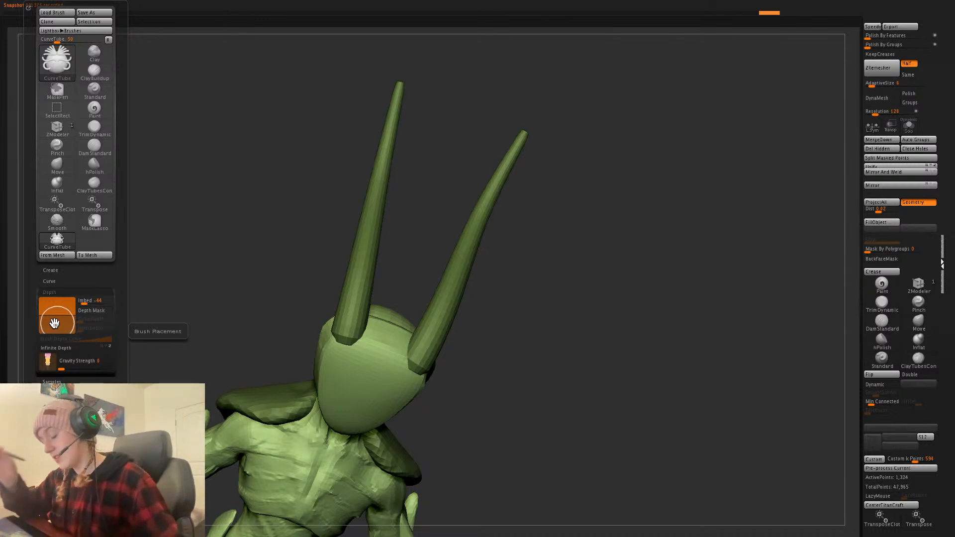
mouse_move(542, 238)
left_mouse_down()
mouse_move(556, 241)
mouse_move(550, 247)
left_mouse_up()
left_click_drag(457, 239, 460, 166)
mouse_move(527, 226)
left_mouse_down()
mouse_move(578, 247)
mouse_move(448, 239)
left_mouse_up()
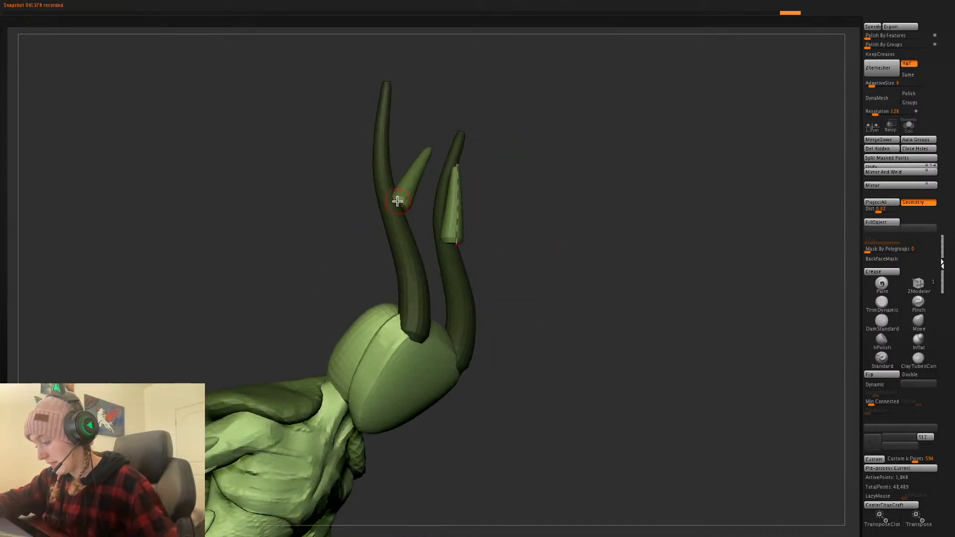
key("ctrl+z")
- Set the CurveTube brush's imbed depth to -85 and try drawing a branch spike midway up each horn
mouse_move(58, 3)
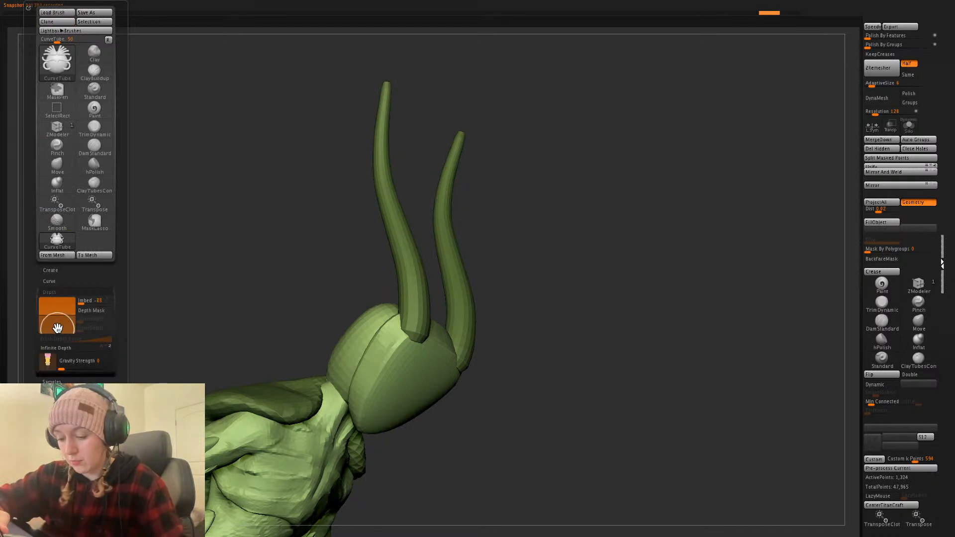
left_click_drag(375, 185, 360, 156)
left_click_drag(550, 181, 538, 289)
key("ctrl+z")
left_click_drag(473, 310, 504, 210)
left_click_drag(582, 273, 568, 285)
key("ctrl+z")
- Readjust the CurveTube imbed depth and test it with outward side branches low on the horns
mouse_move(35, 3)
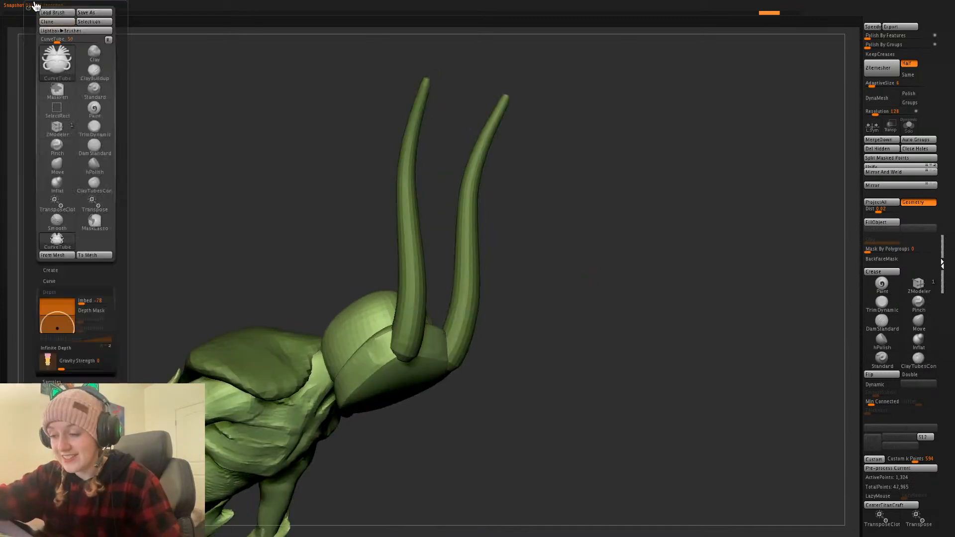
left_click_drag(472, 290, 469, 229)
mouse_move(606, 269)
left_mouse_down()
mouse_move(584, 255)
mouse_move(604, 259)
left_mouse_up()
key("ctrl+z")
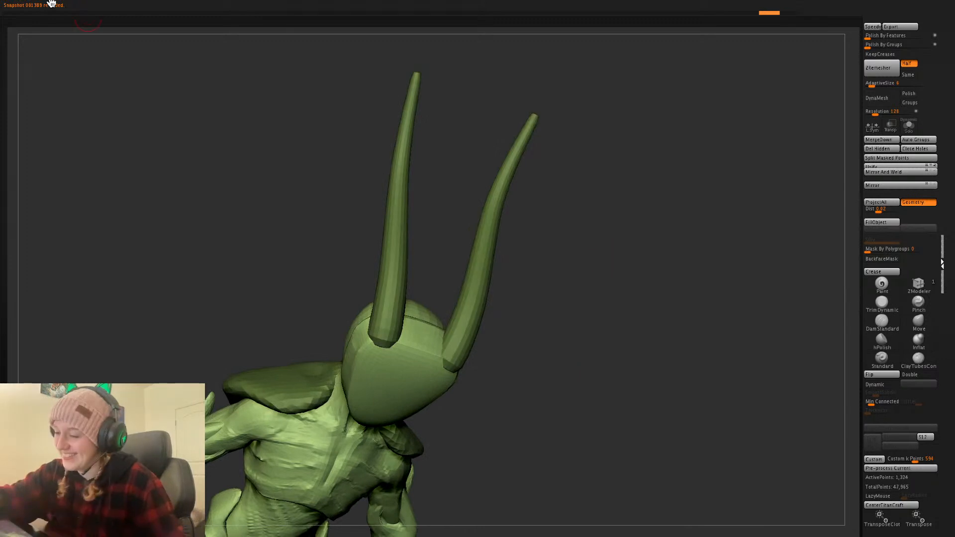
mouse_move(35, 3)
mouse_move(629, 268)
left_mouse_down()
mouse_move(572, 303)
mouse_move(588, 297)
left_mouse_up()
left_click_drag(481, 317, 582, 253)
key("ctrl+z")
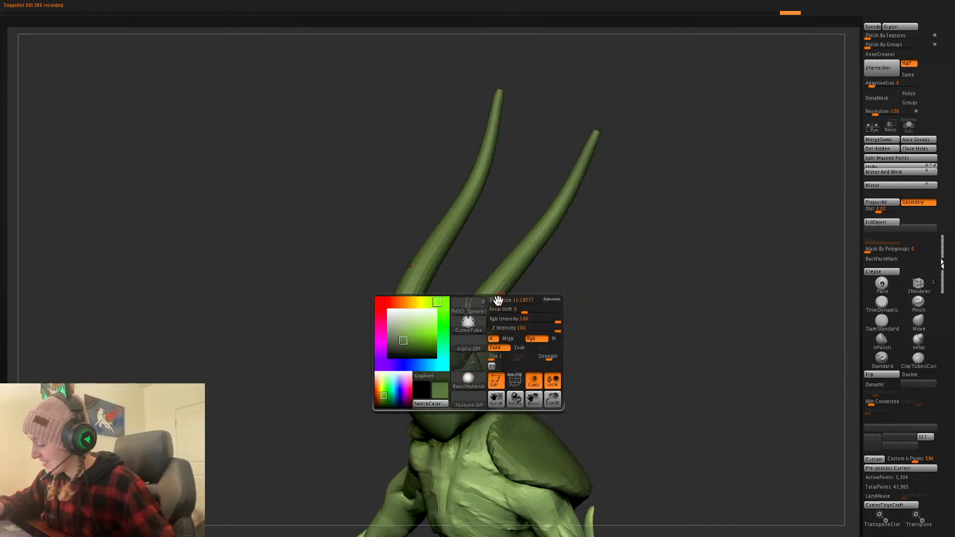
- Draw a symmetrical pair of short outward-pointing branches low on the horns with CurveTube
left_click_drag(480, 322, 567, 276)
key("ctrl+z")
left_click_drag(480, 314, 556, 261)
left_click_drag(618, 271, 606, 294)
left_click(550, 277, "ctrl")
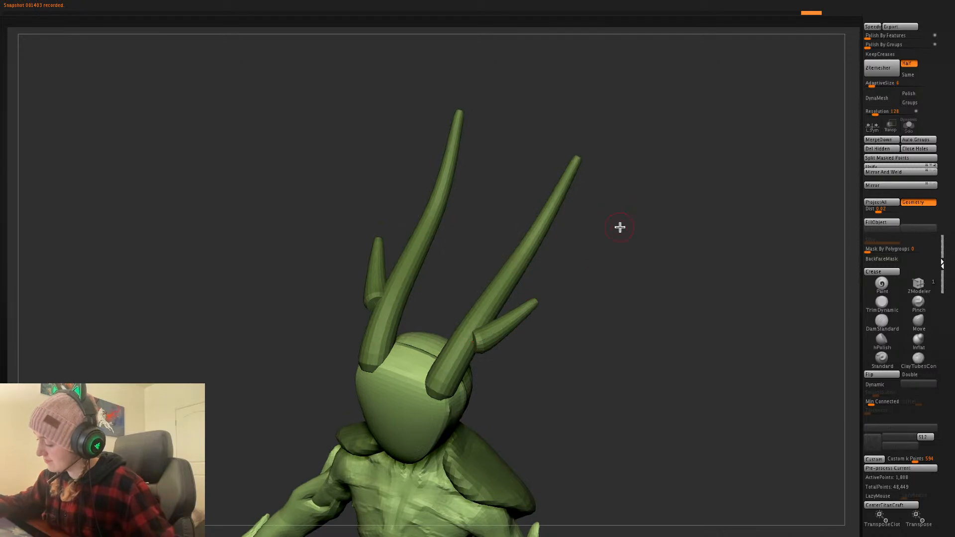
- Draw a second pair of tapered branches on the inner side of the horns, about halfway up
left_click_drag(614, 226, 551, 228)
left_click_drag(546, 128, 516, 264)
key("ctrl+z")
left_click_drag(525, 187, 485, 293)
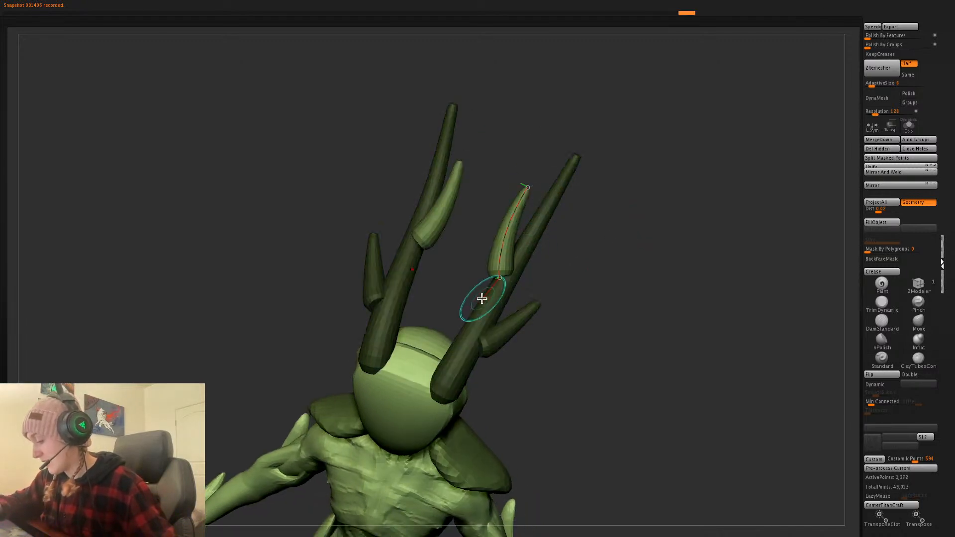
left_click(621, 242, "ctrl")
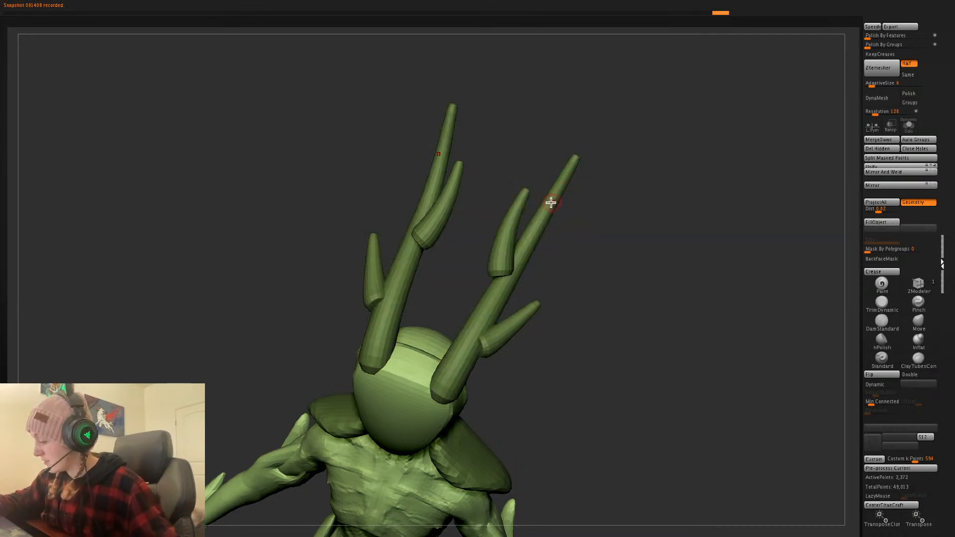
- Draw a third pair of thin branches pointing outward near the horn tips
key("space")
left_click_drag(602, 125, 614, 127)
key("ctrl+z")
left_click_drag(622, 222, 627, 232, "ctrl")
key("shift+f")
key("shift+f")
mouse_move(672, 277)
left_mouse_down("shift")
mouse_move(676, 293)
mouse_move(677, 282)
mouse_move(635, 287)
mouse_move(662, 319)
left_mouse_up("shift")
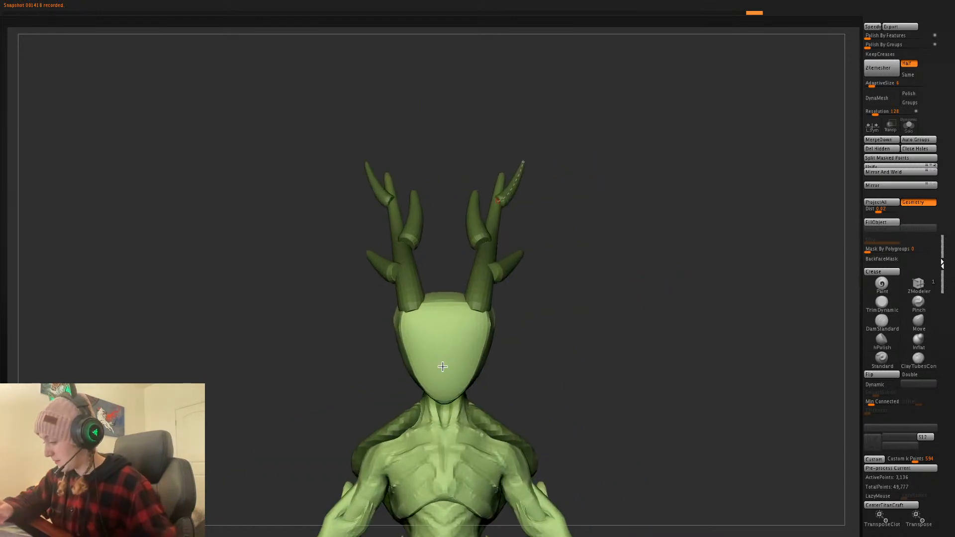
- Set Mask By Polygroups to 100 and reposition the main horn shafts and branches with the Move brush
left_click(922, 324)
left_click_drag(915, 252, 938, 248)
key("space")
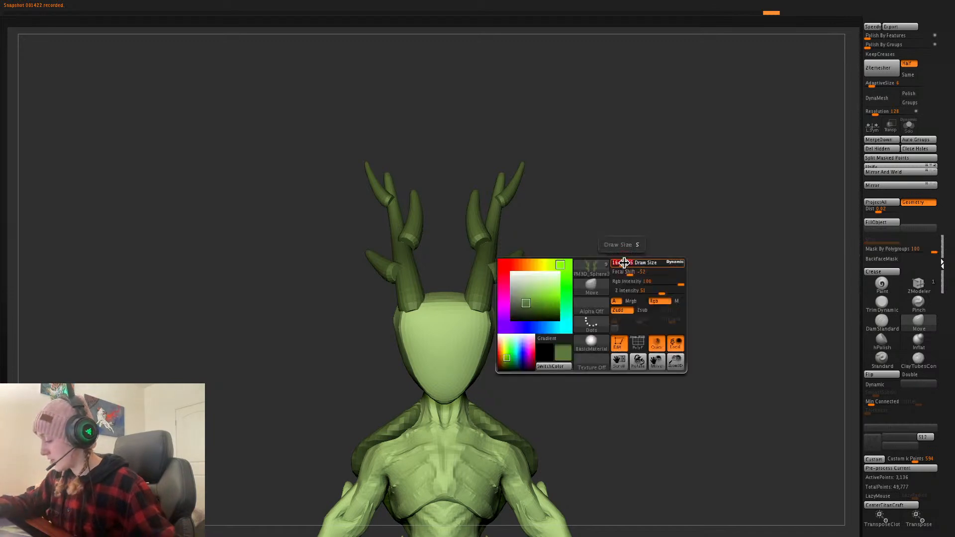
key("shift+f")
key("shift+f")
key("space")
left_click(503, 205)
mouse_move(501, 202)
left_mouse_down()
mouse_move(488, 222)
mouse_move(540, 224)
mouse_move(541, 236)
left_mouse_up()
mouse_move(482, 250)
left_mouse_down()
mouse_move(488, 264)
mouse_move(471, 306)
left_mouse_up()
mouse_move(551, 255)
left_mouse_down()
mouse_move(586, 241)
mouse_move(582, 249)
left_mouse_up()
- Bow the horns' middle section outward with the Move brush in front view
key("shift+f")
key("shift+f")
key("space")
left_click(528, 253)
mouse_move(490, 257)
left_mouse_down()
mouse_move(525, 260)
mouse_move(516, 261)
left_mouse_up()
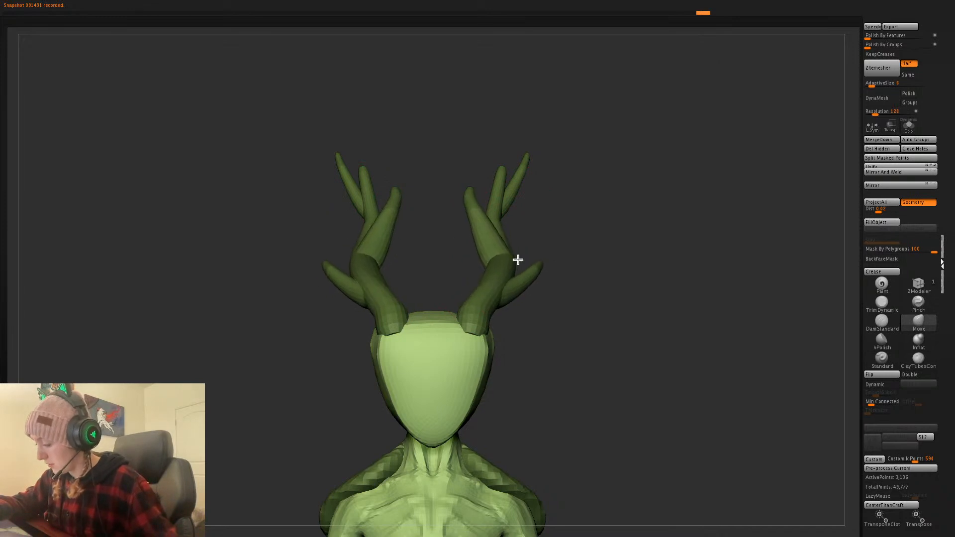
- Try to pull the inner branches and upper horn sections inward with the Move brush
key("space")
left_click(488, 241)
mouse_move(484, 230)
left_mouse_down()
mouse_move(469, 244)
mouse_move(475, 236)
mouse_move(466, 234)
left_mouse_up()
key("ctrl+z")
mouse_move(505, 194)
left_mouse_down()
mouse_move(524, 188)
mouse_move(480, 187)
mouse_move(494, 188)
left_mouse_up()
key("ctrl+z")
key("space")
key("ctrl+z")
- Apply a Taper deformer to the horns, adjusting it in front and side views, and accept it
mouse_move(619, 239)
left_mouse_down("alt")
mouse_move(633, 218)
mouse_move(625, 215)
mouse_move(627, 238)
mouse_move(606, 258)
mouse_move(624, 271)
left_mouse_up("alt")
key("w")
left_click(440, 89)
left_click(345, 154)
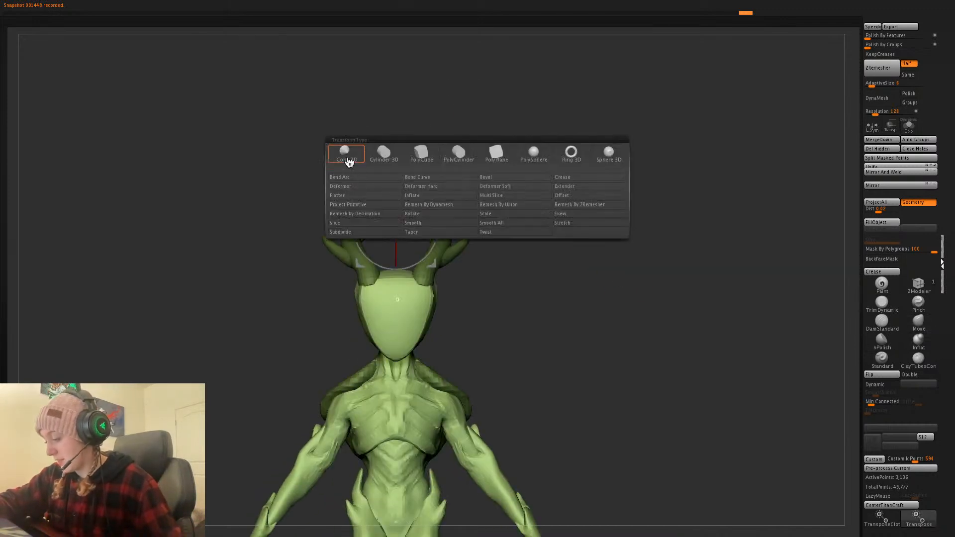
left_click(436, 233)
mouse_move(411, 315)
left_mouse_down()
mouse_move(401, 331)
mouse_move(404, 308)
left_mouse_up()
left_click_drag(582, 255, 498, 202)
mouse_move(396, 158)
left_mouse_down()
mouse_move(396, 139)
mouse_move(396, 154)
left_mouse_up()
left_click_drag(621, 172, 624, 189, "shift")
left_click_drag(396, 155, 404, 180)
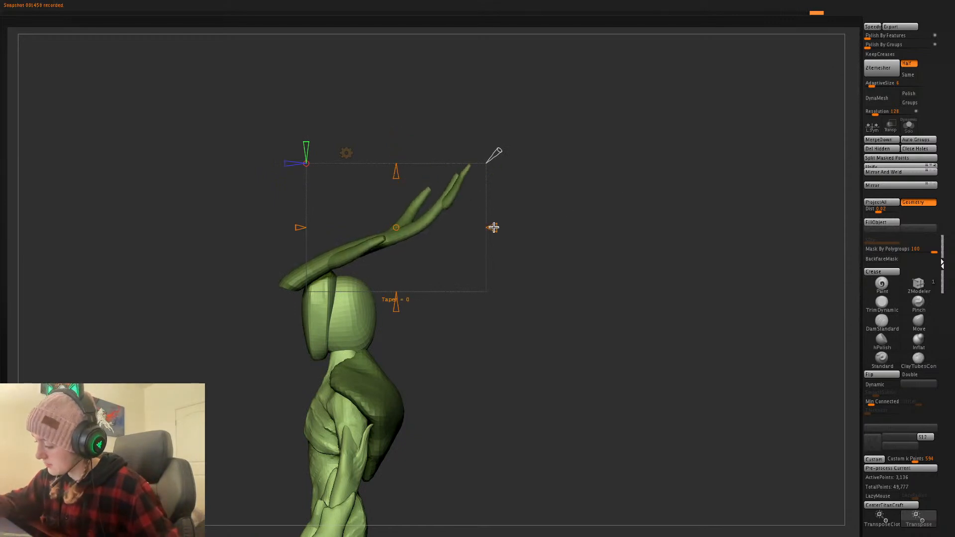
left_click(347, 153)
left_click(487, 152)
key("q")
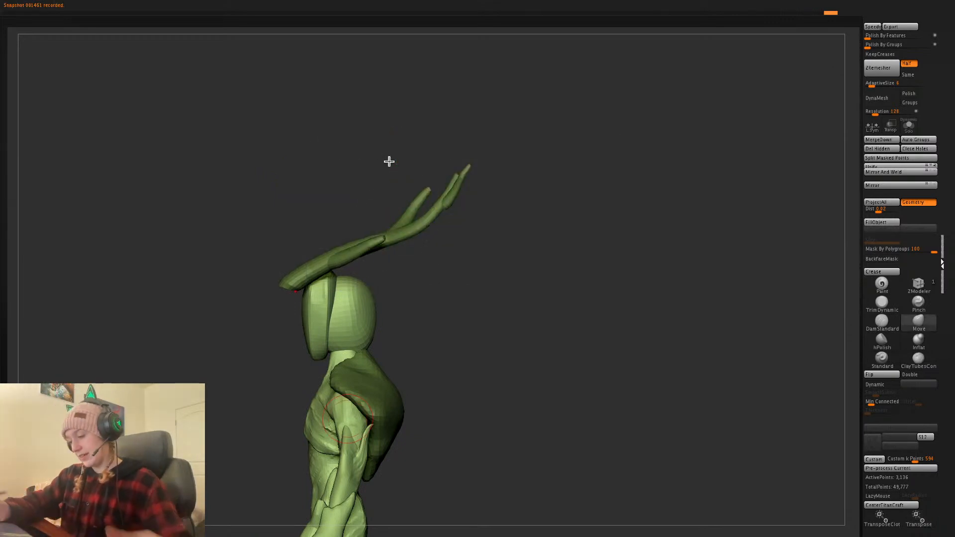
- Enable BackfaceMask and thicken the horn bases upward with the Move brush in side view
left_click(889, 260)
key("space")
mouse_move(333, 255)
left_mouse_down()
mouse_move(317, 230)
mouse_move(320, 238)
left_mouse_up()
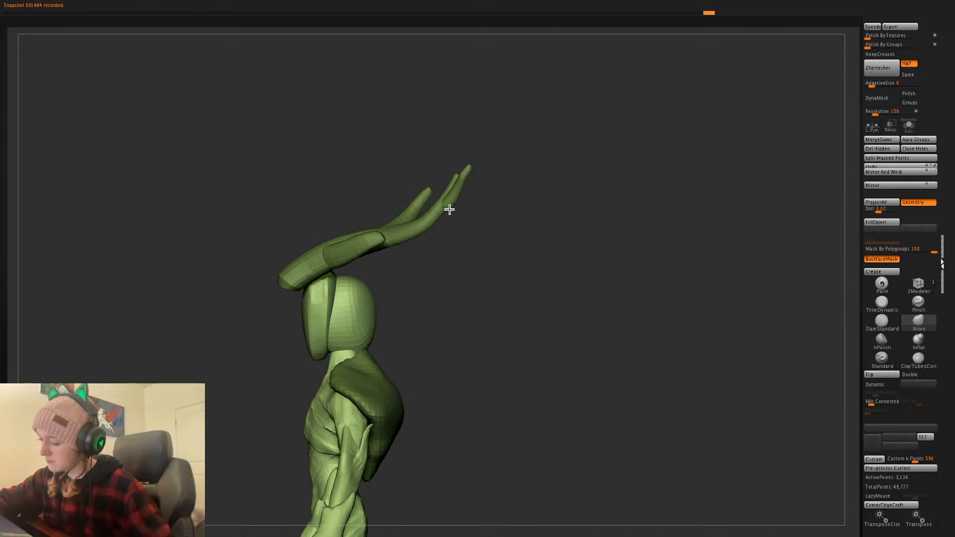
key("shift+f")
key("shift+f")
key("space")
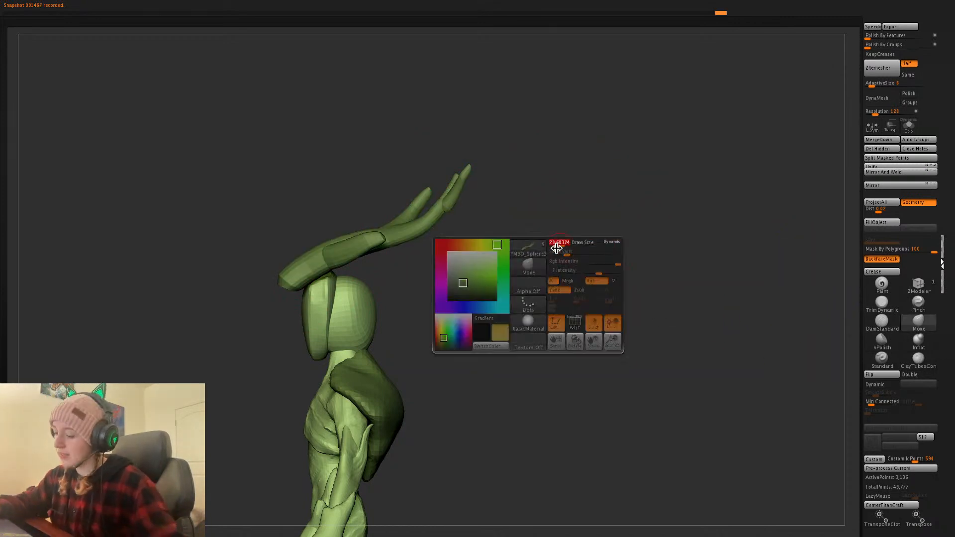
- Reshape the horns in side view with a Bend Curve deformer, curving the bases onto the head and lifting the tips
key("w")
left_click(339, 154)
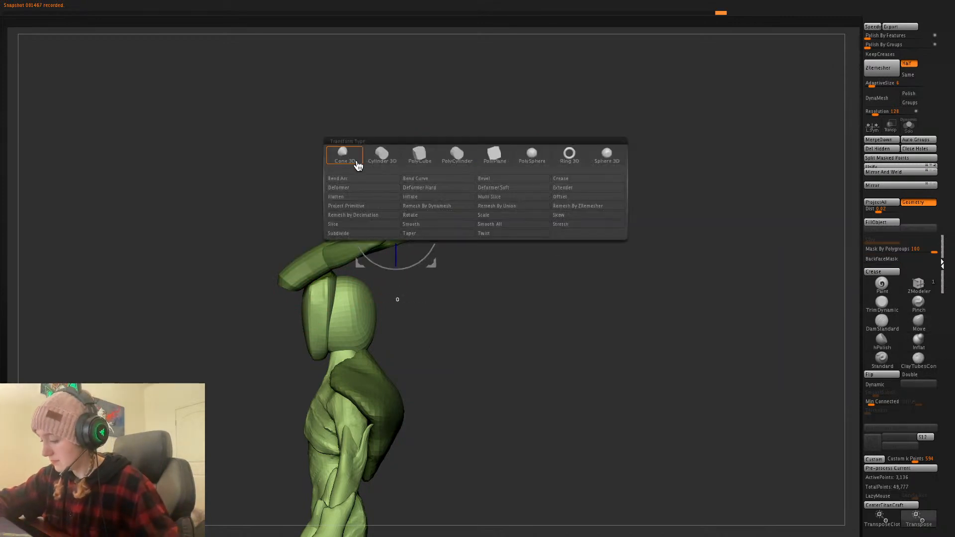
left_click(444, 181)
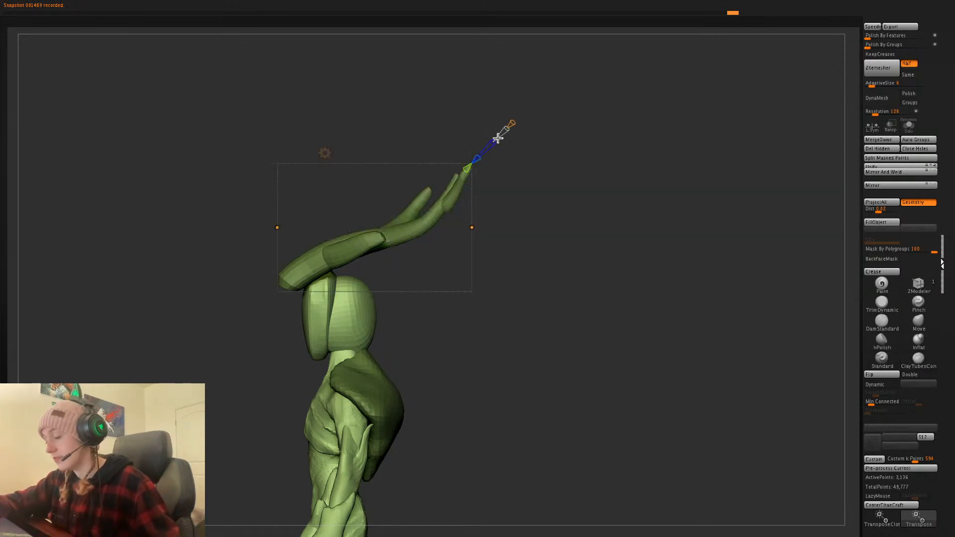
left_click_drag(471, 228, 456, 213)
key("ctrl+z")
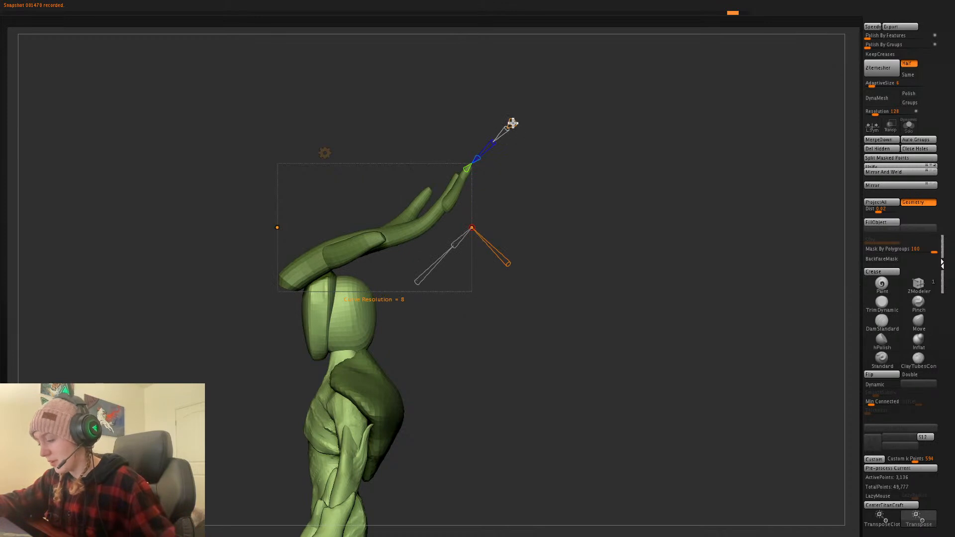
left_click_drag(374, 229, 383, 254)
key("ctrl+z")
left_click_drag(326, 230, 277, 239)
left_click_drag(376, 230, 426, 227)
left_click_drag(472, 228, 475, 219)
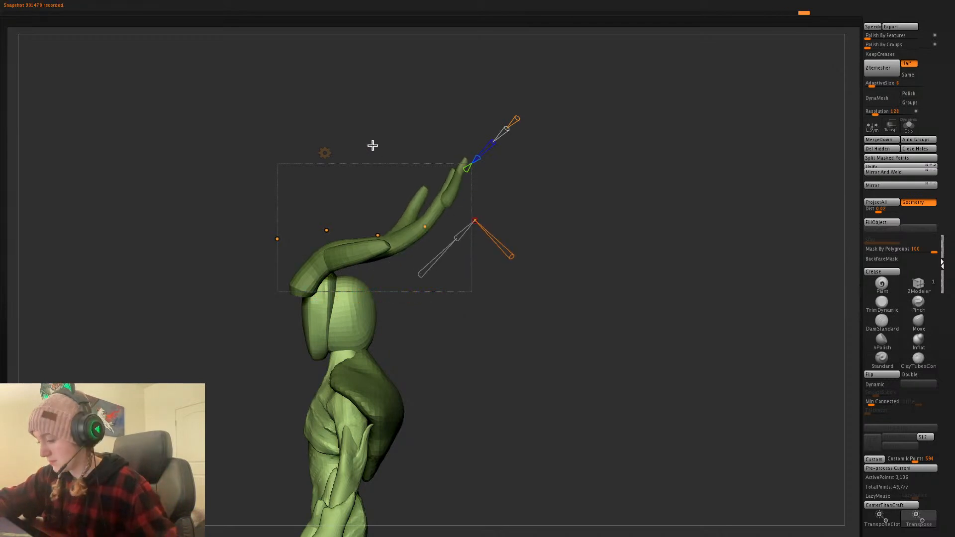
left_click(493, 151)
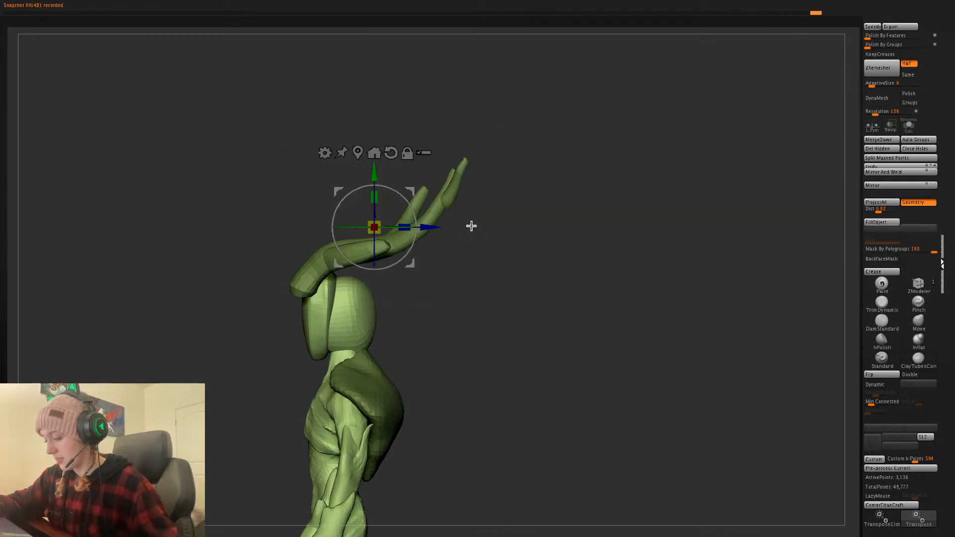
- Try shifting the bent horns with the gizmo and check their placement on the head from several angles
left_click_drag(511, 270, 533, 279, "shift")
mouse_move(447, 228)
left_mouse_down()
mouse_move(440, 228)
mouse_move(453, 230)
left_mouse_up()
key("ctrl+z")
key("ctrl+z")
right_click_drag(443, 191, 476, 163, "alt")
left_click_drag(429, 153, 505, 179, "alt")
left_click_drag(520, 215, 471, 215)
mouse_move(594, 180)
left_mouse_down()
mouse_move(498, 189)
mouse_move(488, 209)
left_mouse_up()
key("q")
- Trim the top of the face plate with TrimDynamic and ZRemesh the head to half its polygon count
mouse_move(585, 200)
left_mouse_down()
mouse_move(619, 250)
mouse_move(614, 269)
mouse_move(613, 159)
left_mouse_up()
left_click_drag(610, 253, 592, 338, "alt")
left_click(392, 283, "alt")
key("space")
key("shift+f")
key("shift+f")
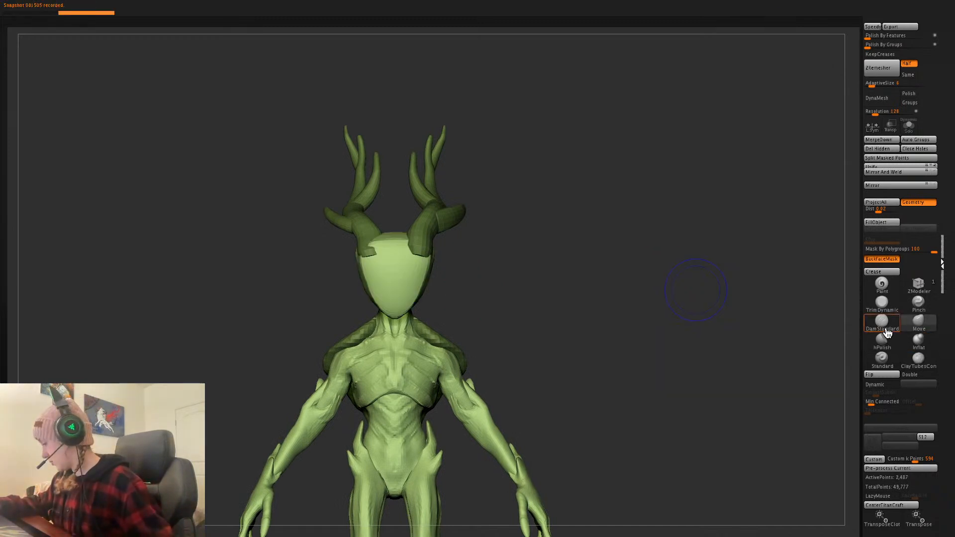
left_click(882, 302)
left_click_drag(372, 241, 427, 237)
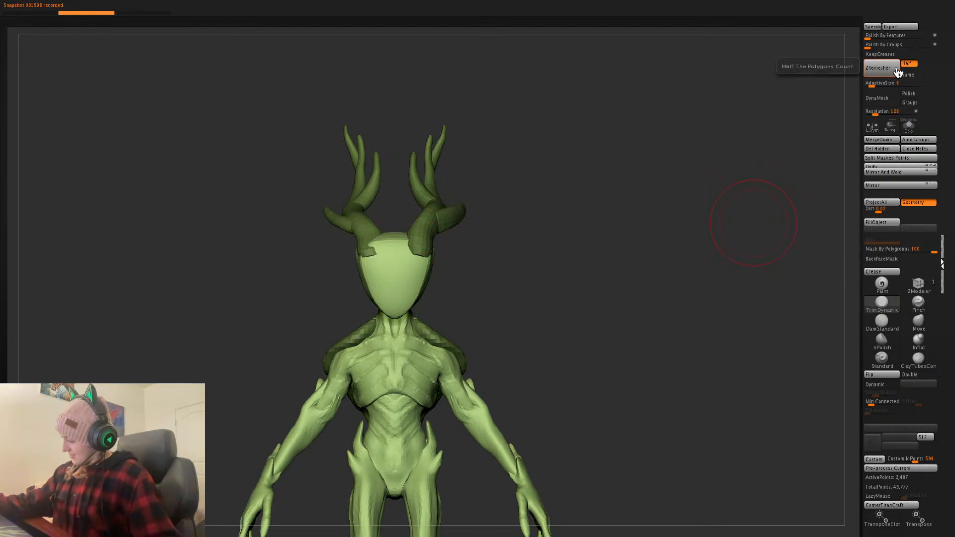
left_click(884, 76)
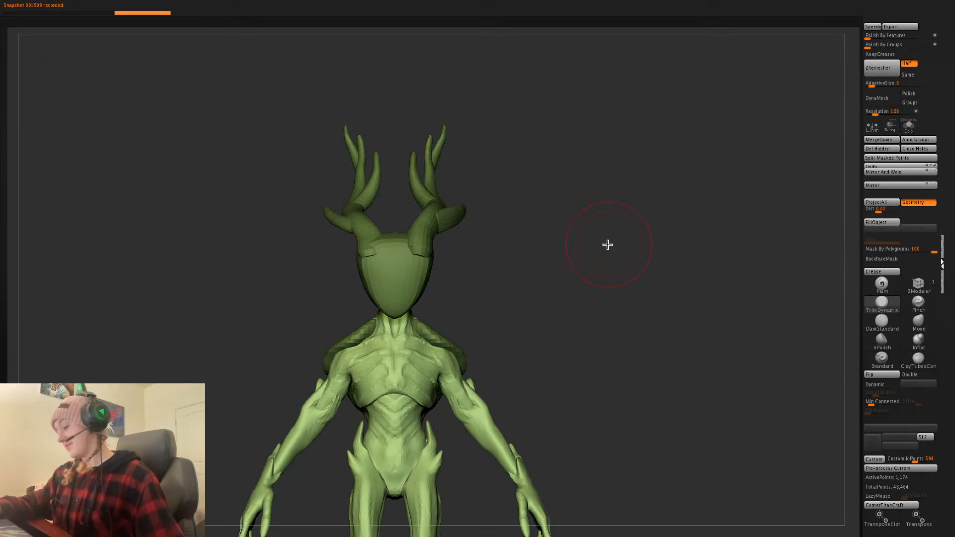
- Reshape the head with the Move brush, pinching in the lower cheeks to form a narrow snout
left_click(908, 327)
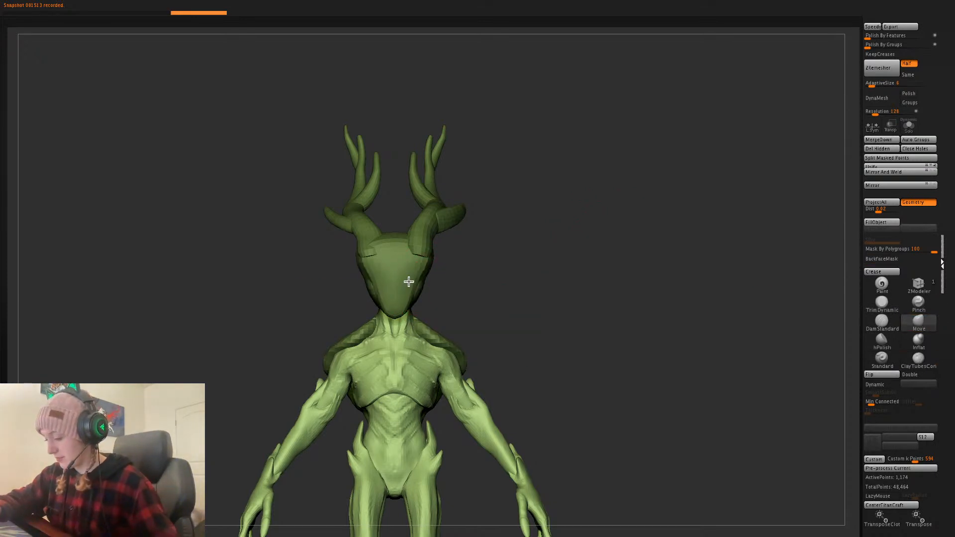
left_click_drag(482, 287, 492, 281)
left_click_drag(414, 292, 420, 294)
mouse_move(558, 273)
left_mouse_down()
mouse_move(527, 270)
mouse_move(536, 283)
left_mouse_up()
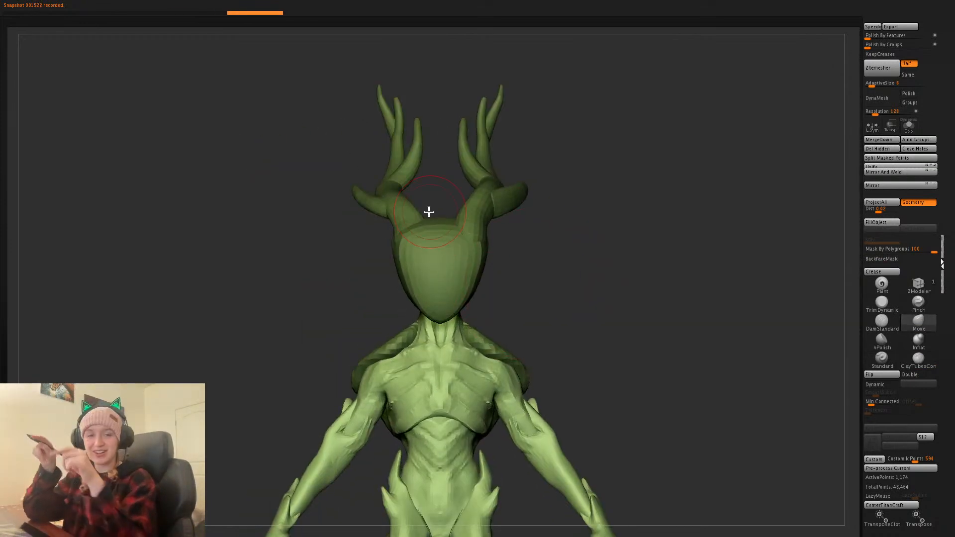
key("space")
left_click_drag(538, 267, 562, 291)
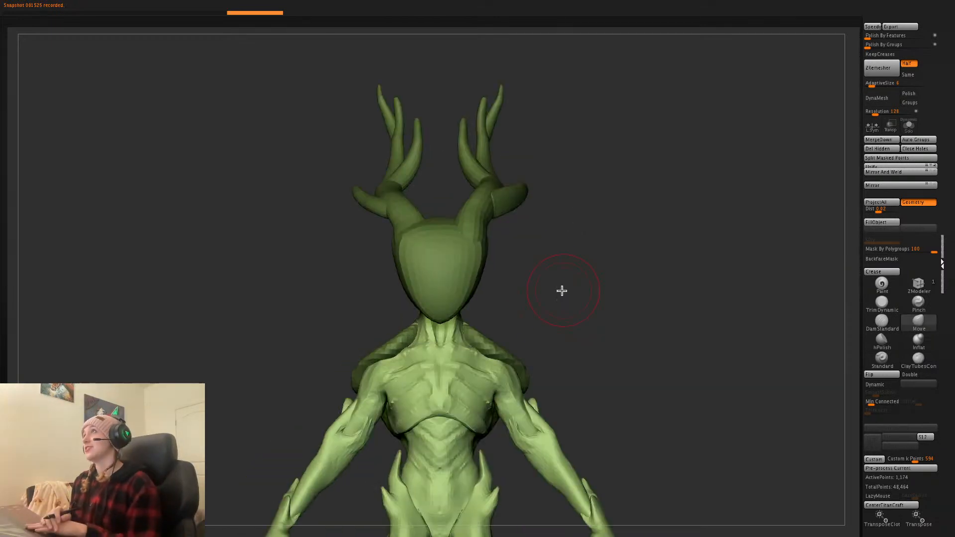
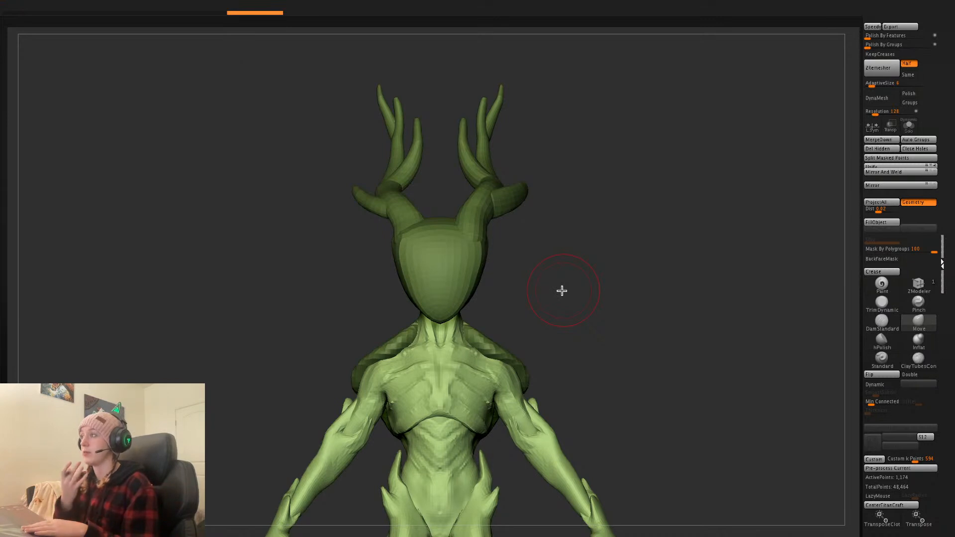
key("space")
left_click_drag(460, 290, 455, 291)
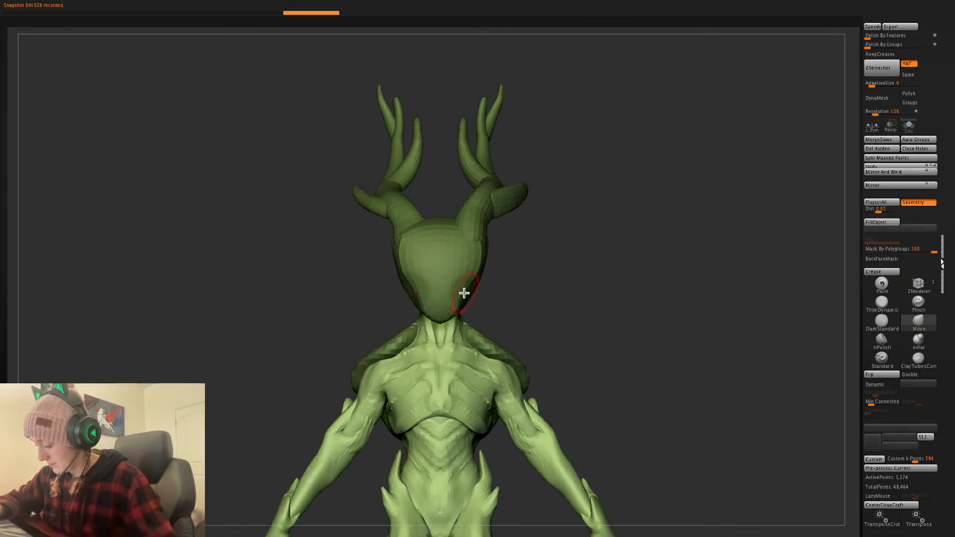
mouse_move(535, 294)
left_mouse_down()
mouse_move(567, 292)
mouse_move(533, 294)
left_mouse_up()
left_click_drag(461, 290, 473, 289)
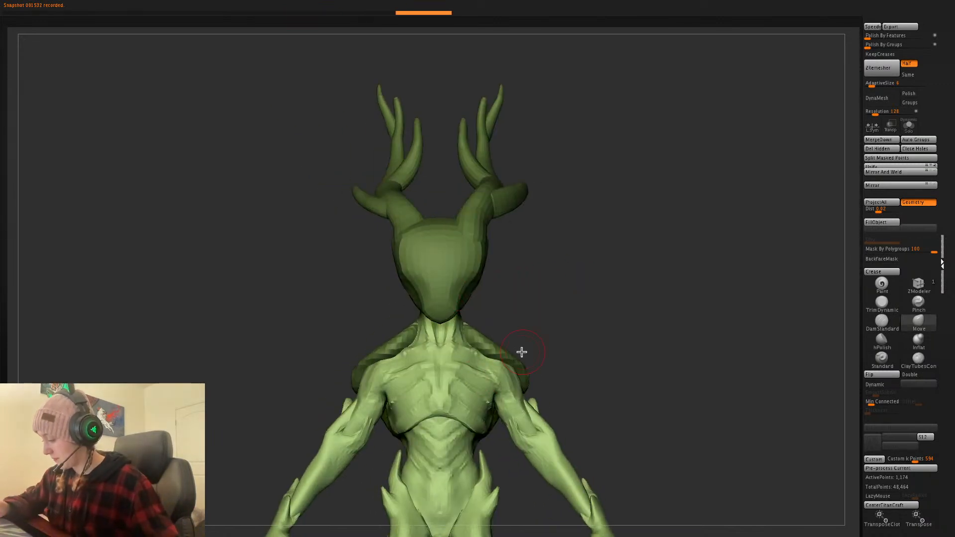
- Pull the face plate's upper edge into a crown of small spikes between the horns
left_click(429, 388, "alt")
mouse_move(463, 249)
left_mouse_down("shift")
mouse_move(438, 231)
mouse_move(466, 238)
mouse_move(388, 183)
mouse_move(389, 170)
mouse_move(412, 233)
mouse_move(394, 175)
mouse_move(424, 219)
mouse_move(414, 181)
left_mouse_up("shift")
key("space")
key("space")
key("space")
mouse_move(414, 181)
left_mouse_down()
mouse_move(433, 215)
mouse_move(414, 168)
left_mouse_up()
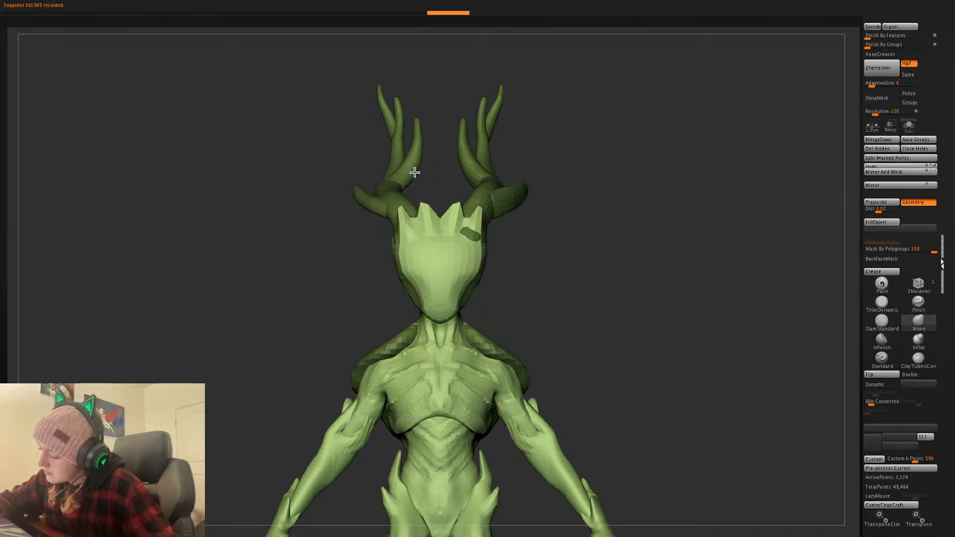
- Push in the sides of the face plate around the eye areas with a resized Move brush
key("space")
mouse_move(479, 281)
left_mouse_down()
mouse_move(559, 262)
mouse_move(571, 278)
mouse_move(473, 273)
left_mouse_up()
key("space")
key("space")
key("space")
key("space")
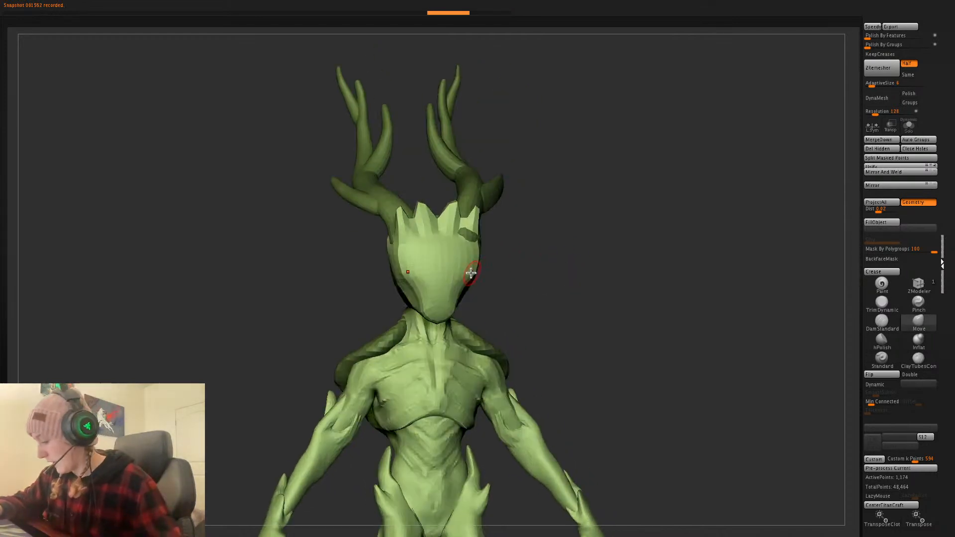
left_click_drag(545, 249, 597, 271)
key("space")
mouse_move(472, 313)
left_mouse_down()
mouse_move(464, 314)
mouse_move(479, 320)
left_mouse_up()
key("space")
key("ctrl+z")
left_click_drag(642, 265, 658, 293)
- Align the gizmo to the eye area of the face plate and nudge the narrow eye shapes into place
key("w")
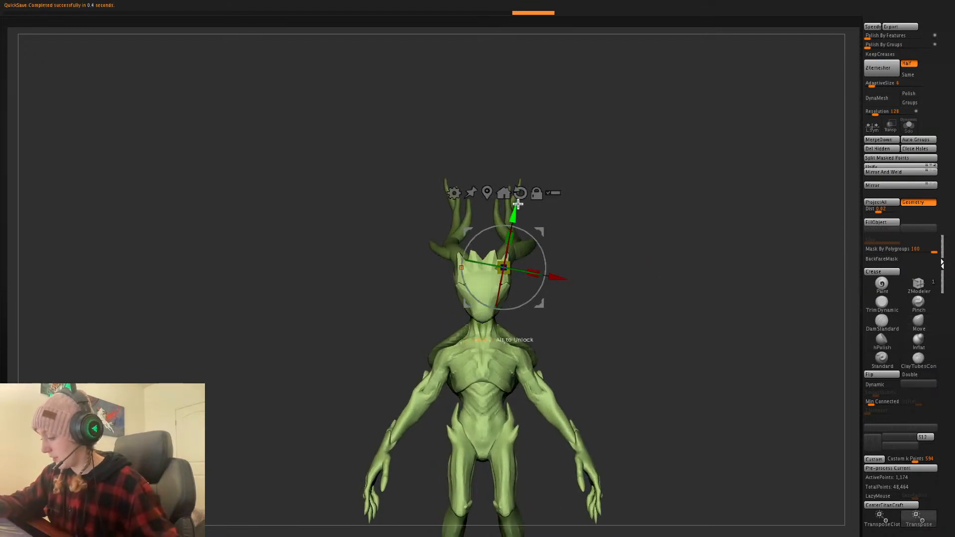
left_click_drag(539, 227, 533, 249, "alt")
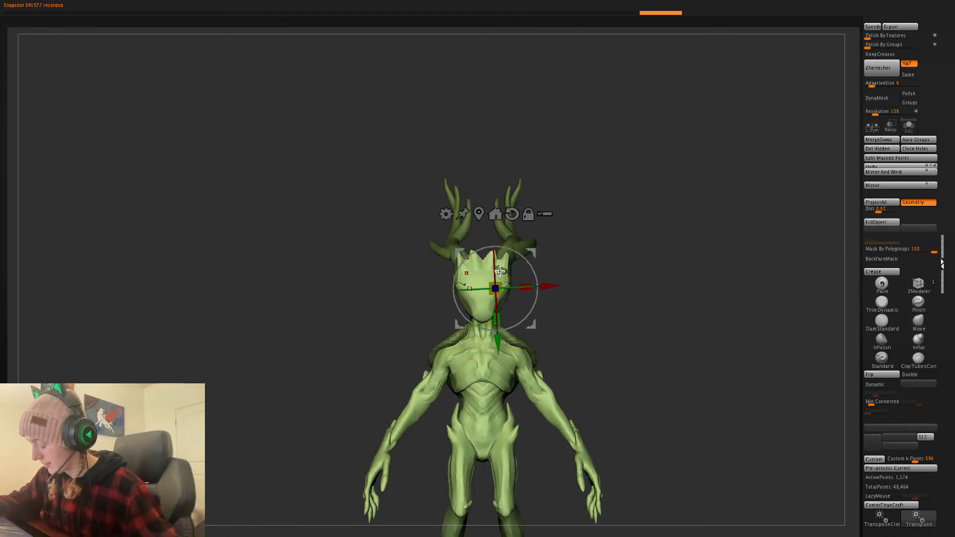
left_click_drag(497, 319, 499, 321)
left_click_drag(525, 288, 523, 293)
left_click_drag(500, 341, 500, 338)
key("q")
- Tuck in the antler bases and slim the lower outer prongs with the Move brush, using Mirror And Weld to match both sides
left_click_drag(595, 303, 598, 318, "alt")
key("space")
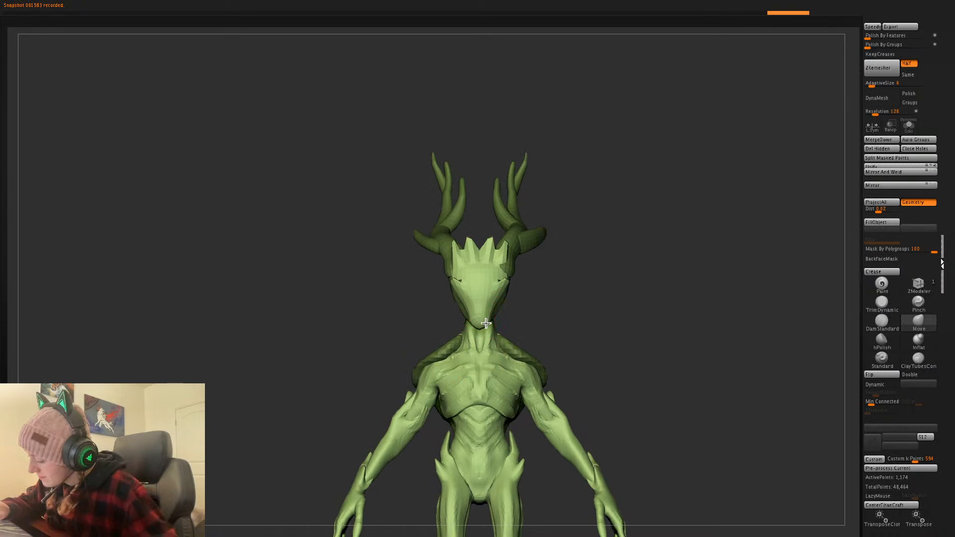
left_click(513, 268, "alt")
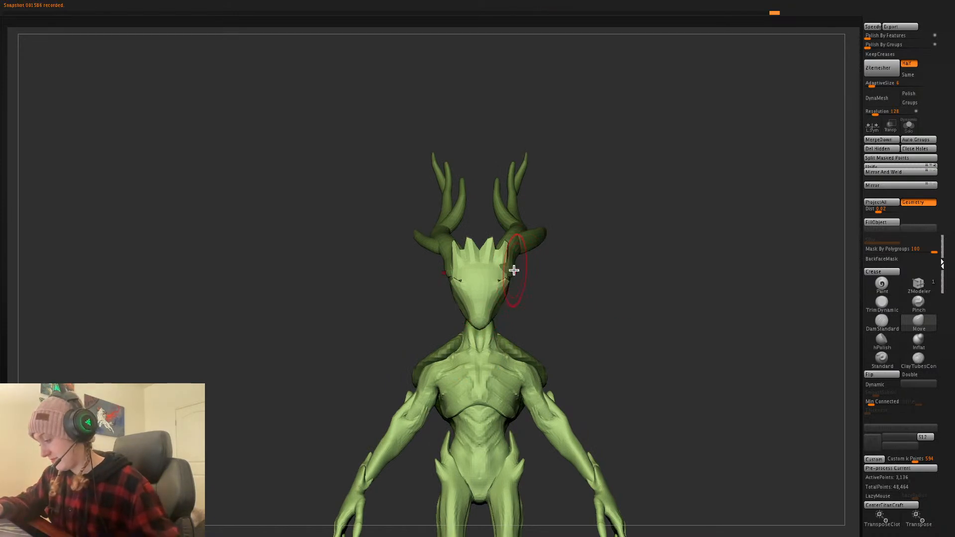
left_click_drag(509, 272, 500, 270)
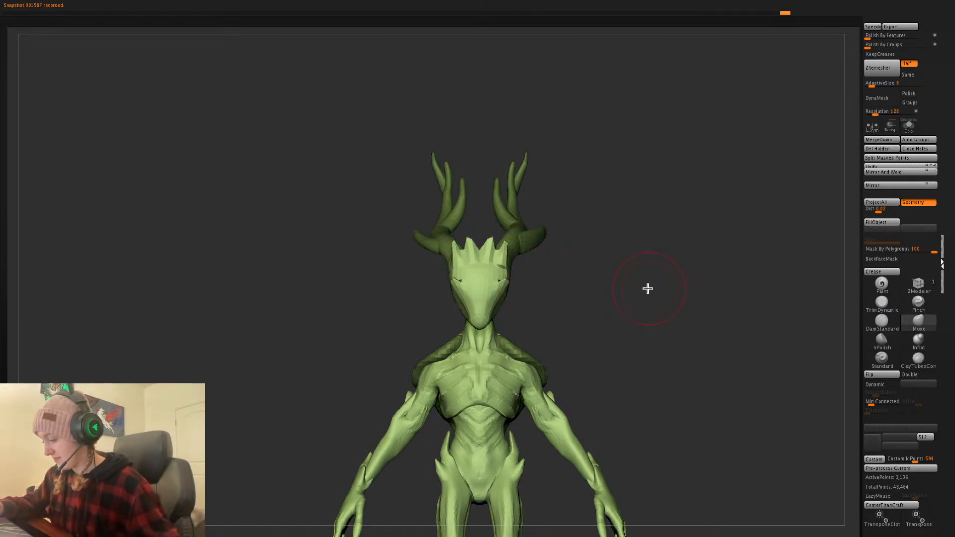
key("space")
left_click_drag(574, 251, 574, 262)
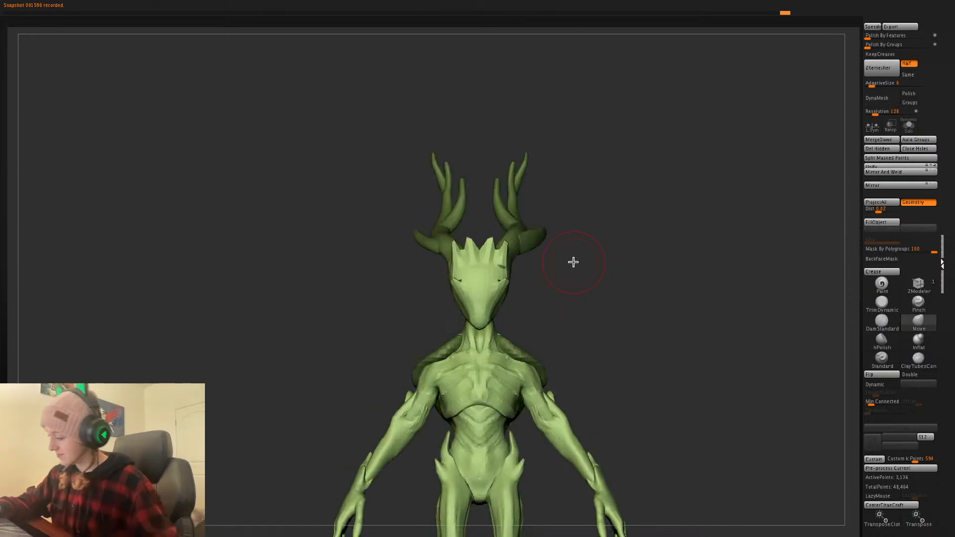
left_click(891, 173)
left_click_drag(536, 243, 541, 253)
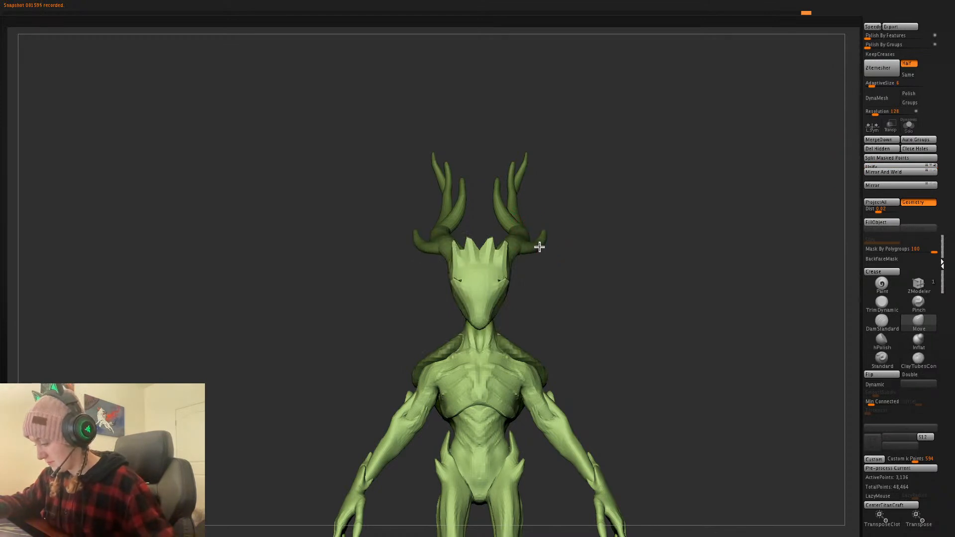
- Nudge the antlers against the head in side view with the gizmo and return to the Move brush
left_click_drag(684, 260, 668, 256)
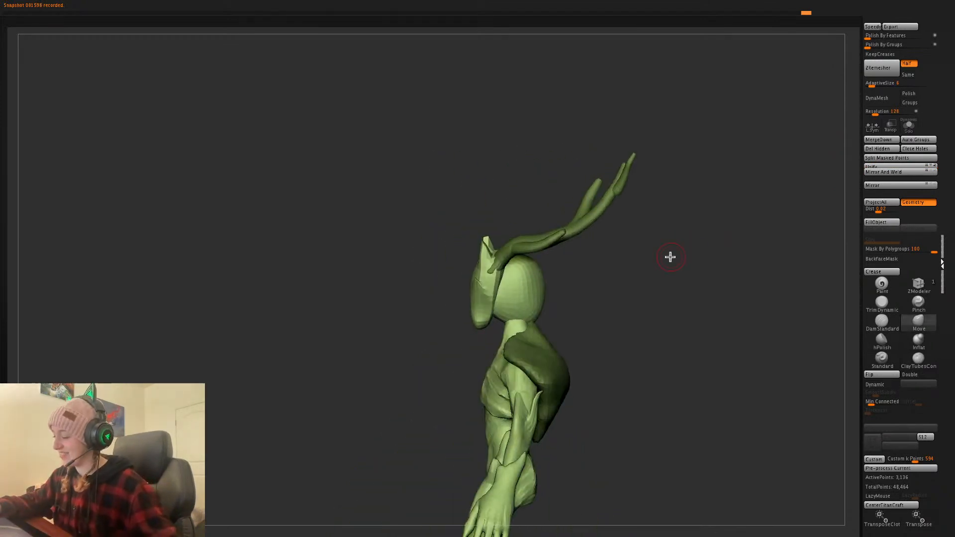
key("w")
mouse_move(552, 236)
left_mouse_down("alt")
mouse_move(502, 263)
mouse_move(536, 239)
left_mouse_up("alt")
left_click_drag(541, 227, 540, 227)
key("q")
mouse_move(656, 243)
left_mouse_down()
mouse_move(676, 244)
mouse_move(672, 254)
mouse_move(666, 216)
mouse_move(657, 305)
mouse_move(603, 214)
left_mouse_up()
key("space")
key("shift+f")
key("shift+f")
key("space")
- Save the project as Spriggans.zpr in the Cursed Forest folder inside ZBrush Stuff, A_Current Work on the Desktop
key("super+s")
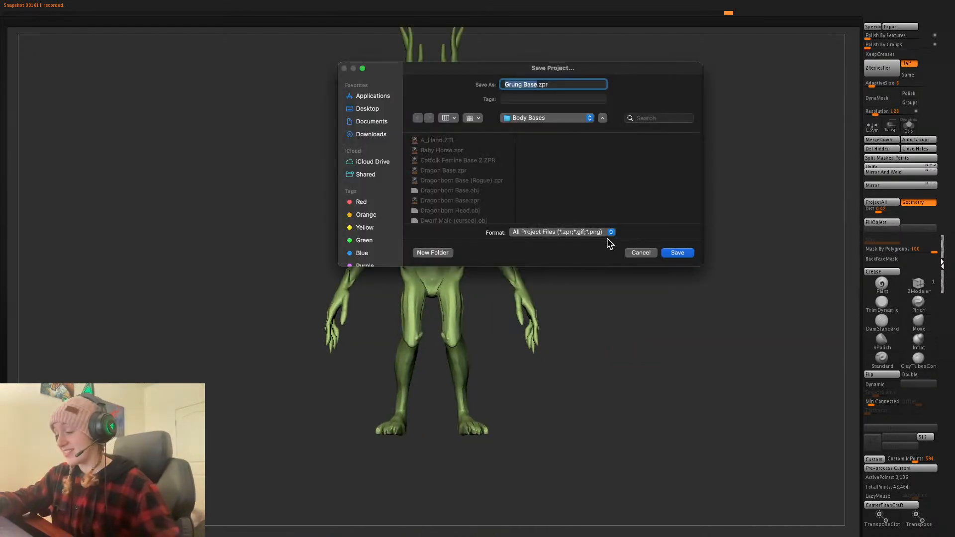
left_click(381, 135)
left_click(381, 109)
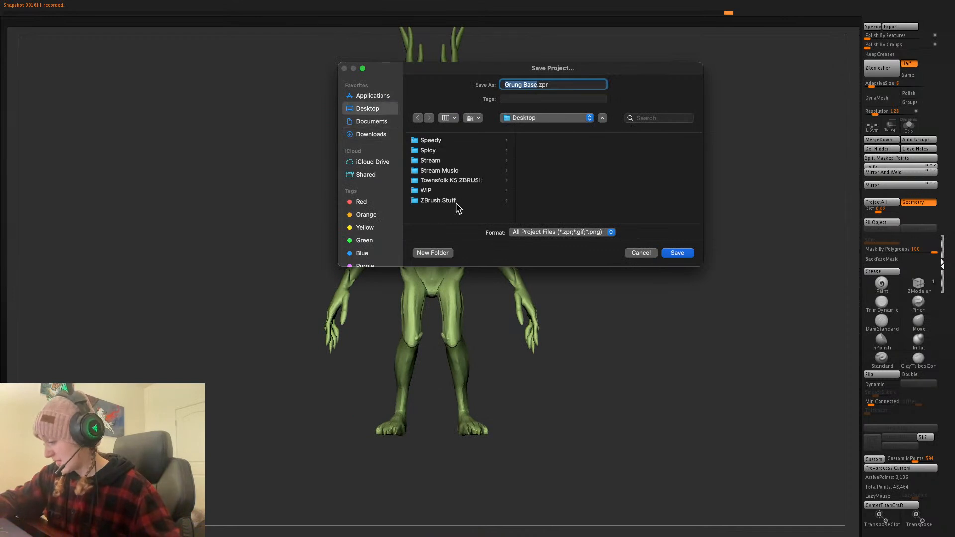
left_click(457, 202)
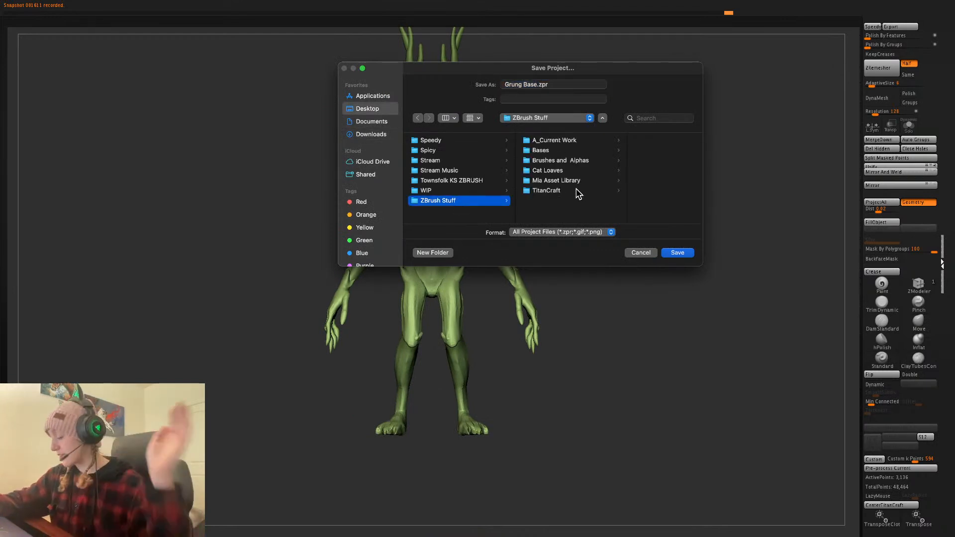
left_click(572, 140)
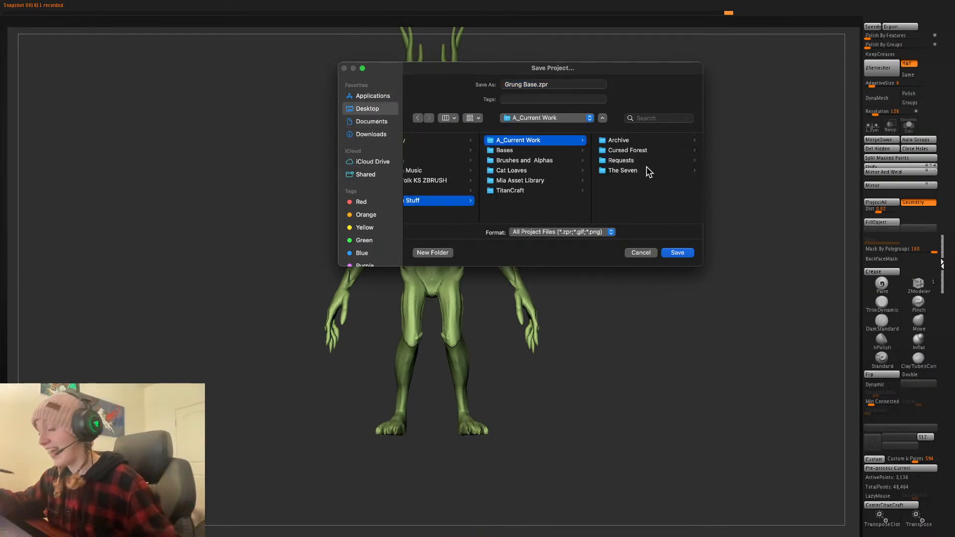
left_click(649, 150)
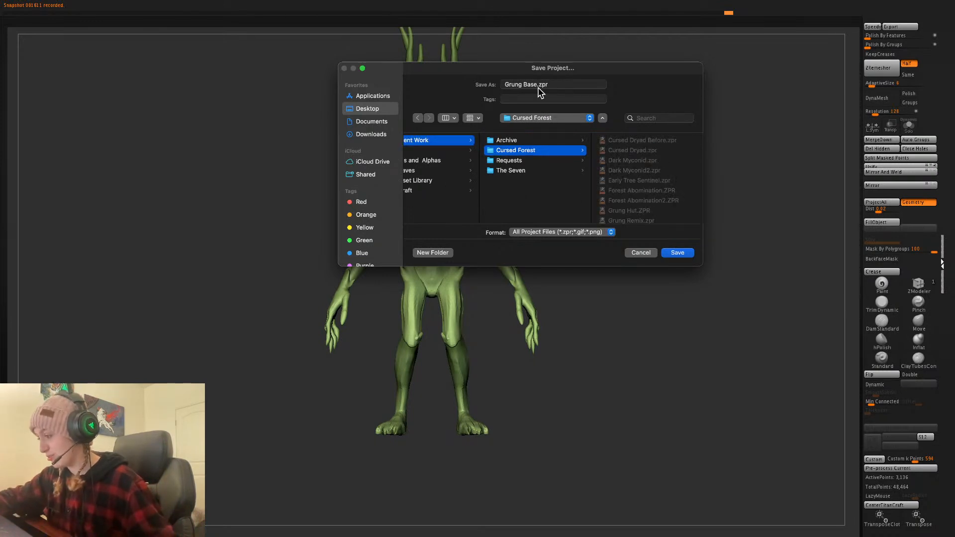
left_click_drag(536, 85, 500, 78)
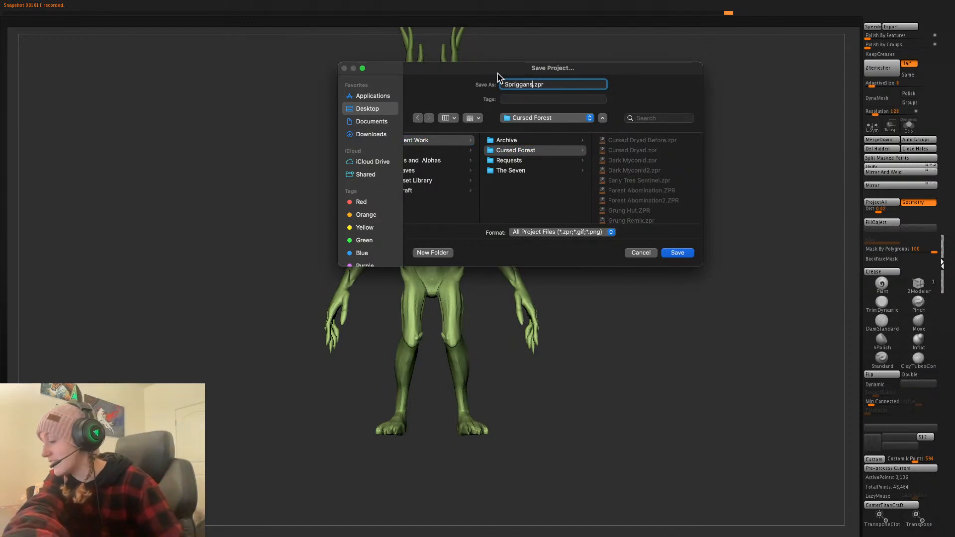
key("Return")
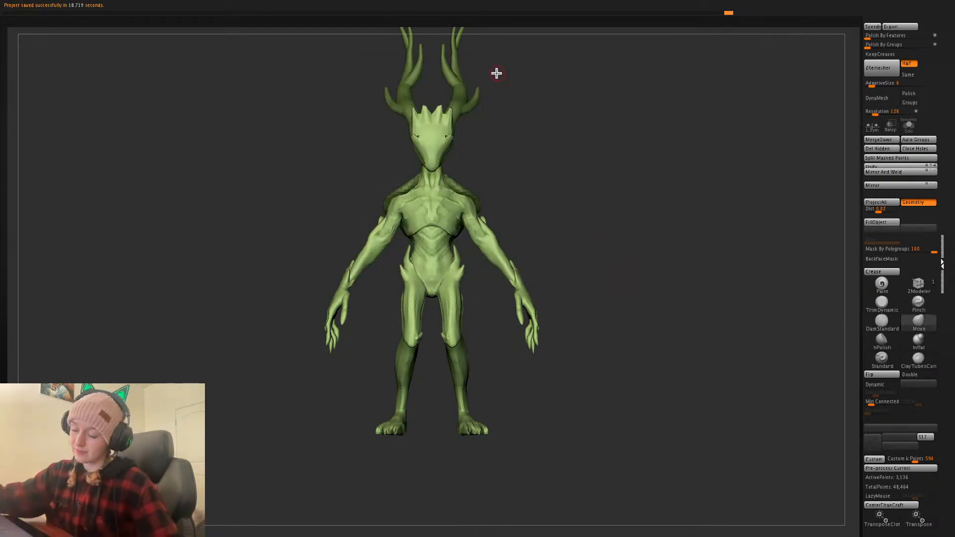
- Turn on Occlusion in the Preview AO render settings
left_click_drag(640, 263, 622, 251, "alt")
left_click(352, 7)
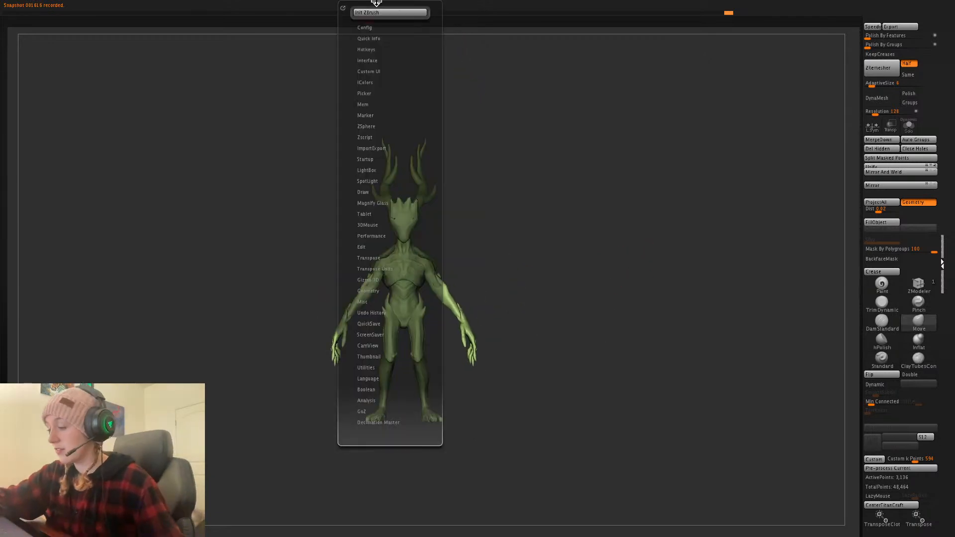
mouse_move(378, 7)
left_click(419, 254)
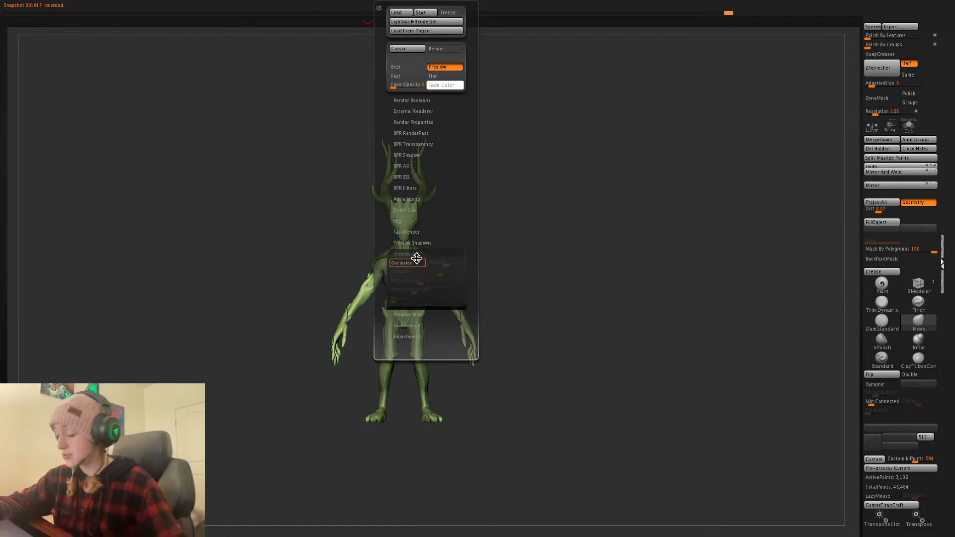
left_click(415, 258)
left_click(416, 263)
left_click_drag(577, 171, 409, 89, "alt")
mouse_move(391, 6)
left_click(405, 254)
left_click(406, 265)
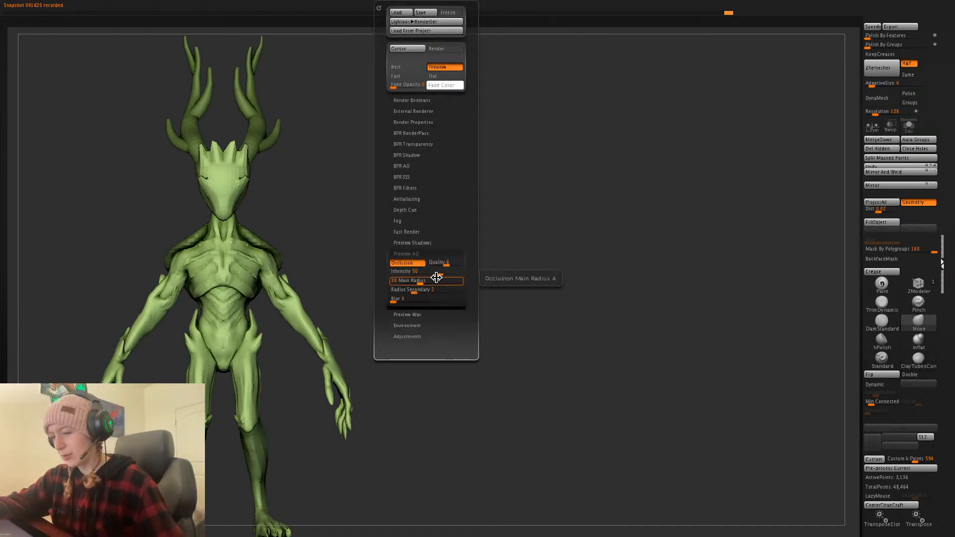
- Reposition the second light on the light placement sphere and adjust its pinkish colour
mouse_move(211, 1)
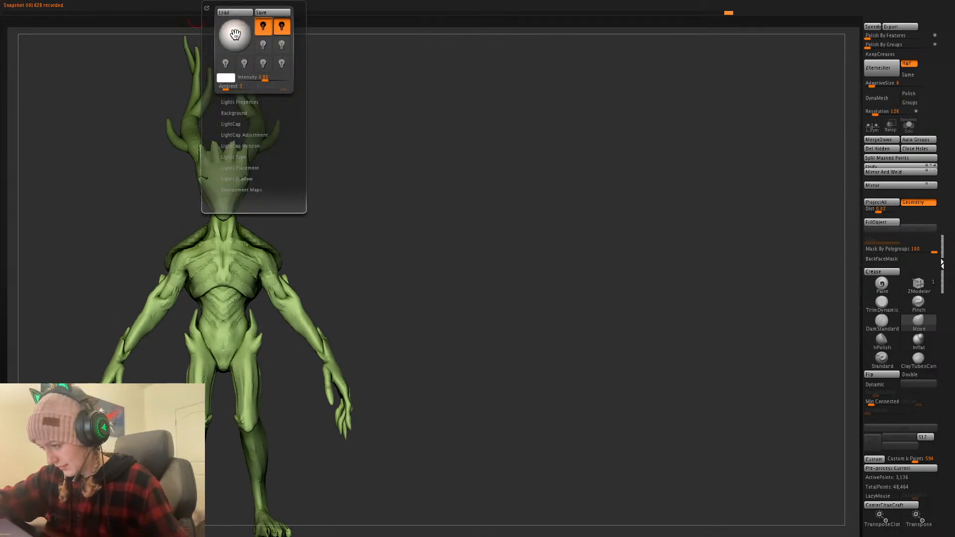
left_click(282, 29)
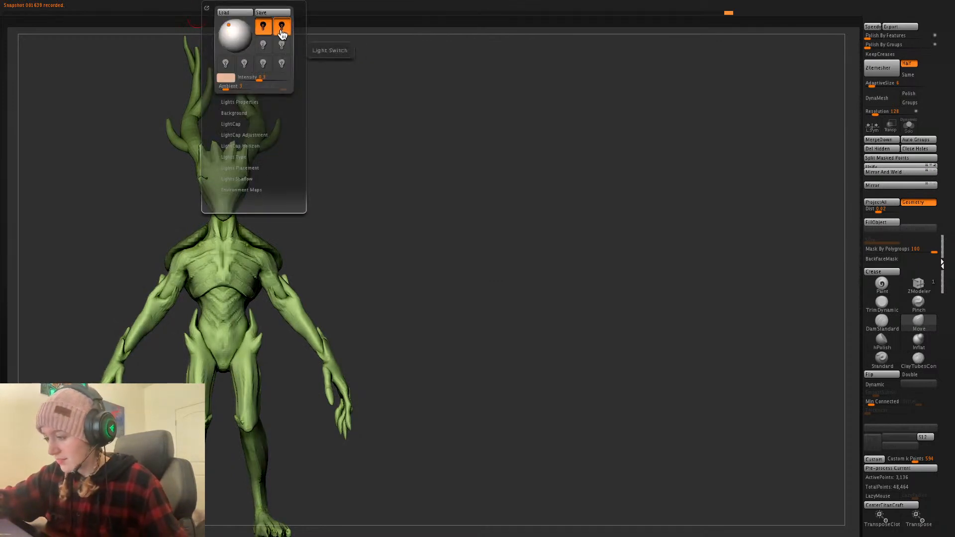
left_click(227, 36)
left_click(229, 34)
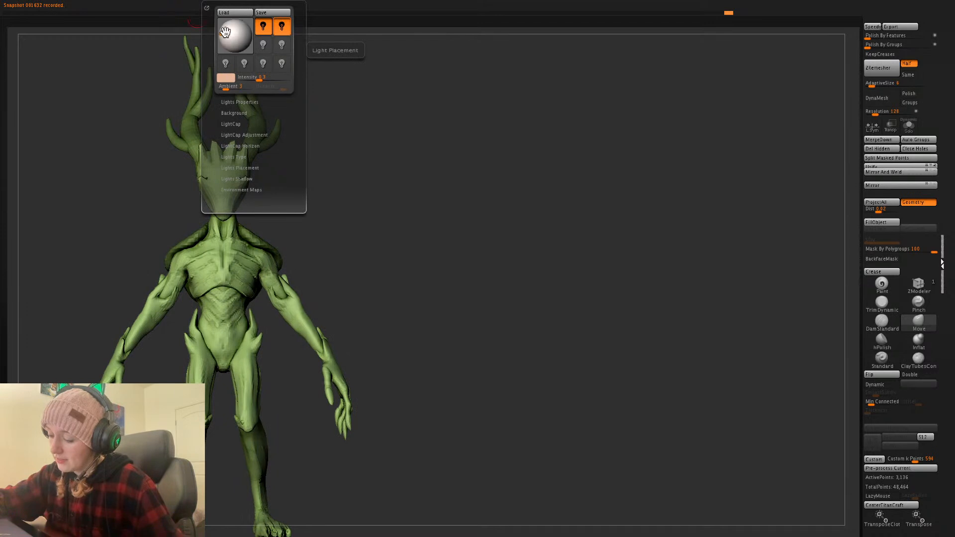
left_click(228, 47)
left_click(227, 28)
left_click(227, 36)
left_click(226, 79)
left_click_drag(197, 7, 219, 8)
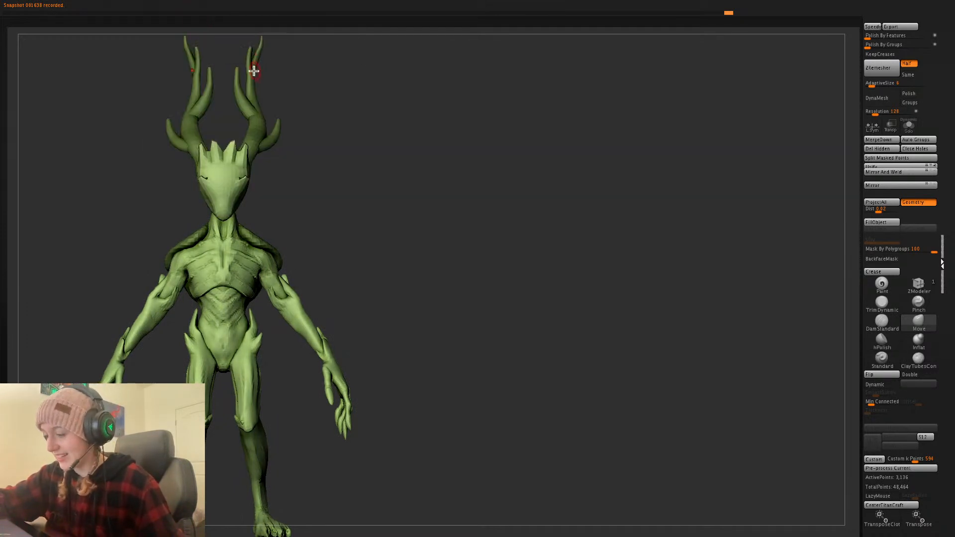
- Set the global ambient light intensity to 12
left_click(213, 5)
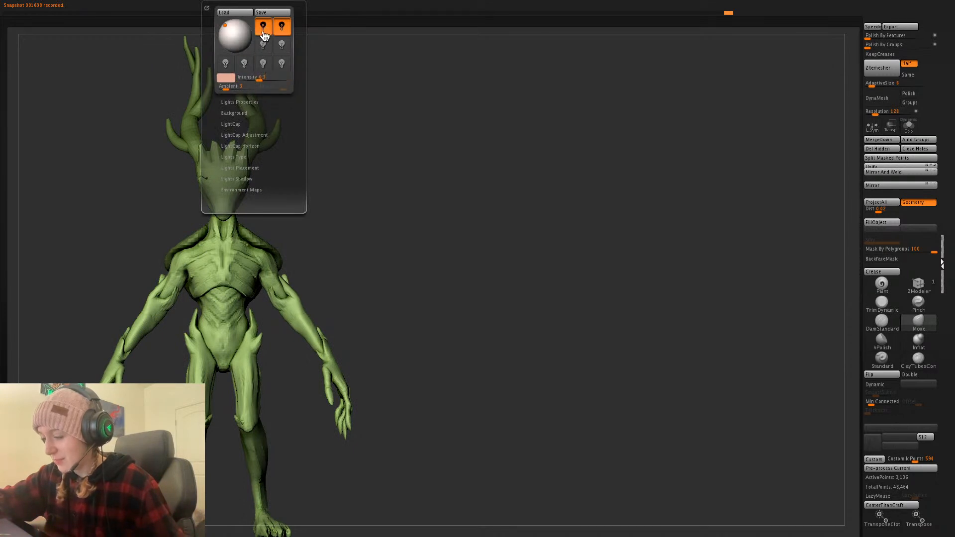
left_click(229, 89)
left_click(230, 89)
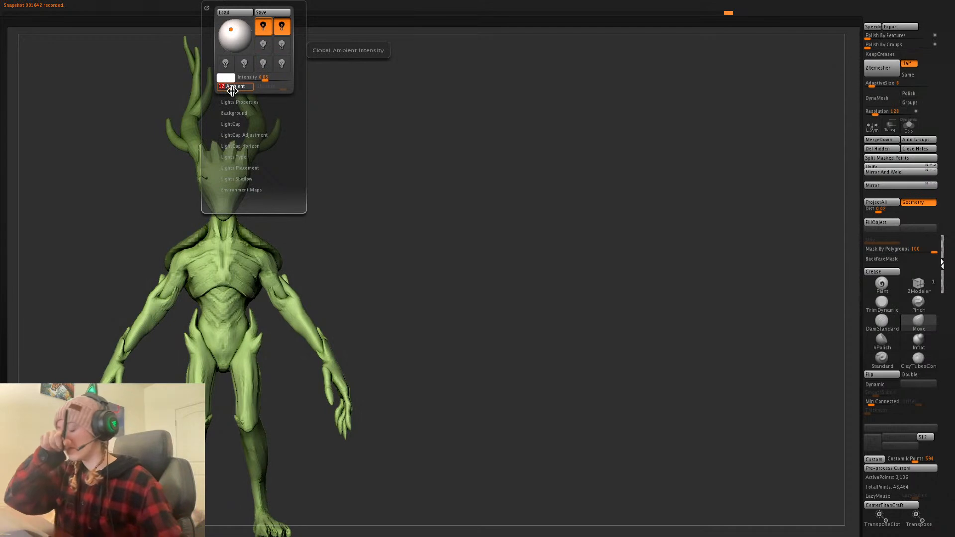
left_click_drag(563, 302, 652, 291, "alt")
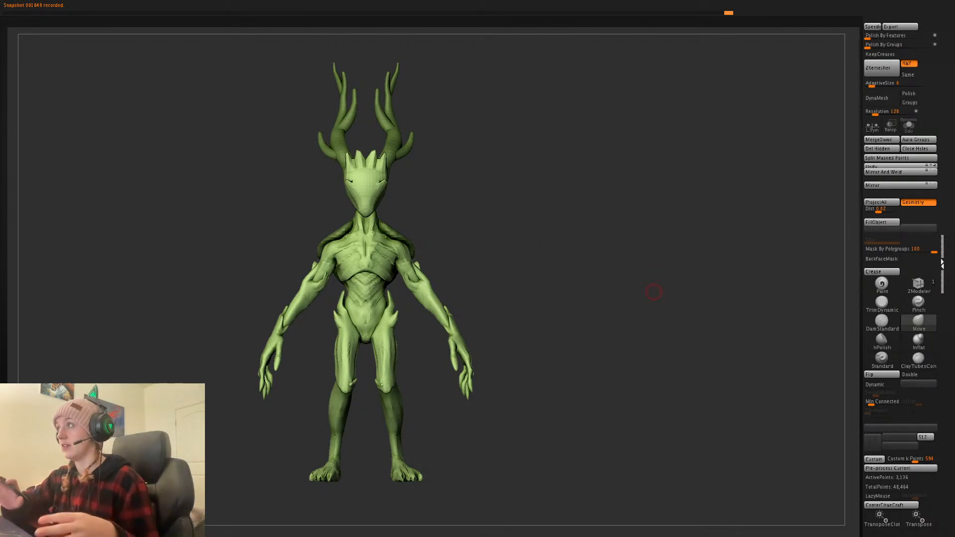
- Combine all subtools into one posing mesh with Transpose Master's TPoseMesh
left_click(536, 4)
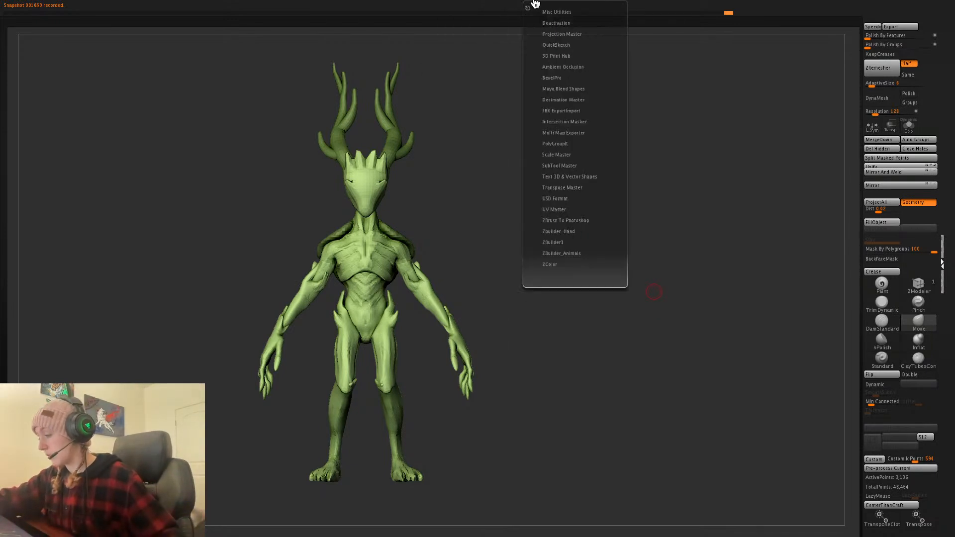
left_click(557, 201)
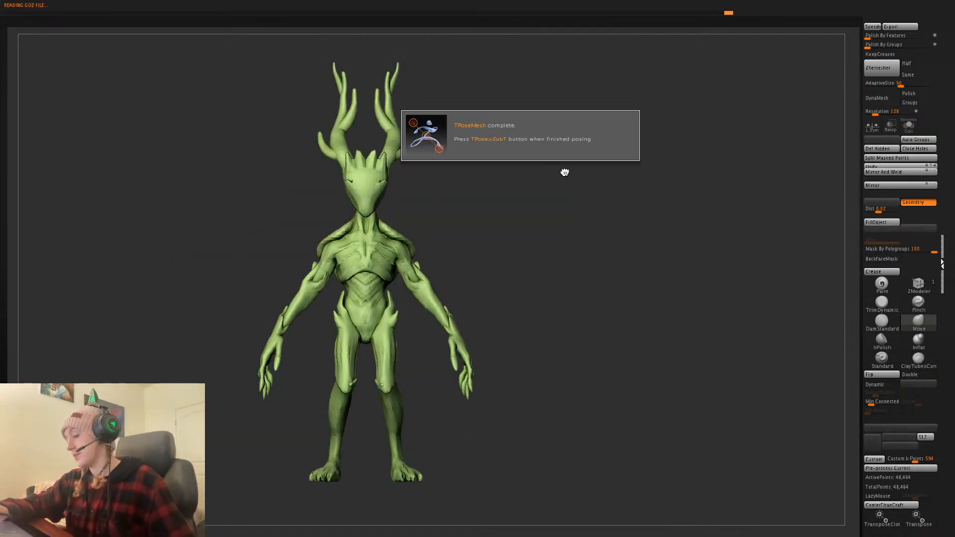
key("space")
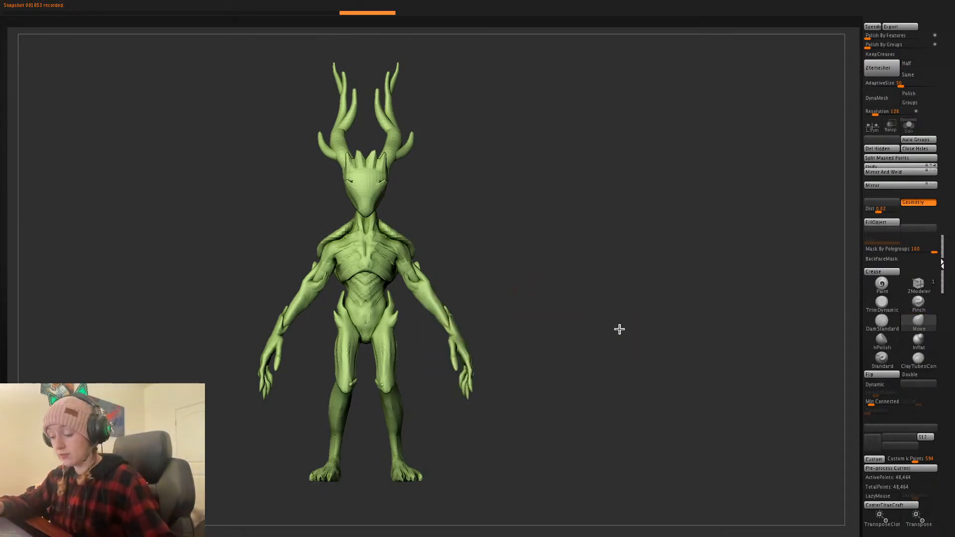
- Show the polygroup wireframe, isolate the torso group as a check, and restore the full figure
key("f")
key("shift+f")
left_click(387, 258, "ctrl+shift")
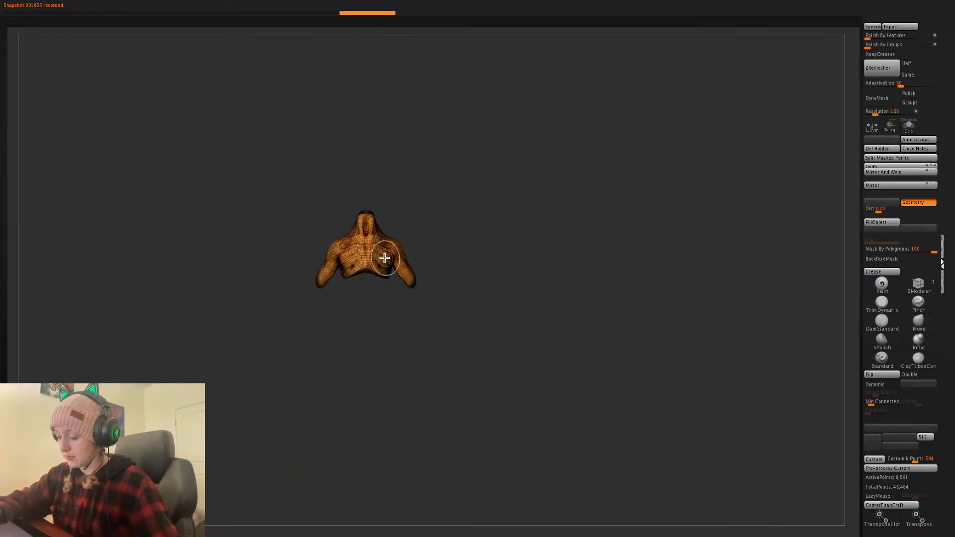
left_click(445, 240, "ctrl+shift")
left_click(413, 284, "ctrl+shift")
left_click(398, 203, "ctrl+shift")
key("shift+f")
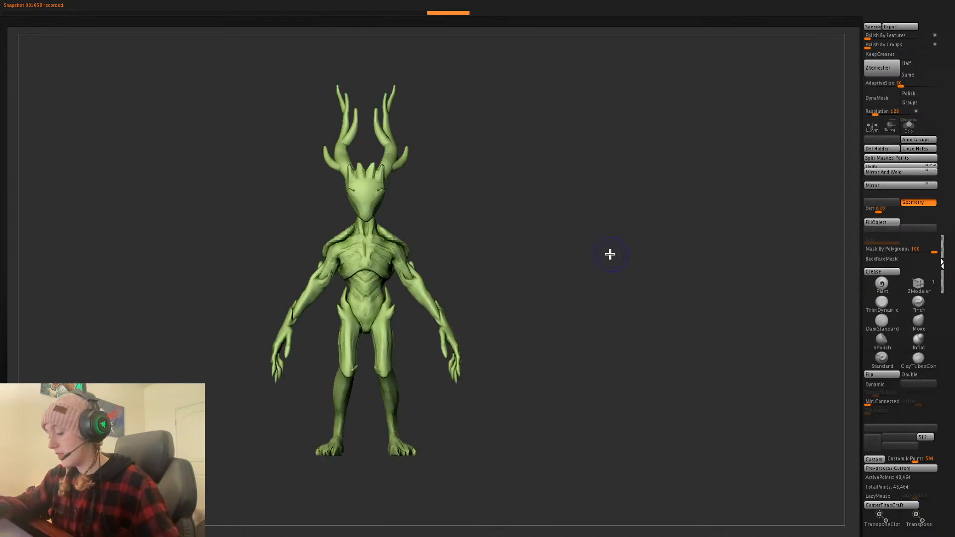
- Try to raise the upper body with an enlarged Move brush
key("space")
left_click_drag(625, 263, 631, 254)
left_click_drag(512, 281, 622, 295, "alt")
left_click_drag(559, 282, 577, 282)
left_click_drag(506, 251, 517, 259, "shift")
key("space")
mouse_move(529, 255)
left_mouse_down()
mouse_move(535, 241)
mouse_move(490, 224)
mouse_move(494, 196)
left_mouse_up()
key("ctrl+z")
- Set Mask By Polygroups to 0 and try lifting the torso and adjusting the hips with a large Move brush
left_click_drag(894, 251, 880, 244)
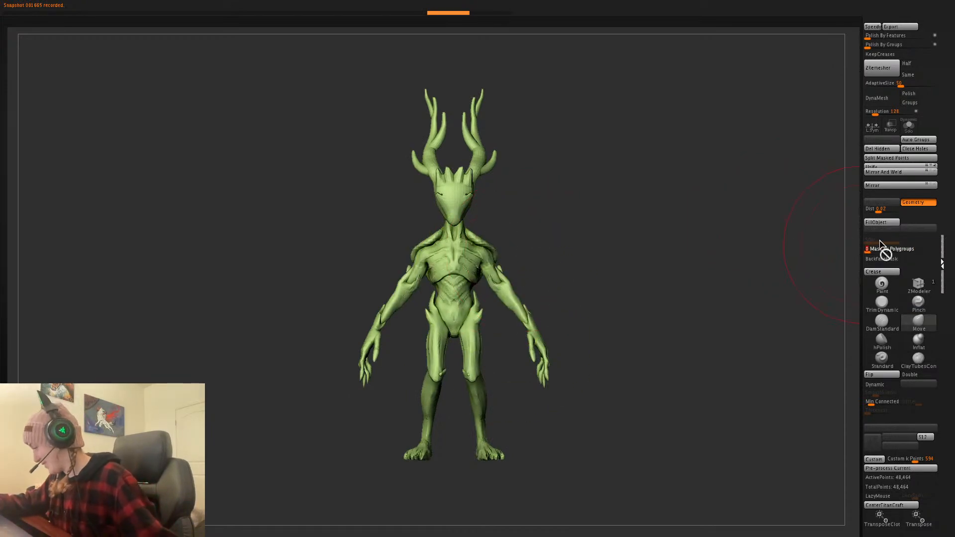
mouse_move(490, 255)
left_mouse_down()
mouse_move(498, 196)
mouse_move(488, 342)
mouse_move(494, 213)
mouse_move(493, 222)
left_mouse_up()
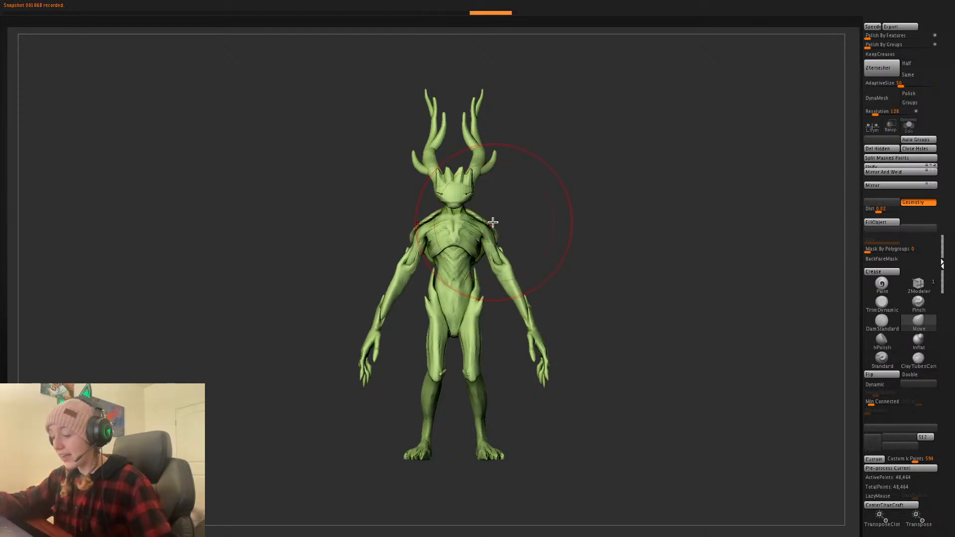
key("ctrl+z")
key("space")
left_click_drag(474, 326, 476, 330)
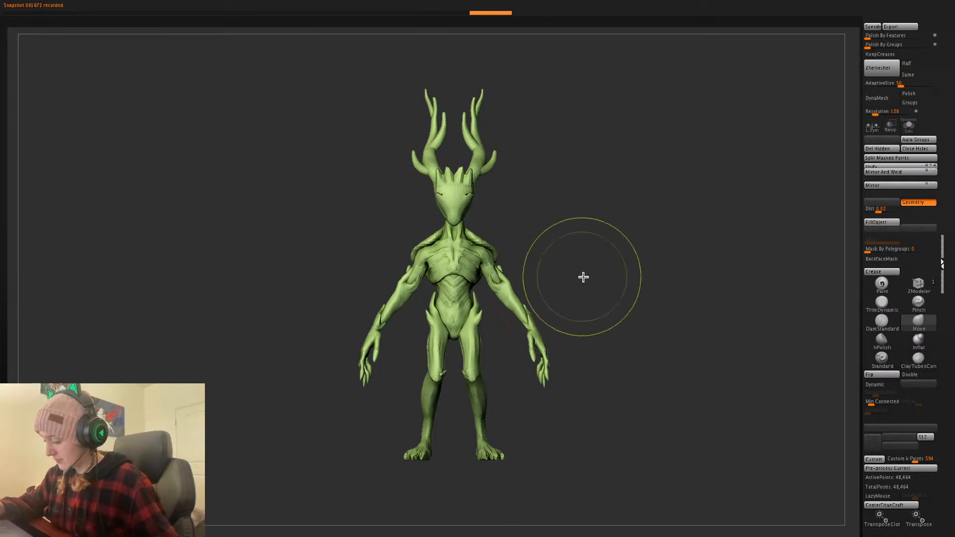
key("ctrl+z")
key("f")
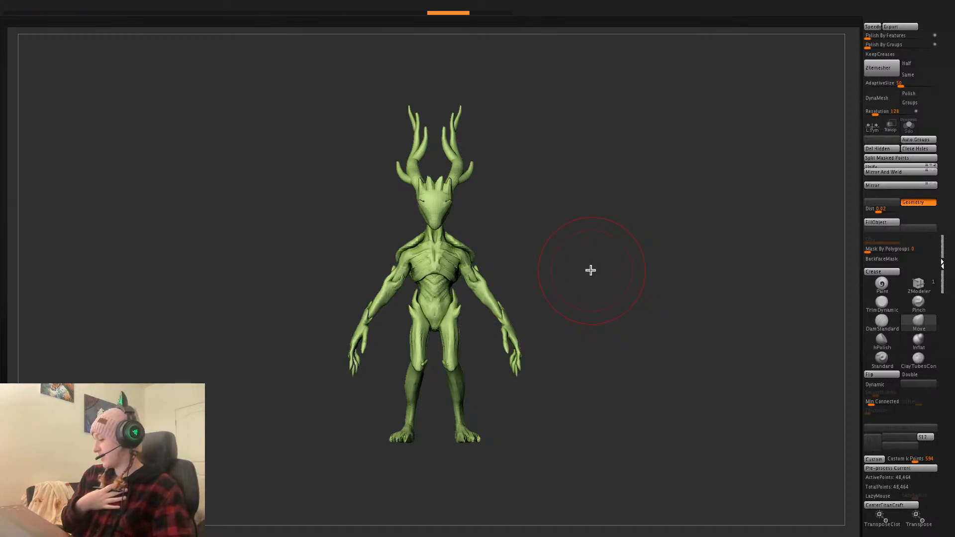
- Isolate the lower legs and feet by their polygroup
key("shift+f")
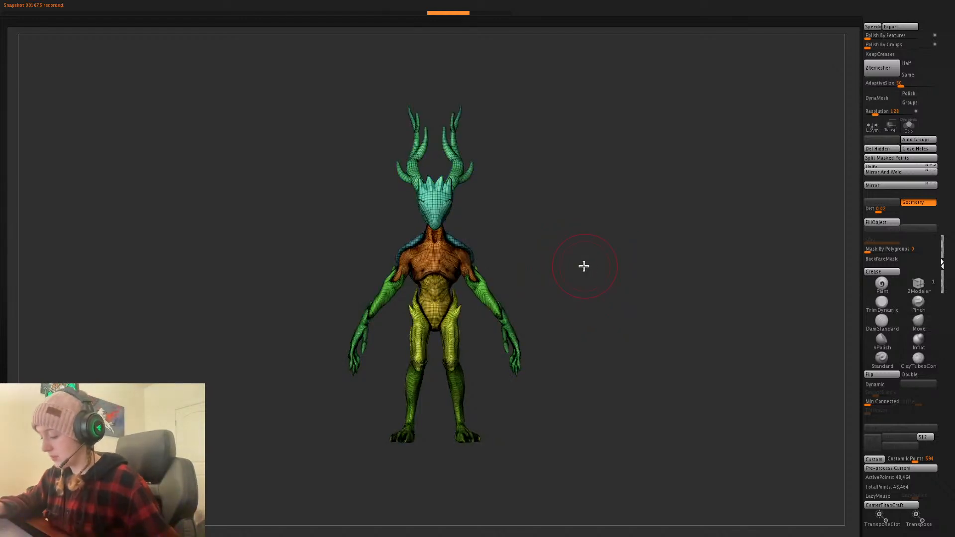
key("shift+f")
left_click(447, 355, "ctrl+shift")
left_click(480, 403, "ctrl+shift")
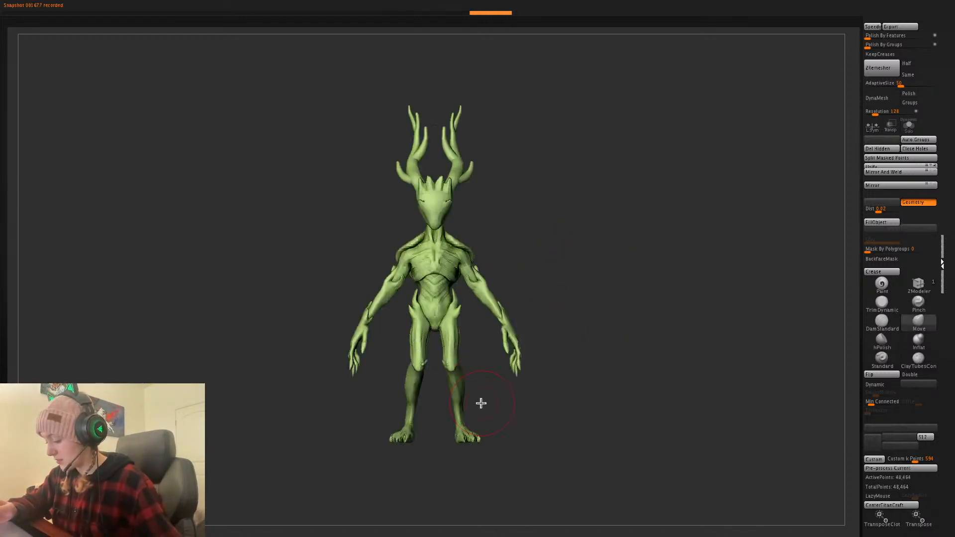
left_click(451, 352, "ctrl+shift")
left_click(478, 387, "ctrl+shift")
left_click(457, 398, "ctrl+shift")
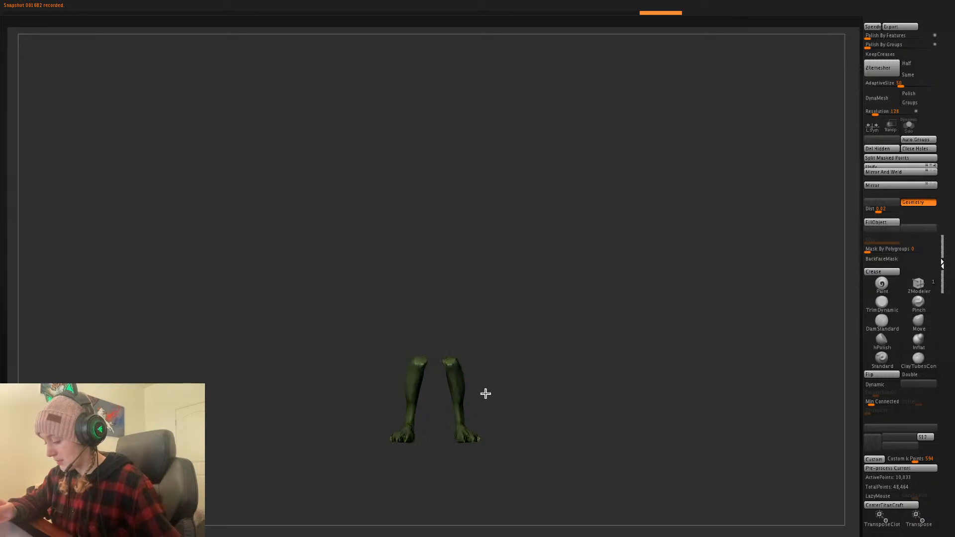
- Restore the full figure, mask the upper body, and adjust the height of the legs with the gizmo
left_click(497, 385, "ctrl+shift")
left_click(575, 355, "ctrl")
key("space")
key("w")
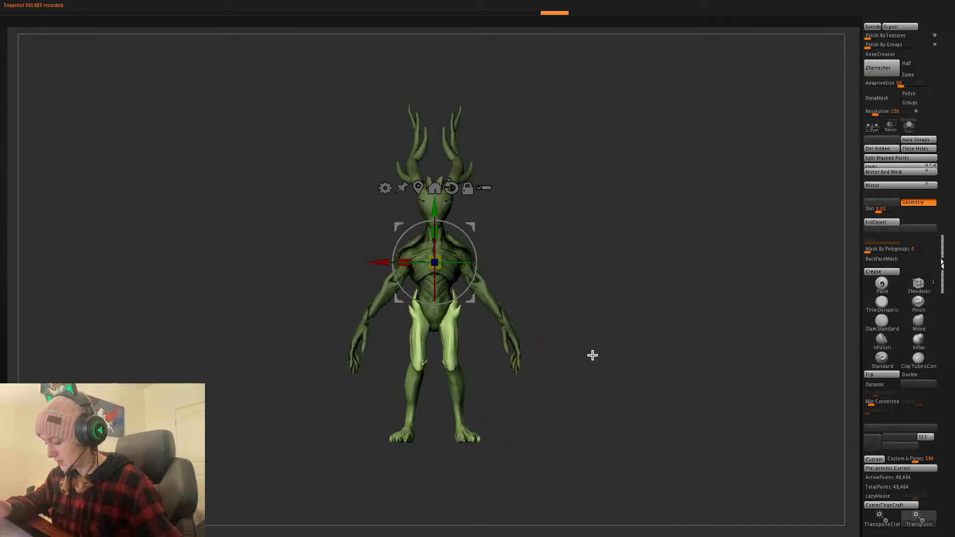
left_click(417, 189)
left_click_drag(460, 335, 460, 304)
key("q")
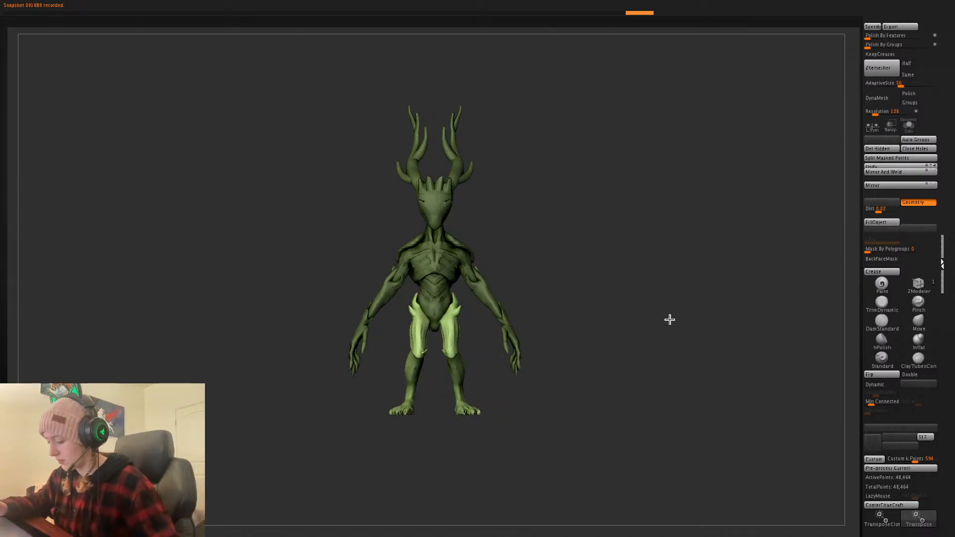
left_click_drag(668, 321, 680, 337)
left_click_drag(464, 329, 460, 328)
left_click_drag(458, 313, 459, 309)
key("q")
mouse_move(684, 332)
left_mouse_down()
mouse_move(706, 333)
mouse_move(670, 335)
left_mouse_up()
- Mask the legs by their polygroups and raise the whole upper body with the gizmo to lengthen the waist area
left_click(456, 324, "ctrl+shift")
left_click(452, 336, "ctrl+shift")
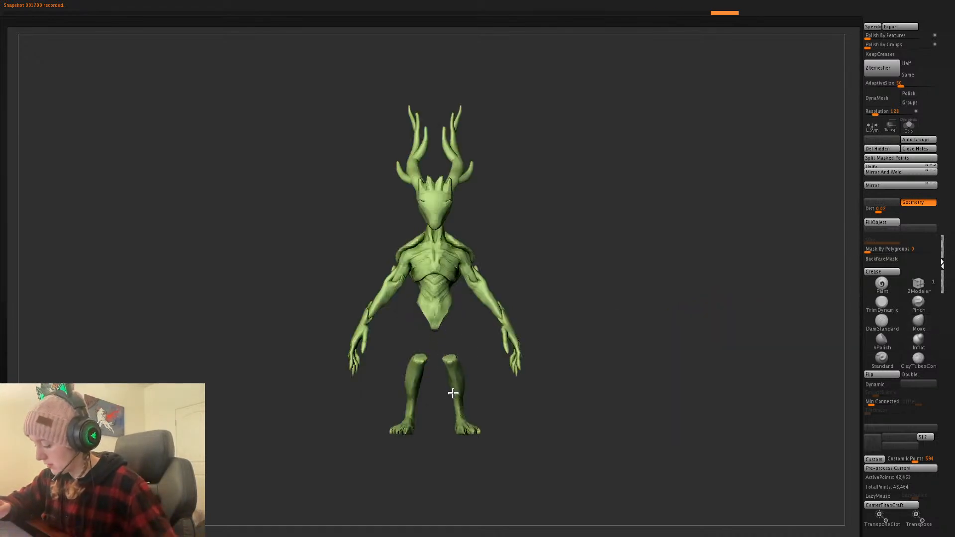
left_click(453, 394, "ctrl+shift")
left_click(638, 322, "ctrl+shift")
key("w")
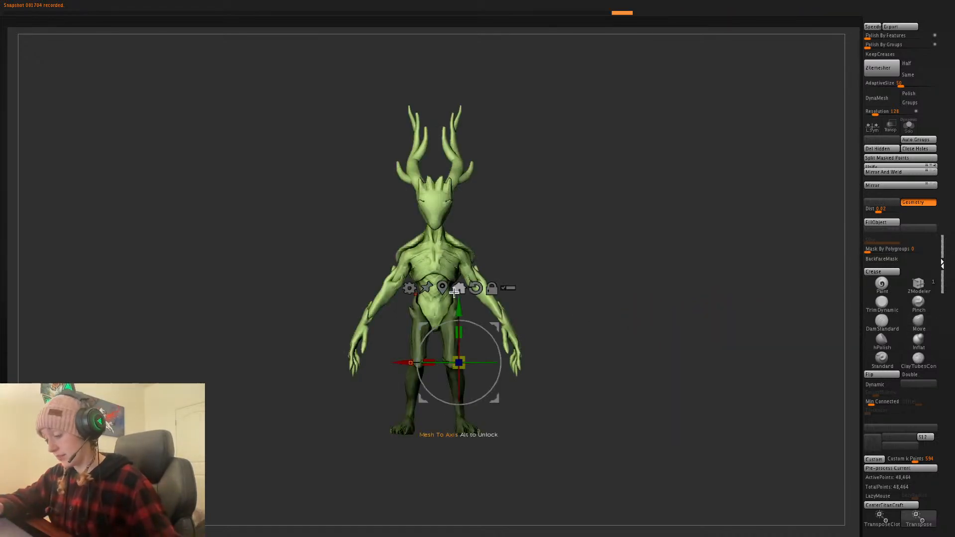
left_click_drag(478, 194, 477, 162)
key("q")
- Nudge the lower pelvis between the thighs with the Move brush
key("space")
key("space")
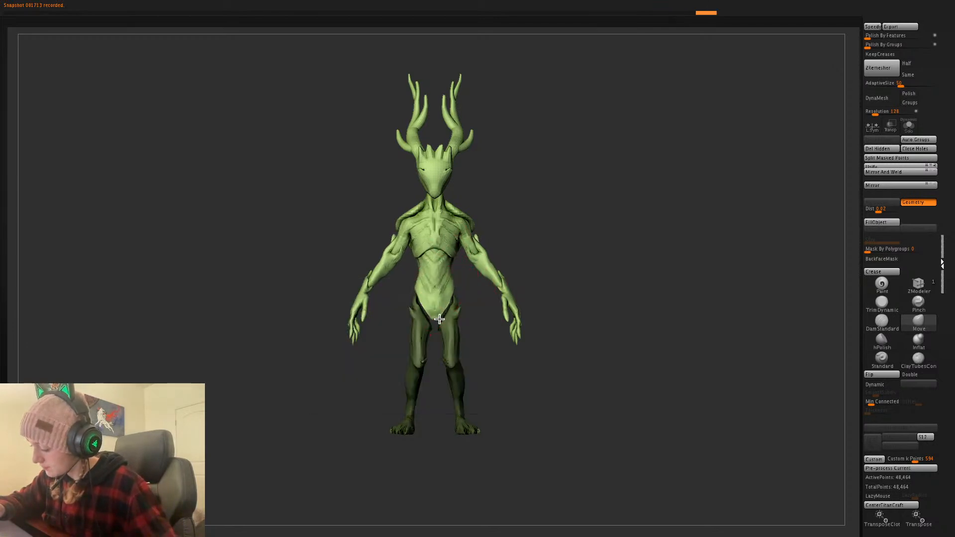
left_click_drag(440, 319, 441, 325)
mouse_move(443, 313)
right_mouse_down()
mouse_move(461, 297)
mouse_move(467, 309)
right_mouse_up()
- Invert the mask to free the legs and raise them slightly toward the torso
left_click(616, 286, "ctrl")
key("w")
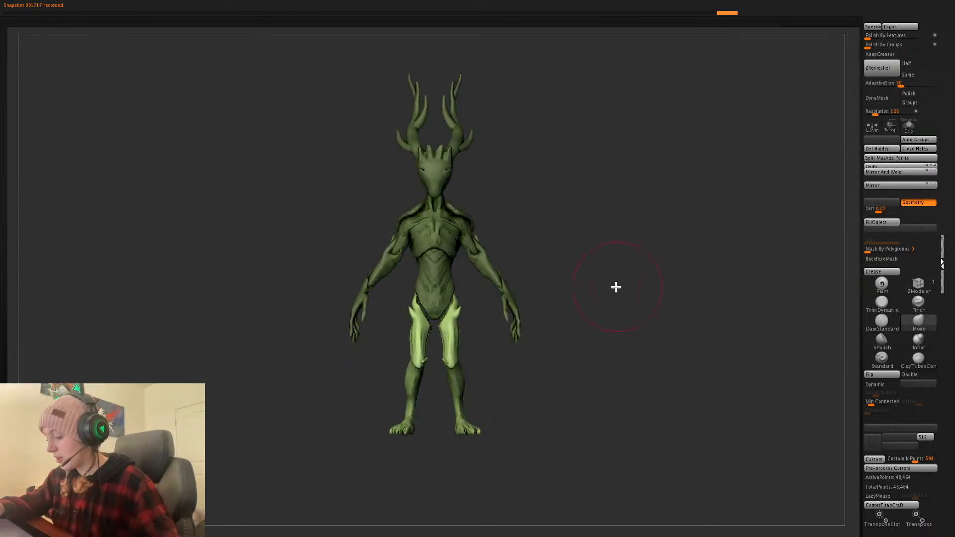
left_click_drag(455, 333, 632, 335)
left_click_drag(507, 334, 513, 334)
left_click_drag(460, 385, 460, 378)
key("q")
left_click_drag(512, 326, 501, 328)
- Enlarge the thighs and lift their tops up around the hips, setting the feet slightly wider apart
key("w")
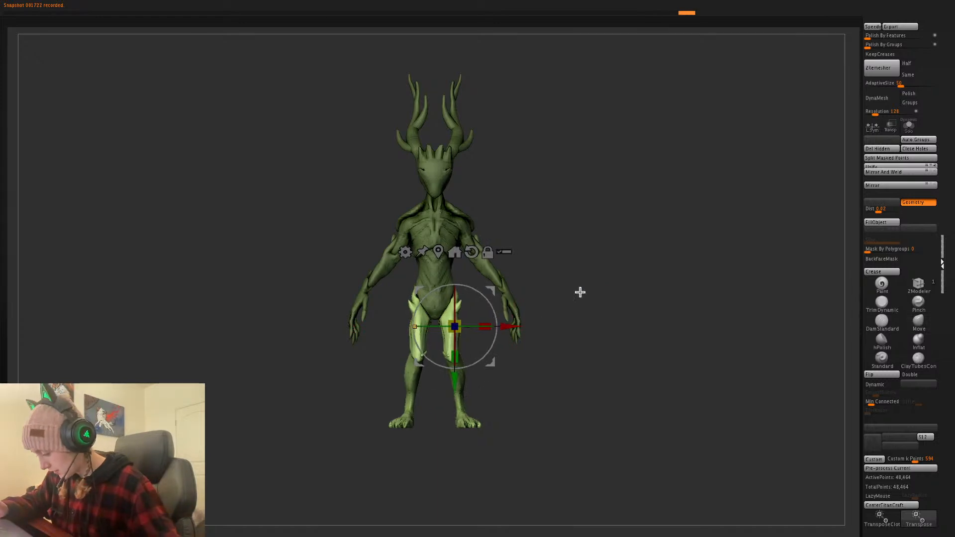
left_click_drag(494, 290, 495, 287)
mouse_move(459, 321)
left_mouse_down()
mouse_move(469, 312)
mouse_move(461, 291)
left_mouse_up()
key("q")
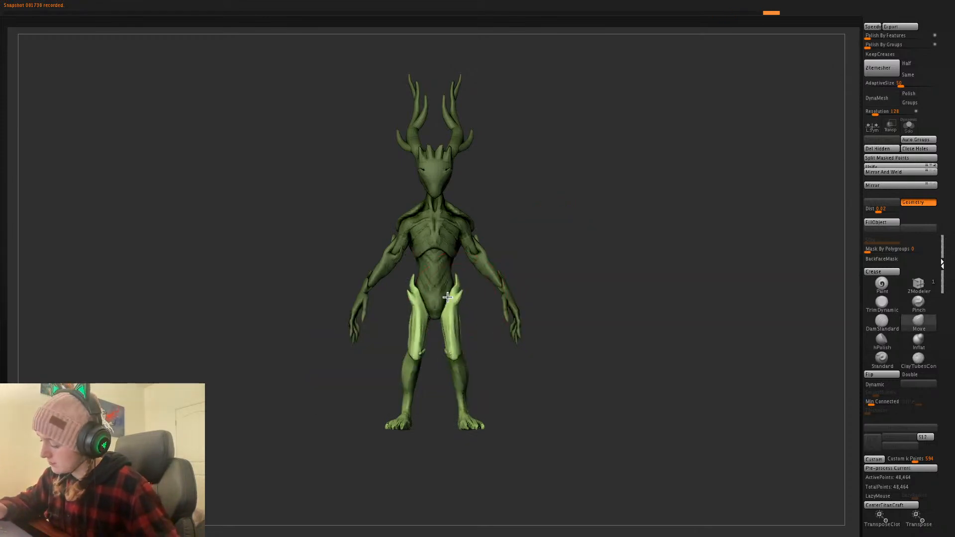
- Try reshaping the hips and waist with the Move brush after clearing the mask
mouse_move(595, 267)
left_mouse_down()
mouse_move(586, 266)
mouse_move(597, 268)
left_mouse_up()
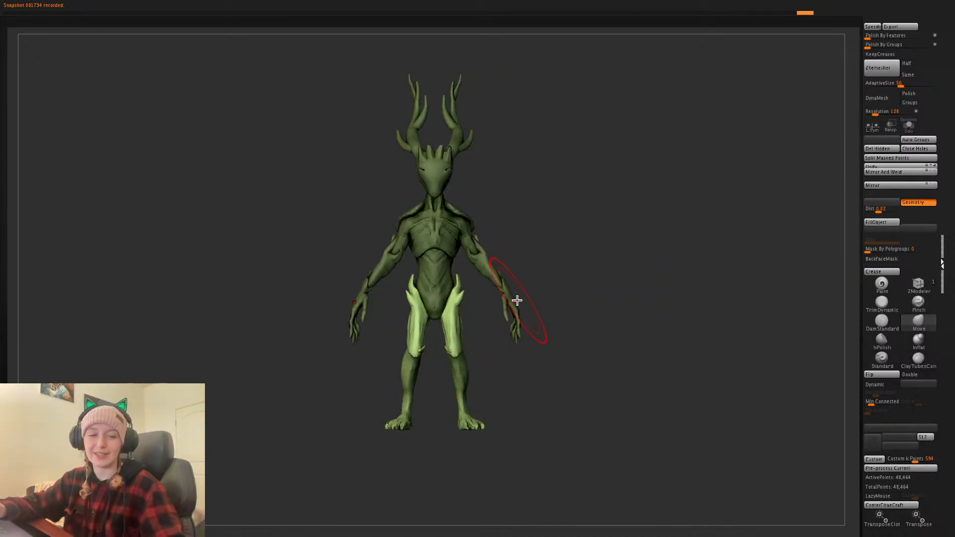
left_click_drag(458, 303, 465, 326)
left_click_drag(620, 266, 578, 283, "ctrl")
left_click_drag(439, 318, 436, 311)
left_click_drag(454, 261, 456, 258)
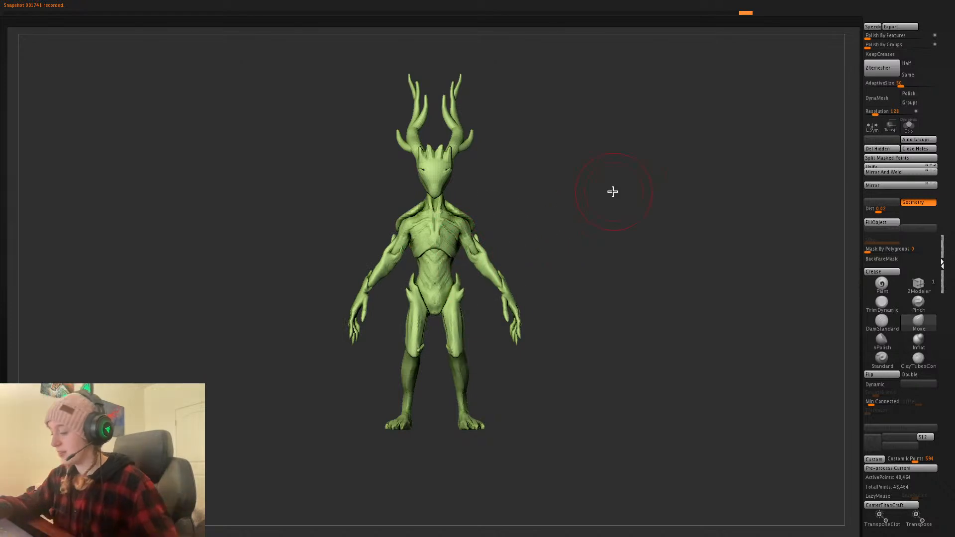
key("ctrl+z")
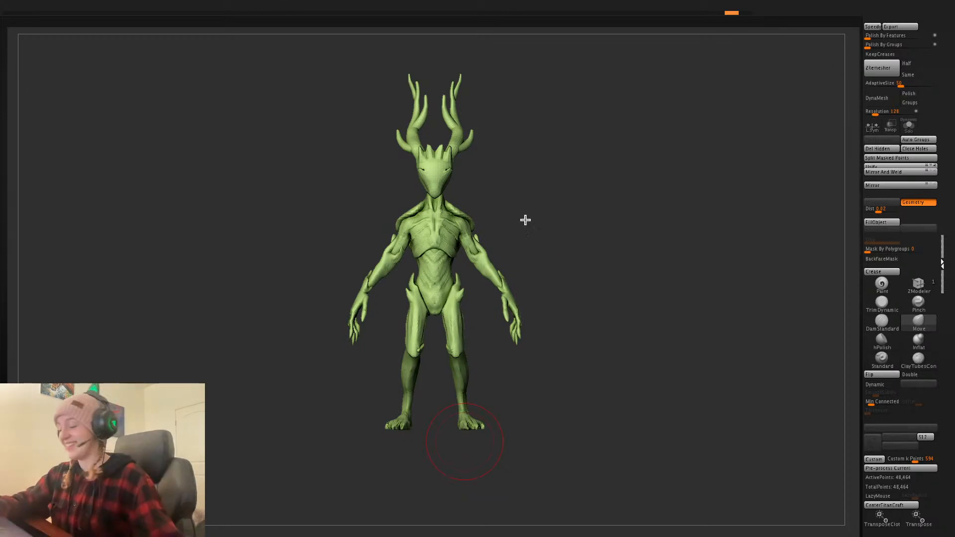
- Try broadening the shoulders and stretching the arms and lower legs downward with an enlarged Move brush
scroll(548, 225, "up", 2)
key("space")
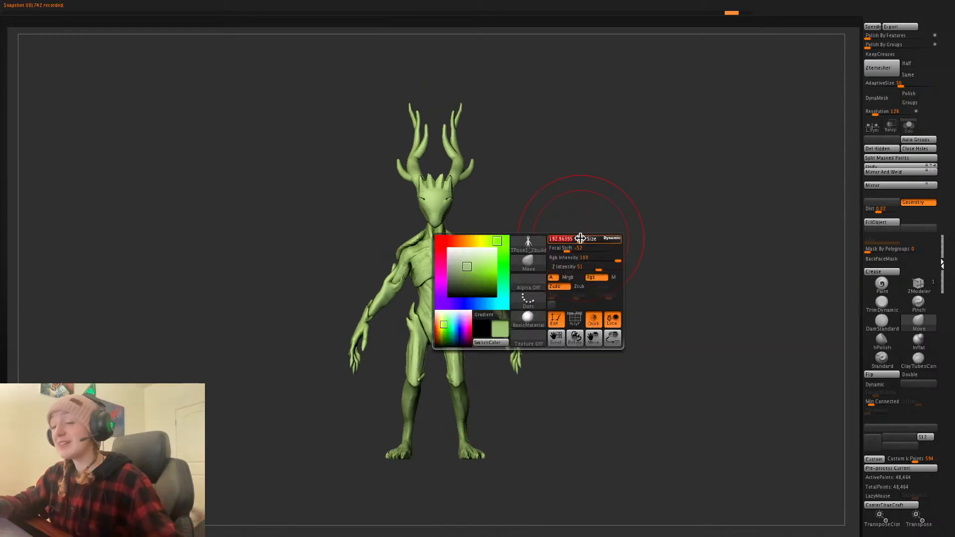
key("space")
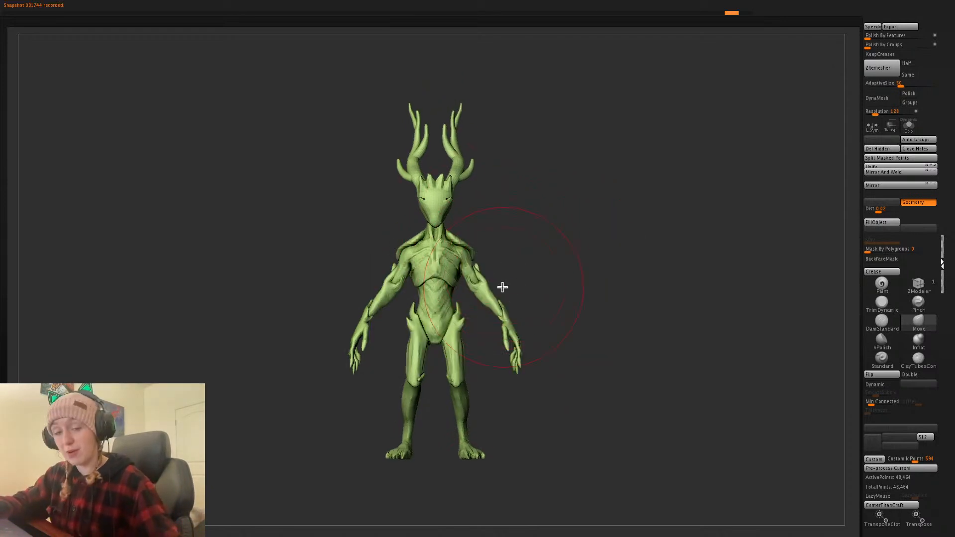
mouse_move(467, 252)
left_mouse_down()
mouse_move(506, 232)
mouse_move(487, 247)
mouse_move(518, 333)
left_mouse_up()
key("space")
key("space")
left_click_drag(477, 414, 481, 456)
left_click_drag(503, 341, 505, 394)
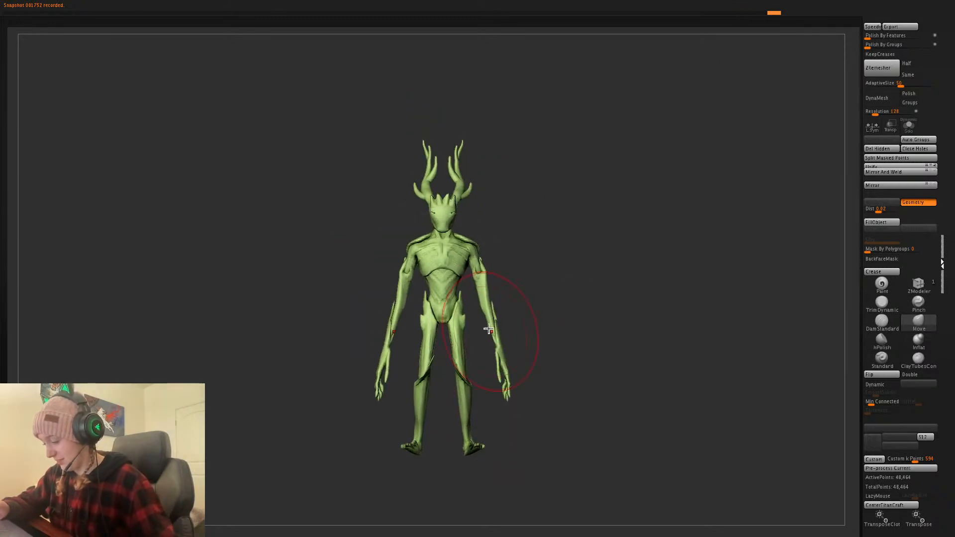
left_click_drag(485, 319, 499, 317)
- Undo the arm, shoulder and leg stretching back to the masked figure with only the thighs free
key("ctrl+z")
key("ctrl+z")
key("ctrl+z")
key("ctrl+z")
key("ctrl+z")
key("ctrl+z")
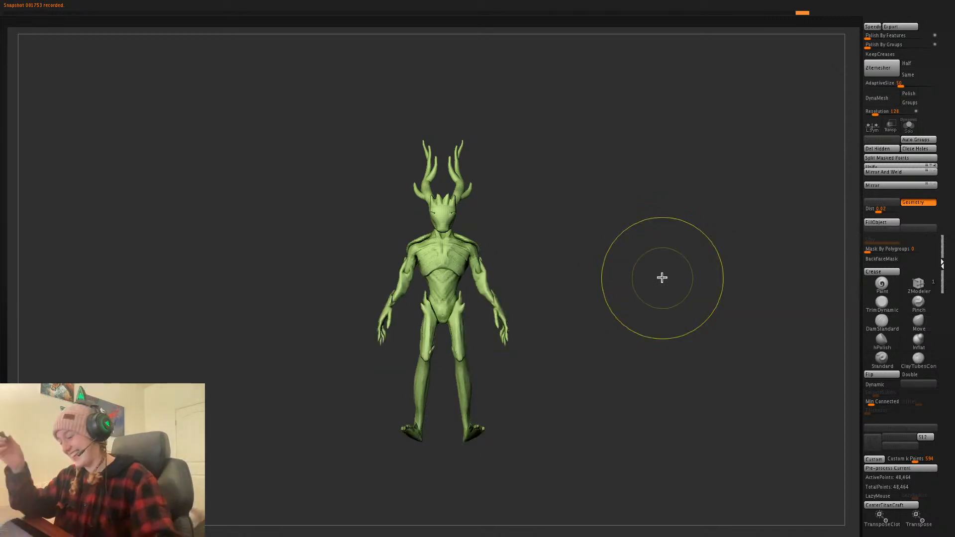
key("ctrl+z")
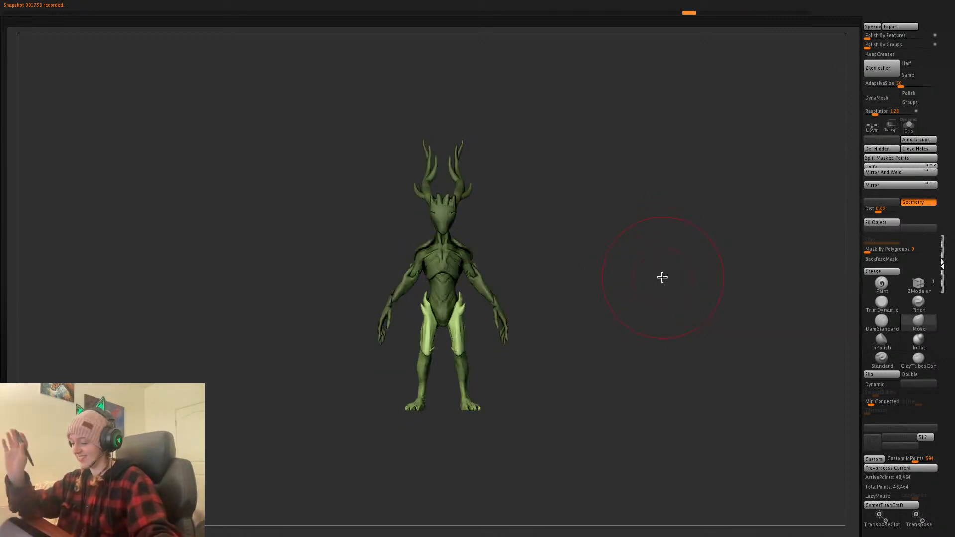
- Isolate the head and antlers by polygroup, then mask everything else on the restored figure
left_click(444, 214, "ctrl+shift")
left_click(444, 215, "ctrl+shift")
left_click(445, 214, "ctrl+shift")
left_click(457, 206, "ctrl+shift")
left_click(492, 206, "ctrl")
left_click(530, 206, "ctrl+shift")
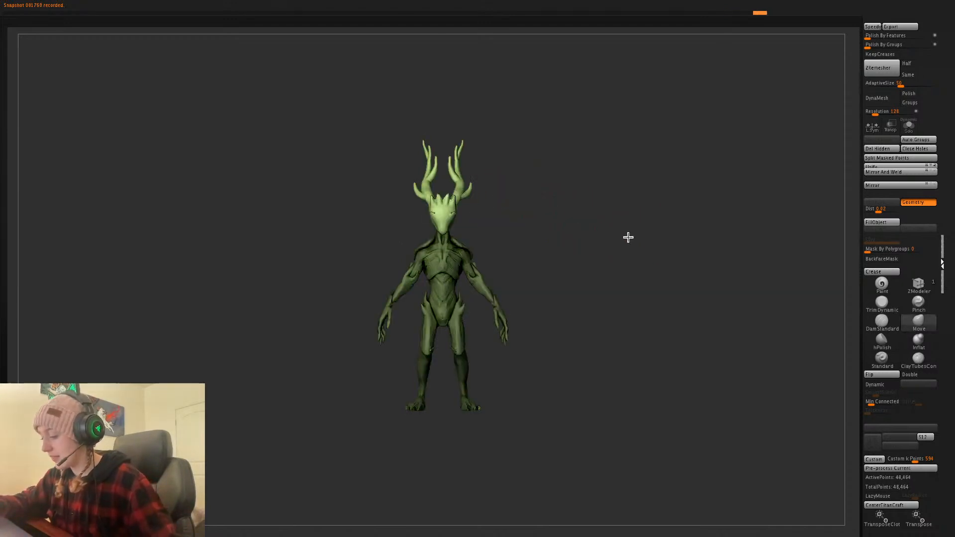
- Center the gizmo on the unmasked head and enlarge the head and antlers from the side
left_click_drag(631, 236, 622, 248, "shift")
left_click(622, 248, "ctrl")
key("w")
left_click(431, 255)
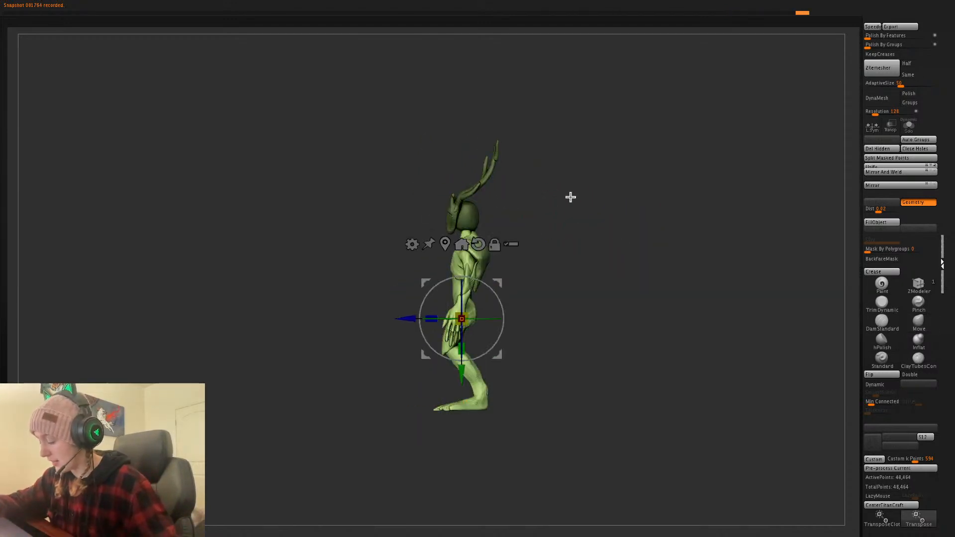
left_click(569, 196, "ctrl")
left_click(446, 244)
left_click_drag(472, 206, 506, 194)
key("q")
- Check the head from the front, tilt it with the antlers forward from the side, and clear the mask
mouse_move(601, 248)
left_mouse_down("shift")
mouse_move(610, 245)
mouse_move(604, 254)
left_mouse_up("shift")
key("w")
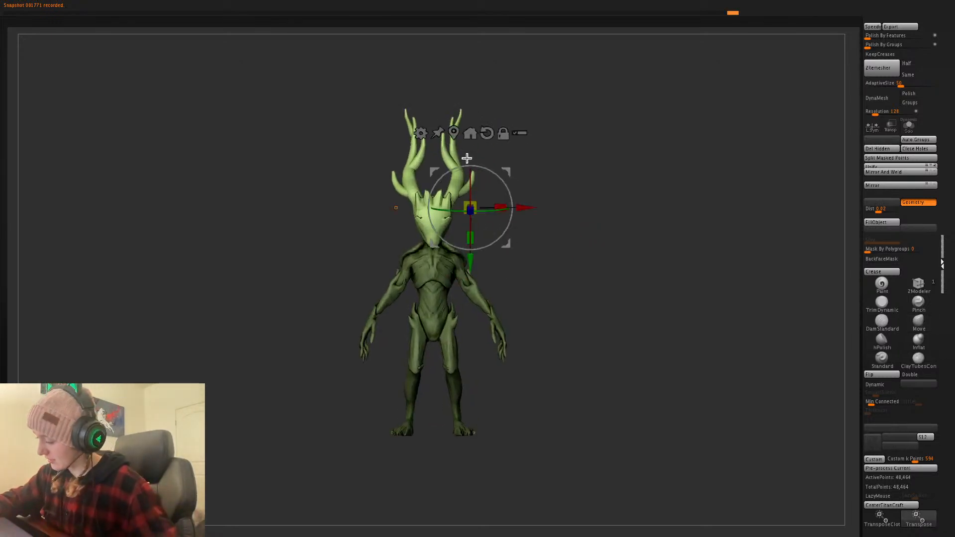
key("q")
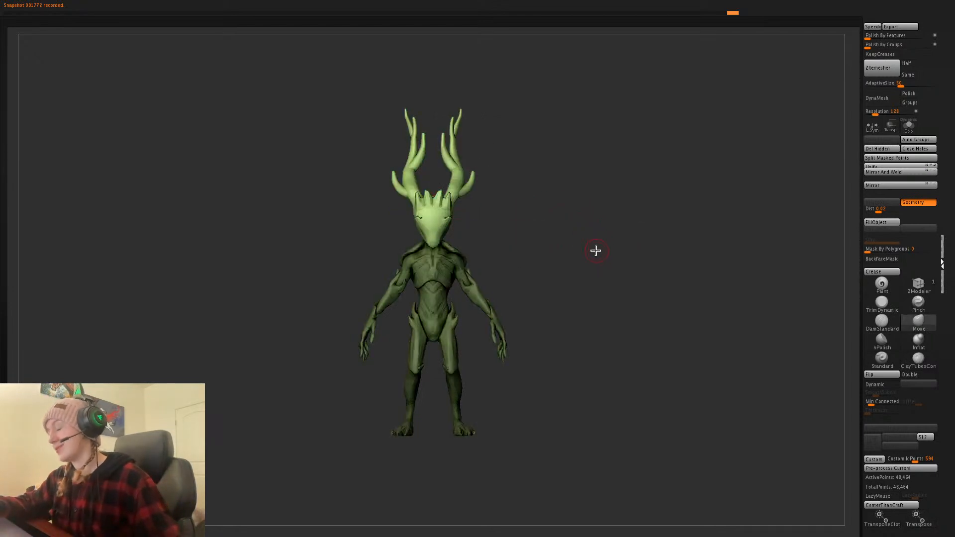
mouse_move(593, 258)
left_mouse_down("shift")
mouse_move(603, 261)
mouse_move(588, 239)
left_mouse_up("shift")
key("w")
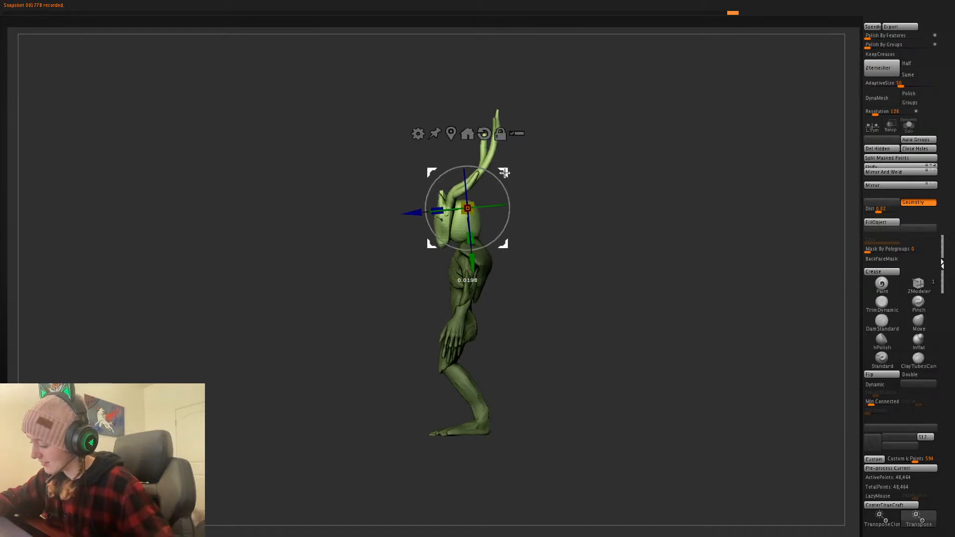
key("q")
left_click_drag(572, 245, 550, 269, "ctrl")
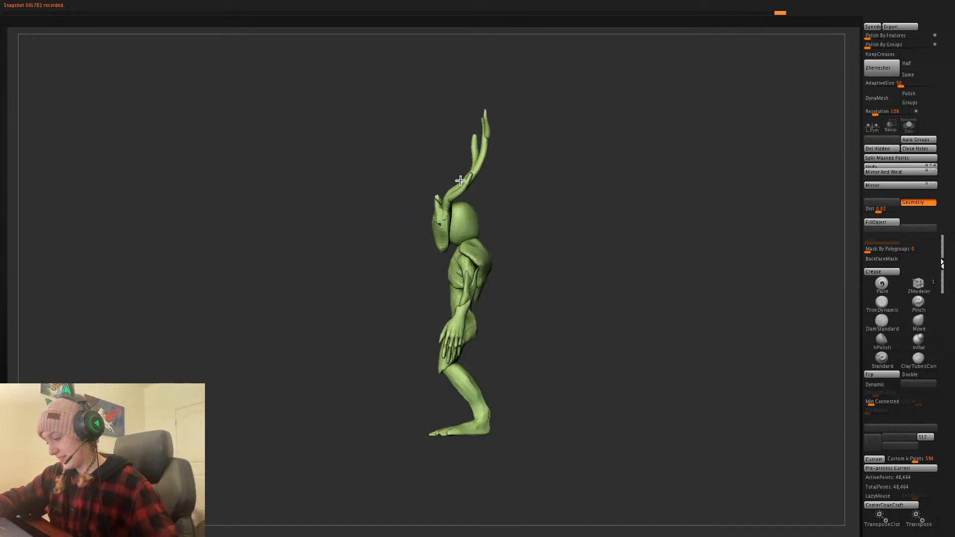
- Isolate the antlers by polygroup, mask the rest of the figure, and shorten the antlers vertically
left_click(463, 180, "ctrl+shift")
left_click(530, 189, "ctrl")
left_click(537, 189, "ctrl+shift")
left_click(581, 203, "ctrl")
left_click_drag(582, 204, 610, 207, "shift")
key("w")
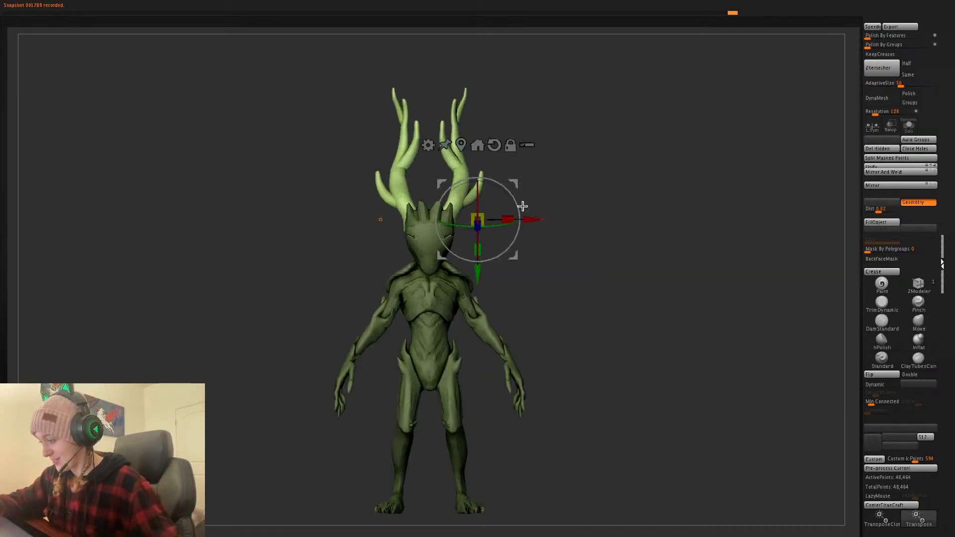
left_click(612, 169, "alt")
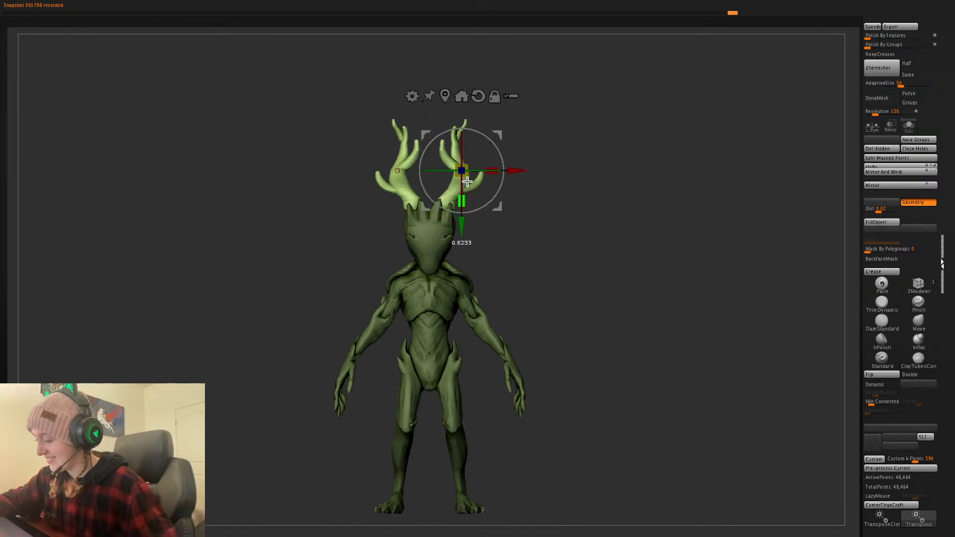
- Rotate and reposition the antlers from the side so they sit on the top of the head
left_click_drag(605, 158, 596, 174, "shift")
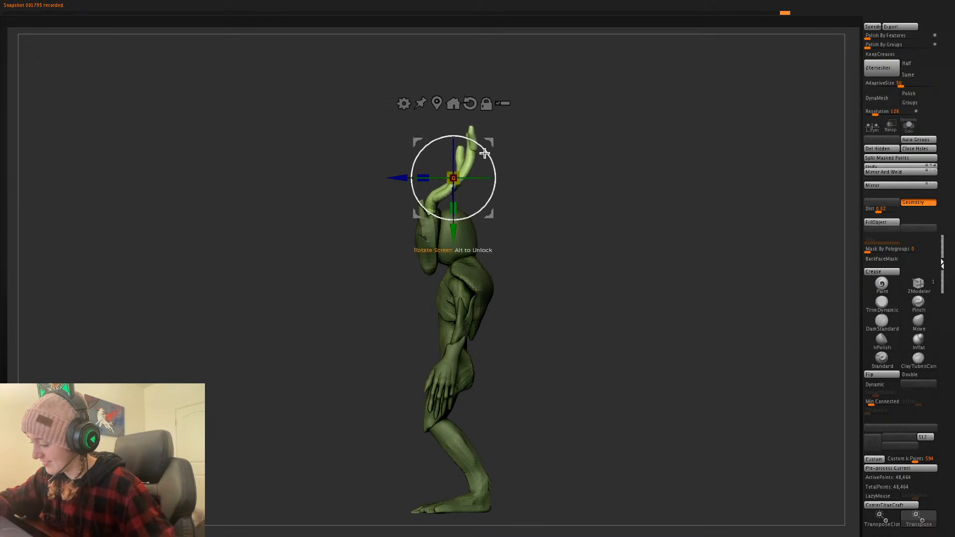
key("q")
mouse_move(562, 174)
left_mouse_down("shift")
mouse_move(586, 181)
mouse_move(595, 214)
mouse_move(566, 222)
left_mouse_up("shift")
key("space")
key("w")
mouse_move(499, 131)
left_mouse_down()
mouse_move(499, 166)
mouse_move(447, 158)
left_mouse_up()
key("q")
key("space")
key("space")
left_click_drag(544, 190, 552, 189)
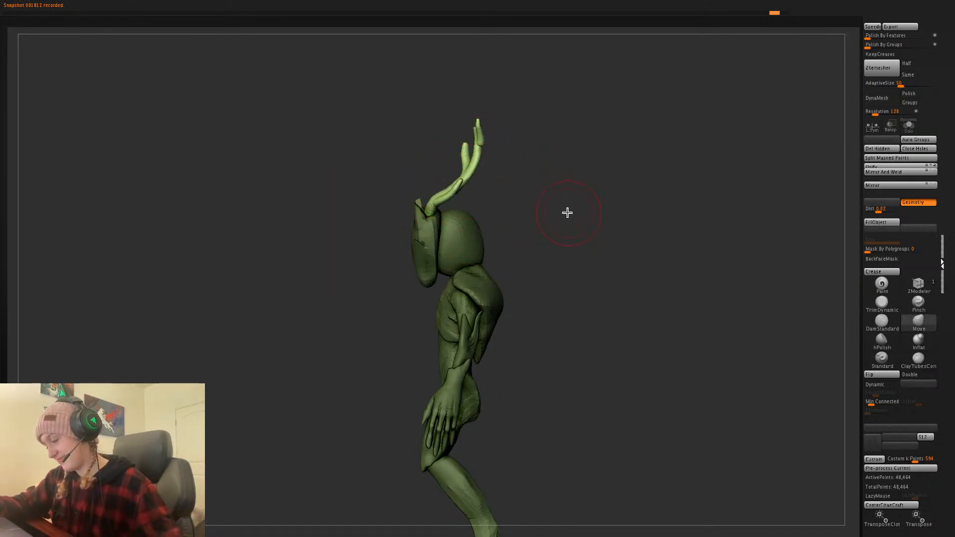
- Mask all but the skull and face plate, tilt and reposition them under the antlers, and clear the mask
left_click(458, 240, "ctrl+shift")
left_click(520, 224, "ctrl+shift")
key("w")
left_click_drag(457, 234, 457, 311, "alt")
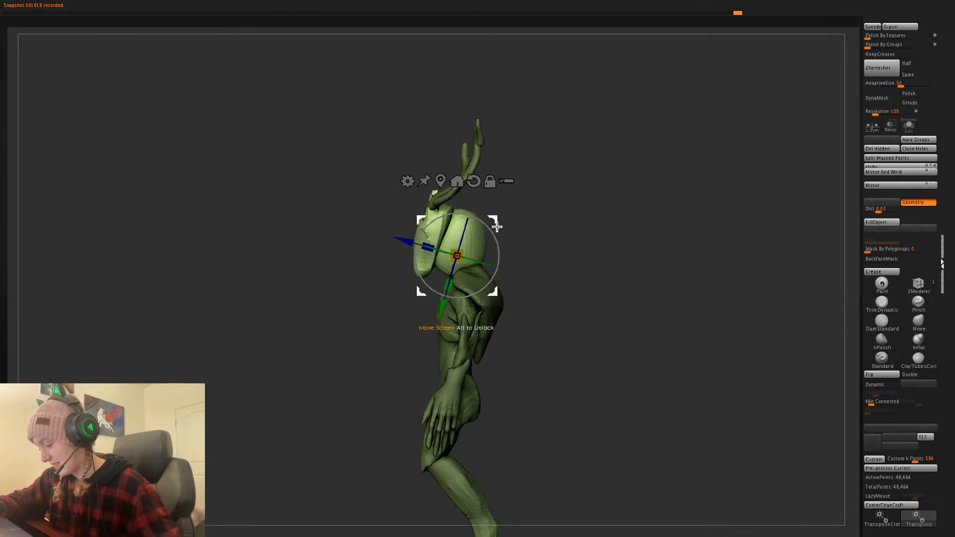
key("q")
left_click_drag(519, 206, 528, 213, "ctrl")
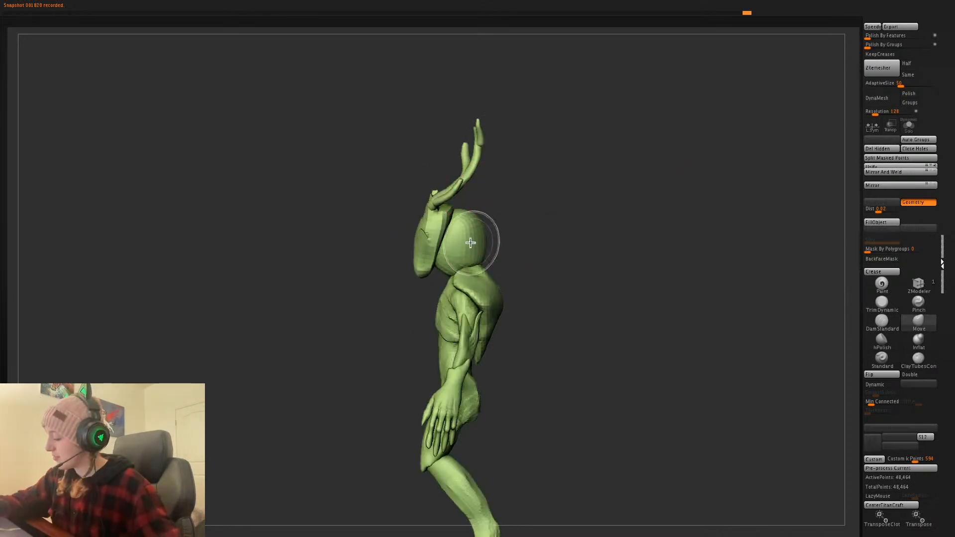
- Isolate the head, flatten the back and underside of the skull with TrimDynamic, and restore the full figure
left_click(459, 267, "ctrl+shift")
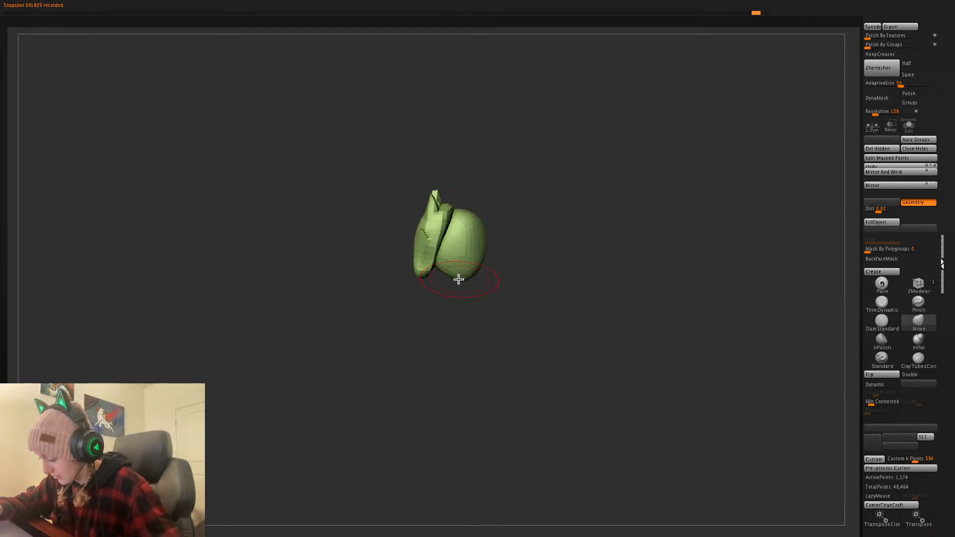
left_click(882, 305)
key("ctrl+z")
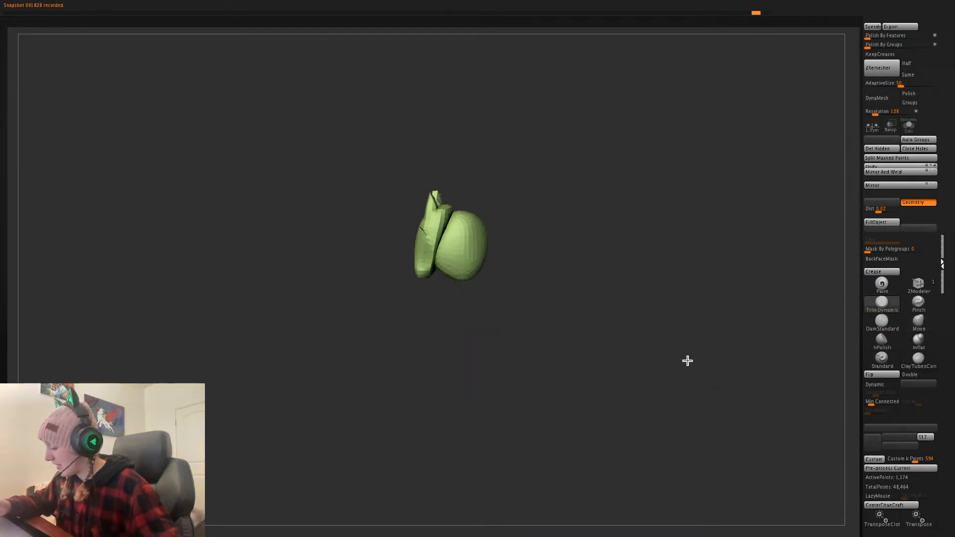
left_click_drag(687, 365, 683, 348)
left_click_drag(501, 301, 501, 274)
left_click_drag(548, 255, 585, 240)
left_click_drag(466, 237, 475, 264)
left_click_drag(525, 230, 477, 237)
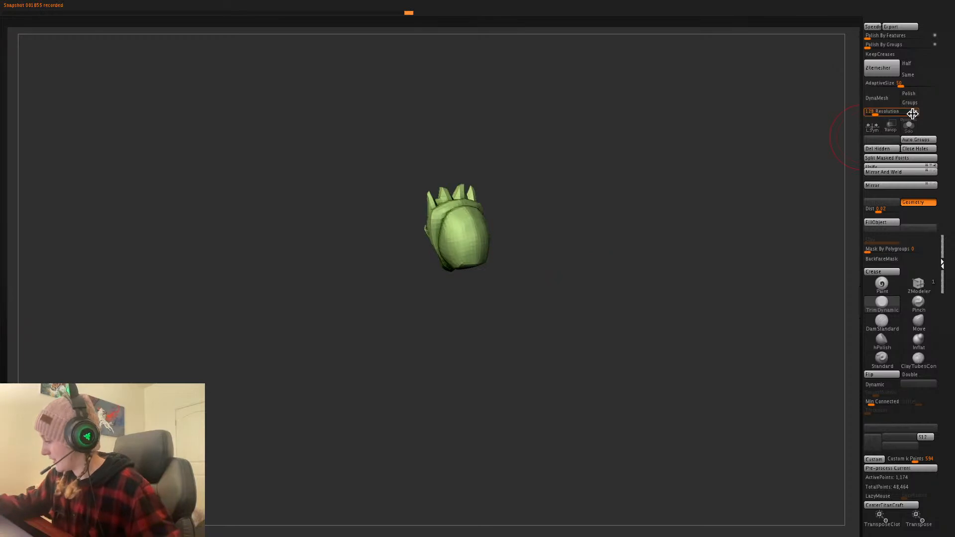
left_click(648, 269, "ctrl+shift")
left_click_drag(649, 269, 506, 280)
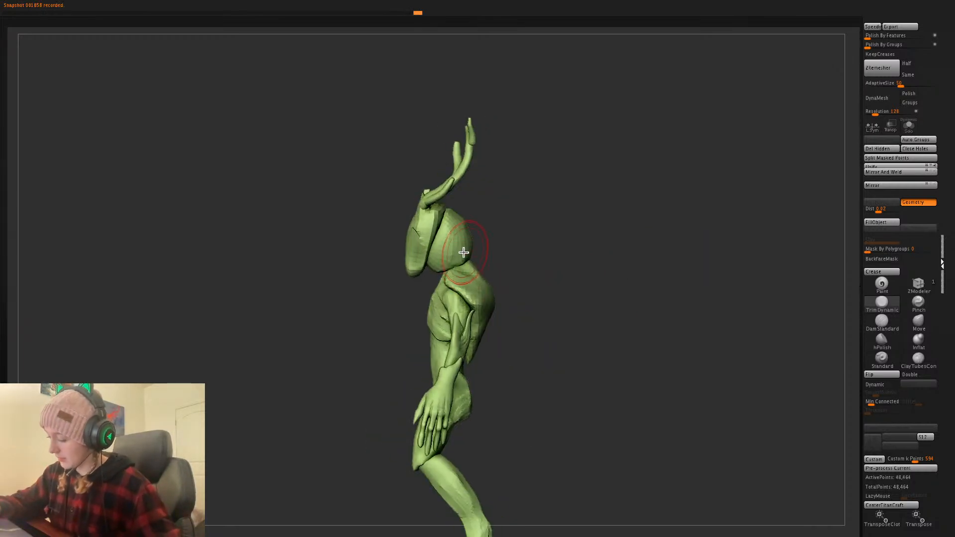
- Mask everything except the antlers, reposition them on the head with the transform gizmo and clear the mask
key("shift+f")
key("shift+f")
left_click(450, 179, "ctrl+shift")
left_click(515, 173, "ctrl")
left_click(512, 173, "ctrl+shift")
left_click(505, 172, "ctrl")
key("w")
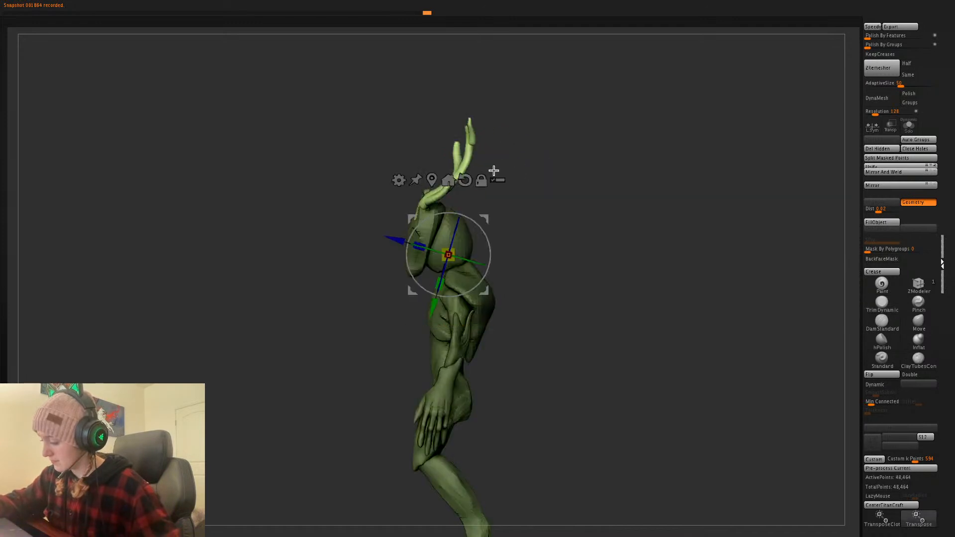
left_click_drag(488, 218, 491, 166, "alt")
key("q")
left_click_drag(631, 254, 647, 264, "ctrl")
left_click_drag(647, 264, 627, 285)
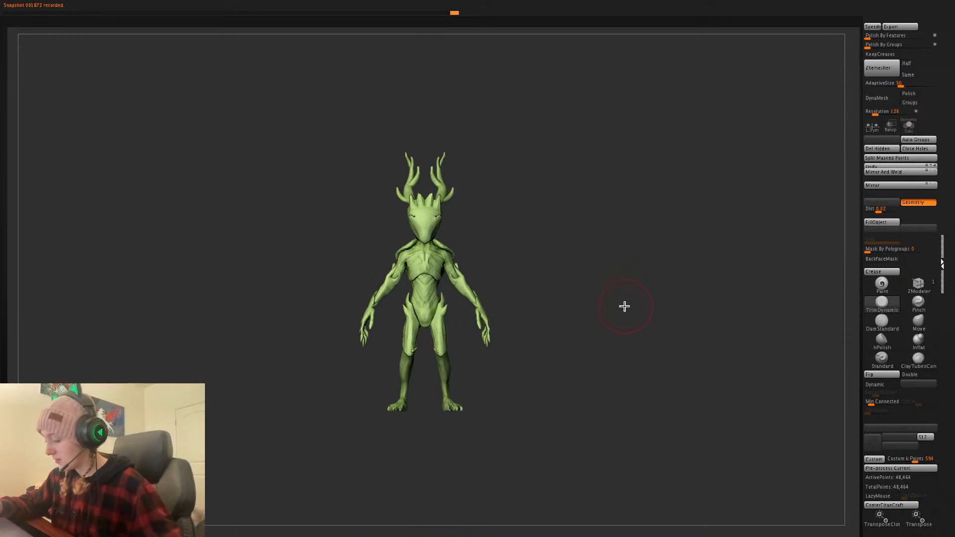
- Isolate the torso piece, switch to the Move brush and undo the stray stroke on the neck
key("space")
left_click(511, 242)
key("shift+f")
key("shift+f")
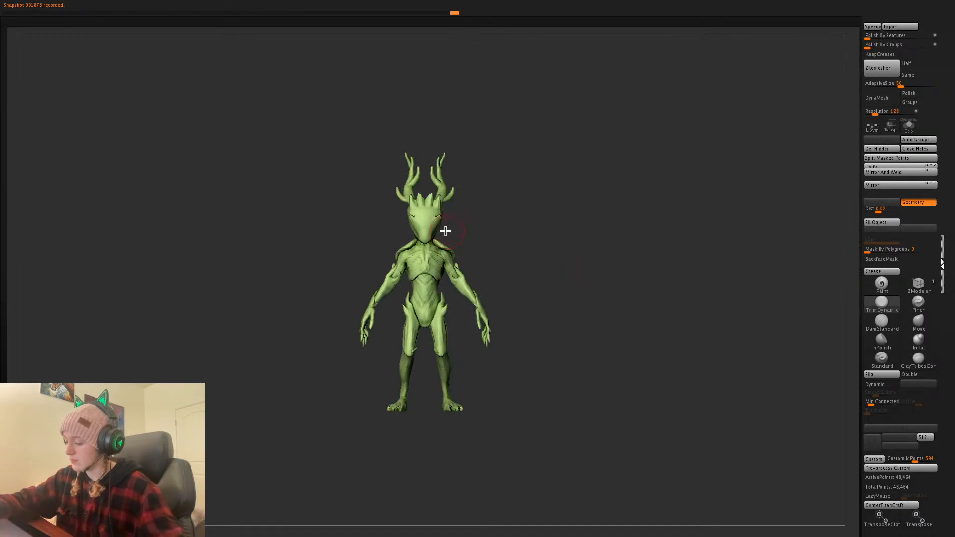
left_click(429, 260, "ctrl+shift")
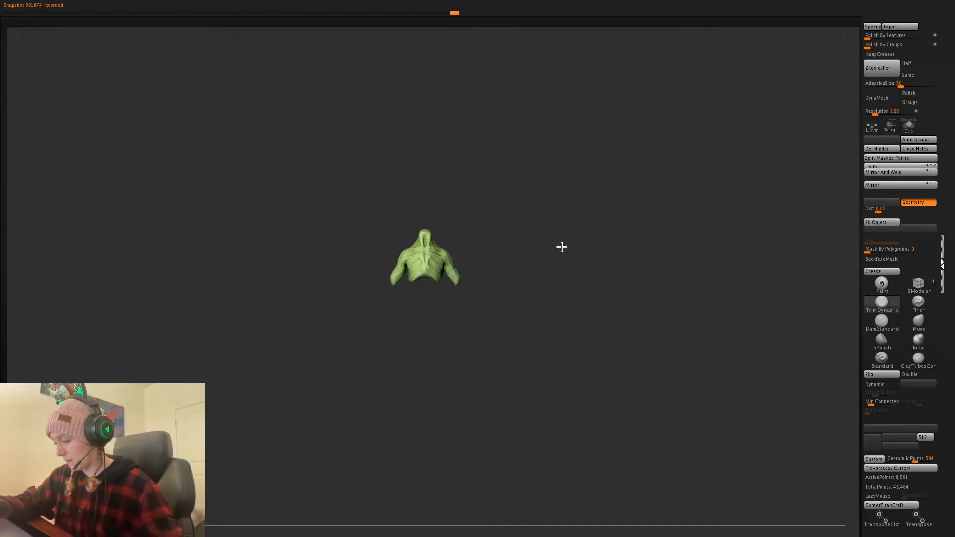
left_click_drag(561, 237, 526, 273, "alt")
left_click_drag(444, 224, 432, 223)
left_click(917, 322)
key("ctrl+z")
- Widen and flare the top of the neck with the Move brush, adjusting the brush size for the strokes
key("space")
left_click(437, 220)
key("space")
key("space")
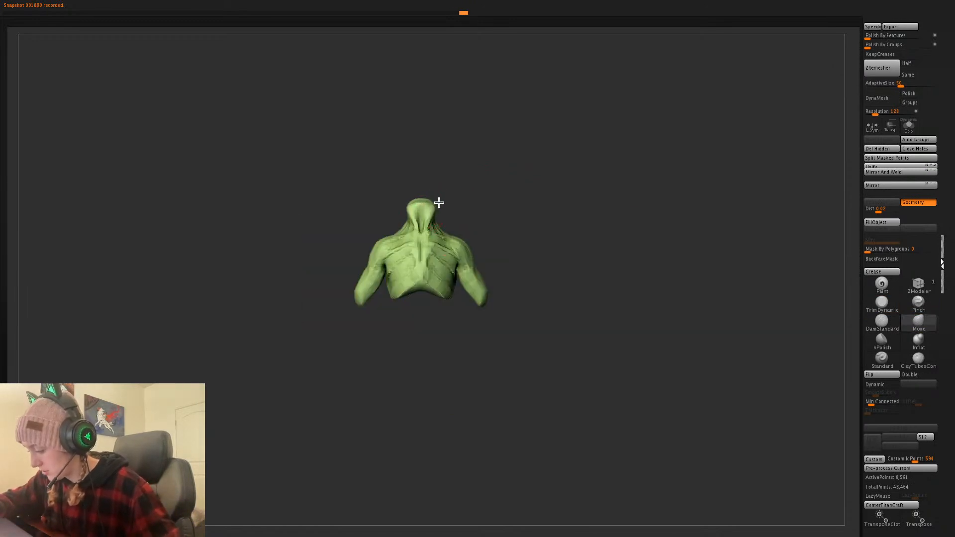
left_click_drag(456, 191, 462, 194, "shift")
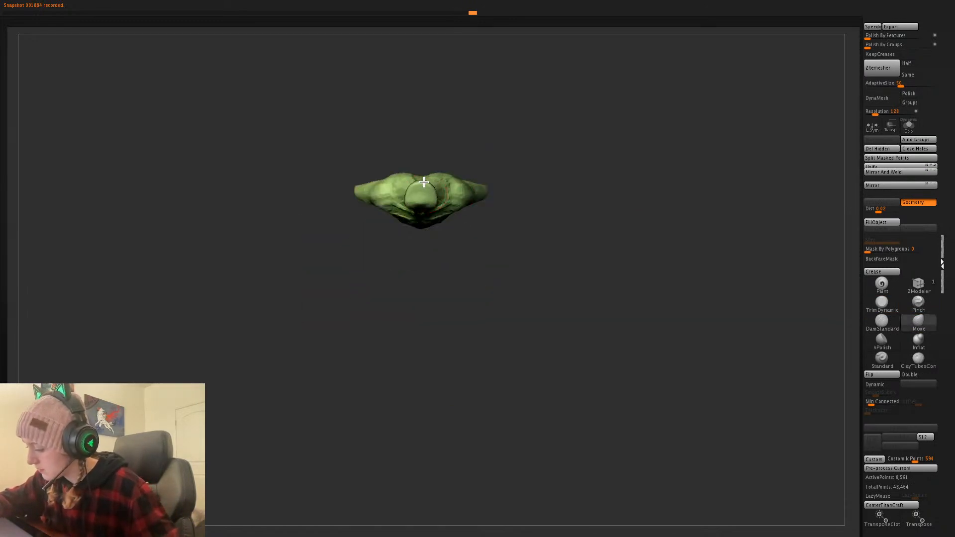
left_click_drag(542, 140, 542, 144, "shift")
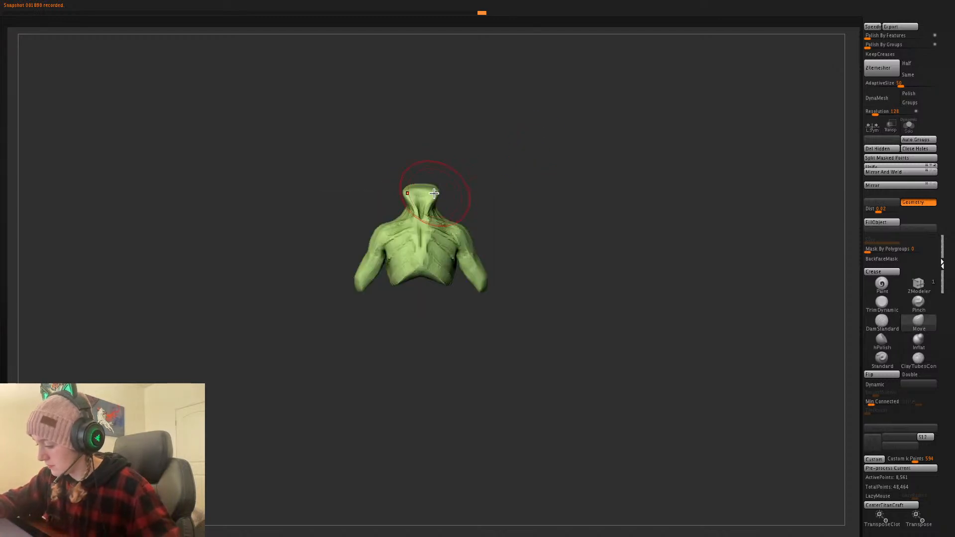
key("space")
key("space")
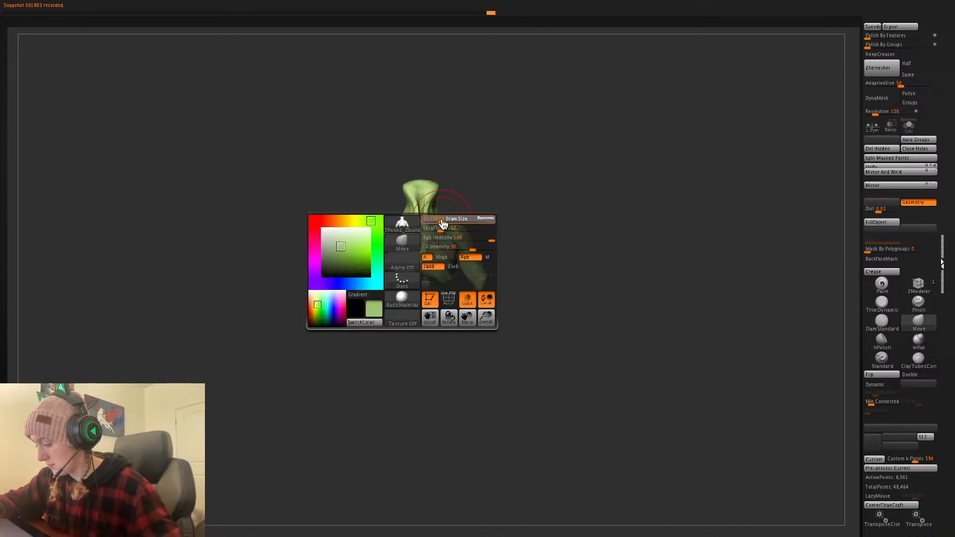
key("alt+s")
left_click(443, 182, "alt")
key("alt+s")
- Isolate the face and antler pieces in turn and mask the rest of the body
left_click(546, 195, "ctrl")
left_click(553, 197, "ctrl+shift")
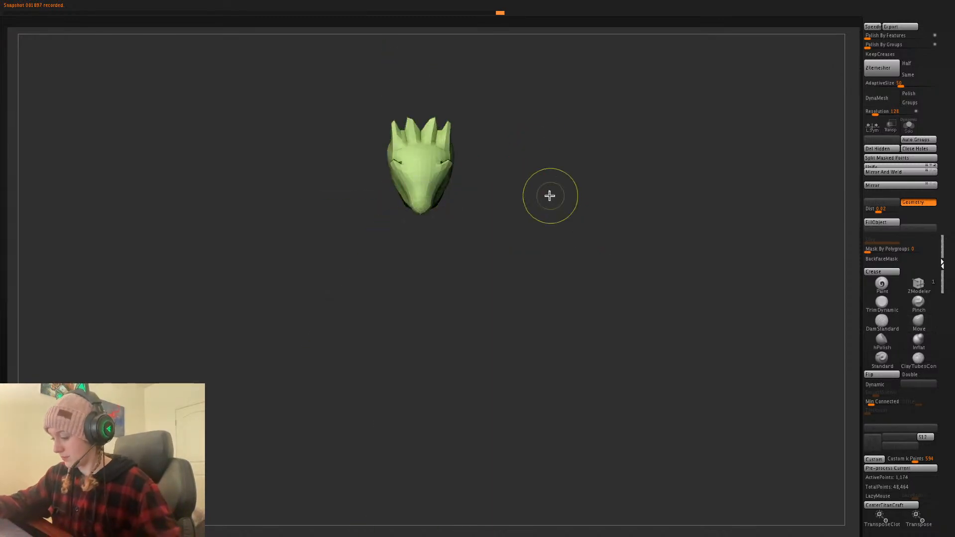
left_click(554, 198, "ctrl")
key("w")
key("q")
left_click_drag(558, 160, 549, 226, "alt")
left_click(458, 194, "ctrl+shift")
left_click(487, 196, "ctrl")
left_click(489, 198, "ctrl+shift")
left_click(437, 246, "ctrl+shift")
left_click(497, 229, "ctrl")
left_click(508, 230, "ctrl+shift")
left_click(521, 232, "ctrl")
- Lower the face and antlers slightly onto the neck with the transform gizmo and clear the mask
key("w")
left_click(447, 125)
left_click_drag(447, 250, 447, 239)
left_click_drag(452, 179, 450, 184)
left_click_drag(450, 238, 449, 242)
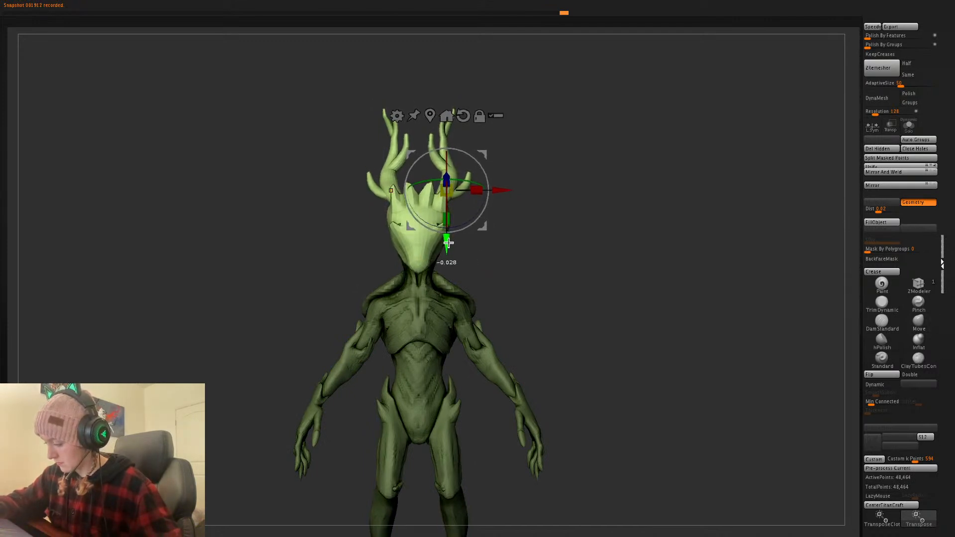
key("q")
key("f")
left_click_drag(597, 250, 608, 261, "ctrl")
- Mask everything except the shoulder cape and lift its shoulder edges with the Move brush
mouse_move(562, 264)
left_mouse_down()
mouse_move(619, 267)
mouse_move(610, 258)
mouse_move(599, 323)
left_mouse_up()
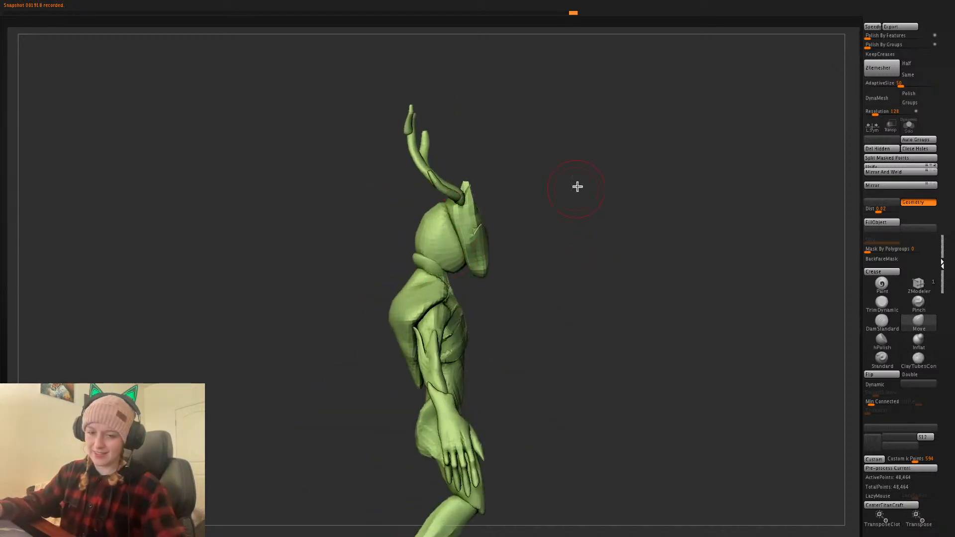
left_click_drag(599, 173, 626, 296)
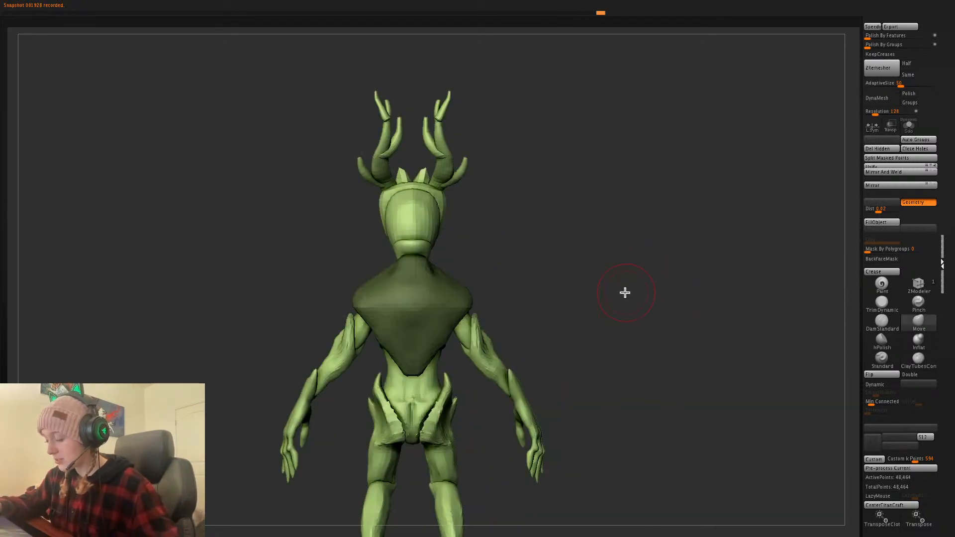
key("space")
left_click_drag(514, 272, 526, 271)
left_click(525, 263, "ctrl")
key("space")
left_click_drag(451, 279, 458, 256)
left_click_drag(561, 263, 445, 326)
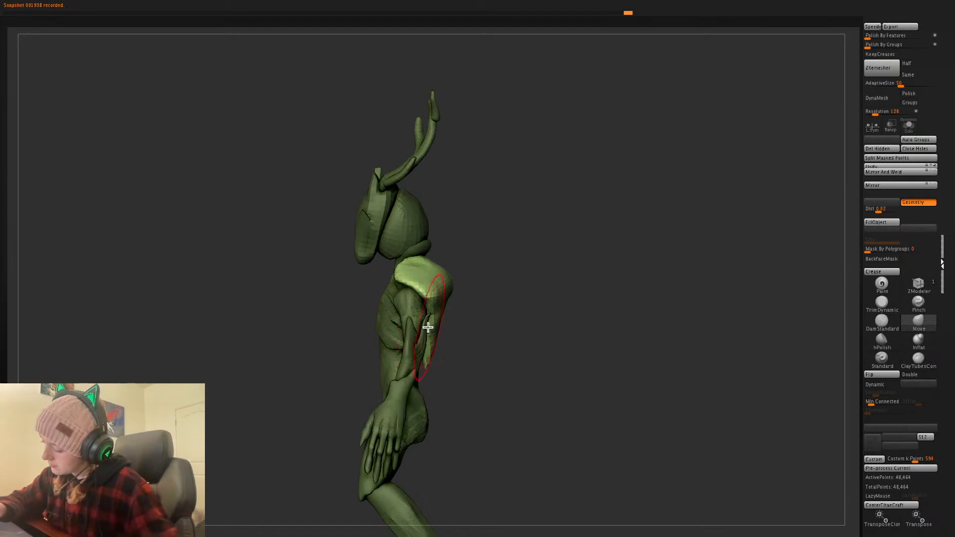
- Reshape the cape in side view, filling out its upper back and pulling in its lower point
left_click_drag(425, 330, 456, 324)
mouse_move(511, 282)
left_mouse_down()
mouse_move(499, 278)
mouse_move(511, 277)
left_mouse_up()
key("space")
key("space")
left_click_drag(402, 279, 391, 279)
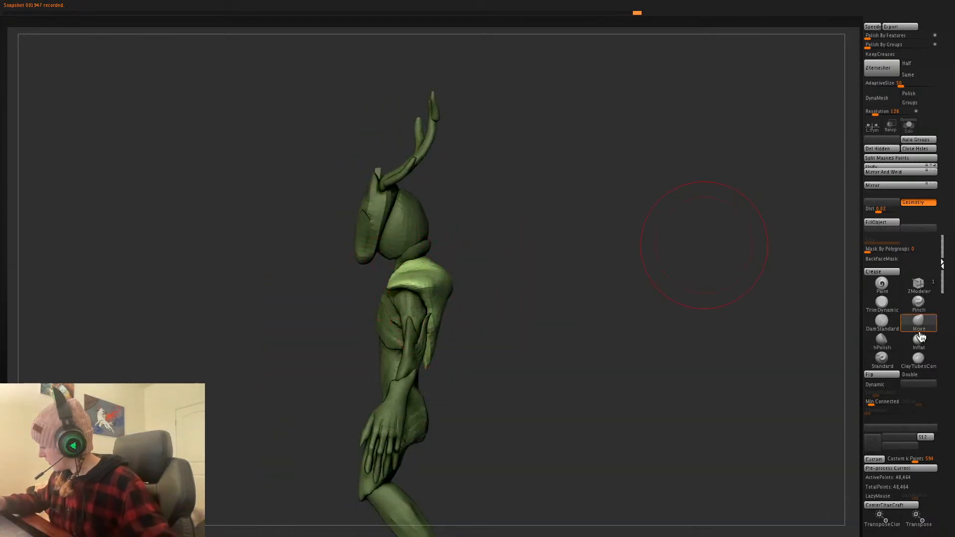
key("space")
left_click_drag(406, 361, 417, 361)
left_click_drag(449, 311, 439, 313)
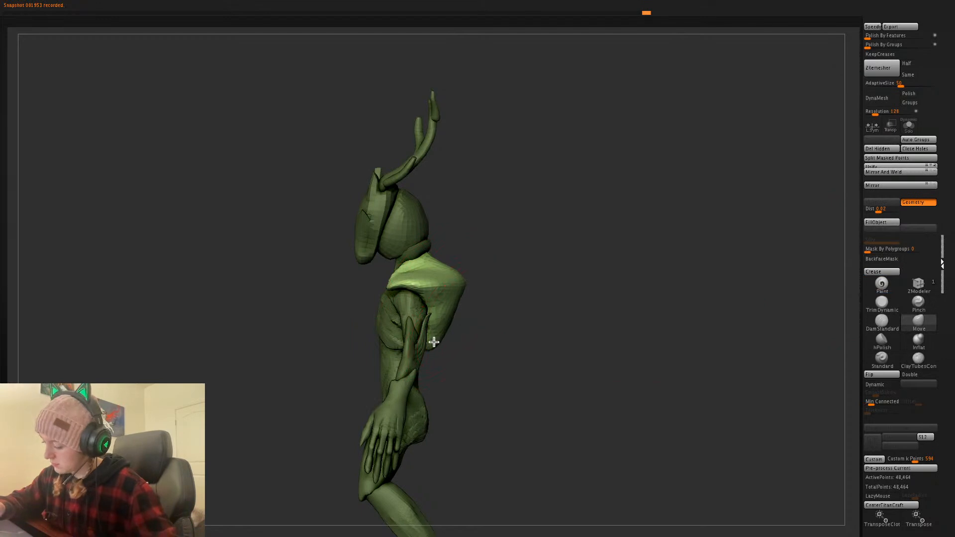
left_click_drag(434, 341, 432, 340)
left_click_drag(467, 276, 456, 273)
- Adjust the cape's front shoulder edges with the Move brush and clear the mask
left_click_drag(544, 290, 572, 293)
key("space")
left_click_drag(556, 273, 548, 274)
left_click_drag(437, 291, 428, 290)
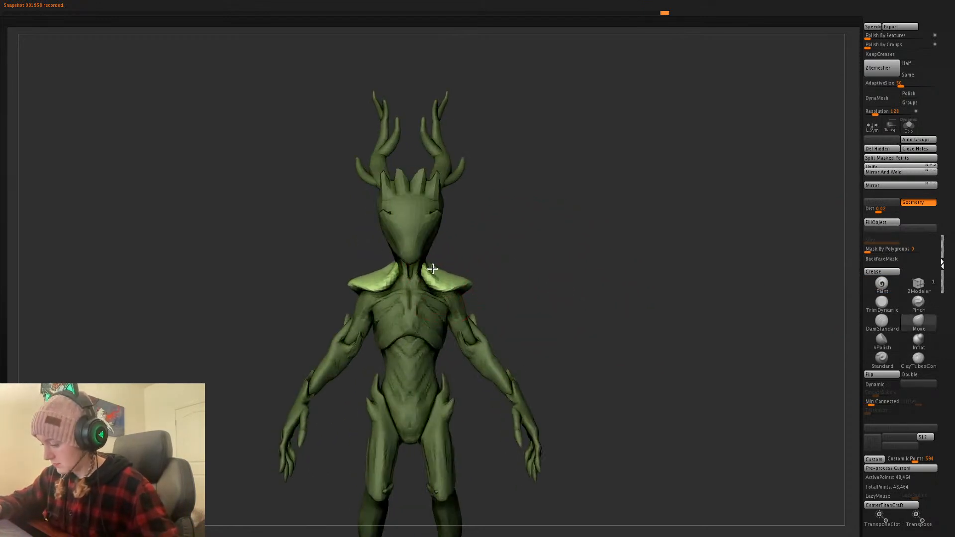
left_click_drag(585, 277, 576, 206, "alt")
left_click_drag(601, 282, 448, 224, "ctrl")
- Try to open the face's narrow eye slits into wider sockets with the Move brush
mouse_move(564, 209)
left_mouse_down("shift")
mouse_move(473, 226)
mouse_move(471, 217)
left_mouse_up("shift")
key("space")
key("ctrl+z")
key("space")
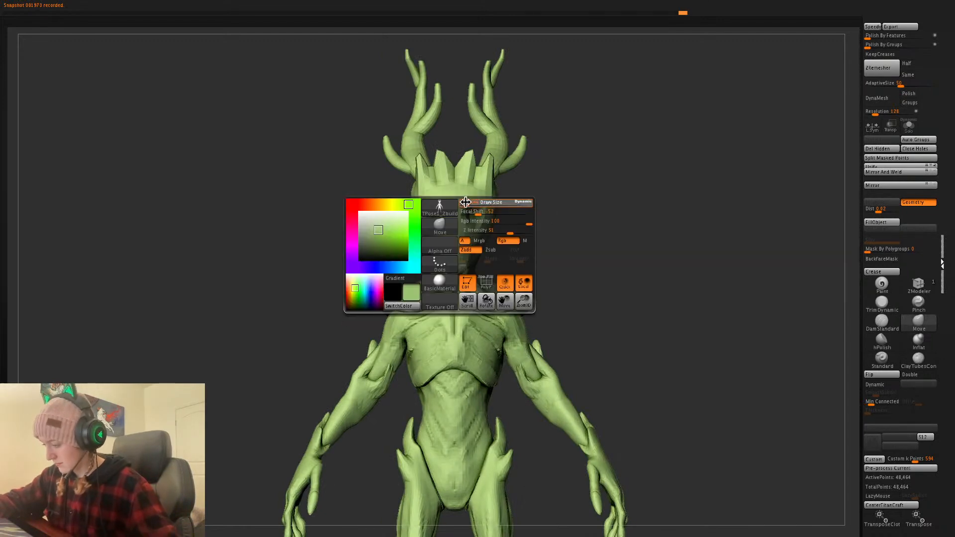
left_click(473, 215)
left_click_drag(570, 259, 580, 172, "alt")
left_click_drag(590, 214, 597, 309, "alt")
key("space")
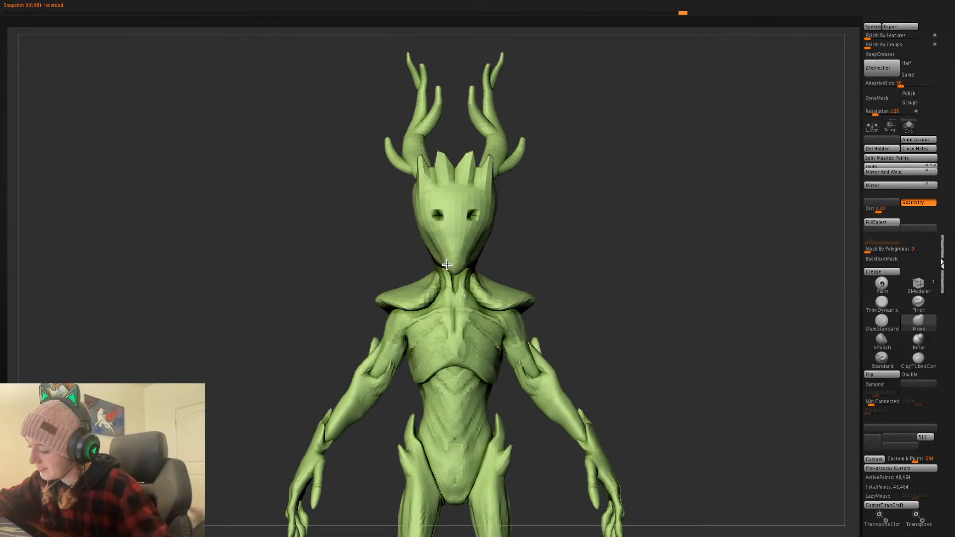
- Try to reshape the snout and cheeks of the face with the Move brush
mouse_move(471, 266)
left_mouse_down()
mouse_move(480, 230)
mouse_move(468, 238)
left_mouse_up()
right_click(475, 245)
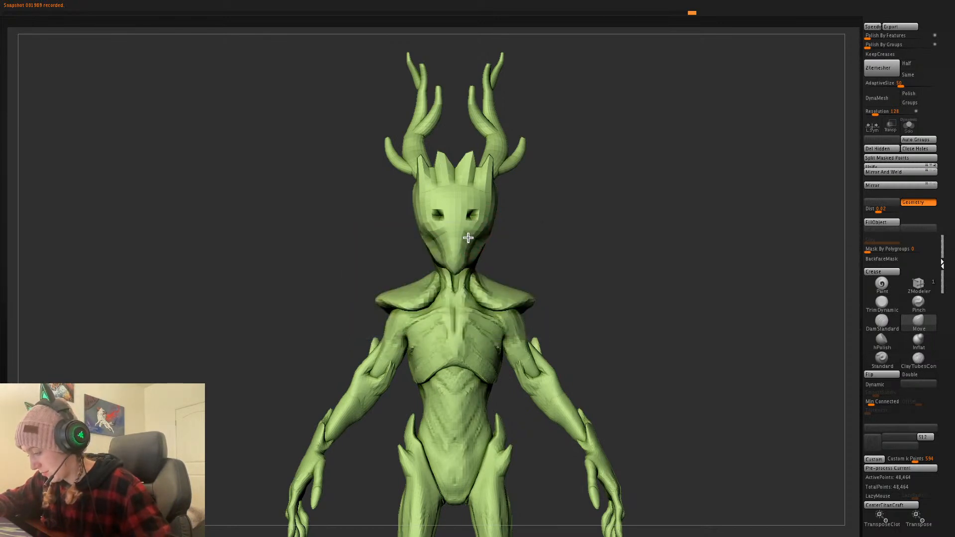
left_click_drag(607, 261, 599, 202, "alt")
left_click_drag(617, 235, 618, 277)
right_click(472, 243)
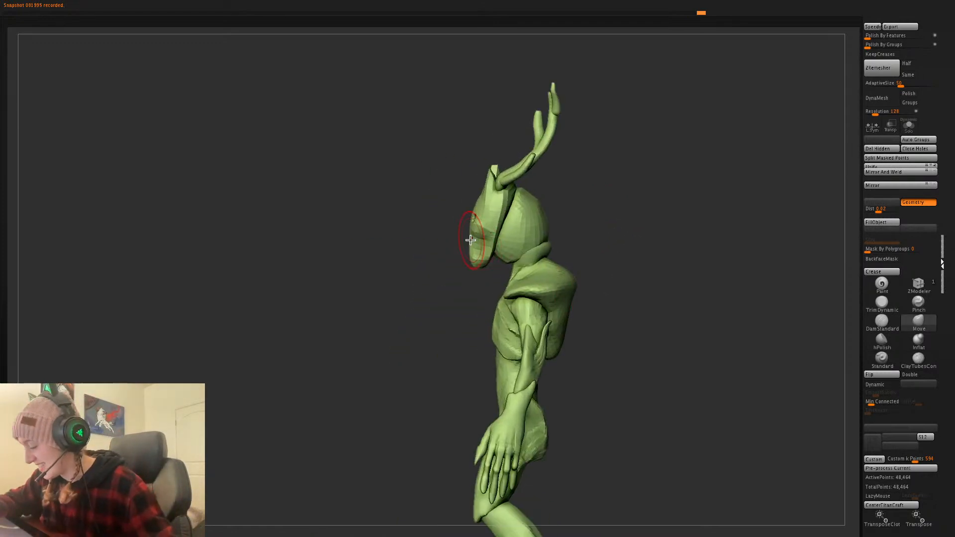
- Smooth the eye details out of the face to leave a plain surface and refine its outline
mouse_move(660, 238)
left_mouse_down("shift")
mouse_move(652, 239)
mouse_move(644, 202)
left_mouse_up("shift")
left_click_drag(527, 236, 529, 271, "alt")
right_click(441, 267)
left_click_drag(482, 214, 487, 221)
key("space")
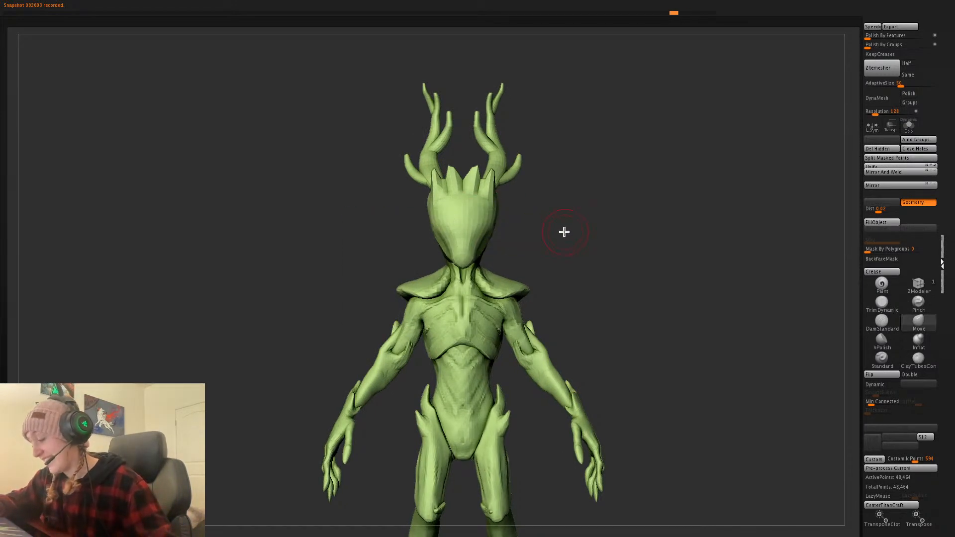
key("space")
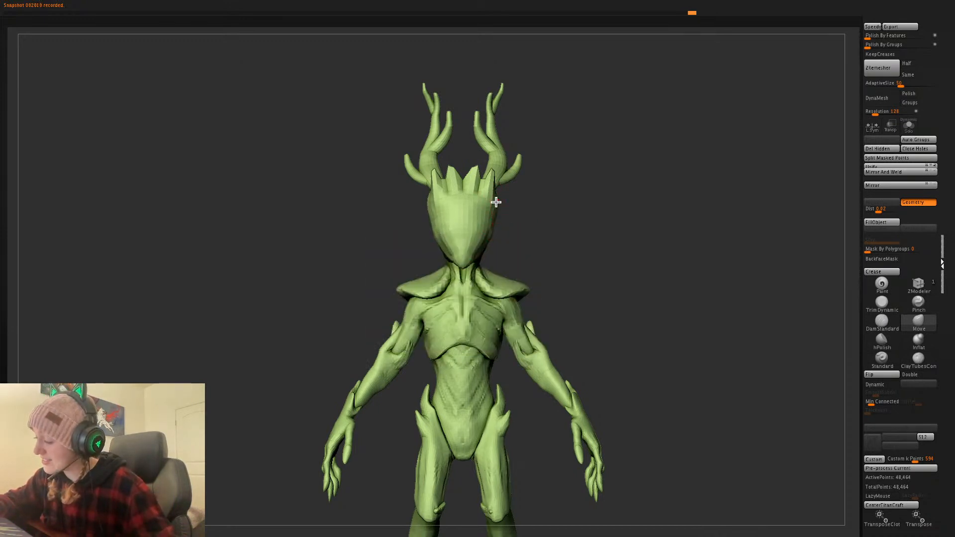
left_click_drag(610, 282, 619, 303, "alt")
left_click(478, 321, "ctrl+shift")
left_click(550, 300, "ctrl")
left_click_drag(550, 301, 576, 311, "ctrl")
left_click(592, 325, "ctrl+shift")
- Mask the legs, tilt the upper body forward with the transform gizmo and clear the mask
left_click(464, 435, "ctrl+shift")
left_click(463, 435, "ctrl+shift")
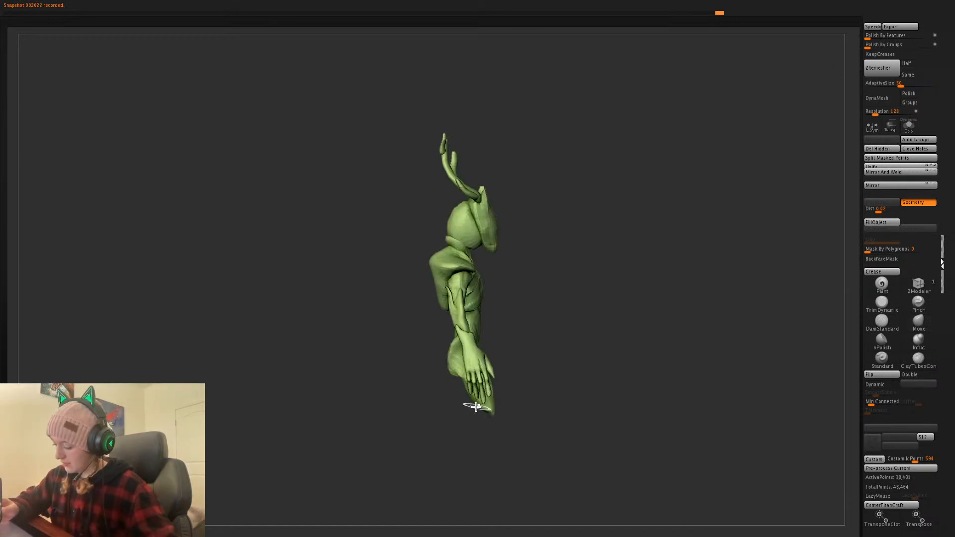
left_click(477, 406, "ctrl+shift")
left_click(579, 374, "ctrl")
left_click(580, 373, "ctrl+shift")
left_click(583, 373, "ctrl")
key("w")
left_click_drag(542, 284, 512, 247, "alt")
left_click_drag(478, 127, 450, 309, "alt")
left_click_drag(455, 354, 454, 363)
key("q")
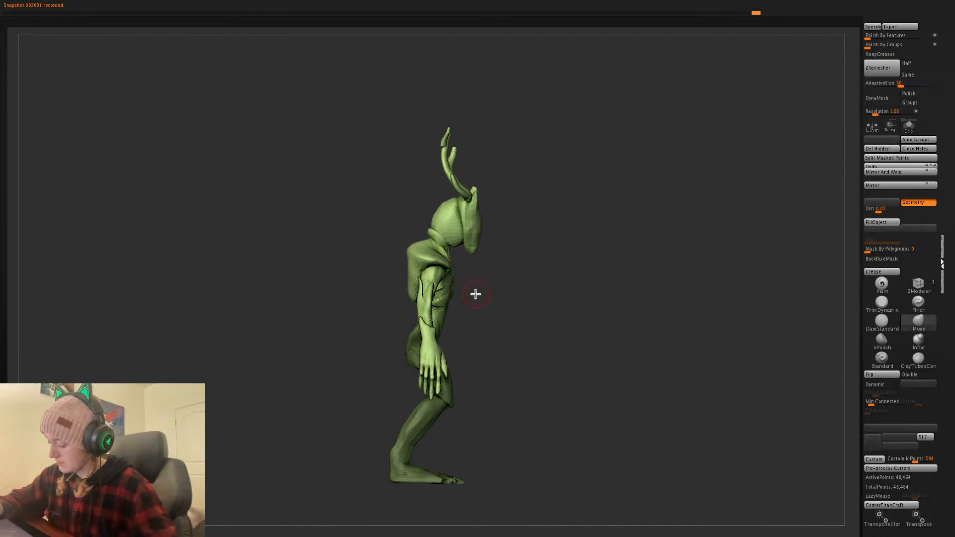
left_click_drag(465, 290, 474, 294, "ctrl")
left_click(440, 284, "ctrl+shift")
left_click(509, 282, "ctrl")
left_click(525, 285, "ctrl+shift")
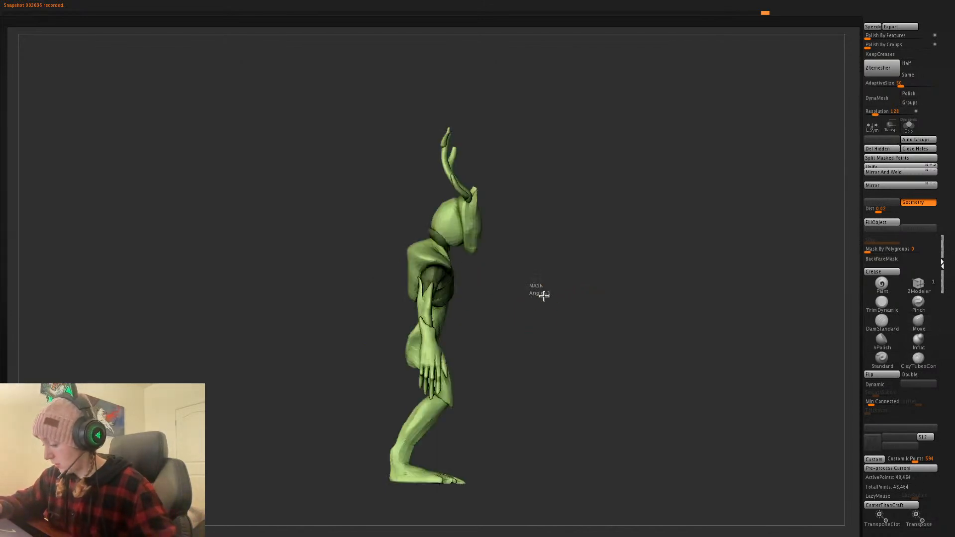
left_click(439, 299, "ctrl+shift")
left_click_drag(580, 260, 617, 263, "shift")
left_click(617, 263, "ctrl+shift")
- Isolate the arm and hand pieces and mask everything else
left_click(529, 324, "ctrl+shift")
left_click(595, 298, "ctrl")
left_click(594, 298, "ctrl+shift")
left_click(552, 356, "ctrl+shift")
left_click(605, 336, "ctrl")
left_click(608, 333, "ctrl+shift")
left_click(608, 333, "ctrl")
left_click_drag(608, 333, 603, 262, "shift")
- Adjust the angle of the arms in side view with the transform gizmo
key("w")
left_click_drag(632, 266, 683, 271)
left_click(617, 293, "ctrl")
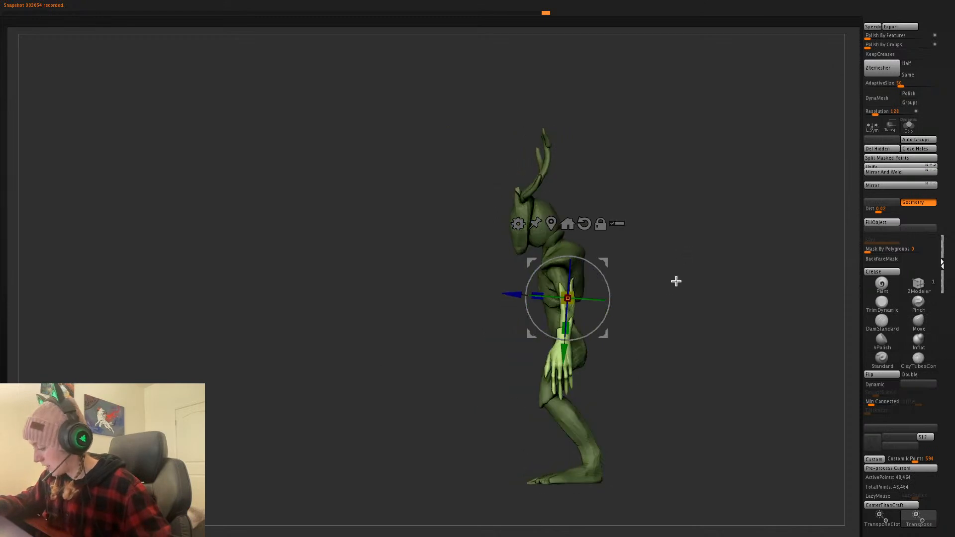
left_click_drag(609, 317, 598, 326)
key("q")
- Reshape the shoulder area and cape edges with the Move brush, varying the brush size between strokes
left_click_drag(702, 298, 653, 295, "shift")
left_click_drag(654, 295, 656, 343, "alt")
key("space")
left_click_drag(492, 272, 494, 285)
key("space")
key("space")
left_click_drag(507, 250, 506, 235)
key("space")
key("space")
left_click_drag(552, 226, 536, 223)
left_click_drag(493, 246, 491, 243)
- Mask everything except the antlers and reshape their lower branches with the Move brush
left_click_drag(622, 240, 532, 230, "alt")
left_click(450, 168, "ctrl+shift")
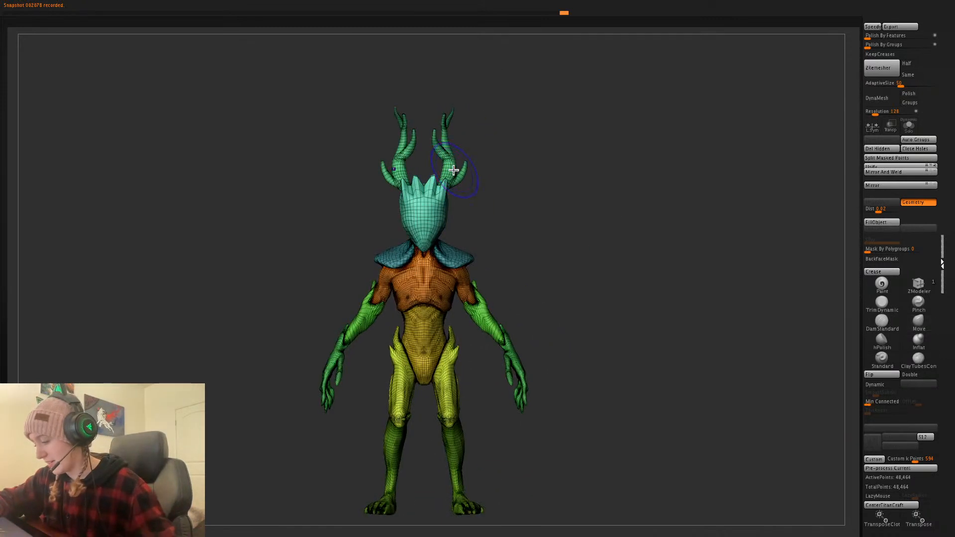
key("ctrl+a")
left_click(516, 181, "ctrl+shift")
left_click_drag(535, 174, 443, 200)
left_click(483, 187, "ctrl")
left_click_drag(504, 194, 454, 171)
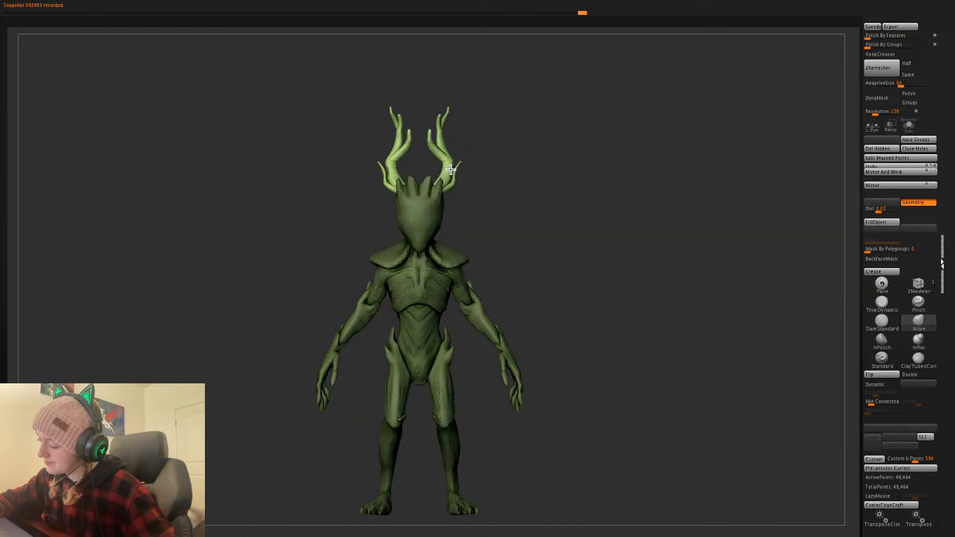
left_click_drag(453, 170, 458, 170)
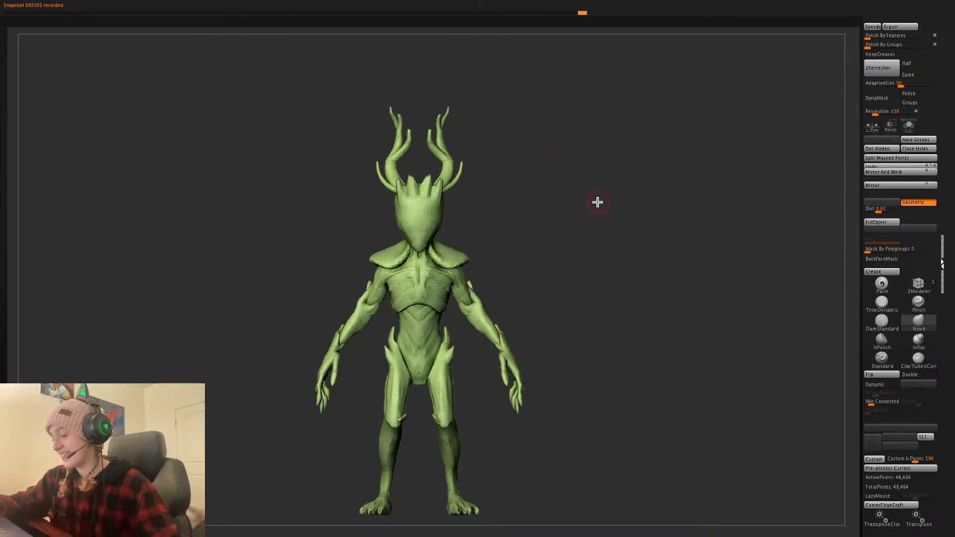
- Mask the whole body except the abdomen piece
left_click_drag(625, 260, 639, 289)
left_click_drag(576, 224, 600, 257, "alt")
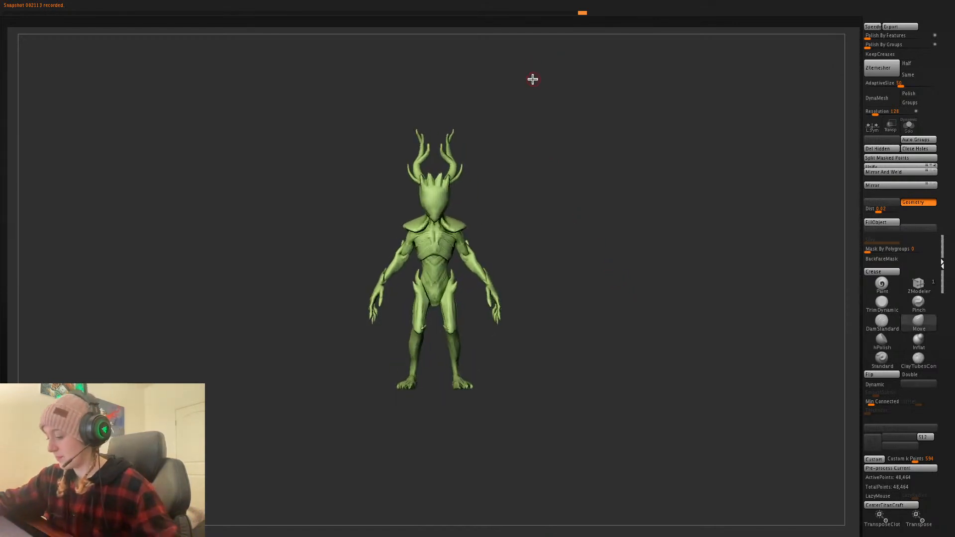
right_click(488, 293)
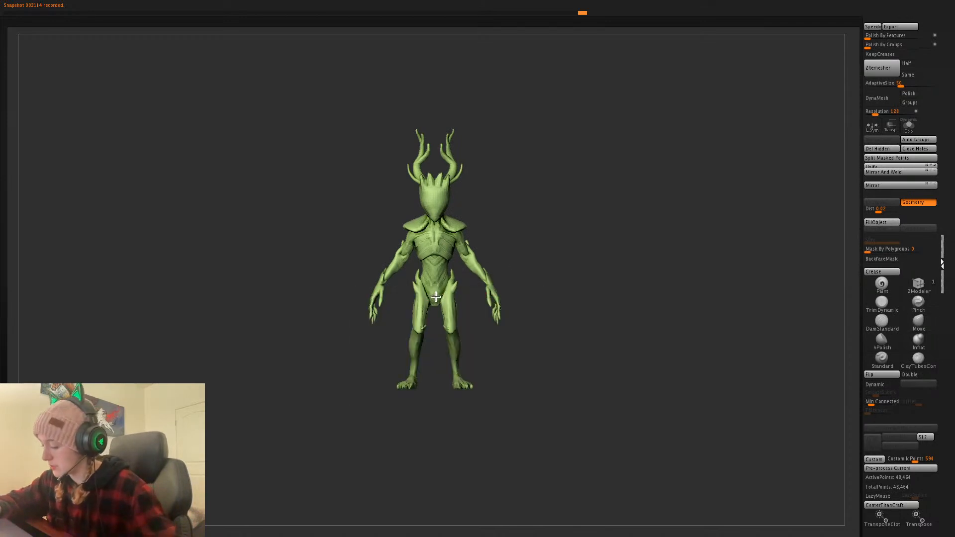
left_click(436, 277, "ctrl+shift")
left_click(518, 250, "ctrl")
left_click(519, 250, "ctrl+shift")
left_click(521, 251, "ctrl")
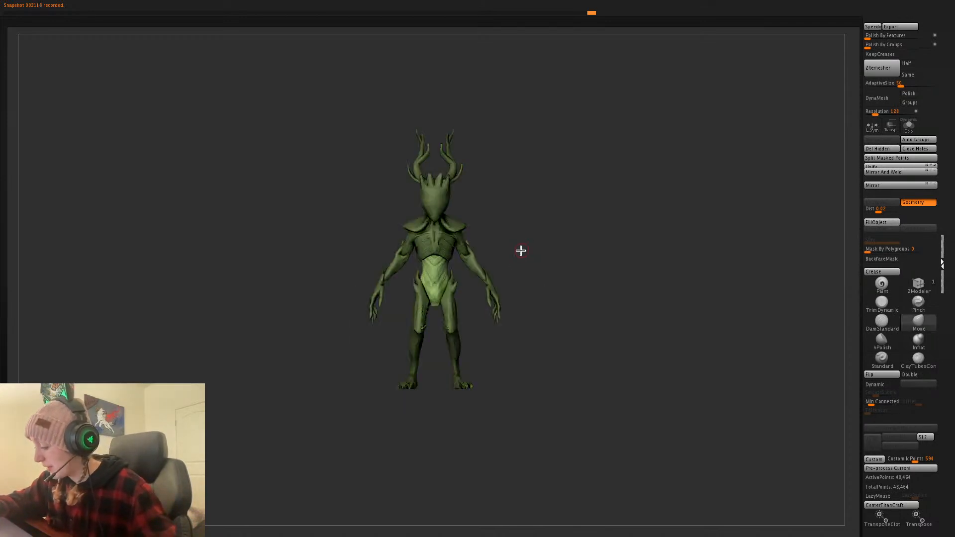
- Adjust the brush size, reshape the abdomen and lower back with the Move brush, and clear the mask
left_click_drag(580, 236, 559, 240)
right_click(451, 299)
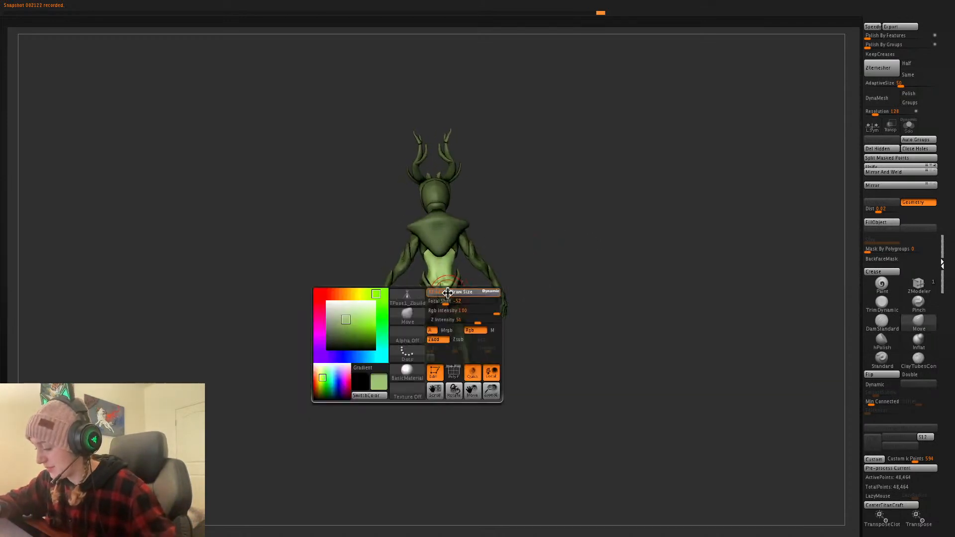
left_click_drag(456, 292, 462, 288)
left_click_drag(578, 240, 592, 241)
left_click_drag(536, 251, 528, 252)
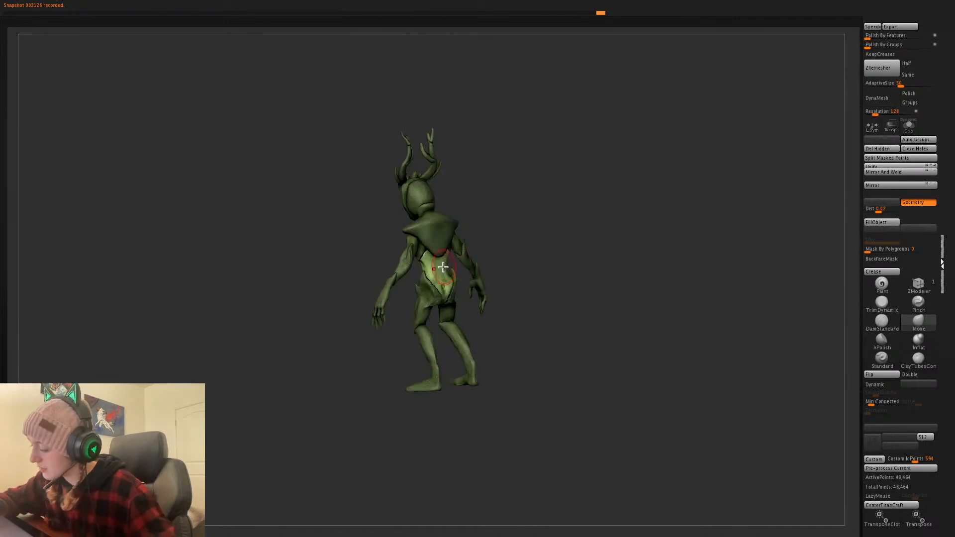
left_click_drag(548, 219, 556, 217)
left_click_drag(448, 270, 452, 269)
left_click_drag(471, 264, 499, 252)
left_click_drag(565, 232, 569, 217, "ctrl")
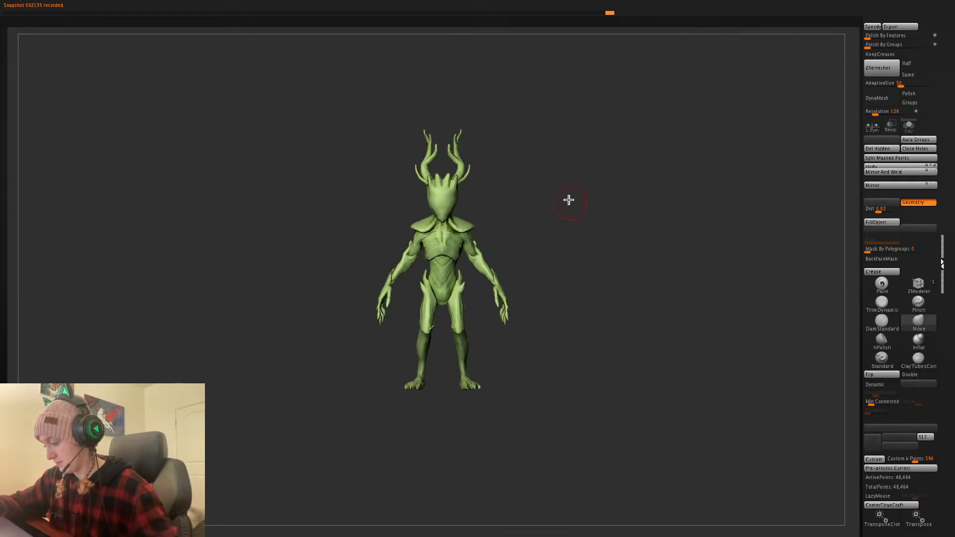
- Select the head subtool and isolate the rounded skull piece behind the face plate in Solo mode
left_click(560, 4)
left_click(594, 202)
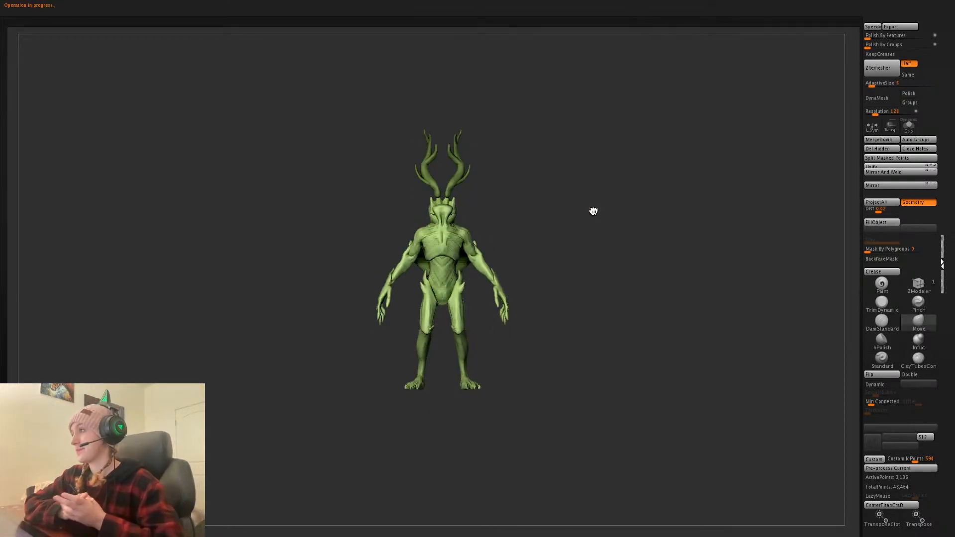
left_click_drag(627, 285, 587, 287, "alt")
left_click(435, 207, "alt")
left_click(436, 213, "ctrl+shift")
left_click_drag(569, 190, 573, 221, "alt")
left_click(909, 126)
key("space")
left_click_drag(591, 269, 600, 269)
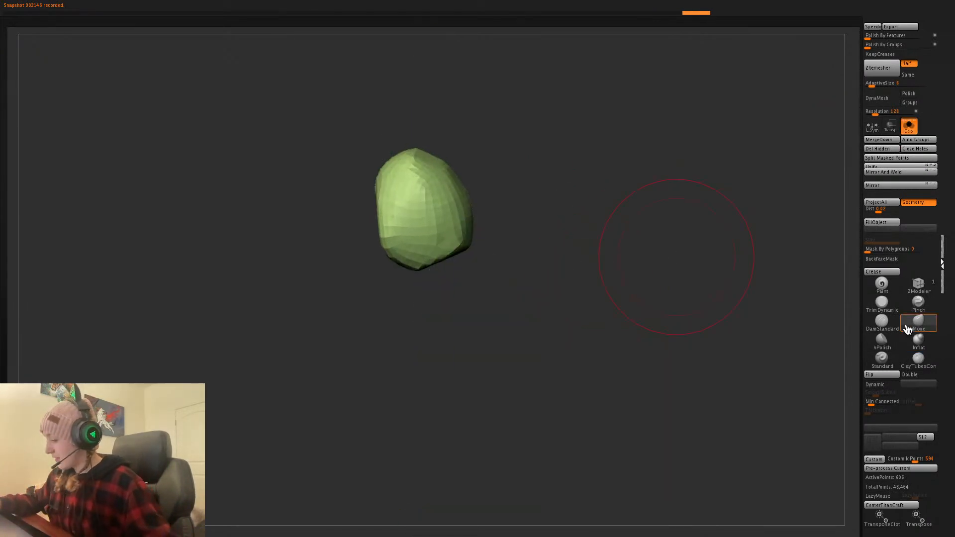
- Smooth the skull piece and flatten its sides and top into planes with the TrimDynamic brush
mouse_move(426, 226)
left_mouse_down("shift")
mouse_move(384, 216)
mouse_move(409, 243)
left_mouse_up("shift")
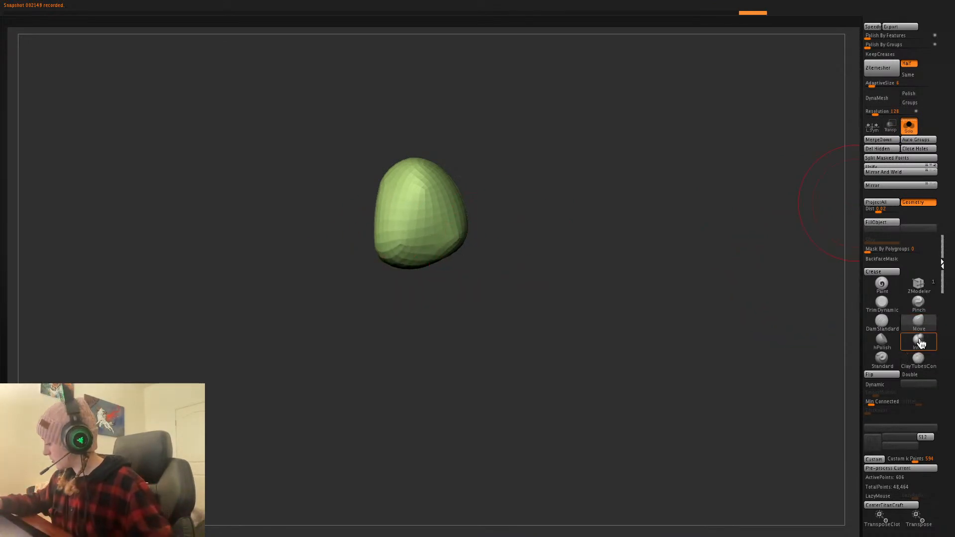
left_click(883, 305)
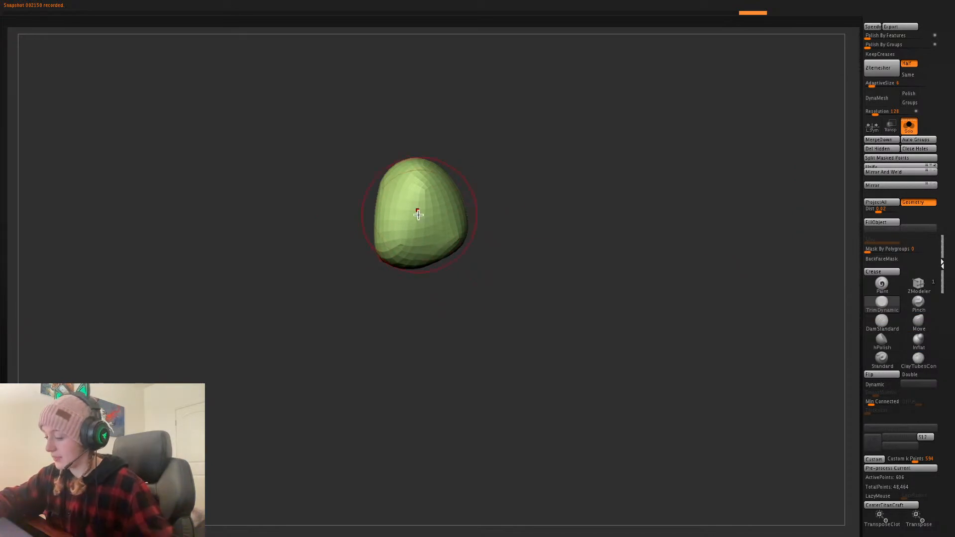
left_click_drag(400, 211, 429, 186)
left_click_drag(512, 177, 512, 191, "shift")
mouse_move(390, 199)
left_mouse_down()
mouse_move(385, 251)
mouse_move(389, 174)
left_mouse_up()
left_click_drag(486, 185, 525, 175)
mouse_move(411, 204)
left_mouse_down()
mouse_move(416, 248)
mouse_move(441, 251)
left_mouse_up()
mouse_move(485, 273)
left_mouse_down()
mouse_move(490, 249)
mouse_move(405, 252)
mouse_move(416, 253)
left_mouse_up()
mouse_move(520, 204)
left_mouse_down()
mouse_move(566, 268)
mouse_move(625, 314)
left_mouse_up()
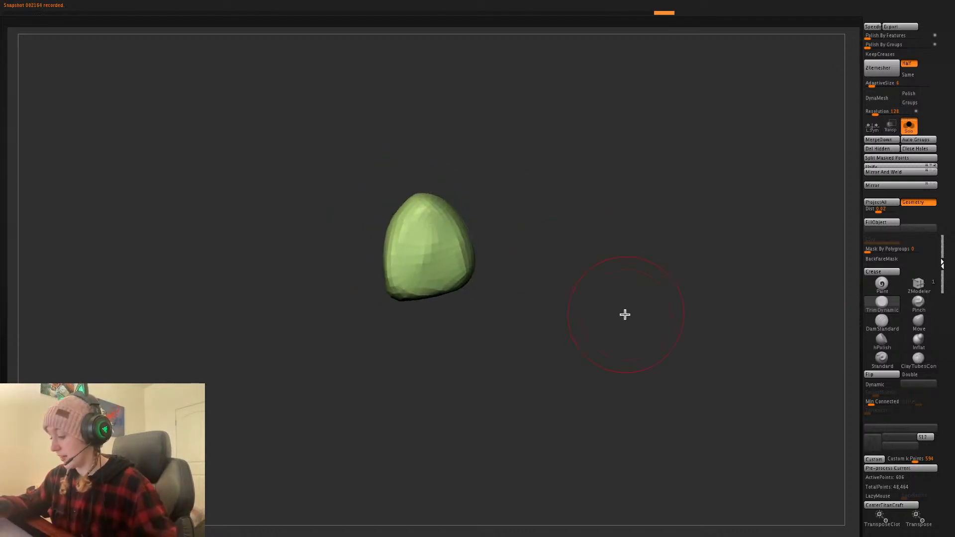
- Reshape the lower edge and corners of the skull piece with the Move brush, adjusting the brush size
left_click(916, 326)
left_click_drag(399, 277, 380, 269)
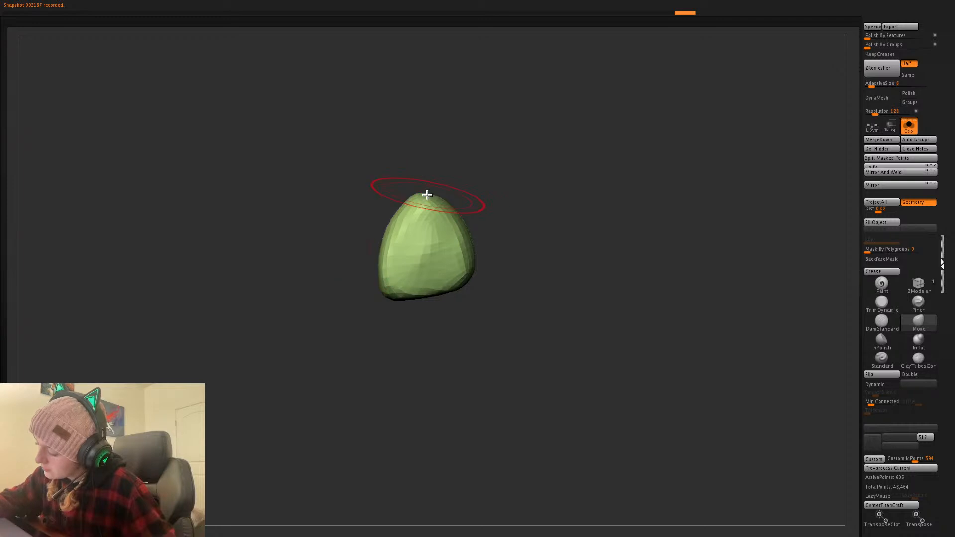
left_click_drag(528, 229, 553, 224, "shift")
key("space")
left_click_drag(434, 287, 416, 282)
mouse_move(498, 253)
left_mouse_down()
mouse_move(532, 247)
mouse_move(438, 299)
left_mouse_up()
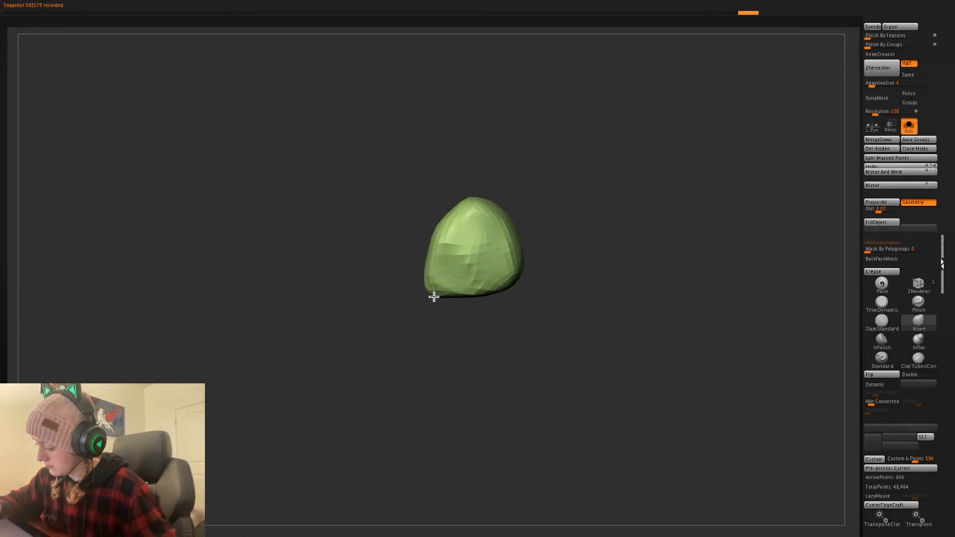
- Trim further flat planes into the sides, top and underside of the skull piece with TrimDynamic
left_click(884, 310)
left_click_drag(566, 292, 468, 272)
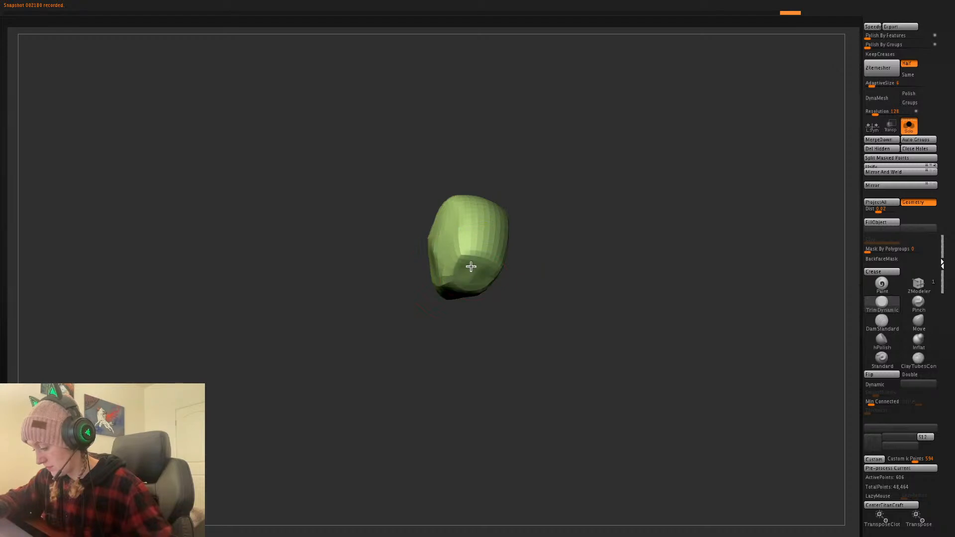
left_click_drag(572, 246, 457, 237)
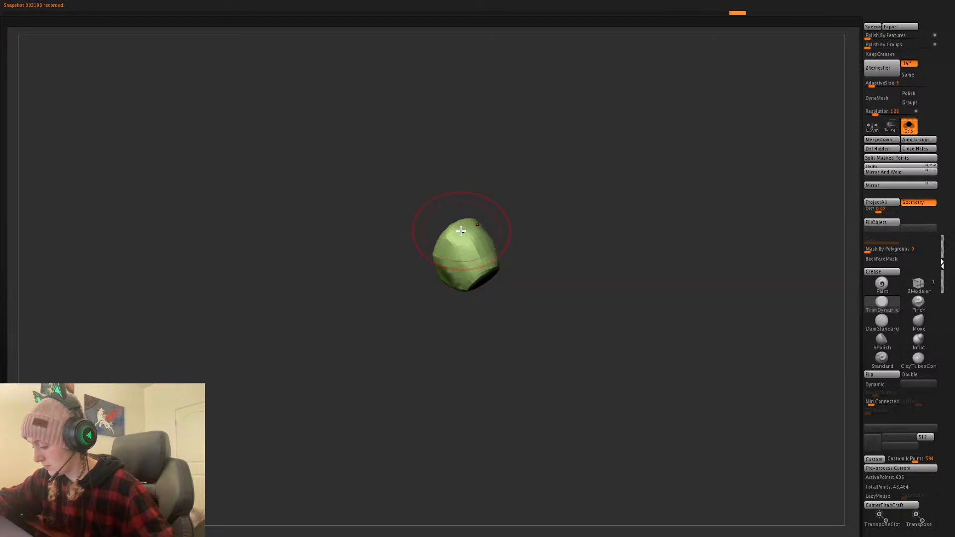
left_click_drag(568, 199, 477, 299)
left_click_drag(557, 259, 487, 271)
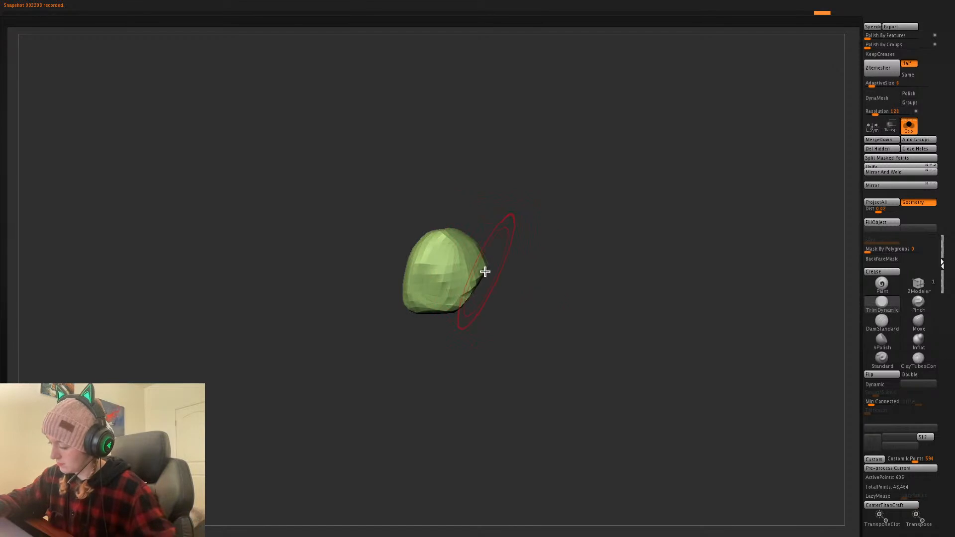
- Pull in the lower back contour of the skull piece with the Move brush, adjusting the brush size
left_click(926, 330)
left_click_drag(460, 315, 462, 302)
key("space")
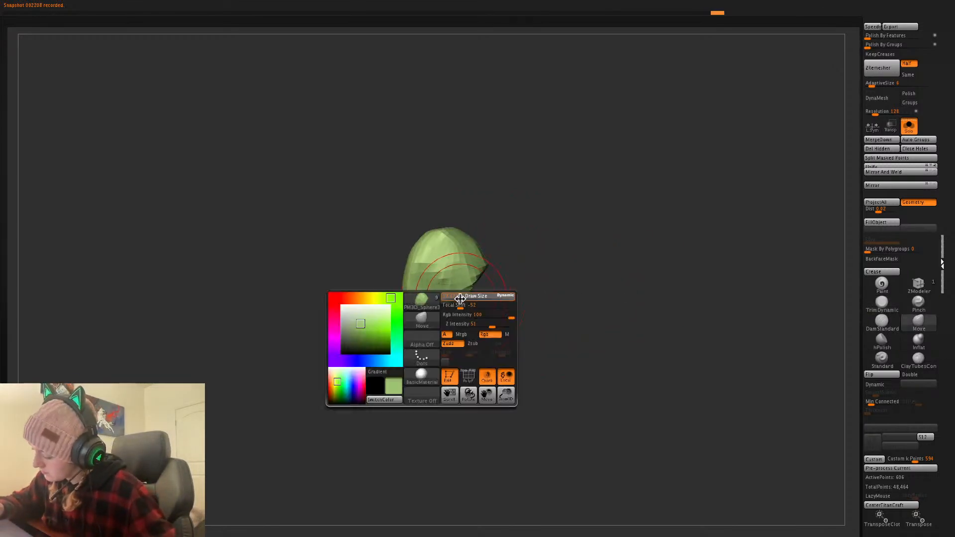
left_click_drag(490, 265, 483, 264)
- Unhide the face plate, adjust the skull piece against it with the transform gizmo, and show the whole creature
right_click_drag(697, 262, 619, 281, "ctrl")
left_click(549, 258, "ctrl")
left_click(555, 258, "ctrl+shift")
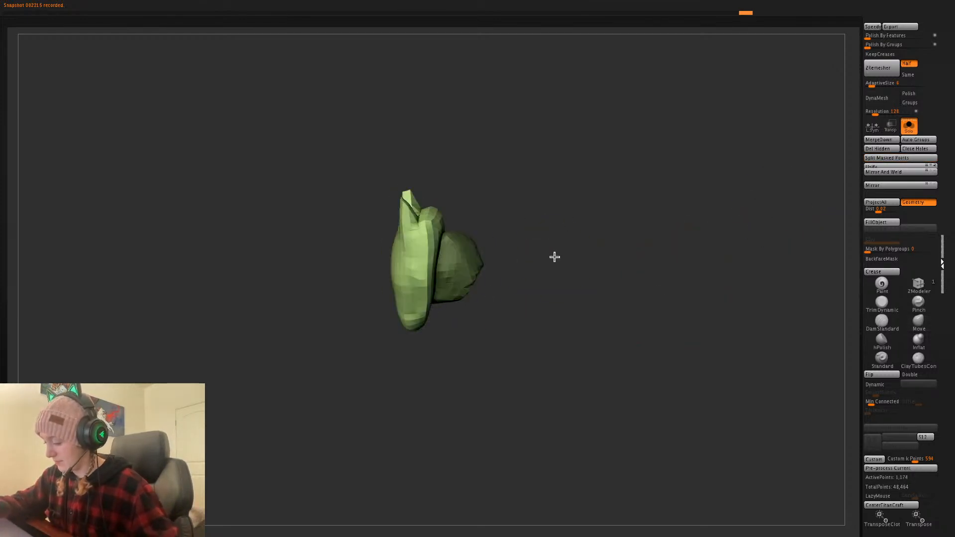
left_click(555, 258, "ctrl")
key("w")
left_click(456, 249, "alt")
left_click_drag(493, 231, 487, 211)
key("q")
left_click(909, 126)
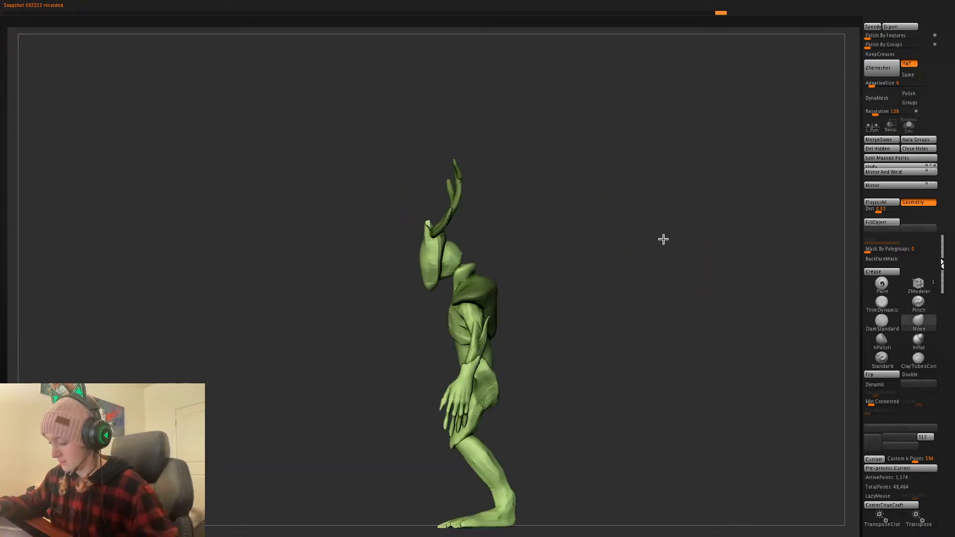
- Select the body subtool and reshape the neck in side view with a resized Move brush
left_click_drag(667, 275, 664, 366)
key("space")
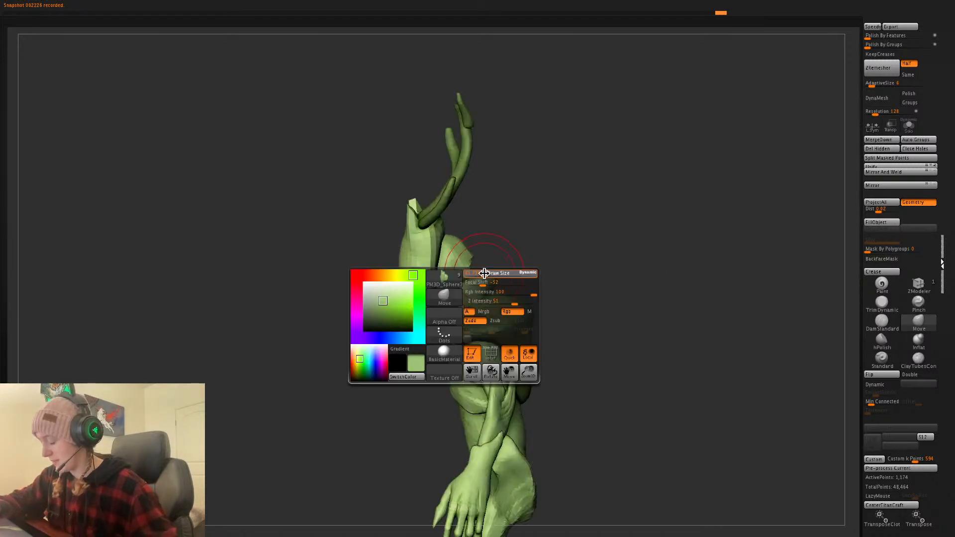
left_click(491, 276, "alt")
key("space")
key("space")
key("space")
left_click_drag(496, 282, 452, 282)
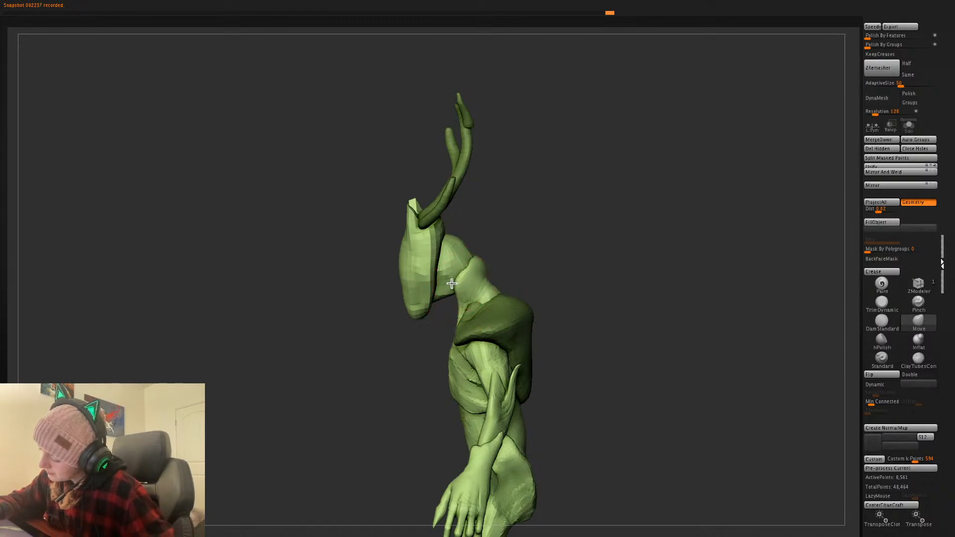
- Select the head subtool and place the transform gizmo on the back of the skull
left_click(467, 256, "alt")
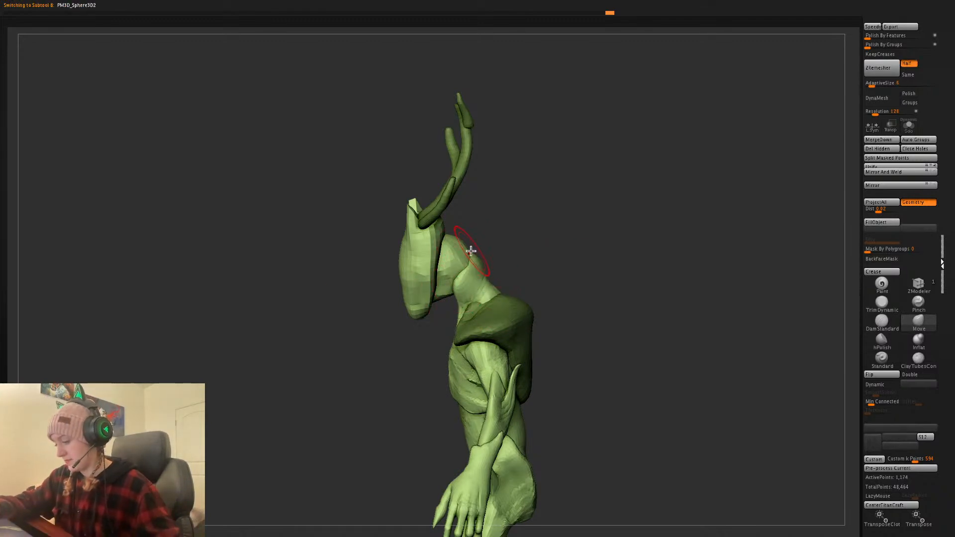
key("w")
left_click_drag(412, 285, 674, 229, "alt")
left_click_drag(452, 255, 791, 256, "alt")
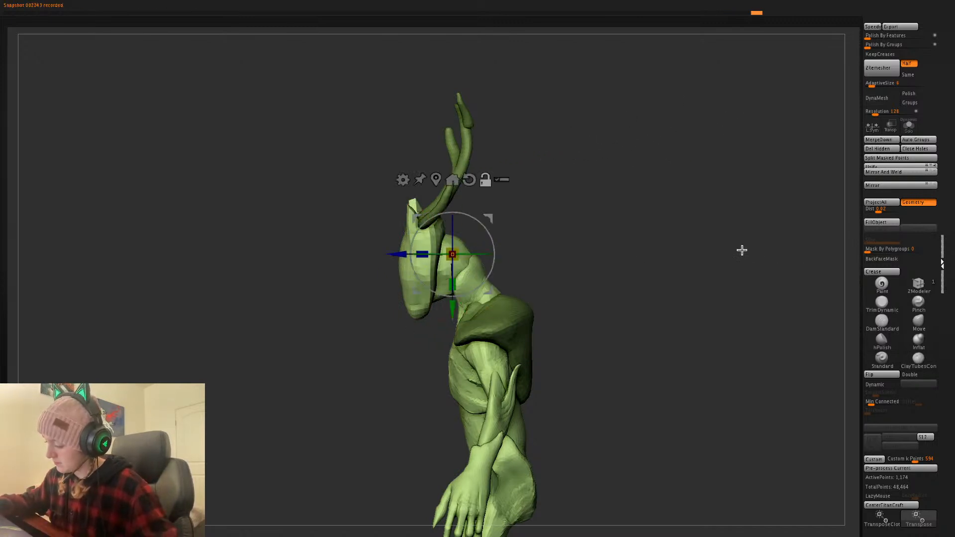
key("q")
- Mask the face plate to adjust the skull piece behind it, and clear the mask
left_click(483, 285, "alt")
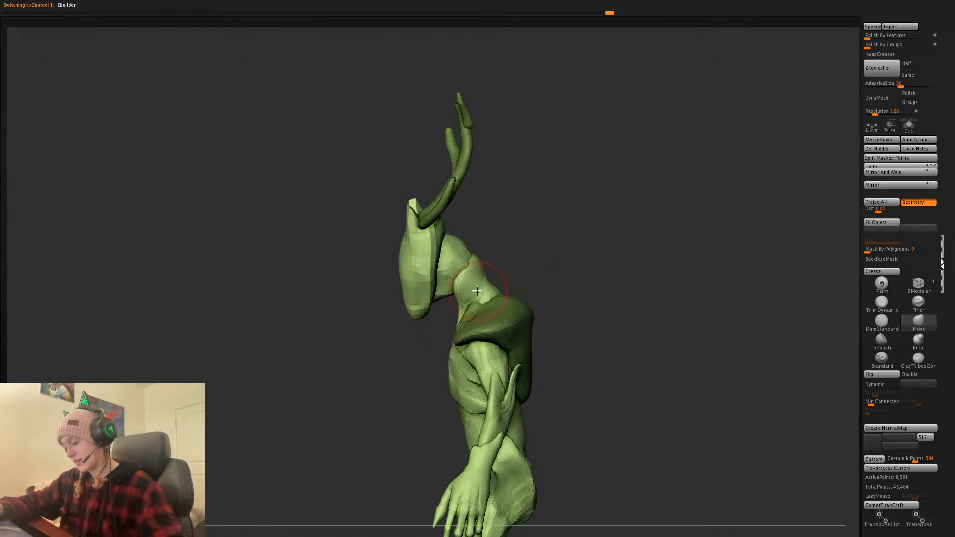
left_click(442, 294, "alt")
left_click(427, 288, "ctrl+shift")
left_click(544, 226, "ctrl+shift")
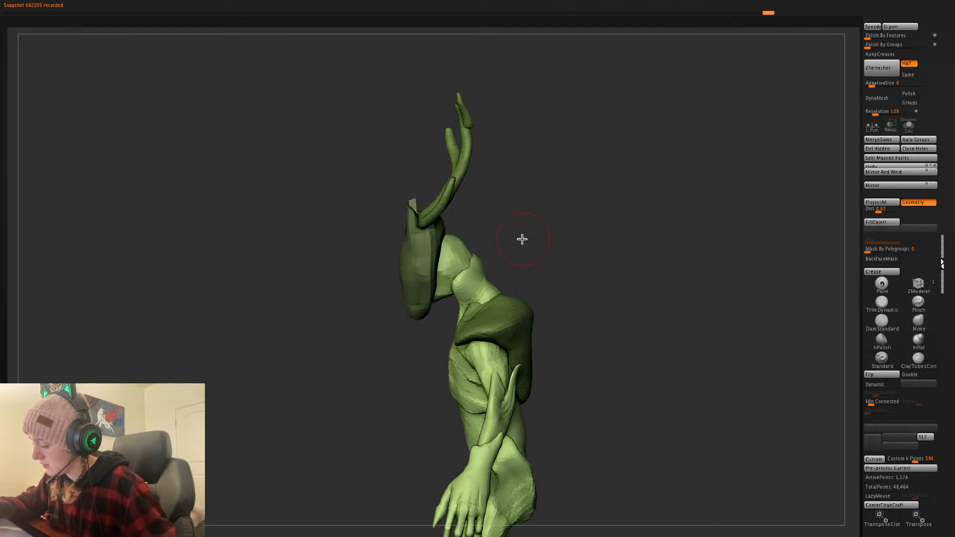
left_click(559, 224, "ctrl")
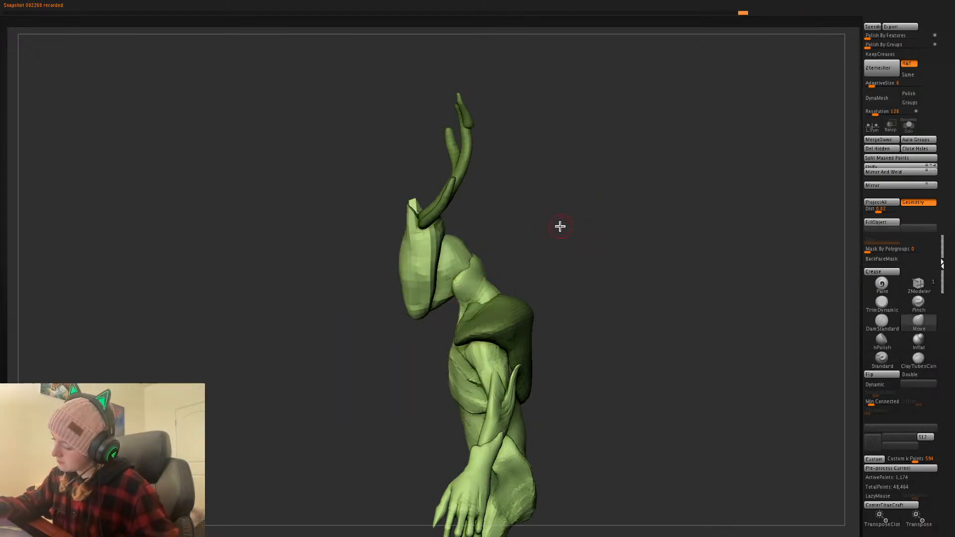
- Fill out the back of the neck on the body with the Move brush, and reselect the head subtool
left_click(486, 277, "alt")
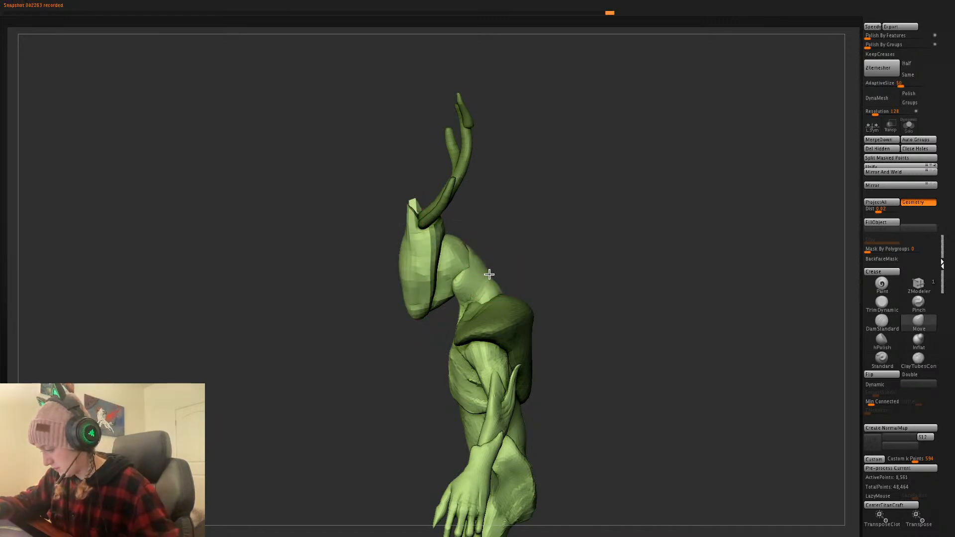
left_click_drag(623, 285, 507, 288, "alt")
left_click(490, 277, "alt")
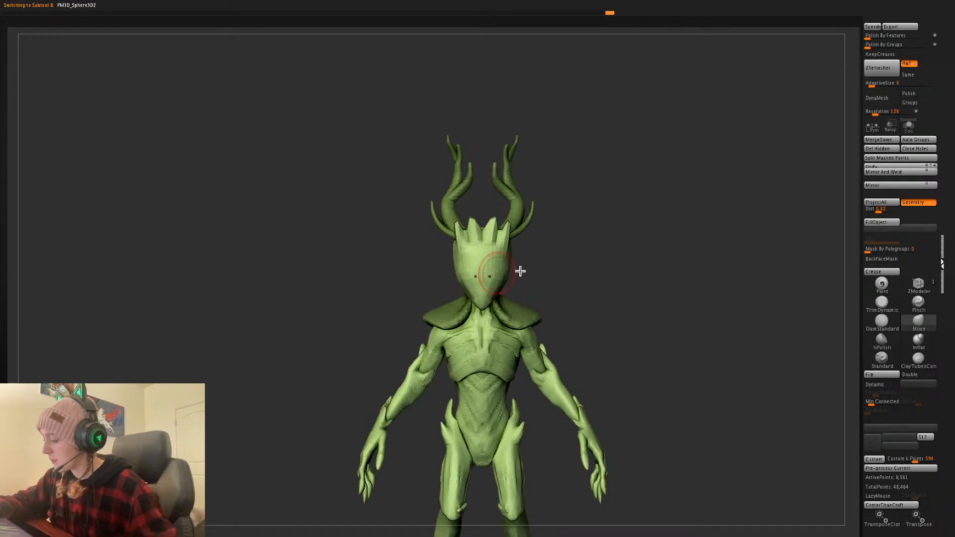
- Try subdividing the head for a smoother surface, and undo the subdivision
left_click_drag(584, 268, 621, 258, "alt")
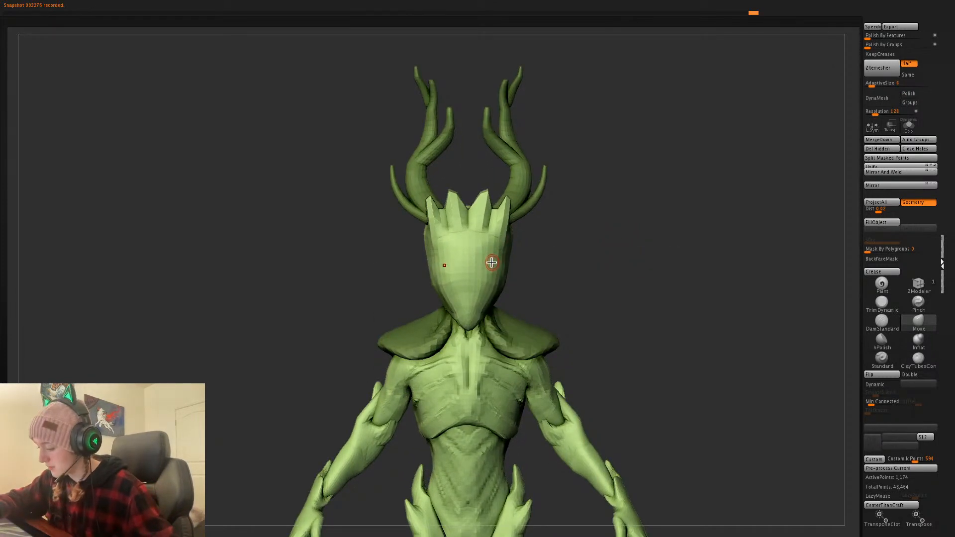
key("ctrl+d")
key("ctrl+d")
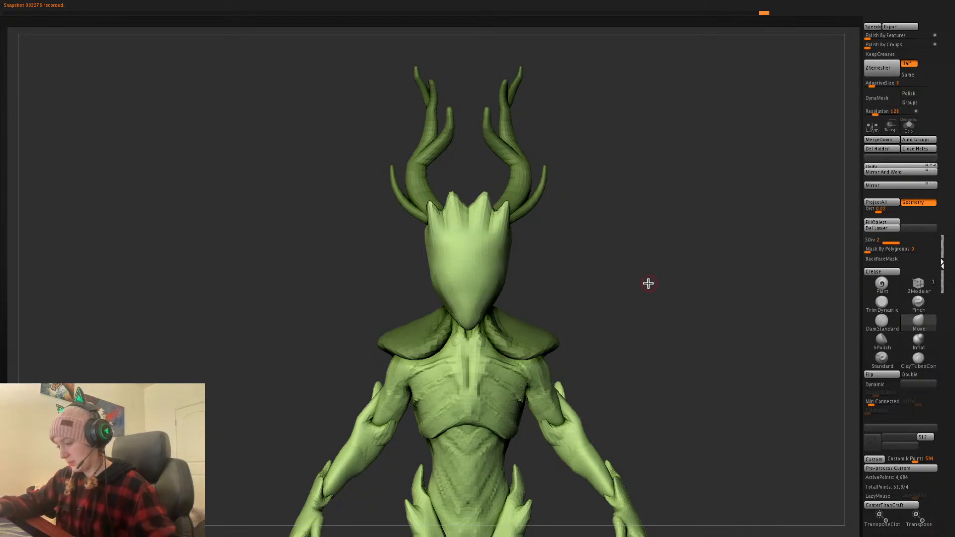
key("b")
key("m")
key("v")
key("shift+d")
mouse_move(648, 286)
left_mouse_down()
mouse_move(640, 294)
mouse_move(648, 285)
left_mouse_up()
key("ctrl+z")
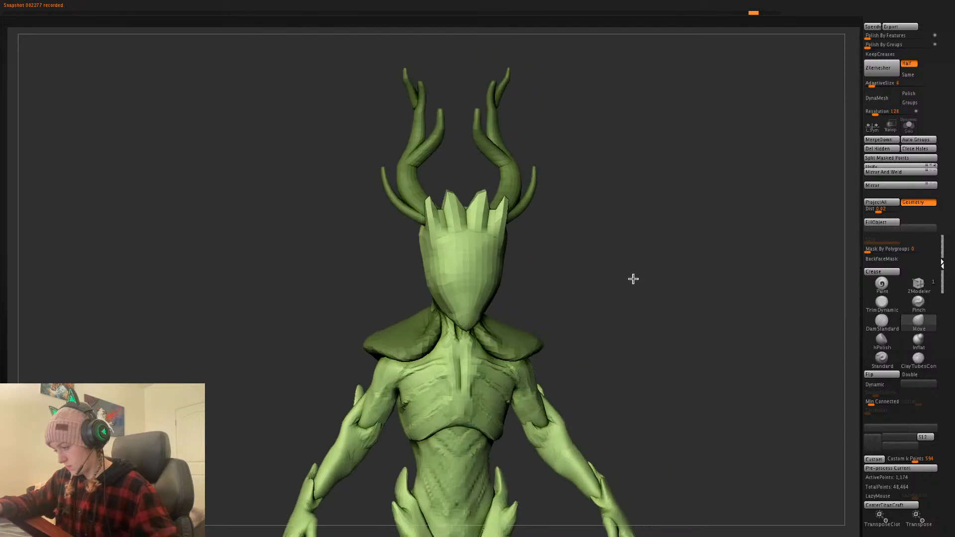
- Isolate the head and set the ZModeler brush's edge action to Crease with EdgeLoop Complete as the target
left_click(909, 125)
left_click_drag(701, 303, 702, 268)
left_click(919, 285)
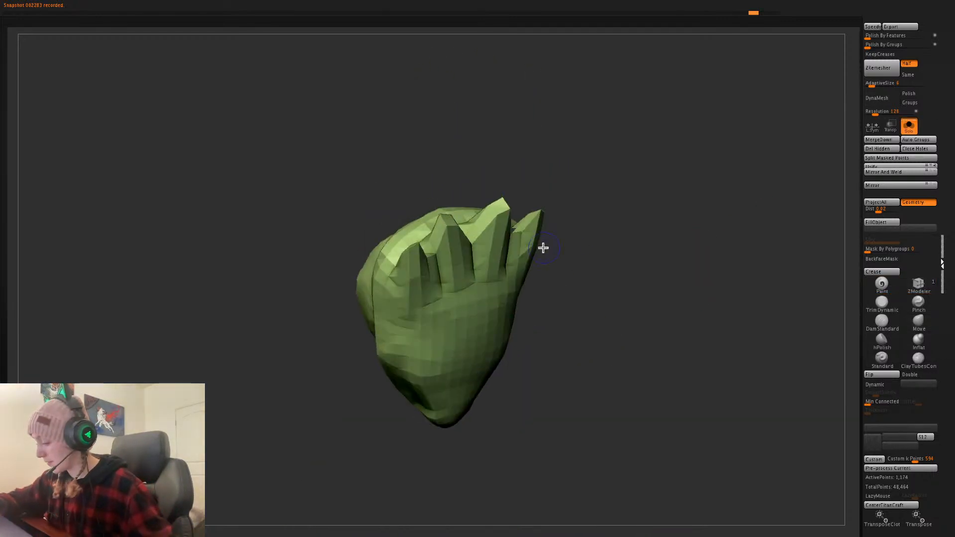
key("space")
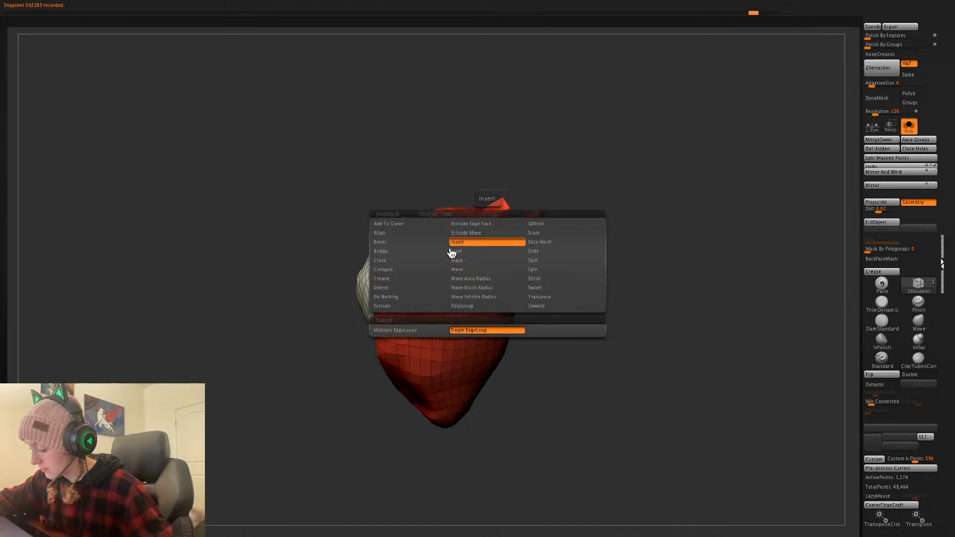
left_click(418, 279)
left_click(431, 330)
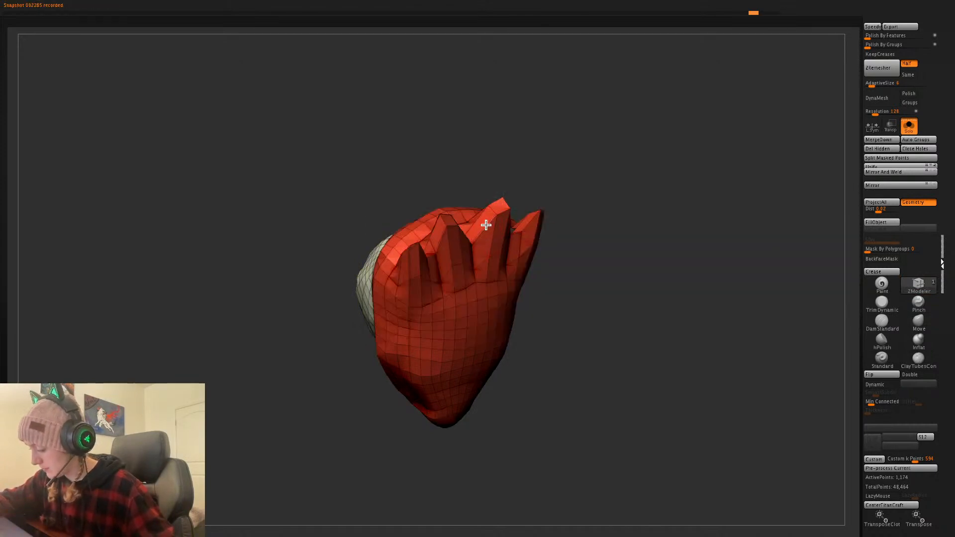
- Inspect the isolated head's wireframe from the side and preview its subdivided smoothness
left_click_drag(674, 254, 657, 253)
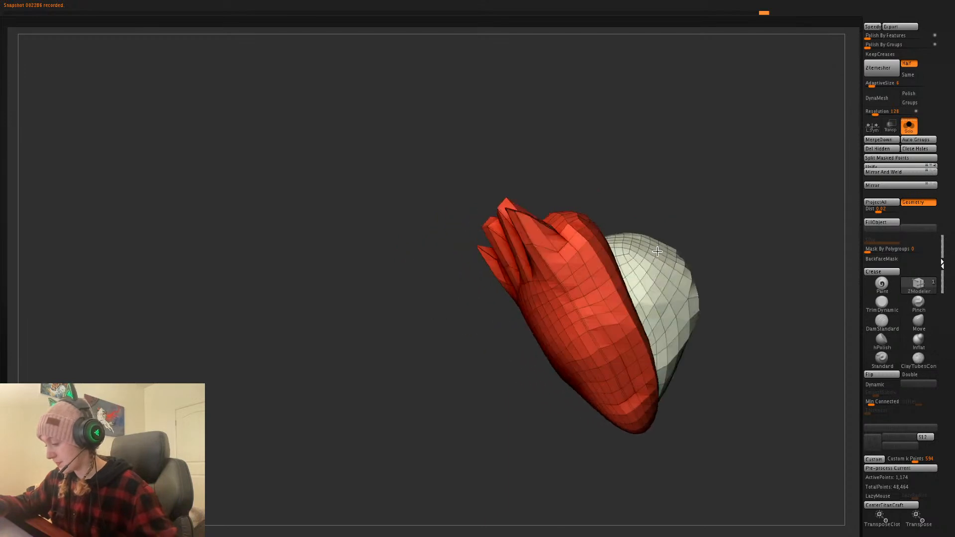
key("shift+f")
left_click_drag(704, 216, 679, 216)
key("d")
key("shift+d")
key("shift+f")
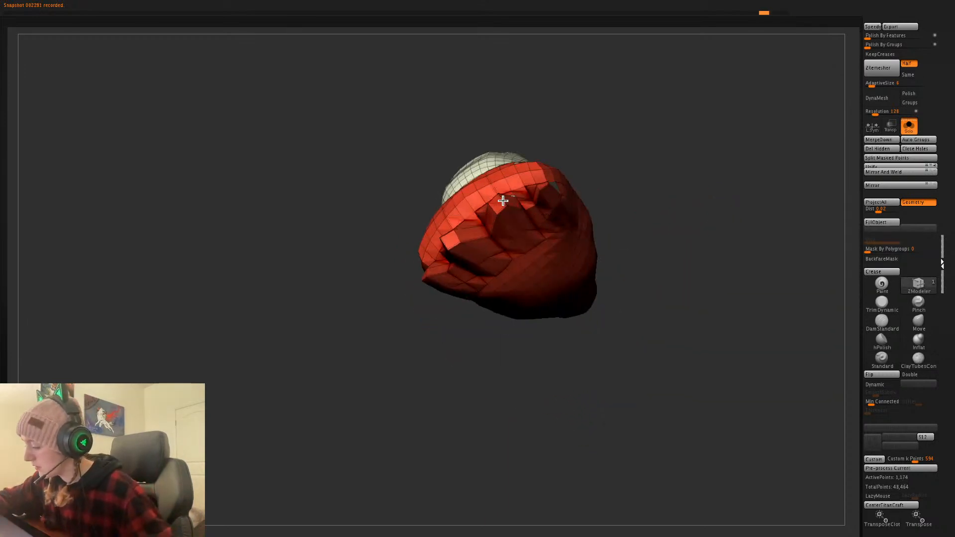
- Try subdividing the isolated head twice, and undo both subdivisions
left_click_drag(675, 165, 603, 192)
left_click_drag(716, 218, 661, 279)
key("shift+f")
key("ctrl+d")
key("ctrl+d")
key("ctrl+z")
key("ctrl+z")
key("shift+f")
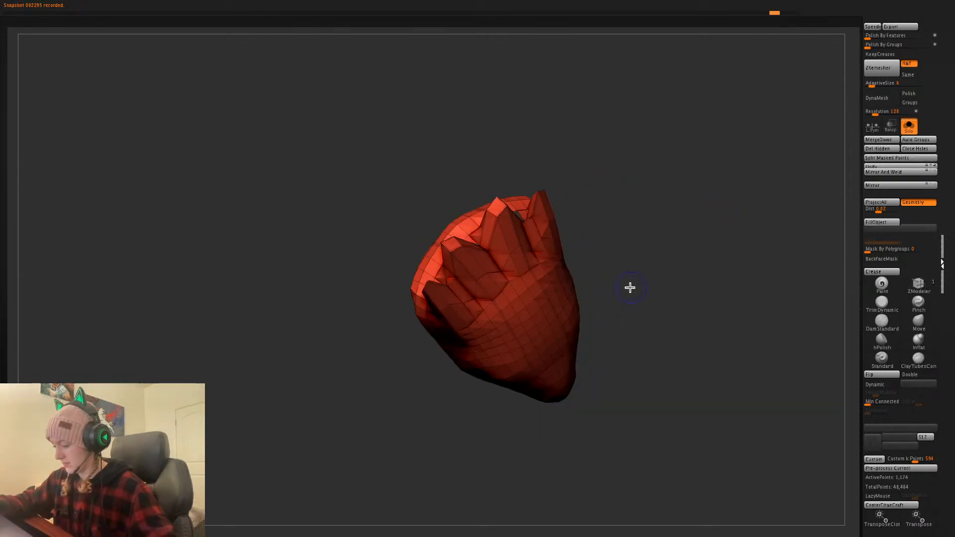
- Examine the isolated head from several angles with and without wireframe, and bring the rest of the figure back into view
left_click_drag(615, 219, 634, 271)
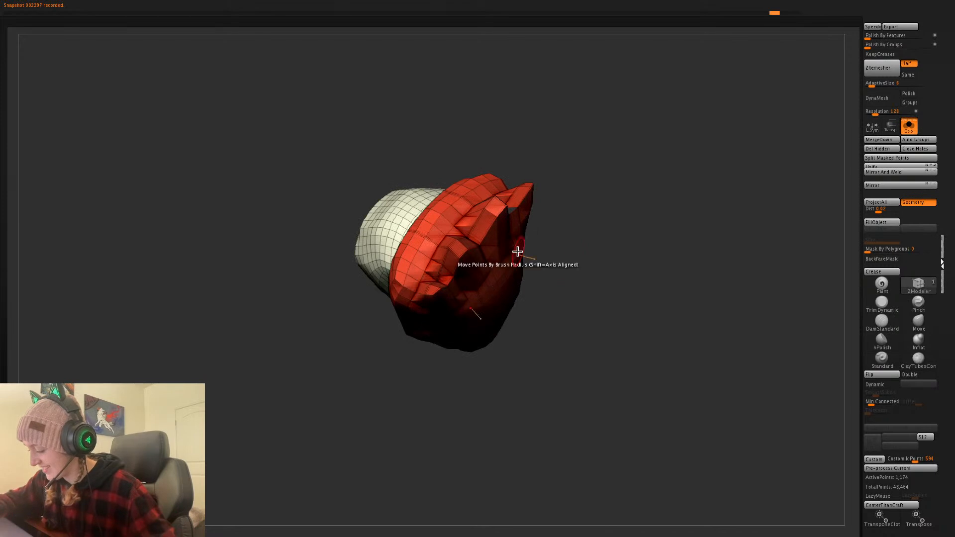
key("shift+f")
key("shift+f")
left_click_drag(714, 266, 673, 303)
key("shift+f")
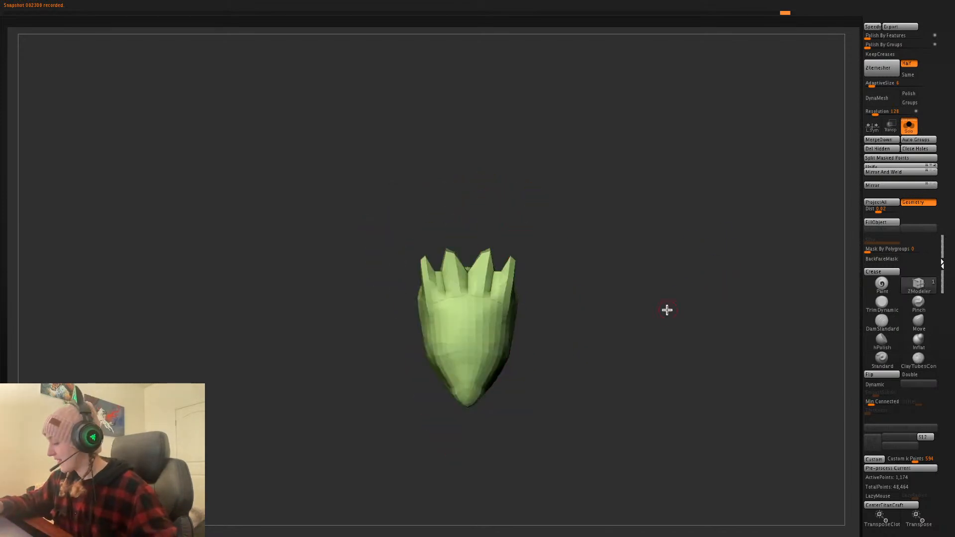
left_click_drag(604, 322, 548, 303)
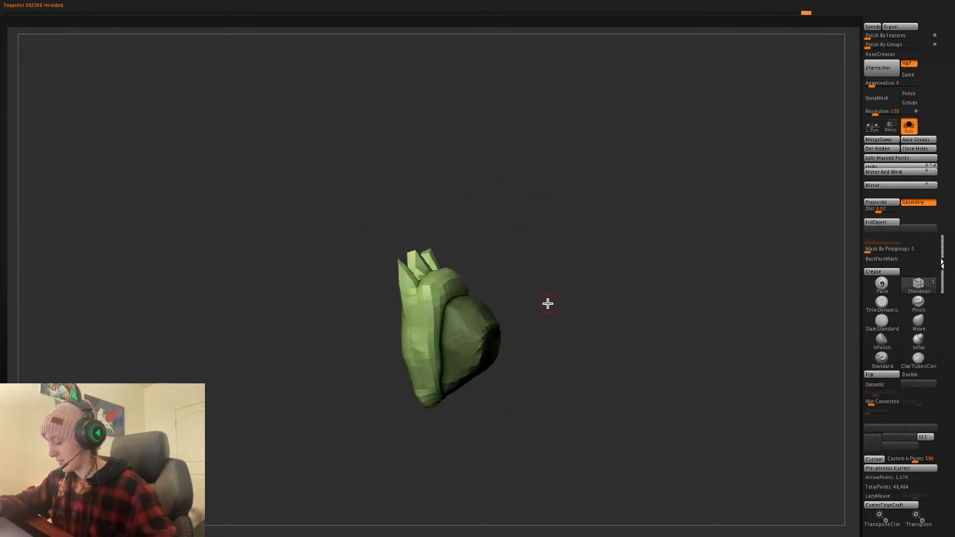
left_click(909, 126)
left_click_drag(620, 301, 680, 305)
key("shift+f")
key("shift+f")
- Try subdividing the face plate up to level 4, and undo all of its subdivisions
key("ctrl+d")
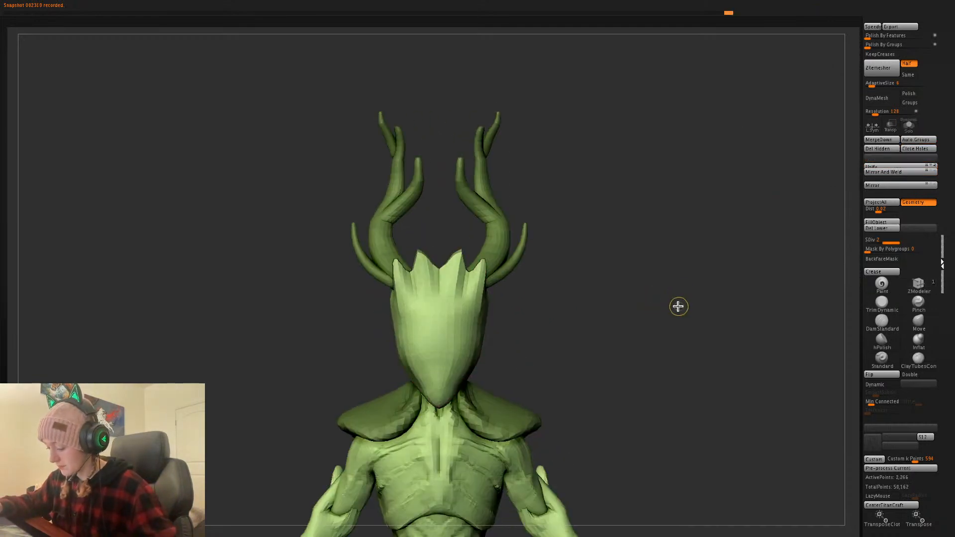
key("space")
key("shift+f")
key("ctrl+z")
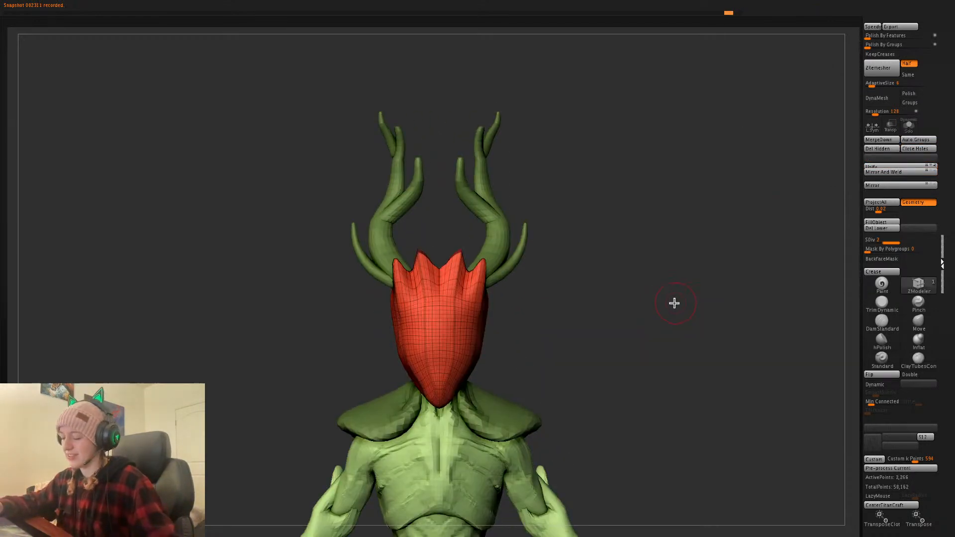
key("shift+f")
key("ctrl+d")
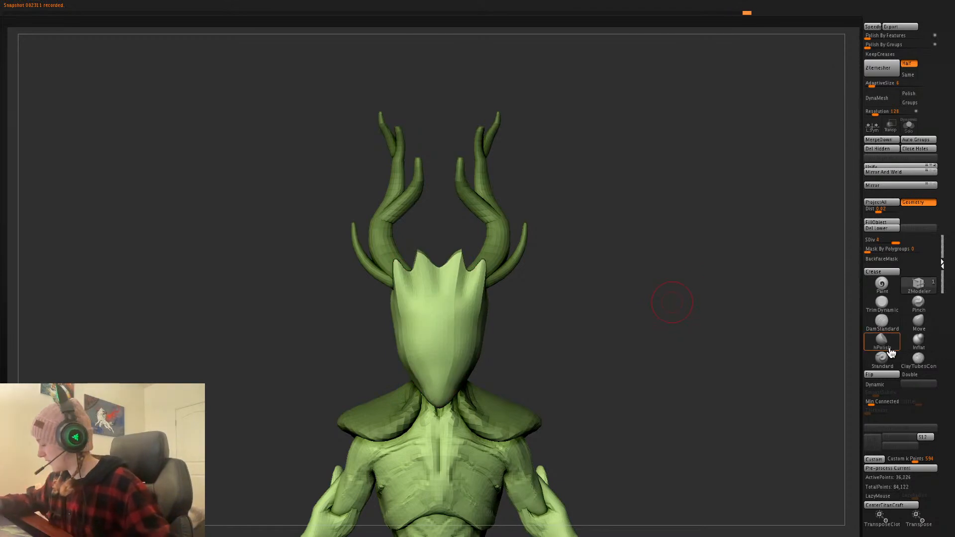
mouse_move(647, 314)
left_mouse_down("alt")
mouse_move(621, 279)
mouse_move(636, 329)
mouse_move(625, 363)
mouse_move(649, 323)
left_mouse_up("alt")
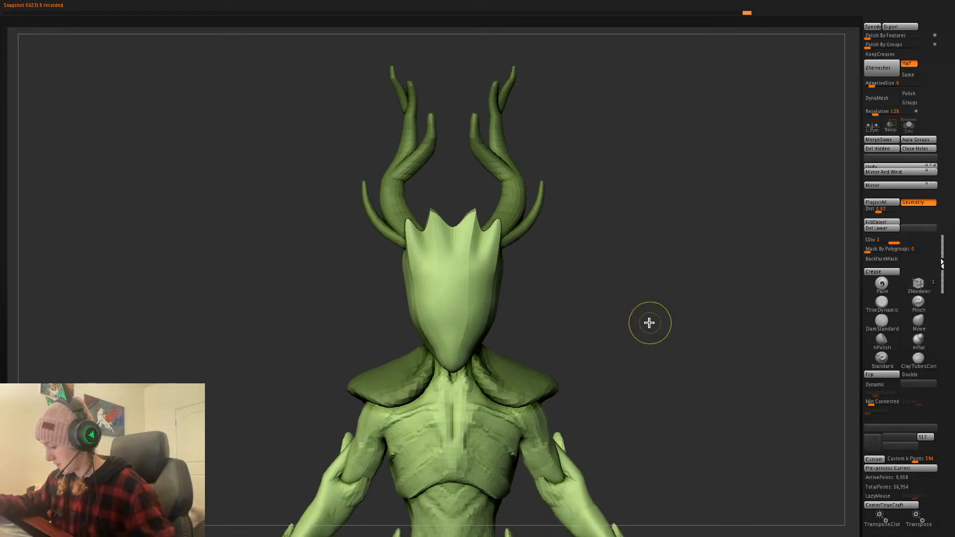
key("ctrl+z")
key("ctrl+z")
key("ctrl+z")
left_click_drag(878, 46, 907, 38)
key("ctrl+z")
key("ctrl+z")
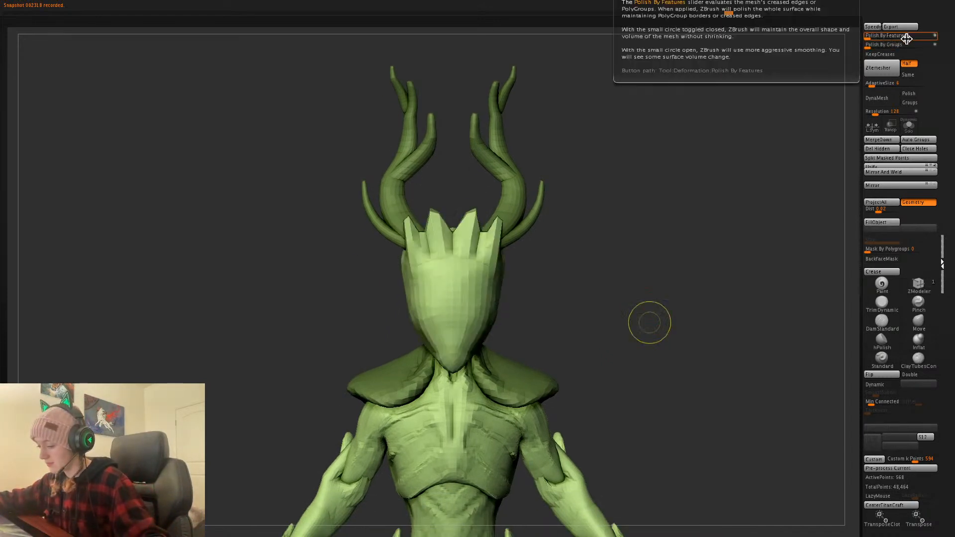
- Decline Dynamic Subdiv, try subdividing the face plate with Polish By Features, and undo the changes
key("d")
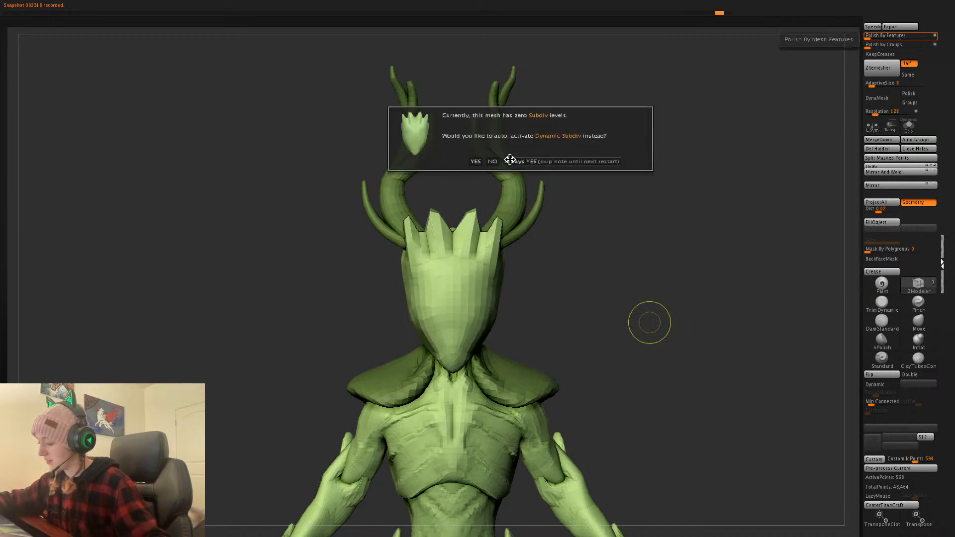
left_click(491, 161)
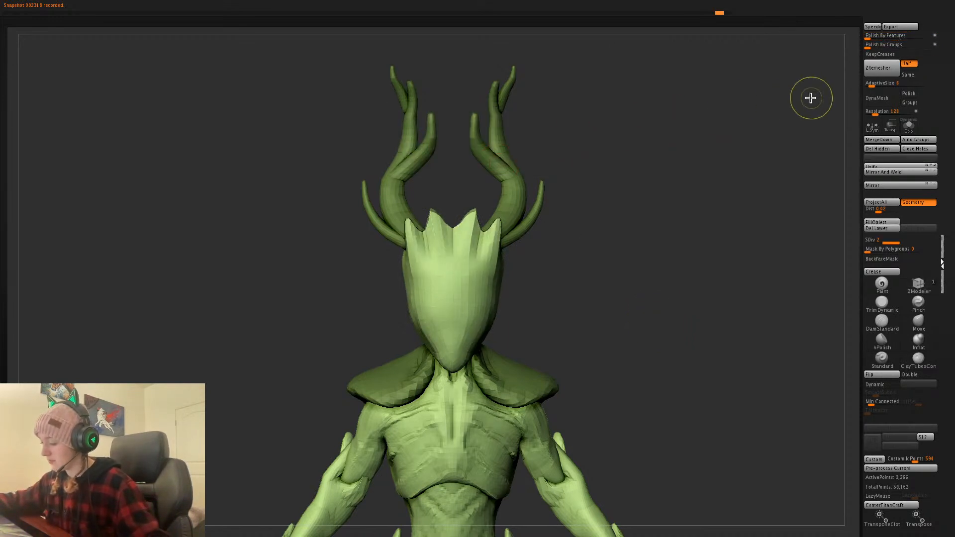
left_click(897, 35)
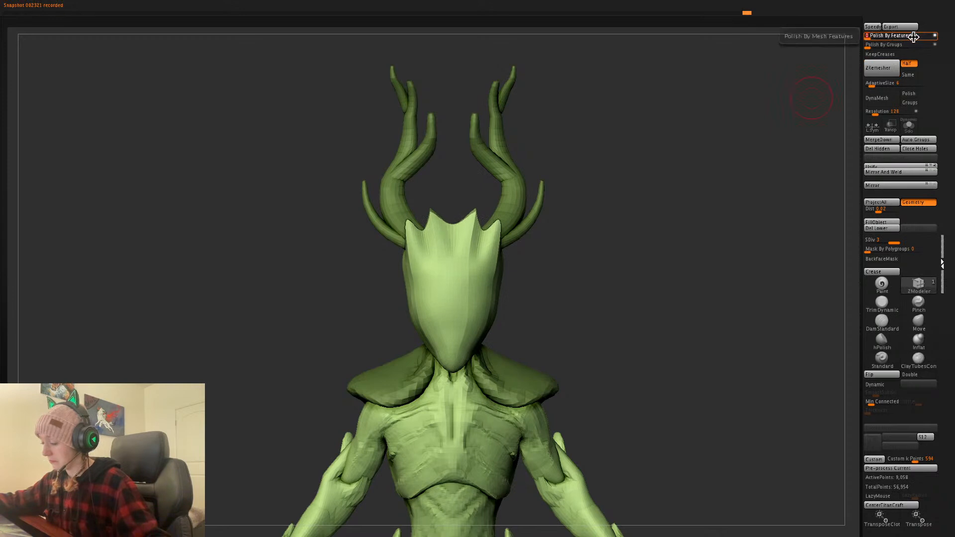
key("ctrl+z")
key("ctrl+z")
key("ctrl+d")
key("ctrl+z")
right_click(662, 276)
key("ctrl+z")
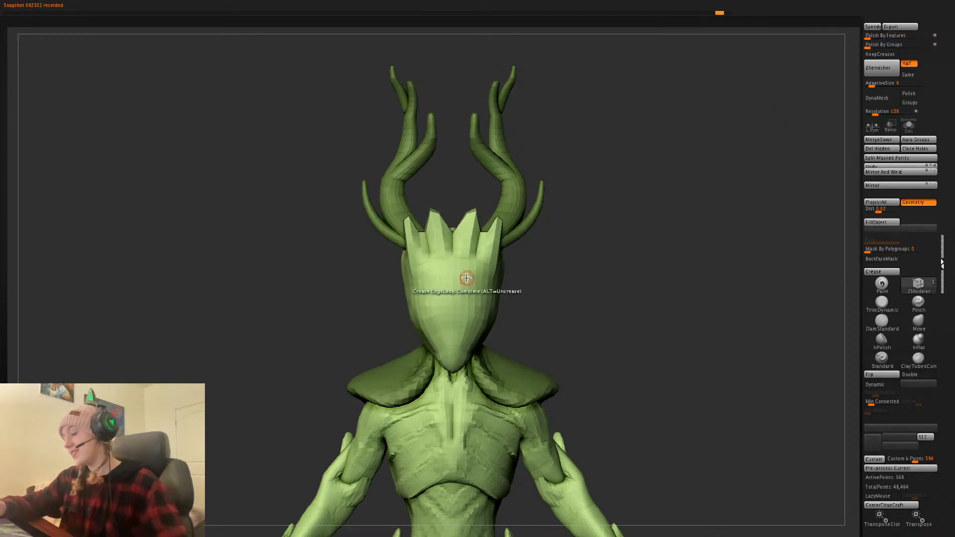
- Remesh the face plate with DynaMesh at resolution 728 with Polish enabled
left_click(912, 95)
left_click(889, 102)
key("ctrl+z")
left_click(877, 98)
right_click(637, 290)
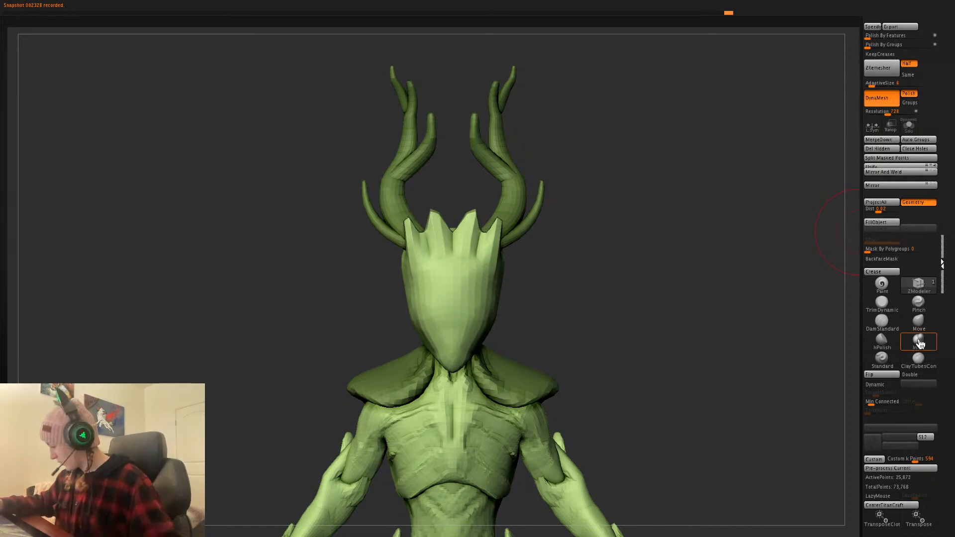
- Trim the side of the face plate with the TrimDynamic brush
left_click(885, 304)
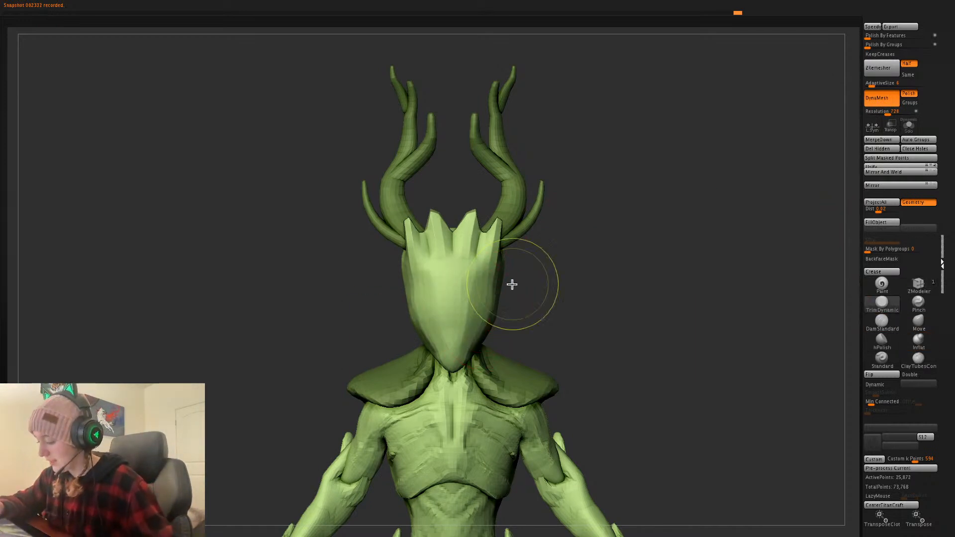
right_click_drag(497, 287, 595, 279)
right_click(488, 295)
left_click_drag(488, 296, 490, 295)
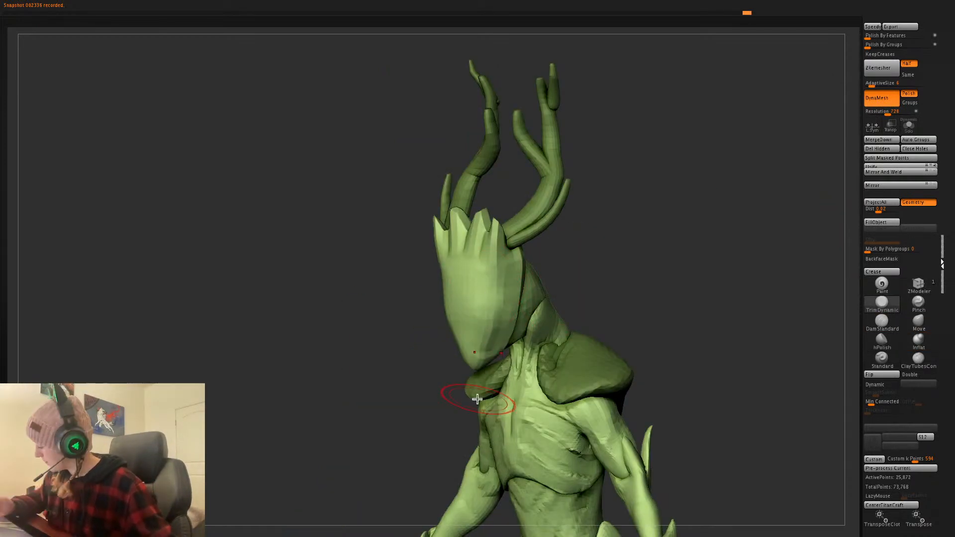
- Adjust the ClayTubes brush's focal shift and build up vertical strokes along the sides and front of the face plate
left_click(919, 358)
right_click(501, 288)
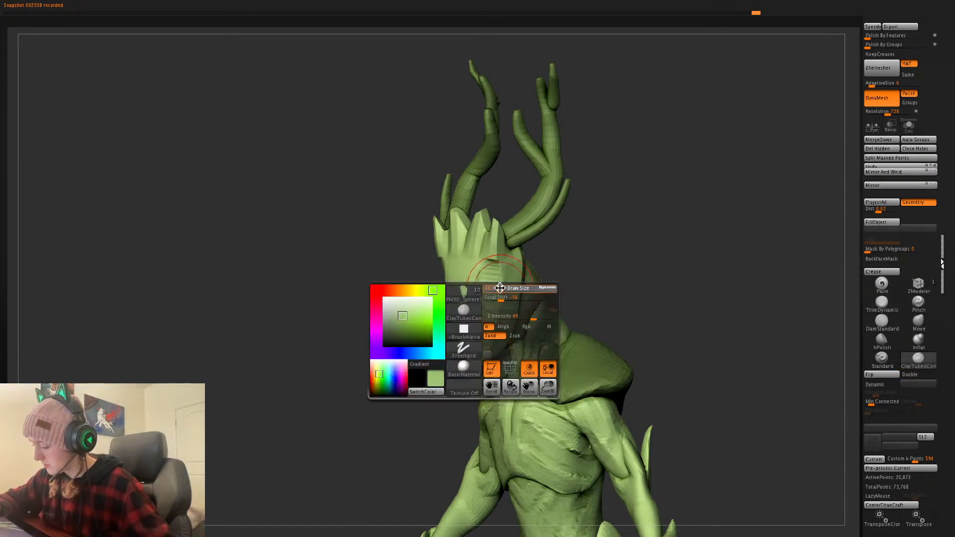
left_click_drag(508, 300, 513, 300)
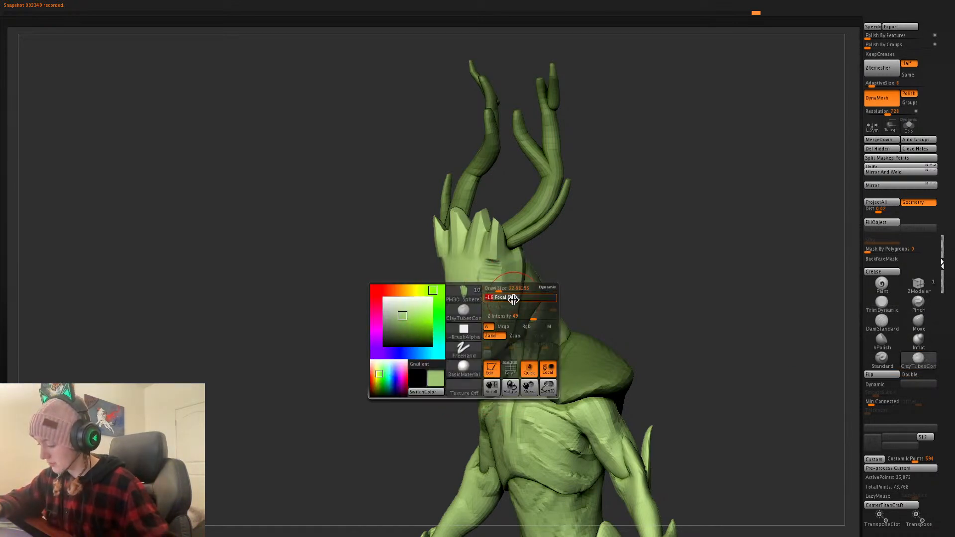
left_click_drag(493, 267, 486, 366)
left_click_drag(498, 248, 487, 370)
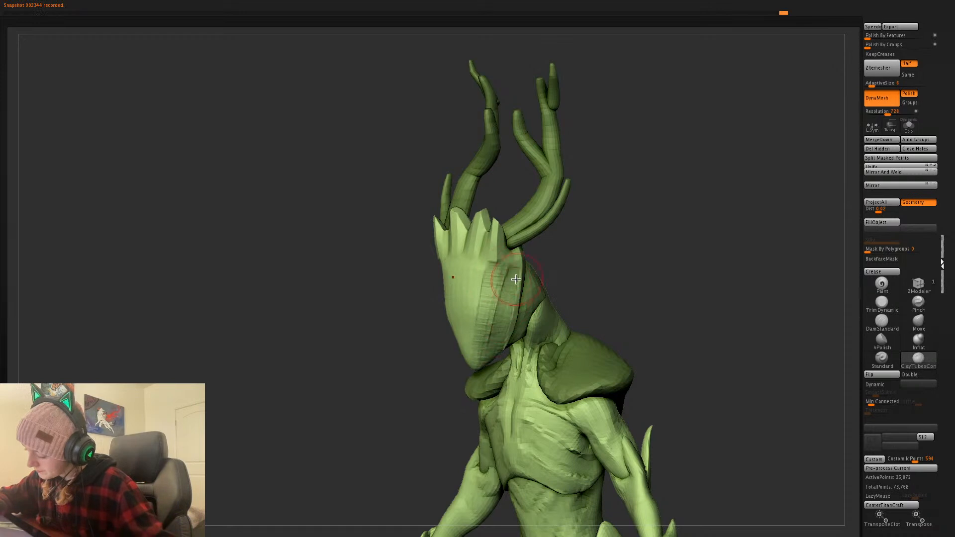
left_click_drag(492, 244, 464, 350)
left_click_drag(587, 264, 633, 256)
left_click_drag(486, 249, 487, 361)
mouse_move(585, 286)
left_mouse_down()
mouse_move(531, 286)
mouse_move(519, 335)
left_mouse_up()
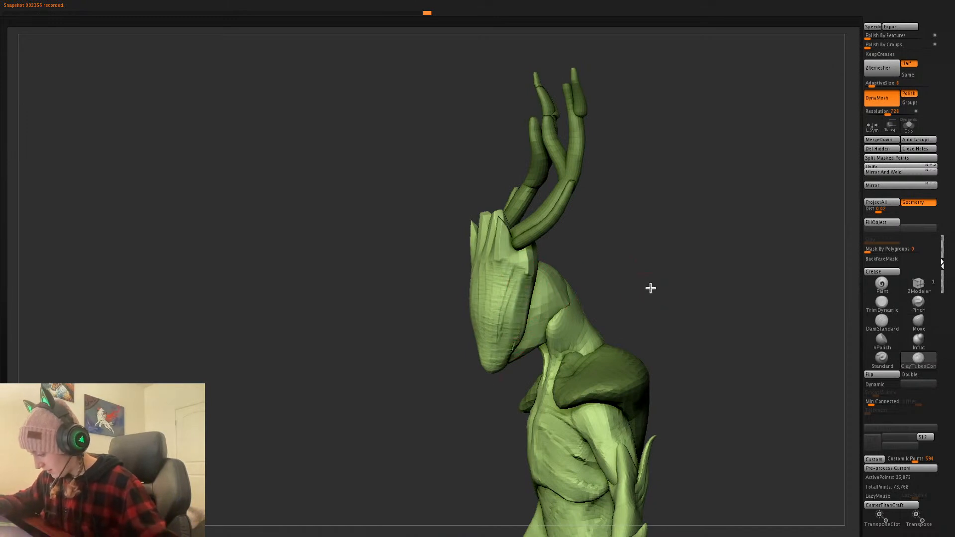
left_click_drag(648, 288, 659, 298)
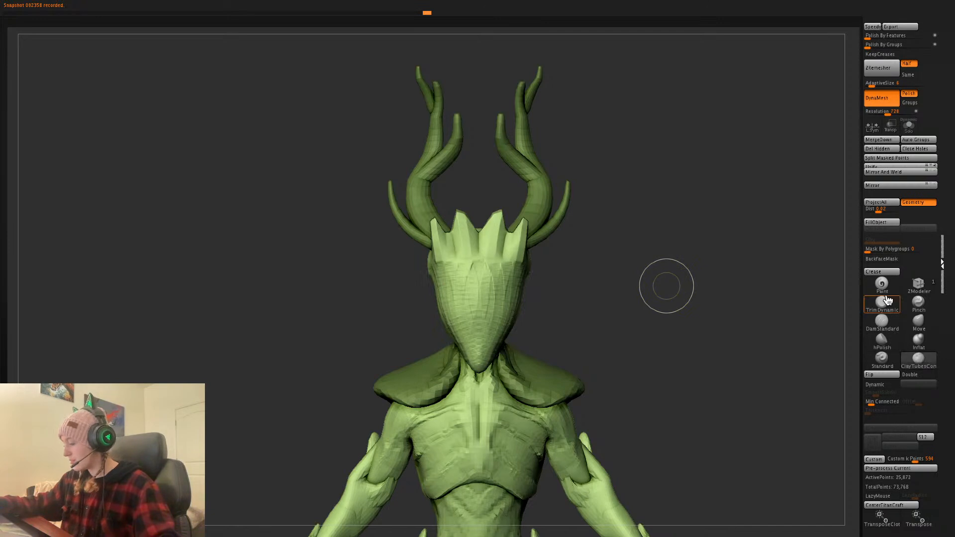
- Reshape the lower jaw and chin of the face plate with the Move brush and re-run DynaMesh
left_click(918, 328)
left_click_drag(487, 351, 504, 339)
left_click_drag(657, 290, 661, 283, "shift")
mouse_move(501, 343)
left_mouse_down()
mouse_move(484, 352)
mouse_move(499, 354)
left_mouse_up()
left_click_drag(680, 230, 718, 271, "ctrl")
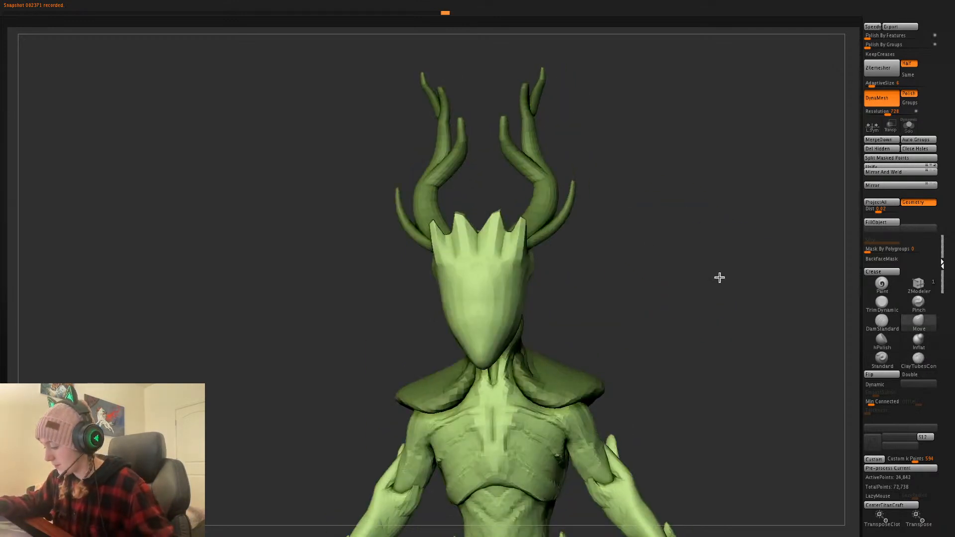
- Adjust the cheek contour of the face plate with the Move brush and change its draw size
key("space")
key("space")
left_click_drag(510, 319, 515, 295)
key("space")
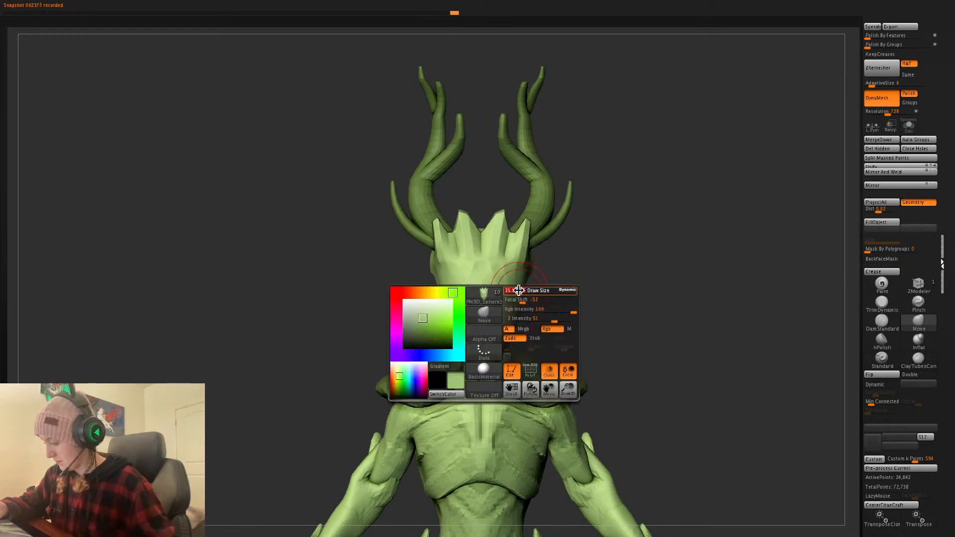
key("space")
- Try reshaping the crown spikes with the Move brush, and undo both strokes
left_click_drag(511, 252, 514, 247)
mouse_move(507, 214)
left_mouse_down()
mouse_move(503, 200)
mouse_move(497, 213)
left_mouse_up()
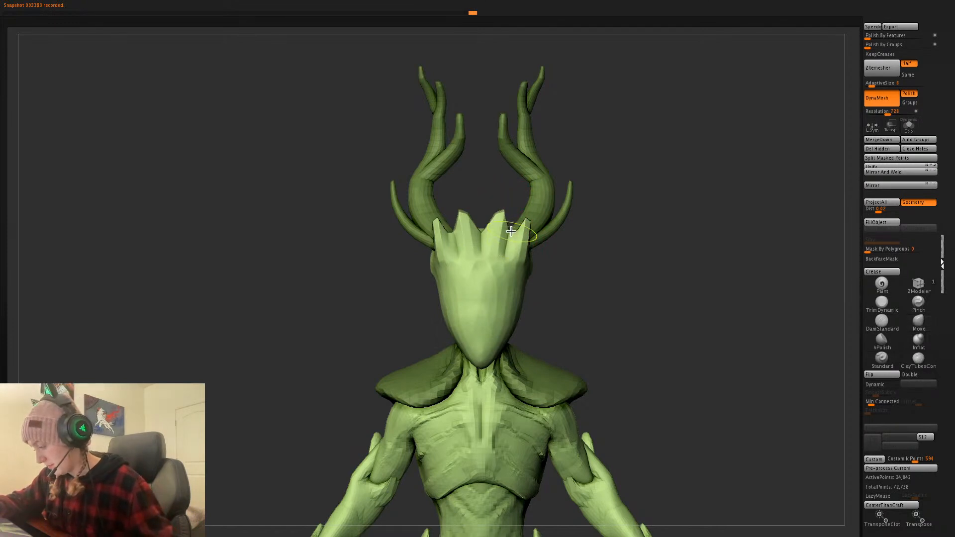
key("ctrl+z")
key("ctrl+z")
- Reduce the Move brush's draw size and push a symmetrical pair of eye sockets into the face plate
key("space")
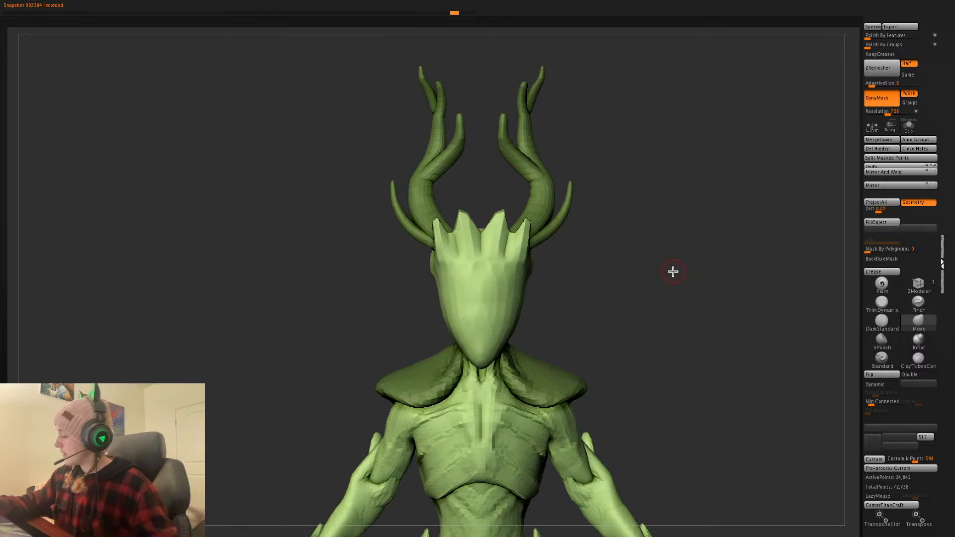
key("space")
mouse_move(599, 298)
left_mouse_down()
mouse_move(502, 300)
mouse_move(505, 287)
left_mouse_up()
key("space")
key("space")
key("space")
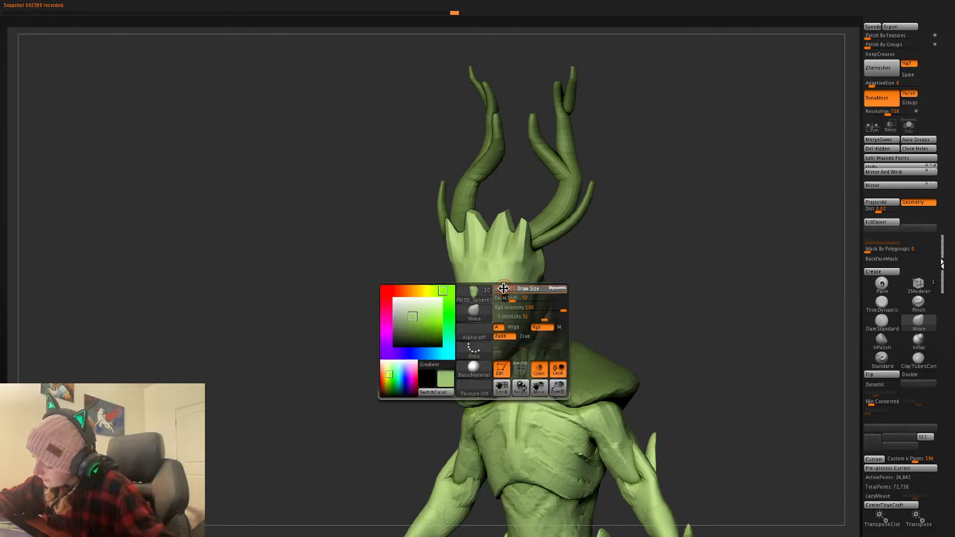
- Review the eye sockets with the whole figure in view and from close up, undoing the last two edits
left_click_drag(638, 275, 647, 149, "shift")
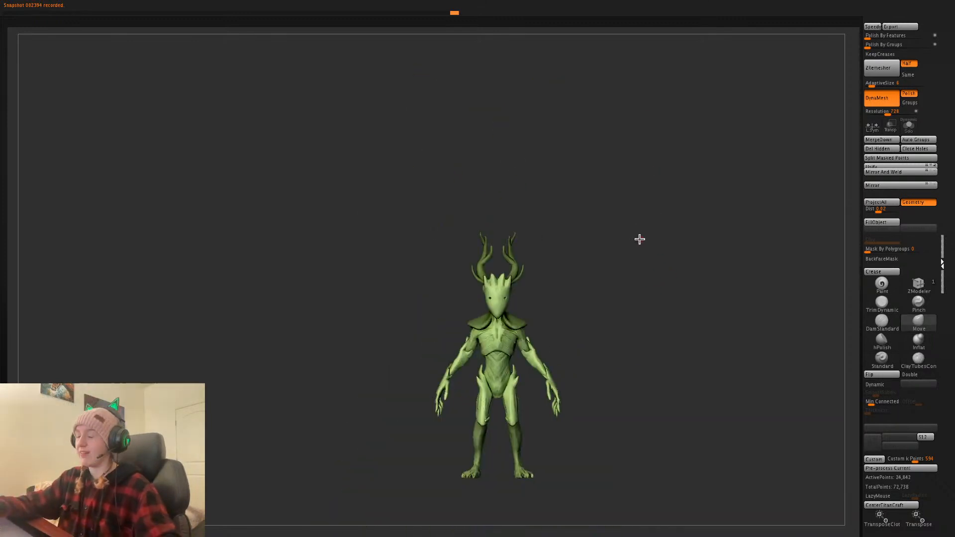
left_click_drag(643, 232, 644, 309, "alt")
key("ctrl+z")
key("ctrl+z")
key("space")
left_click_drag(640, 265, 638, 266)
mouse_move(578, 214)
left_mouse_down()
mouse_move(627, 219)
mouse_move(667, 209)
left_mouse_up()
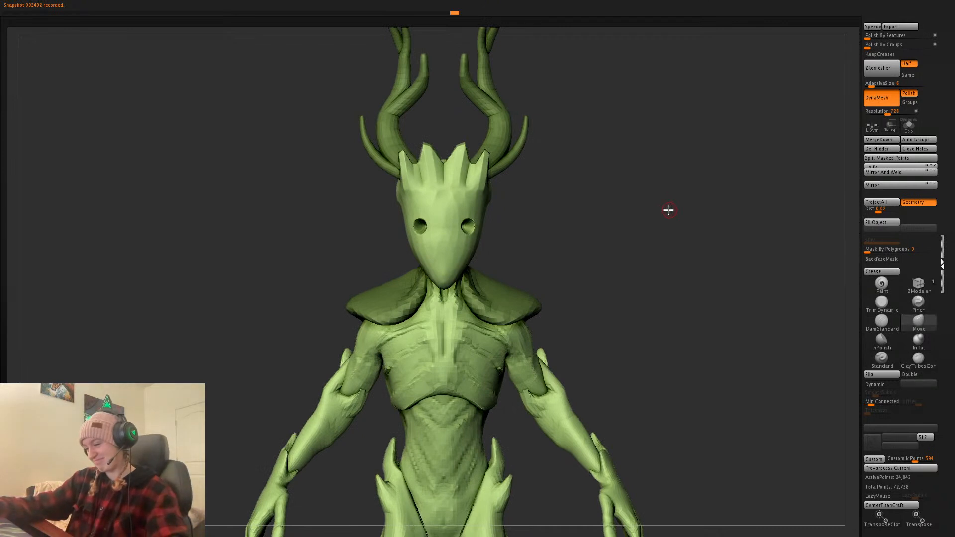
- Select the DamStandard brush, adjust its settings and assign Alpha 60 to it
left_click(882, 303)
left_click(883, 327)
key("space")
mouse_move(545, 234)
left_mouse_down()
mouse_move(557, 234)
mouse_move(555, 226)
mouse_move(555, 245)
left_mouse_up()
key("space")
left_click(531, 295)
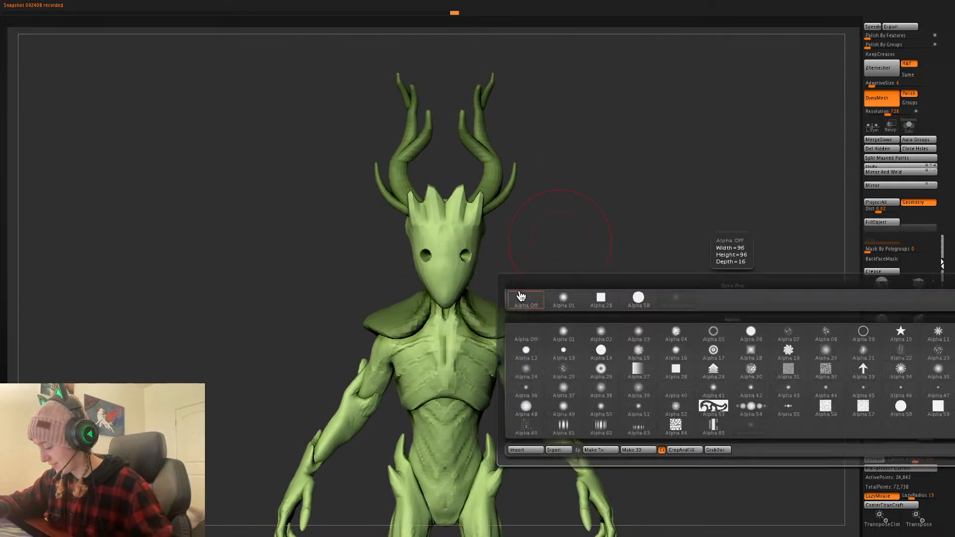
left_click(526, 429)
key("space")
- Try carving a line up a crown spike with the DamStandard brush, and undo the strokes
mouse_move(456, 217)
left_mouse_down()
mouse_move(465, 217)
mouse_move(471, 188)
mouse_move(473, 211)
mouse_move(465, 173)
left_mouse_up()
key("space")
key("ctrl+z")
key("ctrl+z")
key("ctrl+z")
key("ctrl+z")
key("ctrl+z")
key("ctrl+z")
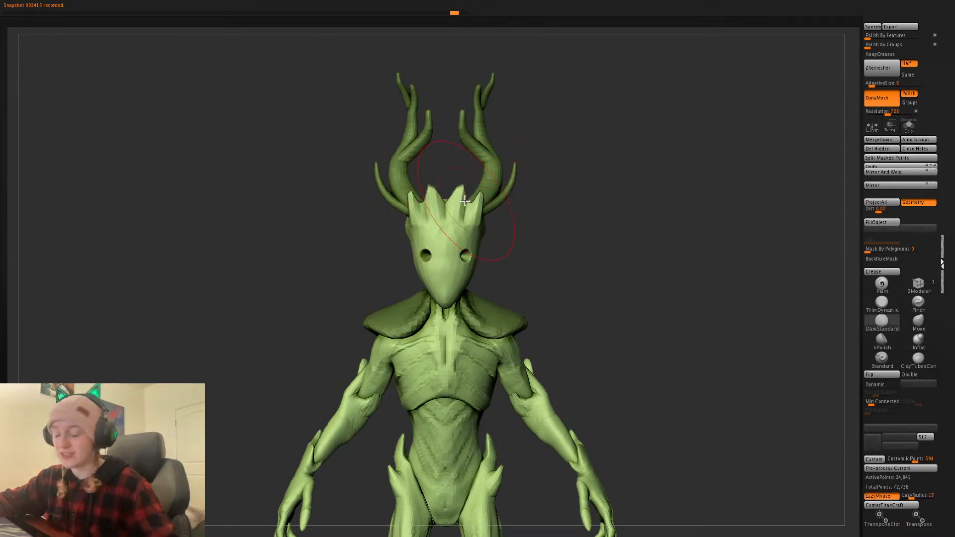
- Restore the undone strokes and carve grooves up the crown spikes with the DamStandard brush
key("ctrl+shift+z")
key("ctrl+shift+z")
left_click_drag(424, 213, 432, 187)
left_click_drag(579, 248, 576, 240)
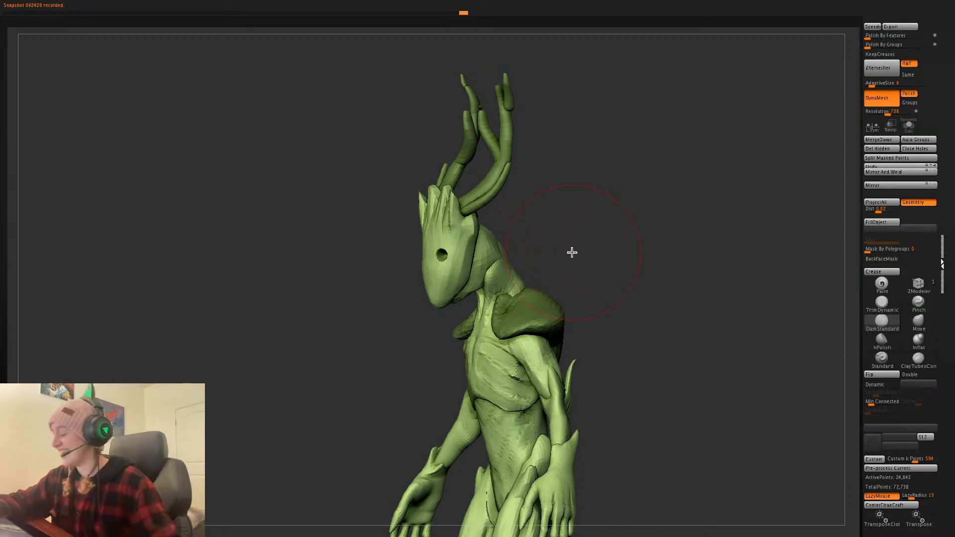
- Isolate the face plate with Solo and flatten its back surface using the TrimDynamic brush
left_click(883, 305)
key("space")
mouse_move(488, 232)
left_mouse_down()
mouse_move(454, 239)
mouse_move(454, 259)
left_mouse_up()
left_click_drag(597, 224, 563, 242)
left_click(909, 125)
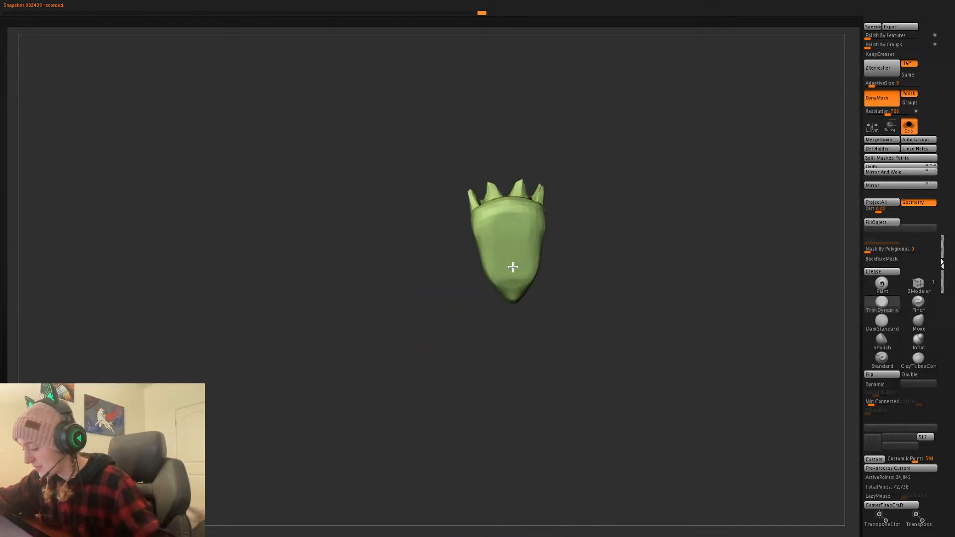
mouse_move(507, 261)
left_mouse_down()
mouse_move(508, 273)
mouse_move(507, 225)
left_mouse_up()
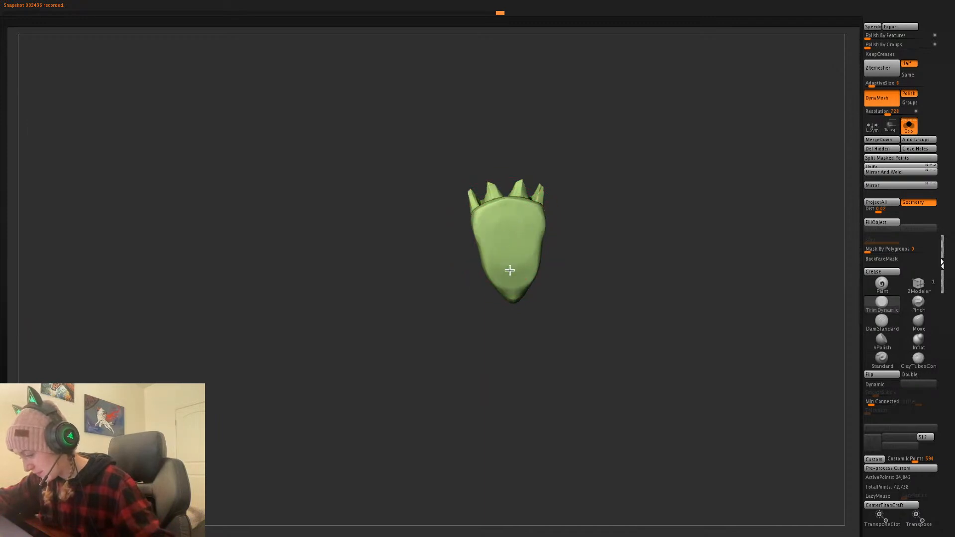
left_click_drag(561, 262, 649, 260)
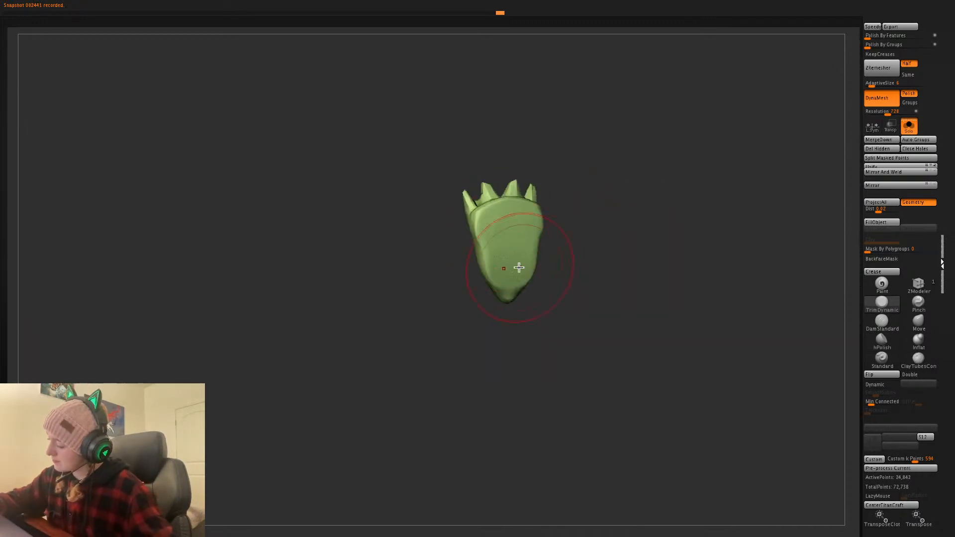
- Scale the face plate thinner along its depth with the gizmo in side view
key("w")
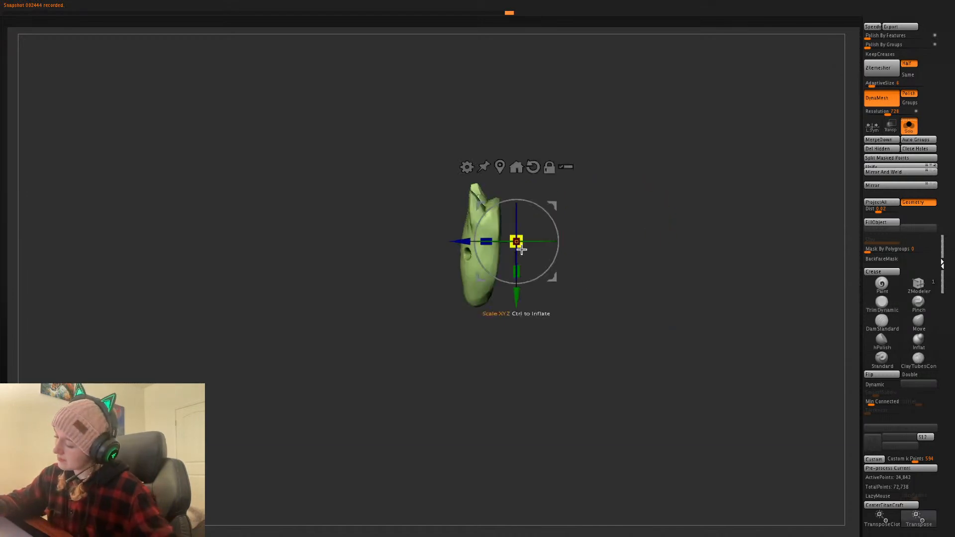
left_click_drag(469, 242, 470, 239)
key("q")
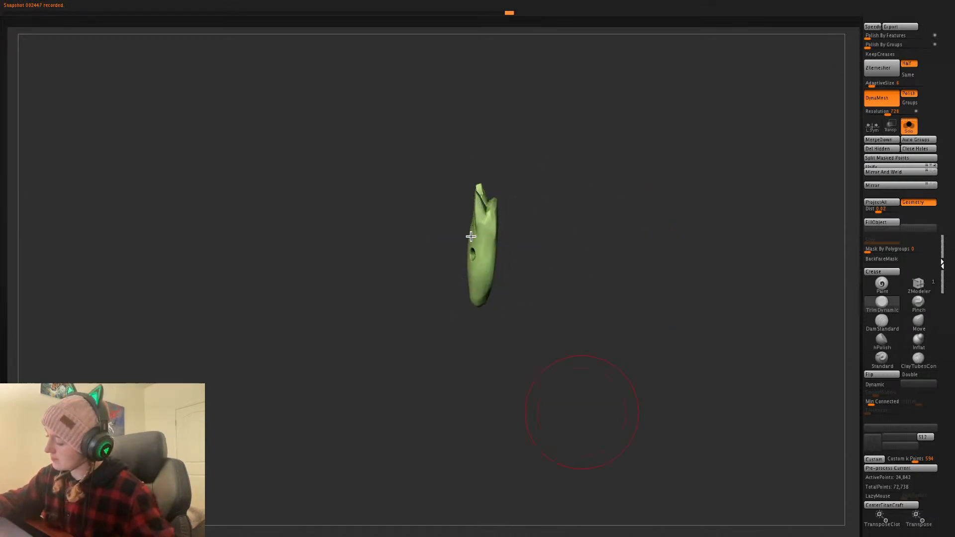
- Show the whole figure again and reposition the thinned face plate on the head with the gizmo
left_click(909, 130)
left_click_drag(620, 272, 683, 280)
key("w")
left_click_drag(488, 242, 487, 229)
left_click_drag(487, 306, 486, 301)
key("q")
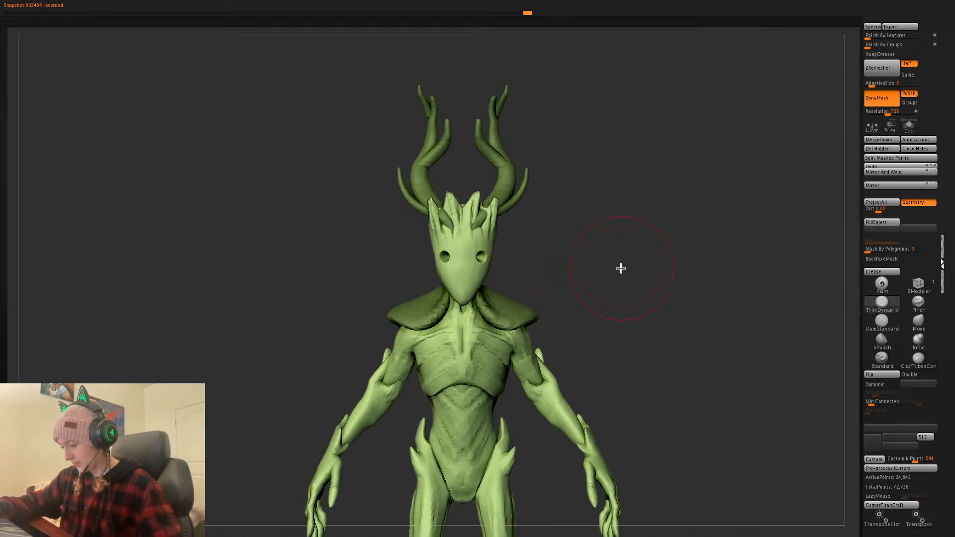
key("w")
key("q")
- Select the antlers and push their bases back behind the front of the face plate with the Move brush
left_click(499, 193, "alt")
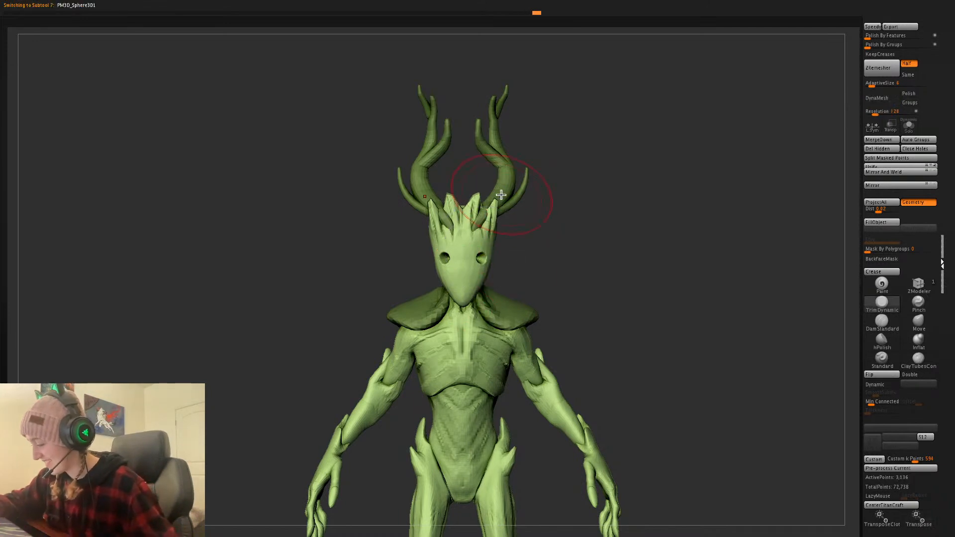
left_click(475, 244, "alt")
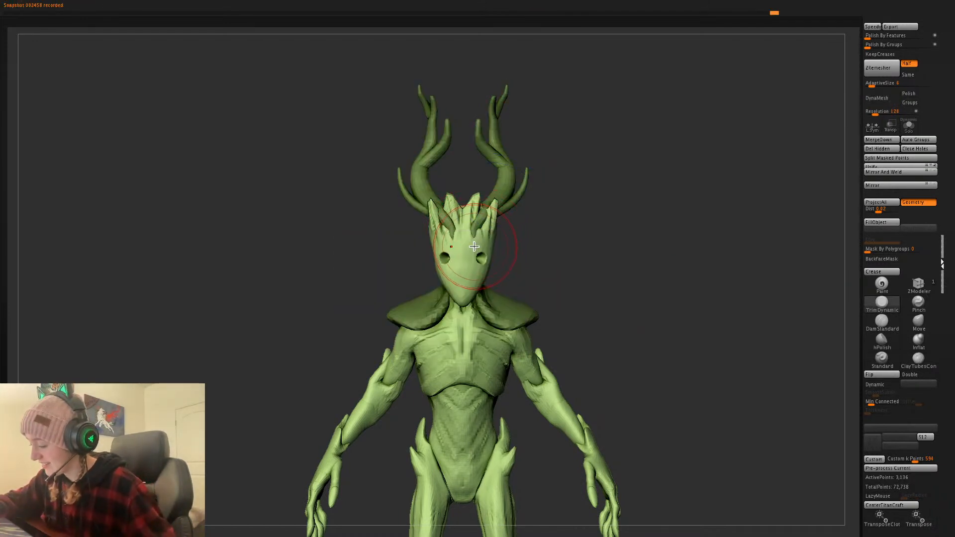
mouse_move(481, 230)
left_mouse_down()
mouse_move(488, 237)
mouse_move(471, 235)
left_mouse_up()
key("ctrl+z")
key("ctrl+z")
left_click(918, 322)
key("space")
mouse_move(477, 237)
left_mouse_down()
mouse_move(481, 253)
mouse_move(481, 230)
left_mouse_up()
key("ctrl+z")
key("space")
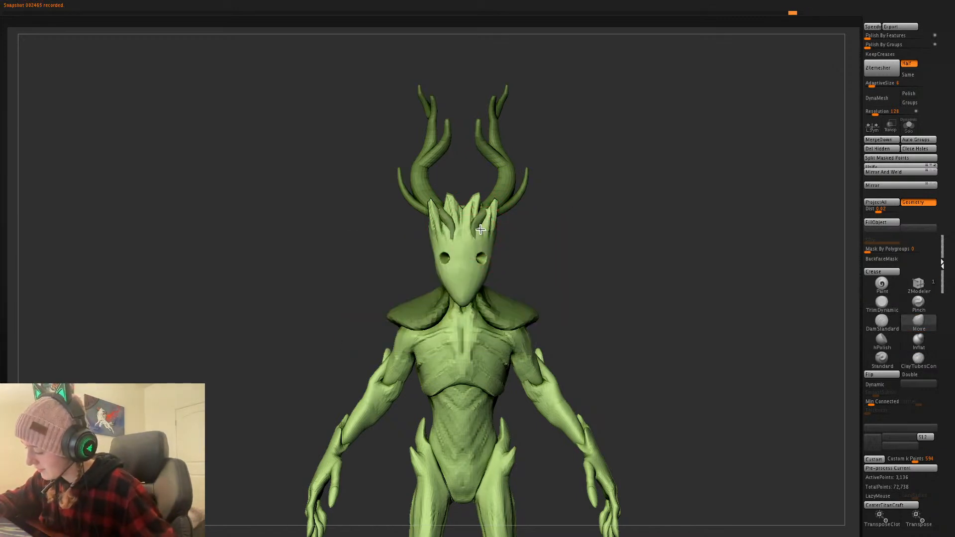
- Fill the antlers with a light green matching the rest of the body
key("shift+f")
key("shift+f")
mouse_move(664, 250)
left_mouse_down("alt")
mouse_move(665, 232)
mouse_move(663, 259)
left_mouse_up("alt")
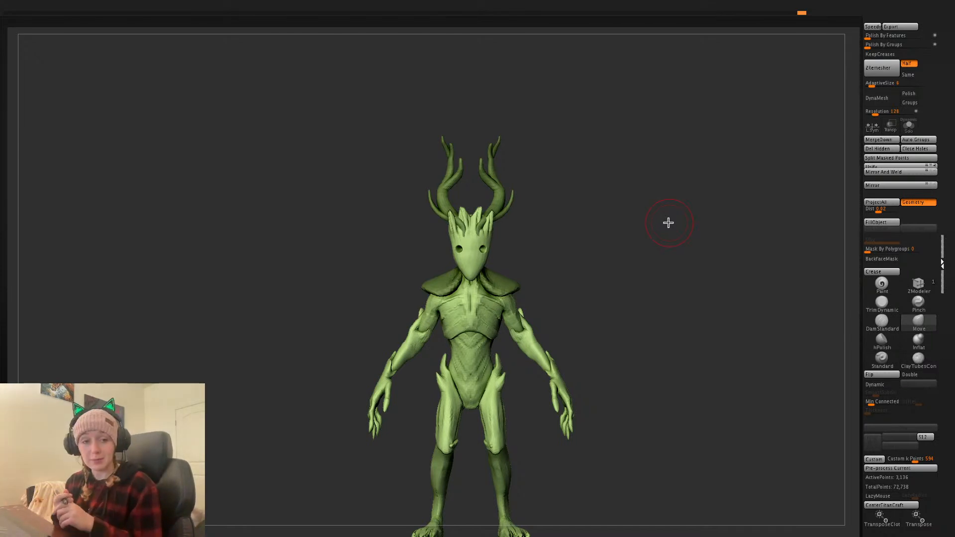
left_click_drag(651, 308, 632, 302, "alt")
key("p")
right_click(627, 292)
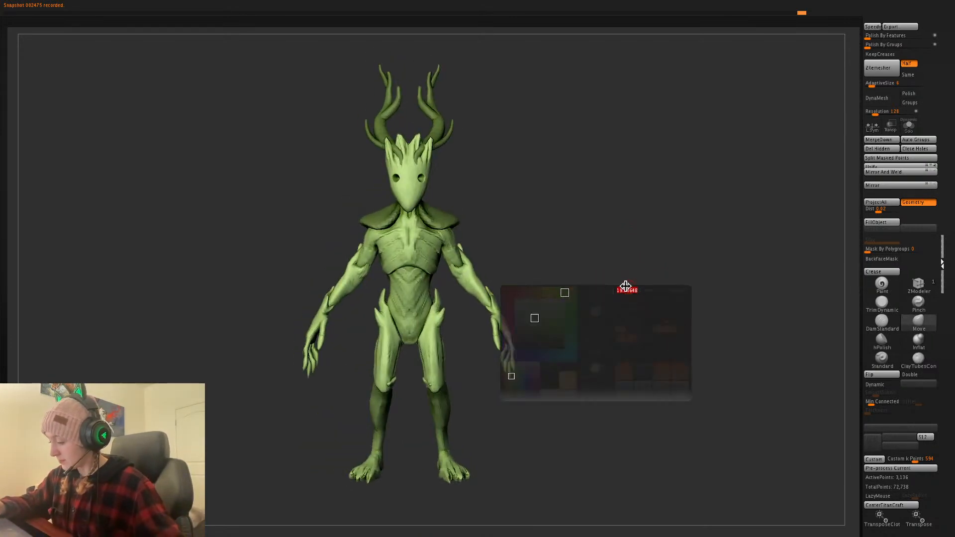
left_click_drag(599, 201, 613, 217, "alt")
left_click(887, 224)
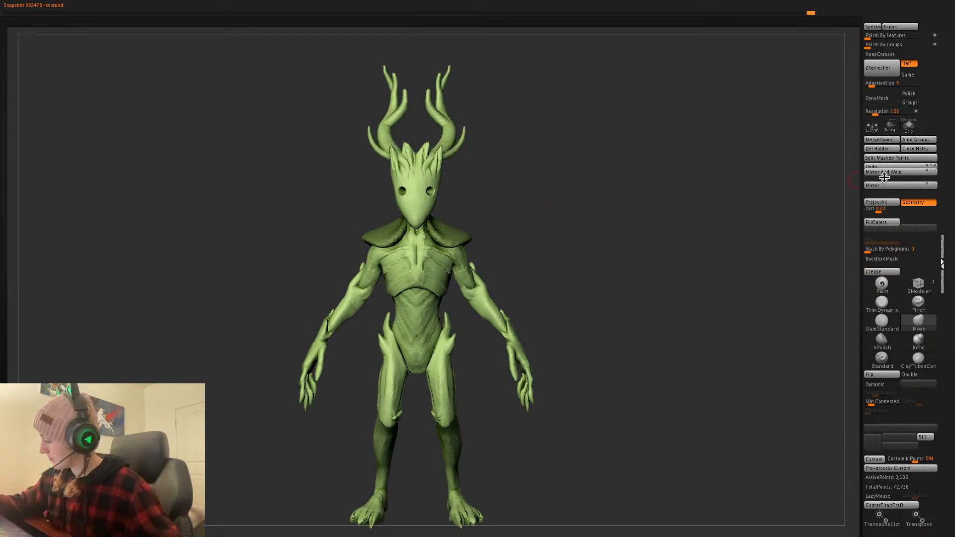
- Select the Paint brush and set its stroke type to DragRect
left_click(881, 284)
right_click(593, 233)
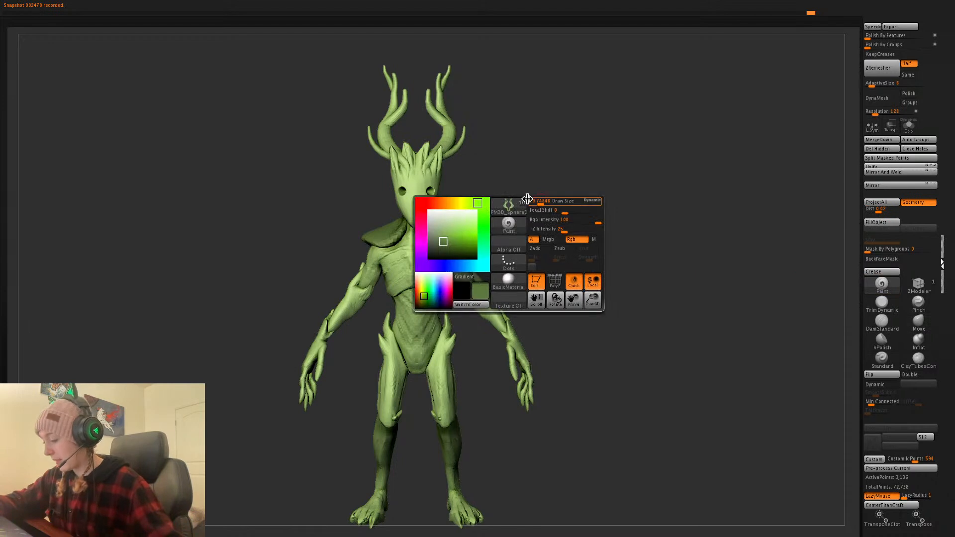
left_click(512, 265)
left_click(550, 279)
key("space")
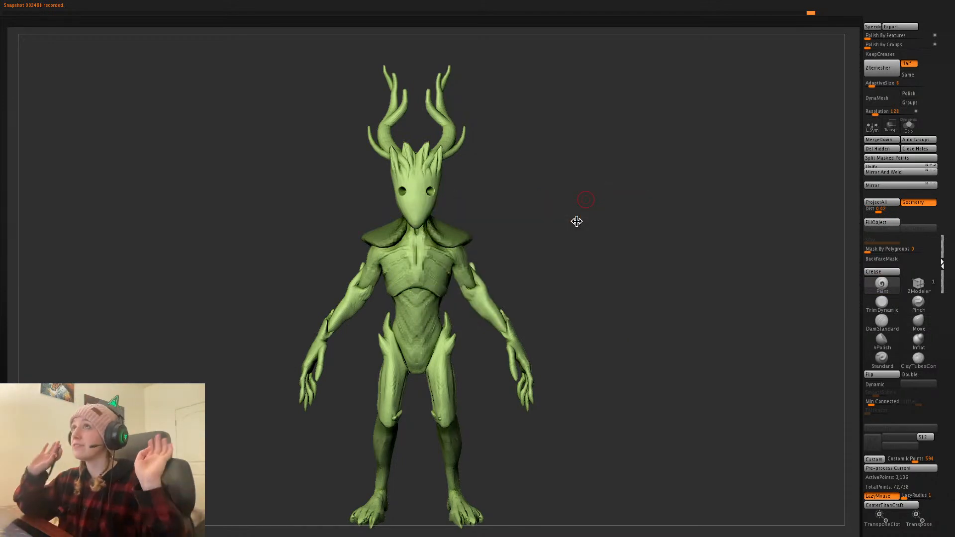
key("shift+f")
key("shift+f")
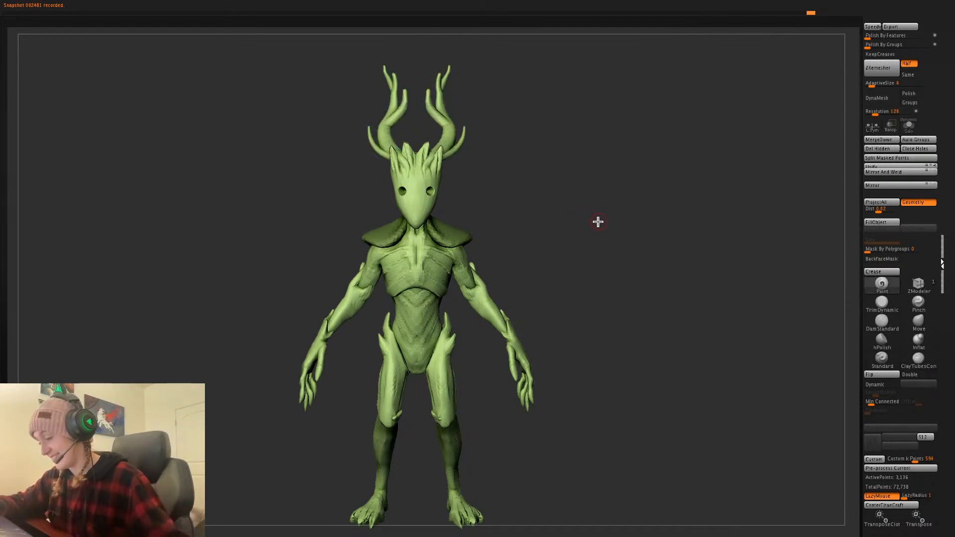
- Try masking the antlers, and undo the mask changes
left_click_drag(597, 221, 600, 252, "alt")
left_click(571, 61, "ctrl")
left_click_drag(587, 286, 391, 166, "ctrl")
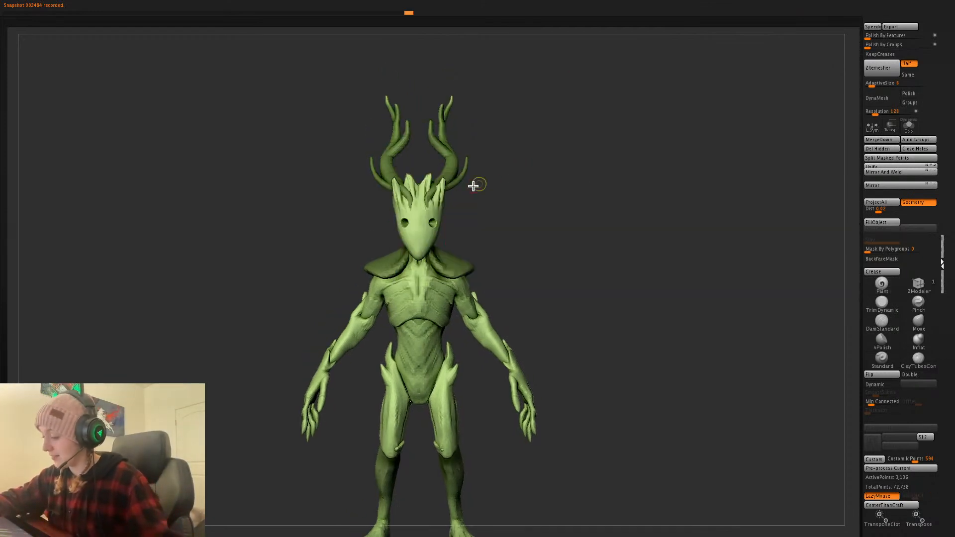
left_click(509, 111, "ctrl")
left_click(473, 155, "ctrl")
left_click(432, 219, "ctrl")
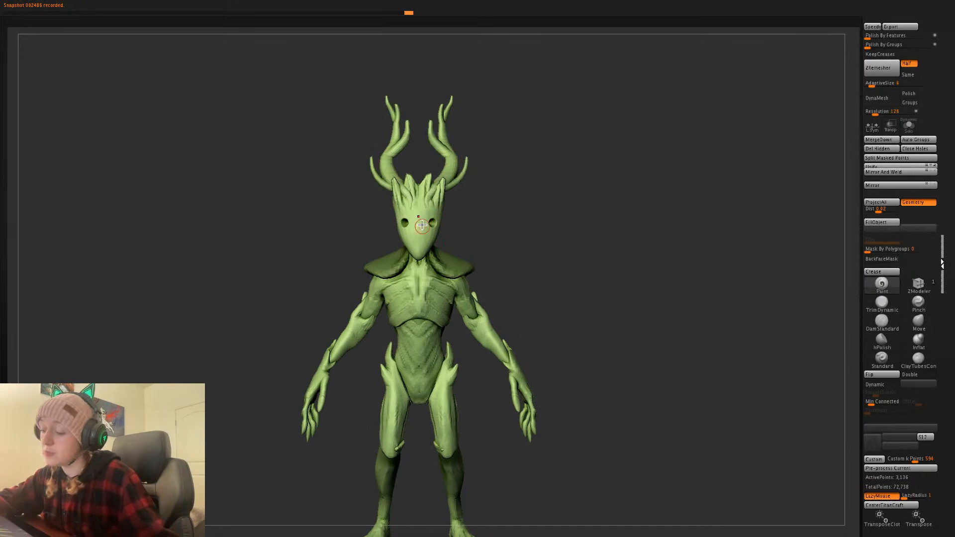
left_click(461, 115, "ctrl")
key("ctrl+z")
key("ctrl+z")
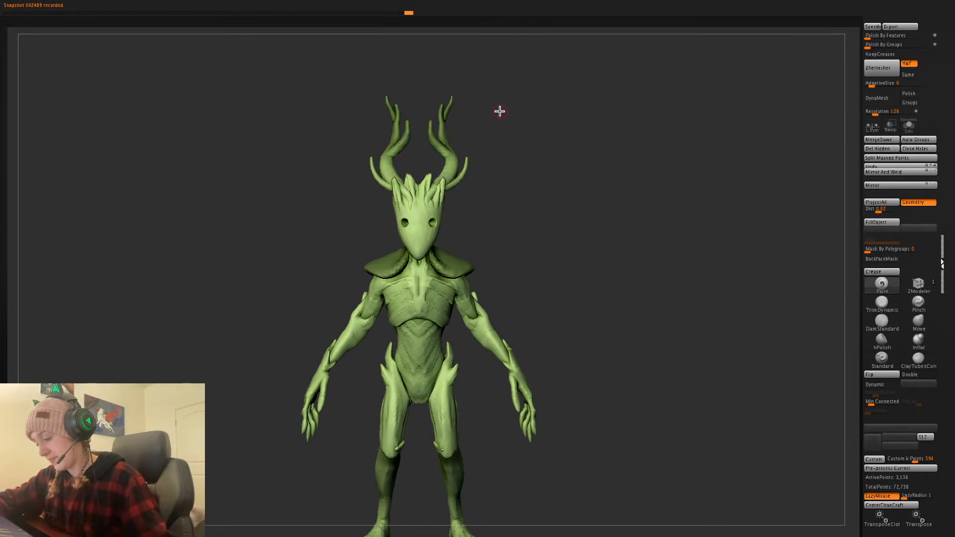
- Try painting a soft color gradient over the upper antlers with the Paint brush
left_click(437, 229, "alt")
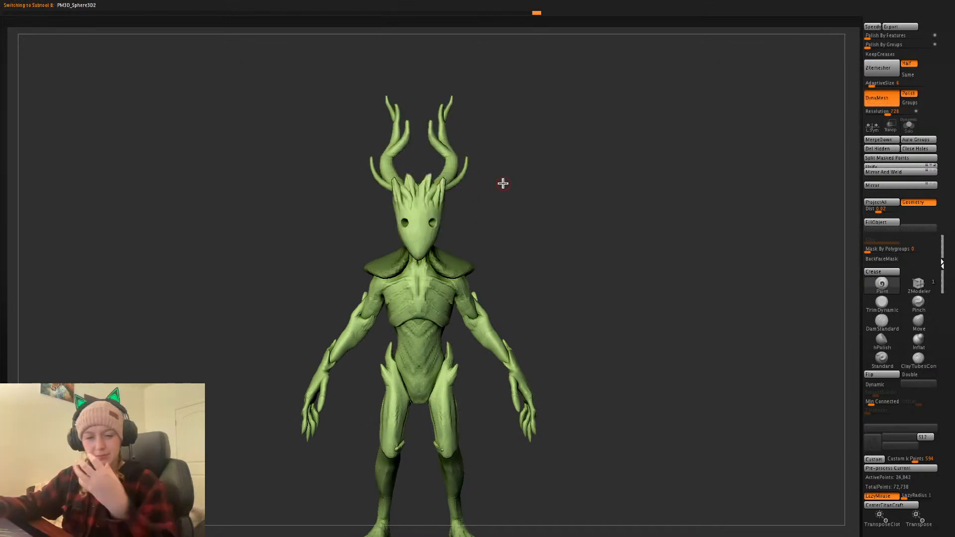
key("space")
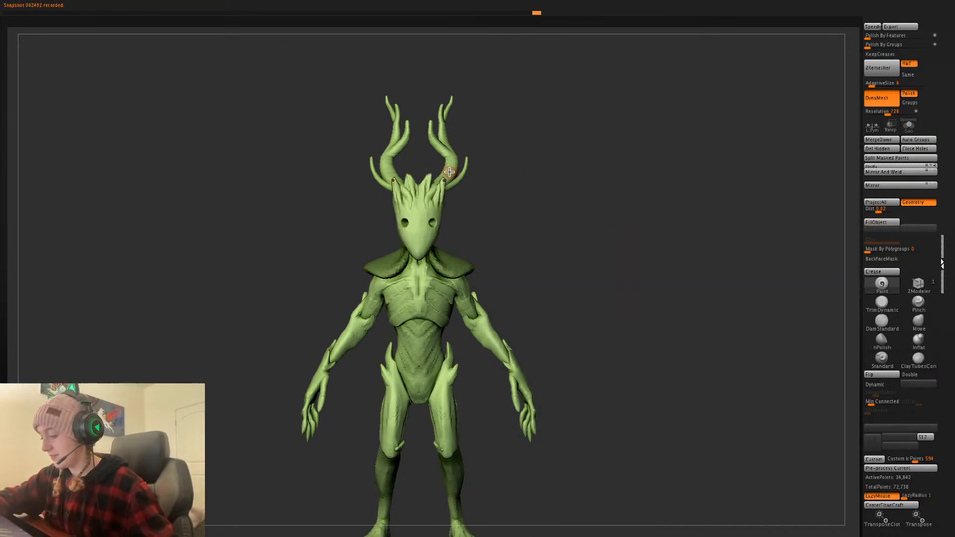
left_click(429, 209, "alt")
mouse_move(443, 187)
left_mouse_down()
mouse_move(452, 100)
mouse_move(489, 66)
left_mouse_up()
left_click_drag(440, 149, 509, 55)
left_click_drag(446, 112, 478, 77)
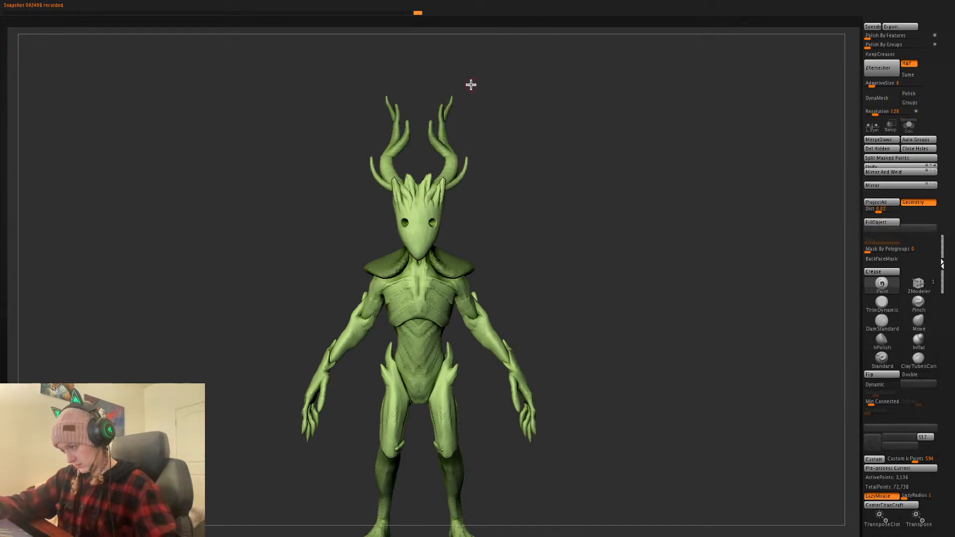
- Pick a darker green (RGB 78, 126, 28) and paint a gradient fading down from the antler tips, redoing the stroke until it blends
key("space")
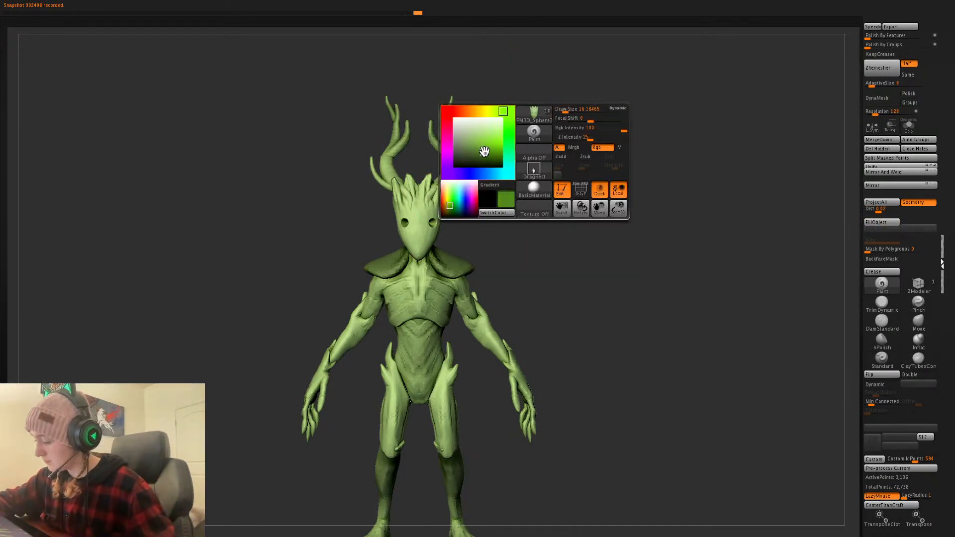
mouse_move(443, 102)
left_mouse_down()
mouse_move(443, 137)
mouse_move(458, 98)
left_mouse_up()
key("ctrl+z")
key("ctrl+z")
left_click_drag(441, 144, 508, 52)
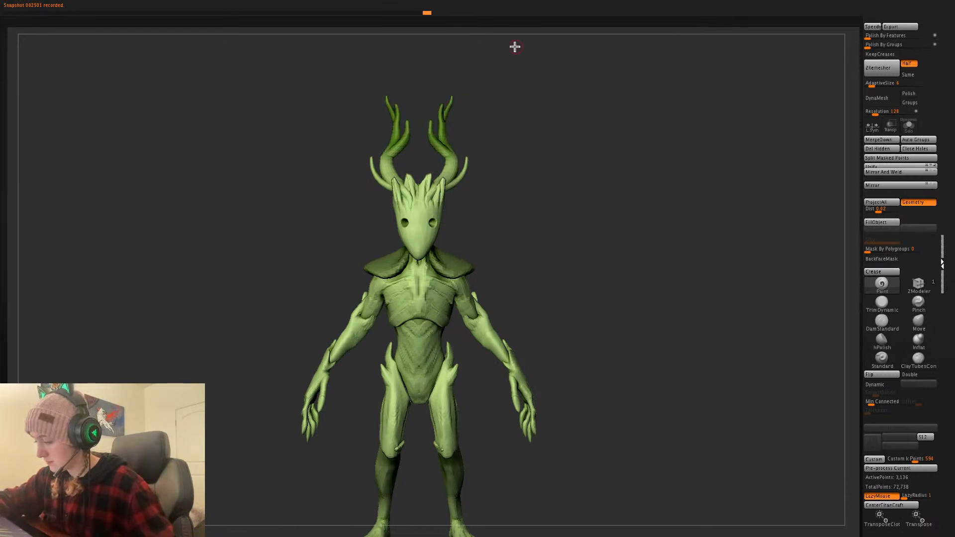
key("ctrl+z")
left_click_drag(459, 119, 510, 54)
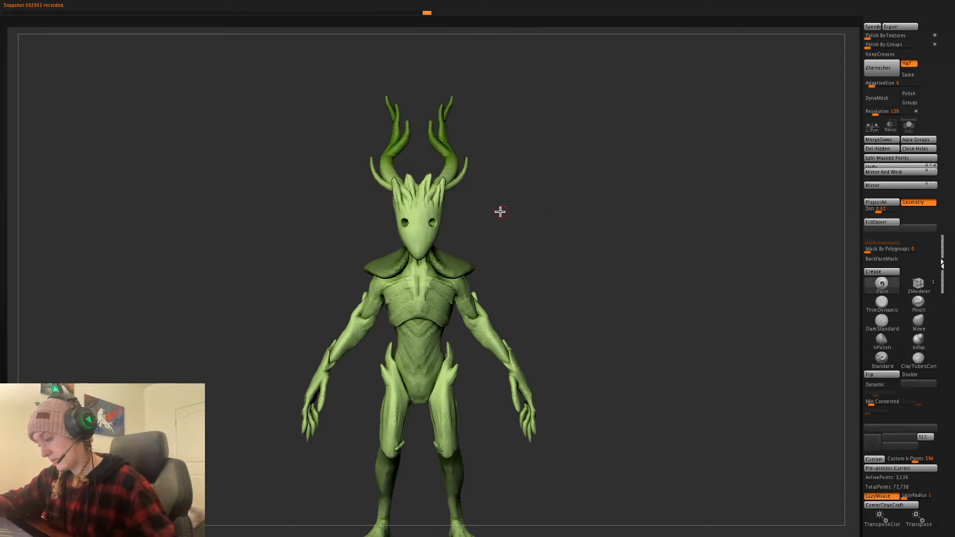
key("ctrl+z")
left_click_drag(456, 153, 506, 46)
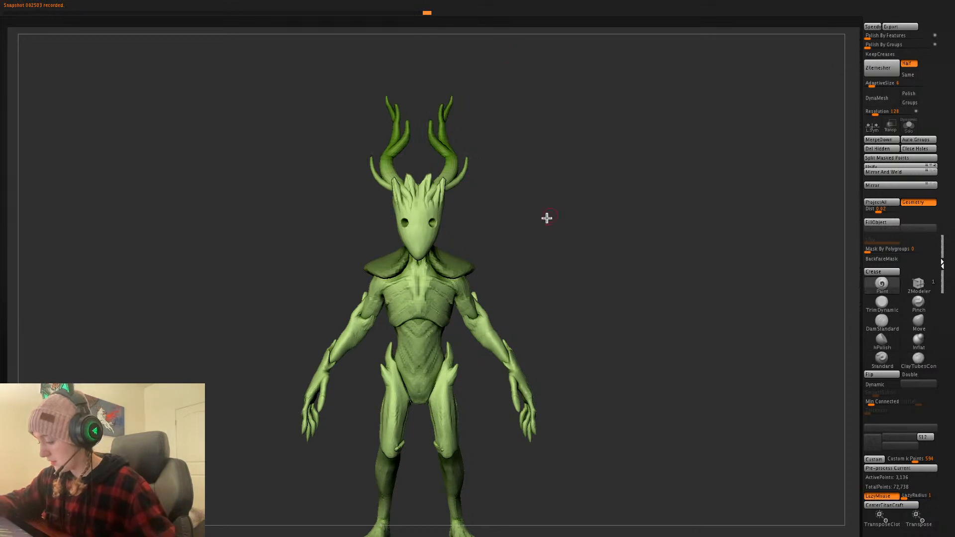
- Paint the shoulder mantle and the hands with the darker green
left_click_drag(588, 278, 588, 305, "alt")
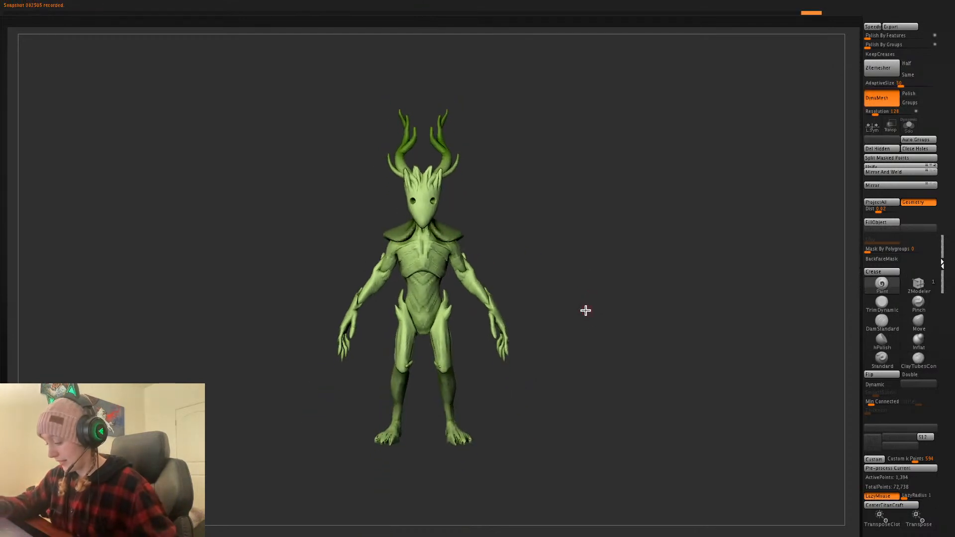
left_click(450, 235, "alt")
left_click_drag(616, 275, 630, 213)
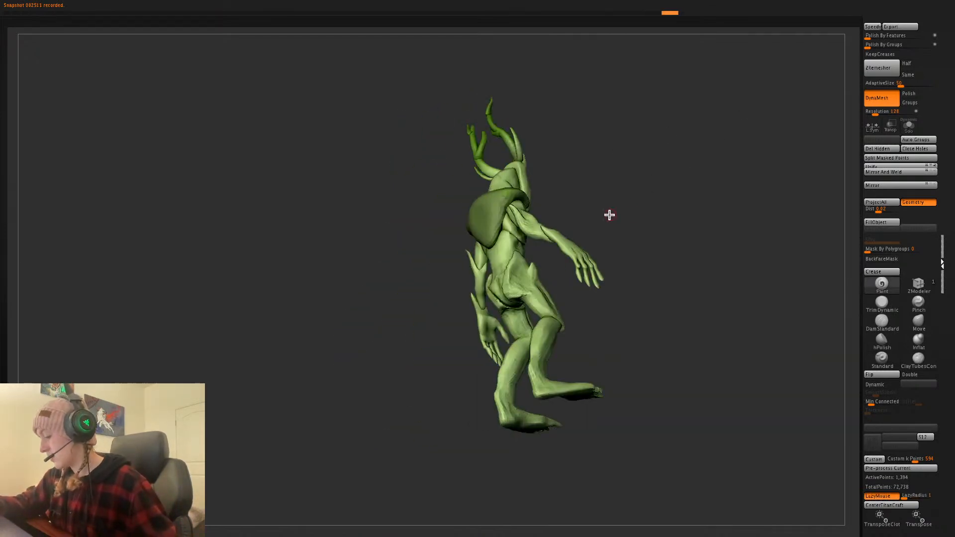
left_click_drag(698, 192, 645, 239)
left_click(556, 315, "alt")
left_click(617, 295, "ctrl")
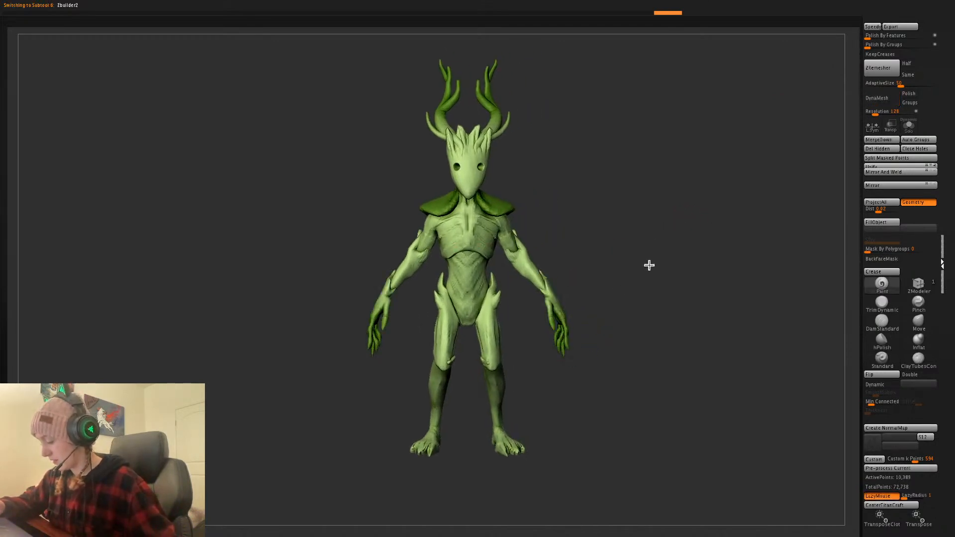
- Paint a darker green gradient across the hands and up the forearms, undoing and repeating the first stroke
left_click(537, 283, "alt")
left_click_drag(540, 292, 635, 207)
key("ctrl+z")
left_click_drag(542, 296, 607, 249)
- Paint a darker green gradient from the feet up the legs
left_click_drag(622, 285, 603, 258, "alt")
left_click(493, 418, "alt")
left_click_drag(493, 418, 697, 272)
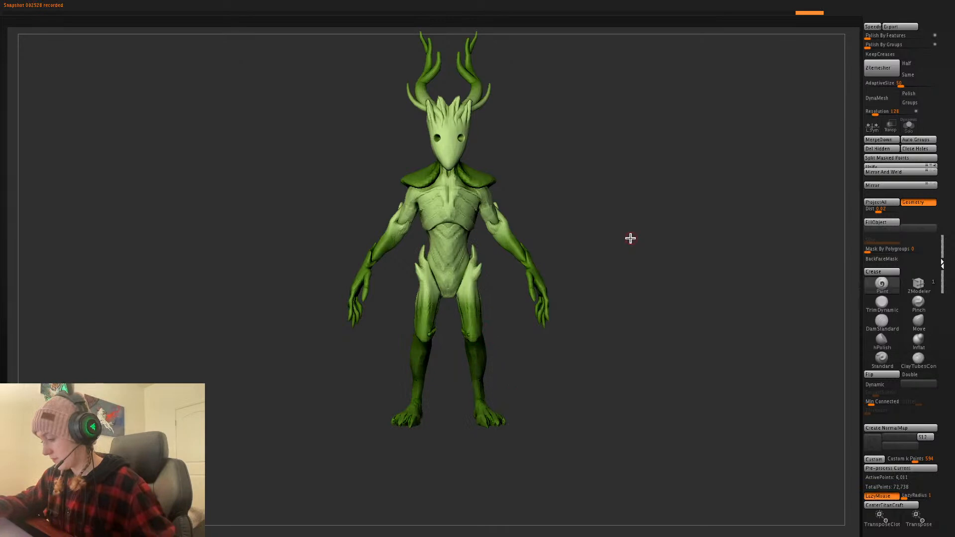
left_click_drag(628, 241, 599, 269, "alt")
- Choose a deeper green and darken the antler tips, hands and feet with it
key("space")
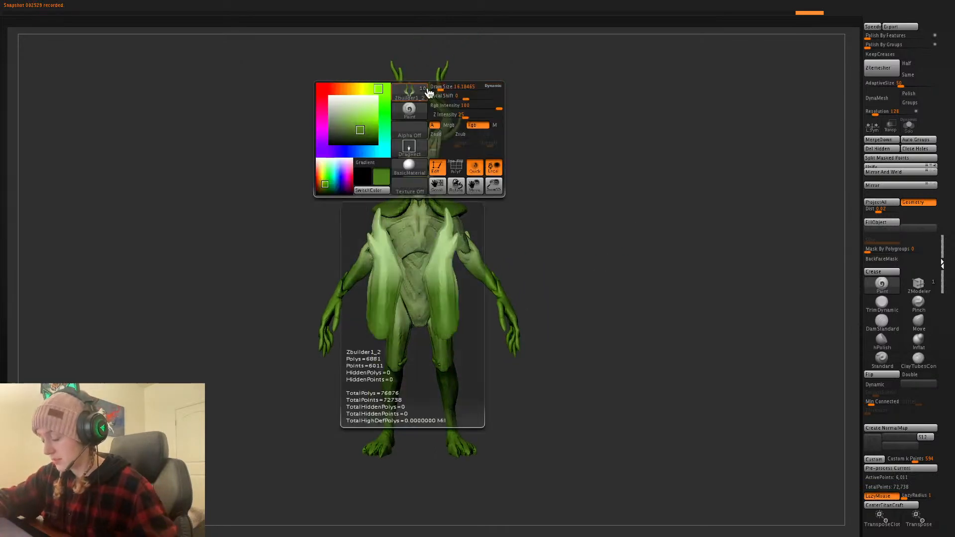
key("space")
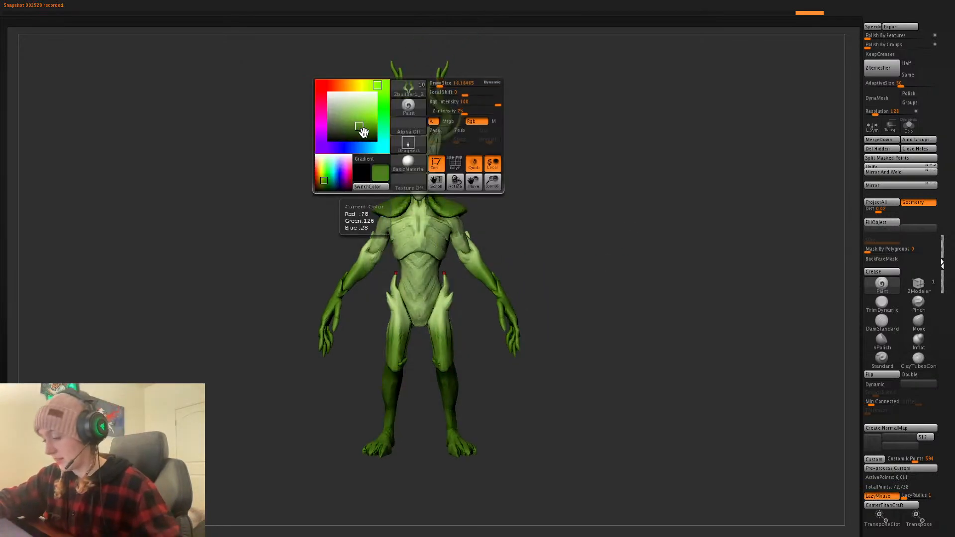
left_click(437, 81, "alt")
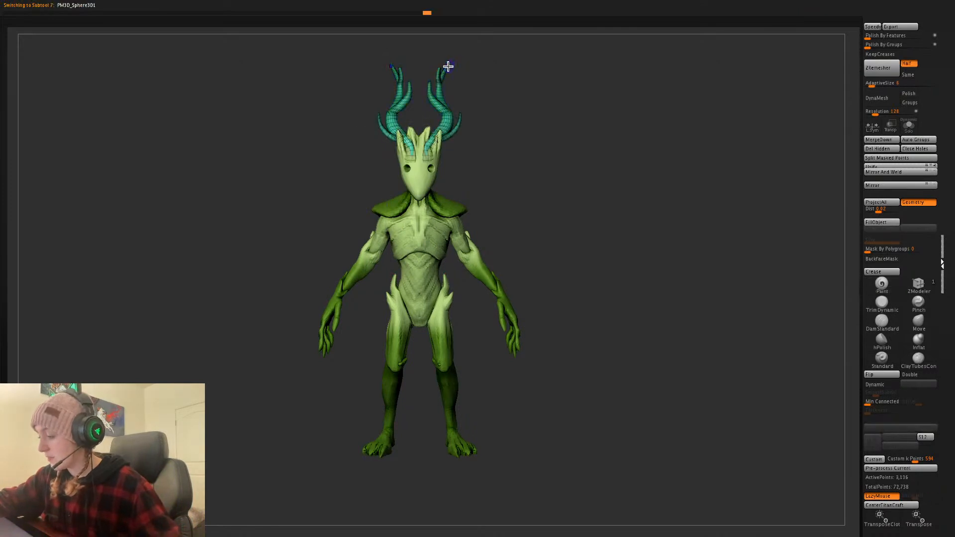
left_click(516, 338, "alt")
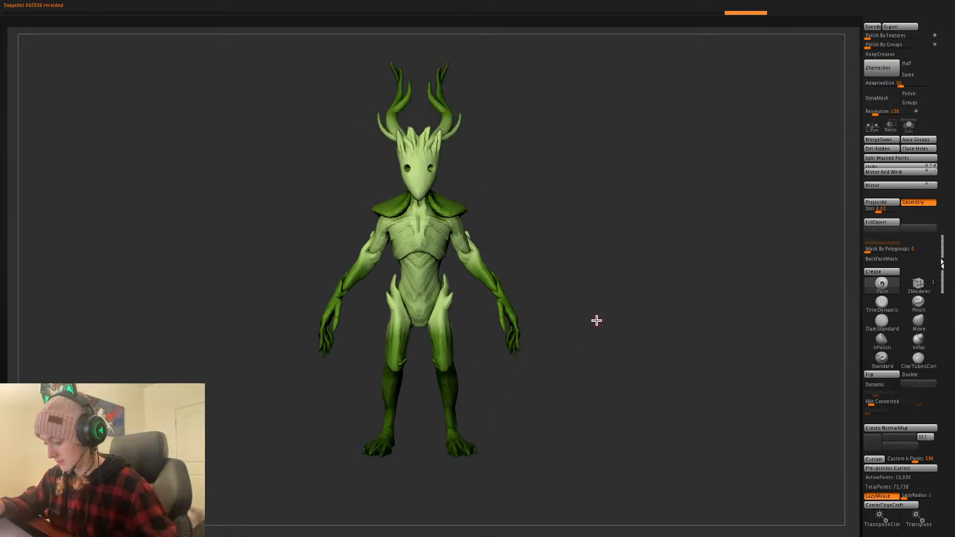
- Select the torso, adjust the brush color and paint the chest a darker green, undoing one stroke
left_click_drag(598, 322, 593, 347, "alt")
left_click(427, 279, "alt")
left_click(431, 284, "alt")
key("space")
left_click_drag(597, 233, 617, 235)
key("ctrl+z")
mouse_move(428, 280)
left_mouse_down()
mouse_move(451, 274)
mouse_move(453, 249)
mouse_move(447, 281)
left_mouse_up()
- Select the face plate and paint the insides of the eye sockets near-black, undoing the oversized strokes
left_click(421, 200, "alt")
left_click_drag(481, 190, 484, 217, "alt")
left_click_drag(429, 199, 443, 149)
key("ctrl+z")
left_click_drag(434, 191, 440, 185)
key("ctrl+z")
key("ctrl+z")
left_click_drag(538, 221, 519, 211, "alt")
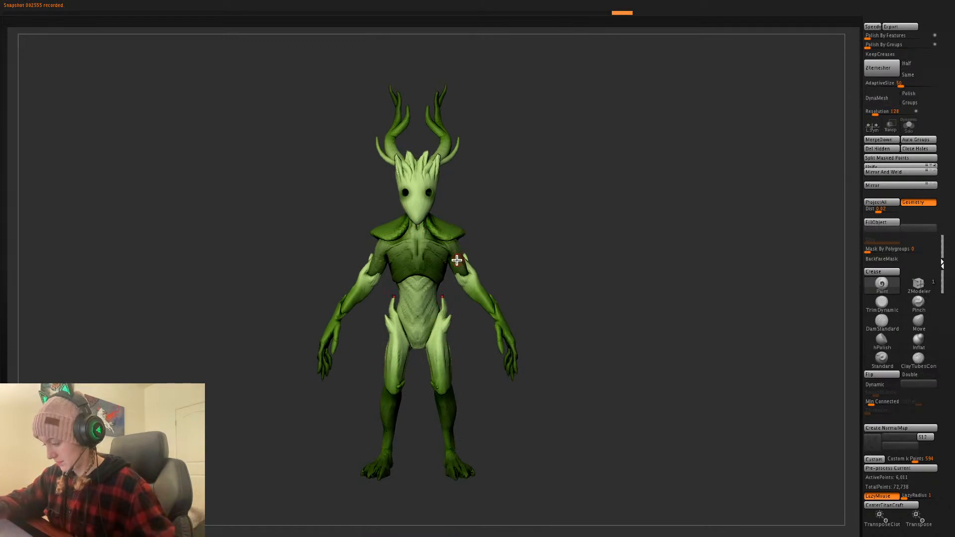
- Select the abdomen and shade it with the darker green toward the hips, undoing the last stroke
left_click(431, 302, "alt")
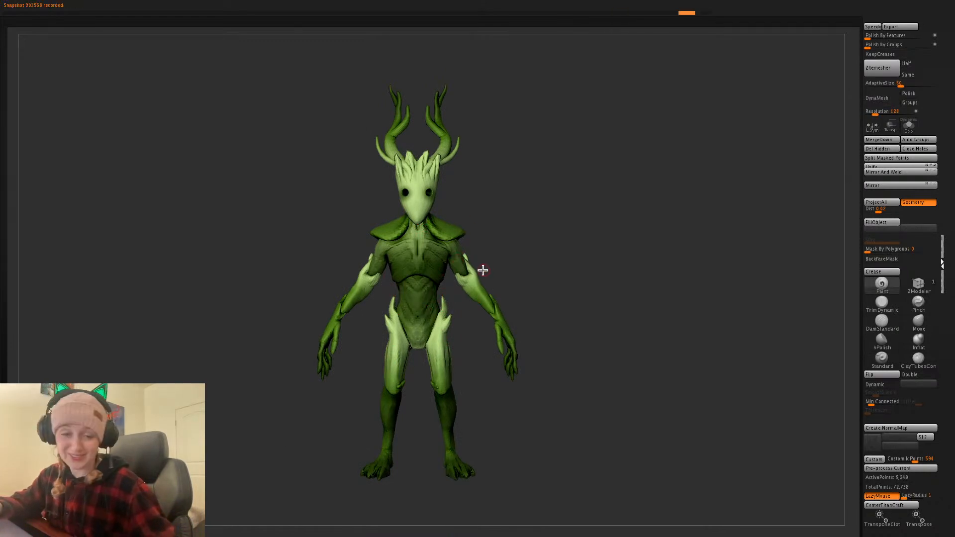
key("space")
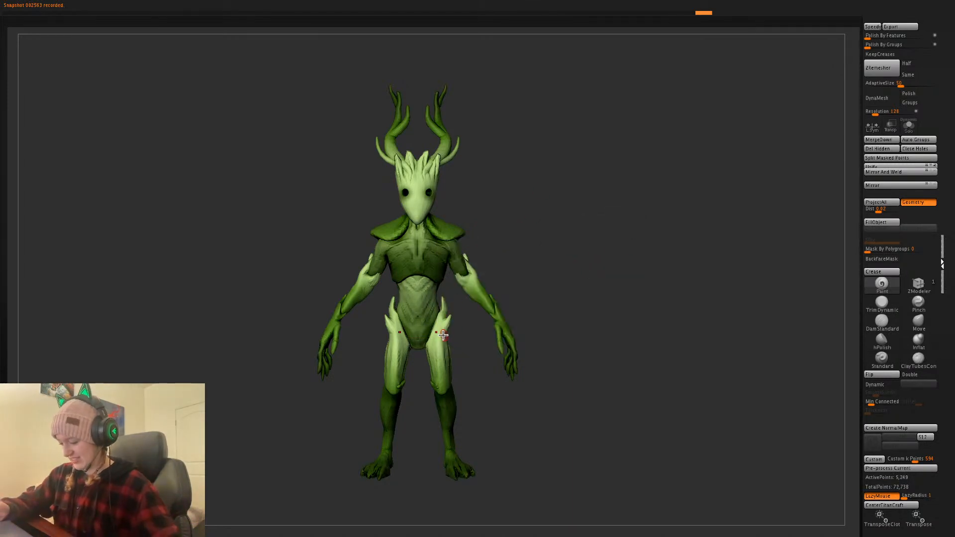
left_click_drag(588, 274, 619, 275)
left_click_drag(477, 333, 469, 345)
key("ctrl+z")
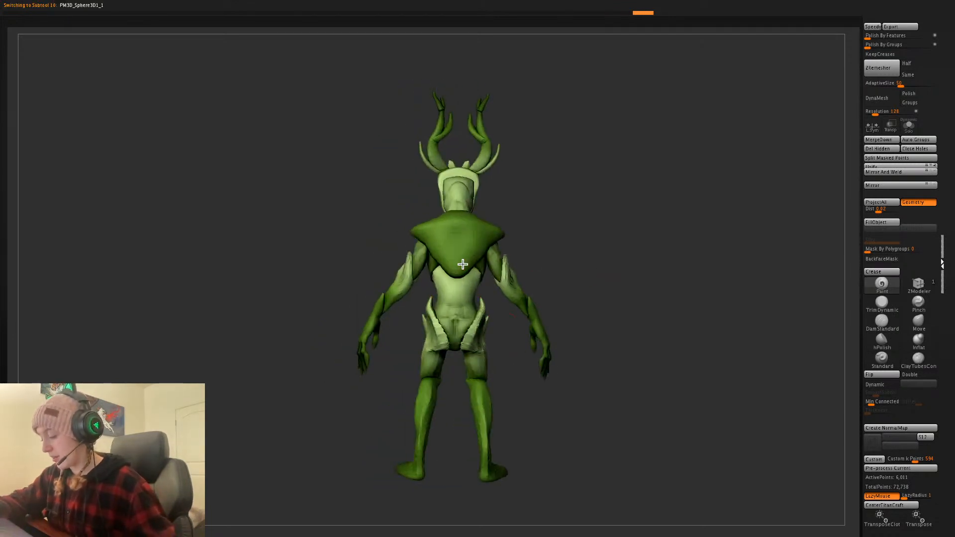
- Select the mantle and paint its back and sides a darker green
left_click(462, 265, "alt")
left_click_drag(437, 241, 467, 240)
key("shift+f")
left_click_drag(563, 227, 590, 238)
key("shift+f")
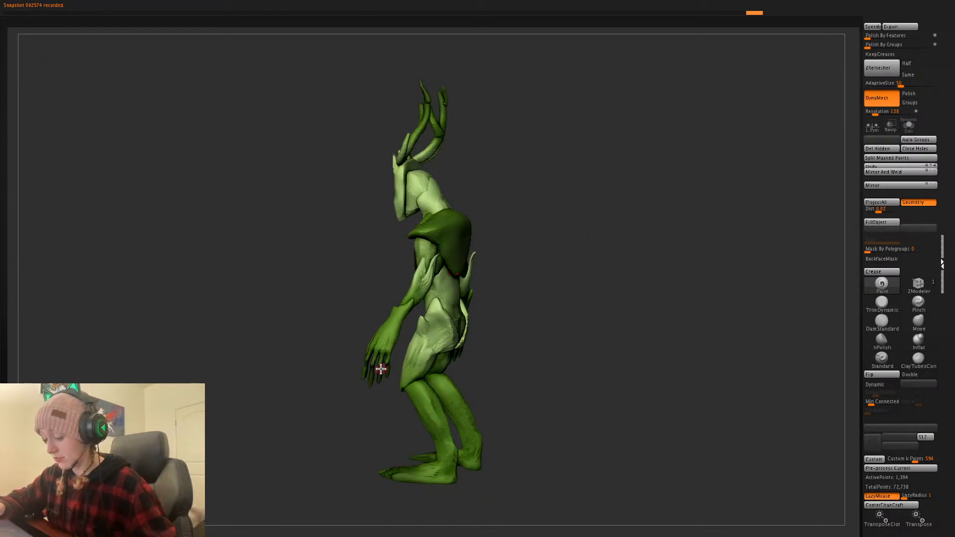
key("space")
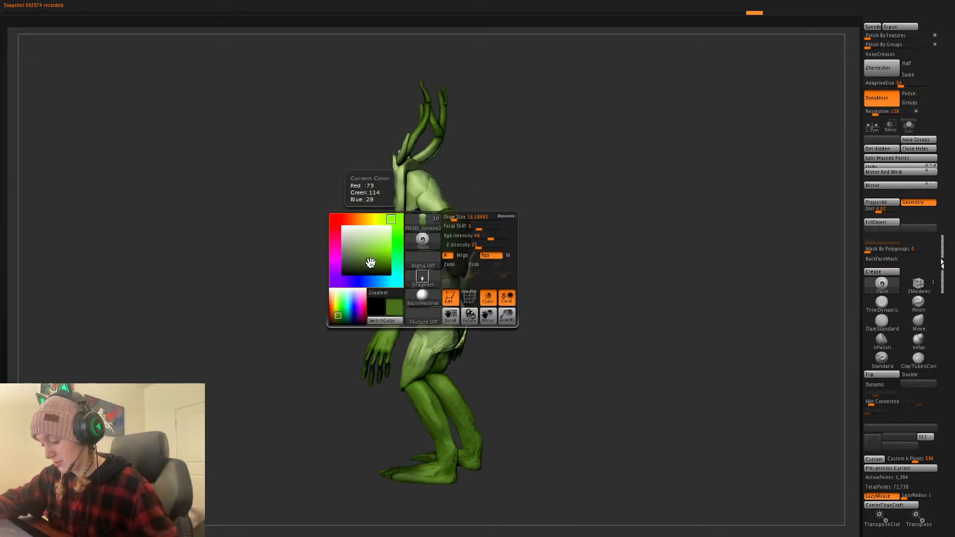
mouse_move(516, 206)
left_mouse_down()
mouse_move(546, 230)
mouse_move(460, 237)
left_mouse_up()
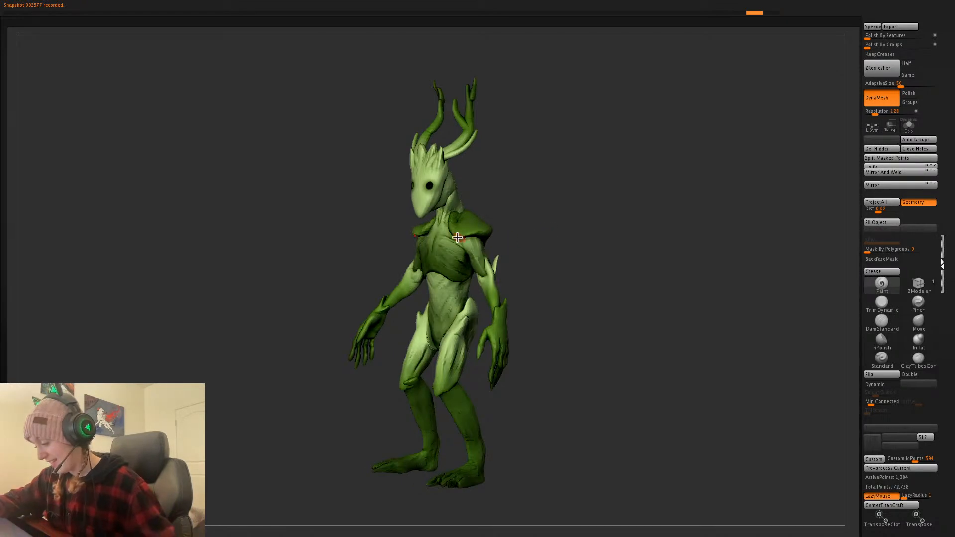
left_click_drag(527, 192, 531, 221)
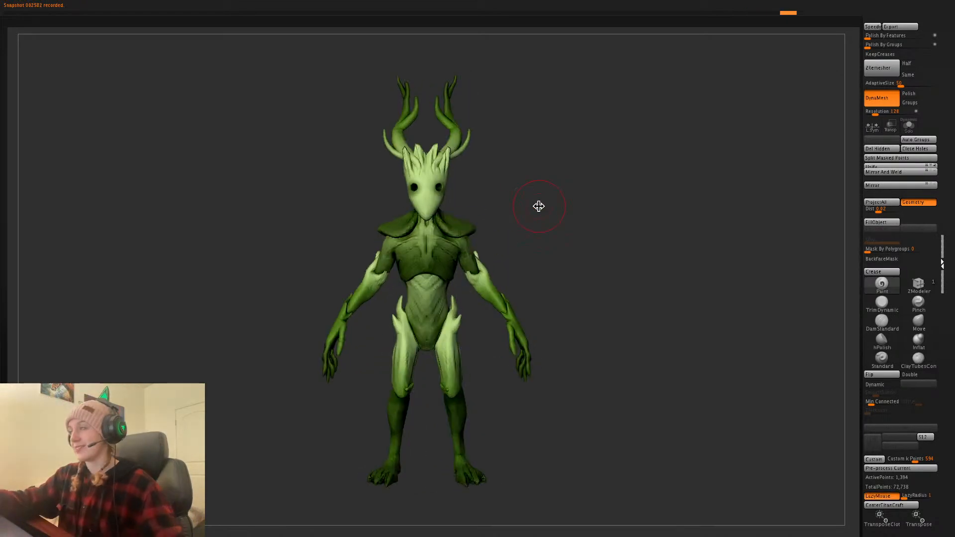
- Pull the front and shoulders of the mantle into uneven lumps with the Move brush
key("b")
key("m")
key("v")
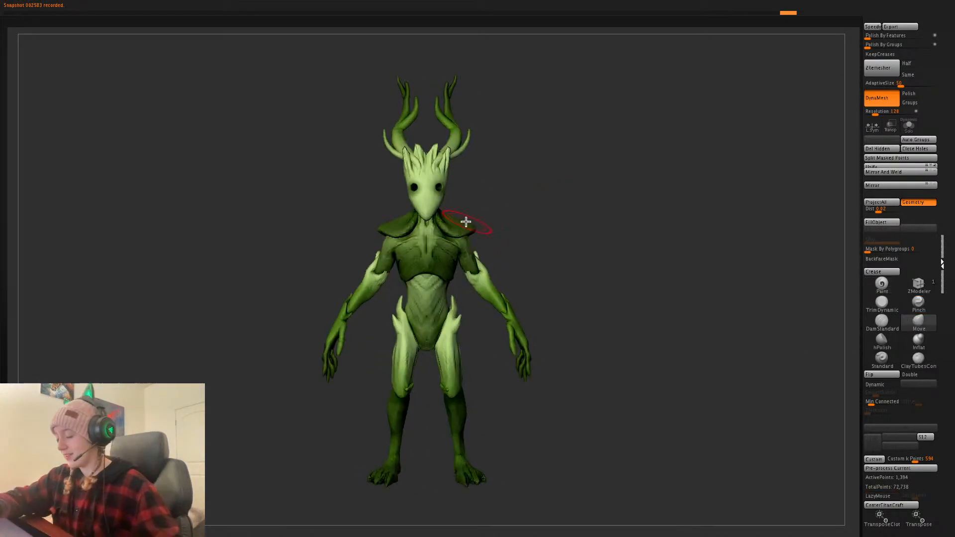
key("space")
mouse_move(467, 215)
left_mouse_down()
mouse_move(448, 216)
mouse_move(462, 215)
left_mouse_up()
key("space")
key("space")
left_click_drag(451, 213, 447, 216)
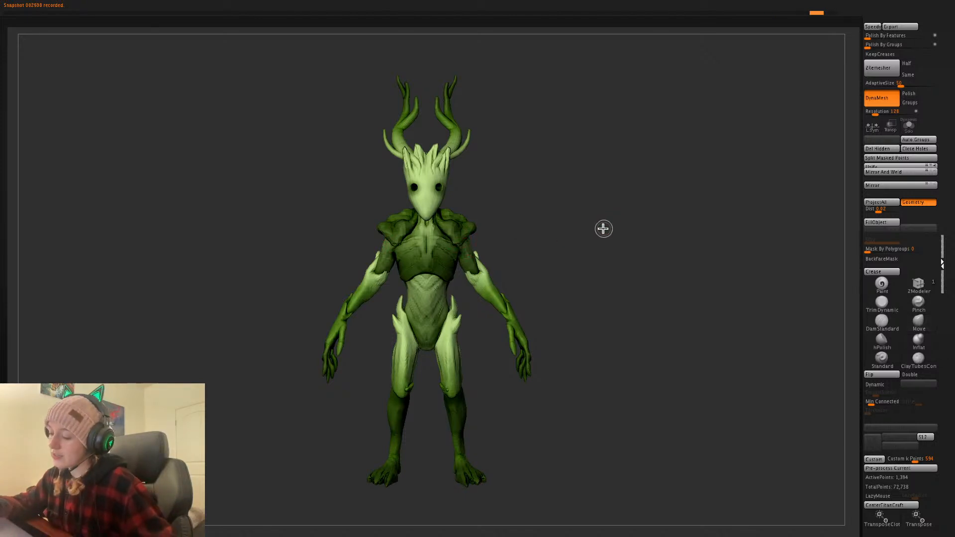
- Shape rows of raised, scale-like bumps across the back of the mantle
left_click_drag(620, 219, 544, 229)
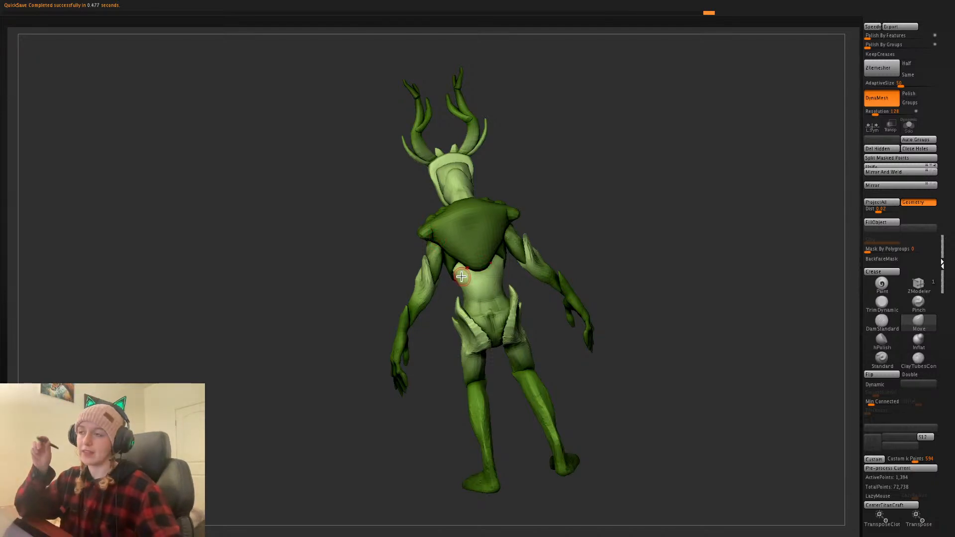
mouse_move(437, 246)
left_mouse_down()
mouse_move(443, 225)
mouse_move(469, 216)
mouse_move(453, 233)
mouse_move(479, 241)
left_mouse_up()
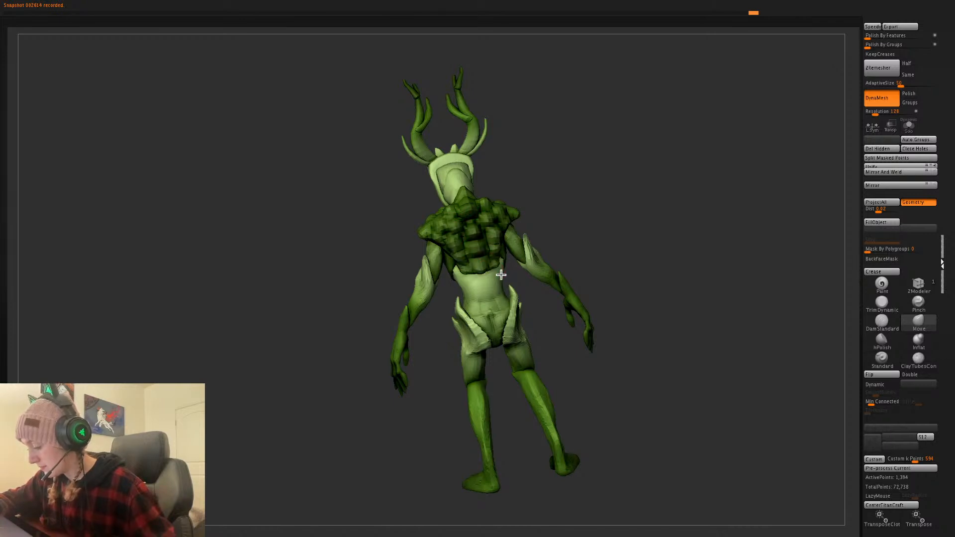
mouse_move(583, 206)
left_mouse_down()
mouse_move(536, 235)
mouse_move(627, 204)
mouse_move(636, 251)
mouse_move(693, 277)
mouse_move(683, 236)
mouse_move(616, 271)
mouse_move(679, 288)
mouse_move(600, 294)
mouse_move(630, 310)
left_mouse_up()
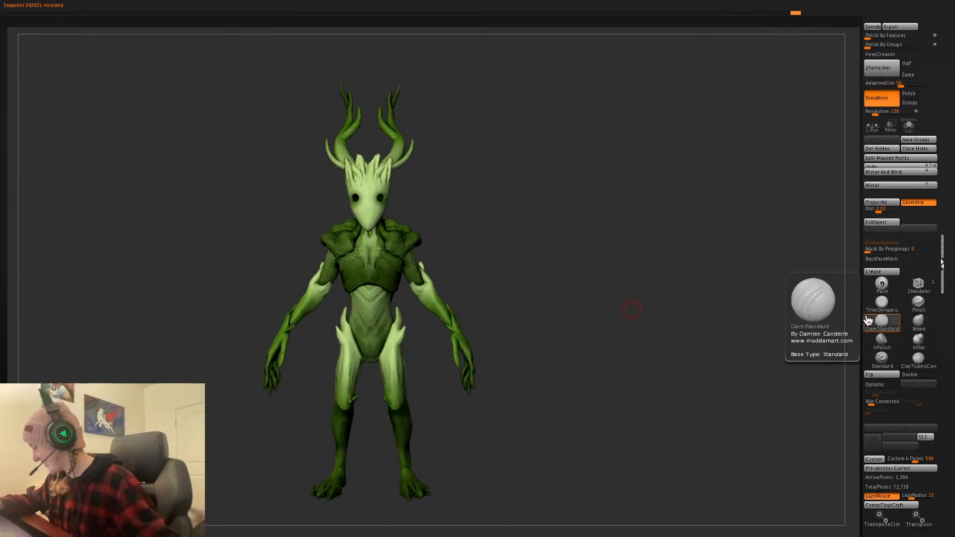
- Select the face plate, carve fine bark-like grooves into it with the DamStandard brush and smooth the chin area
left_click(380, 204, "alt")
key("l")
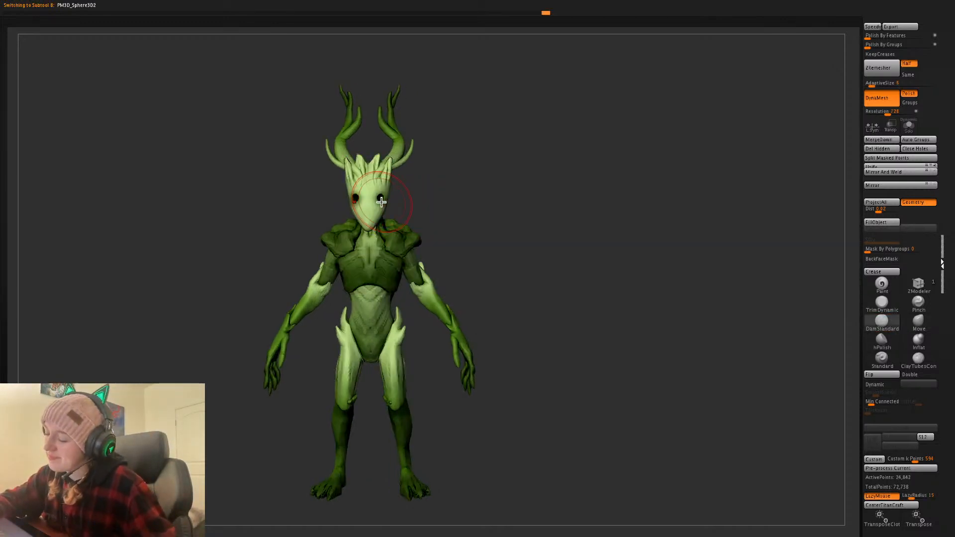
key("space")
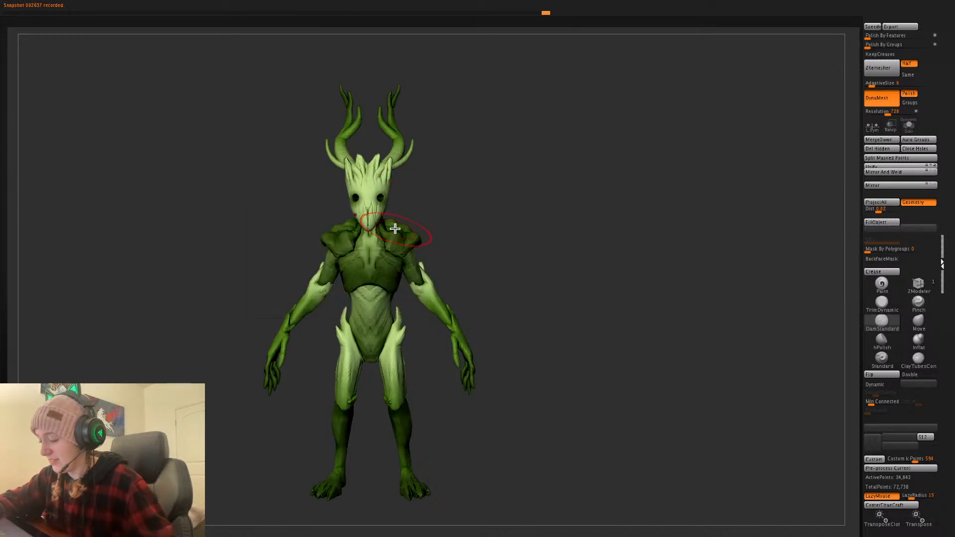
left_click_drag(386, 222, 366, 216, "shift")
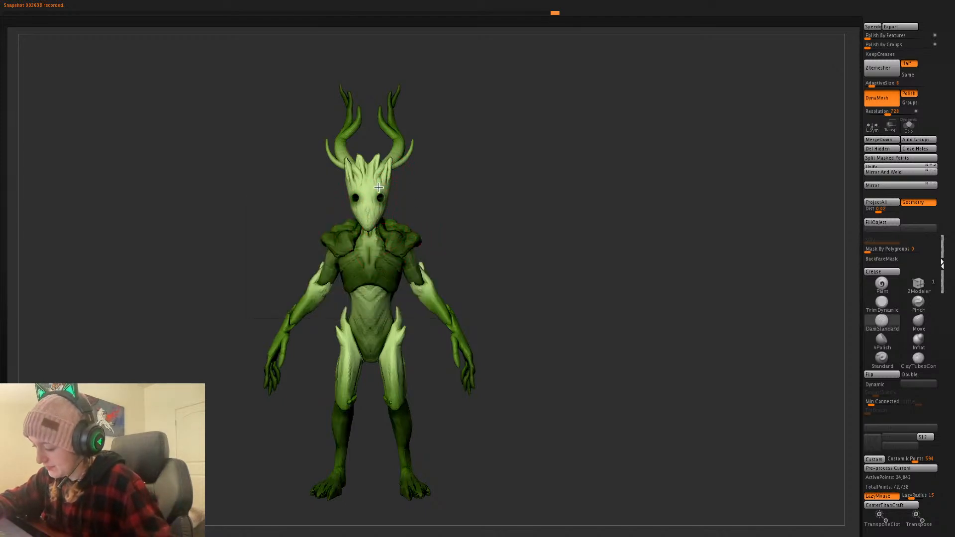
left_click_drag(476, 182, 394, 191)
left_click_drag(483, 178, 443, 180)
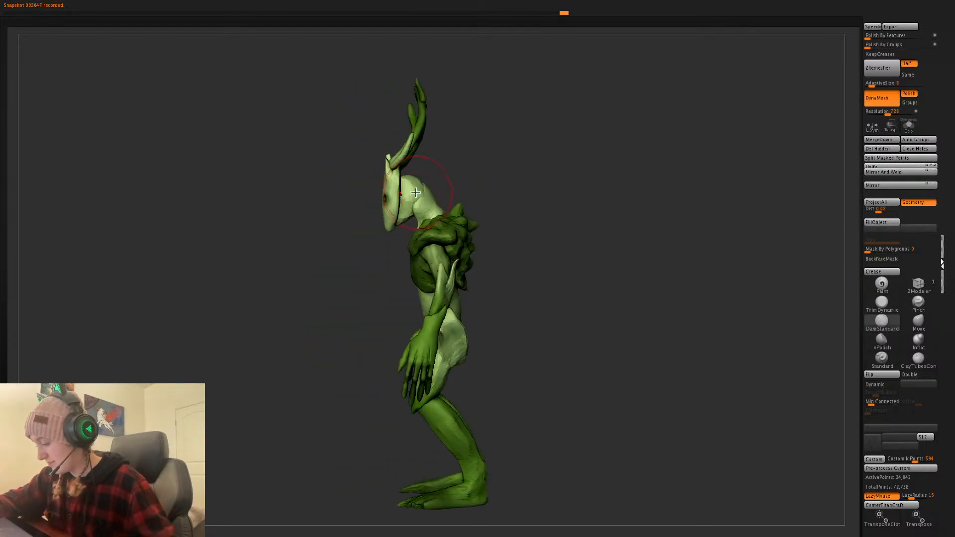
- Select the head behind the face plate and subdivide it to level 2
left_click(417, 191, "alt")
left_click_drag(604, 288, 599, 282, "shift")
key("space")
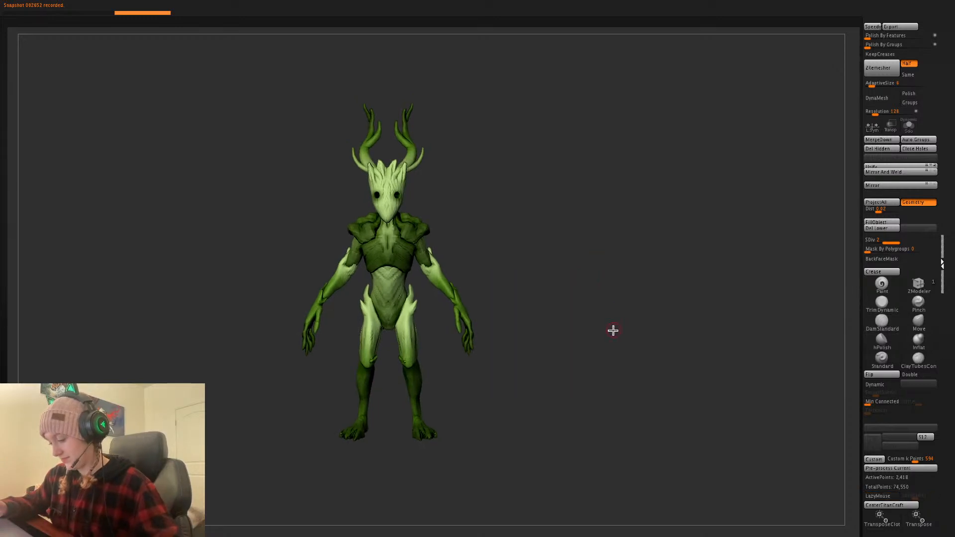
mouse_move(619, 341)
left_mouse_down()
mouse_move(674, 343)
mouse_move(653, 332)
mouse_move(664, 348)
mouse_move(671, 346)
mouse_move(650, 333)
mouse_move(651, 364)
left_mouse_up()
key("l")
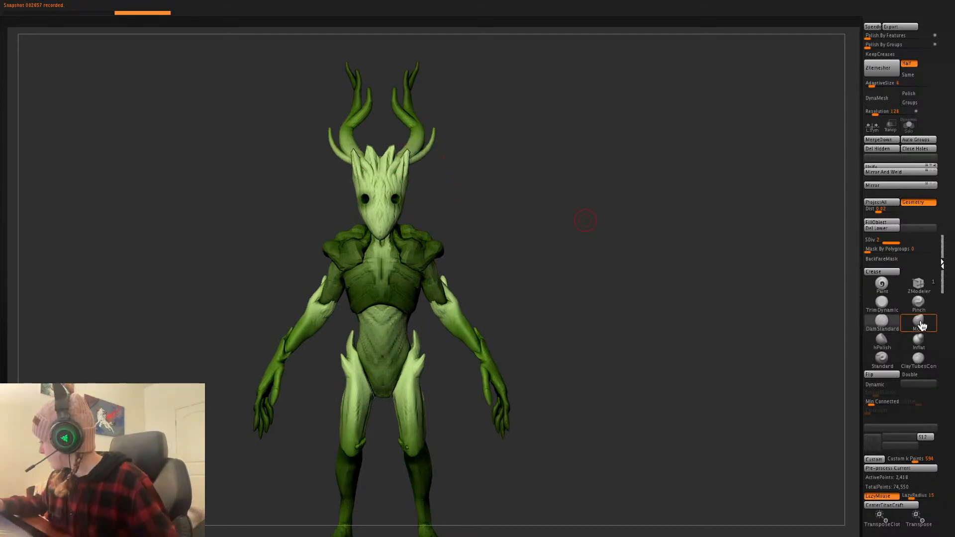
- Select the antlers and nudge their bases slightly inward with the Move brush
key("b")
key("m")
key("v")
key("space")
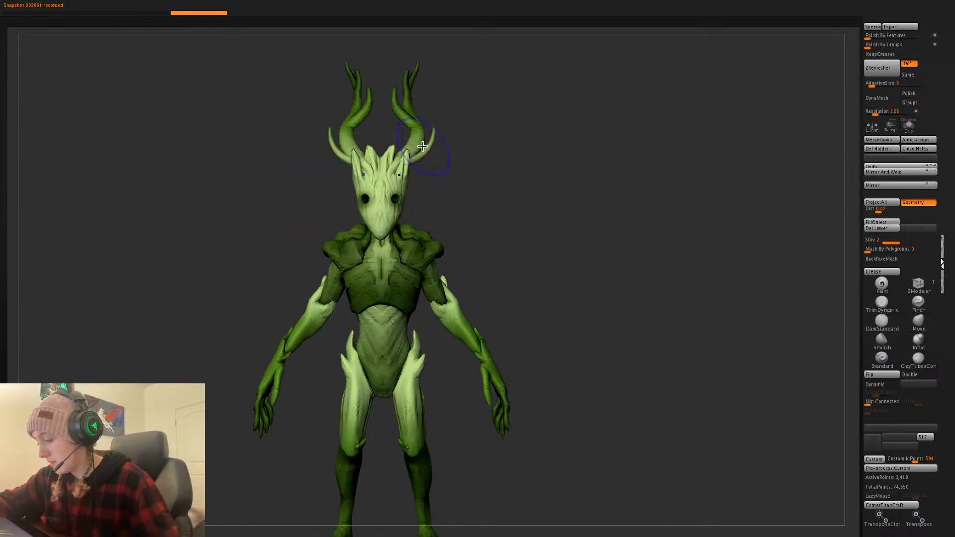
left_click(420, 143, "alt")
left_click_drag(398, 170, 392, 172)
left_click_drag(542, 199, 564, 240, "alt")
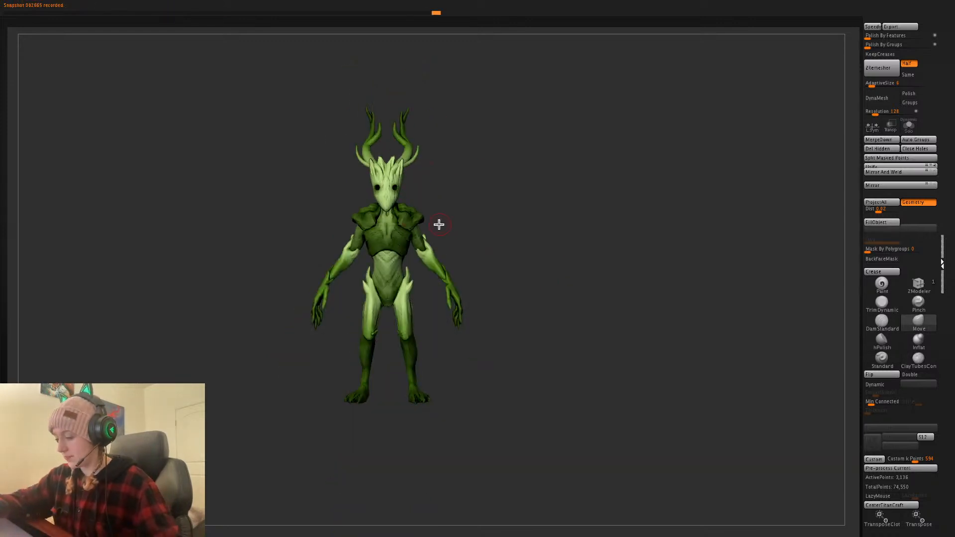
- Select the mantle and push its shoulders inward and down with a resized Move brush
key("space")
left_click(420, 214, "alt")
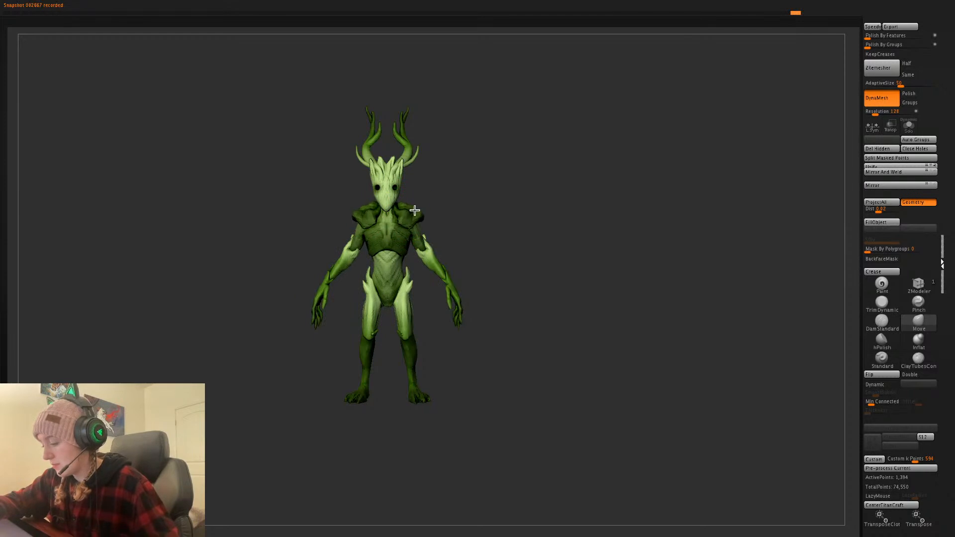
key("space")
mouse_move(420, 209)
left_mouse_down()
mouse_move(391, 223)
mouse_move(406, 217)
left_mouse_up()
key("space")
- Select the hip plates and reshape their tips and thigh edges with the Move brush
left_click(448, 284, "alt")
left_click_drag(549, 244, 523, 321, "alt")
left_click(414, 323, "alt")
key("space")
left_click_drag(428, 313, 417, 336)
key("space")
mouse_move(396, 304)
left_mouse_down()
mouse_move(411, 321)
mouse_move(408, 305)
left_mouse_up()
key("ctrl+z")
key("ctrl+shift+z")
key("space")
key("space")
mouse_move(573, 272)
left_mouse_down()
mouse_move(533, 266)
mouse_move(541, 267)
left_mouse_up()
mouse_move(462, 308)
left_mouse_down()
mouse_move(479, 303)
mouse_move(460, 305)
left_mouse_up()
left_click_drag(620, 258, 617, 254)
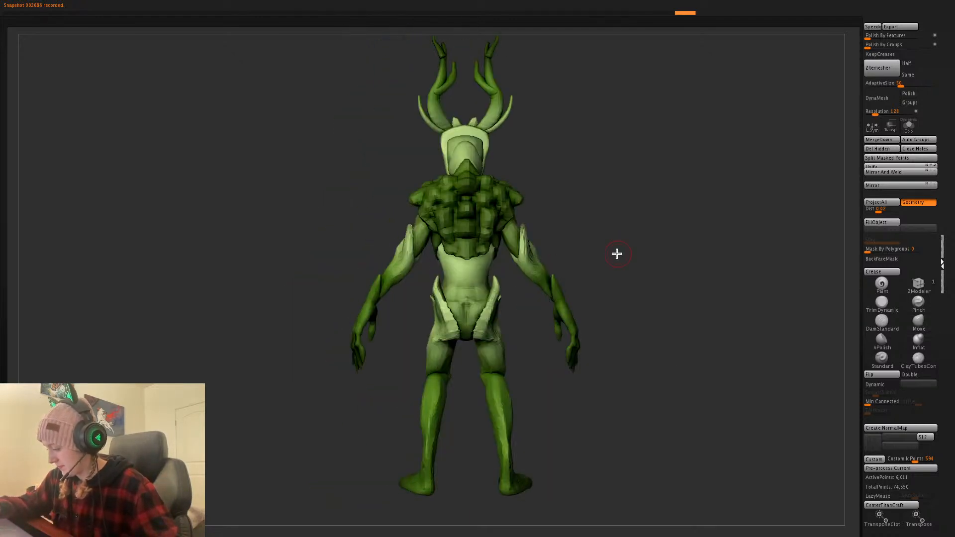
- Adjust the shape of the lower torso and hip plates around the pelvis from behind
left_click(475, 320, "alt")
left_click(458, 324, "alt")
left_click_drag(456, 324, 488, 324)
left_click(493, 302, "alt")
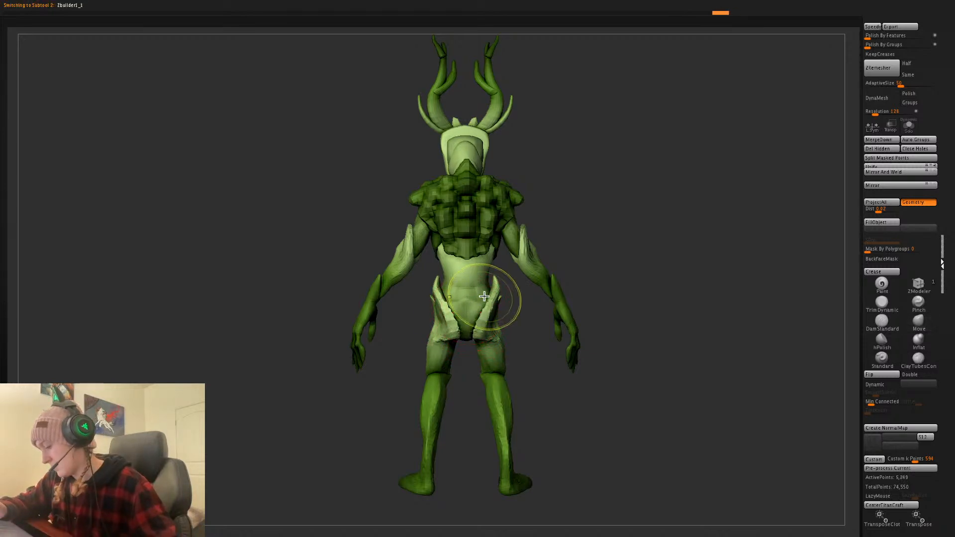
left_click_drag(726, 302, 708, 301)
left_click(509, 162, "alt")
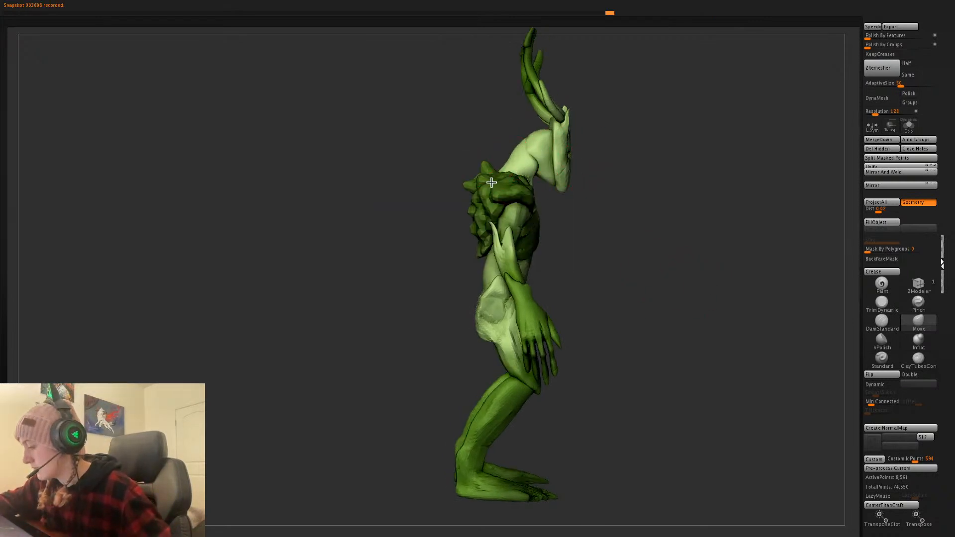
left_click_drag(697, 252, 598, 280)
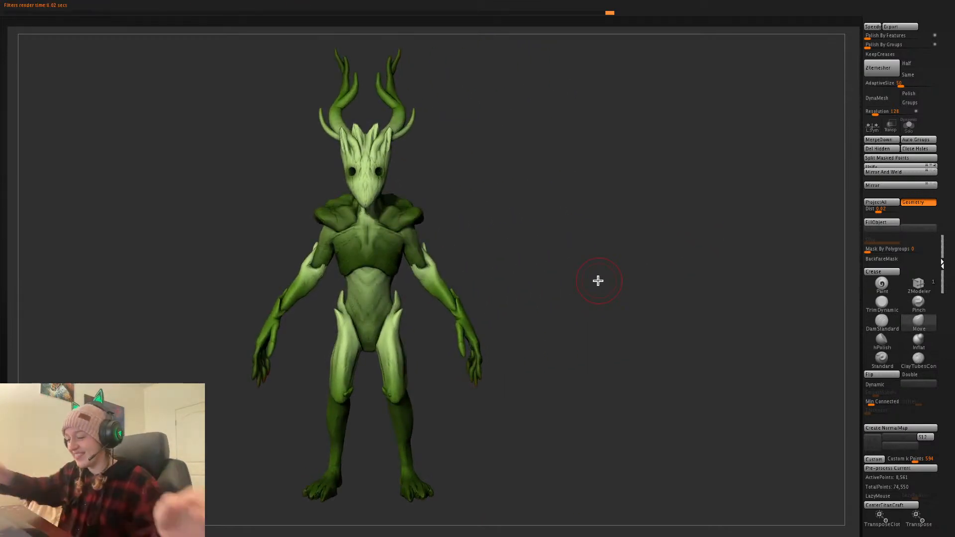
- Try the RadialOverlay preset from the RenderSet library and render the creature with it
key("space")
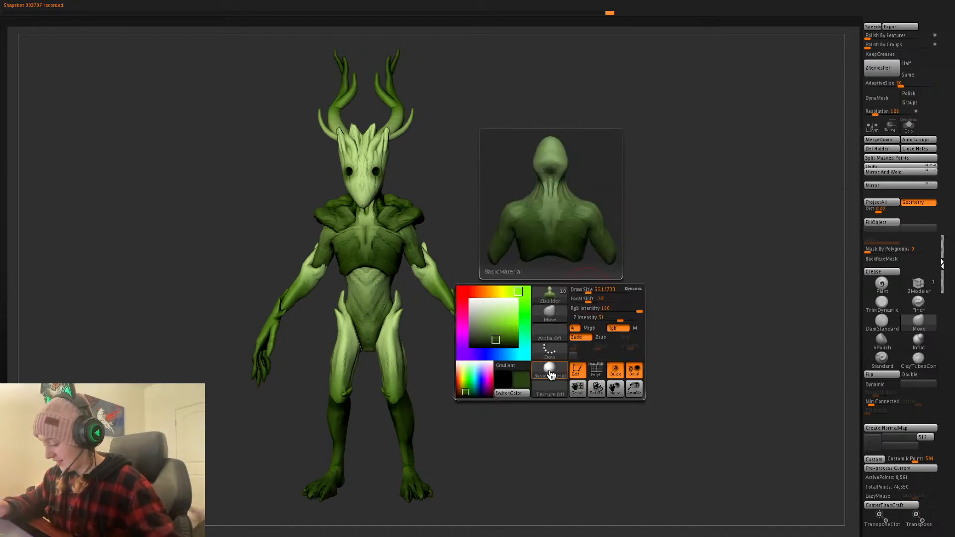
key("comma")
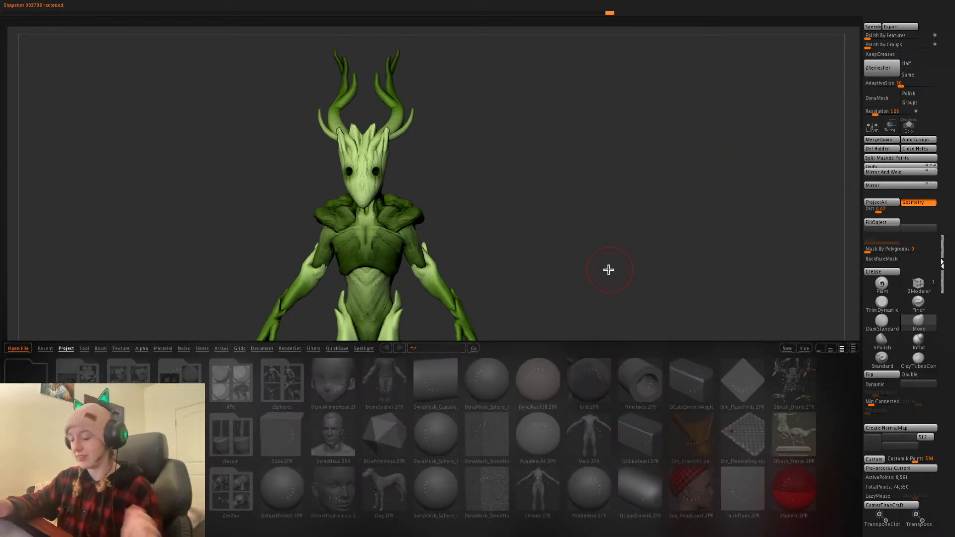
left_click(290, 348)
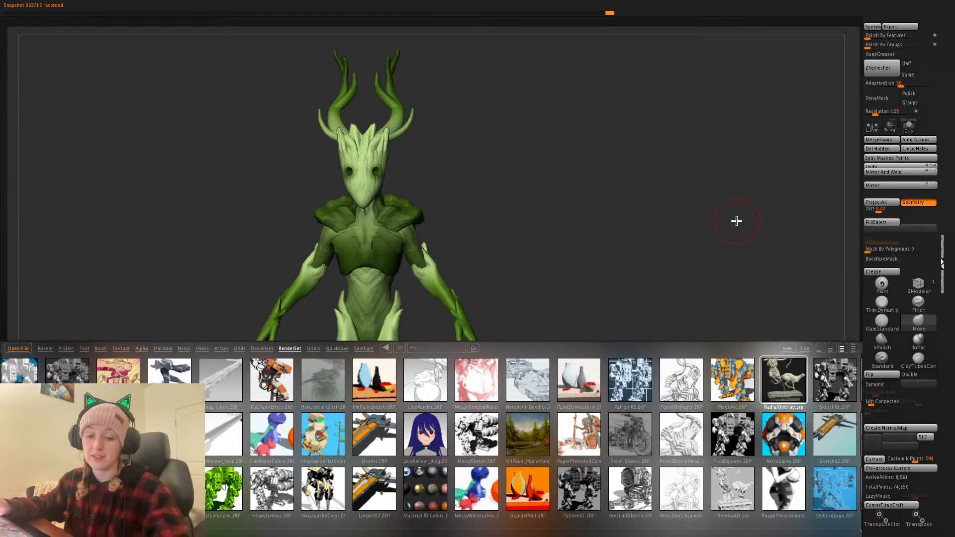
key("comma")
key("shift+r")
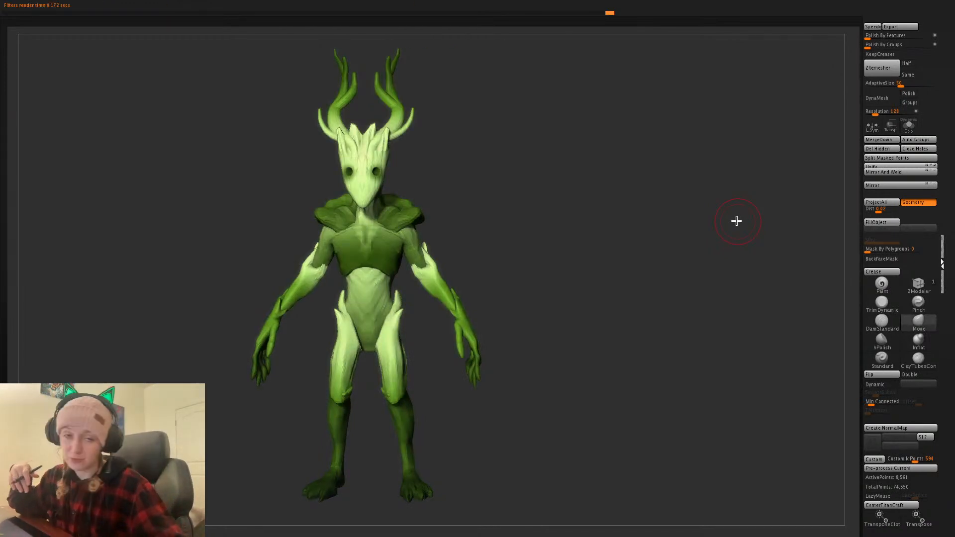
- Try a different preset from the RenderSet library and render the creature again
right_click_drag(609, 281, 602, 273, "shift")
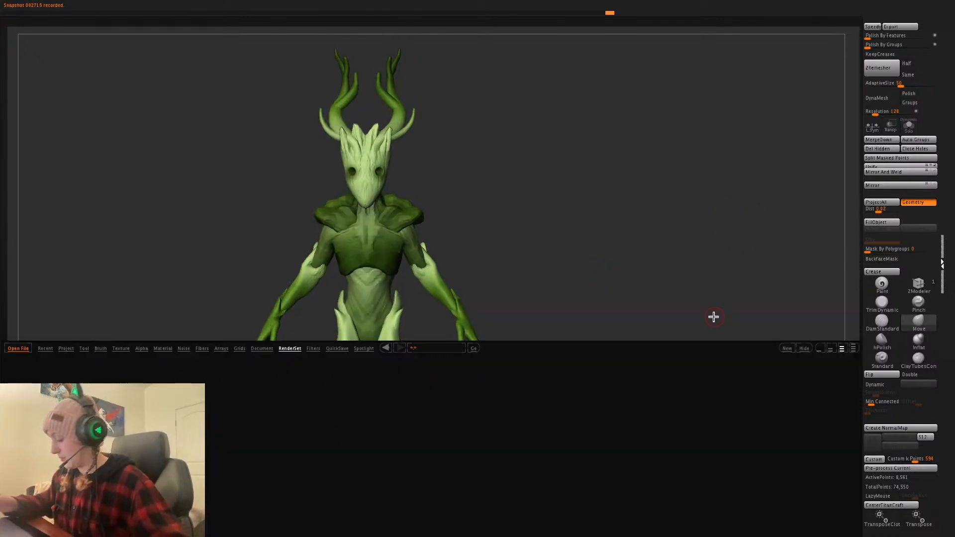
scroll(722, 448, "down", 5)
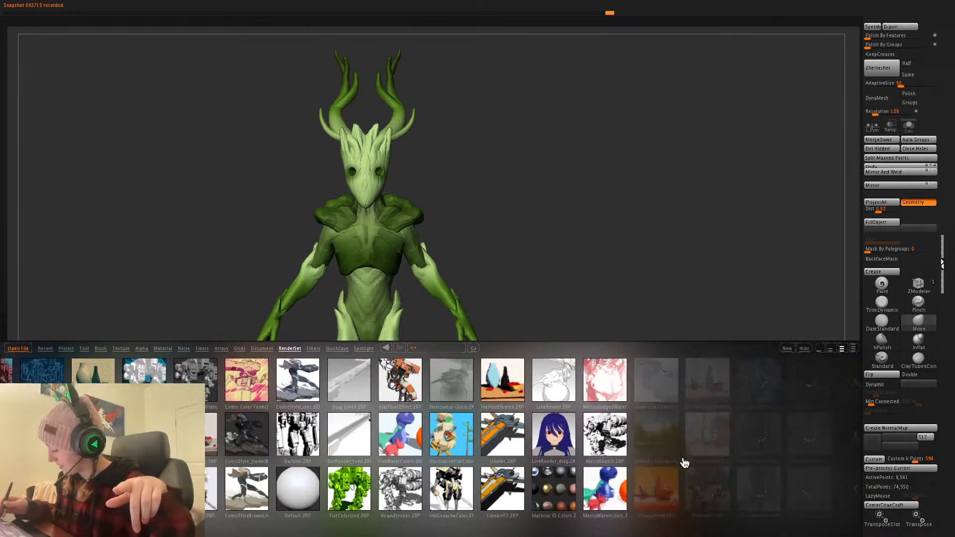
scroll(696, 463, "down", 3)
scroll(700, 473, "down", 1)
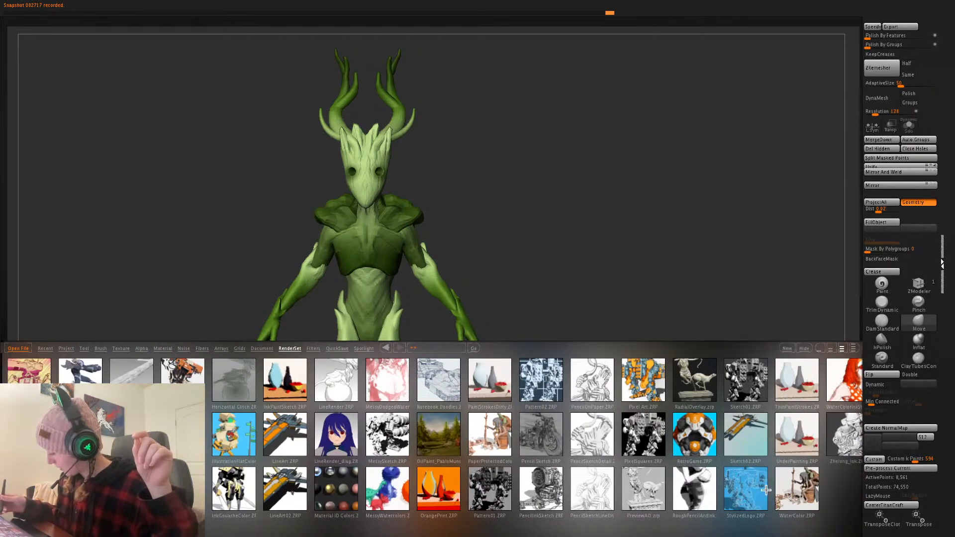
double_click(620, 438)
key("shift+r")
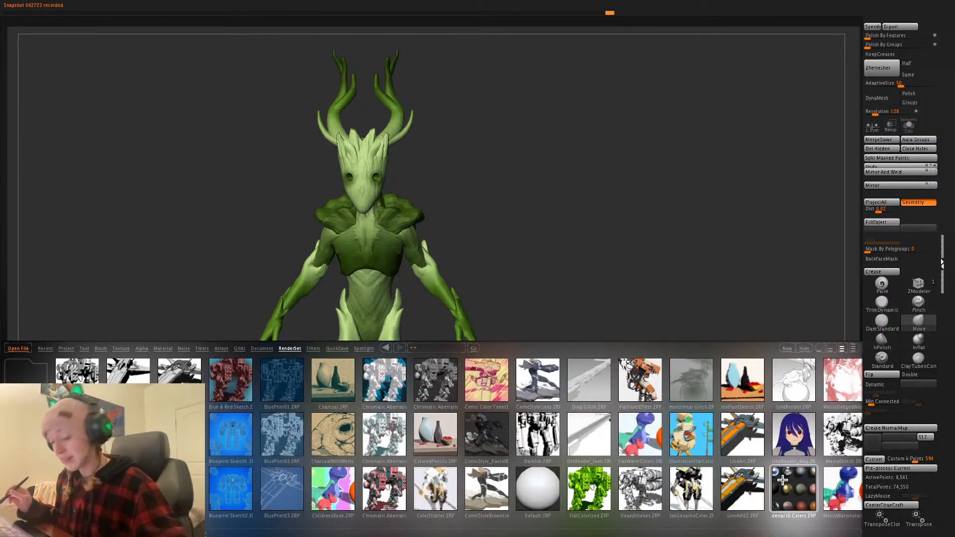
- Load the Material ID Colors render preset for the creature
double_click(783, 480)
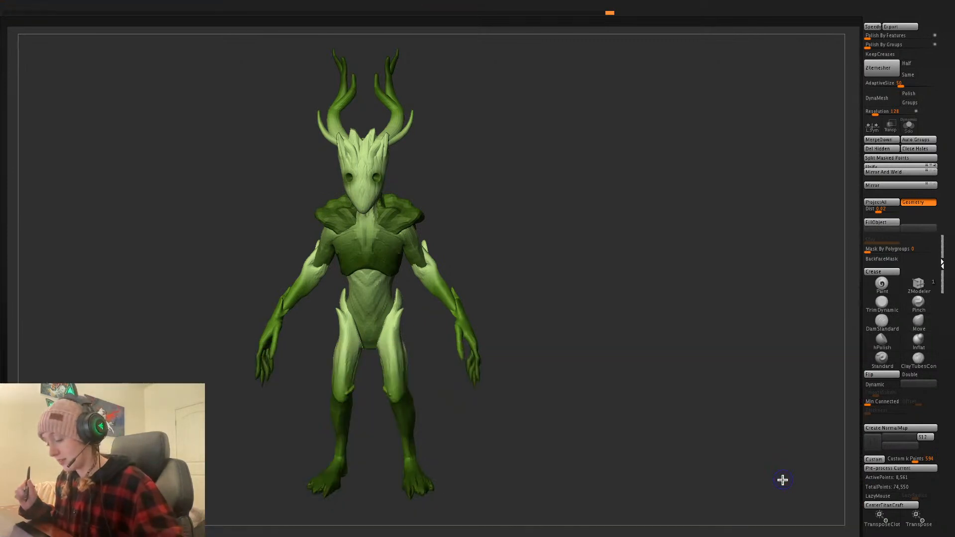
mouse_move(668, 439)
left_mouse_down()
mouse_move(678, 433)
mouse_move(676, 448)
left_mouse_up()
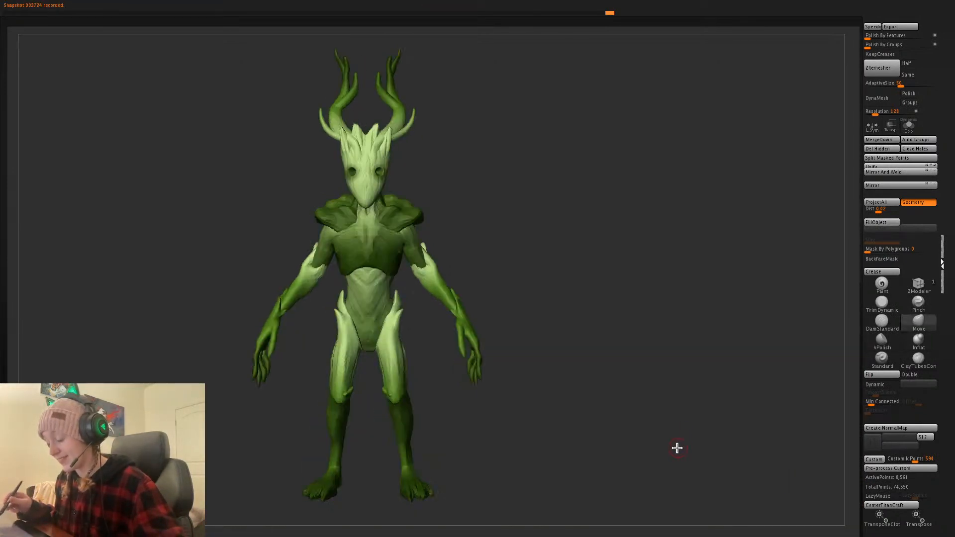
- Set the scene lighting's ambient level to 15
left_click_drag(611, 271, 554, 305, "alt")
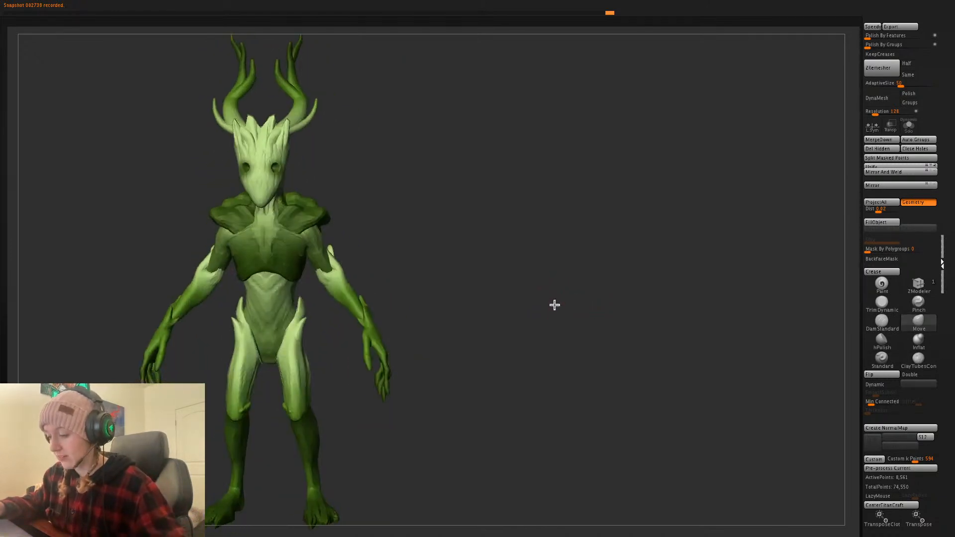
left_click(211, 3)
left_click_drag(234, 88, 230, 88)
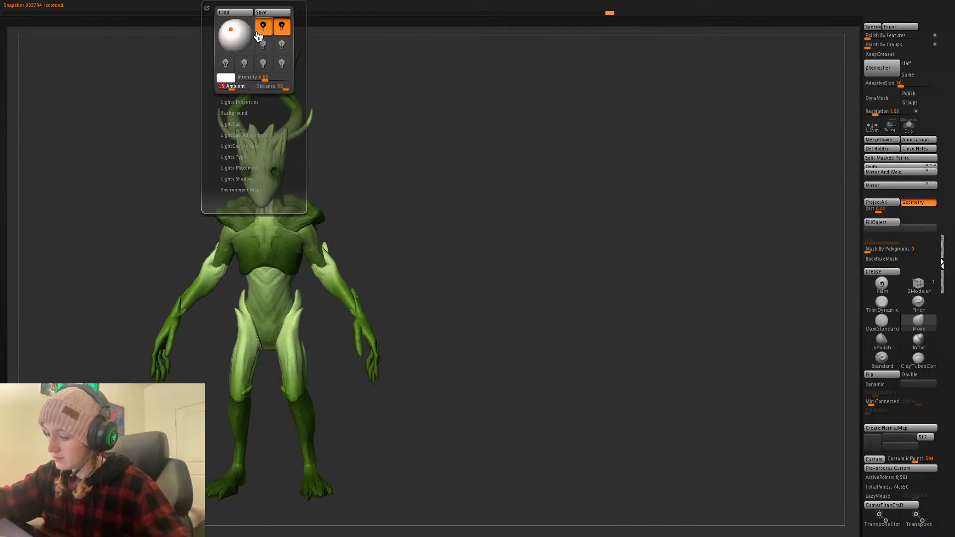
- Toggle the preview ambient occlusion and render the creature with BPR
left_click(384, 4)
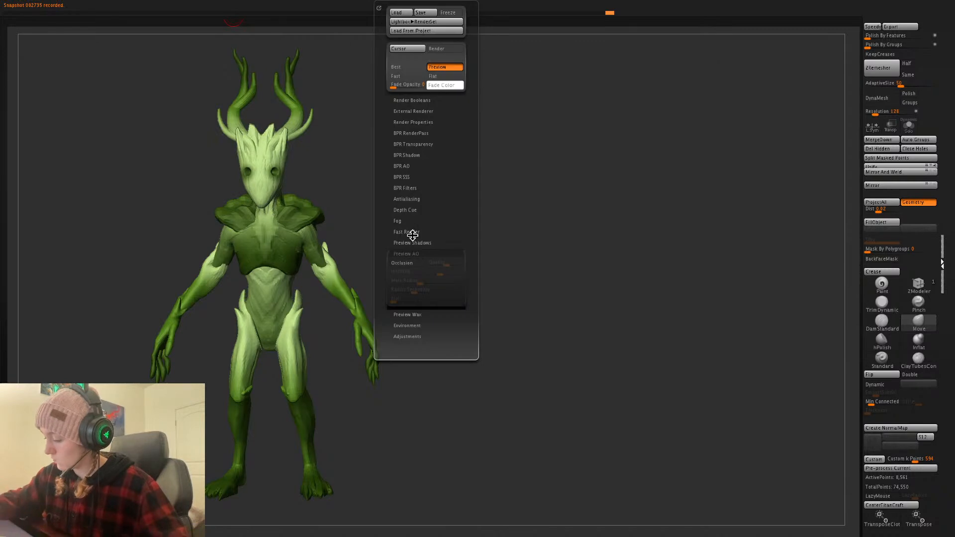
left_click(412, 263)
left_click(412, 264)
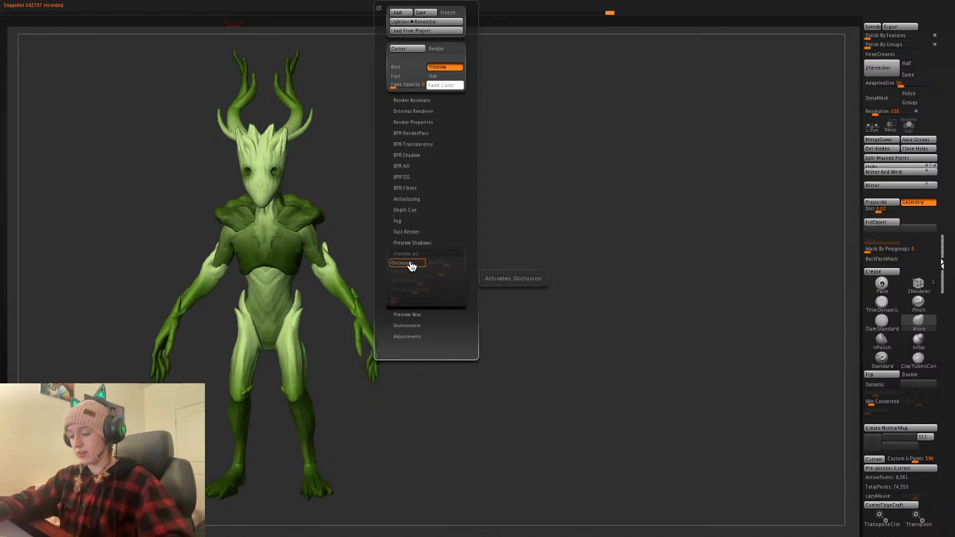
left_click(412, 263)
key("shift+r")
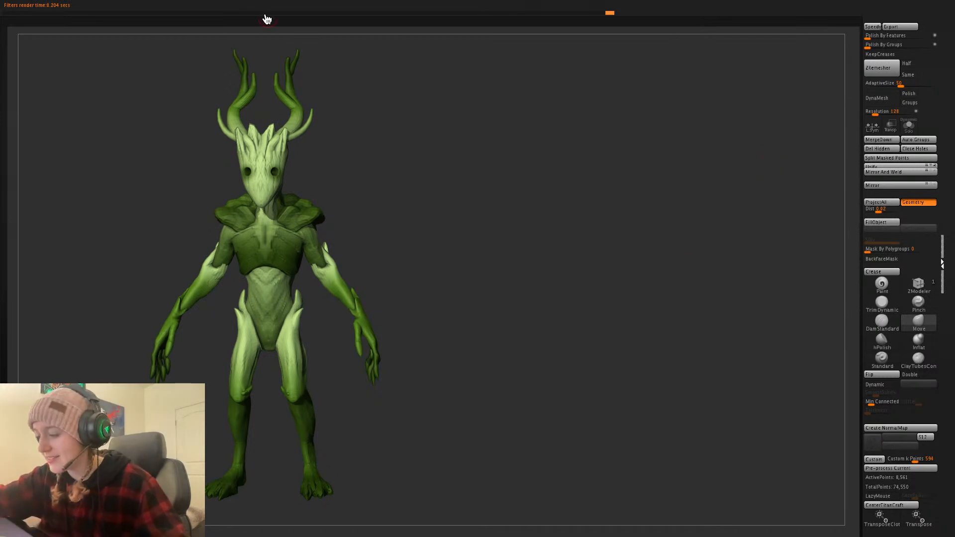
- Toggle the first light to check its effect, then select the second light and reposition it on the light sphere
left_click(211, 2)
left_click(265, 26)
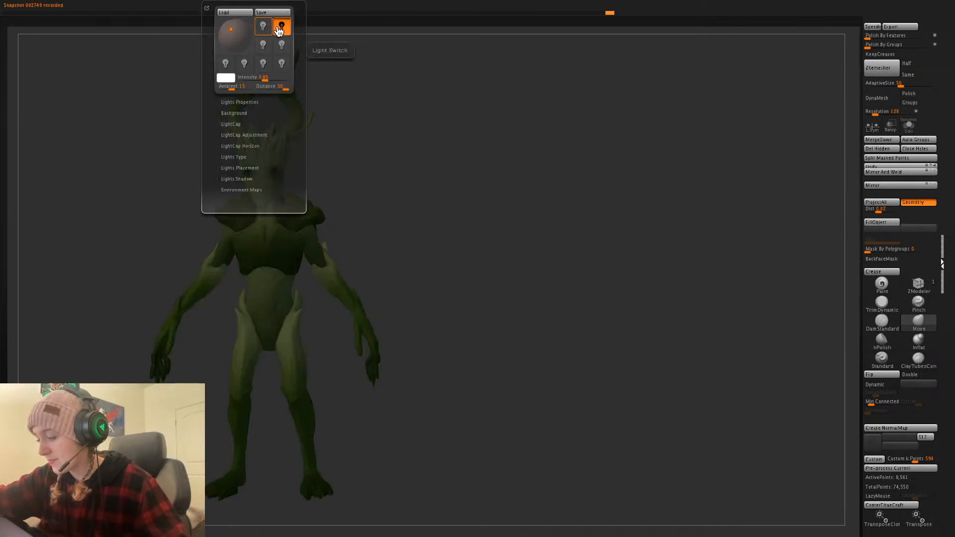
left_click(265, 26)
left_click(282, 26)
left_click_drag(239, 36, 241, 41)
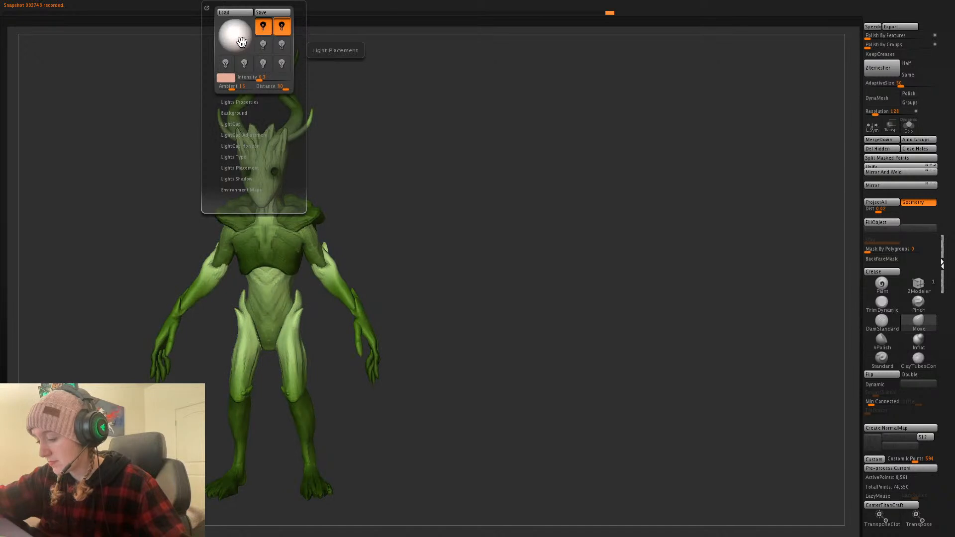
left_click(228, 78)
left_click(229, 35)
left_click_drag(508, 162, 371, 168, "alt")
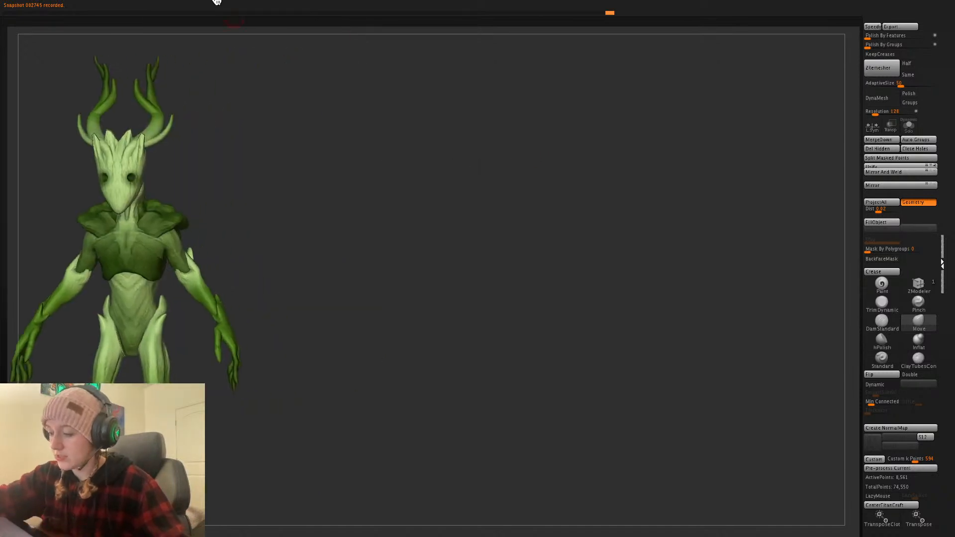
left_click(213, 7)
mouse_move(228, 26)
left_mouse_down()
mouse_move(241, 43)
mouse_move(223, 25)
left_mouse_up()
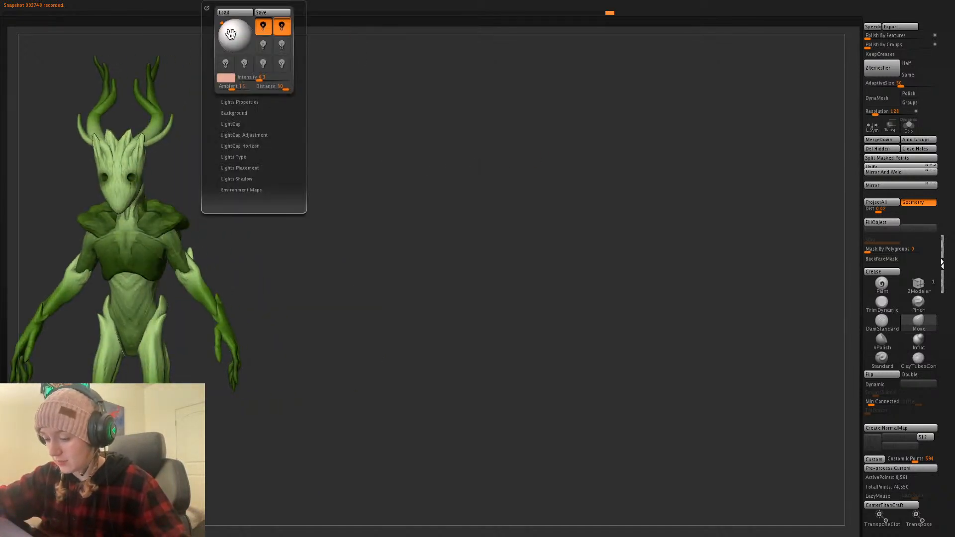
- Change the second light's colour to a warm tan orange and raise its intensity slightly
left_click(226, 78)
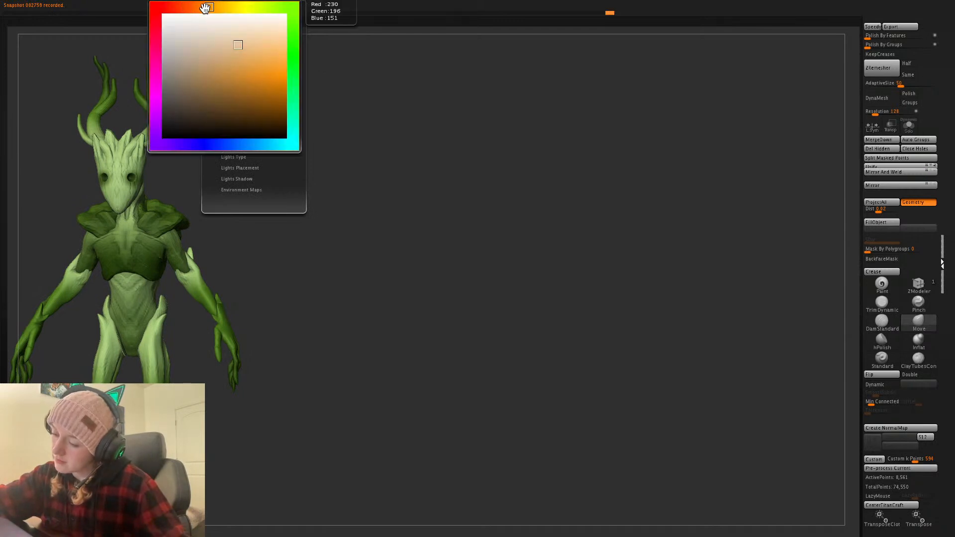
left_click(203, 6)
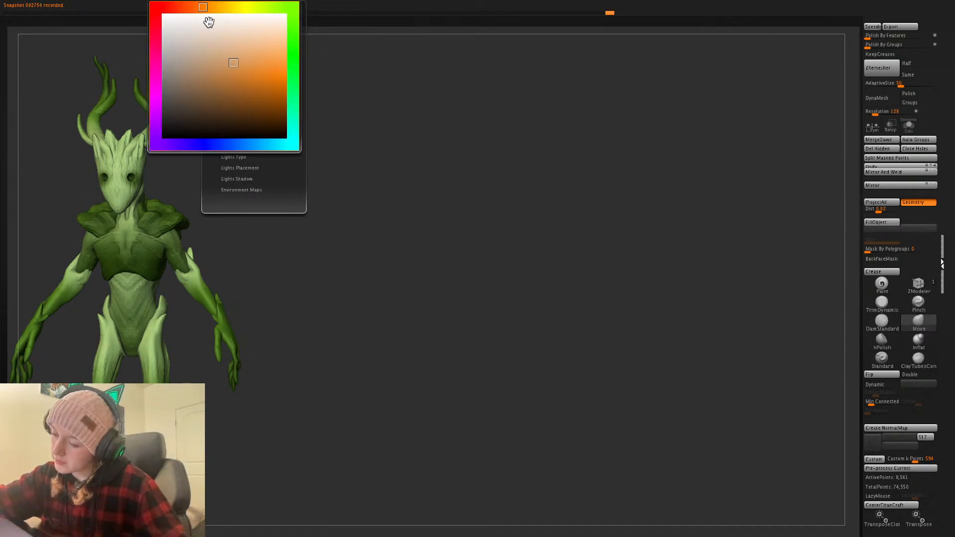
left_click(191, 4)
left_click(212, 3)
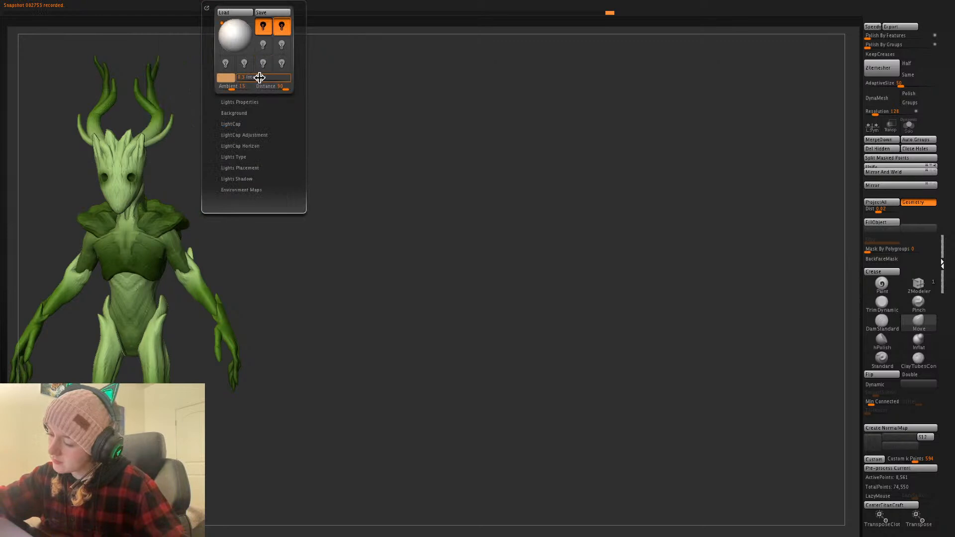
left_click_drag(260, 78, 263, 78)
- Move the second light toward the top of the light sphere and render the creature again
left_click(239, 40)
left_click(229, 27)
left_click_drag(511, 308, 727, 314, "alt")
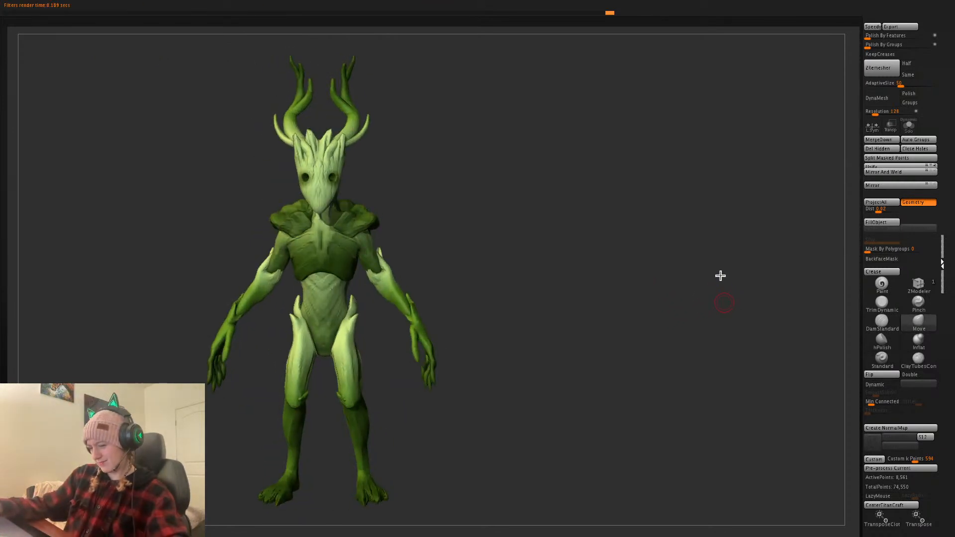
- Save the project as Spriggans.zpr in the Cursed Forest folder
mouse_move(646, 306)
left_mouse_down()
mouse_move(652, 313)
mouse_move(618, 320)
mouse_move(633, 320)
mouse_move(623, 329)
left_mouse_up()
left_click_drag(622, 329, 687, 335, "alt")
key("super+s")
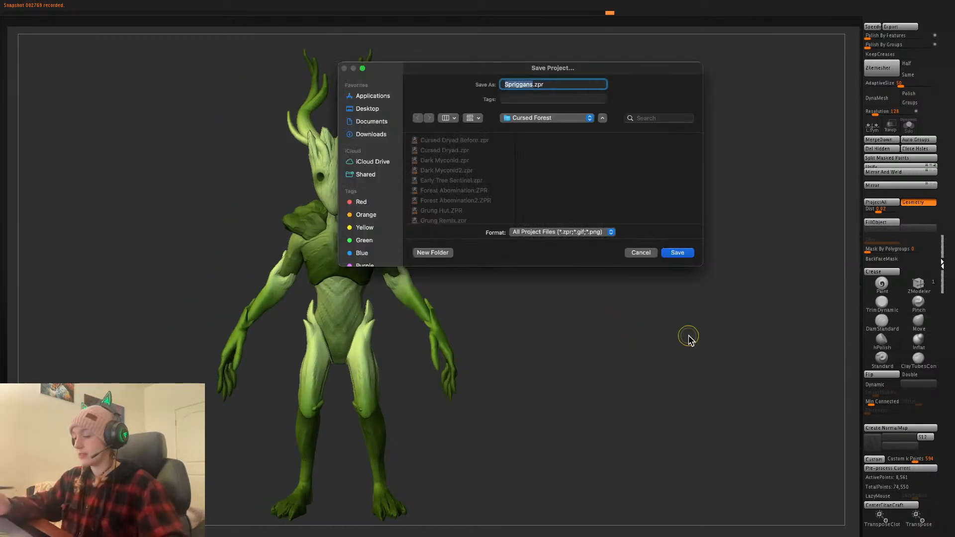
left_click(677, 253)
left_click(547, 214)
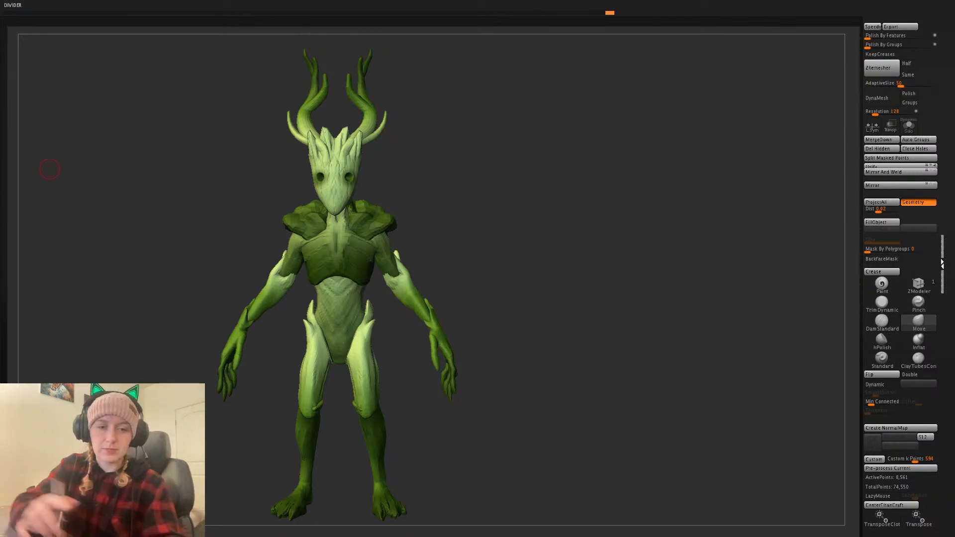
- Start exporting the recorded sculpting movie in .mpg format to a folder on the Desktop
left_click_drag(653, 352, 701, 333, "alt")
right_click(702, 328)
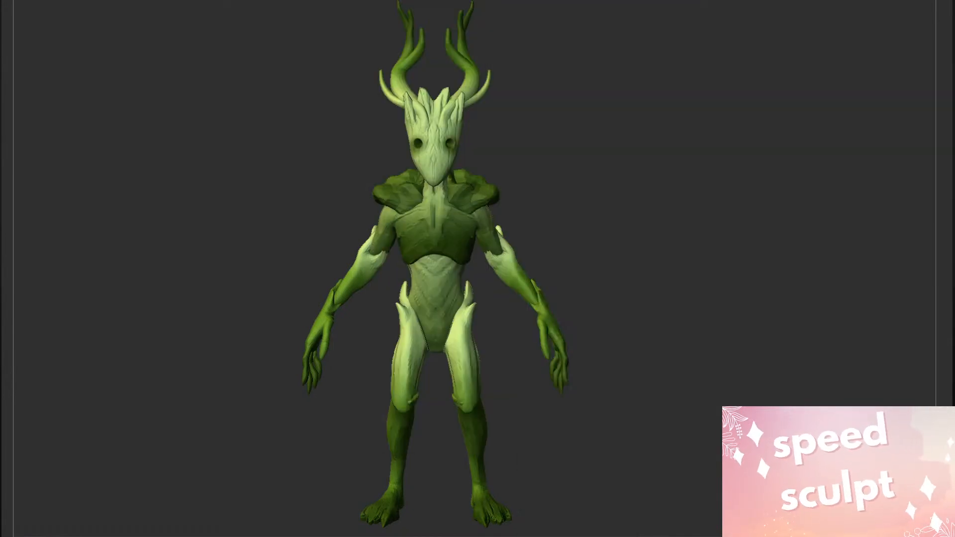
left_click(371, 27)
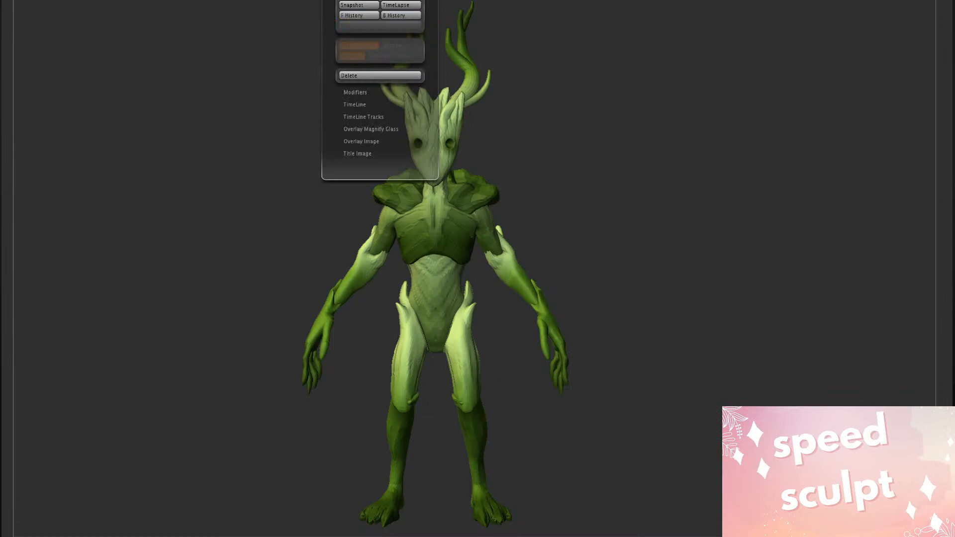
left_click(414, 101)
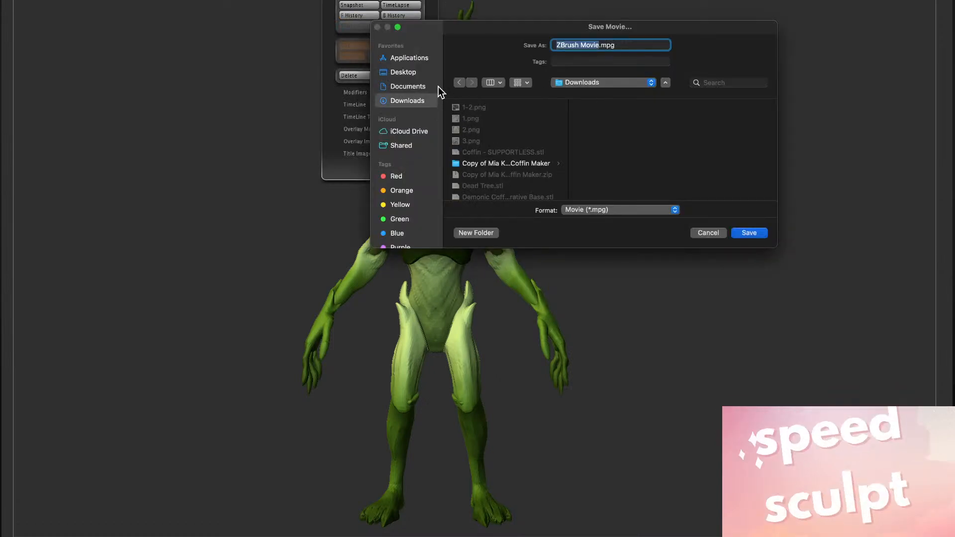
left_click(403, 72)
left_click(493, 107)
left_click(588, 45)
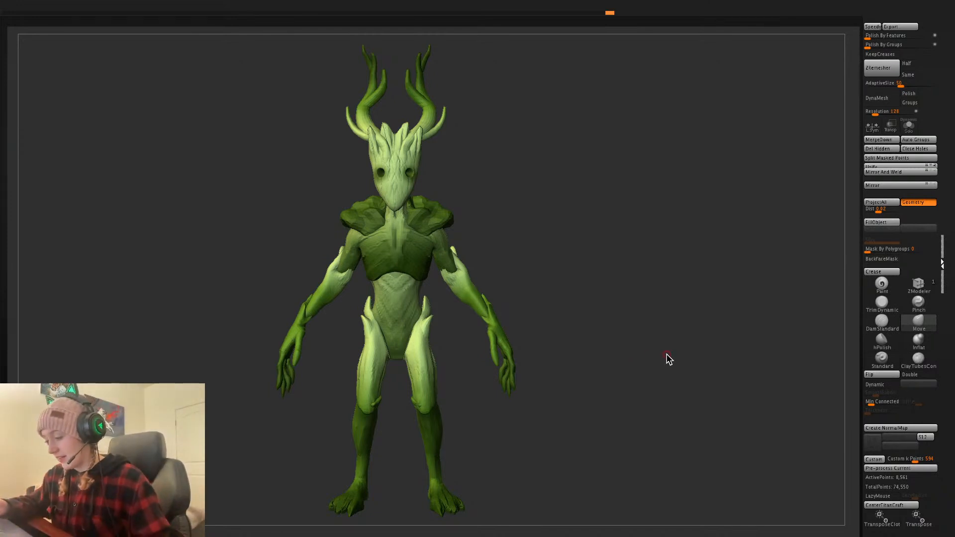
- Lay out a turnaround of the creature with three-quarter, front, side and back views on the canvas
mouse_move(672, 356)
left_mouse_down("alt")
mouse_move(495, 346)
mouse_move(725, 375)
mouse_move(718, 382)
mouse_move(714, 361)
mouse_move(680, 334)
mouse_move(682, 355)
mouse_move(760, 352)
mouse_move(751, 365)
left_mouse_up("alt")
mouse_move(665, 413)
left_mouse_down()
mouse_move(783, 431)
mouse_move(800, 408)
mouse_move(767, 406)
left_mouse_up()
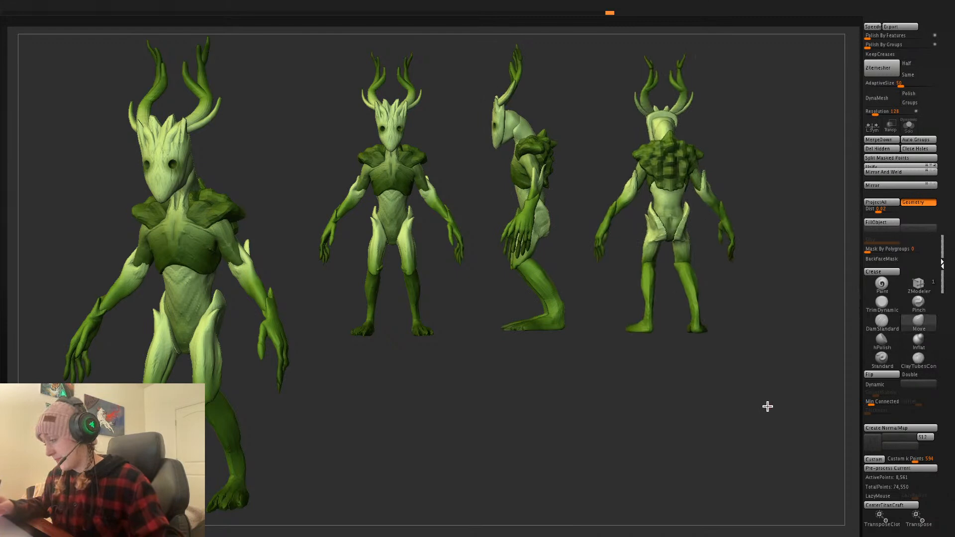
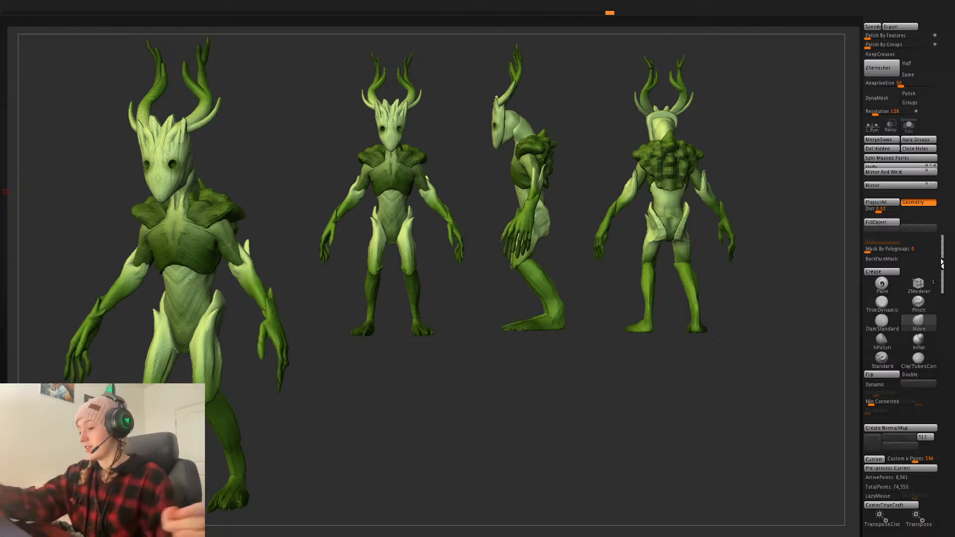
- Clear the turnaround snapshots, stamp a three-quarter snapshot of the creature, and place the live front view beside it
key("ctrl+n")
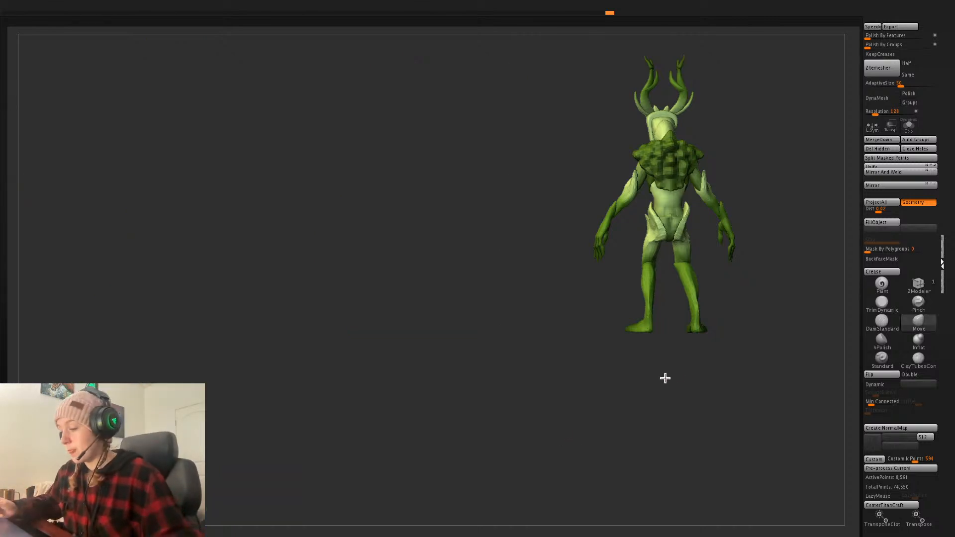
left_click_drag(703, 403, 324, 399)
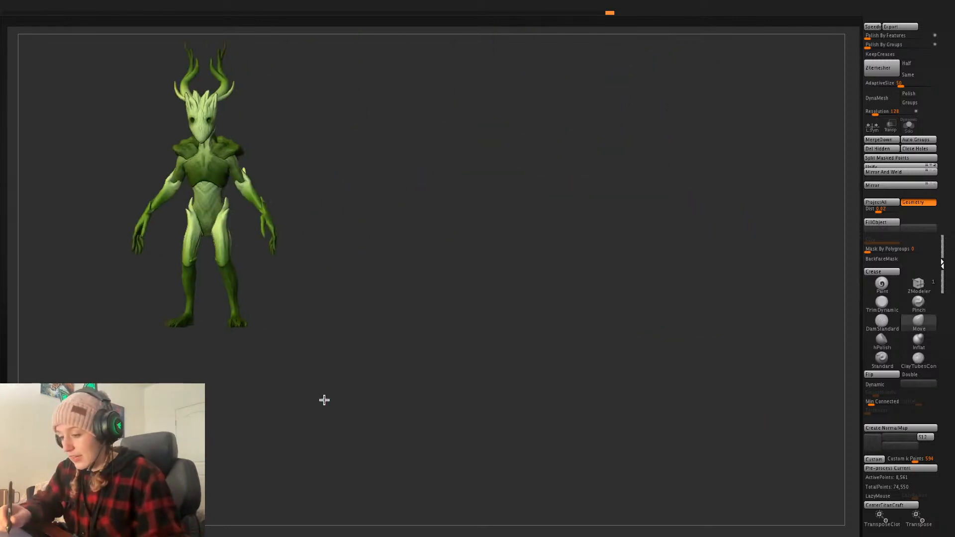
left_click_drag(597, 350, 589, 382, "alt")
key("shift+s")
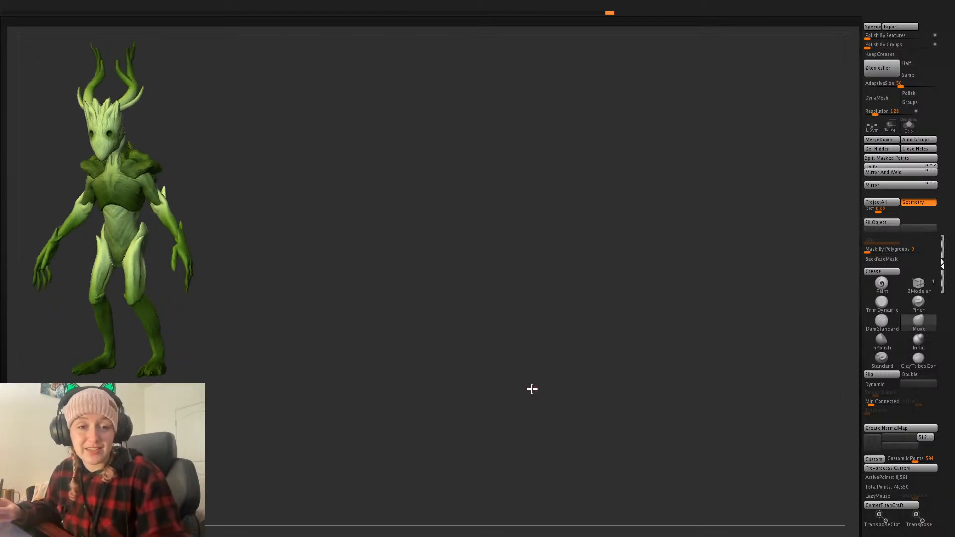
left_click_drag(532, 389, 726, 533, "alt")
left_click_drag(737, 267, 760, 133, "alt")
left_click_drag(738, 301, 759, 121, "alt")
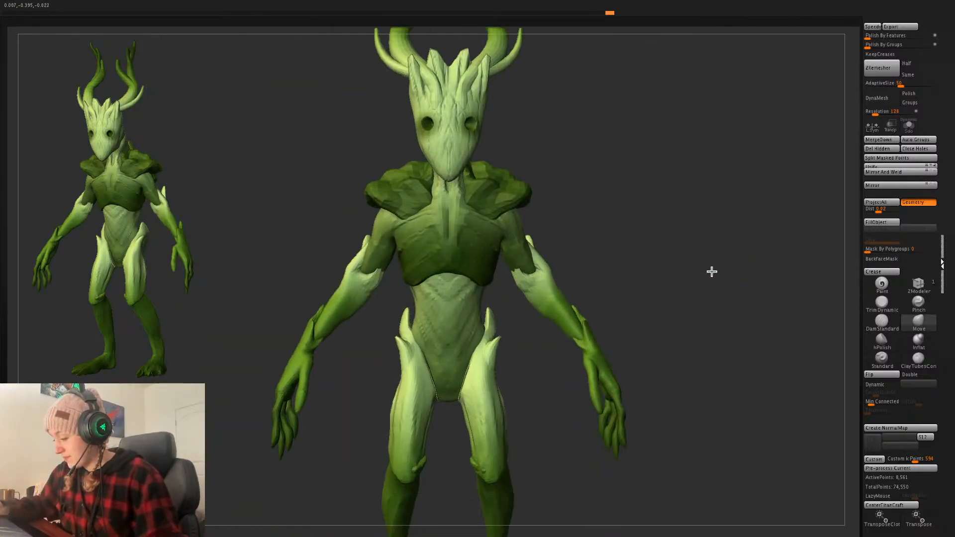
left_click_drag(712, 271, 723, 307, "alt")
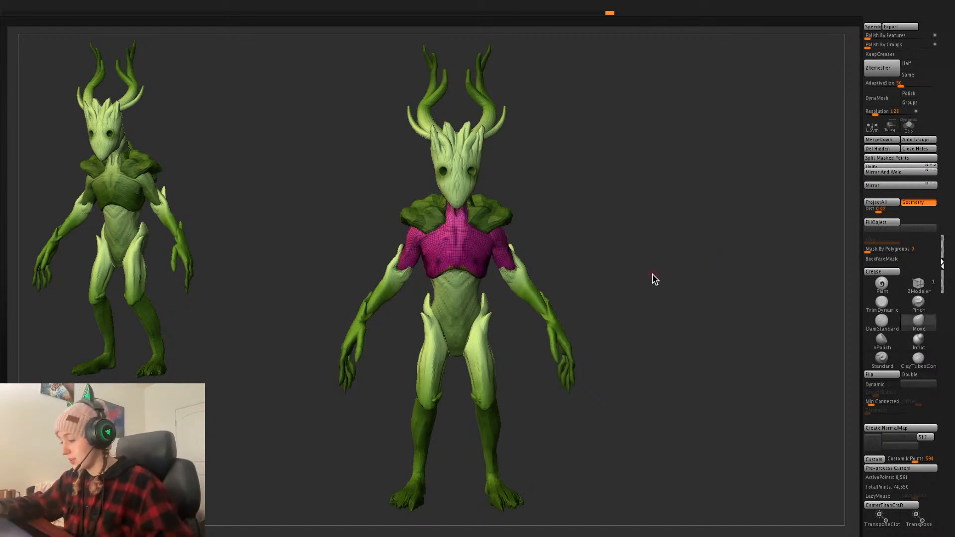
- Check the polygon wireframe, select the upper-leg plates subtool and isolate it with Solo
mouse_move(682, 313)
left_mouse_down()
mouse_move(716, 307)
mouse_move(681, 320)
mouse_move(704, 318)
mouse_move(694, 320)
left_mouse_up()
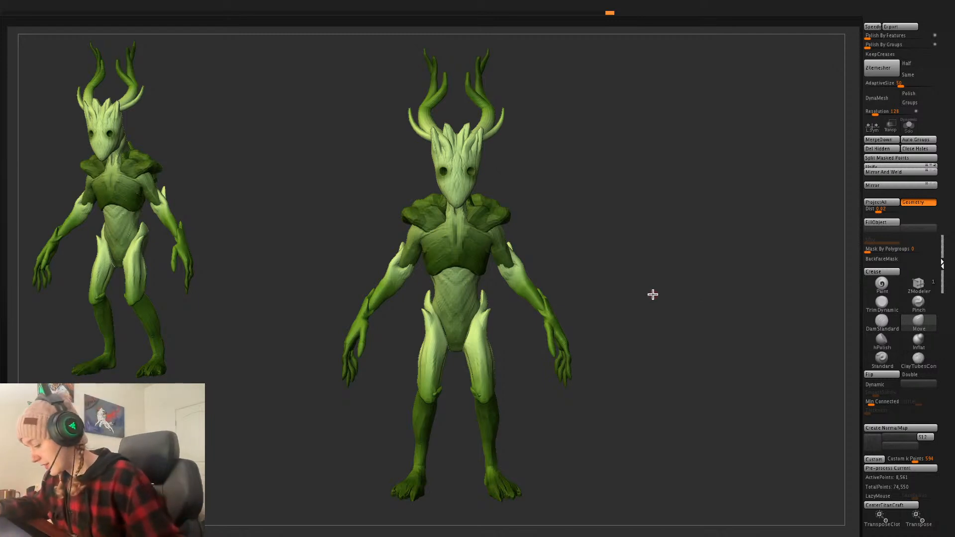
key("shift+f")
key("shift+f")
left_click_drag(650, 289, 486, 363)
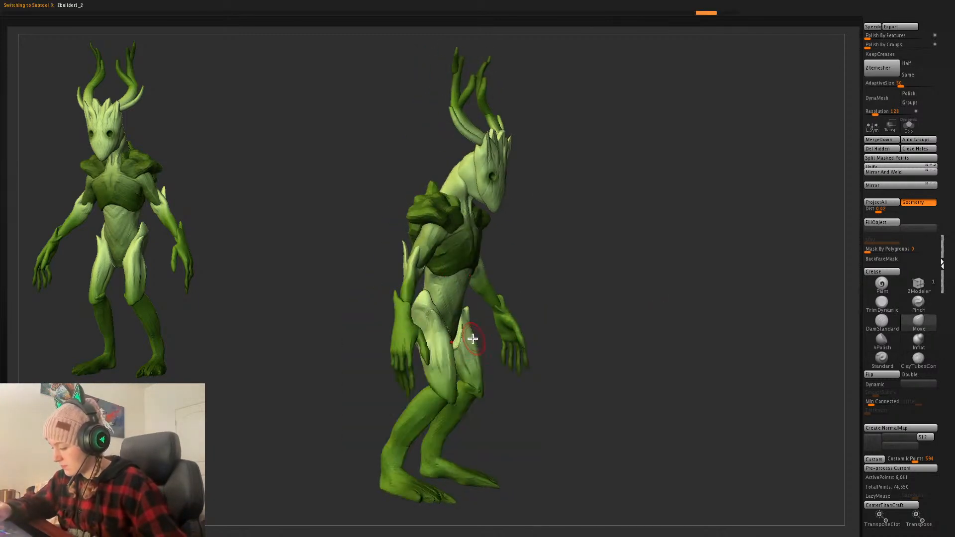
left_click_drag(625, 269, 490, 359, "shift")
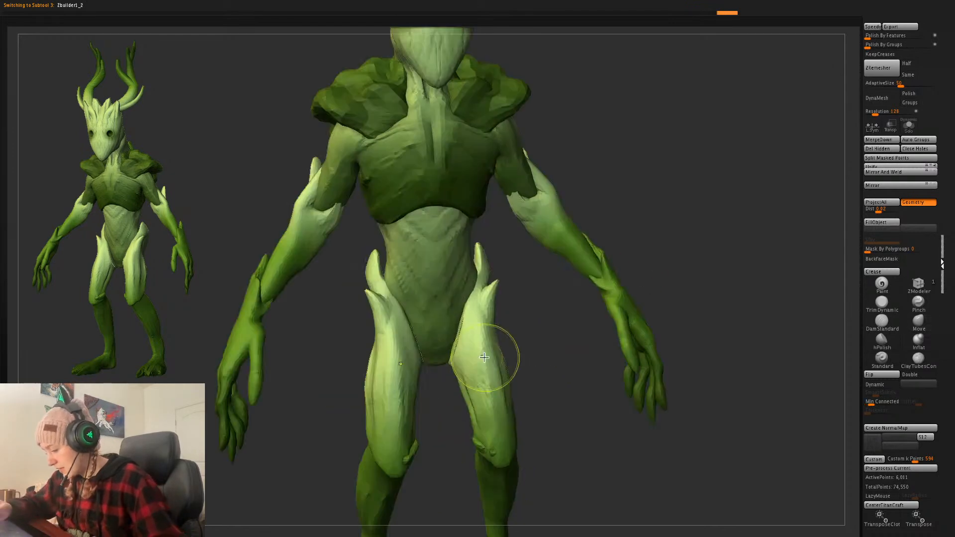
left_click_drag(537, 337, 547, 333)
left_click(909, 125)
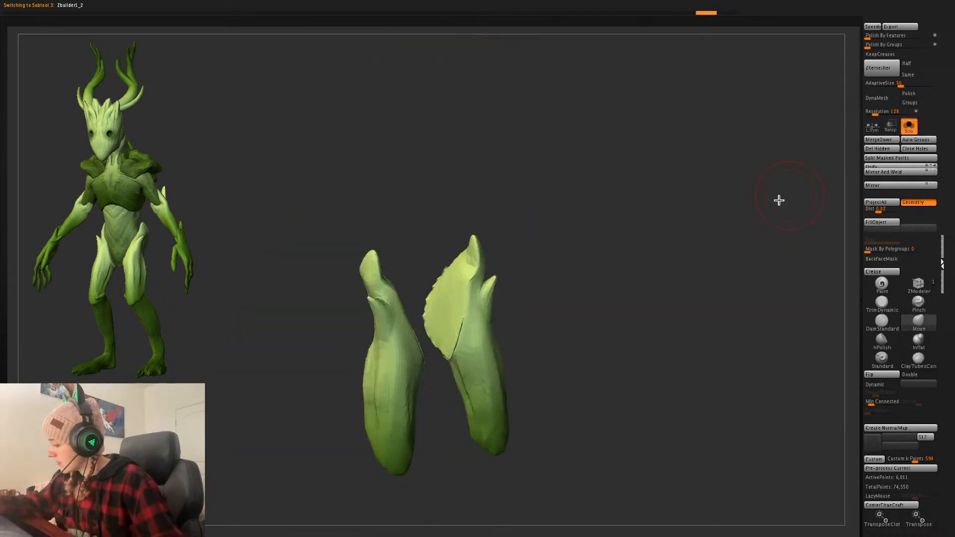
- Try to remesh the isolated leg plates with ZRemesher set to Half, and undo it
left_click_drag(780, 198, 502, 353, "alt")
key("shift+f")
key("shift+f")
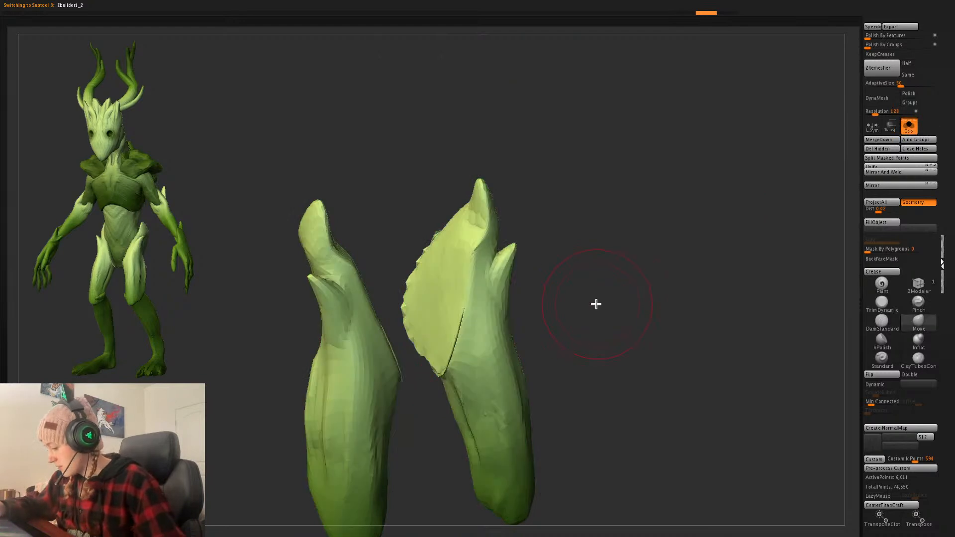
left_click(909, 64)
left_click(878, 68)
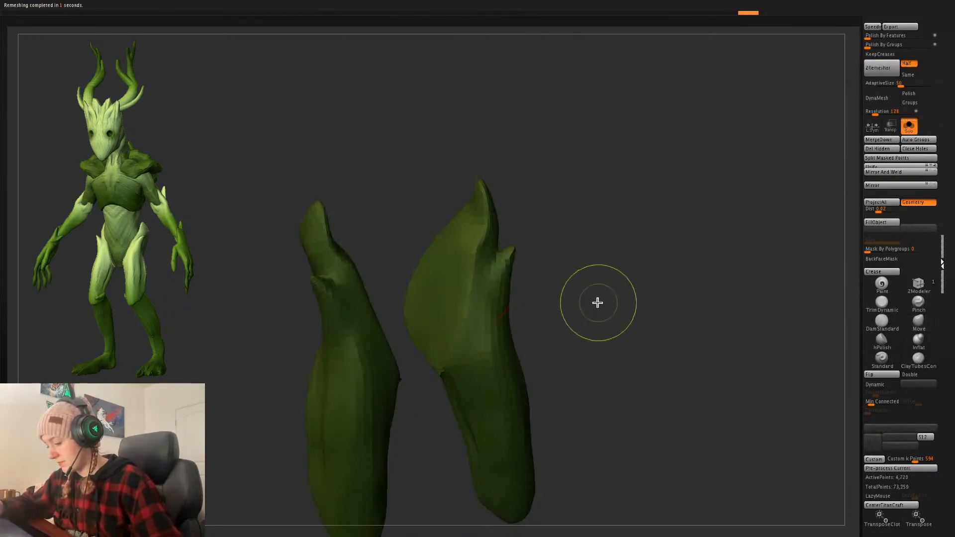
key("ctrl+z")
- Try ZRemesher on the leg plates again with the Same option, and undo the remesh
left_click(909, 75)
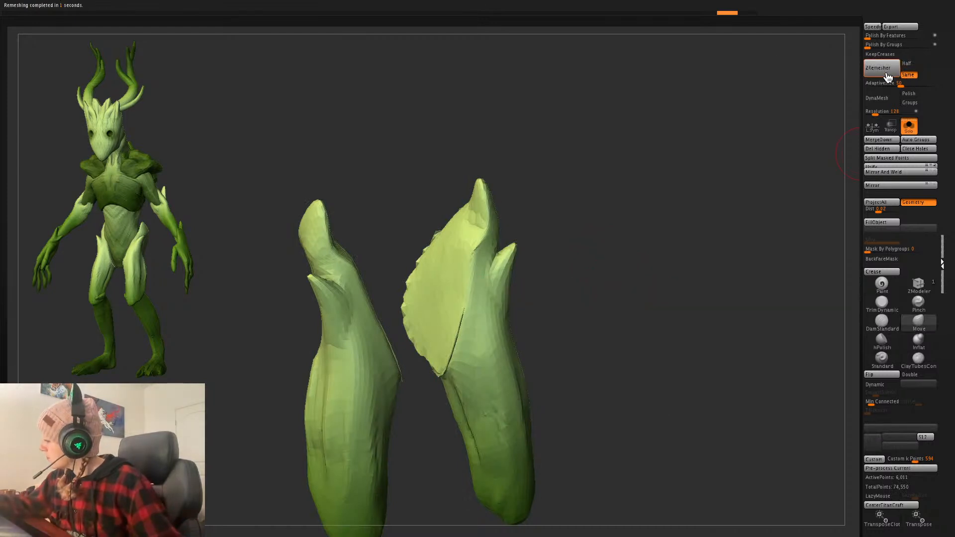
left_click(878, 68)
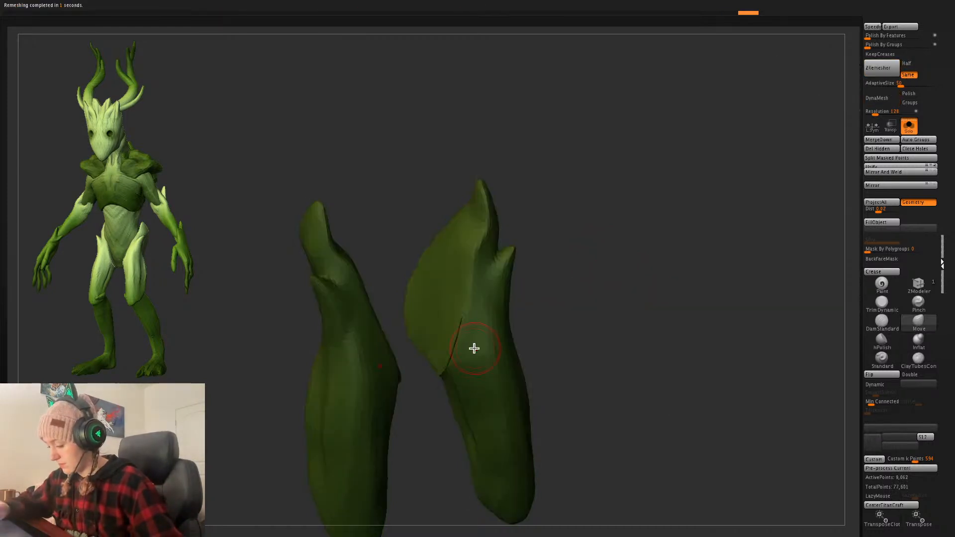
key("ctrl+z")
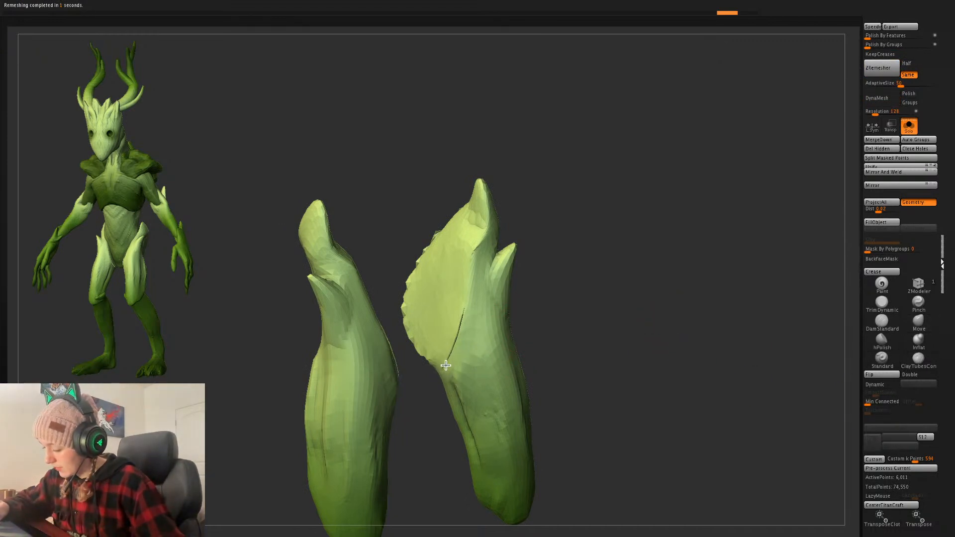
- Mirror and weld the isolated leg plates, and divide them into polygroups by topology continuity
key("shift+f")
left_click(917, 141)
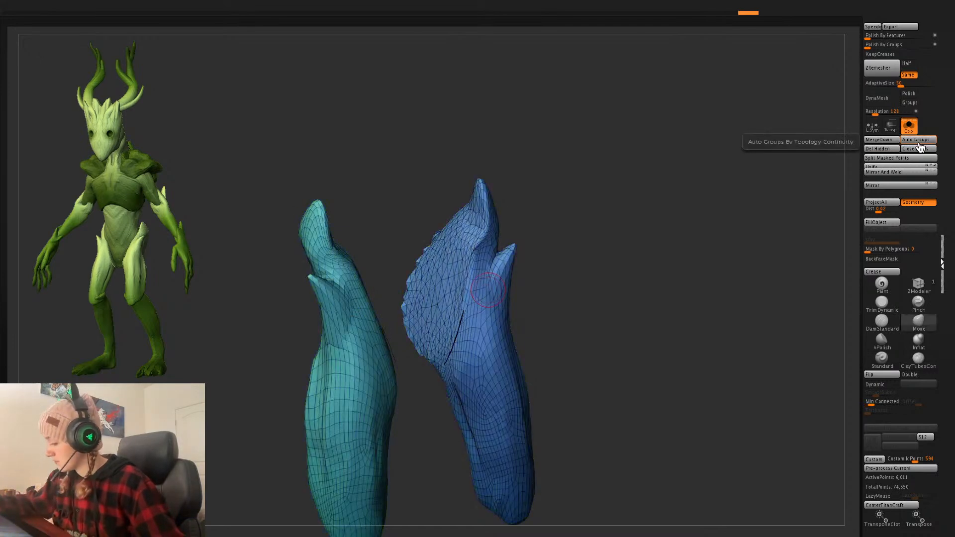
left_click(892, 172)
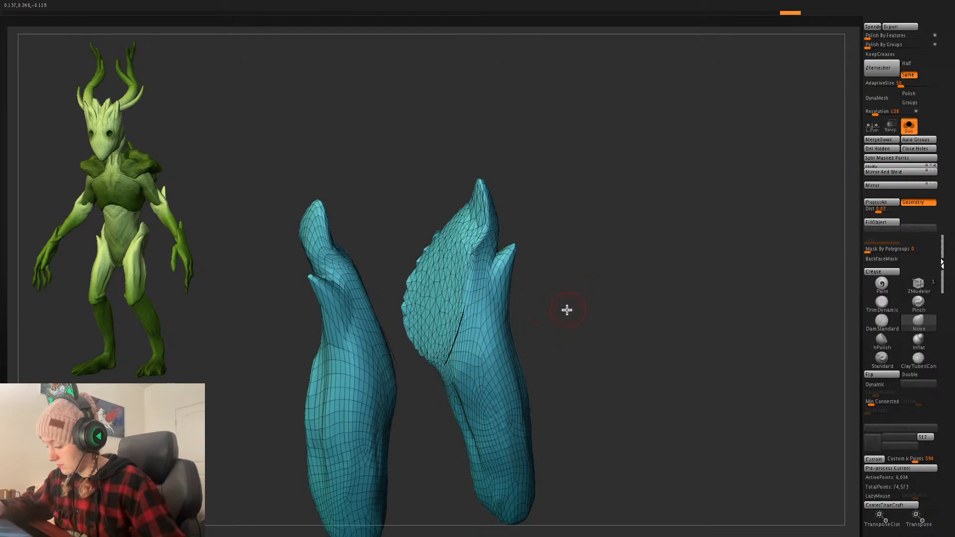
left_click_drag(447, 360, 459, 333, "shift")
mouse_move(612, 264)
left_mouse_down()
mouse_move(657, 272)
mouse_move(655, 297)
mouse_move(653, 248)
left_mouse_up()
key("shift+f")
left_click(923, 143)
key("shift+f")
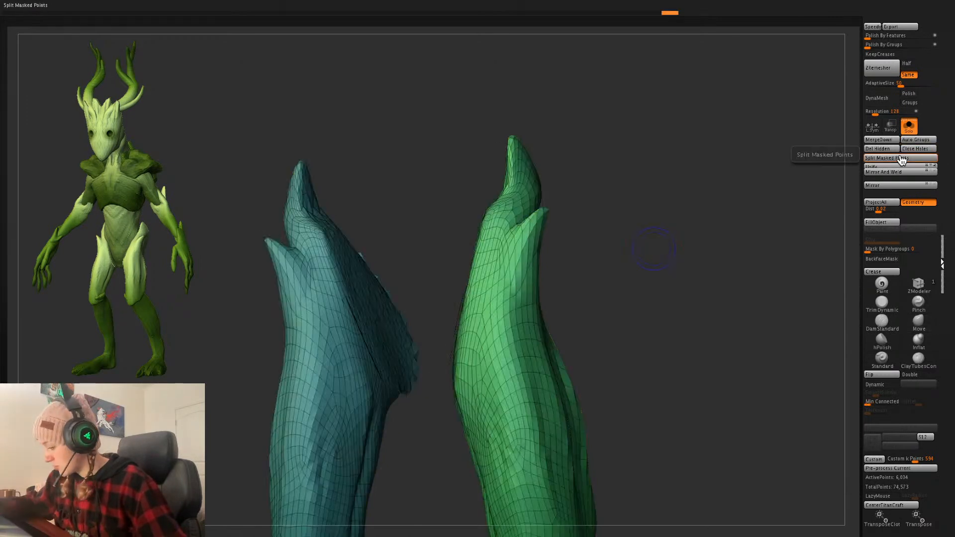
- Hide and restore the leg plates' polygroups in turn to examine the loose strips along their inner sides
key("shift+f")
left_click(507, 386, "ctrl+shift")
left_click(506, 392, "ctrl+shift")
left_click(338, 466, "ctrl+shift")
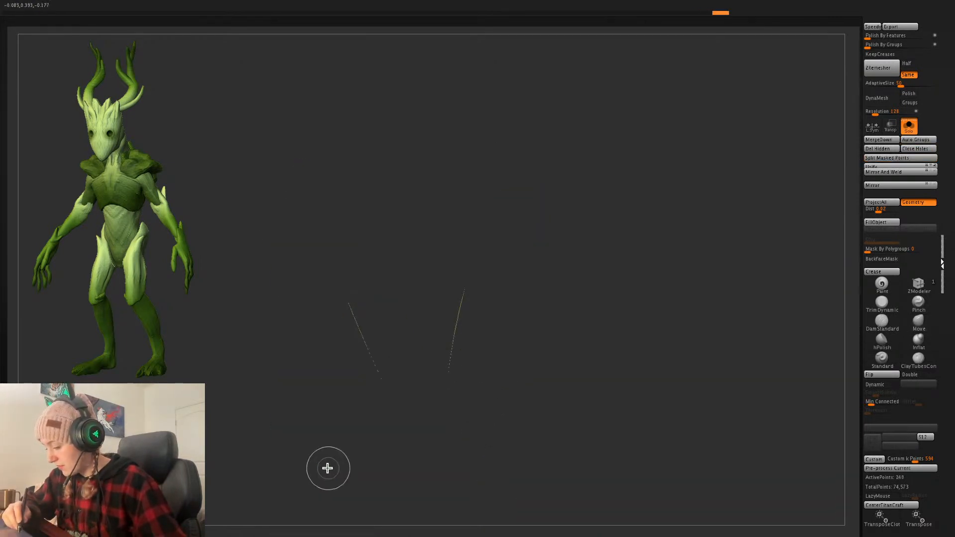
left_click(753, 243, "ctrl+shift")
left_click(501, 399, "ctrl+shift")
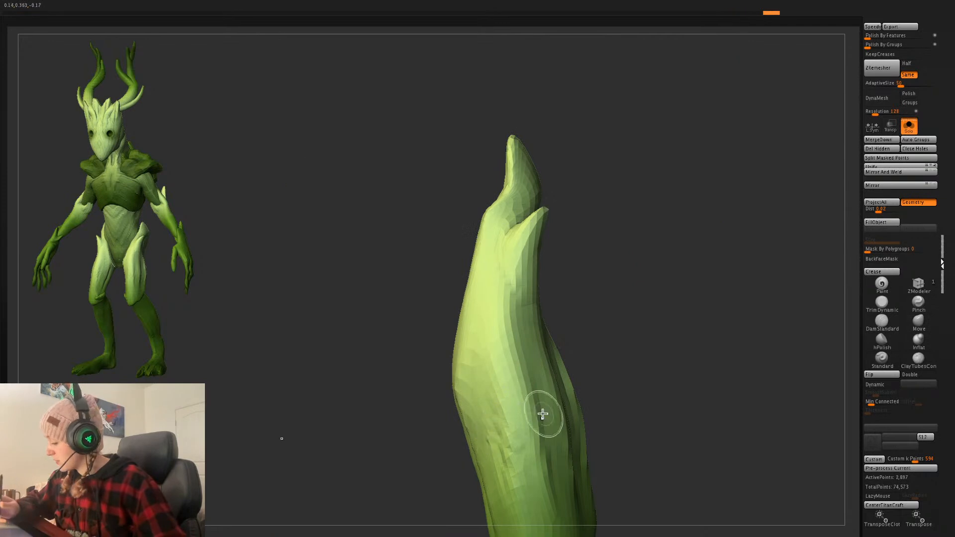
left_click(618, 336, "ctrl+shift")
key("shift+f")
key("shift+f")
left_click(504, 416, "ctrl+shift")
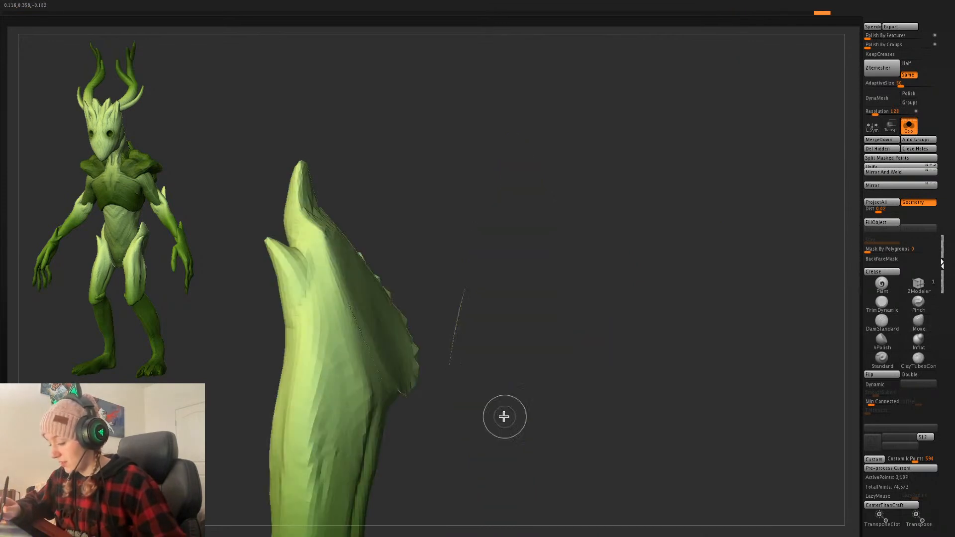
left_click(331, 458, "ctrl+shift")
left_click(715, 250, "ctrl+shift")
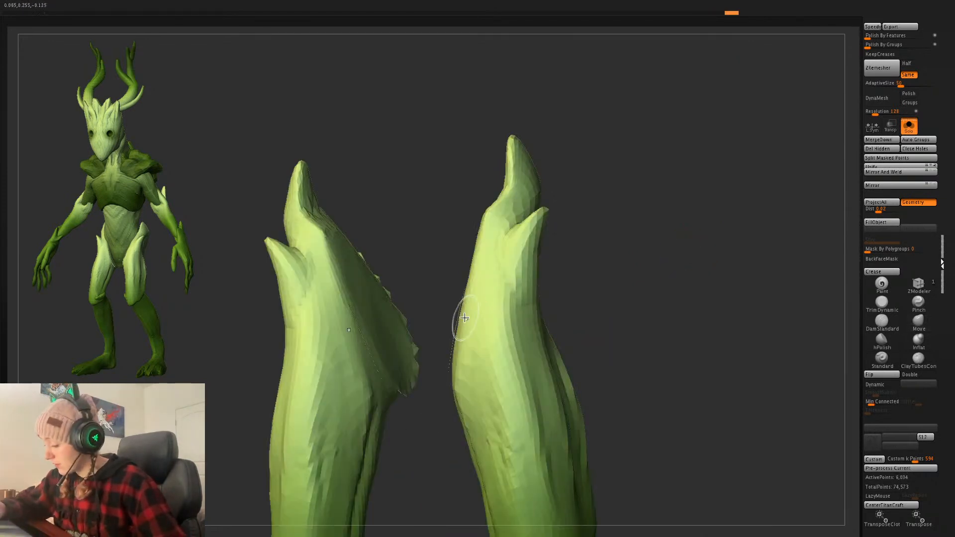
- Delete the loose strips from both leg plates with holes closed, and leave Solo to show the whole creature
left_click(455, 325, "ctrl+shift")
left_click(456, 324, "ctrl+shift")
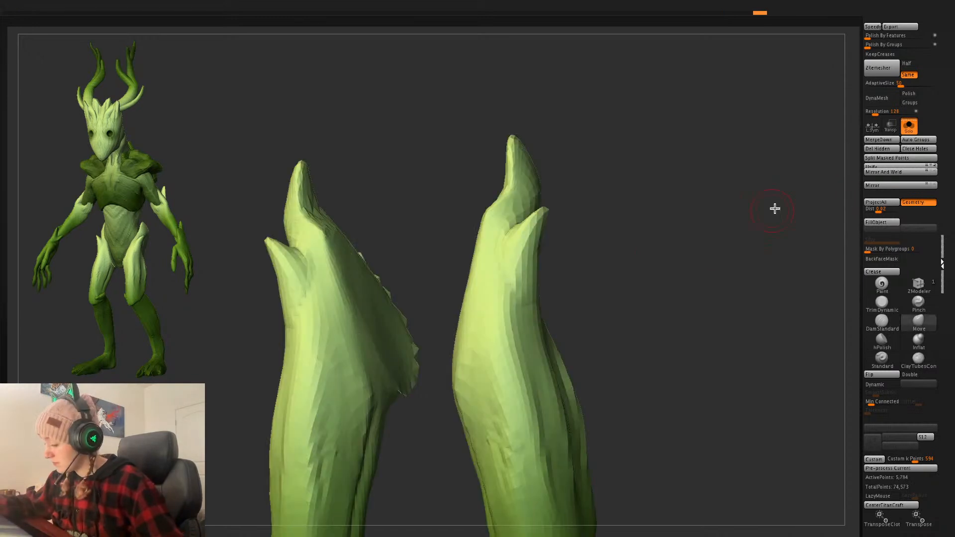
left_click(923, 151)
mouse_move(632, 264)
left_mouse_down()
mouse_move(710, 270)
mouse_move(715, 294)
mouse_move(717, 254)
left_mouse_up()
left_click(908, 129)
left_click(908, 130)
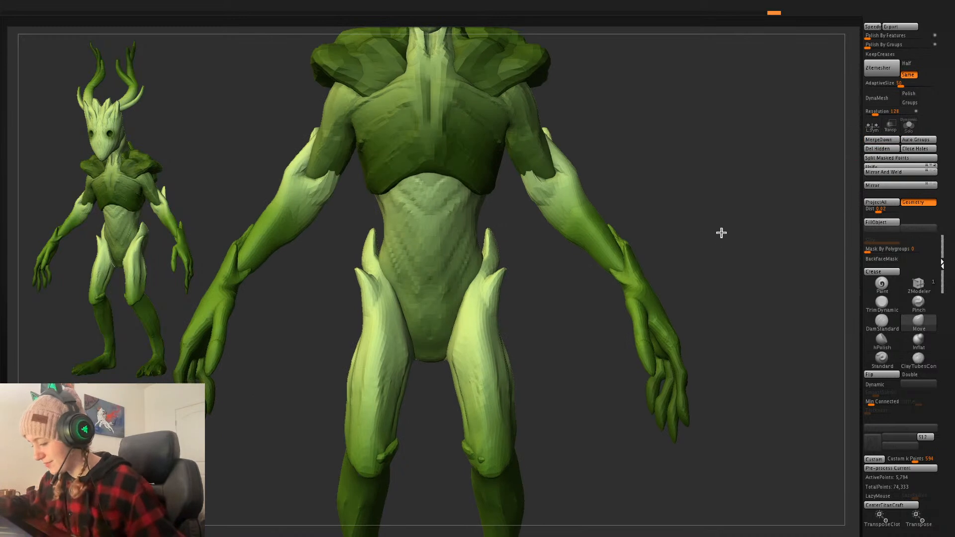
left_click_drag(673, 223, 646, 271, "alt")
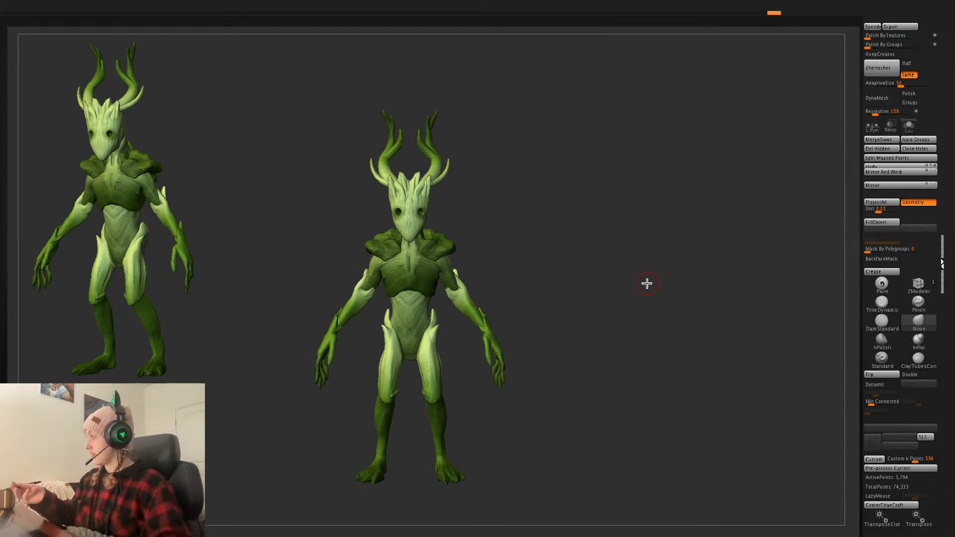
- Choose the CurveTube brush, try a stroke on the creature's torso, and undo it
key("b")
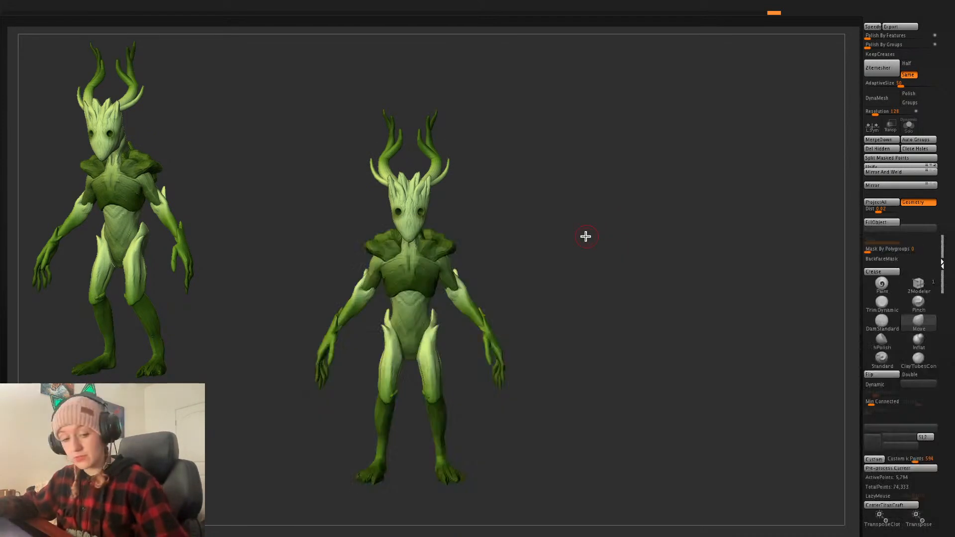
key("b")
key("c")
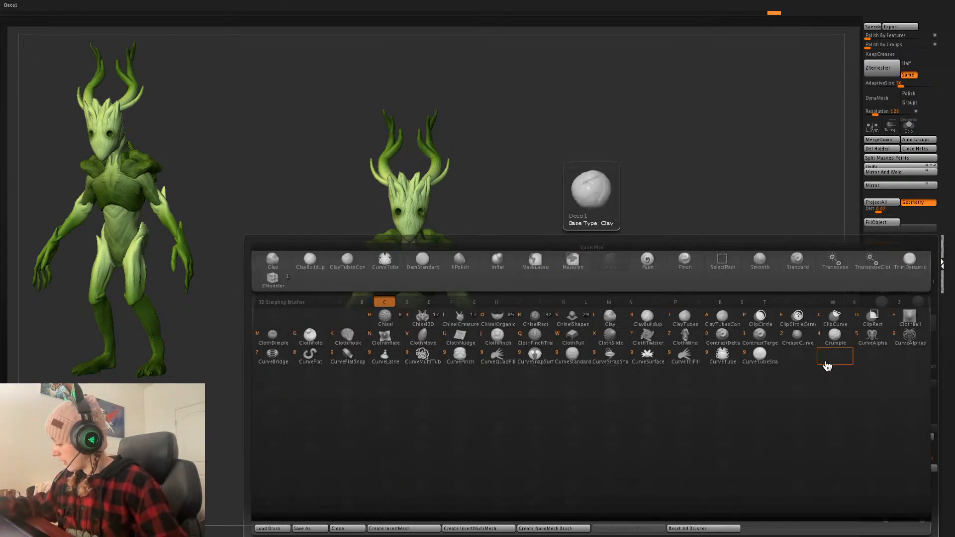
left_click(722, 354)
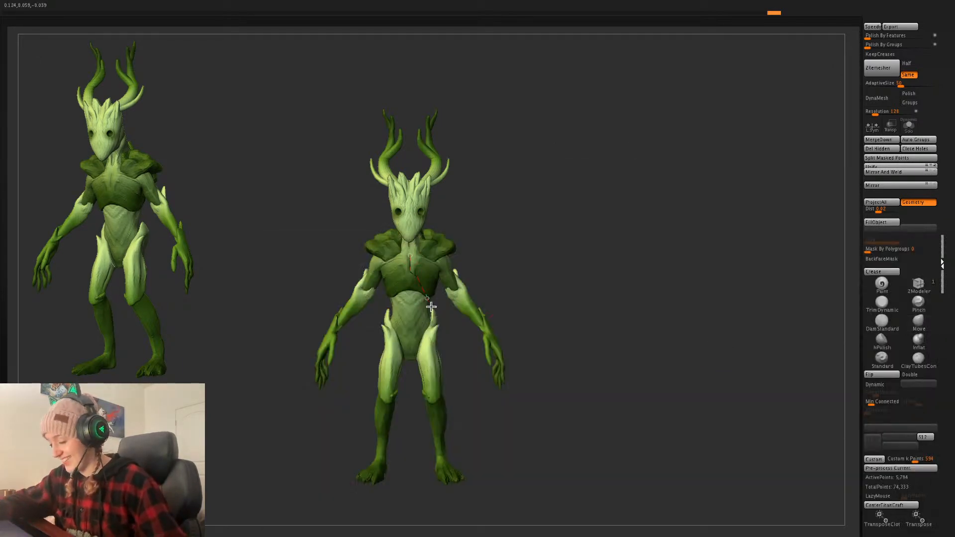
left_click_drag(431, 307, 435, 313)
left_click_drag(573, 255, 555, 338, "alt")
key("space")
left_click(587, 285)
key("ctrl+z")
- Try drawing symmetrical curve tubes from the upper chest around to the ribs, and undo them
left_click_drag(406, 218, 446, 288)
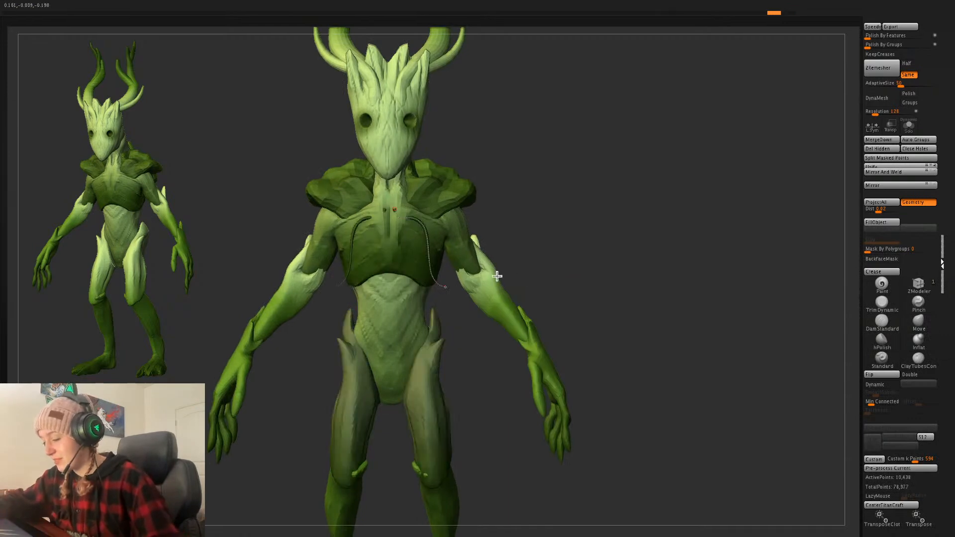
left_click_drag(650, 253, 615, 303)
key("space")
left_click(651, 251)
key("ctrl+z")
left_click_drag(369, 219, 433, 288)
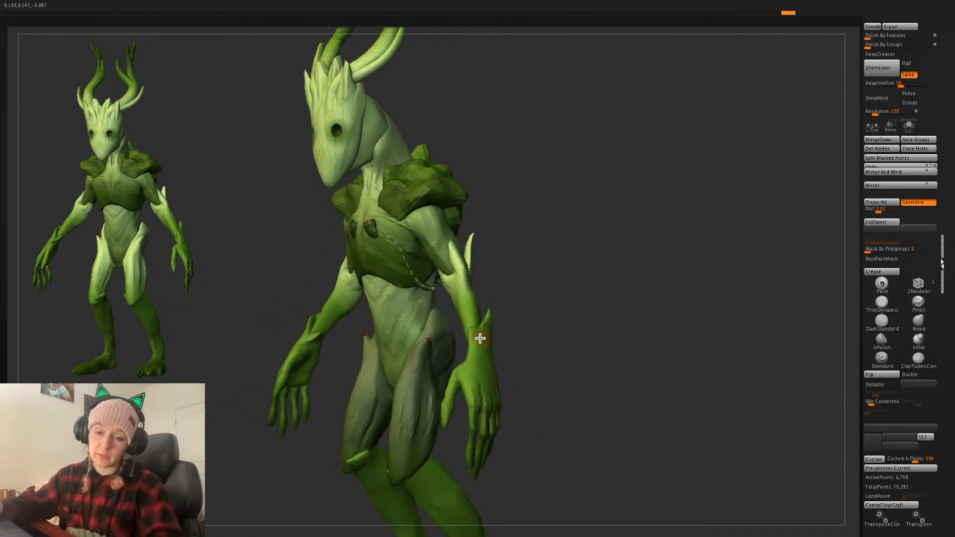
key("ctrl+z")
- Set the picker depth to Continuous Z and draw symmetrical curve tubes across the chest
mouse_move(329, 2)
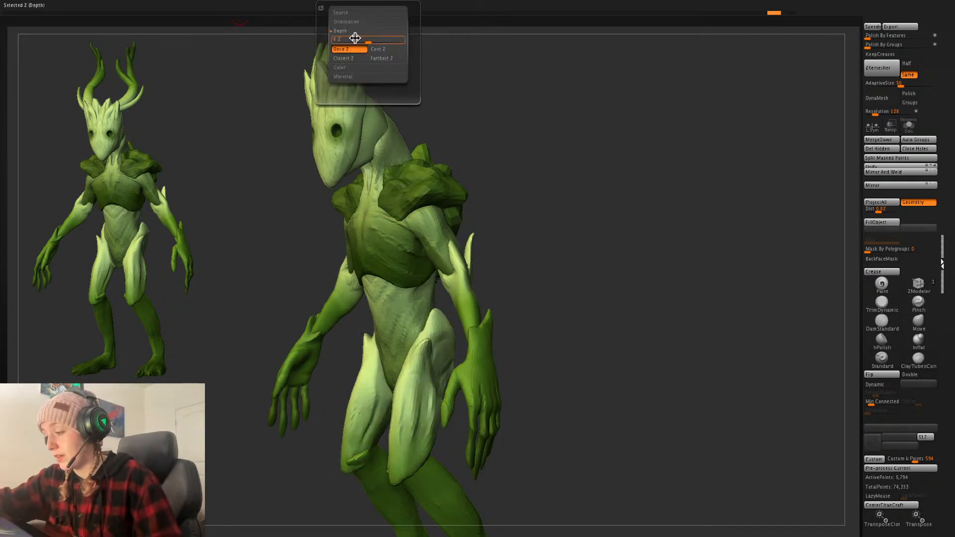
left_click(378, 49)
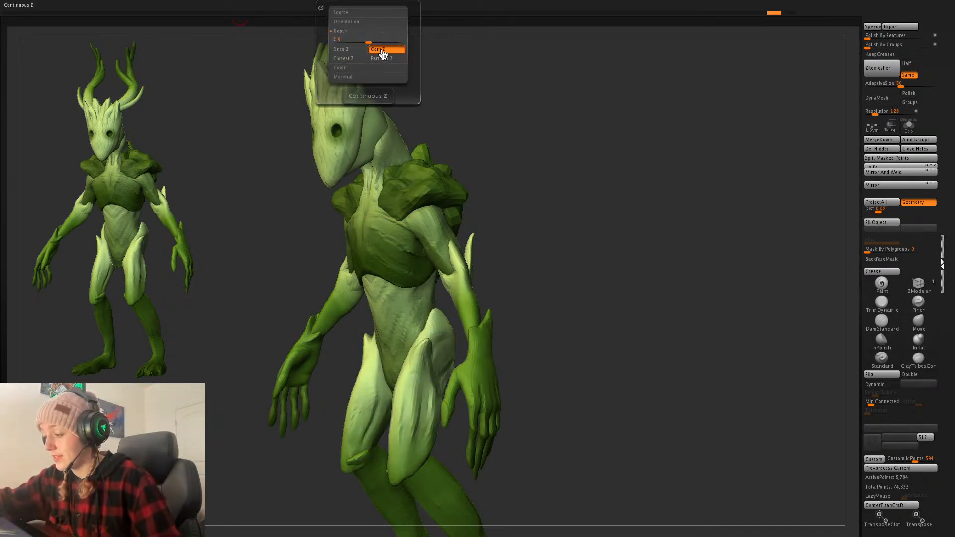
left_click_drag(370, 222, 420, 271)
left_click_drag(505, 240, 584, 219, "shift")
left_click_drag(637, 282, 638, 267, "alt")
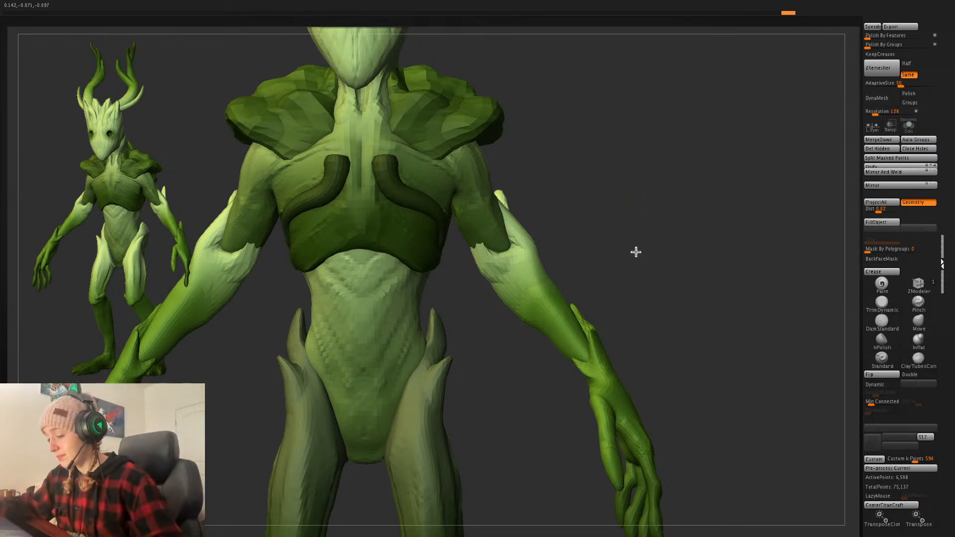
- Inspect the chest tubes' polygon wireframe from the side, and undo the tubes
key("space")
left_click_drag(636, 253, 650, 243, "alt")
key("shift+f")
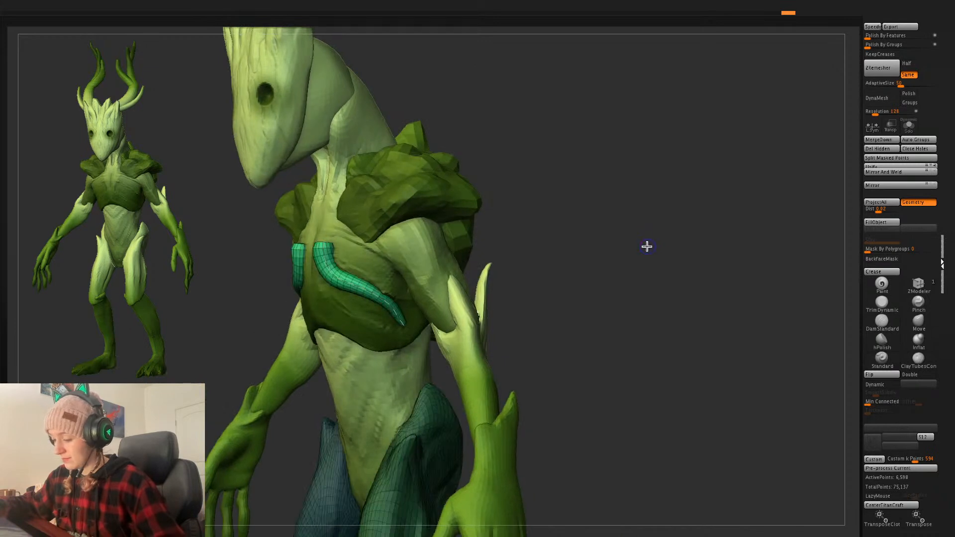
key("shift+f")
key("ctrl+z")
key("shift+f")
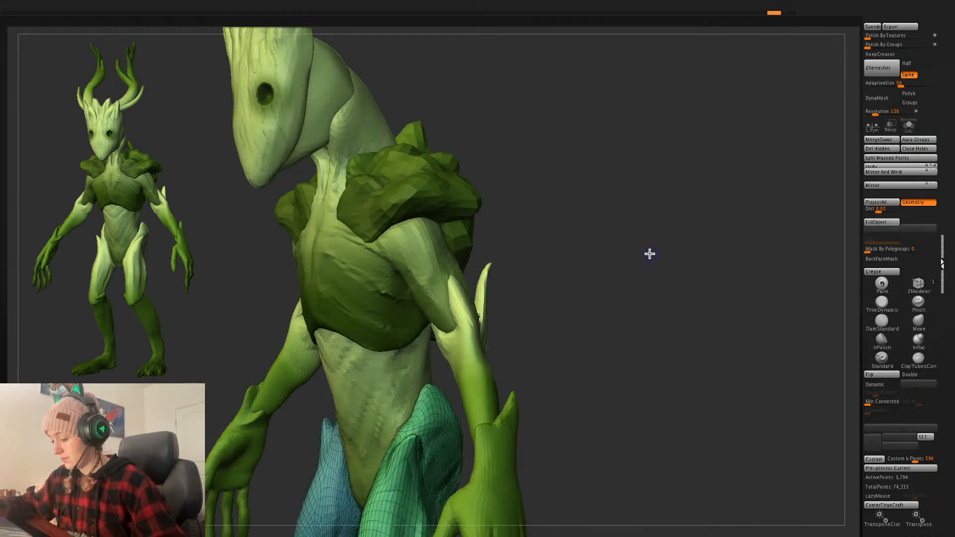
key("shift+f")
- Select the antlers subtool and examine its polygon wireframe up close
left_click(953, 323)
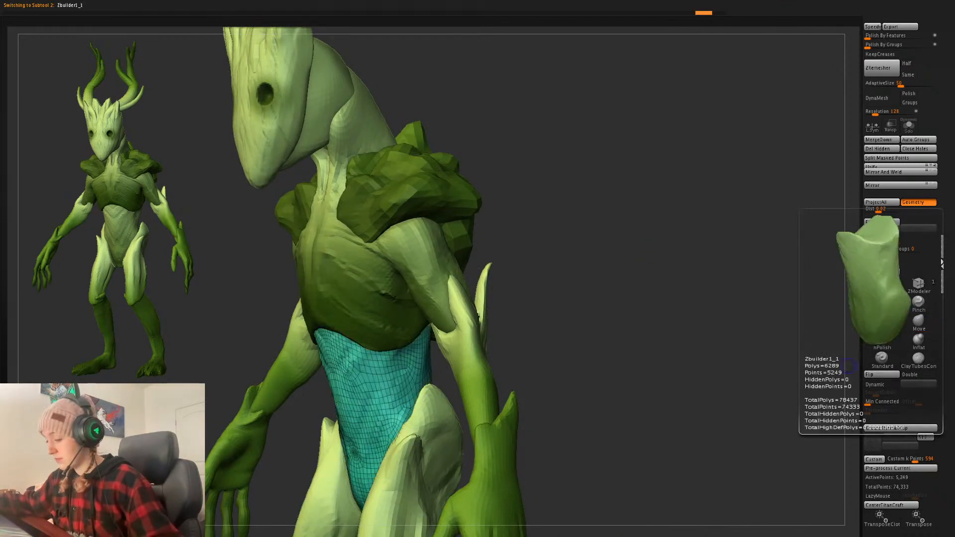
left_click_drag(661, 312, 659, 200)
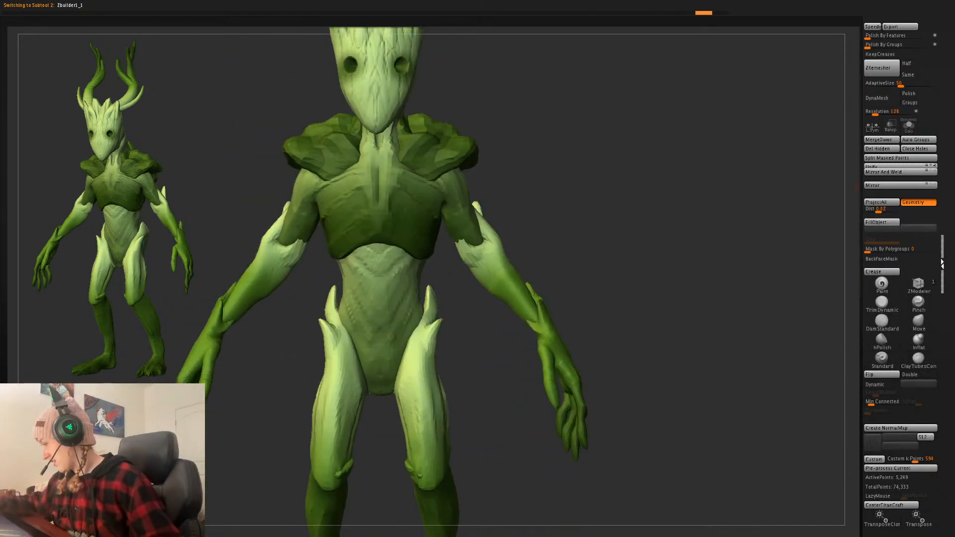
left_click(953, 324)
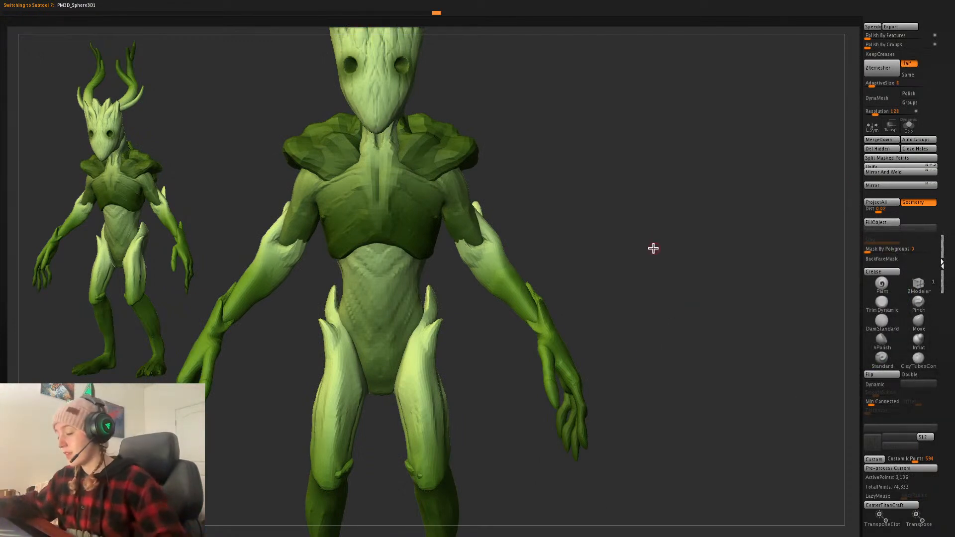
left_click_drag(654, 270, 690, 483, "alt")
left_click_drag(652, 322, 683, 415, "alt")
key("space")
left_click_drag(655, 276, 660, 275)
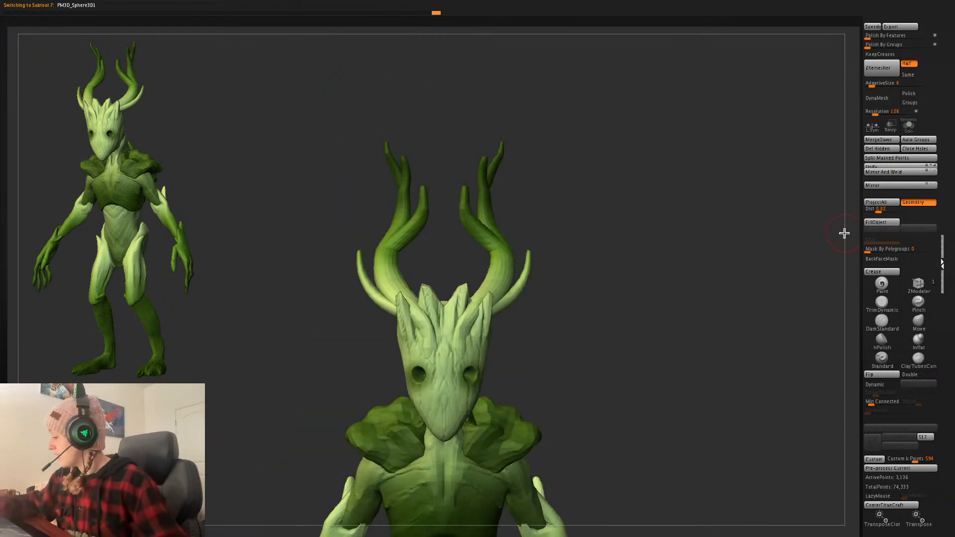
key("shift+f")
key("shift+f")
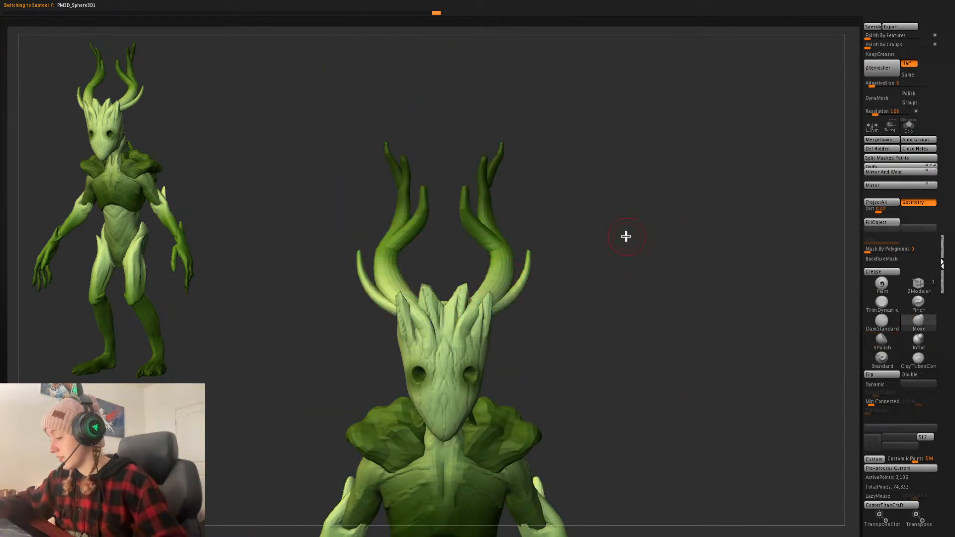
left_click_drag(663, 248, 694, 254, "alt")
key("shift+f")
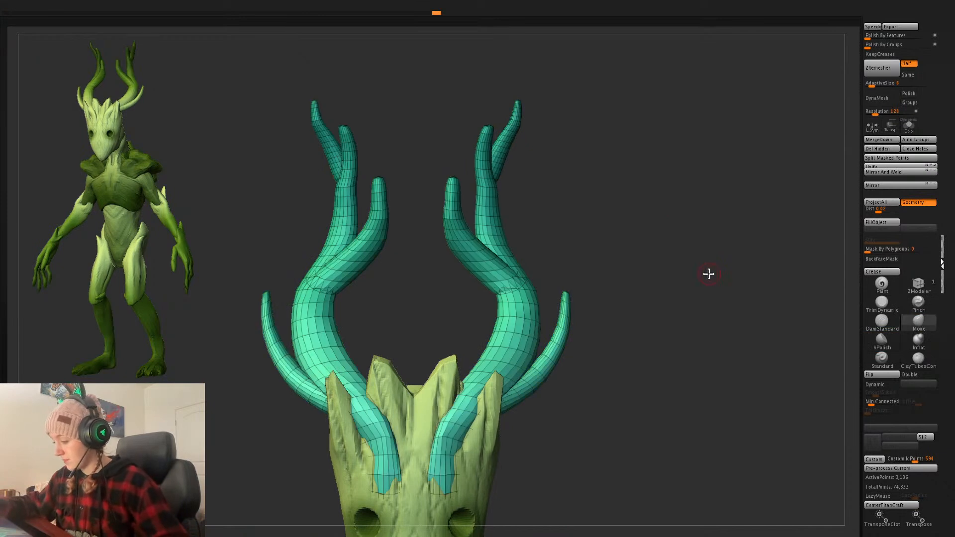
key("shift+f")
left_click_drag(670, 335, 668, 317)
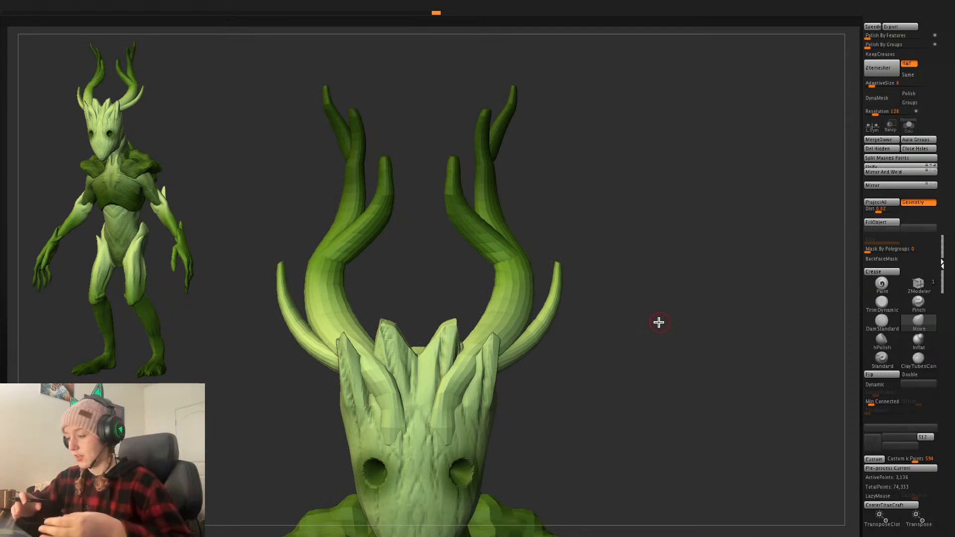
- Try subdividing the antlers up to SDiv 3, and undo the subdivisions
left_click_drag(719, 323, 713, 248, "alt")
left_click_drag(664, 379, 632, 265, "alt")
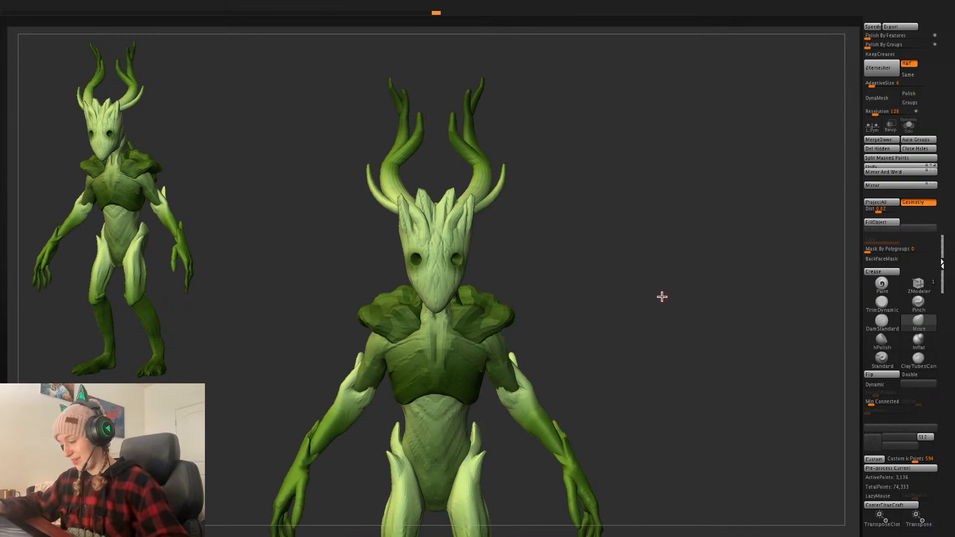
left_click_drag(666, 301, 719, 364, "alt")
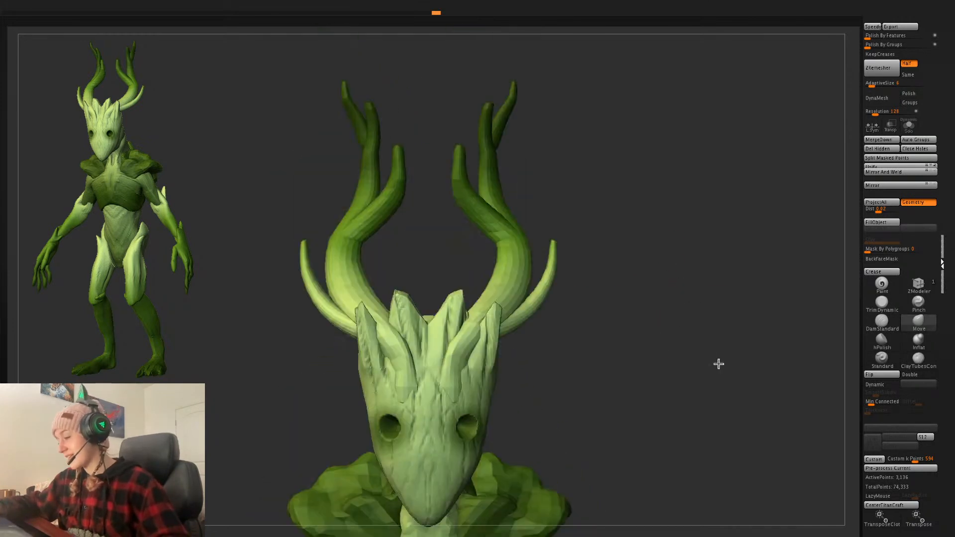
key("ctrl+d")
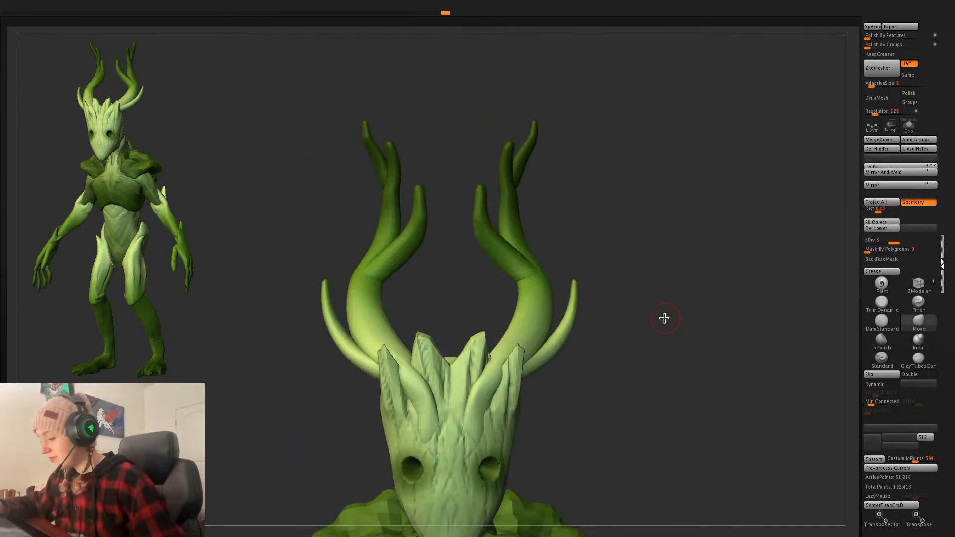
key("ctrl+z")
key("ctrl+z")
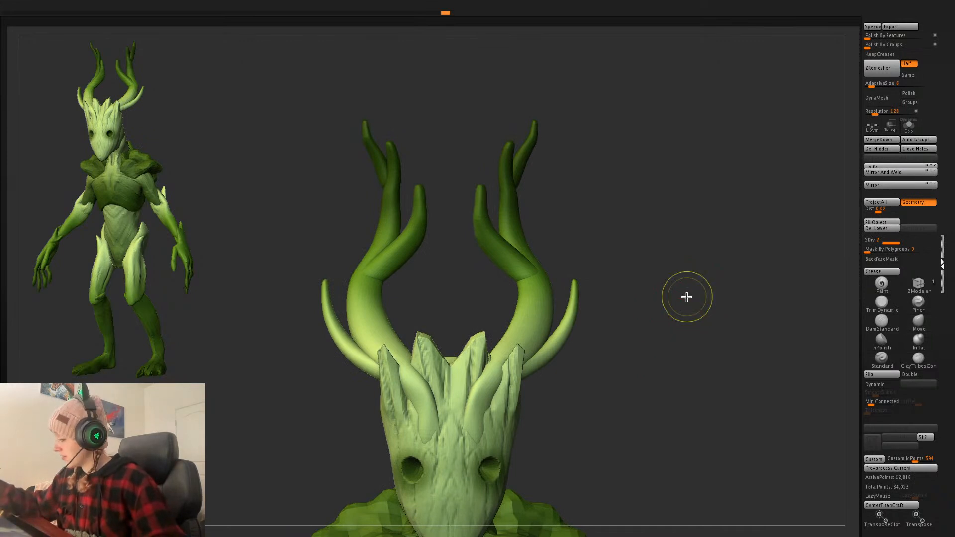
- Fuse the antlers' overlapping branches with the gizmo's Remesh By Union, accept it, and return to Draw mode
key("shift+f")
key("shift+f")
key("w")
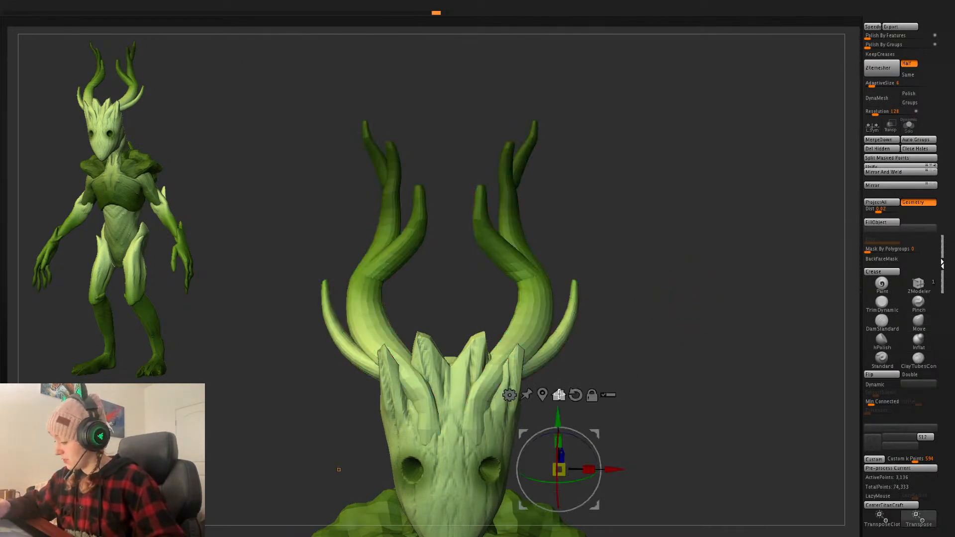
left_click(559, 394)
left_click(471, 205)
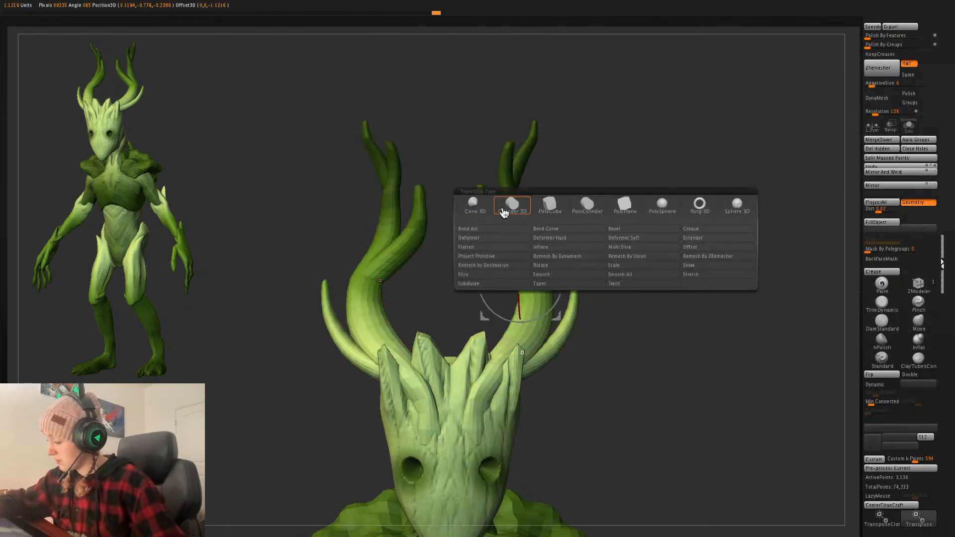
left_click(647, 260)
left_click(473, 205)
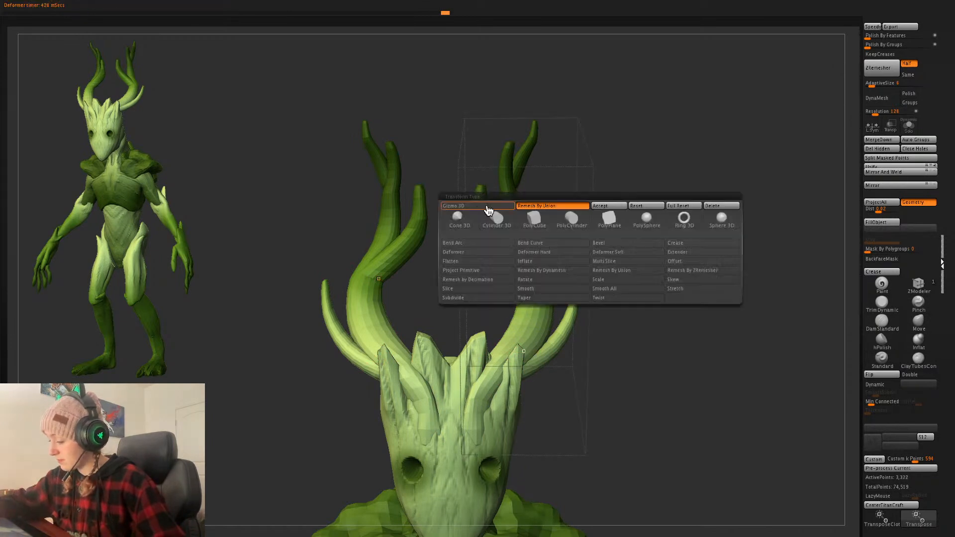
left_click(605, 208)
key("q")
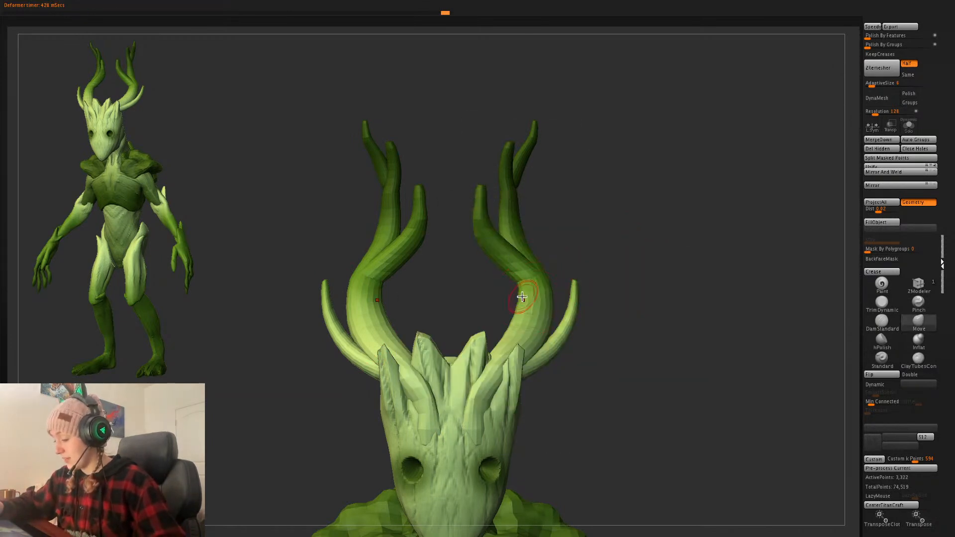
- Smooth the fused fork junctions on the antlers with the Smooth brush, undoing unwanted strokes
left_click_drag(522, 297, 525, 285, "shift")
left_click_drag(549, 349, 558, 344)
left_click_drag(633, 282, 639, 299, "alt")
mouse_move(639, 299)
left_mouse_down()
mouse_move(642, 258)
mouse_move(622, 264)
left_mouse_up()
left_click_drag(523, 283, 547, 269, "shift")
key("ctrl+z")
right_click(515, 326)
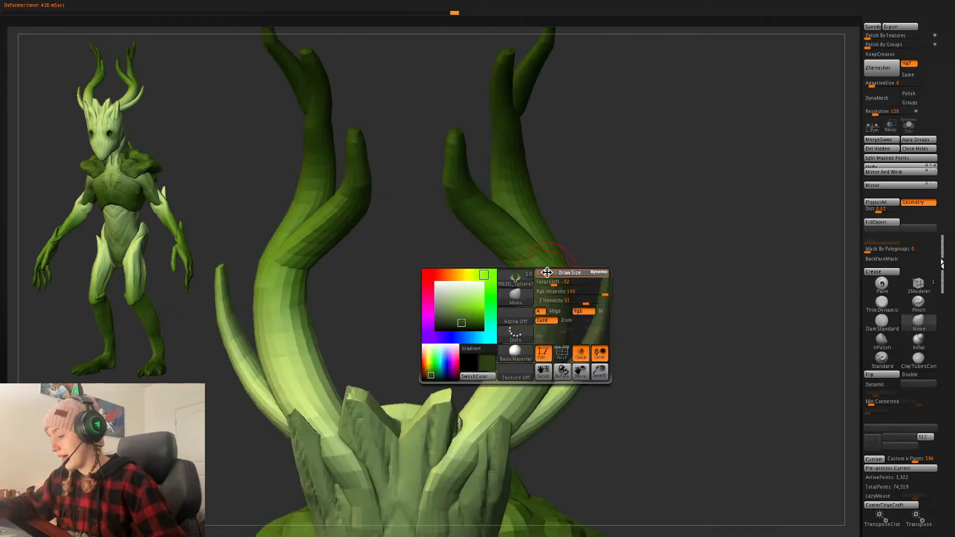
key("ctrl+z")
- Inspect the fused antlers' surface and polygon wireframe from behind, above and the front
mouse_move(697, 235)
left_mouse_down()
mouse_move(638, 229)
mouse_move(657, 186)
mouse_move(573, 109)
mouse_move(583, 103)
left_mouse_up()
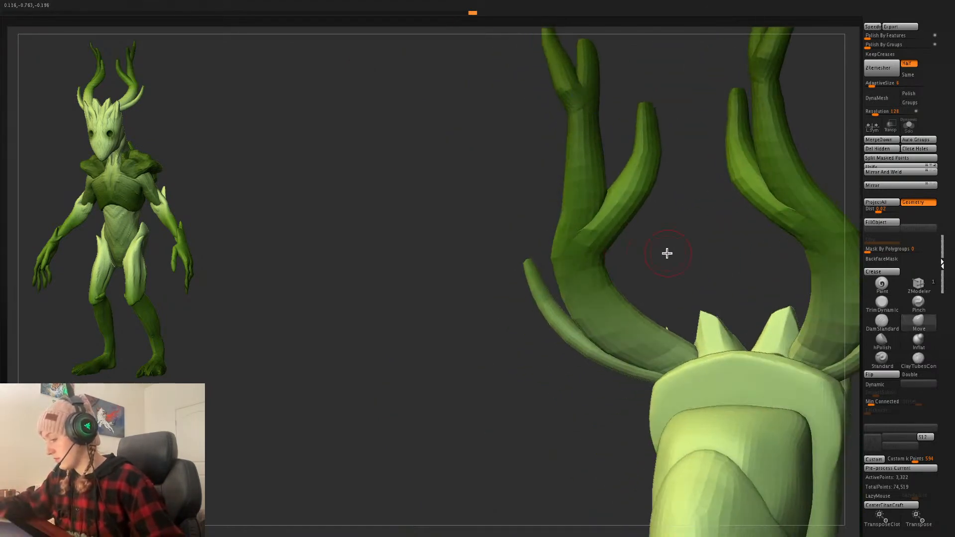
key("shift+f")
left_click_drag(674, 261, 702, 301)
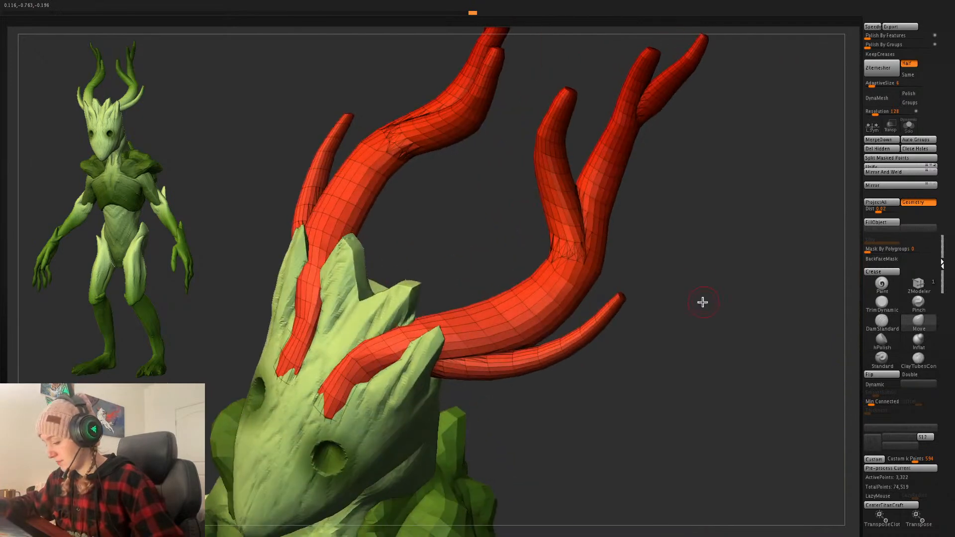
key("shift+f")
left_click_drag(668, 333, 725, 309)
left_click_drag(715, 260, 696, 333, "alt")
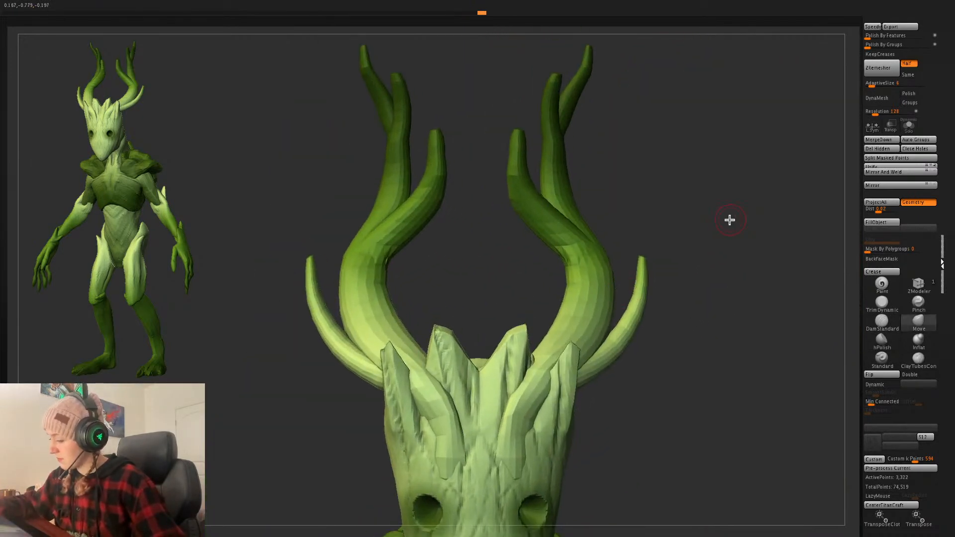
left_click_drag(730, 220, 569, 310, "alt")
key("shift+f")
key("shift+f")
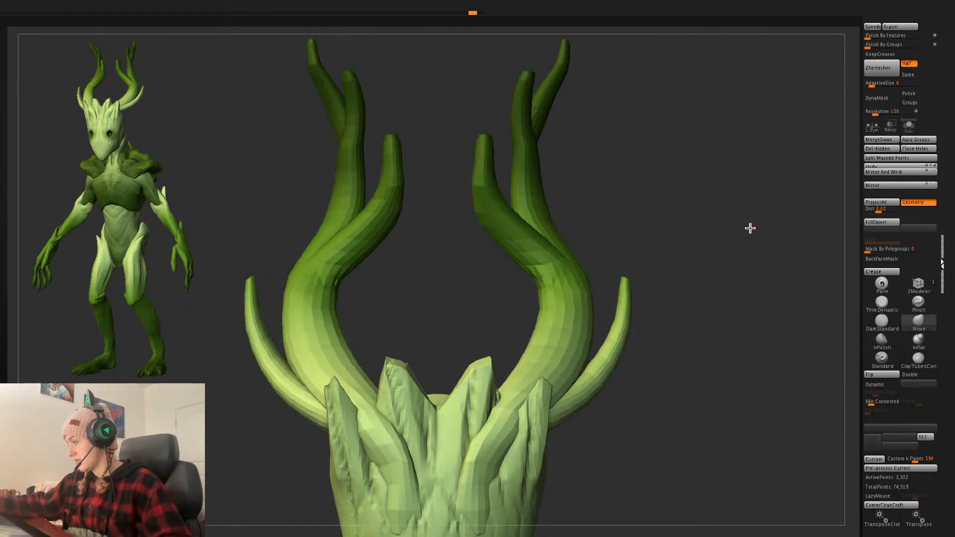
- Try DynaMesh on the antlers with the resolution at 792, and undo it
left_click(878, 98)
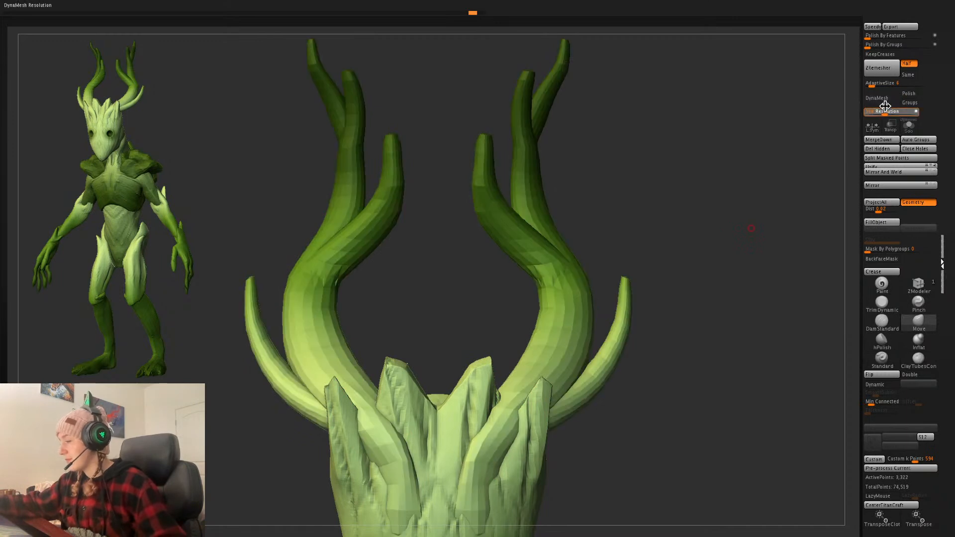
key("ctrl+z")
left_click(889, 111)
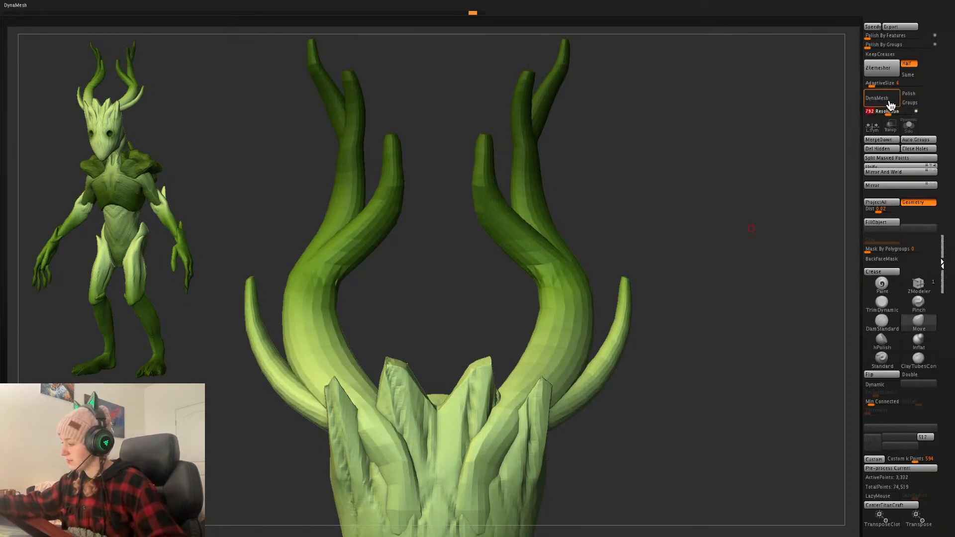
left_click(892, 107)
key("ctrl+z")
- Try subdividing the fused antlers again, and undo the subdivision
key("ctrl+d")
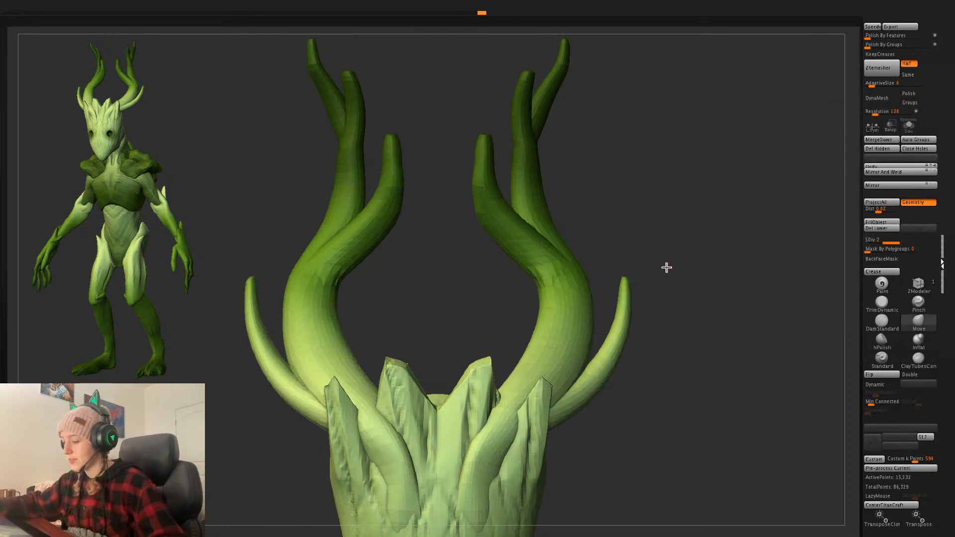
key("ctrl+d")
key("ctrl+z")
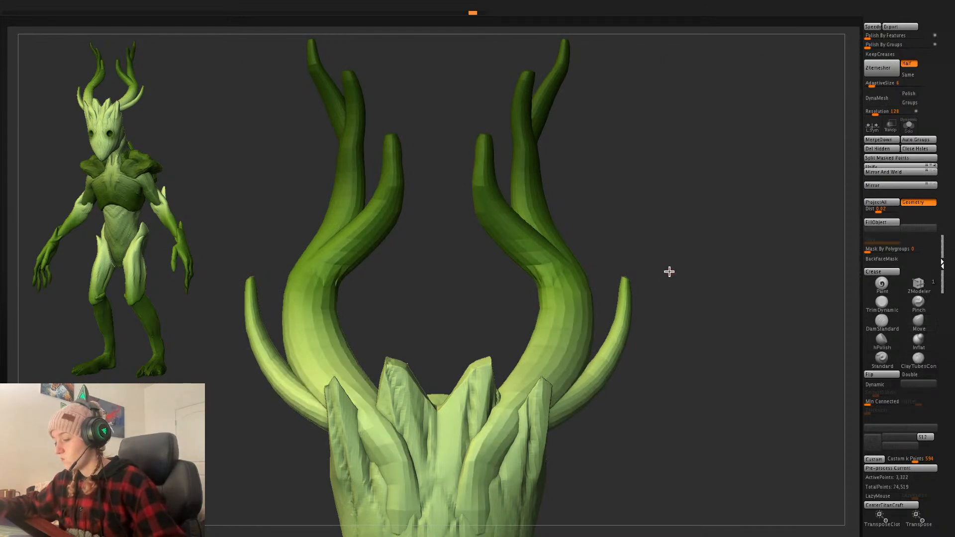
- Examine the antlers' polygon wireframe around the fork junctions from the front
key("shift+f")
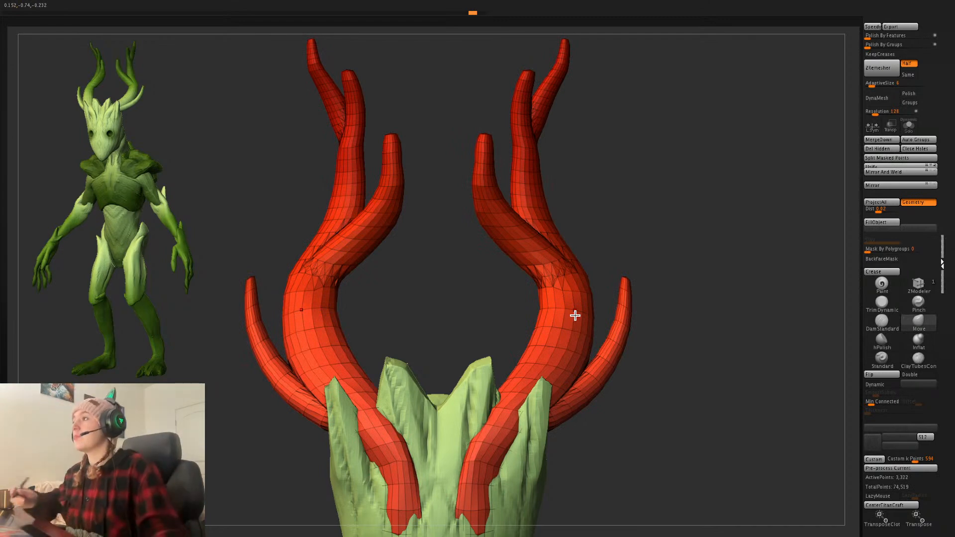
key("space")
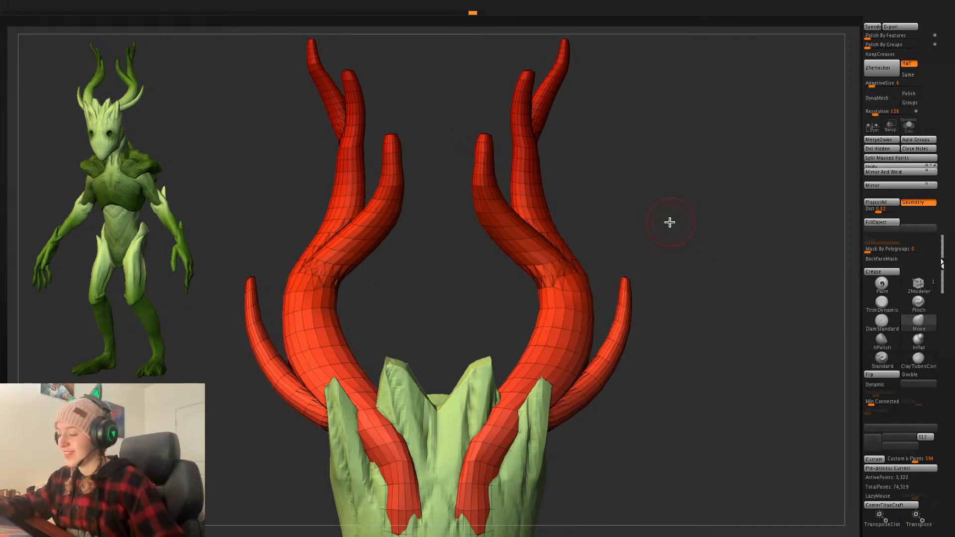
key("shift+f")
key("shift+f")
key("space")
key("shift+f")
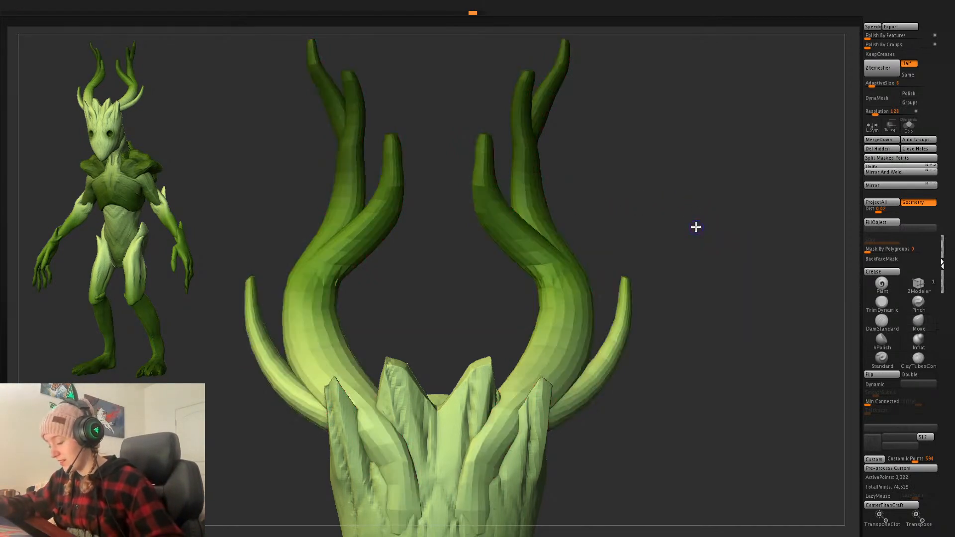
left_click_drag(705, 242, 704, 233, "alt")
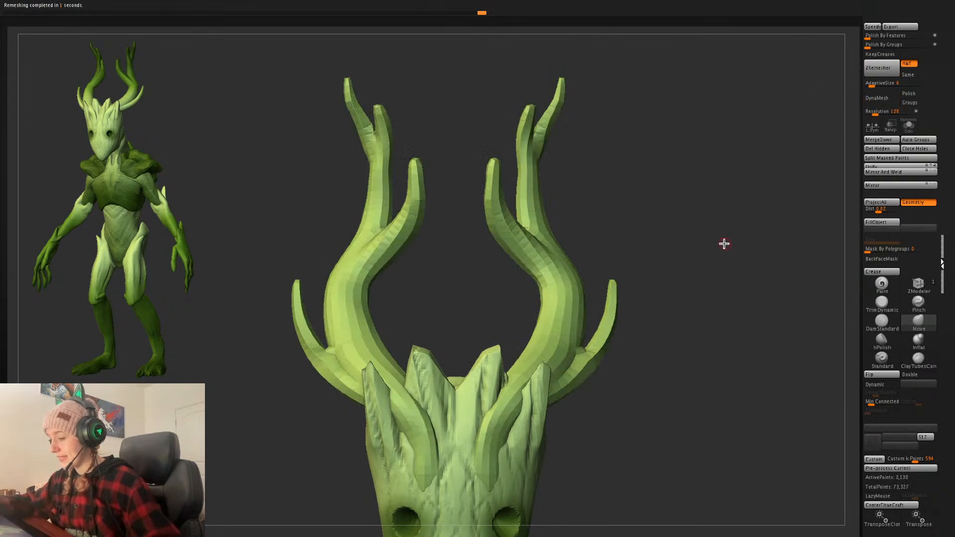
- Undo the half-count ZRemesher pass and remesh the antlers with the Same polygon count option
key("ctrl+z")
left_click(910, 76)
left_click(887, 74)
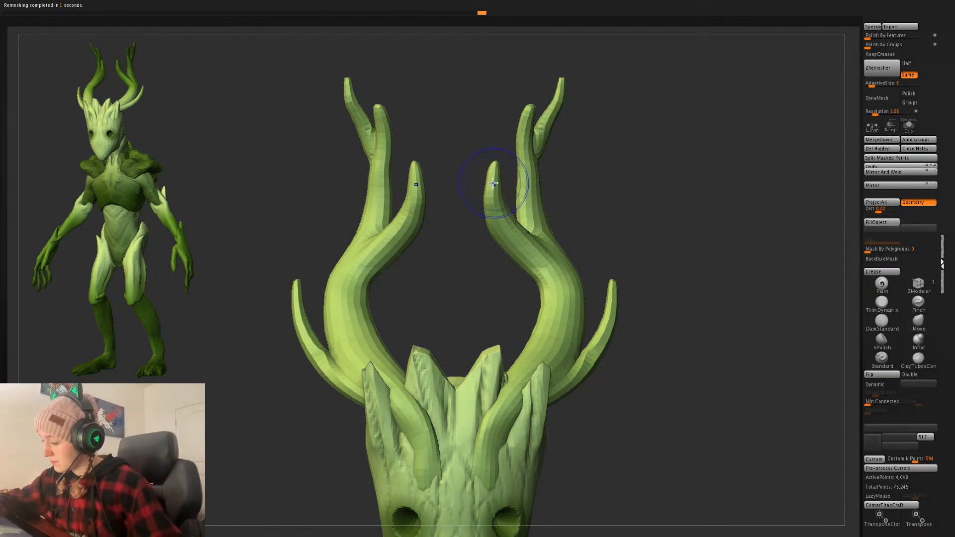
- Sharpen the antlers' tips with the Pinch brush and check the polygon wireframe
left_click(881, 321)
left_click(919, 302)
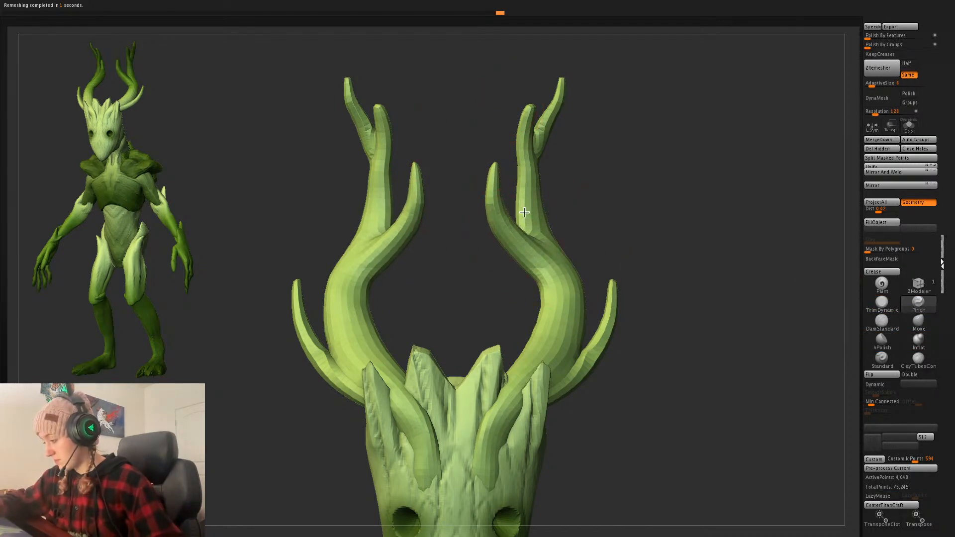
key("shift+f")
key("shift+f")
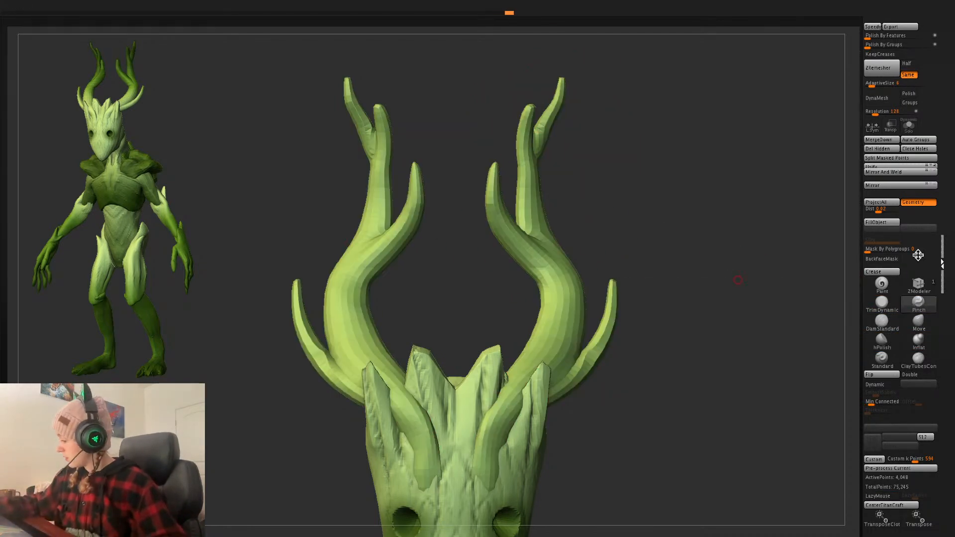
- Colour the antlers orange-brown, RGB 170, 115, 59
left_click_drag(693, 353, 662, 331, "alt")
key("space")
left_click(598, 282)
left_click_drag(605, 311, 608, 314)
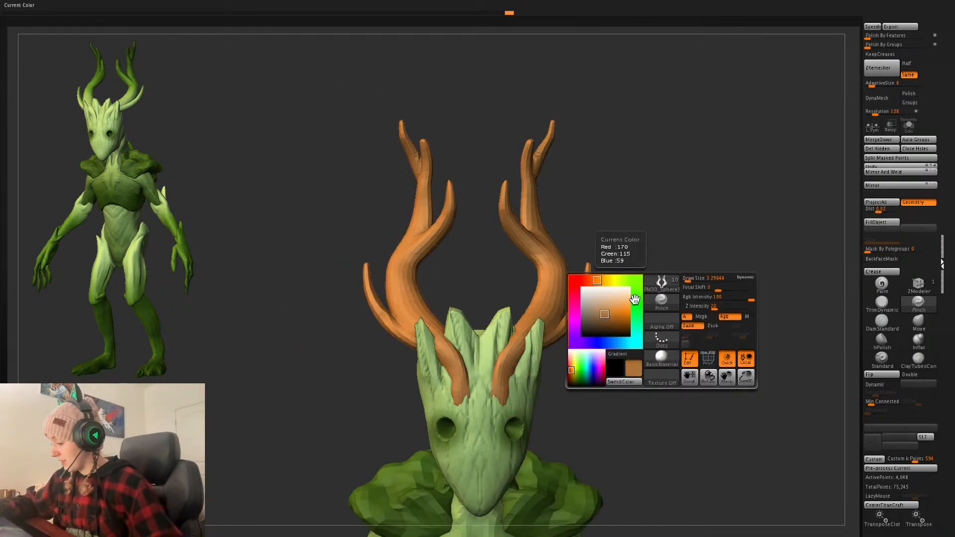
key("shift+f")
- Pick a darker brown and paint the antlers' bases with the Paint brush
key("space")
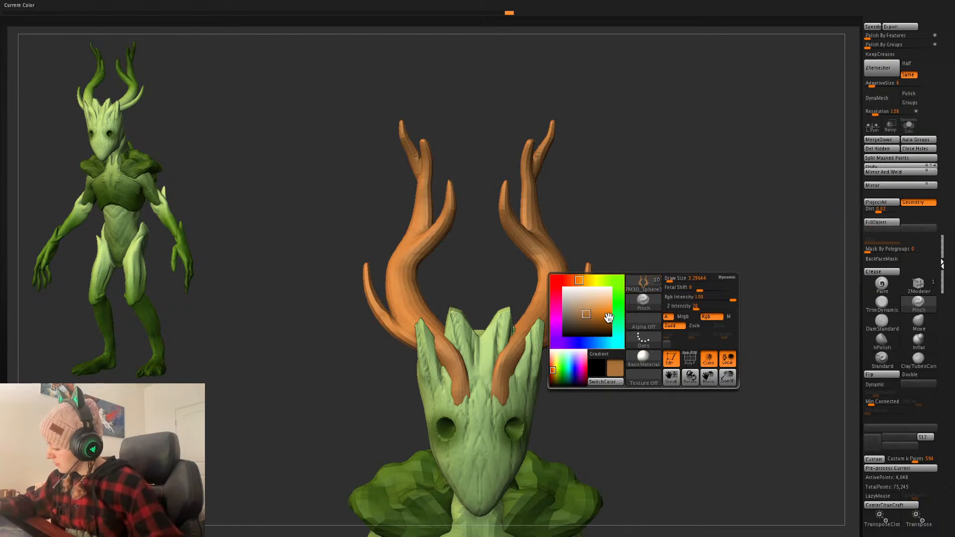
left_click_drag(583, 311, 591, 325)
left_click(881, 284)
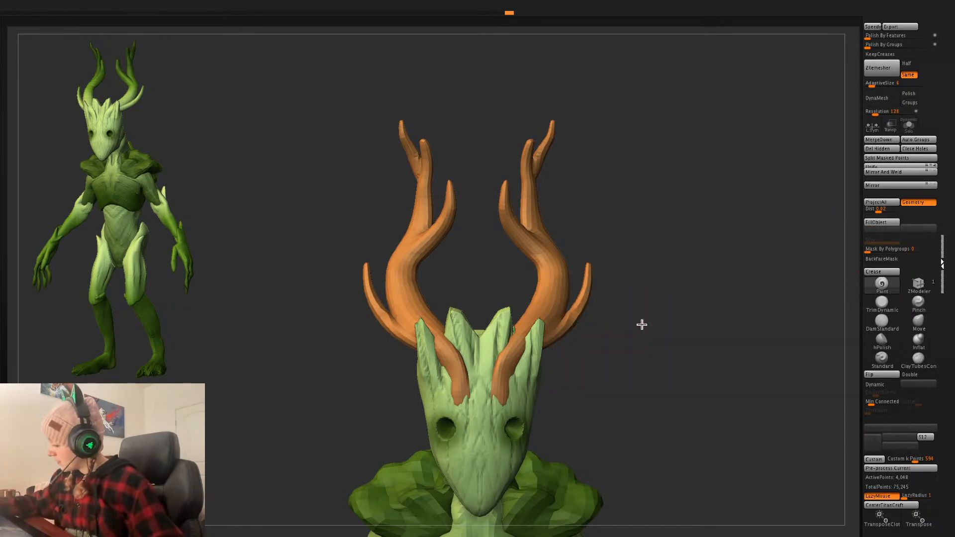
key("l")
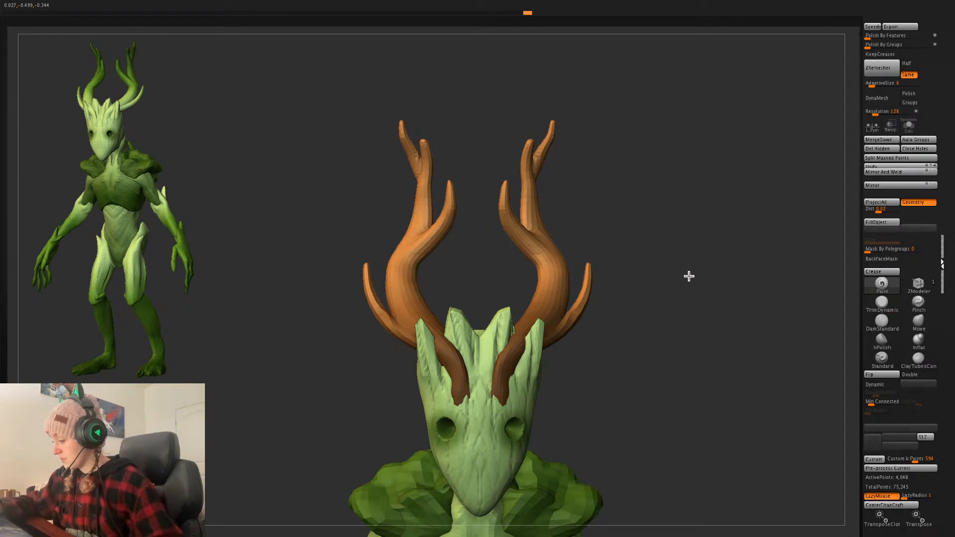
- Select the head subtool and paint its spiked crown and face brown, fading towards the green chin and undoing unwanted strokes
left_click_drag(690, 276, 686, 288, "alt")
left_click(480, 487, "alt")
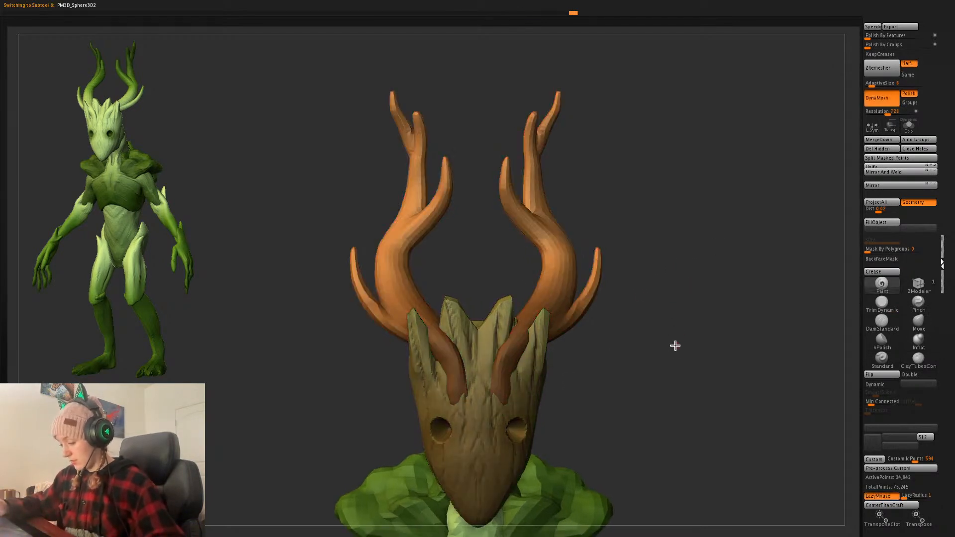
left_click_drag(659, 371, 657, 277, "alt")
key("ctrl+z")
left_click(478, 437)
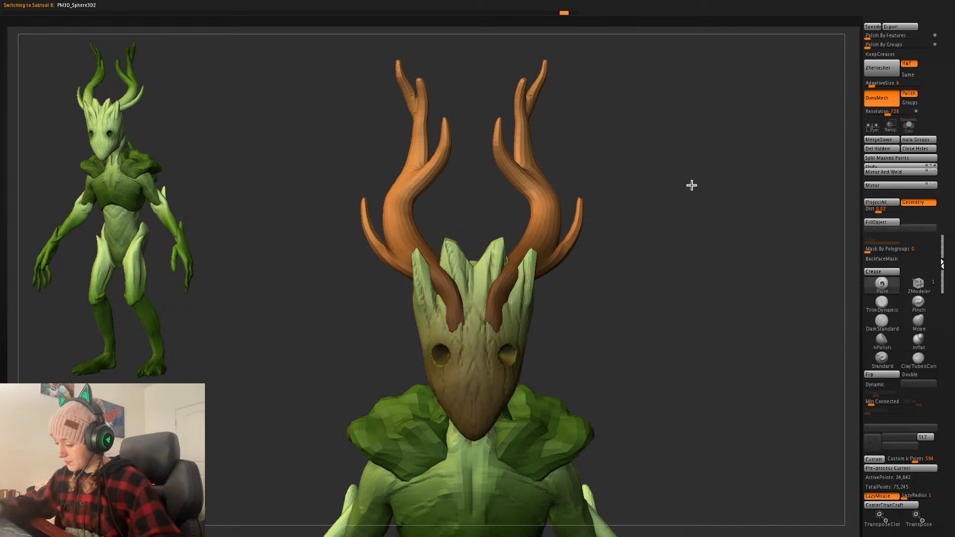
key("ctrl+z")
left_click(475, 274)
left_click(485, 281)
left_click(488, 286)
left_click(490, 284)
key("ctrl+z")
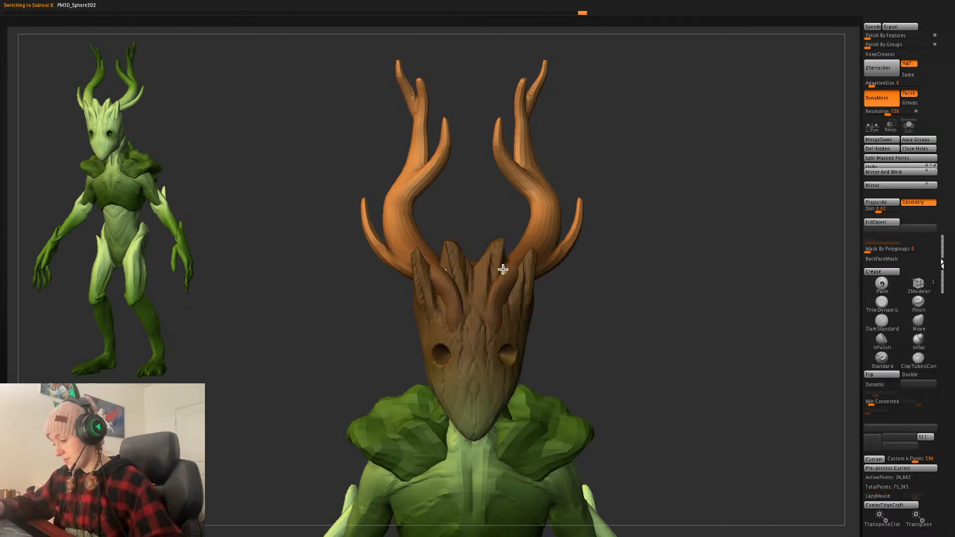
key("ctrl+z")
left_click(500, 274)
- Paint the head's eye sockets dark green
left_click_drag(693, 252, 604, 338, "alt")
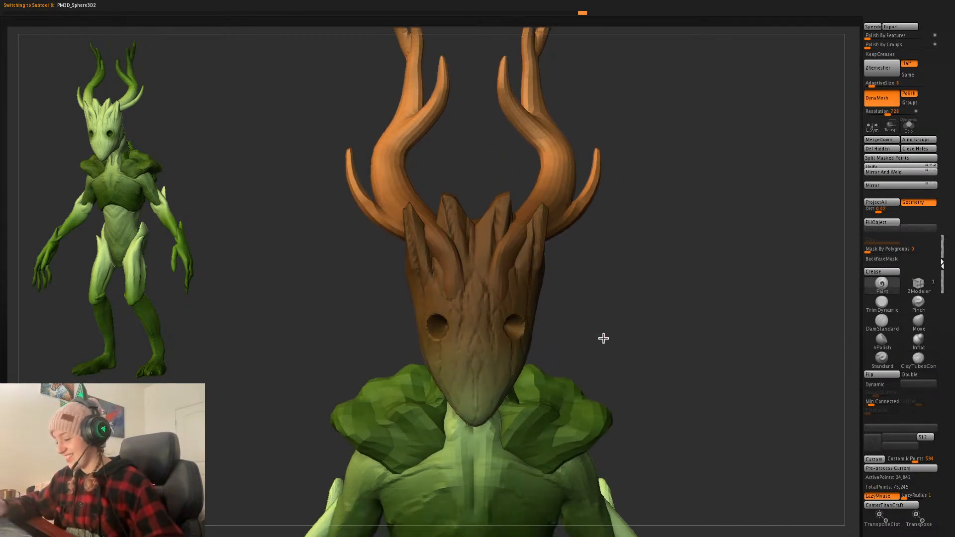
mouse_move(514, 324)
left_mouse_down()
mouse_move(521, 341)
mouse_move(510, 317)
mouse_move(521, 342)
mouse_move(508, 334)
left_mouse_up()
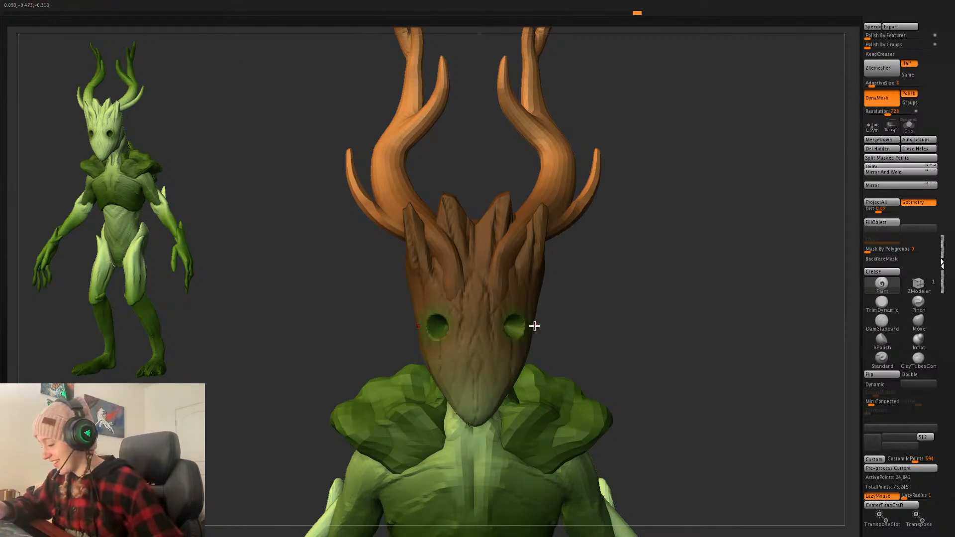
left_click_drag(647, 305, 637, 399, "alt")
- Select the antlers subtool and subdivide it up to SDiv 3
left_click(510, 330, "alt")
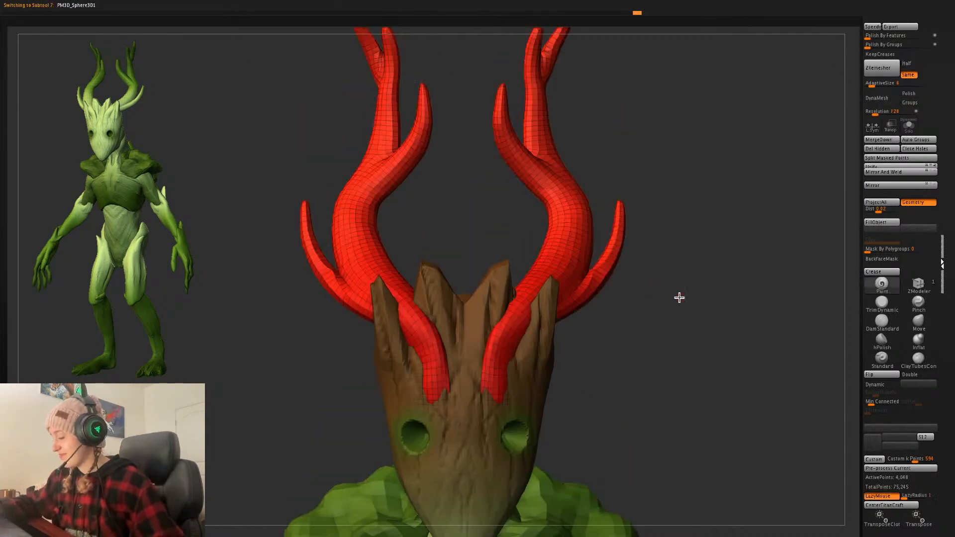
key("space")
mouse_move(680, 291)
left_mouse_down("alt")
mouse_move(688, 276)
mouse_move(682, 296)
left_mouse_up("alt")
key("space")
key("ctrl+d")
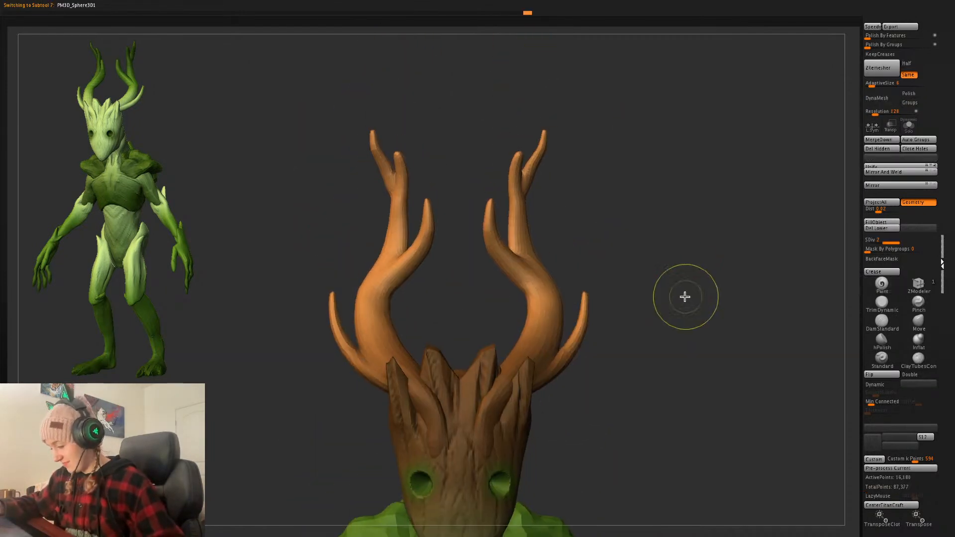
key("ctrl+d")
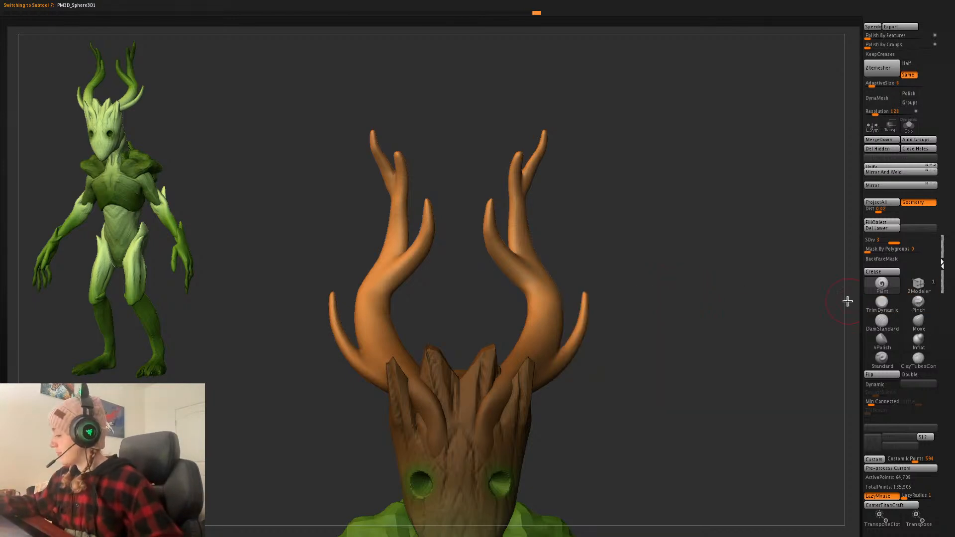
- Apply the Noise43 surface noise preset from the Light Box library to the antlers
key("space")
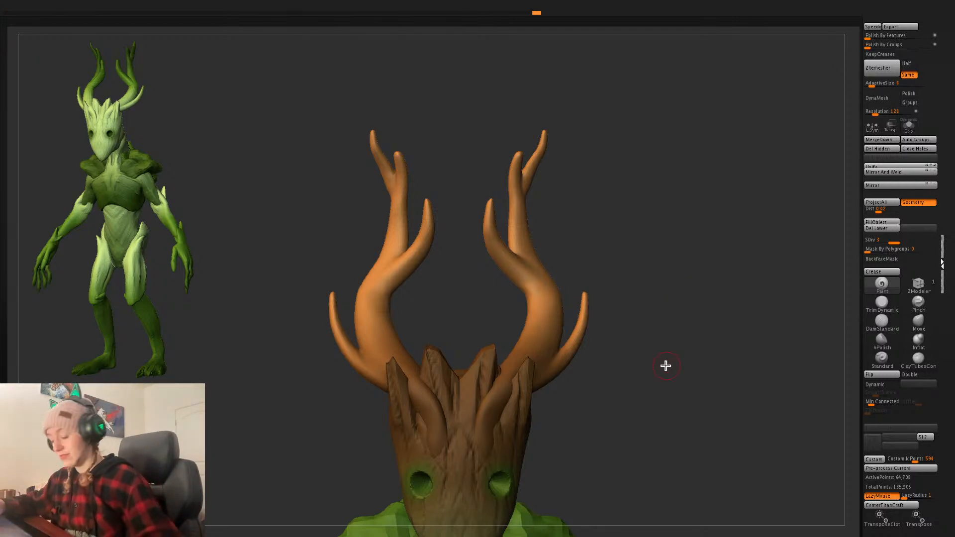
key("comma")
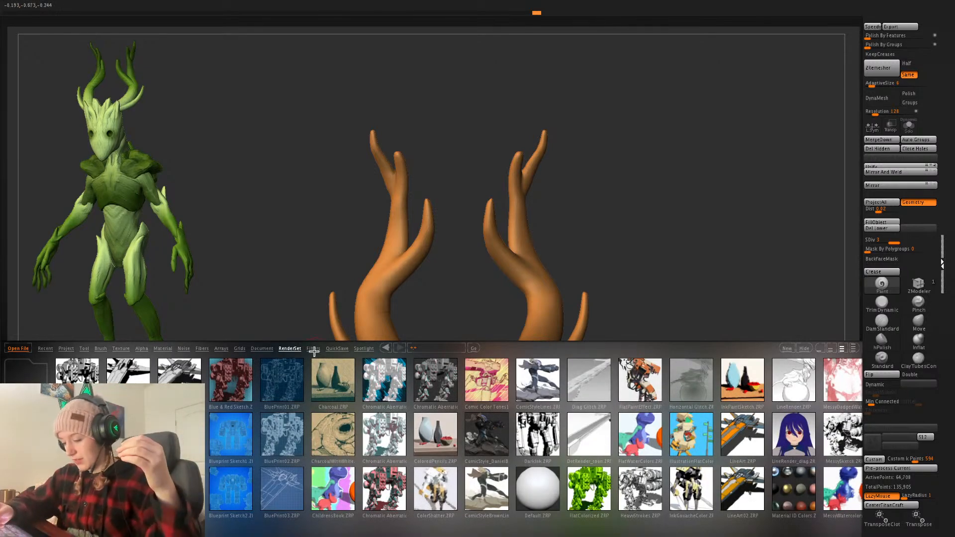
left_click(184, 349)
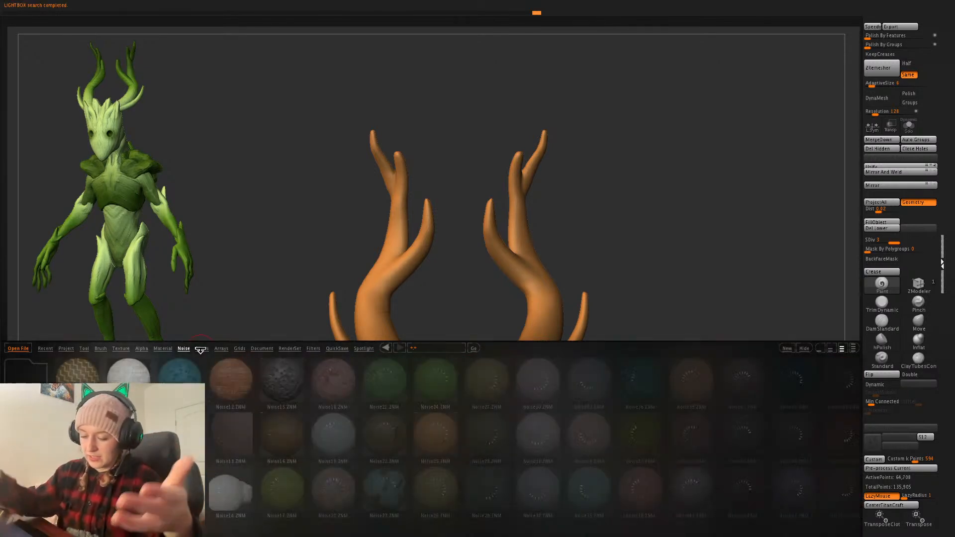
left_click_drag(692, 454, 579, 459)
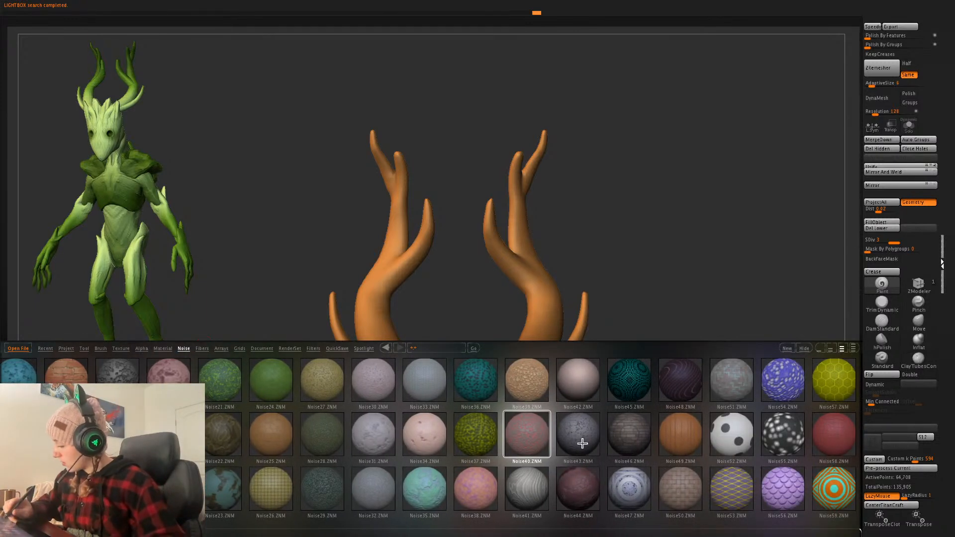
left_click(574, 442)
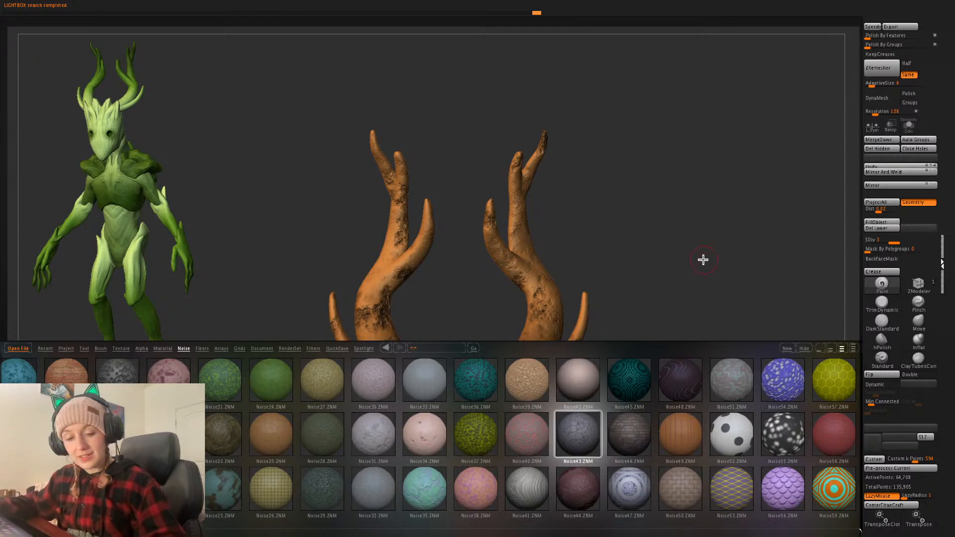
key("comma")
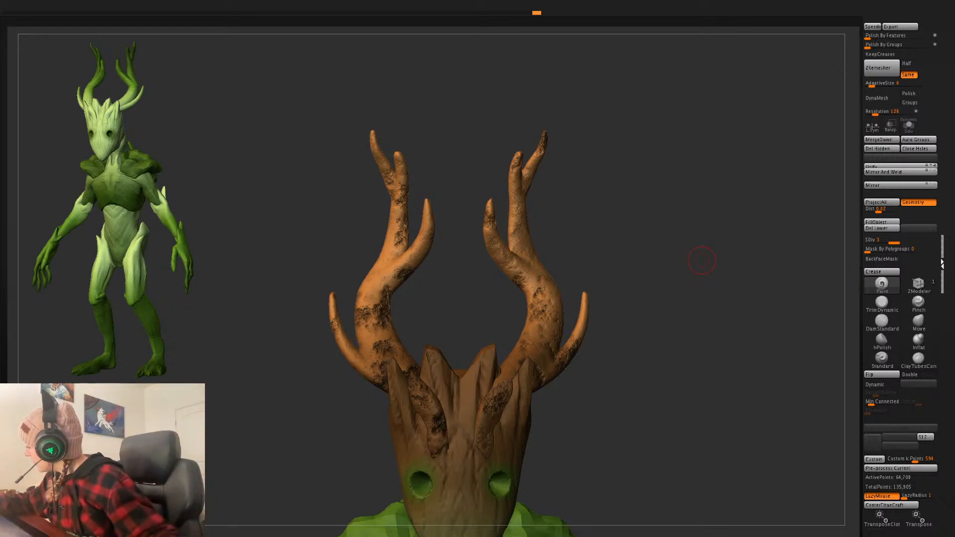
- Change the antlers' noise plugin pattern to Voronoi, using the Difference (2-1) type and Minkowski(4) method
left_click(746, 185)
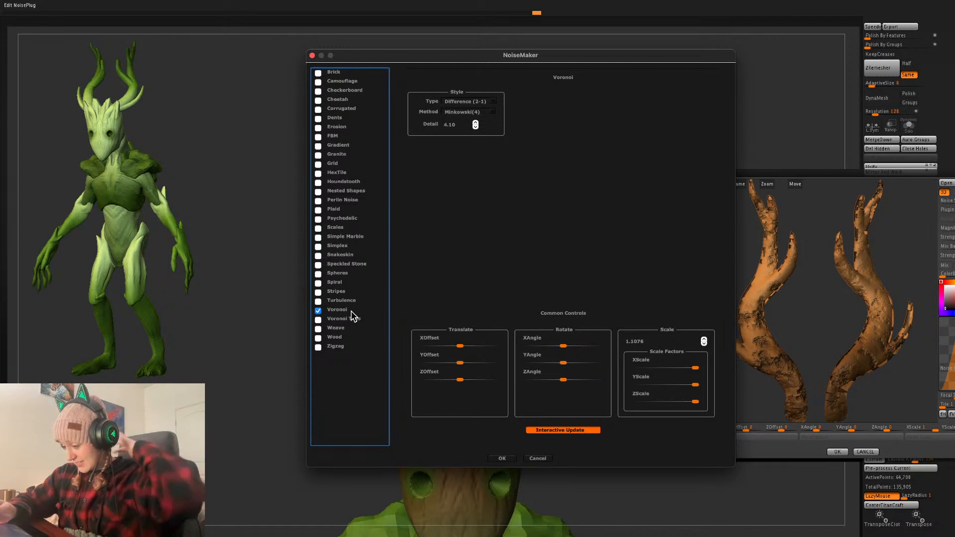
left_click(510, 458)
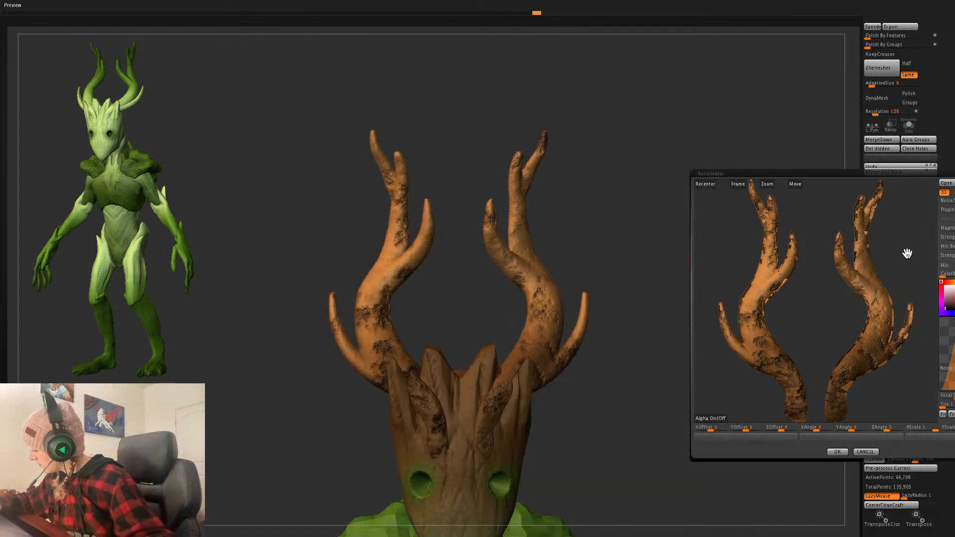
left_click_drag(907, 252, 908, 254)
- Adjust the Voronoi noise's plugin scale and strength to form small bark-like cracks, and accept it on the antlers
mouse_move(950, 201)
left_mouse_down()
mouse_move(942, 201)
mouse_move(953, 201)
mouse_move(951, 213)
left_mouse_up()
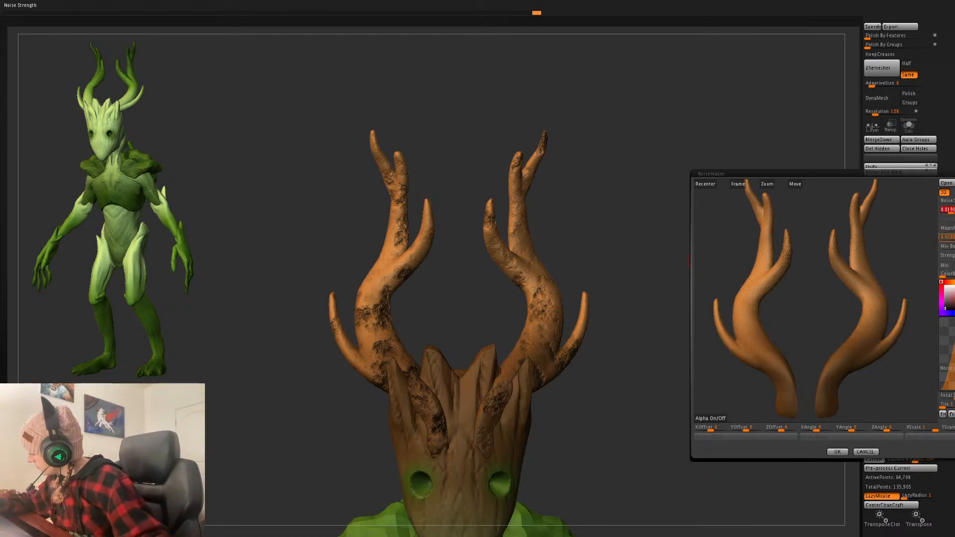
left_click(949, 210)
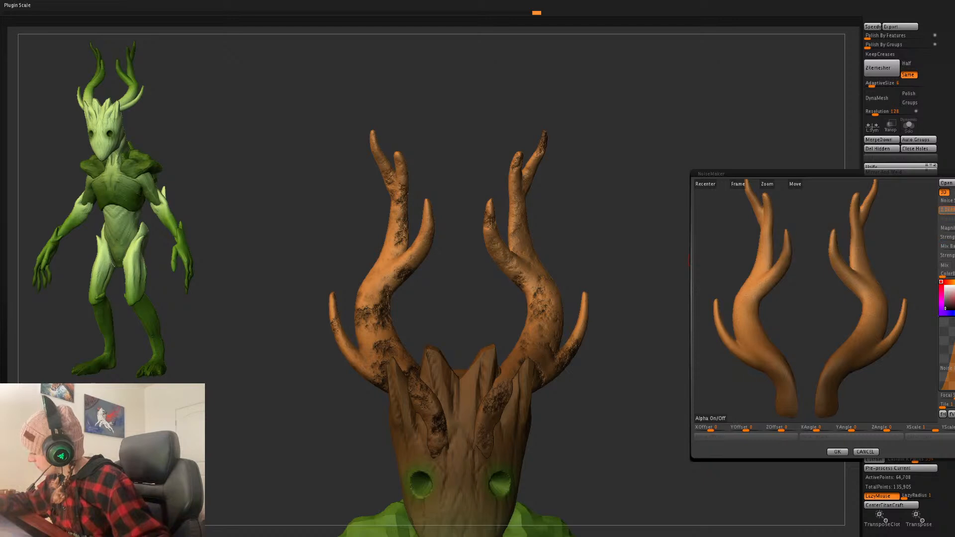
left_click(952, 212)
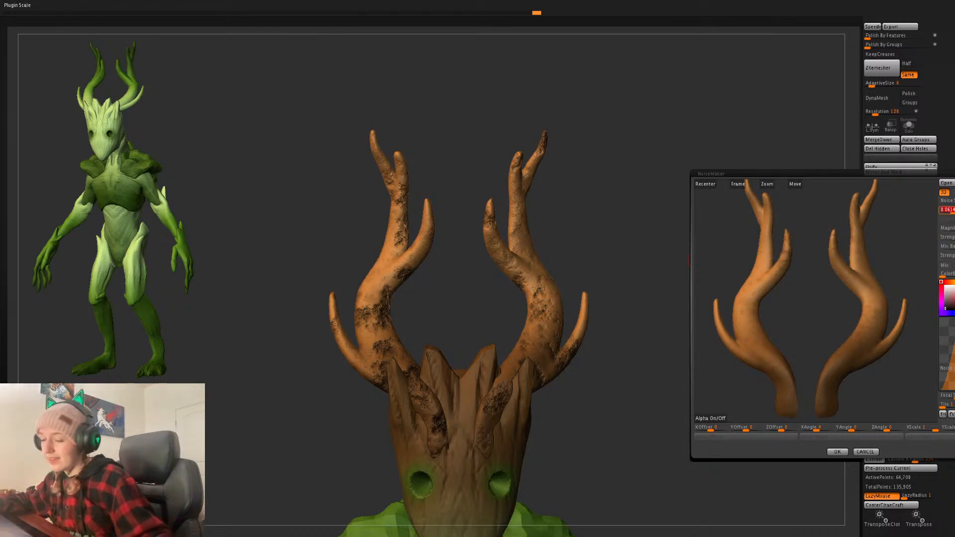
left_click_drag(953, 202, 945, 202)
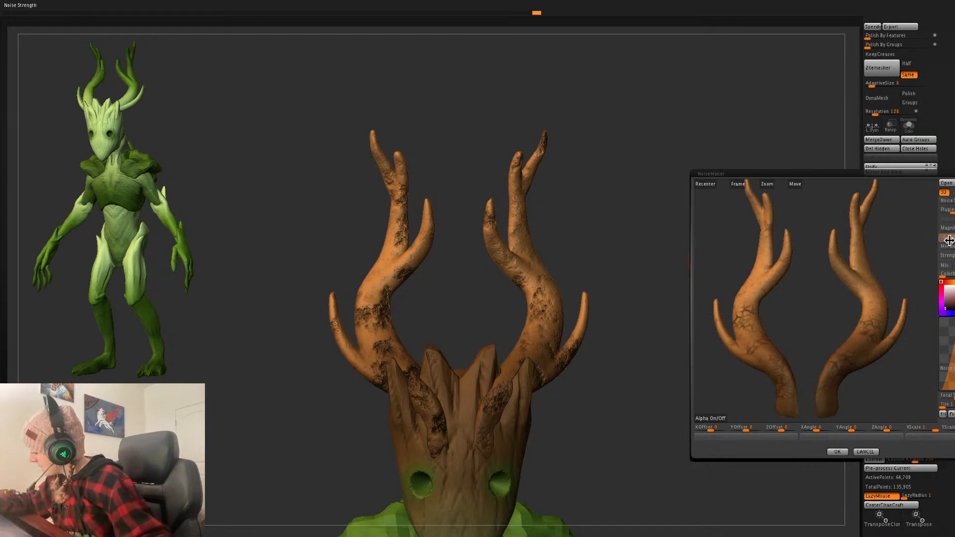
left_click_drag(950, 241, 950, 241)
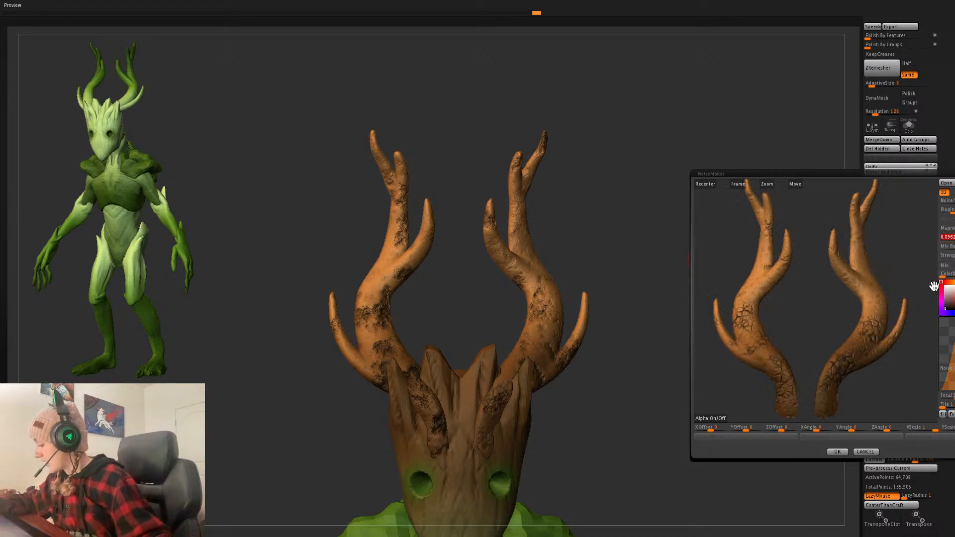
left_click(838, 452)
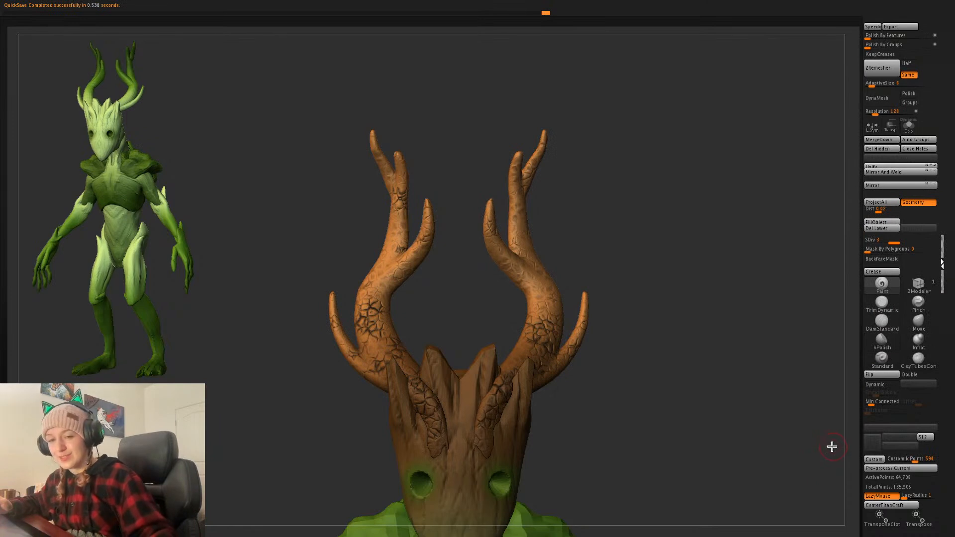
- Undo the last noise change on the antlers and subdivide them up to SDiv 5
key("ctrl+z")
key("ctrl+z")
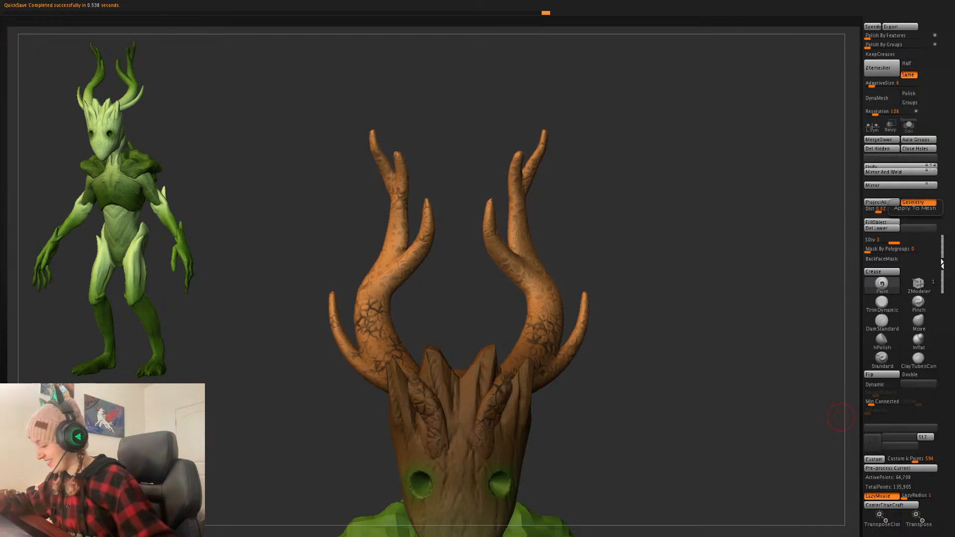
key("l")
key("l")
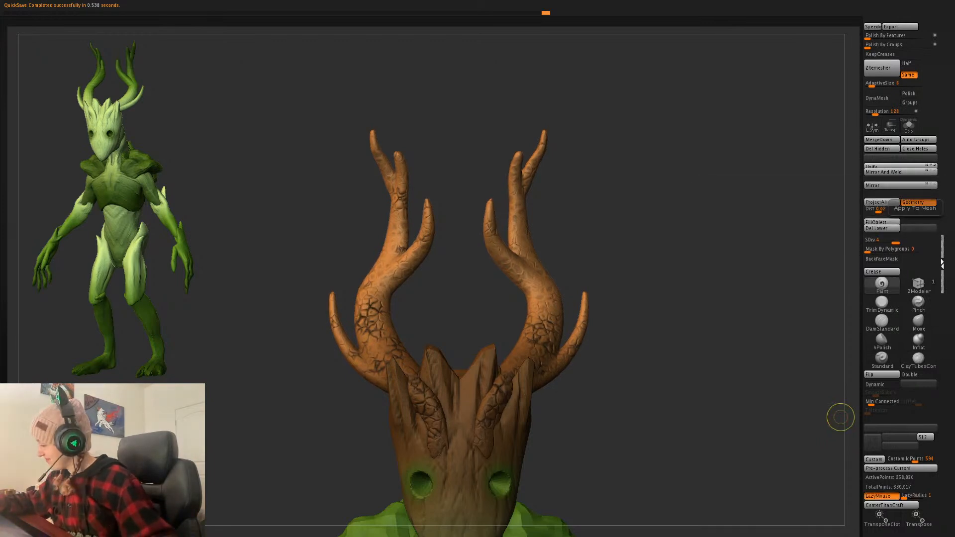
key("ctrl+d")
key("ctrl+d")
key("shift+f")
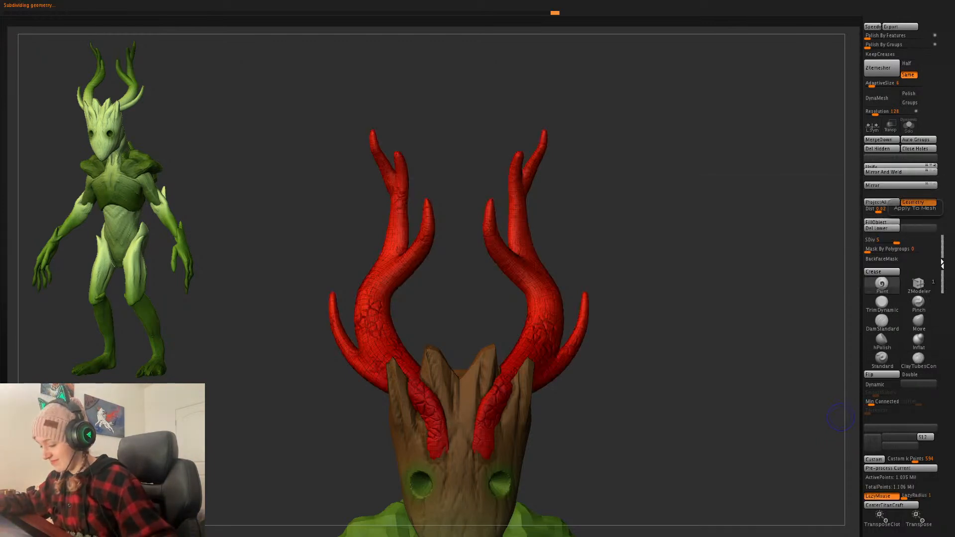
key("shift+f")
key("shift+d")
key("d")
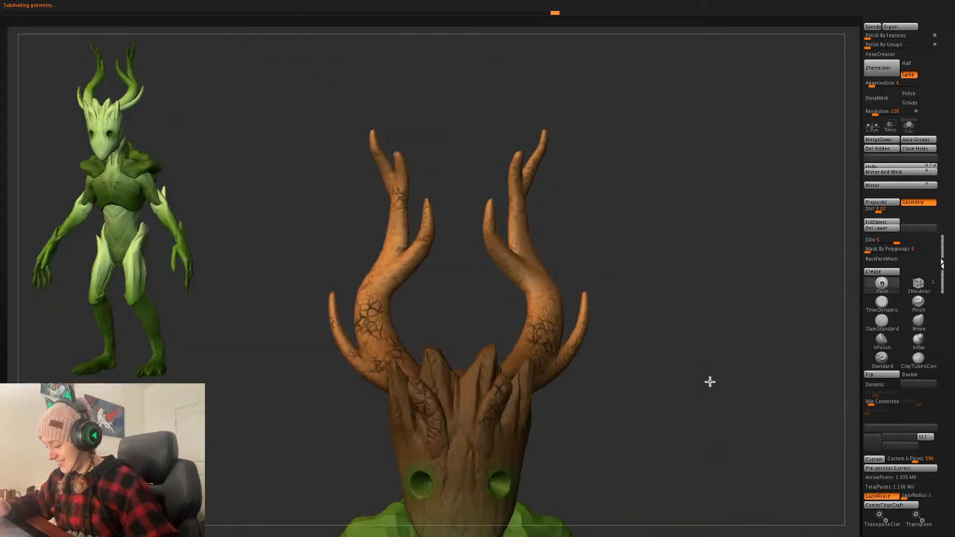
- Choose the TrimDynamic brush and flatten the noise on the front of the inner tines and their forks
left_click_drag(710, 382, 695, 443, "alt")
mouse_move(665, 273)
left_mouse_down("alt")
mouse_move(678, 348)
mouse_move(695, 333)
left_mouse_up("alt")
key("space")
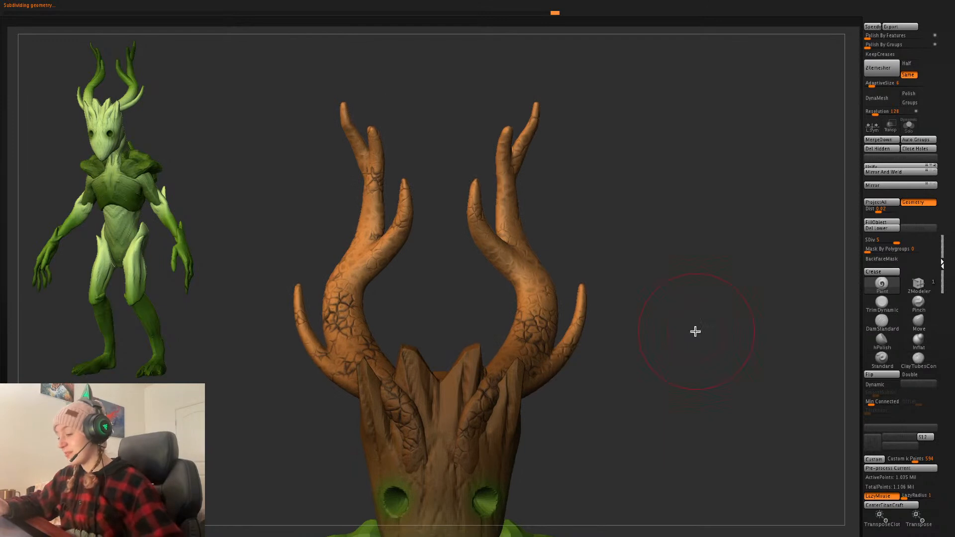
left_click(887, 306)
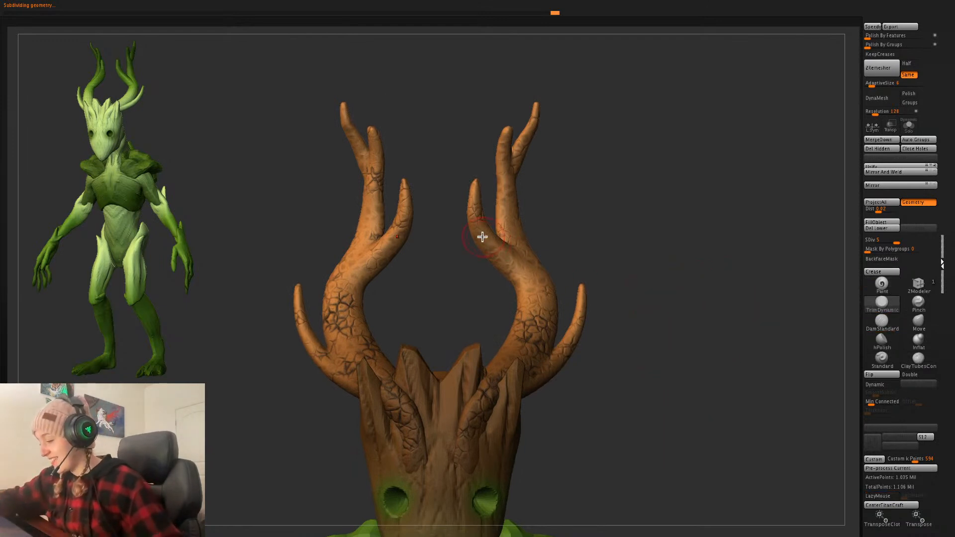
key("space")
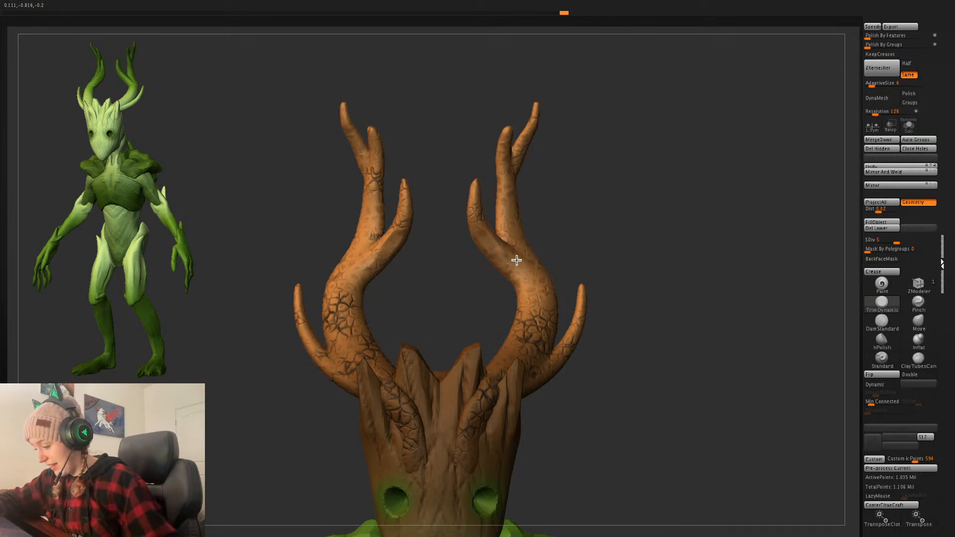
- Flatten the cracks on the back of the antlers around the inner forks and middle stems with TrimDynamic
left_click_drag(565, 196, 455, 239)
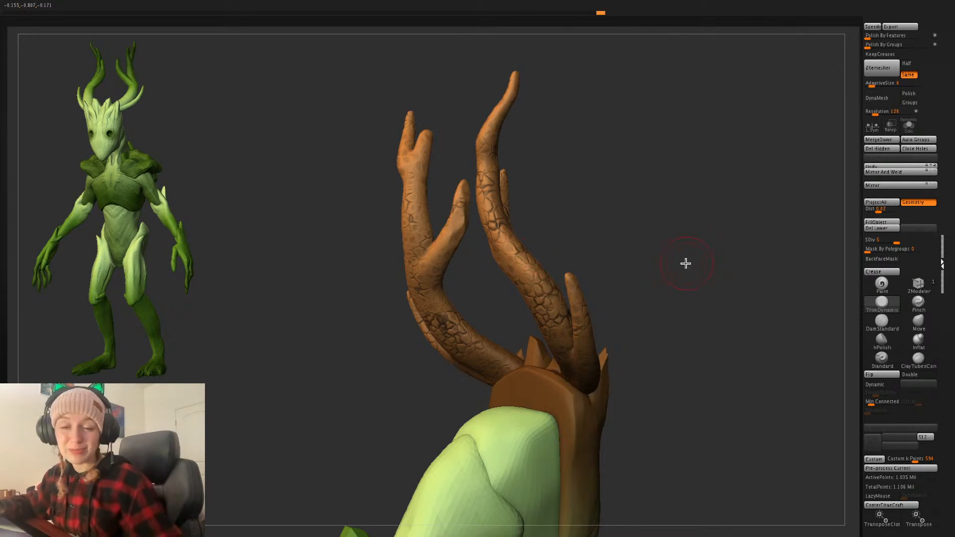
left_click_drag(688, 252, 654, 255)
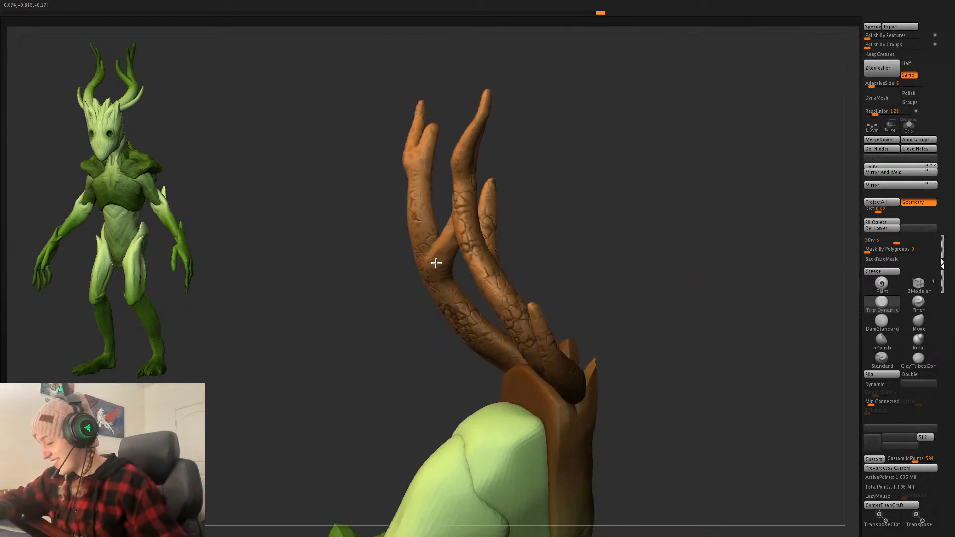
left_click_drag(438, 276, 442, 249)
left_click_drag(682, 264, 719, 264)
mouse_move(417, 252)
left_mouse_down()
mouse_move(418, 234)
mouse_move(405, 231)
mouse_move(412, 197)
mouse_move(488, 191)
left_mouse_up()
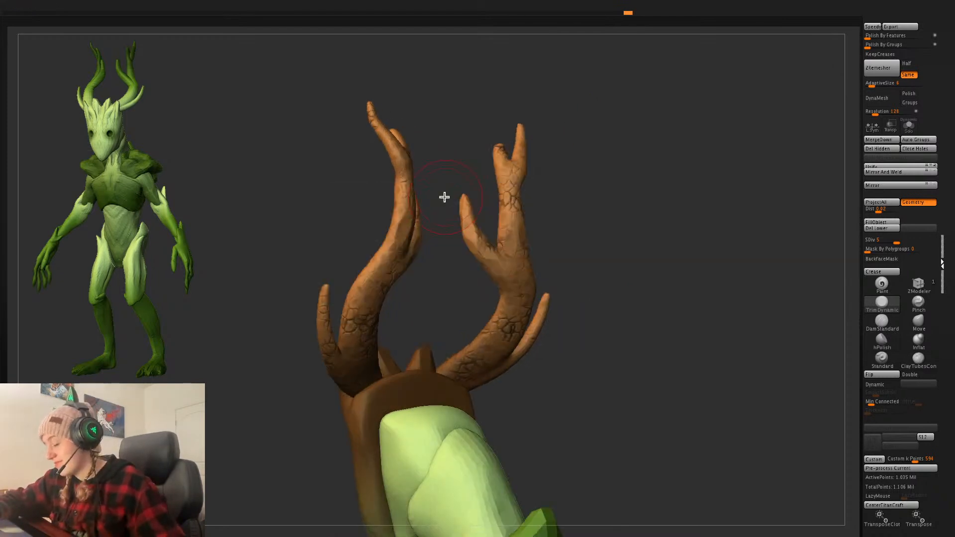
left_click_drag(393, 224, 390, 246)
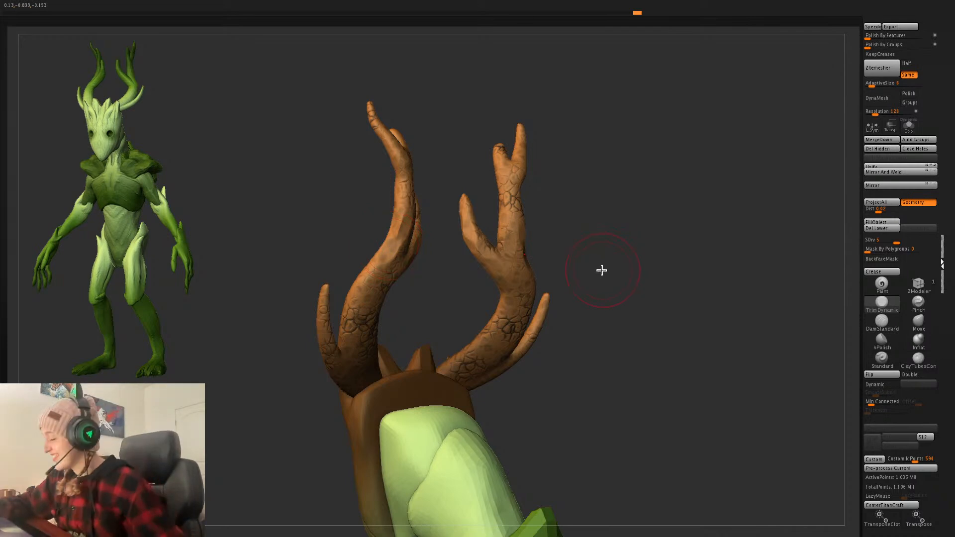
- Adjust the brush size and trim planes into the upper antler stems from behind, just below the tip forks
mouse_move(601, 270)
left_mouse_down()
mouse_move(549, 276)
mouse_move(570, 291)
left_mouse_up()
right_click(673, 256)
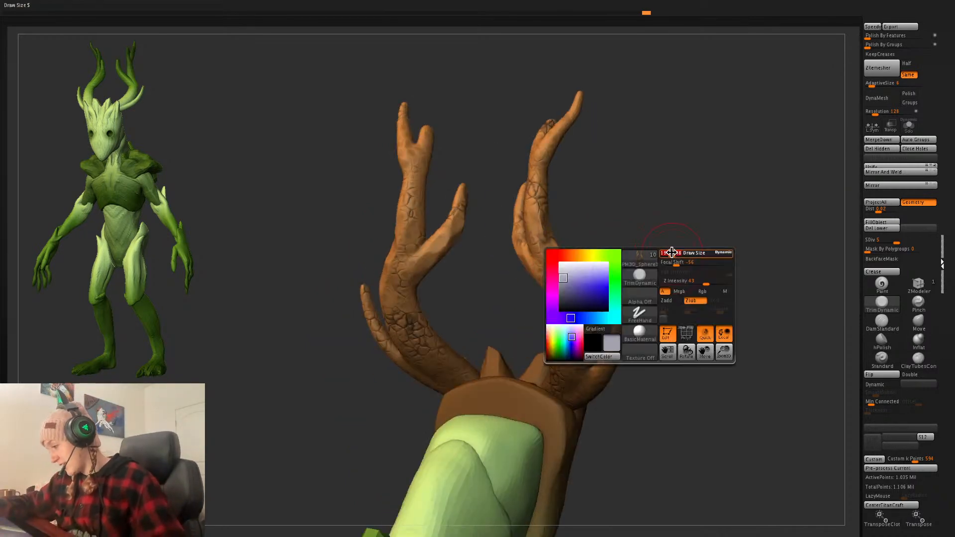
right_click_drag(673, 255, 571, 230)
left_click_drag(539, 191, 539, 208)
right_click_drag(619, 212, 548, 210)
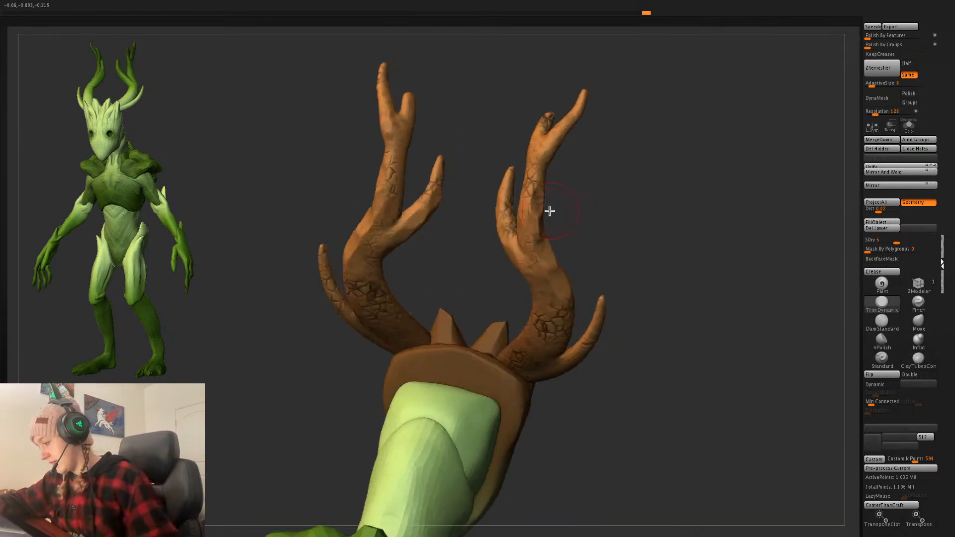
left_click_drag(536, 211, 536, 200)
right_click_drag(573, 189, 566, 190)
mouse_move(528, 174)
left_mouse_down()
mouse_move(524, 194)
mouse_move(519, 184)
left_mouse_up()
mouse_move(612, 201)
right_mouse_down()
mouse_move(710, 284)
mouse_move(717, 320)
mouse_move(696, 273)
mouse_move(633, 284)
right_mouse_up()
- Partly flatten the cracked noise on the front of the lower antler stems with TrimDynamic
right_click_drag(714, 260, 581, 278)
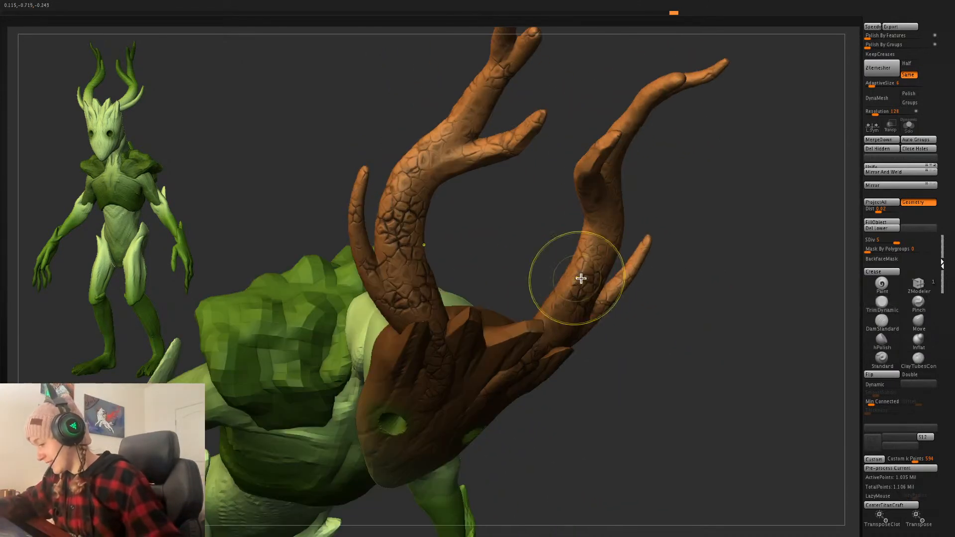
right_click(581, 278)
left_click_drag(575, 273, 570, 282)
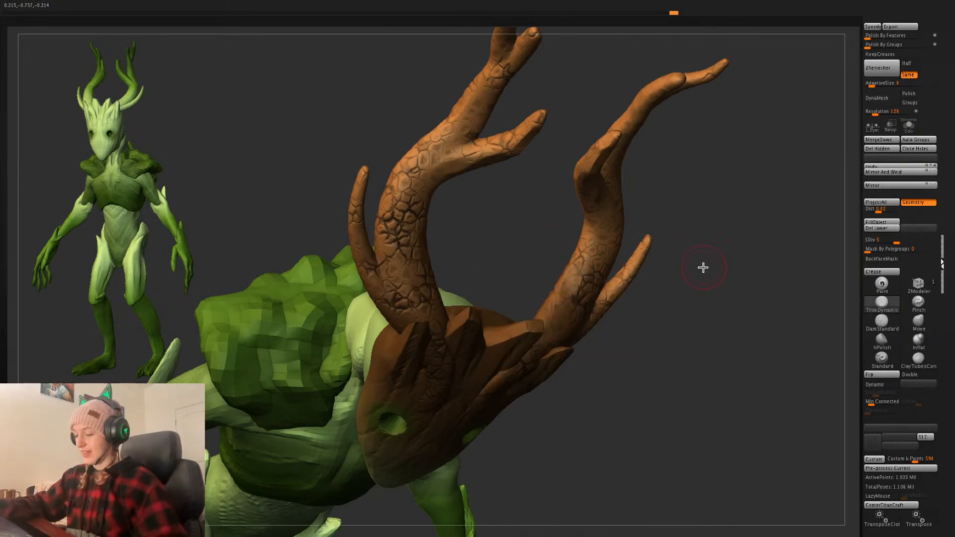
right_click_drag(703, 268, 595, 296)
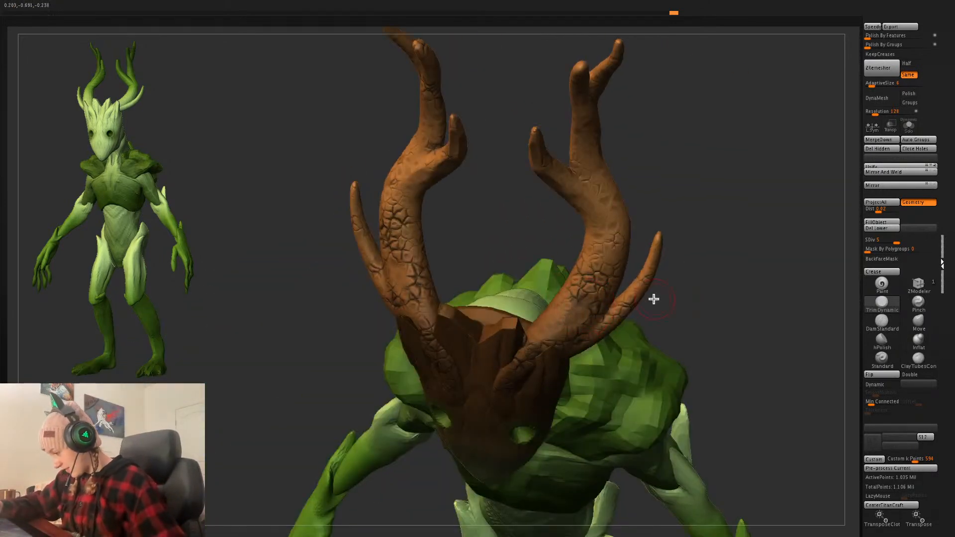
- Resize the brush and trim the noise around the antler bases and along the small outer tines
mouse_move(653, 299)
right_mouse_down()
mouse_move(738, 267)
mouse_move(590, 353)
right_mouse_up()
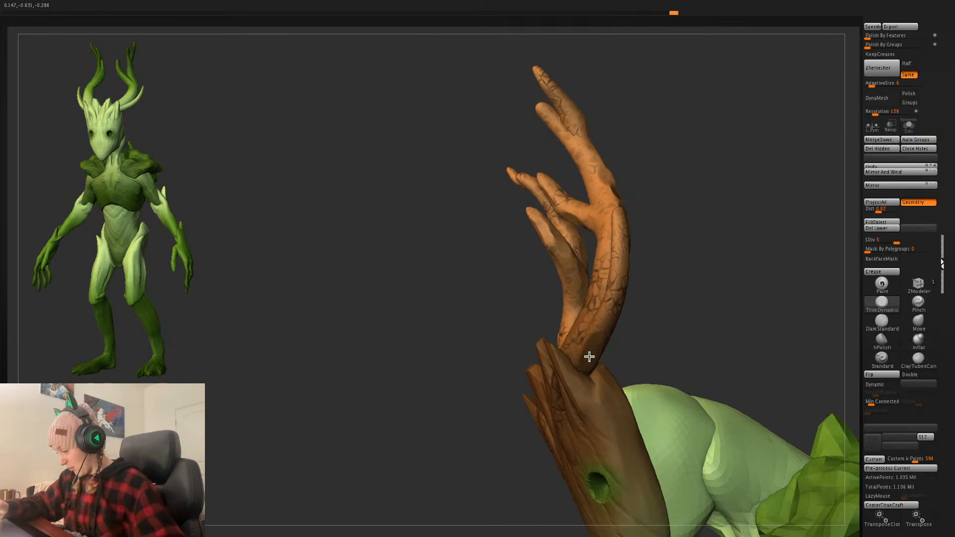
left_click_drag(677, 293, 625, 337)
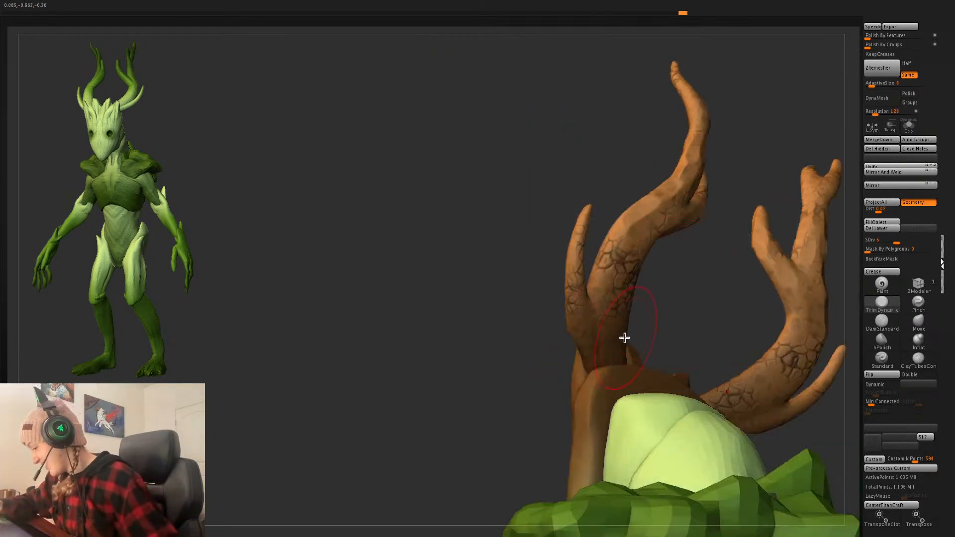
key("space")
left_click_drag(678, 305, 582, 292)
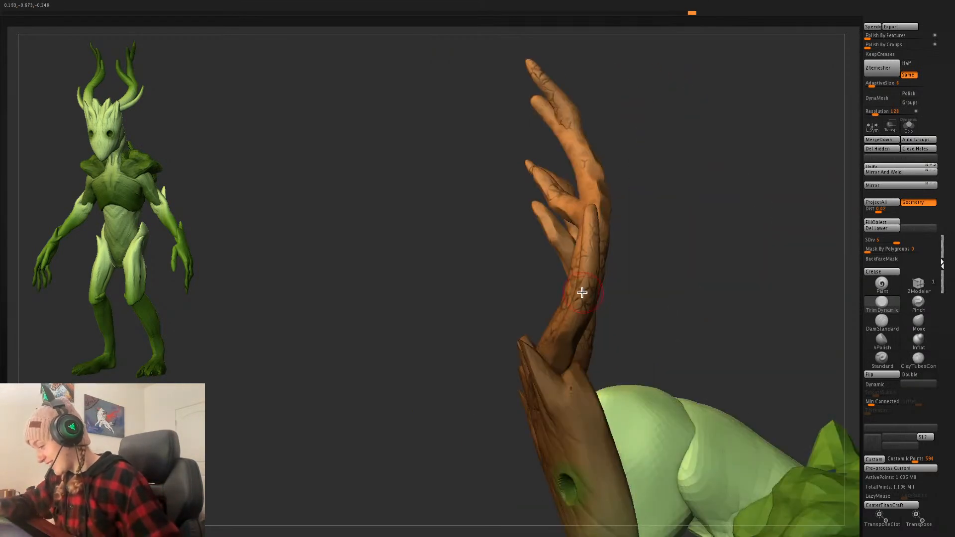
left_click_drag(652, 287, 650, 295)
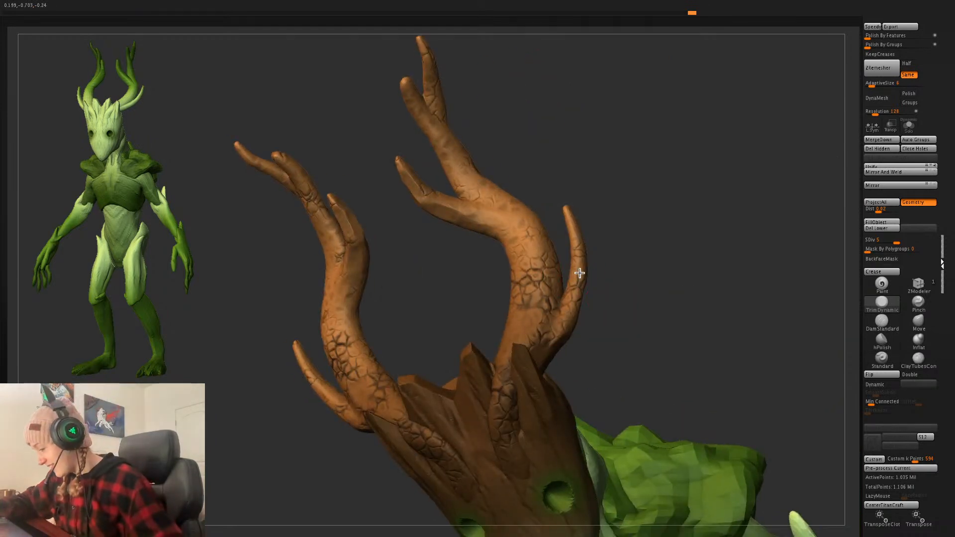
left_click_drag(576, 299, 516, 311)
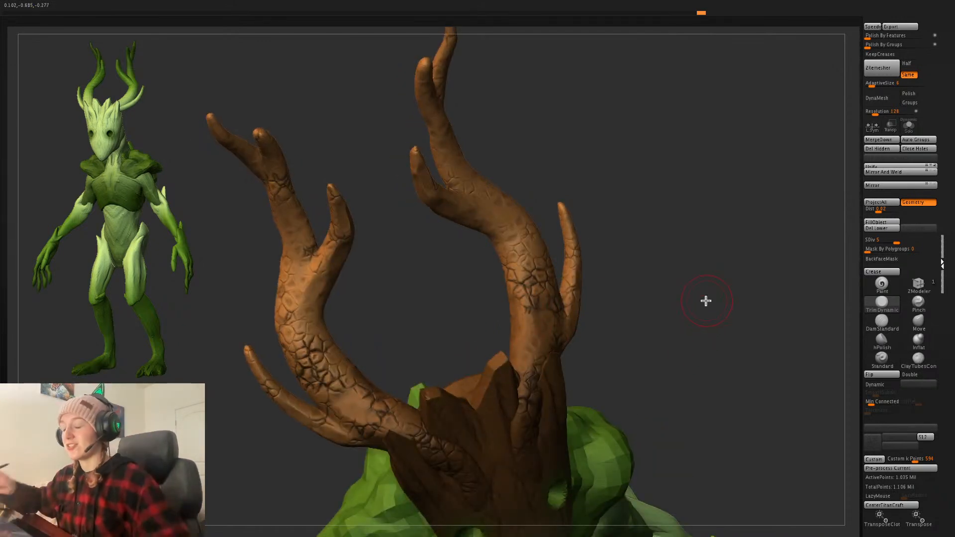
- Soften the cracks along the inner curve and main bend of the antlers with TrimDynamic
left_click_drag(675, 284, 368, 380)
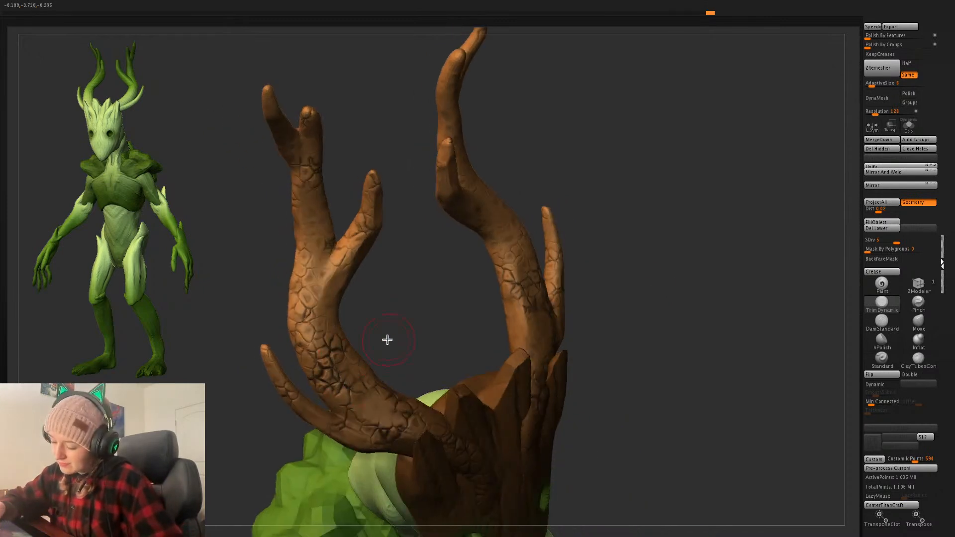
left_click_drag(388, 340, 369, 366)
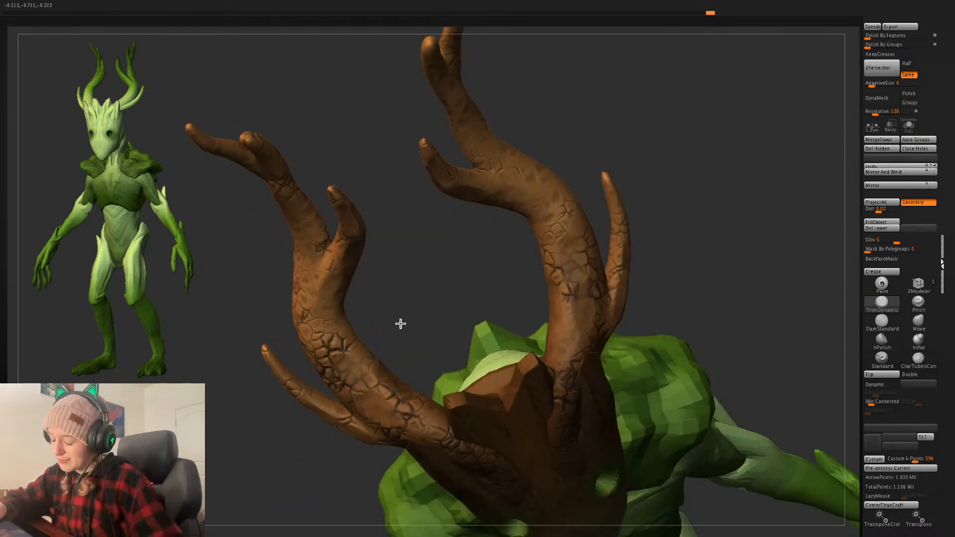
left_click_drag(398, 324, 367, 347)
left_click_drag(407, 322, 420, 292)
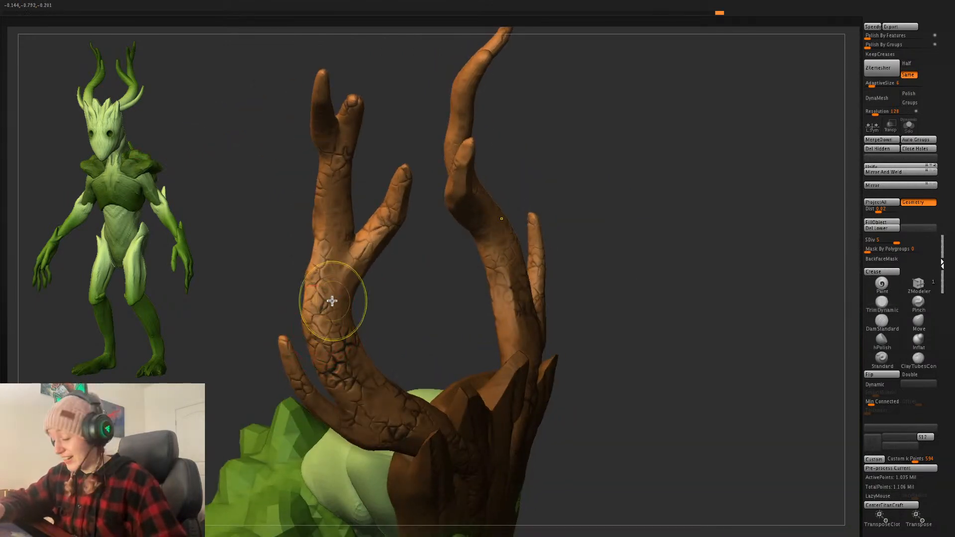
mouse_move(322, 329)
left_mouse_down()
mouse_move(320, 308)
mouse_move(309, 325)
left_mouse_up()
- Trim the rear faces of the main antler stems and bases to break up the crack pattern
left_click_drag(626, 243, 420, 353)
left_click_drag(471, 301, 441, 314)
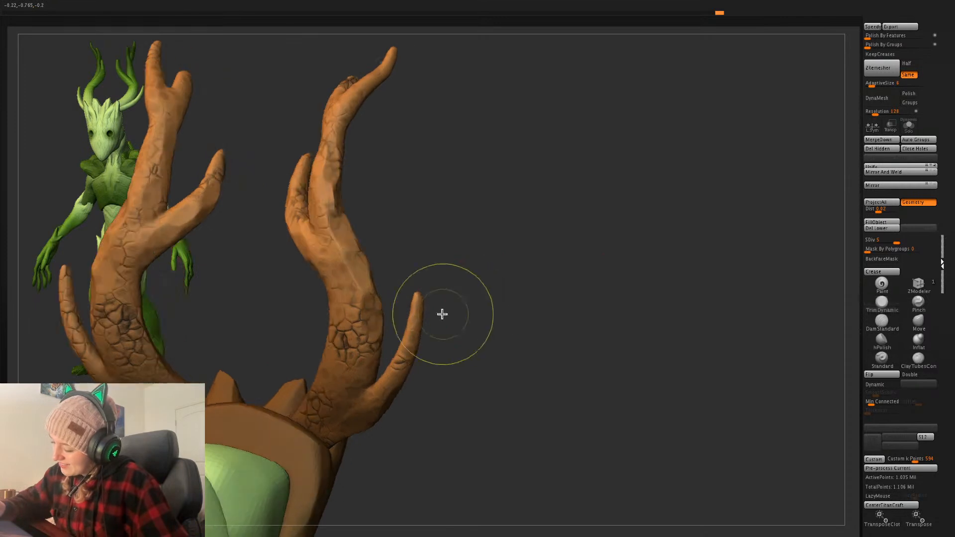
left_click_drag(512, 271, 301, 356)
left_click_drag(420, 287, 292, 384)
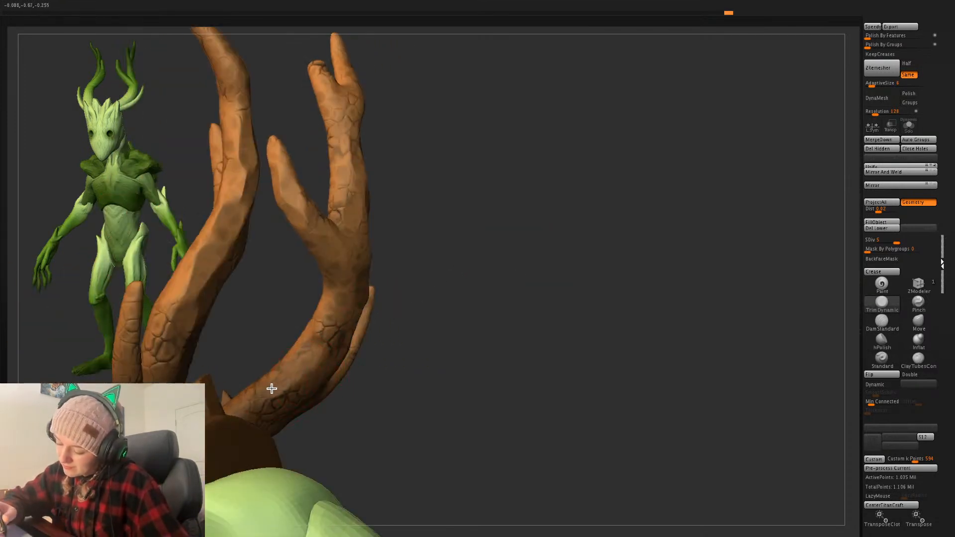
left_click_drag(549, 240, 571, 255)
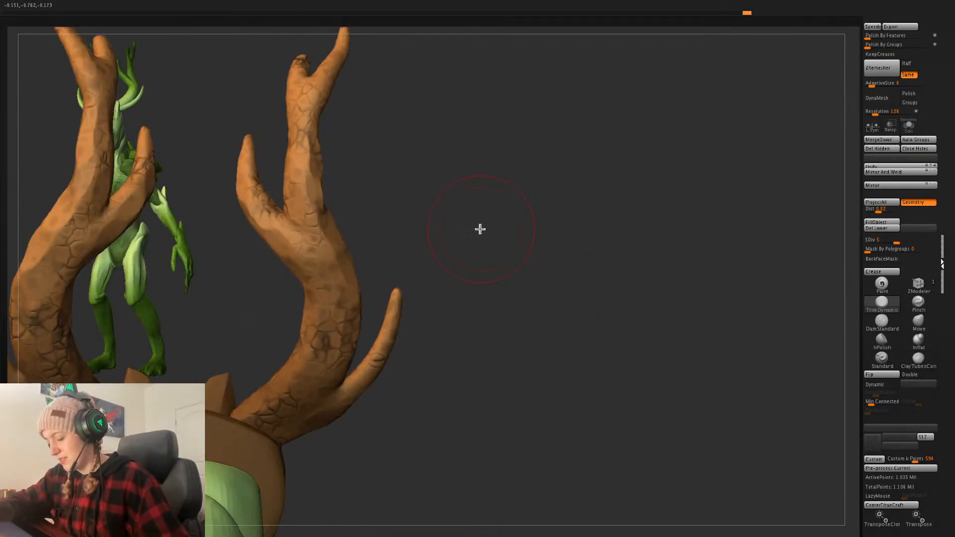
- Trim the cracked noise on the front faces and main bends of the antler stems with TrimDynamic
left_click_drag(480, 229, 580, 300)
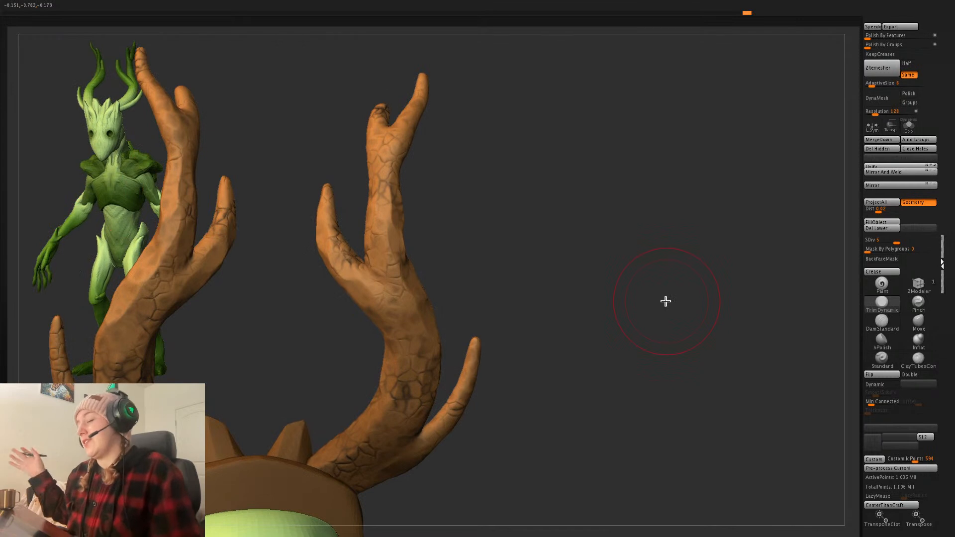
left_click_drag(666, 301, 706, 337)
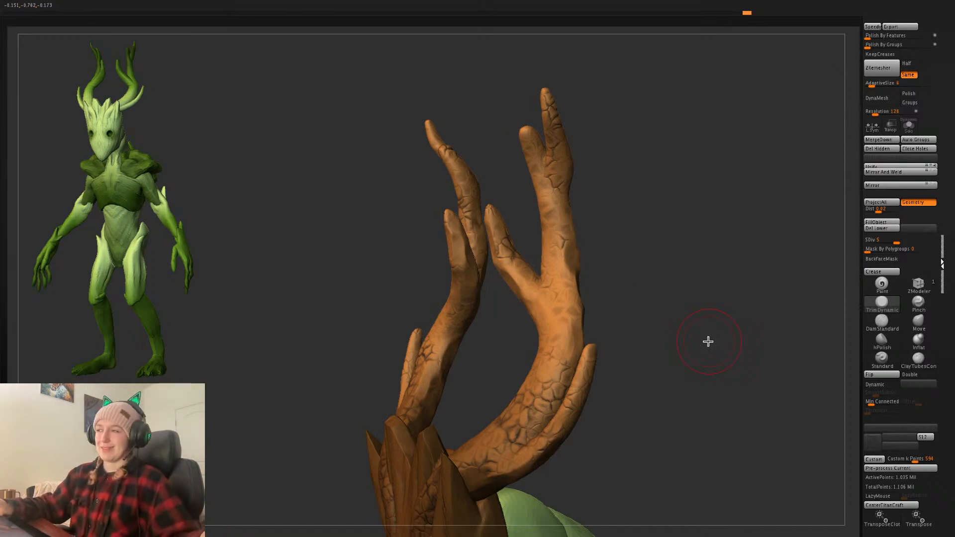
left_click_drag(714, 333, 642, 324)
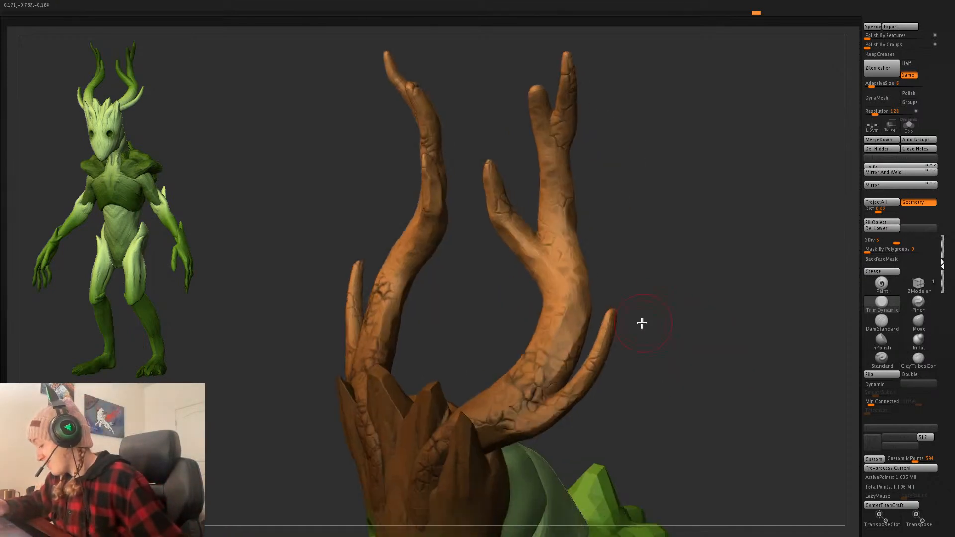
left_click_drag(565, 364, 553, 369)
left_click_drag(680, 312, 693, 314)
left_click_drag(545, 346, 557, 309)
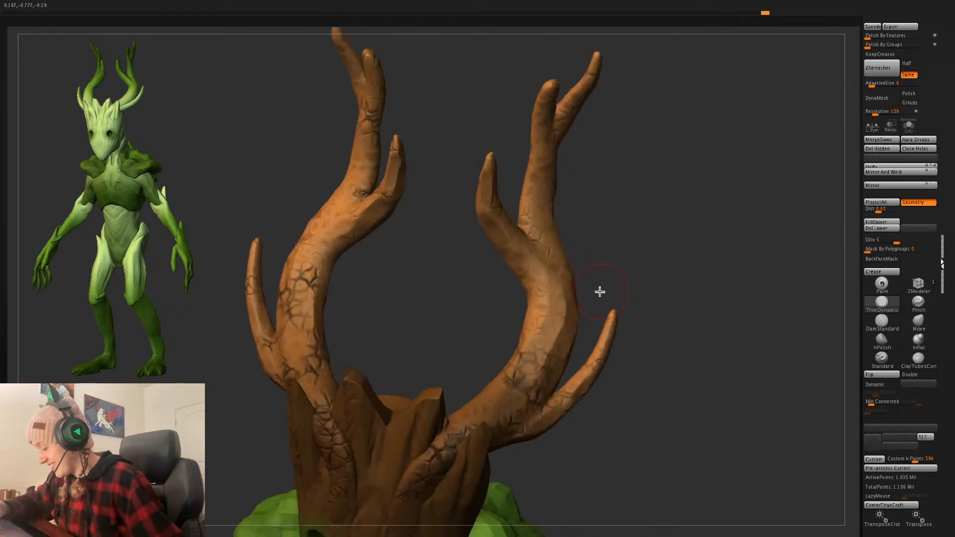
left_click_drag(686, 289, 596, 315)
mouse_move(525, 340)
left_mouse_down()
mouse_move(529, 323)
mouse_move(519, 318)
mouse_move(524, 375)
left_mouse_up()
left_click_drag(695, 284, 674, 273)
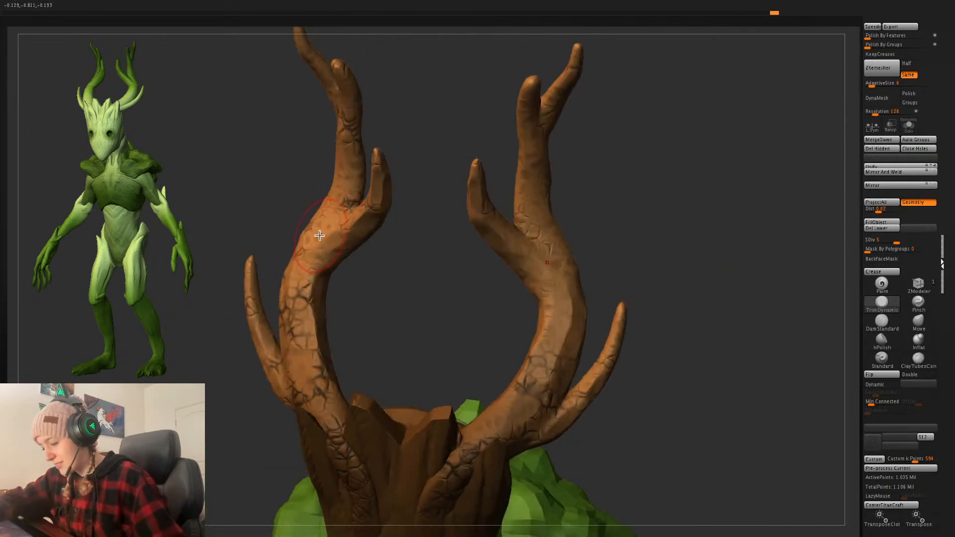
left_click_drag(320, 221, 300, 243)
- Flatten the cracks on the front of the upper antler forks and their shorter top tines
left_click_drag(700, 232, 707, 309)
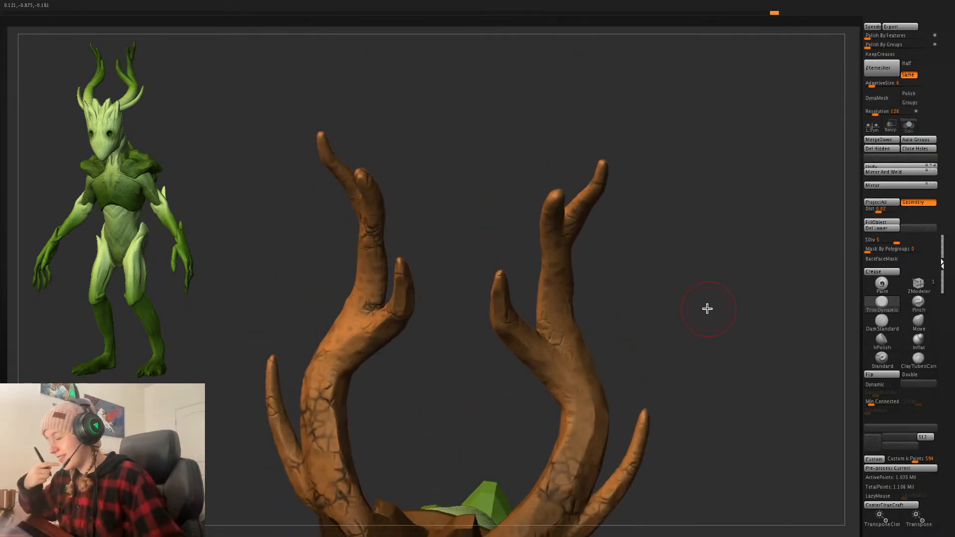
left_click_drag(613, 239, 589, 229)
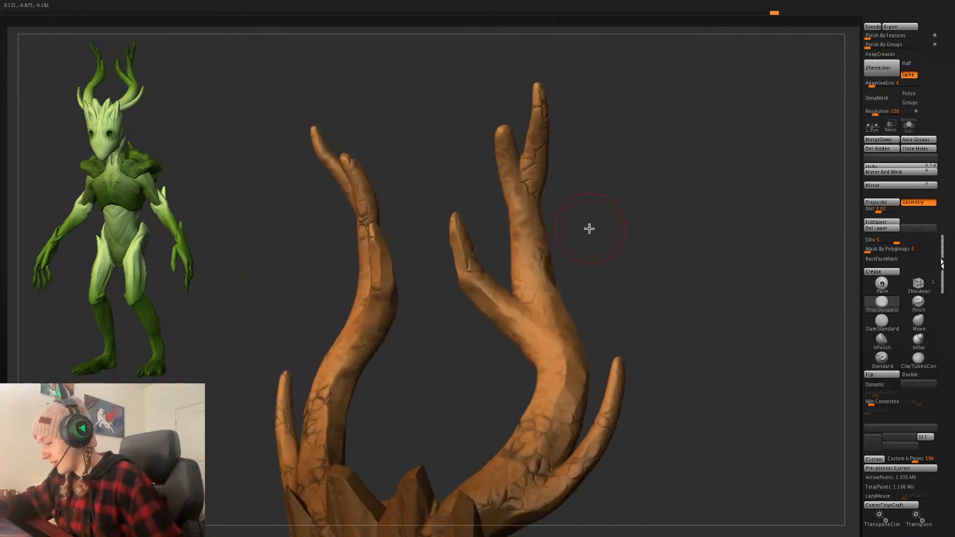
left_click_drag(509, 179, 524, 135)
mouse_move(631, 187)
left_mouse_down()
mouse_move(640, 216)
mouse_move(659, 211)
left_mouse_up()
left_click_drag(518, 192, 531, 169)
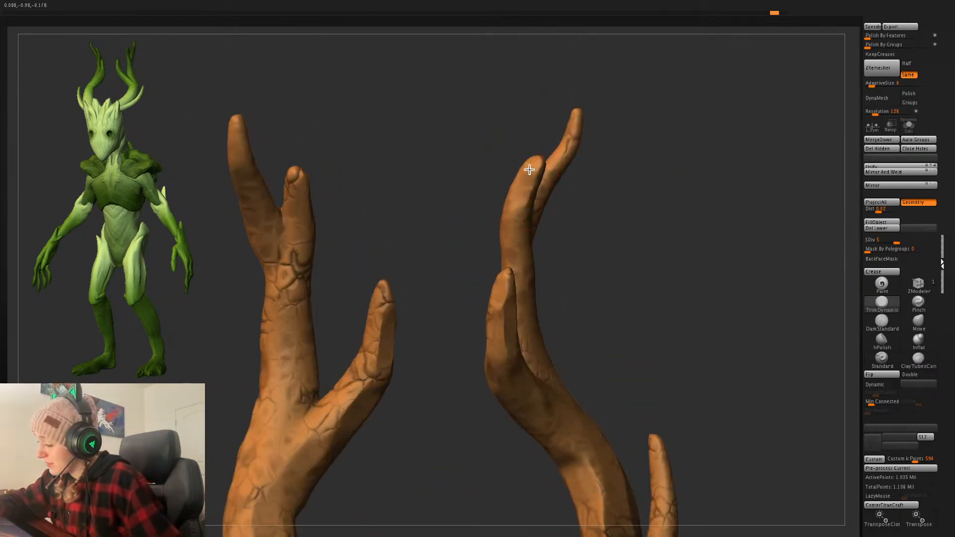
left_click_drag(516, 214, 532, 168)
left_click_drag(678, 177, 540, 188)
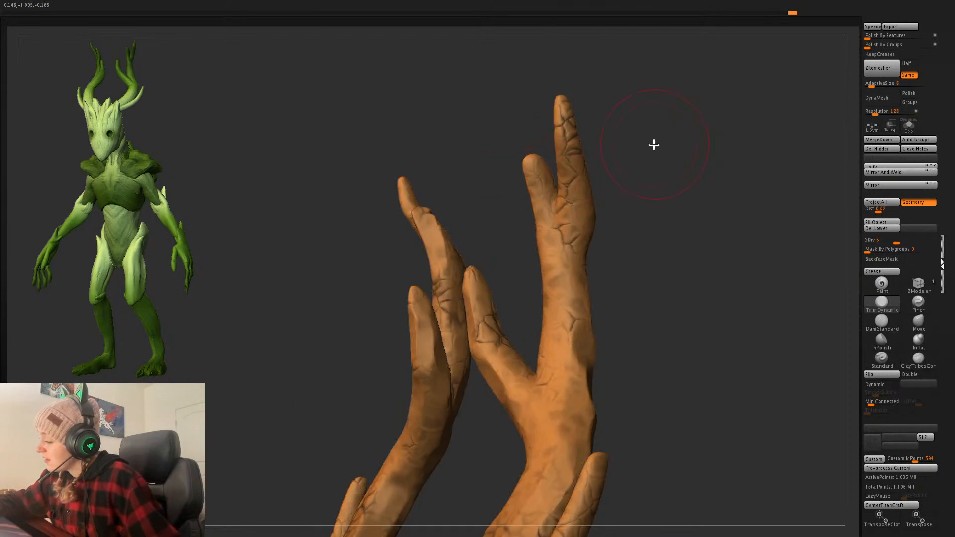
- Trim the shorter top tines from several angles to smooth their sides up to the tips
left_click_drag(654, 145, 631, 155)
left_click_drag(533, 177, 536, 161)
left_click_drag(539, 213, 538, 161)
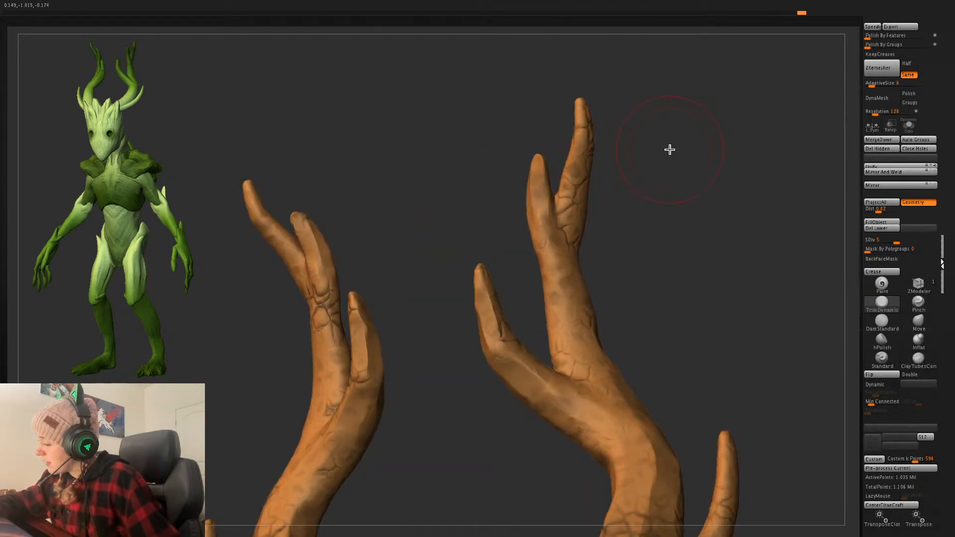
left_click_drag(670, 150, 631, 156)
left_click_drag(552, 177, 547, 149)
left_click_drag(633, 167, 648, 165)
left_click_drag(544, 168, 534, 149)
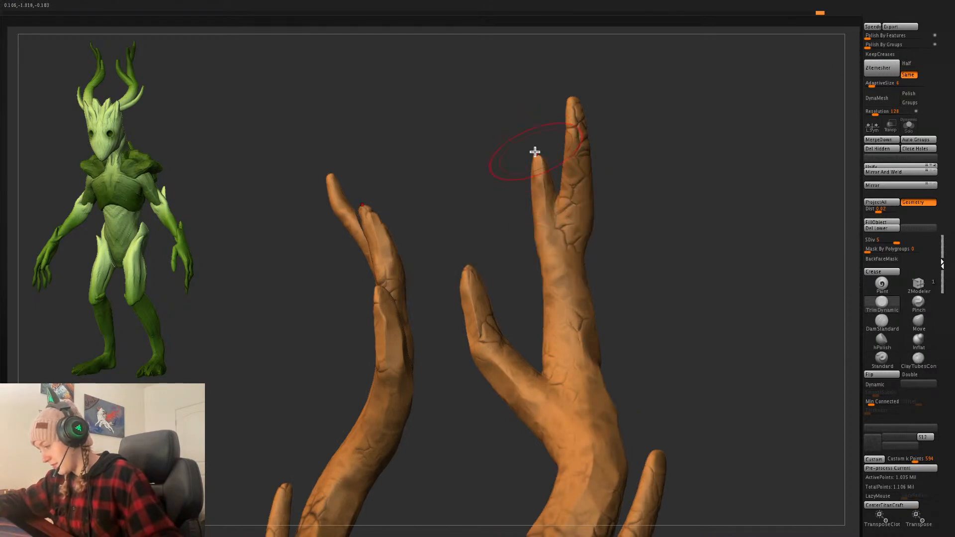
left_click_drag(543, 203, 540, 182)
- Trim the longer top tines of the antlers, working around from the front to the back
left_click_drag(644, 190, 693, 192)
left_click_drag(561, 180, 582, 146)
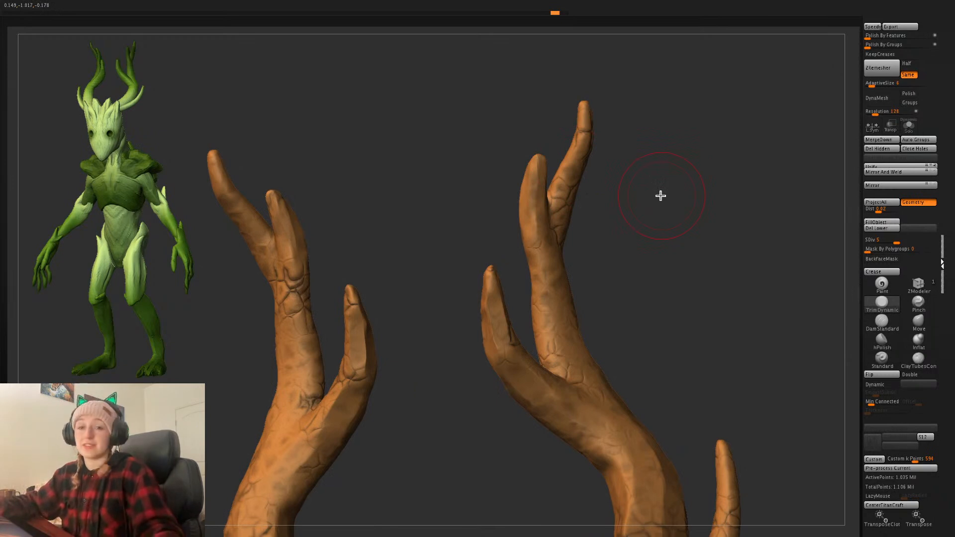
left_click_drag(660, 196, 667, 188)
mouse_move(582, 153)
left_mouse_down()
mouse_move(578, 134)
mouse_move(610, 149)
mouse_move(628, 132)
mouse_move(606, 112)
mouse_move(565, 110)
left_mouse_up()
key("space")
left_click_drag(611, 150, 643, 185)
left_click_drag(590, 226, 588, 174)
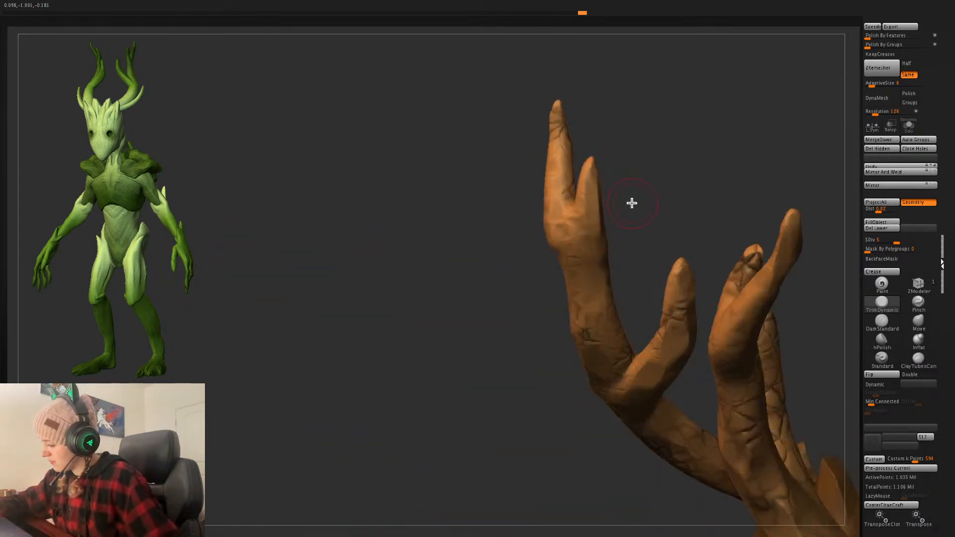
- Adjust the brush's draw size and flatten the rear of the top forks and upper stems
left_click_drag(632, 203, 629, 202)
left_click_drag(544, 252, 540, 214)
left_click_drag(628, 239, 617, 244)
key("space")
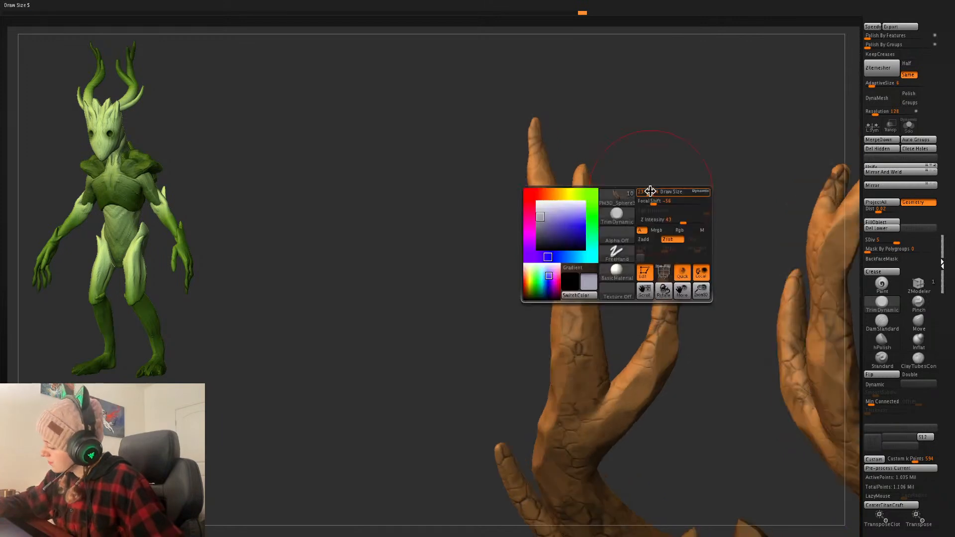
left_click_drag(651, 192, 657, 187)
left_click_drag(535, 206, 550, 264)
mouse_move(618, 213)
left_mouse_down()
mouse_move(639, 214)
mouse_move(637, 243)
left_mouse_up()
mouse_move(617, 279)
left_mouse_down()
mouse_move(640, 281)
mouse_move(646, 269)
mouse_move(642, 320)
mouse_move(635, 290)
left_mouse_up()
key("space")
- Examine the trimmed antlers and head from the front, side and back
key("shift+f")
key("shift+f")
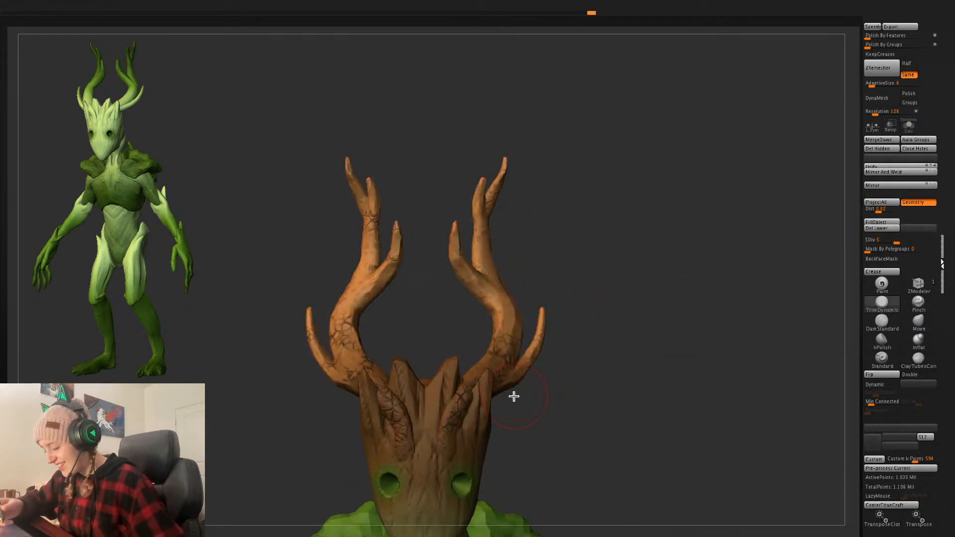
mouse_move(640, 328)
left_mouse_down("alt")
mouse_move(659, 341)
mouse_move(684, 241)
left_mouse_up("alt")
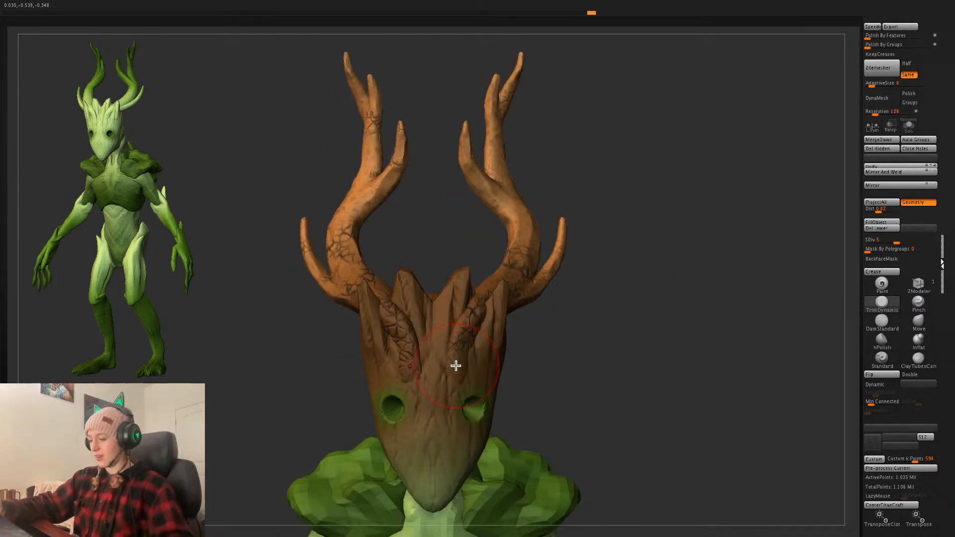
mouse_move(641, 256)
left_mouse_down()
mouse_move(646, 277)
mouse_move(505, 241)
left_mouse_up()
mouse_move(569, 205)
left_mouse_down()
mouse_move(607, 184)
mouse_move(494, 218)
left_mouse_up()
mouse_move(602, 167)
left_mouse_down()
mouse_move(486, 187)
mouse_move(457, 206)
left_mouse_up()
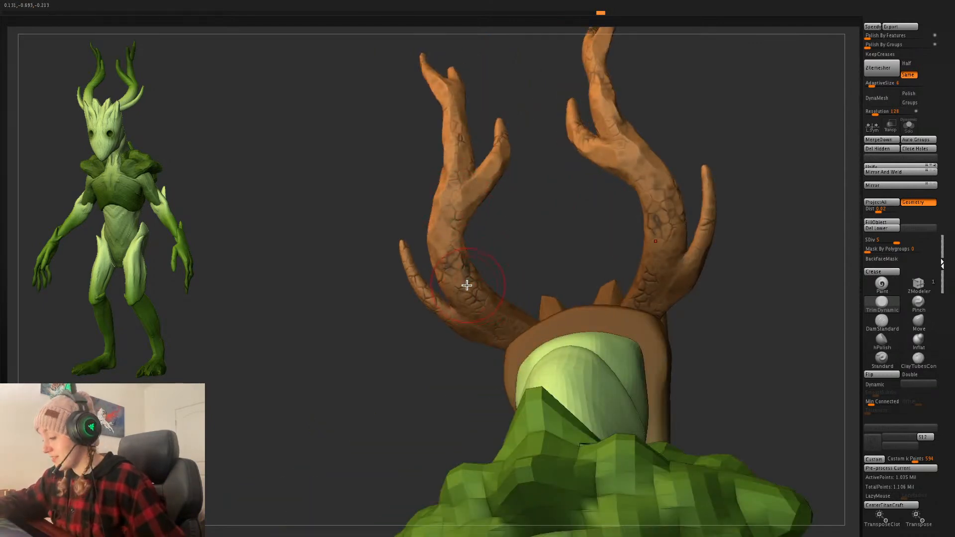
mouse_move(481, 301)
left_mouse_down()
mouse_move(516, 271)
mouse_move(425, 305)
mouse_move(542, 252)
mouse_move(408, 289)
mouse_move(591, 222)
mouse_move(595, 256)
mouse_move(685, 209)
mouse_move(600, 279)
mouse_move(631, 343)
left_mouse_up()
right_click(617, 342)
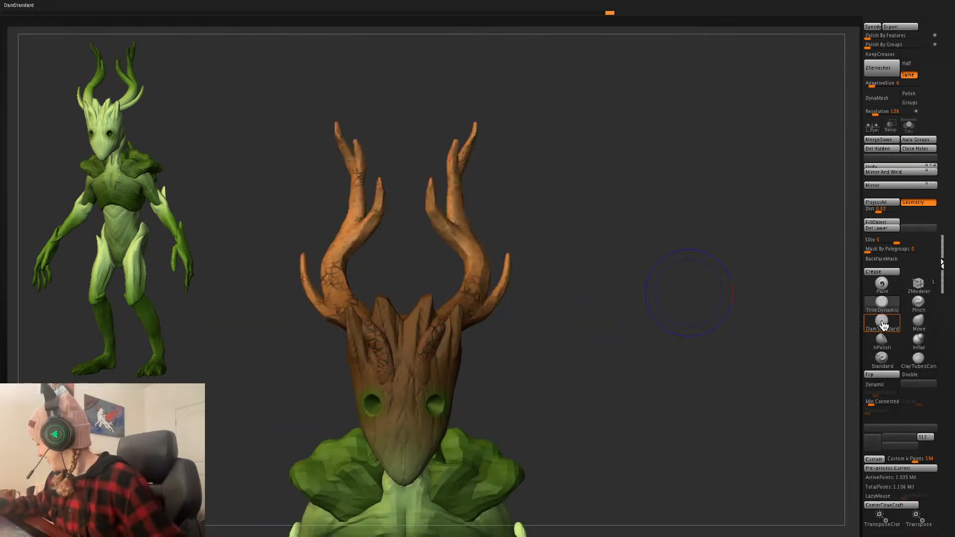
- Carve flowing bark grain lines along the front of the antler stems with the DamStandard brush
left_click(883, 326)
right_click(558, 328)
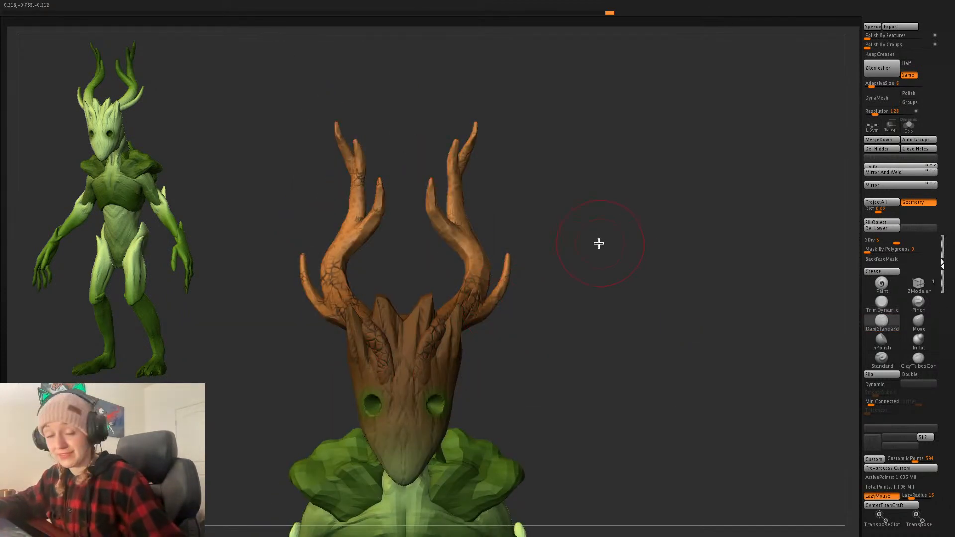
left_click_drag(612, 247, 606, 253)
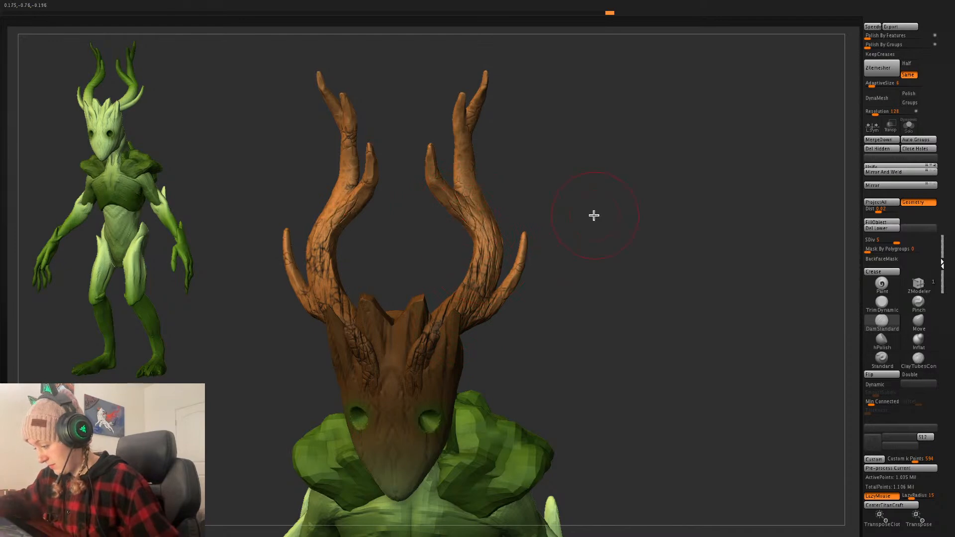
left_click_drag(595, 215, 572, 205)
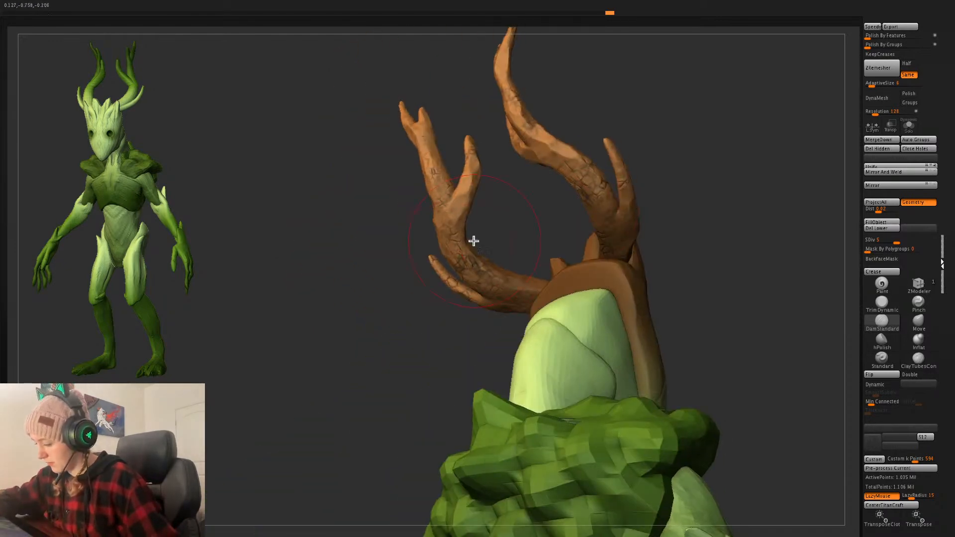
- Continue the DamStandard bark grain along the backs and sides of the antlers, and save the project
left_click_drag(473, 241, 516, 300)
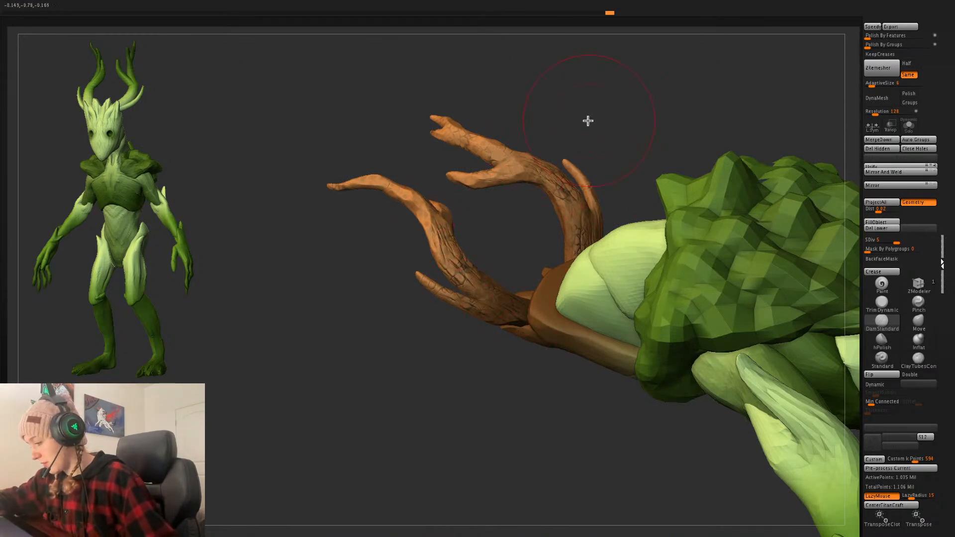
left_click_drag(588, 121, 710, 151)
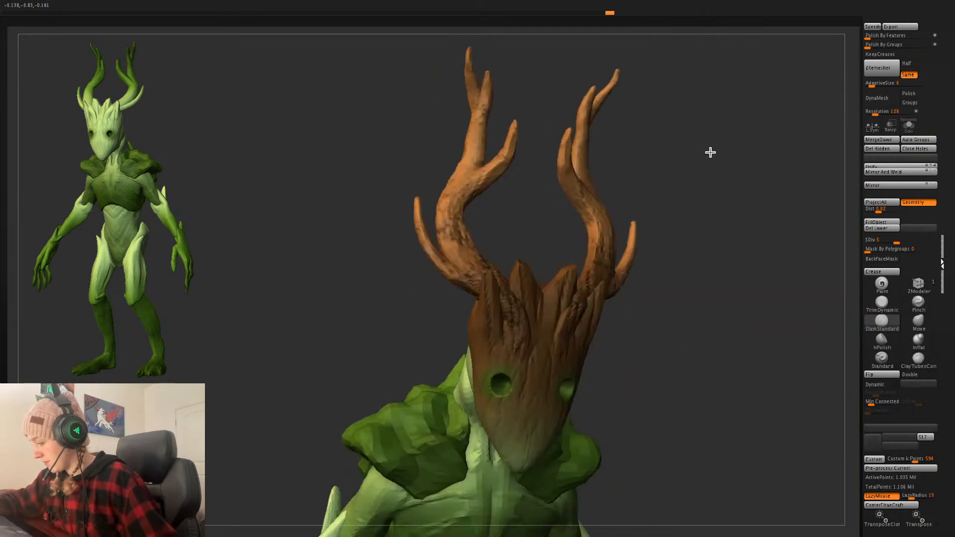
left_click_drag(565, 127, 449, 205)
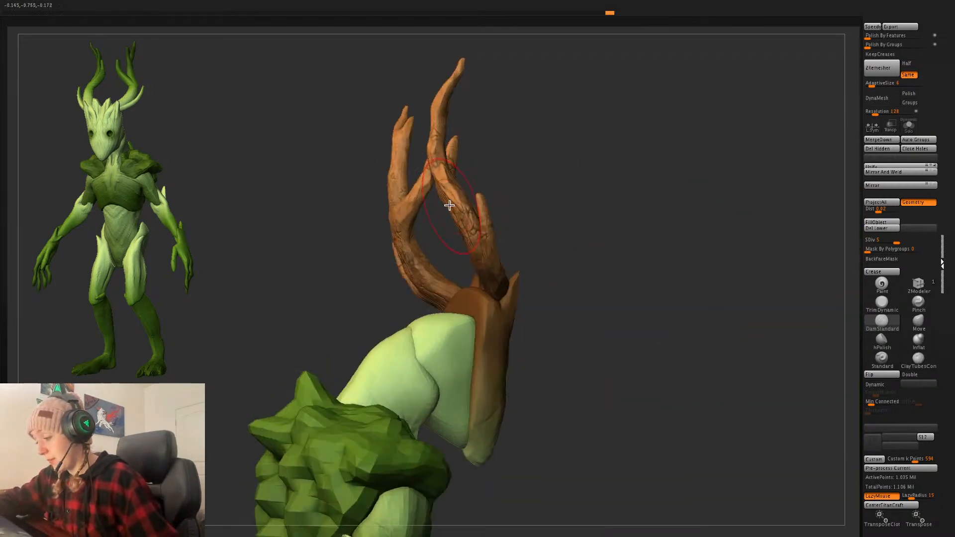
left_click_drag(696, 182, 357, 304)
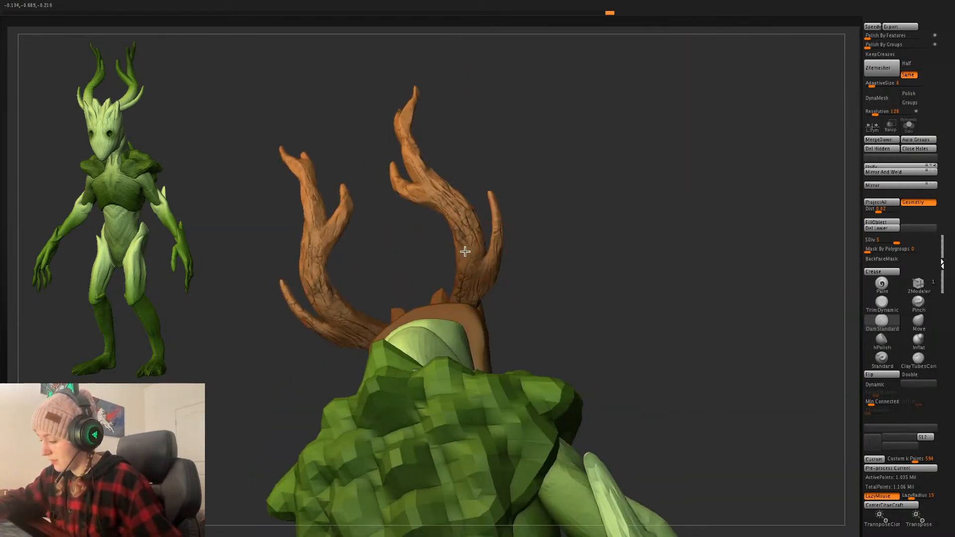
mouse_move(657, 232)
left_mouse_down()
mouse_move(638, 245)
mouse_move(716, 243)
mouse_move(731, 218)
mouse_move(640, 260)
mouse_move(650, 246)
left_mouse_up()
key("ctrl+s")
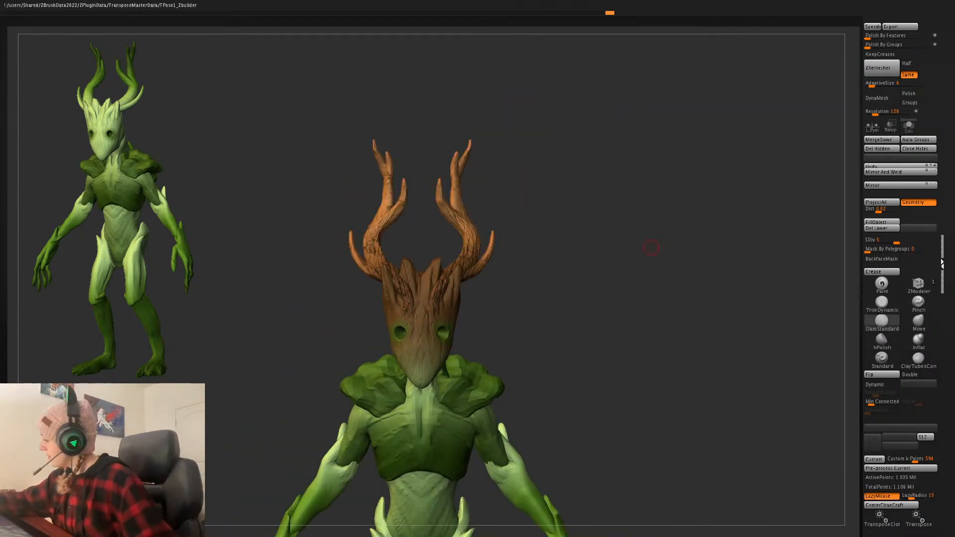
- Show the model without its polypaint colours, toggle LazyMouse off and back on for DamStandard, and undo the last change
left_click_drag(623, 235, 627, 342, "alt")
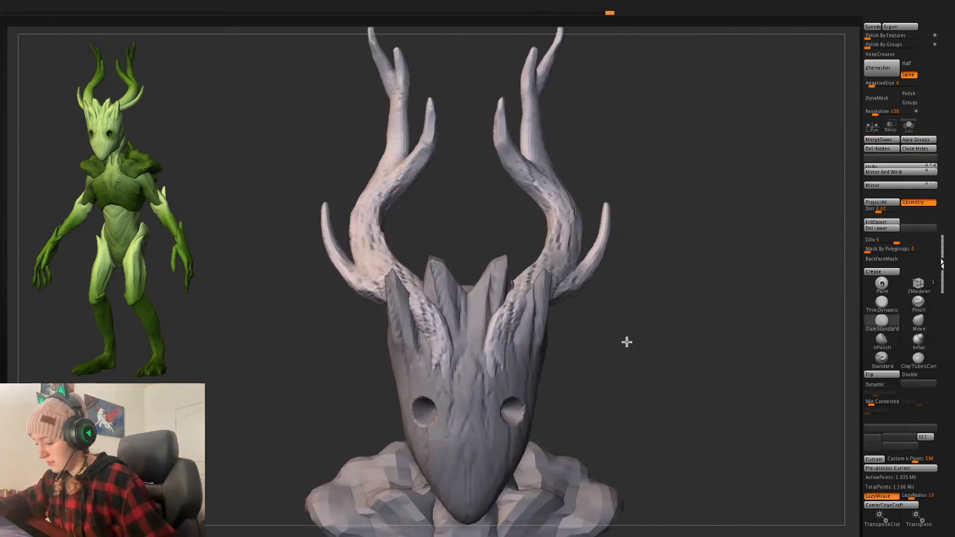
left_click_drag(705, 328, 686, 320, "alt")
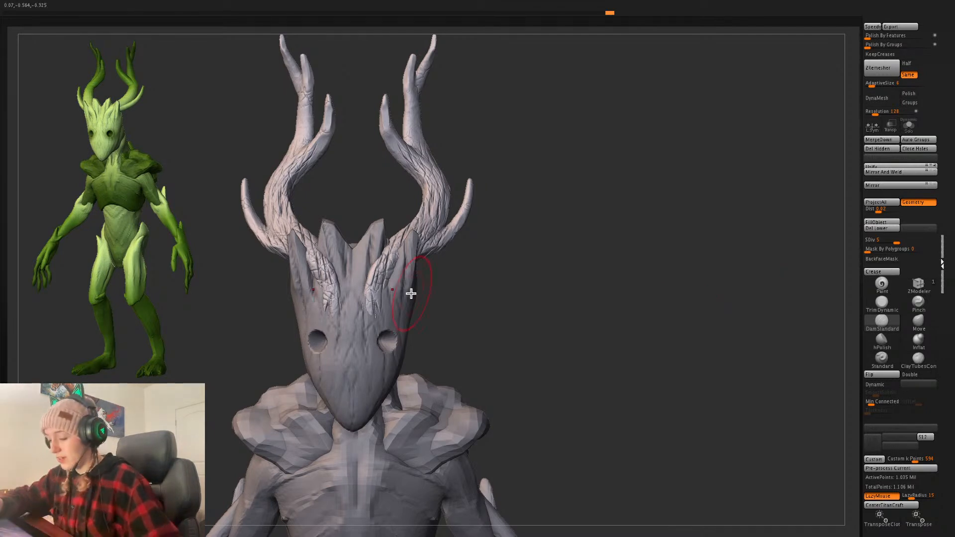
key("l")
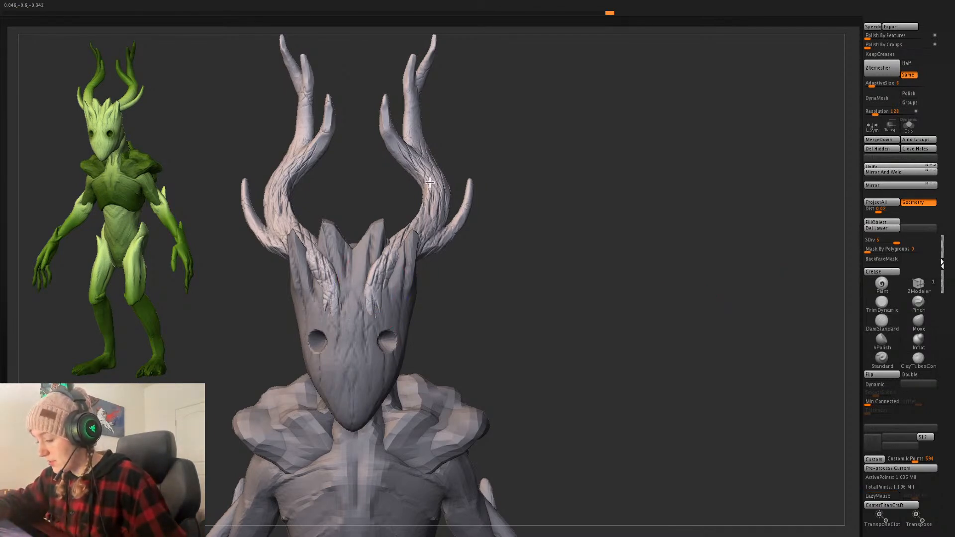
key("l")
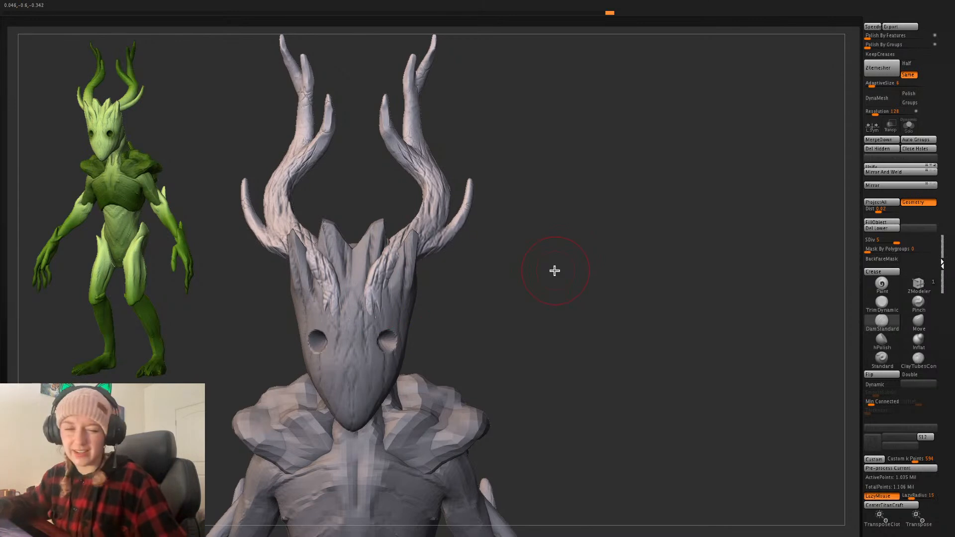
left_click_drag(671, 263, 651, 294, "alt")
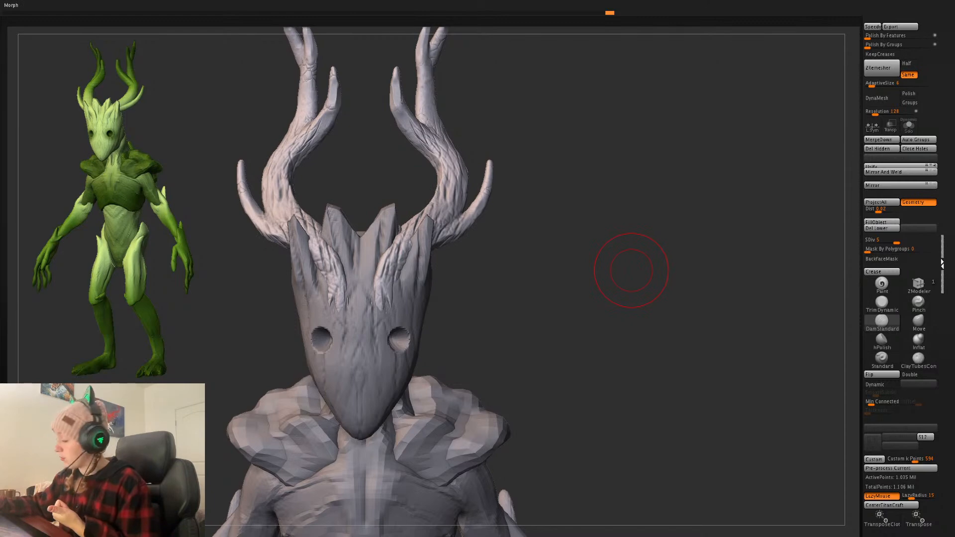
key("ctrl+z")
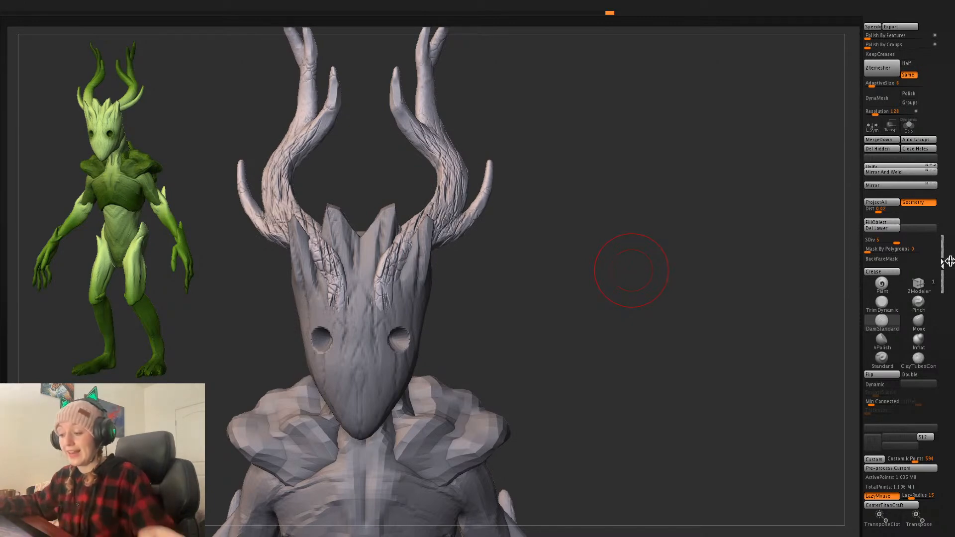
- Examine the carved antler roots and the forehead up close from several angles
left_click_drag(598, 287, 607, 373, "alt")
left_click_drag(608, 309, 636, 306)
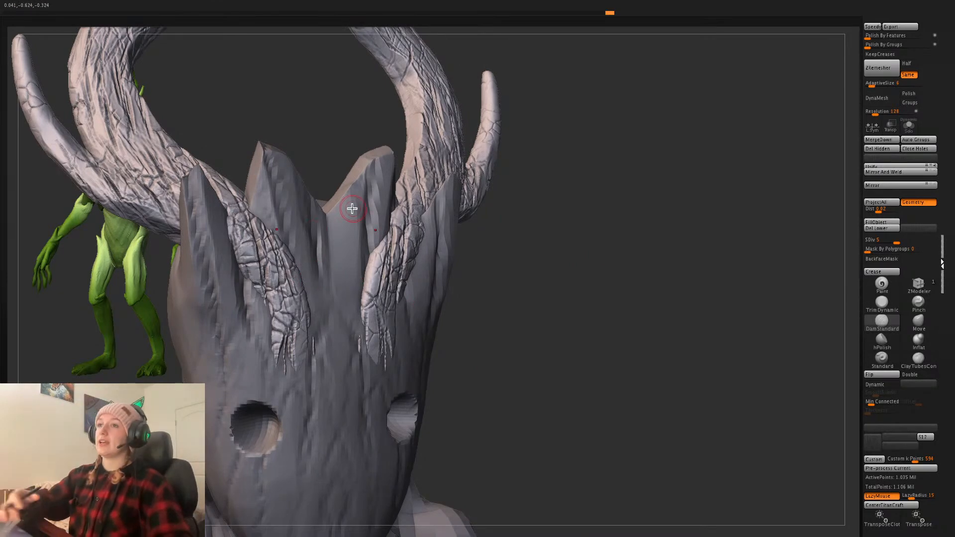
left_click_drag(659, 282, 637, 280)
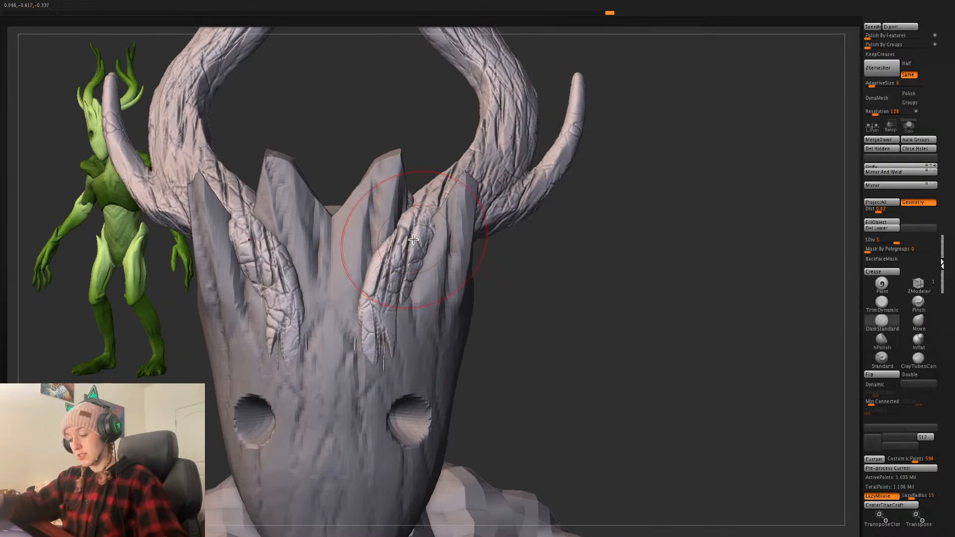
left_click_drag(552, 291, 627, 343)
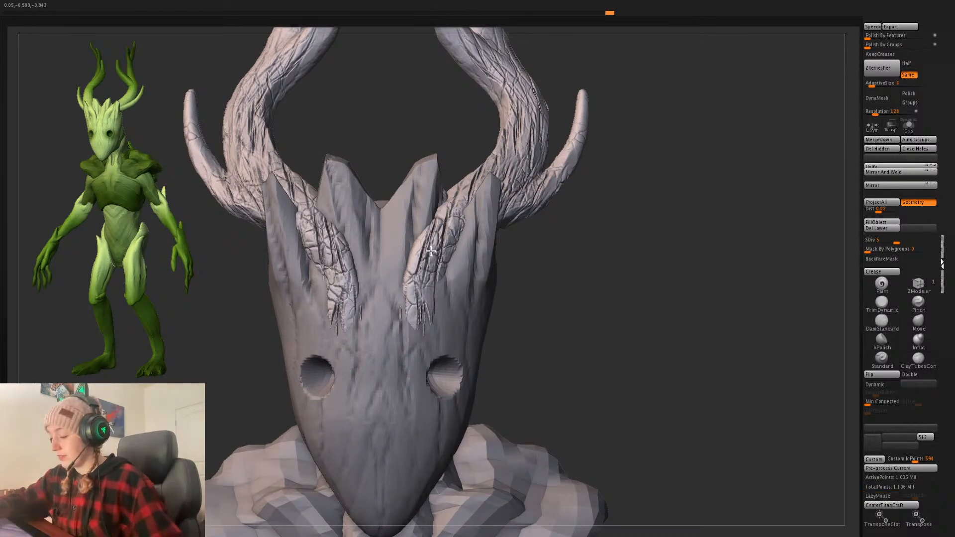
- Try smoothing the carved bark grain on the antler roots, and undo the smoothing
mouse_move(436, 235)
left_mouse_down("shift")
mouse_move(423, 278)
mouse_move(440, 224)
mouse_move(453, 233)
mouse_move(515, 175)
left_mouse_up("shift")
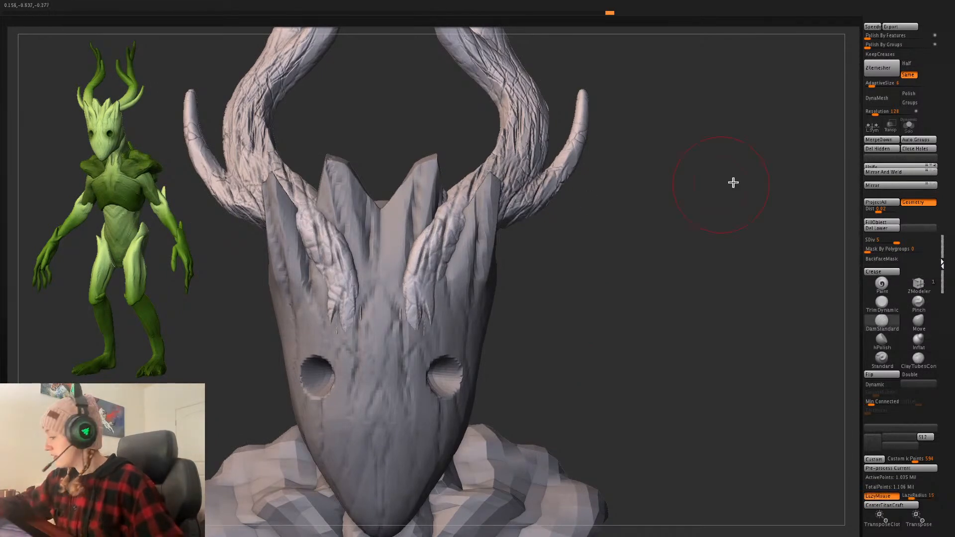
key("ctrl+z")
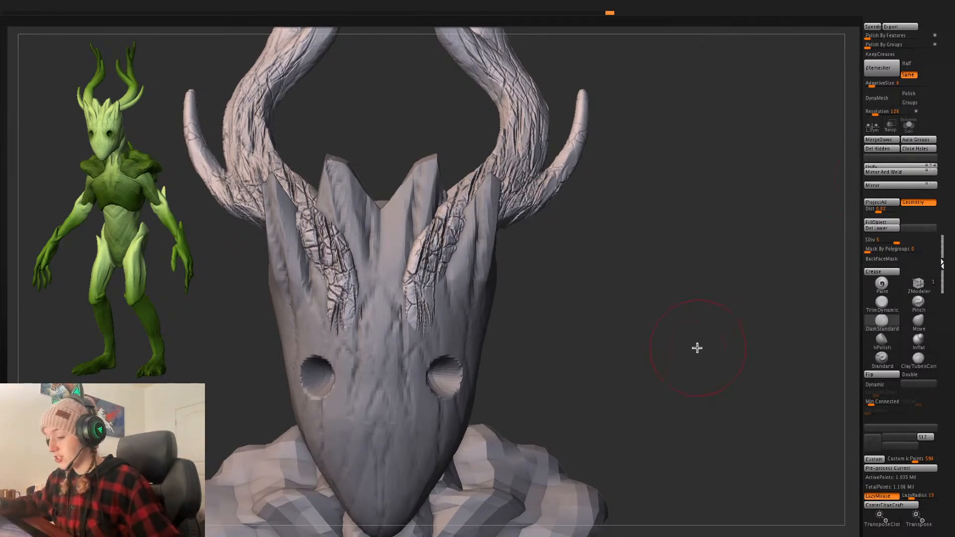
mouse_move(697, 348)
left_mouse_down()
mouse_move(692, 359)
mouse_move(659, 359)
mouse_move(704, 352)
left_mouse_up()
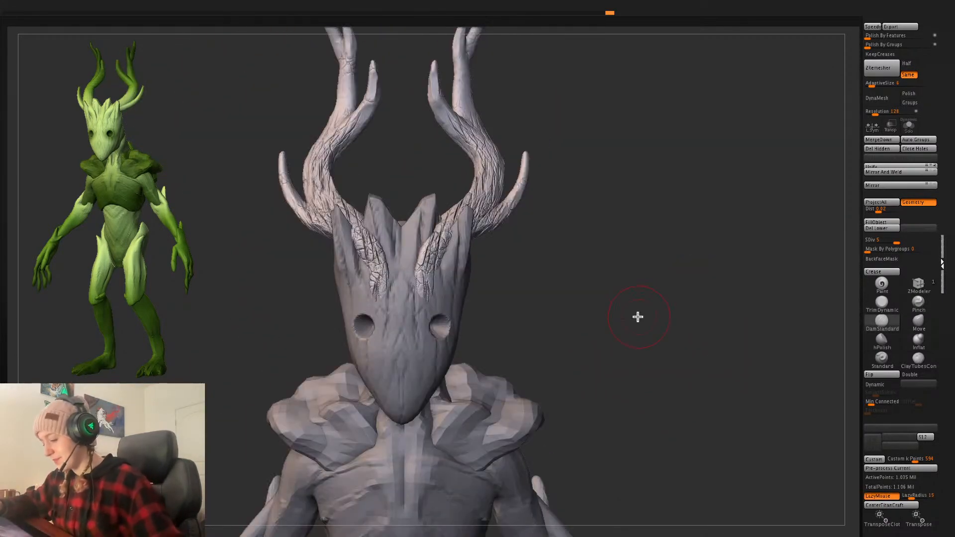
left_click_drag(636, 315, 638, 320)
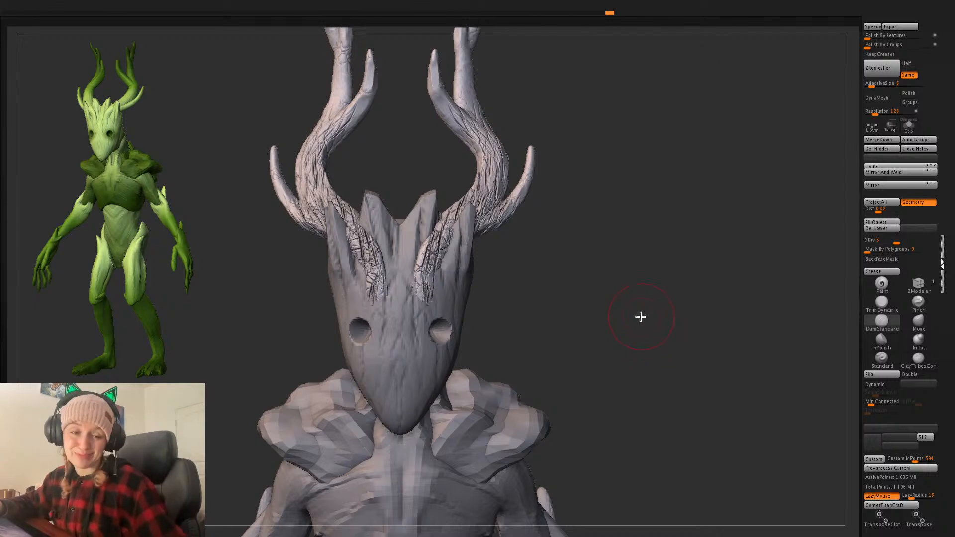
- Make the head the active subtool with the Move brush, group it as one polygroup, and check its polyframe
key("space")
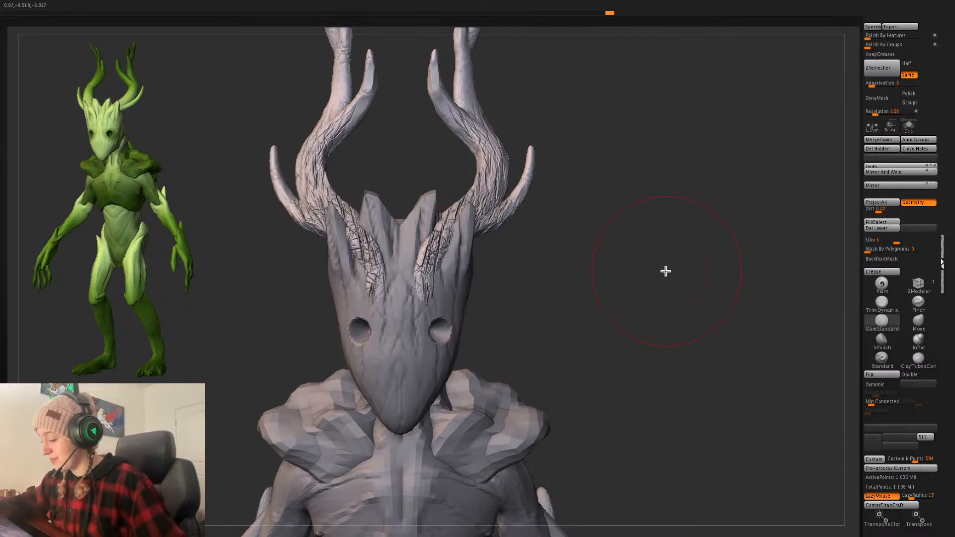
left_click(919, 321)
left_click(403, 280, "alt")
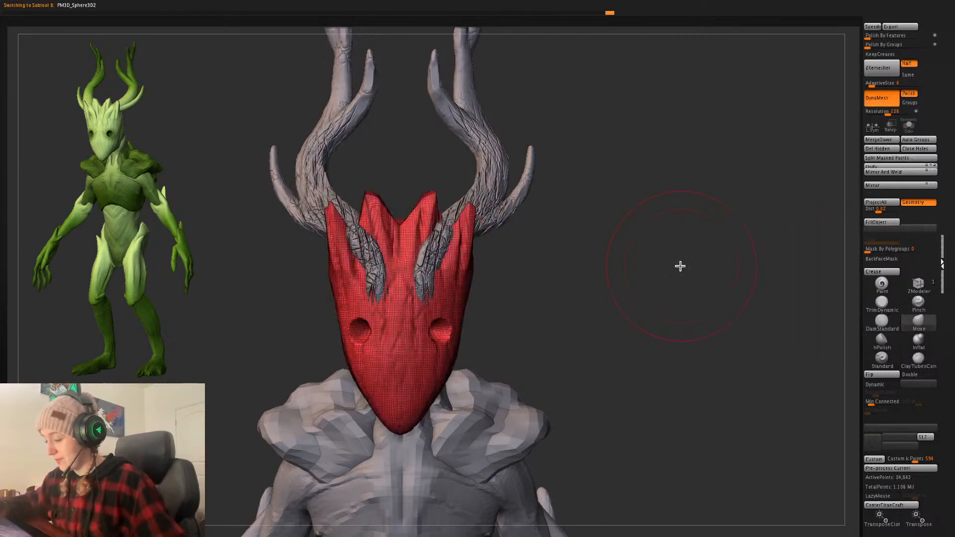
key("shift+f")
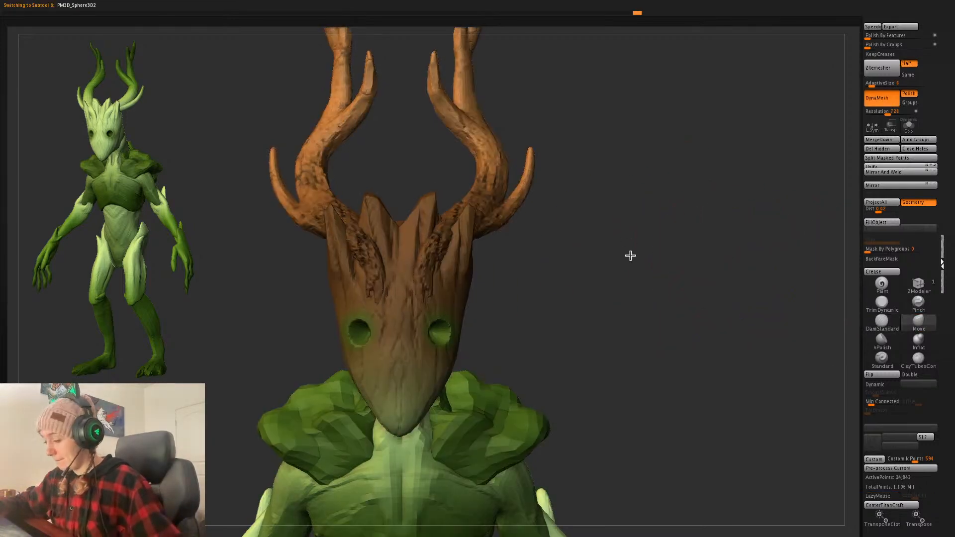
left_click_drag(629, 256, 634, 289, "alt")
key("ctrl+w")
key("shift+f")
left_click_drag(645, 326, 649, 230, "alt")
key("shift+f")
key("shift+f")
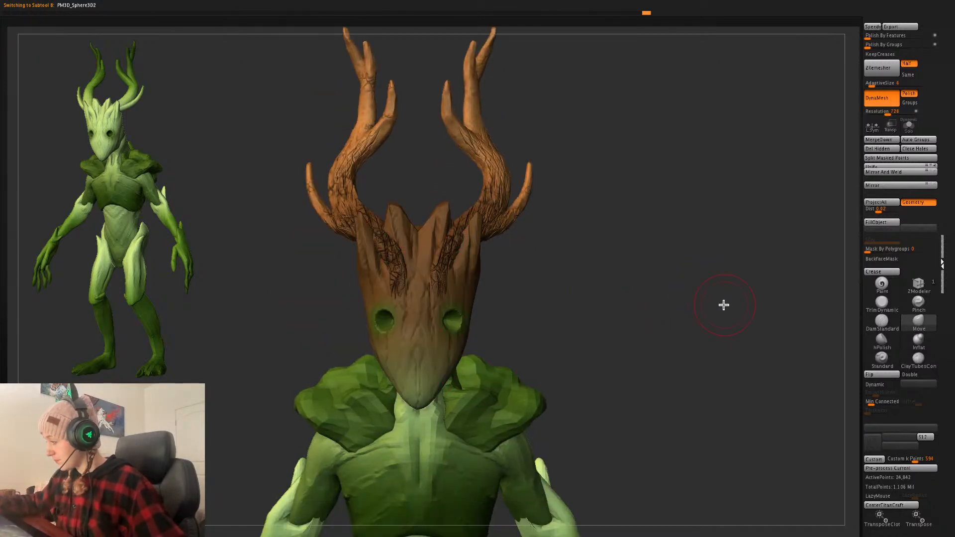
- Try subdividing the head by one level, and undo the subdivision
key("ctrl+d")
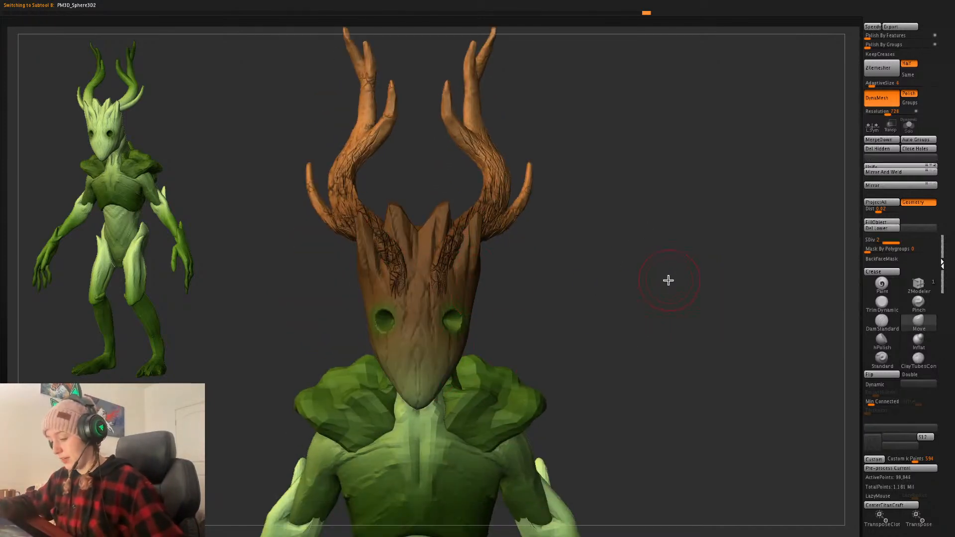
left_click_drag(669, 278, 672, 282, "alt")
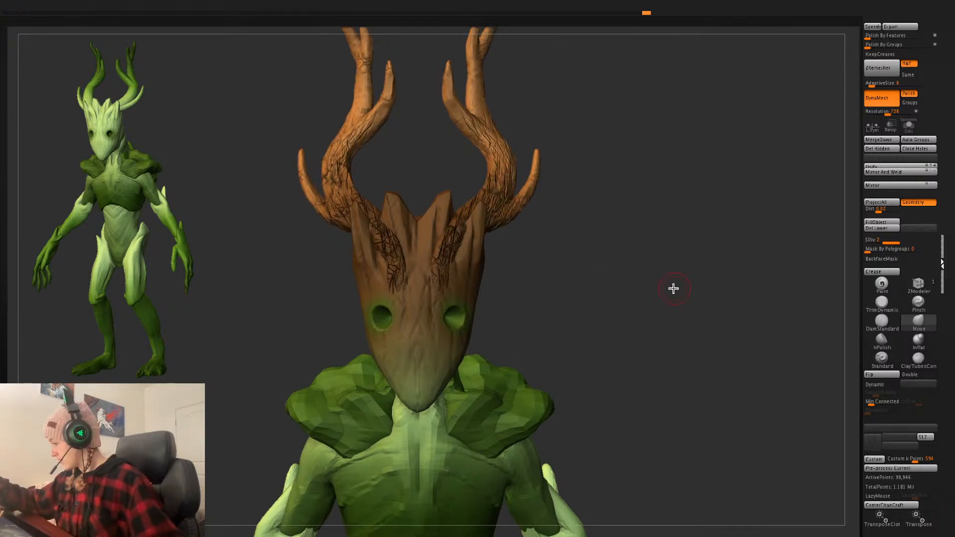
key("ctrl+z")
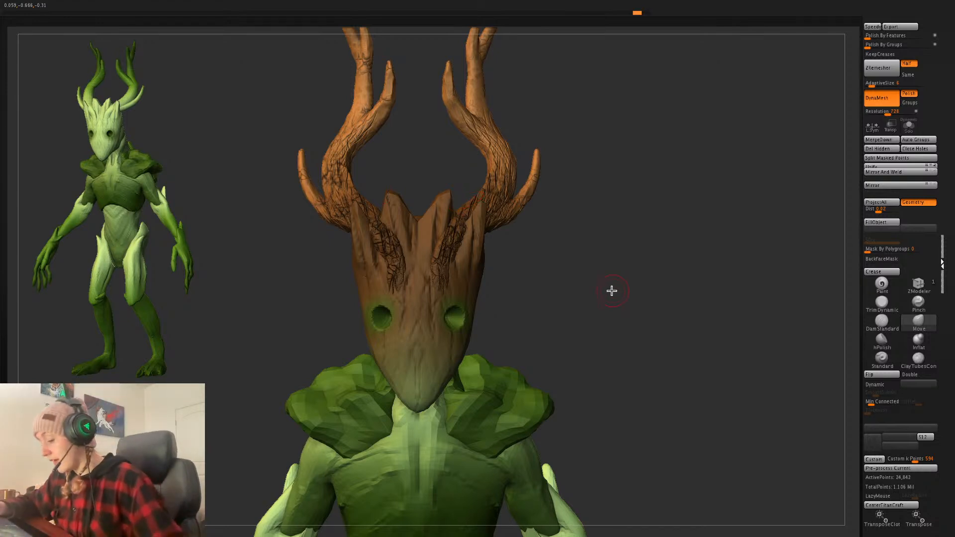
- Isolate the head in Solo mode and flatten the tip of an inner crown spike with the TrimDynamic brush
key("space")
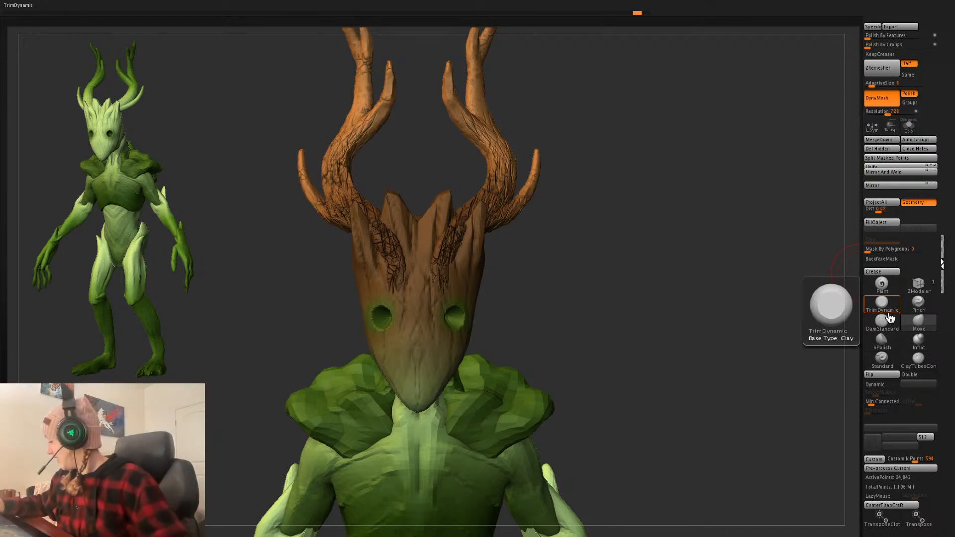
key("space")
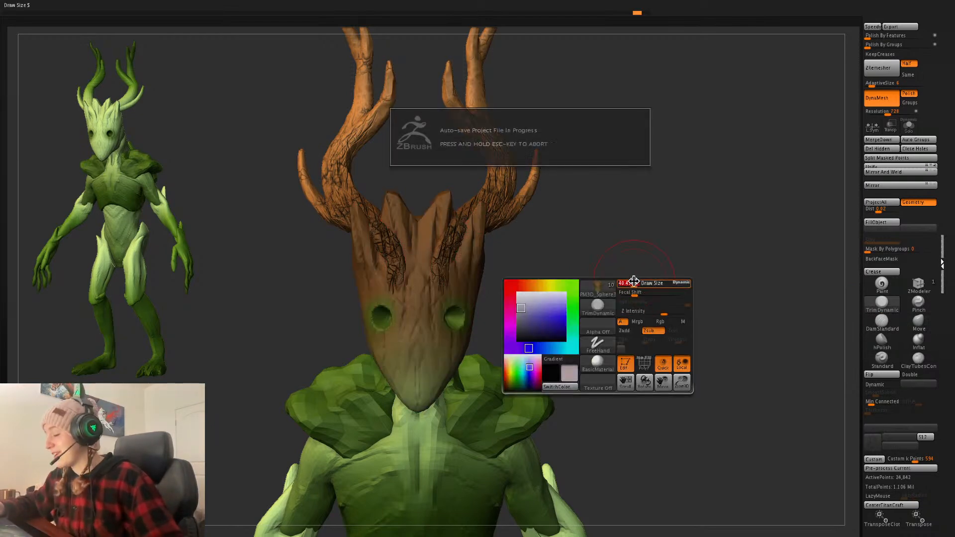
mouse_move(666, 255)
left_mouse_down()
mouse_move(661, 288)
mouse_move(665, 279)
mouse_move(676, 322)
mouse_move(678, 314)
left_mouse_up()
left_click(909, 125)
left_click_drag(634, 248, 448, 241)
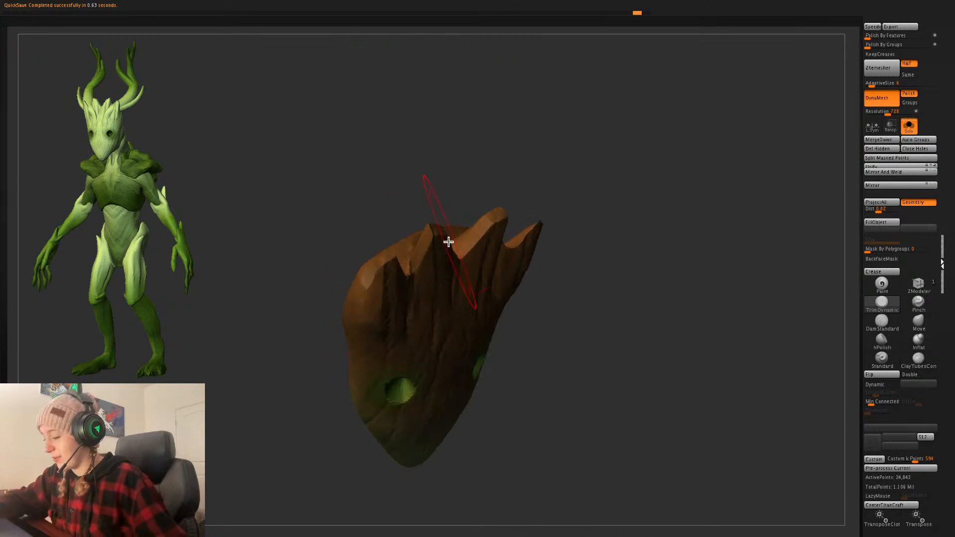
key("space")
left_click_drag(440, 207, 432, 231)
key("space")
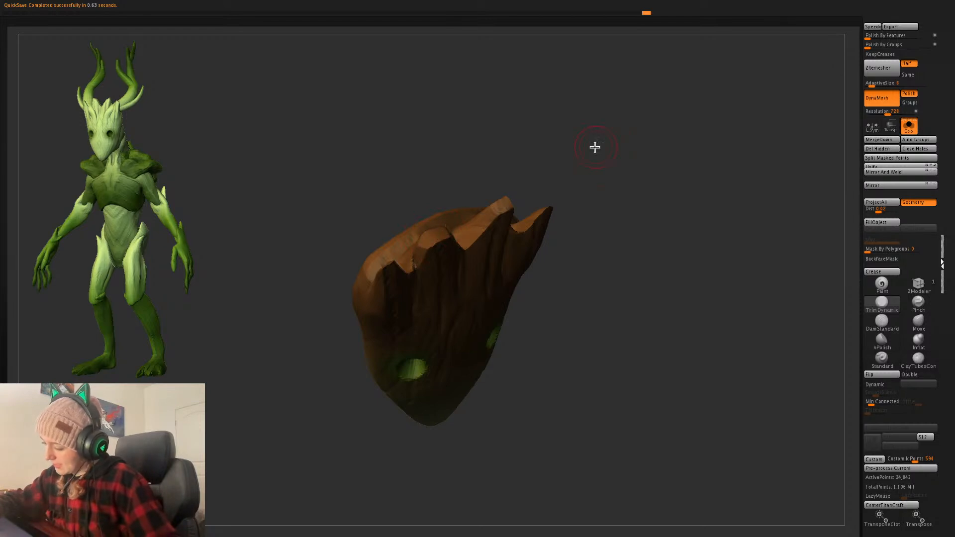
mouse_move(595, 147)
left_mouse_down()
mouse_move(621, 158)
mouse_move(471, 237)
mouse_move(440, 236)
left_mouse_up()
mouse_move(587, 151)
left_mouse_down()
mouse_move(612, 166)
mouse_move(580, 184)
mouse_move(627, 185)
left_mouse_up()
- Pull the head's crown spikes up to uneven, pointed heights on both sides with the Move brush
left_click(918, 322)
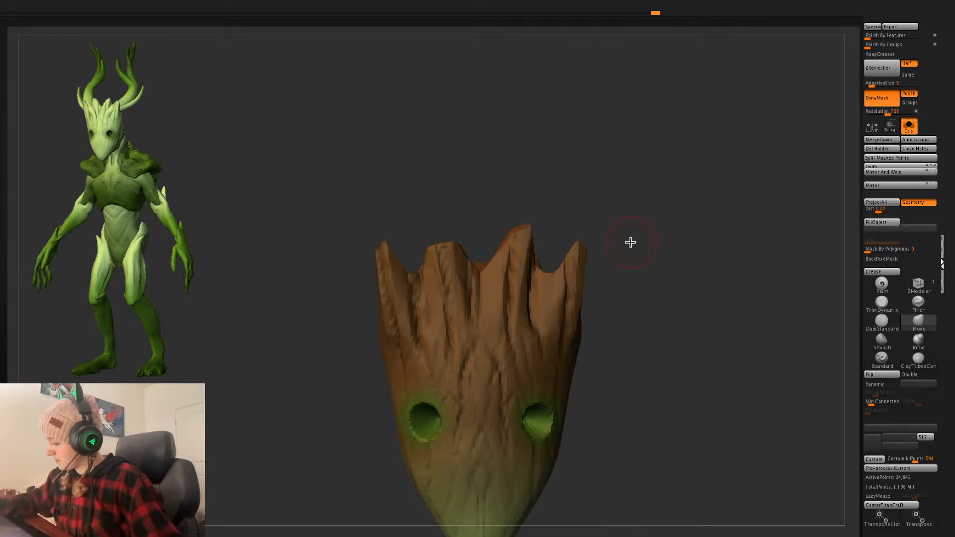
mouse_move(528, 222)
left_mouse_down()
mouse_move(544, 158)
mouse_move(533, 168)
left_mouse_up()
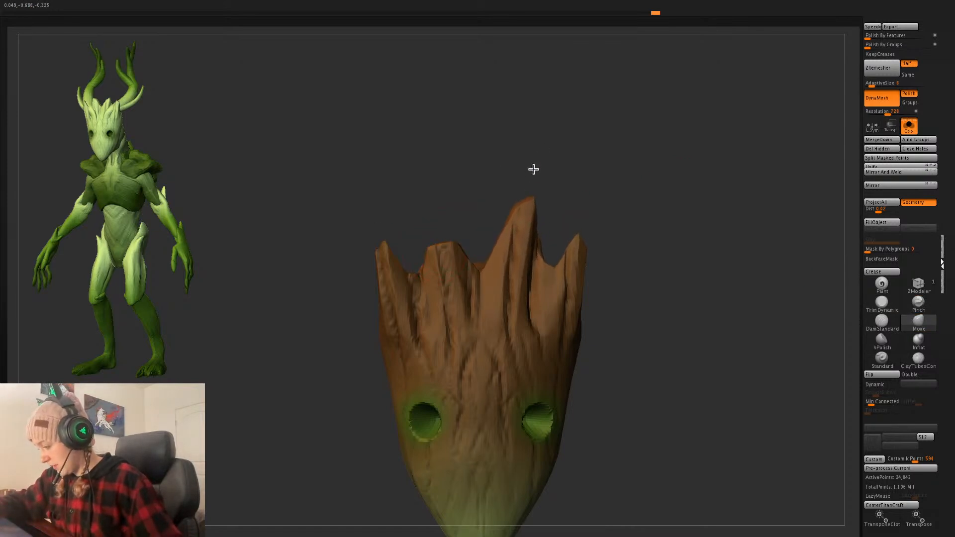
mouse_move(579, 240)
left_mouse_down()
mouse_move(552, 175)
mouse_move(563, 201)
mouse_move(578, 194)
mouse_move(573, 209)
left_mouse_up()
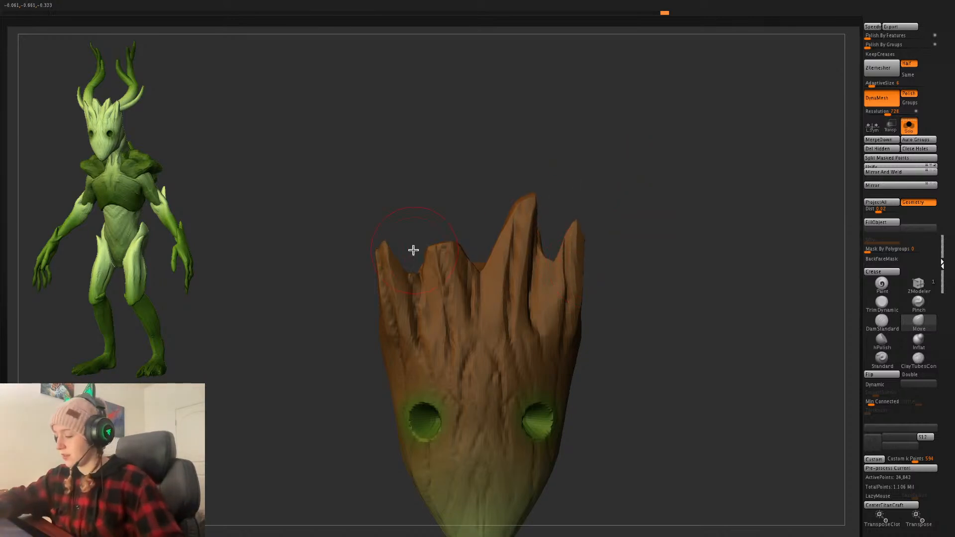
left_click_drag(376, 263, 389, 208)
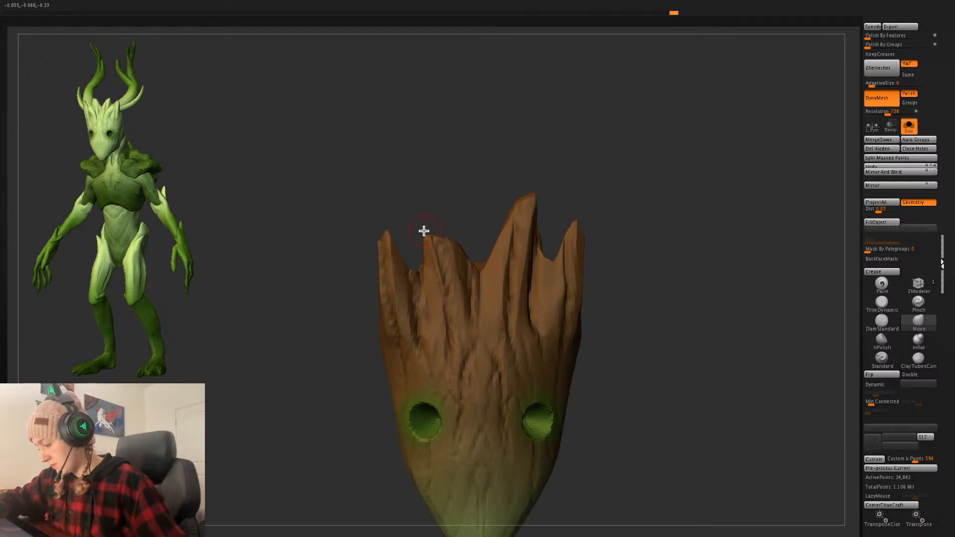
left_click_drag(428, 241, 418, 209)
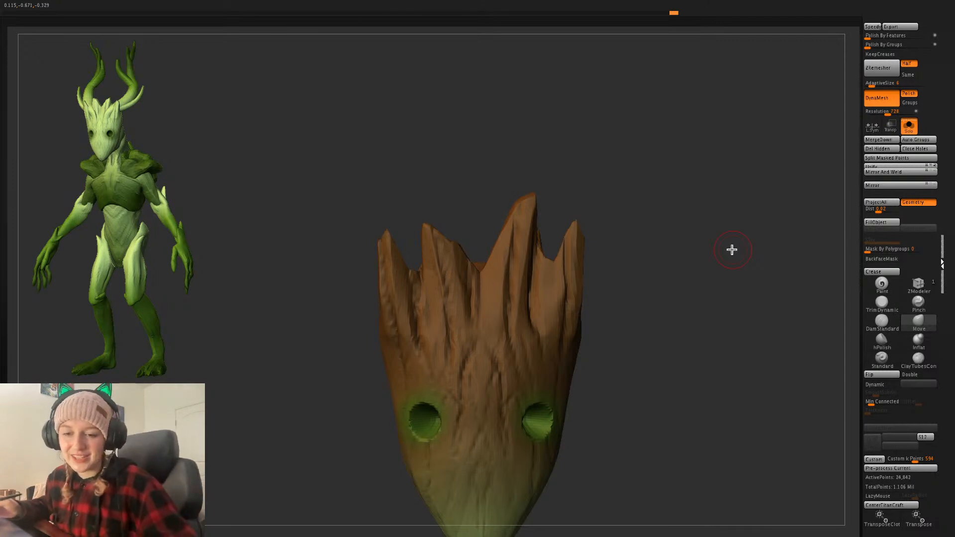
left_click_drag(697, 314, 662, 262)
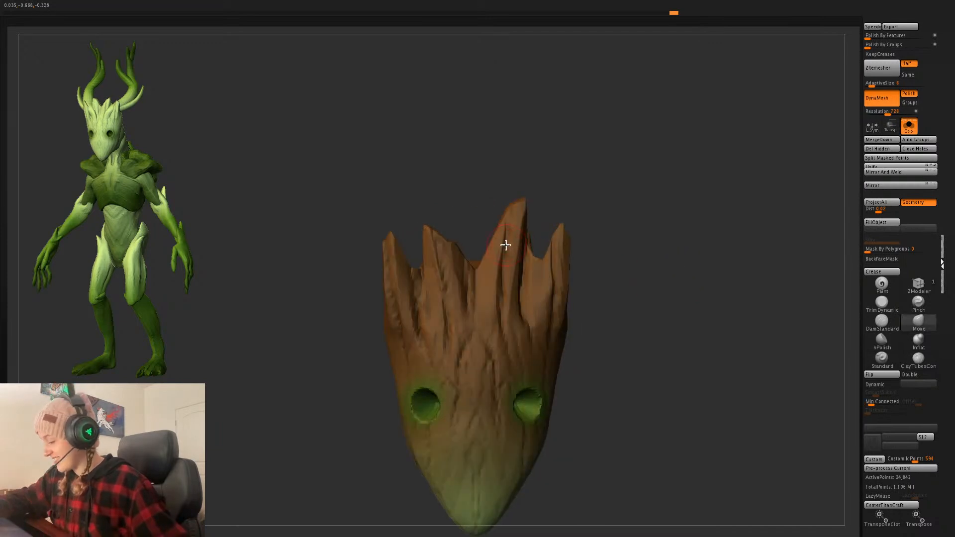
- Try reshaping the notch between the two central crown spikes with the Move brush, and undo the changes
key("space")
mouse_move(470, 264)
left_mouse_down()
mouse_move(450, 274)
mouse_move(465, 269)
left_mouse_up()
key("ctrl+z")
key("space")
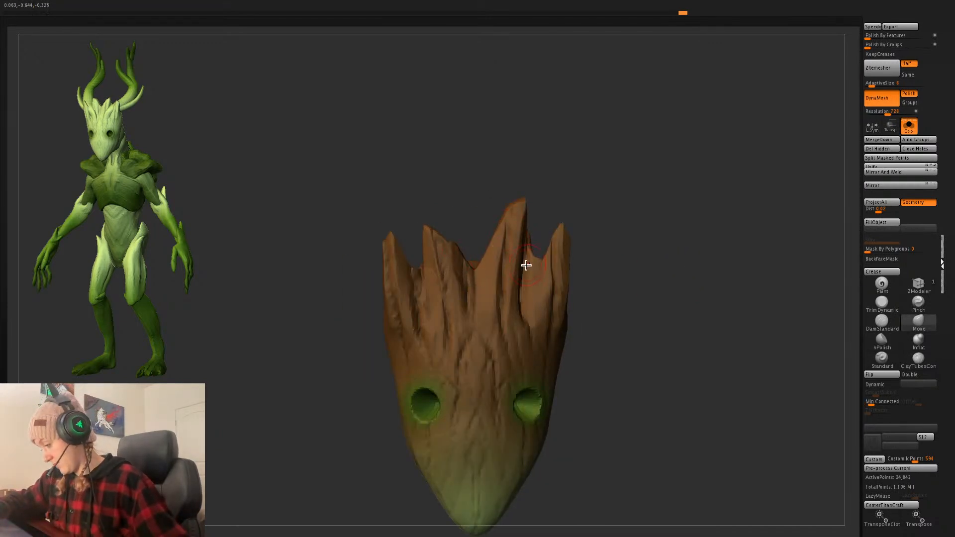
key("ctrl+z")
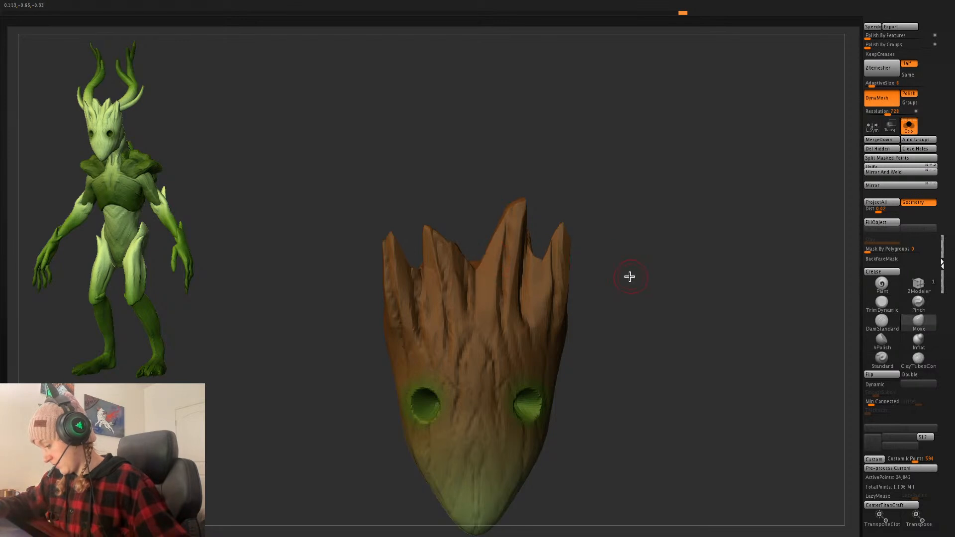
mouse_move(666, 246)
left_mouse_down()
mouse_move(631, 238)
mouse_move(646, 228)
mouse_move(648, 246)
mouse_move(659, 230)
mouse_move(648, 222)
left_mouse_up()
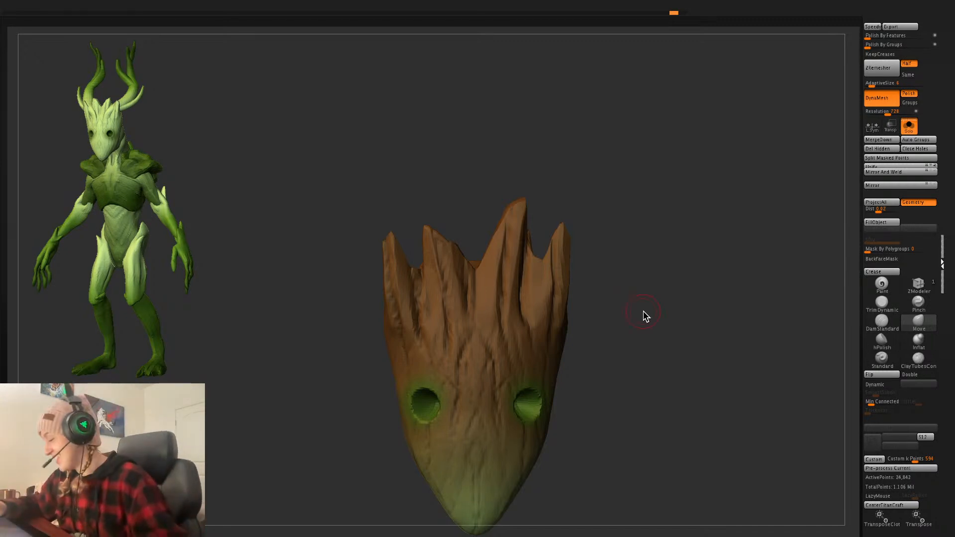
- Choose the DamStandard brush for the head, check its polyframe, and subdivide the mesh to level 2
left_click(656, 293, "ctrl")
left_click_drag(657, 293, 632, 309, "ctrl")
right_click(674, 312)
right_click_drag(676, 311, 676, 326, "ctrl")
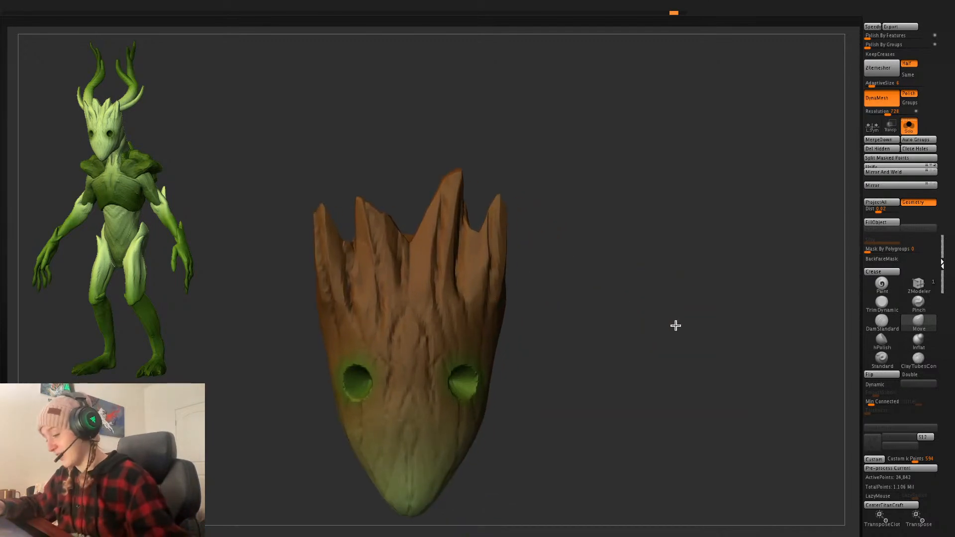
right_click(676, 320)
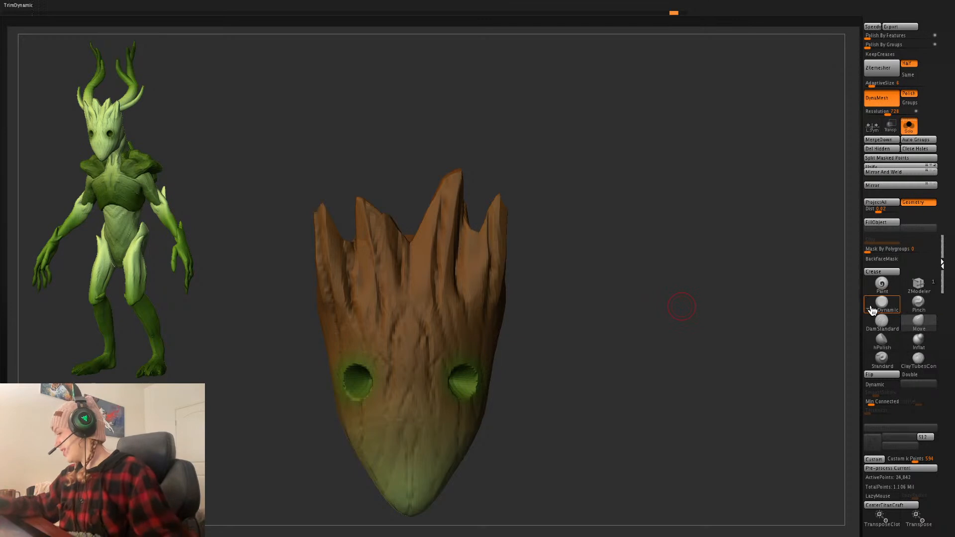
left_click(874, 321)
key("shift+f")
key("shift+f")
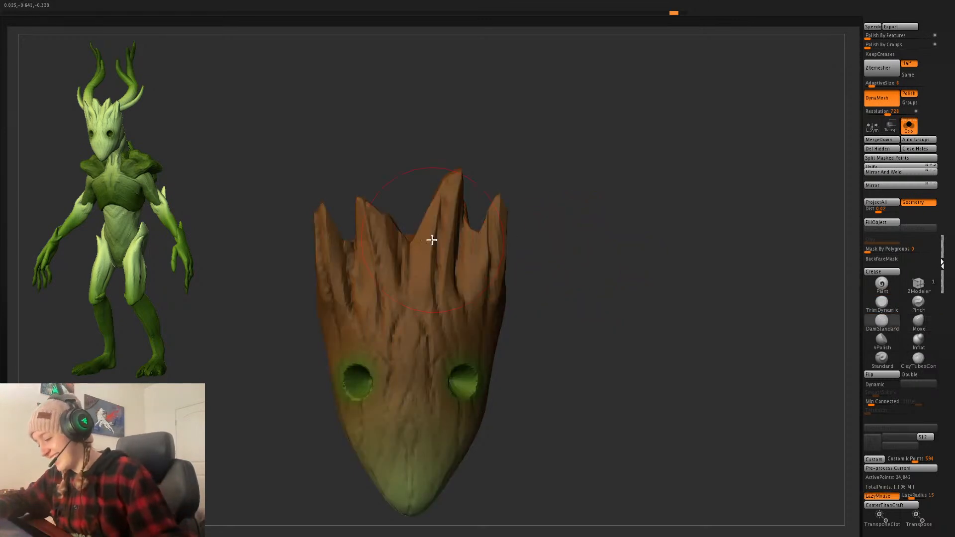
key("ctrl+d")
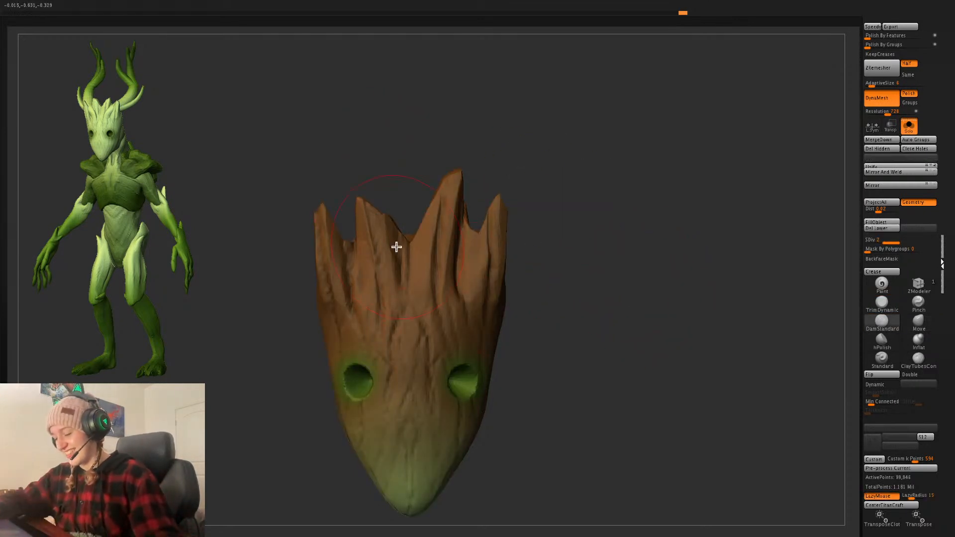
- Subdivide the mask to level 3 and carve fine wood-grain grooves into its upper spikes with the DamStandard brush
key("ctrl+d")
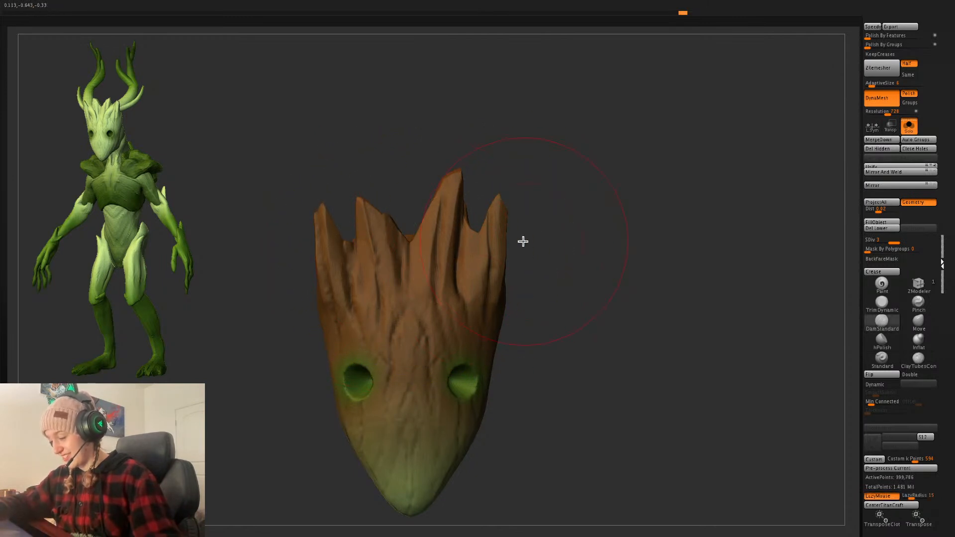
mouse_move(376, 240)
left_mouse_down()
mouse_move(381, 286)
mouse_move(370, 199)
left_mouse_up()
left_click_drag(453, 228, 450, 155)
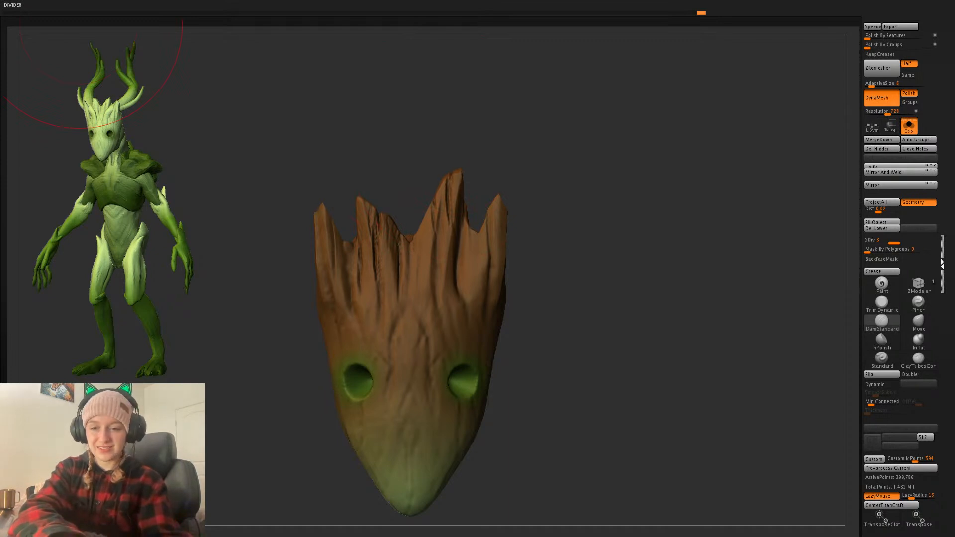
left_click_drag(497, 205, 492, 249)
left_click_drag(475, 283, 473, 241)
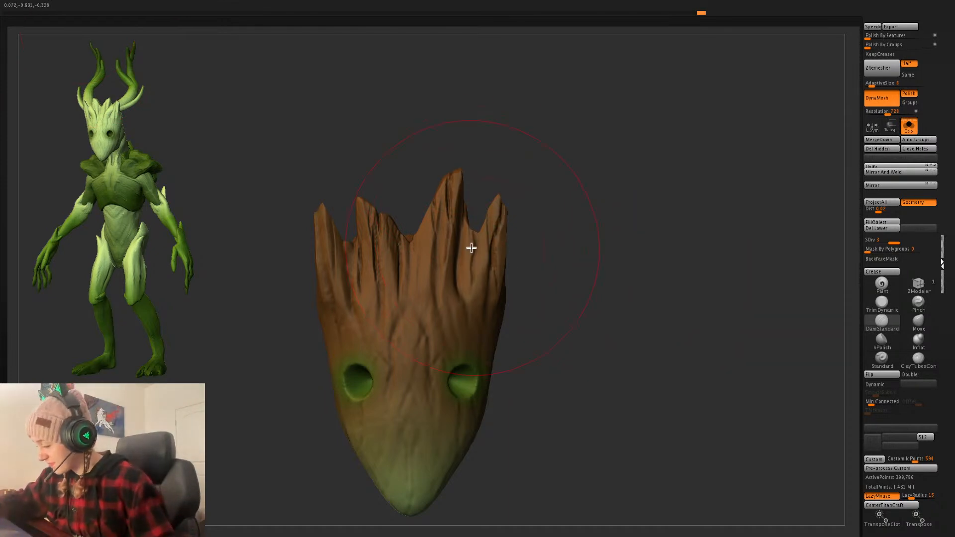
- Carve long bark grooves from the spikes into the upper forehead, undoing the last strokes across the brow
left_click_drag(425, 314, 426, 251)
left_click_drag(441, 304, 442, 245)
left_click_drag(426, 365, 422, 325)
left_click_drag(325, 271, 329, 224)
left_click_drag(387, 386, 384, 306)
mouse_move(404, 376)
left_mouse_down()
mouse_move(401, 312)
mouse_move(471, 308)
left_mouse_up()
key("ctrl+z")
key("ctrl+z")
key("space")
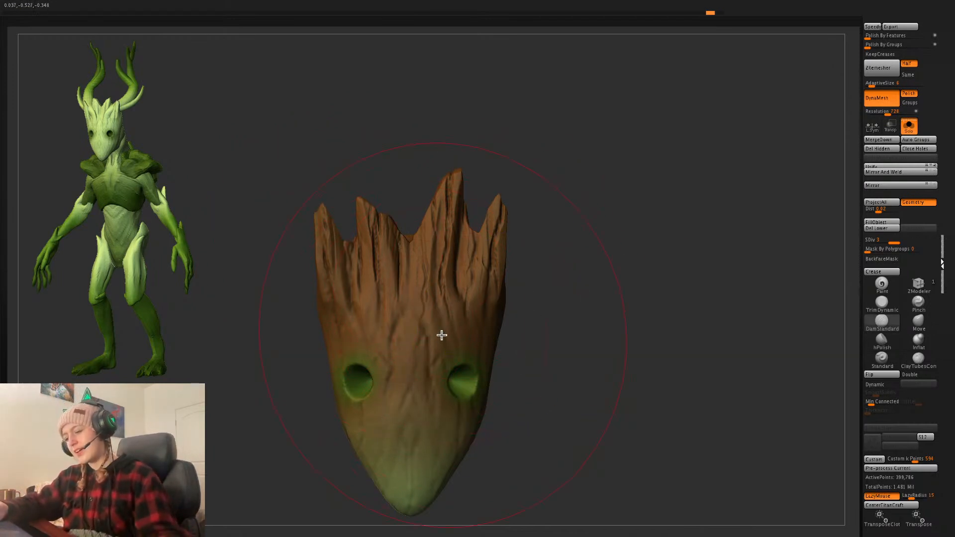
- Try carving deeper vertical bark grooves down the middle of the forehead with different brush settings
left_click_drag(416, 323, 413, 385)
key("space")
left_click_drag(619, 305, 614, 305)
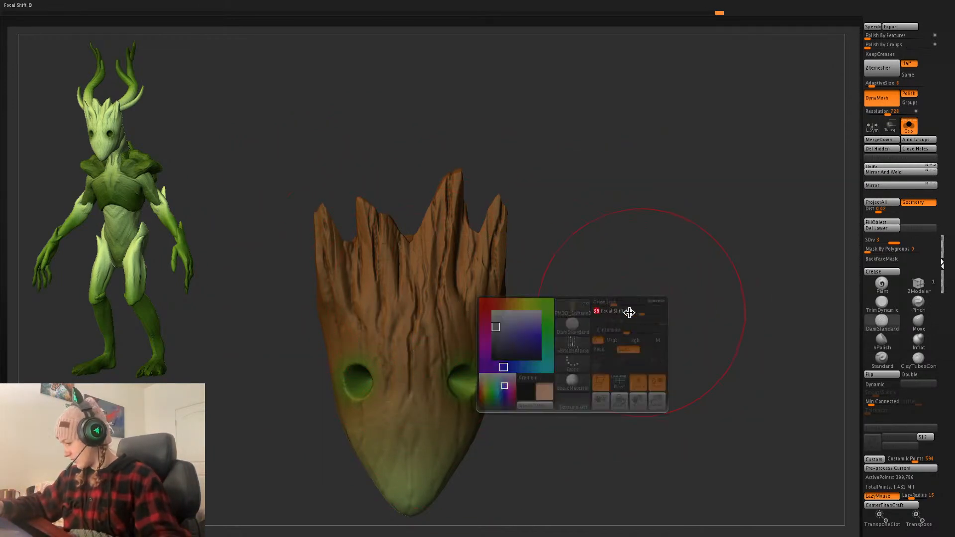
key("ctrl+z")
left_click_drag(413, 311, 412, 369)
left_click_drag(599, 313, 588, 312)
key("space")
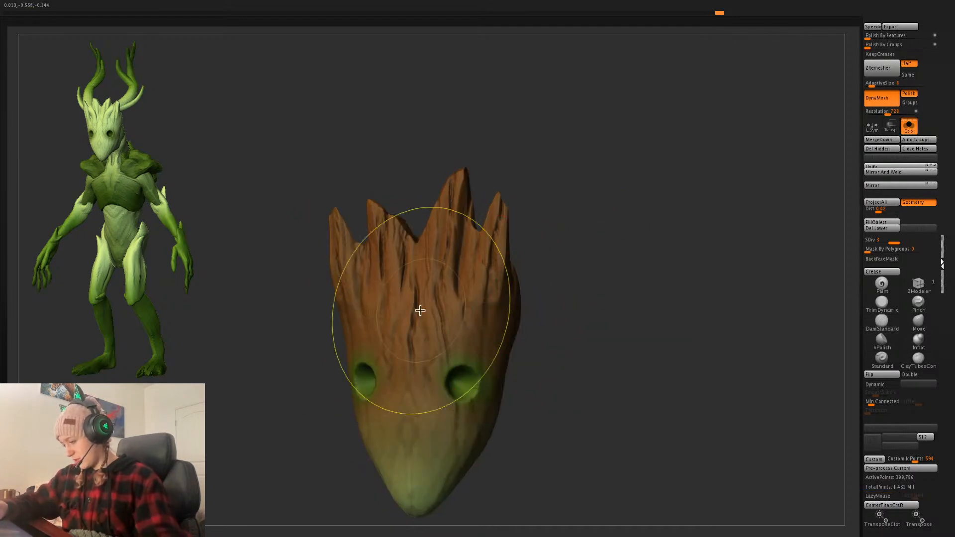
left_click_drag(409, 269, 414, 359)
key("ctrl+z")
key("ctrl+z")
left_click_drag(410, 275, 406, 348)
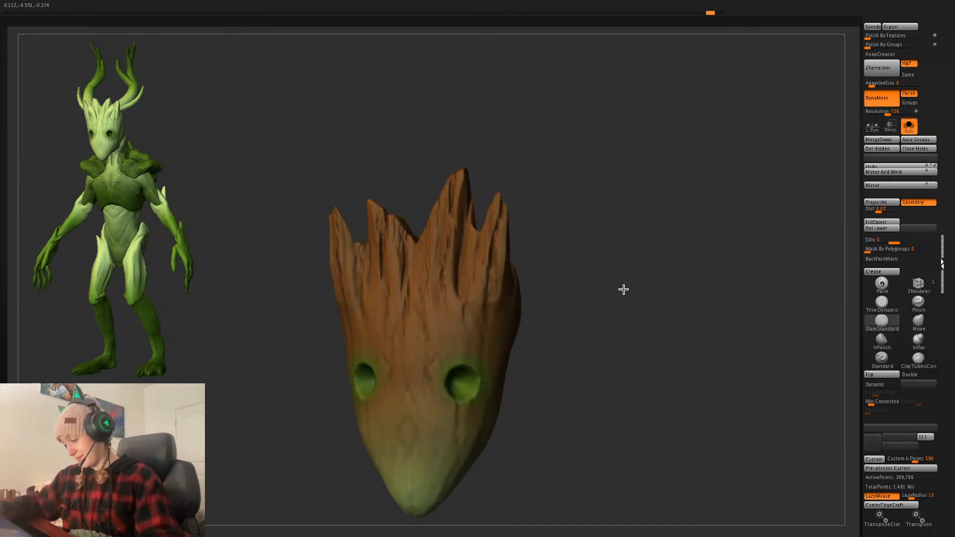
- Check the carved mask from the side and front, and reduce the DamStandard brush's draw size
left_click_drag(535, 335, 589, 307)
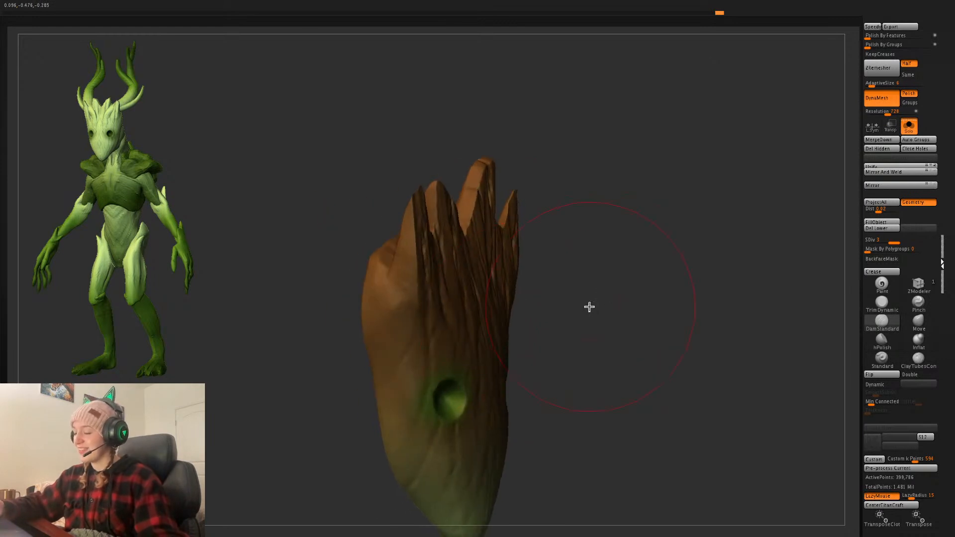
mouse_move(527, 358)
left_mouse_down()
mouse_move(657, 290)
mouse_move(714, 305)
mouse_move(691, 273)
left_mouse_up()
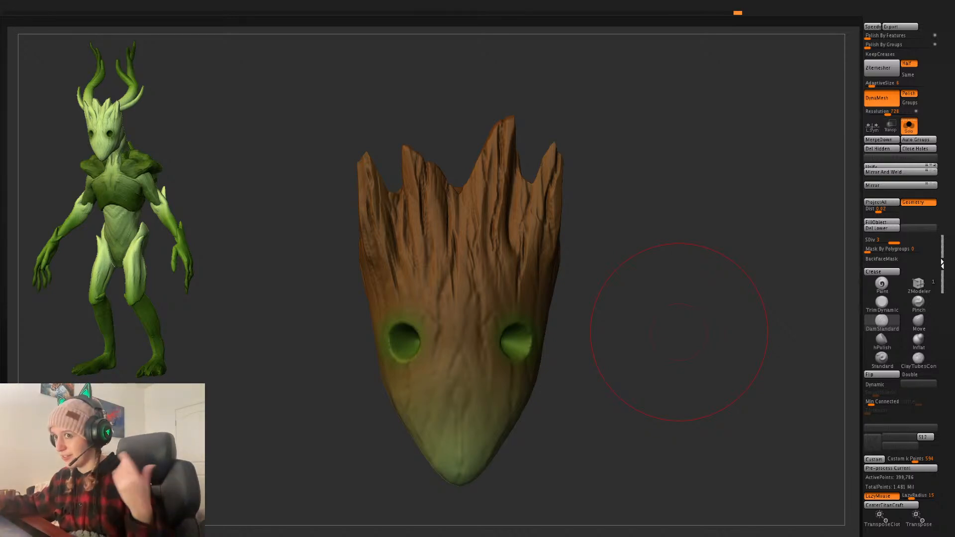
key("space")
left_click_drag(670, 246, 662, 243)
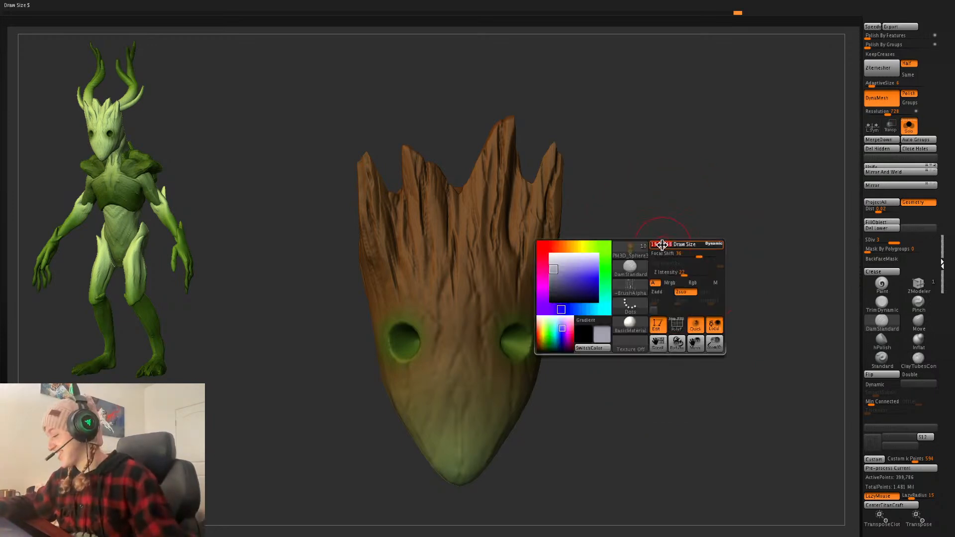
left_click(893, 321)
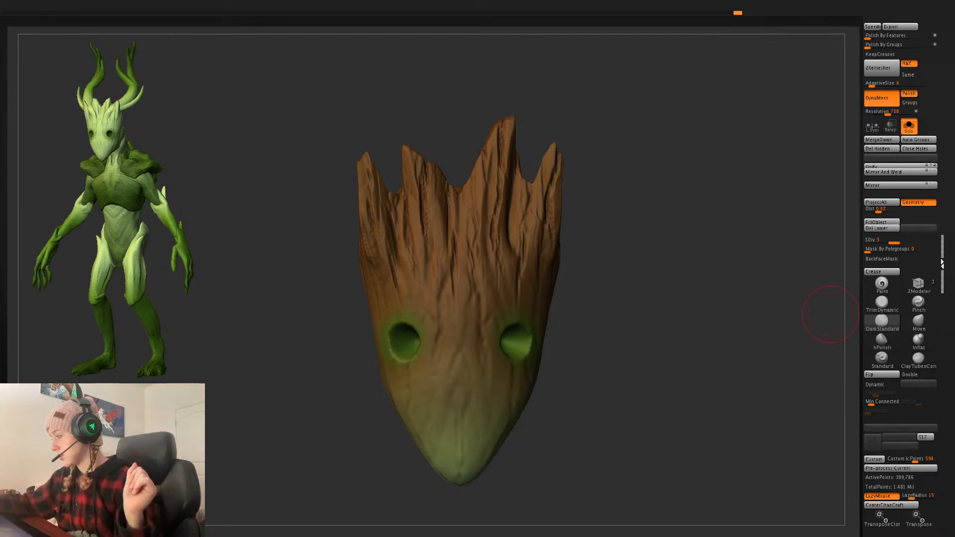
- Dismiss the antlers' surface noise settings without applying them and turn off Solo to show the whole creature
key("Down")
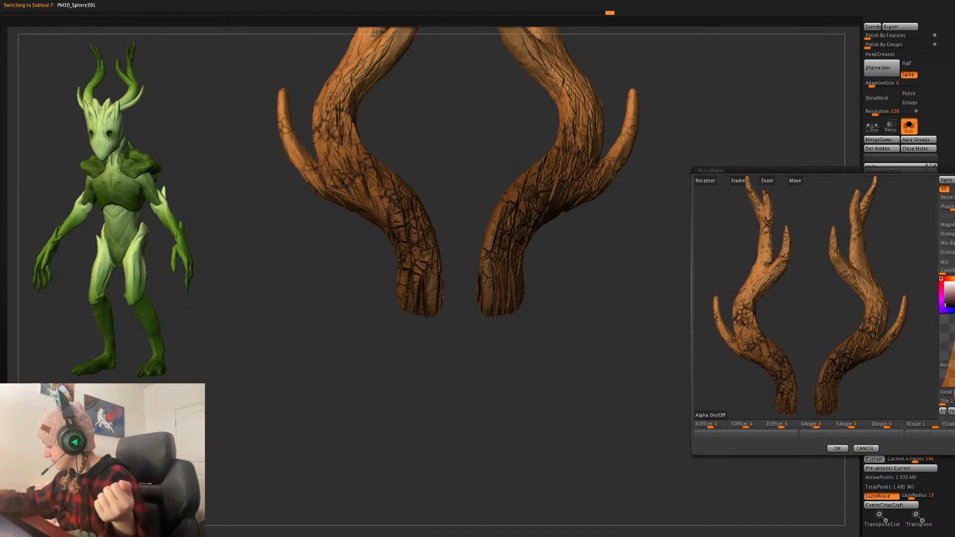
left_click(864, 449)
left_click(909, 126)
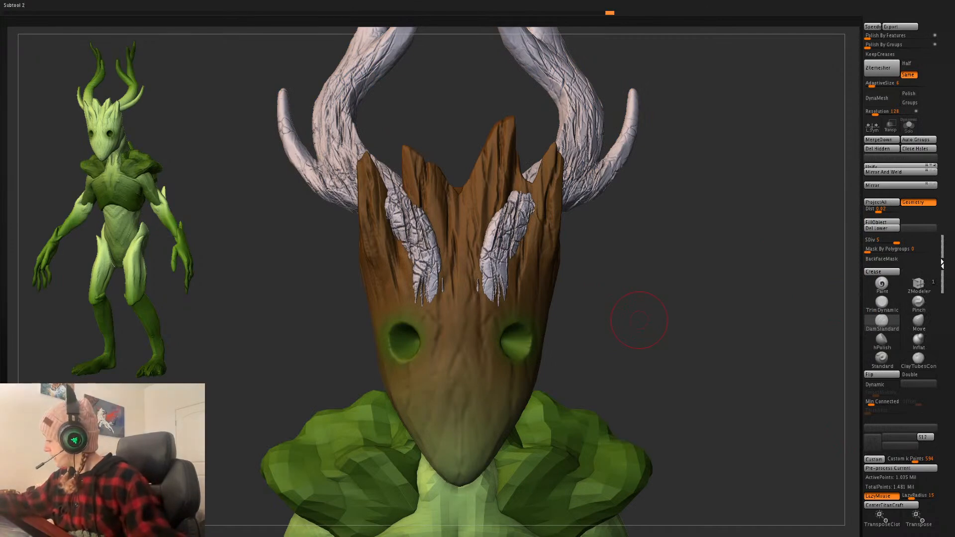
- Select the mask, enlarge the plugin scale of its cracked-bark surface noise, and apply the noise to the mesh
left_click(462, 383, "alt")
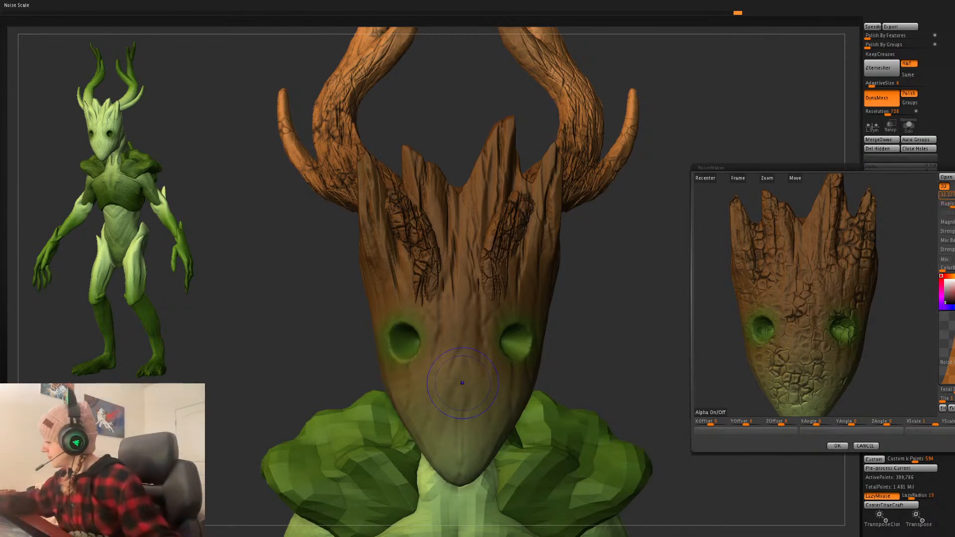
left_click_drag(954, 203, 952, 204)
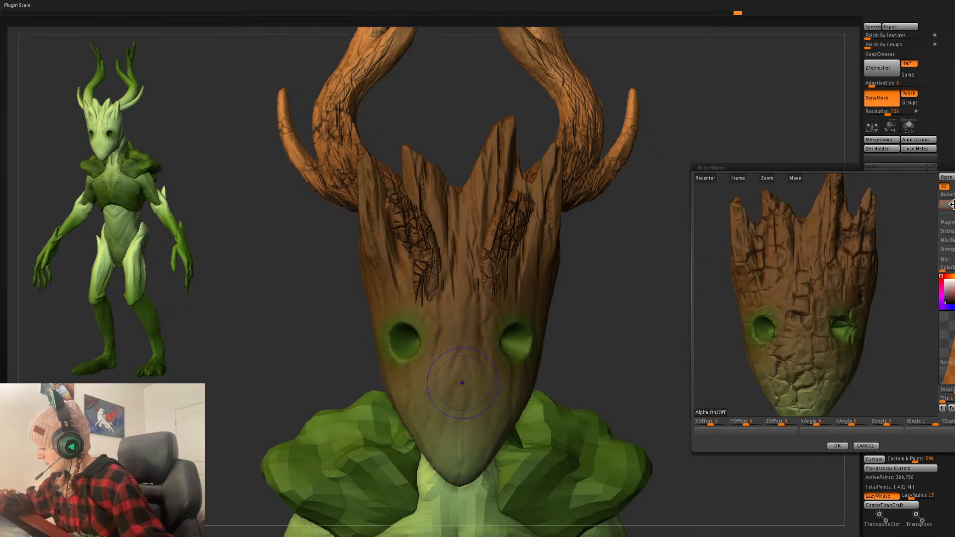
left_click(837, 446)
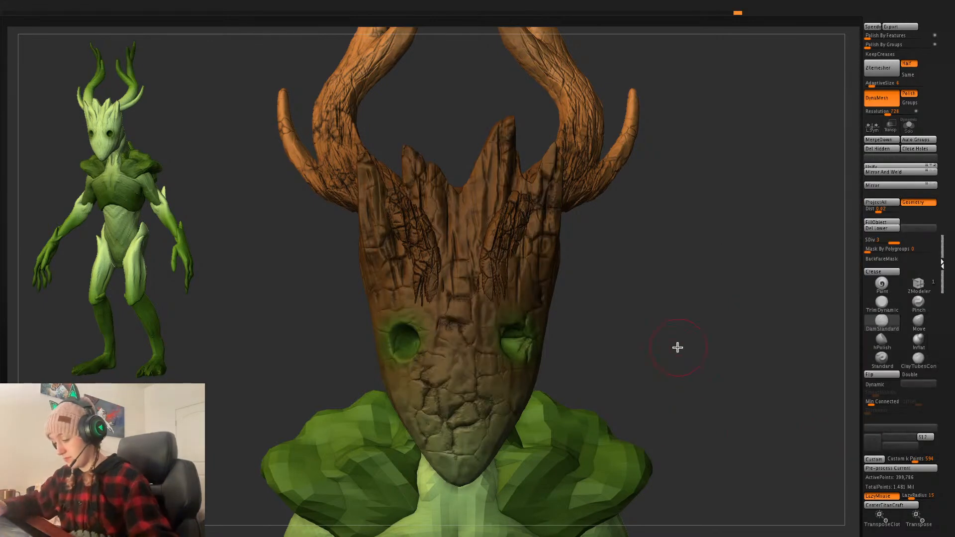
mouse_move(678, 348)
left_mouse_down("alt")
mouse_move(674, 292)
mouse_move(687, 356)
mouse_move(703, 331)
mouse_move(682, 337)
mouse_move(718, 320)
mouse_move(711, 346)
left_mouse_up("alt")
key("l")
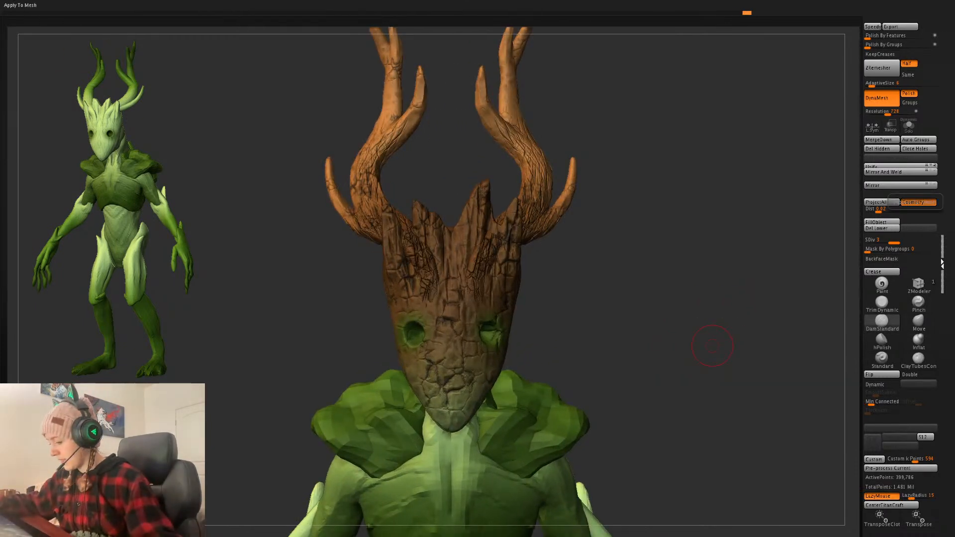
- Switch to the Move brush and try reshaping the mask's eye socket, undoing the stroke
key("shift+f")
key("shift+f")
mouse_move(668, 368)
left_mouse_down()
mouse_move(702, 342)
mouse_move(629, 367)
left_mouse_up()
left_click(920, 324)
key("space")
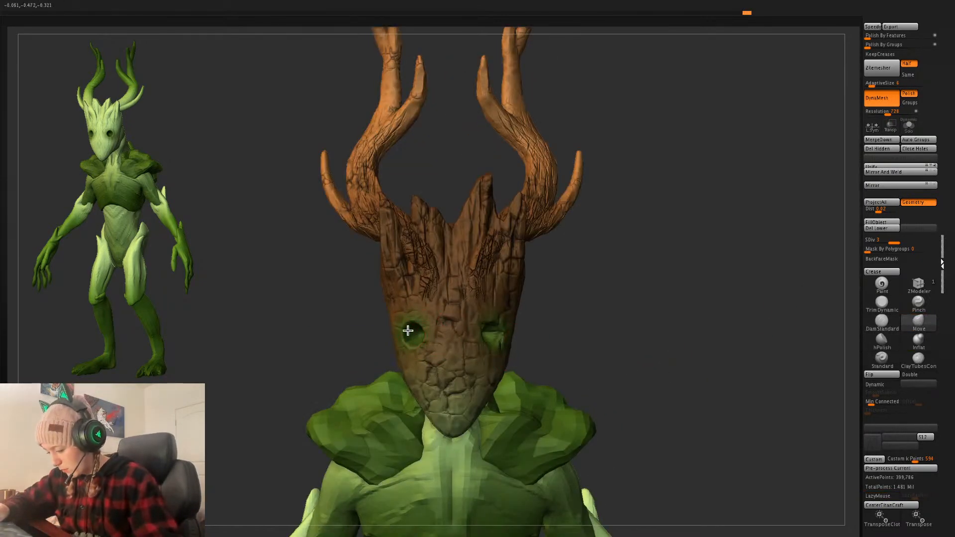
key("ctrl+z")
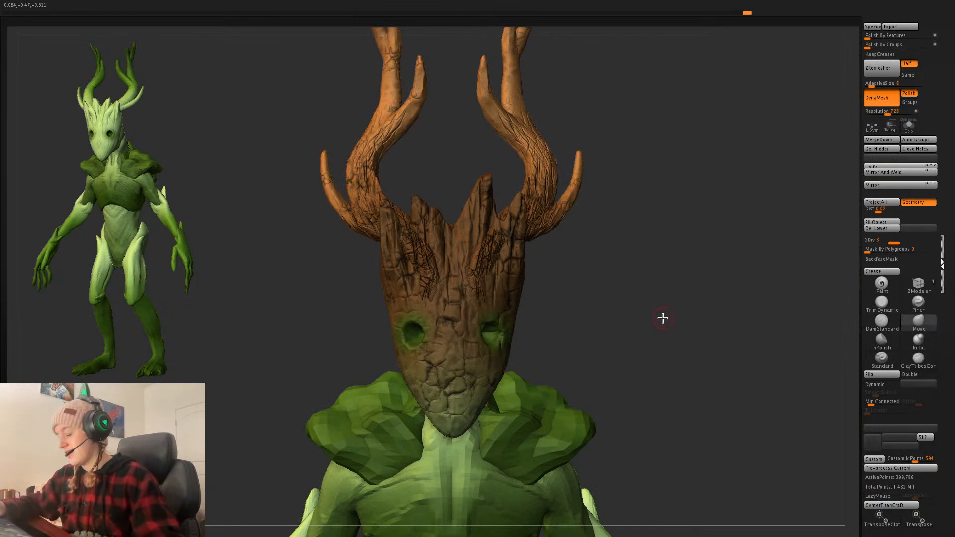
- Enlarge the Move brush and push the upper sides of the mask slightly inward
key("space")
left_click_drag(655, 305, 665, 307)
left_click(665, 307, "ctrl")
left_click(665, 303, "ctrl")
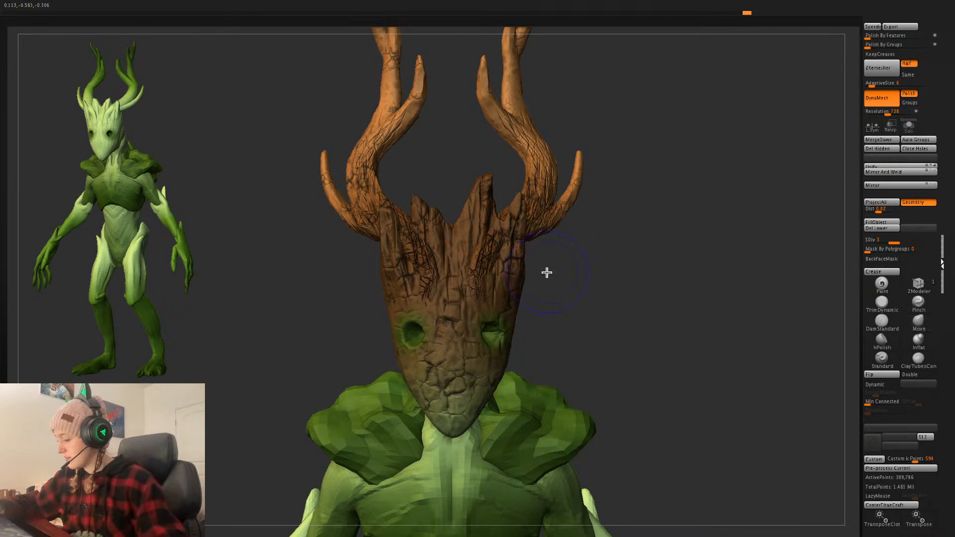
key("space")
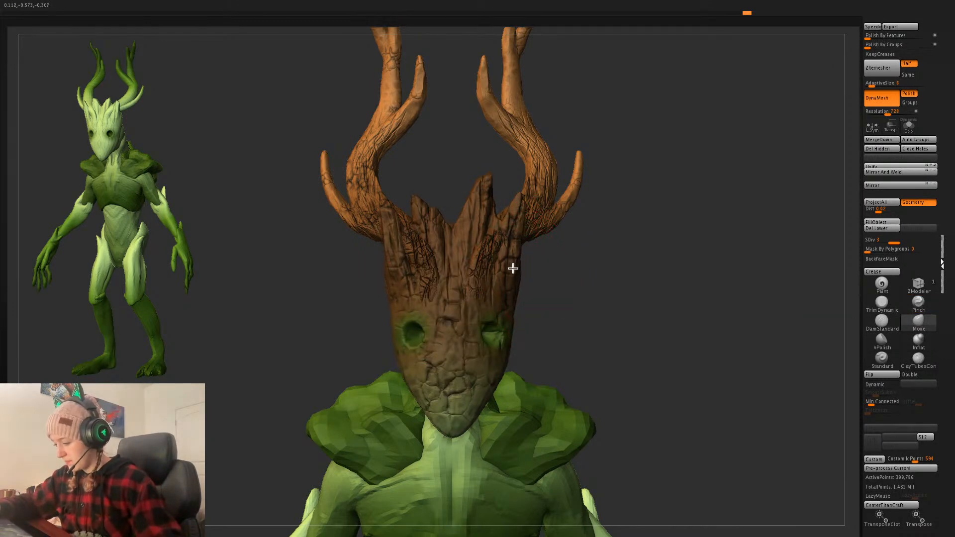
- Place the transform gizmo on the mask, shift the mask slightly forward along its depth axis, and return to Draw mode
key("w")
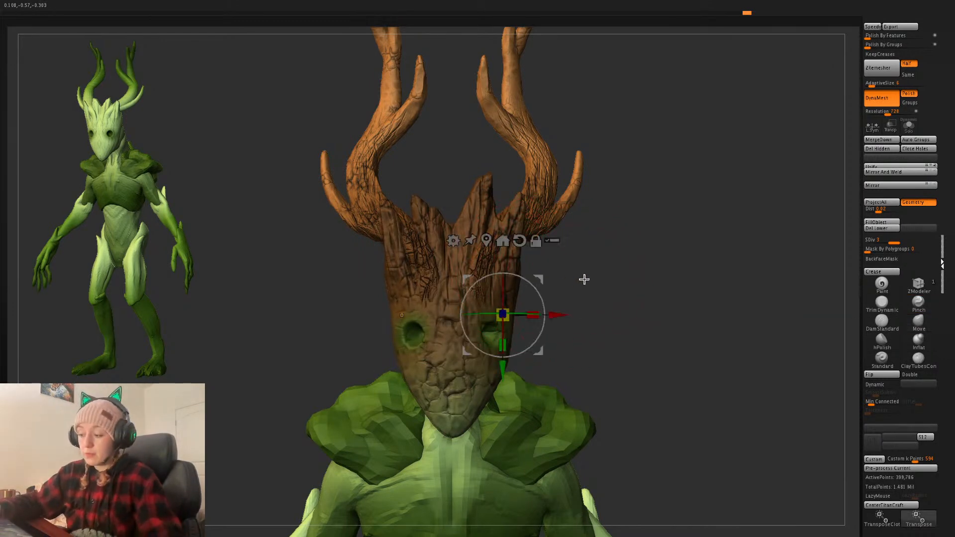
left_click(486, 305, "alt")
left_click_drag(485, 333, 483, 325)
key("q")
mouse_move(698, 320)
left_mouse_down("alt")
mouse_move(690, 288)
mouse_move(700, 297)
mouse_move(691, 303)
left_mouse_up("alt")
key("w")
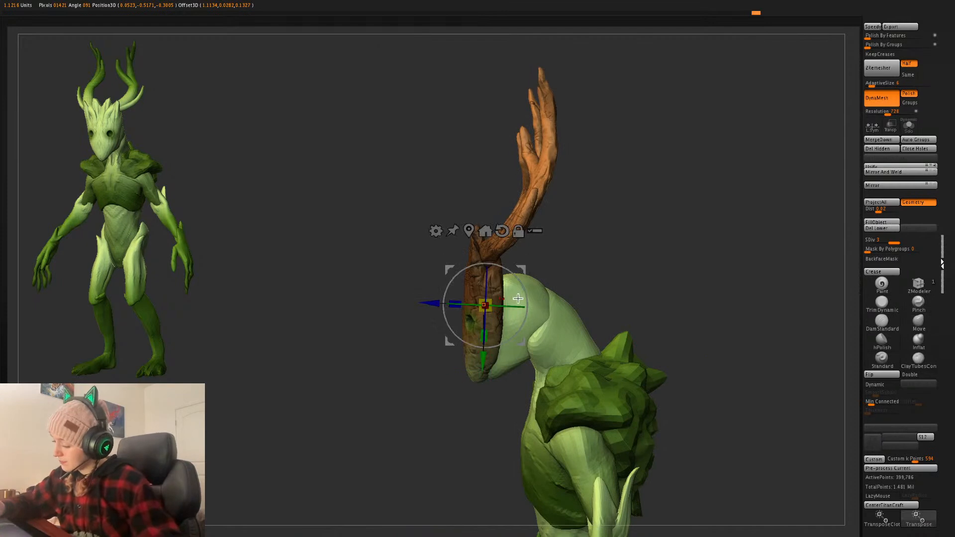
left_click_drag(432, 309, 424, 308)
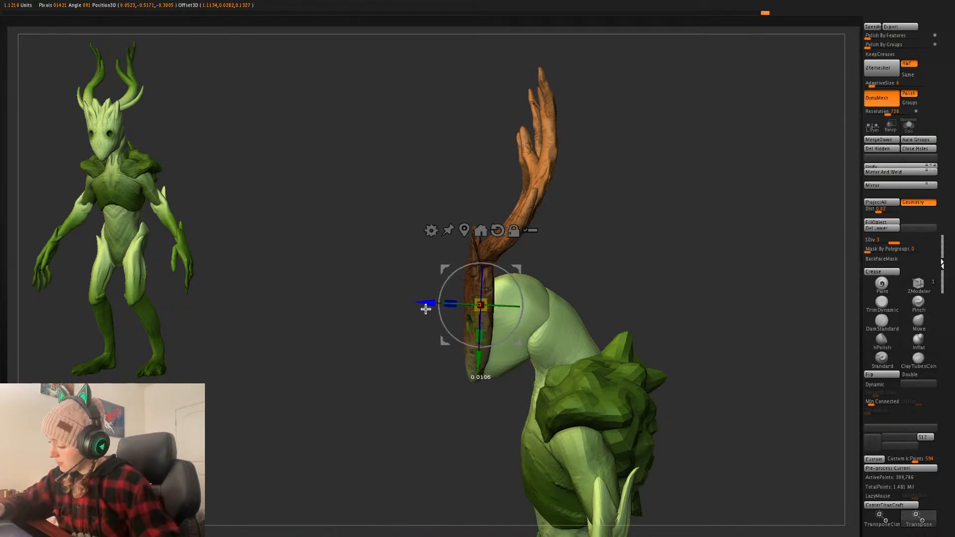
key("q")
key("w")
mouse_move(637, 263)
left_mouse_down()
mouse_move(665, 256)
mouse_move(670, 274)
left_mouse_up()
key("q")
left_click_drag(633, 313, 597, 324)
- Select the antlers and inspect how their bases meet the mask, toggling the polyframe display
key("shift+f")
key("shift+f")
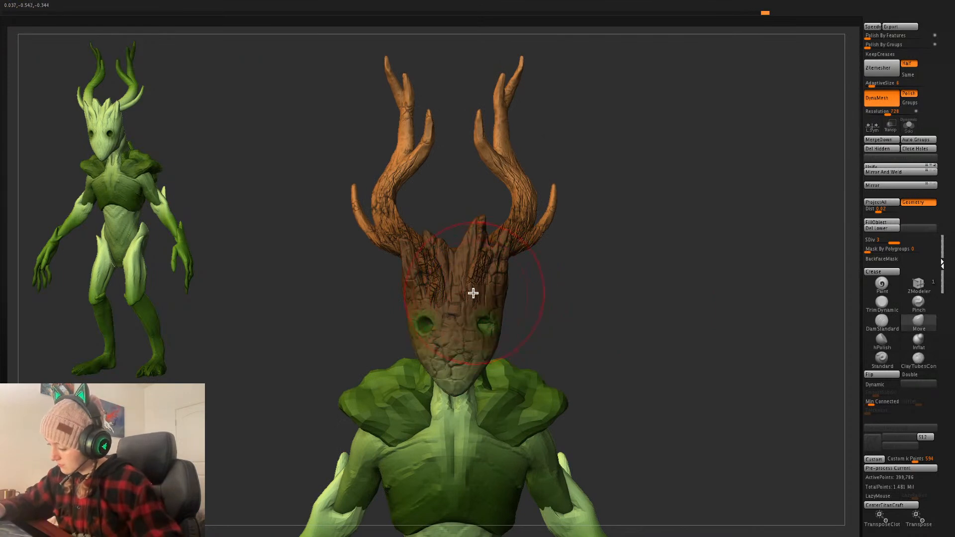
left_click(474, 296, "alt")
key("shift+f")
key("shift+f")
left_click_drag(475, 304, 473, 303)
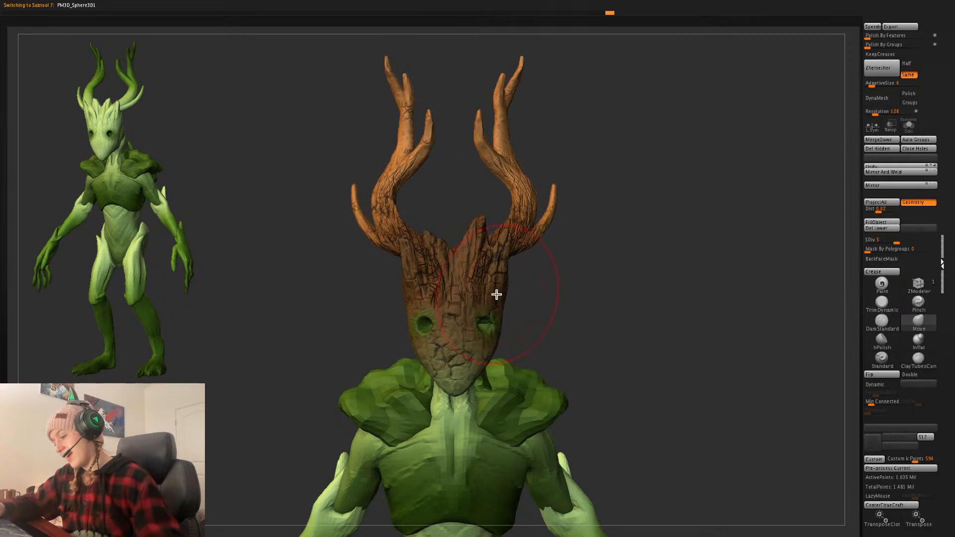
mouse_move(599, 275)
left_mouse_down("alt")
mouse_move(582, 303)
mouse_move(597, 266)
mouse_move(609, 288)
left_mouse_up("alt")
key("space")
key("shift+f")
key("shift+f")
- Reselect the mask, reshape its eye opening with a resized Move brush, and turn off the subtools' colour display
left_click(489, 302, "alt")
key("shift+f")
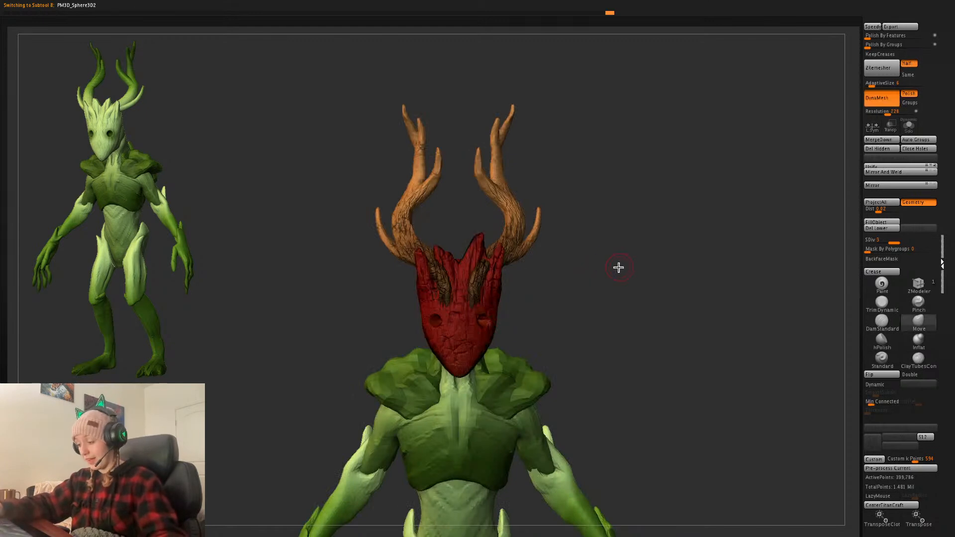
key("f")
key("shift+f")
left_click_drag(647, 262, 649, 333, "alt")
left_click_drag(626, 209, 675, 331, "alt")
key("space")
key("space")
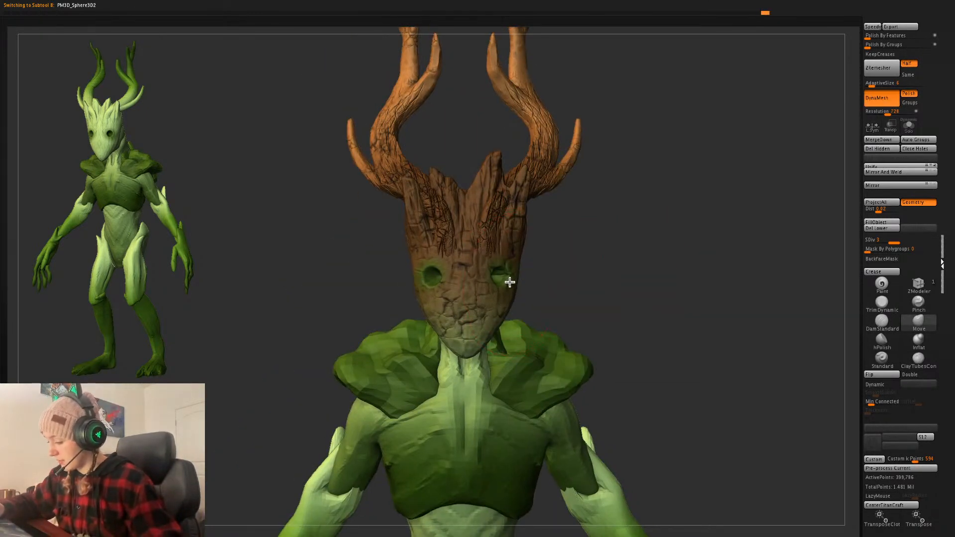
key("space")
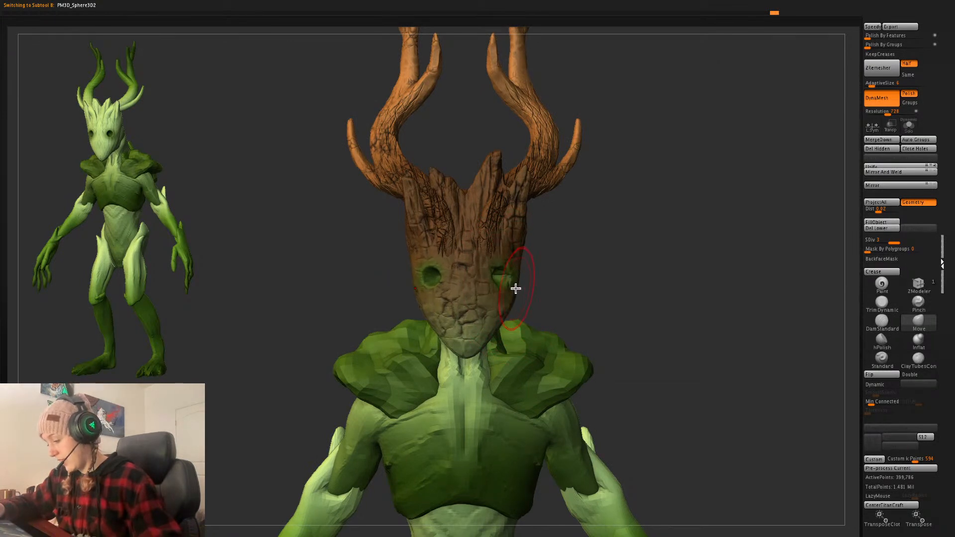
key("space")
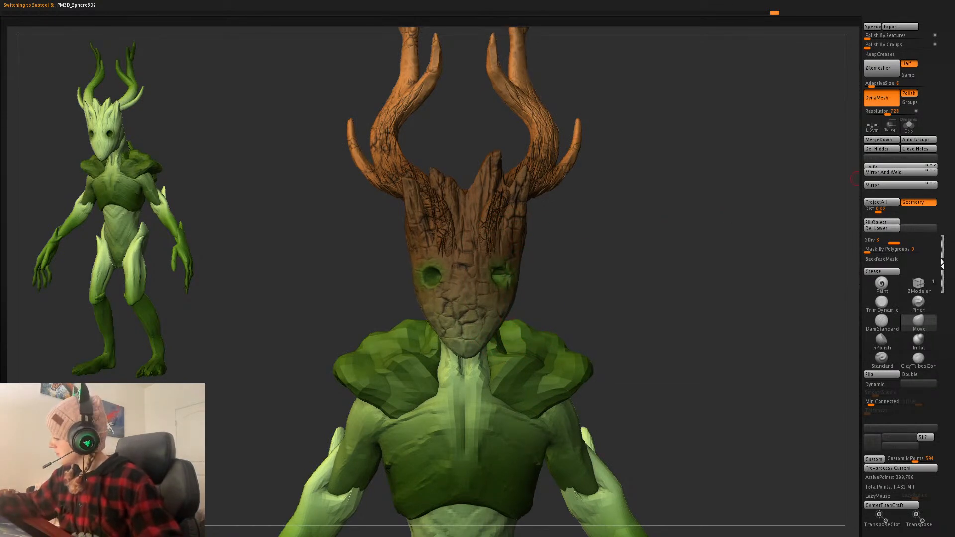
key("space")
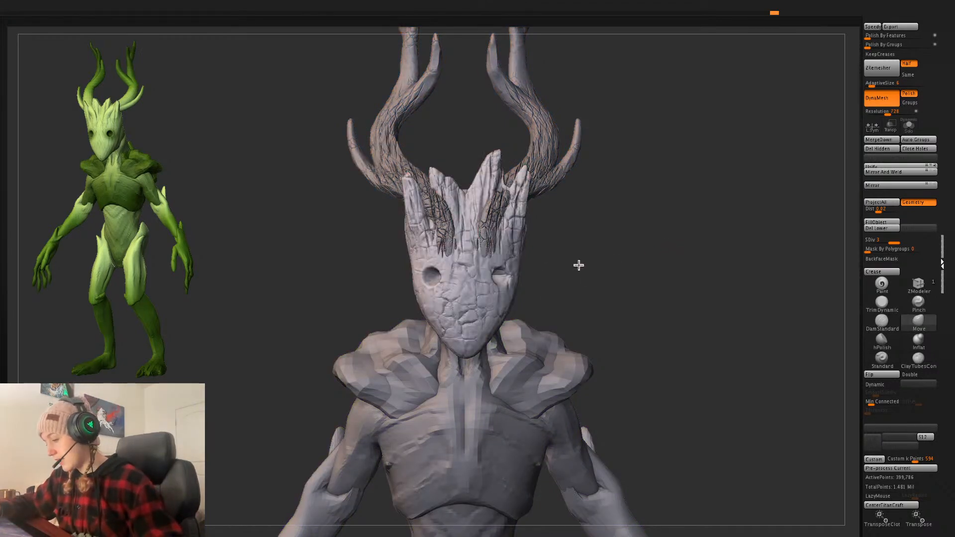
- Select the antlers, undo their latest edits, and make the mask the active subtool again
left_click(537, 220, "alt")
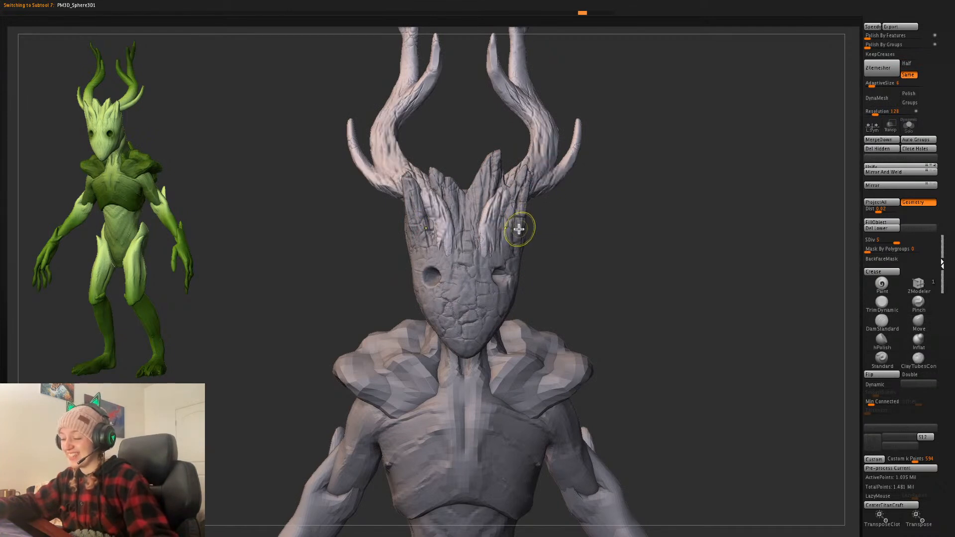
key("ctrl+z")
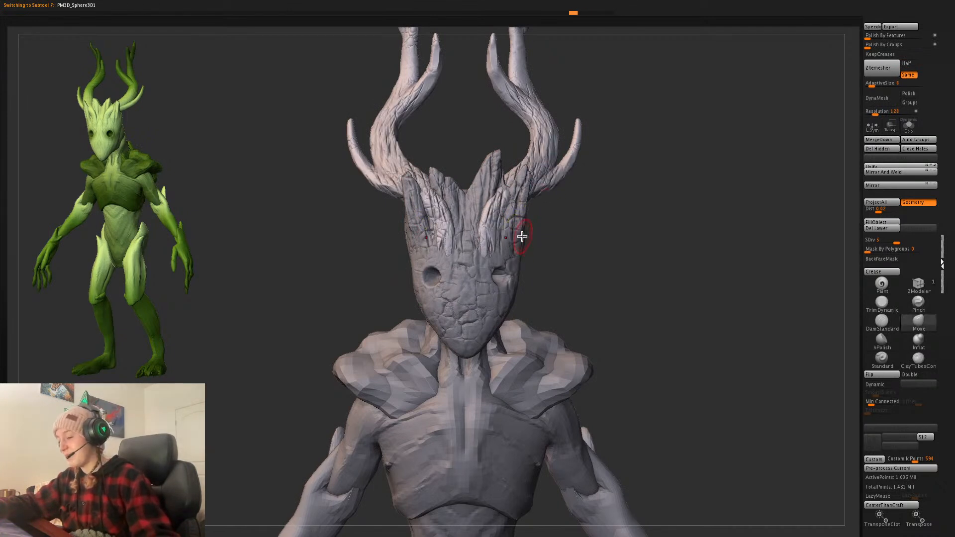
key("shift+f")
key("shift+f")
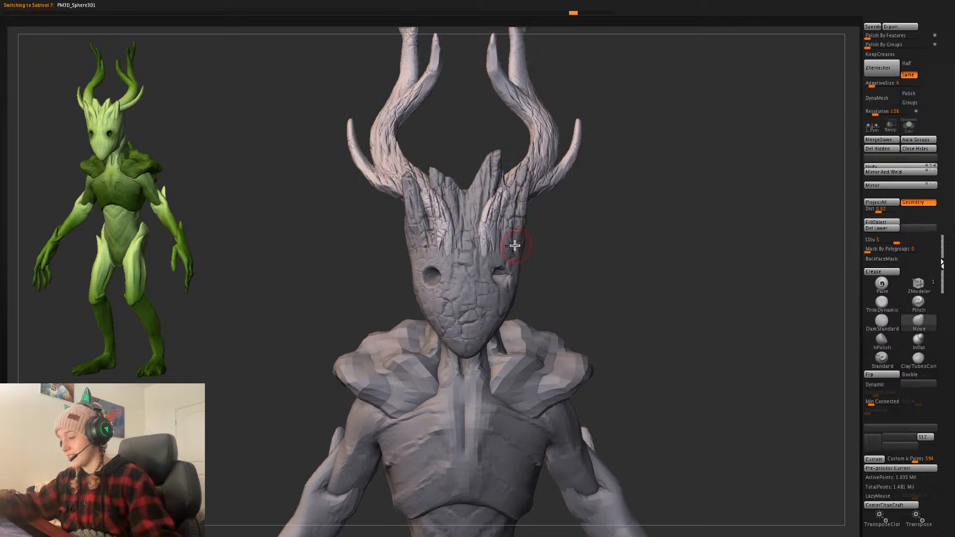
left_click(493, 189, "alt")
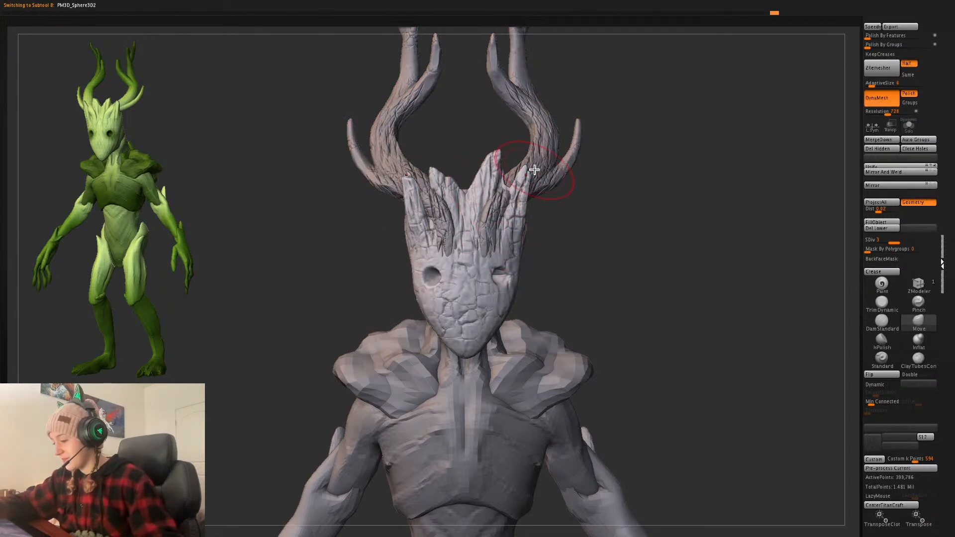
- Try nudging the mask's top spikes with a smaller Move brush, and undo the strokes
left_click(467, 199)
key("space")
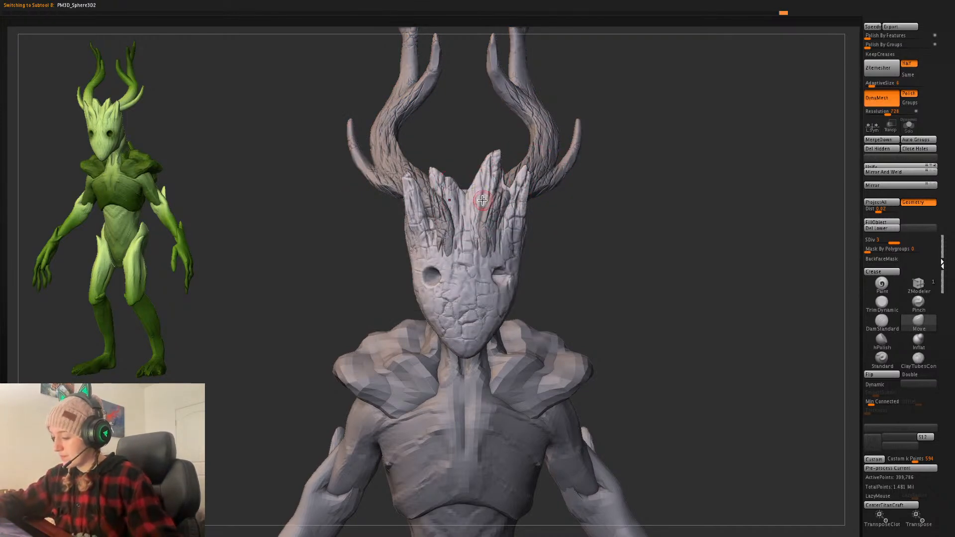
key("ctrl+z")
left_click_drag(627, 211, 628, 244, "alt")
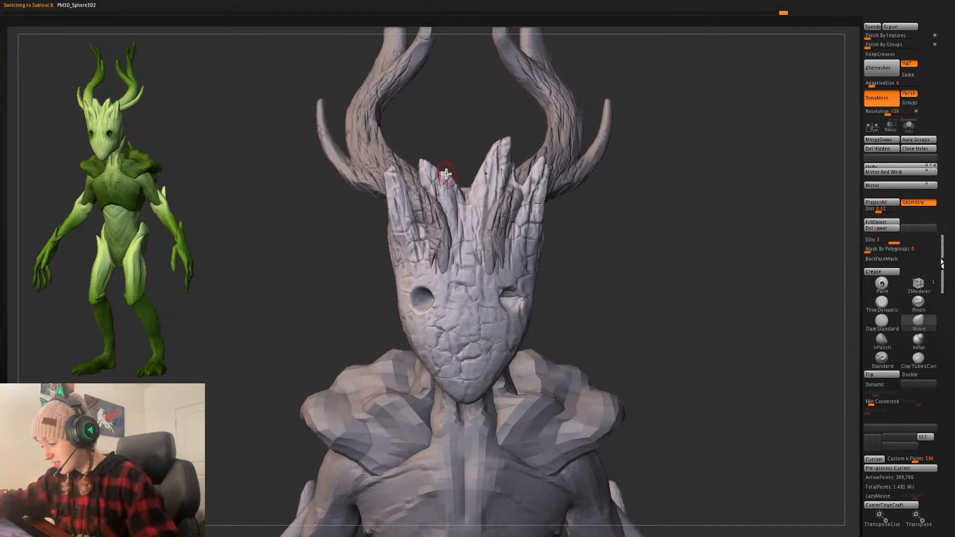
key("ctrl+z")
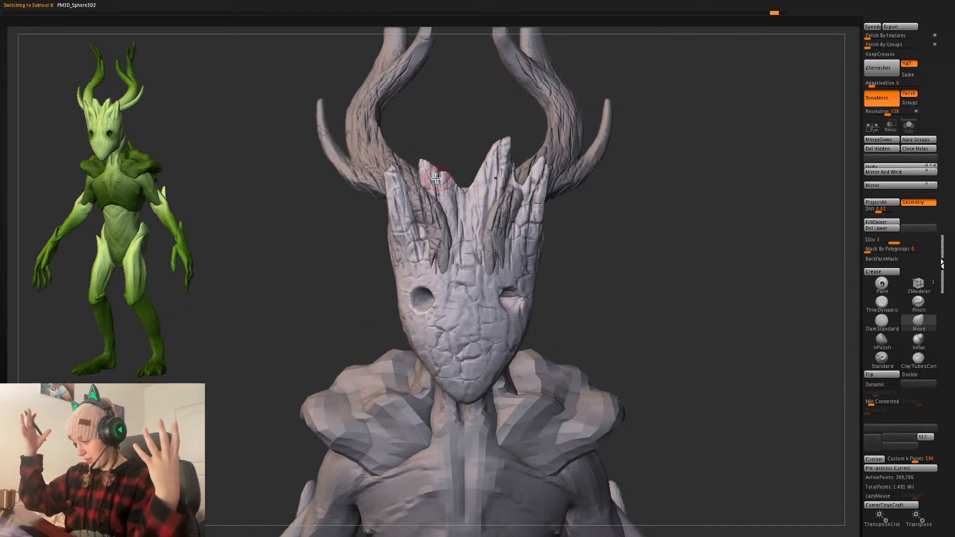
- Try pulling the tips of the mask's top spikes upward using the Move brush with BackfaceMask enabled
left_click(884, 259)
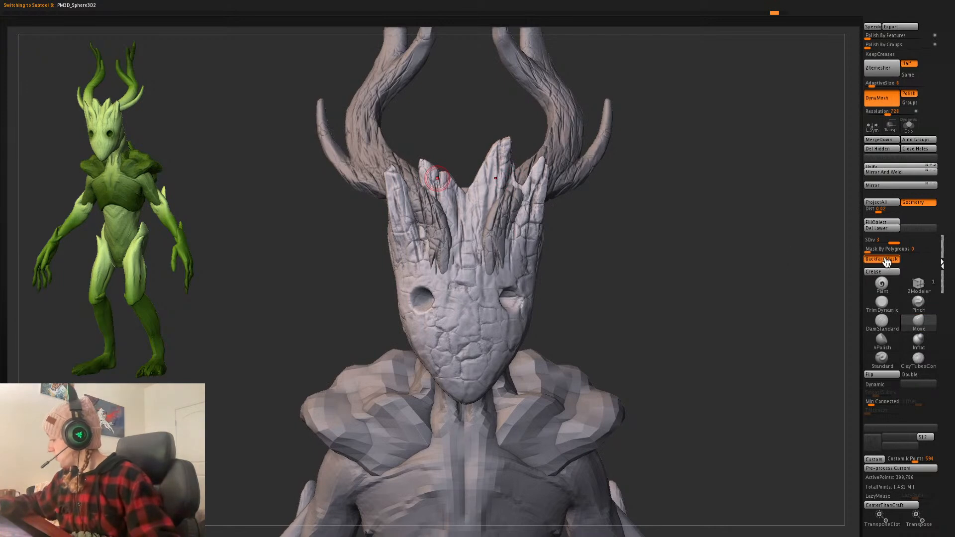
key("space")
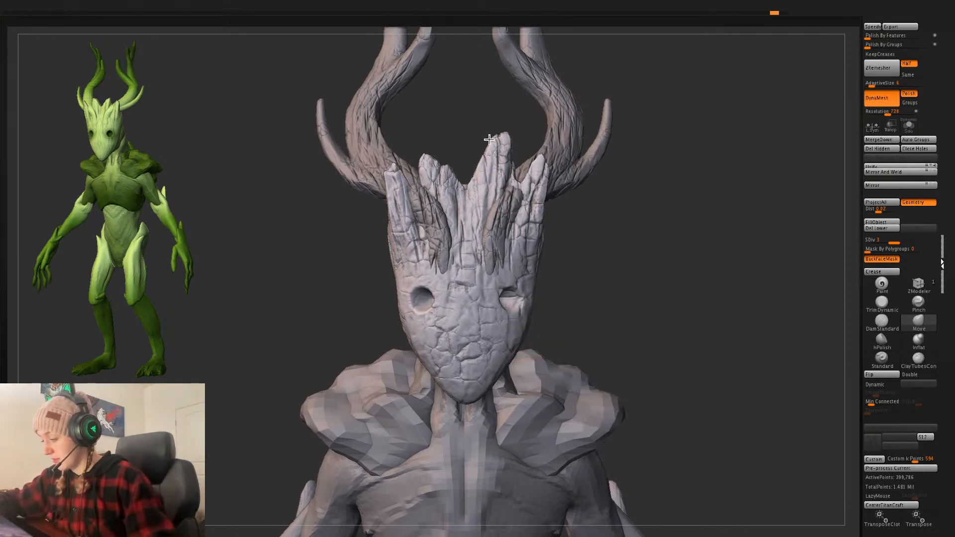
key("ctrl+shift+z")
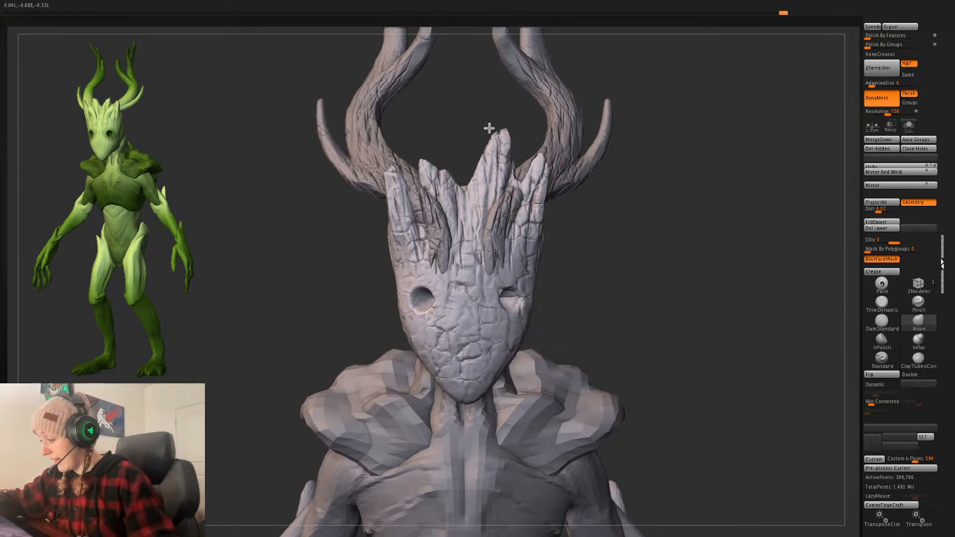
mouse_move(489, 128)
left_mouse_down()
mouse_move(509, 124)
mouse_move(514, 100)
mouse_move(509, 117)
left_mouse_up()
key("ctrl+z")
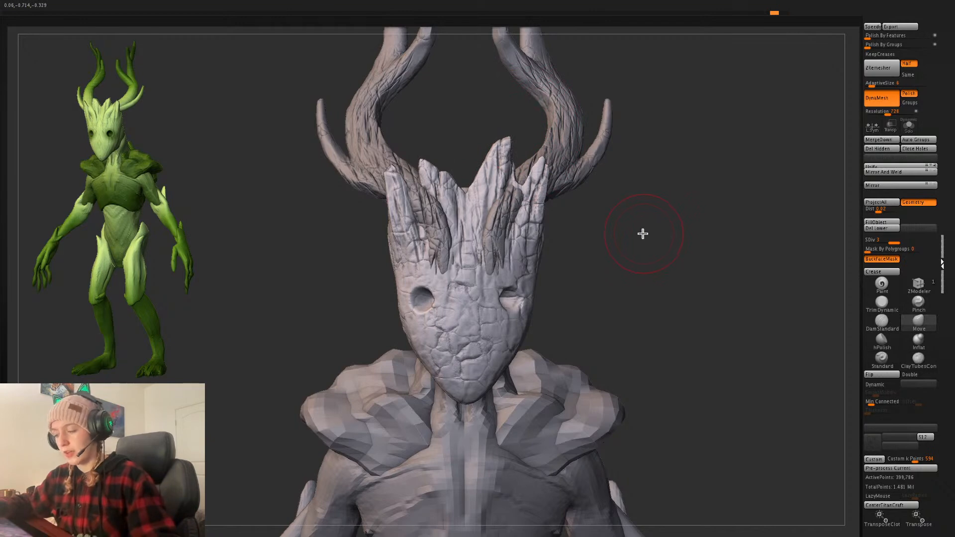
- Switch to the SnakeHook brush, test a stretch on the tallest spike, and enable BackfaceMask for the brush
key("b")
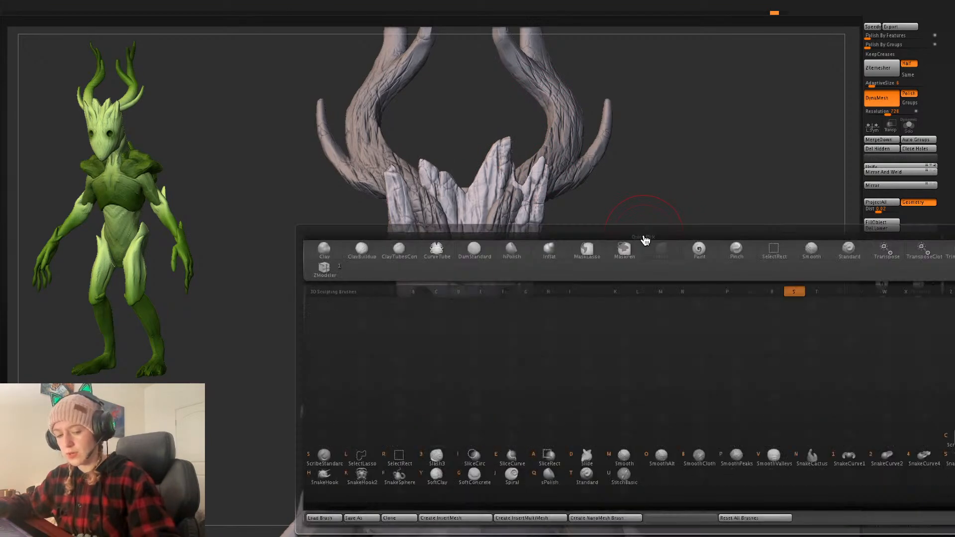
left_click(331, 482)
left_click(365, 495)
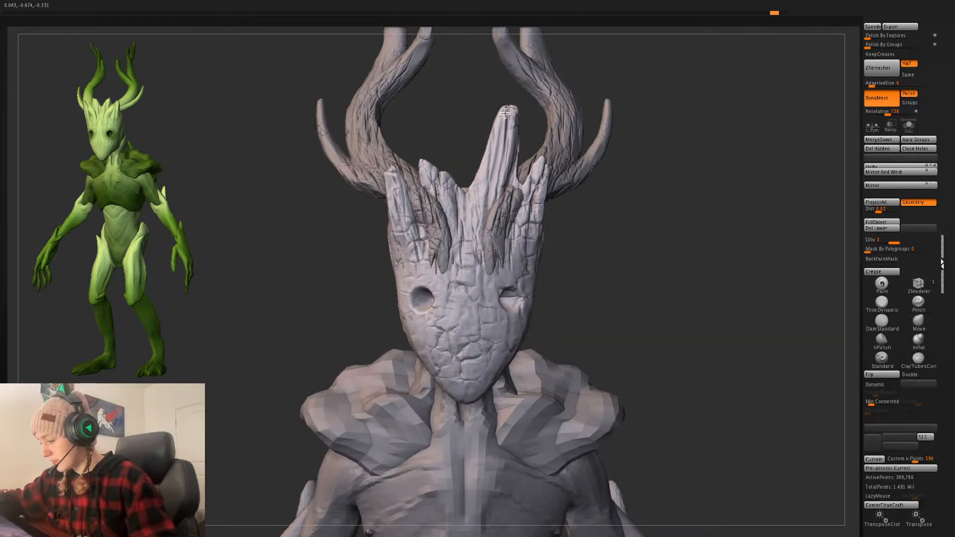
mouse_move(650, 238)
left_mouse_down("alt")
mouse_move(672, 250)
mouse_move(667, 265)
left_mouse_up("alt")
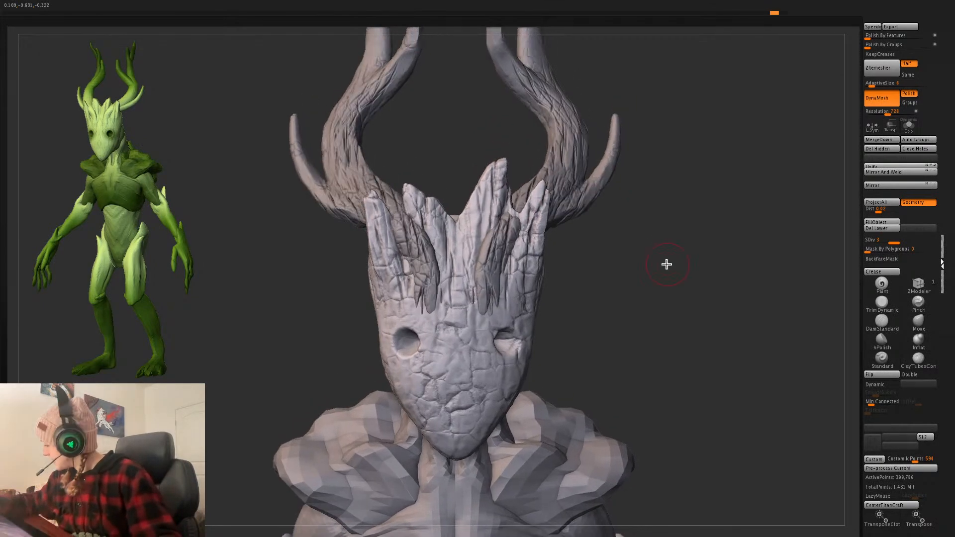
left_click(883, 259)
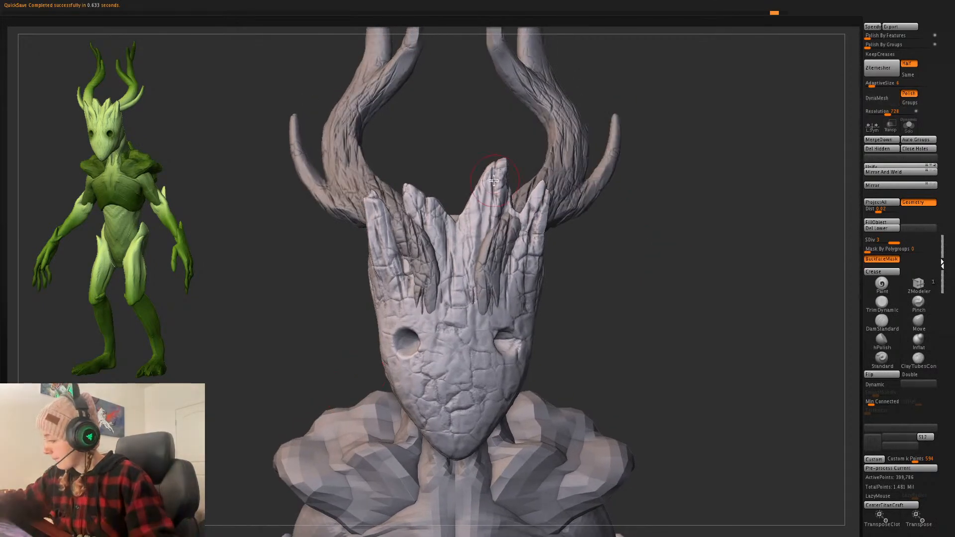
- Pull the mask's tallest spike higher and extend the tips of the shorter spikes with a resized SnakeHook brush
mouse_move(501, 160)
left_mouse_down()
mouse_move(502, 137)
mouse_move(501, 156)
left_mouse_up()
key("space")
key("ctrl+z")
key("space")
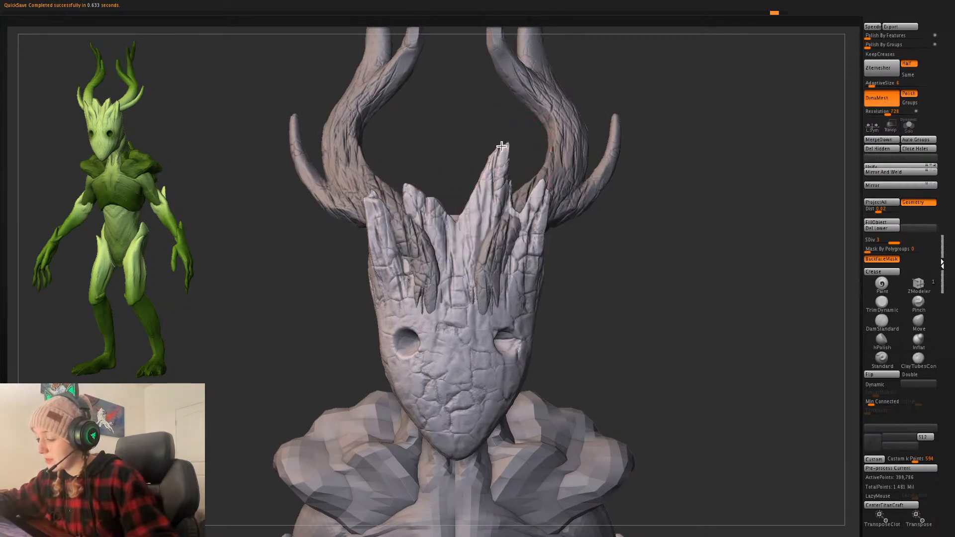
key("space")
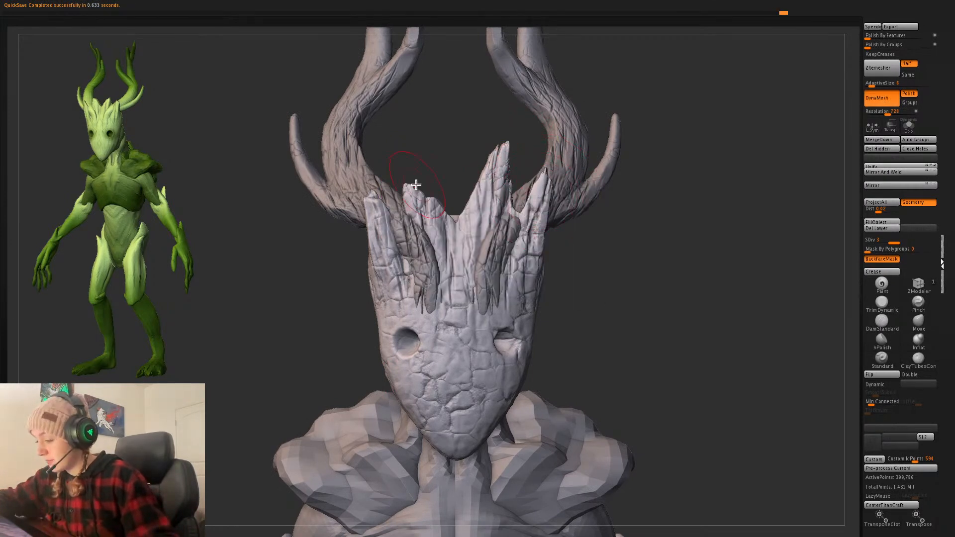
mouse_move(416, 185)
left_mouse_down()
mouse_move(421, 179)
mouse_move(431, 205)
left_mouse_up()
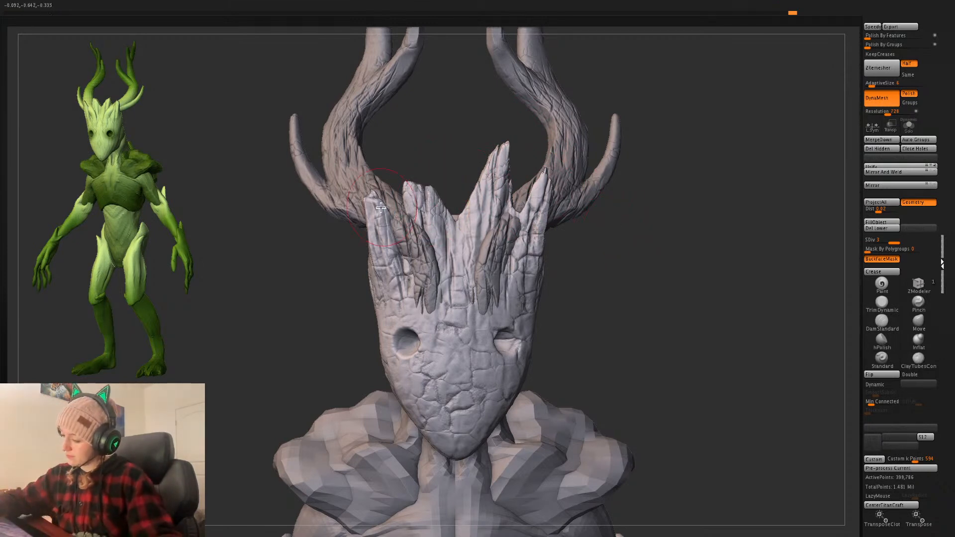
left_click_drag(374, 202, 368, 186)
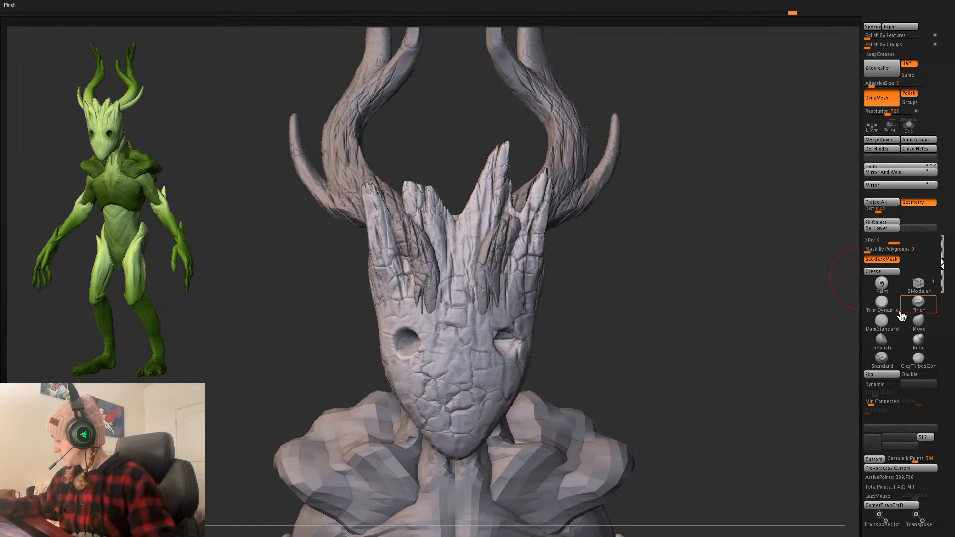
- Return to the SnakeHook brush and draw out a thin splinter beside the mask's tallest spike
left_click(881, 320)
key("space")
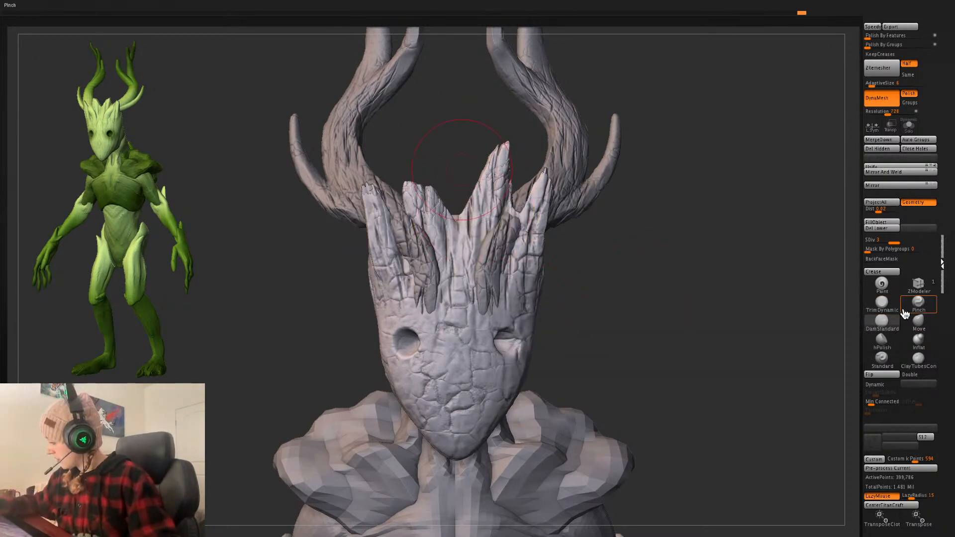
key("b")
key("s")
left_click(378, 485)
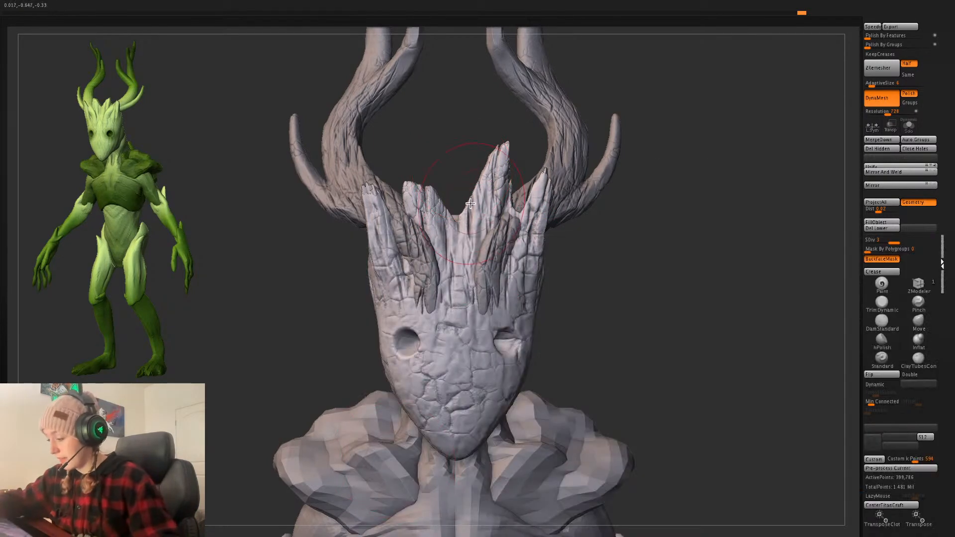
key("space")
key("ctrl+z")
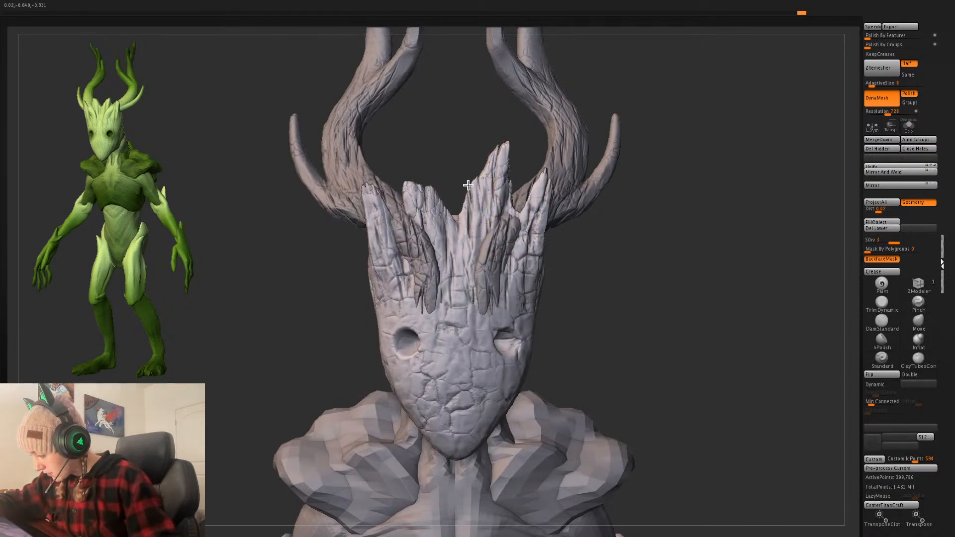
- Switch back to the Move brush, turn off BackfaceMask, and resize the brush for adjusting the mask's outer spikes
left_click_drag(715, 254, 716, 295, "alt")
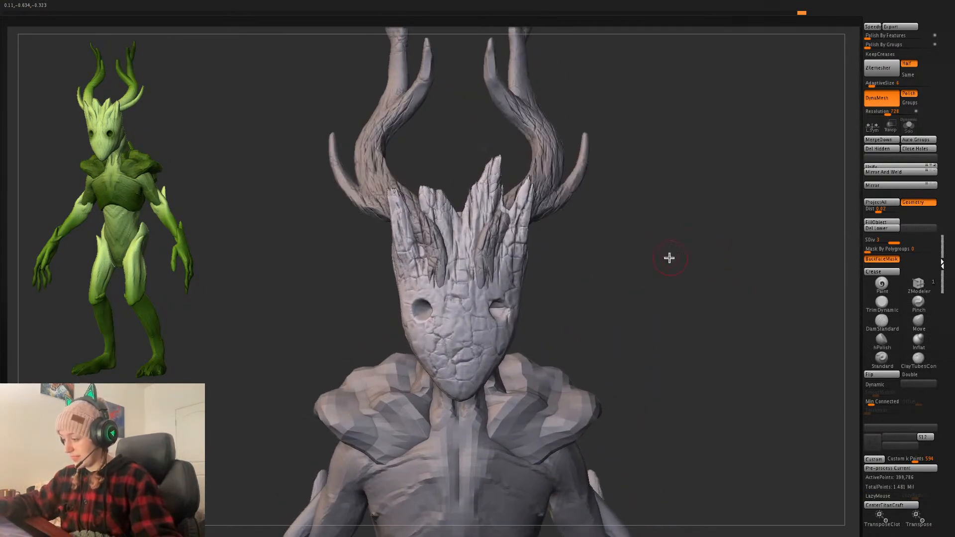
left_click(922, 331)
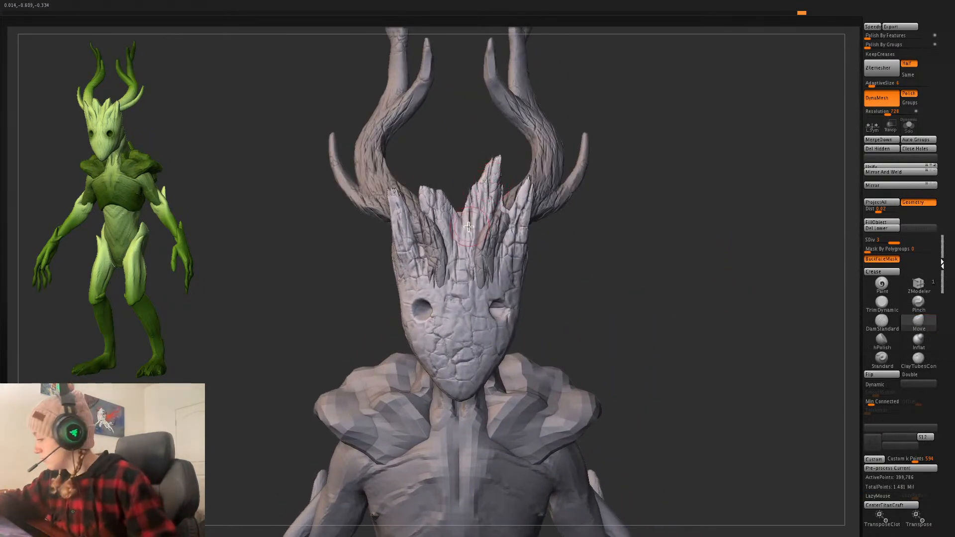
left_click(882, 259)
mouse_move(602, 265)
left_mouse_down("alt")
mouse_move(576, 264)
mouse_move(569, 293)
left_mouse_up("alt")
key("space")
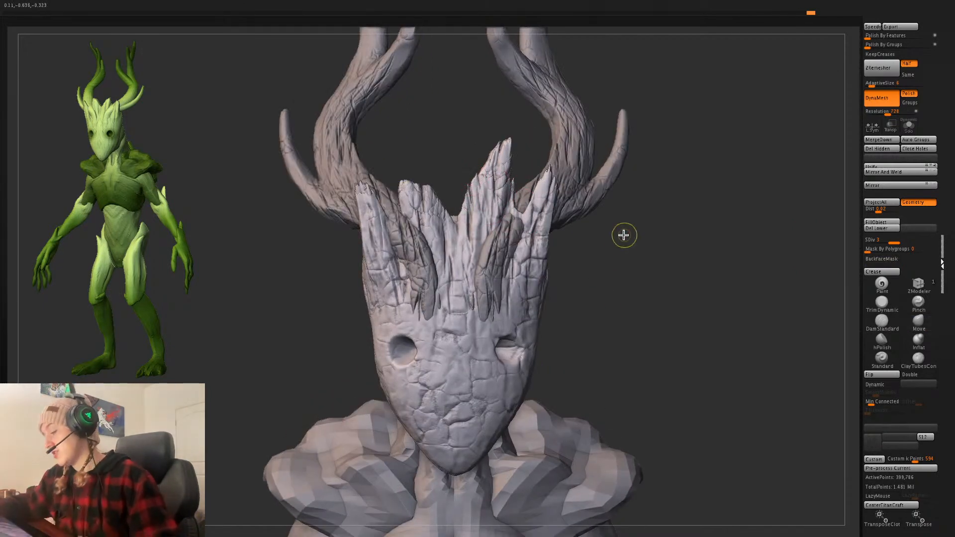
key("space")
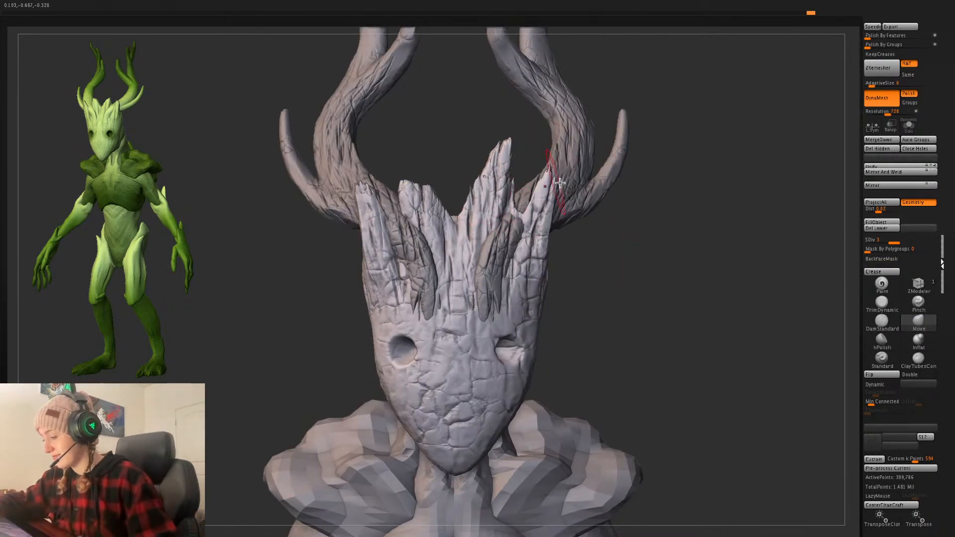
- Try bending the mask's top spikes sideways into a curved sweep with a large Move brush
mouse_move(695, 293)
left_mouse_down("alt")
mouse_move(664, 269)
mouse_move(628, 288)
left_mouse_up("alt")
key("space")
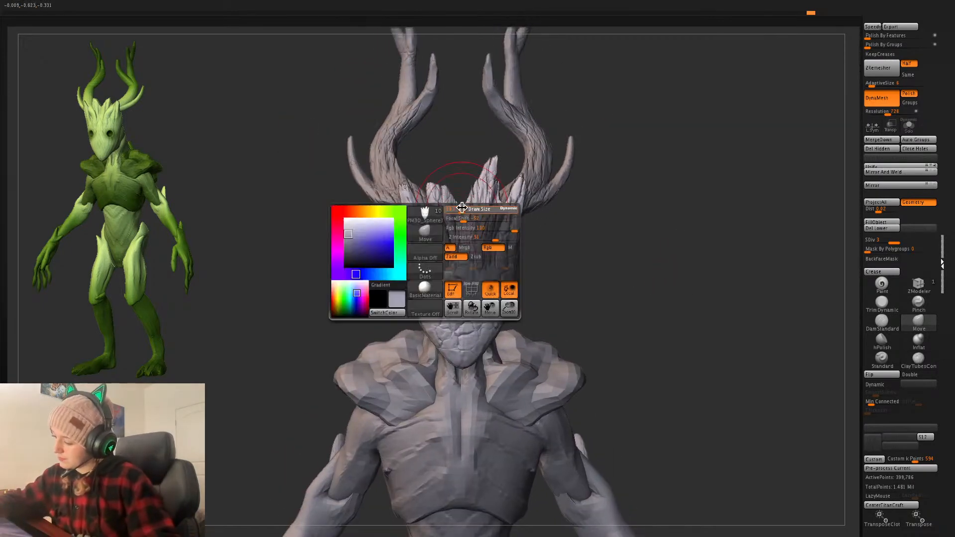
left_click_drag(452, 205, 431, 210)
left_click_drag(661, 271, 627, 234, "alt")
left_click_drag(476, 207, 441, 215)
key("ctrl+z")
key("space")
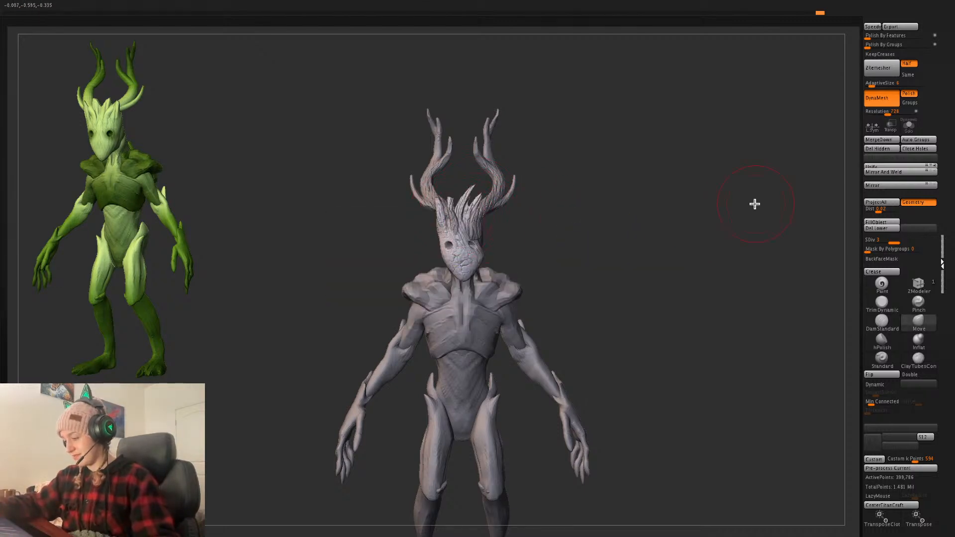
- Isolate the mask with Solo, activate the transform gizmo, and reset the gizmo's orientation
left_click(909, 130)
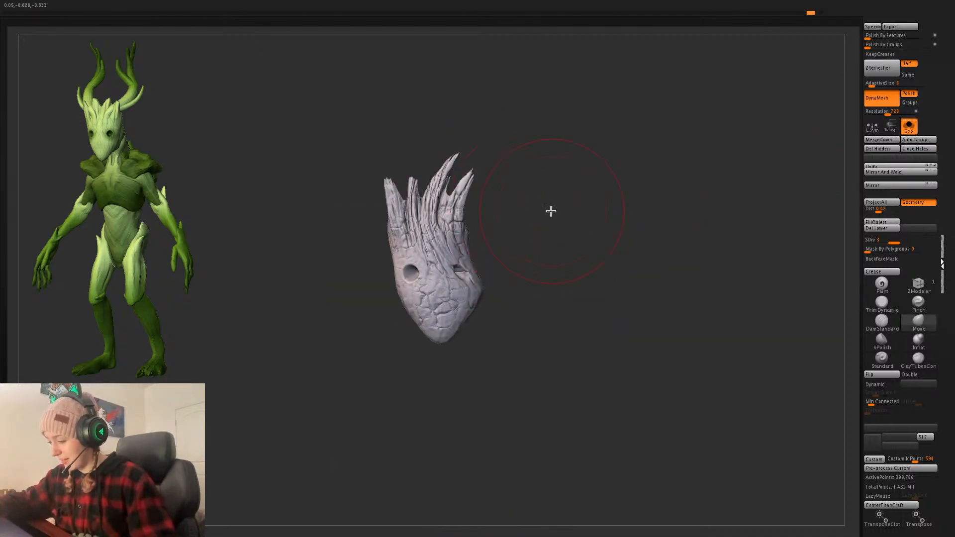
key("w")
left_click(451, 181)
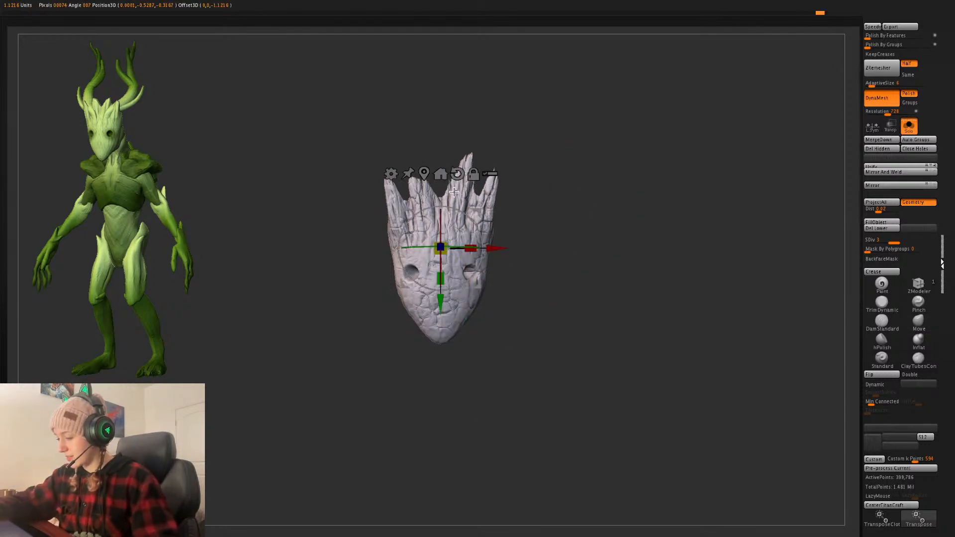
left_click(458, 173)
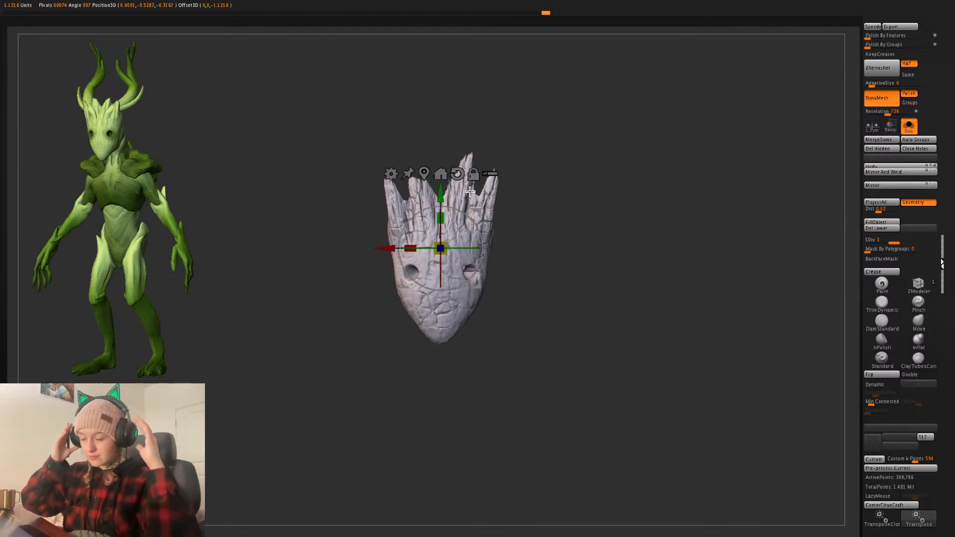
- Duplicate the mask subtool with its colours shown, and delete the copy's lower subdivision levels
left_click(954, 299)
left_click(954, 299)
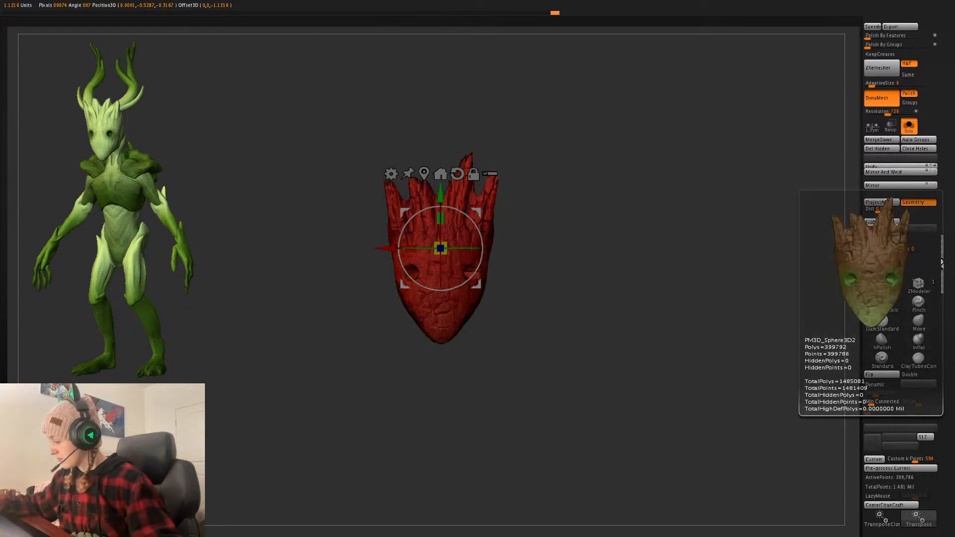
left_click(954, 299)
key("ctrl+shift+d")
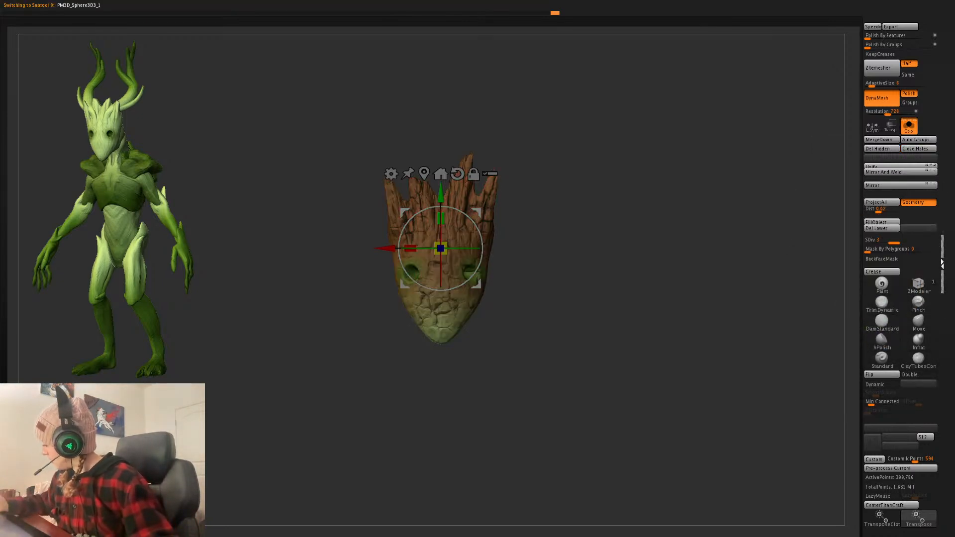
left_click(888, 229)
- Apply the Taper deformer to the duplicated mask, strongly narrowing it toward the top spikes
left_click(391, 174)
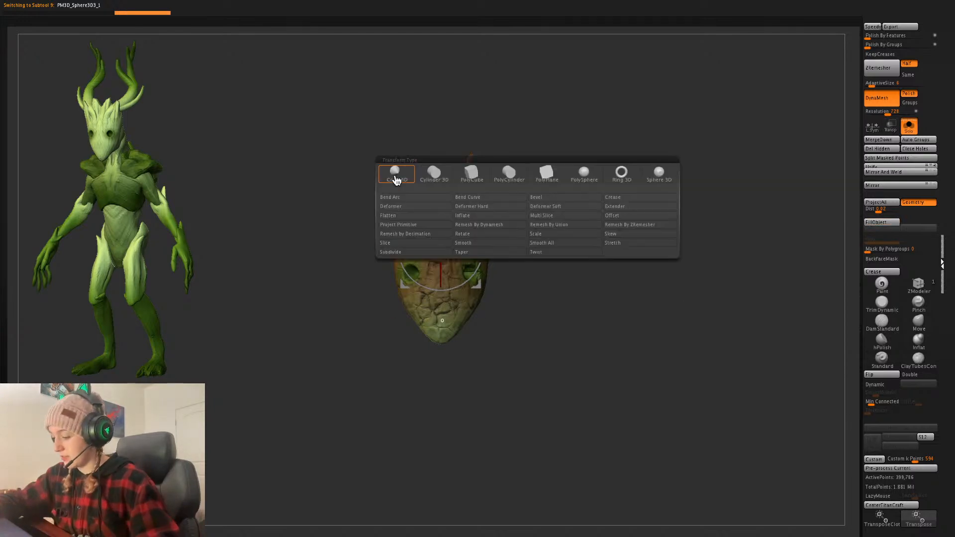
left_click(480, 258)
mouse_move(442, 148)
left_mouse_down()
mouse_move(441, 114)
mouse_move(446, 197)
mouse_move(445, 187)
left_mouse_up()
key("q")
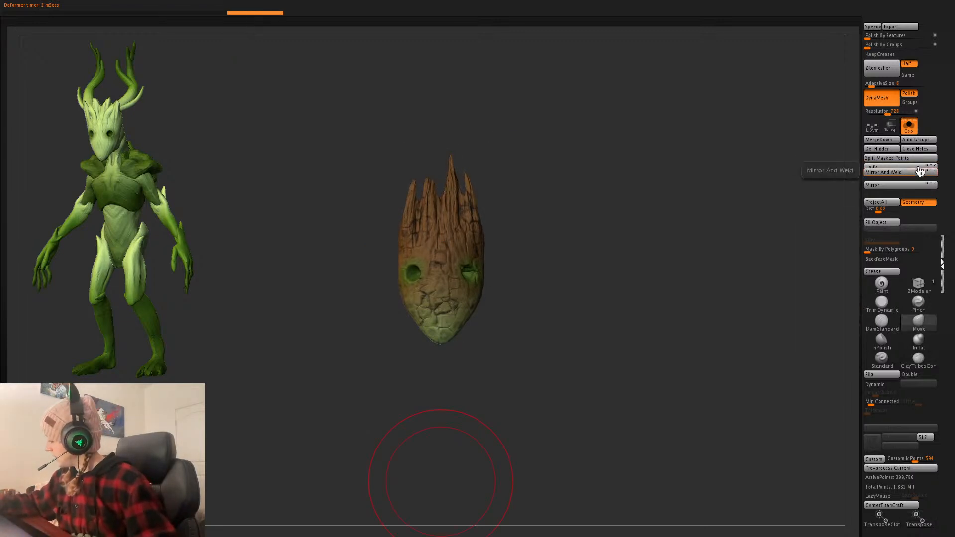
- Turn off Solo to show the whole creature, and undo the taper on the duplicated mask
left_click(909, 126)
key("space")
key("ctrl+shift+z")
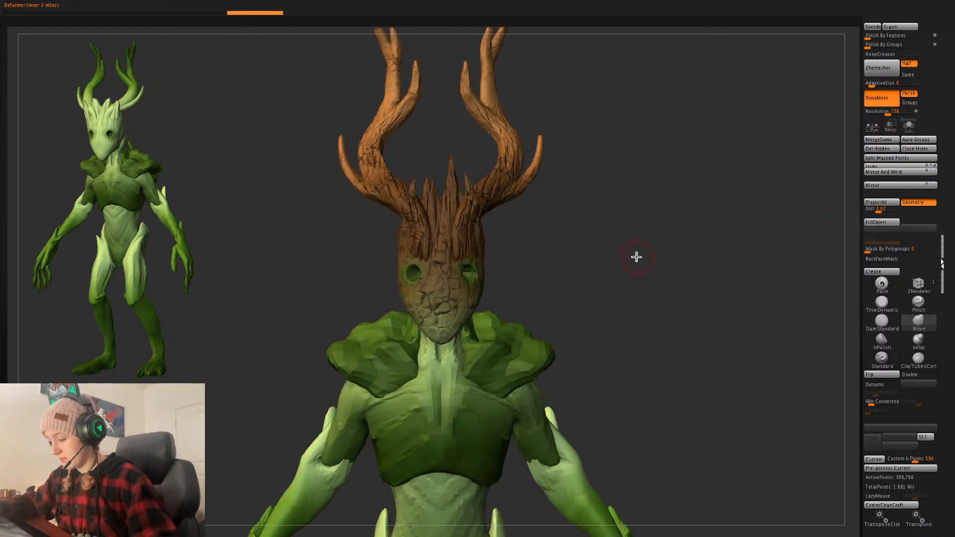
key("space")
left_click_drag(646, 260, 641, 283, "alt")
key("ctrl+z")
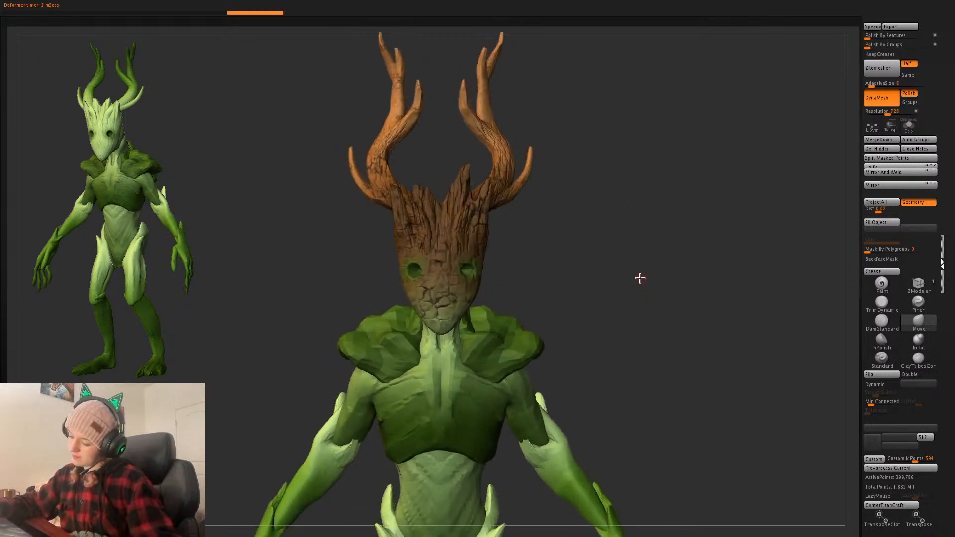
- Adjust the Taper deformer on the duplicated mask so it narrows moderately toward the spikes
key("w")
left_click_drag(444, 175, 444, 185)
key("q")
key("ctrl+z")
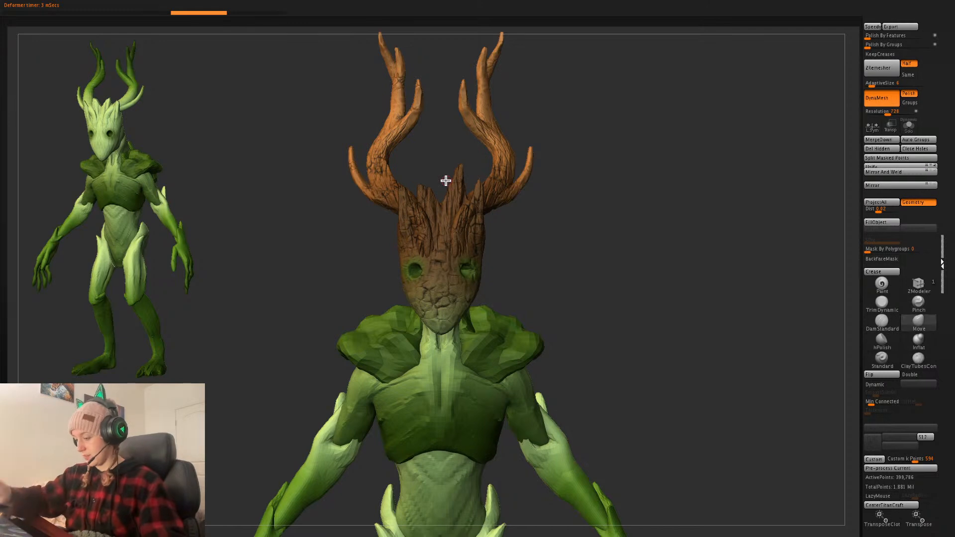
key("w")
mouse_move(443, 324)
left_mouse_down()
mouse_move(443, 364)
mouse_move(452, 303)
mouse_move(441, 327)
left_mouse_up()
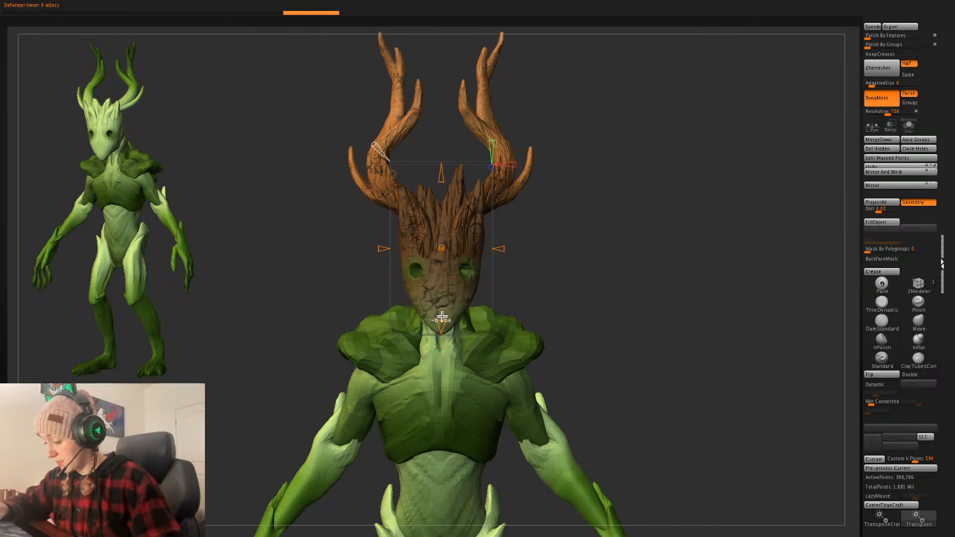
key("q")
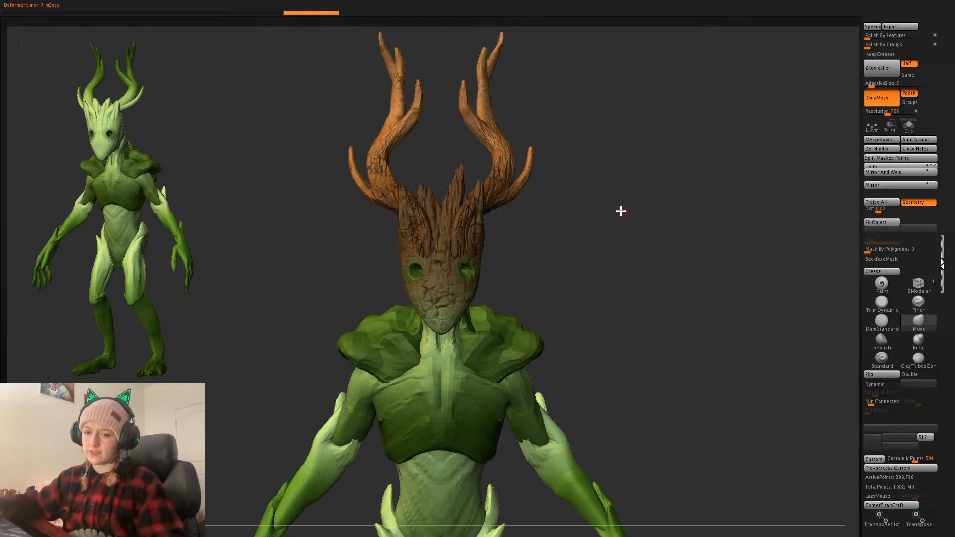
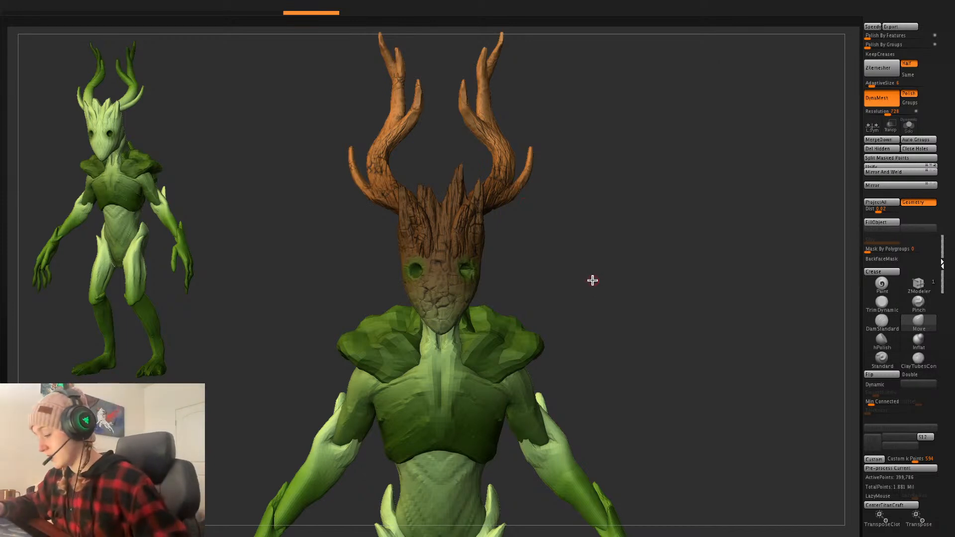
- Try the Twist deformer on the duplicated mask, checking it from the side and undoing the adjustments
left_click_drag(632, 291, 634, 328, "alt")
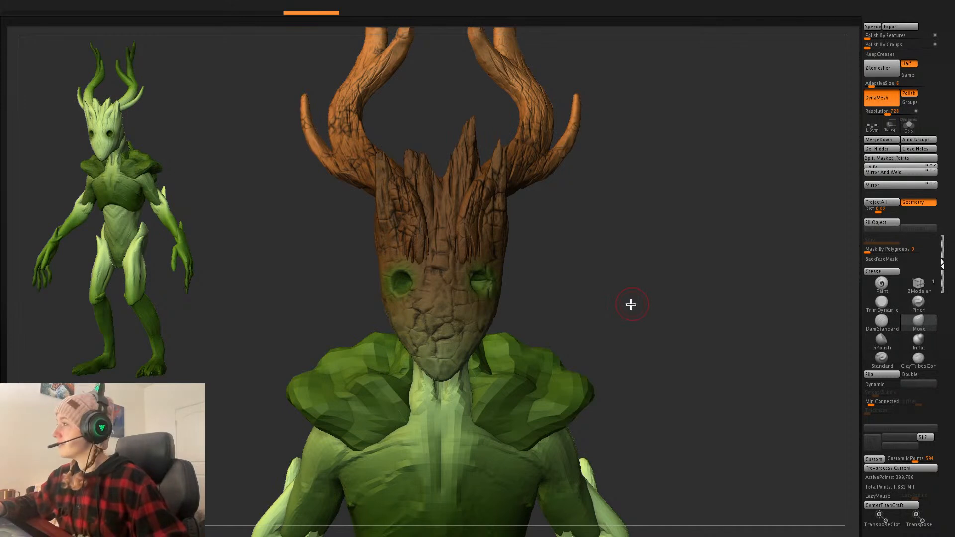
key("w")
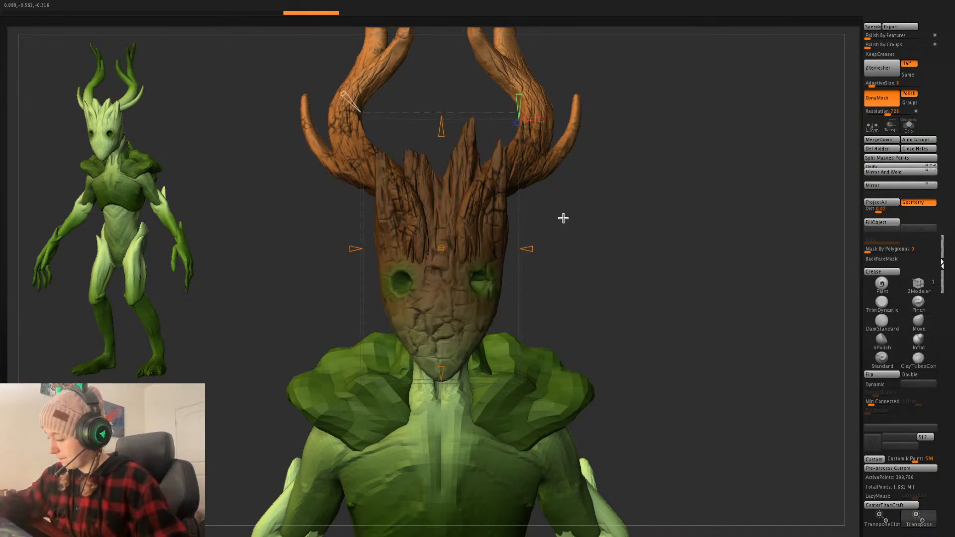
left_click(391, 174)
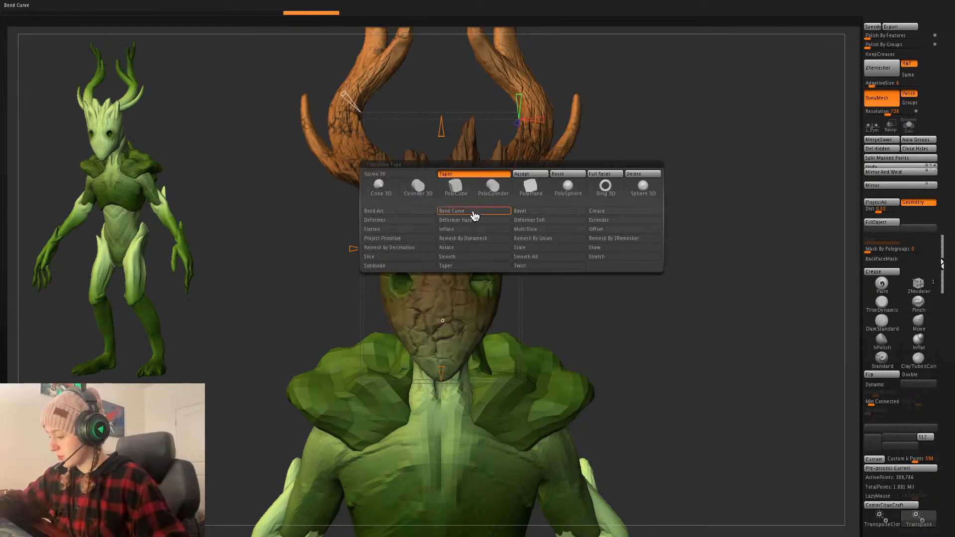
left_click(531, 269)
left_click_drag(442, 108, 461, 85)
mouse_move(517, 249)
left_mouse_down()
mouse_move(535, 248)
mouse_move(531, 254)
left_mouse_up()
key("ctrl+z")
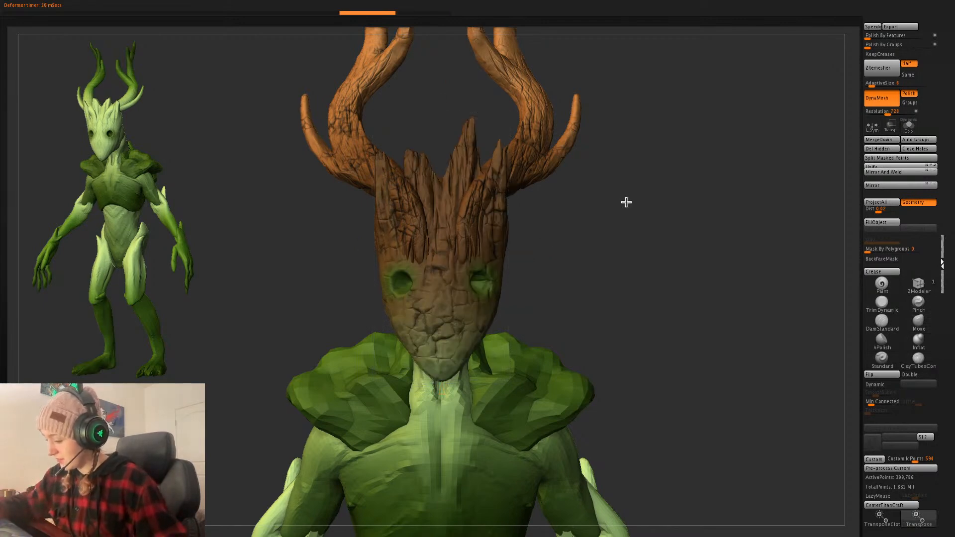
left_click_drag(627, 202, 669, 208)
left_click_drag(462, 254, 439, 251)
key("ctrl+z")
left_click_drag(657, 221, 622, 217)
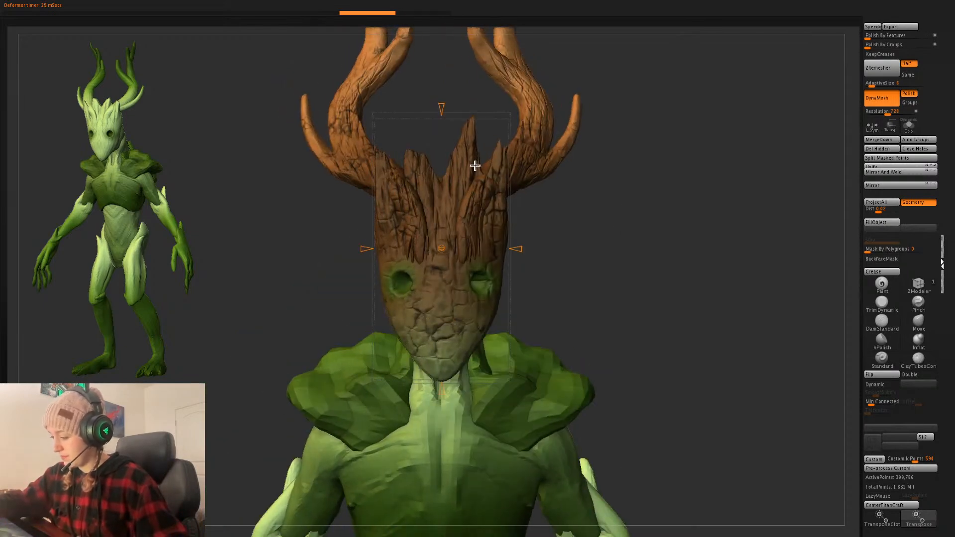
- Accept the deformer on the duplicated mask and return to sculpting mode
left_click(394, 176)
left_click(530, 180)
key("q")
- Delete the original wider mask subtool, PM3D_Sphere3D2, keeping only the tapered copy
left_click_drag(660, 272, 647, 192, "alt")
key("space")
left_click(619, 247)
left_click_drag(639, 276, 632, 239, "alt")
left_click_drag(620, 263, 560, 282)
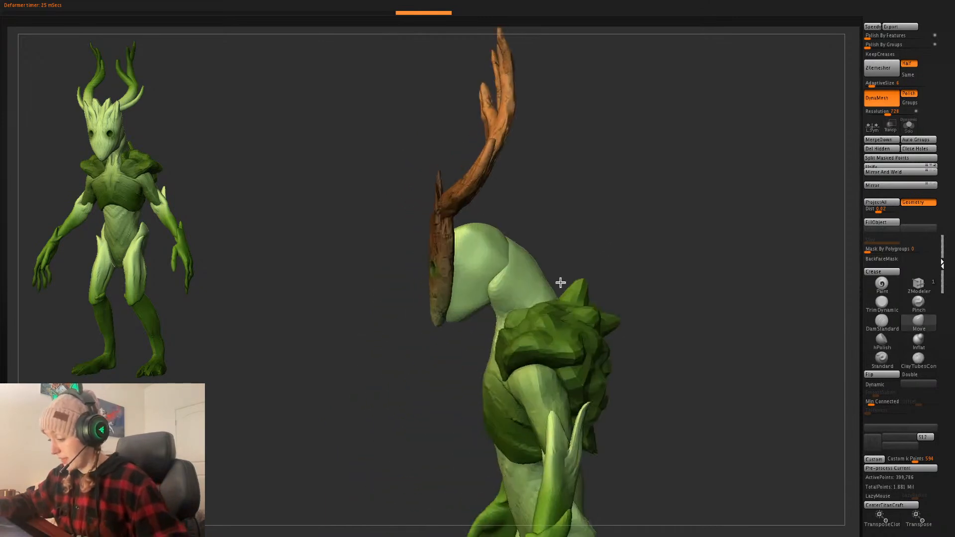
left_click(478, 264, "ctrl")
left_click(482, 260, "ctrl")
left_click(488, 256, "alt")
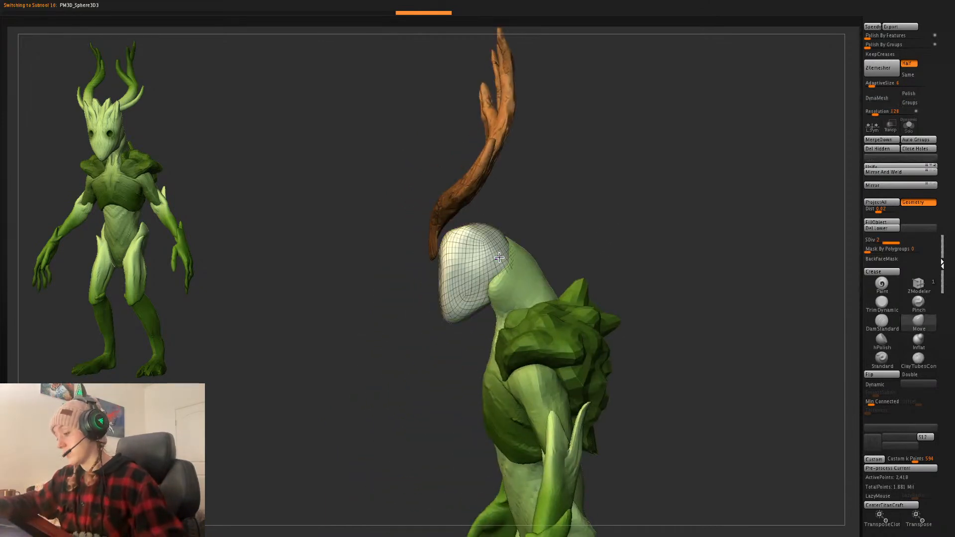
left_click_drag(689, 349, 759, 348)
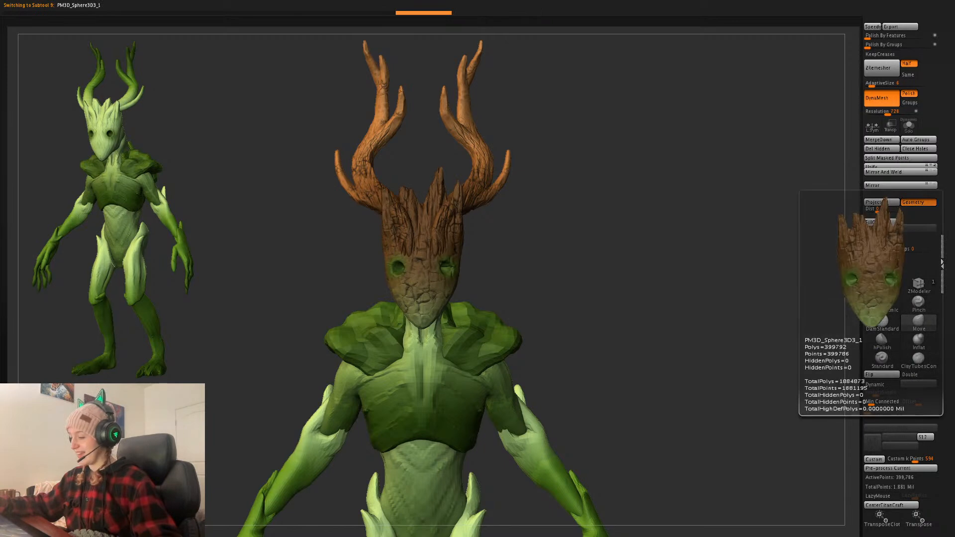
left_click(953, 438)
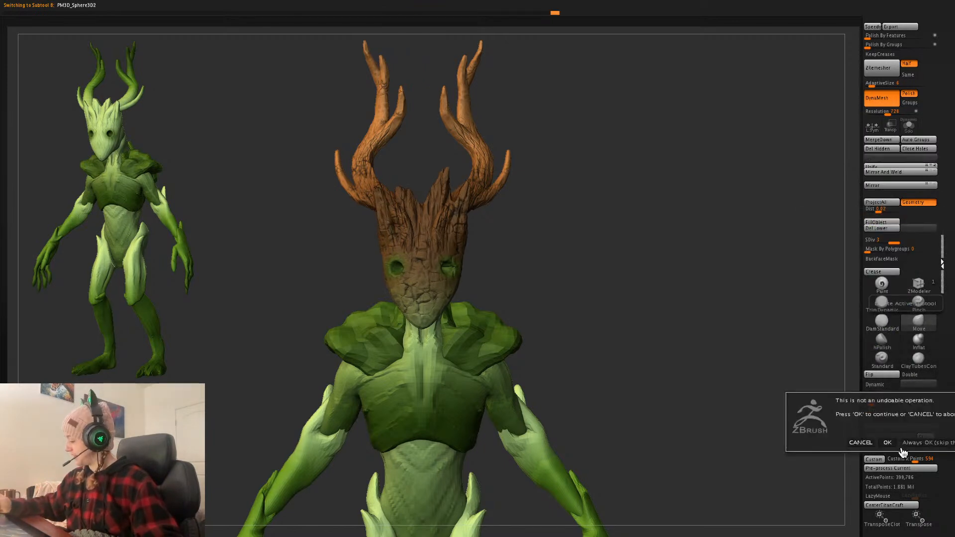
left_click(890, 442)
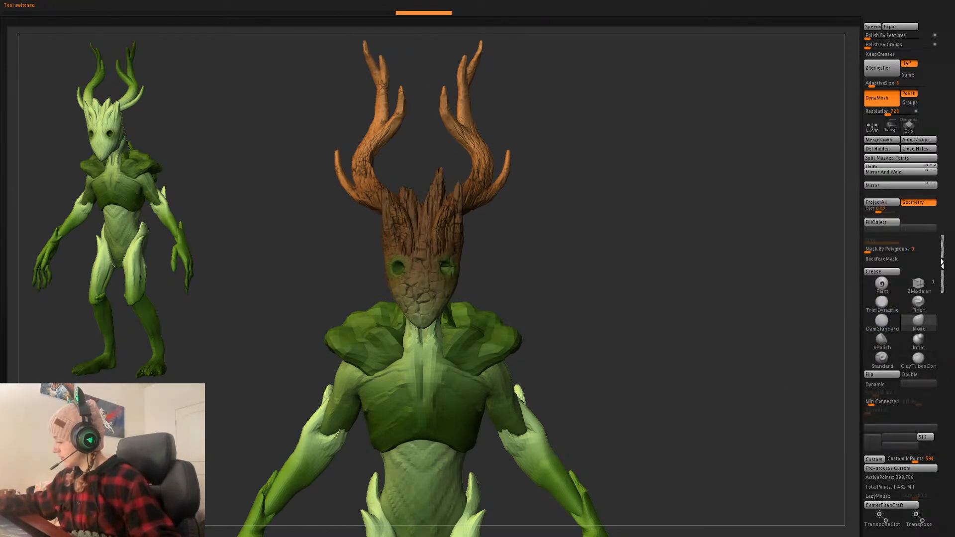
- Fill the head subtool behind the mask with dark brown, and subdivide it to level 4
left_click_drag(585, 227, 480, 239)
left_click(477, 264, "alt")
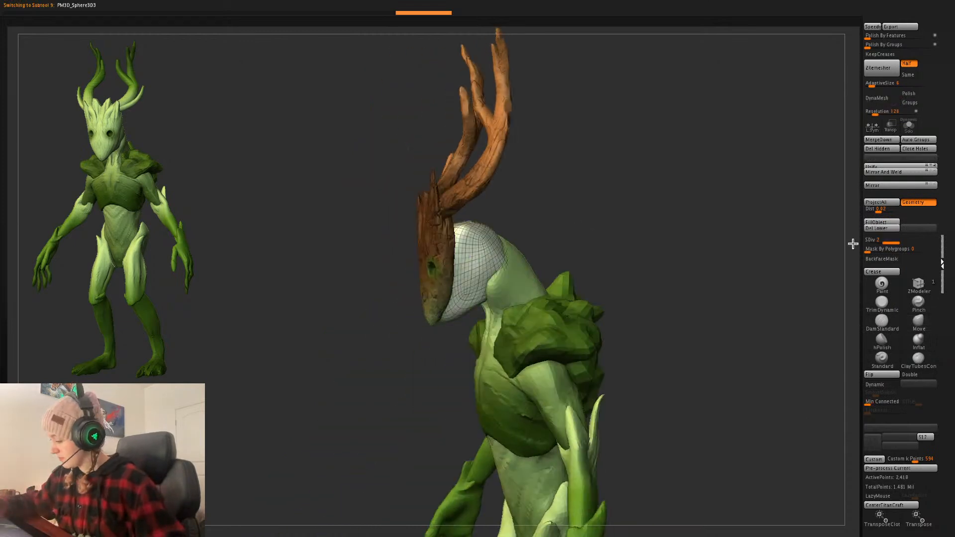
left_click(886, 224)
right_click(674, 288)
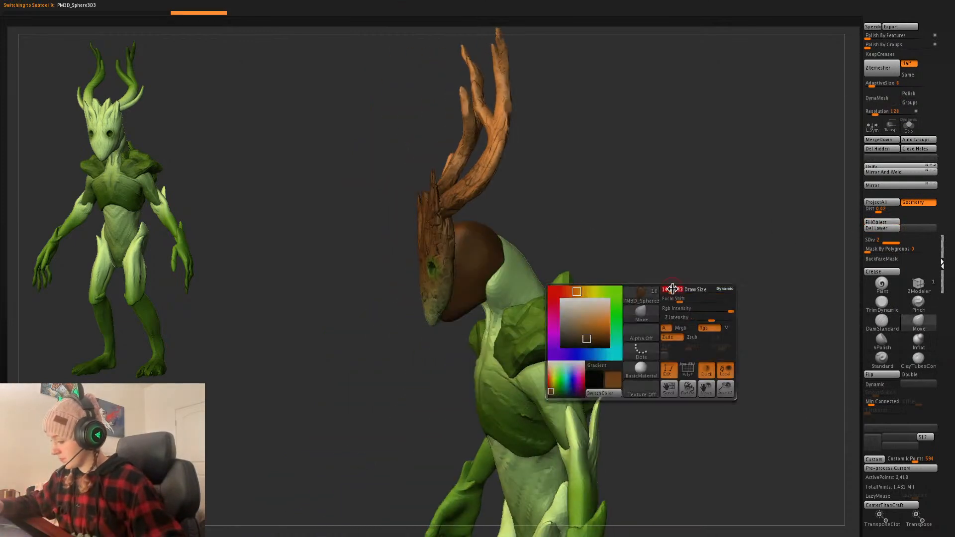
right_click_drag(673, 288, 684, 308)
right_click(683, 308)
key("ctrl+d")
key("ctrl+d")
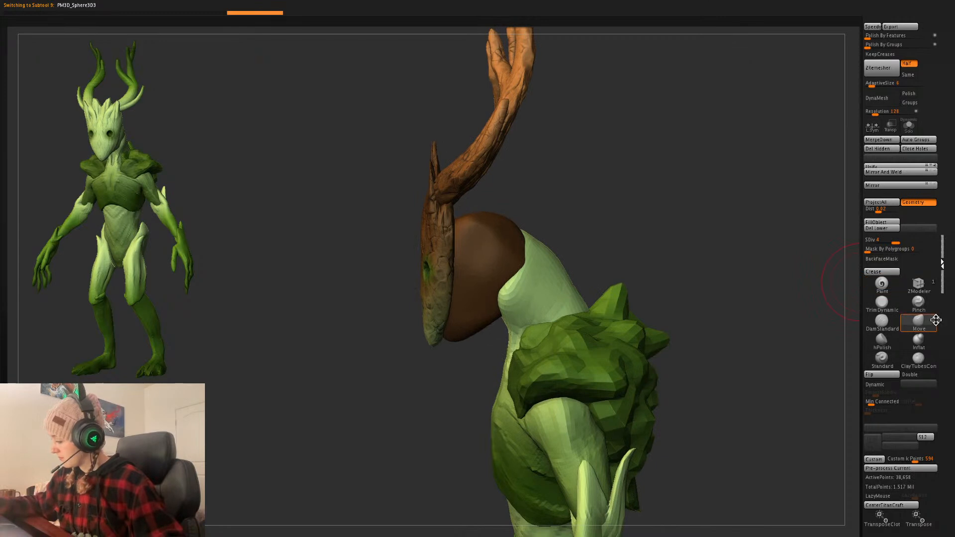
- Isolate the head and carve long diagonal bark grooves across it with the DamStandard brush, and show the whole creature again
left_click(881, 324)
right_click(480, 263)
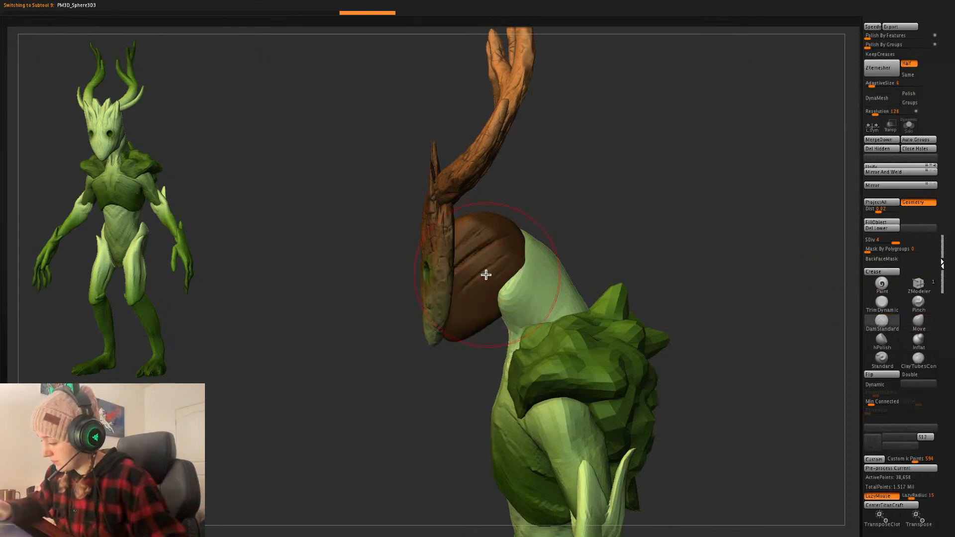
left_click(908, 127)
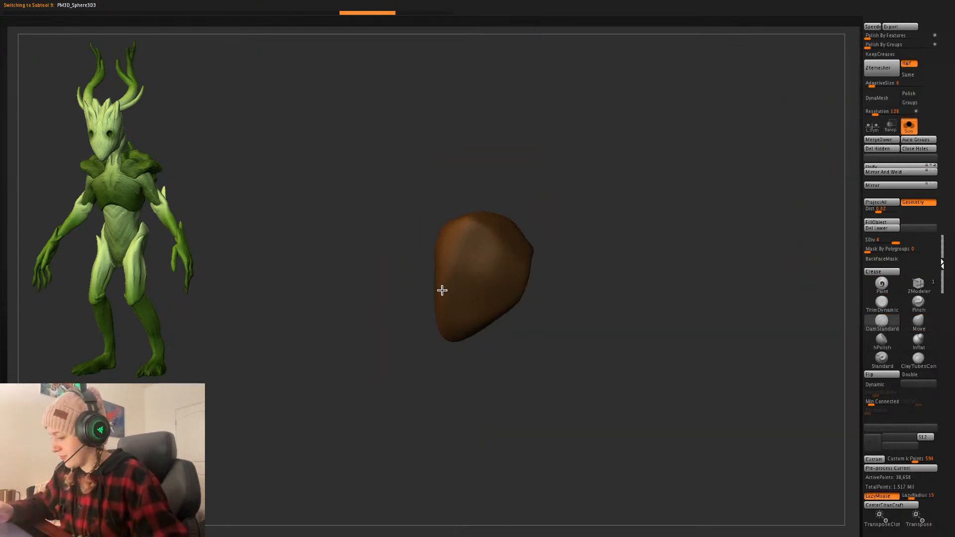
left_click_drag(443, 291, 467, 275)
key("ctrl+z")
mouse_move(474, 234)
left_mouse_down()
mouse_move(492, 243)
mouse_move(459, 285)
left_mouse_up()
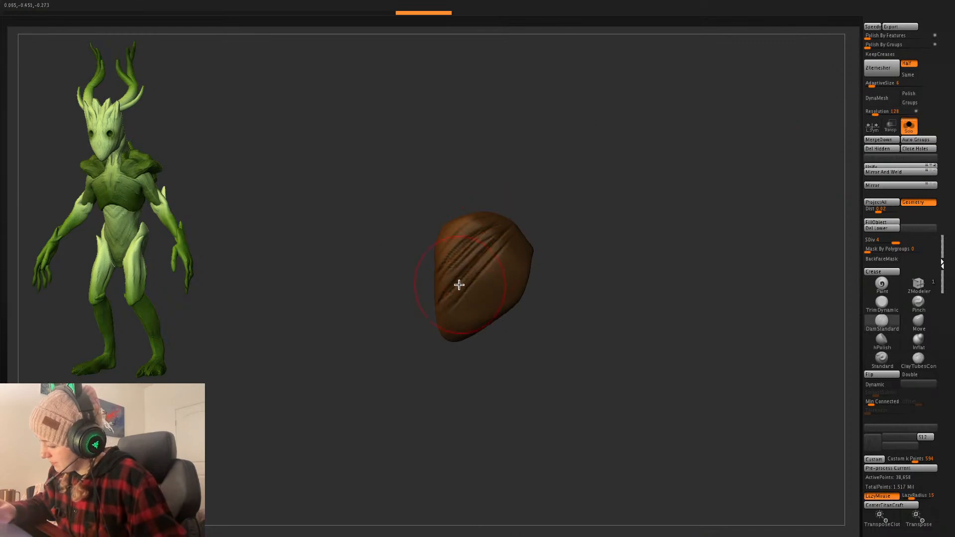
left_click_drag(518, 257, 445, 324)
left_click_drag(523, 280, 463, 334)
left_click_drag(614, 273, 603, 287)
left_click_drag(503, 207, 435, 257)
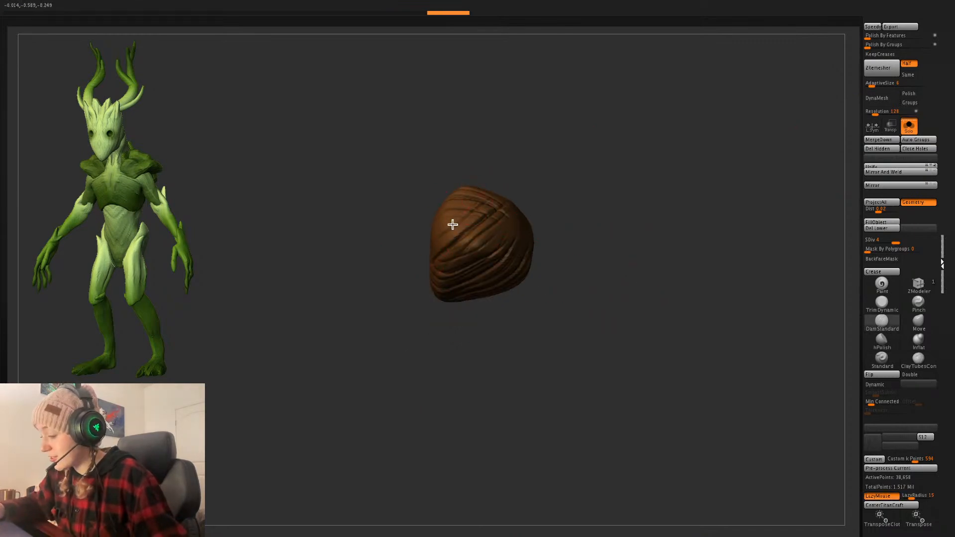
left_click_drag(452, 225, 436, 246)
mouse_move(620, 226)
left_mouse_down()
mouse_move(664, 207)
mouse_move(687, 218)
left_mouse_up()
left_click(907, 127)
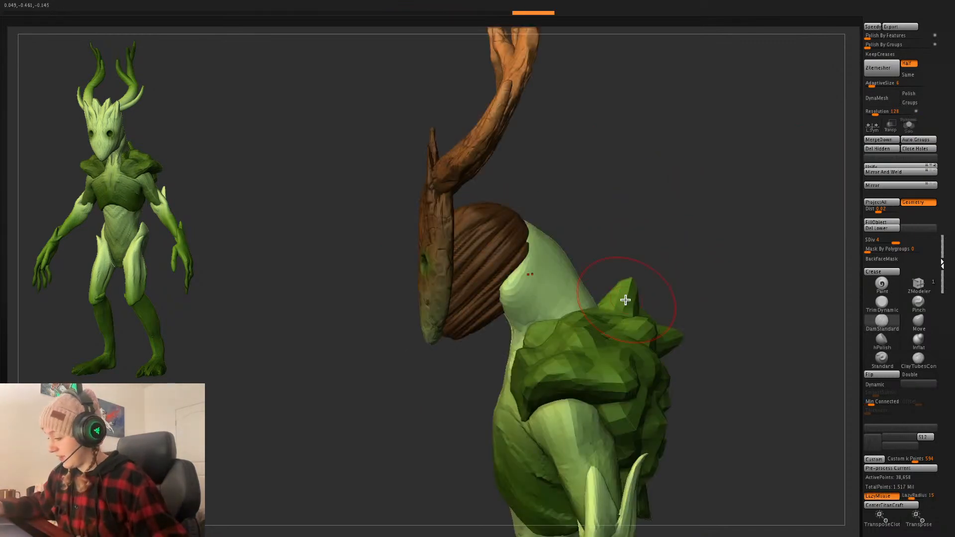
- Paint the neck of the body subtool brown with the Paint brush, blending it into the green near the shoulders
left_click(549, 289, "alt")
key("shift+f")
key("shift+f")
left_click_drag(748, 295, 736, 244, "alt")
mouse_move(744, 330)
left_mouse_down("shift")
mouse_move(741, 304)
mouse_move(757, 333)
left_mouse_up("shift")
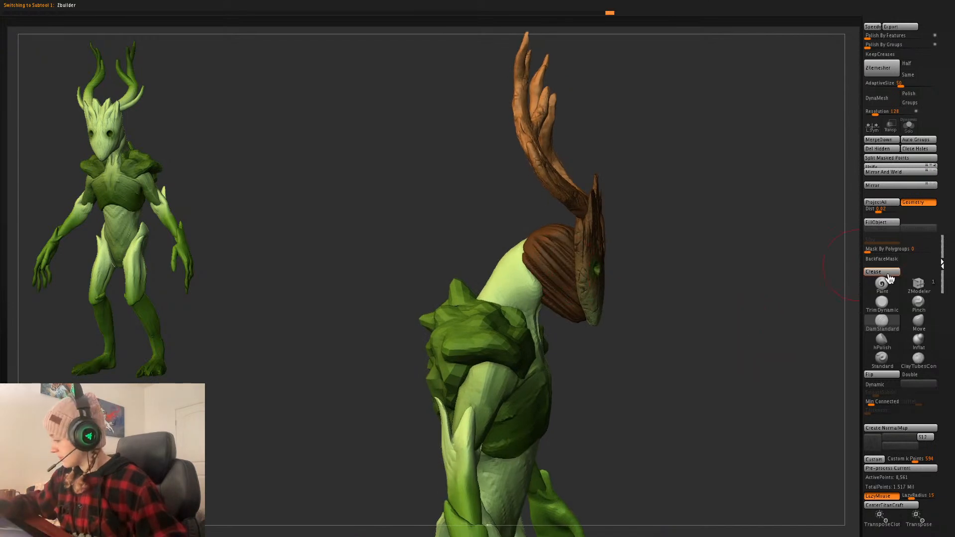
mouse_move(510, 282)
left_mouse_down()
mouse_move(548, 216)
mouse_move(522, 248)
mouse_move(593, 188)
mouse_move(521, 246)
left_mouse_up()
key("ctrl+z")
mouse_move(642, 203)
left_mouse_down()
mouse_move(691, 234)
mouse_move(684, 244)
mouse_move(518, 241)
left_mouse_up()
left_click(518, 241, "alt")
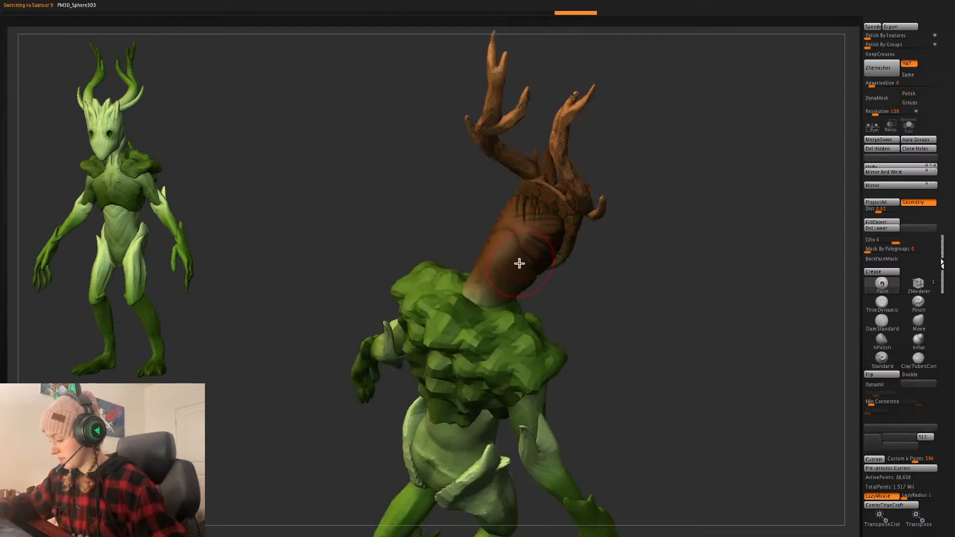
key("shift+f")
key("shift+f")
left_click_drag(635, 266, 699, 279)
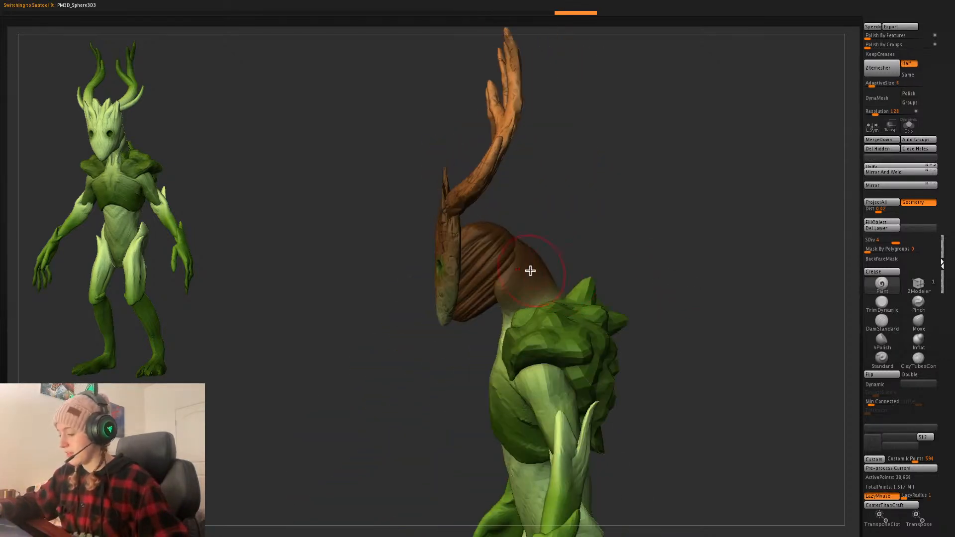
- Select the body subtool and subdivide it to level 3
left_click(554, 264, "alt")
left_click_drag(602, 239, 640, 238)
key("space")
key("shift+f")
key("shift+f")
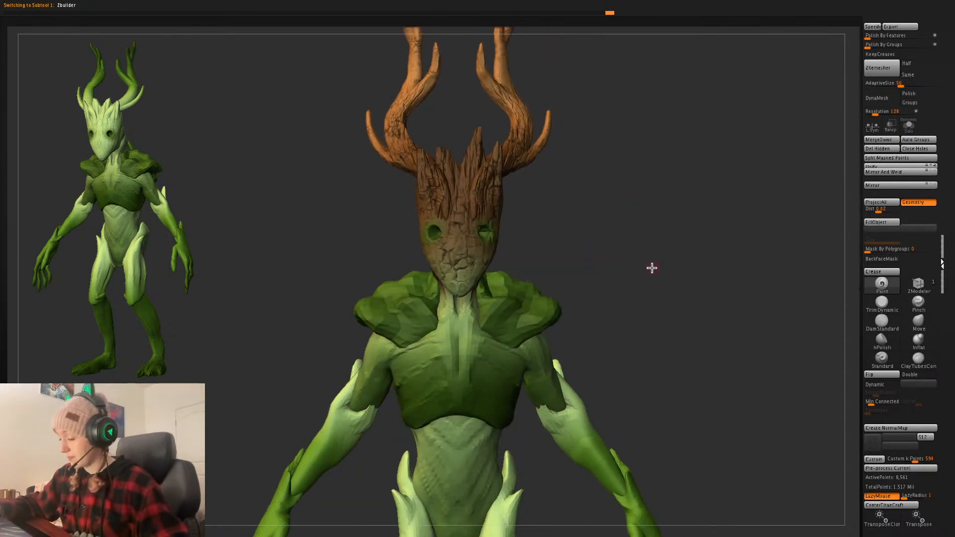
key("ctrl+d")
key("ctrl+d")
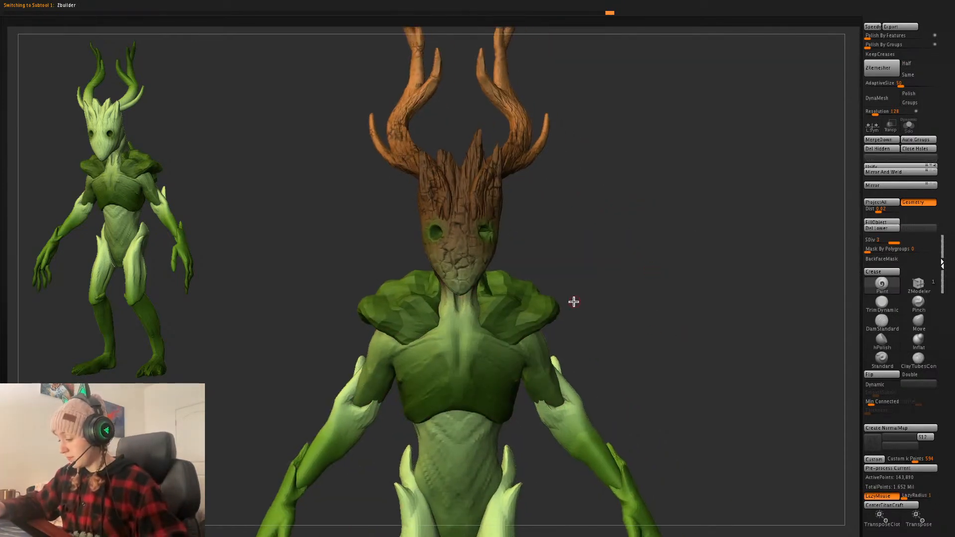
- Select the green shoulder mantle subtool and subdivide it to level 4
left_click(539, 308, "alt")
left_click_drag(751, 303, 780, 297)
key("ctrl+d")
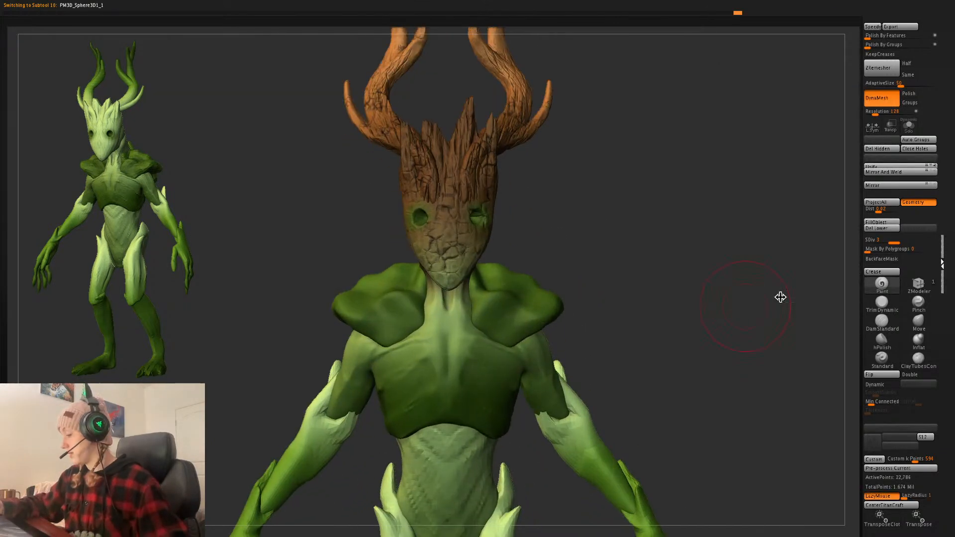
key("ctrl+d")
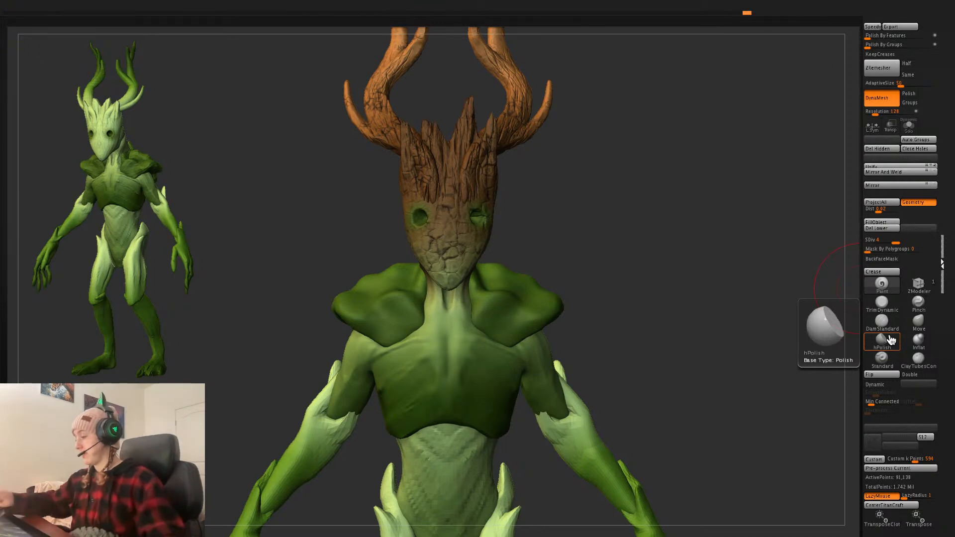
- Turn on BackfaceMask for the Paint brush, assign Alpha 24, and test a stroke on the shoulder mantle
left_click(881, 259)
mouse_move(618, 305)
left_mouse_down()
mouse_move(712, 271)
mouse_move(680, 275)
left_mouse_up()
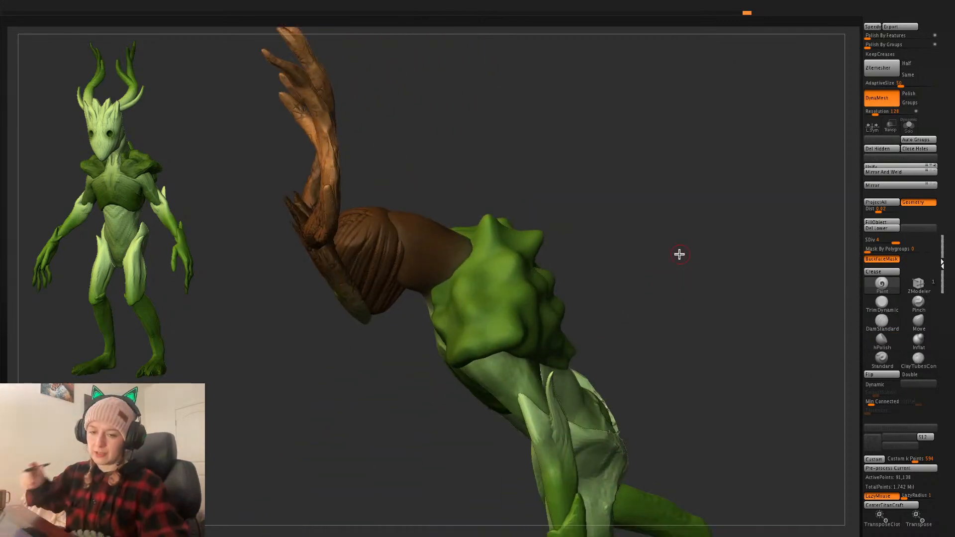
key("space")
left_click(617, 314)
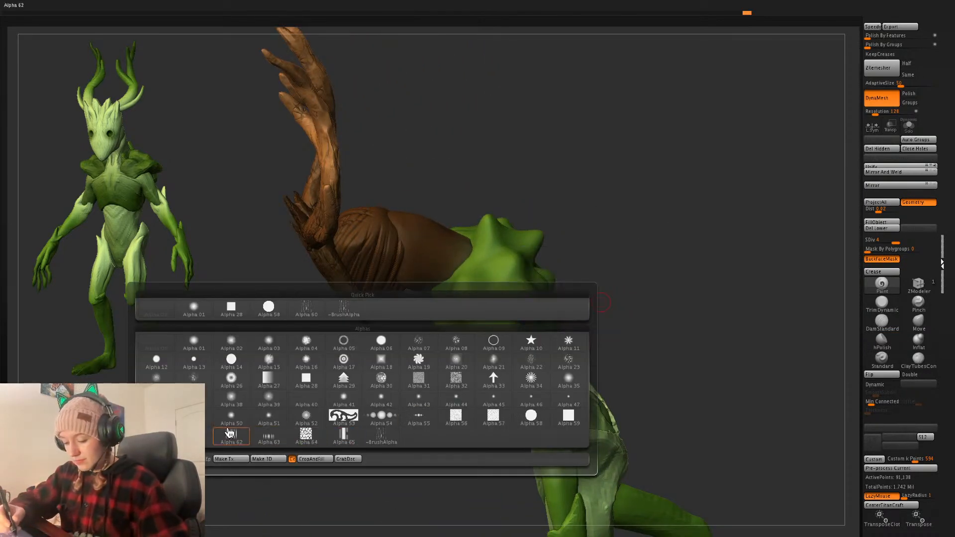
left_click(173, 373)
left_click_drag(518, 267, 523, 263)
left_click_drag(670, 243, 580, 311)
- Adjust the Paint brush's colour settings and paint mottled tone variation over the shoulder mantle
key("space")
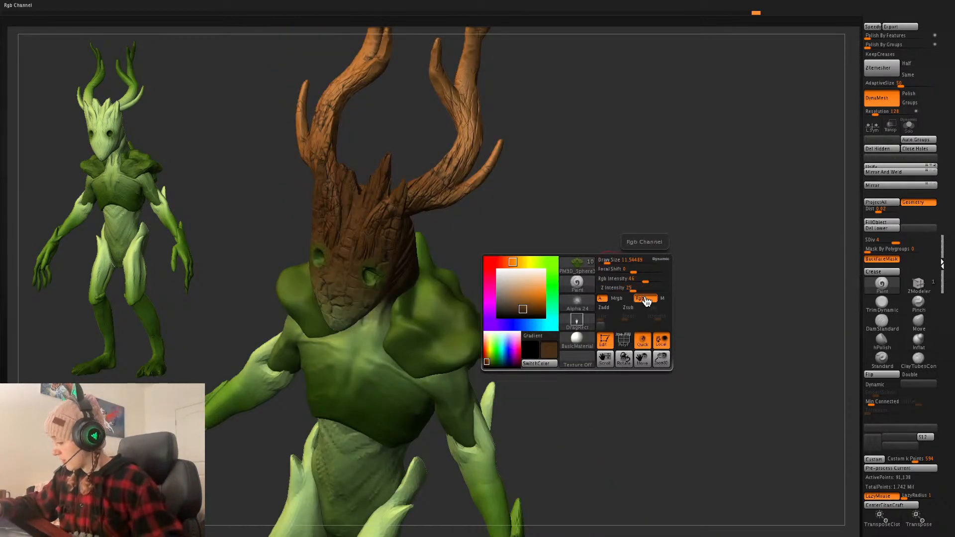
key("space")
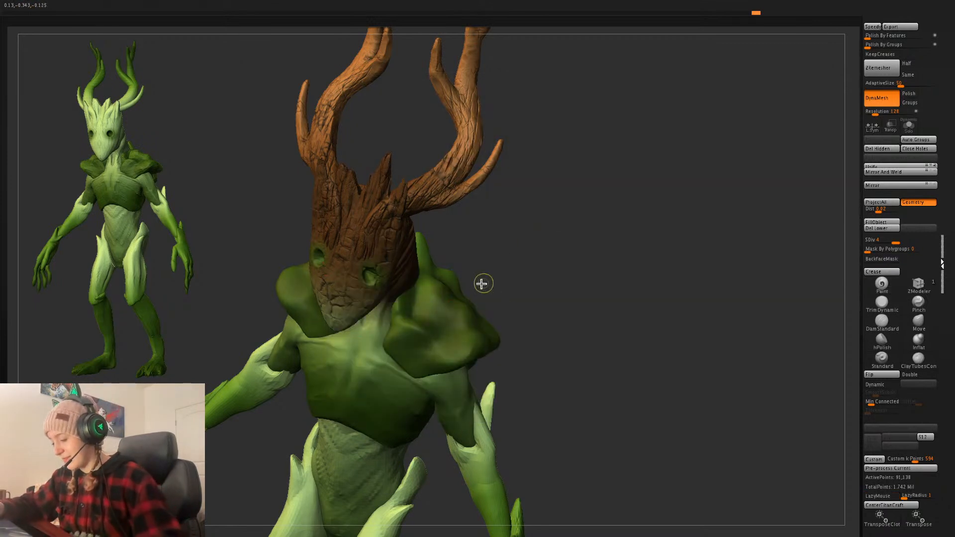
key("space")
left_click_drag(551, 313, 520, 320)
key("space")
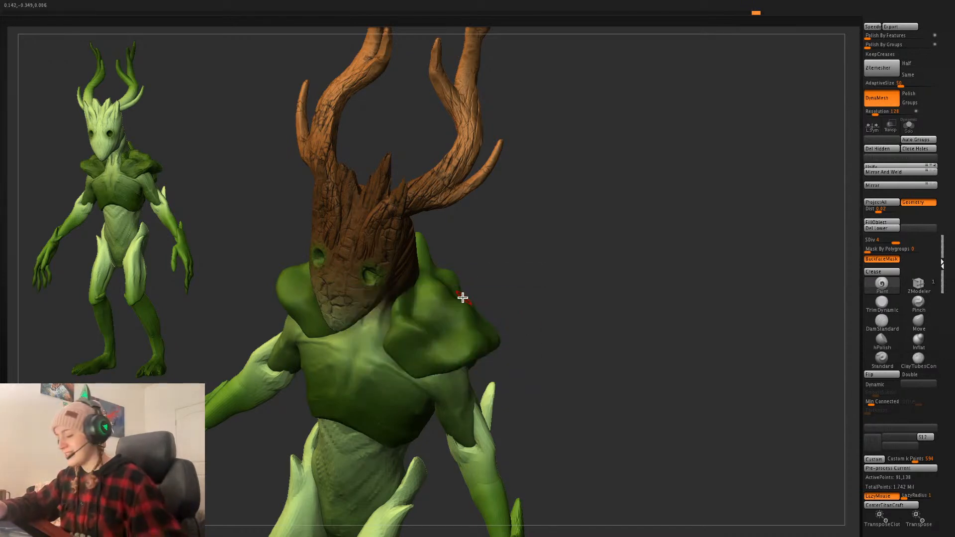
key("space")
left_click(434, 342)
- Select the DamStandard brush, change its alpha for DragRect stamping, and adjust its Z Intensity
left_click(882, 321)
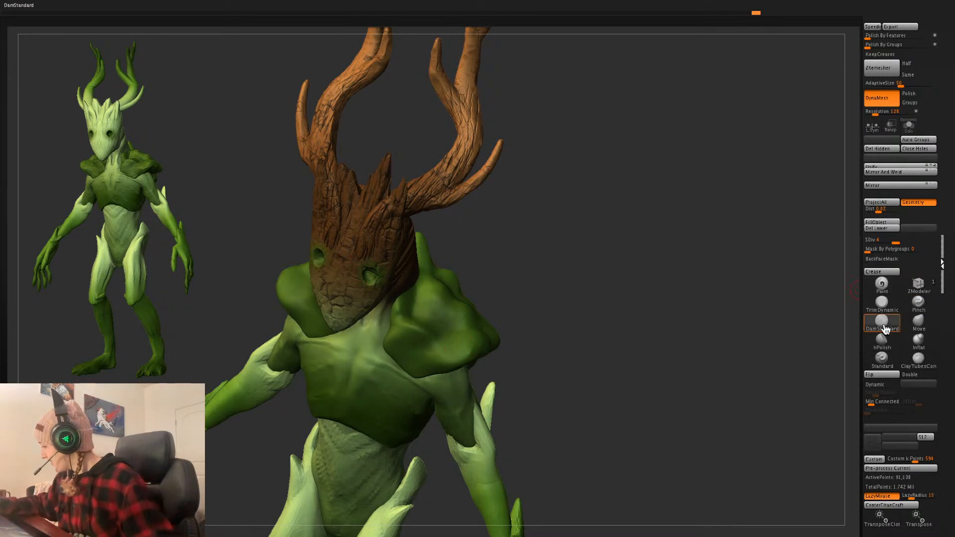
key("space")
left_click(556, 312)
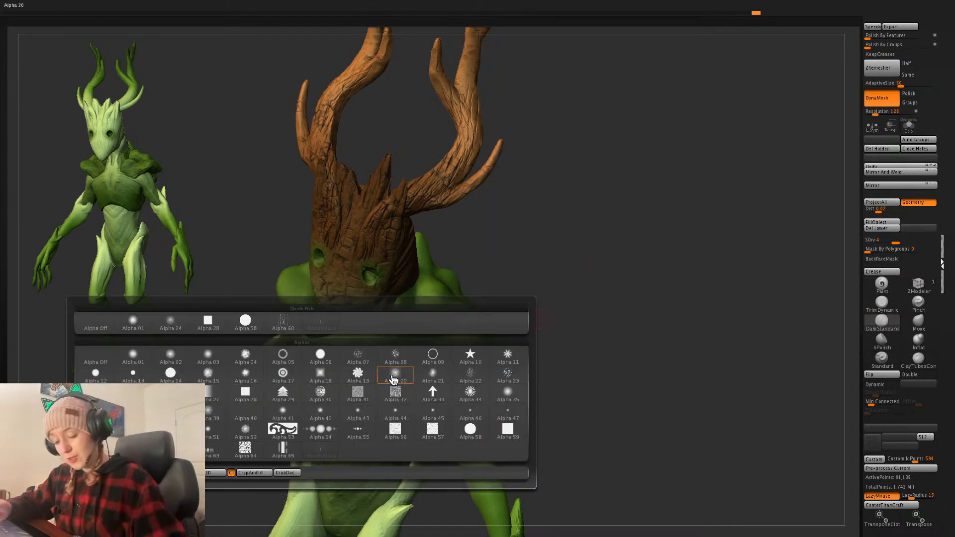
left_click(124, 392)
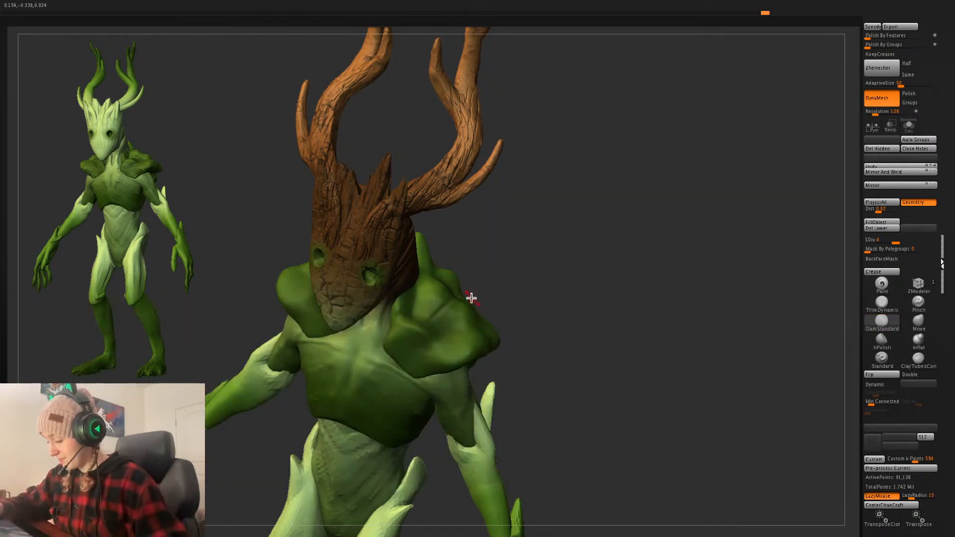
key("space")
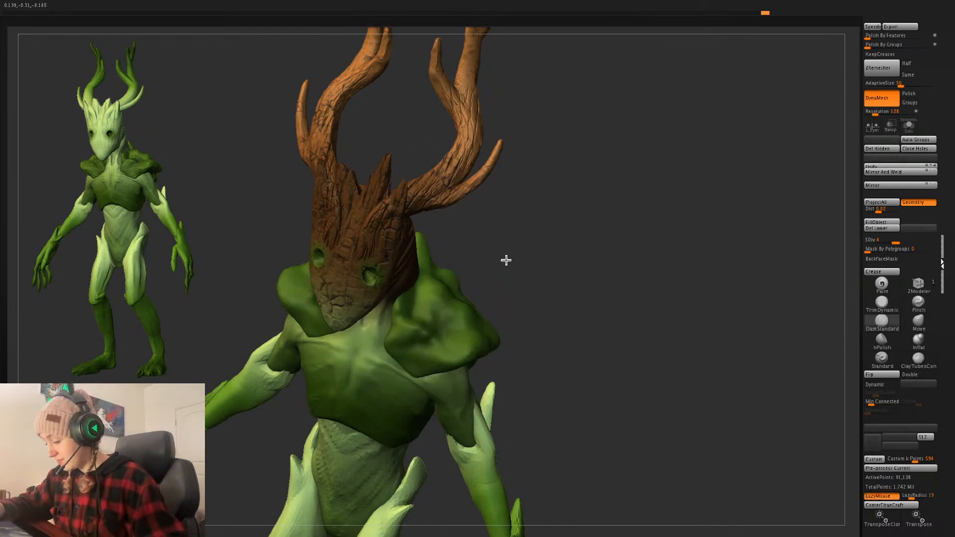
key("space")
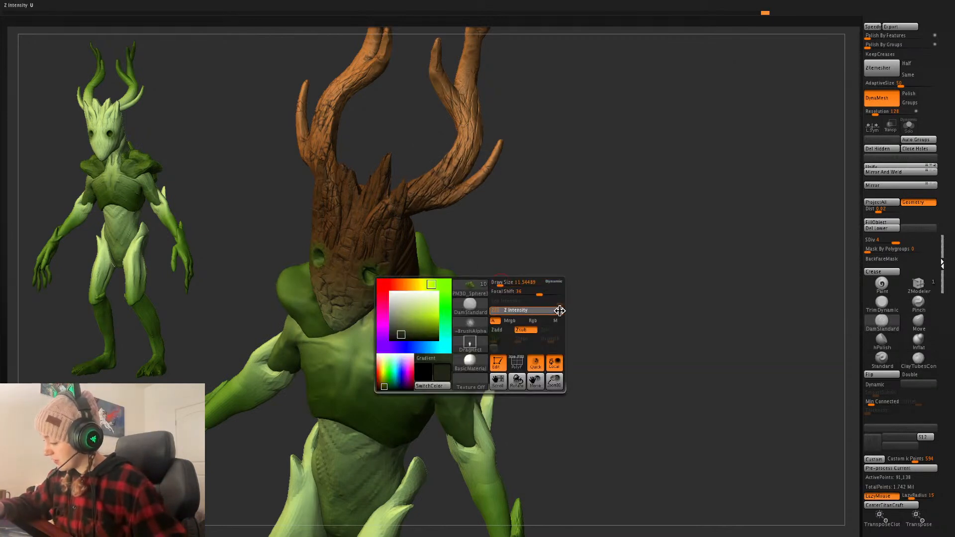
left_click_drag(560, 311, 559, 311)
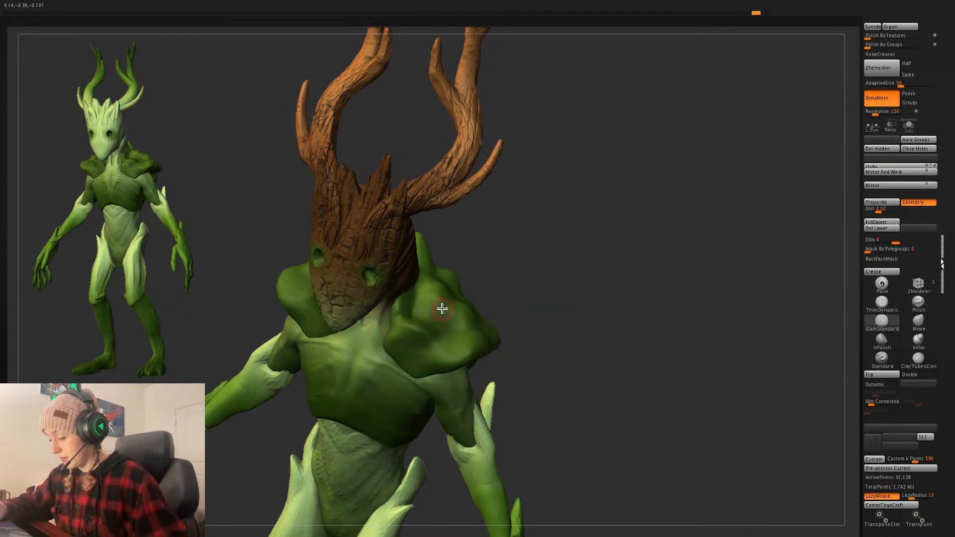
- Try stamping bumps on the shoulder mantle, first without and then with BackfaceMask, and undo each stamp
key("space")
left_click_drag(431, 332, 482, 279)
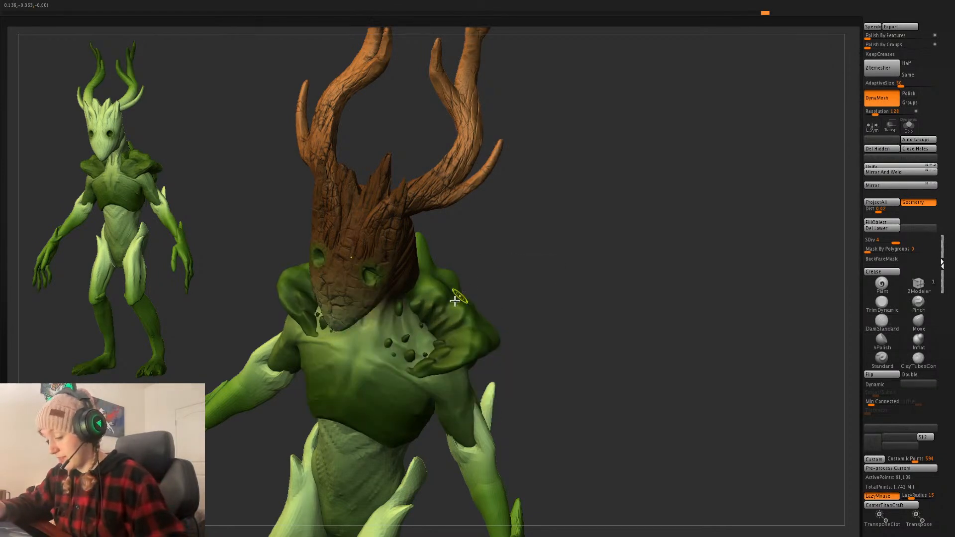
key("ctrl+z")
left_click(883, 259)
left_click_drag(404, 337, 436, 300)
left_click_drag(409, 342, 441, 303)
left_click_drag(551, 273, 536, 264)
key("ctrl+z")
key("ctrl+z")
key("space")
left_click_drag(411, 337, 449, 311)
key("ctrl+z")
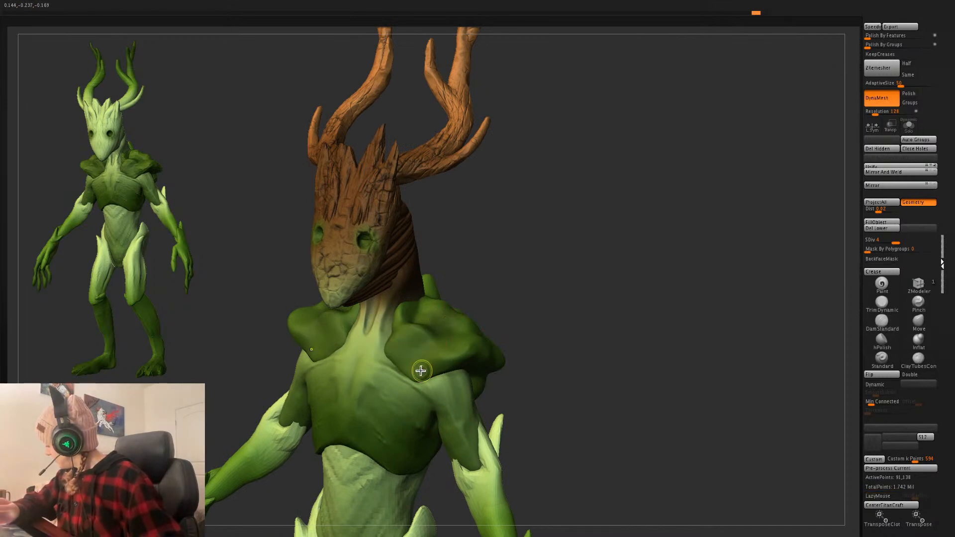
- Try another bump stamp on the front of the shoulder mantle at subdivision level 5
left_click(424, 367, "alt")
mouse_move(412, 341)
left_mouse_down()
mouse_move(398, 361)
mouse_move(421, 344)
left_mouse_up()
key("ctrl+z")
key("ctrl+z")
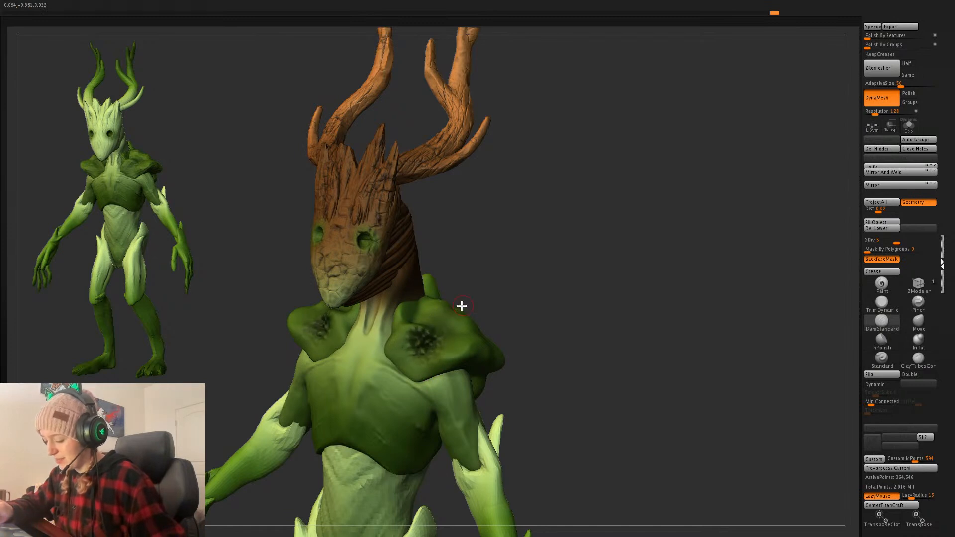
- Isolate the shoulder mantle, lower its subdivision level, delete the higher levels, and rebuild its mesh with DynaMesh
left_click(909, 125)
left_click_drag(726, 249, 663, 312)
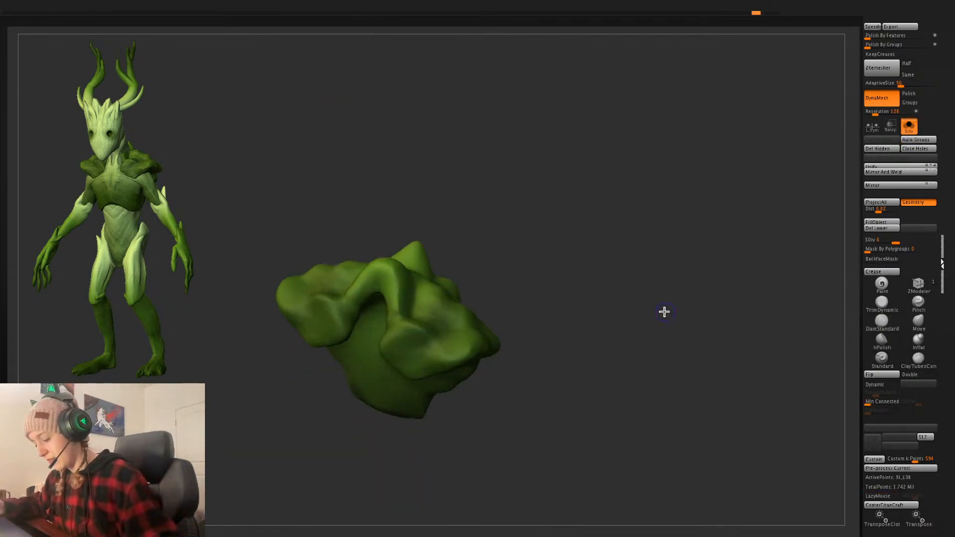
left_click(665, 312, "ctrl")
left_click(700, 354, "ctrl")
key("shift+d")
key("shift+d")
key("shift+d")
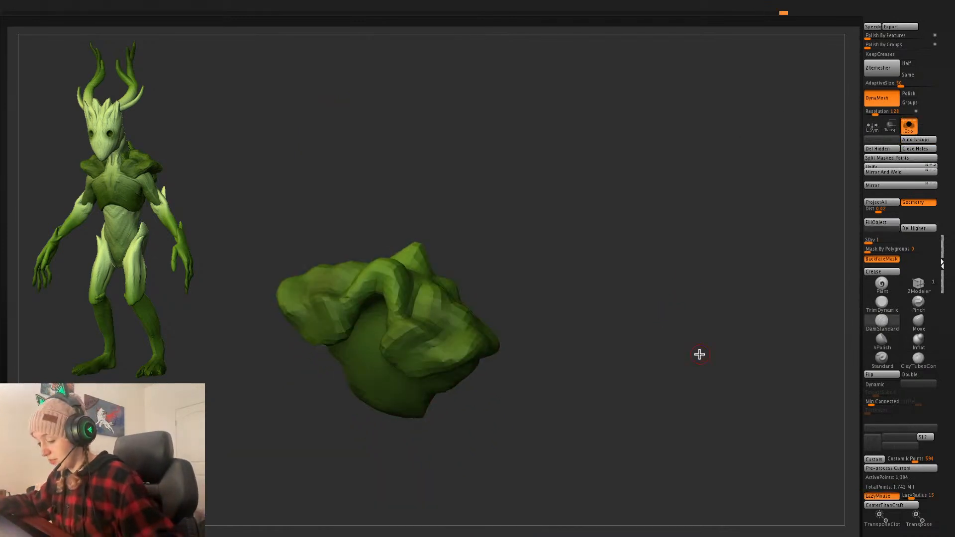
key("d")
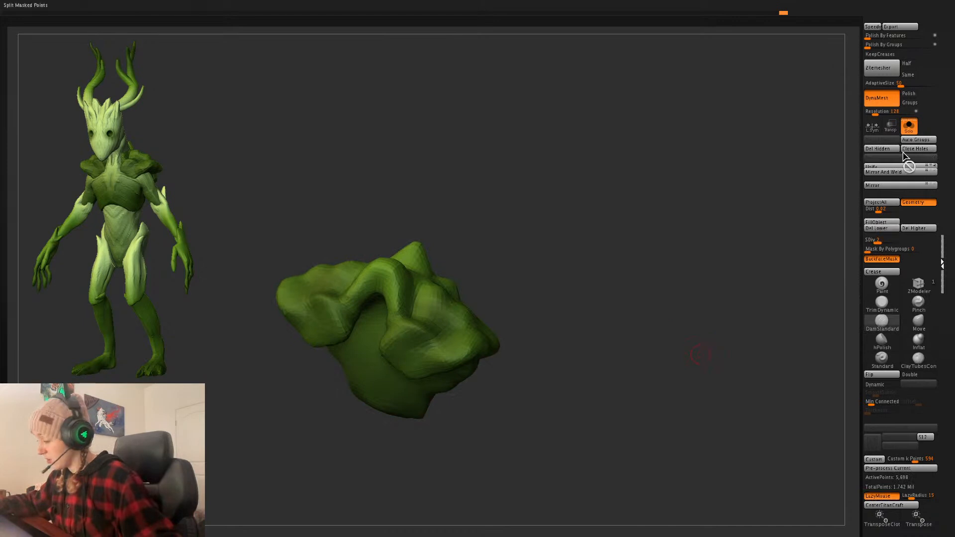
key("shift+f")
left_click(906, 228)
left_click_drag(736, 278, 765, 267)
key("shift+f")
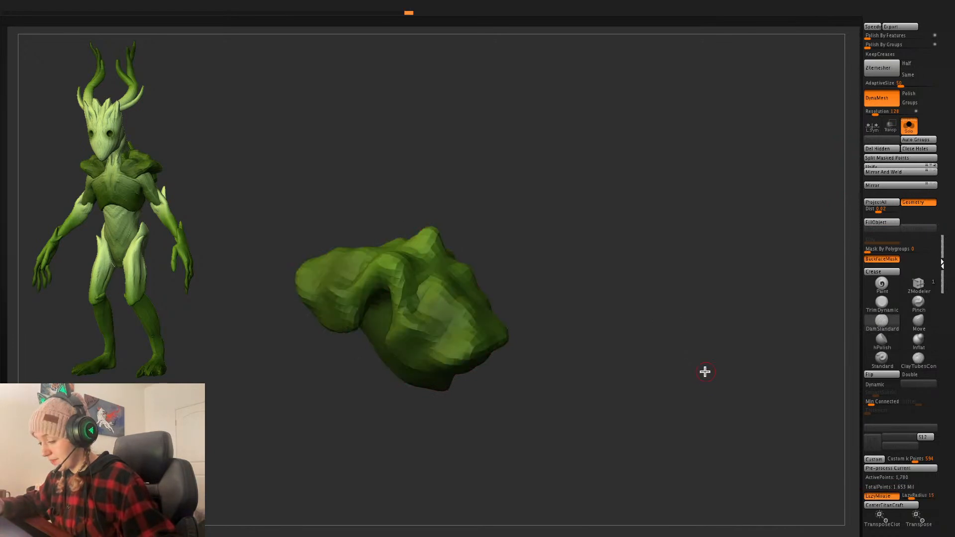
- Remesh the shoulder mantle with DynaMesh at resolution 280, subdivide it to level 3, and show all subtools again
key("shift+f")
left_click_drag(881, 113, 880, 113)
left_click_drag(721, 348, 695, 350, "ctrl")
key("shift+f")
key("ctrl+d")
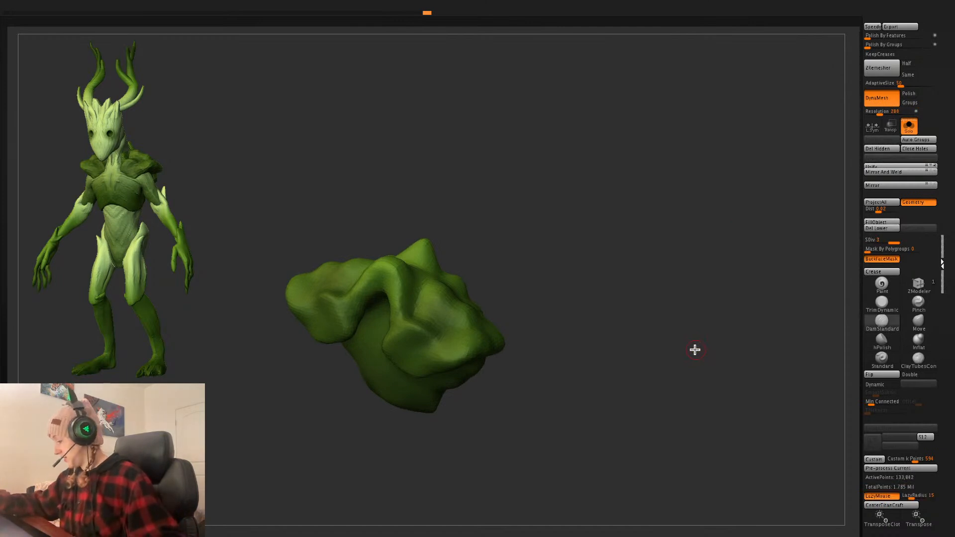
key("shift+f")
key("shift+f")
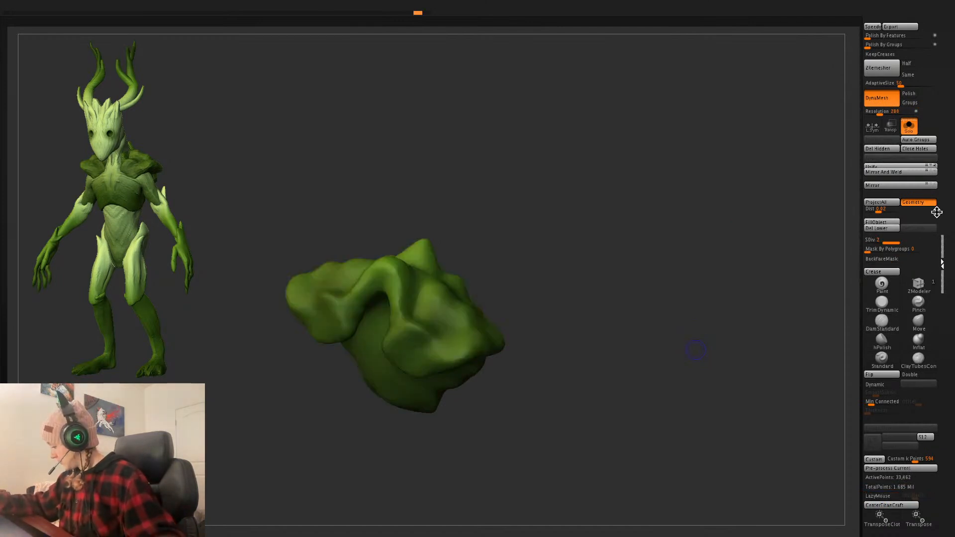
left_click(909, 126)
- Try DamStandard bump stamps on the front of the remeshed shoulder mantle and undo them
left_click_drag(746, 239, 513, 331)
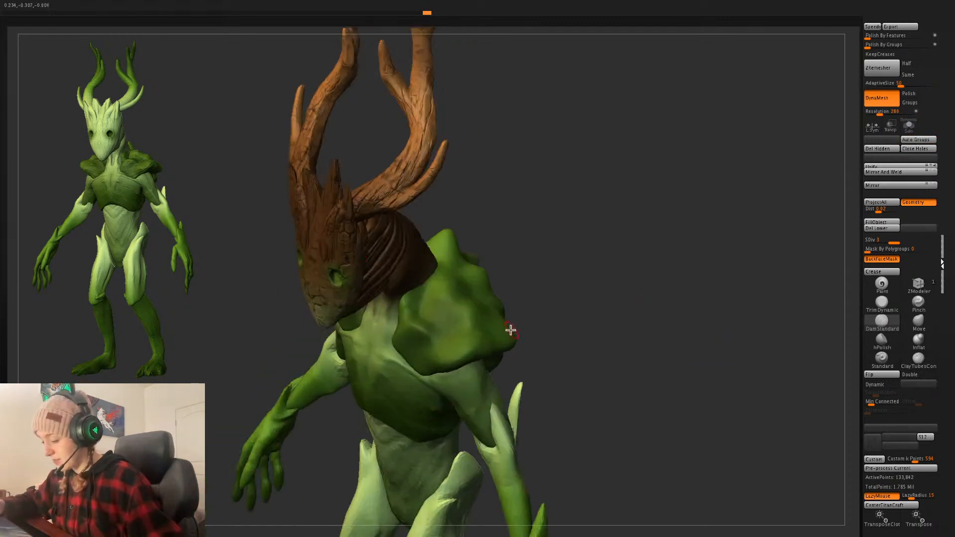
left_click_drag(472, 295, 485, 272)
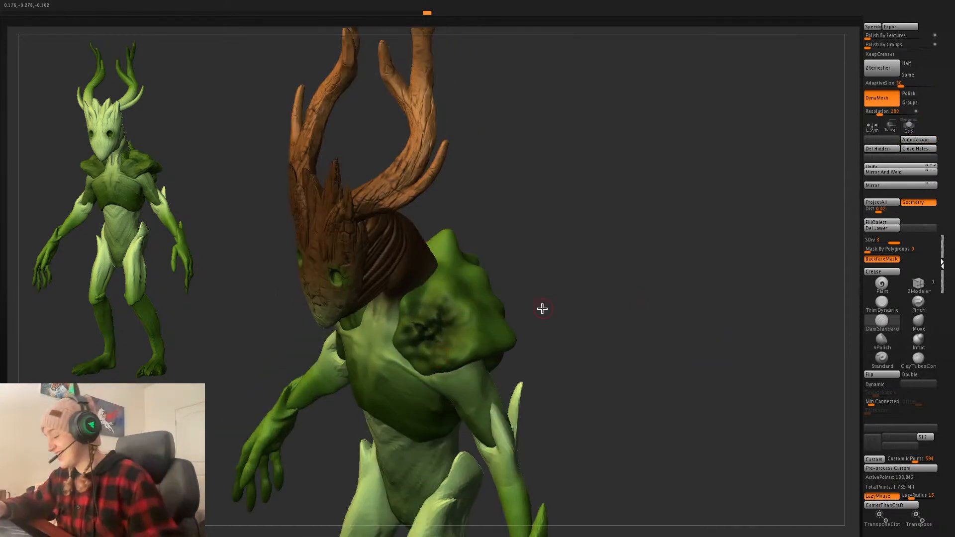
key("ctrl+z")
left_click_drag(417, 342, 528, 262)
left_click_drag(605, 265, 565, 282)
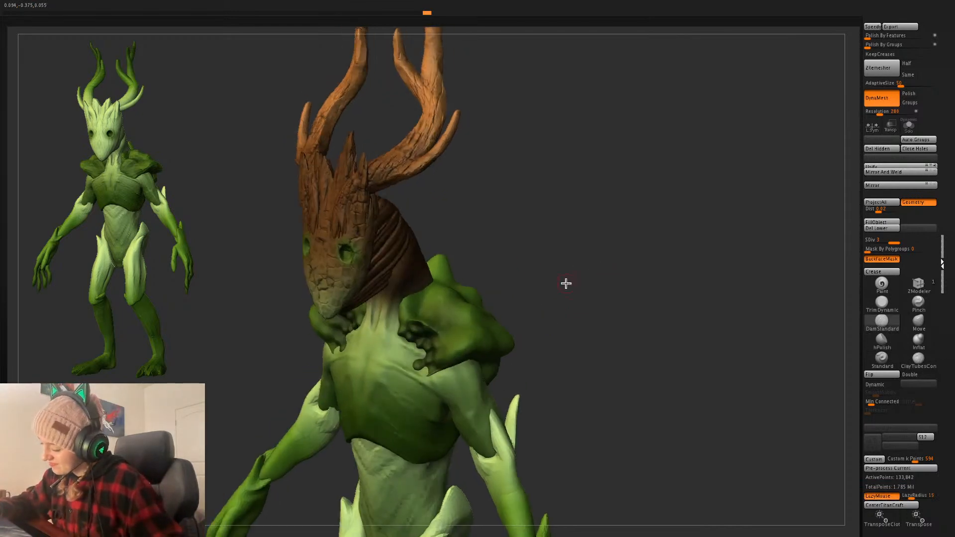
key("ctrl+z")
left_click_drag(414, 329, 438, 297)
key("ctrl+z")
- Adjust DamStandard's Z Intensity and stamp a patch of bumps on the front of the shoulder mantle
key("space")
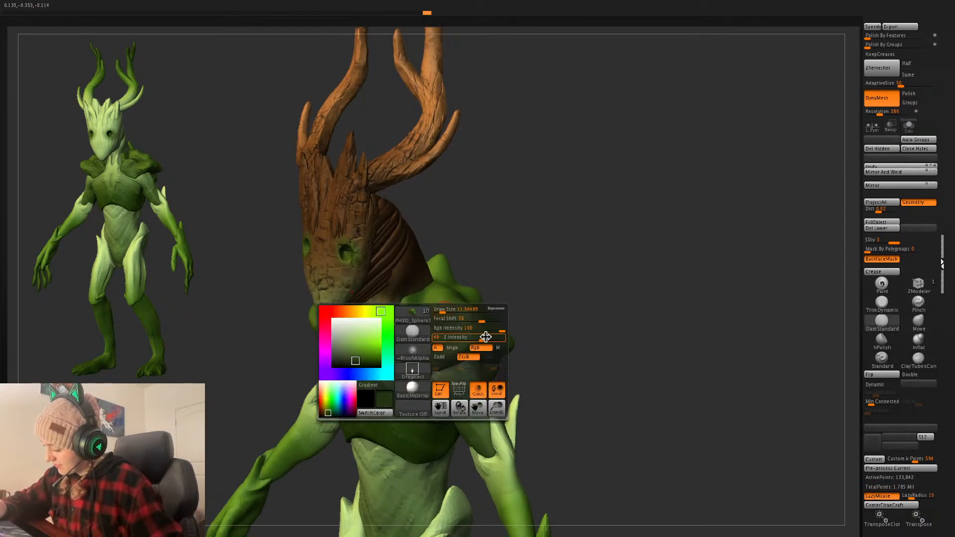
left_click(484, 337)
left_click_drag(415, 329, 439, 295)
key("ctrl+z")
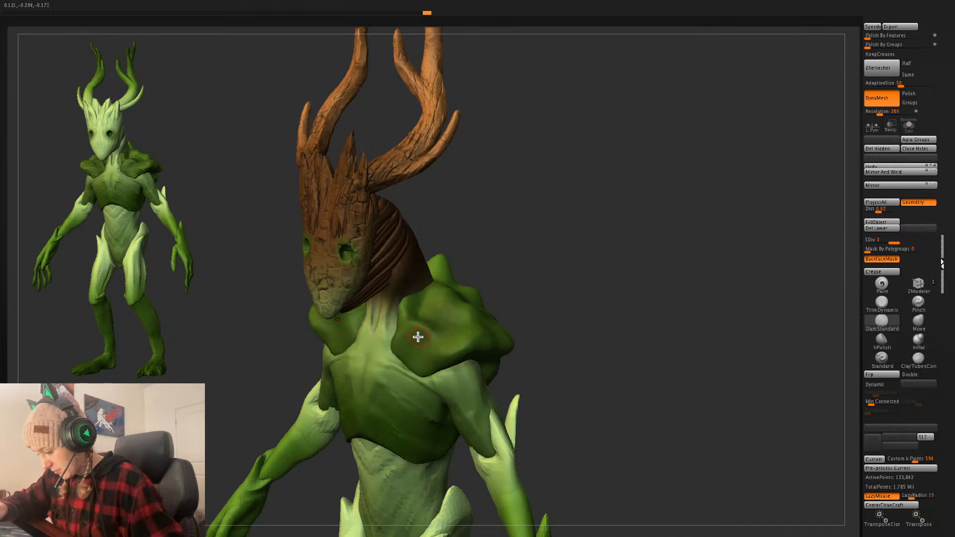
left_click_drag(418, 337, 448, 276)
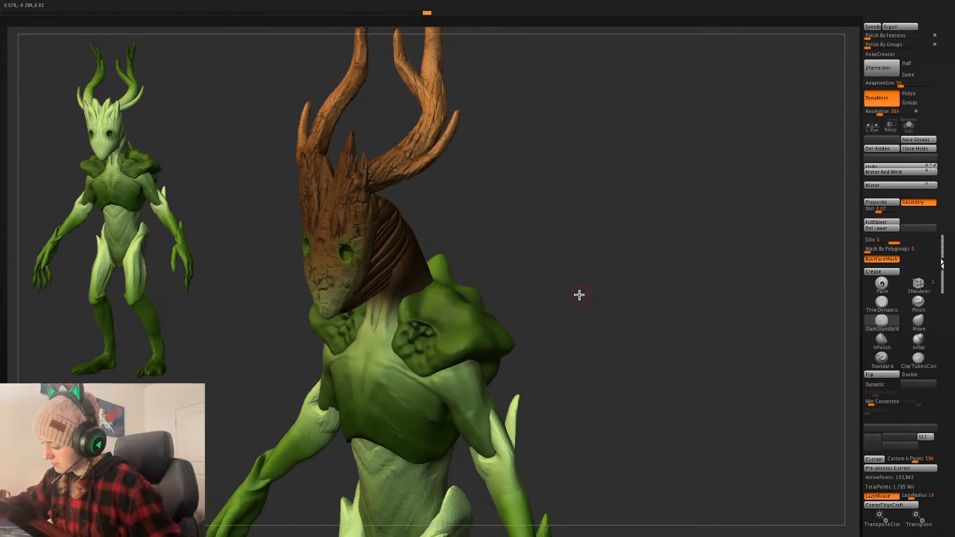
- Turn off BackfaceMask and stamp bumps across the top and outer side of the shoulder mantle
left_click_drag(453, 338, 488, 281)
left_click_drag(474, 350, 476, 257, "shift")
left_click(886, 260)
key("ctrl+z")
key("ctrl+z")
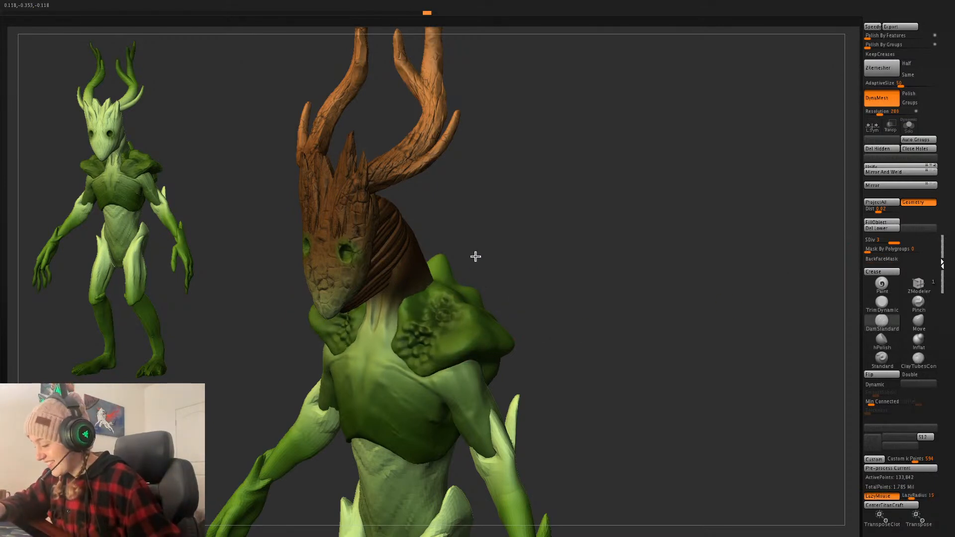
left_click_drag(550, 273, 512, 297)
left_click_drag(467, 346, 526, 300)
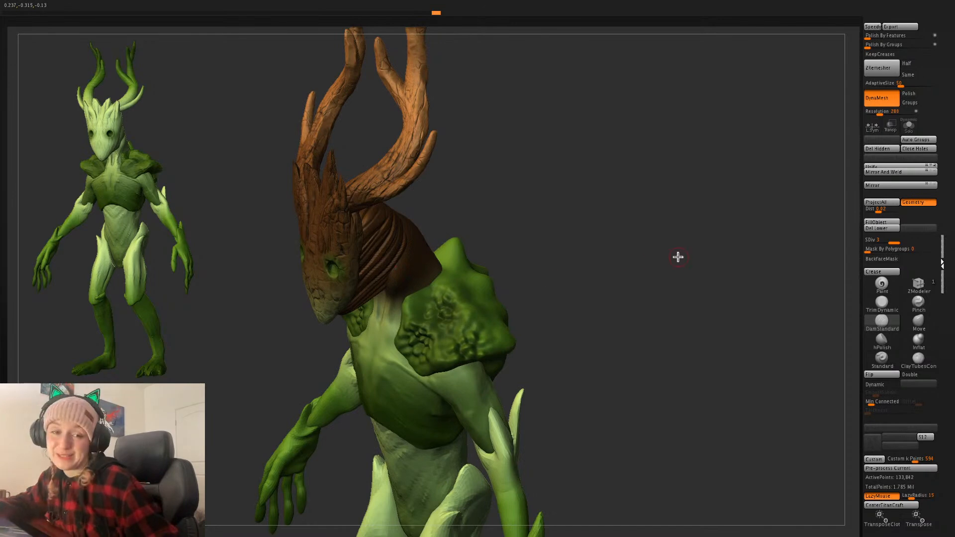
left_click_drag(678, 257, 652, 279)
left_click_drag(520, 327, 577, 262)
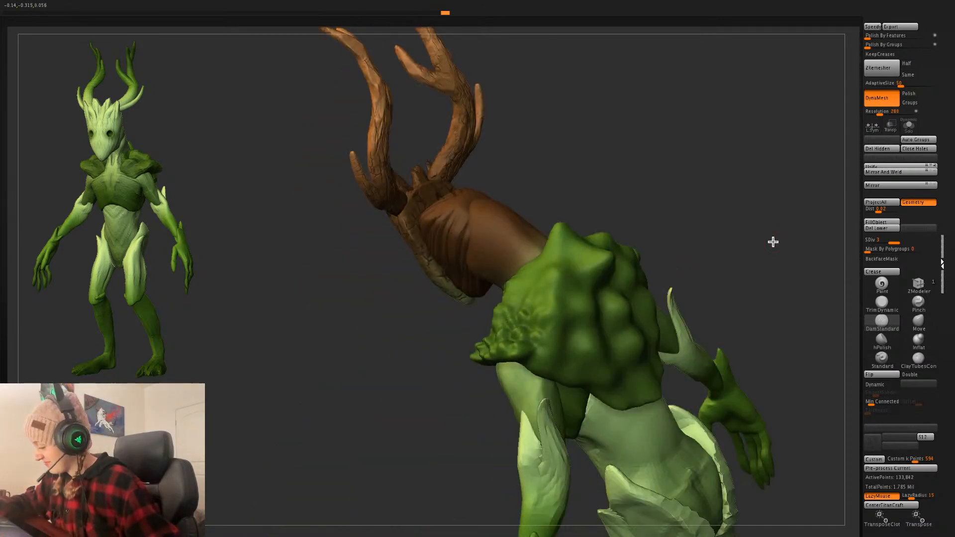
- Try large bump stamps across the back of the shoulder mantle and undo them
left_click_drag(773, 242, 782, 246, "shift")
left_click_drag(699, 243, 593, 244, "alt")
left_click_drag(475, 333, 540, 278)
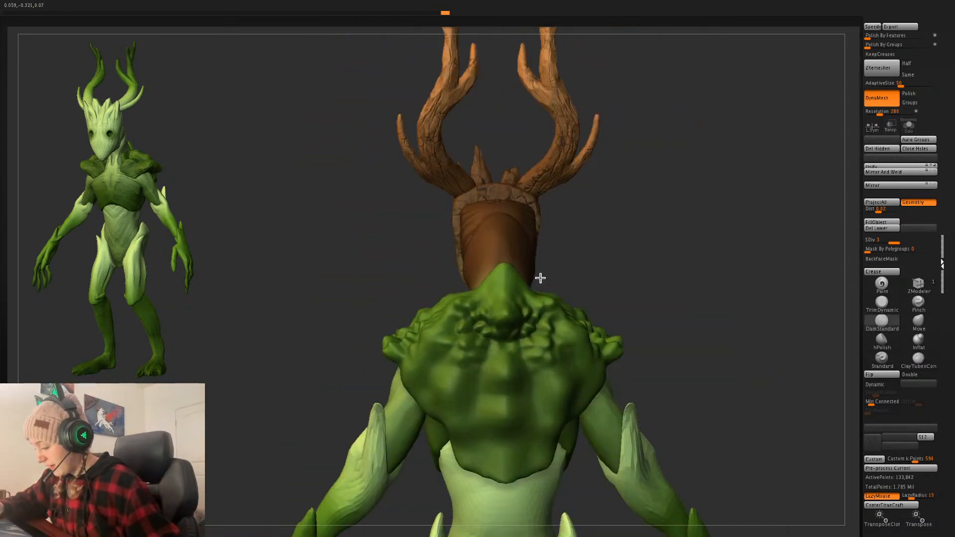
left_click_drag(448, 379, 500, 324)
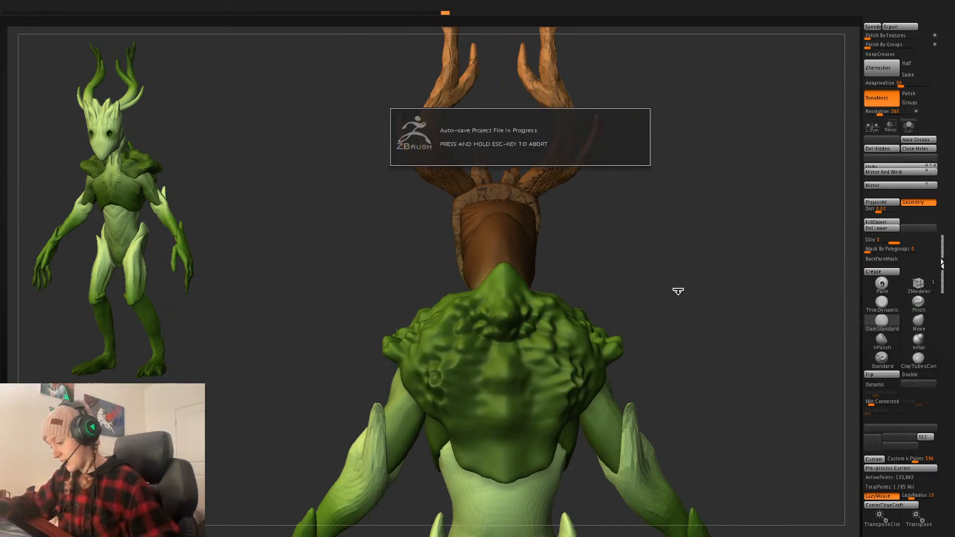
left_click_drag(678, 291, 444, 277)
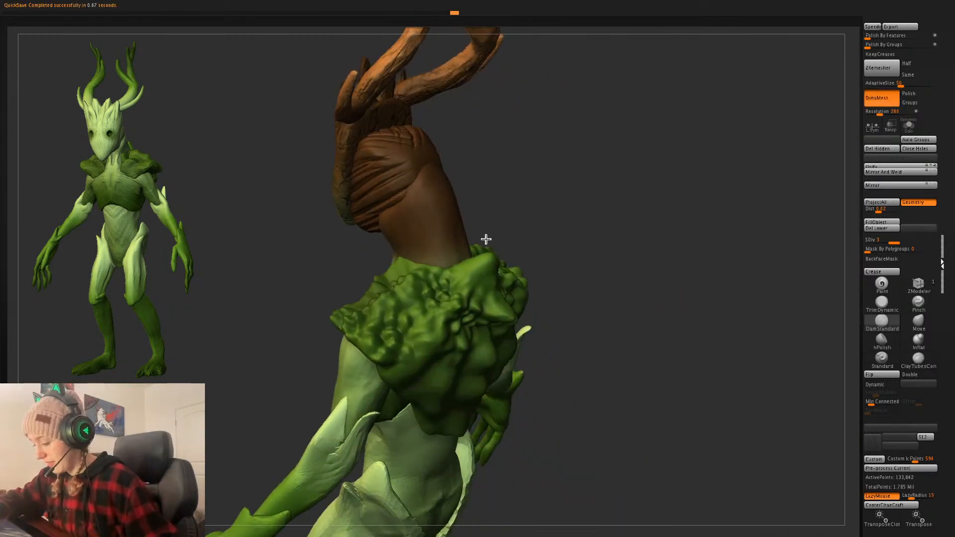
key("ctrl+z")
key("ctrl+z")
key("ctrl+z")
- Try bump stamps on the central ridge and upper back of the shoulder mantle, undoing each one
left_click_drag(616, 194, 537, 216)
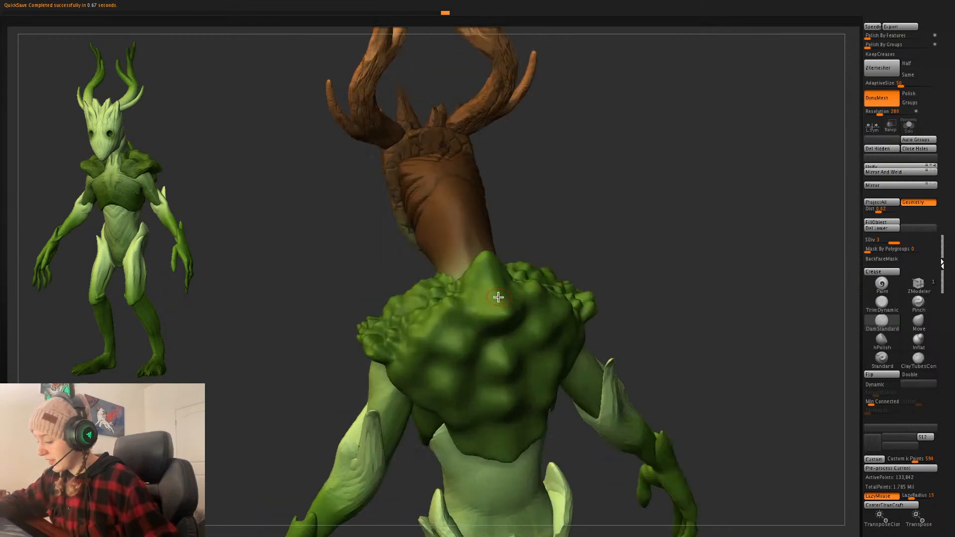
left_click_drag(499, 299, 560, 295)
key("ctrl+z")
left_click_drag(451, 333, 492, 297)
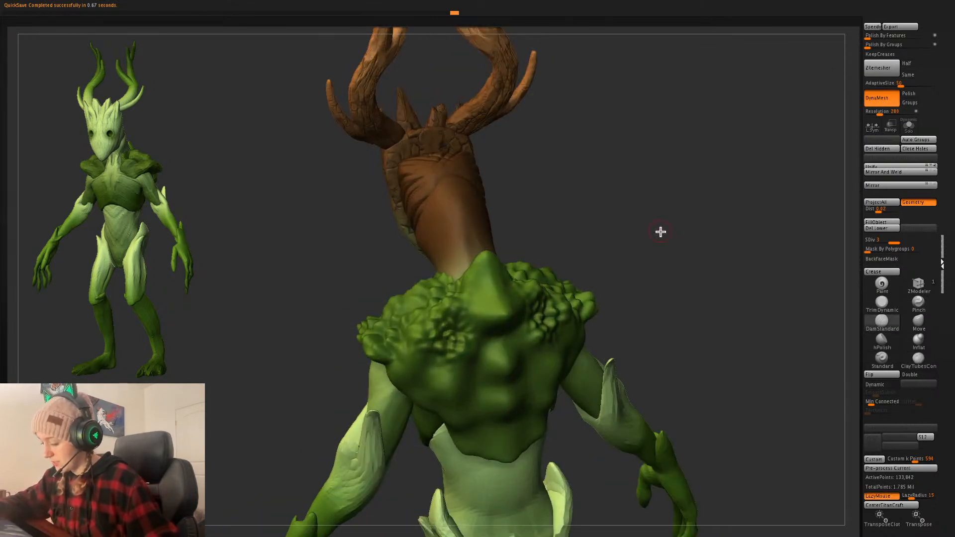
left_click_drag(662, 225, 659, 174)
key("ctrl+z")
- Stamp bumps over the sides, lower tip and centre of the shoulder mantle's back
left_click_drag(432, 383, 477, 334)
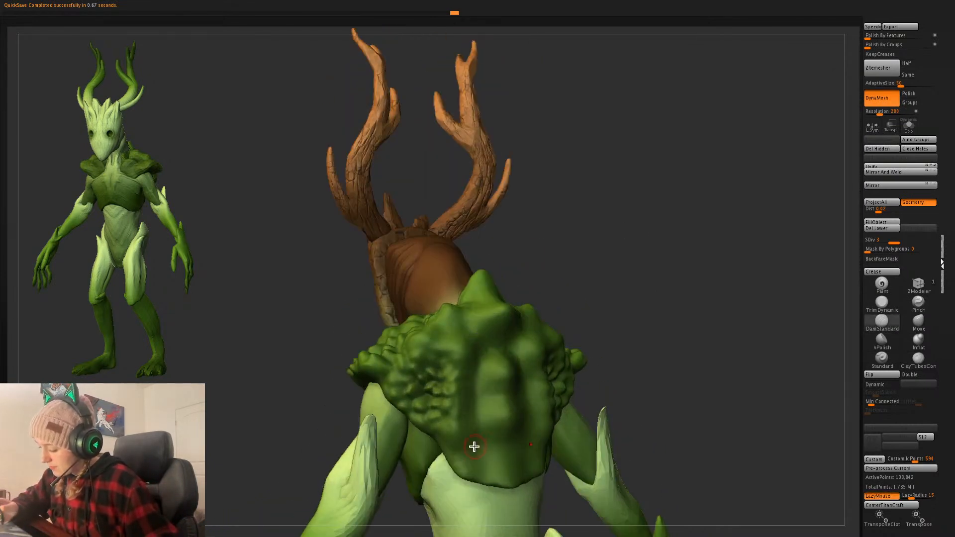
left_click_drag(474, 446, 538, 391)
left_click_drag(708, 279, 516, 345)
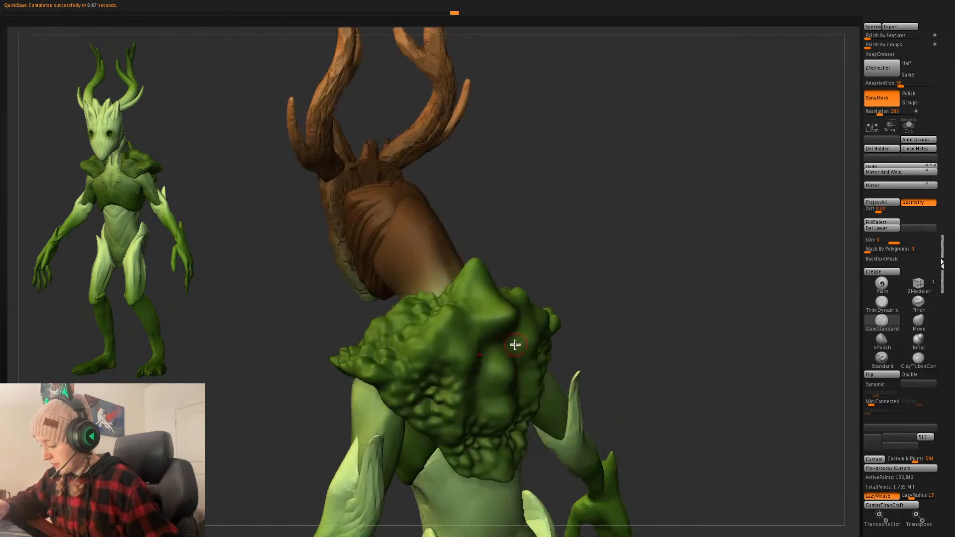
mouse_move(684, 237)
left_mouse_down()
mouse_move(486, 373)
mouse_move(545, 343)
mouse_move(564, 317)
left_mouse_up()
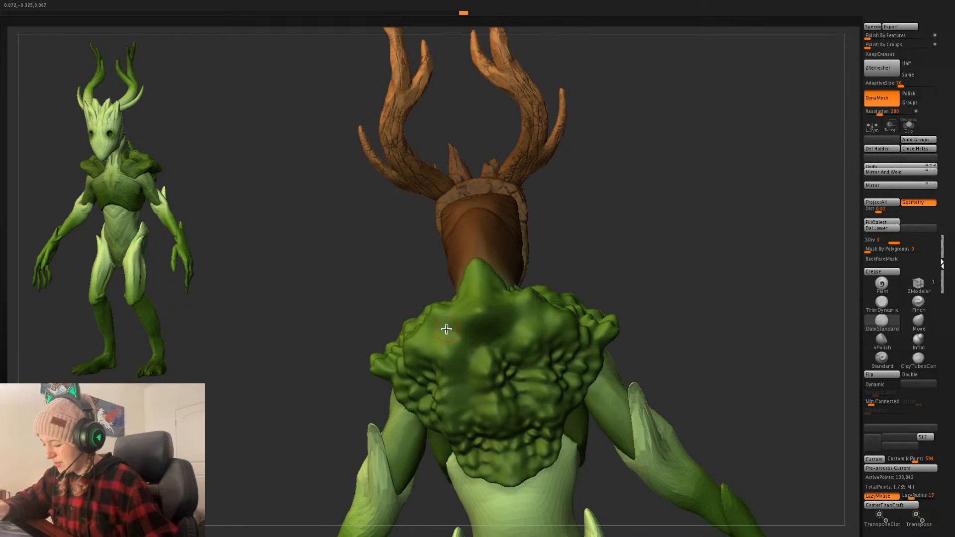
- Stamp bumps over the mantle's upper back and the ridge behind the neck
mouse_move(446, 329)
left_mouse_down()
mouse_move(505, 285)
mouse_move(604, 268)
left_mouse_up()
left_click_drag(679, 254, 573, 272)
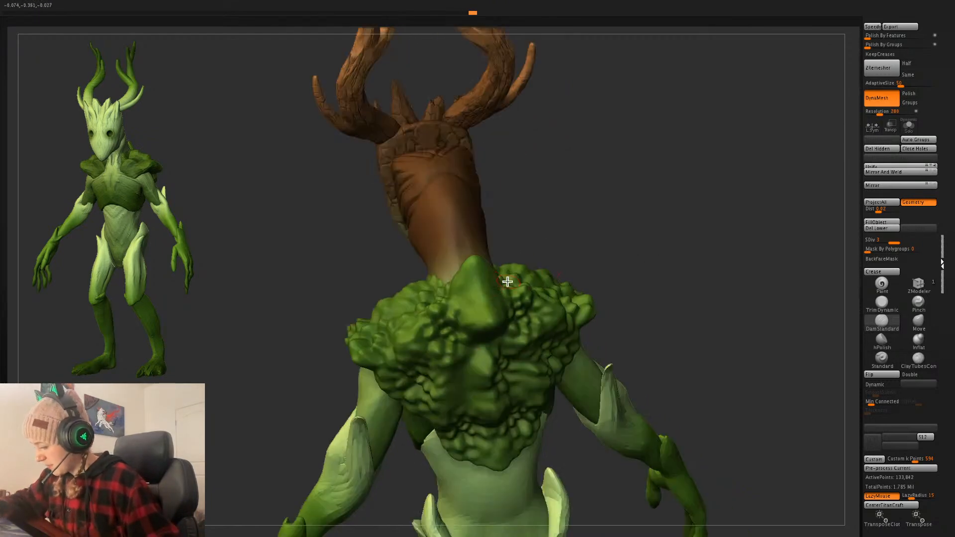
left_click_drag(612, 239, 476, 372)
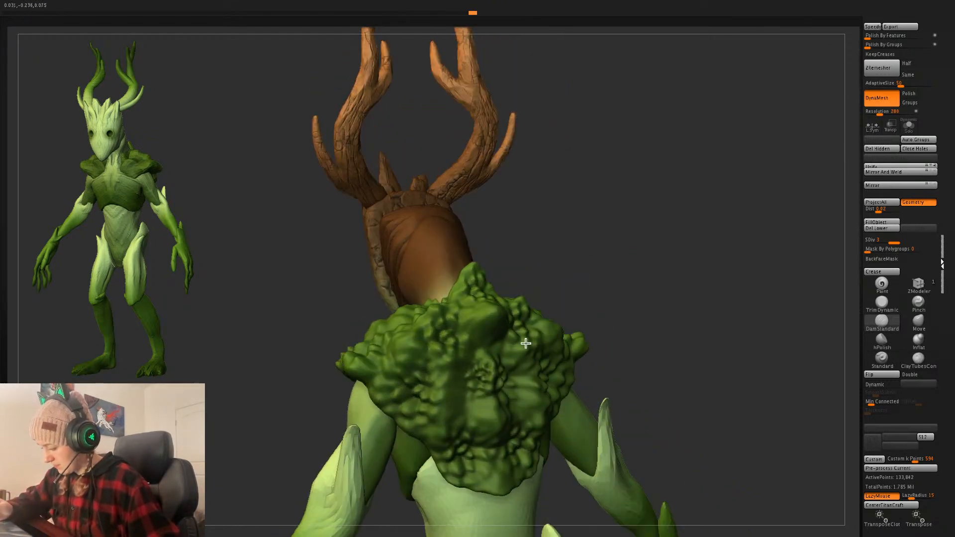
mouse_move(660, 280)
left_mouse_down()
mouse_move(702, 279)
mouse_move(673, 286)
mouse_move(588, 346)
left_mouse_up()
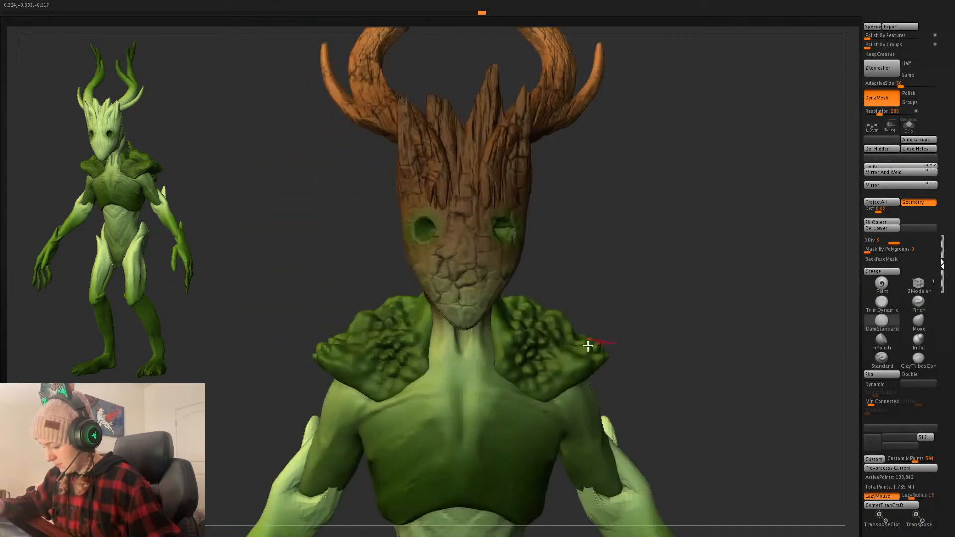
- Stamp bumps along the front lower edges and outer tips of the shoulder mantle
left_click_drag(568, 386, 597, 417)
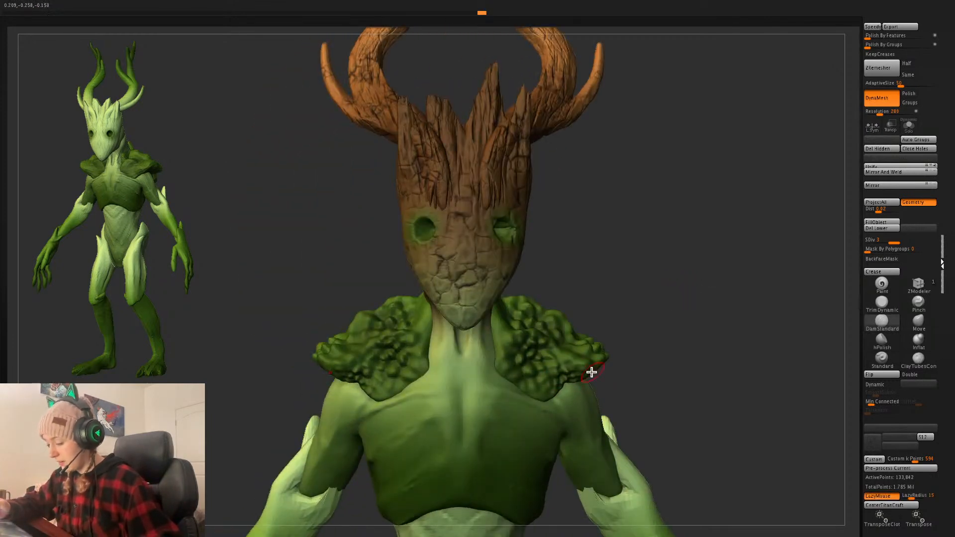
mouse_move(592, 372)
left_mouse_down()
mouse_move(566, 378)
mouse_move(638, 378)
mouse_move(625, 384)
left_mouse_up()
left_click_drag(648, 308, 612, 335, "alt")
left_click_drag(655, 282, 610, 295)
left_click_drag(475, 353, 546, 369)
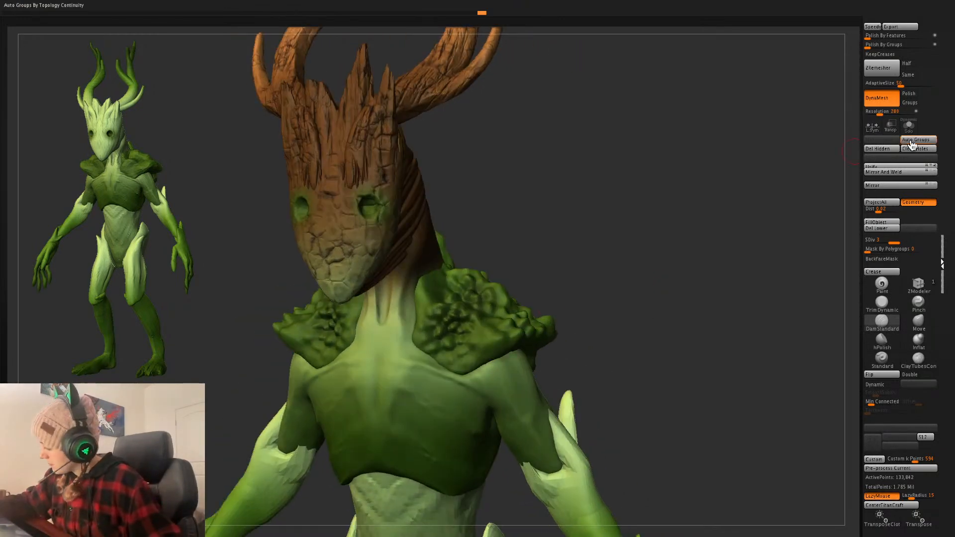
- Subdivide the shoulder mantle to level 4 and stamp finer bumps along its front inner edges beside the neck
left_click(910, 127)
left_click_drag(770, 207, 708, 277)
left_click(910, 127)
left_click_drag(527, 325, 416, 331)
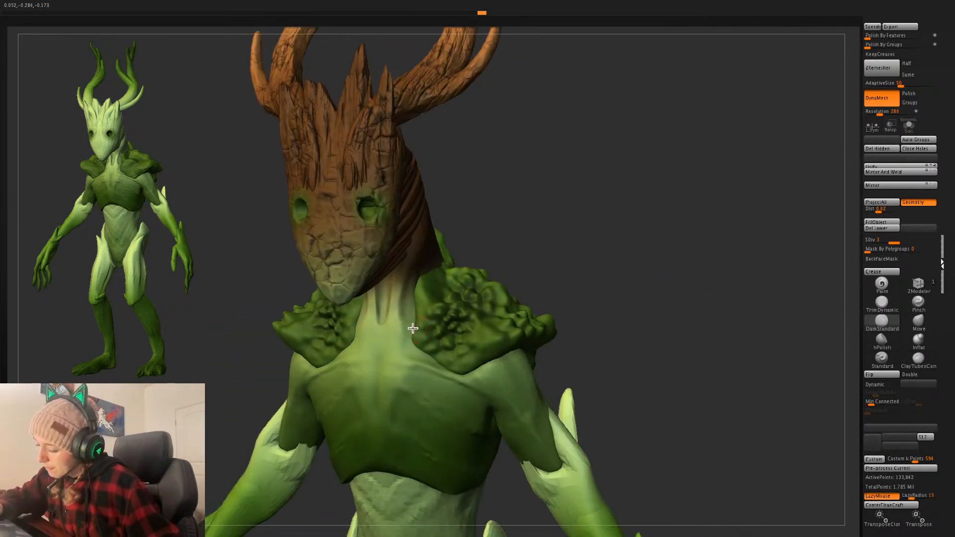
key("space")
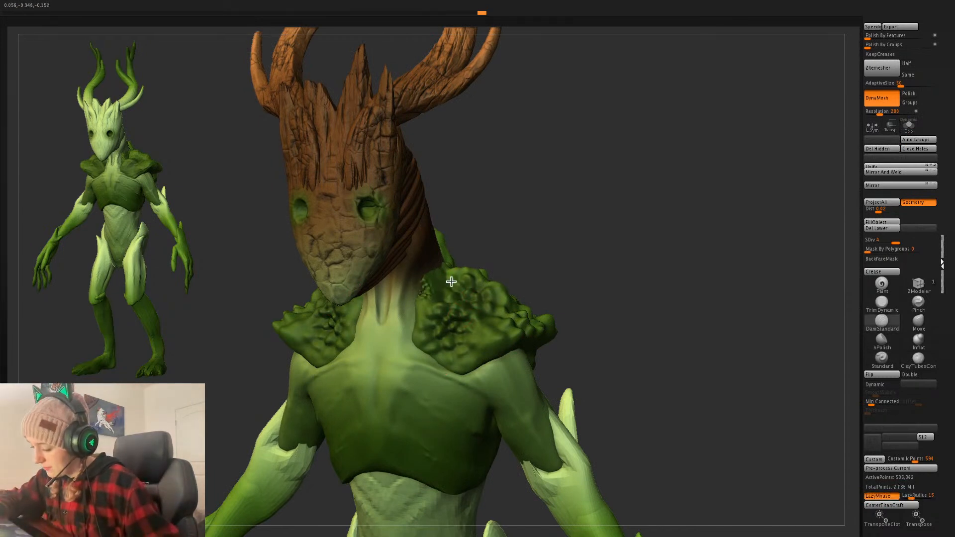
key("space")
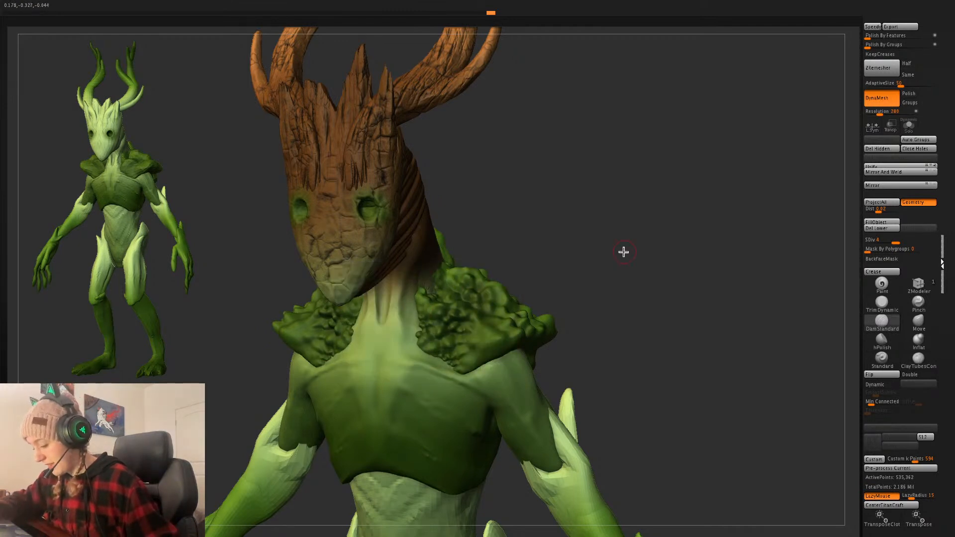
left_click_drag(439, 354, 480, 365)
- Stamp fine bumps around the mantle's shoulder and side edges, continuing onto its back
left_click_drag(631, 263, 497, 345)
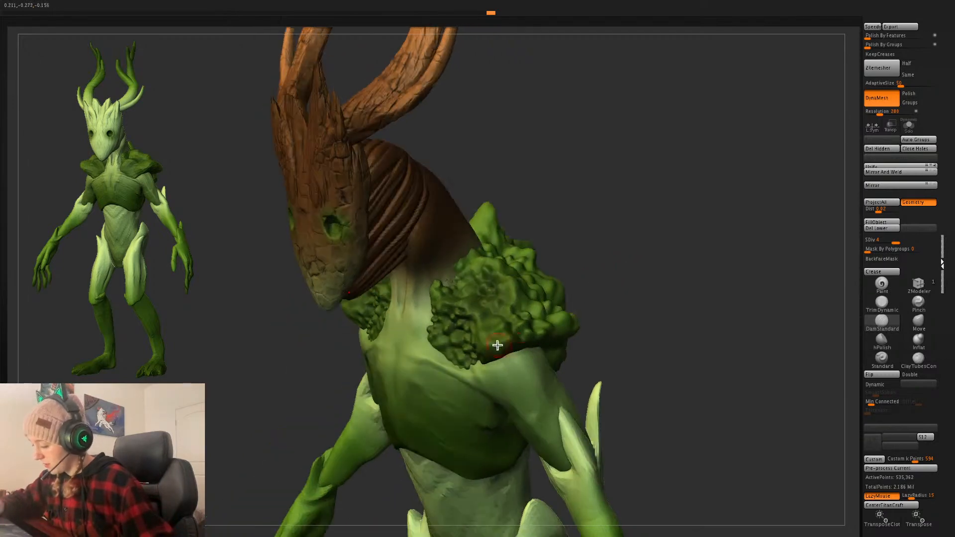
left_click_drag(665, 271, 548, 327)
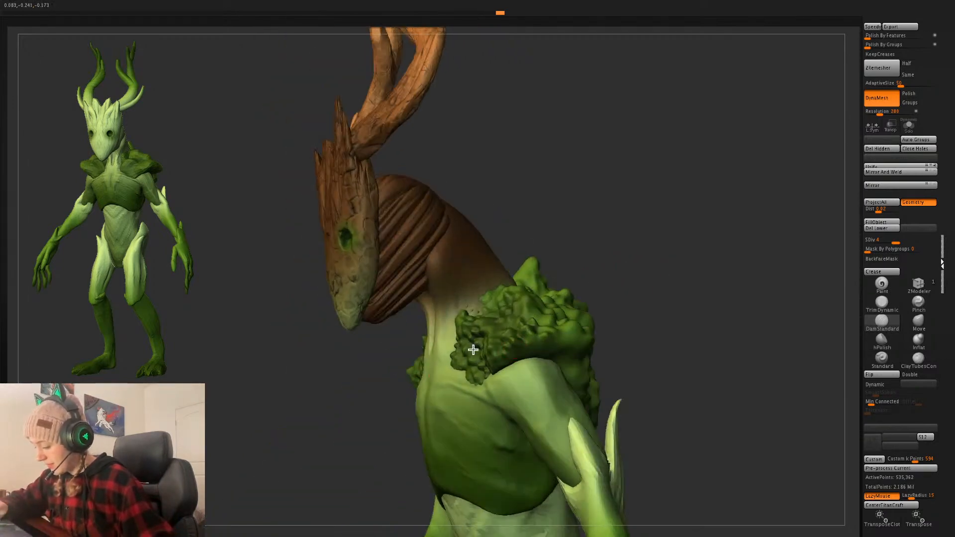
left_click_drag(660, 281, 503, 351)
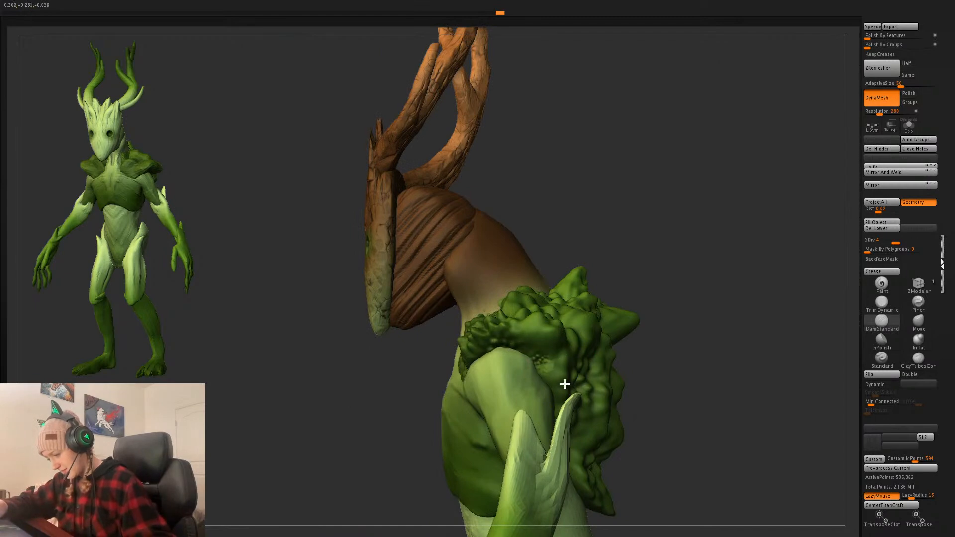
left_click_drag(756, 319, 537, 370)
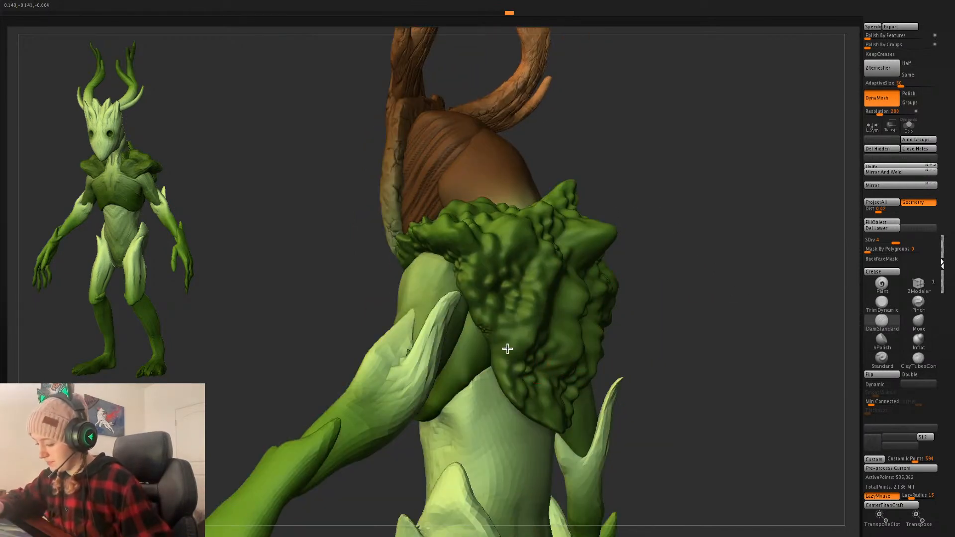
left_click_drag(725, 275, 605, 238)
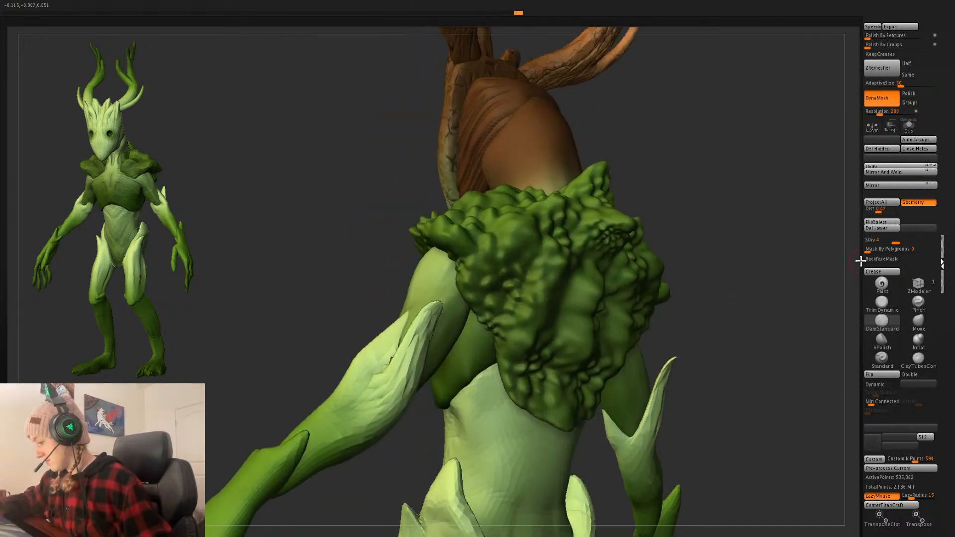
- Redo the fine bump stamps on the central ridge of the mantle's upper back
left_click(920, 323)
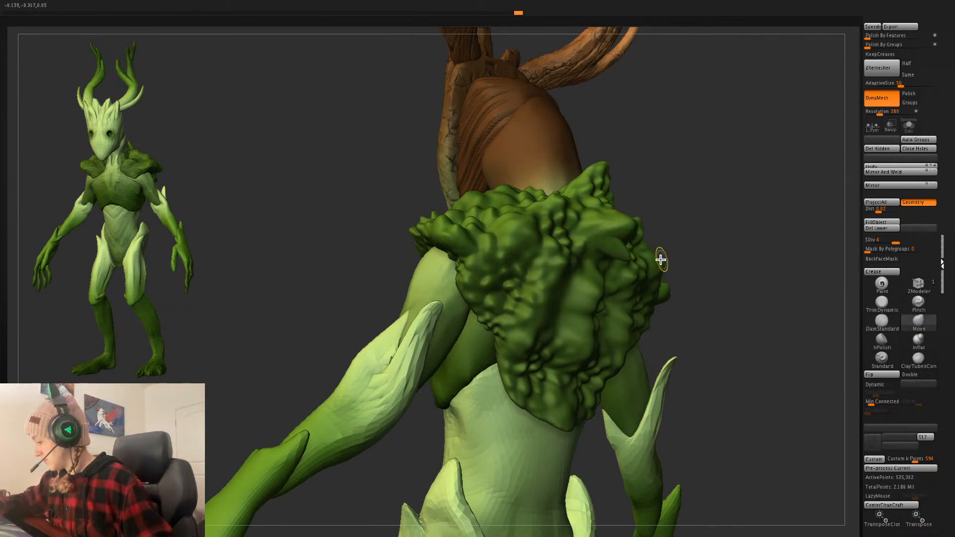
left_click(883, 322)
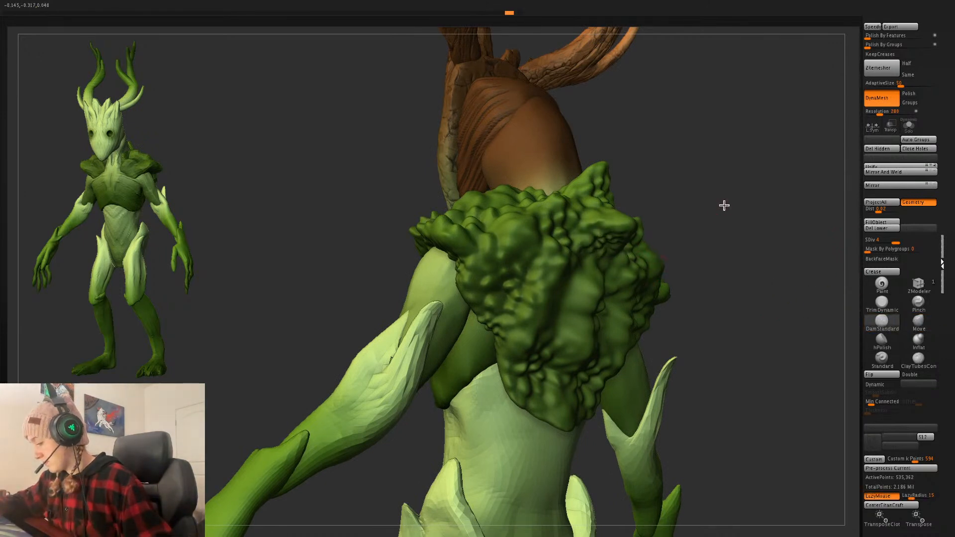
mouse_move(725, 206)
left_mouse_down()
mouse_move(599, 309)
mouse_move(546, 312)
left_mouse_up()
key("l")
left_click_drag(771, 218, 775, 228)
key("l")
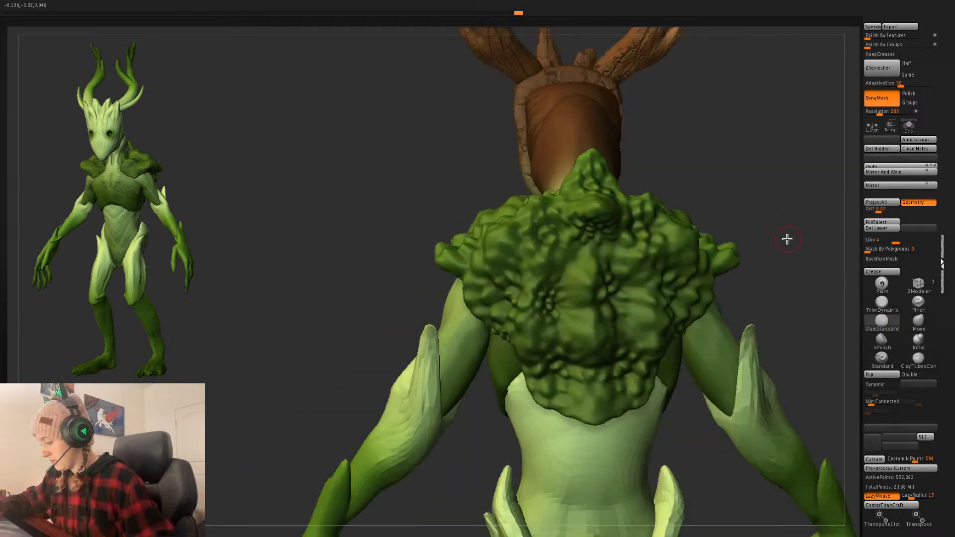
left_click_drag(770, 191, 771, 200, "alt")
left_click_drag(776, 252, 647, 266, "alt")
- Reshape the back of the shoulder mantle and its side profile with the Move brush
left_click(919, 323)
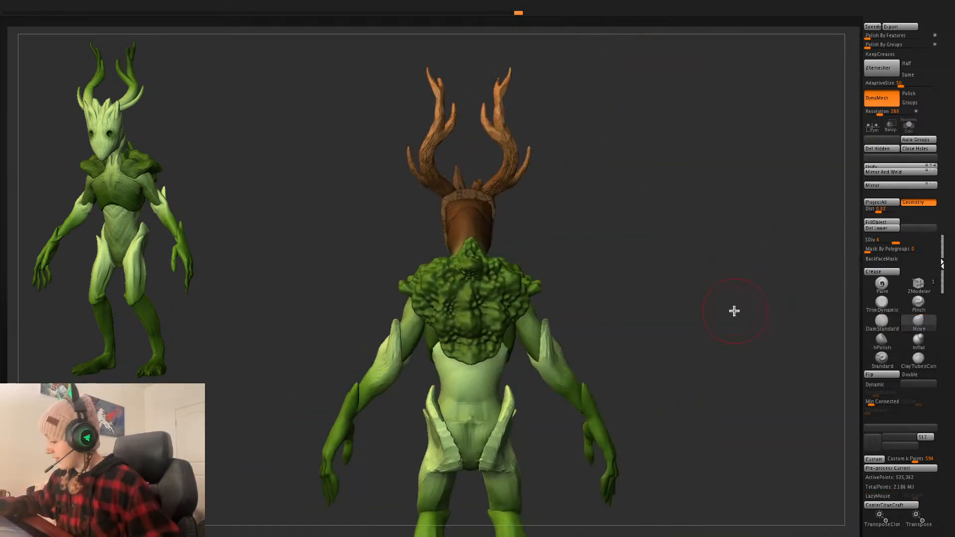
key("space")
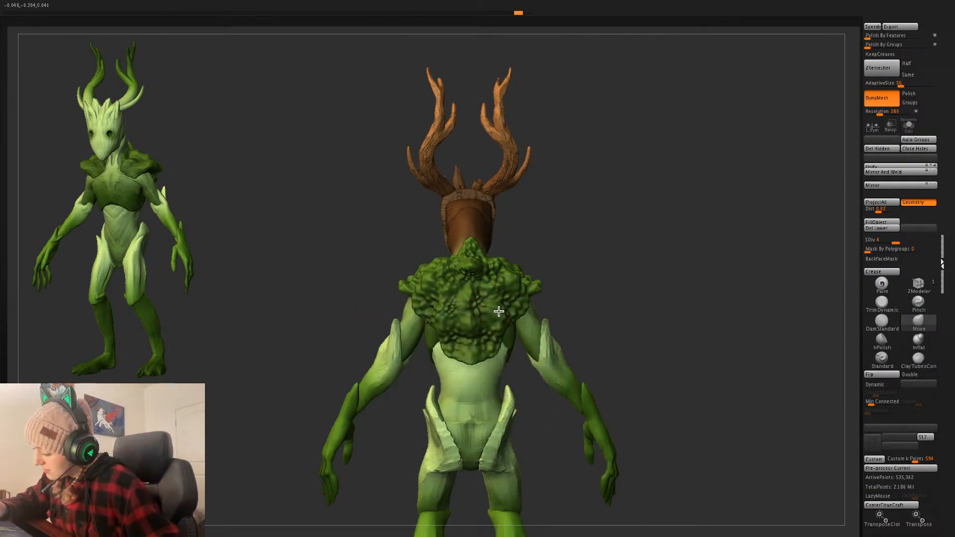
mouse_move(637, 271)
left_mouse_down()
mouse_move(472, 271)
mouse_move(654, 265)
mouse_move(463, 271)
left_mouse_up()
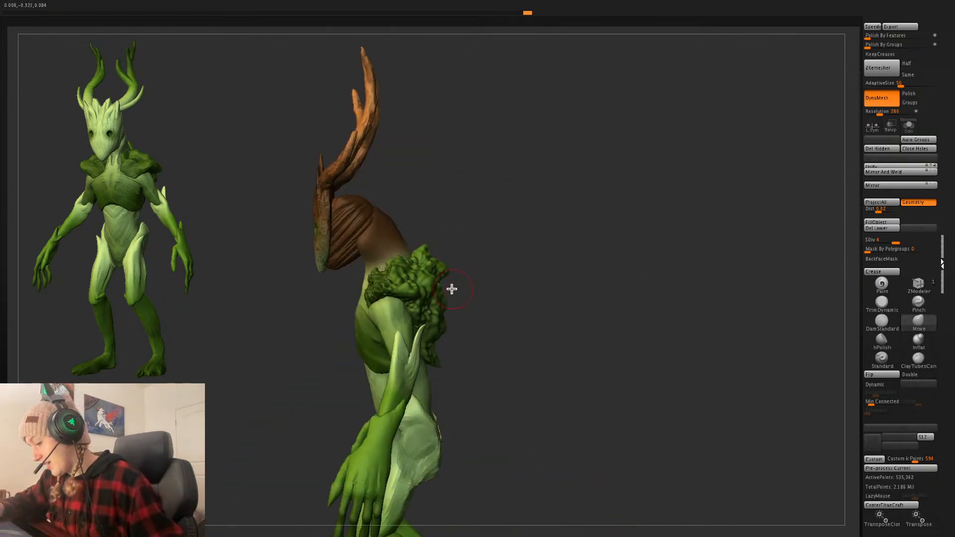
left_click_drag(469, 282, 473, 294)
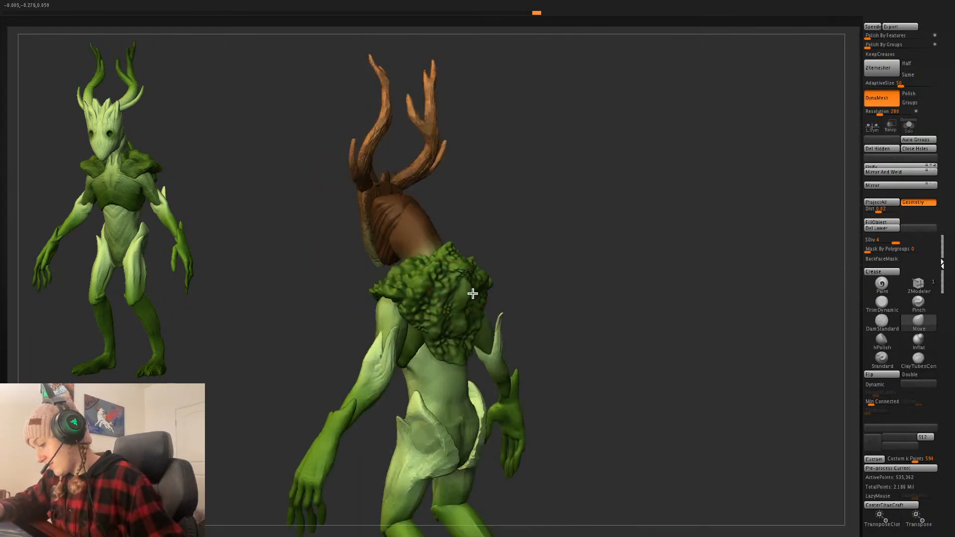
left_click_drag(565, 274, 462, 289)
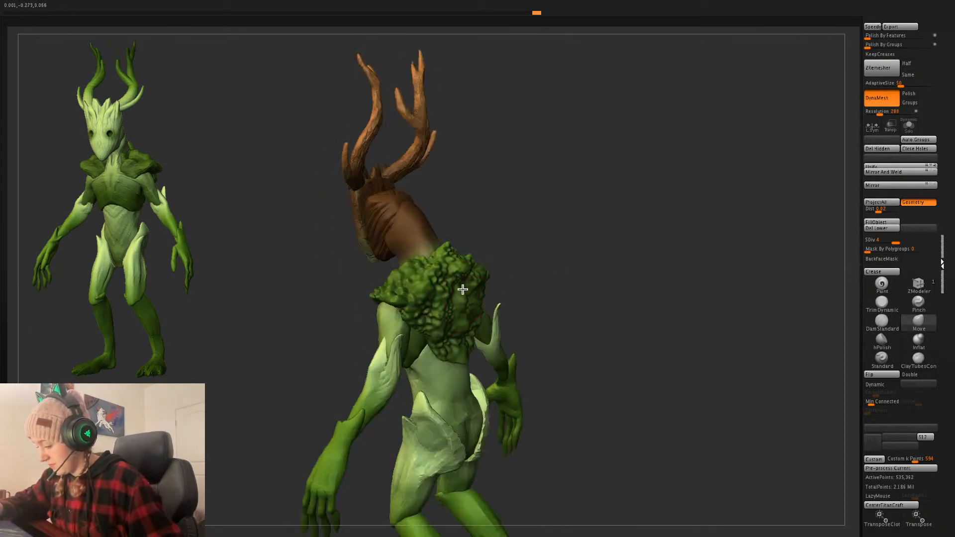
left_click_drag(535, 273, 472, 308)
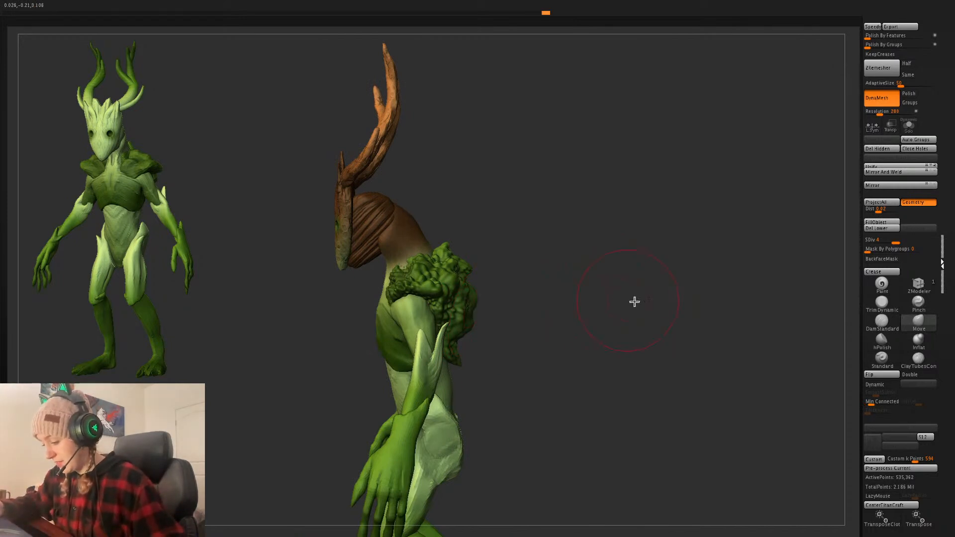
left_click_drag(635, 302, 642, 303, "shift")
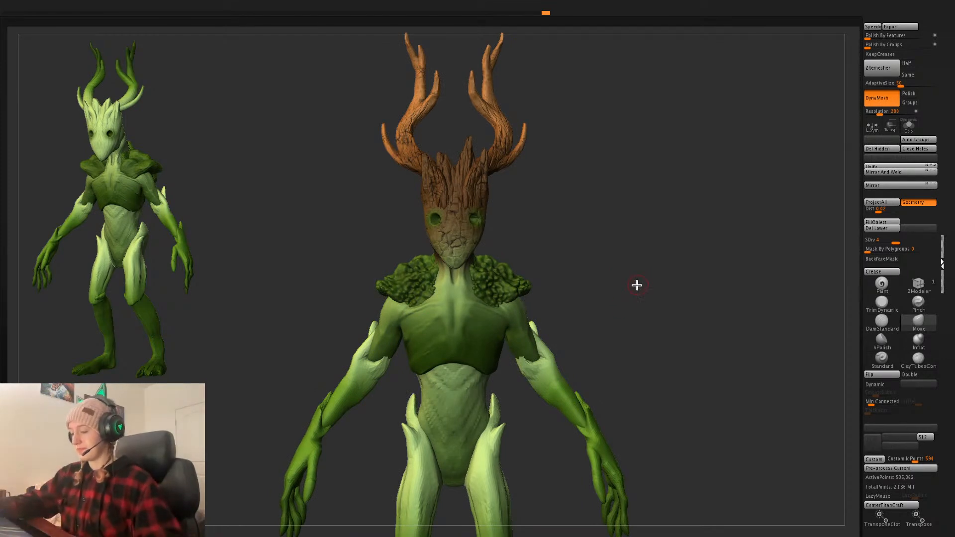
- Duplicate the horns subtool and move the copy away from the head, beside the creature's shoulder
left_click_drag(637, 285, 632, 256, "alt")
left_click(486, 127, "alt")
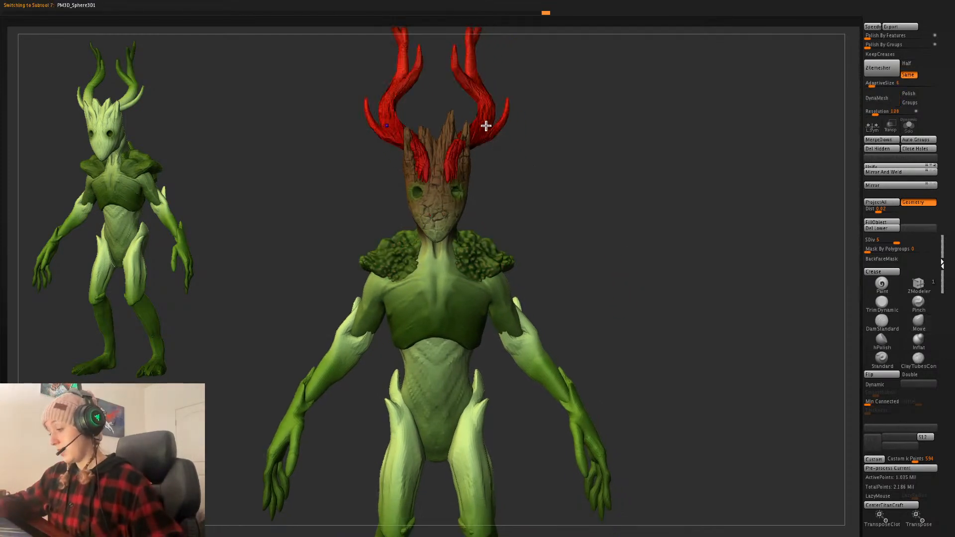
mouse_move(645, 267)
left_mouse_down("alt")
mouse_move(659, 299)
mouse_move(652, 294)
left_mouse_up("alt")
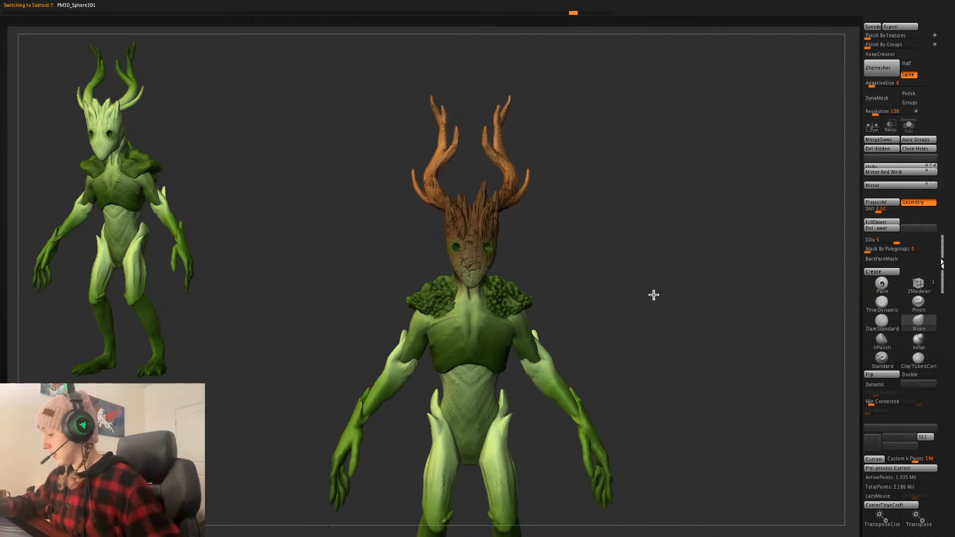
key("ctrl+shift+d")
key("w")
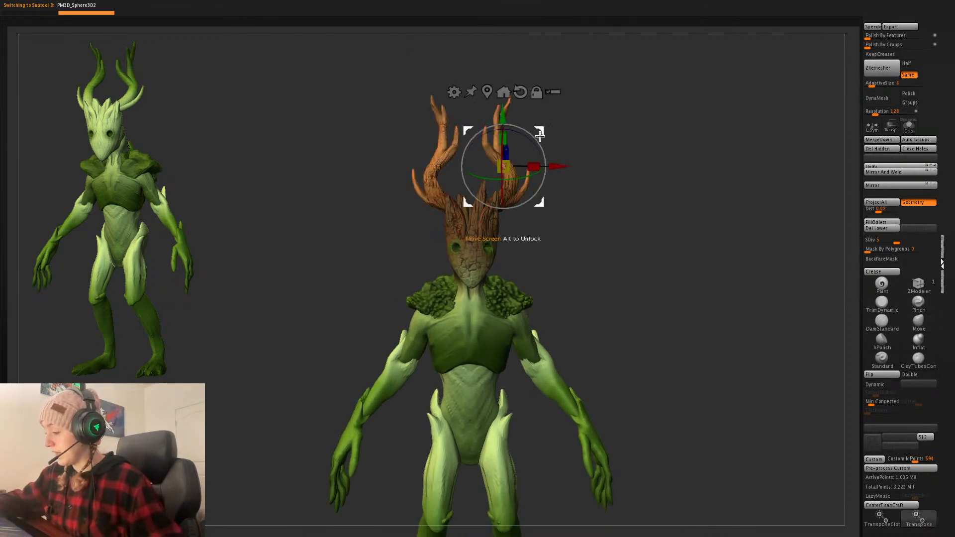
left_click_drag(539, 131, 650, 226)
key("q")
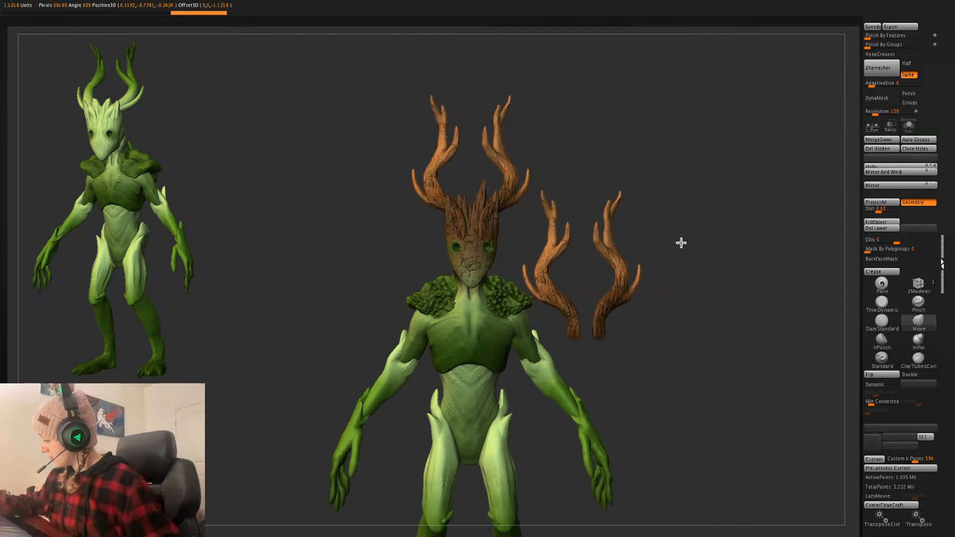
- Auto-group the duplicated horns, isolate the outer horn, and delete its lower subdivision levels and the hidden horn
left_click(921, 141)
left_click(615, 282, "ctrl+shift")
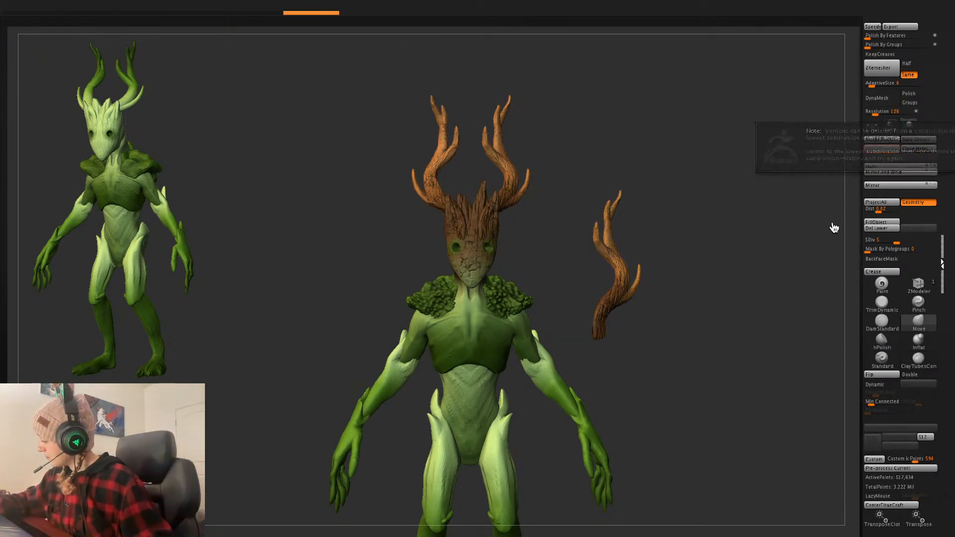
left_click(882, 228)
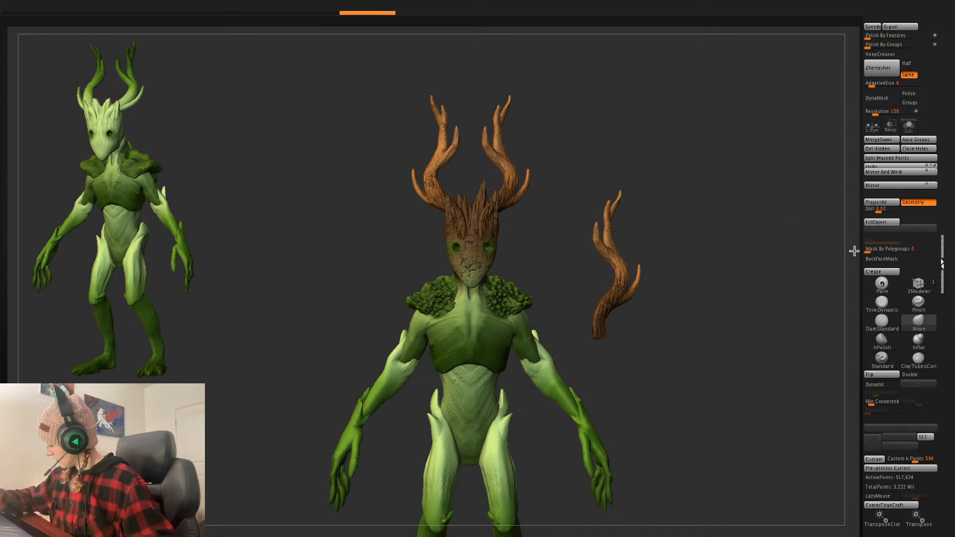
left_click(896, 152)
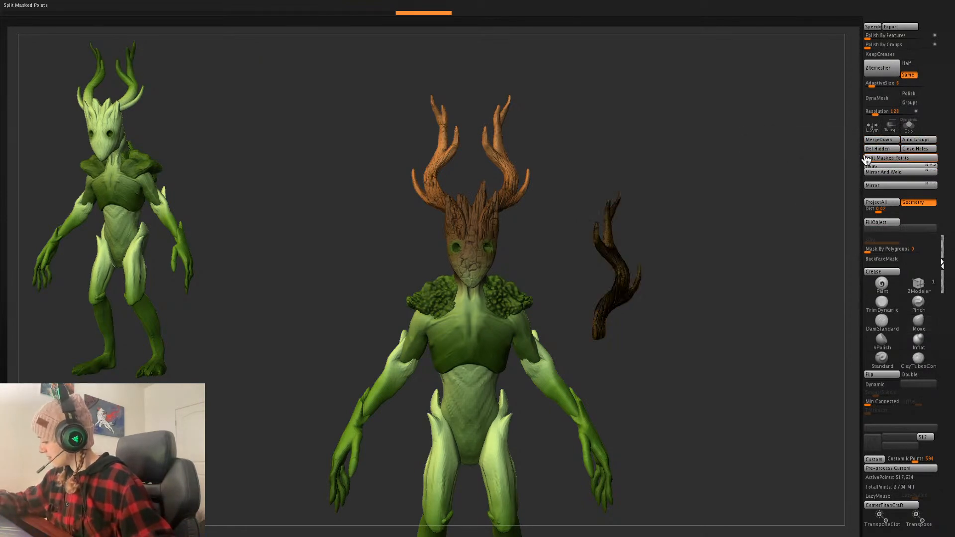
- Pre-process the single horn with polypaint kept and decimate it to 50k points
left_click(559, 11)
left_click(575, 100)
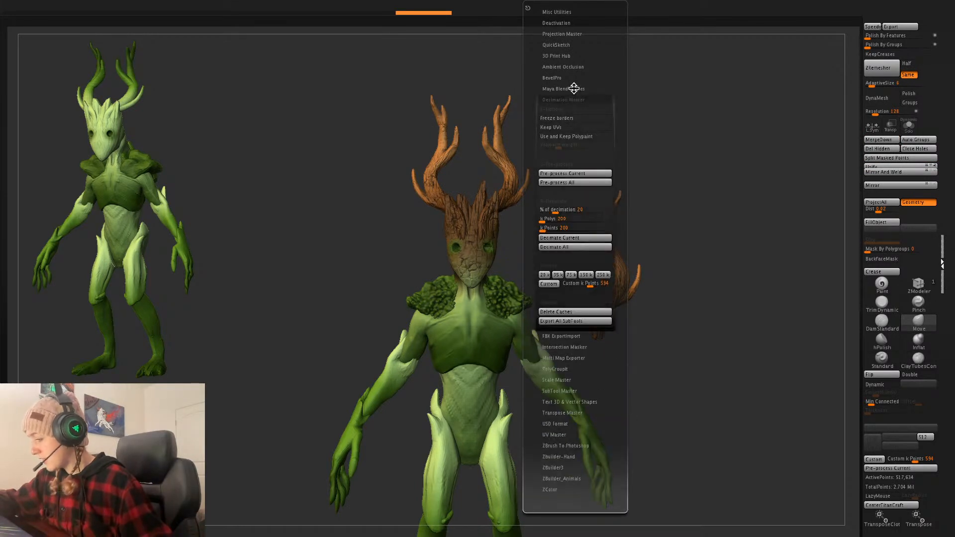
left_click(573, 137)
left_click(587, 173)
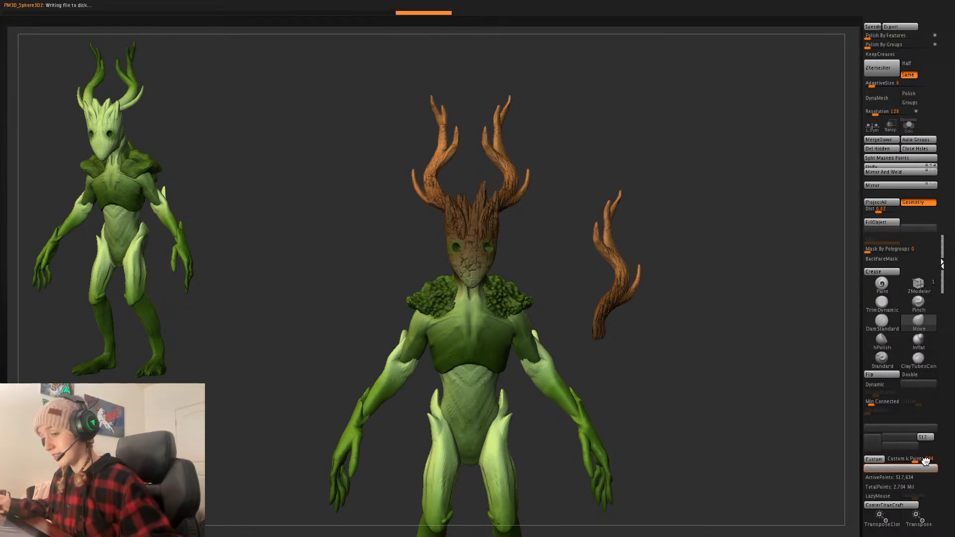
left_click_drag(925, 459, 890, 459)
left_click(875, 460)
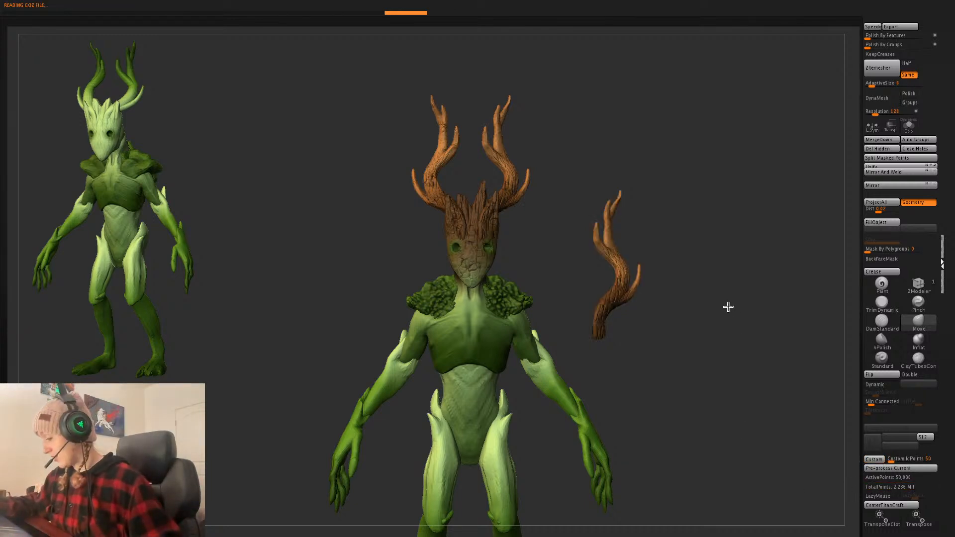
- Scale down the single horn and place it as a branch growing from the shoulder mantle beside the neck
key("w")
left_click_drag(616, 263, 608, 274)
left_click_drag(651, 231, 546, 237)
key("q")
left_click_drag(759, 223, 657, 230)
key("w")
left_click_drag(546, 236, 585, 239)
key("q")
left_click_drag(659, 232, 694, 258, "shift")
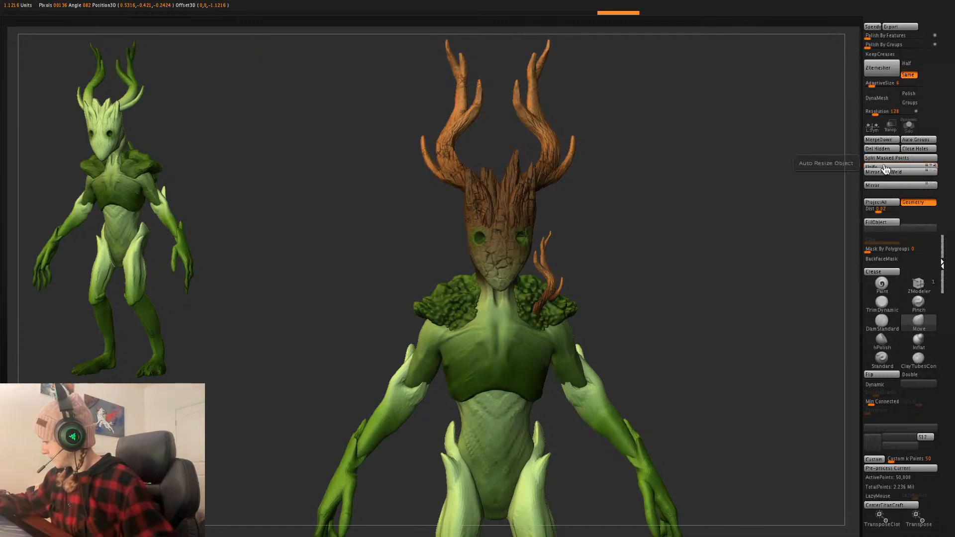
- Mirror the branch onto the opposite shoulder, recentring the gizmo on it to tilt and resize the branch
left_click(882, 186)
key("w")
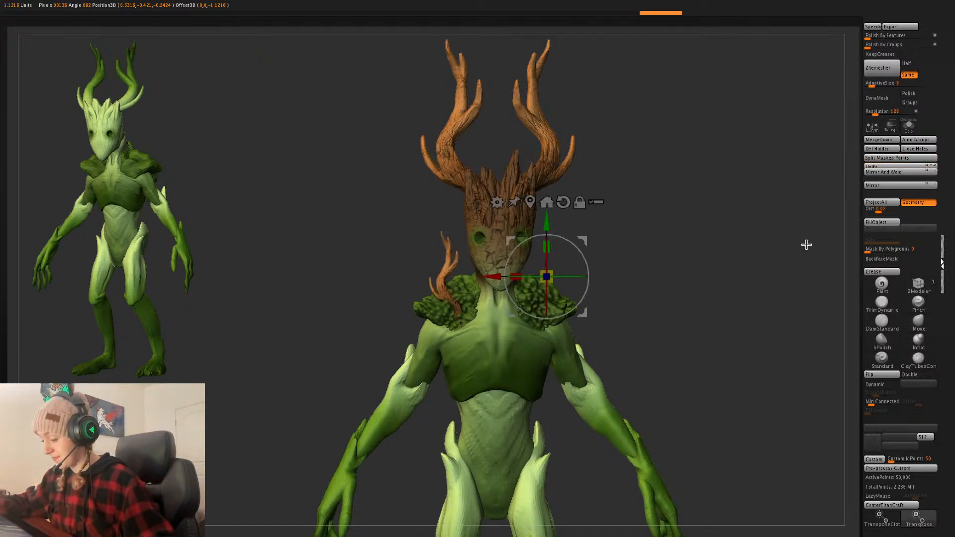
left_click(531, 203)
left_click_drag(486, 267, 453, 273)
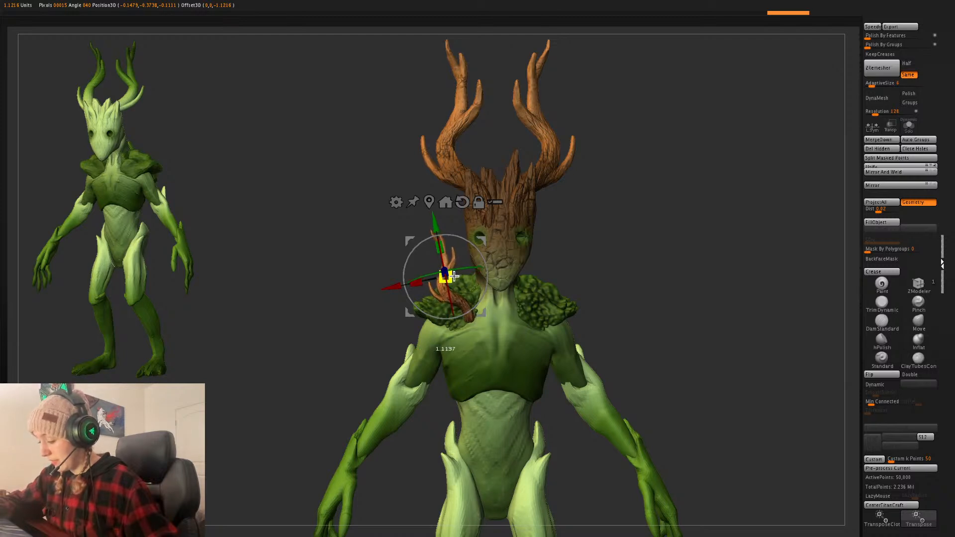
left_click_drag(483, 242, 465, 241)
key("q")
- Scale the shoulder branch slightly along its depth axis so that it fits the mossy mantle in side view
left_click_drag(706, 248, 675, 274, "shift")
key("w")
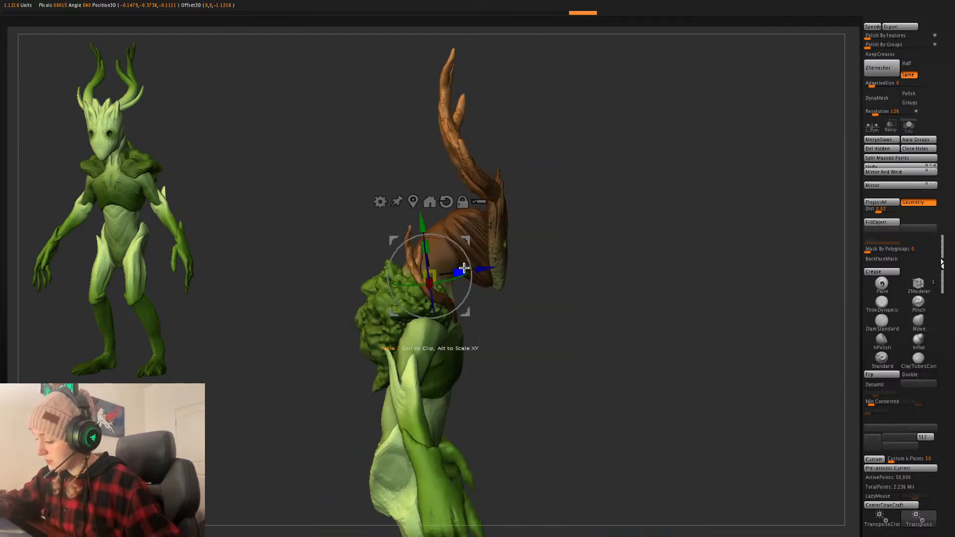
mouse_move(462, 269)
left_mouse_down()
mouse_move(478, 267)
mouse_move(460, 273)
left_mouse_up()
key("q")
left_click_drag(704, 245, 585, 275)
key("w")
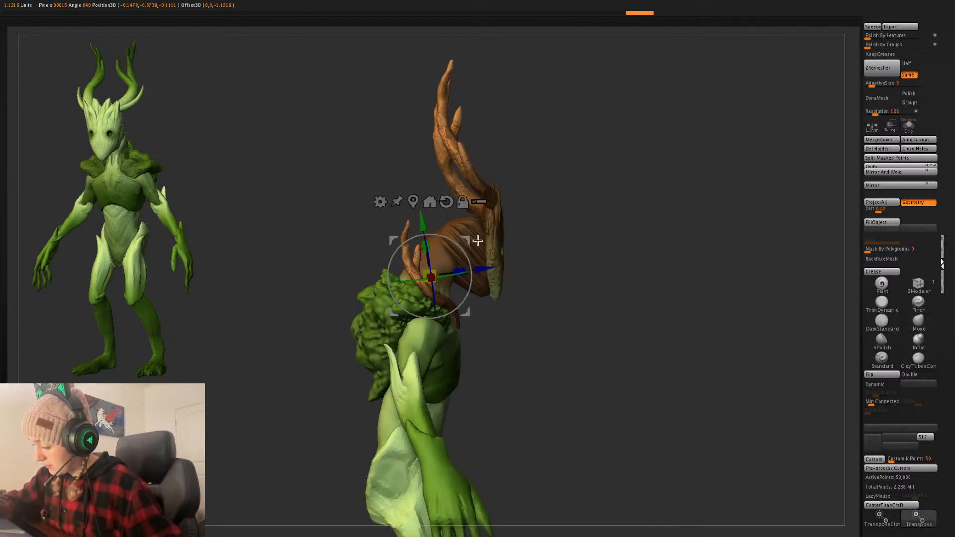
key("q")
left_click_drag(646, 213, 716, 236, "shift")
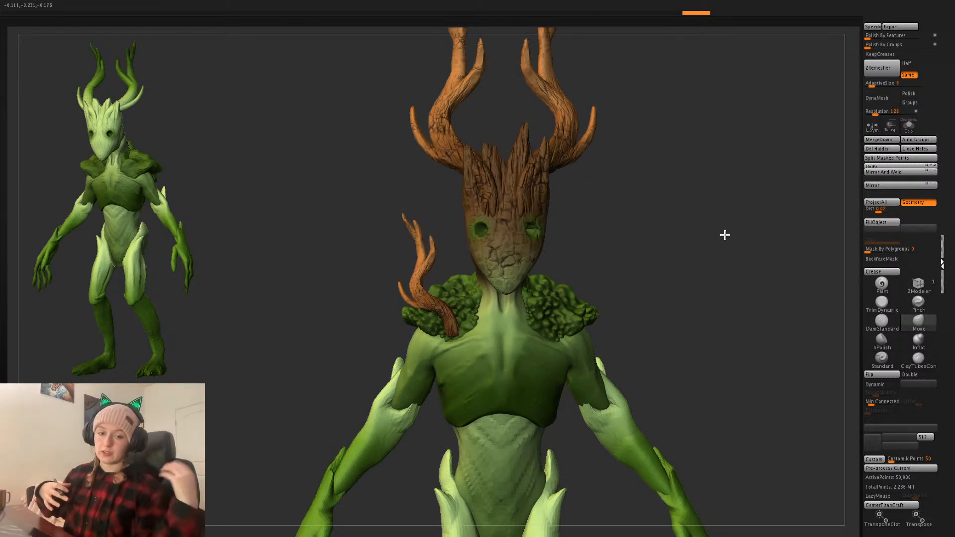
- Duplicate the branch from its base on the shoulder mantle and tilt the copy inward toward the neck
key("w")
key("y")
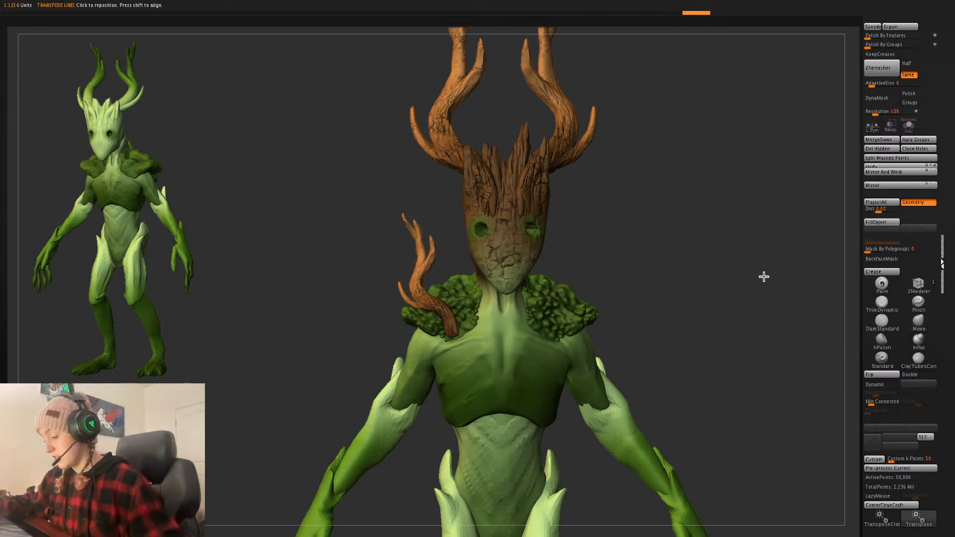
left_click_drag(764, 277, 762, 286)
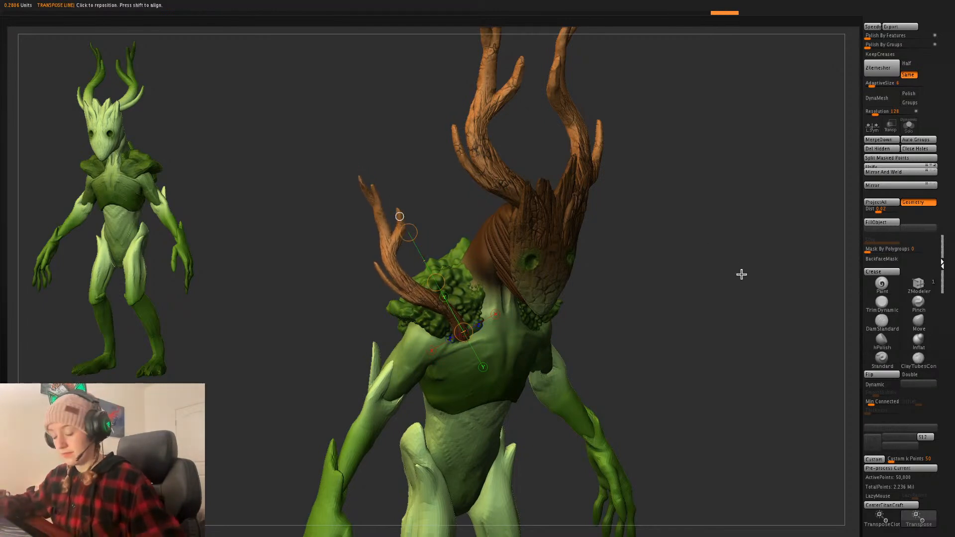
key("y")
left_click_drag(738, 273, 757, 271)
left_click_drag(463, 332, 465, 375)
left_click_drag(461, 309, 462, 312)
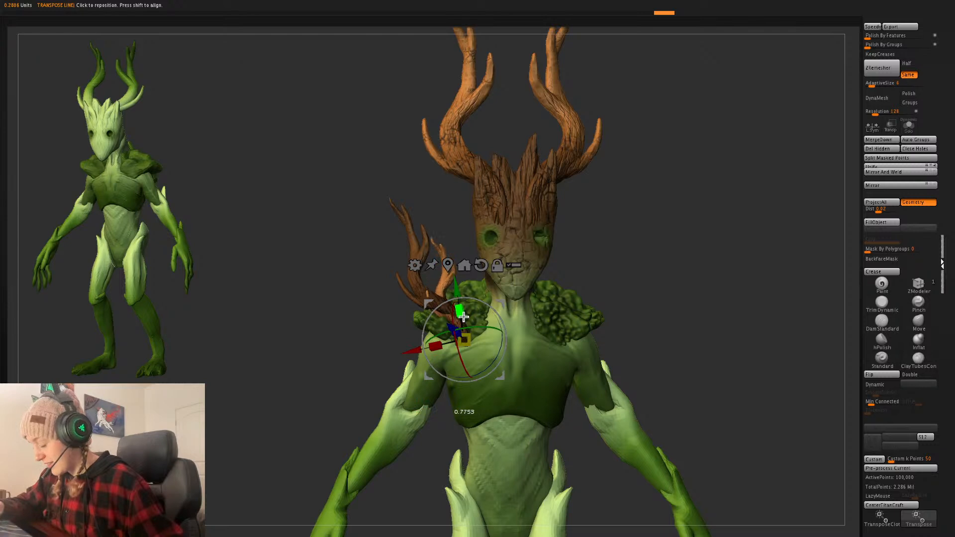
left_click_drag(464, 361, 464, 364)
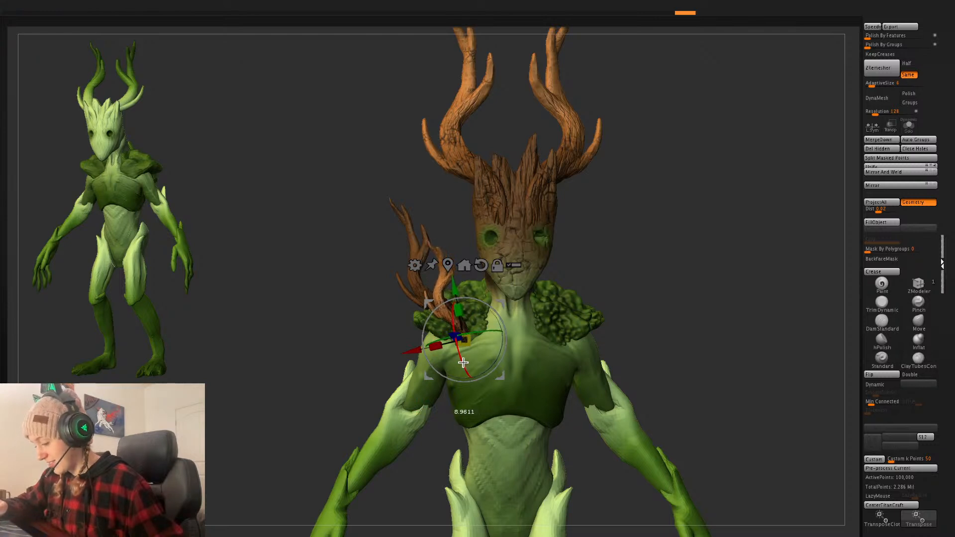
key("q")
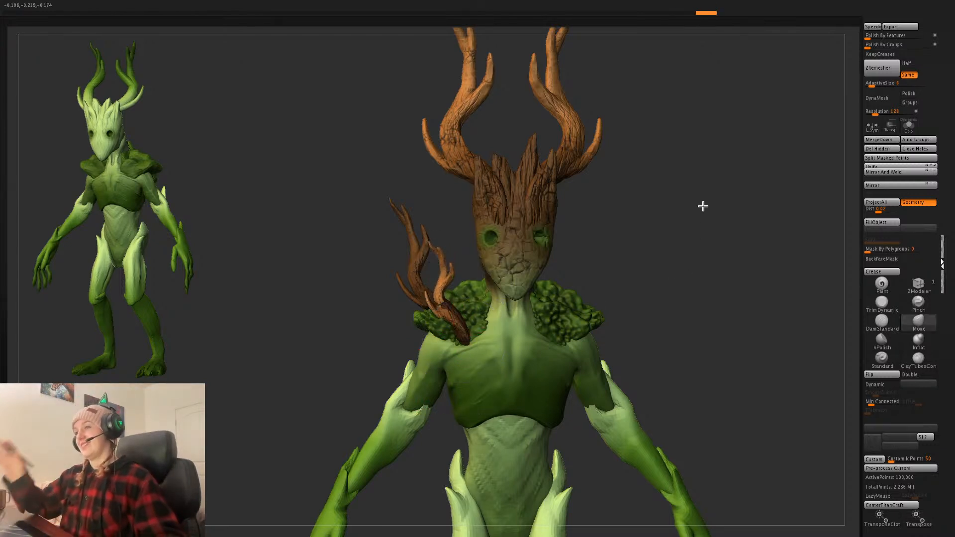
- Duplicate the branch again and scale the third copy down beside the neck
key("w")
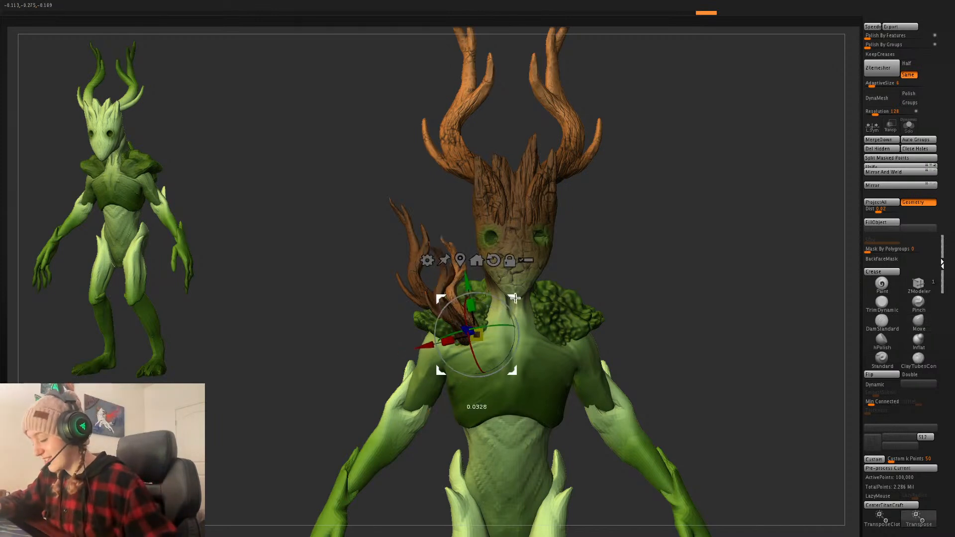
left_click_drag(516, 299, 521, 297, "ctrl")
left_click_drag(514, 305, 521, 316)
left_click_drag(521, 297, 512, 306)
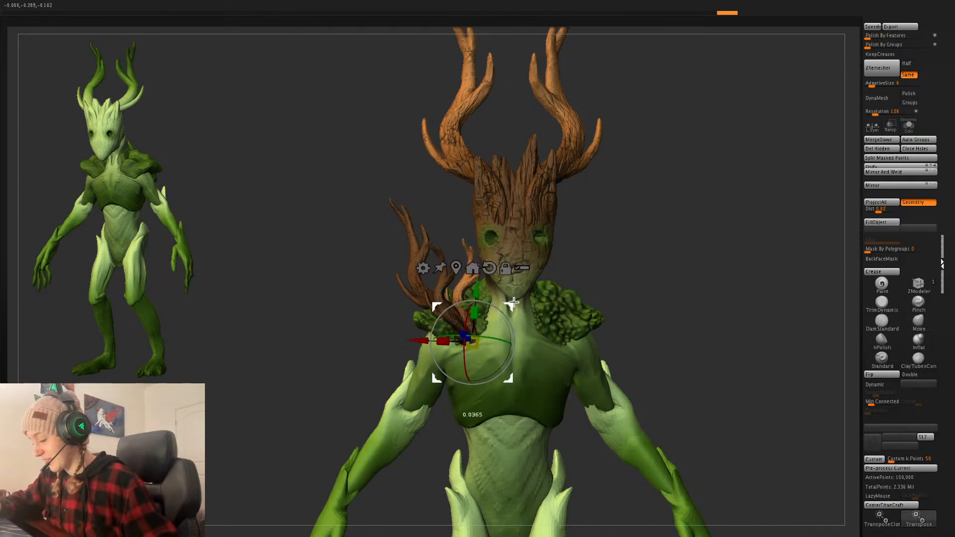
- Flip the smallest branch by mirroring it, set it back on the same shoulder and rotate it to cross the other branches
left_click(919, 185)
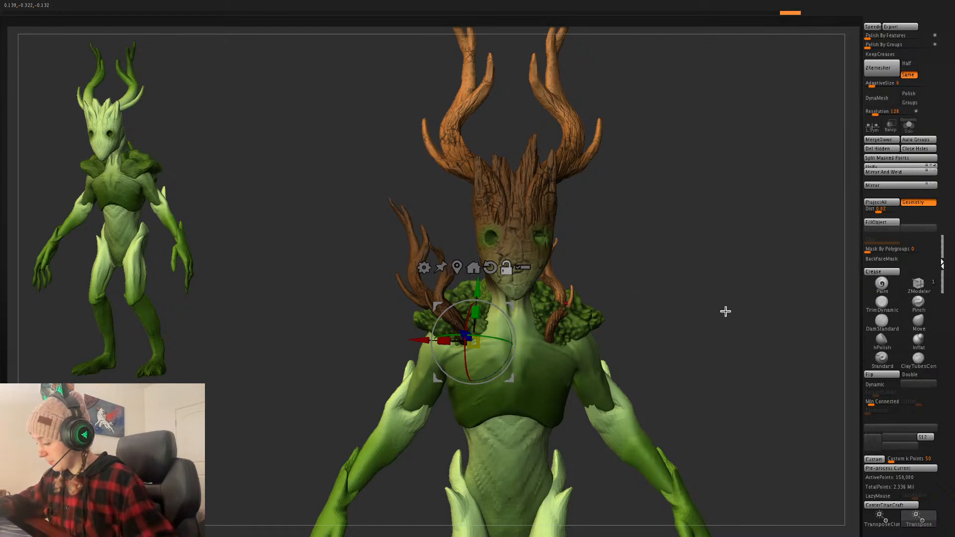
key("q")
key("w")
left_click_drag(616, 303, 519, 299)
left_click_drag(507, 261, 516, 274)
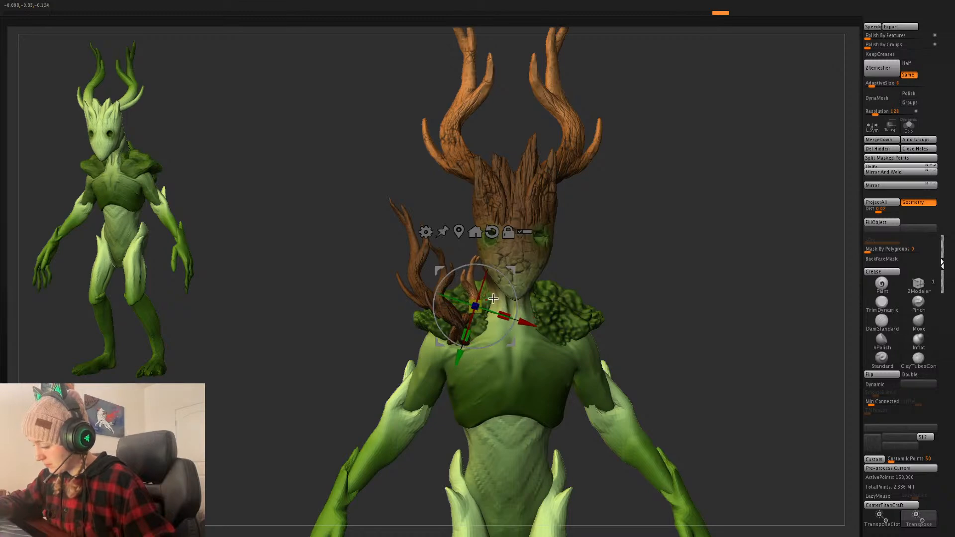
left_click_drag(699, 241, 769, 243)
left_click_drag(501, 312, 453, 298)
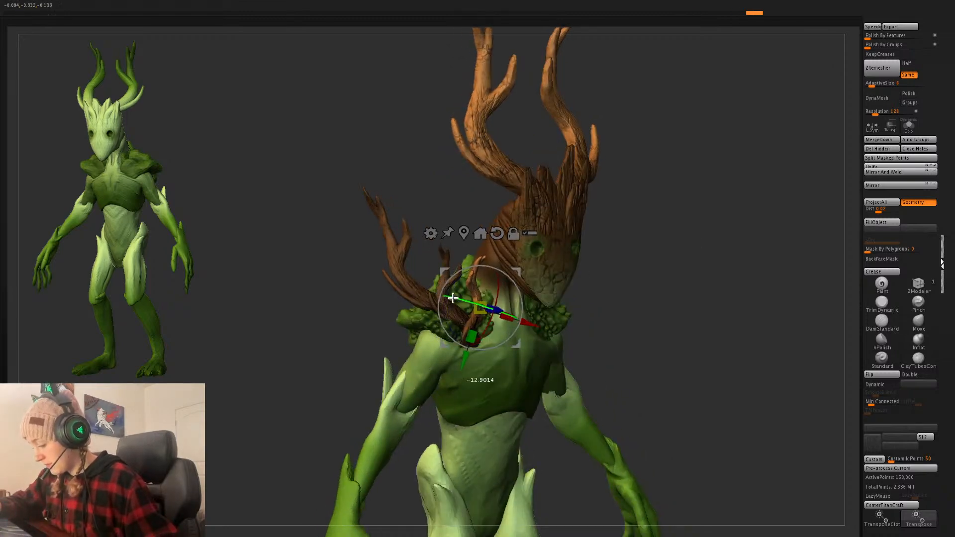
key("q")
left_click_drag(710, 230, 677, 261, "shift")
- Reshape the newest branch and its base with the Move brush, undoing a stray stroke
key("space")
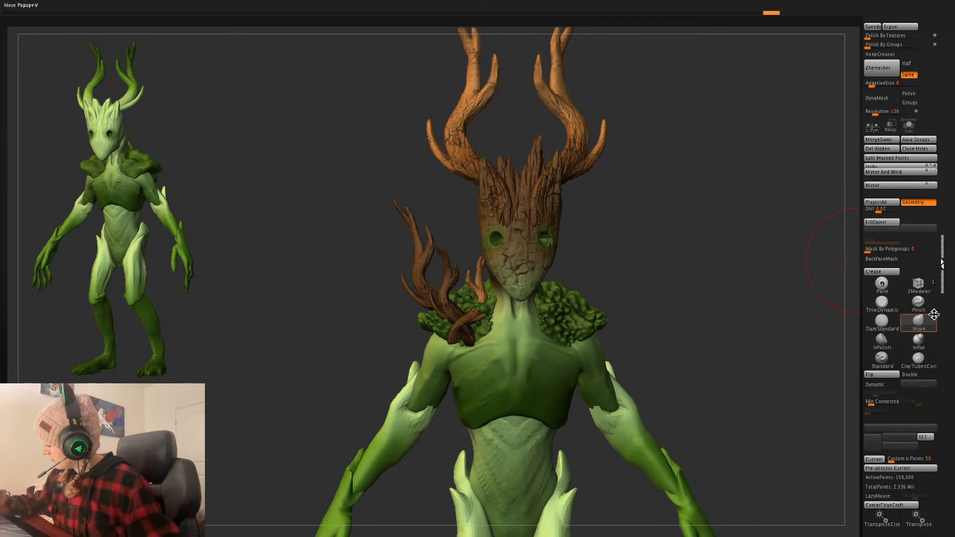
left_click_drag(673, 249, 463, 326)
left_click_drag(742, 262, 684, 273)
key("space")
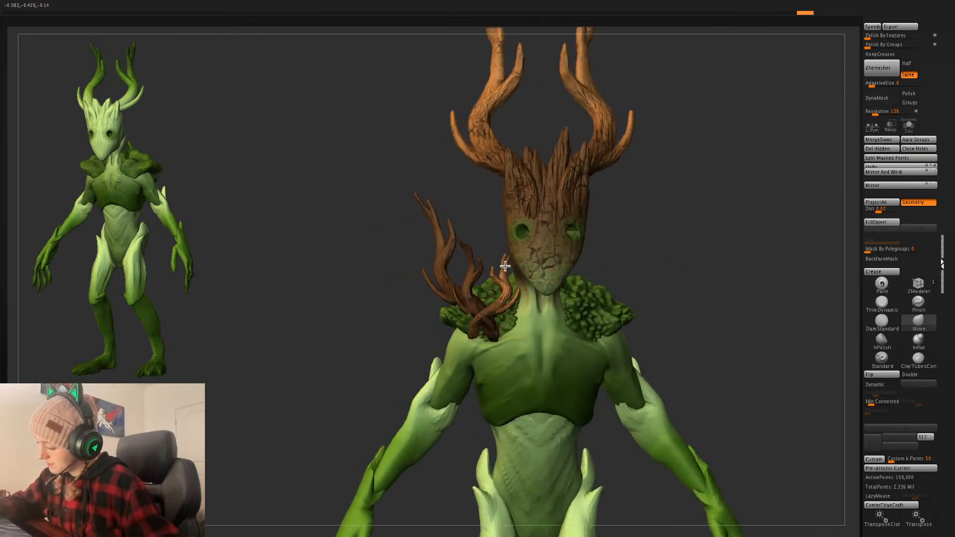
key("space")
key("ctrl+z")
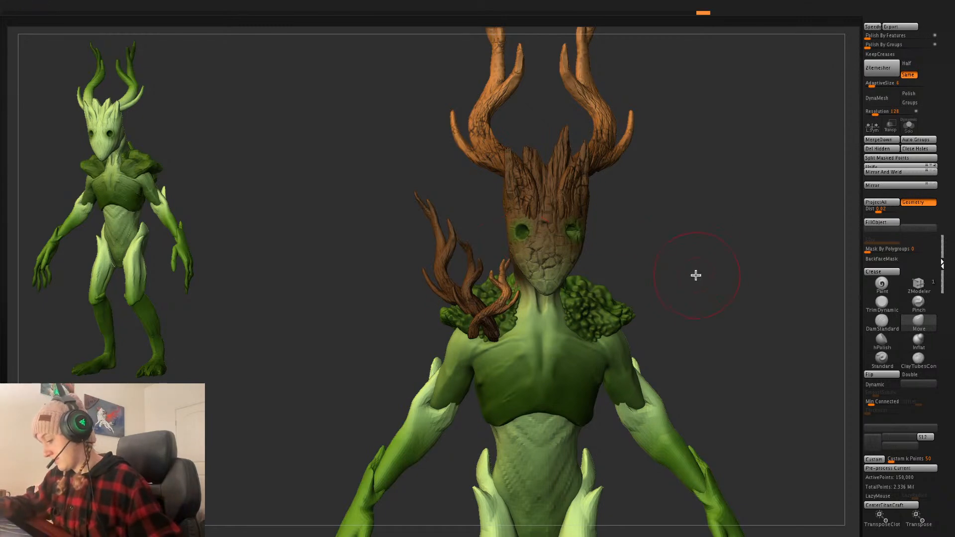
mouse_move(697, 276)
left_mouse_down()
mouse_move(503, 335)
mouse_move(503, 324)
left_mouse_up()
left_click_drag(716, 263, 667, 273, "shift")
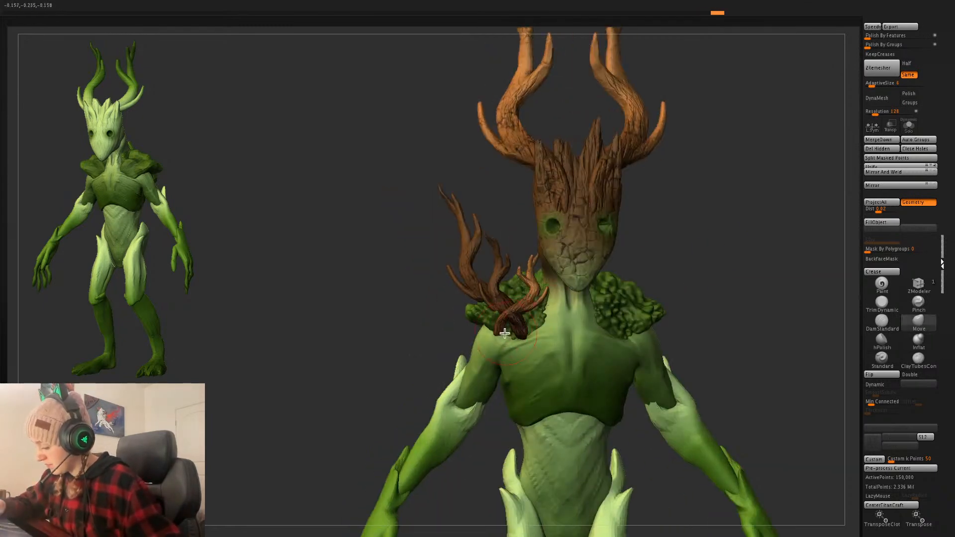
- Clear the mask on the branch cluster and try Mirror And Weld to copy it onto the opposite shoulder
key("space")
left_click_drag(748, 259, 648, 267, "ctrl")
key("space")
left_click(648, 261, "ctrl")
left_click(647, 260, "ctrl")
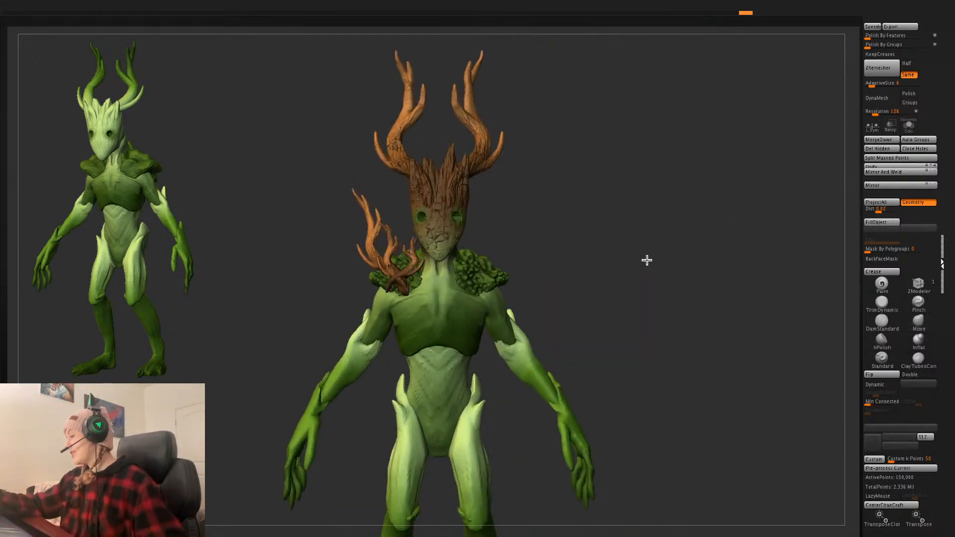
left_click(898, 173)
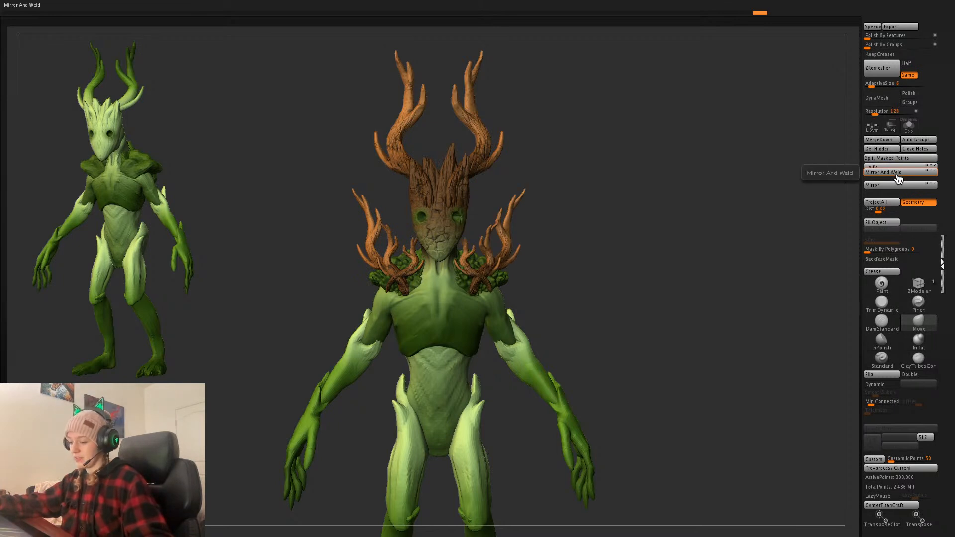
left_click(875, 166)
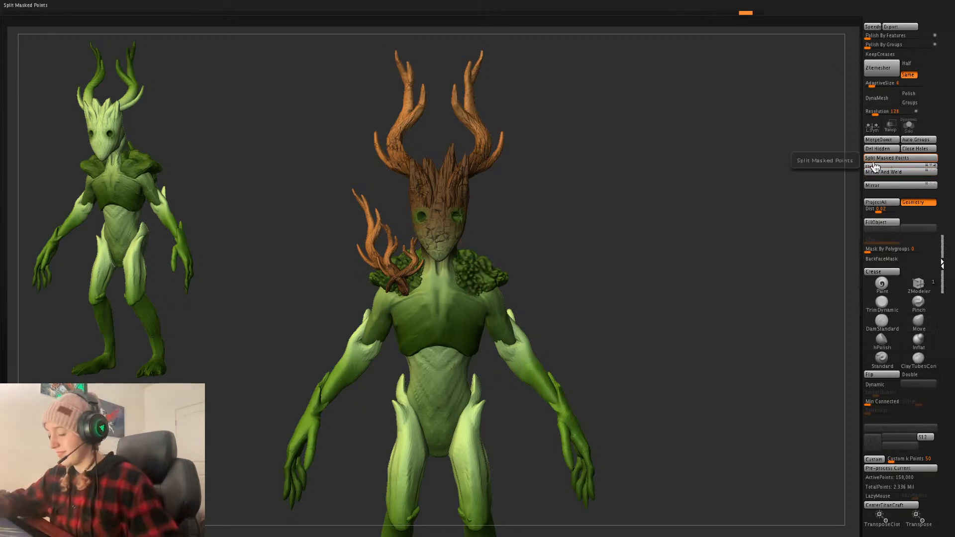
- Recentre the gizmo at the base of the branch cluster and rotate the whole cluster outward from the head
key("w")
left_click_drag(452, 238, 550, 229, "alt")
left_click_drag(404, 274, 704, 100, "alt")
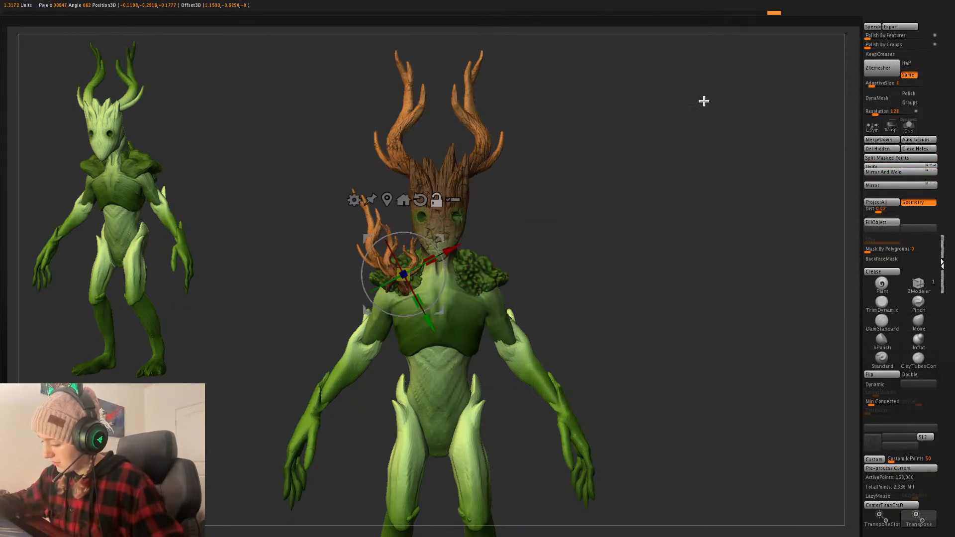
left_click_drag(445, 283, 447, 273)
left_click_drag(439, 237, 426, 257)
key("q")
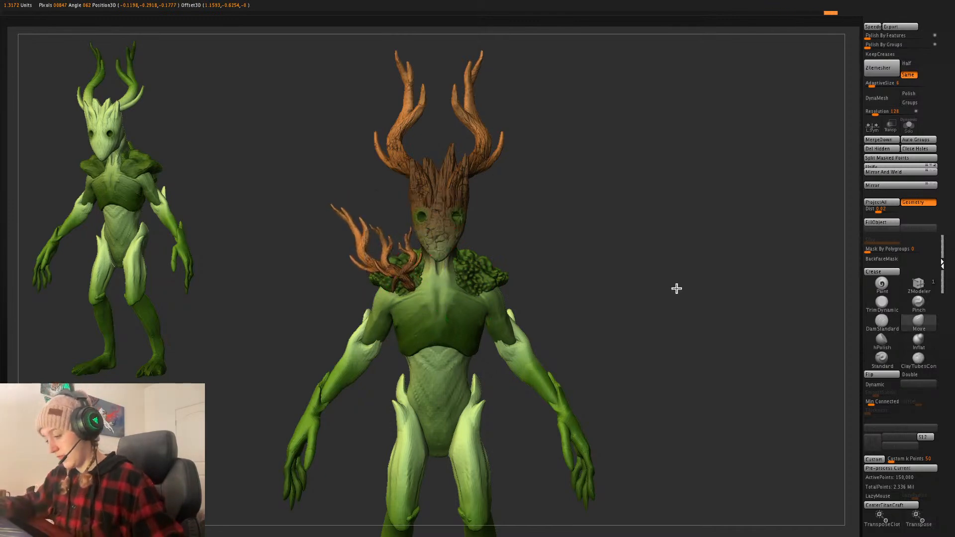
mouse_move(677, 289)
left_mouse_down()
mouse_move(697, 292)
mouse_move(681, 278)
left_mouse_up()
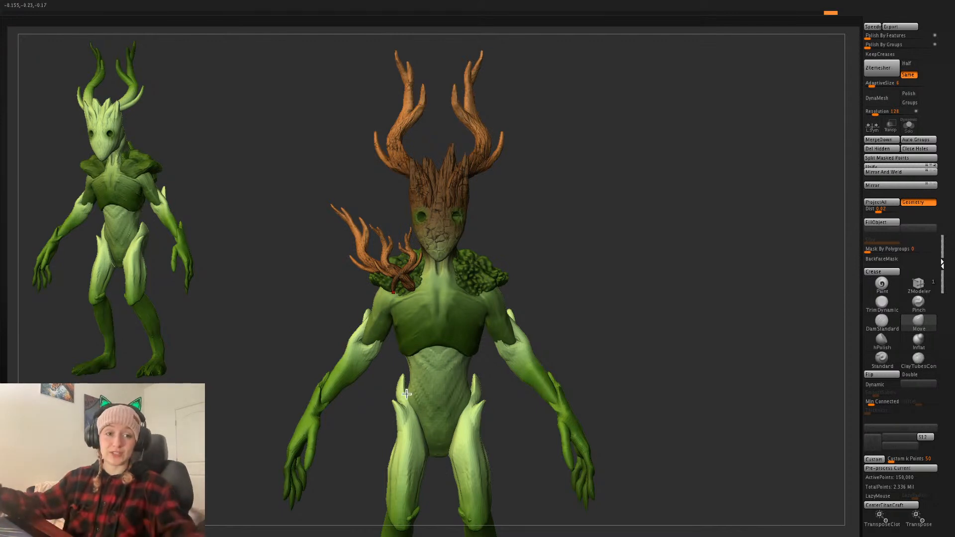
- Select the torso subtool, check its wireframe and isolate it in Solo mode, turned to show its back
left_click(458, 313, "alt")
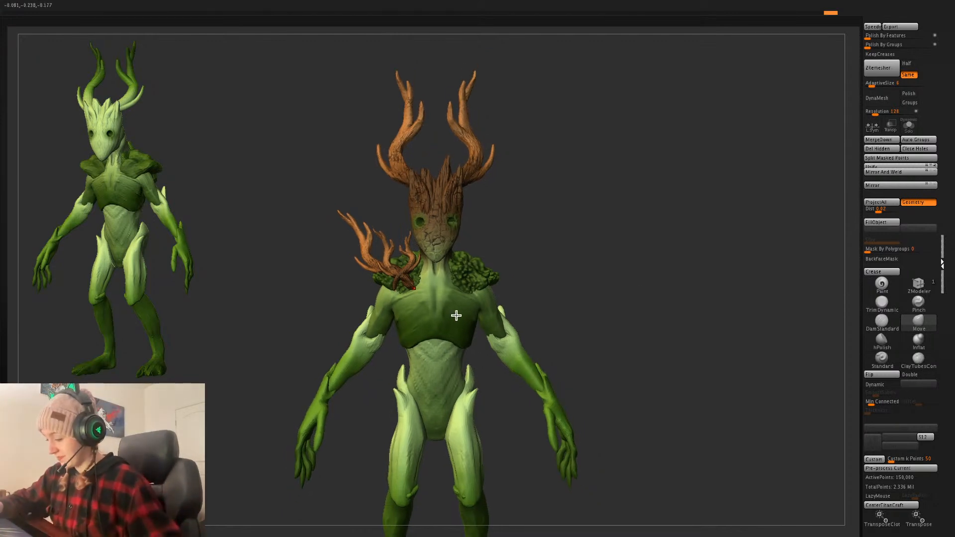
left_click_drag(657, 272, 657, 287, "alt")
left_click_drag(657, 287, 652, 243, "alt")
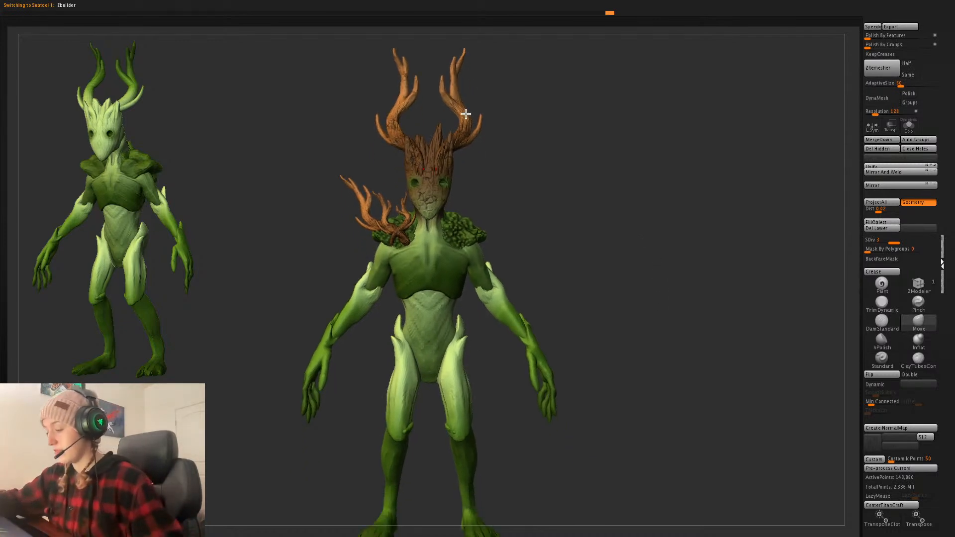
key("shift+f")
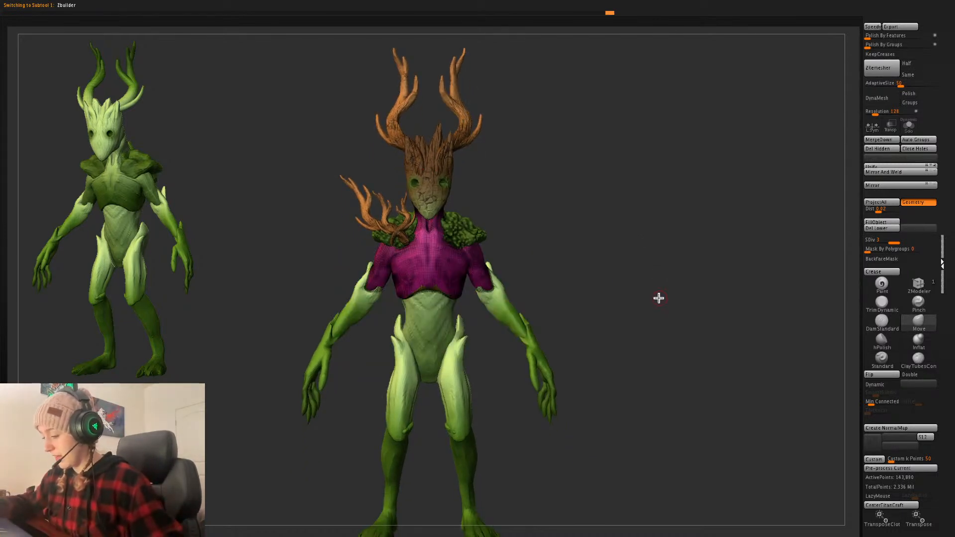
key("shift+f")
left_click_drag(653, 288, 647, 323, "alt")
left_click(908, 129)
left_click_drag(647, 275, 708, 363, "alt")
- Stroke the ClayTubes brush down the nape and upper spine of the torso
left_click(929, 369)
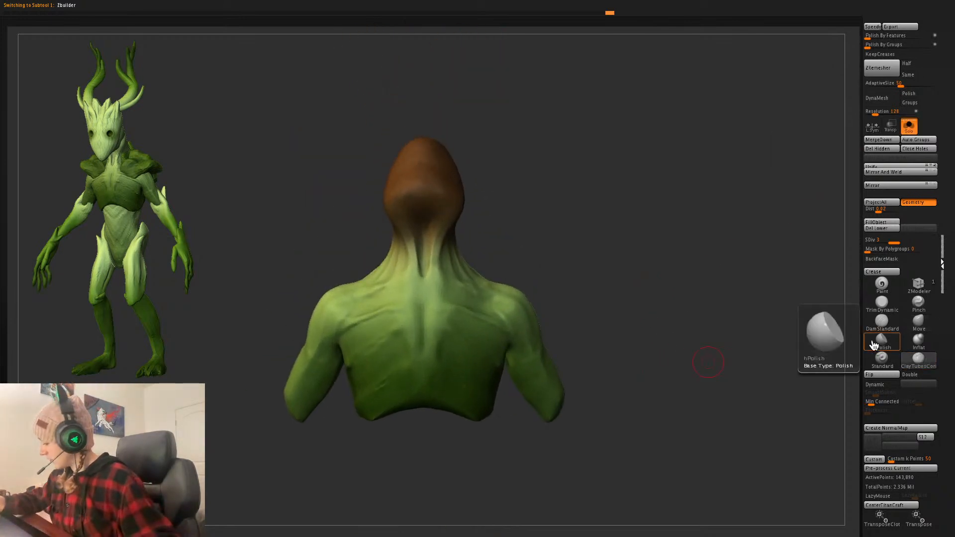
left_click_drag(429, 243, 444, 331)
key("space")
left_click(521, 279)
left_click_drag(580, 254, 575, 257)
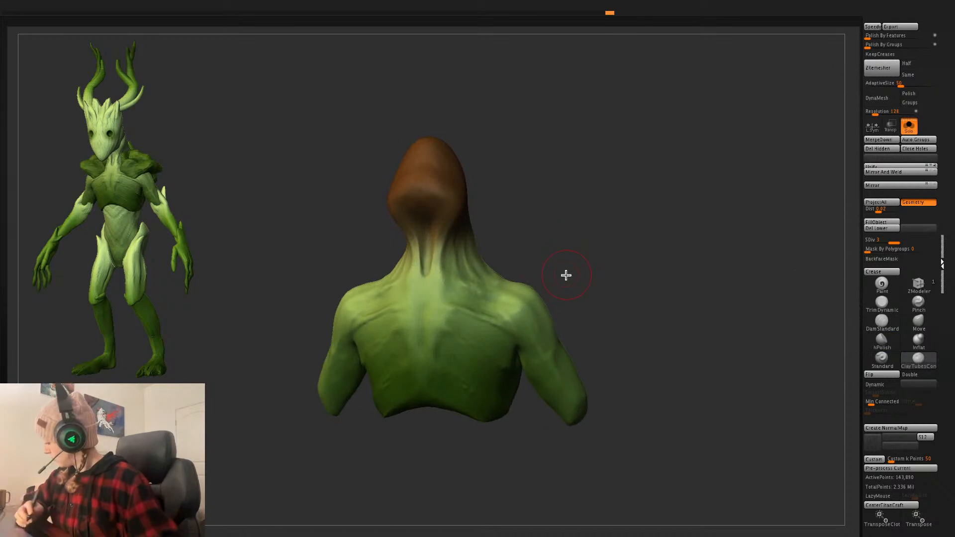
- Lower the torso to subdivision level 1 and delete its higher subdivision levels
key("shift+d")
key("shift+d")
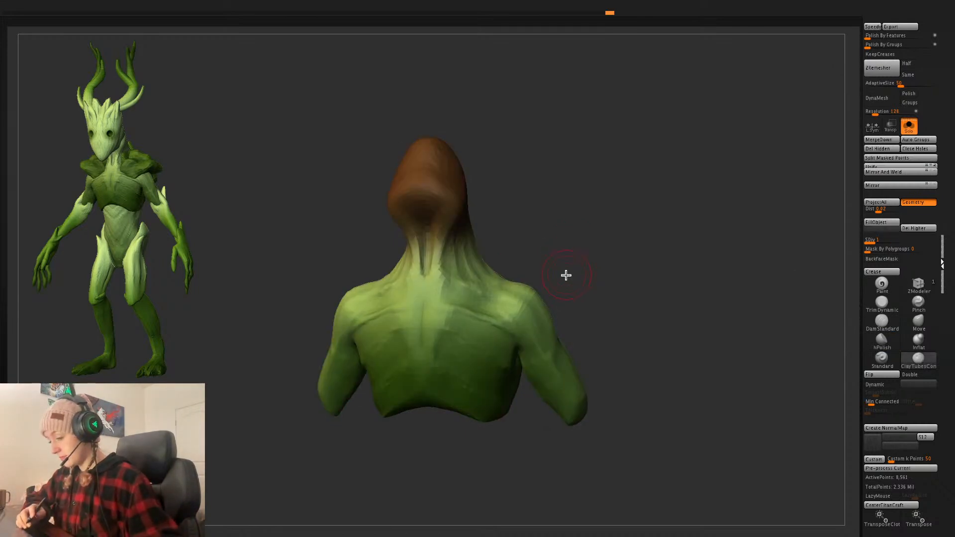
key("shift+f")
left_click_drag(566, 275, 722, 352)
left_click_drag(678, 293, 707, 279)
key("space")
key("shift+f")
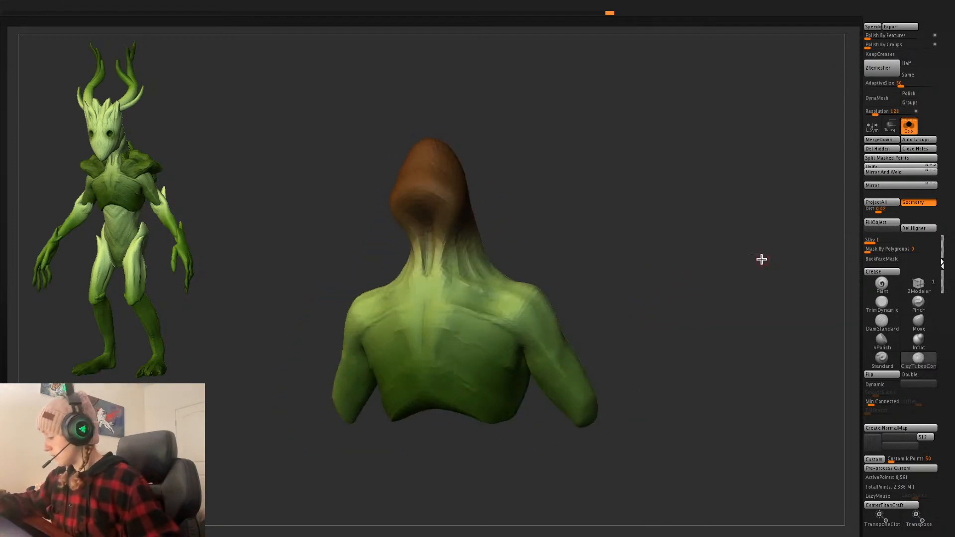
left_click(889, 150)
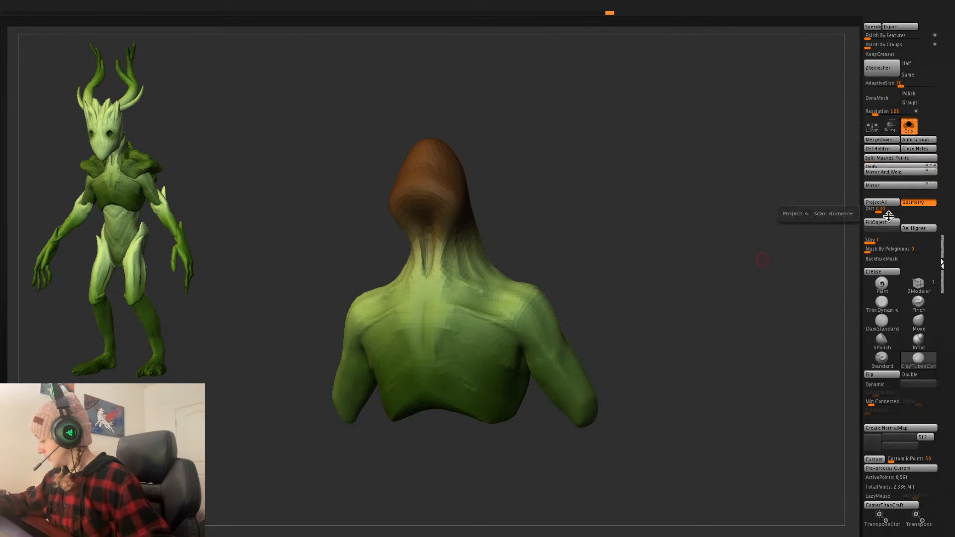
left_click(919, 228)
key("shift+f")
key("shift+f")
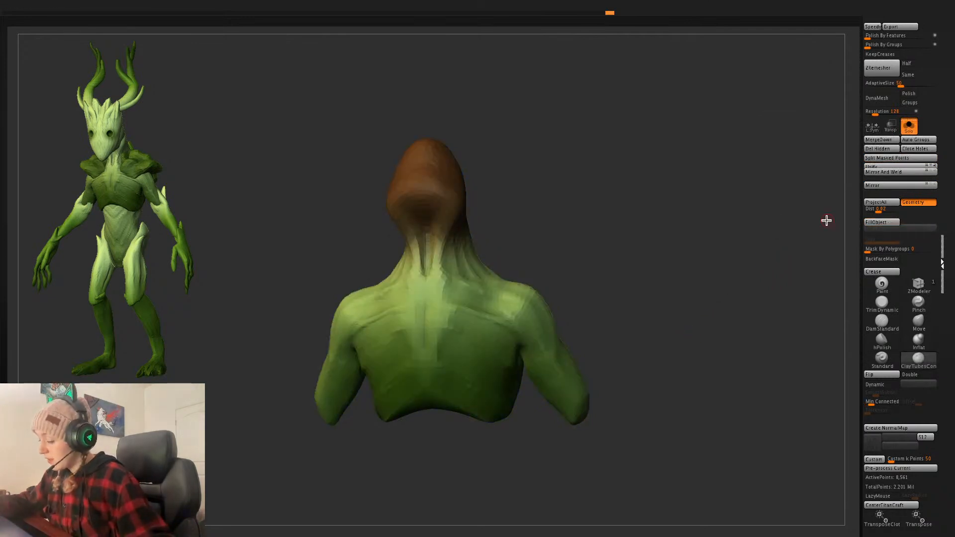
key("shift+f")
- Try DynaMesh on the torso at resolutions 128 and 320, undoing each attempt
left_click(886, 102)
key("ctrl+z")
key("shift+f")
left_click_drag(883, 111, 881, 111)
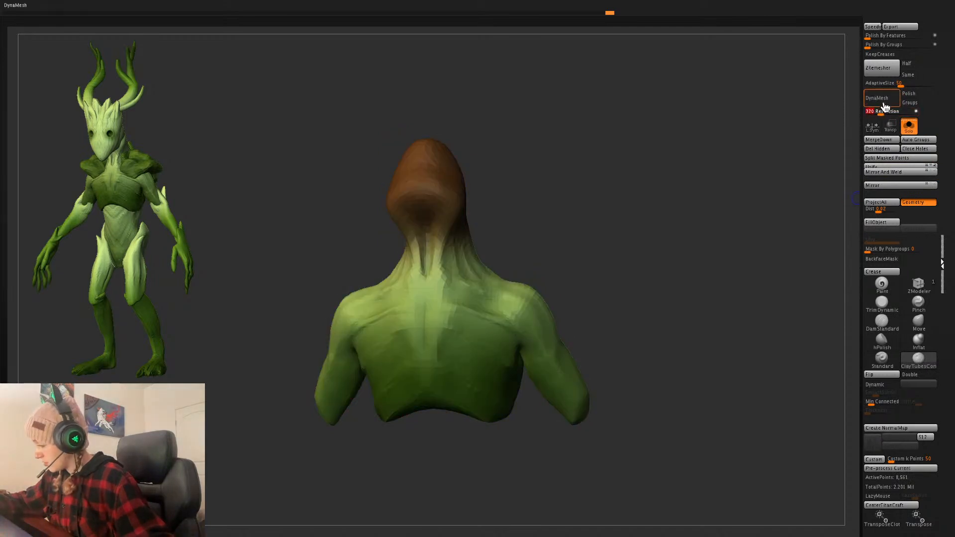
left_click(882, 103)
key("shift+f")
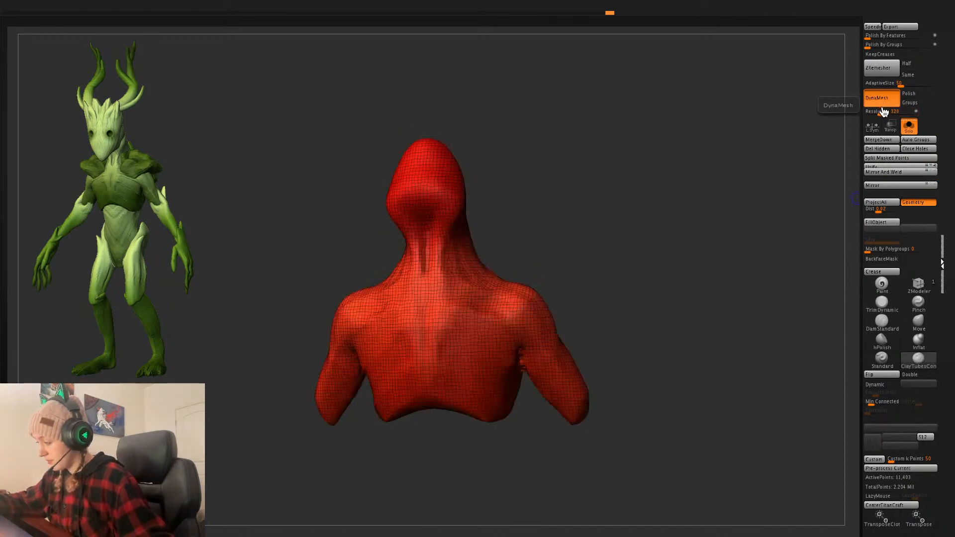
key("ctrl+z")
key("shift+f")
mouse_move(704, 245)
left_mouse_down()
mouse_move(734, 245)
mouse_move(704, 243)
left_mouse_up()
- Try DynaMesh on the torso at two progressively higher resolutions, undoing each attempt
left_click(882, 113)
left_click(882, 104)
key("ctrl+z")
left_click(884, 112)
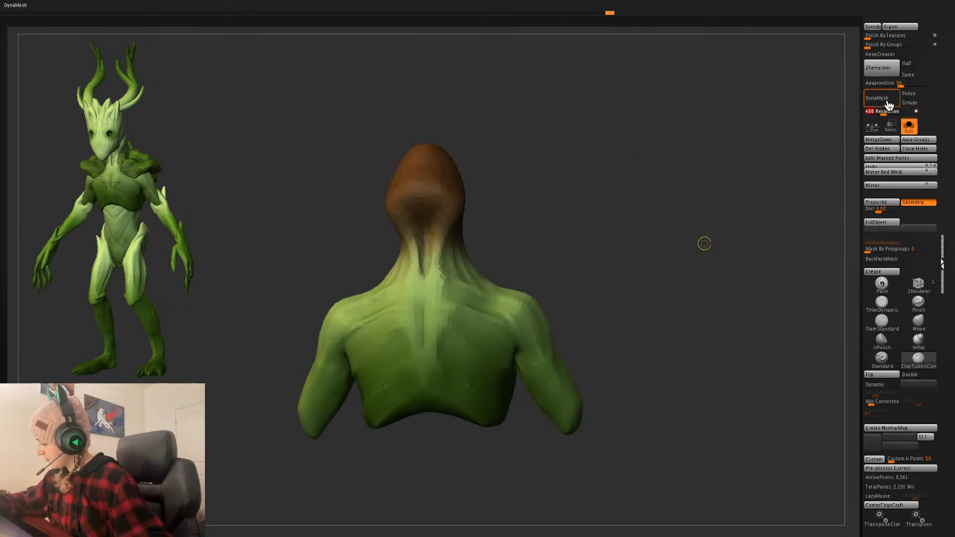
left_click(888, 104)
key("ctrl+z")
- Remesh the torso with DynaMesh at resolution 512 and subdivide it to level 2
left_click(886, 112)
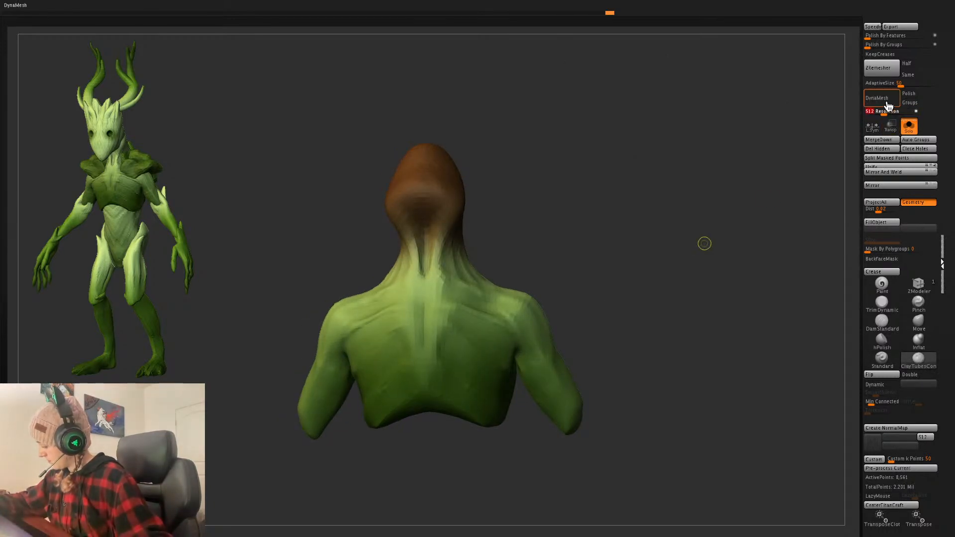
left_click(888, 105)
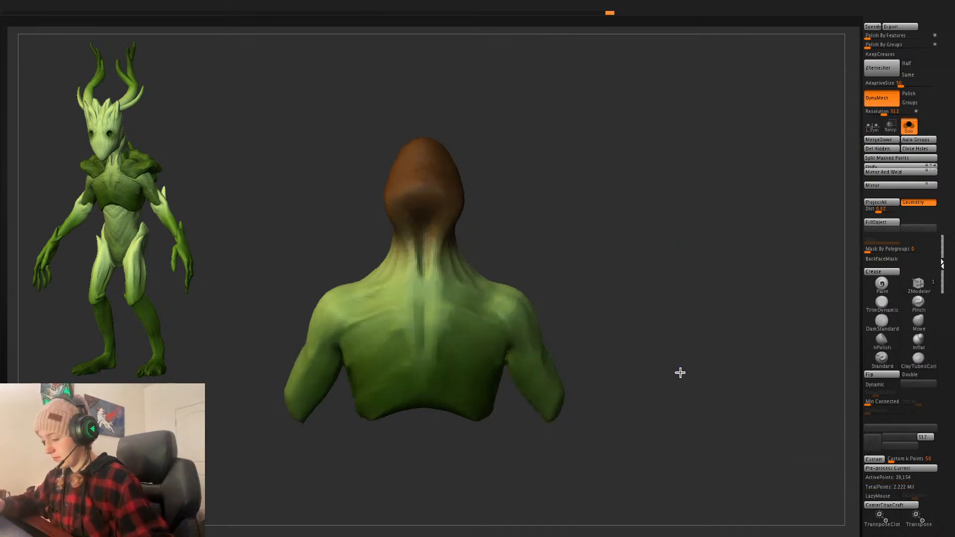
key("ctrl+d")
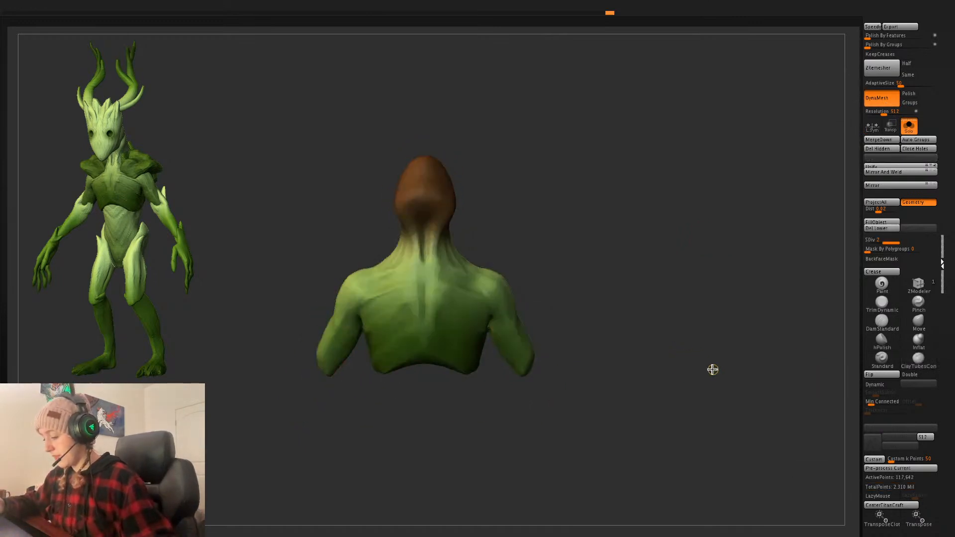
- Test and undo a ClayTubes stroke on the upper back, then turn on BackfaceMask for the brush
left_click(709, 363, "ctrl")
left_click(615, 320, "ctrl")
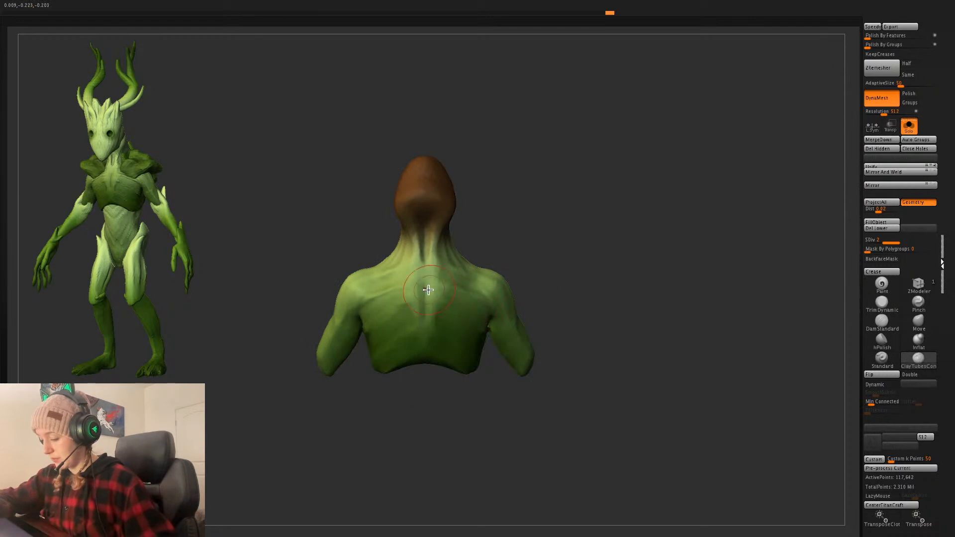
left_click_drag(429, 290, 477, 332)
right_click_drag(608, 268, 622, 267, "ctrl")
key("ctrl+z")
right_click(623, 256)
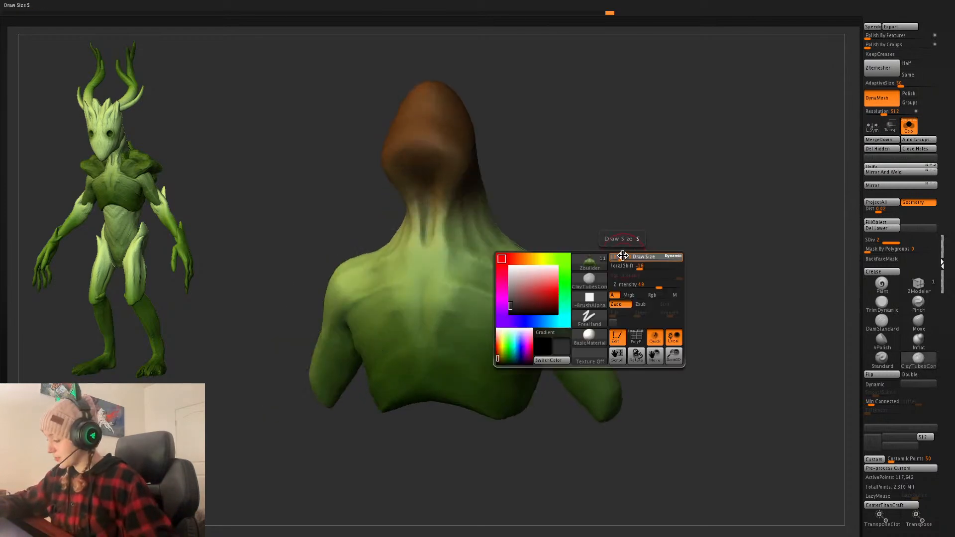
left_click(882, 259)
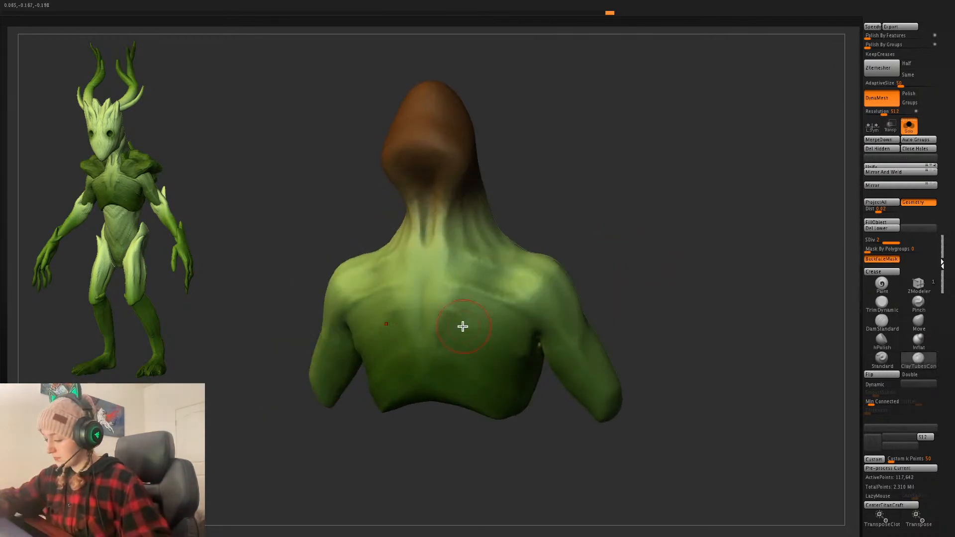
- Stroke a symmetrical ClayTubes band diagonally outward from the spine below the shoulder blades
right_click(599, 270)
key("ctrl+z")
right_click(482, 309)
left_click_drag(450, 295, 555, 356)
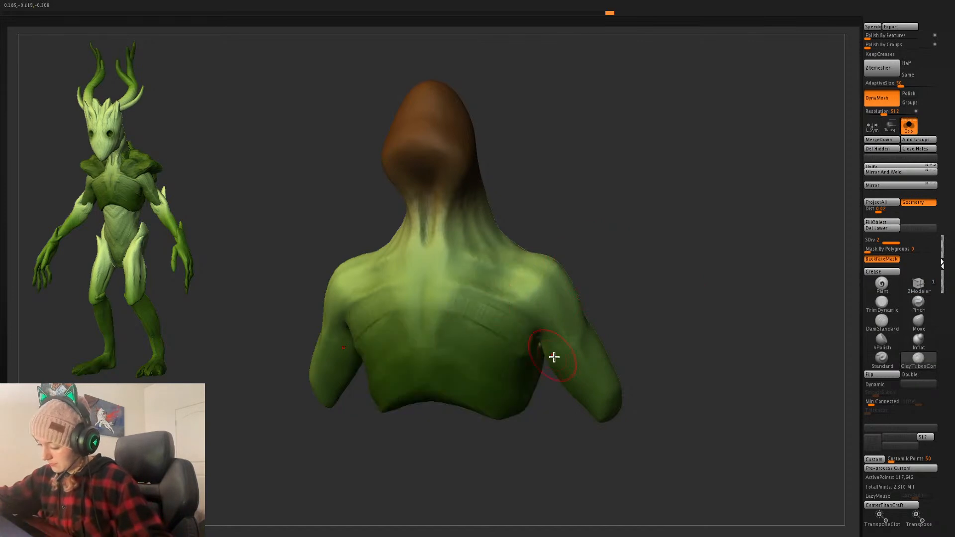
mouse_move(639, 274)
right_mouse_down()
mouse_move(684, 258)
mouse_move(706, 224)
right_mouse_up()
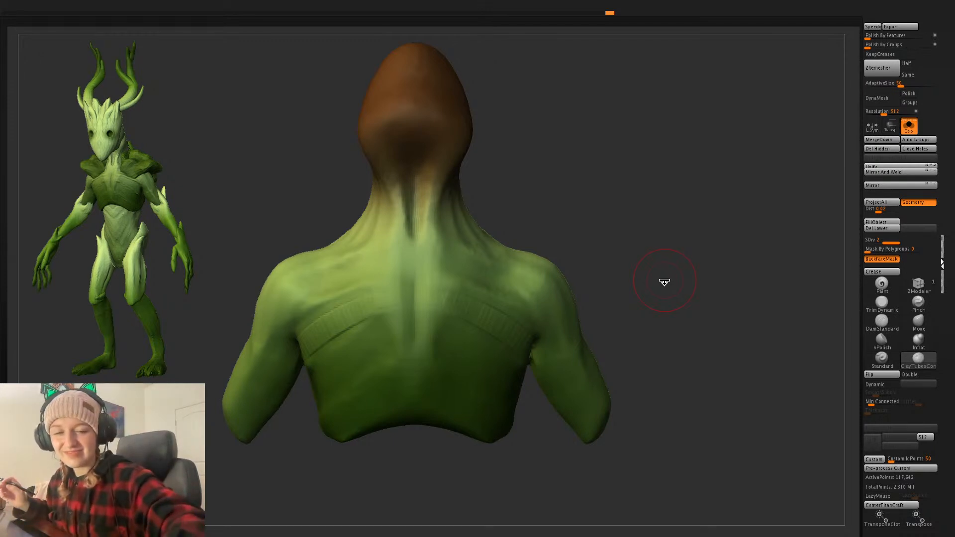
- Undo the diagonal back bands, then retry and undo a single ClayTubes stroke in the same area
right_click(679, 287)
left_click_drag(682, 286, 677, 299)
key("ctrl+z")
key("ctrl+z")
left_click_drag(455, 292, 531, 333)
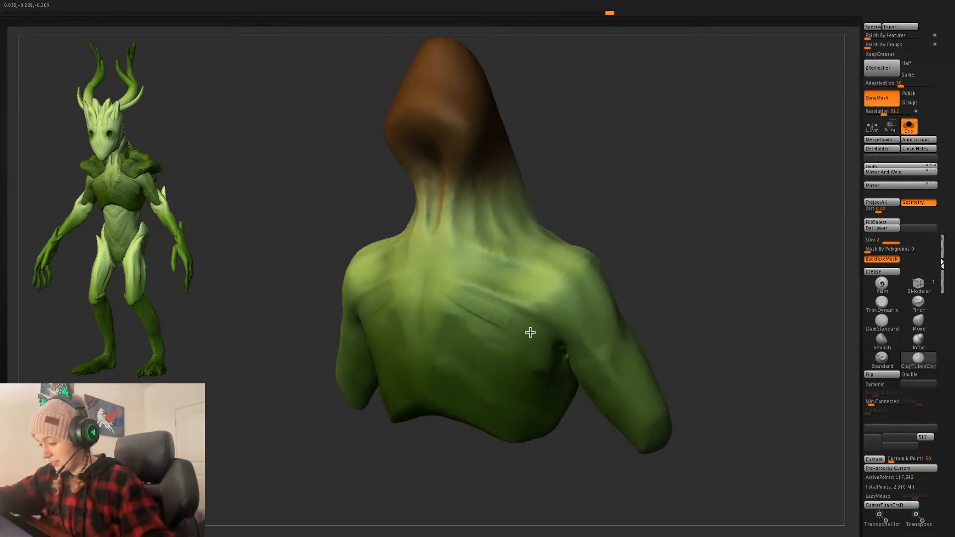
key("ctrl+z")
mouse_move(700, 231)
left_mouse_down("alt")
mouse_move(664, 252)
mouse_move(702, 251)
left_mouse_up("alt")
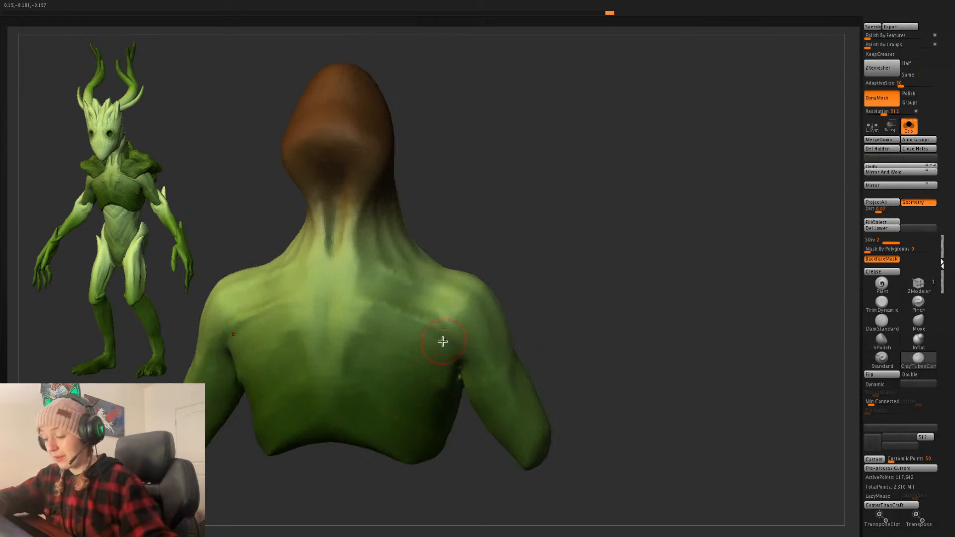
- Stroke stacked diagonal ClayTubes bands from the spine toward the armpits and subdivide the torso to level 3
left_click_drag(364, 305, 485, 364)
left_click_drag(452, 318, 461, 315, "shift")
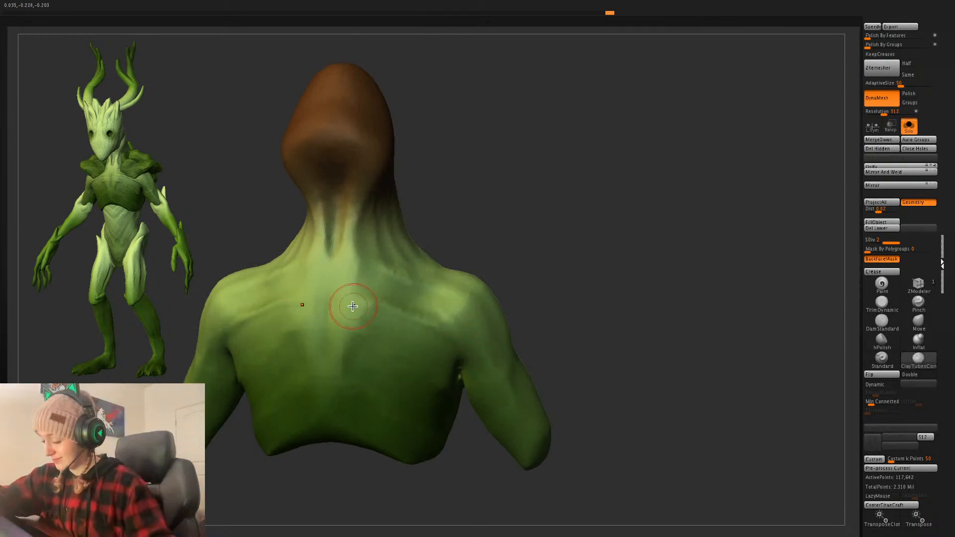
left_click_drag(354, 305, 441, 339)
mouse_move(352, 324)
left_mouse_down()
mouse_move(409, 351)
mouse_move(442, 382)
left_mouse_up()
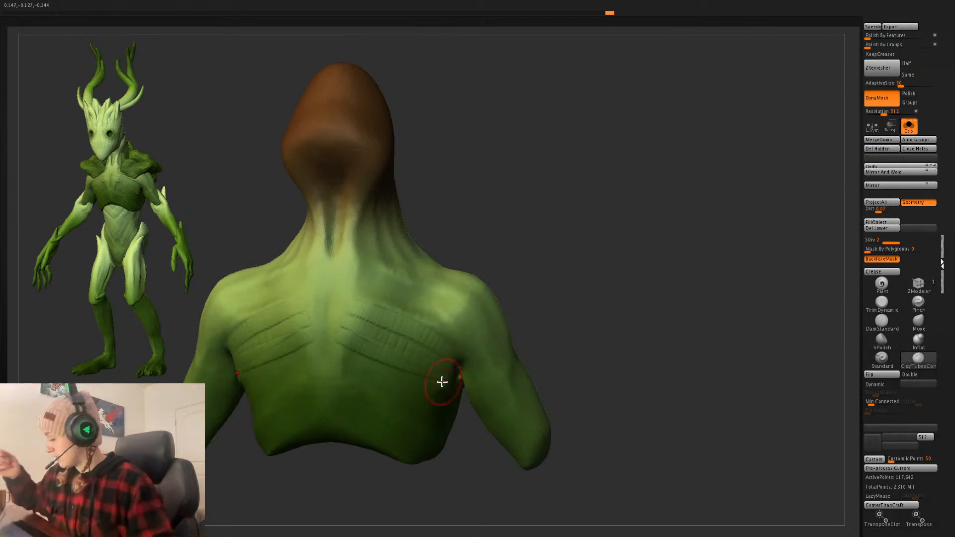
key("ctrl+d")
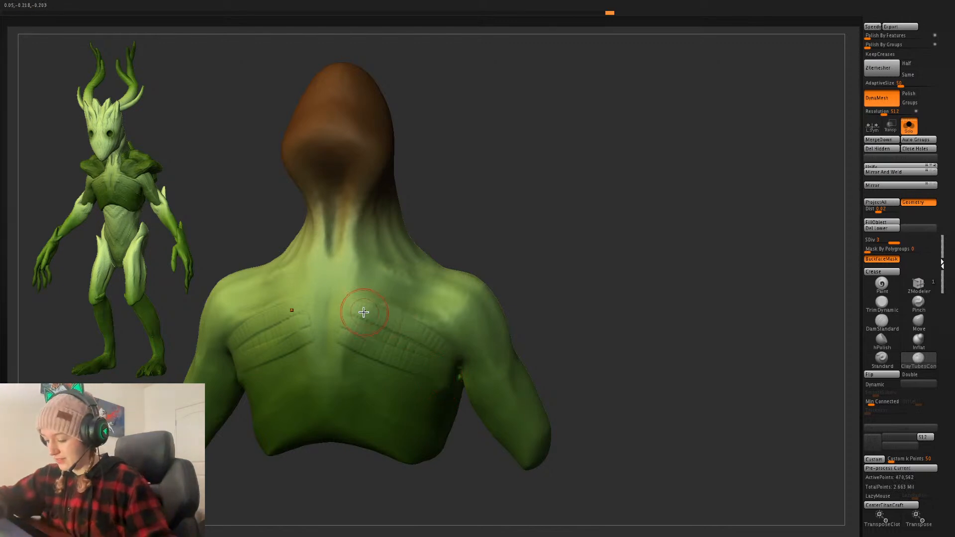
mouse_move(514, 275)
left_mouse_down()
mouse_move(571, 234)
mouse_move(488, 271)
left_mouse_up()
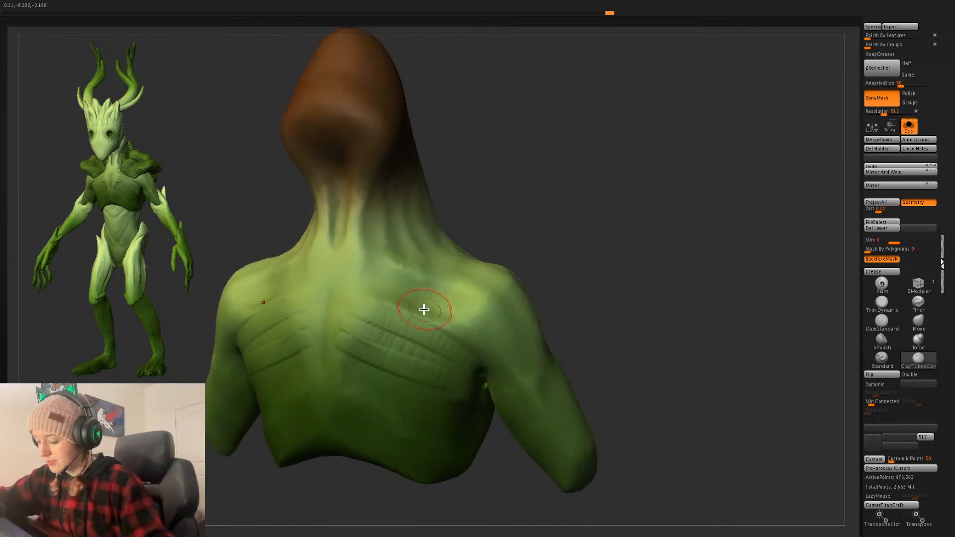
- Undo the stacked back bands and the extra subdivision, returning the torso to level 2
key("ctrl+z")
key("ctrl+z")
key("ctrl+z")
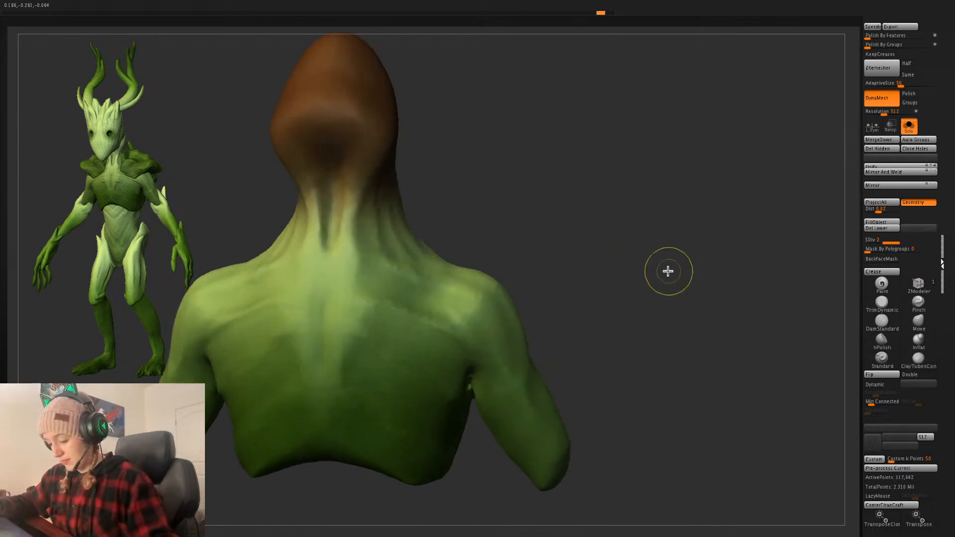
key("ctrl+z")
key("ctrl+z")
key("ctrl+z")
key("ctrl+z")
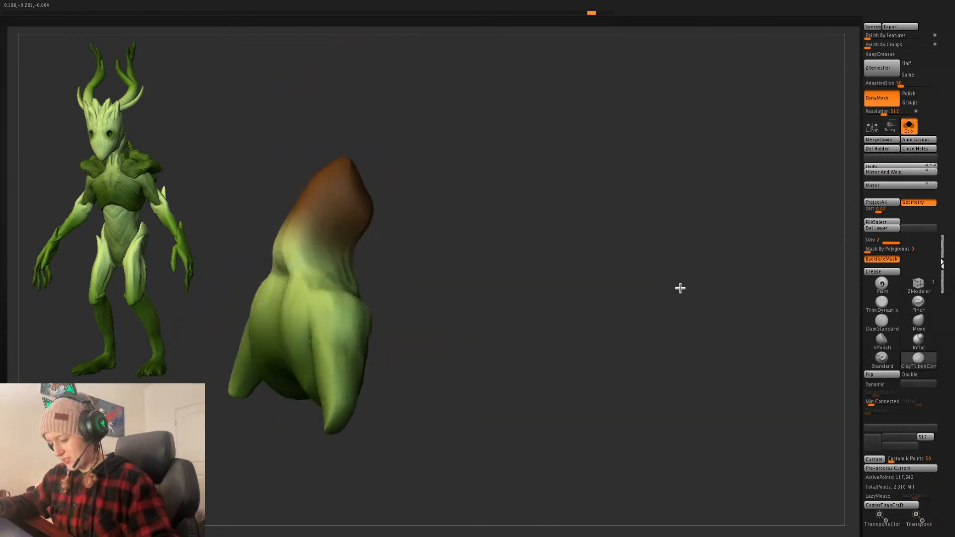
key("ctrl+z")
key("ctrl+z")
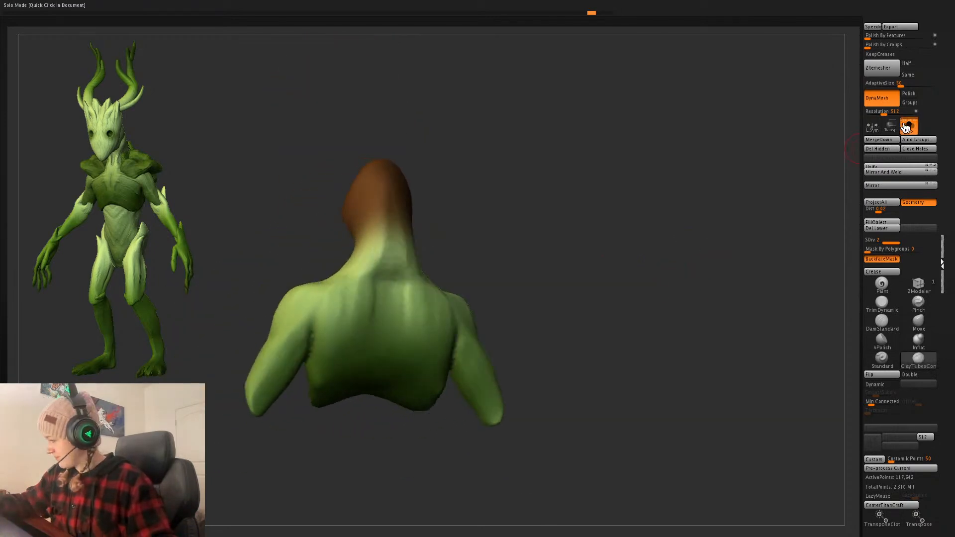
left_click(909, 128)
left_click(909, 127)
key("ctrl+z")
key("ctrl+z")
key("ctrl+z")
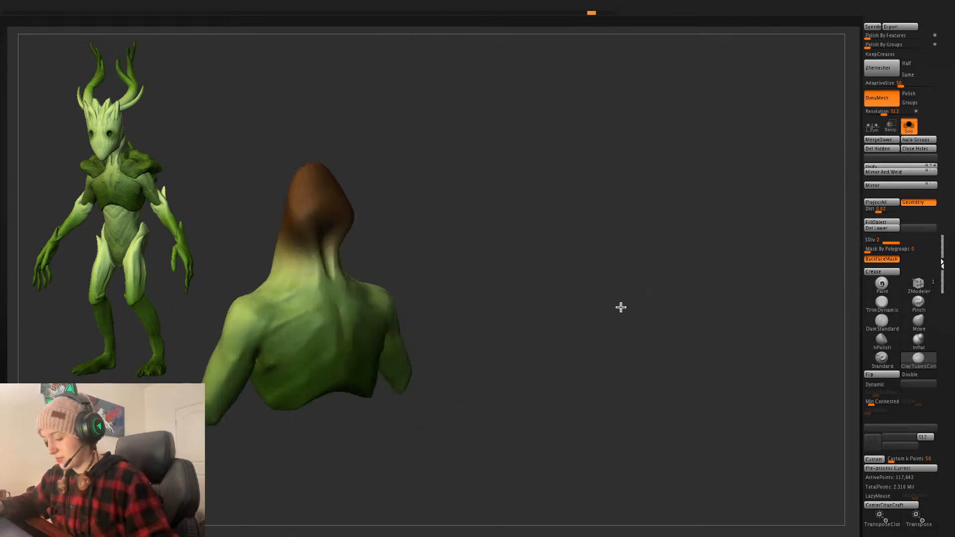
- Check the torso's wireframe with PolyFrame and examine the back from behind
mouse_move(626, 302)
left_mouse_down("alt")
mouse_move(636, 335)
mouse_move(688, 299)
mouse_move(671, 284)
mouse_move(670, 298)
left_mouse_up("alt")
key("shift+f")
key("shift+f")
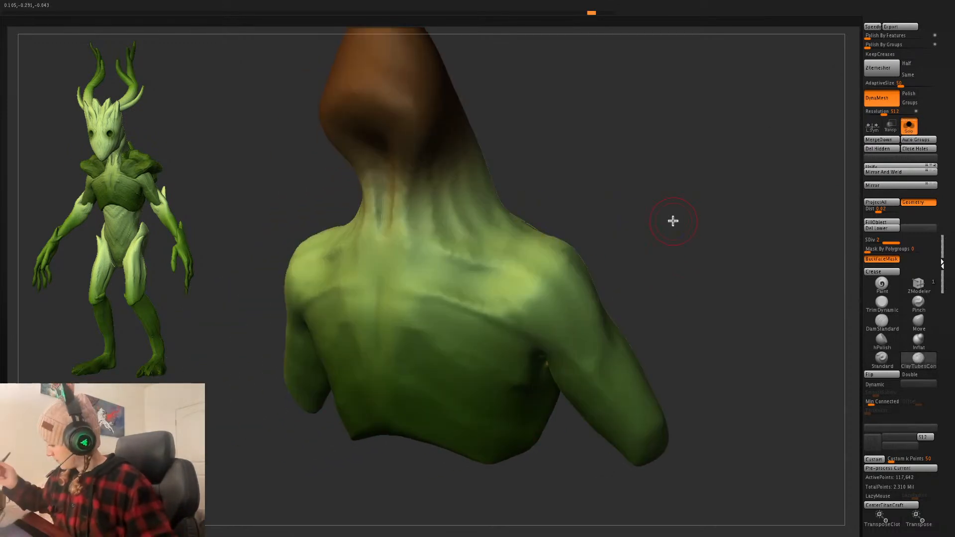
key("shift+f")
key("shift+f")
left_click_drag(524, 159, 612, 180)
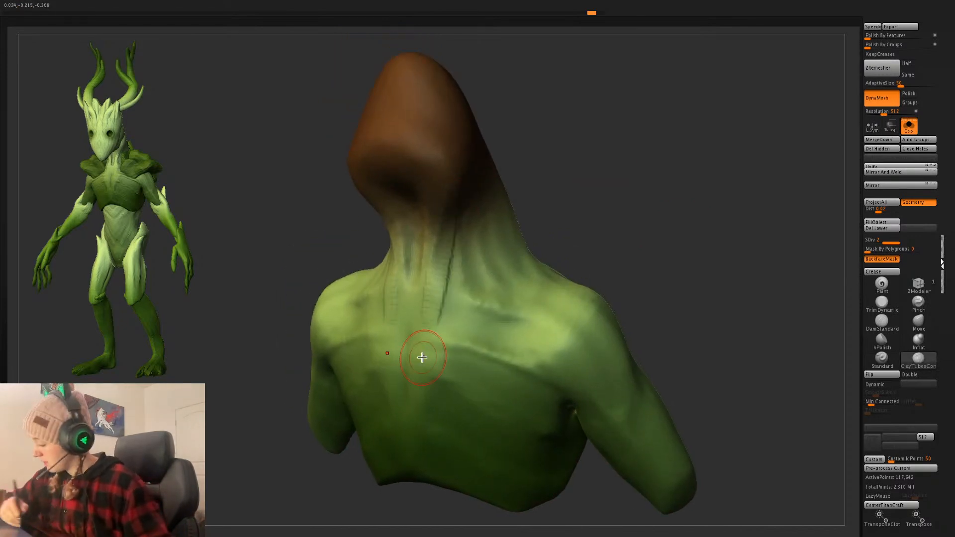
- Subdivide the torso to level 3 and turn on LazyMouse with radius 20, undoing the trial strokes across the back
key("ctrl+d")
mouse_move(644, 228)
left_mouse_down()
mouse_move(649, 218)
mouse_move(626, 211)
mouse_move(719, 241)
mouse_move(724, 232)
mouse_move(696, 242)
left_mouse_up()
mouse_move(392, 282)
left_mouse_down()
mouse_move(431, 305)
mouse_move(480, 361)
left_mouse_up()
key("ctrl+z")
left_click(878, 496)
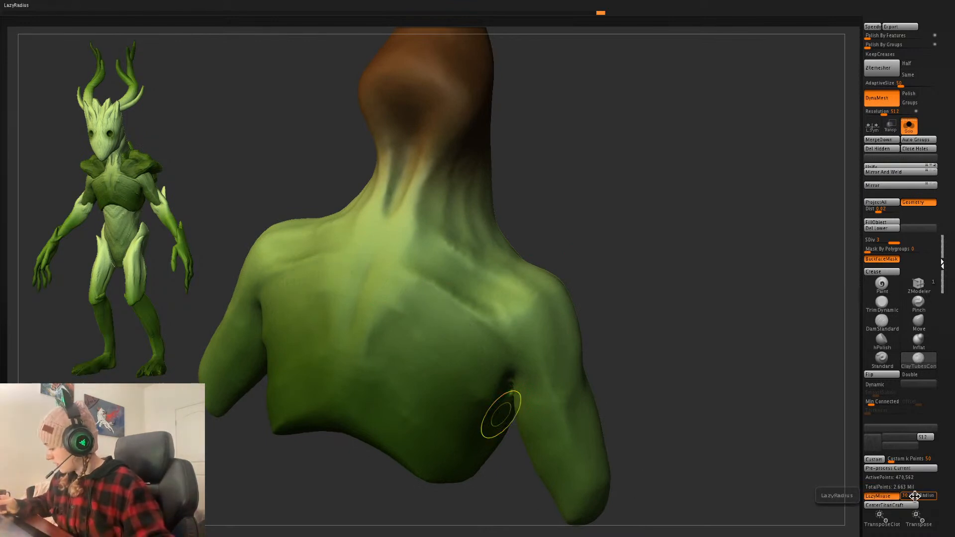
left_click_drag(382, 302, 497, 427)
key("ctrl+z")
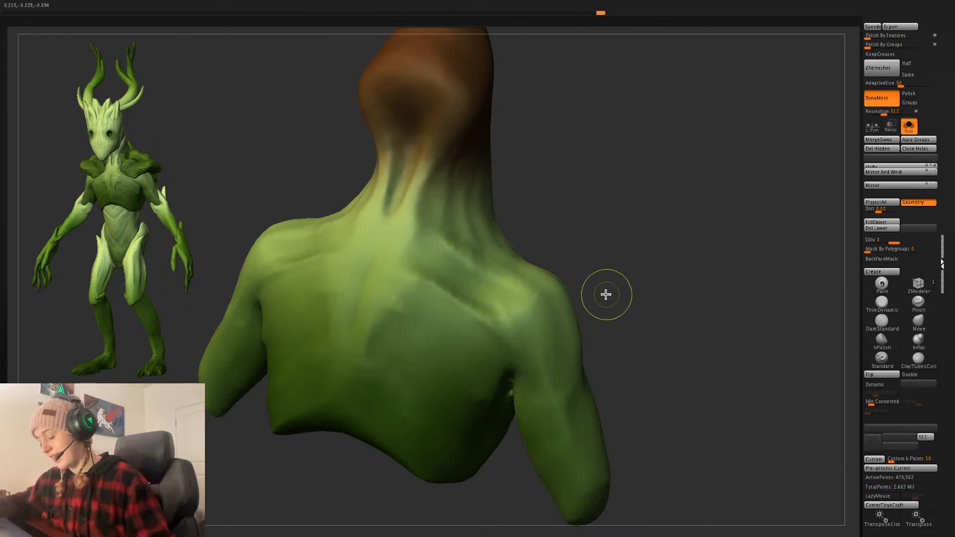
- Stroke overlapping symmetrical ClayTubes bands curving from the spine toward the armpits
left_click_drag(371, 286, 390, 294)
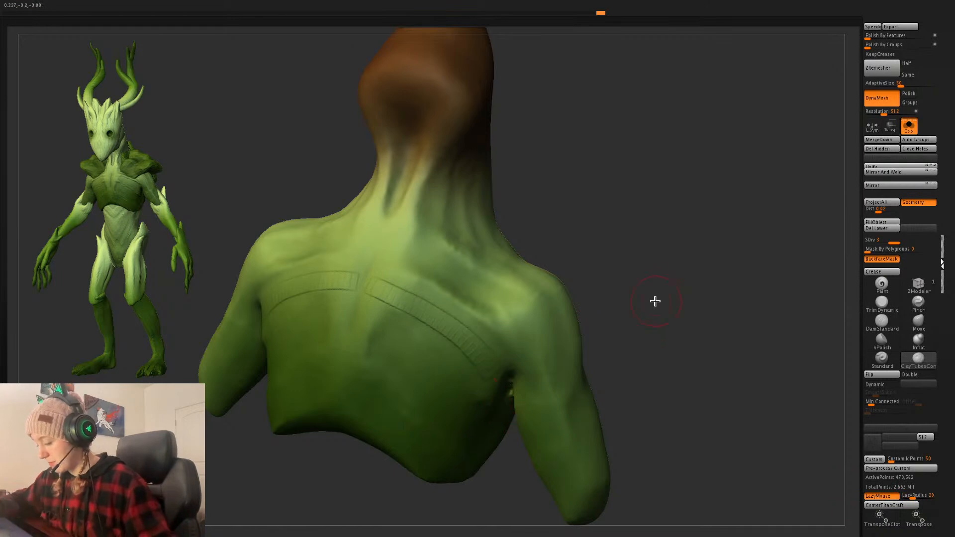
left_click_drag(655, 301, 657, 297)
left_click_drag(361, 301, 453, 352)
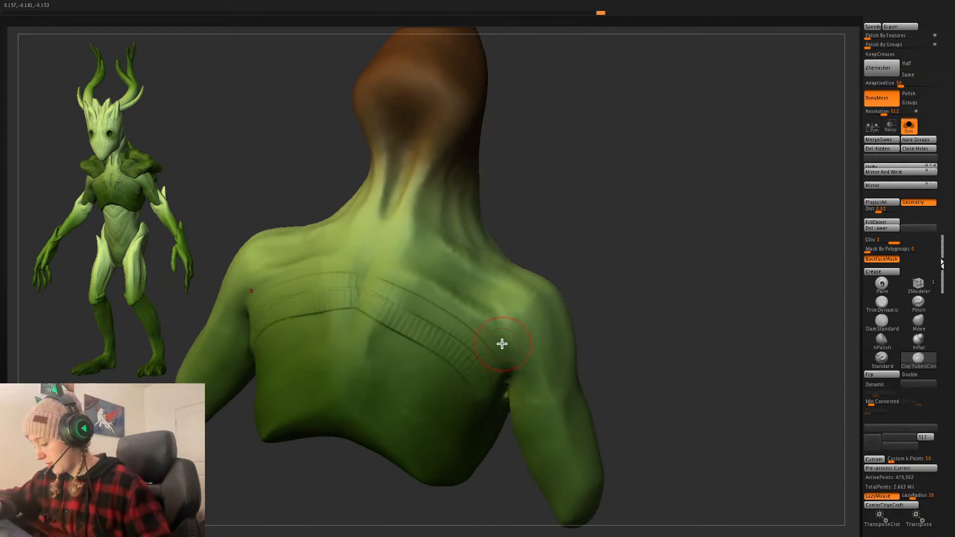
left_click_drag(358, 315, 457, 373)
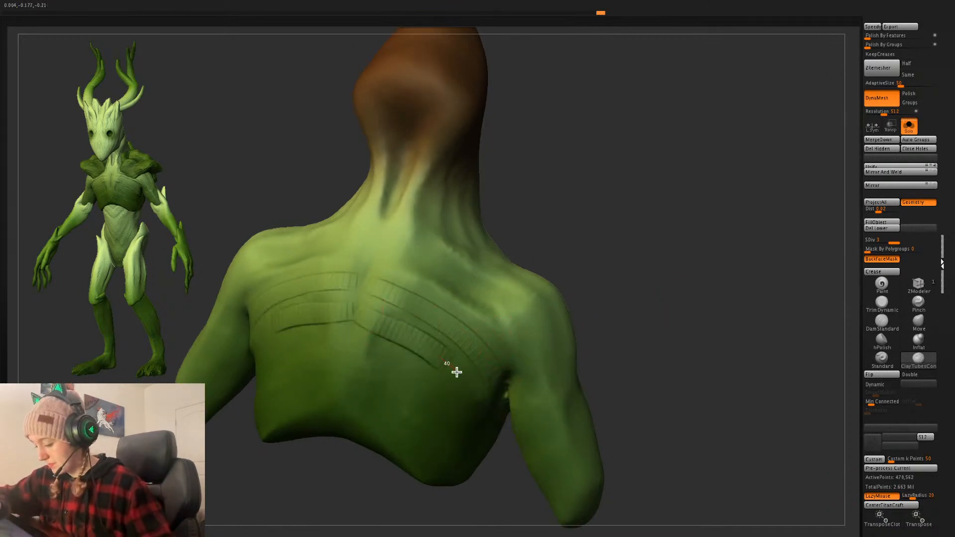
left_click_drag(375, 302, 461, 363)
- Switch to the DamStandard brush and adjust its draw settings, with the torso turned to show its full back
left_click(883, 323)
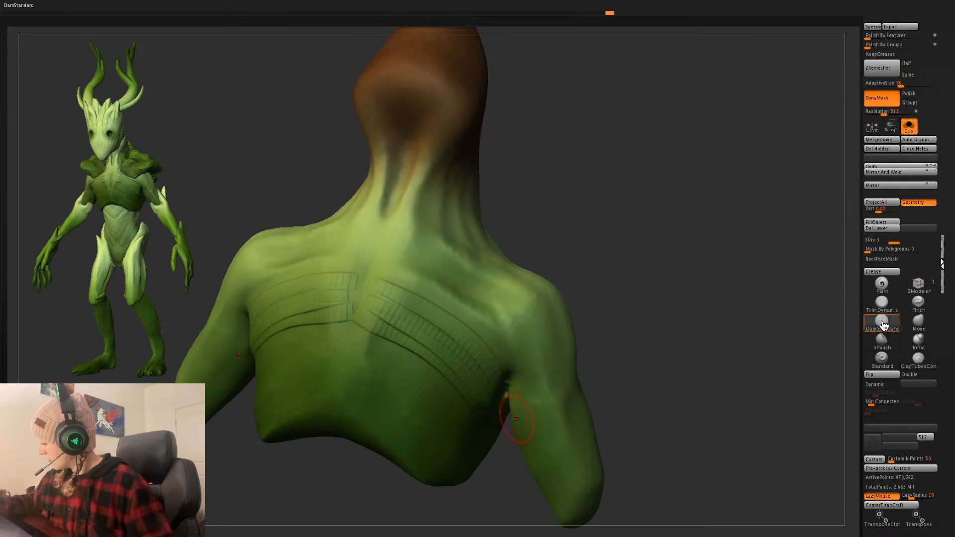
key("space")
left_click(661, 341)
left_click(423, 379)
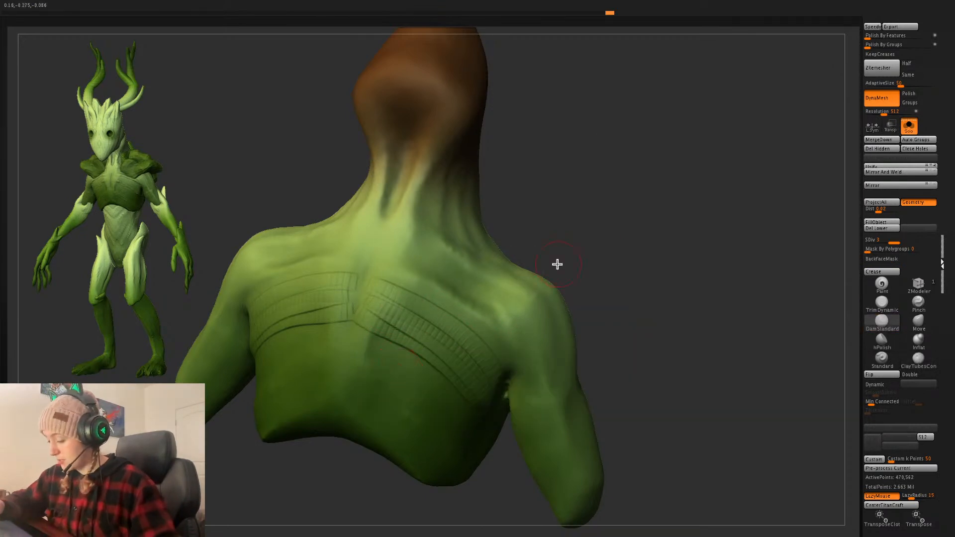
key("space")
left_click(567, 310)
left_click(151, 348)
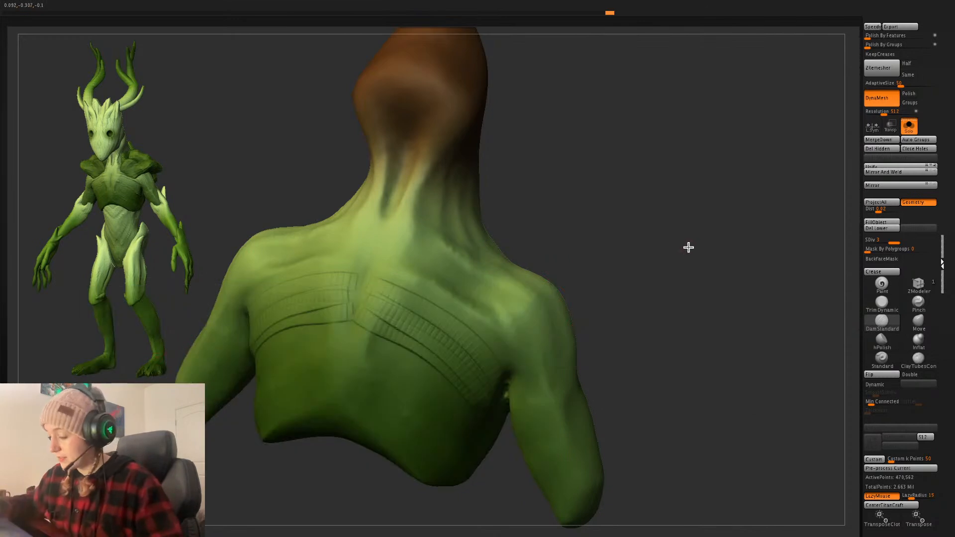
key("space")
left_click_drag(687, 247, 733, 242)
left_click(680, 247)
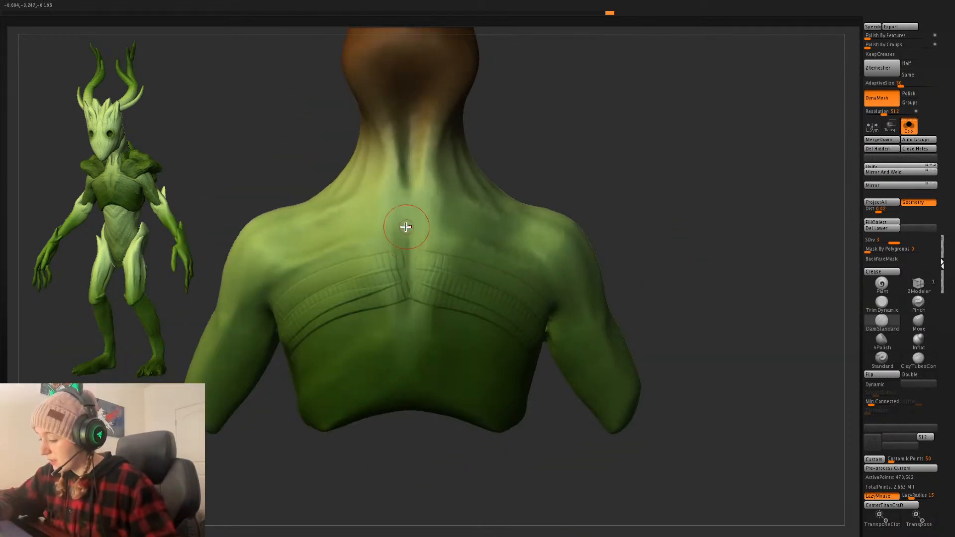
- Try DamStandard grooves down the spine at different brush settings, undoing each attempt
left_click_drag(406, 227, 408, 404)
key("space")
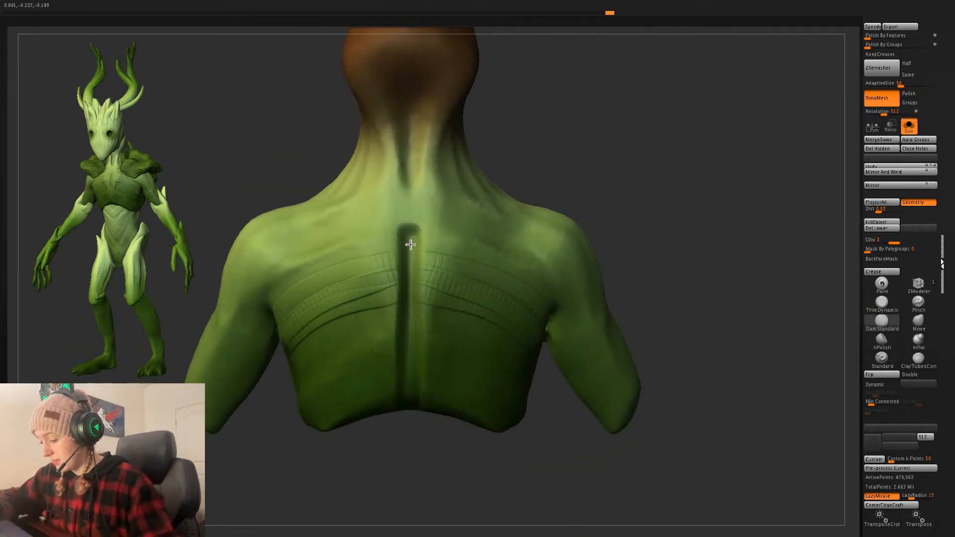
key("ctrl+z")
key("space")
left_click(415, 251)
left_click_drag(412, 237, 416, 424)
key("space")
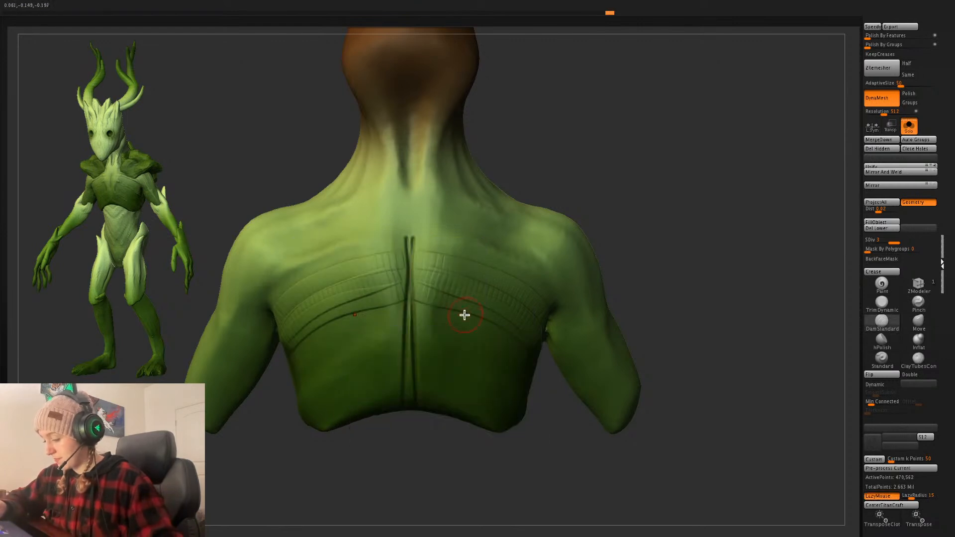
key("ctrl+z")
- Carve a straight DamStandard groove down the spine to the torso's lower edge and turn off LazyMouse
key("space")
left_click(450, 276)
left_click_drag(409, 250, 414, 387)
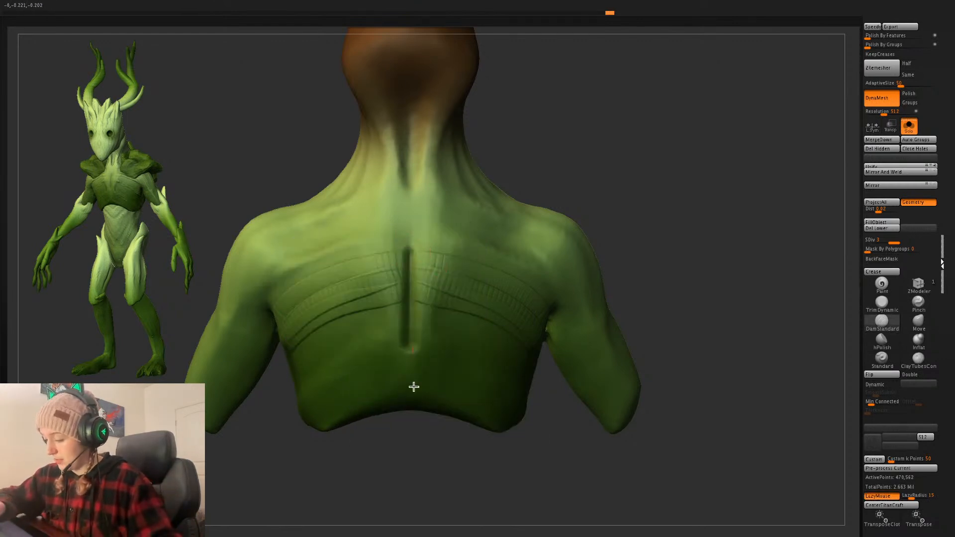
key("ctrl+z")
left_click_drag(409, 239, 420, 489)
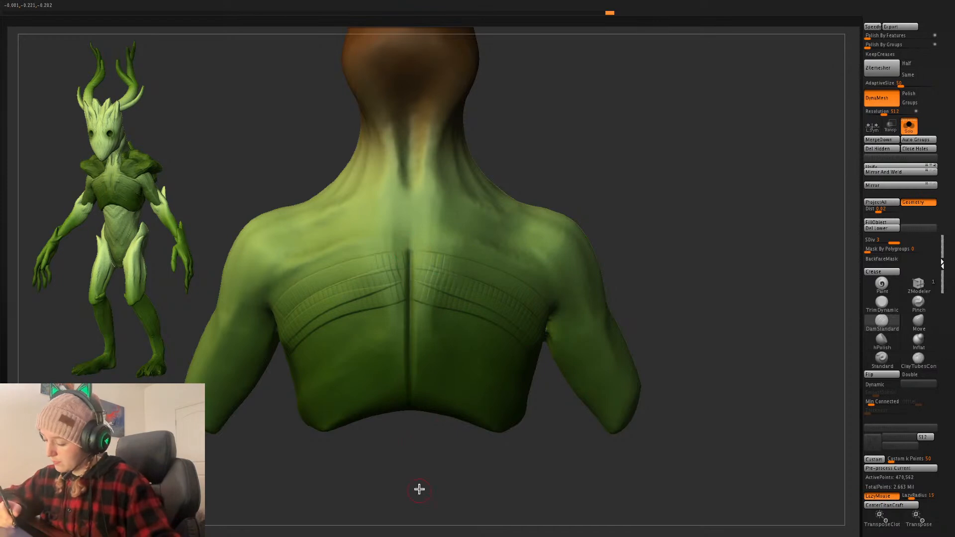
left_click_drag(698, 238, 689, 250)
key("l")
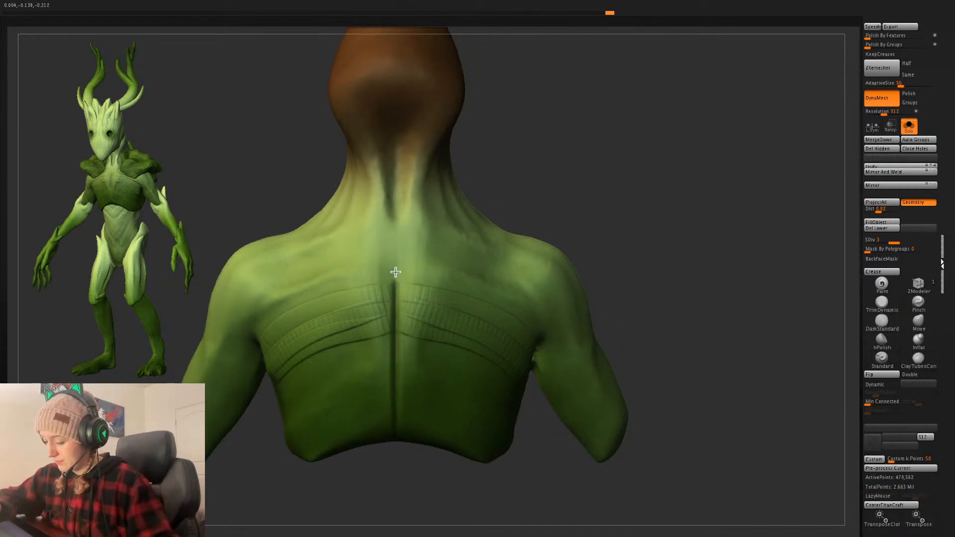
- Carve symmetrical DamStandard grooves down the back and sides of the neck, undoing the stray strokes
mouse_move(647, 190)
left_mouse_down()
mouse_move(692, 228)
mouse_move(672, 232)
left_mouse_up()
left_click_drag(415, 169, 427, 251)
mouse_move(684, 167)
left_mouse_down()
mouse_move(634, 170)
mouse_move(634, 210)
left_mouse_up()
key("ctrl+z")
left_click_drag(443, 169, 441, 313)
left_click_drag(607, 197, 641, 189)
left_click_drag(389, 182, 390, 296)
left_click_drag(653, 206, 657, 207)
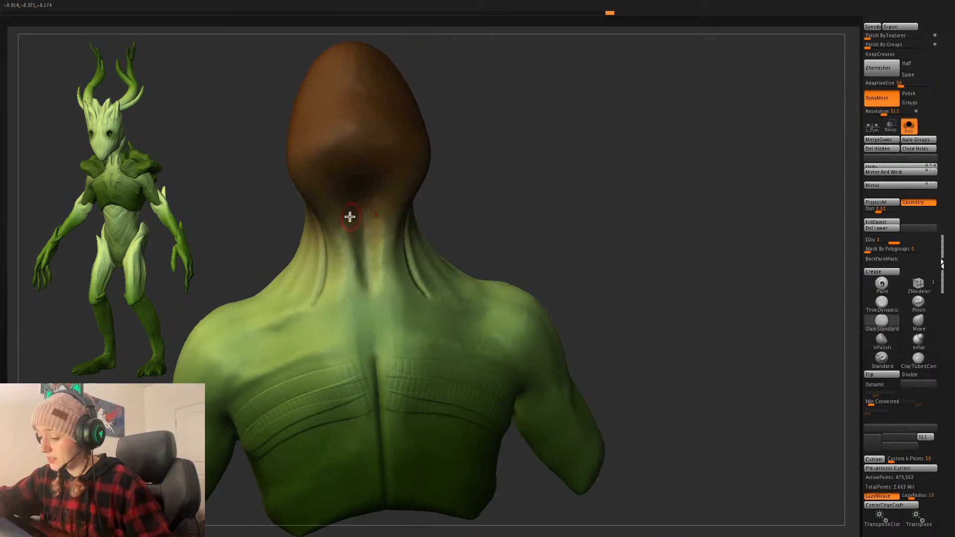
left_click_drag(354, 286, 359, 309)
left_click_drag(593, 219, 622, 207)
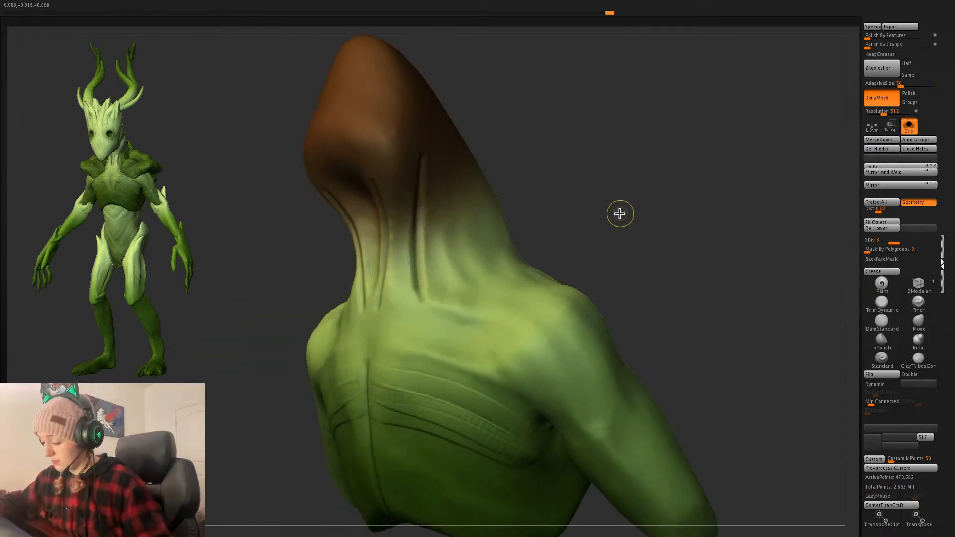
key("ctrl+z")
left_click_drag(754, 285, 689, 274)
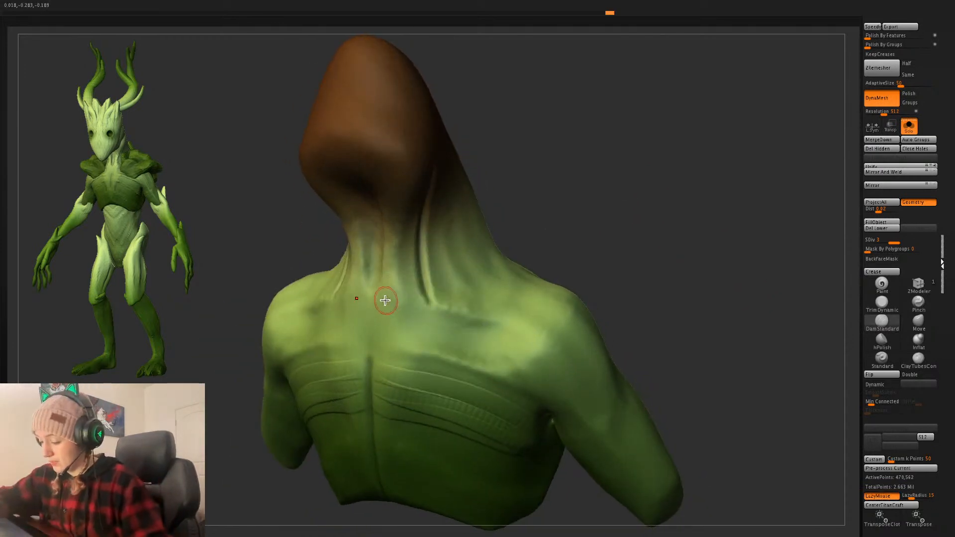
- Carve symmetrical DamStandard grooves from the base of the neck outward along the tops of the shoulders and smooth them
left_click_drag(471, 308, 552, 330)
left_click_drag(653, 275, 632, 273)
mouse_move(425, 305)
left_mouse_down("shift")
mouse_move(390, 309)
mouse_move(538, 342)
left_mouse_up("shift")
left_click_drag(600, 320, 637, 286)
key("shift+d")
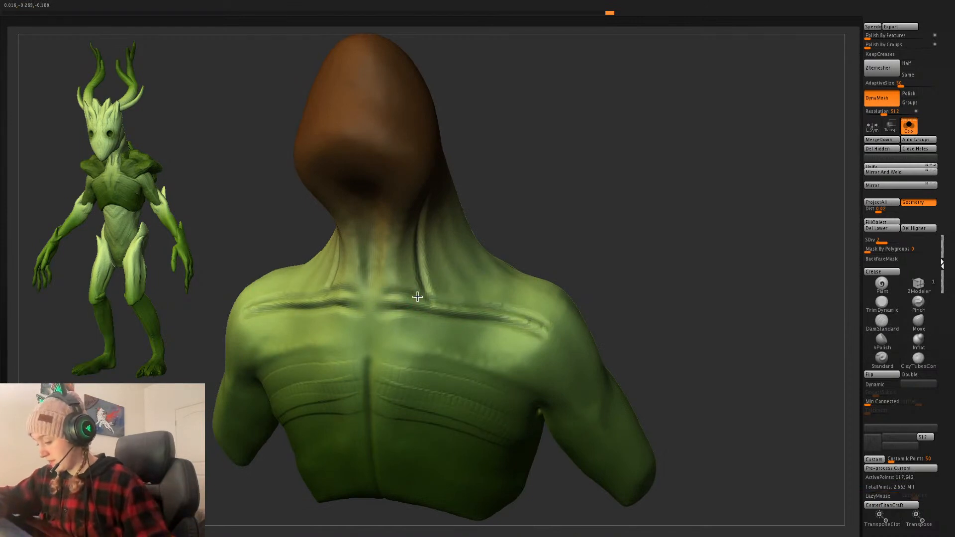
key("d")
left_click_drag(687, 246, 420, 320)
key("l")
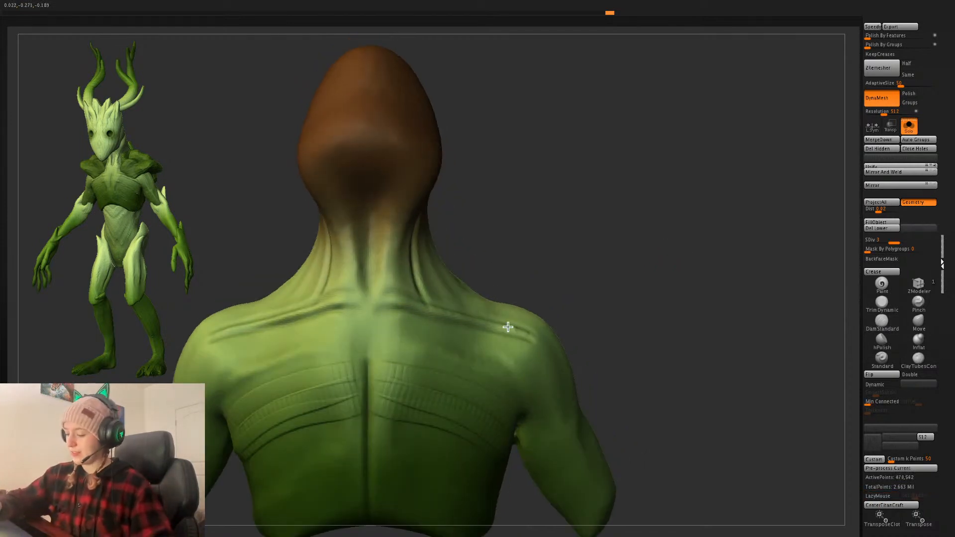
left_click_drag(520, 322, 451, 312, "shift")
left_click_drag(681, 282, 692, 264, "alt")
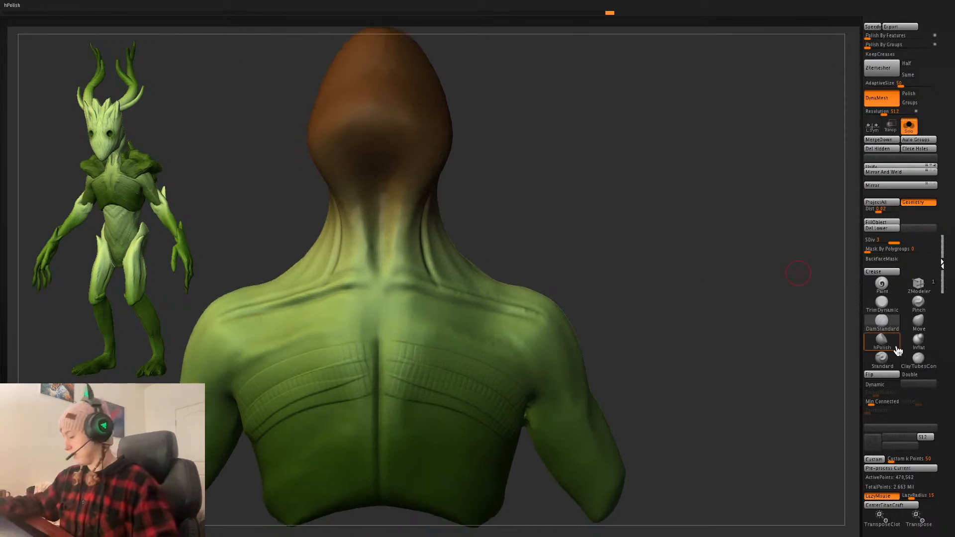
- Build overlapping ClayTubes bands across the upper back, from the spine out to the shoulder blades and shoulders
left_click(917, 364)
left_click_drag(593, 306, 482, 335)
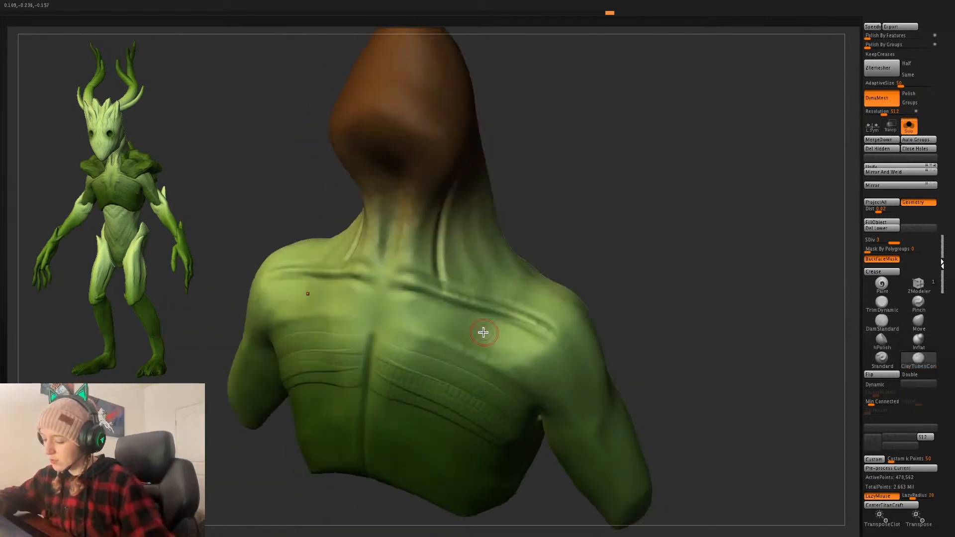
mouse_move(654, 290)
left_mouse_down()
mouse_move(719, 295)
mouse_move(539, 335)
left_mouse_up()
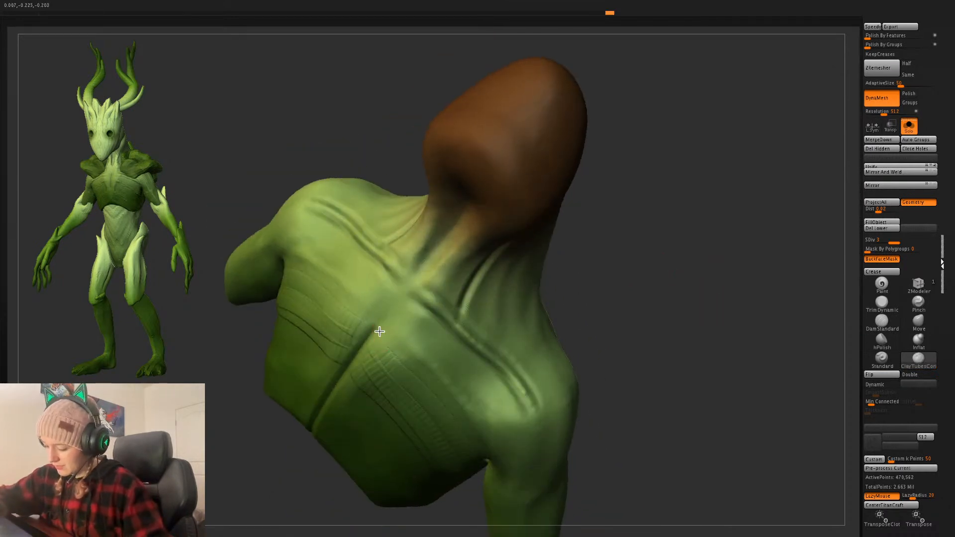
key("space")
mouse_move(394, 339)
left_mouse_down()
mouse_move(398, 363)
mouse_move(458, 428)
left_mouse_up()
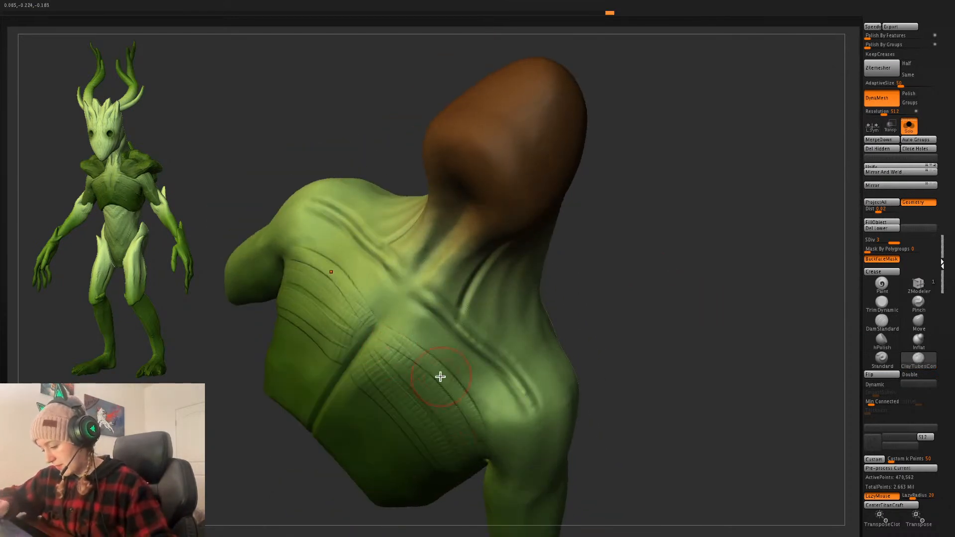
key("space")
mouse_move(388, 319)
left_mouse_down()
mouse_move(489, 427)
mouse_move(495, 411)
mouse_move(504, 427)
left_mouse_up()
left_click_drag(412, 298, 501, 405)
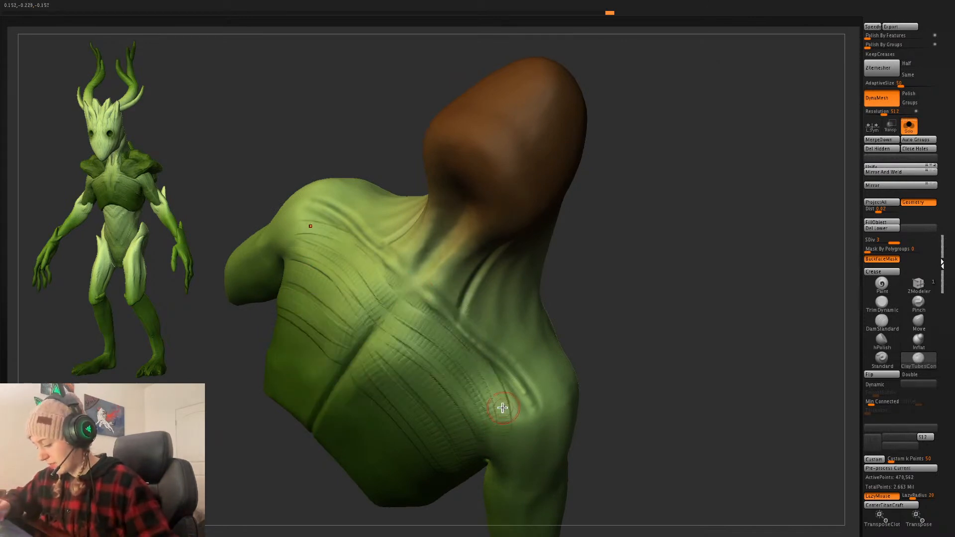
left_click_drag(418, 287, 533, 437)
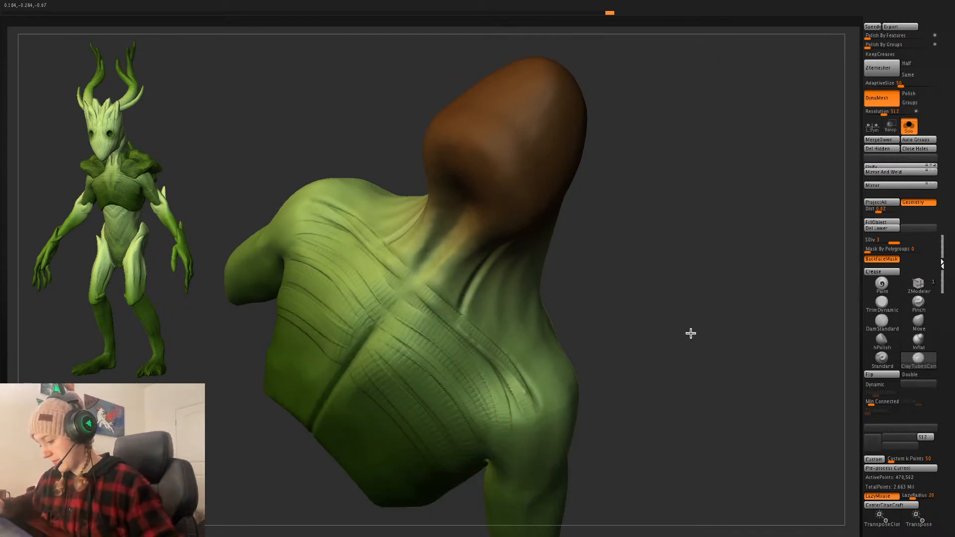
left_click_drag(691, 333, 686, 337, "shift")
- Stroke vertical ClayTubes bands down the back of the neck from the base of the skull to the shoulder line
mouse_move(652, 247)
left_mouse_down()
mouse_move(647, 271)
mouse_move(442, 269)
left_mouse_up()
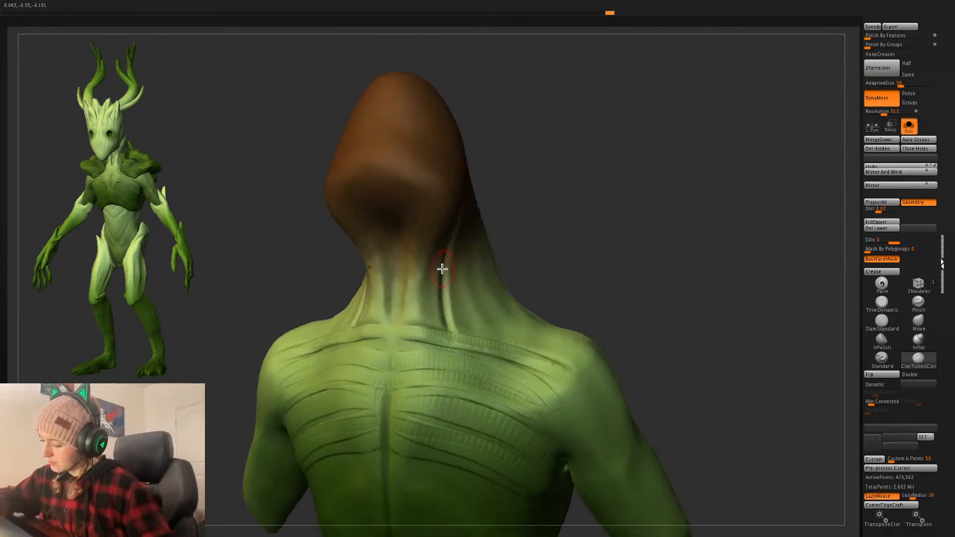
left_click_drag(415, 313, 414, 330)
mouse_move(586, 176)
left_mouse_down()
mouse_move(526, 180)
mouse_move(473, 326)
left_mouse_up()
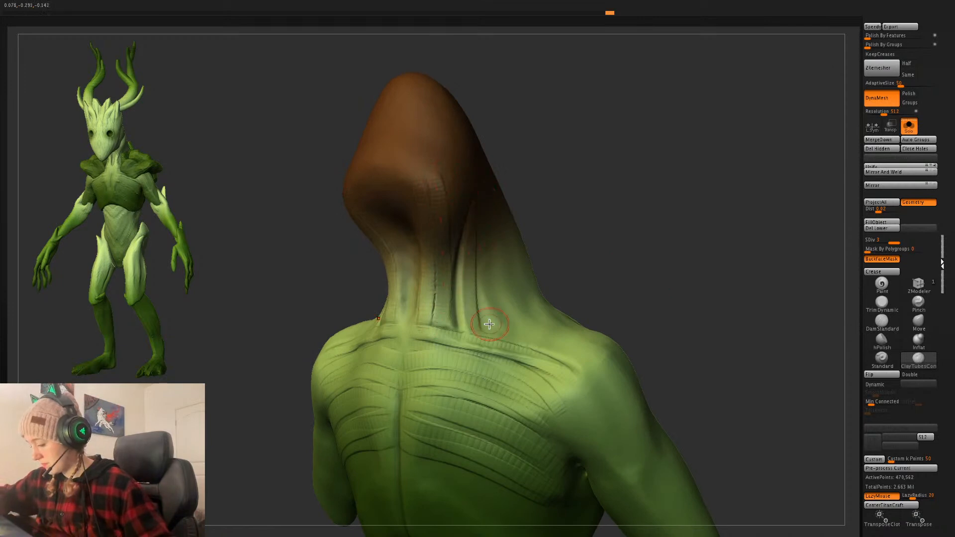
left_click_drag(598, 222, 540, 230)
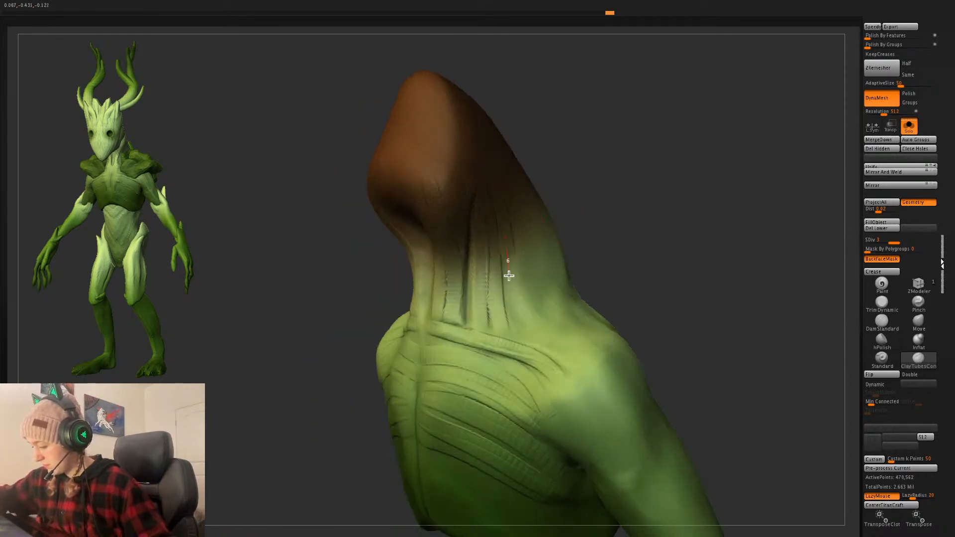
- Stroke long ClayTubes bands down the side of the neck onto the shoulder and around the base of the skull
left_click_drag(509, 276, 535, 354)
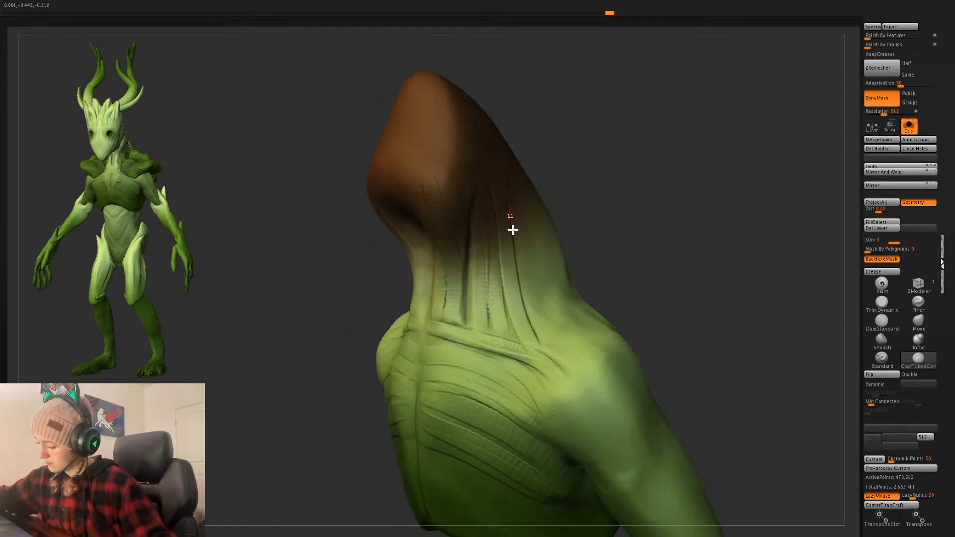
left_click_drag(513, 230, 558, 319)
left_click_drag(519, 200, 612, 406)
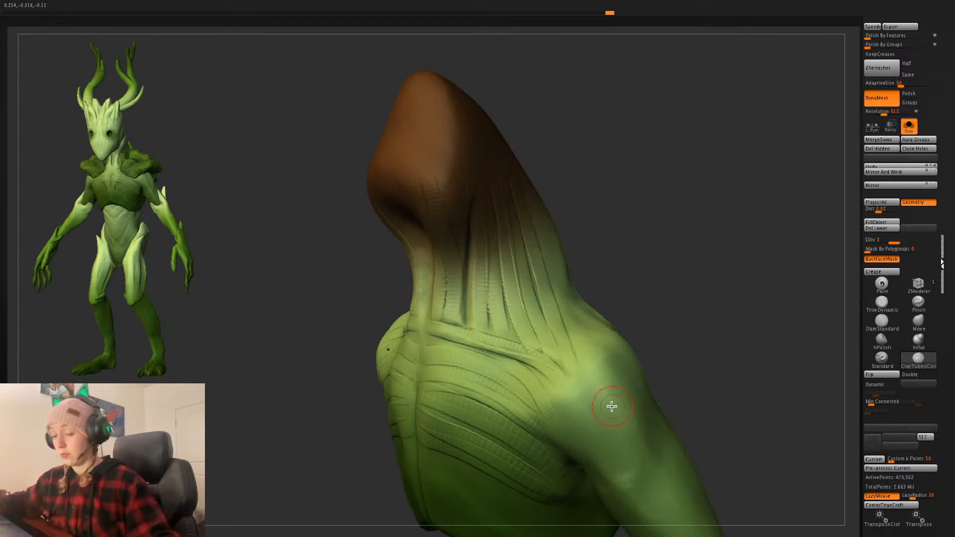
left_click_drag(525, 236, 583, 388)
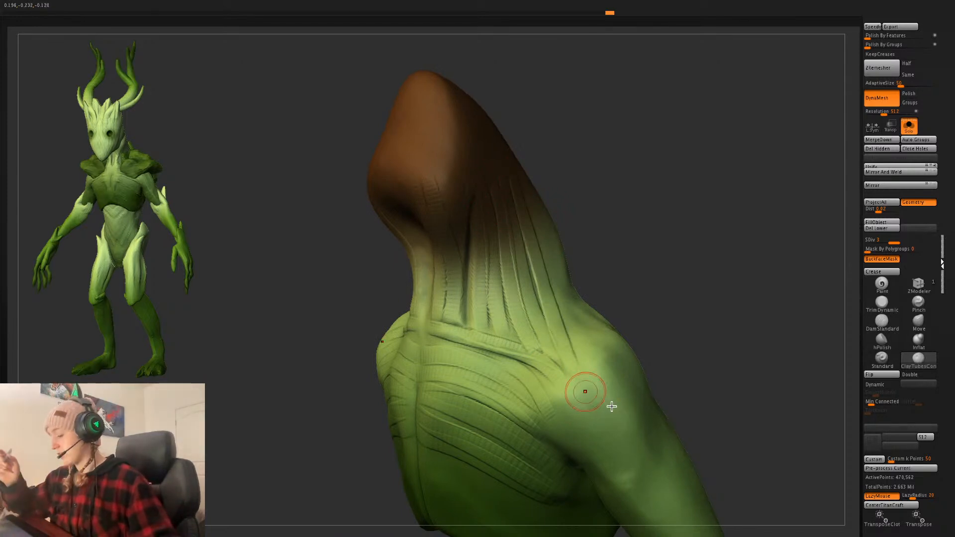
left_click_drag(662, 298, 707, 294)
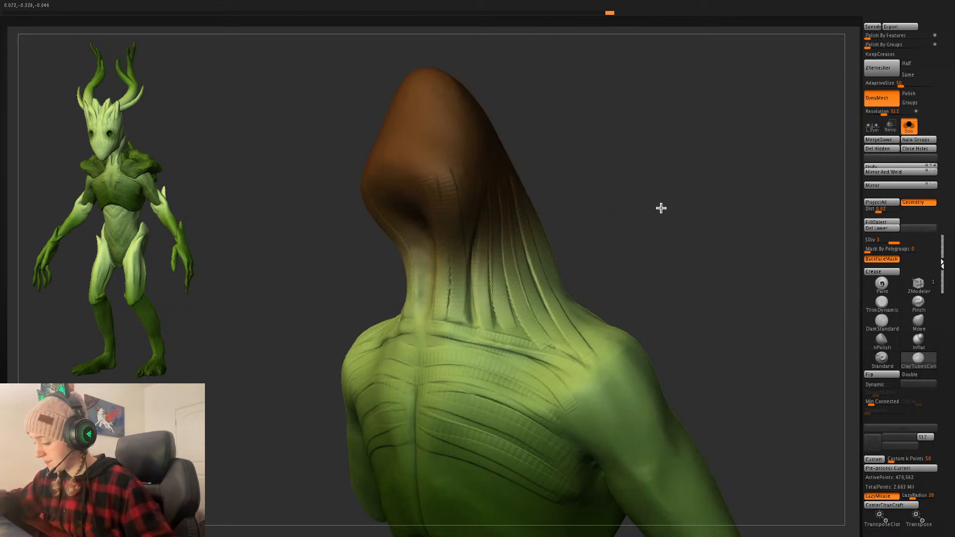
left_click_drag(662, 207, 426, 211)
left_click_drag(529, 169, 439, 213)
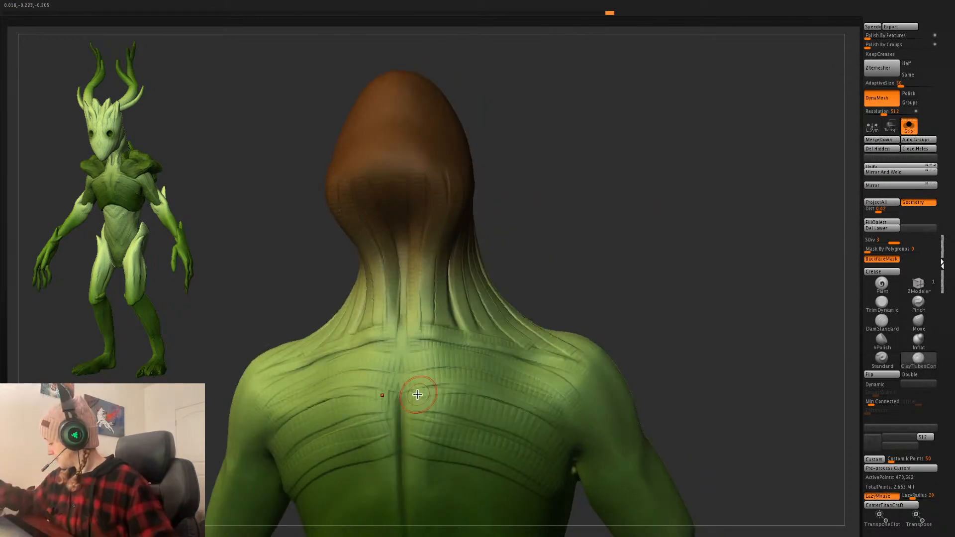
- Add ClayTubes bands along the front and side of the neck, running down toward the collarbone and upper chest
mouse_move(577, 287)
left_mouse_down()
mouse_move(678, 288)
mouse_move(588, 314)
mouse_move(653, 317)
mouse_move(632, 294)
left_mouse_up()
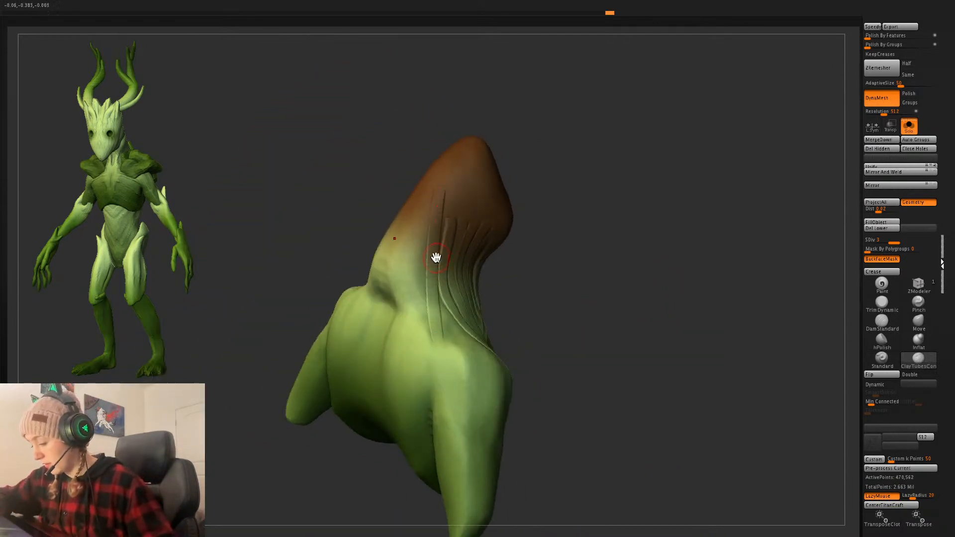
left_click_drag(424, 219, 414, 324)
left_click_drag(419, 197, 387, 279)
mouse_move(602, 248)
left_mouse_down()
mouse_move(629, 252)
mouse_move(563, 244)
left_mouse_up()
left_click_drag(402, 225, 387, 309)
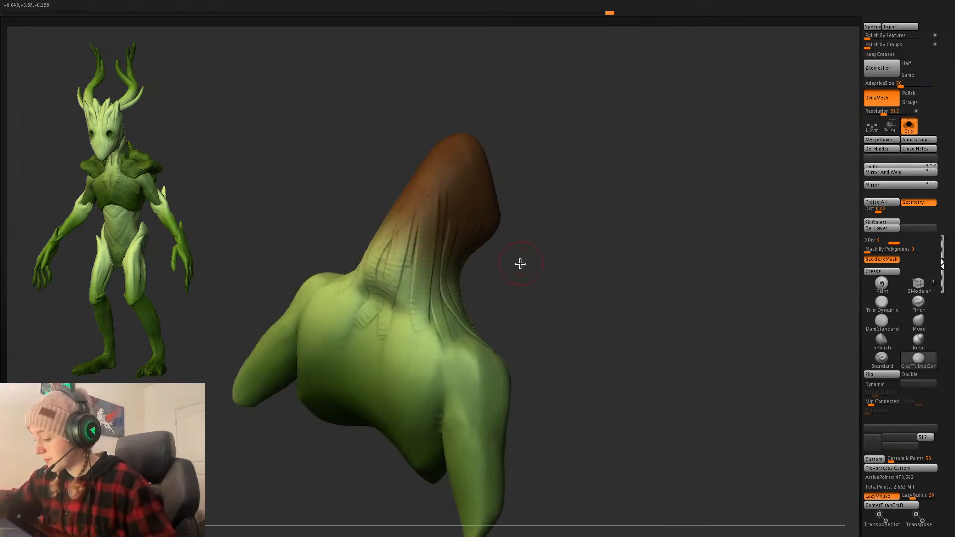
left_click_drag(569, 281, 564, 280)
mouse_move(600, 311)
left_mouse_down()
mouse_move(580, 283)
mouse_move(443, 215)
left_mouse_up()
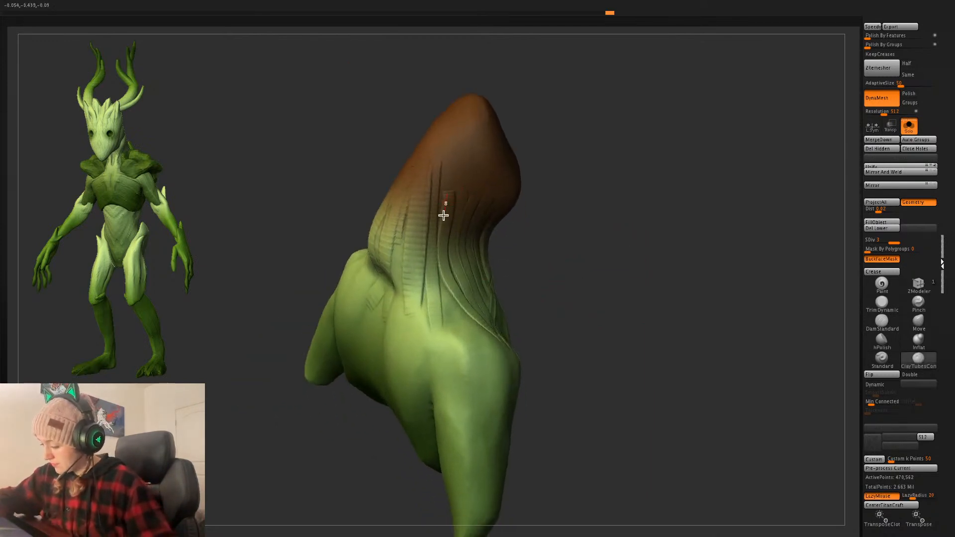
mouse_move(599, 303)
left_mouse_down()
mouse_move(601, 317)
mouse_move(572, 283)
mouse_move(547, 324)
left_mouse_up()
- Carve a DamStandard groove around each shoulder where the arm meets the torso, and refine the torso's lower edge
left_click(883, 324)
left_click_drag(477, 285, 456, 292)
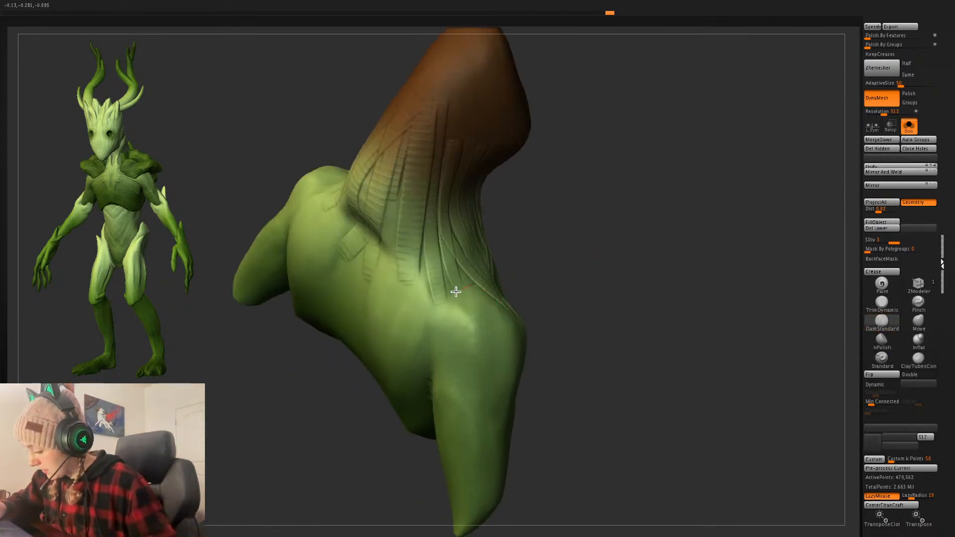
mouse_move(714, 309)
left_mouse_down()
mouse_move(731, 290)
mouse_move(525, 293)
left_mouse_up()
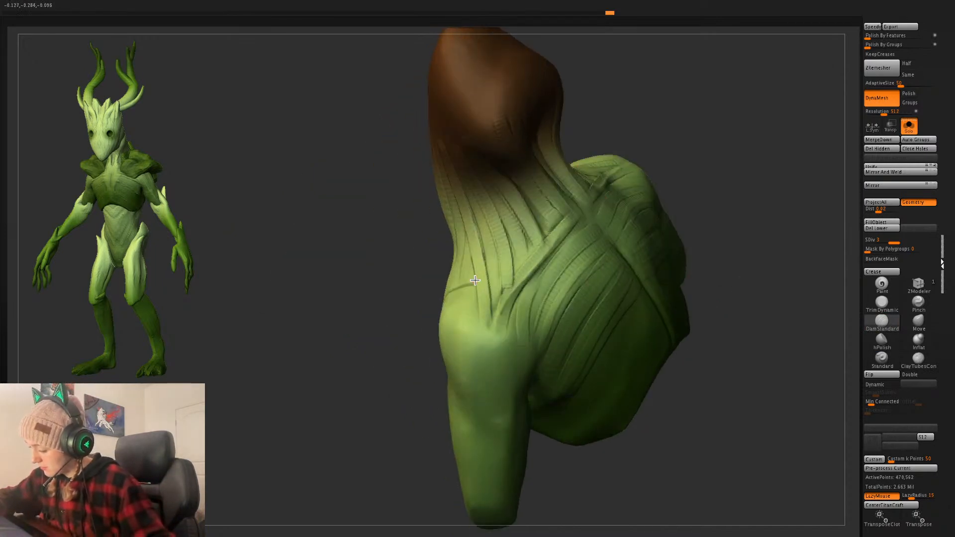
mouse_move(774, 201)
left_mouse_down()
mouse_move(779, 189)
mouse_move(782, 230)
mouse_move(742, 277)
mouse_move(700, 268)
mouse_move(708, 275)
mouse_move(421, 353)
left_mouse_up()
mouse_move(698, 304)
left_mouse_down()
mouse_move(702, 248)
mouse_move(729, 256)
mouse_move(738, 264)
mouse_move(429, 362)
left_mouse_up()
key("ctrl+z")
key("l")
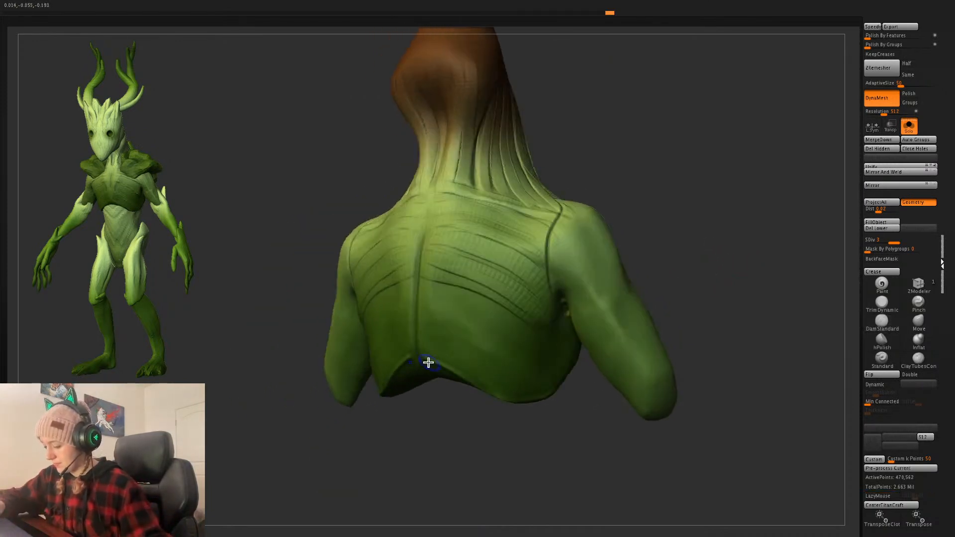
left_click_drag(762, 285, 717, 298)
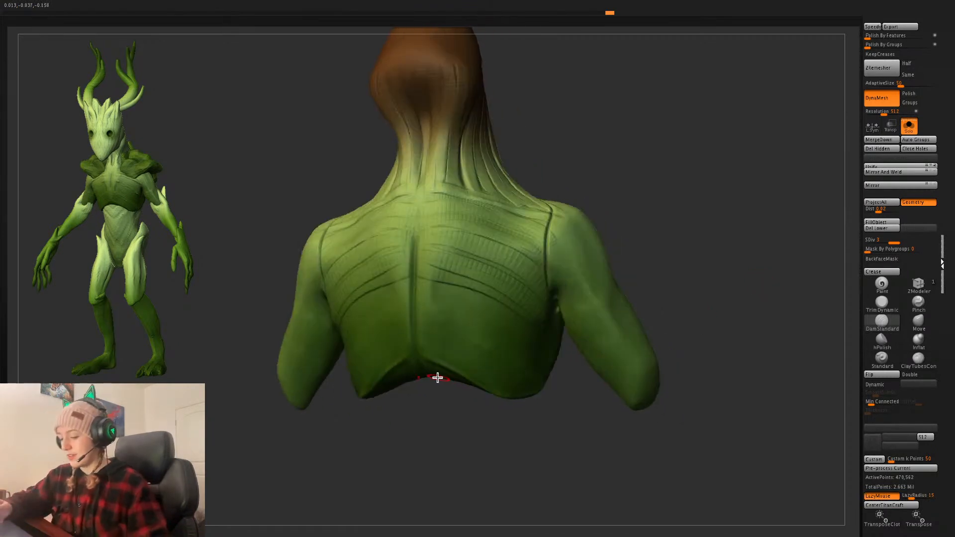
- Show the whole creature to examine the torso among the other parts, and isolate the torso again
left_click(909, 126)
left_click_drag(771, 233, 754, 256)
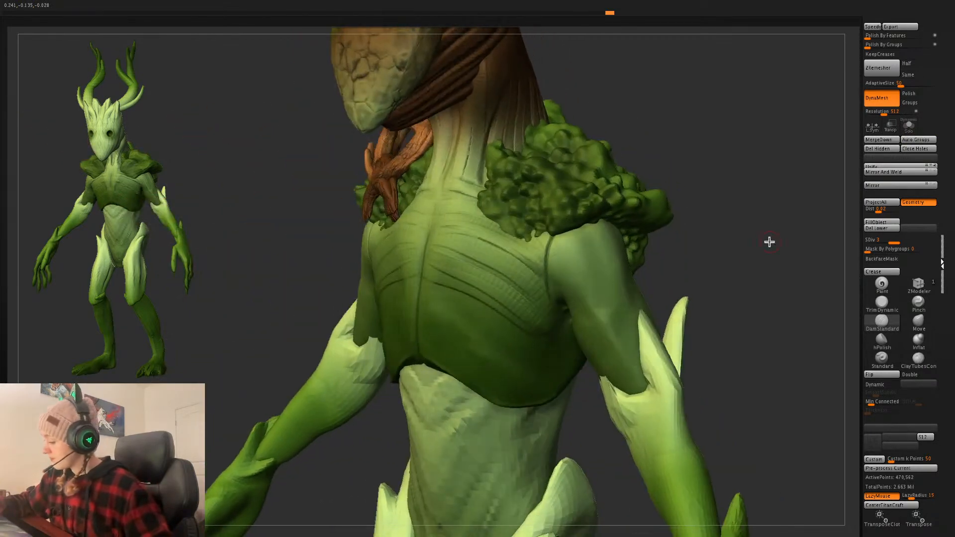
left_click(910, 126)
- Continue the DamStandard shoulder groove through the armpit and up the chest side of the arm
mouse_move(725, 285)
left_mouse_down()
mouse_move(655, 273)
mouse_move(512, 333)
mouse_move(508, 313)
left_mouse_up()
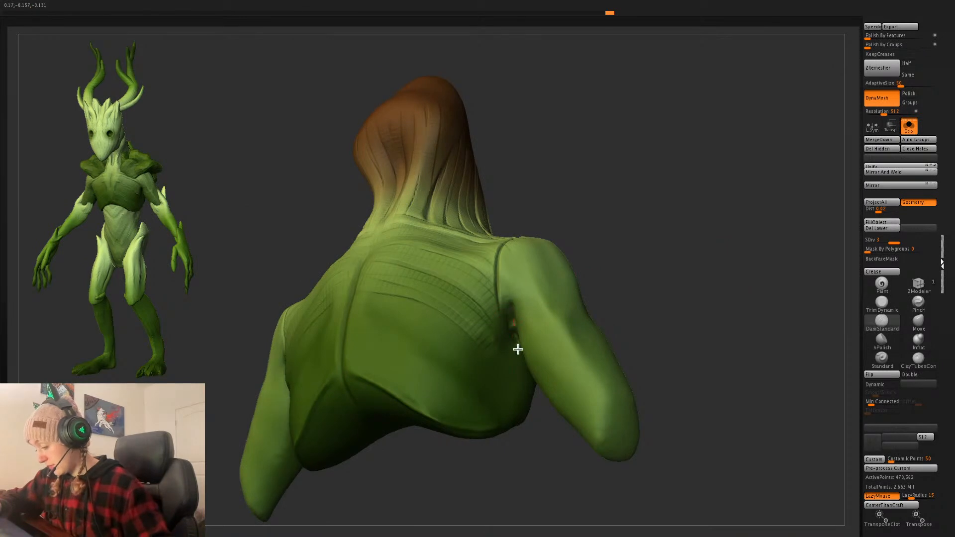
mouse_move(518, 350)
left_mouse_down()
mouse_move(719, 279)
mouse_move(703, 278)
mouse_move(576, 422)
mouse_move(544, 359)
left_mouse_up()
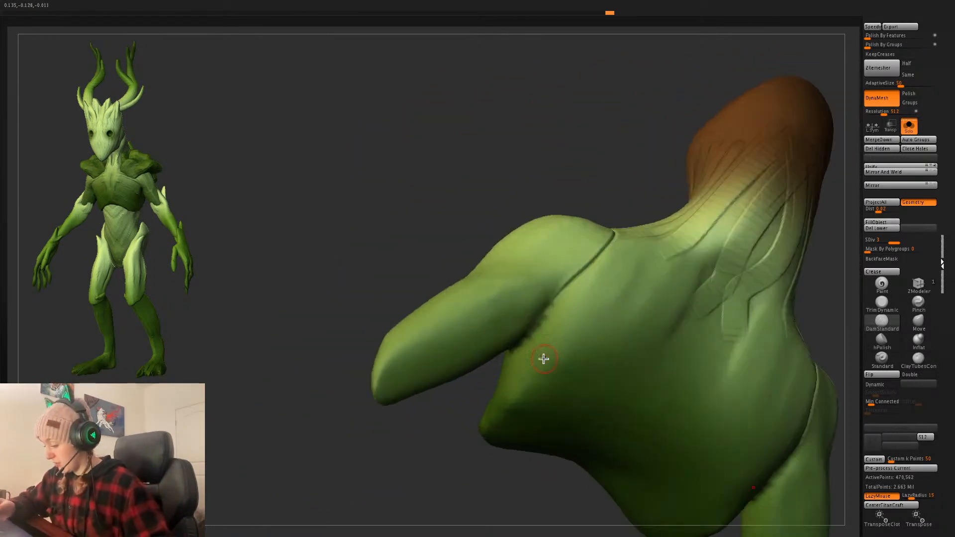
mouse_move(565, 260)
left_mouse_down()
mouse_move(629, 194)
mouse_move(664, 264)
mouse_move(648, 287)
mouse_move(661, 273)
mouse_move(652, 279)
left_mouse_up()
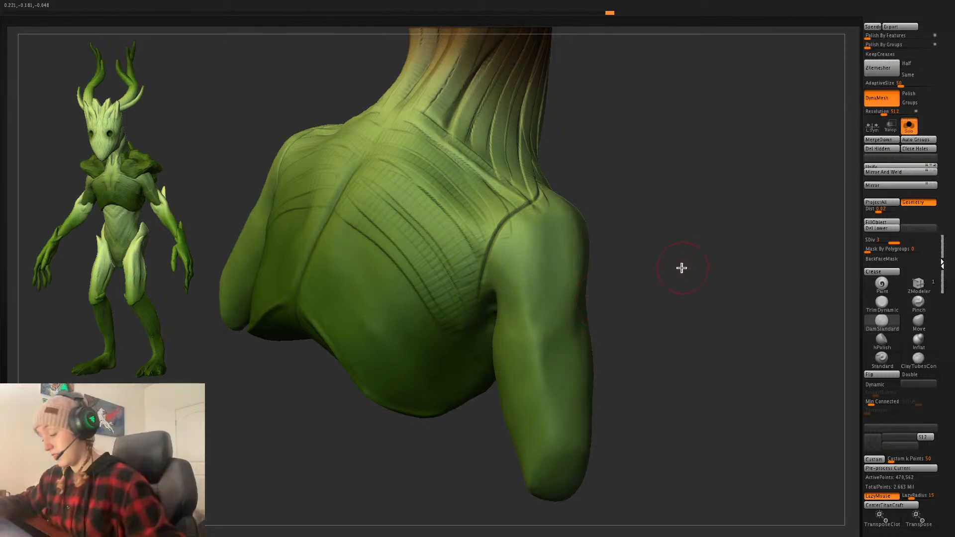
- Adjust the draw size and carve a diagonal DamStandard groove around the upper arm beneath the shoulder cap, redoing the outer stroke
key("space")
mouse_move(678, 265)
left_mouse_down()
mouse_move(688, 266)
mouse_move(560, 315)
left_mouse_up()
key("space")
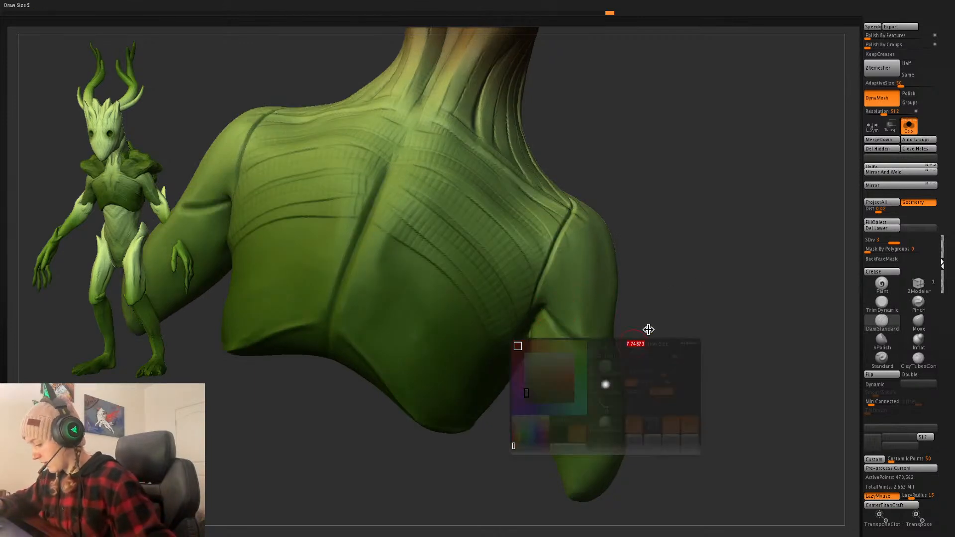
left_click_drag(644, 330, 595, 320)
left_click_drag(729, 300, 718, 303)
left_click_drag(582, 326, 494, 372)
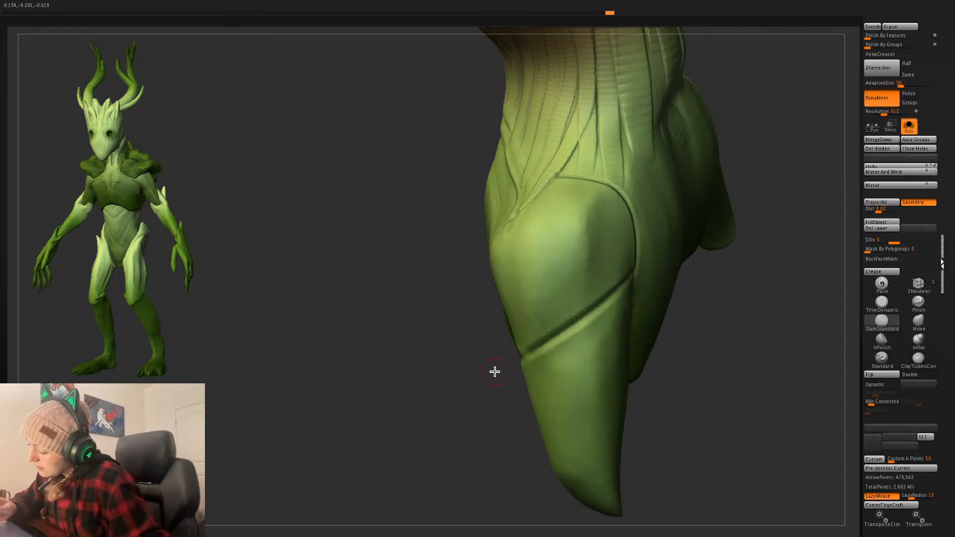
left_click_drag(749, 330, 778, 331)
key("ctrl+z")
left_click_drag(635, 274, 529, 369)
mouse_move(720, 343)
left_mouse_down()
mouse_move(751, 340)
mouse_move(716, 343)
mouse_move(704, 277)
left_mouse_up()
- Carve a curved DamStandard groove down the arm from the ring beneath the shoulder cap, replacing the first straight attempt
left_click_drag(565, 231, 583, 393)
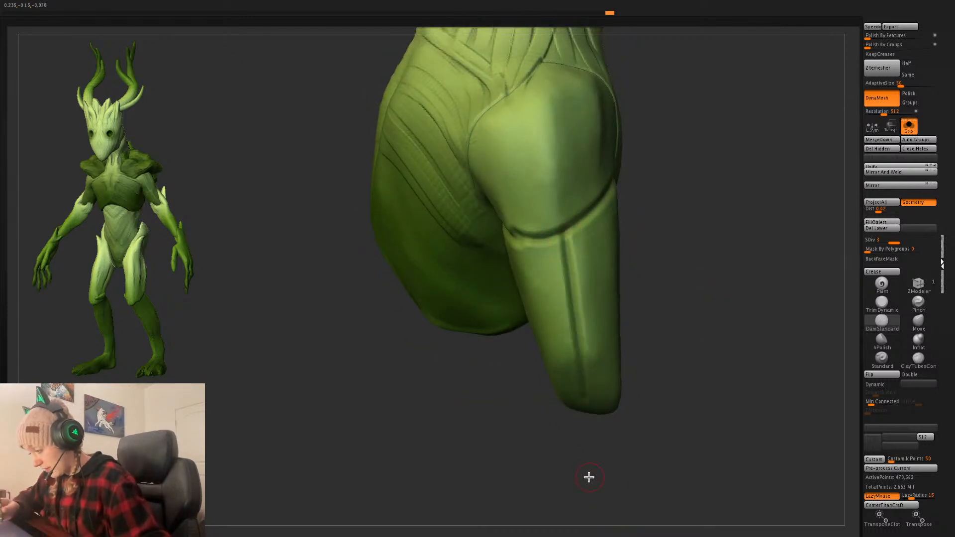
key("ctrl+z")
right_click(538, 299)
left_click_drag(568, 236, 551, 414)
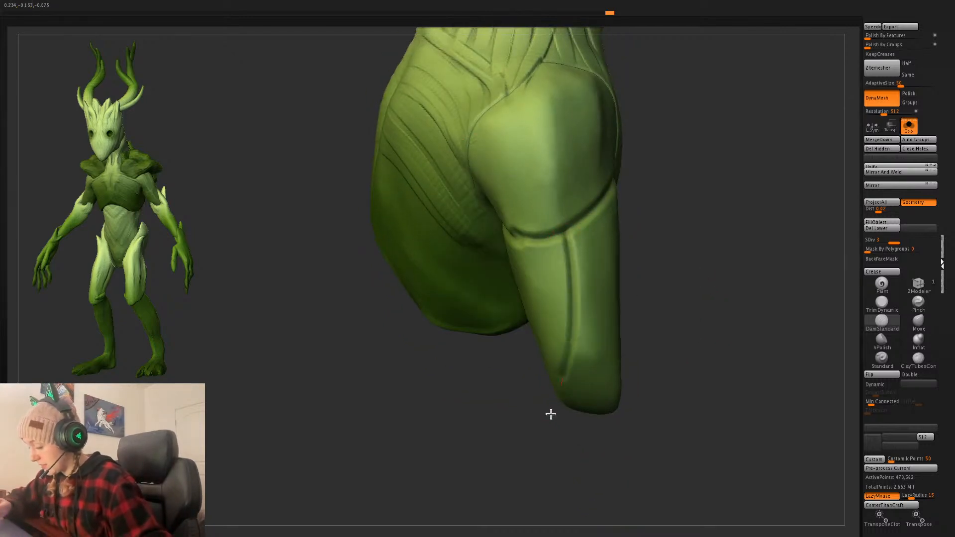
mouse_move(683, 315)
left_mouse_down()
mouse_move(716, 301)
mouse_move(668, 307)
left_mouse_up()
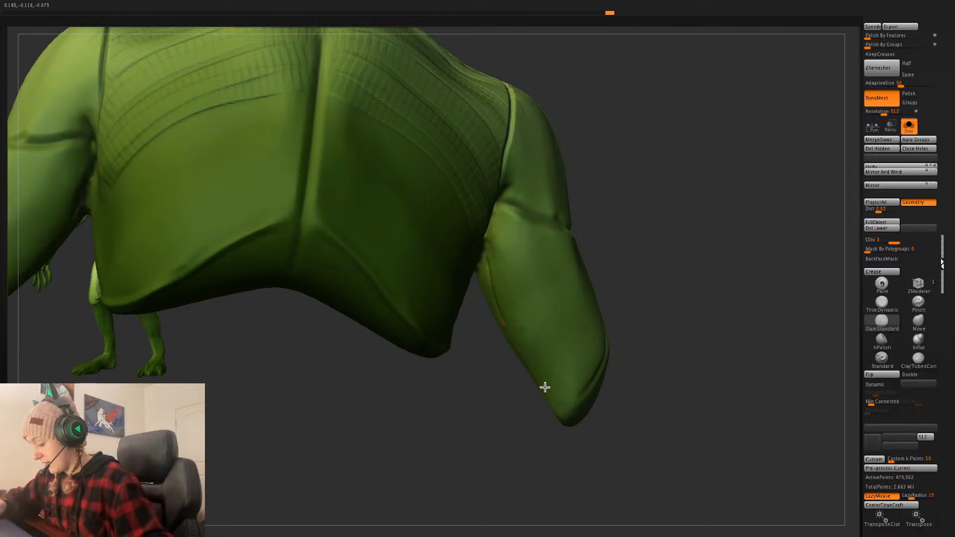
- Turn on LazyMouse, switch to the ClayTubesConstant brush, adjust it and lay curved bands across the middle and lower chest
left_click_drag(719, 324, 700, 330)
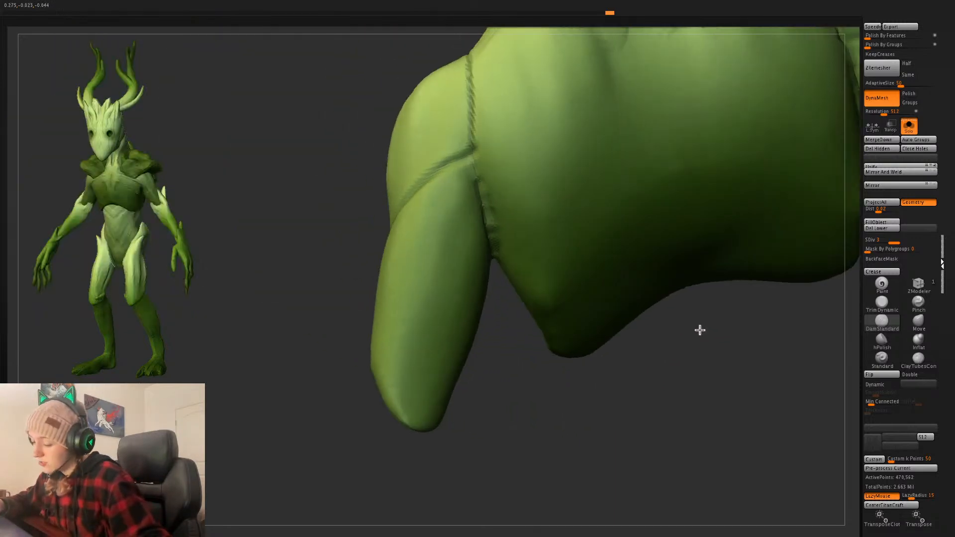
mouse_move(620, 409)
left_mouse_down()
mouse_move(657, 433)
mouse_move(673, 420)
left_mouse_up()
left_click_drag(748, 327, 752, 342)
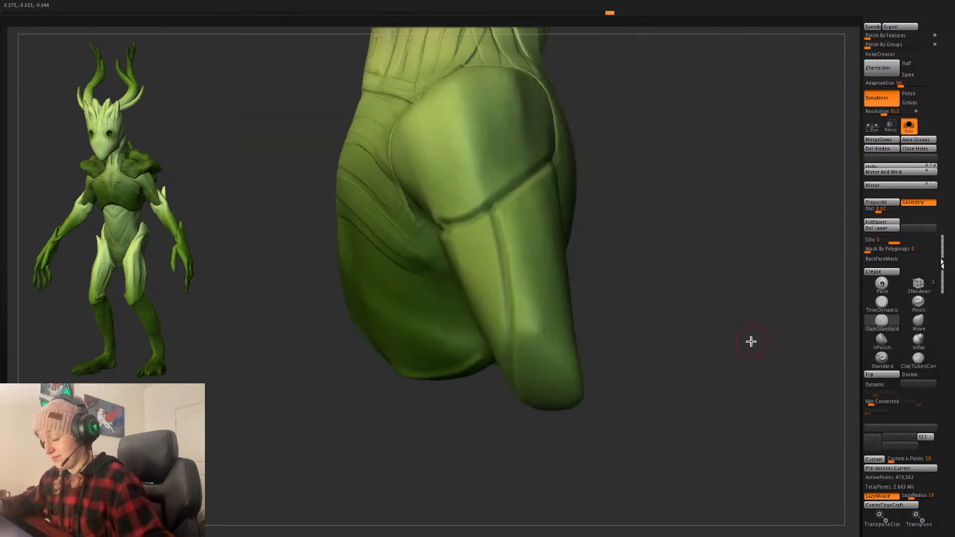
mouse_move(724, 260)
left_mouse_down()
mouse_move(719, 316)
mouse_move(685, 337)
mouse_move(706, 321)
mouse_move(705, 335)
left_mouse_up()
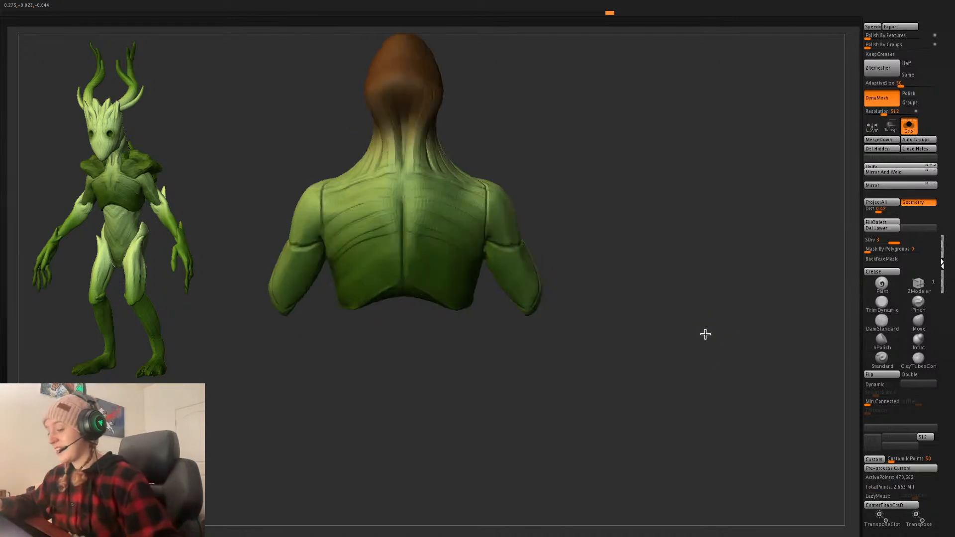
key("l")
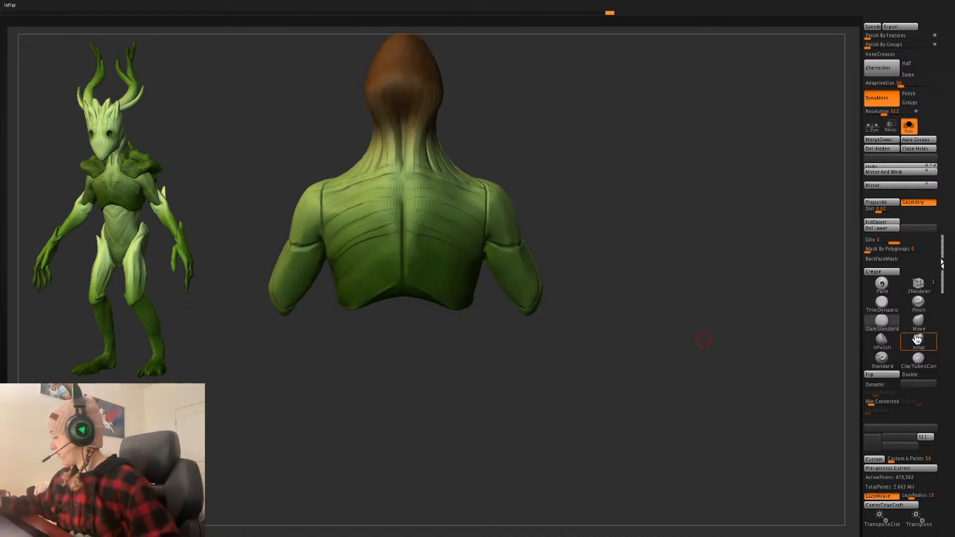
left_click(918, 359)
key("space")
mouse_move(609, 235)
left_mouse_down("alt")
mouse_move(708, 291)
mouse_move(763, 353)
left_mouse_up("alt")
key("space")
key("space")
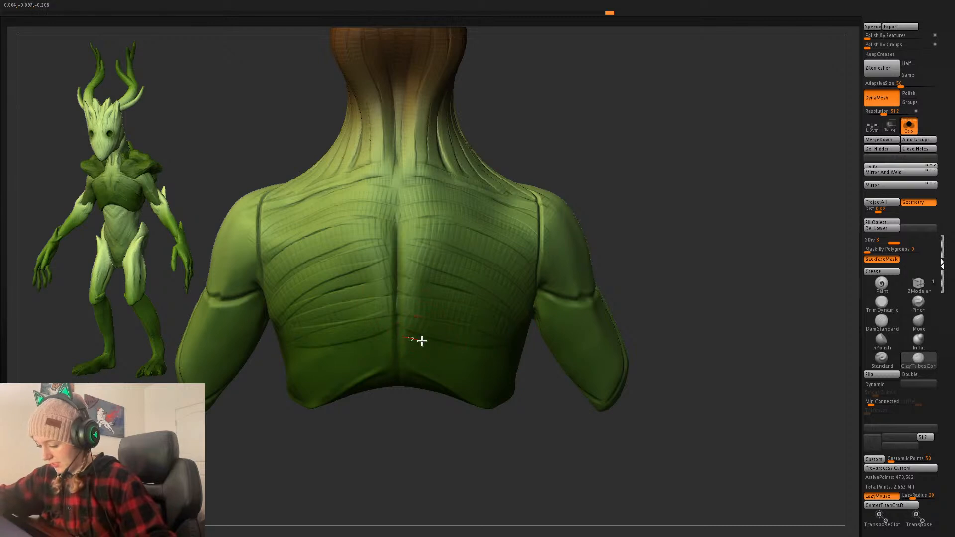
- Extend the ClayTubesConstant bands along the bottom of the chest and around the ribs beneath the armpit
left_click_drag(534, 419, 426, 367)
left_click_drag(482, 384, 511, 395)
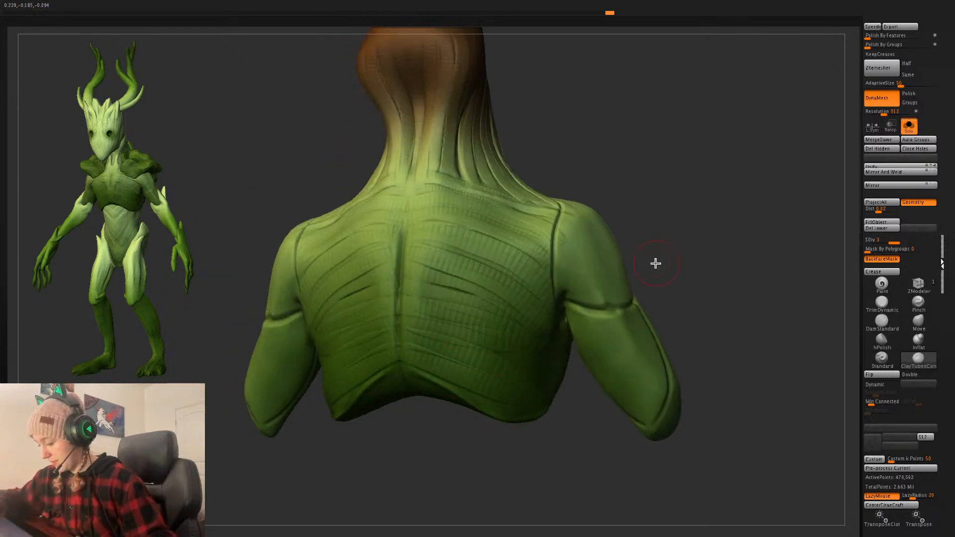
left_click_drag(656, 263, 469, 347)
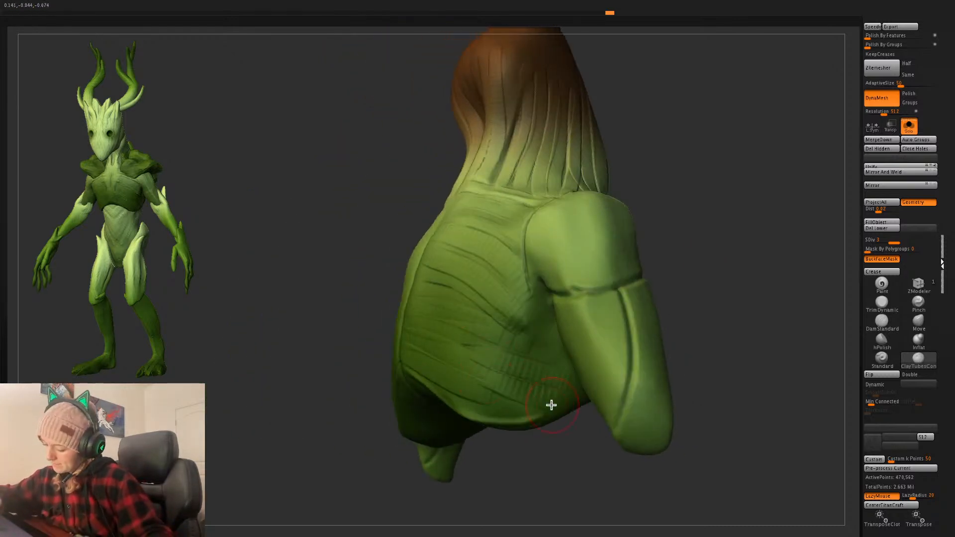
left_click_drag(451, 401, 546, 412)
left_click_drag(739, 275, 698, 298)
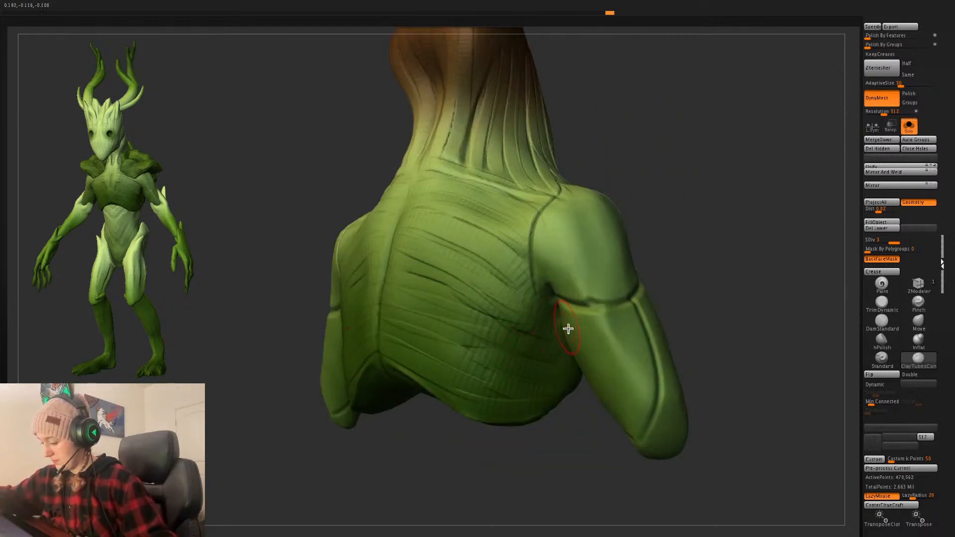
left_click_drag(758, 275, 634, 384)
- Build long ClayTubesConstant bands fanning from the base of the neck down over the upper back and shoulder blades
left_click_drag(538, 472, 712, 269)
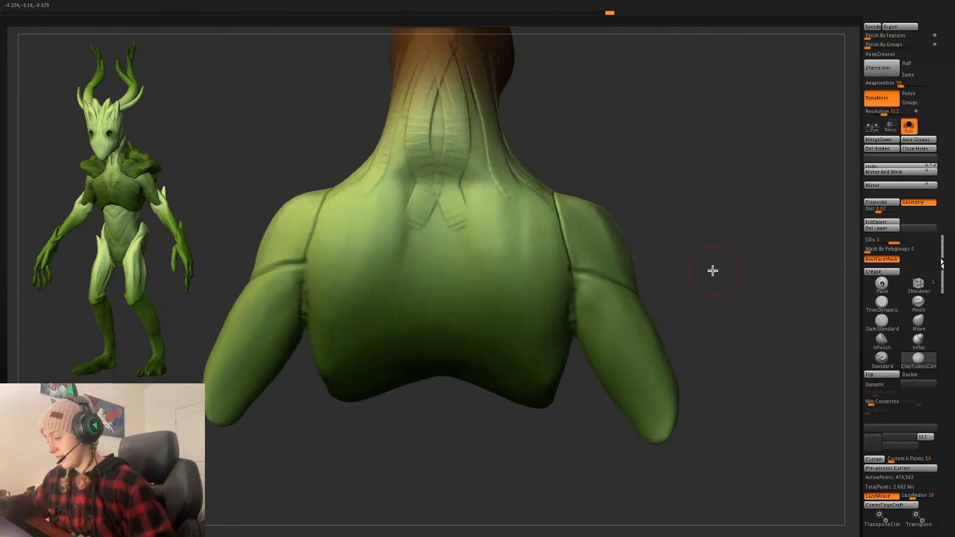
mouse_move(458, 198)
left_mouse_down()
mouse_move(486, 254)
mouse_move(437, 192)
mouse_move(465, 199)
mouse_move(525, 330)
mouse_move(507, 222)
mouse_move(518, 189)
mouse_move(563, 331)
left_mouse_up()
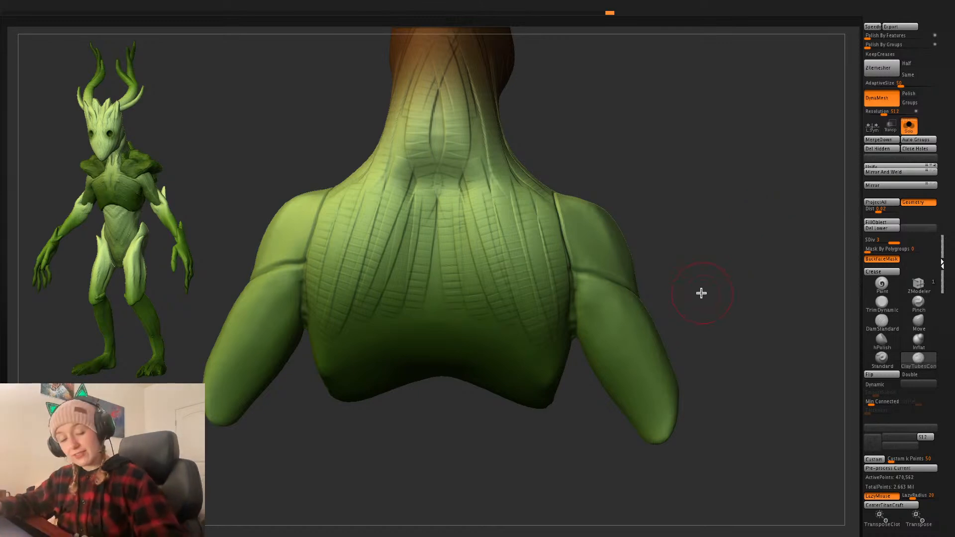
- Carve an arched DamStandard groove across the lower back from one side to the other
left_click_drag(701, 294, 700, 290)
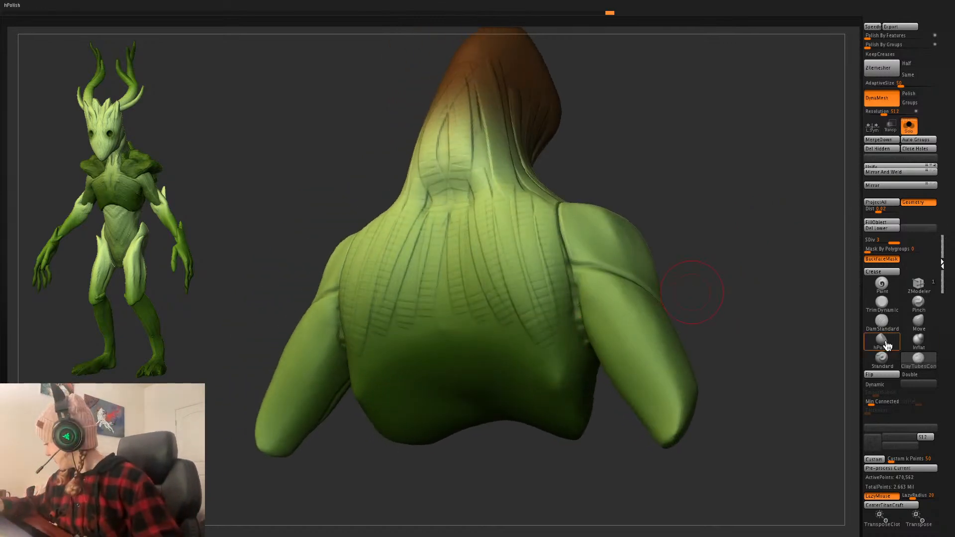
left_click(882, 321)
key("space")
mouse_move(385, 354)
left_mouse_down()
mouse_move(518, 350)
mouse_move(565, 403)
left_mouse_up()
left_click_drag(747, 330, 754, 338)
key("space")
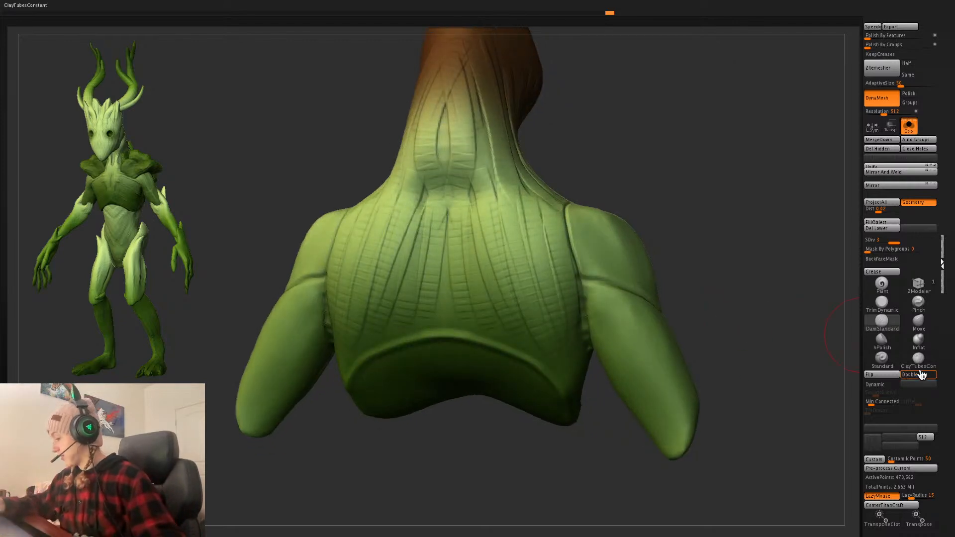
- Continue the back's ClayTubesConstant bands down to the arched groove, filling the centre and the lower side
left_click(919, 361)
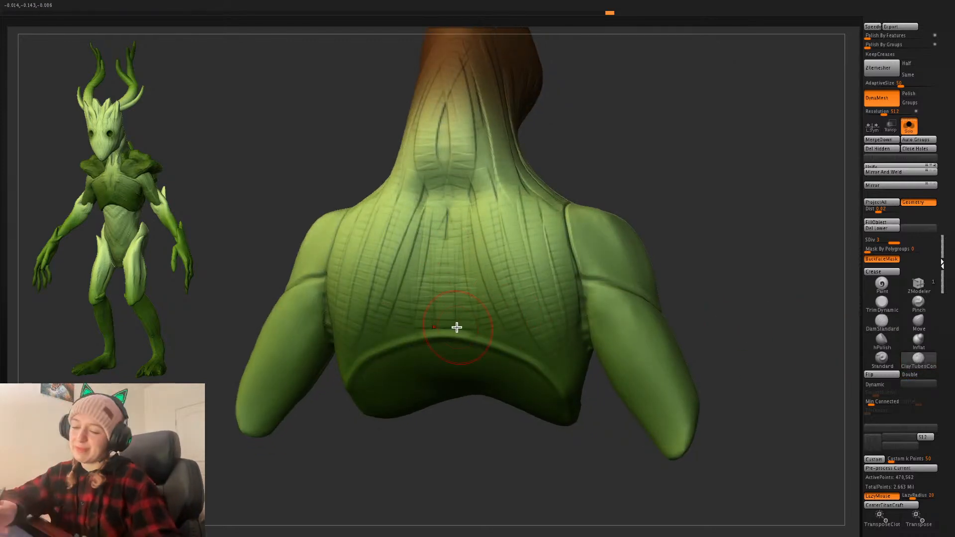
left_click_drag(484, 301, 548, 366)
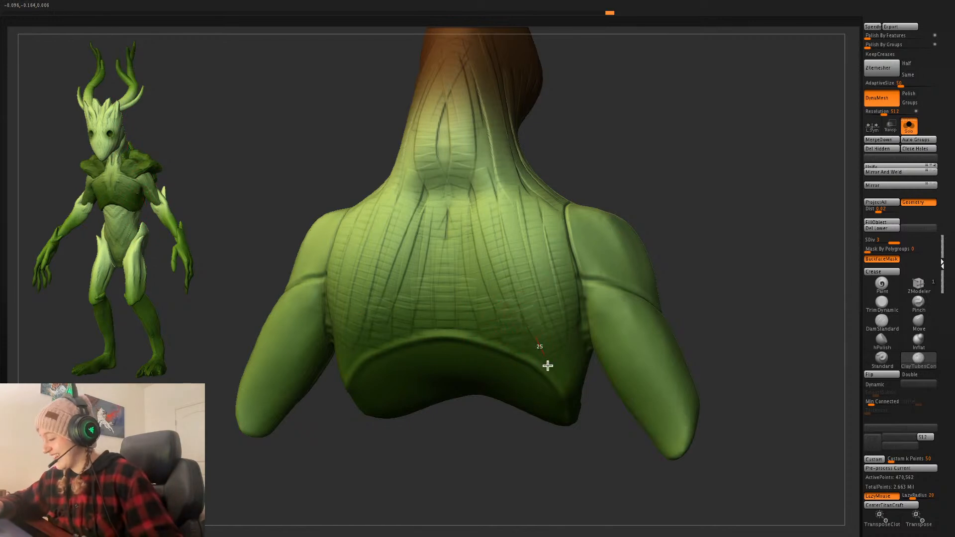
left_click_drag(568, 414, 568, 416)
left_click_drag(741, 310, 683, 302)
- Adjust the draw size and sculpt ClayTubesConstant bands down the outer face of the shoulder cap to its lower groove
left_click_drag(787, 294, 637, 298)
left_click_drag(730, 437, 575, 463, "alt")
left_click_drag(747, 300, 712, 271, "alt")
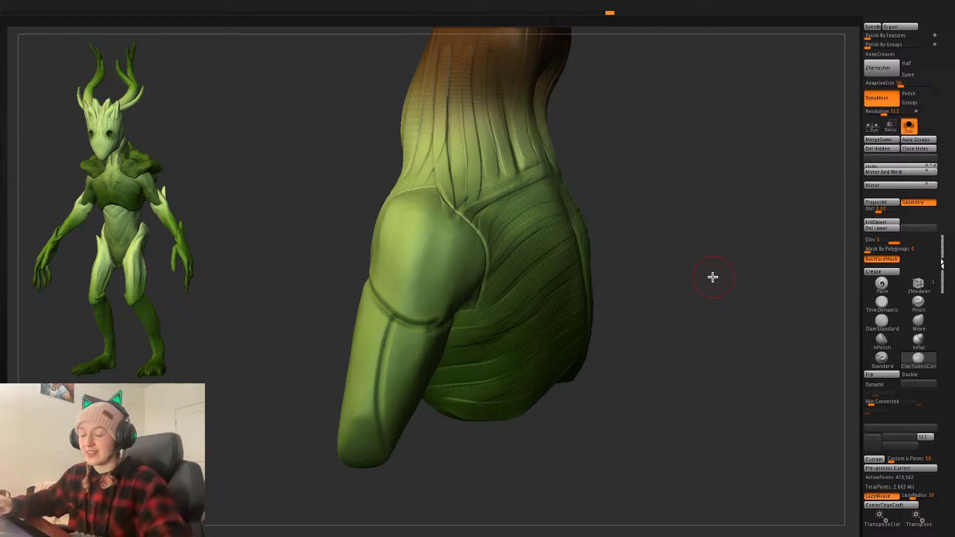
mouse_move(698, 340)
left_mouse_down()
mouse_move(688, 303)
mouse_move(698, 344)
left_mouse_up()
key("space")
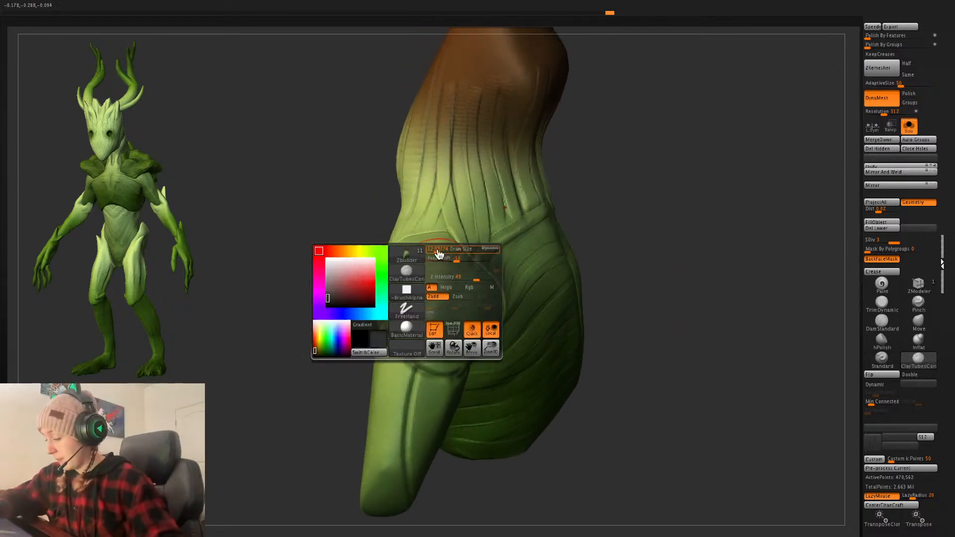
mouse_move(438, 242)
left_mouse_down()
mouse_move(427, 339)
mouse_move(448, 260)
mouse_move(440, 350)
left_mouse_up()
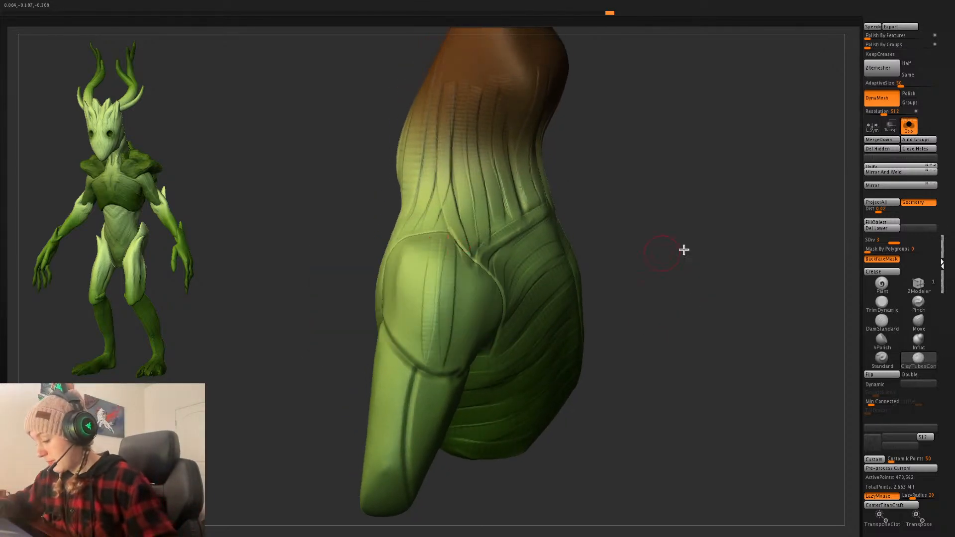
left_click_drag(685, 249, 604, 258)
left_click_drag(428, 256, 399, 361)
left_click_drag(432, 279, 396, 373)
mouse_move(447, 282)
left_mouse_down()
mouse_move(454, 312)
mouse_move(443, 342)
left_mouse_up()
- Cover the back-facing side of the shoulder cap with bands converging toward the groove beneath it
mouse_move(816, 214)
left_mouse_down()
mouse_move(808, 204)
mouse_move(763, 232)
left_mouse_up()
left_click_drag(408, 217, 395, 384)
mouse_move(391, 237)
left_mouse_down()
mouse_move(386, 341)
mouse_move(369, 282)
mouse_move(388, 364)
left_mouse_up()
left_click_drag(358, 237, 383, 364)
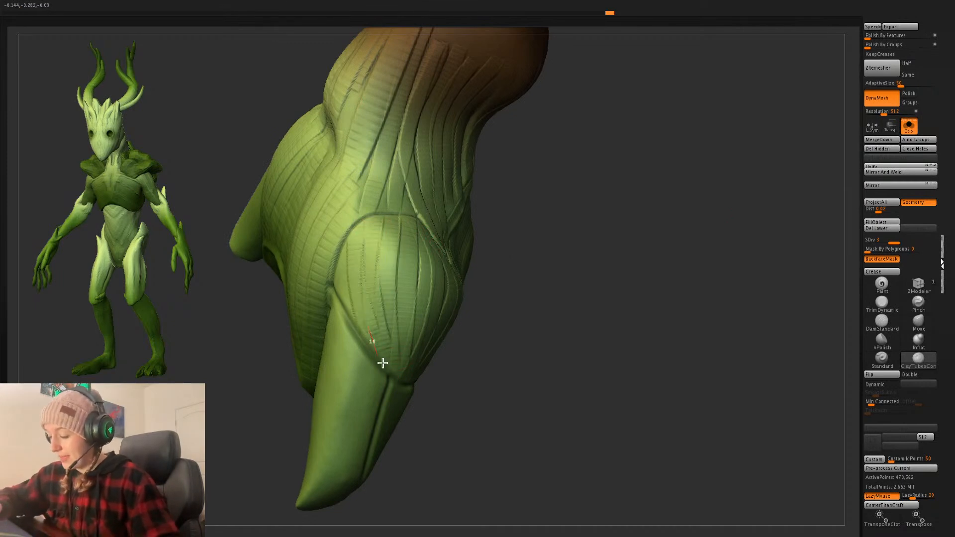
mouse_move(529, 305)
left_mouse_down()
mouse_move(547, 322)
mouse_move(590, 324)
left_mouse_up()
left_click_drag(343, 256, 370, 330)
left_click_drag(334, 271, 381, 345)
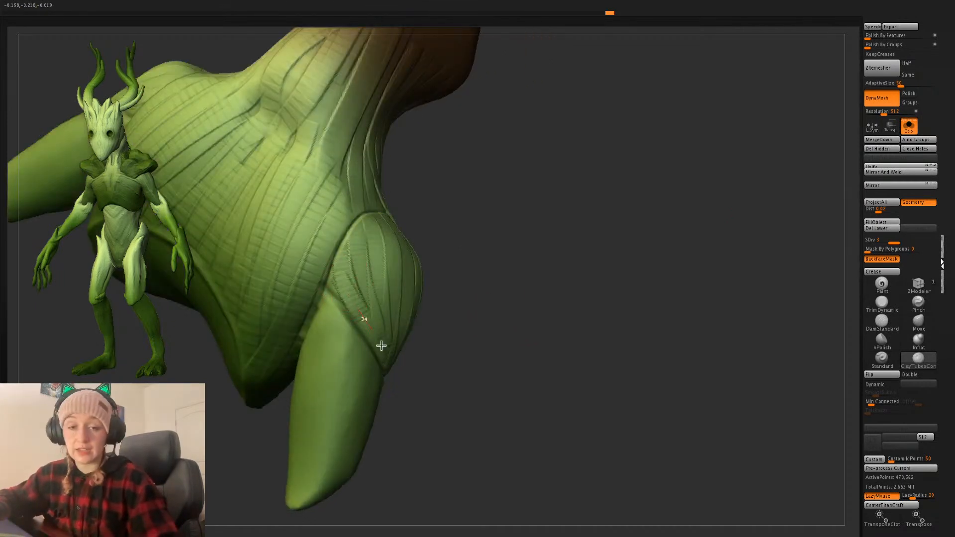
- Sculpt lengthwise ClayTubesConstant bands down the back and inner sides of the upper arm to its cut end
left_click_drag(598, 348, 681, 264, "alt")
left_click_drag(416, 224, 383, 469)
left_click_drag(502, 372, 492, 361)
left_click_drag(399, 280, 376, 391)
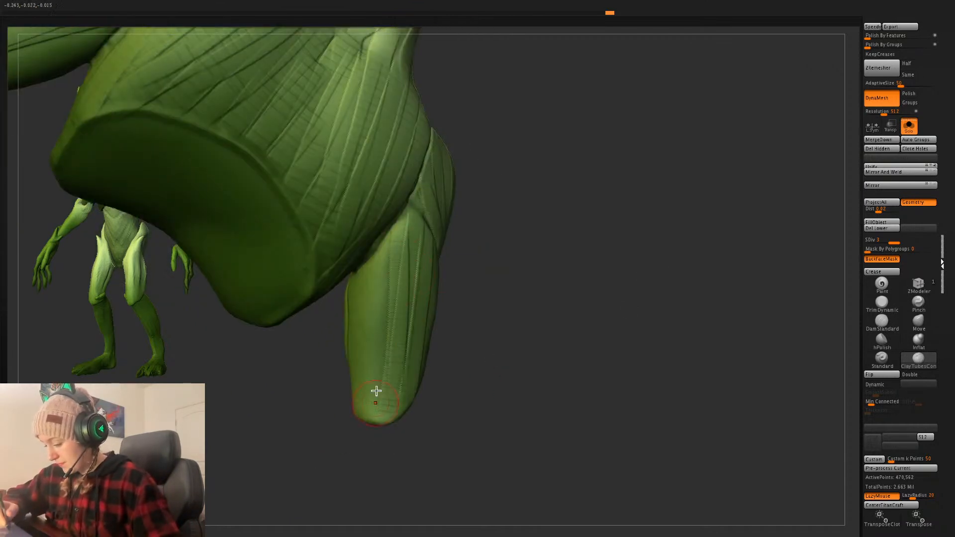
mouse_move(381, 317)
left_mouse_down()
mouse_move(384, 437)
mouse_move(376, 423)
left_mouse_up()
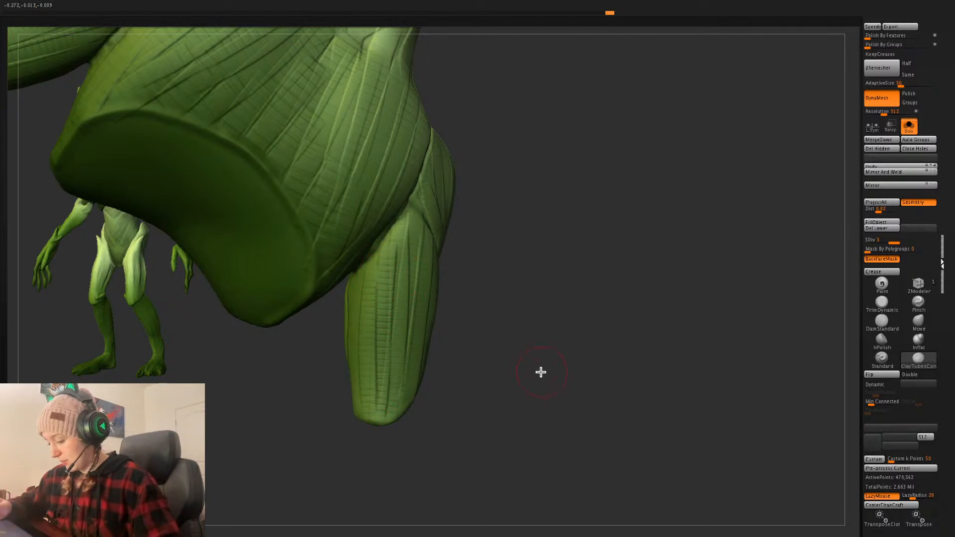
left_click_drag(541, 373, 550, 367)
left_click_drag(474, 335, 412, 330)
left_click_drag(342, 282, 354, 441)
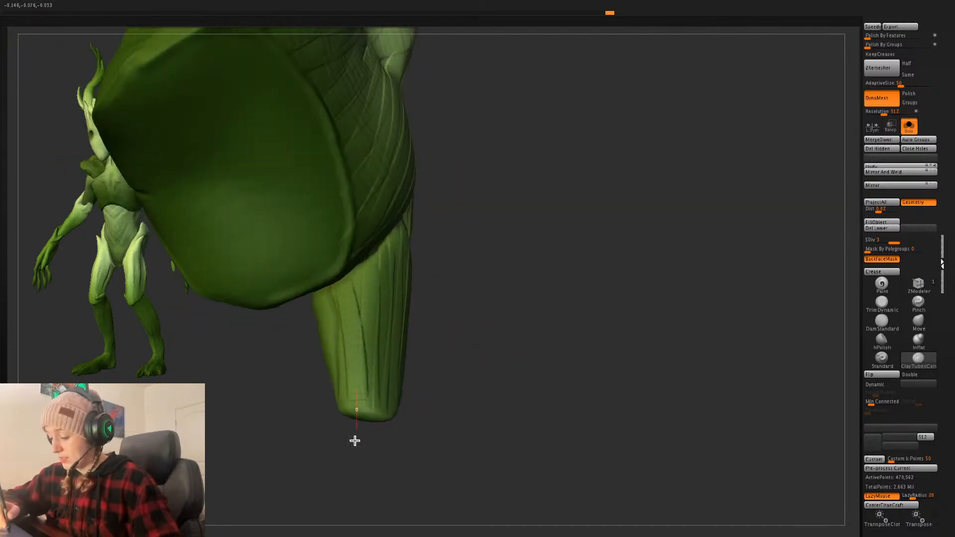
left_click_drag(516, 373, 539, 344)
- Lay crosswise bands over the chest-facing side of the upper arm, from the armpit groove down to its end
left_click_drag(606, 328, 348, 335)
mouse_move(472, 322)
left_mouse_down()
mouse_move(347, 276)
mouse_move(287, 326)
mouse_move(336, 240)
mouse_move(305, 335)
left_mouse_up()
left_click_drag(522, 279, 462, 301)
left_click_drag(327, 339, 363, 252)
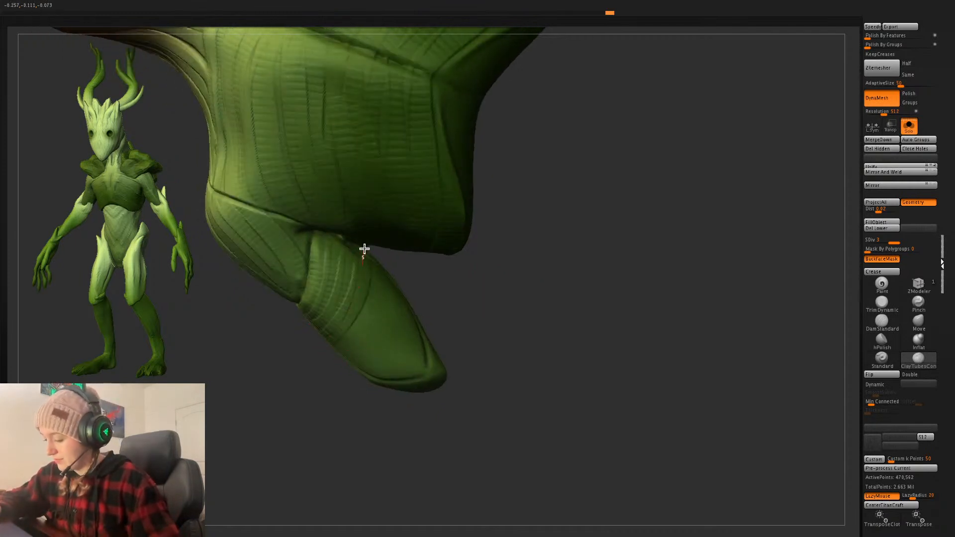
left_click_drag(513, 294, 467, 312)
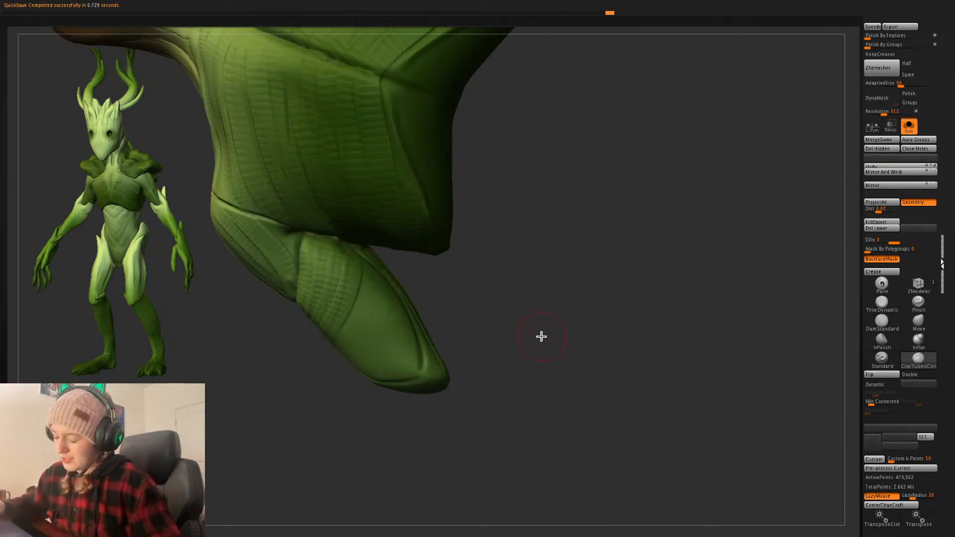
left_click_drag(365, 268, 347, 354)
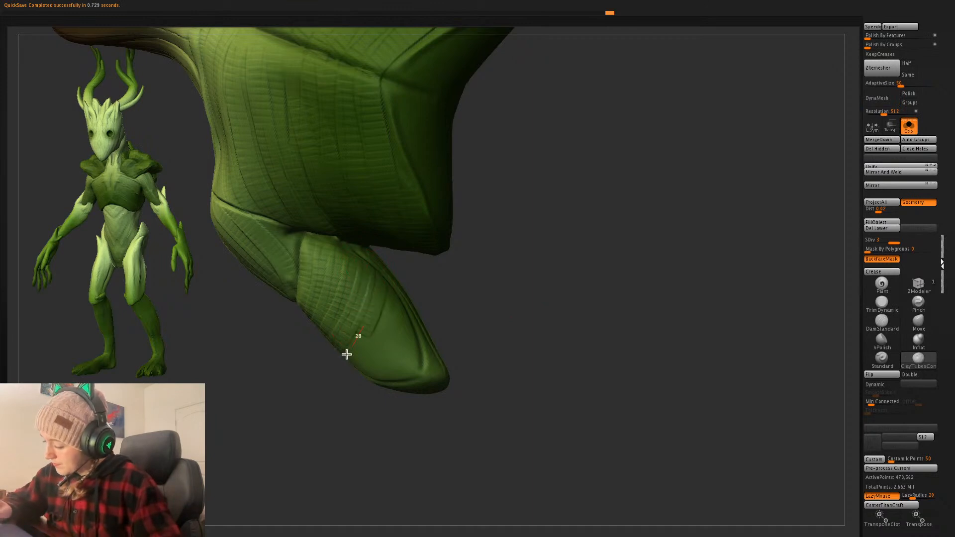
left_click_drag(381, 326, 393, 328)
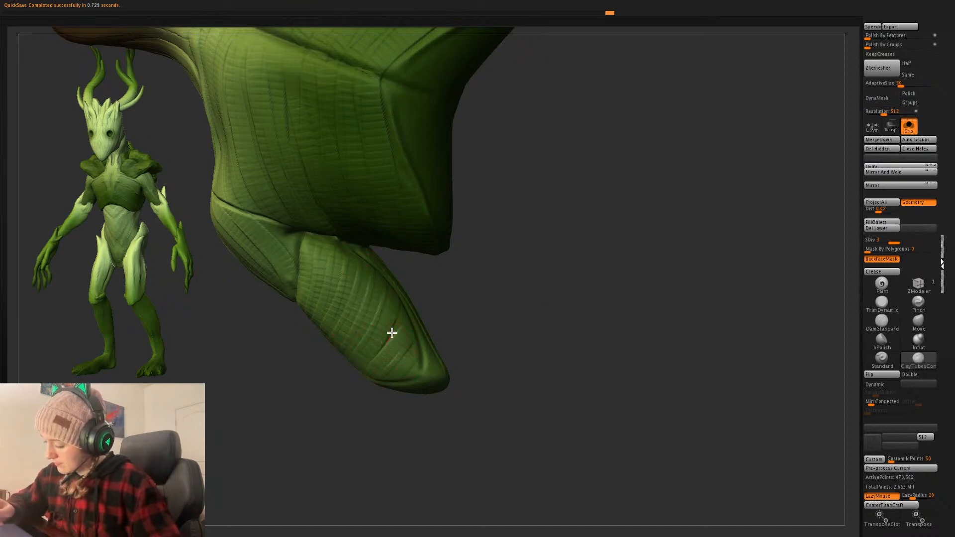
- Build lengthwise bands along the outer side of the upper arm, between the shoulder cap groove and the arm's end
left_click_drag(516, 284, 380, 357)
mouse_move(506, 331)
left_mouse_down()
mouse_move(531, 335)
mouse_move(527, 344)
left_mouse_up()
left_click_drag(256, 326, 404, 380)
mouse_move(475, 328)
left_mouse_down()
mouse_move(470, 300)
mouse_move(466, 341)
left_mouse_up()
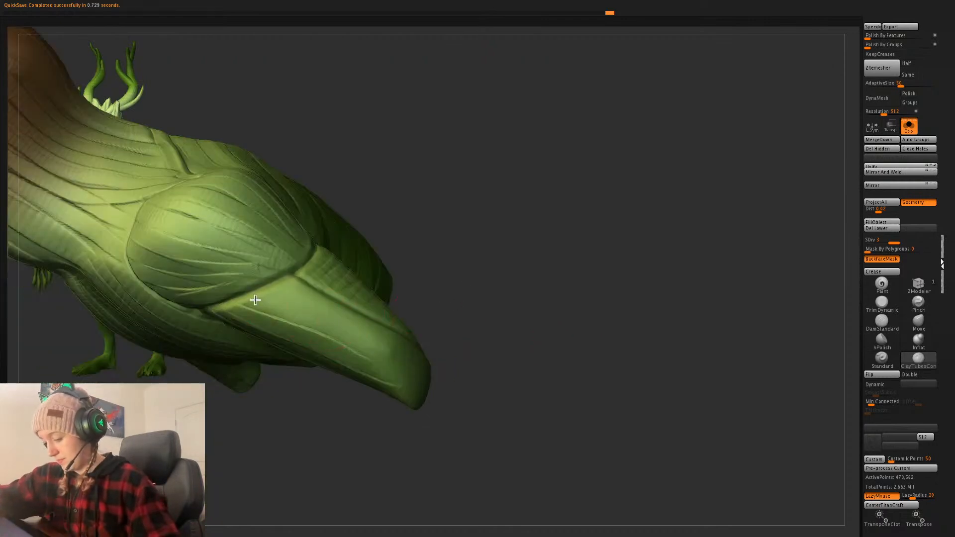
left_click_drag(256, 299, 378, 367)
mouse_move(277, 284)
left_mouse_down()
mouse_move(361, 324)
mouse_move(394, 367)
left_mouse_up()
- Examine the banded torso from the front, on its own and among the creature's other parts
left_click_drag(533, 335, 507, 402)
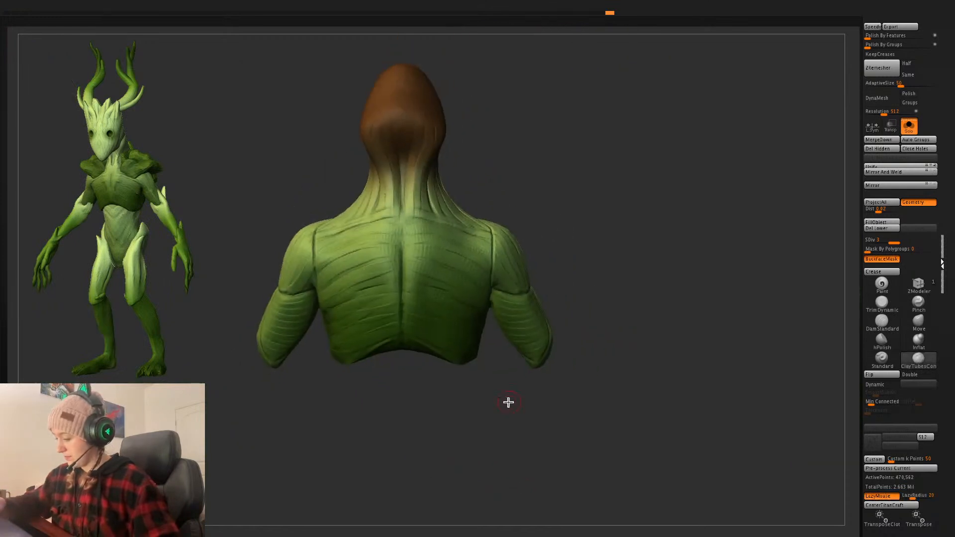
left_click_drag(666, 281, 651, 328)
right_click(652, 329)
key("shift+f")
key("shift+f")
right_click(686, 272)
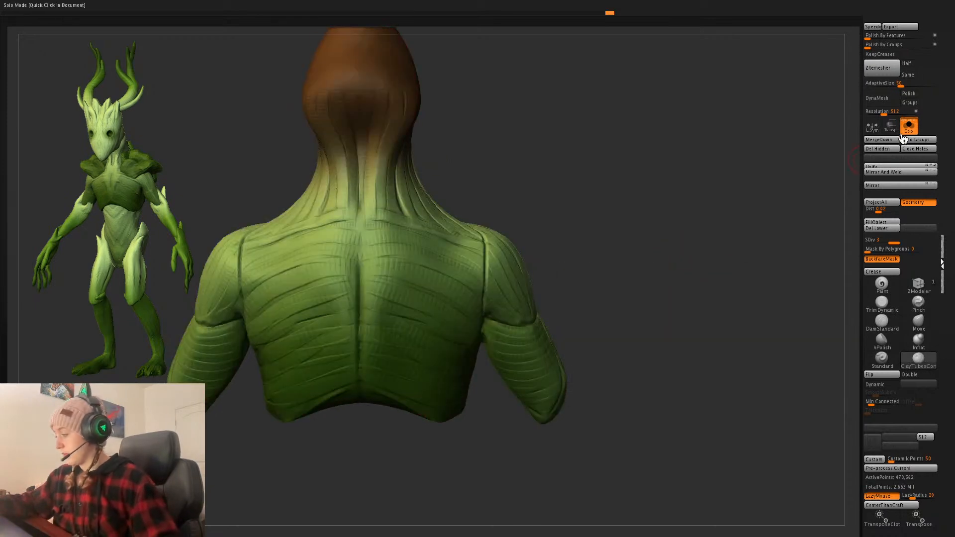
left_click(909, 130)
left_click_drag(717, 291, 639, 273, "alt")
- Set the ClayTubesConstant brush's Z Intensity to 62 and isolate the torso again, seen from behind
right_click(639, 273)
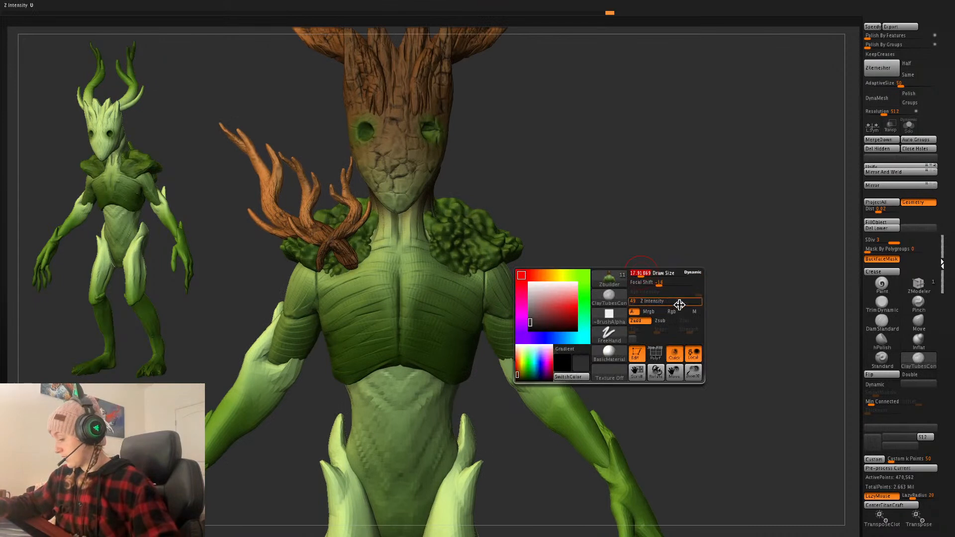
left_click_drag(680, 305, 686, 305)
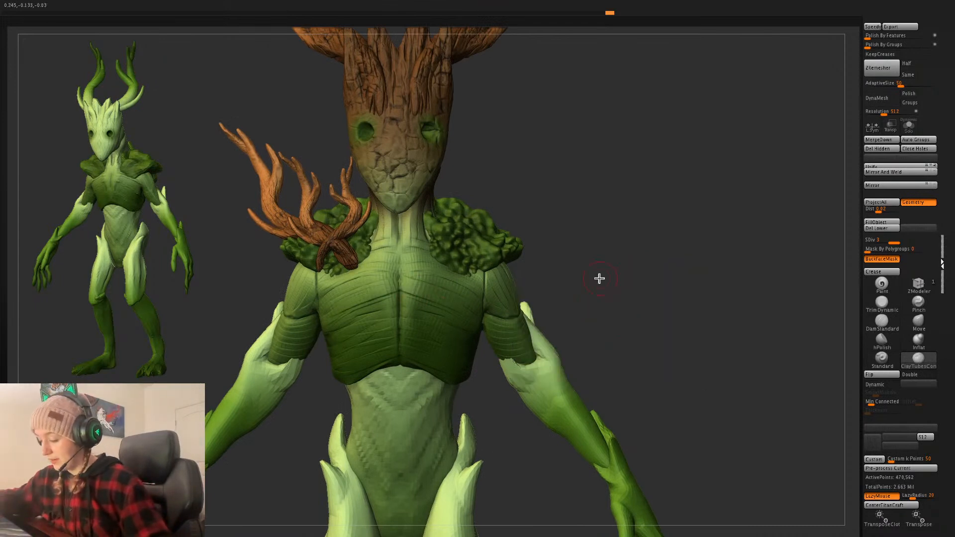
left_click(908, 126)
left_click_drag(842, 178, 691, 317)
key("space")
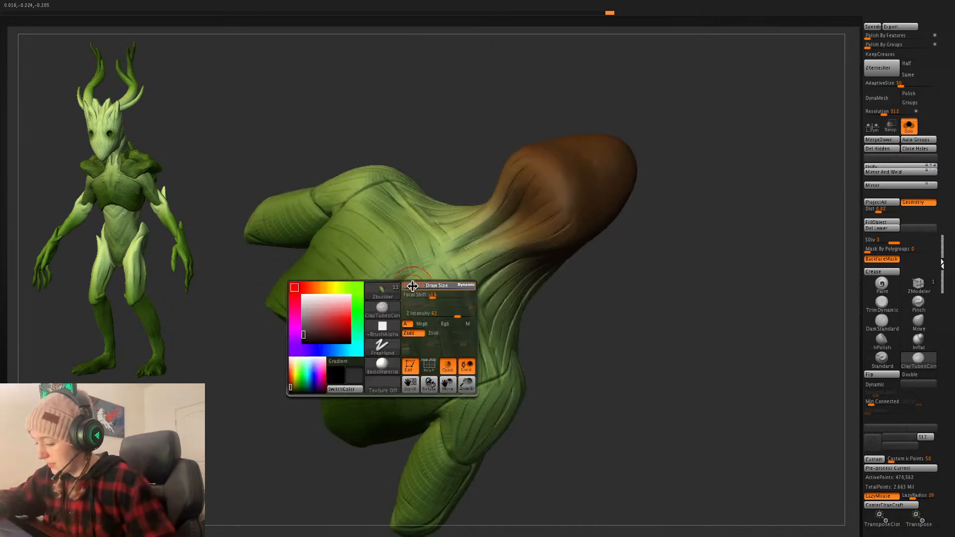
- Try out curved bands across the upper back, running from the spine toward the shoulder blade
left_click_drag(410, 279, 453, 351)
key("space")
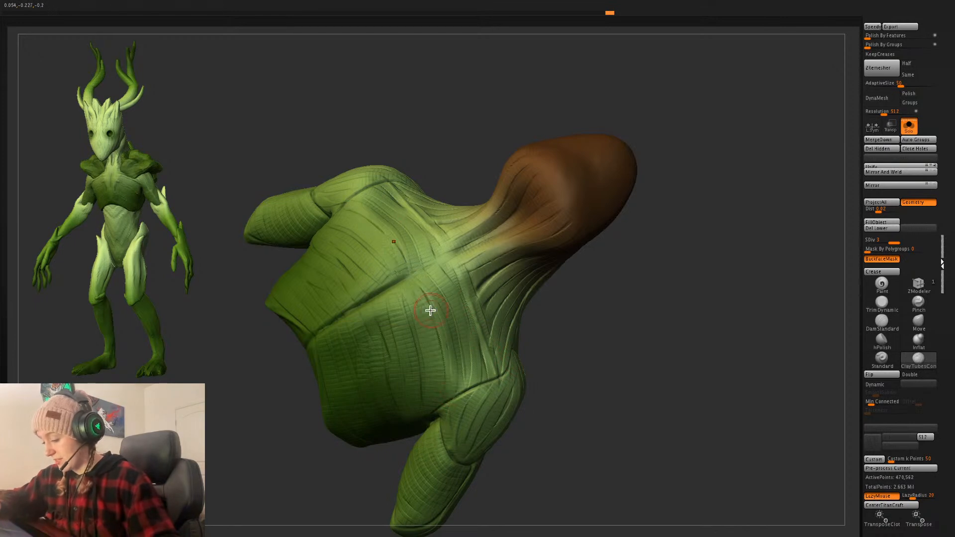
left_click_drag(405, 283, 434, 377)
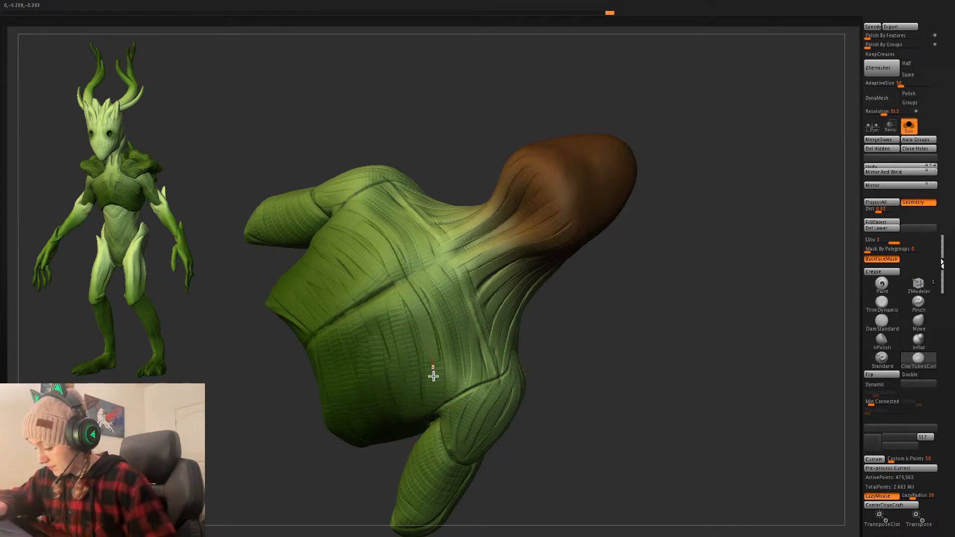
mouse_move(409, 289)
left_mouse_down()
mouse_move(432, 290)
mouse_move(466, 370)
left_mouse_up()
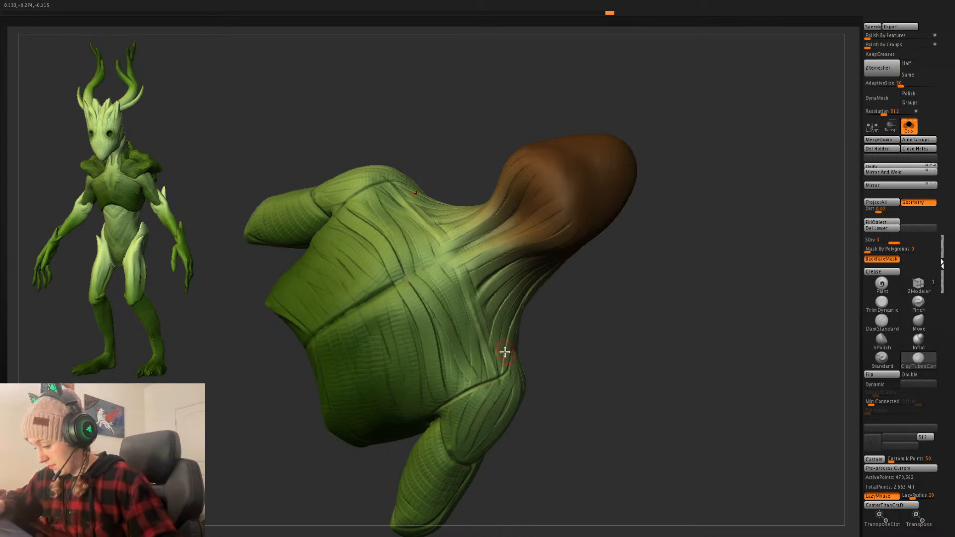
key("ctrl+z")
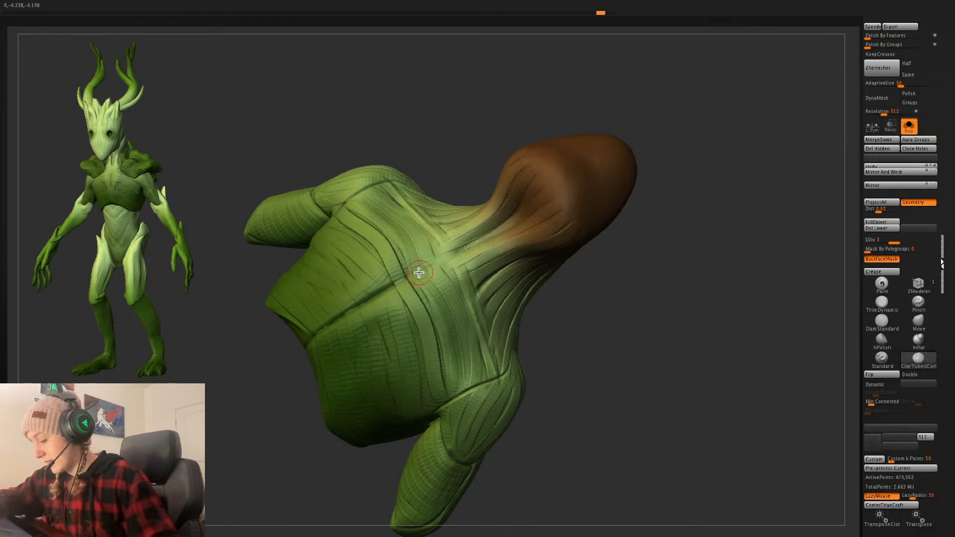
left_click_drag(426, 286, 465, 385)
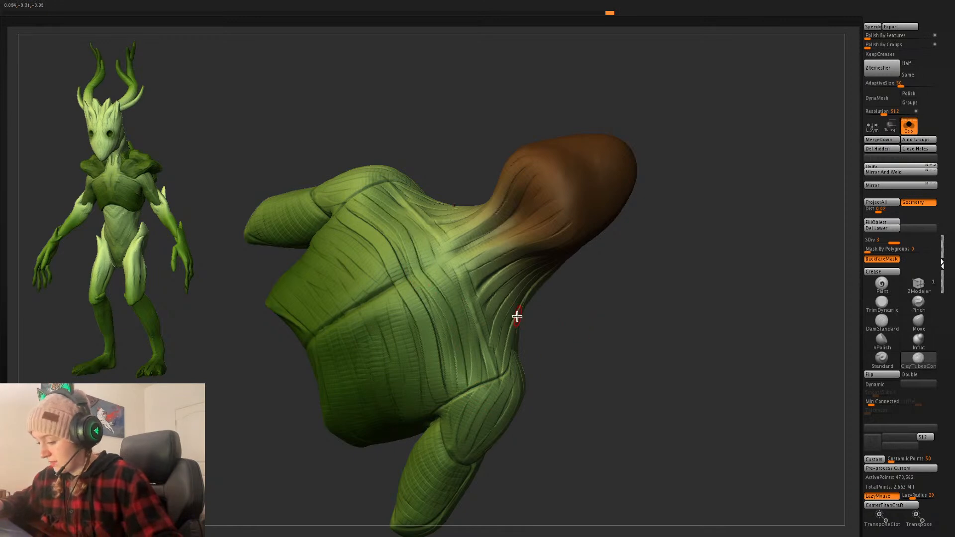
key("ctrl+z")
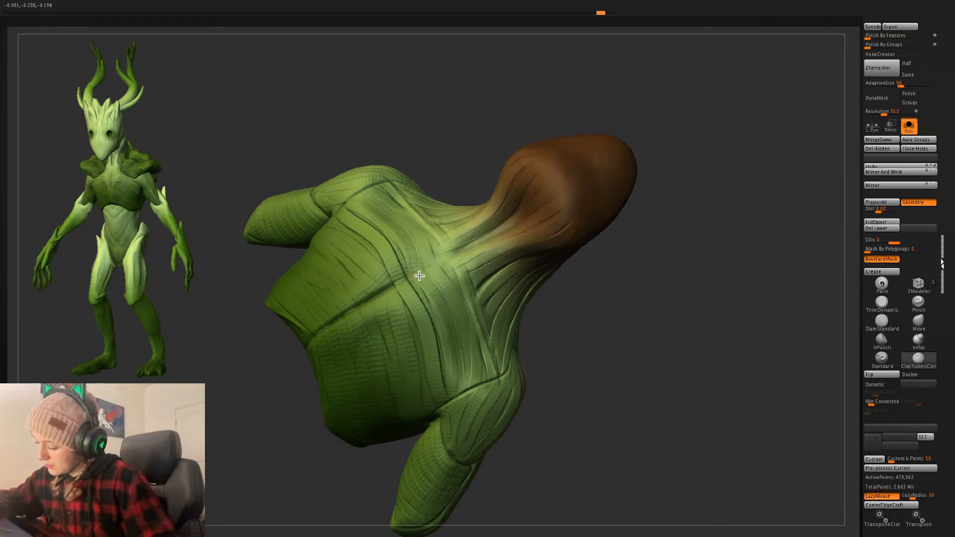
left_click_drag(420, 275, 415, 367)
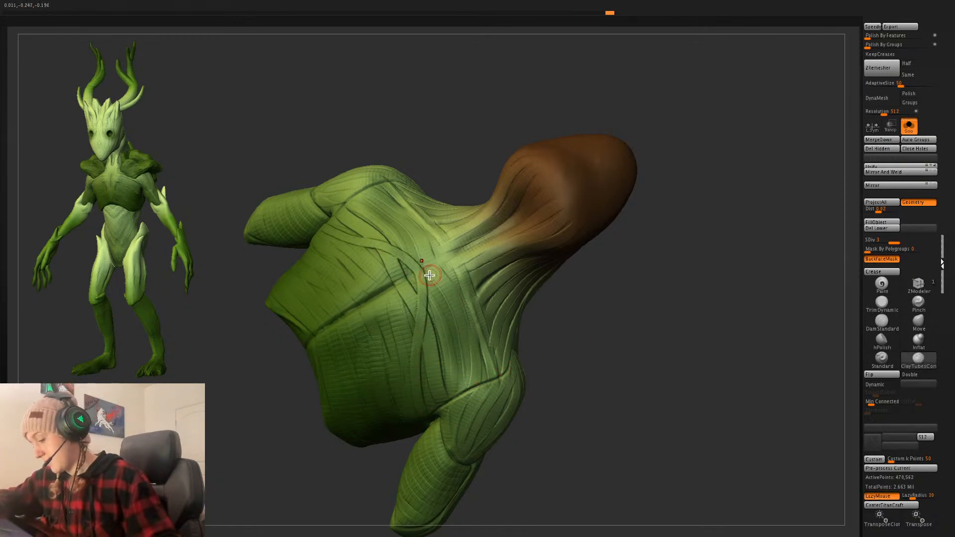
key("ctrl+z")
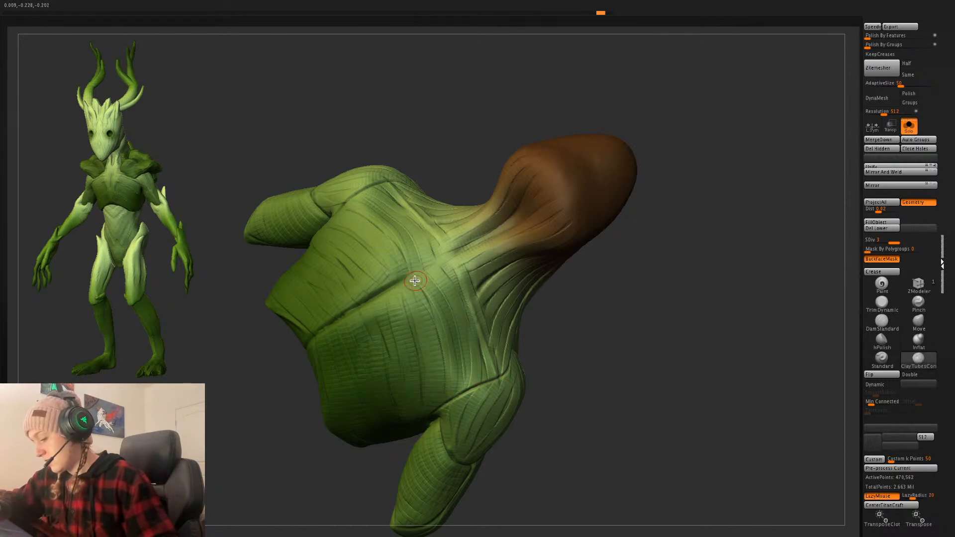
- Lay curved, overlapping ClayTubesConstant bands over the upper back, fanning from the upper spine toward the shoulders and armpits
left_click_drag(414, 323, 420, 433)
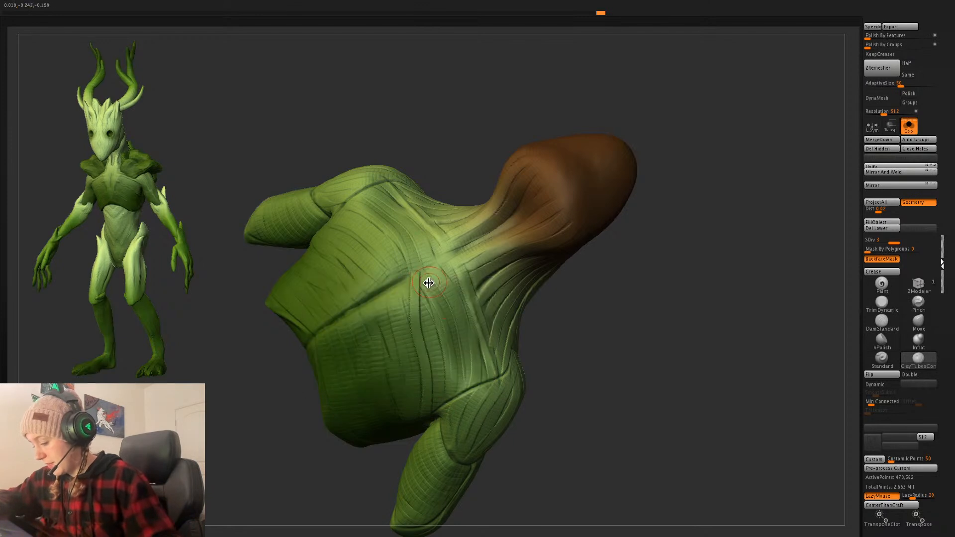
key("space")
left_click_drag(425, 289, 461, 397)
mouse_move(586, 333)
left_mouse_down()
mouse_move(406, 279)
mouse_move(284, 218)
left_mouse_up()
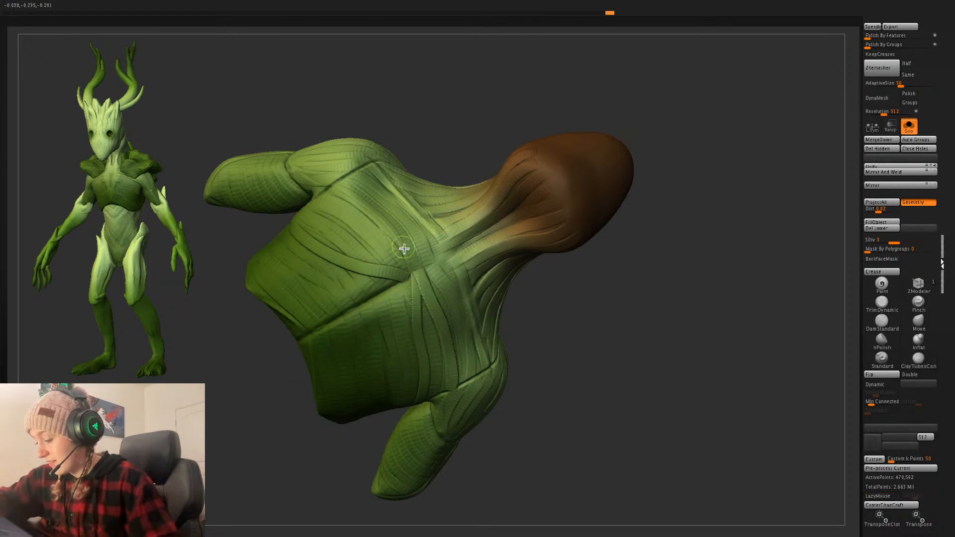
left_click_drag(407, 273, 346, 183)
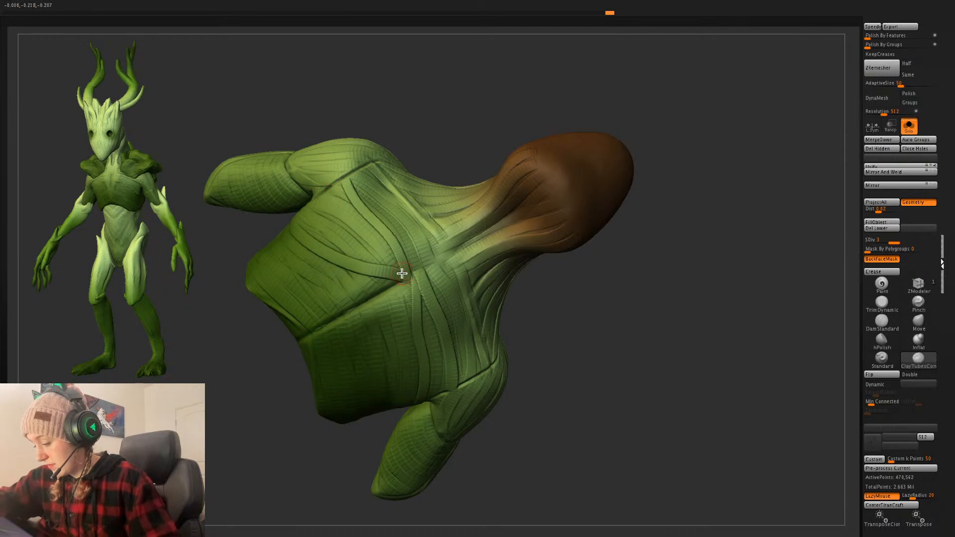
left_click_drag(426, 266, 375, 169)
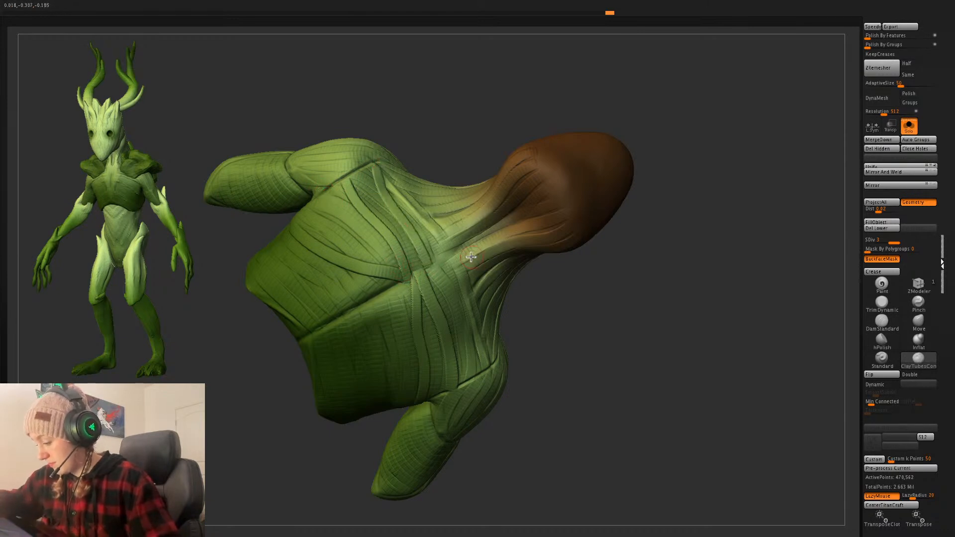
- Continue the overlapping bands across the middle and lower back, from the spine outward to the sides and lower edge
right_click(608, 316)
left_click_drag(608, 316, 572, 288)
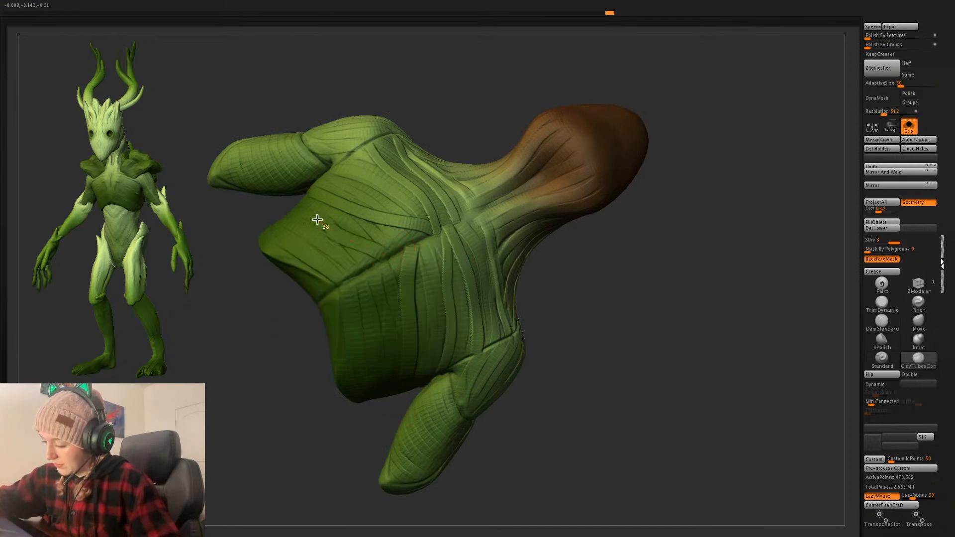
left_click_drag(646, 277, 625, 328)
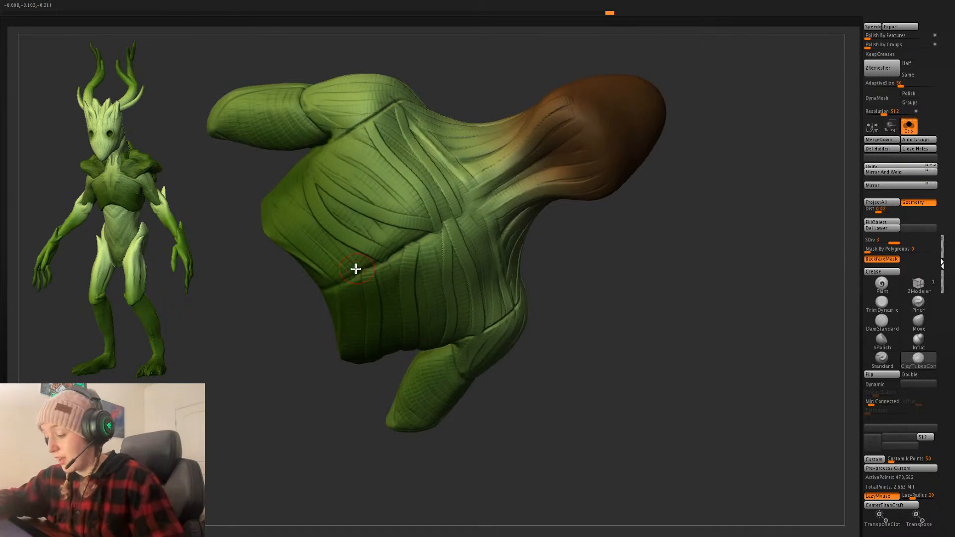
left_click_drag(648, 262, 677, 314)
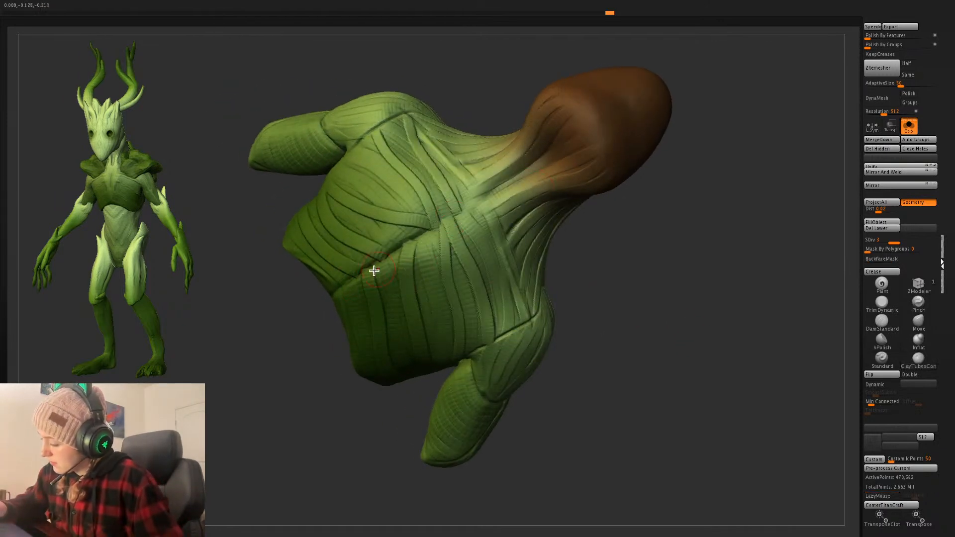
left_click_drag(654, 251, 702, 309)
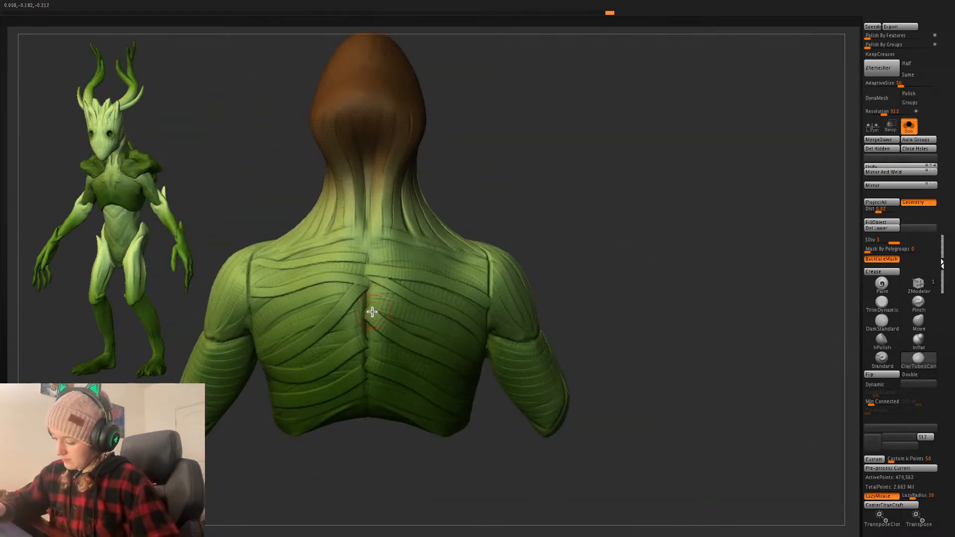
- Try to carve a groove down the full length of the spine with the DamStandard brush
left_click(882, 322)
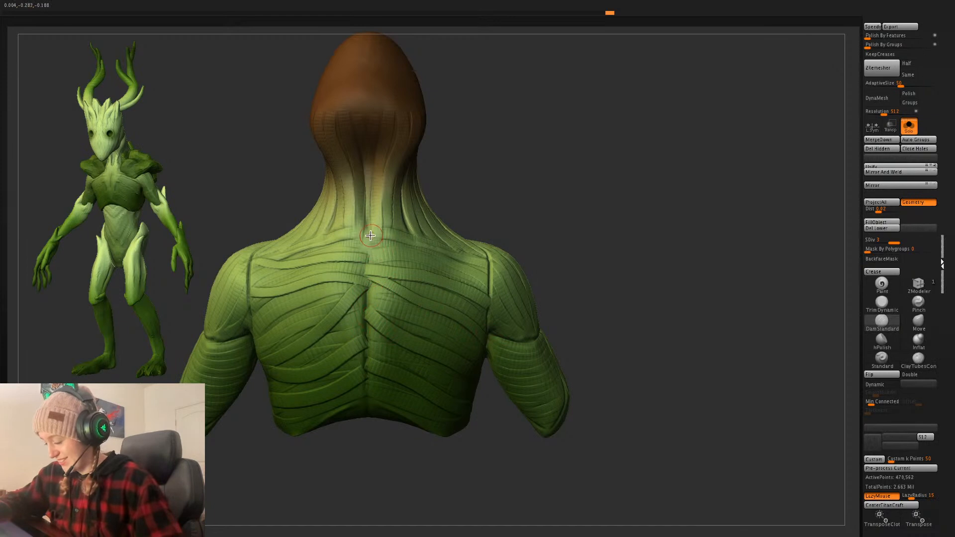
left_click_drag(371, 235, 367, 445)
key("ctrl+z")
right_click(369, 257)
left_click_drag(369, 239, 365, 472)
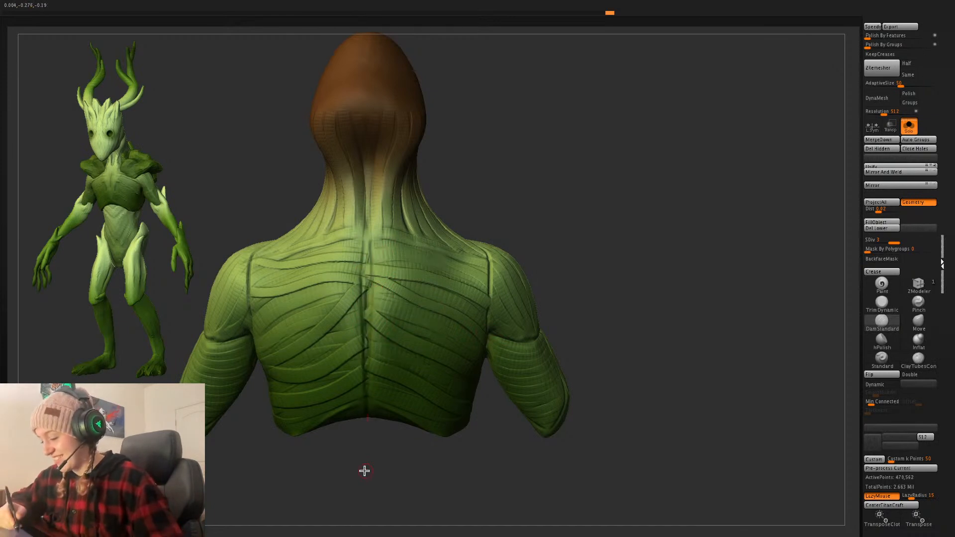
key("ctrl+z")
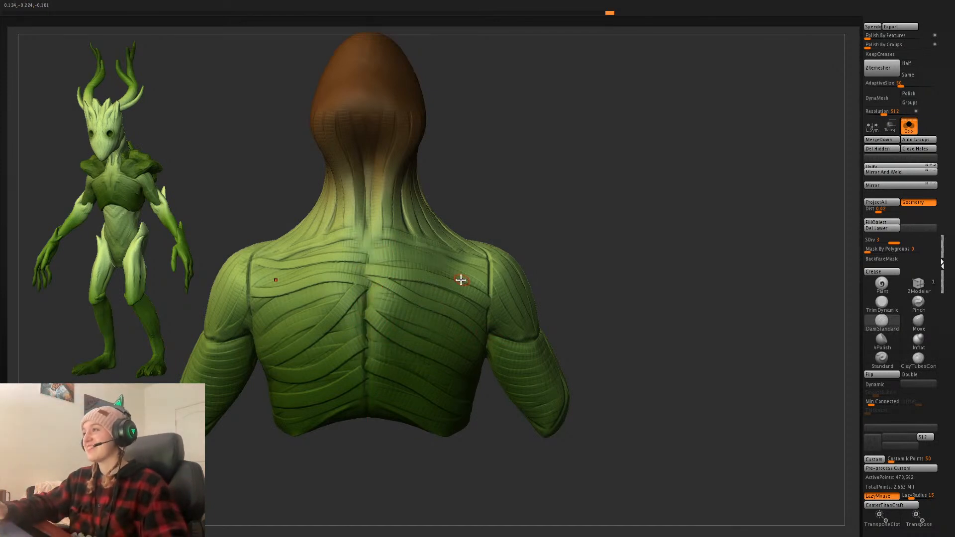
- Switch between the Inflat and Move brushes and turn on backface masking for the Move brush
left_click(919, 342)
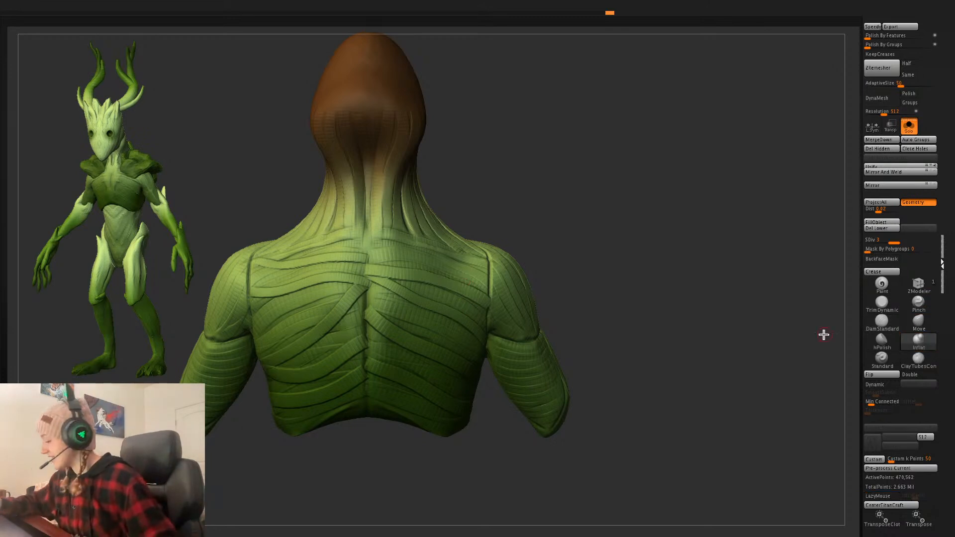
right_click(503, 318)
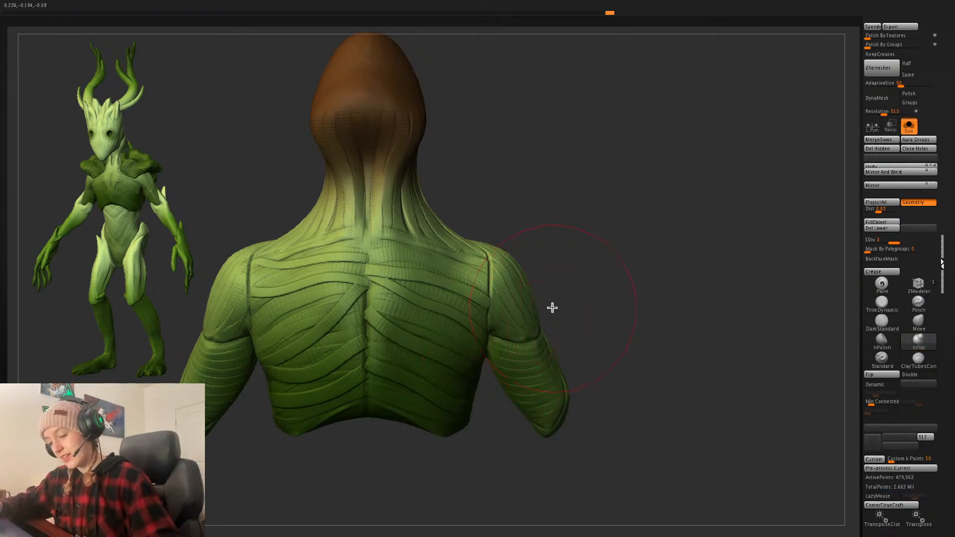
left_click(920, 324)
left_click(882, 258)
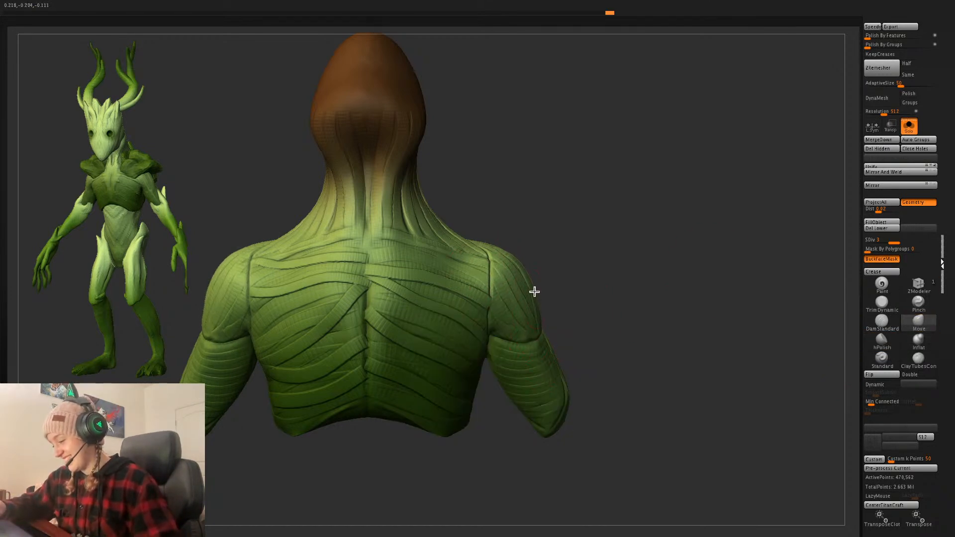
left_click(918, 346)
- Try carving DamStandard grooves down the back of the neck and at its base with different brush sizes
left_click(882, 320)
key("space")
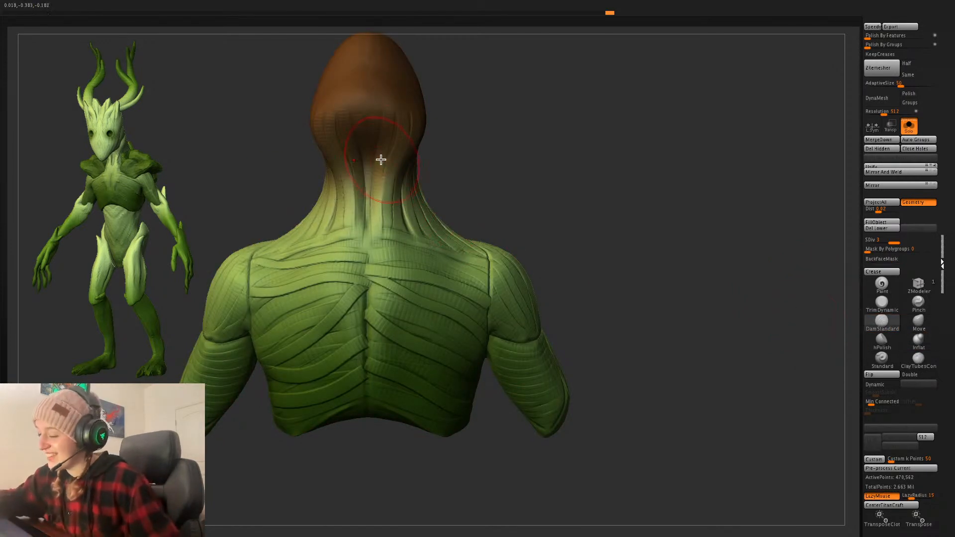
left_click_drag(378, 157, 370, 248)
key("space")
key("ctrl+z")
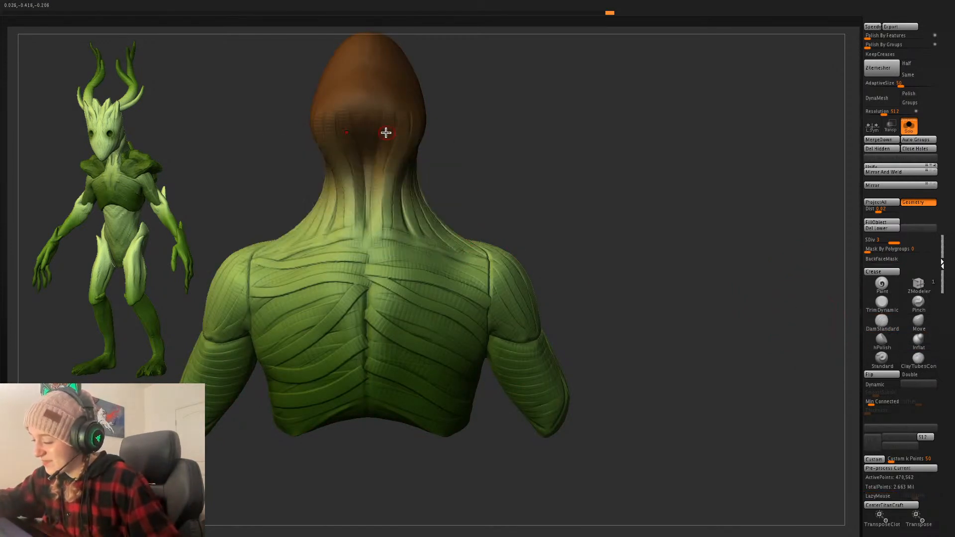
left_click_drag(386, 132, 379, 248)
key("ctrl+z")
right_click_drag(499, 187, 512, 187)
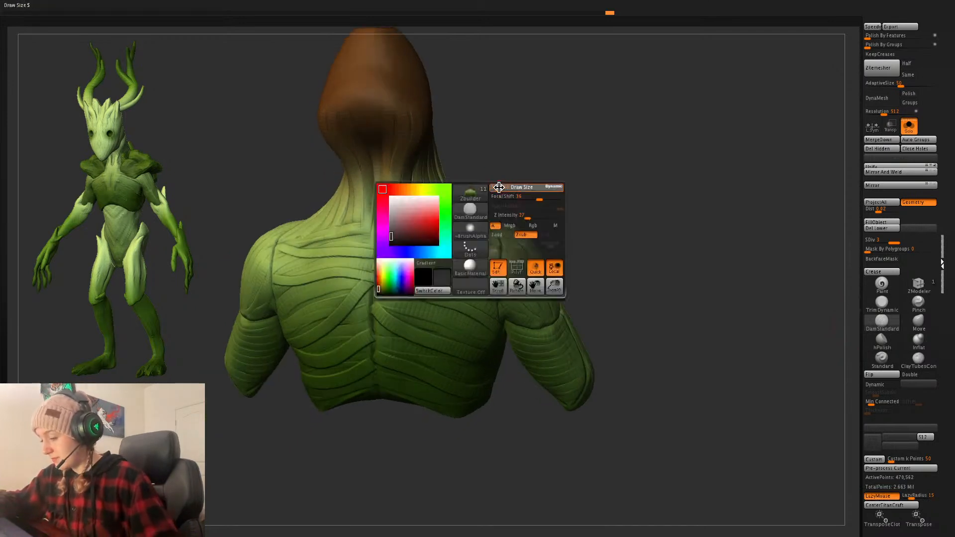
right_click(400, 221)
mouse_move(387, 220)
left_mouse_down()
mouse_move(416, 223)
mouse_move(403, 221)
left_mouse_up()
key("space")
key("ctrl+z")
key("space")
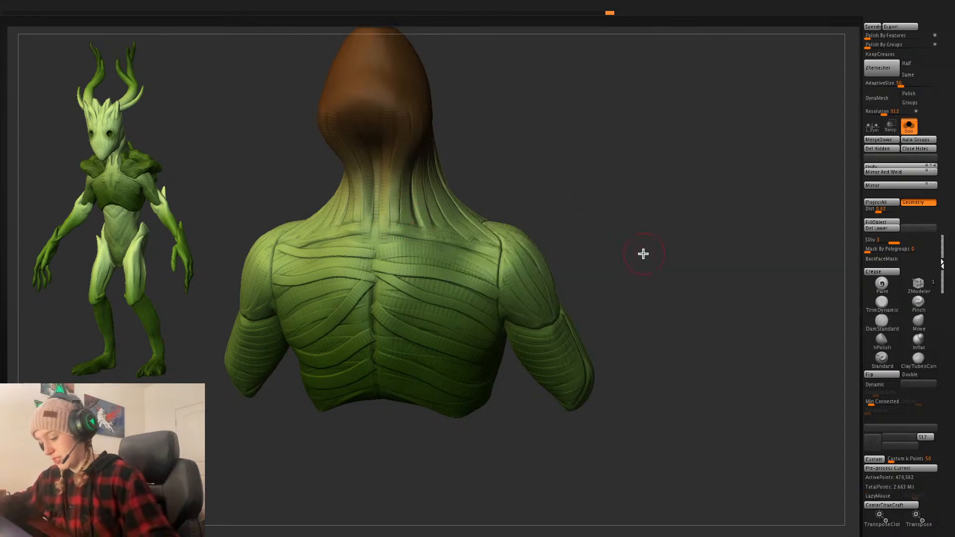
- Bring back the creature's other parts and assign Alpha 60 to the DamStandard brush
left_click_drag(644, 254, 649, 264, "shift")
key("space")
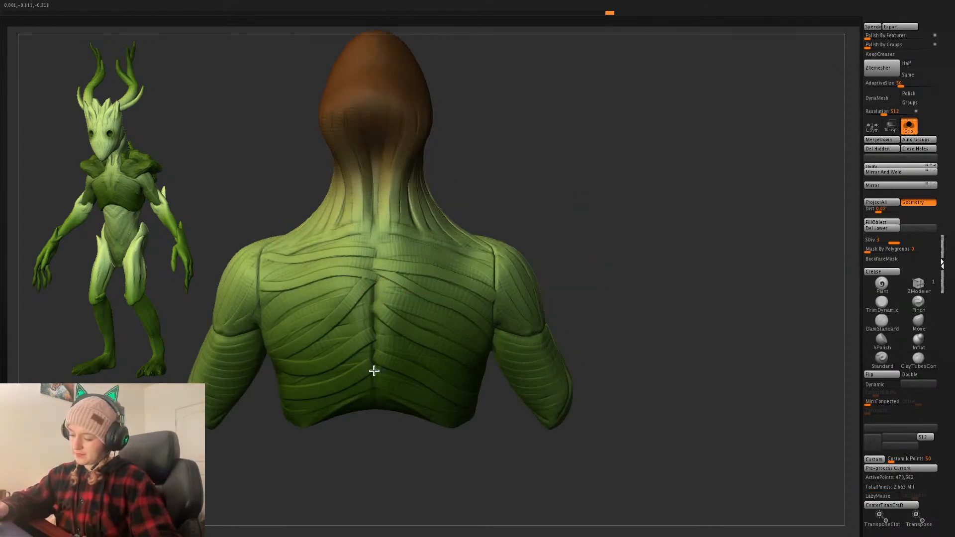
key("space")
left_click(887, 324)
key("space")
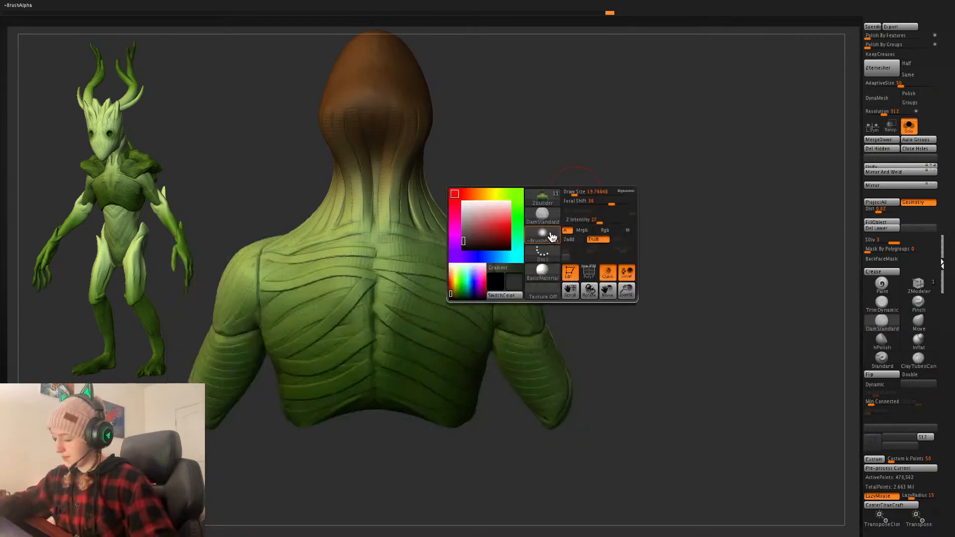
left_click(542, 253)
left_click(910, 128)
key("space")
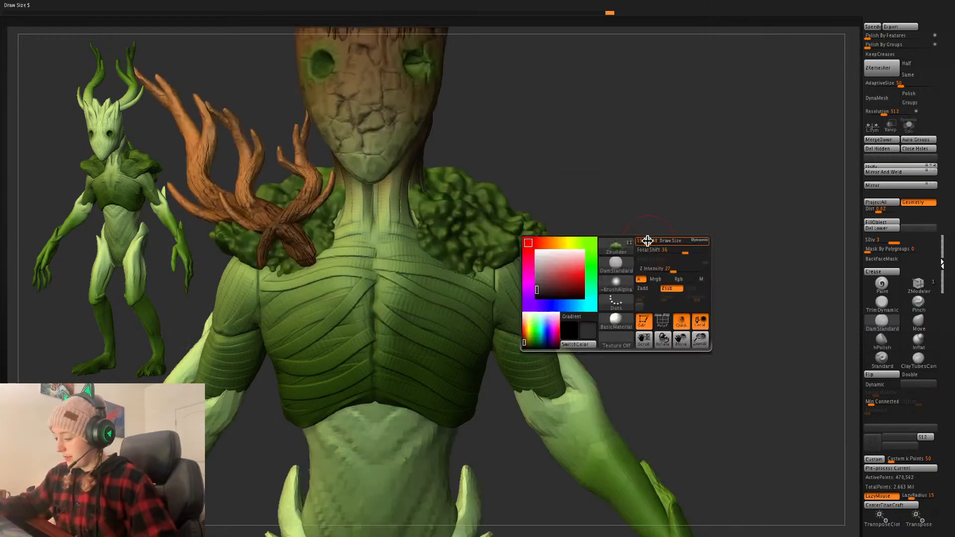
left_click(616, 284)
left_click(345, 393)
- Resize the DamStandard brush and stroke fine Alpha 60 grooves across the creature's upper chest, undoing the first attempt
key("space")
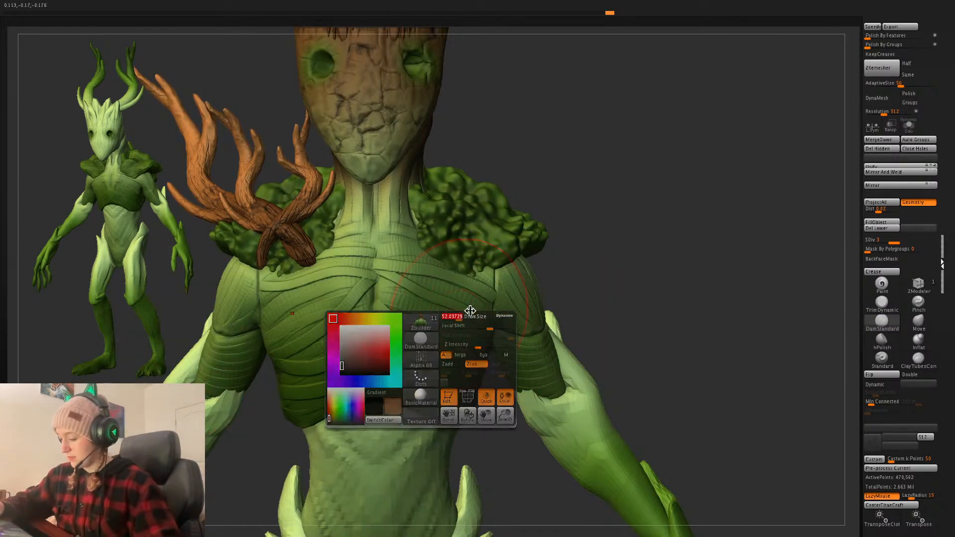
left_click_drag(666, 282, 660, 260, "alt")
left_click_drag(377, 290, 422, 301)
key("ctrl+z")
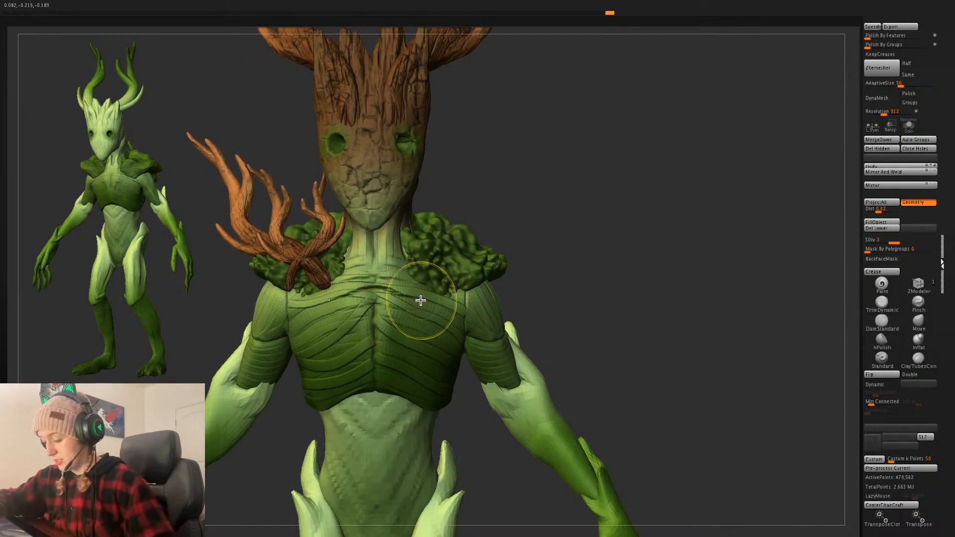
key("l")
key("space")
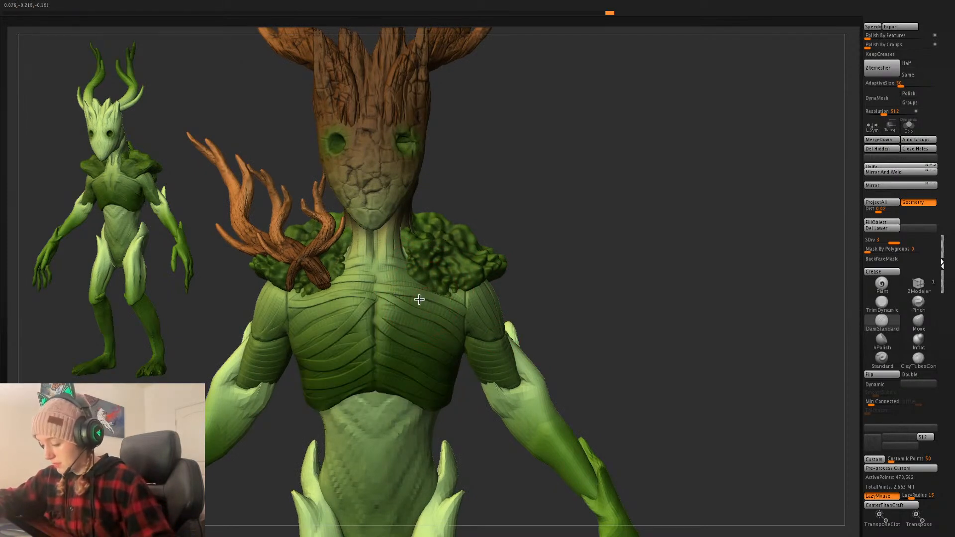
left_click_drag(420, 300, 461, 316)
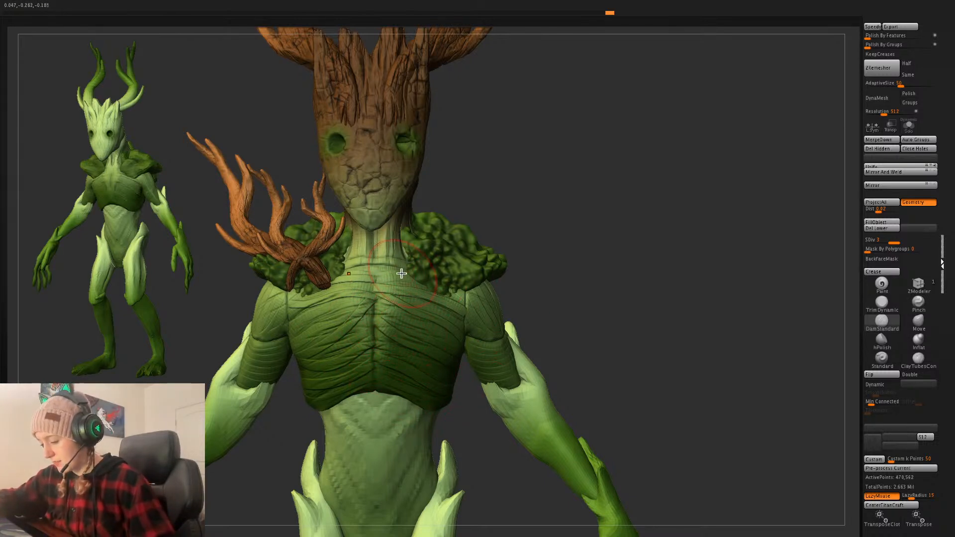
- Isolate the torso to brush fine DamStandard texture over its shoulders and upper arms, and bring back the other parts
left_click(909, 127)
left_click_drag(670, 261, 484, 367)
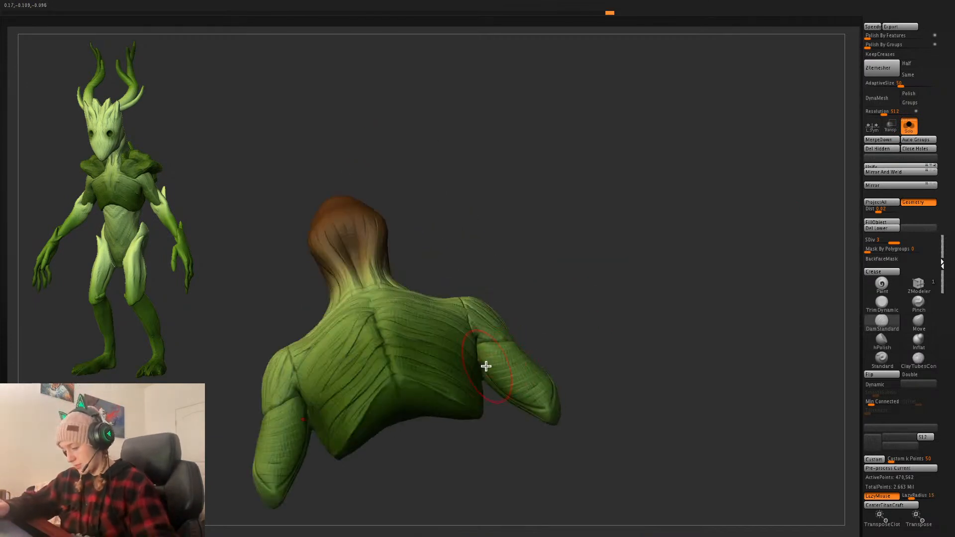
left_click_drag(636, 322, 487, 336)
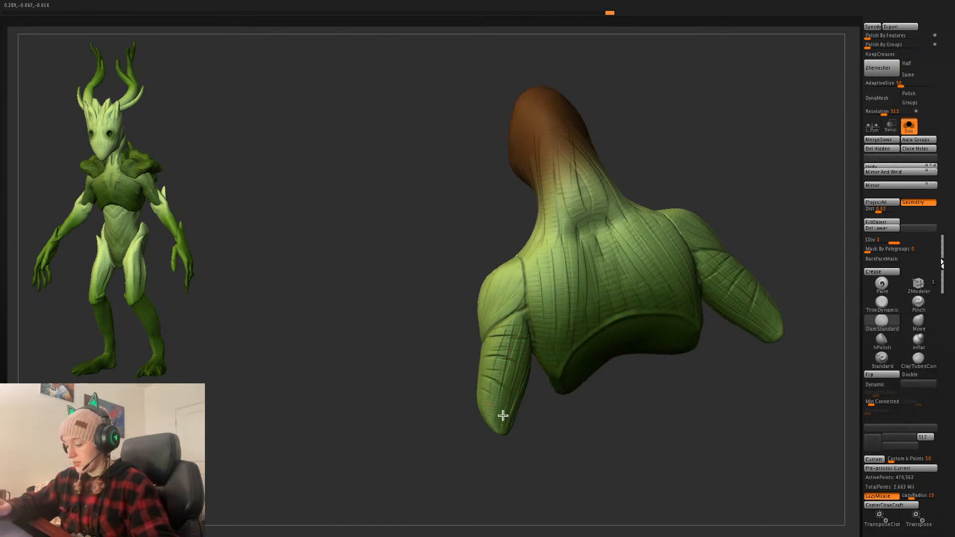
left_click_drag(545, 426, 558, 423)
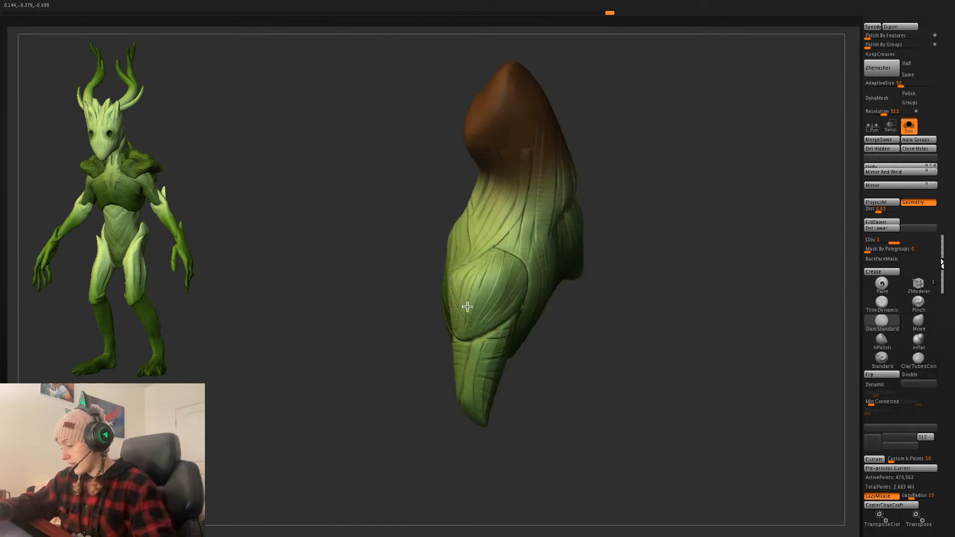
left_click_drag(639, 303, 683, 292)
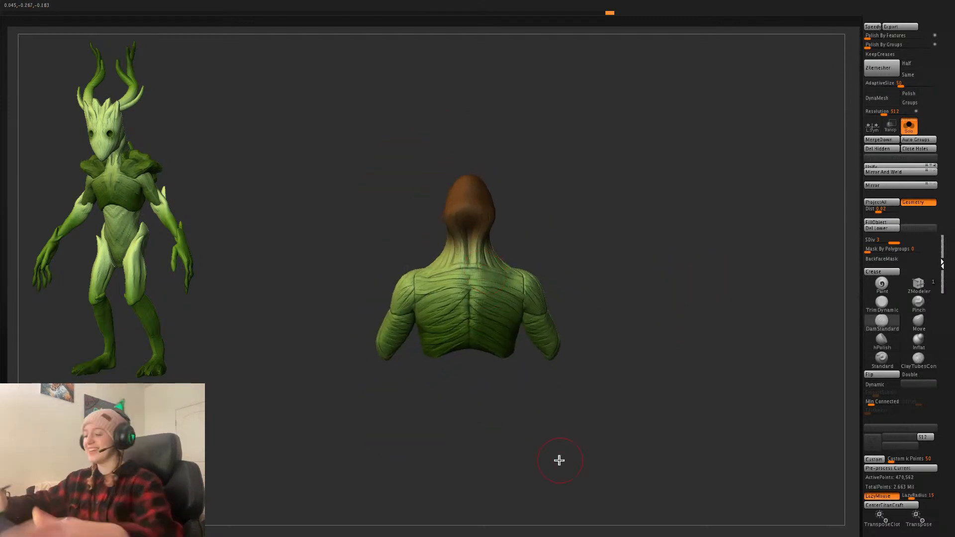
left_click(909, 128)
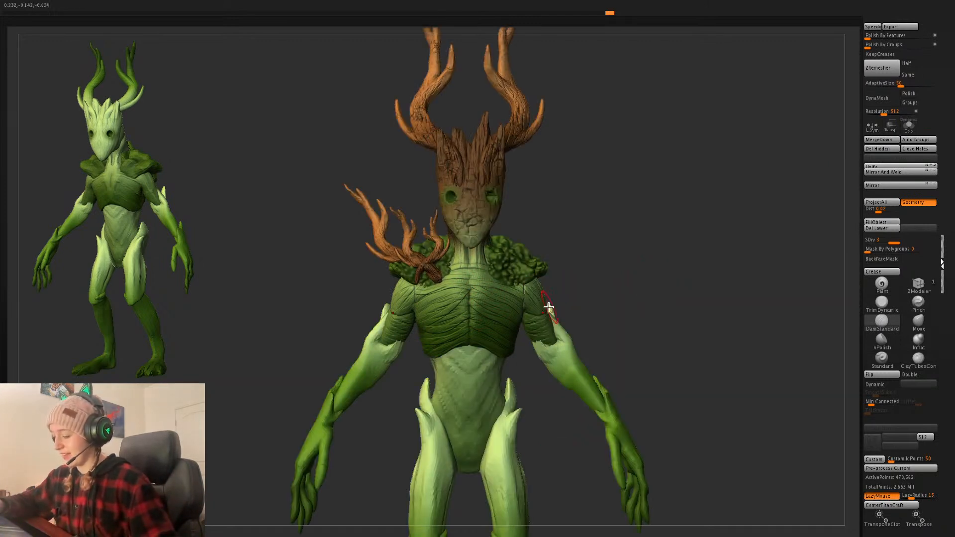
left_click_drag(640, 273, 555, 300)
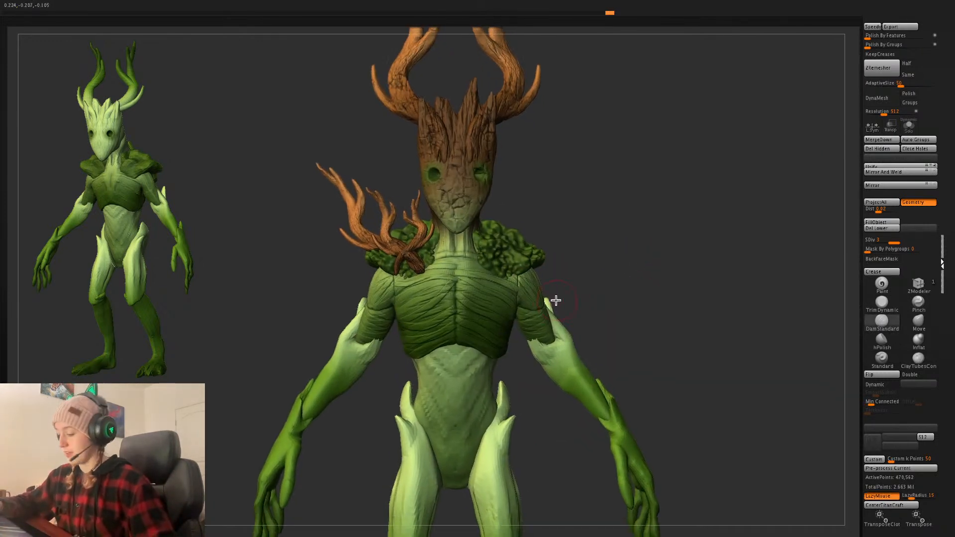
right_click(659, 253)
key("ctrl+z")
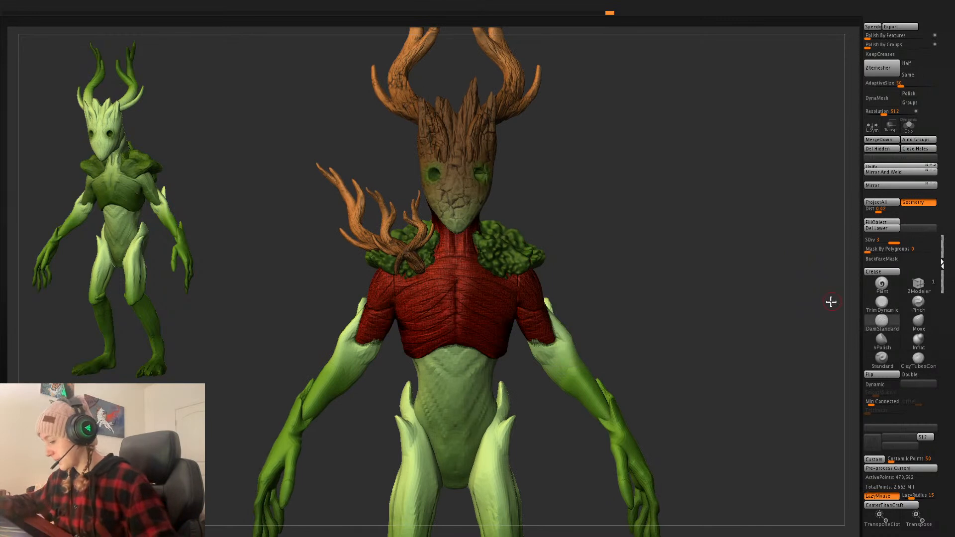
key("ctrl+shift+z")
- Turn off backface masking for the Move brush and nudge the form at the base of the creature's neck
left_click(919, 307)
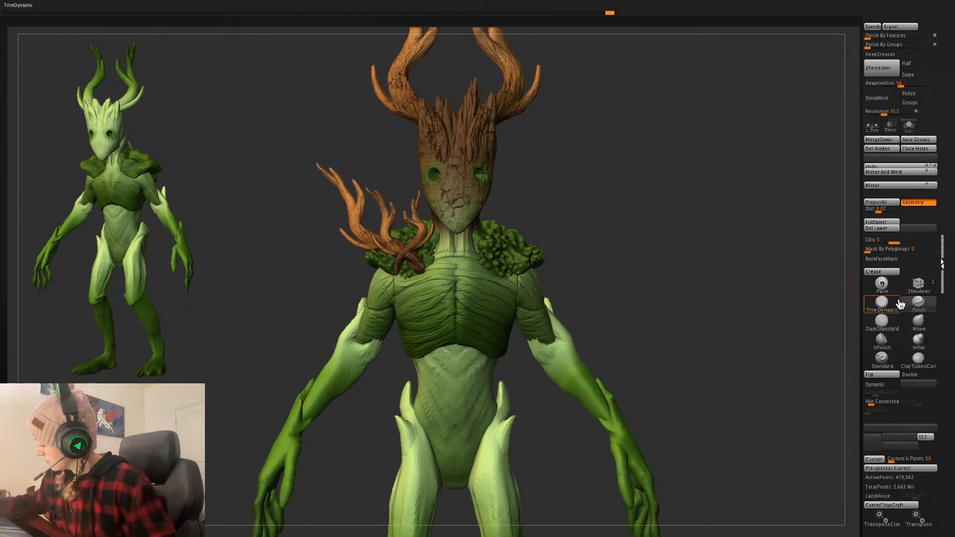
left_click(919, 323)
right_click(460, 259)
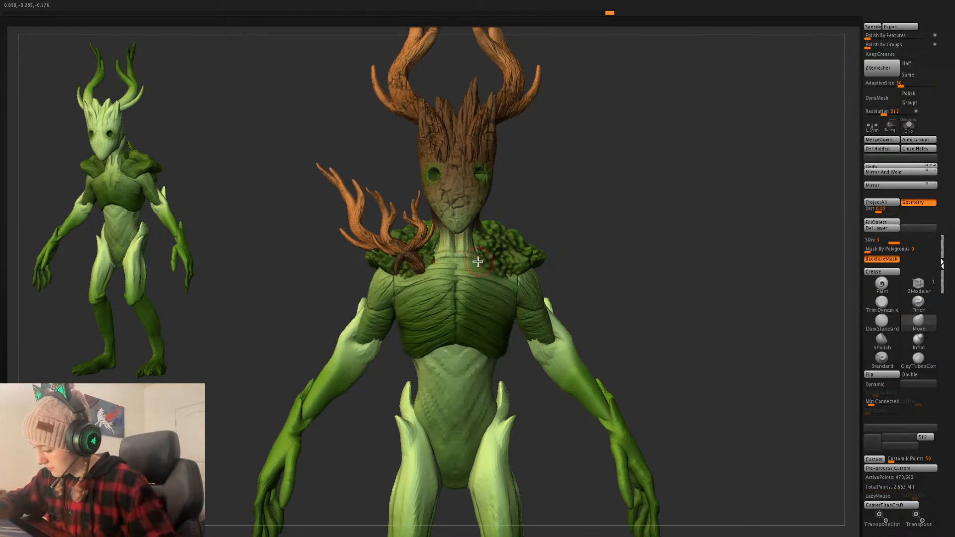
left_click(881, 259)
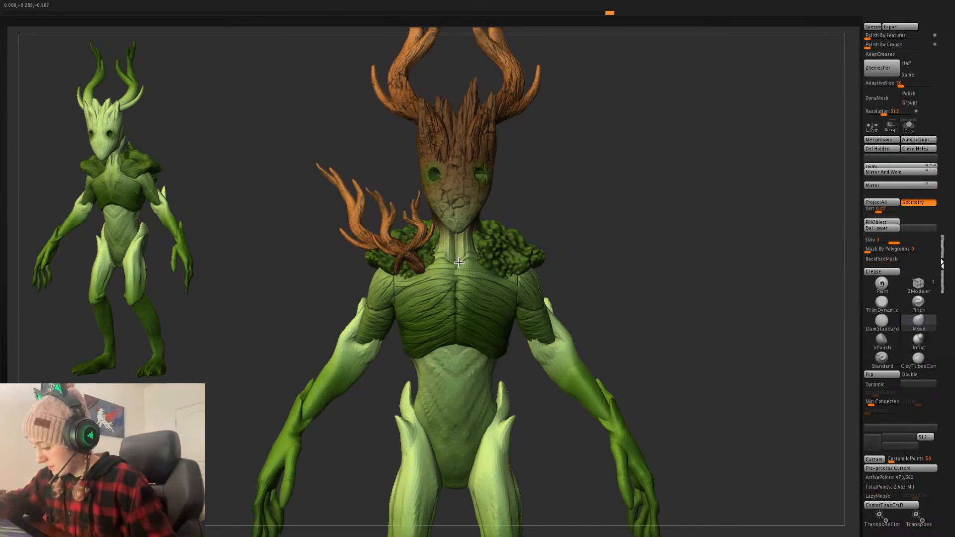
right_click(458, 263)
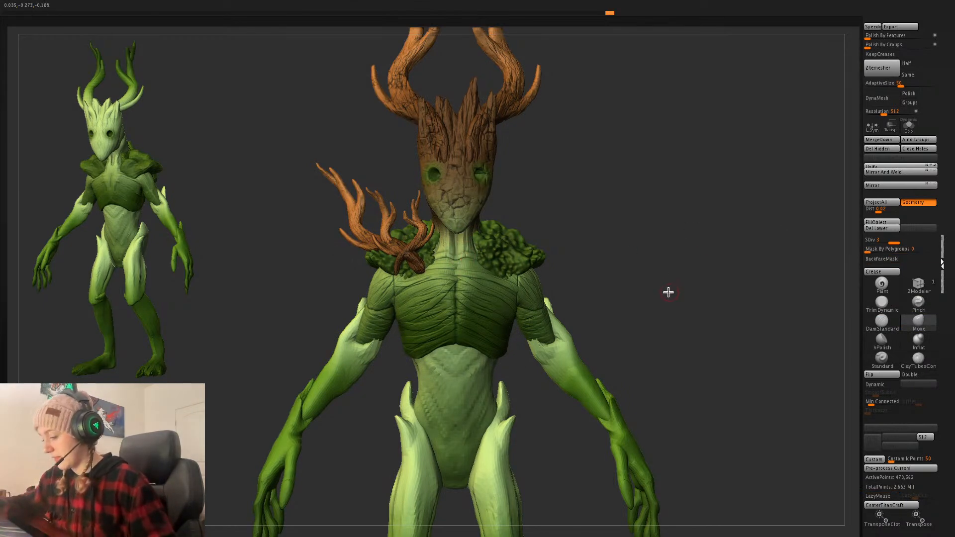
left_click_drag(668, 272, 717, 247, "alt")
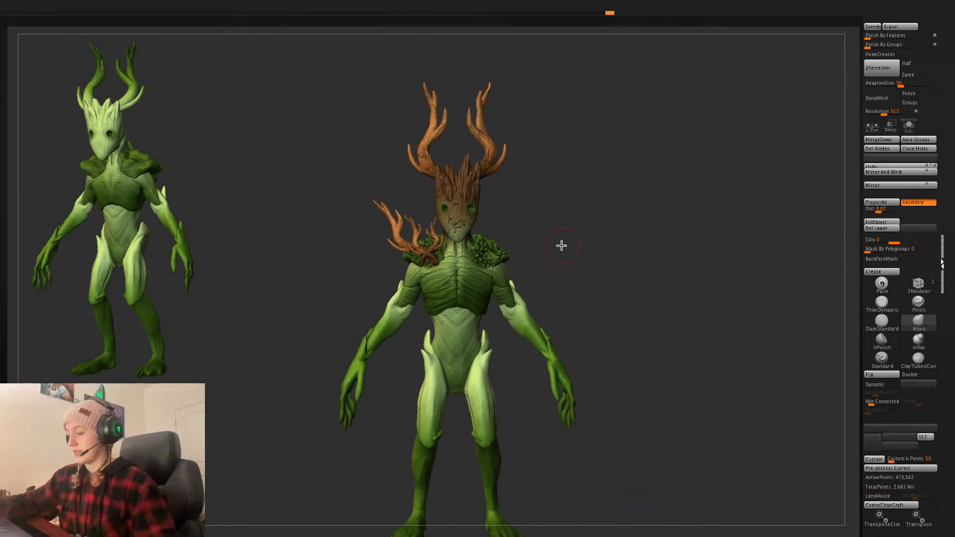
right_click(468, 263)
left_click_drag(652, 305, 552, 288, "alt")
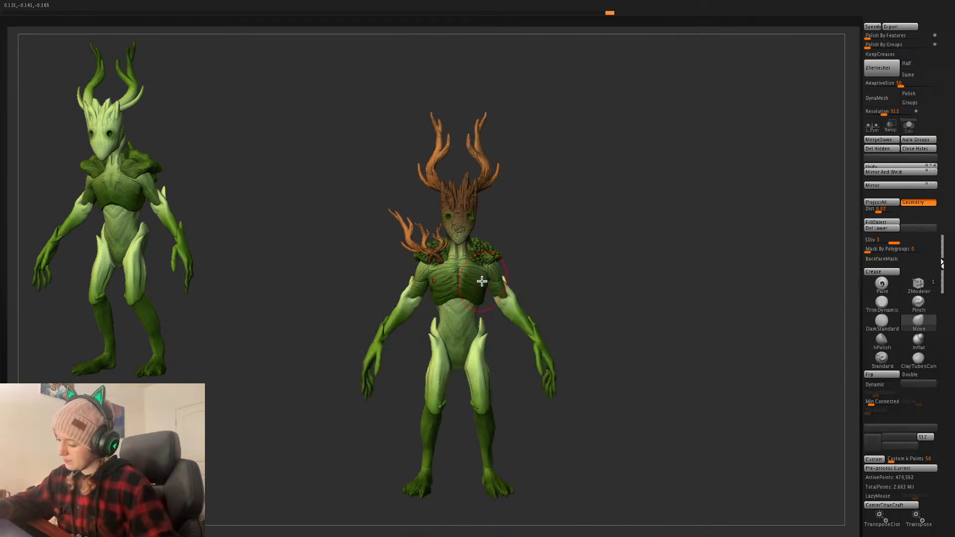
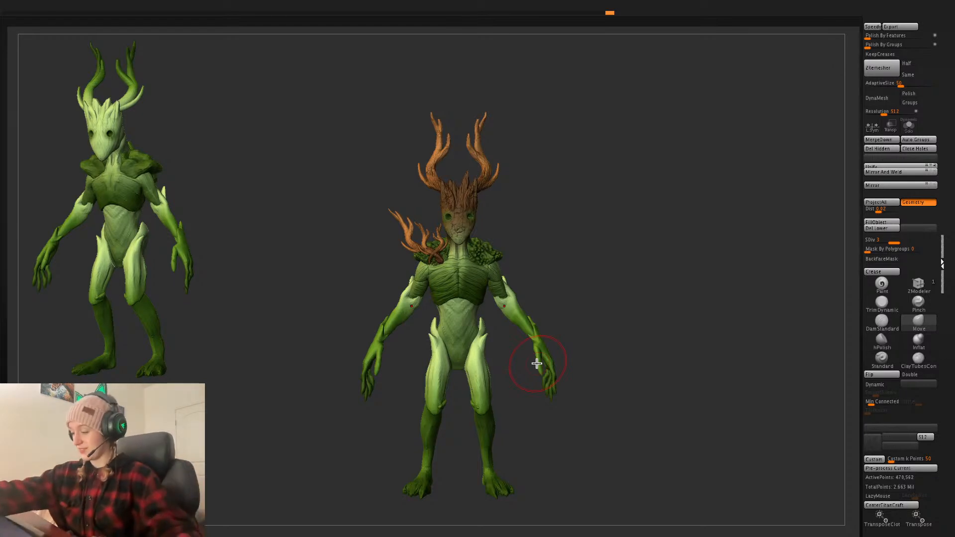
- Replace the old reference snapshot on the canvas with a fresh one of the current creature beside the working area
key("space")
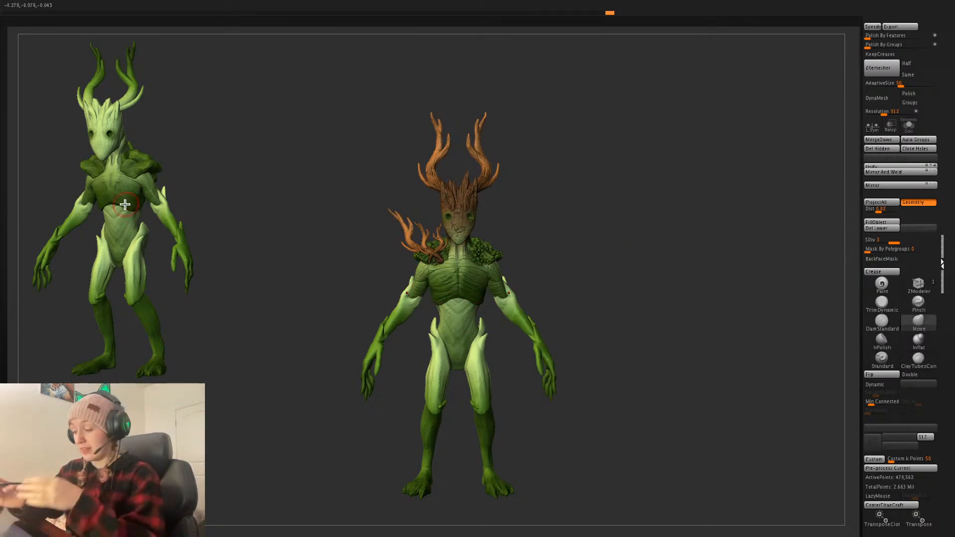
key("ctrl")
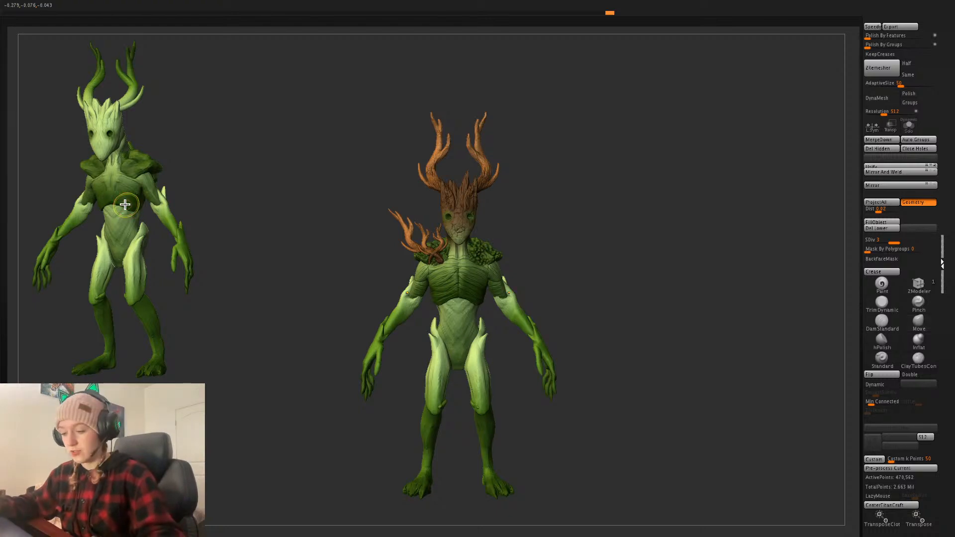
key("ctrl+n")
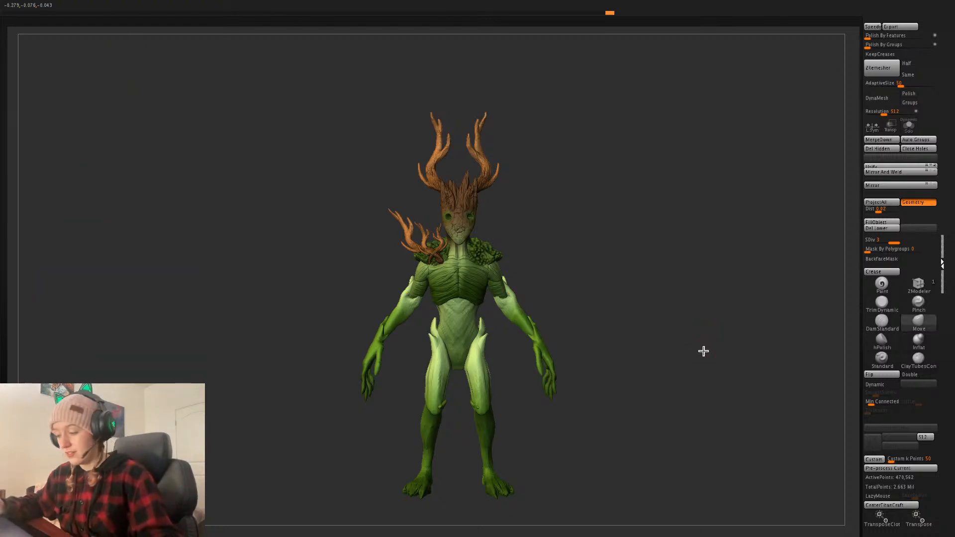
left_click_drag(704, 351, 600, 330, "alt")
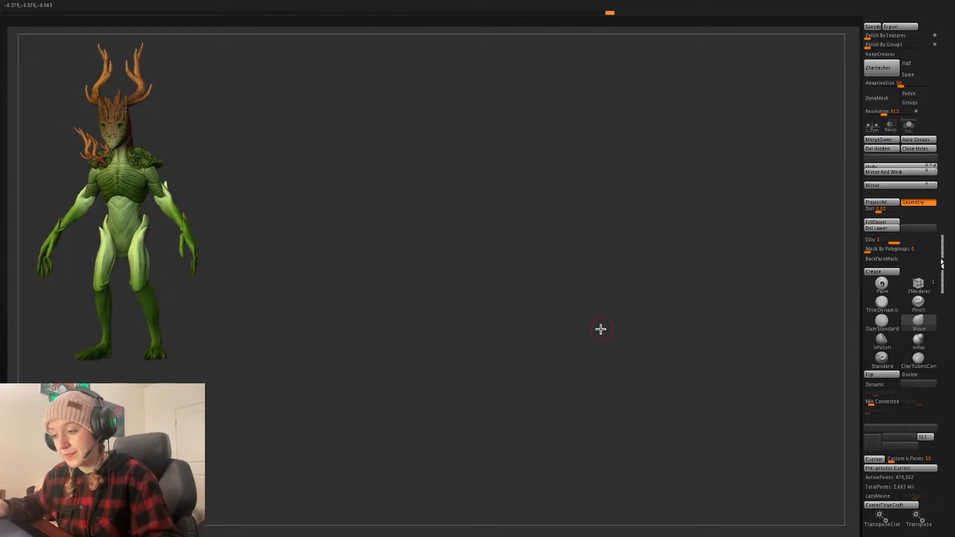
key("shift+s")
- Make the abdomen the active subtool, isolate and frame it, and show its polygon wireframe
mouse_move(405, 327)
left_mouse_down("alt")
mouse_move(710, 363)
mouse_move(647, 315)
mouse_move(650, 386)
mouse_move(599, 345)
mouse_move(399, 309)
left_mouse_up("alt")
left_click(398, 309, "alt")
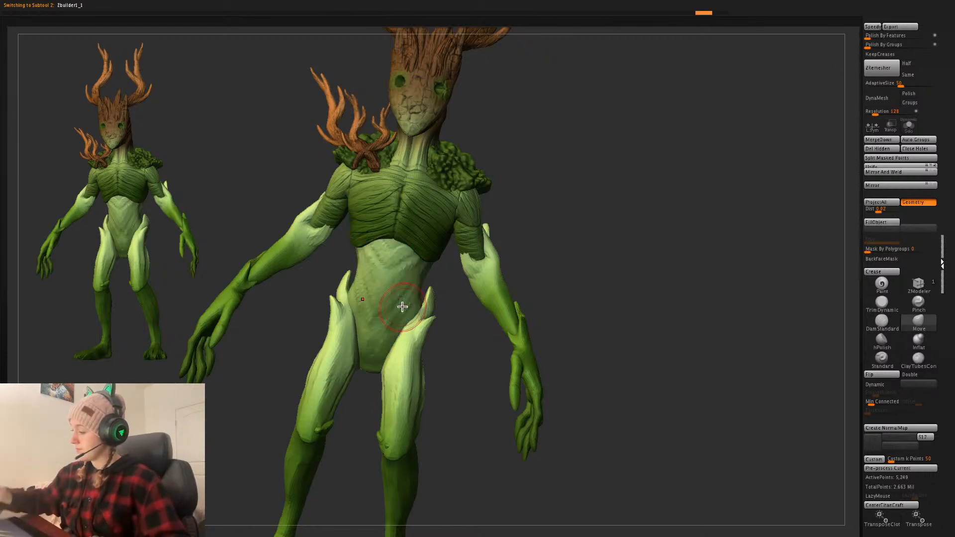
left_click(908, 126)
key("f")
key("shift+f")
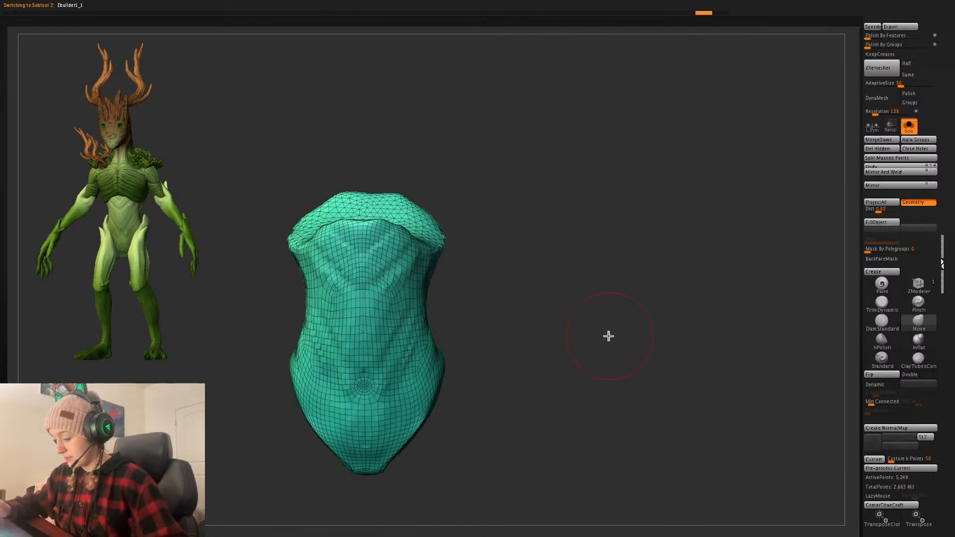
left_click_drag(596, 336, 640, 338, "alt")
key("shift+f")
key("shift+f")
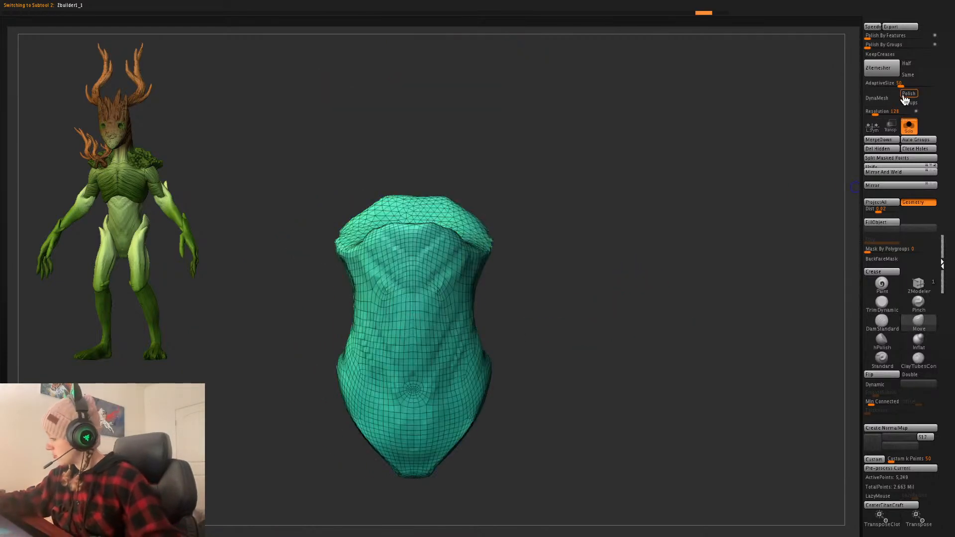
- Remesh the abdomen with DynaMesh at a resolution of 296
left_click(885, 101)
key("ctrl+z")
left_click(881, 108)
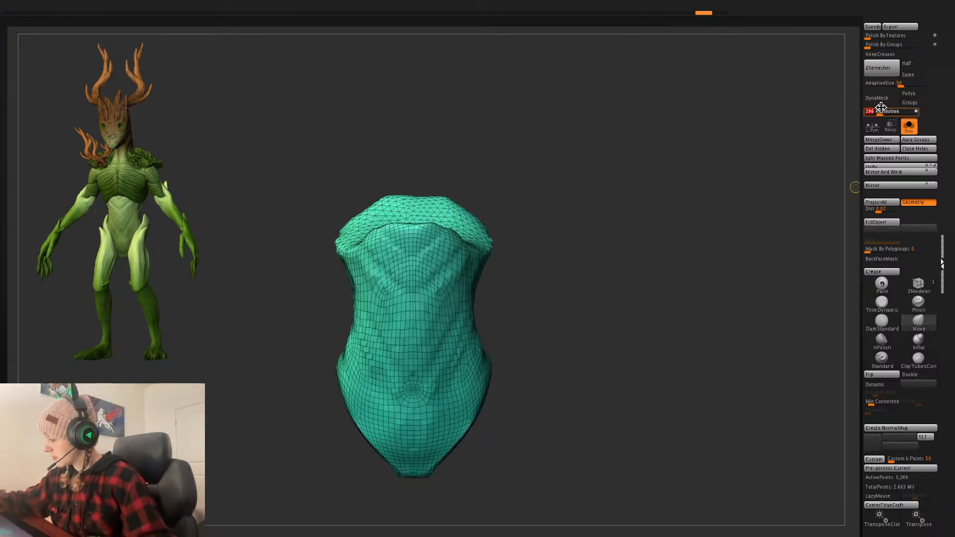
left_click(879, 102)
key("shift+f")
key("shift+f")
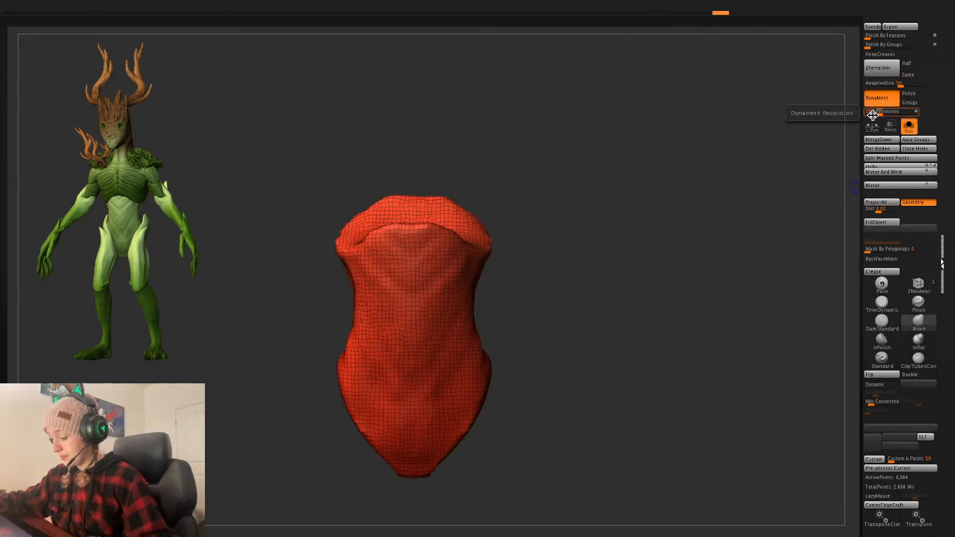
- Subdivide the abdomen to level 3, hide its wireframe and turn off DynaMesh
key("ctrl+d")
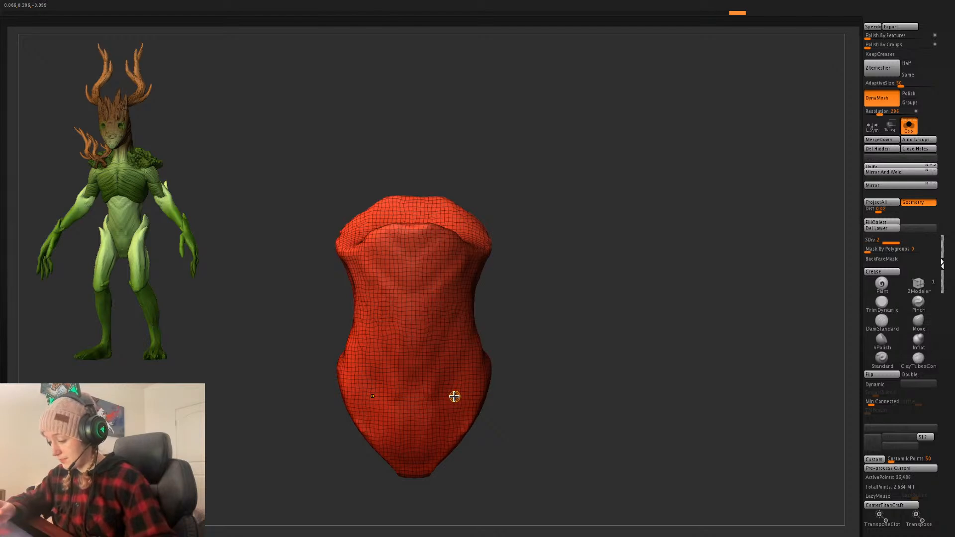
key("ctrl+d")
key("shift+f")
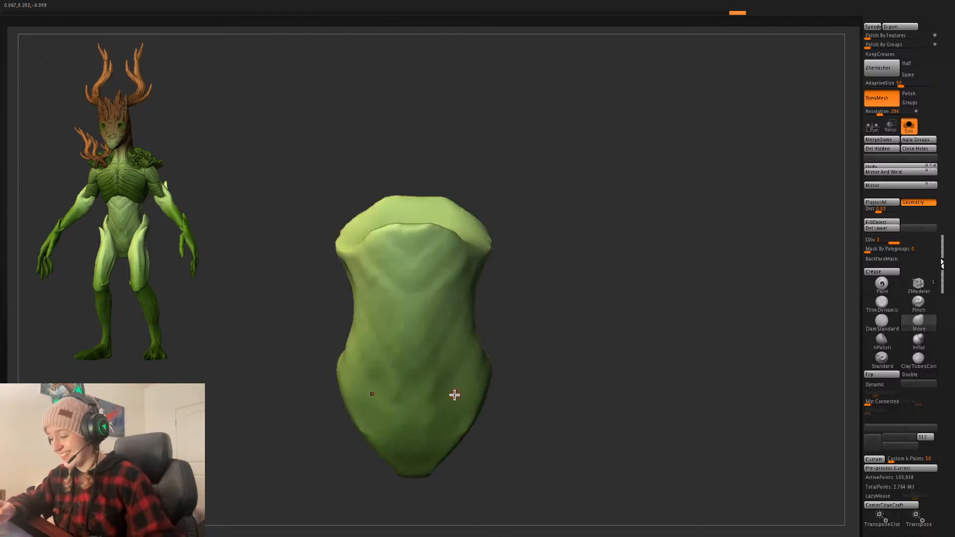
left_click(908, 128)
left_click(880, 98)
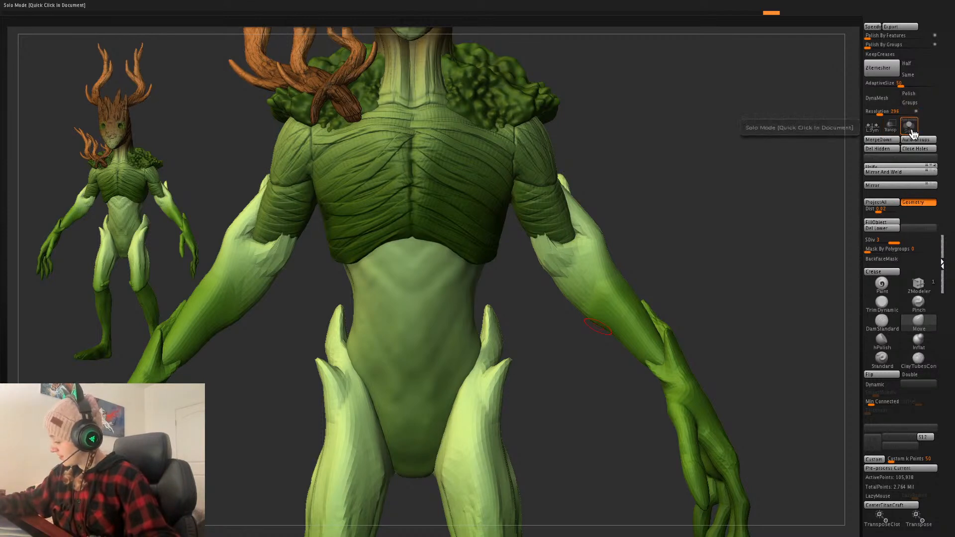
left_click(909, 128)
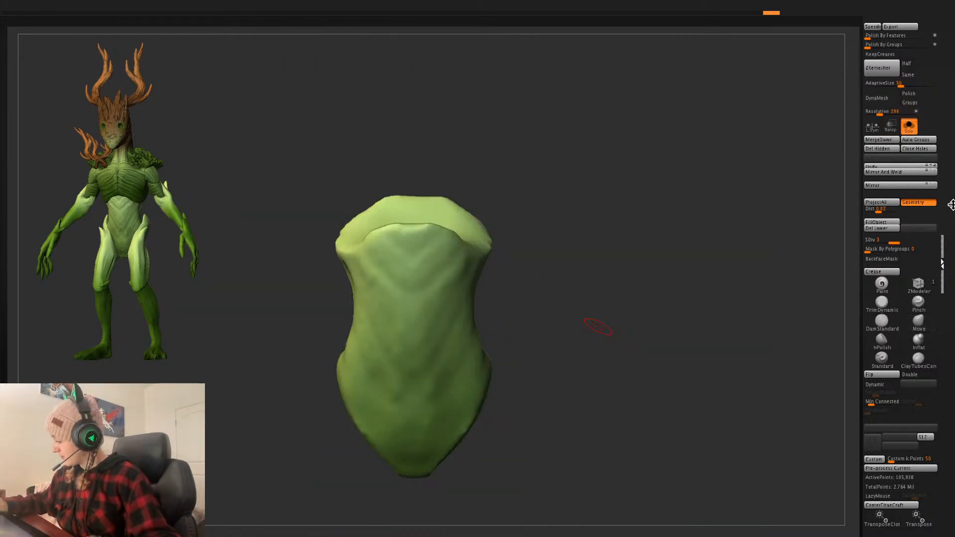
- Select the ClayTubes brush, adjust its size and try a stroke on the abdomen
left_click(918, 358)
key("space")
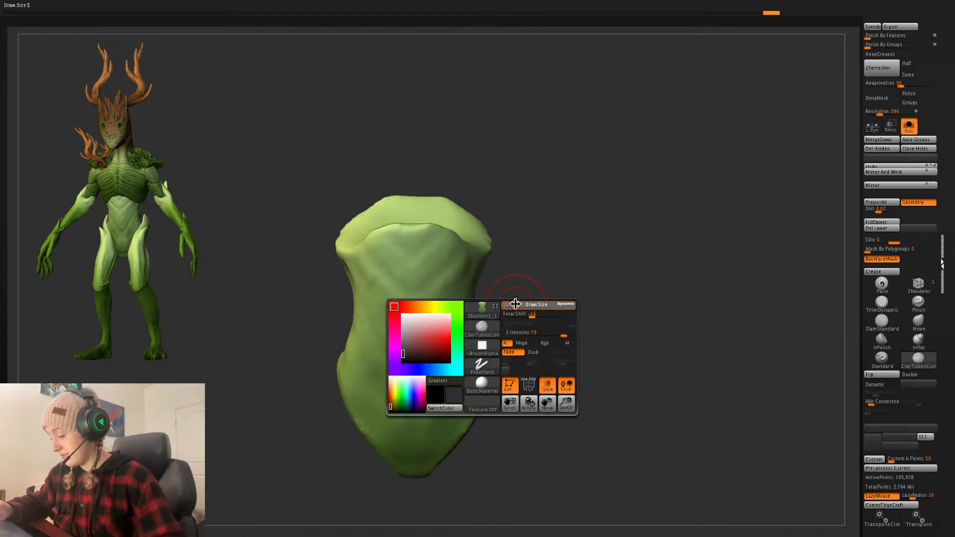
mouse_move(535, 292)
left_mouse_down()
mouse_move(505, 280)
mouse_move(421, 362)
left_mouse_up()
key("space")
key("ctrl+z")
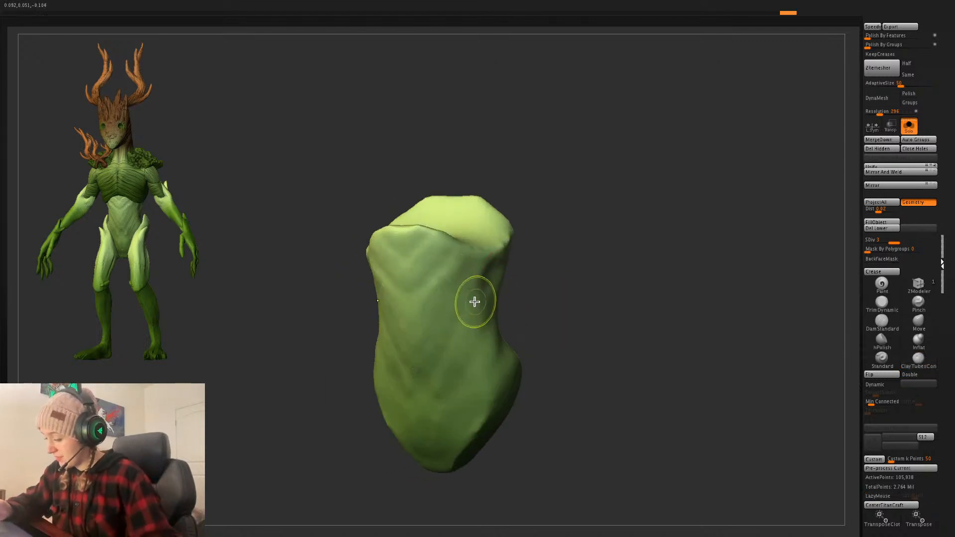
- Compare the abdomen with the full creature from the front, leaving only the abdomen isolated
left_click(909, 125)
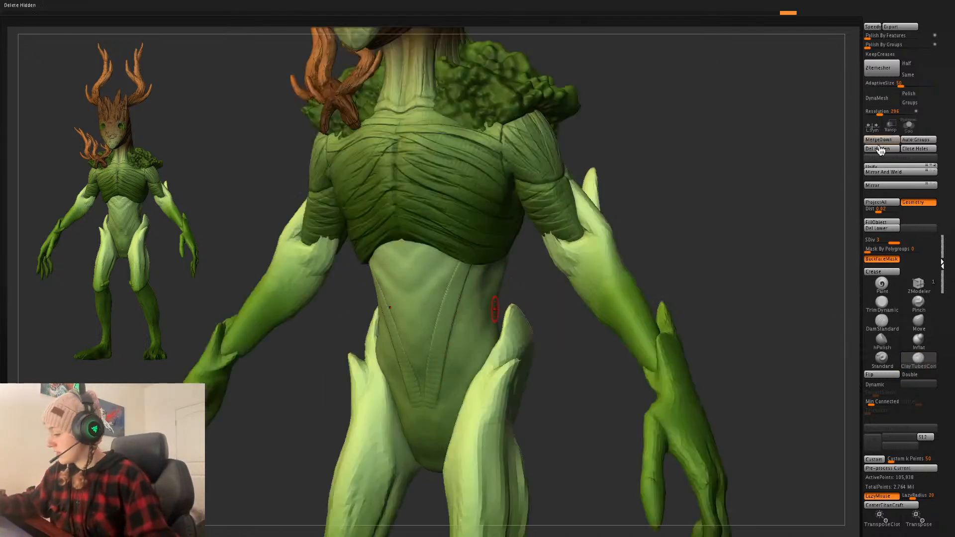
left_click_drag(691, 280, 699, 288, "shift")
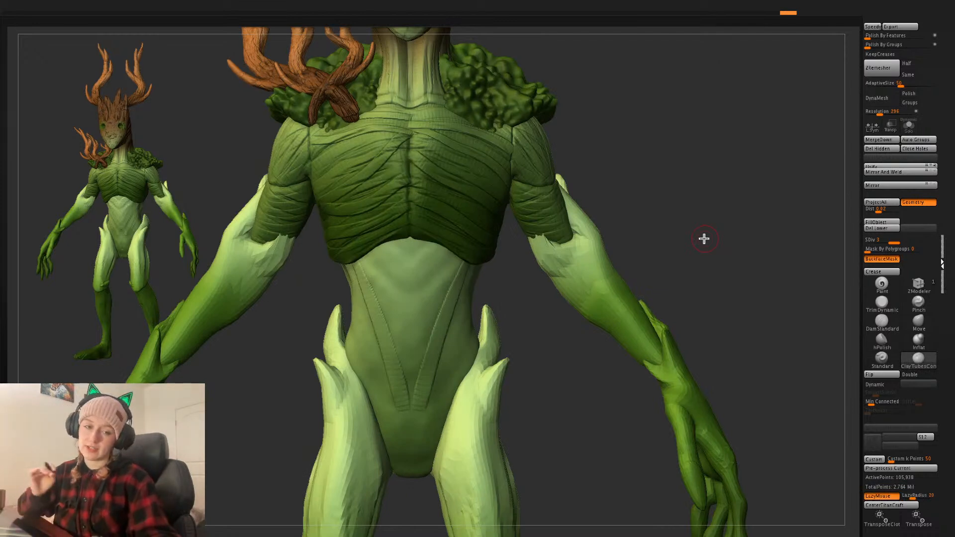
left_click(909, 125)
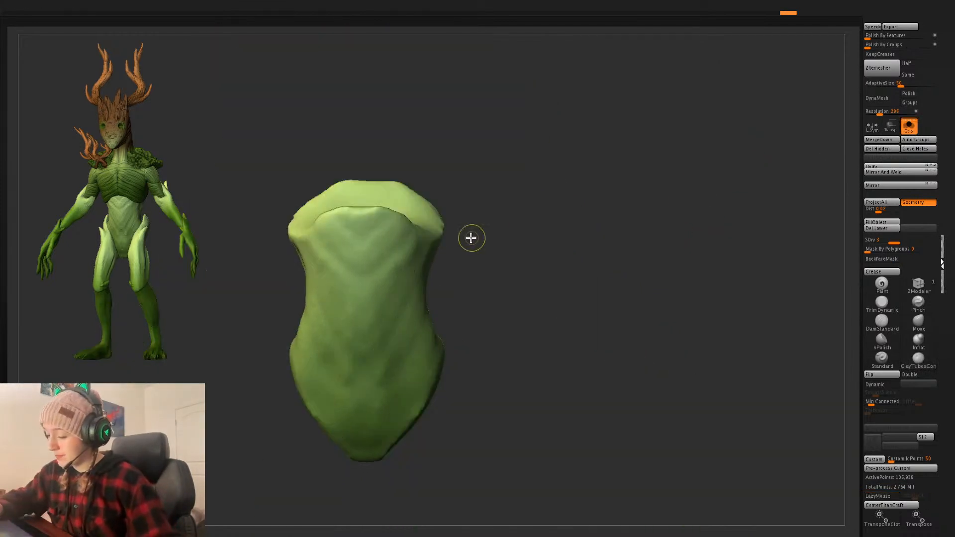
- Try diagonal mirrored clay strips converging in nested V shapes down the abdomen and show the whole creature
key("space")
mouse_move(386, 217)
left_mouse_down()
mouse_move(371, 359)
mouse_move(377, 448)
left_mouse_up()
key("ctrl+z")
key("space")
left_click_drag(387, 233, 353, 280)
left_click_drag(407, 231, 357, 318)
left_click_drag(417, 241, 357, 353)
mouse_move(421, 253)
left_mouse_down()
mouse_move(405, 270)
mouse_move(368, 385)
left_mouse_up()
left_click_drag(418, 273, 359, 438)
left_click_drag(426, 326, 372, 455)
left_click(906, 130)
left_click_drag(699, 194, 702, 148, "alt")
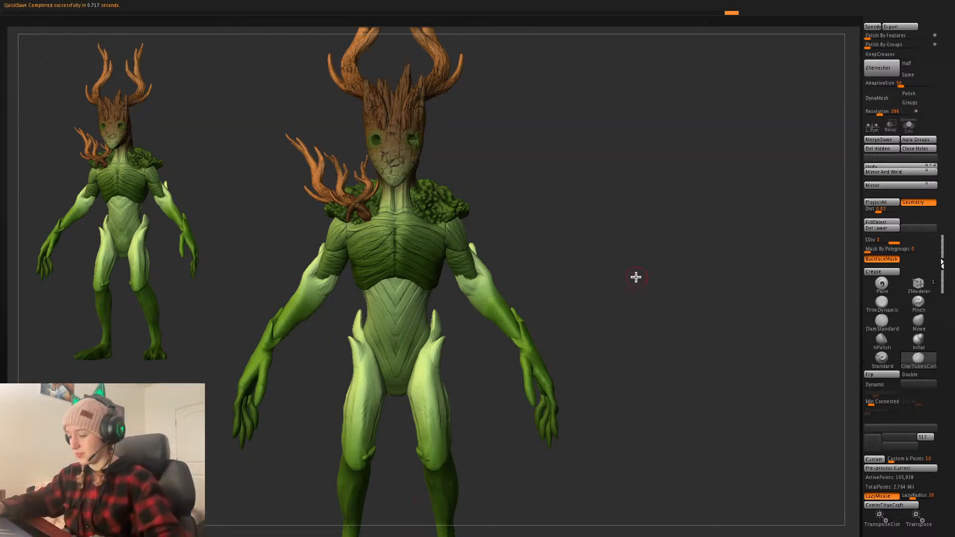
- Try long vertical strips down the front of the abdomen as an alternative pattern
left_click_drag(637, 301, 650, 304)
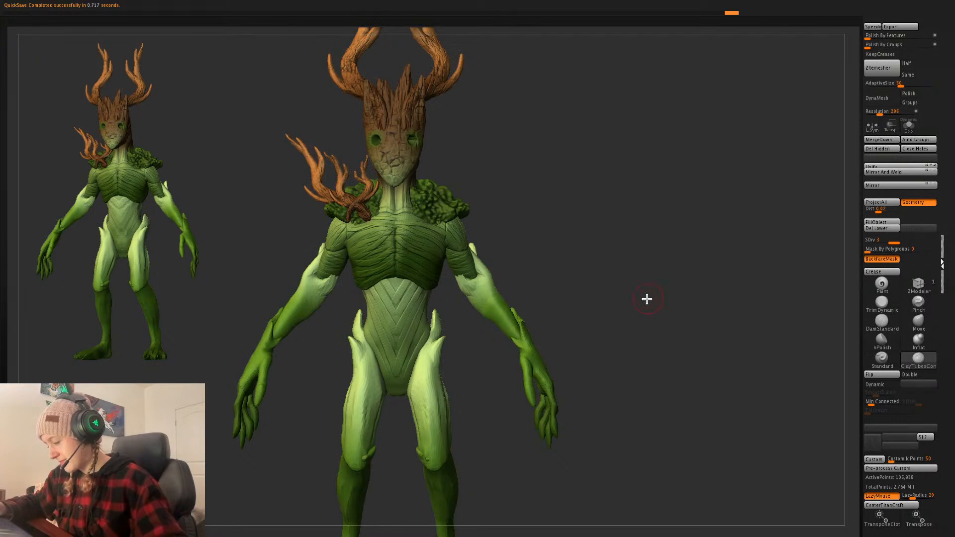
mouse_move(411, 348)
left_mouse_down("shift")
mouse_move(422, 298)
mouse_move(410, 286)
mouse_move(401, 426)
left_mouse_up("shift")
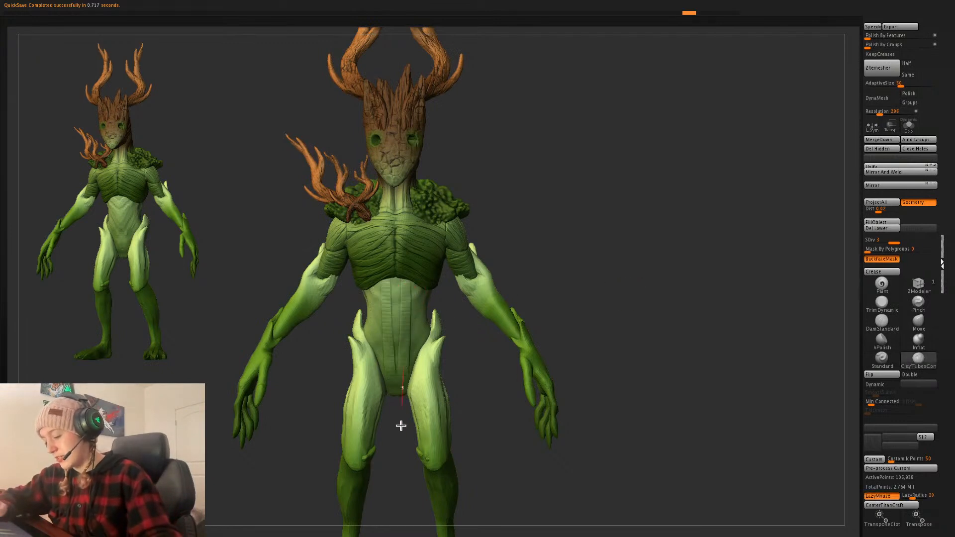
left_click_drag(420, 294, 406, 393)
left_click_drag(400, 279, 399, 482)
left_click_drag(666, 273, 671, 284, "alt")
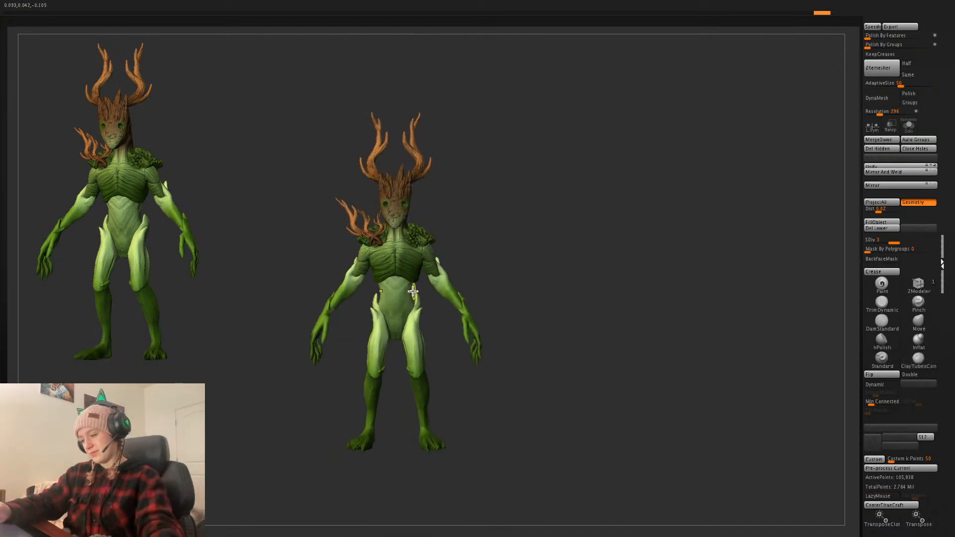
- Undo the trial strips on the abdomen and isolate the smooth abdomen piece
key("ctrl+z")
key("ctrl+z")
key("ctrl+z")
key("ctrl+z")
key("ctrl+z")
key("ctrl+z")
key("ctrl+z")
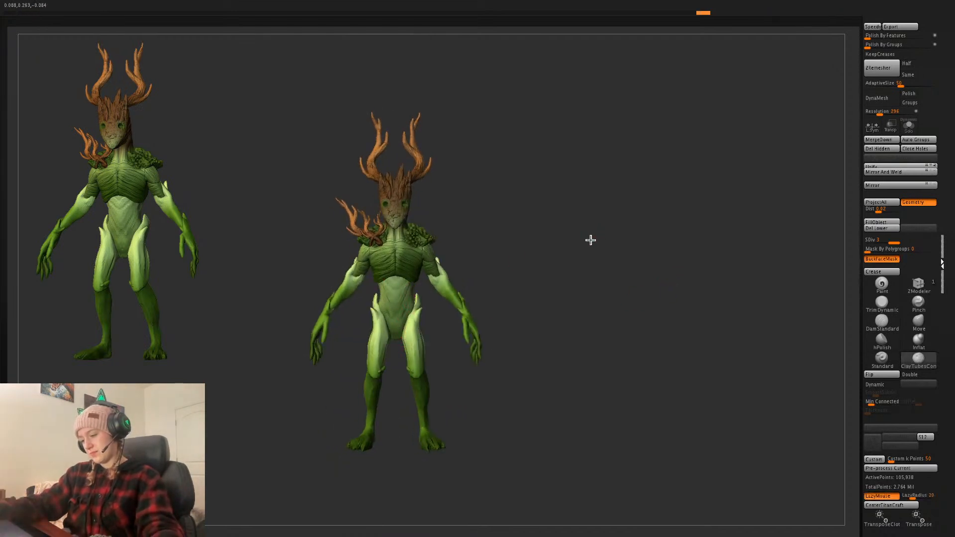
left_click_drag(591, 240, 586, 263, "alt")
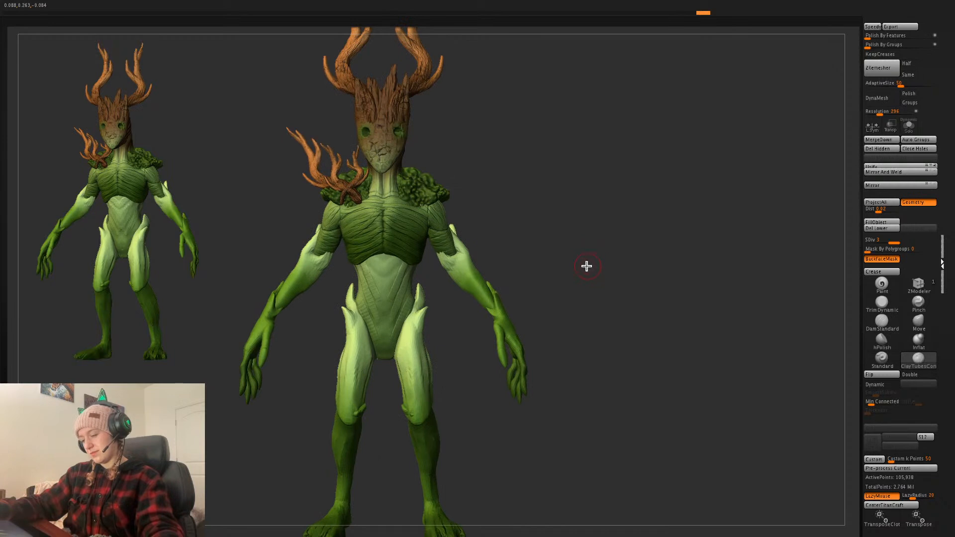
left_click(909, 125)
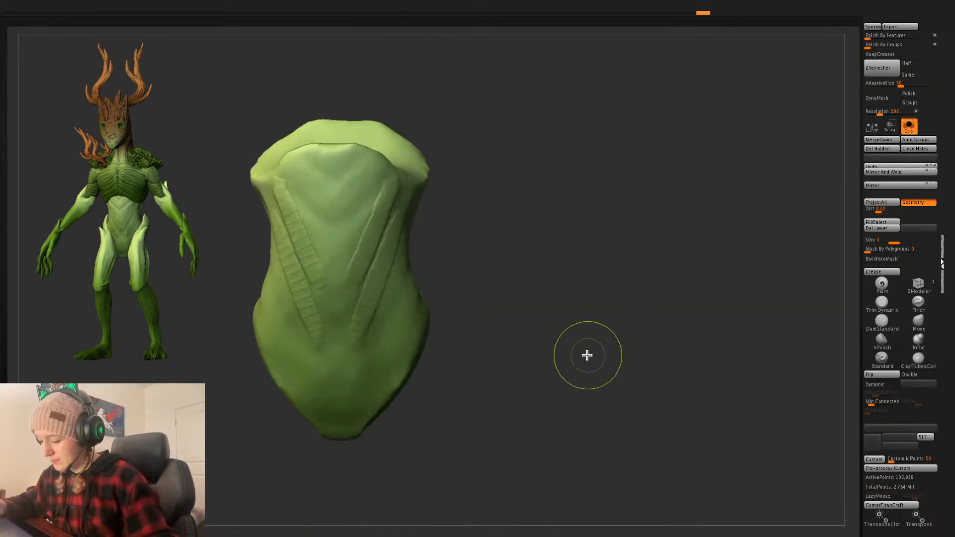
key("ctrl+z")
key("ctrl+z")
key("ctrl+z")
key("ctrl+z")
- Adjust the brush size and try narrow mirrored strips forming a V at the top of the abdomen
key("space")
left_click_drag(566, 293, 608, 370, "alt")
key("space")
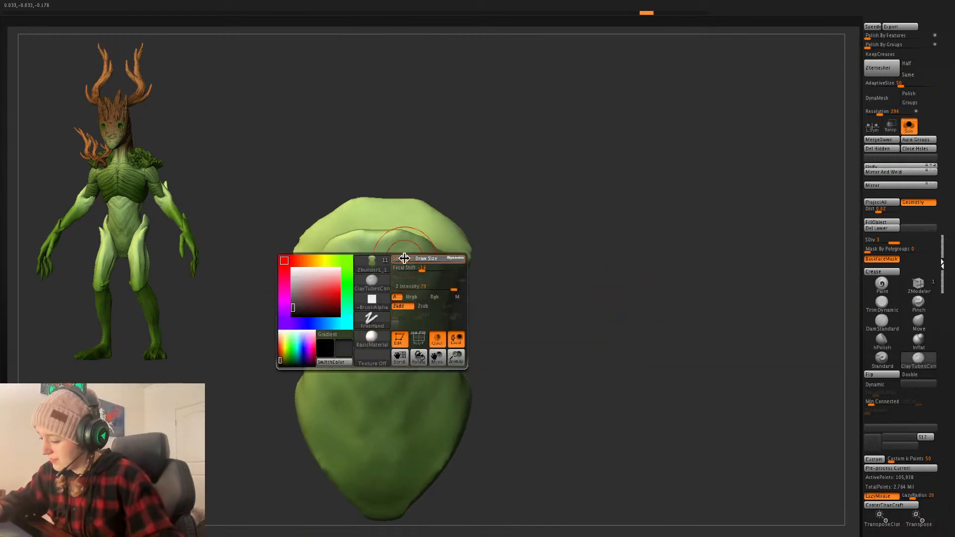
left_click_drag(405, 258, 365, 347)
key("ctrl+z")
left_click_drag(423, 246, 381, 327)
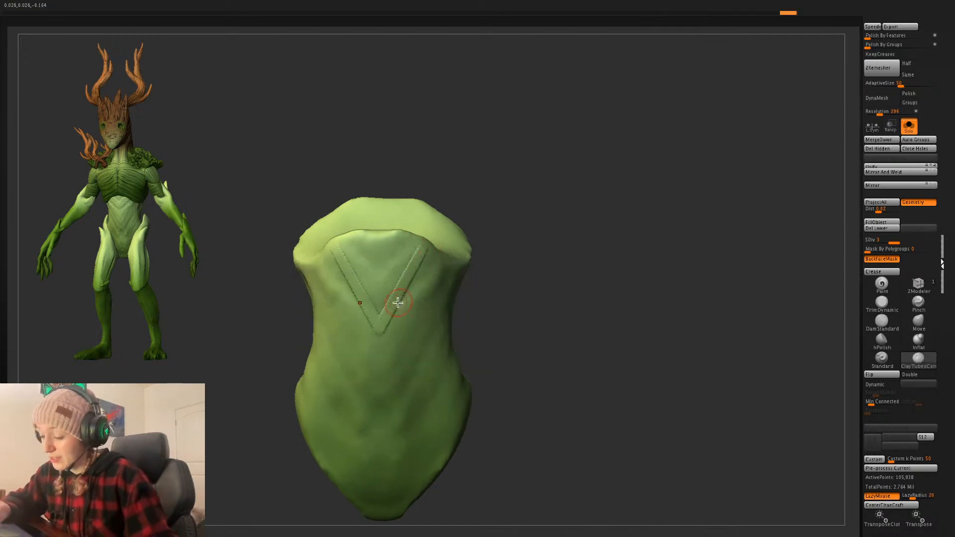
key("space")
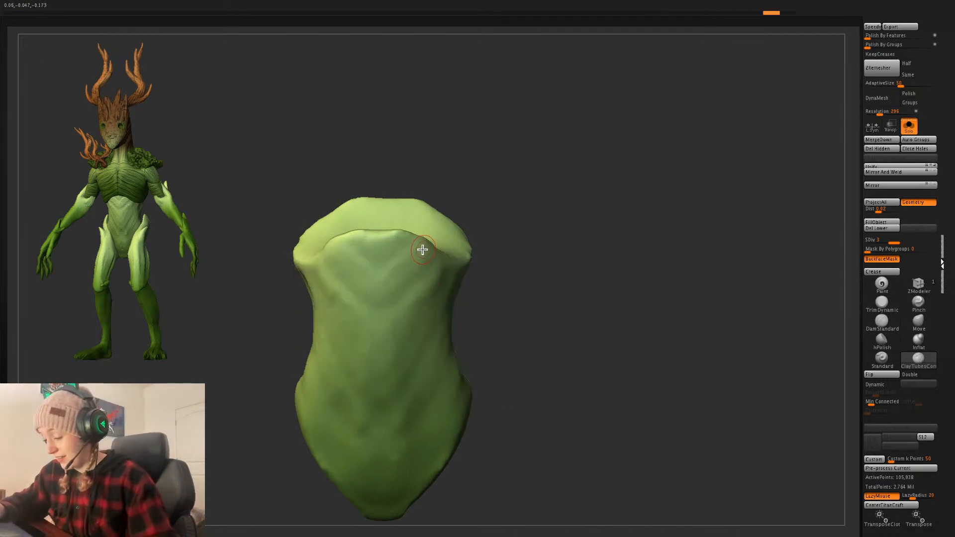
key("space")
left_click_drag(422, 254, 426, 254)
left_click_drag(423, 256, 384, 331)
key("ctrl+z")
- Try crossing, non-mirrored strips on the upper abdomen with symmetry off, and undo them
key("x")
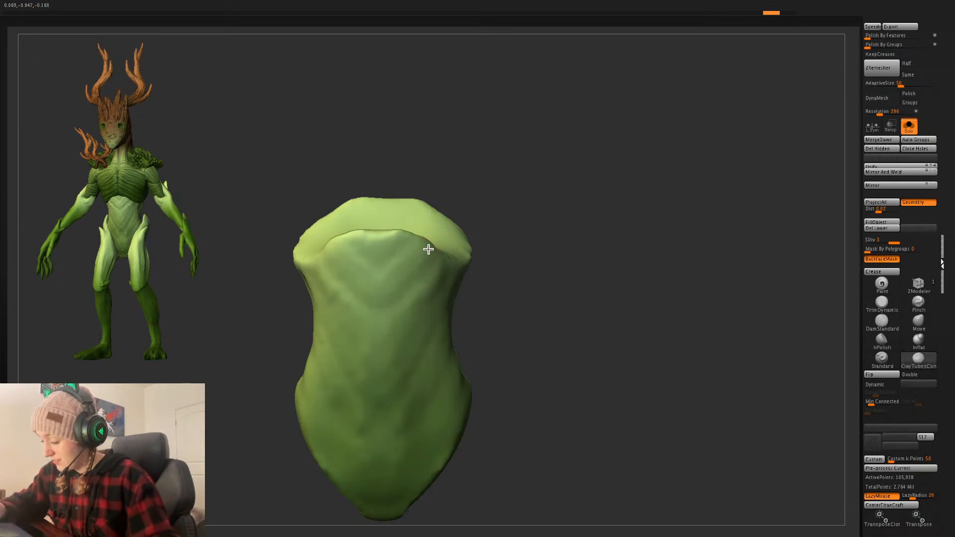
left_click_drag(427, 249, 373, 351)
left_click_drag(331, 250, 377, 320)
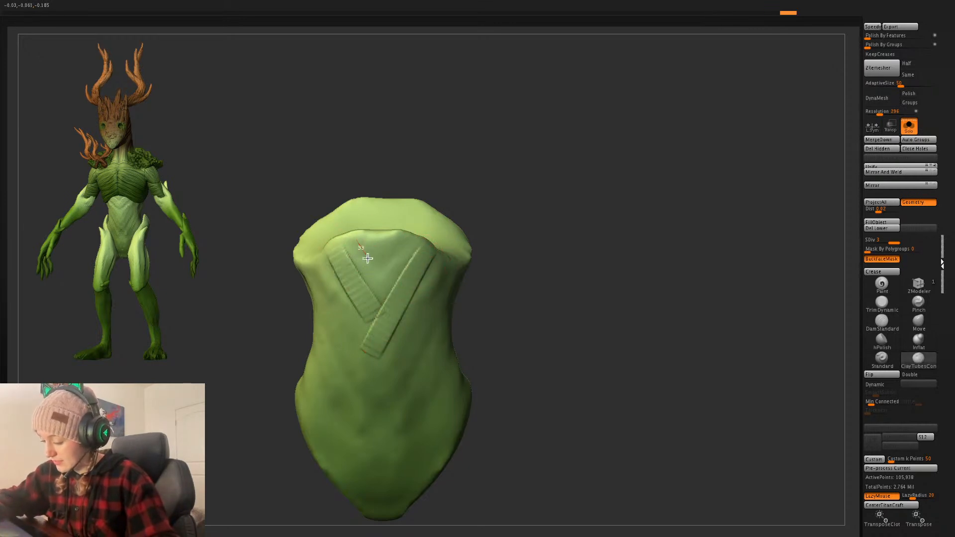
left_click_drag(367, 258, 394, 300)
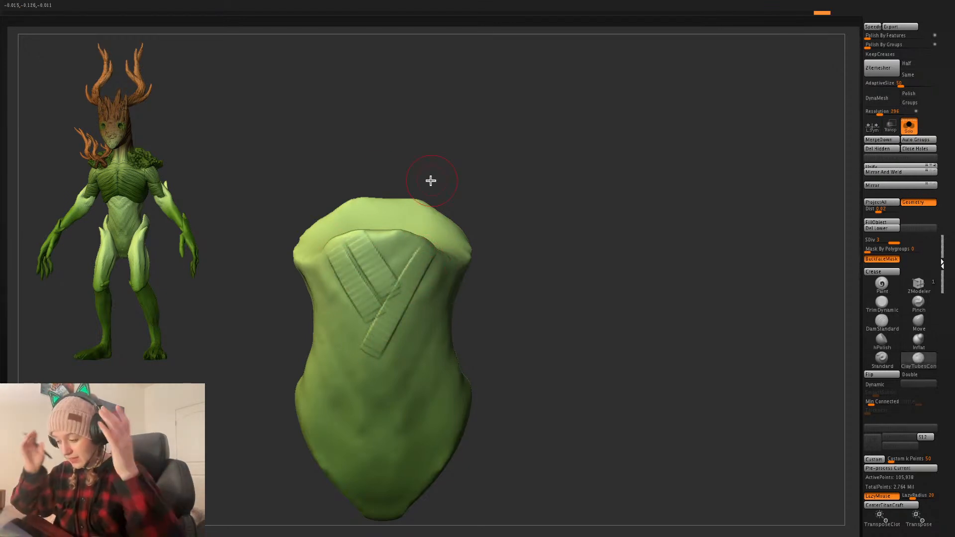
key("ctrl+z")
key("ctrl+z")
key("ctrl+z")
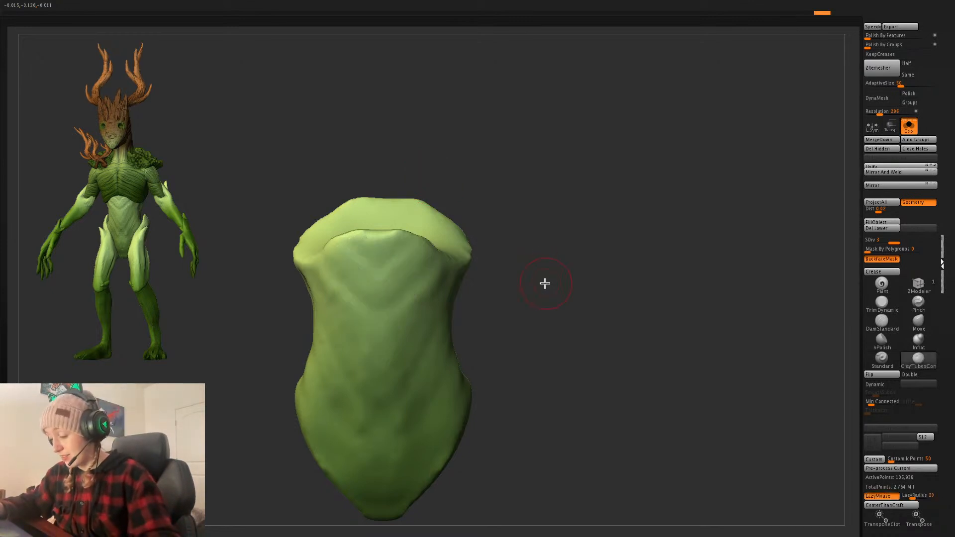
- Sculpt mirrored diagonal clay strips in nested V shapes down the upper and middle front of the abdomen
key("space")
mouse_move(388, 292)
left_mouse_down()
mouse_move(419, 253)
mouse_move(383, 321)
left_mouse_up()
key("ctrl+z")
left_click_drag(402, 244, 378, 298)
left_click_drag(434, 258, 382, 344)
left_click_drag(441, 280, 383, 415)
key("ctrl+z")
key("ctrl+z")
left_click_drag(434, 254, 381, 354)
left_click_drag(443, 271, 383, 413)
- Add longer mirrored strips sloping from the waist's upper edge toward the abdomen's centre line
left_click_drag(454, 333, 408, 324)
left_click_drag(455, 271, 418, 428)
key("ctrl+z")
left_click_drag(465, 288, 432, 404)
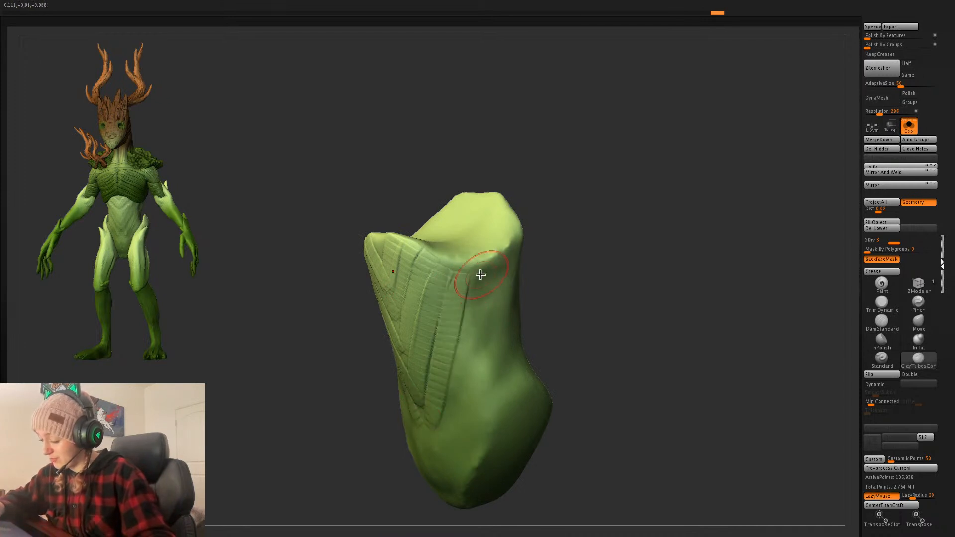
left_click_drag(481, 274, 433, 468)
left_click_drag(593, 326, 529, 352)
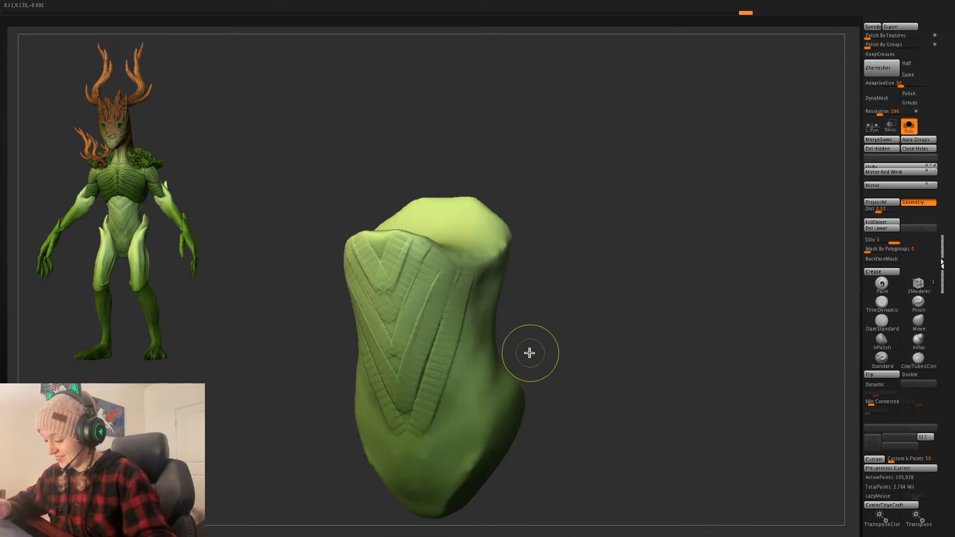
- Fill the waist sides, hips and lower abdomen with mirrored diagonal strips running down to the pointed tip
left_click_drag(442, 339, 407, 444)
left_click_drag(480, 284, 419, 463)
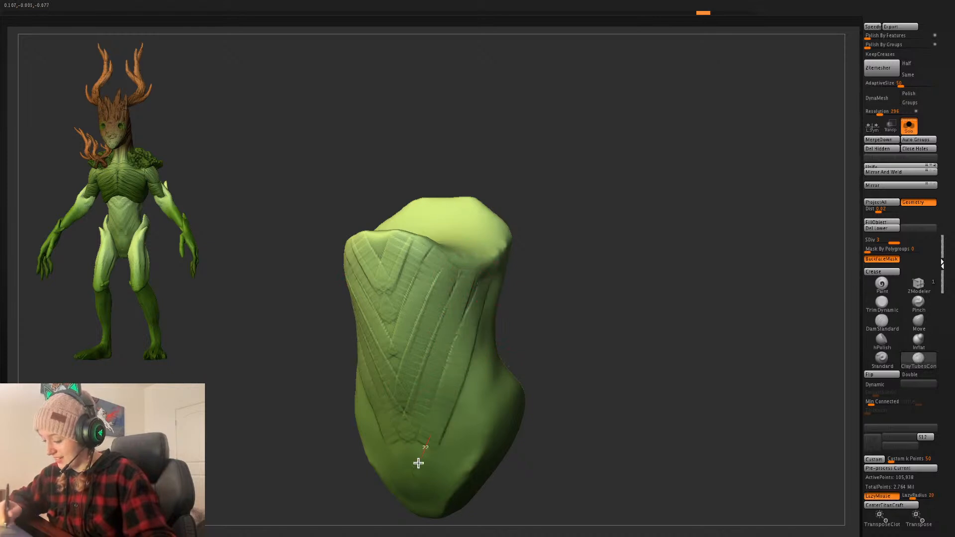
left_click_drag(494, 285, 435, 495)
left_click_drag(577, 390, 533, 345)
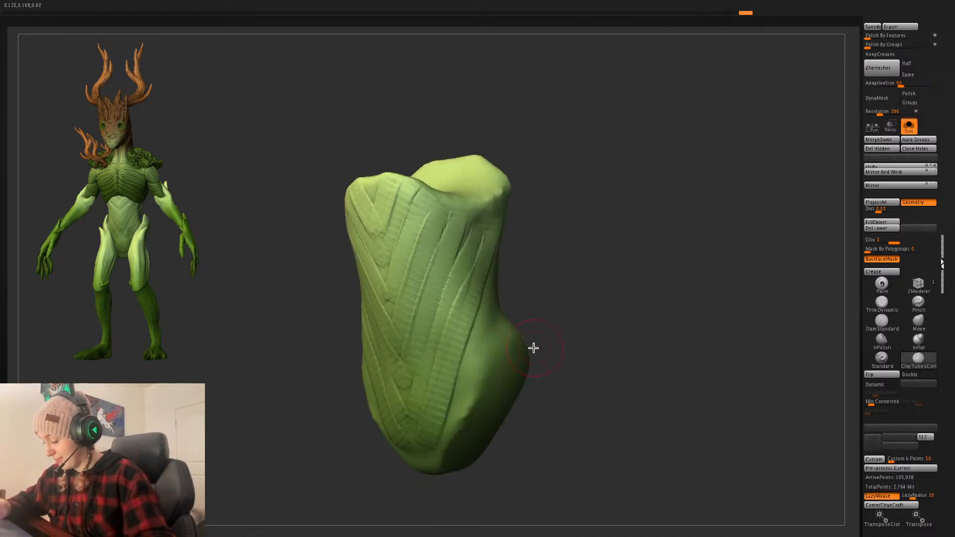
left_click_drag(494, 264, 411, 466)
left_click_drag(496, 315, 414, 460)
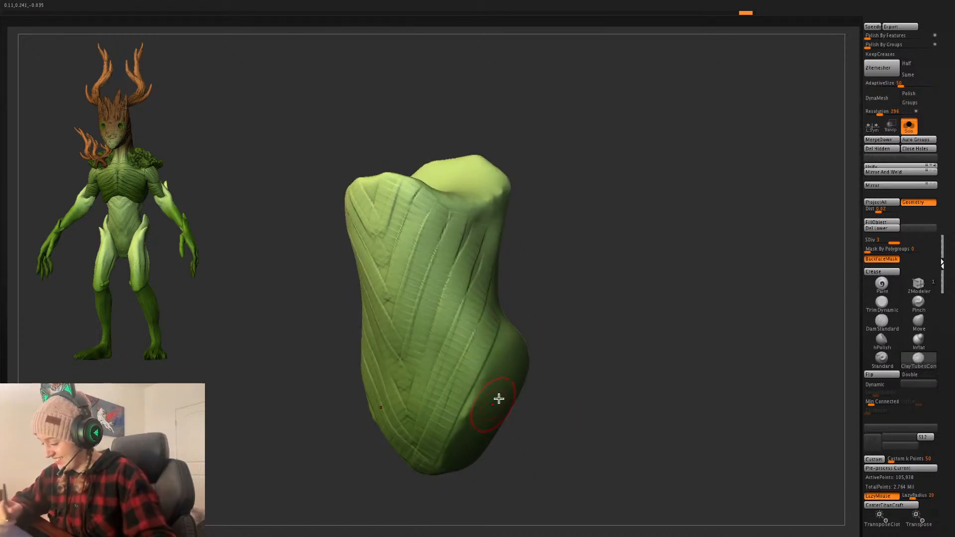
- Check the abdomen's strip pattern on the full creature and isolate the abdomen again
left_click_drag(555, 381, 611, 357, "shift")
left_click(909, 128)
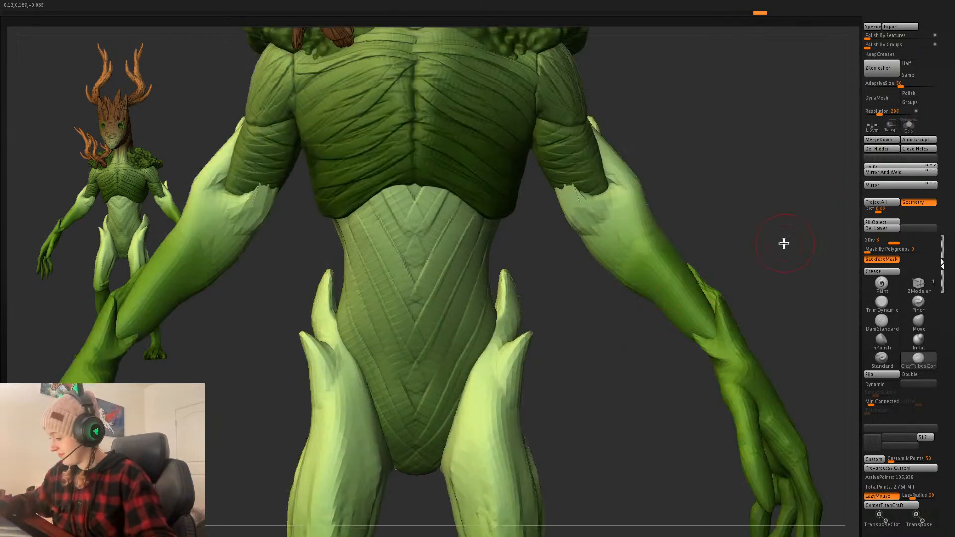
left_click_drag(565, 330, 515, 326)
left_click(909, 130)
- Raise the abdomen to subdivision level 4 and adjust the clay brush's draw size and Z intensity for thinner strips
key("space")
left_click(459, 240)
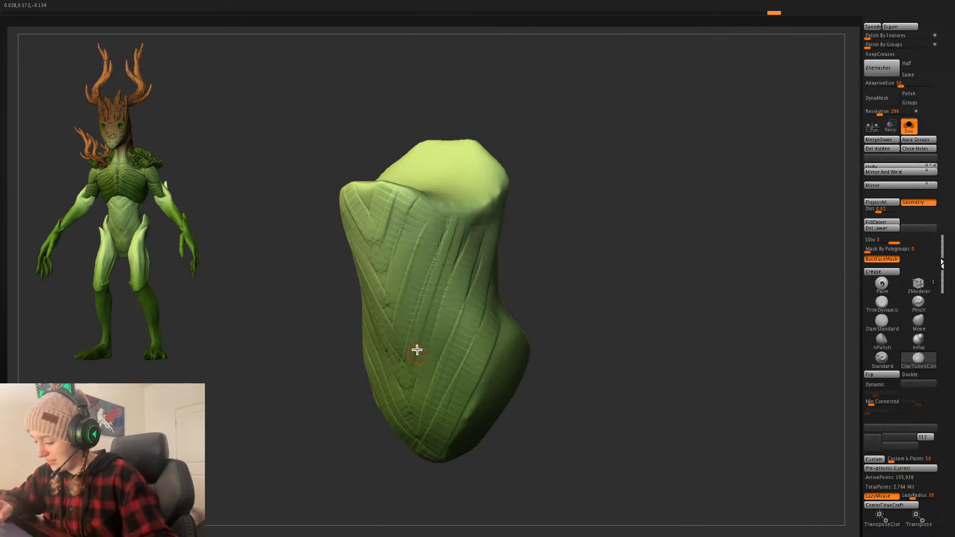
key("space")
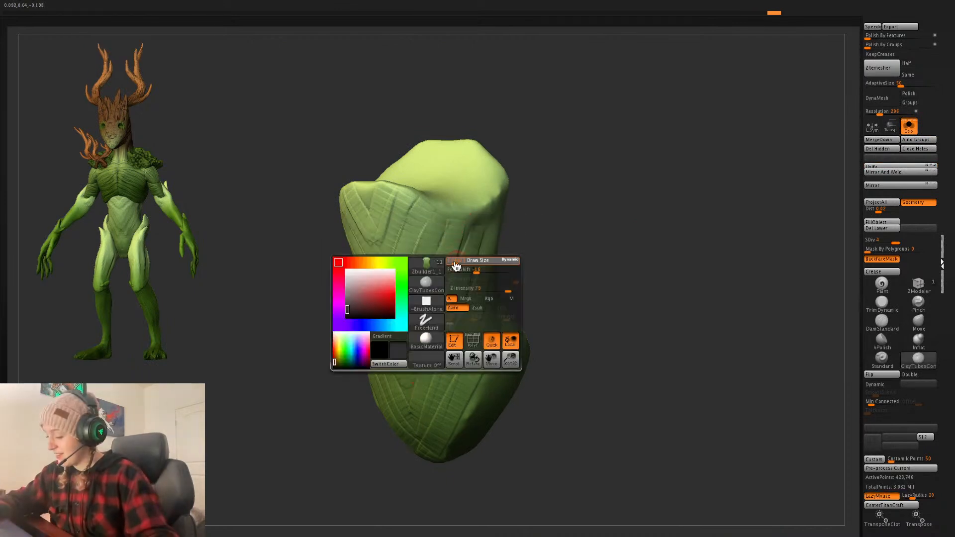
key("space")
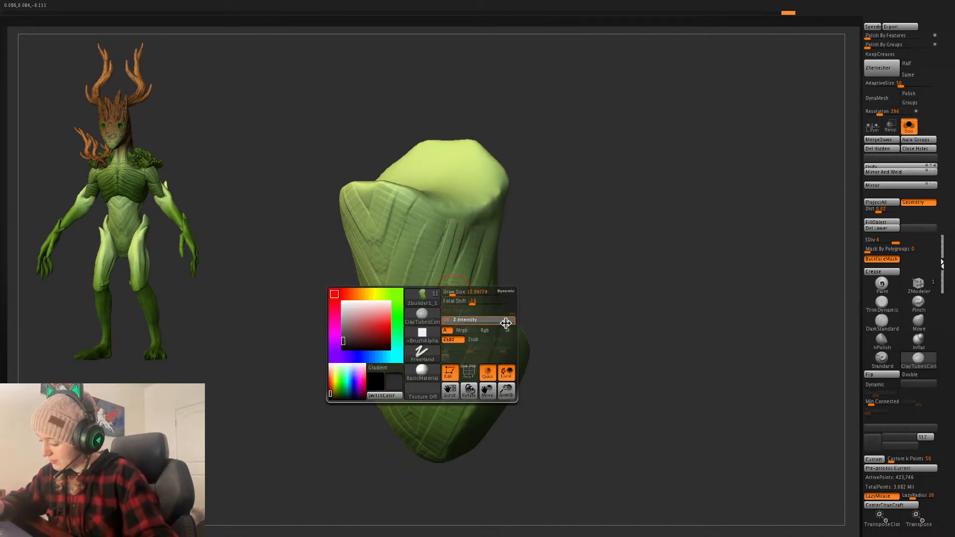
- Try thin mirrored strips running from the waist's upper side down toward the abdomen's centre
left_click_drag(456, 225, 397, 411)
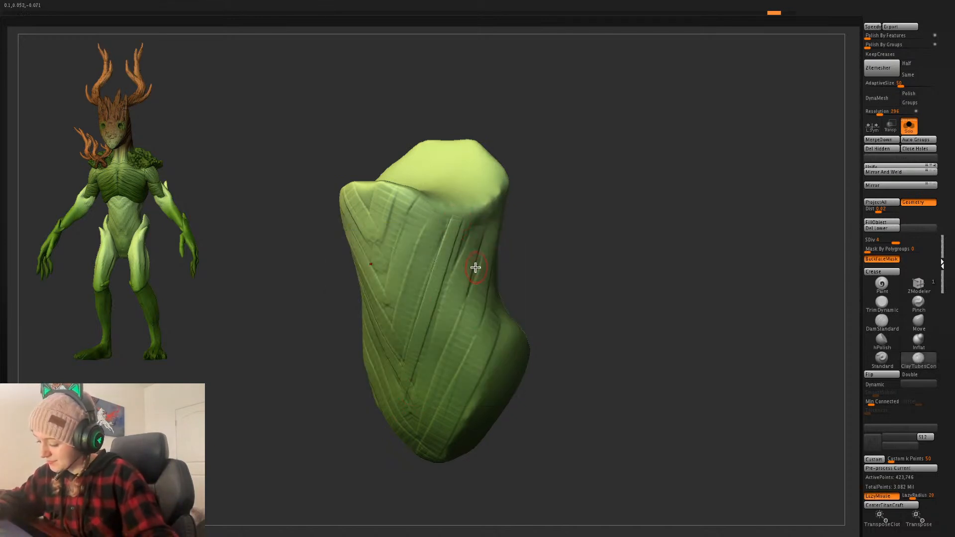
left_click_drag(461, 222, 422, 321)
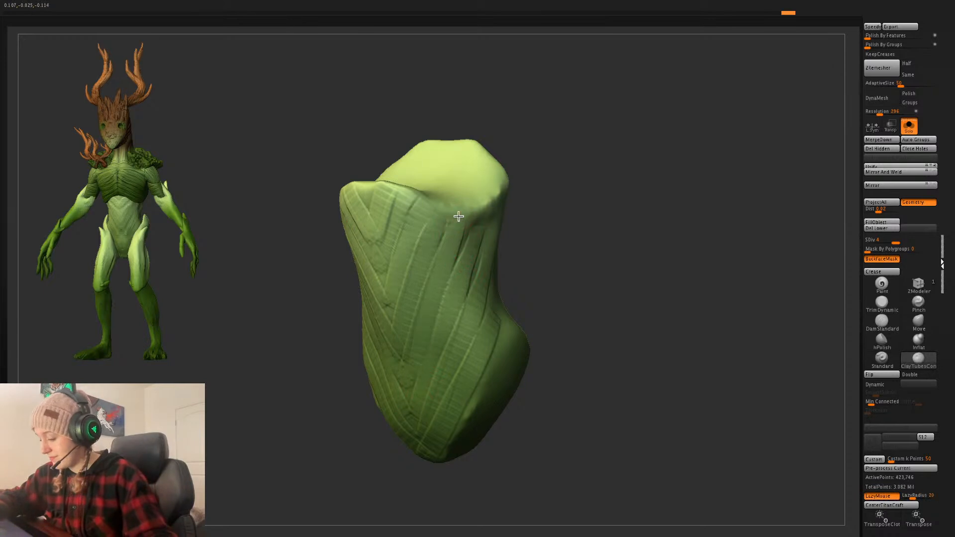
left_click_drag(457, 213, 405, 451)
left_click_drag(576, 298, 582, 294)
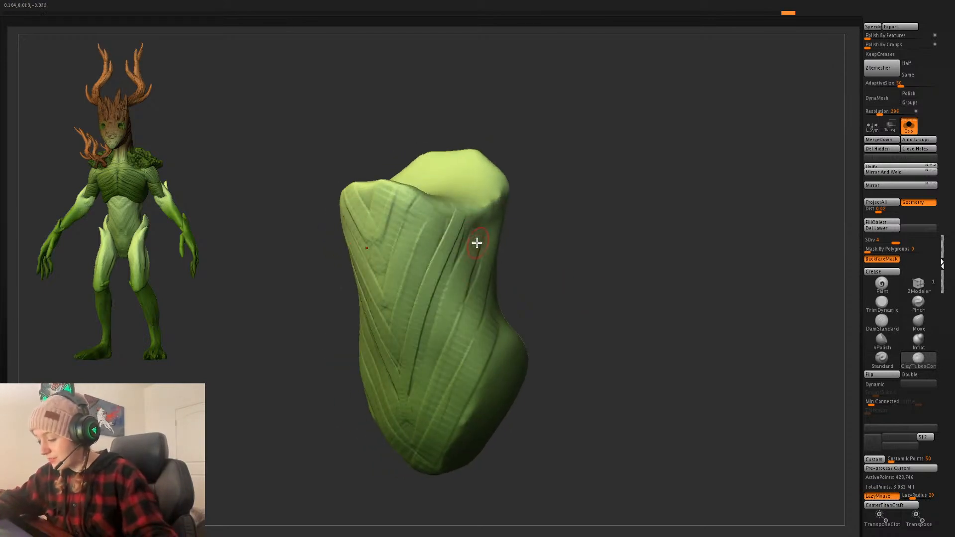
left_click_drag(568, 257, 516, 246)
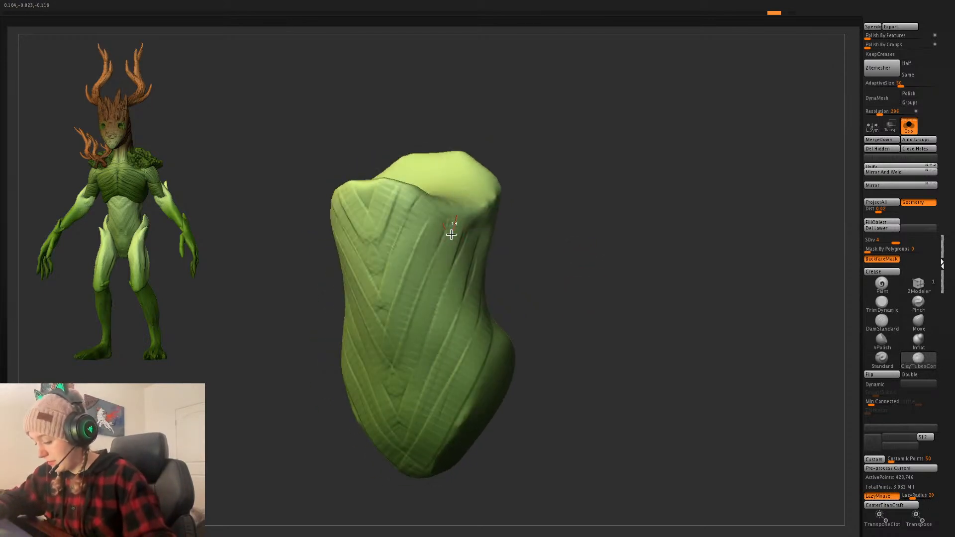
- Layer long, thin asymmetrical strips from both sides of the waist so they cross at the abdomen's centre line
left_click_drag(451, 234, 403, 472)
left_click_drag(539, 251, 542, 253)
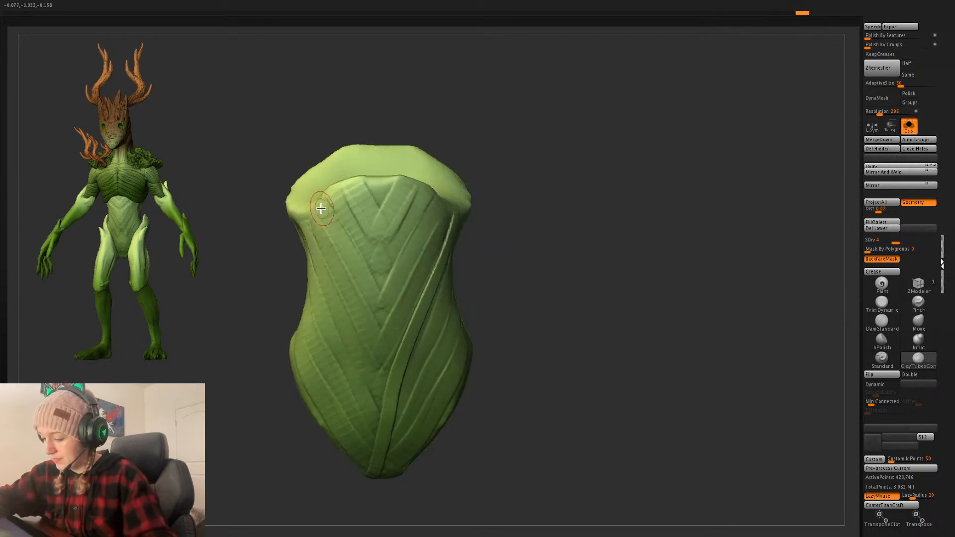
left_click_drag(321, 209, 382, 349)
left_click_drag(538, 274, 395, 230)
mouse_move(565, 267)
left_mouse_down()
mouse_move(339, 278)
mouse_move(359, 390)
left_mouse_up()
left_click_drag(464, 296, 543, 268)
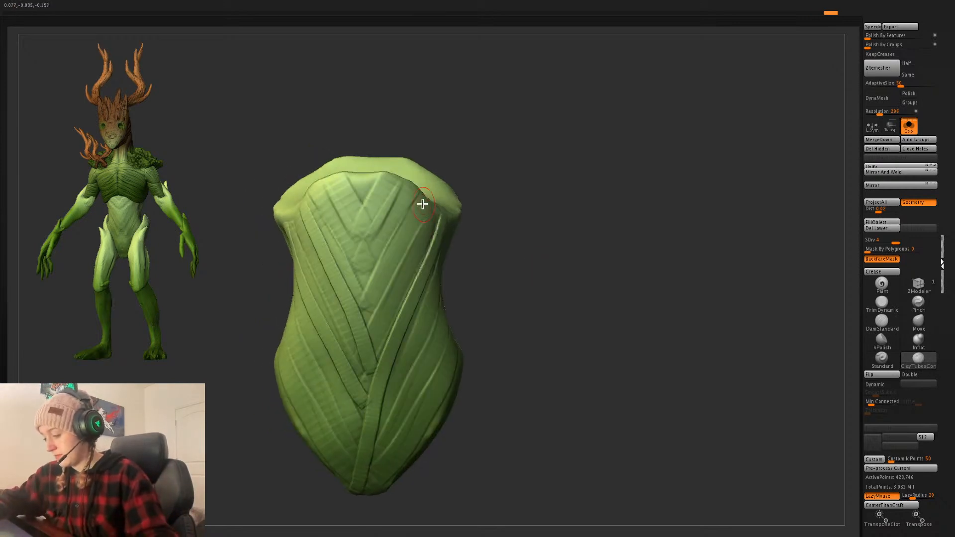
- Add more long overlapping strips from the abdomen's upper edges down across its centre
left_click_drag(385, 286, 363, 460)
key("ctrl+z")
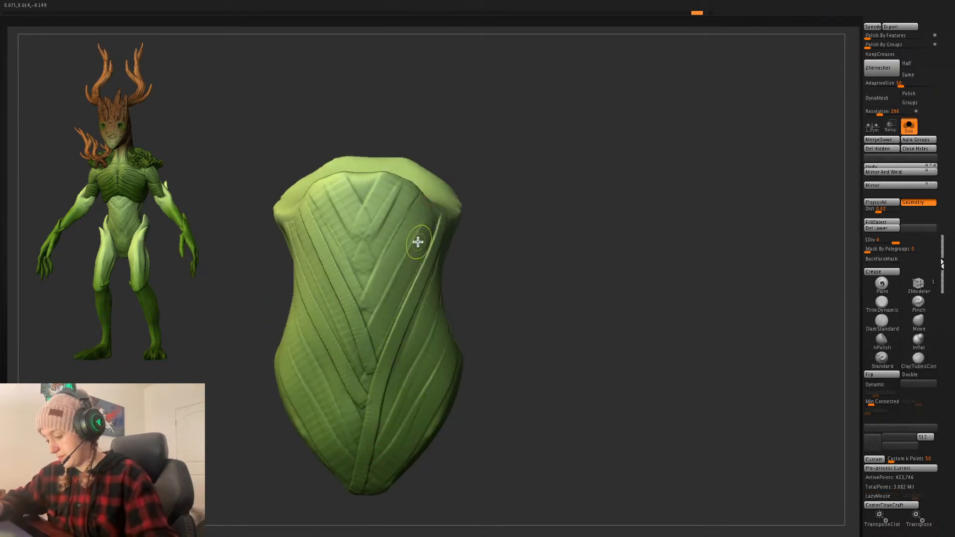
mouse_move(422, 197)
left_mouse_down()
mouse_move(379, 303)
mouse_move(357, 443)
left_mouse_up()
left_click_drag(611, 281, 669, 255, "alt")
left_click_drag(368, 186, 418, 388)
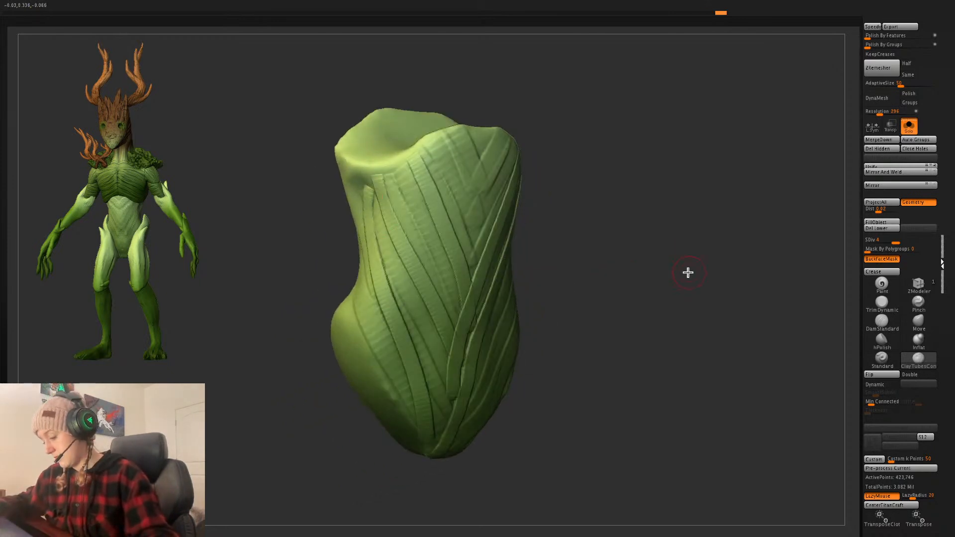
- Add overlapping strips from both upper corners of the abdomen so they cross at the upper front centre
left_click_drag(704, 273, 642, 274)
left_click_drag(387, 132, 416, 253)
left_click_drag(617, 135, 665, 137)
key("ctrl+z")
left_click_drag(445, 128, 405, 216)
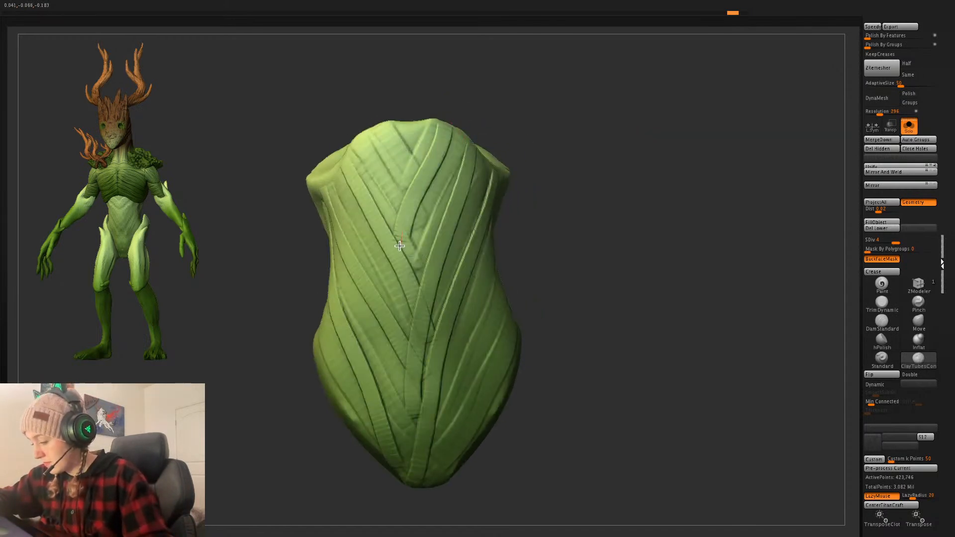
left_click_drag(449, 142, 396, 237)
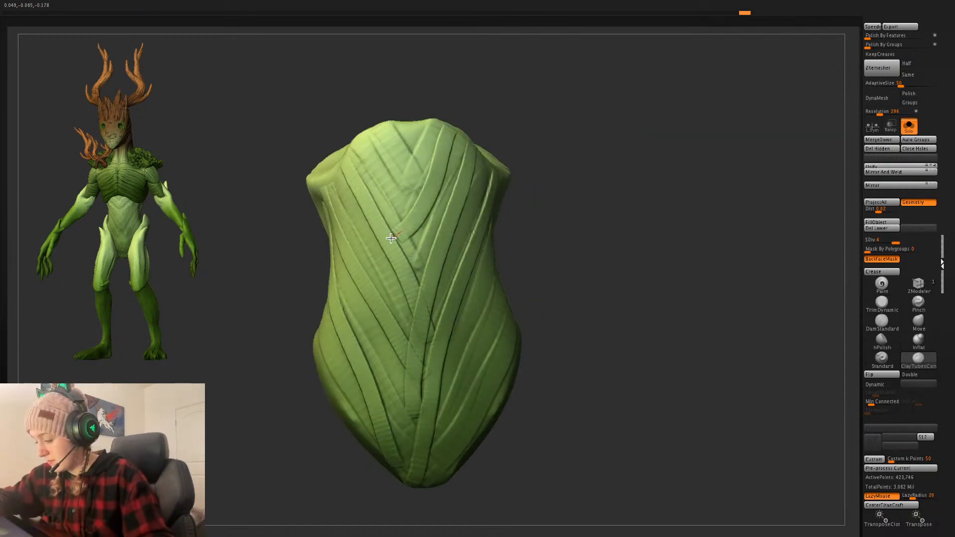
left_click_drag(678, 267, 641, 258)
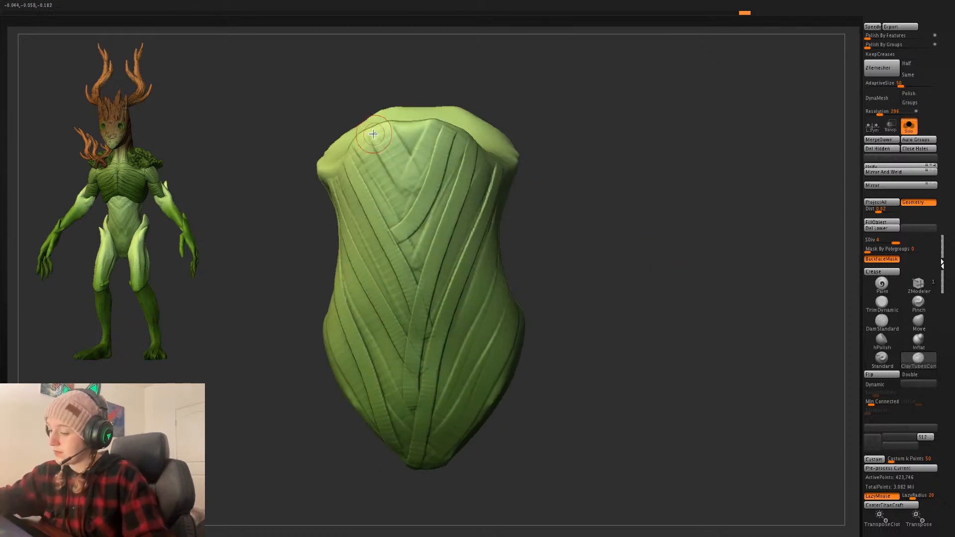
left_click_drag(374, 133, 403, 211)
- Try long strips running from the waist down across the hip on one side of the abdomen
left_click_drag(646, 298, 563, 309)
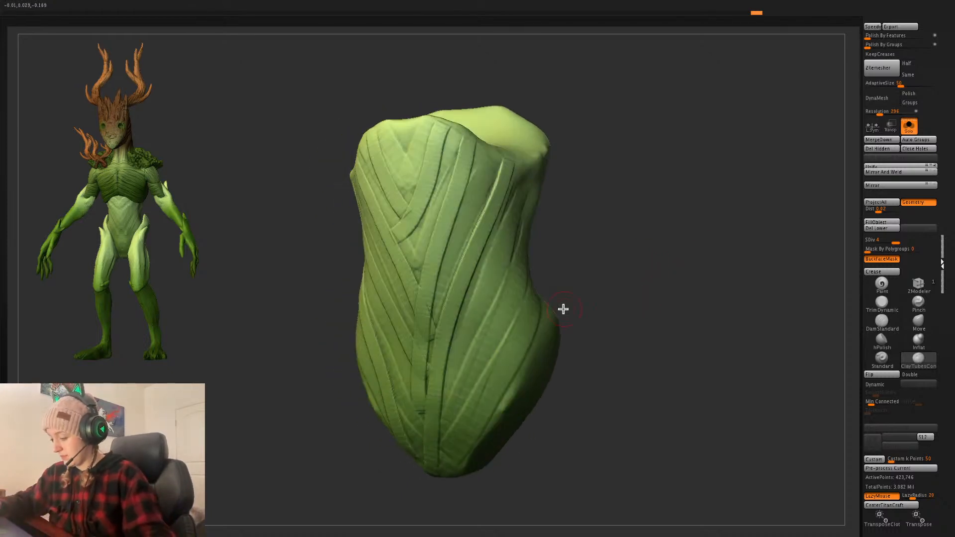
left_click_drag(511, 204, 476, 407)
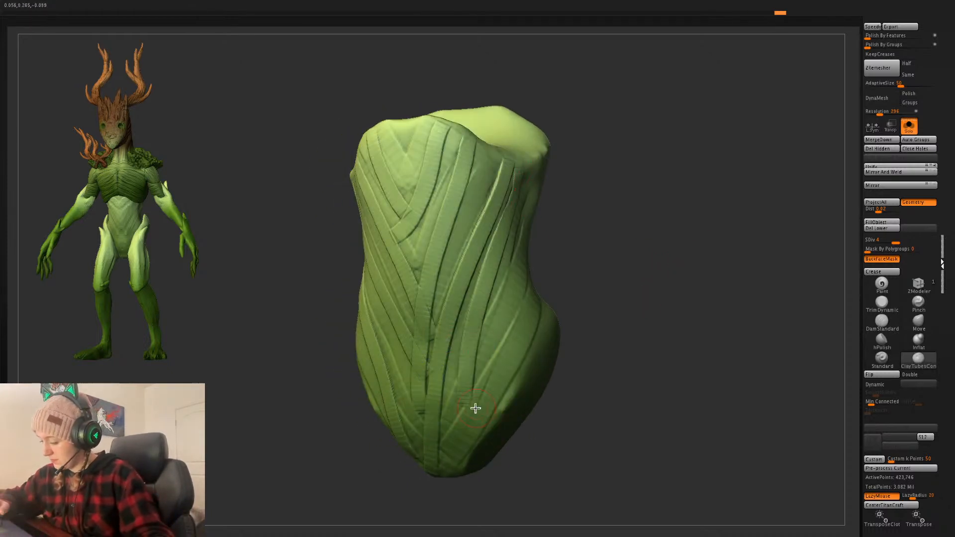
key("ctrl+z")
left_click_drag(463, 291, 516, 403)
key("space")
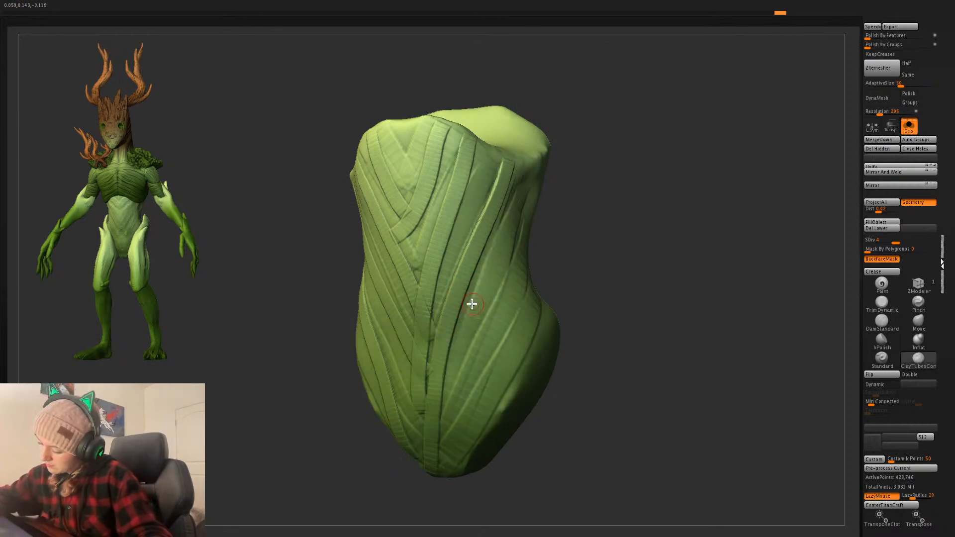
key("space")
left_click_drag(469, 293, 529, 373)
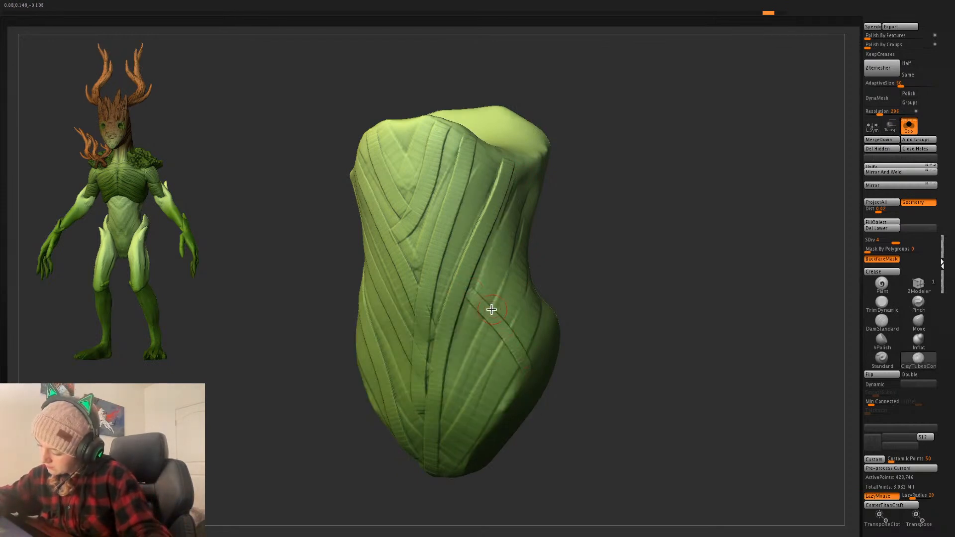
- Mask the front strips, layer thin crossing strips over the exposed side of the waist and hip, and clear the mask
left_click_drag(439, 105, 255, 363, "ctrl")
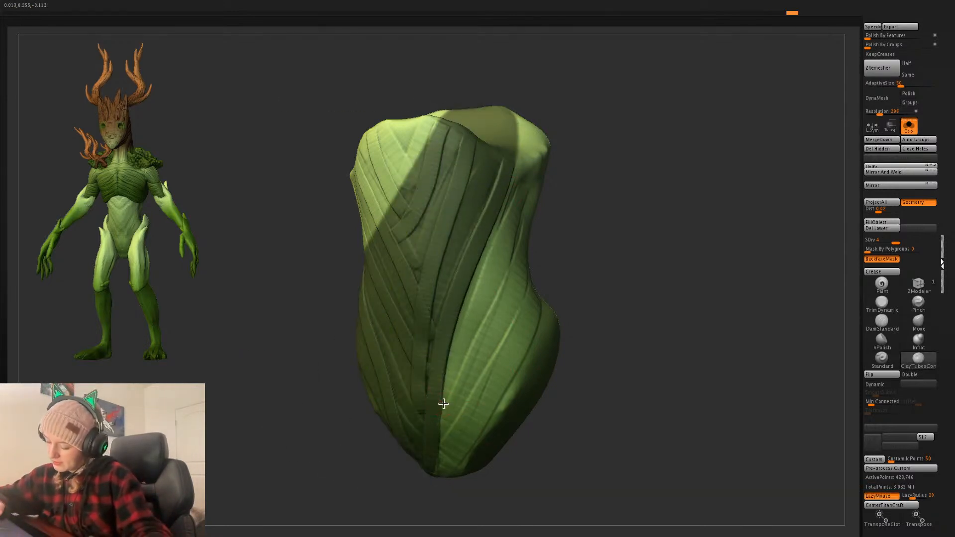
left_click_drag(446, 382, 494, 420)
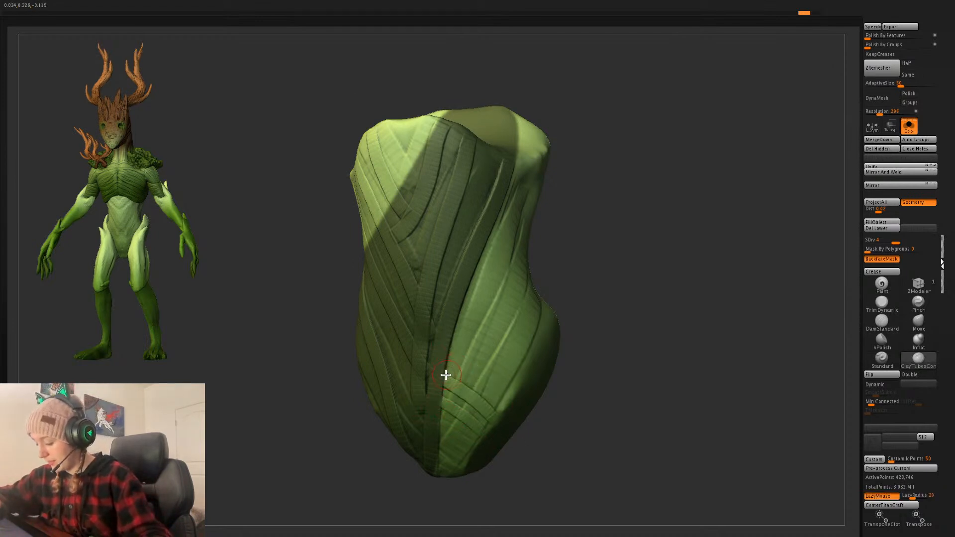
key("ctrl+z")
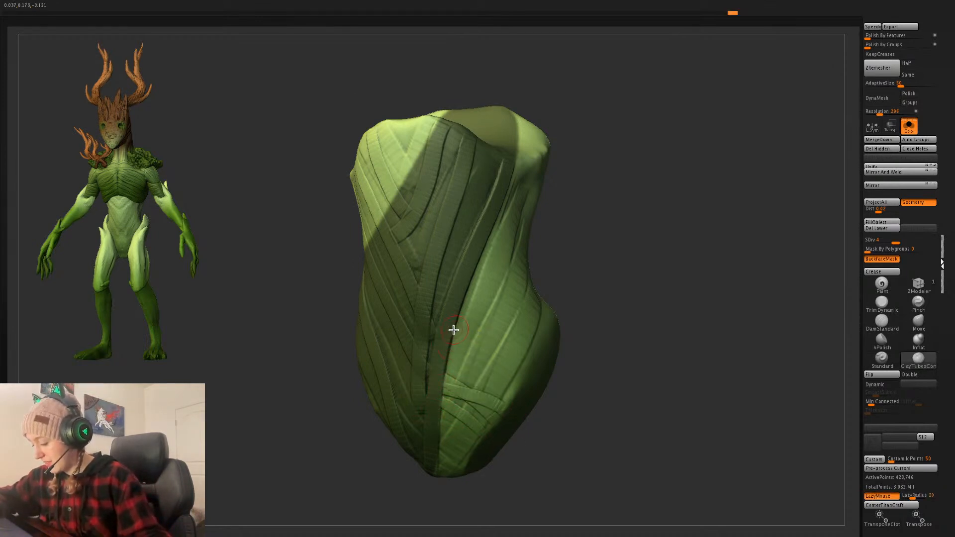
left_click_drag(464, 313, 517, 369)
left_click_drag(469, 270, 507, 367)
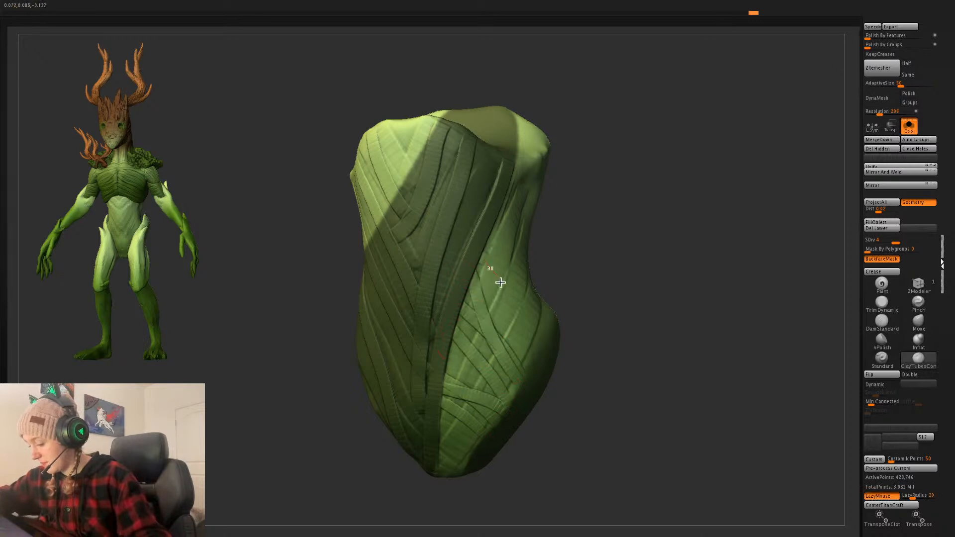
left_click_drag(501, 282, 534, 358)
left_click_drag(461, 463, 463, 467)
left_click_drag(647, 256, 603, 271)
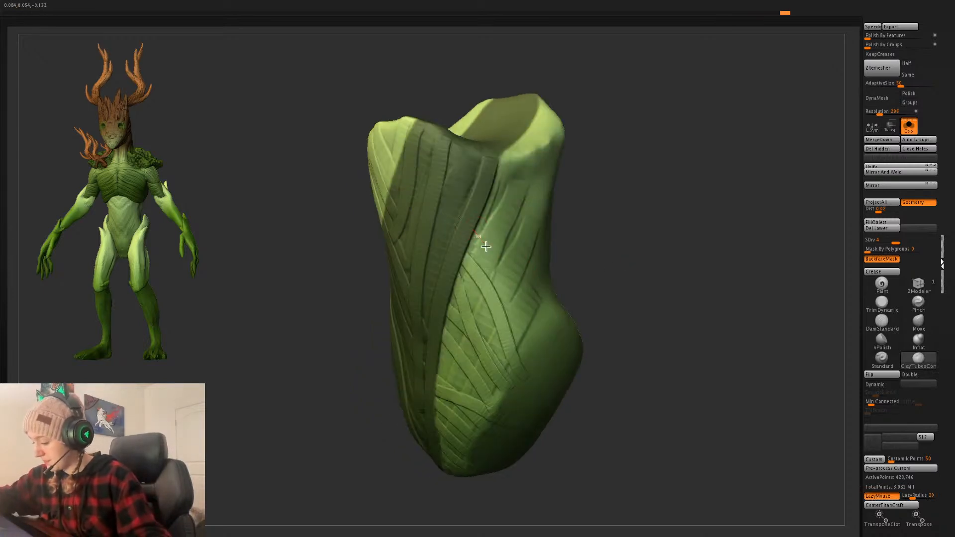
left_click_drag(479, 237, 525, 344)
mouse_move(569, 267)
left_mouse_down()
mouse_move(625, 247)
mouse_move(661, 273)
mouse_move(780, 154)
left_mouse_up()
- Check the abdomen's new side strips against the whole creature, and isolate the abdomen again
left_click(909, 132)
left_click_drag(720, 269, 702, 233, "alt")
left_click_drag(735, 283, 746, 284)
key("f")
left_click(912, 126)
left_click_drag(708, 234, 681, 272, "alt")
left_click_drag(681, 273, 683, 291, "alt")
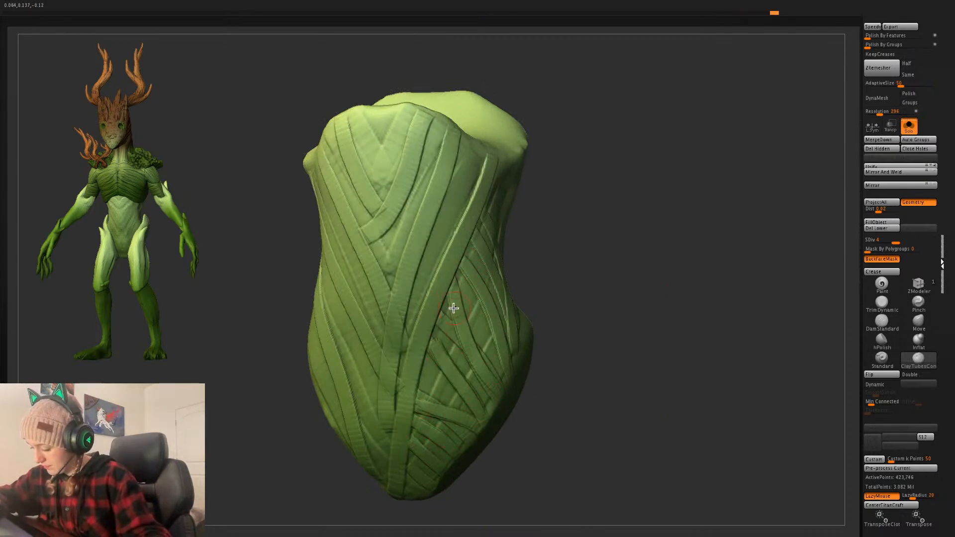
- Run long mirrored strips down the abdomen's side from the upper rim toward the hip bulge
left_click_drag(587, 276, 508, 292)
left_click_drag(510, 348, 549, 256)
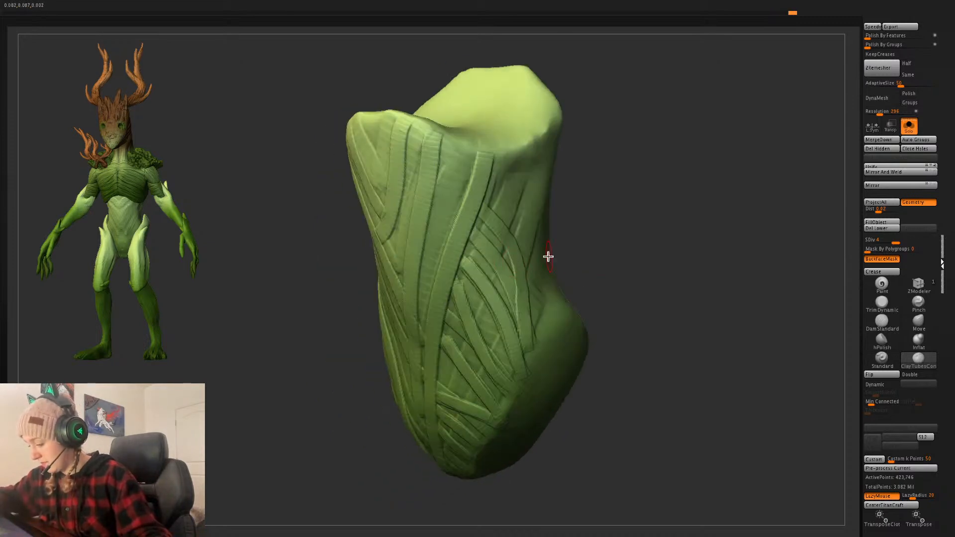
left_click_drag(697, 264, 674, 273)
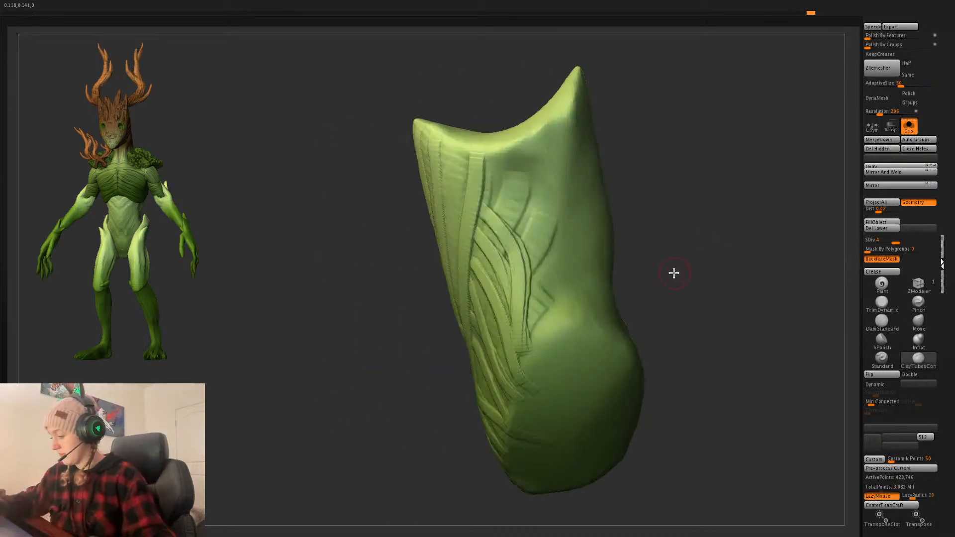
key("space")
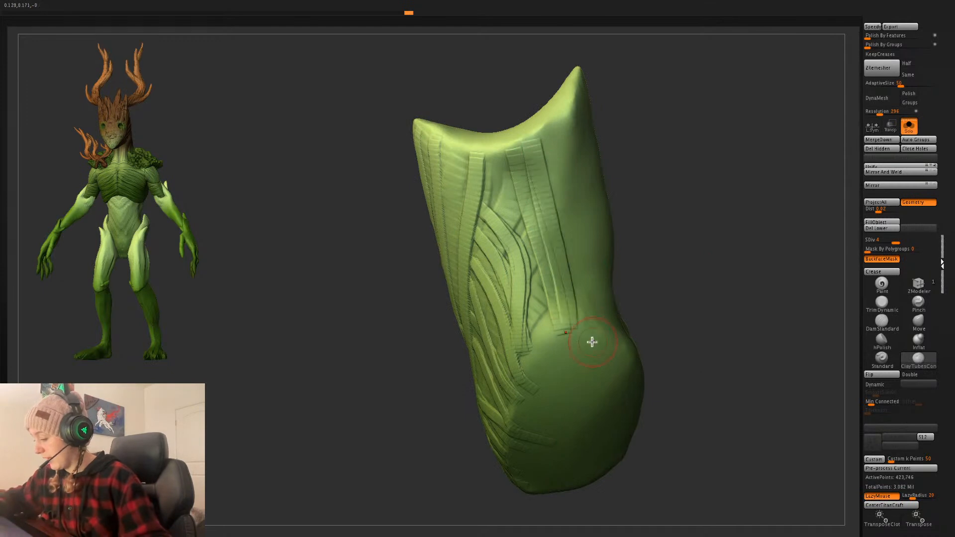
left_click_drag(748, 258, 712, 264)
left_click_drag(553, 139, 580, 308)
- Adjust the clay brush's draw size and cover the upper back with long, mirrored vertical strips down to the lower back
left_click_drag(818, 201, 792, 204, "shift")
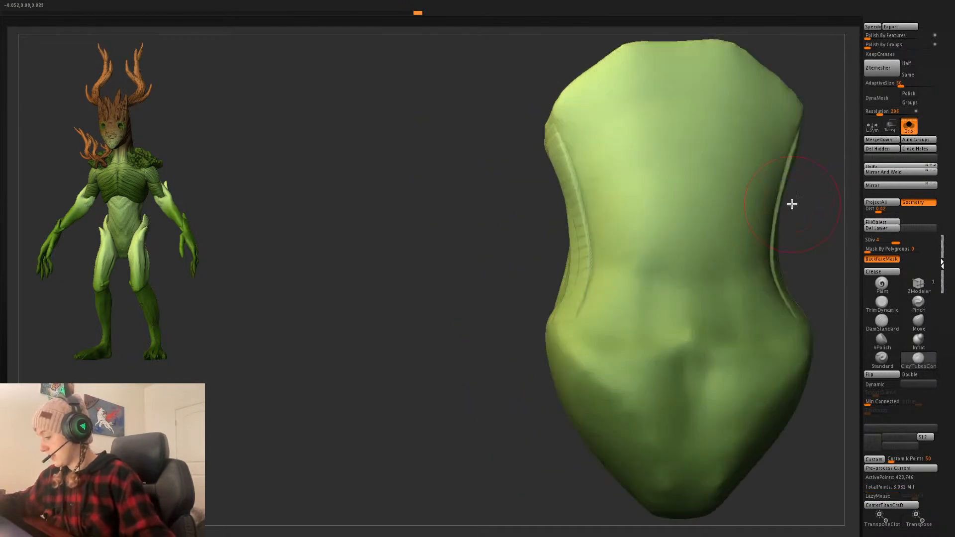
left_click_drag(820, 251, 715, 281, "alt")
key("space")
key("space")
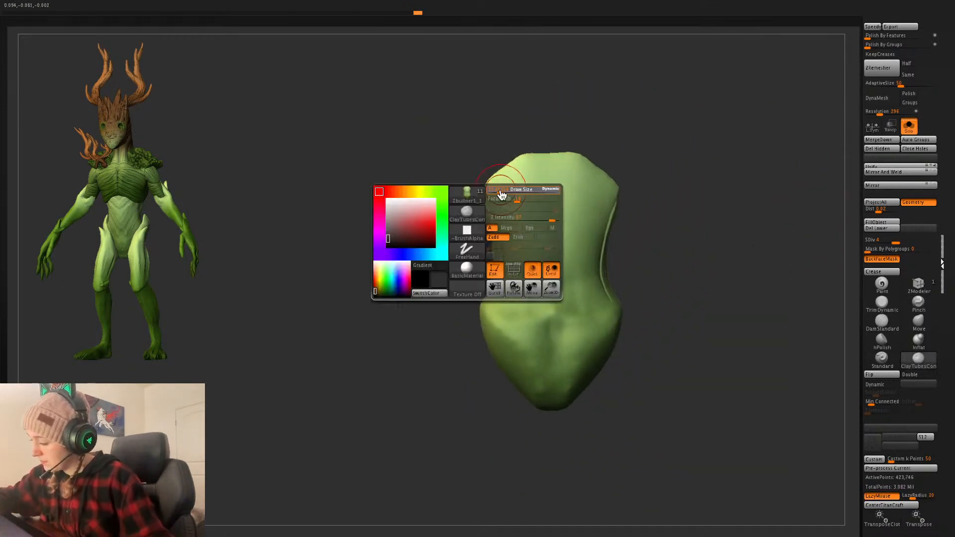
left_click_drag(494, 185, 526, 327)
key("space")
left_click_drag(522, 172, 551, 348)
left_click_drag(545, 161, 551, 326)
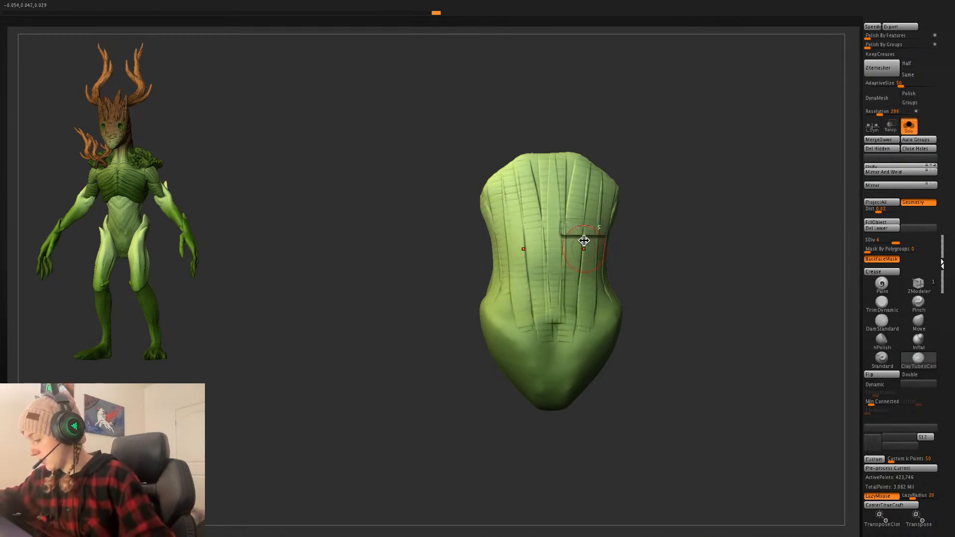
left_click_drag(578, 158, 566, 346)
- Layer mirrored strips over the lower back and rear hips so they converge at the abdomen's bottom tip
left_click(909, 125)
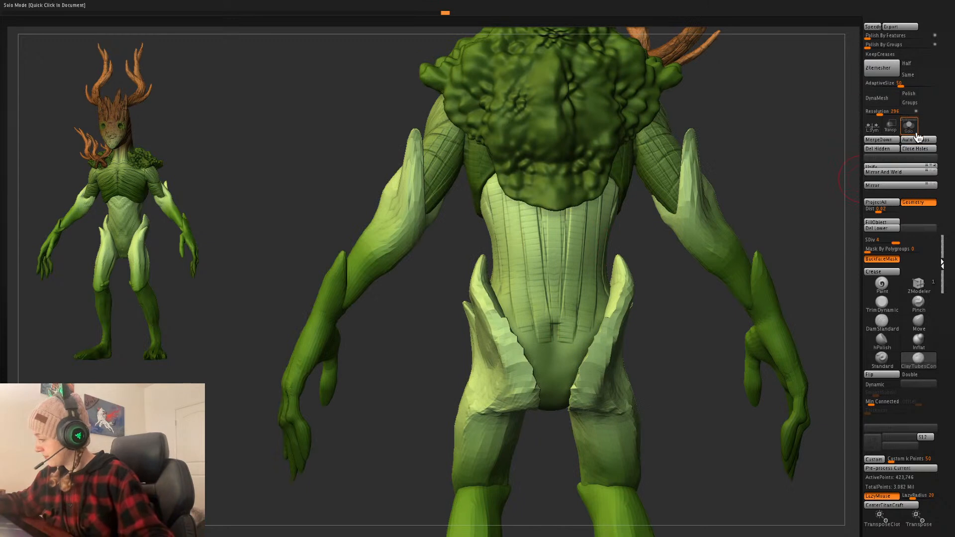
left_click(911, 127)
left_click_drag(513, 293, 528, 401)
mouse_move(523, 325)
left_mouse_down("shift")
mouse_move(508, 329)
mouse_move(539, 405)
left_mouse_up("shift")
left_click_drag(505, 307, 548, 409)
left_click_drag(526, 327, 551, 397)
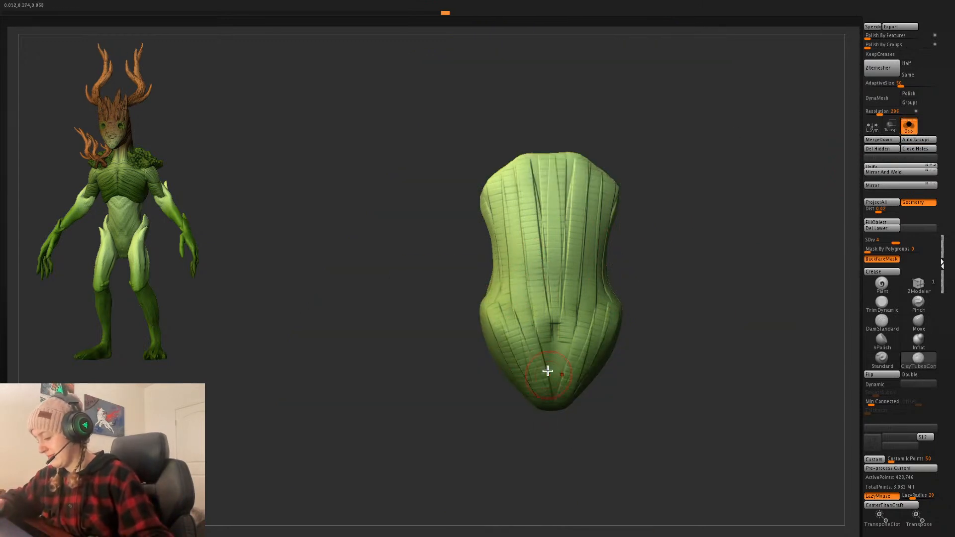
mouse_move(637, 318)
left_mouse_down()
mouse_move(674, 292)
mouse_move(718, 299)
mouse_move(606, 302)
mouse_move(651, 406)
left_mouse_up()
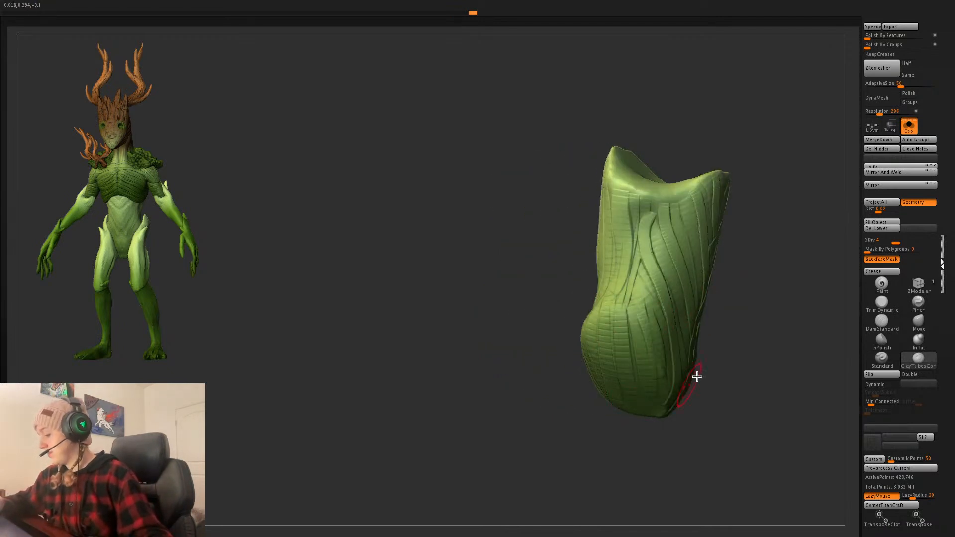
- Add another long strip down the back and fill the dent at the lower back's centre
left_click_drag(697, 376, 744, 258)
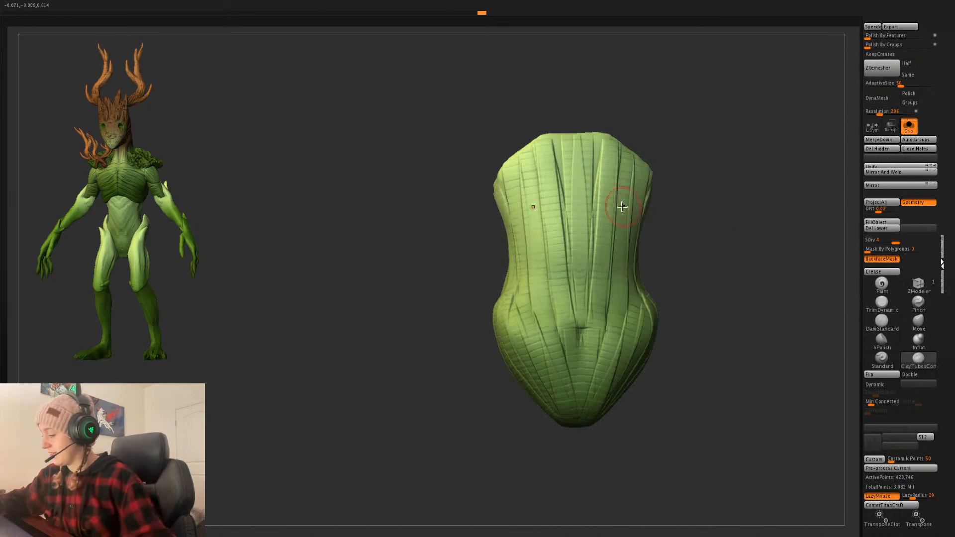
left_click_drag(621, 169, 596, 365)
left_click(910, 126)
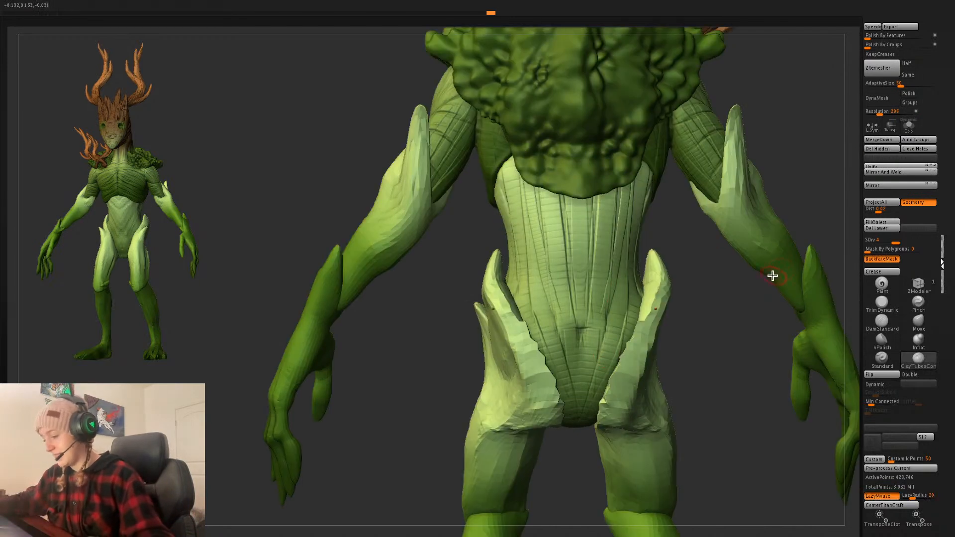
left_click_drag(581, 320, 585, 373)
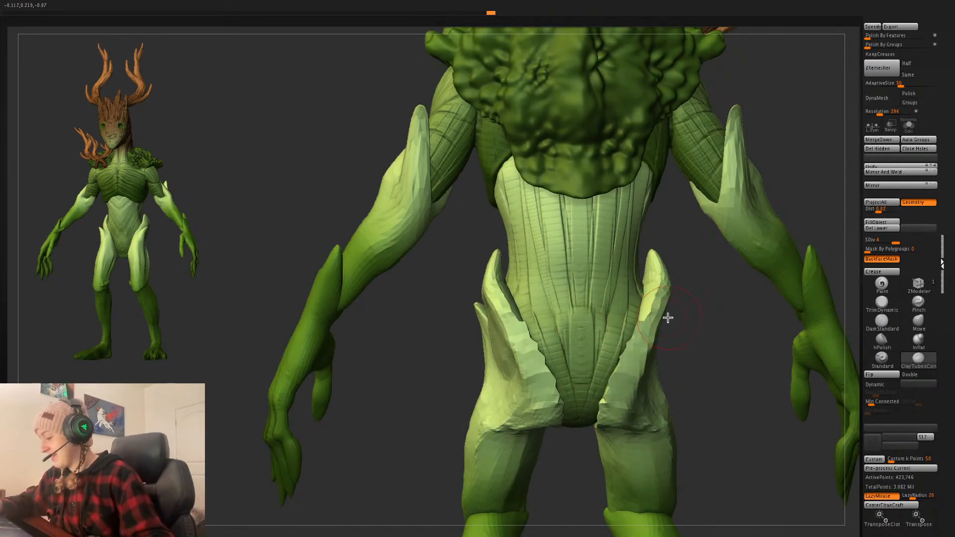
key("ctrl+z")
right_click(583, 320)
left_click_drag(583, 320, 587, 367)
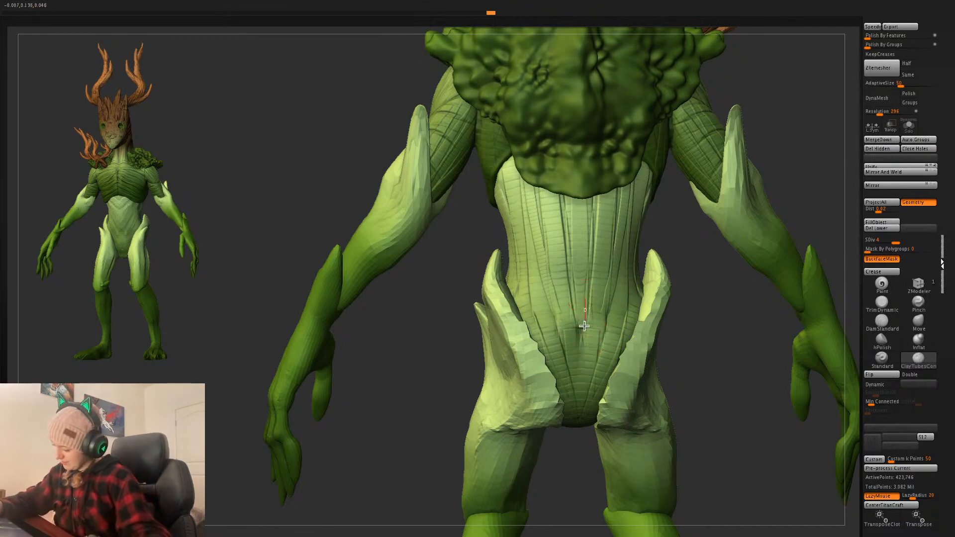
- Review the abdomen's strip pattern from the front together with the rest of the creature
mouse_move(697, 314)
left_mouse_down()
mouse_move(717, 315)
mouse_move(699, 327)
mouse_move(725, 350)
left_mouse_up()
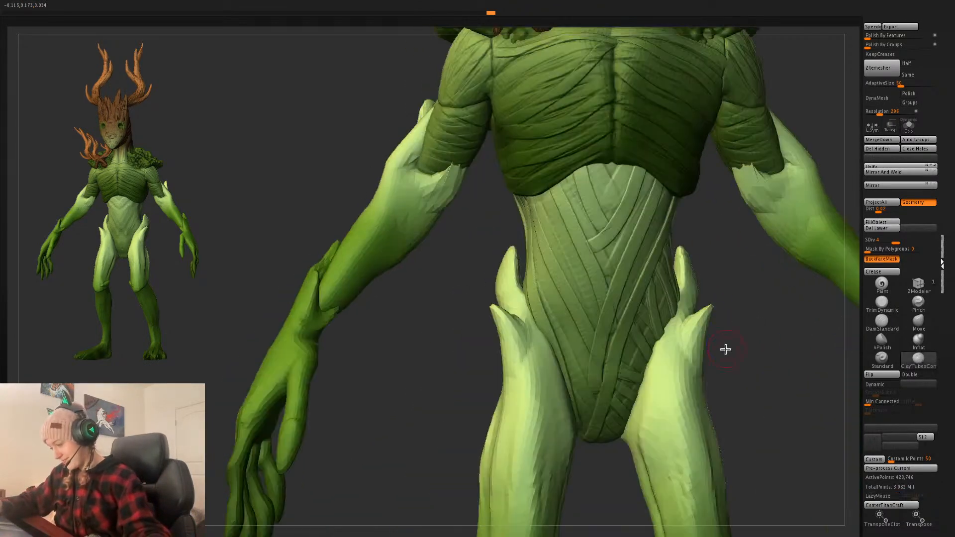
left_click_drag(719, 233, 749, 147, "alt")
left_click_drag(791, 232, 666, 236, "alt")
right_click(667, 236)
left_click(672, 234, "ctrl")
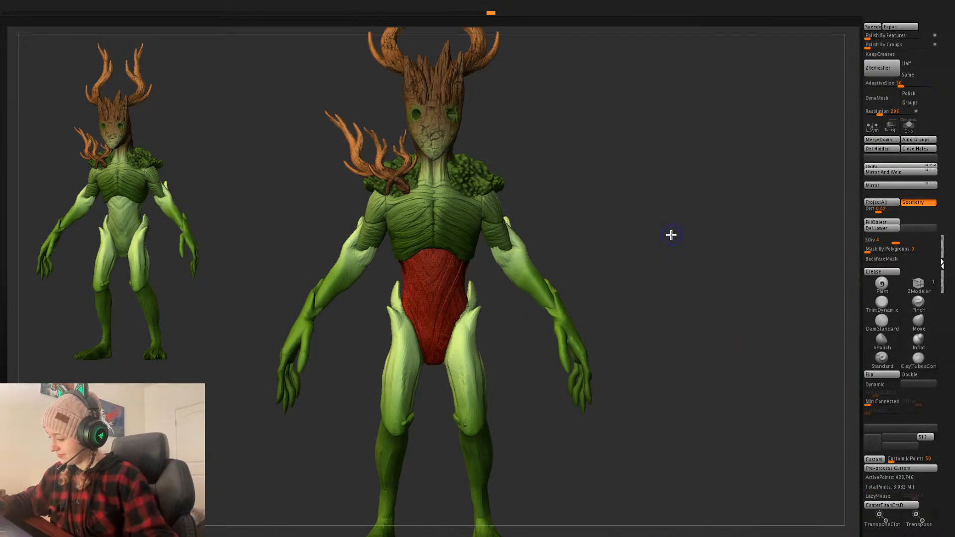
key("ctrl+z")
left_click_drag(614, 200, 614, 305, "alt")
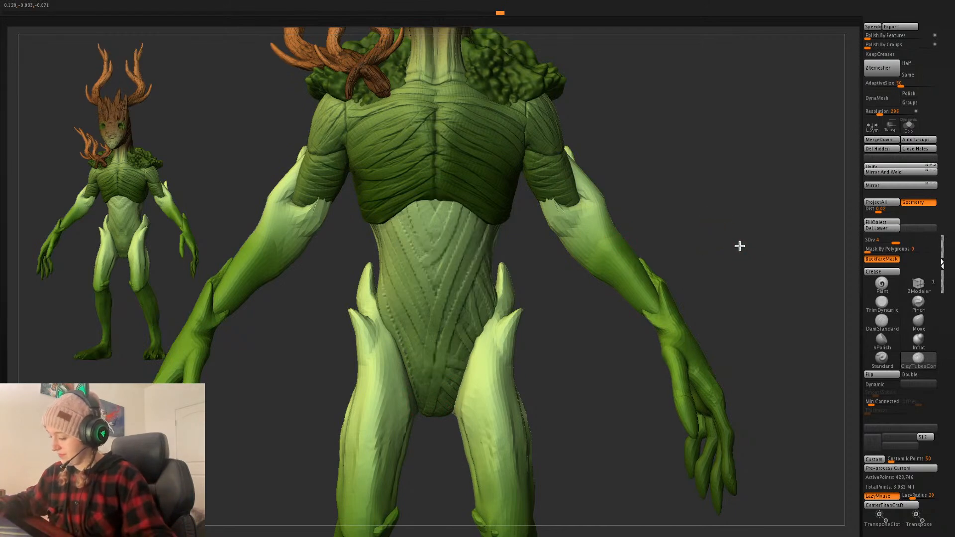
left_click_drag(740, 245, 728, 263, "alt")
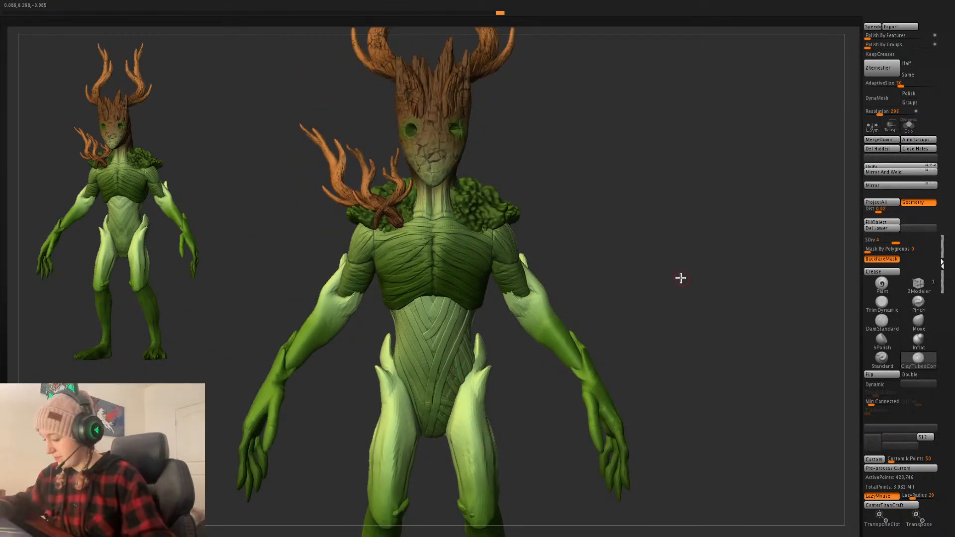
- Carve the seams between the isolated abdomen's strips with the DamStandard brush, and show the whole creature again
left_click(886, 323)
key("space")
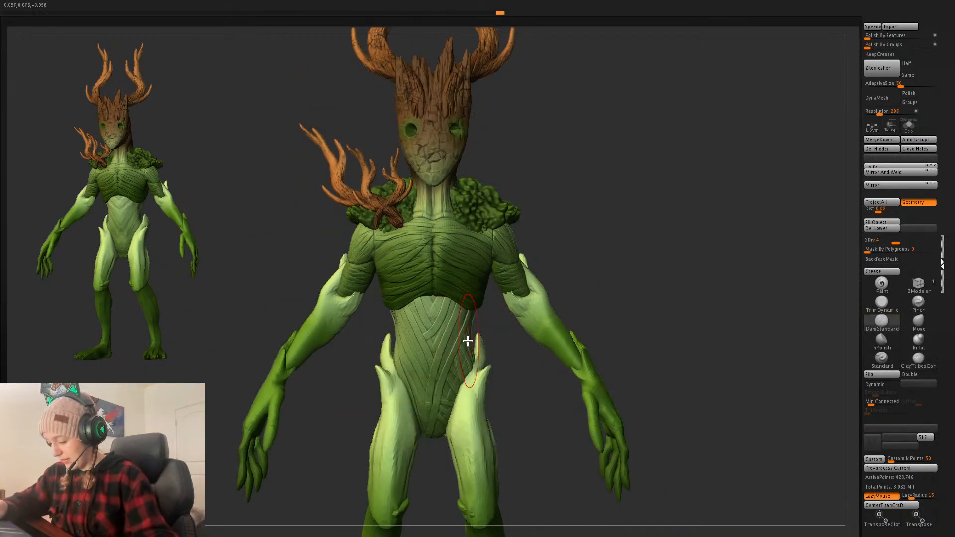
left_click(909, 127)
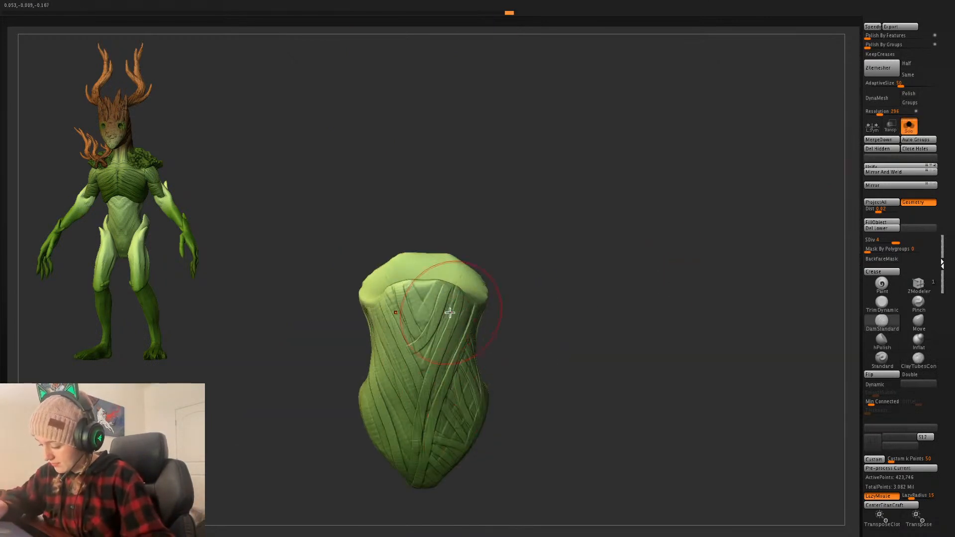
left_click_drag(521, 354, 486, 360)
left_click_drag(569, 320, 501, 331)
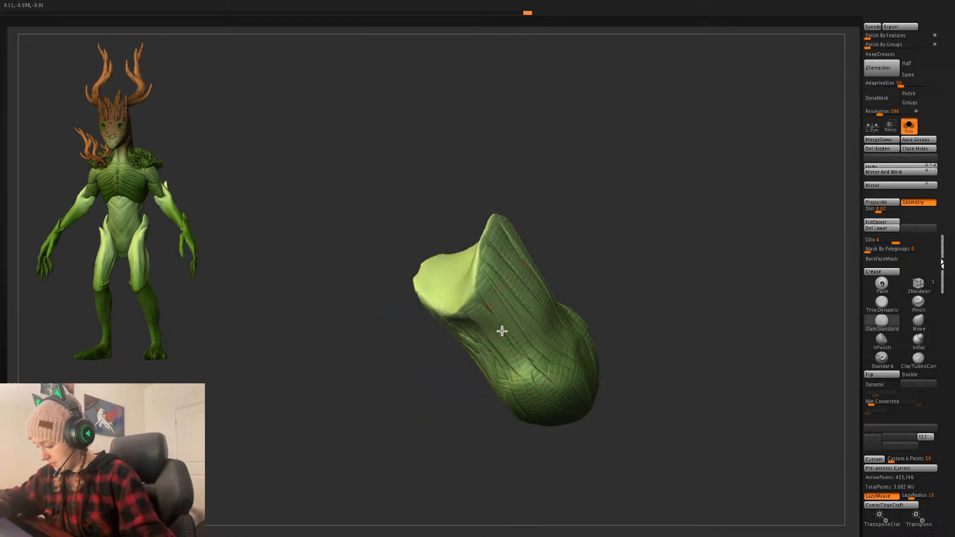
left_click_drag(656, 293, 550, 386)
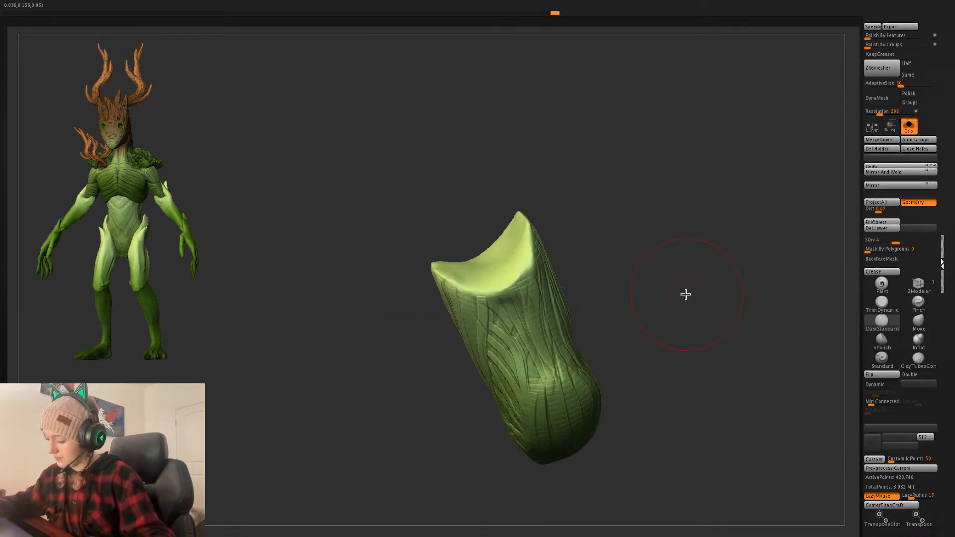
left_click_drag(685, 294, 805, 204, "shift")
left_click(909, 126)
left_click_drag(728, 289, 717, 248, "alt")
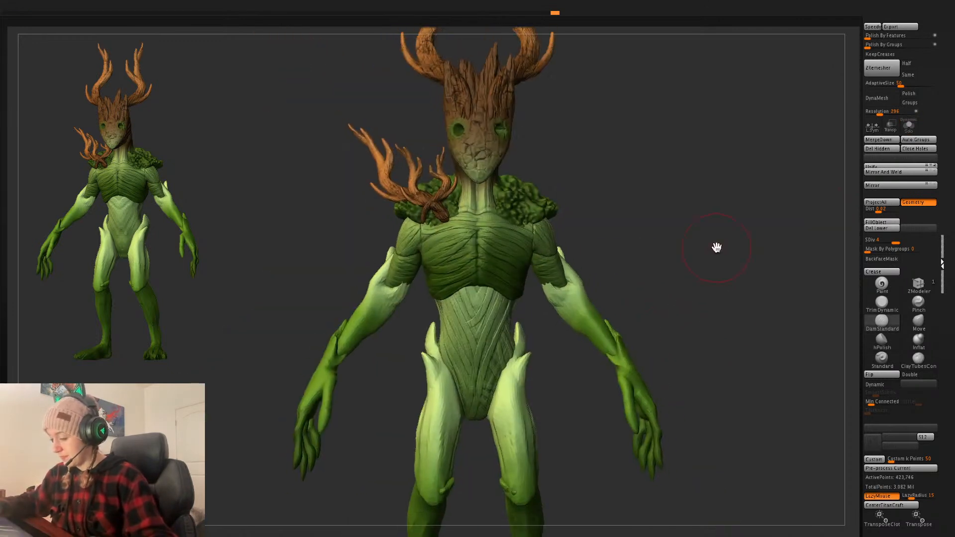
- Select the creature's chest subtool and switch to the DamStandard brush for carving
left_click(511, 283, "alt")
left_click(918, 327)
key("space")
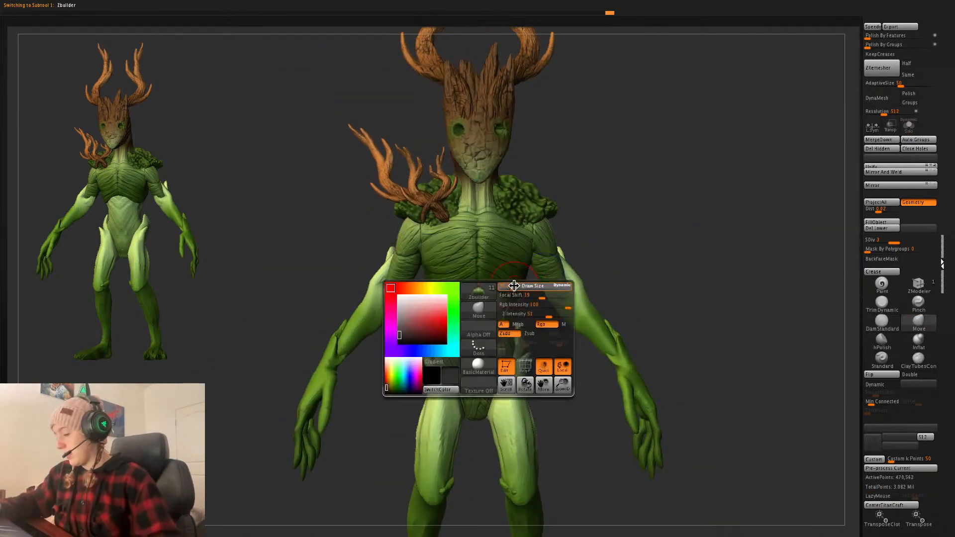
mouse_move(519, 285)
left_mouse_down()
mouse_move(527, 288)
mouse_move(531, 257)
left_mouse_up()
key("space")
key("space")
key("ctrl+z")
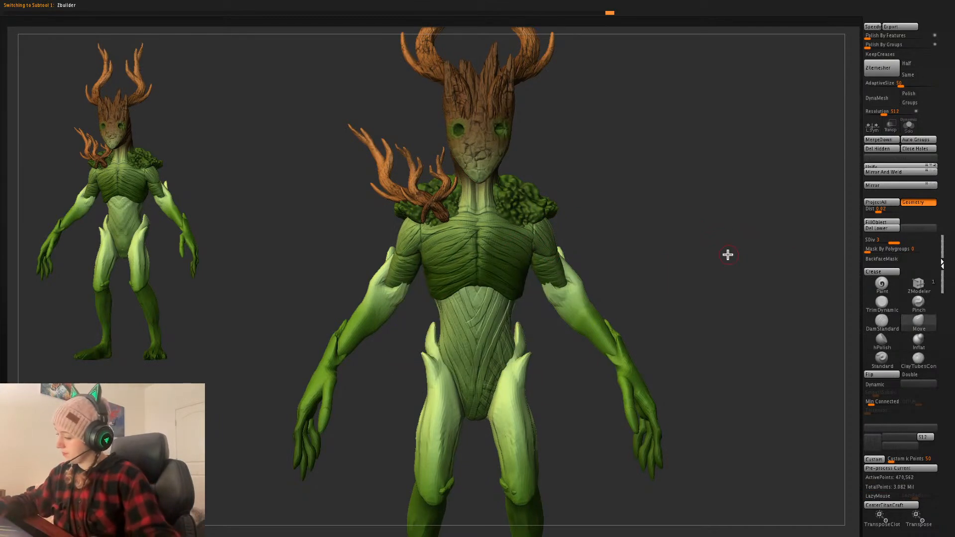
left_click(880, 323)
key("space")
left_click(647, 330)
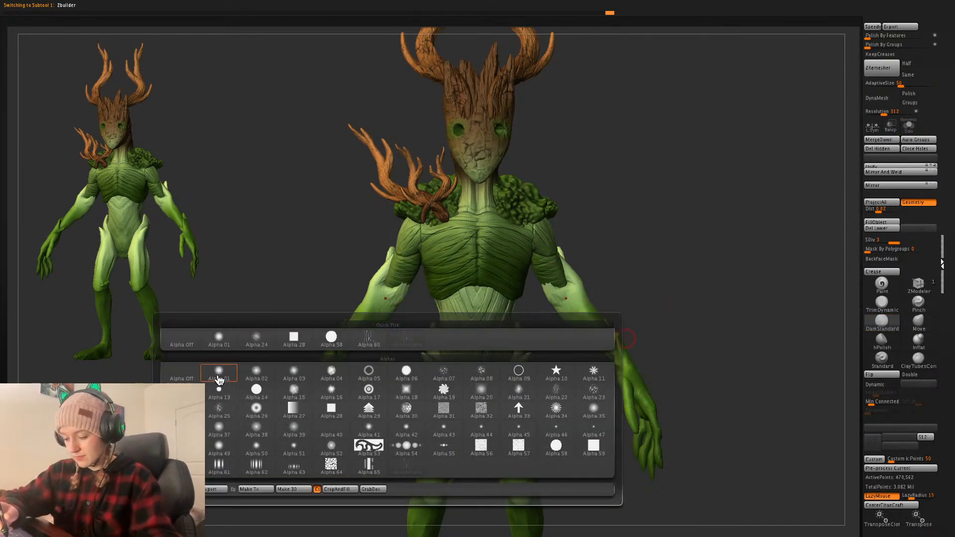
left_click(367, 444)
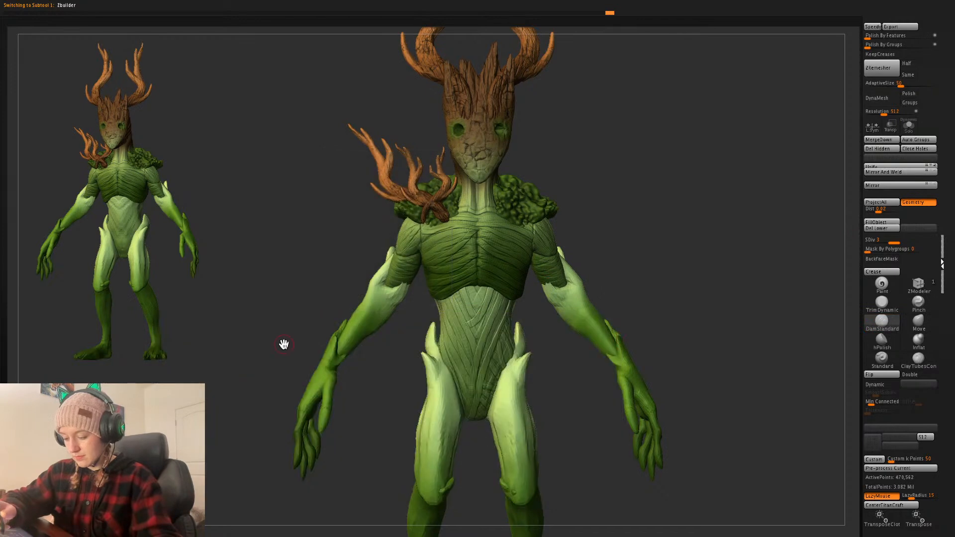
- Isolate the chest subtool and bring its lower front into close view
left_click(664, 246, "ctrl")
left_click(668, 244, "ctrl")
right_click_drag(675, 276, 676, 252, "ctrl")
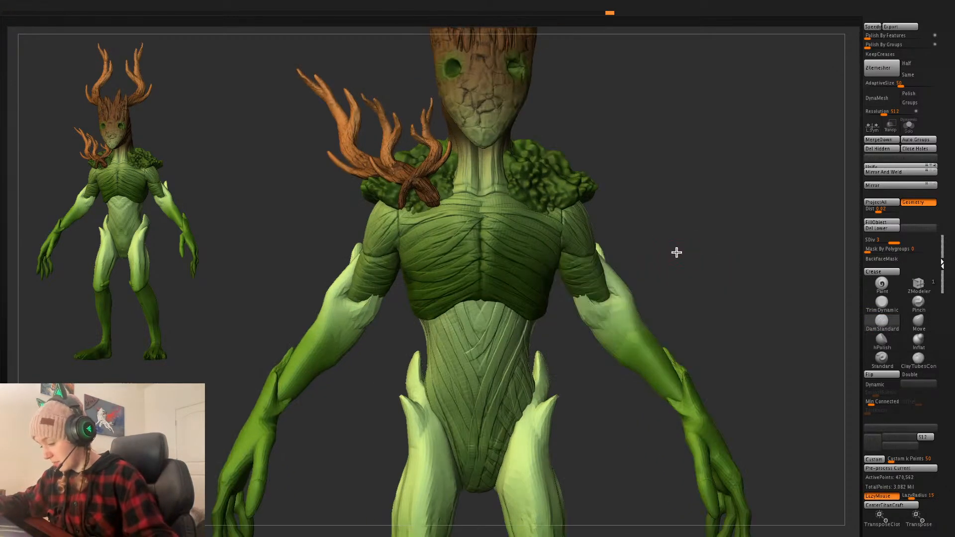
right_click_drag(552, 273, 496, 258)
right_click(561, 281)
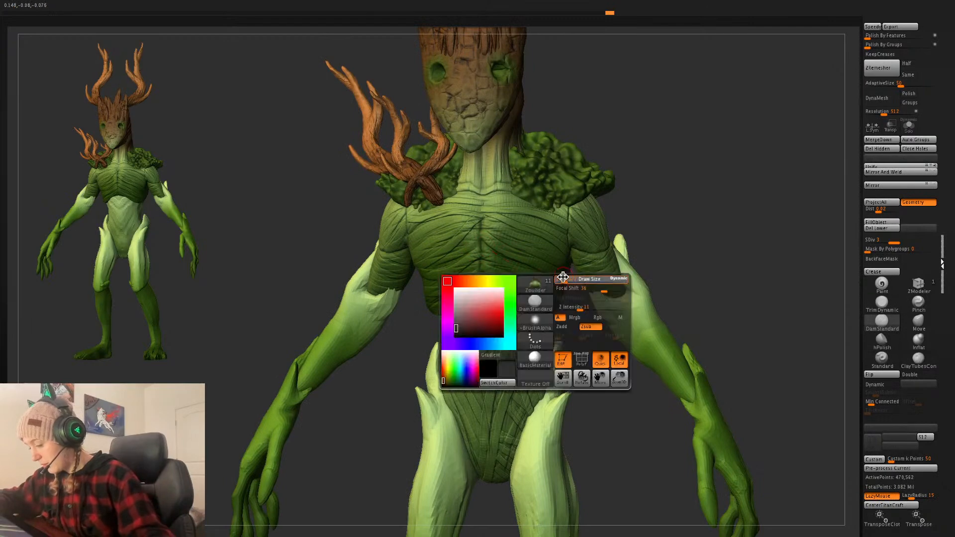
right_click_drag(659, 205, 622, 216)
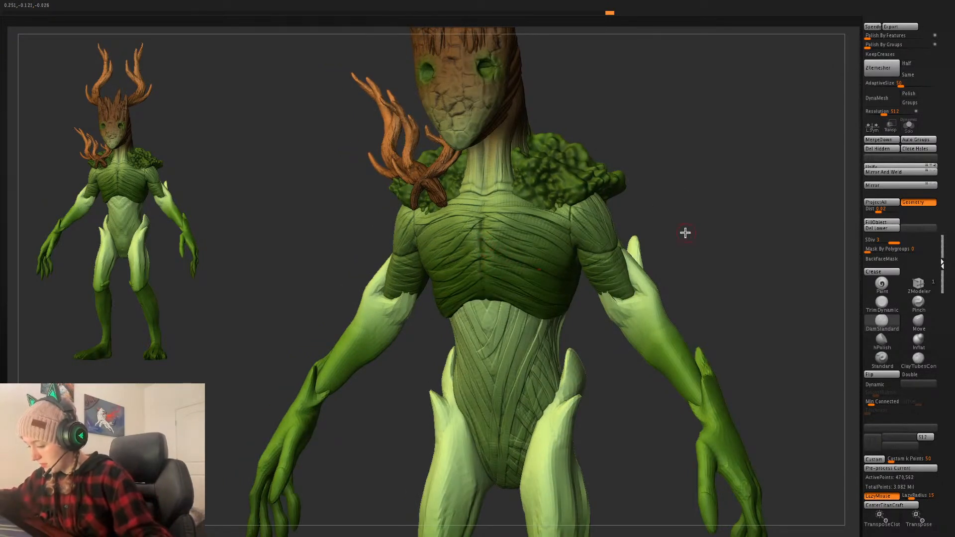
right_click_drag(737, 232, 488, 266)
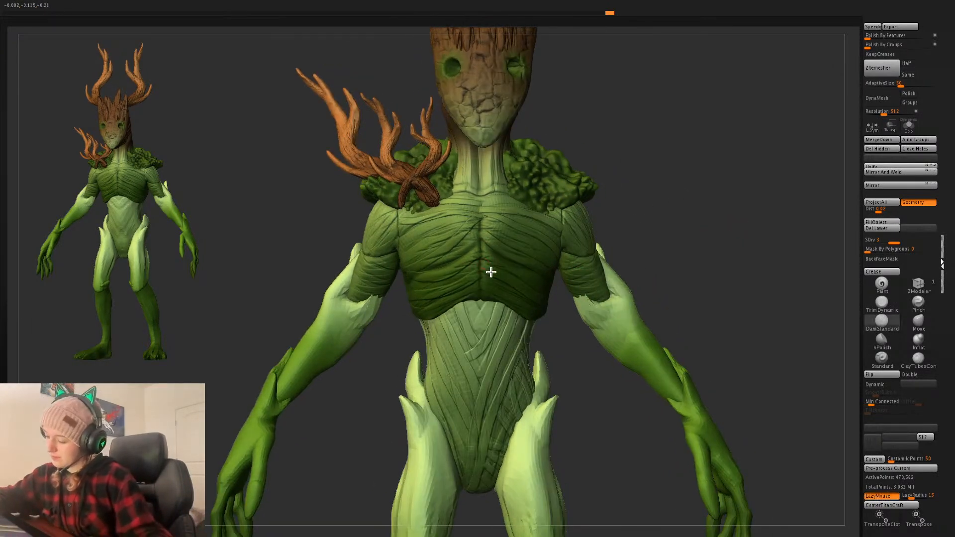
key("ctrl")
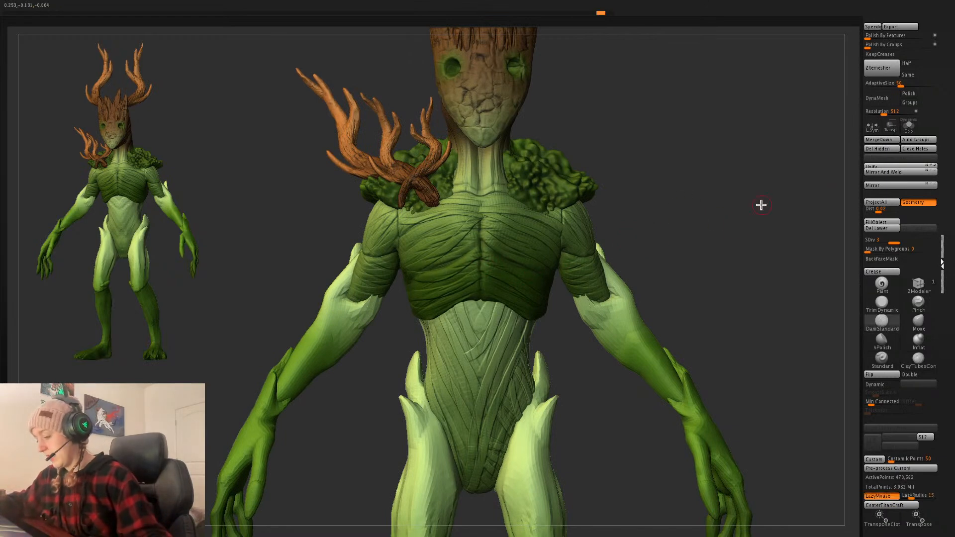
left_click(911, 128)
left_click_drag(796, 199, 734, 271)
- Set the DamStandard brush to draw size about 4 and Z intensity 41, and show the chest in plain white
key("space")
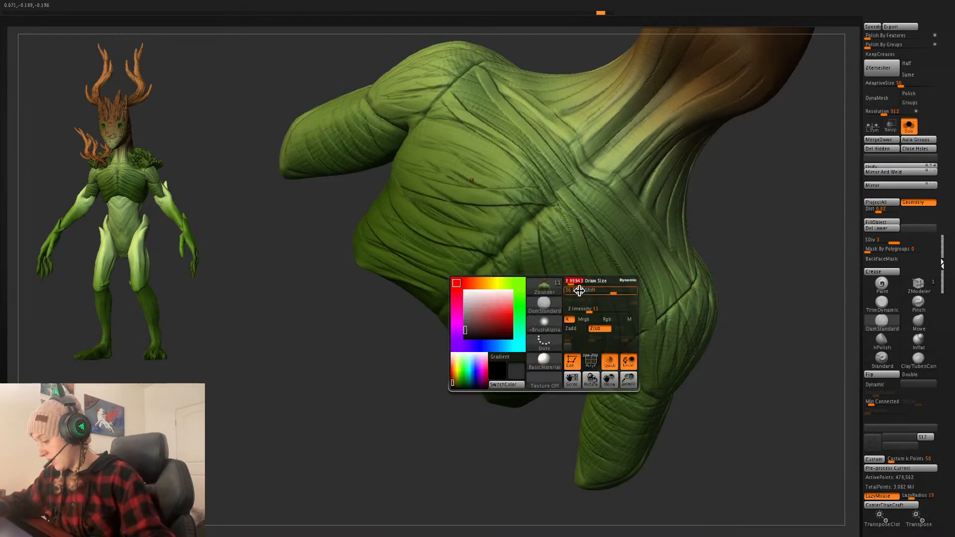
key("space")
left_click_drag(618, 337, 594, 336)
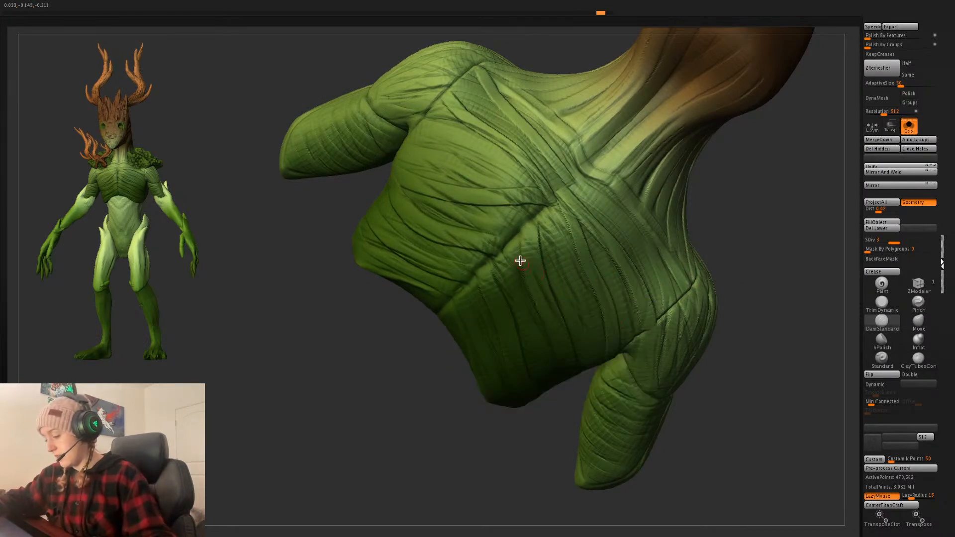
left_click_drag(772, 240, 808, 282)
key("space")
key("space")
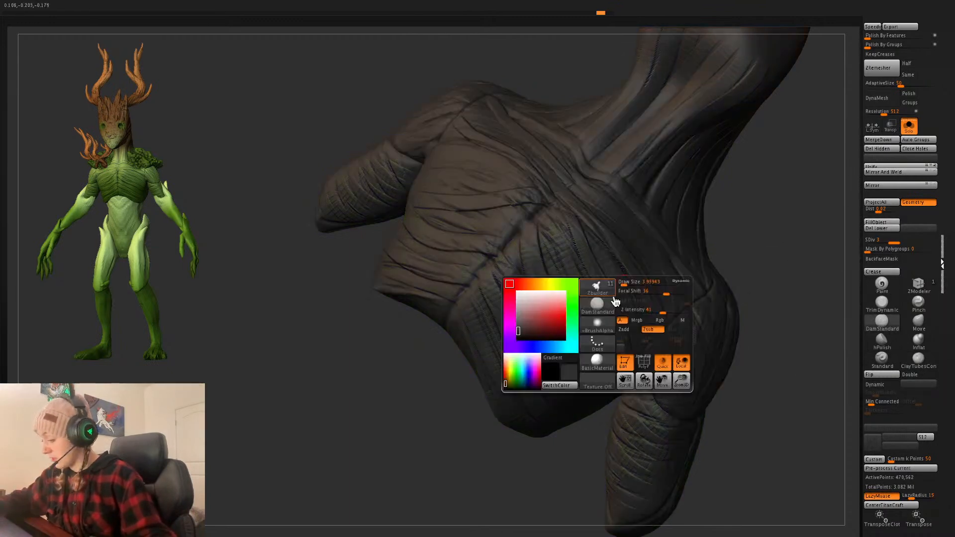
left_click(524, 303)
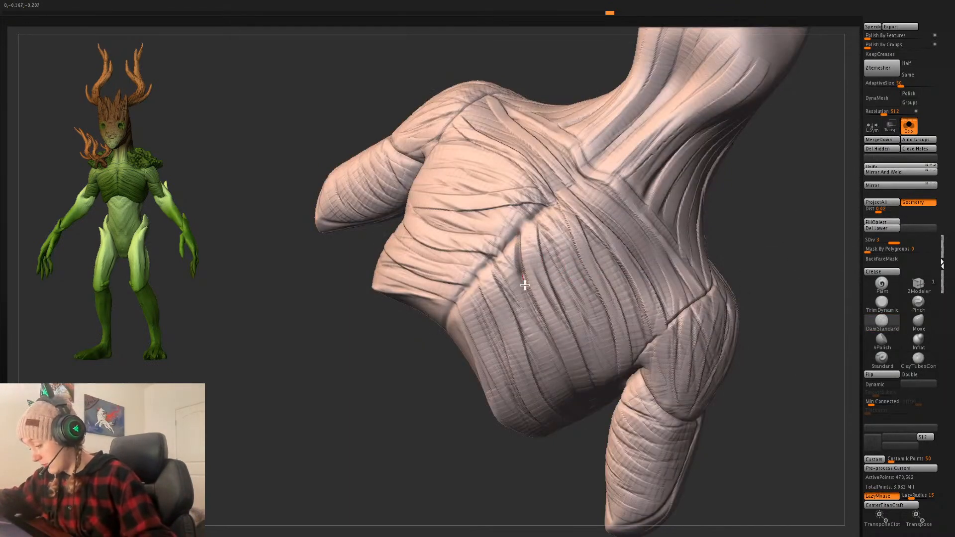
- Carve deeper grooves between the chest's fibre strips, running from the sternum towards the armpit
left_click_drag(525, 285, 569, 389)
key("space")
left_click_drag(617, 369, 631, 370)
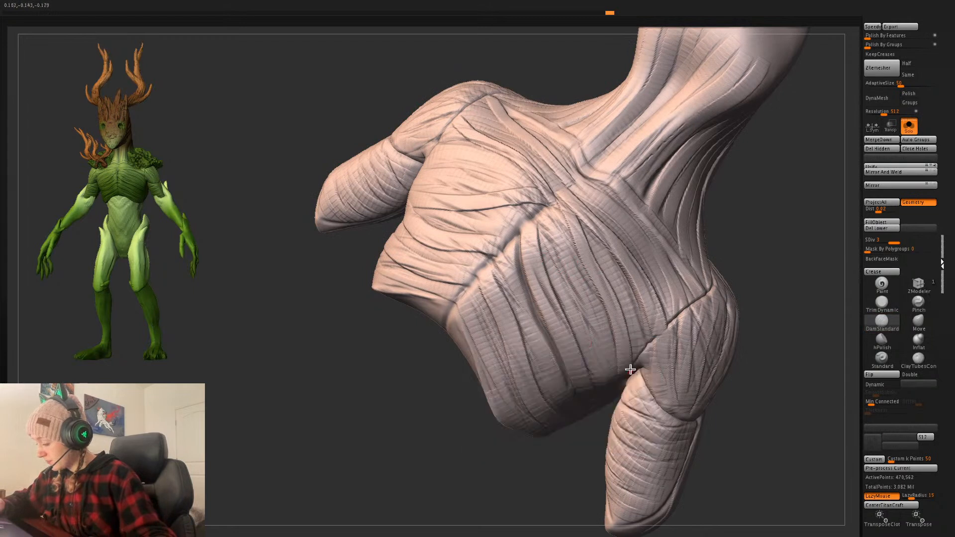
key("ctrl+z")
left_click_drag(517, 237, 545, 327)
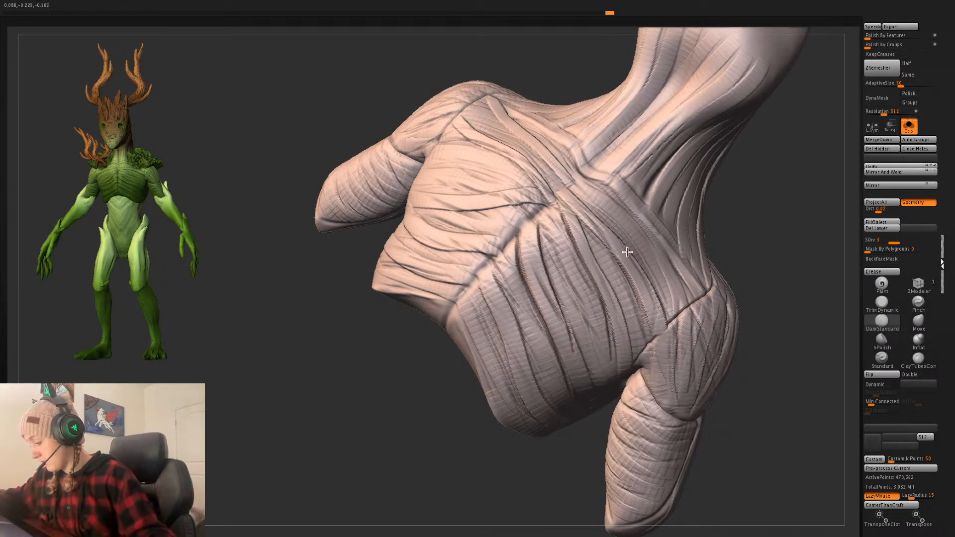
key("l")
left_click_drag(775, 301, 759, 271)
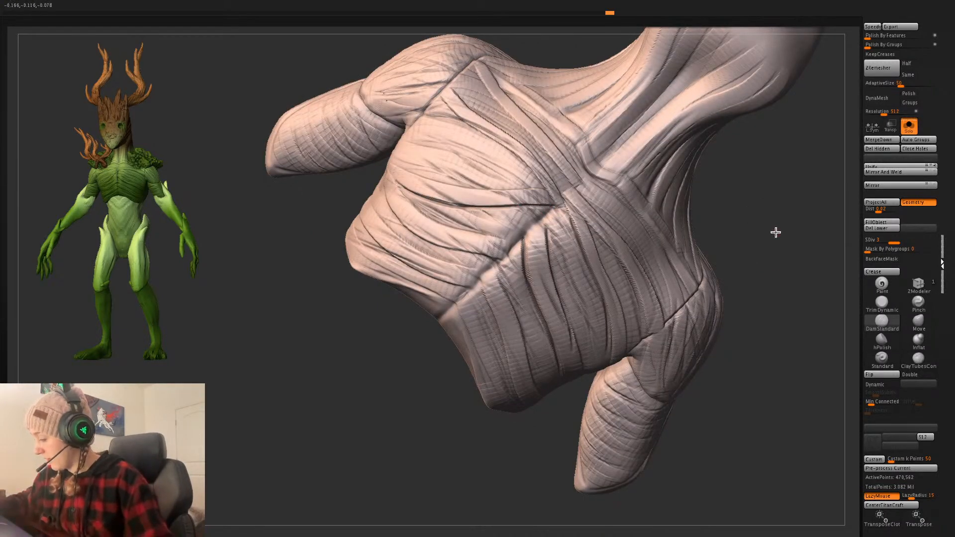
- Deepen the sternum seam and the creases between the ribcage strips on both halves of the chest
left_click_drag(776, 232, 480, 116)
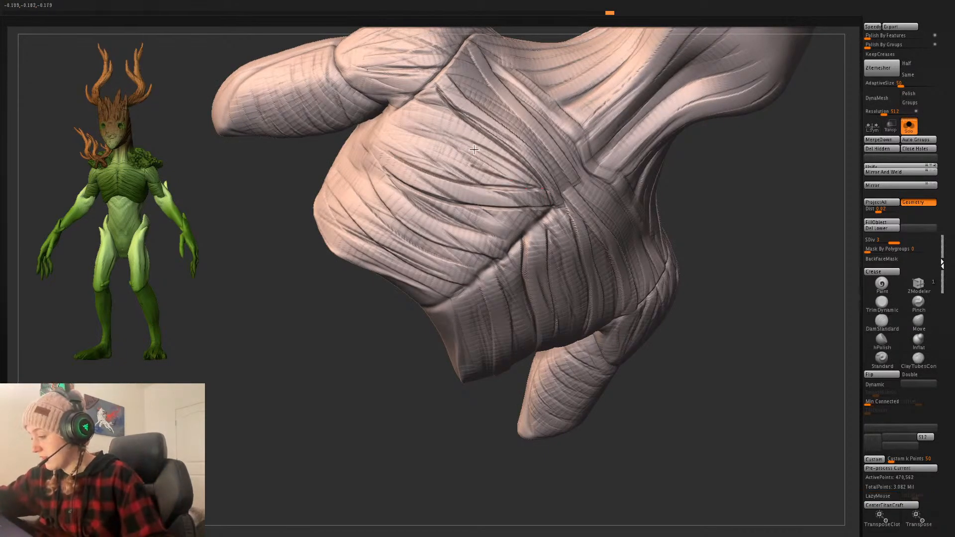
left_click_drag(474, 149, 673, 249)
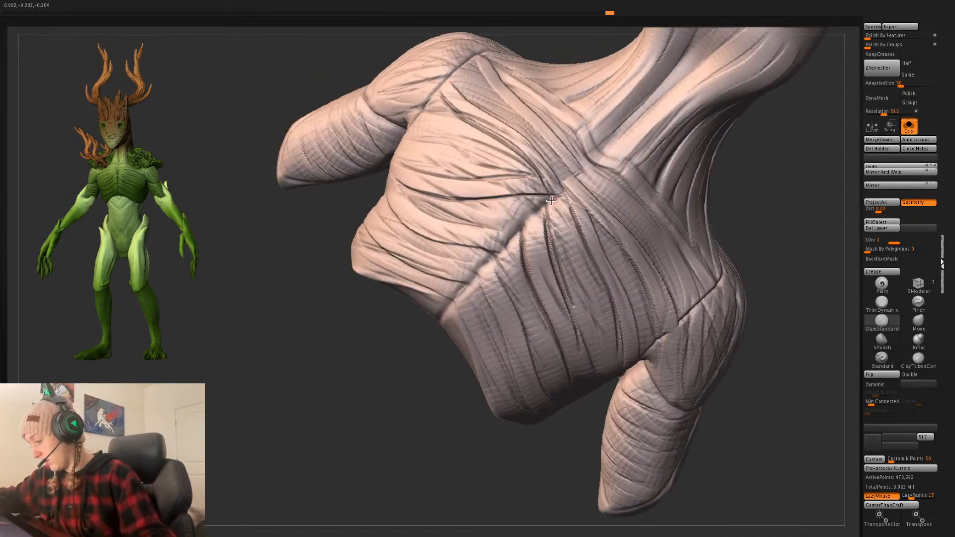
mouse_move(766, 299)
left_mouse_down()
mouse_move(800, 239)
mouse_move(461, 237)
left_mouse_up()
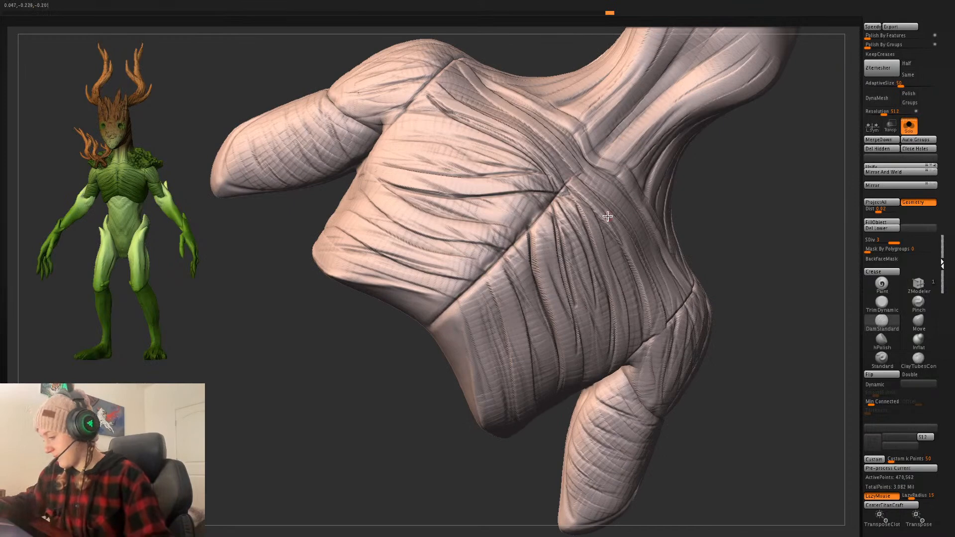
left_click_drag(774, 242, 766, 246)
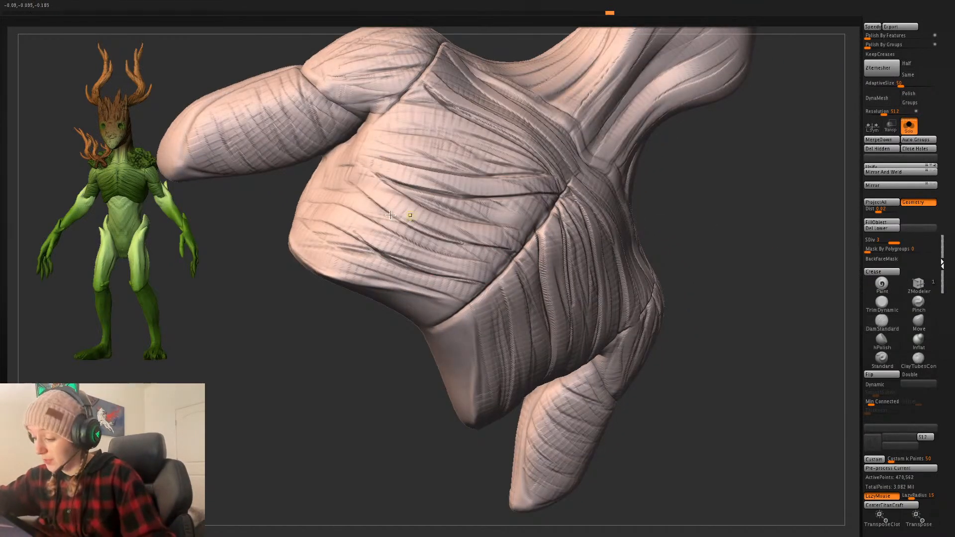
left_click_drag(515, 254, 434, 239)
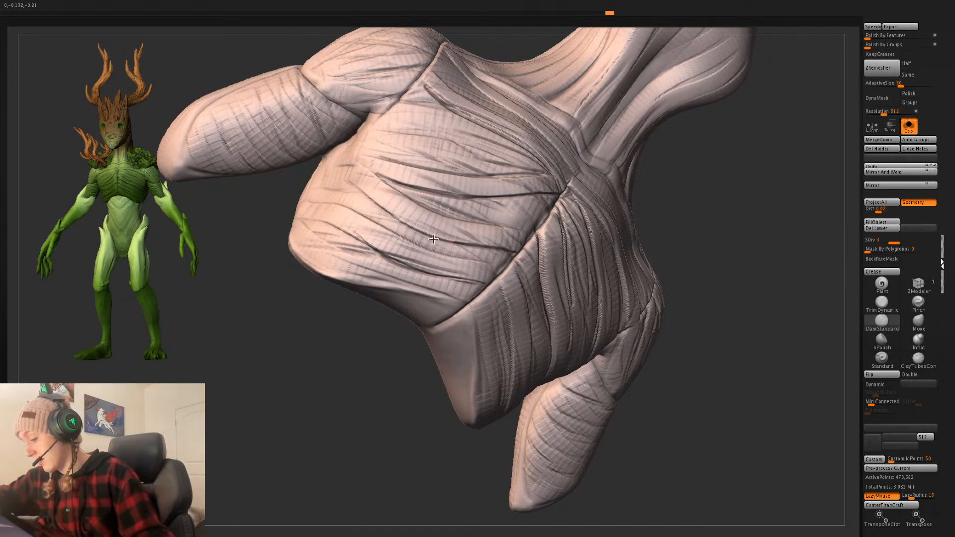
left_click_drag(749, 284, 745, 282)
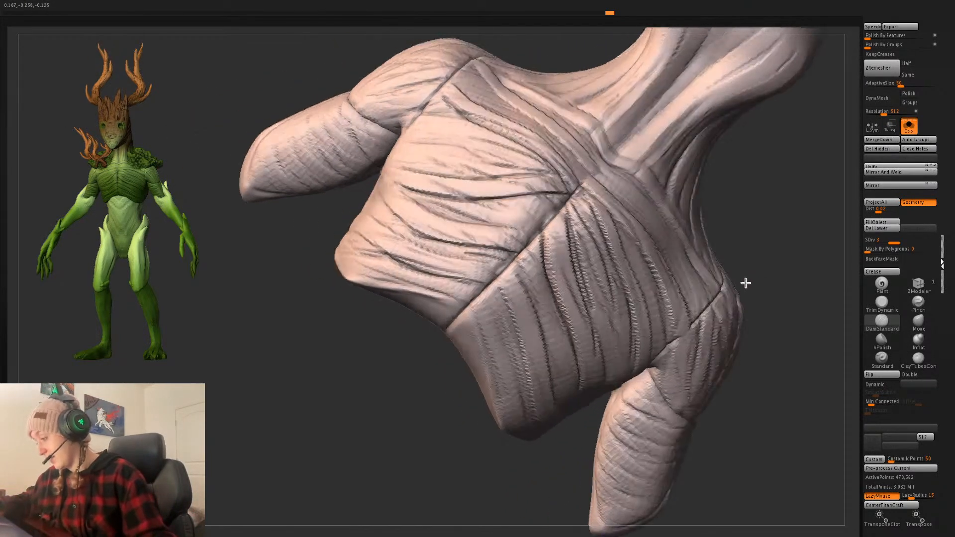
left_click_drag(793, 250, 633, 244)
key("space")
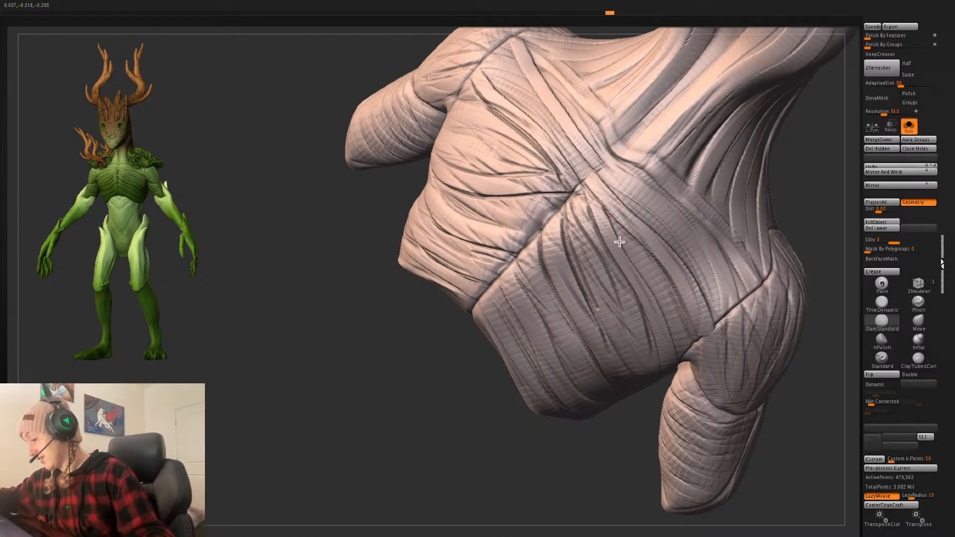
- Carve long grooves along the front neck strips, from below the jaw down to the collarbone
mouse_move(820, 206)
left_mouse_down()
mouse_move(772, 252)
mouse_move(619, 249)
left_mouse_up()
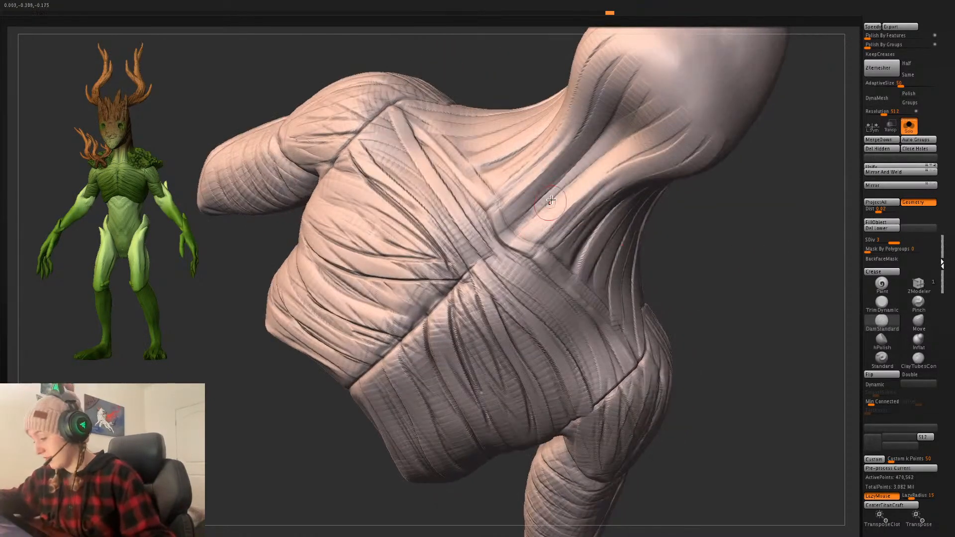
left_click_drag(564, 150, 501, 225)
key("space")
key("ctrl+z")
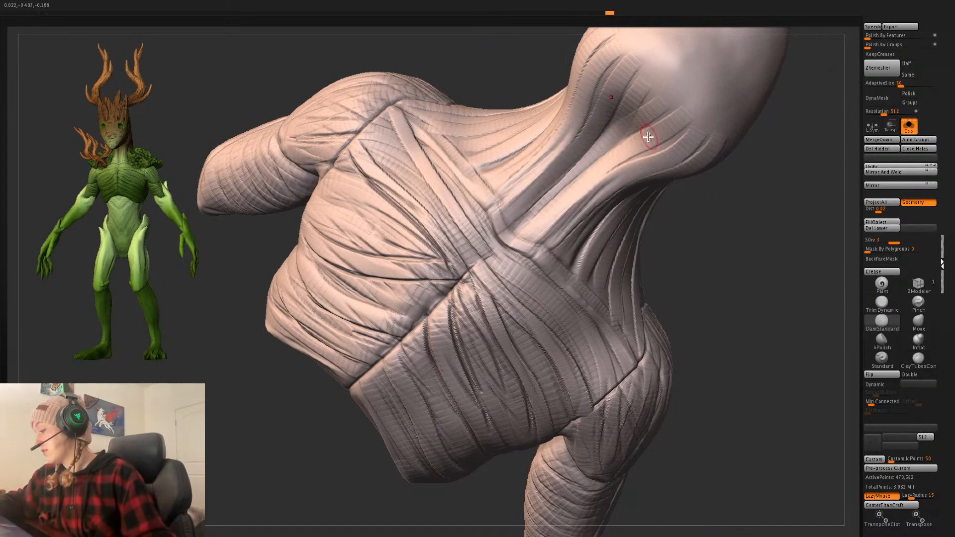
left_click_drag(648, 137, 528, 237)
key("space")
left_click(730, 213)
key("ctrl+z")
mouse_move(657, 137)
left_mouse_down()
mouse_move(552, 208)
mouse_move(532, 237)
left_mouse_up()
left_click_drag(755, 212, 641, 284)
- Carve the seams of the upper chest strips, running from the neck base across to the shoulder
key("space")
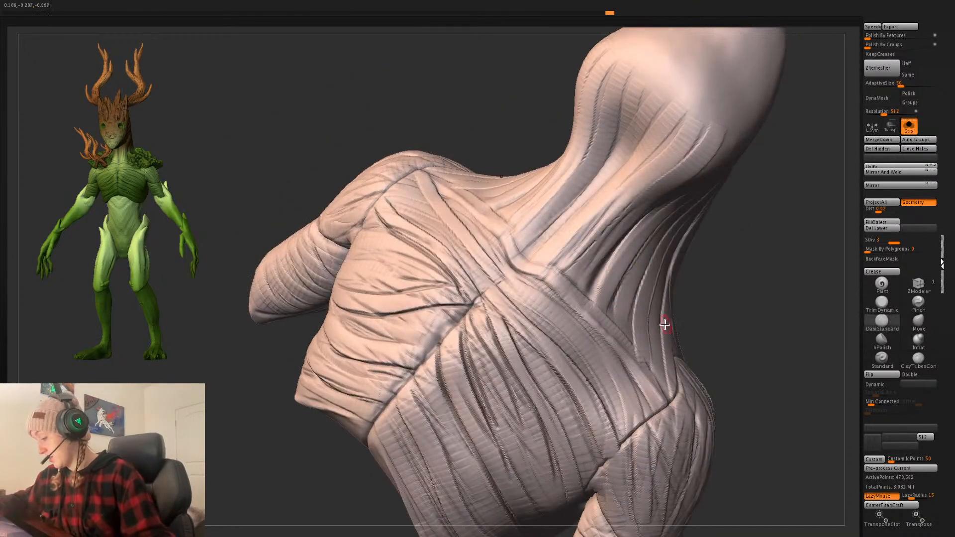
left_click_drag(517, 292, 590, 353)
key("space")
key("ctrl+z")
mouse_move(725, 312)
left_mouse_down()
mouse_move(706, 322)
mouse_move(697, 303)
left_mouse_up()
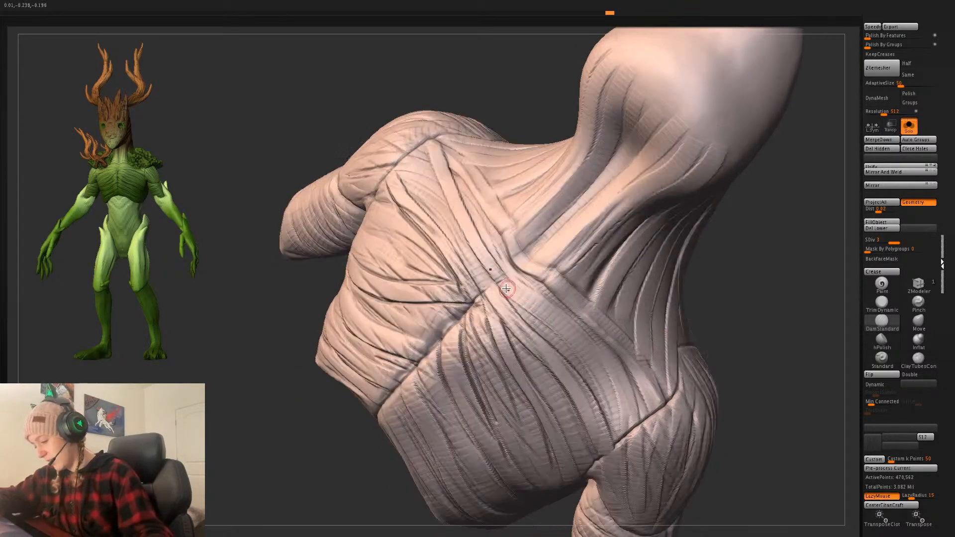
left_click_drag(506, 286, 631, 437)
key("ctrl+z")
left_click_drag(499, 282, 618, 413)
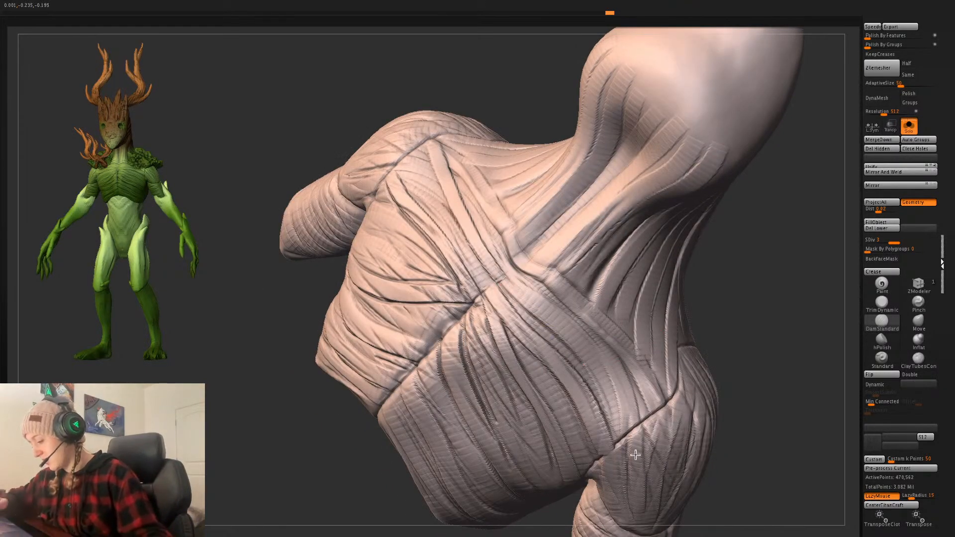
mouse_move(755, 308)
left_mouse_down()
mouse_move(821, 315)
mouse_move(713, 388)
mouse_move(666, 453)
mouse_move(695, 459)
left_mouse_up()
- Carve long grooves between the upper back strips, from the neck base down to the torso's lower edge
mouse_move(799, 235)
left_mouse_down()
mouse_move(783, 188)
mouse_move(771, 200)
left_mouse_up()
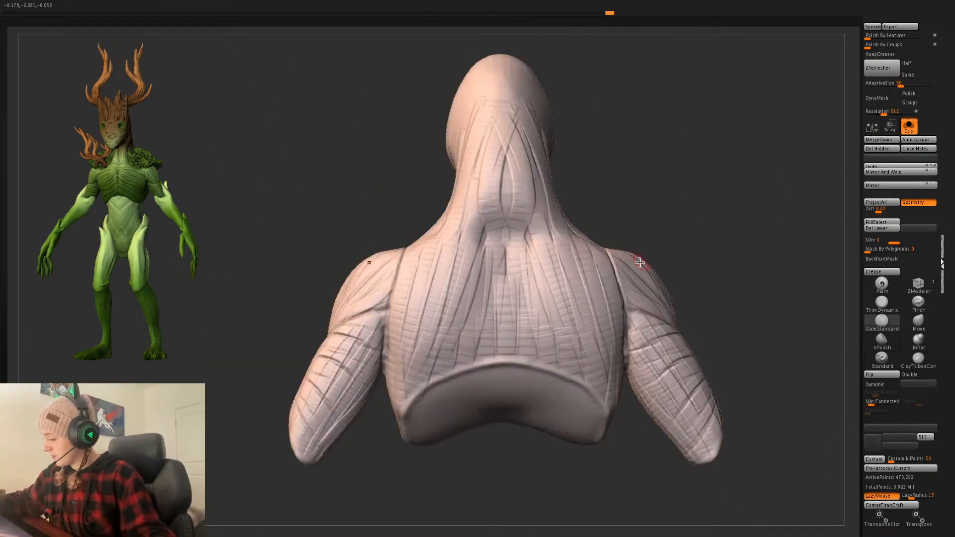
left_click_drag(530, 234, 573, 349)
key("ctrl+z")
left_click_drag(533, 244, 583, 377)
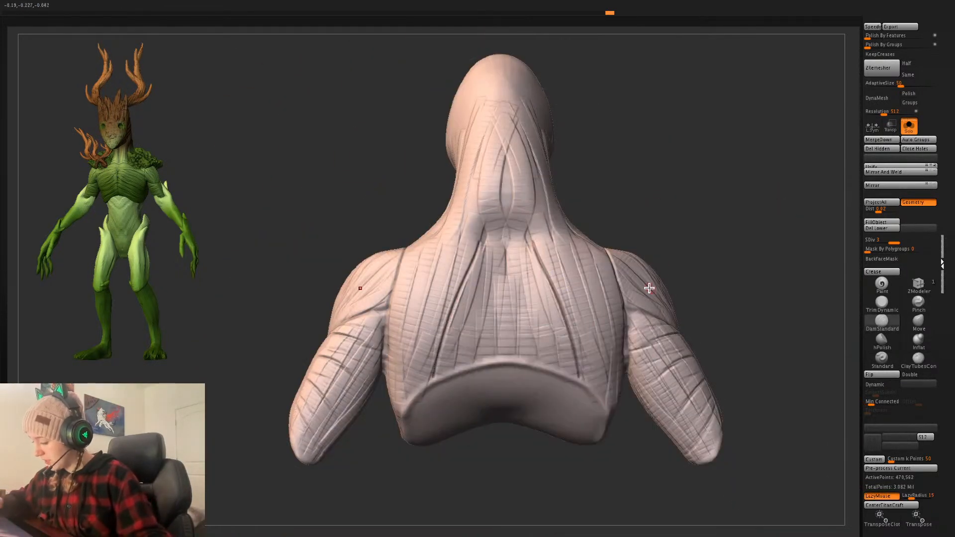
key("ctrl+z")
- Carve the strip seams around the shoulder and the side of the neck
mouse_move(788, 231)
left_mouse_down()
mouse_move(671, 290)
mouse_move(590, 311)
left_mouse_up()
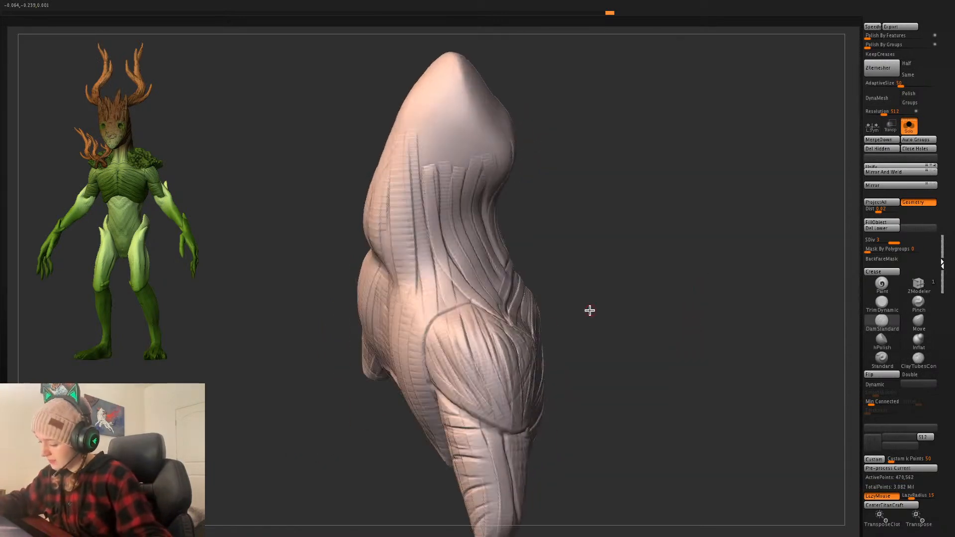
left_click_drag(522, 445, 603, 333)
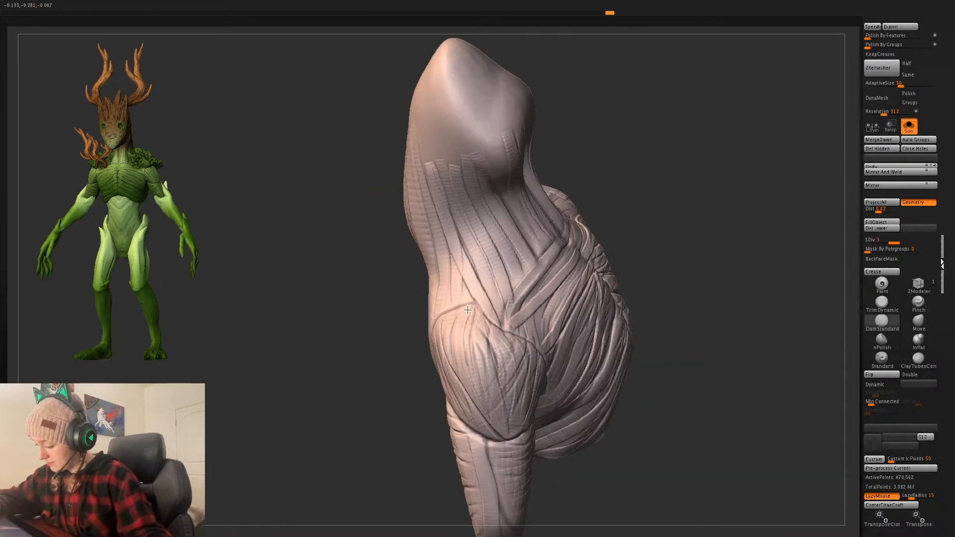
mouse_move(748, 260)
left_mouse_down()
mouse_move(752, 273)
mouse_move(797, 271)
mouse_move(800, 247)
mouse_move(788, 254)
mouse_move(702, 224)
left_mouse_up()
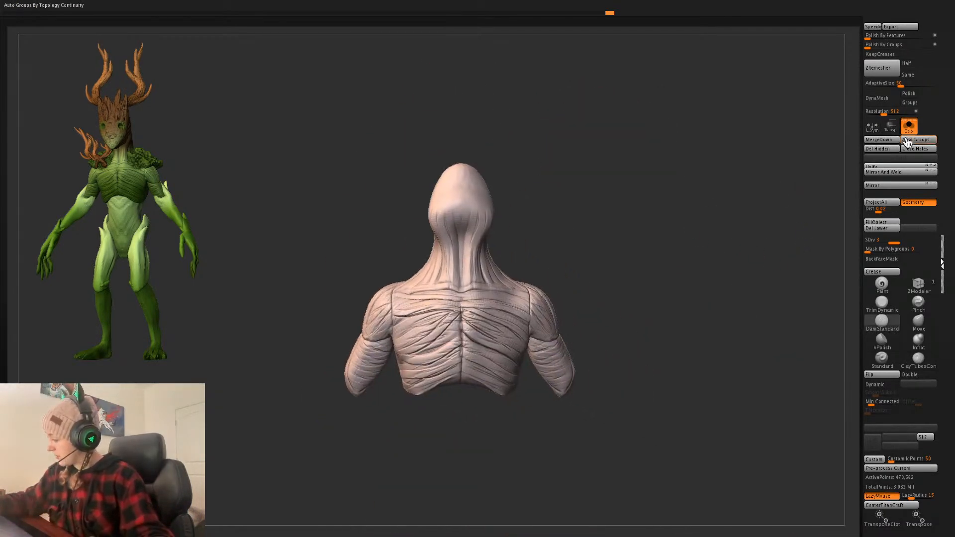
- Show the whole creature again and restore the painted colours on its parts
left_click(909, 127)
left_click_drag(654, 285, 663, 308, "alt")
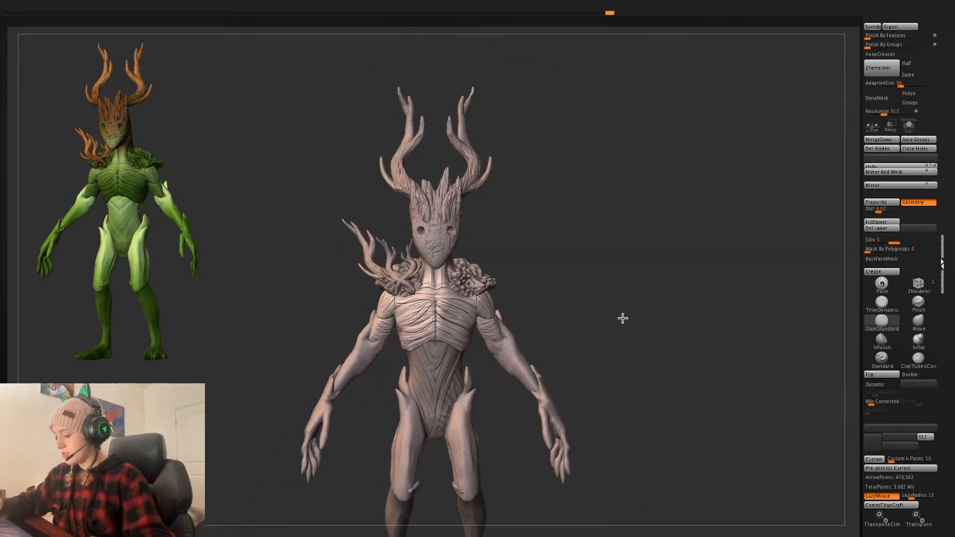
left_click(506, 293, "shift")
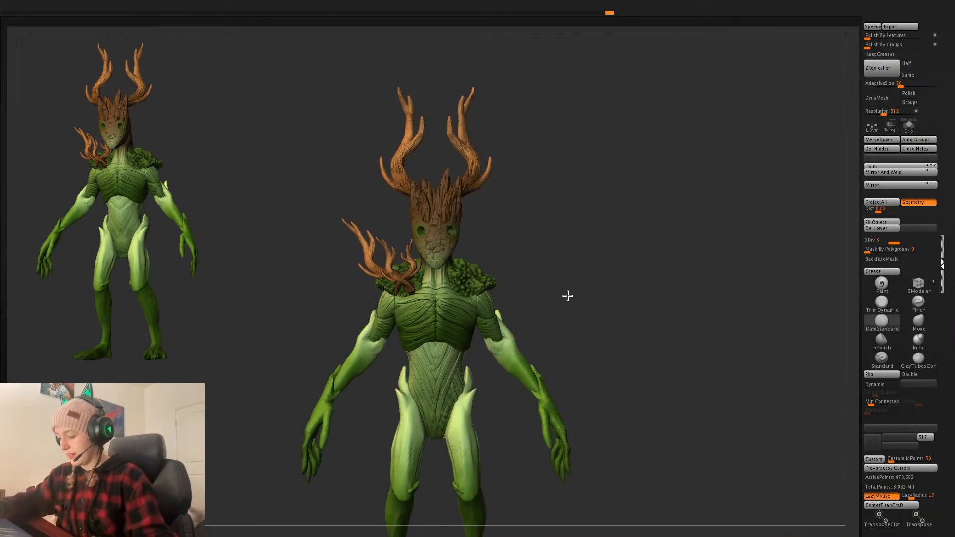
- Try deepening the chest seams below the collarbones and at the lower end of the breastbone with an adjusted brush size
left_click_drag(616, 333, 642, 304, "alt")
right_click(642, 305)
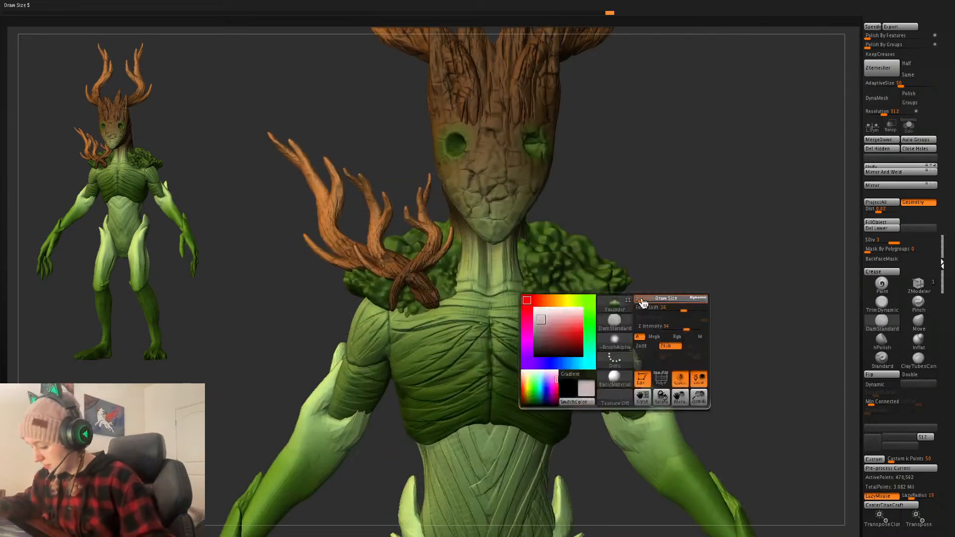
right_click(491, 311)
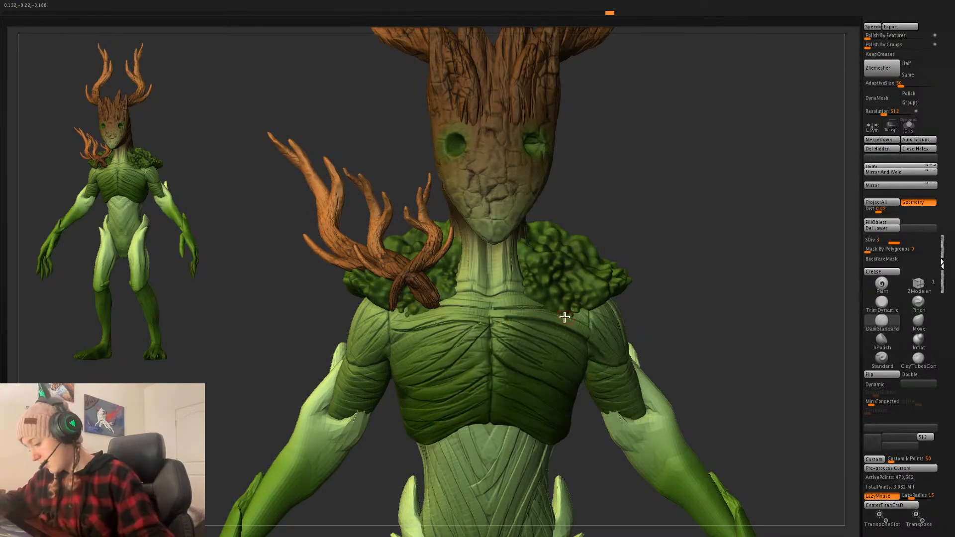
left_click_drag(564, 317, 580, 321)
key("ctrl+z")
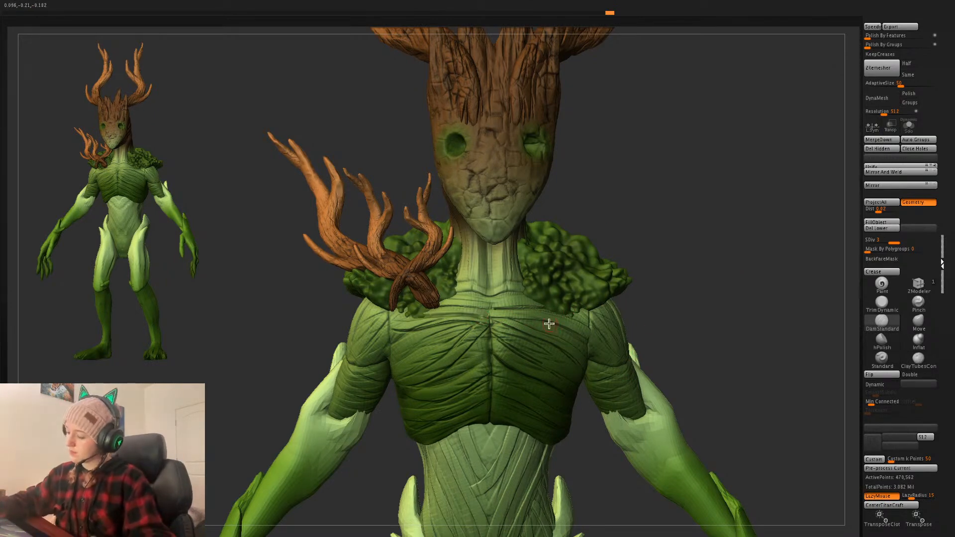
key("ctrl+z")
right_click(470, 315)
left_click_drag(490, 317, 457, 315)
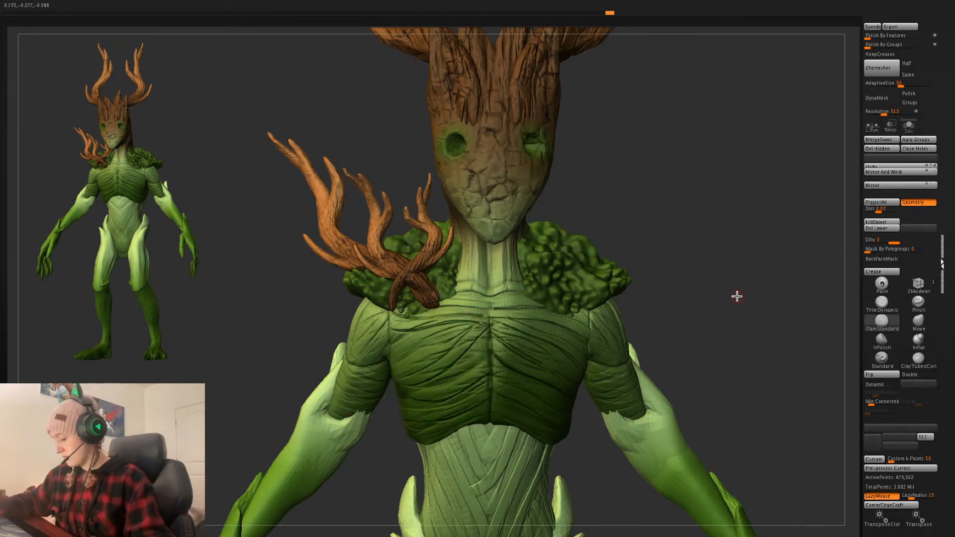
left_click_drag(733, 279, 642, 279)
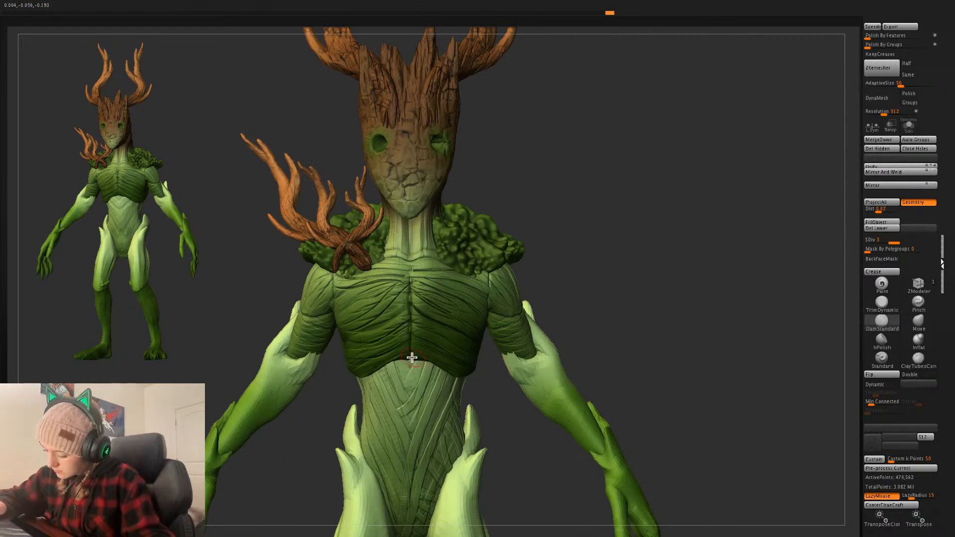
right_click(412, 358)
right_click(426, 364)
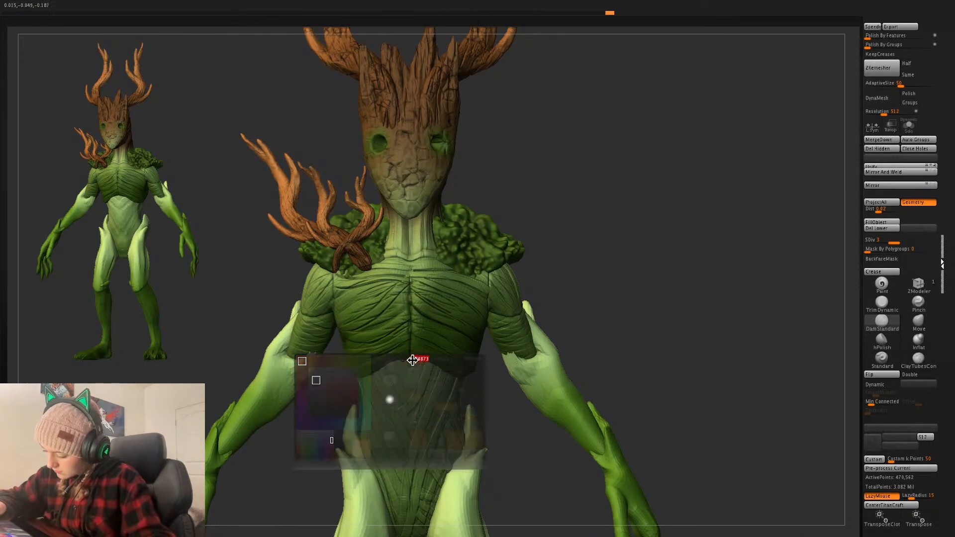
left_click_drag(672, 274, 658, 216, "alt")
left_click_drag(637, 300, 680, 194, "alt")
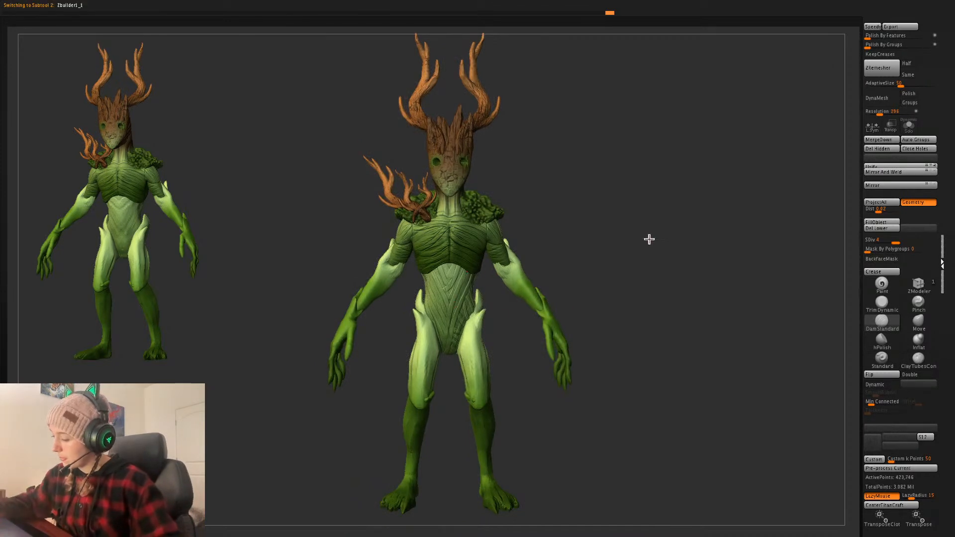
- Make the abdomen piece active and isolate it from the rest of the creature
left_click_drag(649, 239, 630, 301, "alt")
left_click(460, 271, "alt")
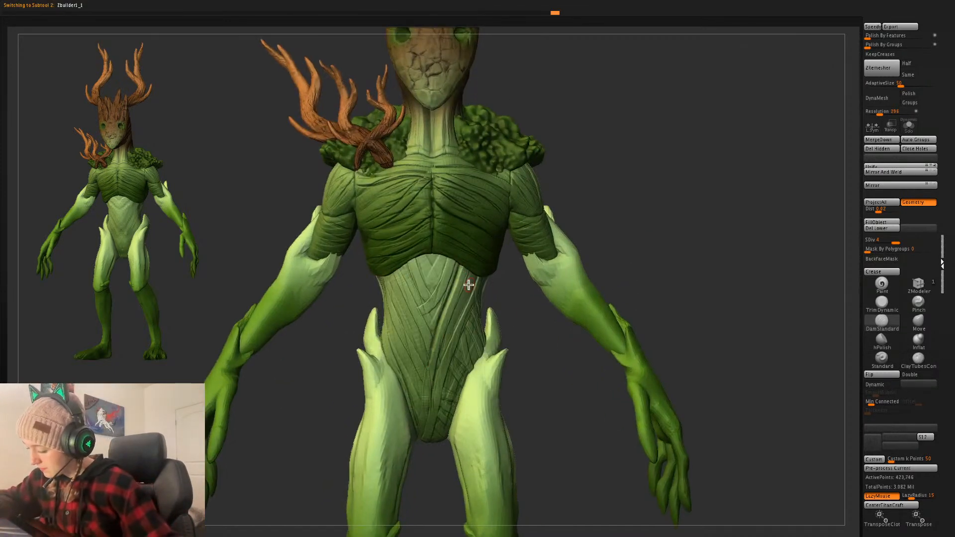
key("l")
left_click(909, 125)
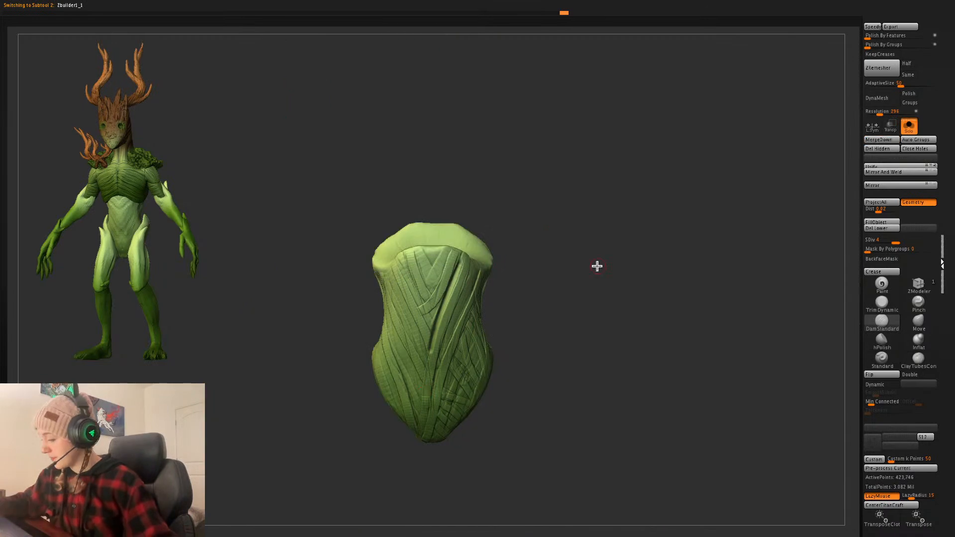
- Deepen the seams between the crossing fibre strips along the front and flank of the abdomen
key("space")
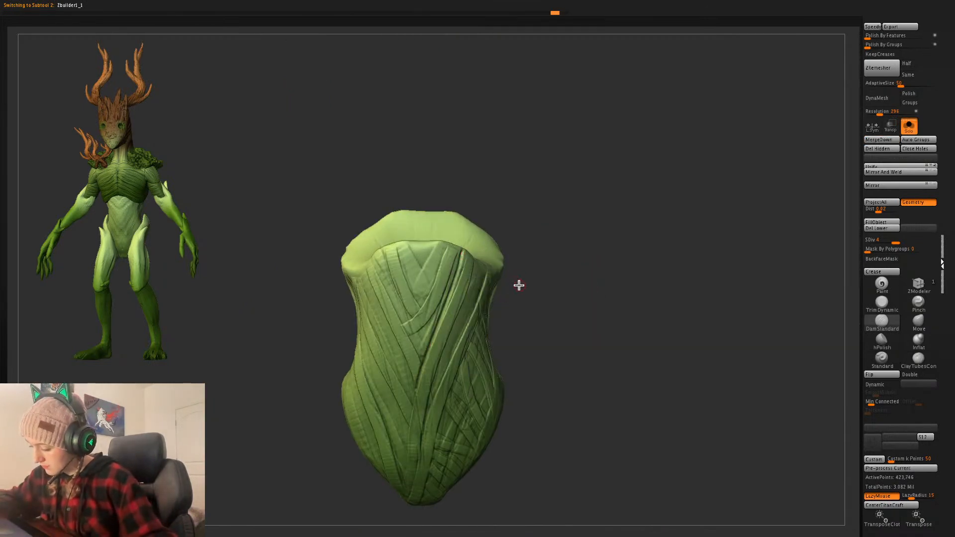
left_click_drag(519, 285, 474, 261)
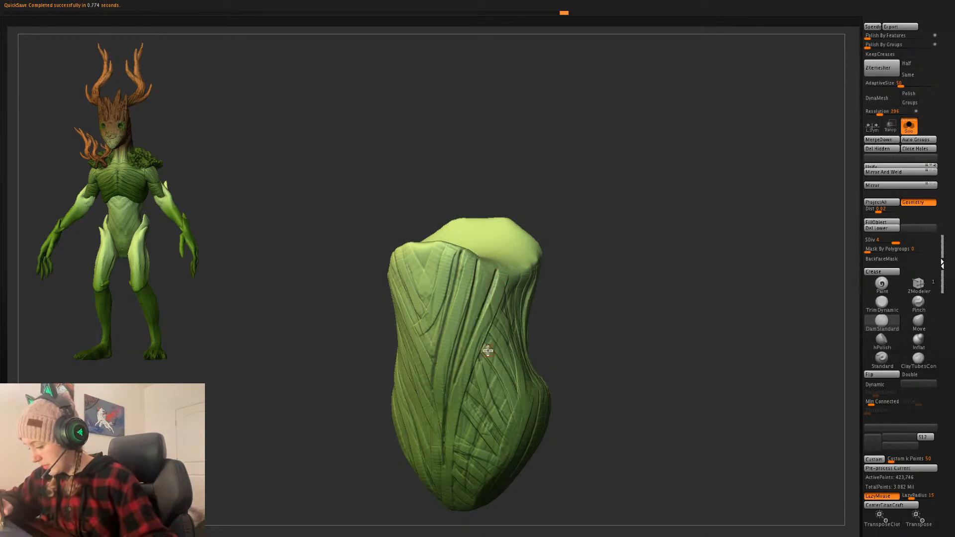
right_click_drag(488, 351, 460, 363)
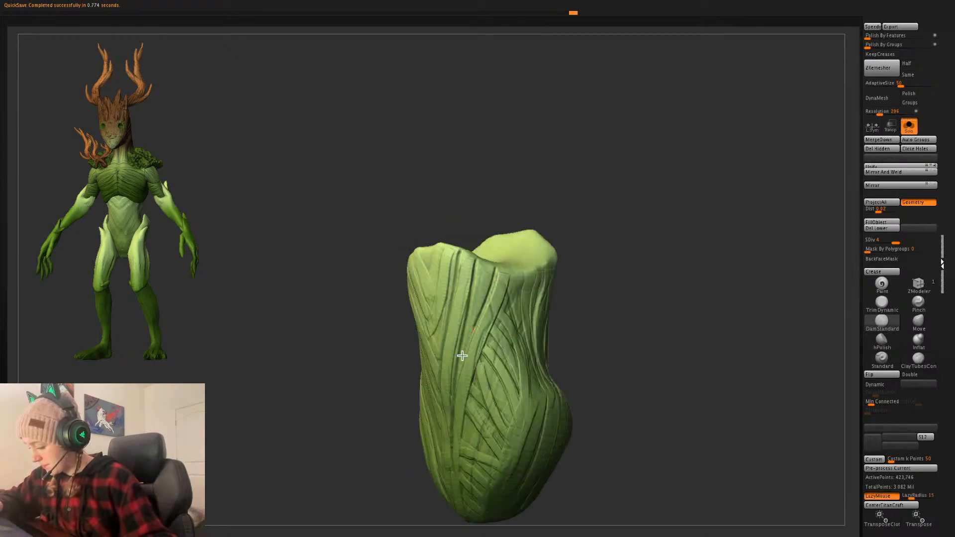
right_click_drag(492, 290, 486, 367)
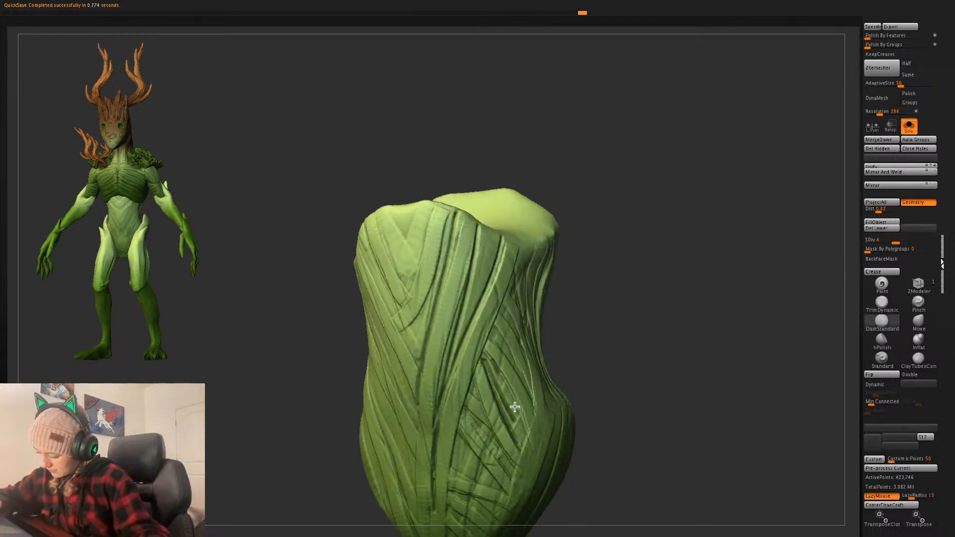
key("space")
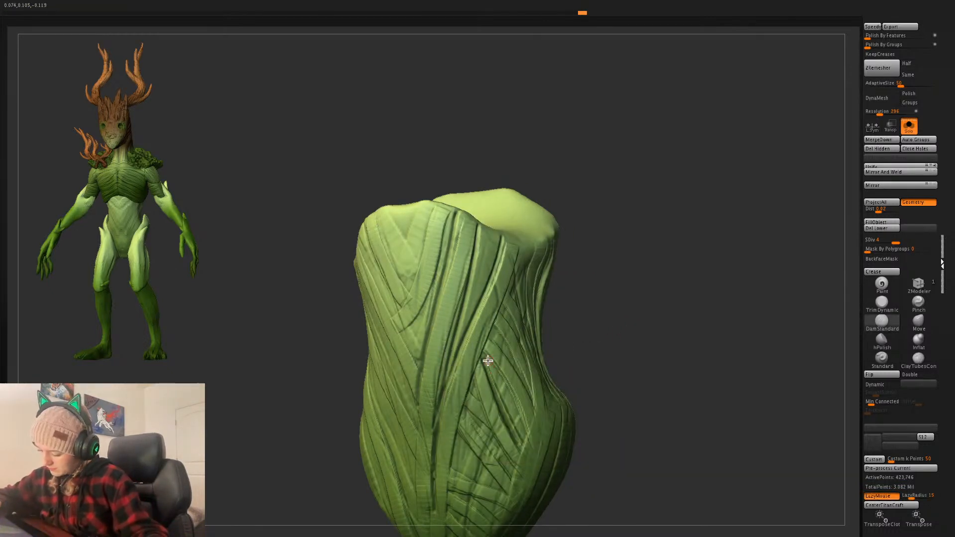
right_click_drag(608, 345, 492, 405)
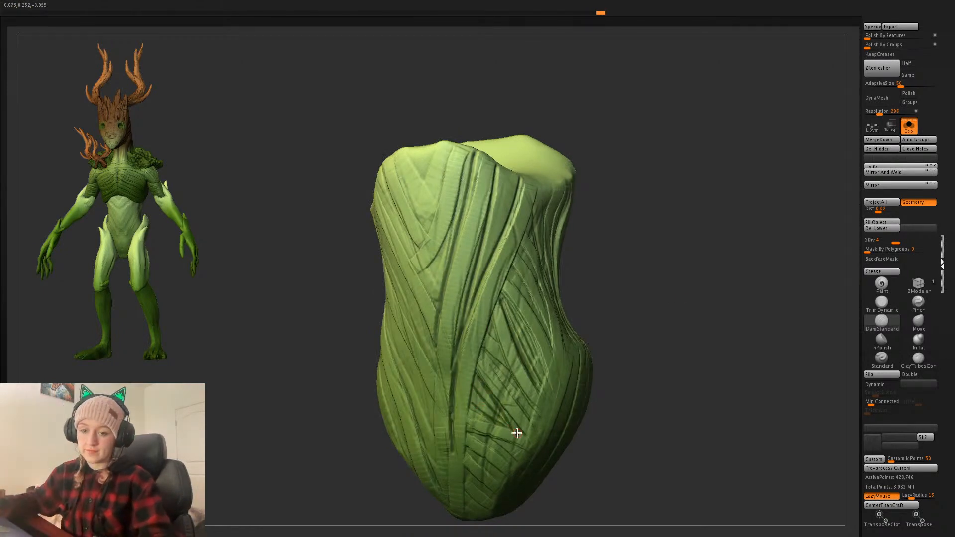
- Carve the strip seams on the abdomen's upper front and show the whole creature again to check it from front and back
mouse_move(688, 314)
right_mouse_down()
mouse_move(695, 320)
mouse_move(690, 309)
right_mouse_up()
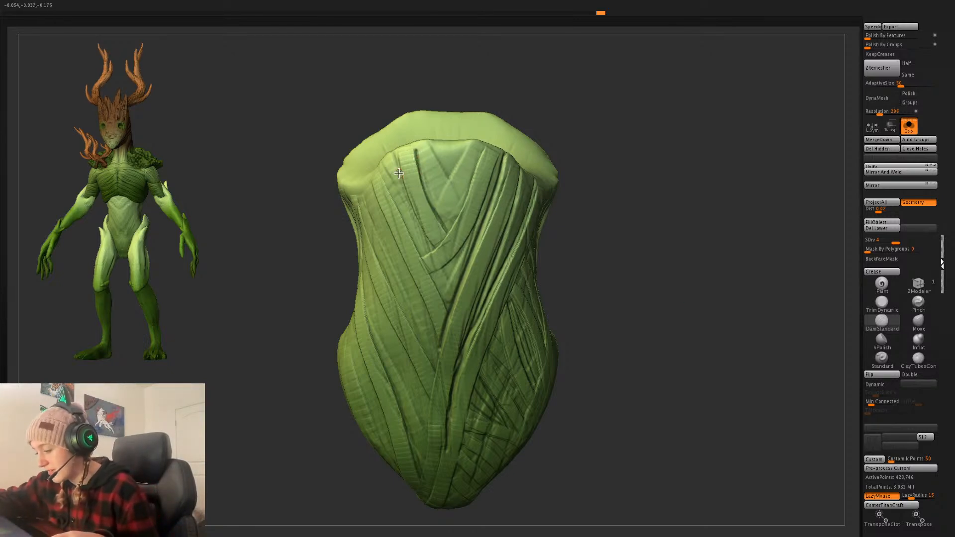
left_click_drag(398, 173, 413, 217)
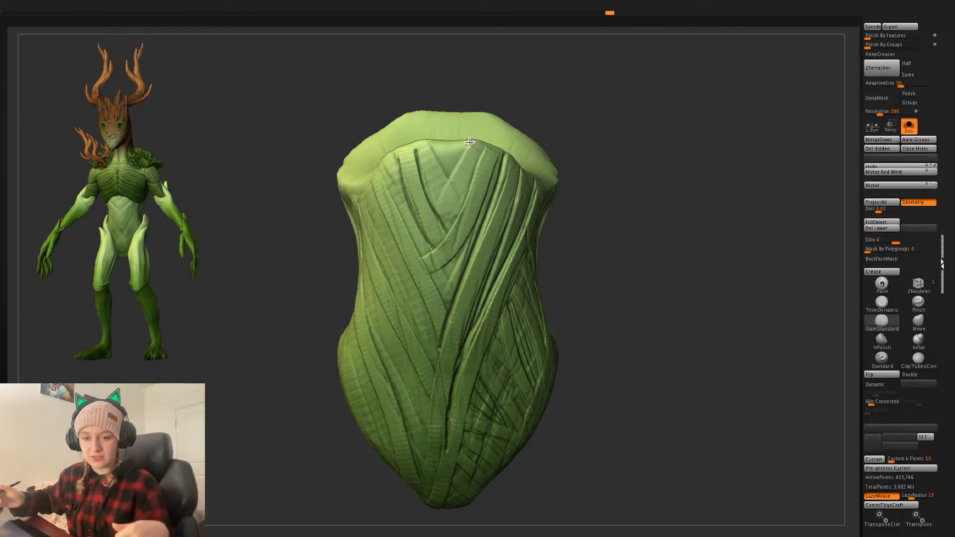
left_click(909, 126)
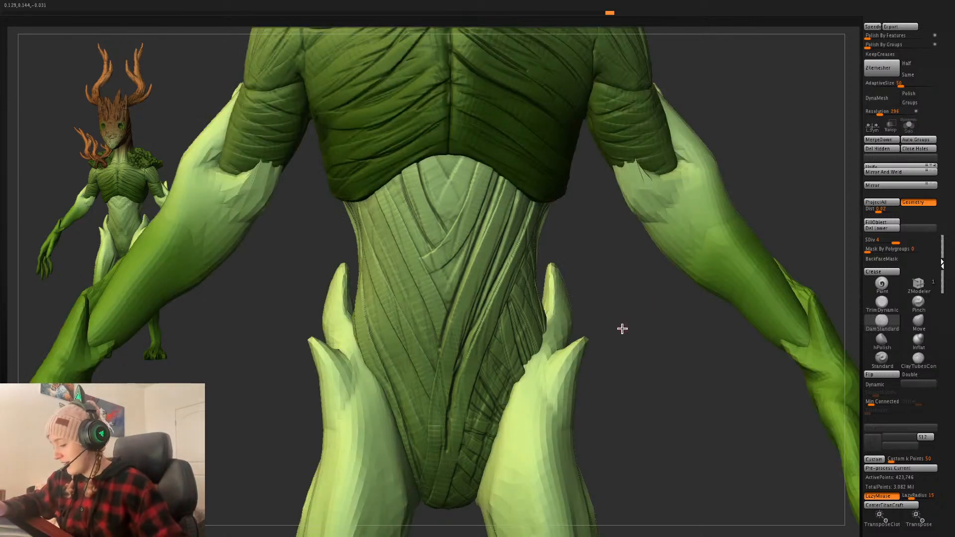
mouse_move(635, 300)
left_mouse_down()
mouse_move(436, 431)
mouse_move(444, 286)
left_mouse_up()
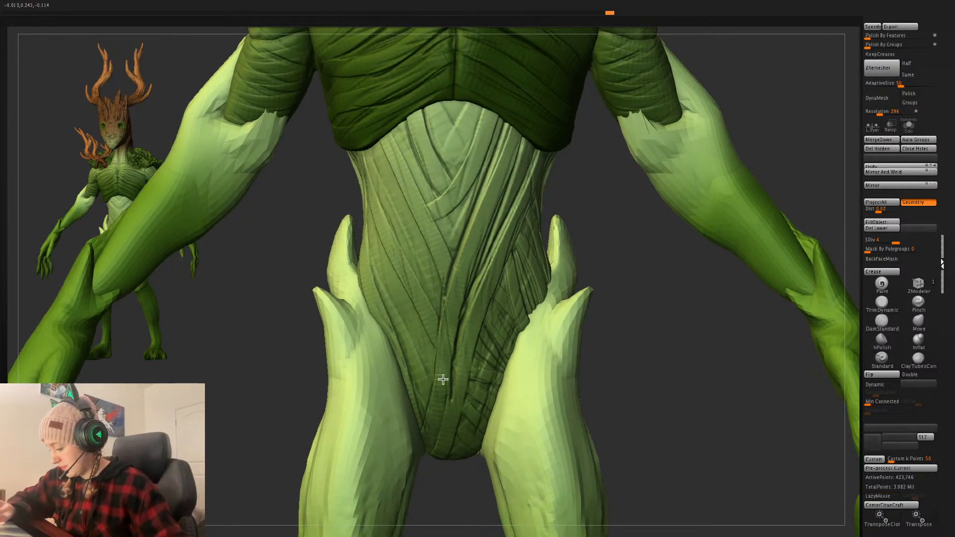
left_click_drag(673, 375, 388, 274, "alt")
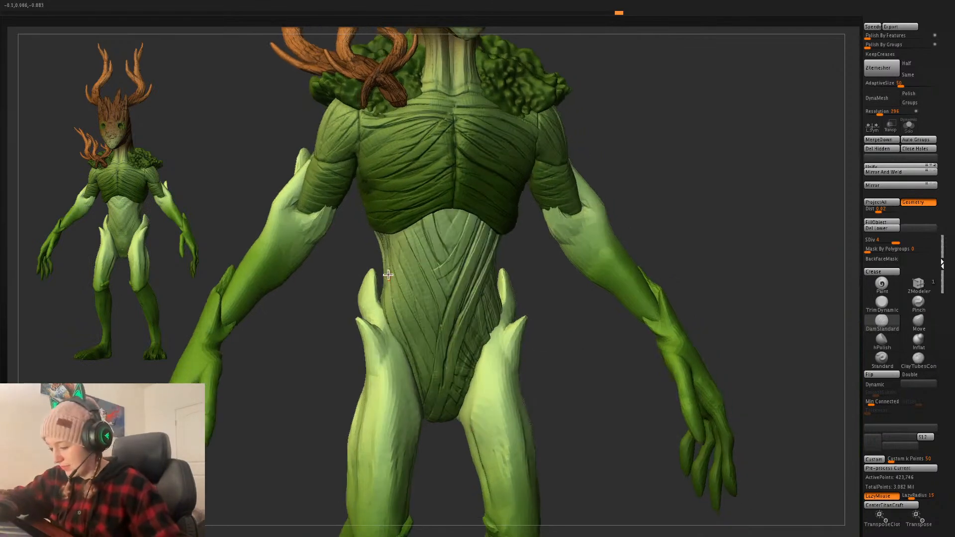
left_click_drag(569, 358, 367, 249)
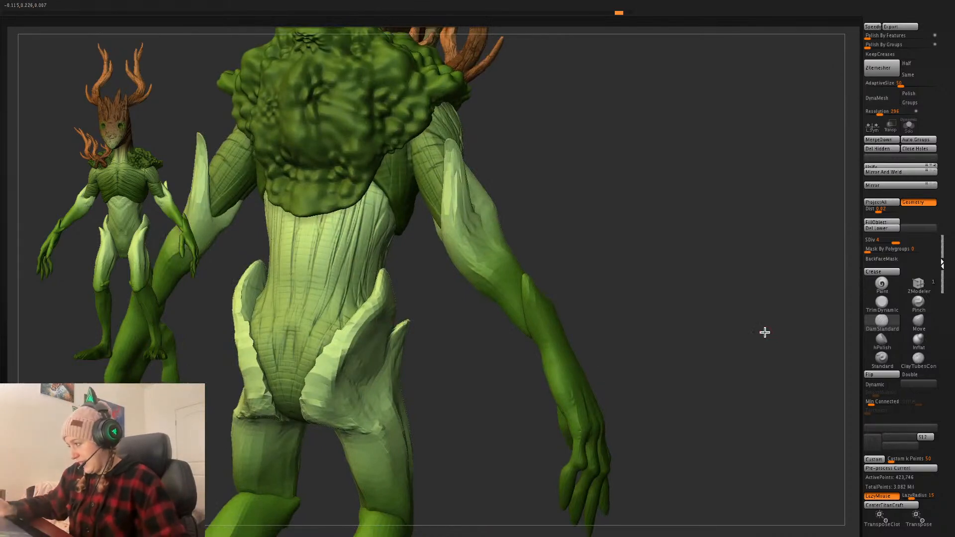
left_click_drag(765, 332, 648, 348)
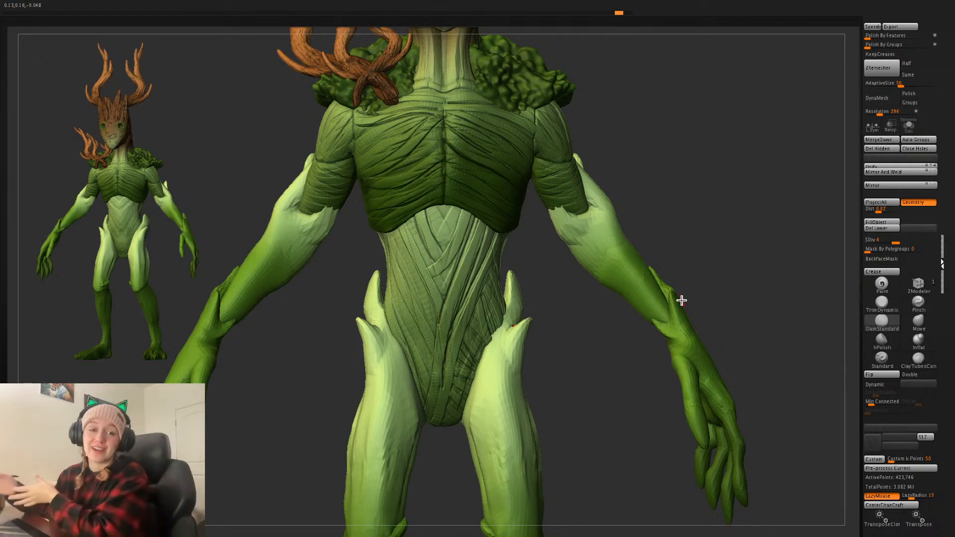
- Isolate the forearm pieces and assign them to a single polygroup
mouse_move(723, 254)
left_mouse_down("alt")
mouse_move(679, 299)
mouse_move(704, 326)
mouse_move(721, 303)
left_mouse_up("alt")
left_click(563, 222, "alt")
key("shift+f")
left_click(910, 131)
left_click(721, 302, "ctrl")
key("ctrl+w")
left_click_drag(683, 250, 705, 211)
key("shift+f")
key("shift+f")
key("shift+f")
- Remesh the forearms with DynaMesh at resolution 384 and subdivide them twice
left_click(885, 105)
key("shift+f")
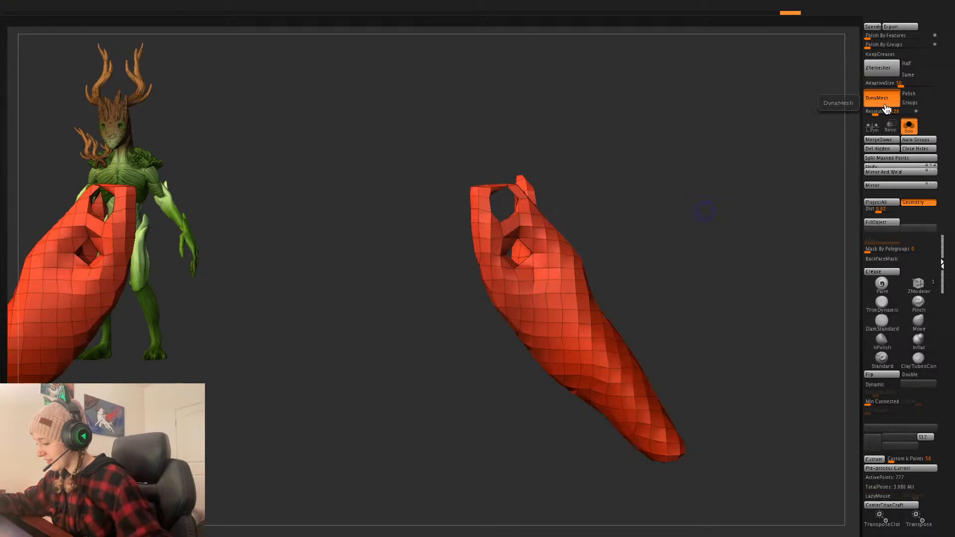
left_click(886, 111)
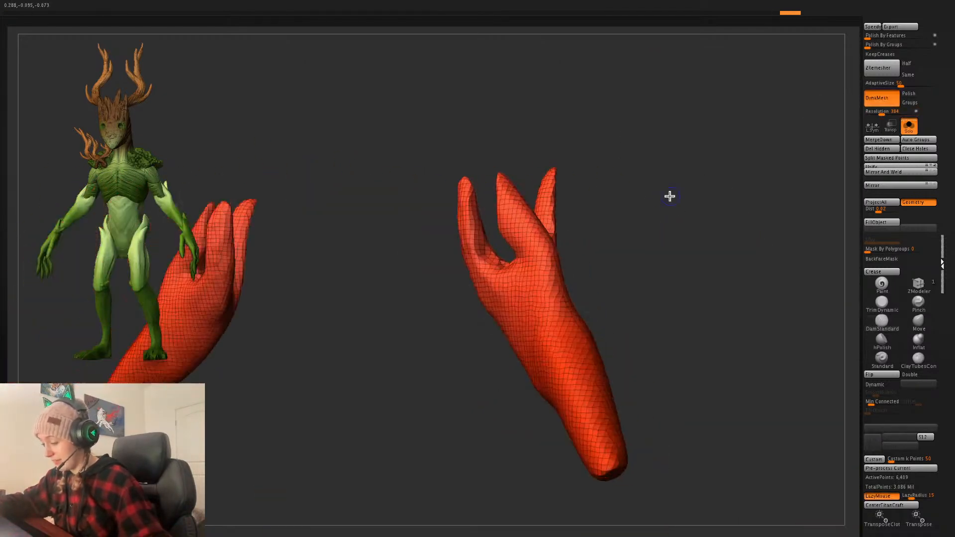
key("ctrl+d")
key("ctrl+d")
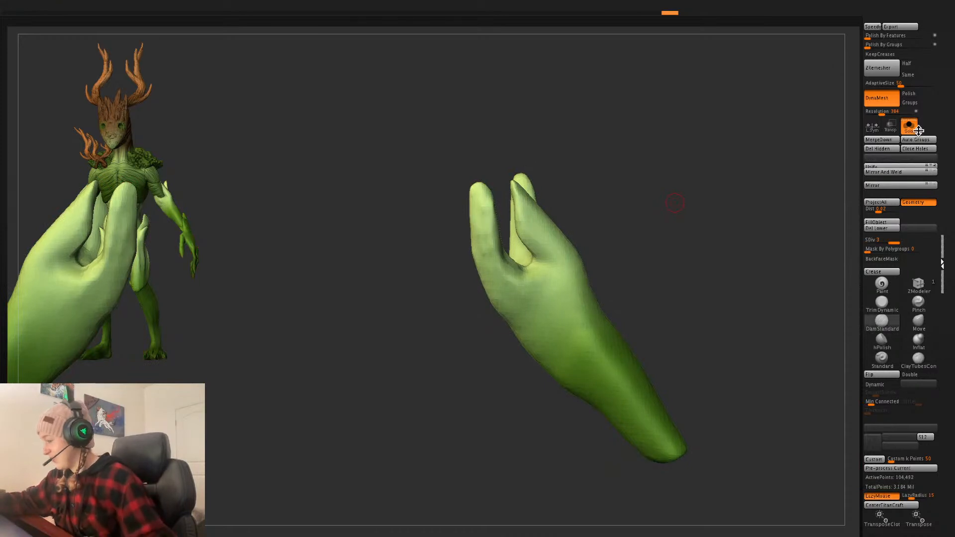
- Show the whole creature again and fill the forearms with the bark brown
left_click(914, 128)
mouse_move(690, 250)
left_mouse_down("alt")
mouse_move(682, 207)
mouse_move(700, 273)
mouse_move(693, 244)
left_mouse_up("alt")
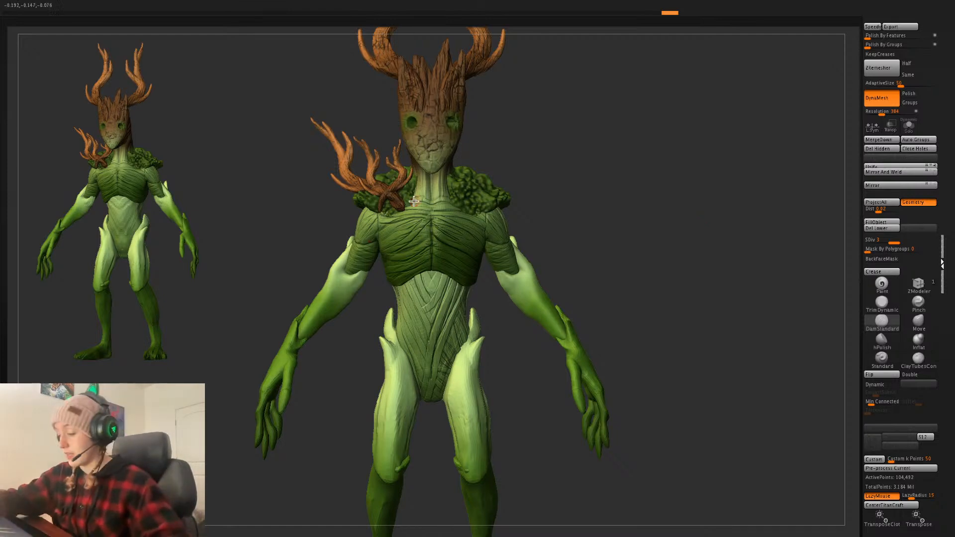
left_click(880, 229)
- Apply a cracked bark surface noise to the brown forearms with NoiseMaker
key("space")
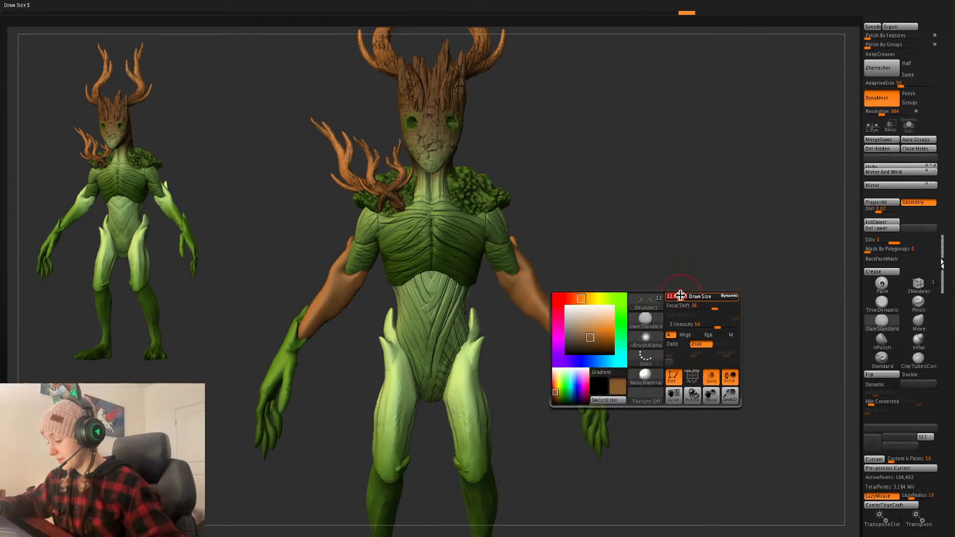
left_click_drag(668, 305, 692, 297)
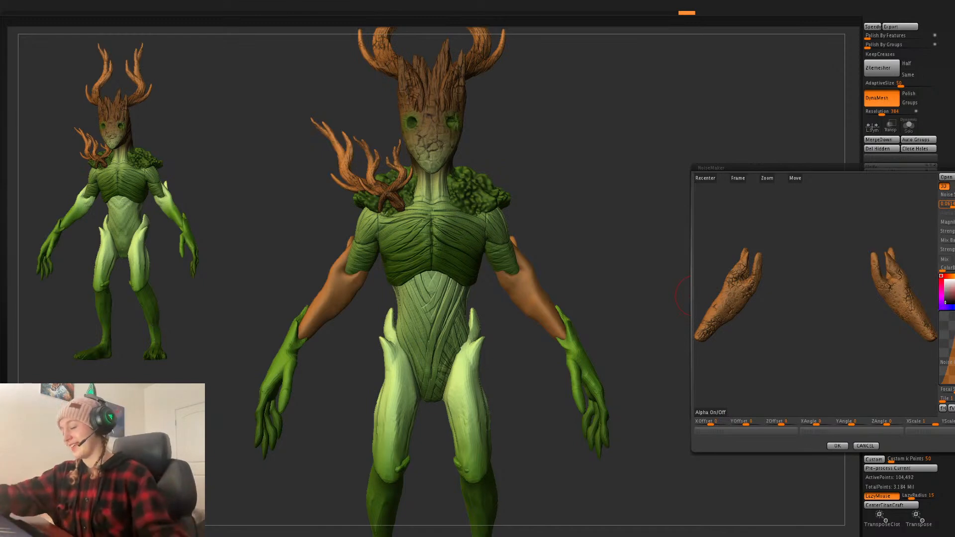
left_click(838, 446)
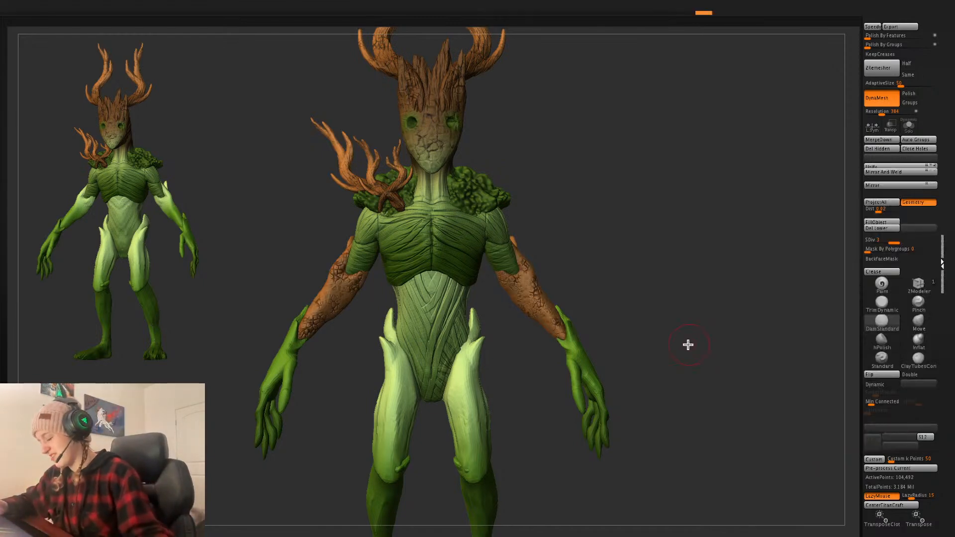
mouse_move(692, 346)
left_mouse_down("alt")
mouse_move(701, 335)
mouse_move(689, 333)
mouse_move(701, 327)
mouse_move(724, 330)
left_mouse_up("alt")
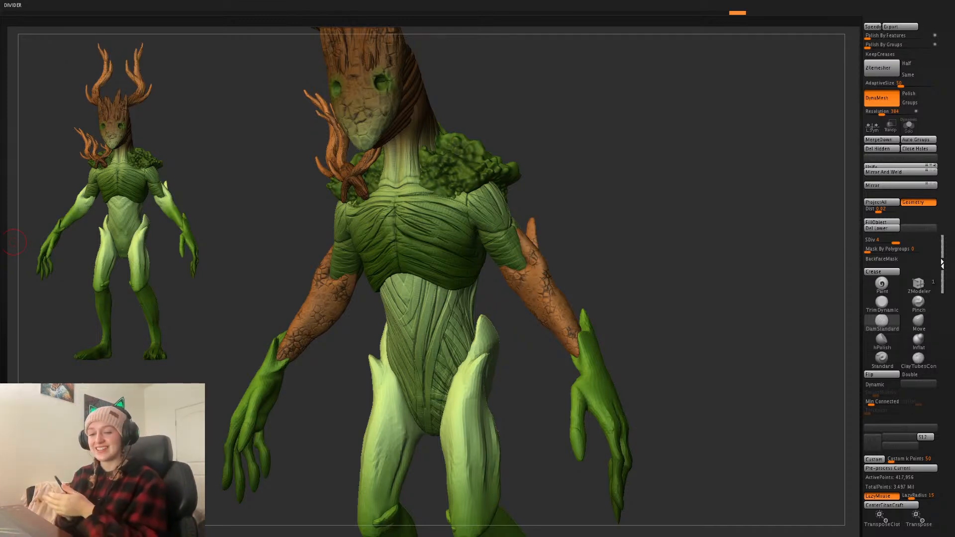
- Set up the DamStandard brush with LazyMouse on and try a groove along the upper edge of the forearm bark
left_click_drag(692, 294, 694, 292)
right_click(695, 291)
left_click(930, 279)
left_click(881, 325)
right_click(654, 282)
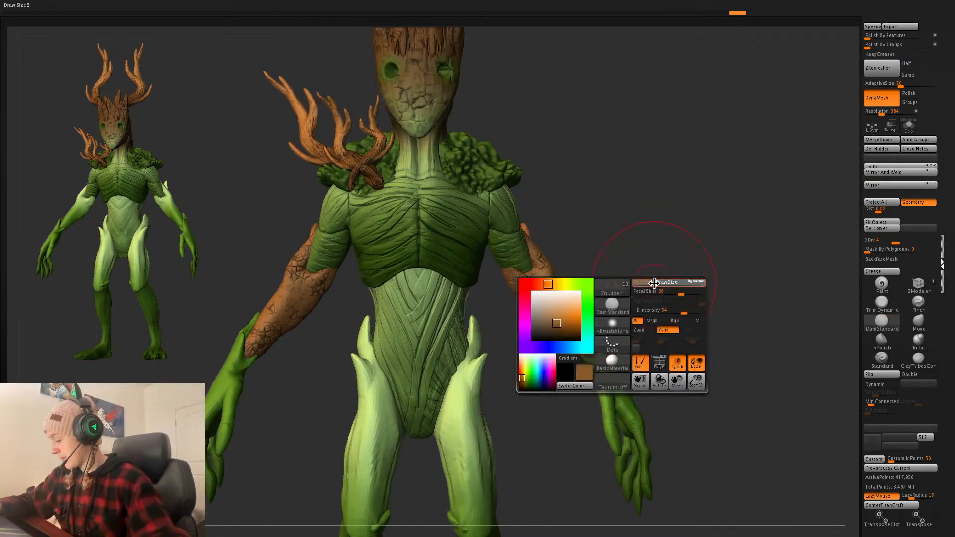
left_click(609, 330)
left_click(162, 466)
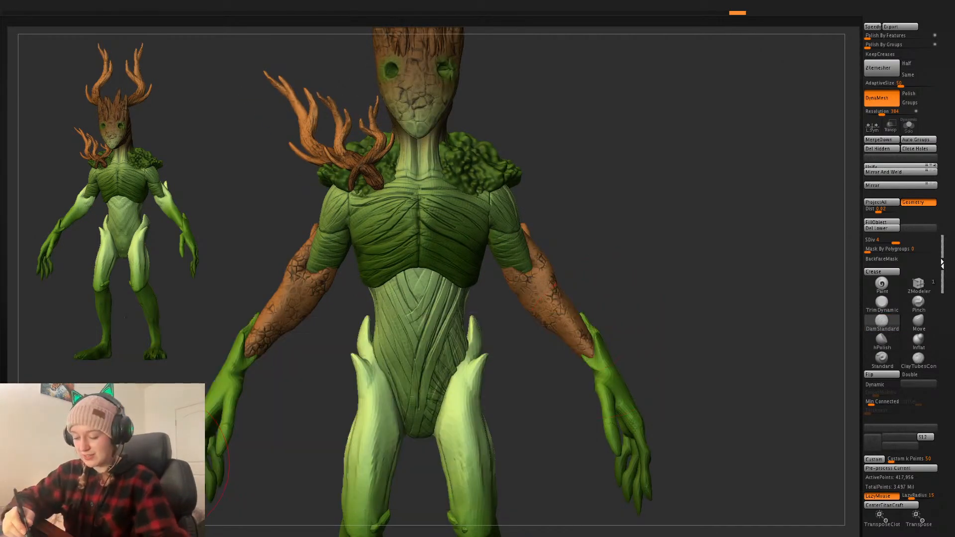
mouse_move(512, 273)
left_mouse_down()
mouse_move(527, 295)
mouse_move(514, 285)
left_mouse_up()
right_click(527, 295)
key("ctrl+z")
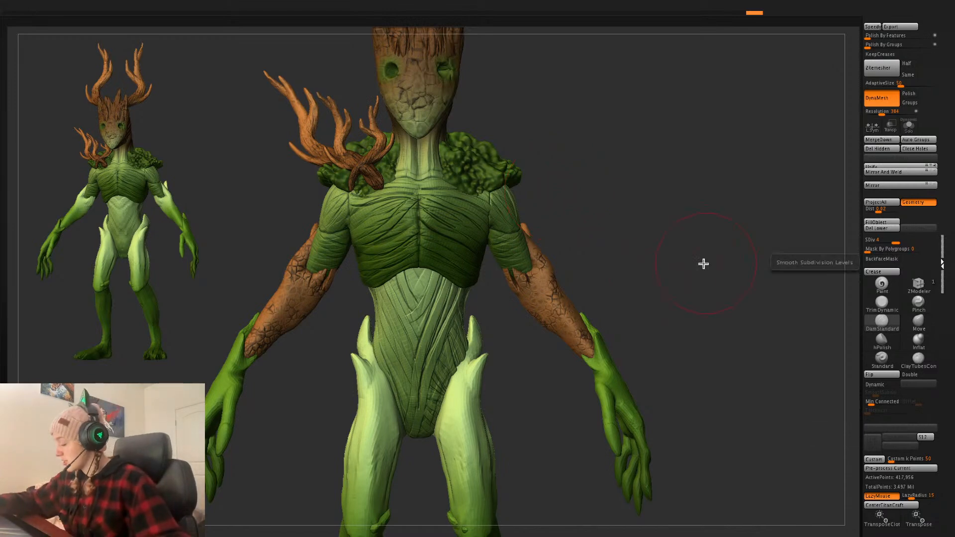
- Carve deep bark grooves into the elbow spikes and the back of the forearm with DamStandard
mouse_move(701, 264)
left_mouse_down()
mouse_move(655, 288)
mouse_move(602, 279)
mouse_move(548, 249)
left_mouse_up()
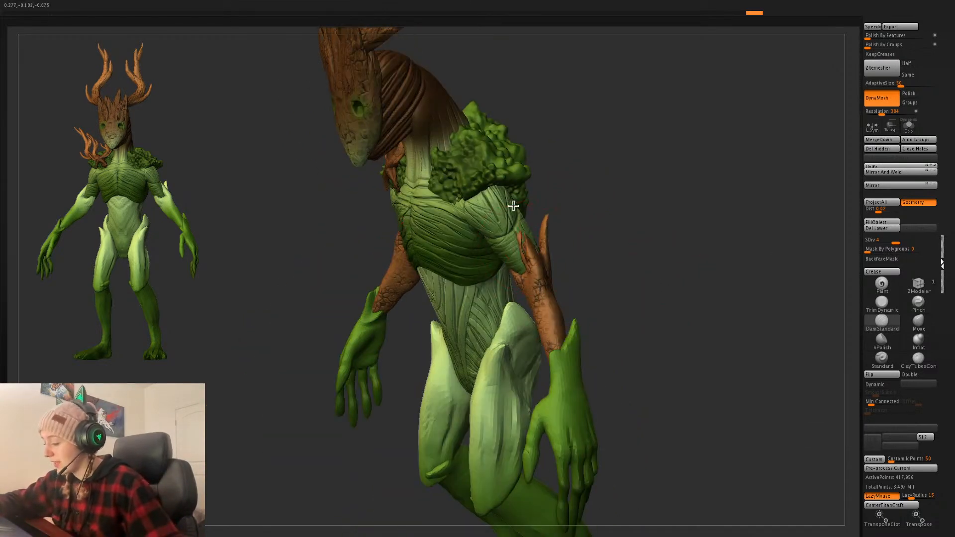
left_click_drag(644, 239, 542, 259)
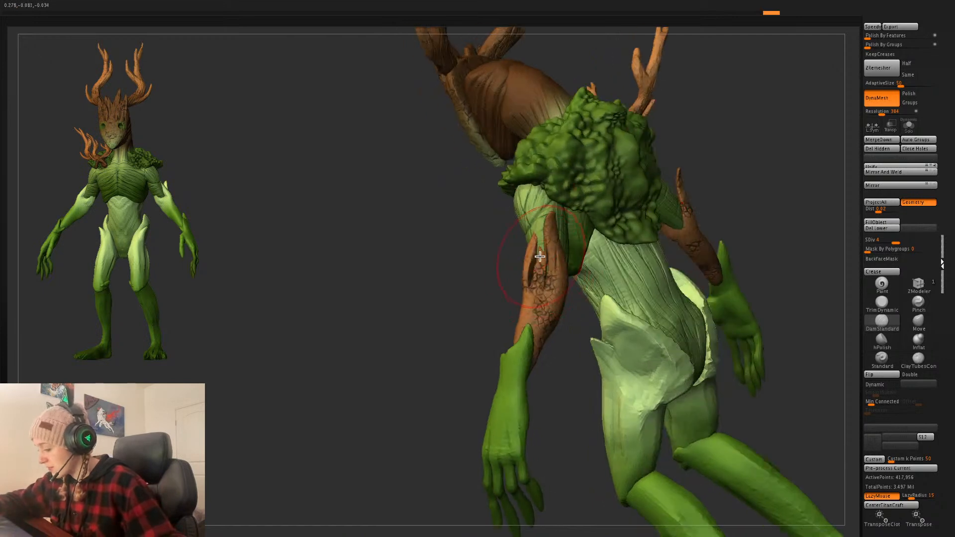
key("space")
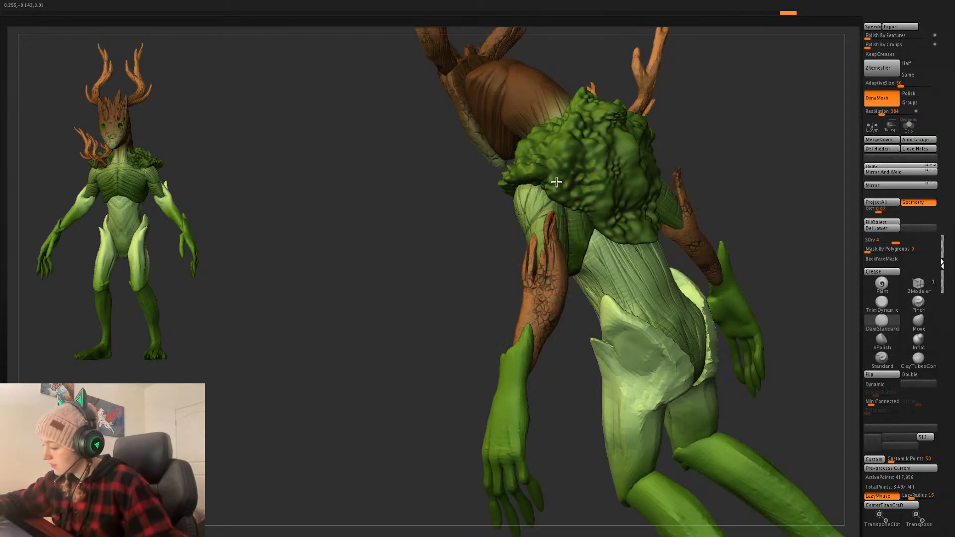
left_click_drag(753, 151, 529, 256)
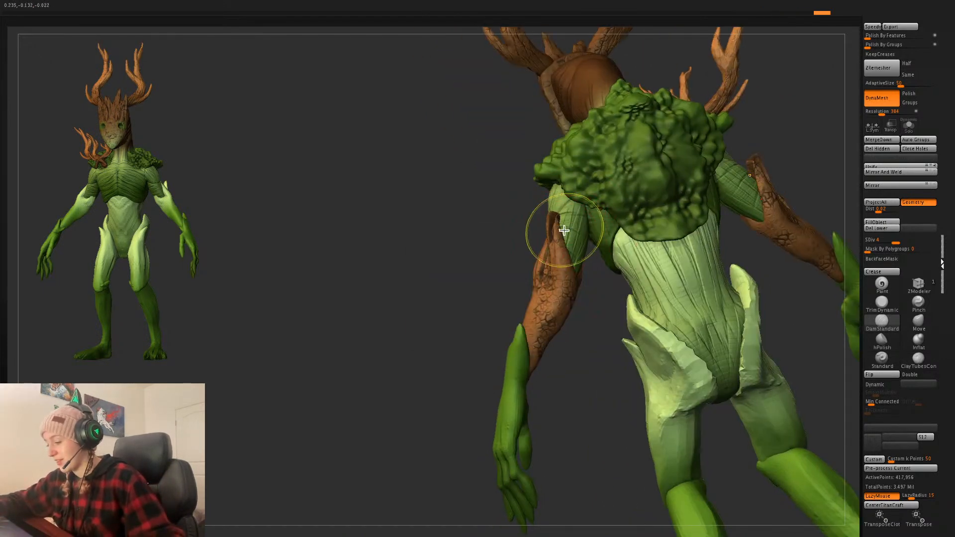
key("ctrl+z")
key("ctrl+z")
mouse_move(555, 224)
left_mouse_down()
mouse_move(564, 244)
mouse_move(570, 232)
left_mouse_up()
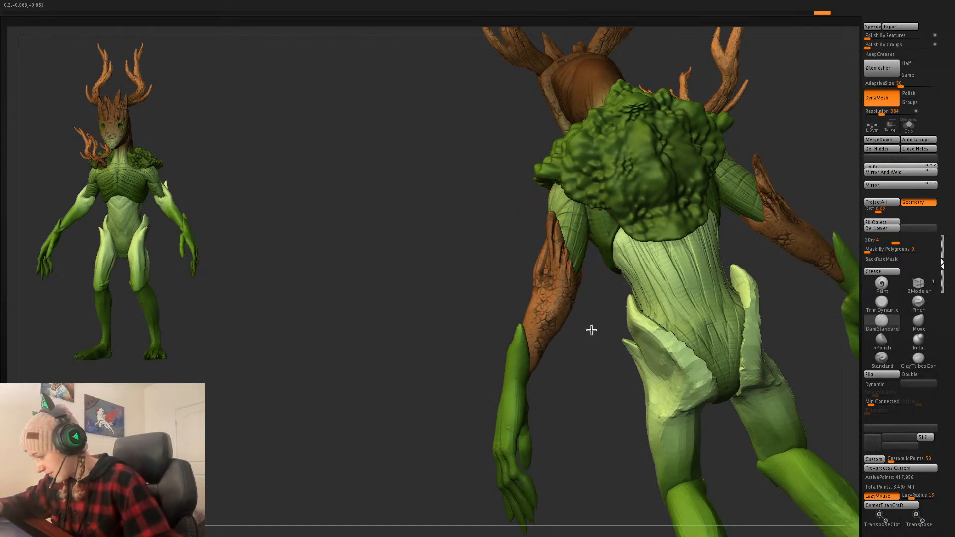
- Adjust the DamStandard intensity and carve lengthwise grooves into the front of the forearm bark near the wrist
mouse_move(592, 330)
left_mouse_down()
mouse_move(603, 330)
mouse_move(604, 299)
left_mouse_up()
mouse_move(638, 265)
left_mouse_down()
mouse_move(593, 273)
mouse_move(579, 255)
left_mouse_up()
key("ctrl+z")
key("ctrl+z")
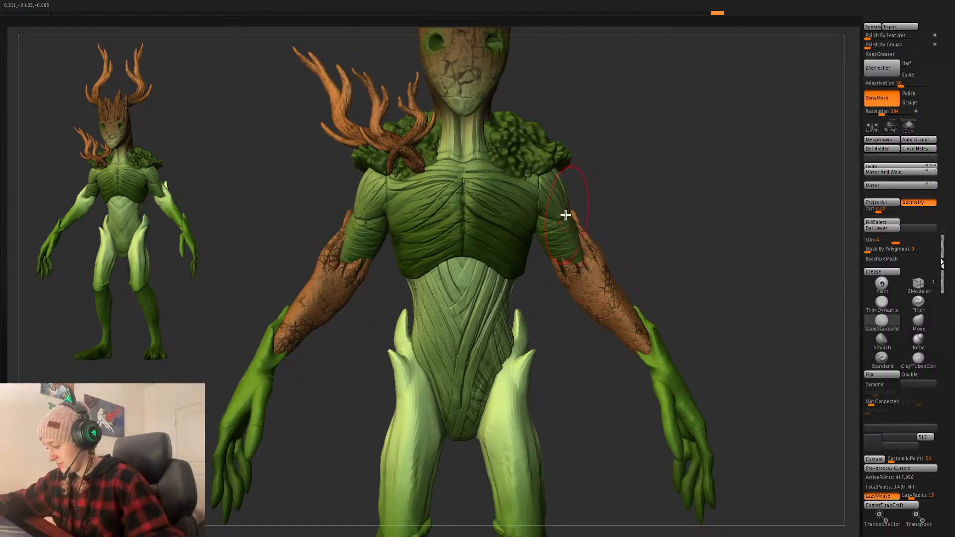
mouse_move(641, 337)
left_mouse_down()
mouse_move(655, 367)
mouse_move(650, 356)
left_mouse_up()
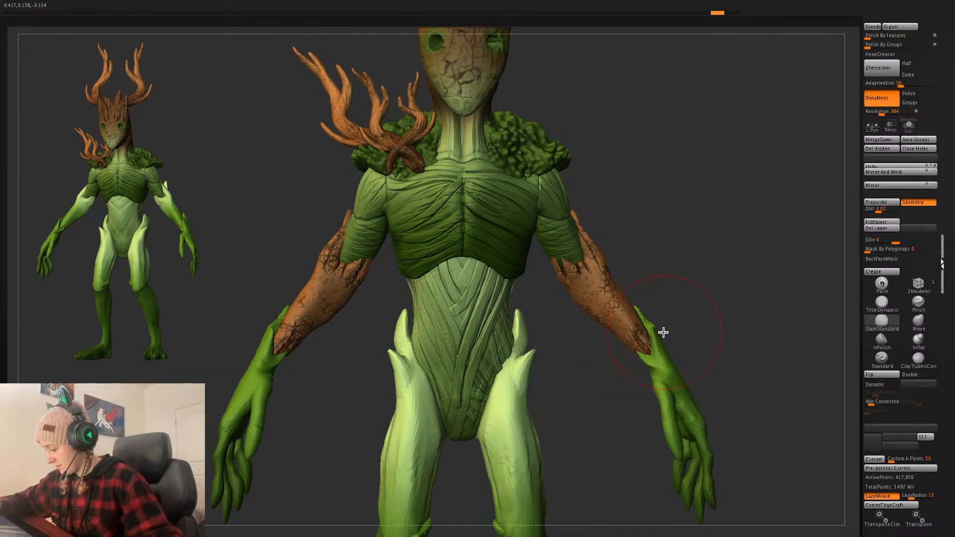
key("space")
left_click_drag(694, 353, 686, 352)
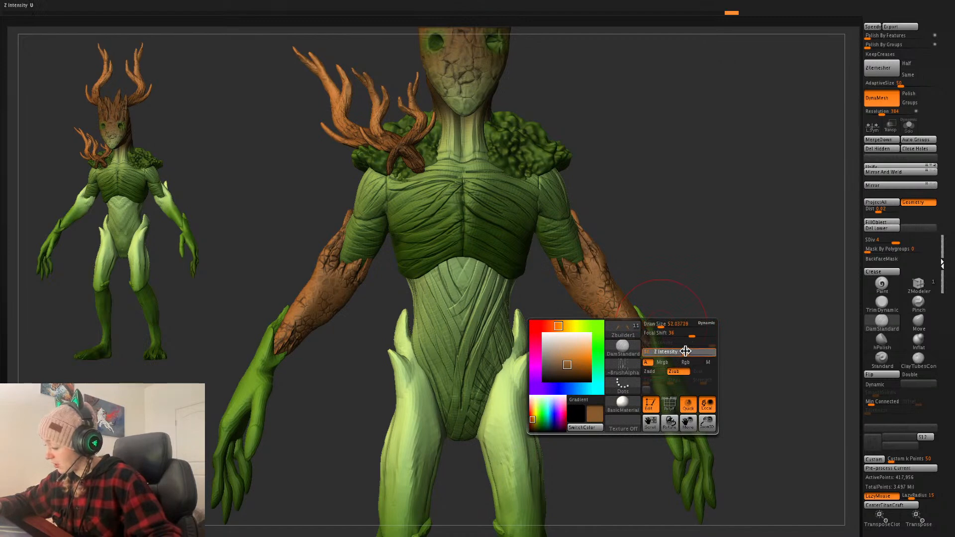
key("ctrl+z")
left_click_drag(620, 318, 644, 349)
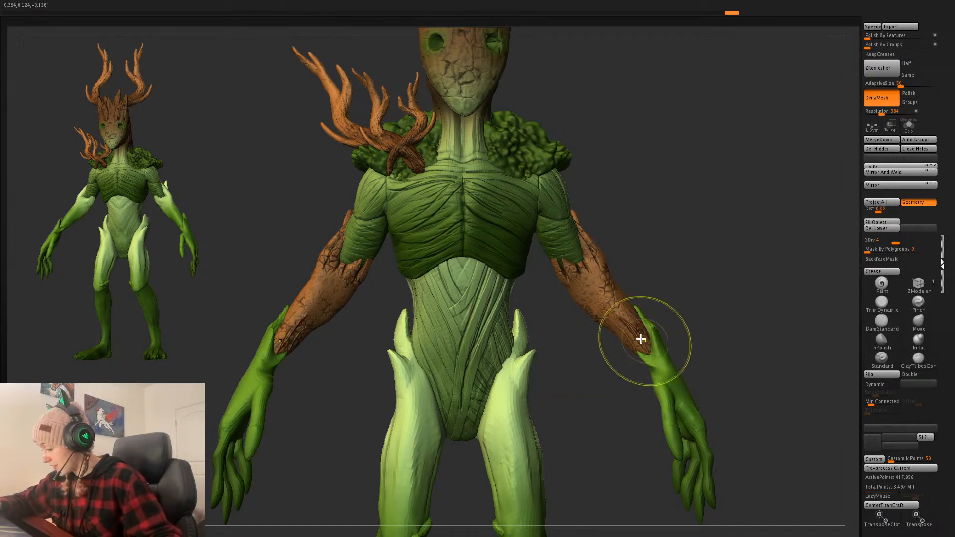
key("ctrl+z")
- Carve long wood-grain grooves along the inner side and underside of the forearm down to the wrist
mouse_move(710, 300)
left_mouse_down()
mouse_move(651, 321)
mouse_move(641, 262)
left_mouse_up()
mouse_move(730, 278)
left_mouse_down()
mouse_move(663, 319)
mouse_move(689, 350)
mouse_move(691, 260)
left_mouse_up()
left_click_drag(677, 314, 675, 322)
mouse_move(680, 272)
left_mouse_down()
mouse_move(672, 316)
mouse_move(693, 337)
mouse_move(685, 348)
mouse_move(712, 335)
mouse_move(686, 346)
mouse_move(713, 263)
left_mouse_up()
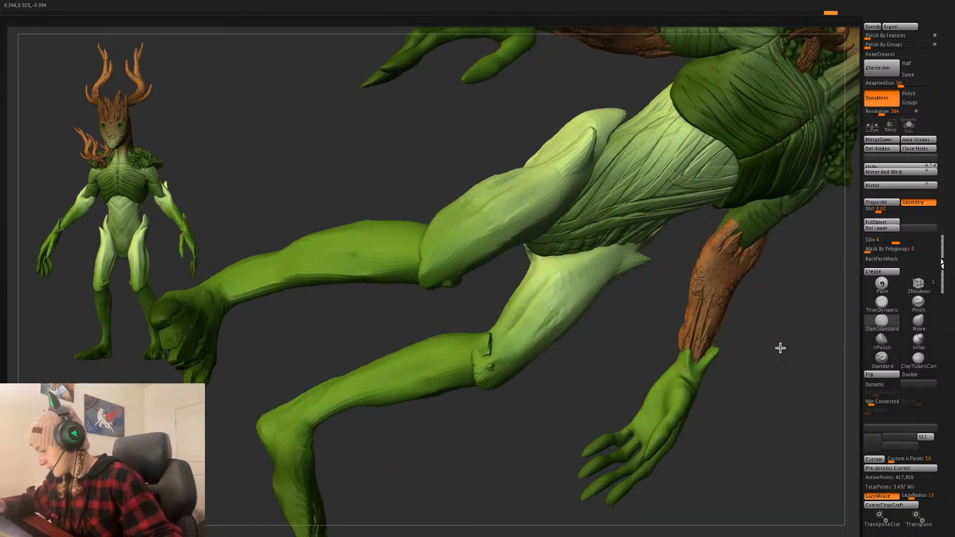
mouse_move(781, 348)
left_mouse_down()
mouse_move(798, 338)
mouse_move(791, 403)
mouse_move(809, 375)
left_mouse_up()
mouse_move(780, 431)
left_mouse_down()
mouse_move(678, 324)
mouse_move(706, 222)
mouse_move(684, 181)
mouse_move(723, 200)
mouse_move(763, 297)
left_mouse_up()
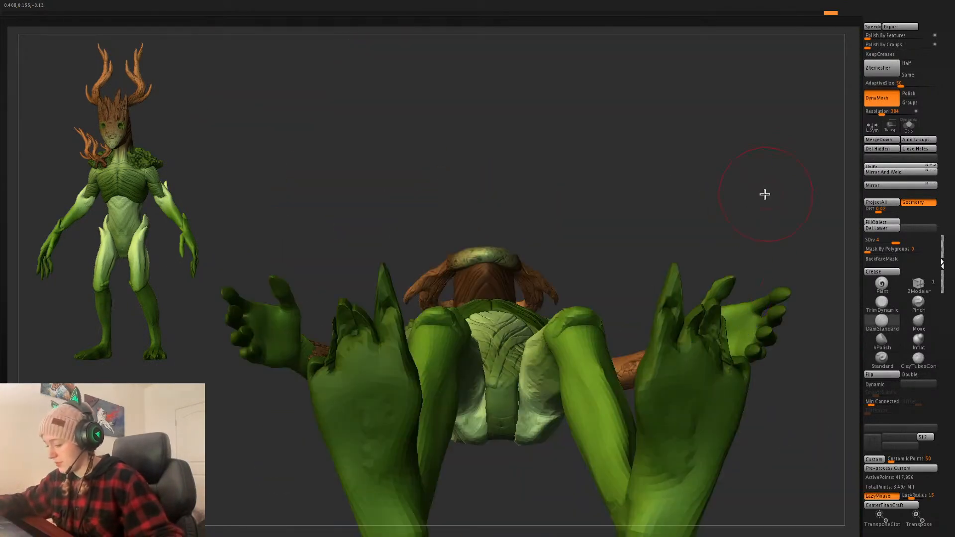
mouse_move(766, 195)
left_mouse_down()
mouse_move(764, 279)
mouse_move(761, 245)
left_mouse_up()
left_click_drag(674, 272, 554, 324, "alt")
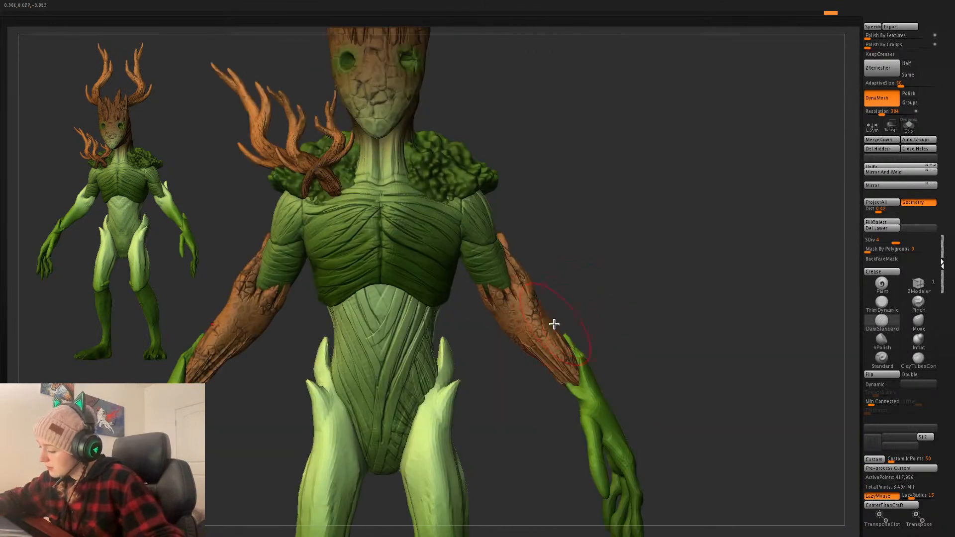
- Extend the wood-grain grooves around the whole forearm so the cracks run lengthwise from elbow to wrist
mouse_move(589, 292)
left_mouse_down()
mouse_move(578, 307)
mouse_move(503, 311)
mouse_move(603, 402)
left_mouse_up()
mouse_move(673, 303)
left_mouse_down()
mouse_move(691, 293)
mouse_move(569, 310)
left_mouse_up()
left_click_drag(610, 337, 533, 353)
left_click_drag(527, 410, 476, 321)
mouse_move(651, 318)
left_mouse_down()
mouse_move(676, 318)
mouse_move(639, 199)
left_mouse_up()
key("f")
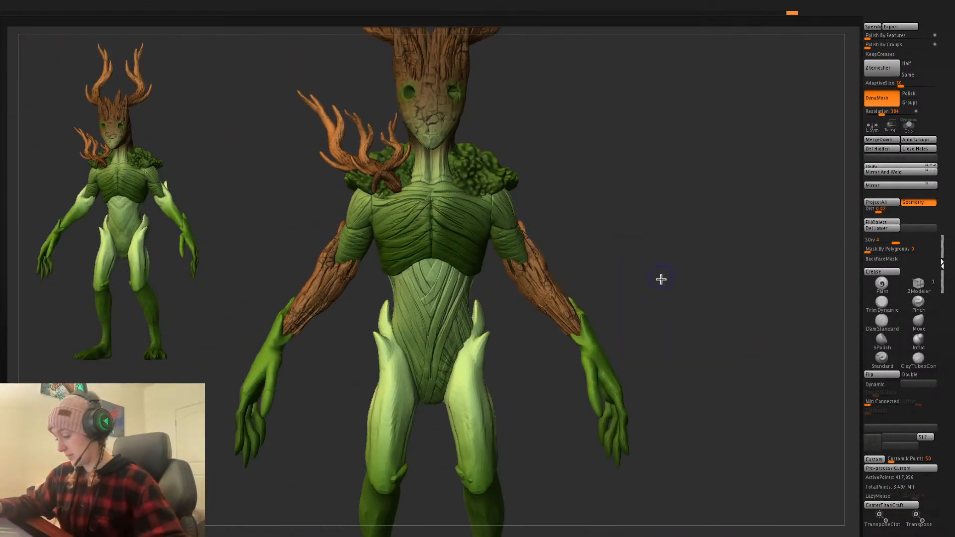
left_click(661, 279, "ctrl")
left_click(660, 289, "ctrl")
mouse_move(658, 298)
left_mouse_down()
mouse_move(682, 302)
mouse_move(667, 290)
mouse_move(662, 300)
left_mouse_up()
key("l")
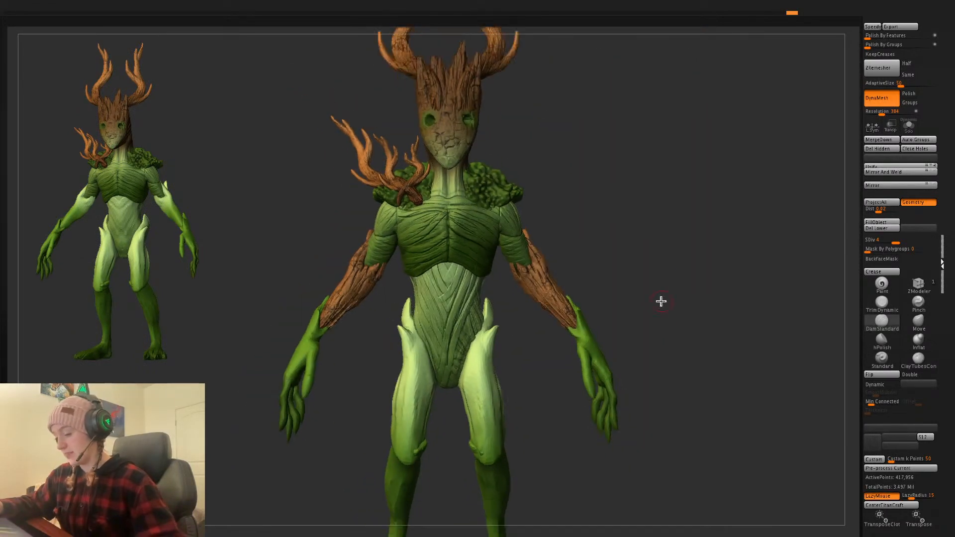
- Select the hands and fill them with the bark brown
left_click(919, 321)
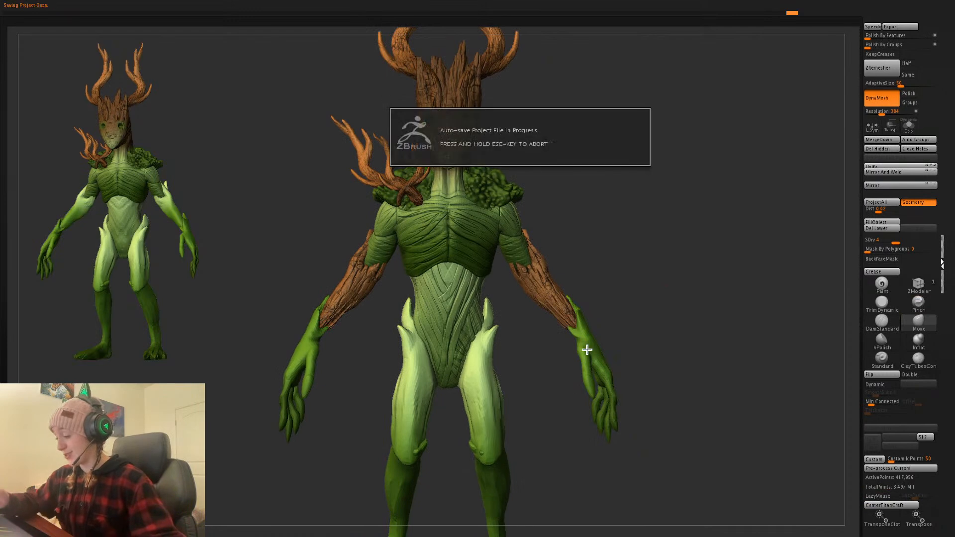
left_click(585, 345, "alt")
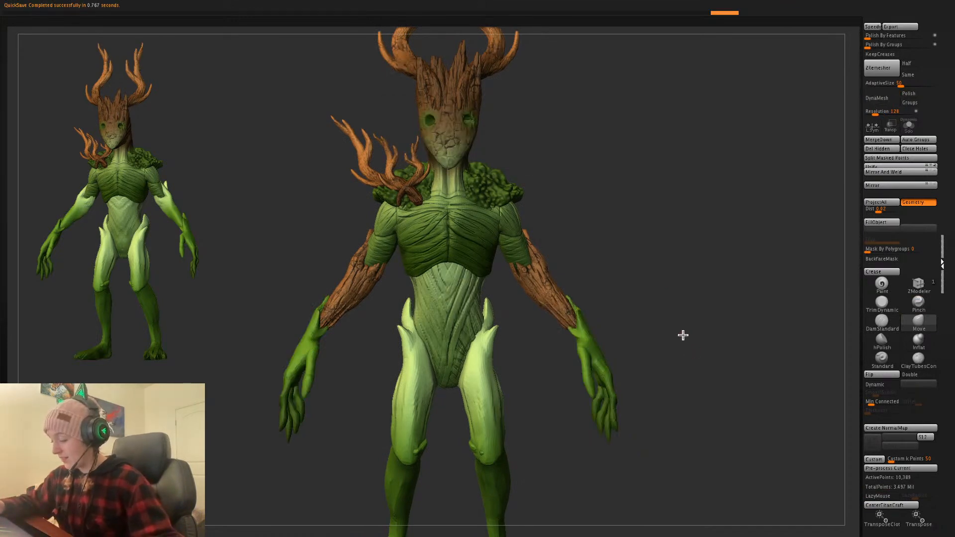
mouse_move(682, 335)
left_mouse_down("alt")
mouse_move(692, 326)
mouse_move(684, 318)
left_mouse_up("alt")
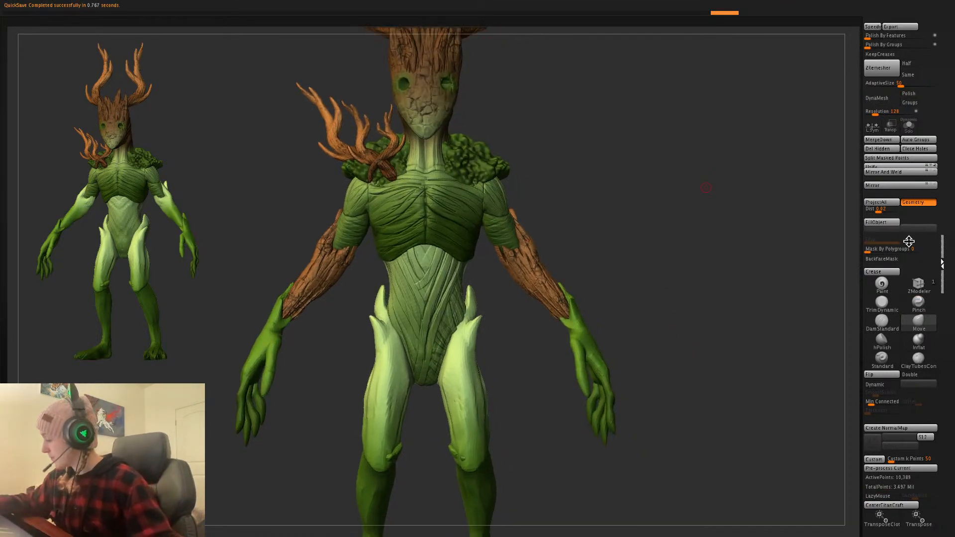
left_click(888, 223)
key("shift+f")
key("f")
key("shift+f")
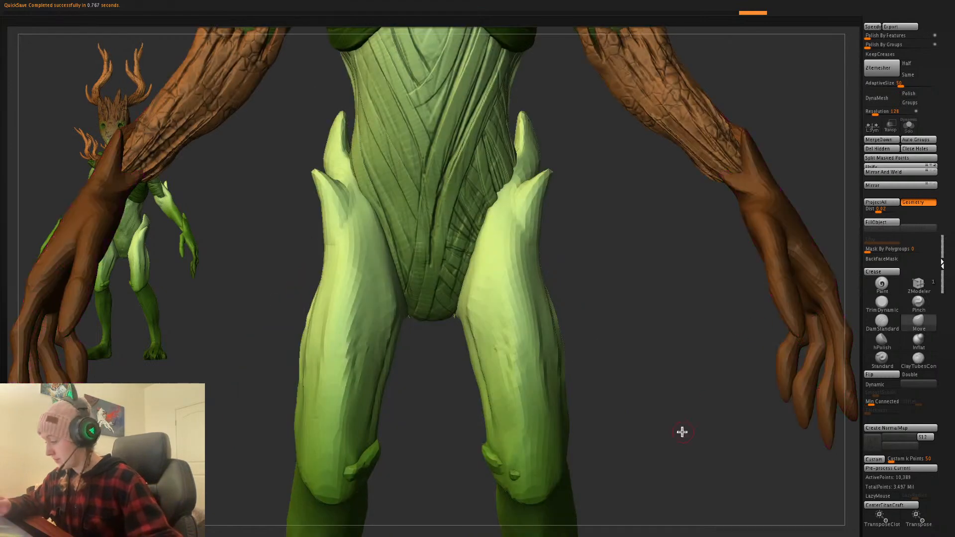
left_click_drag(683, 433, 678, 380, "alt")
- Subdivide the brown hands to subdivision level 2
left_click_drag(816, 321, 780, 326)
key("d")
key("space")
left_click_drag(729, 352, 736, 353)
left_click_drag(749, 361, 756, 332, "alt")
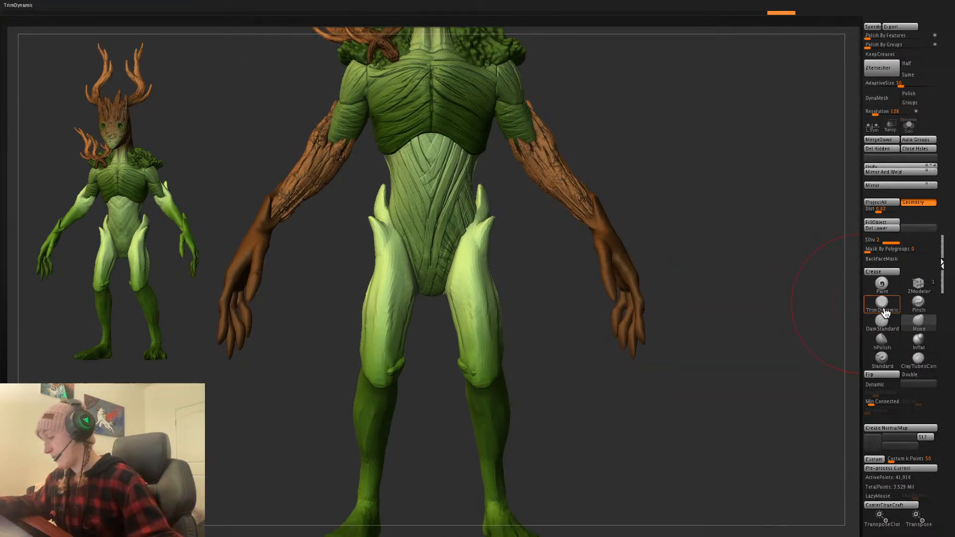
- Turn on backface masking, carve first grooves into the hands with DamStandard and subdivide them to level 3
key("l")
key("space")
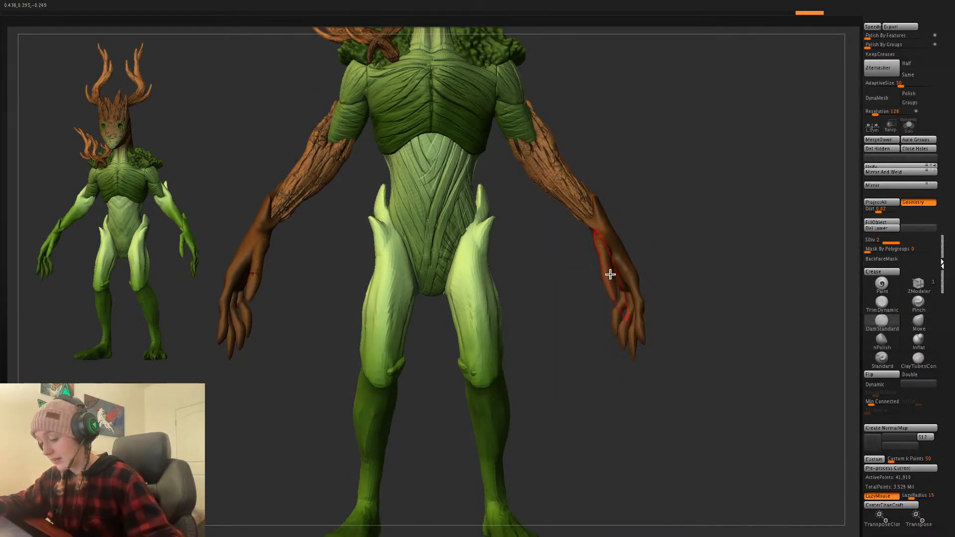
mouse_move(607, 283)
left_mouse_down()
mouse_move(623, 341)
mouse_move(624, 332)
mouse_move(646, 351)
mouse_move(636, 360)
left_mouse_up()
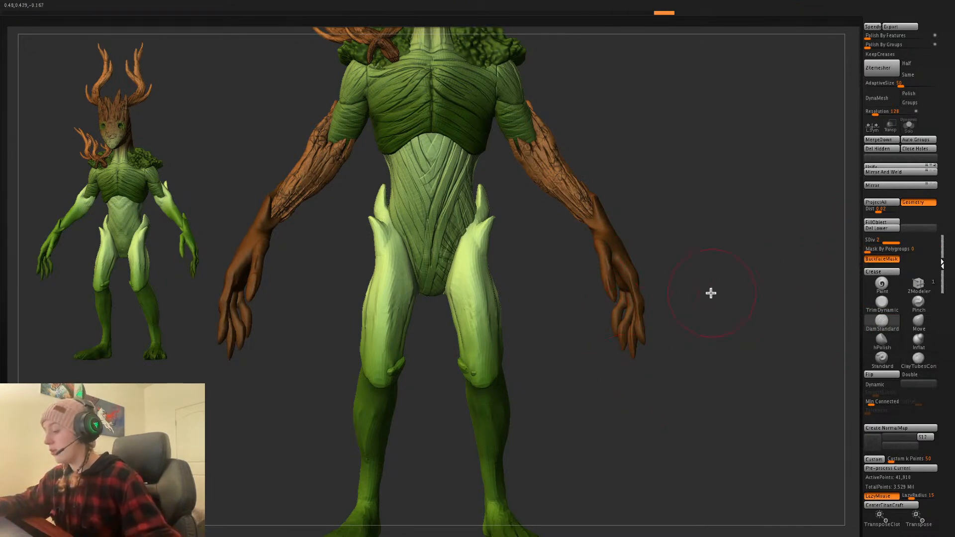
left_click_drag(816, 281, 712, 283)
left_click_drag(614, 332, 612, 366)
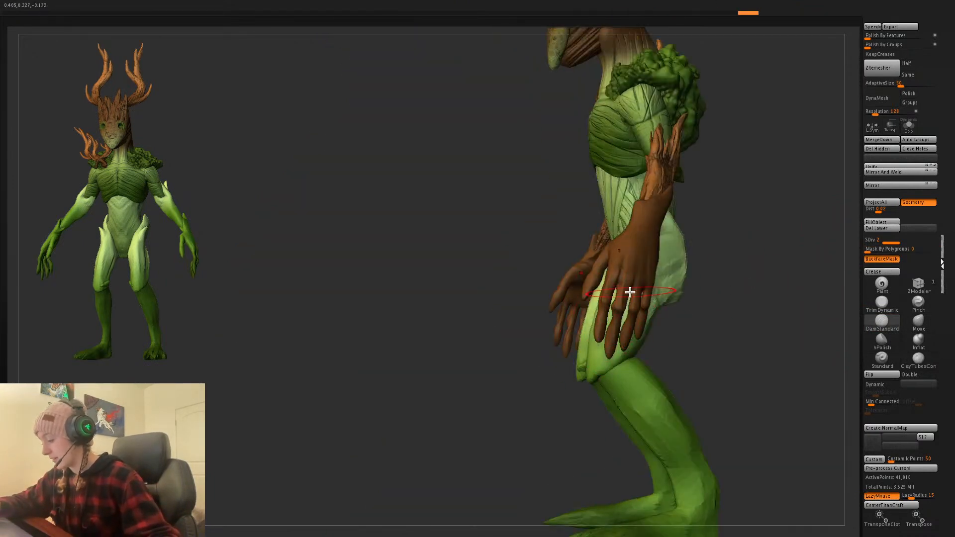
key("ctrl+z")
mouse_move(624, 236)
left_mouse_down()
mouse_move(613, 260)
mouse_move(656, 249)
mouse_move(641, 261)
left_mouse_up()
key("ctrl+d")
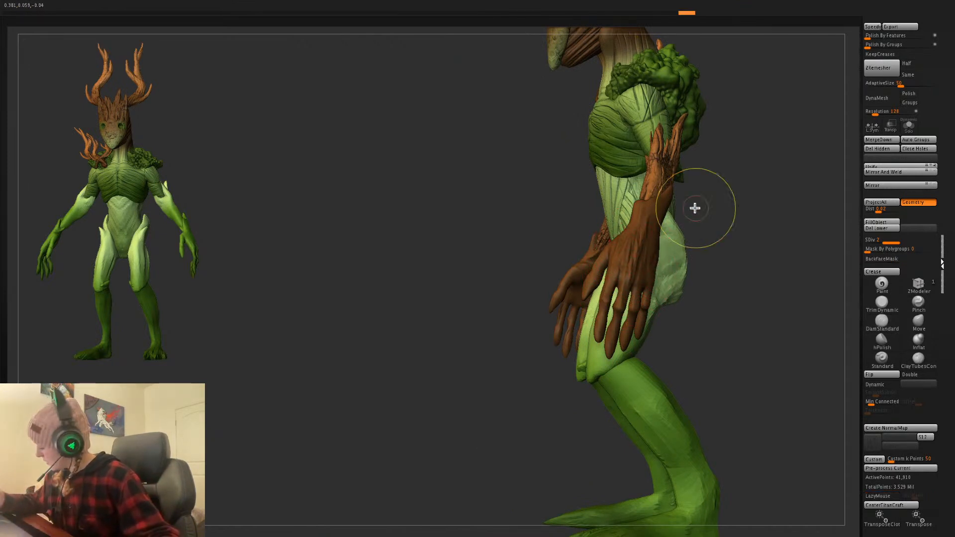
- Carve tendon-like bark grooves from the wrist over the back of the hand and down the fingers
mouse_move(658, 212)
left_mouse_down()
mouse_move(658, 241)
mouse_move(618, 284)
mouse_move(611, 351)
left_mouse_up()
left_click_drag(630, 309, 630, 342)
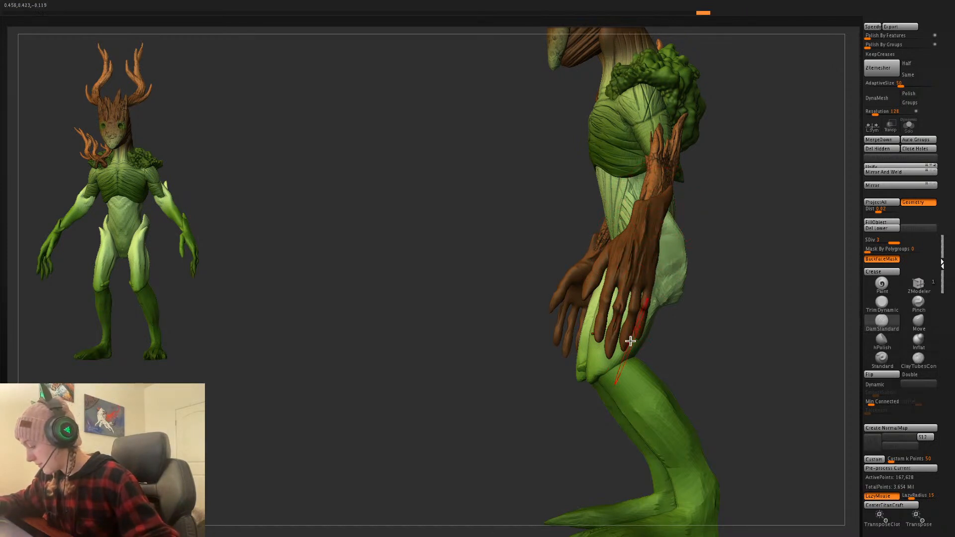
left_click_drag(631, 302, 621, 357)
left_click_drag(605, 273, 588, 297)
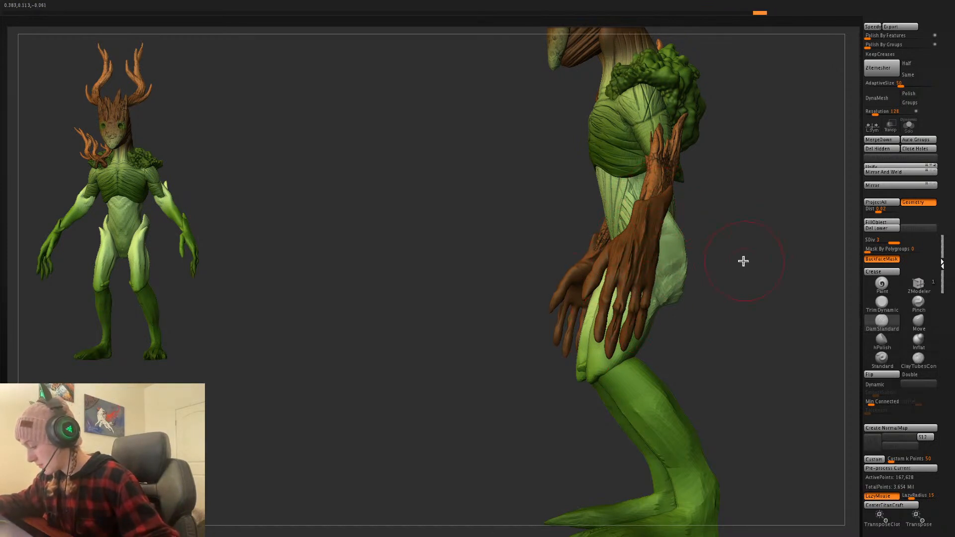
left_click_drag(744, 262, 644, 298)
left_click_drag(602, 245, 602, 282)
key("ctrl+z")
left_click_drag(601, 246, 597, 293)
- Carve long grooves along the outer edge of the hand from the wrist spike to the little finger
left_click_drag(665, 270, 721, 269)
left_click_drag(567, 260, 576, 299)
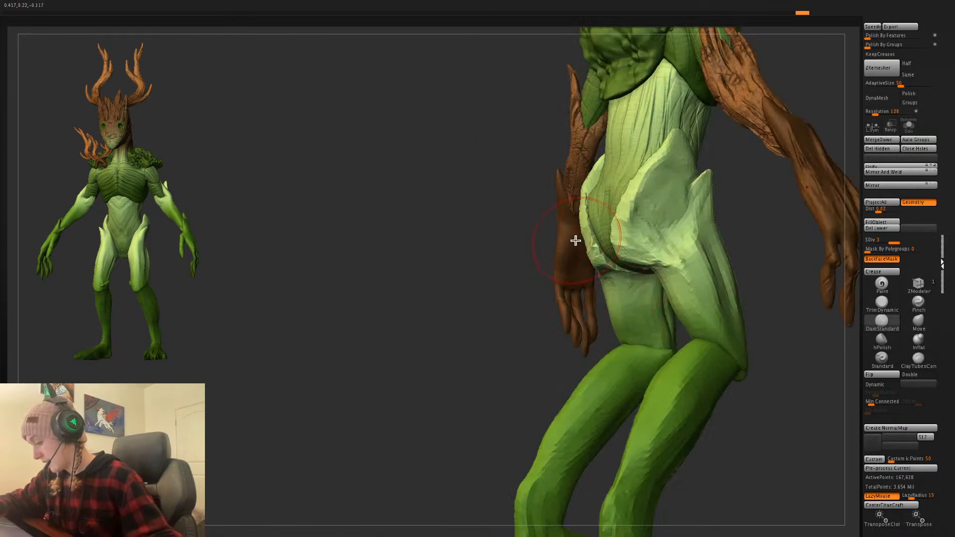
left_click_drag(576, 240, 575, 293)
left_click_drag(531, 361, 498, 356)
left_click_drag(576, 244, 576, 288)
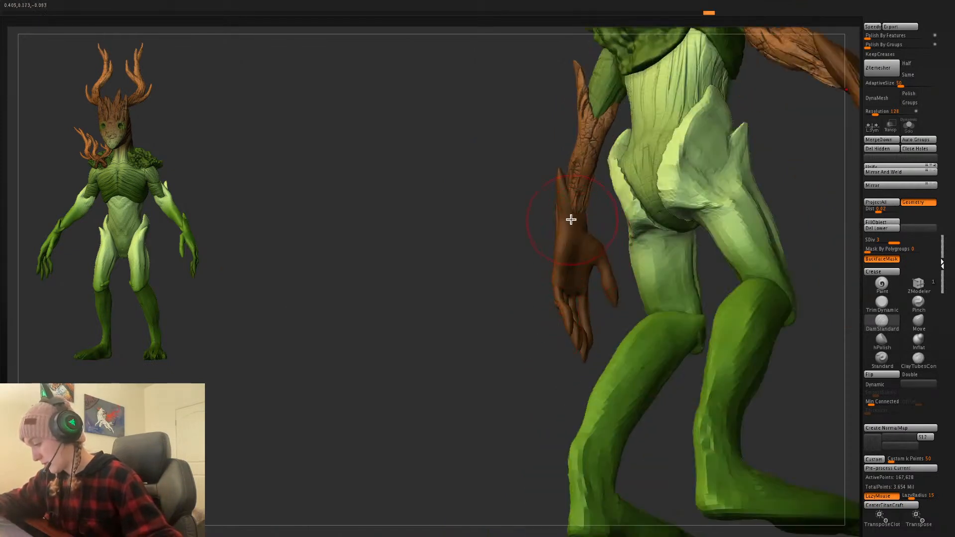
left_click_drag(572, 219, 573, 284)
mouse_move(576, 215)
left_mouse_down()
mouse_move(576, 311)
mouse_move(610, 291)
mouse_move(614, 316)
left_mouse_up()
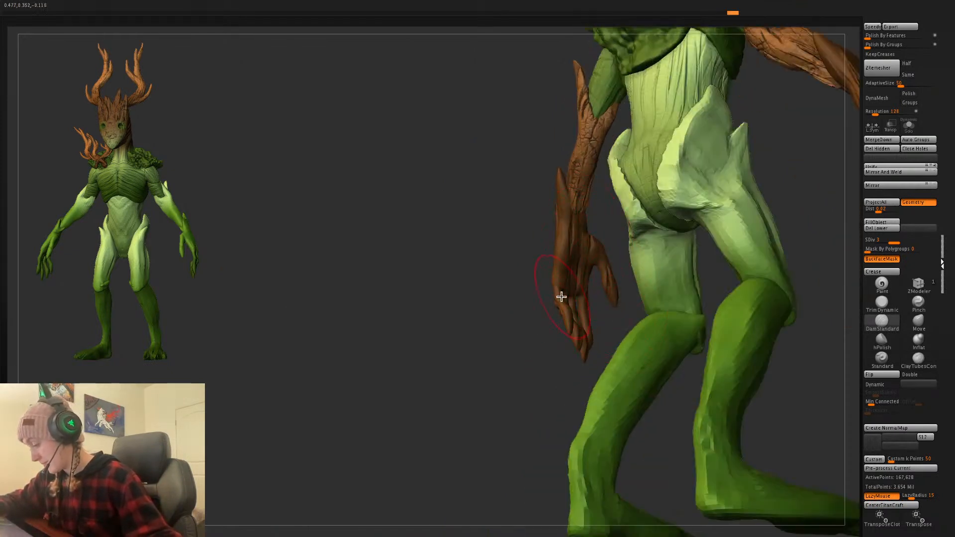
- Add grooves to the fingertips and the outer back of the hand up to the wrist
mouse_move(562, 297)
left_mouse_down()
mouse_move(581, 336)
mouse_move(606, 331)
mouse_move(587, 332)
left_mouse_up()
left_click_drag(592, 315, 584, 357)
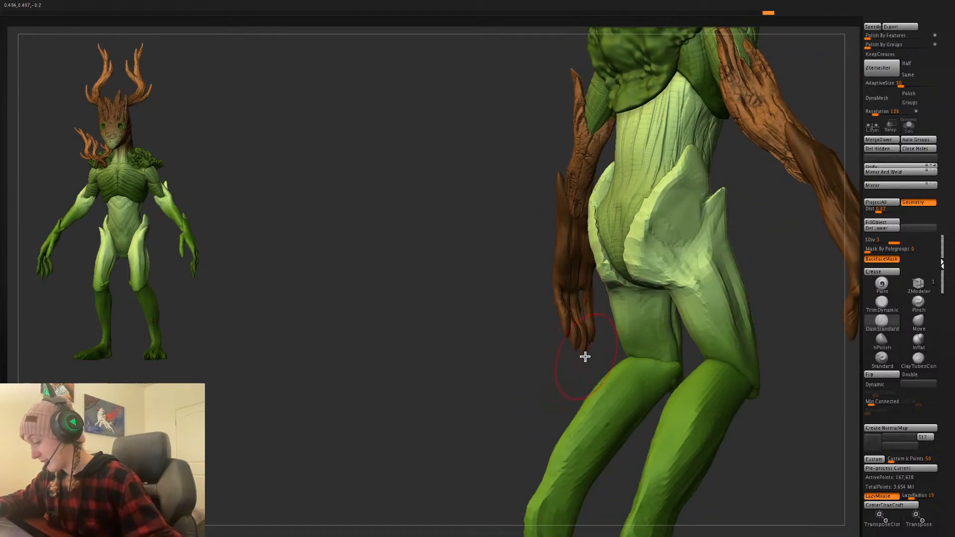
left_click_drag(579, 257, 561, 297)
left_click_drag(536, 359, 569, 360)
left_click_drag(582, 197, 606, 162)
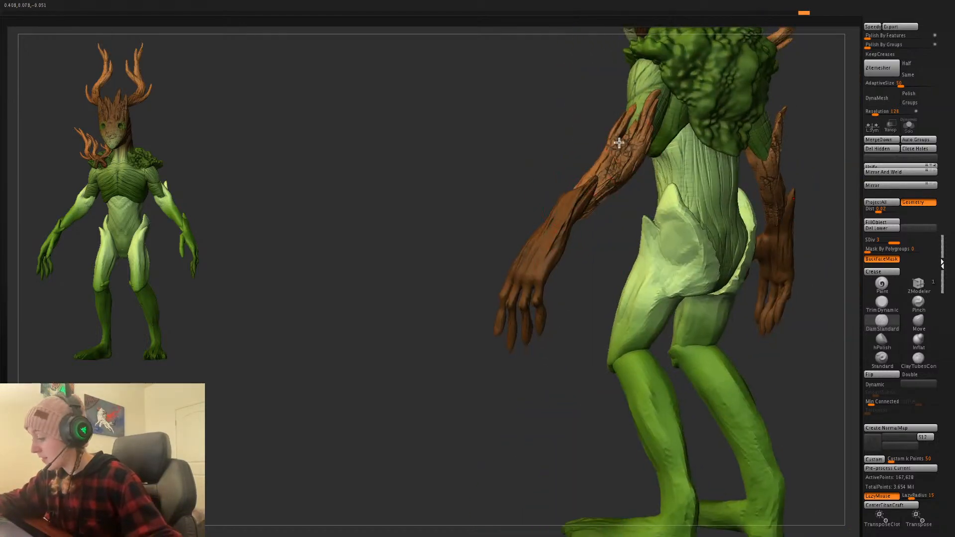
left_click_drag(579, 262, 582, 303)
- Try to reshape the pointed wrist spike with the Move Topological brush
key("b")
key("m")
key("t")
mouse_move(588, 194)
left_mouse_down()
mouse_move(579, 183)
mouse_move(602, 159)
mouse_move(577, 183)
mouse_move(630, 119)
left_mouse_up()
key("ctrl+z")
key("ctrl+z")
key("ctrl+z")
- Turn off backface masking and reshape the pointed wrist spike where it meets the forearm
left_click(889, 260)
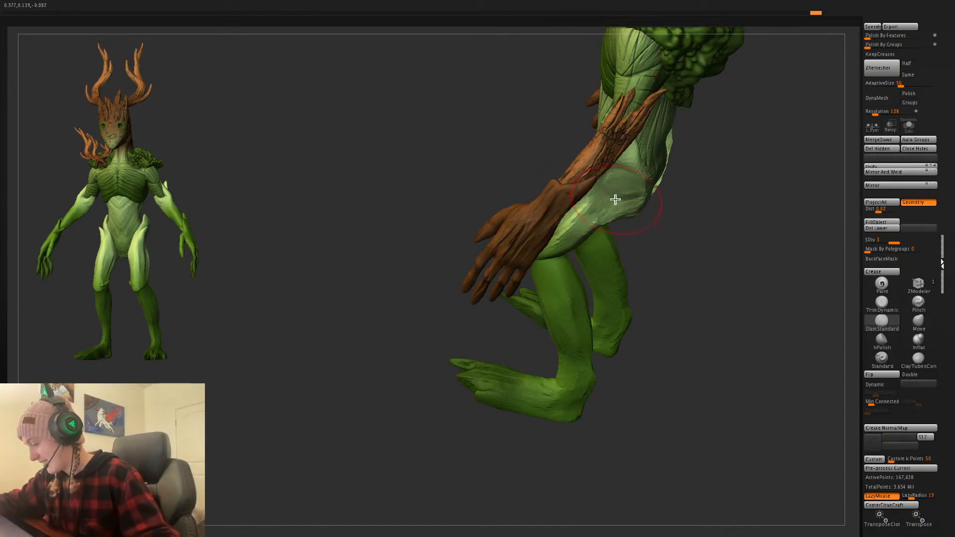
left_click_drag(695, 287, 636, 240)
key("ctrl+z")
left_click_drag(563, 209, 599, 176)
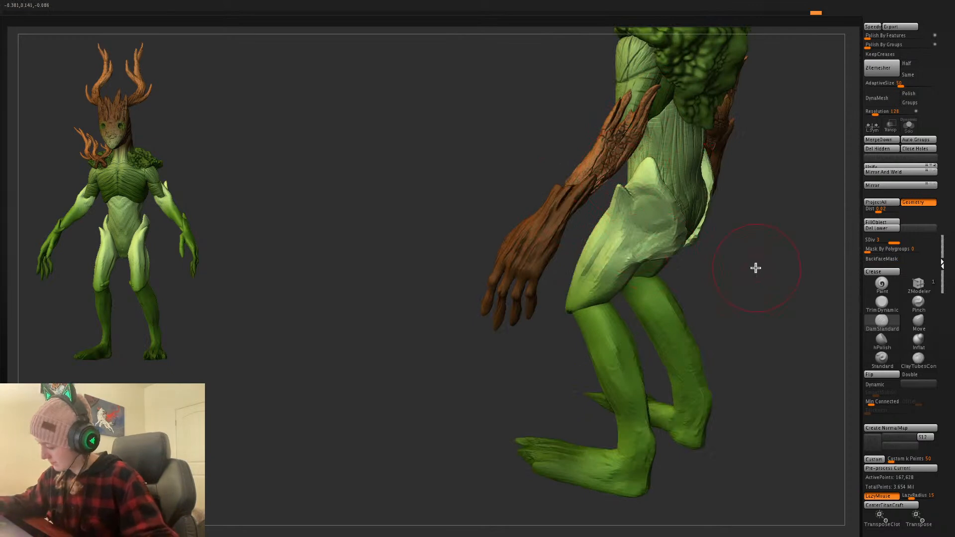
left_click_drag(758, 268, 782, 262)
left_click_drag(537, 204, 546, 183)
left_click_drag(665, 224, 716, 272)
mouse_move(574, 197)
left_mouse_down()
mouse_move(574, 219)
mouse_move(601, 256)
mouse_move(612, 325)
left_mouse_up()
key("space")
mouse_move(691, 287)
left_mouse_down()
mouse_move(725, 298)
mouse_move(688, 311)
mouse_move(696, 354)
left_mouse_up()
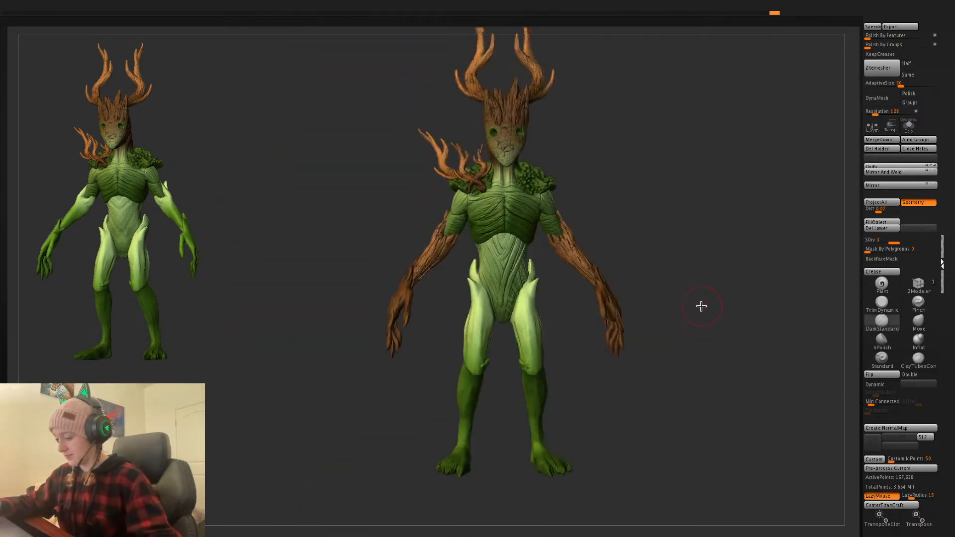
- Turn on backface masking and darken the hands with dark brown using the Paint brush
key("space")
left_click_drag(721, 300, 706, 299, "alt")
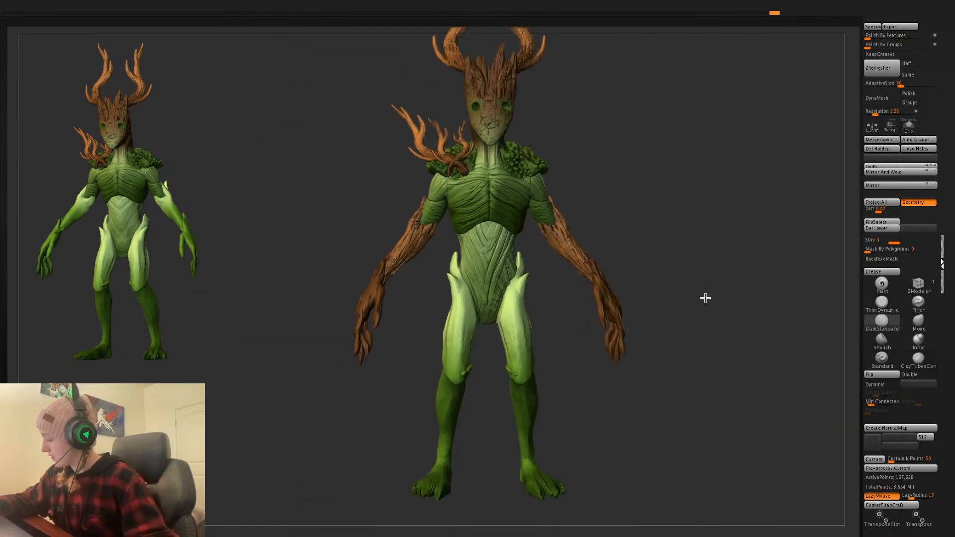
left_click(882, 259)
key("space")
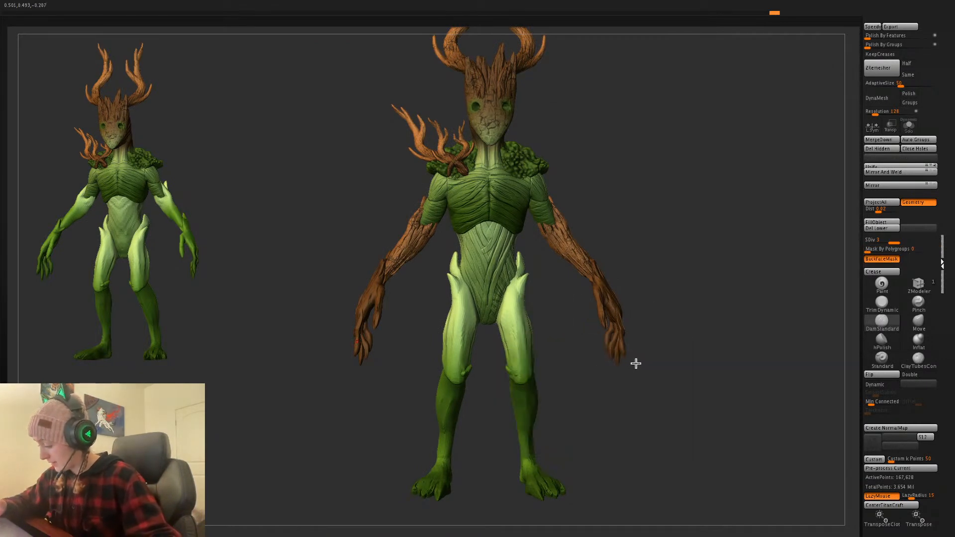
left_click_drag(636, 362, 618, 366)
key("space")
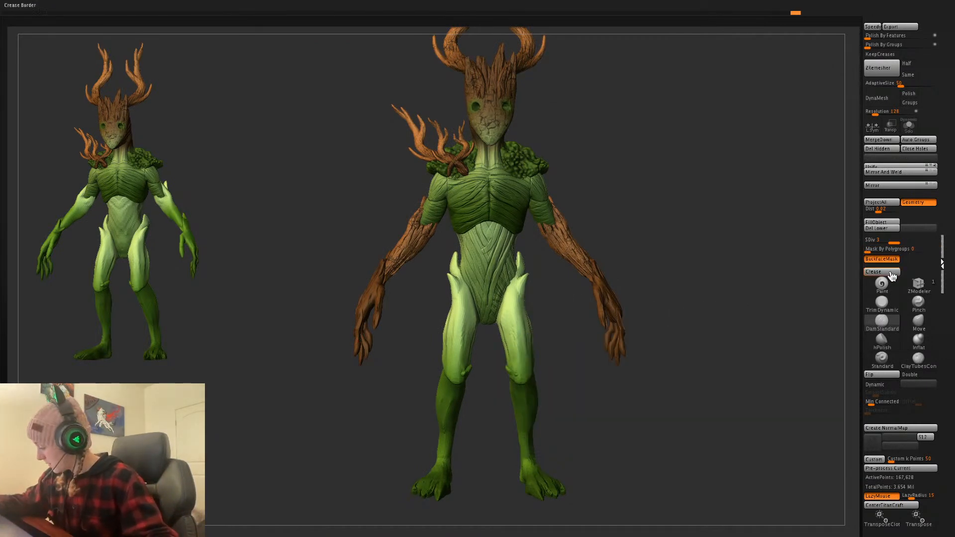
left_click(882, 284)
key("space")
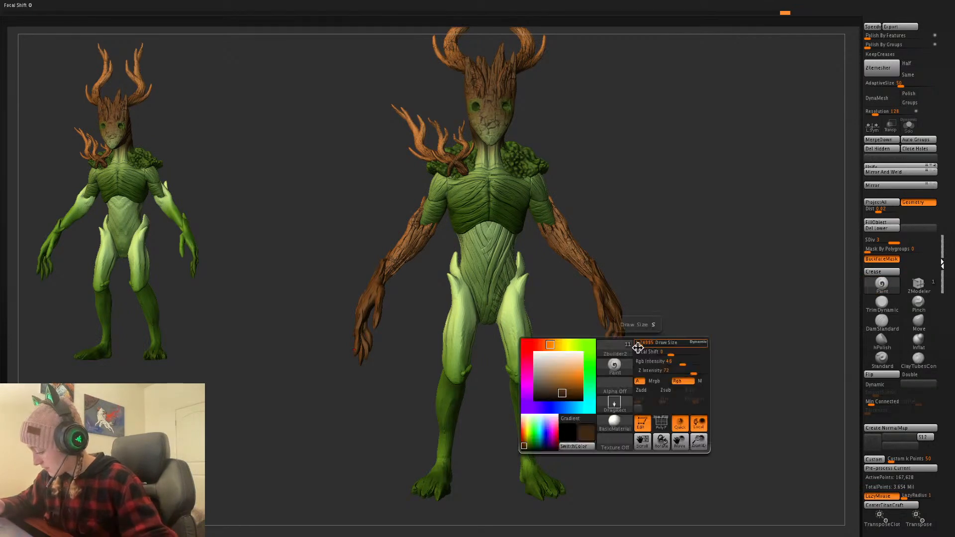
left_click(562, 394)
mouse_move(605, 352)
left_mouse_down()
mouse_move(620, 348)
mouse_move(605, 320)
left_mouse_up()
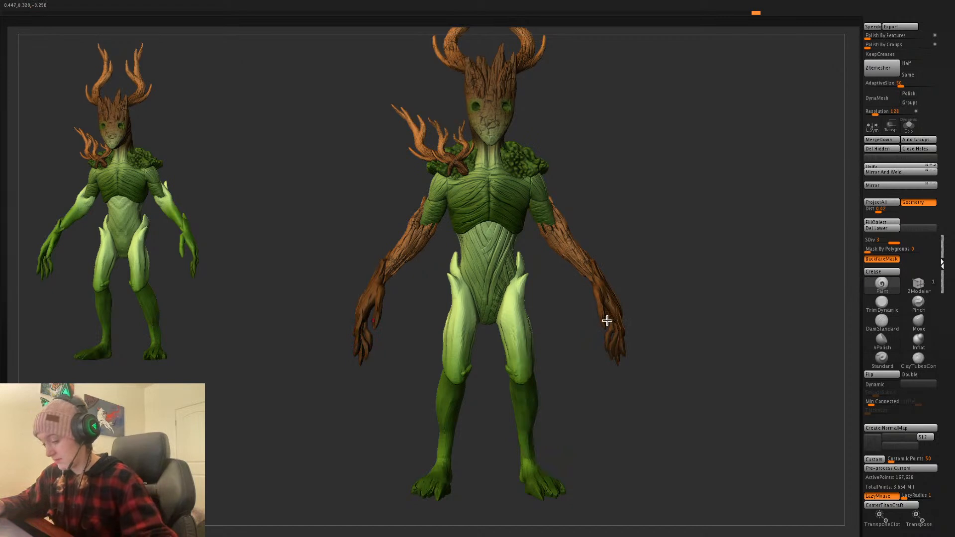
left_click_drag(742, 279, 683, 293, "alt")
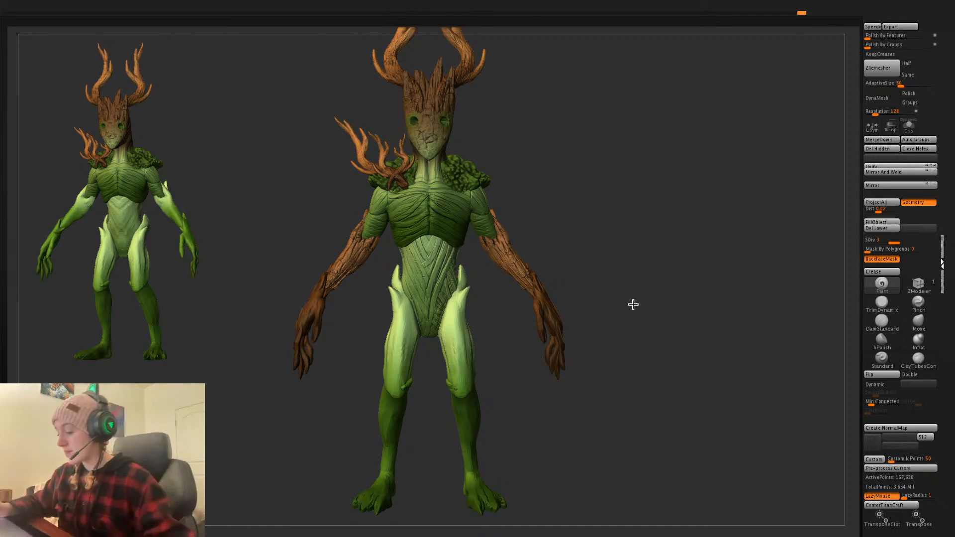
left_click_drag(634, 305, 631, 282)
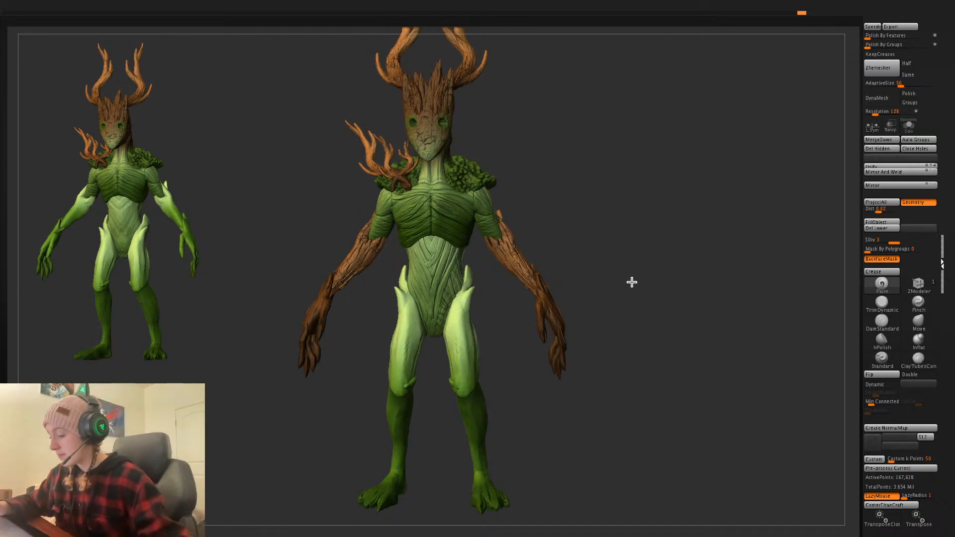
left_click(441, 223, "alt")
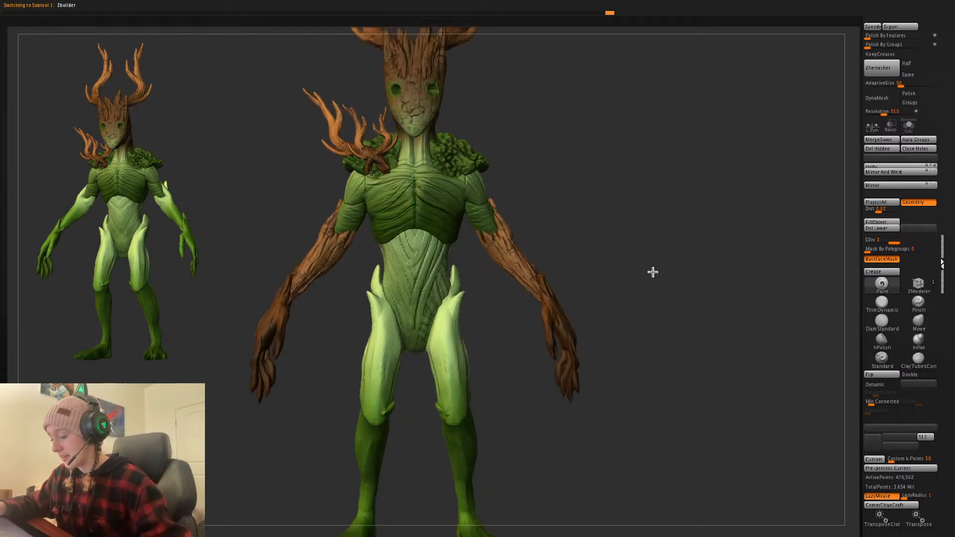
key("f")
left_click_drag(649, 259, 652, 244)
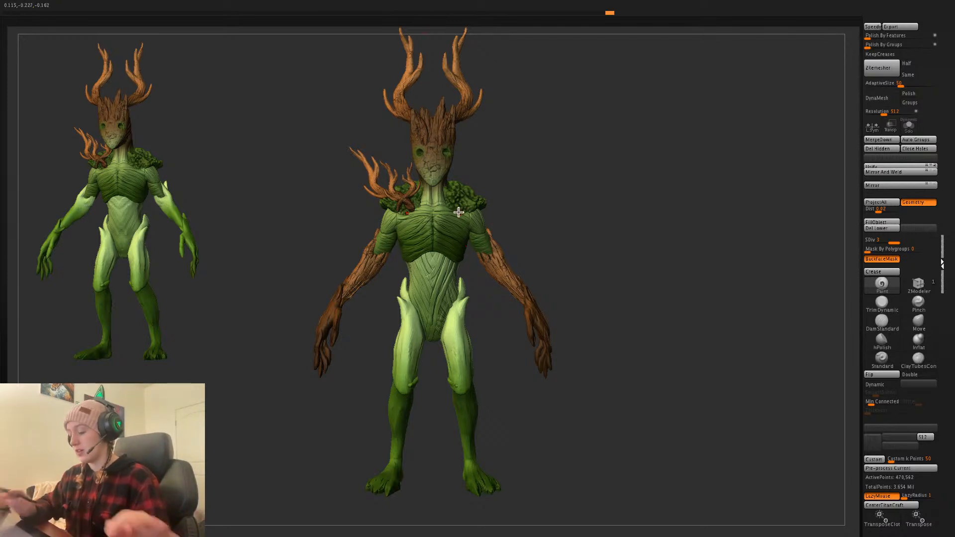
left_click_drag(488, 287, 673, 397, "ctrl")
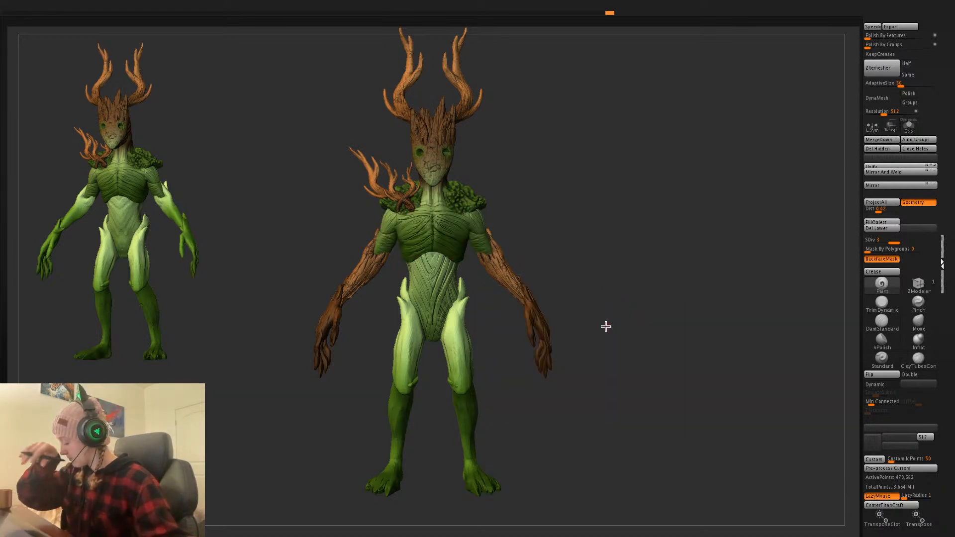
- Fill the lower legs and feet, and the thigh pieces, with dark brown
left_click(529, 299, "alt")
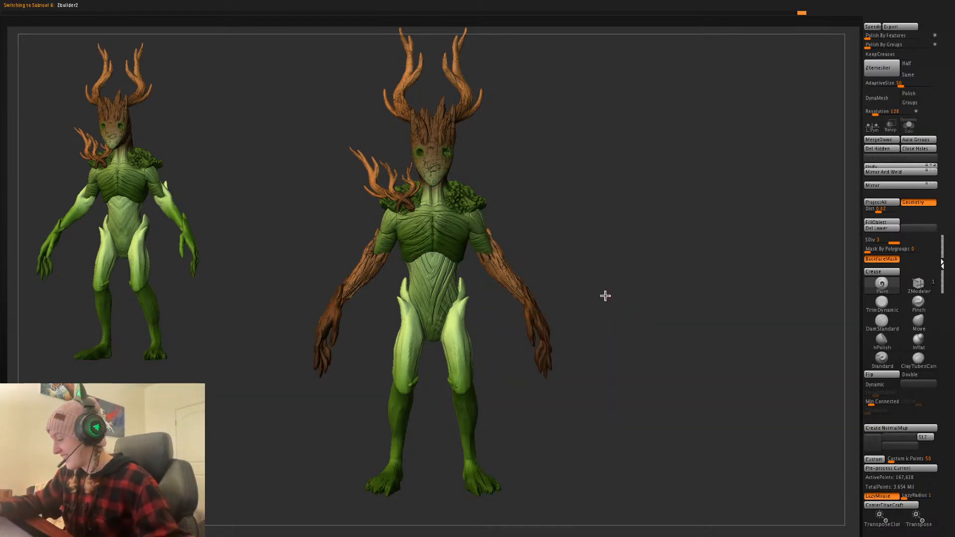
left_click(887, 228)
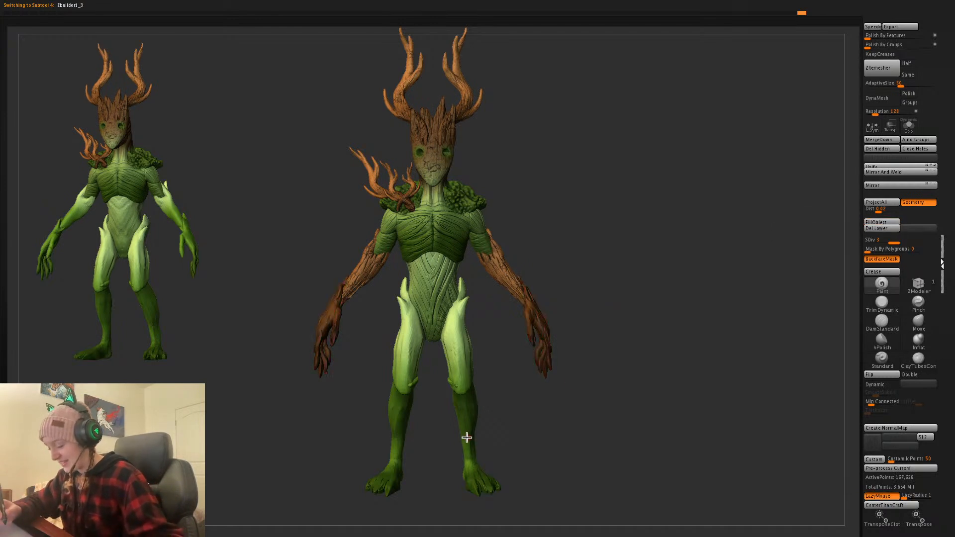
left_click(464, 437, "alt")
left_click(888, 224)
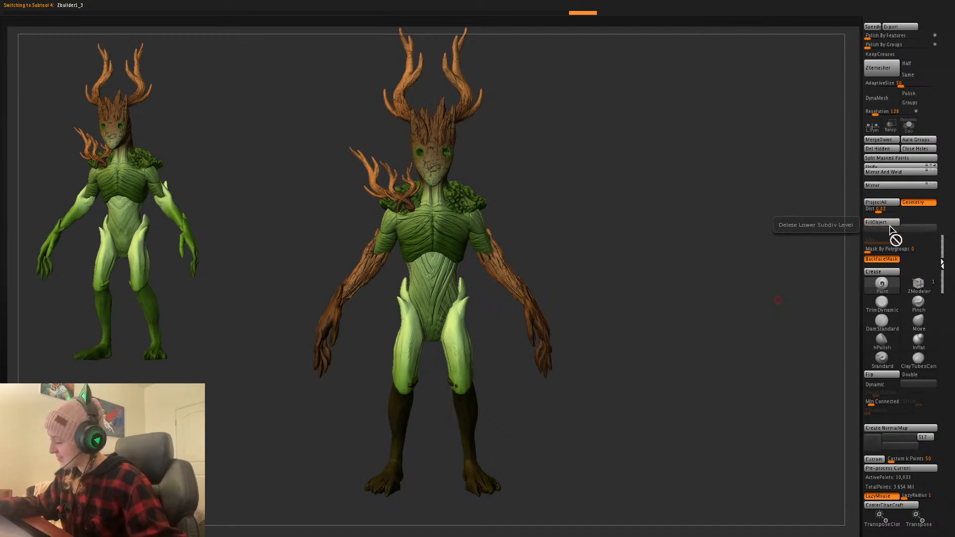
left_click(459, 383, "alt")
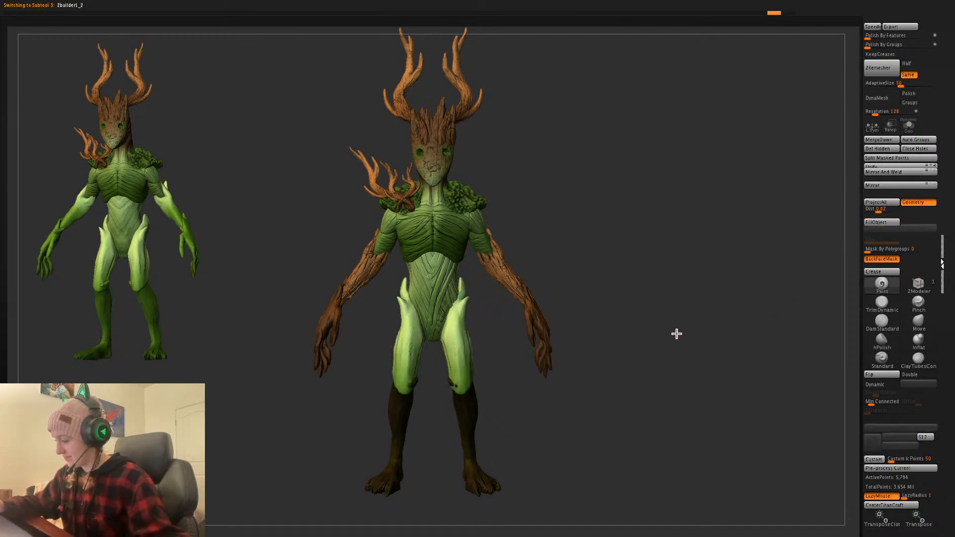
left_click(887, 224)
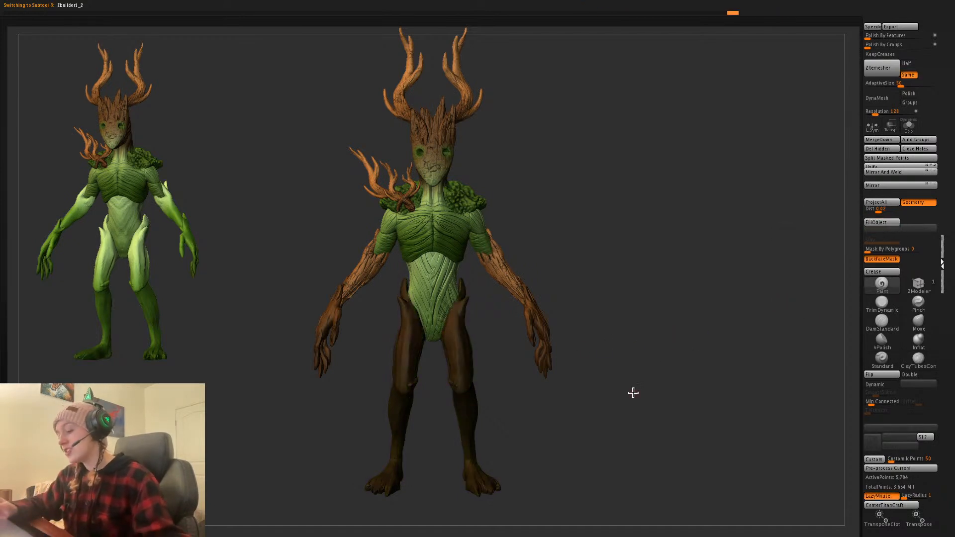
- Turn off backface masking and paint the upper arms' green onto the forearms, fading toward the wrists
left_click_drag(631, 380, 650, 378, "alt")
key("shift+f")
key("shift+f")
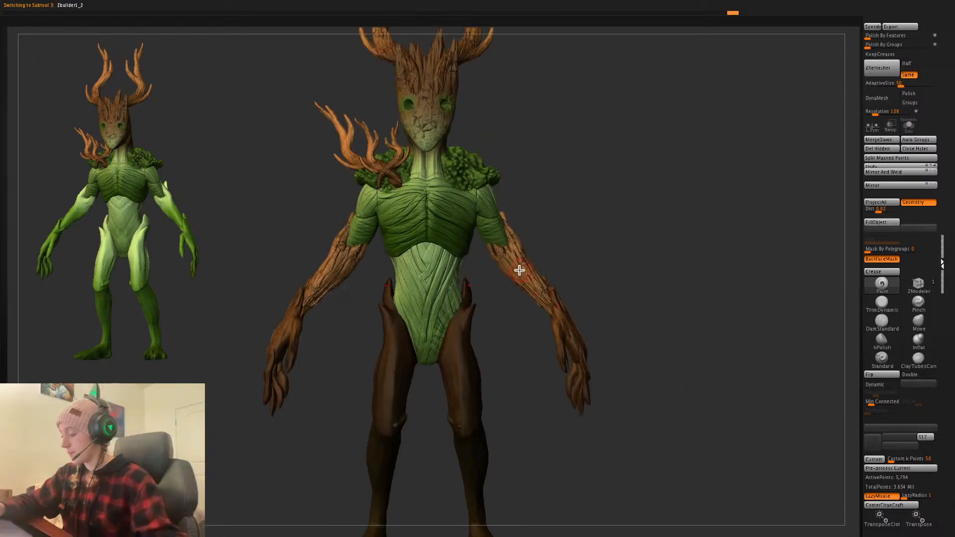
left_click(523, 270, "alt")
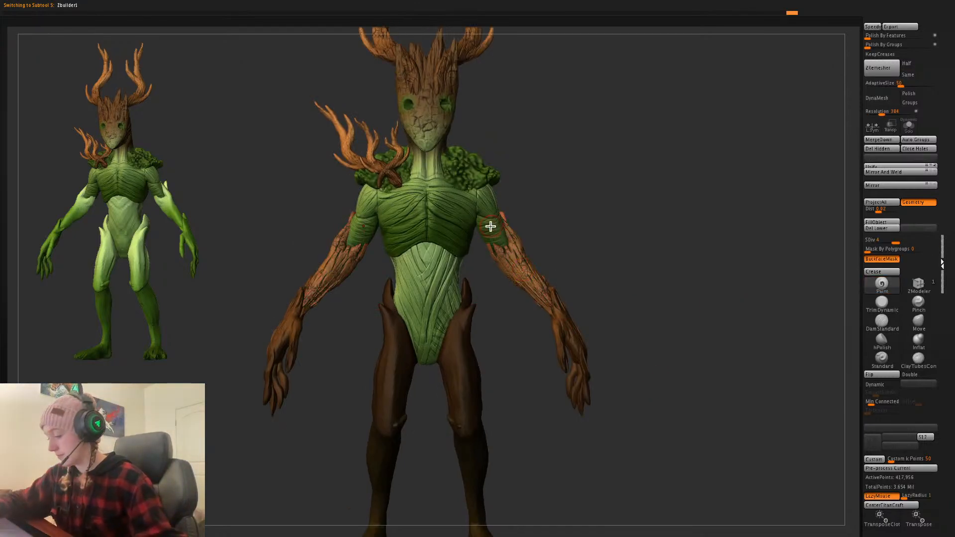
left_click_drag(505, 233, 501, 244)
key("space")
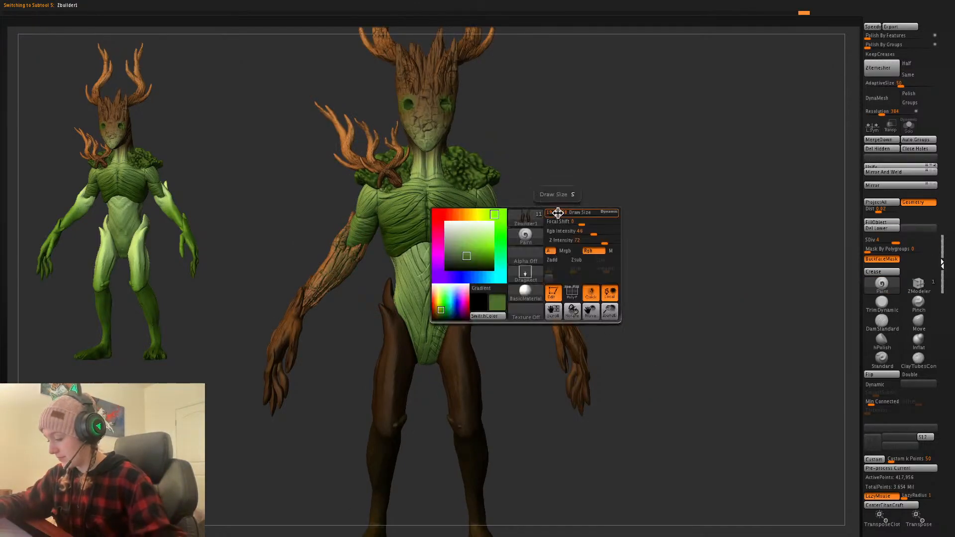
left_click(891, 260)
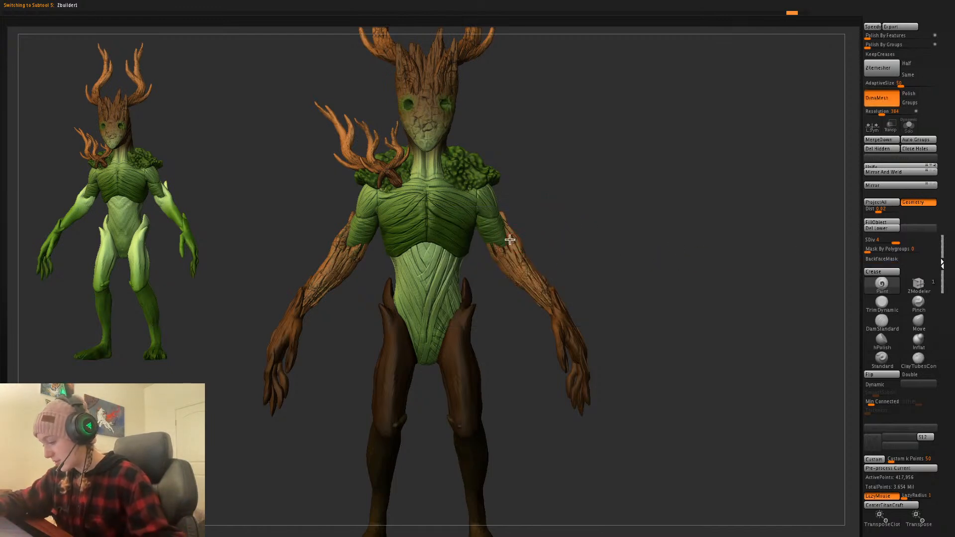
key("space")
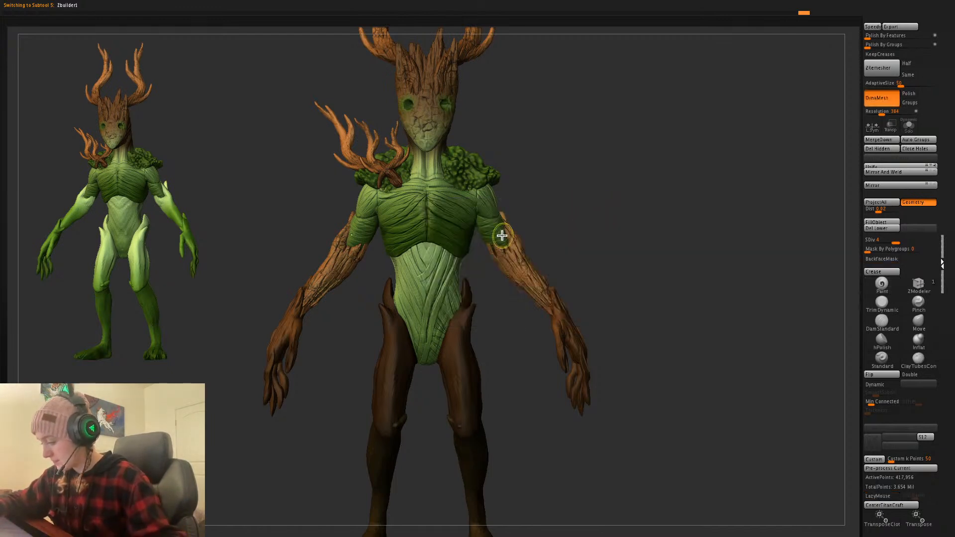
- Blend green over the tops of the brown thigh pieces, fading down into the brown
left_click_drag(616, 219, 604, 194, "alt")
left_click(476, 309, "alt")
key("ctrl+z")
key("ctrl+z")
key("ctrl+z")
key("ctrl+z")
key("ctrl+z")
key("ctrl+shift+z")
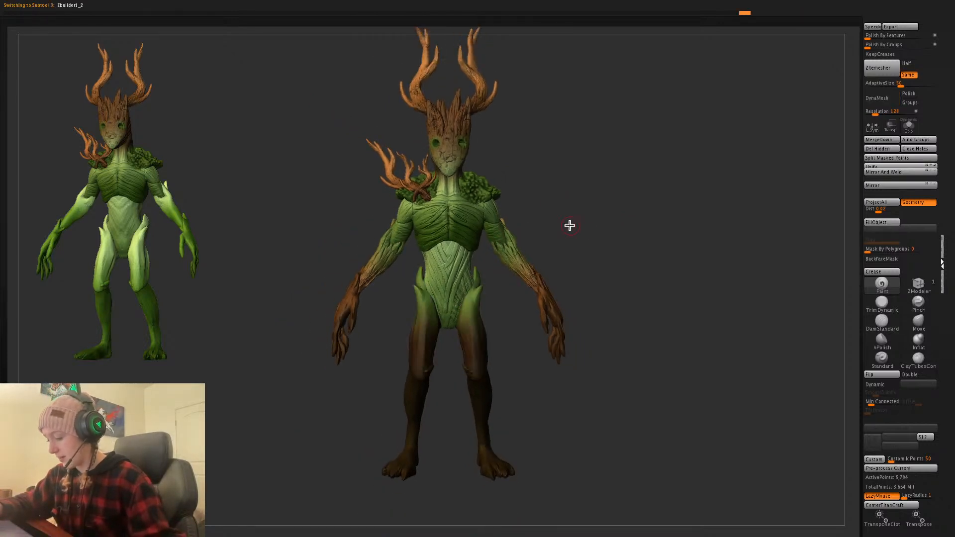
- Paint the fingertips and toes light green, fading into the brown hands and feet
left_click(561, 346, "alt")
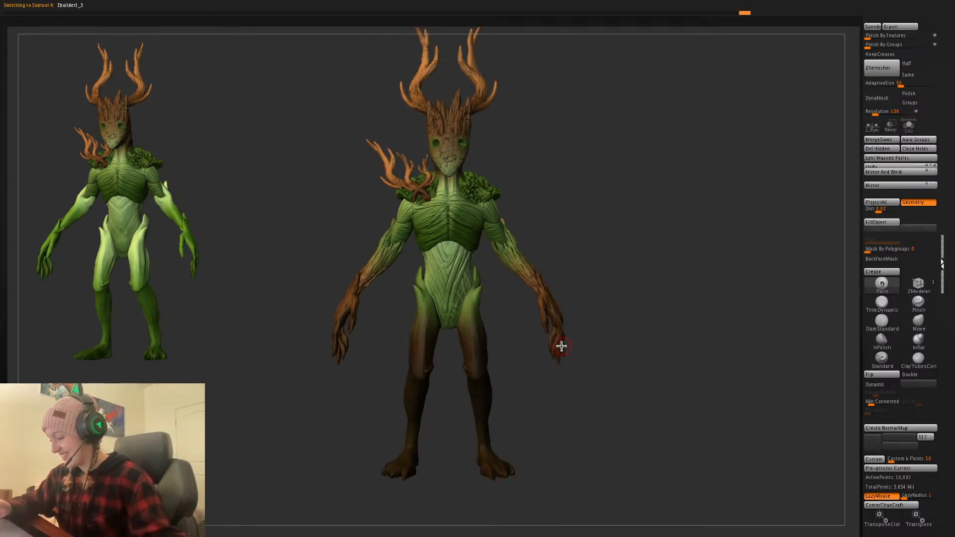
left_click_drag(546, 353, 565, 364)
left_click_drag(546, 332, 547, 326)
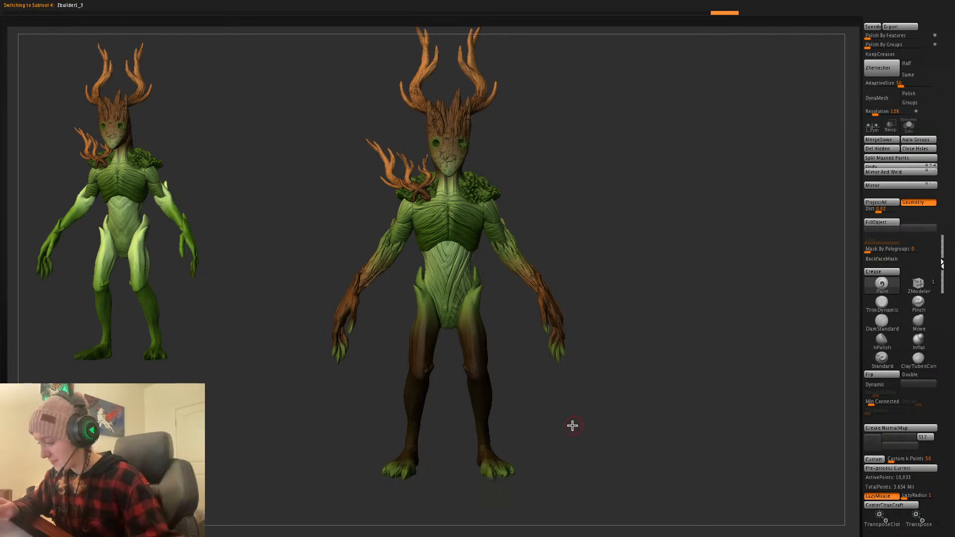
- Paint dark green shading around the eye sockets of the head and glowing bright green eyes inside them
left_click_drag(510, 172, 509, 223, "alt")
left_click(459, 248, "alt")
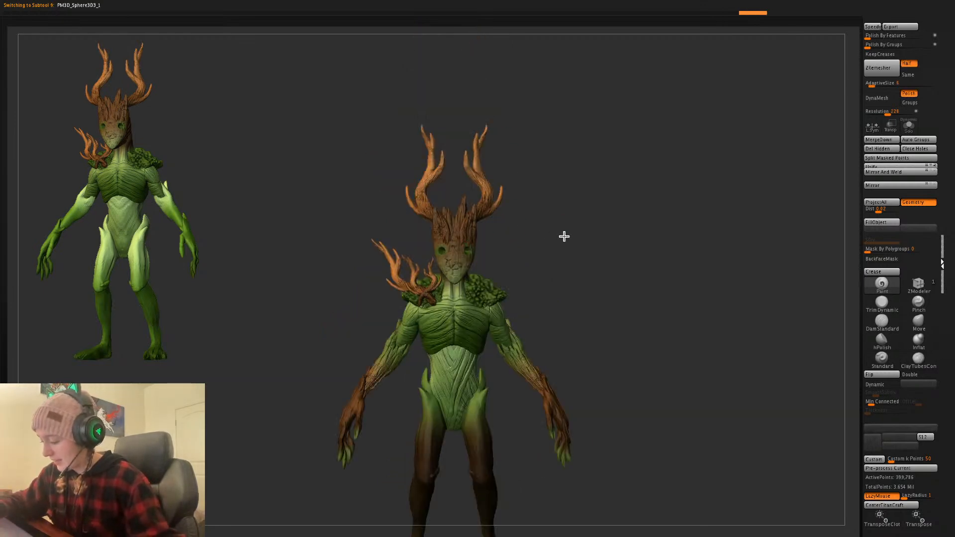
left_click_drag(565, 237, 572, 222, "alt")
left_click_drag(640, 154, 581, 252, "alt")
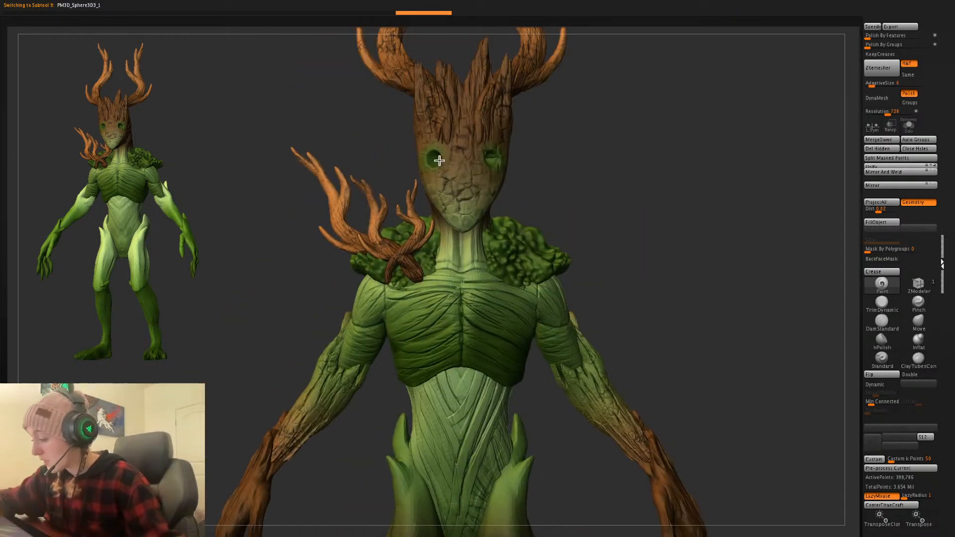
key("space")
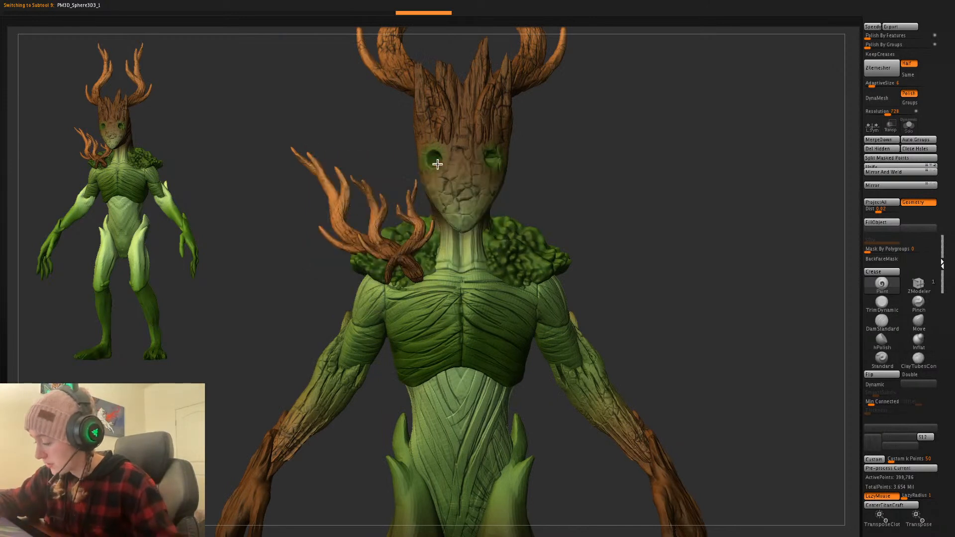
key("space")
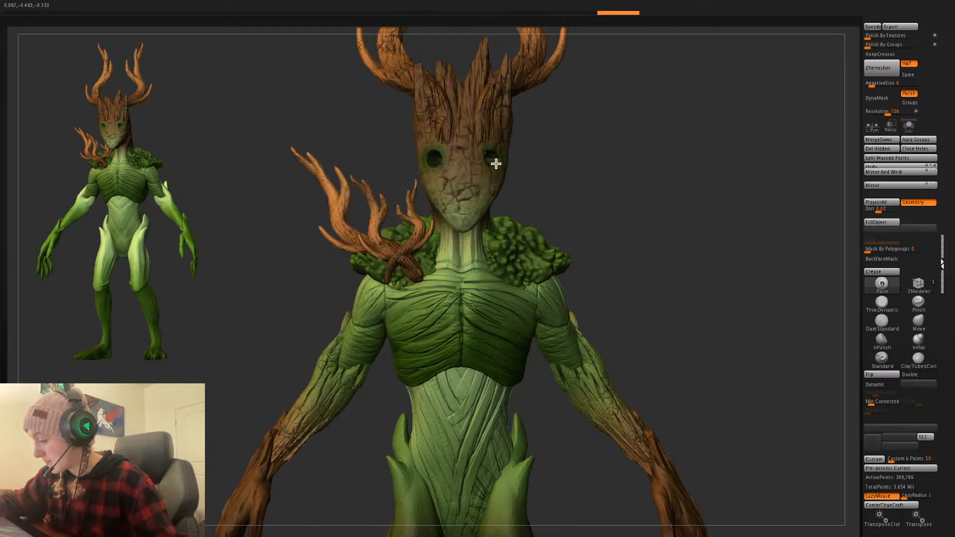
key("space")
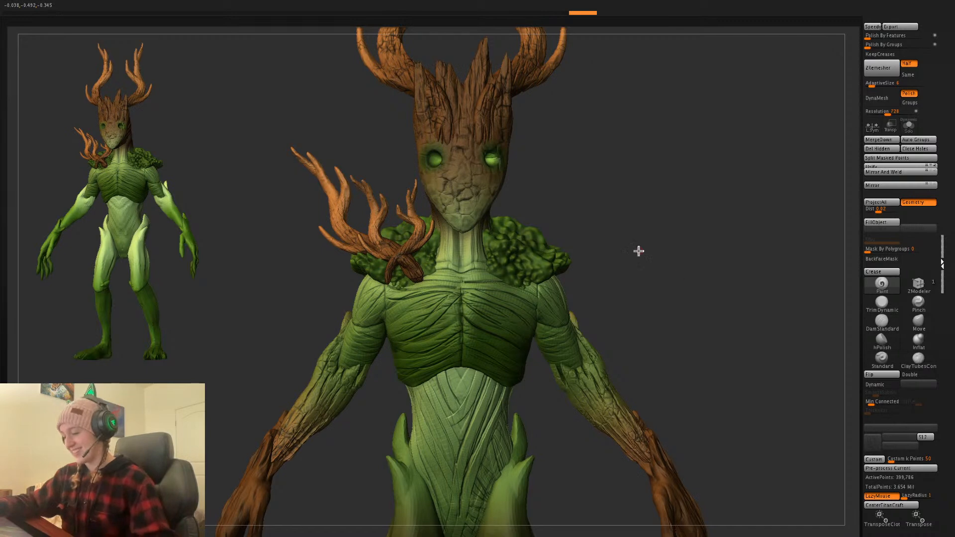
- Select the antlers, lower the paint intensity and brush light green onto their tips, fading into the brown
left_click_drag(680, 254, 672, 189, "alt")
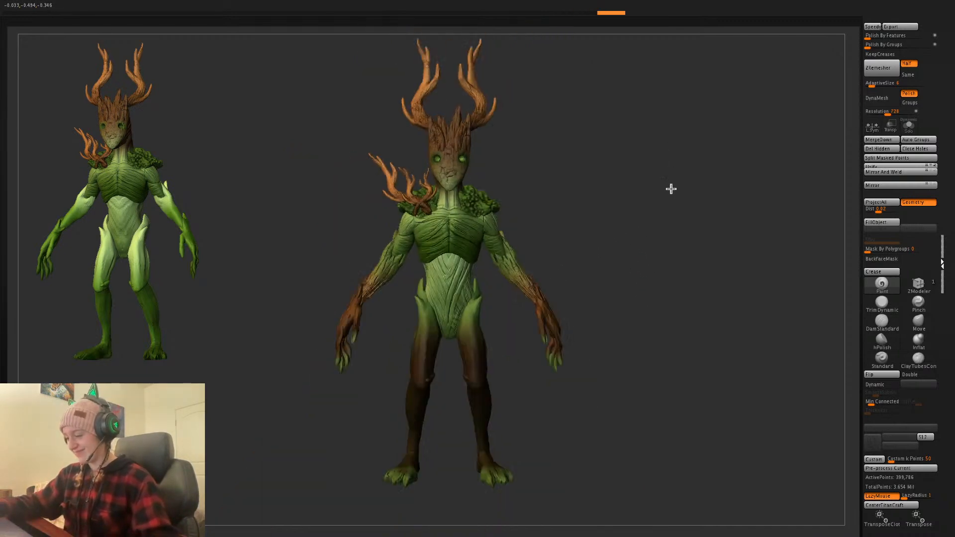
left_click_drag(666, 243, 685, 347, "alt")
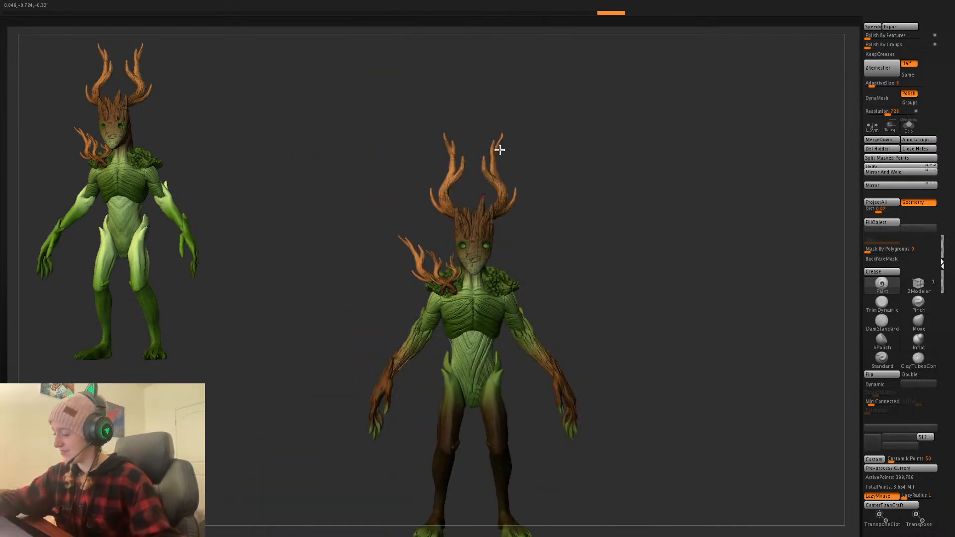
left_click(499, 149, "alt")
mouse_move(499, 144)
left_mouse_down()
mouse_move(521, 105)
mouse_move(535, 160)
left_mouse_up()
key("ctrl+z")
key("ctrl+z")
key("ctrl+z")
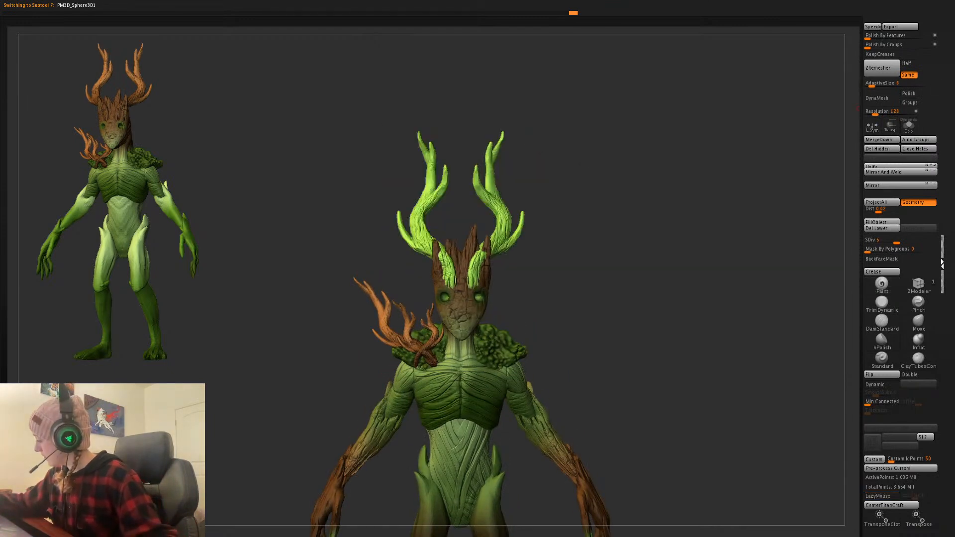
key("space")
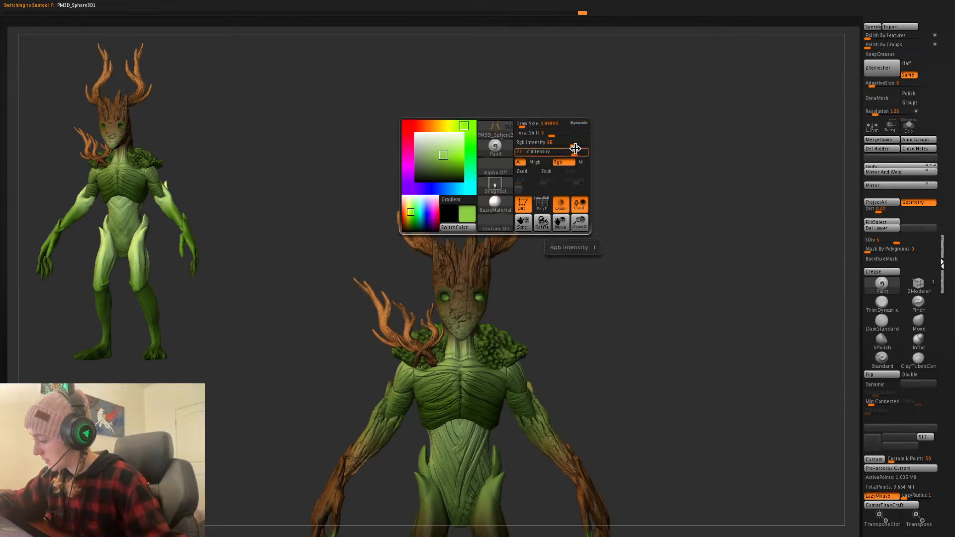
key("space")
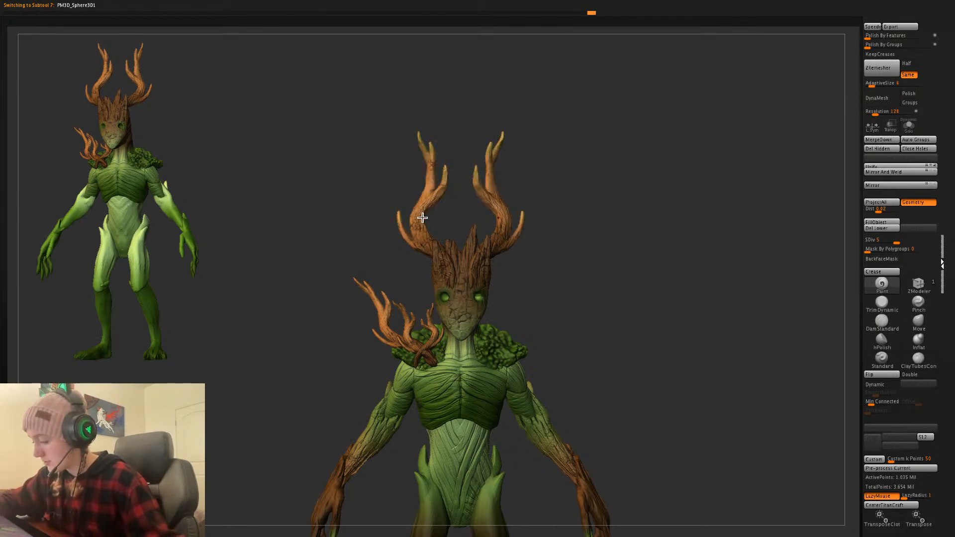
- Paint green onto the spiky crown tips of the head and the tips of the shoulder branch
left_click(472, 232, "alt")
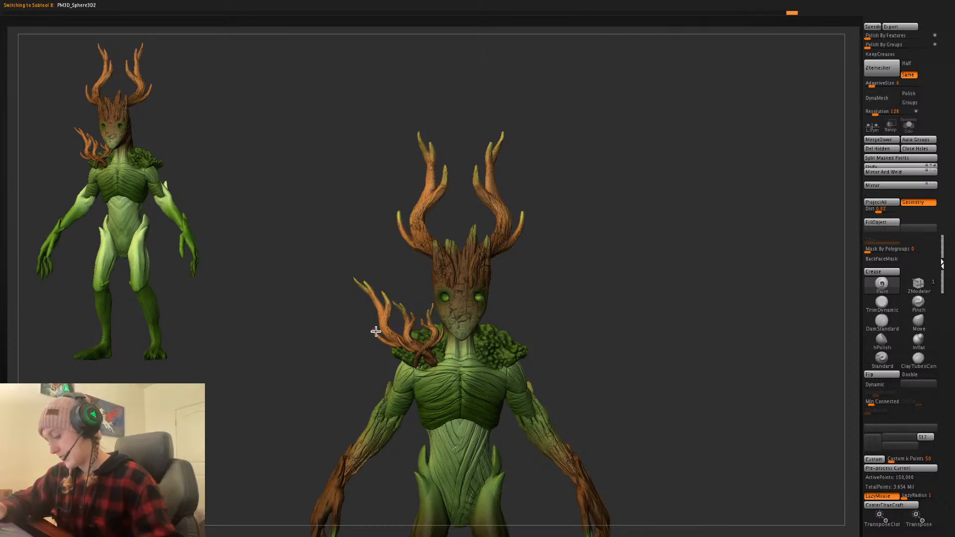
left_click_drag(634, 279, 630, 270, "alt")
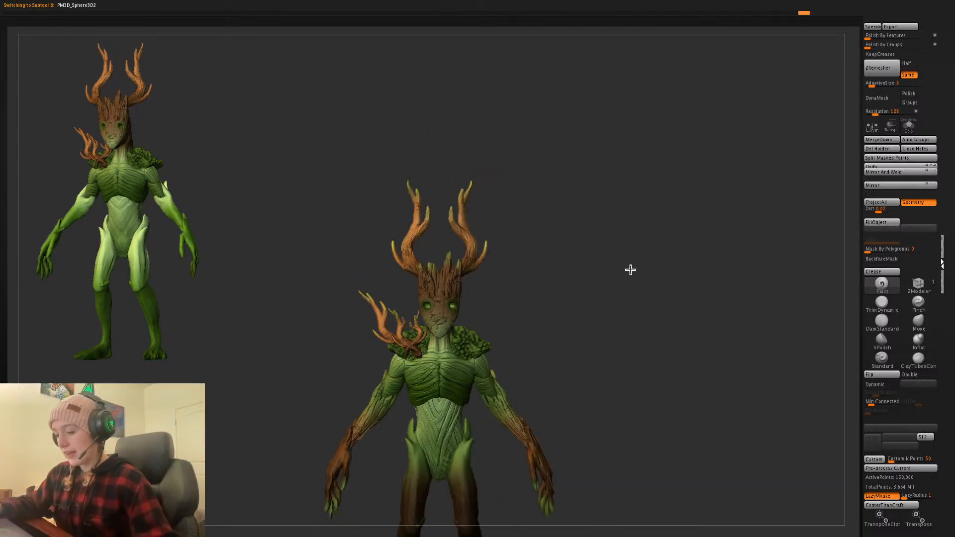
left_click_drag(641, 308, 659, 240, "alt")
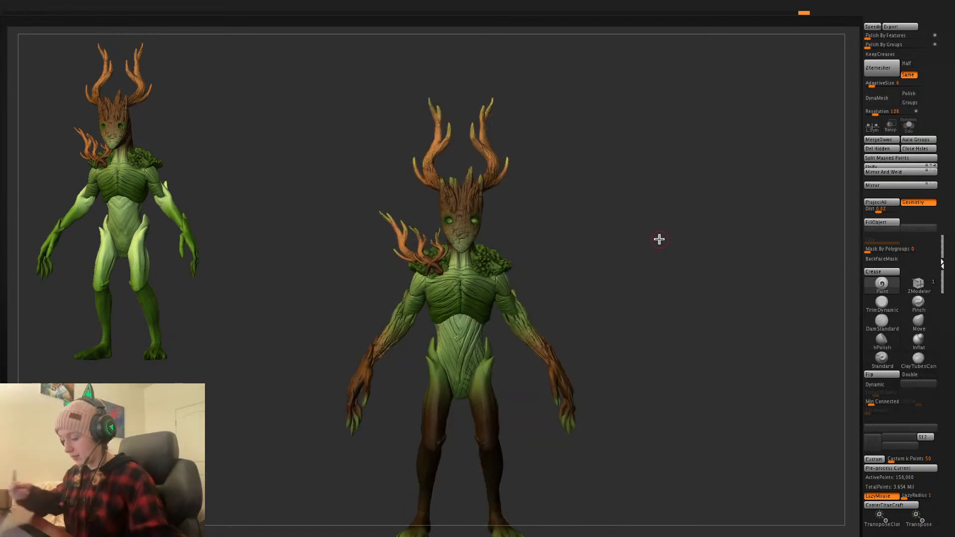
left_click_drag(603, 239, 601, 180, "alt")
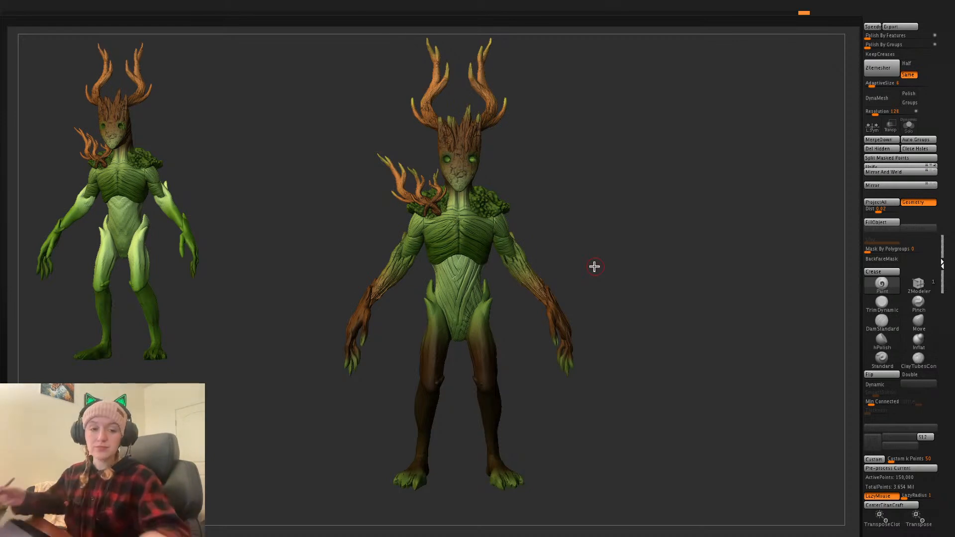
- Select and isolate the thigh pieces, assign them a single polygroup, and show the whole creature again
left_click(689, 300, "ctrl")
left_click(668, 301, "ctrl")
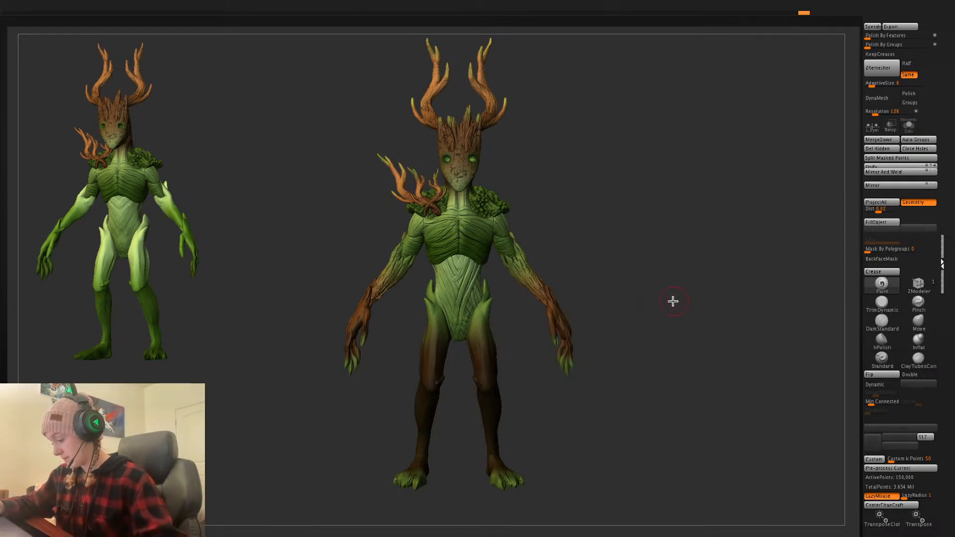
left_click(478, 355, "alt")
left_click(699, 309, "ctrl")
left_click(702, 310, "ctrl")
left_click_drag(719, 315, 740, 332, "alt")
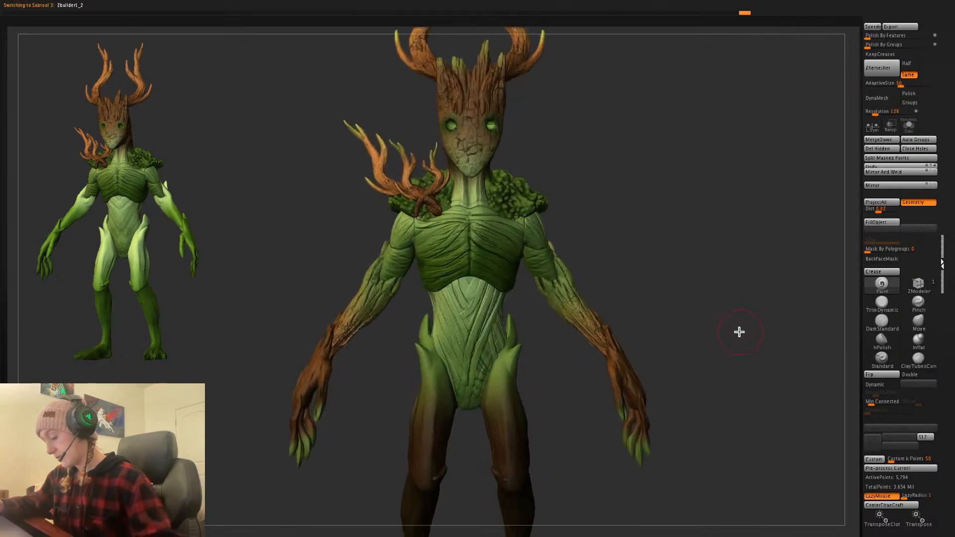
left_click_drag(717, 291, 696, 265, "alt")
left_click(909, 126)
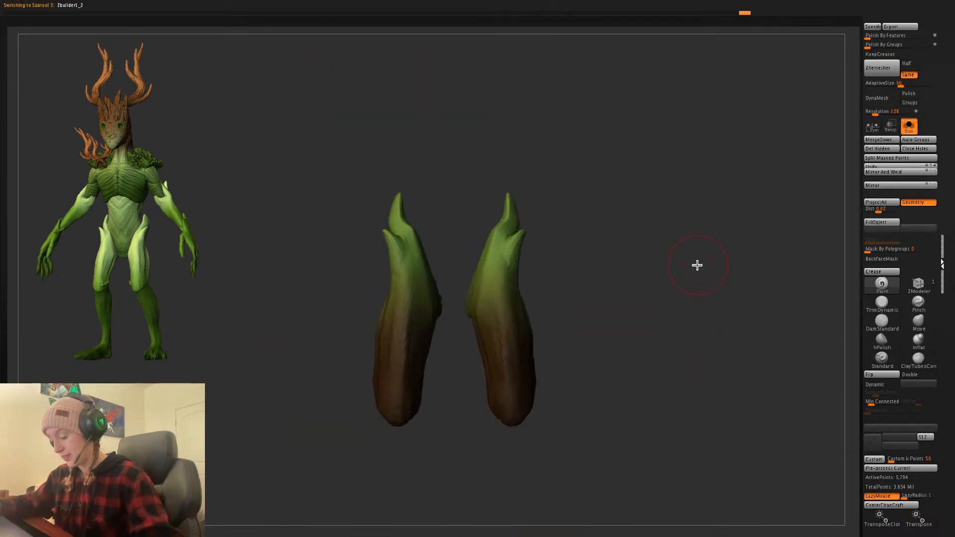
key("shift+f")
key("ctrl+w")
key("shift+f")
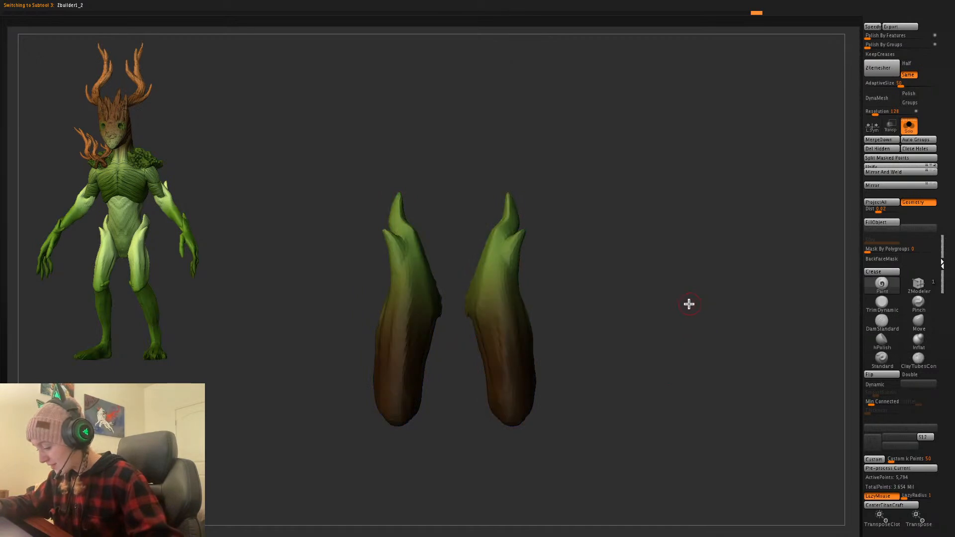
key("shift+f")
left_click(909, 127)
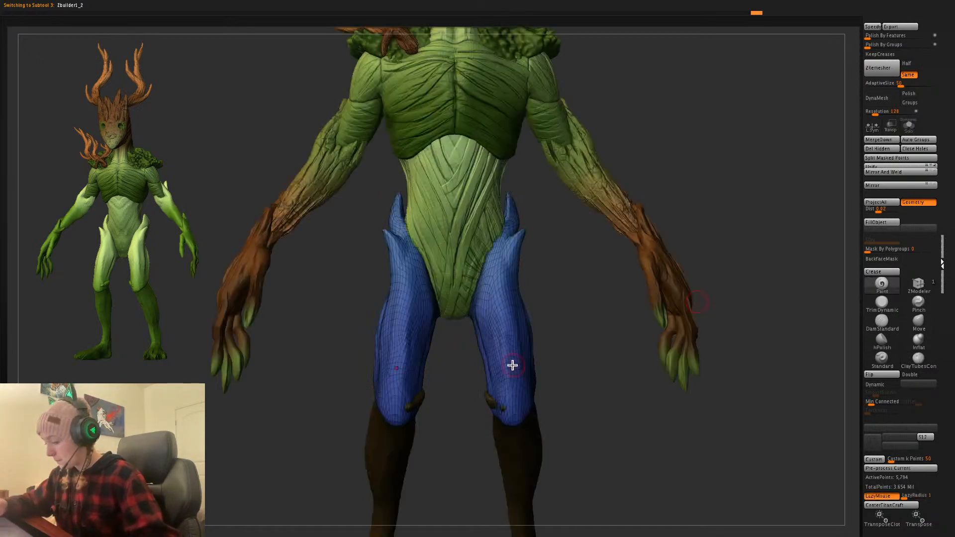
- Isolate the thigh pieces and examine their wireframe from several angles
key("shift+f")
left_click(909, 125)
left_click_drag(651, 318, 686, 307)
key("shift+f")
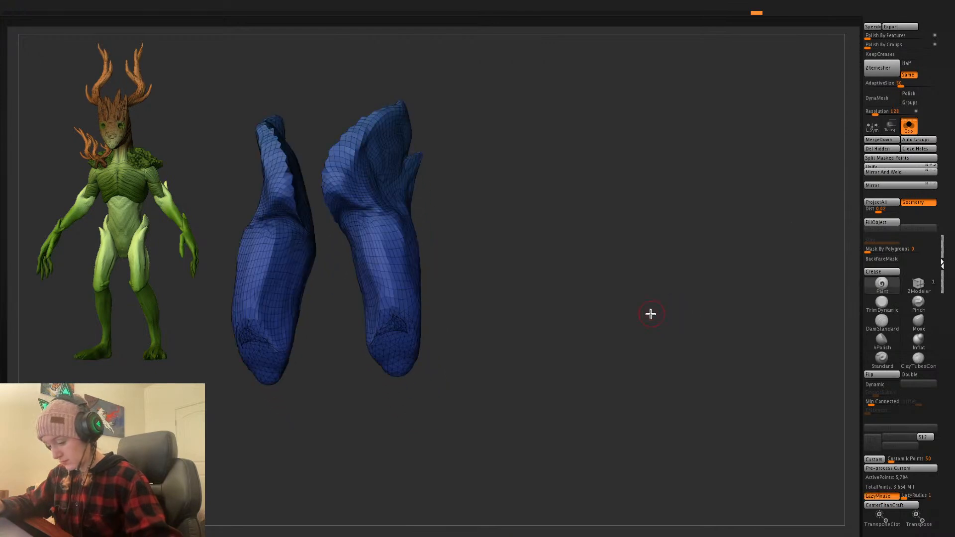
left_click_drag(654, 257, 747, 174, "alt")
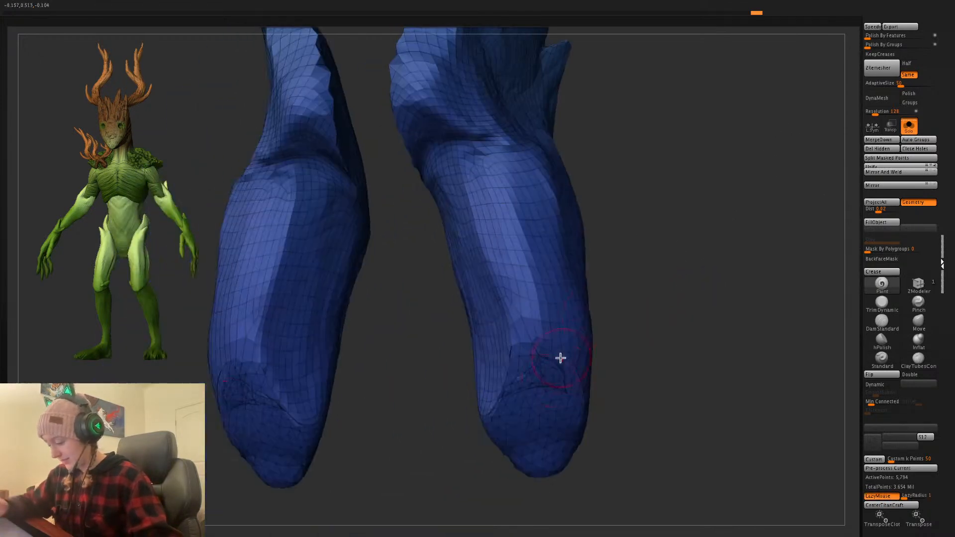
key("shift+f")
key("shift+f")
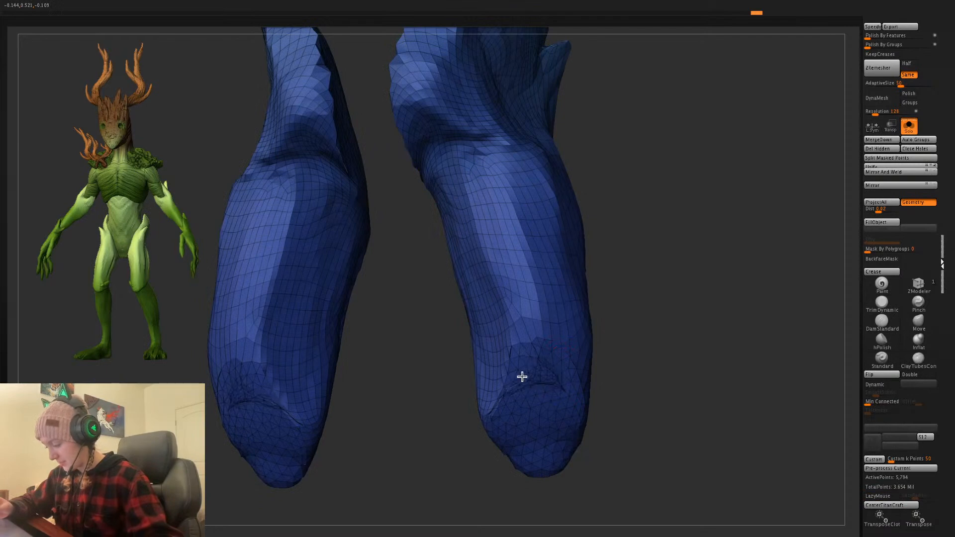
left_click_drag(740, 284, 766, 264)
key("shift+f")
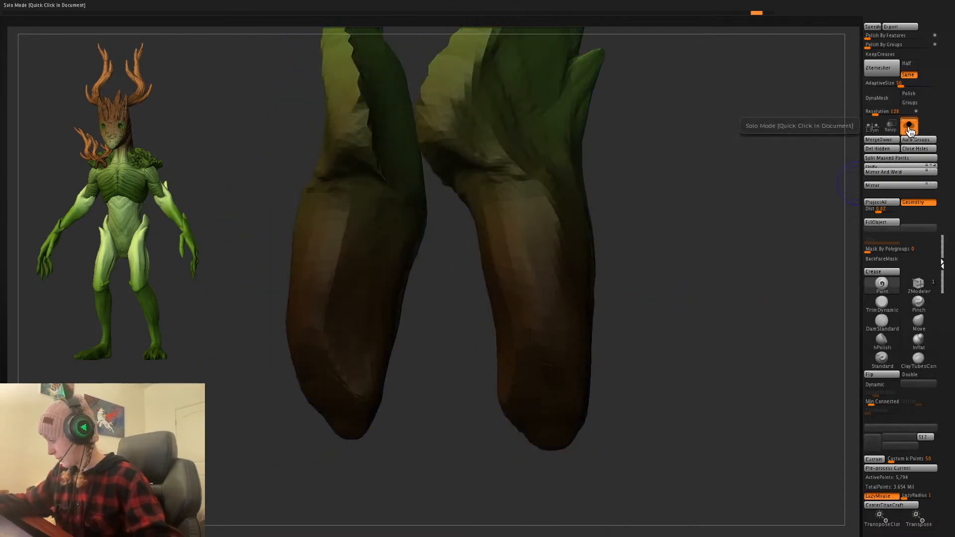
left_click(910, 129)
left_click(909, 128)
- Remesh the thigh pieces with DynaMesh at resolution 384 and subdivide them once
left_click(894, 106)
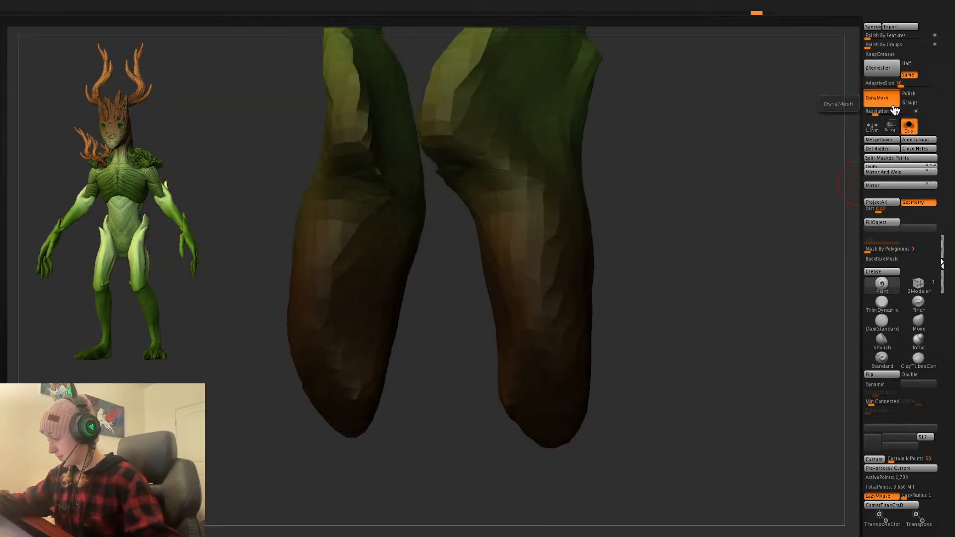
key("ctrl+z")
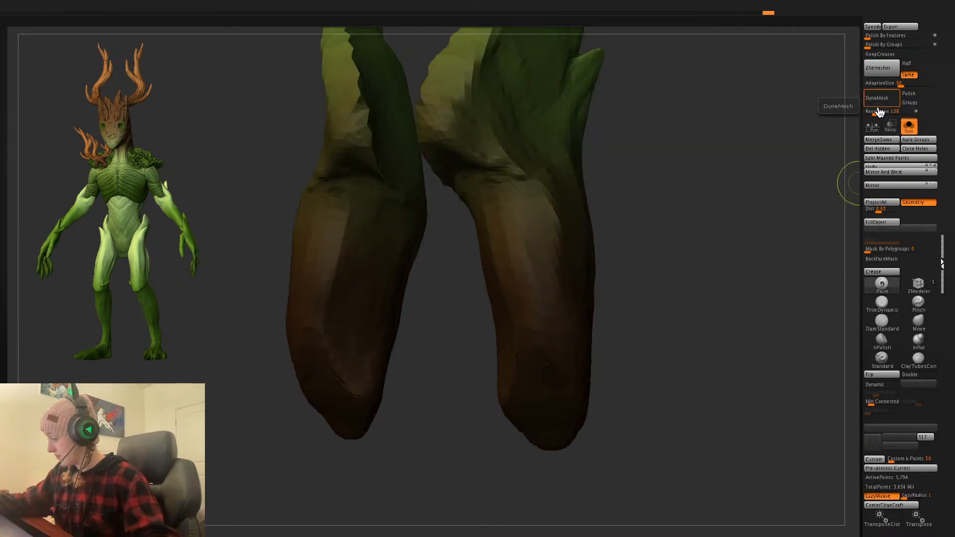
left_click(882, 113)
left_click(884, 103)
left_click_drag(724, 309, 781, 319)
key("shift+f")
key("ctrl+d")
key("shift+f")
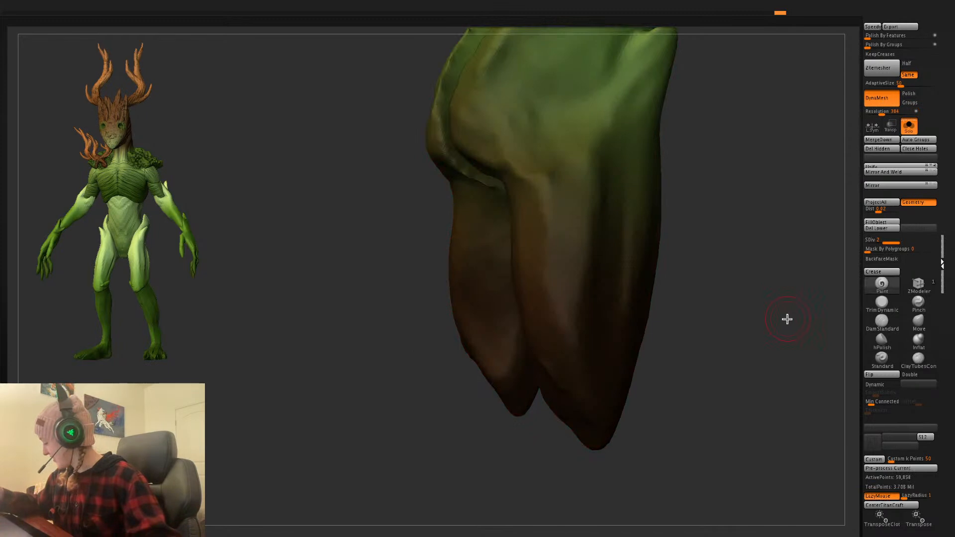
- Subdivide the thigh pieces again to level 3 and leave isolation to show the full creature
left_click_drag(776, 378, 790, 356, "shift")
key("shift+f")
key("shift+f")
key("ctrl+d")
key("f")
left_click(909, 127)
left_click_drag(695, 320, 700, 355, "alt")
left_click_drag(727, 308, 730, 196, "alt")
left_click_drag(590, 269, 582, 350, "alt")
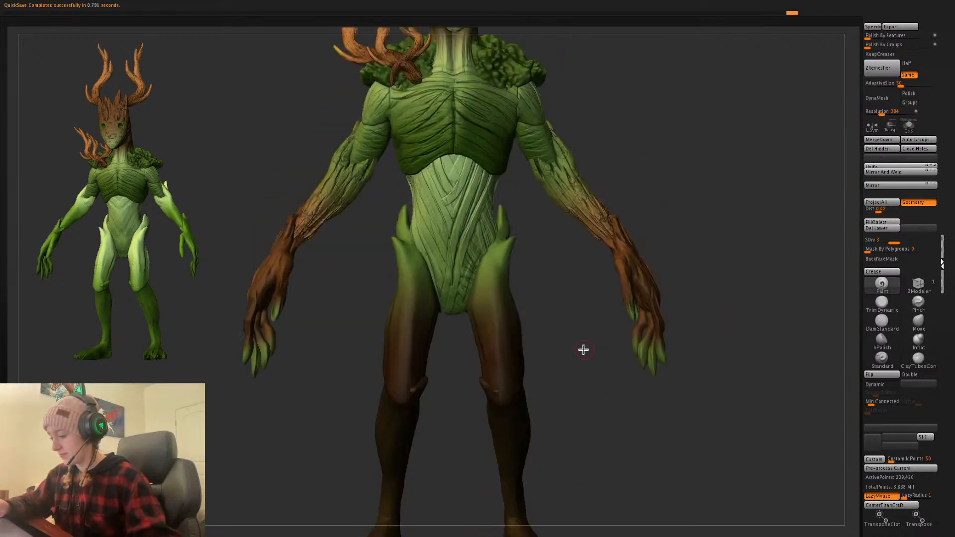
- Try to carve a groove into the front of the thigh pieces with the DamStandard brush, and undo it
key("shift+f")
key("shift+f")
left_click(884, 324)
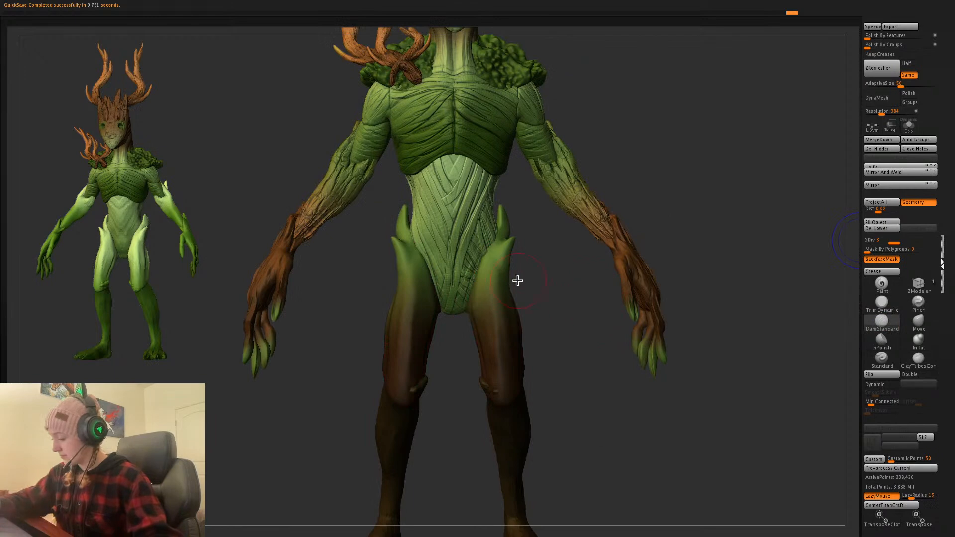
left_click_drag(498, 277, 509, 233)
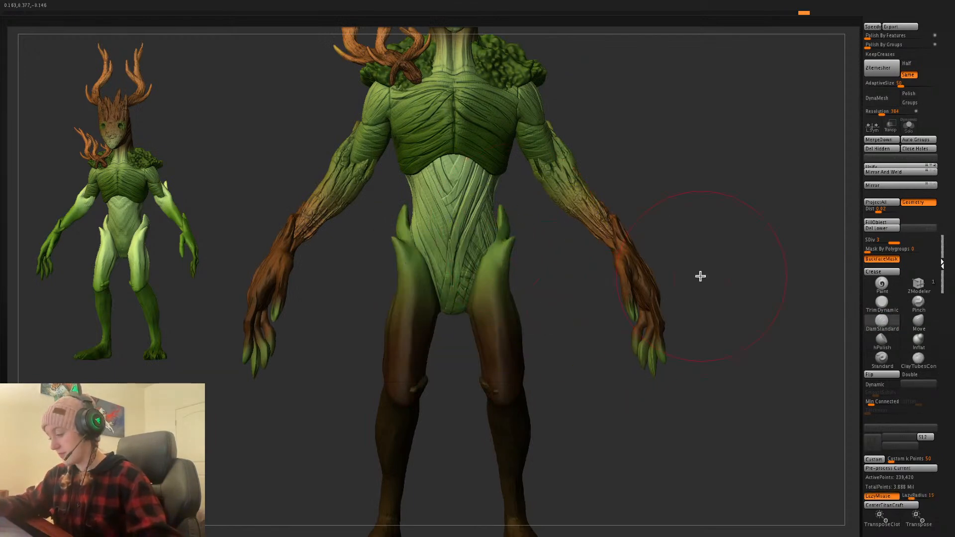
key("ctrl+z")
mouse_move(730, 252)
left_mouse_down()
mouse_move(725, 224)
mouse_move(715, 326)
left_mouse_up()
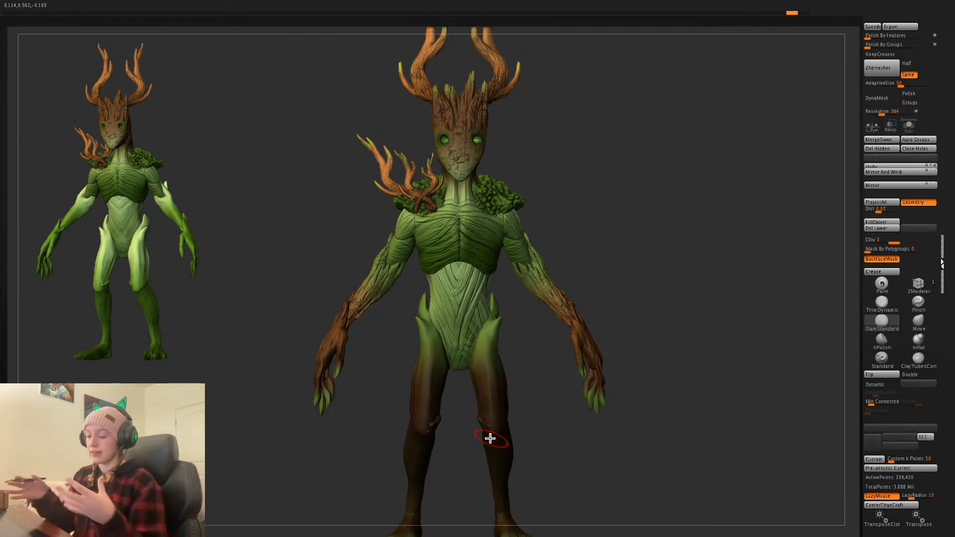
key("space")
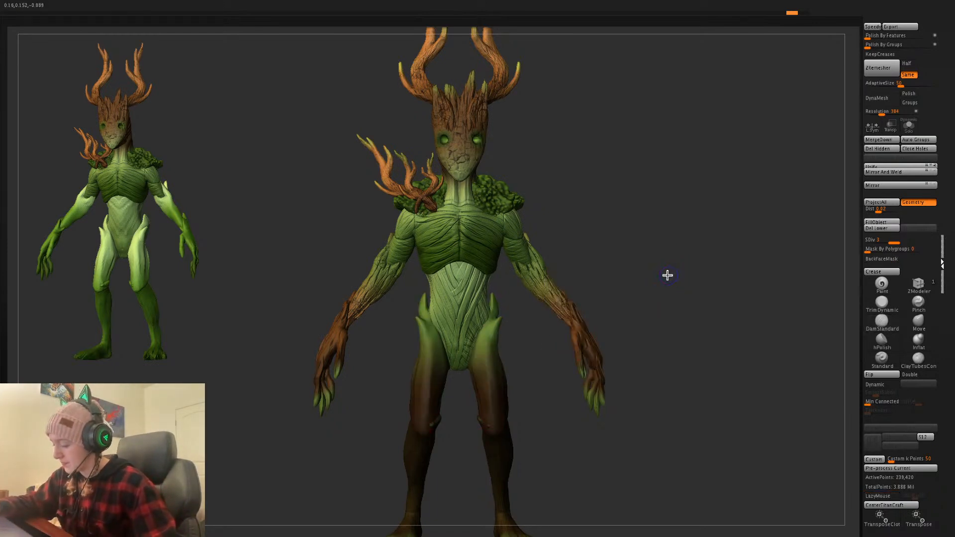
key("ctrl+z")
key("ctrl+shift+z")
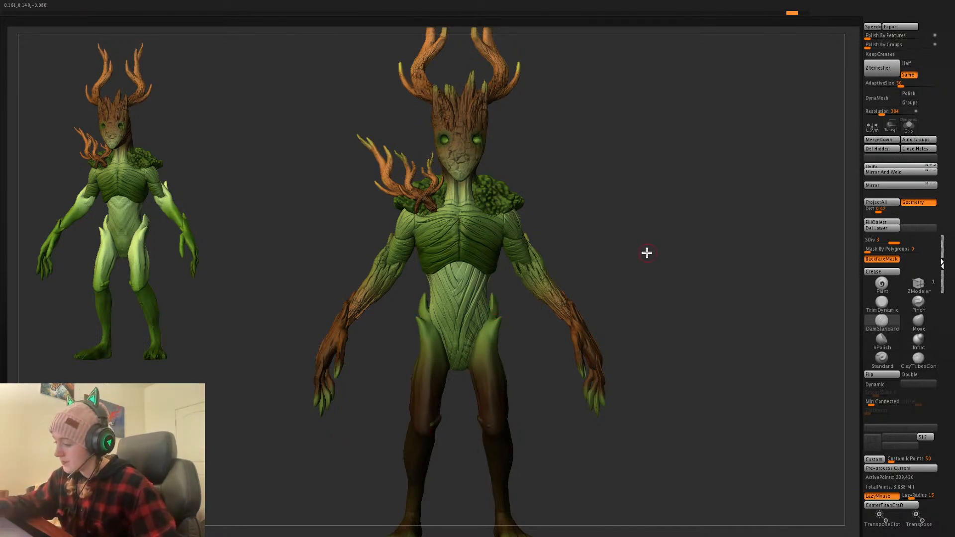
- Select the antlers, undo a trial reshape with the Move brush, and give each antler its own polygroup
left_click_drag(647, 253, 642, 322, "alt")
left_click(512, 142, "alt")
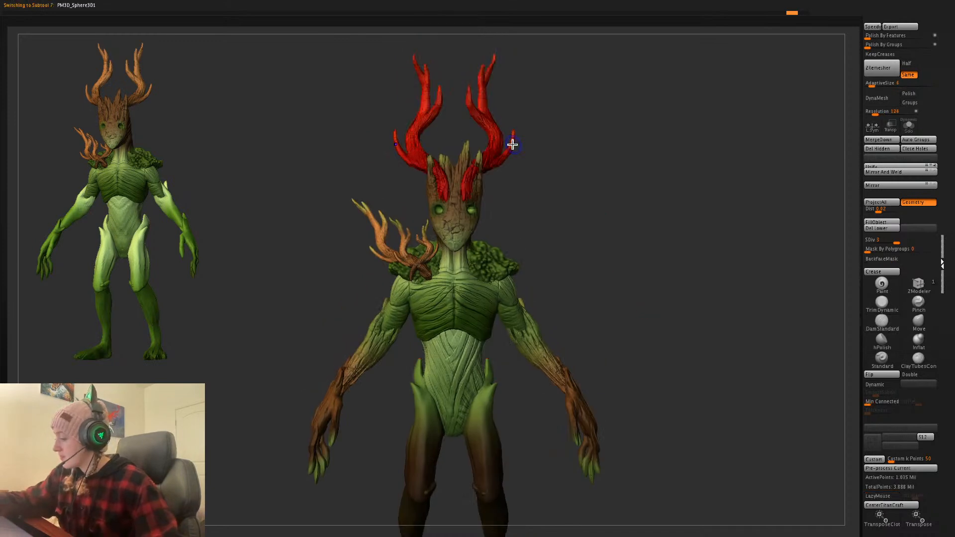
left_click(893, 259)
key("space")
mouse_move(524, 154)
left_mouse_down()
mouse_move(562, 152)
mouse_move(501, 137)
mouse_move(542, 124)
mouse_move(527, 119)
left_mouse_up()
left_click(919, 323)
key("ctrl+z")
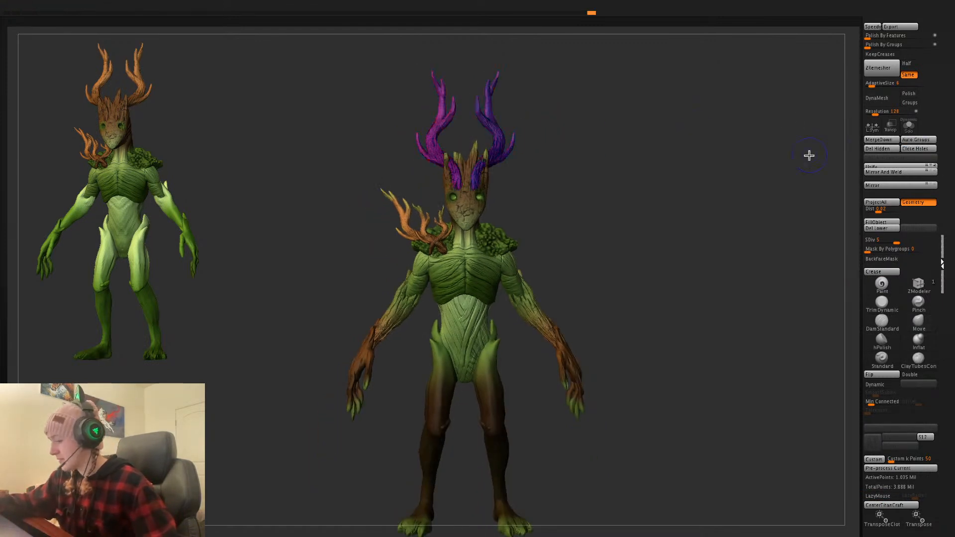
- Mask one antler, shorten the other with the gizmo for asymmetry, and clear the mask
left_click(560, 139, "ctrl")
key("w")
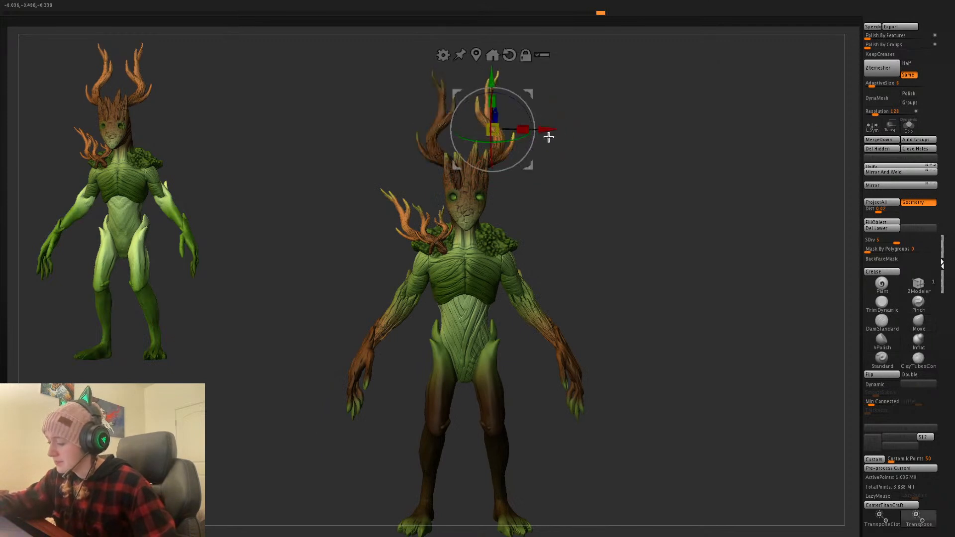
left_click(526, 55)
left_click(548, 56)
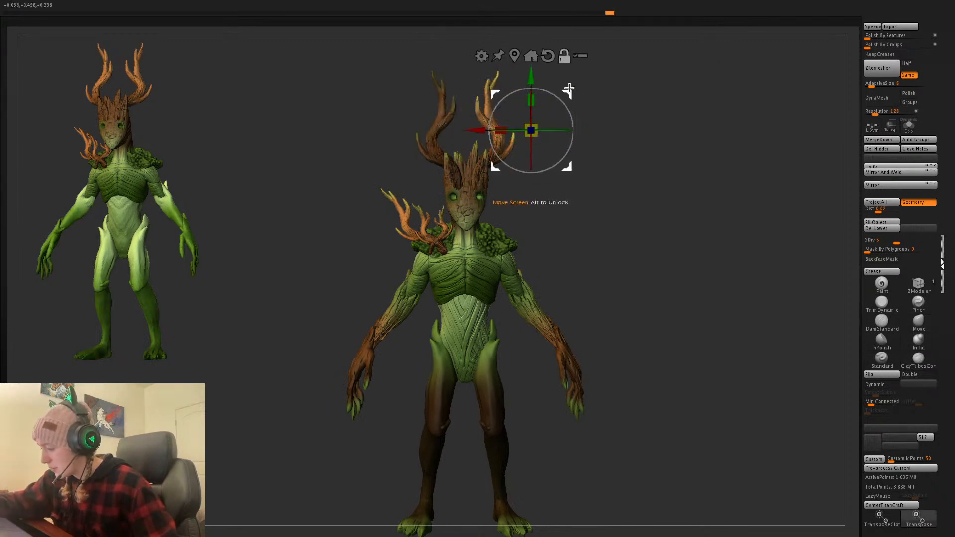
left_click_drag(568, 91, 529, 110, "alt")
key("q")
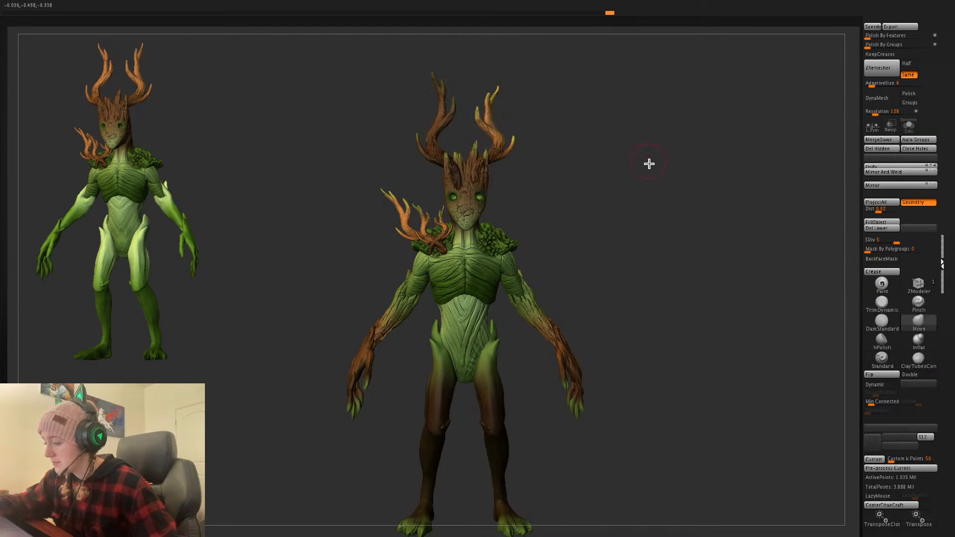
left_click_drag(699, 200, 695, 226, "ctrl")
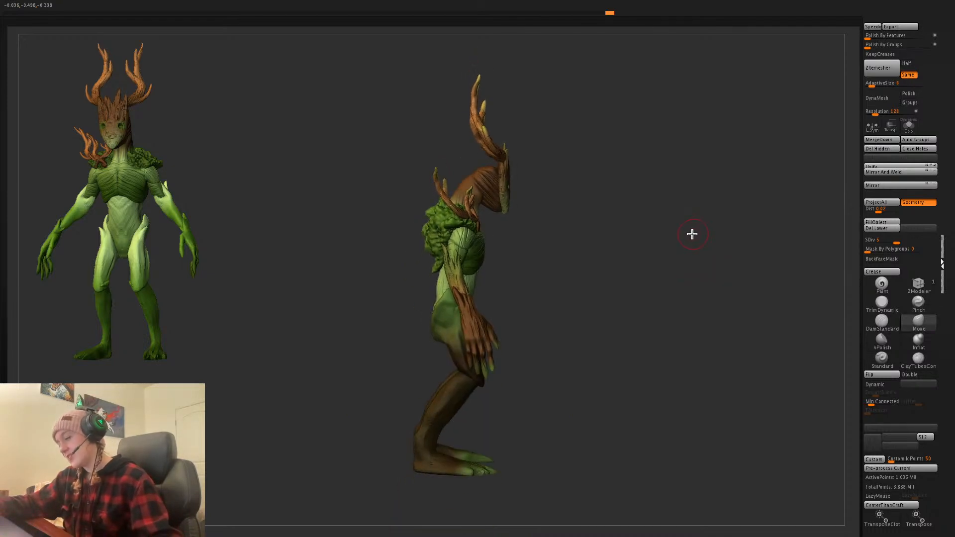
left_click_drag(691, 220, 486, 446)
left_click(486, 446, "alt")
left_click_drag(698, 365, 629, 270, "alt")
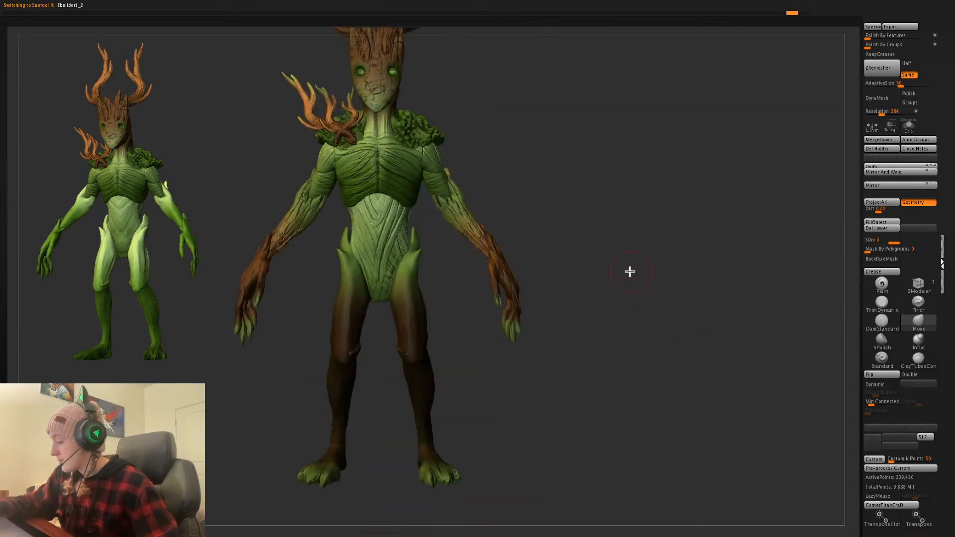
left_click_drag(666, 351, 712, 401, "alt")
left_click_drag(697, 364, 715, 377, "alt")
left_click_drag(686, 298, 710, 322, "alt")
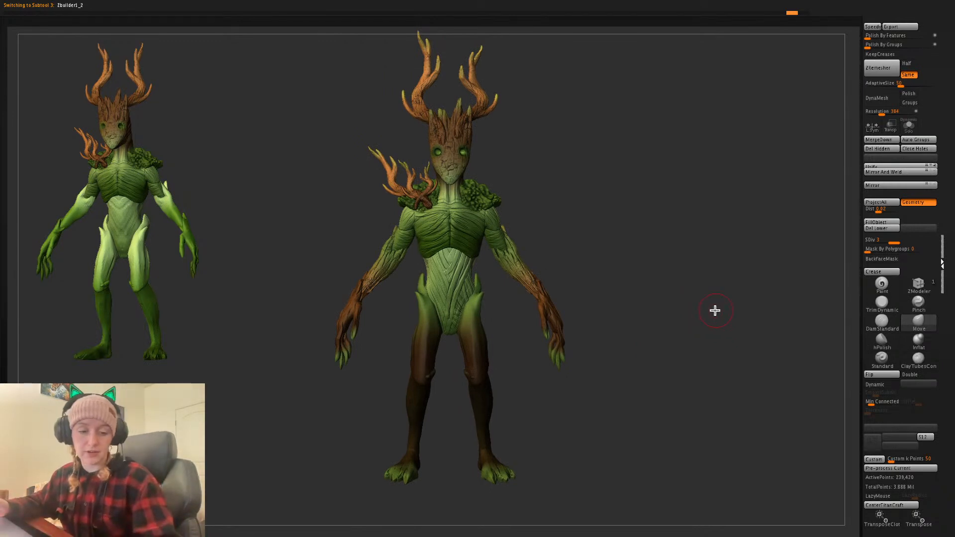
- Replace the old reference snapshot with a new one of the current creature and move the live model beside it
key("ctrl+n")
left_click_drag(743, 353, 706, 380)
key("shift+s")
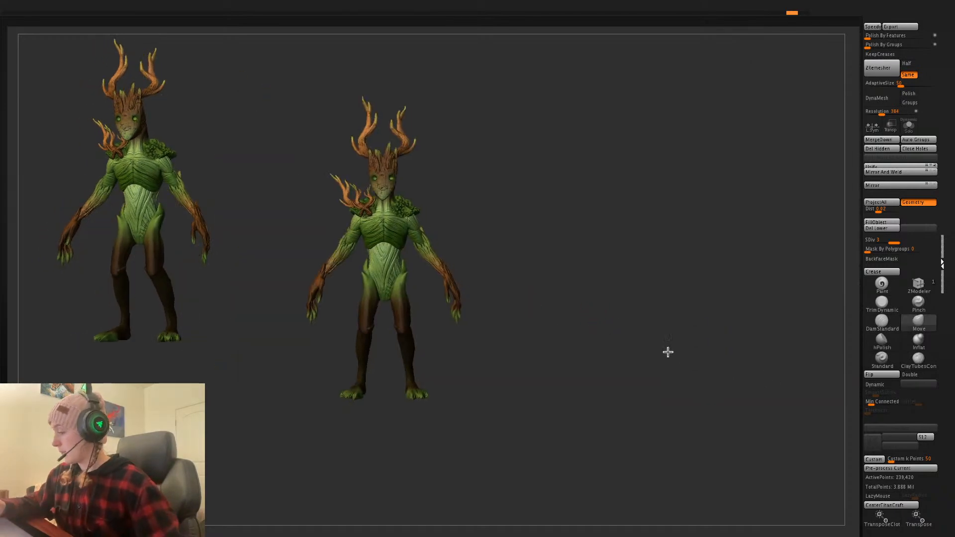
left_click_drag(667, 352, 680, 302, "alt")
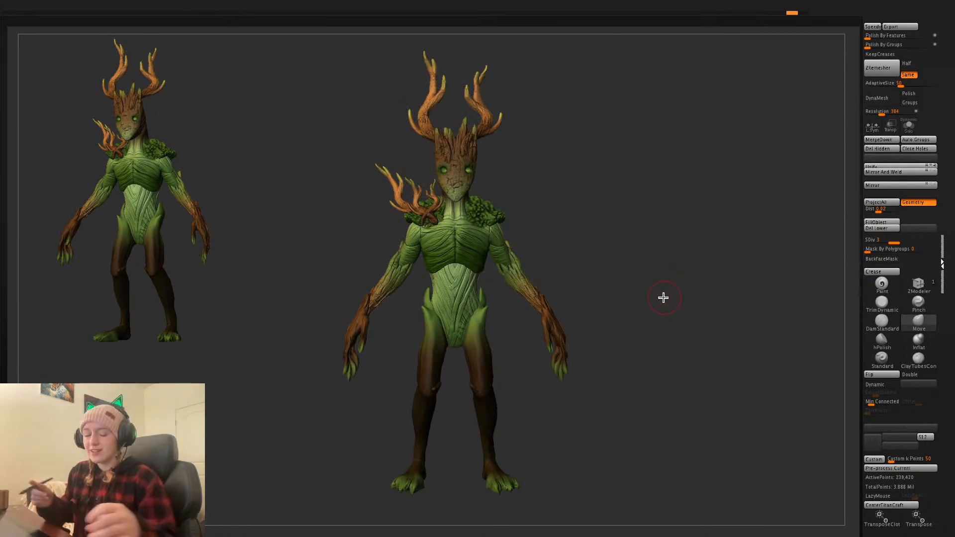
key("space")
left_click(625, 305)
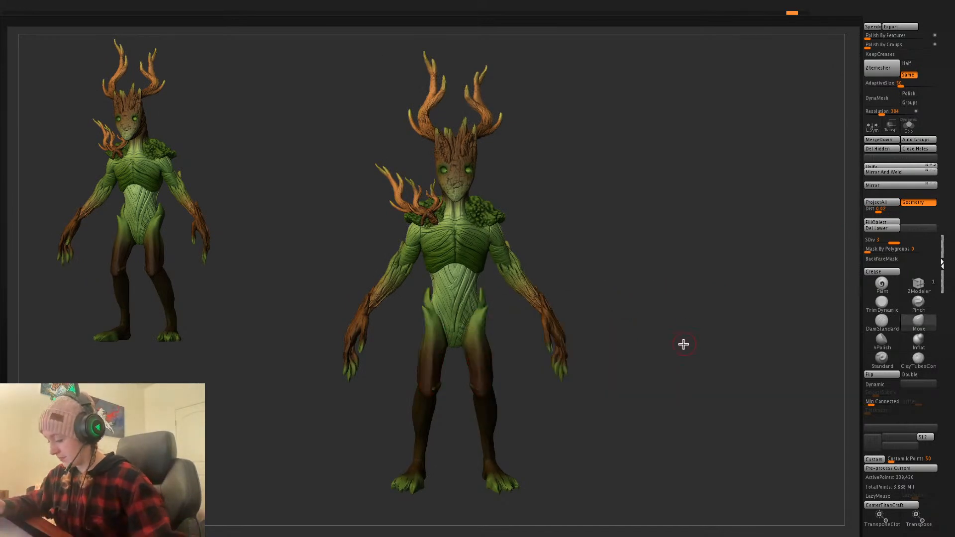
- Hide the painted colours and drop the creature's subtools to their lowest subdivision level
left_click_drag(684, 344, 690, 430, "alt")
left_click_drag(693, 196, 666, 20, "alt")
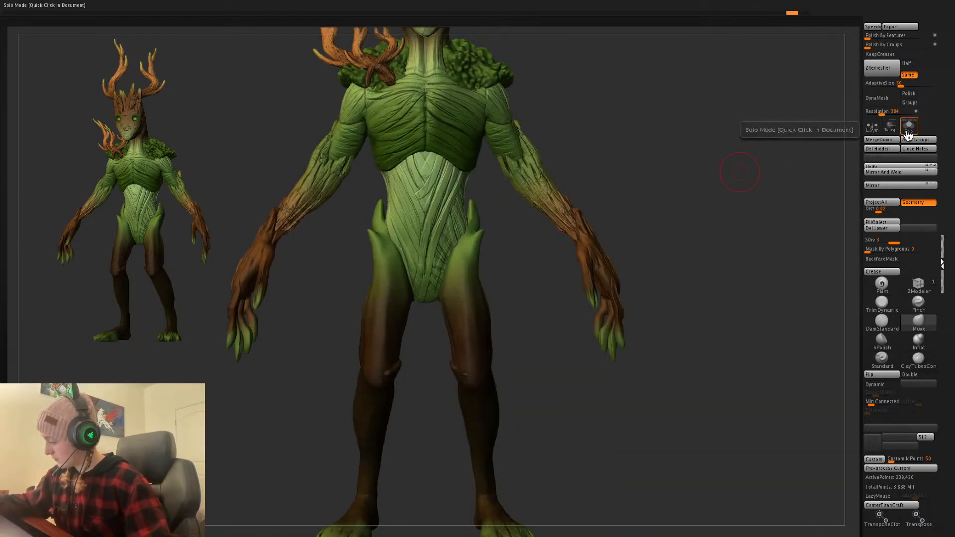
left_click(908, 133)
key("shift+f")
left_click(909, 128)
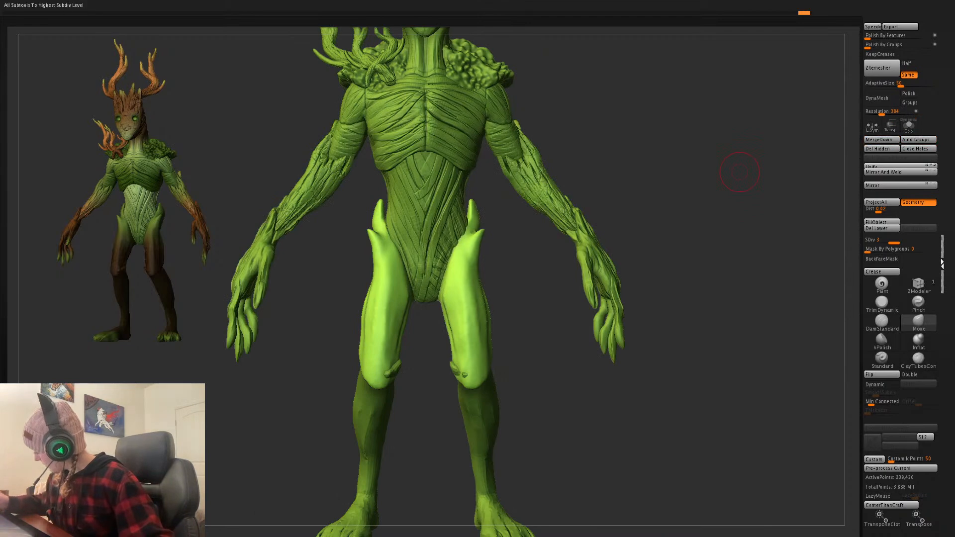
key("shift+d")
key("shift+d")
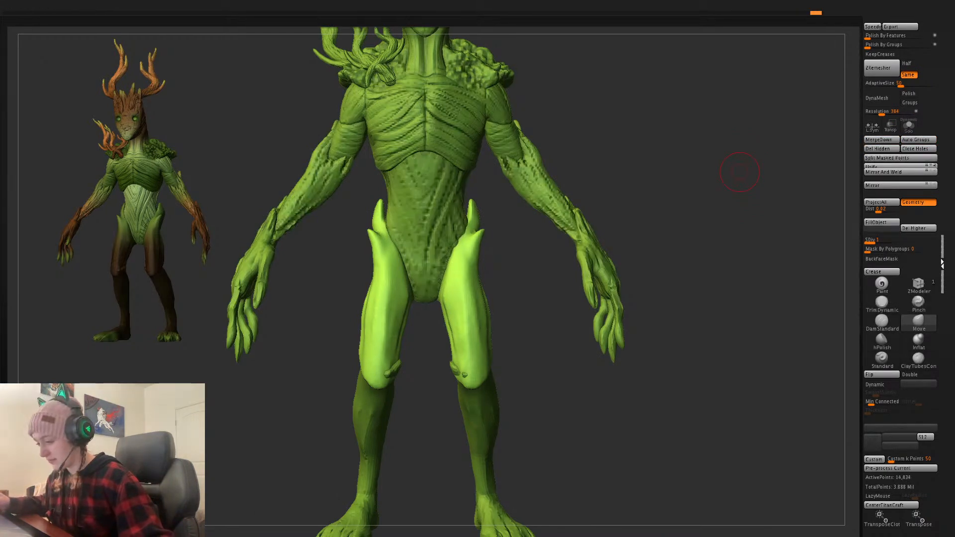
key("shift+f")
left_click_drag(765, 386, 733, 270, "alt")
key("shift+f")
left_click_drag(663, 373, 623, 374, "alt")
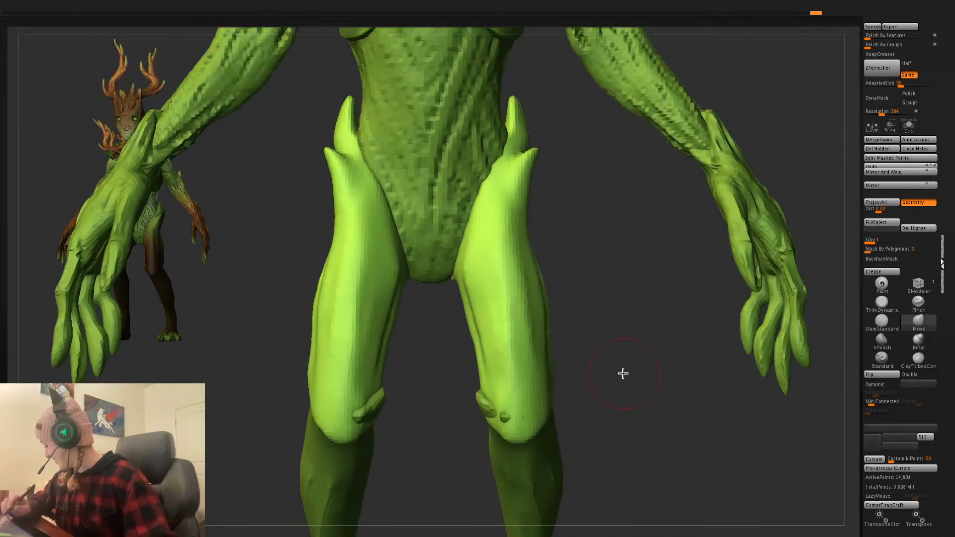
left_click_drag(660, 454, 645, 410, "alt")
key("shift+f")
key("shift+f")
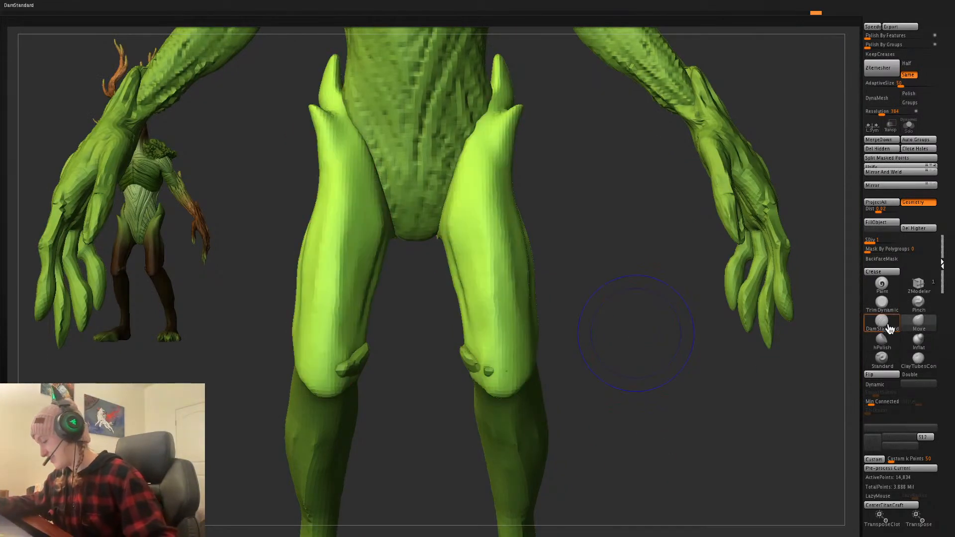
- Try to carve lengthwise grooves down the fronts of the thighs with the DamStandard brush, and undo the strokes
left_click(888, 327)
key("space")
left_click_drag(499, 148, 526, 371)
key("space")
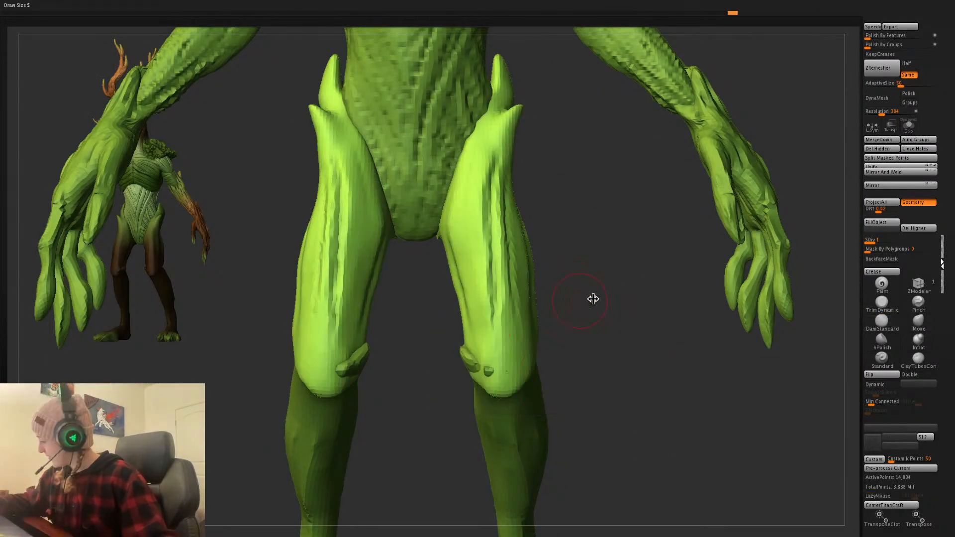
key("ctrl+z")
- Show the painted colour on the thigh pieces again and raise them to subdivision level 3
key("Up")
left_click_drag(593, 299, 593, 335, "alt")
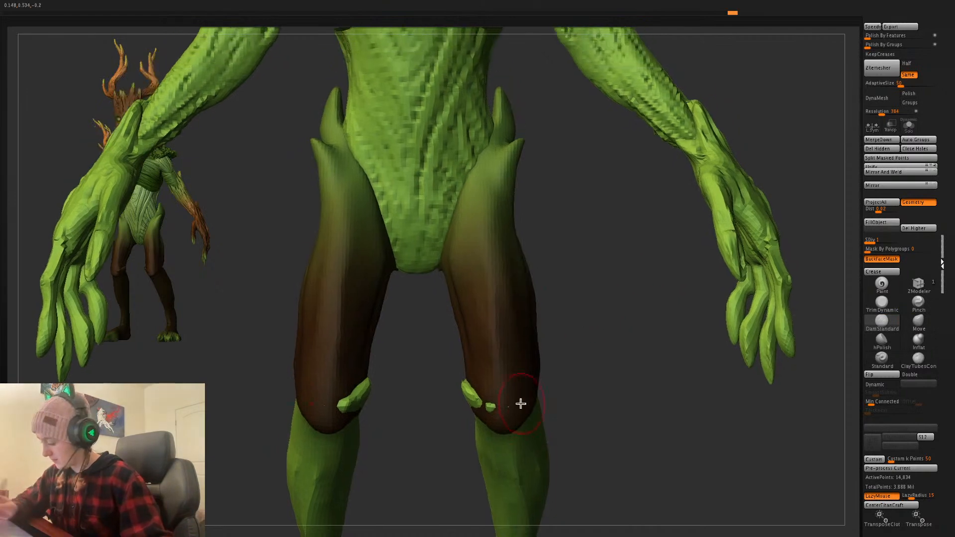
key("d")
key("d")
right_click(538, 350)
- Try carving long grooves down from the thigh spikes with DamStandard, compare them in isolation, and undo the strokes
left_click_drag(485, 148, 477, 243)
left_click_drag(559, 228, 558, 280, "alt")
left_click_drag(557, 246, 538, 249)
left_click_drag(485, 199, 459, 292)
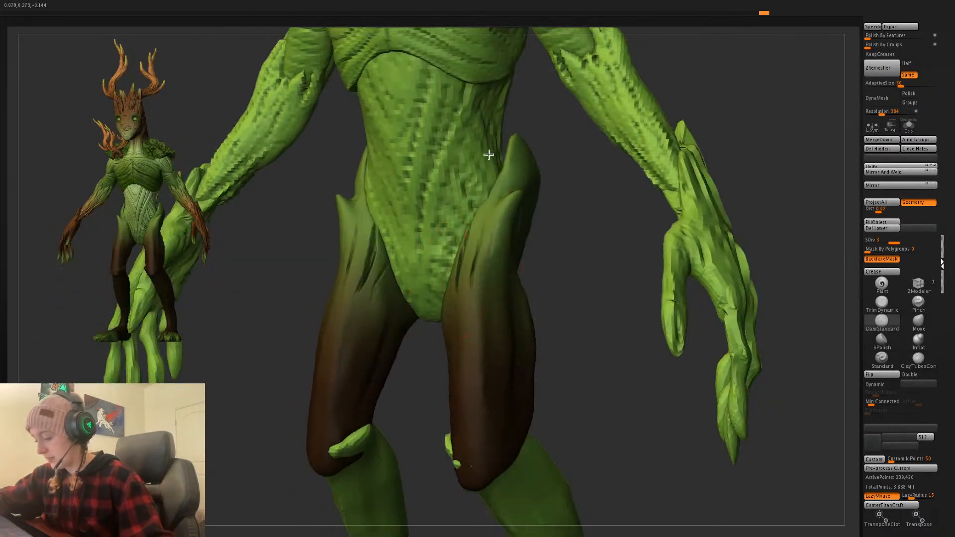
left_click_drag(505, 174, 477, 257)
left_click_drag(522, 143, 504, 193)
left_click(908, 125)
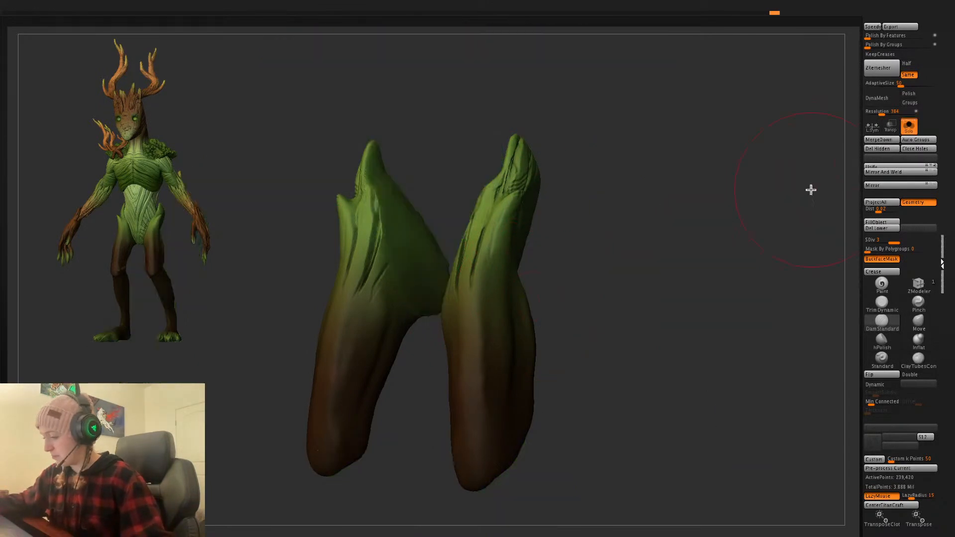
left_click(909, 126)
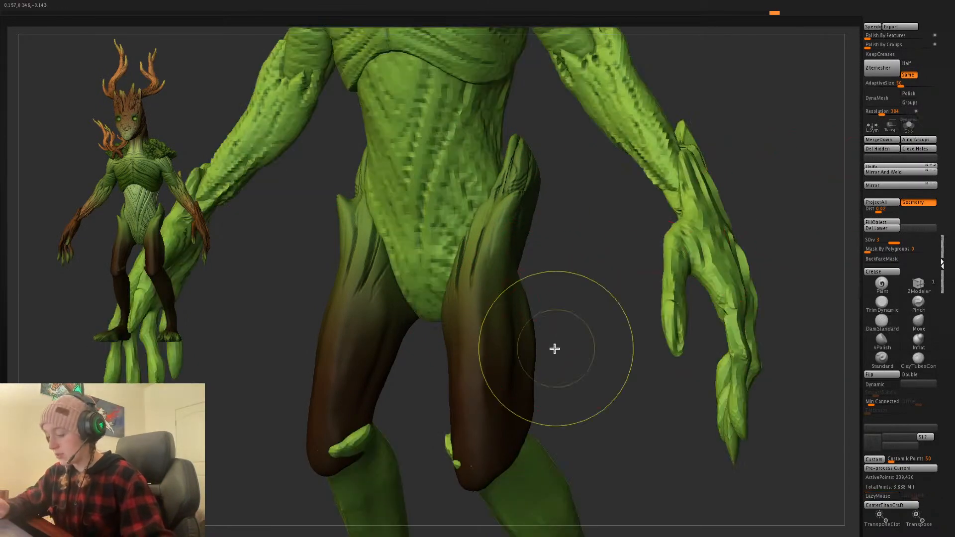
left_click(909, 127)
key("ctrl+z")
- Try diagonal grooves from the hip spikes toward the inner thighs with different lazy mouse settings, and undo them
left_click_drag(533, 237, 565, 204)
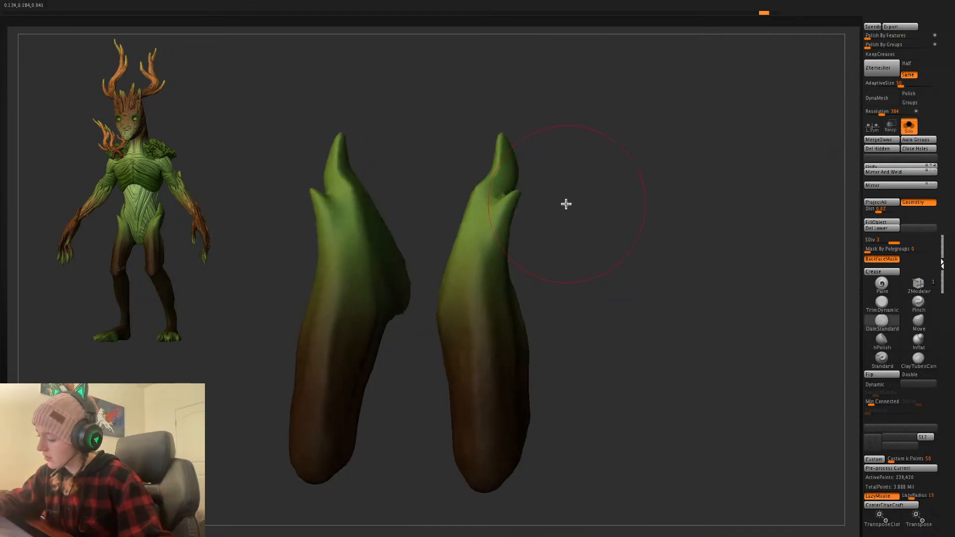
mouse_move(518, 172)
left_mouse_down()
mouse_move(469, 229)
mouse_move(442, 287)
left_mouse_up()
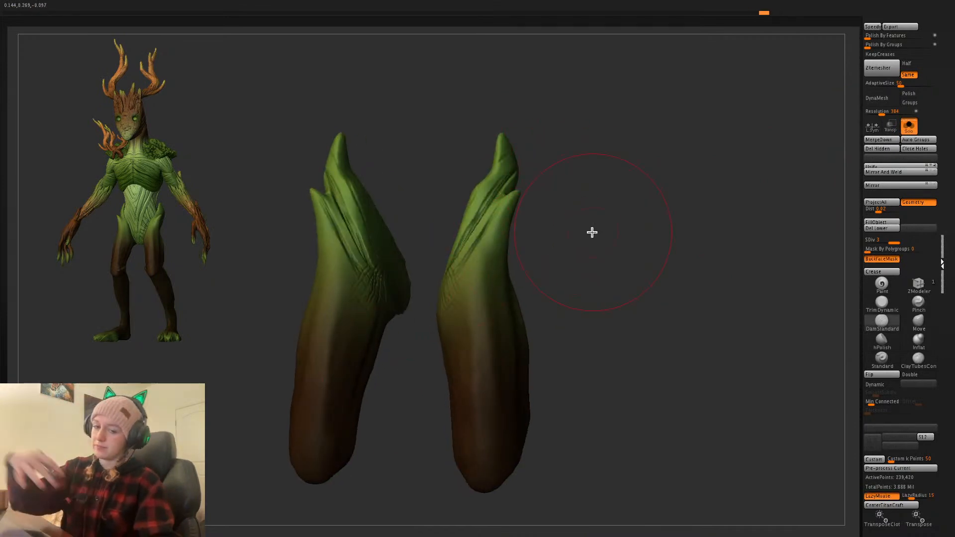
key("l")
key("ctrl+z")
key("l")
- Carve diagonal bark grooves down the fronts of both thighs, from the small spikes to the knees
left_click_drag(501, 216, 439, 307)
left_click_drag(517, 193, 472, 255)
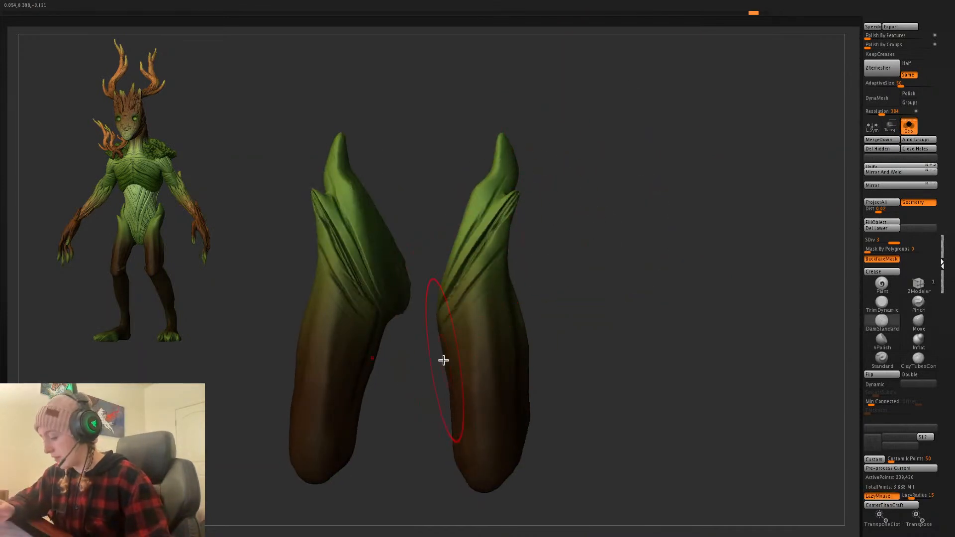
left_click_drag(490, 305, 448, 348)
left_click_drag(506, 278, 466, 321)
left_click_drag(508, 346, 463, 404)
left_click_drag(567, 368, 597, 369)
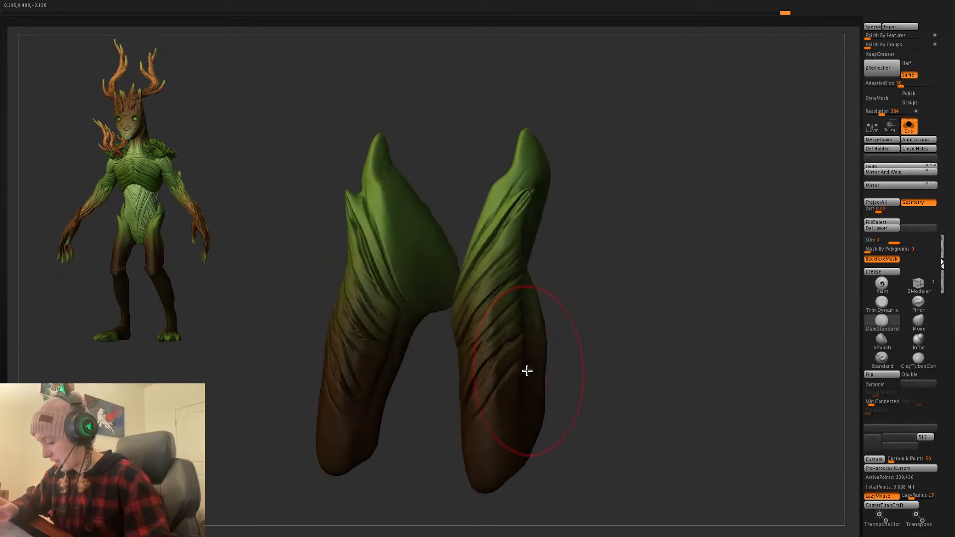
mouse_move(527, 371)
left_mouse_down()
mouse_move(476, 447)
mouse_move(483, 484)
left_mouse_up()
left_click_drag(659, 366, 676, 357)
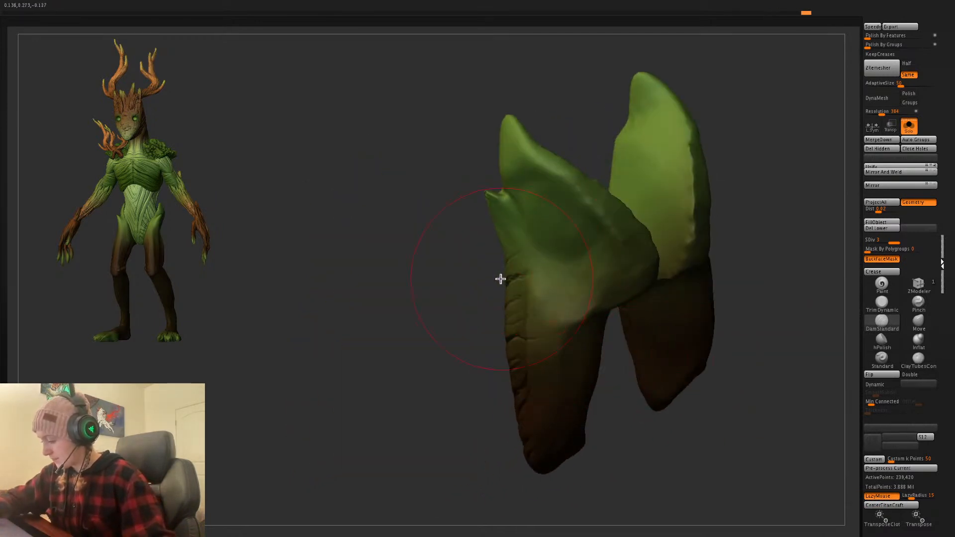
- Carve long sweeping grooves over the outer hip faces of the thigh pieces, running back from the spikes
left_click_drag(796, 266, 543, 309)
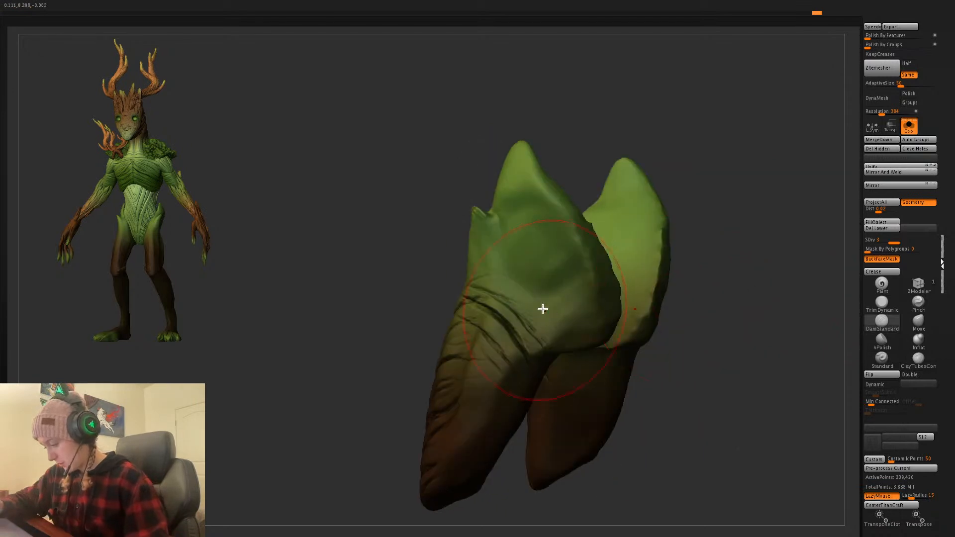
left_click_drag(472, 256, 540, 333)
left_click_drag(474, 239, 569, 335)
left_click_drag(503, 227, 586, 318)
left_click_drag(512, 158, 547, 238)
left_click_drag(529, 149, 580, 245)
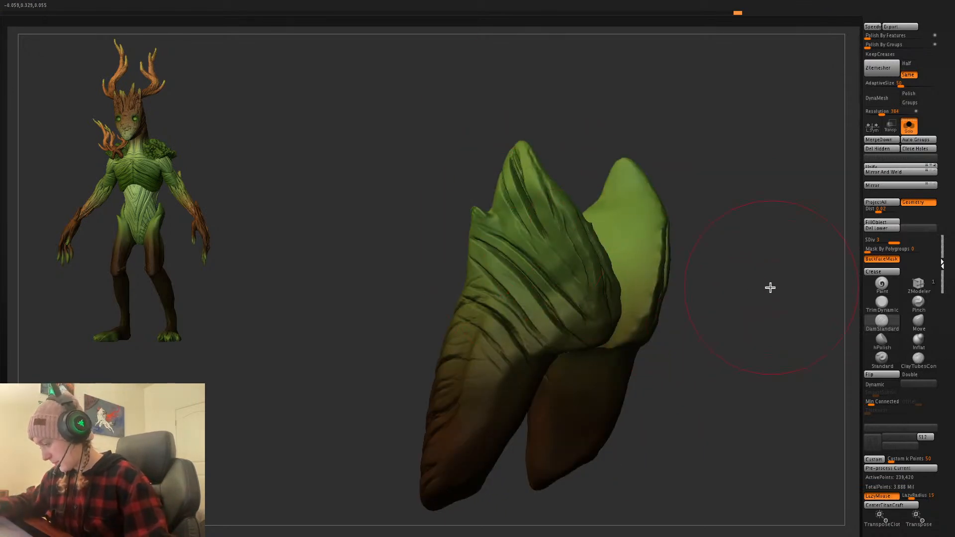
- Carve crosswise grooves around the backs of the thighs and leave isolation to show the surrounding body
left_click_drag(770, 287, 516, 347)
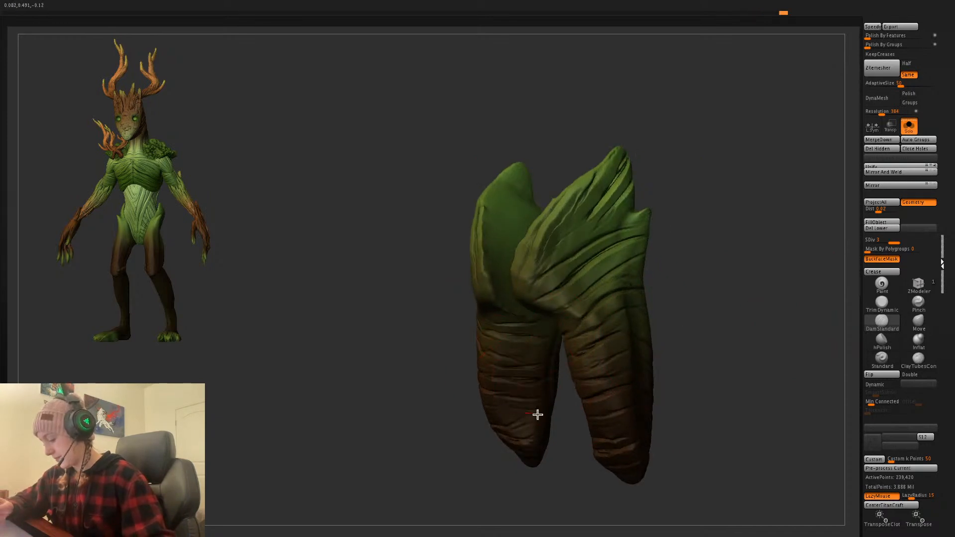
left_click_drag(757, 327, 741, 318)
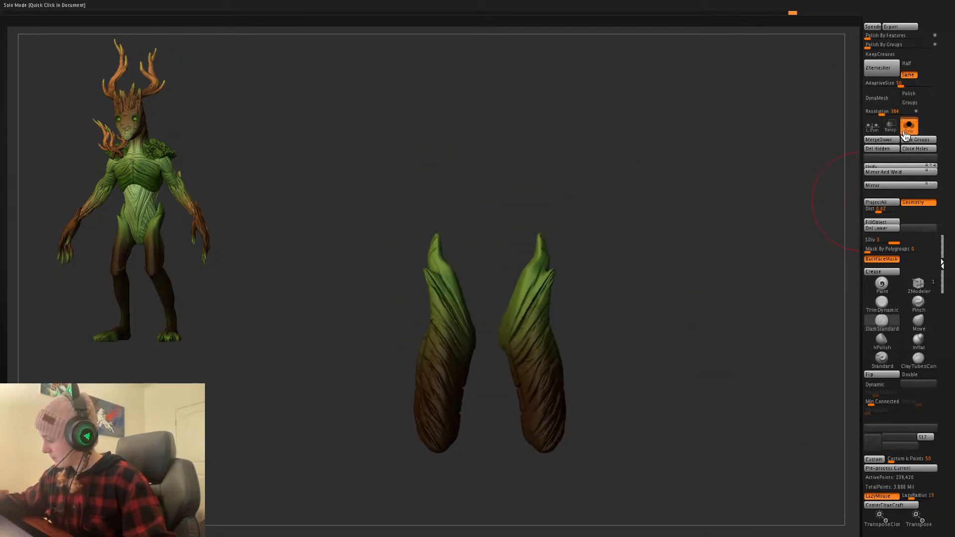
left_click(908, 127)
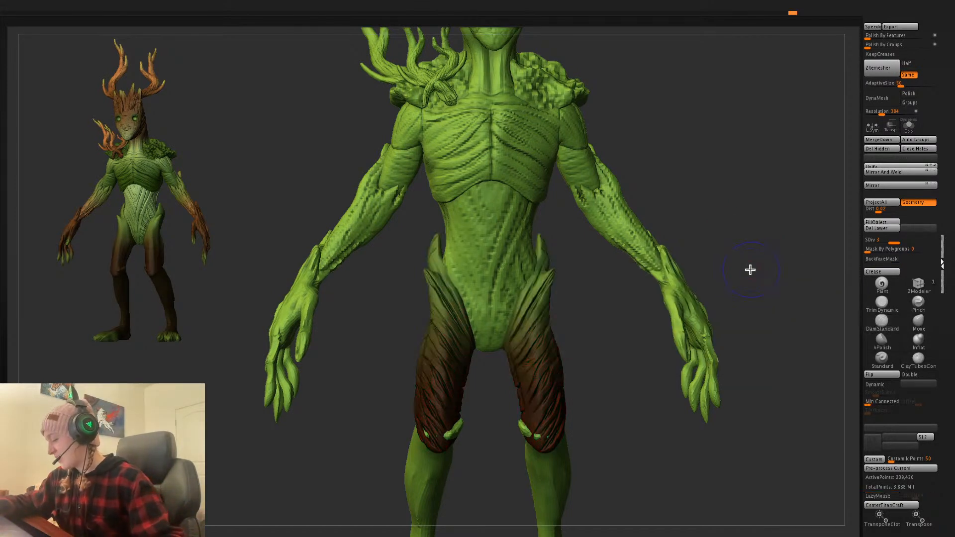
mouse_move(755, 274)
left_mouse_down()
mouse_move(766, 290)
mouse_move(736, 268)
mouse_move(740, 245)
left_mouse_up()
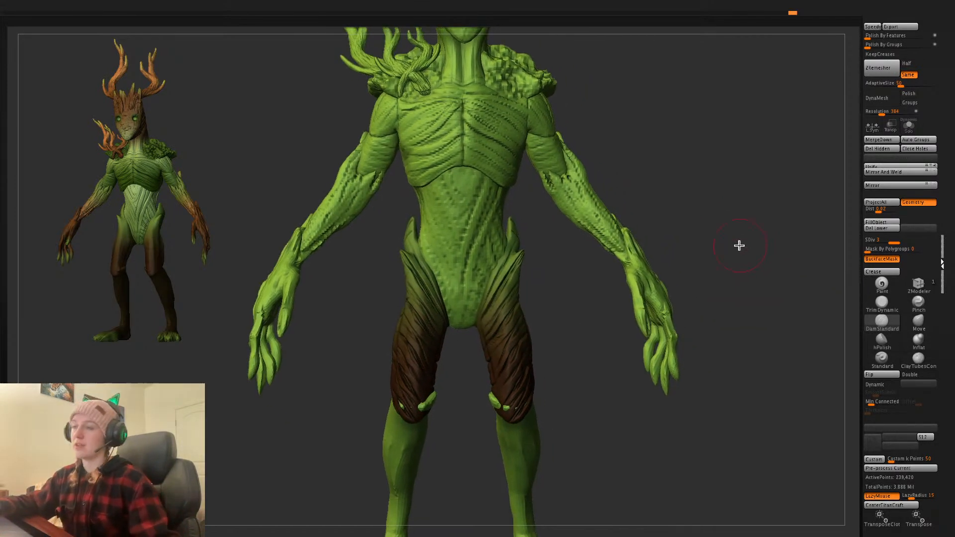
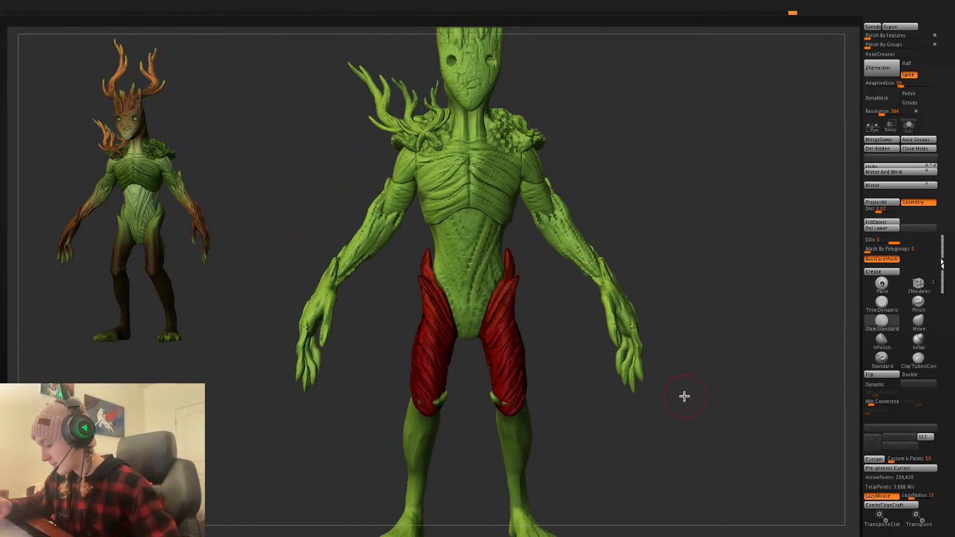
- Isolate the thigh pieces and carve more grooves across their outer sides where the green meets the brown
key("shift+f")
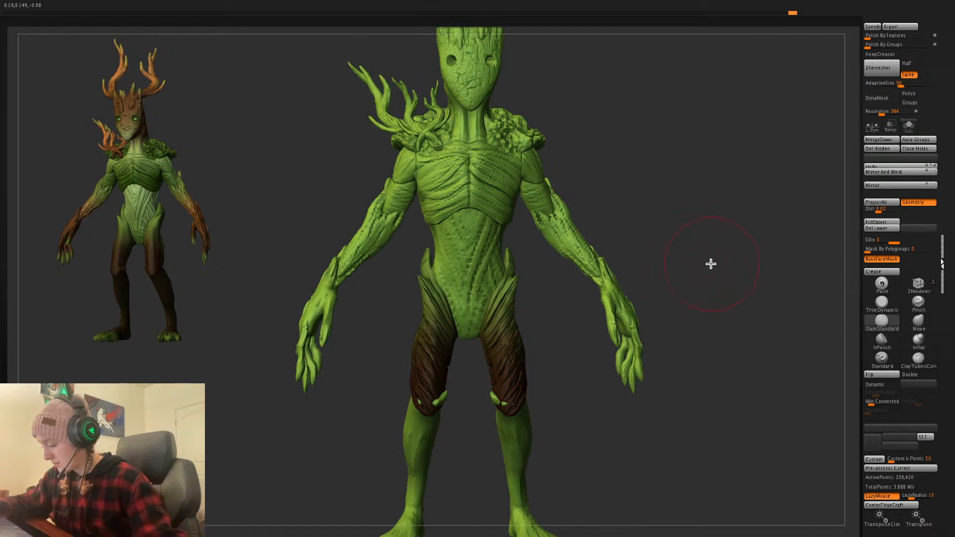
right_click_drag(711, 263, 613, 311)
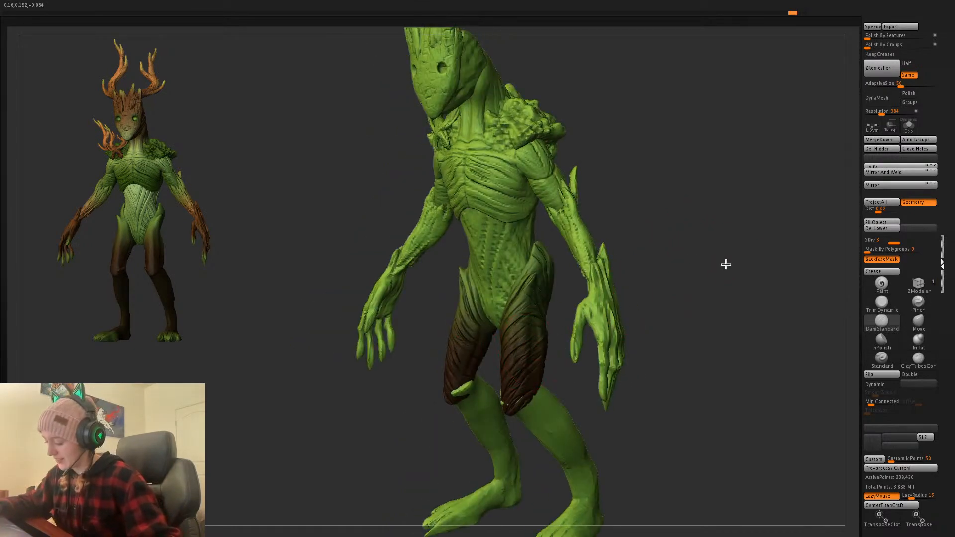
right_click_drag(726, 265, 719, 275, "shift")
left_click(907, 127)
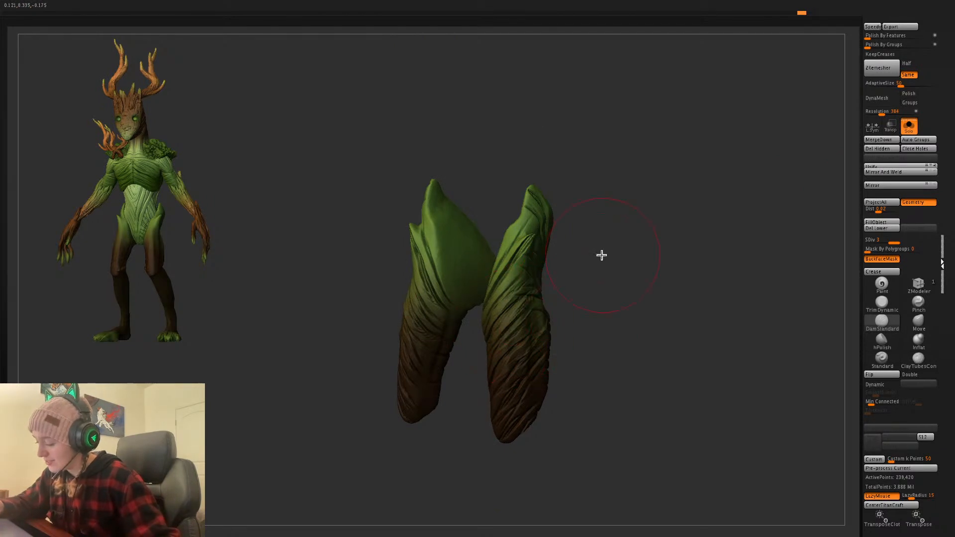
right_click_drag(590, 287, 589, 290, "ctrl")
key("space")
left_click(618, 315)
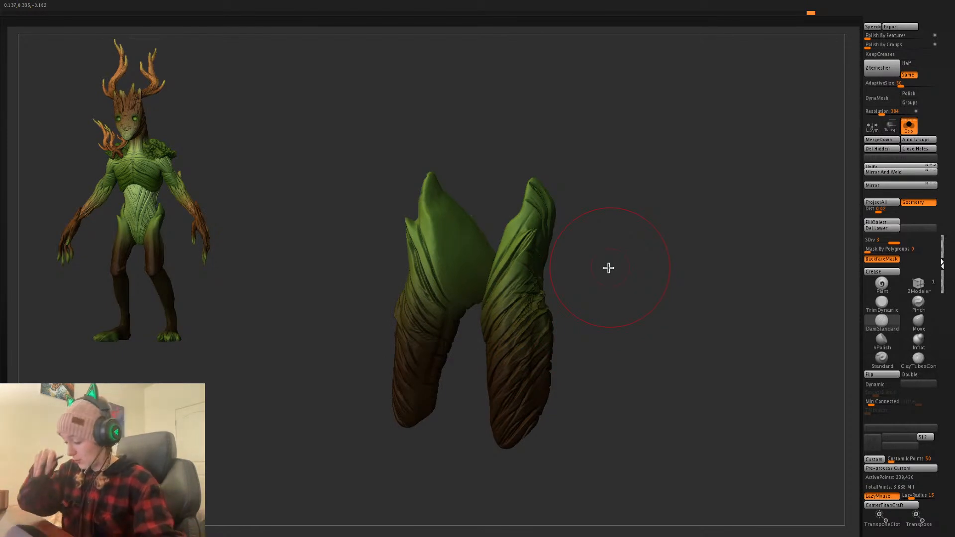
left_click_drag(609, 268, 606, 279)
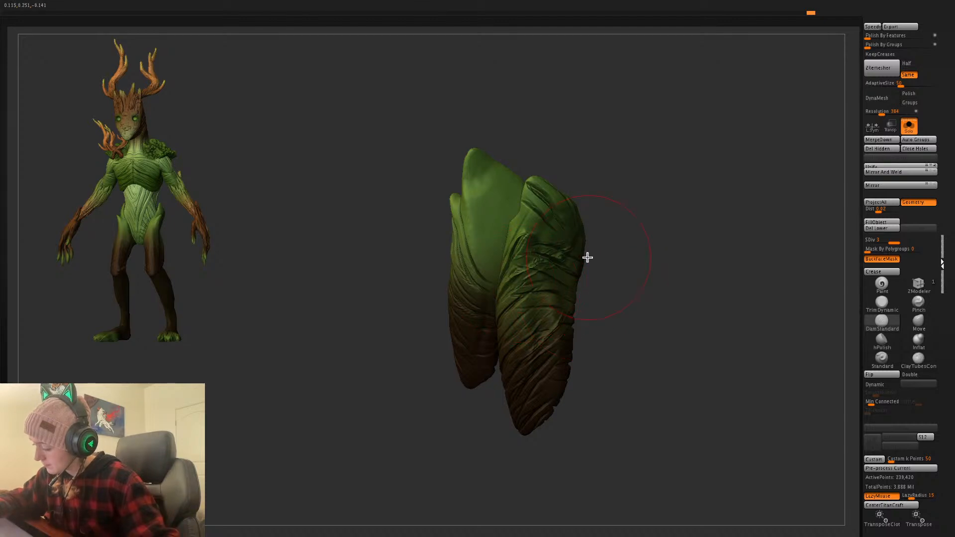
left_click_drag(631, 289, 553, 279)
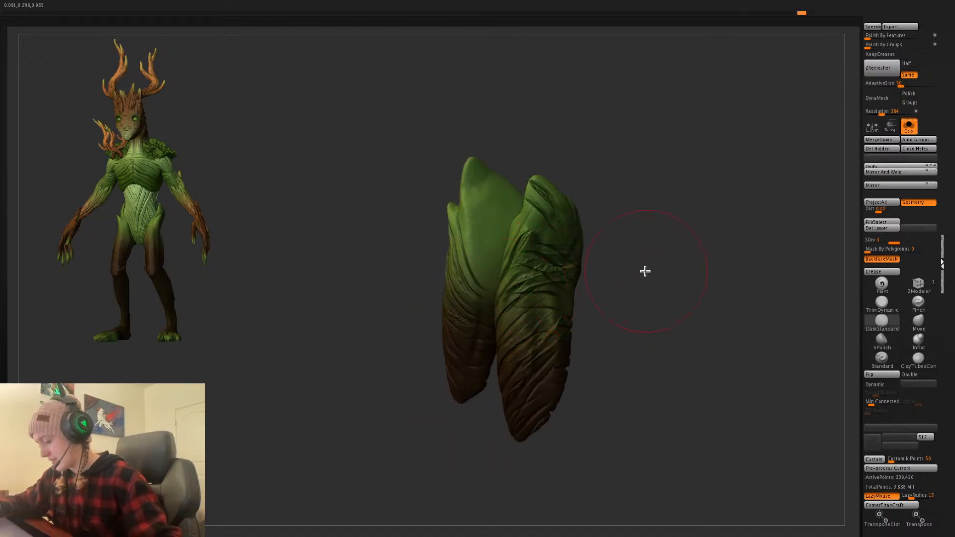
mouse_move(644, 271)
left_mouse_down()
mouse_move(573, 279)
mouse_move(534, 268)
left_mouse_up()
mouse_move(659, 282)
left_mouse_down()
mouse_move(670, 277)
mouse_move(565, 305)
left_mouse_up()
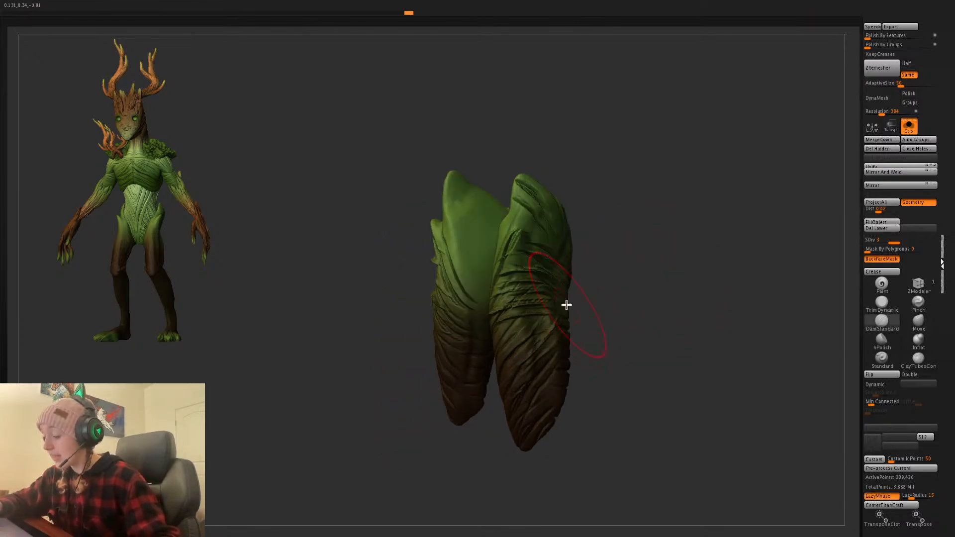
left_click_drag(629, 308, 627, 305)
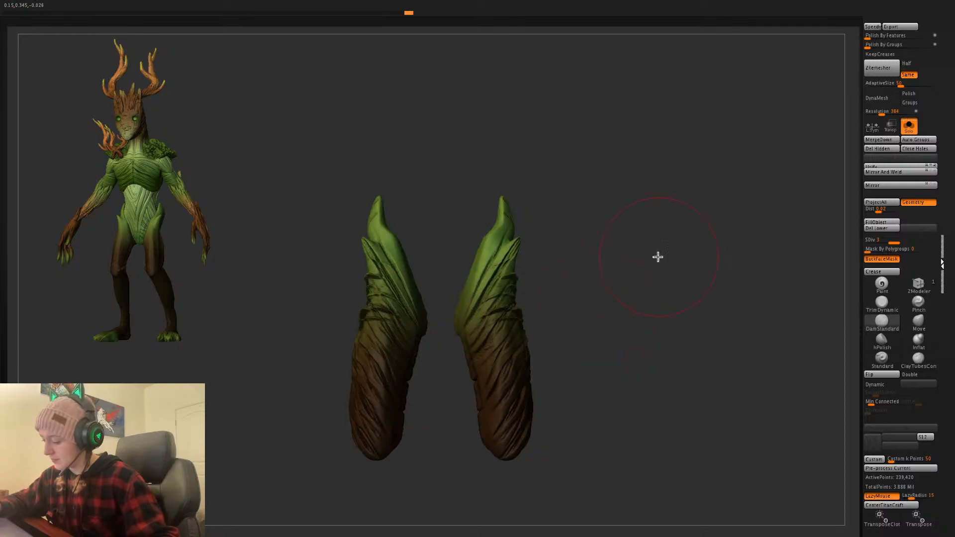
- Leave isolation to show the whole creature and auto-group the thigh pieces into separate polygroups
left_click(908, 129)
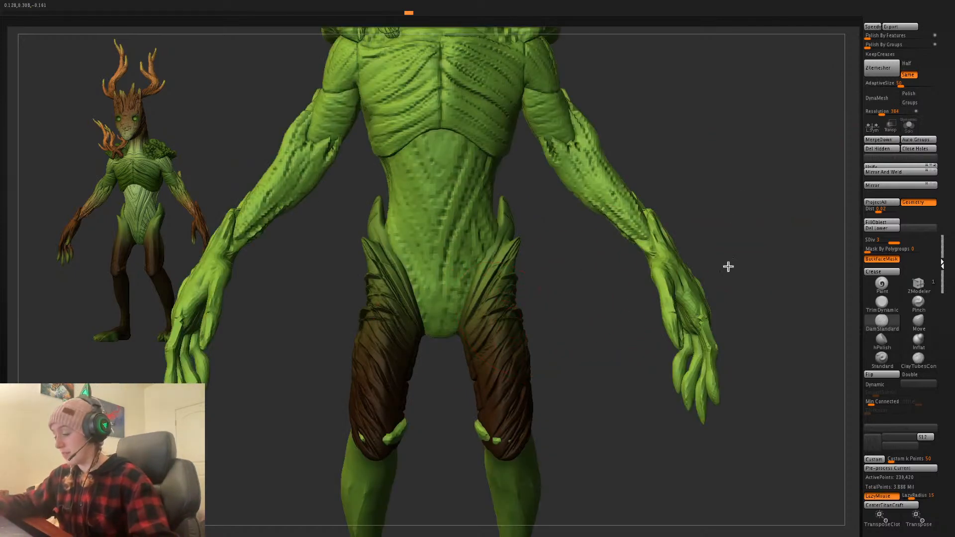
left_click_drag(728, 267, 689, 479, "alt")
right_click(677, 318)
key("shift+f")
left_click(912, 142)
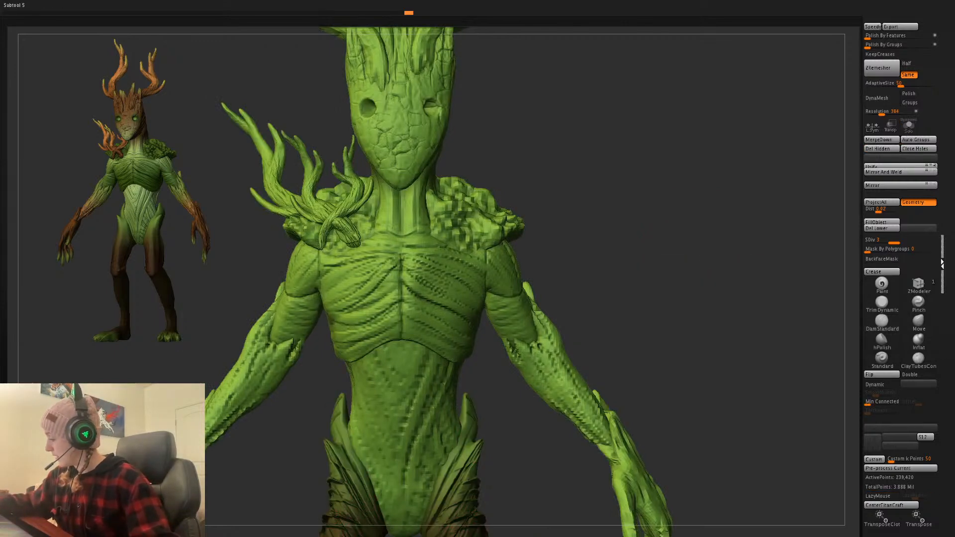
key("shift+f")
mouse_move(676, 232)
left_mouse_down("alt")
mouse_move(649, 330)
mouse_move(634, 178)
left_mouse_up("alt")
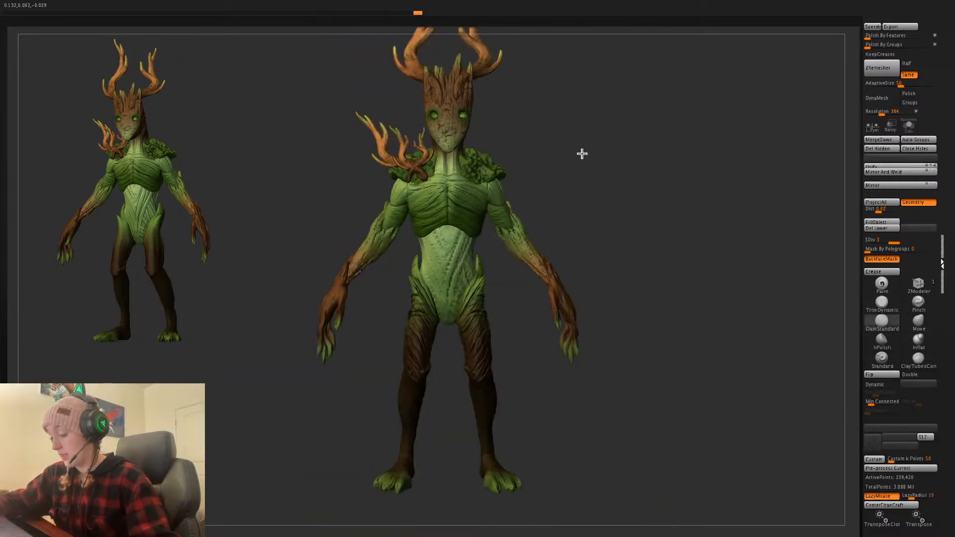
left_click_drag(582, 153, 464, 213, "alt")
- Duplicate the shoulder branch cluster and move the copy out beside the creature's left arm
left_click(423, 241, "alt")
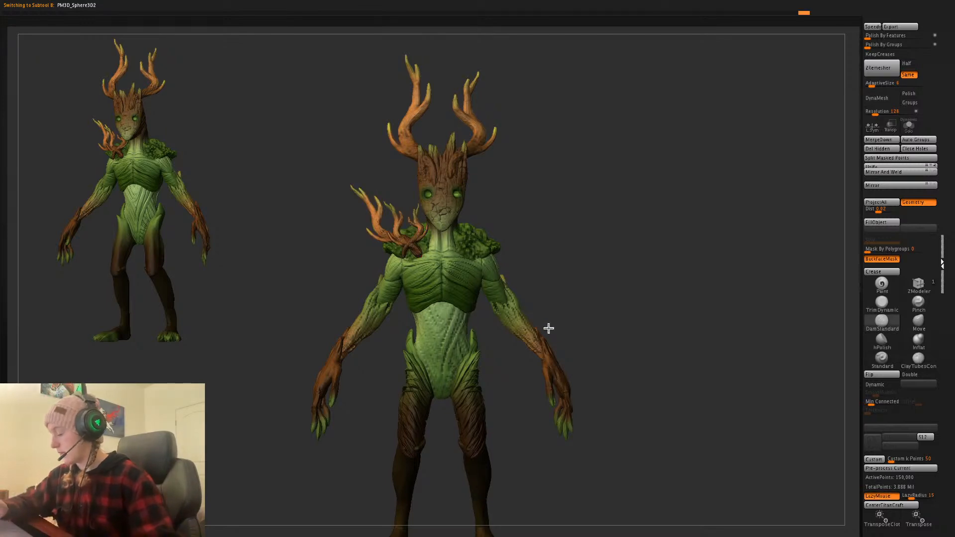
key("ctrl+shift+d")
key("w")
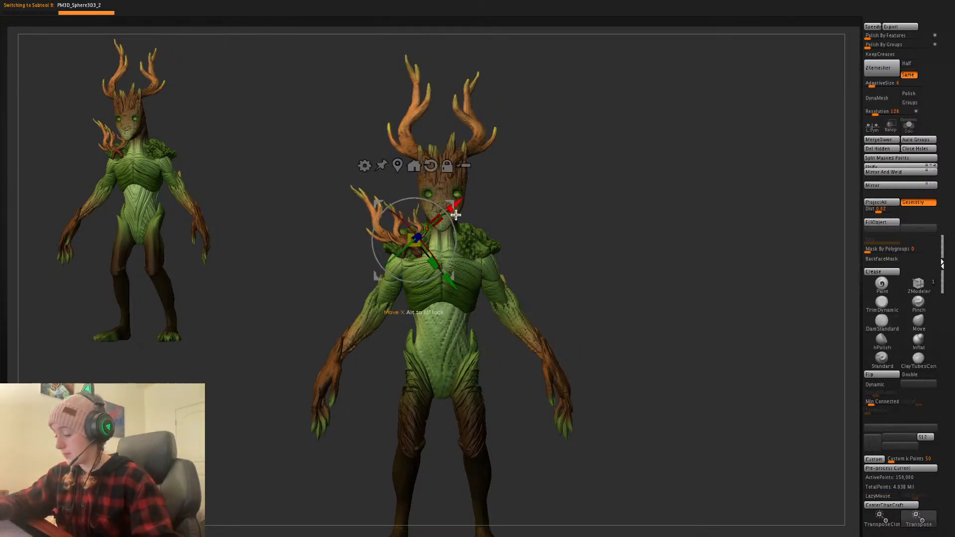
mouse_move(452, 210)
left_mouse_down()
mouse_move(516, 237)
mouse_move(506, 173)
mouse_move(644, 275)
left_mouse_up()
key("q")
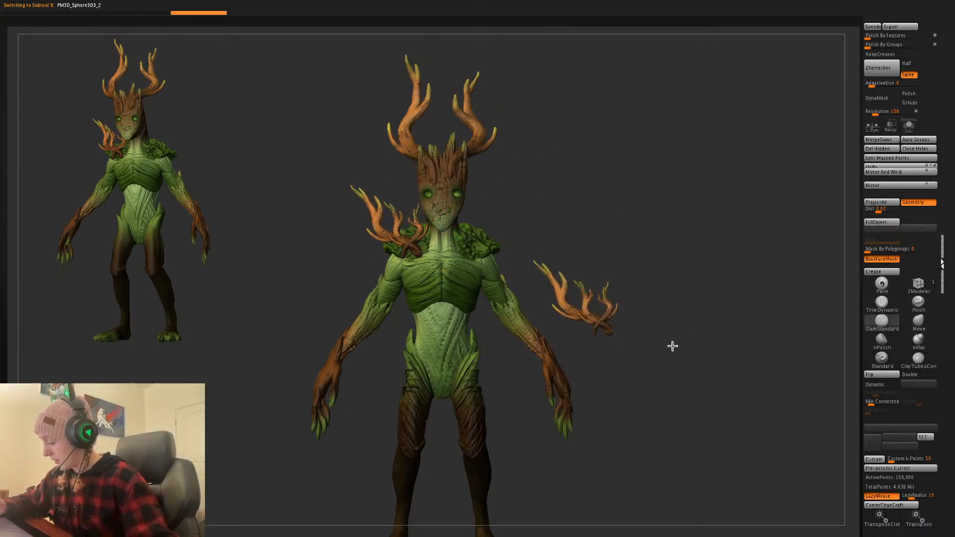
- Hide the short crossing branch of the copied cluster and delete the hidden geometry, keeping the rest of the copy
left_click(672, 345, "ctrl")
key("ctrl+z")
left_click(609, 315, "ctrl")
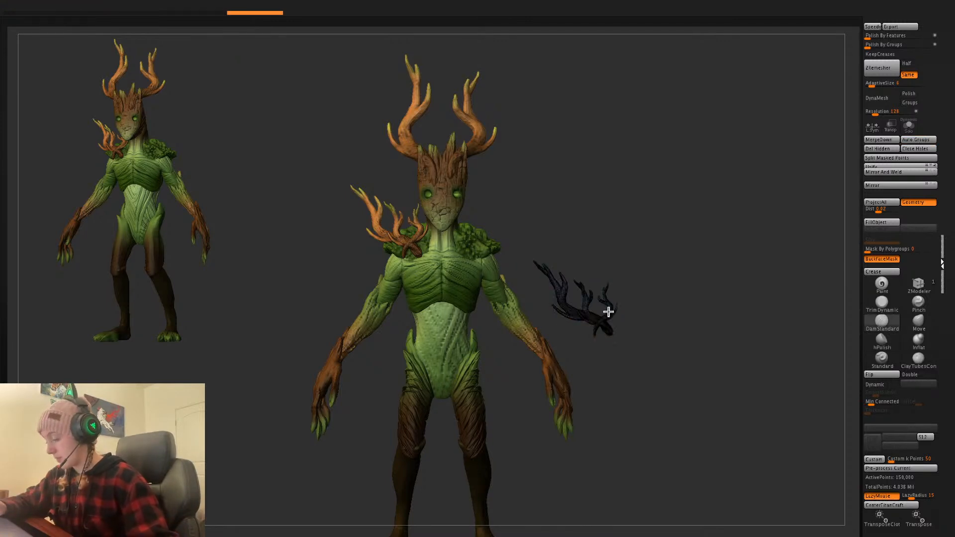
key("ctrl+z")
left_click(609, 309, "ctrl+shift")
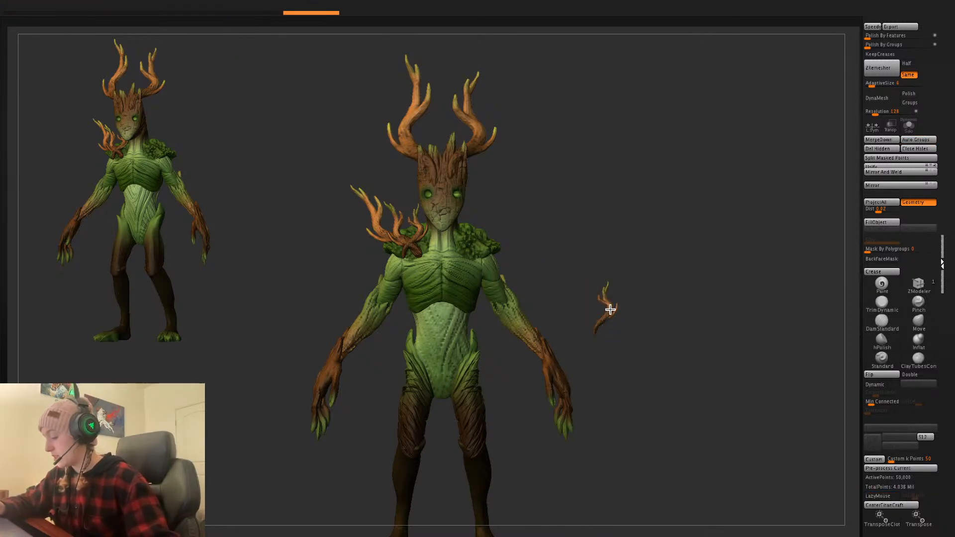
left_click(610, 308, "ctrl+shift")
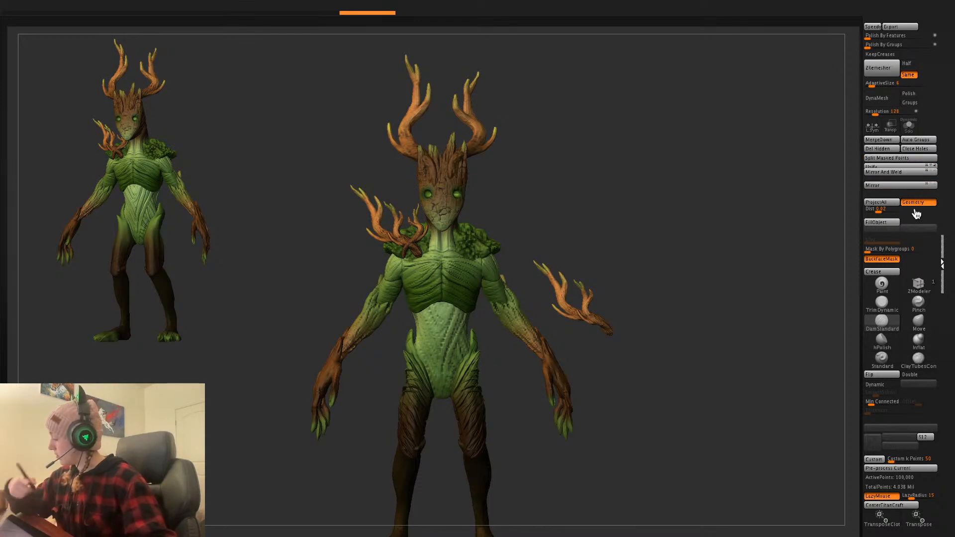
left_click(882, 149)
- Try to shrink and rotate the branch copy onto the creature's left hip
key("w")
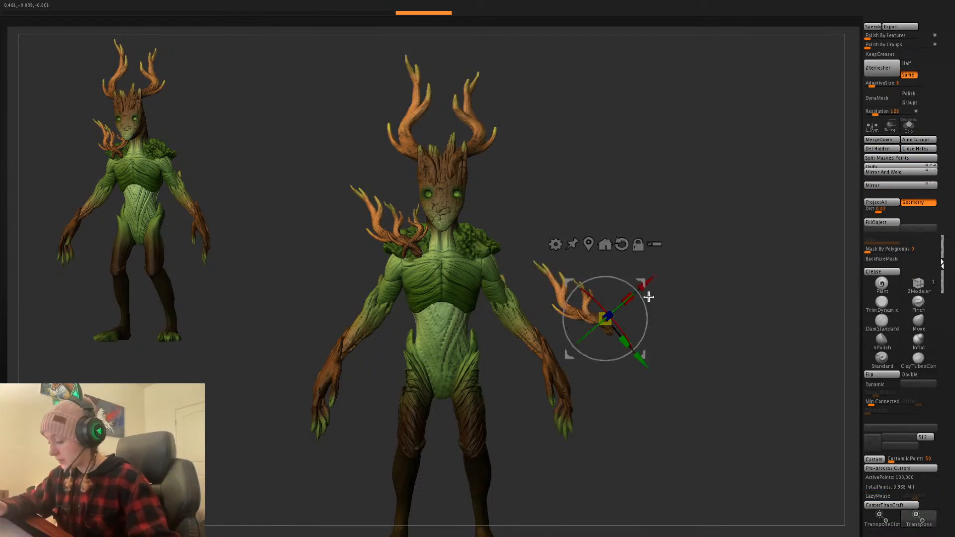
left_click_drag(591, 317, 829, 304, "alt")
left_click_drag(592, 314, 556, 303)
left_click_drag(631, 286, 503, 360)
left_click_drag(500, 329, 519, 326)
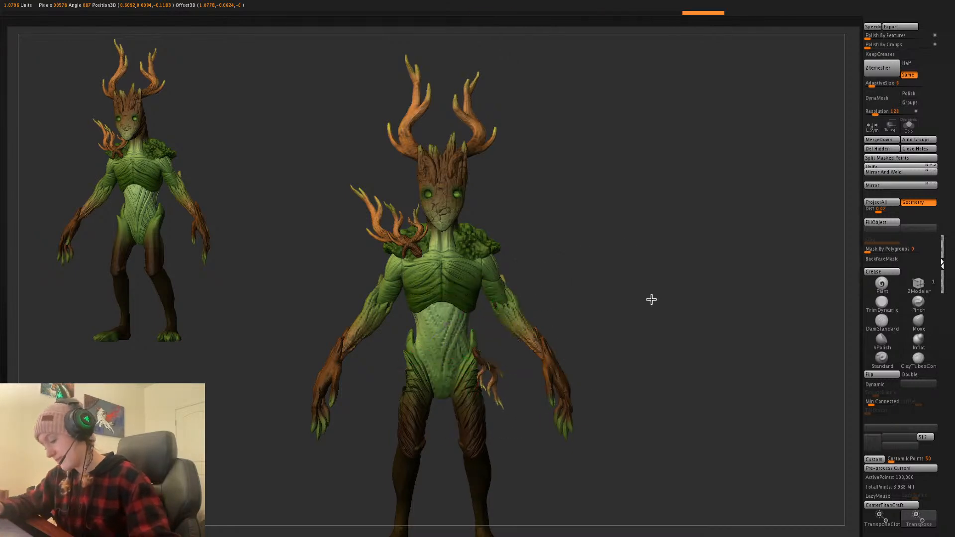
left_click_drag(650, 298, 522, 353)
mouse_move(606, 327)
left_mouse_down("shift")
mouse_move(606, 315)
mouse_move(606, 335)
left_mouse_up("shift")
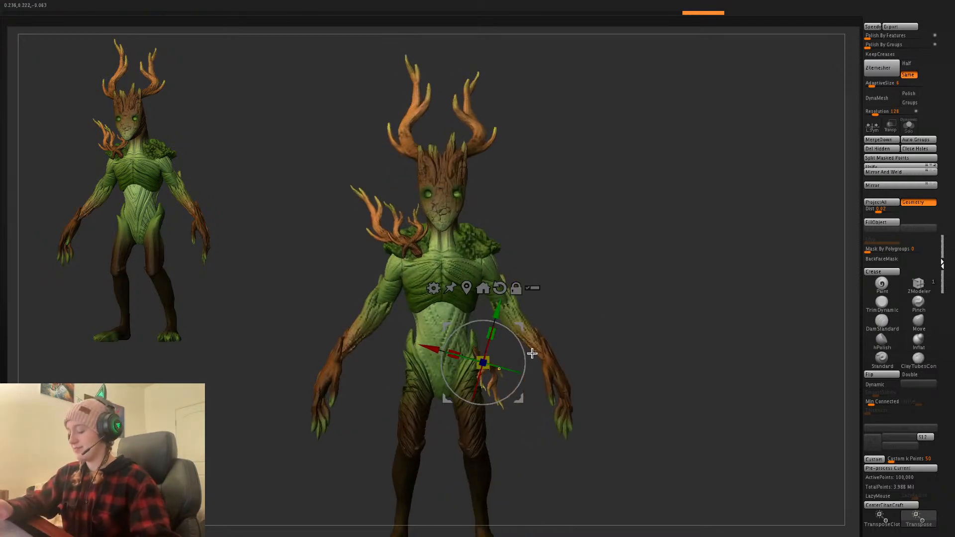
key("ctrl+z")
key("ctrl+z")
key("ctrl+z")
key("ctrl+z")
- Rotate and move the branch copy onto the creature's right hip, adjusting its depth so it sits on the front of the thigh
left_click_drag(629, 279, 456, 359)
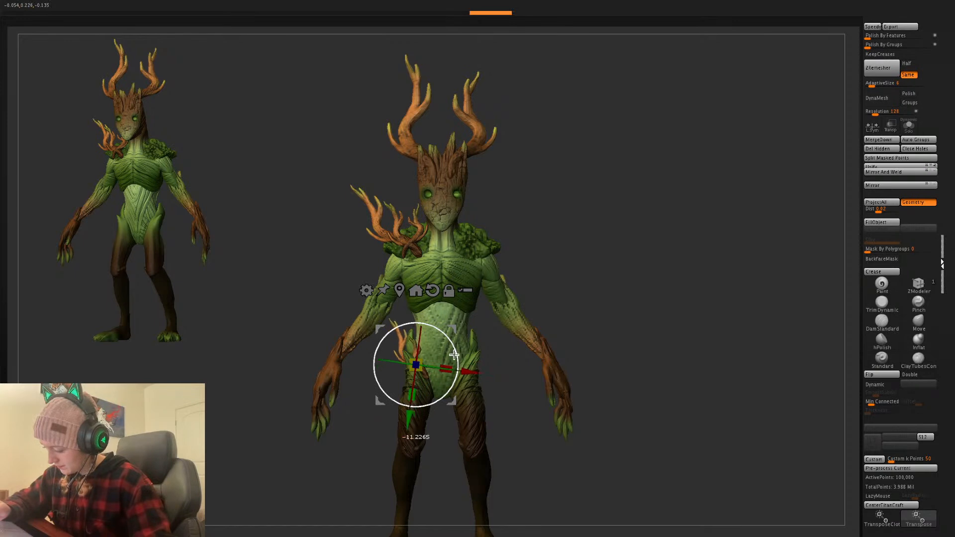
mouse_move(455, 326)
left_mouse_down()
mouse_move(451, 383)
mouse_move(455, 342)
left_mouse_up()
key("q")
left_click_drag(663, 301, 681, 298)
key("w")
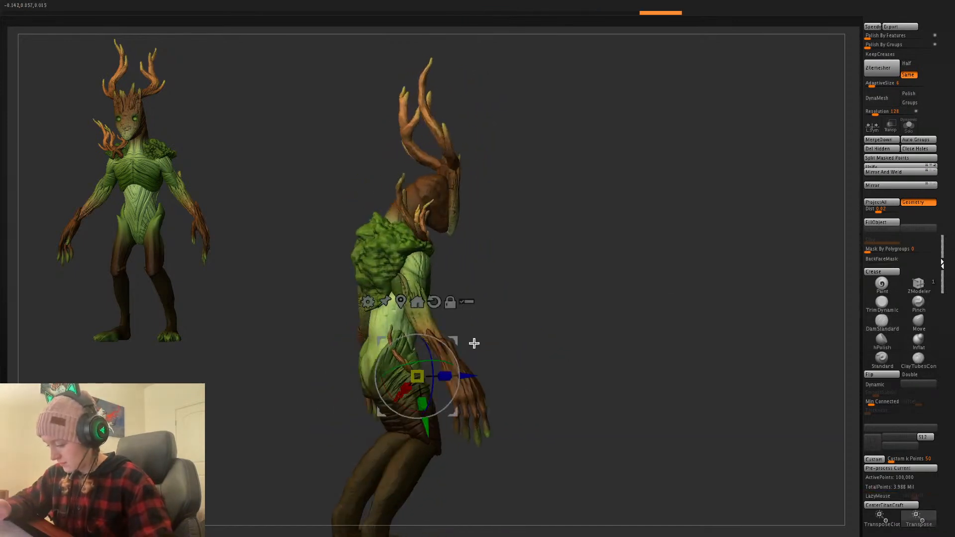
left_click_drag(465, 375, 478, 374)
key("q")
left_click_drag(658, 305, 643, 307)
- Bend the branches with the Move brush to hug the creature's right hip, and mirror them onto the left hip
key("space")
left_click(919, 321)
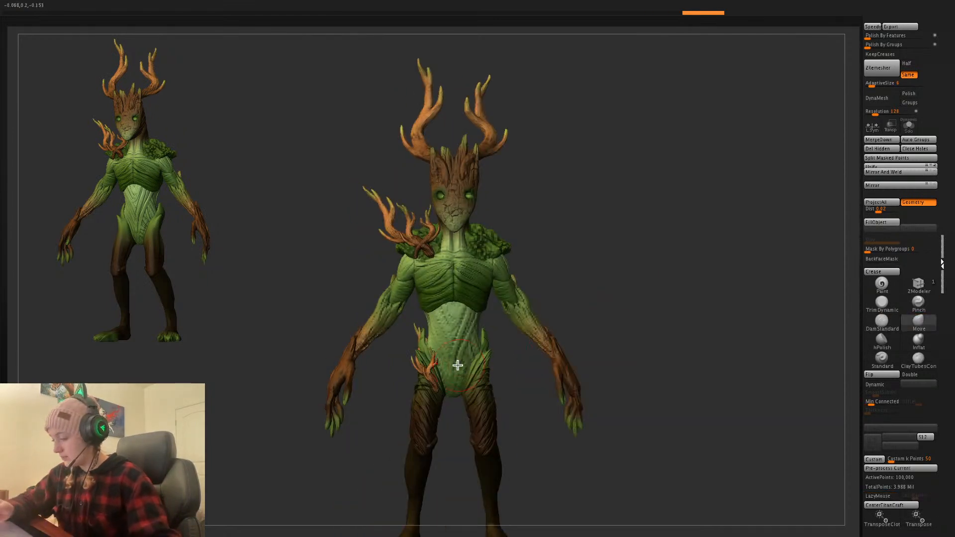
left_click_drag(644, 324, 642, 370, "alt")
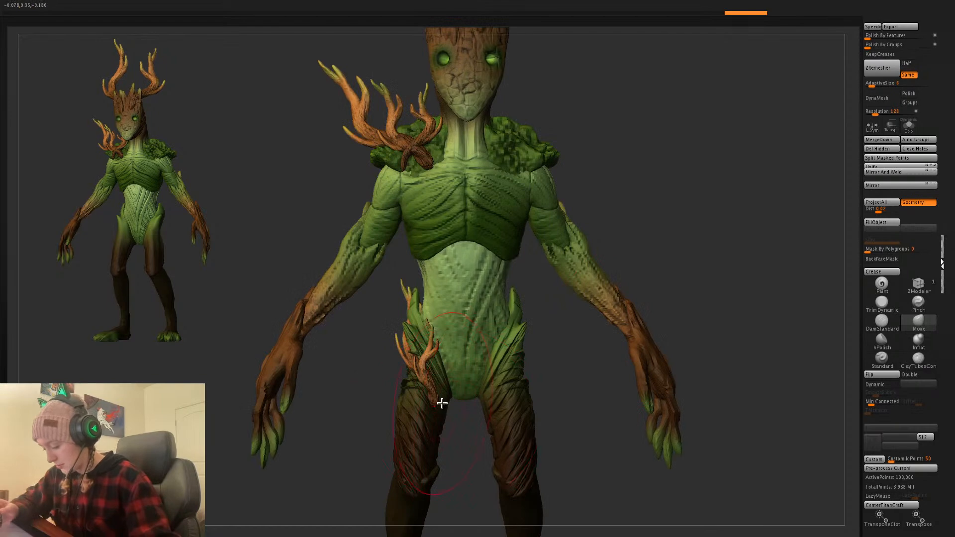
left_click_drag(559, 397, 443, 401)
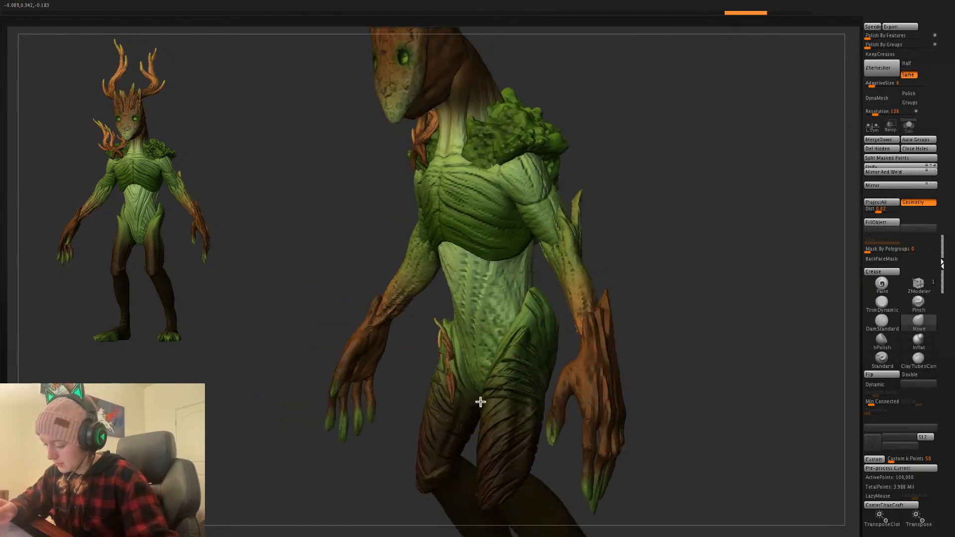
left_click_drag(629, 328, 432, 367)
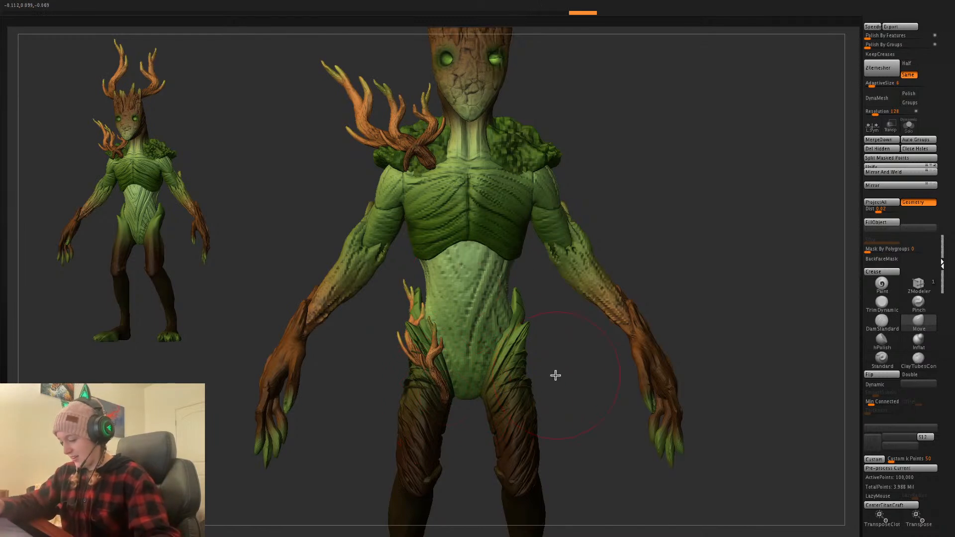
left_click_drag(686, 249, 438, 393)
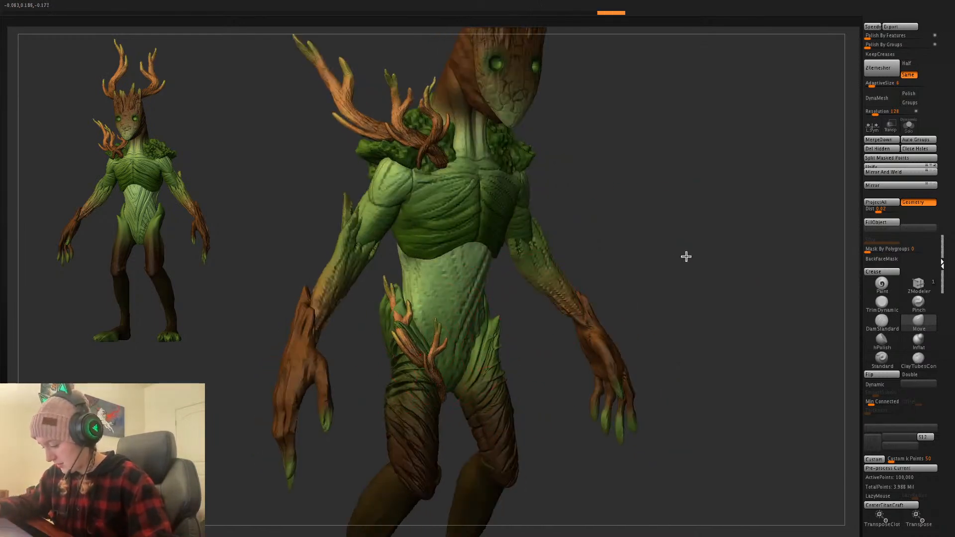
mouse_move(686, 257)
left_mouse_down()
mouse_move(467, 319)
mouse_move(407, 289)
mouse_move(706, 253)
mouse_move(426, 338)
left_mouse_up()
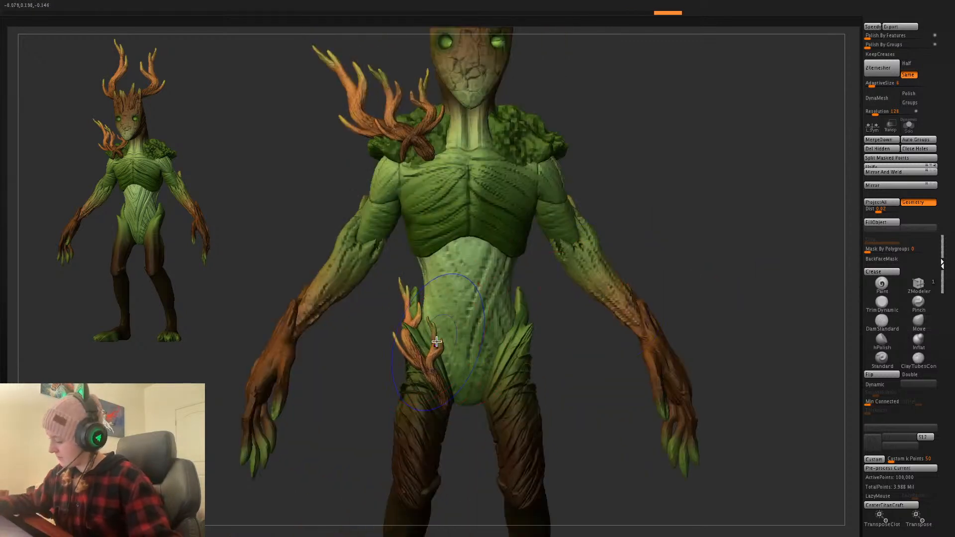
left_click(895, 172)
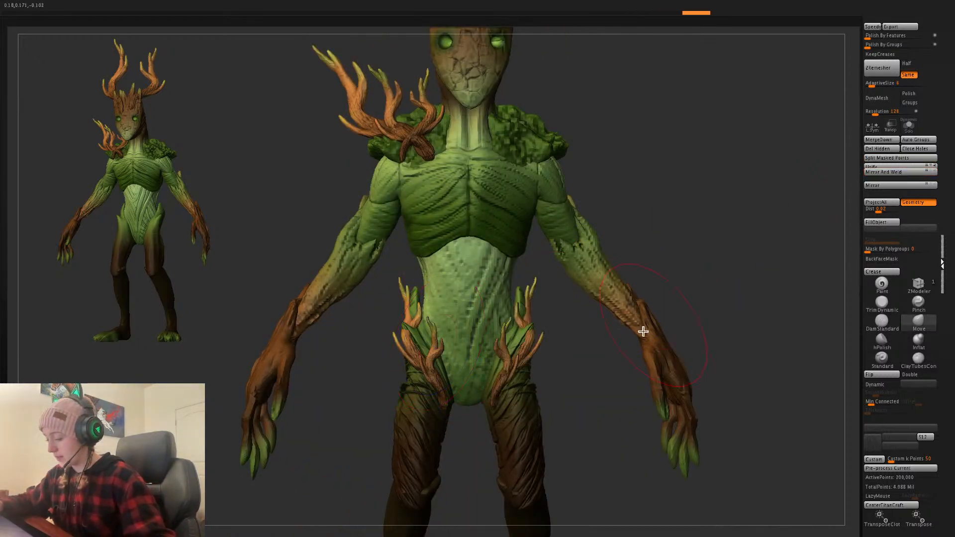
- Mask everything except the branches on the creature's left hip, duplicate them within the piece and place the copy lower on the outer thigh
mouse_move(561, 278)
left_mouse_down("ctrl")
mouse_move(515, 484)
mouse_move(552, 447)
left_mouse_up("ctrl")
left_click(714, 278, "ctrl")
key("w")
left_click_drag(523, 352, 731, 133)
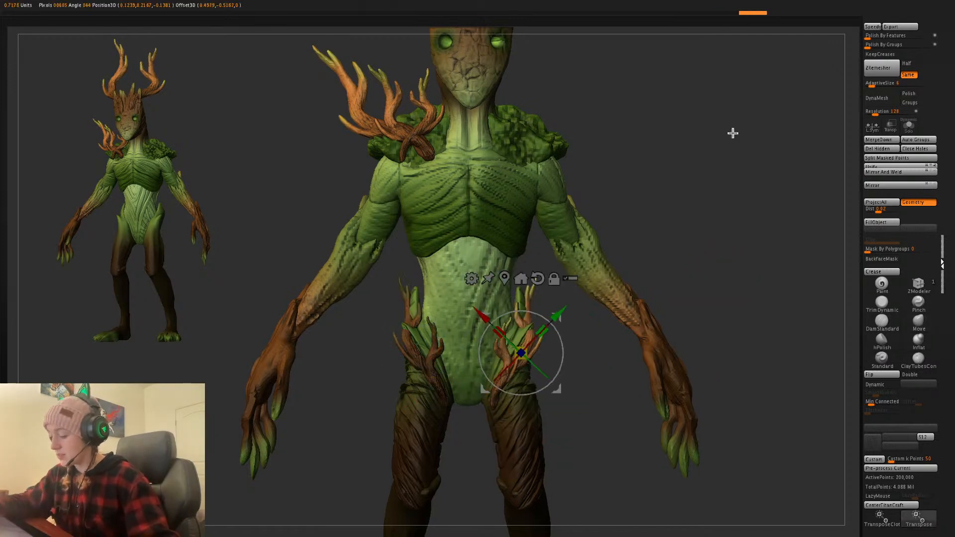
left_click_drag(562, 321, 574, 362, "ctrl")
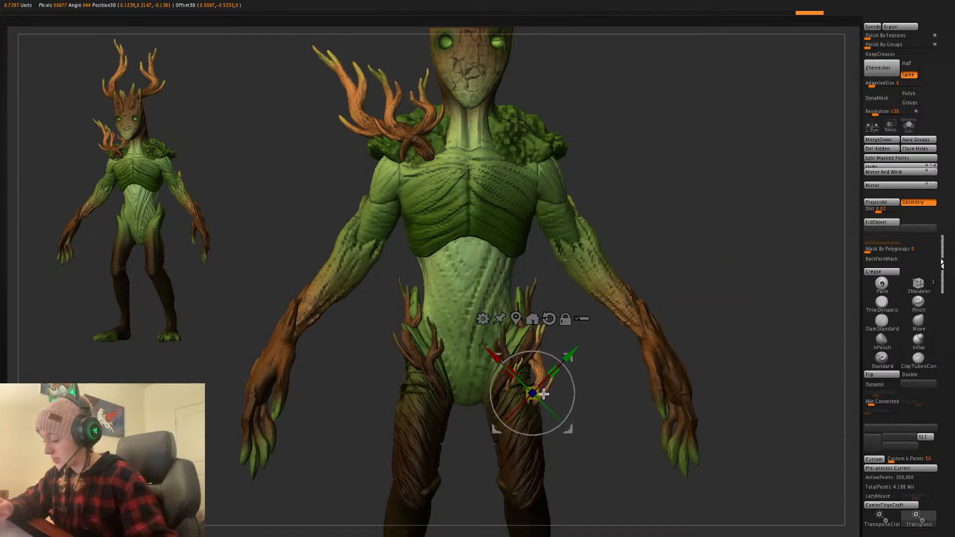
left_click_drag(534, 393, 559, 377)
key("q")
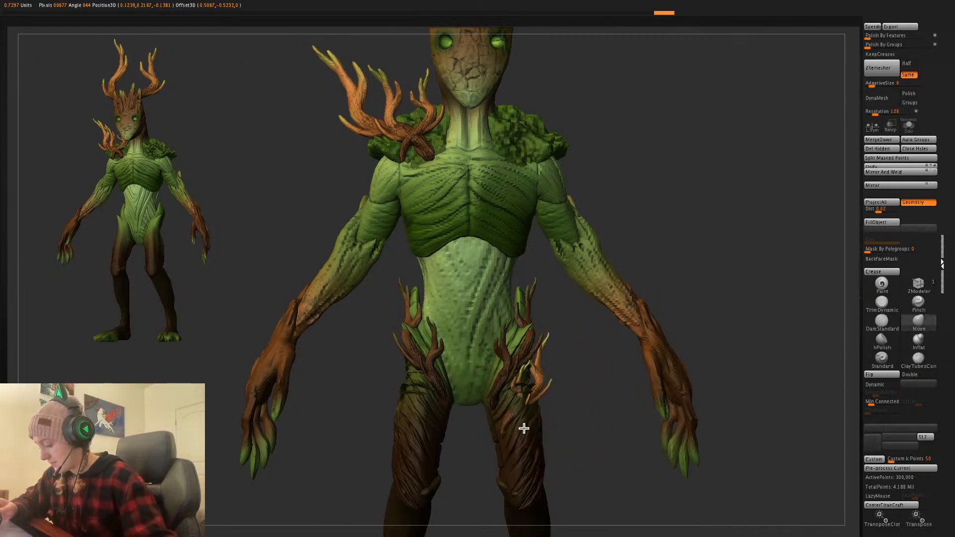
- Reshape the lower branch copy with the Move brush so it runs down the thigh and wraps around its outer side
left_click_drag(532, 414, 511, 464)
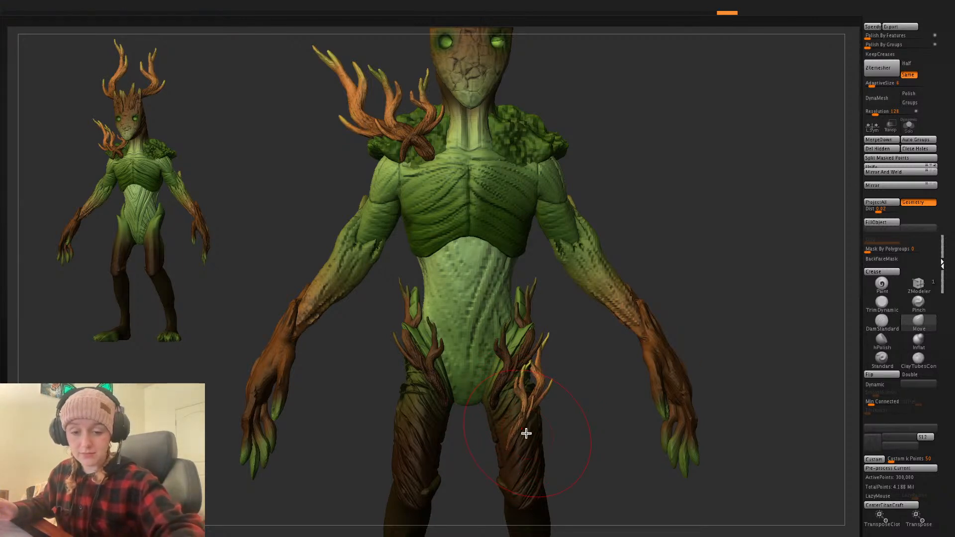
key("space")
left_click_drag(541, 378, 547, 391)
key("space")
mouse_move(530, 424)
right_mouse_down()
mouse_move(578, 407)
mouse_move(516, 430)
right_mouse_up()
right_click_drag(606, 408, 587, 411)
left_click_drag(586, 412, 581, 397)
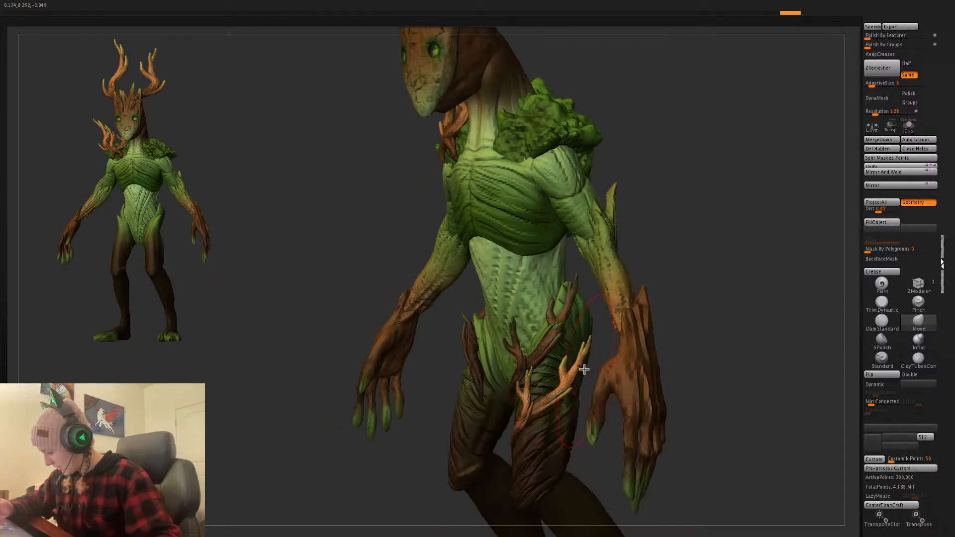
mouse_move(578, 354)
left_mouse_down()
mouse_move(565, 354)
mouse_move(572, 347)
left_mouse_up()
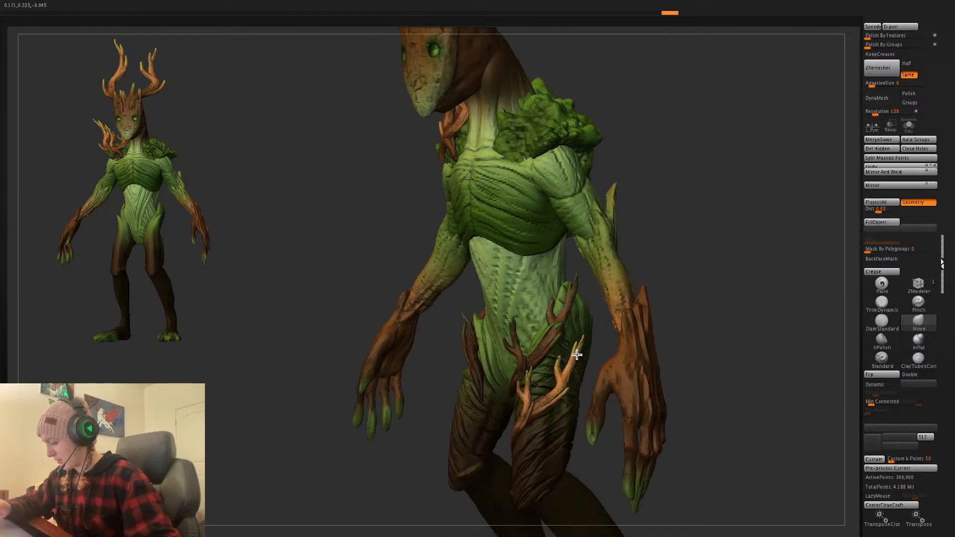
mouse_move(741, 305)
right_mouse_down()
mouse_move(712, 308)
mouse_move(583, 366)
right_mouse_up()
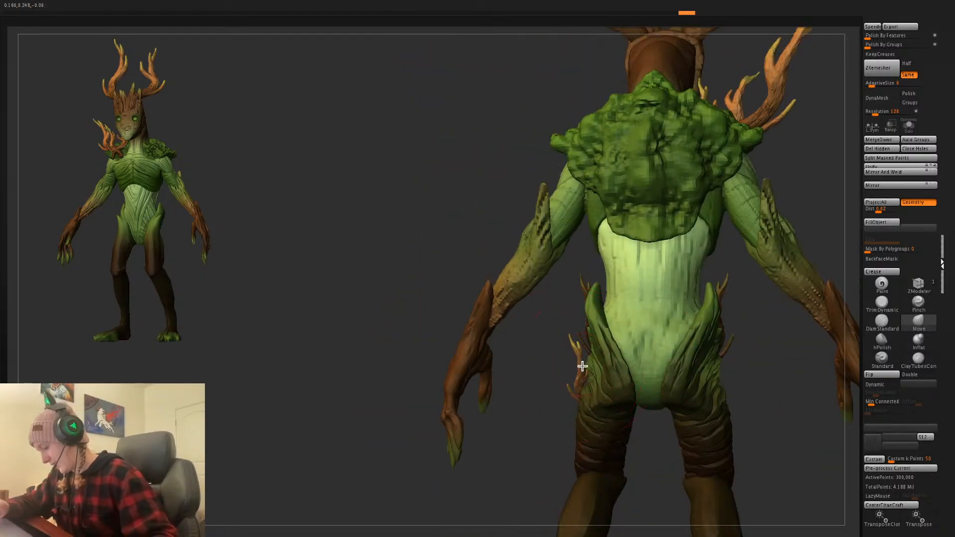
mouse_move(765, 384)
right_mouse_down()
mouse_move(748, 390)
mouse_move(785, 333)
mouse_move(757, 370)
right_mouse_up()
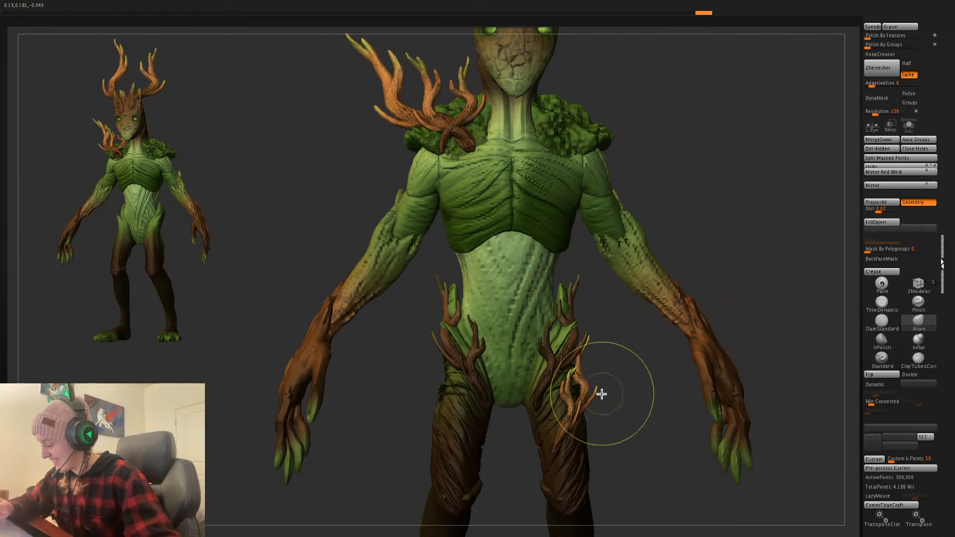
- Clear the mask and adjust the branches on the creature's left hip with the Move brush so they interweave
mouse_move(614, 375)
right_mouse_down()
mouse_move(629, 363)
mouse_move(565, 384)
right_mouse_up()
key("space")
key("ctrl+a")
left_click_drag(543, 364, 541, 366)
mouse_move(661, 374)
right_mouse_down()
mouse_move(638, 355)
mouse_move(648, 355)
right_mouse_up()
left_click_drag(558, 390, 566, 429)
left_click_drag(558, 361, 567, 359)
mouse_move(644, 382)
right_mouse_down("ctrl")
mouse_move(725, 295)
mouse_move(689, 328)
right_mouse_up("ctrl")
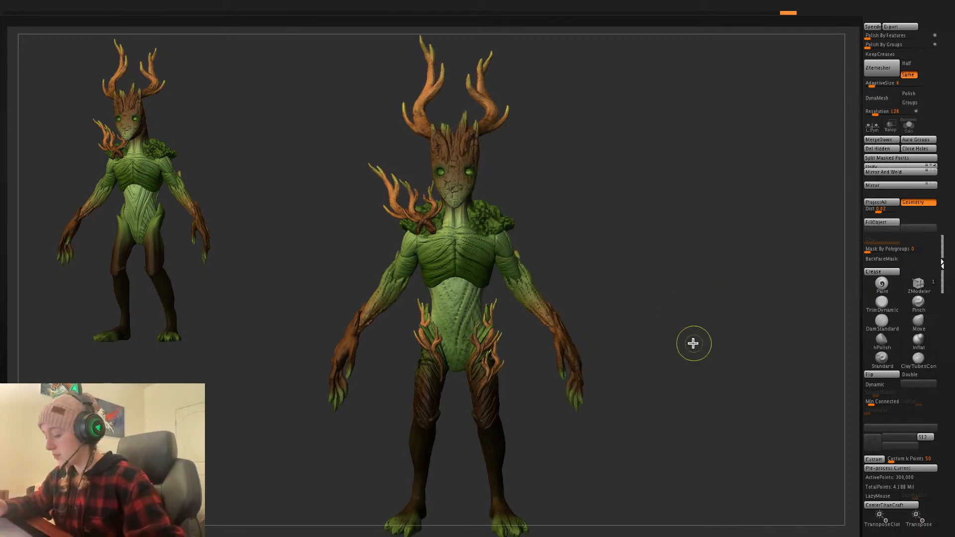
left_click_drag(701, 337, 705, 331, "alt")
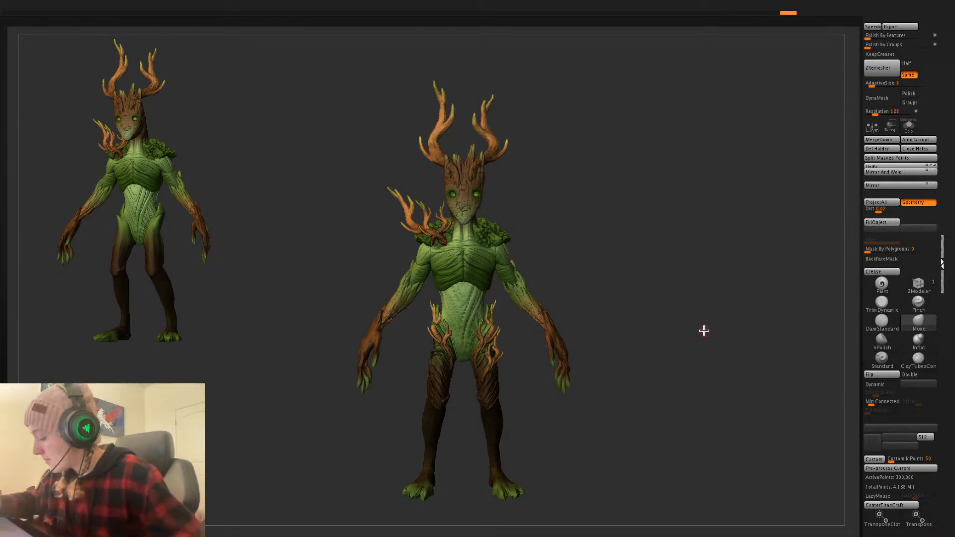
- Make the lower-leg piece the active subtool
key("space")
key("space")
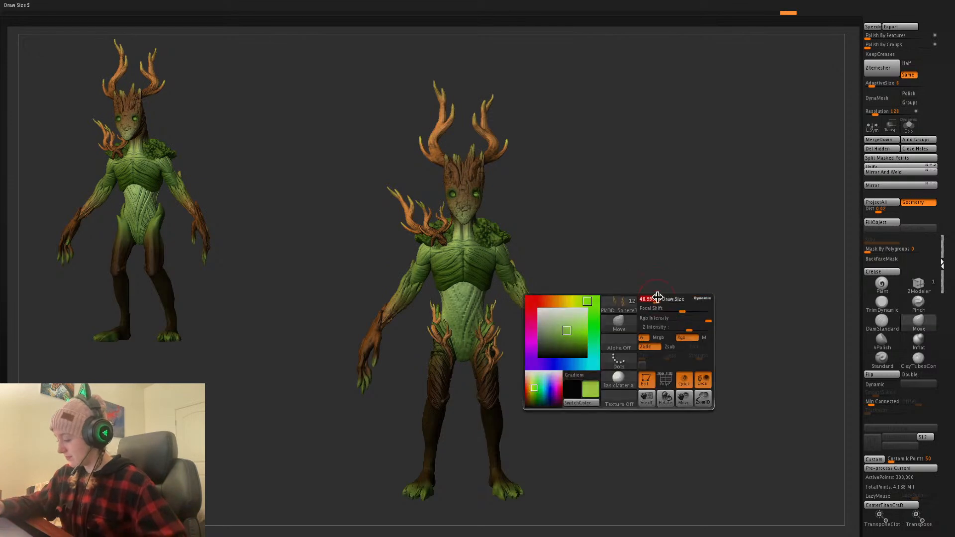
left_click(486, 425, "alt")
mouse_move(706, 344)
left_mouse_down()
mouse_move(715, 350)
mouse_move(693, 348)
mouse_move(718, 356)
mouse_move(701, 356)
mouse_move(710, 368)
mouse_move(638, 323)
left_mouse_up()
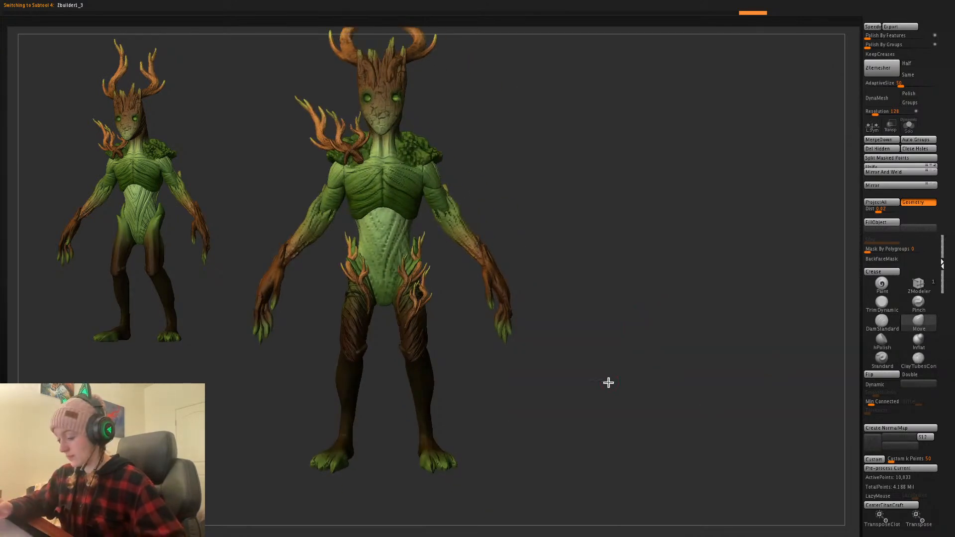
left_click_drag(608, 383, 614, 390)
- Save the project as Spriggans.zpr in the Cursed Forest folder under Desktop, ZBrush Stuff, A_Current Work
key("super+s")
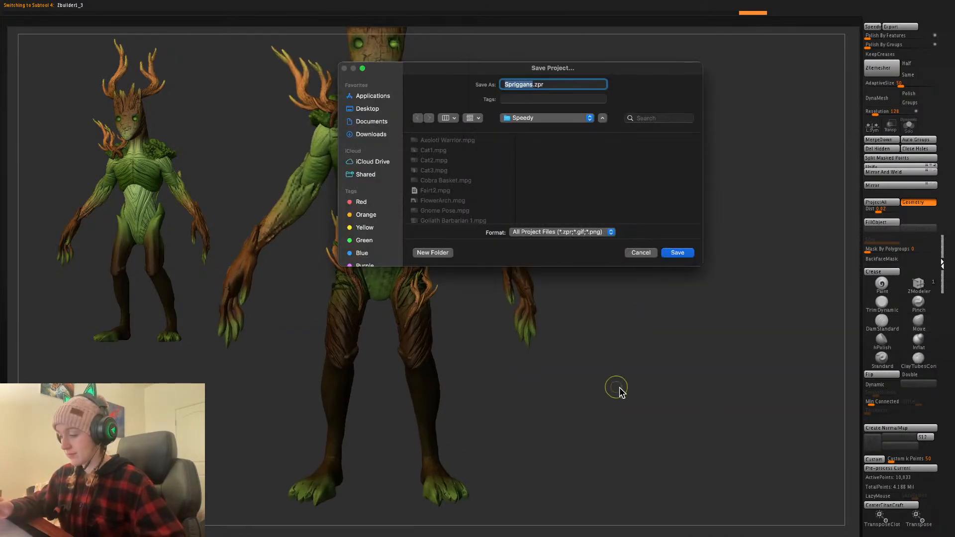
left_click(383, 122)
left_click(381, 111)
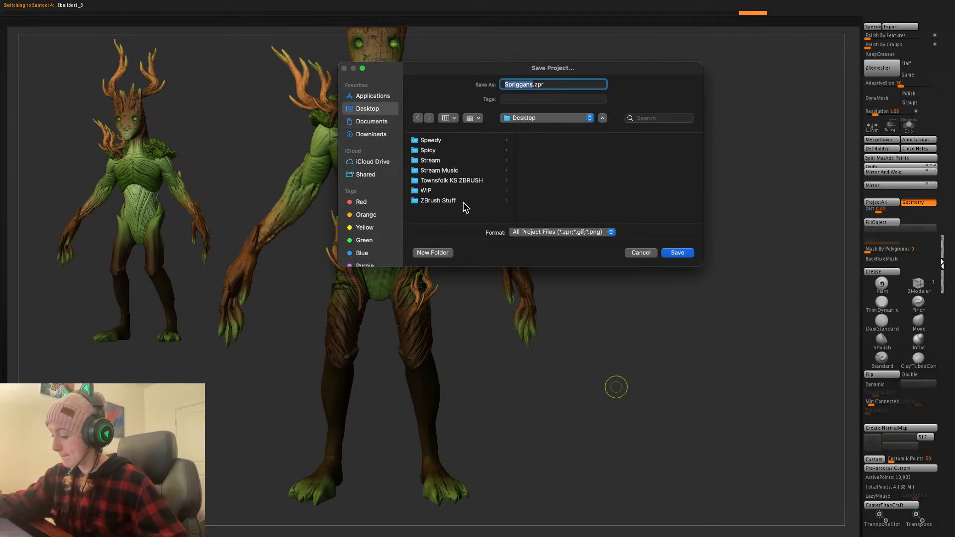
left_click(465, 201)
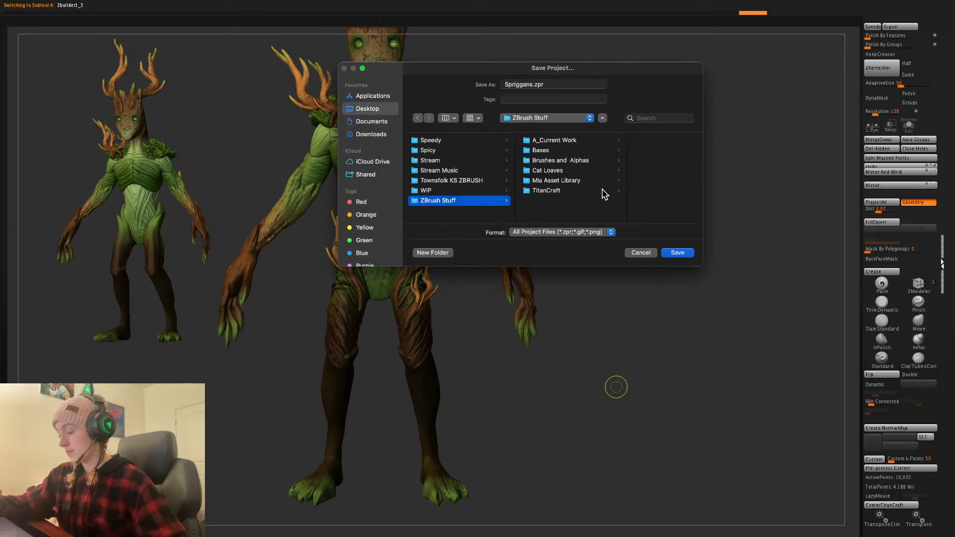
left_click(592, 140)
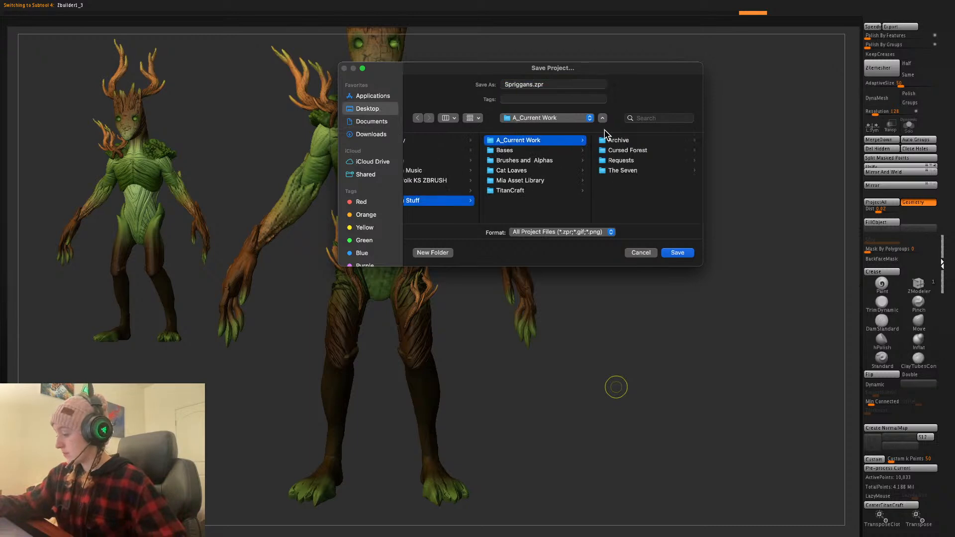
left_click(648, 161)
left_click(552, 152)
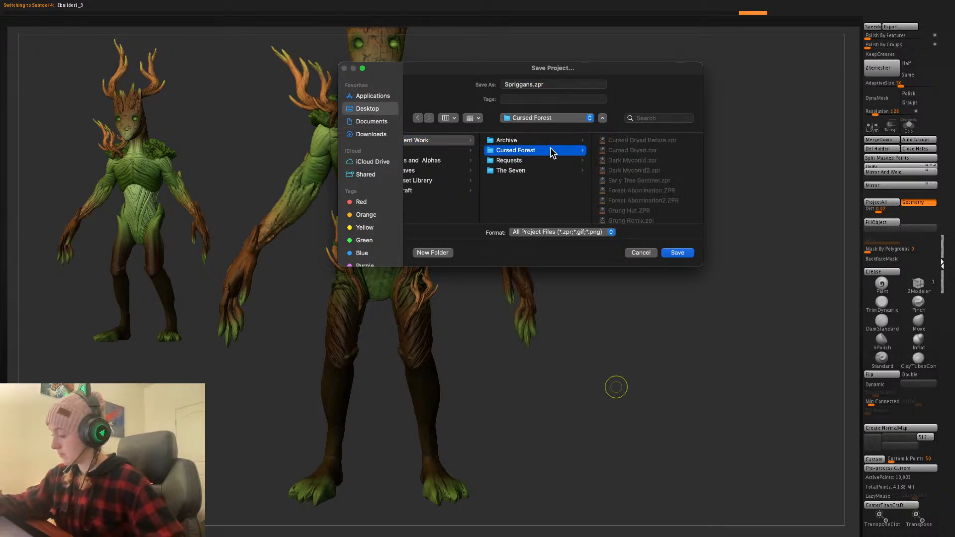
left_click(678, 253)
left_click(559, 211)
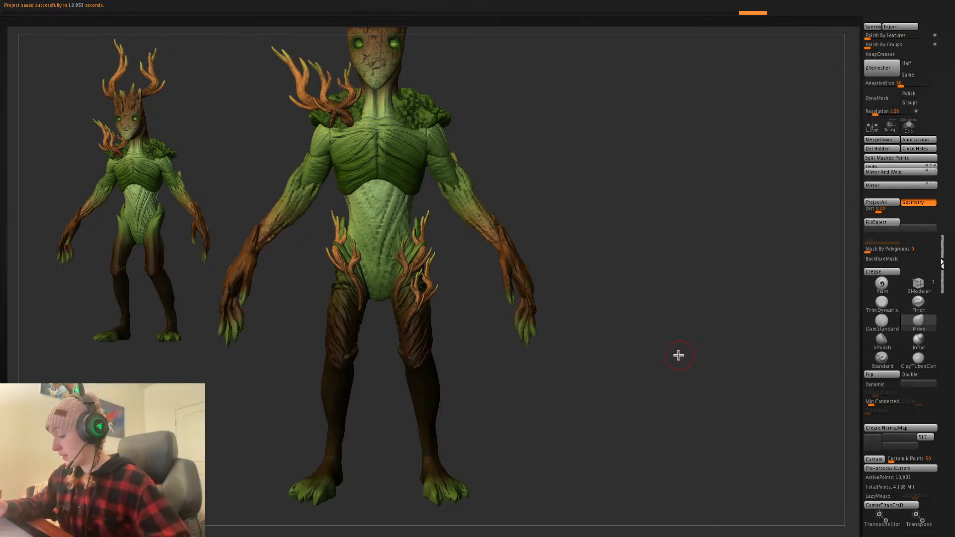
- Isolate the lower-leg piece and assign its whole mesh to a single polygroup
mouse_move(679, 353)
left_mouse_down()
mouse_move(657, 375)
mouse_move(680, 360)
mouse_move(695, 318)
left_mouse_up()
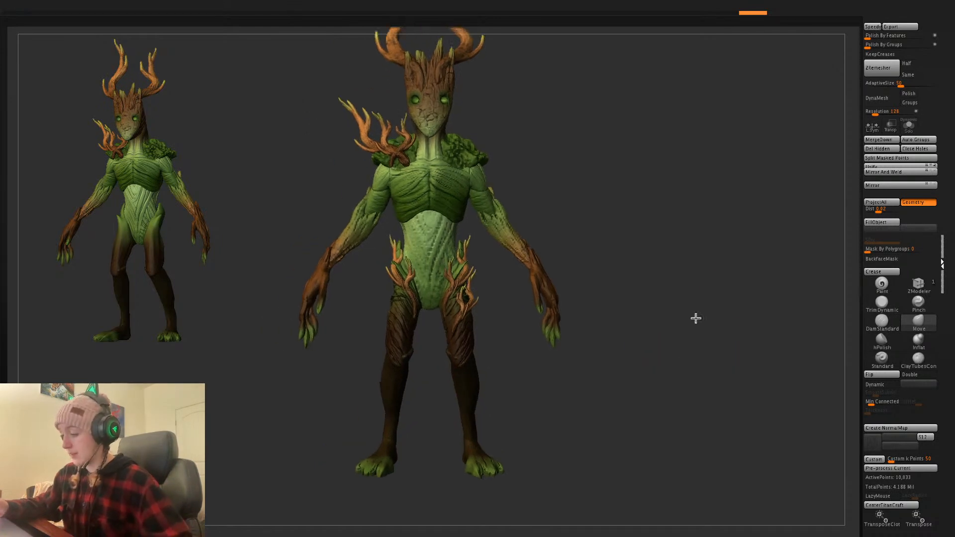
left_click(883, 322)
key("space")
mouse_move(632, 335)
left_mouse_down()
mouse_move(622, 335)
mouse_move(617, 391)
left_mouse_up()
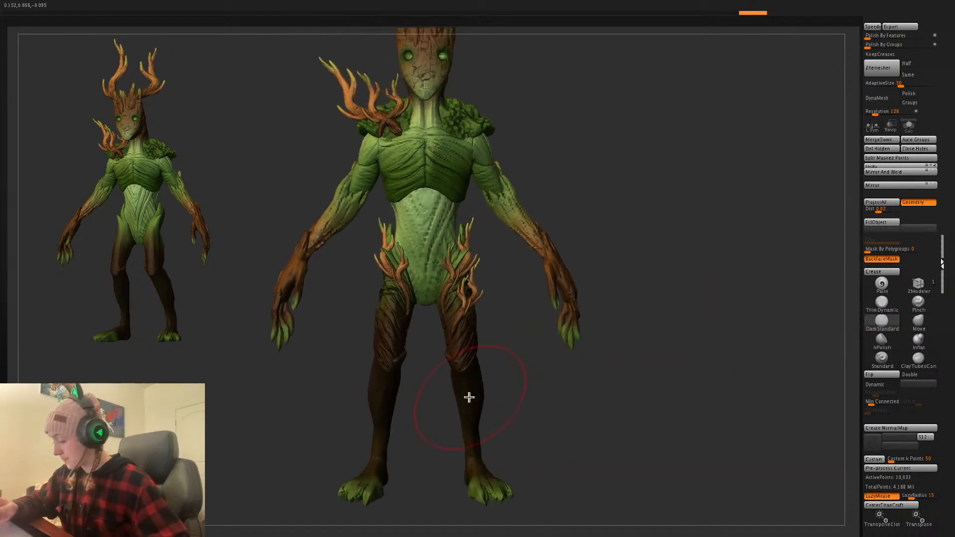
left_click(909, 127)
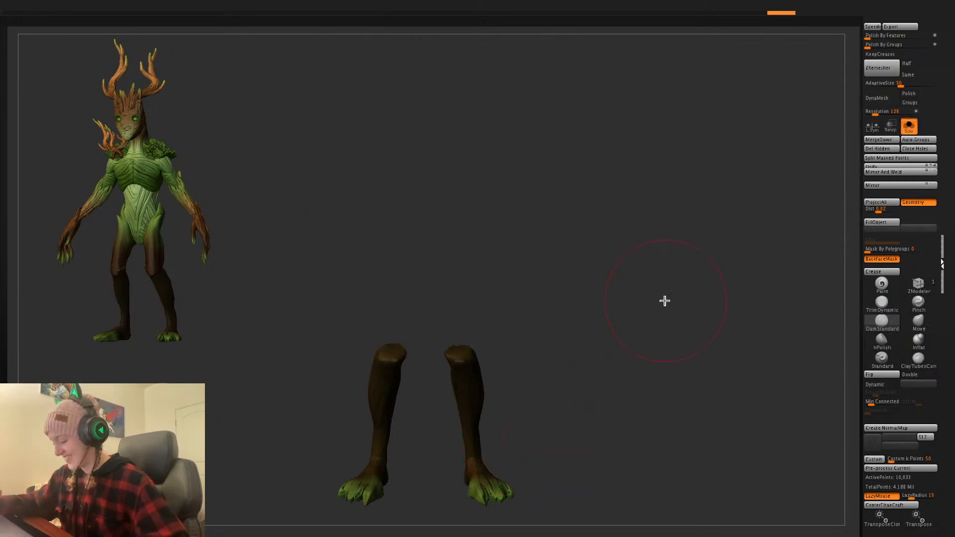
left_click_drag(663, 300, 603, 293, "alt")
key("space")
key("shift+f")
left_click_drag(660, 322, 667, 356)
key("ctrl+w")
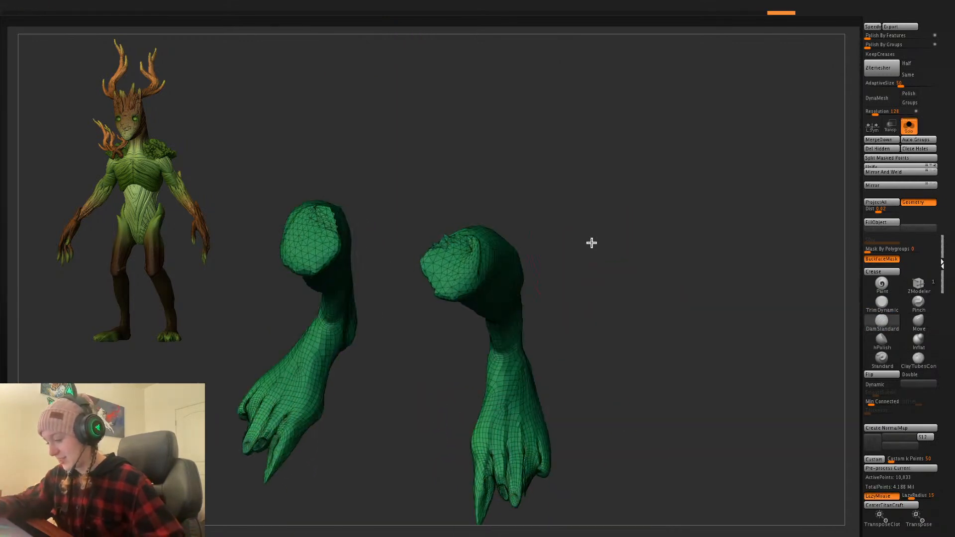
- Remesh the lower legs and feet with DynaMesh at resolution 440
left_click_drag(591, 243, 550, 260)
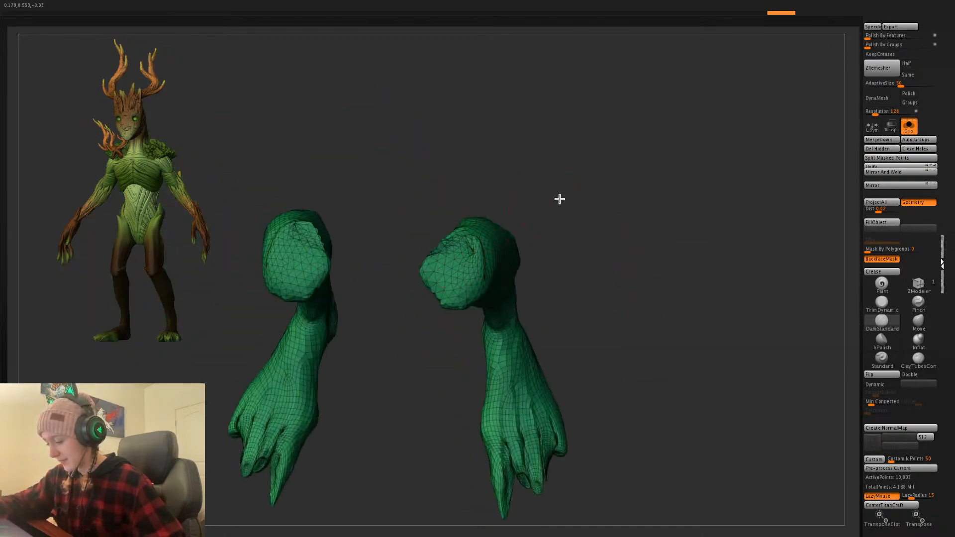
left_click_drag(560, 199, 644, 222)
left_click_drag(602, 271, 704, 190)
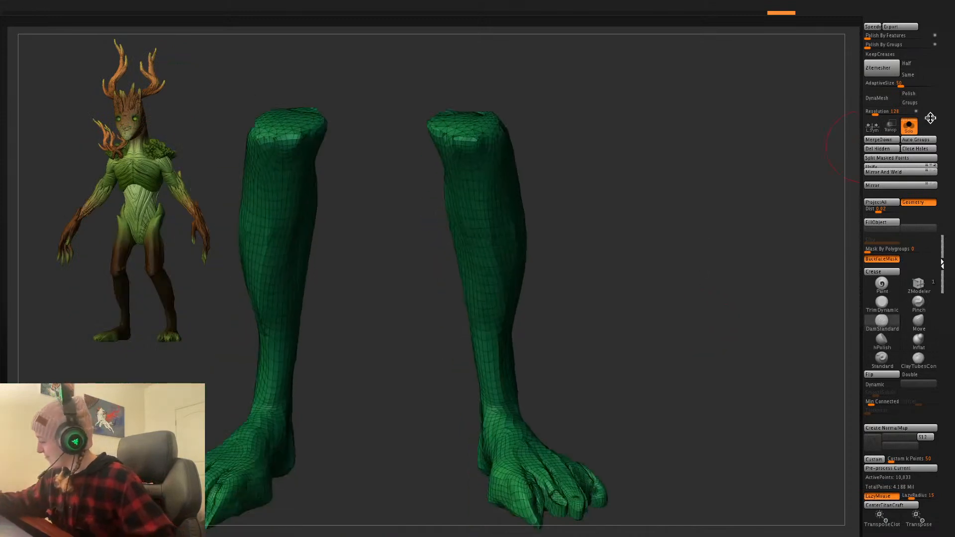
mouse_move(752, 330)
left_mouse_down("alt")
mouse_move(738, 320)
mouse_move(753, 315)
left_mouse_up("alt")
right_click(738, 319)
key("shift+f")
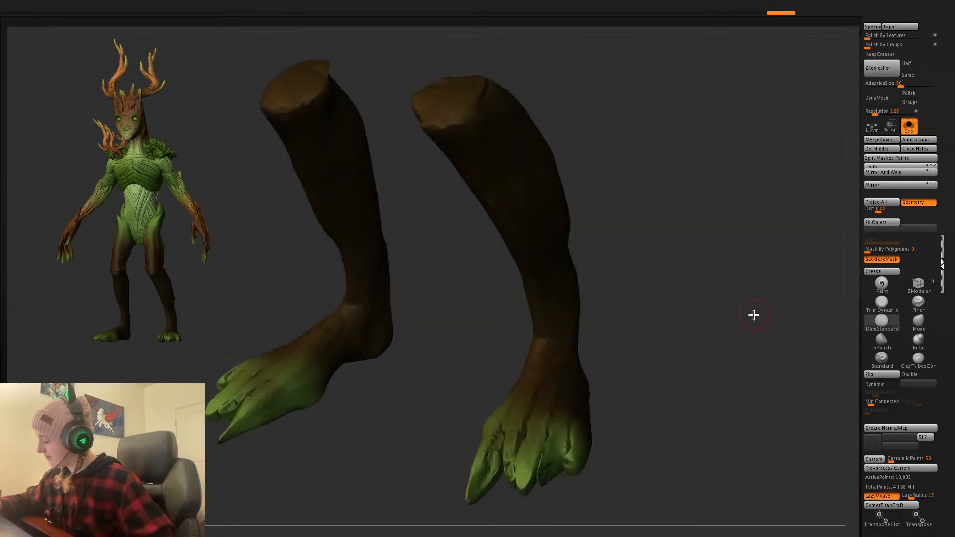
left_click(887, 105)
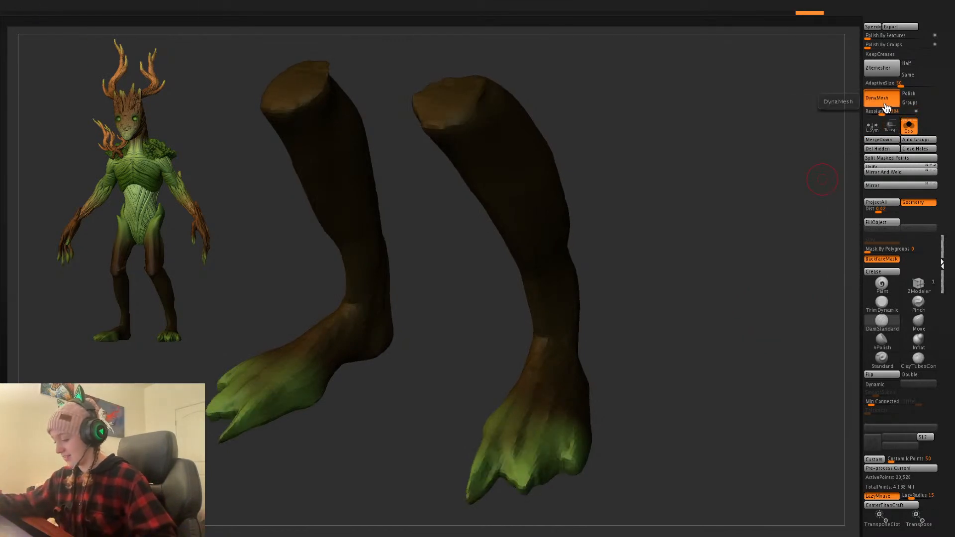
key("ctrl+z")
left_click_drag(879, 111, 884, 112)
left_click(886, 105)
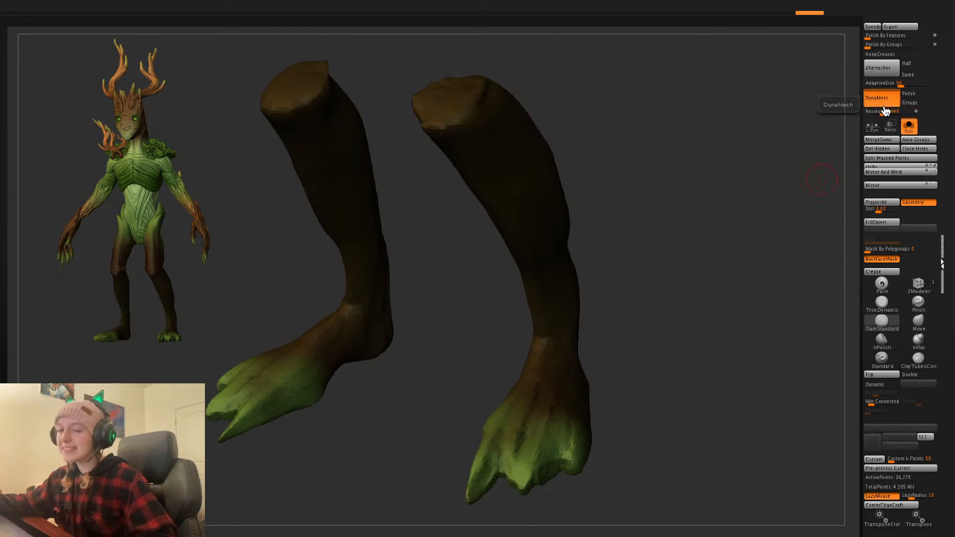
key("shift+f")
key("shift+f")
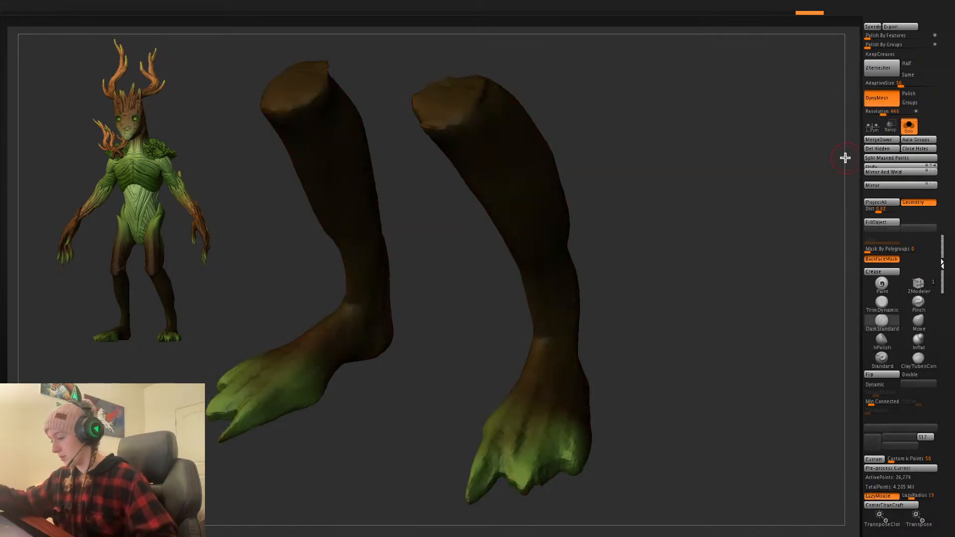
- Flatten and smooth the rough upper ends of the lower legs with the TrimDynamic brush
mouse_move(710, 252)
left_mouse_down()
mouse_move(710, 363)
mouse_move(742, 373)
left_mouse_up()
left_click(886, 310)
left_click_drag(631, 296, 506, 252)
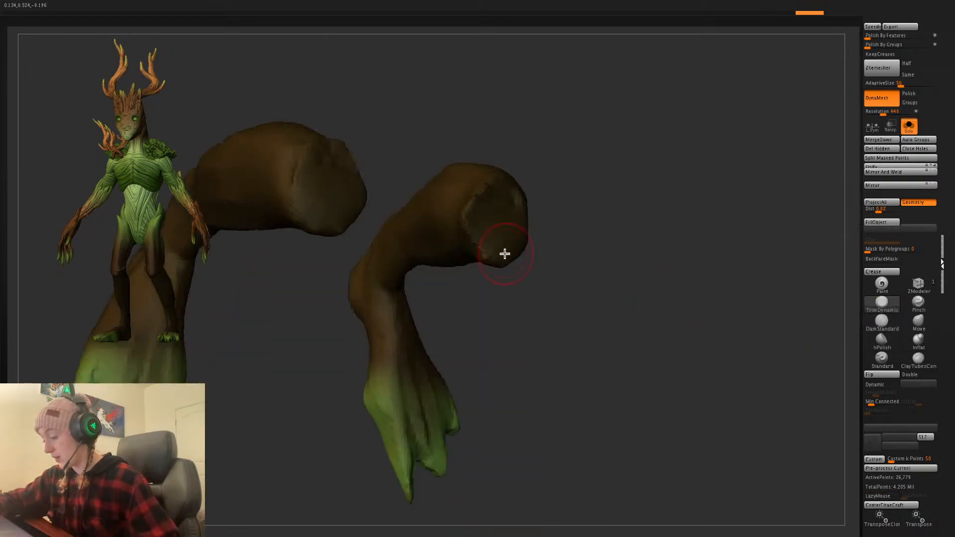
left_click_drag(577, 181, 641, 138)
left_click_drag(753, 286, 727, 251)
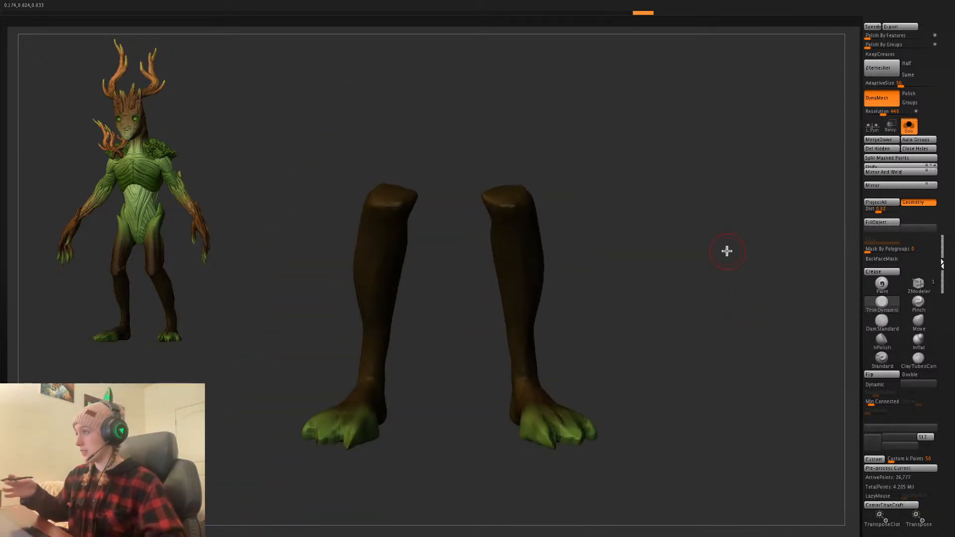
- Check the lower legs against the full creature, isolate them again and subdivide them up to level 3
left_click(909, 126)
key("space")
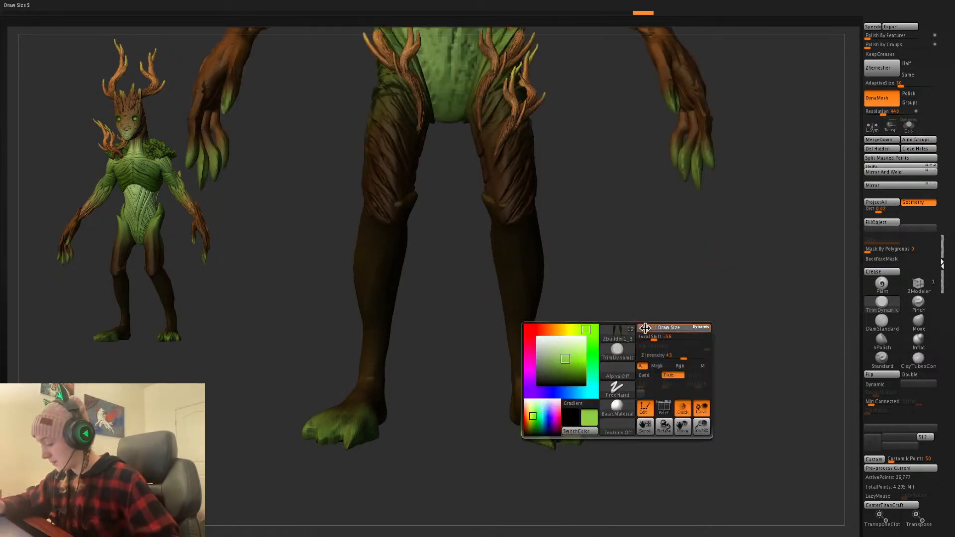
left_click(911, 126)
left_click_drag(714, 286, 685, 316)
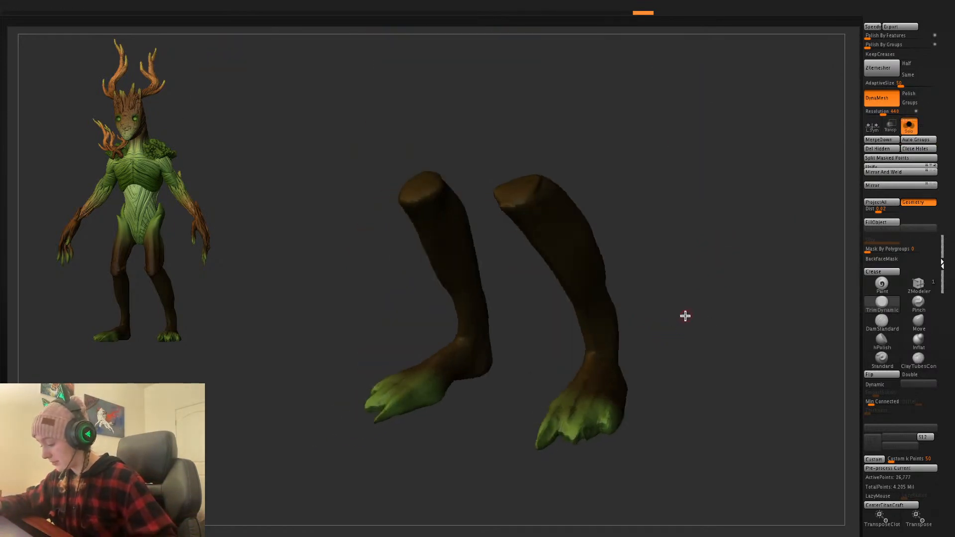
key("ctrl+d")
key("ctrl+d")
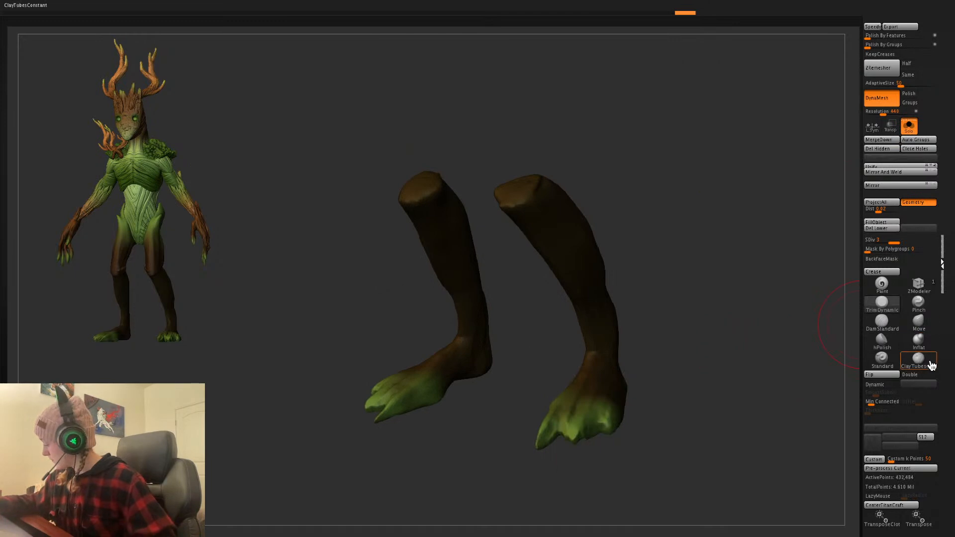
- Choose the DamStandard brush and set the lower legs to subdivision level 3 for detailing
key("shift+d")
key("shift+d")
left_click_drag(720, 388, 724, 381)
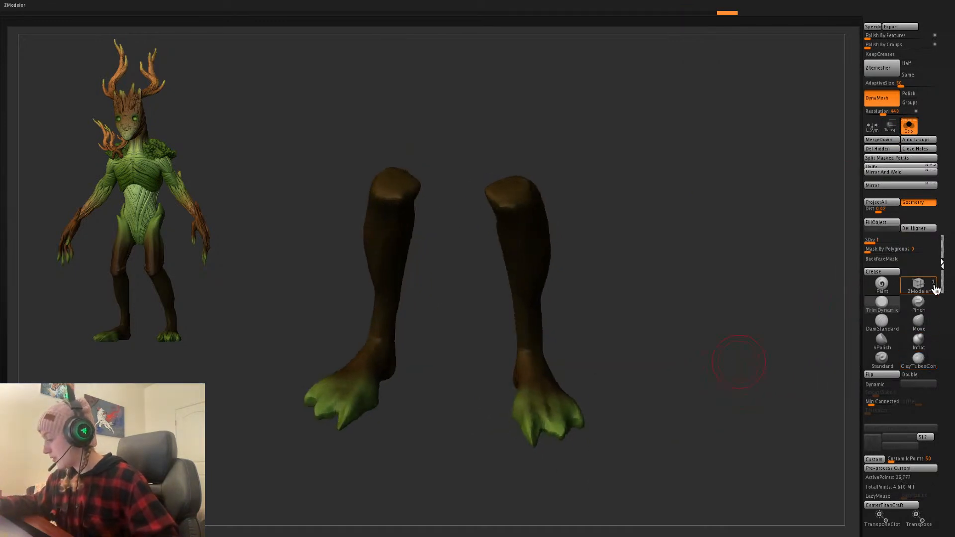
left_click(882, 323)
key("d")
key("d")
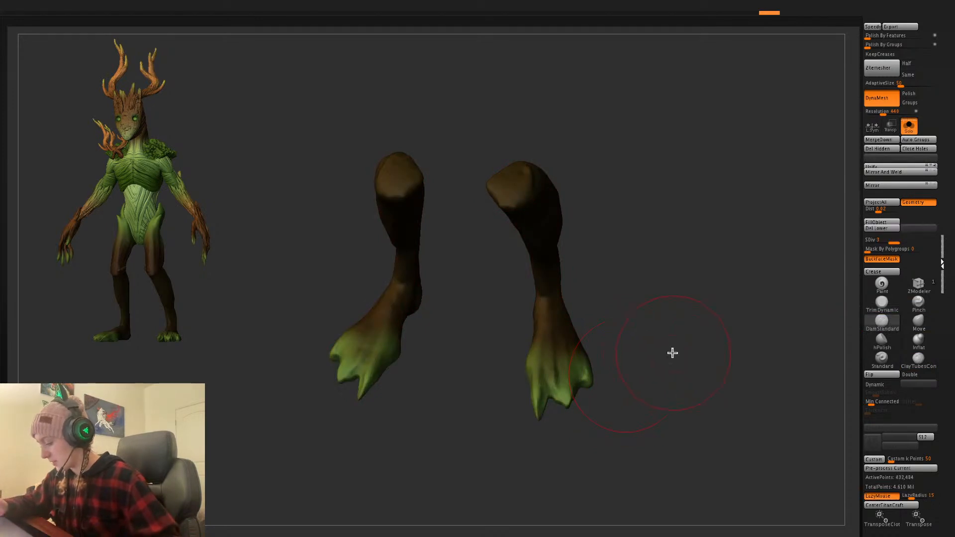
left_click_drag(673, 352, 663, 352)
- Try carving a first set of DamStandard grooves down the foot to the toes
left_click_drag(514, 336, 531, 437)
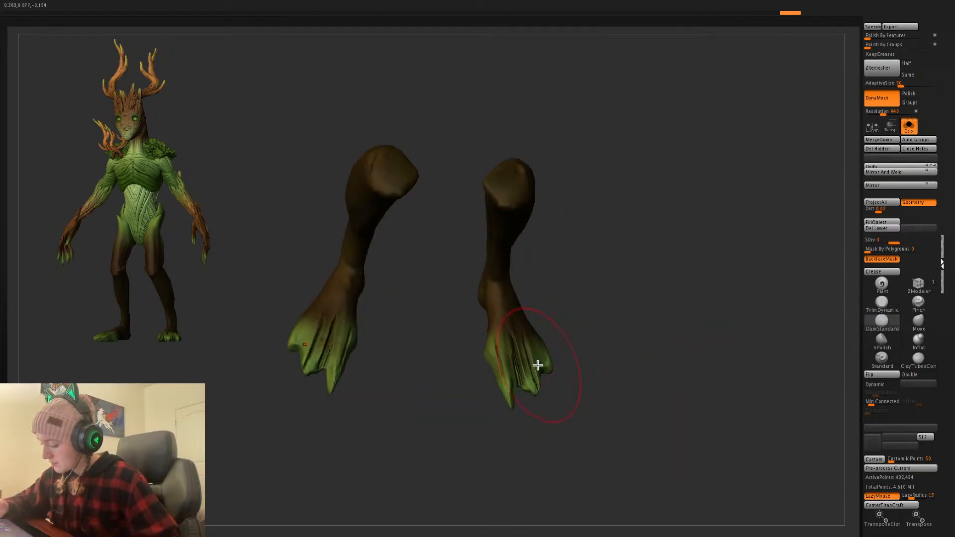
key("ctrl+z")
mouse_move(509, 345)
left_mouse_down()
mouse_move(509, 380)
mouse_move(525, 353)
mouse_move(536, 386)
left_mouse_up()
key("ctrl+z")
key("ctrl+z")
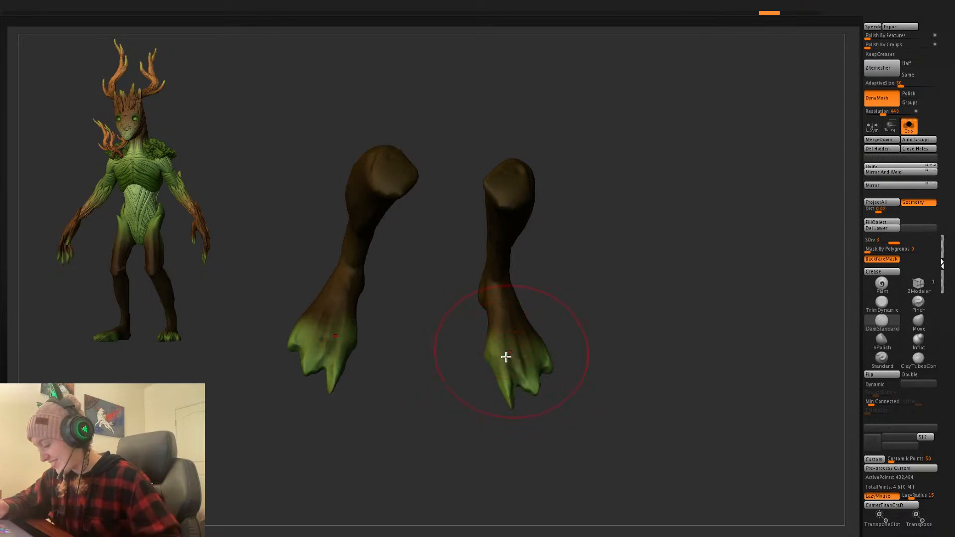
- Carve bark-like grooves along and between the green toes of both feet with the DamStandard brush
left_click_drag(501, 346, 509, 399)
left_click_drag(519, 365, 532, 397)
mouse_move(536, 347)
left_mouse_down()
mouse_move(547, 374)
mouse_move(522, 364)
left_mouse_up()
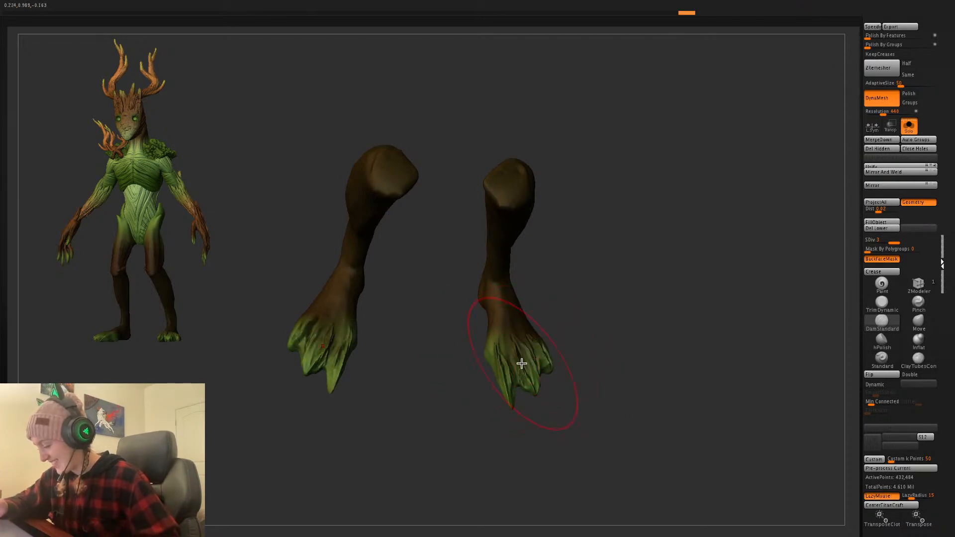
- Try applying the copied surface noise to the lower legs with a larger noise scale
mouse_move(619, 302)
left_mouse_down()
mouse_move(661, 298)
mouse_move(718, 329)
mouse_move(718, 290)
mouse_move(715, 348)
mouse_move(710, 318)
mouse_move(772, 296)
left_mouse_up()
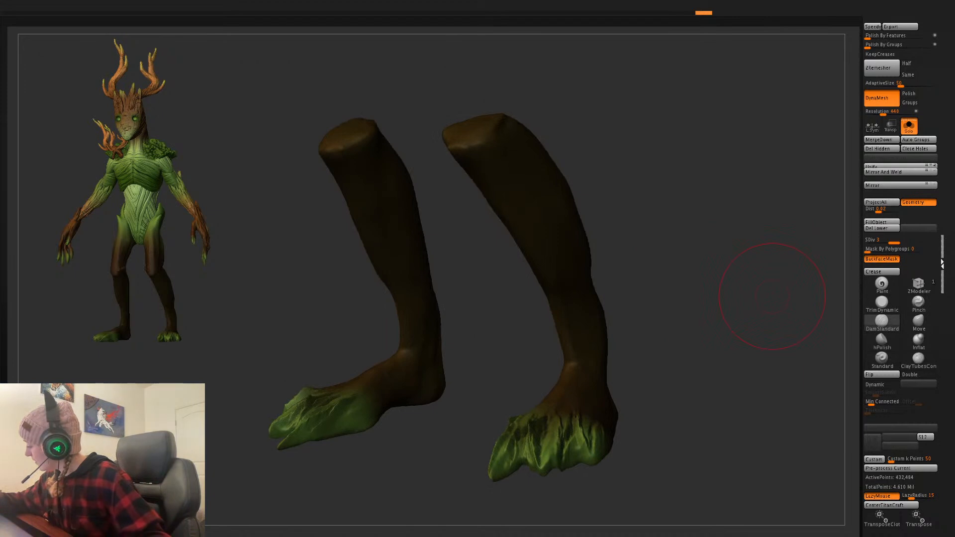
left_click(942, 263)
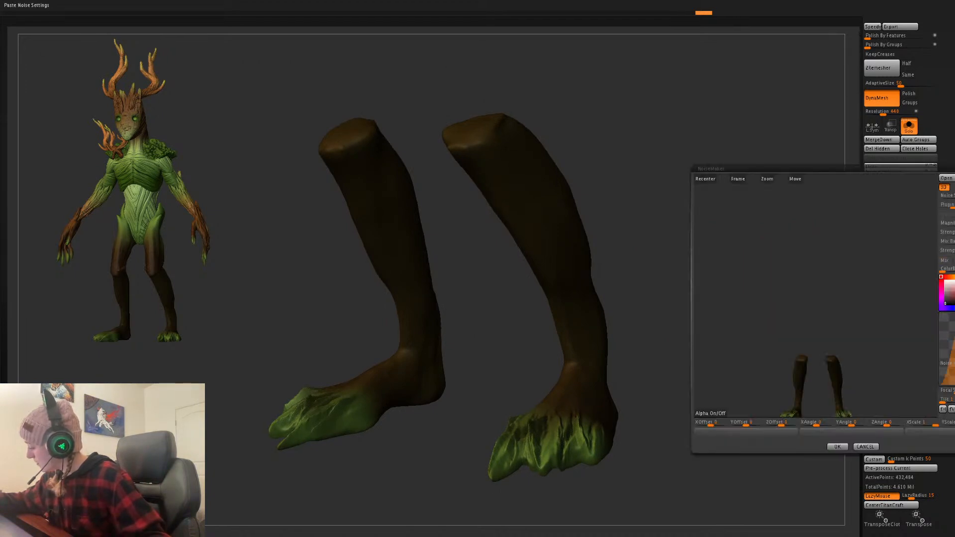
left_click(750, 179)
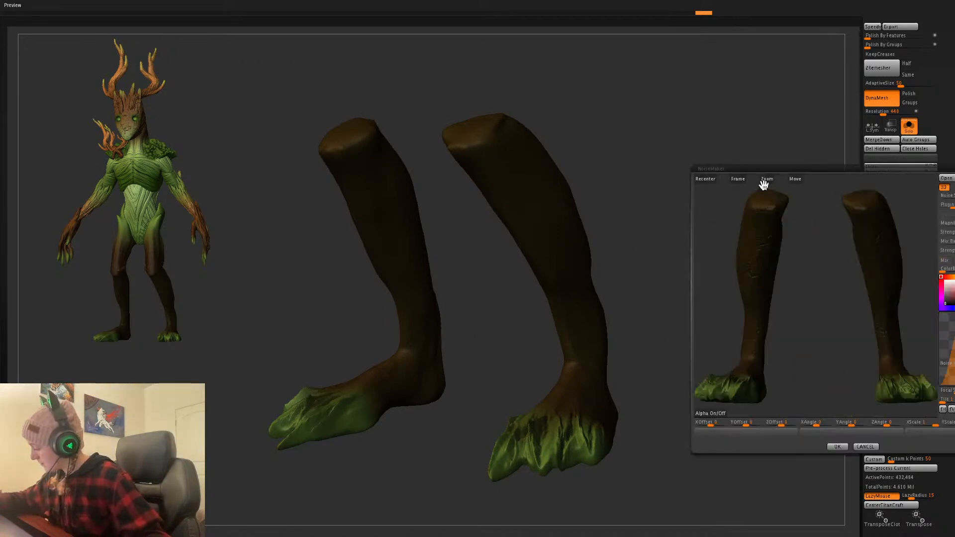
left_click_drag(911, 298, 883, 302)
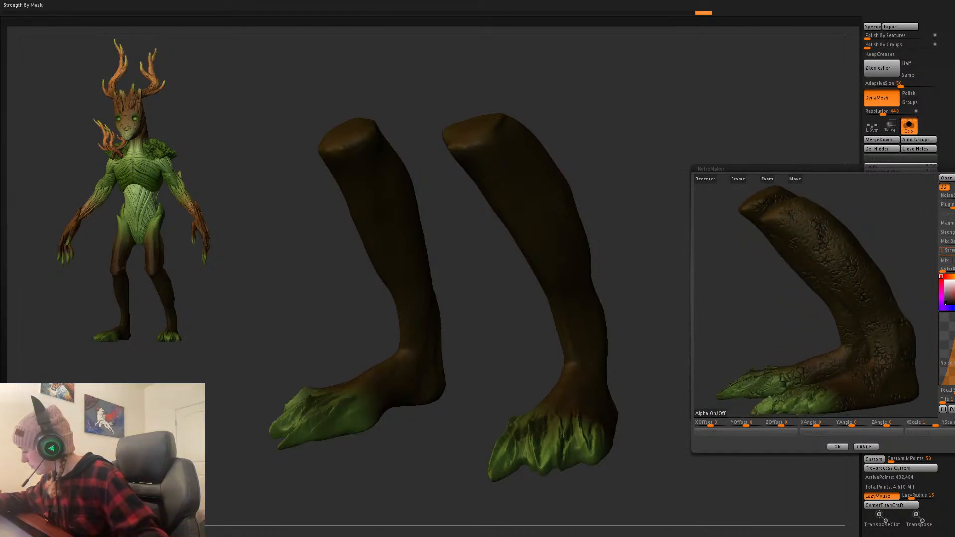
left_click(949, 195)
left_click_drag(954, 205, 954, 196)
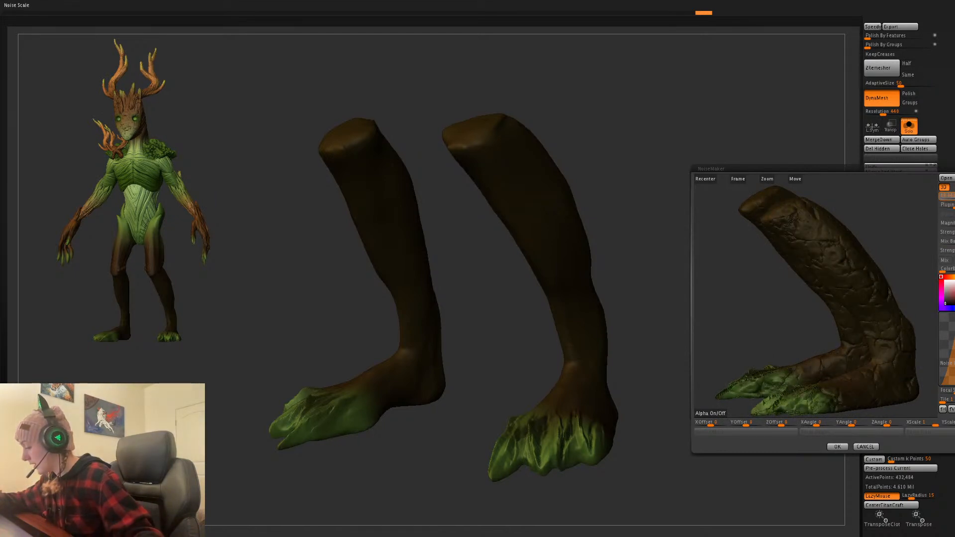
left_click(838, 448)
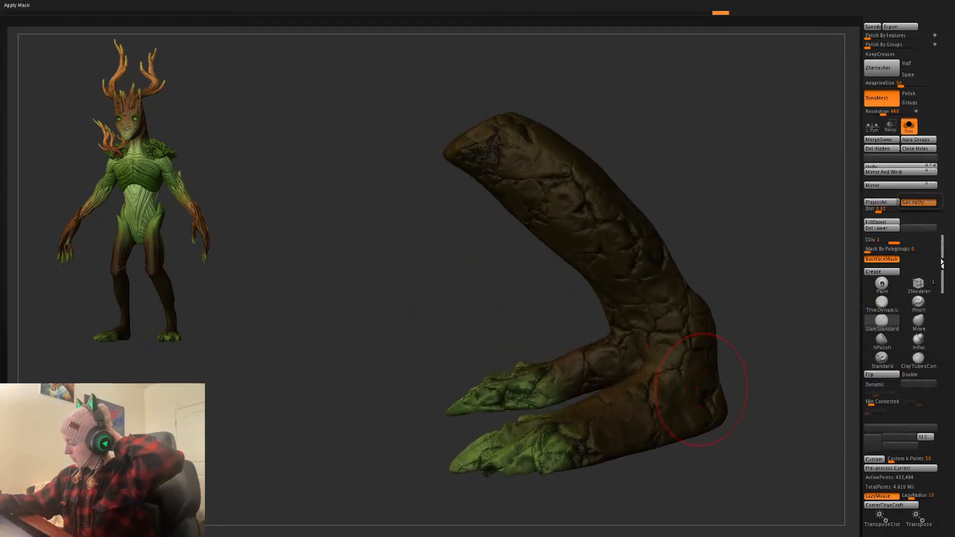
key("ctrl+z")
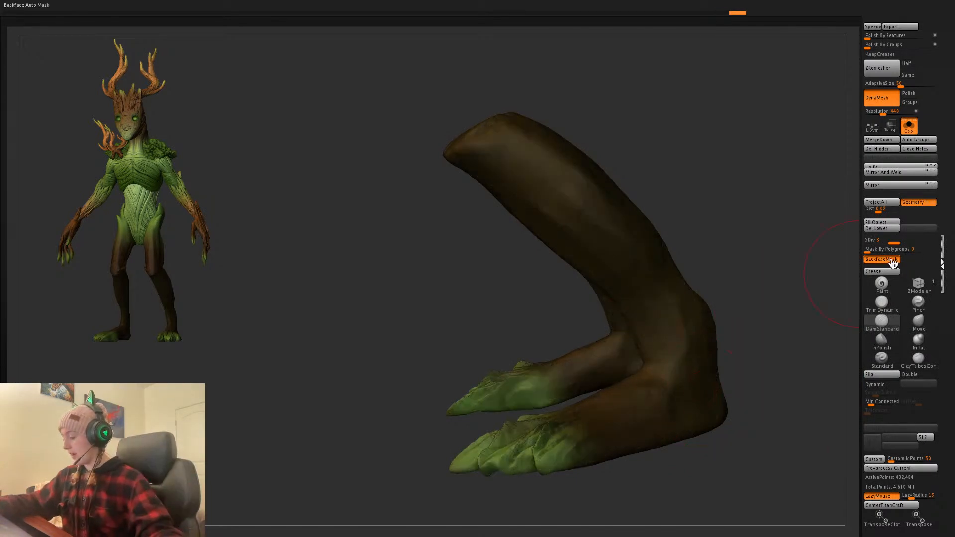
- Try reshaping the back of the ankle with a large Move brush
left_click(925, 326)
key("space")
mouse_move(666, 299)
left_mouse_down()
mouse_move(759, 221)
mouse_move(543, 410)
mouse_move(791, 200)
left_mouse_up()
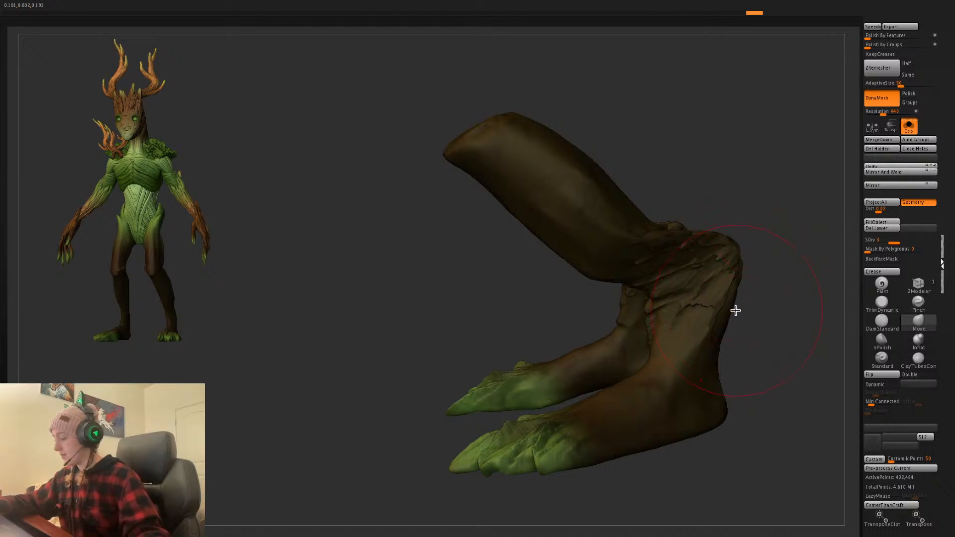
key("ctrl+z")
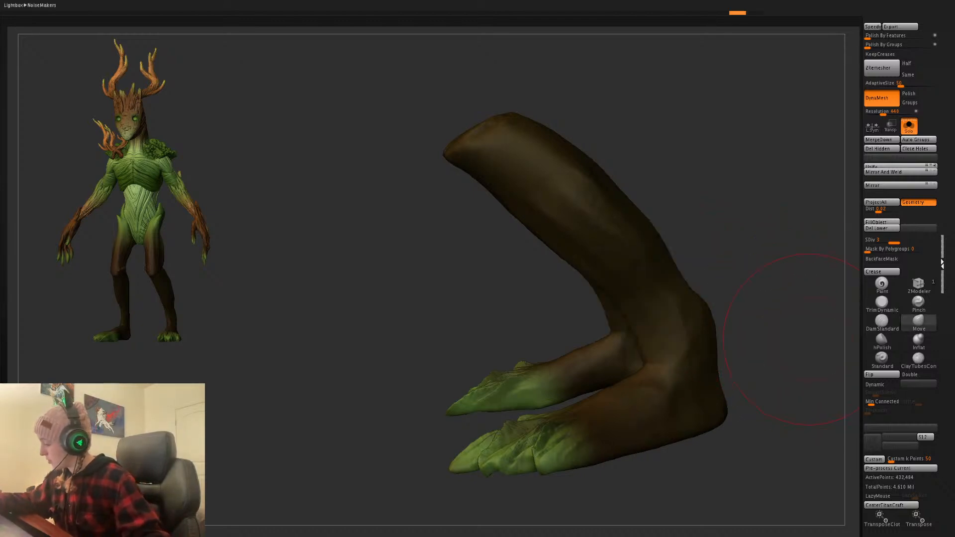
- Apply the cracked-bark surface noise to the lower legs and feet, undoing a first application to rework its noise strength
left_click(916, 199)
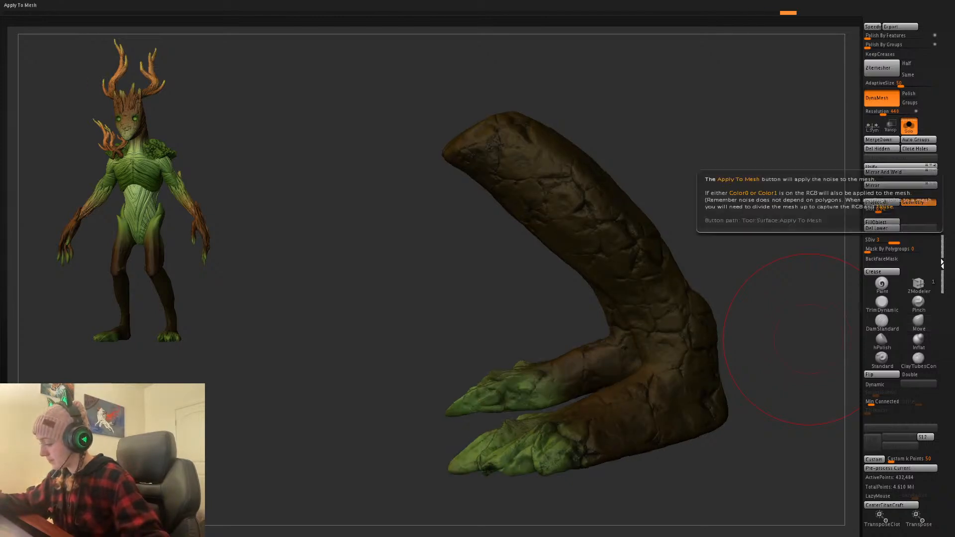
key("ctrl+z")
left_click(919, 202)
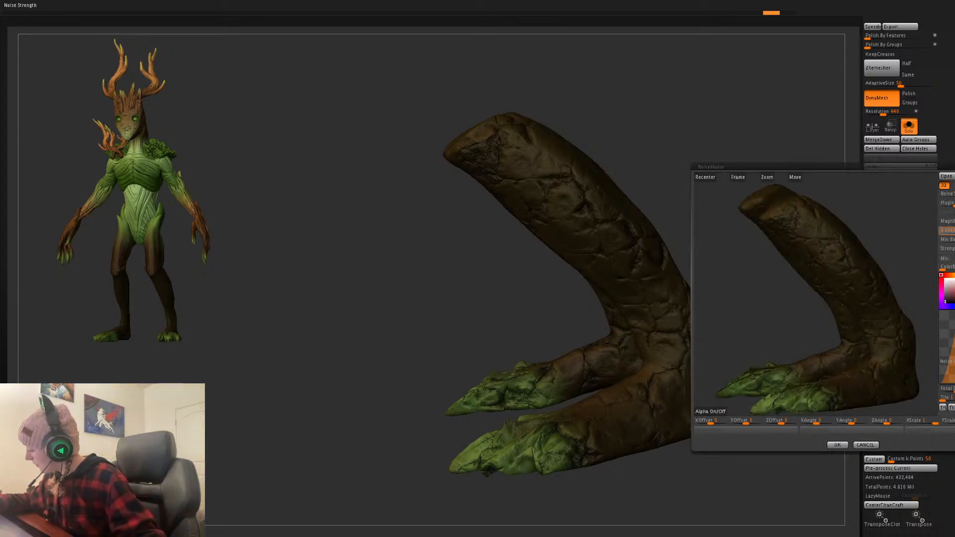
left_click(838, 445)
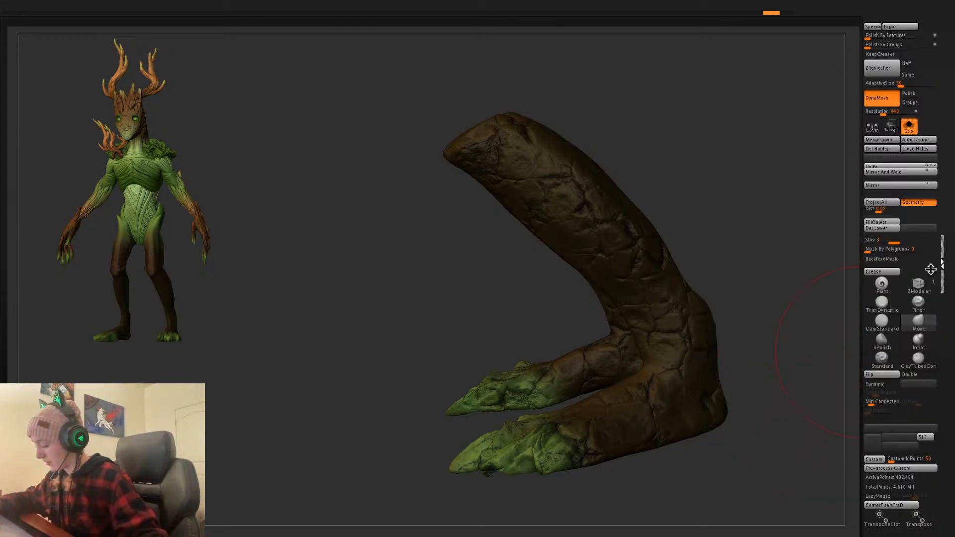
left_click(919, 205)
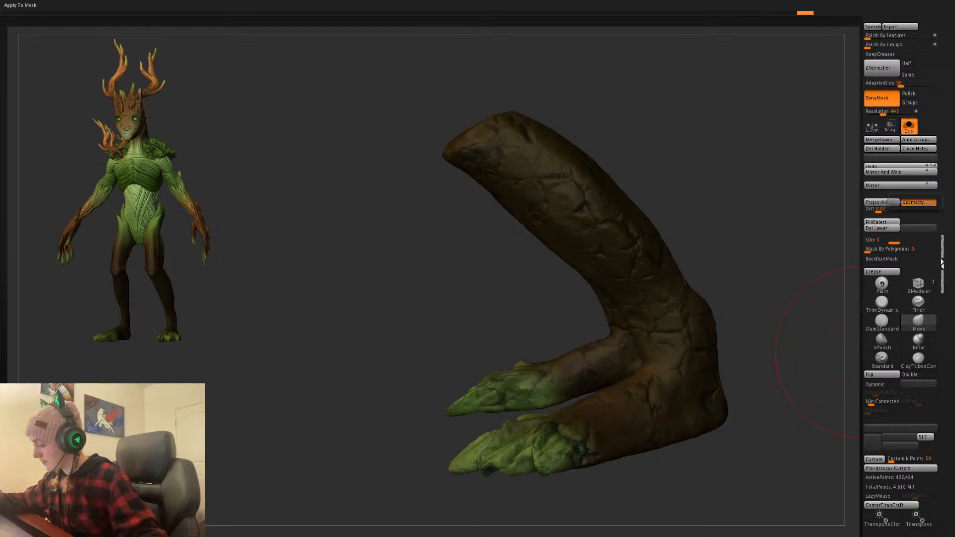
- Hide the lower legs' painted colour and turn off Solo to bring back the whole creature
left_click_drag(751, 363, 637, 370)
right_click(677, 342)
left_click_drag(677, 341, 725, 289)
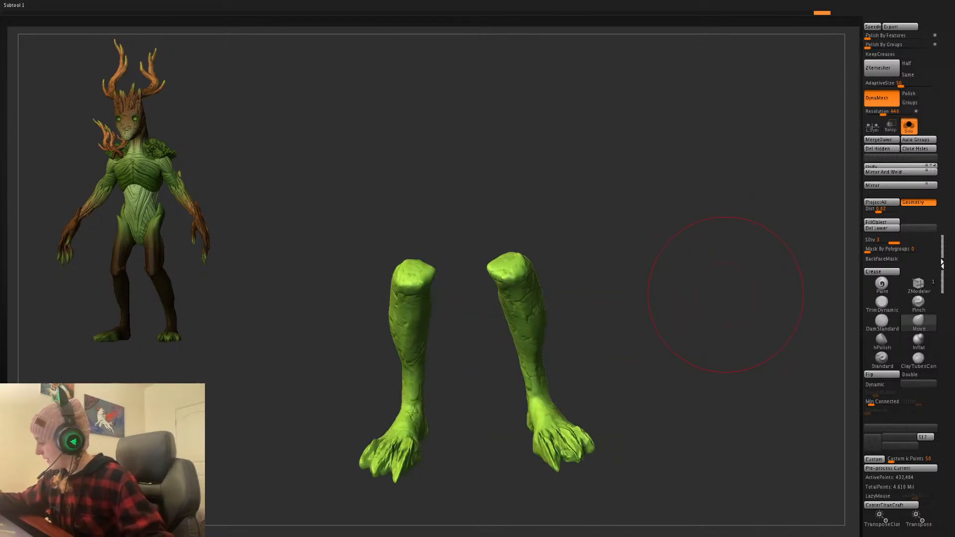
left_click(910, 127)
- Carve root-like grooves just below the front of the knees with the DamStandard brush
mouse_move(683, 320)
left_mouse_down()
mouse_move(587, 274)
mouse_move(567, 281)
left_mouse_up()
left_click(884, 325)
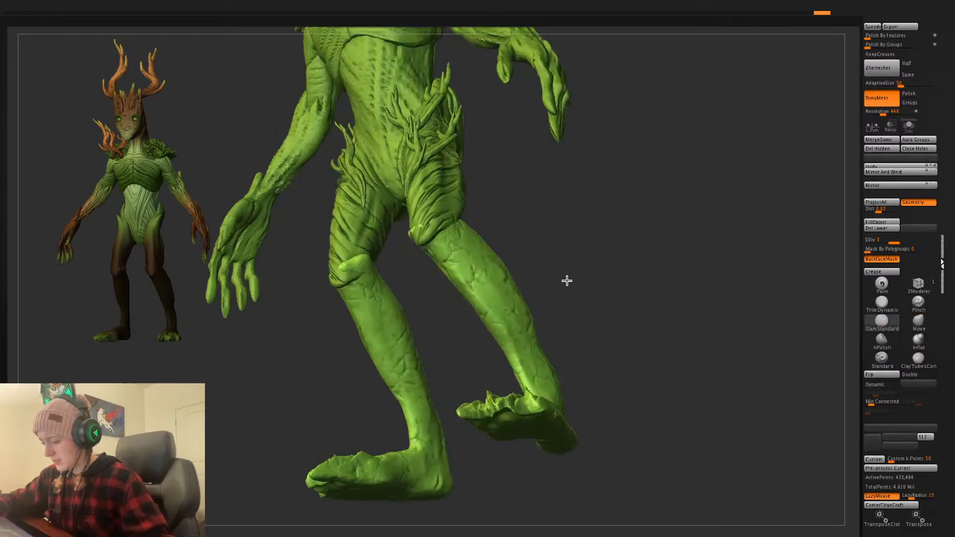
left_click_drag(458, 268, 457, 241)
right_click(463, 240)
key("ctrl+z")
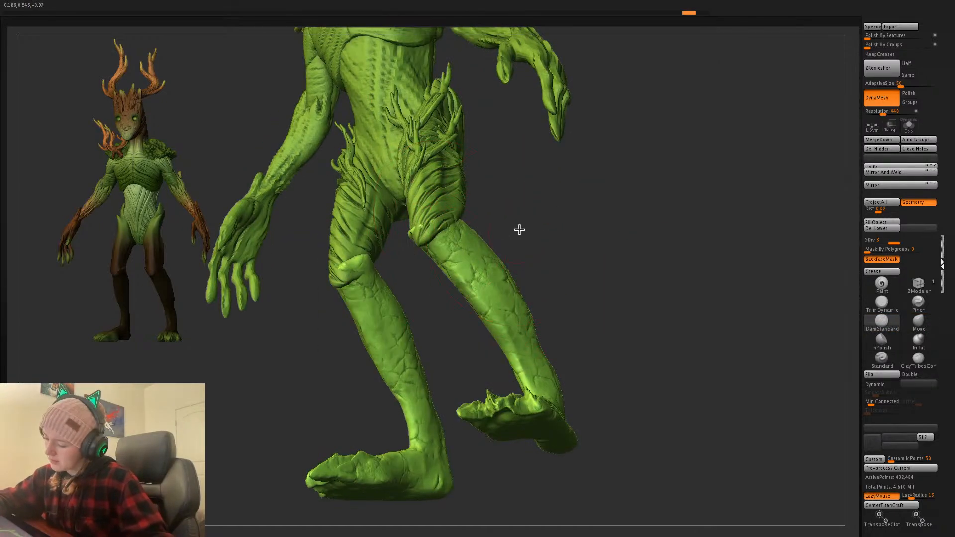
left_click_drag(518, 231, 438, 254)
key("ctrl+shift+z")
right_click(455, 240)
mouse_move(512, 215)
left_mouse_down()
mouse_move(431, 253)
mouse_move(439, 252)
mouse_move(435, 239)
mouse_move(433, 275)
left_mouse_up()
key("ctrl+z")
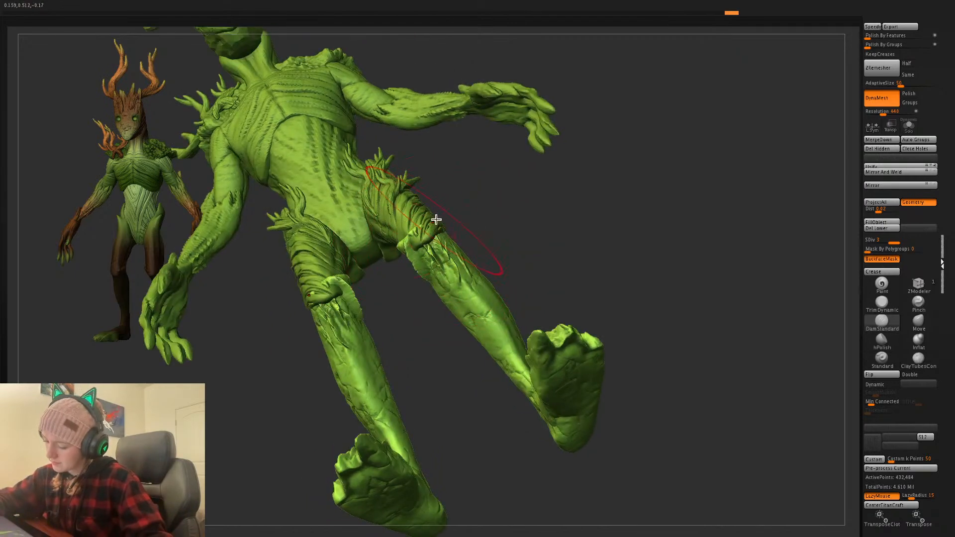
- Extend the DamStandard grooves around the outer side and back of the knees onto the upper shins
mouse_move(493, 185)
left_mouse_down()
mouse_move(504, 224)
mouse_move(458, 256)
left_mouse_up()
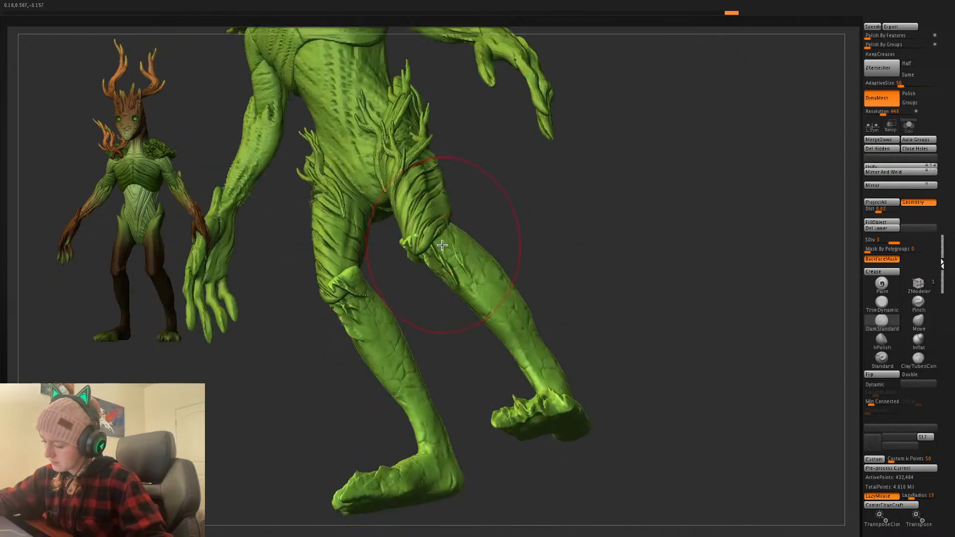
mouse_move(493, 211)
left_mouse_down()
mouse_move(505, 213)
mouse_move(462, 253)
left_mouse_up()
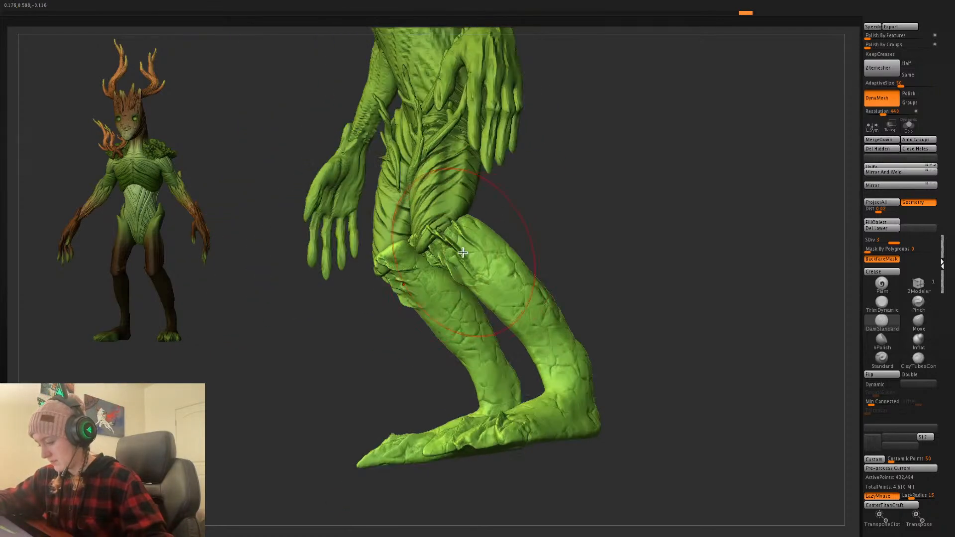
left_click_drag(567, 212, 482, 239)
left_click_drag(714, 213, 578, 233)
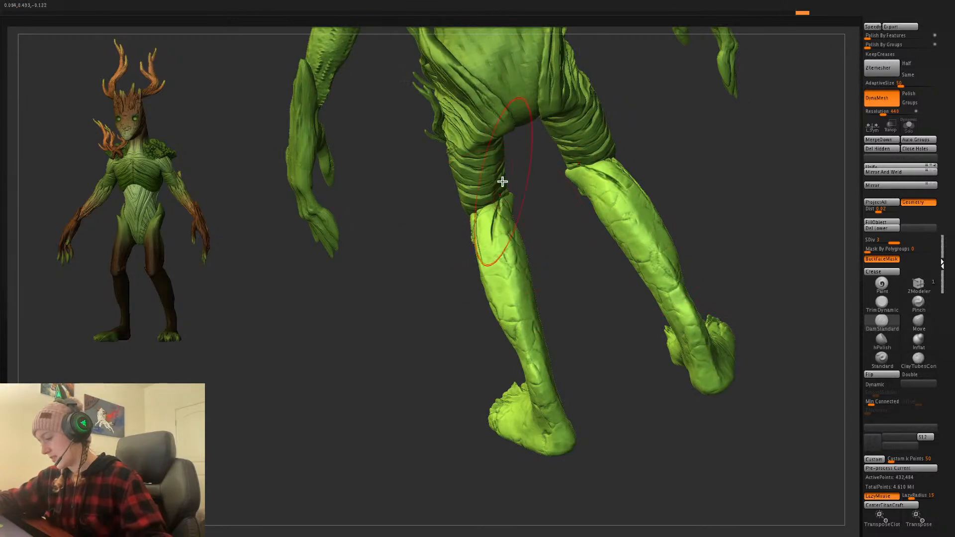
key("space")
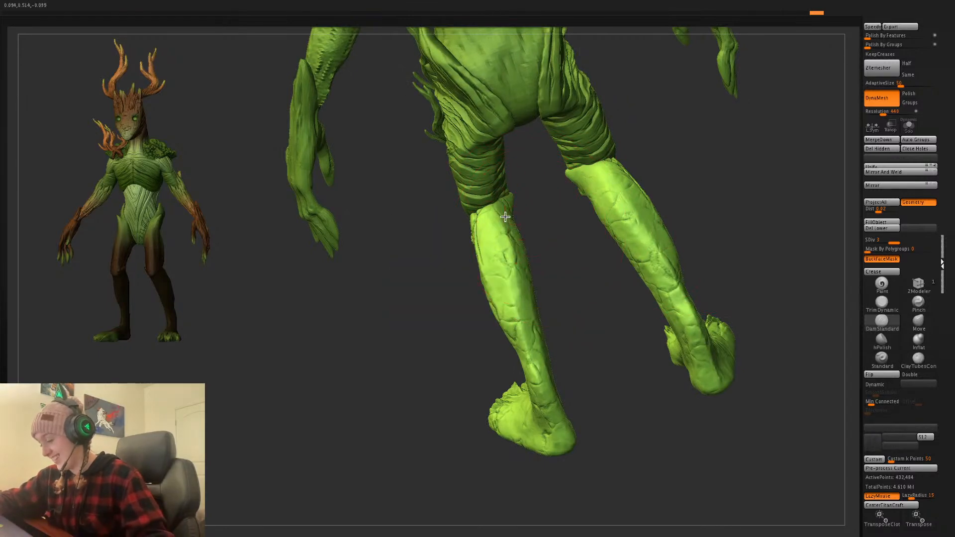
left_click_drag(754, 195, 701, 211)
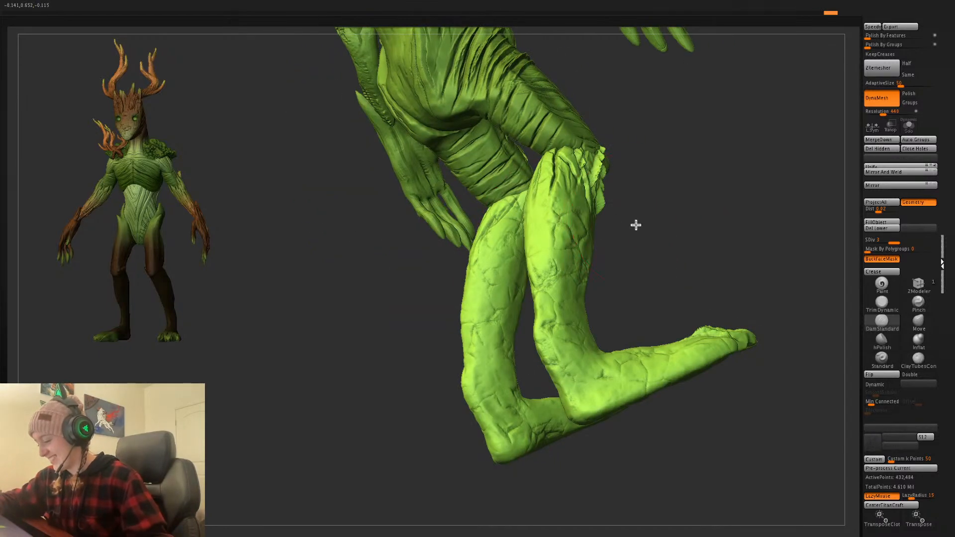
left_click_drag(636, 225, 533, 183)
mouse_move(743, 248)
left_mouse_down()
mouse_move(757, 239)
mouse_move(706, 251)
mouse_move(533, 245)
left_mouse_up()
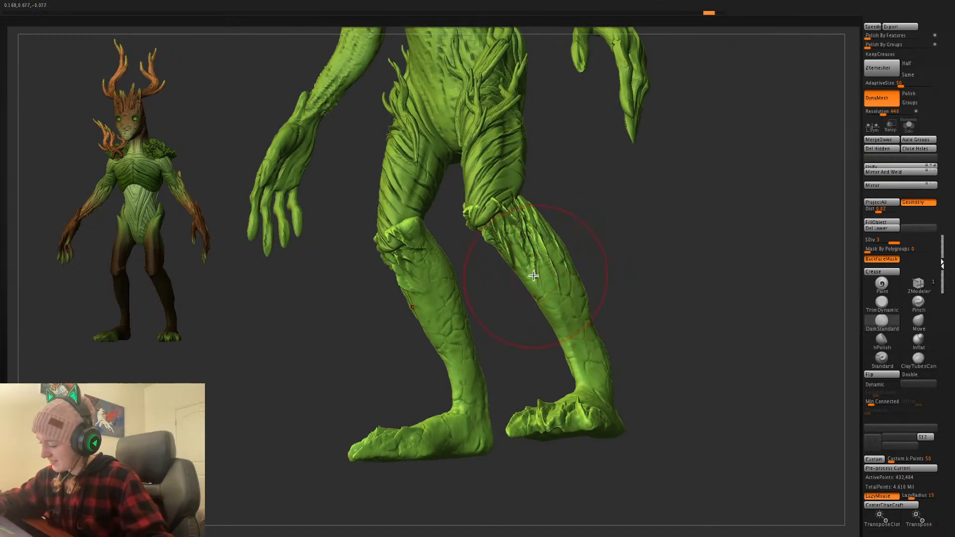
- Carve long vertical bark grooves down the shins and calves of both lower legs with the DamStandard brush
left_click_drag(642, 251, 556, 269)
left_click_drag(517, 330, 509, 285)
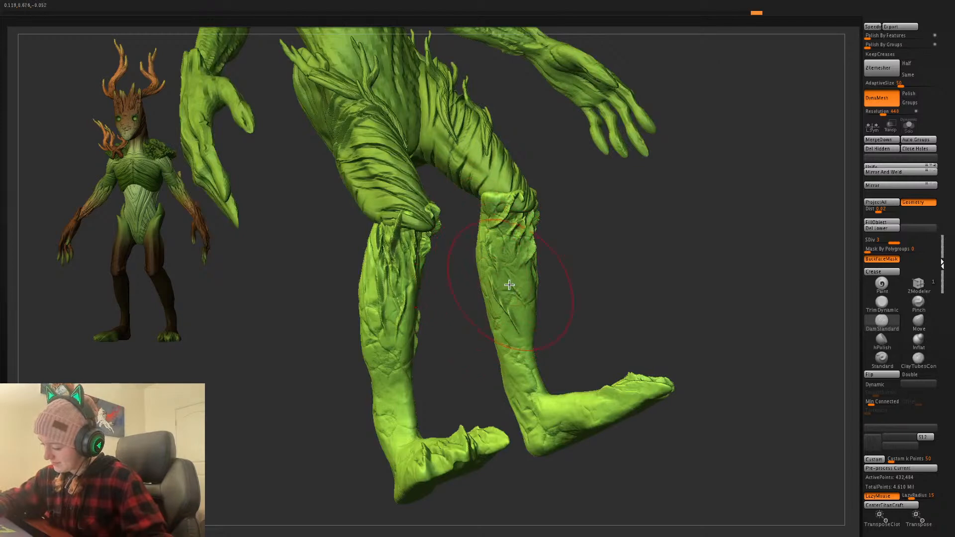
left_click_drag(622, 267, 664, 270)
left_click_drag(479, 273, 488, 359)
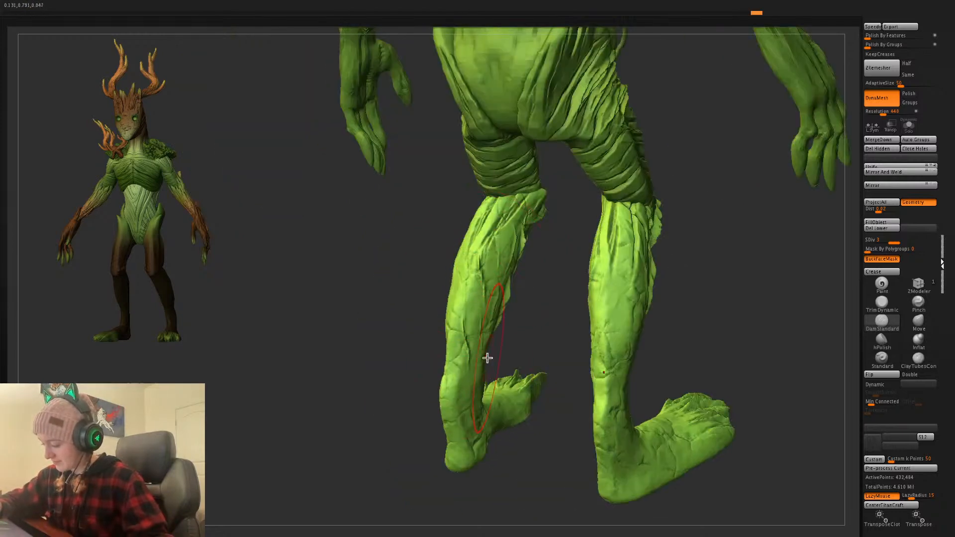
left_click_drag(732, 287, 776, 292)
left_click_drag(452, 263, 441, 389)
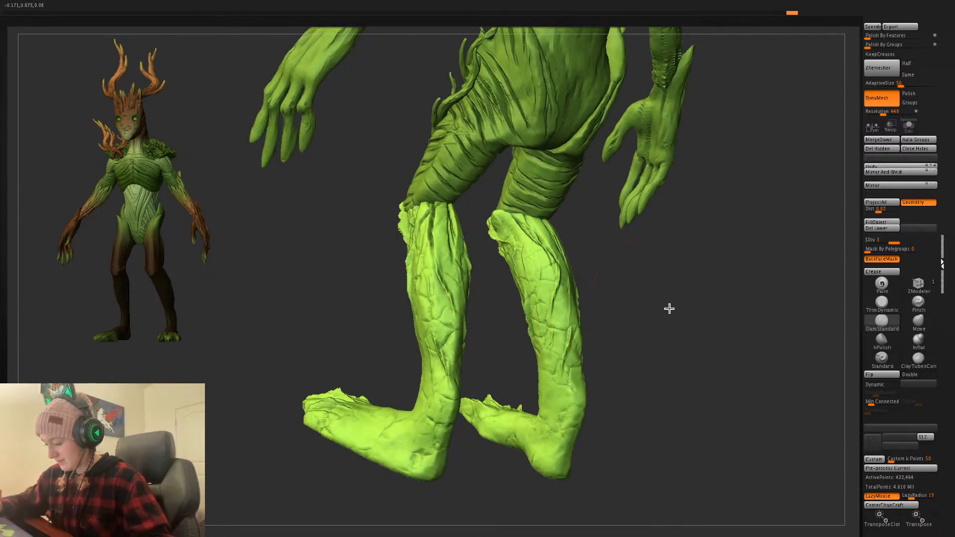
left_click_drag(670, 309, 697, 305)
left_click_drag(421, 283, 418, 354)
left_click_drag(663, 324, 646, 356)
- Try pulling out the growths on the inner knees with the Move brush, adjusting its draw size
mouse_move(623, 321)
left_mouse_down("alt")
mouse_move(603, 336)
mouse_move(679, 369)
mouse_move(711, 373)
left_mouse_up("alt")
left_click_drag(629, 307, 601, 347, "alt")
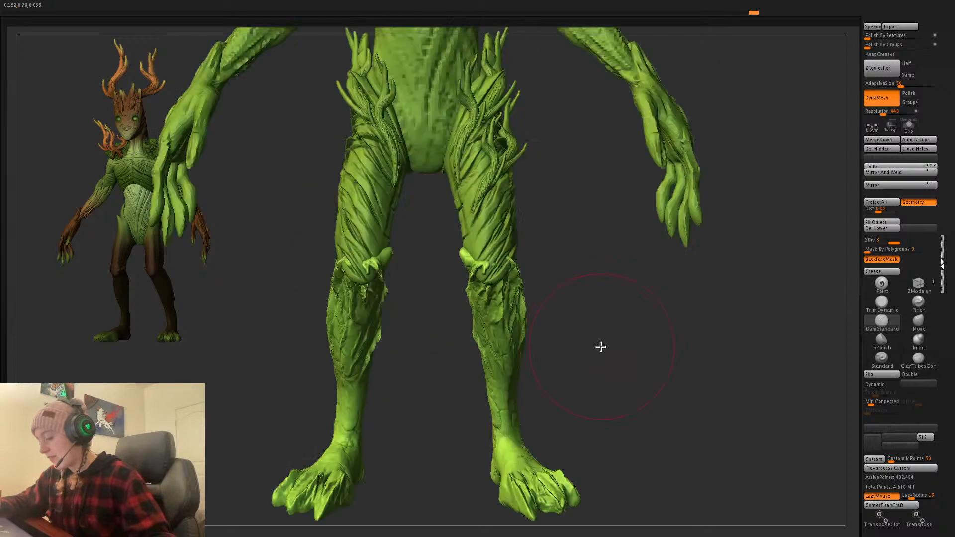
left_click(919, 323)
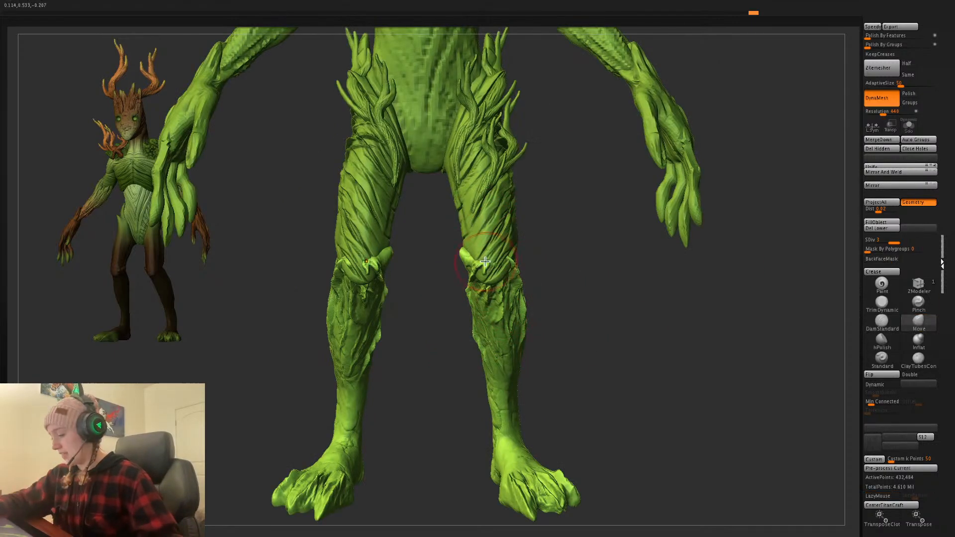
left_click_drag(468, 251, 478, 252)
key("s")
left_click(482, 253)
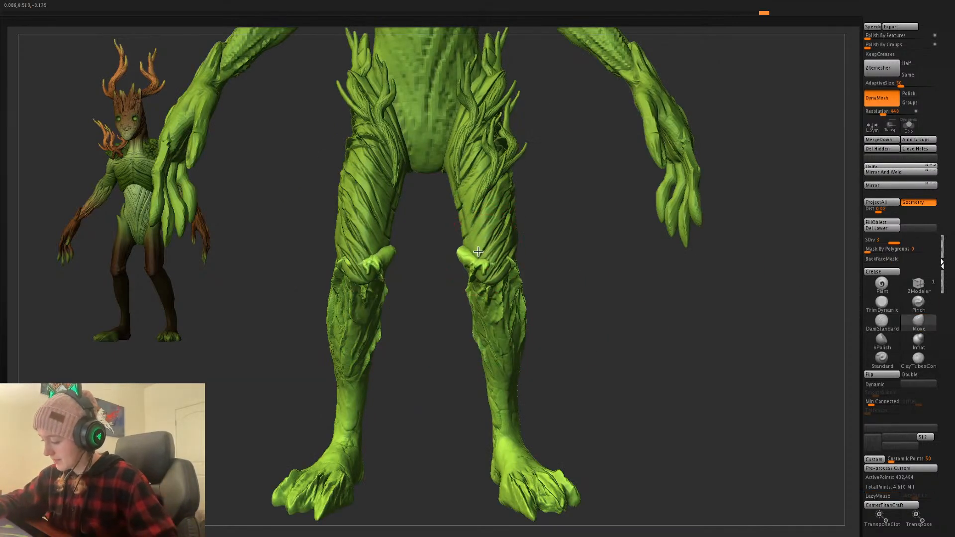
- Return to the DamStandard brush, change its alpha setting, and check the knees up close
left_click(882, 321)
key("space")
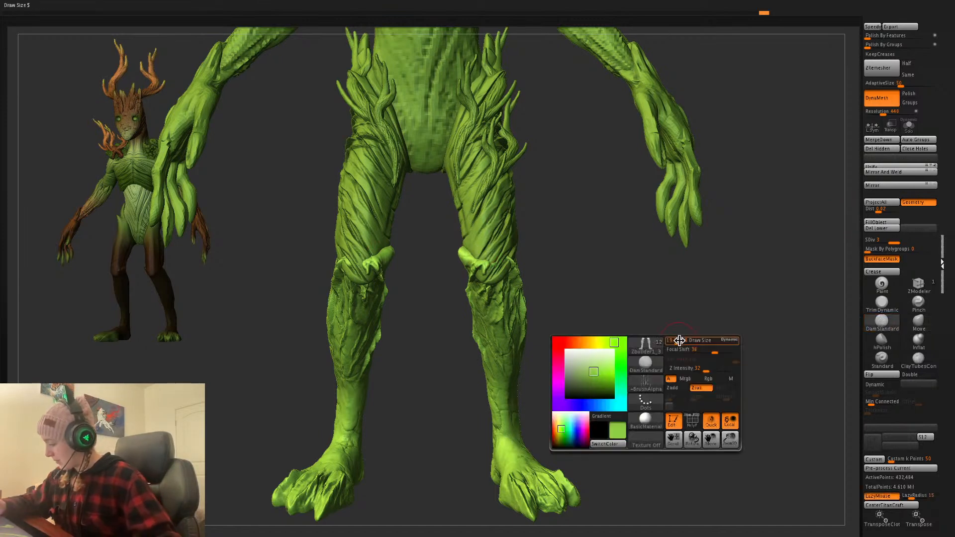
left_click(650, 382)
left_click(227, 415)
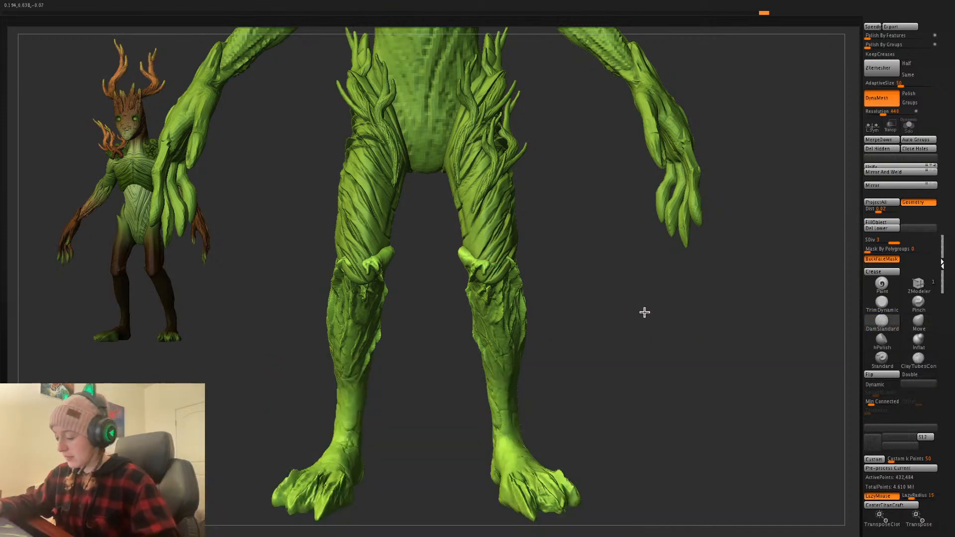
left_click_drag(649, 332, 621, 309, "alt")
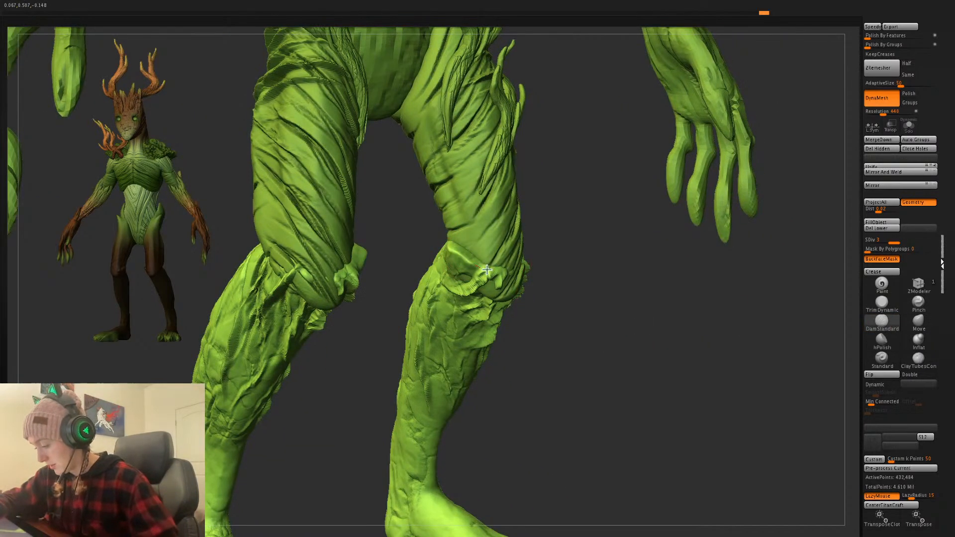
mouse_move(635, 277)
left_mouse_down()
mouse_move(587, 270)
mouse_move(641, 269)
mouse_move(592, 271)
left_mouse_up()
- Stretch the growths on the inner knees into pointed spurs with the Move brush
left_click(919, 322)
left_click_drag(469, 260, 460, 241)
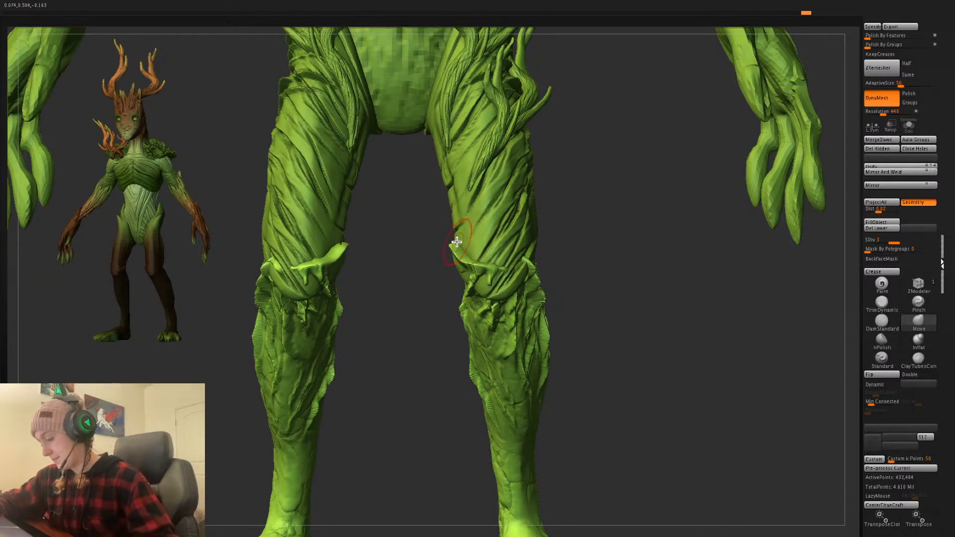
left_click_drag(639, 283, 686, 264, "alt")
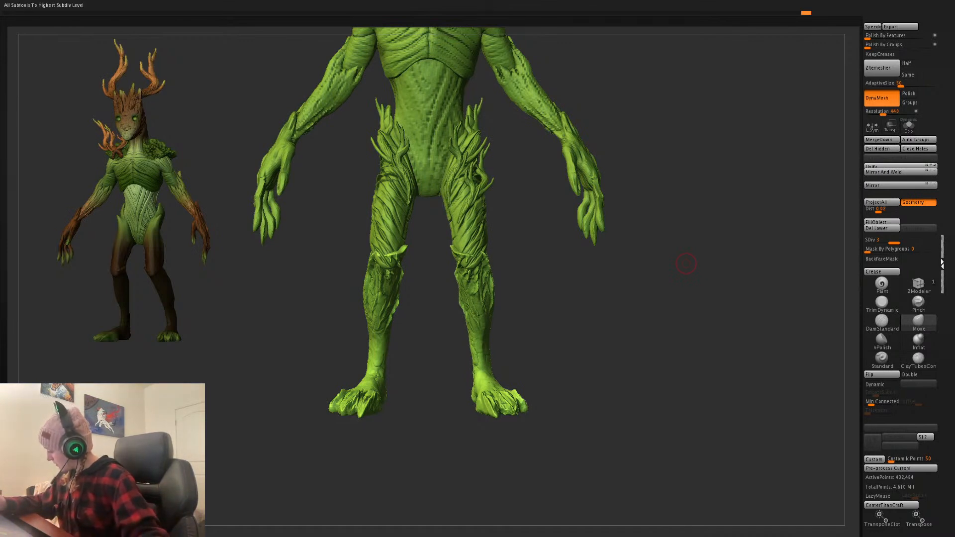
mouse_move(676, 297)
left_mouse_down("alt")
mouse_move(676, 352)
mouse_move(669, 330)
mouse_move(627, 349)
left_mouse_up("alt")
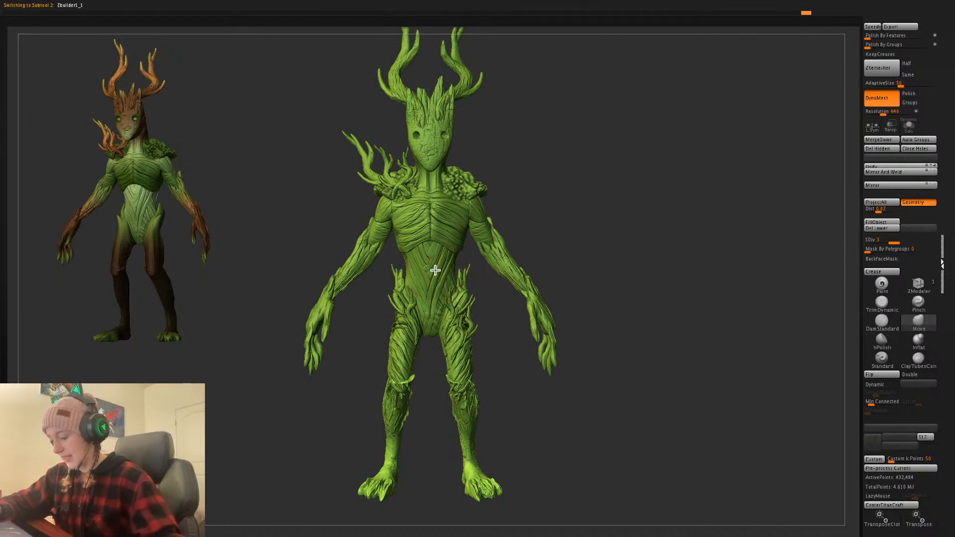
- Try carving DamStandard grooves across the side of the torso's belly
key("shift+f")
key("shift+f")
mouse_move(654, 247)
left_mouse_down("alt")
mouse_move(675, 312)
mouse_move(675, 390)
left_mouse_up("alt")
right_click(671, 249)
left_click(882, 321)
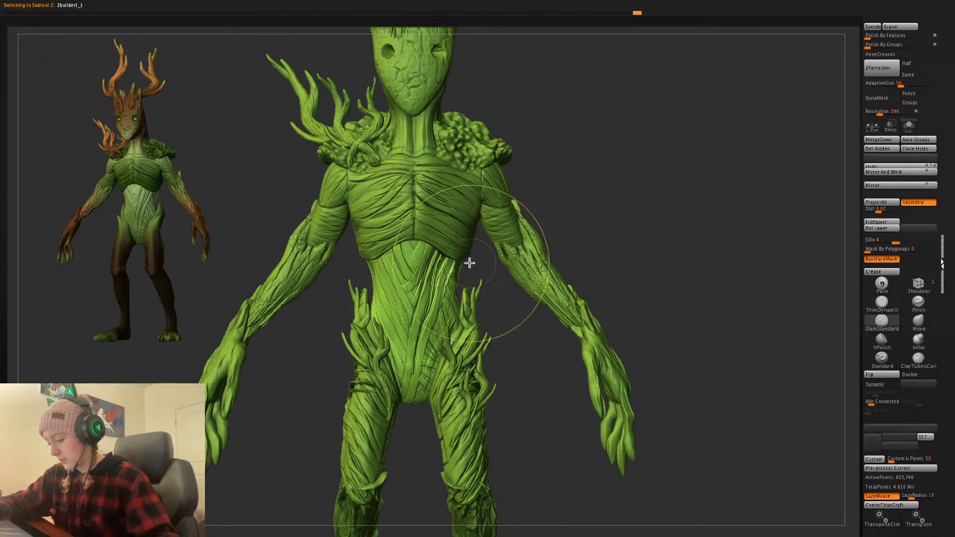
key("space")
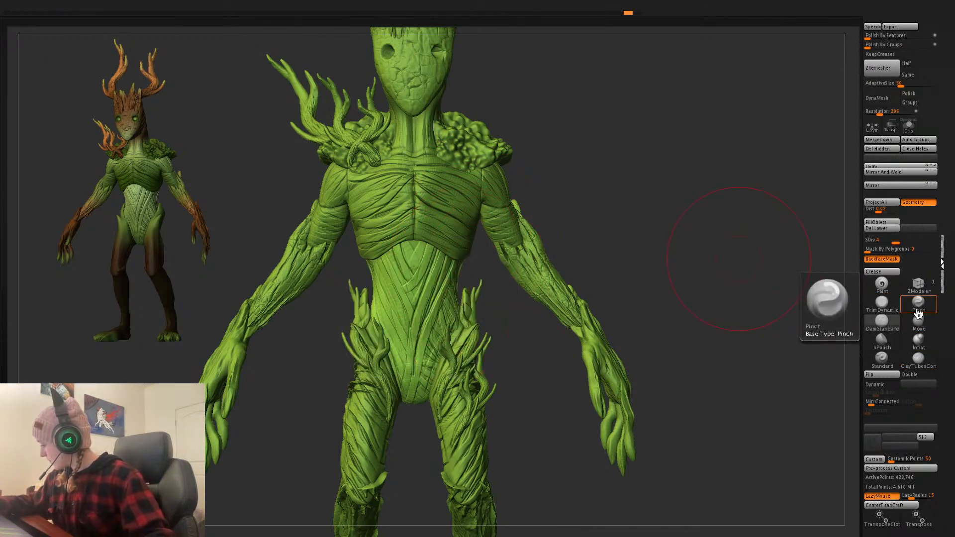
- Try laying a diagonal vine-like strip across the belly with the ClayBuildup brush, and undo it
key("b")
key("c")
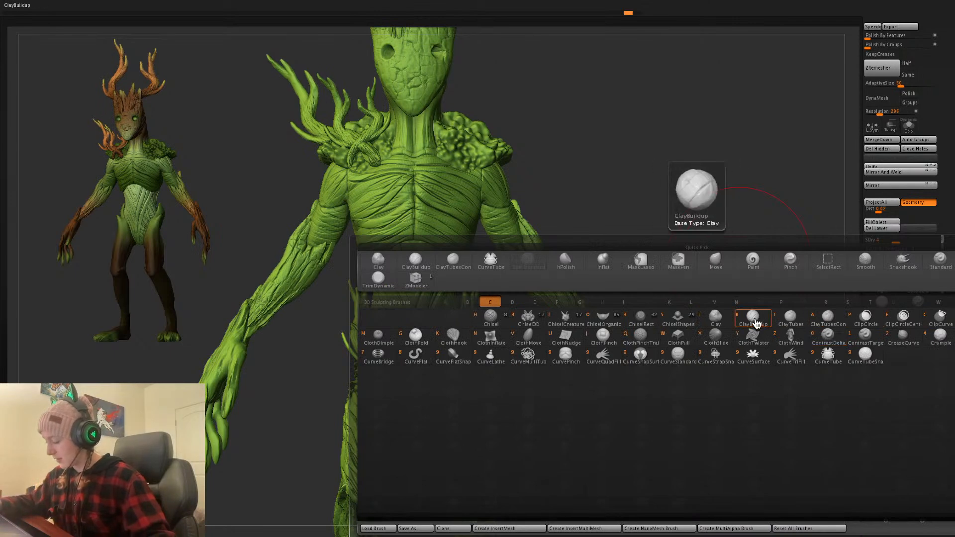
left_click(828, 336)
key("space")
right_click_drag(427, 277, 413, 308, "ctrl")
key("space")
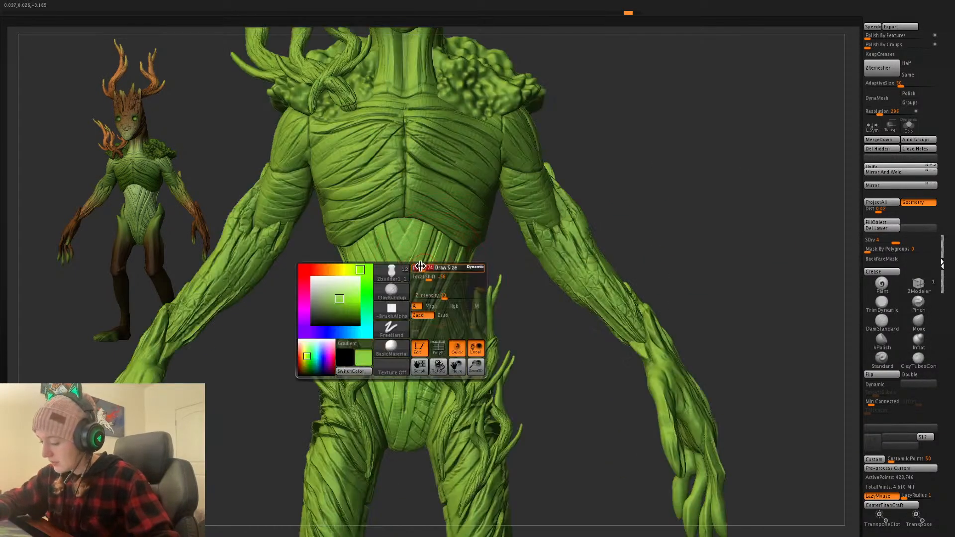
mouse_move(429, 228)
left_mouse_down()
mouse_move(373, 325)
mouse_move(371, 297)
left_mouse_up()
key("ctrl+z")
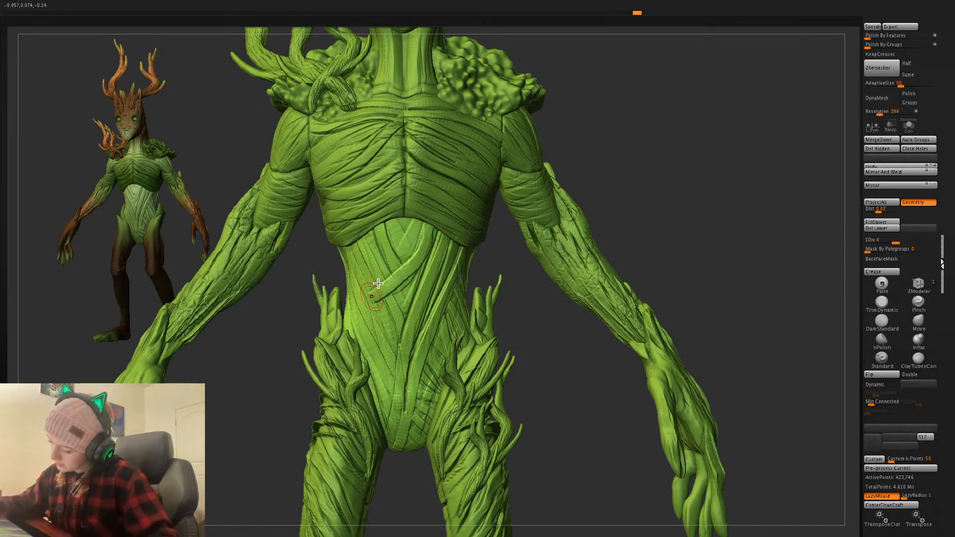
key("ctrl+z")
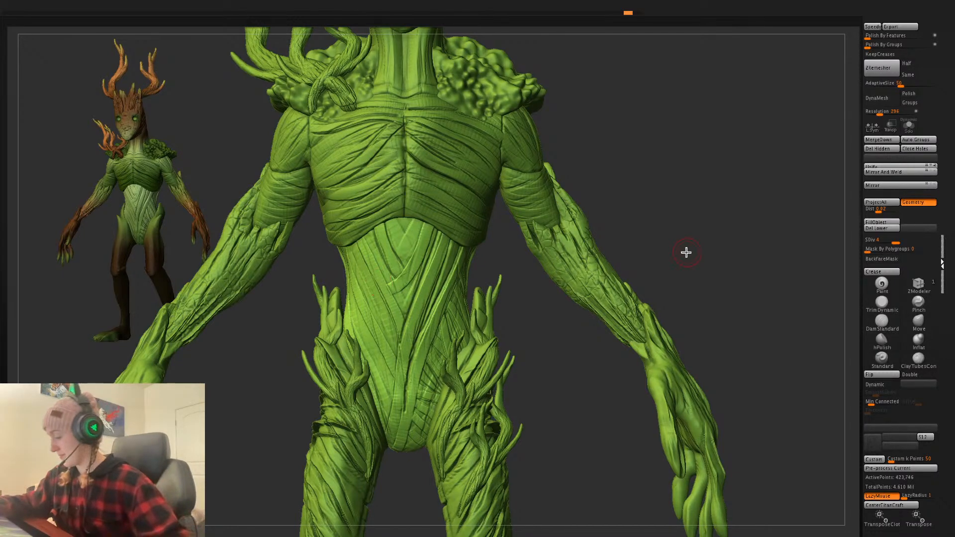
key("space")
key("ctrl+z")
key("ctrl+shift+z")
key("space")
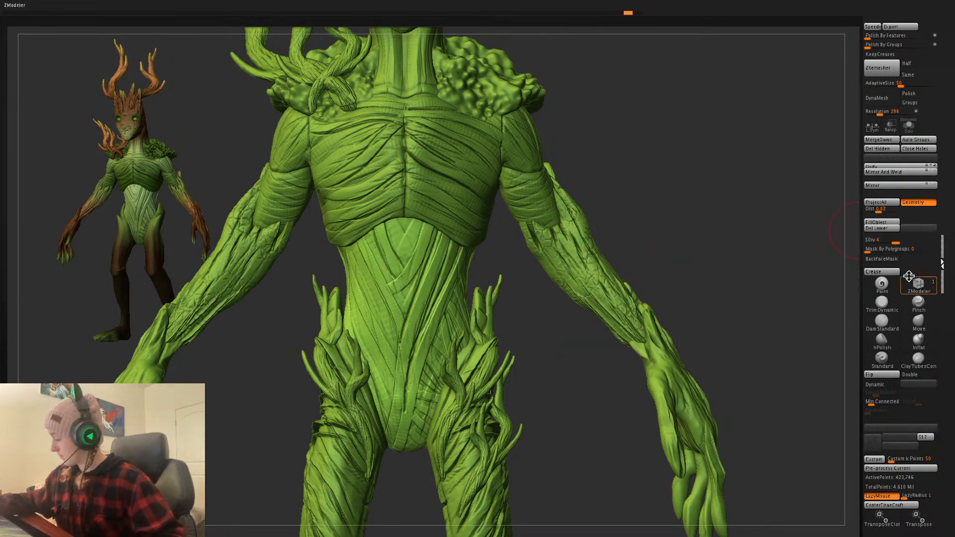
- Try carving a stroke into the upper abdomen with the DamStandard brush
left_click(882, 321)
key("space")
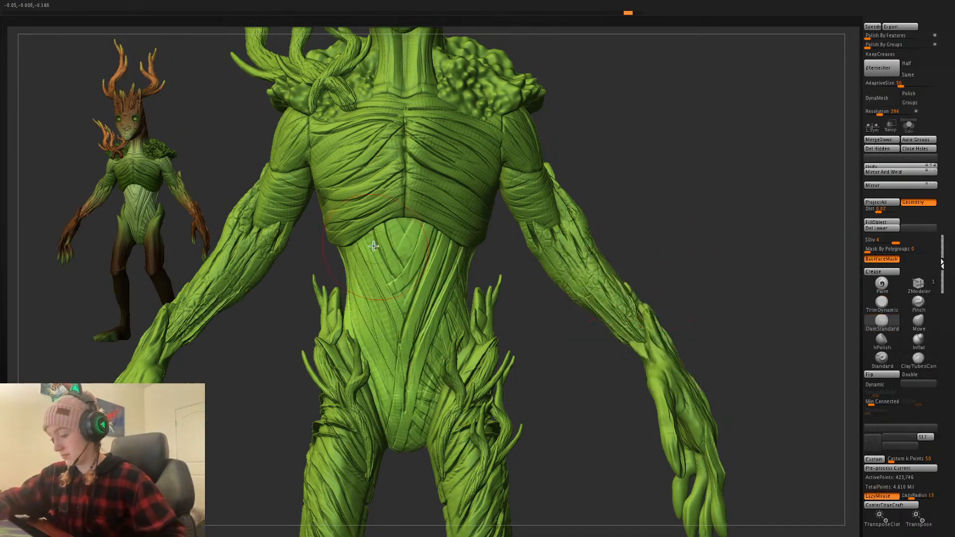
key("space")
key("ctrl+z")
- Make the chest subtool active and select the ChiselOrganic brush
left_click_drag(621, 253, 602, 373, "alt")
left_click(446, 278, "alt")
key("ctrl+z")
key("space")
left_click(710, 236)
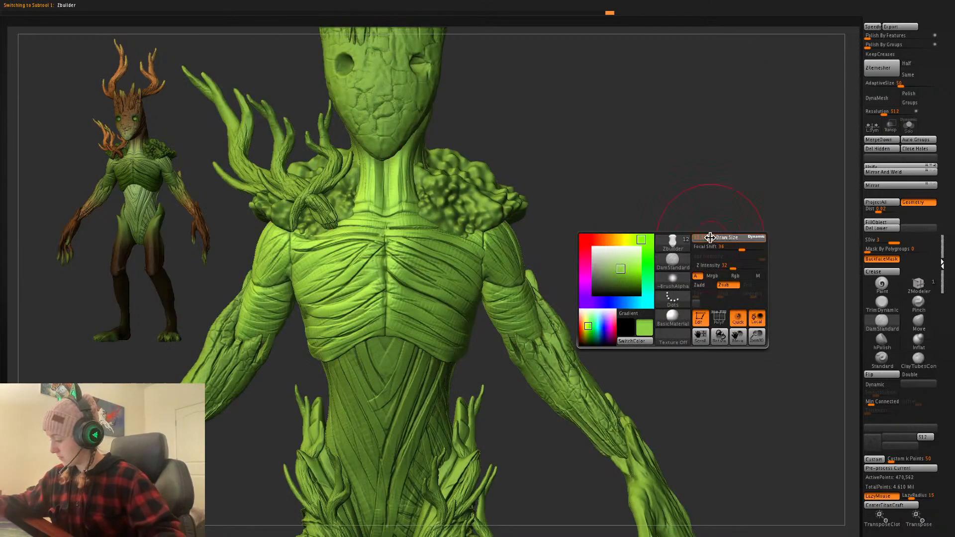
key("b")
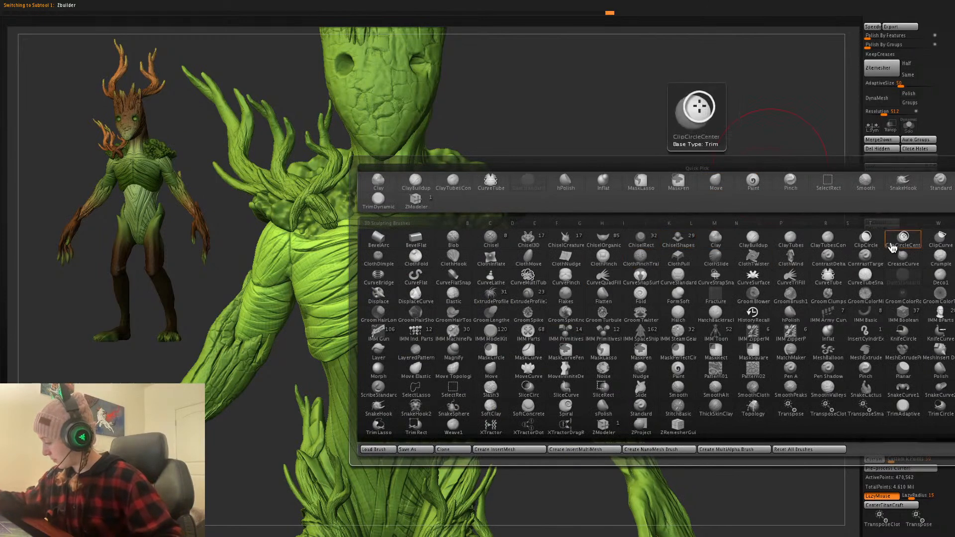
left_click(591, 244)
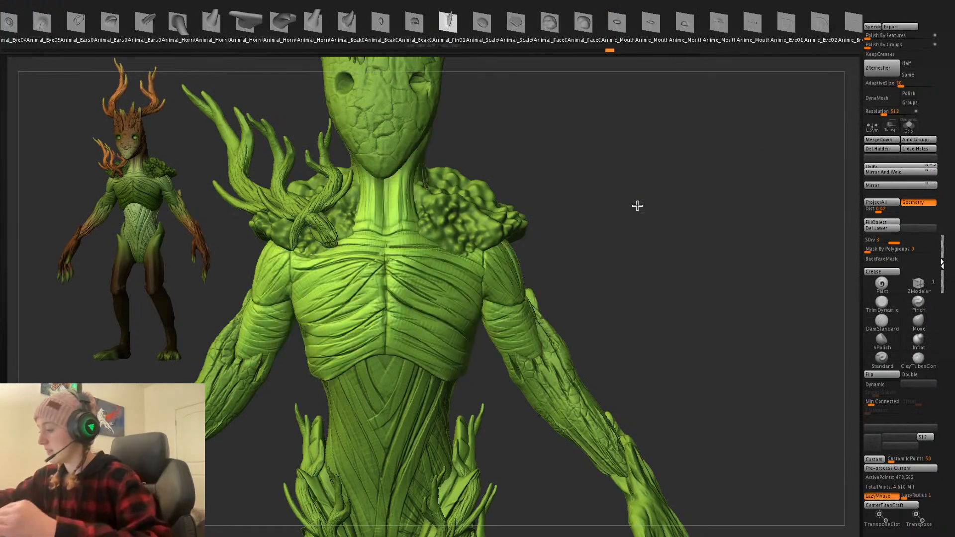
- Choose the Fungus01 shape for the chisel brush
scroll(779, 33, "down", 5)
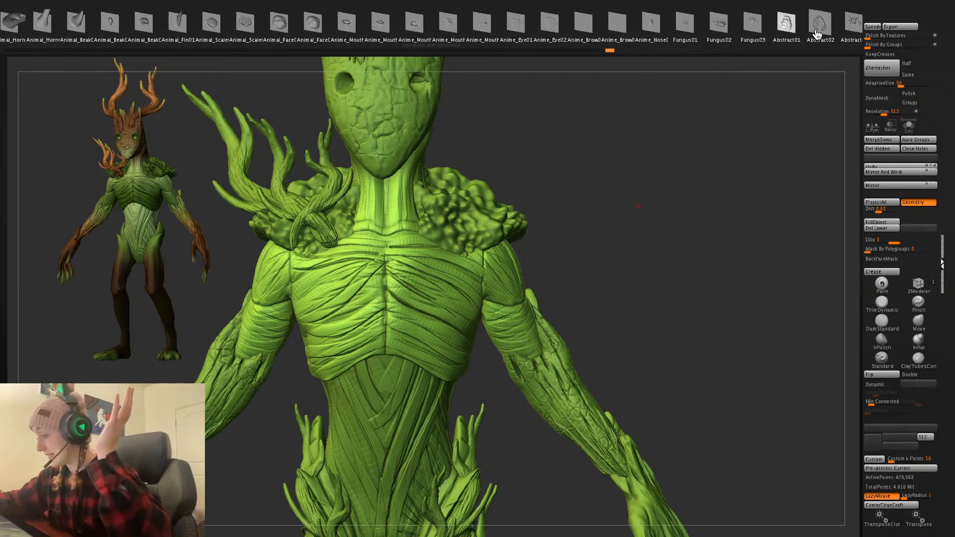
scroll(745, 28, "down", 2)
left_click_drag(815, 34, 697, 46)
left_click_drag(841, 30, 870, 41)
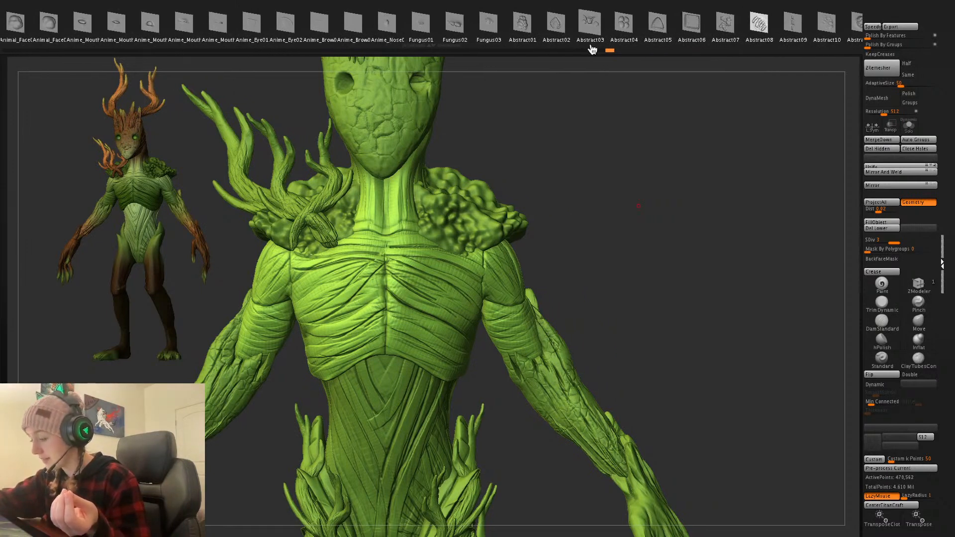
left_click(457, 31)
left_click(425, 32)
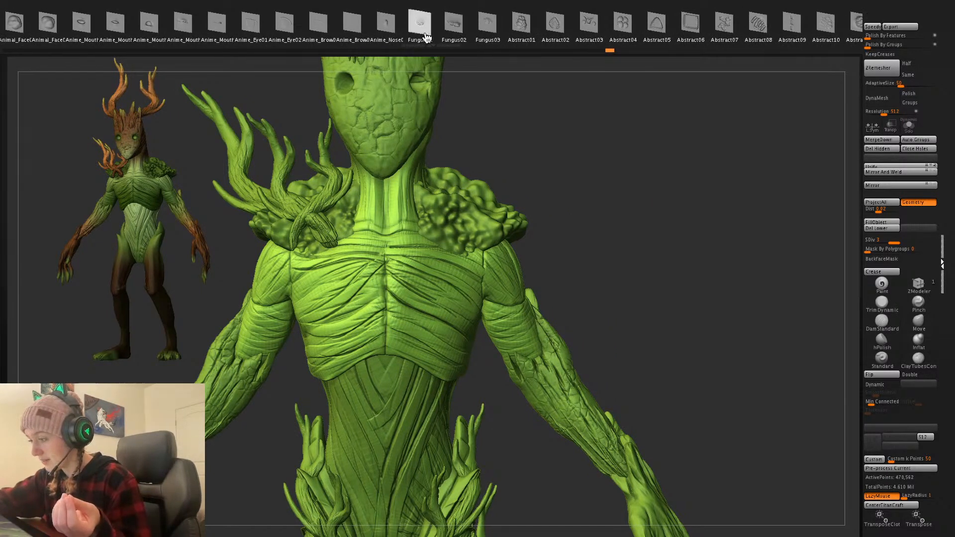
- Sculpt Fungus01 ridges across the upper chest just below the collar and shoulder moss
left_click_drag(430, 273, 460, 269)
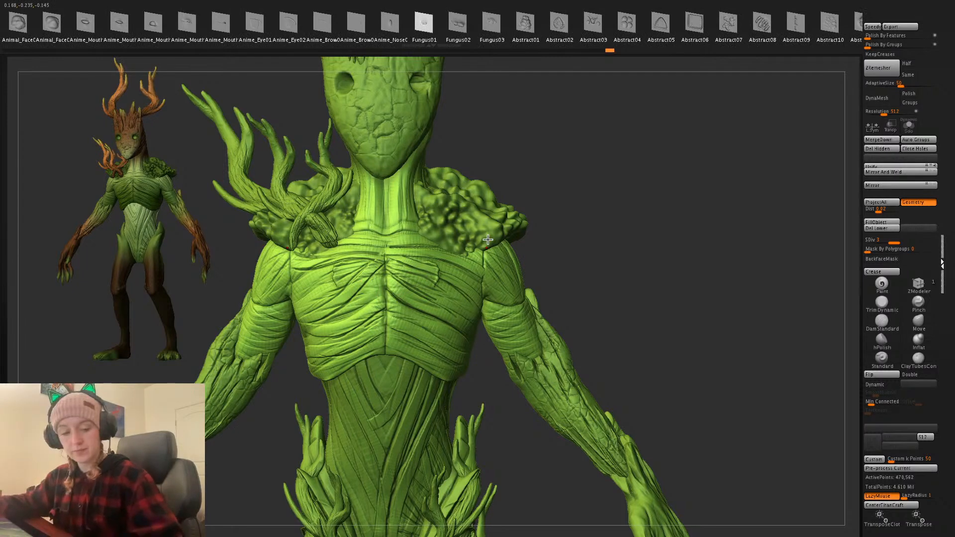
key("ctrl+z")
left_click_drag(668, 244, 766, 235, "alt")
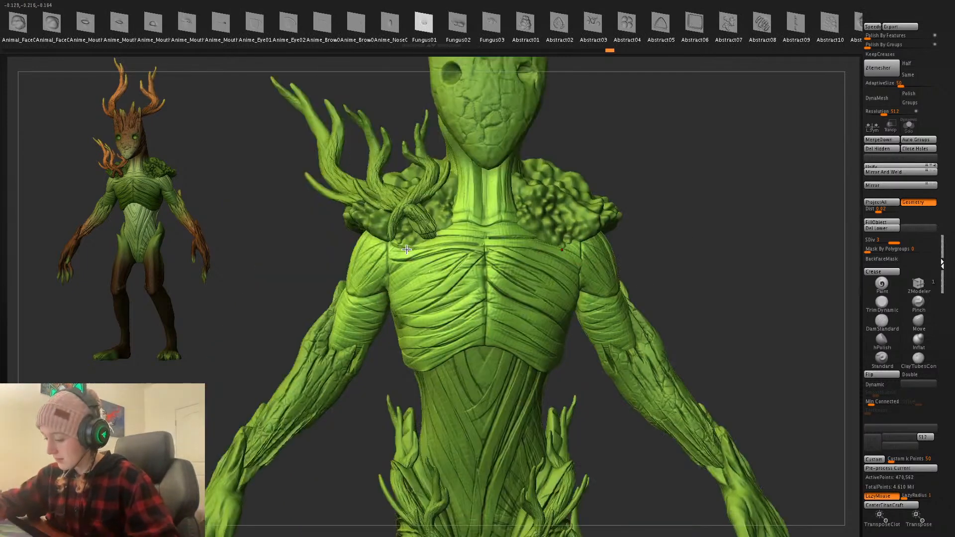
left_click_drag(407, 250, 471, 280)
key("ctrl+z")
mouse_move(413, 238)
left_mouse_down()
mouse_move(476, 283)
mouse_move(462, 279)
left_mouse_up()
left_click_drag(438, 245, 480, 280)
left_click_drag(453, 237, 531, 282)
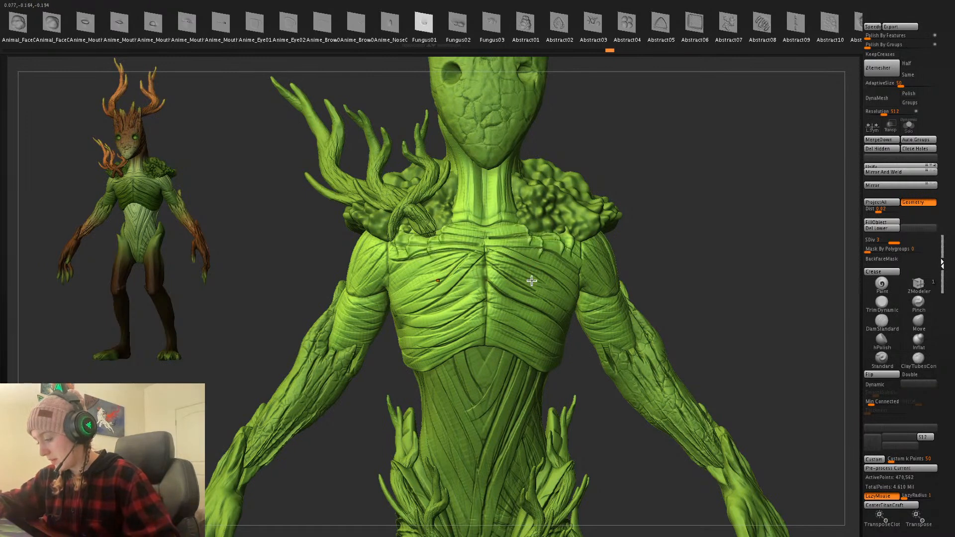
- Display the painted colors on all parts of the creature
left_click(722, 242, "ctrl")
left_click(727, 242, "ctrl")
left_click(951, 309, "shift")
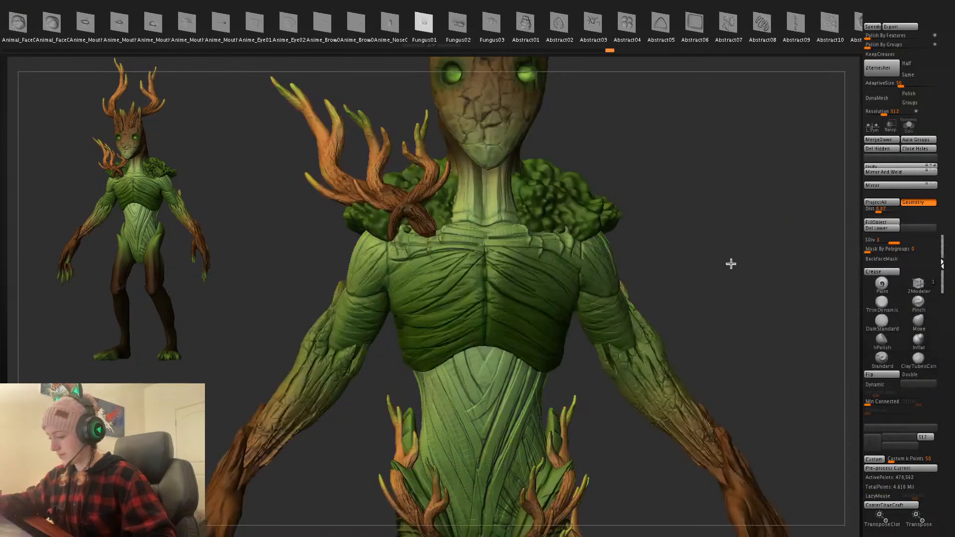
key("l")
- Sculpt Fungus01 ridges along the sides of the neck and across the upper back, isolating the chest subtool for the back
left_click_drag(738, 262, 738, 228)
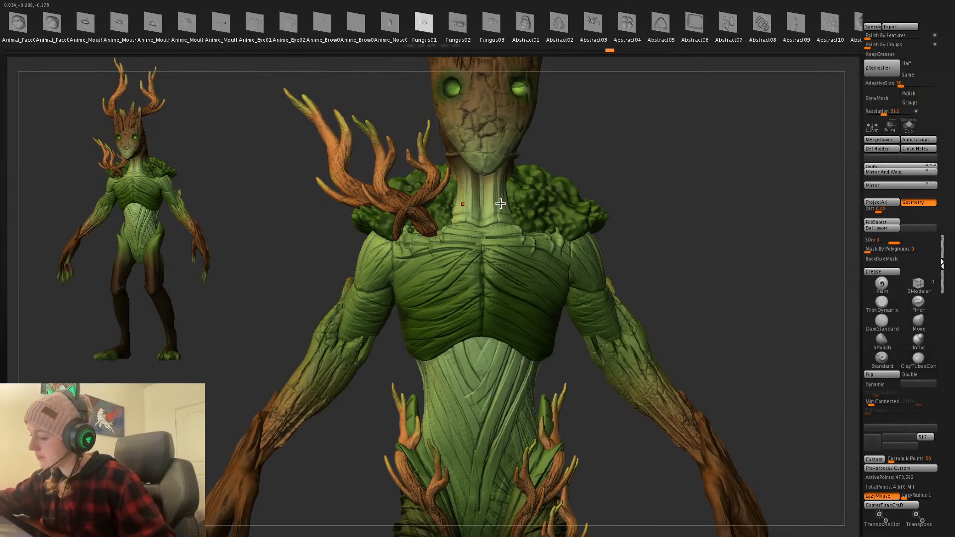
left_click_drag(565, 162, 542, 162)
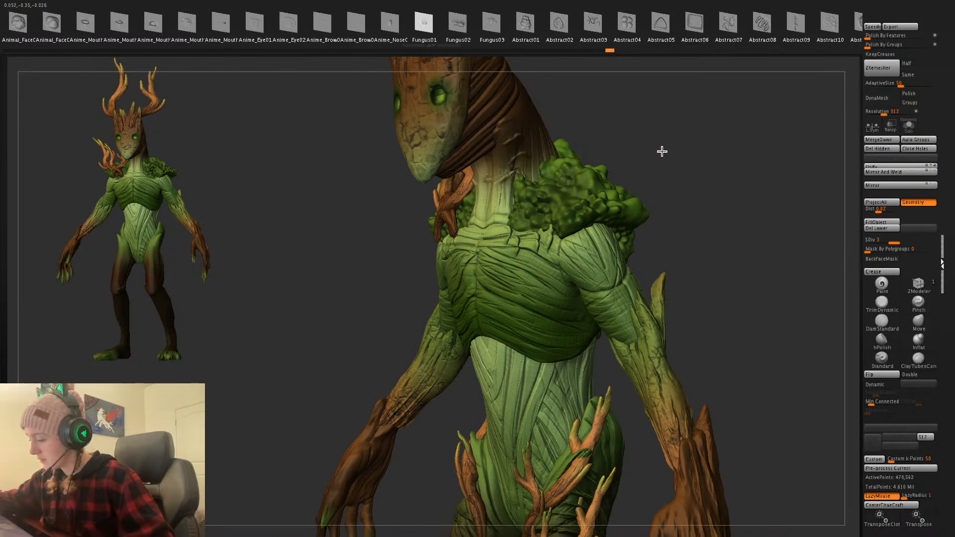
left_click_drag(662, 151, 465, 191)
left_click(909, 126)
left_click_drag(689, 203, 757, 190)
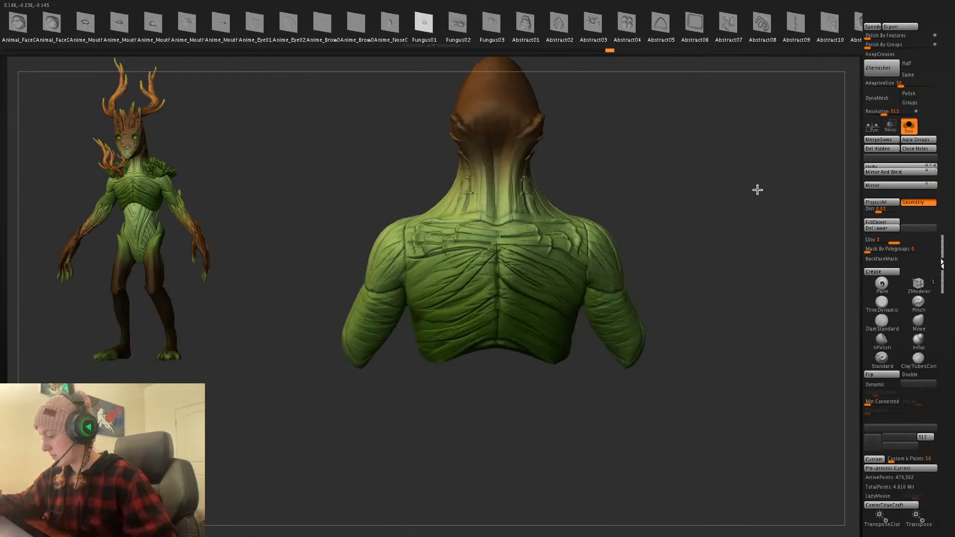
left_click(909, 125)
- Add Fungus01 ridges around the collarbones and along the center line of the chest
left_click_drag(754, 247, 494, 332)
left_click_drag(667, 232, 455, 246)
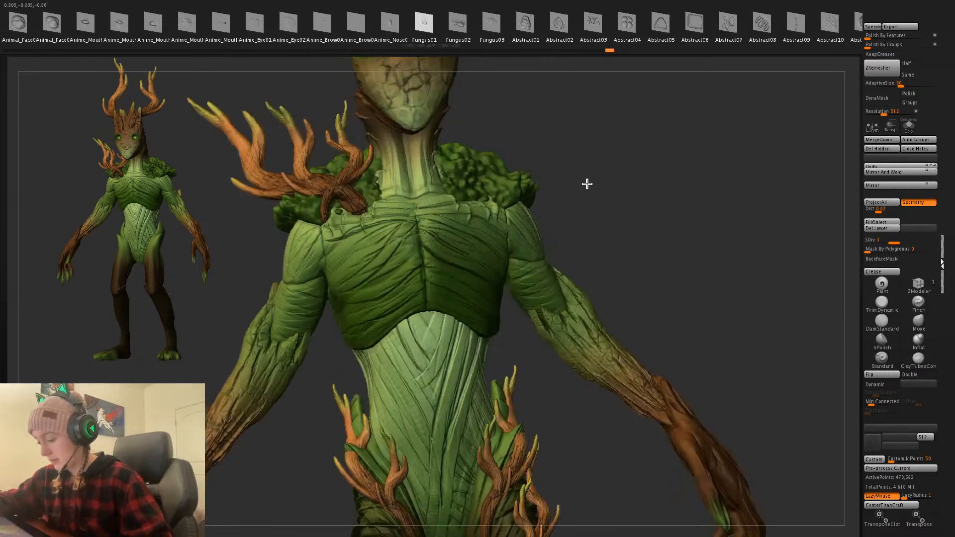
left_click_drag(587, 184, 422, 245)
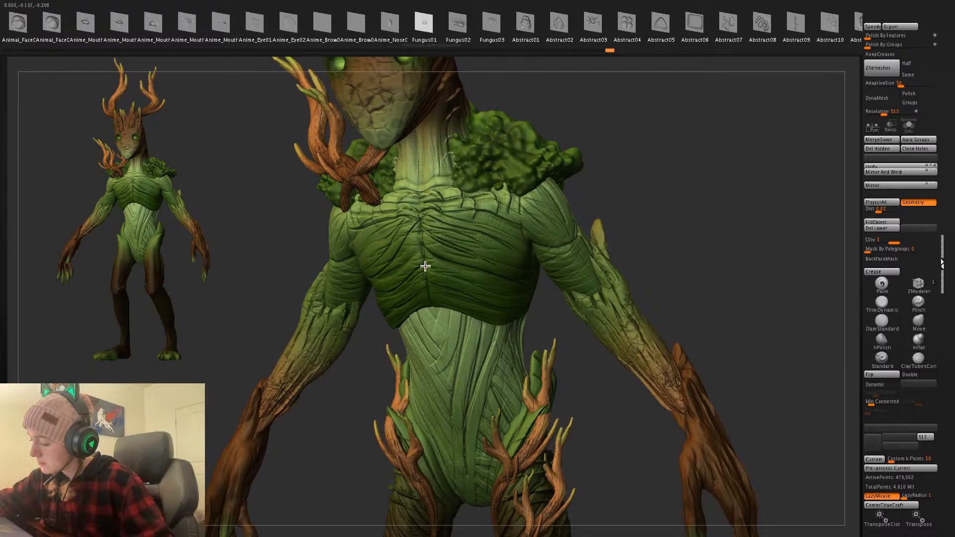
left_click_drag(668, 178, 486, 215)
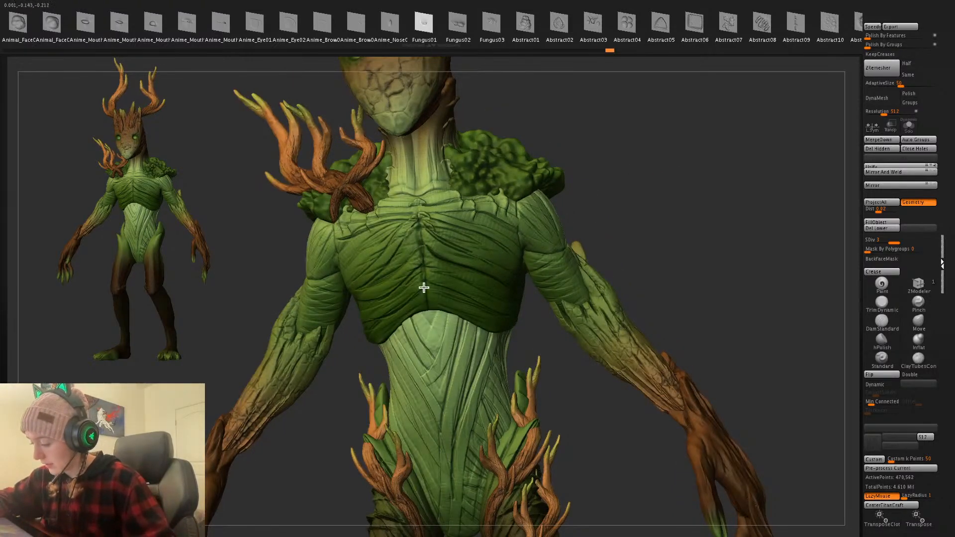
left_click_drag(651, 217, 592, 254)
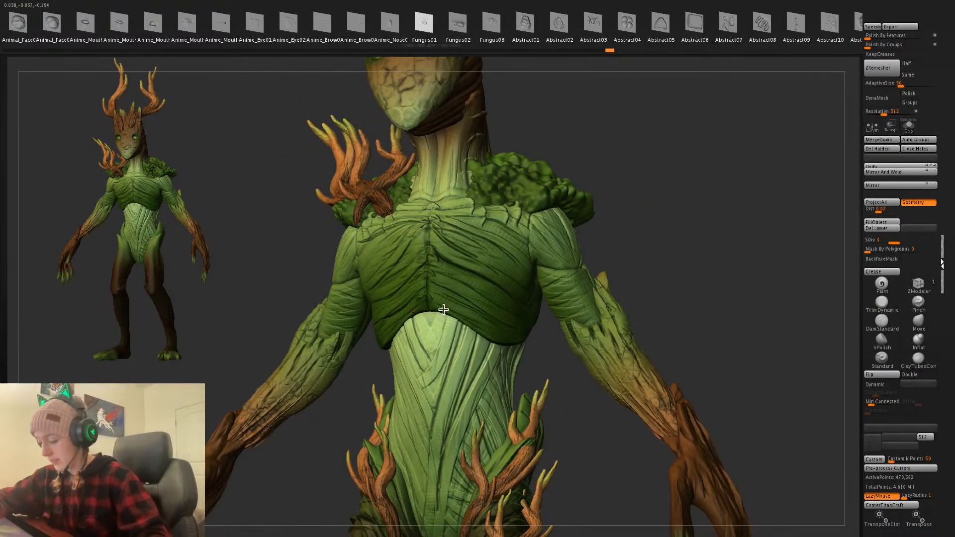
- Sculpt a jagged Fungus01 rim along the lower edge of the chest, isolating the subtool for the side and back
left_click_drag(651, 225, 459, 317)
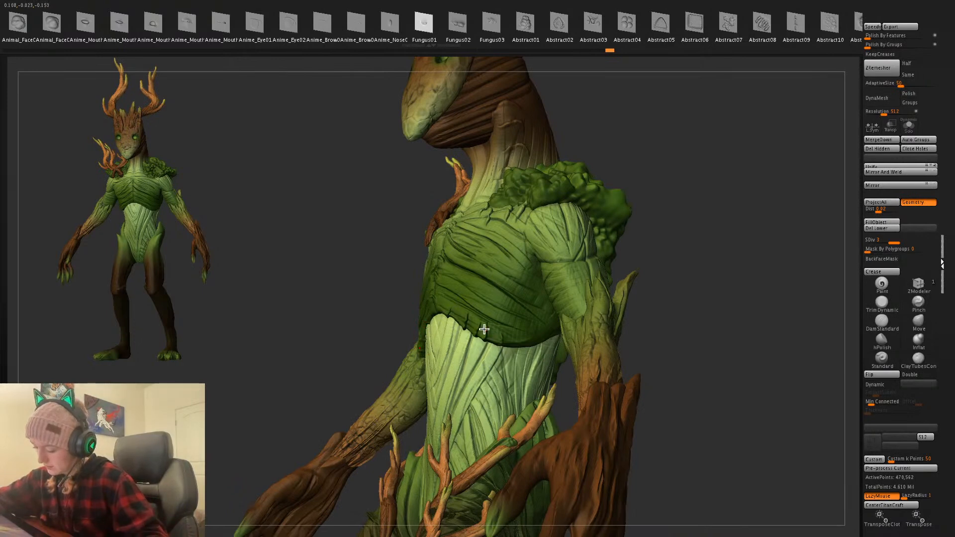
left_click_drag(670, 220, 440, 302)
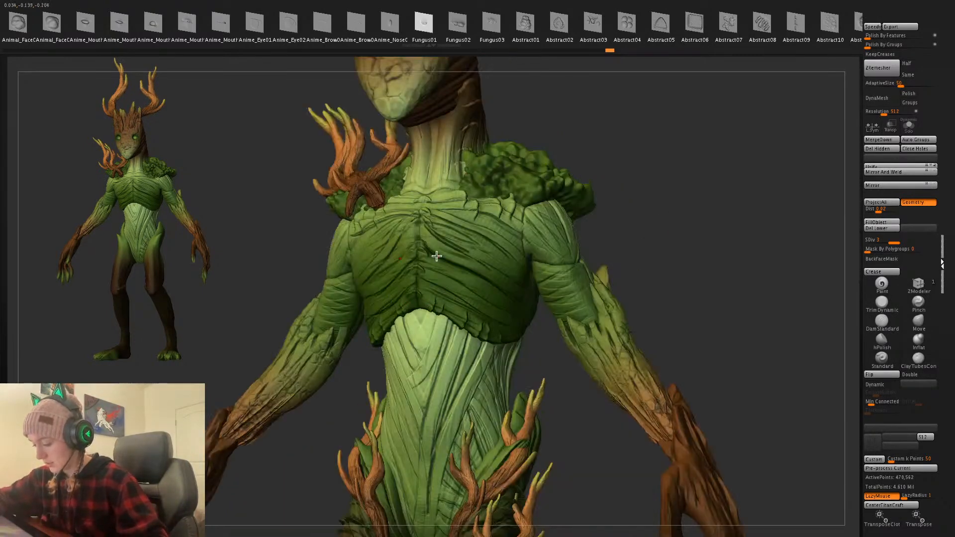
left_click_drag(649, 212, 503, 337)
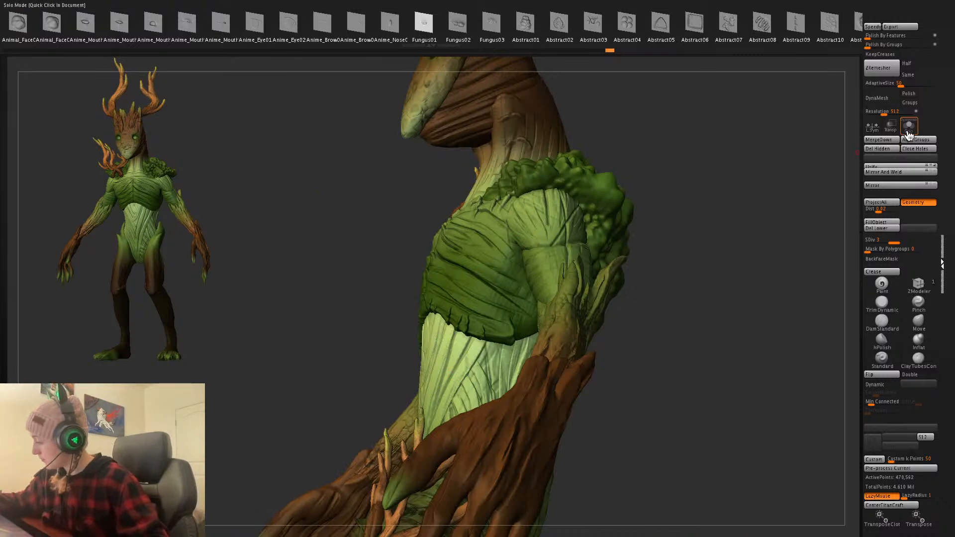
left_click(909, 126)
left_click_drag(662, 294, 526, 336)
left_click_drag(672, 256, 497, 339)
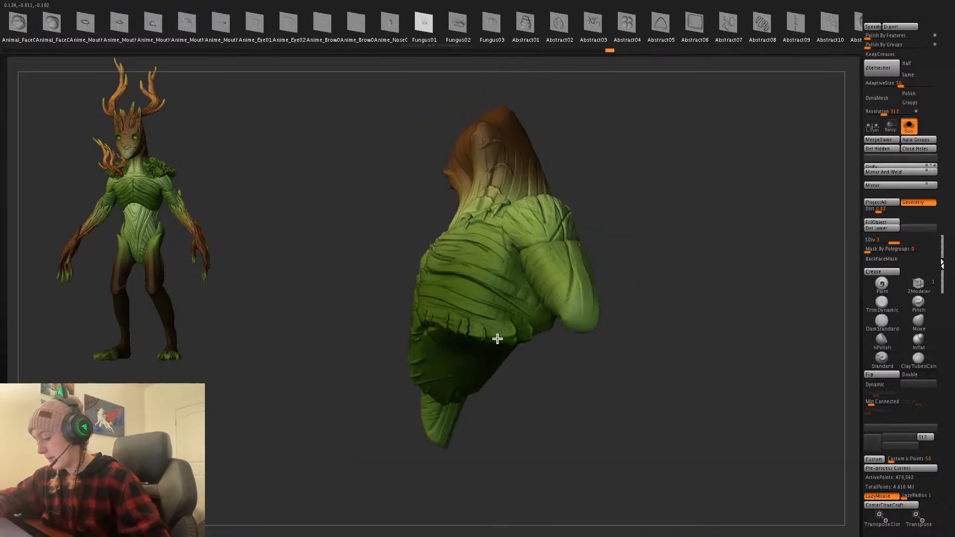
left_click_drag(734, 239, 732, 259, "shift")
left_click(909, 125)
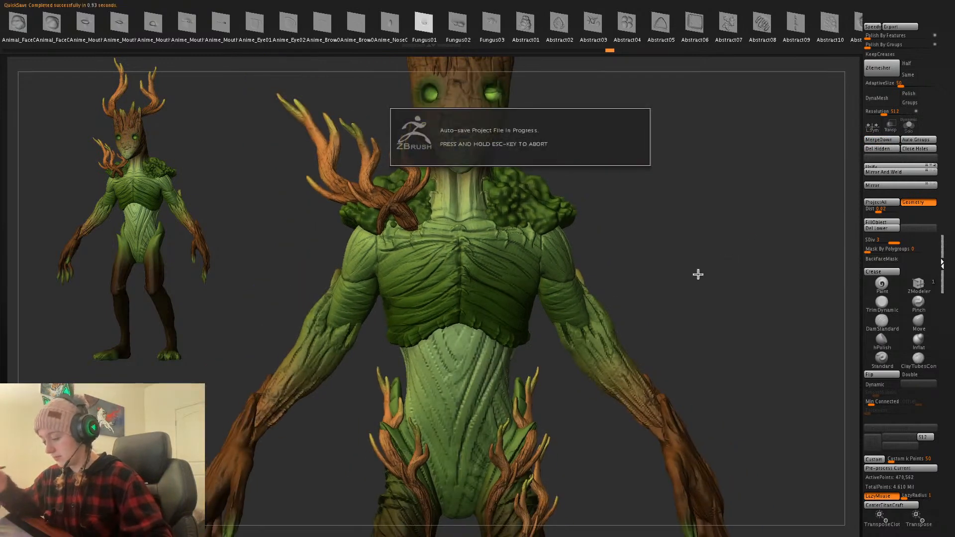
- Sculpt Fungus01 bark plates over the tops of both shoulders, undoing the unwanted strokes
mouse_move(696, 251)
left_mouse_down()
mouse_move(549, 219)
mouse_move(556, 196)
mouse_move(535, 217)
mouse_move(553, 202)
left_mouse_up()
key("ctrl+z")
key("ctrl+z")
key("ctrl+z")
key("ctrl+z")
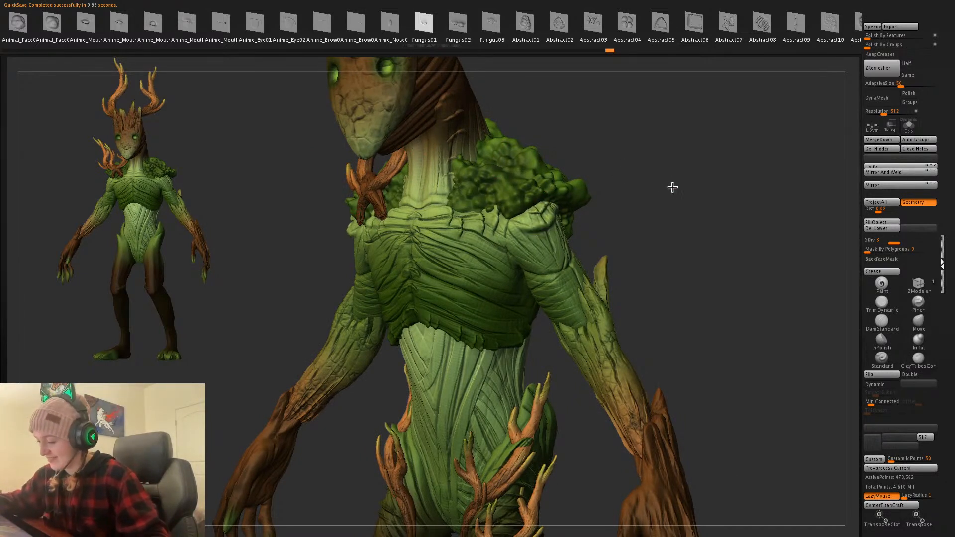
left_click_drag(673, 187, 649, 207, "shift")
left_click_drag(517, 220, 535, 244)
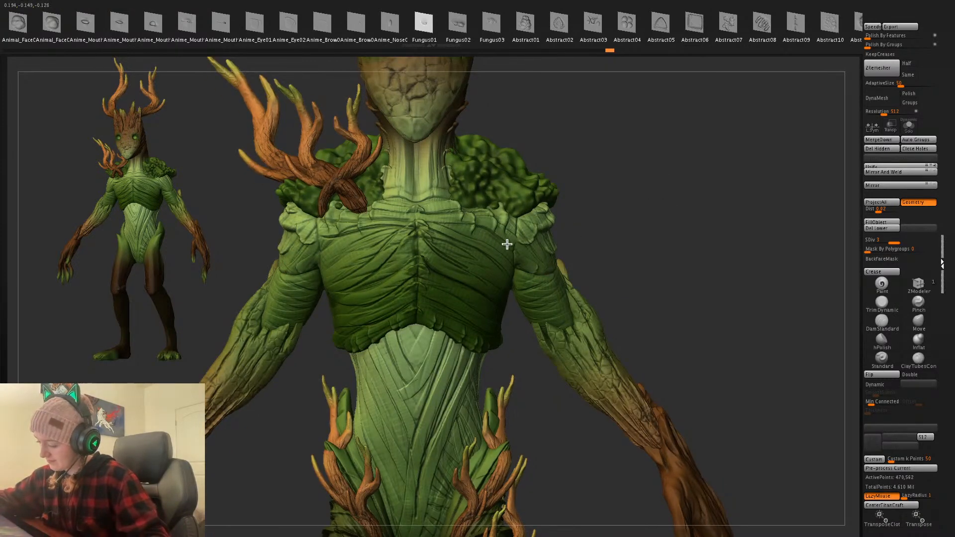
- Make the abdomen subtool active and try a Fungus01 stroke near its upper edge with its painted colors shown
left_click_drag(655, 155, 669, 321, "alt")
left_click(450, 278, "alt")
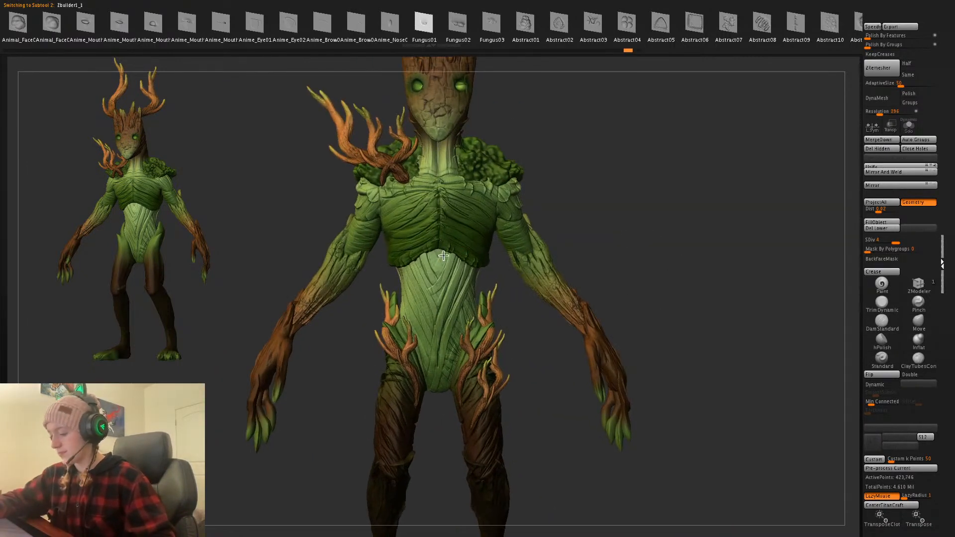
mouse_move(444, 256)
left_mouse_down()
mouse_move(471, 254)
mouse_move(450, 252)
left_mouse_up()
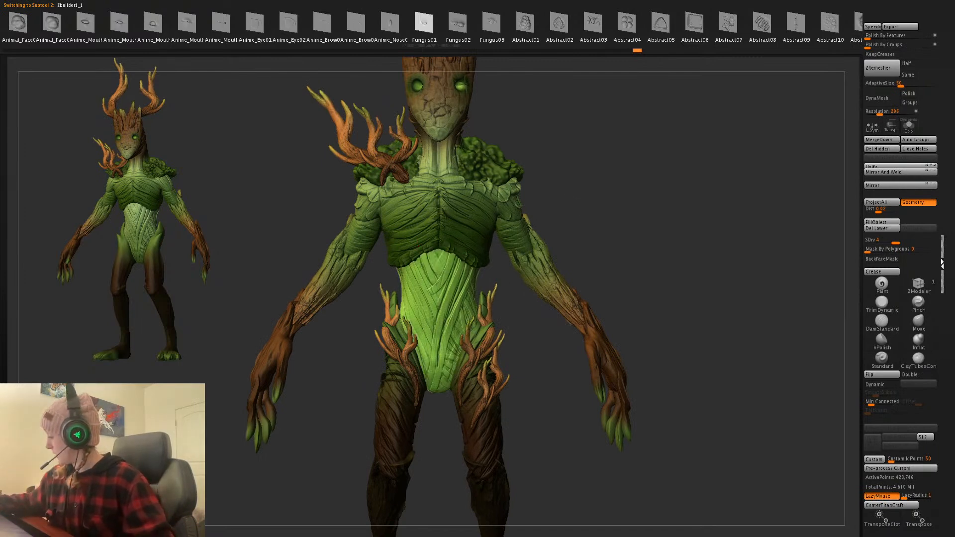
left_click(952, 304, "shift")
left_click(953, 304, "shift")
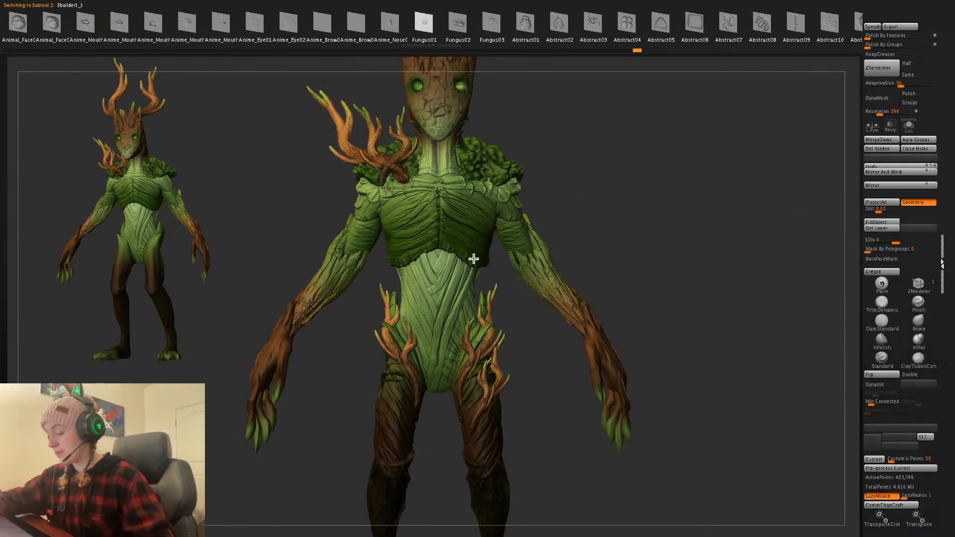
key("space")
key("ctrl+z")
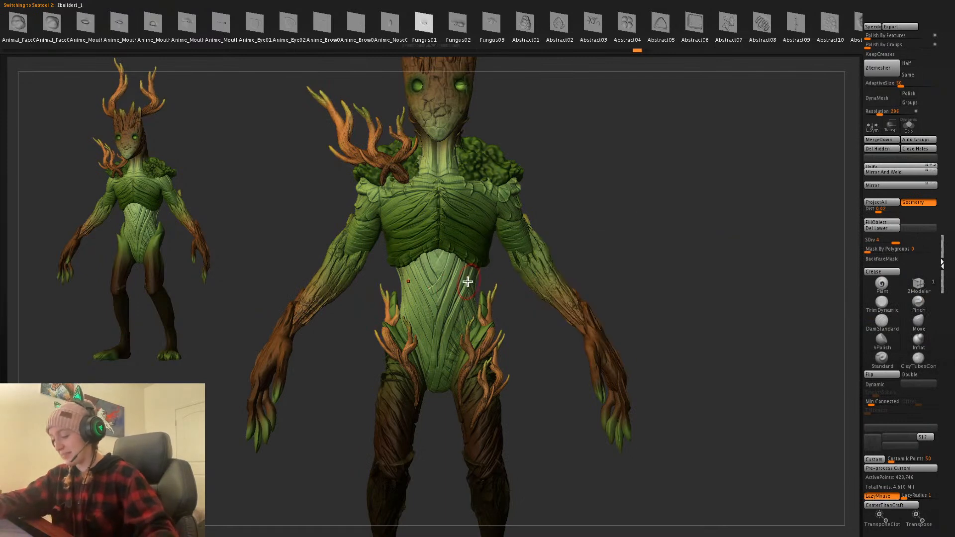
- Select the DamStandard brush and assign Alpha 48 to it
left_click(887, 322)
key("space")
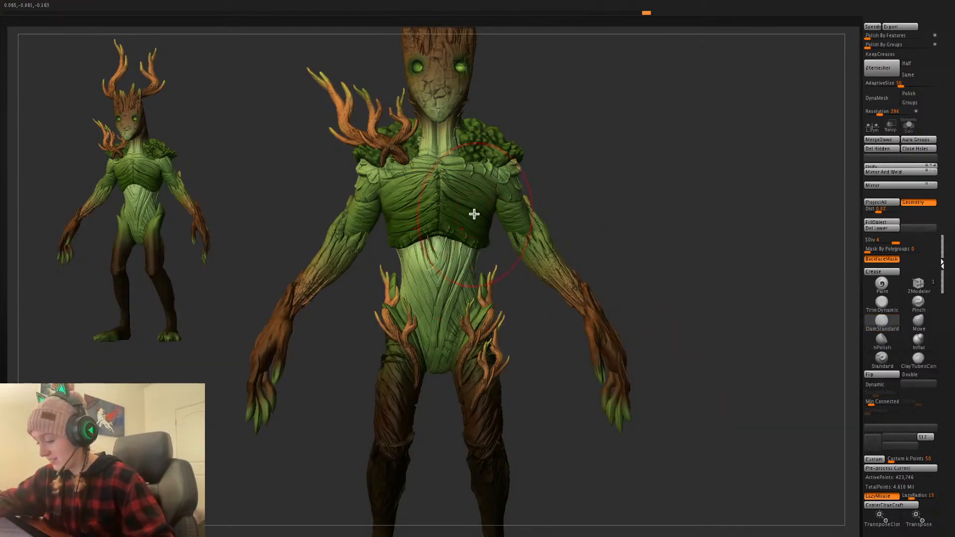
key("space")
left_click(441, 259)
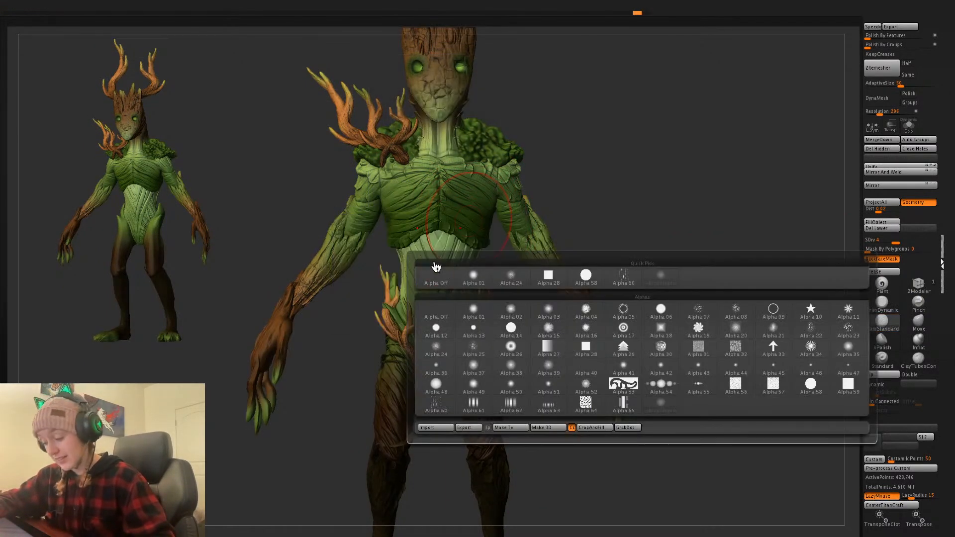
left_click(437, 391)
key("space")
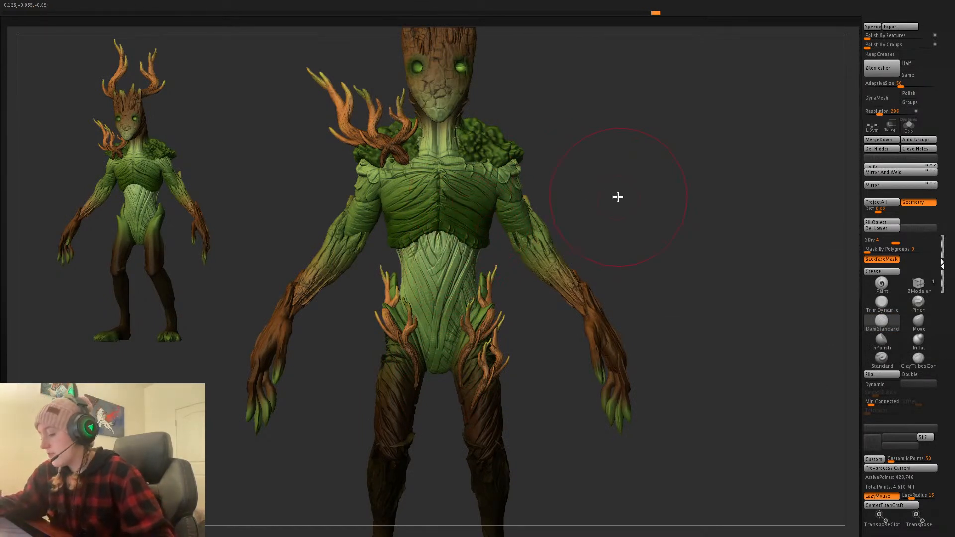
- Carve DamStandard bark grooves into the front of the abdomen, isolating it to reach the upper edge, and undo the last stroke
left_click(910, 130)
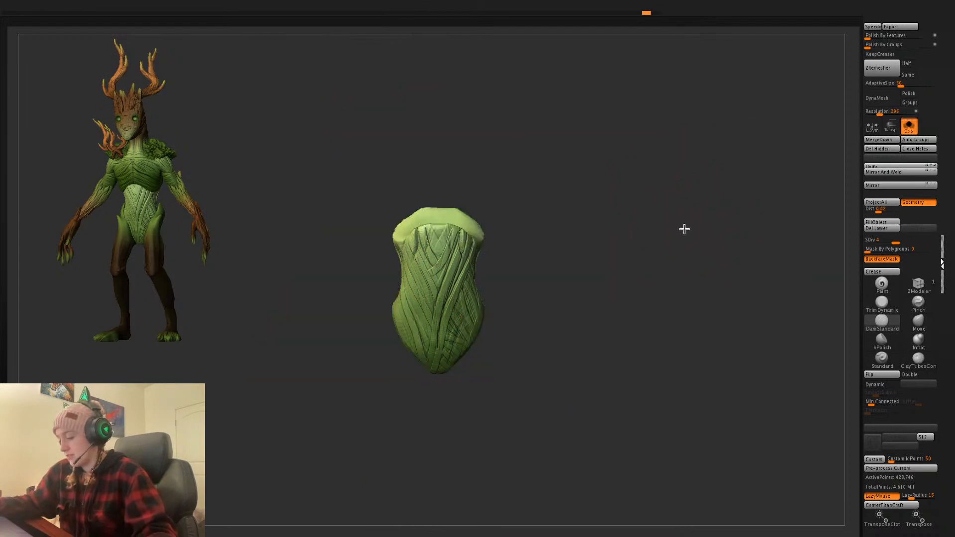
key("space")
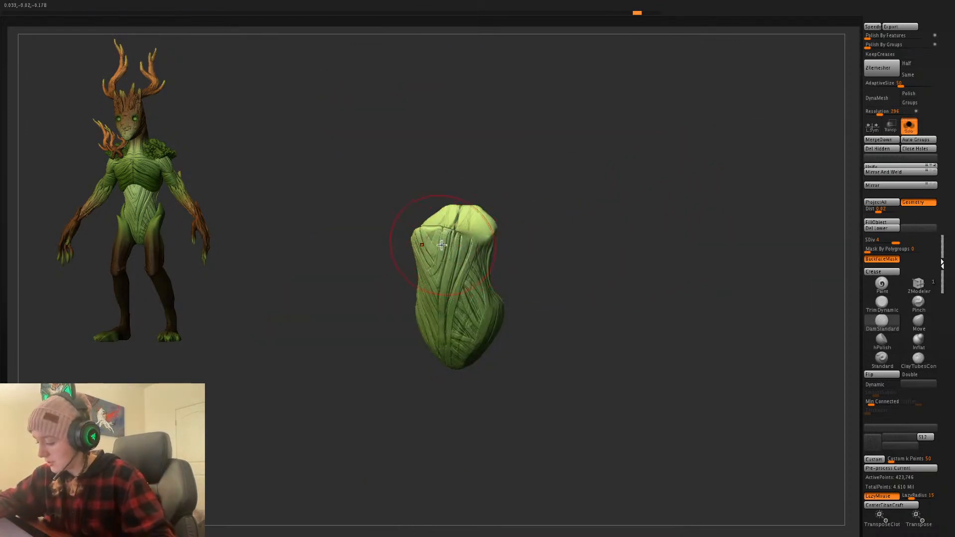
left_click_drag(442, 245, 463, 202)
left_click_drag(529, 209, 577, 238, "shift")
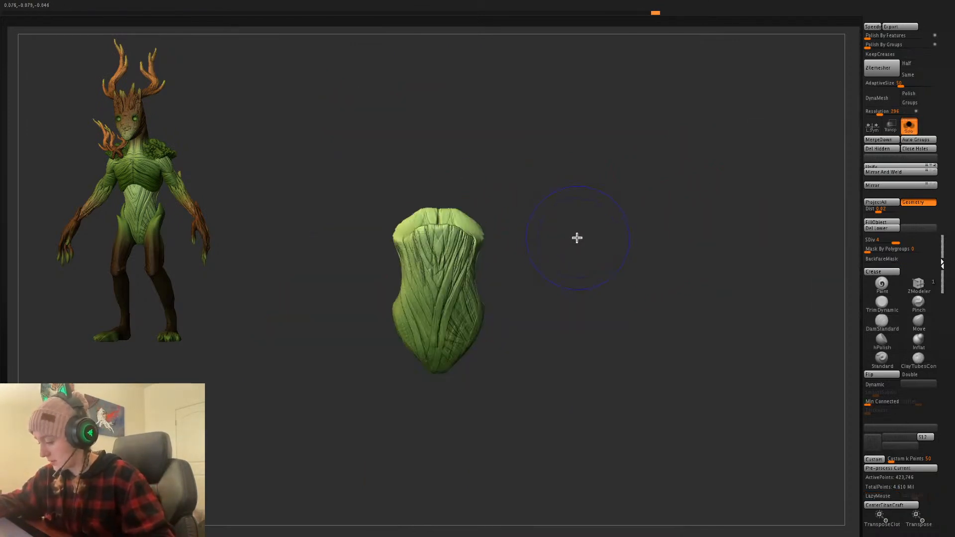
left_click(910, 131)
left_click_drag(473, 252, 489, 206)
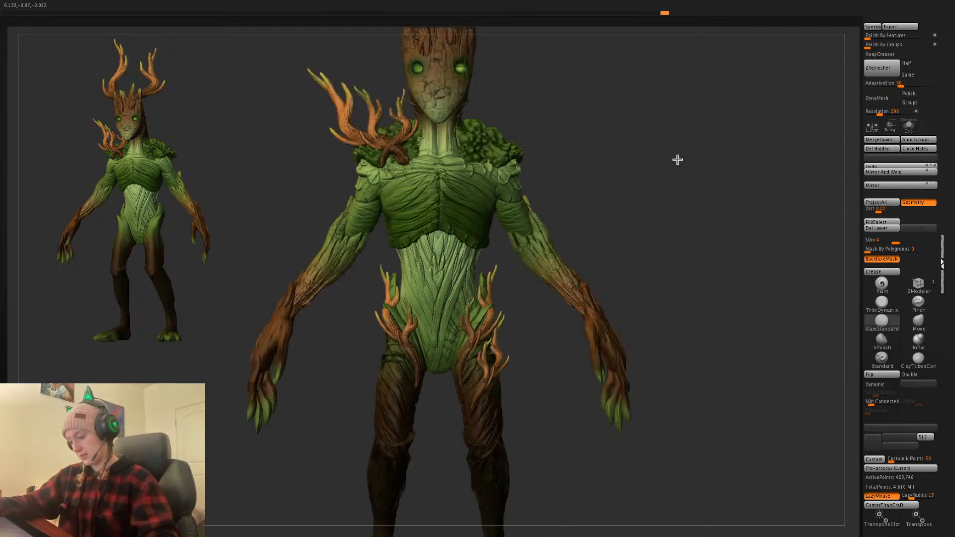
left_click_drag(678, 160, 625, 281, "alt")
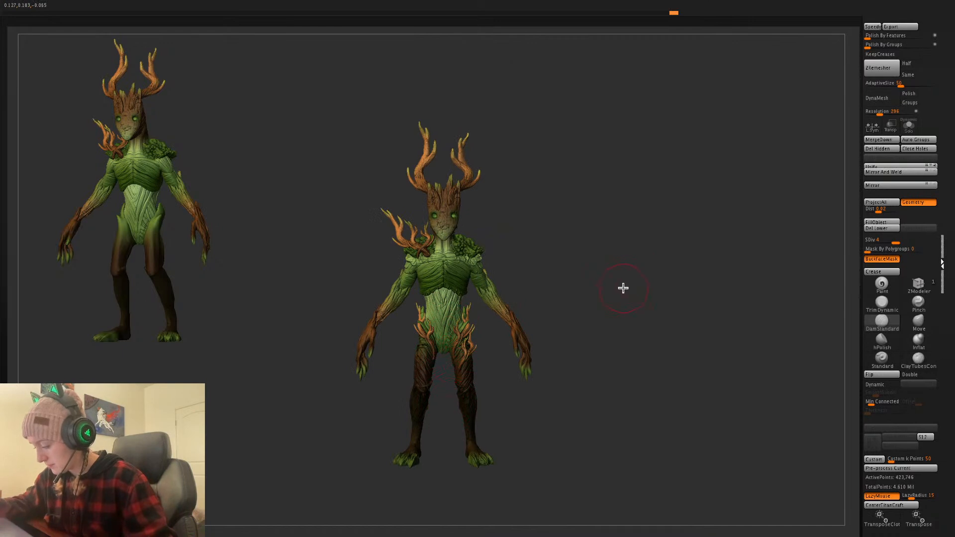
left_click_drag(638, 360, 619, 354, "alt")
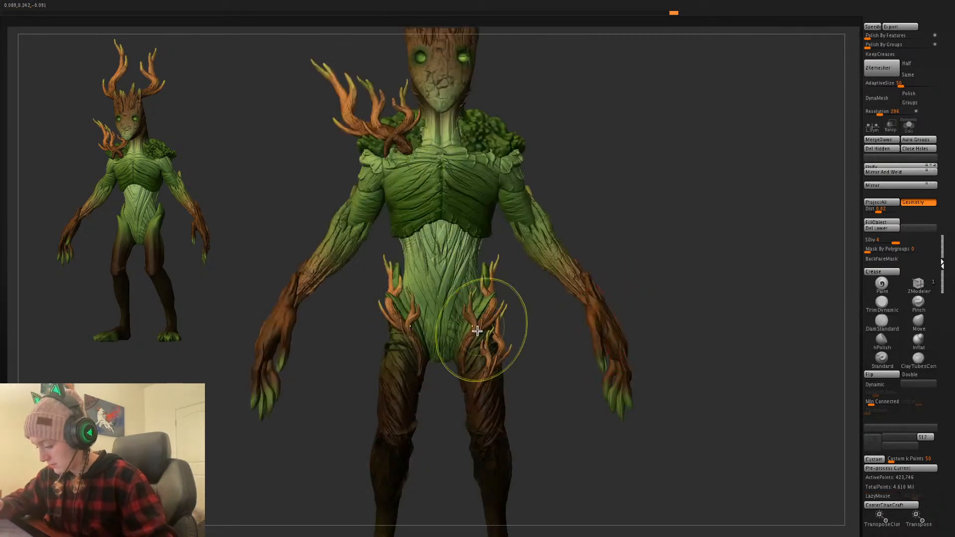
key("ctrl+z")
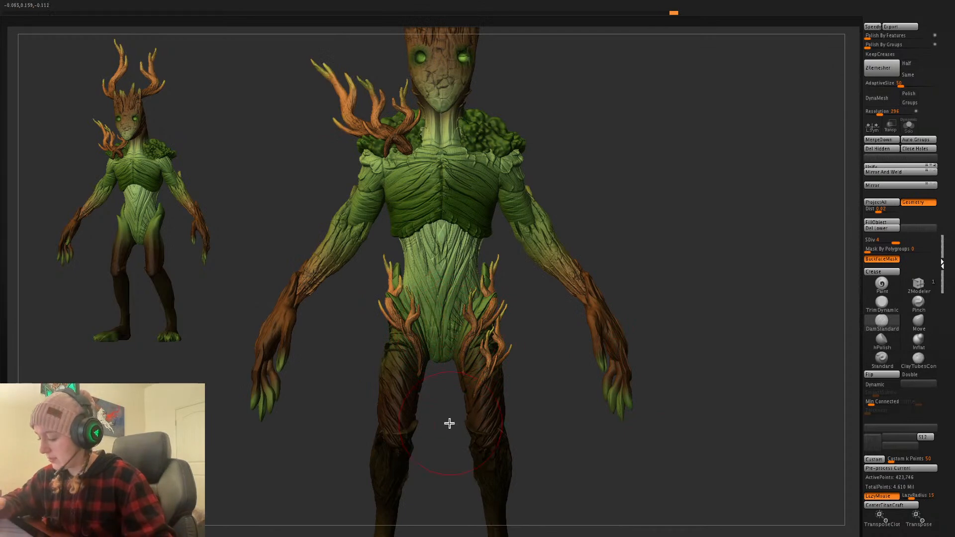
- Carve vertical DamStandard bark grooves down the back of the abdomen, from below the moss to the hips
mouse_move(663, 249)
left_mouse_down()
mouse_move(647, 252)
mouse_move(653, 234)
mouse_move(640, 236)
left_mouse_up()
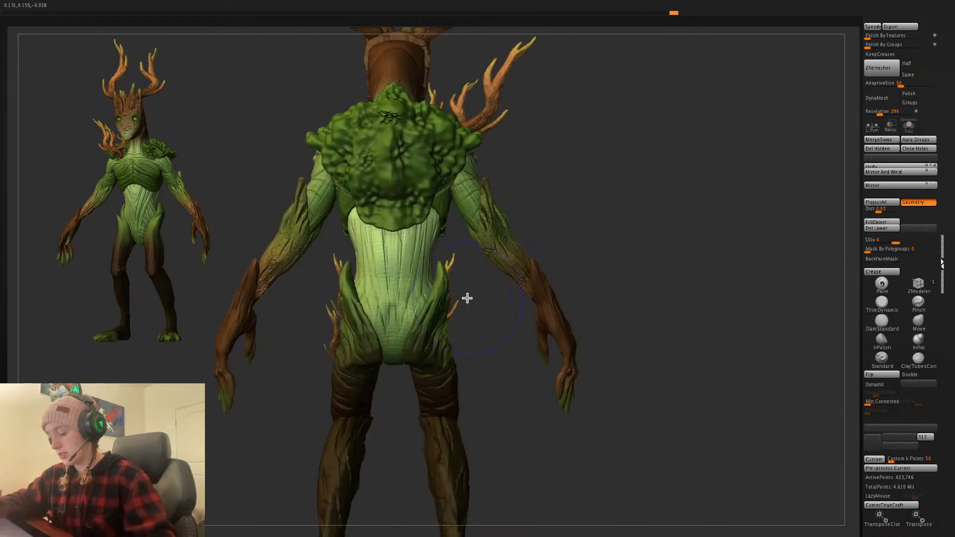
mouse_move(381, 271)
left_mouse_down()
mouse_move(379, 230)
mouse_move(374, 288)
left_mouse_up()
left_click_drag(403, 234, 418, 328)
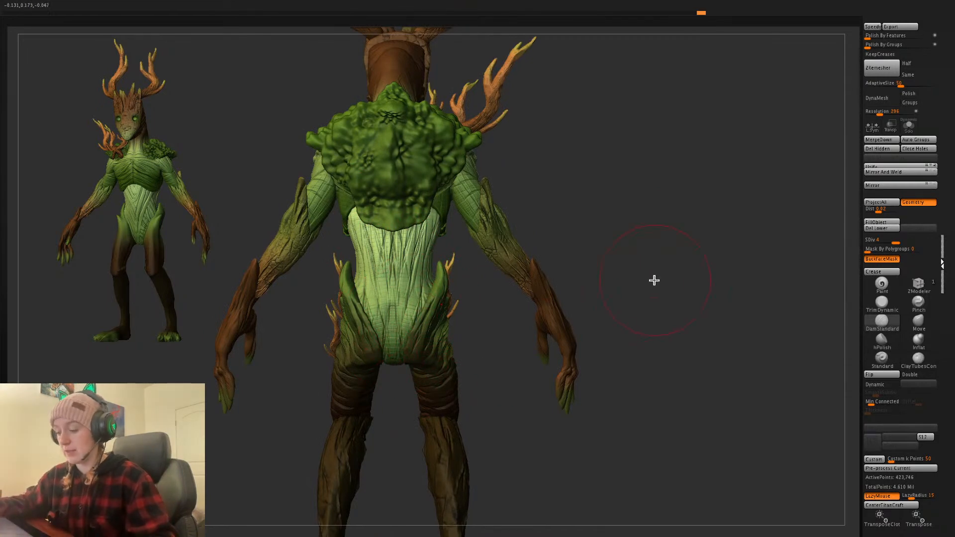
- Make the mossy back subtool active and select the Move brush for it, adjusting the brush settings
left_click_drag(670, 254, 648, 256)
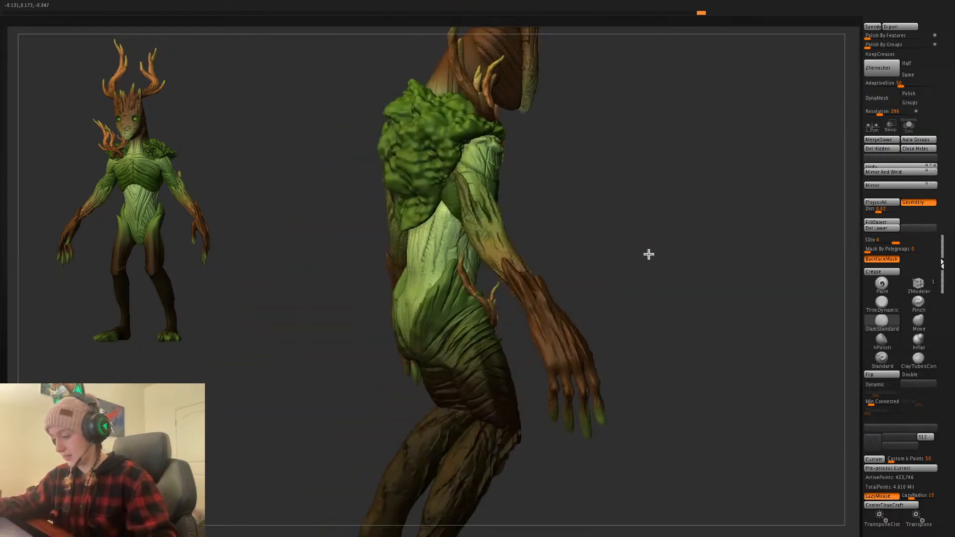
left_click(405, 199, "alt")
left_click(920, 320)
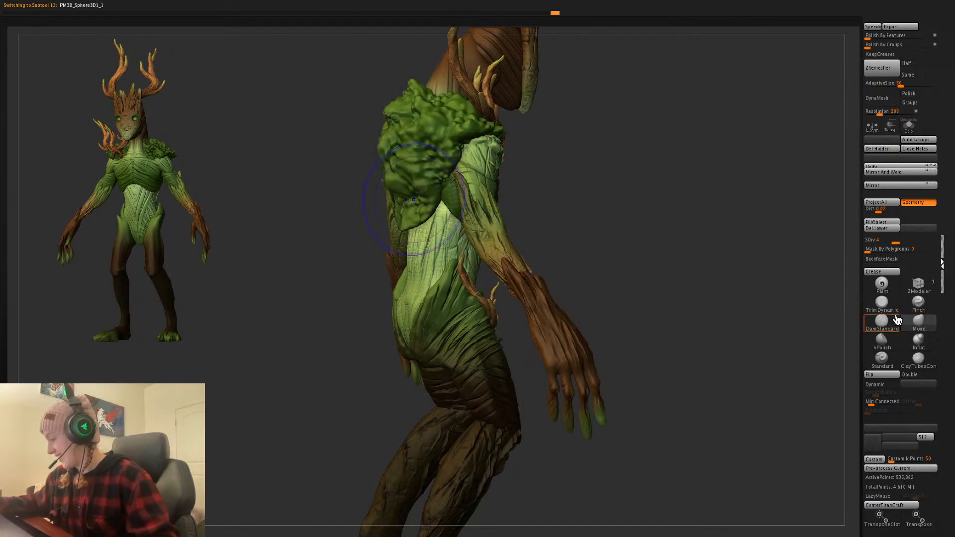
key("space")
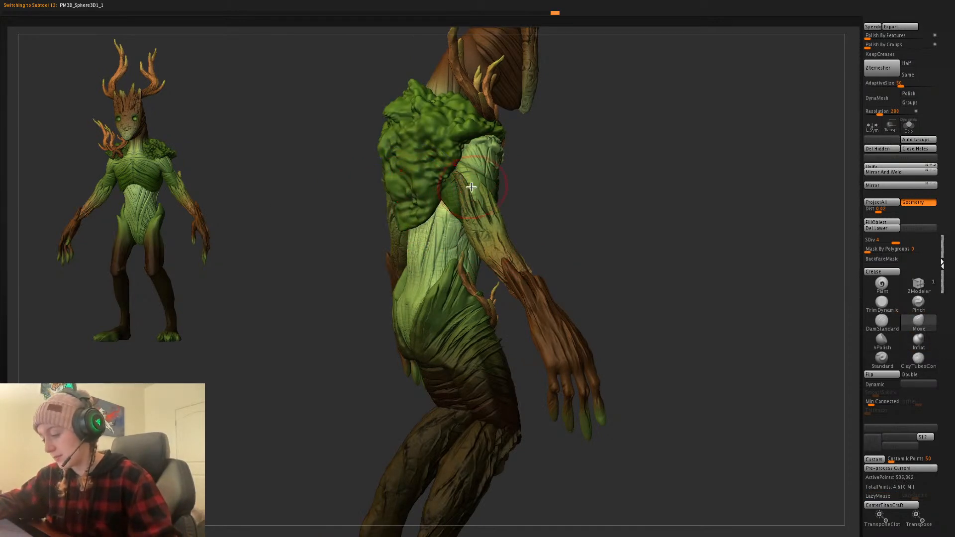
- Save the project as Spriggans.zpr in the Cursed Forest folder, replacing the existing file
left_click_drag(668, 192, 691, 265)
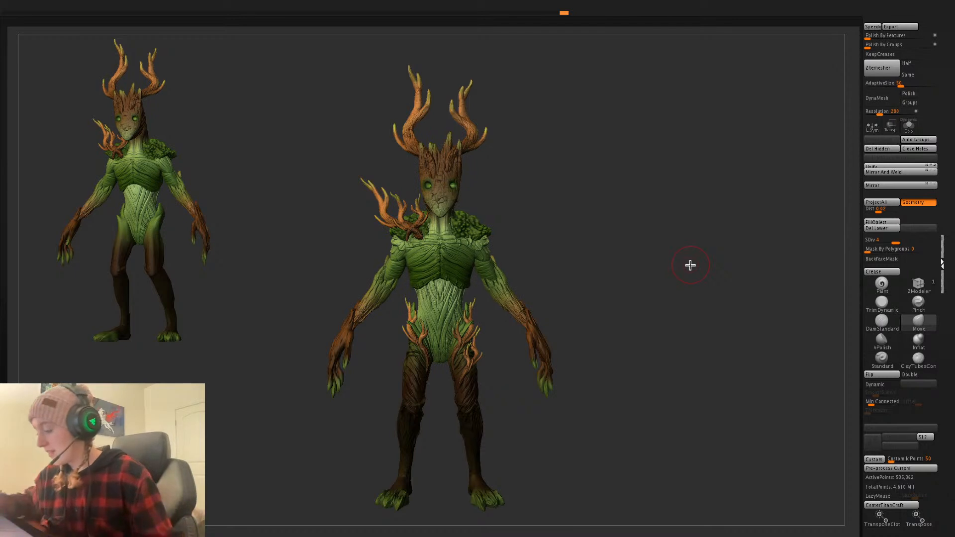
right_click_drag(644, 250, 605, 297)
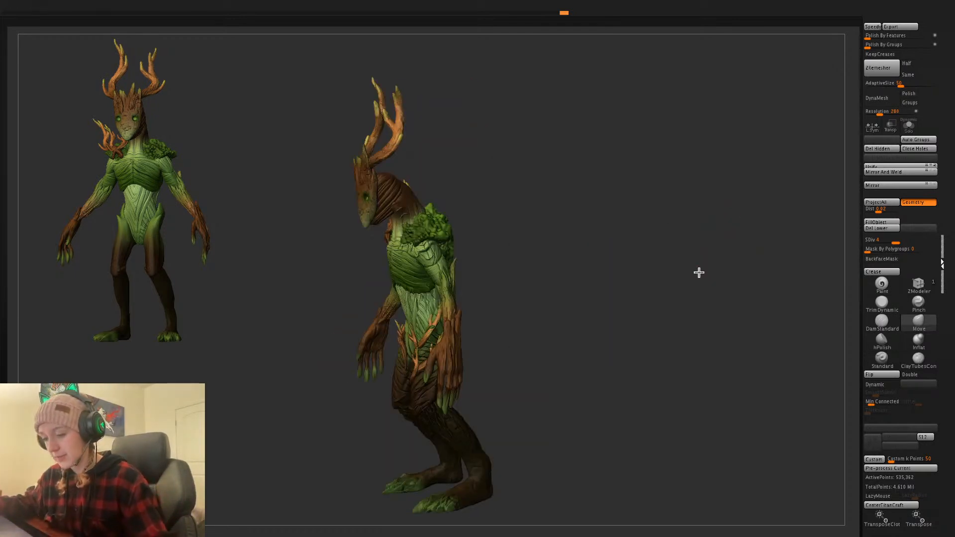
right_click_drag(699, 273, 706, 277)
key("super+s")
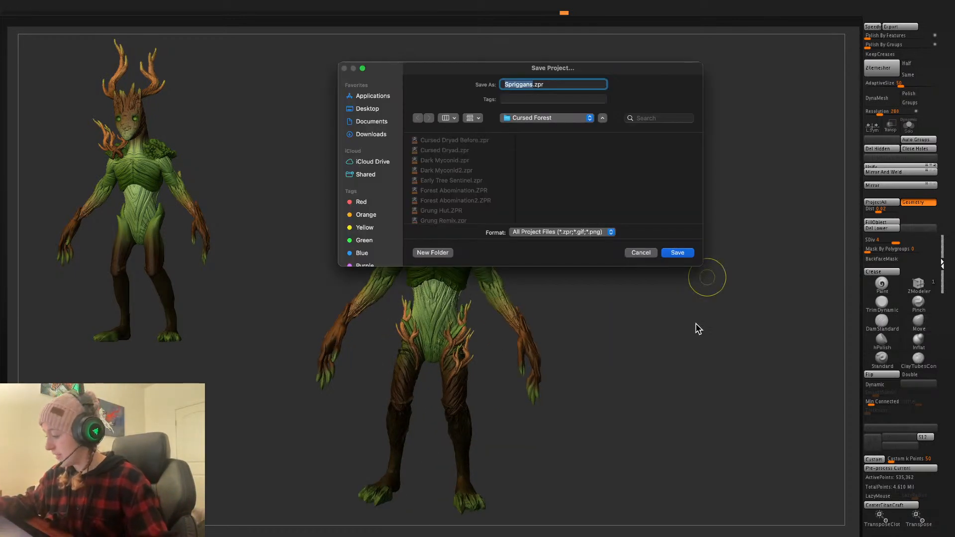
left_click(679, 255)
left_click(555, 210)
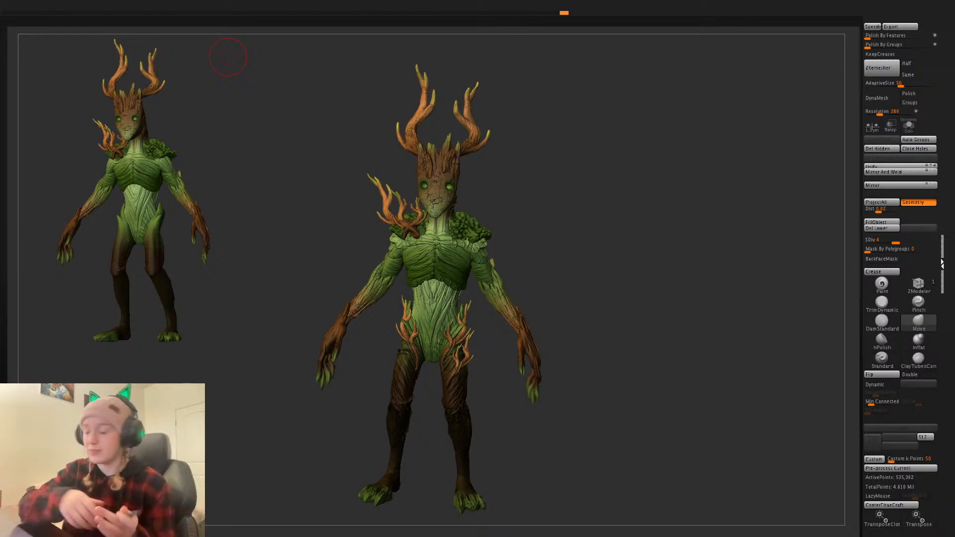
key("n")
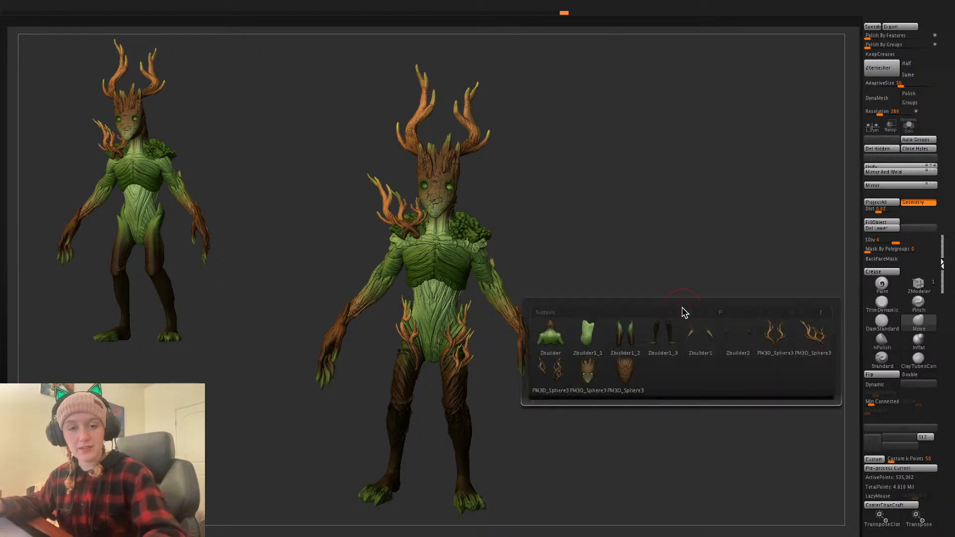
mouse_move(668, 222)
left_mouse_down()
mouse_move(686, 249)
mouse_move(658, 222)
left_mouse_up()
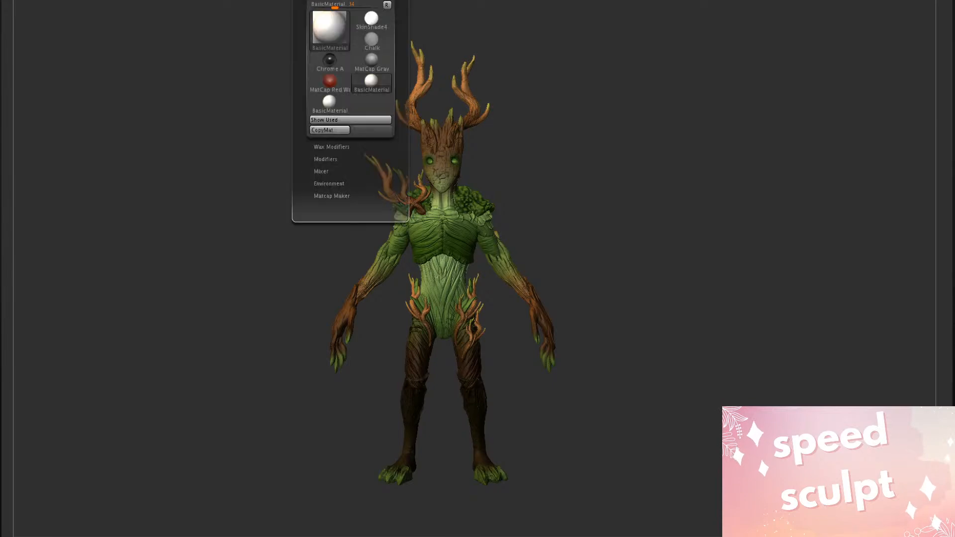
- Export the recorded movie as Spriggan1.mpg to the Speedy folder on the Desktop
mouse_move(334, 0)
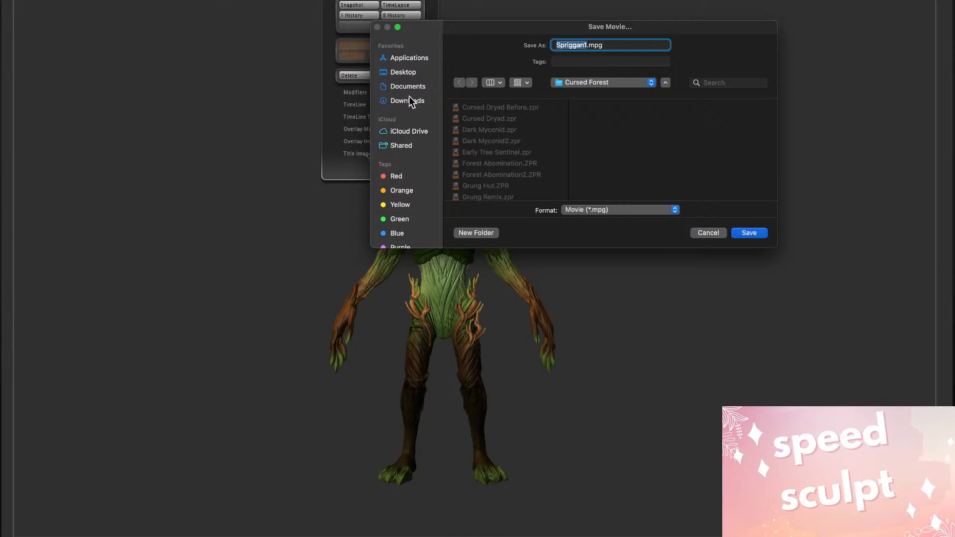
left_click(413, 101)
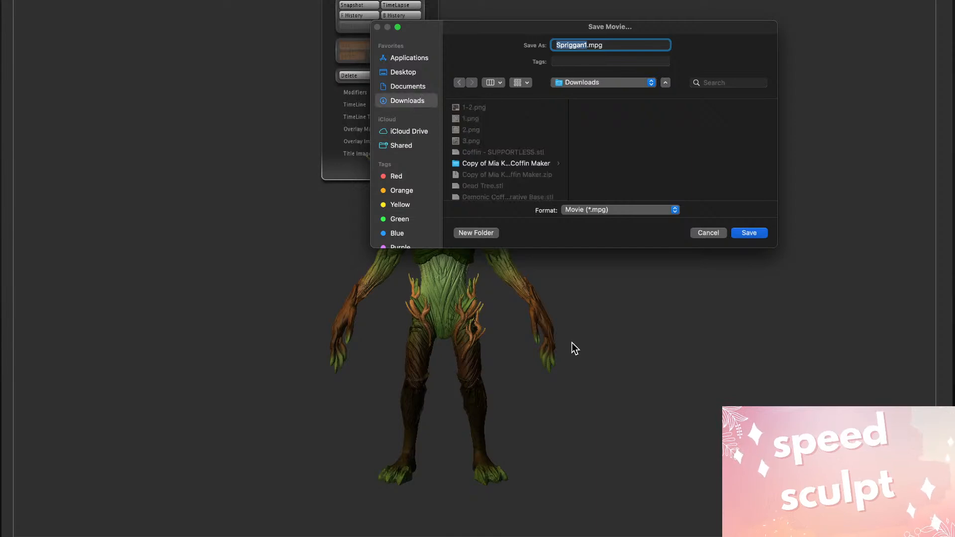
left_click(413, 87)
left_click(427, 101)
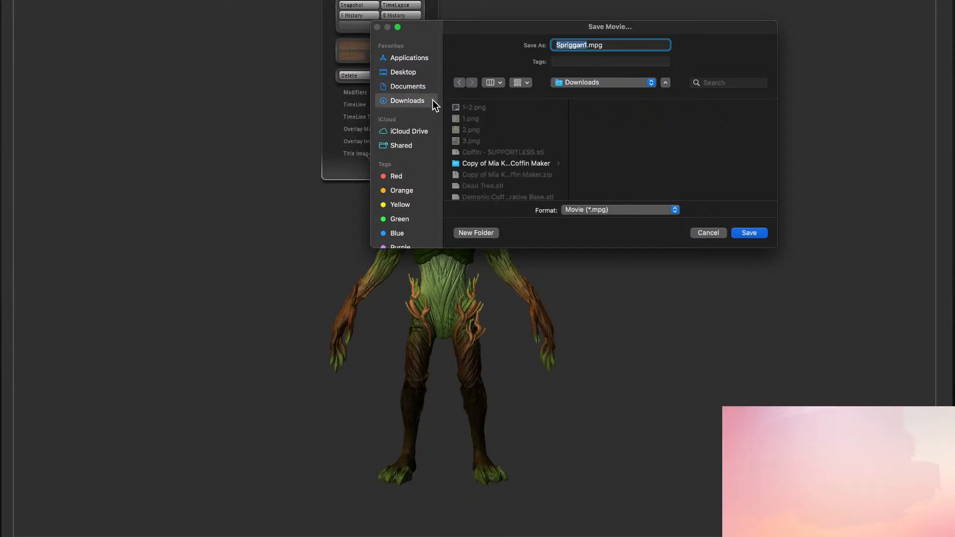
left_click(406, 72)
left_click(503, 108)
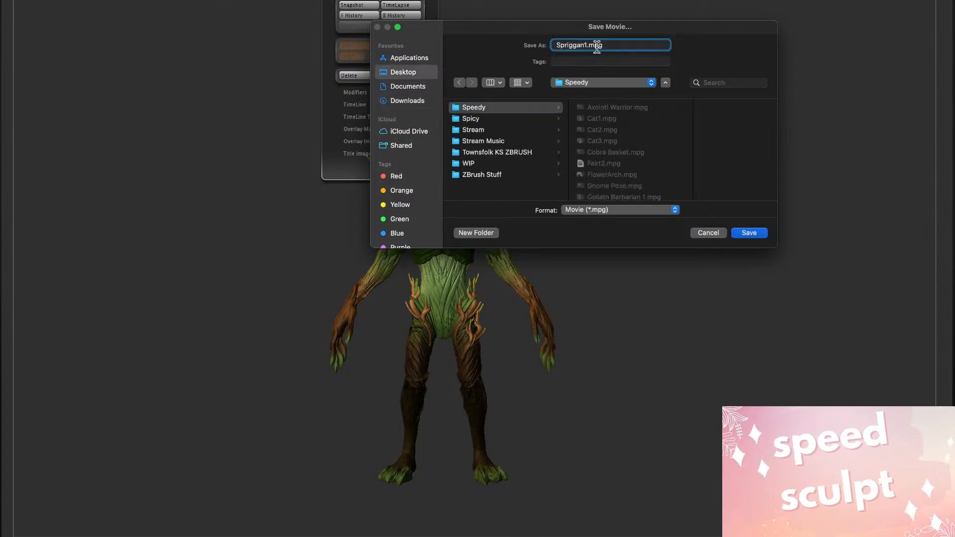
left_click(749, 232)
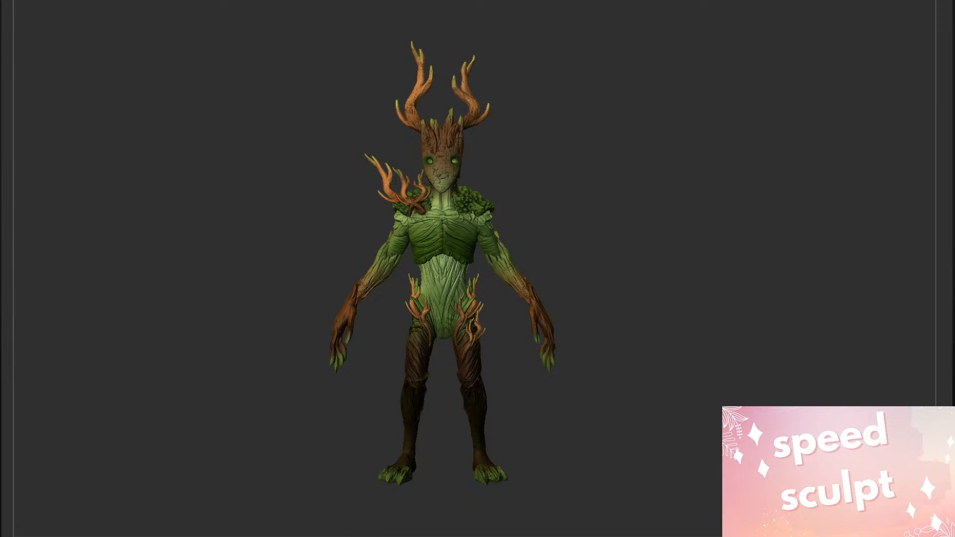
- Save the project as Spriggans.zpr in the Desktop folder ZBrush Stuff/A_Current Work/Cursed Forest, replacing the existing file
key("super+s")
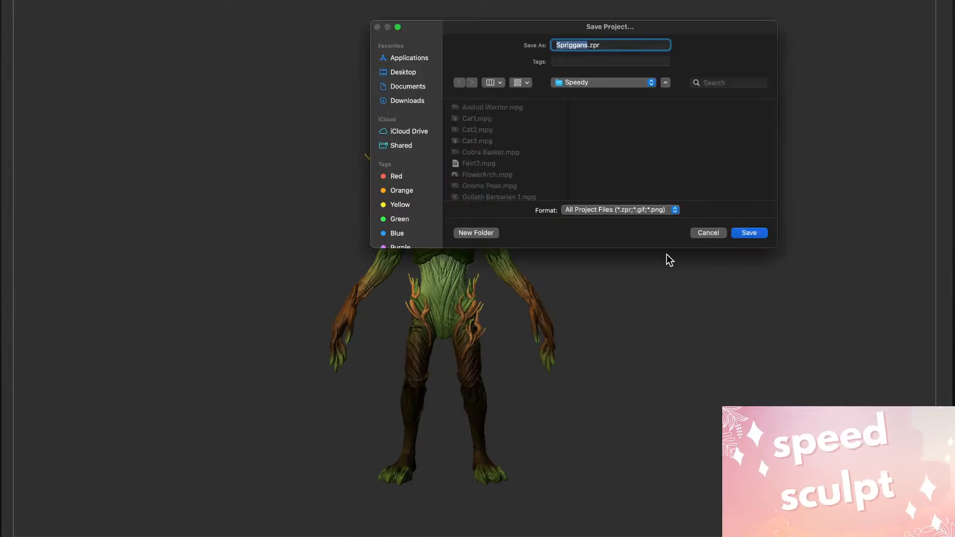
left_click(414, 90)
left_click(417, 97)
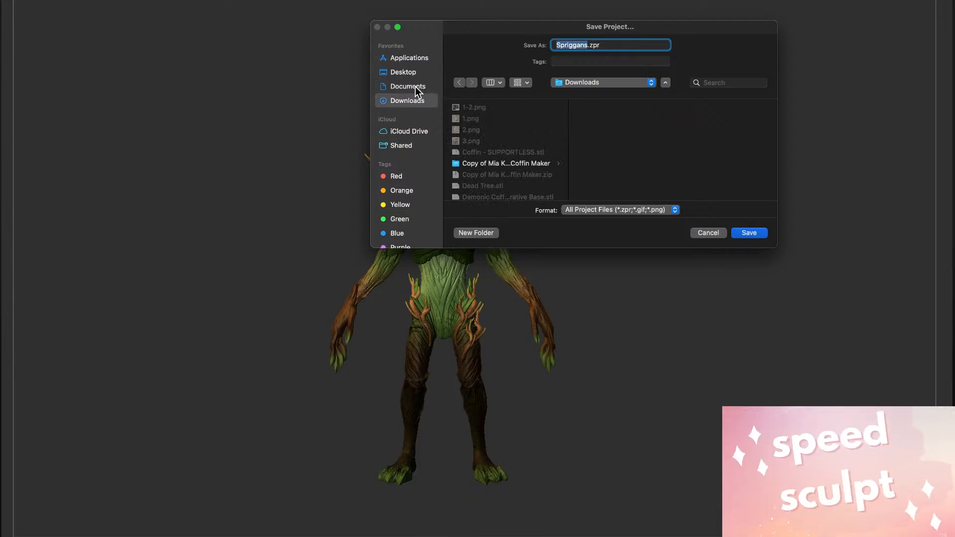
left_click(409, 73)
left_click(527, 175)
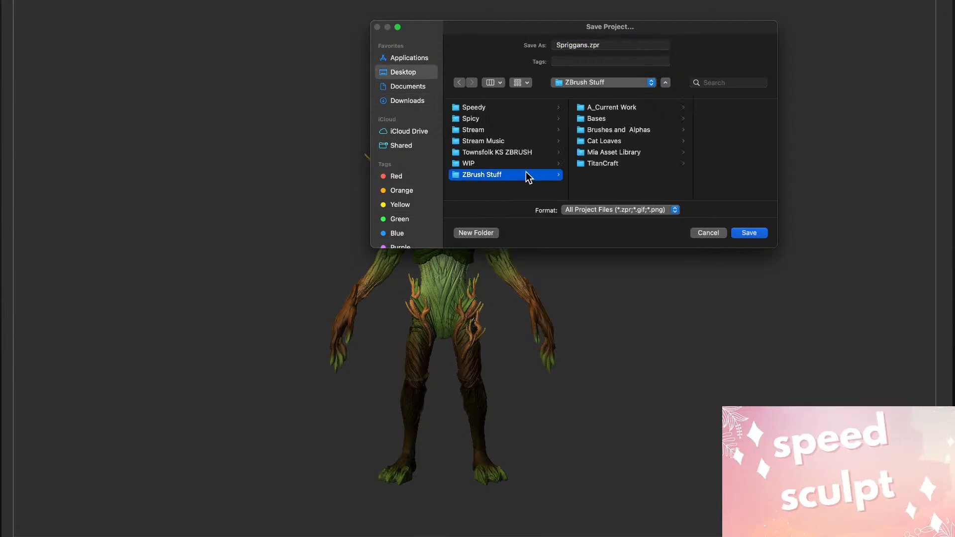
left_click(612, 108)
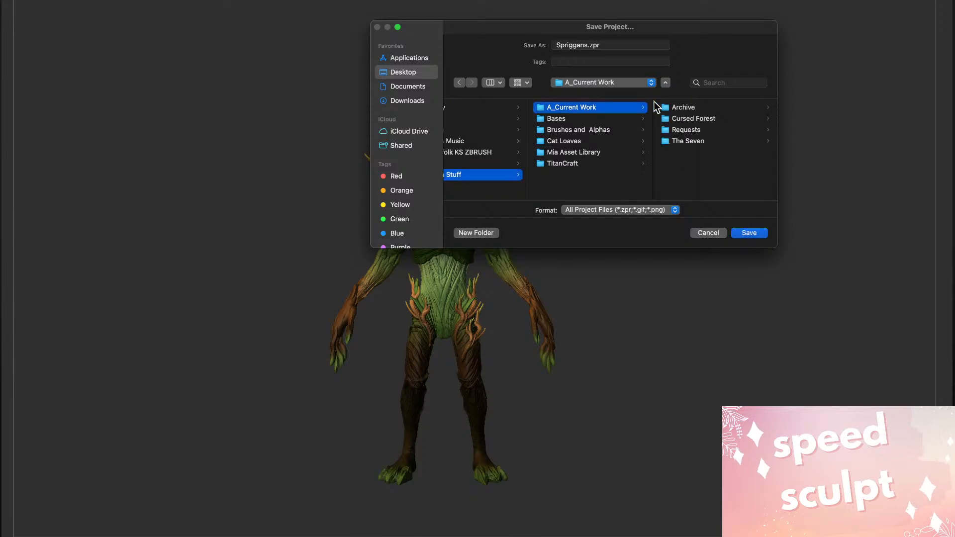
left_click(718, 129)
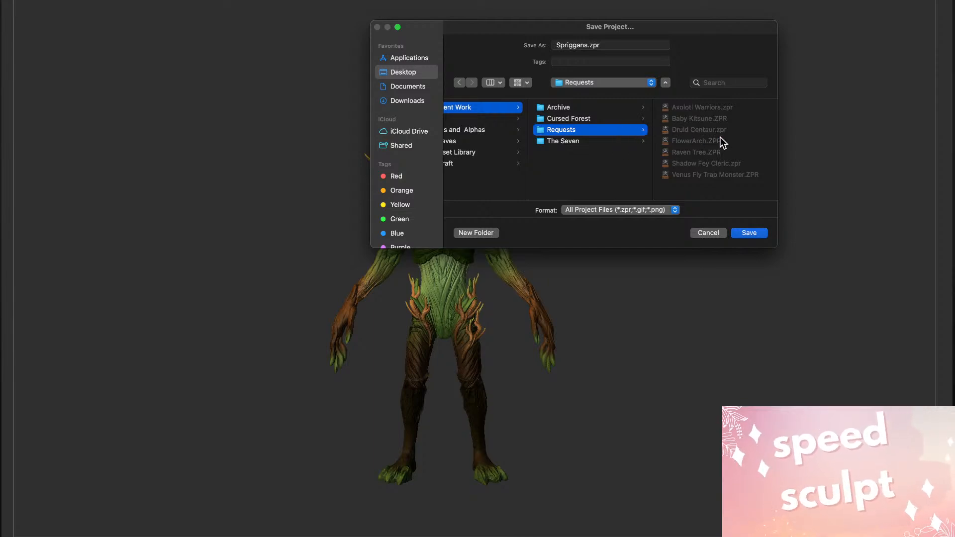
left_click(622, 120)
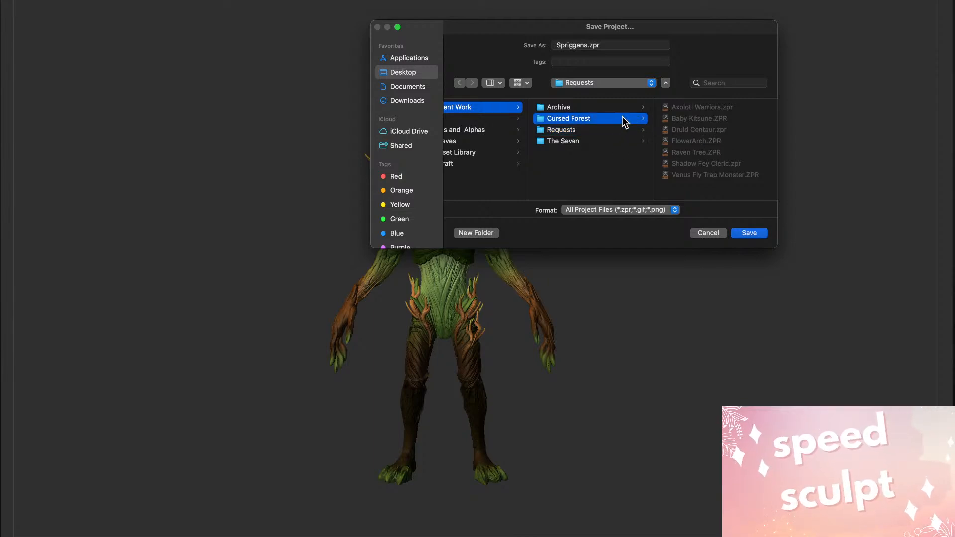
left_click(746, 233)
left_click(614, 183)
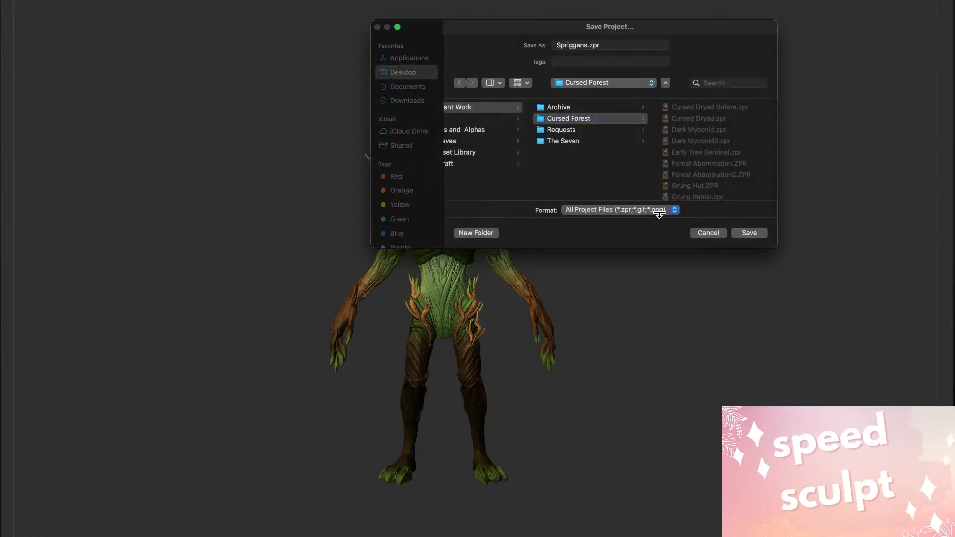
- Open the quick save QS_42576.zpr without saving the changes to the current project
key("comma")
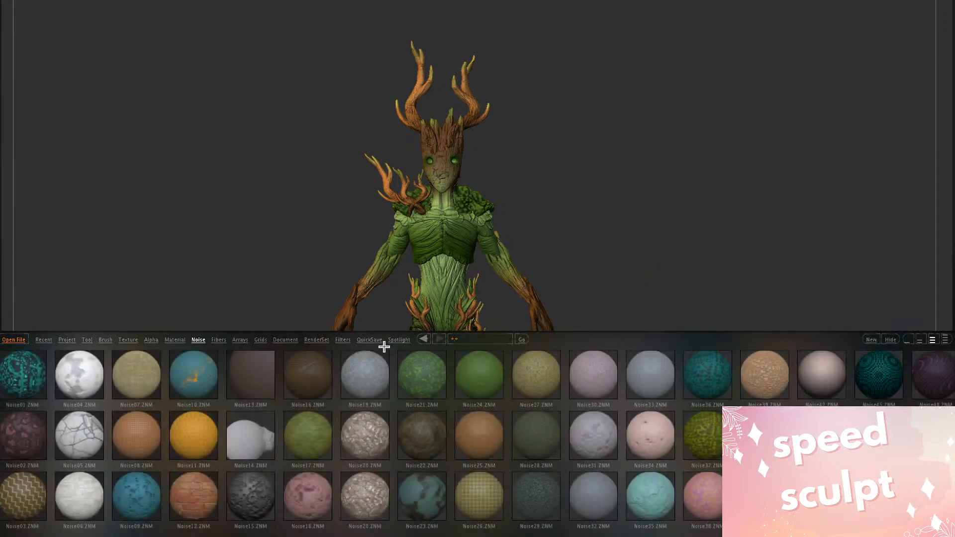
left_click(371, 341)
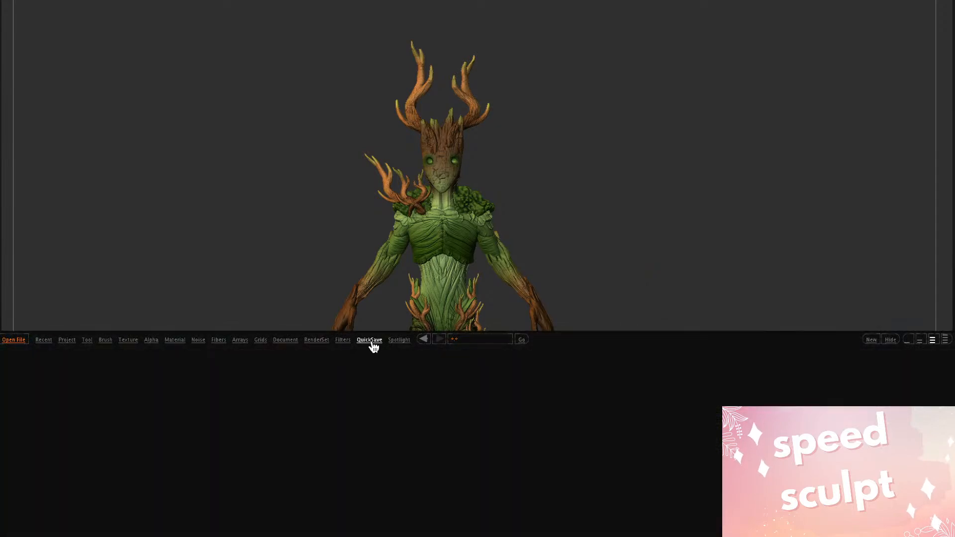
scroll(602, 510, "down", 10)
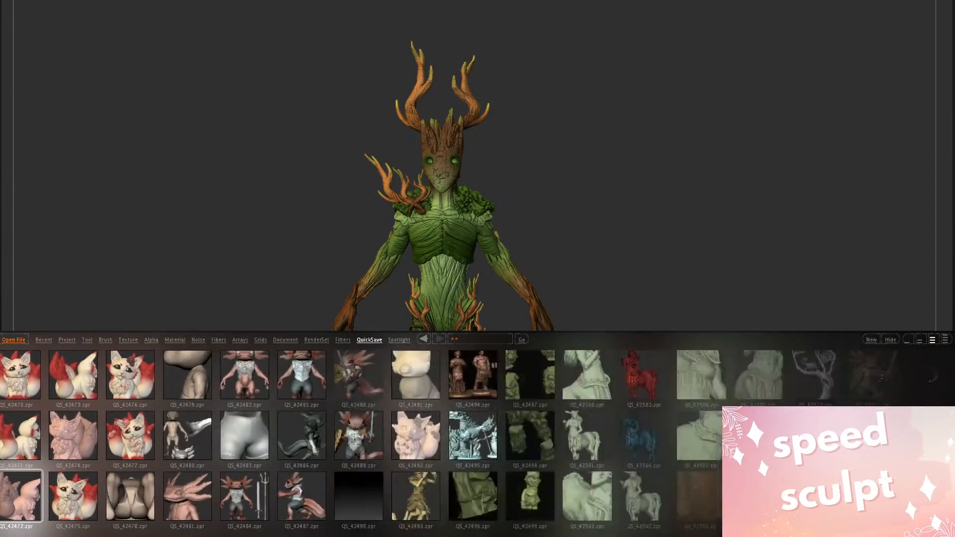
scroll(709, 472, "down", 5)
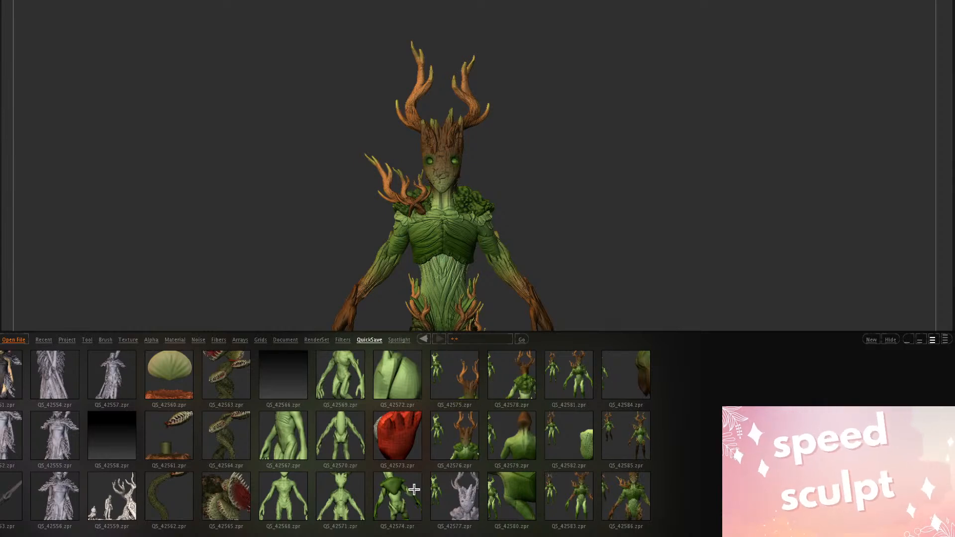
double_click(460, 442)
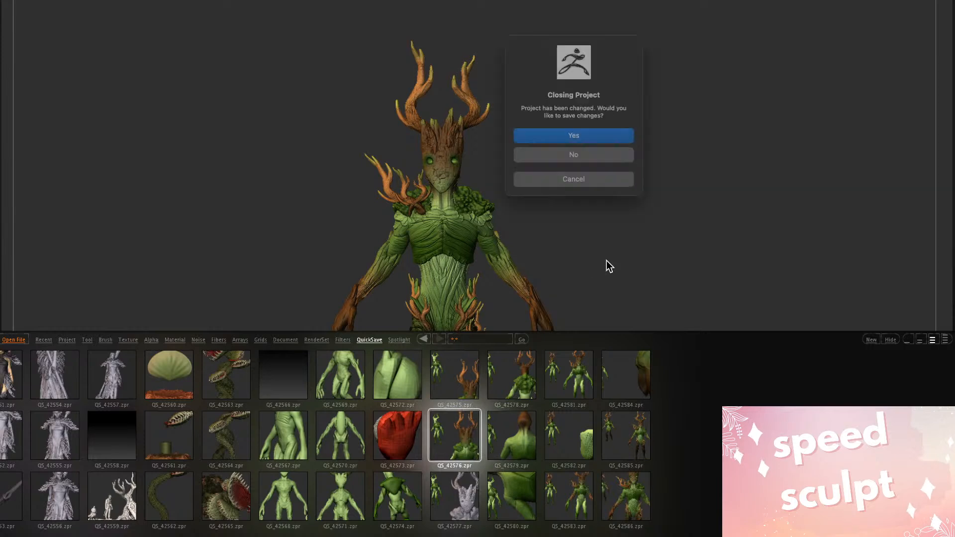
left_click(593, 156)
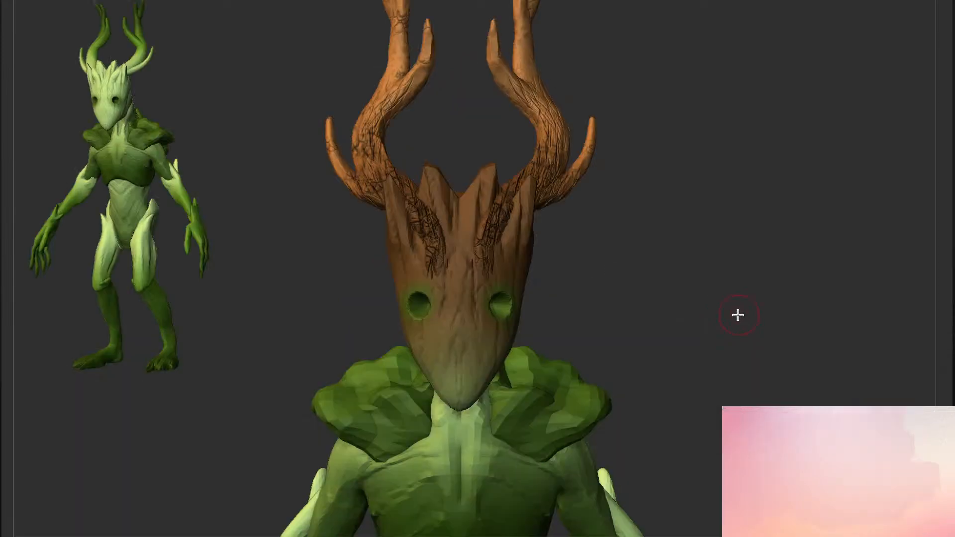
- Clear the canvas, snapshot the early creature's front view beside its side view, and take a screenshot of both figures
left_click_drag(744, 328, 727, 265, "alt")
mouse_move(675, 326)
left_mouse_down("alt")
mouse_move(631, 188)
mouse_move(615, 92)
left_mouse_up("alt")
mouse_move(699, 369)
left_mouse_down("alt")
mouse_move(729, 275)
mouse_move(723, 297)
left_mouse_up("alt")
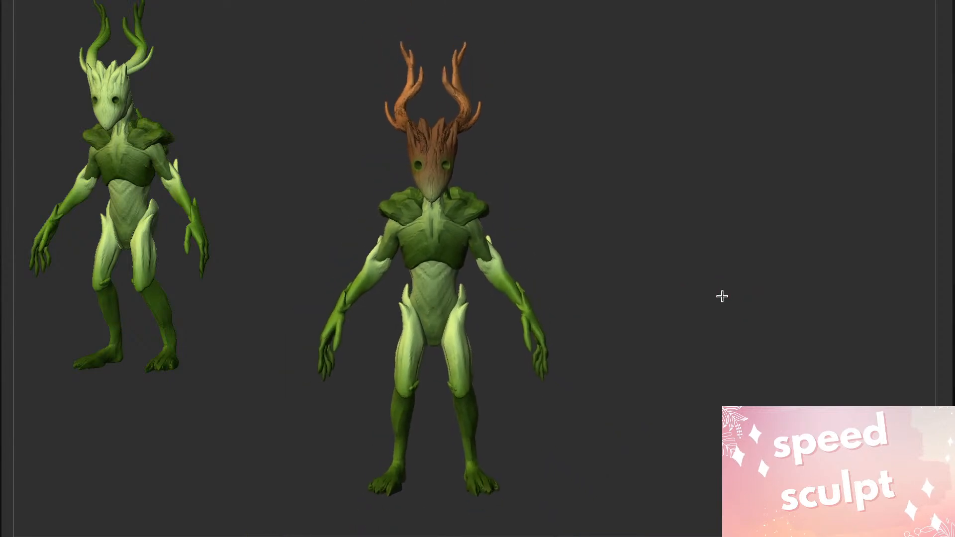
key("ctrl+n")
mouse_move(669, 307)
left_mouse_down("alt")
mouse_move(453, 307)
mouse_move(671, 310)
left_mouse_up("alt")
key("shift+s")
left_click_drag(637, 335, 849, 338, "alt")
left_click_drag(848, 338, 779, 334)
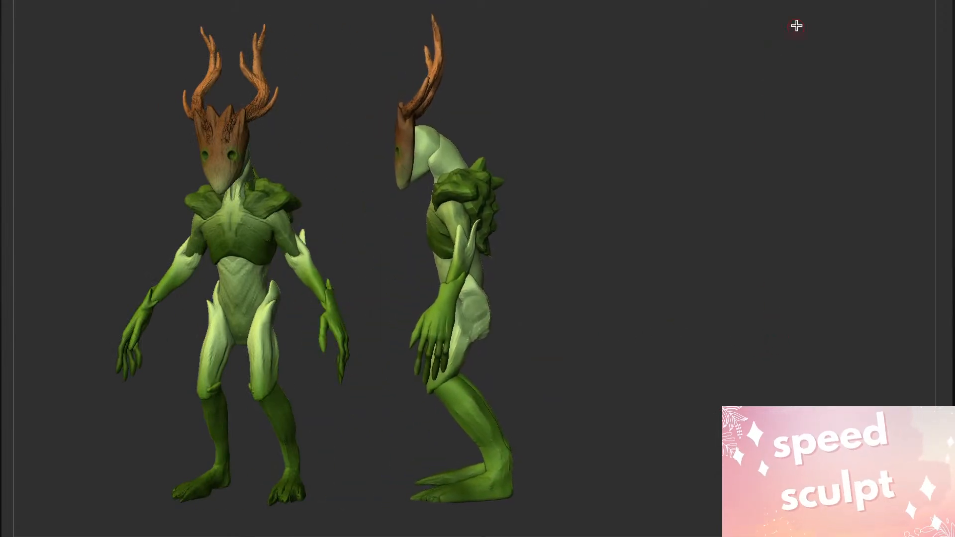
left_click_drag(66, 0, 582, 519)
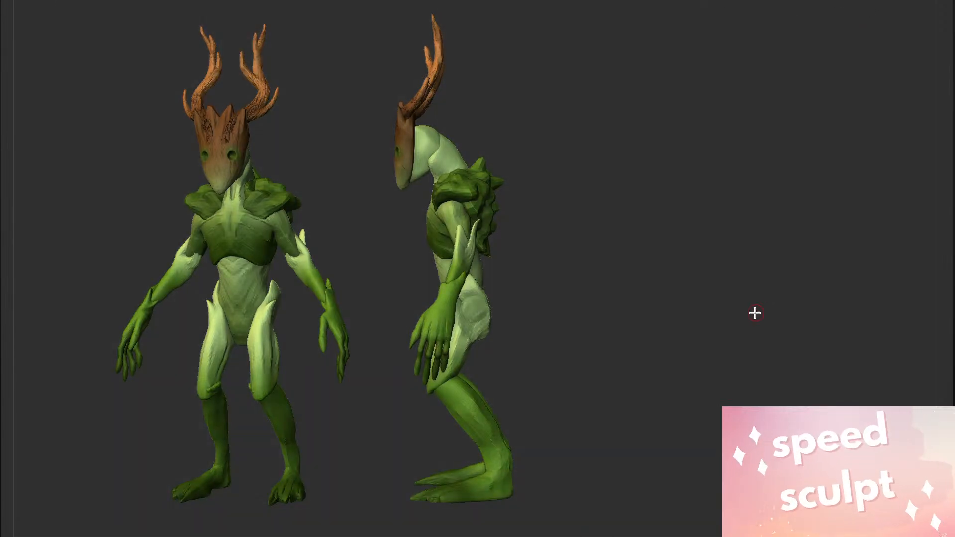
- Open the quick save QS_42581.zpr, discarding the changes to the current project
key("comma")
left_click_drag(687, 475, 398, 468)
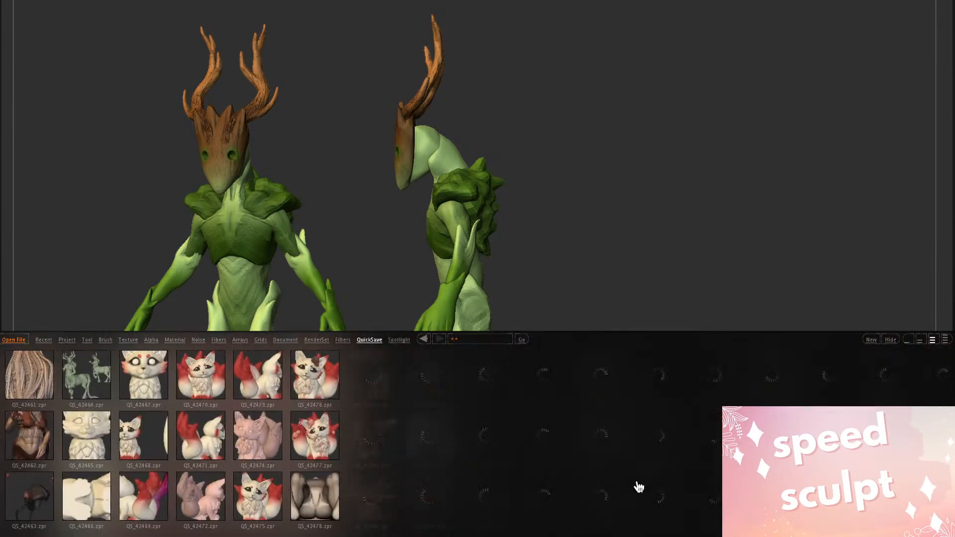
left_click_drag(638, 486, 449, 443)
left_click_drag(692, 473, 378, 443)
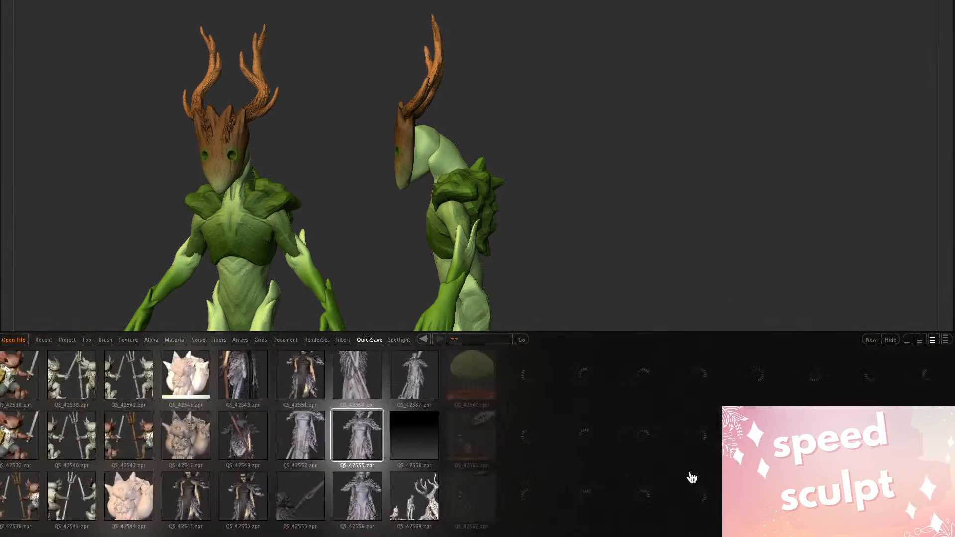
left_click_drag(693, 476, 428, 441)
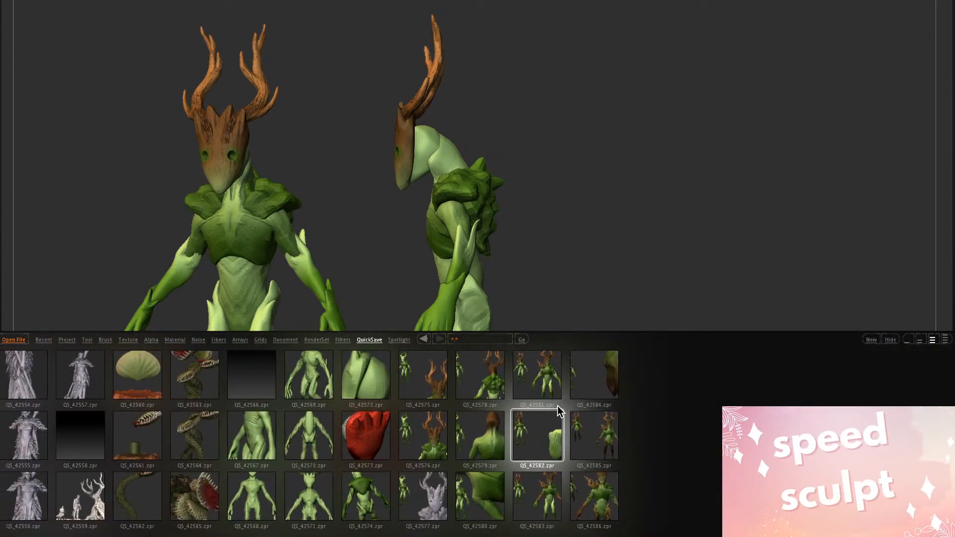
double_click(530, 385)
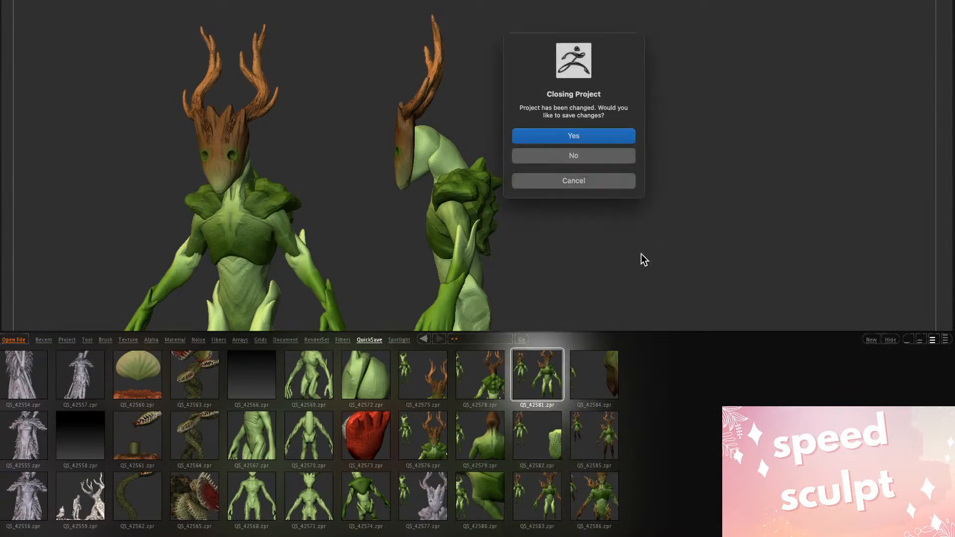
left_click(610, 156)
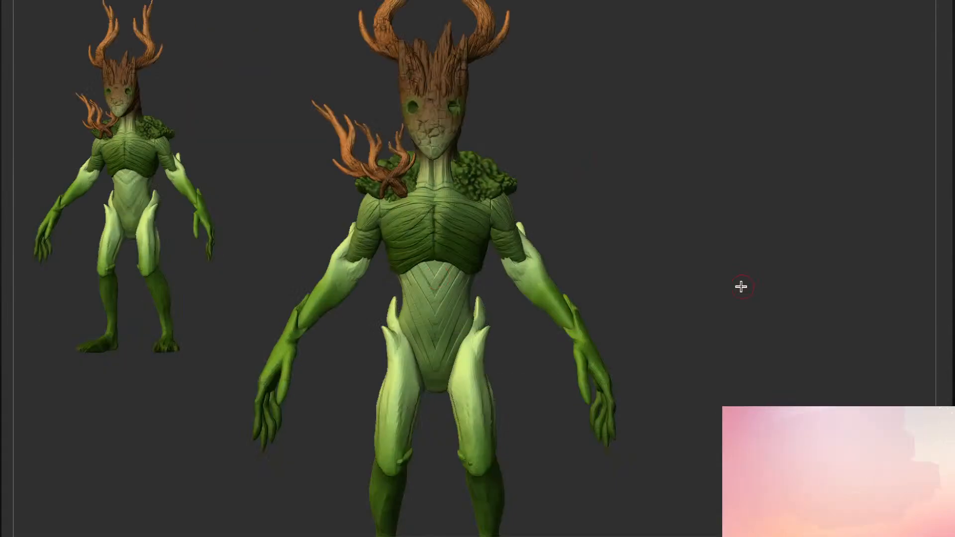
- Clear the old snapshot, stamp the half-detailed creature's front view beside its side view, and take a screenshot of both
key("ctrl+n")
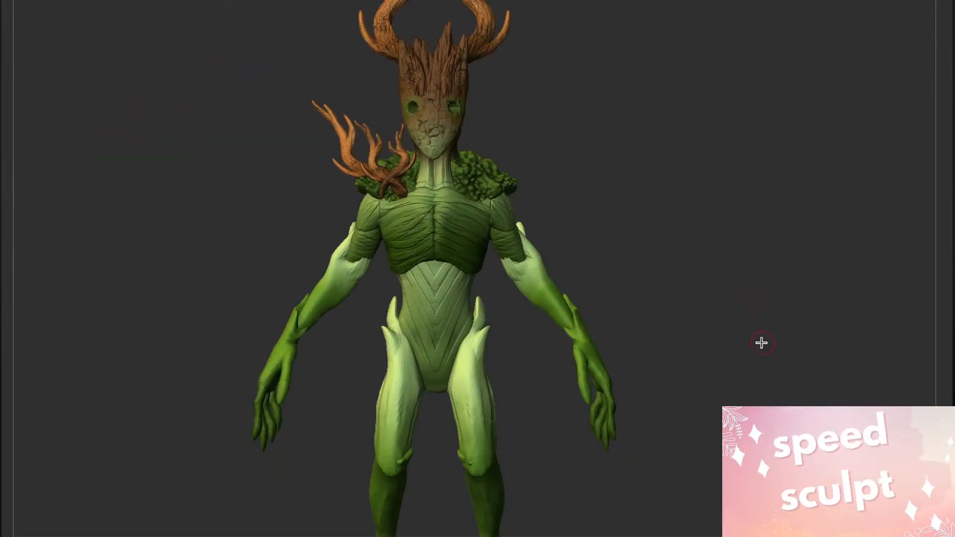
left_click_drag(762, 343, 811, 339, "alt")
key("shift+s")
left_click_drag(724, 366, 800, 363, "alt")
left_click_drag(116, 1, 662, 530)
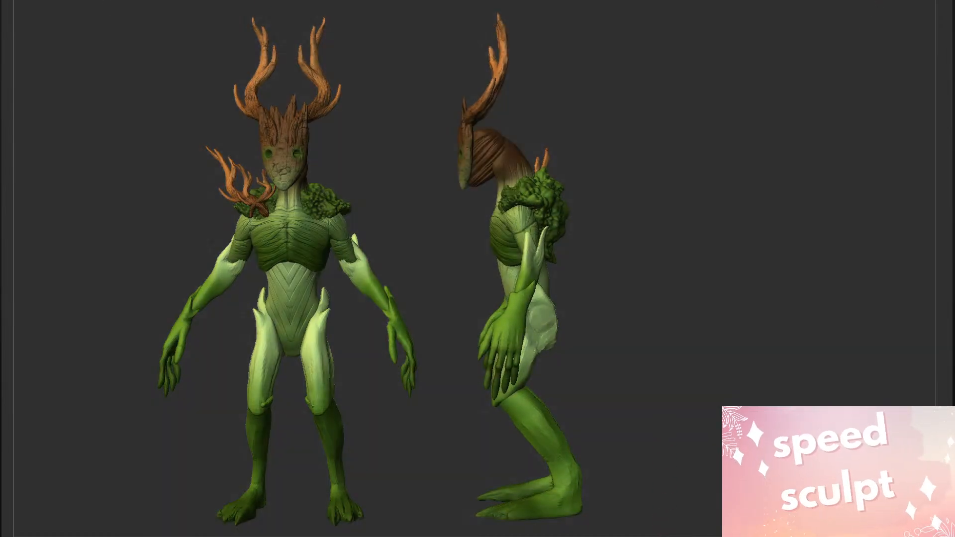
- Open the finished project Spriggans.zpr from the Cursed Forest folder without saving changes
left_click(604, 155)
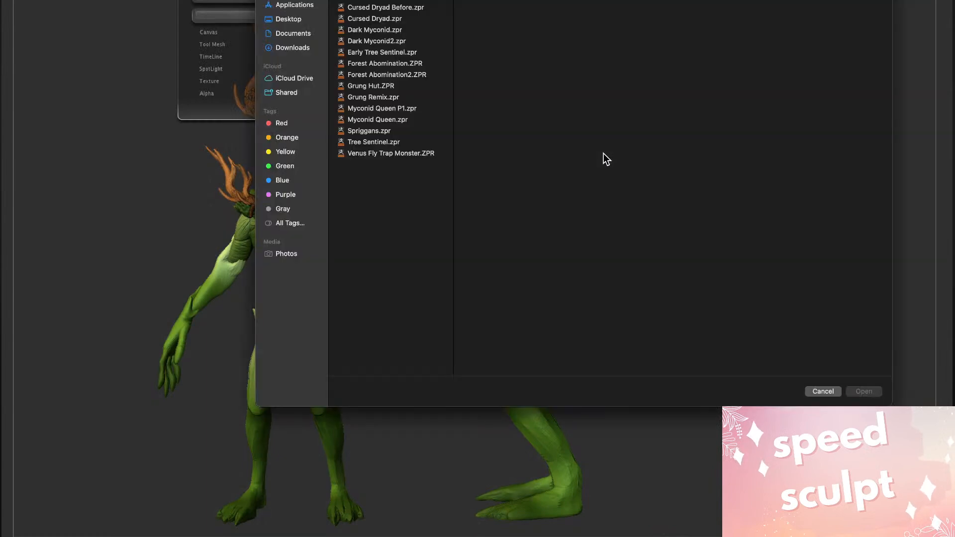
double_click(378, 131)
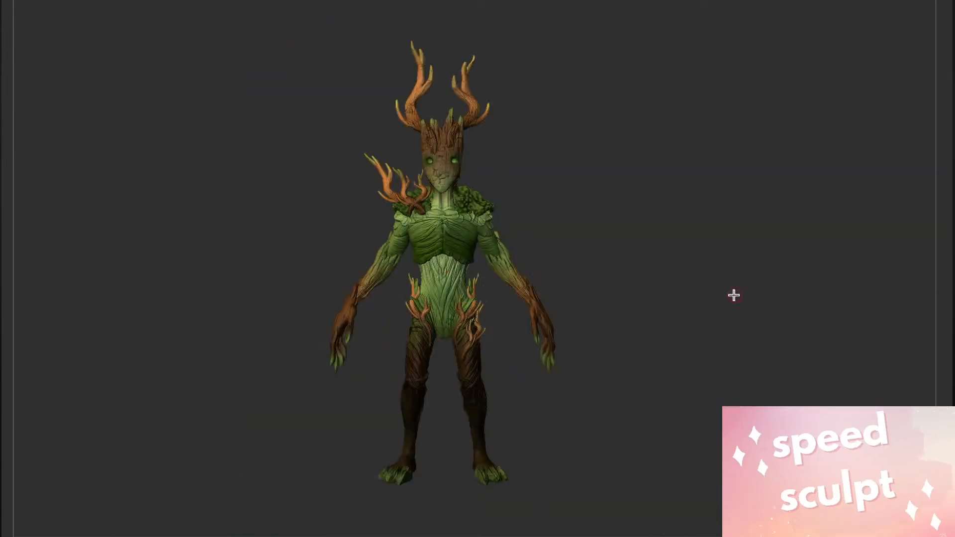
- Snapshot the finished creature's front view beside its side view and take a screenshot of both figures
left_click_drag(734, 355, 553, 341)
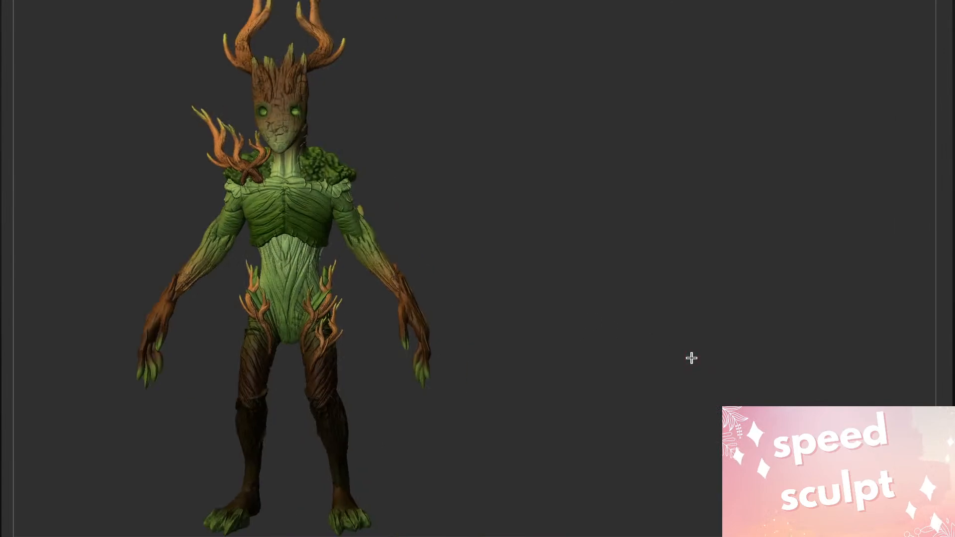
left_click_drag(691, 359, 691, 347)
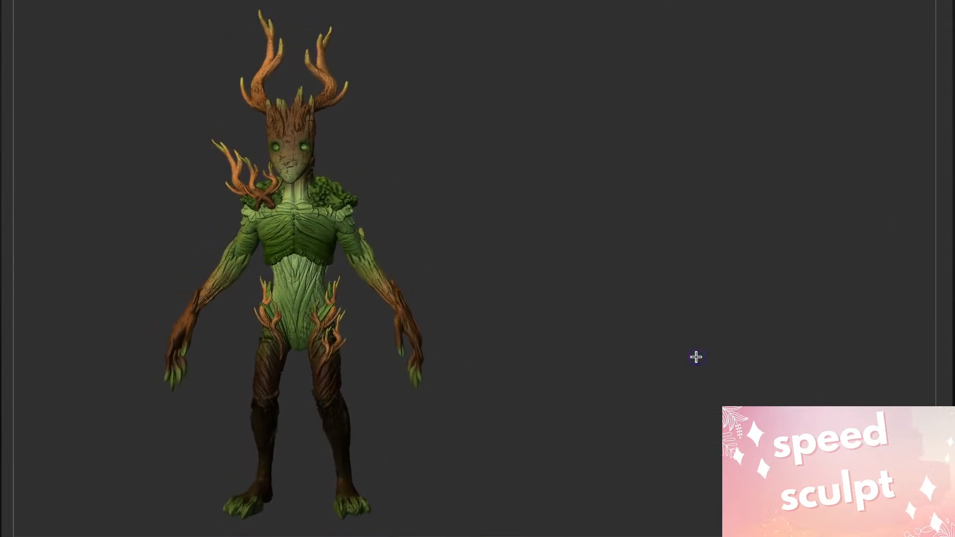
key("shift+s")
left_click_drag(718, 394, 952, 398, "alt")
left_click_drag(814, 399, 806, 399)
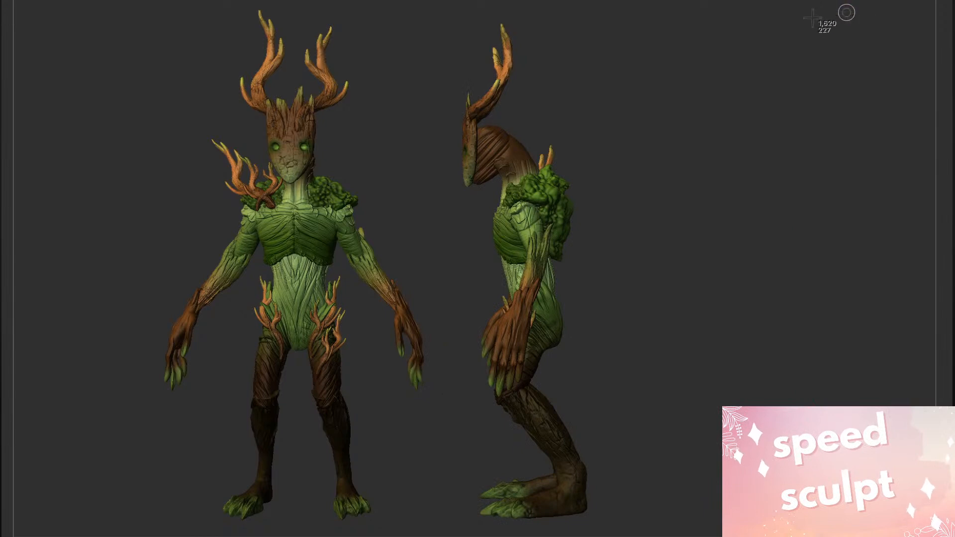
left_click_drag(146, 0, 651, 519)
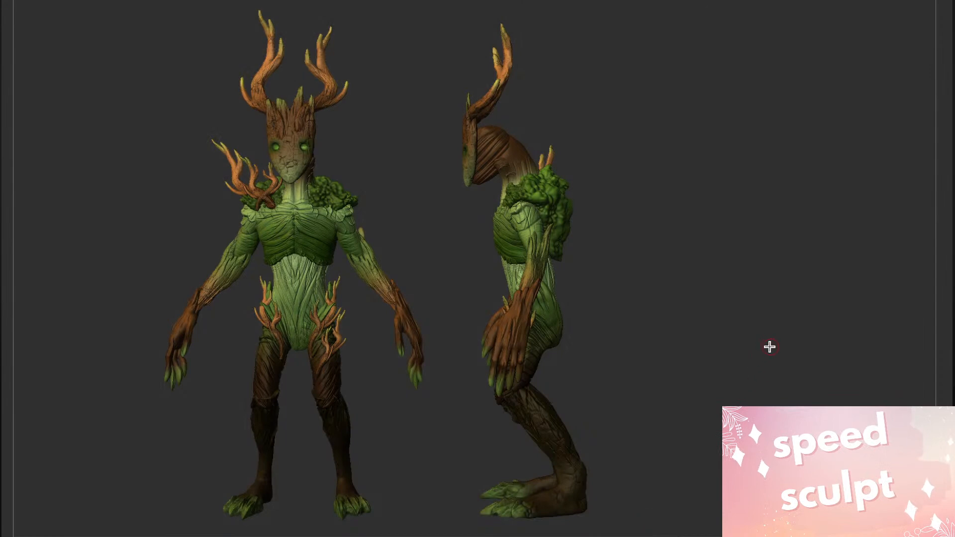
- Clear the snapshot from the canvas and save the project in the Cursed Forest folder under a new name ending in "Base"
key("ctrl+n")
left_click_drag(755, 375, 724, 354)
key("super+s")
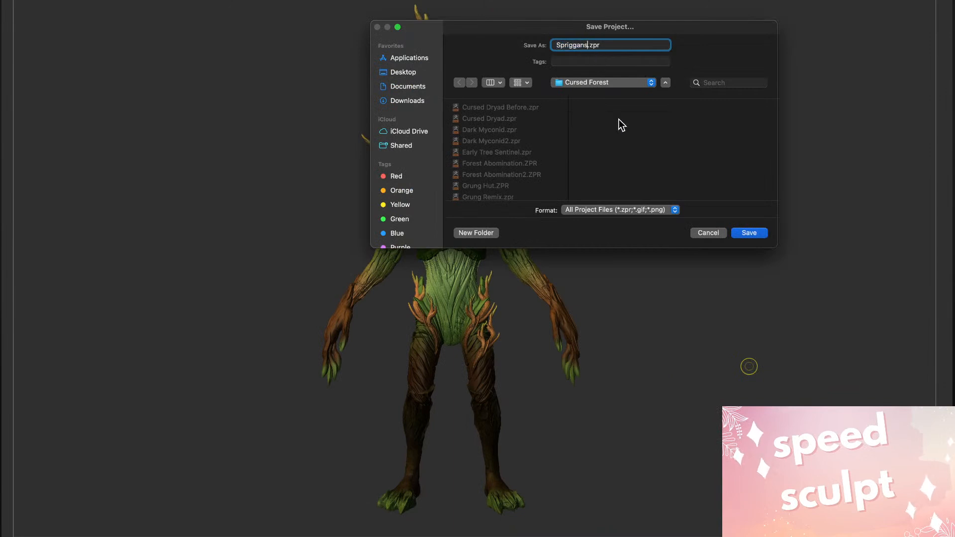
key("BackSpace")
type("Base")
key("Return")
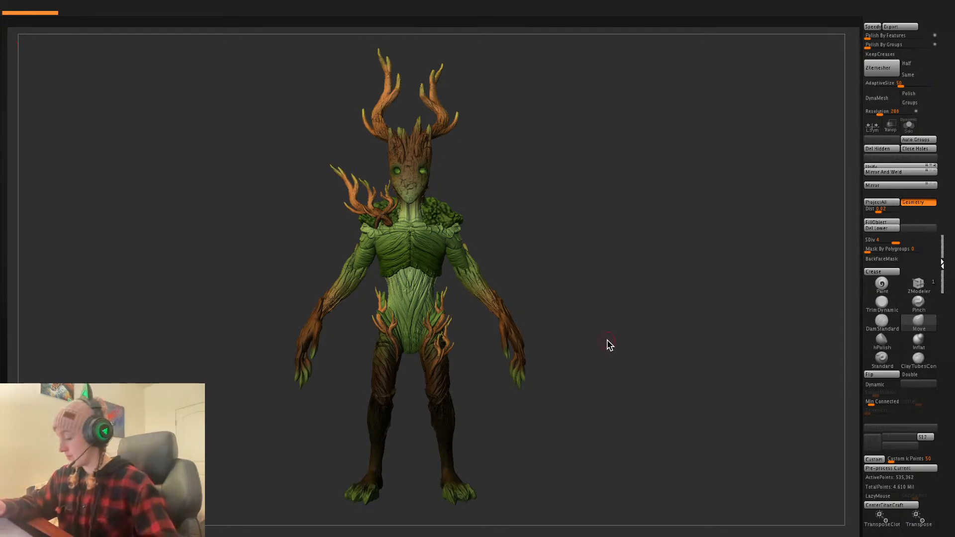
- Merge the mossy back subtool down with the shoulder branches subtool
left_click_drag(652, 342, 669, 353)
key("Up")
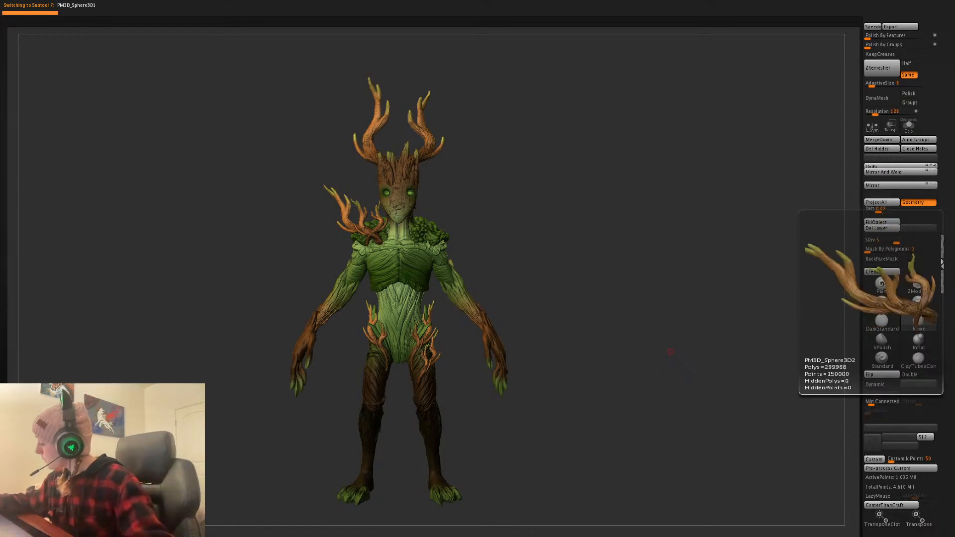
key("shift+f")
key("Down")
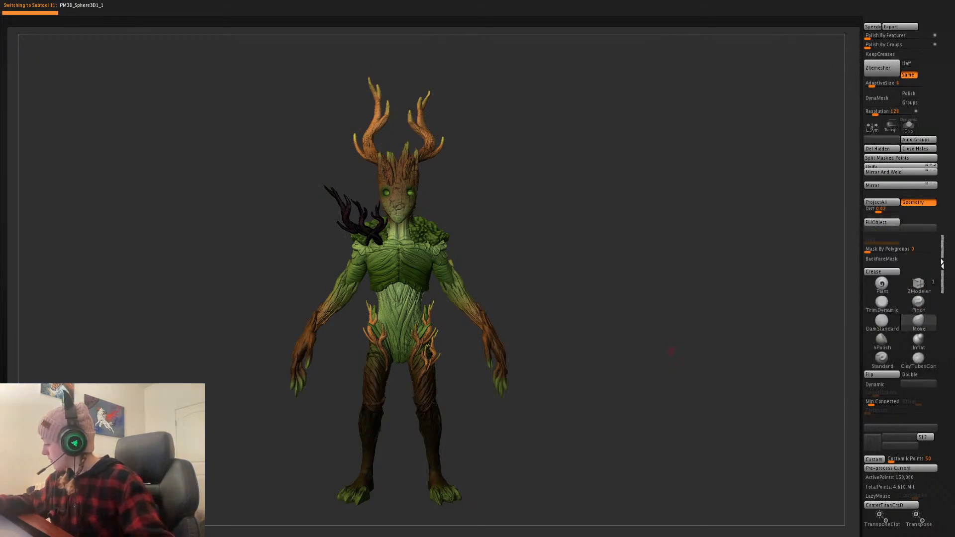
key("Down")
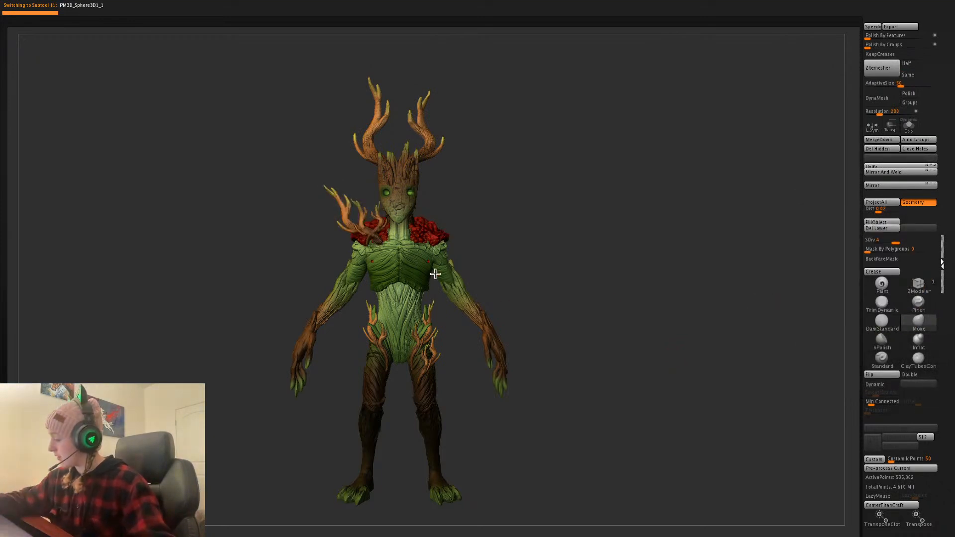
left_click(880, 139)
left_click(858, 163)
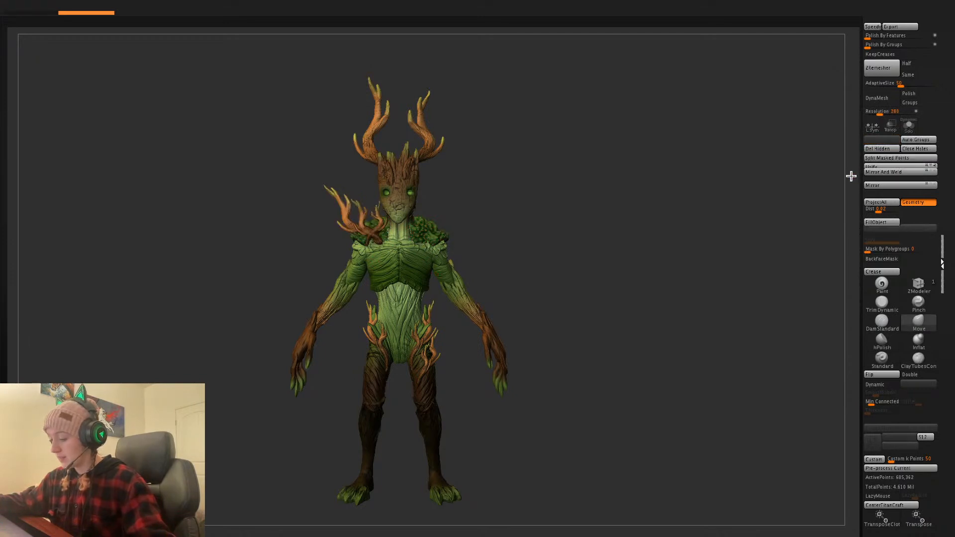
- Merge the antlers subtool down with the mask-like face subtool and turn off the polygroup display
key("Down")
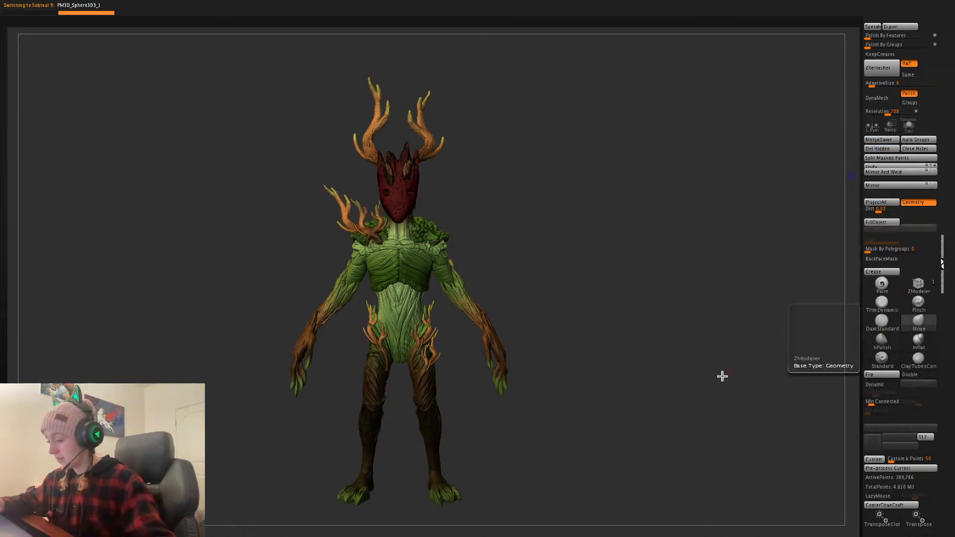
mouse_move(723, 375)
left_mouse_down()
mouse_move(695, 386)
mouse_move(715, 380)
left_mouse_up()
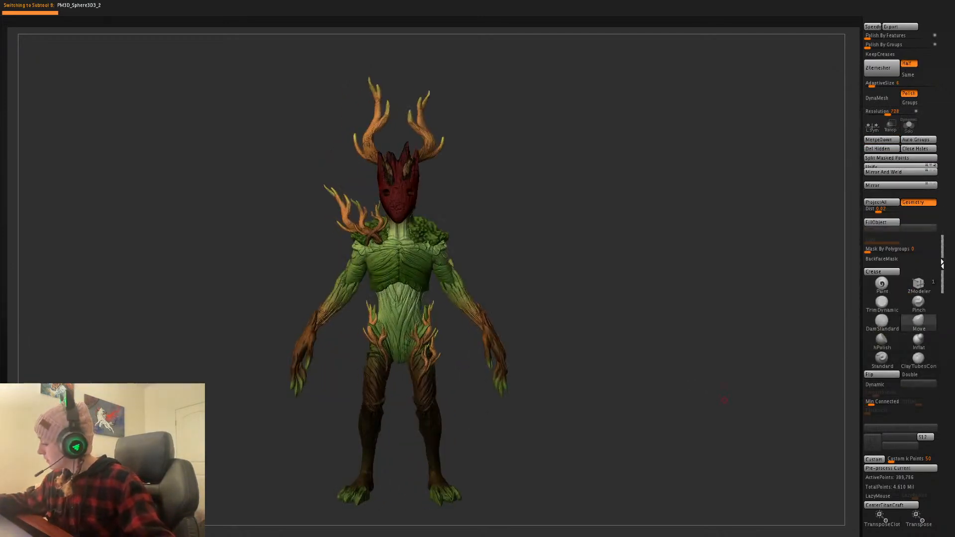
key("Up")
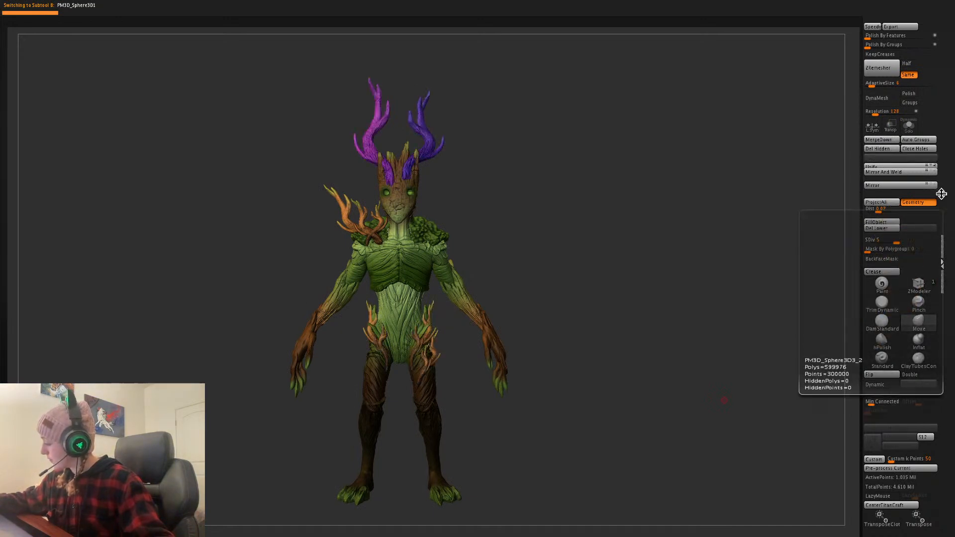
left_click(878, 139)
left_click(873, 154)
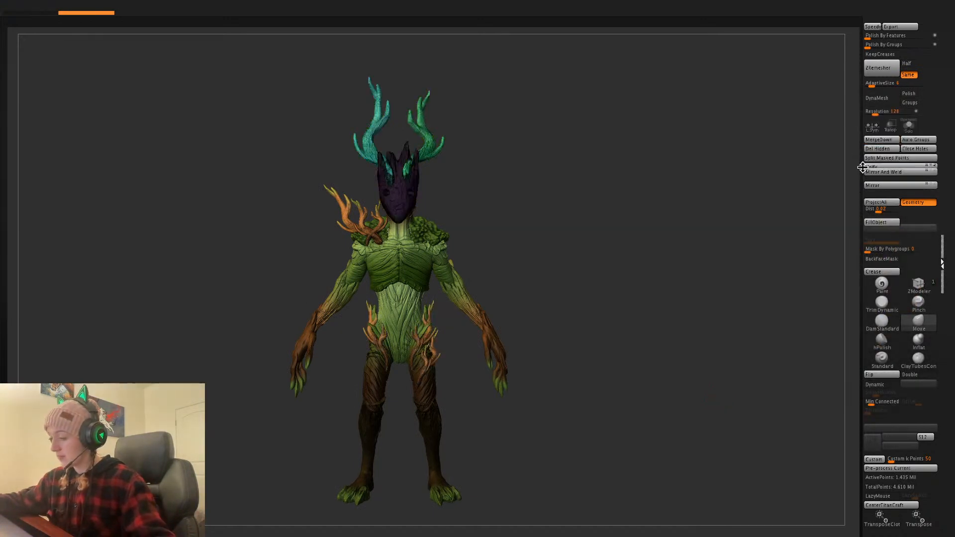
key("shift+f")
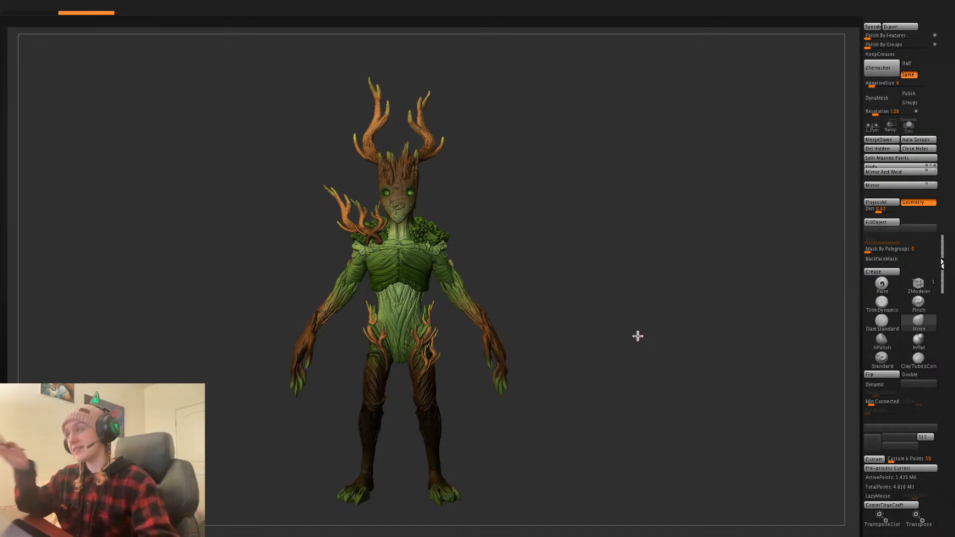
- Make the hip branches the active subtool
key("n")
left_click(687, 256)
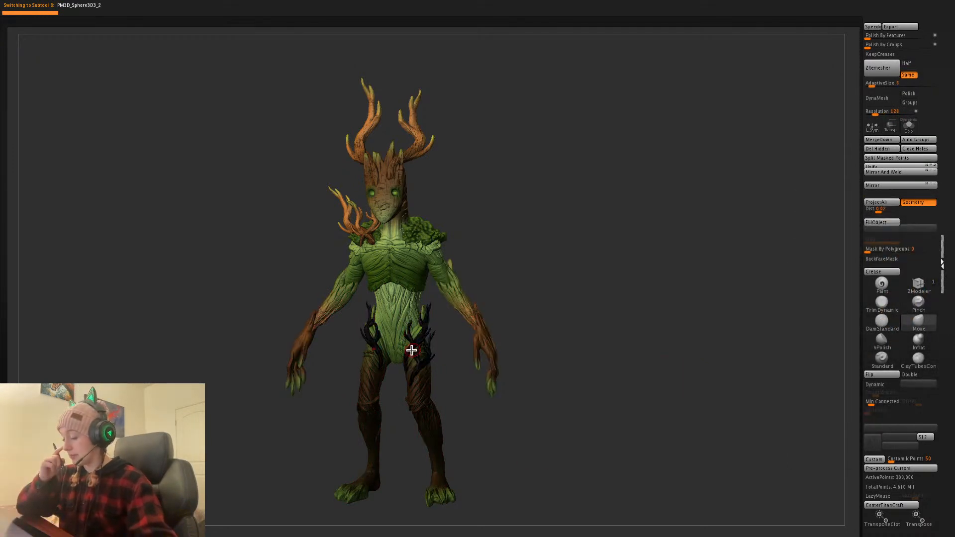
left_click_drag(657, 329, 689, 344)
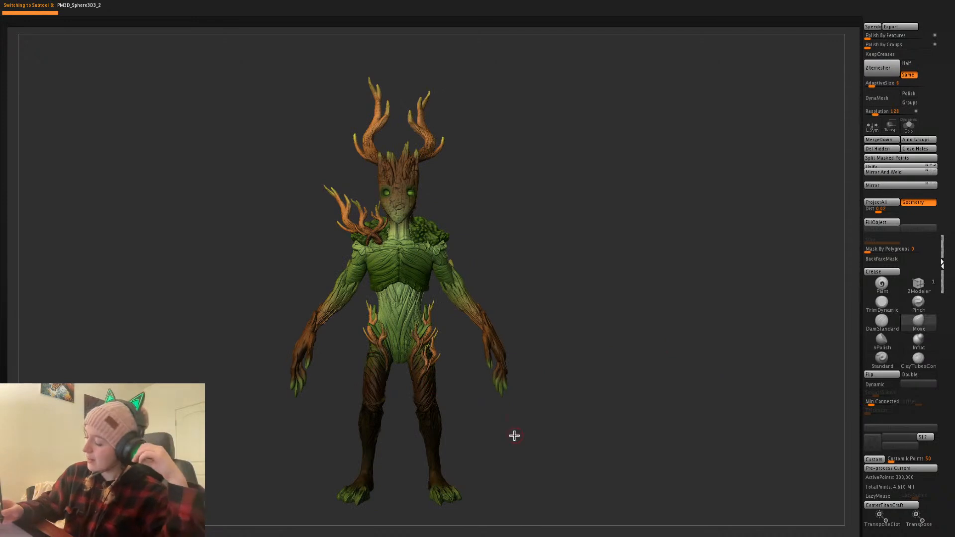
left_click_drag(514, 435, 530, 432)
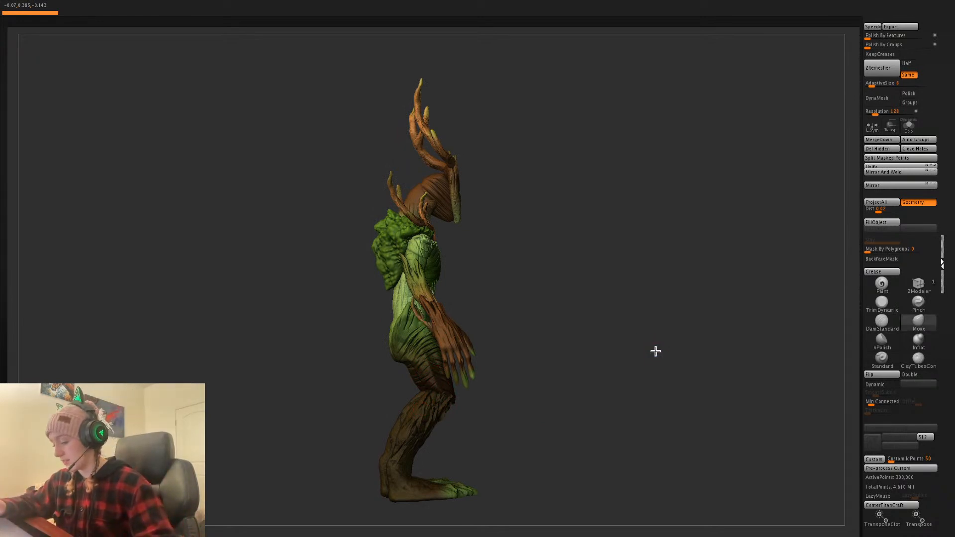
left_click_drag(656, 352, 656, 350)
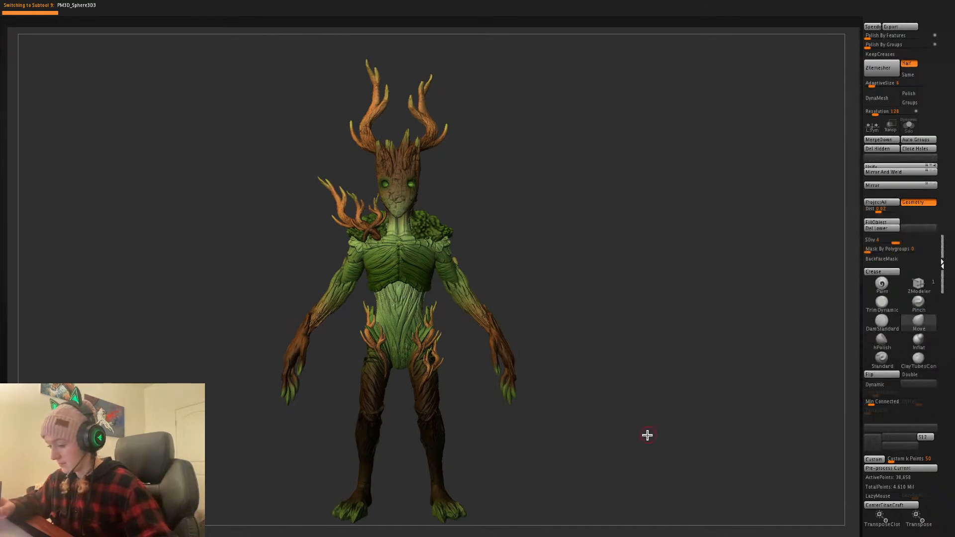
left_click_drag(652, 449, 668, 451)
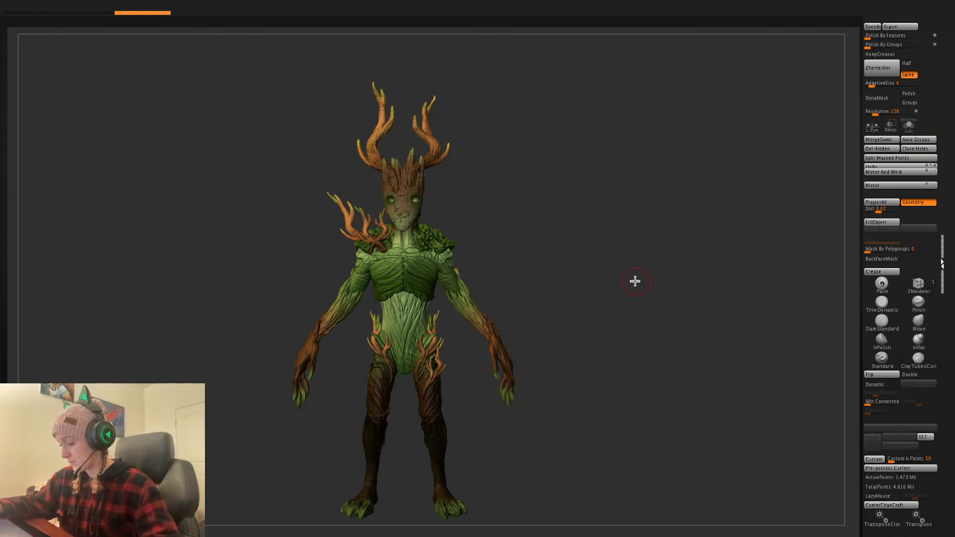
left_click_drag(715, 411, 736, 388)
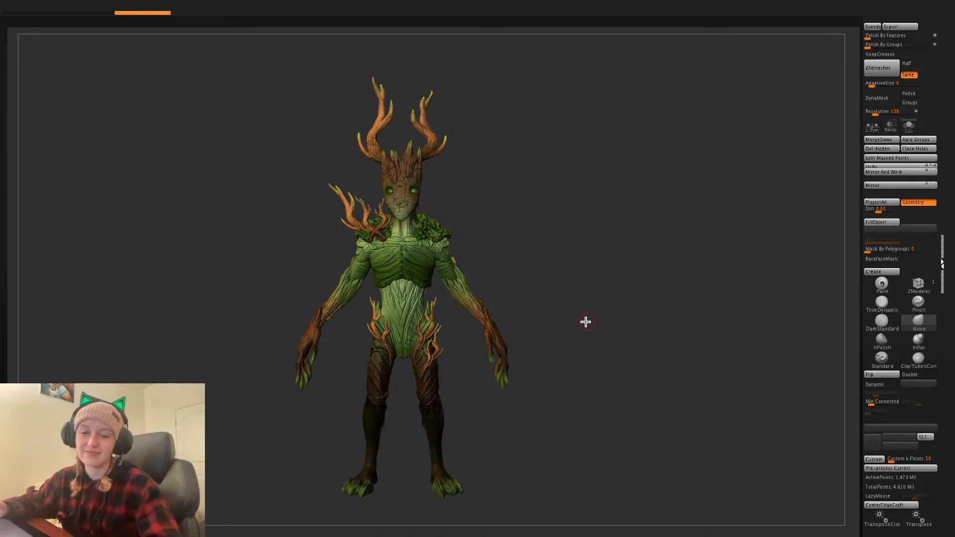
- Make the torso the active subtool and choose the DamStandard brush
key("space")
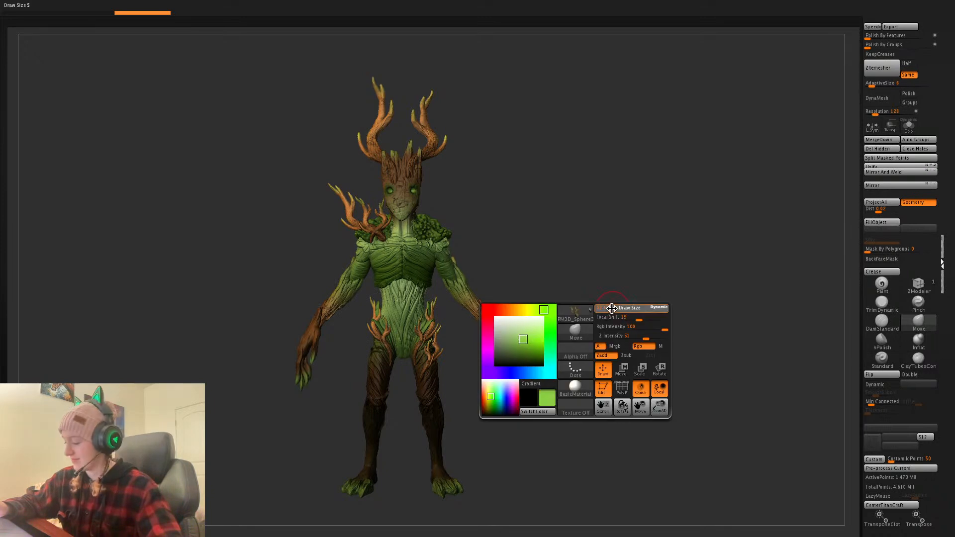
mouse_move(603, 318)
left_mouse_down()
mouse_move(614, 337)
mouse_move(586, 333)
mouse_move(598, 322)
mouse_move(489, 255)
left_mouse_up()
left_click(451, 244, "alt")
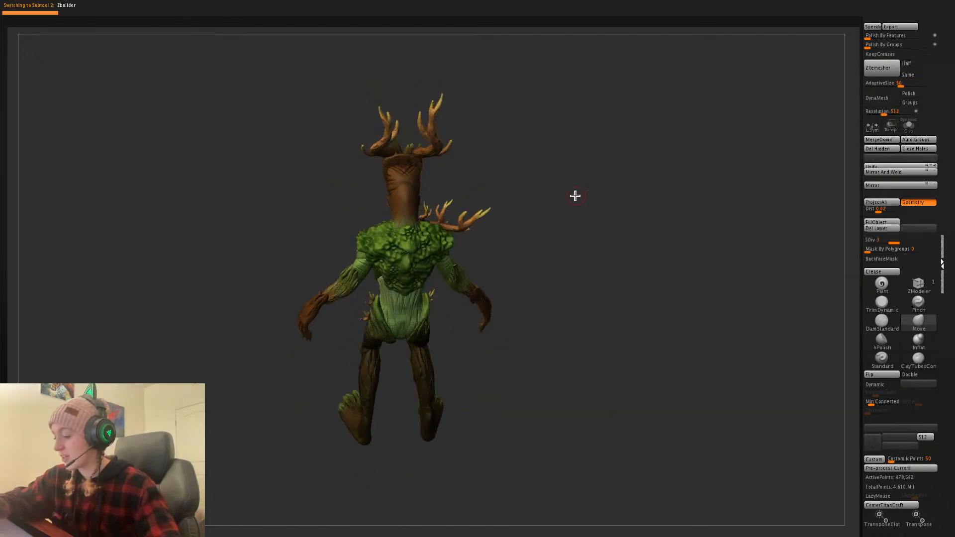
left_click_drag(574, 196, 617, 222, "alt")
key("space")
left_click(883, 323)
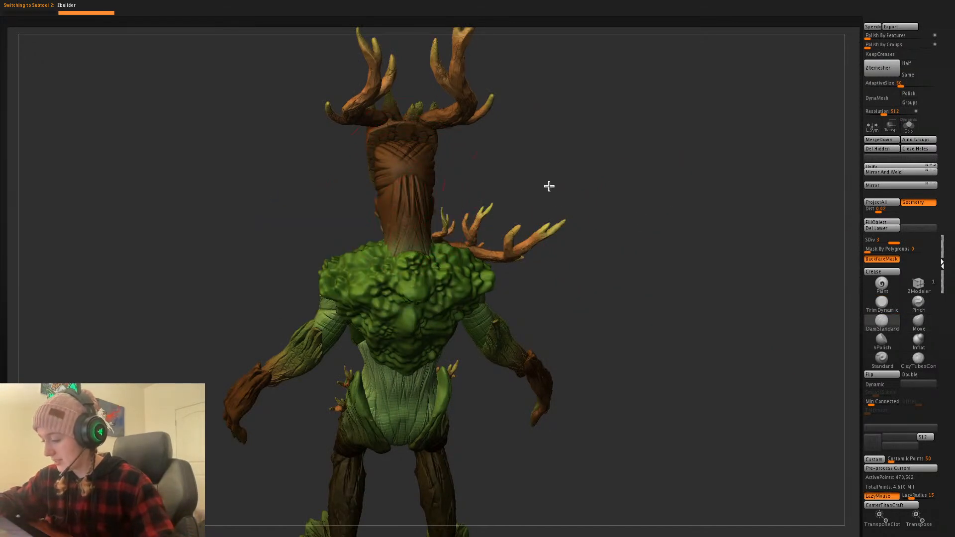
left_click_drag(550, 186, 392, 203)
mouse_move(599, 211)
left_mouse_down()
mouse_move(610, 211)
mouse_move(629, 248)
mouse_move(600, 179)
left_mouse_up()
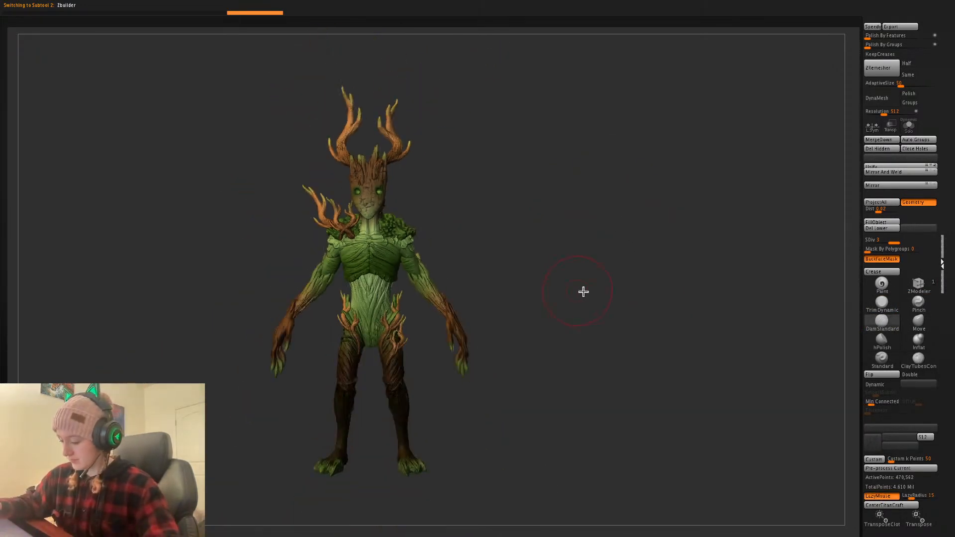
- Append a circle primitive as a new subtool and make it the active one
left_click_drag(582, 292, 643, 299, "alt")
key("space")
mouse_move(689, 356)
left_mouse_down()
mouse_move(733, 355)
mouse_move(708, 356)
mouse_move(707, 366)
mouse_move(690, 344)
left_mouse_up()
key("space")
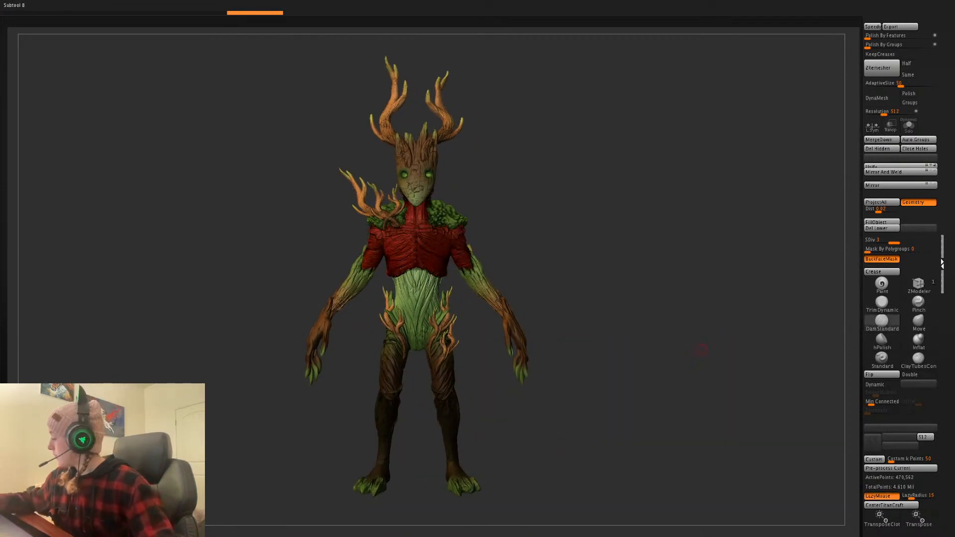
key("Down")
key("Down")
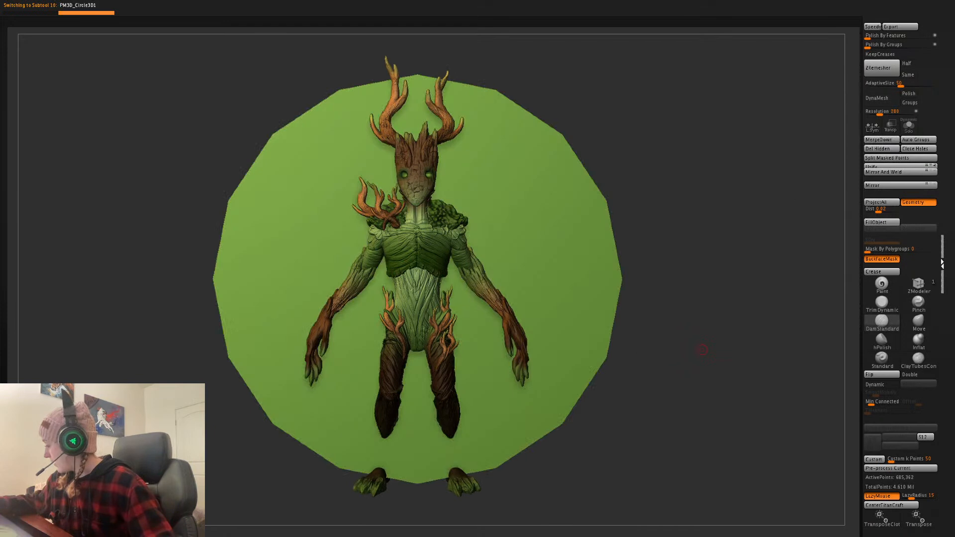
- Import Twisted Magic Staff.OBJ from the asset library's Weapons folder in ZBrush Stuff in place of the circle
left_click(480, 4)
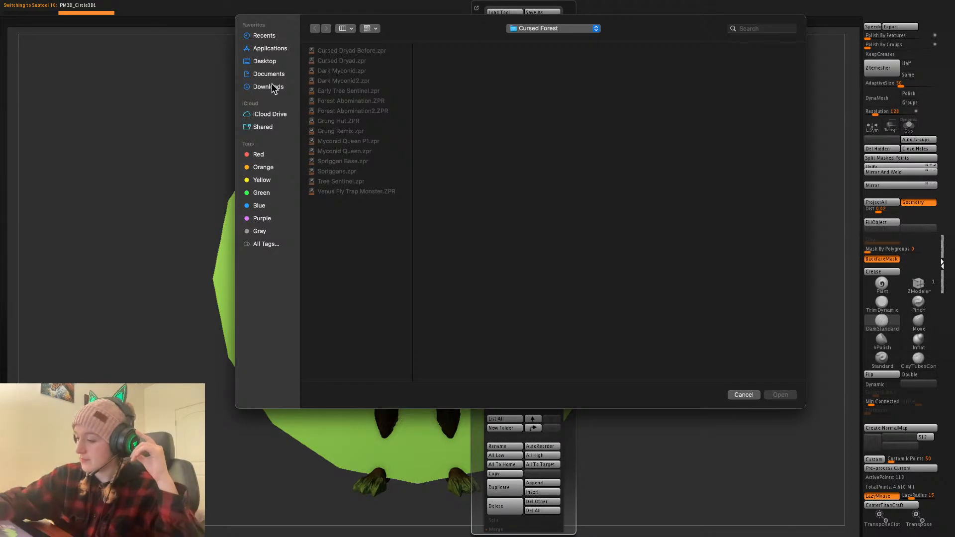
left_click(269, 74)
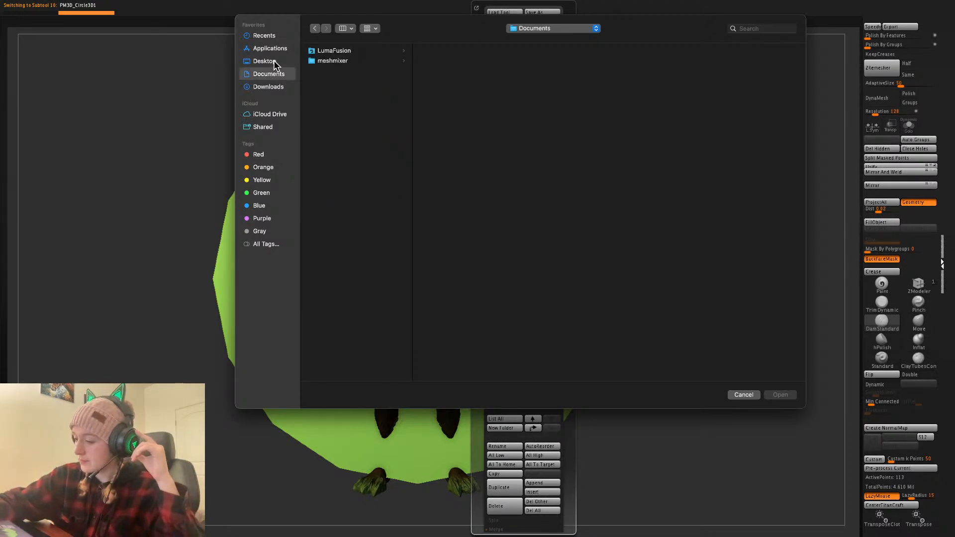
left_click(265, 61)
left_click(341, 161)
left_click(497, 91)
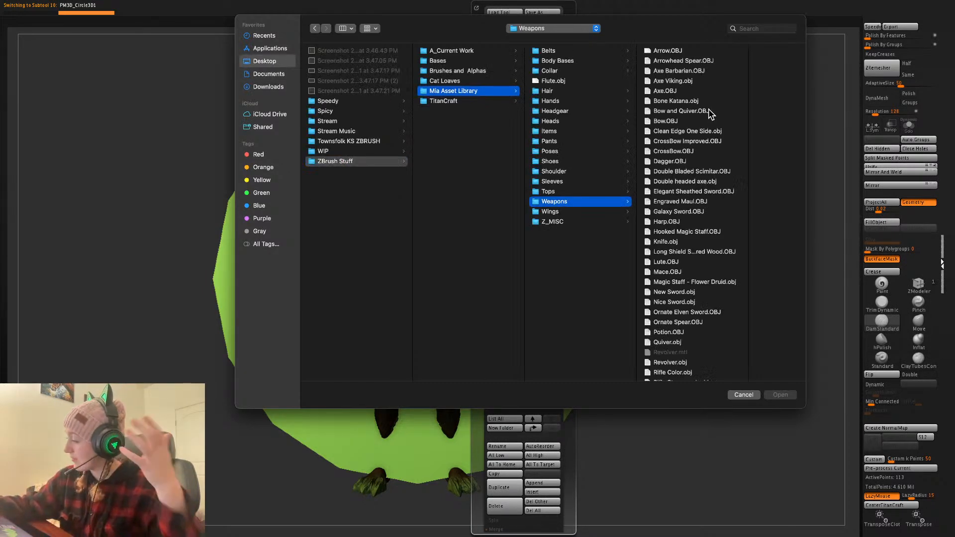
scroll(709, 236, "down", 2)
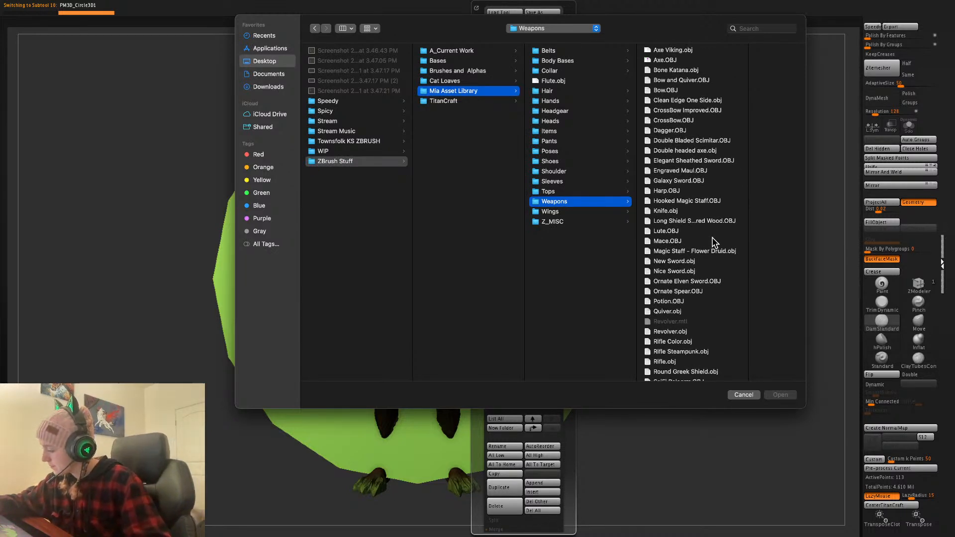
scroll(711, 248, "down", 7)
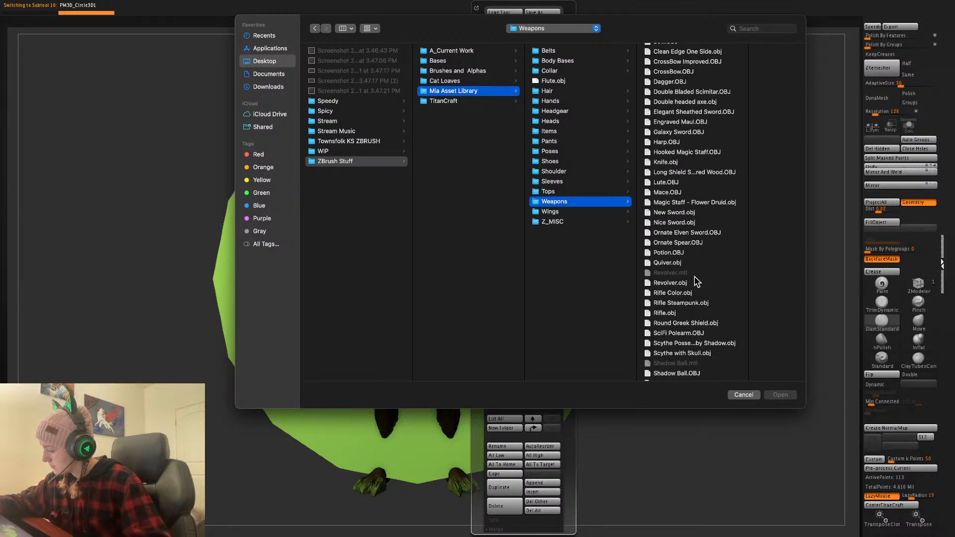
scroll(695, 277, "down", 8)
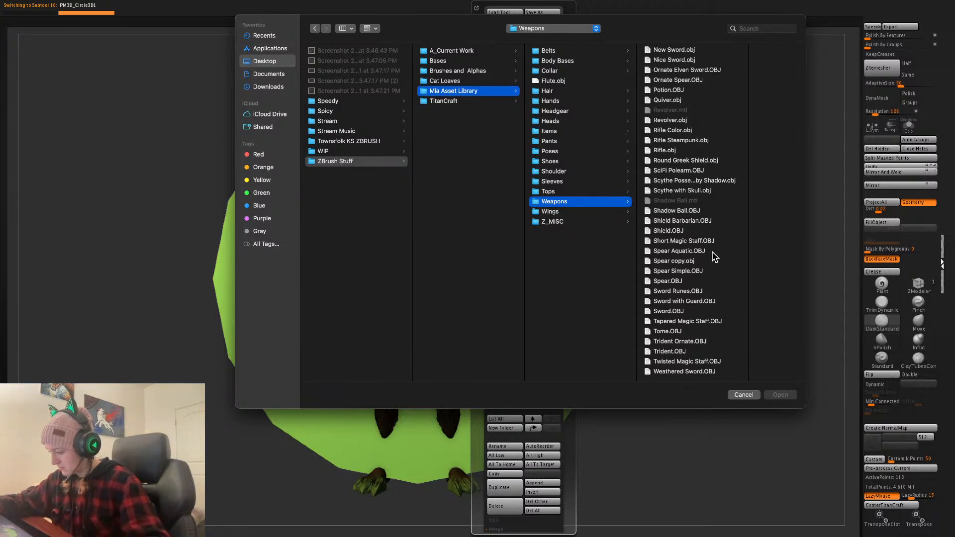
scroll(711, 252, "down", 2)
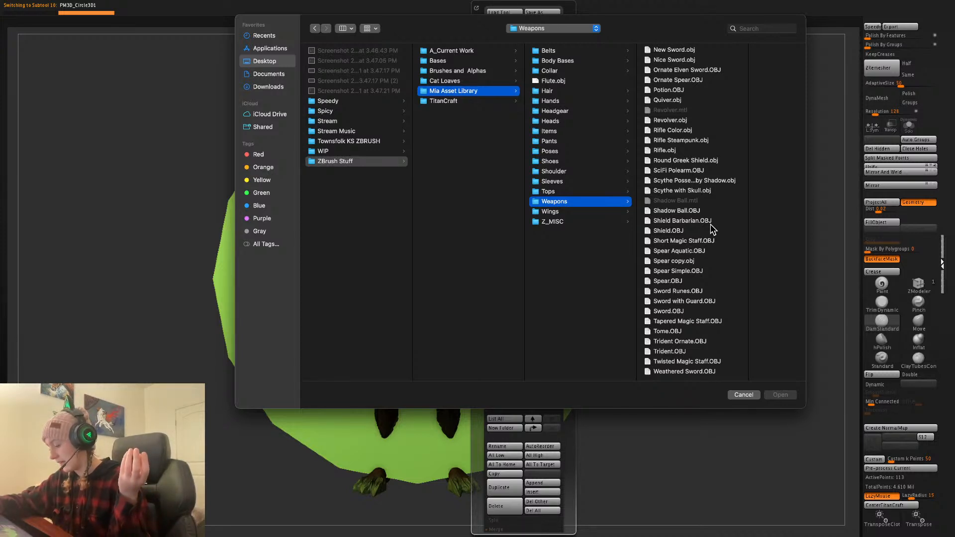
left_click(699, 361)
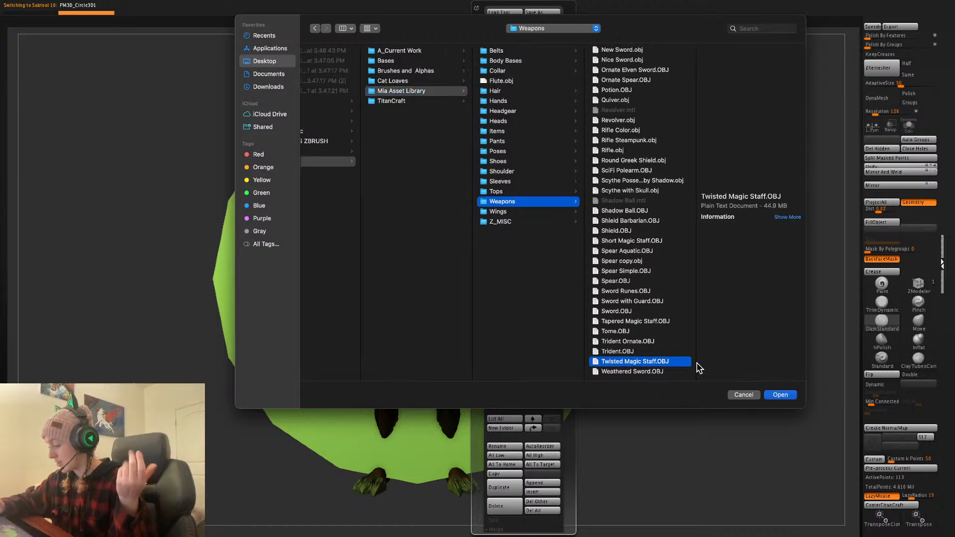
left_click(780, 396)
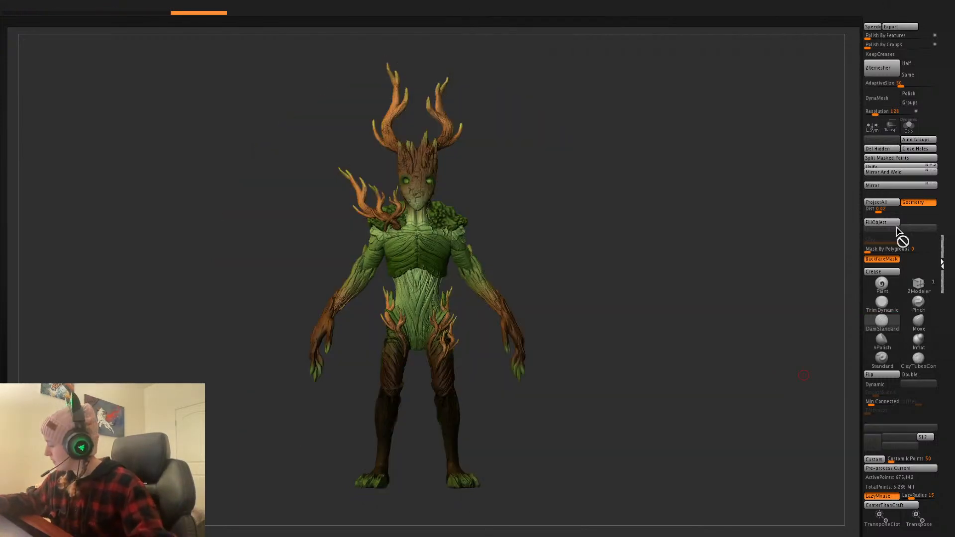
- Unify the imported staff's scale and move it sideways until it stands clear of the creature
left_click(884, 167)
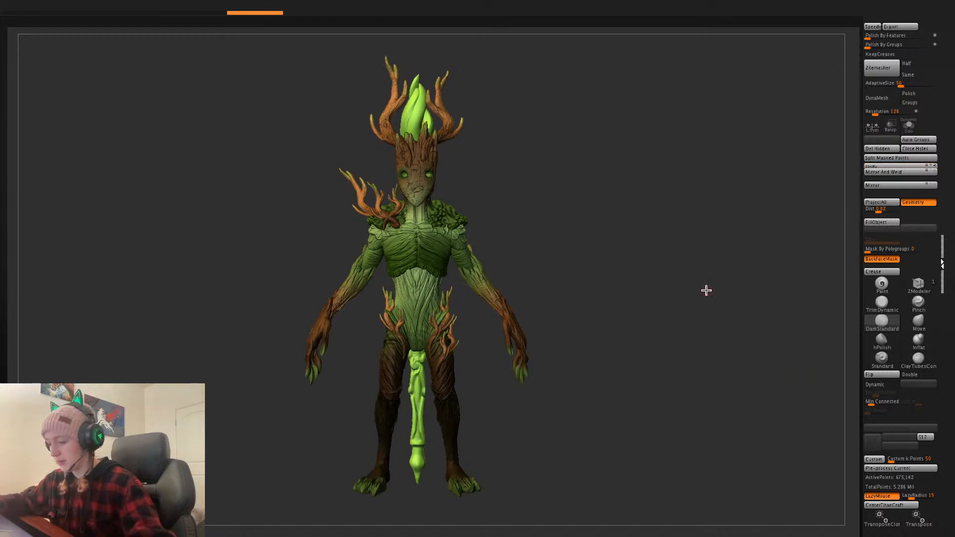
key("w")
mouse_move(454, 247)
left_mouse_down()
mouse_move(543, 271)
mouse_move(629, 255)
left_mouse_up()
key("q")
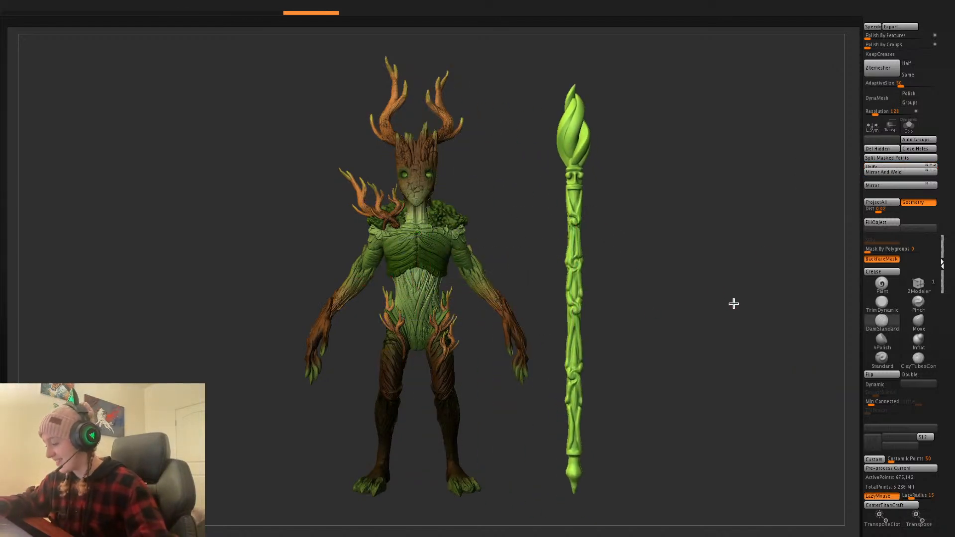
mouse_move(735, 304)
left_mouse_down()
mouse_move(716, 303)
mouse_move(734, 305)
left_mouse_up()
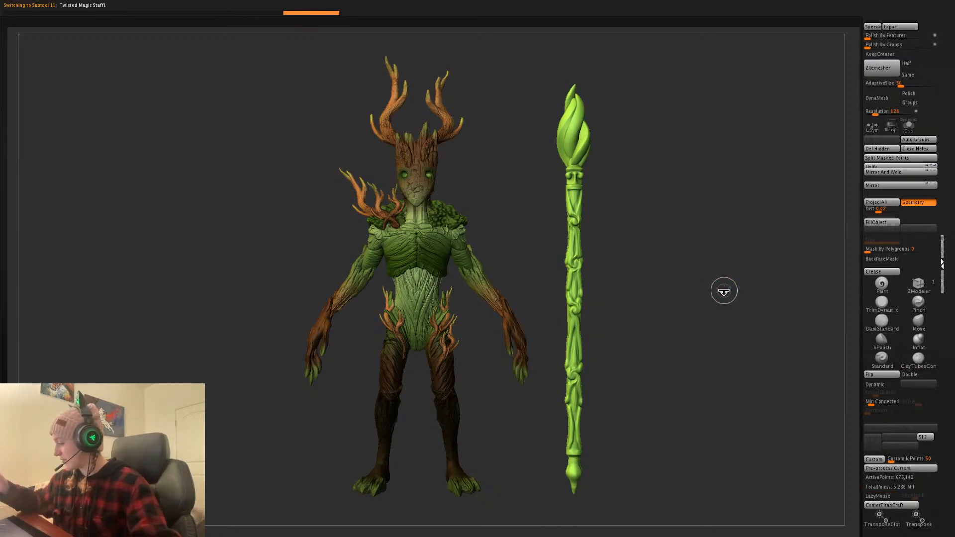
- Duplicate the staff as a separate subtool and offset the copy sideways, away from the creature
key("w")
left_click_drag(589, 273, 663, 277, "ctrl")
key("q")
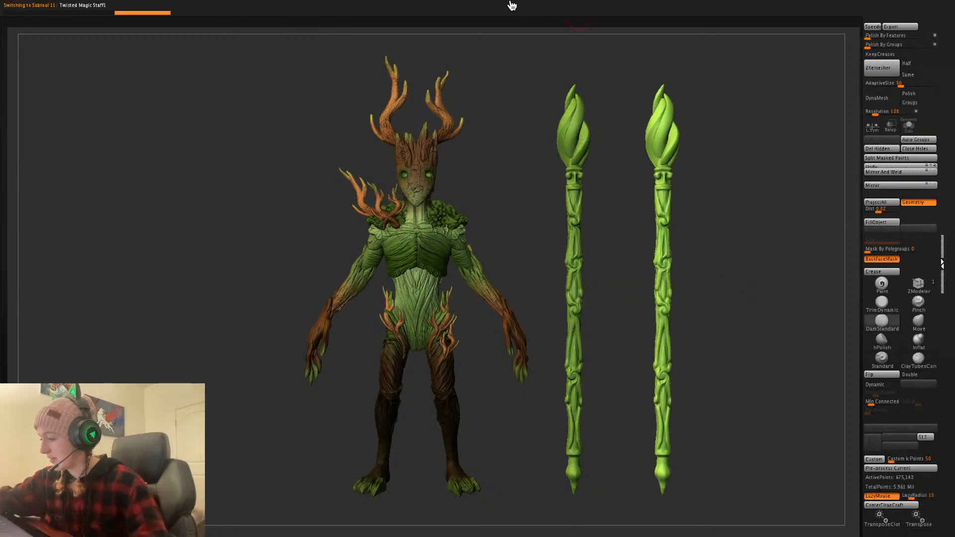
left_click(479, 4)
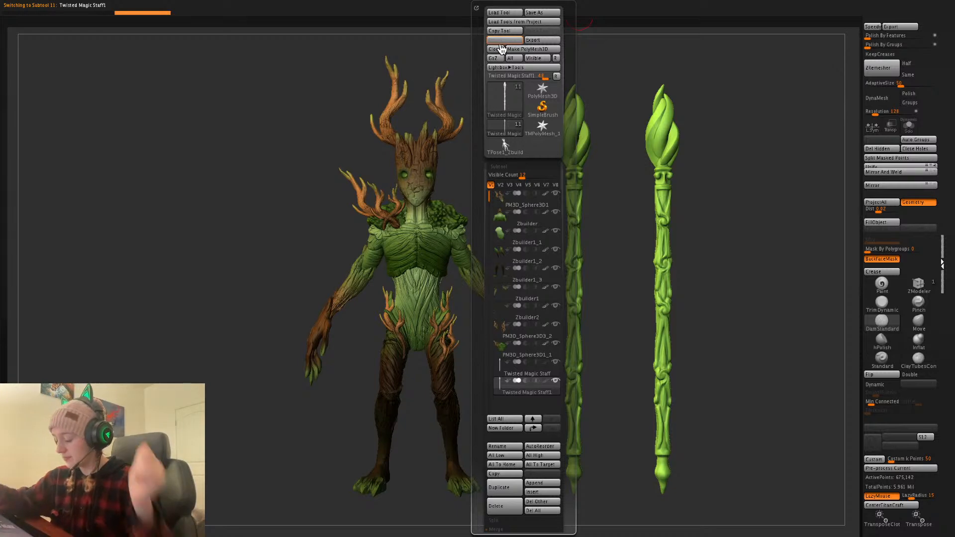
left_click(500, 42)
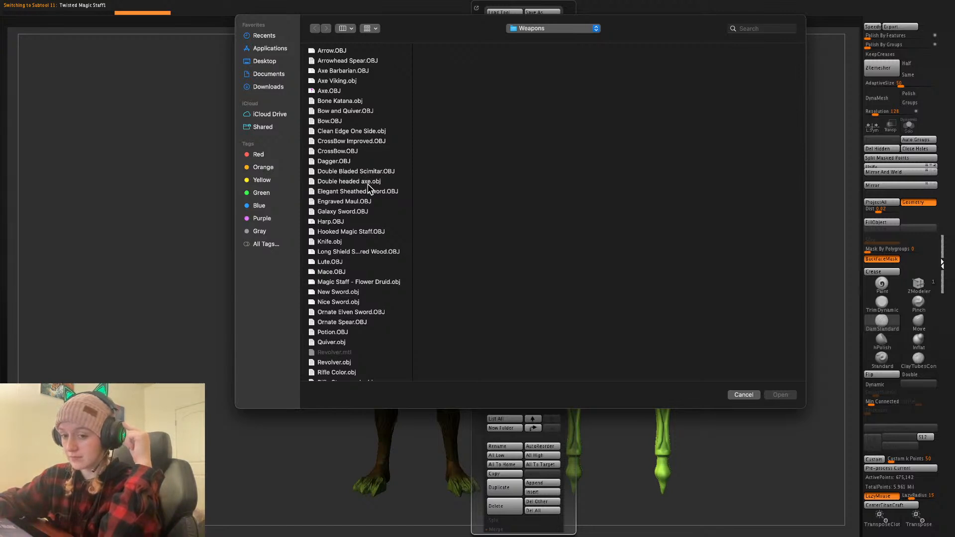
left_click(744, 394)
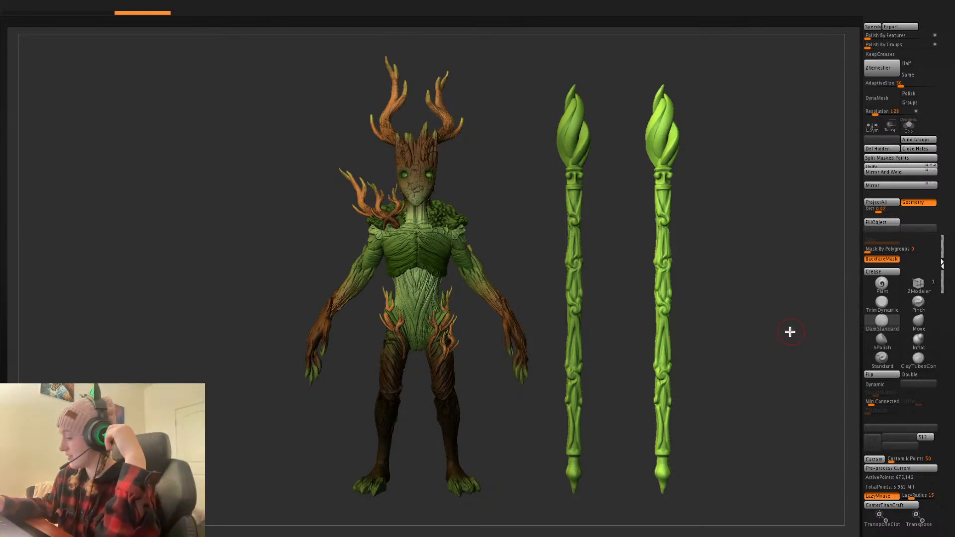
left_click(481, 4)
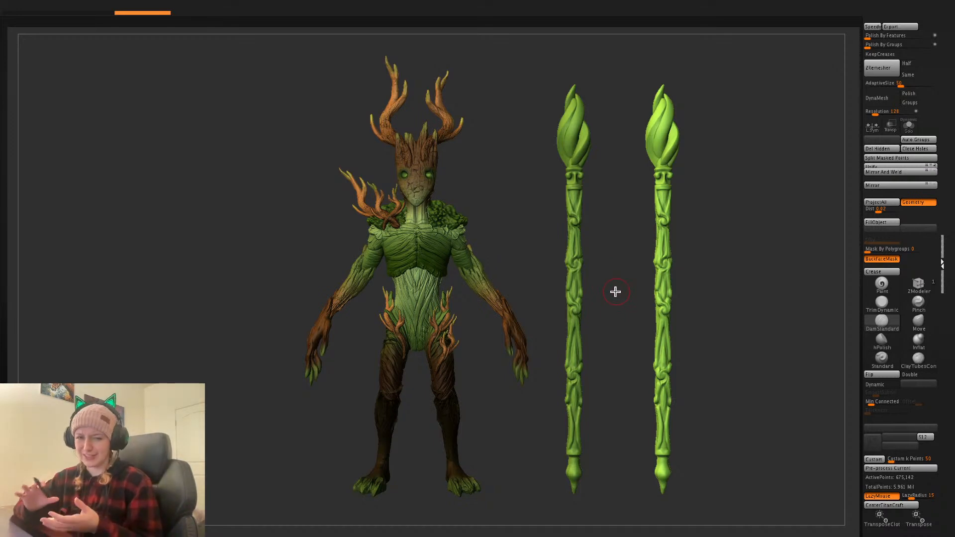
- Import Long Shield Scarred Wood.OBJ from the Weapons folder in place of the duplicated staff
left_click(481, 4)
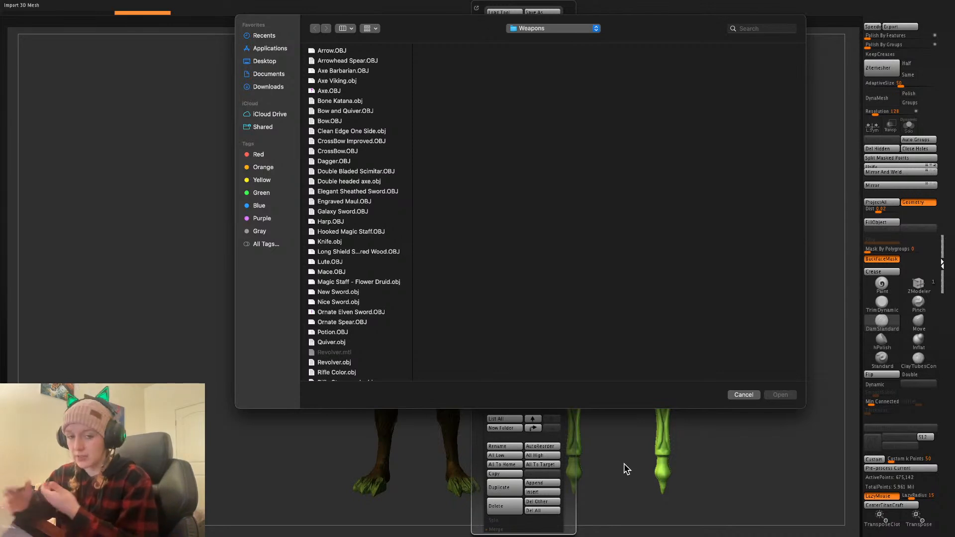
left_click(366, 193)
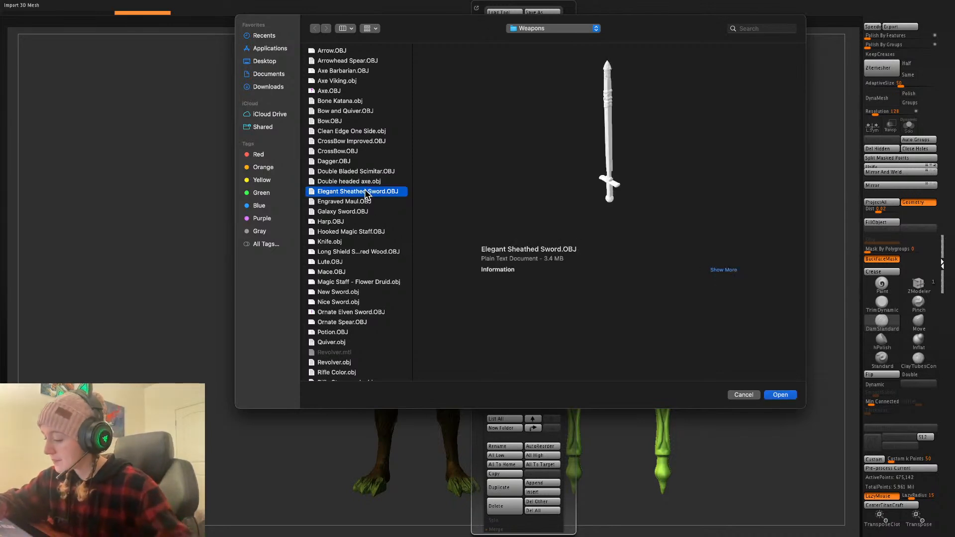
scroll(373, 150, "down", 1)
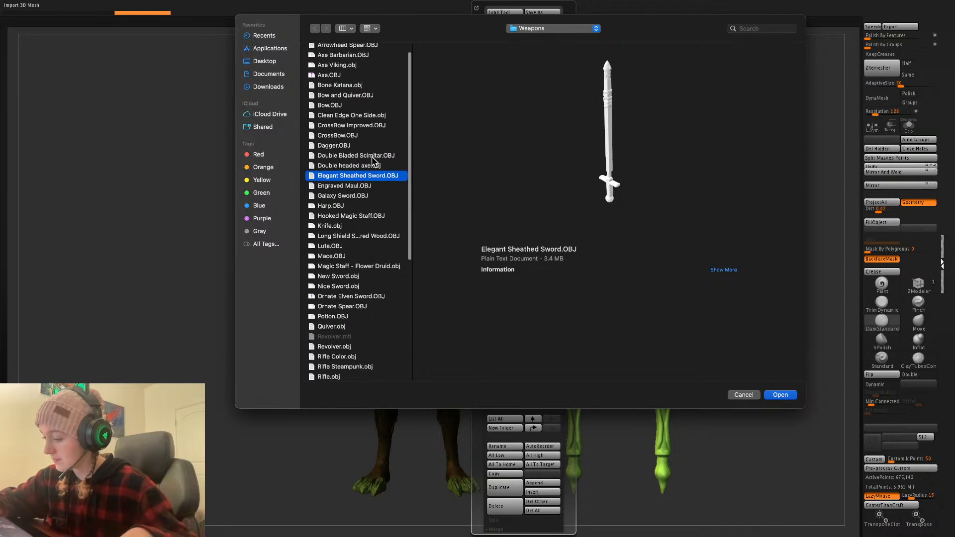
scroll(373, 149, "up", 1)
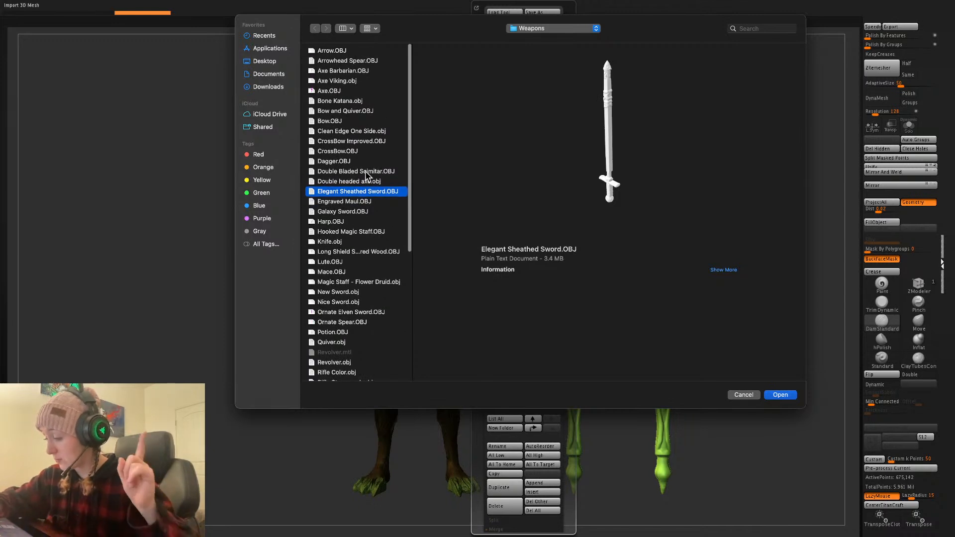
scroll(369, 240, "down", 2)
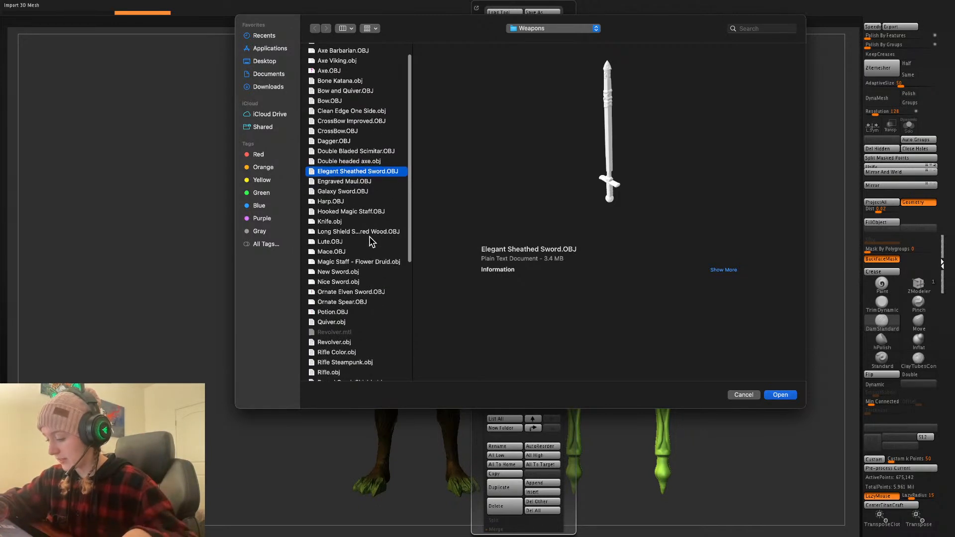
left_click(370, 235)
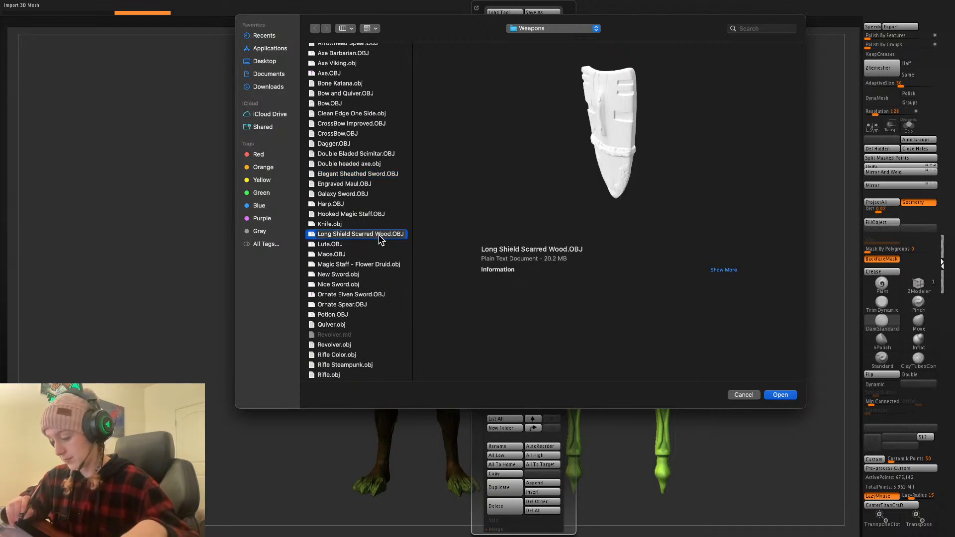
left_click(780, 394)
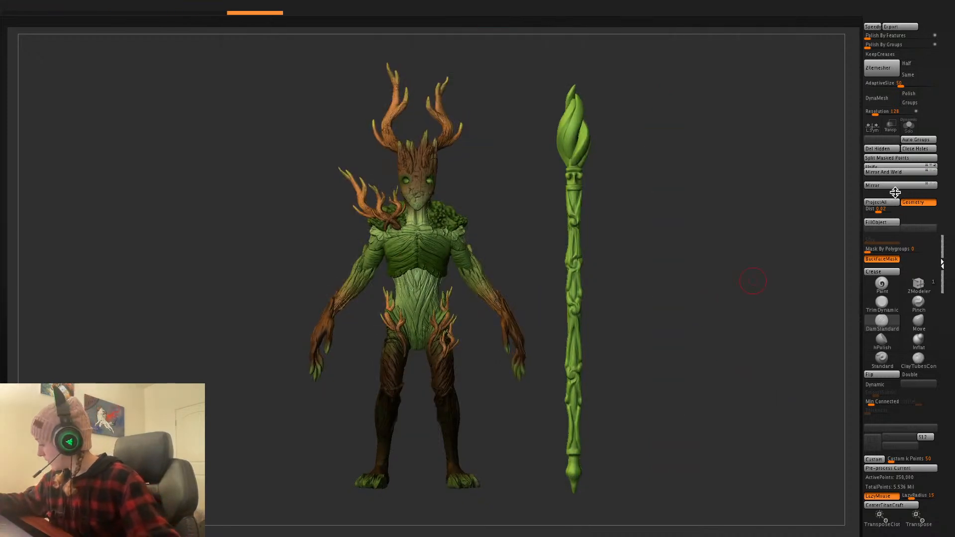
- Move the imported shield sideways clear of the staff and fill both weapons with a dark brown sampled from the creature
key("w")
left_click(645, 213)
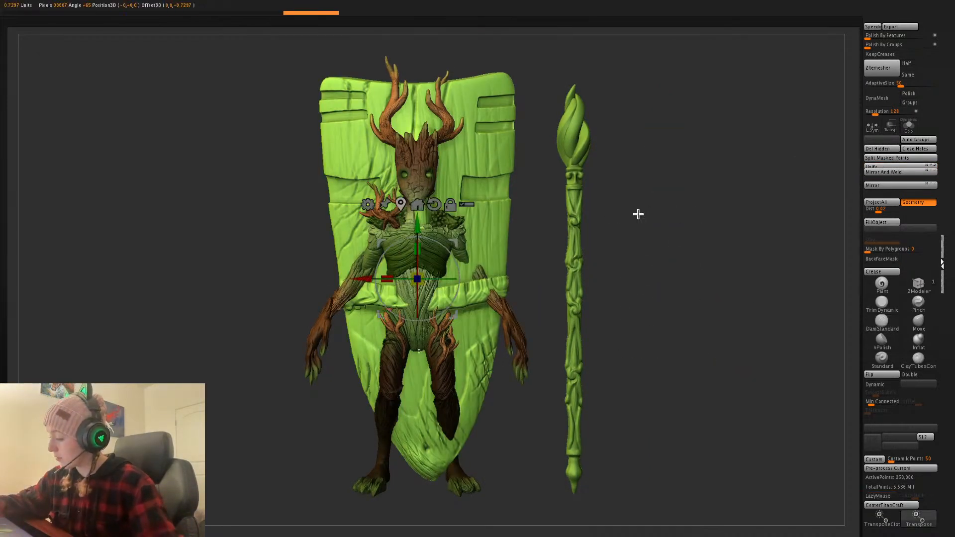
left_click_drag(370, 280, 716, 281)
key("q")
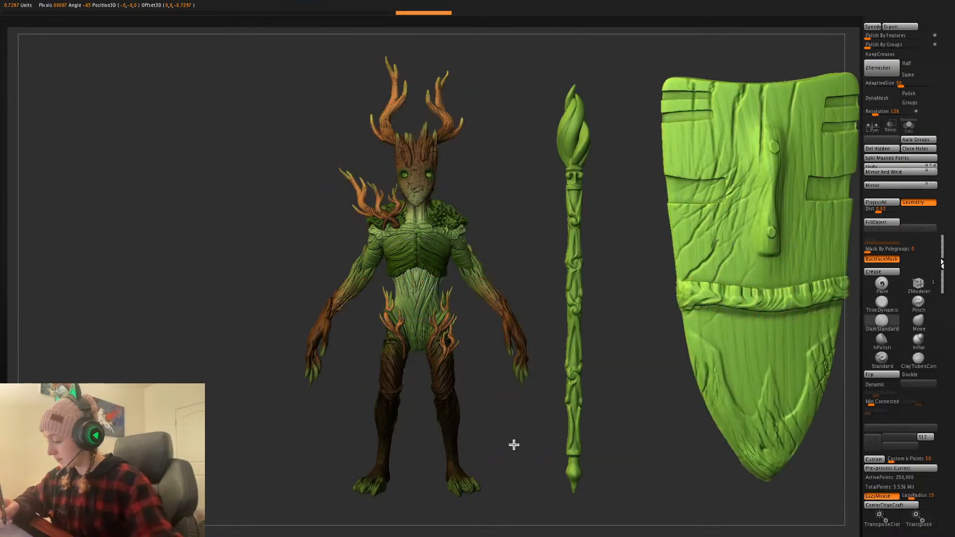
left_click_drag(514, 445, 394, 470, "alt")
key("c")
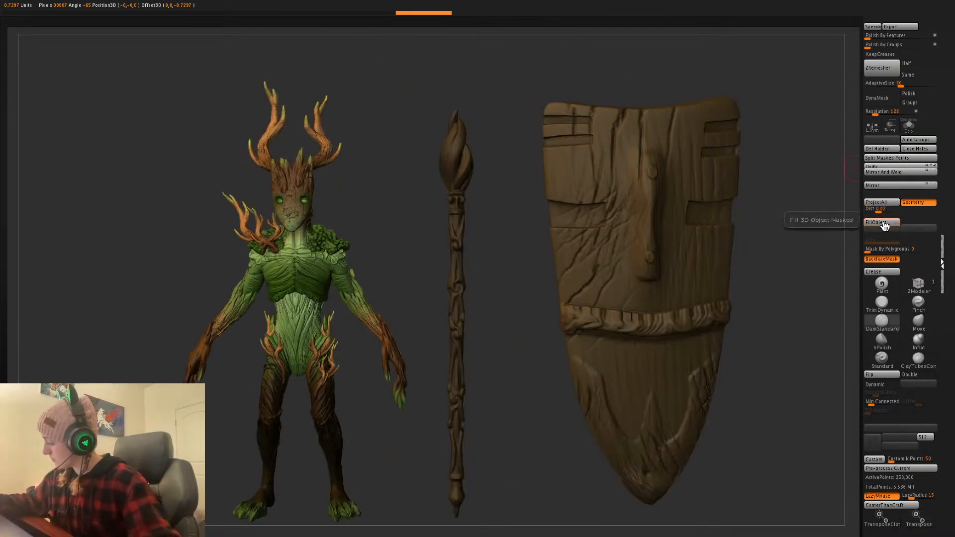
- Scale the shield down to roughly half its size and place it right beside the staff
left_click_drag(787, 302, 751, 303, "alt")
key("w")
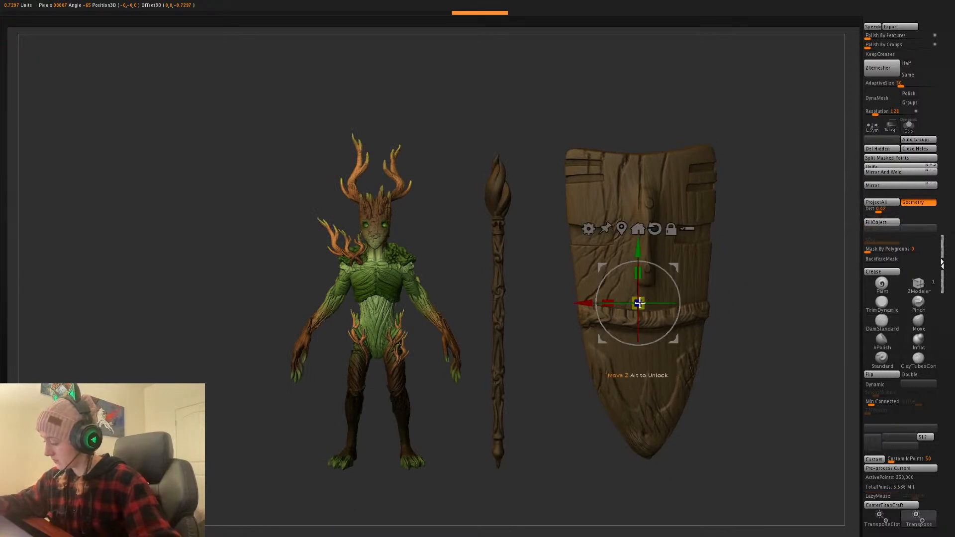
left_click_drag(638, 303, 618, 329)
left_click_drag(669, 270, 592, 317)
key("q")
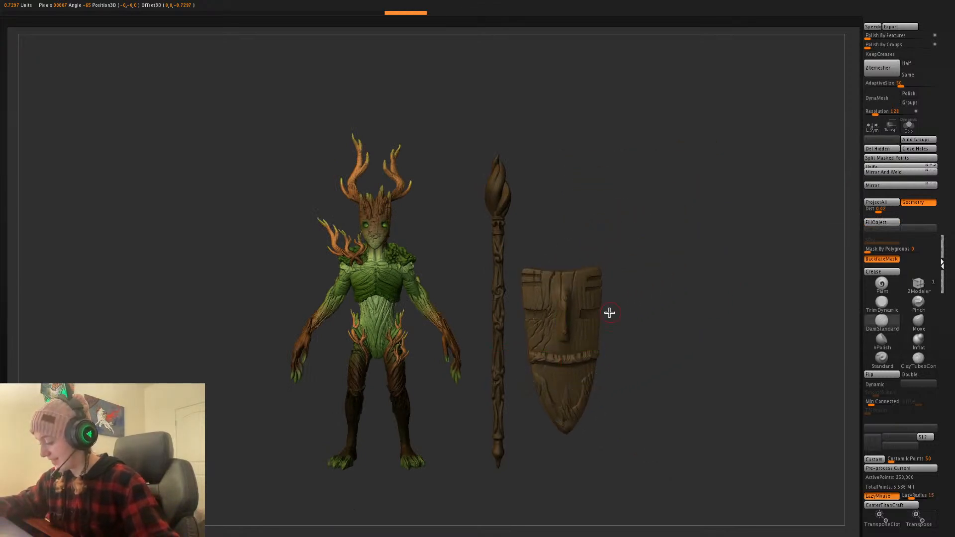
- Duplicate the shield as a separate subtool and offset the copy sideways, away from the staff
key("w")
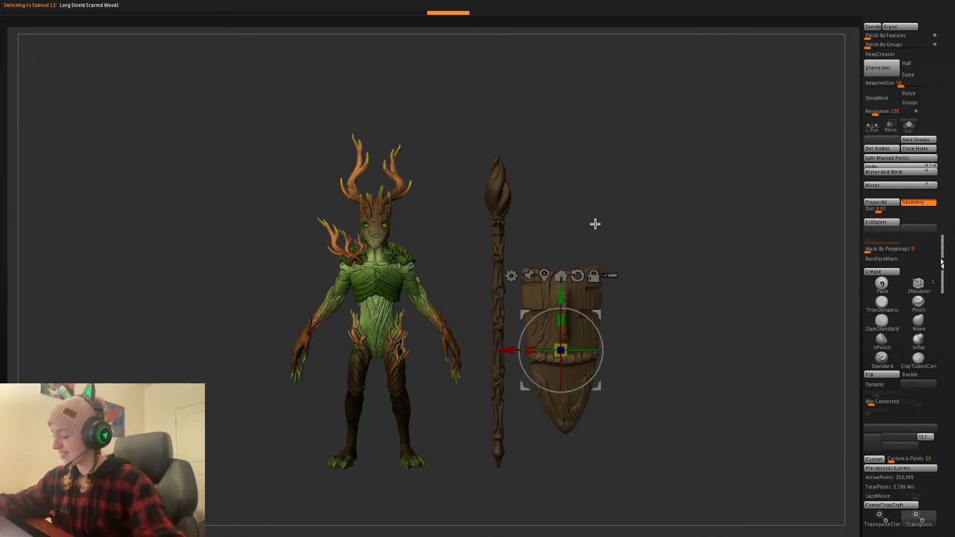
left_click_drag(507, 349, 612, 337, "ctrl")
key("q")
- Import Magic Staff - Flower Druid.obj from the Weapons folder in place of the duplicated shield
key("F1")
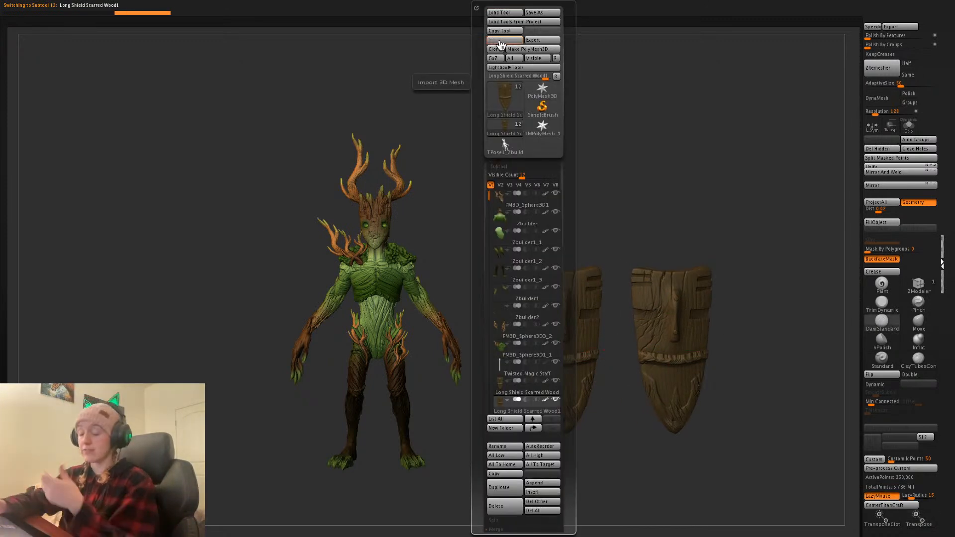
left_click(500, 44)
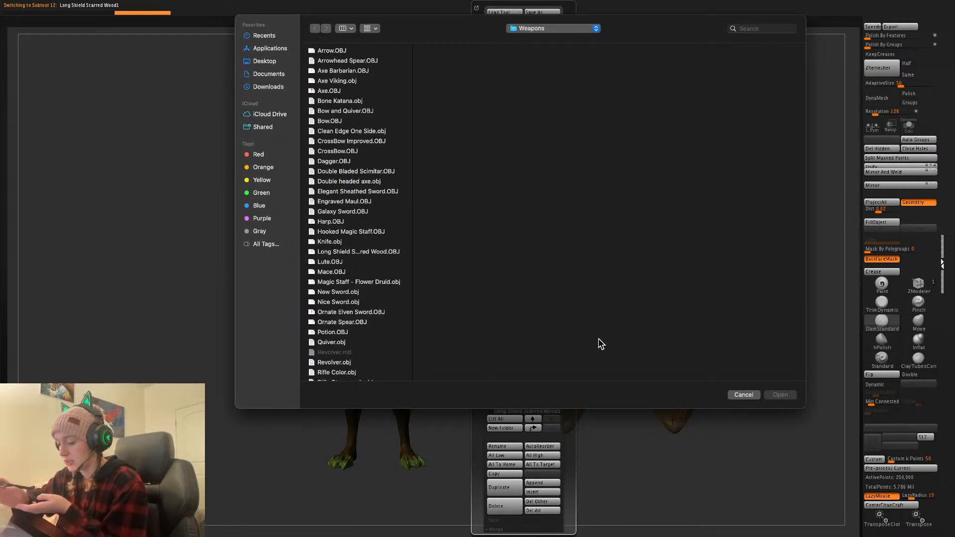
left_click(364, 311)
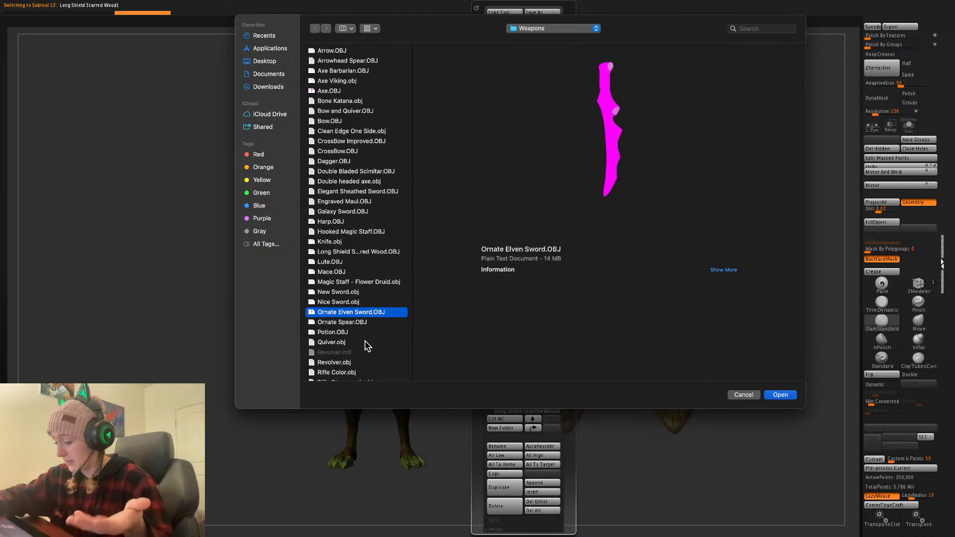
left_click(381, 283)
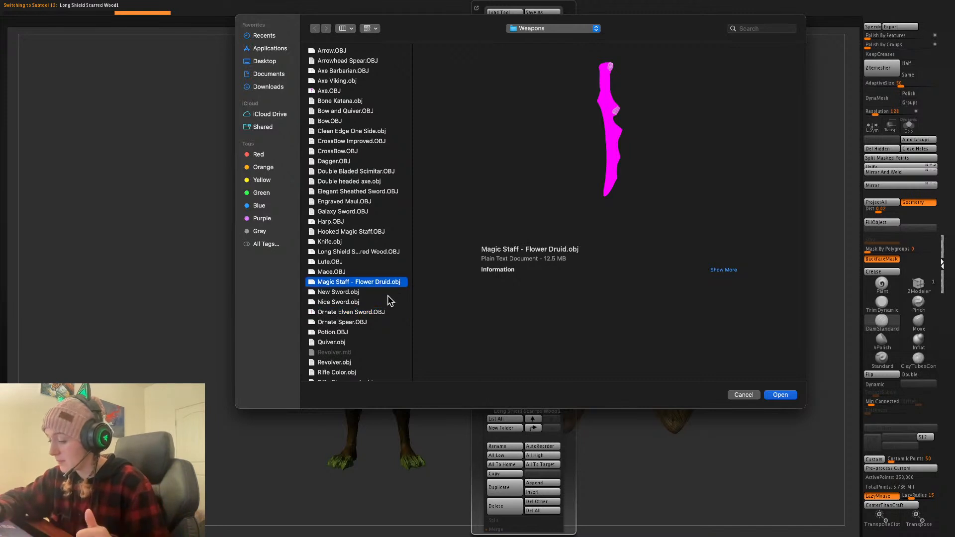
left_click(780, 396)
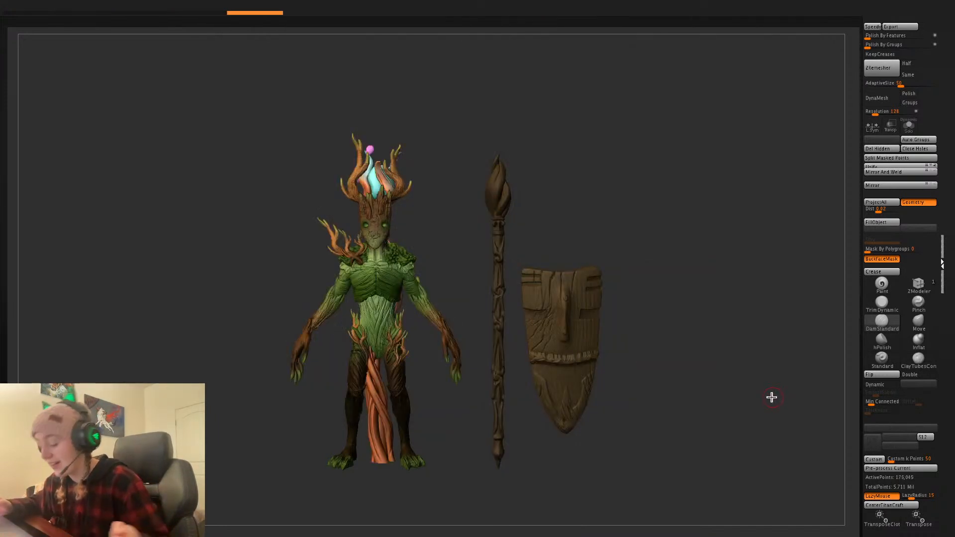
- Move the flower druid staff sideways beyond the shield and rotate it about its vertical axis to face its head forward
key("w")
left_click(668, 274)
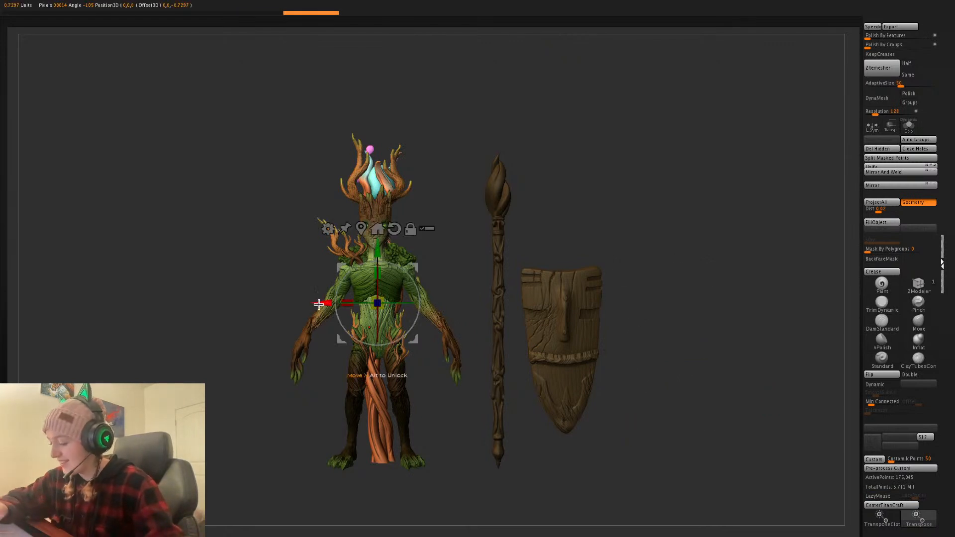
left_click_drag(323, 305, 643, 326)
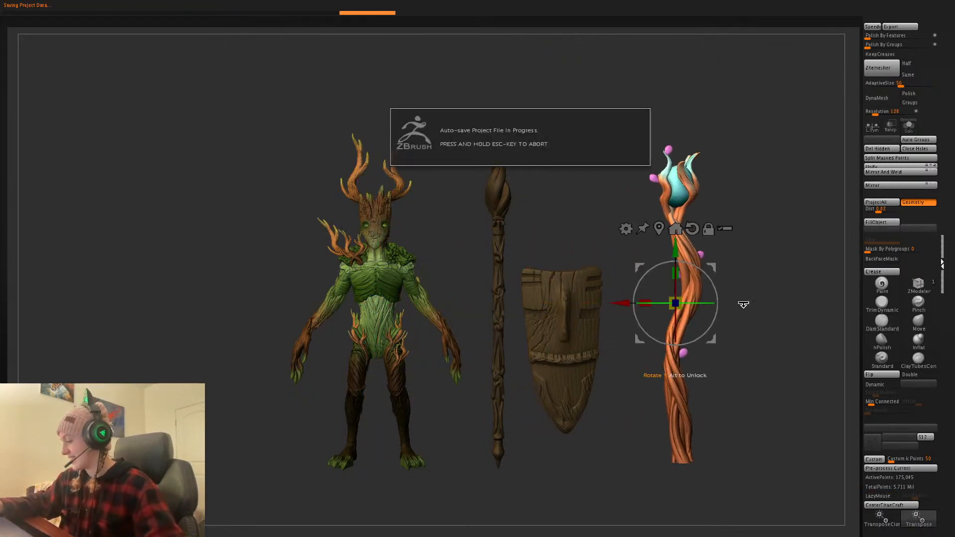
mouse_move(738, 300)
left_mouse_down()
mouse_move(814, 295)
mouse_move(710, 303)
mouse_move(806, 282)
left_mouse_up()
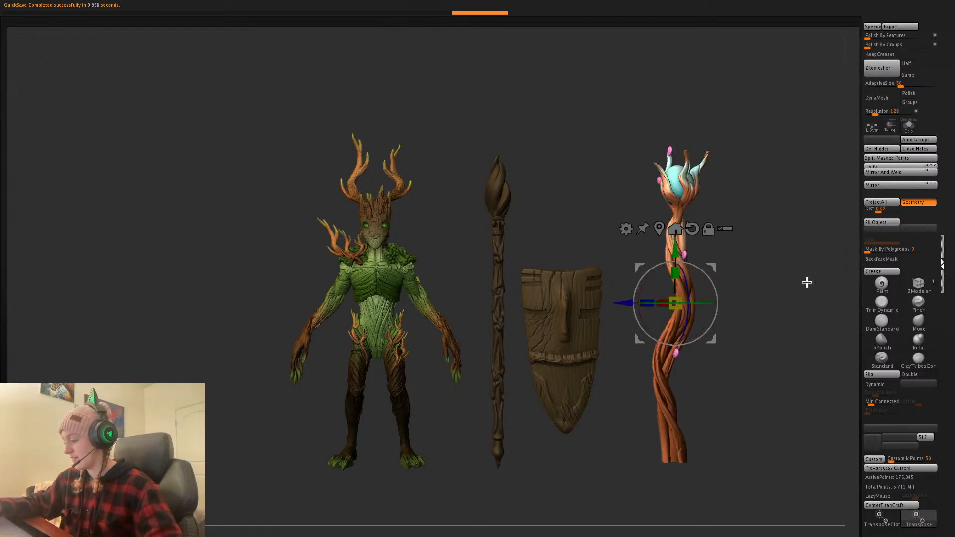
key("q")
- Delete the Twisted Magic Staff subtool standing between the creature and the shield
left_click(497, 357, "alt")
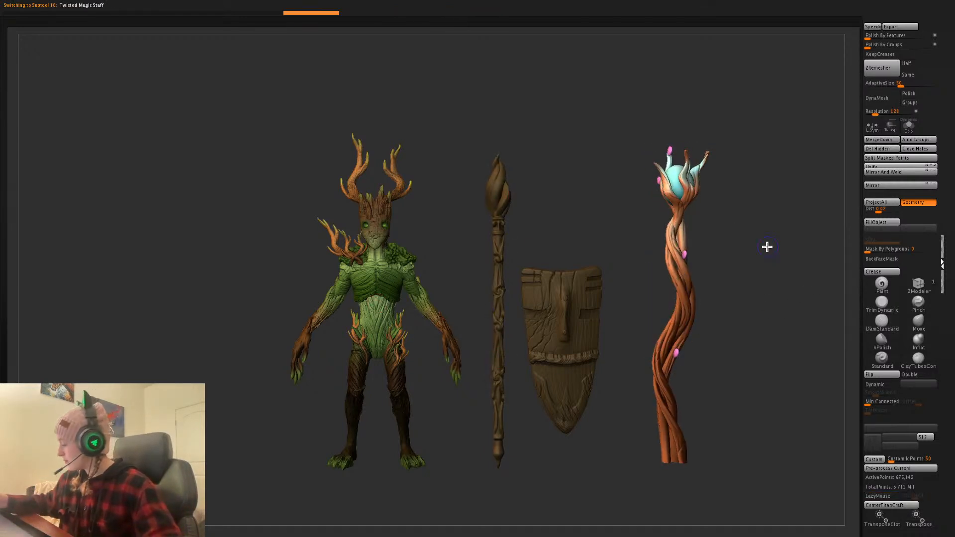
key("Delete")
left_click(879, 427)
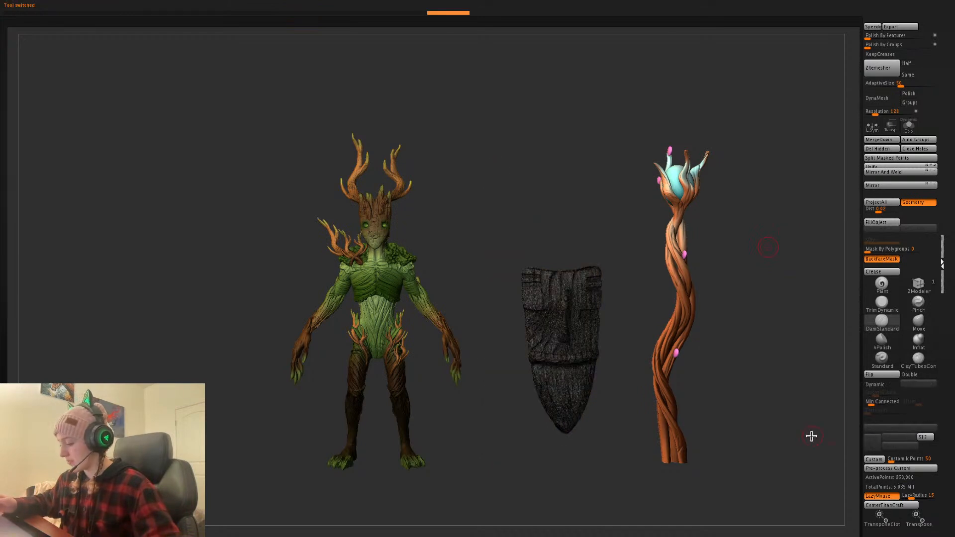
- Reset the gizmo on the flower druid staff, scale the staff down slightly and place it between the creature and the shield
left_click(672, 330, "alt")
key("w")
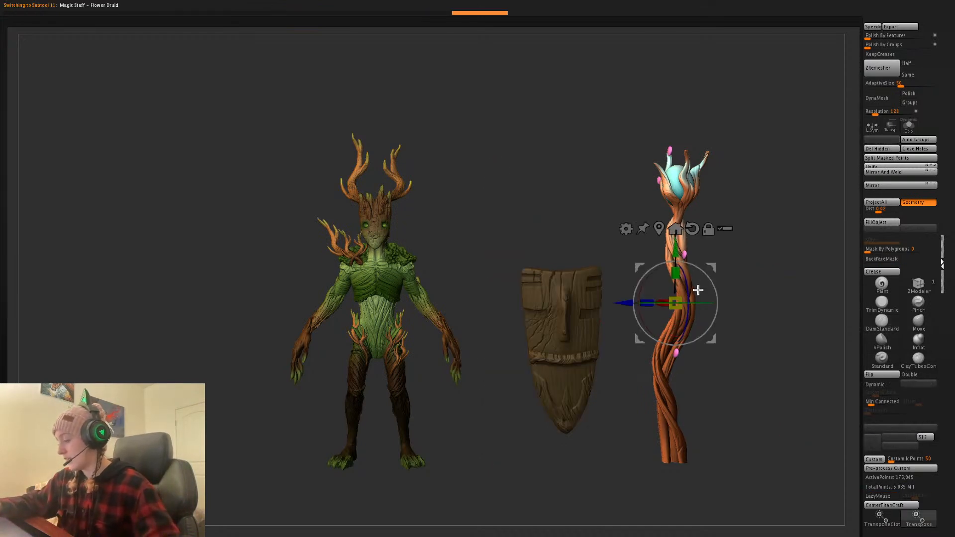
left_click(692, 229)
left_click_drag(675, 303, 427, 392)
mouse_move(492, 312)
left_mouse_down()
mouse_move(478, 318)
mouse_move(492, 290)
left_mouse_up()
key("q")
- Paint lighter and darker brown shading over the wooden shield with the Paint brush, undoing unwanted strokes
left_click(572, 338, "alt")
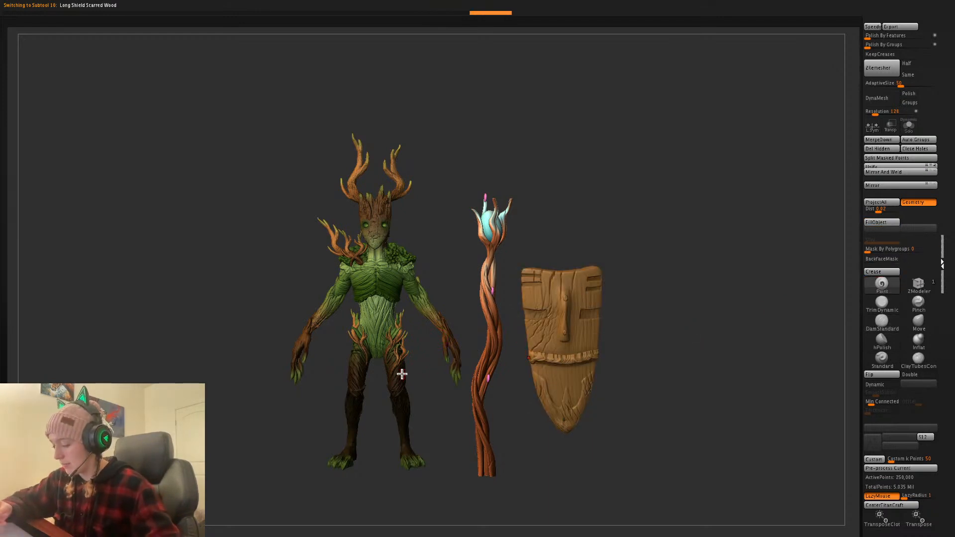
key("space")
mouse_move(563, 422)
left_mouse_down()
mouse_move(576, 423)
mouse_move(698, 317)
mouse_move(568, 425)
mouse_move(692, 310)
mouse_move(621, 367)
mouse_move(793, 247)
mouse_move(567, 299)
mouse_move(626, 245)
mouse_move(697, 134)
mouse_move(638, 329)
mouse_move(614, 327)
left_mouse_up()
key("ctrl+z")
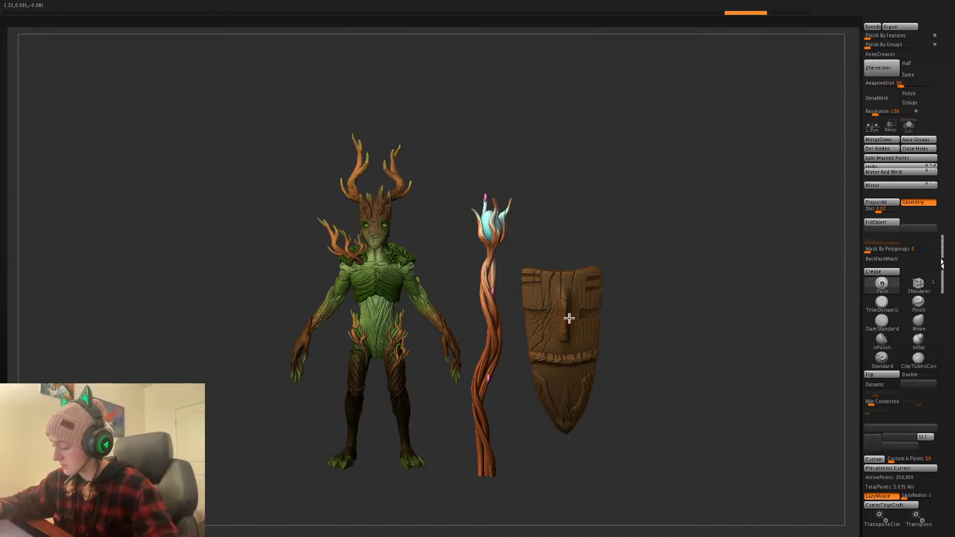
key("space")
left_click_drag(490, 371, 487, 365)
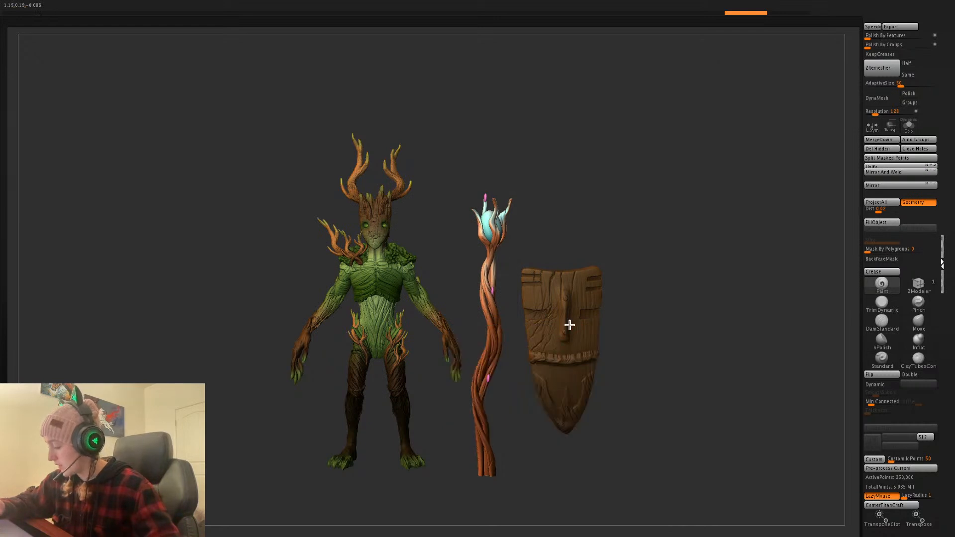
left_click_drag(569, 326, 655, 297)
key("ctrl+z")
left_click(561, 349)
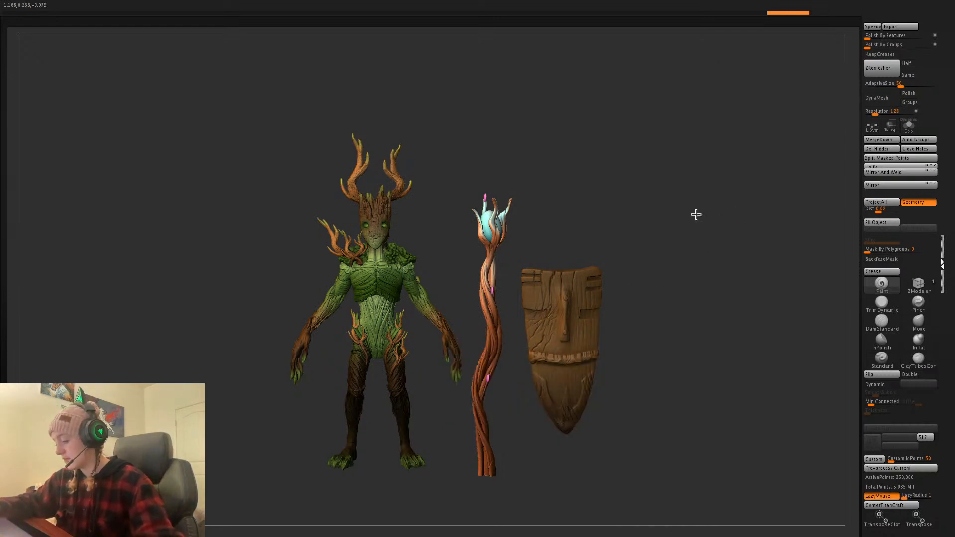
left_click_drag(697, 214, 738, 196)
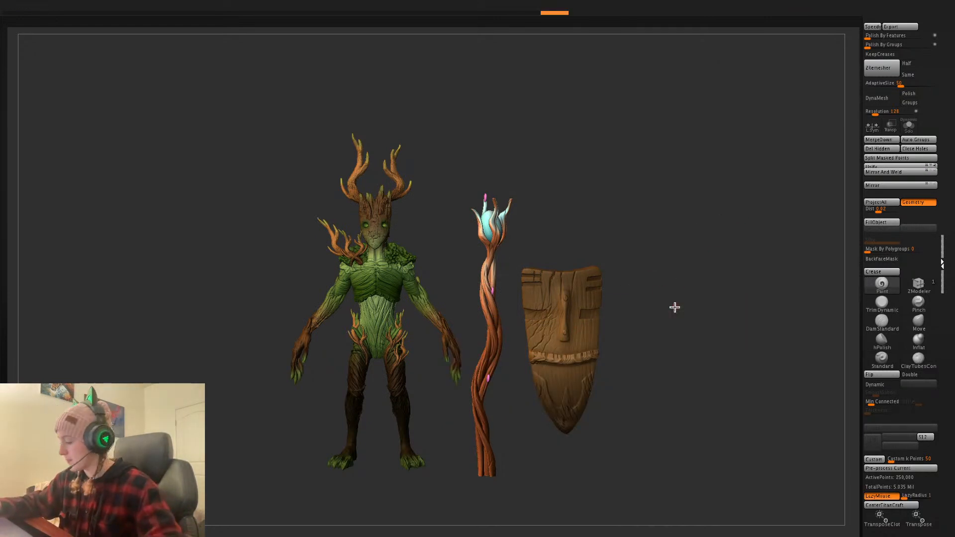
- Duplicate the flower druid staff as a separate subtool and offset the copy sideways beyond the shield
left_click(604, 446, "ctrl")
left_click_drag(605, 446, 640, 421, "ctrl")
left_click(954, 301)
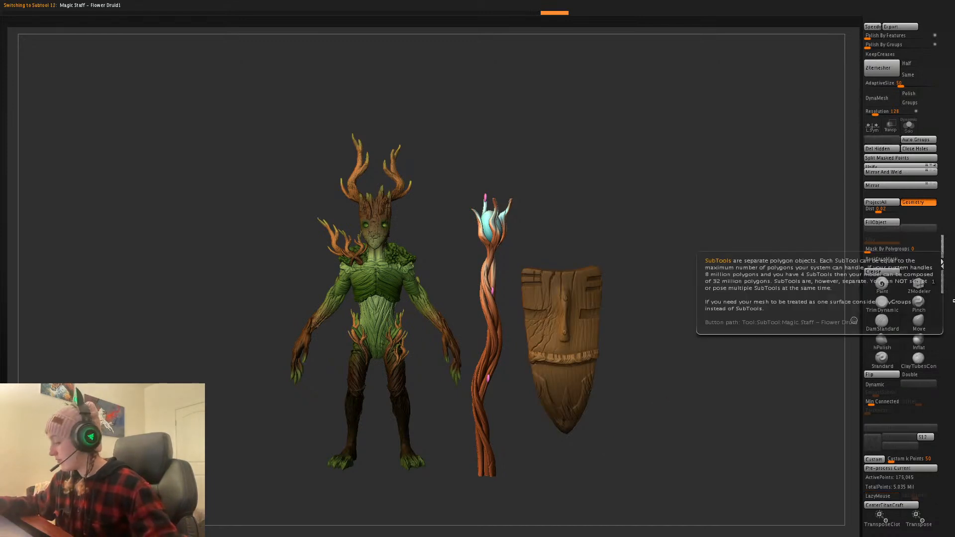
key("w")
left_click_drag(433, 330, 618, 354, "ctrl")
key("q")
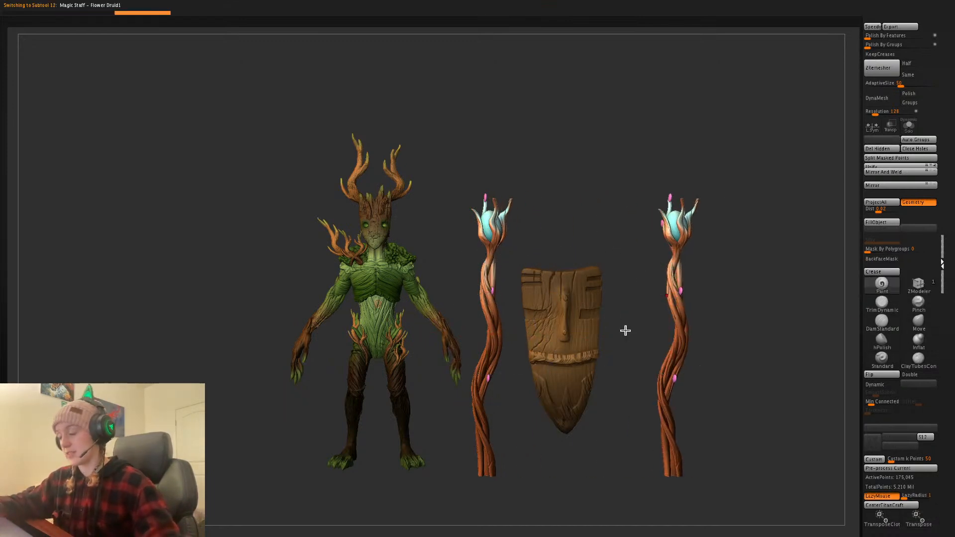
- Import Weathered Sword.OBJ from the Weapons folder in place of the duplicated flower druid staff
left_click(486, 11)
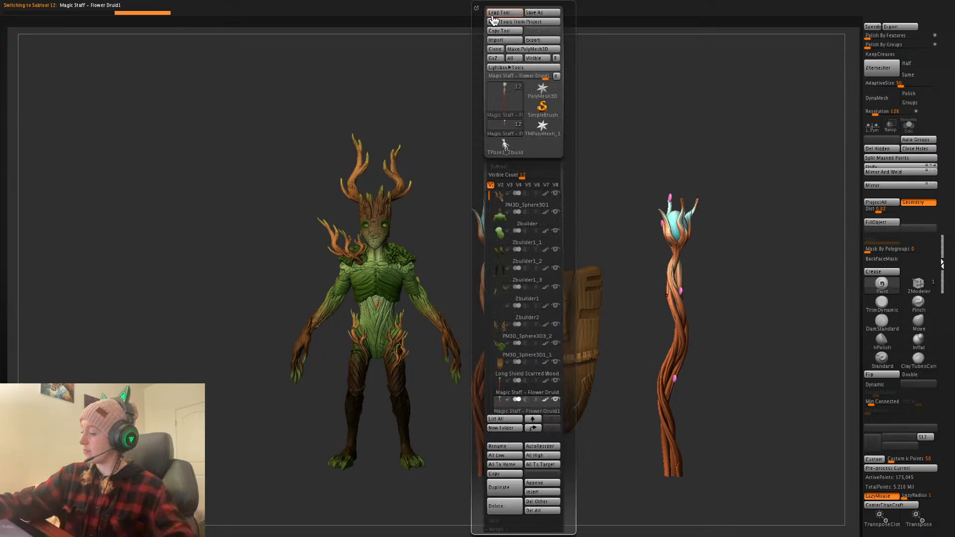
left_click(504, 41)
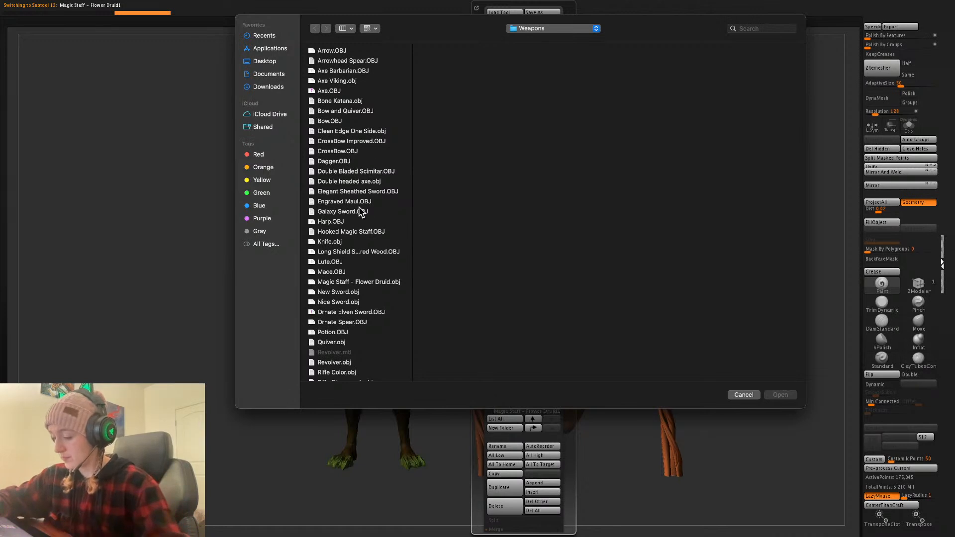
scroll(387, 234, "down", 2)
scroll(381, 275, "down", 4)
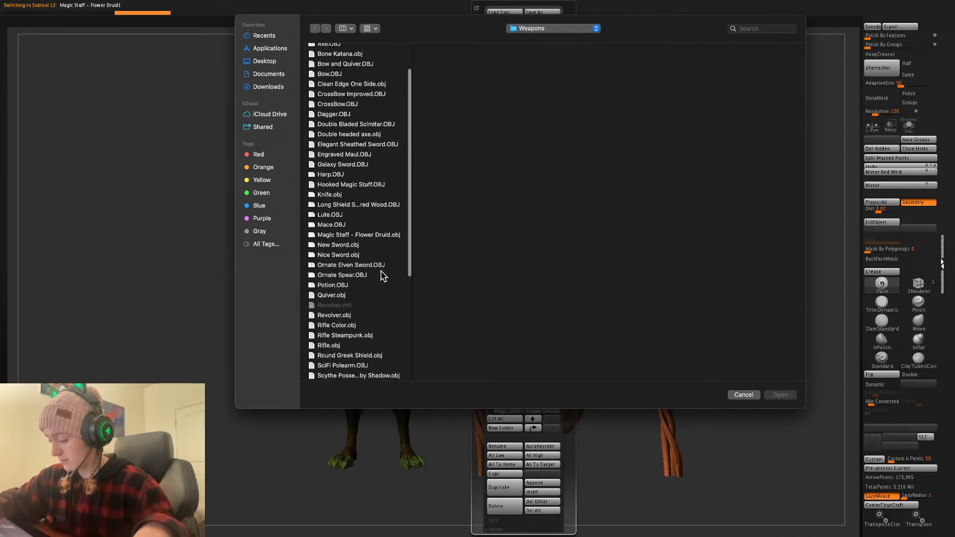
scroll(382, 250, "down", 6)
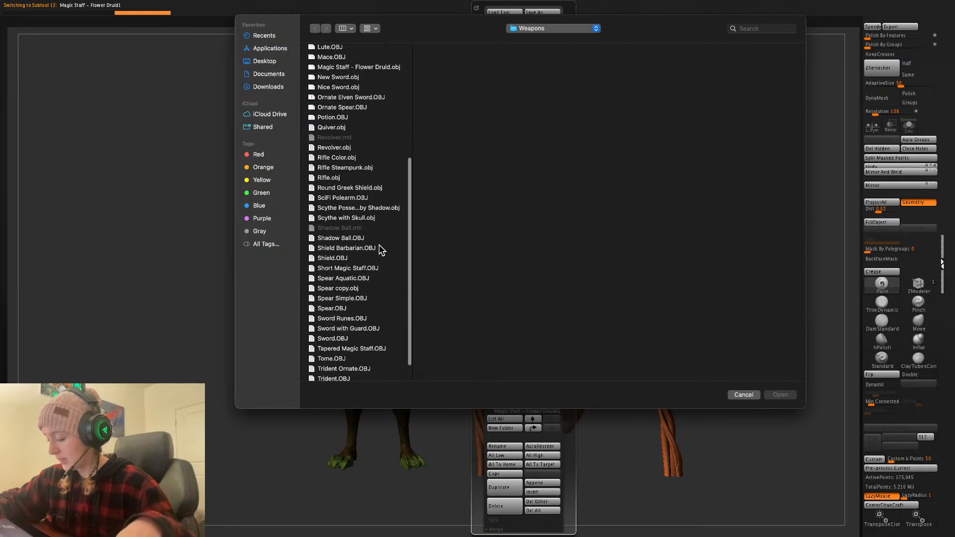
scroll(381, 250, "down", 2)
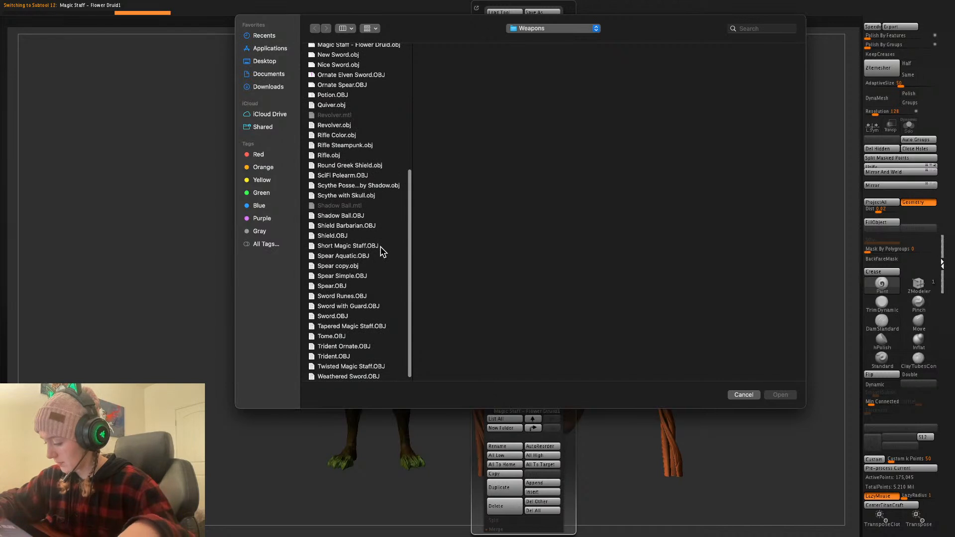
scroll(380, 246, "up", 1)
scroll(380, 247, "down", 1)
scroll(380, 247, "down", 1)
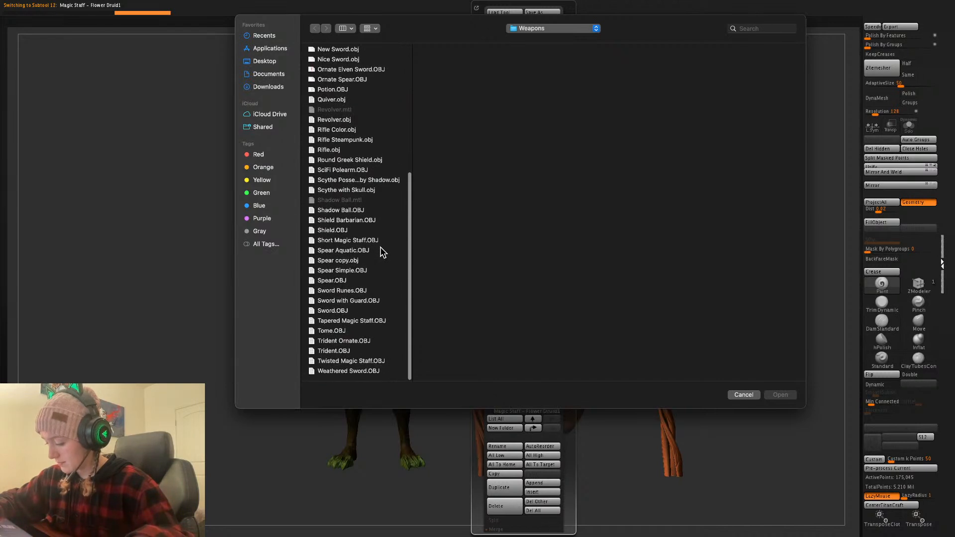
scroll(381, 247, "up", 1)
scroll(381, 247, "down", 1)
left_click(358, 373)
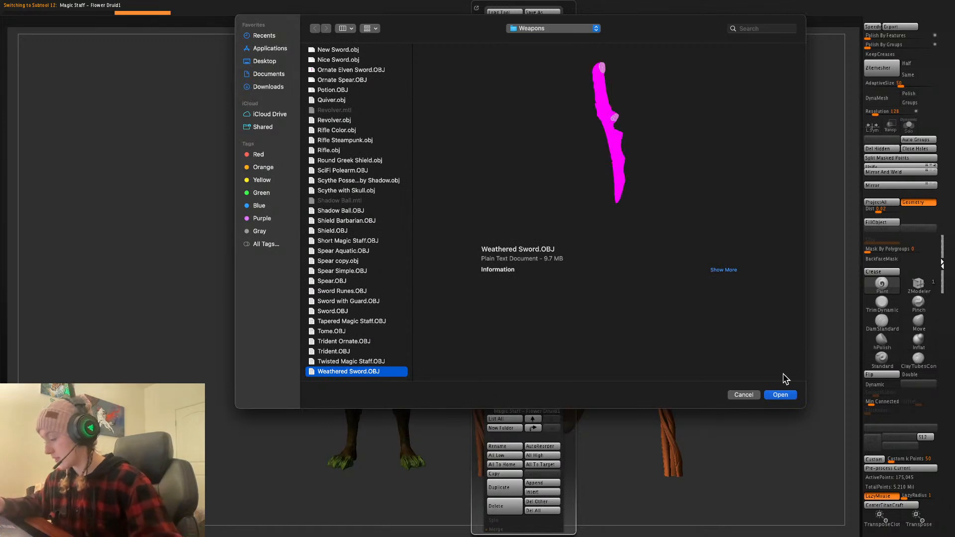
left_click(780, 395)
- Centre the gizmo on the imported sword, turn its point upward and bring it beside the shield at a reduced size
key("w")
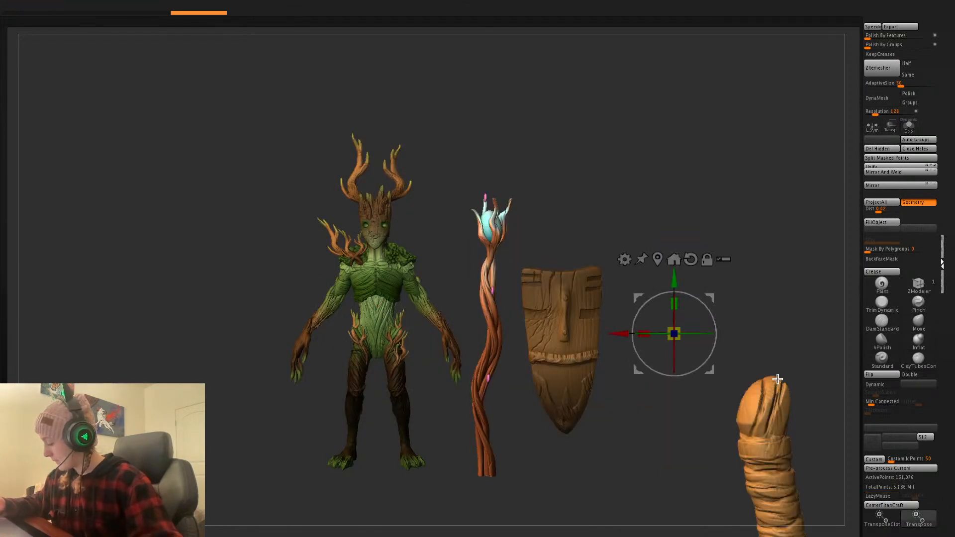
left_click(658, 258)
key("f")
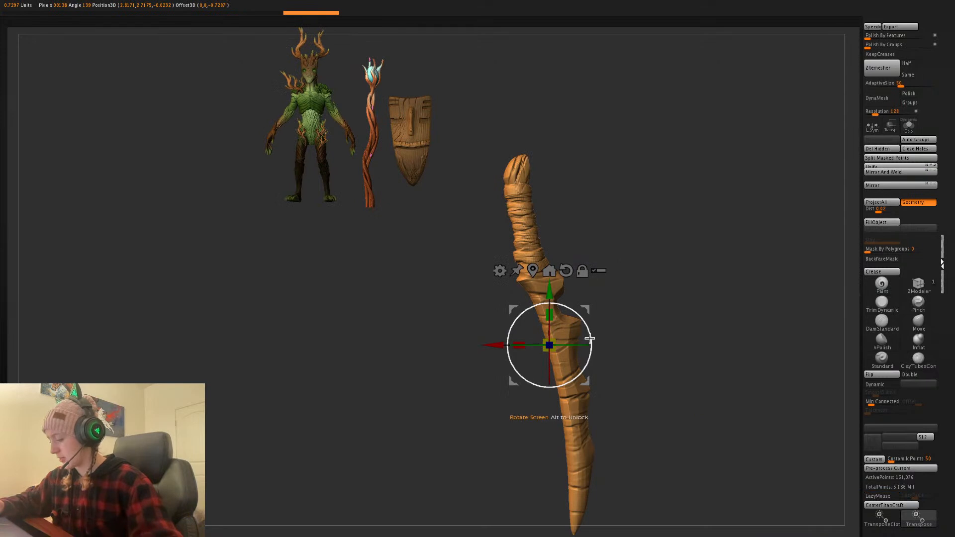
mouse_move(590, 339)
left_mouse_down()
mouse_move(516, 397)
mouse_move(506, 358)
mouse_move(518, 395)
mouse_move(519, 375)
mouse_move(504, 391)
left_mouse_up()
left_click_drag(586, 308, 495, 105)
key("q")
- Fine-tune the sword's rotation until it stands nearly vertical next to the shield
left_click_drag(628, 213, 740, 333, "alt")
key("w")
key("q")
left_click_drag(725, 298, 707, 259, "alt")
key("w")
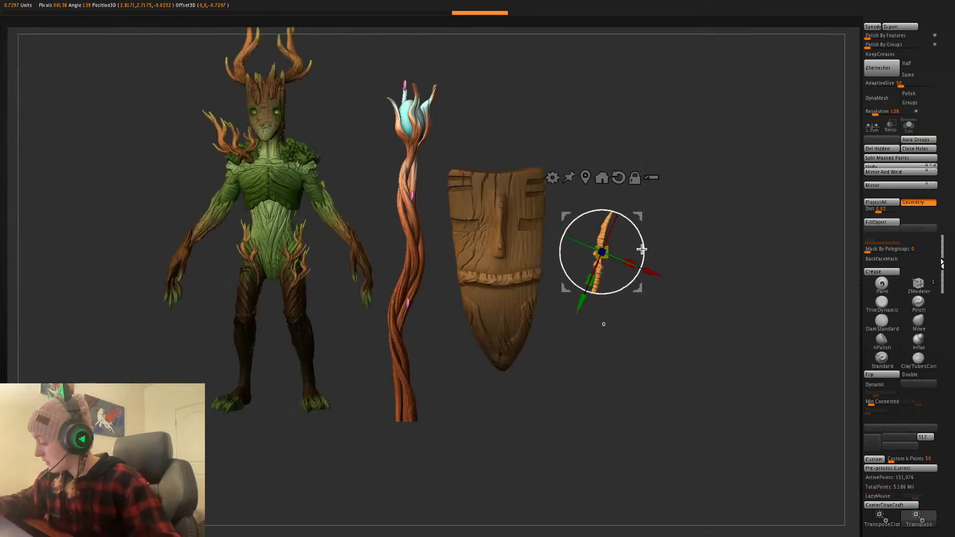
left_click_drag(642, 249, 636, 225)
key("q")
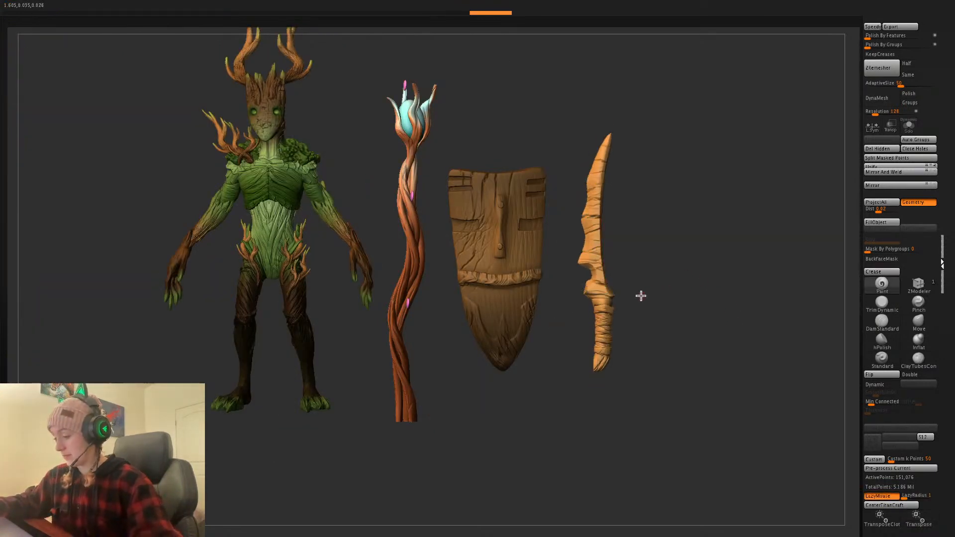
- Fill the sword with a light wood brown and paint its handle dark brown
left_click(884, 224)
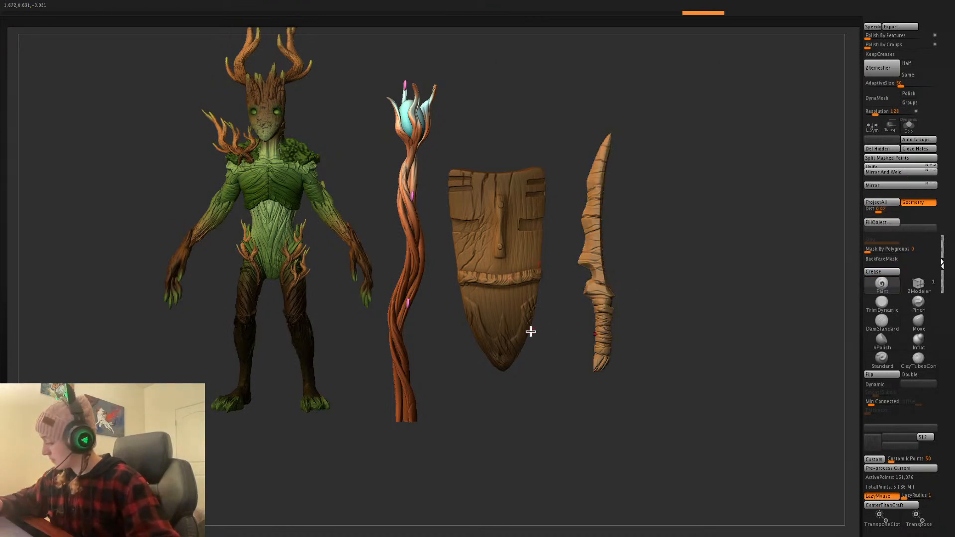
key("space")
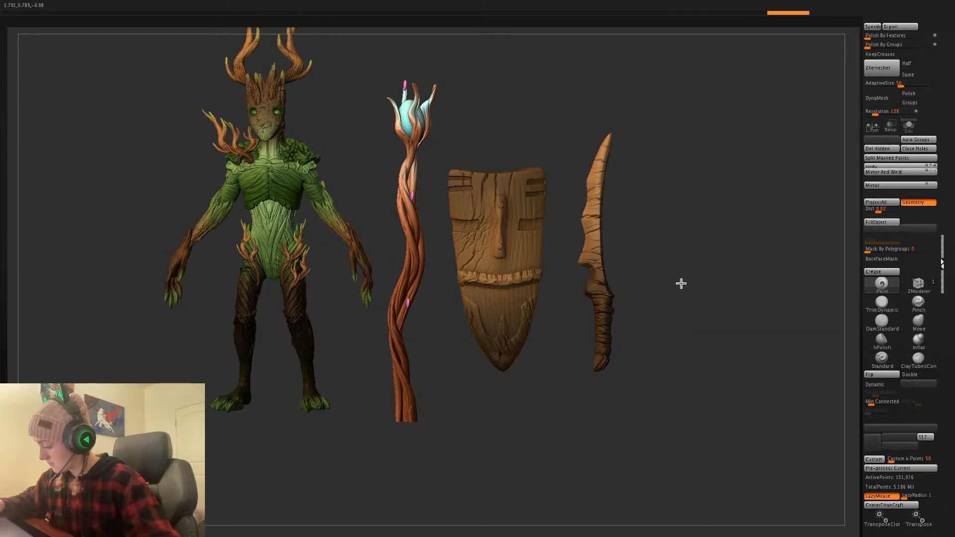
key("l")
key("l")
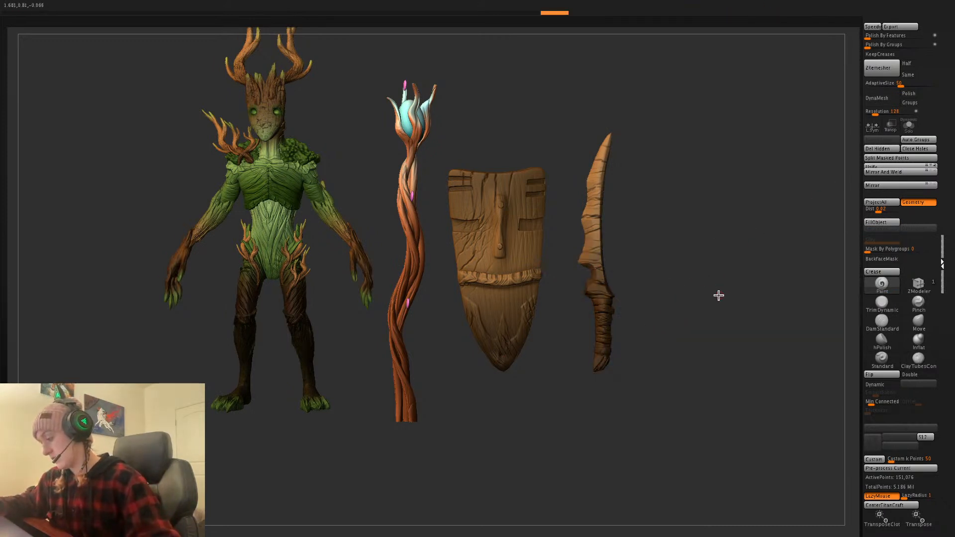
mouse_move(719, 297)
left_mouse_down("alt")
mouse_move(714, 270)
mouse_move(706, 273)
mouse_move(725, 260)
left_mouse_up("alt")
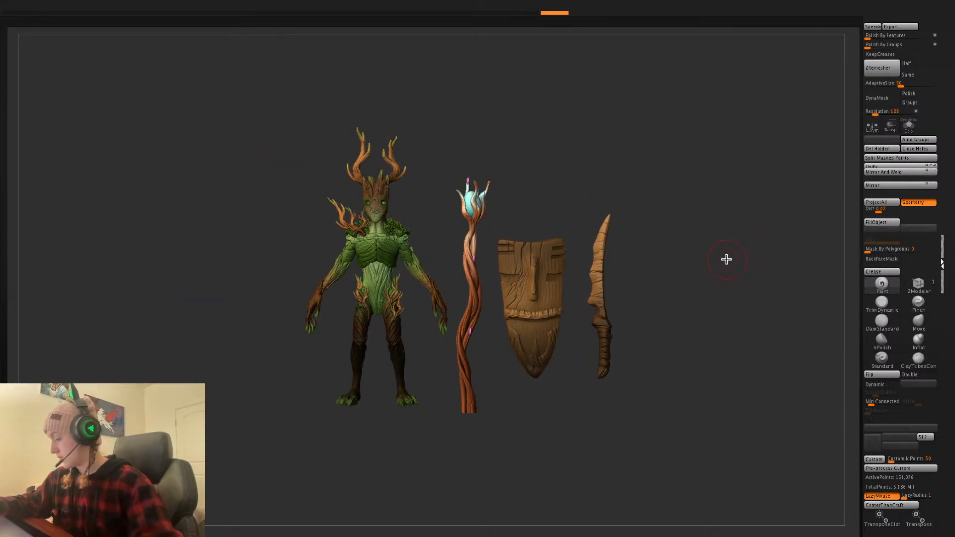
- Hide the staff, shield and sword, and frame the tree creature on its own
key("shift")
key("l")
key("space")
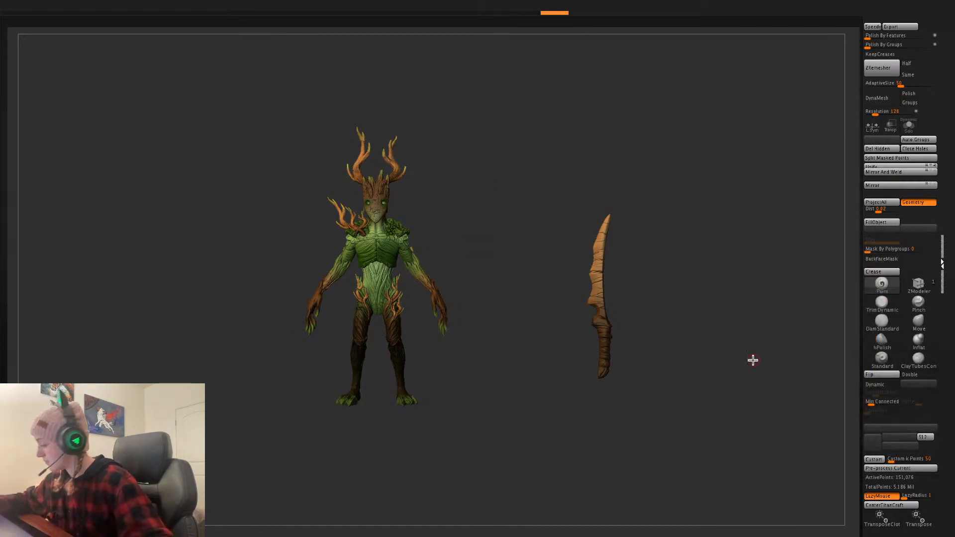
right_click(685, 351)
left_click(417, 269, "alt")
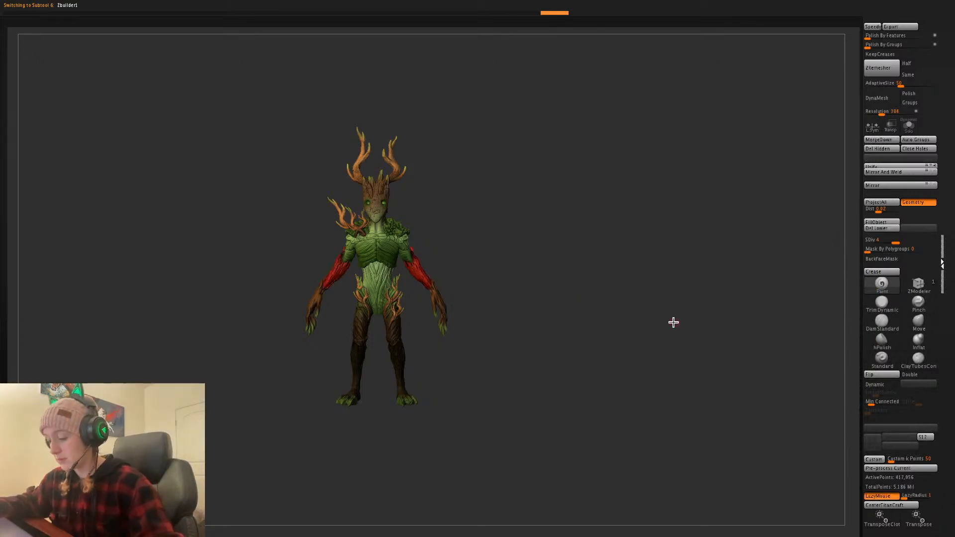
key("f")
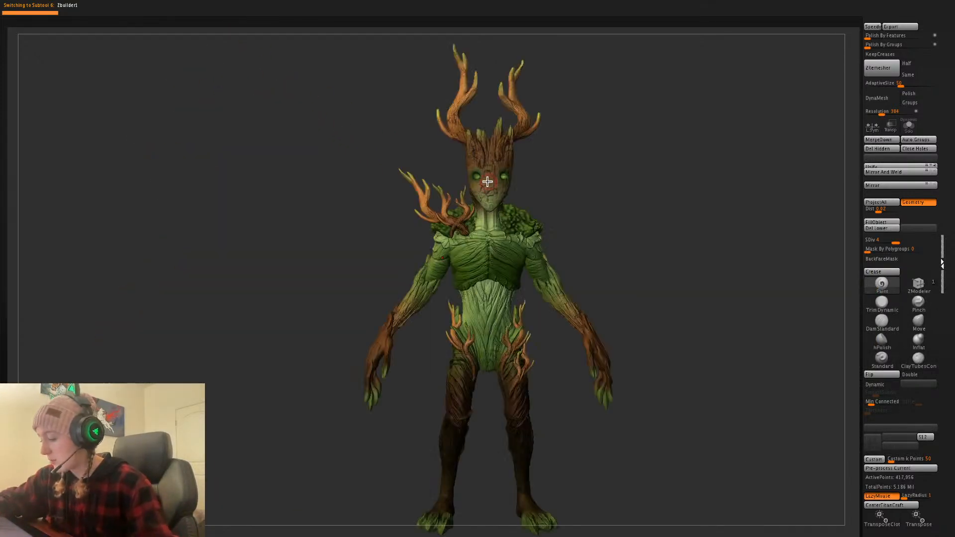
- Pre-process the head and antler subtool in Decimation Master with polypaint kept, and decimate it to 500k points
left_click(487, 182, "alt")
right_click(678, 228)
right_click_drag(679, 247, 649, 287, "ctrl")
right_click_drag(649, 287, 698, 148, "ctrl")
right_click_drag(697, 148, 663, 255, "alt")
right_click(663, 256)
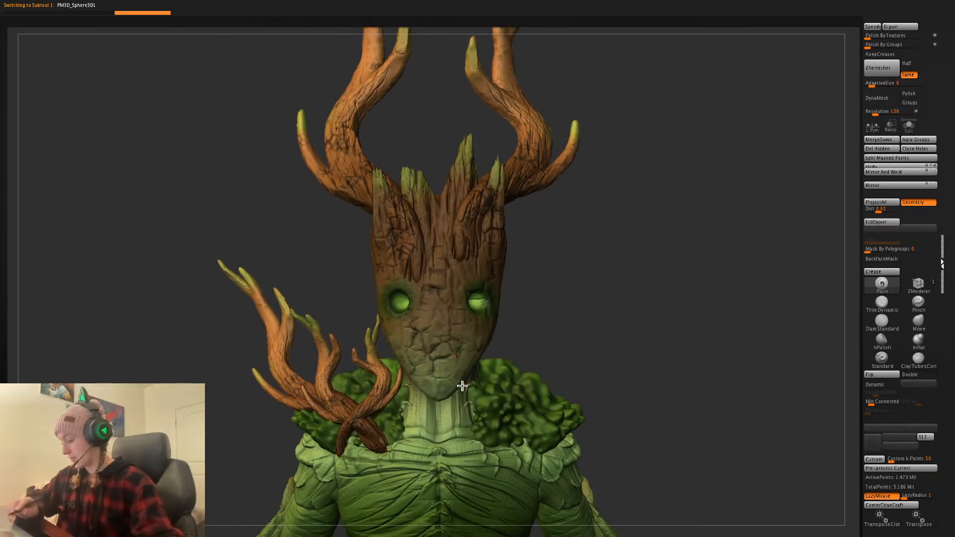
key("l")
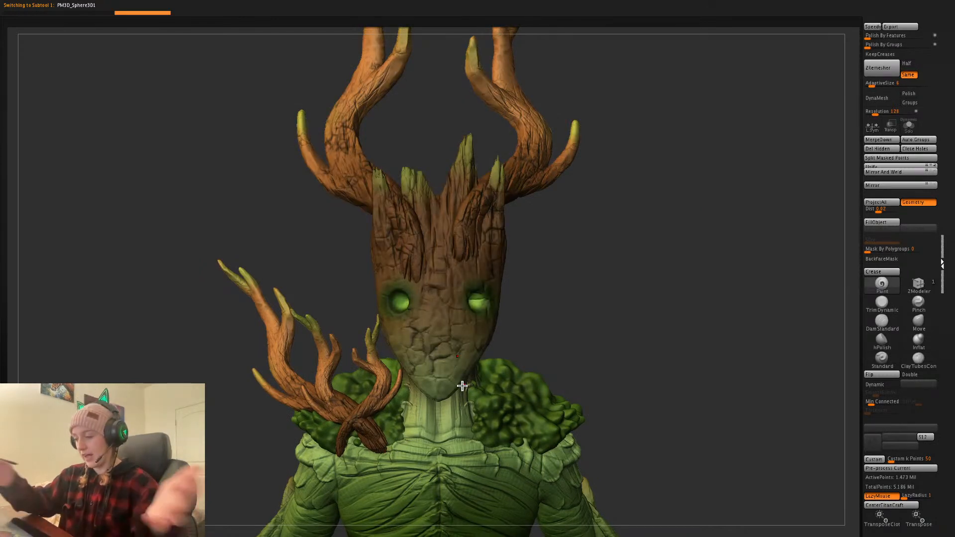
left_click(543, 4)
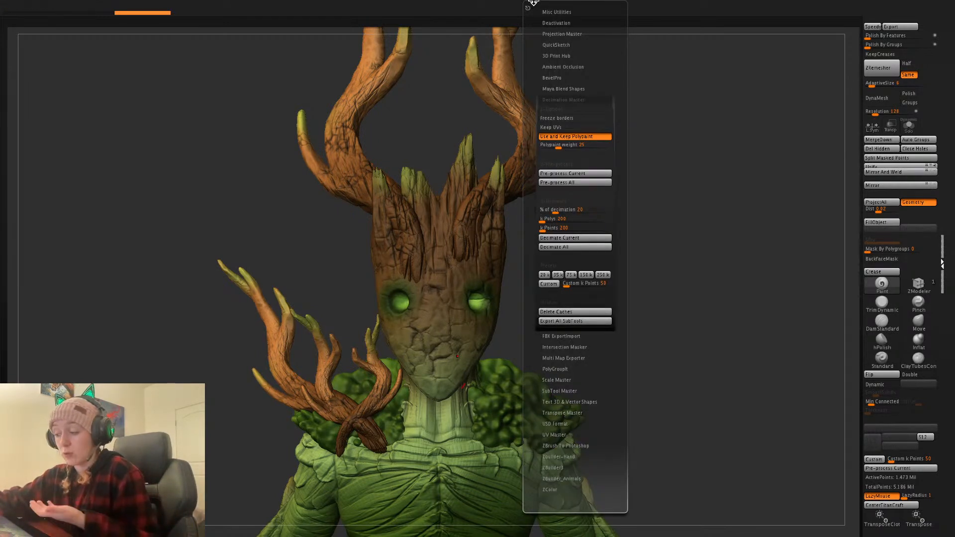
left_click(590, 174)
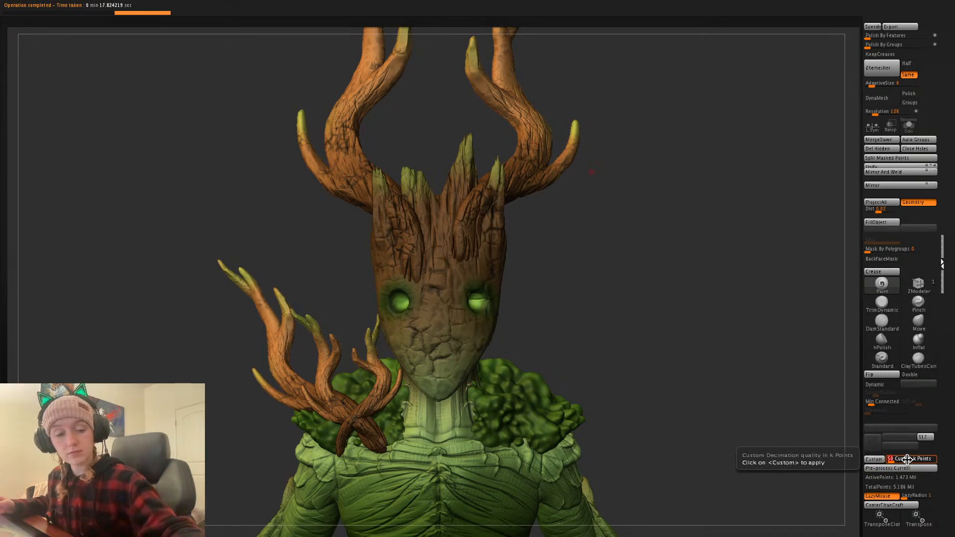
key("BackSpace")
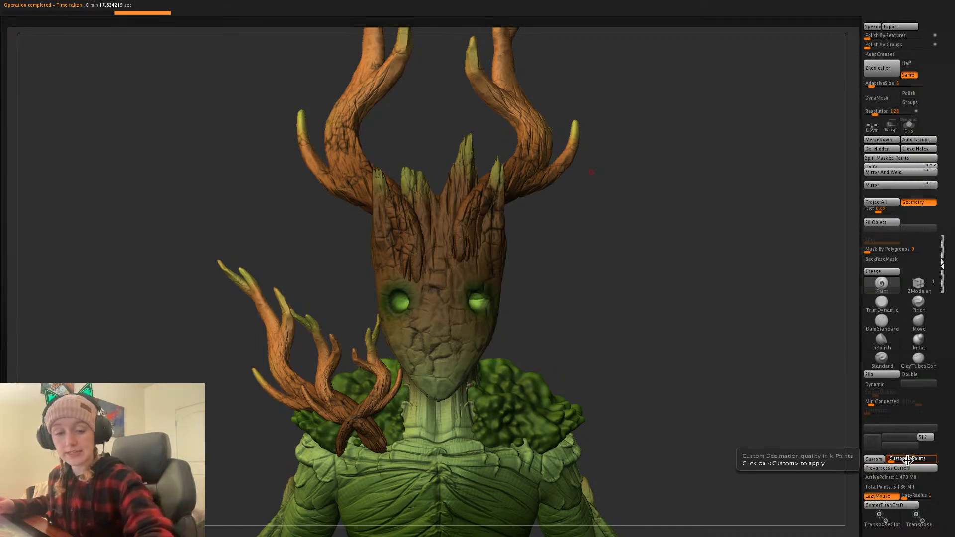
left_click(876, 459)
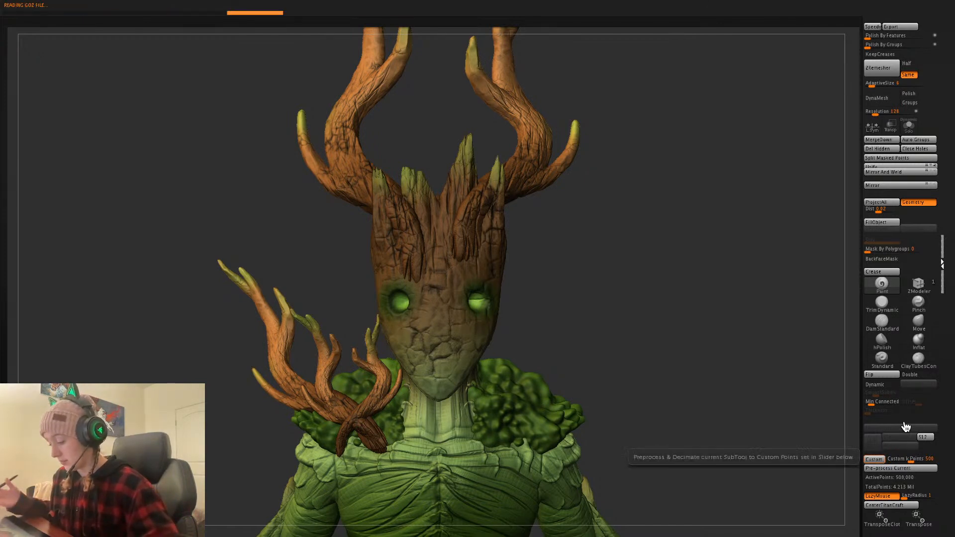
- Examine the decimated head up close and compare it with the creature's full body from the front
right_click(599, 294)
left_click(610, 284, "ctrl")
left_click(609, 285, "ctrl")
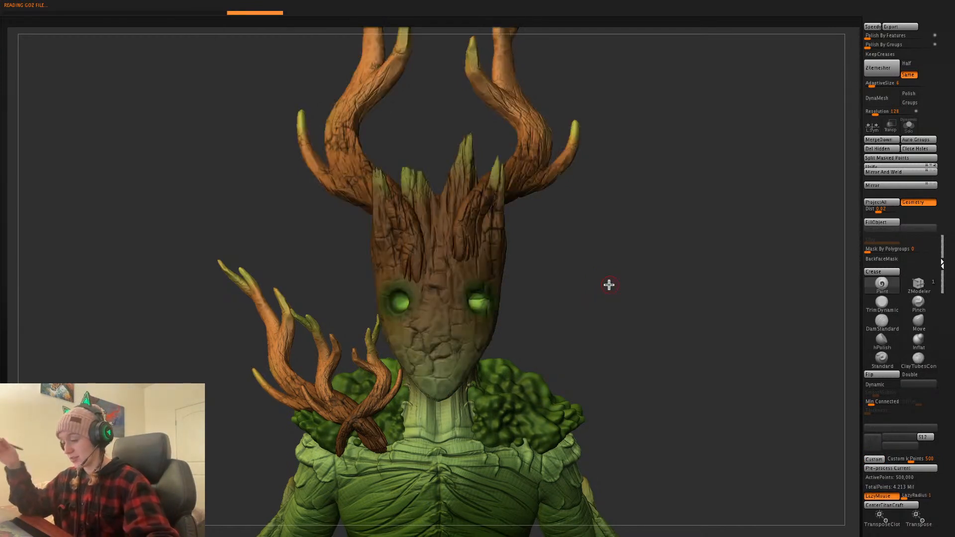
left_click_drag(666, 353, 642, 393, "alt")
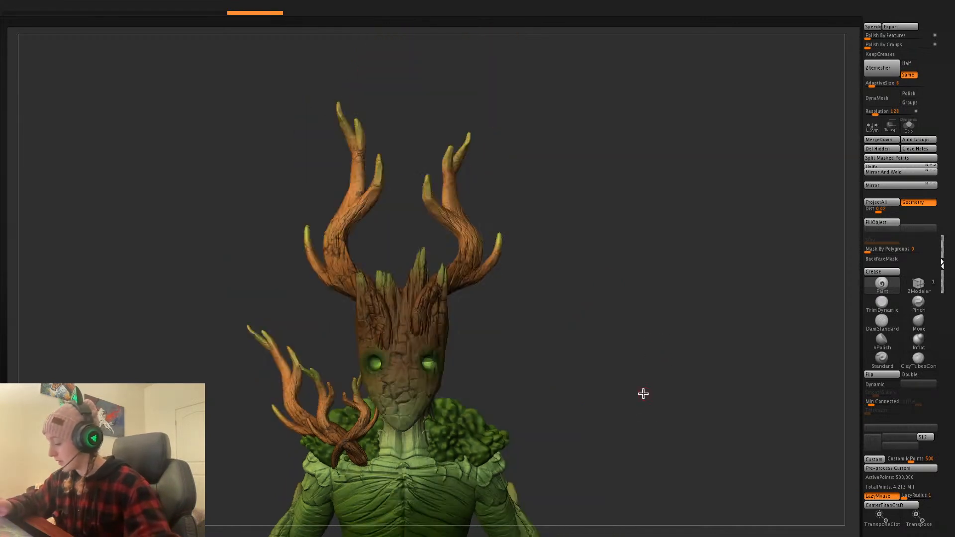
left_click_drag(742, 272, 793, 125, "alt")
left_click(603, 275, "ctrl")
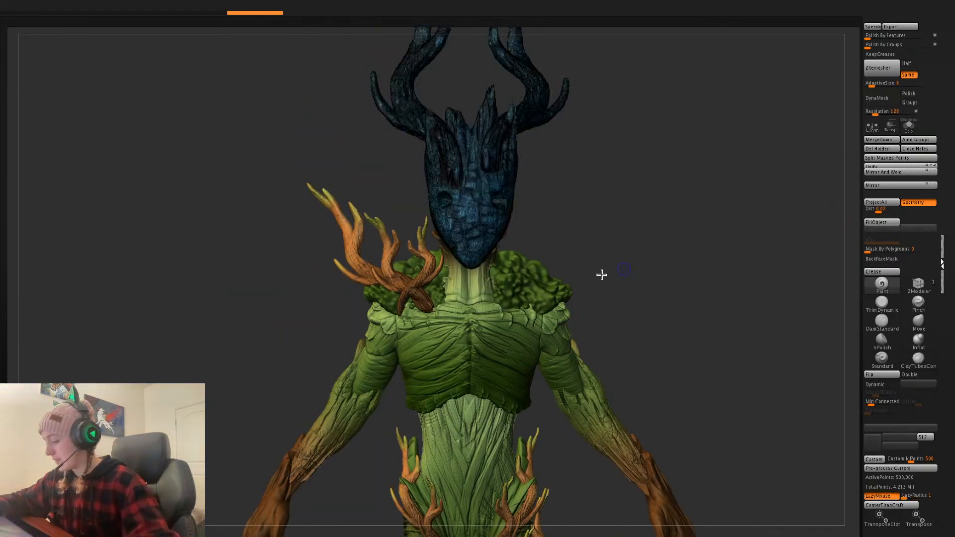
left_click(420, 279, "alt")
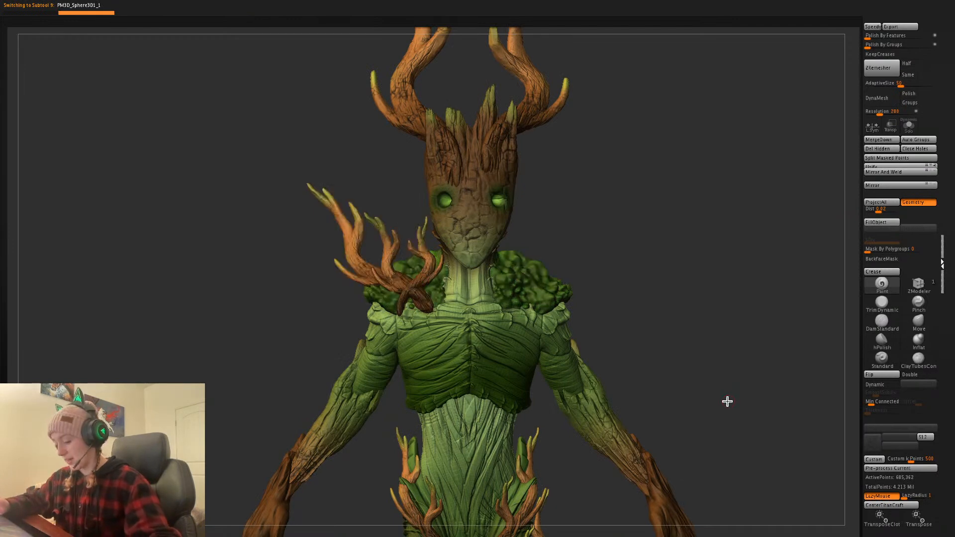
left_click_drag(727, 402, 688, 319, "alt")
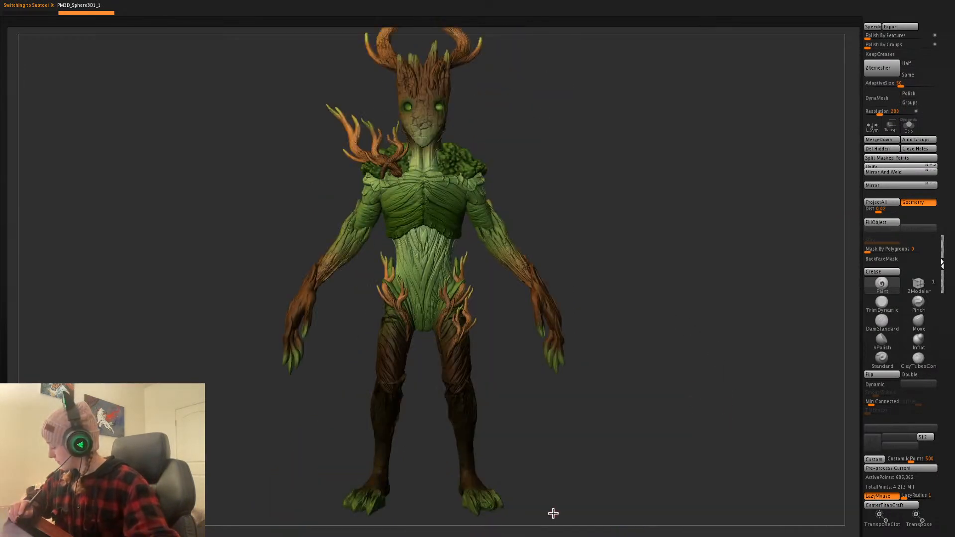
left_click_drag(609, 473, 616, 495, "alt")
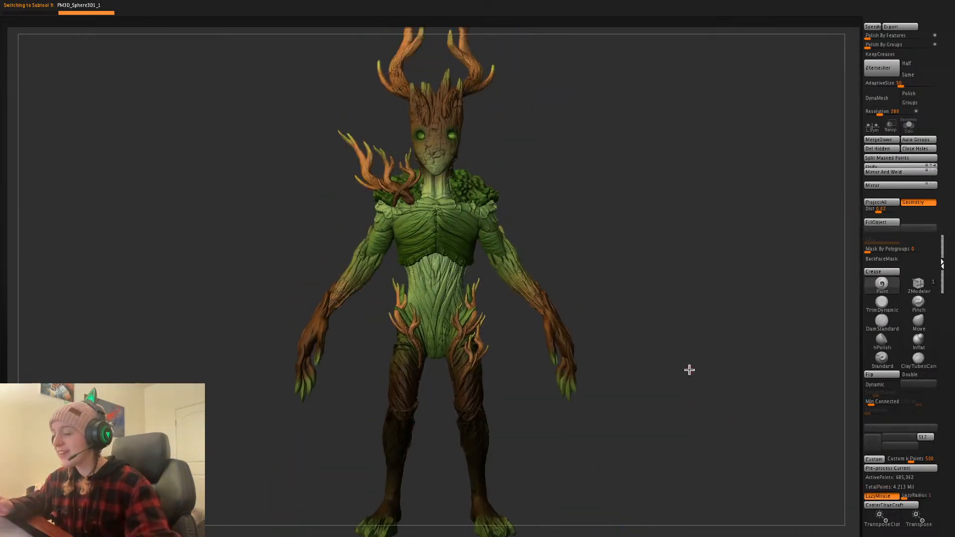
mouse_move(686, 380)
left_mouse_down()
mouse_move(700, 369)
mouse_move(686, 368)
left_mouse_up()
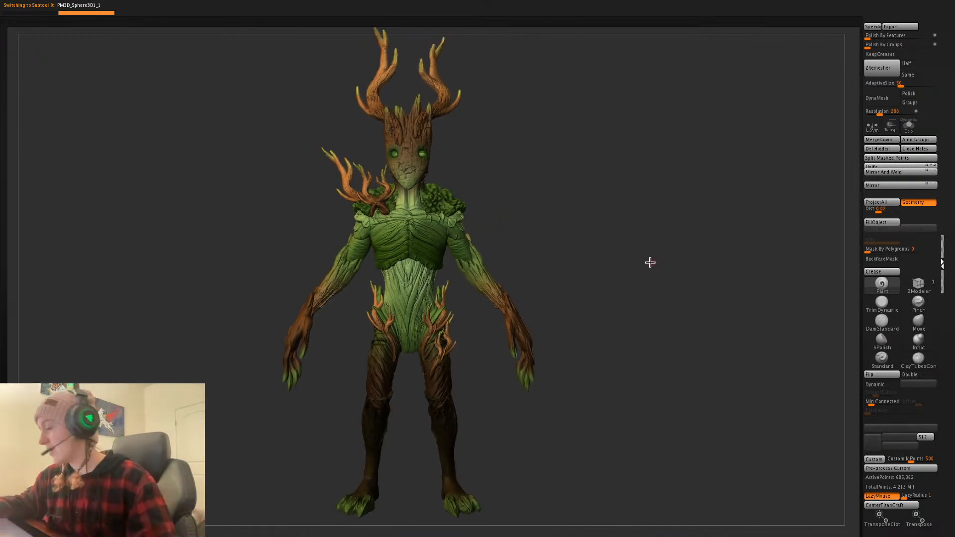
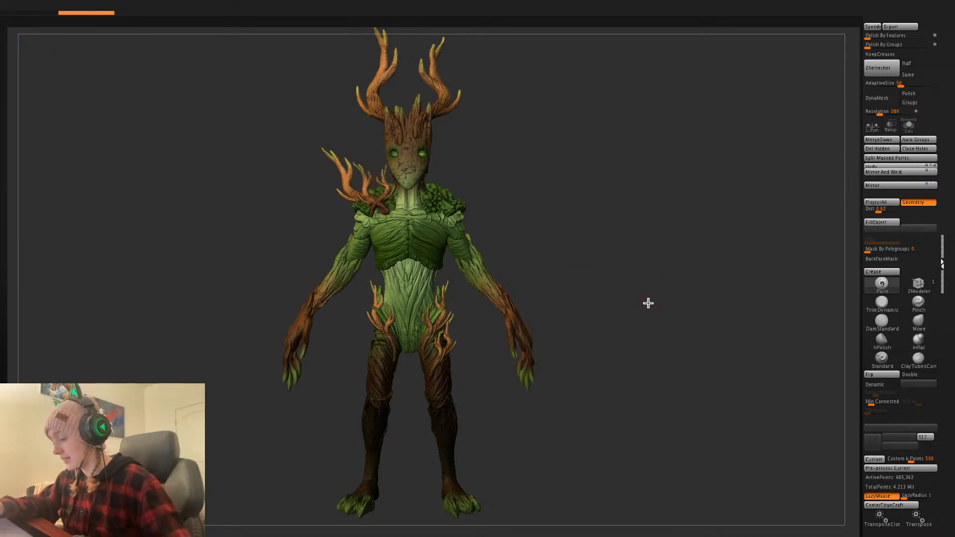
- Combine the visible creature subtools into a single posing mesh with Transpose Master's TPoseMesh
mouse_move(648, 303)
left_mouse_down("alt")
mouse_move(645, 275)
mouse_move(649, 299)
left_mouse_up("alt")
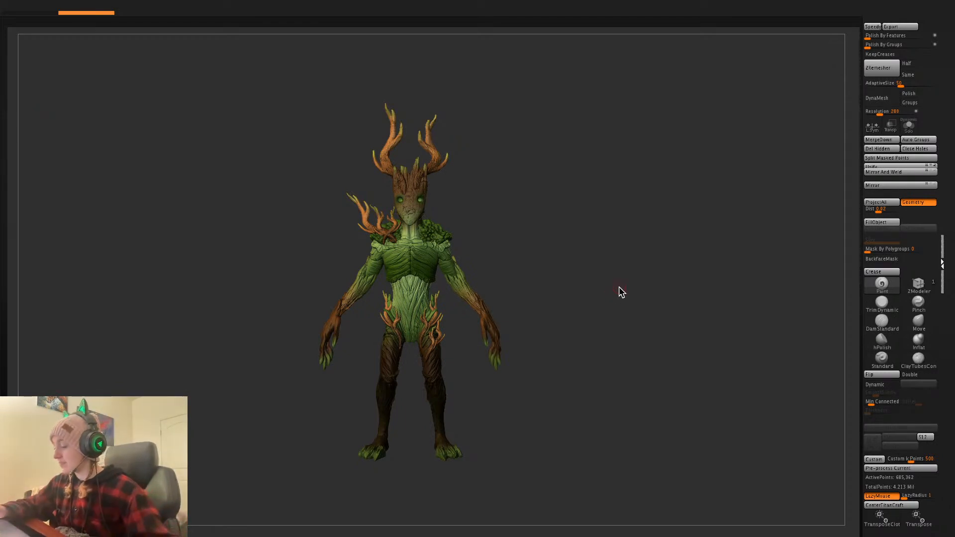
key("l")
left_click_drag(627, 301, 632, 309, "alt")
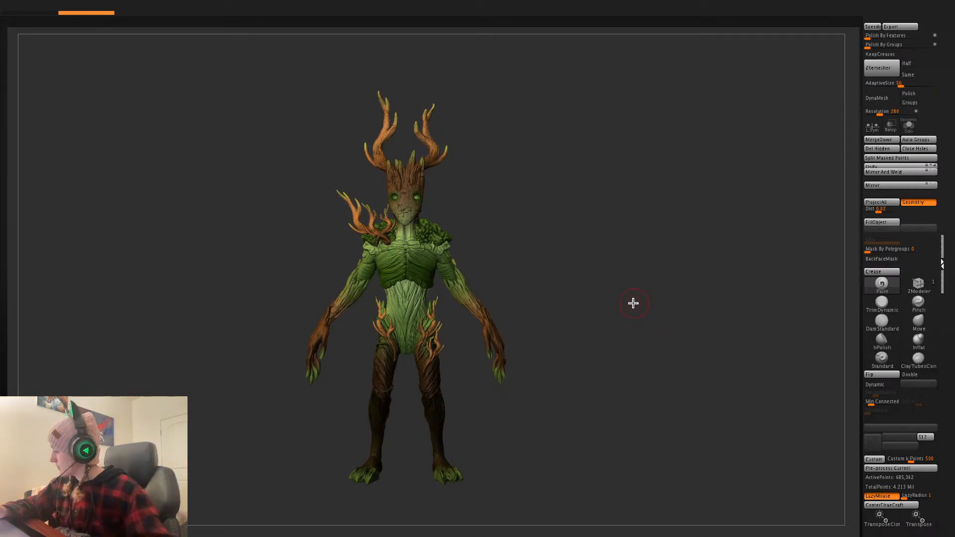
key("space")
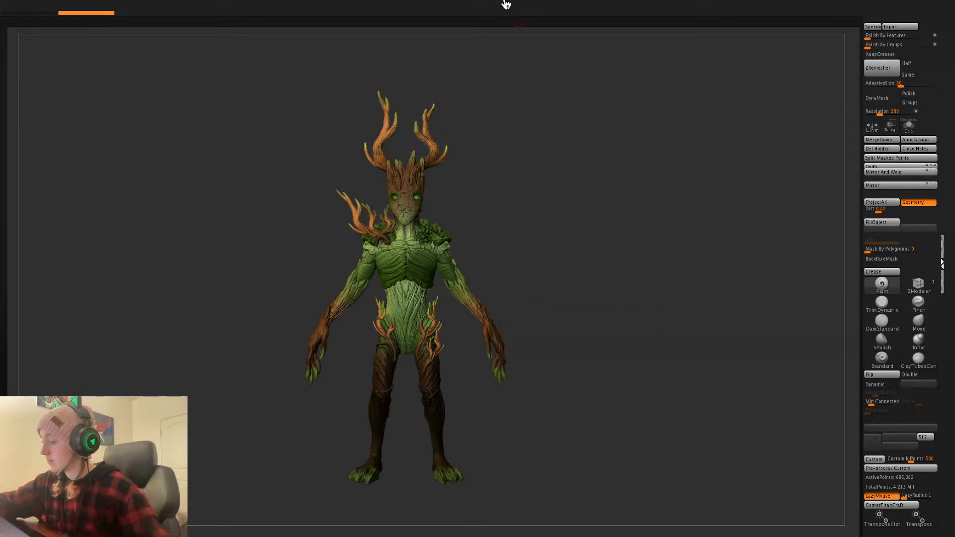
left_click(538, 2)
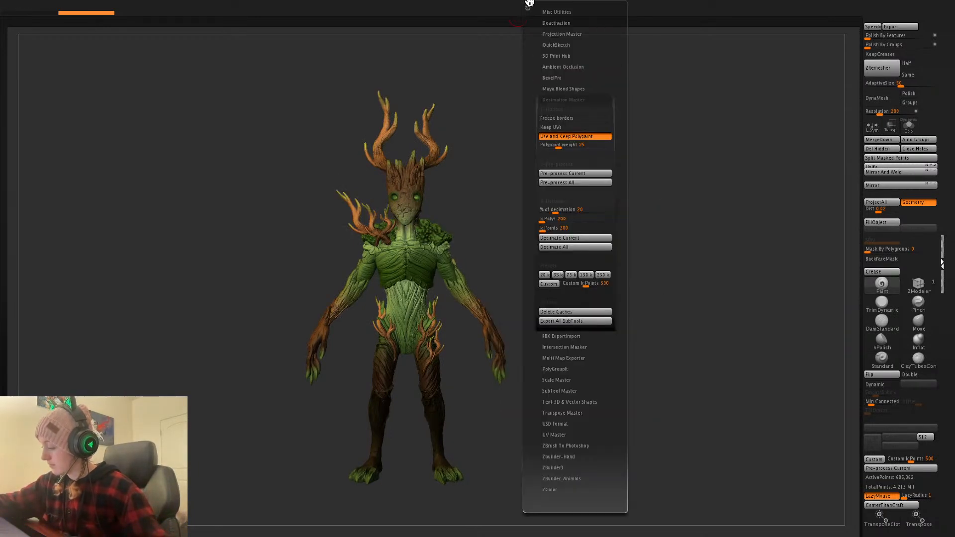
left_click(565, 100)
left_click(571, 187)
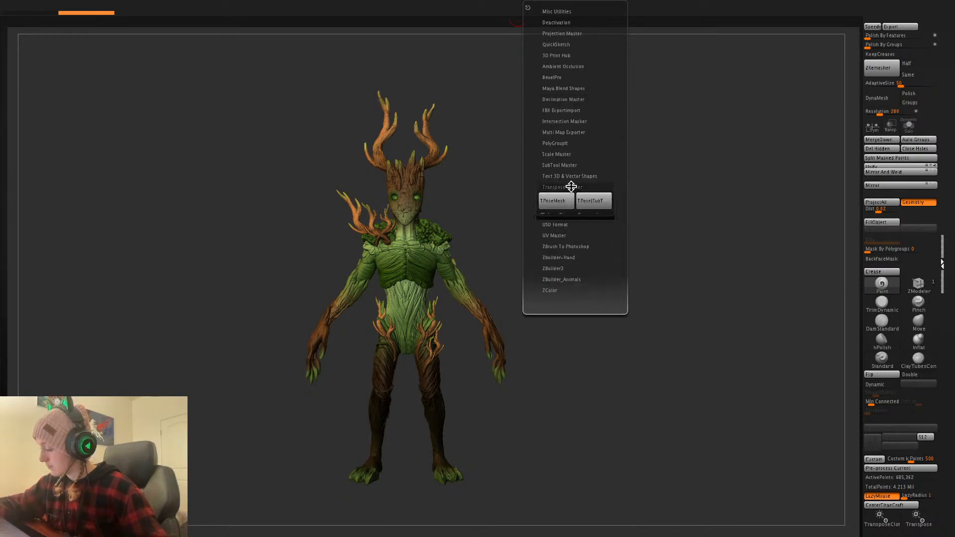
left_click(563, 202)
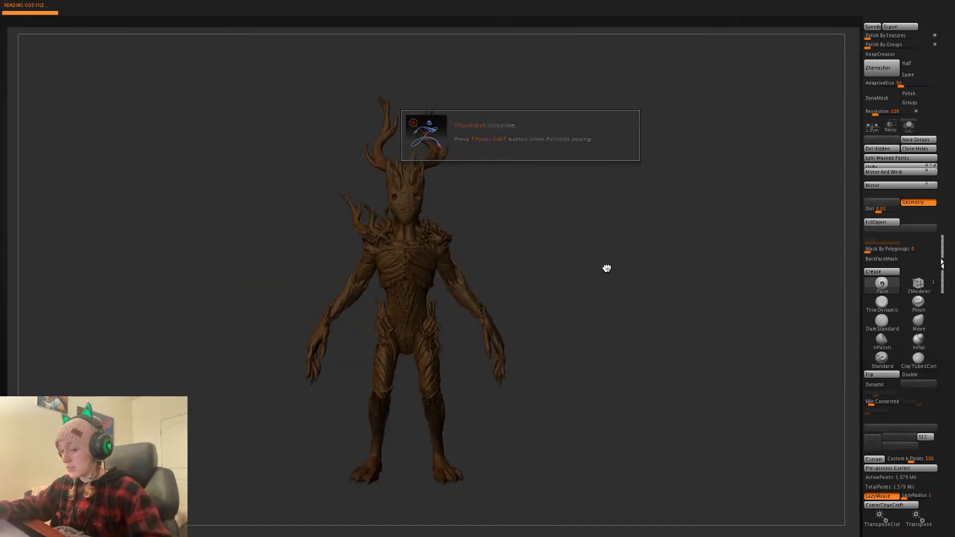
- Change the posing mesh's display colour from brown to a pale, nearly neutral grey
key("space")
left_click(476, 240)
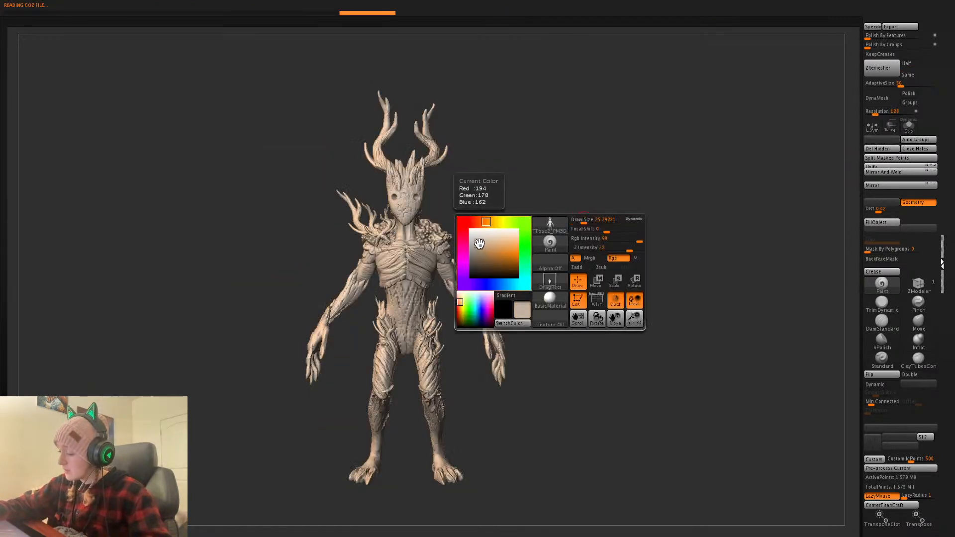
key("space")
key("shift+f")
key("shift+f")
key("space")
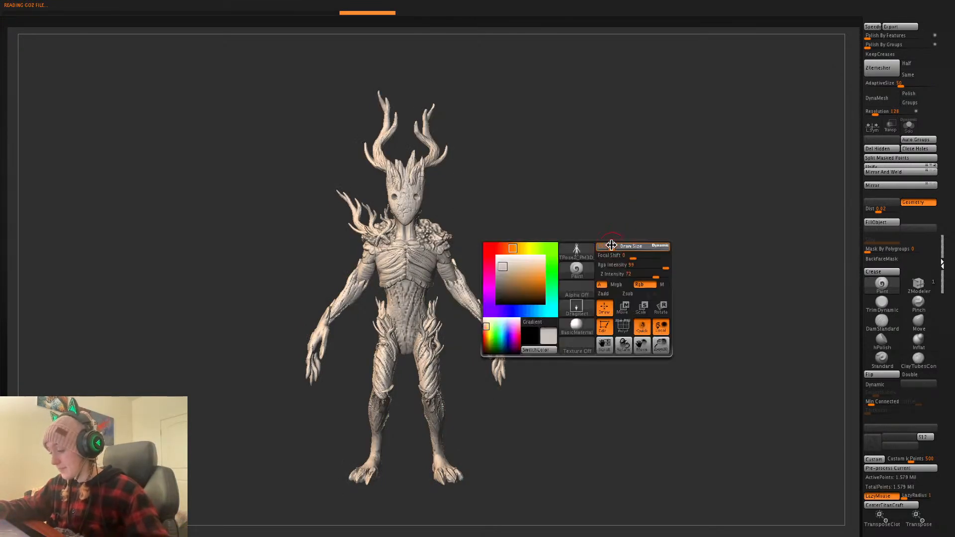
- Check the posing mesh's polygroups by showing and hiding the polyframe display
key("w")
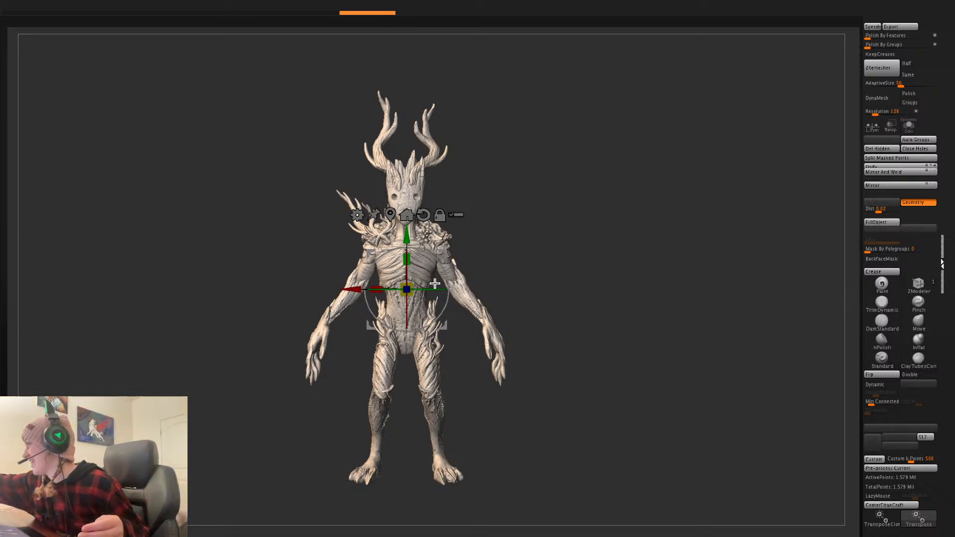
right_click(581, 304)
key("shift+f")
key("shift+f")
key("q")
right_click(595, 293)
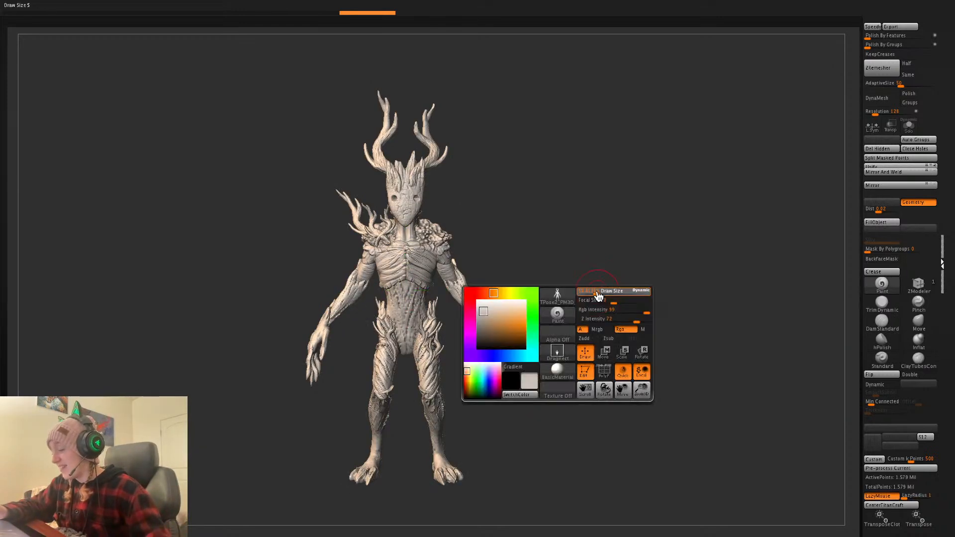
key("shift+f")
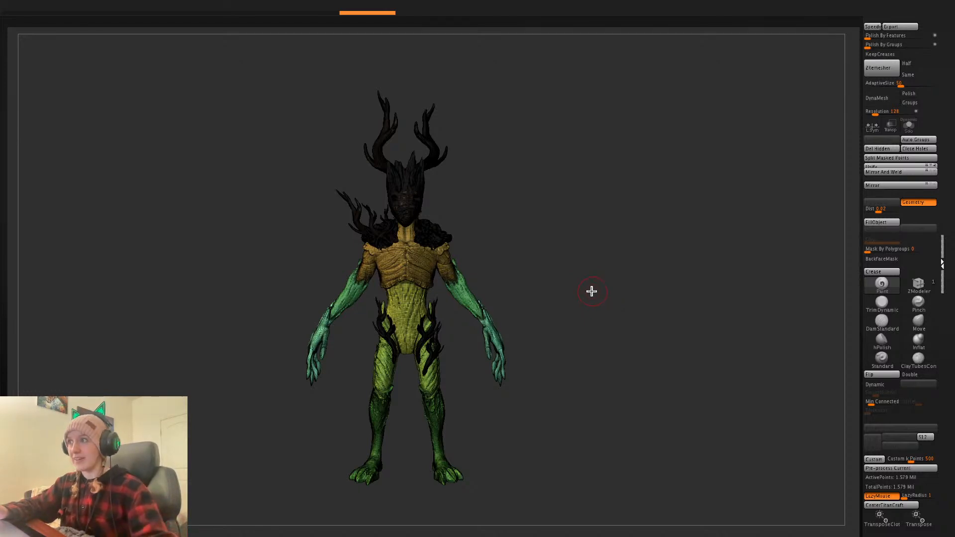
right_click(584, 316)
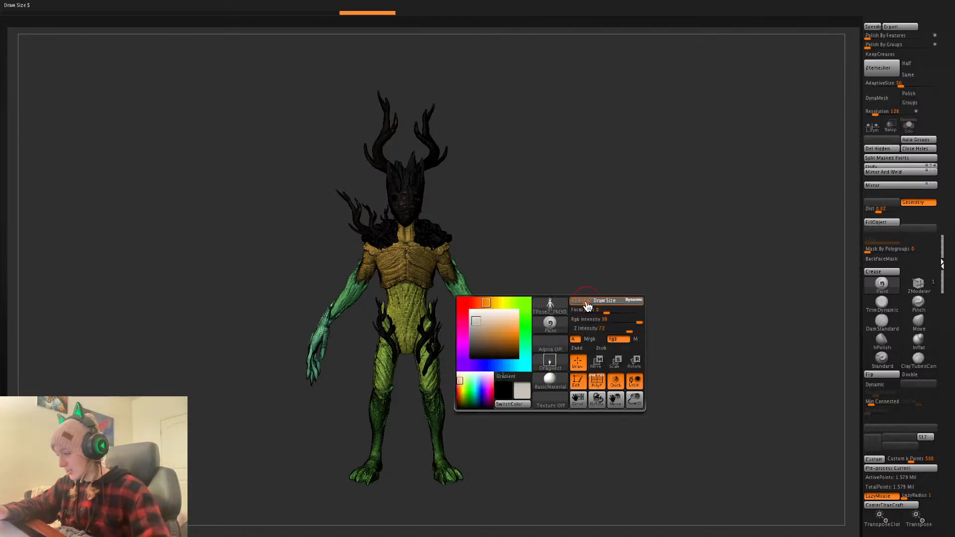
key("shift+f")
- Centre the gizmo on the posing mesh and rotate the whole creature slightly about its vertical axis
key("w")
left_click(390, 214)
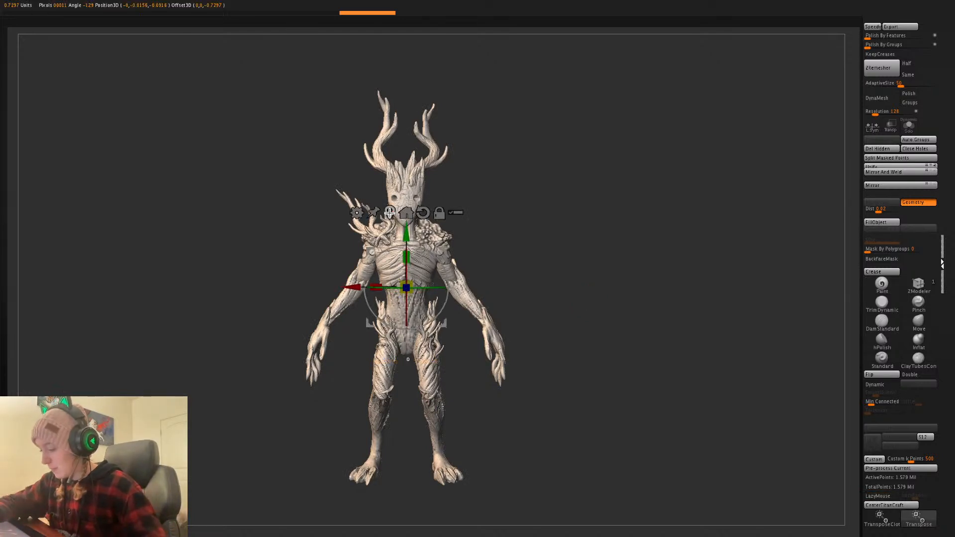
left_click_drag(431, 288, 445, 285)
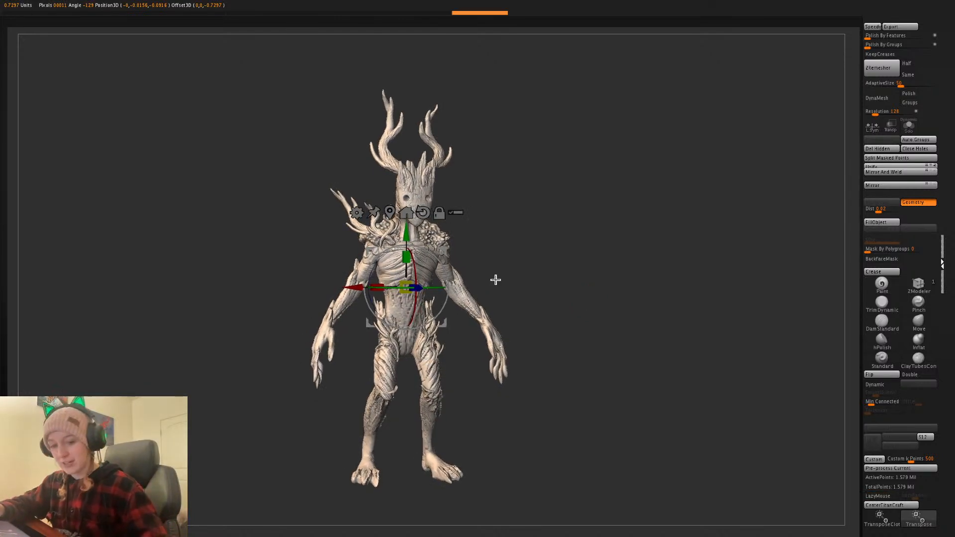
- Rotate the whole creature a little further about its vertical axis
key("p")
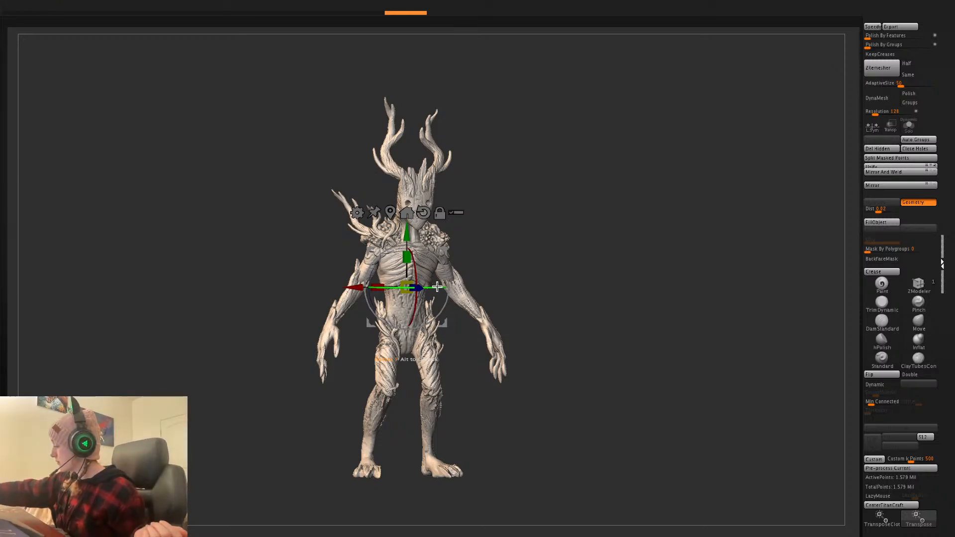
key("q")
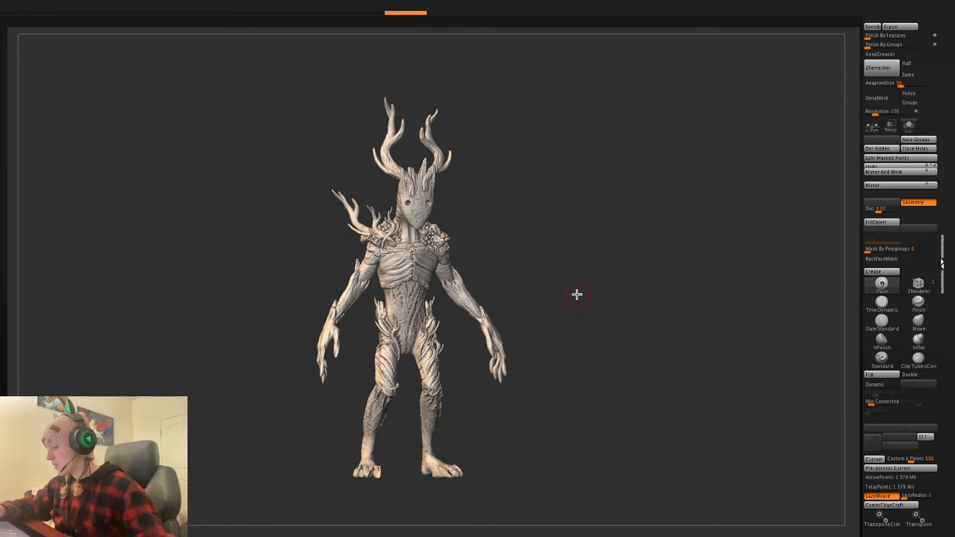
key("space")
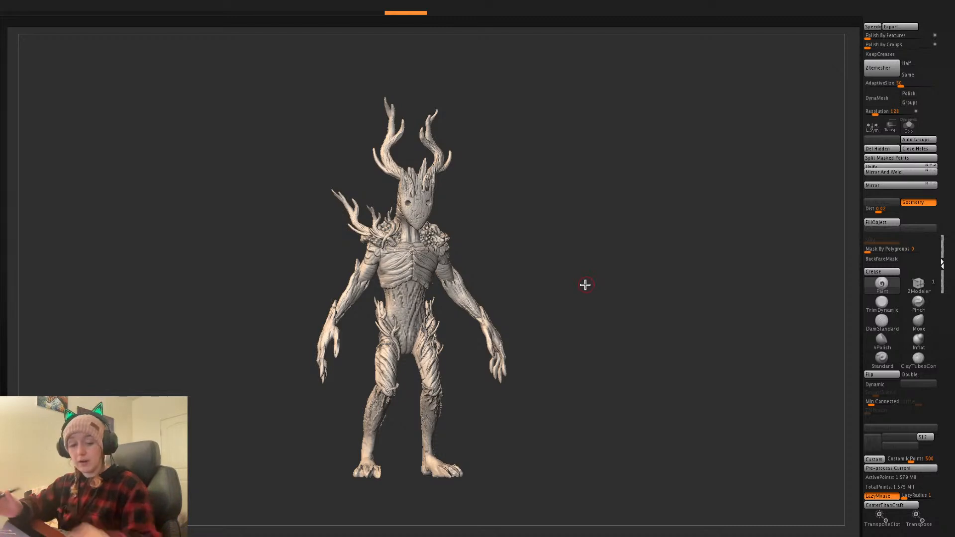
key("w")
key("ctrl+z")
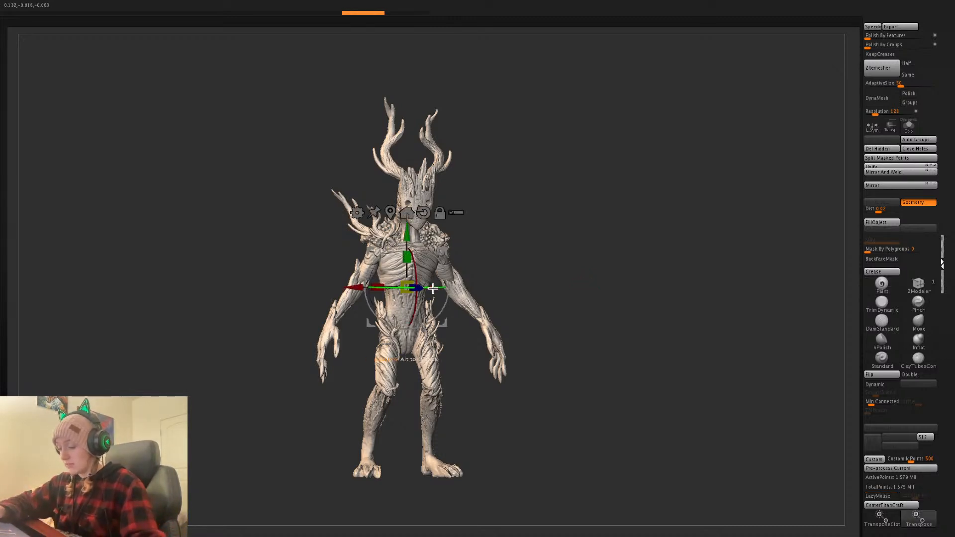
mouse_move(432, 287)
left_mouse_down()
mouse_move(420, 293)
mouse_move(439, 289)
left_mouse_up()
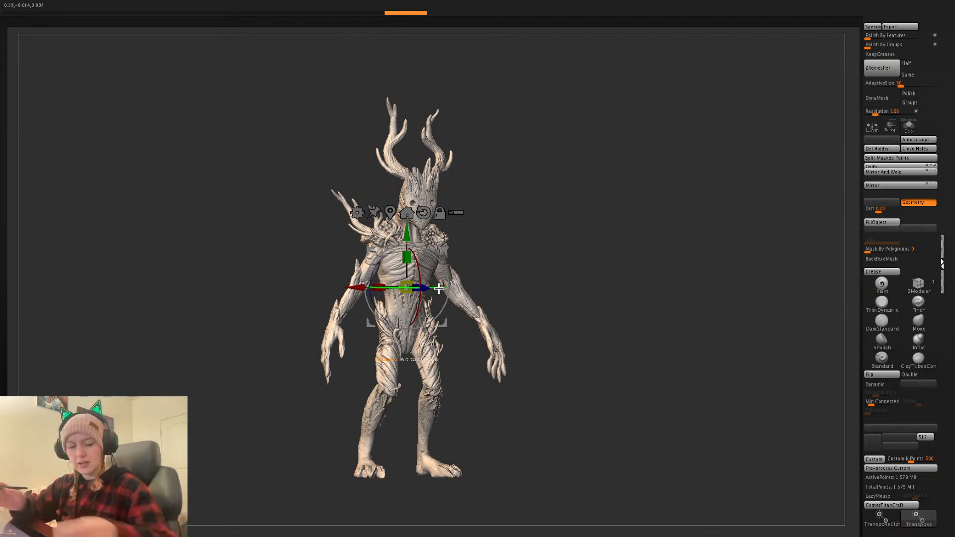
key("q")
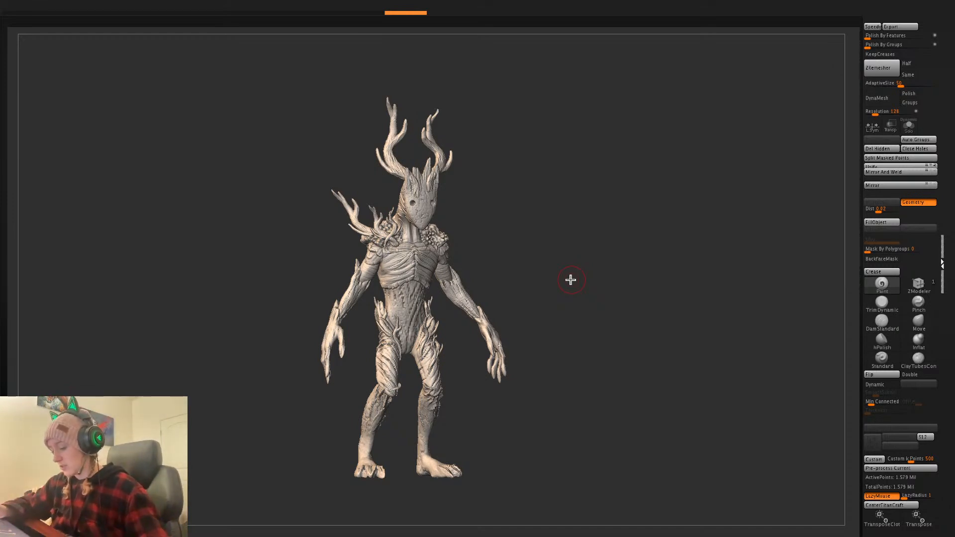
- Isolate the head polygroup and mask the whole creature except the head and antlers
key("space")
key("shift+f")
key("shift+f")
key("f")
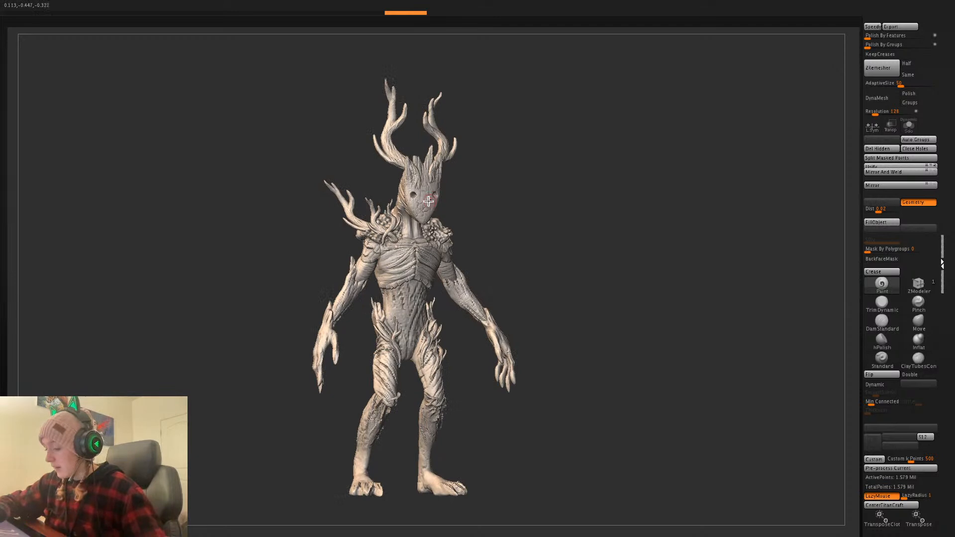
left_click(429, 201, "ctrl+shift")
left_click(574, 222, "ctrl")
left_click(581, 225, "ctrl+shift")
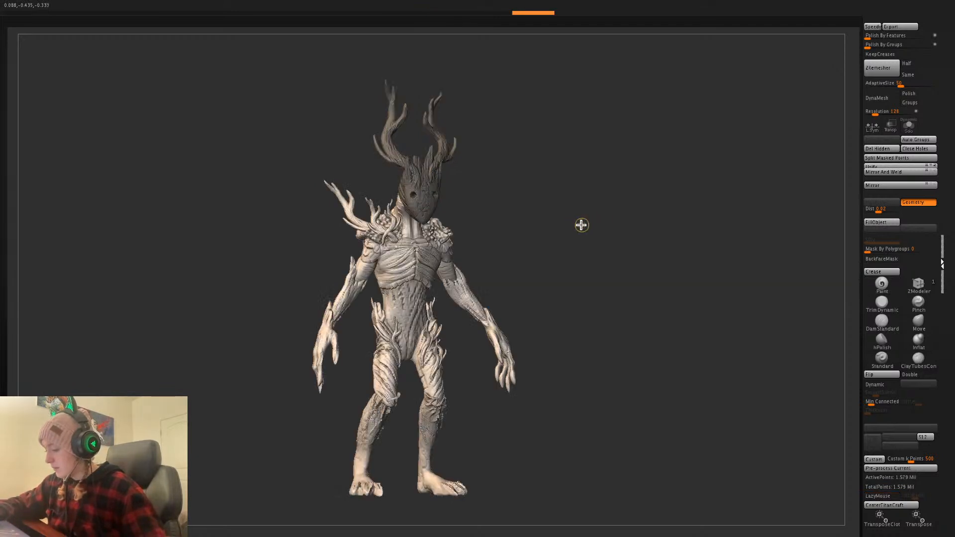
left_click(581, 226, "ctrl")
key("w")
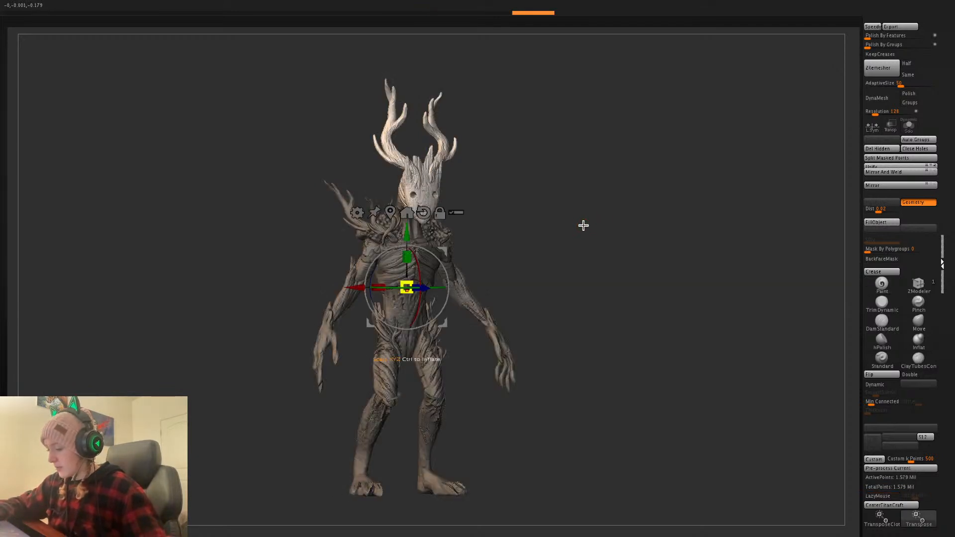
- Place the gizmo at the base of the head, turn the head slightly and tilt it sideways together with the antlers
left_click(392, 212)
left_click_drag(415, 98, 415, 155, "alt")
left_click_drag(447, 210, 437, 208)
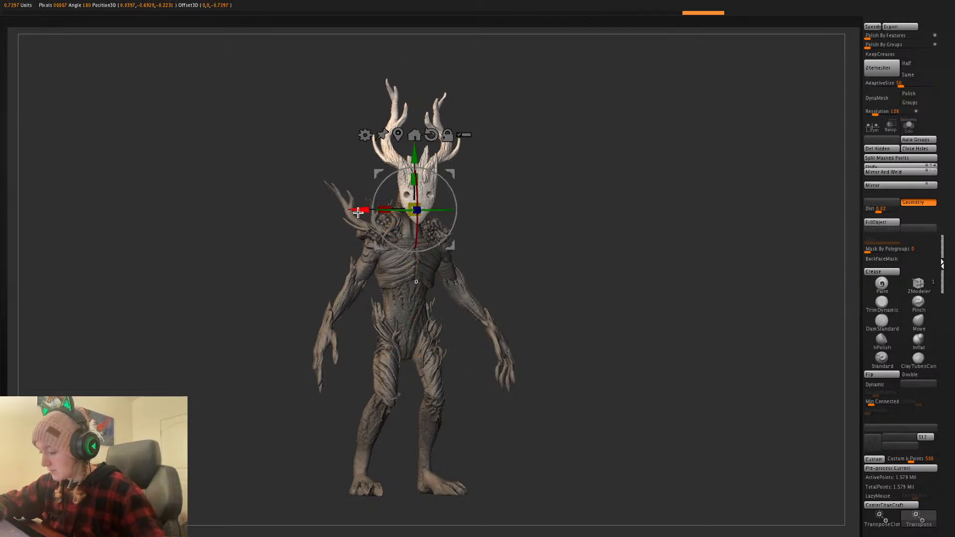
left_click_drag(358, 212, 355, 211)
mouse_move(454, 198)
left_mouse_down()
mouse_move(455, 206)
mouse_move(450, 178)
mouse_move(454, 200)
left_mouse_up()
left_click_drag(448, 175, 451, 192)
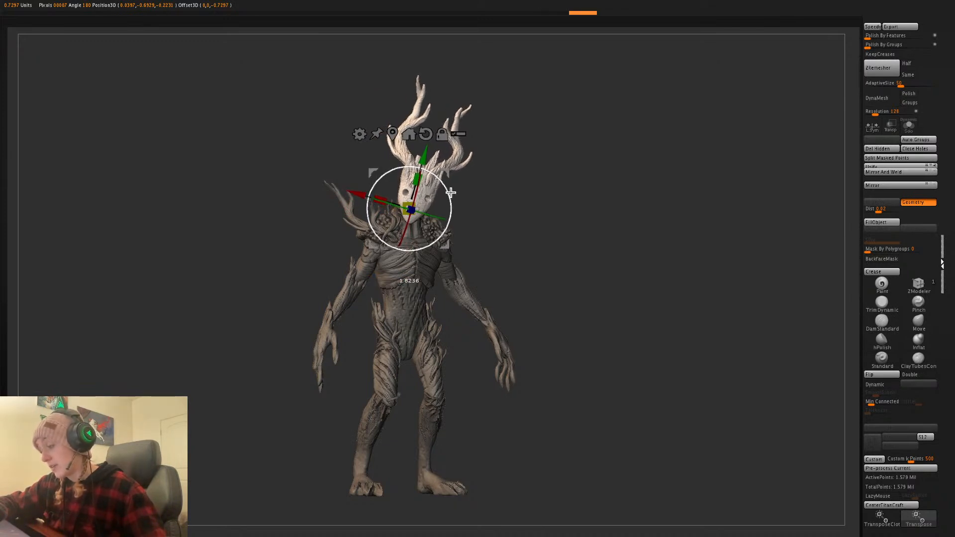
key("q")
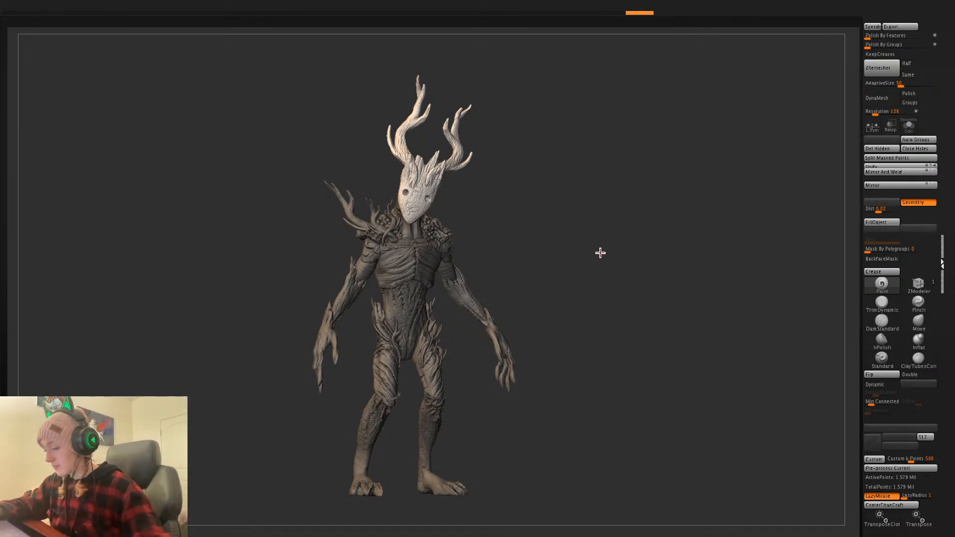
- Examine the leg polygroups by toggling the polyframe and by isolating and hiding the hip branches and thighs
key("shift+f")
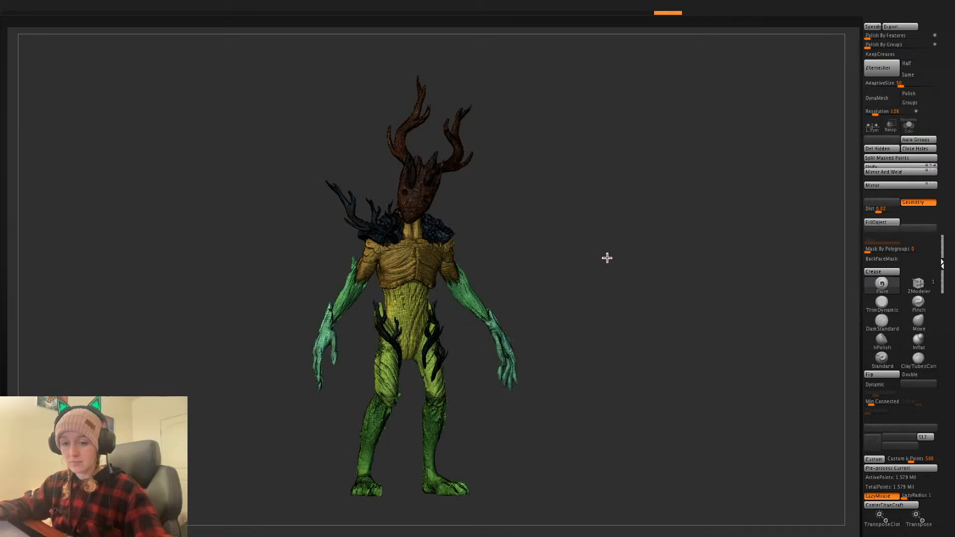
key("shift+f")
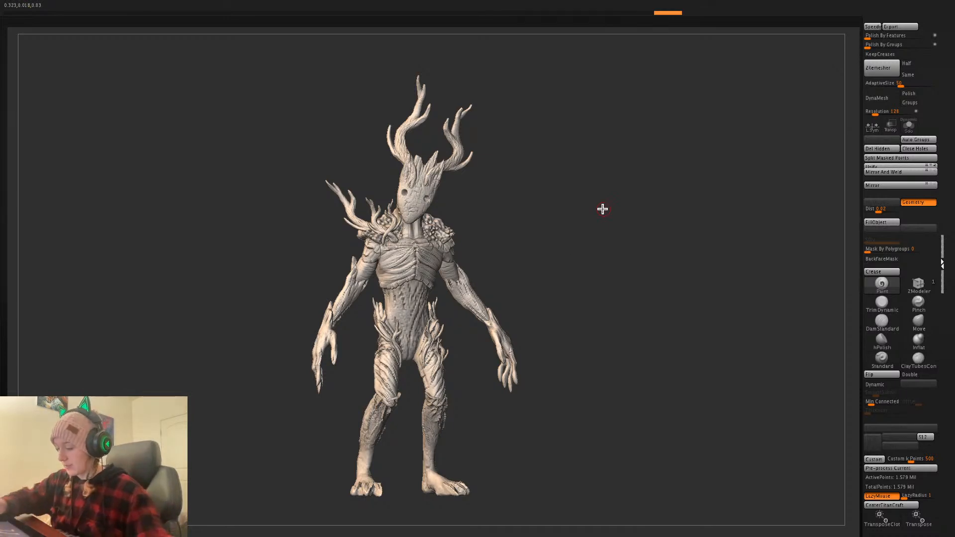
left_click(436, 368, "ctrl+shift")
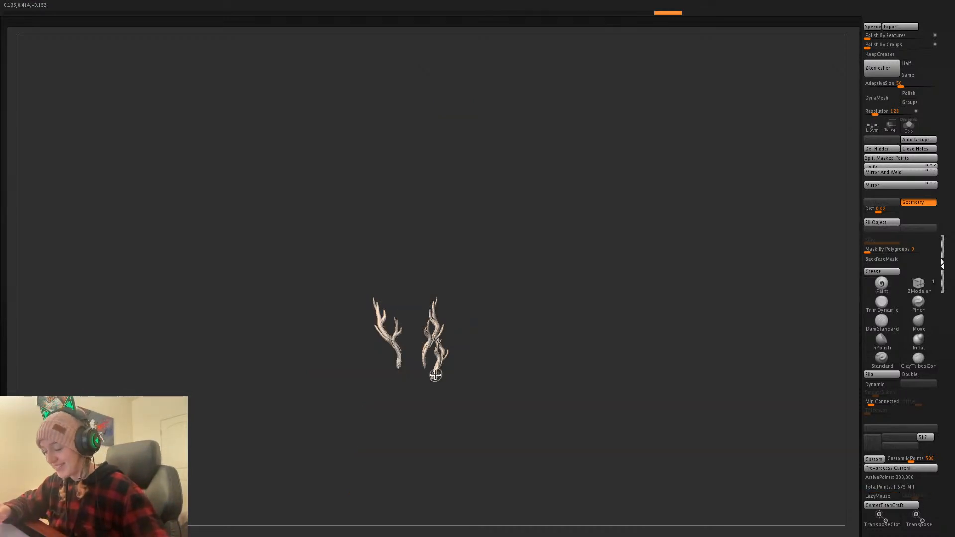
left_click_drag(438, 371, 436, 367, "ctrl+shift")
left_click(436, 371, "ctrl+alt+shift")
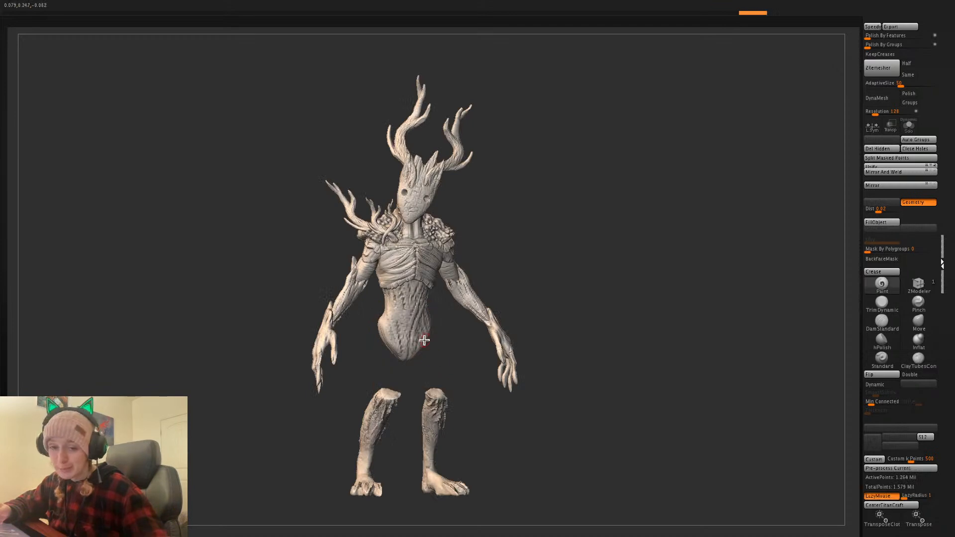
left_click(567, 270, "ctrl+shift")
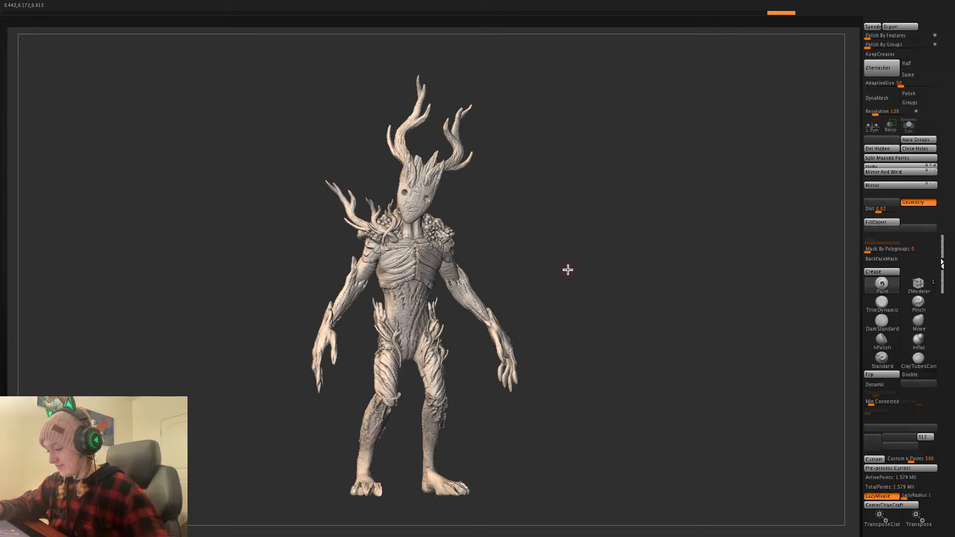
- Reset the gizmo's orientation and lean the whole unmasked creature sideways, towards the same side as the head tilt
key("w")
mouse_move(415, 292)
left_mouse_down()
mouse_move(665, 282)
mouse_move(687, 290)
left_mouse_up()
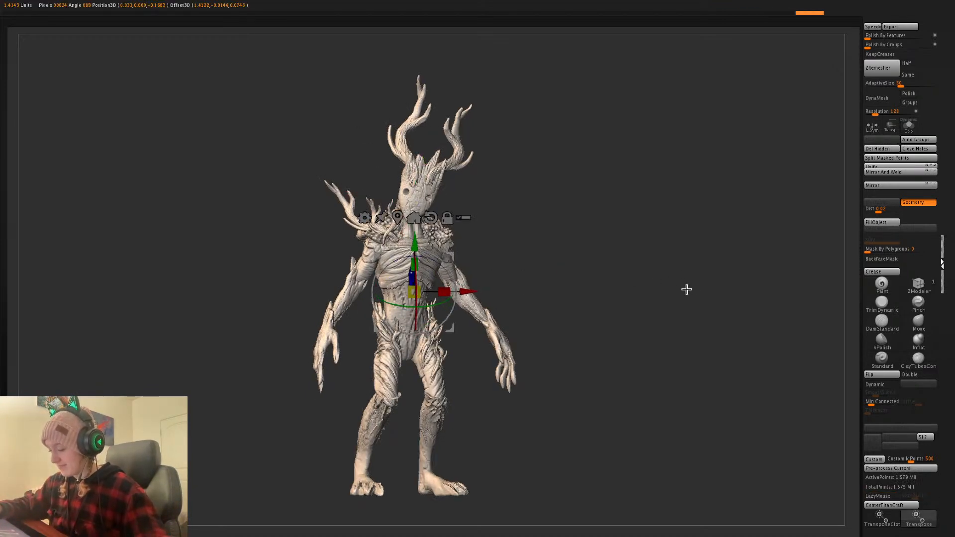
left_click(431, 218)
left_click_drag(455, 286, 456, 295)
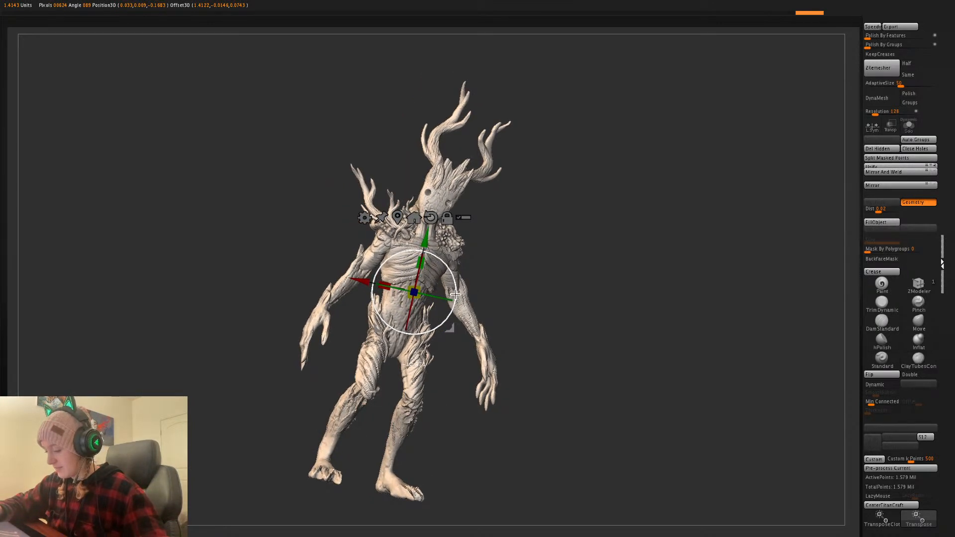
key("q")
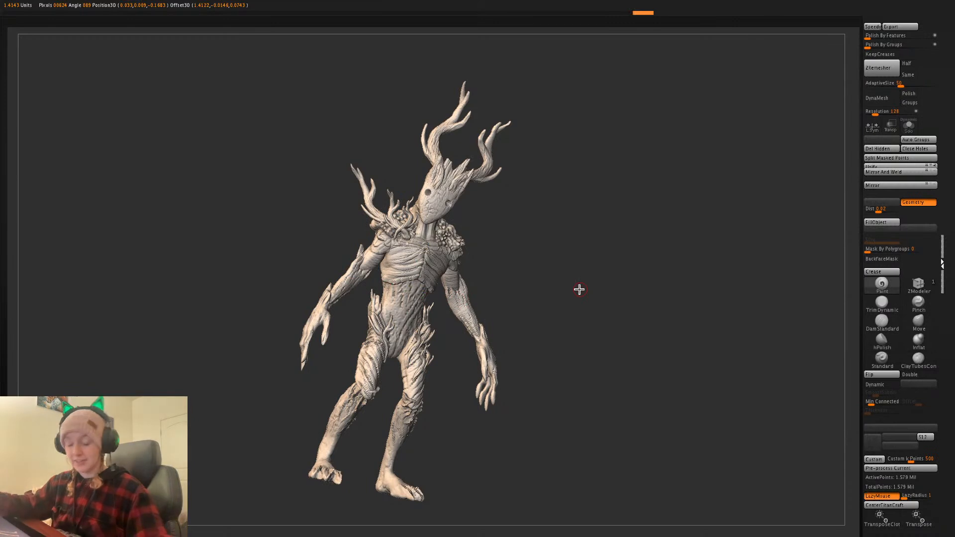
key("w")
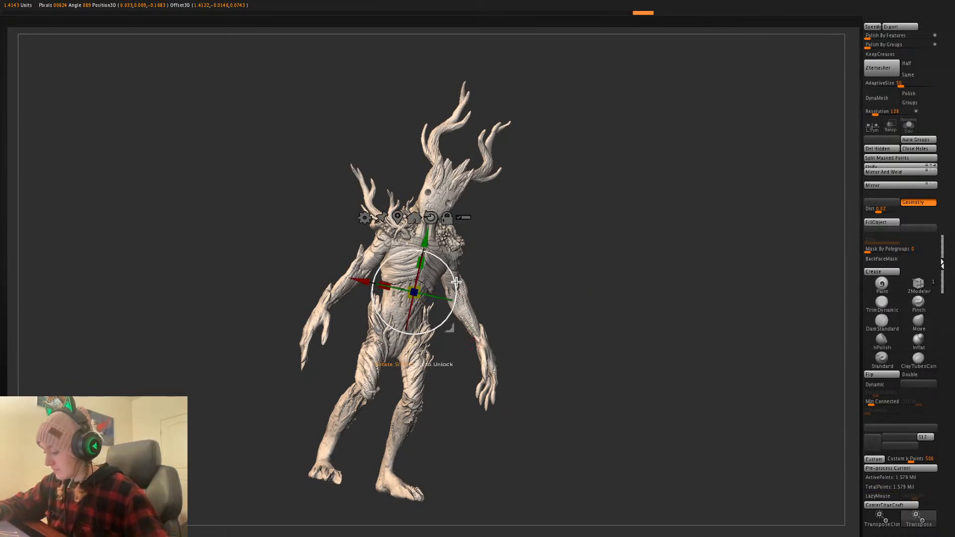
left_click_drag(464, 281, 456, 283)
key("q")
- Mask everything except the creature's left leg, leaving its thigh, hip branches, lower leg and foot free
left_click(426, 379, "ctrl+shift")
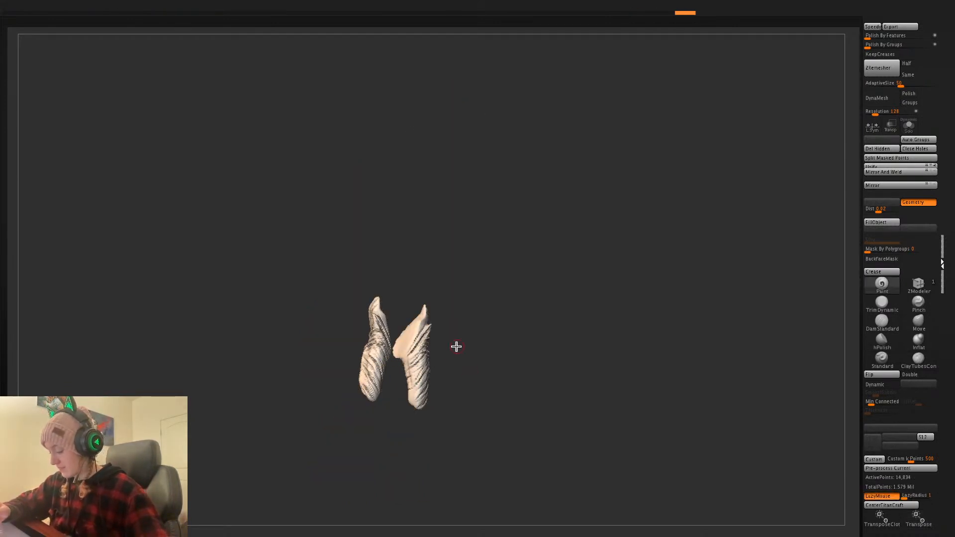
mouse_move(479, 327)
left_mouse_down()
mouse_move(429, 281)
mouse_move(397, 390)
mouse_move(413, 398)
left_mouse_up()
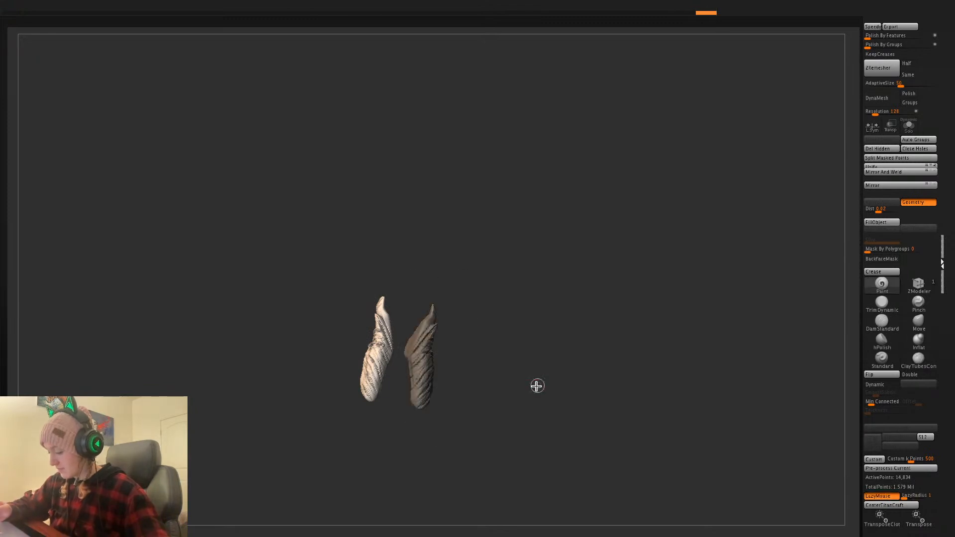
left_click(538, 386, "ctrl+shift")
left_click(433, 360, "ctrl+shift")
mouse_move(456, 324)
left_mouse_down("ctrl")
mouse_move(405, 514)
mouse_move(423, 517)
left_mouse_up("ctrl")
left_click(413, 454, "ctrl+shift")
left_click(413, 454, "ctrl+shift")
left_click(575, 430, "ctrl+shift")
left_click(568, 421, "ctrl")
key("w")
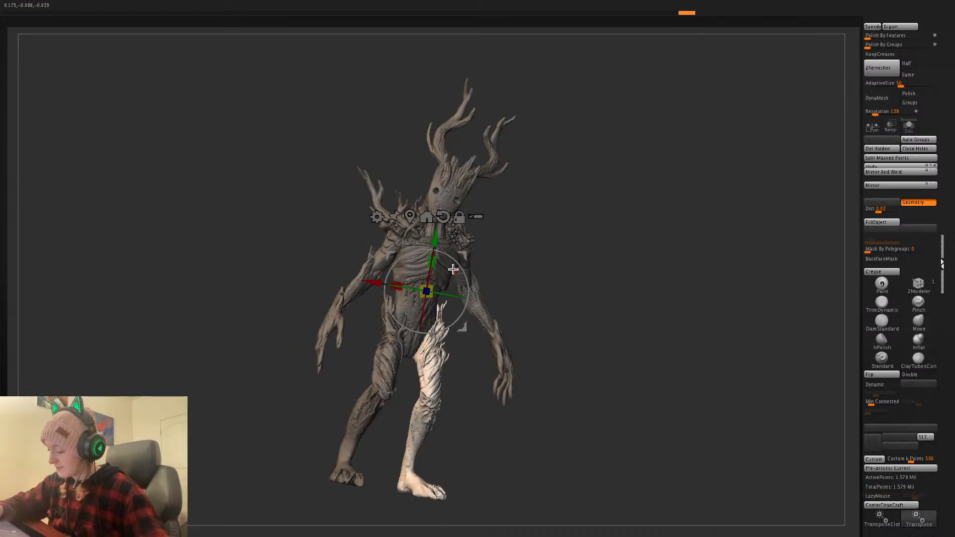
- Place the gizmo at the left hip joint in side view and swing the unmasked leg forward
left_click_drag(471, 300, 472, 300, "alt")
left_click_drag(618, 254, 595, 255)
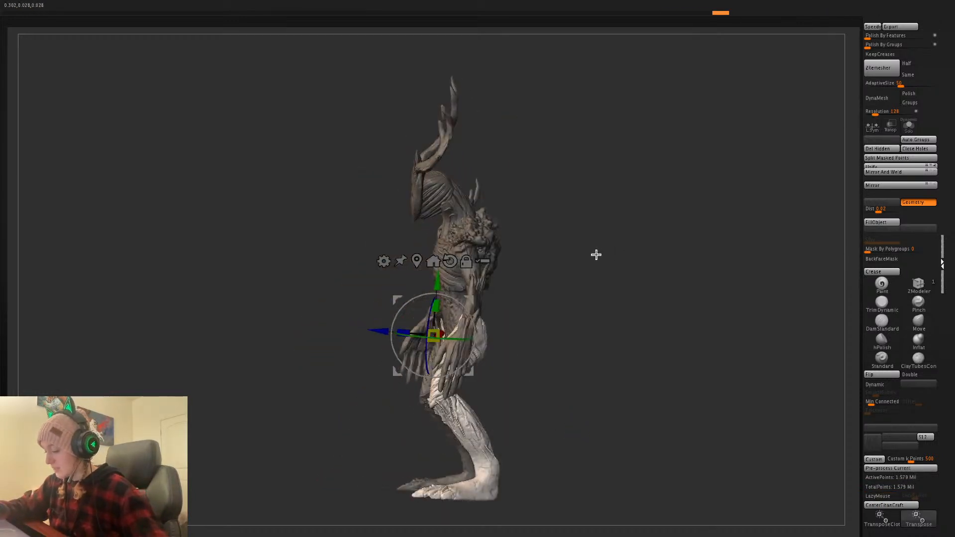
left_click_drag(470, 300, 506, 299, "alt")
left_click_drag(622, 296, 503, 354)
left_click_drag(653, 273, 642, 277)
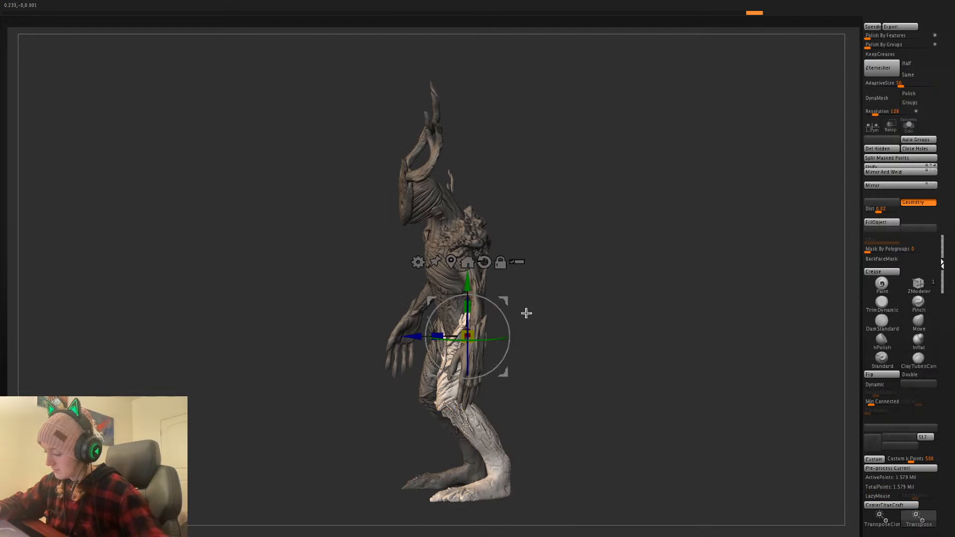
key("q")
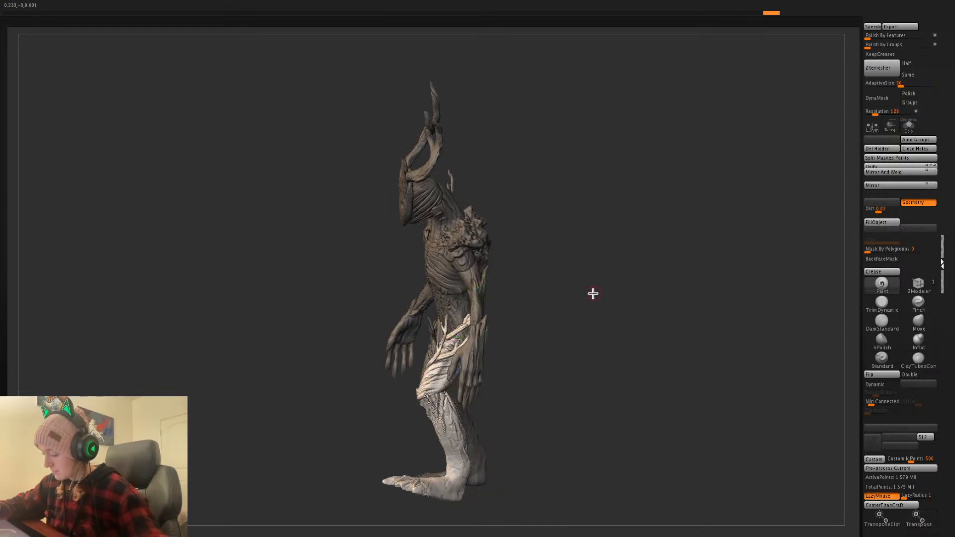
- Adjust the left leg's rotation slightly at the hip, viewed from the front
left_click_drag(592, 293, 584, 326)
key("w")
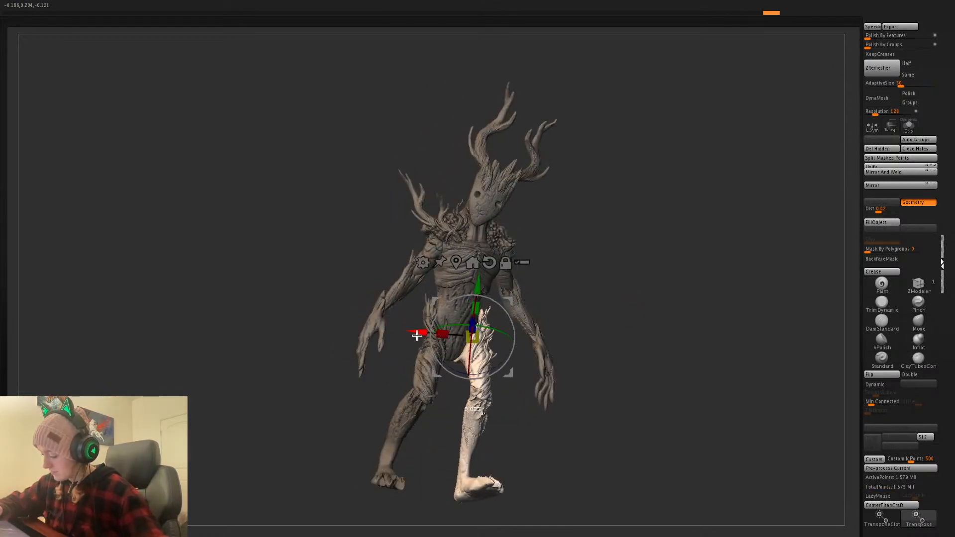
left_click_drag(472, 353, 473, 328)
key("q")
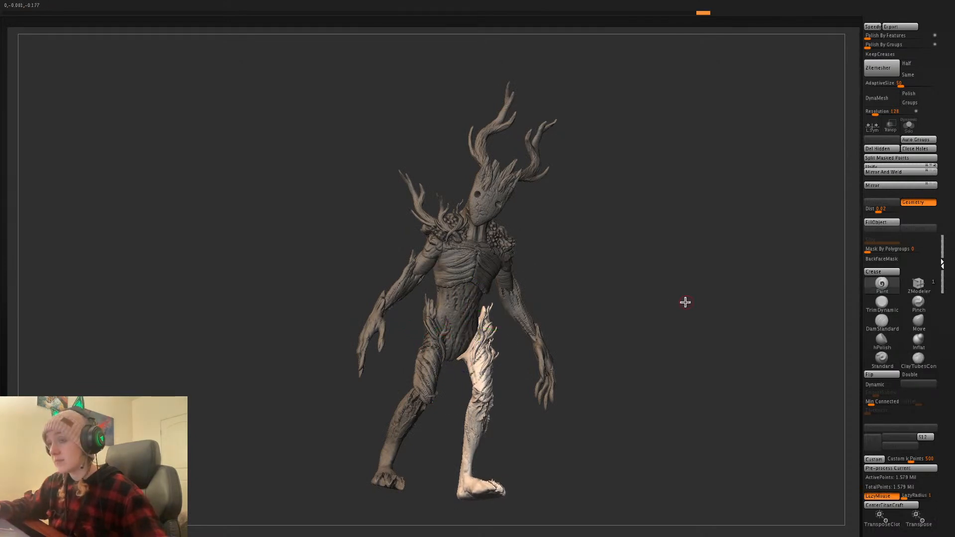
- Add the left thigh and its hip branches to the mask so that only the left lower leg and foot stay unmasked
mouse_move(685, 300)
left_mouse_down()
mouse_move(662, 300)
mouse_move(633, 338)
mouse_move(496, 352)
left_mouse_up()
left_click(482, 344, "ctrl+shift")
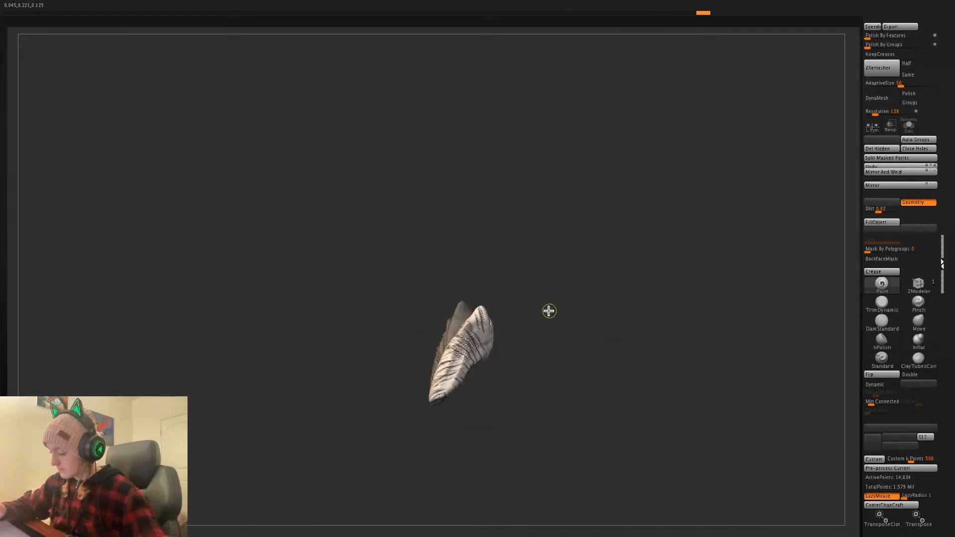
left_click(548, 314, "ctrl")
left_click(547, 316, "ctrl+shift")
left_click(547, 317, "ctrl+shift")
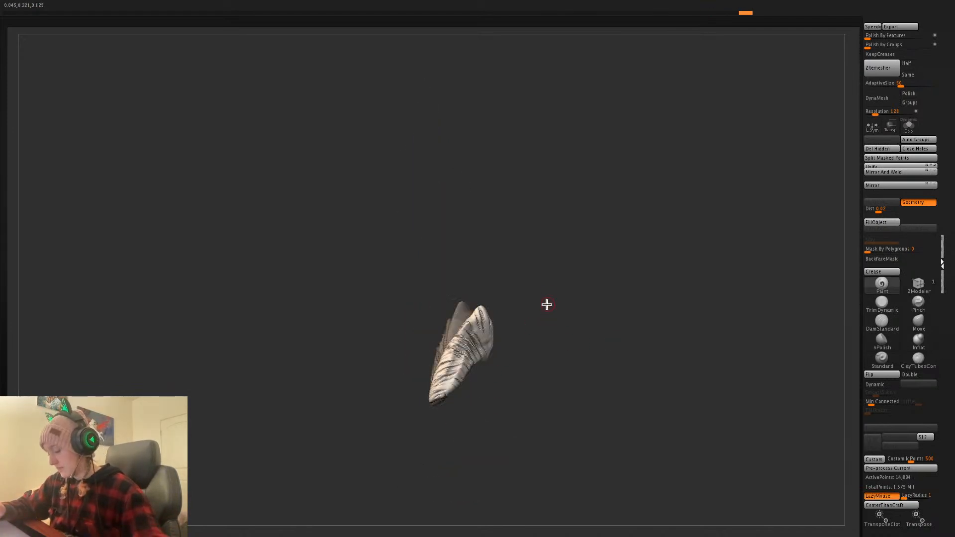
mouse_move(517, 254)
left_mouse_down("ctrl")
mouse_move(523, 437)
mouse_move(526, 421)
left_mouse_up("ctrl")
left_click(562, 335, "ctrl+shift")
left_click(448, 331, "ctrl+shift")
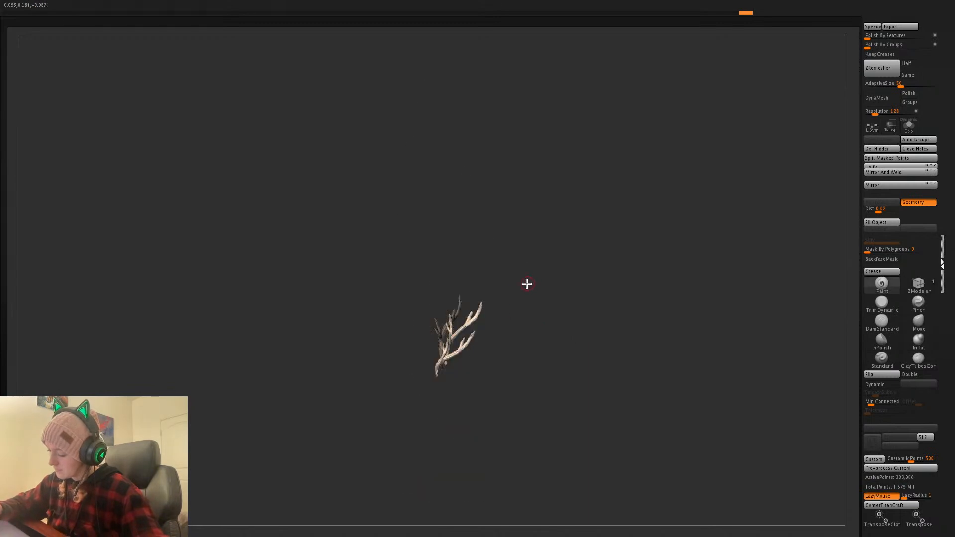
mouse_move(512, 265)
left_mouse_down("ctrl")
mouse_move(561, 367)
mouse_move(564, 360)
left_mouse_up("ctrl")
left_click(609, 328, "ctrl+shift")
left_click(606, 328, "ctrl")
key("w")
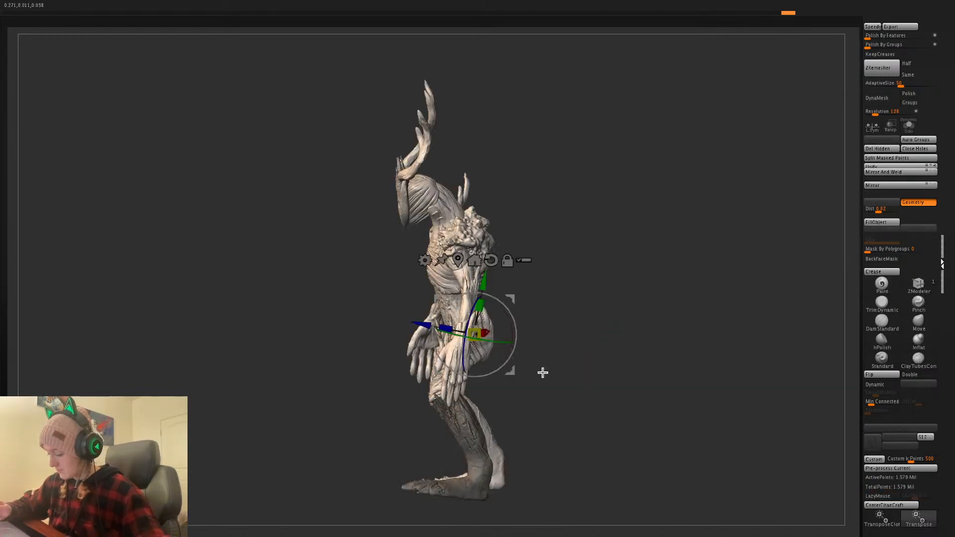
left_click(543, 372, "ctrl")
- Place the gizmo at the left knee and bend the lower leg backwards
left_click_drag(439, 398, 656, 237, "alt")
left_click_drag(481, 409, 481, 401)
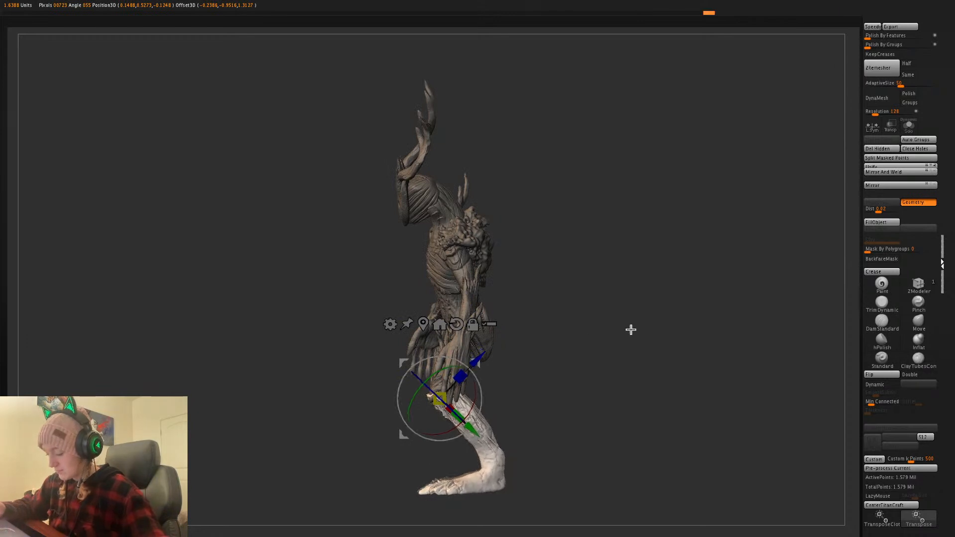
left_click_drag(631, 330, 627, 392)
key("q")
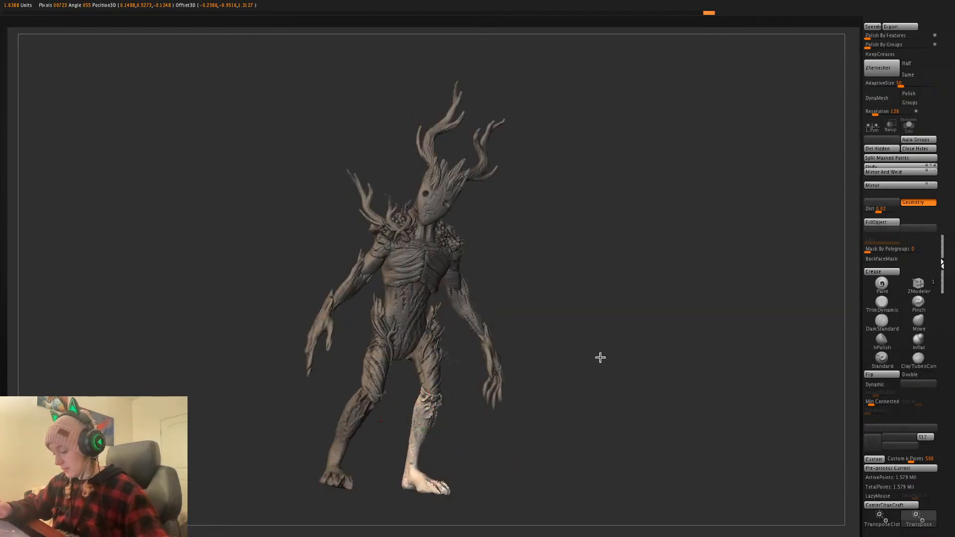
- Place the gizmo at the left knee, rotate the lower leg slightly from the front and clear the mask
left_click_drag(537, 348, 551, 326, "alt")
left_click_drag(496, 337, 682, 330, "alt")
left_click(443, 383, "alt")
left_click(754, 354, "alt")
left_click_drag(481, 403, 483, 399)
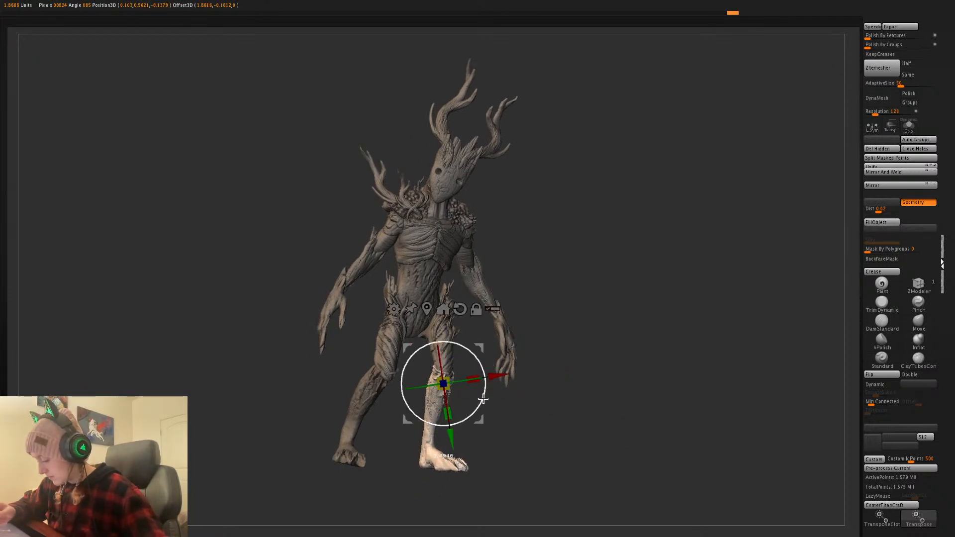
key("q")
left_click(672, 325, "ctrl")
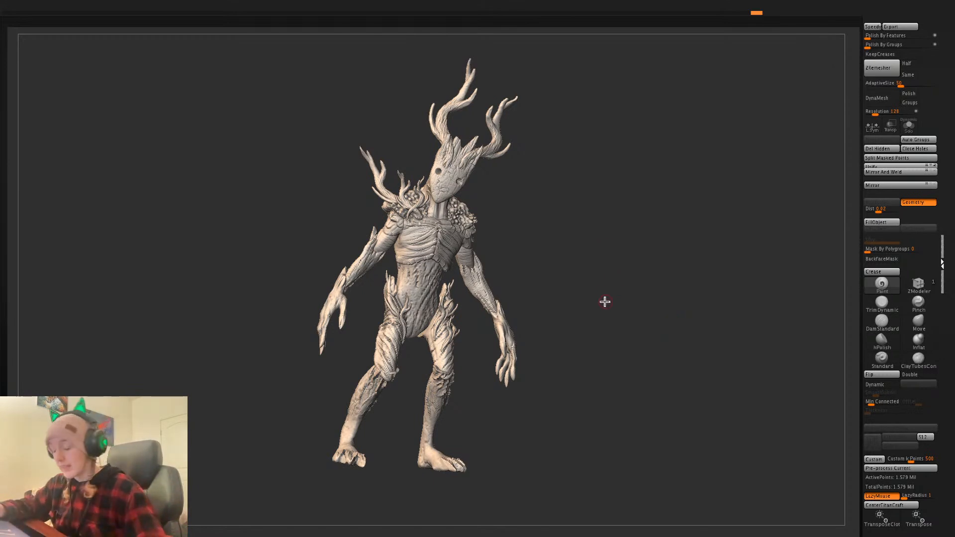
- Isolate the thigh, hip-branch and lower-leg polygroups in turn and mask everything except the right leg
key("shift+f")
key("shift+f")
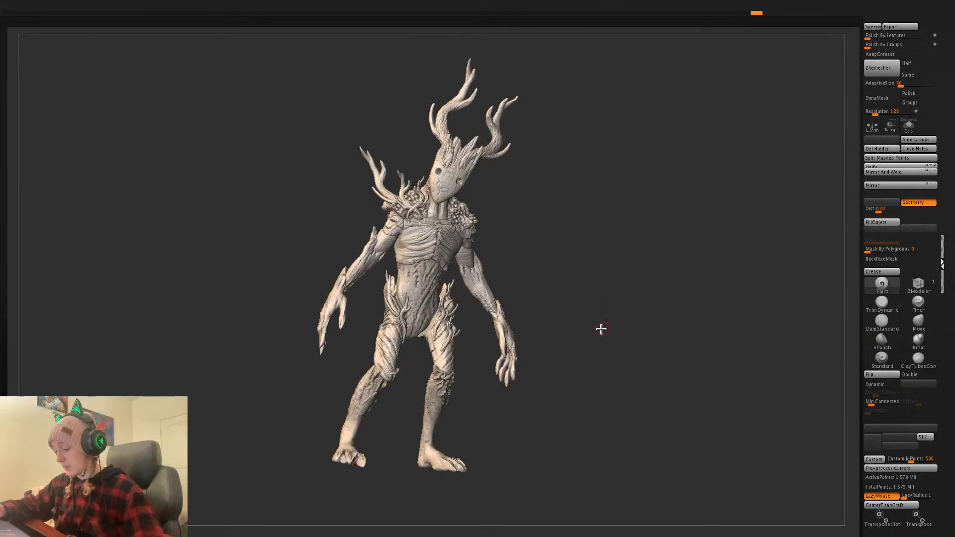
left_click(388, 354, "ctrl+shift")
mouse_move(336, 415)
left_mouse_down("ctrl")
mouse_move(405, 297)
mouse_move(403, 436)
left_mouse_up("ctrl")
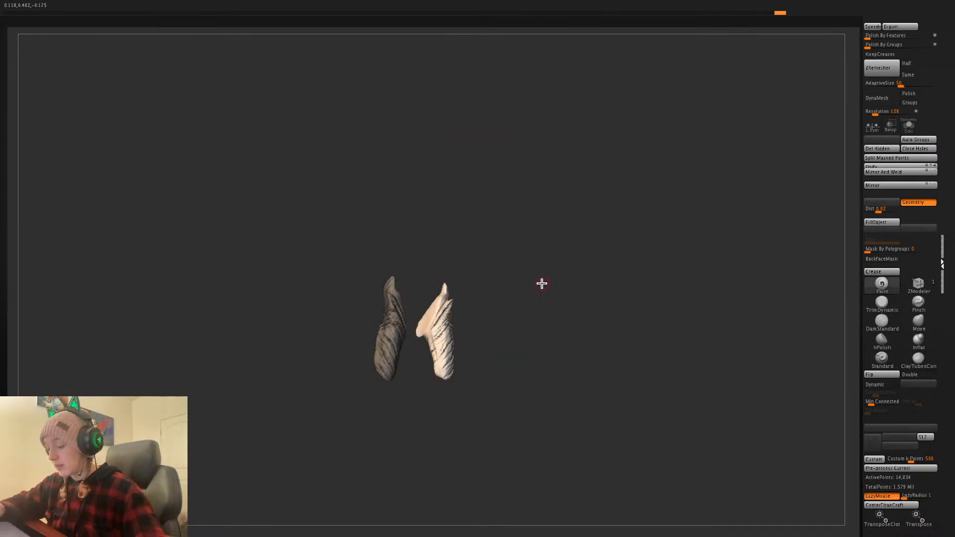
left_click(541, 284, "ctrl+shift")
left_click(397, 311, "ctrl+shift")
left_click_drag(356, 367, 407, 444, "ctrl")
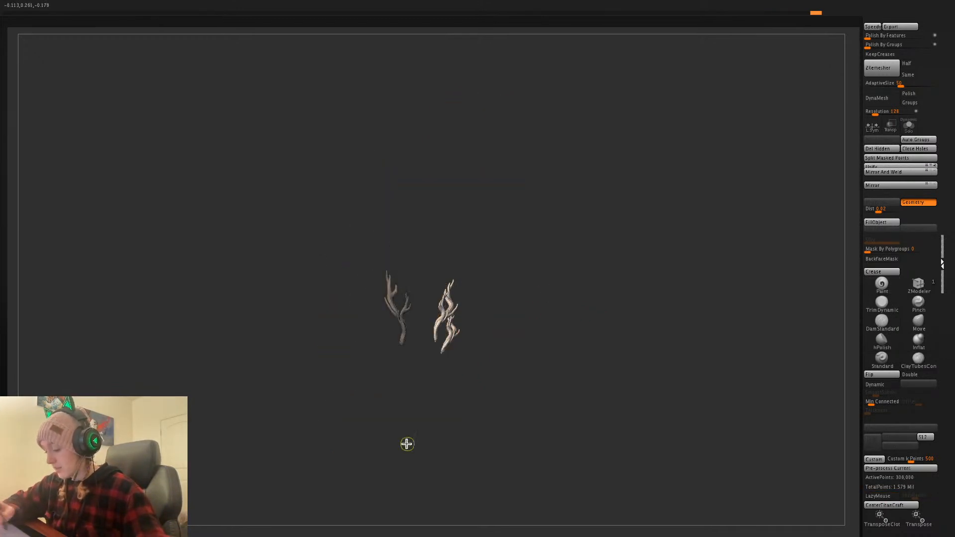
left_click(464, 332, "ctrl+shift")
left_click(368, 398, "ctrl+shift")
mouse_move(308, 484)
left_mouse_down("ctrl")
mouse_move(416, 333)
mouse_move(375, 506)
left_mouse_up("ctrl")
left_click(598, 332, "ctrl+shift")
left_click(599, 333, "ctrl")
key("w")
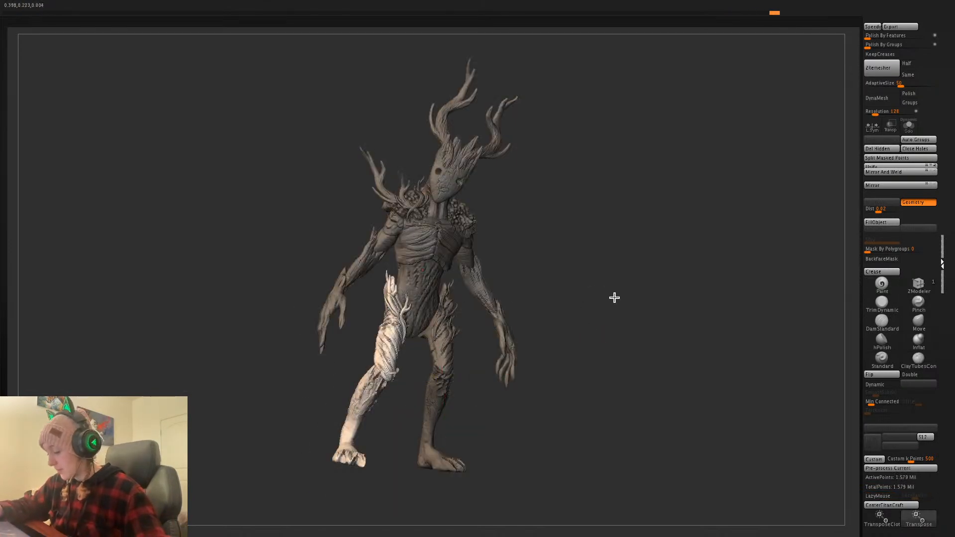
- Place the gizmo at the right hip joint in side view, swing the right leg forward and adjust it from the front
left_click_drag(614, 297, 627, 302, "shift")
left_click_drag(433, 297, 694, 275)
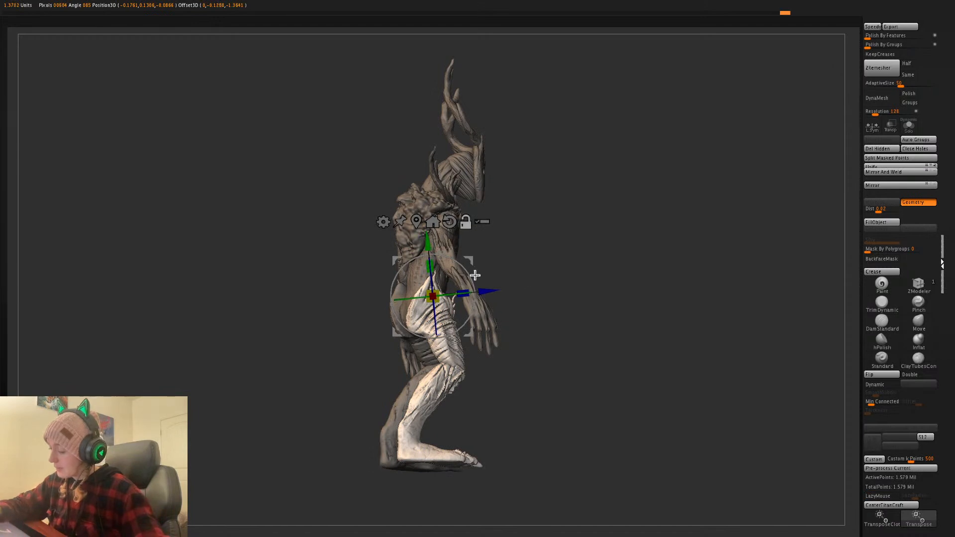
left_click_drag(472, 262, 543, 261, "alt")
left_click_drag(435, 306, 669, 308)
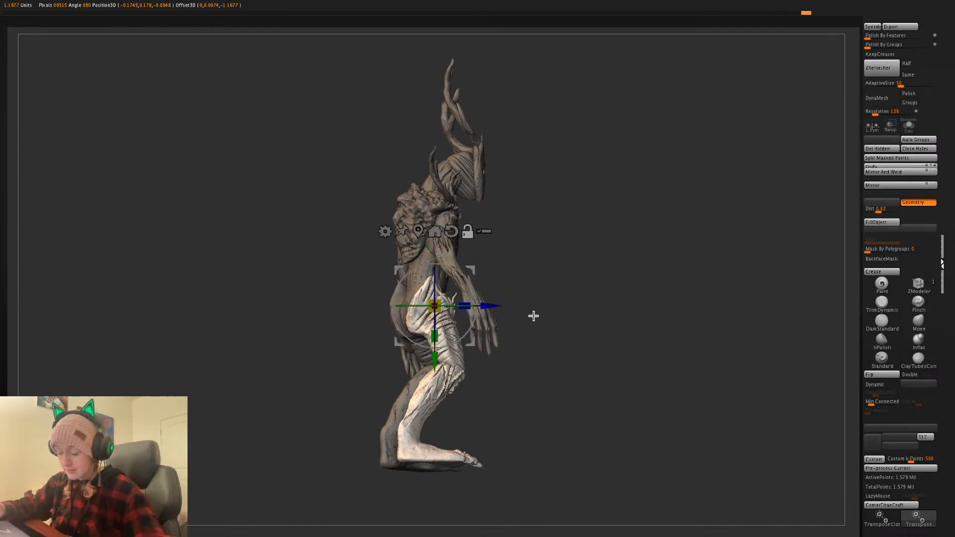
left_click_drag(467, 332, 475, 320)
left_click_drag(475, 272, 477, 273)
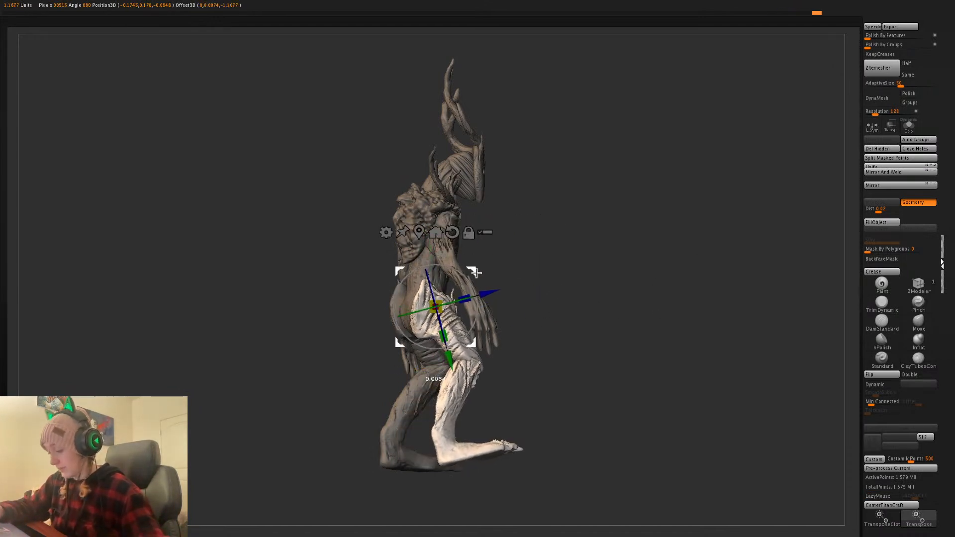
left_click_drag(689, 280, 684, 279, "shift")
left_click_drag(473, 277, 468, 277)
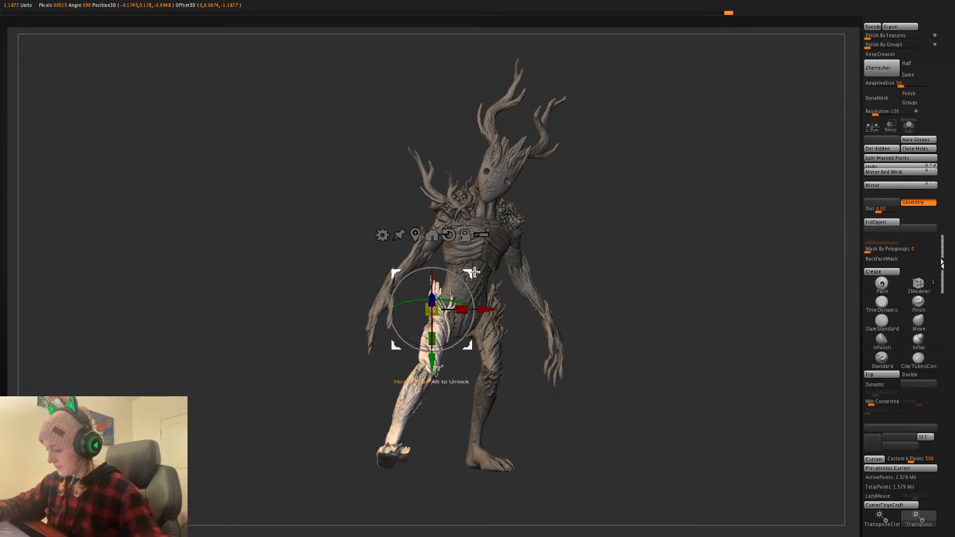
- Swing the right leg backwards at the hip in side view and adjust its rotation slightly from the front
left_click_drag(697, 311, 638, 324, "shift")
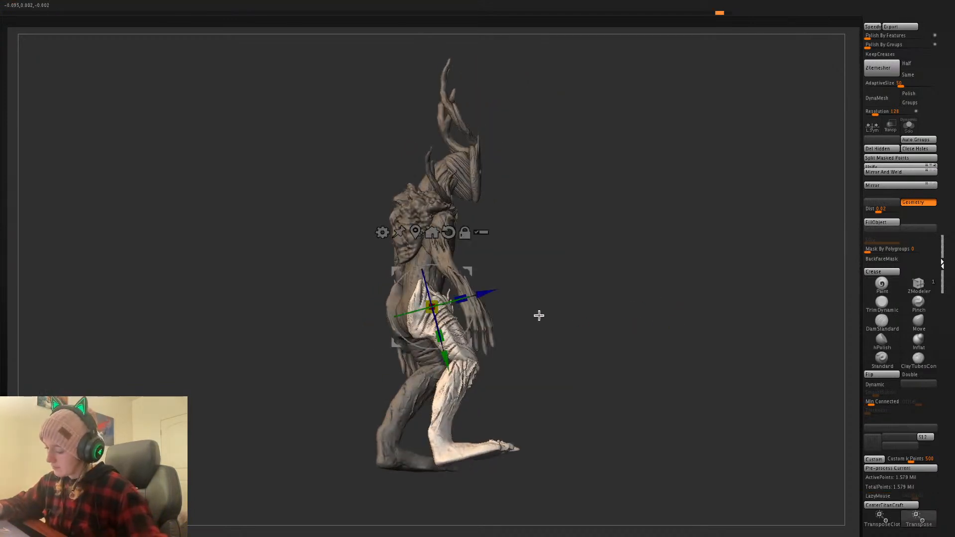
left_click_drag(468, 285, 596, 266)
key("q")
mouse_move(681, 294)
left_mouse_down("shift")
mouse_move(673, 283)
mouse_move(680, 296)
left_mouse_up("shift")
key("w")
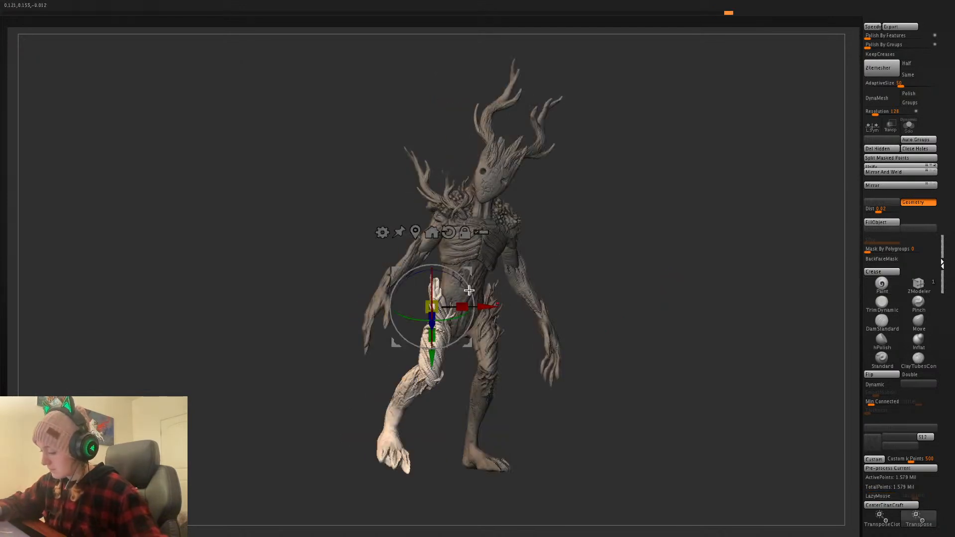
left_click_drag(471, 270, 467, 273)
key("q")
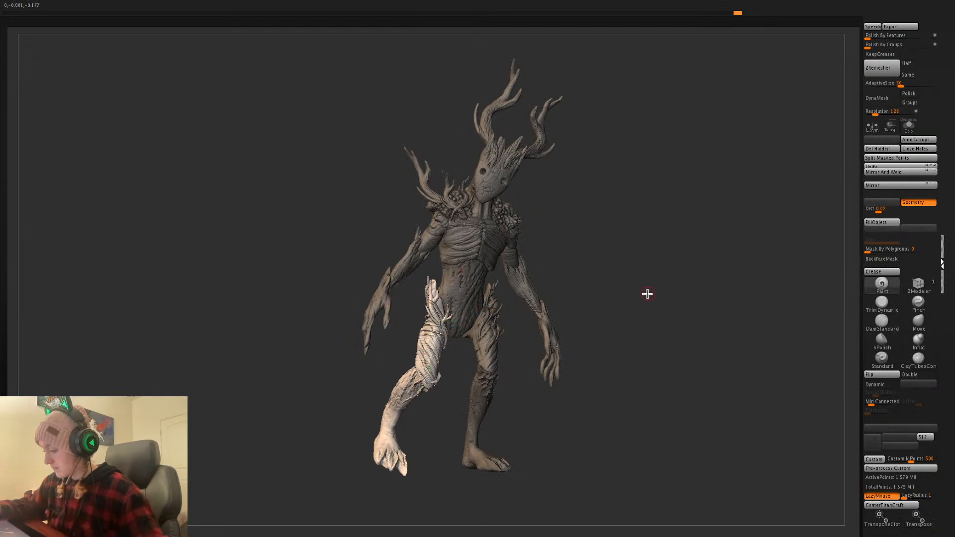
key("space")
key("shift+f")
key("shift+f")
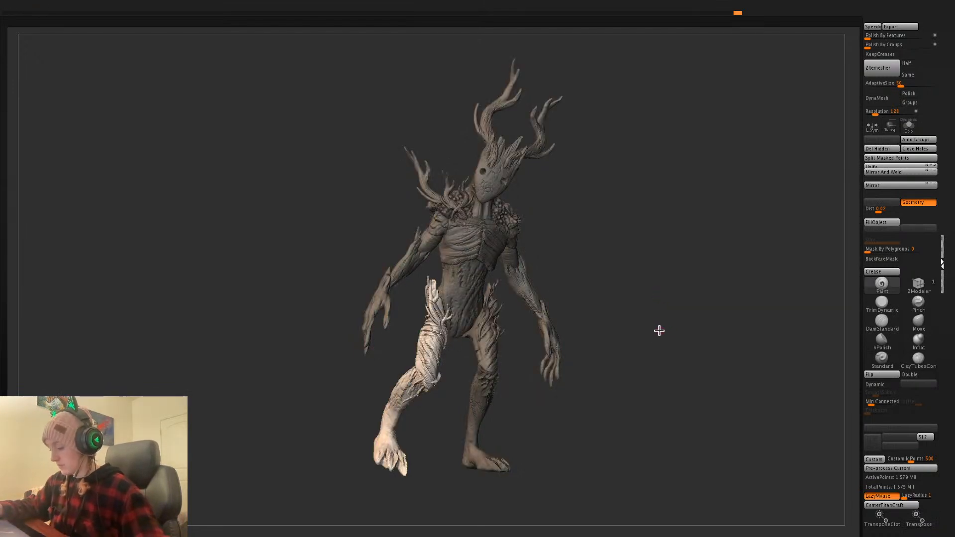
- Roll the undo history back to the unmasked pose from before the separate left and right leg rotations
mouse_move(662, 321)
left_mouse_down()
mouse_move(653, 322)
mouse_move(658, 314)
mouse_move(658, 322)
left_mouse_up()
key("ctrl+z")
key("ctrl+z")
key("ctrl+z")
key("ctrl+z")
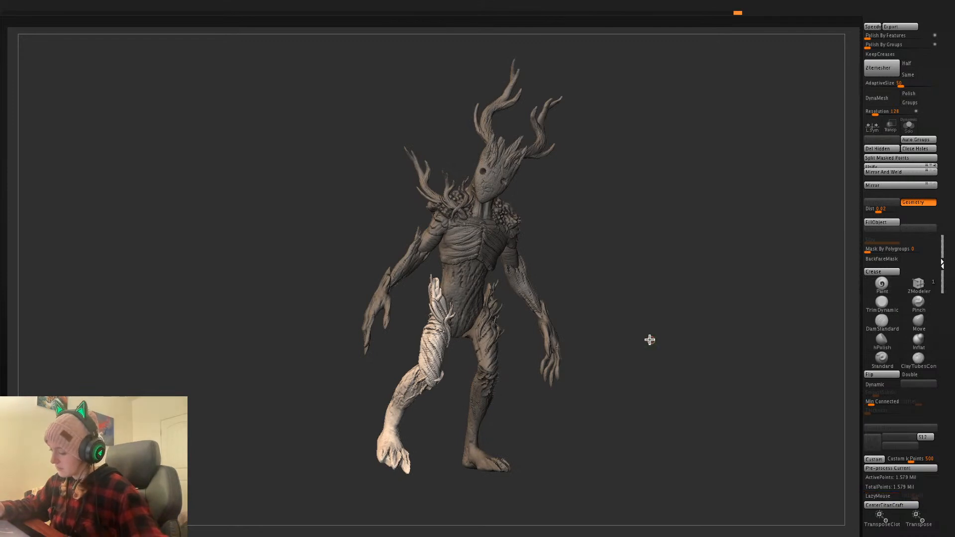
mouse_move(703, 17)
left_mouse_down()
mouse_move(484, 23)
mouse_move(248, 7)
mouse_move(311, 7)
mouse_move(282, 4)
mouse_move(290, 4)
left_mouse_up()
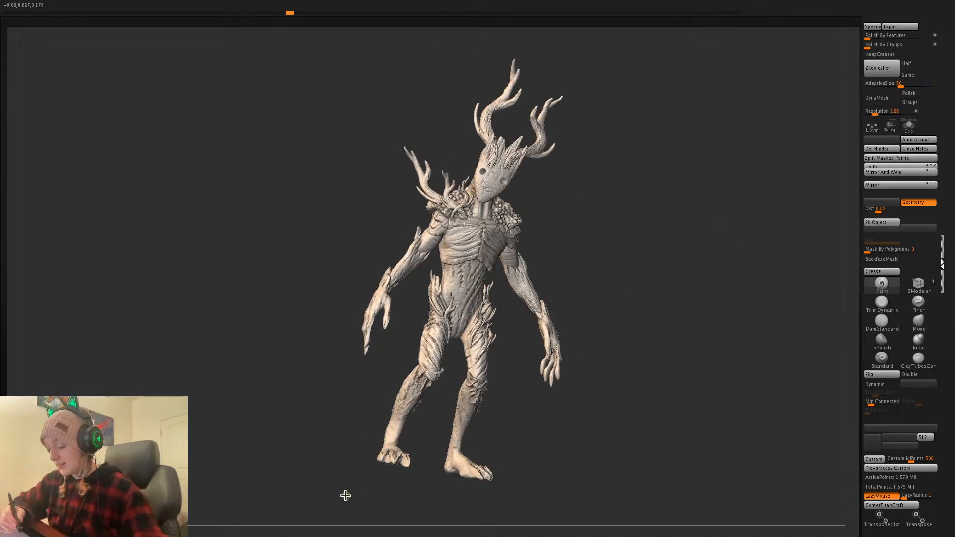
- Mask everything above the waist so that only the hips and legs stay unmasked, accepting removal of the newer undo history
mouse_move(346, 495)
left_mouse_down("ctrl")
mouse_move(416, 291)
mouse_move(450, 268)
mouse_move(495, 284)
mouse_move(495, 483)
left_mouse_up("ctrl")
left_click(530, 536)
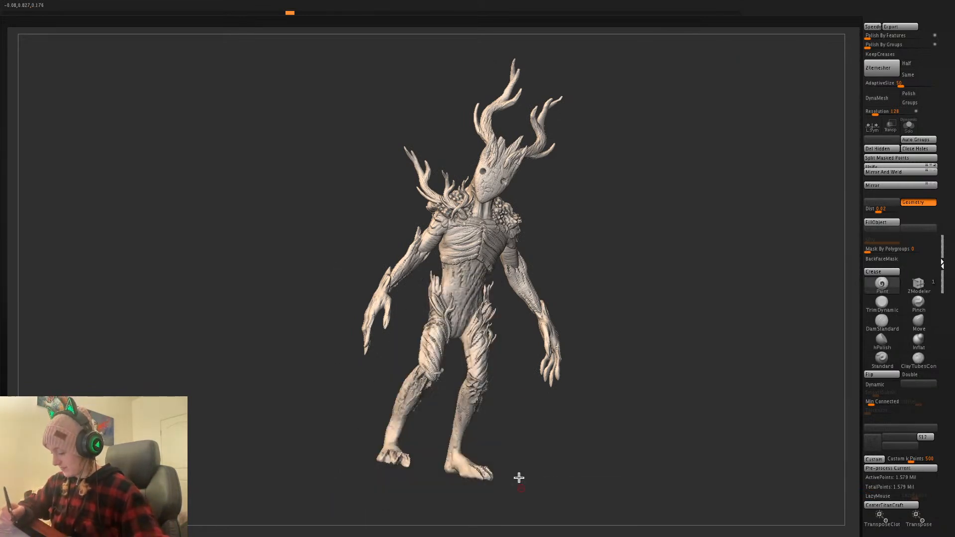
mouse_move(360, 490)
left_mouse_down("ctrl")
mouse_move(363, 446)
mouse_move(413, 291)
mouse_move(438, 271)
mouse_move(478, 280)
mouse_move(503, 316)
mouse_move(493, 465)
mouse_move(512, 529)
left_mouse_up("ctrl")
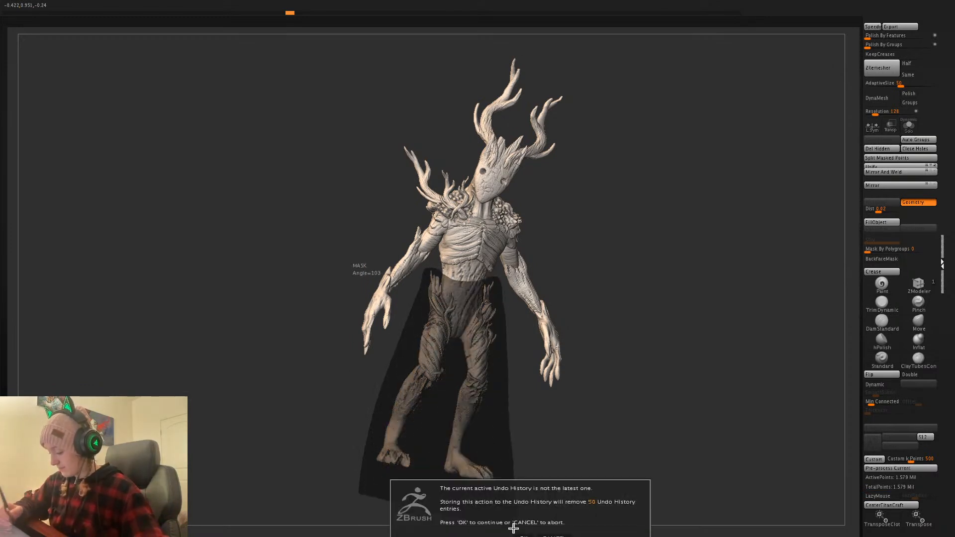
left_click(518, 531)
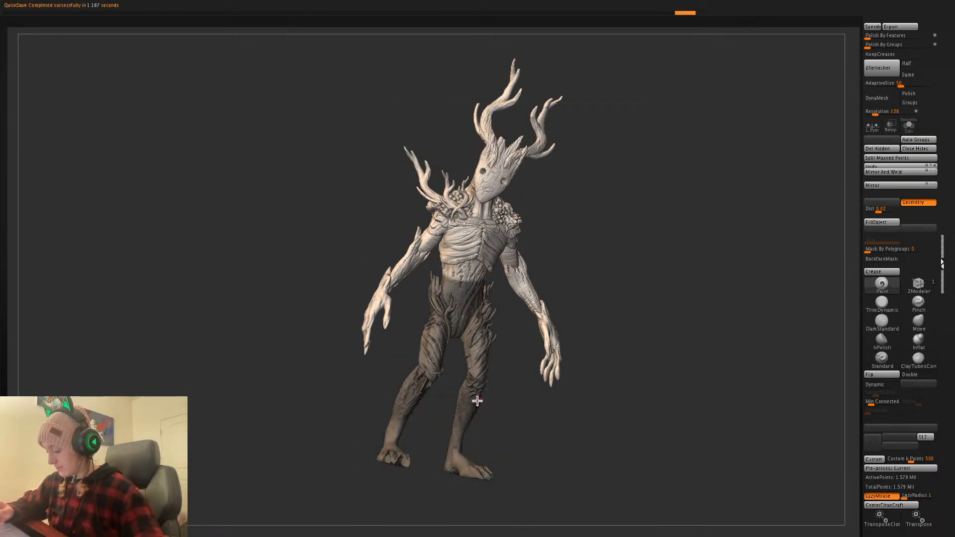
left_click(662, 271, "ctrl")
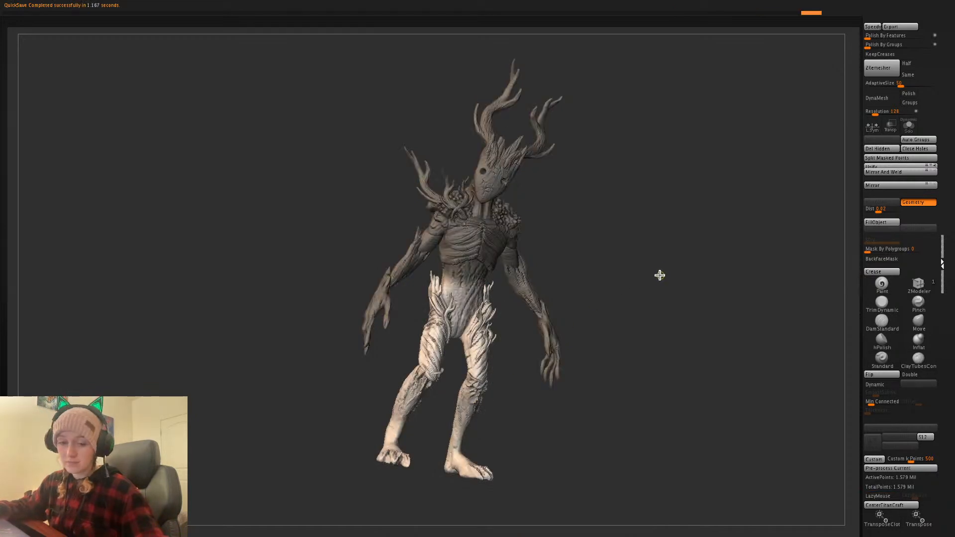
- Place the gizmo at the waist, rotate the hips and legs until the feet stand level, and clear the mask
key("w")
left_click_drag(510, 237, 505, 265, "alt")
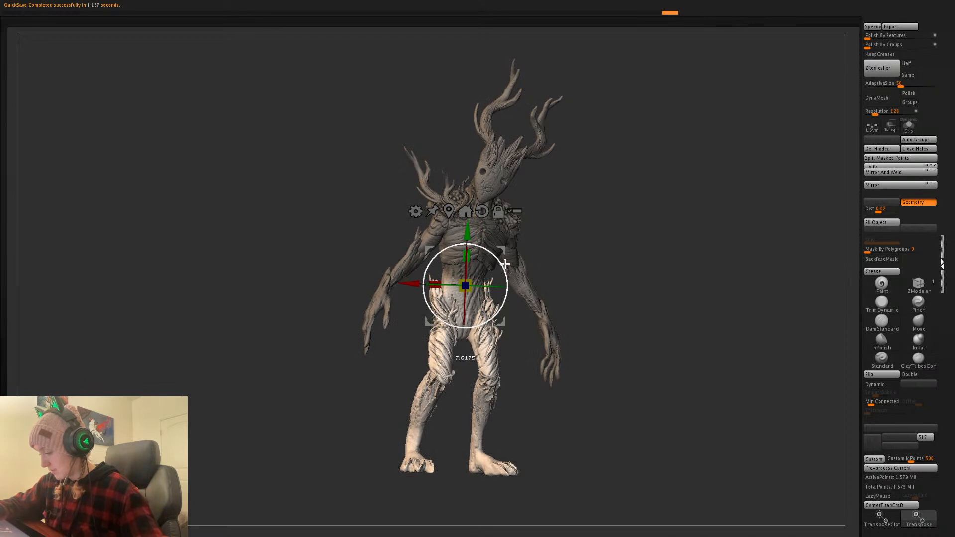
key("q")
key("w")
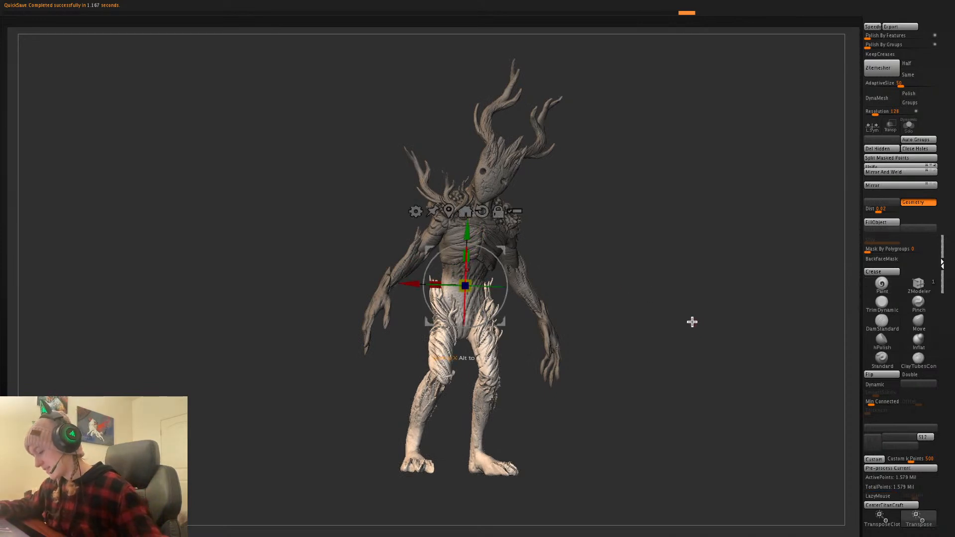
key("q")
key("w")
left_click_drag(490, 287, 506, 276)
key("q")
mouse_move(709, 297)
left_mouse_down("ctrl")
mouse_move(721, 298)
mouse_move(701, 299)
mouse_move(537, 397)
mouse_move(546, 386)
left_mouse_up("ctrl")
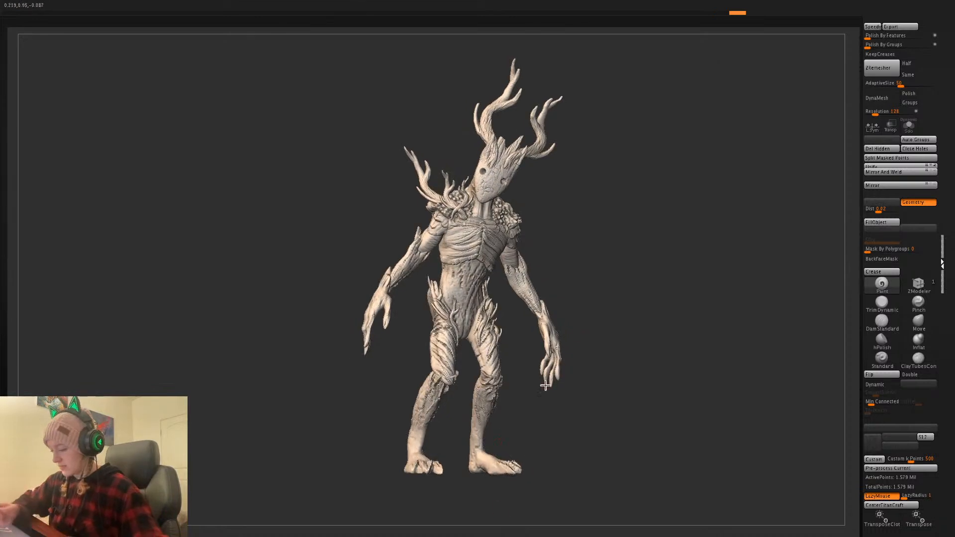
- Isolate the upper torso polygroup, mask the left shoulder and upper arm, and invert the mask
key("shift+f")
key("shift+f")
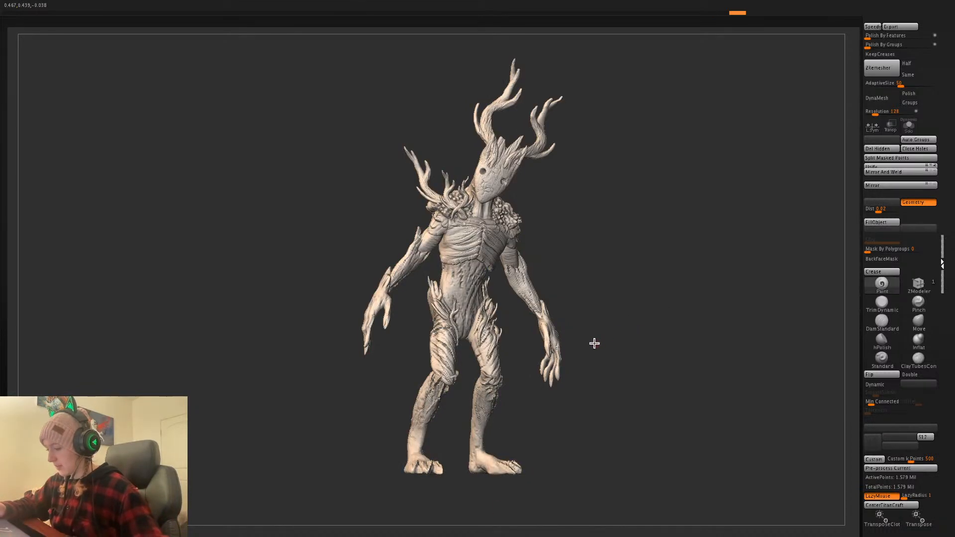
right_click(603, 357)
key("shift+f")
key("shift+f")
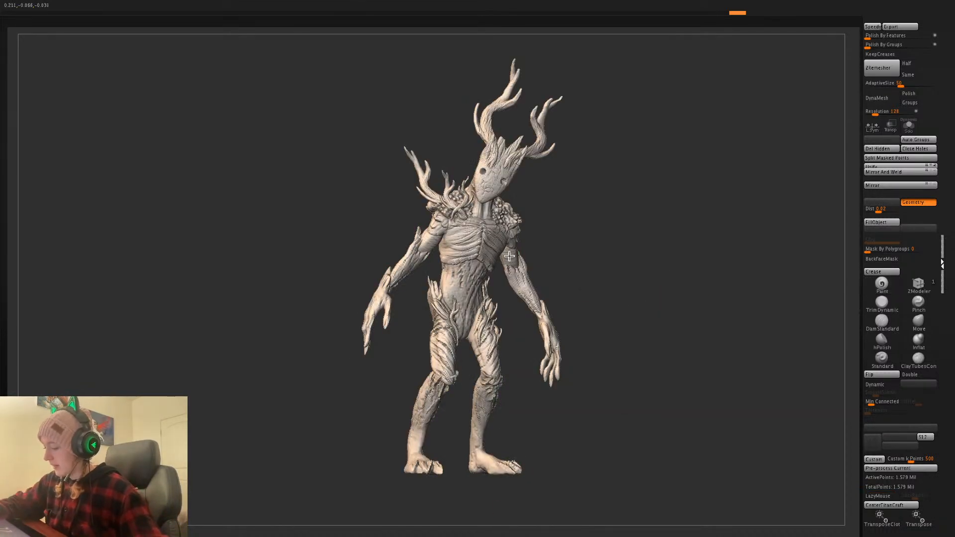
left_click(510, 256, "ctrl+shift")
left_click(577, 243, "ctrl+shift")
left_click_drag(565, 234, 557, 240)
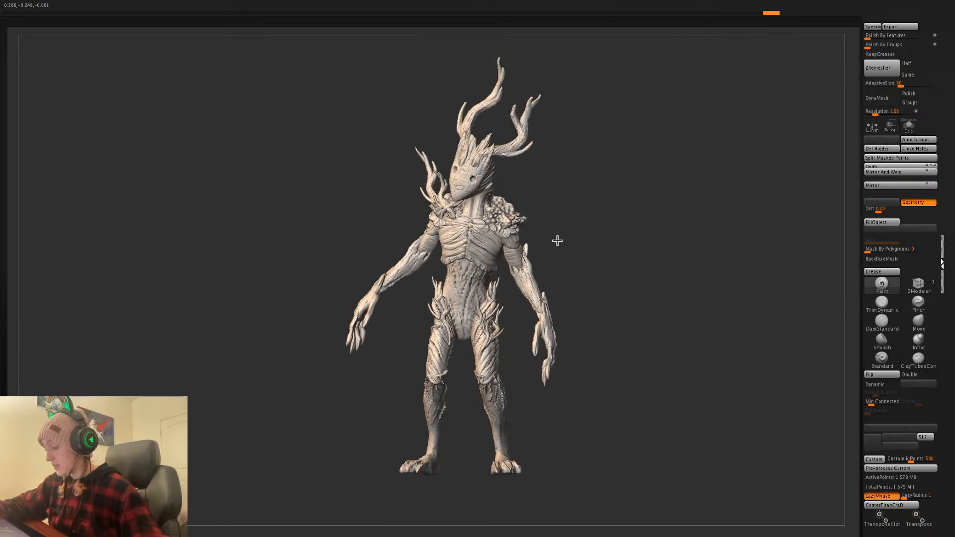
left_click(518, 262, "ctrl+shift")
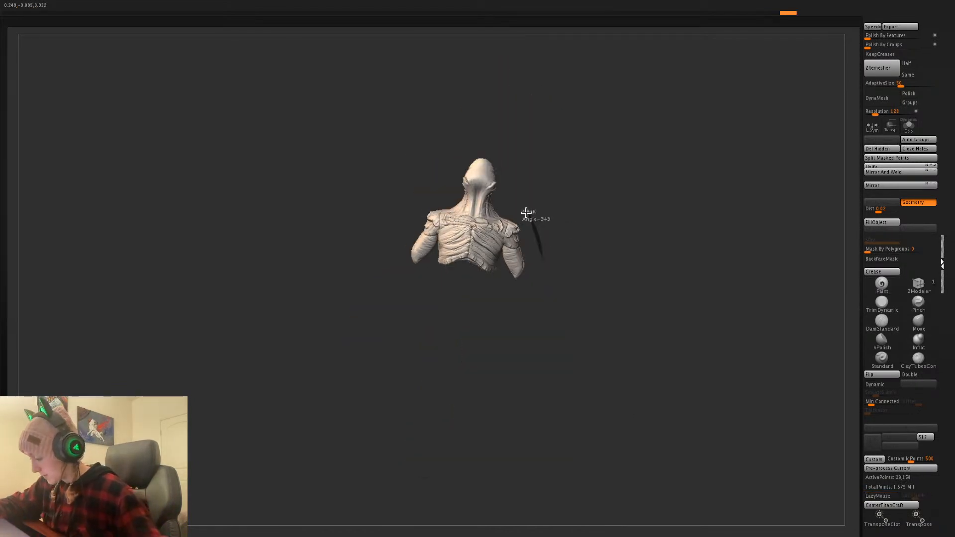
mouse_move(527, 212)
left_mouse_down("ctrl")
mouse_move(500, 259)
mouse_move(533, 298)
left_mouse_up("ctrl")
left_click(572, 224, "ctrl")
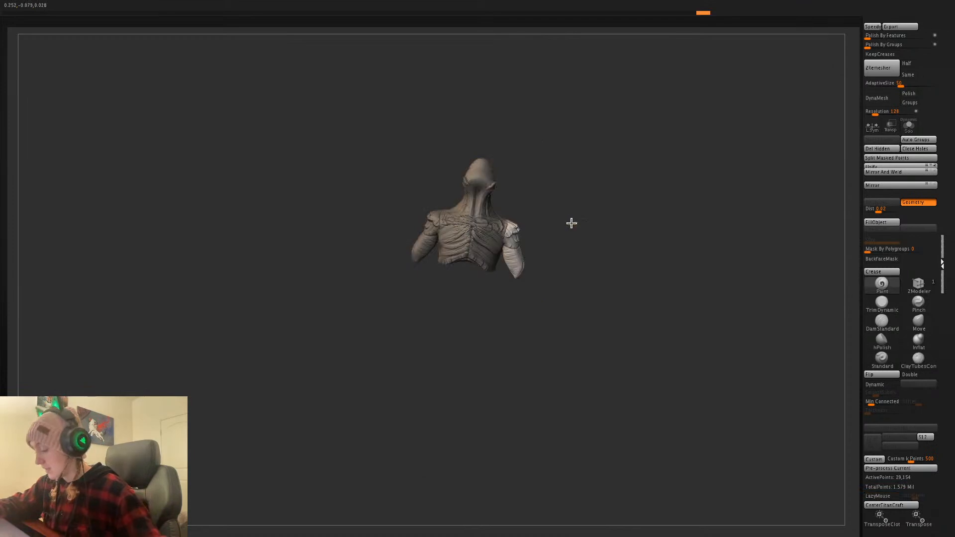
- Cancel closing the program, undo the mask inversion and show the whole model again
left_click(550, 234, "ctrl+shift")
key("super+q")
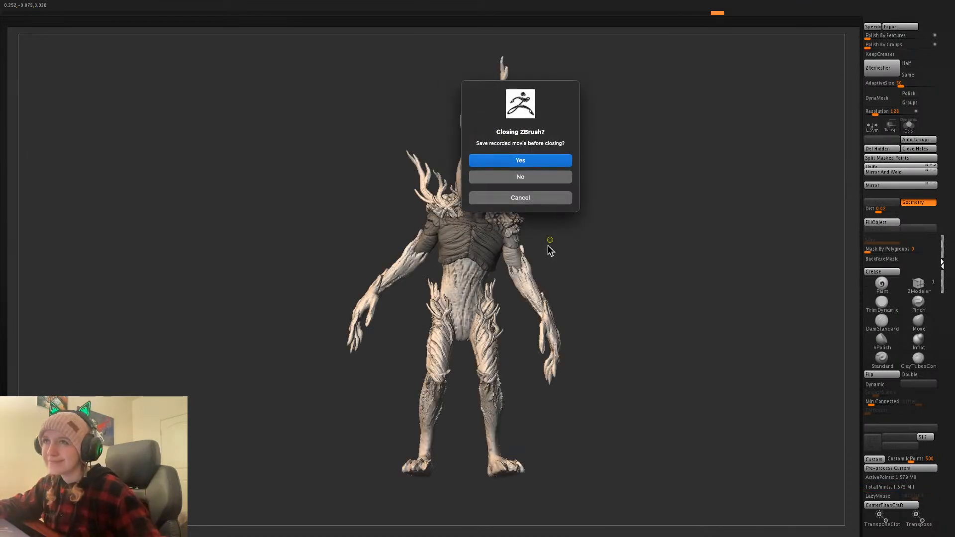
left_click(551, 199)
key("ctrl+z")
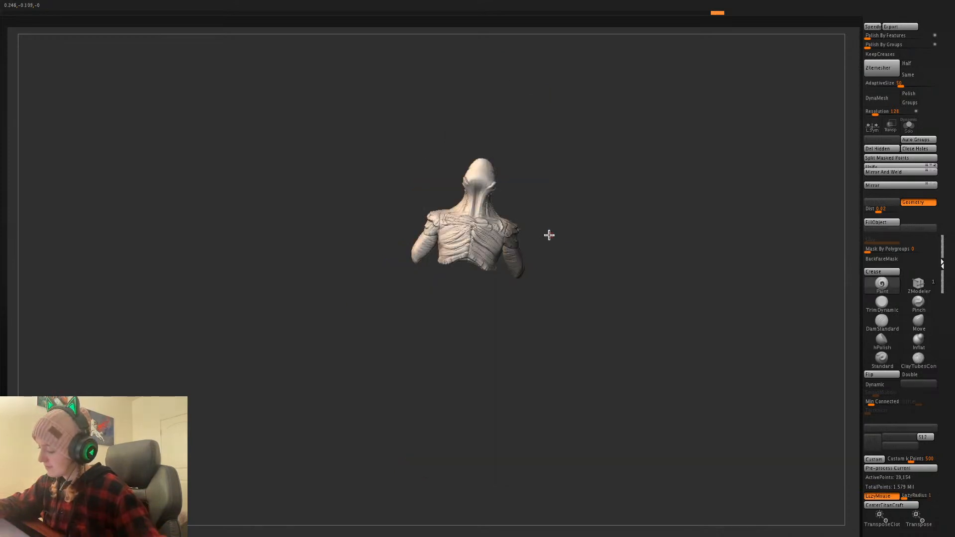
left_click(550, 242, "ctrl+shift")
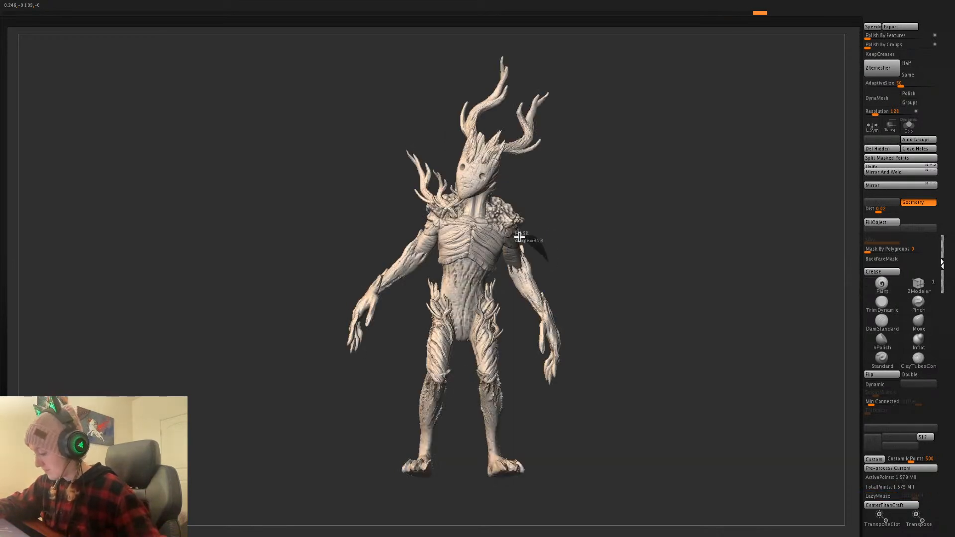
- Extend the mask from the left upper arm over the forearm and hand
mouse_move(519, 237)
left_mouse_down("ctrl")
mouse_move(508, 327)
mouse_move(592, 319)
left_mouse_up("ctrl")
key("w")
left_click(572, 260, "ctrl")
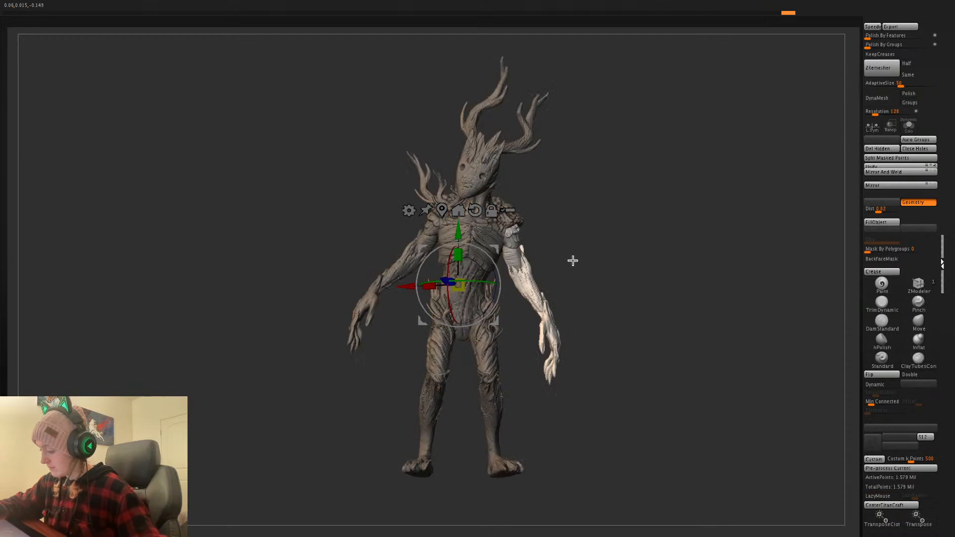
left_click_drag(572, 261, 557, 265, "ctrl")
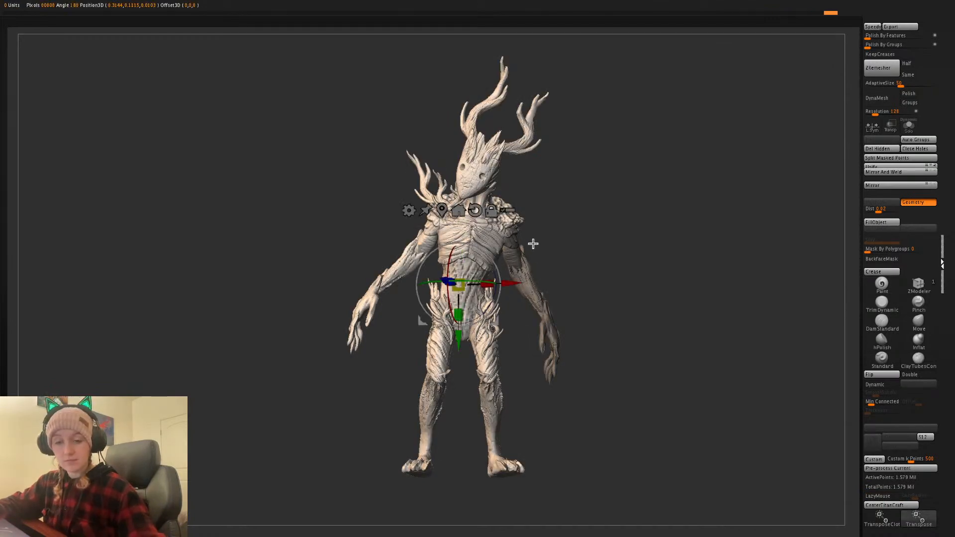
- Place the gizmo at the left shoulder, invert the mask and swing the left arm outward from the body
left_click(508, 232, "alt")
left_click(603, 159, "ctrl")
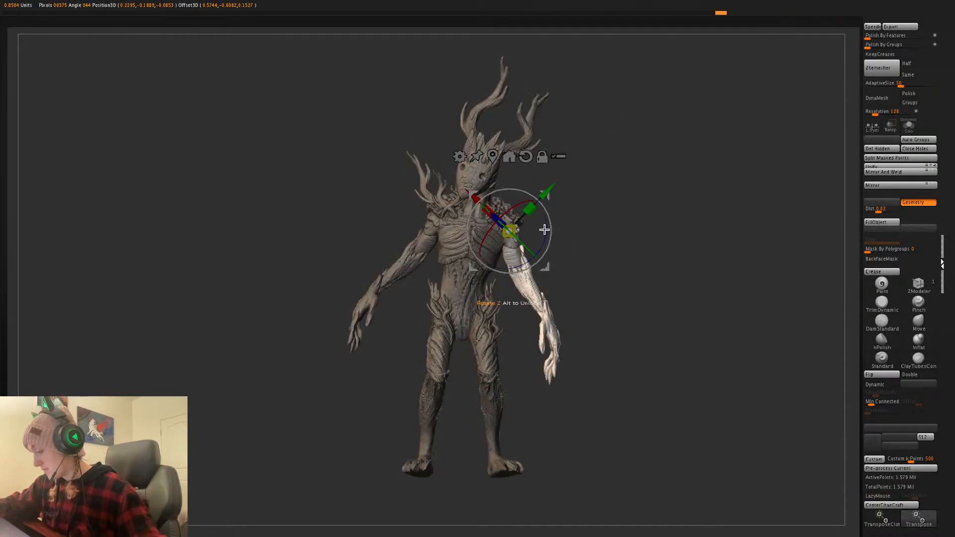
left_click_drag(545, 229, 569, 230)
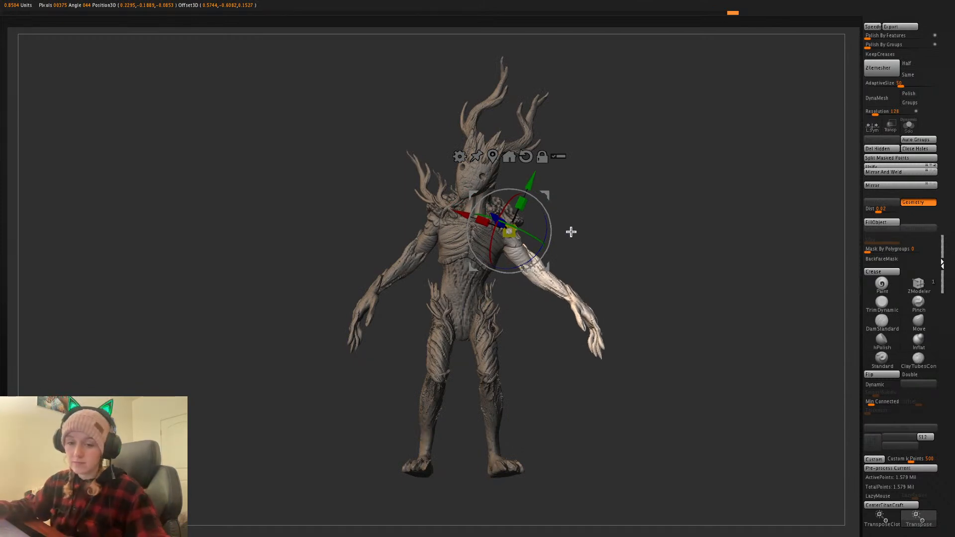
- Refine the left arm's pose at the shoulder, checking it from other angles, and lower it toward the body
left_click_drag(641, 253, 646, 251)
left_click_drag(533, 180, 531, 180)
key("q")
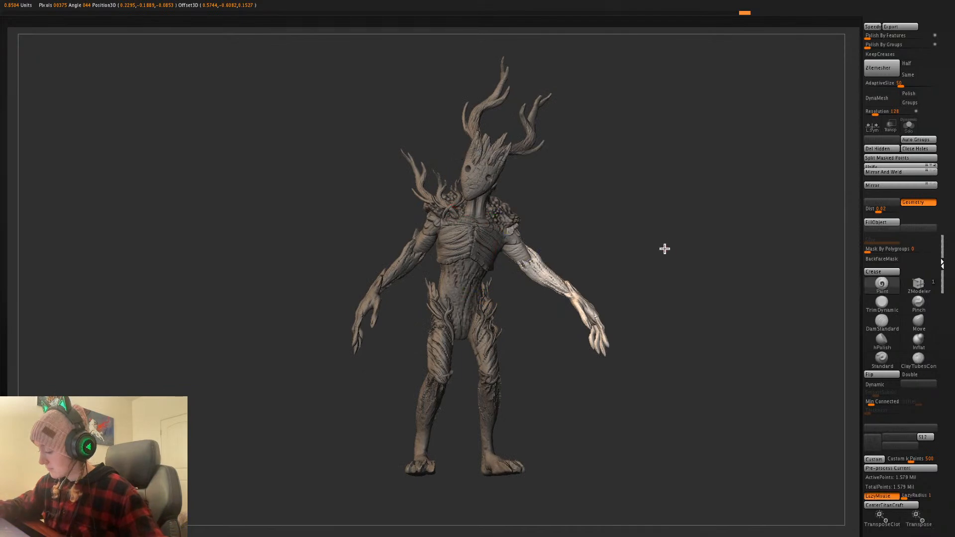
mouse_move(666, 249)
left_mouse_down()
mouse_move(676, 250)
mouse_move(669, 268)
left_mouse_up()
key("w")
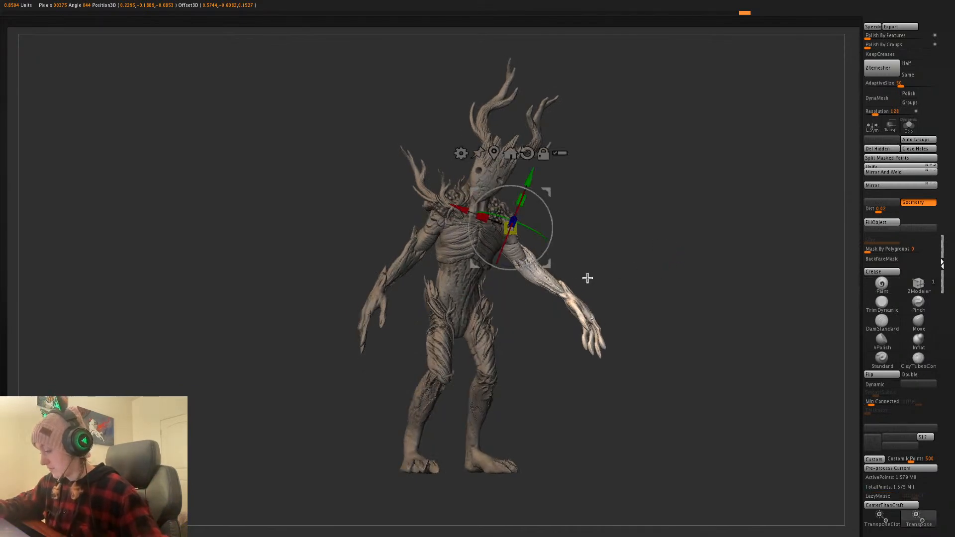
mouse_move(620, 228)
left_mouse_down()
mouse_move(604, 228)
mouse_move(626, 239)
left_mouse_up()
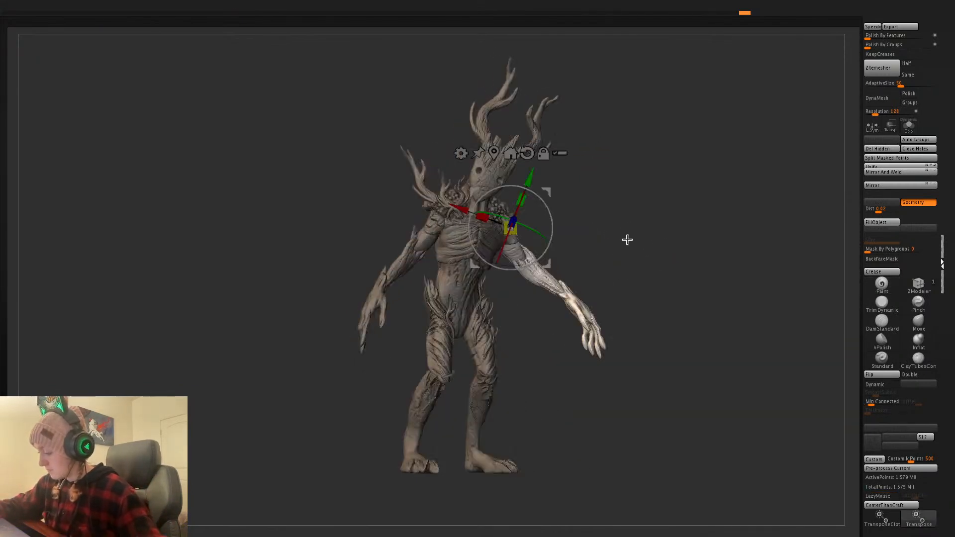
mouse_move(551, 239)
left_mouse_down()
mouse_move(539, 265)
mouse_move(563, 257)
mouse_move(552, 234)
left_mouse_up()
- Adjust the mask so the left upper arm is protected and only the left forearm and hand stay unmasked
key("q")
mouse_move(601, 263)
left_mouse_down("ctrl")
mouse_move(615, 277)
mouse_move(589, 330)
mouse_move(503, 288)
mouse_move(609, 343)
left_mouse_up("ctrl")
left_click(528, 287, "ctrl+shift")
left_click(572, 337, "ctrl+shift")
left_click(558, 337, "ctrl+shift")
left_click(661, 337, "ctrl+shift")
left_click(670, 329, "ctrl")
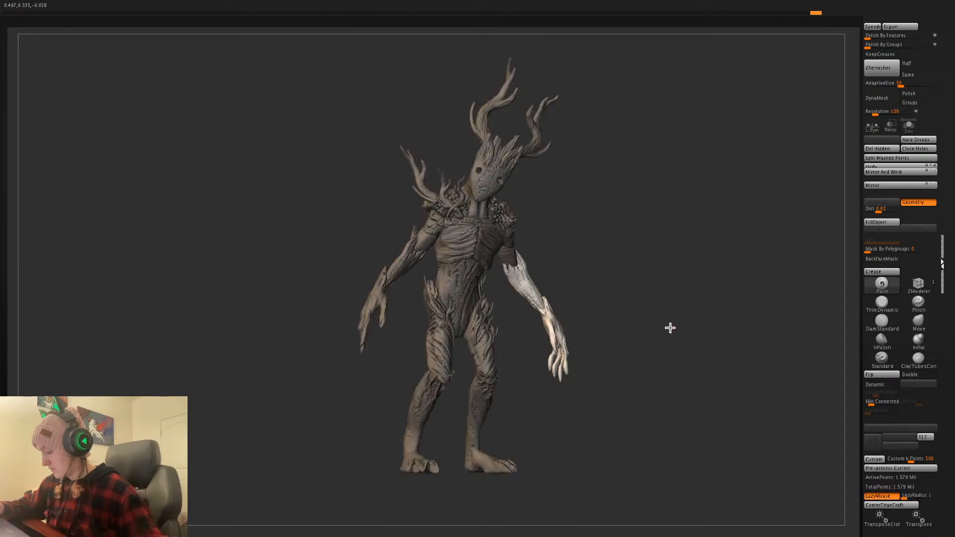
- Place the gizmo at the left elbow in side view and bend the forearm and hand forward
left_click_drag(670, 328, 661, 320)
key("w")
left_click_drag(581, 196, 698, 222, "alt")
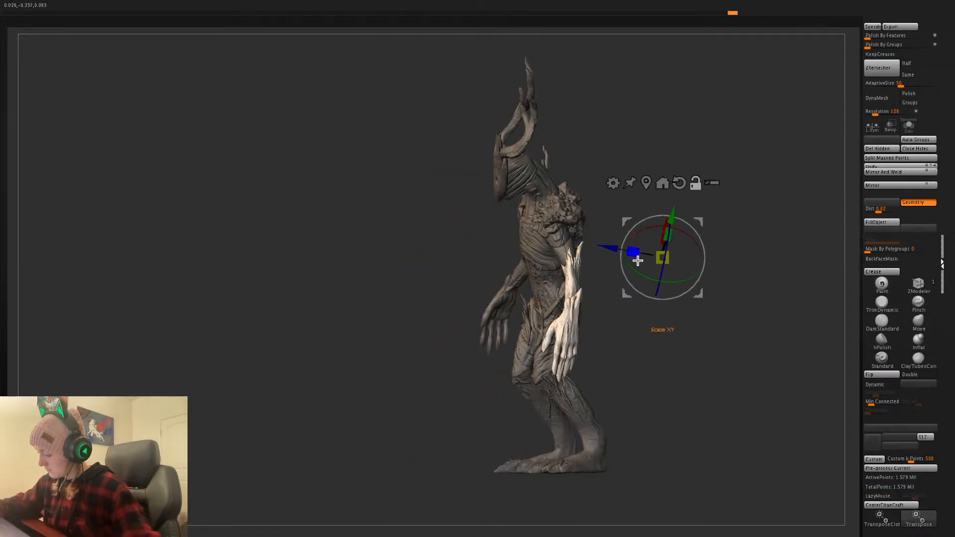
left_click_drag(579, 265, 614, 283, "alt")
left_click_drag(620, 222, 619, 236)
key("q")
mouse_move(712, 289)
left_mouse_down()
mouse_move(725, 286)
mouse_move(716, 292)
mouse_move(693, 277)
left_mouse_up()
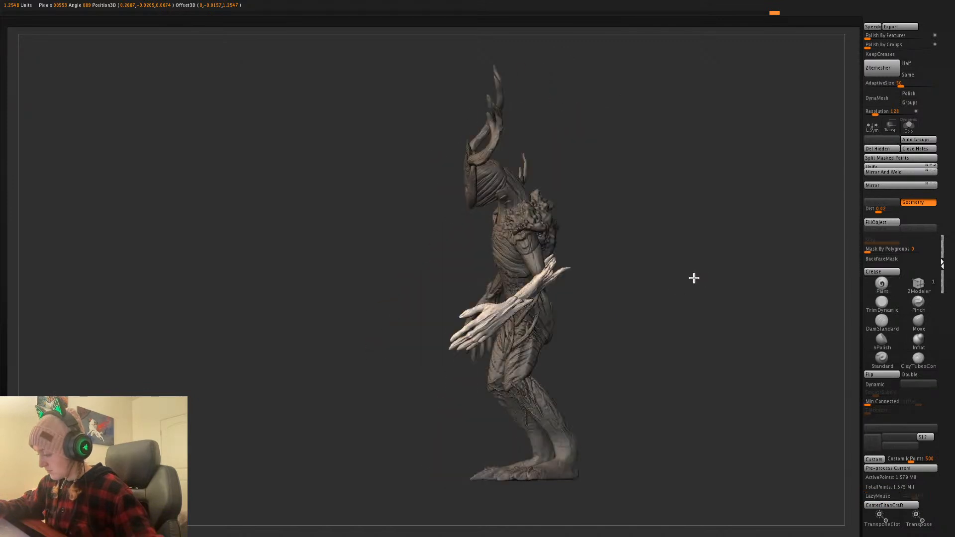
key("w")
left_click_drag(562, 294, 544, 276)
- Realign the gizmo at the left elbow from the front and swing the forearm outward from the body
key("q")
mouse_move(693, 275)
left_mouse_down()
mouse_move(712, 271)
mouse_move(655, 277)
left_mouse_up()
key("w")
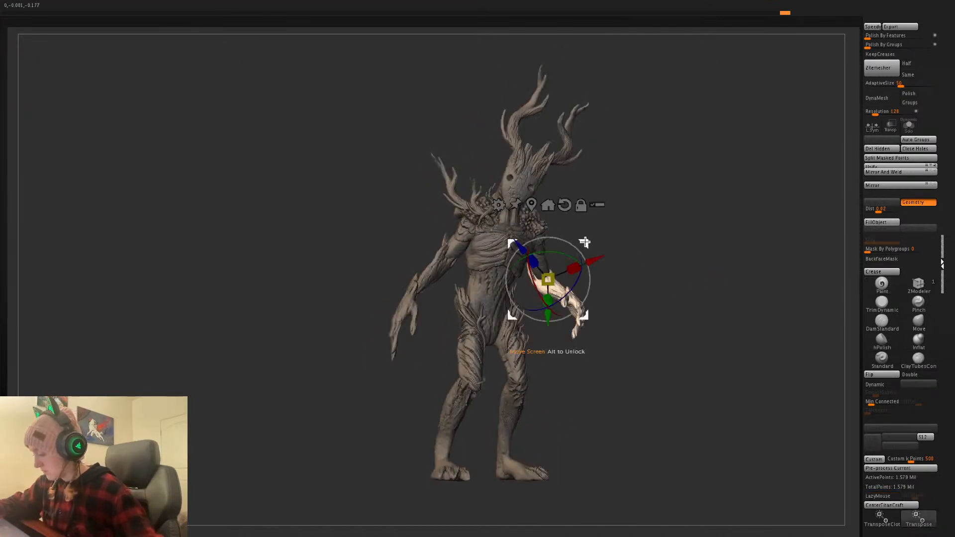
key("q")
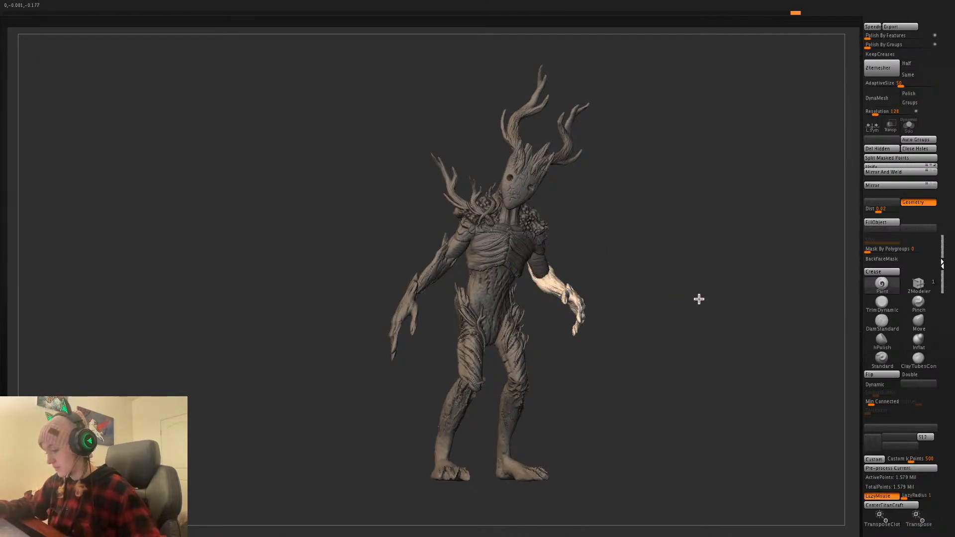
key("w")
left_click_drag(584, 241, 575, 241, "alt")
left_click(581, 267, "alt")
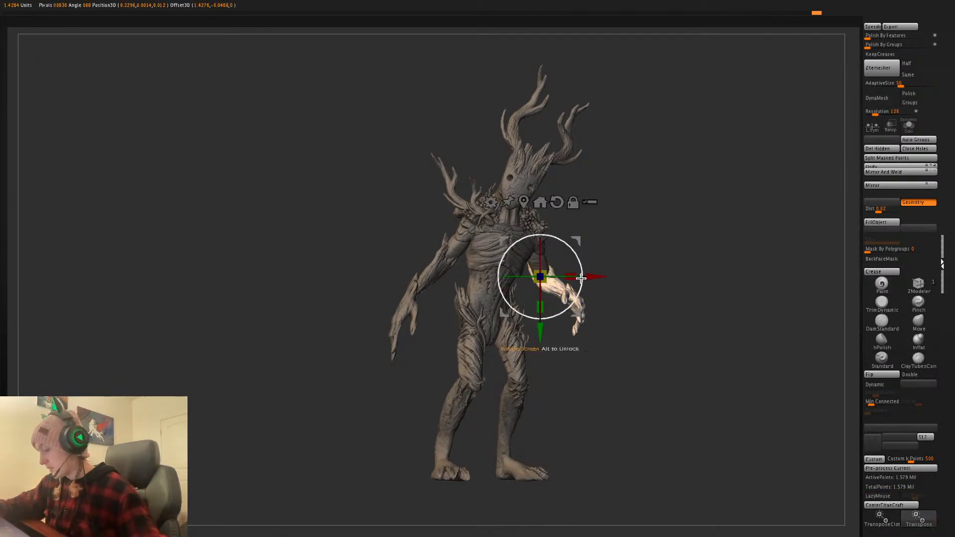
left_click_drag(556, 276, 566, 276)
key("q")
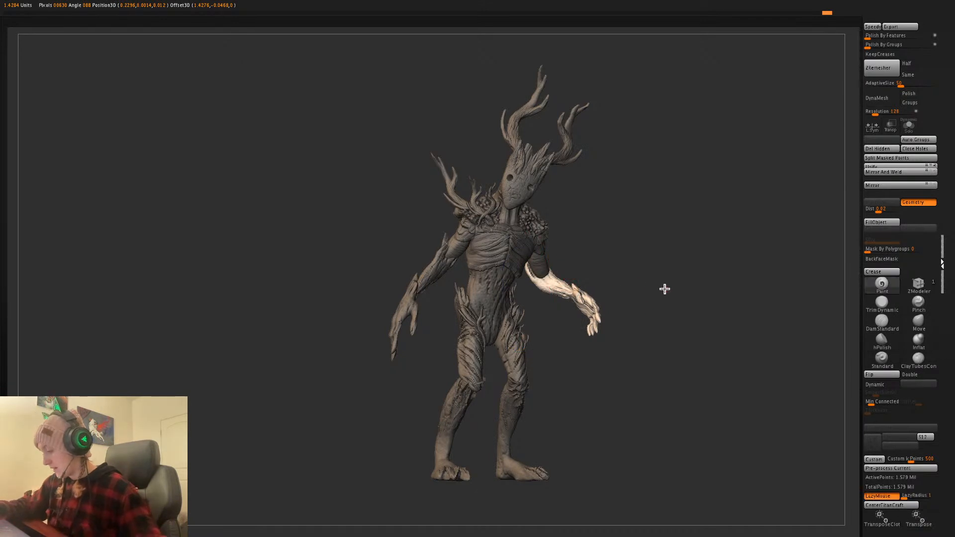
- Fine-tune the left forearm's placement at the elbow, check it from the side and clear the mask
left_click_drag(664, 288, 600, 304)
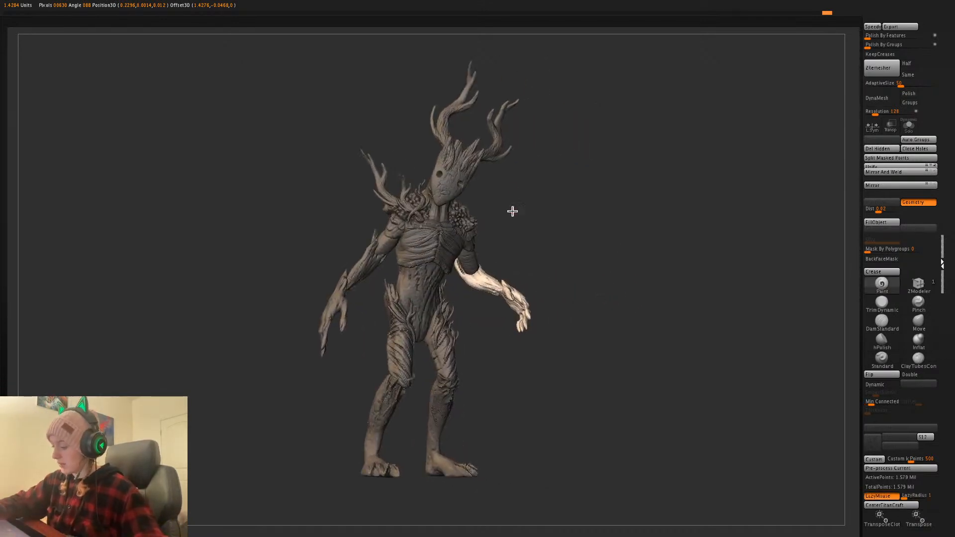
key("w")
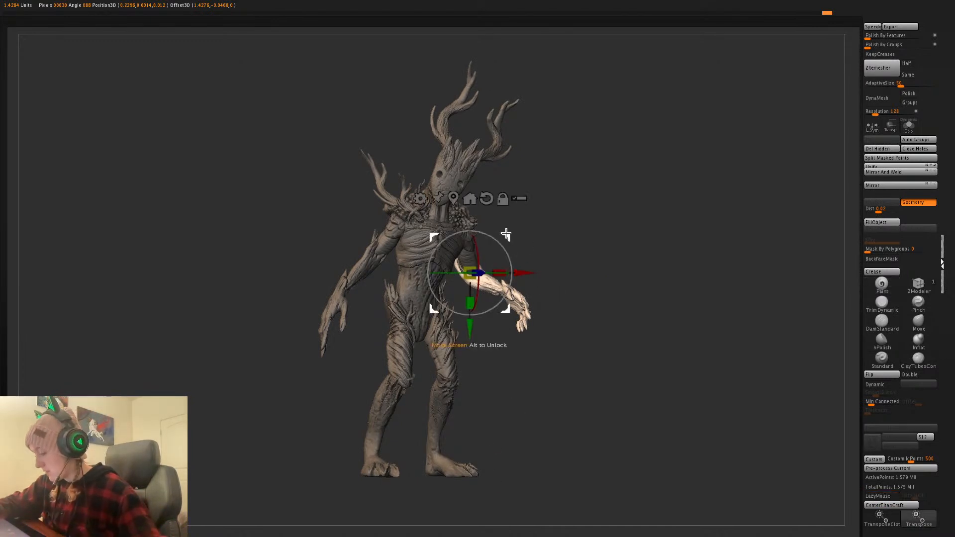
left_click_drag(508, 234, 511, 234)
key("q")
left_click_drag(635, 256, 562, 241)
key("w")
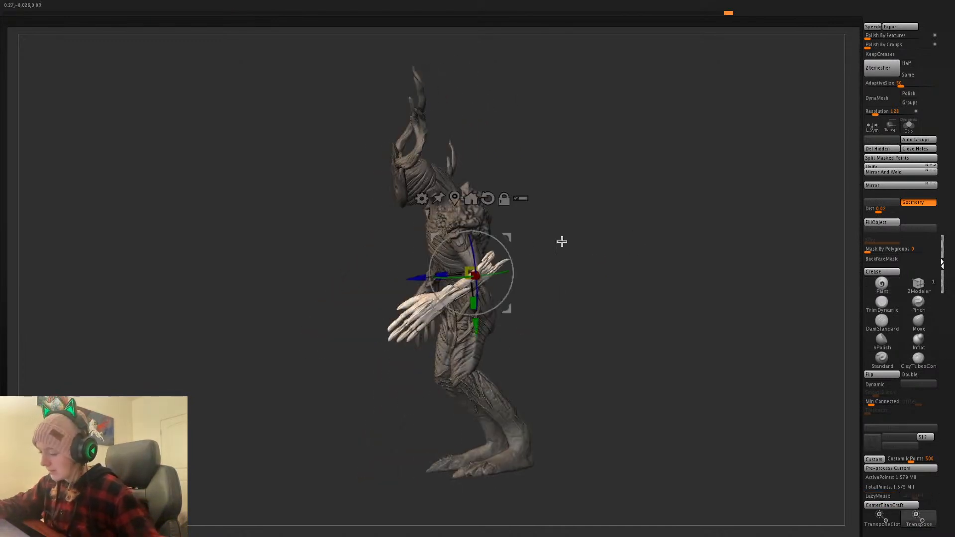
key("q")
mouse_move(638, 278)
left_mouse_down("shift")
mouse_move(663, 305)
mouse_move(634, 328)
left_mouse_up("shift")
- Check the polygroups, mask the isolated left thigh, and isolate the thigh branches
key("shift+f")
key("shift+f")
key("shift+f")
key("shift+f")
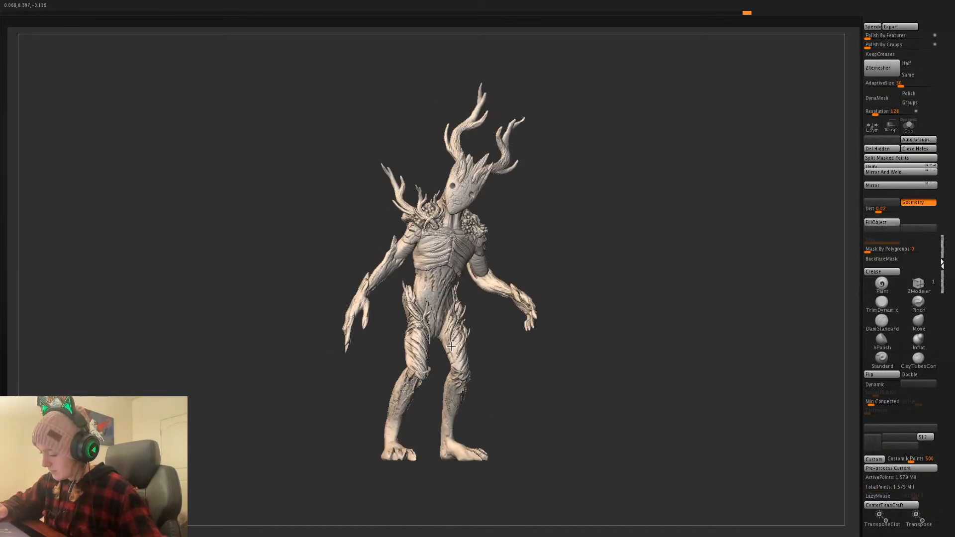
left_click(451, 347, "ctrl+shift")
left_click_drag(445, 312, 514, 407, "ctrl")
left_click(551, 367, "ctrl+shift")
left_click(473, 308, "ctrl+shift")
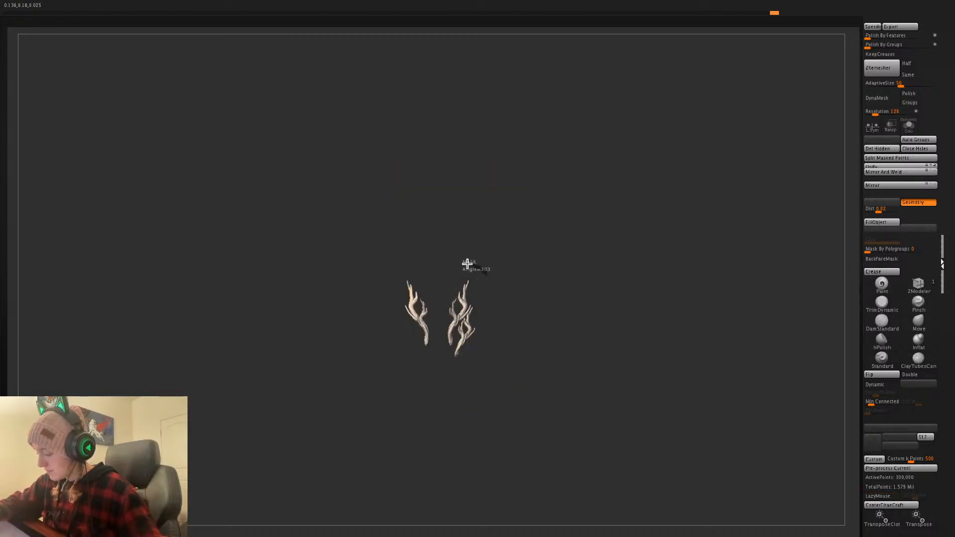
- Extend the mask over the left lower leg and foot, show the whole model and invert the mask
left_click(514, 403, "ctrl+shift")
left_click(492, 403, "ctrl+shift")
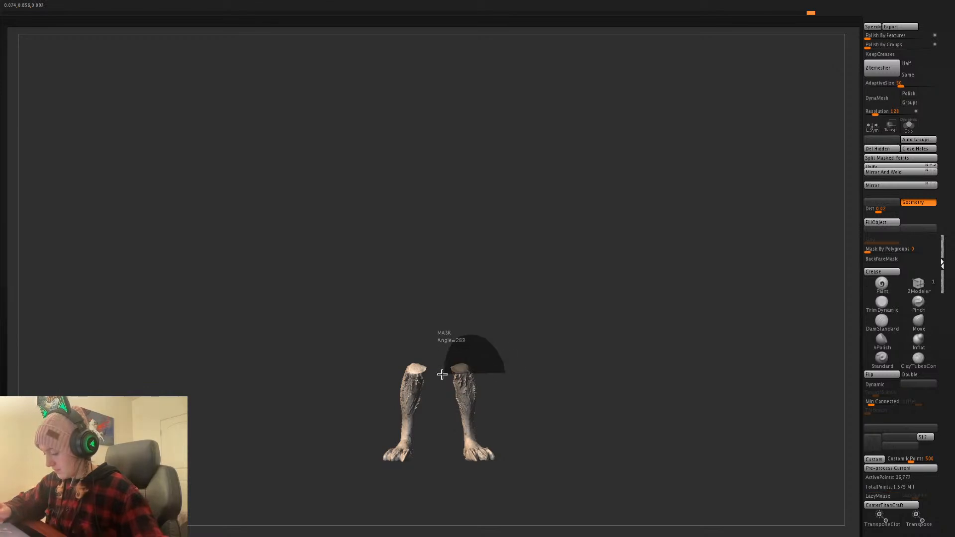
left_click_drag(443, 375, 505, 448, "ctrl")
left_click(594, 400, "ctrl+shift")
left_click_drag(597, 399, 601, 407)
left_click(601, 407, "ctrl")
- Place the gizmo at the left hip and rotate the unmasked left leg forward and outward
key("w")
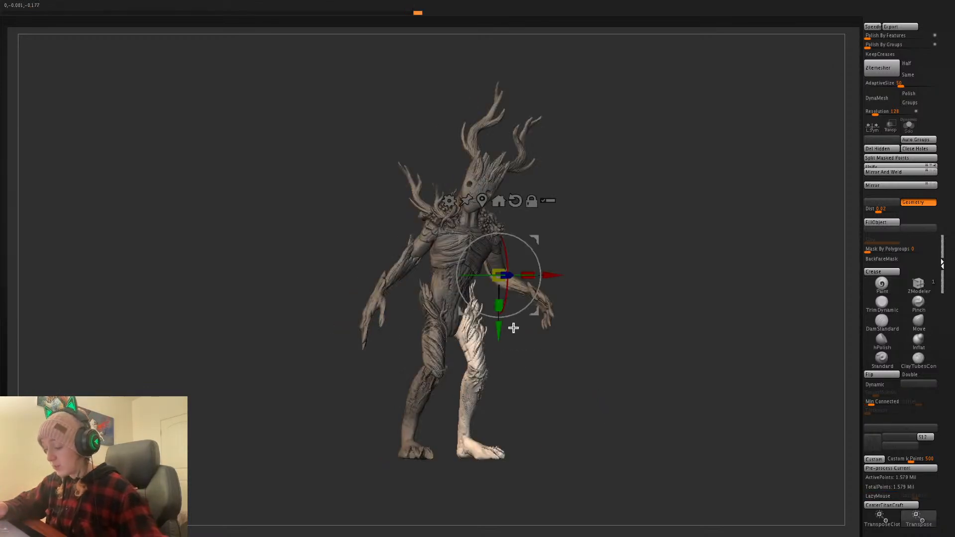
left_click_drag(535, 312, 498, 350, "alt")
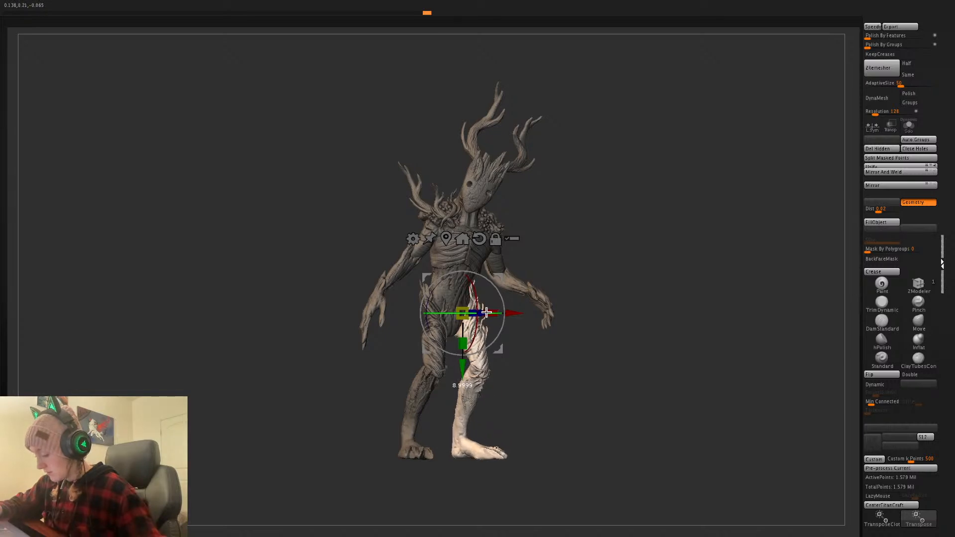
mouse_move(648, 288)
left_mouse_down()
mouse_move(619, 297)
mouse_move(651, 314)
mouse_move(646, 330)
left_mouse_up()
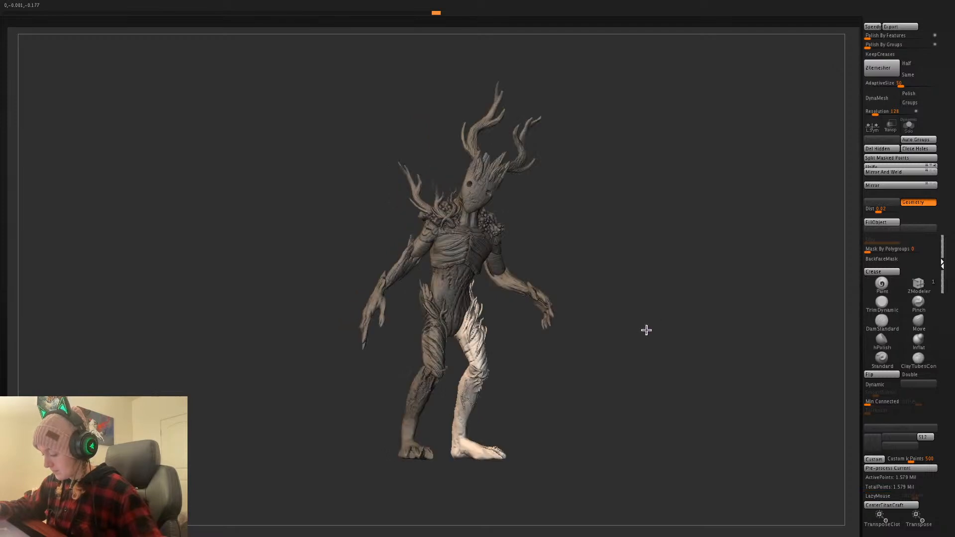
key("shift+f")
key("shift+f")
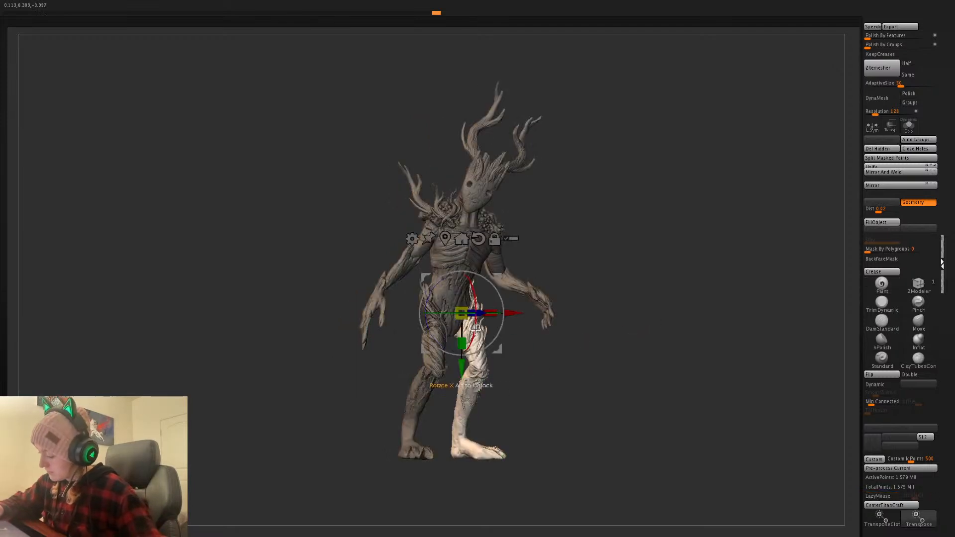
left_click_drag(476, 328, 480, 316)
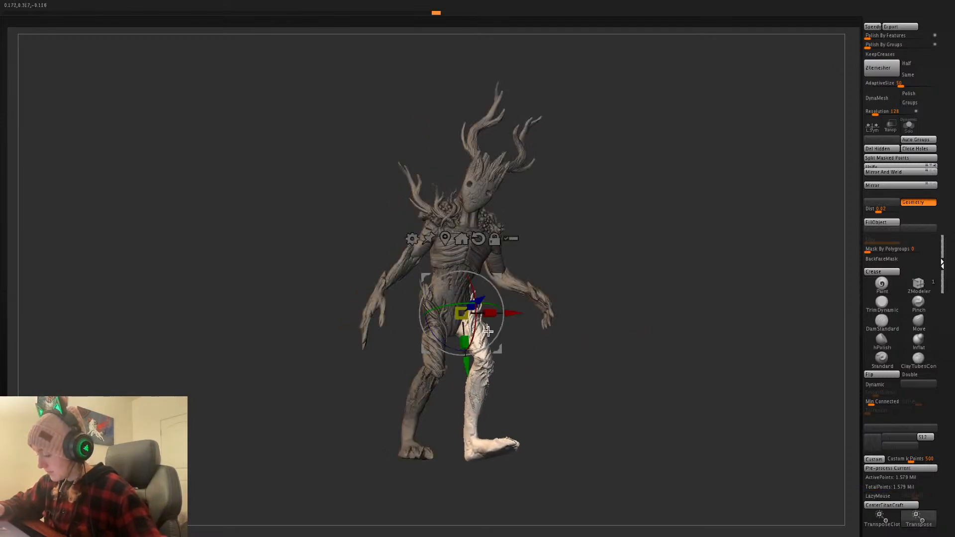
key("q")
mouse_move(640, 310)
left_mouse_down()
mouse_move(609, 310)
mouse_move(644, 313)
mouse_move(614, 360)
left_mouse_up()
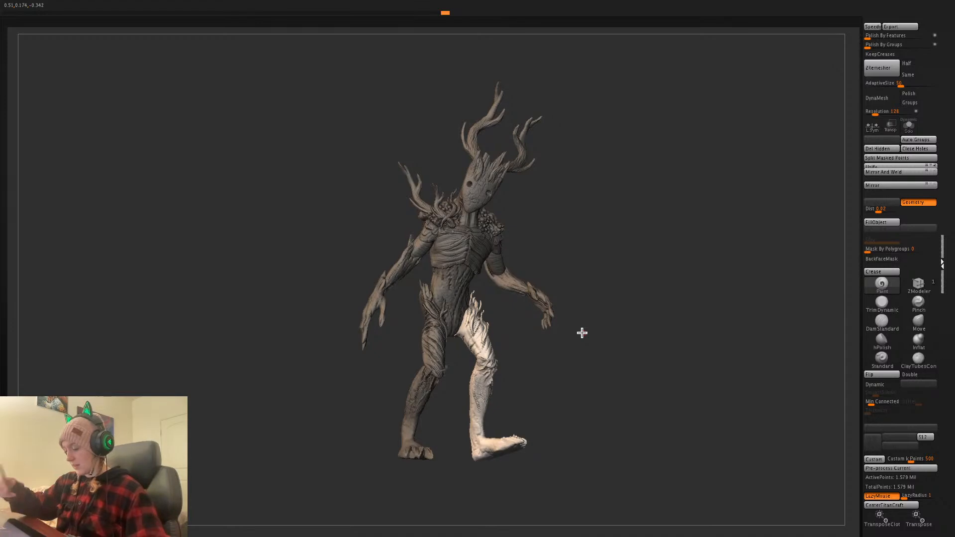
- Mask the left thigh and its branches, show the whole model and invert the mask
left_click(482, 340, "ctrl+shift")
mouse_move(496, 245)
left_mouse_down("ctrl")
mouse_move(382, 376)
mouse_move(518, 353)
left_mouse_up("ctrl")
left_click(571, 333, "ctrl+shift")
left_click(483, 317, "ctrl+shift")
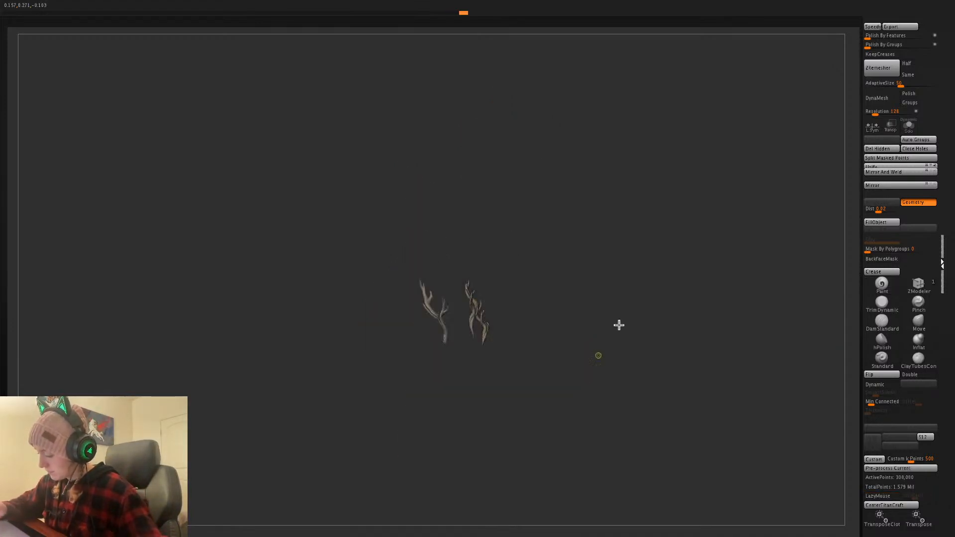
left_click(580, 362, "ctrl+shift")
left_click(576, 368, "ctrl")
- Place the gizmo at the left knee, invert the mask, rotate the lower leg back inward and clear the mask
key("w")
left_click(487, 369, "alt")
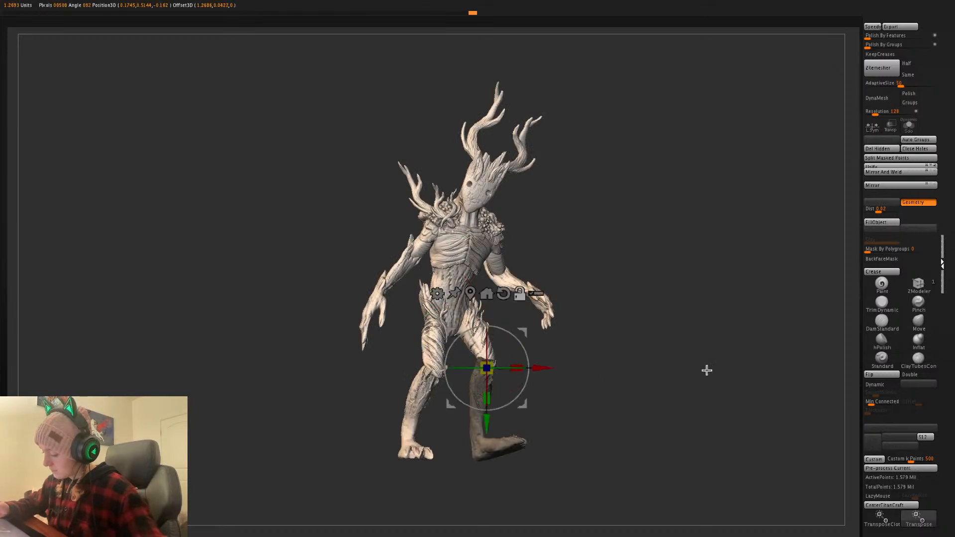
left_click(707, 370, "ctrl")
mouse_move(512, 366)
left_mouse_down("alt")
mouse_move(521, 368)
mouse_move(501, 358)
mouse_move(502, 366)
mouse_move(529, 360)
left_mouse_up("alt")
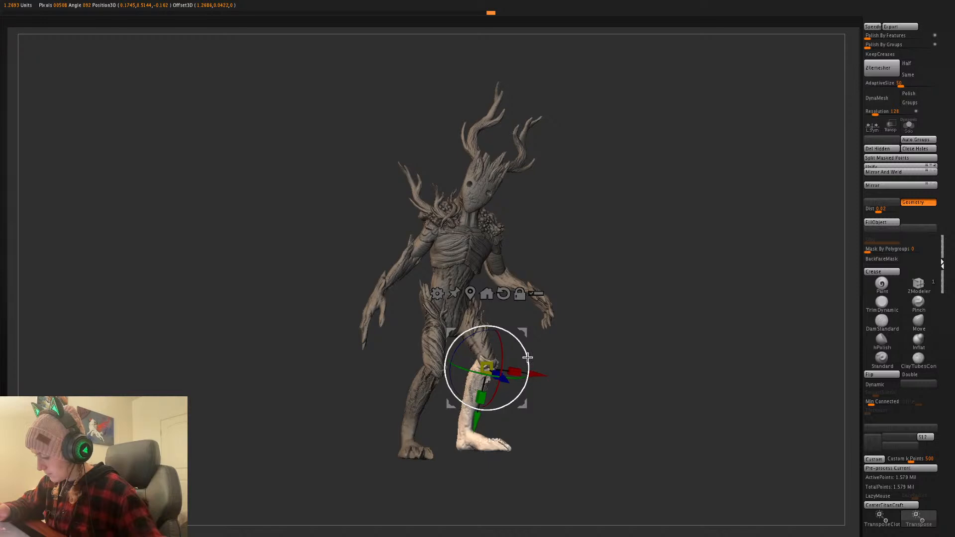
key("q")
mouse_move(621, 357)
left_mouse_down()
mouse_move(662, 374)
mouse_move(625, 375)
left_mouse_up()
- Check the polygroups, isolate the thighs, mask the right one and show the whole model again
key("shift+f")
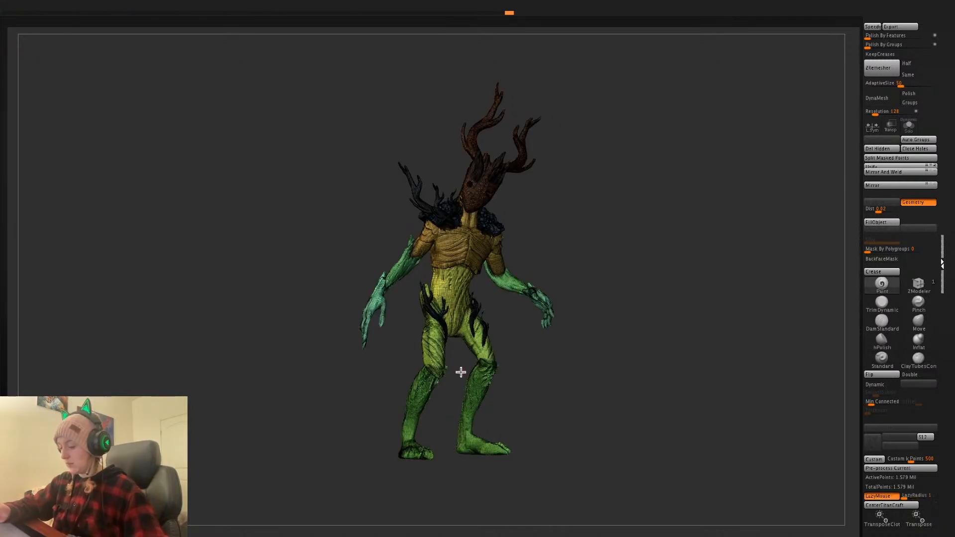
key("shift+f")
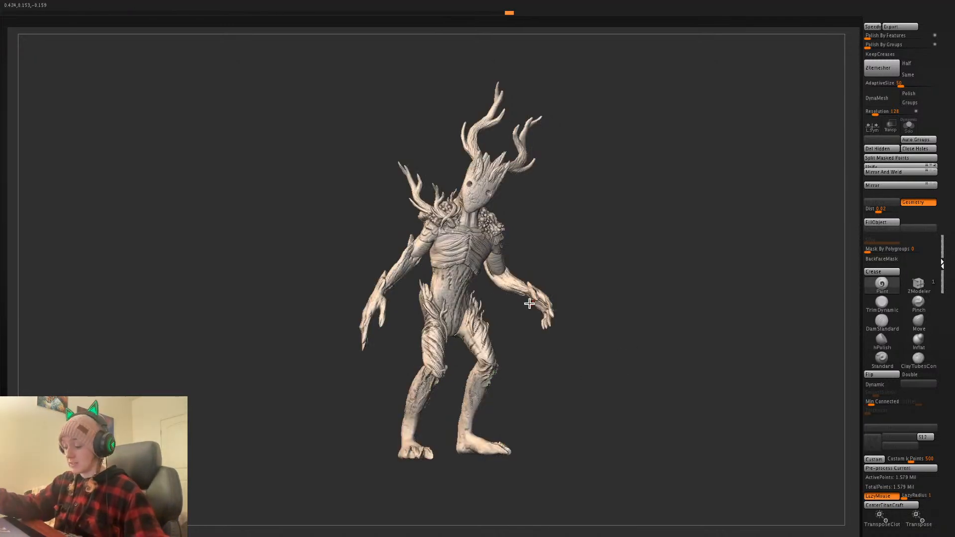
key("space")
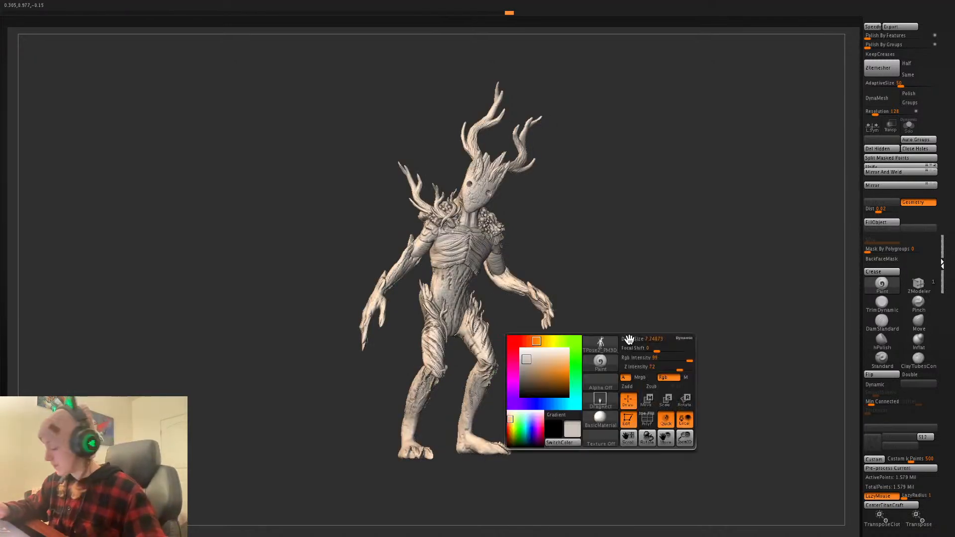
key("shift+f")
key("shift+f")
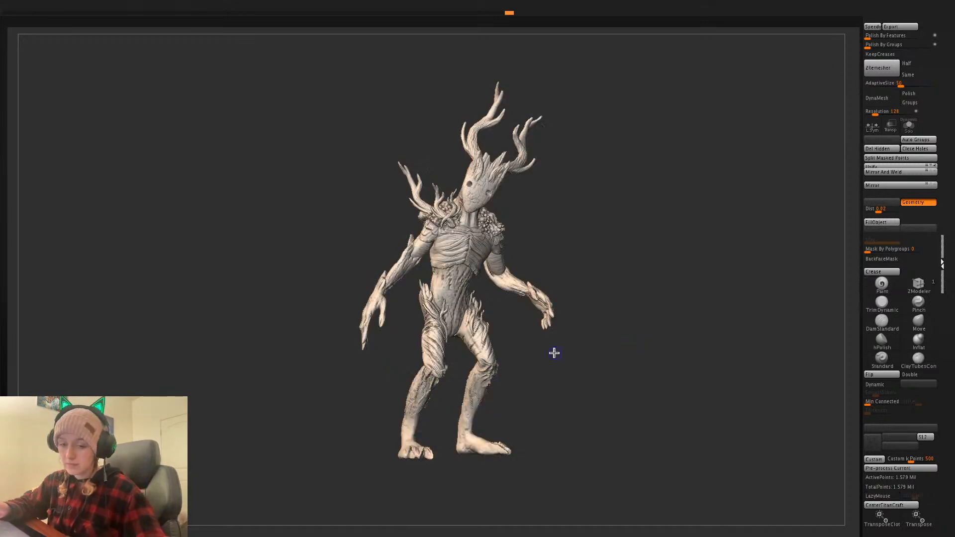
left_click(433, 366, "ctrl+shift")
mouse_move(412, 421)
left_mouse_down()
mouse_move(443, 274)
mouse_move(459, 444)
left_mouse_up()
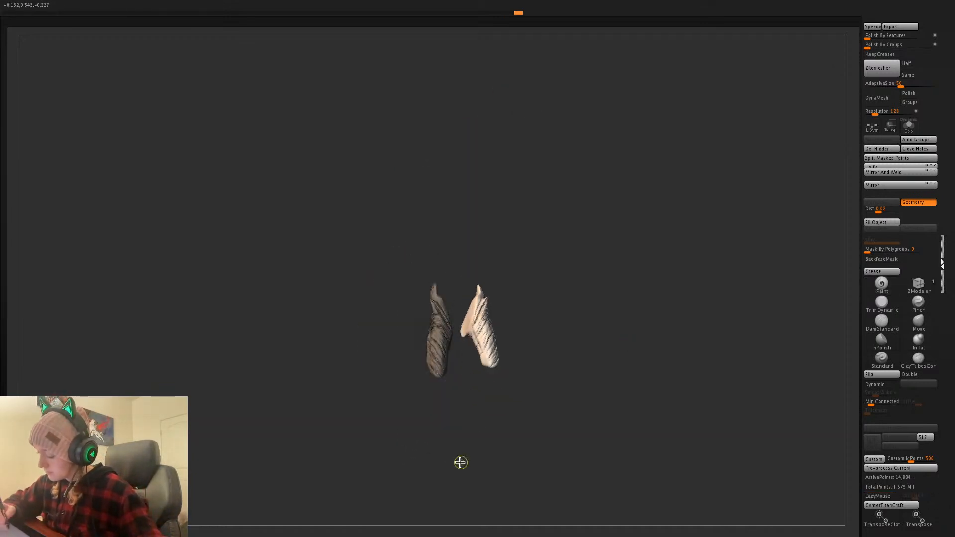
key("ctrl+z")
mouse_move(401, 438)
left_mouse_down("ctrl")
mouse_move(429, 266)
mouse_move(453, 339)
mouse_move(431, 473)
left_mouse_up("ctrl")
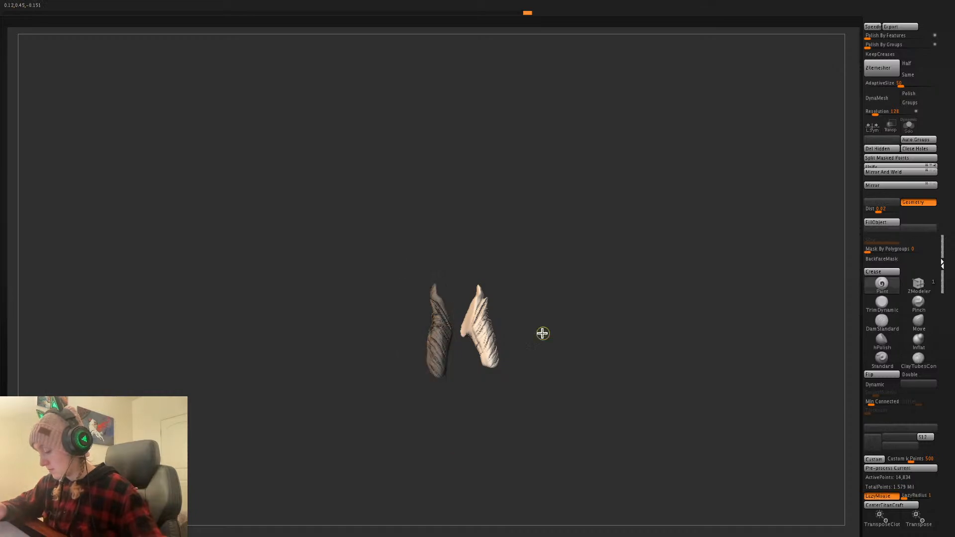
left_click(542, 333, "ctrl+shift")
- Extend the mask over the right thigh's branches, lower leg and foot, then invert it on the full model
left_click(446, 324, "ctrl+shift")
mouse_move(404, 380)
left_mouse_down("ctrl")
mouse_move(448, 250)
mouse_move(460, 440)
left_mouse_up("ctrl")
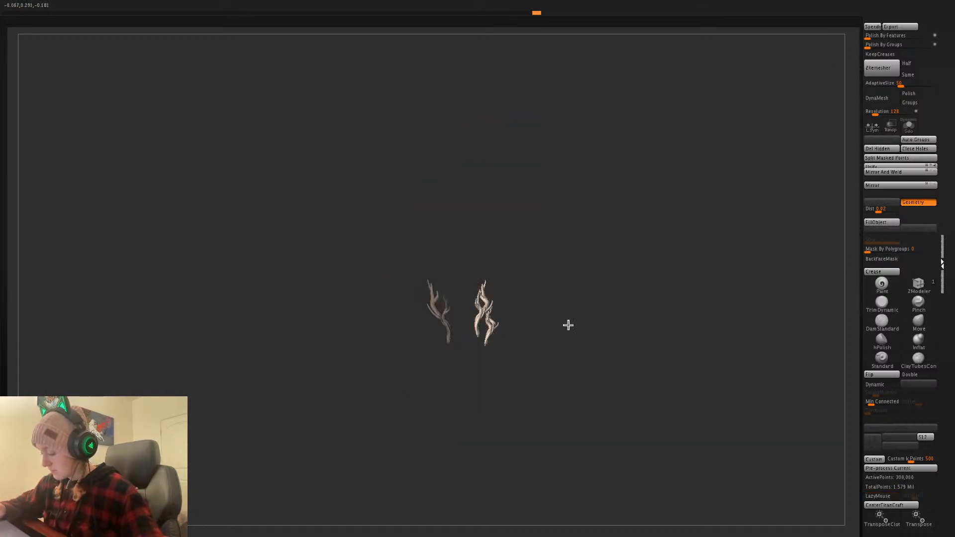
left_click(515, 383, "ctrl+shift")
left_click(421, 452, "ctrl+shift")
mouse_move(403, 461)
left_mouse_down("ctrl")
mouse_move(457, 356)
mouse_move(408, 448)
left_mouse_up("ctrl")
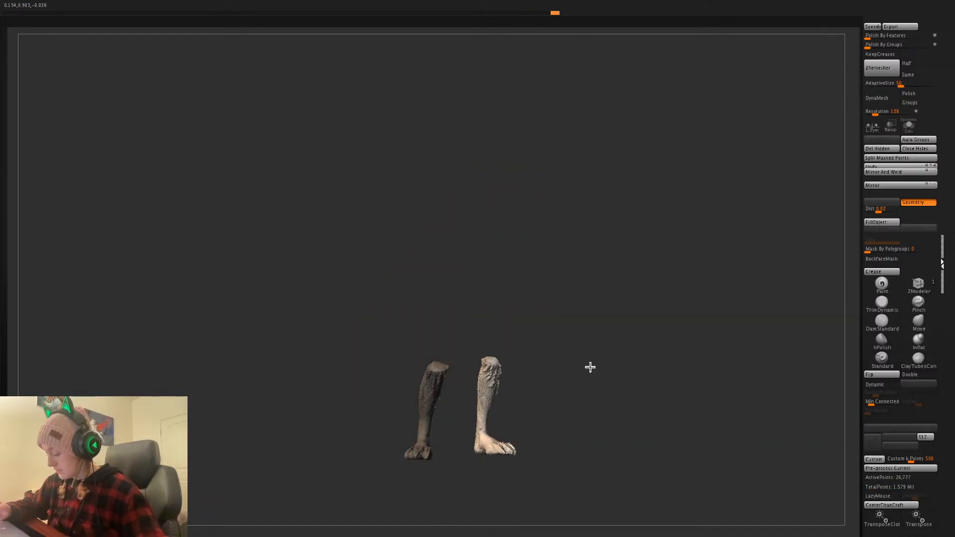
left_click(635, 365, "ctrl+shift")
left_click(637, 367, "ctrl")
- Nudge the unmasked right leg slightly up and outward and swing it outward at the hip
key("w")
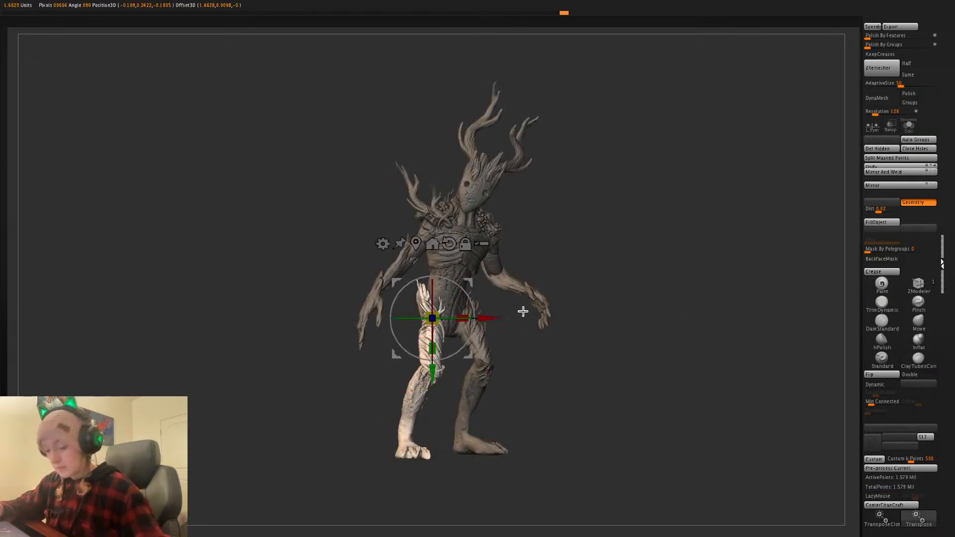
key("p")
key("p")
key("p")
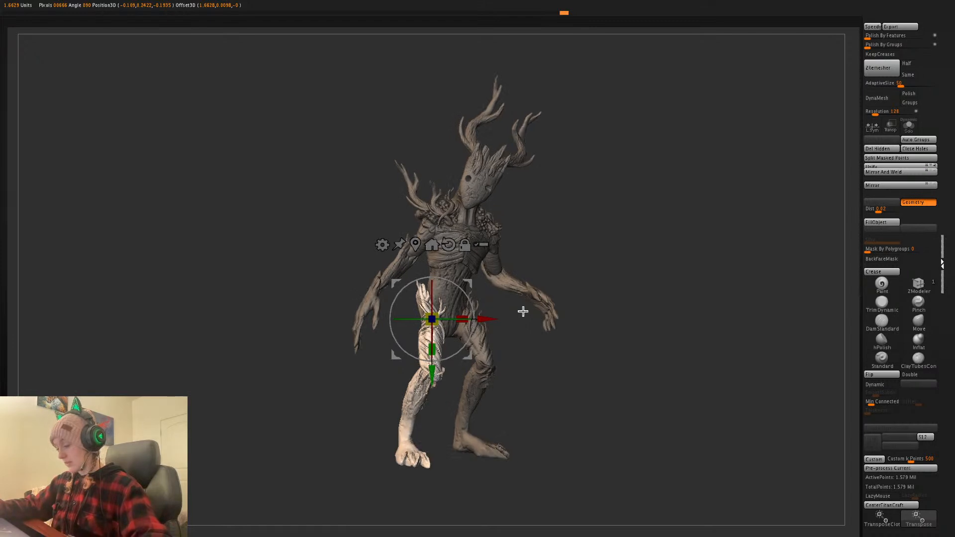
key("p")
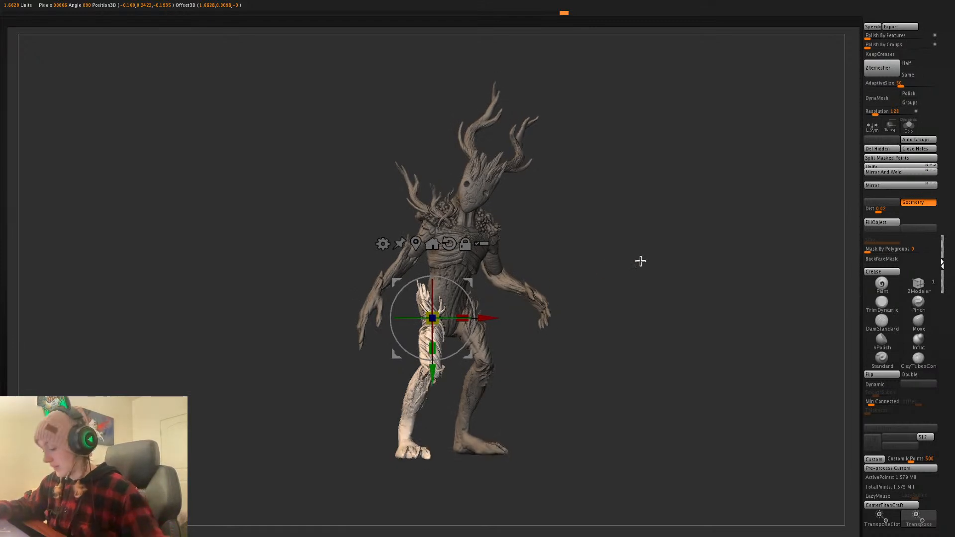
left_click_drag(640, 260, 559, 303)
left_click_drag(432, 371, 432, 369)
left_click_drag(486, 316, 484, 315)
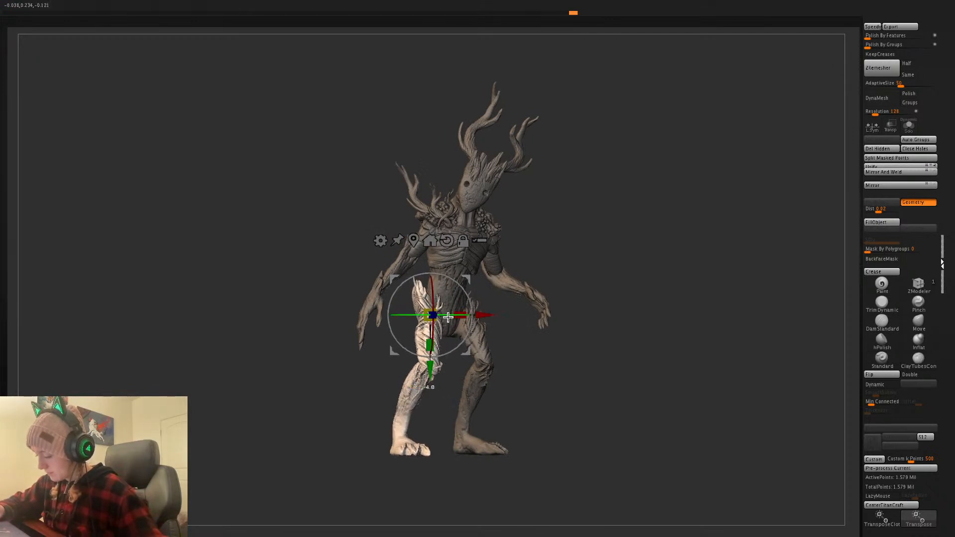
key("q")
left_click_drag(634, 305, 684, 314)
left_click_drag(683, 314, 648, 299)
key("space")
key("w")
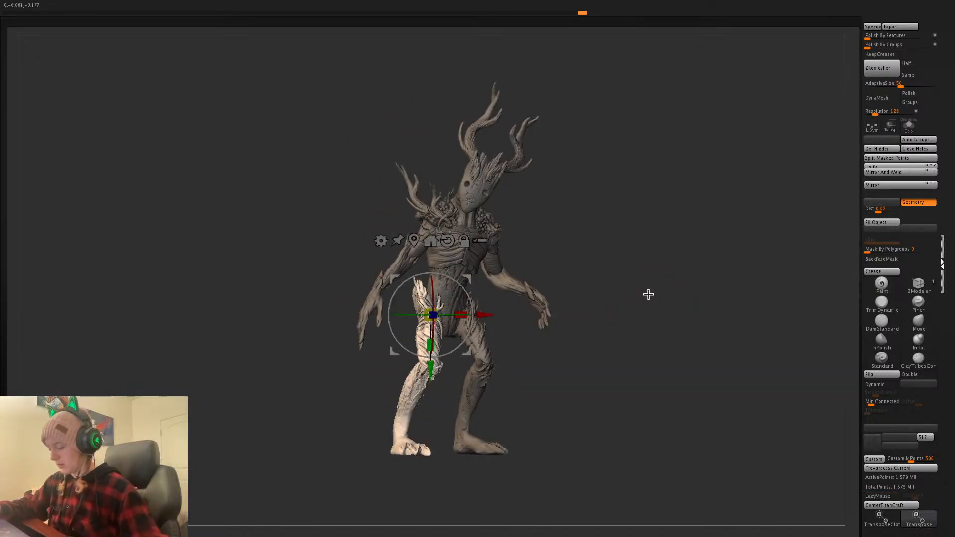
key("q")
key("space")
key("space")
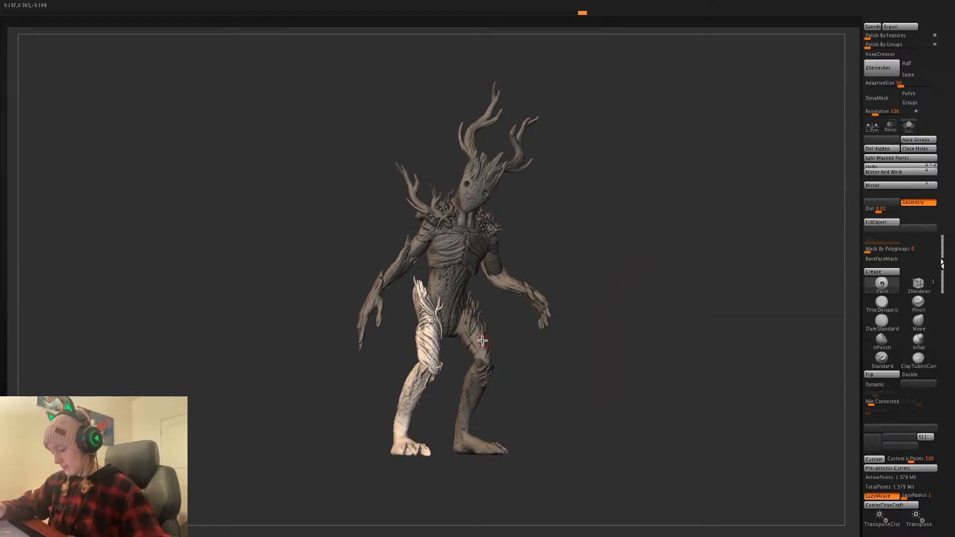
- Add the right thigh and its branches to the mask and show the whole model, leaving only the right lower leg free
left_click(429, 341, "ctrl+shift")
mouse_move(381, 412)
left_mouse_down("ctrl")
mouse_move(458, 351)
mouse_move(461, 359)
left_mouse_up("ctrl")
left_click(473, 406, "ctrl")
left_click(471, 406, "ctrl")
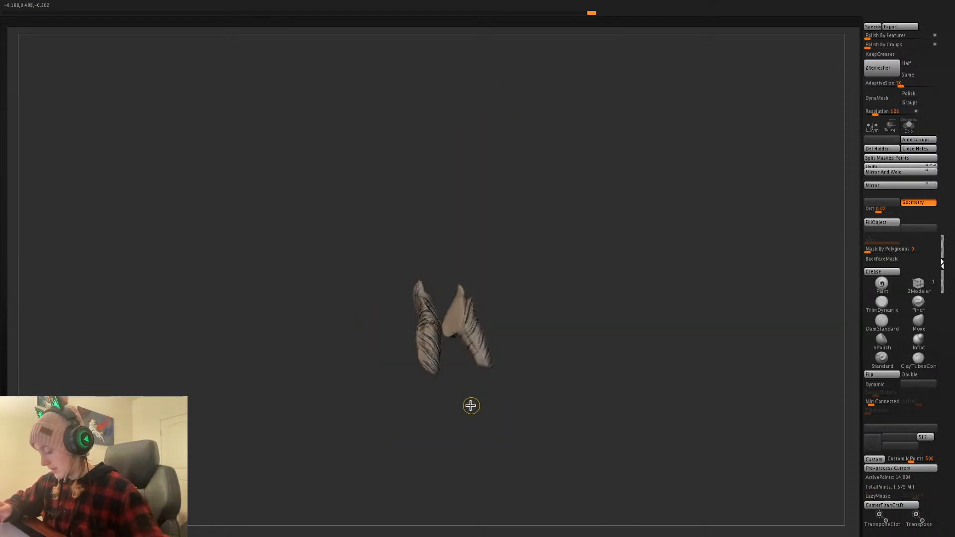
left_click(459, 362, "ctrl+shift")
left_click(427, 304, "ctrl+shift")
left_click_drag(388, 372, 465, 356, "ctrl")
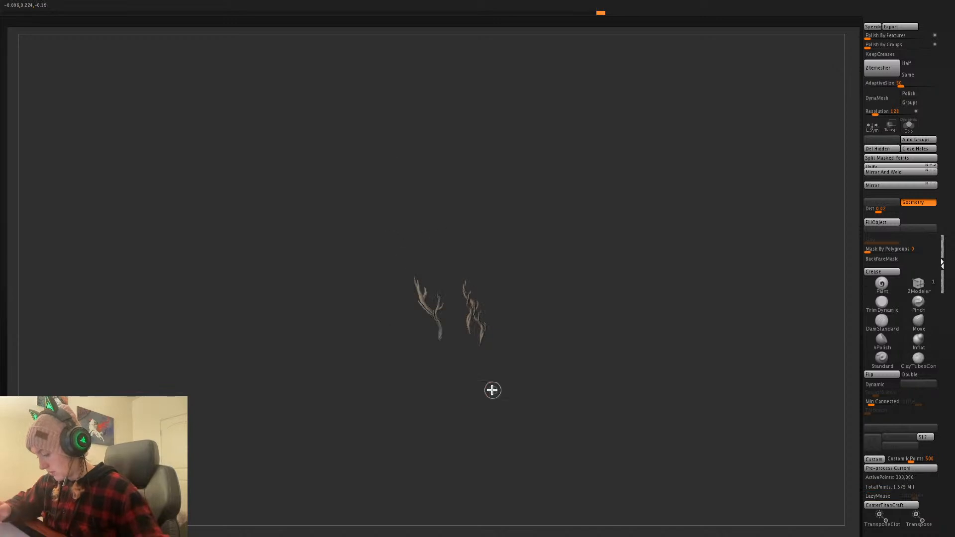
left_click(485, 416, "ctrl+shift")
- Place the gizmo at the right knee, rotate the lower leg slightly inward and clear the mask
key("w")
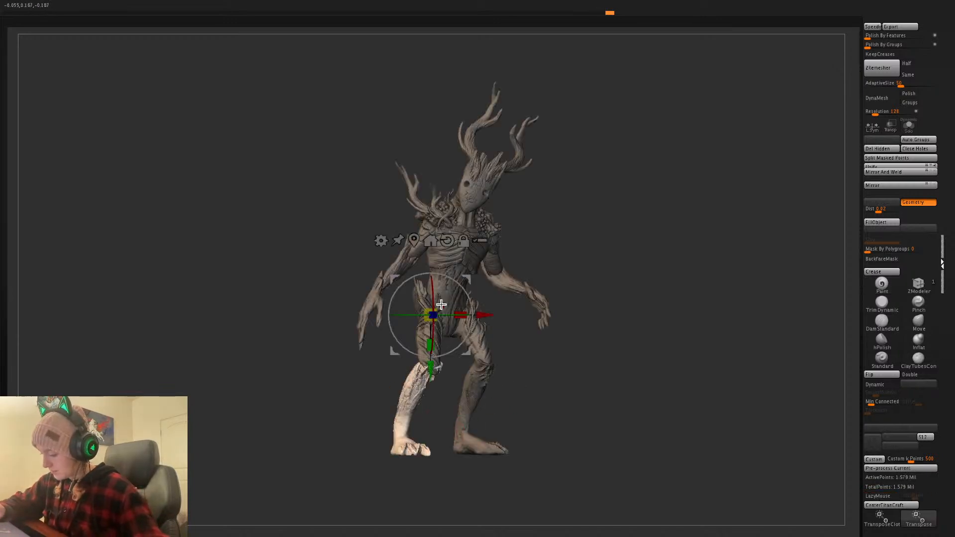
left_click(415, 241)
left_click_drag(428, 455, 431, 401, "alt")
left_click_drag(431, 364, 484, 367, "alt")
key("q")
key("w")
key("q")
left_click_drag(608, 378, 617, 386, "ctrl")
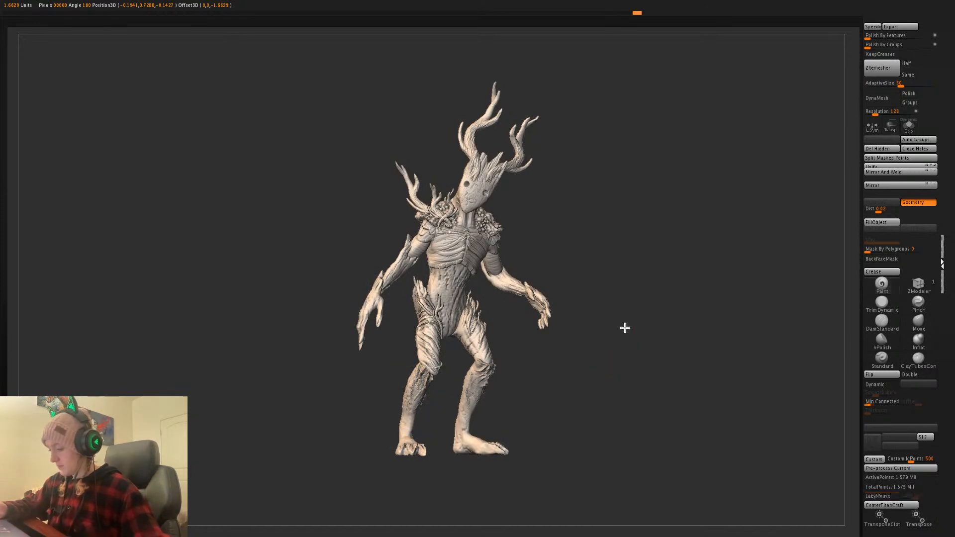
- Isolate and mask the right forearm and hand, show the whole model and invert the mask
left_click(625, 328, "ctrl")
left_click_drag(627, 336, 636, 354, "ctrl")
left_click(404, 267, "ctrl+shift")
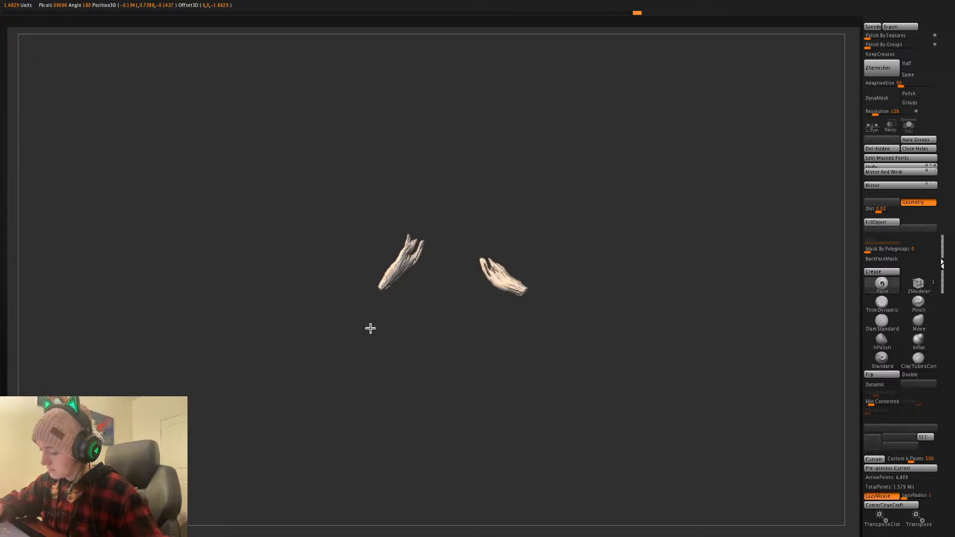
mouse_move(333, 372)
left_mouse_down("ctrl")
mouse_move(431, 272)
mouse_move(426, 298)
left_mouse_up("ctrl")
left_click(401, 320, "ctrl+shift")
left_click(371, 310, "ctrl+shift")
mouse_move(344, 372)
left_mouse_down("ctrl")
mouse_move(398, 275)
mouse_move(399, 308)
left_mouse_up("ctrl")
left_click(425, 384, "ctrl+shift")
left_click(441, 380, "ctrl")
- Place the gizmo at the right elbow, rotate the forearm and hand inward toward the body and clear the mask
key("w")
left_click_drag(406, 254, 544, 359, "alt")
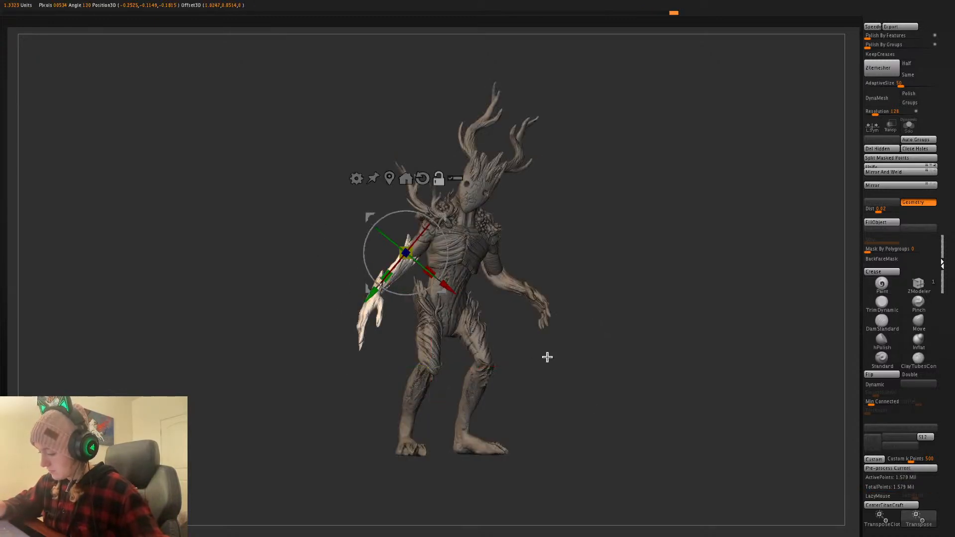
left_click_drag(448, 255, 447, 238)
key("q")
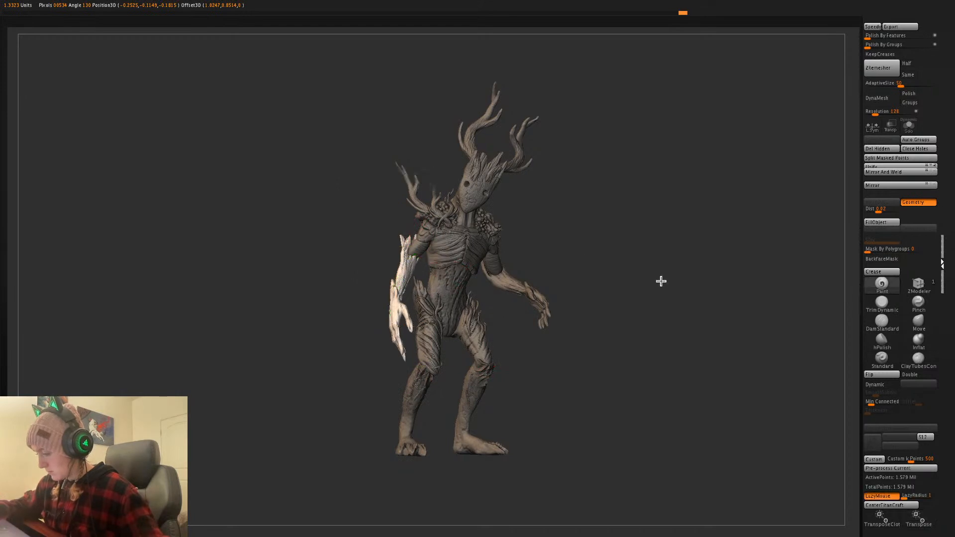
mouse_move(658, 284)
left_mouse_down()
mouse_move(672, 283)
mouse_move(658, 288)
left_mouse_up()
key("w")
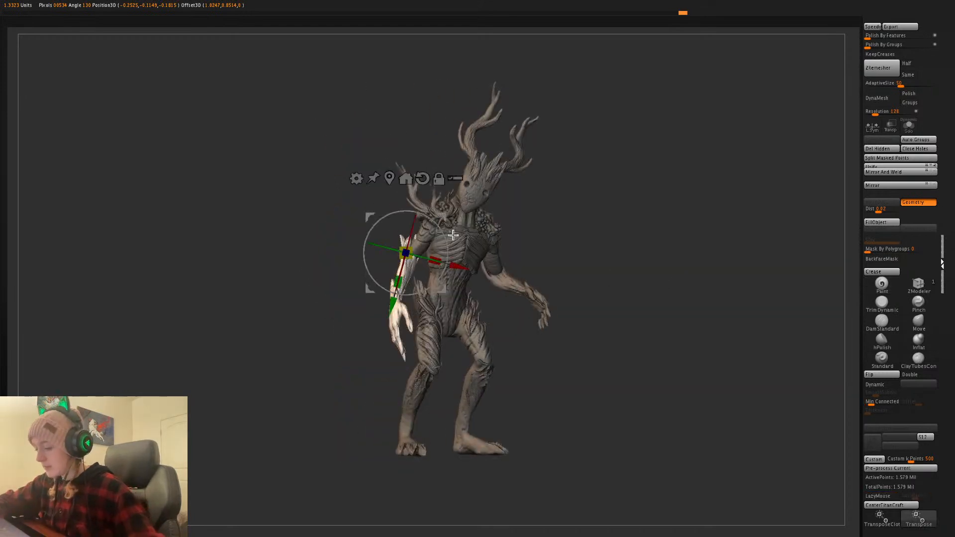
key("q")
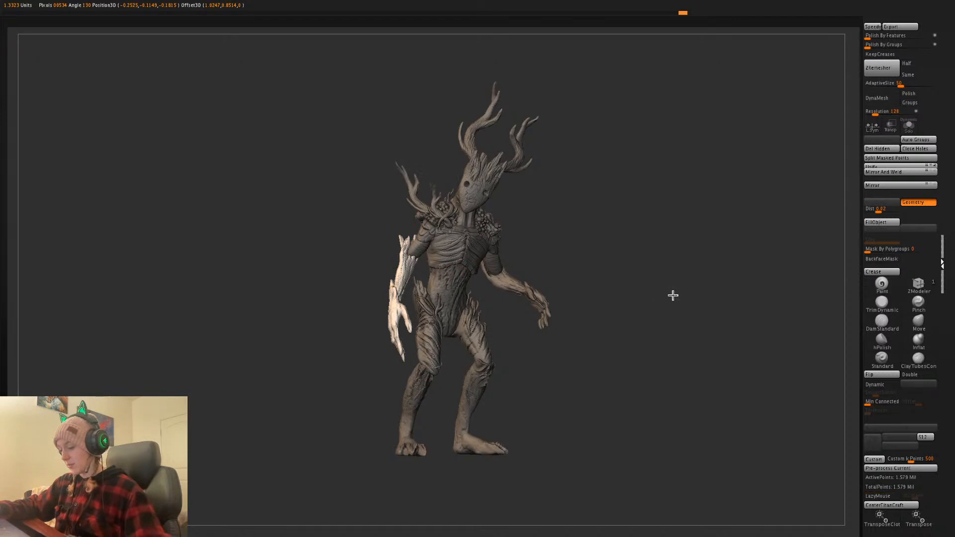
key("l")
left_click_drag(668, 286, 683, 304, "ctrl")
- Check the polygroups, mask the head with its antlers, and invert the mask on the full model
right_click(651, 321)
key("shift+f")
key("shift+f")
right_click(677, 297)
left_click(457, 214, "ctrl+shift")
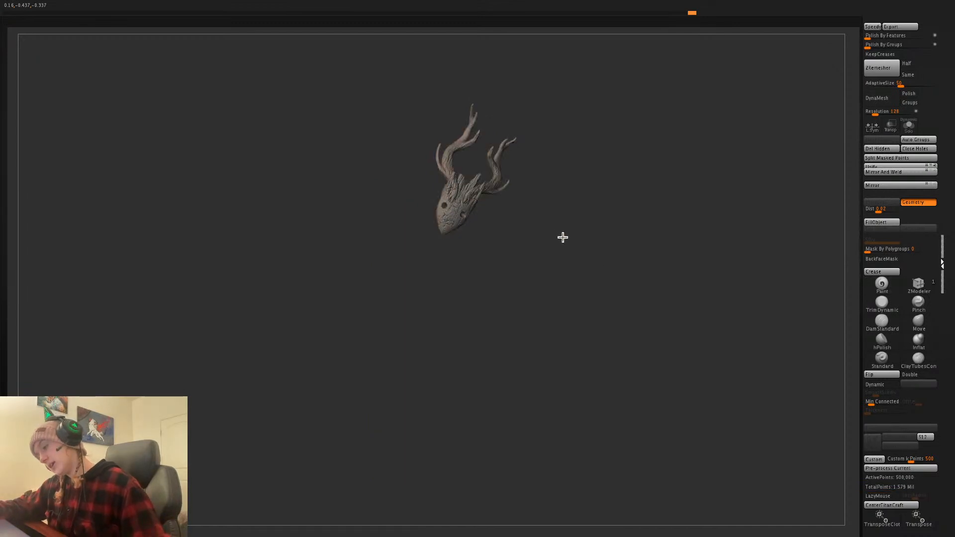
left_click(563, 238, "ctrl+shift")
left_click(564, 241, "ctrl")
- Place the rotation gizmo on the unmasked head, checking its position from the side
key("w")
left_click_drag(447, 223, 464, 233)
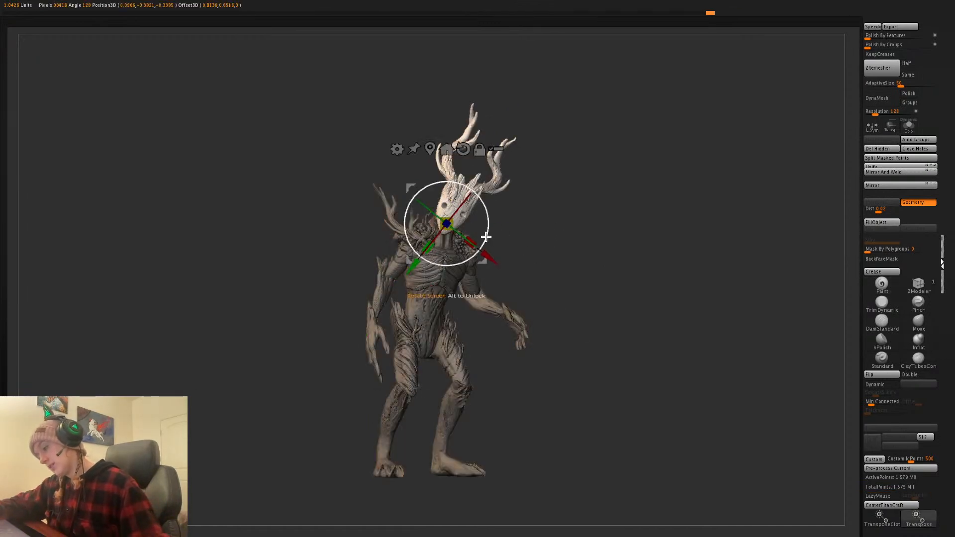
key("q")
mouse_move(621, 287)
left_mouse_down("alt")
mouse_move(614, 274)
mouse_move(617, 314)
mouse_move(633, 271)
mouse_move(507, 212)
left_mouse_up("alt")
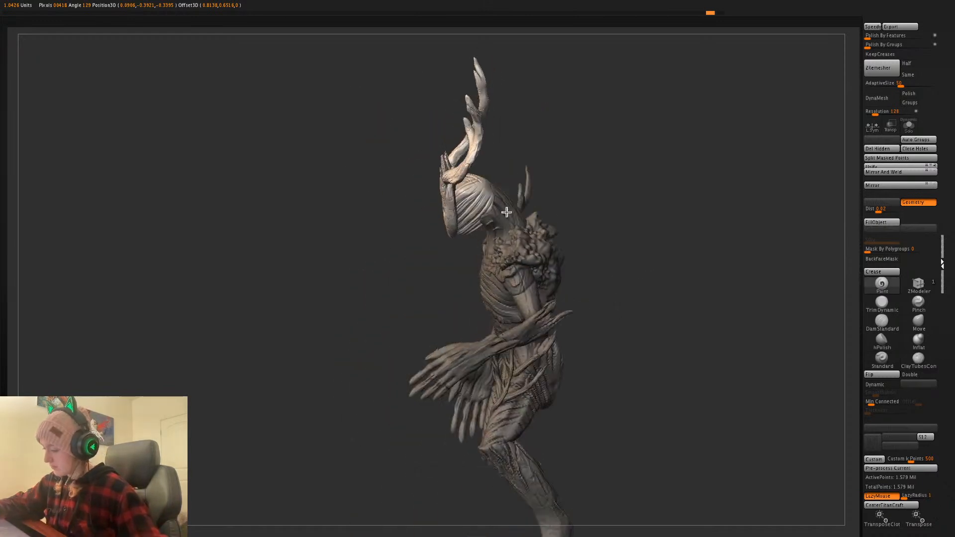
left_click_drag(651, 222, 653, 241, "shift")
left_click_drag(527, 221, 487, 228)
left_click(456, 194)
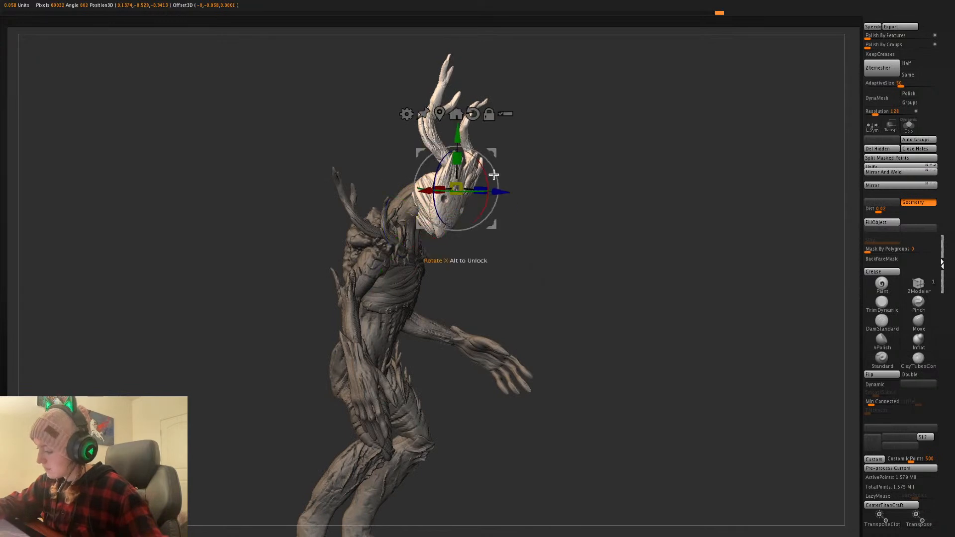
- Try to rotate the tilted head and antlers upright from the front view
left_click_drag(582, 184, 518, 201)
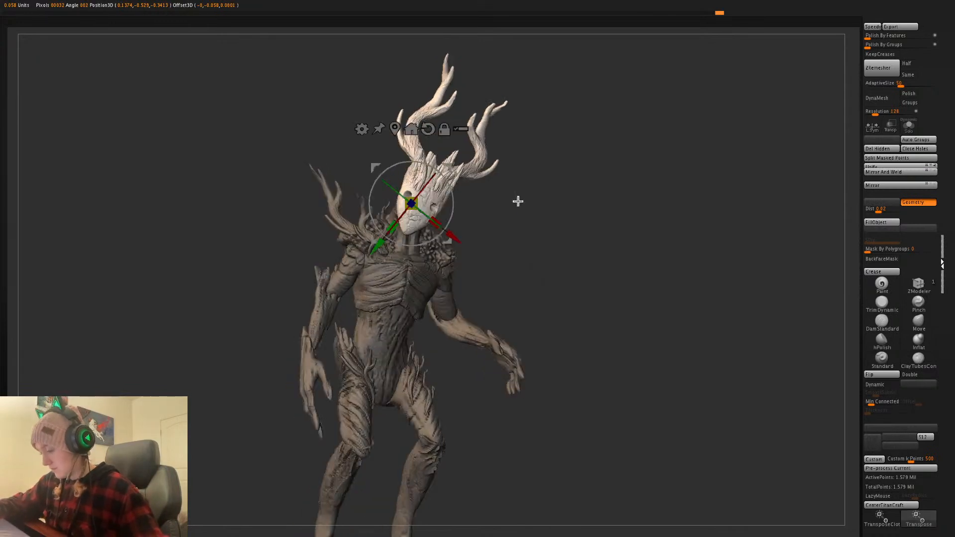
mouse_move(450, 206)
left_mouse_down()
mouse_move(437, 187)
mouse_move(454, 192)
mouse_move(440, 176)
mouse_move(450, 166)
left_mouse_up()
key("q")
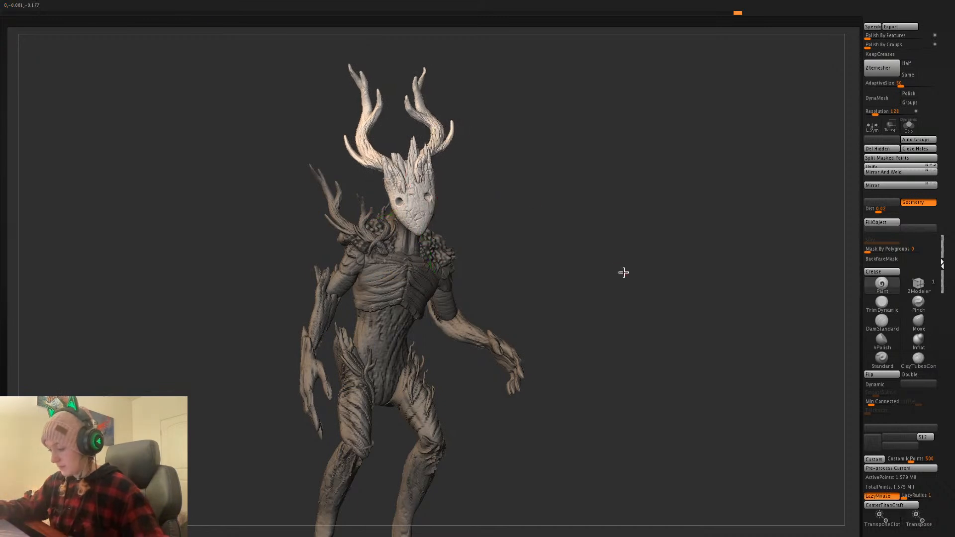
mouse_move(623, 272)
left_mouse_down("alt")
mouse_move(597, 207)
mouse_move(606, 302)
left_mouse_up("alt")
key("l")
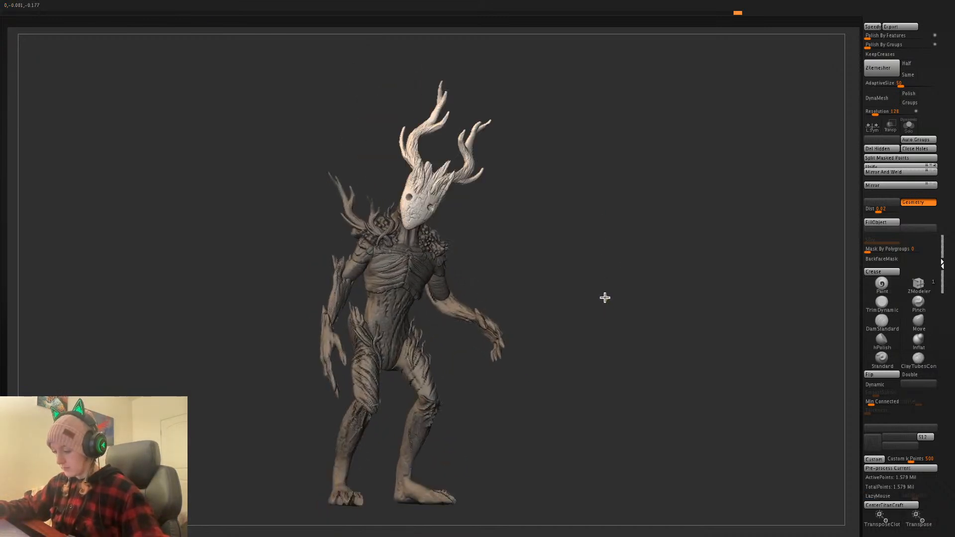
- Rotate the head and antlers about 36 degrees to straighten their tilt, and clear the mask
key("w")
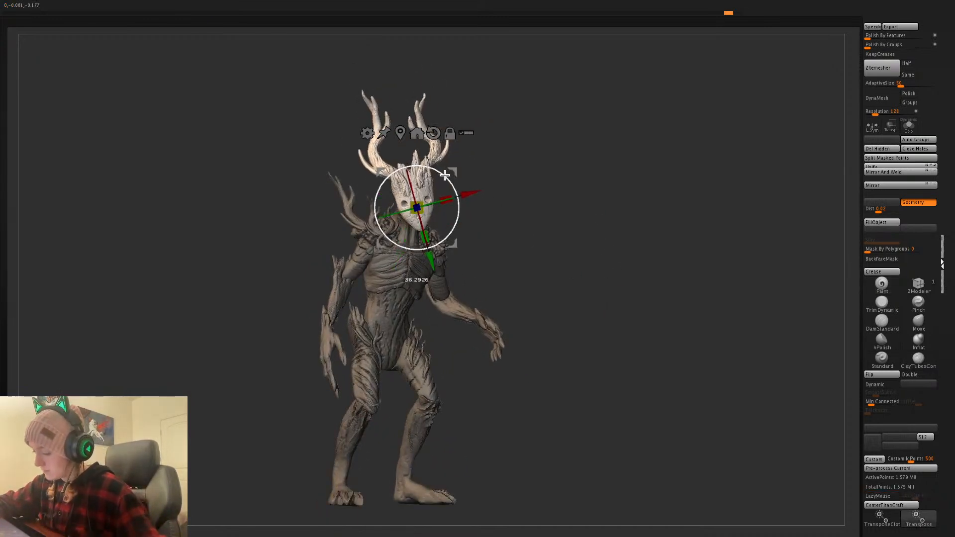
key("q")
left_click_drag(603, 216, 552, 209)
key("w")
key("q")
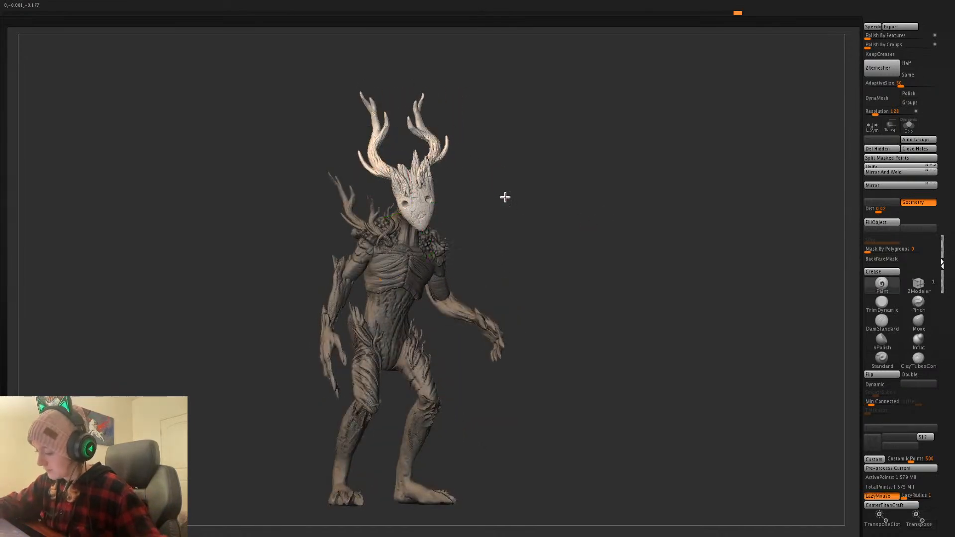
left_click_drag(620, 289, 624, 300, "ctrl")
mouse_move(624, 300)
left_mouse_down("alt")
mouse_move(616, 263)
mouse_move(623, 305)
left_mouse_up("alt")
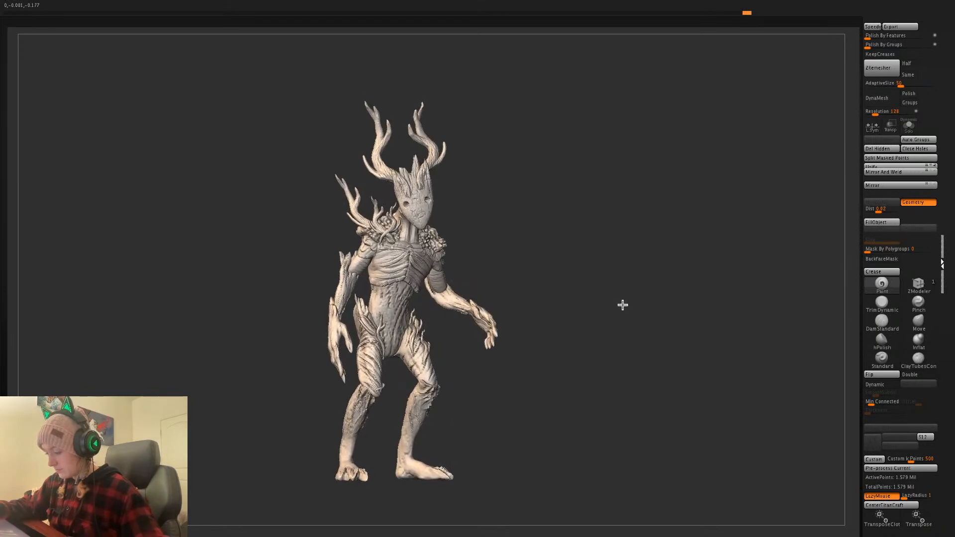
- Mask the left forearm and hand from the side, show the whole model and invert the mask
mouse_move(581, 272)
left_mouse_down()
mouse_move(582, 262)
mouse_move(451, 303)
left_mouse_up()
left_click(451, 303, "ctrl+shift")
left_click_drag(411, 343, 539, 316, "ctrl")
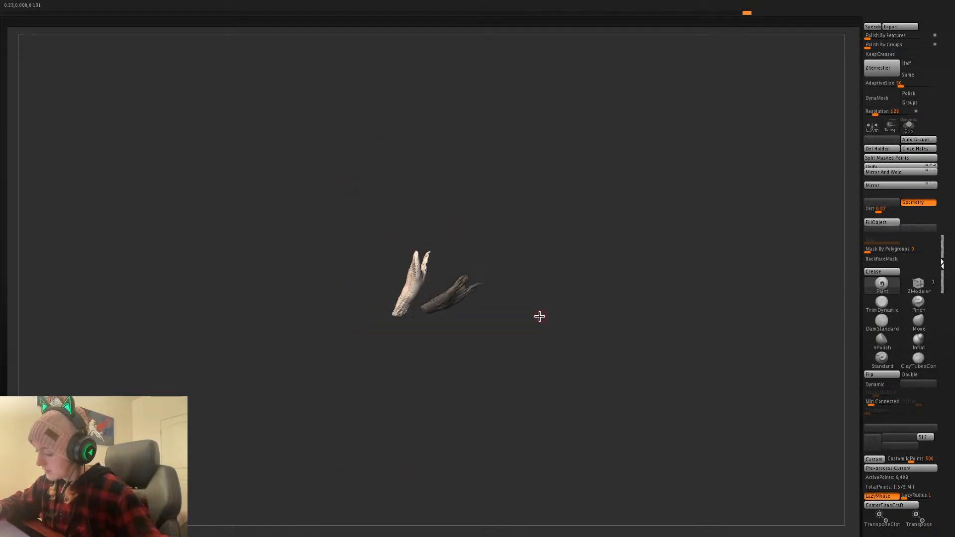
left_click(539, 315, "ctrl+shift")
left_click(385, 345, "ctrl+shift")
left_click_drag(354, 391, 442, 256, "ctrl")
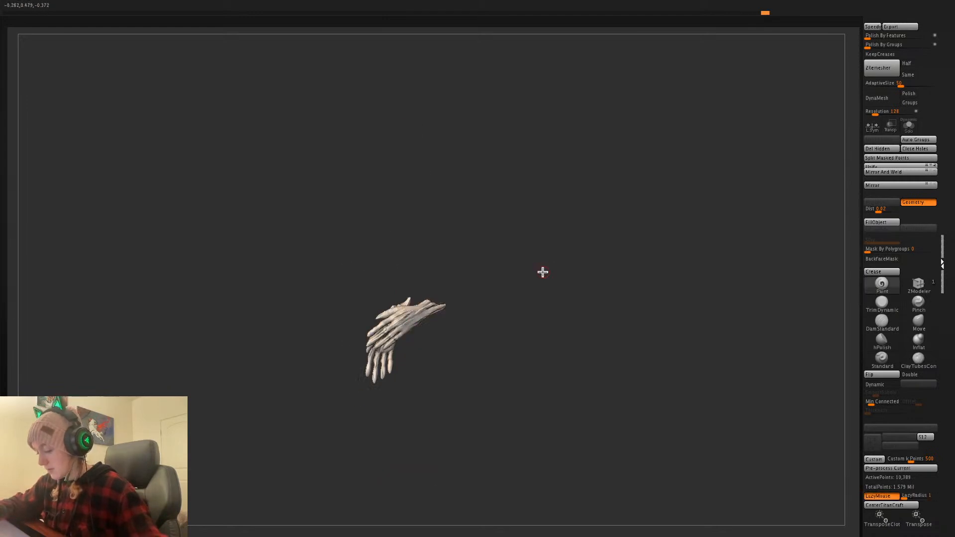
left_click_drag(543, 272, 592, 271, "shift")
left_click_drag(431, 268, 423, 358, "ctrl")
left_click(602, 287, "ctrl+shift")
left_click_drag(642, 279, 636, 283, "shift")
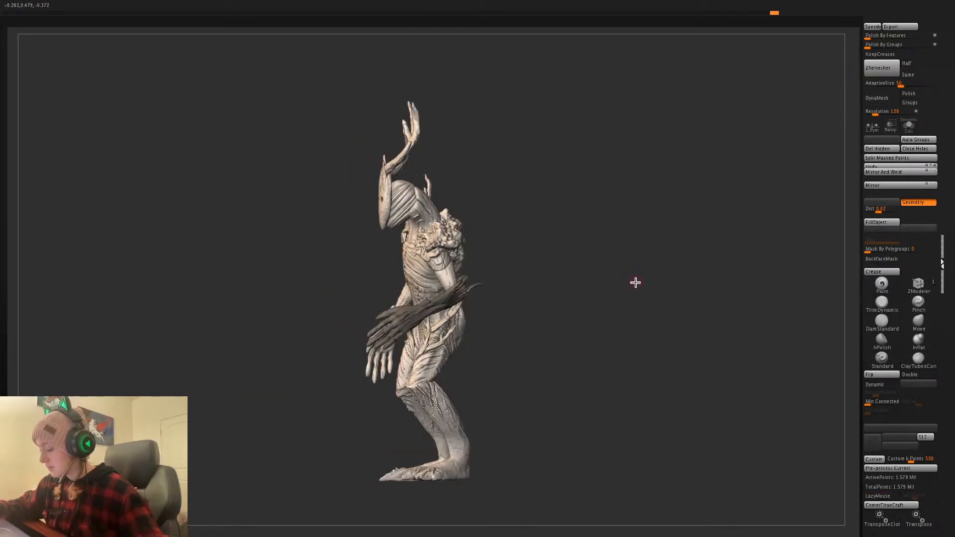
left_click(636, 283, "ctrl")
- Rotate the left forearm and hand upward about 15 degrees at the elbow and clear the mask
key("w")
left_click_drag(495, 297, 495, 306)
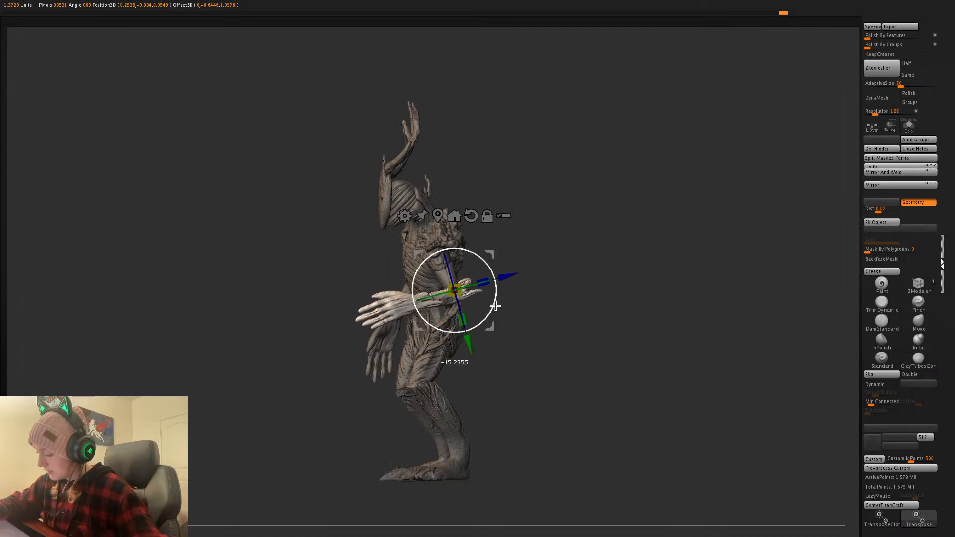
key("q")
mouse_move(582, 316)
left_mouse_down()
mouse_move(698, 314)
mouse_move(691, 326)
left_mouse_up()
key("space")
- Examine the polygroups and the overall pose of the whole creature from the front
key("shift+f")
key("shift+f")
key("l")
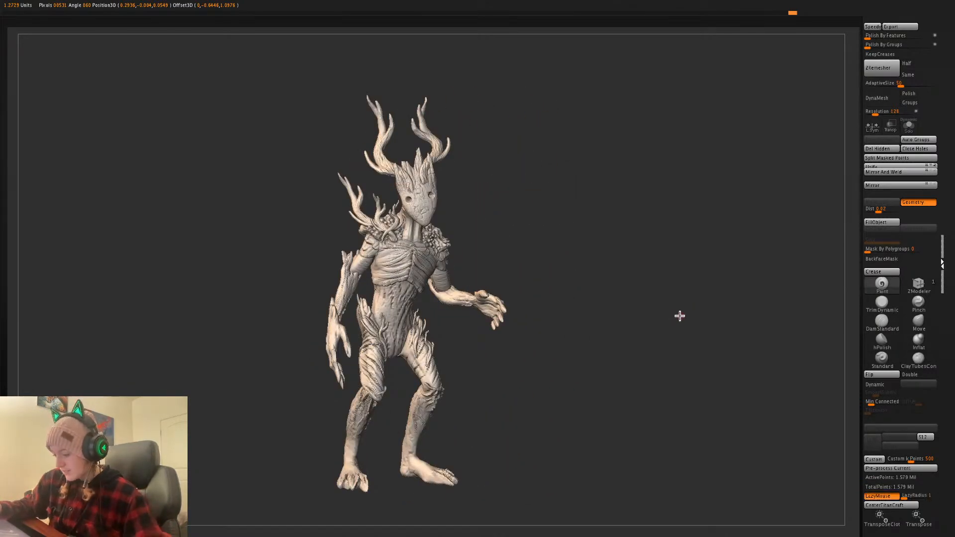
key("shift+f")
key("shift+f")
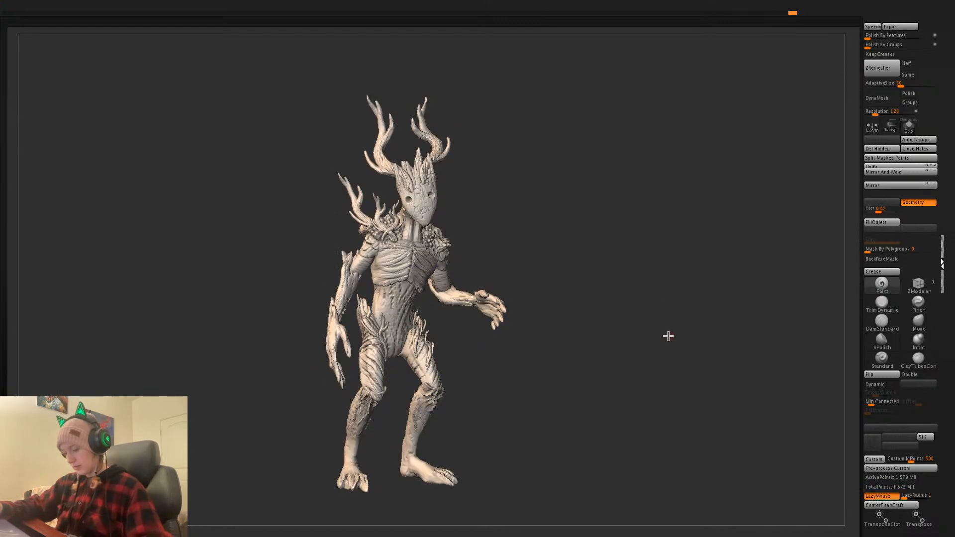
left_click_drag(667, 335, 612, 328)
key("space")
key("l")
key("space")
key("shift+f")
key("shift+f")
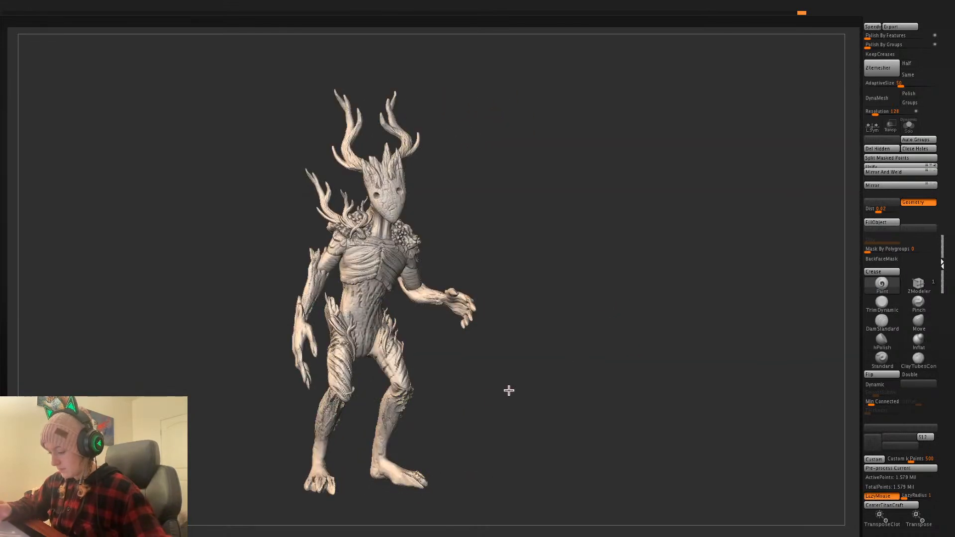
- Mask both lower legs and feet and turn them into a single polygroup
left_click(394, 413, "ctrl+shift")
left_click(494, 382, "ctrl")
left_click(491, 386, "ctrl+shift")
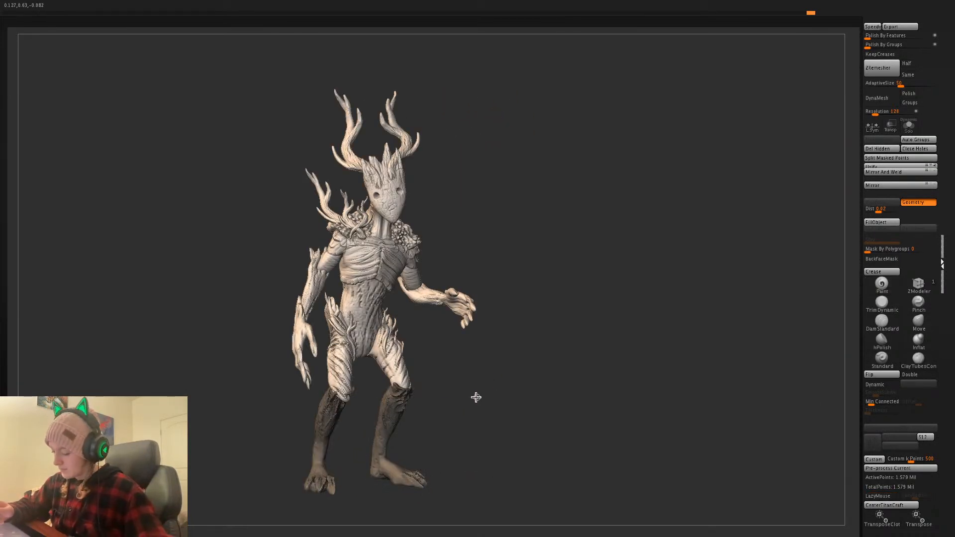
key("ctrl+w")
- Isolate the lower legs and mask so that only the left lower leg and foot stay free on the full model
left_click(415, 406, "ctrl+shift")
mouse_move(450, 384)
left_mouse_down("ctrl")
mouse_move(435, 516)
mouse_move(363, 348)
left_mouse_up("ctrl")
left_click(518, 424, "ctrl+shift")
- Place the gizmo at the left knee and rotate the lower leg and foot outward
key("w")
left_click(400, 395)
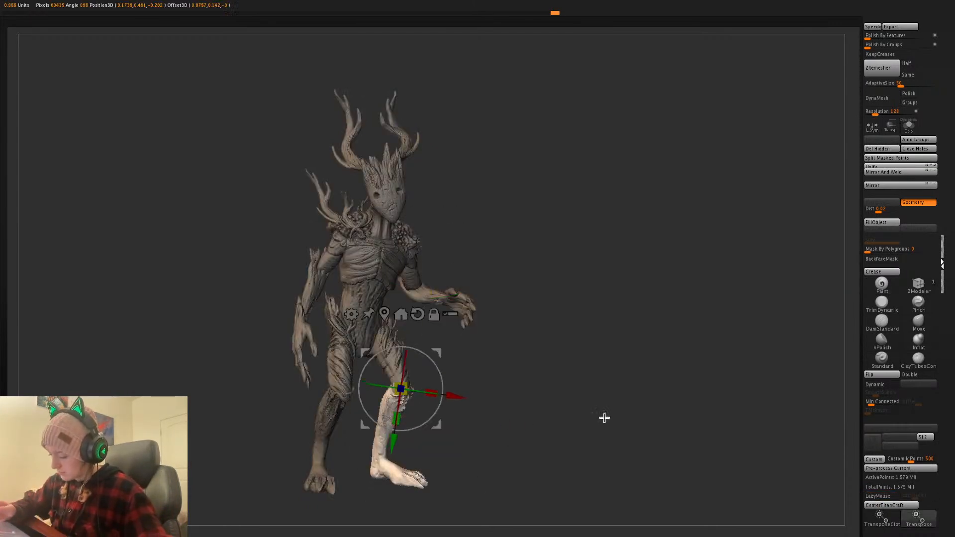
left_click_drag(420, 409, 423, 394)
key("q")
mouse_move(560, 362)
left_mouse_down()
mouse_move(599, 332)
mouse_move(589, 364)
mouse_move(599, 350)
mouse_move(580, 350)
mouse_move(605, 359)
left_mouse_up()
key("l")
key("l")
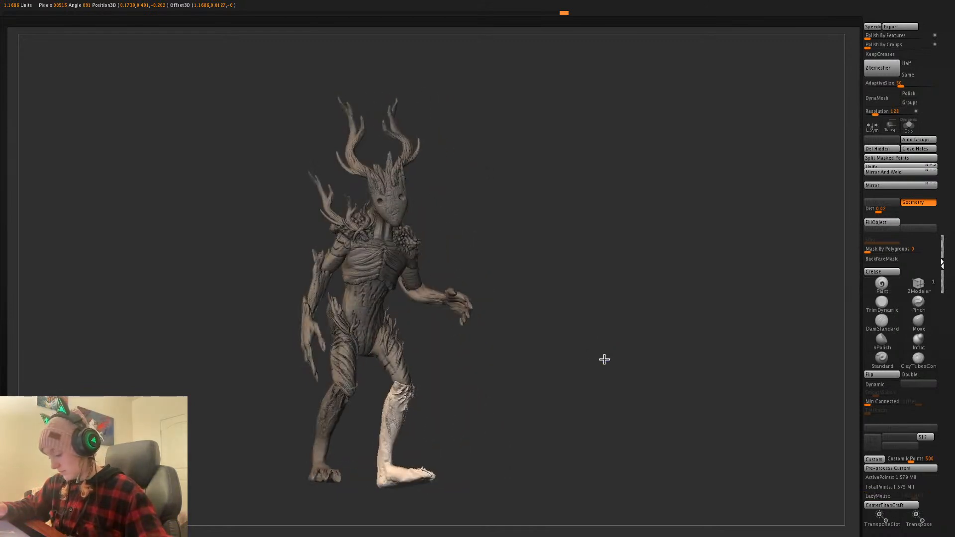
- Mask the creature so that only the left foot stays free, and tilt the foot at the ankle in side view
key("f")
key("w")
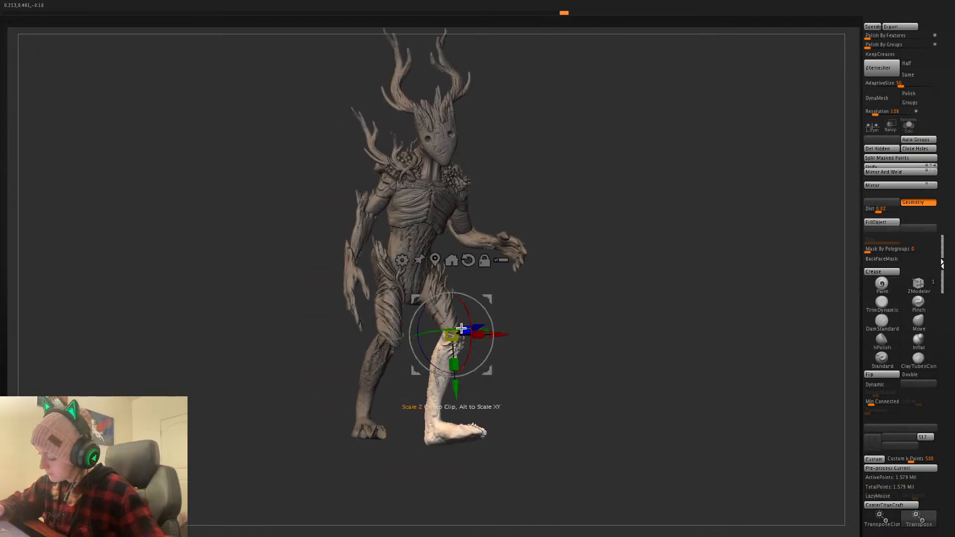
key("q")
left_click_drag(612, 342, 609, 345)
key("l")
mouse_move(544, 341)
left_mouse_down("ctrl")
mouse_move(444, 369)
mouse_move(532, 437)
mouse_move(574, 447)
left_mouse_up("ctrl")
key("w")
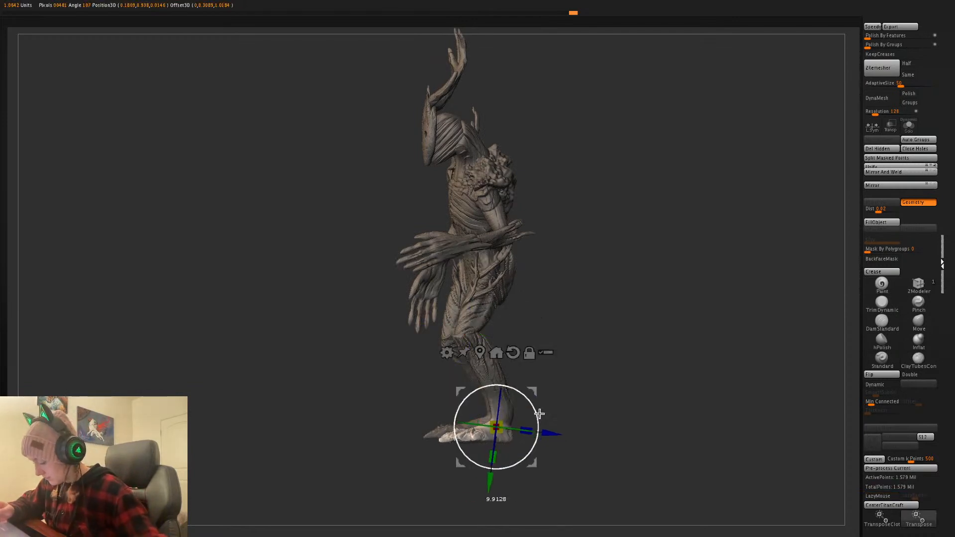
- Place the gizmo at the left ankle, rotate the foot slightly from the front view, and clear the mask
key("q")
left_click_drag(595, 395, 629, 390)
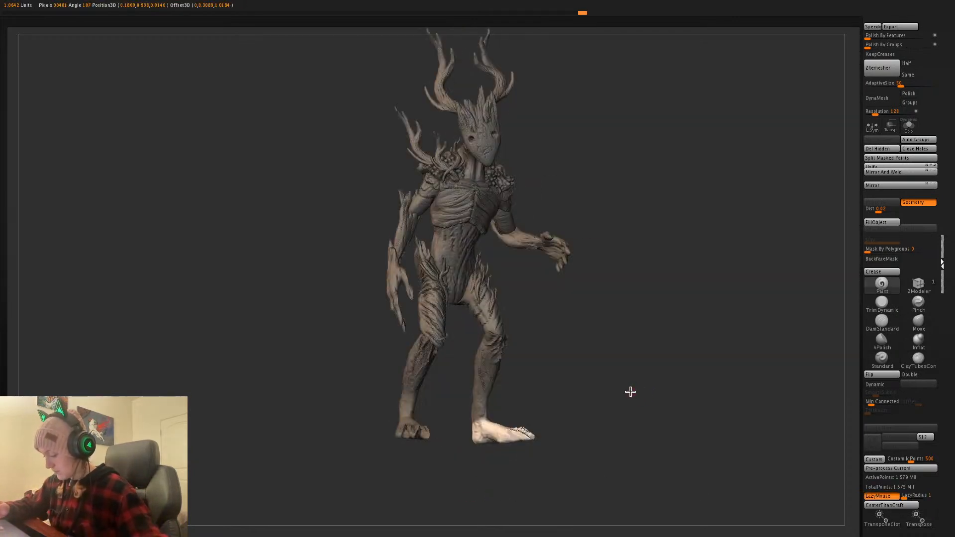
key("w")
left_click_drag(488, 427, 597, 427, "alt")
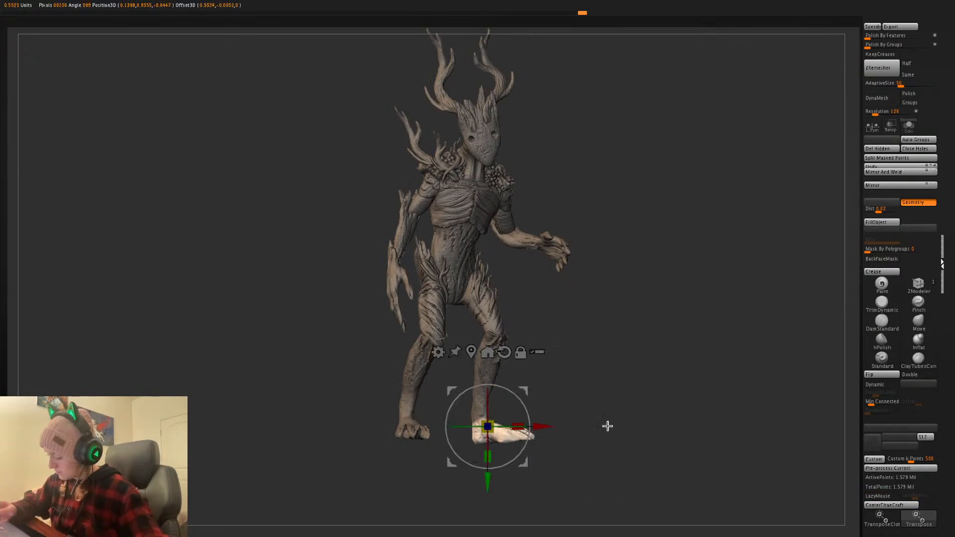
left_click_drag(519, 426, 531, 443)
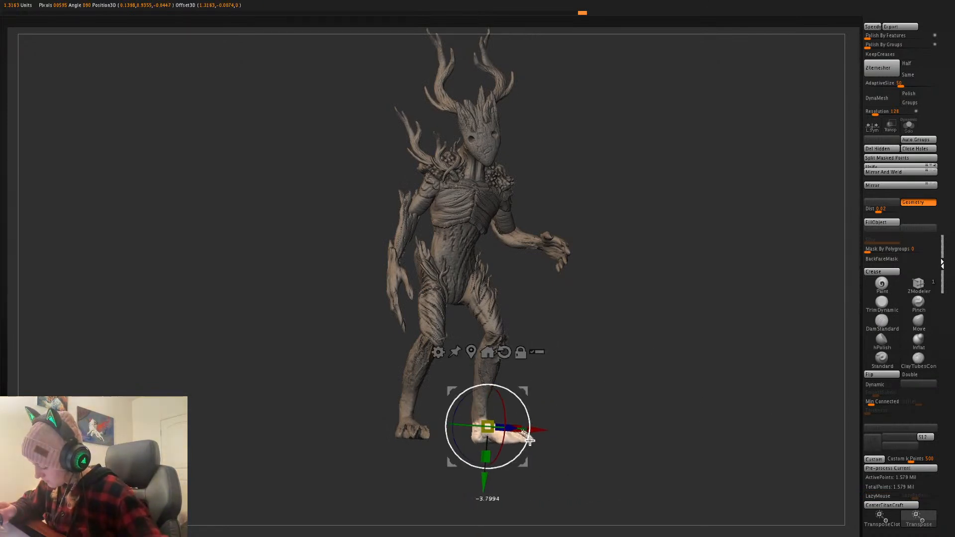
left_click_drag(482, 483, 479, 488)
key("q")
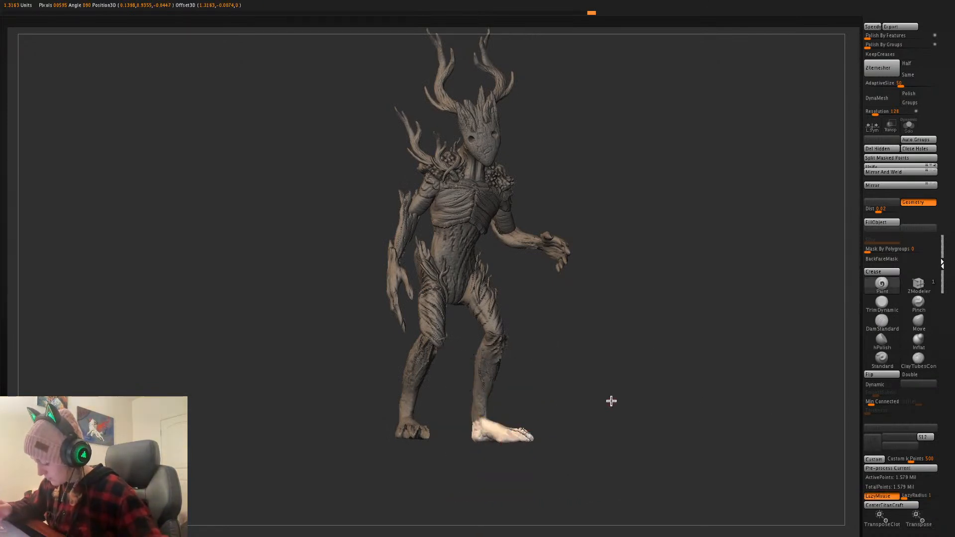
left_click_drag(612, 401, 602, 391, "ctrl")
- Isolate the lower legs and mask so that only the right lower leg and foot stay free on the full model
left_click(411, 371, "ctrl+shift")
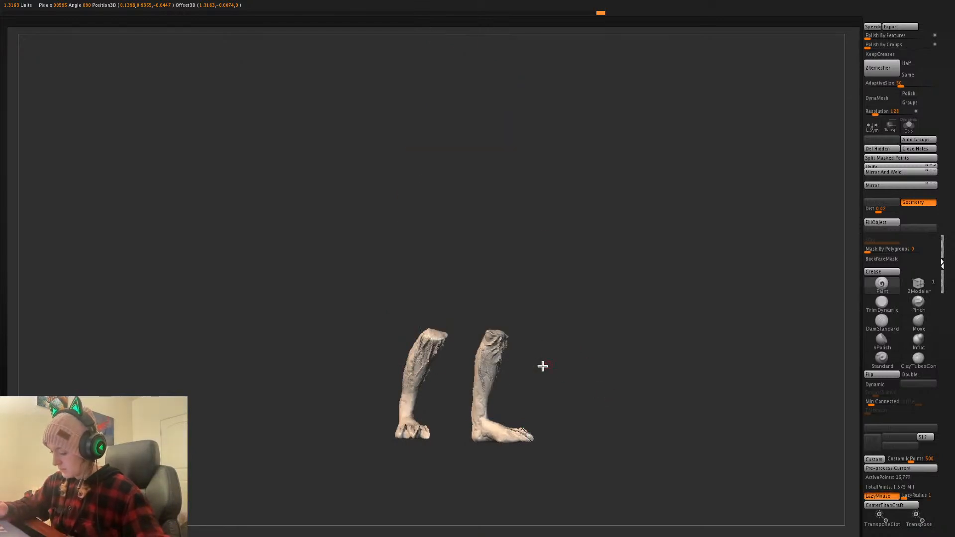
mouse_move(361, 460)
left_mouse_down("ctrl")
mouse_move(447, 290)
mouse_move(421, 499)
left_mouse_up("ctrl")
left_click(622, 359, "ctrl+shift")
left_click(625, 362, "ctrl")
- Lower the right lower leg and foot slightly, and clear the mask from the whole creature
key("w")
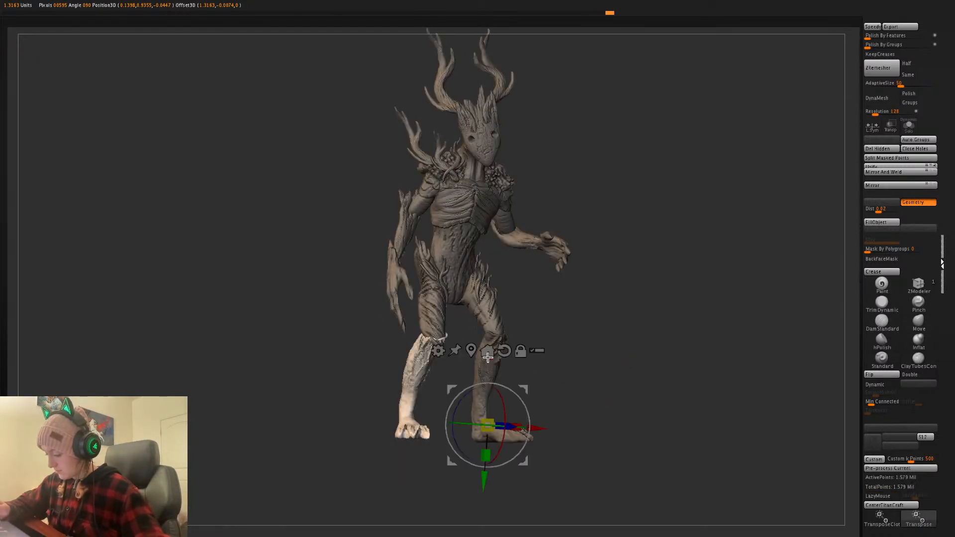
left_click_drag(427, 371, 427, 375)
key("q")
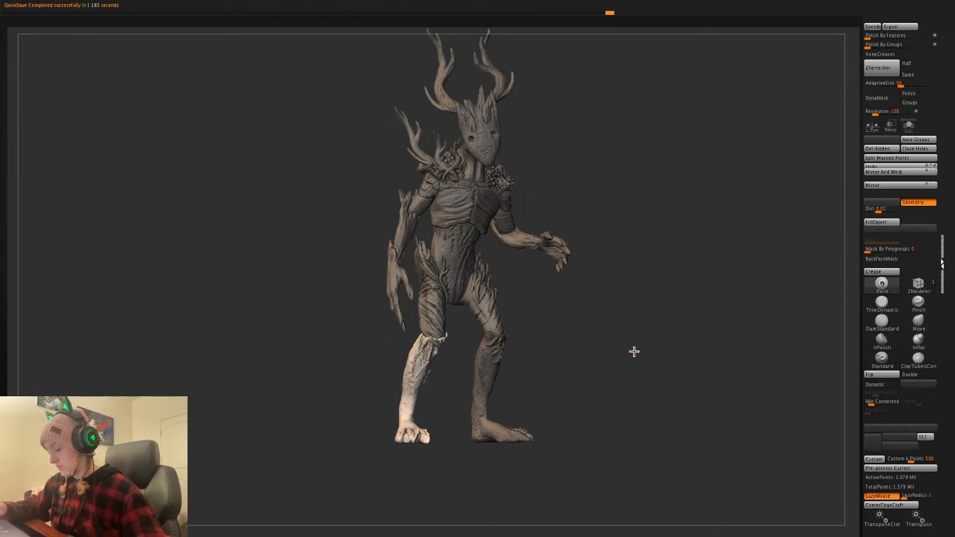
mouse_move(634, 352)
left_mouse_down("ctrl")
mouse_move(645, 359)
mouse_move(616, 380)
left_mouse_up("ctrl")
key("b")
key("m")
key("t")
left_click(640, 343, "ctrl")
mouse_move(641, 348)
left_mouse_down("ctrl")
mouse_move(645, 365)
mouse_move(646, 350)
mouse_move(695, 353)
mouse_move(687, 349)
left_mouse_up("ctrl")
- Isolate the upper torso and mask so that only the right upper arm stays free on the full model
left_click(386, 254, "ctrl+shift")
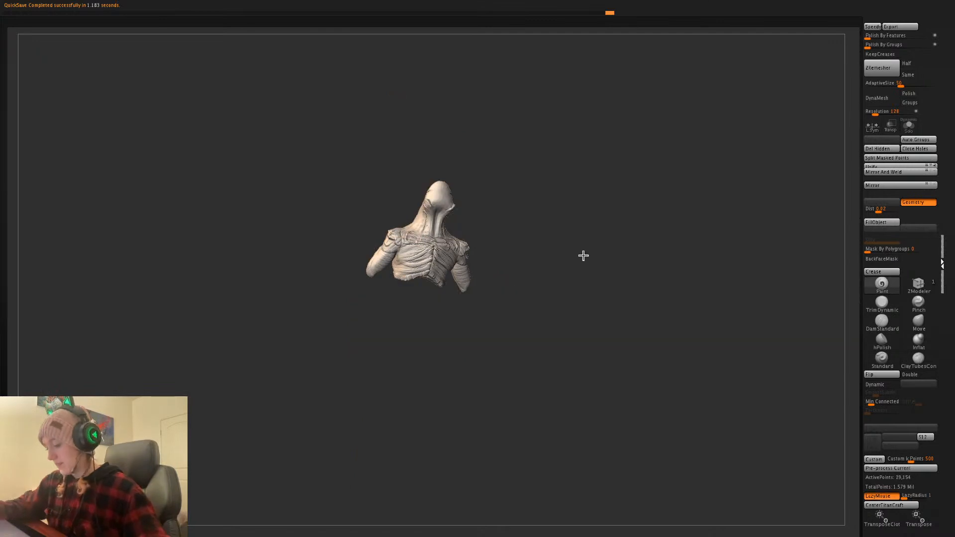
mouse_move(340, 304)
left_mouse_down("ctrl")
mouse_move(395, 213)
mouse_move(366, 299)
left_mouse_up("ctrl")
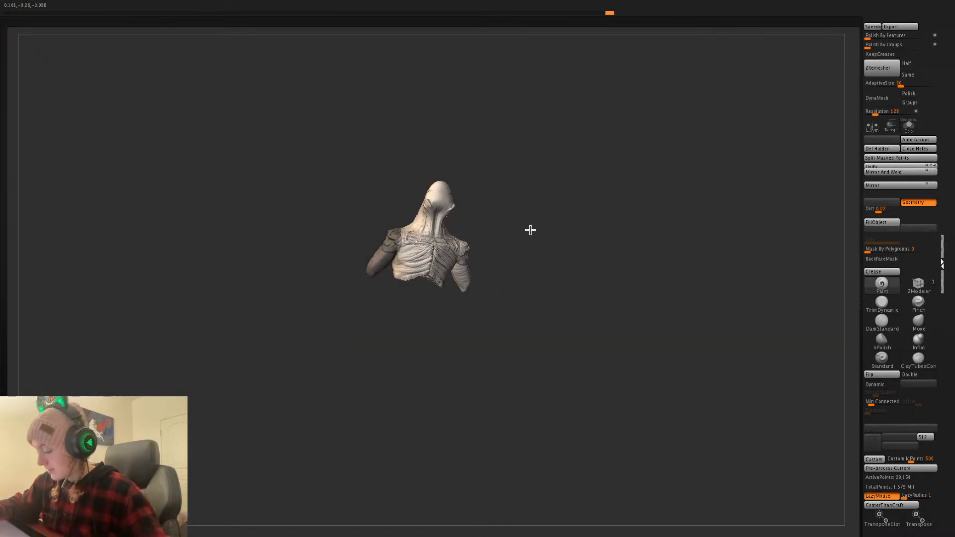
left_click(532, 231, "ctrl")
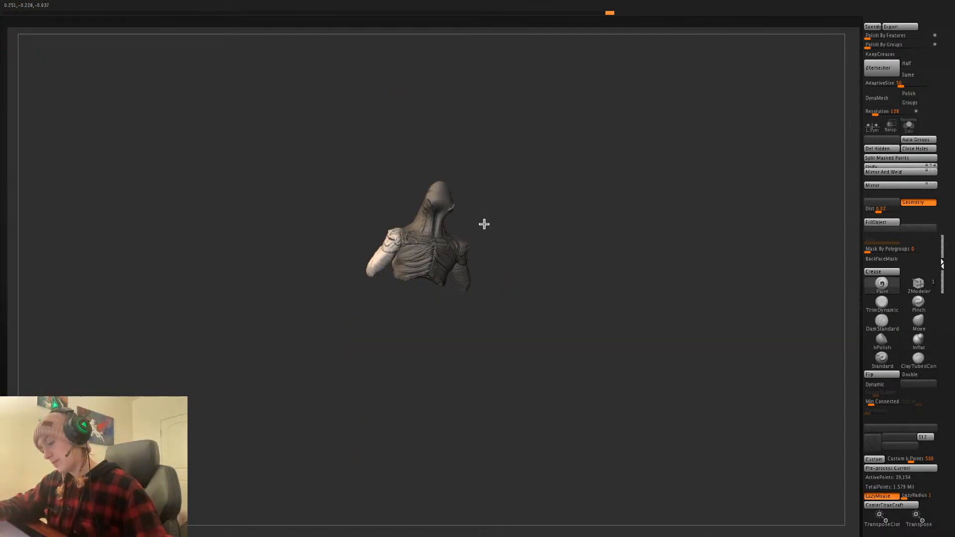
left_click(500, 220, "ctrl+shift")
- Place the gizmo at the right shoulder, rotate the upper arm outward, and clear the mask
key("w")
left_click_drag(393, 241, 506, 71, "alt")
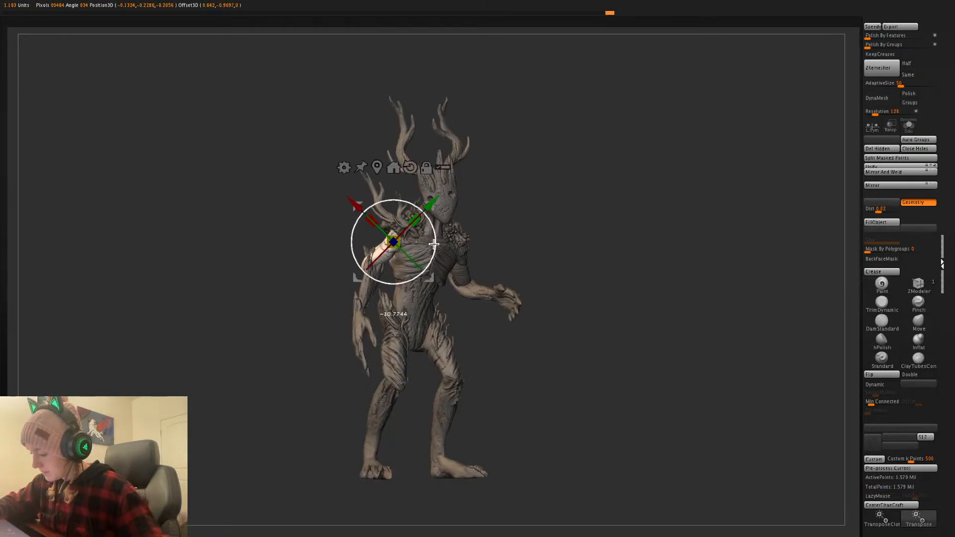
key("q")
left_click_drag(553, 241, 561, 255, "ctrl")
- Isolate the forearms and hands and mask so that only the right forearm and hand stay free on the full model
left_click(376, 284, "ctrl+shift")
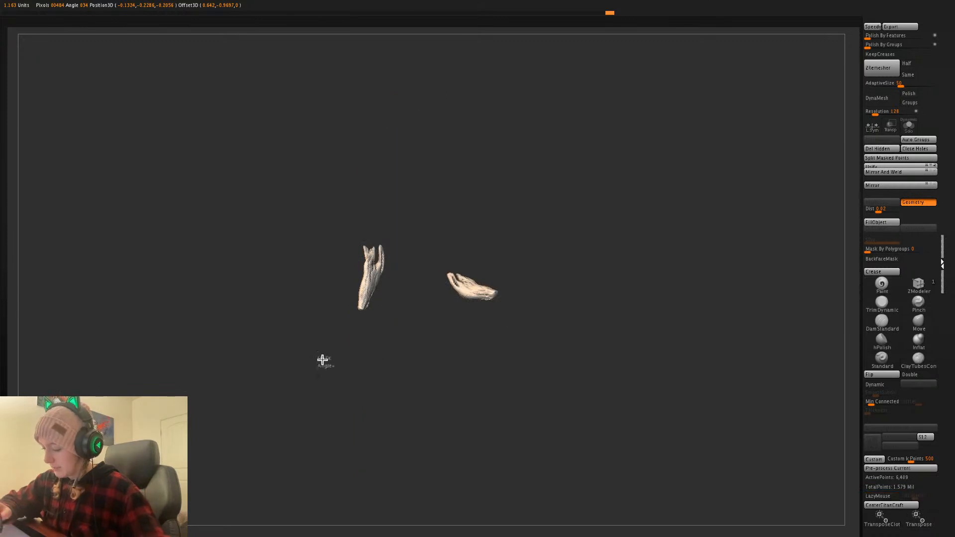
left_click(450, 219, "ctrl+shift")
left_click(360, 333, "ctrl+shift")
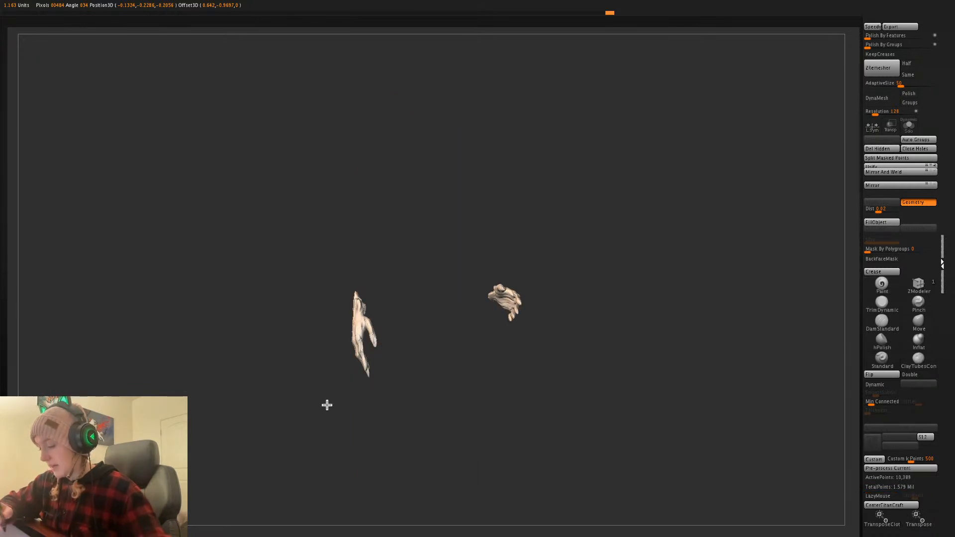
key("w")
left_click(444, 346, "ctrl+shift")
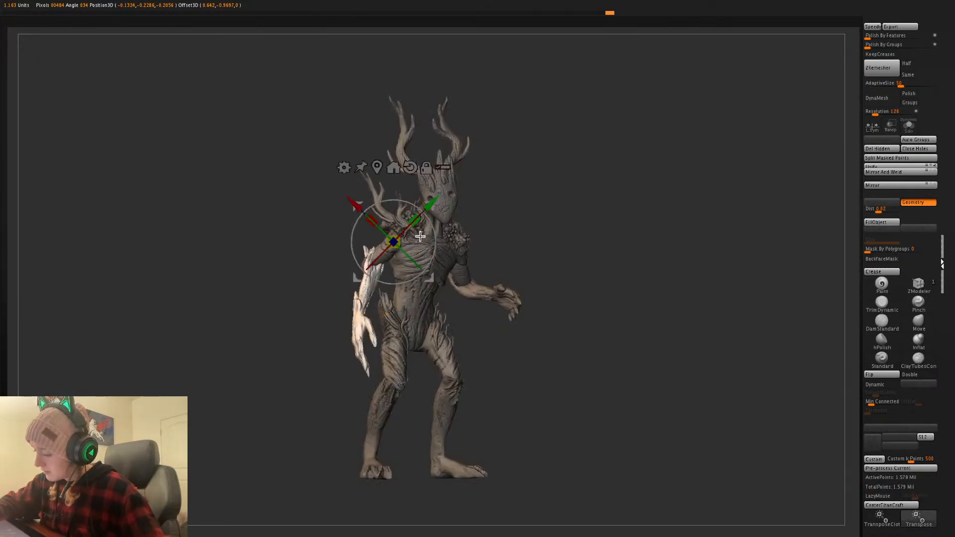
- Place the gizmo on the right forearm and shift the forearm and hand outward to line up with the upper arm
left_click_drag(362, 294, 448, 293, "alt")
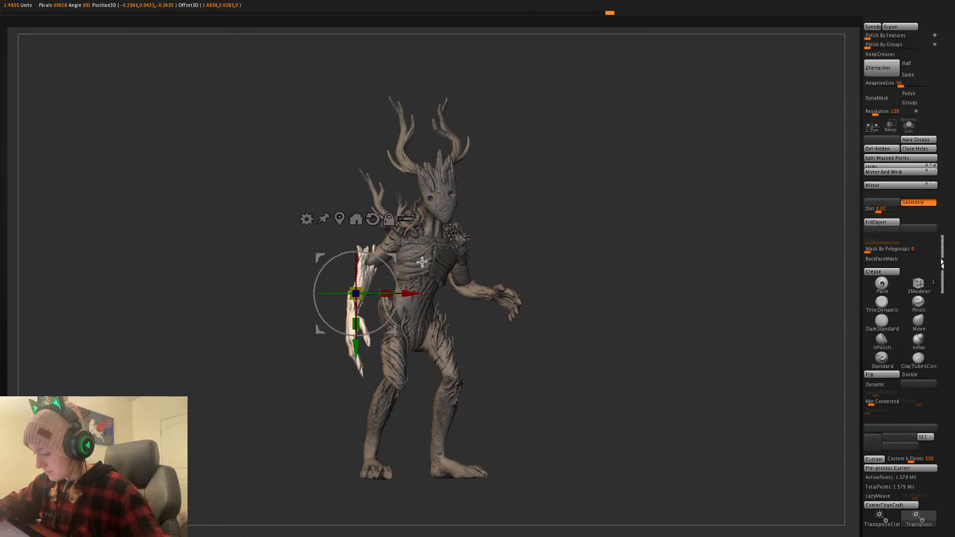
key("q")
key("w")
key("q")
mouse_move(523, 245)
left_mouse_down()
mouse_move(629, 252)
mouse_move(553, 264)
left_mouse_up()
key("w")
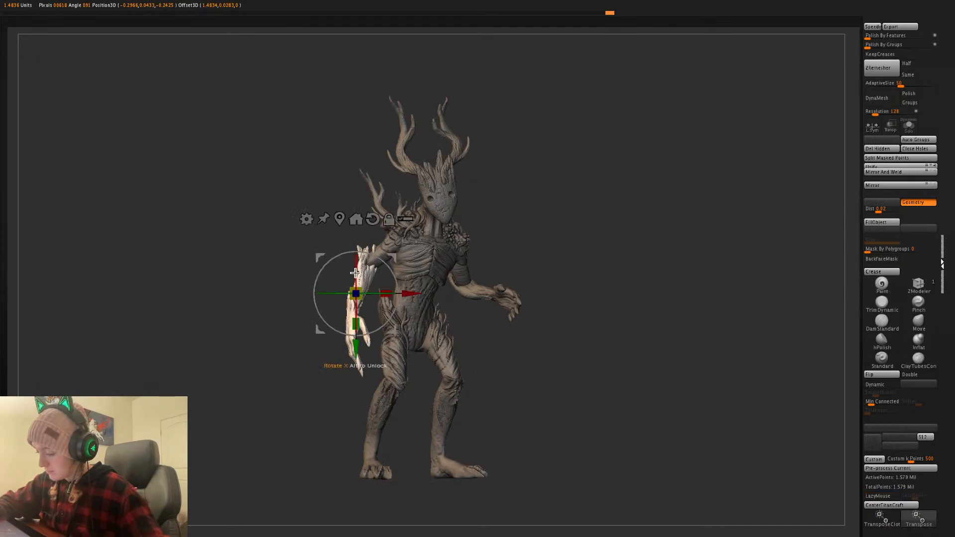
key("q")
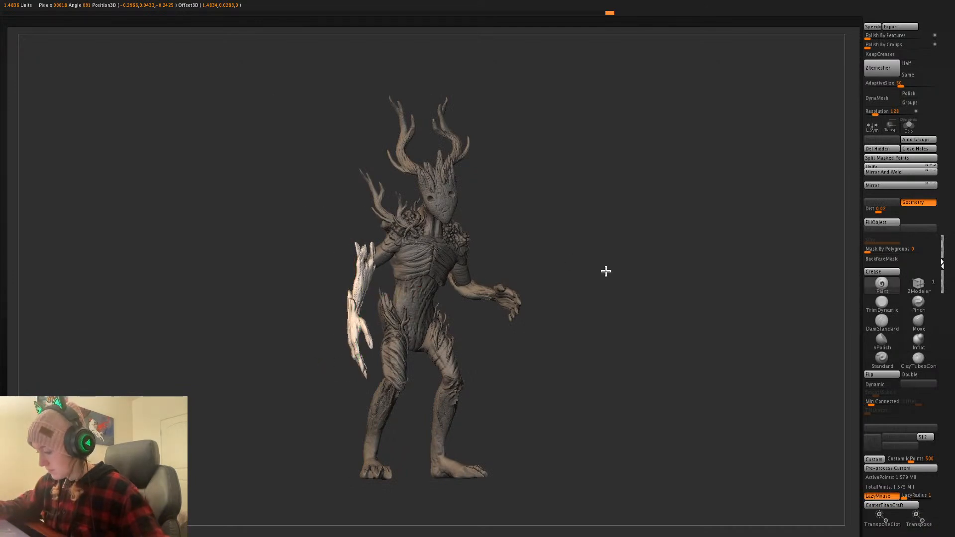
mouse_move(606, 271)
left_mouse_down()
mouse_move(630, 271)
mouse_move(527, 269)
mouse_move(563, 259)
mouse_move(563, 273)
mouse_move(542, 286)
mouse_move(640, 264)
mouse_move(653, 287)
mouse_move(635, 267)
left_mouse_up()
key("w")
key("q")
- Transfer the finished Transpose Master pose back to the original subtools with TPose>SubT
key("shift+f")
key("shift+f")
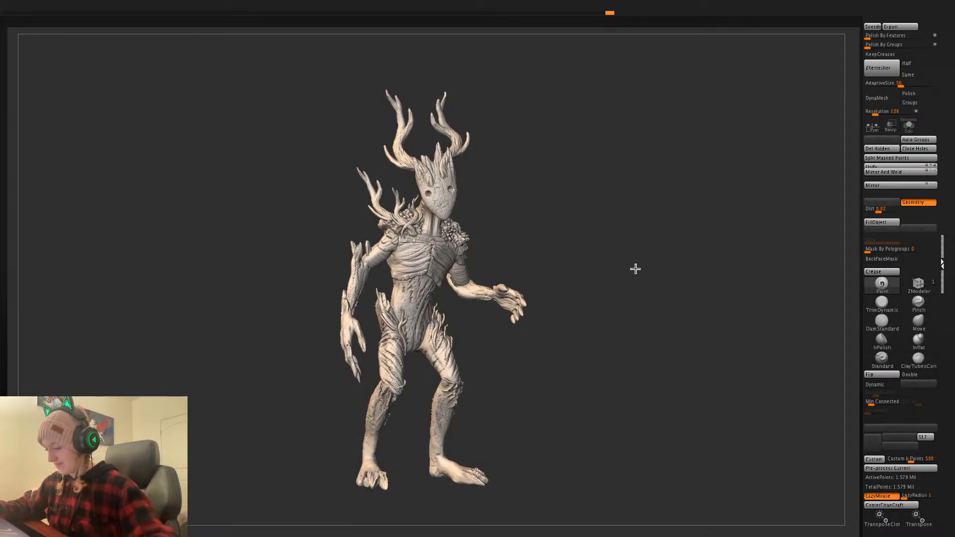
left_click(555, 11)
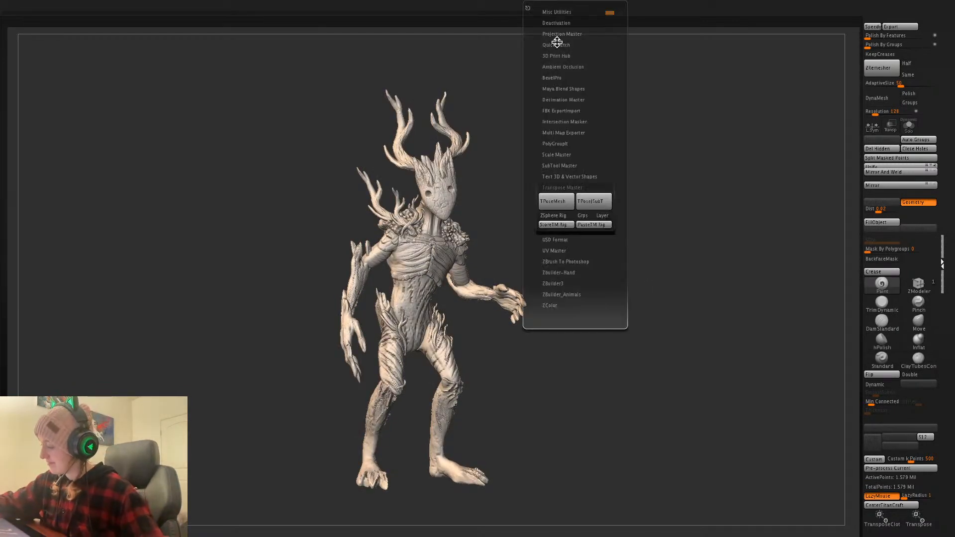
left_click(591, 203)
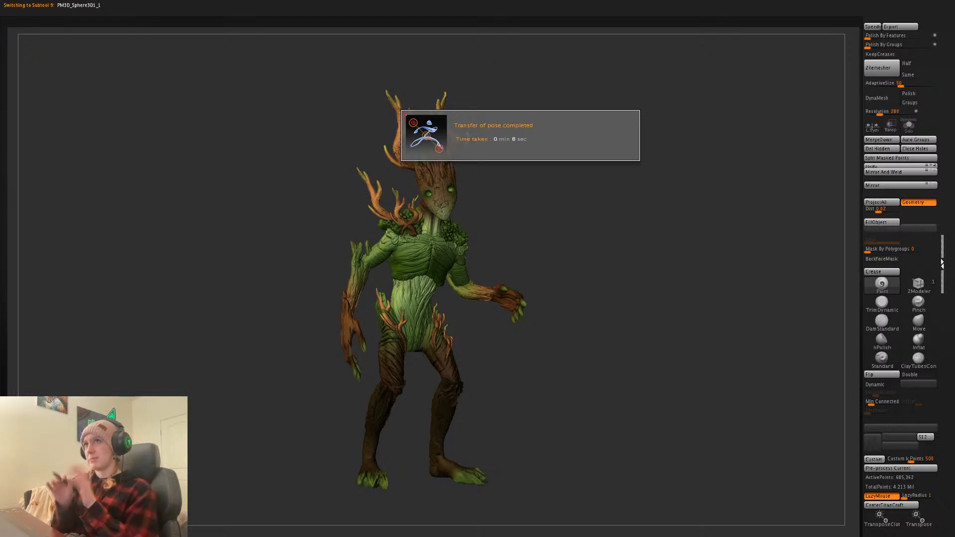
key("space")
- Toggle the mask on the shoulder growths on and off, and select the body subtool
left_click(637, 297, "ctrl")
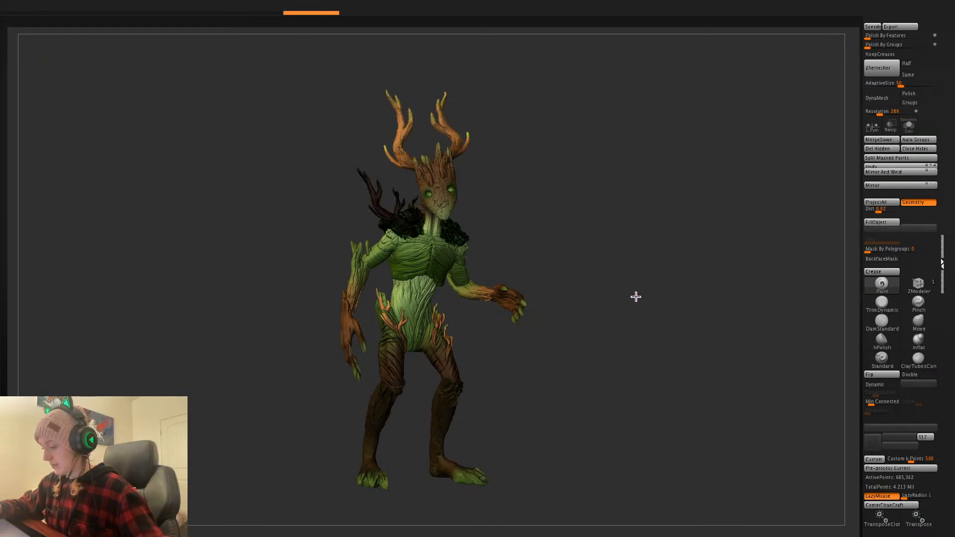
left_click(637, 297, "ctrl")
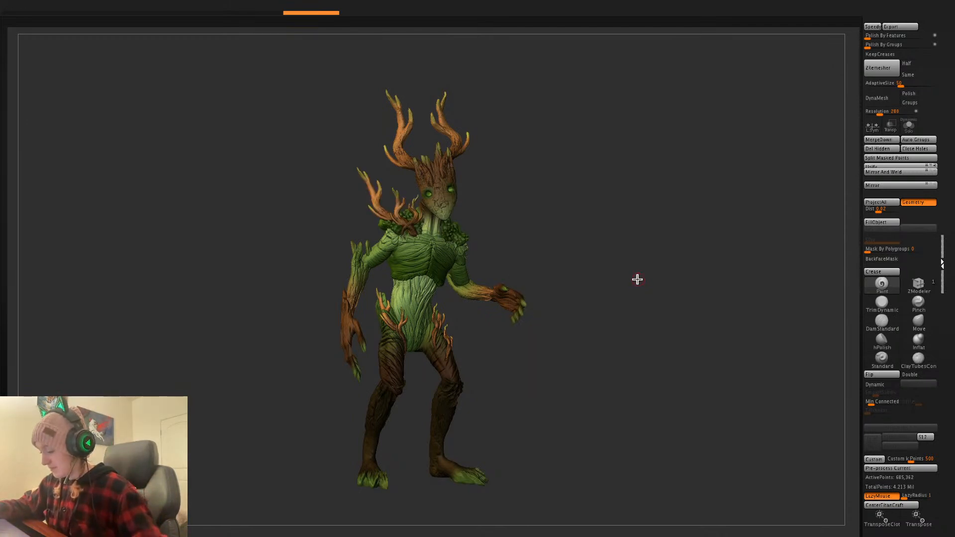
left_click(525, 297, "alt")
key("l")
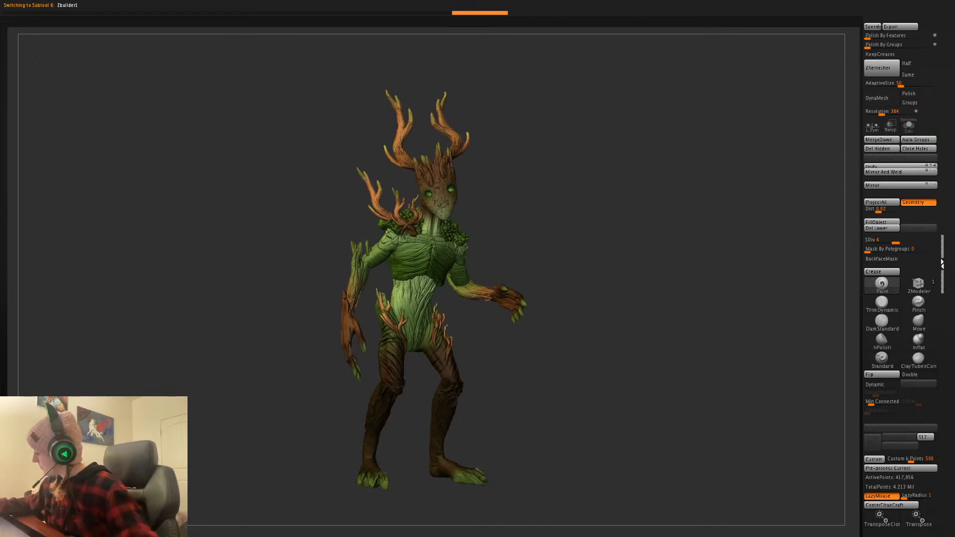
- Select the Magic Staff - Flower Druid subtool and move it toward the creature's outstretched left hand, checking from the side and above
left_click(563, 326, "alt")
key("w")
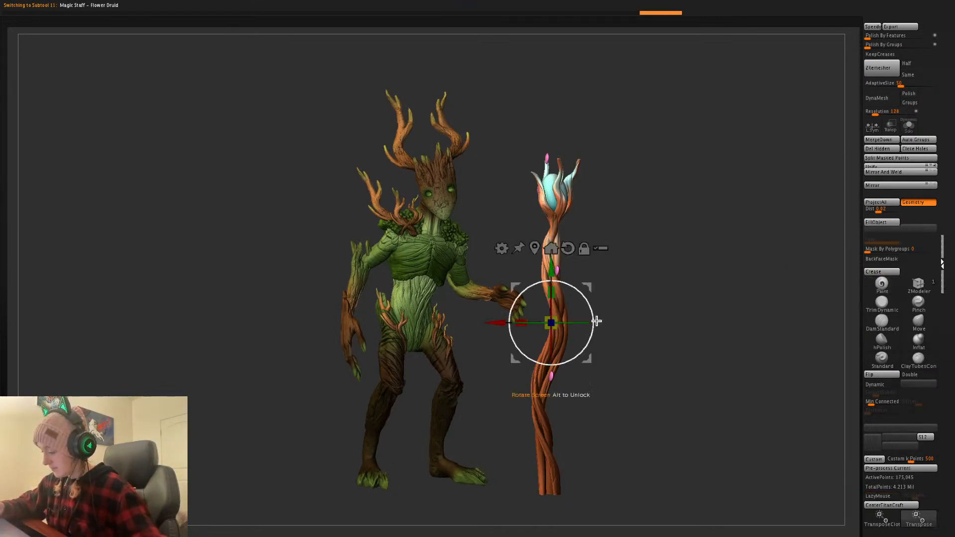
left_click_drag(551, 323, 514, 323)
key("p")
left_click_drag(647, 288, 647, 305)
left_click_drag(533, 324, 470, 330)
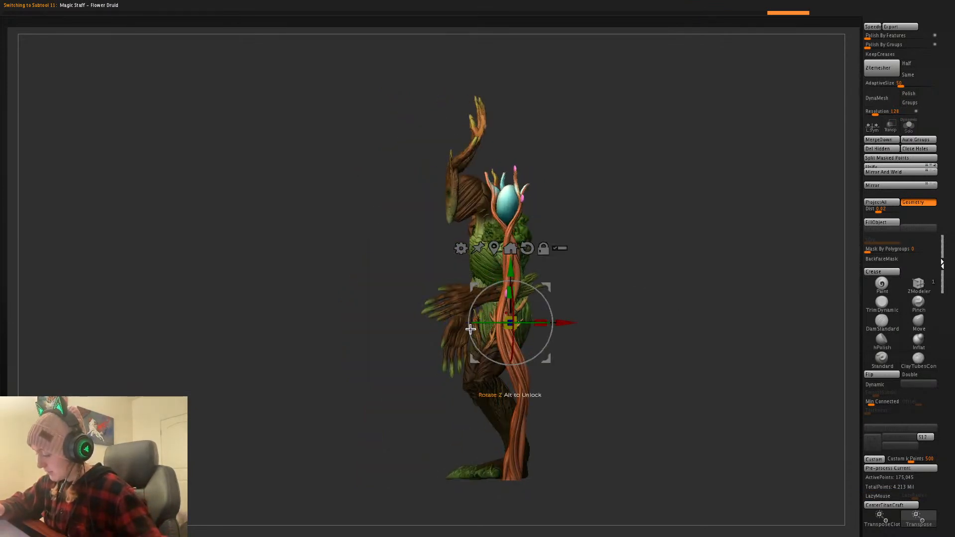
left_click_drag(620, 301, 630, 314)
left_click_drag(547, 287, 489, 277)
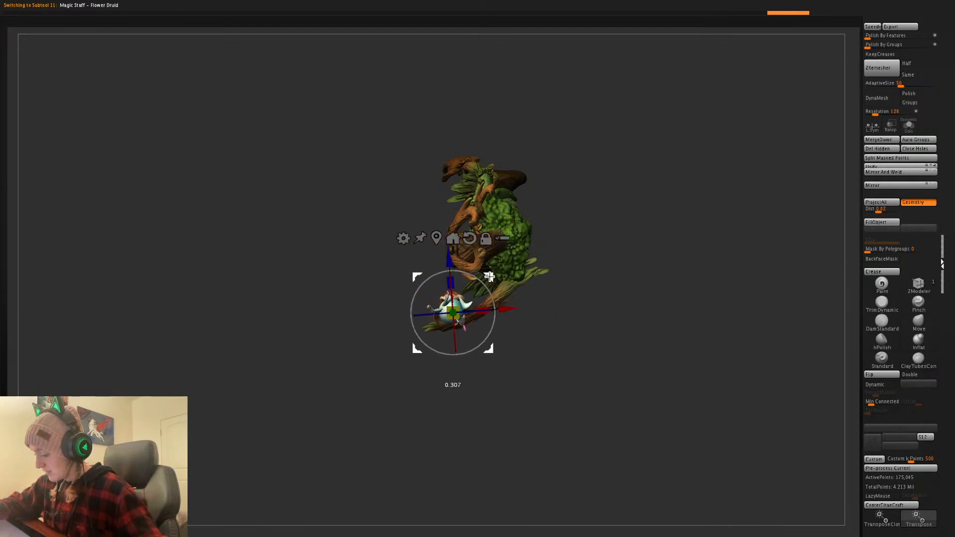
- Move the scaled-down flower staff to the character's outstretched hand and rotate it about its vertical axis
key("q")
mouse_move(668, 284)
left_mouse_down()
mouse_move(672, 254)
mouse_move(684, 267)
mouse_move(670, 277)
left_mouse_up()
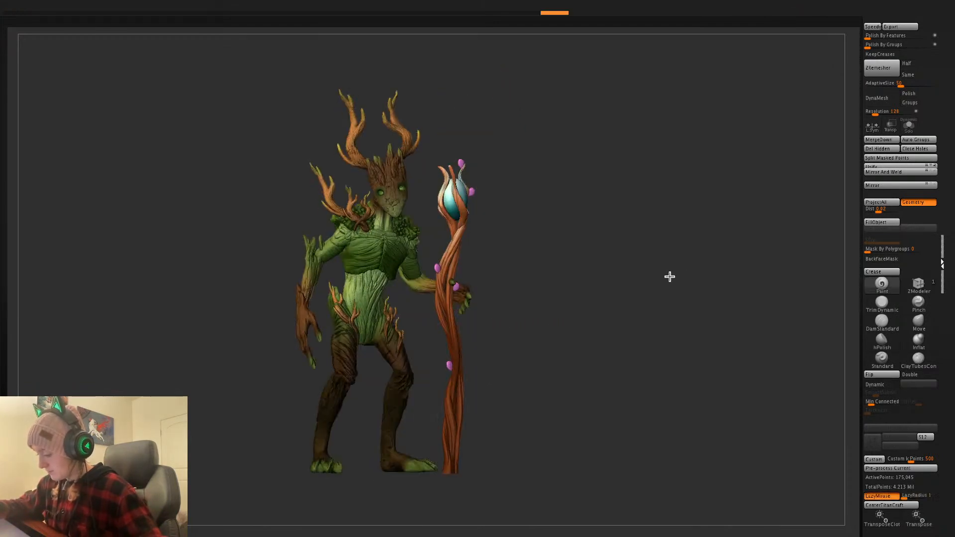
key("w")
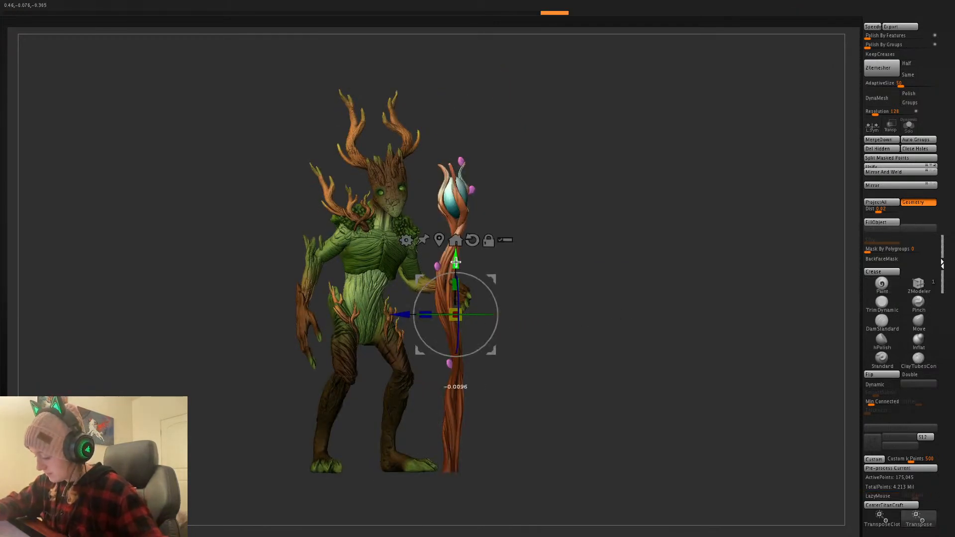
left_click_drag(456, 262, 455, 263)
left_click_drag(404, 315, 413, 315)
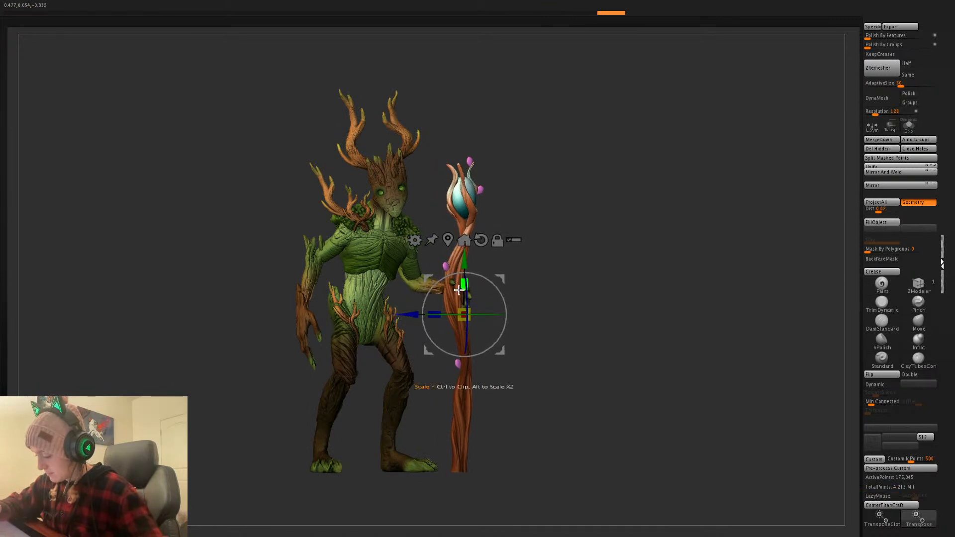
key("q")
key("w")
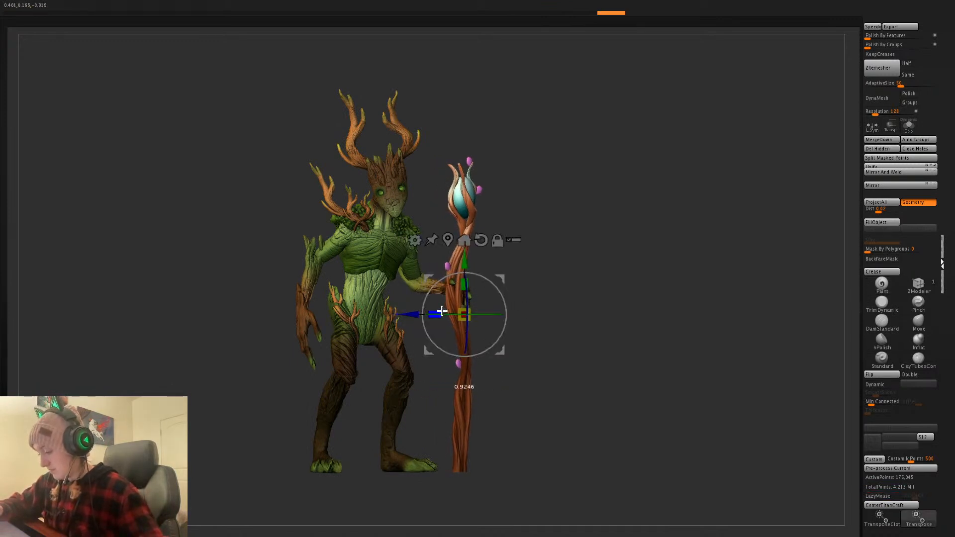
left_click_drag(495, 314, 437, 347)
key("q")
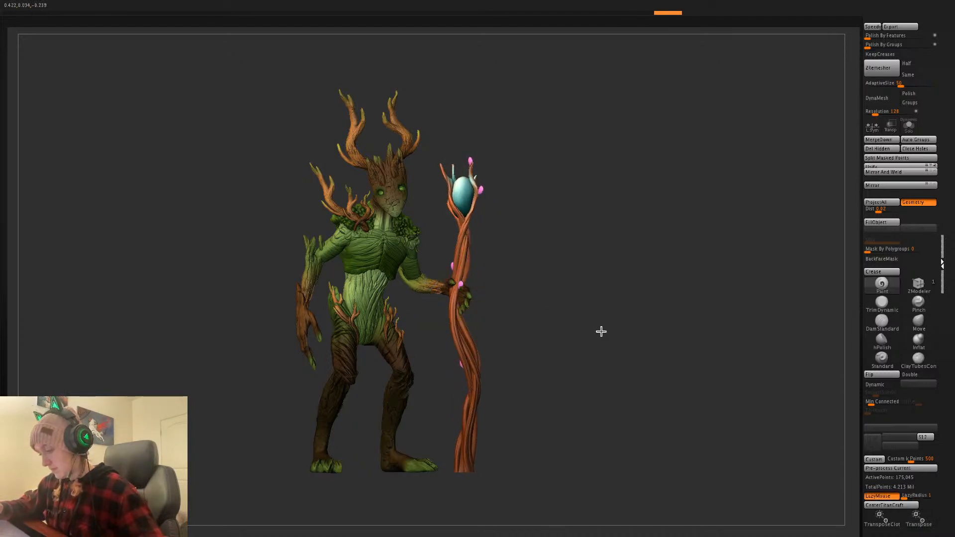
- Tilt and nudge the staff so its shaft passes through the palm and its base sits beside the foot
key("w")
left_click_drag(505, 300, 505, 316)
left_click_drag(466, 261, 466, 262)
key("q")
mouse_move(616, 286)
left_mouse_down()
mouse_move(629, 292)
mouse_move(610, 292)
mouse_move(640, 292)
mouse_move(627, 298)
left_mouse_up()
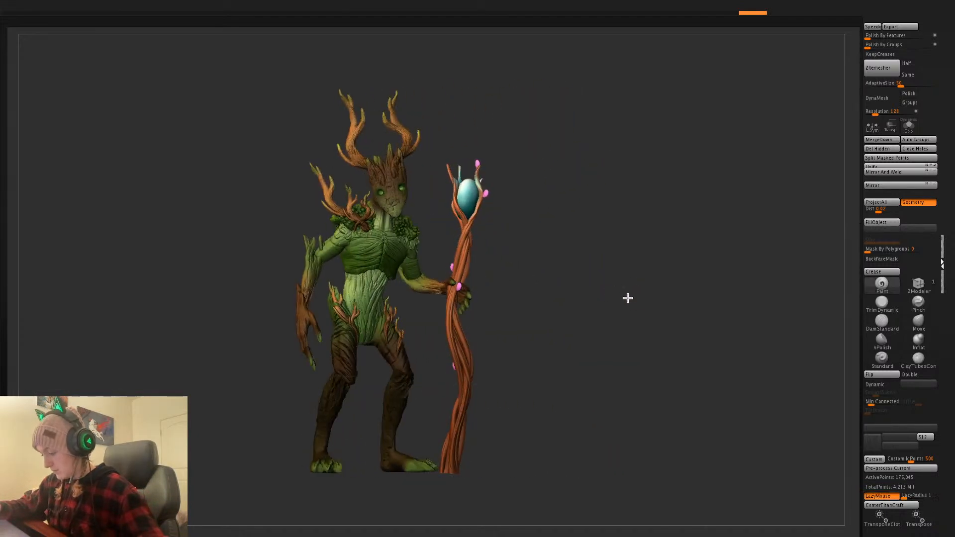
- Import Fist Male.OBJ from the Mia Asset Library's Hands folder as a new subtool and fill it with brown
key("space")
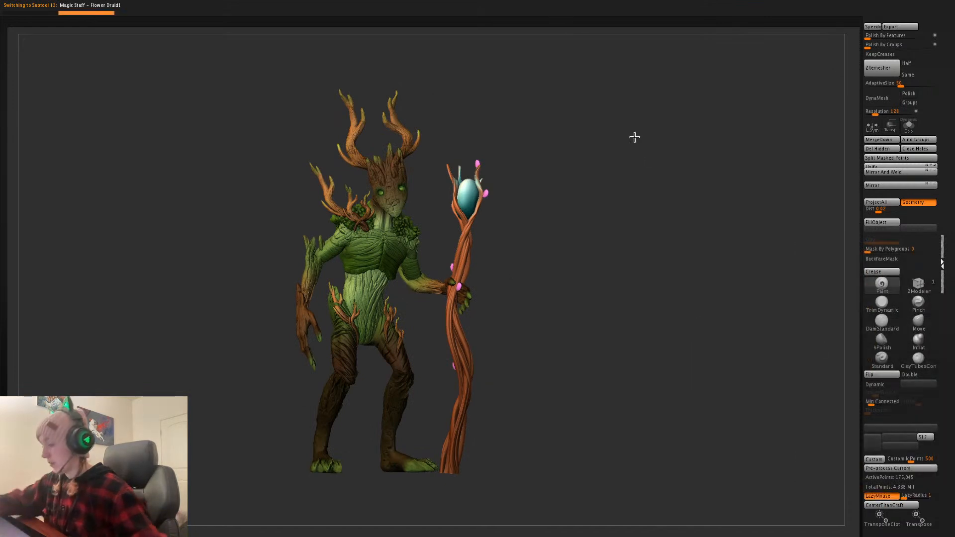
left_click(486, 5)
left_click(501, 40)
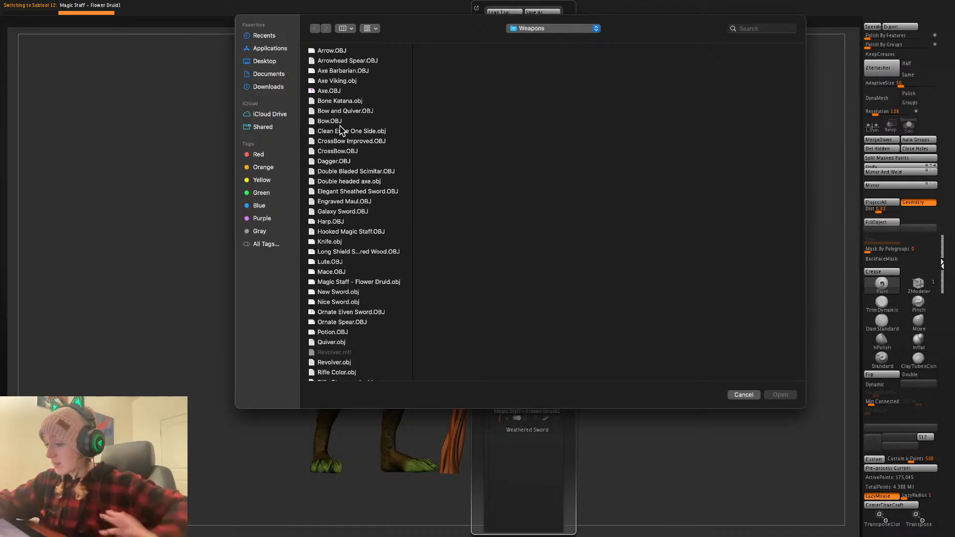
left_click(268, 61)
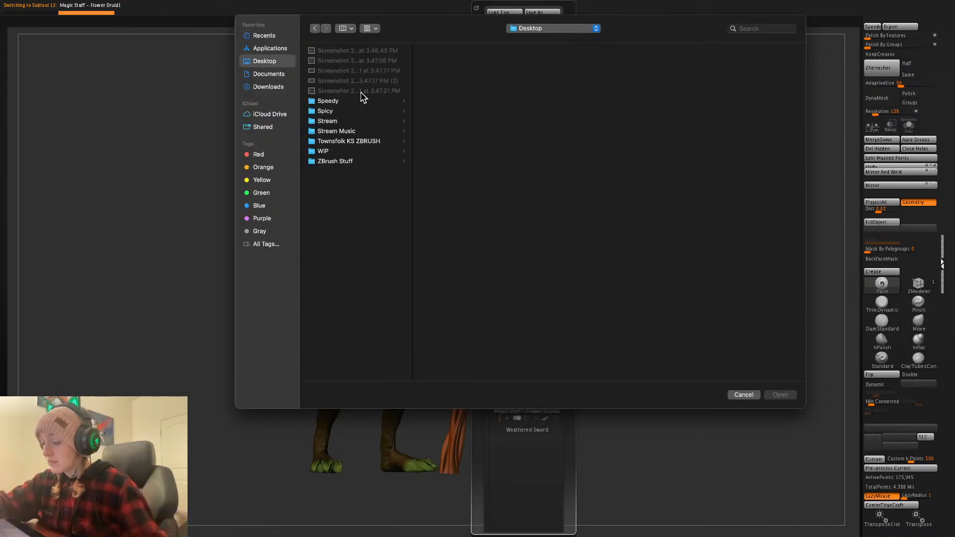
left_click(381, 160)
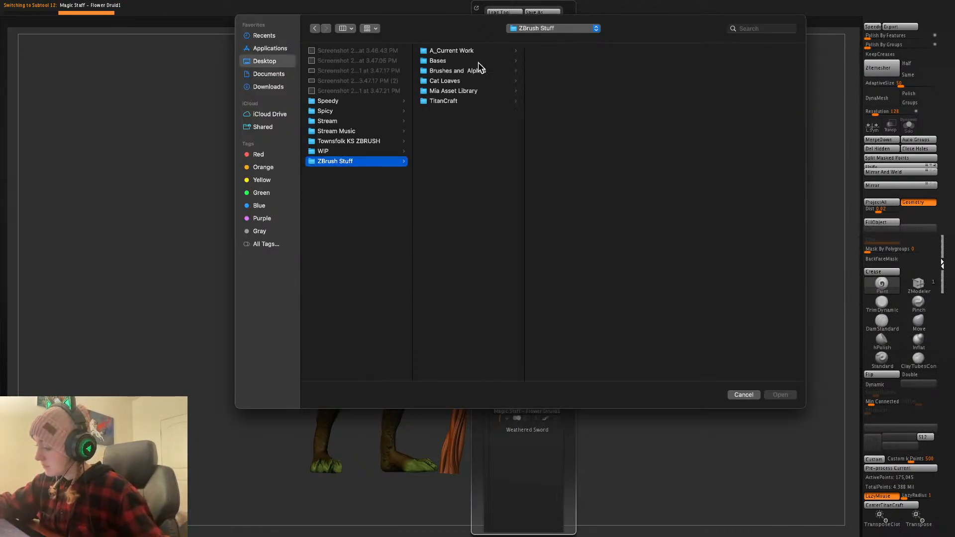
left_click(473, 91)
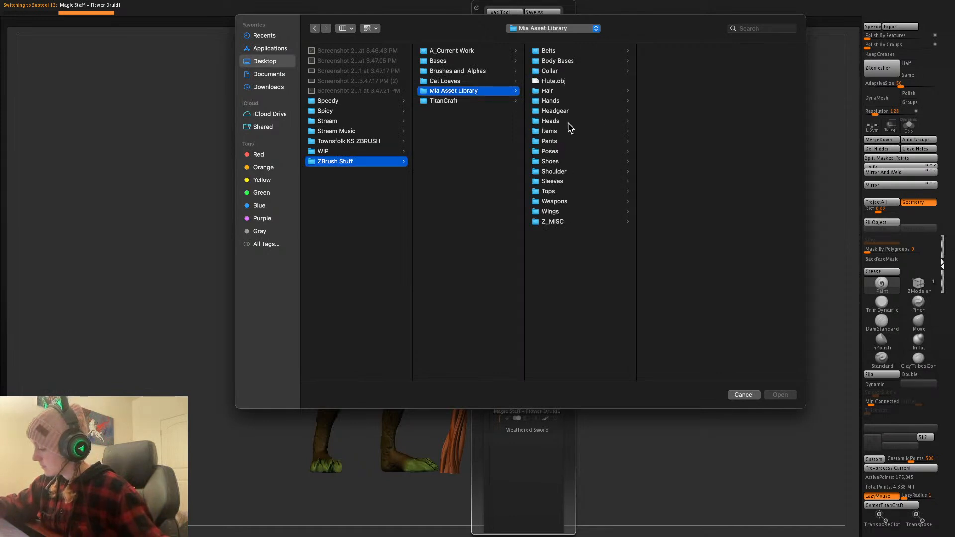
left_click(569, 101)
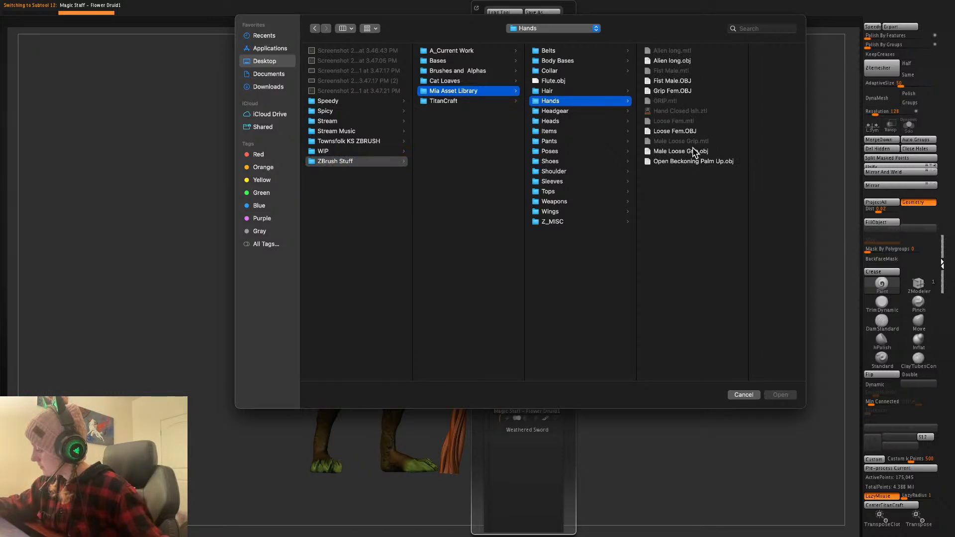
double_click(685, 83)
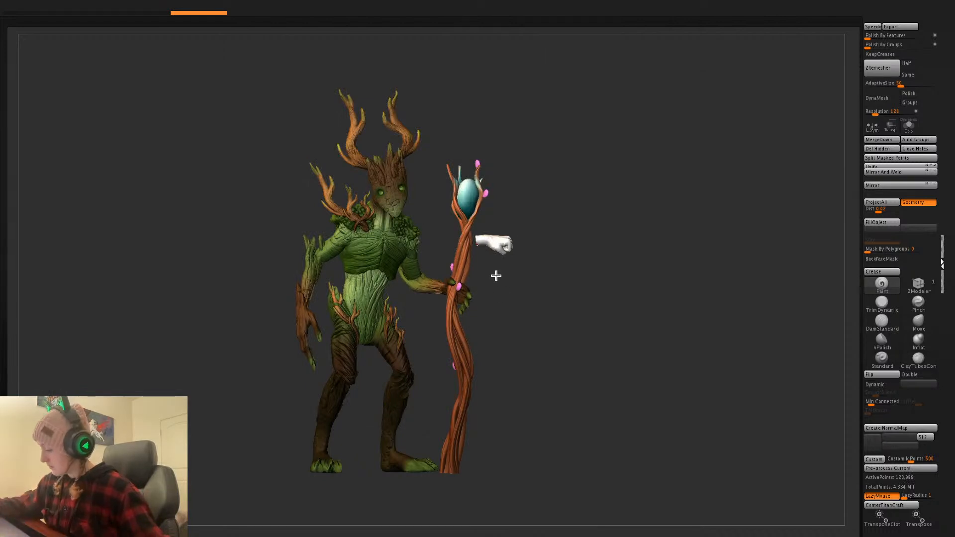
left_click(886, 223)
- Isolate the original hands, put the staff-side hand in its own polygroup and hide it from the full model
left_click(473, 299, "alt")
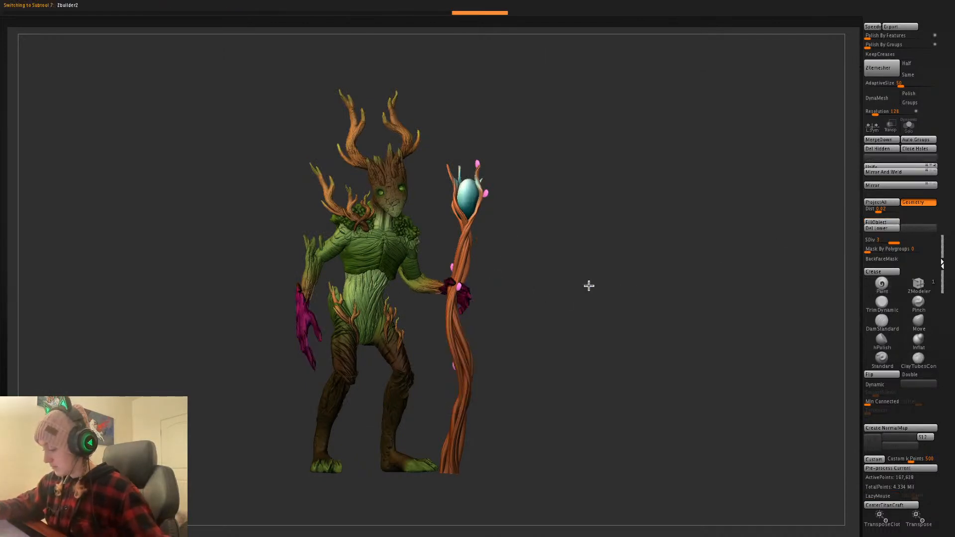
key("l")
left_click(909, 127)
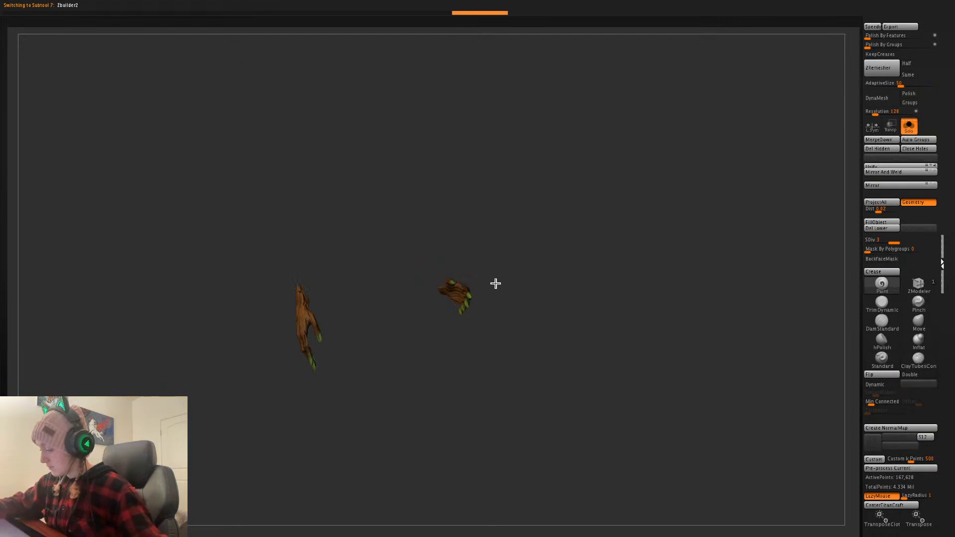
mouse_move(481, 256)
left_mouse_down("ctrl")
mouse_move(412, 314)
mouse_move(475, 319)
left_mouse_up("ctrl")
key("ctrl+w")
left_click(465, 299, "ctrl+shift")
left_click(457, 294, "ctrl+shift")
left_click(909, 127)
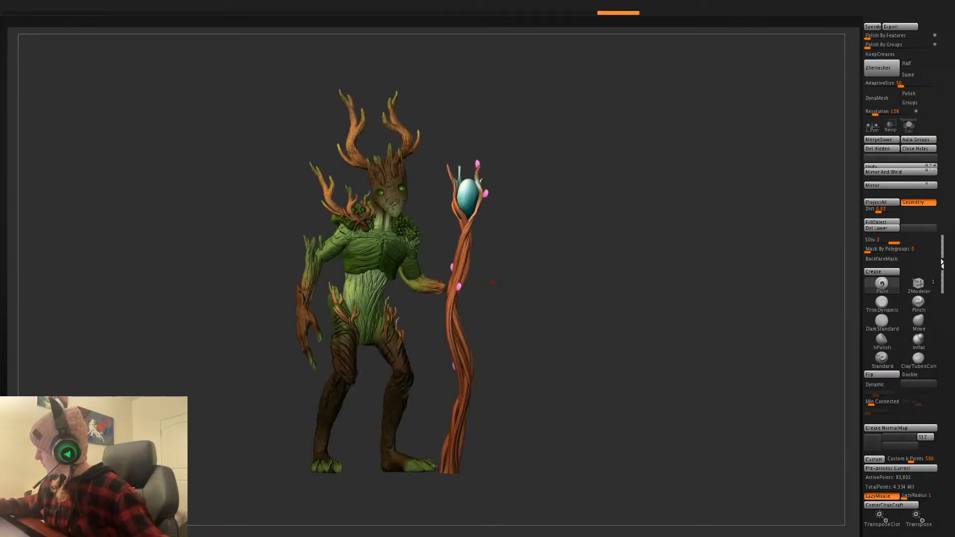
- Select the imported fist, recenter the transform gizmo on it and place it at the end of the staff-side forearm
key("Down")
key("w")
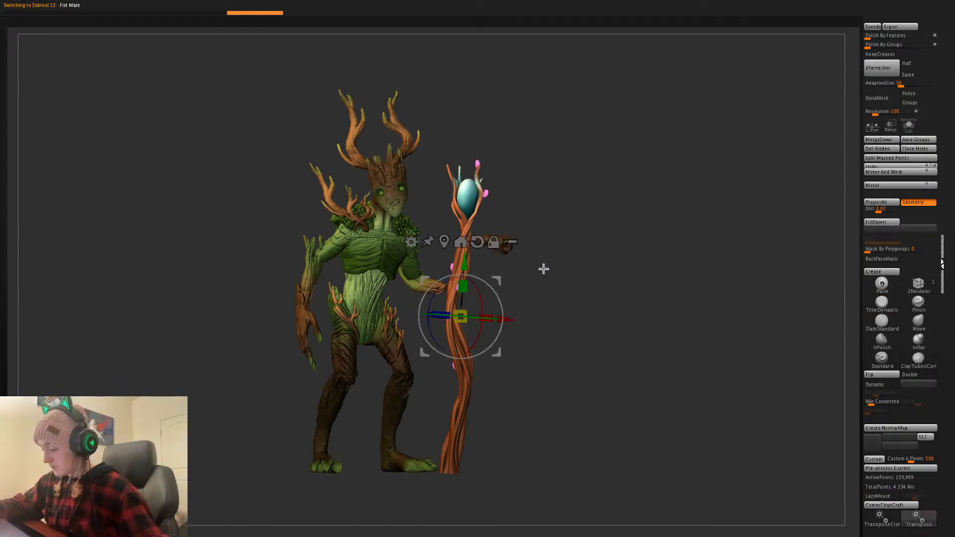
key("q")
key("w")
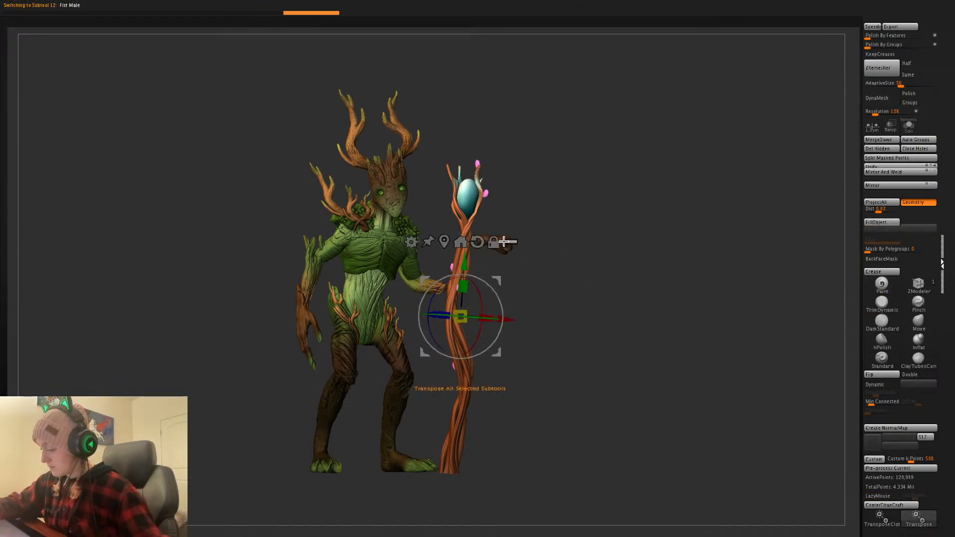
left_click(443, 241)
left_click(511, 170, "alt")
left_click_drag(495, 243, 484, 261)
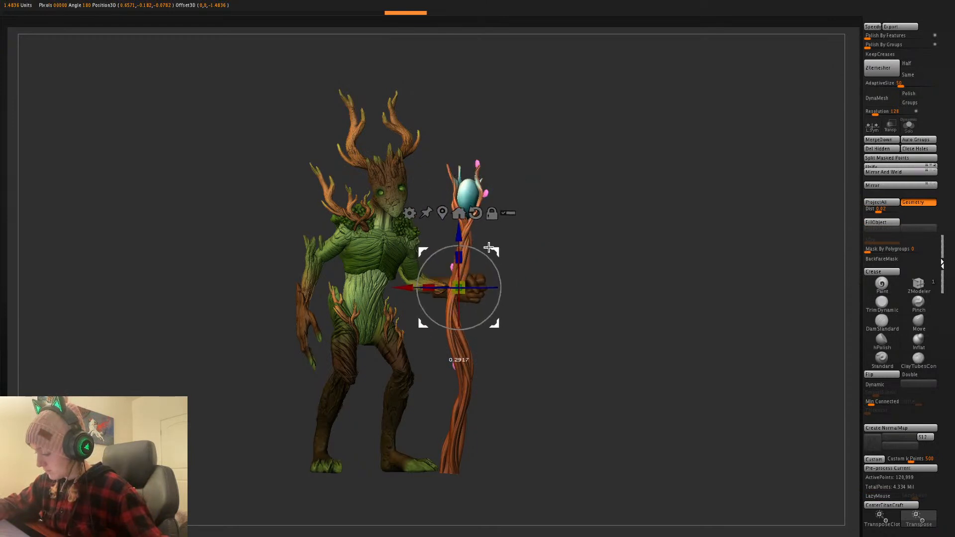
- Refine the fist's position and size at the forearm from a second viewing angle
key("q")
left_click_drag(587, 226, 587, 314)
key("w")
left_click_drag(495, 249, 477, 235)
left_click_drag(482, 263, 478, 292)
left_click_drag(477, 235, 484, 252)
key("q")
left_click_drag(580, 273, 606, 256, "shift")
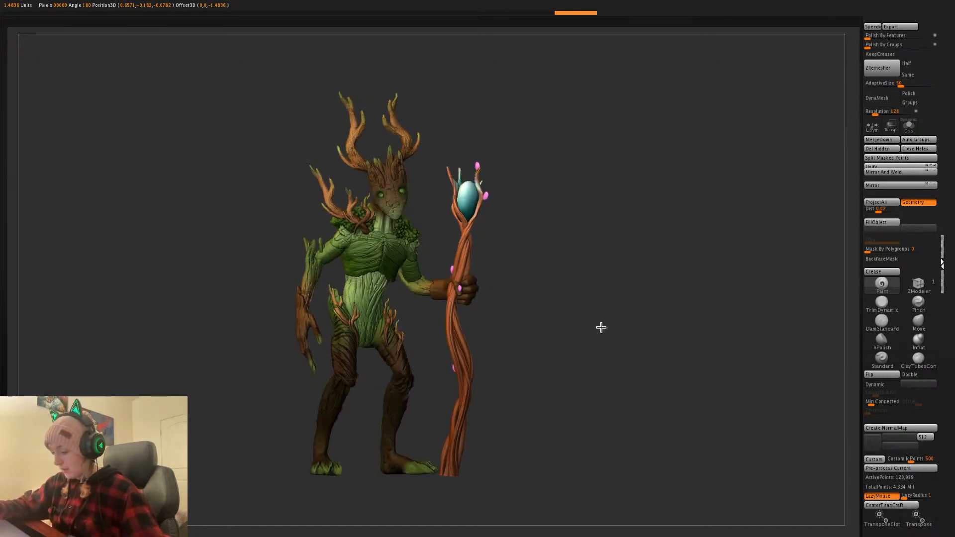
- Move and rotate the fist so its wrist lines up with the forearm and its fingers wrap the staff
left_click_drag(602, 327, 590, 261, "alt")
key("space")
key("shift+f")
key("shift+f")
key("space")
key("w")
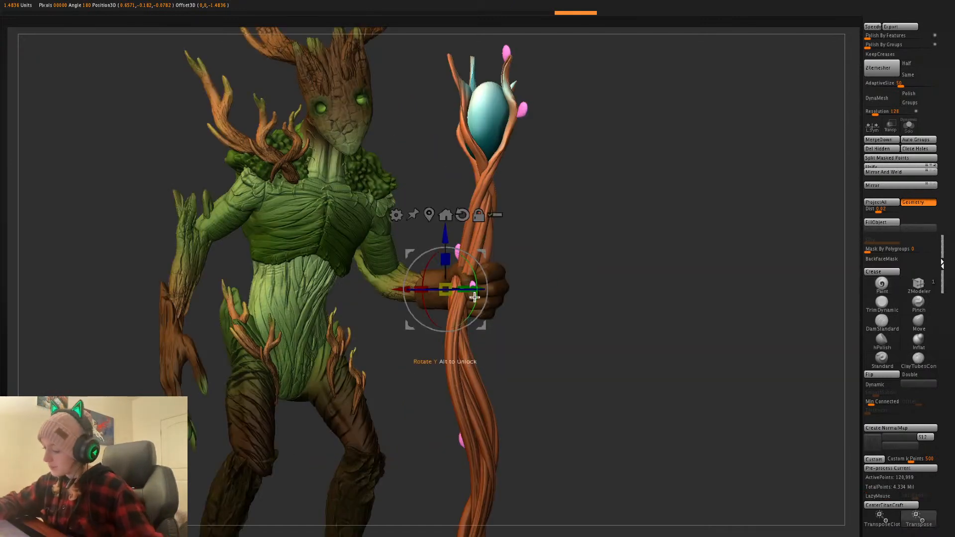
left_click_drag(420, 288, 420, 285)
key("q")
left_click_drag(592, 241, 486, 270)
key("w")
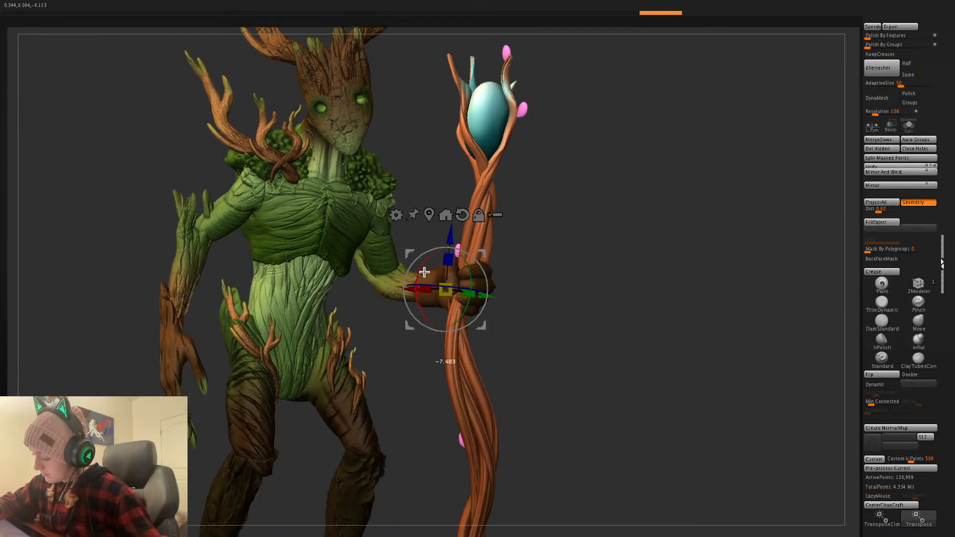
- Adjust the fist's placement around the staff from the side and close the holes in its mesh
key("q")
left_click_drag(617, 267, 652, 259)
left_click_drag(450, 288, 449, 287)
key("q")
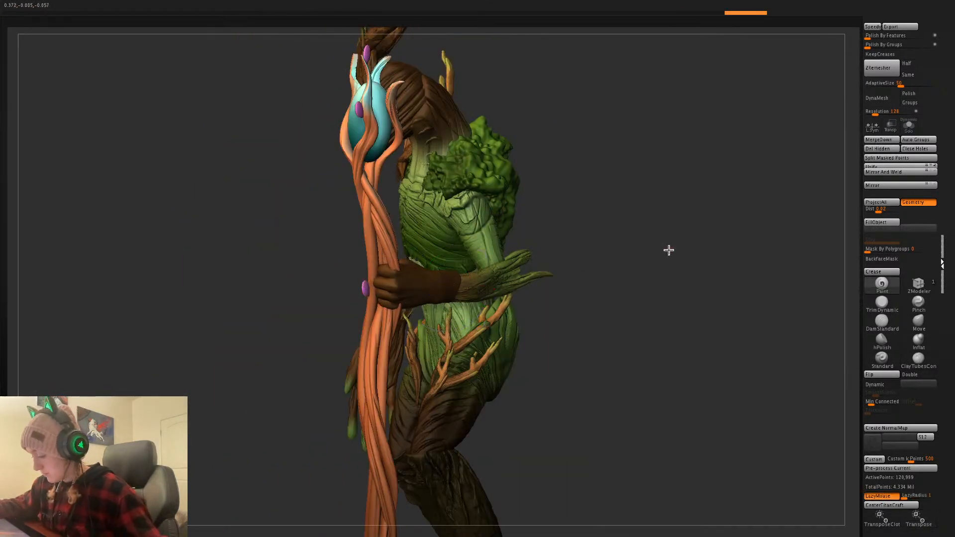
mouse_move(667, 249)
left_mouse_down()
mouse_move(674, 275)
mouse_move(682, 262)
mouse_move(648, 256)
left_mouse_up()
left_click(923, 158)
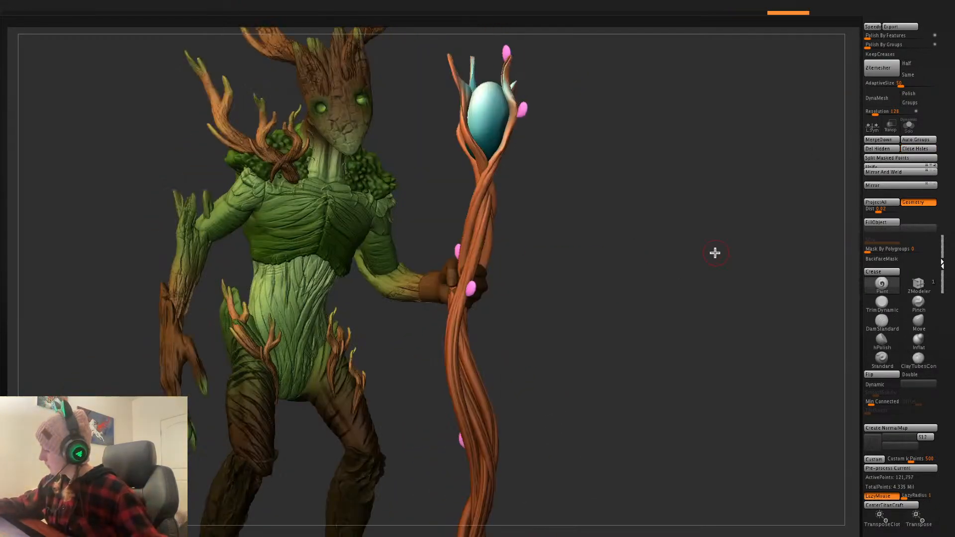
- Fit the fist's wrist to the end of the forearm with the Move brush
left_click_drag(648, 282, 459, 305)
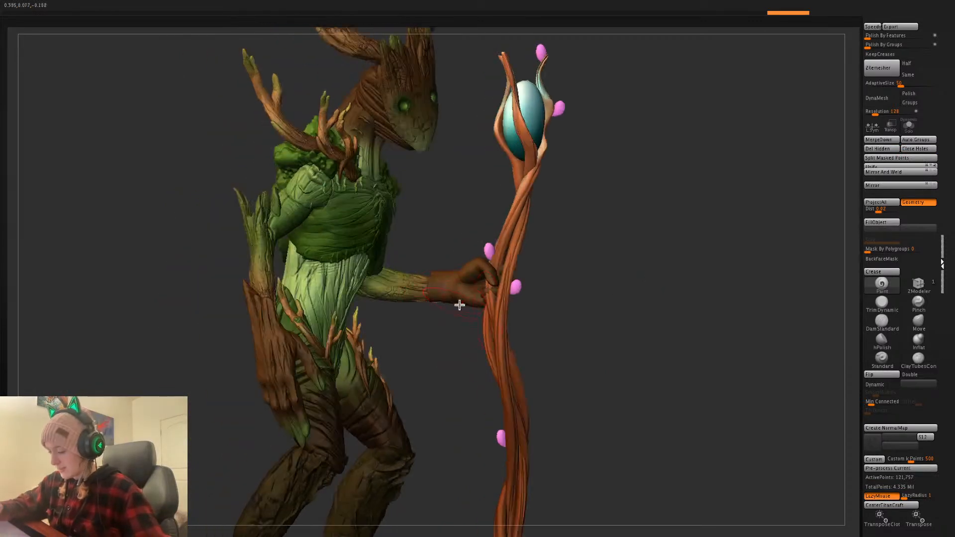
left_click(919, 321)
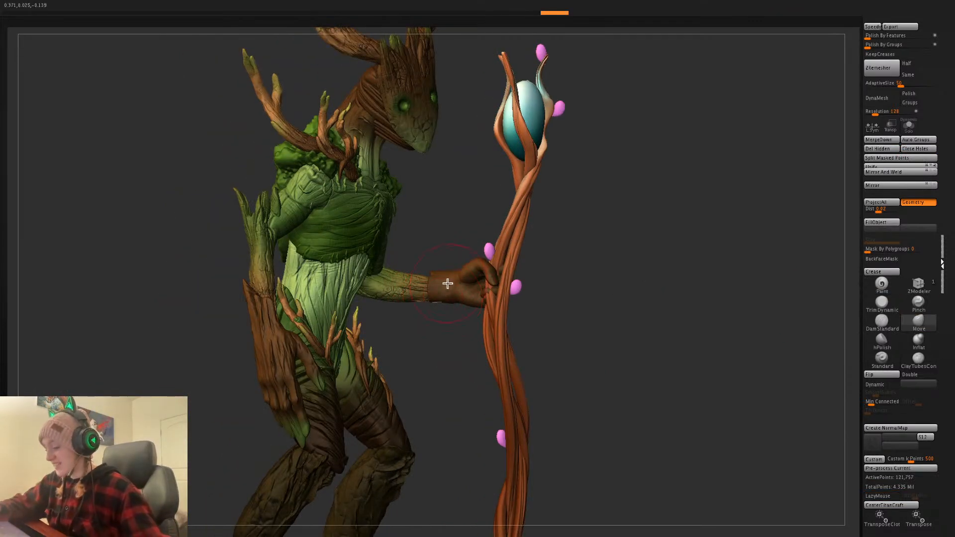
left_click_drag(595, 267, 479, 285)
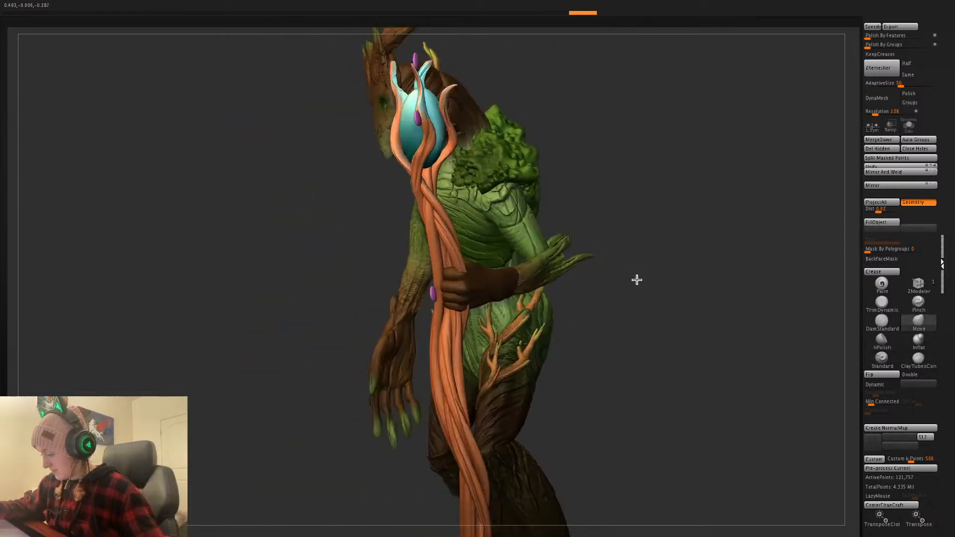
left_click_drag(640, 275, 626, 246, "alt")
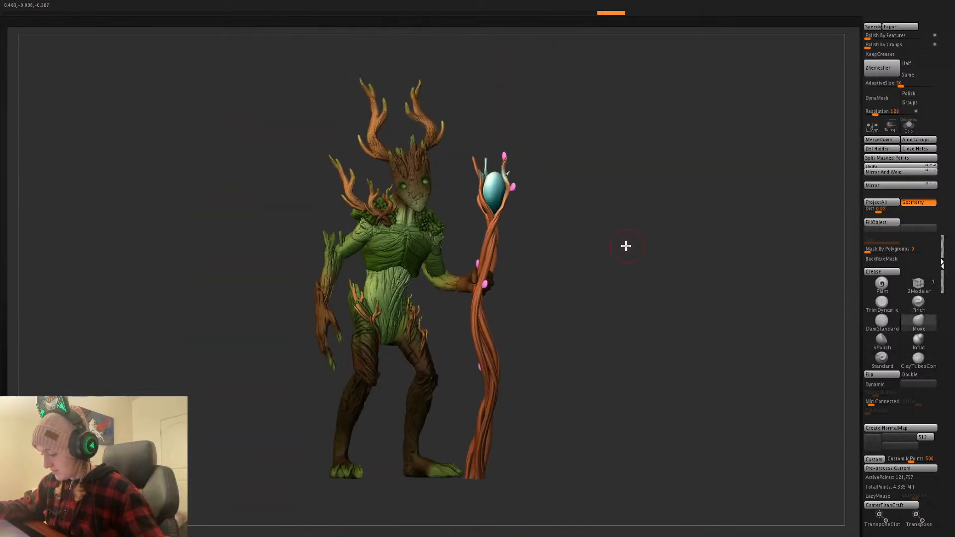
- Select the original hands subtool and unhide the staff-side hand alongside the fist
left_click(334, 331, "alt")
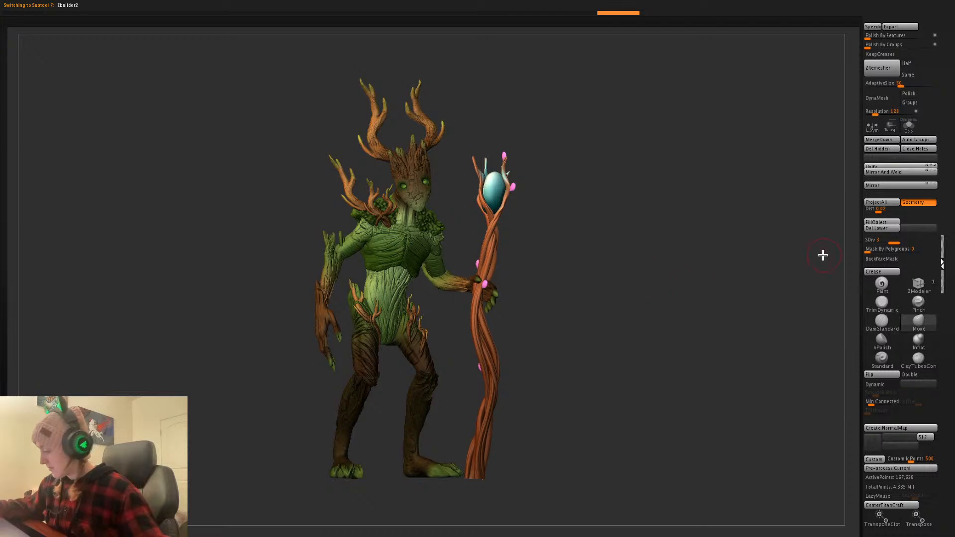
left_click_drag(647, 320, 675, 301)
left_click_drag(675, 387, 650, 320, "alt")
key("shift+f")
- Re-anchor the gizmo at the fist's wrist, then rotate and shift the fist to align with the original hand
left_click(424, 272, "alt")
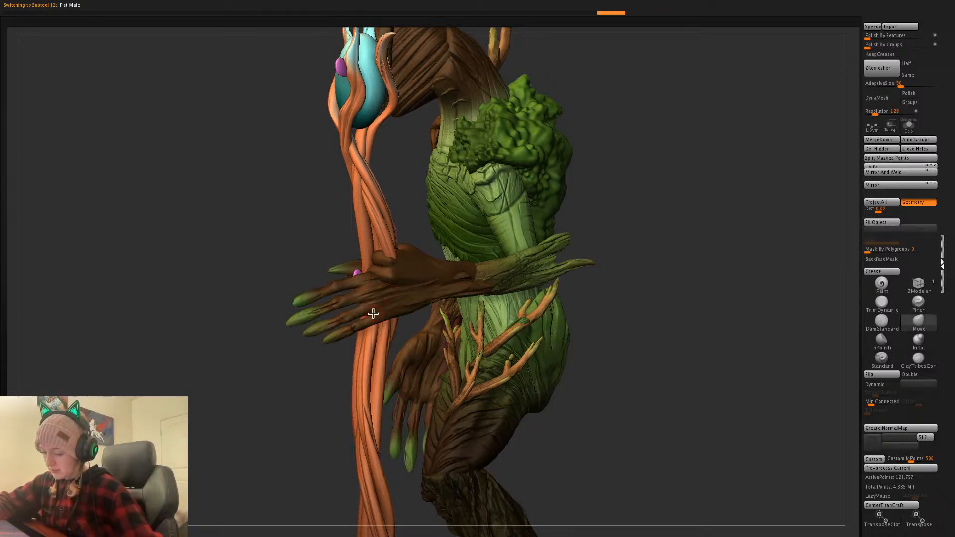
key("w")
left_click_drag(717, 213, 708, 215)
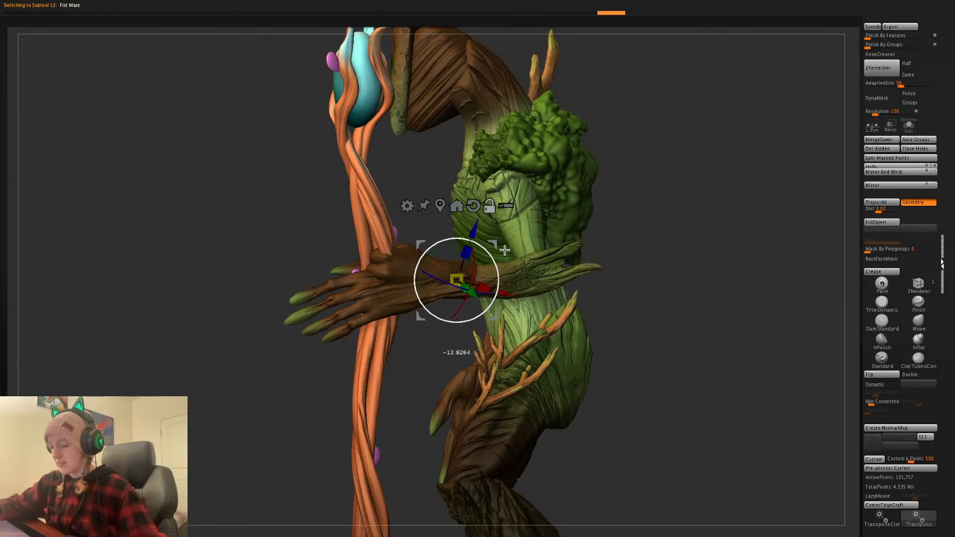
left_click(909, 130)
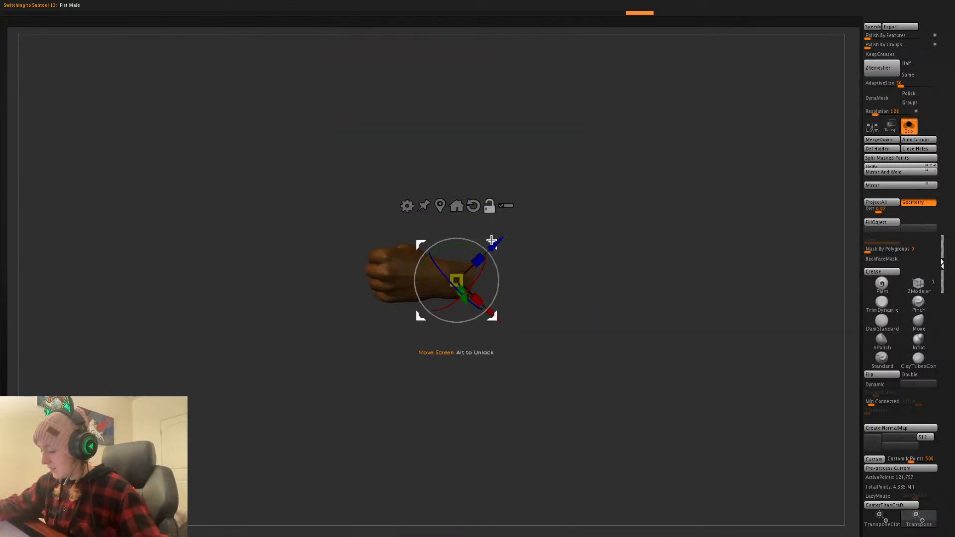
left_click_drag(456, 280, 742, 292, "alt")
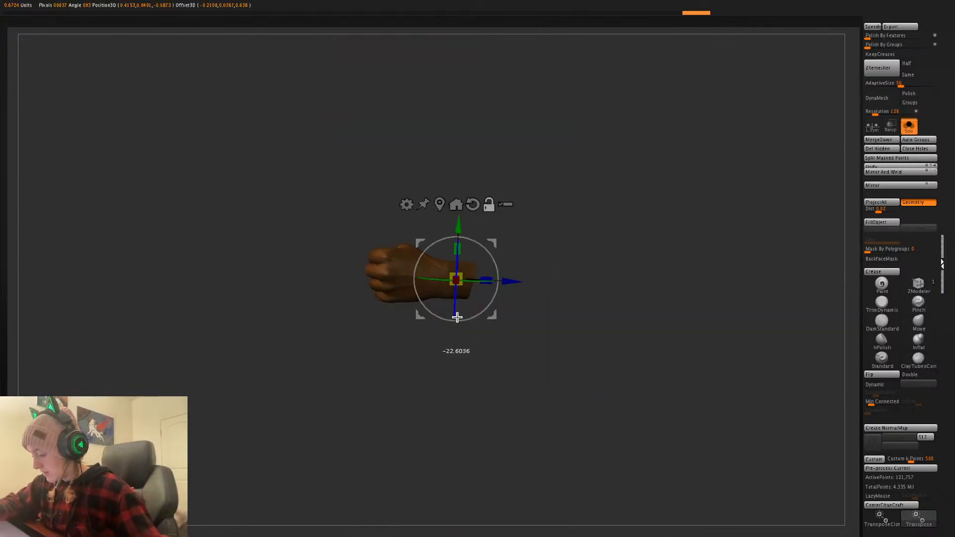
left_click(908, 128)
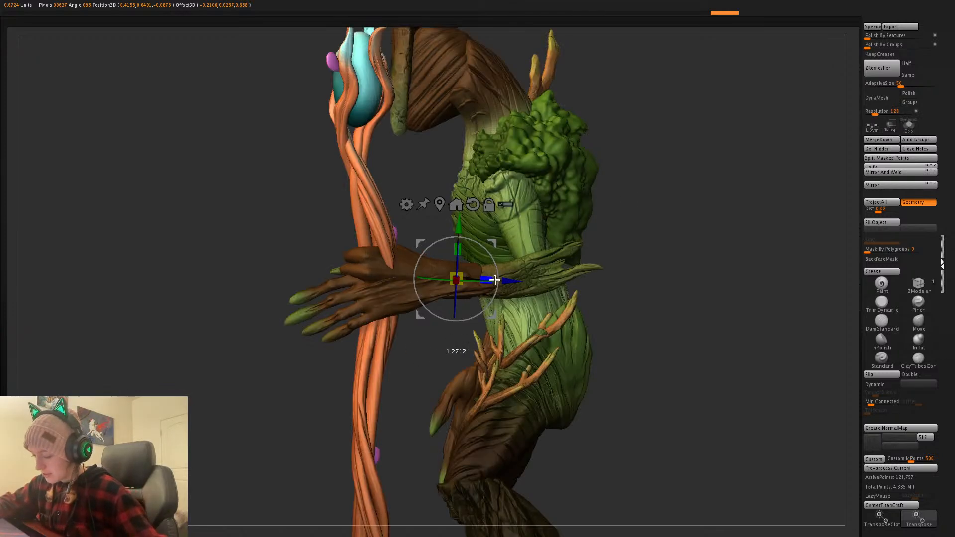
left_click_drag(489, 241, 485, 245)
key("q")
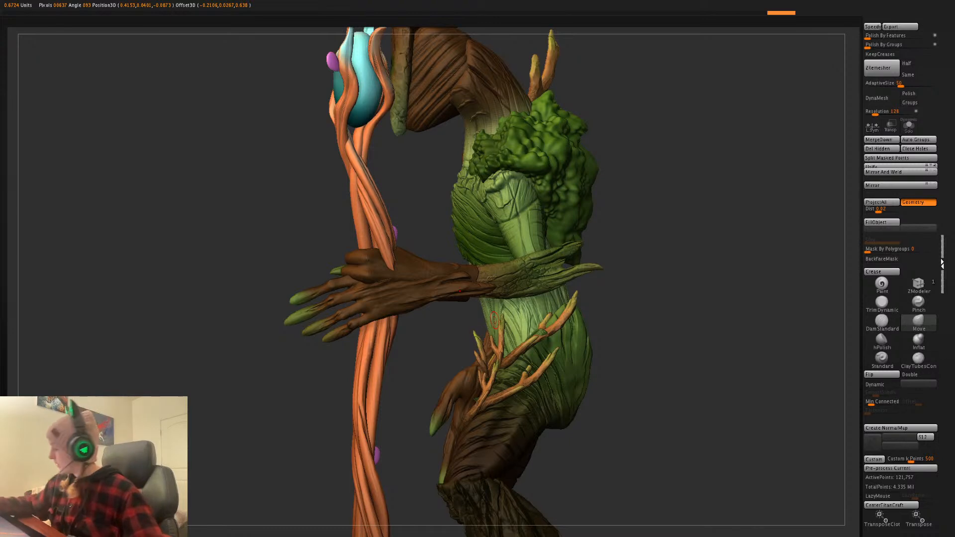
- Hide the staff-side open hand in the original hands subtool and reselect the fist subtool
left_click(483, 292, "alt")
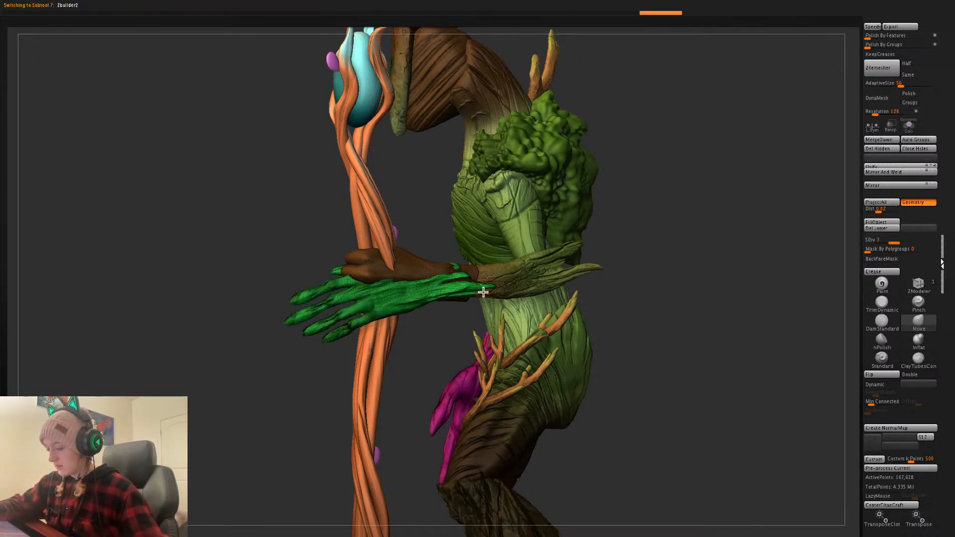
left_click(392, 301, "ctrl+shift")
left_click(393, 301, "ctrl+shift")
left_click(420, 277, "alt")
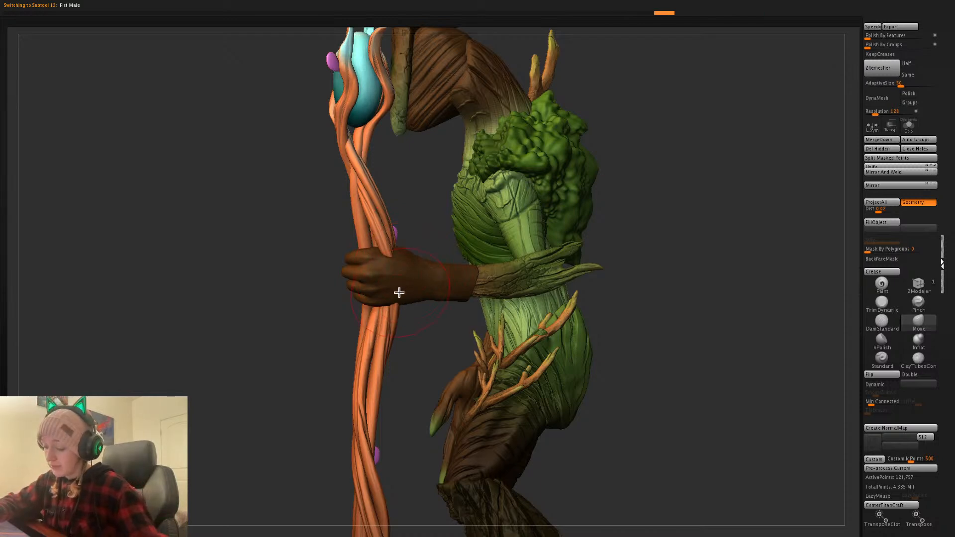
- Unmask and auto-group the fist mesh, isolate the outer hand's polygroup and delete the hidden geometry
left_click_drag(712, 242, 720, 238)
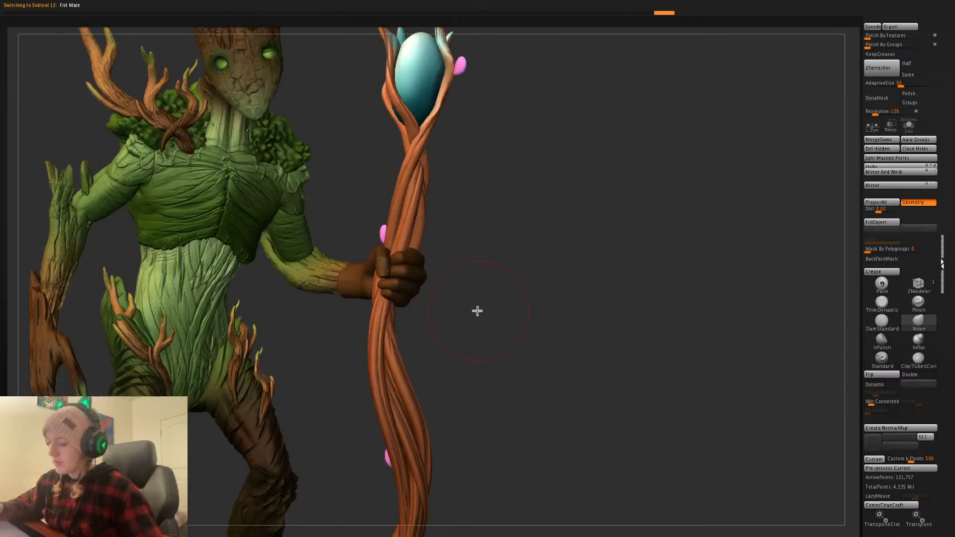
left_click_drag(605, 267, 641, 262, "alt")
right_click(480, 277)
left_click(768, 240, "ctrl")
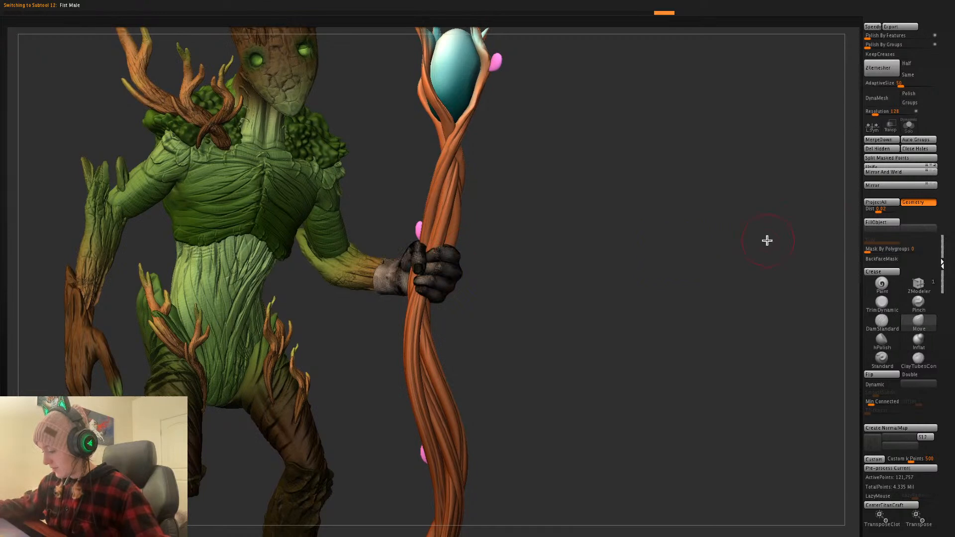
left_click(923, 159)
left_click(917, 143)
key("shift+f")
key("shift+f")
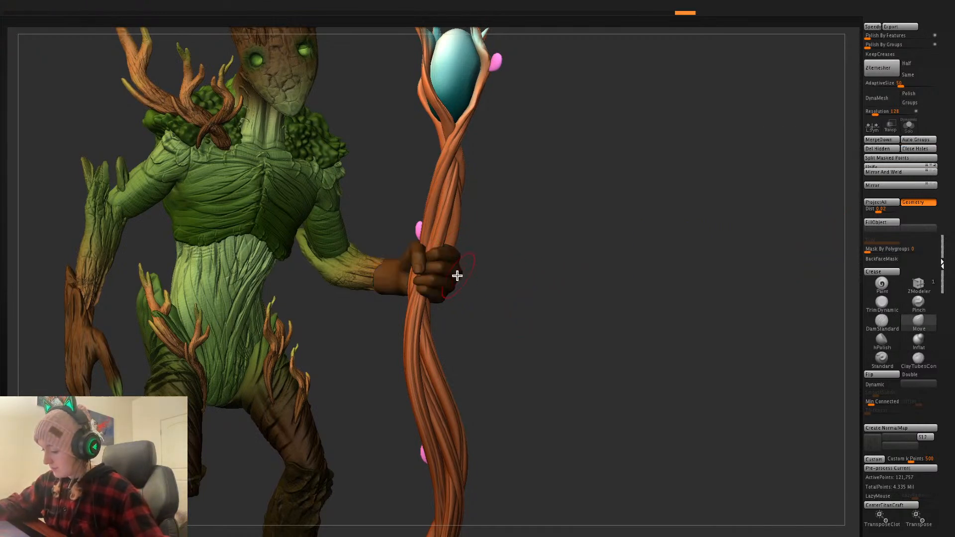
left_click(446, 269, "ctrl+shift")
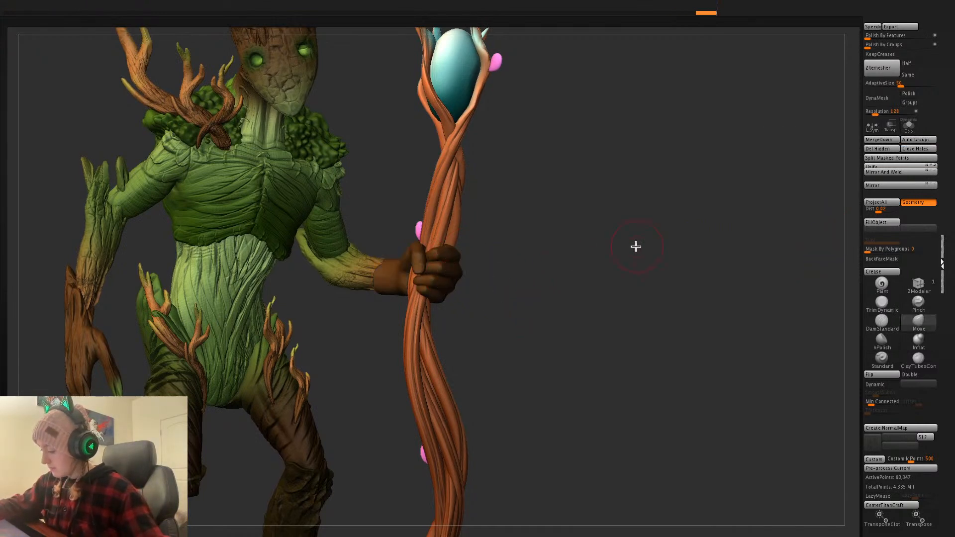
left_click(883, 149)
- Adjust the fist's grip around the staff with the Move brush and check it with the staff subtool selected
left_click_drag(563, 273, 567, 275)
key("space")
left_click_drag(421, 288, 435, 289)
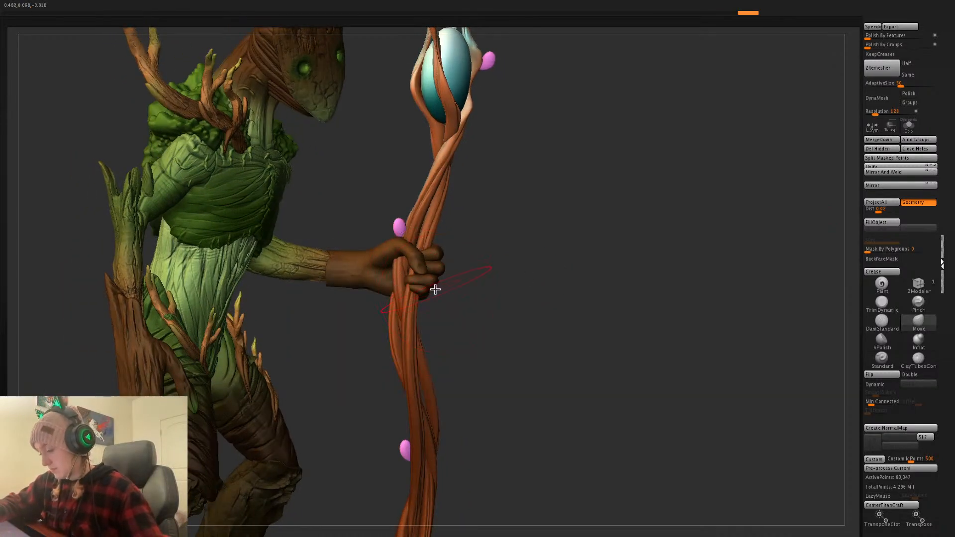
left_click_drag(579, 246, 560, 246)
left_click(446, 241, "alt")
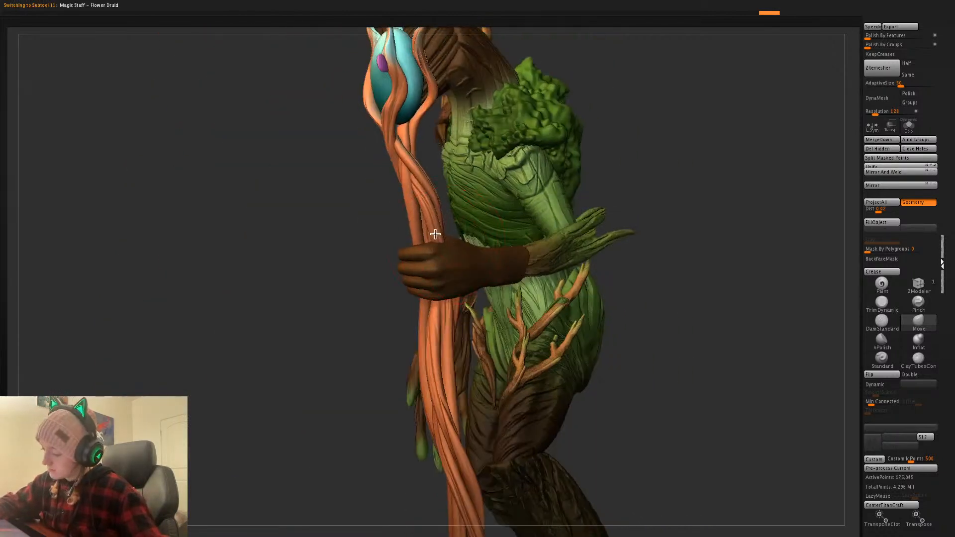
mouse_move(745, 280)
left_mouse_down()
mouse_move(757, 293)
mouse_move(744, 286)
mouse_move(740, 307)
mouse_move(742, 269)
mouse_move(719, 297)
left_mouse_up()
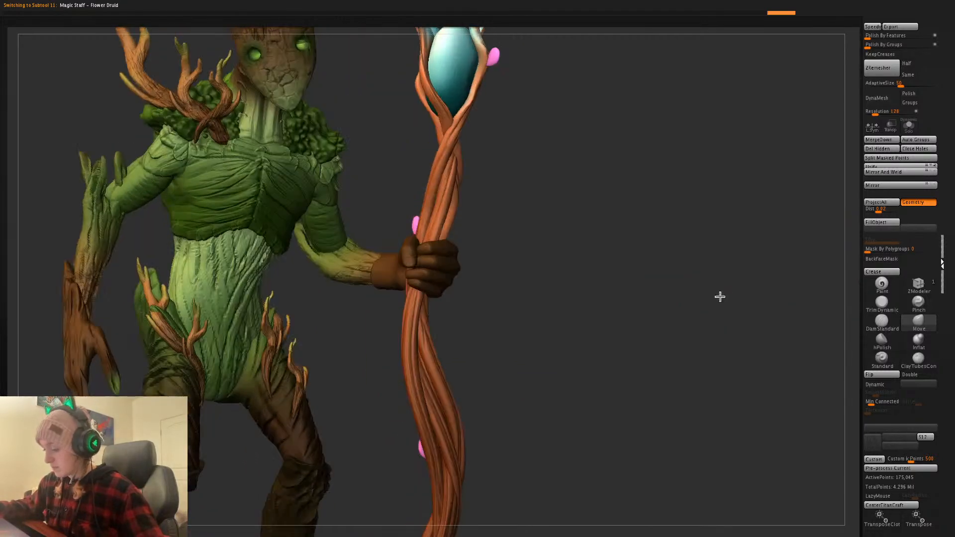
- Reselect the fist and reshape its wrist with the Move brush so it blends into the end of the forearm
left_click(462, 270, "alt")
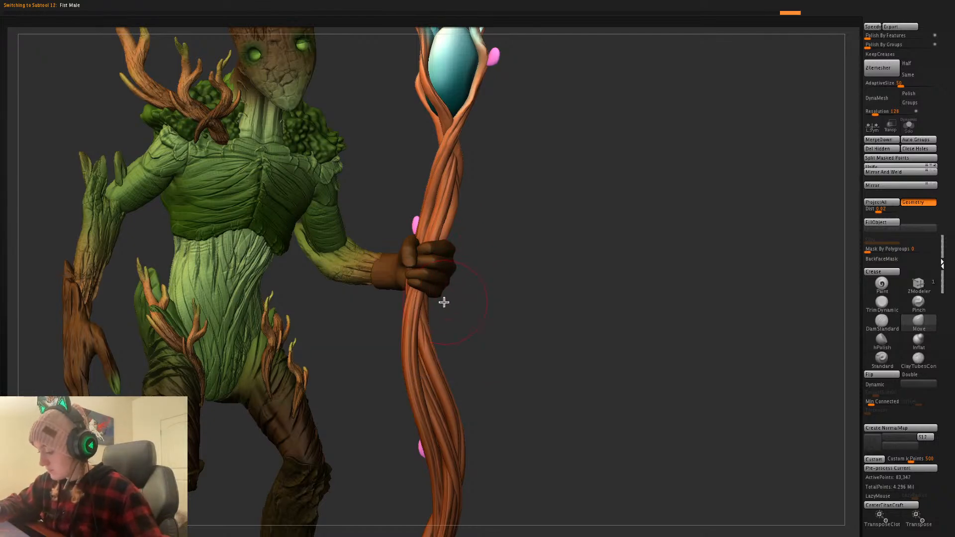
left_click_drag(548, 267, 614, 307, "alt")
left_click(699, 309, "ctrl")
left_click_drag(700, 309, 746, 323, "ctrl")
key("space")
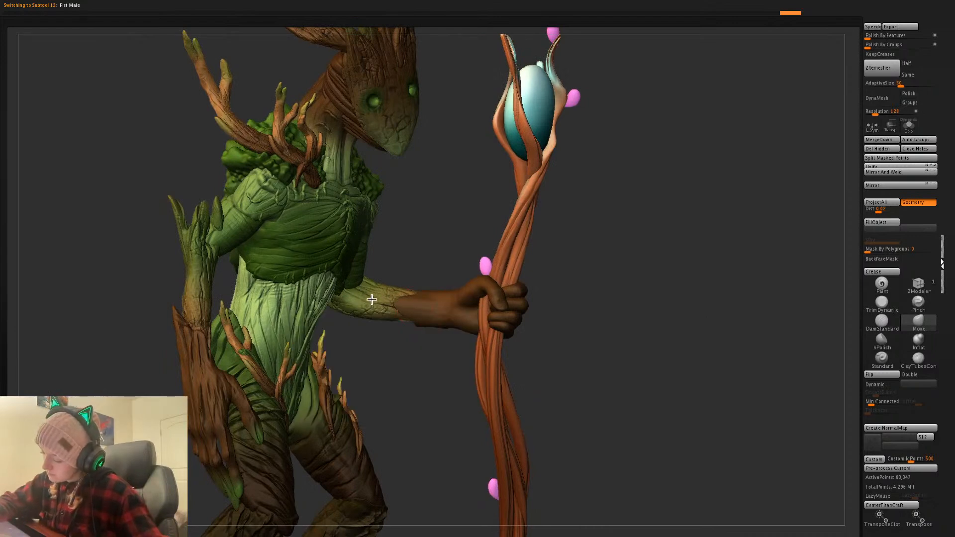
mouse_move(556, 263)
left_mouse_down()
mouse_move(592, 264)
mouse_move(344, 326)
left_mouse_up()
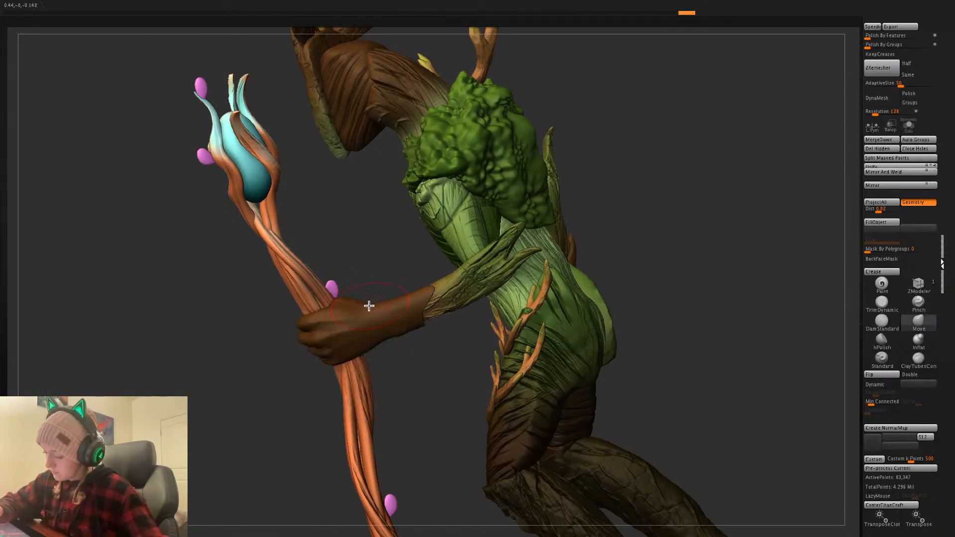
mouse_move(446, 327)
left_mouse_down()
mouse_move(441, 335)
mouse_move(466, 310)
left_mouse_up()
- Carve bark-like grooves along the wrist, back and fingers of the fist with the DamStandard brush
mouse_move(668, 222)
left_mouse_down()
mouse_move(678, 230)
mouse_move(707, 224)
left_mouse_up()
left_click(882, 324)
key("space")
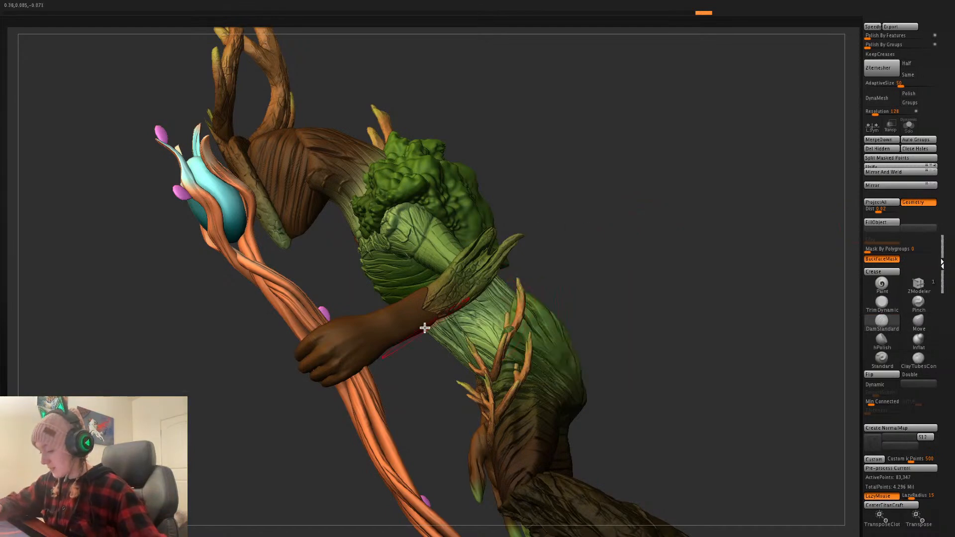
left_click_drag(604, 211, 301, 300)
left_click_drag(608, 304, 578, 306)
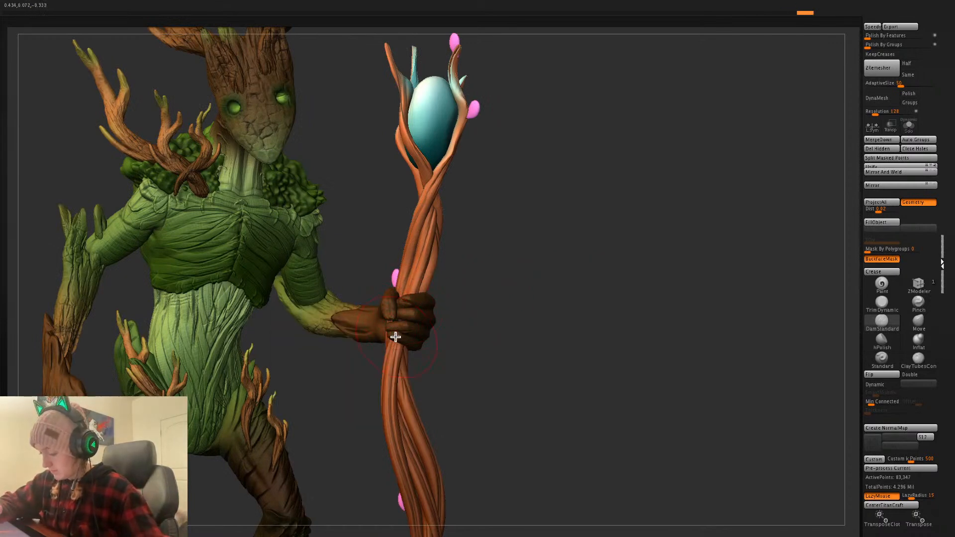
left_click_drag(513, 295, 434, 312)
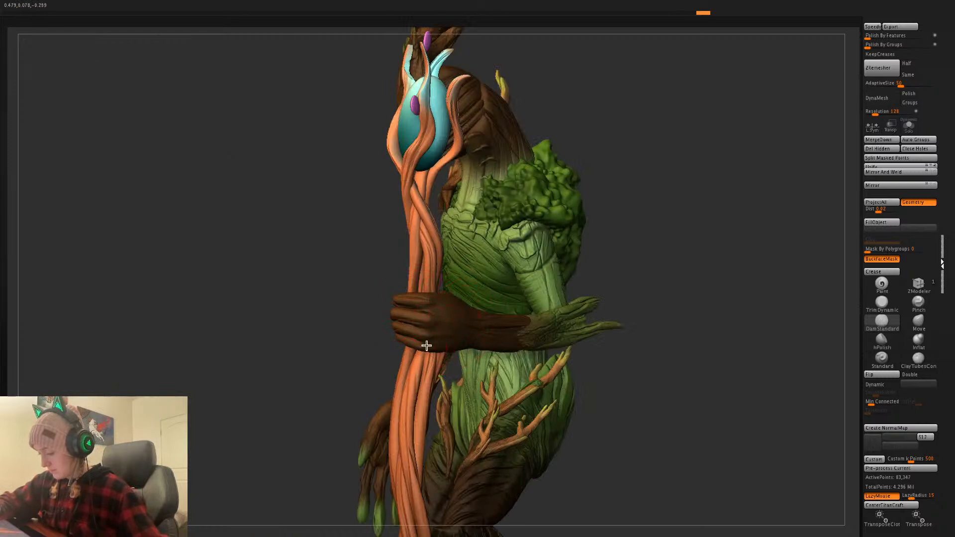
left_click_drag(725, 293, 386, 326)
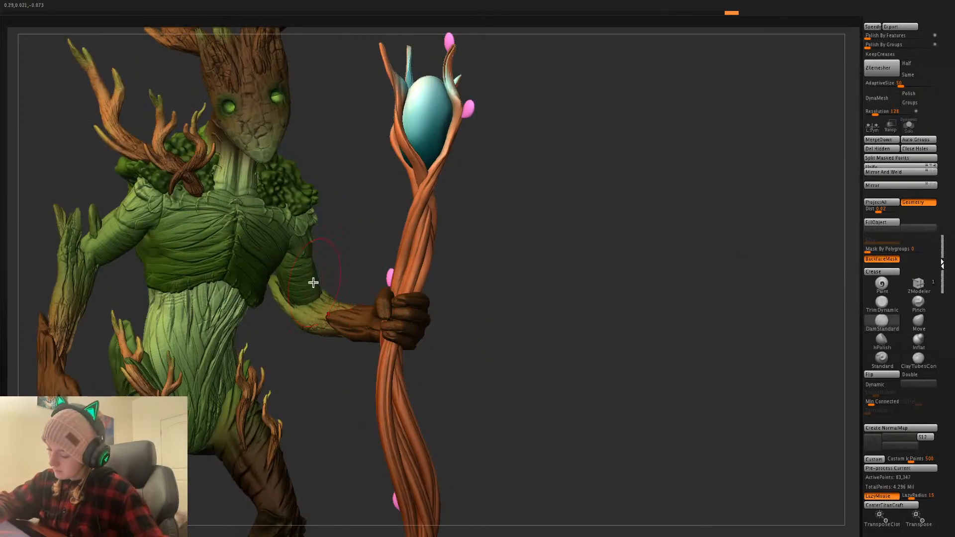
left_click_drag(591, 283, 719, 250, "alt")
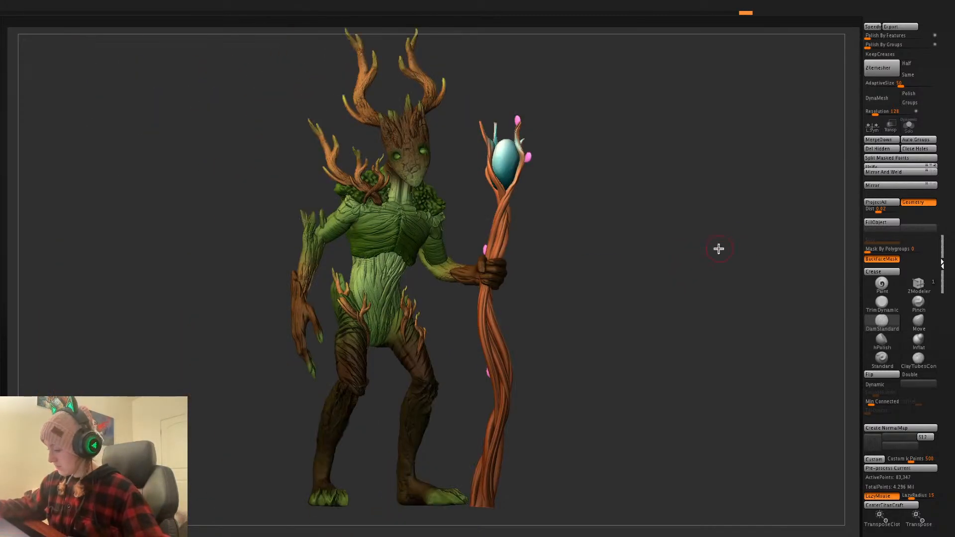
- Paint green onto the fist's fingers and thumb with the Paint brush to match the other hand
left_click(745, 241, "ctrl")
left_click(881, 286)
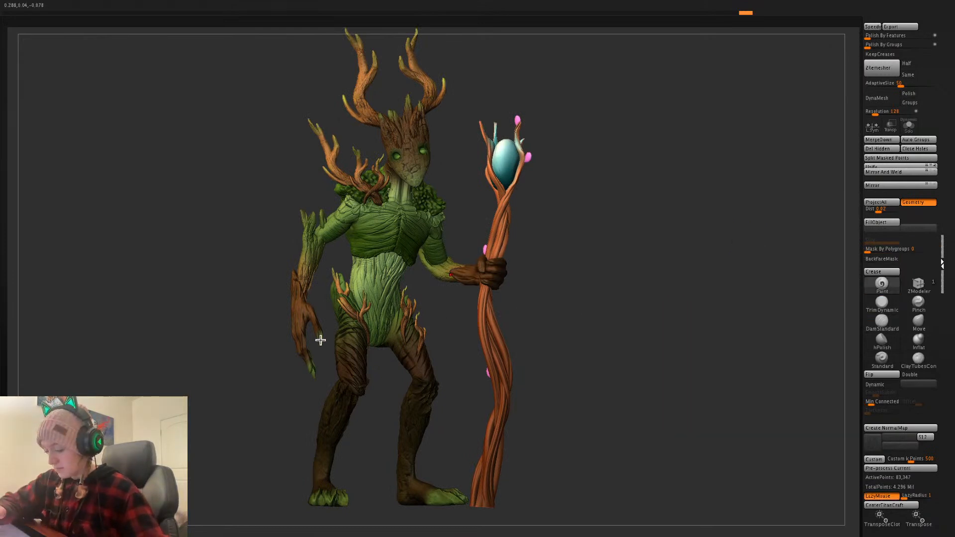
left_click_drag(609, 231, 509, 265, "alt")
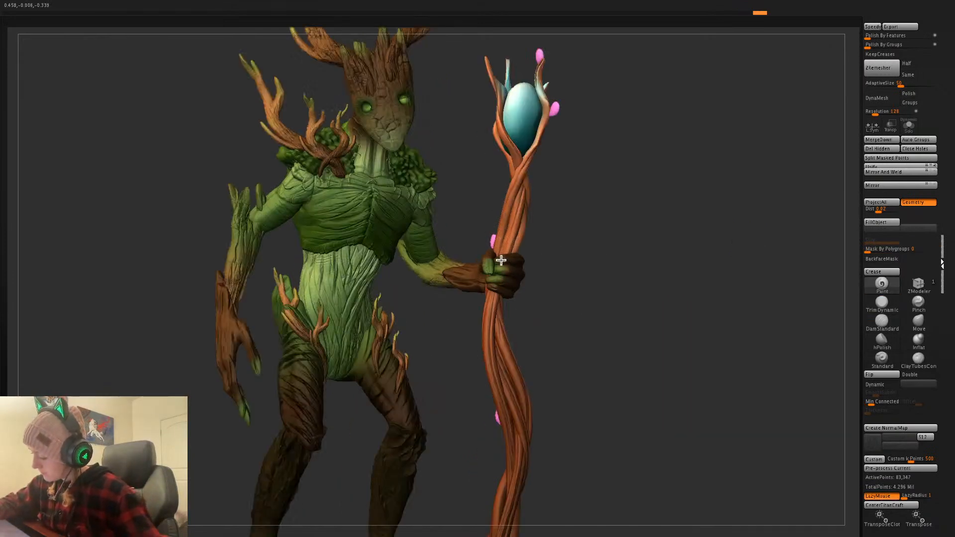
key("space")
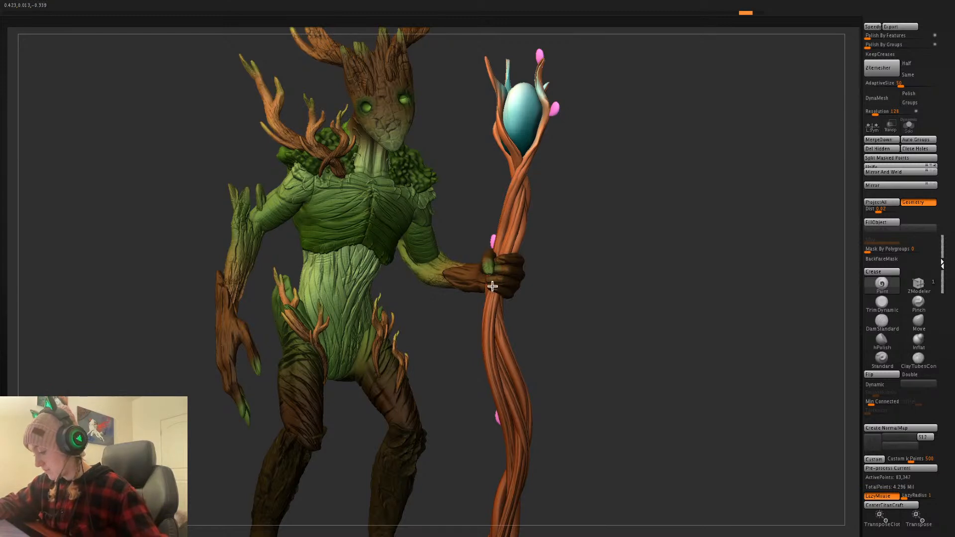
key("f")
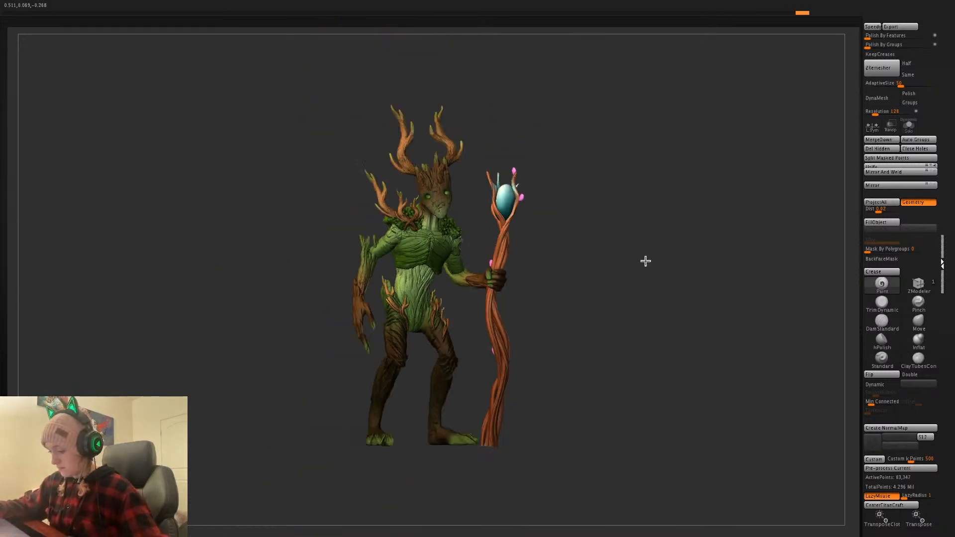
- Carve further grooves where the fist meets the forearm with the DamStandard brush
left_click(882, 321)
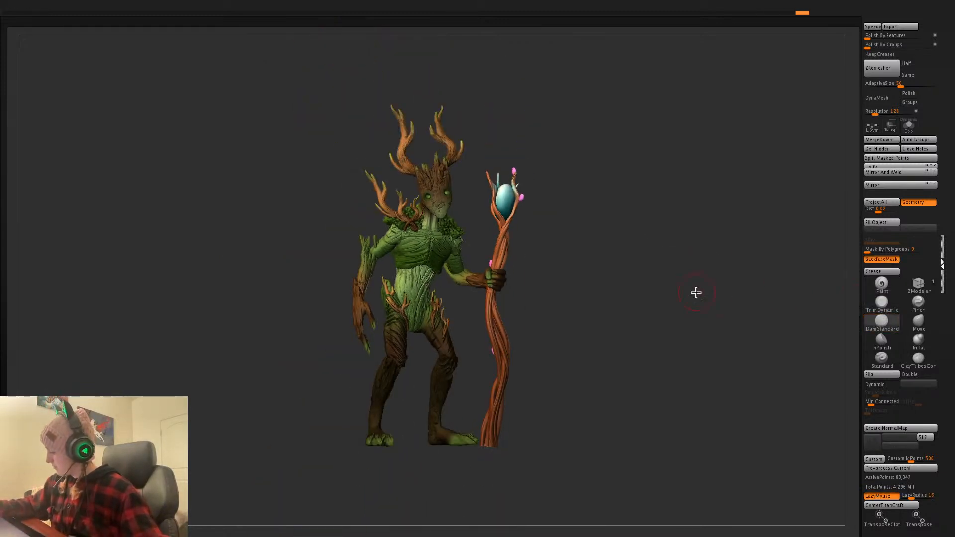
mouse_move(680, 290)
left_mouse_down()
mouse_move(663, 294)
mouse_move(685, 296)
mouse_move(635, 297)
left_mouse_up()
key("space")
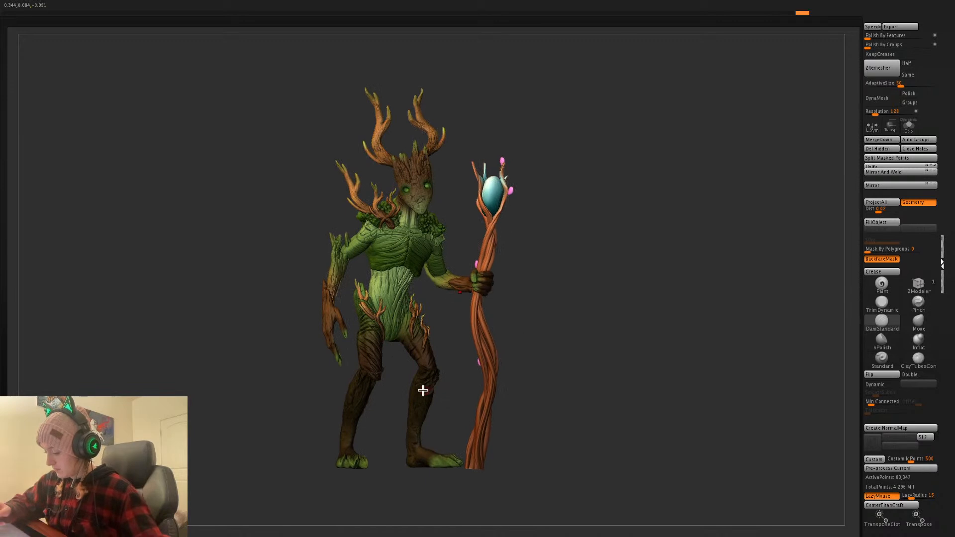
- Select the Magic Staff - Flower Druid subtool and paint its lower end dark brown
left_click(882, 285)
left_click(476, 456, "alt")
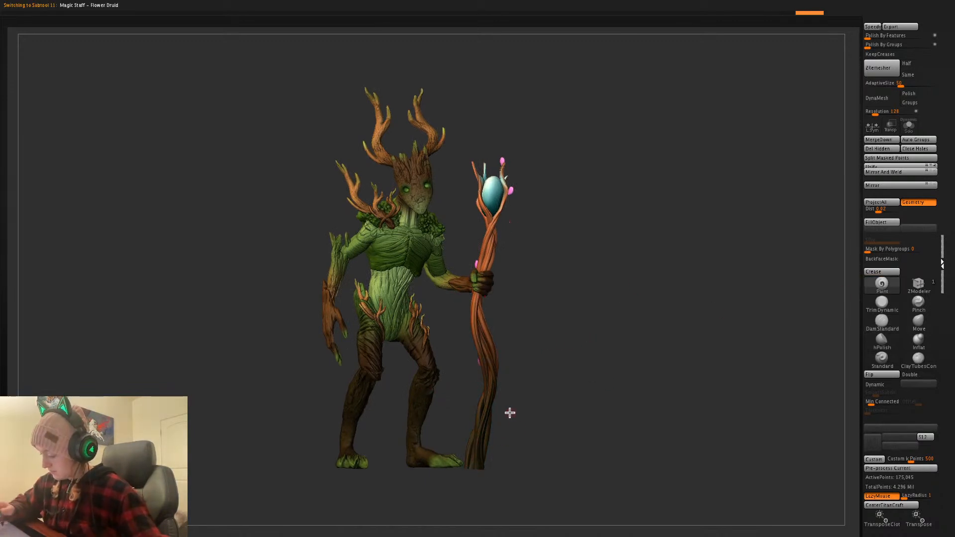
key("space")
key("ctrl+z")
key("ctrl+z")
key("ctrl+z")
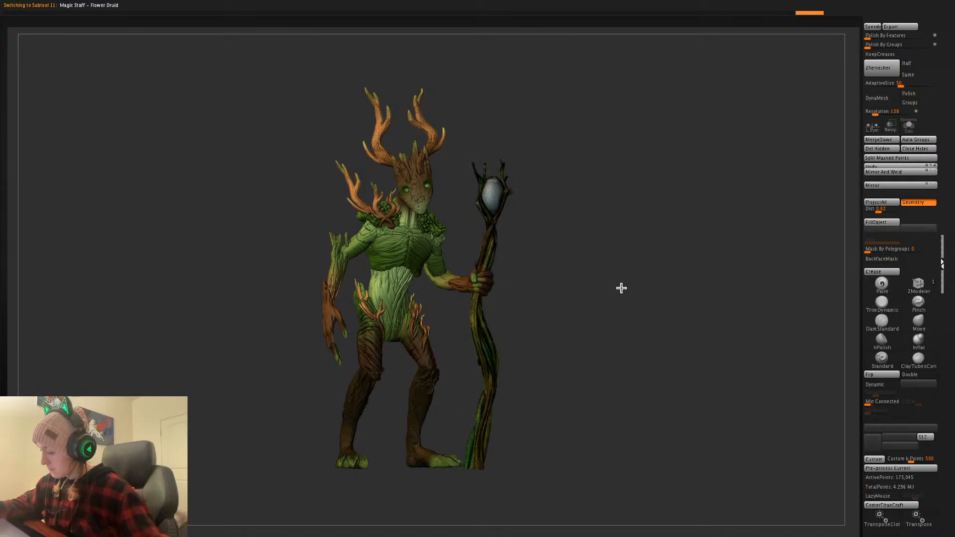
key("ctrl+shift+z")
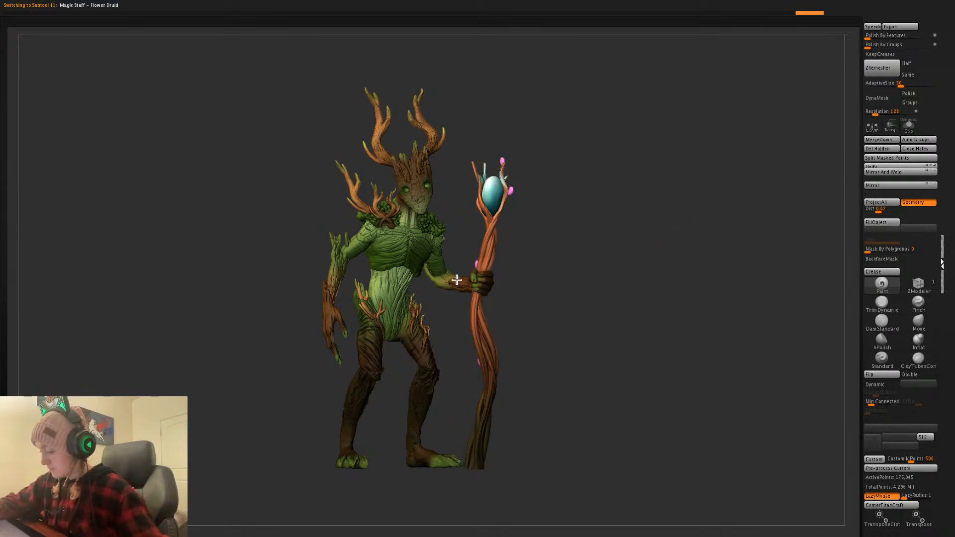
key("ctrl+z")
key("ctrl+shift+z")
- Isolate the pink buds on the staff, recolor them olive green and show the whole staff again
left_click(492, 199, "ctrl+shift")
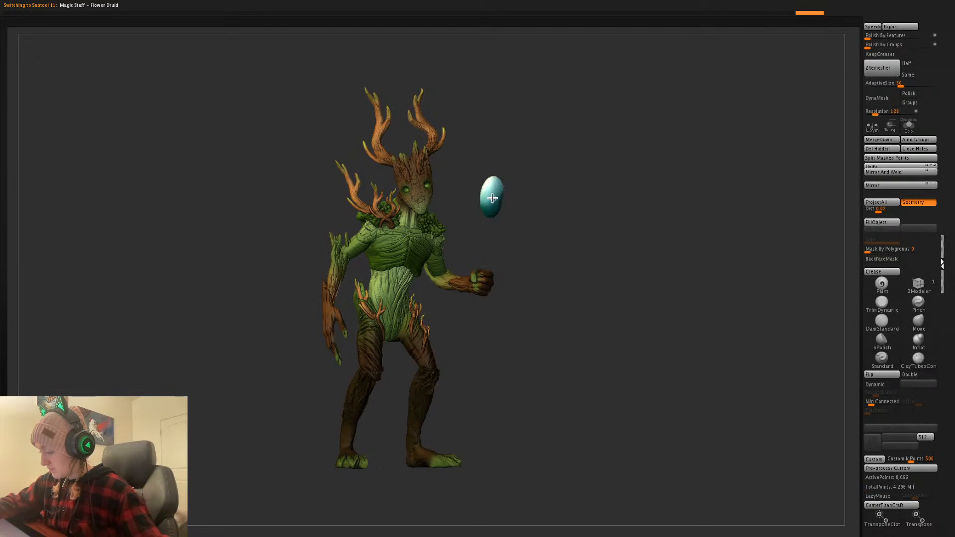
left_click(492, 200, "ctrl+shift")
key("ctrl+z")
key("ctrl+z")
key("ctrl+z")
key("ctrl+z")
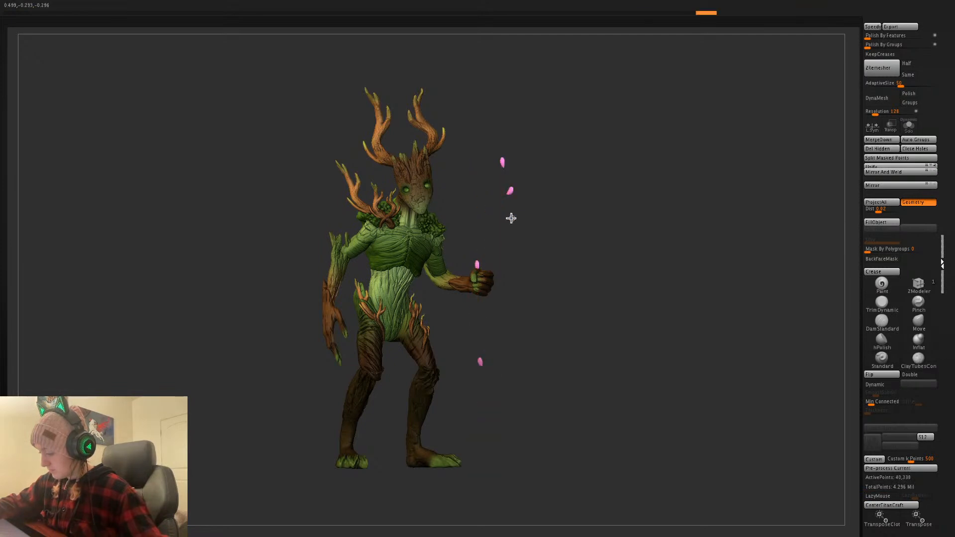
left_click(716, 307, "ctrl+shift")
key("shift+f")
key("shift+f")
key("space")
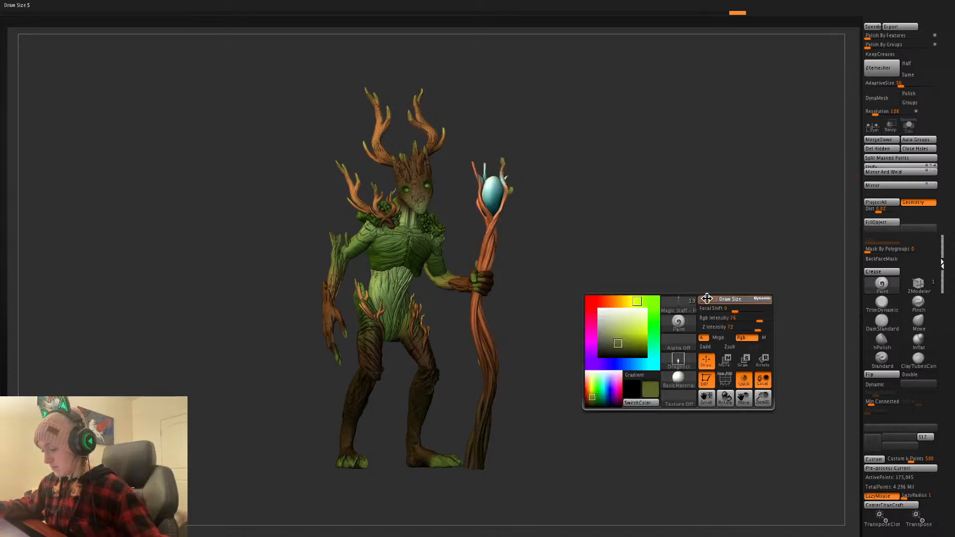
left_click_drag(695, 314, 699, 316)
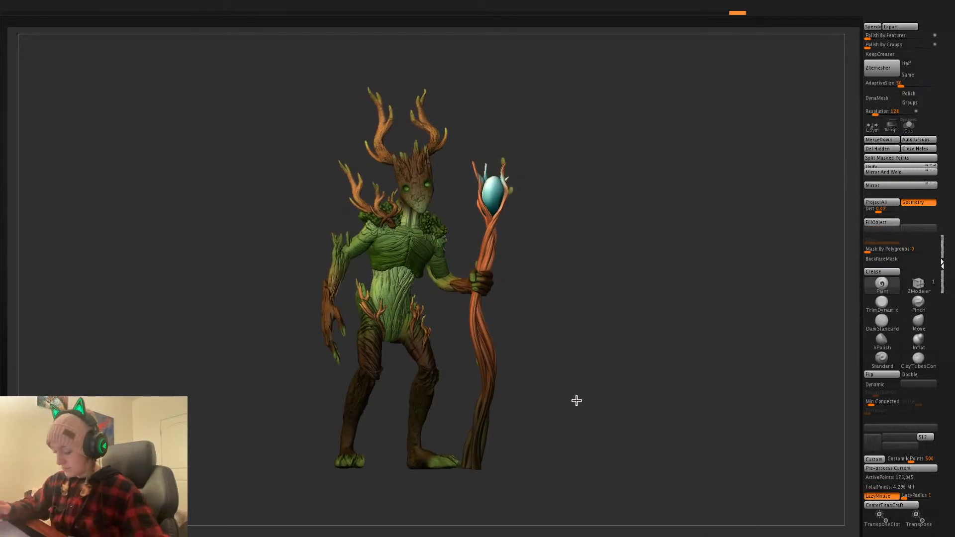
left_click_drag(575, 401, 582, 405)
- Reset the orientation of the staff's transform gizmo, return to painting mode and view the druid from behind
key("w")
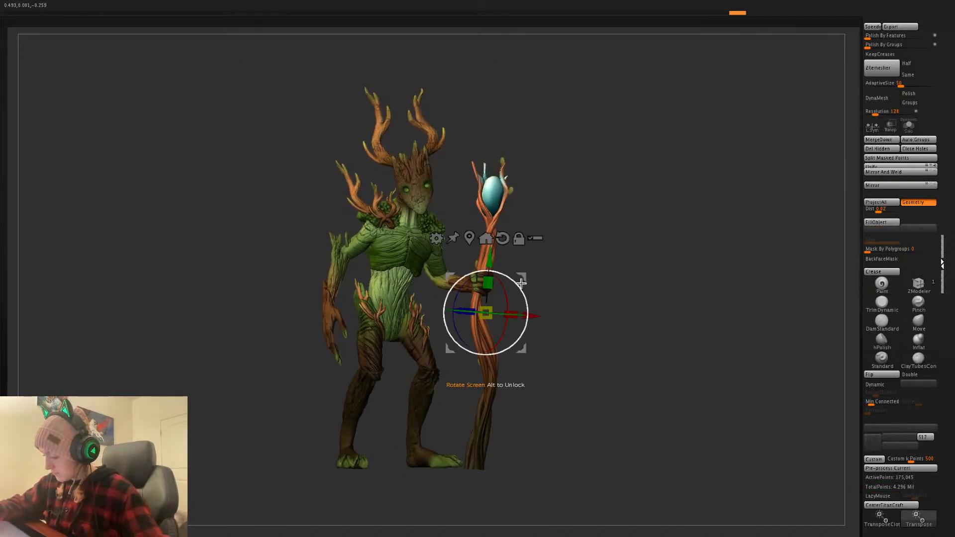
left_click(503, 239, "alt")
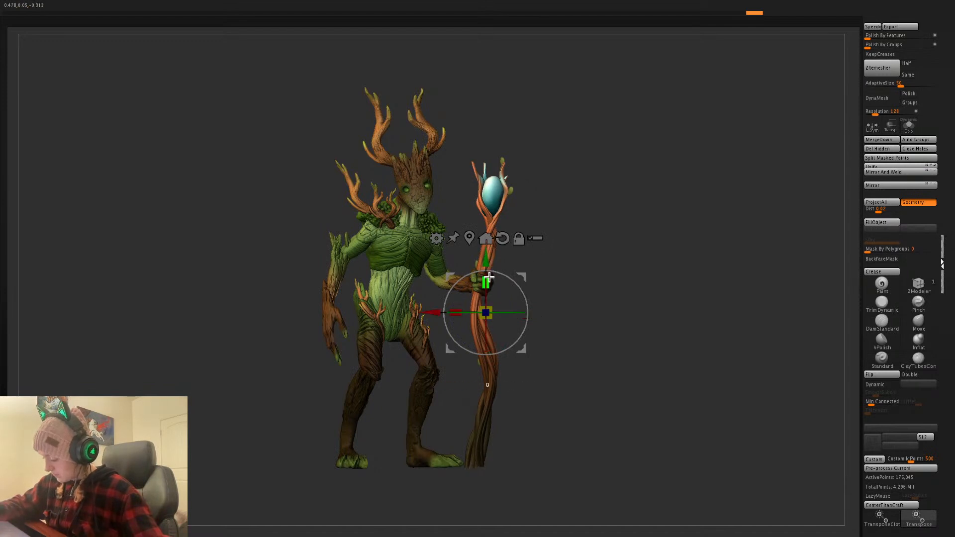
key("q")
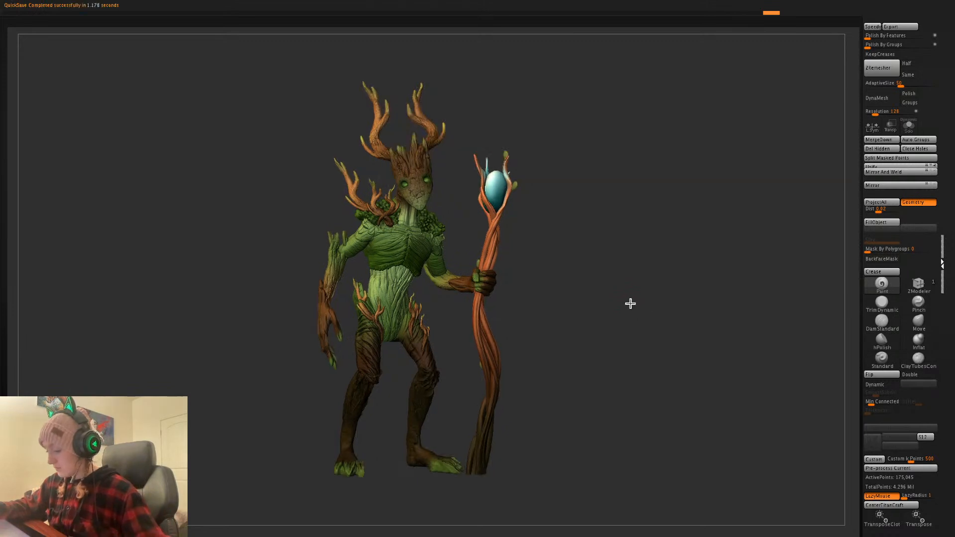
left_click_drag(635, 320, 647, 299)
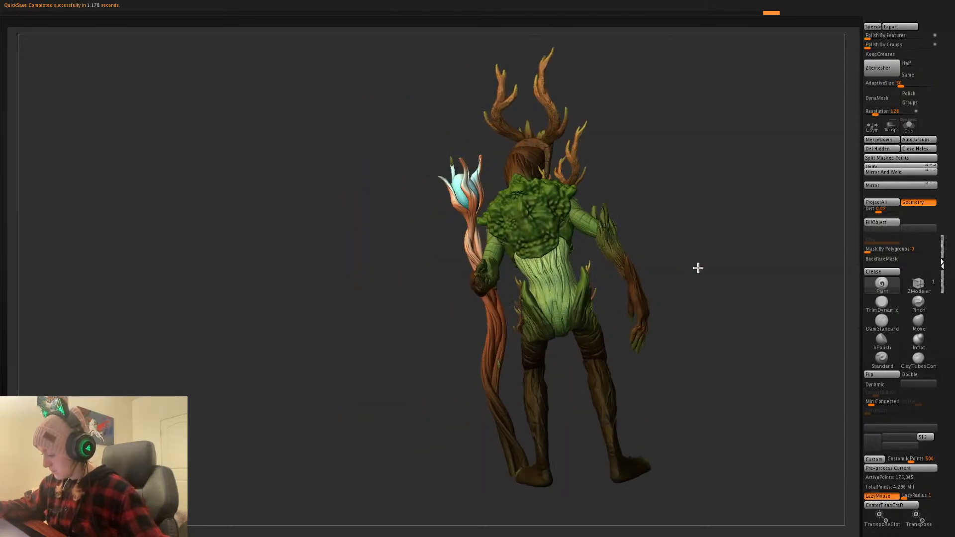
- Select the lower-torso subtool and adjust the hips and lower back with the Move brush from several angles
mouse_move(699, 269)
left_mouse_down("alt")
mouse_move(732, 258)
mouse_move(618, 284)
mouse_move(692, 275)
left_mouse_up("alt")
left_click(457, 330, "alt")
key("space")
left_click(919, 322)
key("space")
left_click_drag(492, 361, 480, 360)
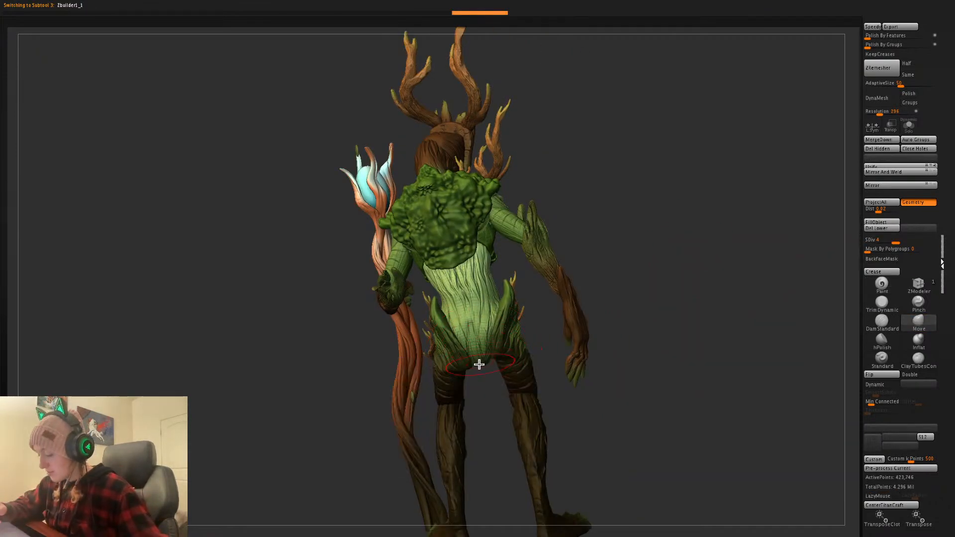
left_click_drag(623, 309, 650, 279)
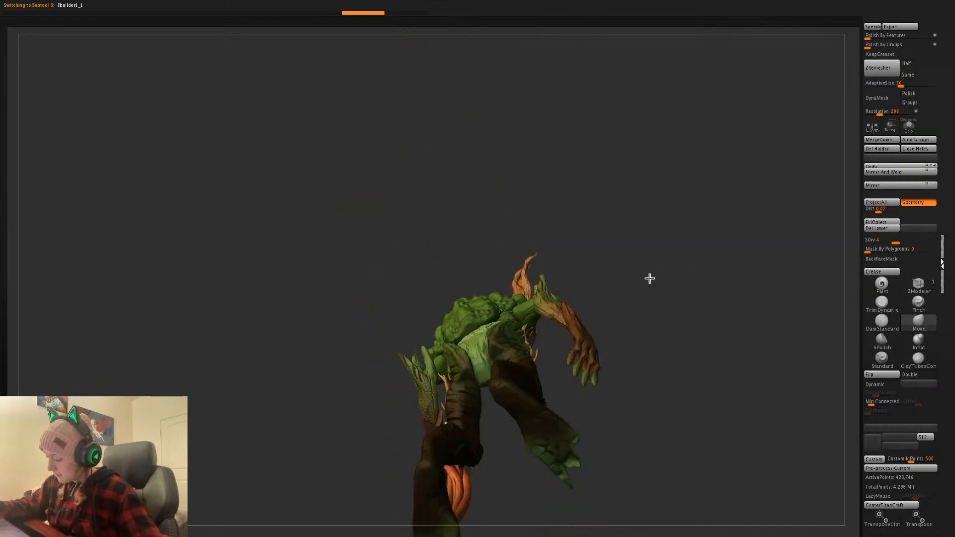
left_click_drag(658, 317, 655, 318)
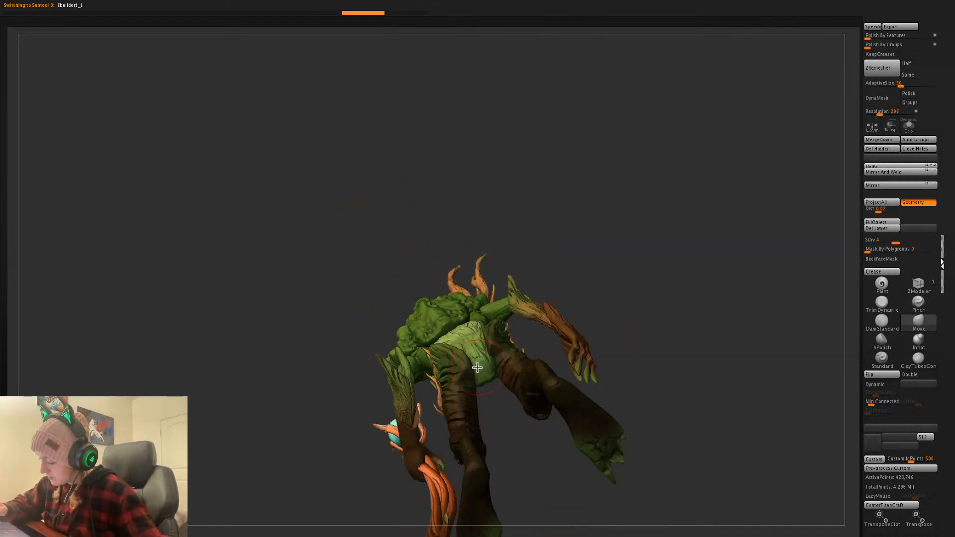
left_click_drag(671, 268, 647, 299)
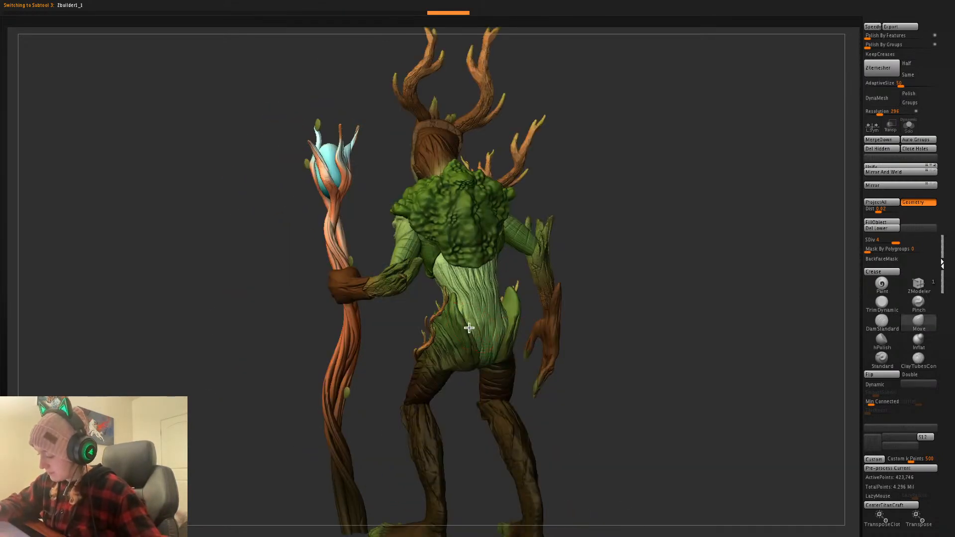
left_click_drag(632, 258, 521, 309)
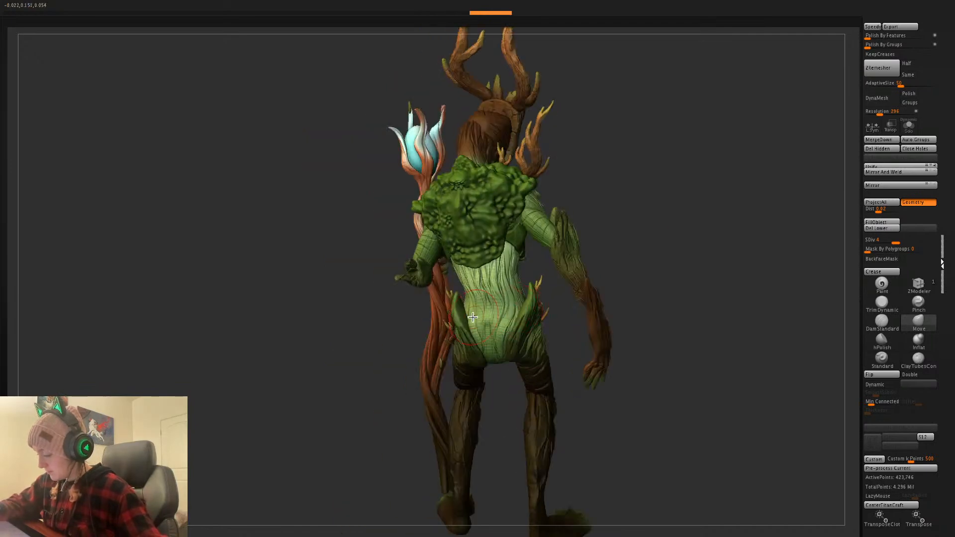
- Switch to the neighbouring body subtools and refine the silhouette around the hips and the staff arm with the Move brush
left_click_drag(730, 236, 498, 308)
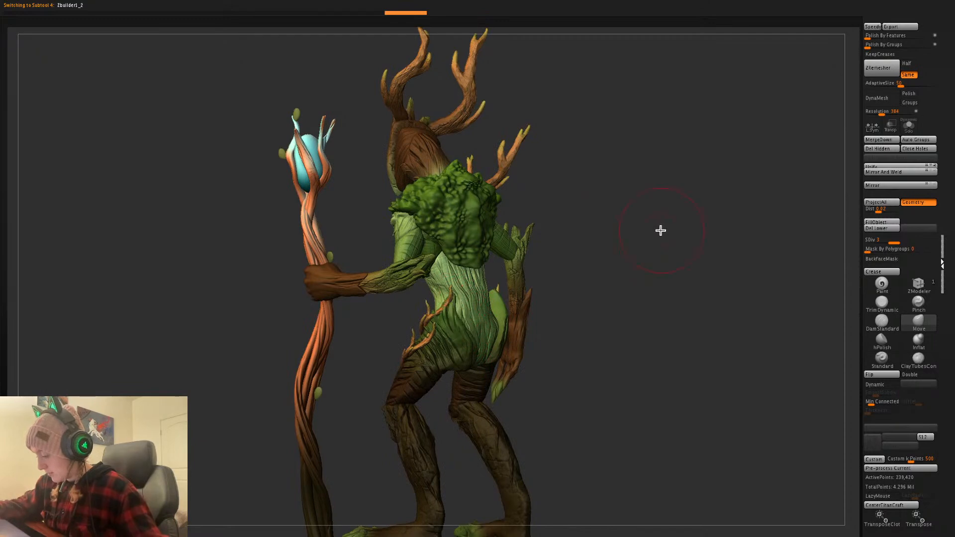
left_click_drag(660, 230, 603, 301)
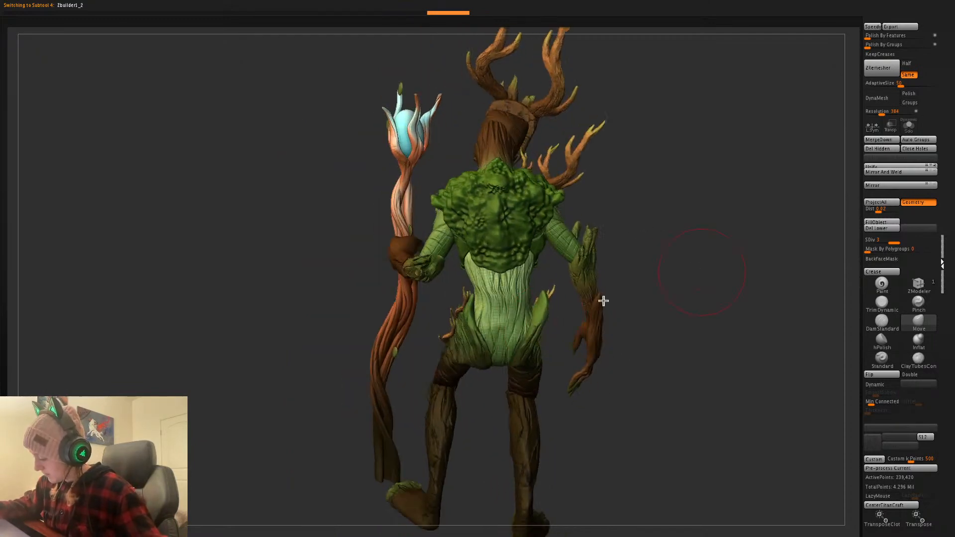
left_click_drag(710, 257, 659, 265)
left_click_drag(816, 301, 792, 290)
left_click_drag(791, 291, 750, 295)
left_click_drag(747, 346, 744, 374, "alt")
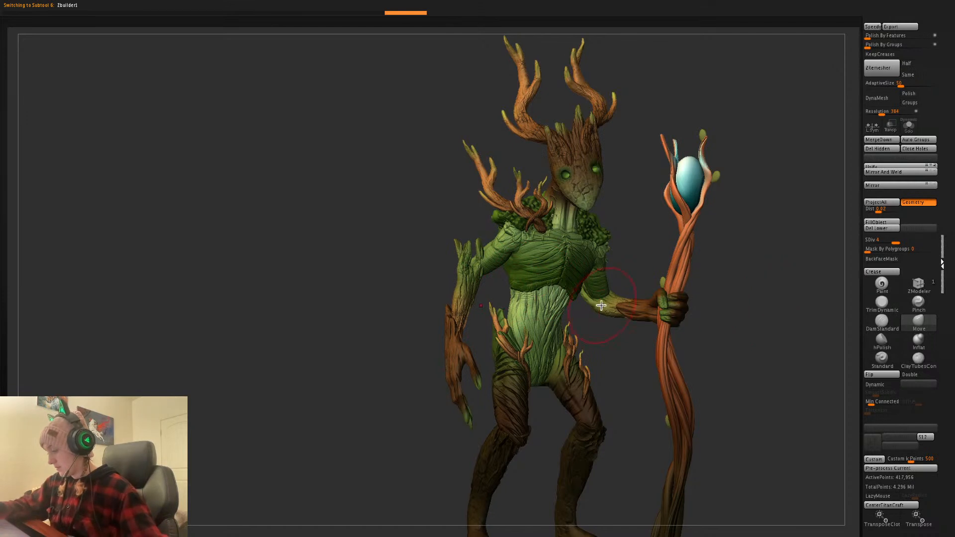
left_click_drag(788, 313, 670, 283, "alt")
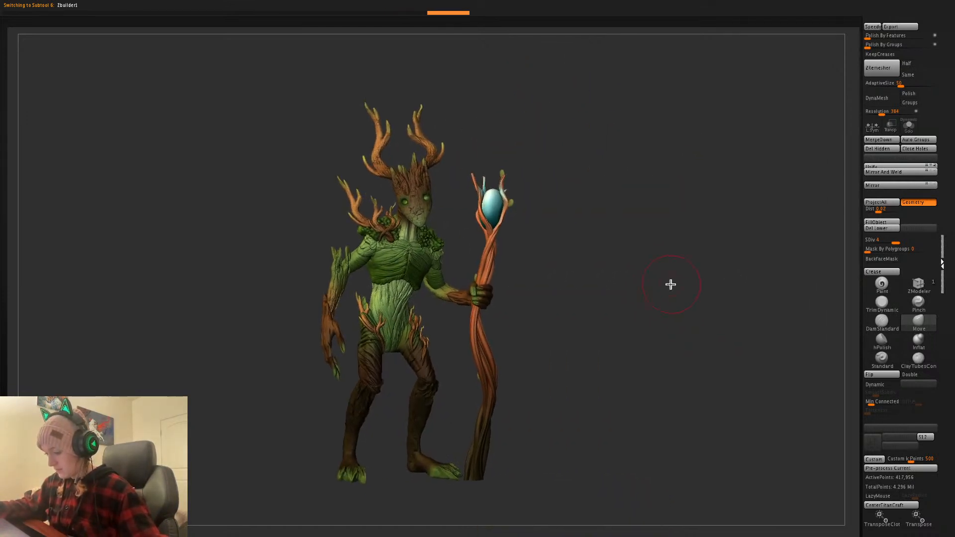
- Select the chest and neck subtool, undo the last adjustment and refine the neck area with the Move brush
left_click(404, 230, "alt")
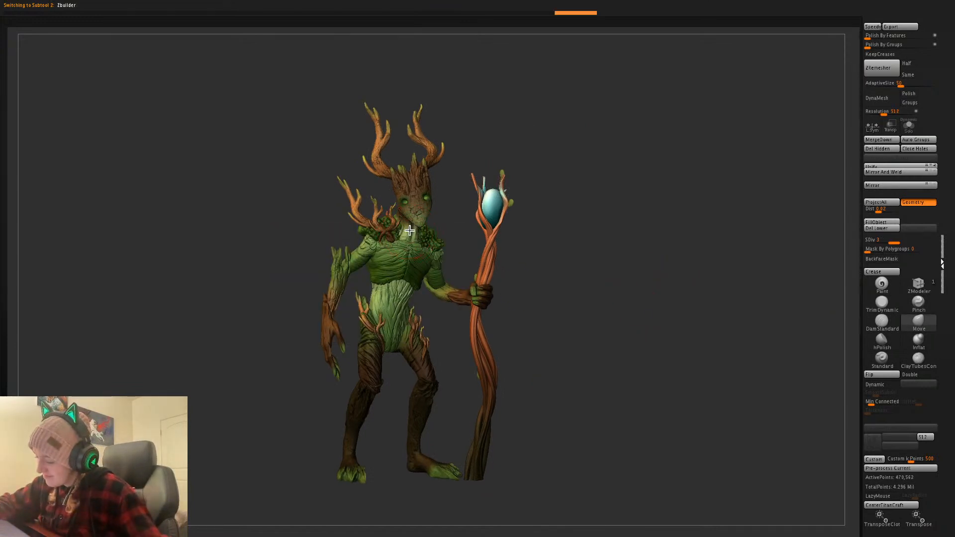
key("ctrl+z")
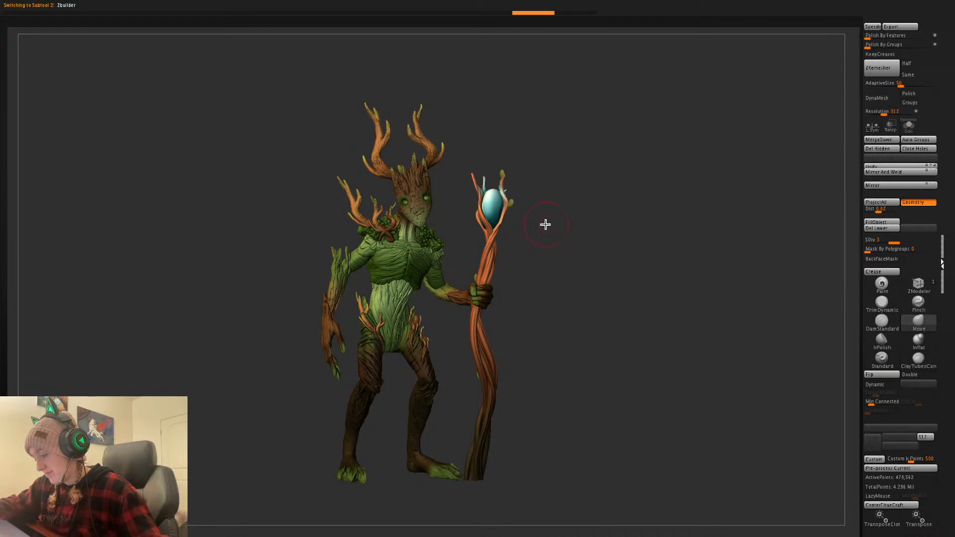
left_click_drag(552, 218, 551, 244, "alt")
key("space")
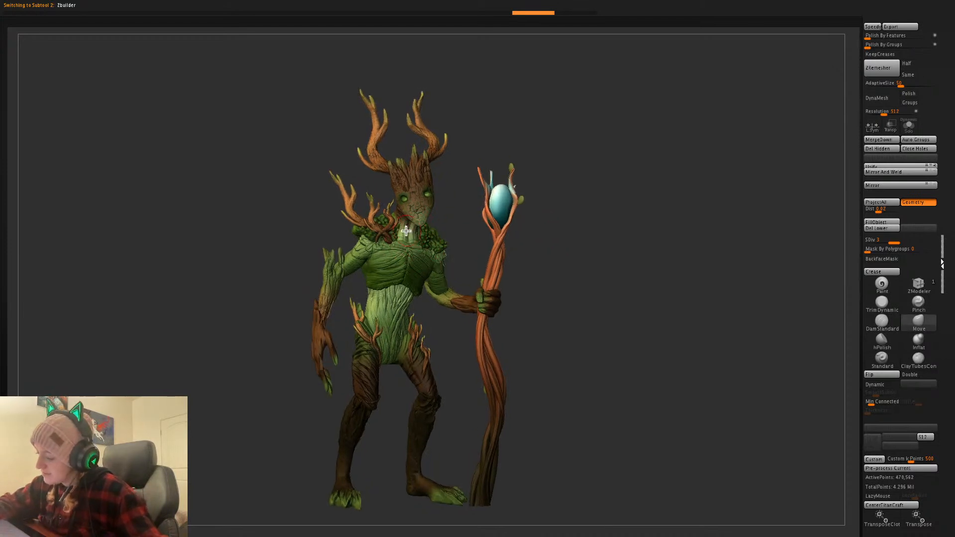
left_click_drag(612, 198, 559, 222)
key("space")
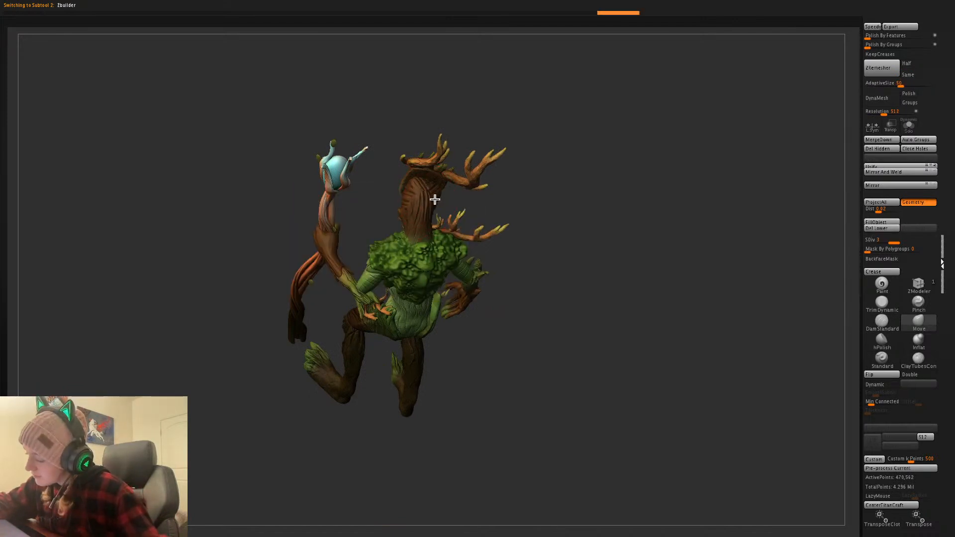
mouse_move(472, 177)
left_mouse_down()
mouse_move(546, 145)
mouse_move(432, 192)
left_mouse_up()
left_click_drag(642, 192, 662, 234)
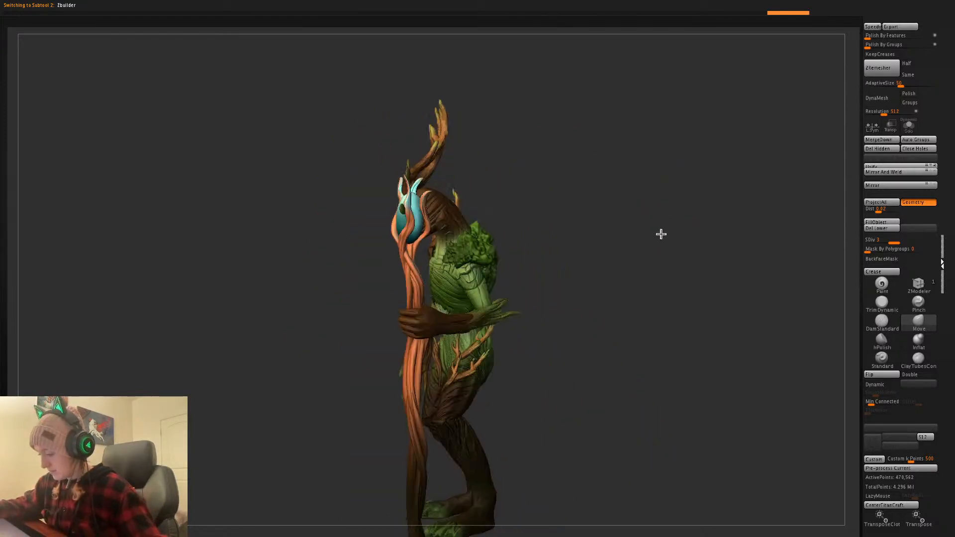
- Return to a front view of the druid and render it with the RadialOverlay render preset
left_click_drag(661, 271, 680, 313)
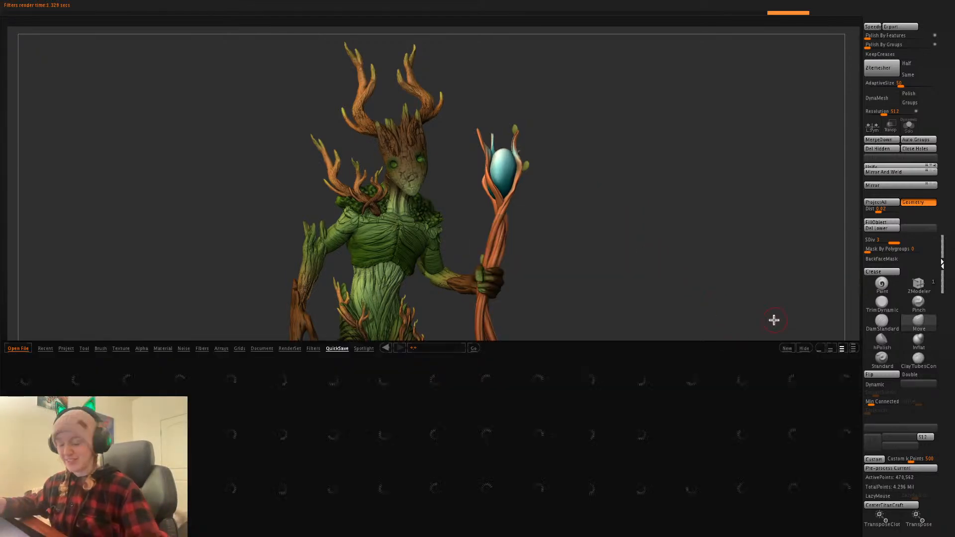
left_click_drag(644, 474, 569, 468)
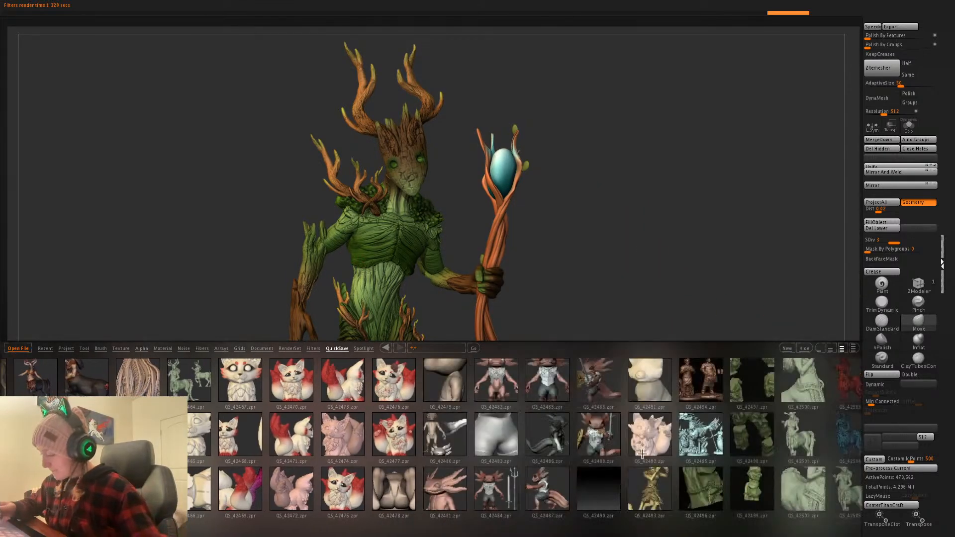
left_click(296, 349)
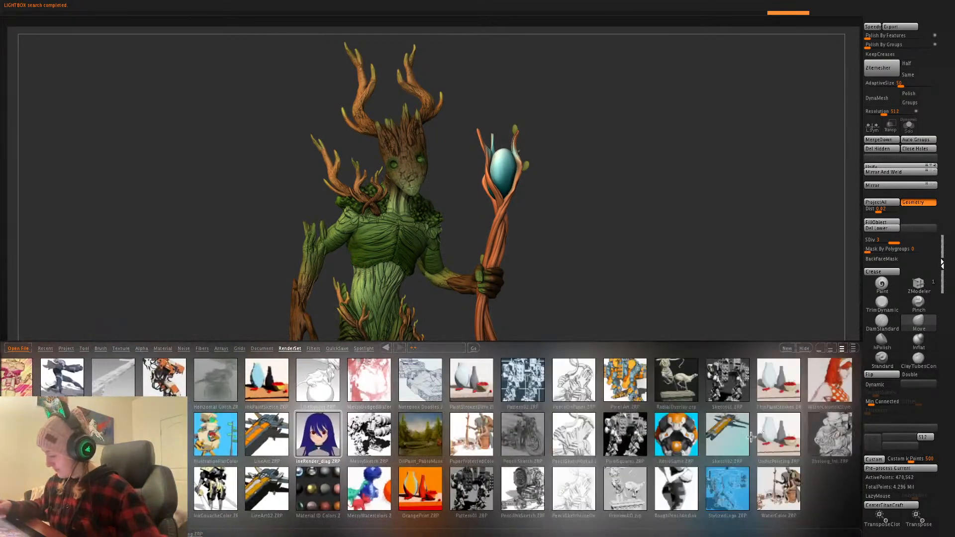
double_click(674, 384)
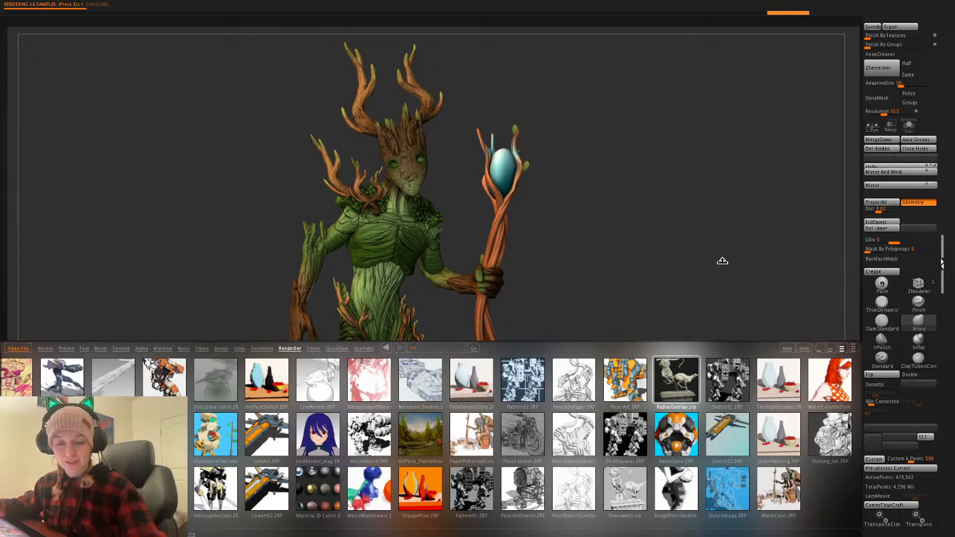
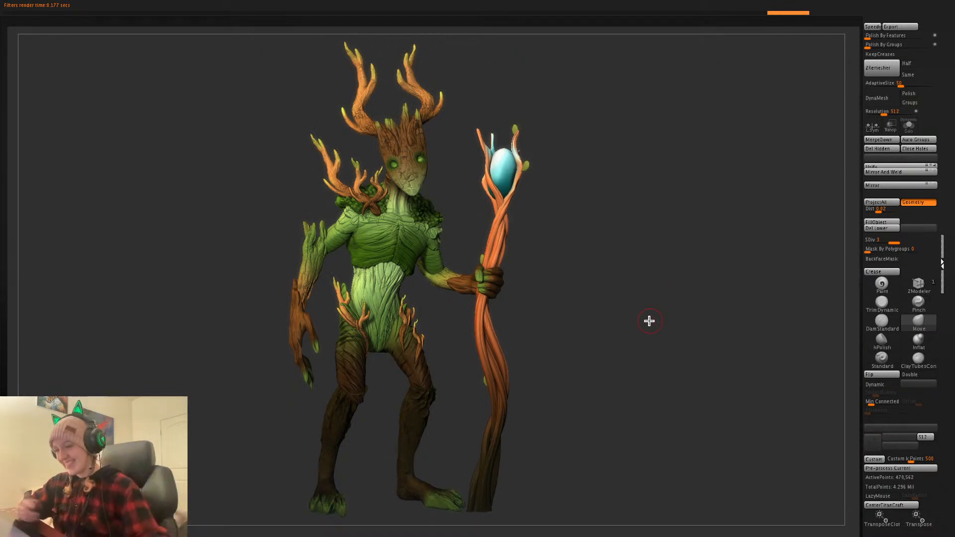
key("space")
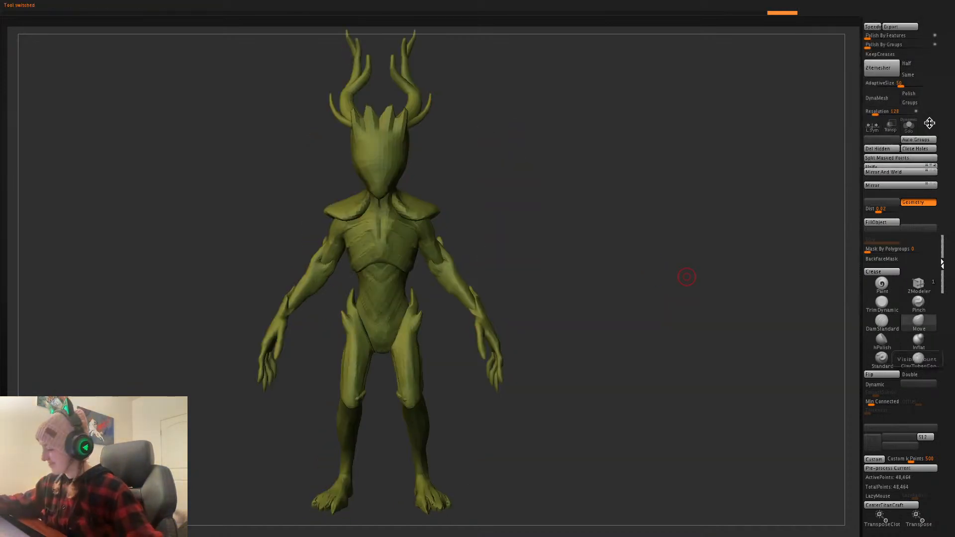
left_click(947, 393)
left_click(953, 523)
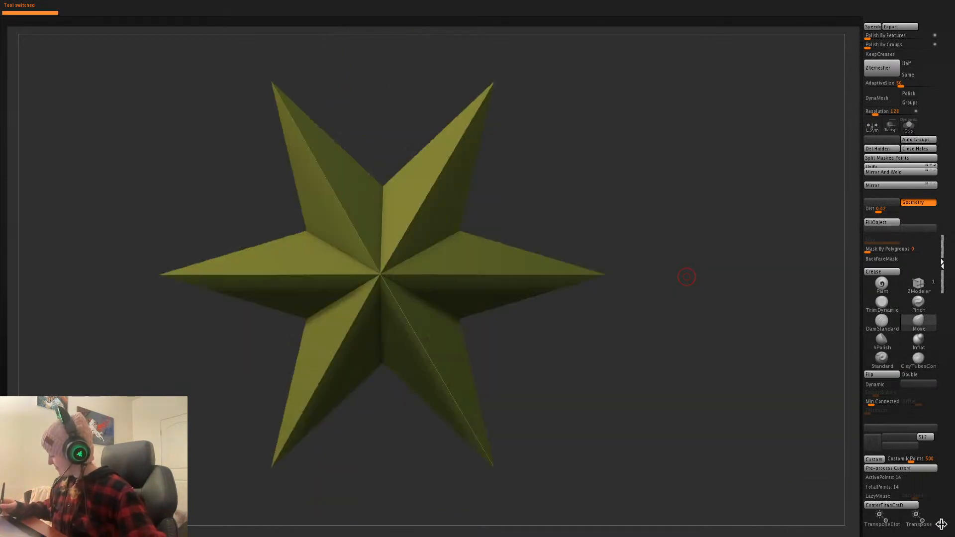
- Save the project as Spriggan Druid.zpr in the Cursed Forest folder under Desktop, ZBrush Stuff, A_Current Work
key("super+s")
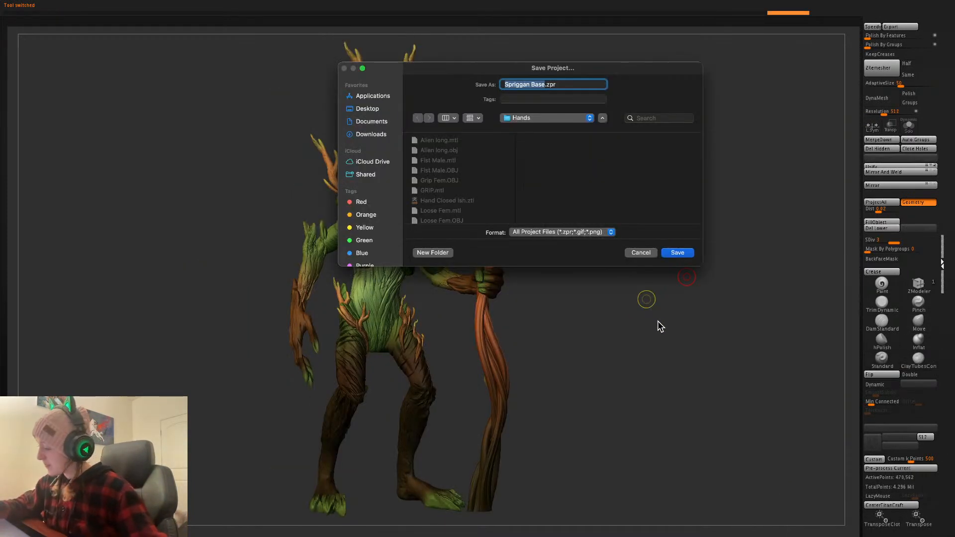
left_click(368, 109)
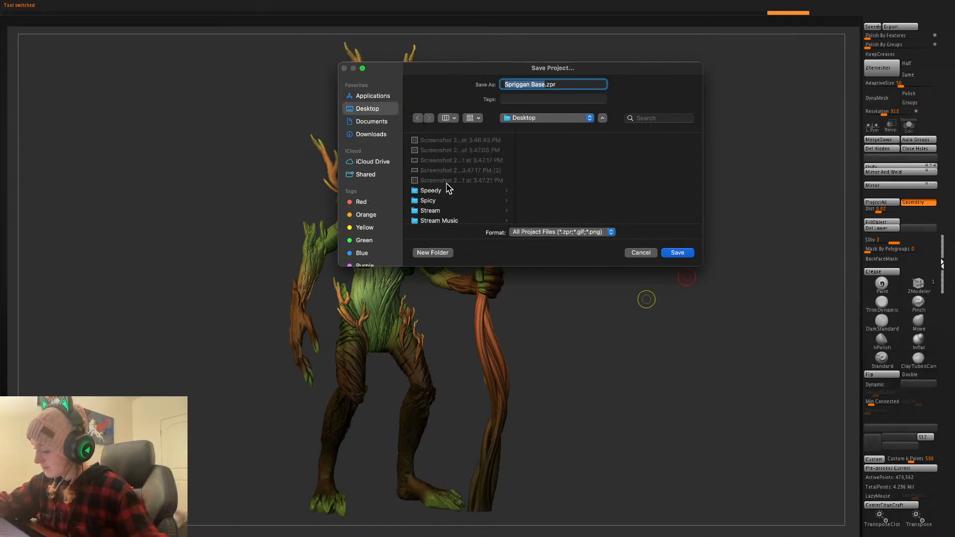
left_click(379, 122)
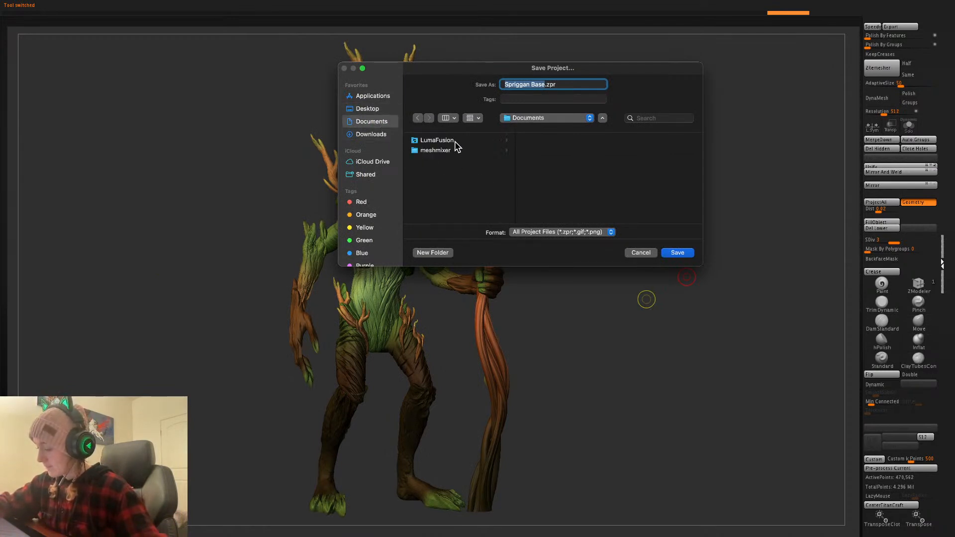
left_click(377, 109)
scroll(471, 202, "down", 3)
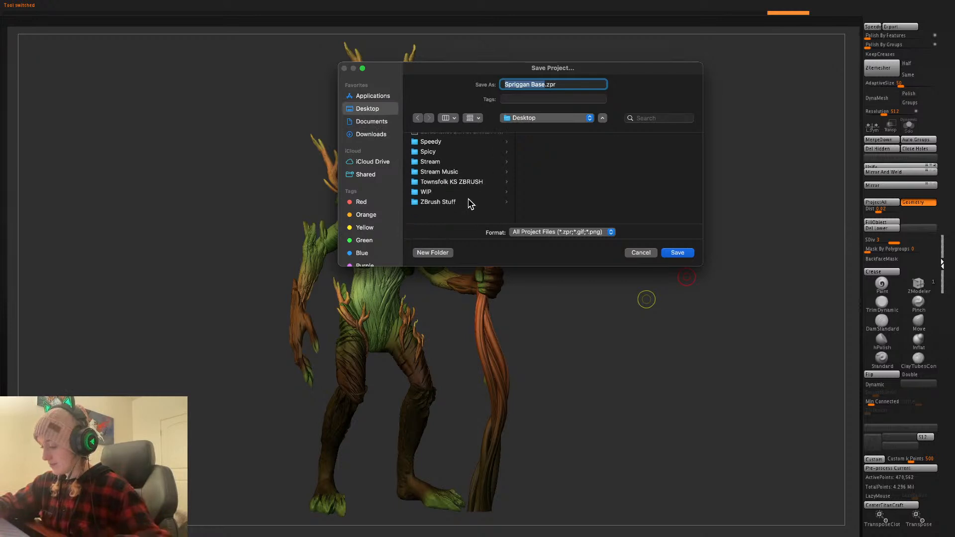
left_click(467, 214)
left_click(573, 144)
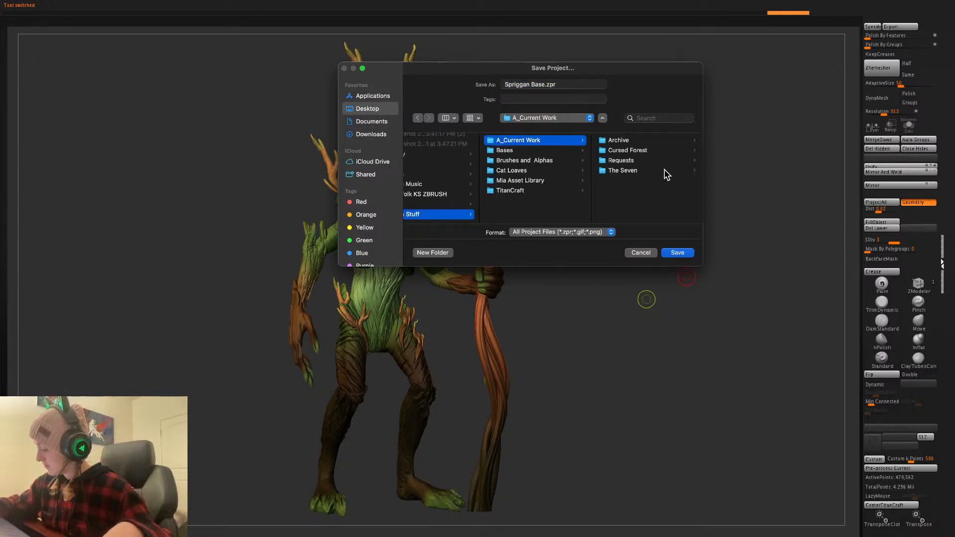
left_click(678, 161)
left_click(529, 151)
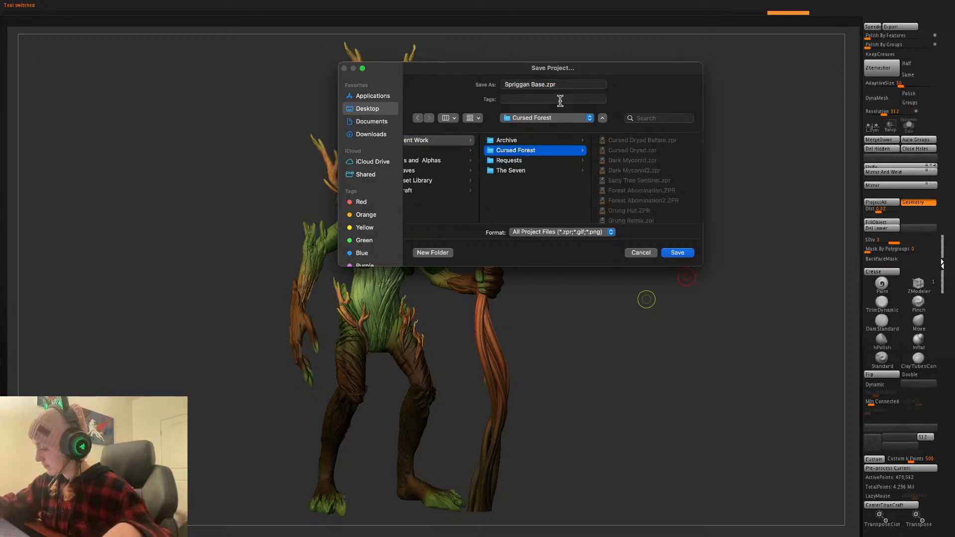
double_click(539, 84)
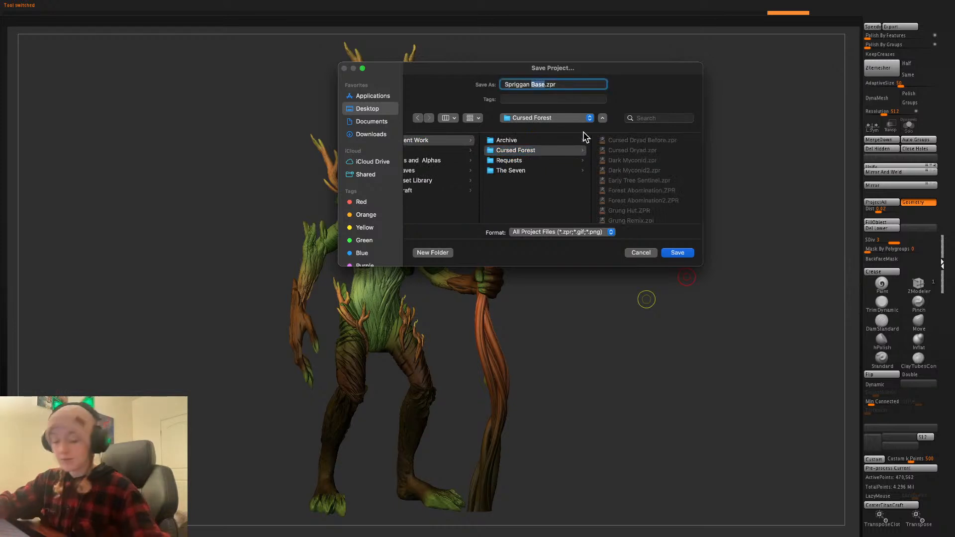
type("Ma")
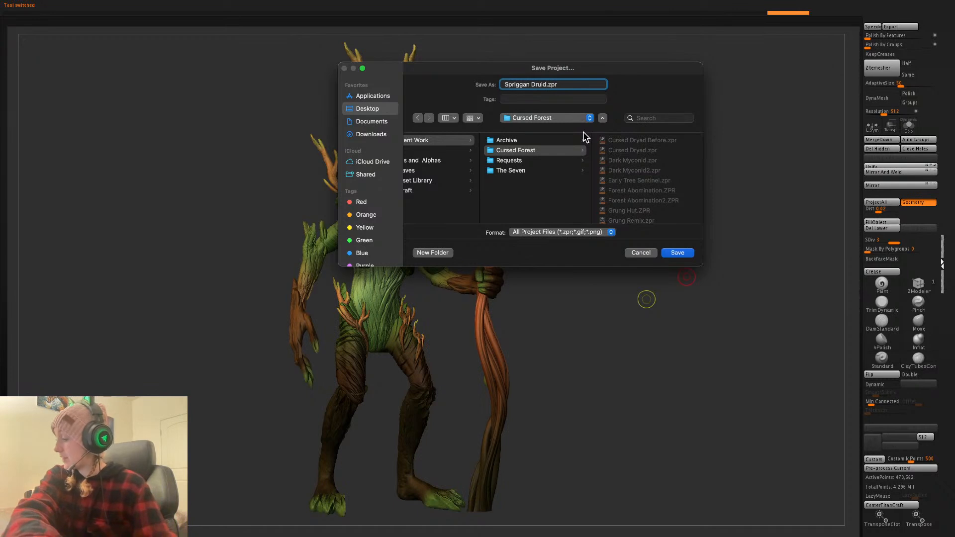
key("Return")
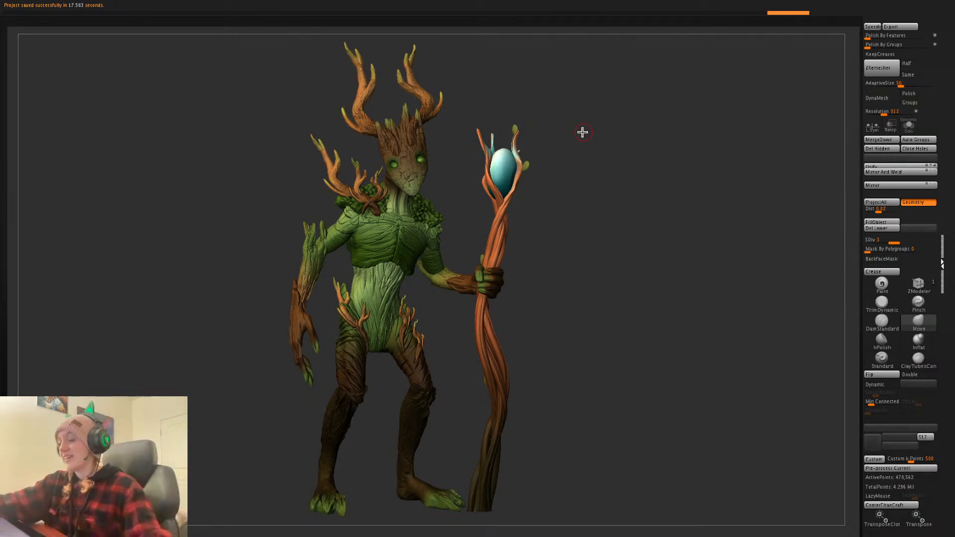
- Render the druid with the staff from the front and view the figure from the side
left_click_drag(670, 262, 670, 267)
key("shift+r")
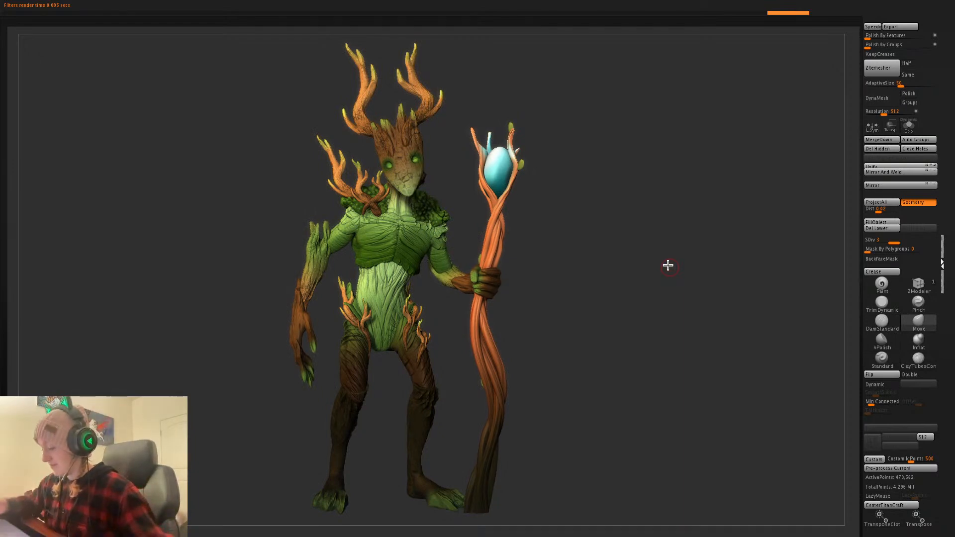
mouse_move(627, 352)
left_mouse_down()
mouse_move(673, 359)
mouse_move(635, 377)
left_mouse_up()
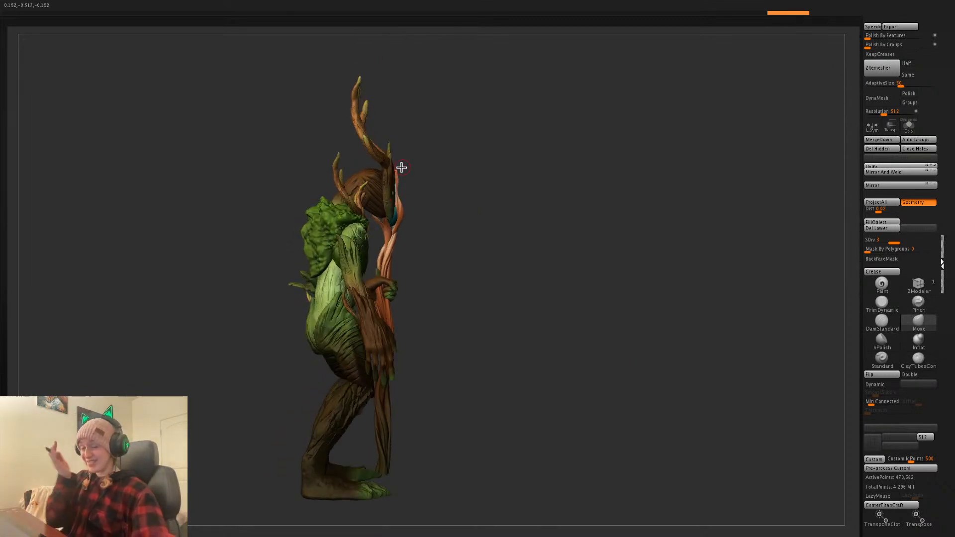
left_click_drag(632, 341, 670, 330)
- Show the carved wooden blade subtool beside the druid and hide the magic staff
key("ctrl+z")
key("ctrl+shift+z")
key("space")
key("v")
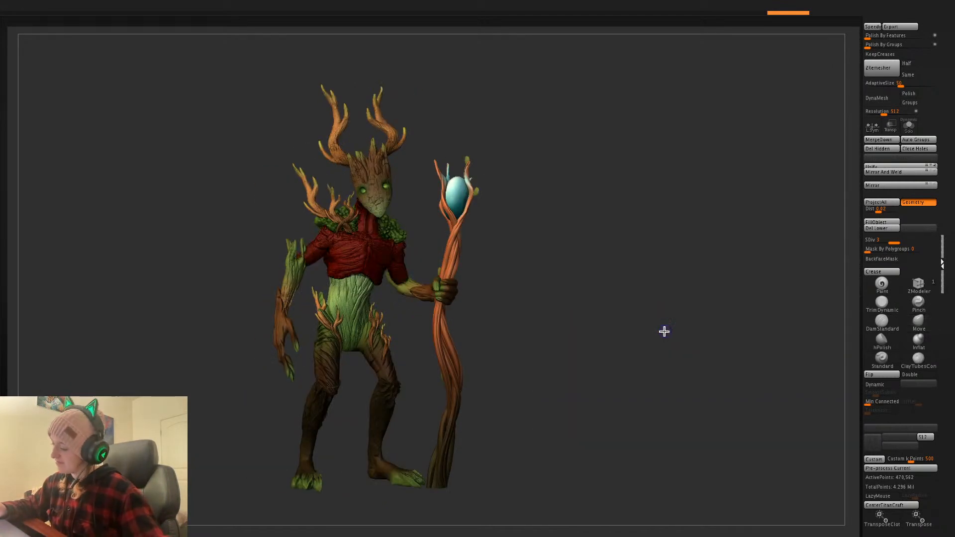
key("v")
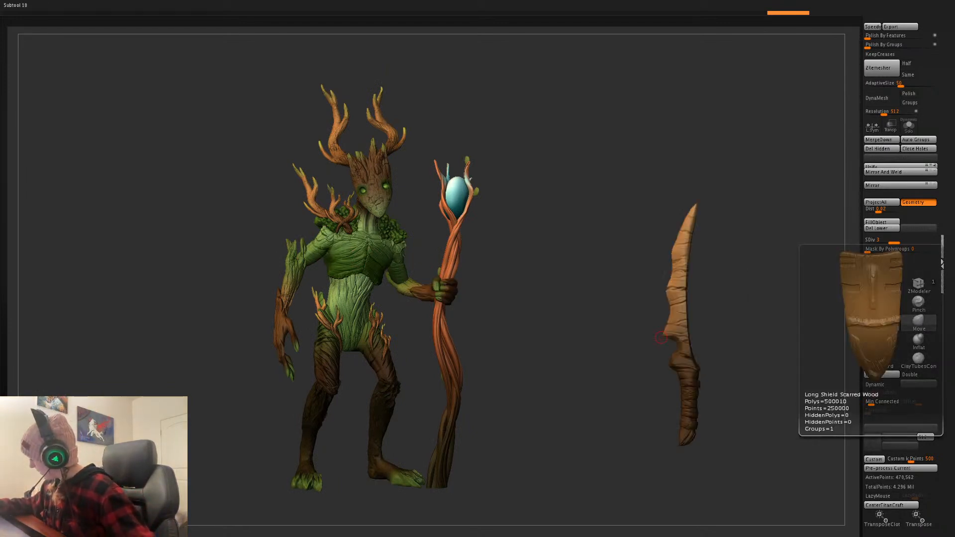
key("space")
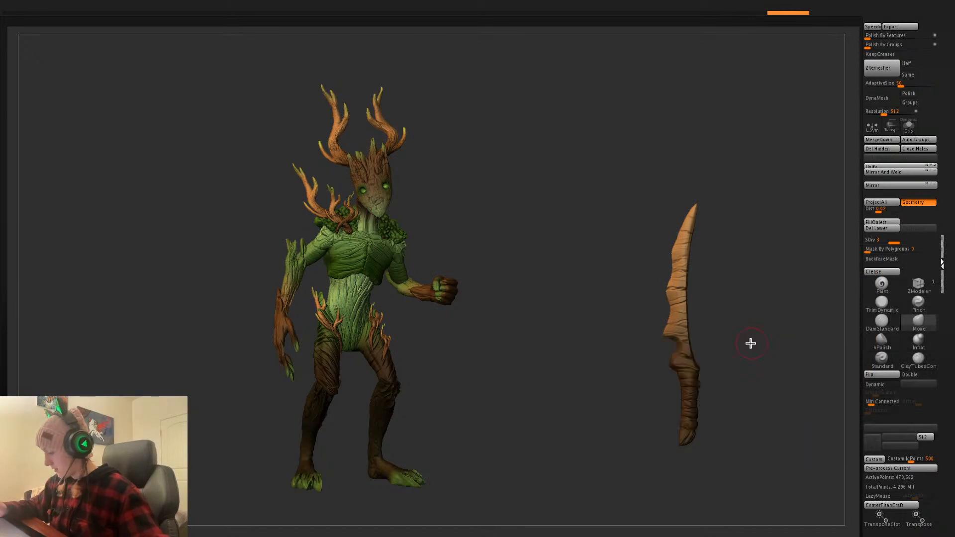
- Show the wooden long shield subtool beside the carved wooden blade and the druid
key("v")
key("v")
key("space")
left_click_drag(764, 339, 763, 357)
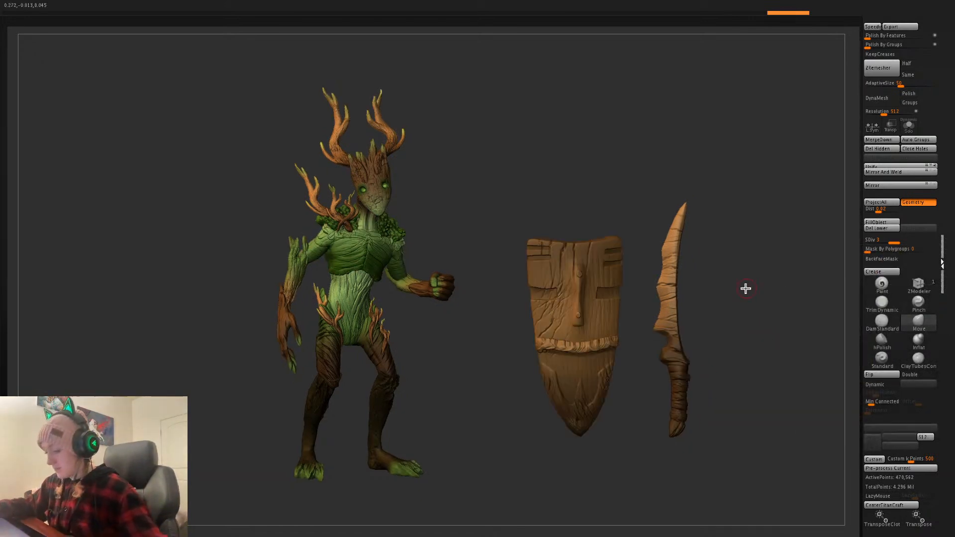
key("n")
key("shift+f")
key("shift+f")
- Pre-process the fist subtool with Decimation Master and decimate it to a custom 25 k points
left_click(437, 291, "alt")
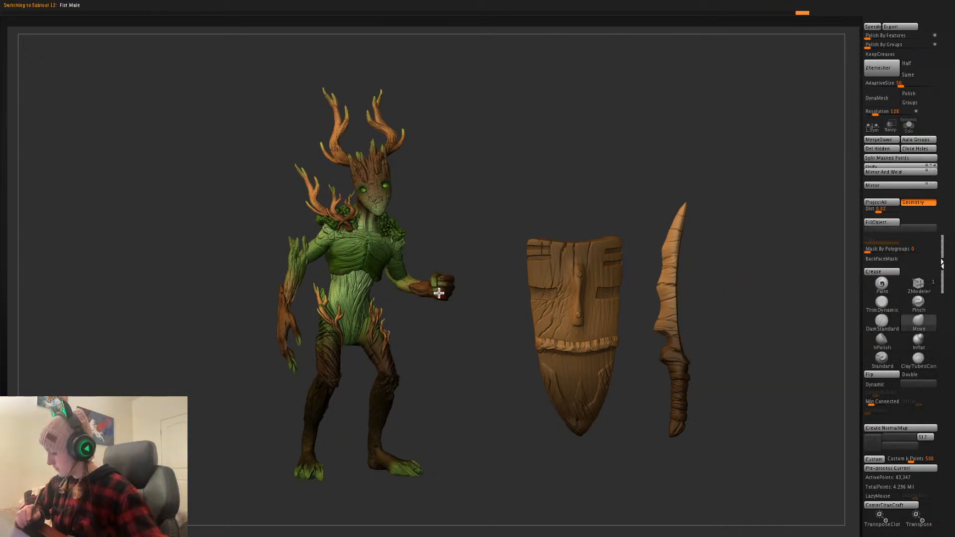
key("ctrl+a")
left_click(540, 2)
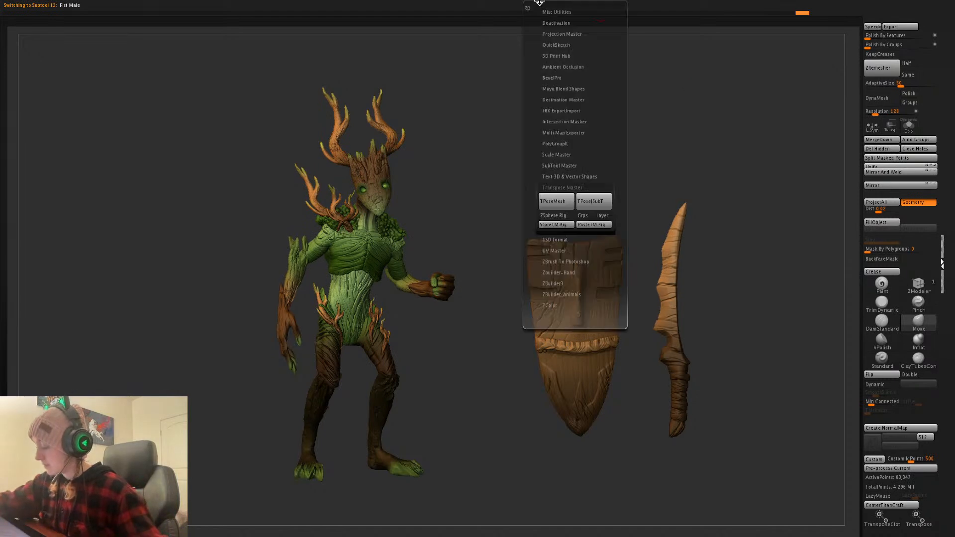
left_click(563, 99)
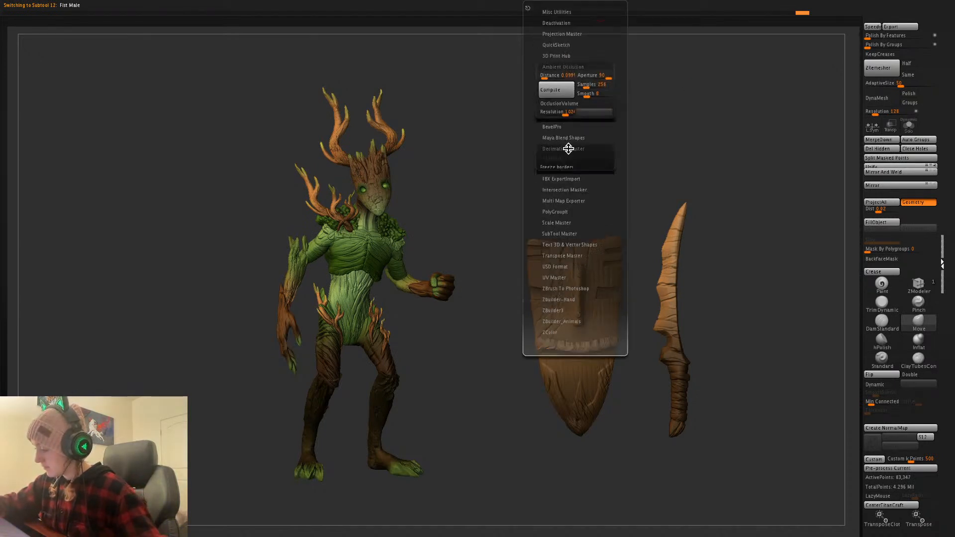
left_click(577, 173)
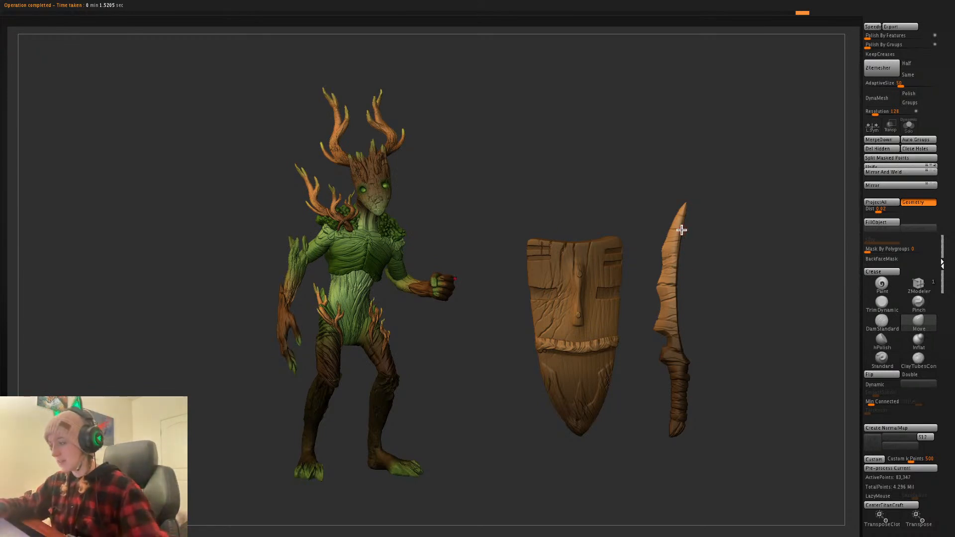
left_click(914, 459)
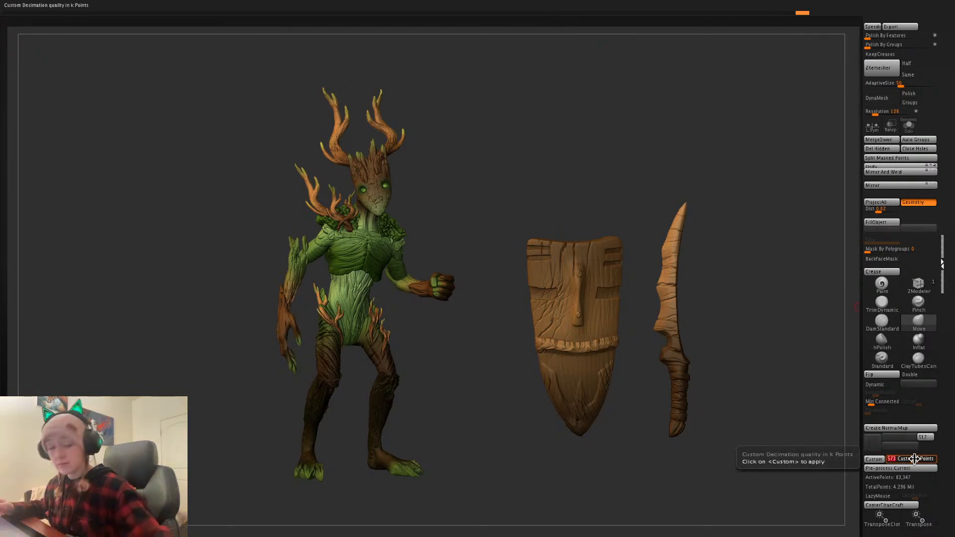
type("25")
left_click(881, 469)
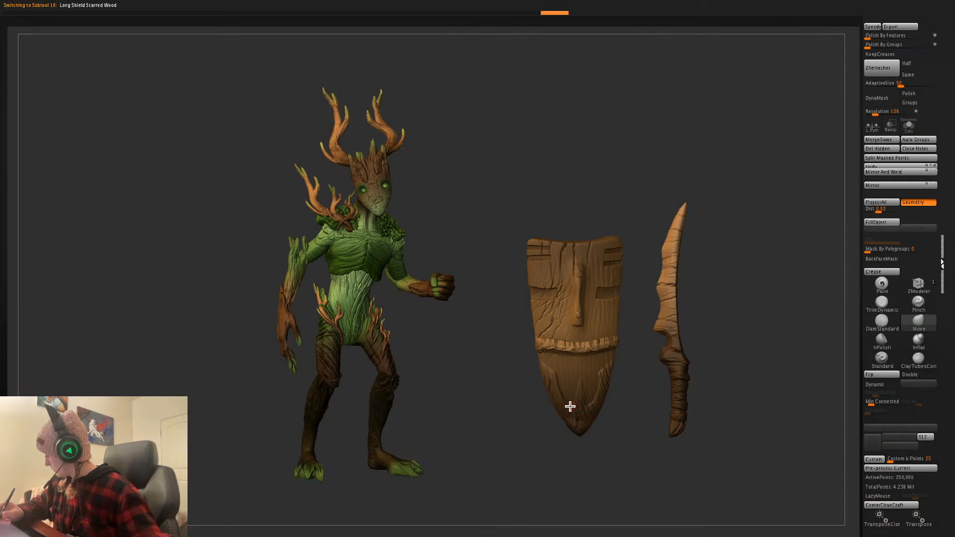
- Decimate the long shield and the weathered sword to a custom 25 k points each and check the meshes
left_click_drag(754, 449, 701, 432, "alt")
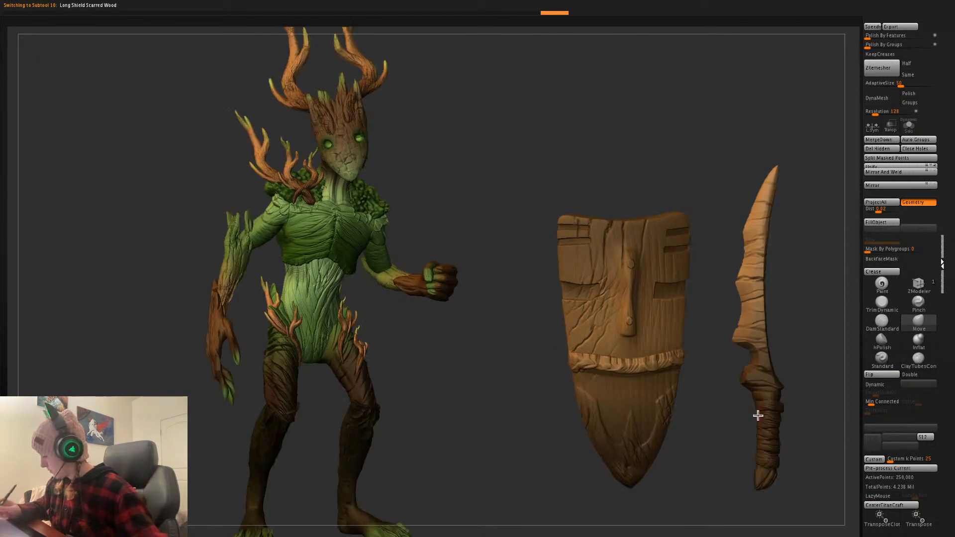
left_click(747, 425, "ctrl")
left_click(747, 425, "ctrl")
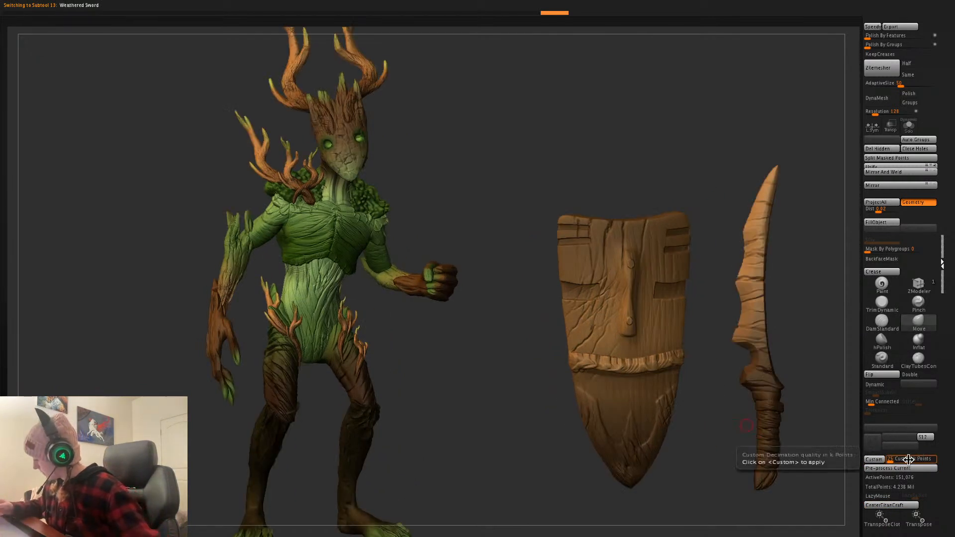
left_click(876, 461)
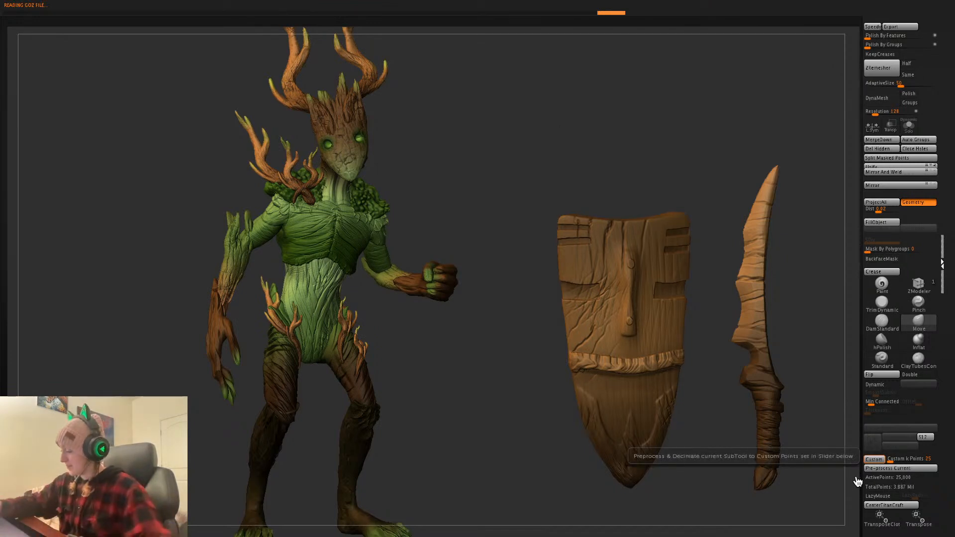
key("f")
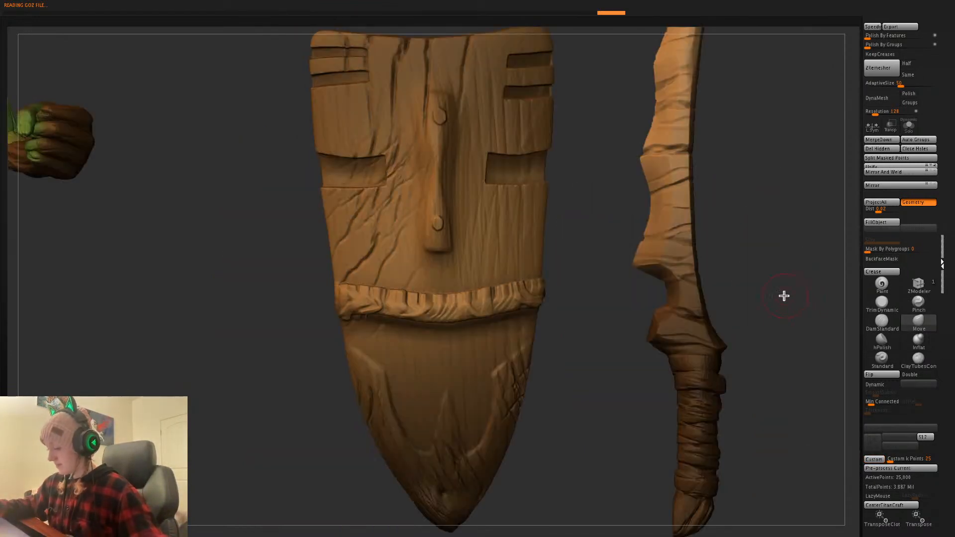
key("f")
mouse_move(775, 335)
left_mouse_down()
mouse_move(770, 318)
mouse_move(758, 327)
mouse_move(761, 313)
mouse_move(789, 331)
mouse_move(759, 322)
mouse_move(767, 328)
left_mouse_up()
right_click(761, 312)
key("shift+f")
key("shift+f")
- Create a Transpose Master TPoseMesh from the druid, the shield and the sword
left_click(537, 1)
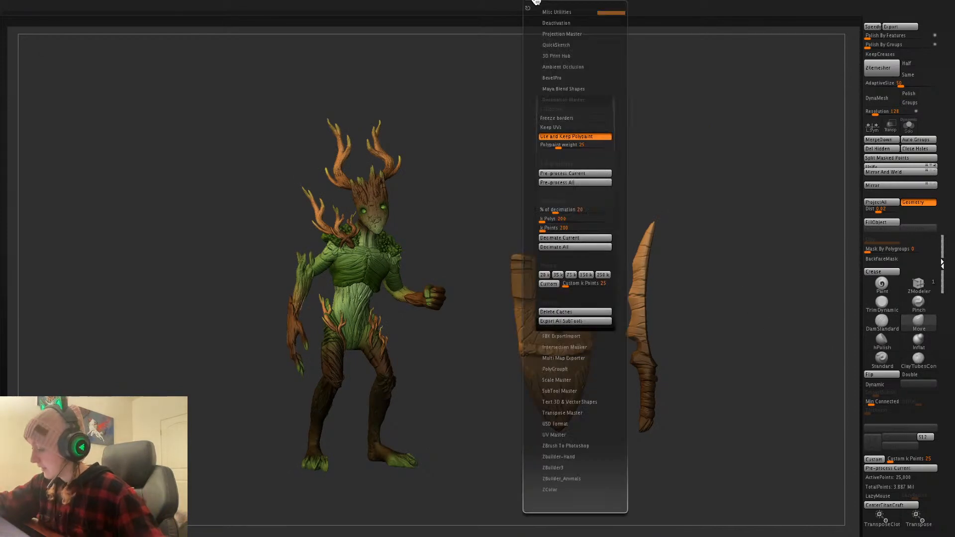
left_click(571, 98)
left_click(571, 98)
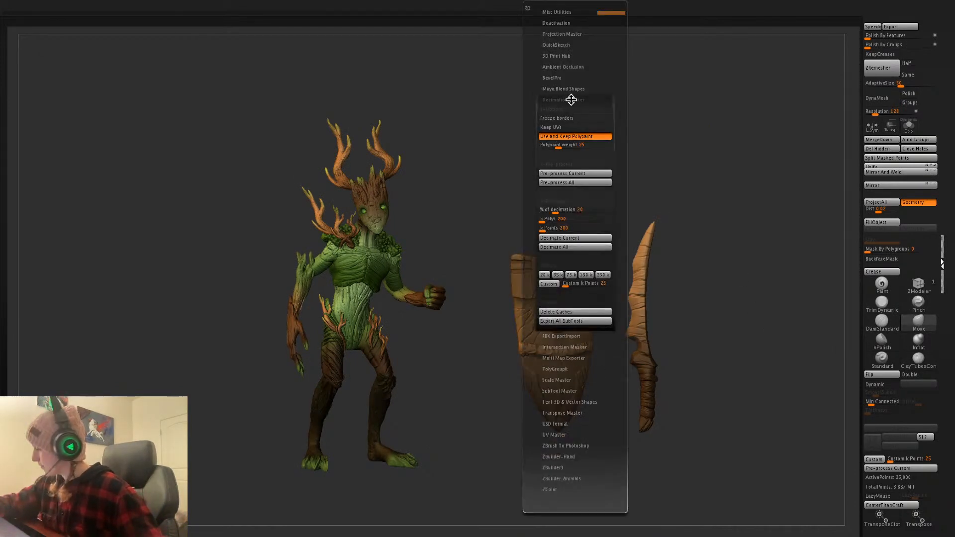
left_click(571, 98)
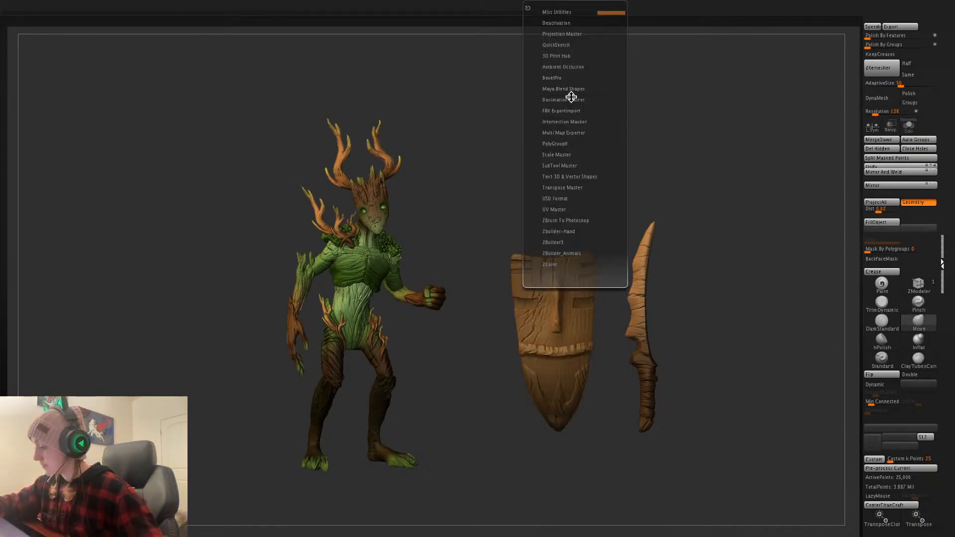
left_click(568, 188)
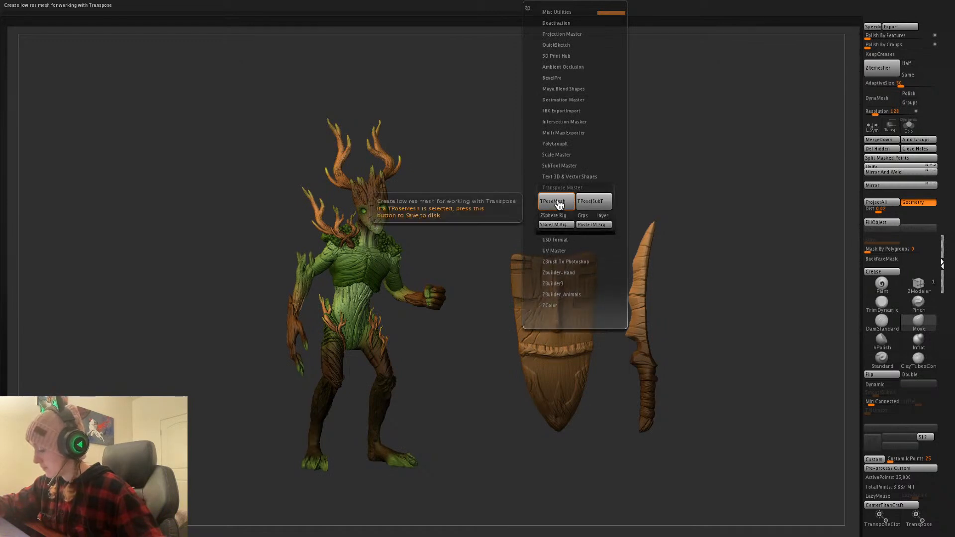
left_click(557, 202)
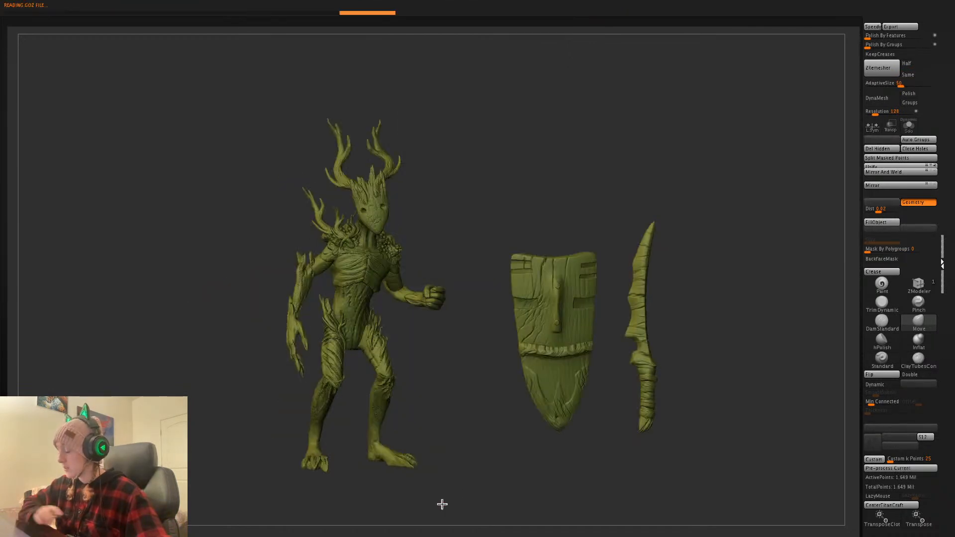
- Try to mirror the combined TPose mesh, transfer it back to the subtools and inspect the flipped figure
left_click(890, 185)
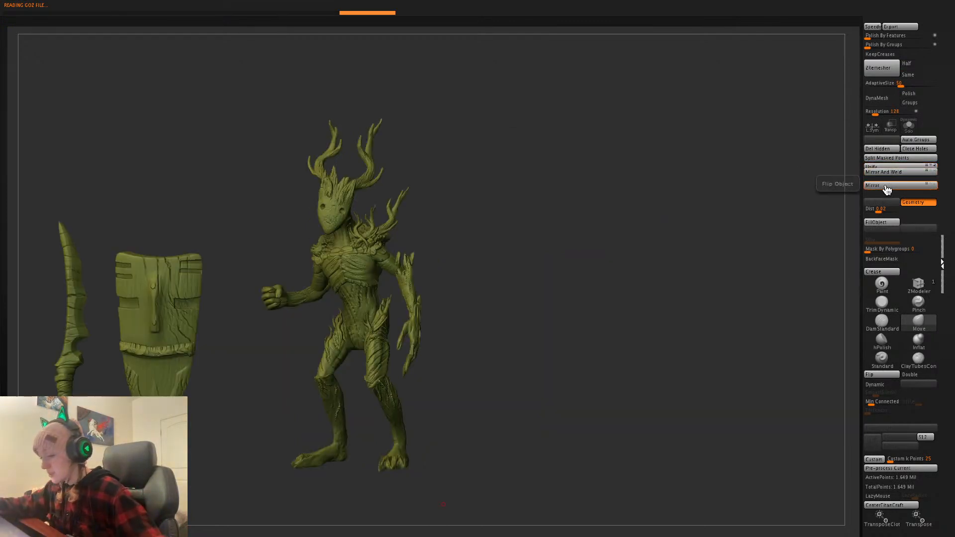
left_click(523, 6)
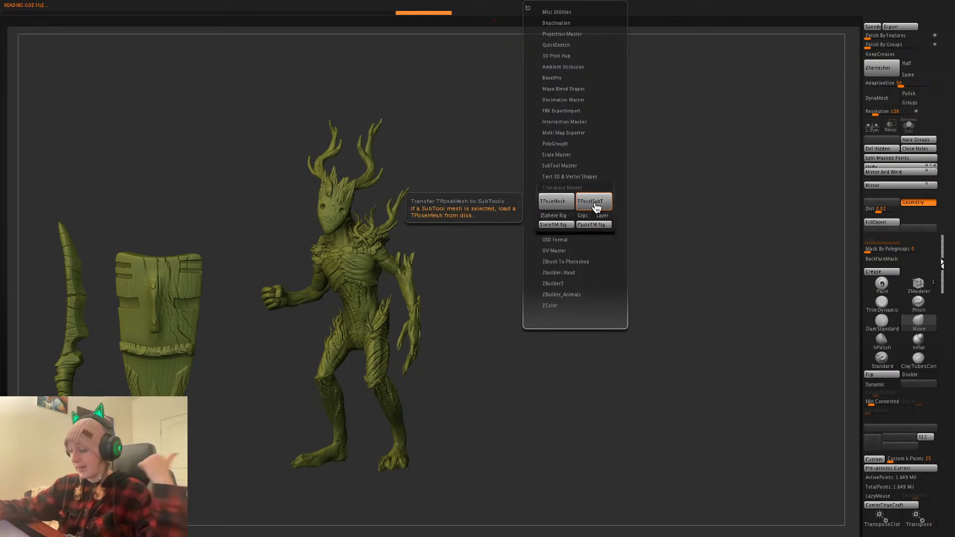
left_click(594, 203)
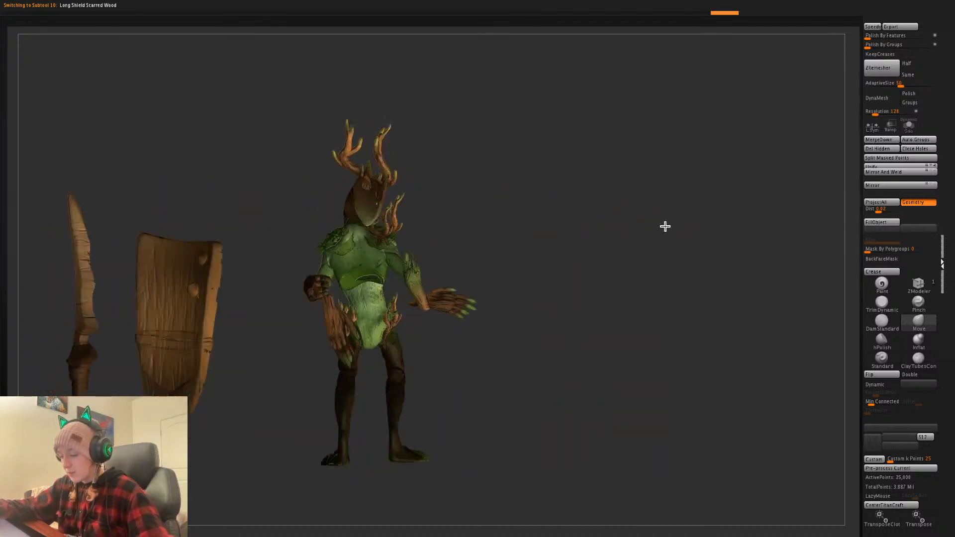
key("space")
key("space")
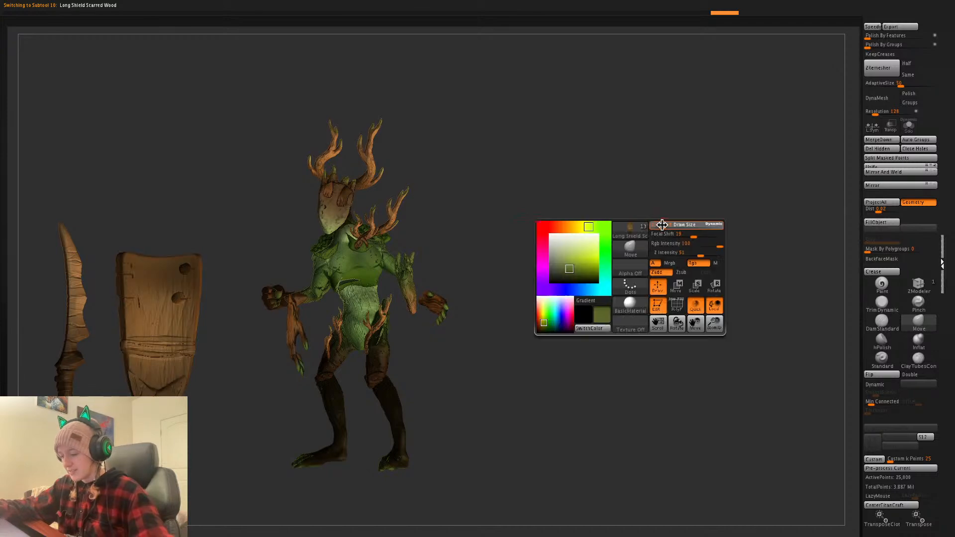
left_click_drag(637, 254, 660, 243, "alt")
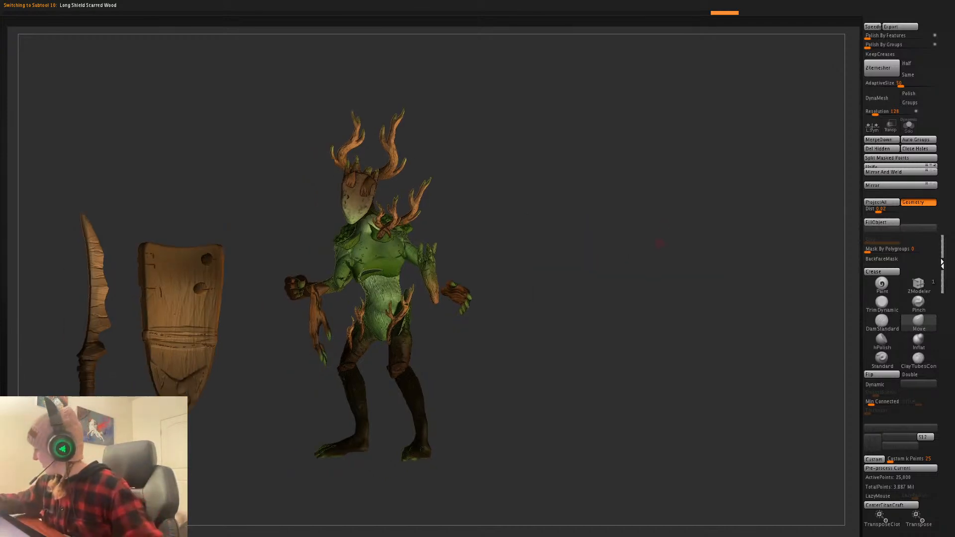
left_click(531, 4)
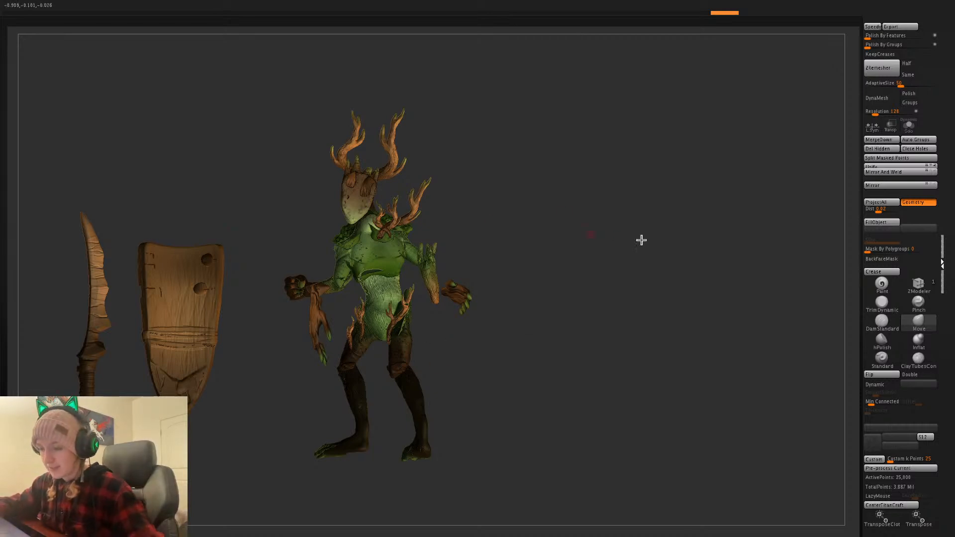
left_click_drag(642, 240, 724, 250, "alt")
- Reopen Spriggan Druid.zpr from the Cursed Forest folder without saving the current changes
left_click(189, 5)
mouse_move(174, 4)
left_click(198, 14)
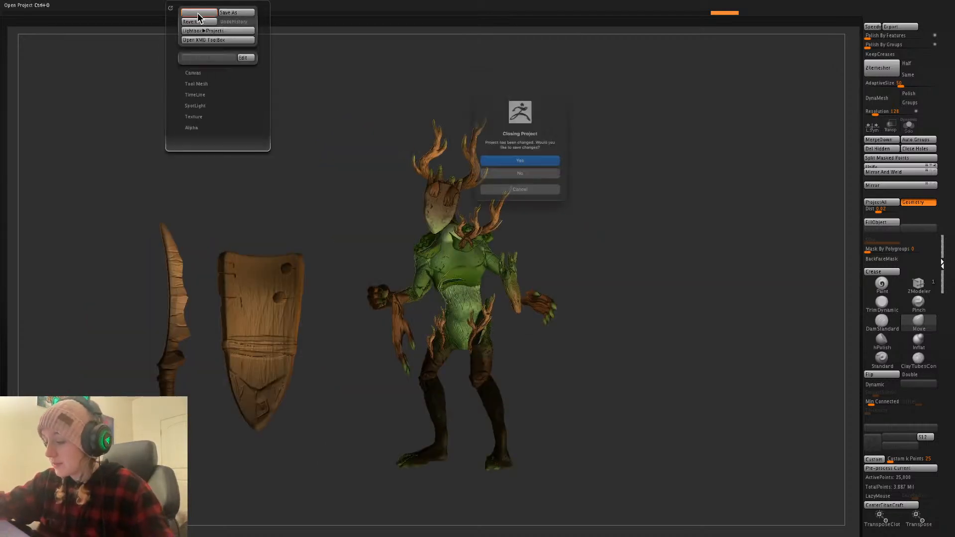
left_click(545, 182)
left_click(354, 131)
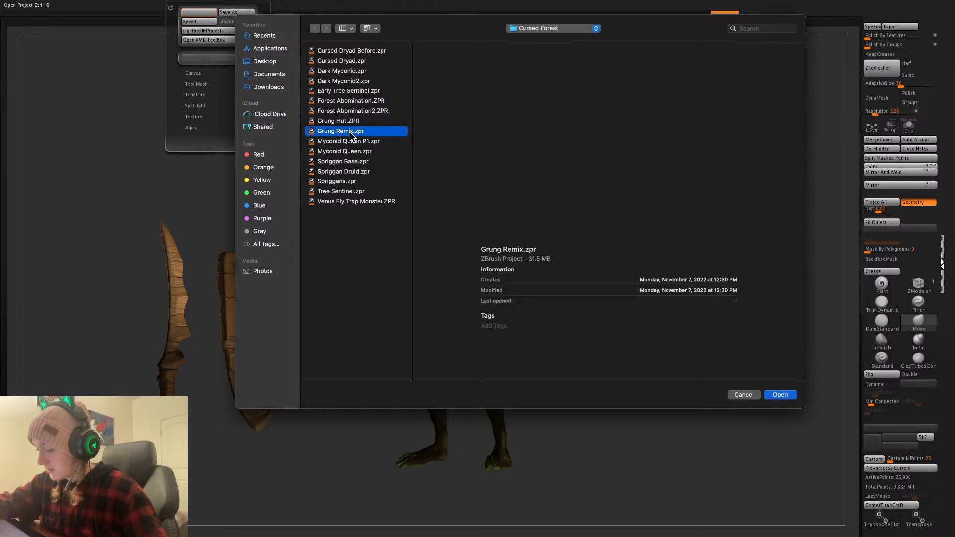
left_click(351, 172)
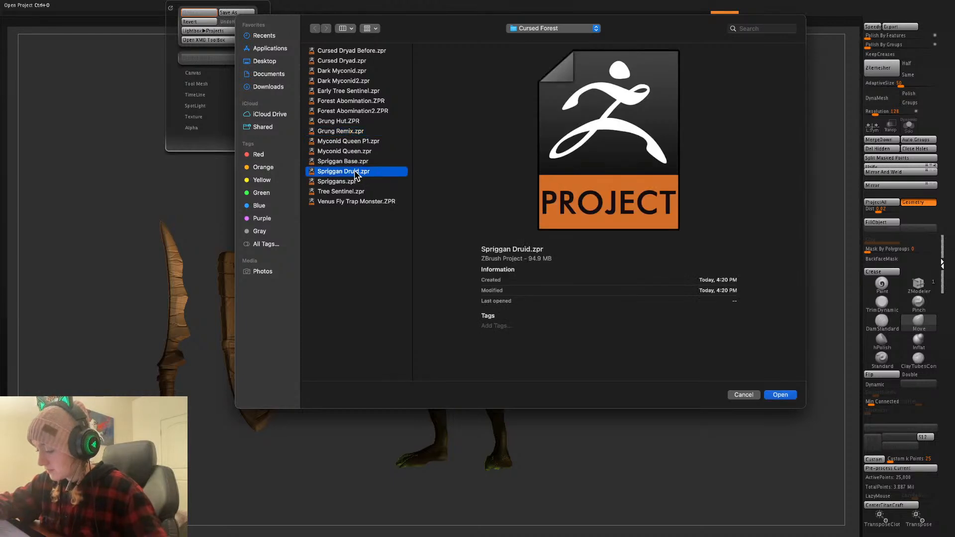
left_click(358, 162)
double_click(354, 172)
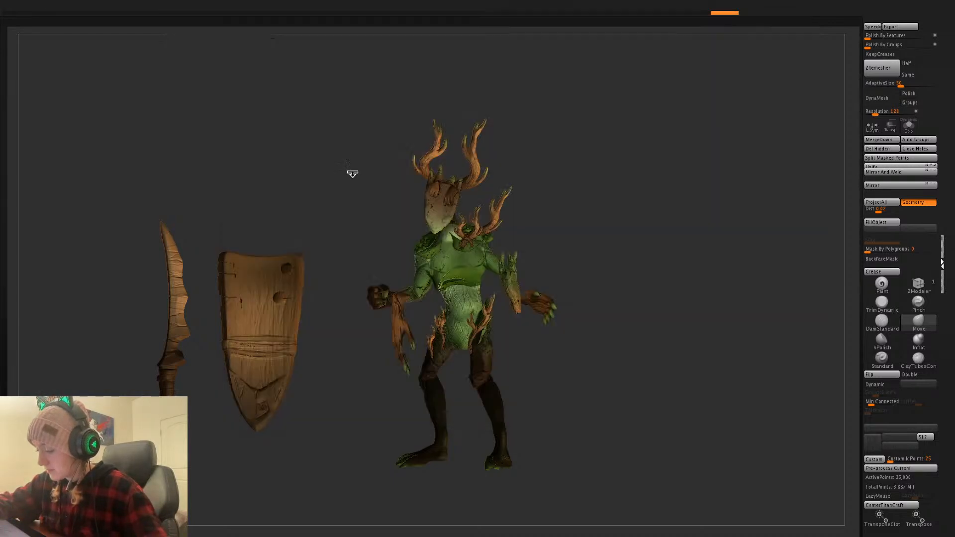
- Delete the magic staff with its blue orb from the druid's hand and clear the mask on the fist
right_click(589, 351)
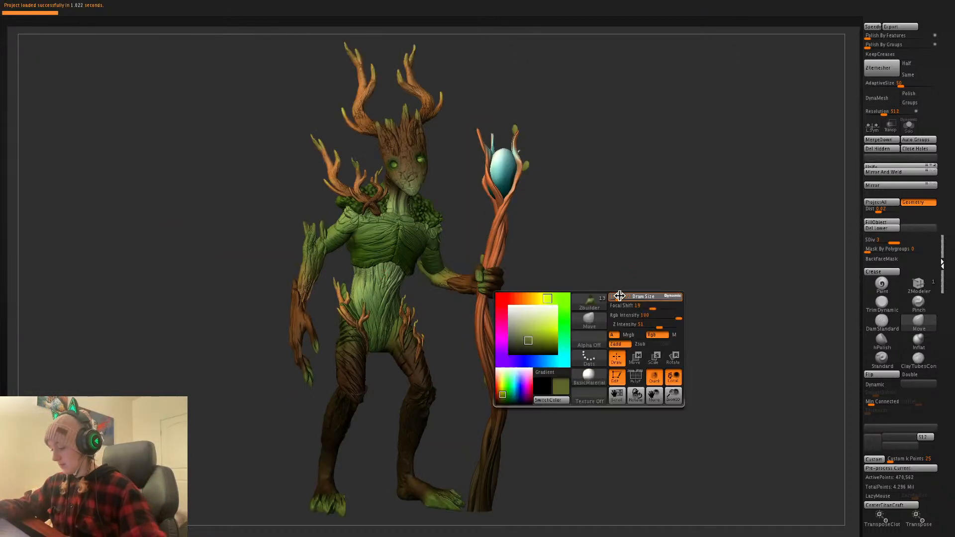
left_click(648, 284, "ctrl")
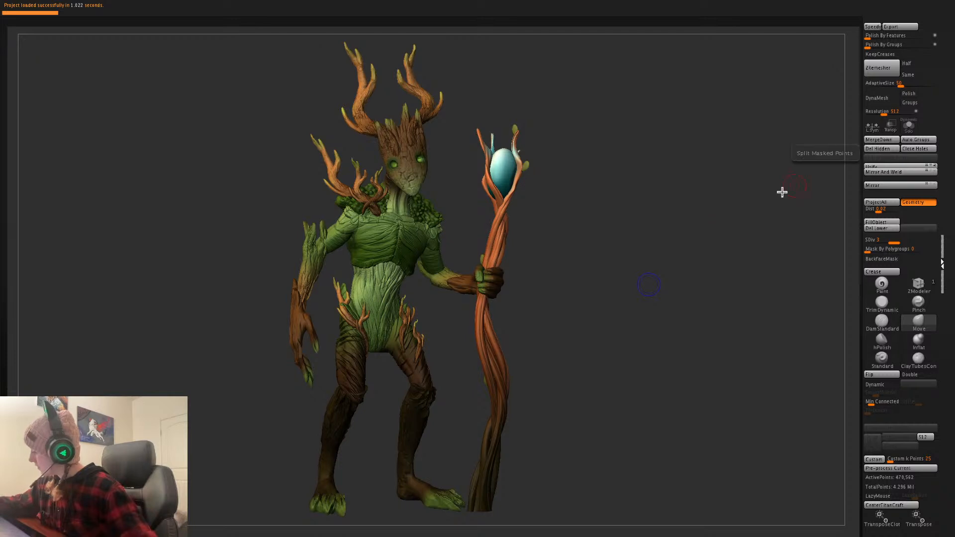
right_click(654, 292)
left_click(652, 304, "ctrl")
left_click(654, 306, "ctrl")
right_click(655, 306)
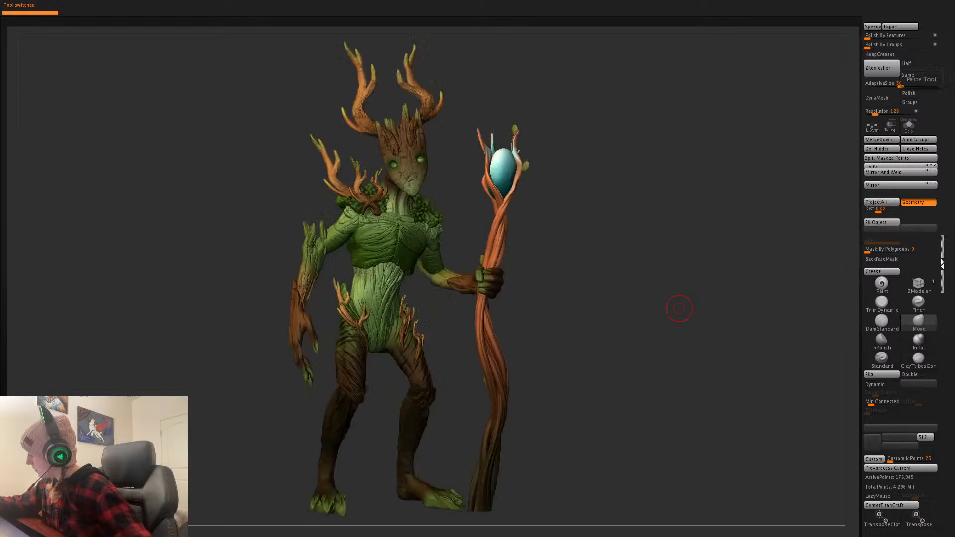
left_click_drag(578, 347, 471, 380, "alt")
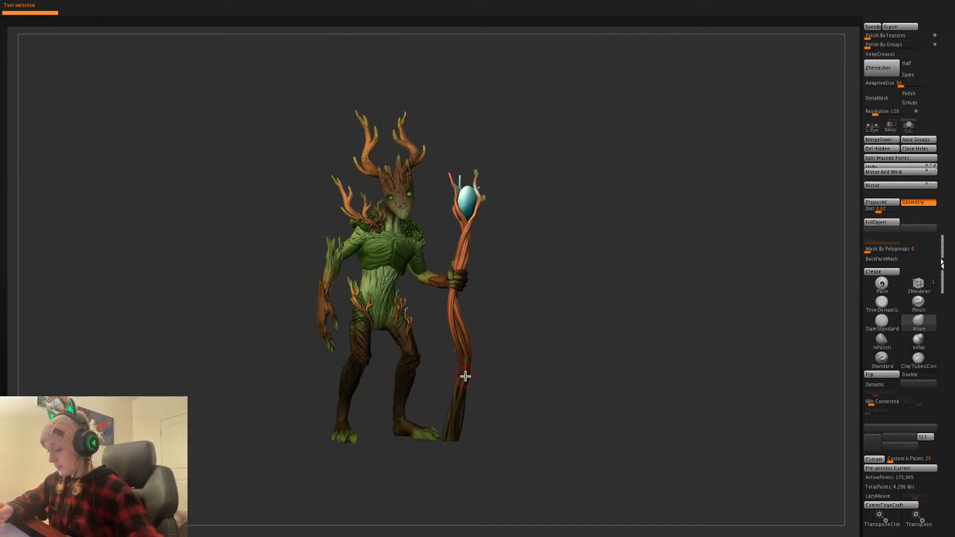
left_click(483, 377, "ctrl")
left_click(483, 375, "ctrl")
key("Delete")
left_click(809, 492, "ctrl")
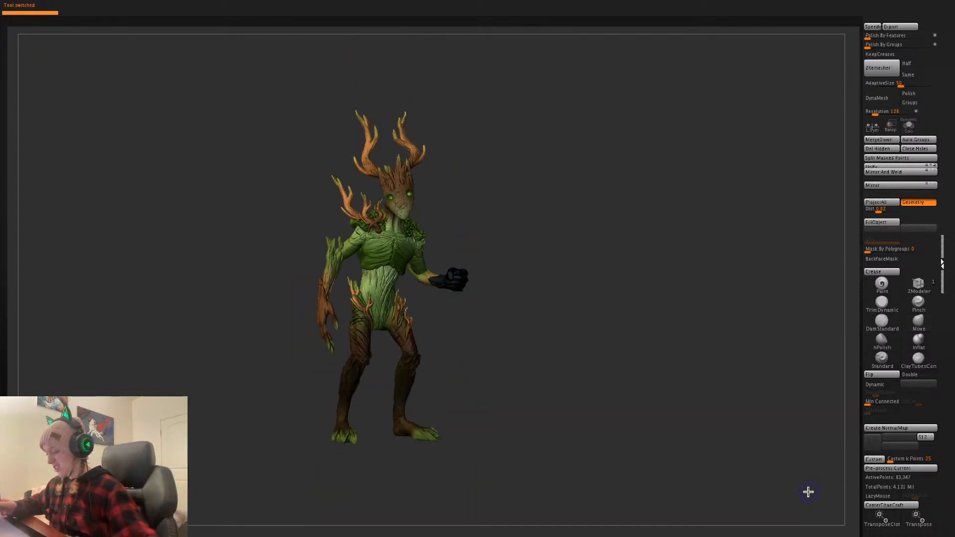
left_click(809, 492, "ctrl")
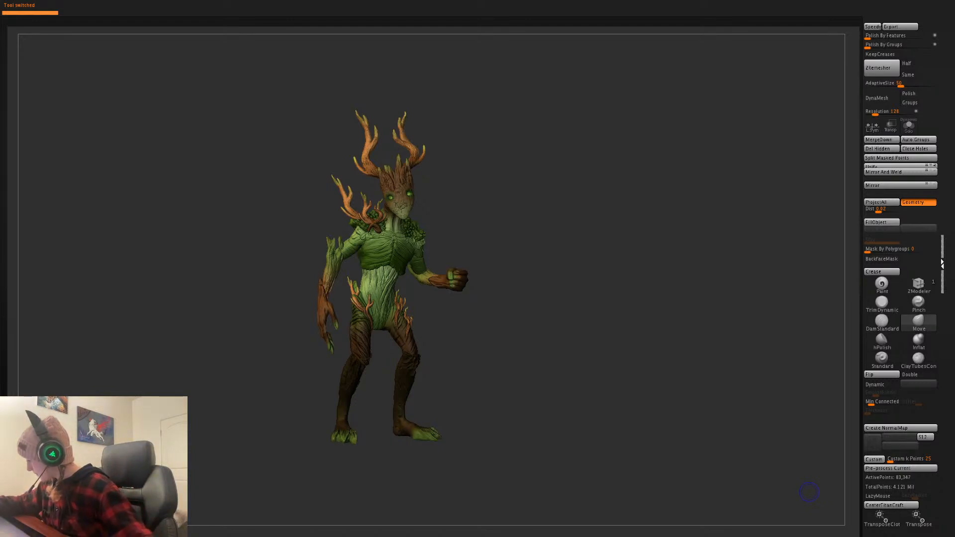
- Bring the wooden shield and sword into view and merge the druid's body subtools down one after another
right_click(576, 358)
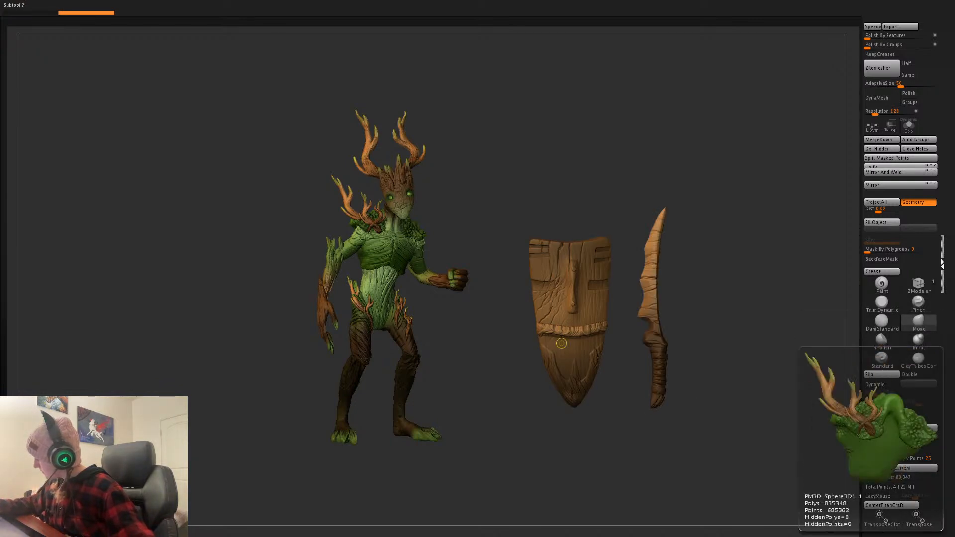
left_click(561, 343, "alt")
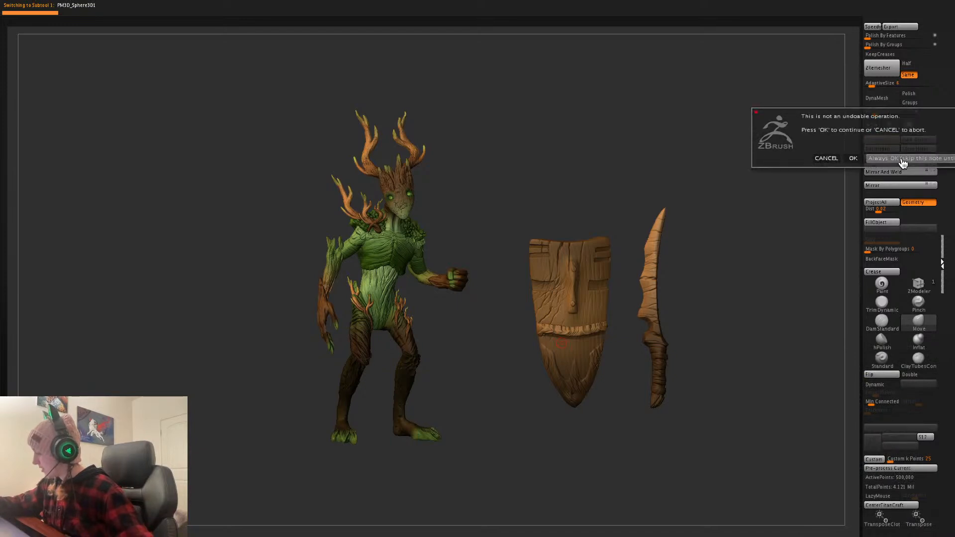
left_click(884, 141)
left_click(883, 141)
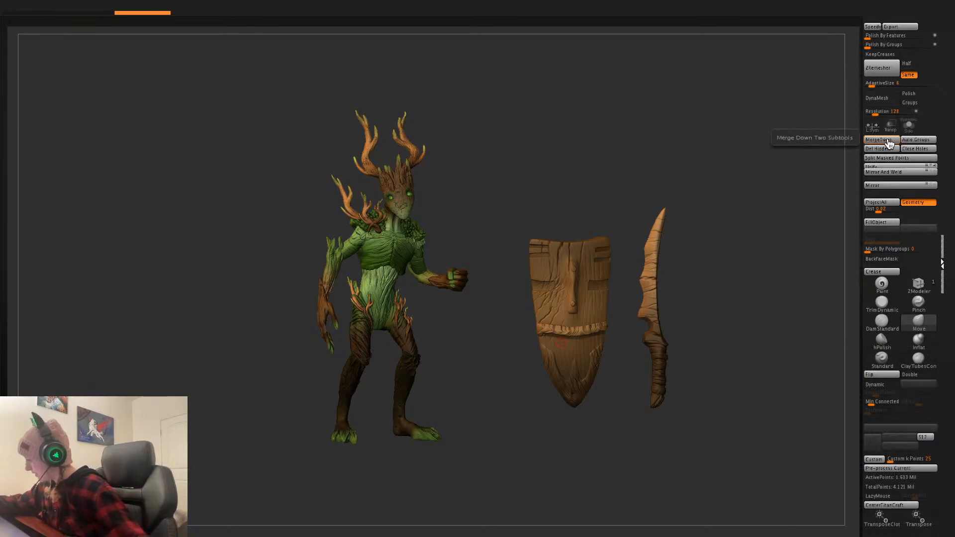
left_click(889, 143)
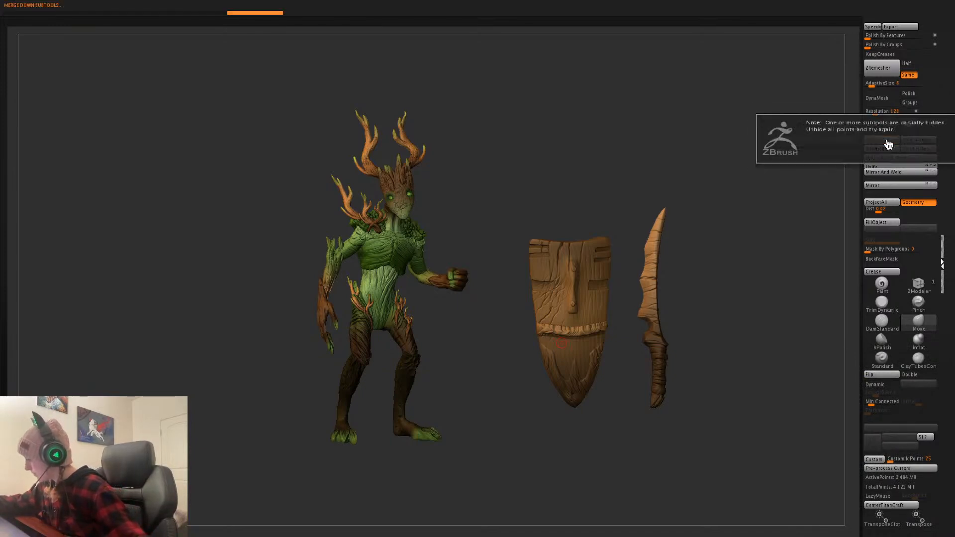
- Delete the lower subdivision levels and hidden points of the Zbuilder2 arm subtool, and finish merging the druid's subtools
key("shift+f")
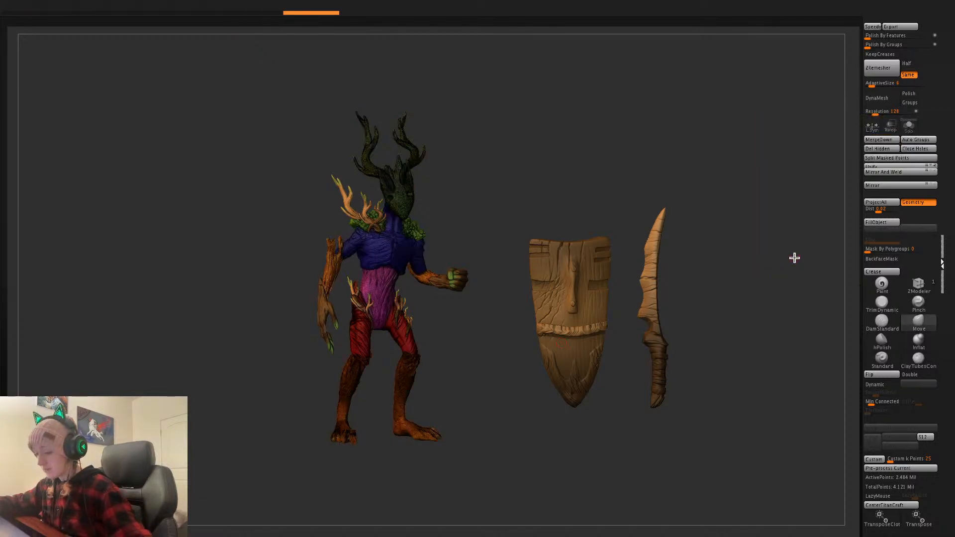
key("shift+f")
left_click(953, 432)
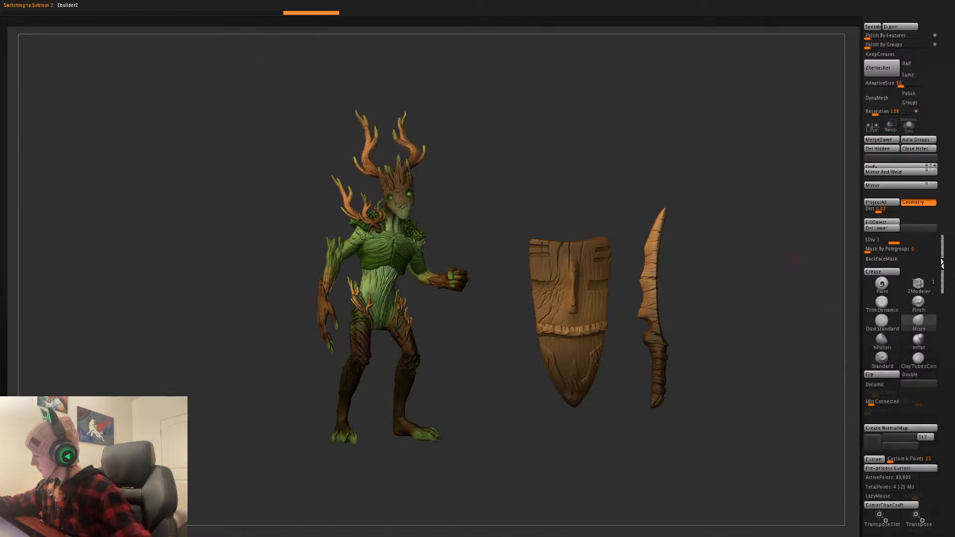
left_click(889, 151)
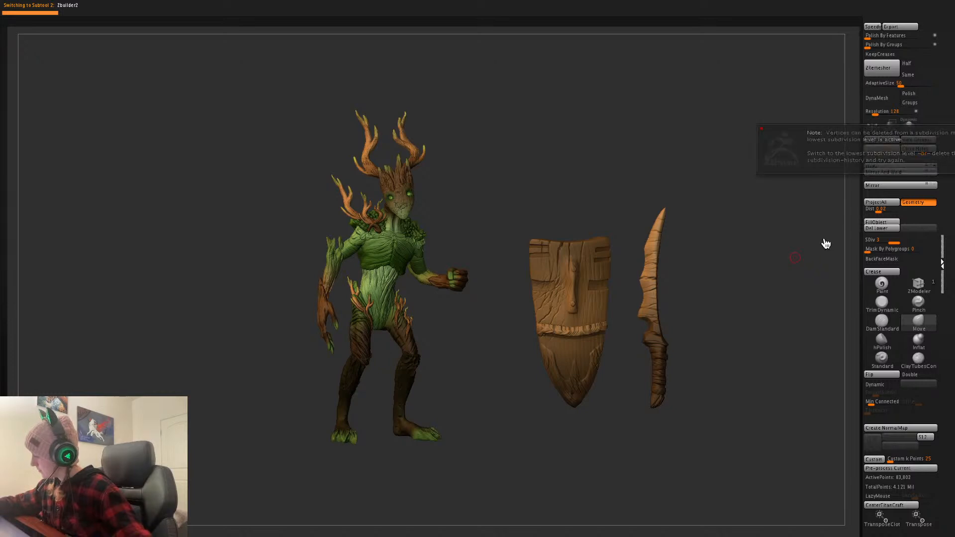
left_click(876, 228)
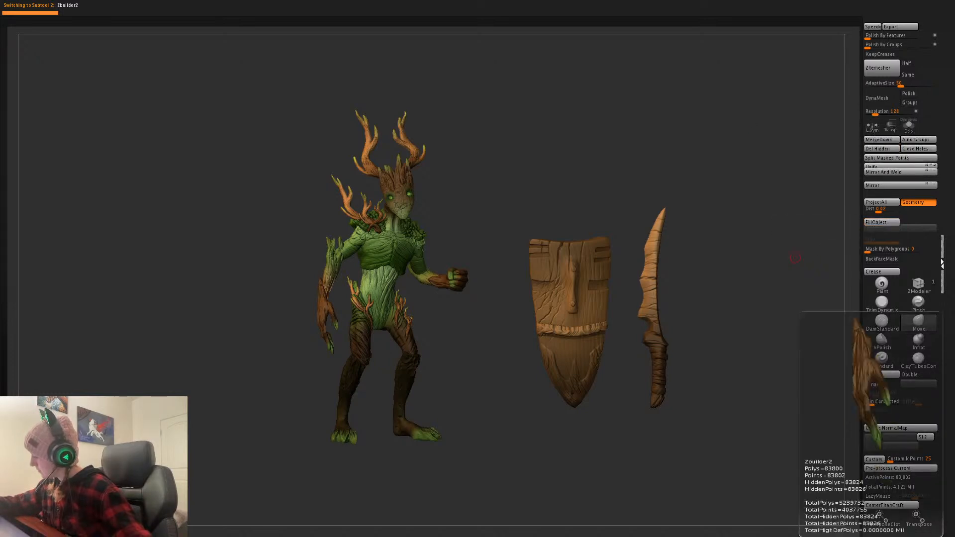
left_click(891, 140)
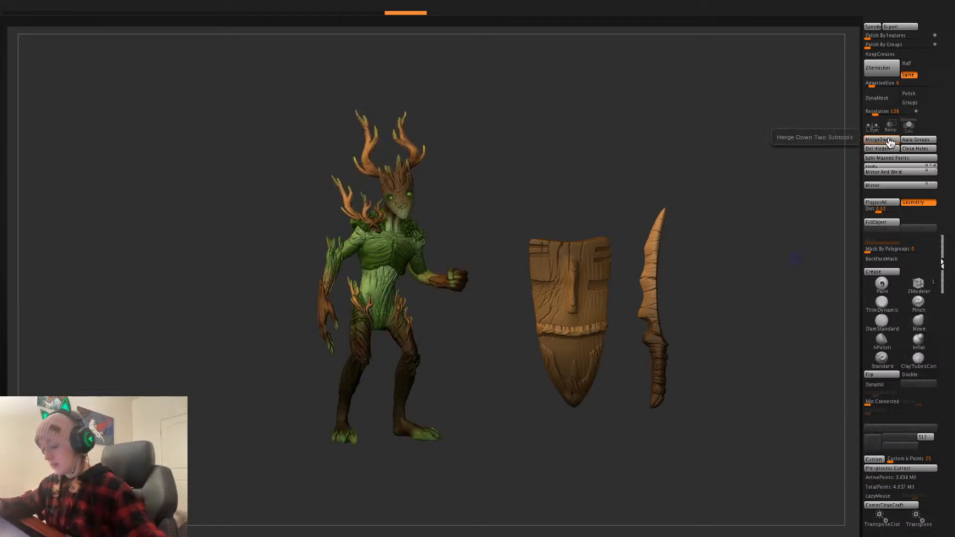
- Check the merged druid's polygroups and mirror the whole figure so the clenched fist is on the opposite side
key("shift+f")
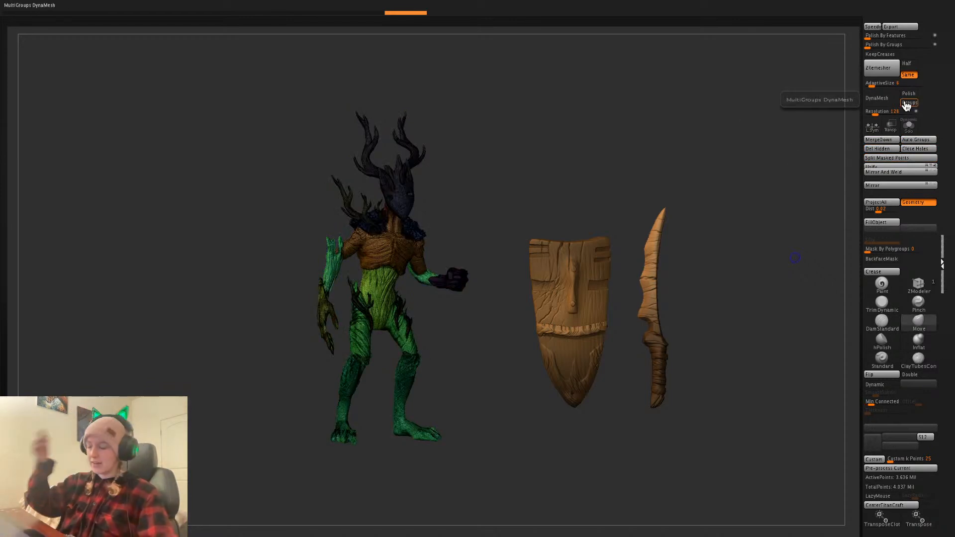
key("shift+f")
left_click(894, 190)
key("space")
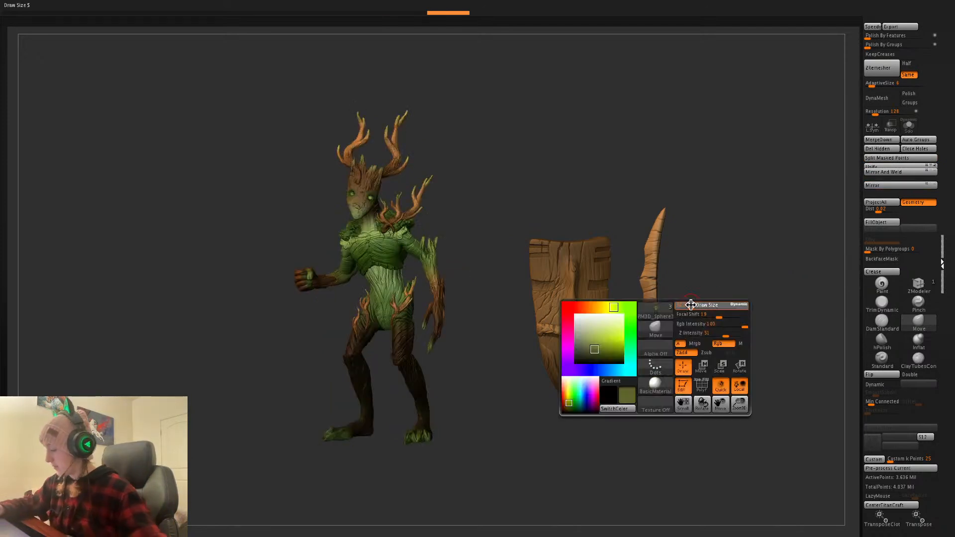
key("shift+f")
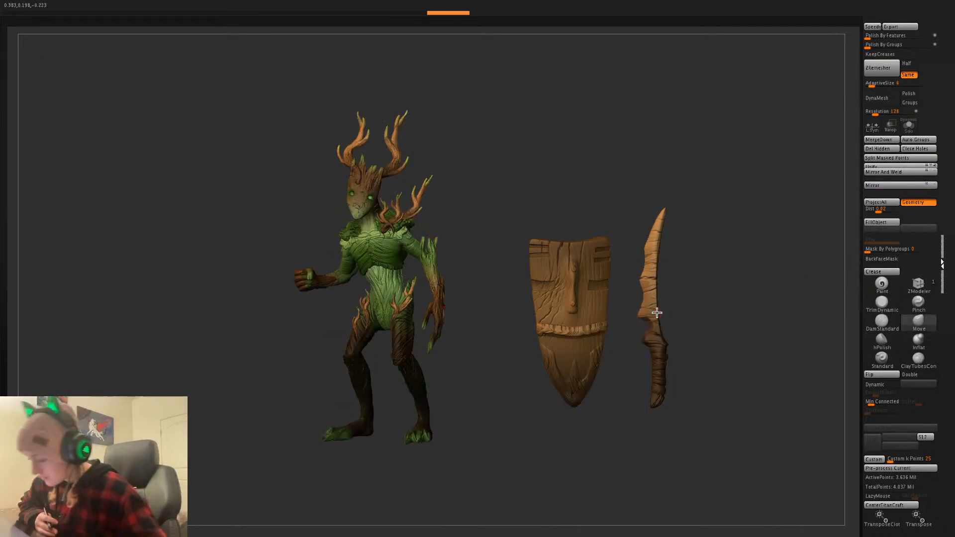
- Examine the mirrored druid's polygroups, isolating the antlered head and restoring the full figure
key("w")
left_click(384, 86)
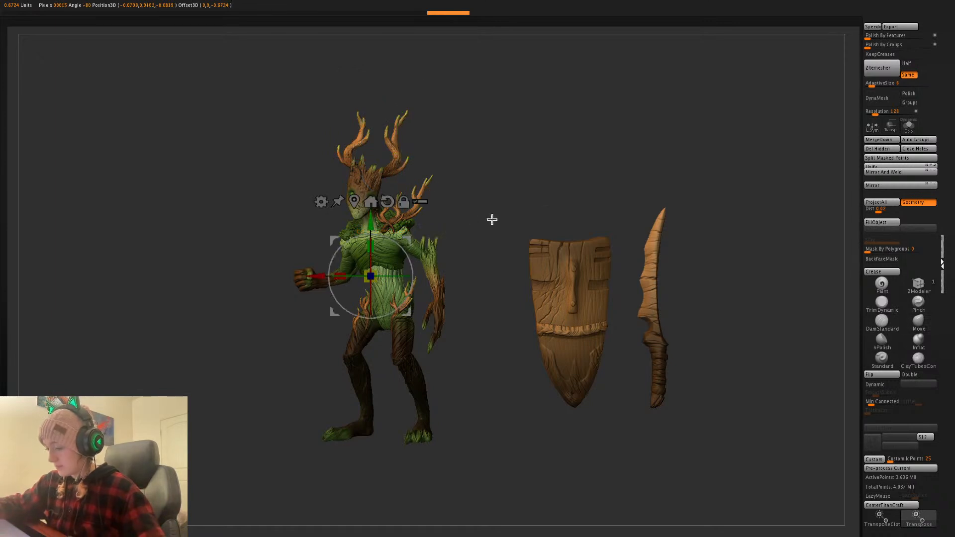
key("q")
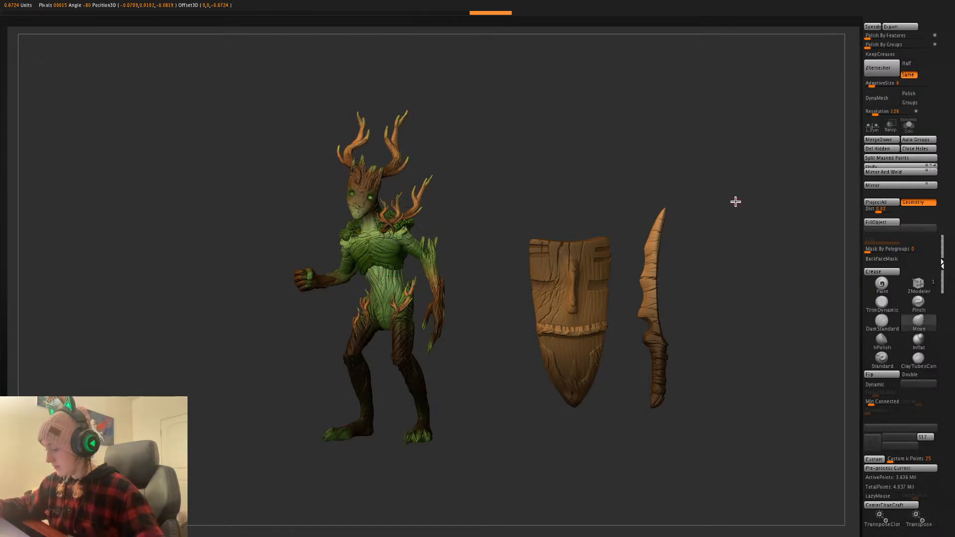
key("shift+f")
key("shift+f")
left_click(358, 204, "ctrl+shift")
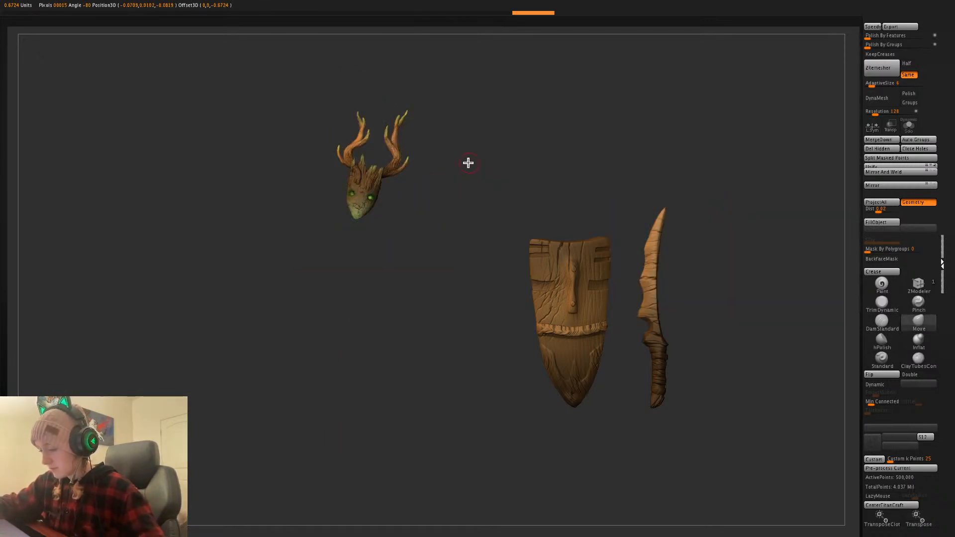
left_click(676, 155, "ctrl+shift")
key("space")
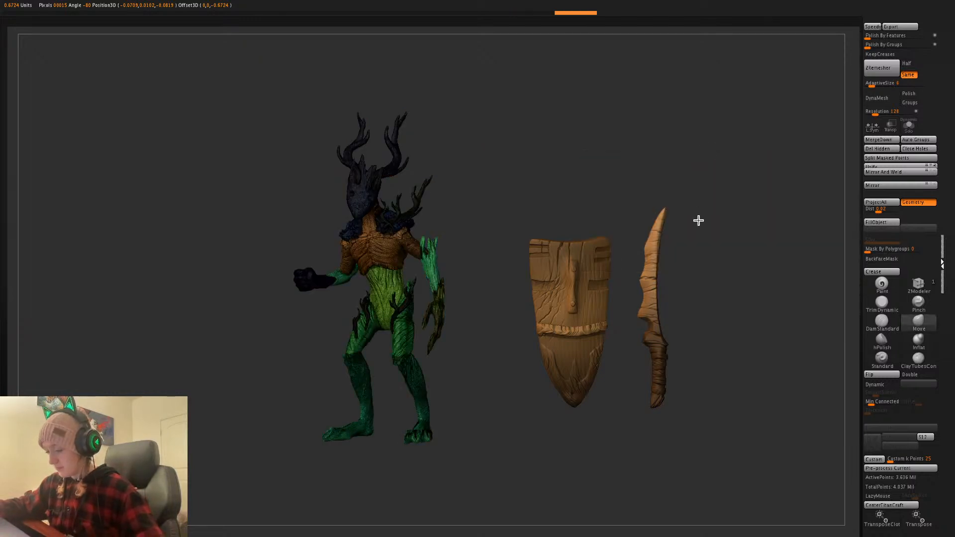
- Rotate the wooden shield around its vertical axis and move it beside the druid's lowered arm
left_click(575, 333, "alt")
key("w")
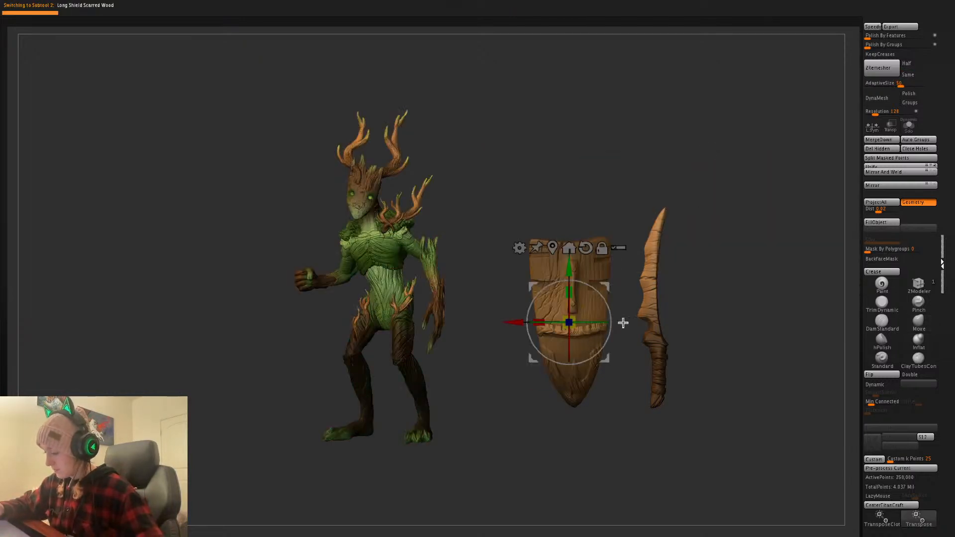
left_click_drag(591, 323, 637, 324)
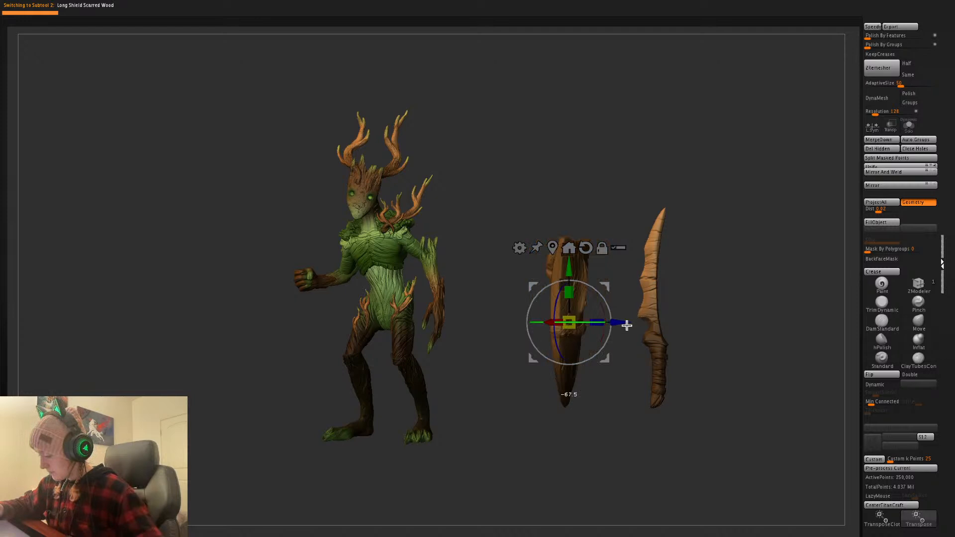
left_click_drag(601, 295, 491, 276)
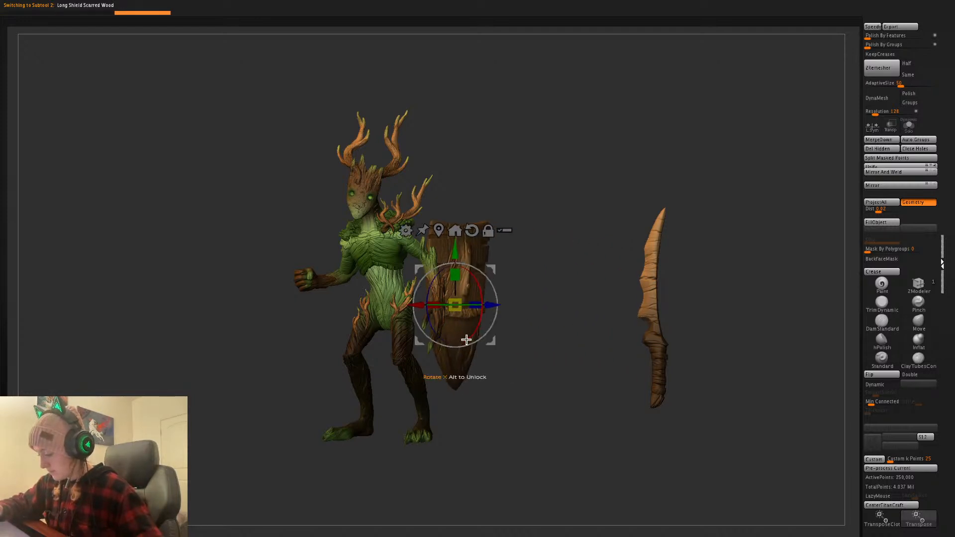
left_click_drag(467, 340, 486, 325)
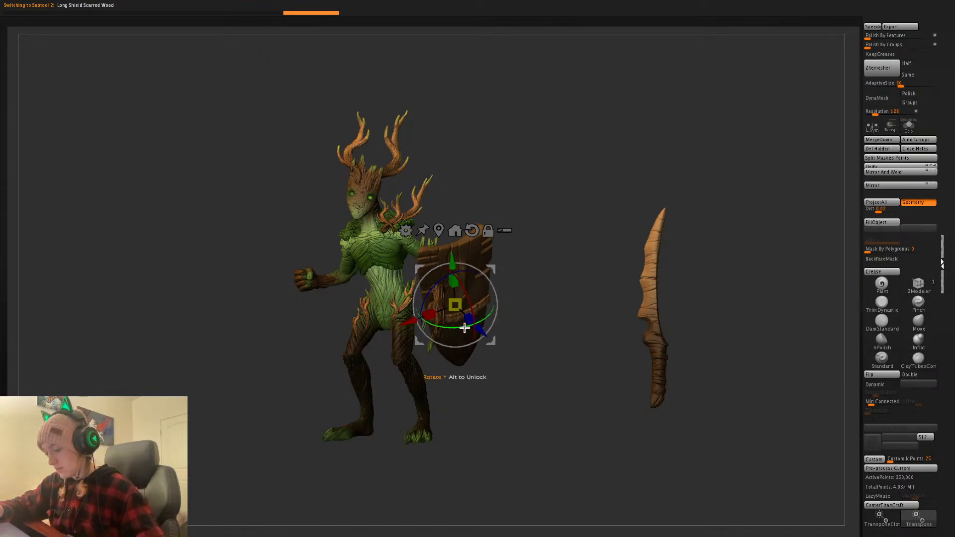
key("ctrl+z")
key("ctrl+z")
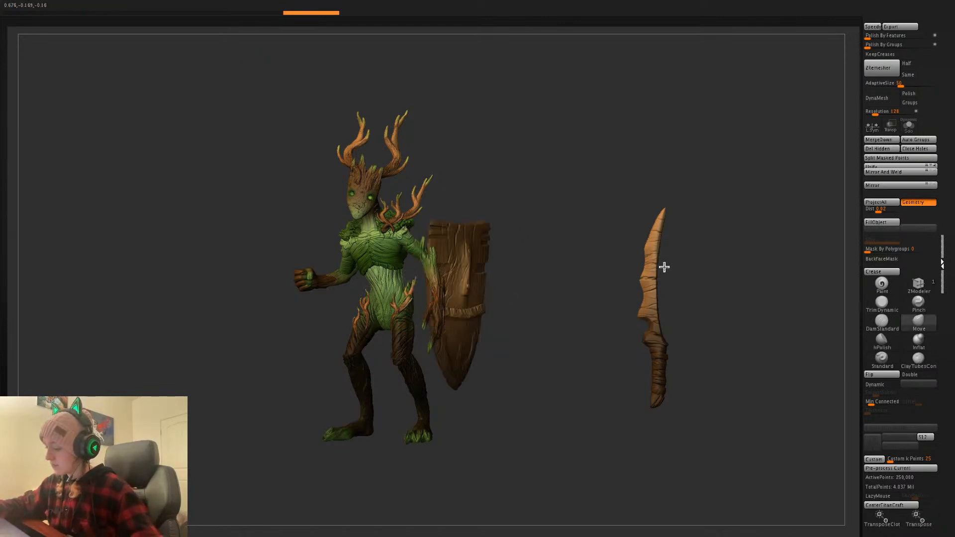
- Move the shield clear of the druid and rotate the druid about 89 degrees around its vertical axis
left_click_drag(486, 267, 532, 283)
key("q")
left_click(398, 281, "alt")
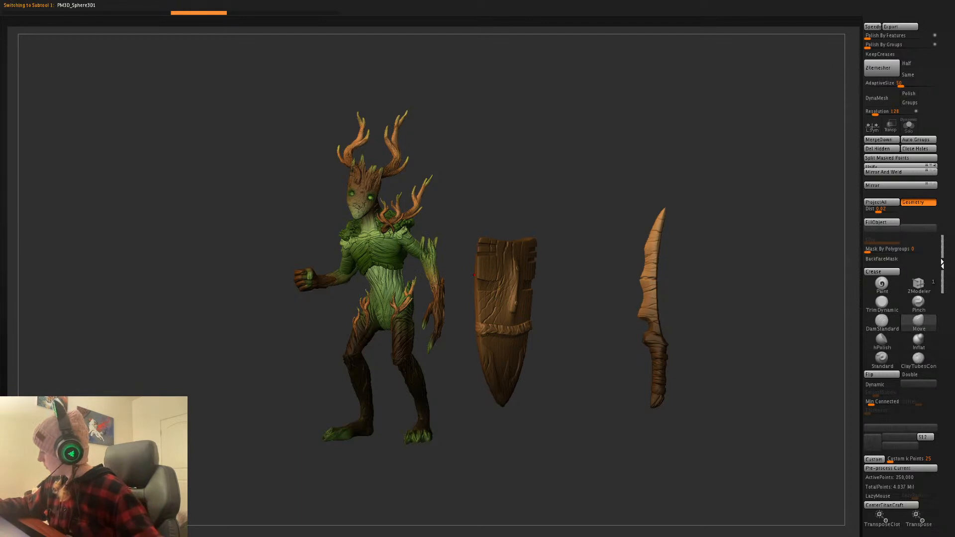
key("w")
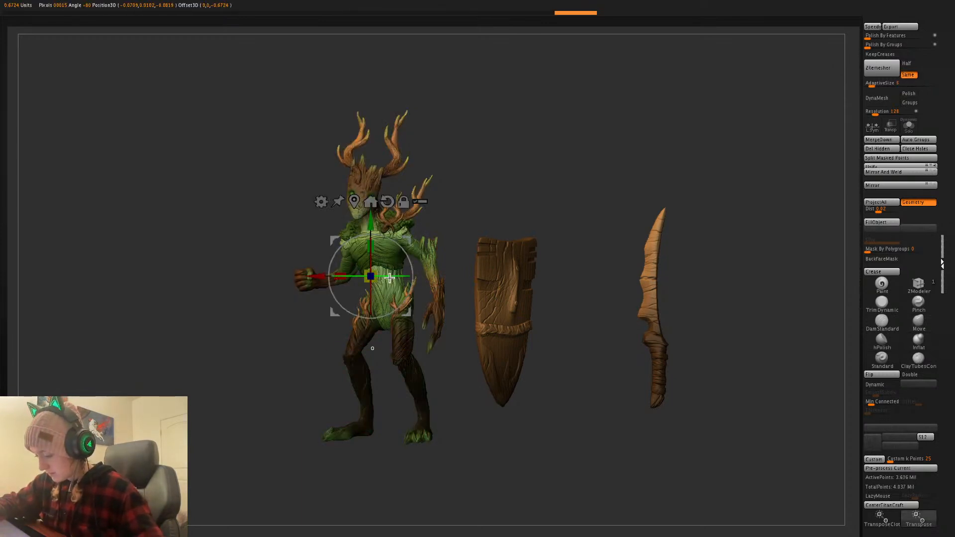
left_click_drag(394, 278, 473, 279)
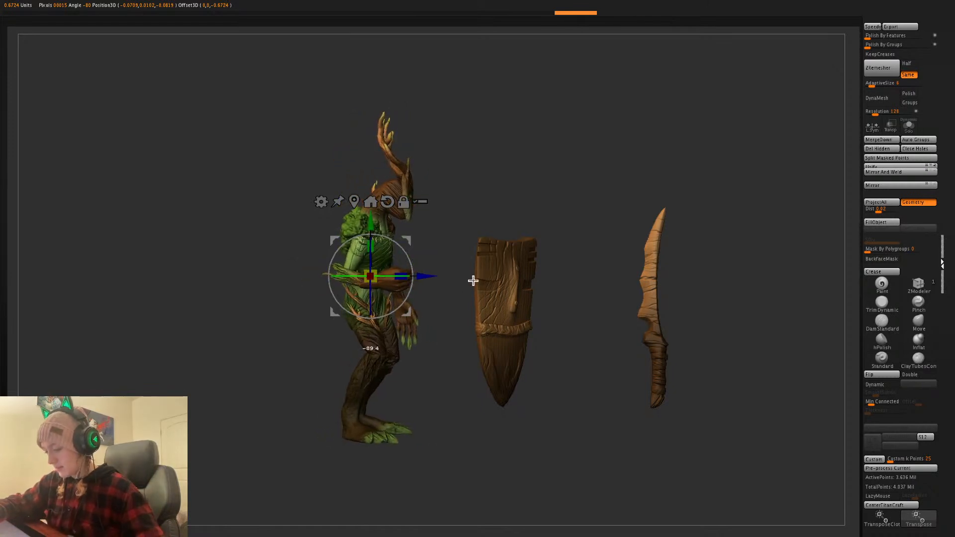
- Place the shield against the outer side of the druid's raised forearm, with its carved face pointing outward
key("q")
left_click(518, 312, "alt")
key("w")
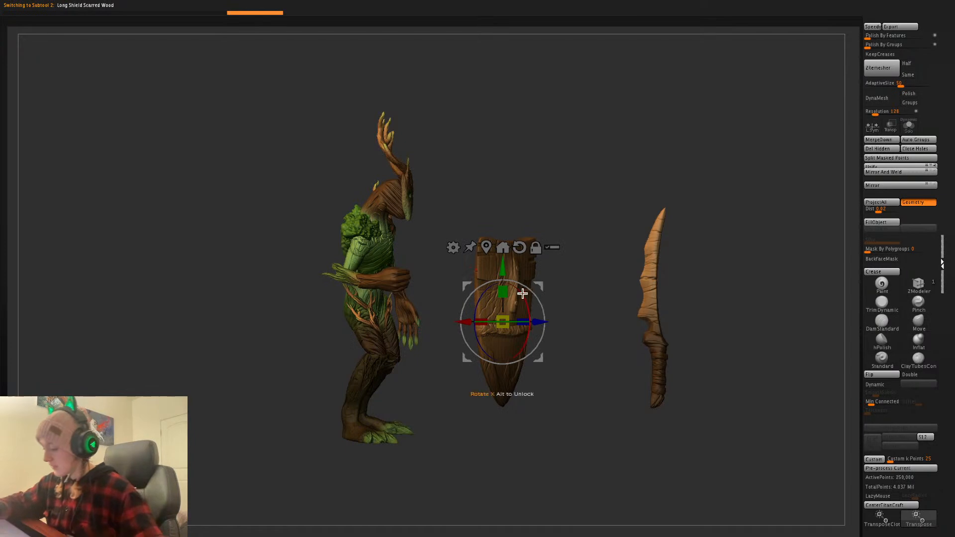
mouse_move(539, 285)
left_mouse_down()
mouse_move(498, 296)
mouse_move(416, 251)
left_mouse_up()
key("q")
left_click_drag(503, 244, 522, 292)
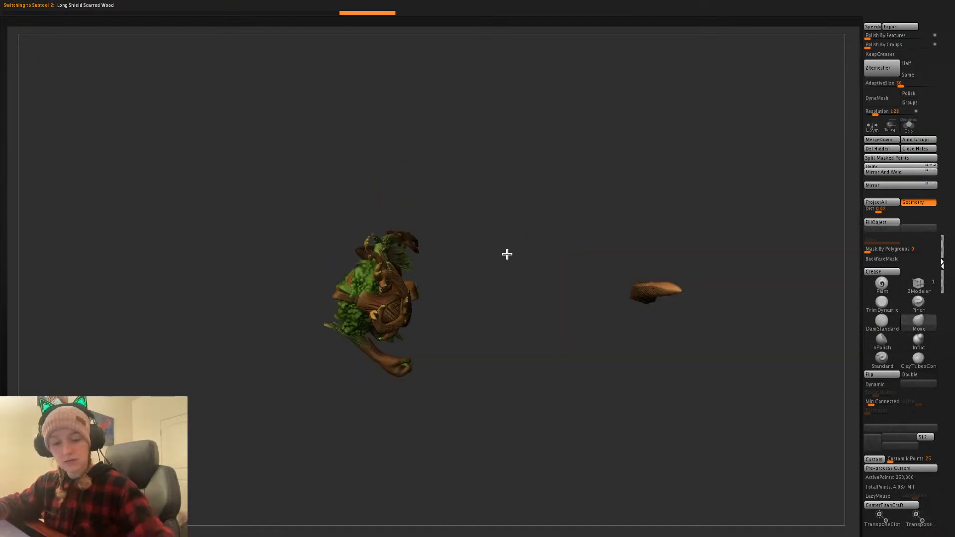
left_click_drag(502, 244, 499, 249, "shift")
key("w")
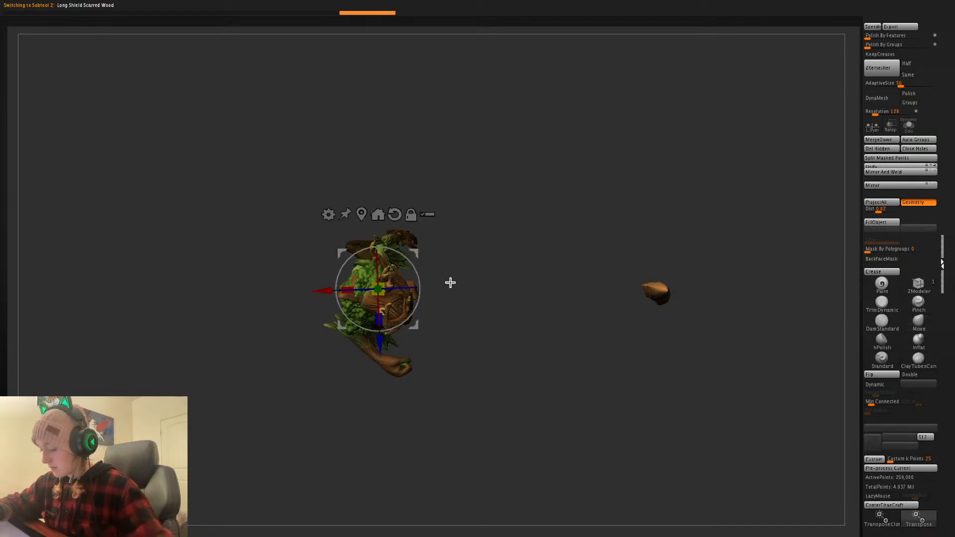
left_click_drag(410, 256, 460, 323)
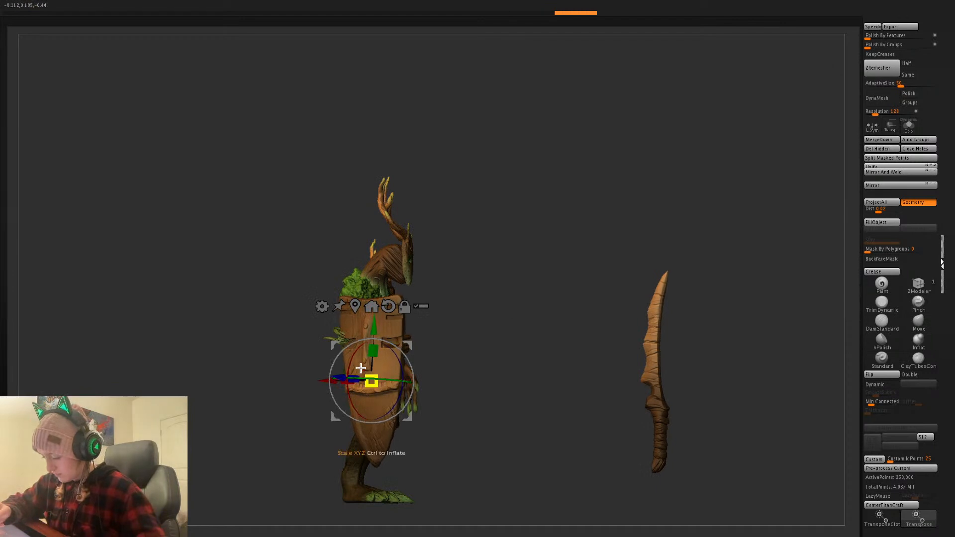
- Refine the shield's fit on the raised forearm and shift it slightly outward so its back clears the arm
key("q")
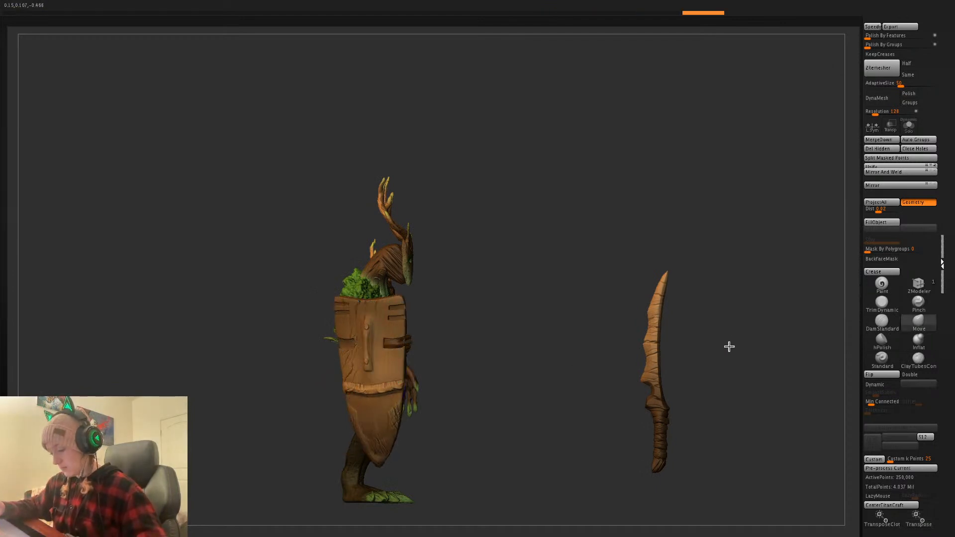
mouse_move(730, 347)
left_mouse_down()
mouse_move(738, 345)
mouse_move(725, 350)
left_mouse_up()
key("w")
left_click_drag(371, 381, 373, 344)
key("q")
left_click_drag(533, 348, 523, 341)
key("w")
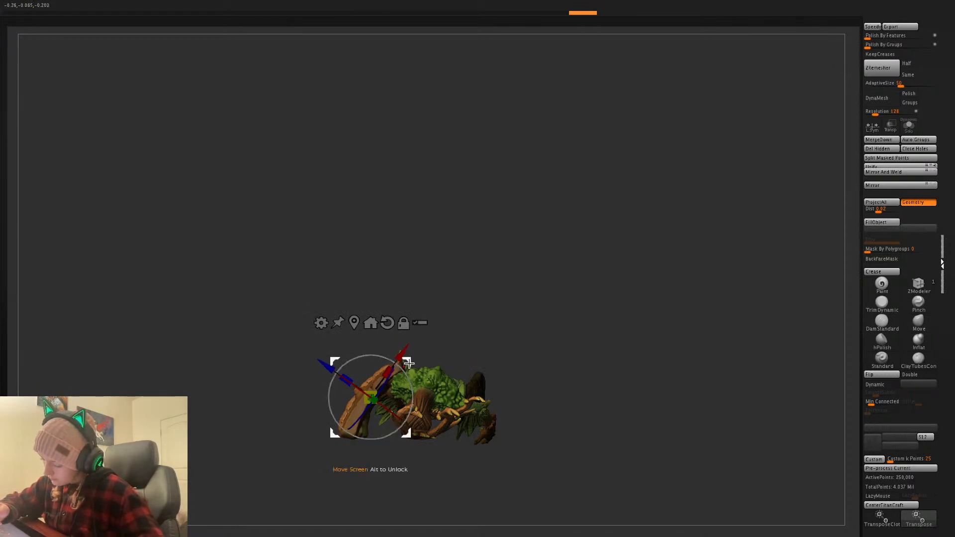
mouse_move(409, 364)
left_mouse_down()
mouse_move(396, 350)
mouse_move(396, 372)
left_mouse_up()
- Isolate the shield and flatten the raised handle on its back into the wood with the TrimDynamic brush
key("q")
left_click(440, 348, "ctrl")
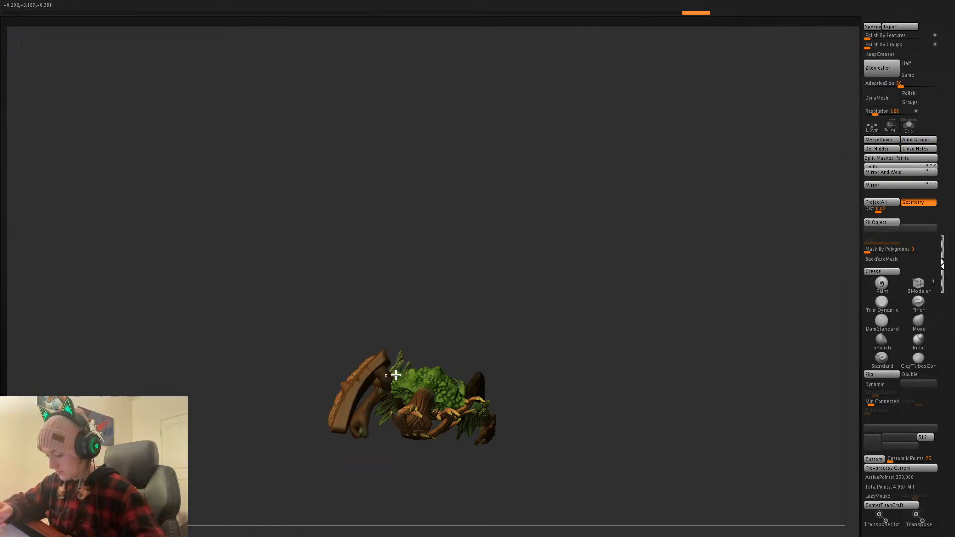
left_click(909, 126)
mouse_move(629, 329)
left_mouse_down("alt")
mouse_move(623, 371)
mouse_move(631, 324)
left_mouse_up("alt")
left_click(650, 367, "ctrl")
left_click_drag(708, 364, 516, 477, "ctrl")
left_click_drag(655, 356, 669, 351)
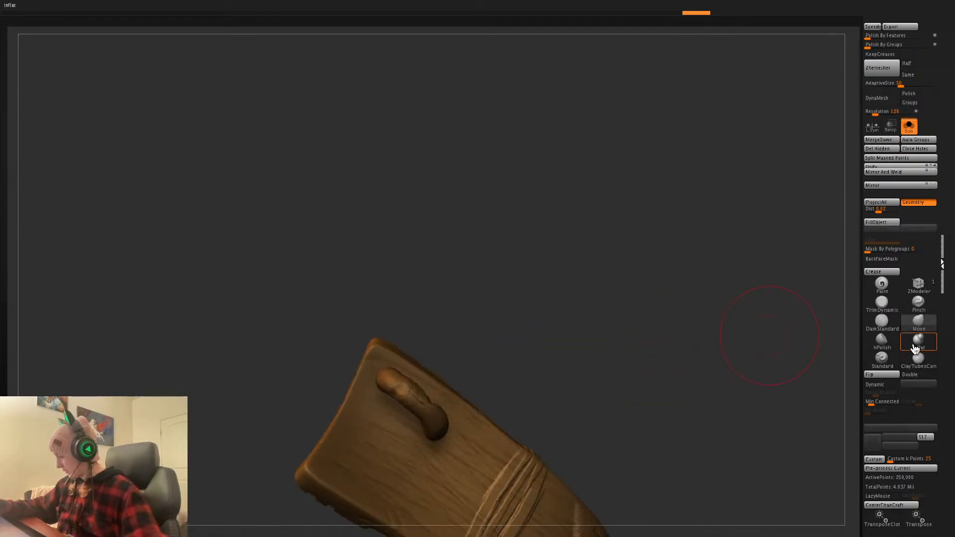
left_click(881, 303)
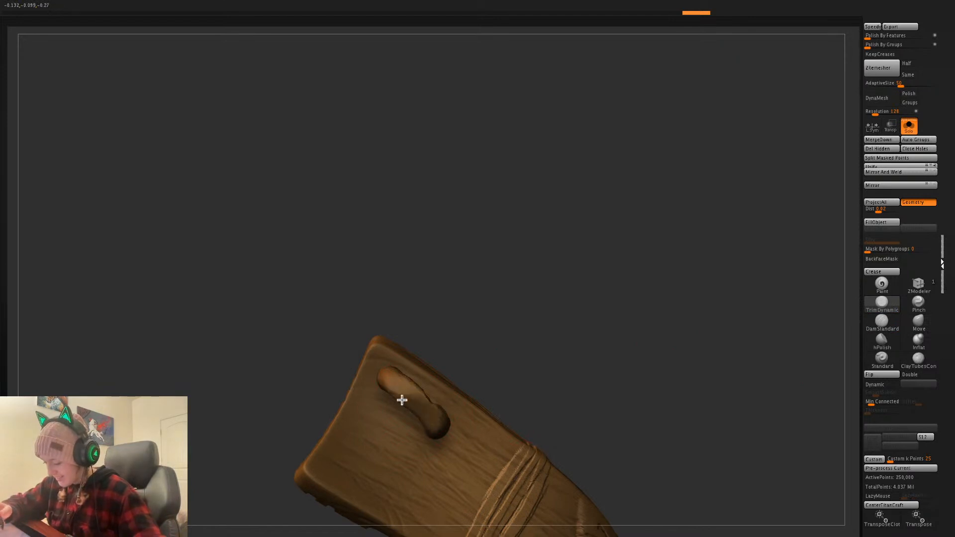
left_click_drag(446, 426, 388, 375)
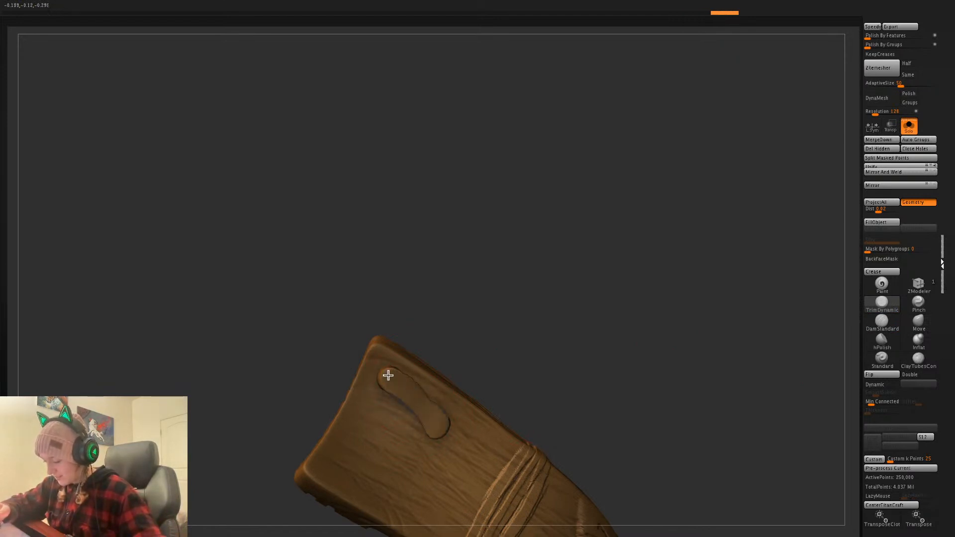
left_click_drag(481, 315, 451, 383)
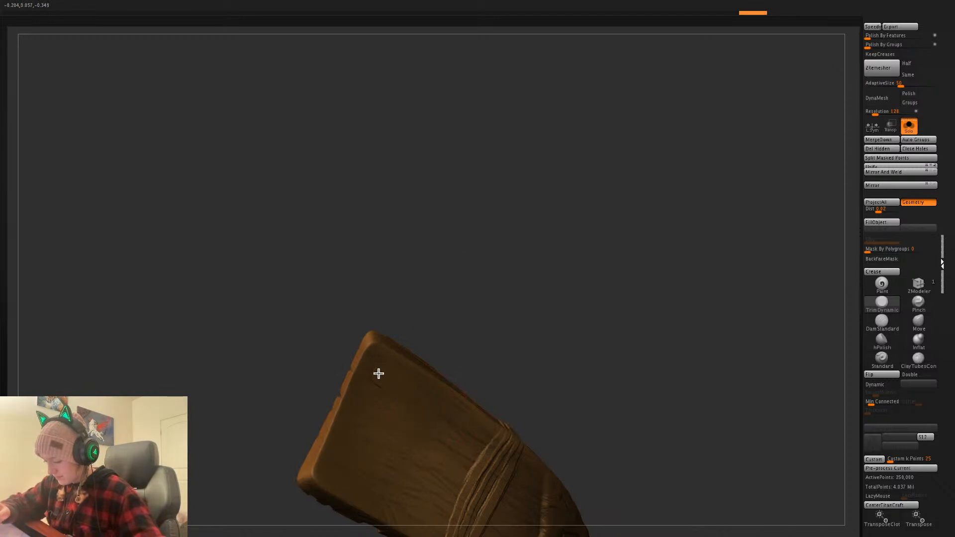
- Bring the other parts back into view and delete the druid's open lowered hand together with its forearm end
left_click_drag(544, 307, 676, 326)
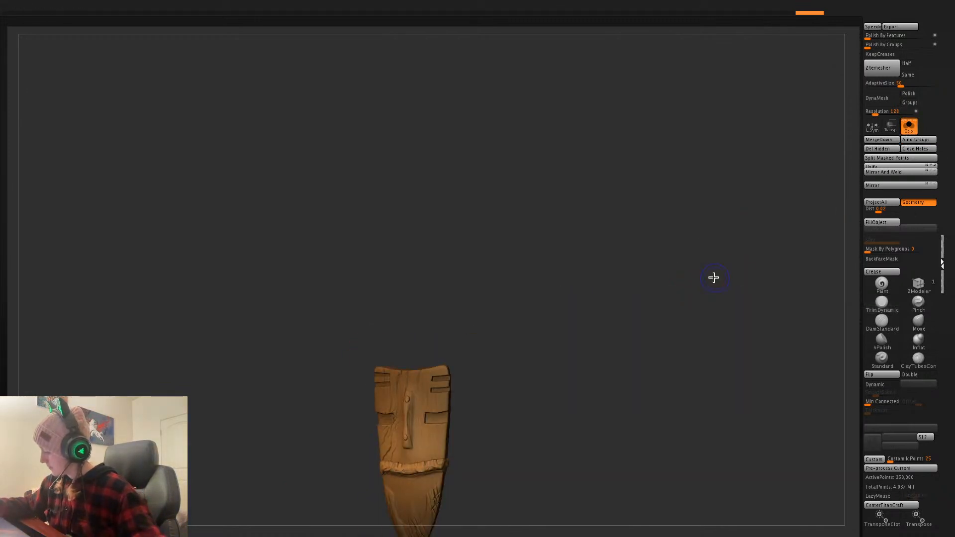
left_click(914, 129)
left_click_drag(687, 323, 663, 224, "alt")
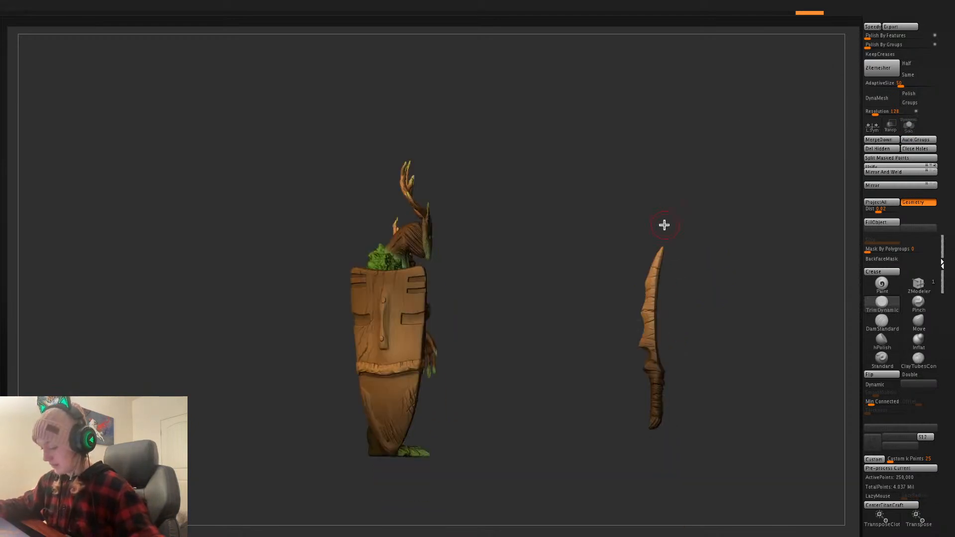
left_click(656, 344, "alt")
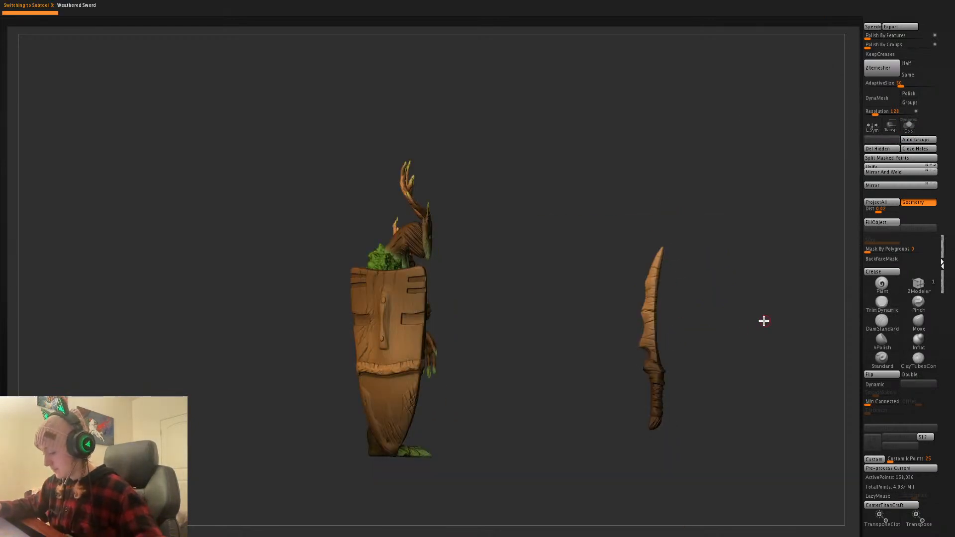
left_click_drag(763, 322, 658, 353)
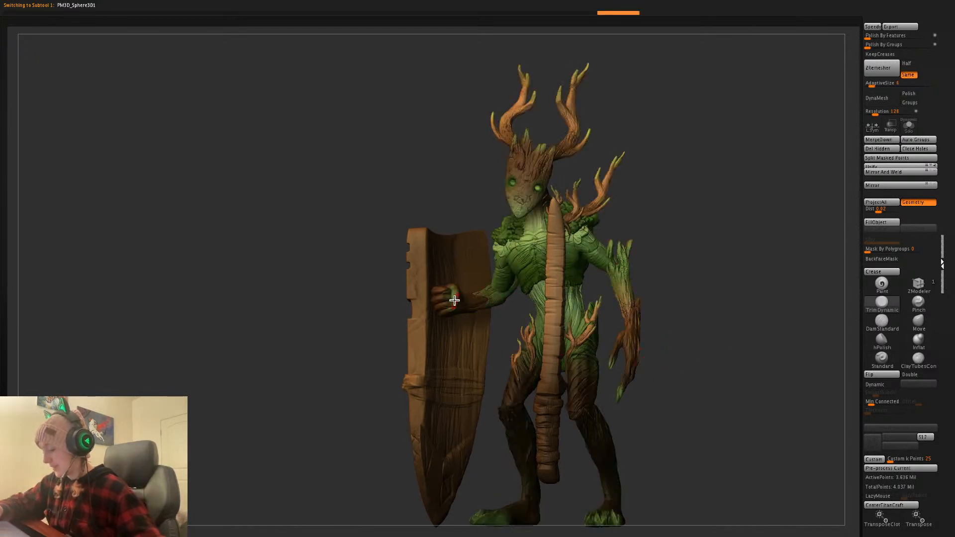
key("shift+f")
key("shift+f")
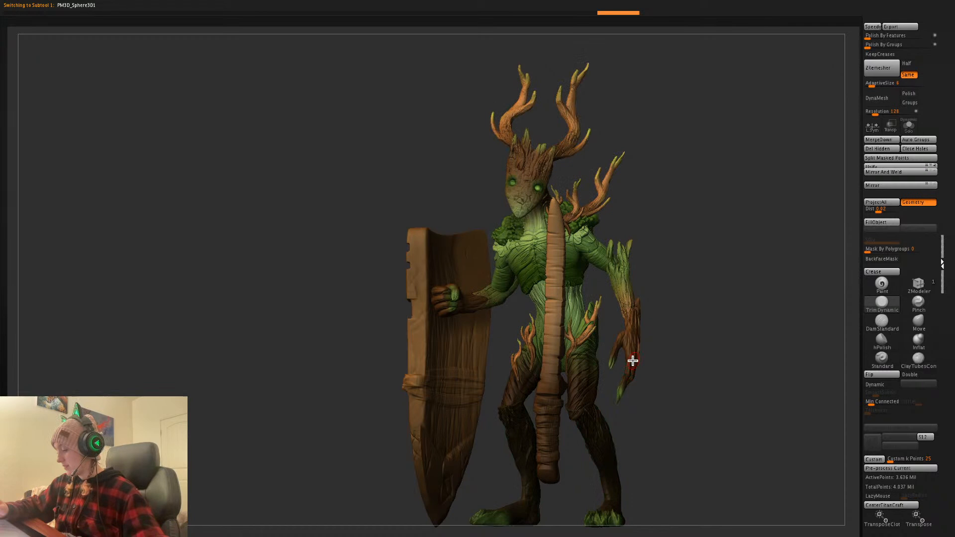
left_click(633, 362, "ctrl+shift")
left_click_drag(630, 368, 650, 401, "ctrl+shift")
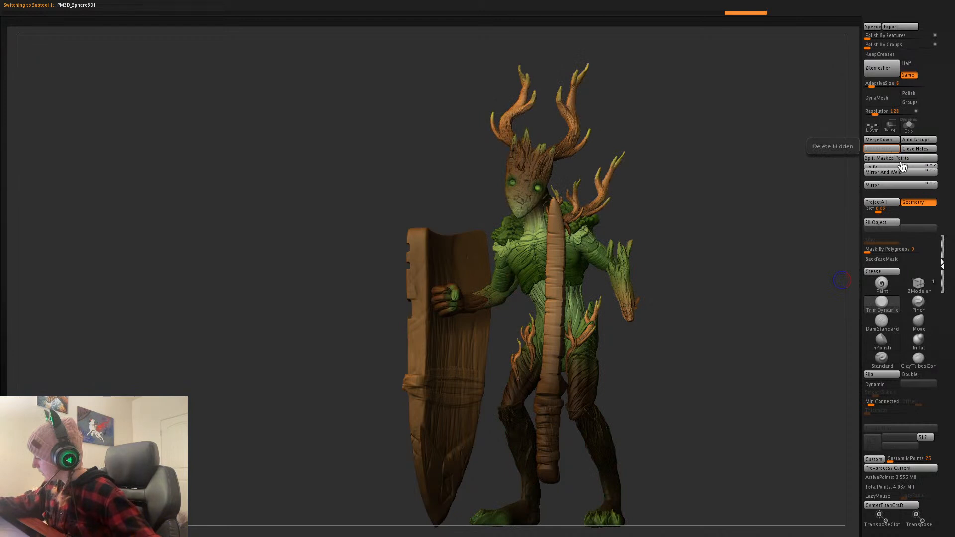
- Copy the raised closed fist and forearm as a separate piece and mirror the copy to the druid's other side
key("shift+f")
key("shift+f")
left_click(451, 302, "ctrl+shift")
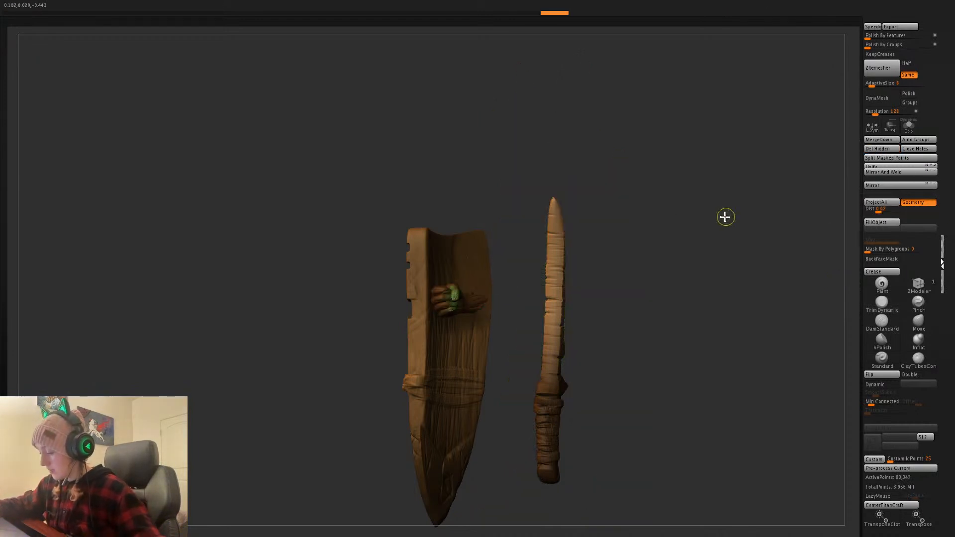
left_click(738, 225, "ctrl+shift")
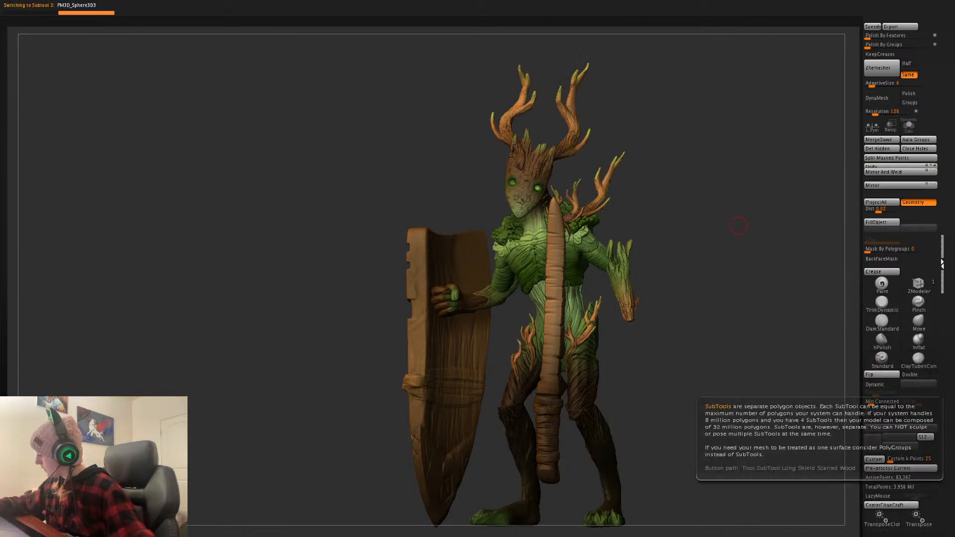
left_click(881, 190)
- Move and rotate the mirrored fist onto the stump of the lowered arm
key("w")
left_click_drag(571, 260, 776, 293)
key("q")
key("w")
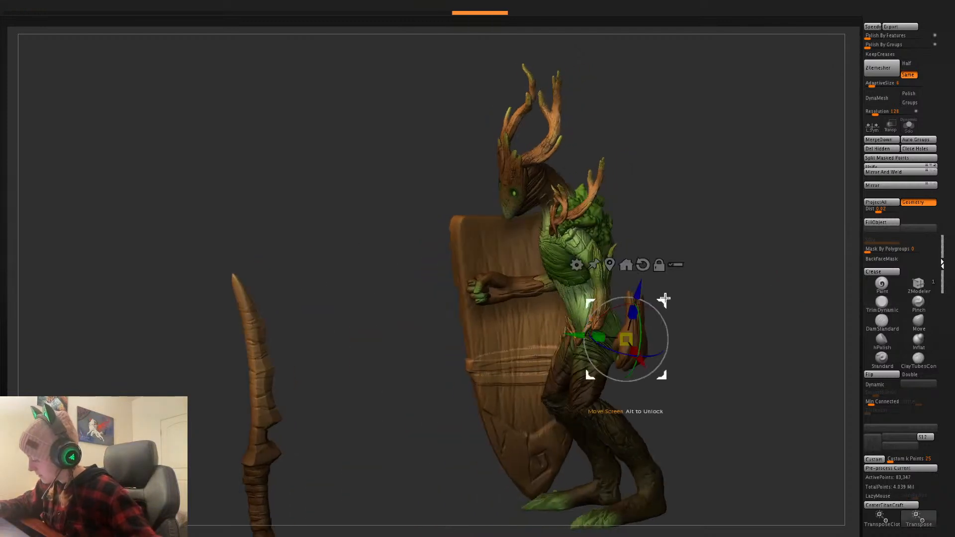
left_click_drag(665, 298, 621, 304)
key("q")
key("w")
left_click_drag(600, 365, 628, 372)
key("q")
- Refine the mirrored fist's angle and position until it lines up with the lowered arm from several sides
left_click_drag(704, 306, 658, 302)
key("w")
key("q")
key("w")
key("q")
key("w")
left_click_drag(625, 332, 624, 333)
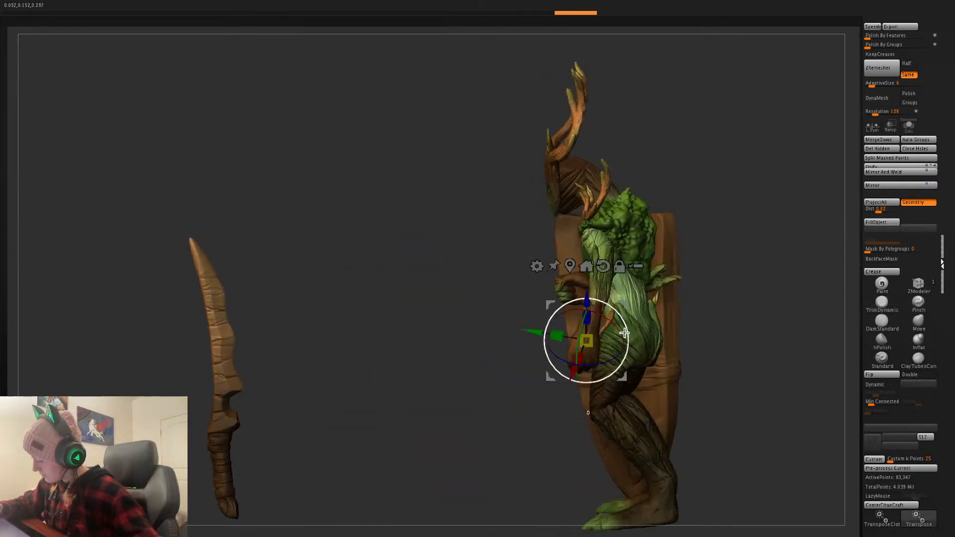
key("q")
left_click_drag(738, 284, 700, 303)
key("w")
key("q")
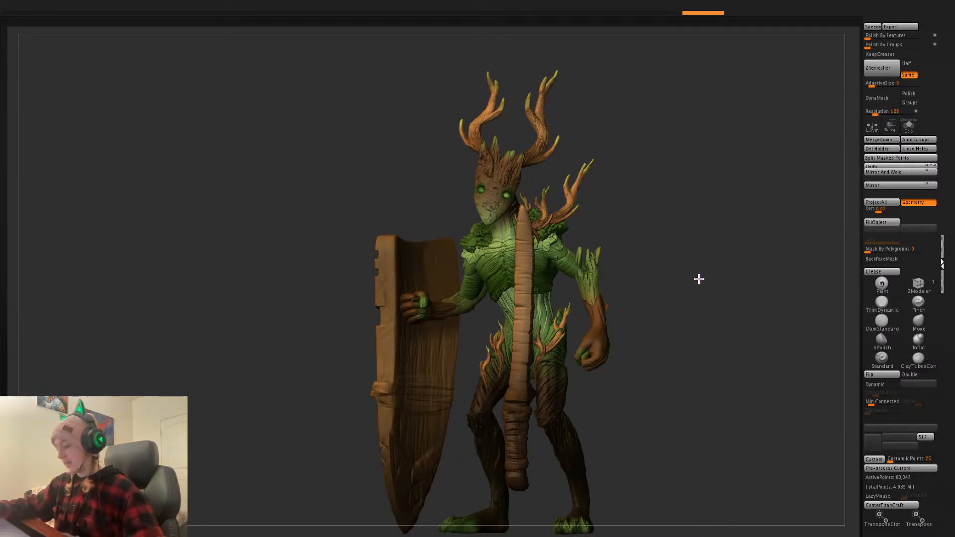
- Rotate the sword so its blade points forward and upward, and place its grip in the lowered fist
left_click(527, 415, "alt")
left_click_drag(770, 316, 776, 330)
key("w")
left_click_drag(256, 345, 396, 335)
left_click_drag(275, 370, 620, 283)
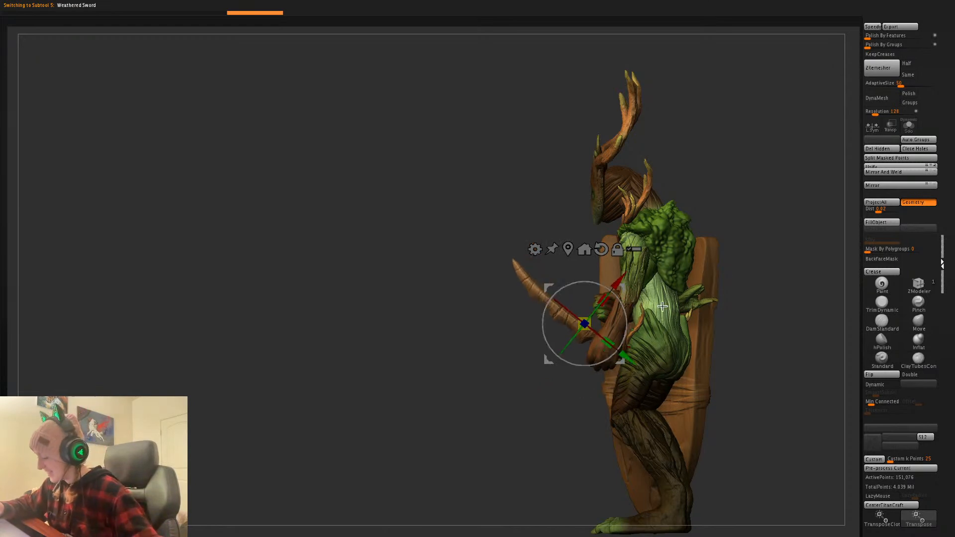
left_click_drag(795, 291, 799, 288, "shift")
mouse_move(624, 290)
left_mouse_down()
mouse_move(692, 293)
mouse_move(684, 292)
left_mouse_up()
key("q")
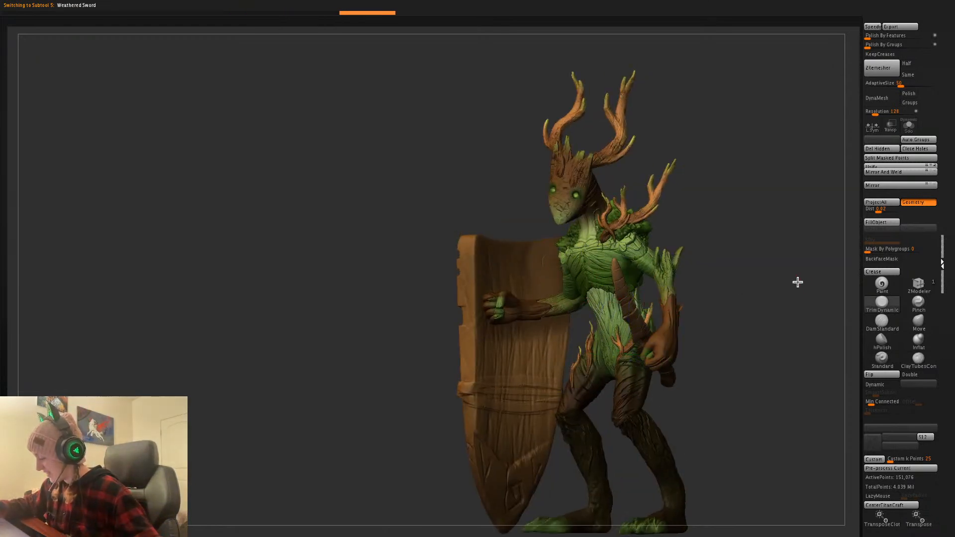
- Fine-tune the sword's position and tilt so its grip passes through the closed fingers of the lowered fist
left_click_drag(798, 282, 798, 294, "shift")
key("w")
left_click_drag(682, 290, 639, 288)
key("q")
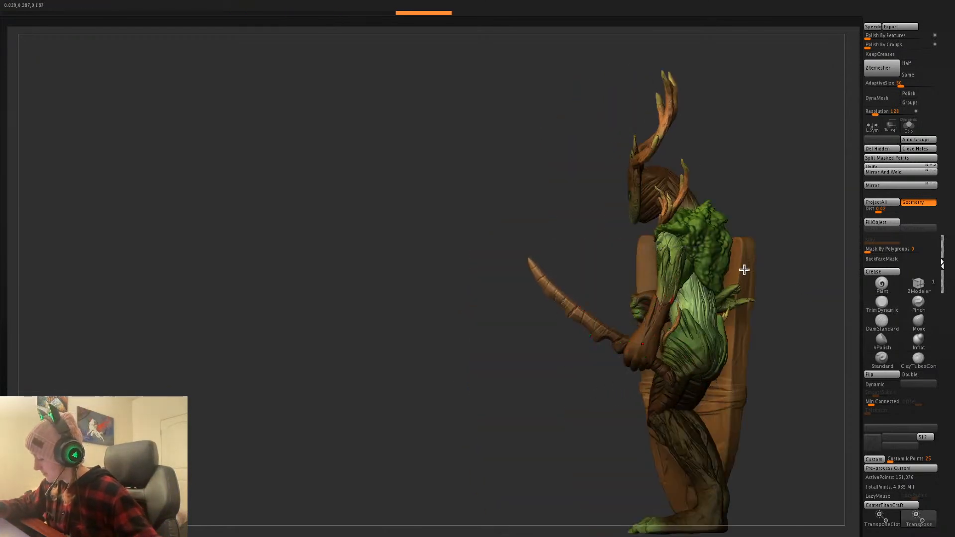
left_click_drag(744, 269, 648, 287)
key("w")
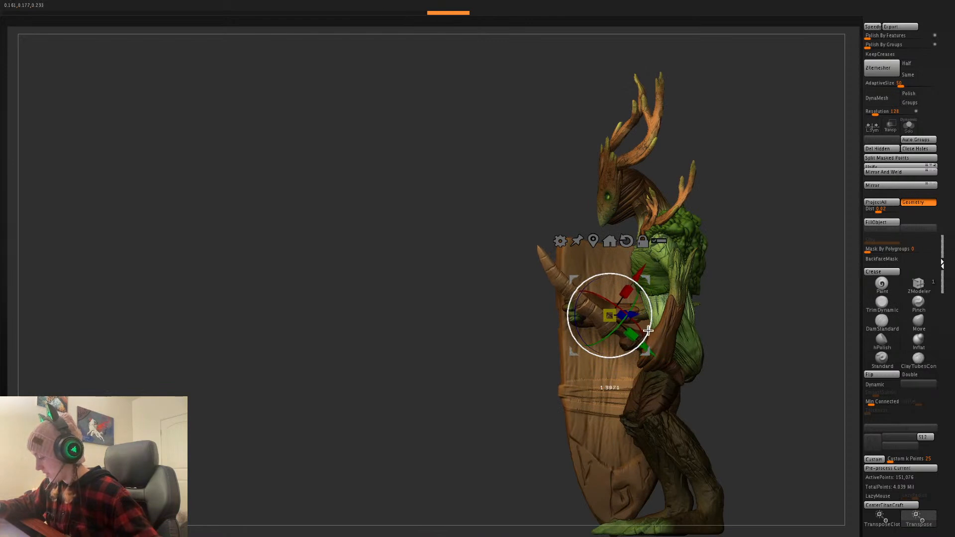
left_click_drag(648, 331, 636, 316)
key("q")
key("w")
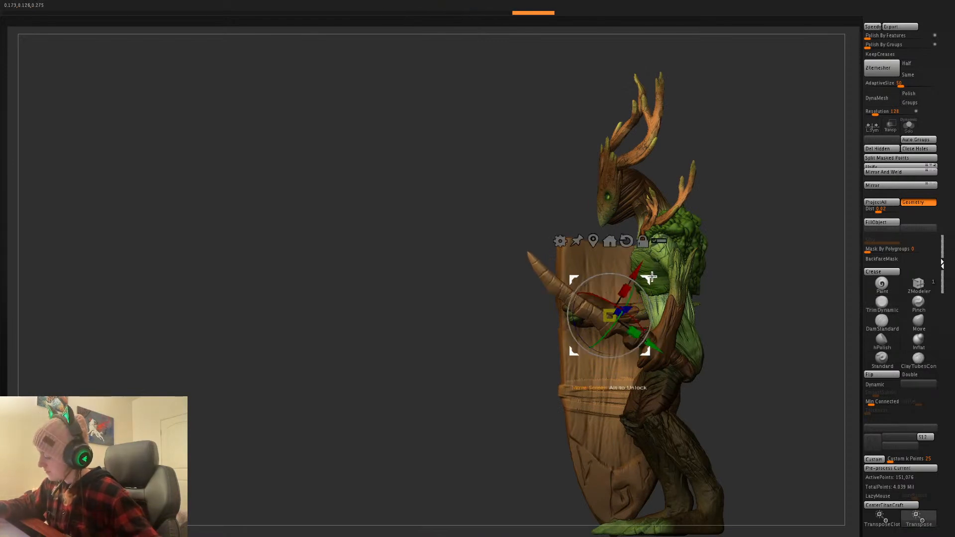
left_click_drag(652, 277, 641, 284)
key("q")
left_click_drag(791, 307, 681, 323, "shift")
- Try a near-black fill color on the sword
key("c")
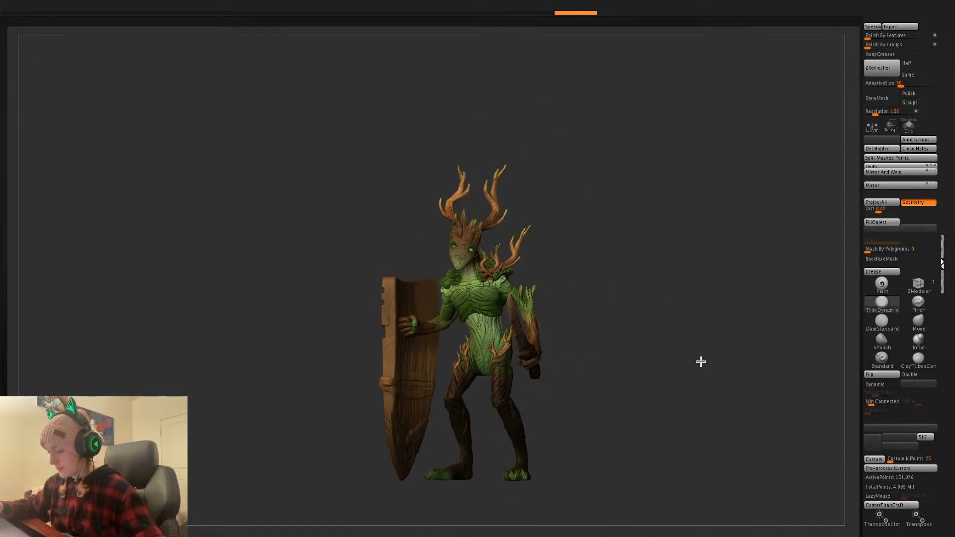
key("space")
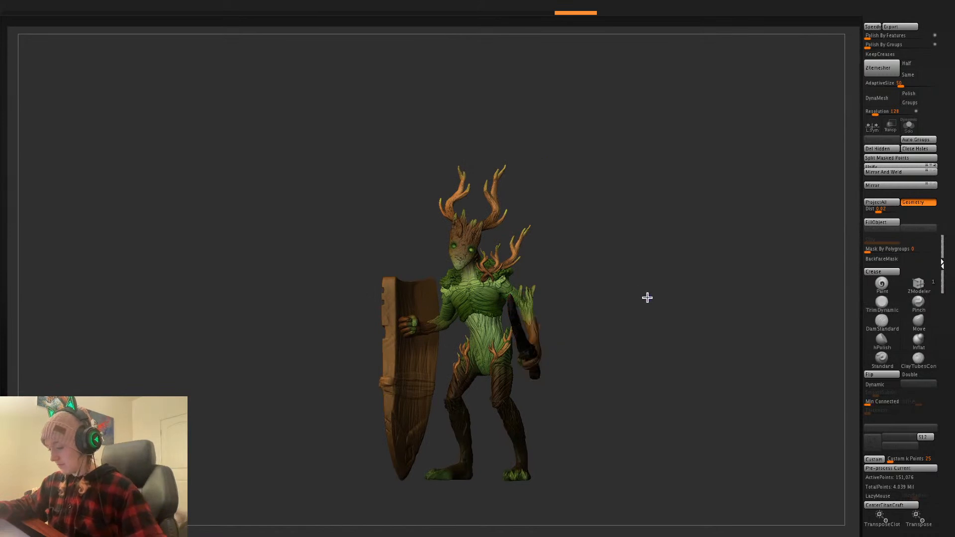
key("space")
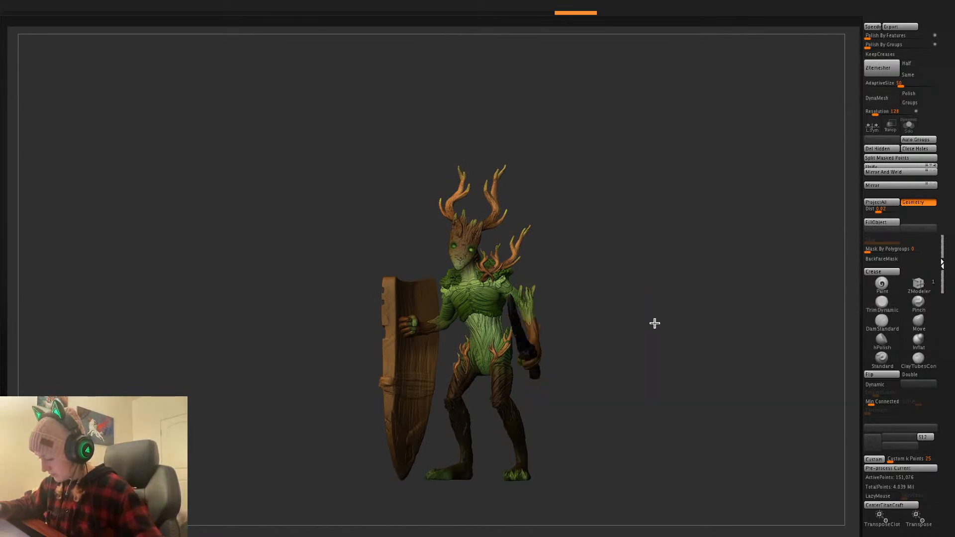
left_click_drag(659, 336, 636, 303, "alt")
key("space")
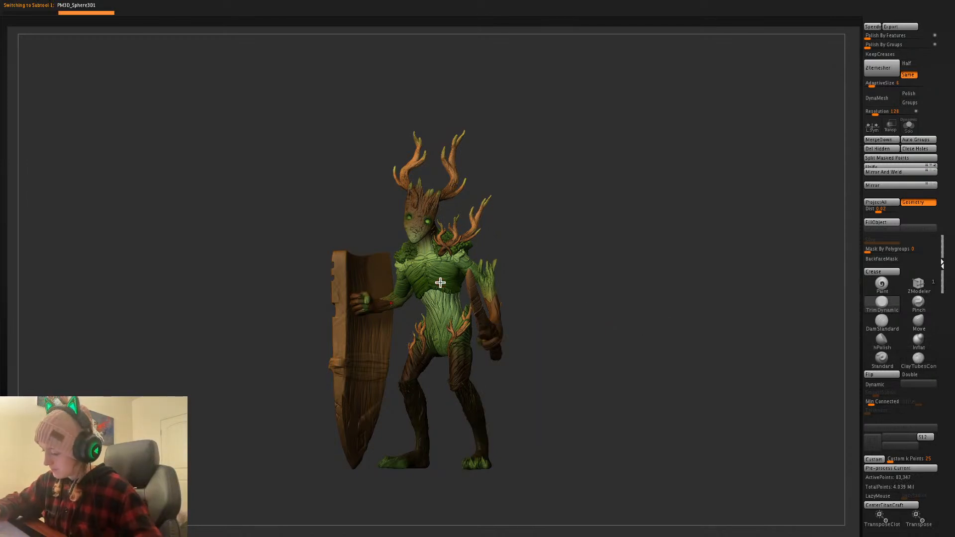
- Isolate the druid's lower legs, mask around the sword-side foot, and show the whole body again
left_click(467, 365, "ctrl+shift")
left_click_drag(595, 365, 561, 389)
mouse_move(490, 408)
left_mouse_down("ctrl")
mouse_move(455, 288)
mouse_move(468, 409)
mouse_move(431, 431)
mouse_move(523, 474)
left_mouse_up("ctrl")
left_click(507, 398, "ctrl+shift")
left_click(463, 409, "ctrl+shift")
left_click(569, 421, "ctrl+shift")
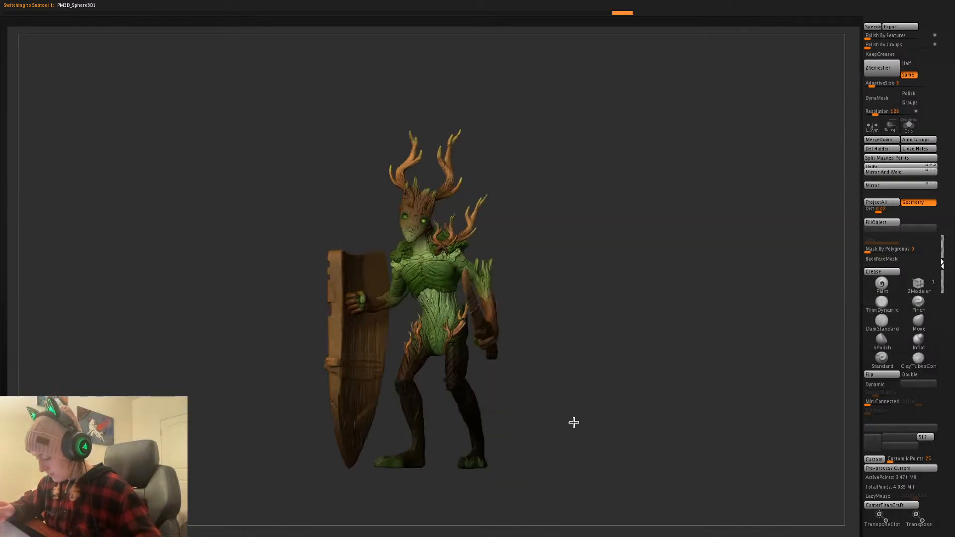
- Reposition the sword-side foot slightly outward and downward, and clear the mask
key("w")
mouse_move(462, 339)
left_mouse_down("alt")
mouse_move(500, 384)
mouse_move(494, 344)
left_mouse_up("alt")
left_click_drag(461, 289, 463, 294)
key("q")
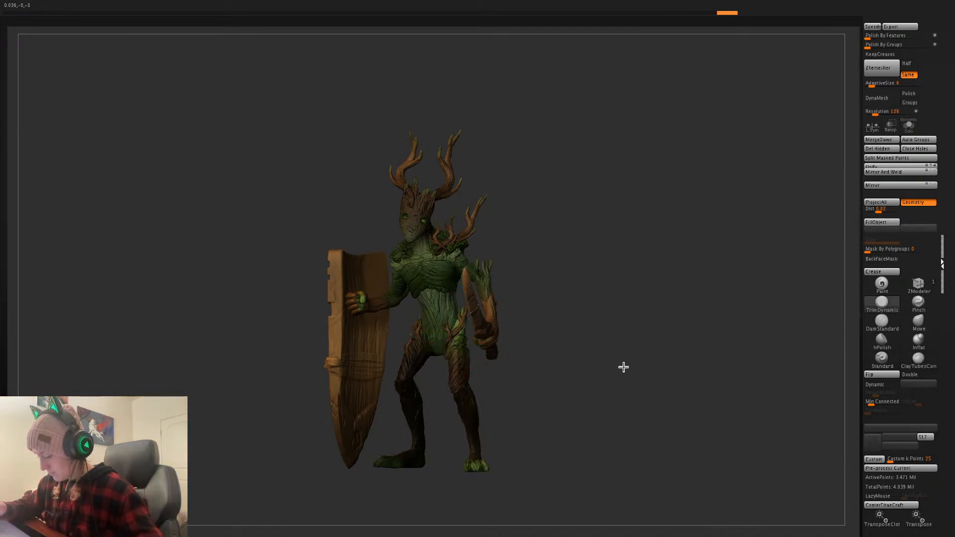
left_click_drag(622, 362, 626, 362, "ctrl")
key("shift+f")
key("shift+f")
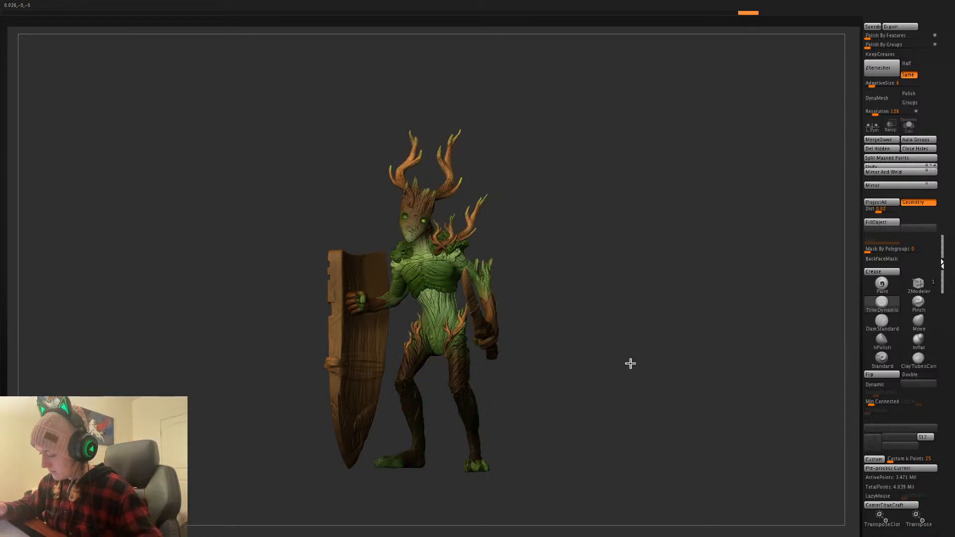
- Mask everything above the knees and bend the druid's lower legs backward from the knee joints
mouse_move(629, 322)
left_mouse_down()
mouse_move(599, 343)
mouse_move(607, 354)
mouse_move(529, 377)
mouse_move(555, 376)
left_mouse_up()
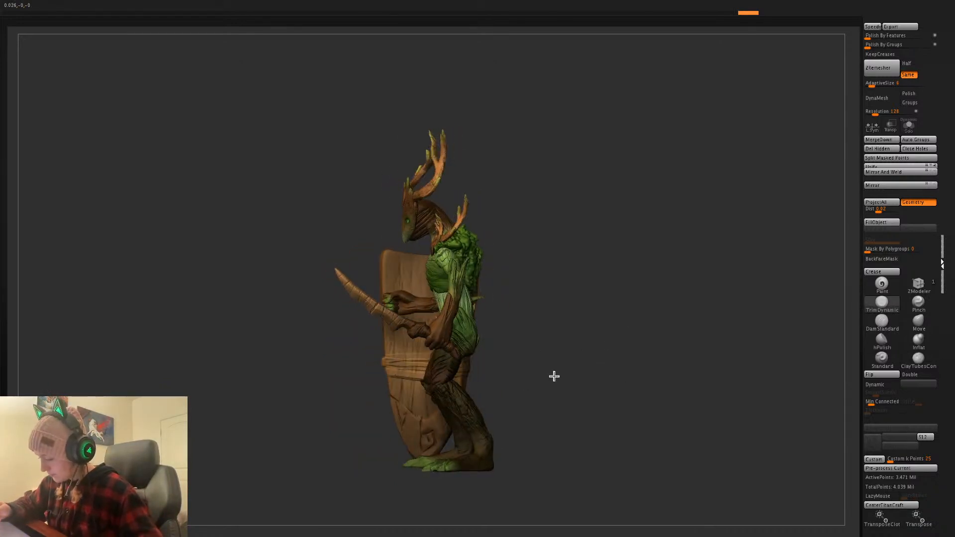
left_click(469, 418, "ctrl+shift")
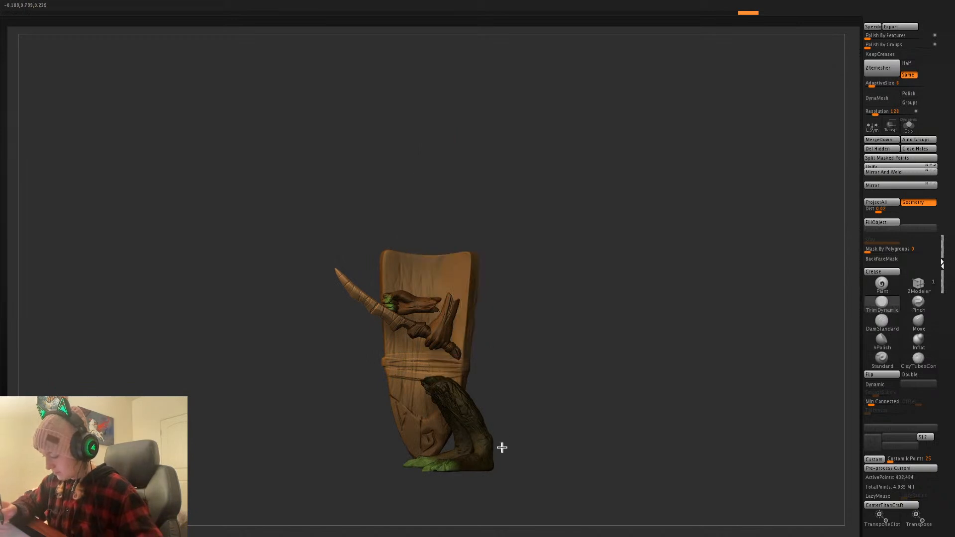
left_click(580, 393, "ctrl+shift")
key("w")
left_click_drag(500, 309, 486, 346, "alt")
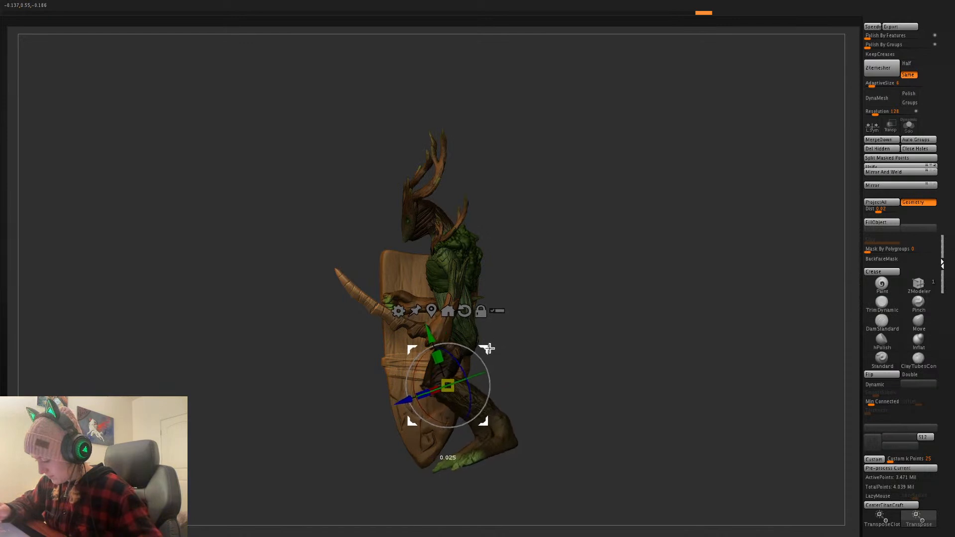
key("q")
- Refine the stance of the druid's lower legs beneath the knees
mouse_move(568, 362)
left_mouse_down()
mouse_move(635, 365)
mouse_move(635, 389)
mouse_move(616, 343)
mouse_move(625, 328)
mouse_move(548, 358)
mouse_move(589, 341)
mouse_move(607, 382)
left_mouse_up()
key("space")
left_click(612, 363, "ctrl")
key("w")
key("q")
key("w")
key("q")
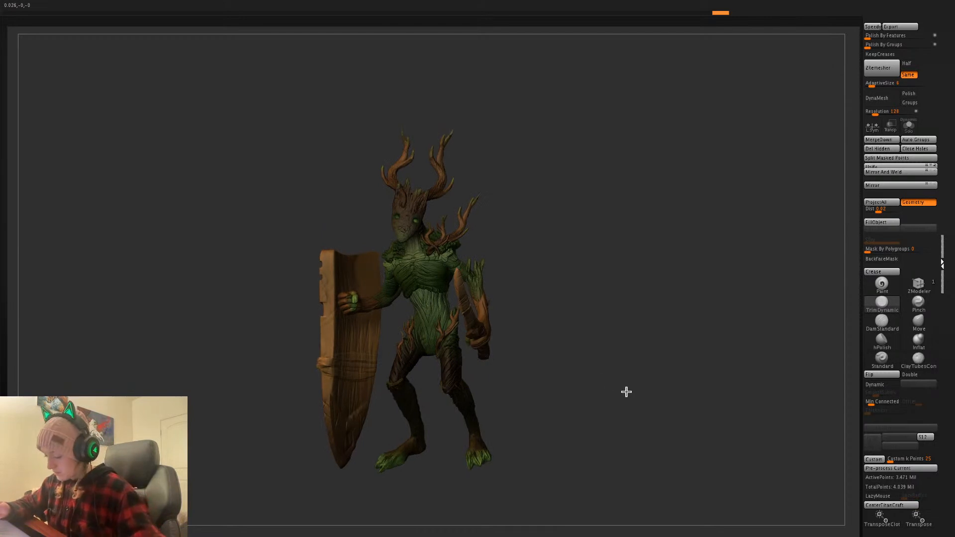
- Mask the rest of the druid, including the shield-side lower leg, leaving only the sword-side foot editable
key("ctrl+shift+z")
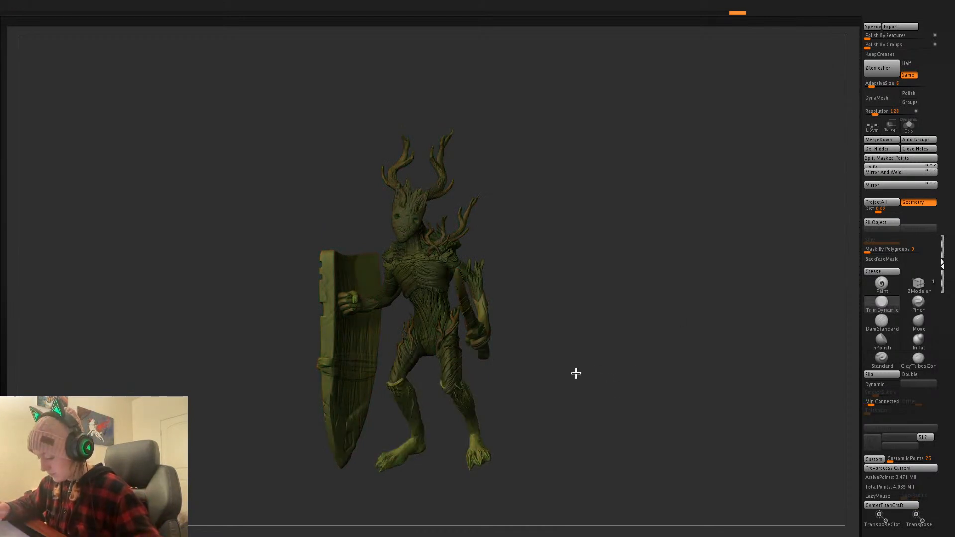
left_click_drag(576, 373, 576, 394, "alt")
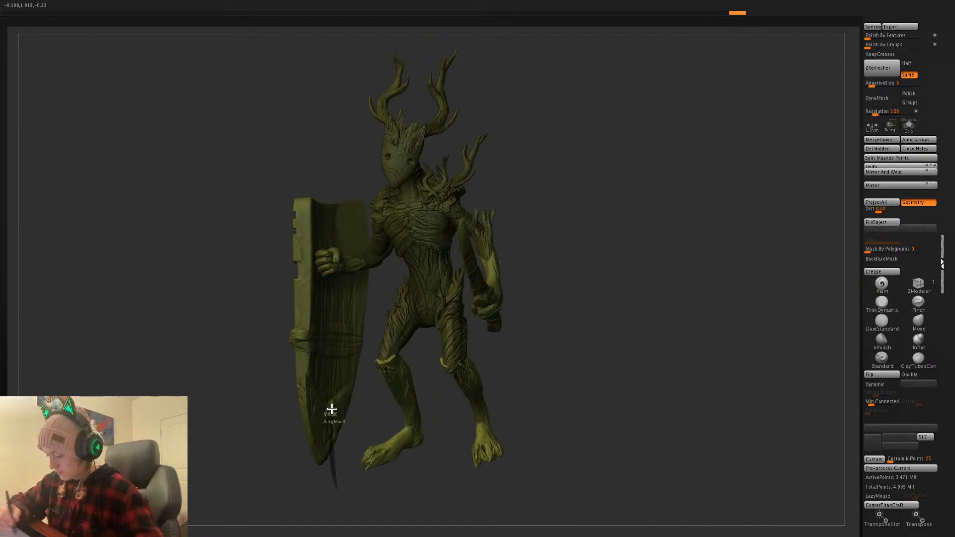
key("ctrl+shift+z")
key("ctrl+shift+z")
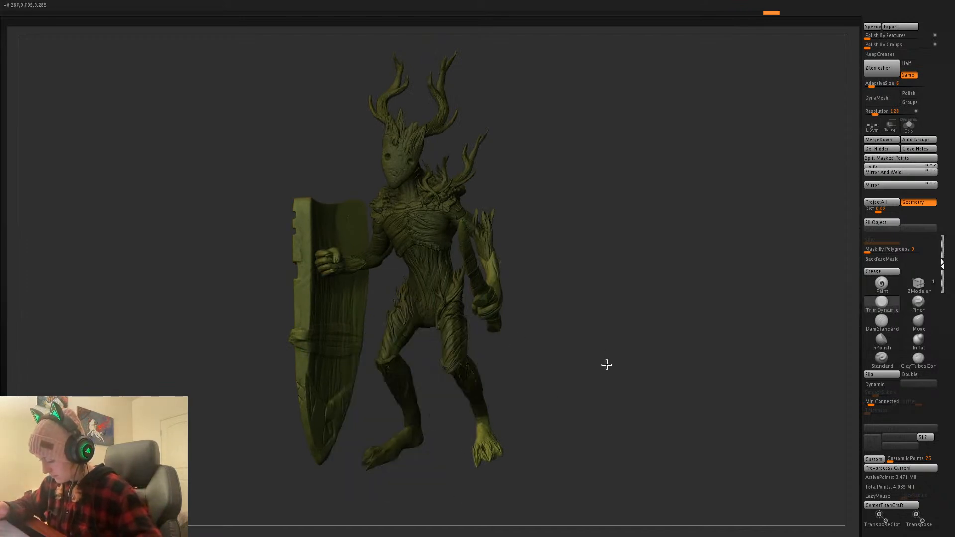
left_click_drag(606, 365, 616, 379)
left_click(616, 380, "ctrl")
left_click(614, 386, "ctrl")
- Rotate the sword-side foot about 20 degrees around its ankle and adjust its placement under the leg
key("w")
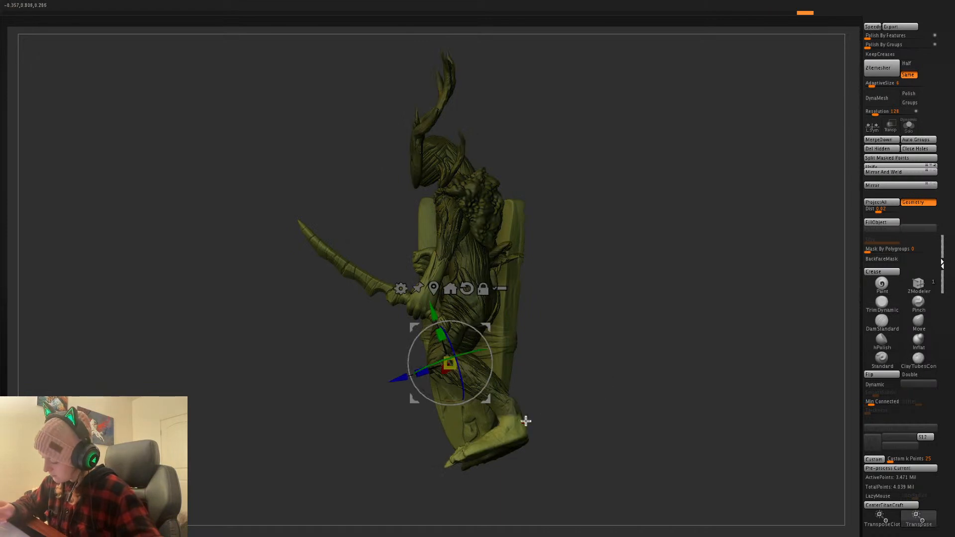
left_click_drag(507, 420, 791, 416)
left_click_drag(549, 416, 556, 424)
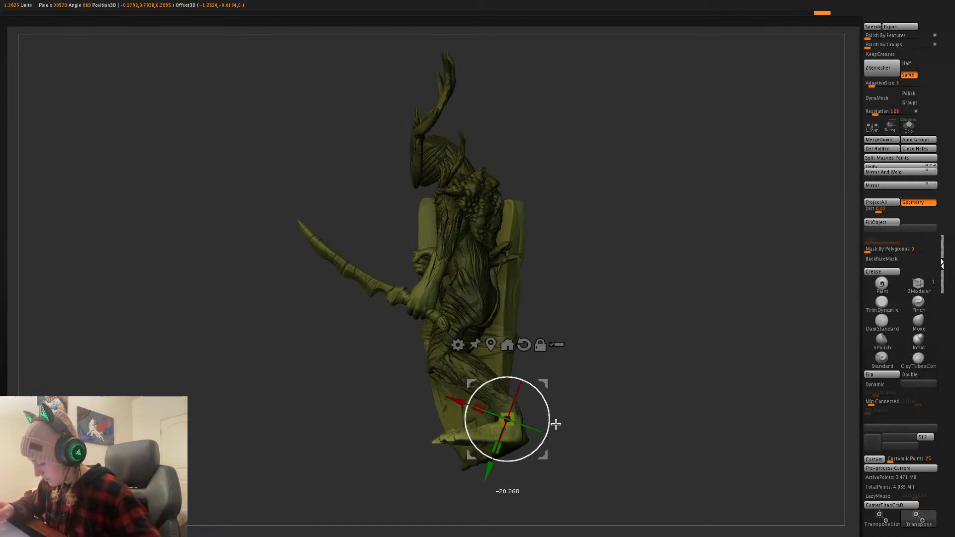
left_click_drag(639, 381, 650, 388)
left_click_drag(549, 419, 548, 426)
left_click_drag(567, 395, 668, 378)
left_click_drag(546, 381, 545, 383)
key("q")
- Clear the current mask, isolate the lower legs and mask everything except the shield-side foot
left_click_drag(620, 365, 550, 397, "ctrl")
left_click(434, 398, "ctrl+shift")
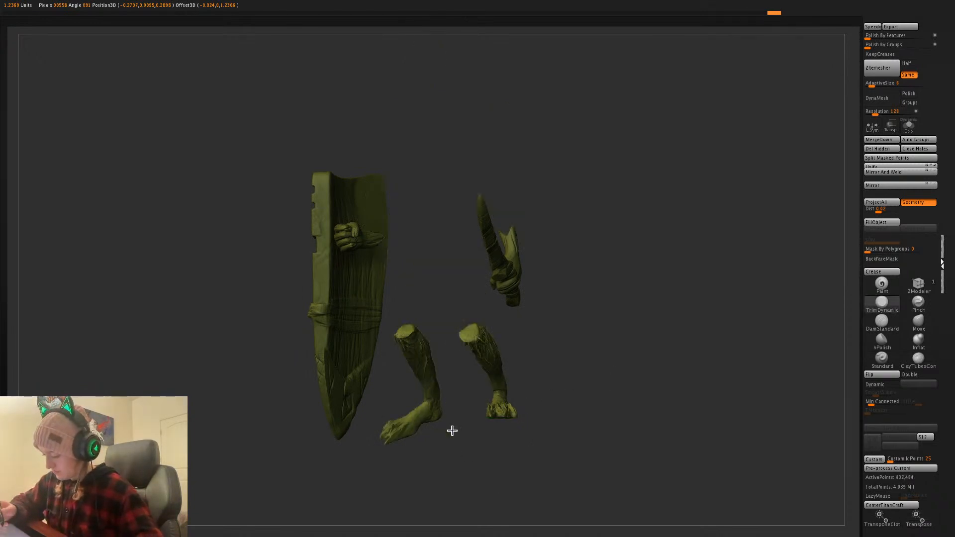
left_click_drag(371, 449, 446, 398, "ctrl")
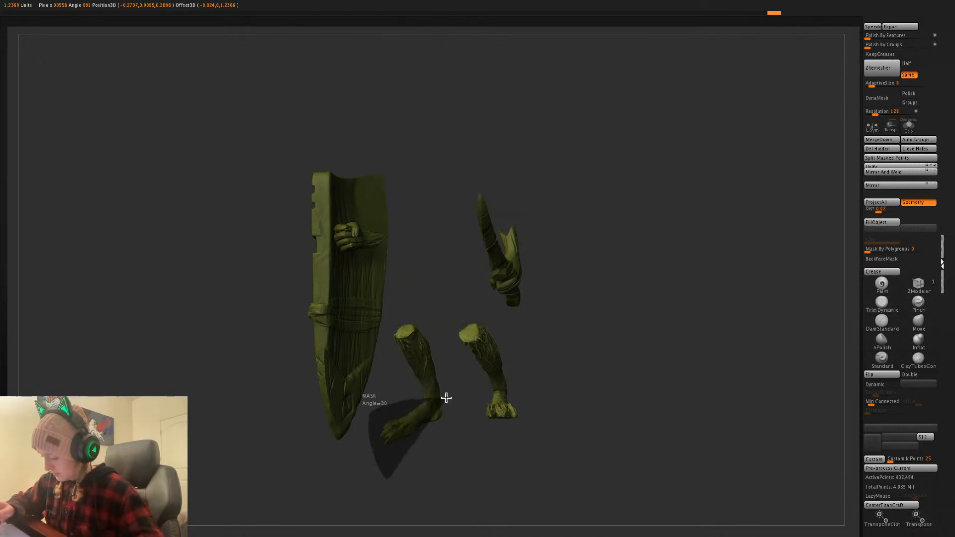
left_click(622, 386, "ctrl+shift")
left_click_drag(625, 388, 665, 373)
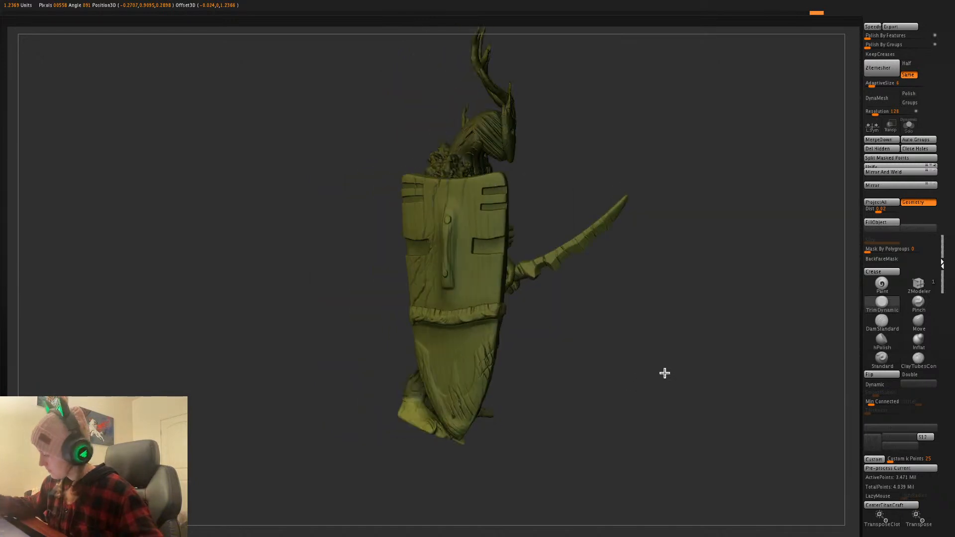
- Rotate the shield-side foot around its ankle until it lies flat, and clear the mask
key("w")
left_click_drag(456, 383, 449, 356, "alt")
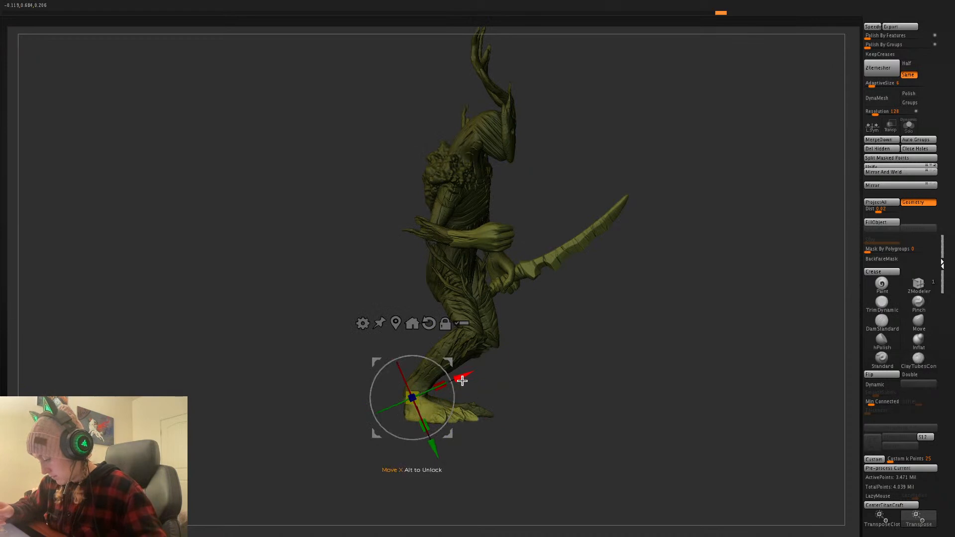
key("q")
key("w")
mouse_move(484, 402)
left_mouse_down()
mouse_move(653, 335)
mouse_move(637, 356)
left_mouse_up()
key("q")
key("w")
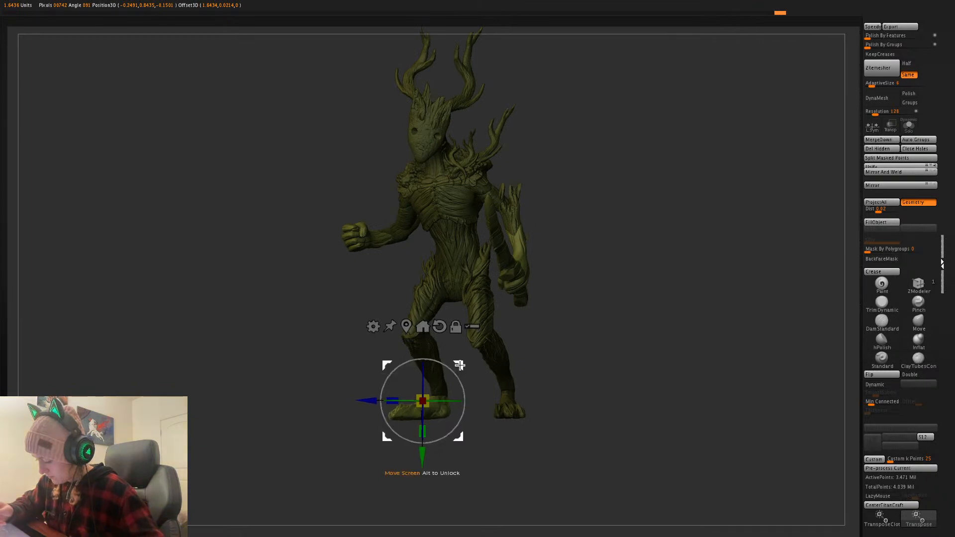
key("q")
left_click(738, 380, "ctrl")
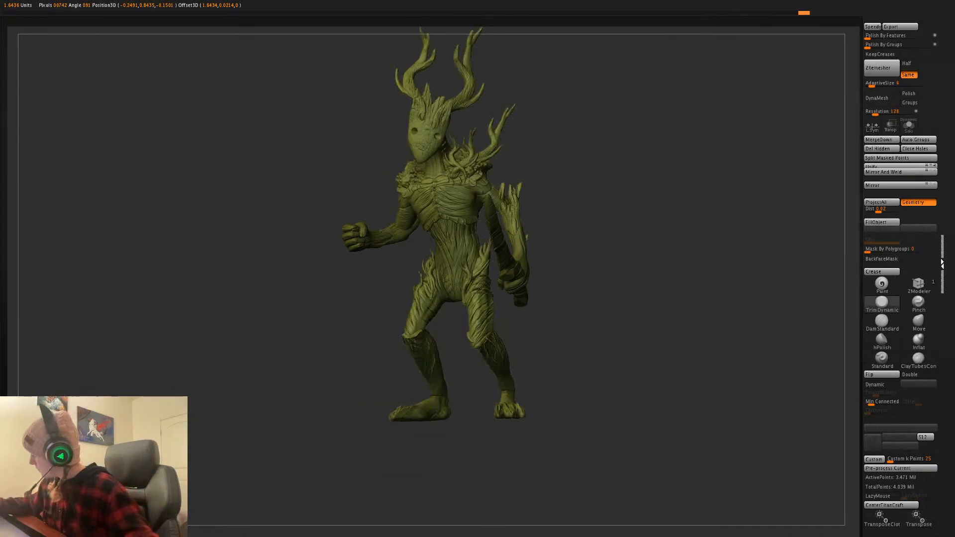
- Mask the druid's lower legs and try tilting the rest of the body backward about the knees
key("f")
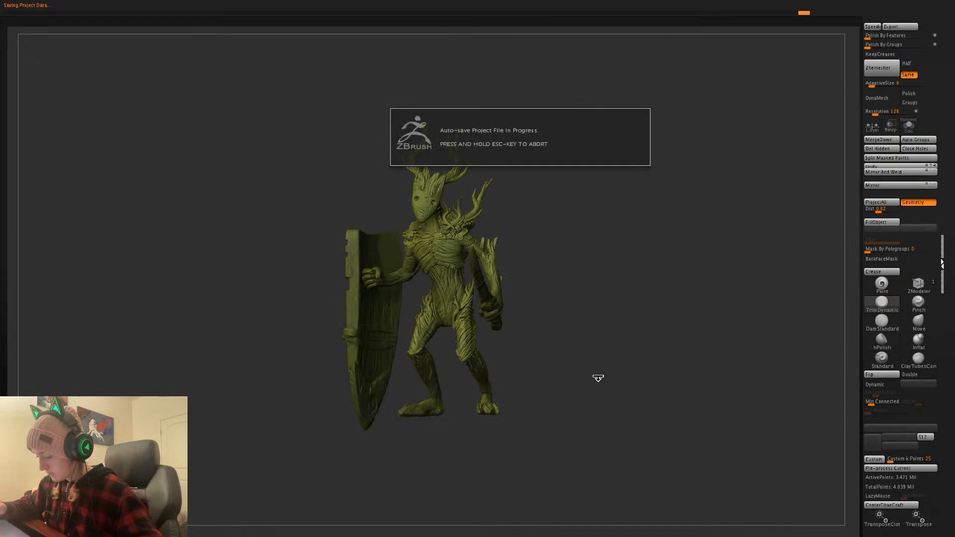
left_click_drag(595, 387, 612, 369)
right_click(611, 358)
key("shift+f")
key("shift+f")
right_click(606, 348)
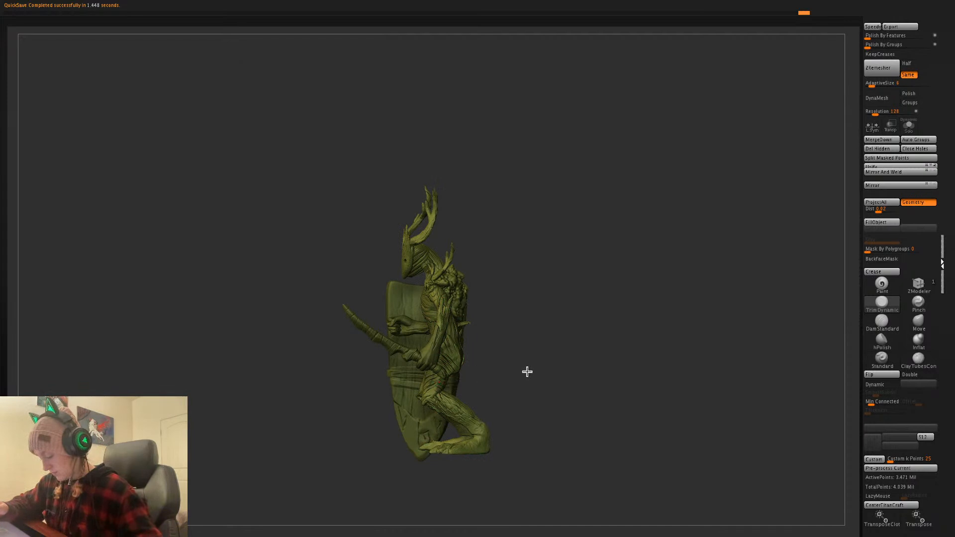
left_click(463, 414, "ctrl+shift")
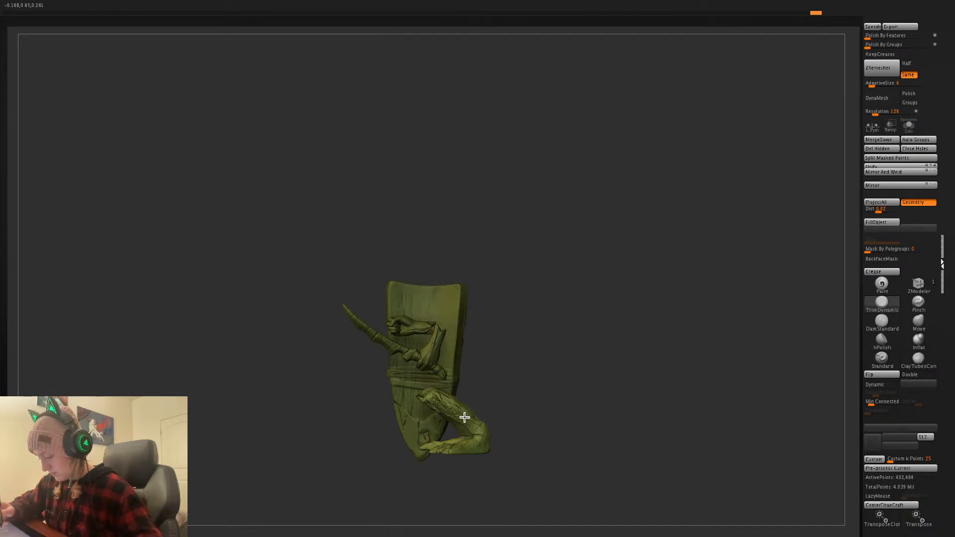
left_click(536, 380, "ctrl+shift")
key("w")
left_click(435, 385)
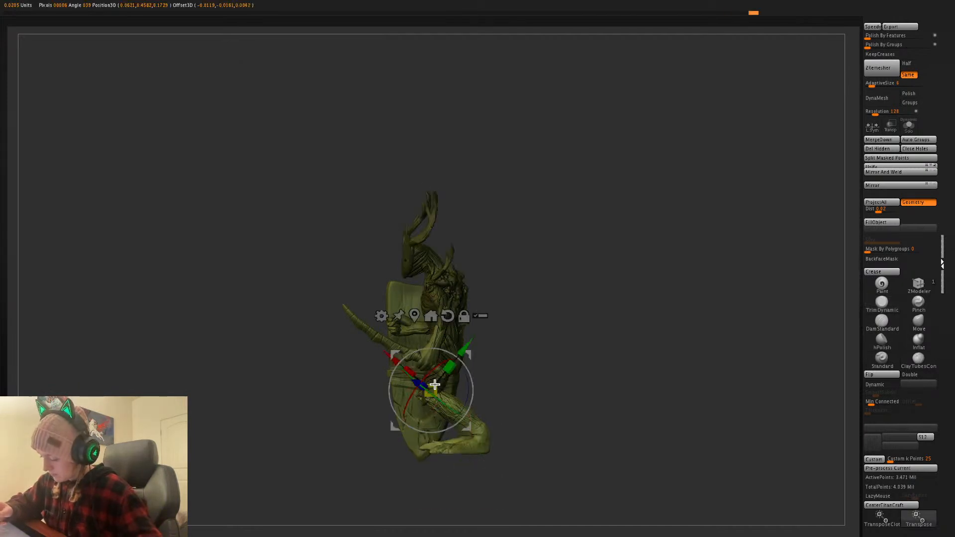
left_click(552, 315, "ctrl")
mouse_move(472, 386)
left_mouse_down()
mouse_move(477, 398)
mouse_move(468, 348)
left_mouse_up()
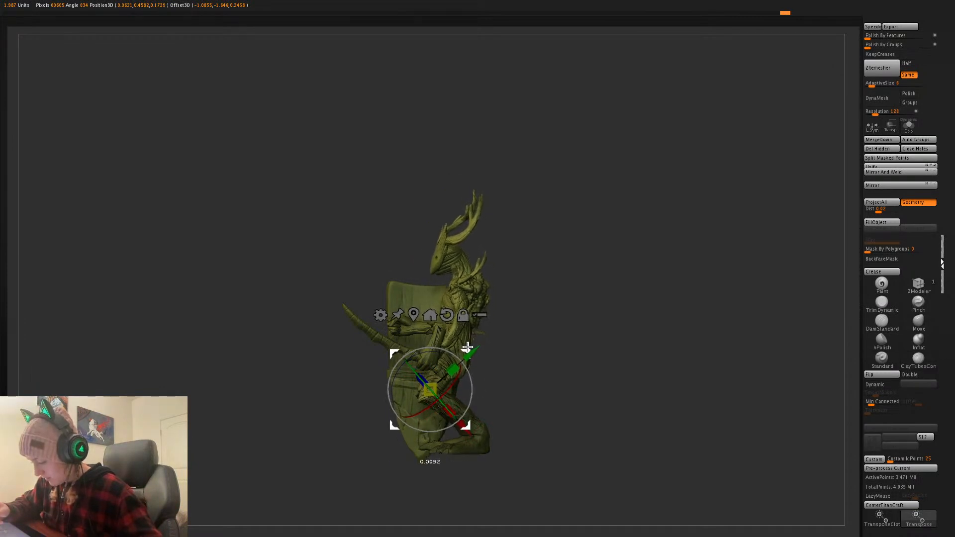
- Compare the pose before and after the backward tilt and undo the tilt
key("q")
key("shift+f")
key("shift+f")
key("ctrl+z")
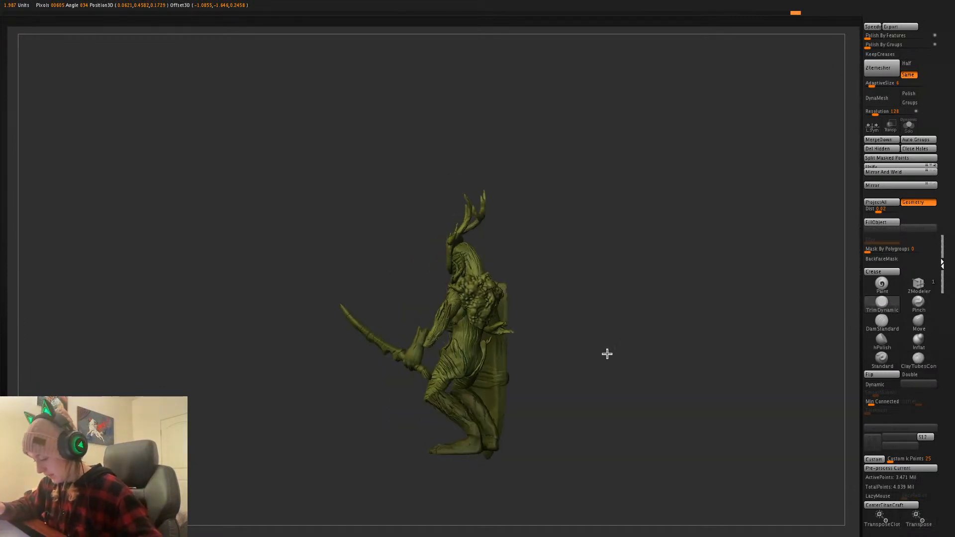
key("ctrl+shift+z")
key("ctrl+z")
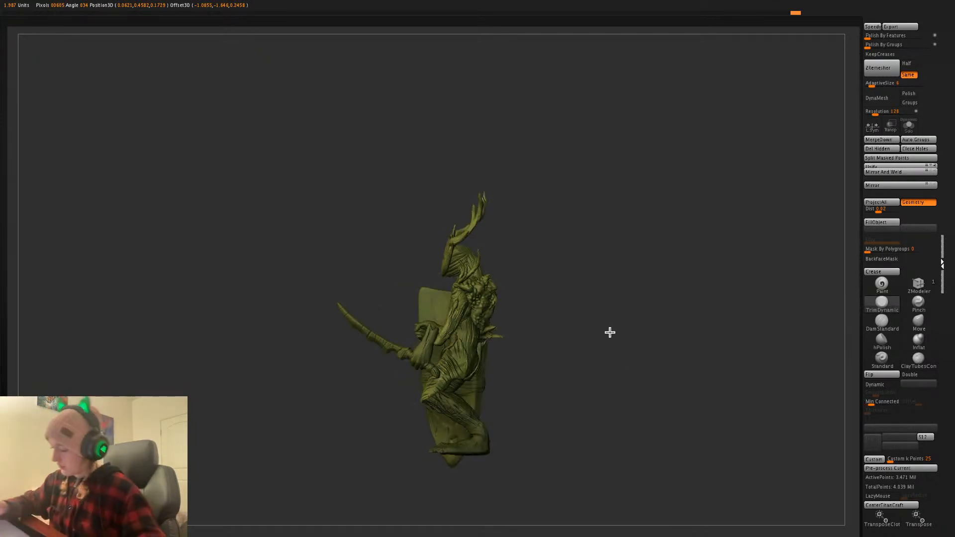
left_click_drag(610, 332, 635, 343)
key("ctrl+z")
key("ctrl+z")
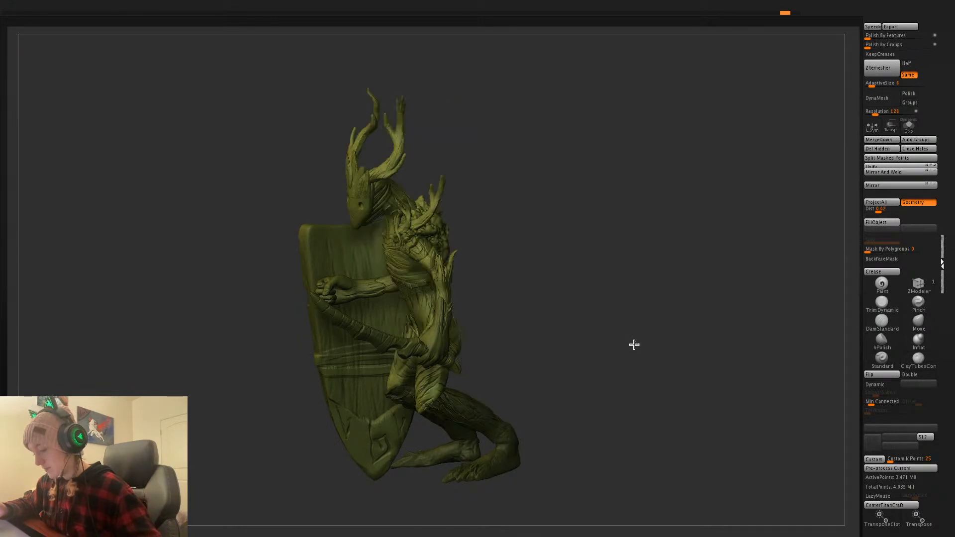
key("ctrl+z")
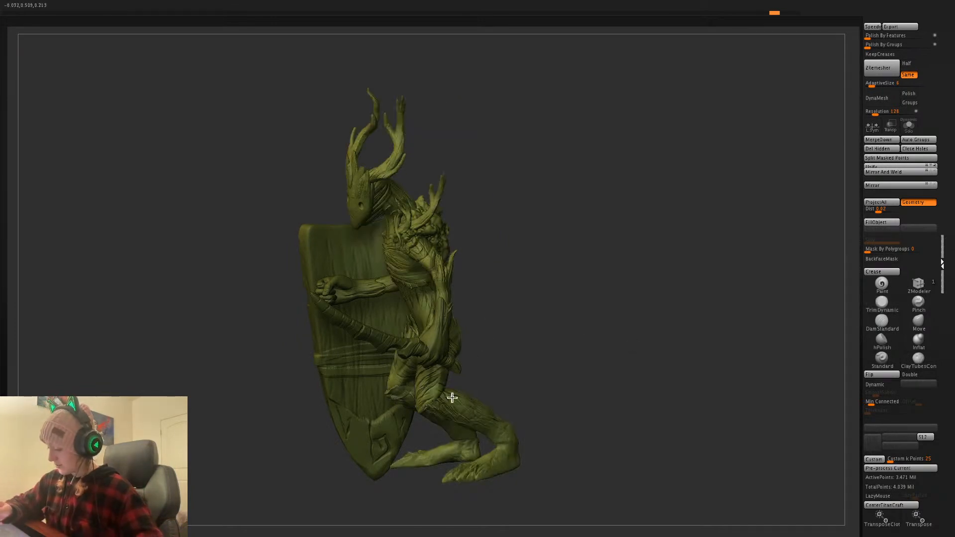
key("ctrl+shift+z")
key("ctrl+shift+z")
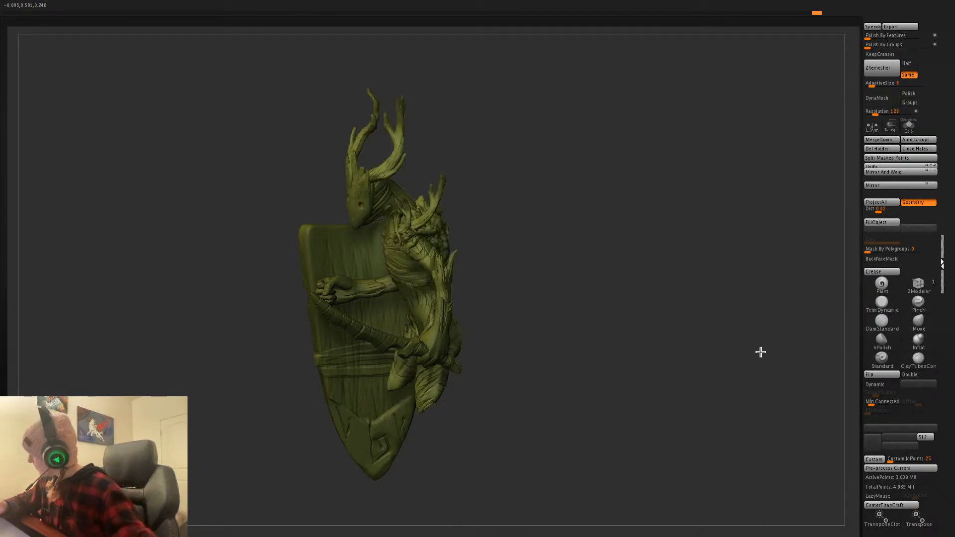
- Unhide all of the druid's geometry and merge the body with its separate fist subtools
left_click(888, 141)
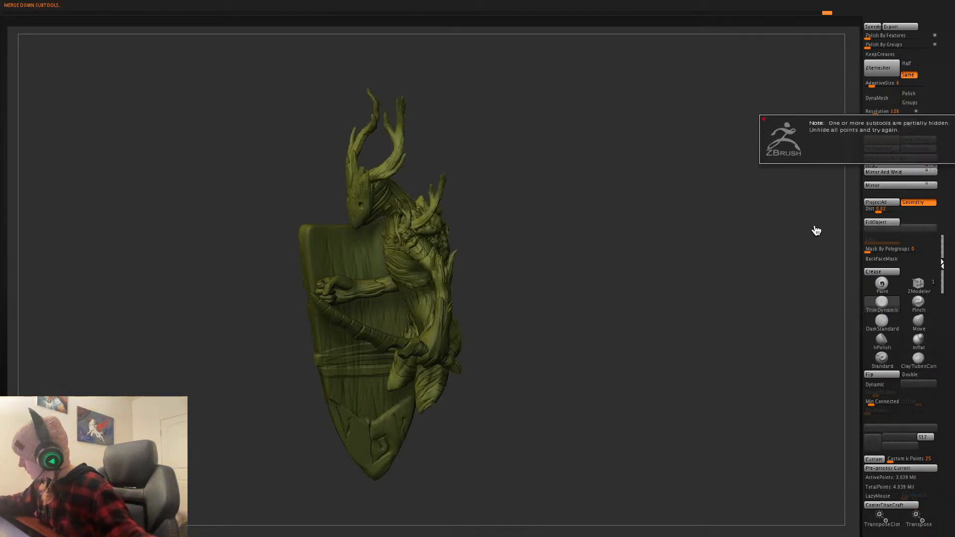
left_click(702, 362, "ctrl+shift")
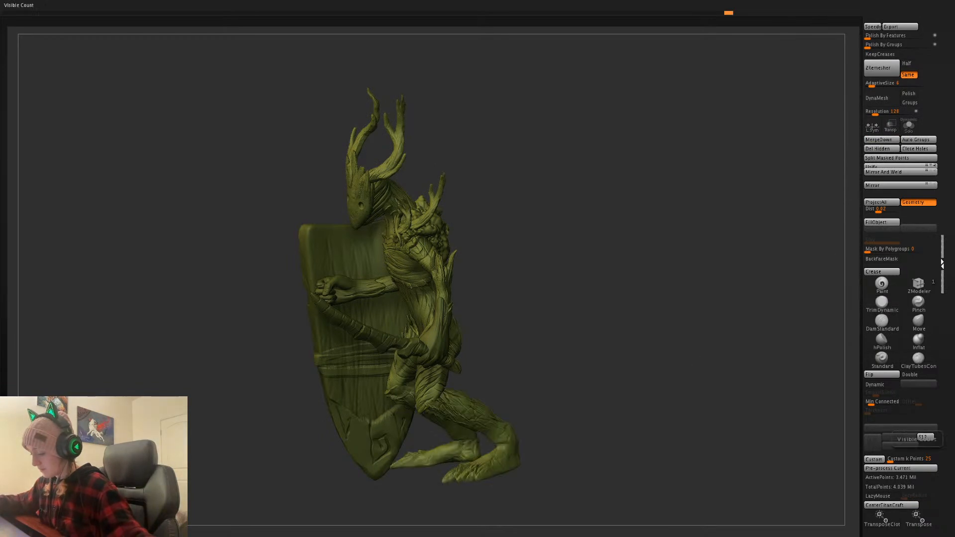
left_click(891, 140)
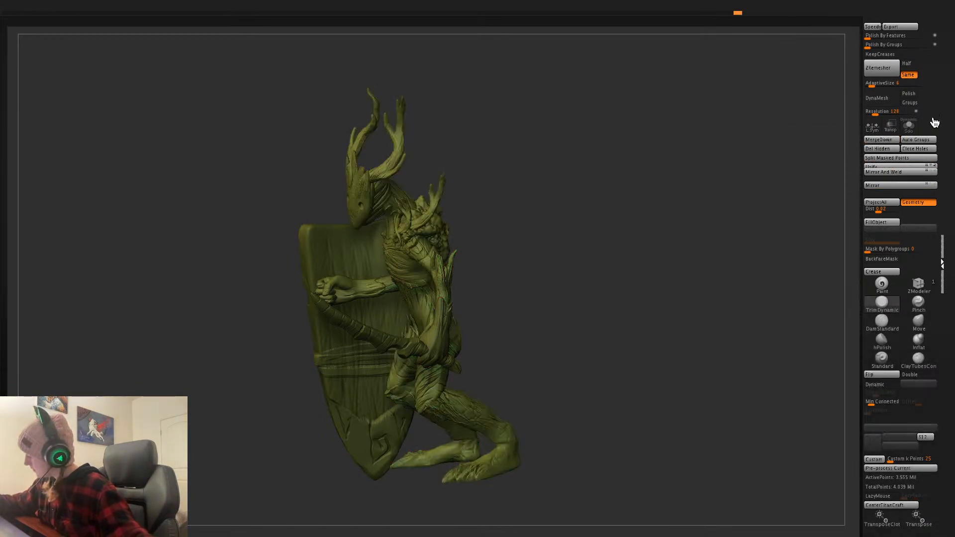
key("shift+f")
key("shift+f")
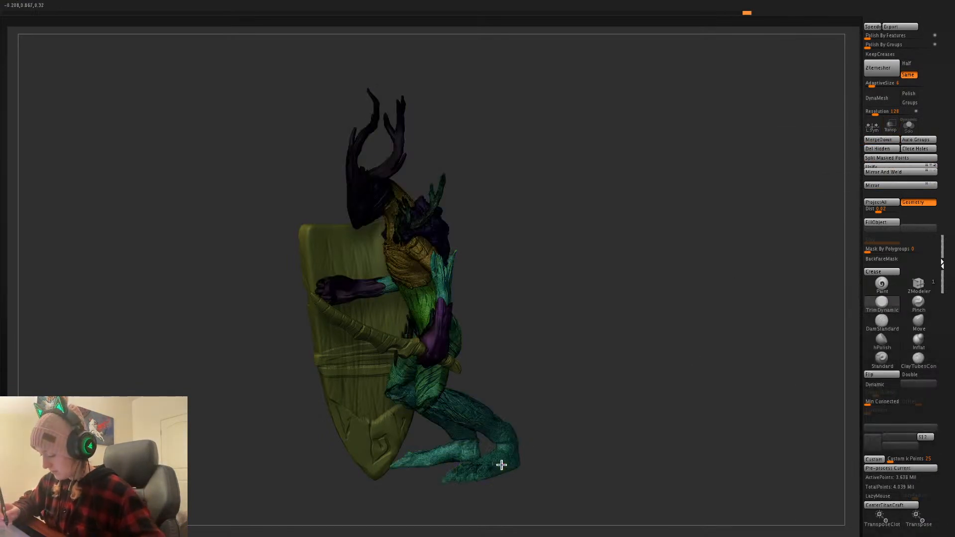
- Isolate the druid's lower legs by polygroup, mask them and bring back the full figure
left_click(498, 463, "ctrl+shift")
left_click(635, 354, "ctrl")
left_click(638, 357, "ctrl+shift")
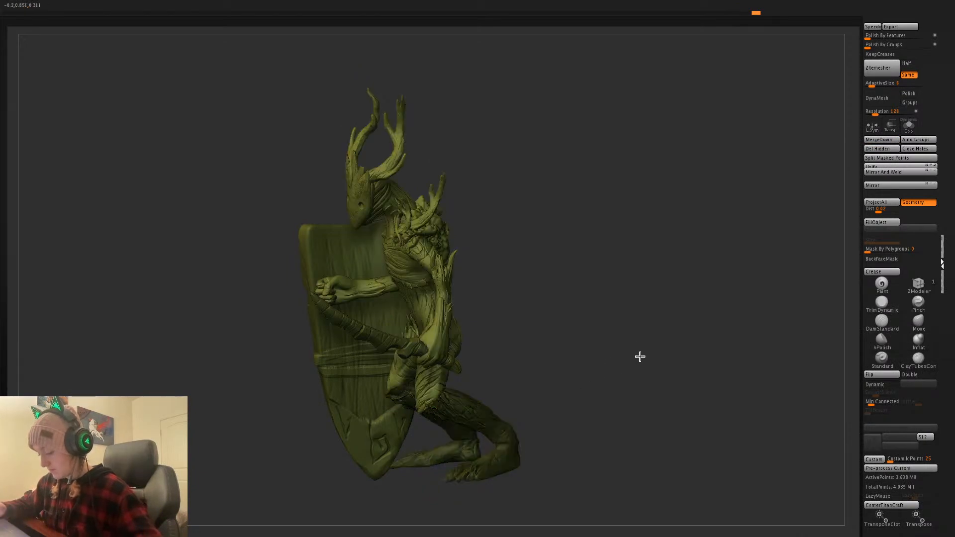
left_click(640, 356, "ctrl")
left_click_drag(648, 350, 622, 365)
left_click_drag(482, 380, 480, 387)
left_click_drag(625, 350, 639, 365)
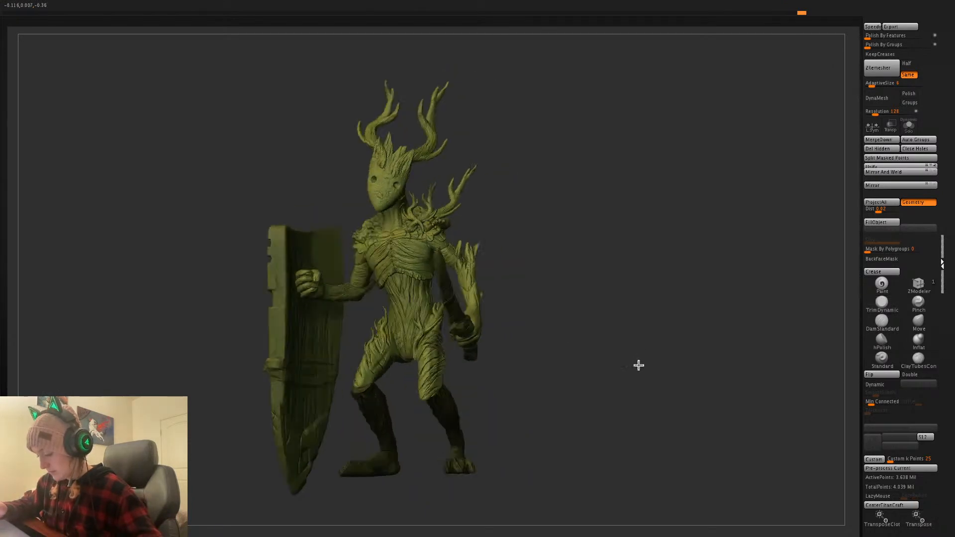
- Show only the druid's body and extend the mask from the legs up over the hips and lower abdomen
left_click(910, 125)
mouse_move(387, 442)
left_mouse_down("ctrl")
mouse_move(383, 315)
mouse_move(473, 294)
mouse_move(493, 309)
mouse_move(497, 511)
left_mouse_up("ctrl")
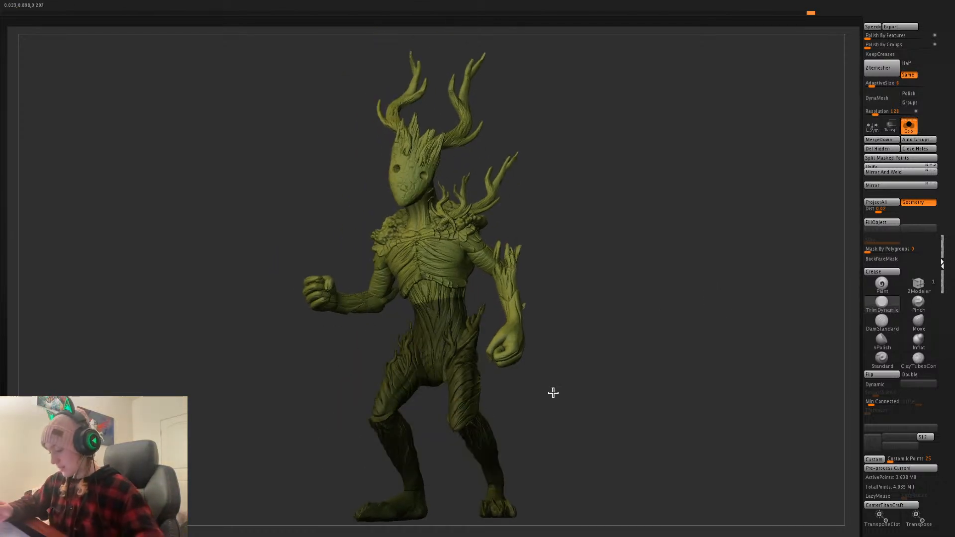
left_click_drag(577, 388, 488, 423)
mouse_move(425, 480)
left_mouse_down("ctrl")
mouse_move(511, 362)
mouse_move(518, 376)
left_mouse_up("ctrl")
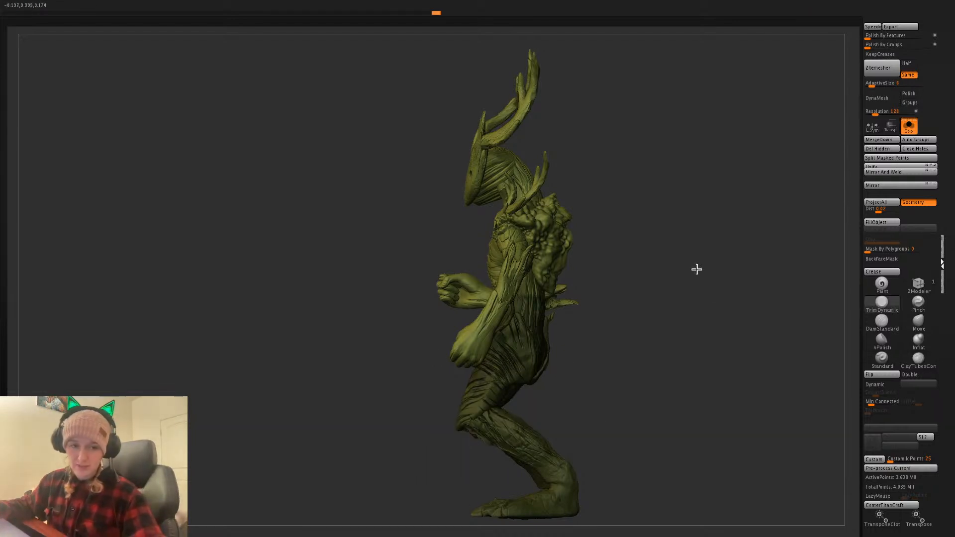
- Try leaning the unmasked upper body about the waist from the side view
key("w")
left_click(543, 301)
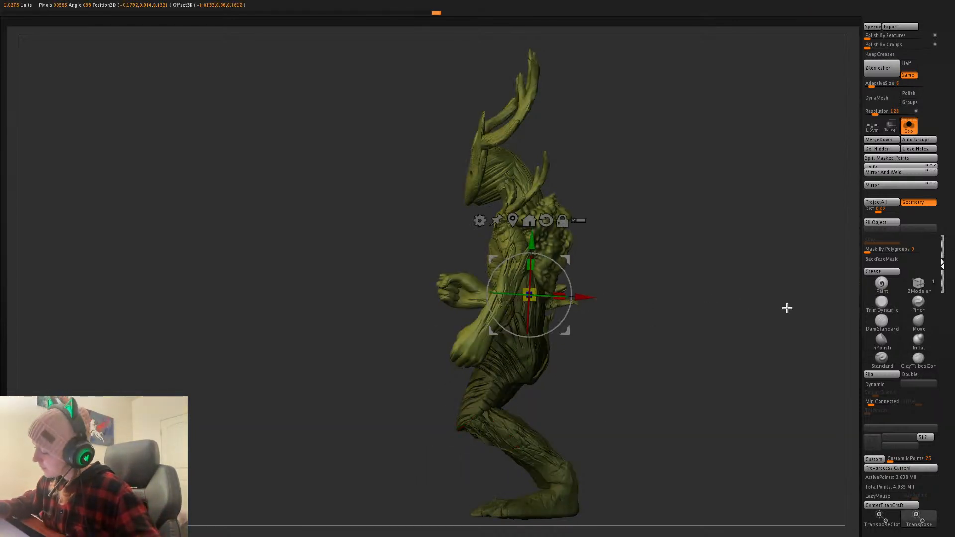
mouse_move(570, 258)
left_mouse_down()
mouse_move(567, 276)
mouse_move(561, 268)
left_mouse_up()
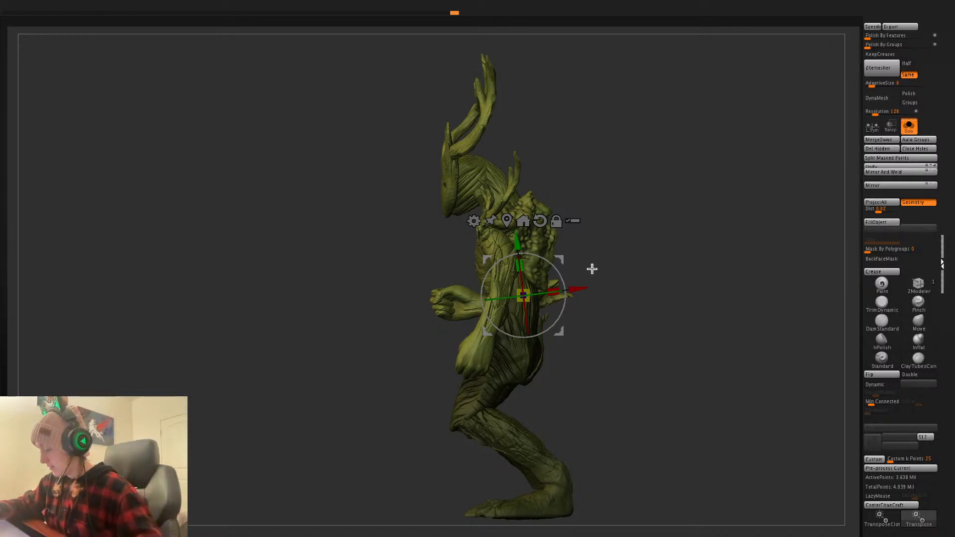
mouse_move(563, 278)
left_mouse_down()
mouse_move(563, 258)
mouse_move(685, 273)
mouse_move(690, 264)
mouse_move(673, 248)
left_mouse_up()
key("ctrl+z")
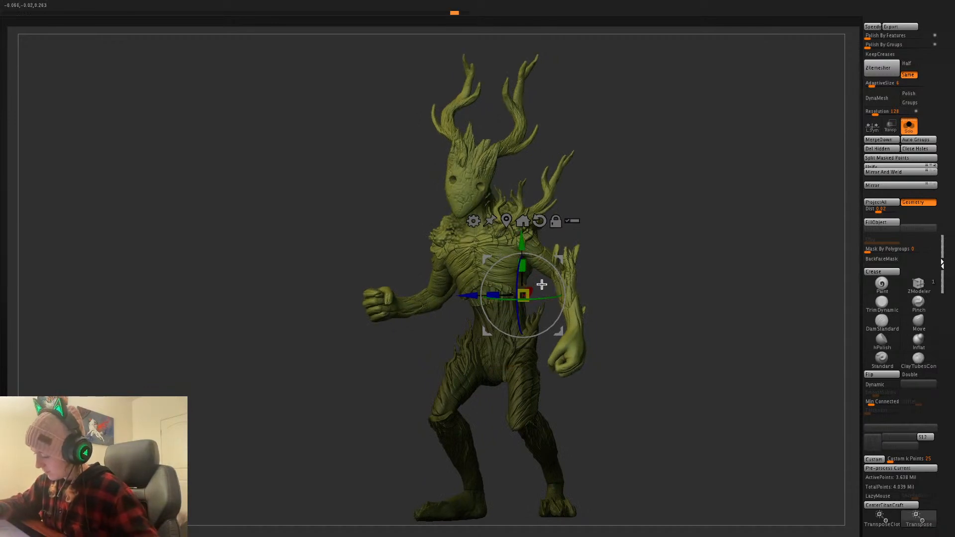
- Centre the transform pivot on the waist and rotate the upper body about 12 degrees
left_click_drag(560, 260, 492, 240, "alt")
left_click_drag(484, 282, 485, 292)
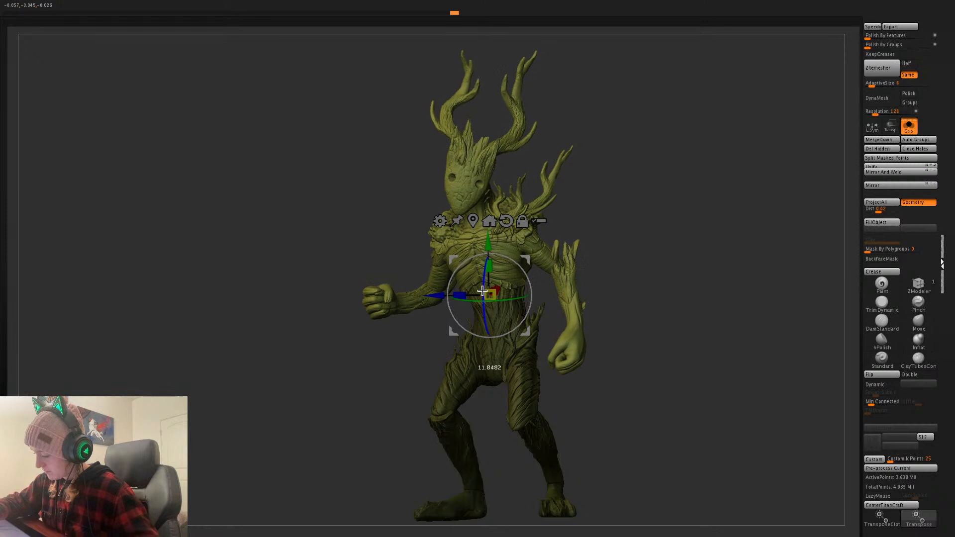
key("q")
left_click_drag(686, 271, 698, 273)
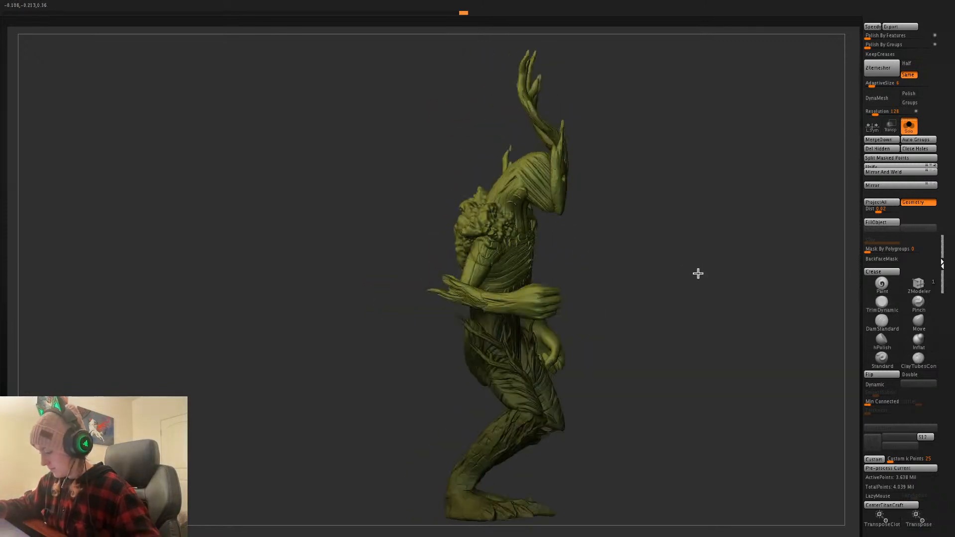
left_click_drag(708, 325, 655, 312)
- Lean the upper body further forward about the waist and shift it slightly along the vertical axis
key("w")
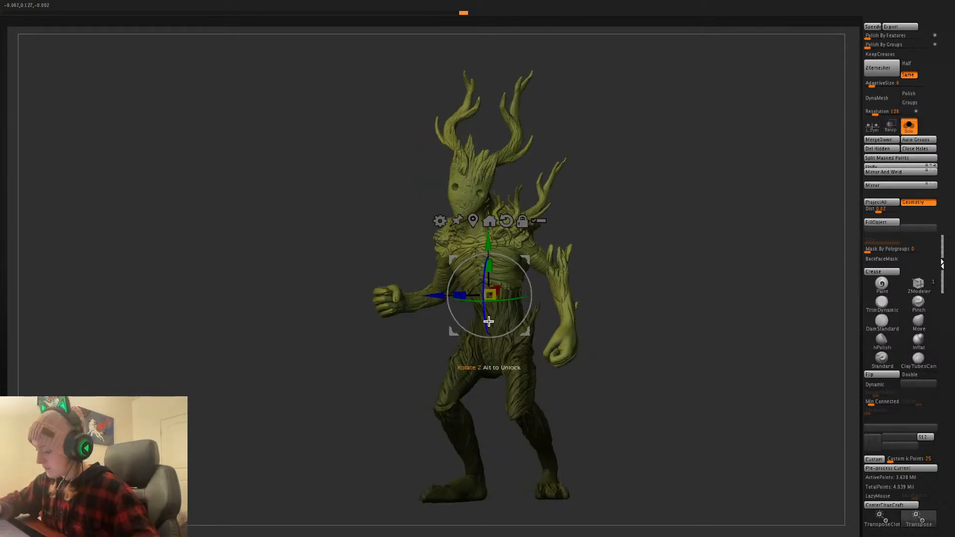
left_click_drag(487, 323, 487, 334)
left_click_drag(488, 246, 486, 239)
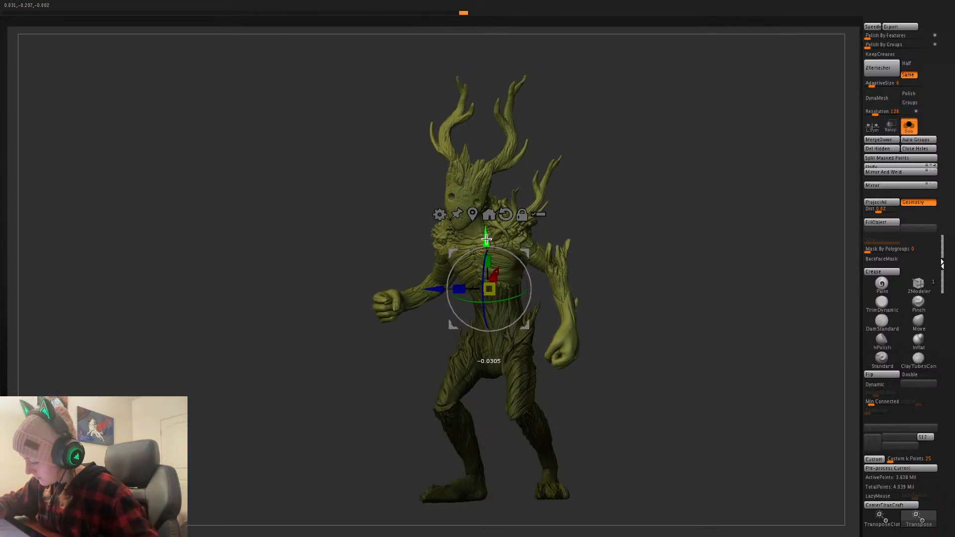
key("q")
mouse_move(619, 248)
left_mouse_down()
mouse_move(728, 274)
mouse_move(753, 264)
mouse_move(696, 274)
left_mouse_up()
- Switch the druid's display colour from olive green to pale white
key("space")
key("shift+f")
key("shift+f")
key("space")
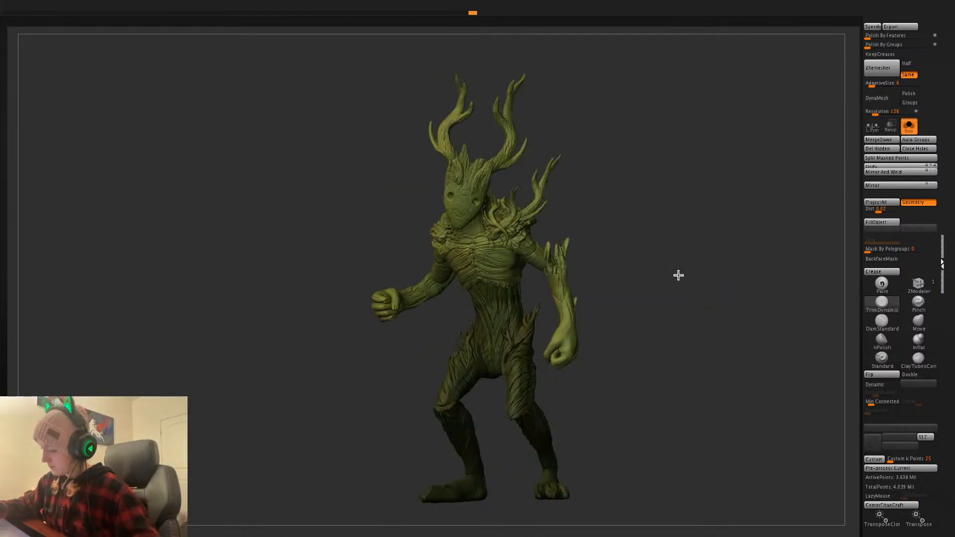
left_click(520, 400, "ctrl+shift")
key("space")
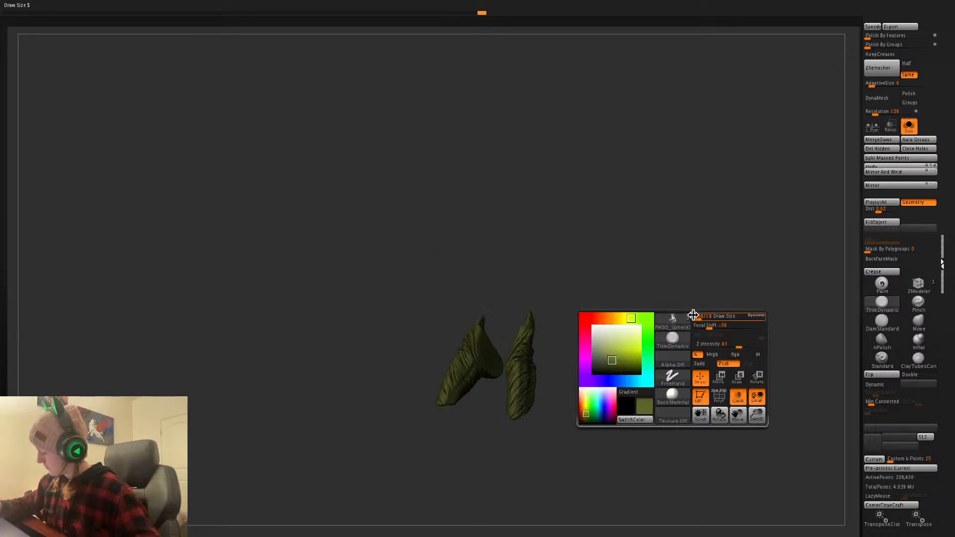
key("space")
left_click(661, 341, "ctrl+shift")
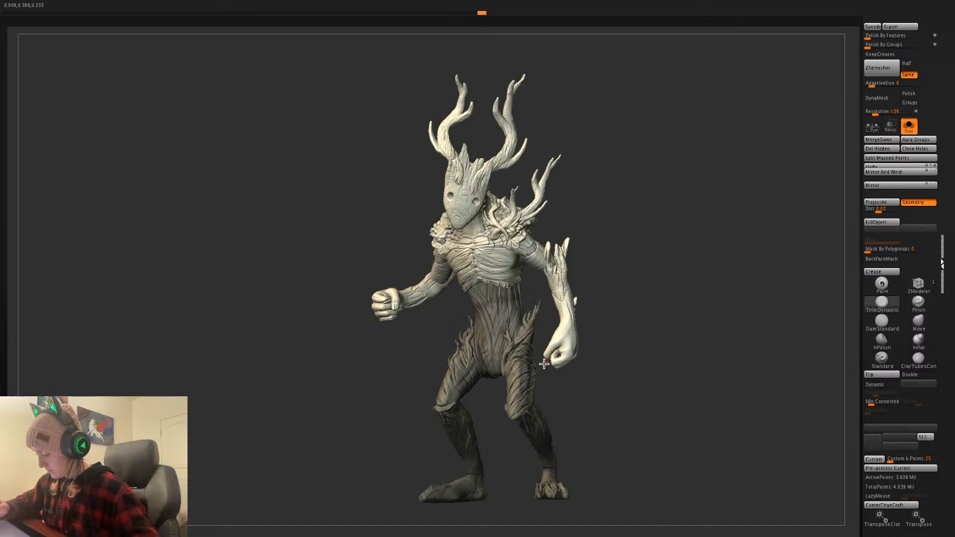
- Lower the unmasked upper body about 0.03 along the vertical axis
left_click(498, 324, "ctrl+shift")
left_click_drag(544, 202, 433, 366, "ctrl+shift")
left_click(673, 321, "ctrl+shift")
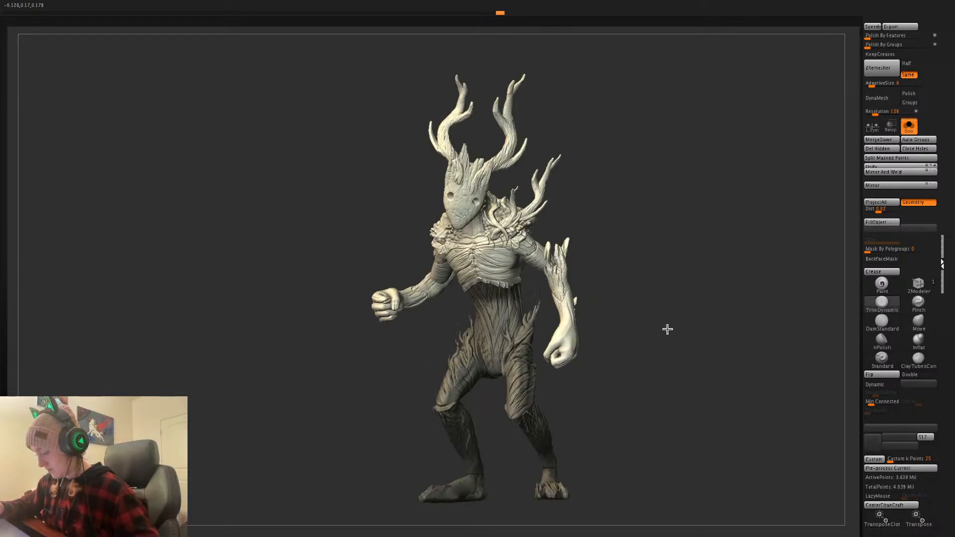
key("w")
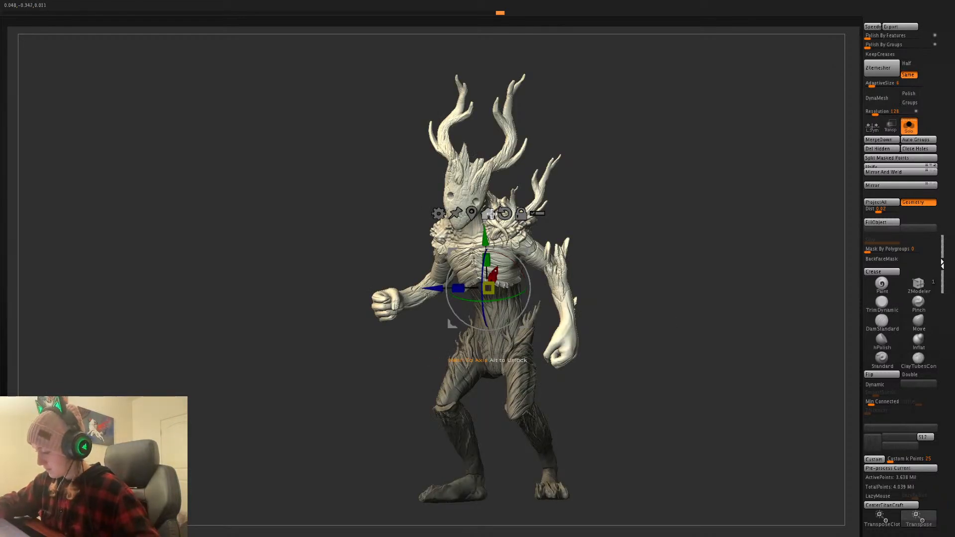
left_click(490, 214)
left_click_drag(490, 238, 490, 247)
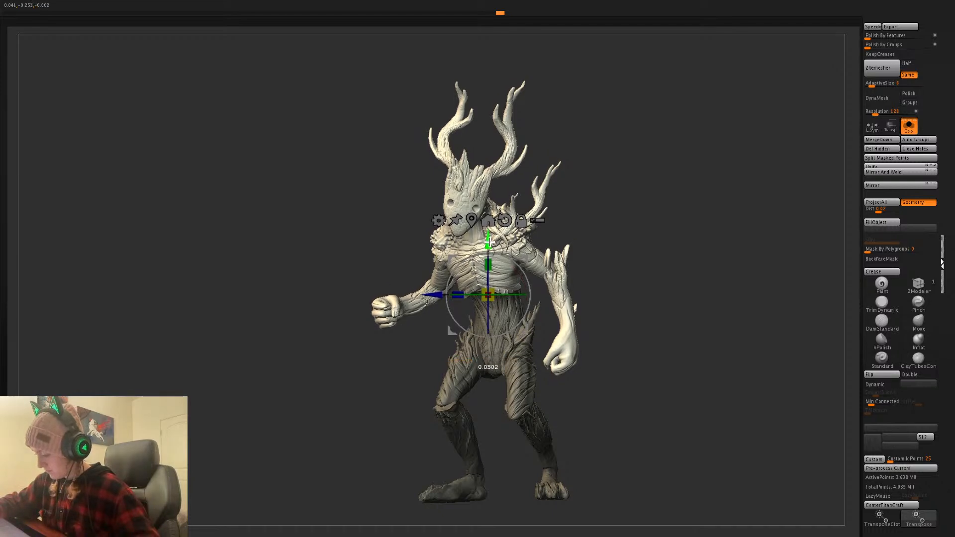
key("q")
left_click_drag(712, 251, 638, 264)
key("w")
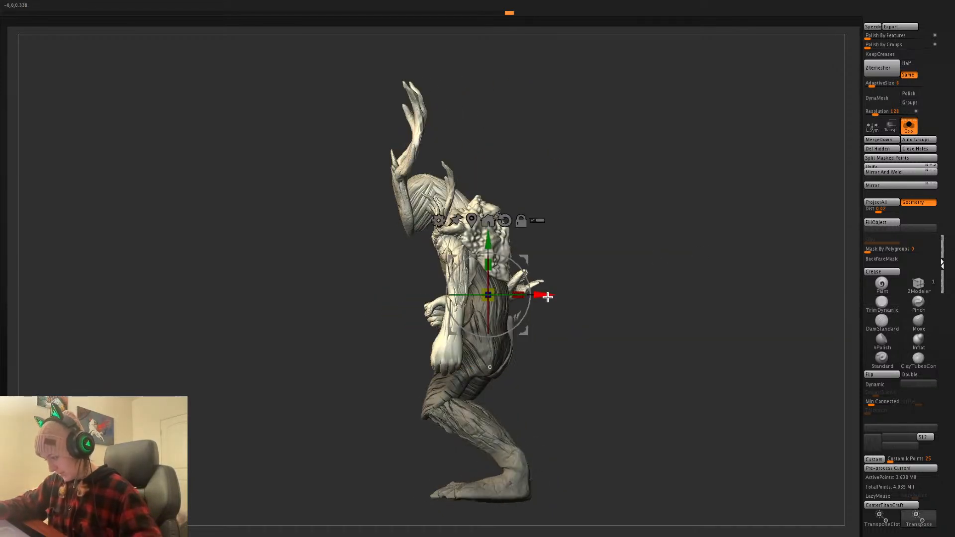
key("q")
left_click_drag(693, 296, 682, 284)
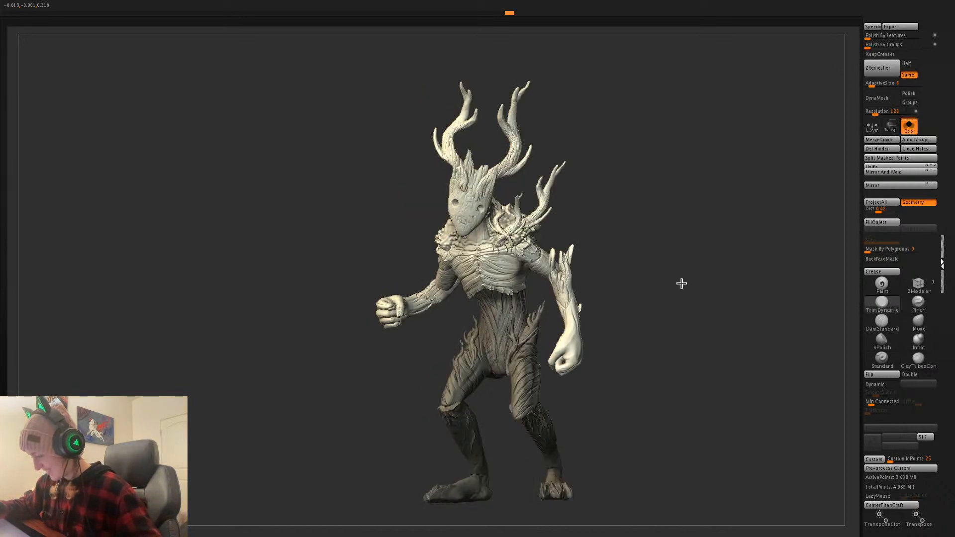
- Preview the druid's painted colours and clear the mask from its lower body
key("w")
key("q")
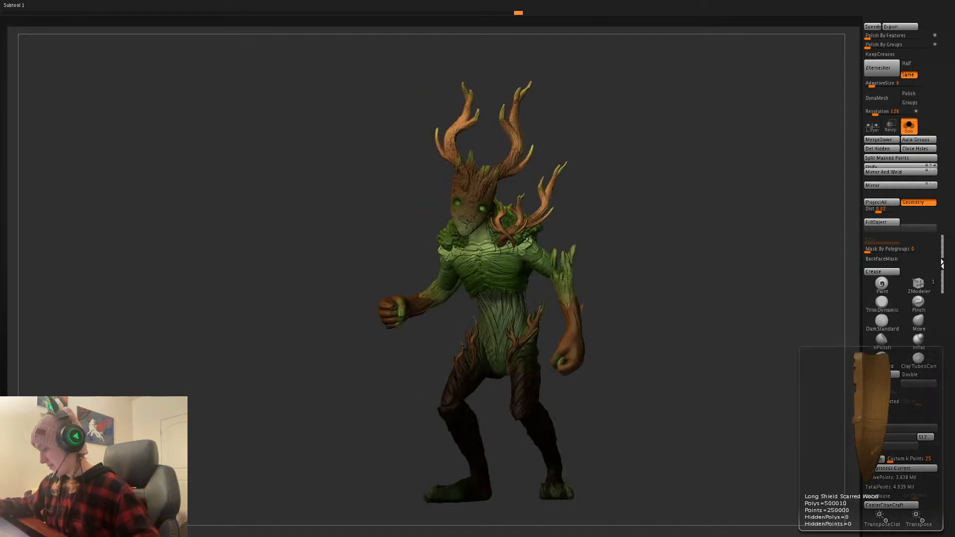
right_click(630, 359)
key("shift+f")
key("shift+f")
right_click(675, 295)
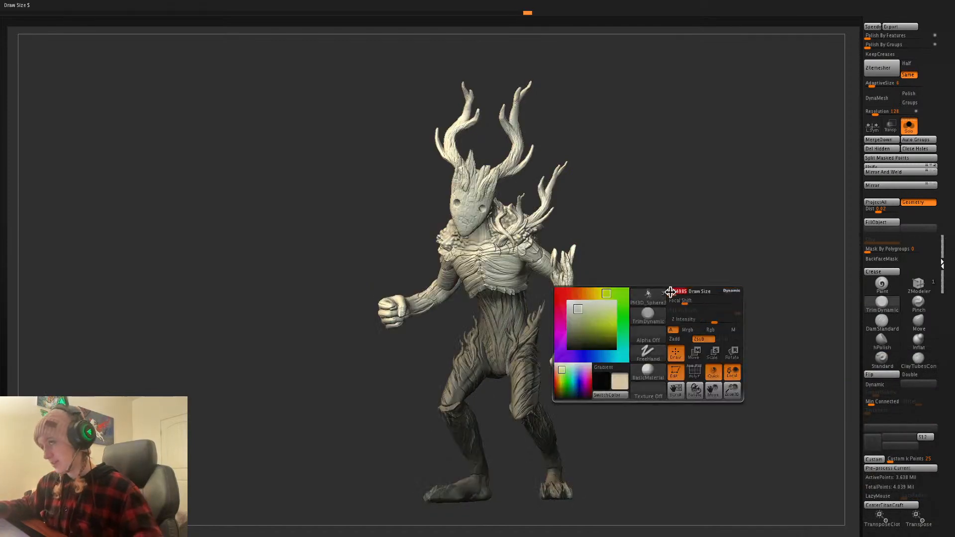
right_click_drag(682, 314, 662, 316, "ctrl")
right_click(664, 314)
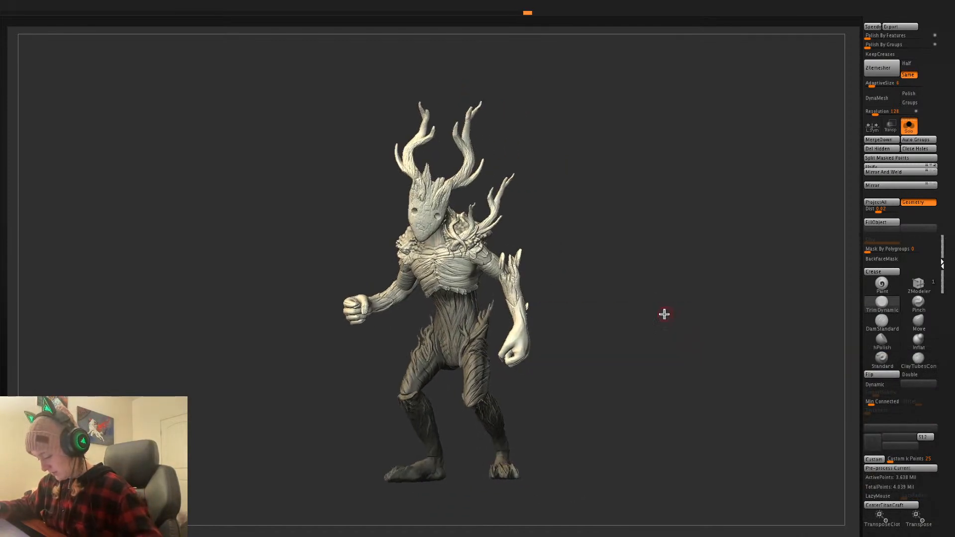
left_click_drag(671, 299, 670, 315, "ctrl")
key("w")
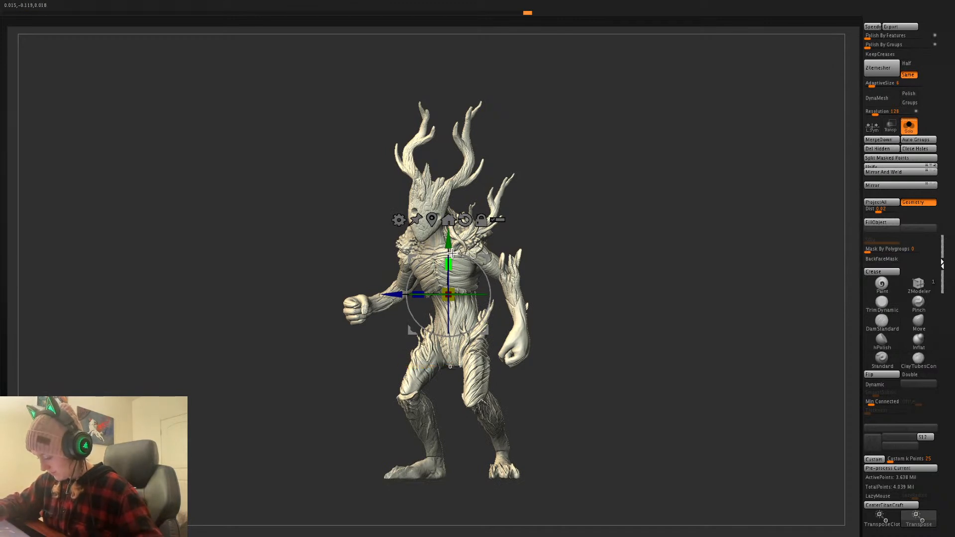
key("q")
- Mask the whole druid except its head and antlers
right_click(668, 299)
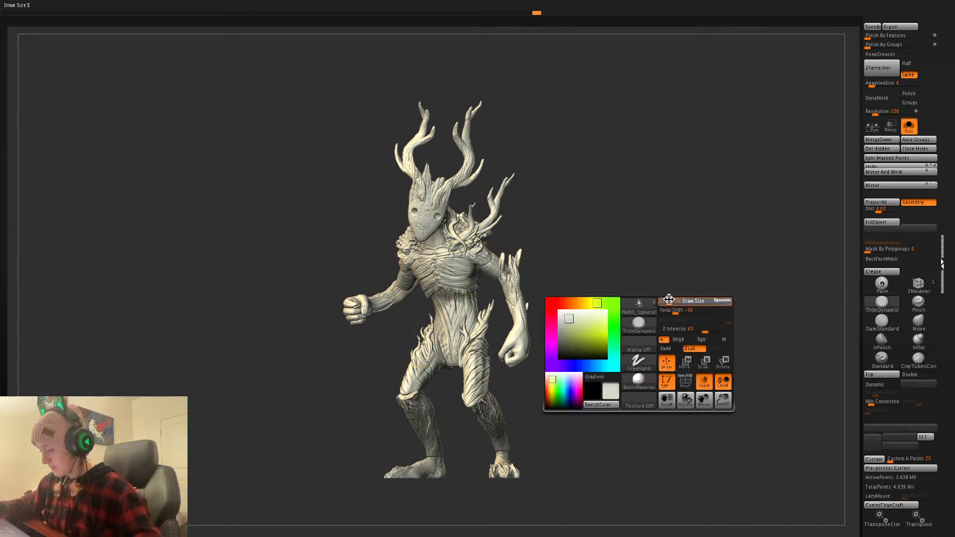
key("shift+f")
key("shift+f")
right_click(669, 301)
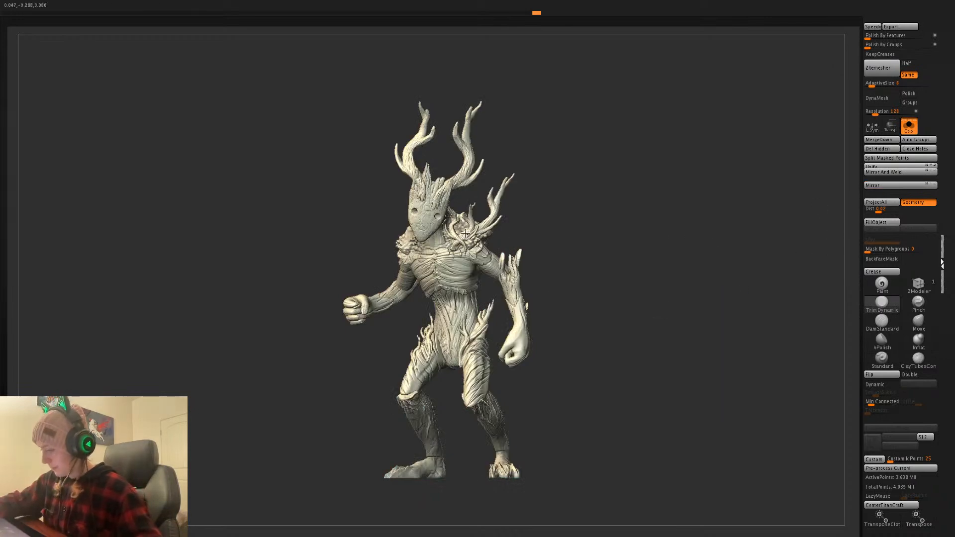
left_click(578, 193, "ctrl")
left_click(606, 184, "ctrl+shift")
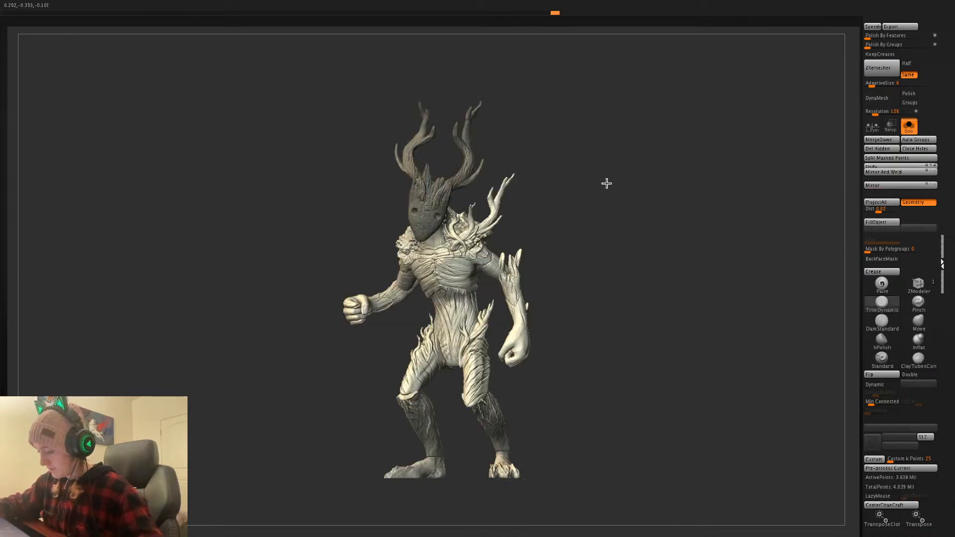
mouse_move(605, 184)
left_mouse_down("shift")
mouse_move(594, 184)
mouse_move(604, 202)
left_mouse_up("shift")
left_click(605, 199, "ctrl")
- Centre the transform pivot at the back of the head and tilt the head slightly from the side view
key("w")
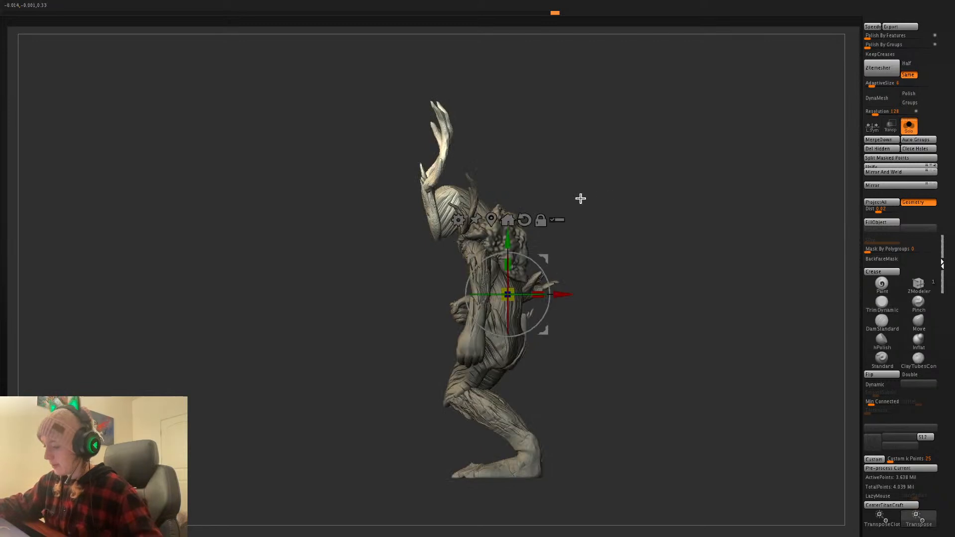
left_click(452, 199)
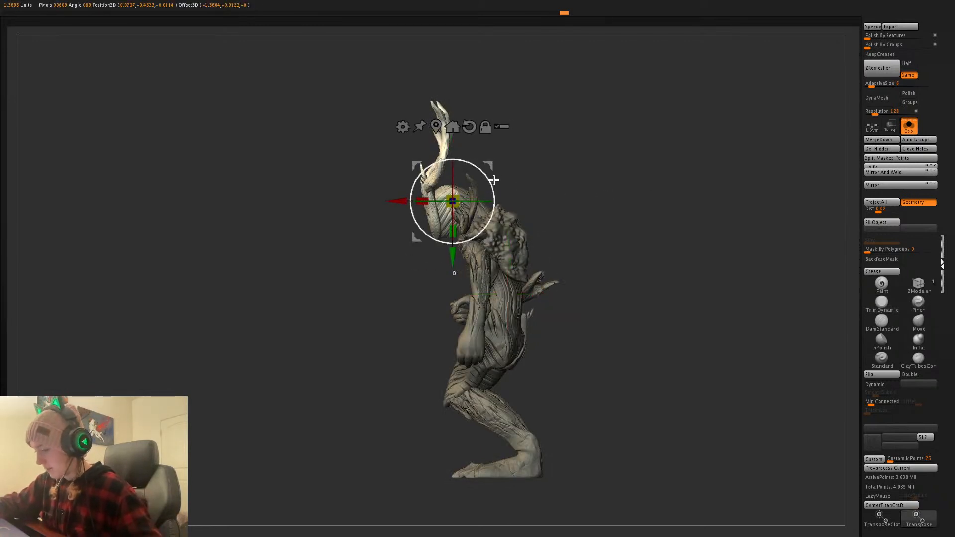
left_click_drag(493, 182, 488, 174)
key("q")
mouse_move(616, 203)
left_mouse_down()
mouse_move(630, 190)
mouse_move(557, 213)
left_mouse_up()
- Roll the head and antlers sideways from the front view
key("w")
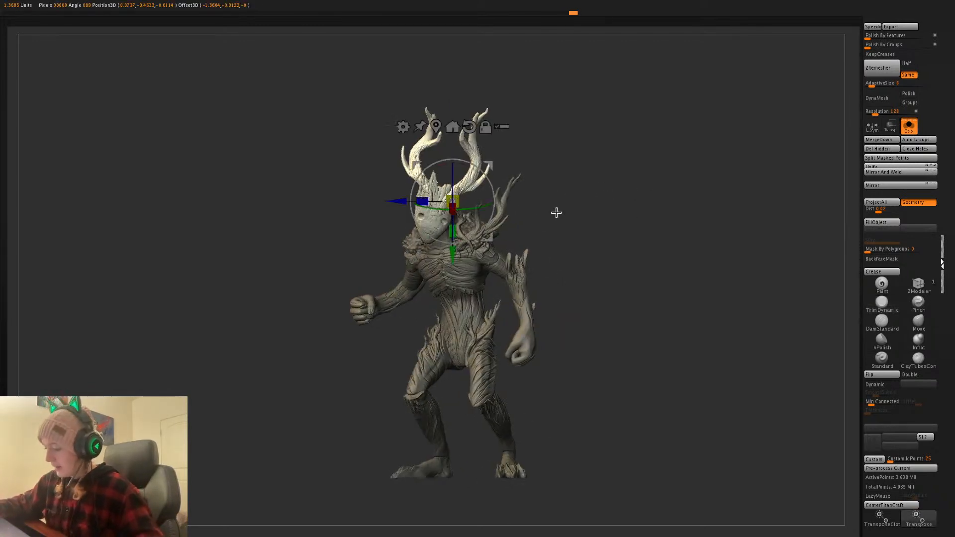
left_click_drag(488, 229, 450, 171)
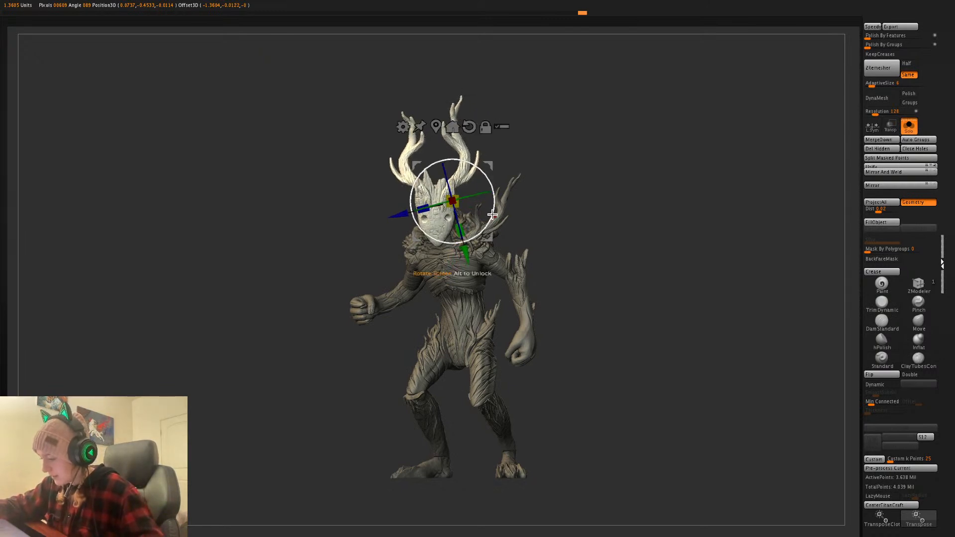
key("q")
left_click_drag(651, 229, 663, 228)
key("w")
key("q")
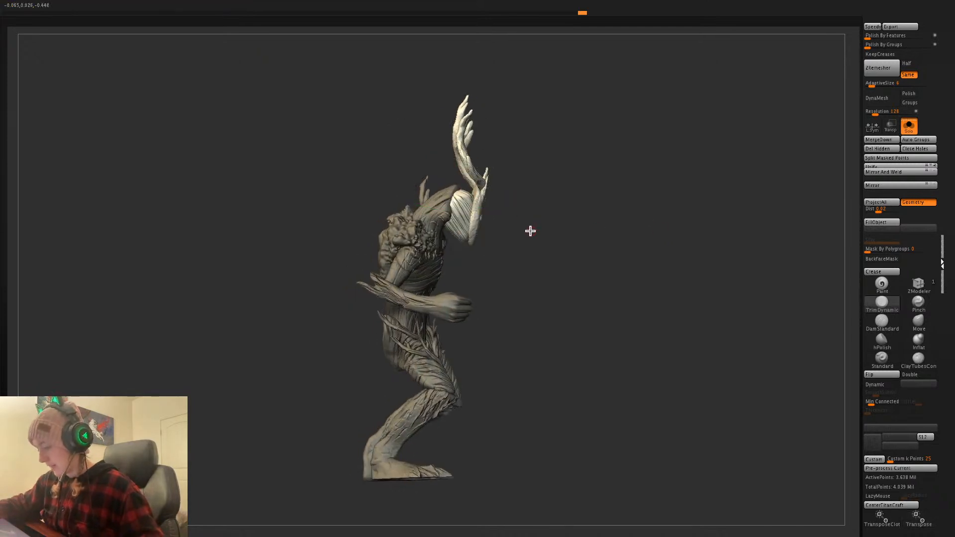
- Invert the mask to protect the head and antlers and adjust the neck area with the Move brush
right_click(509, 209)
left_click(538, 211, "ctrl")
right_click(537, 211)
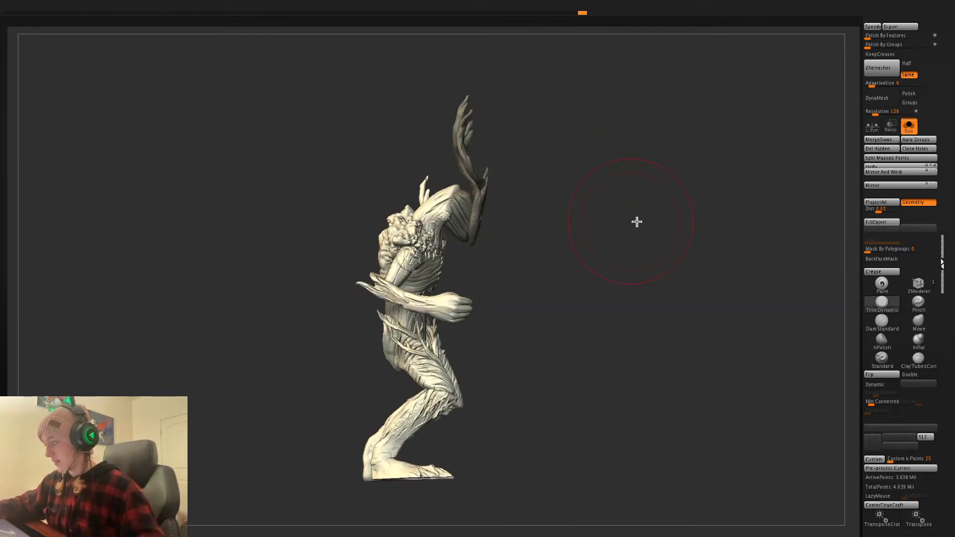
left_click(920, 324)
right_click_drag(454, 204, 460, 204)
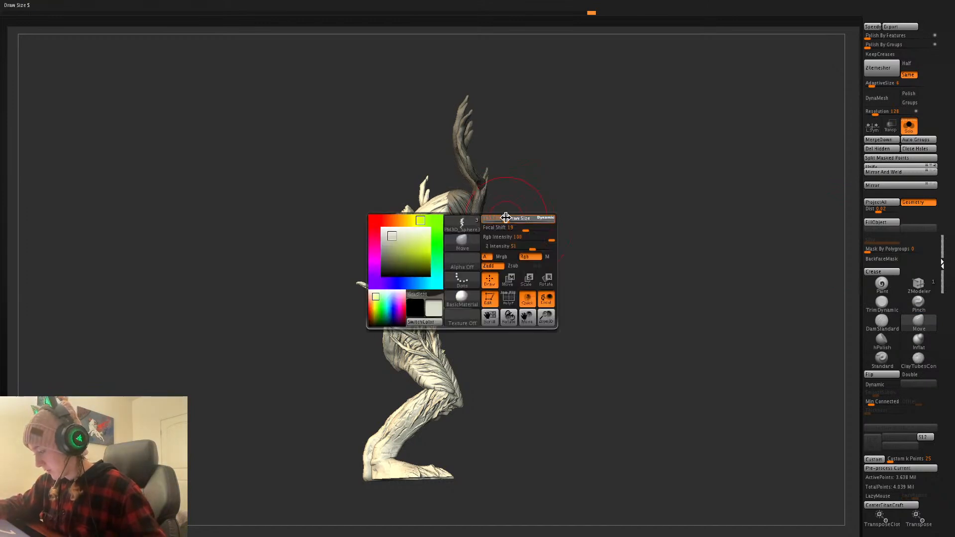
right_click_drag(567, 218, 392, 191)
mouse_move(517, 212)
right_mouse_down()
mouse_move(574, 231)
mouse_move(582, 213)
mouse_move(433, 208)
right_mouse_up()
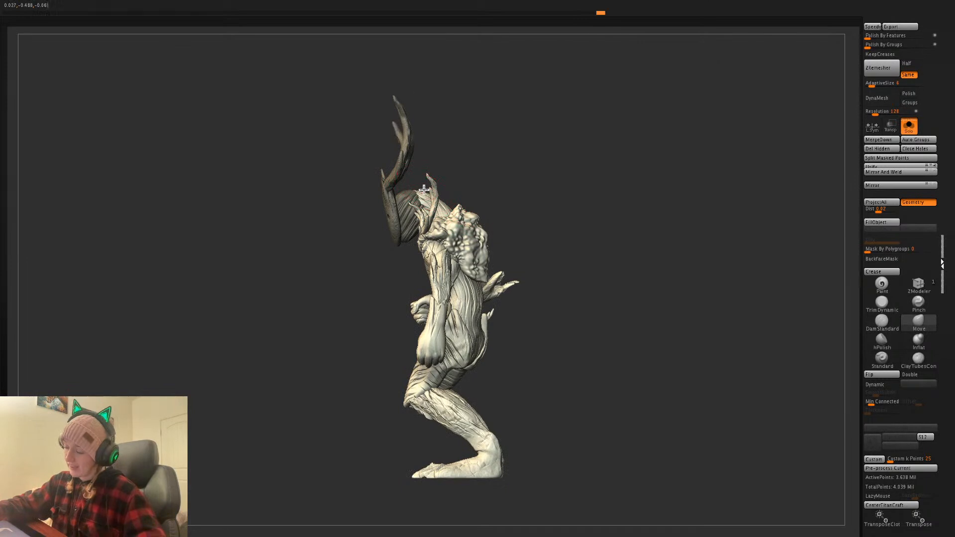
key("s")
left_click(588, 194)
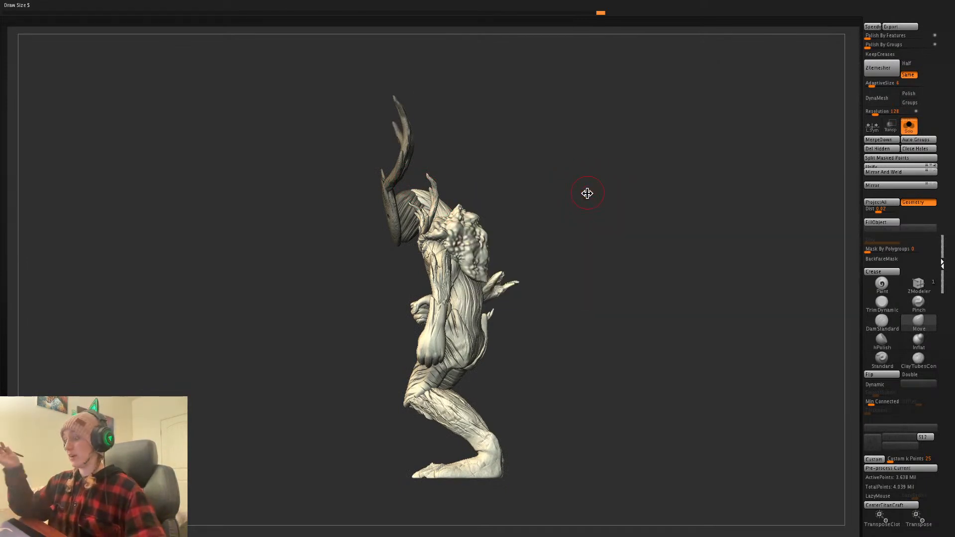
- Clear the mask from the druid's head and antlers
right_click_drag(643, 265, 648, 258)
key("space")
left_click(647, 258)
key("space")
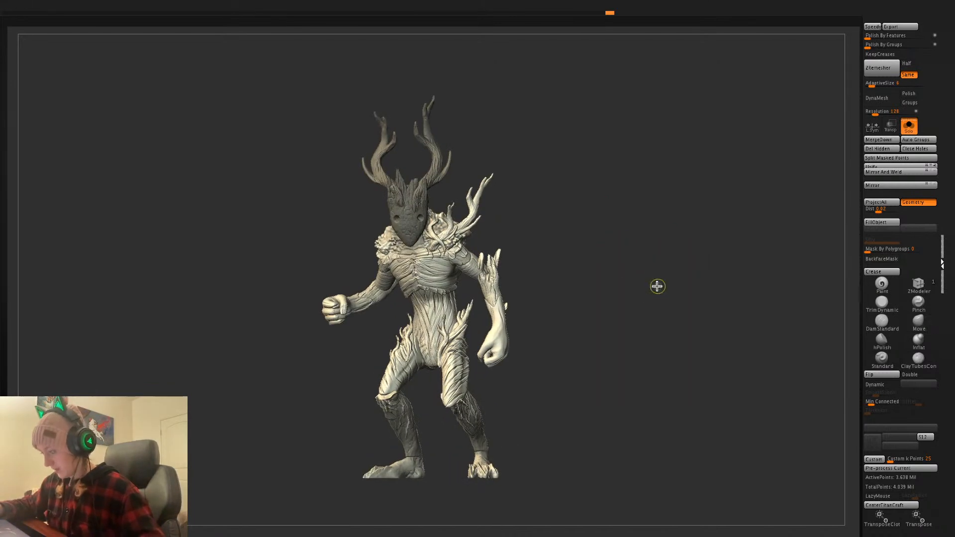
left_click_drag(657, 287, 661, 292, "ctrl")
right_click_drag(661, 287, 654, 294)
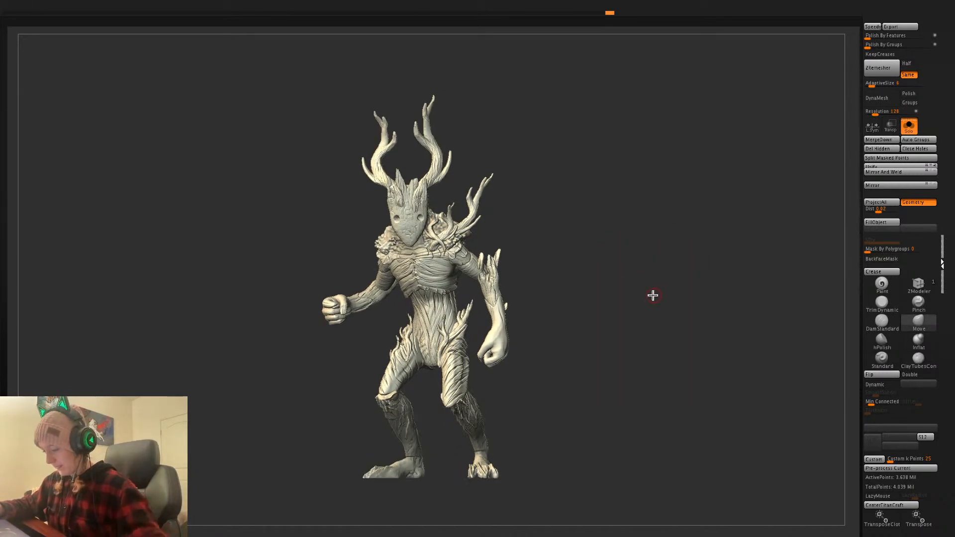
right_click(654, 294)
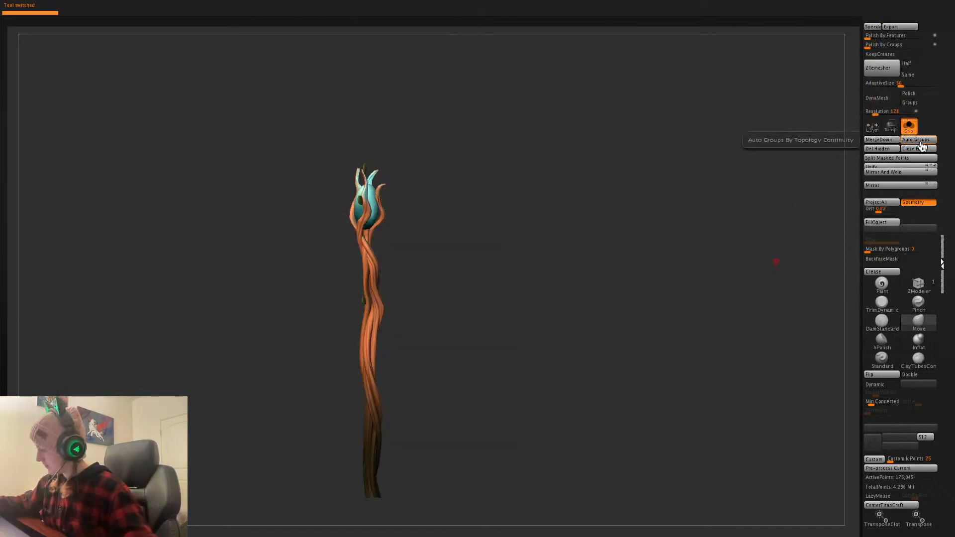
- Leave the solo display, return to the shield-bearing variant and reposition the druid's body against the shield with a reset gizmo orientation
left_click(908, 126)
mouse_move(669, 335)
right_mouse_down()
mouse_move(678, 328)
mouse_move(680, 342)
mouse_move(678, 326)
right_mouse_up()
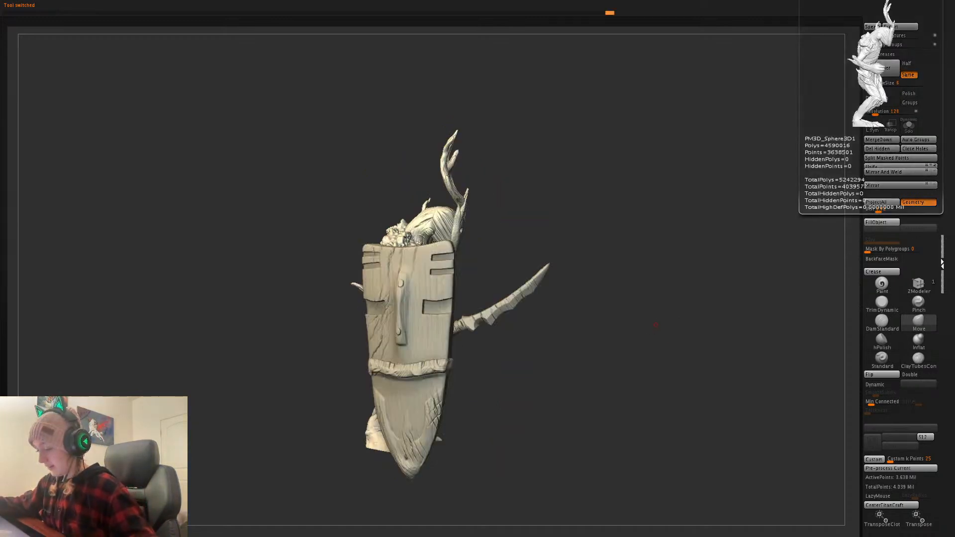
key("w")
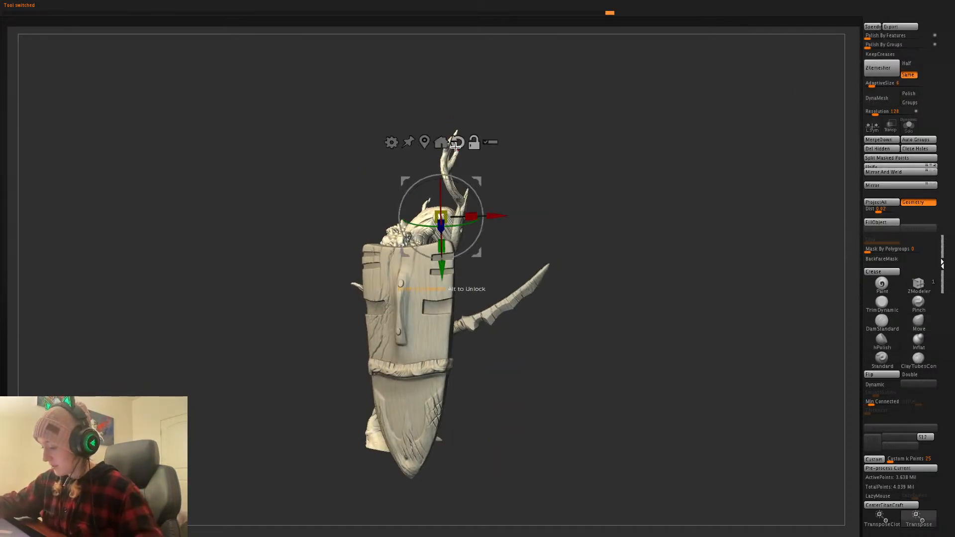
left_click(457, 142)
left_click_drag(425, 217, 388, 216)
key("q")
left_click_drag(743, 287, 735, 291)
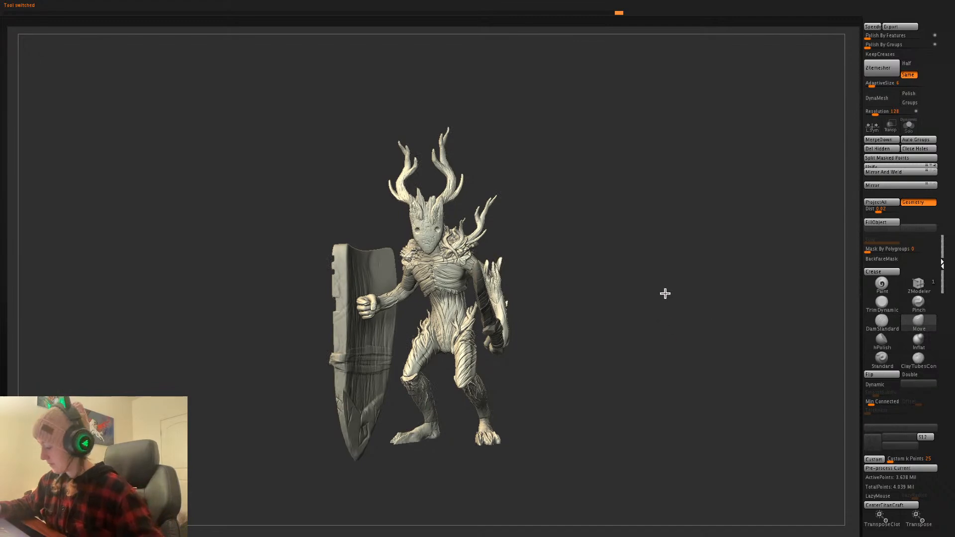
- Compare the shield-bearing variant with the painted staff druid and inspect its polygroups
mouse_move(674, 305)
left_mouse_down()
mouse_move(691, 318)
mouse_move(722, 291)
left_mouse_up()
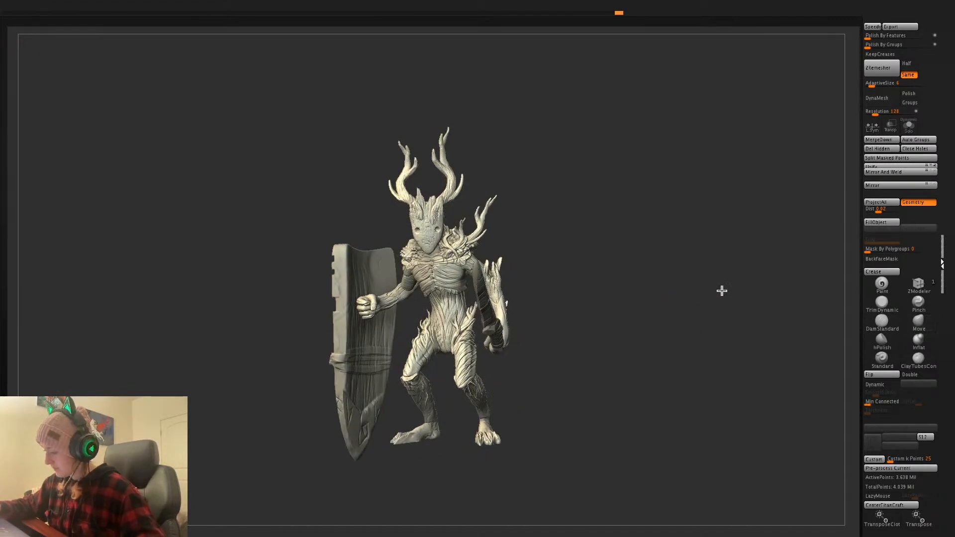
key("shift+f")
key("shift+f")
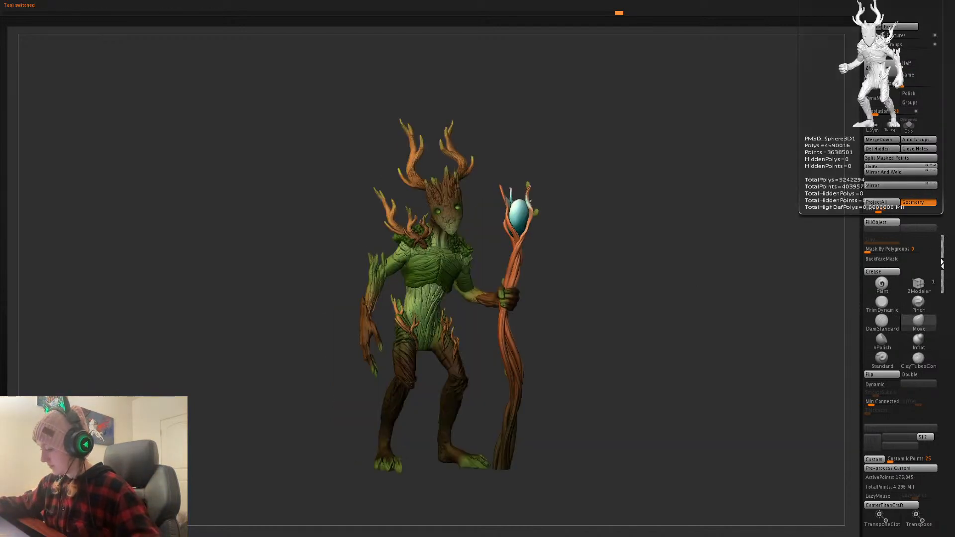
key("space")
key("shift+f")
key("shift+f")
key("space")
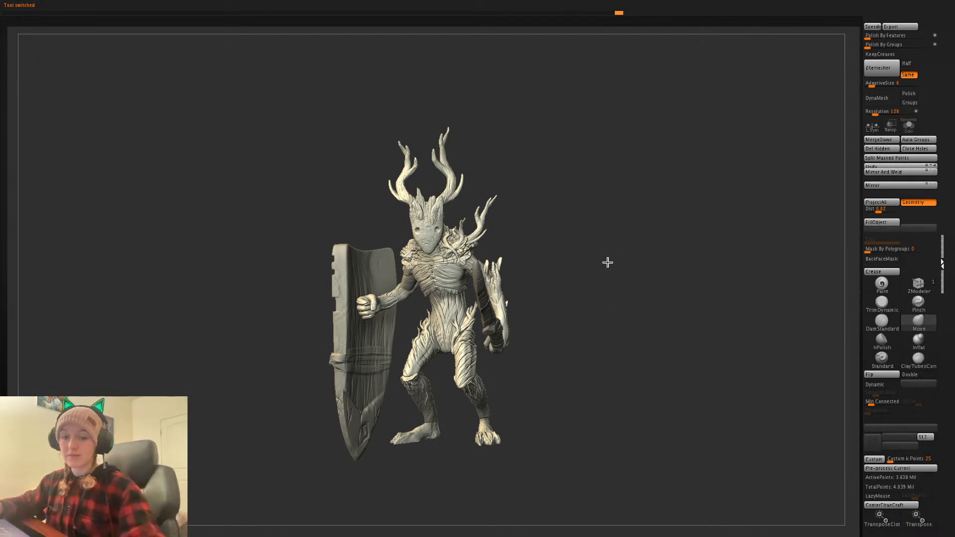
key("space")
key("shift+f")
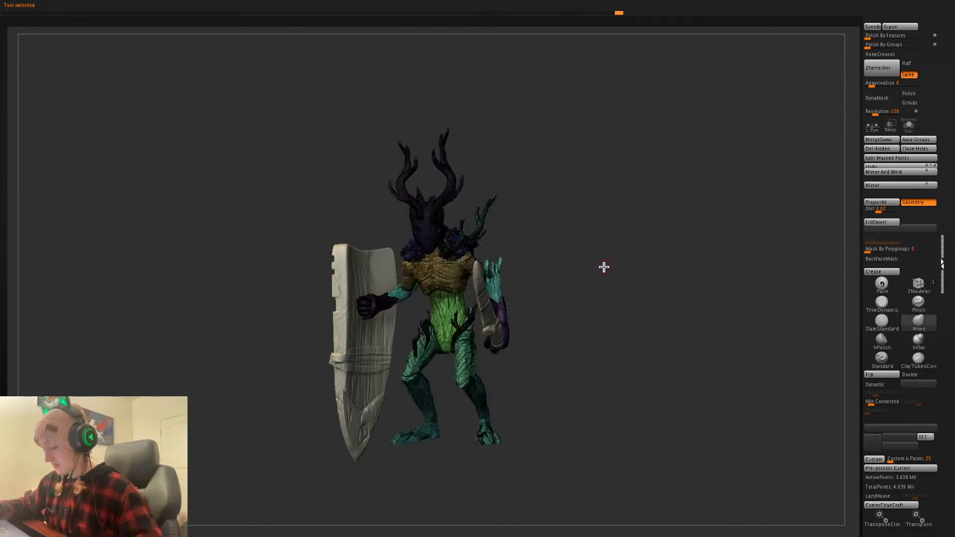
key("shift+f")
key("space")
- Try shortening the long wooden shield along its vertical axis, and undo the last two shield changes
left_click(363, 333, "alt")
key("w")
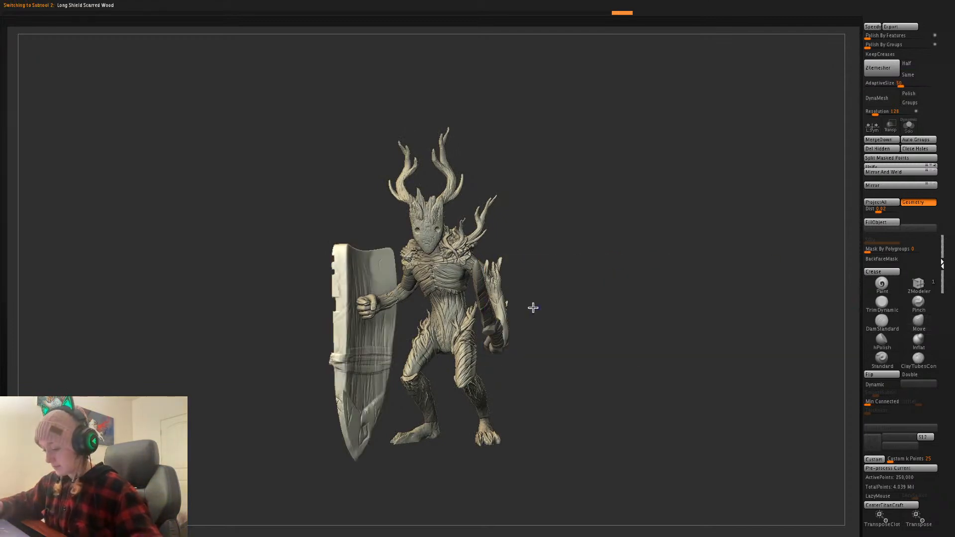
left_click(406, 285)
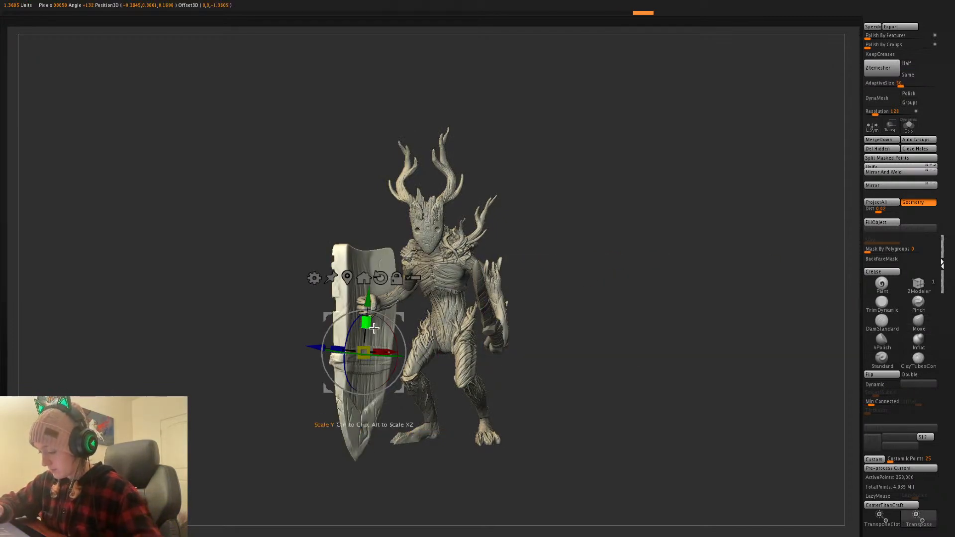
left_click_drag(370, 318, 365, 333)
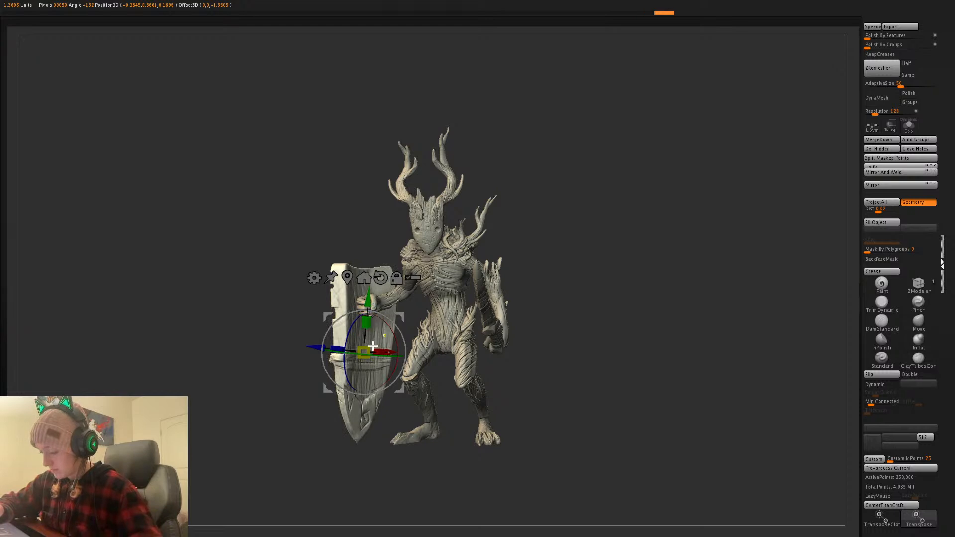
key("ctrl+z")
key("ctrl+z")
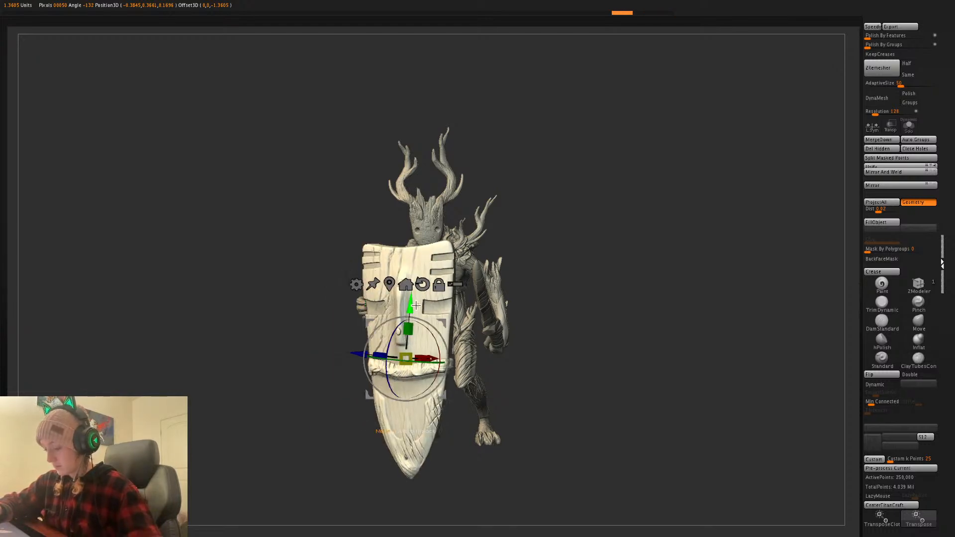
- Restore the last undone shield change, center the gizmo on the shield and turn the shield sideways beside the raised fist
key("ctrl+shift+z")
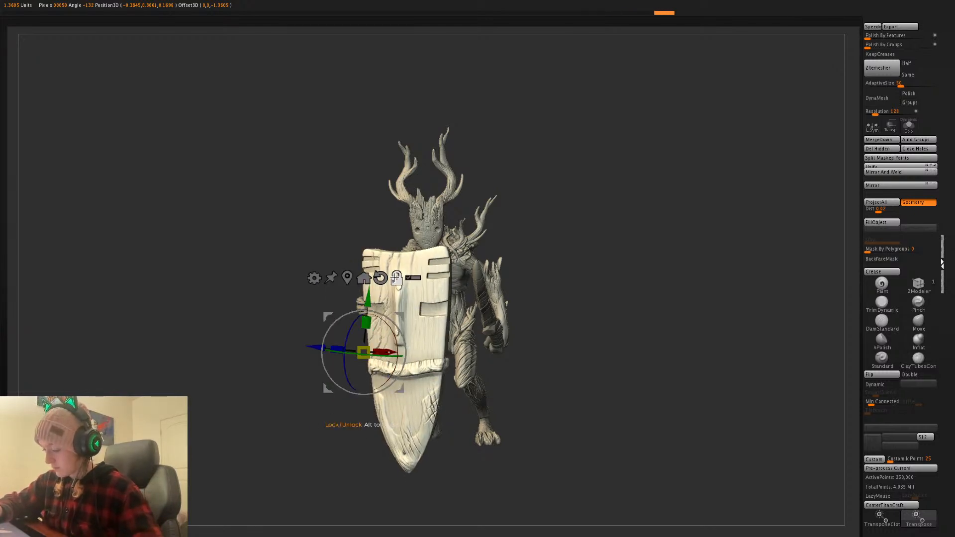
left_click(396, 278)
left_click(348, 278)
left_click_drag(431, 360, 357, 365, "shift")
mouse_move(415, 351)
left_mouse_down()
mouse_move(418, 371)
mouse_move(395, 372)
left_mouse_up()
key("ctrl+z")
key("q")
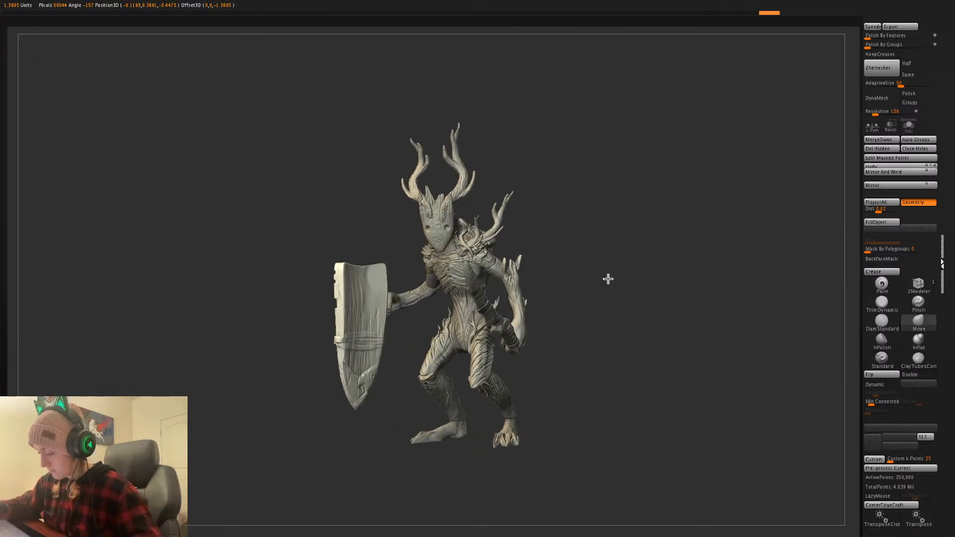
- Select the weathered sword, toggle its mask off and move it away from the lowered hand to the shield's outer side
left_click(481, 294, "alt")
left_click(566, 368, "ctrl")
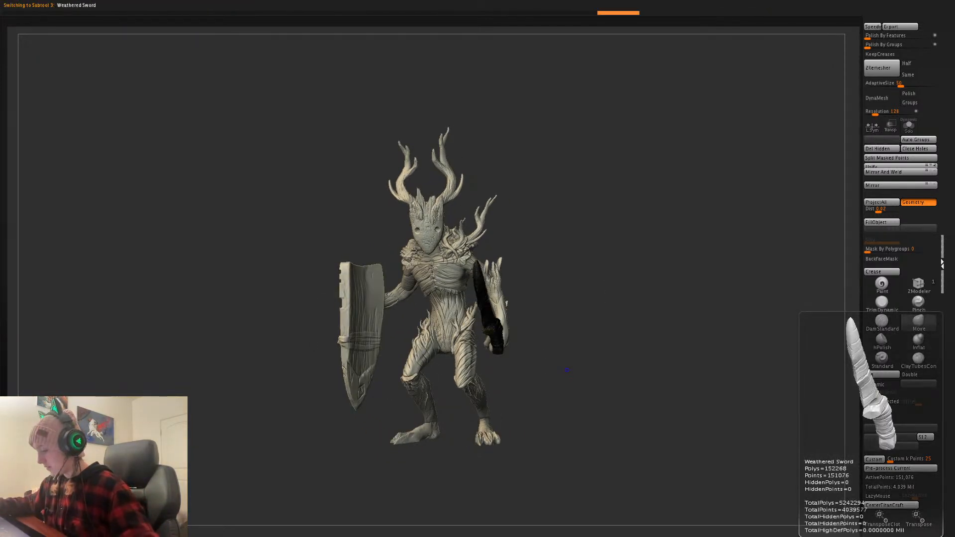
left_click(567, 368, "ctrl")
key("w")
left_click_drag(525, 344, 319, 335)
- Select the long shield, move it across to the druid's lowered arm and start turning it outward
left_click(360, 358, "alt")
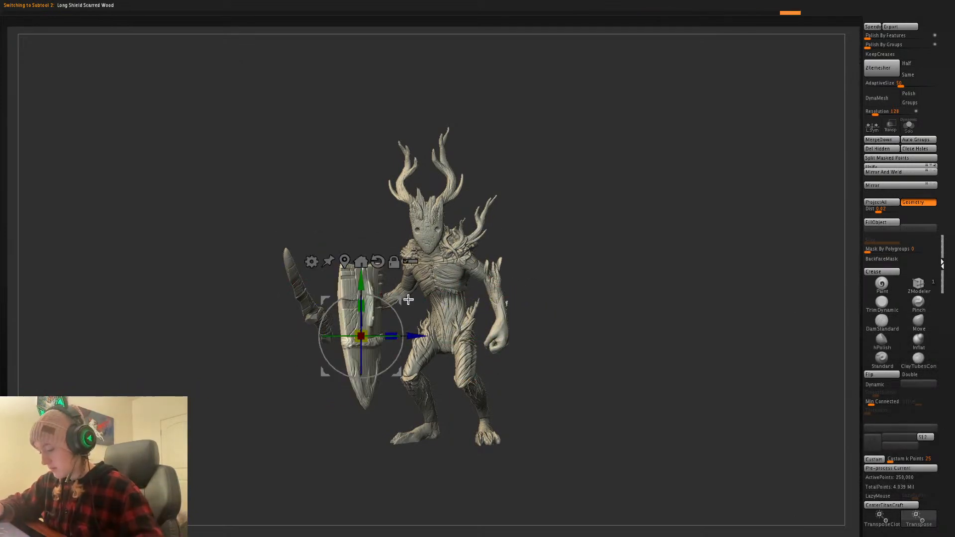
left_click_drag(402, 300, 559, 301)
key("q")
left_click_drag(703, 282, 664, 230)
key("w")
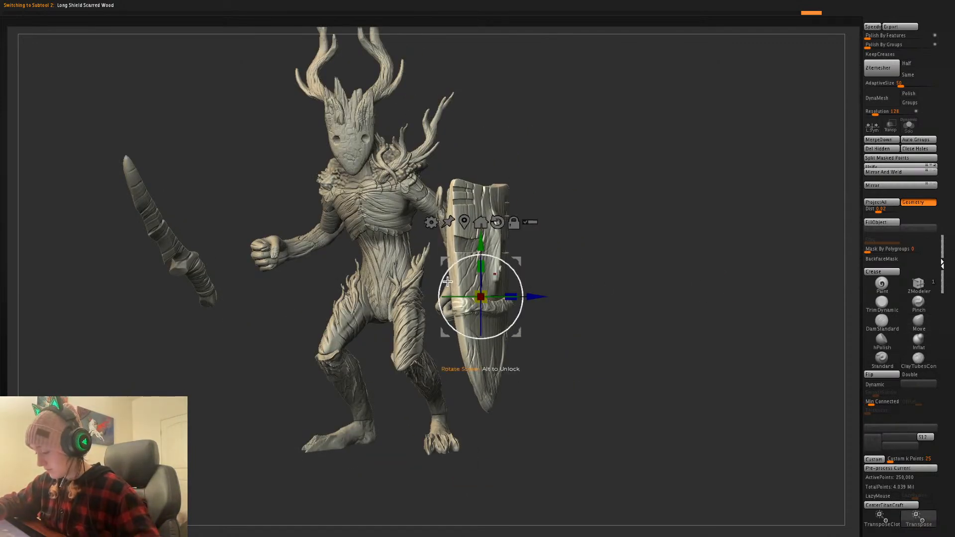
left_click_drag(513, 270, 492, 255)
key("q")
- Rotate the shield so its carved face points forward in front of the lowered forearm
mouse_move(621, 243)
left_mouse_down()
mouse_move(702, 262)
mouse_move(757, 288)
mouse_move(659, 315)
mouse_move(504, 284)
mouse_move(478, 302)
mouse_move(515, 334)
mouse_move(515, 323)
left_mouse_up()
key("w")
key("q")
mouse_move(697, 313)
left_mouse_down()
mouse_move(706, 322)
mouse_move(696, 311)
mouse_move(680, 318)
mouse_move(676, 339)
mouse_move(658, 324)
mouse_move(614, 337)
left_mouse_up()
left_click(659, 324, "ctrl")
key("w")
left_click_drag(521, 344, 504, 321)
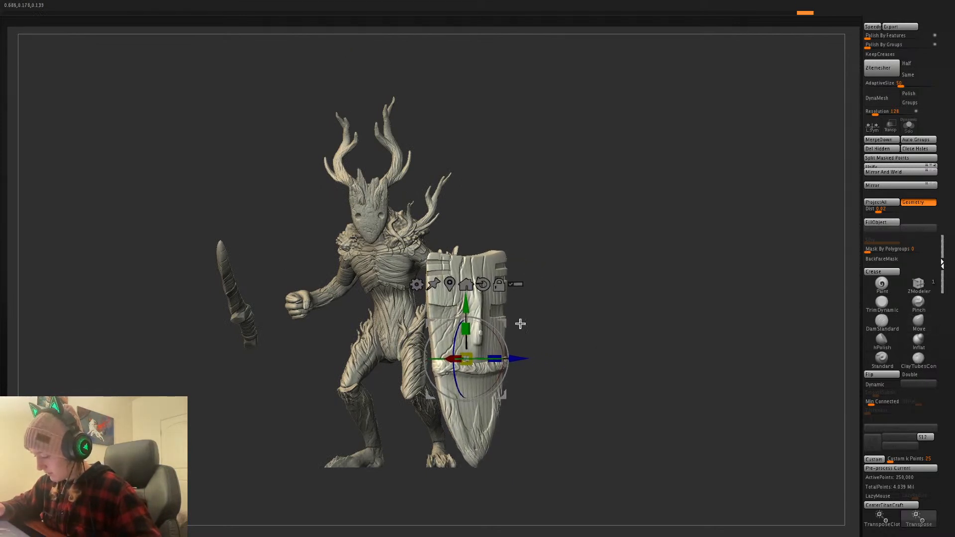
key("q")
left_click(633, 324, "ctrl")
left_click(639, 315, "ctrl")
left_click_drag(641, 316, 660, 317, "alt")
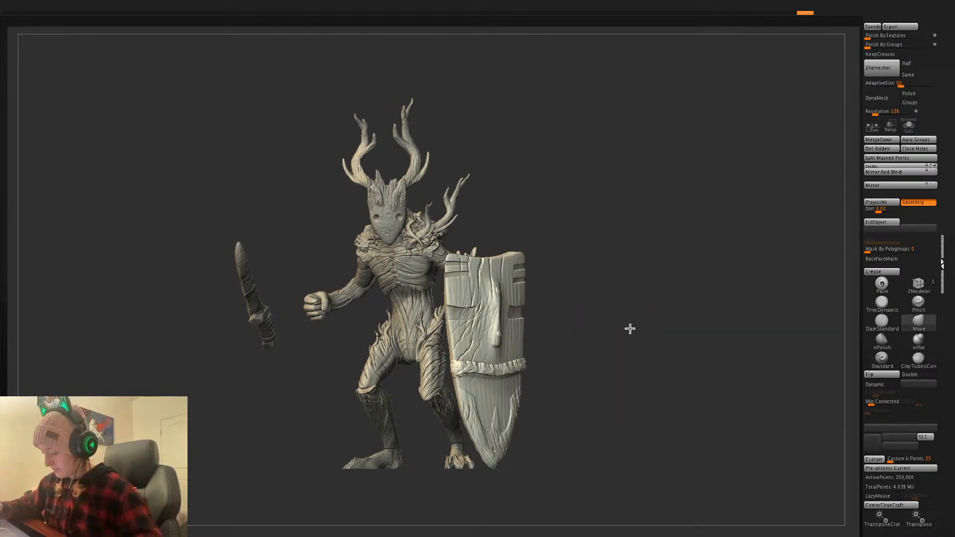
- Turn the shield slightly more frontal and bring it inward to cover the druid's side and lowered forearm
key("w")
key("q")
key("w")
mouse_move(504, 361)
left_mouse_down()
mouse_move(487, 360)
mouse_move(514, 360)
left_mouse_up()
key("q")
left_click(633, 310, "ctrl")
left_click(636, 303, "ctrl")
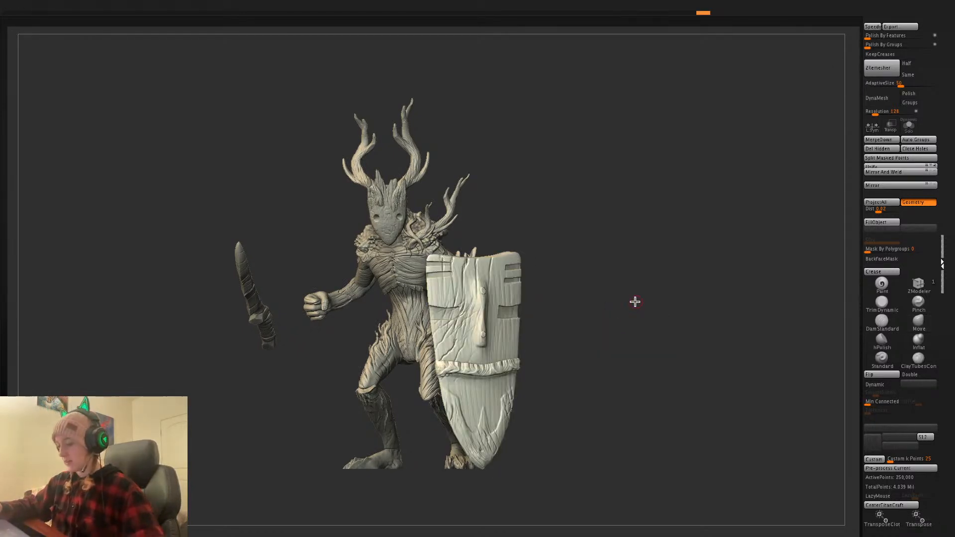
mouse_move(646, 296)
left_mouse_down()
mouse_move(629, 297)
mouse_move(706, 285)
mouse_move(677, 394)
mouse_move(706, 390)
mouse_move(696, 381)
left_mouse_up()
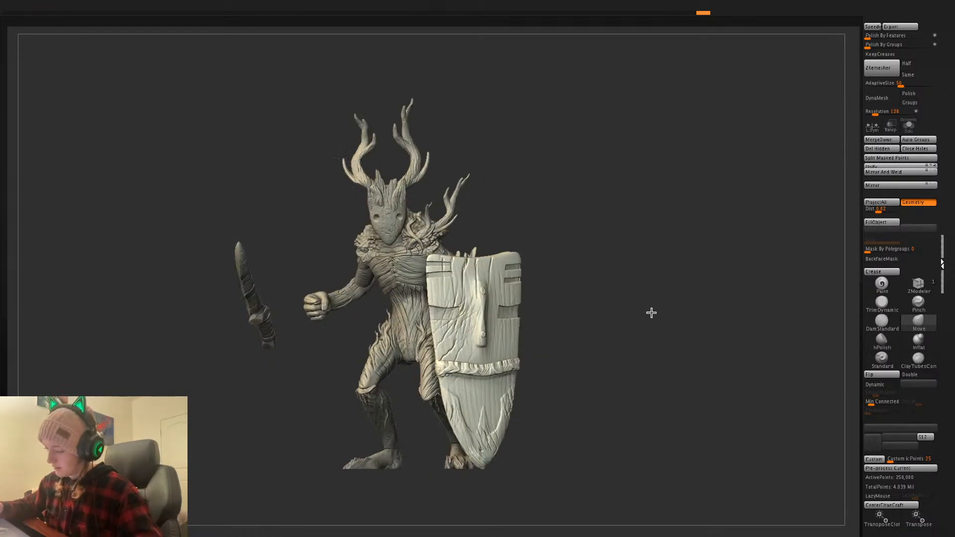
- Select the sword, reset its gizmo orientation, and place its grip in the raised fist with the blade upright
left_click(257, 312, "alt")
key("w")
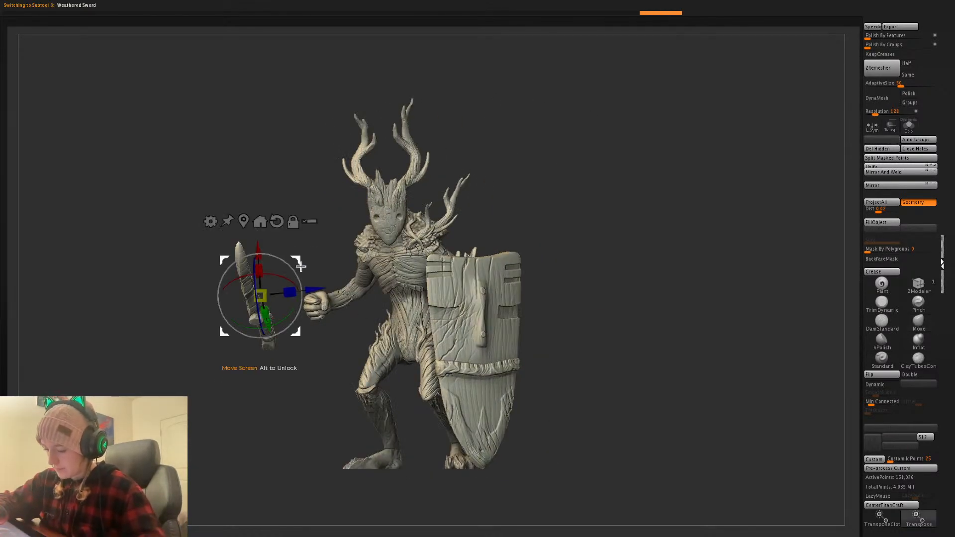
left_click(276, 221)
left_click_drag(295, 261, 320, 276)
mouse_move(320, 317)
left_mouse_down()
mouse_move(325, 275)
mouse_move(355, 304)
mouse_move(313, 309)
left_mouse_up()
left_click(336, 257, "alt")
key("q")
key("w")
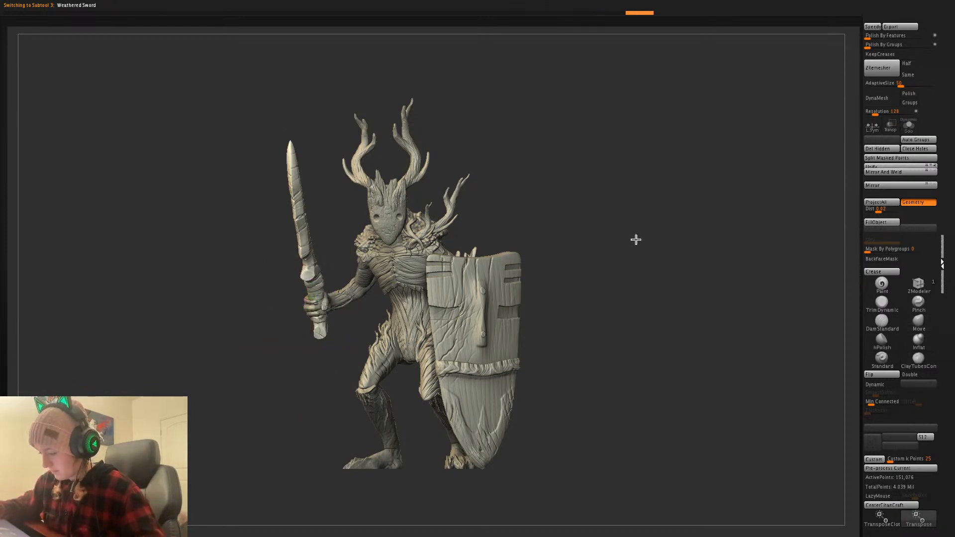
- Center the gizmo on the sword and adjust its tilt and position in the fist from the side and front
left_click_drag(635, 239, 662, 239)
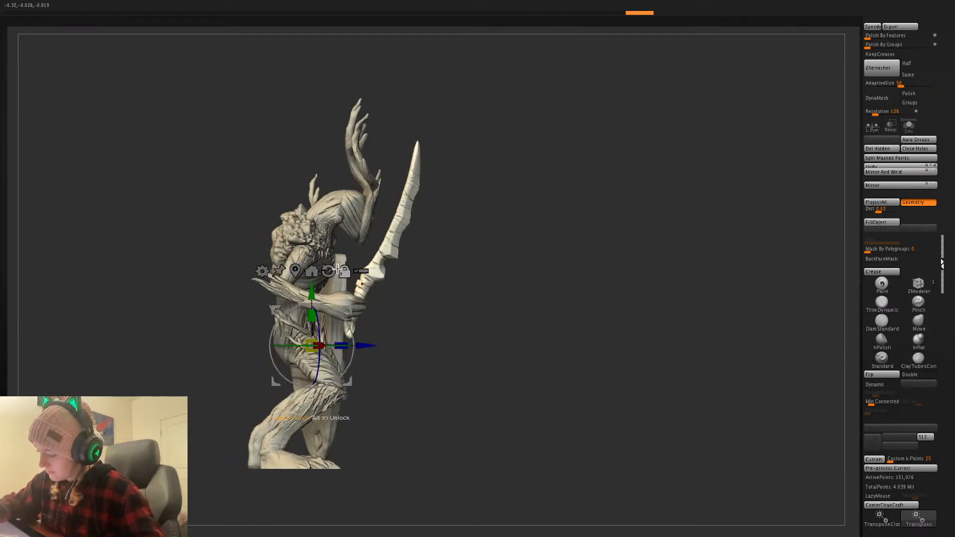
left_click(297, 269)
left_click_drag(414, 205, 404, 217)
key("q")
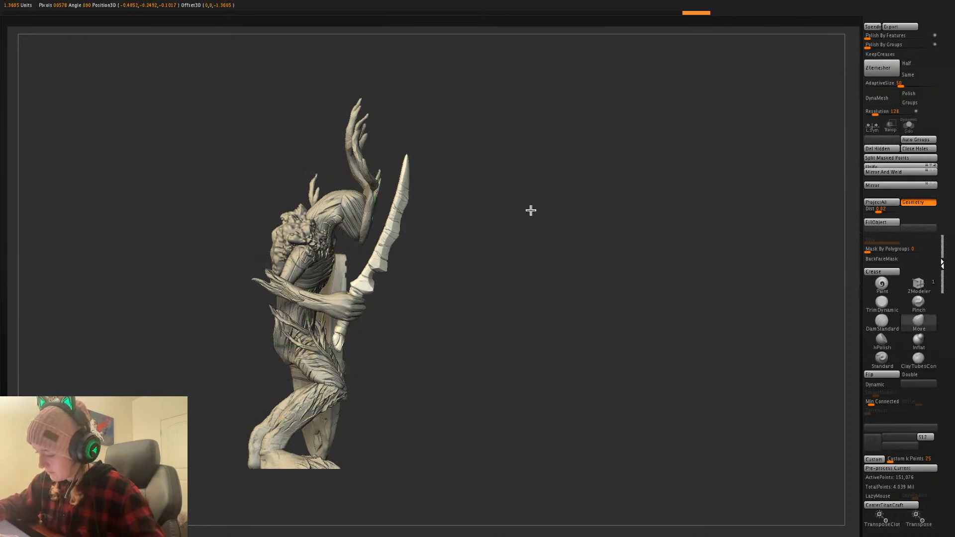
mouse_move(533, 214)
left_mouse_down()
mouse_move(591, 233)
mouse_move(665, 239)
left_mouse_up()
key("w")
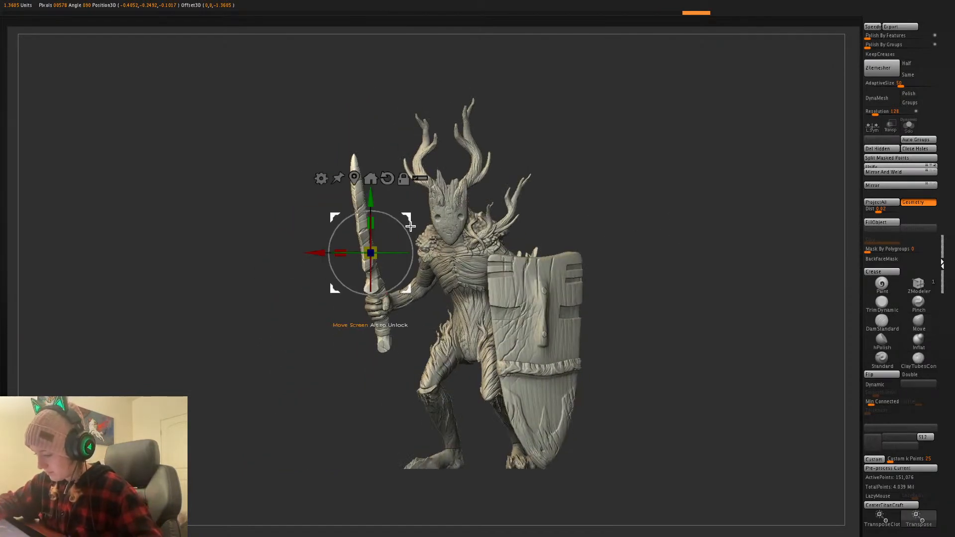
mouse_move(411, 227)
left_mouse_down()
mouse_move(384, 253)
mouse_move(370, 251)
mouse_move(404, 215)
left_mouse_up()
key("q")
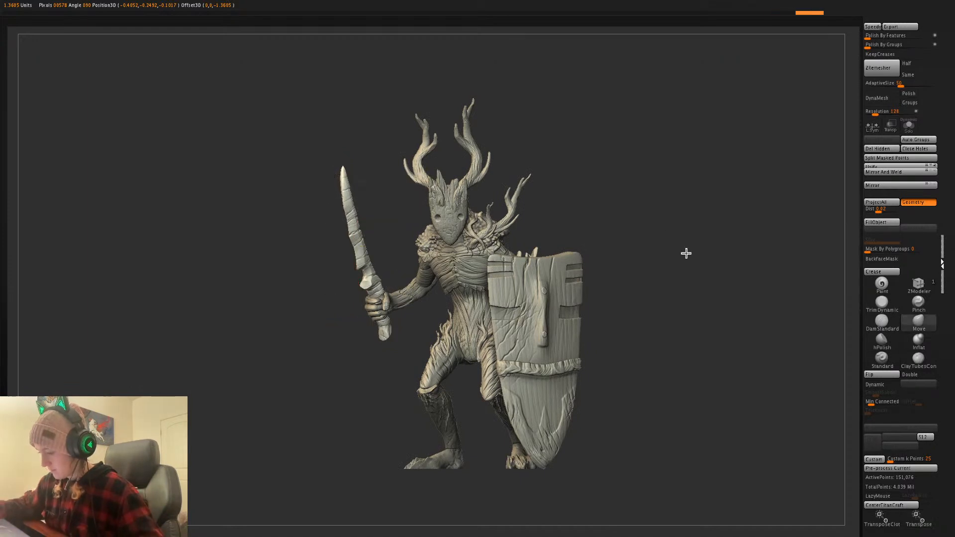
left_click(690, 281, "ctrl")
left_click(691, 277, "ctrl")
mouse_move(691, 277)
left_mouse_down()
mouse_move(707, 276)
mouse_move(675, 265)
left_mouse_up()
left_click(674, 264, "ctrl")
left_click(671, 268, "ctrl")
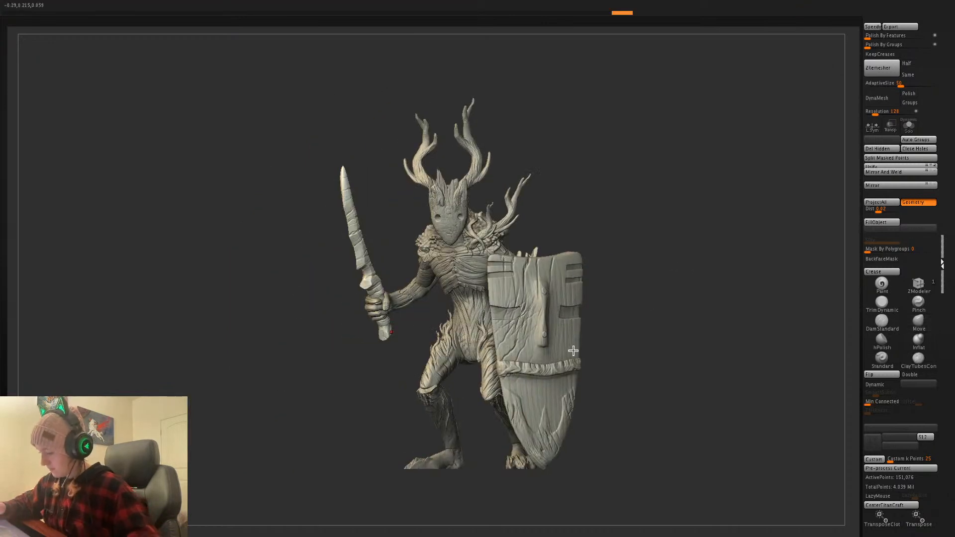
left_click(556, 334, "alt")
key("space")
left_click(687, 311, "ctrl")
left_click(716, 318, "ctrl")
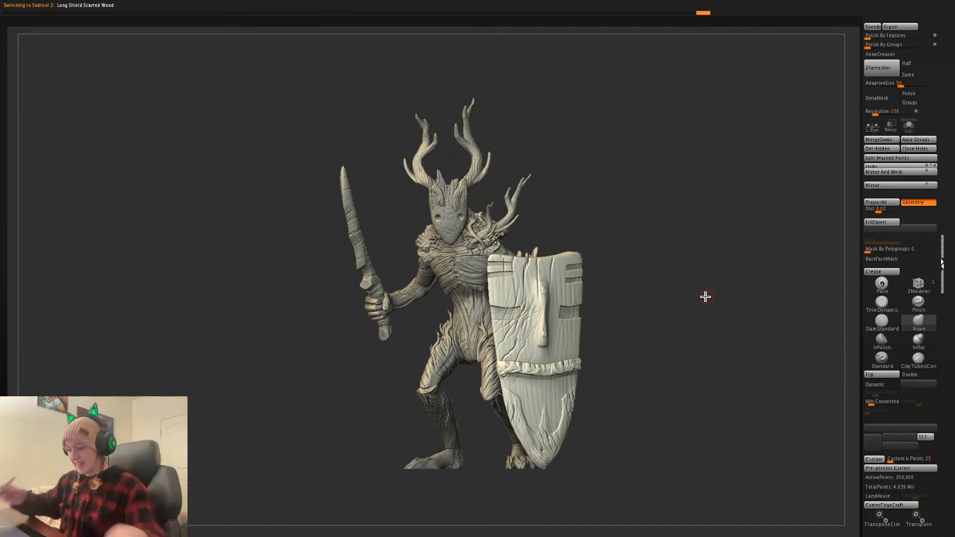
left_click(659, 283, "ctrl")
left_click(642, 292, "ctrl")
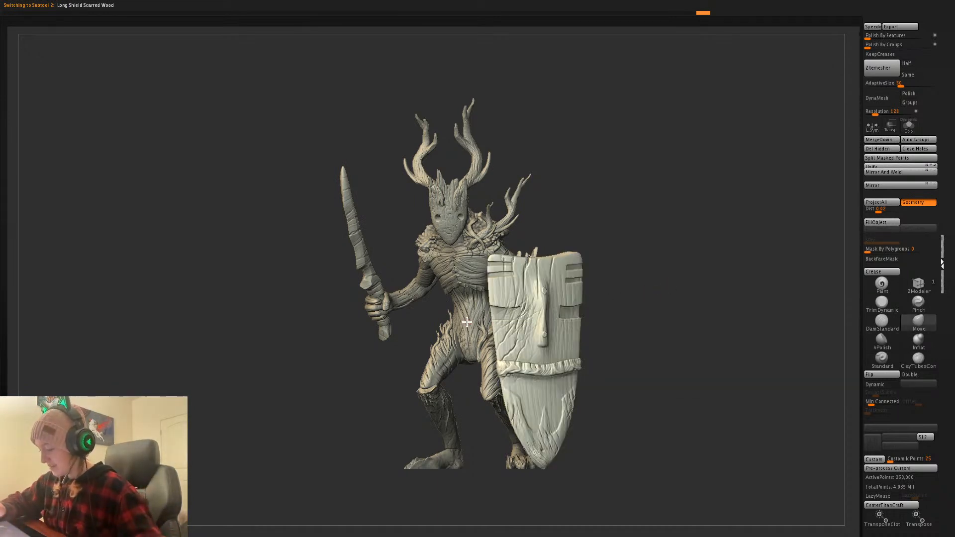
- Select the druid's body, hide the shield, and mask the shield arm's forearm and hand from behind
left_click(468, 322, "alt")
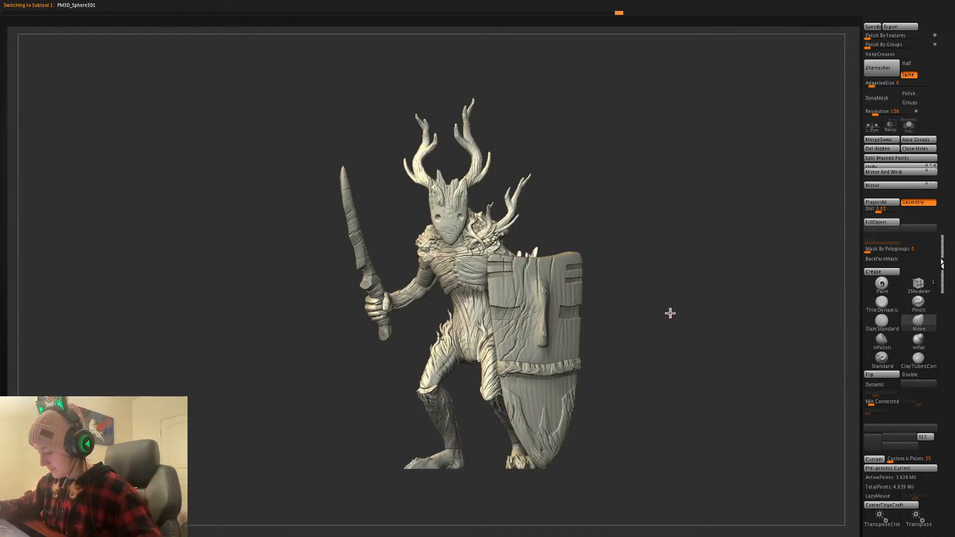
left_click_drag(672, 313, 689, 323)
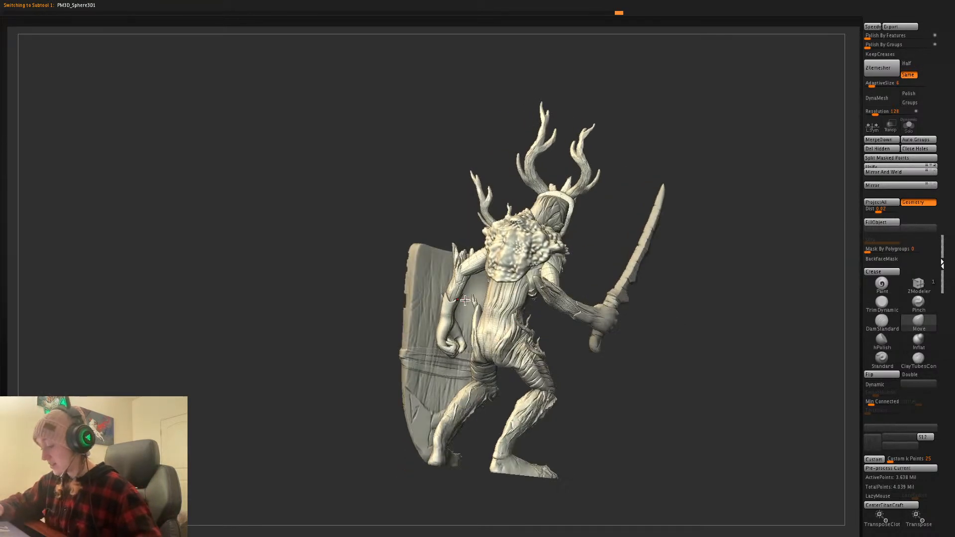
left_click(952, 226)
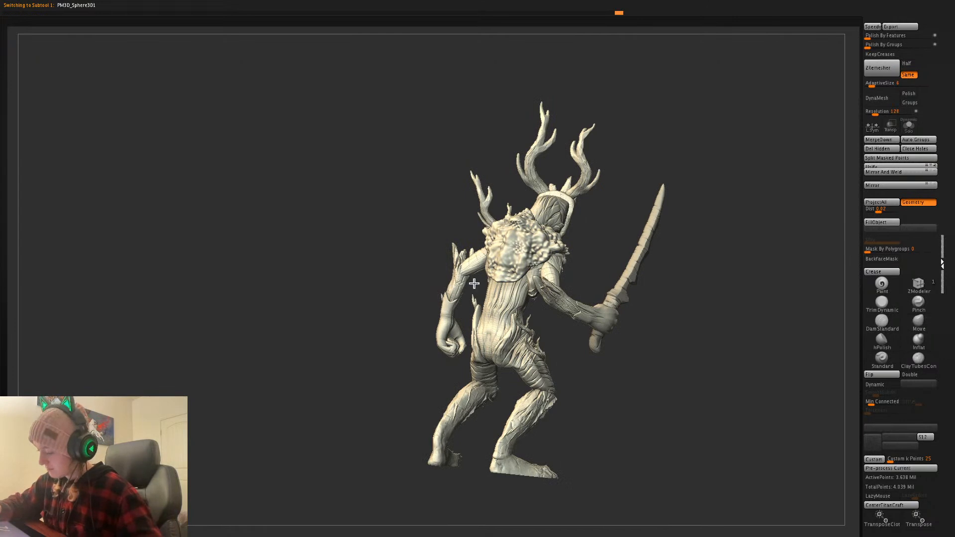
key("alt+s")
mouse_move(493, 238)
left_mouse_down("ctrl")
mouse_move(480, 359)
mouse_move(489, 344)
left_mouse_up("ctrl")
key("alt+s")
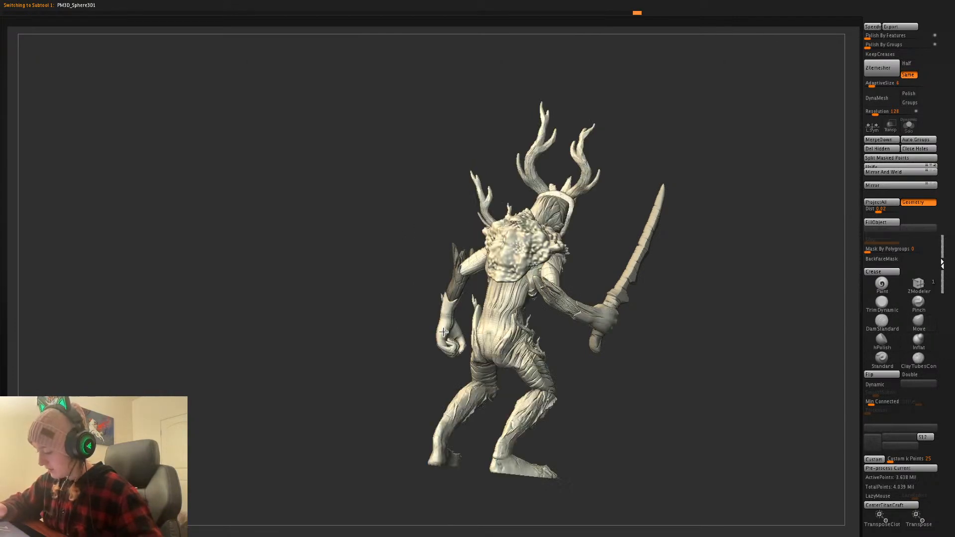
key("alt+s")
mouse_move(423, 363)
left_mouse_down("ctrl")
mouse_move(479, 422)
mouse_move(490, 418)
left_mouse_up("ctrl")
key("alt+s")
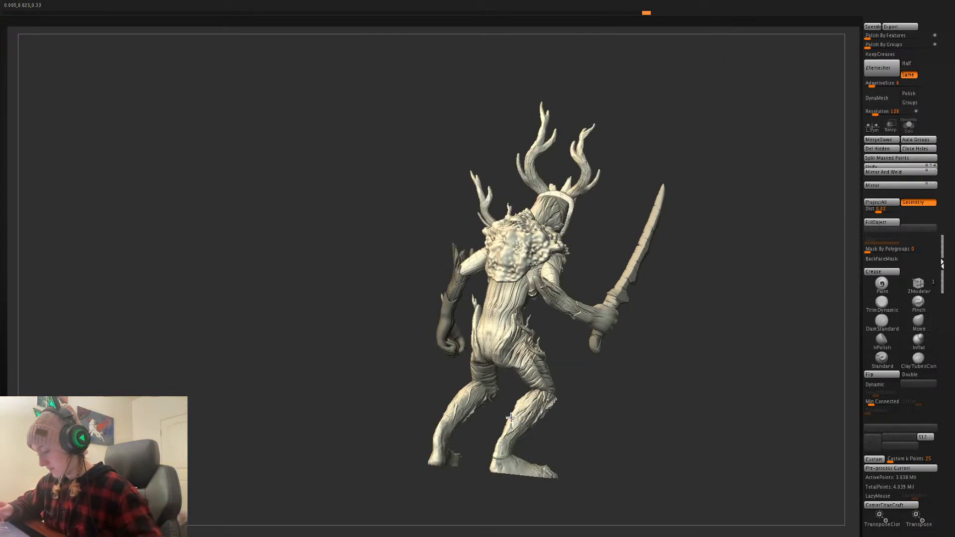
- Invert the mask to isolate the shield arm's forearm and hand, and position the gizmo at the elbow
left_click_drag(744, 368, 719, 361, "ctrl")
key("ctrl+z")
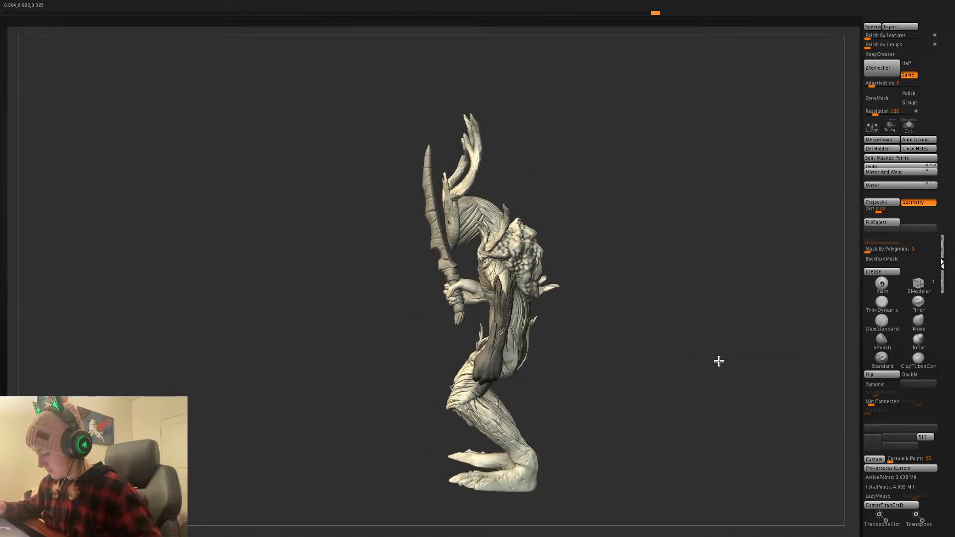
left_click(719, 361, "ctrl")
key("w")
left_click_drag(500, 293, 581, 309)
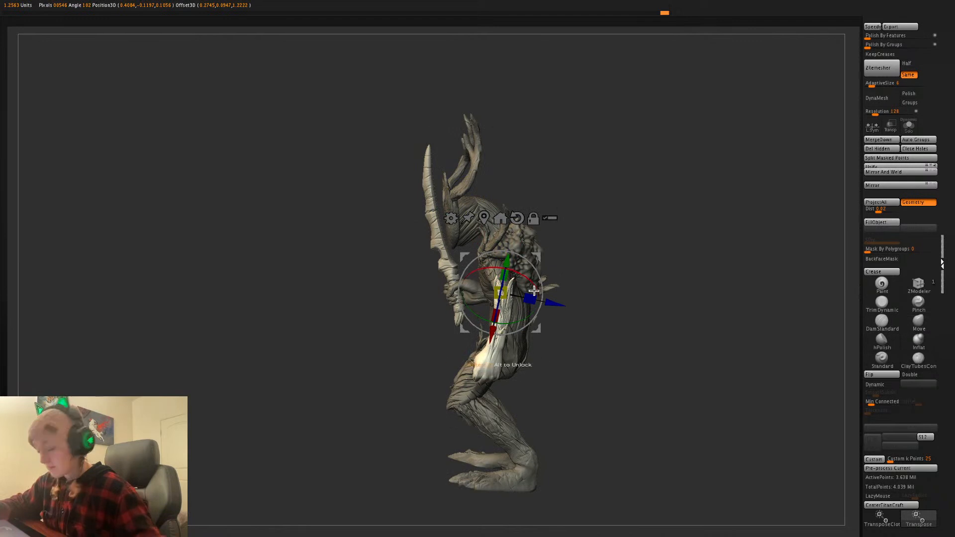
- Draw a transpose line from the elbow to the fist and swing the forearm forward and upward
key("y")
left_click(505, 292)
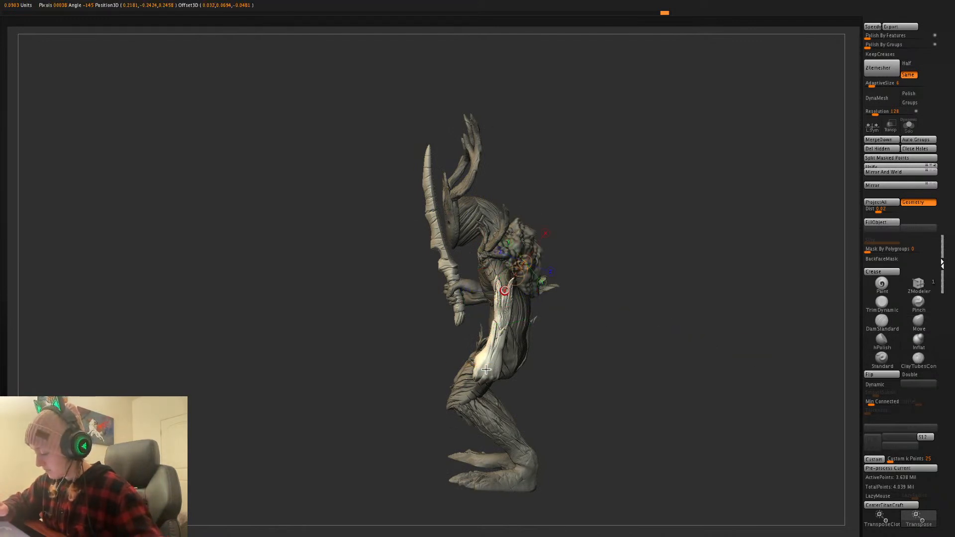
left_click_drag(497, 284, 480, 393)
left_click_drag(603, 328, 599, 328)
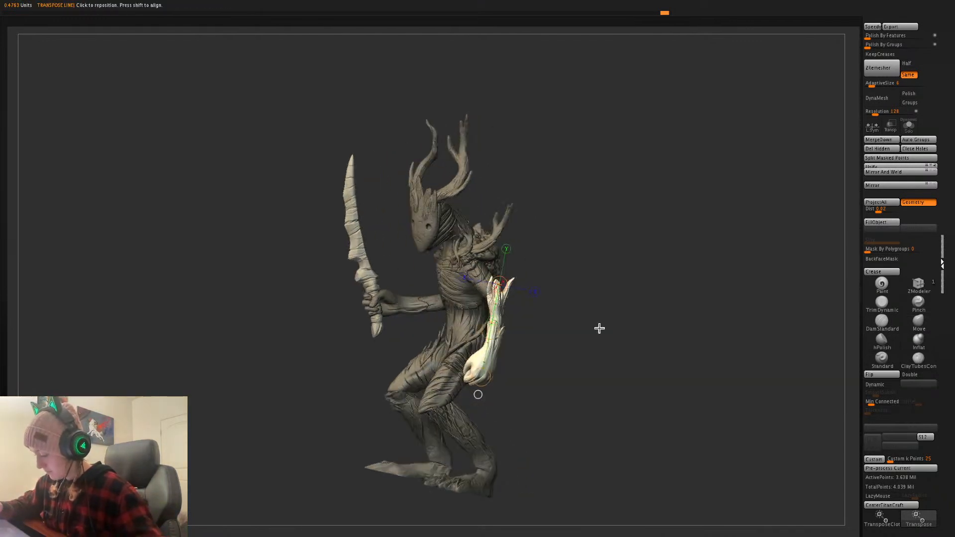
mouse_move(479, 394)
left_mouse_down()
mouse_move(468, 376)
mouse_move(426, 353)
left_mouse_up()
left_click_drag(619, 289, 542, 307)
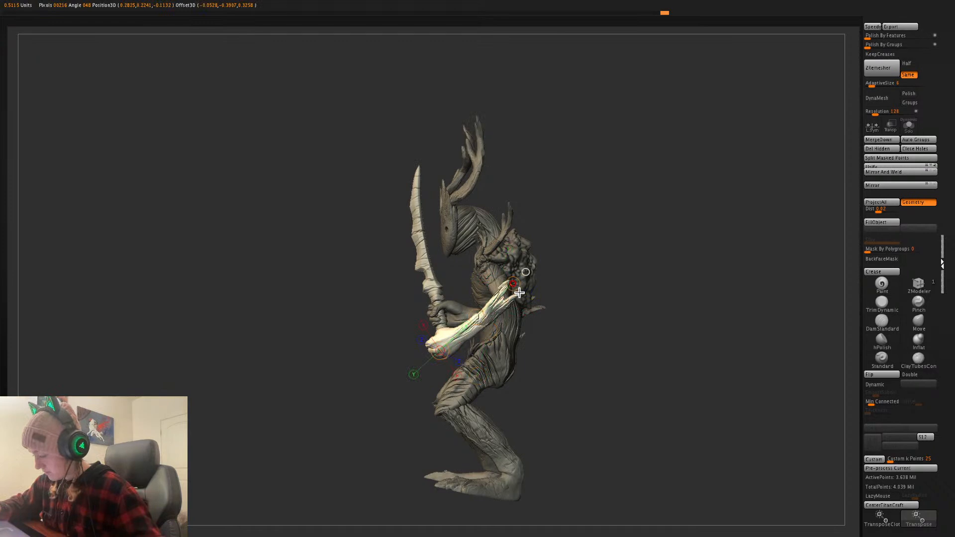
- Redraw the transpose line along the raised forearm and refine its angle and position at the elbow
left_click_drag(436, 354, 516, 288)
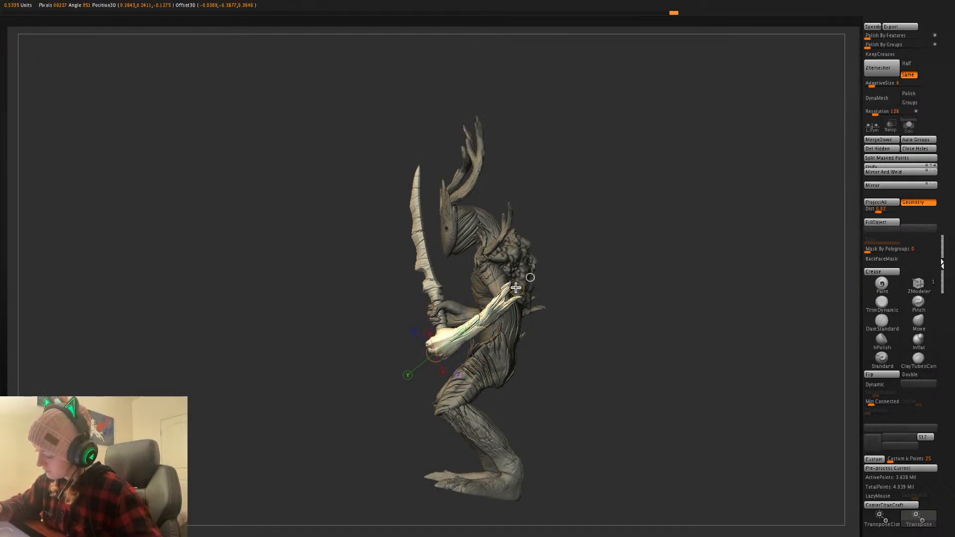
mouse_move(481, 320)
left_mouse_down()
mouse_move(443, 353)
mouse_move(512, 285)
mouse_move(518, 293)
left_mouse_up()
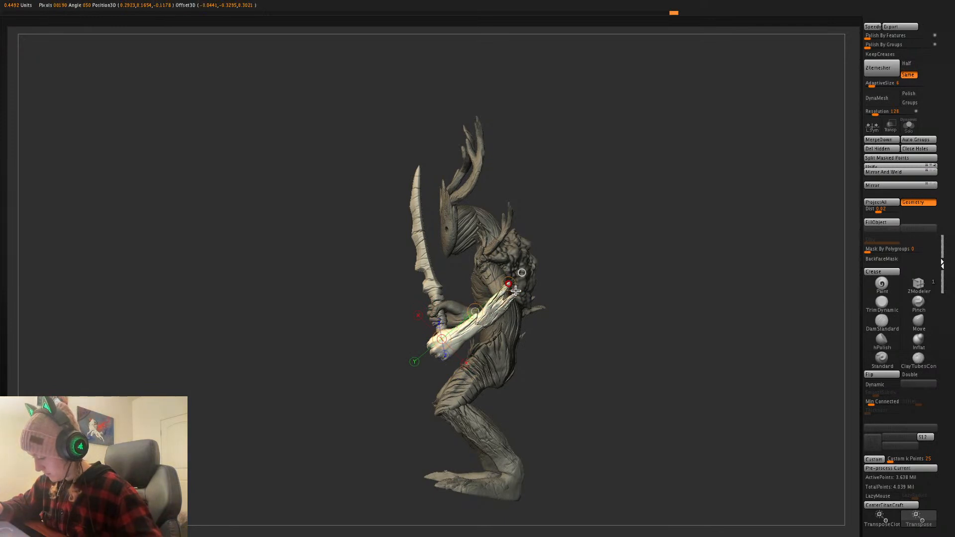
mouse_move(459, 340)
left_mouse_down()
mouse_move(512, 297)
mouse_move(603, 313)
mouse_move(585, 309)
left_mouse_up()
left_click_drag(518, 294, 505, 300)
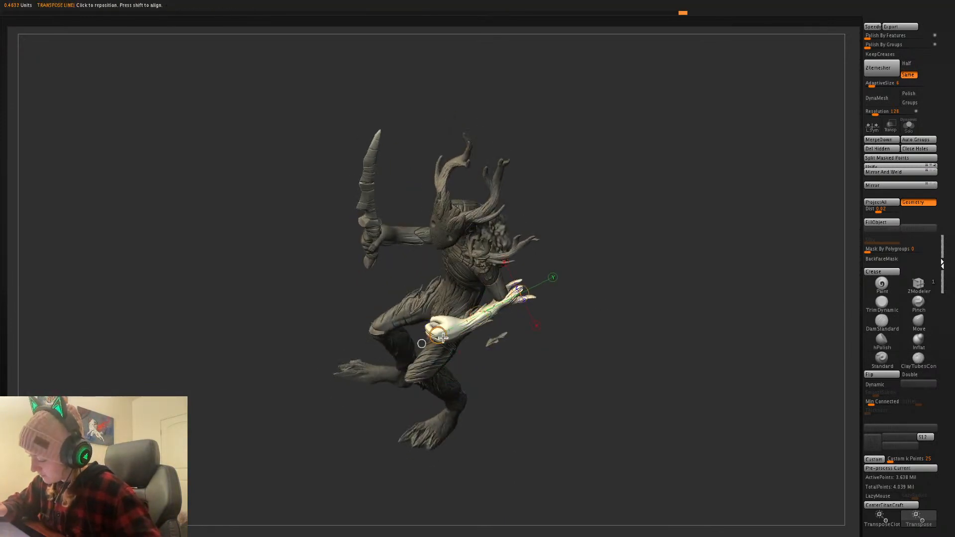
key("q")
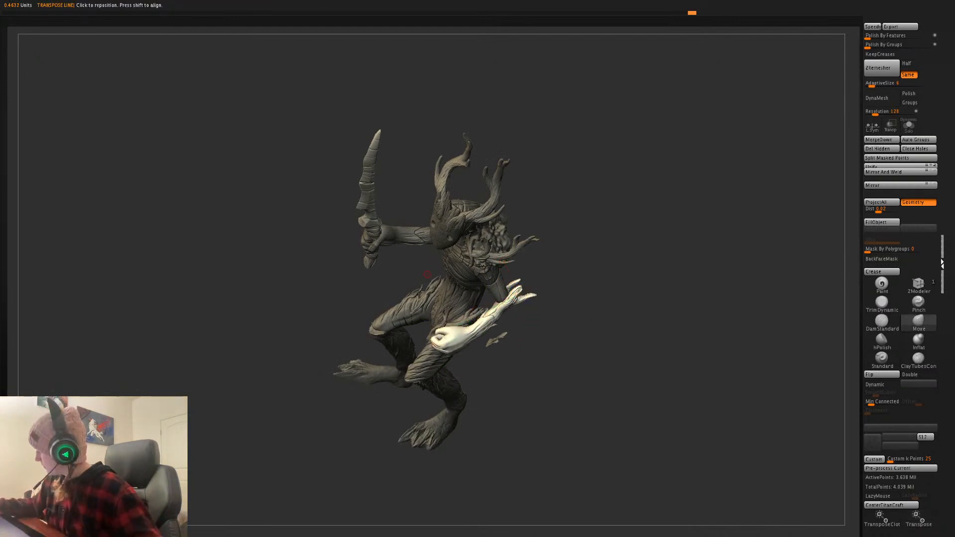
- Fit the bent forearm behind the shield by adjusting it with the transpose line from the back
mouse_move(716, 354)
left_mouse_down()
mouse_move(708, 343)
mouse_move(738, 333)
mouse_move(752, 373)
mouse_move(756, 364)
left_mouse_up()
key("w")
left_click_drag(529, 312, 527, 360)
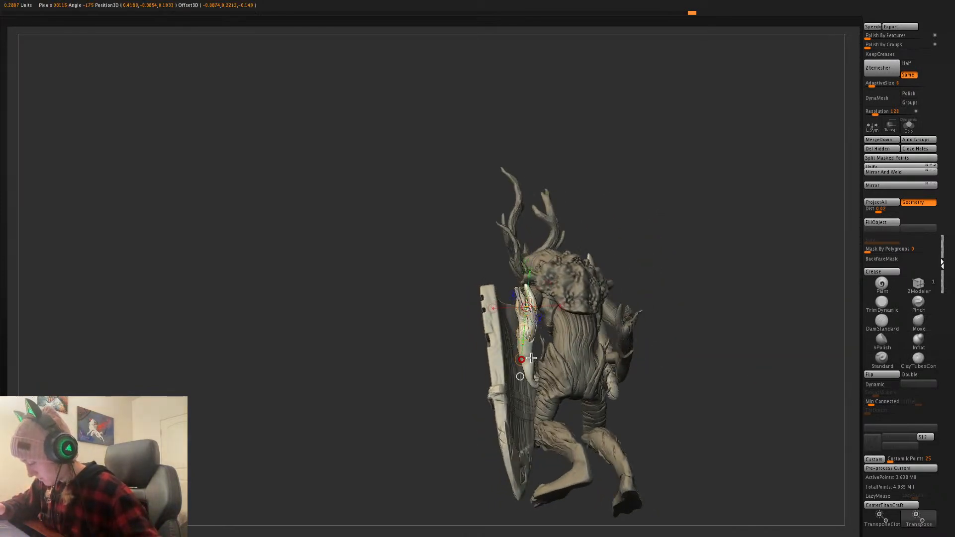
mouse_move(733, 357)
left_mouse_down()
mouse_move(754, 347)
mouse_move(668, 352)
mouse_move(762, 383)
mouse_move(662, 343)
left_mouse_up()
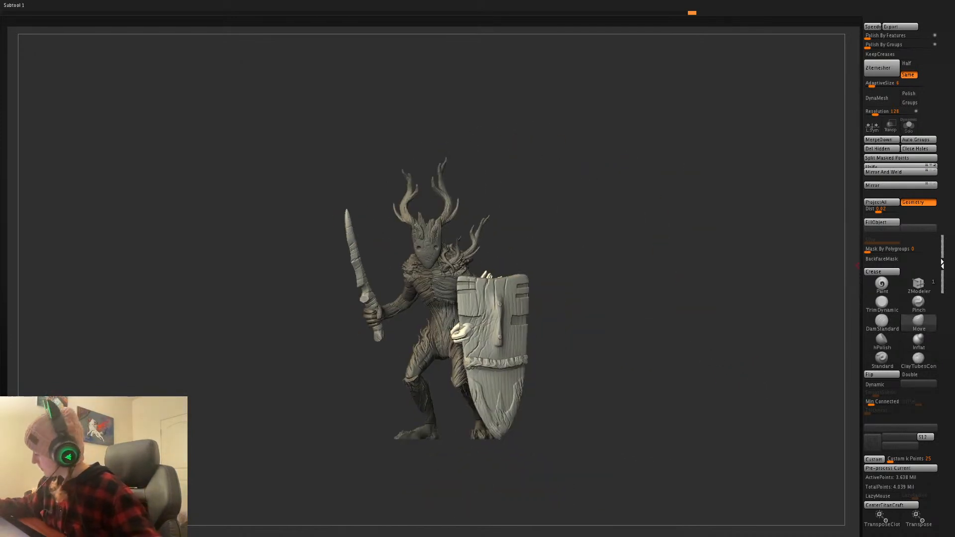
- Select the wooden shield and turn it slightly so it sits against the bent forearm
left_click(490, 308, "alt")
key("w")
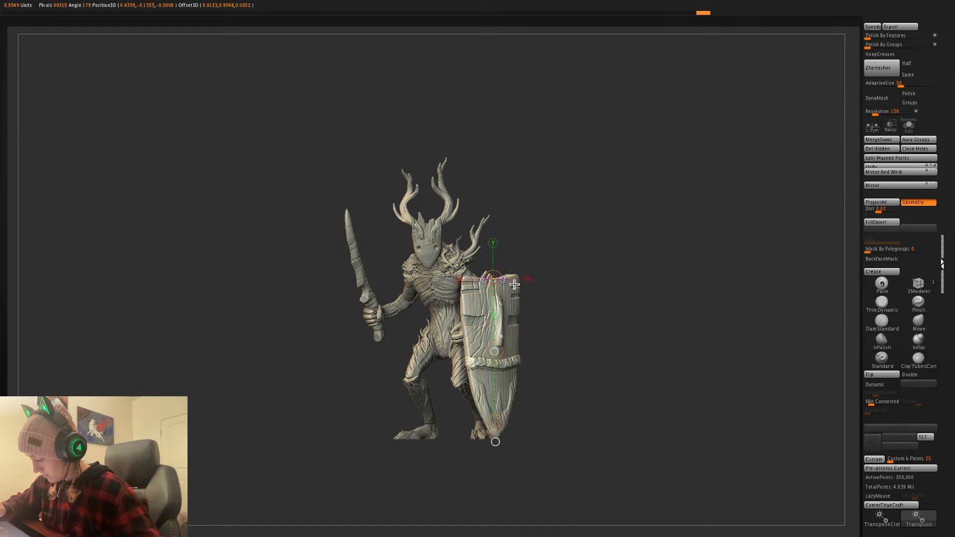
key("q")
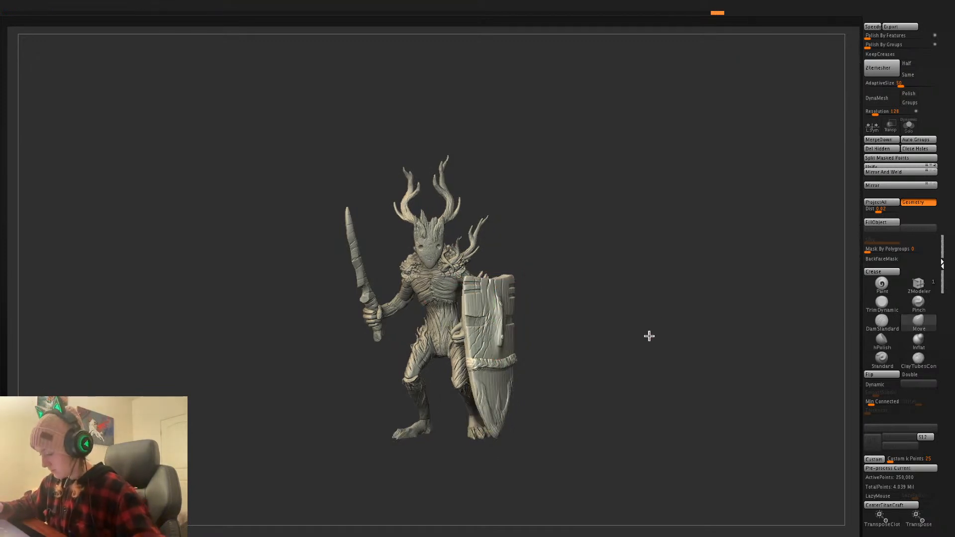
left_click_drag(649, 337, 652, 347)
- Isolate the druid's body, realign the gizmo to the middle of the unmasked shield-arm forearm, and scale the forearm slightly along its length
left_click(434, 302, "alt")
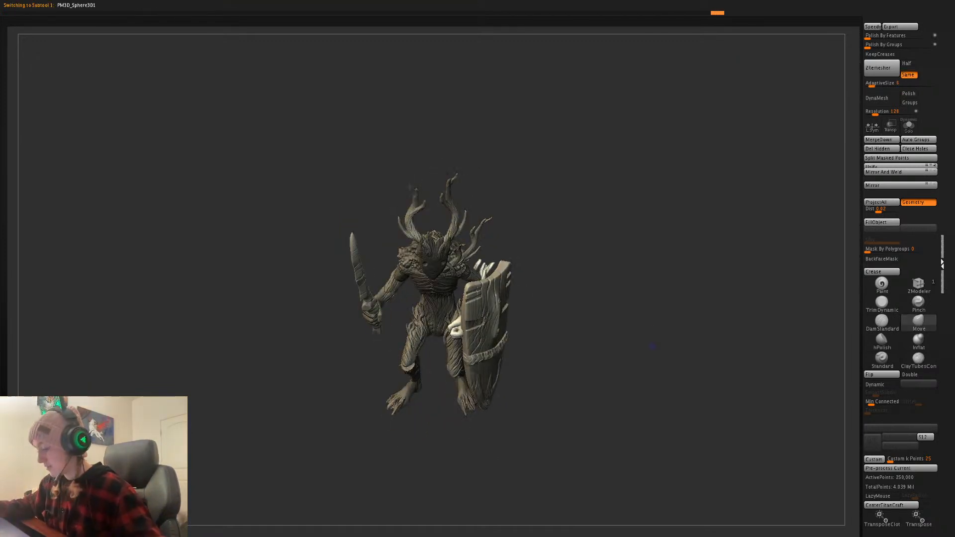
mouse_move(670, 307)
left_mouse_down()
mouse_move(670, 317)
mouse_move(654, 311)
mouse_move(755, 248)
mouse_move(622, 337)
mouse_move(596, 319)
mouse_move(651, 299)
mouse_move(656, 382)
mouse_move(631, 318)
left_mouse_up()
key("w")
left_click(909, 126)
left_click_drag(518, 391, 526, 335)
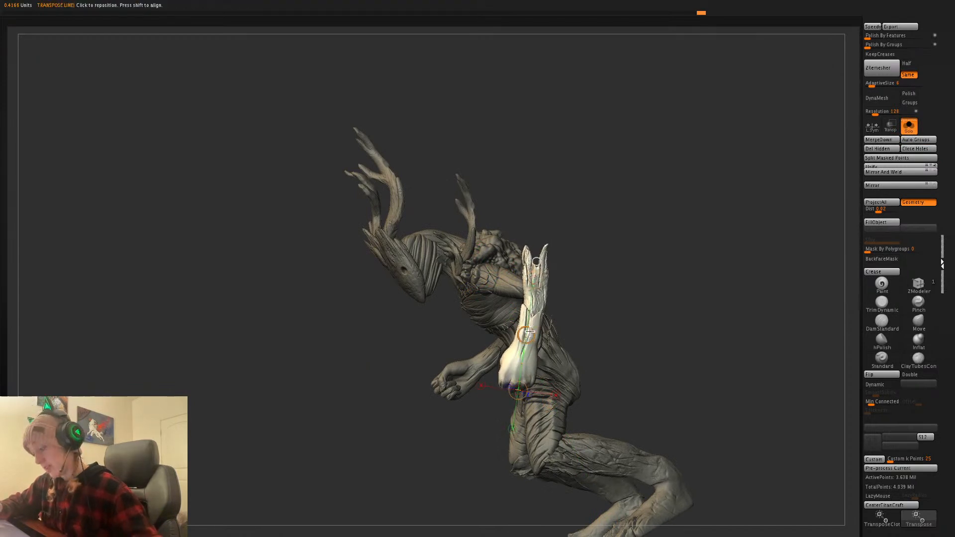
key("y")
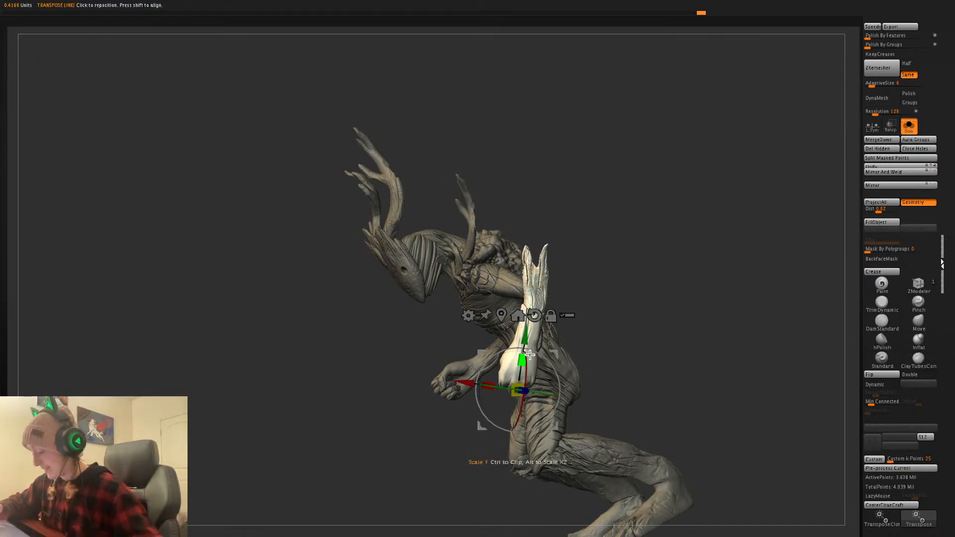
left_click(521, 316)
left_click_drag(530, 337, 659, 353, "alt")
left_click_drag(534, 319, 536, 303, "alt")
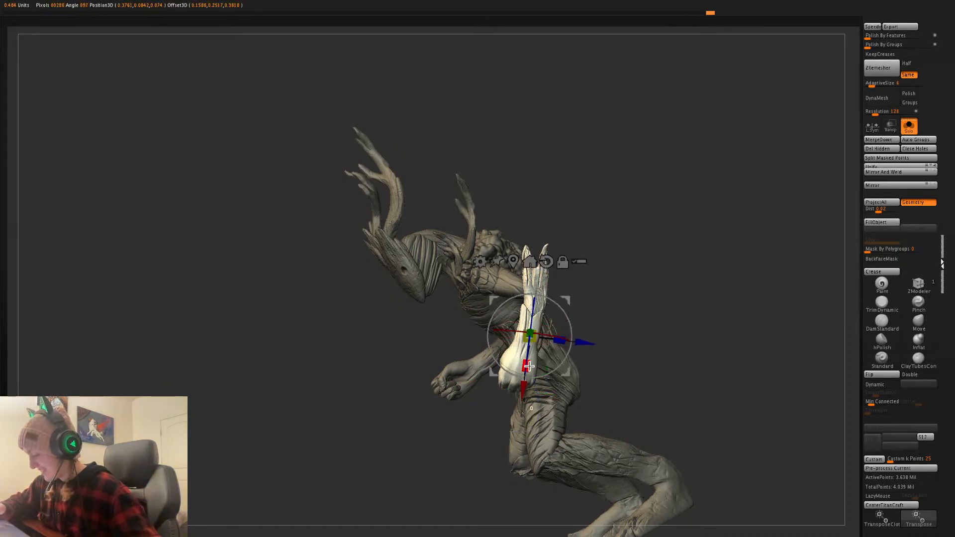
left_click_drag(529, 366, 530, 362)
left_click_drag(566, 297, 569, 292)
key("q")
- Clear the mask and delete the stray detached fragment beside the shield arm
mouse_move(689, 308)
left_mouse_down()
mouse_move(704, 296)
mouse_move(686, 337)
mouse_move(674, 309)
mouse_move(692, 338)
left_mouse_up()
left_click_drag(681, 334, 688, 341, "ctrl")
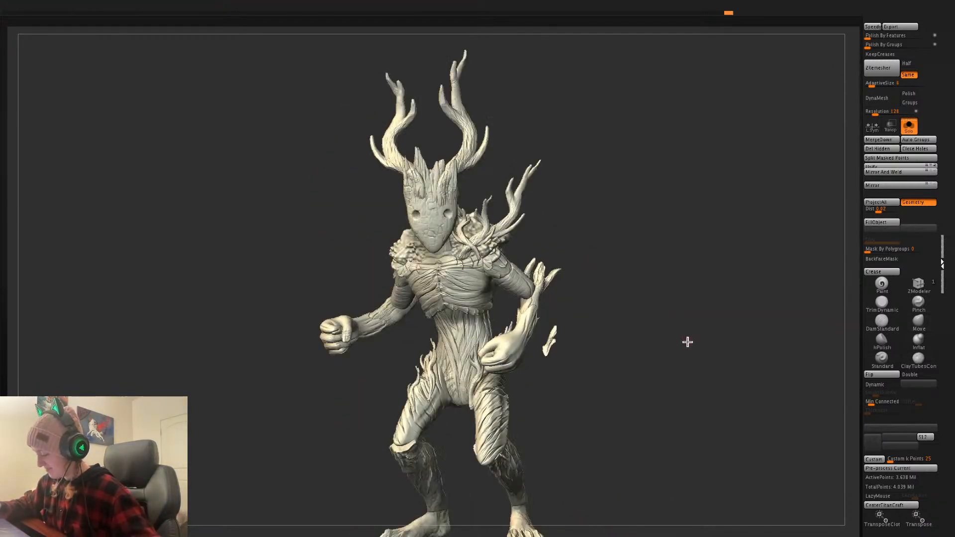
key("shift+f")
key("shift+f")
left_click(547, 343, "ctrl+shift")
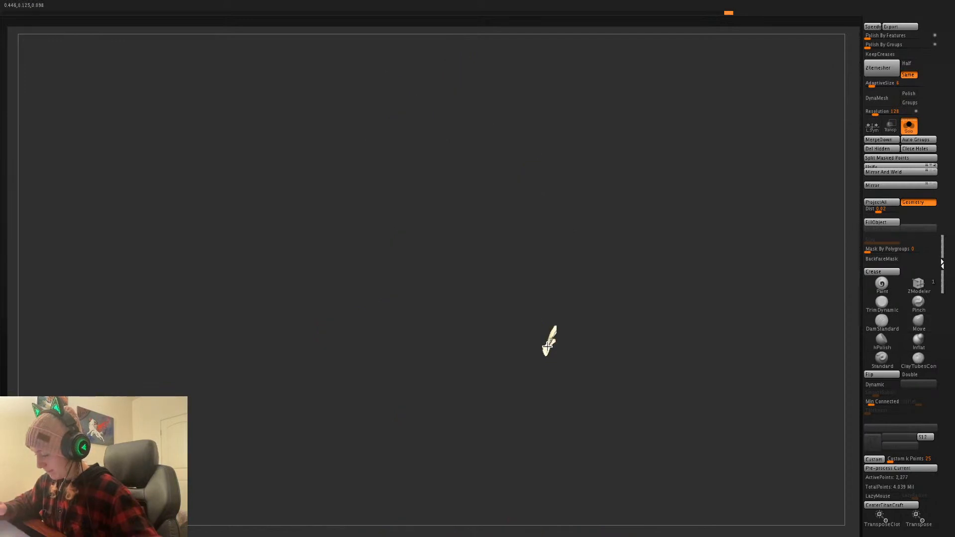
left_click(548, 346, "ctrl+shift")
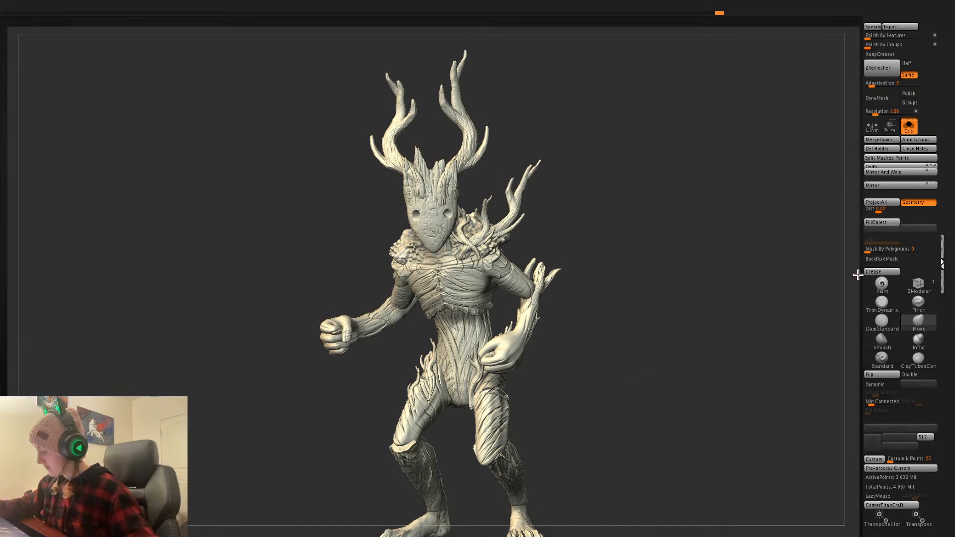
- Show the whole figure with its colours again, append a Ring3D subtool, and select it
left_click(919, 322)
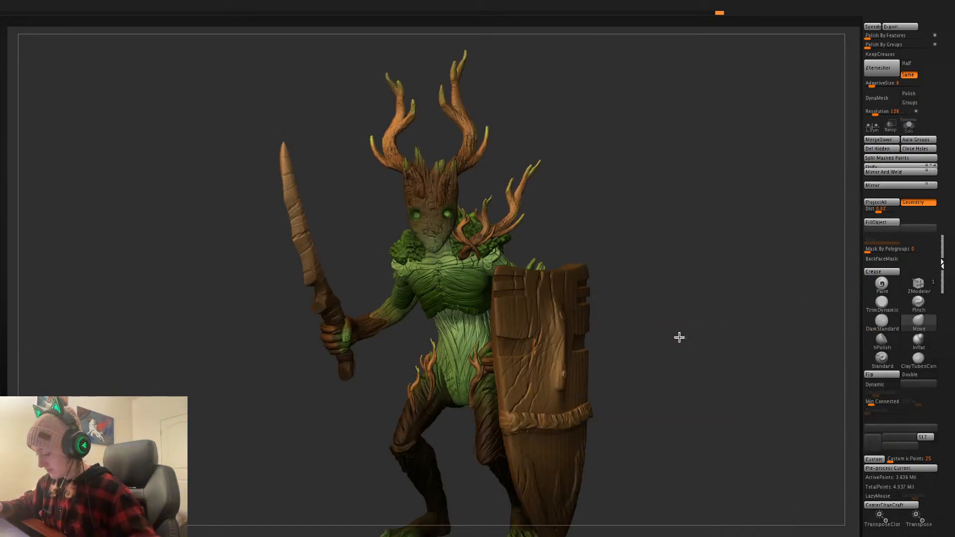
mouse_move(680, 338)
left_mouse_down("alt")
mouse_move(667, 324)
mouse_move(684, 329)
mouse_move(682, 346)
mouse_move(672, 336)
left_mouse_up("alt")
key("space")
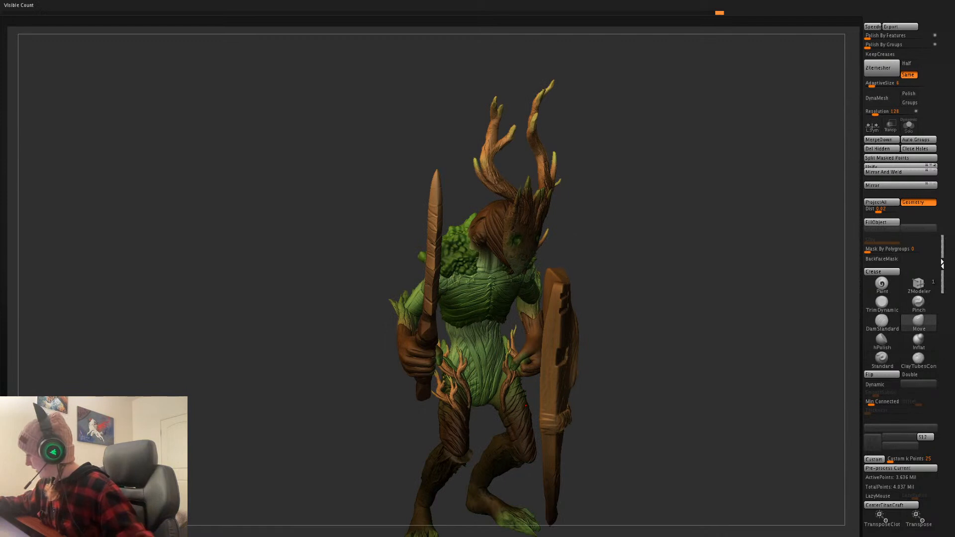
left_click(852, 388)
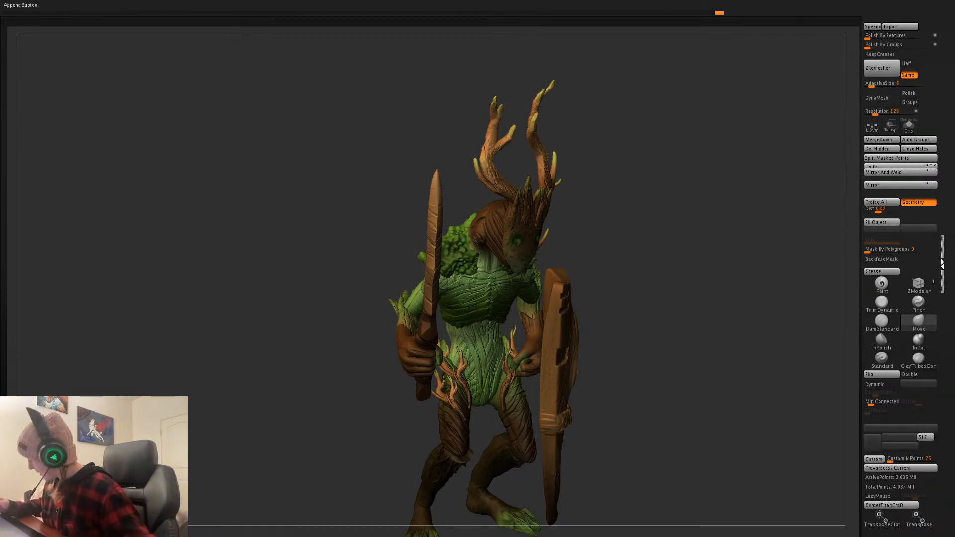
left_click(818, 397)
left_click(733, 364, "alt")
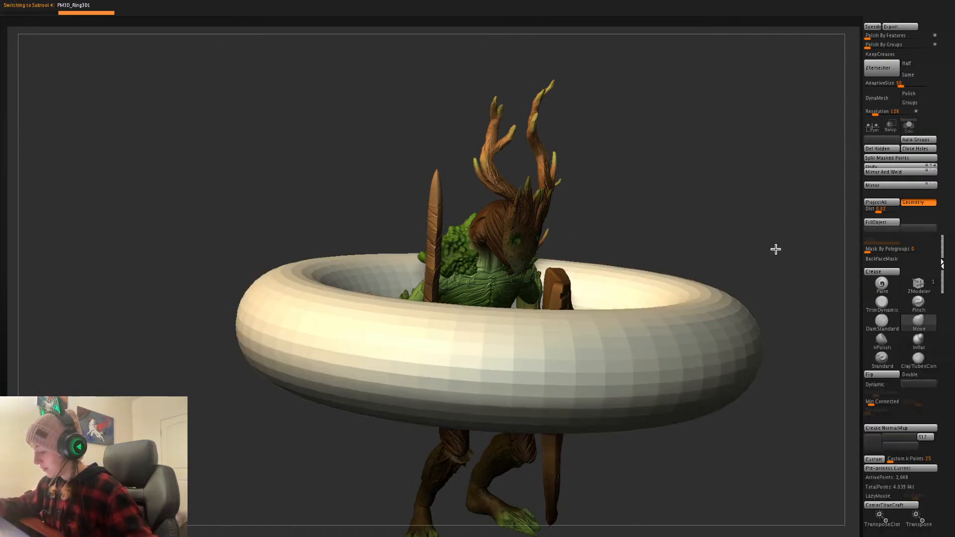
- Isolate the ring in top view and cut away half of it with the TrimRect brush, leaving a half ring
left_click_drag(776, 249, 744, 322, "shift")
left_click(909, 126)
left_click_drag(294, 143, 718, 326, "ctrl+shift")
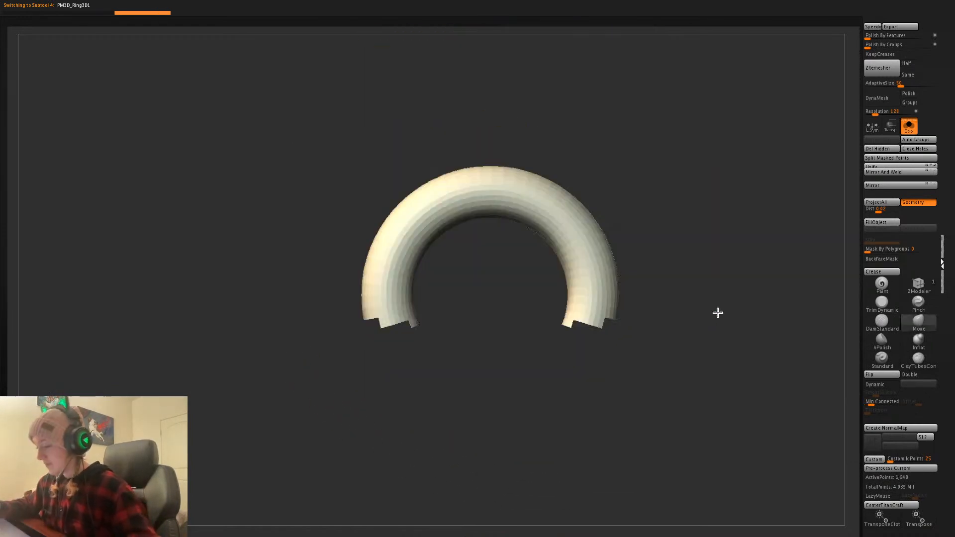
left_click(723, 281, "ctrl+shift")
key("b")
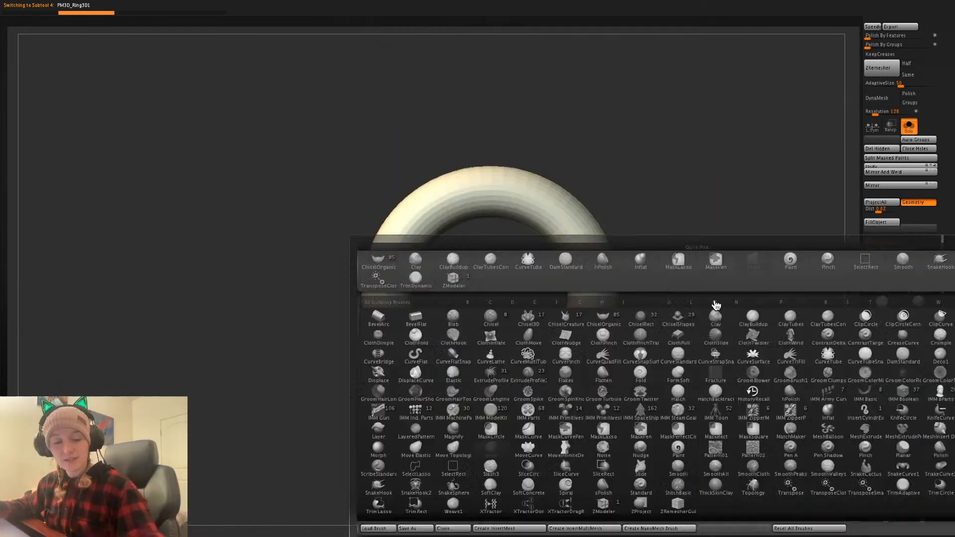
key("t")
left_click(410, 507)
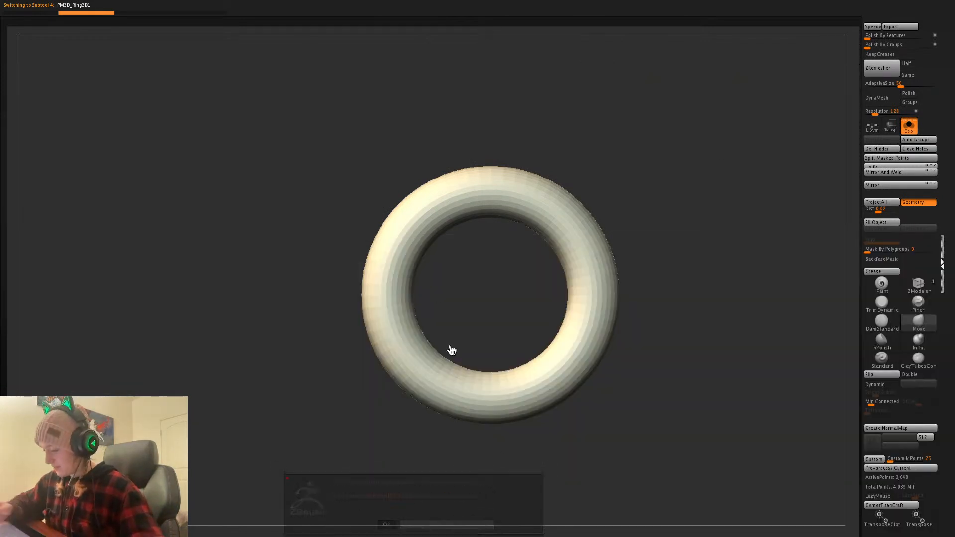
mouse_move(295, 131)
left_mouse_down("ctrl+shift")
mouse_move(689, 234)
mouse_move(714, 294)
left_mouse_up("ctrl+shift")
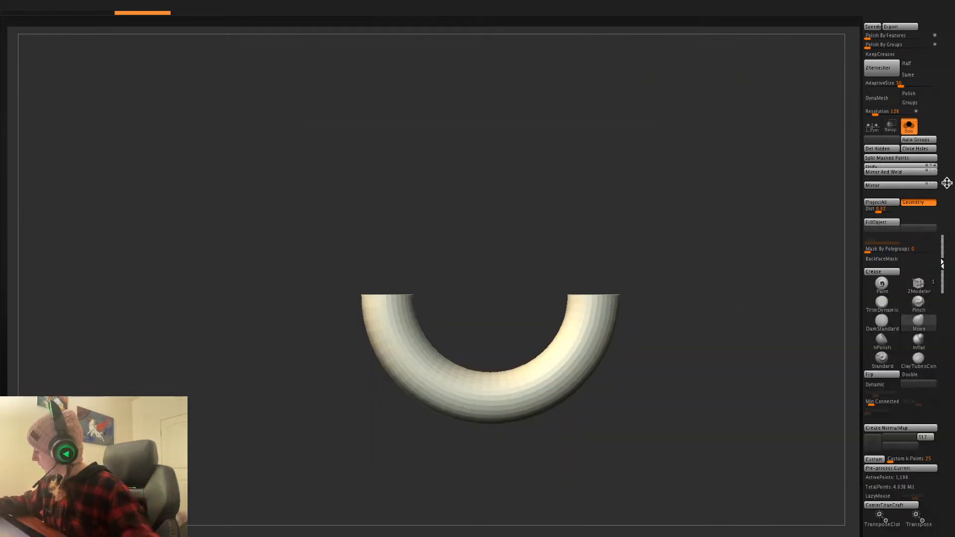
- Show all subtools, fill the half ring with brown, and subdivide it twice
left_click(909, 126)
left_click(883, 222)
key("space")
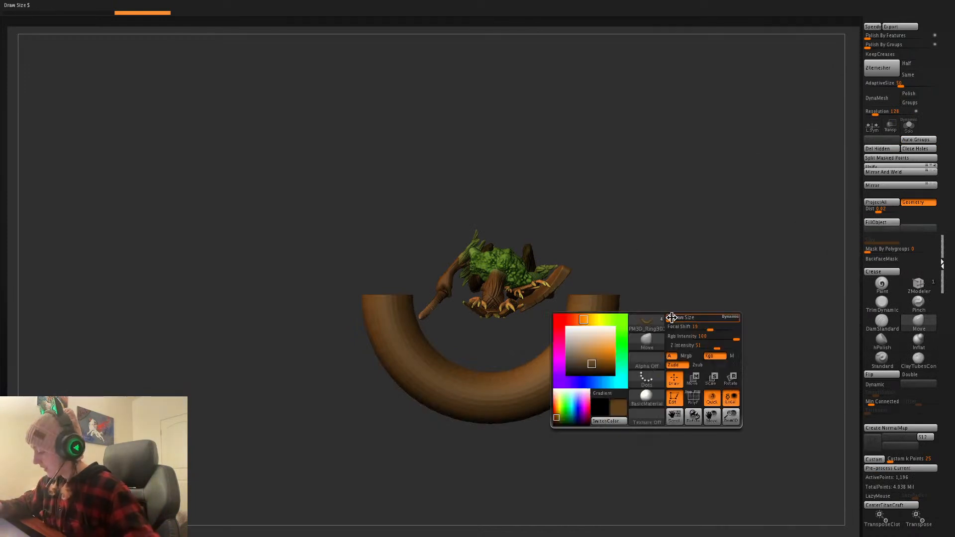
key("ctrl+d")
key("ctrl+d")
- Carve long wood-grain grooves along the top and front of the half ring with the DamStandard brush
left_click(890, 321)
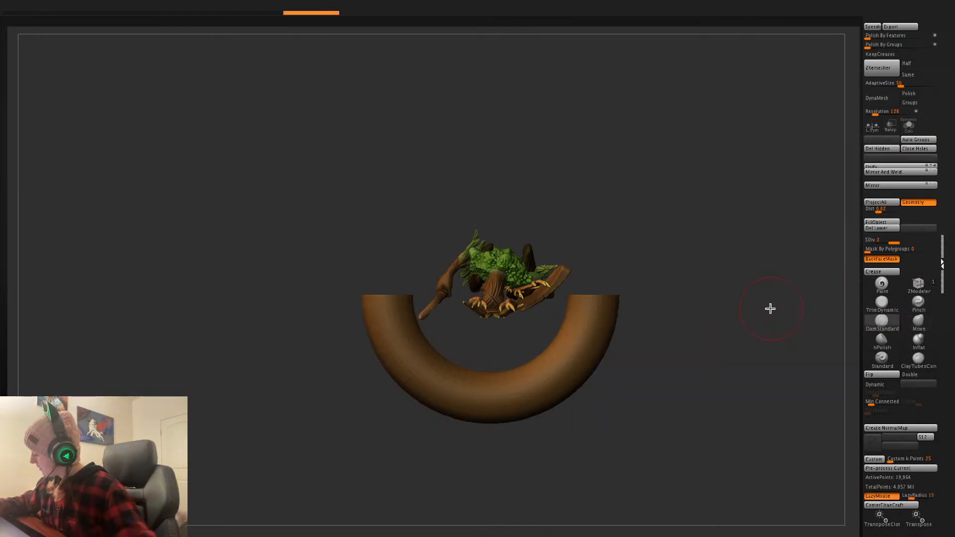
key("space")
left_click_drag(678, 332, 691, 333)
left_click_drag(403, 335, 569, 386)
left_click_drag(386, 348, 498, 410)
left_click_drag(560, 338, 612, 313)
left_click_drag(561, 351, 606, 330)
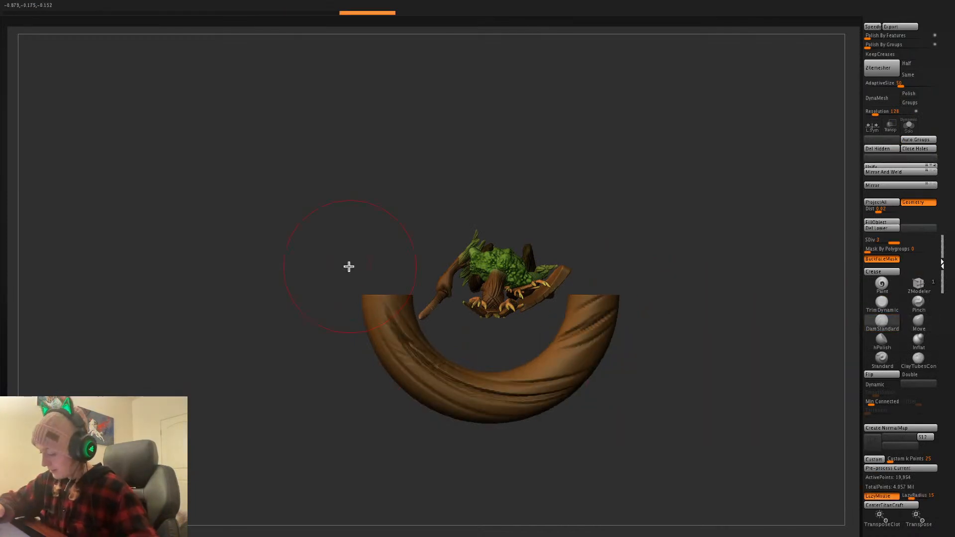
mouse_move(349, 267)
left_mouse_down()
mouse_move(697, 288)
mouse_move(706, 256)
mouse_move(664, 321)
left_mouse_up()
left_click_drag(562, 361, 401, 416)
- Scale the grooved half ring down to strap size in front view
left_click_drag(736, 339, 740, 334, "shift")
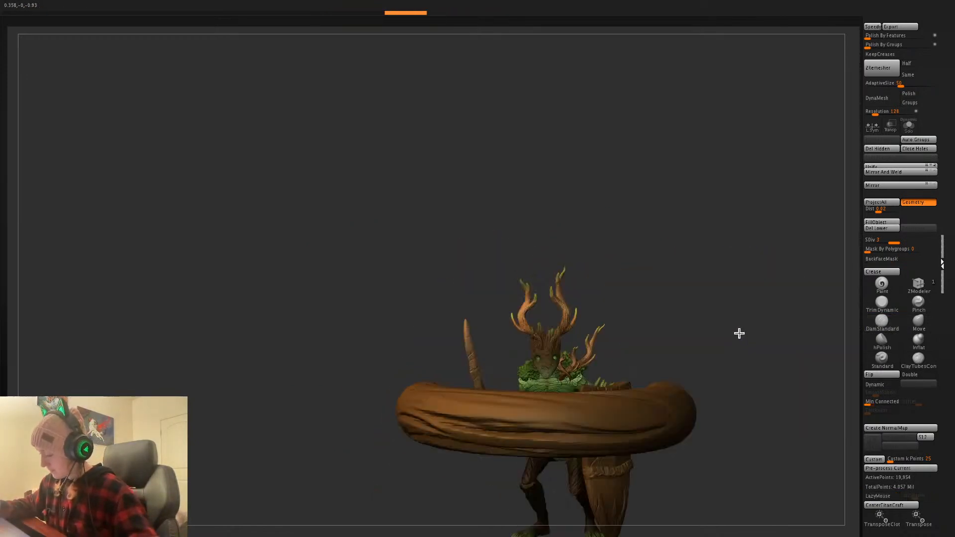
key("w")
left_click_drag(544, 410, 499, 480)
left_click_drag(787, 369, 760, 334, "alt")
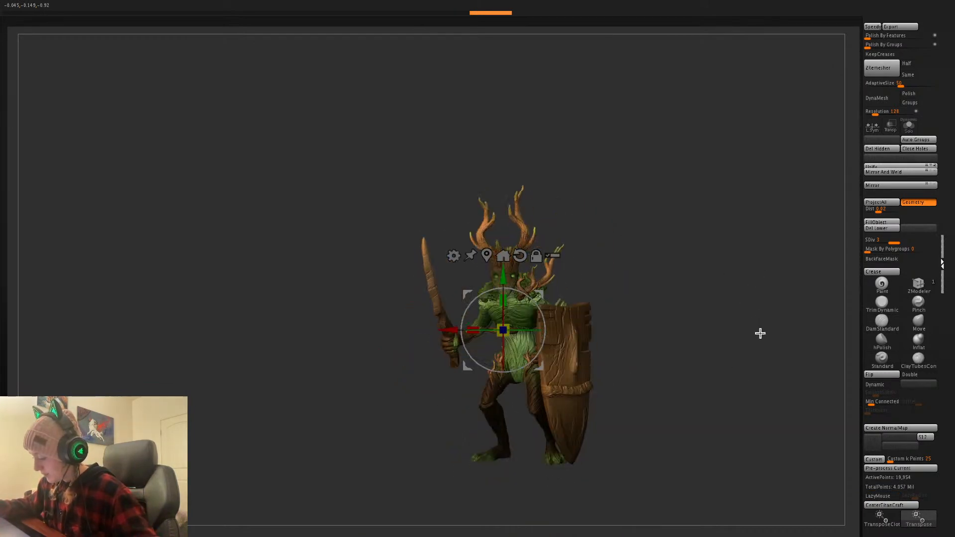
left_click_drag(753, 444, 716, 348, "alt")
- Rotate the small half ring upright and move it across to the shield hand
left_click_drag(548, 327, 518, 389, "shift")
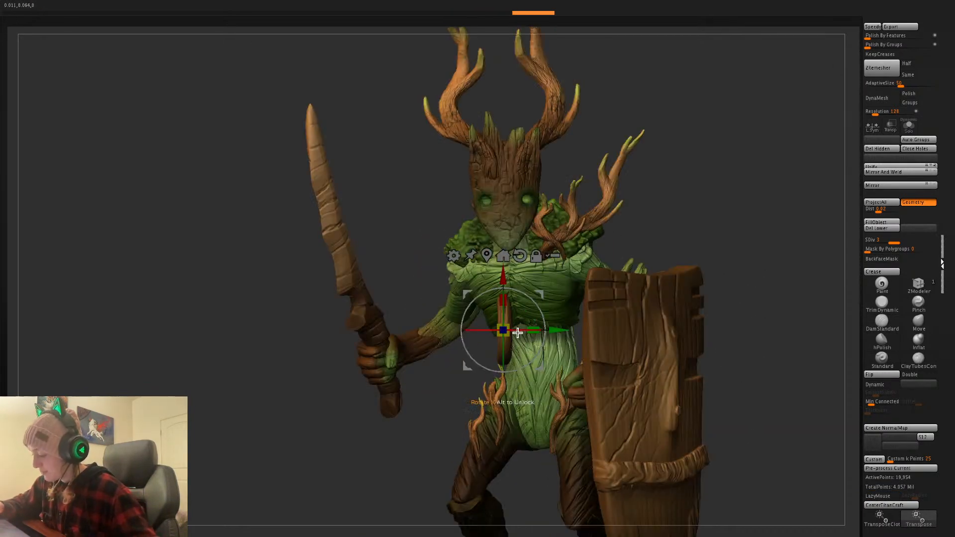
left_click_drag(518, 333, 422, 316)
left_click_drag(543, 317, 618, 333)
key("ctrl+z")
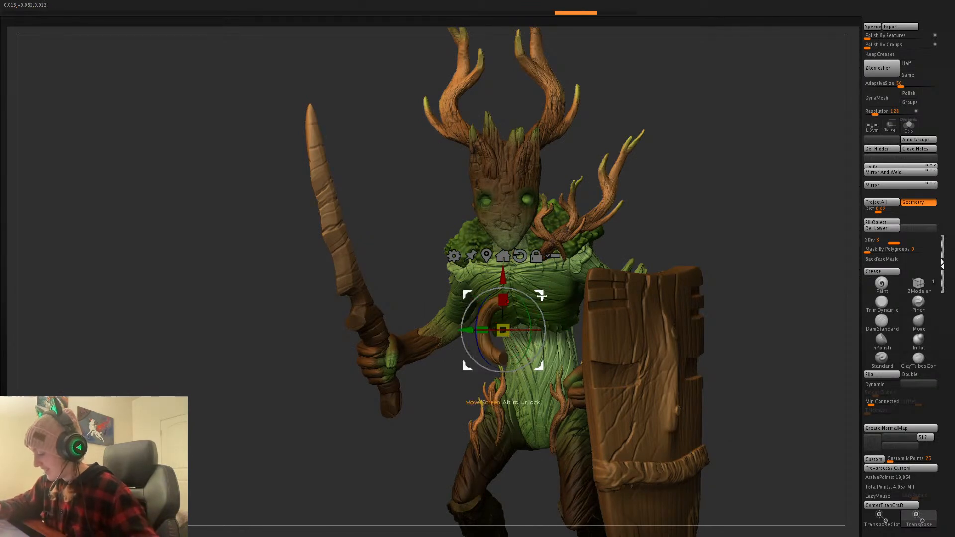
left_click_drag(542, 296, 636, 358)
key("q")
- Position the half-ring strap over the shield hand from a side view
left_click_drag(751, 338, 823, 339)
left_click_drag(829, 333, 635, 453, "ctrl")
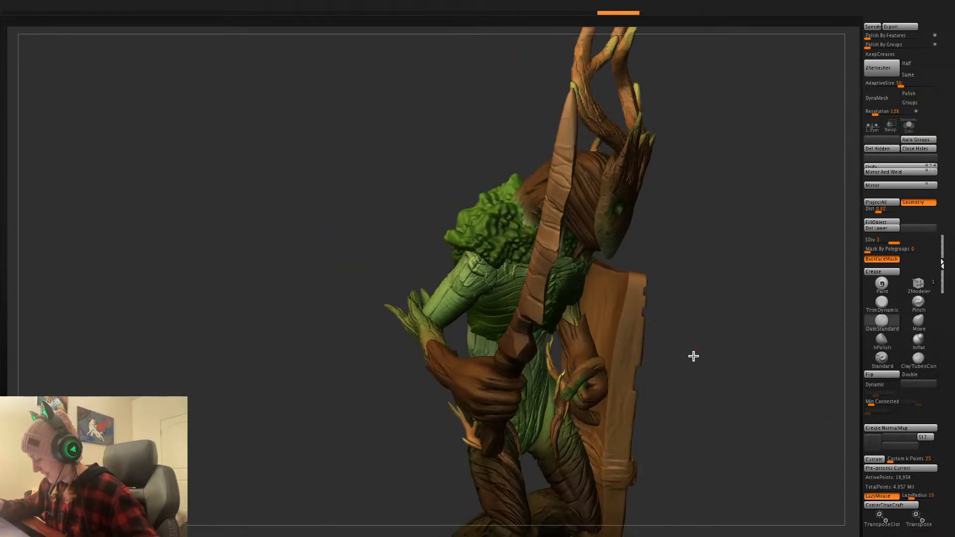
key("w")
left_click_drag(634, 358, 639, 357)
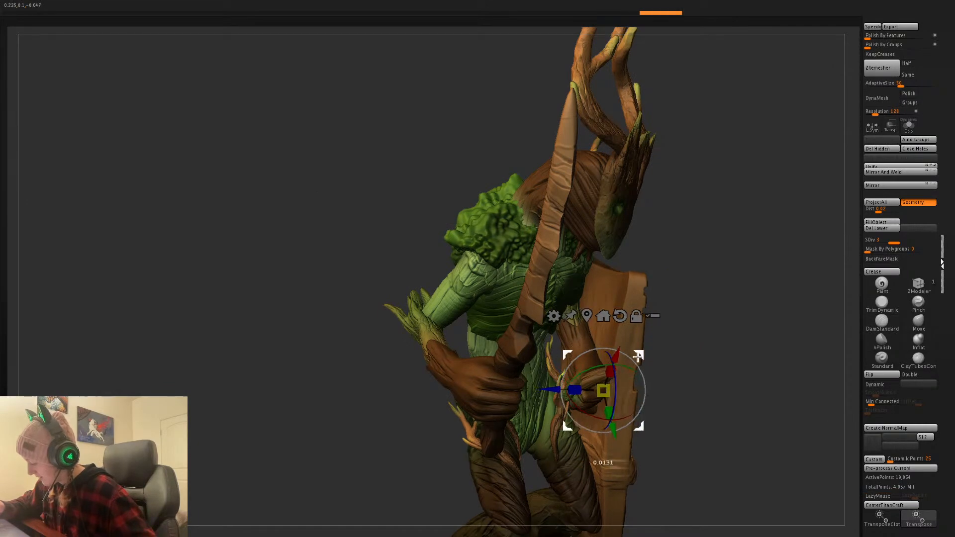
key("q")
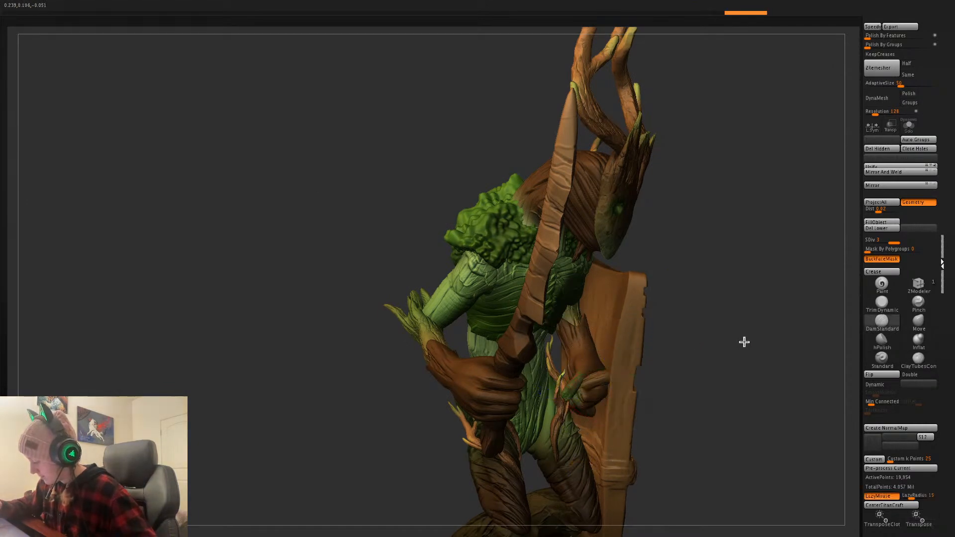
- Reshape the strap with the Move brush so it meets the back of the shield
left_click_drag(744, 341, 766, 351)
right_click_drag(766, 351, 722, 396)
right_click(717, 401)
left_click(919, 324)
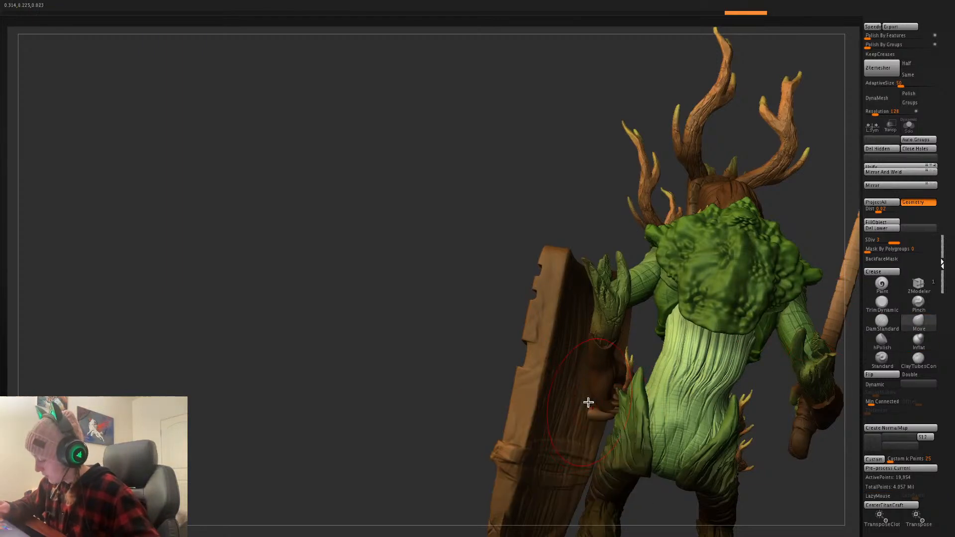
right_click_drag(643, 342, 706, 323)
- Delete the strap's lower subdivision levels and duplicate the strap higher up the forearm
key("w")
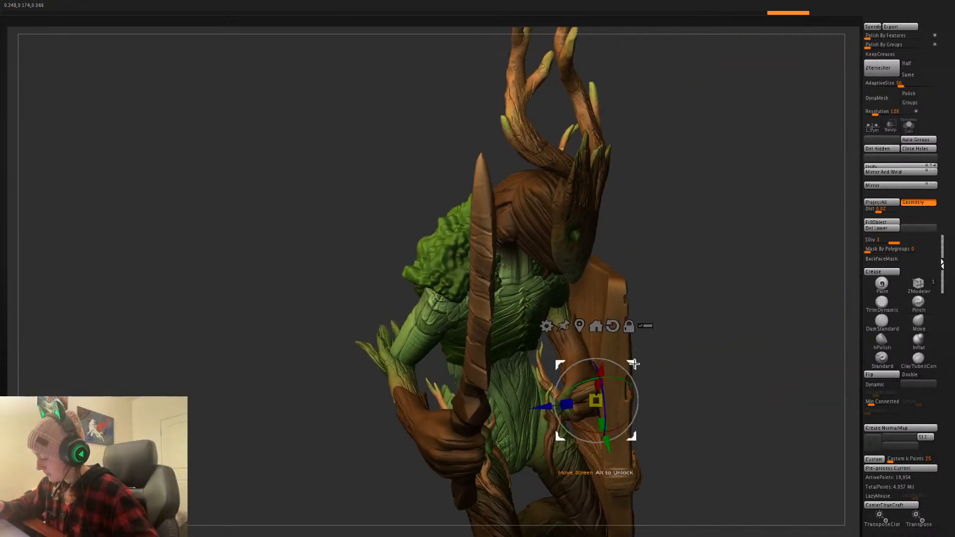
key("q")
left_click(893, 230)
key("w")
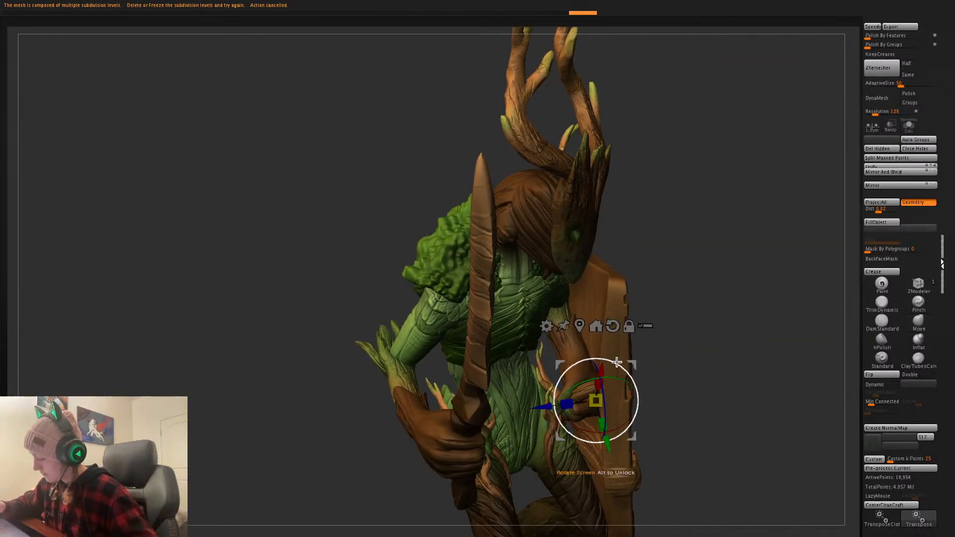
left_click_drag(634, 368, 610, 315, "ctrl")
right_click_drag(610, 315, 580, 317)
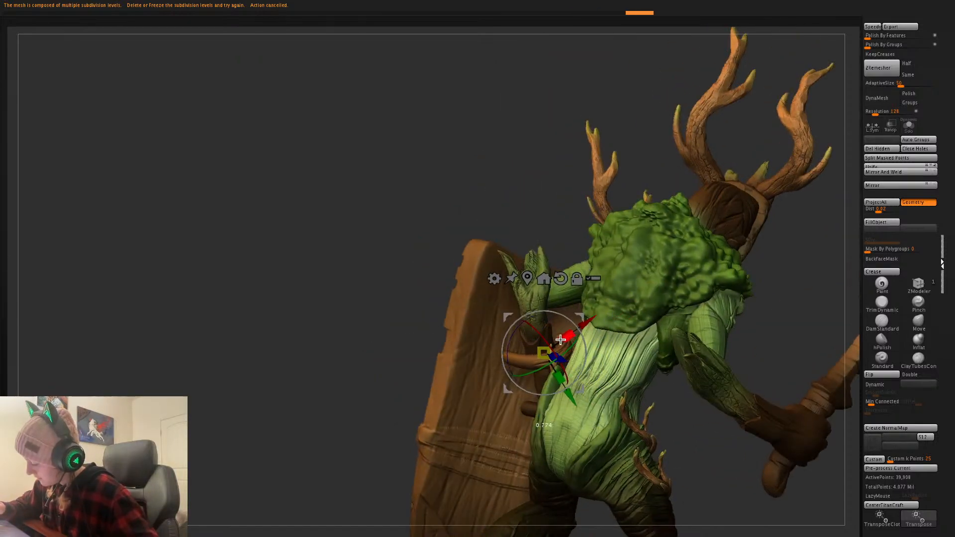
- Fit the duplicated strap around the forearm behind the shield with the Move brush
right_click_drag(812, 314, 590, 365)
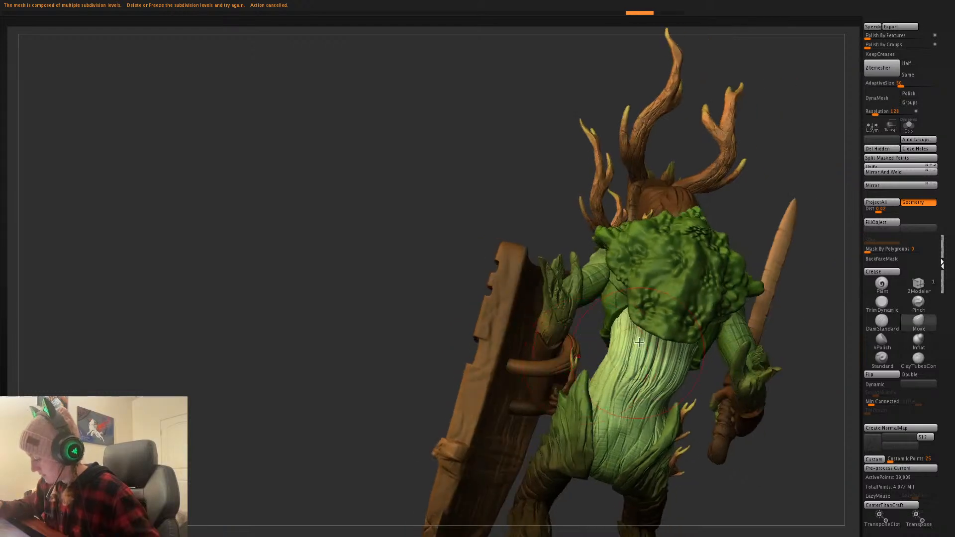
left_click_drag(578, 363, 572, 369)
key("q")
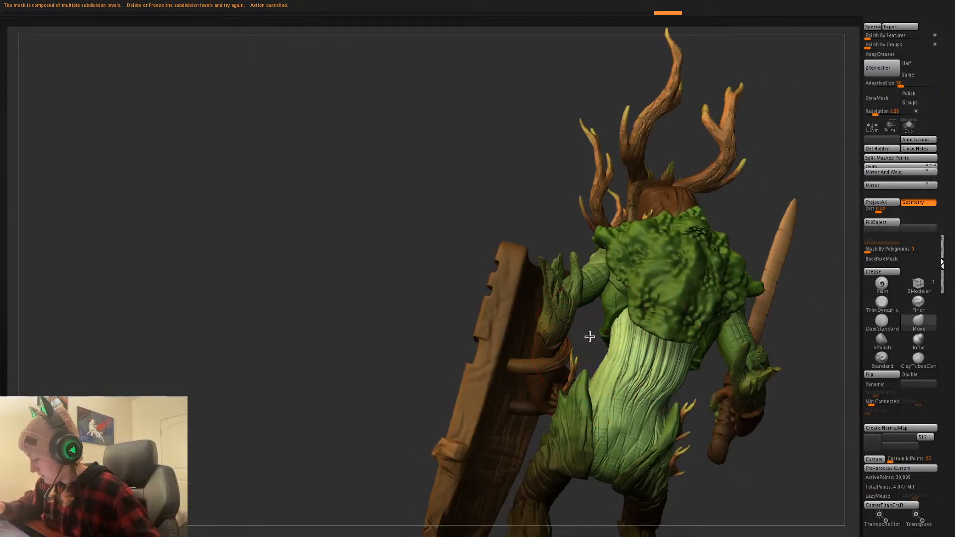
mouse_move(589, 335)
right_mouse_down()
mouse_move(588, 358)
mouse_move(544, 320)
right_mouse_up()
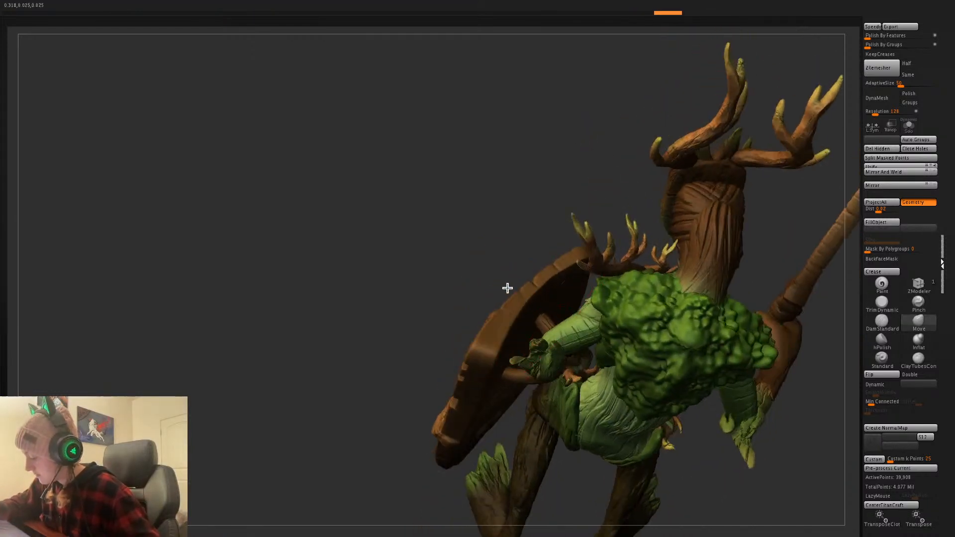
right_click_drag(566, 214, 555, 357)
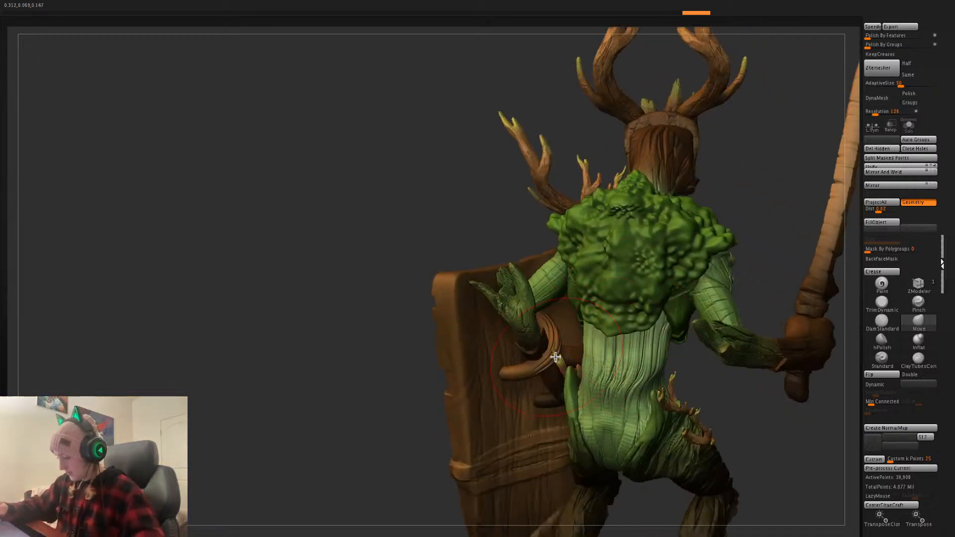
- Hide the painted colors to check the arm straps and shield in plain gray from behind
mouse_move(768, 239)
right_mouse_down()
mouse_move(766, 207)
mouse_move(783, 203)
right_mouse_up()
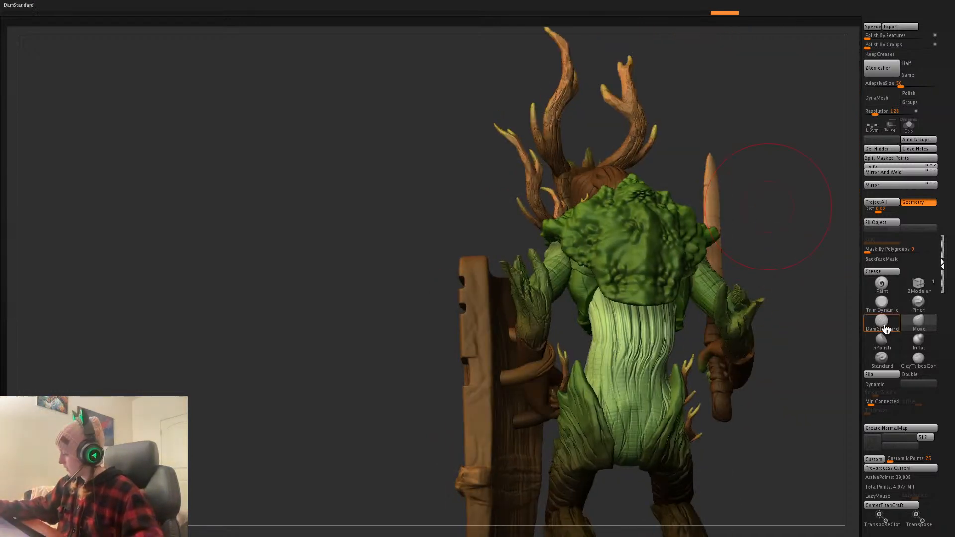
left_click(884, 327)
right_click_drag(806, 297, 804, 271)
left_click(916, 326)
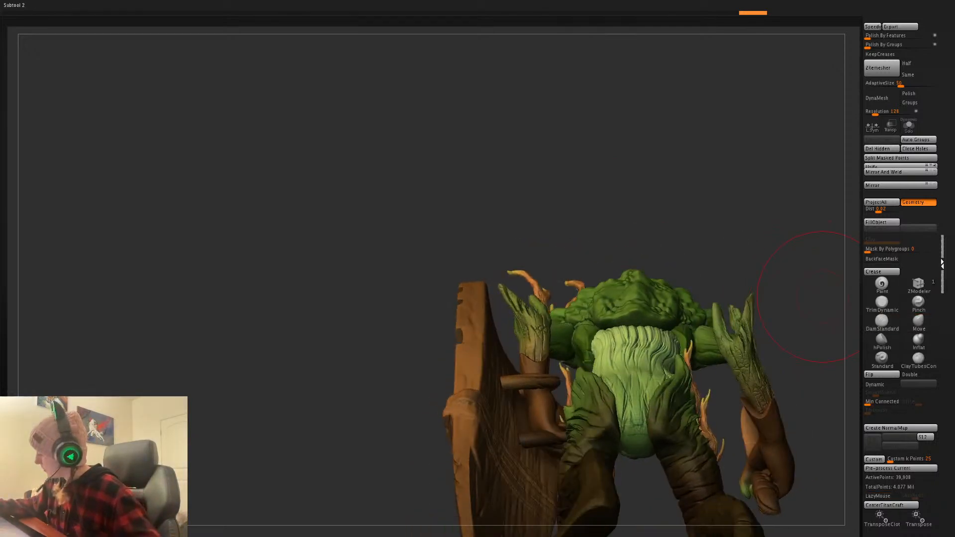
key("space")
left_click(426, 375)
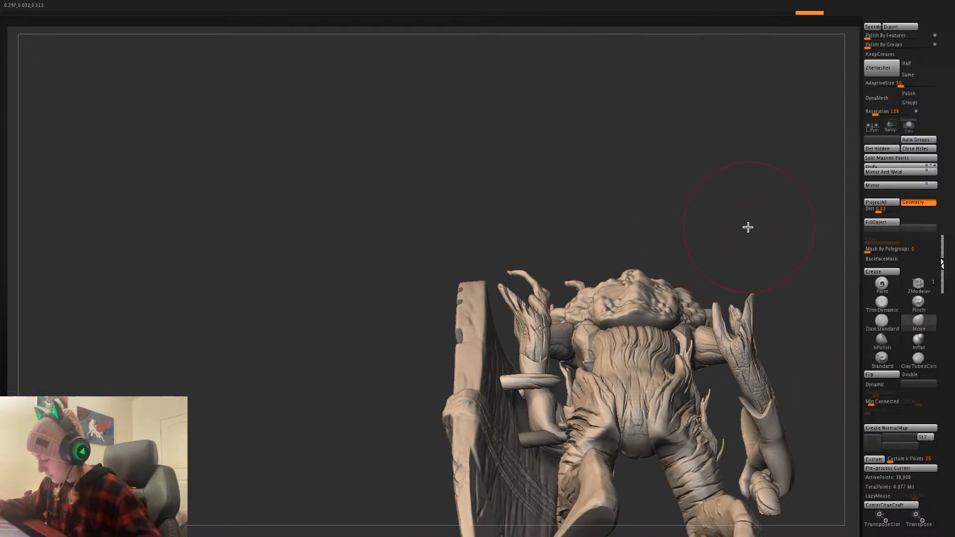
right_click_drag(748, 228, 713, 312)
- Select the long scarred wood shield and bend its rear edge toward the forearm straps with a large Move brush
left_click(486, 337, "alt")
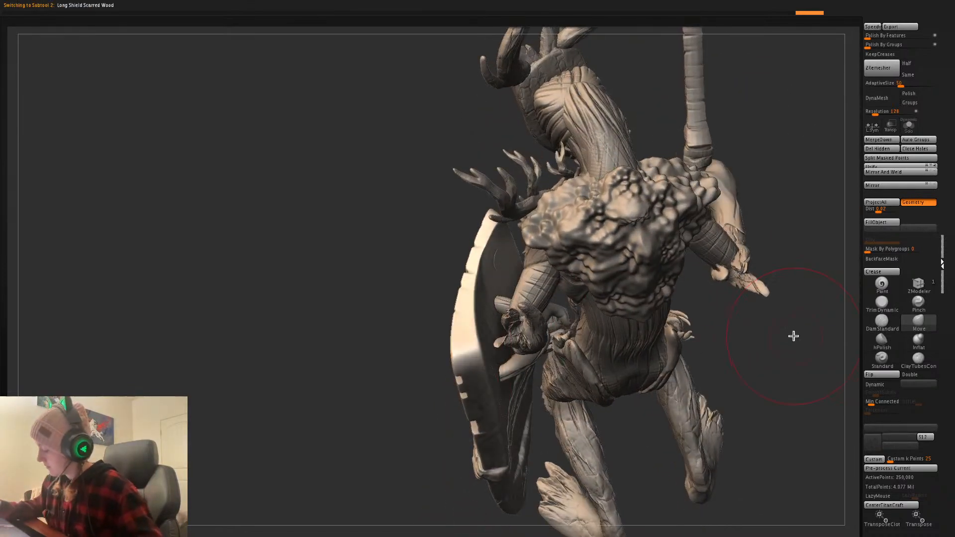
left_click(921, 332)
left_click(536, 428)
right_click_drag(789, 246, 798, 256)
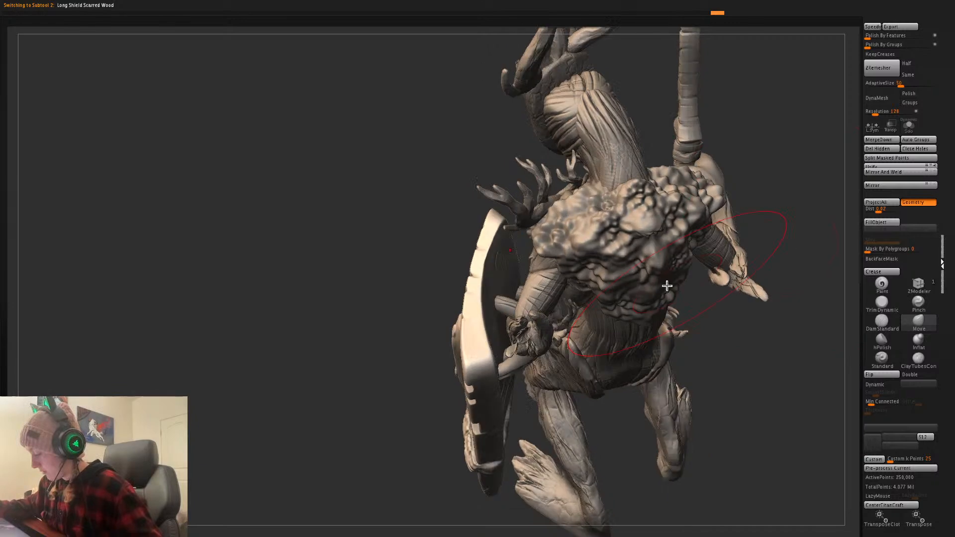
left_click_drag(517, 339, 518, 338)
key("space")
mouse_move(518, 335)
left_mouse_down()
mouse_move(531, 334)
mouse_move(539, 314)
left_mouse_up()
key("space")
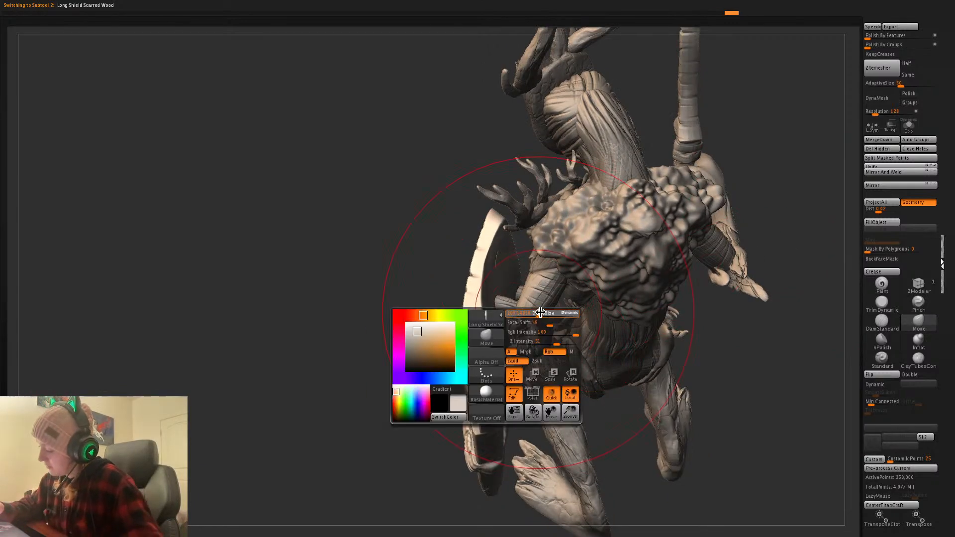
key("ctrl+z")
left_click_drag(504, 264, 501, 266)
key("space")
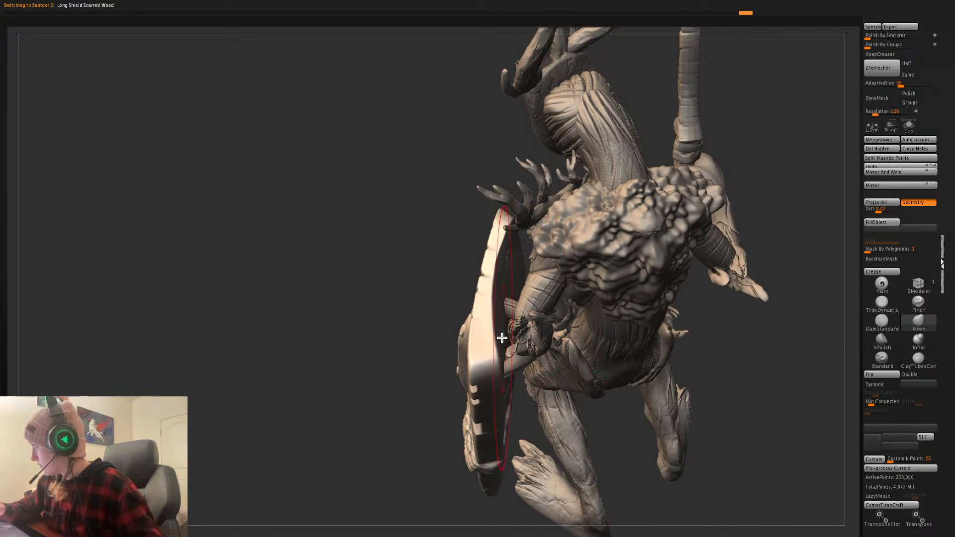
- Face the figure from the front and bring back its painted colors
left_click_drag(787, 396, 753, 391)
mouse_move(751, 356)
left_mouse_down("alt")
mouse_move(736, 325)
mouse_move(712, 326)
mouse_move(669, 272)
left_mouse_up("alt")
key("space")
left_click(681, 304, "ctrl")
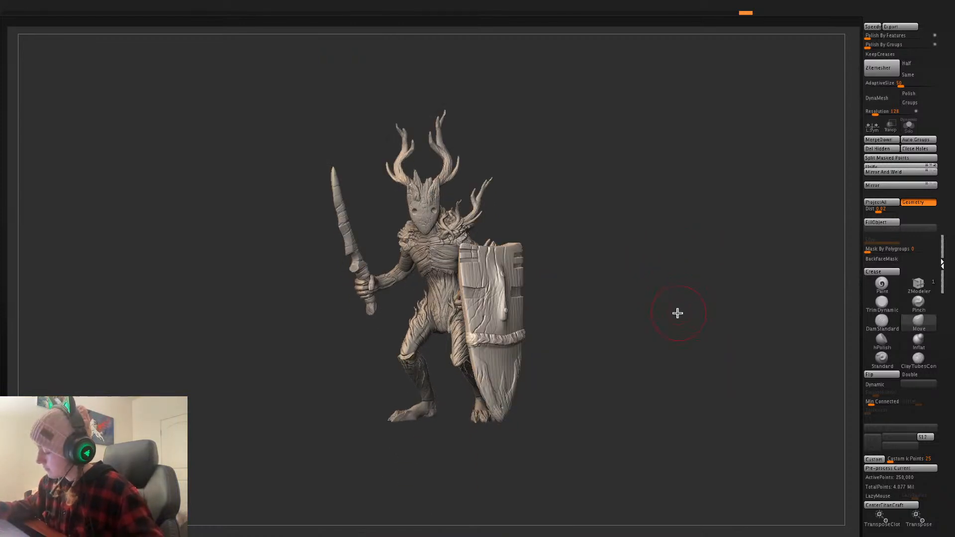
mouse_move(677, 313)
left_mouse_down()
mouse_move(690, 314)
mouse_move(674, 308)
mouse_move(678, 345)
mouse_move(664, 326)
mouse_move(635, 330)
mouse_move(669, 308)
mouse_move(683, 326)
mouse_move(680, 318)
left_mouse_up()
key("s")
left_click(674, 320, "ctrl")
left_click(674, 322, "ctrl")
key("w")
key("q")
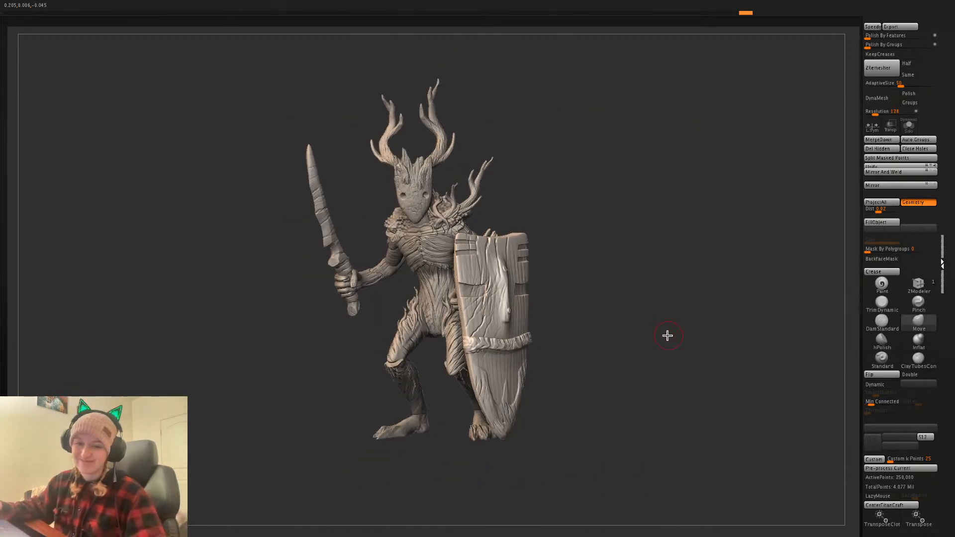
left_click(675, 331, "ctrl")
left_click(676, 331, "ctrl")
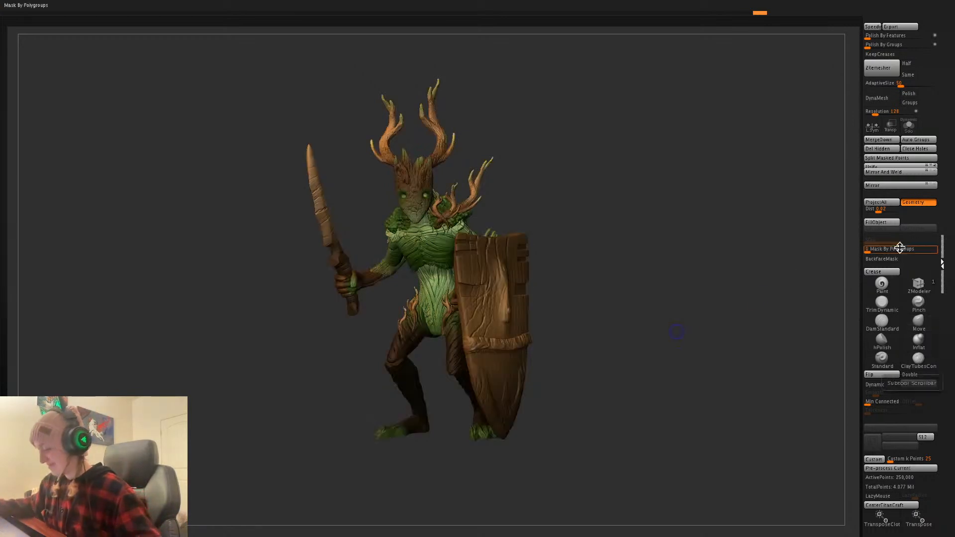
left_click(919, 322)
- Render a preview of the complete sword-and-shield druid from a slightly turned front view
key("space")
left_click_drag(662, 336, 687, 348, "alt")
left_click(671, 335, "ctrl")
left_click(674, 334, "ctrl")
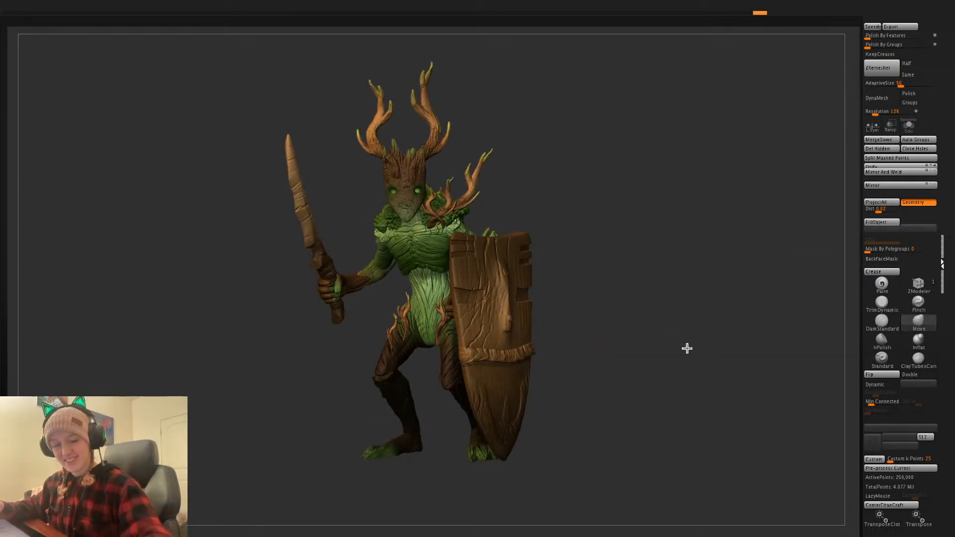
key("shift+r")
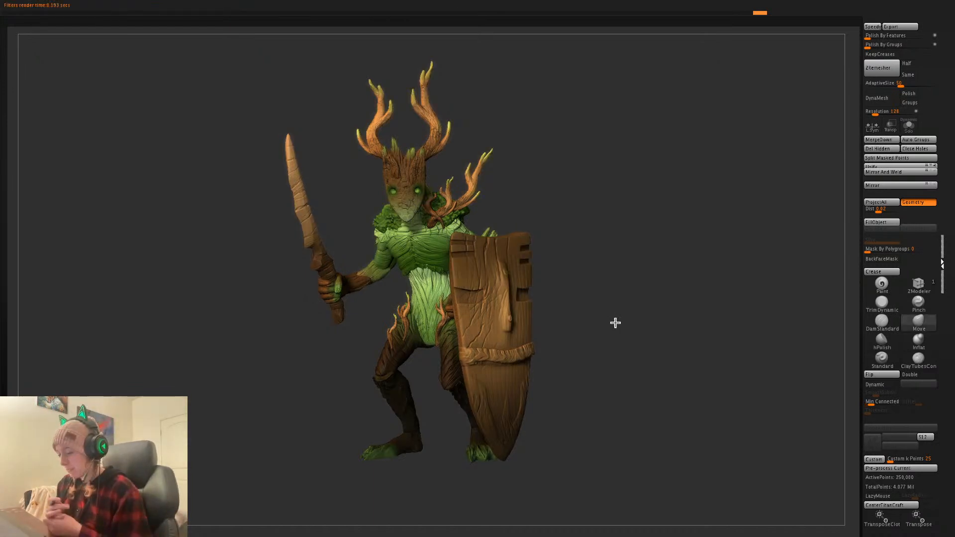
- Clear the shield's mask and merge the straps, shield and druid down into a single subtool
left_click(653, 275)
left_click(659, 277, "ctrl")
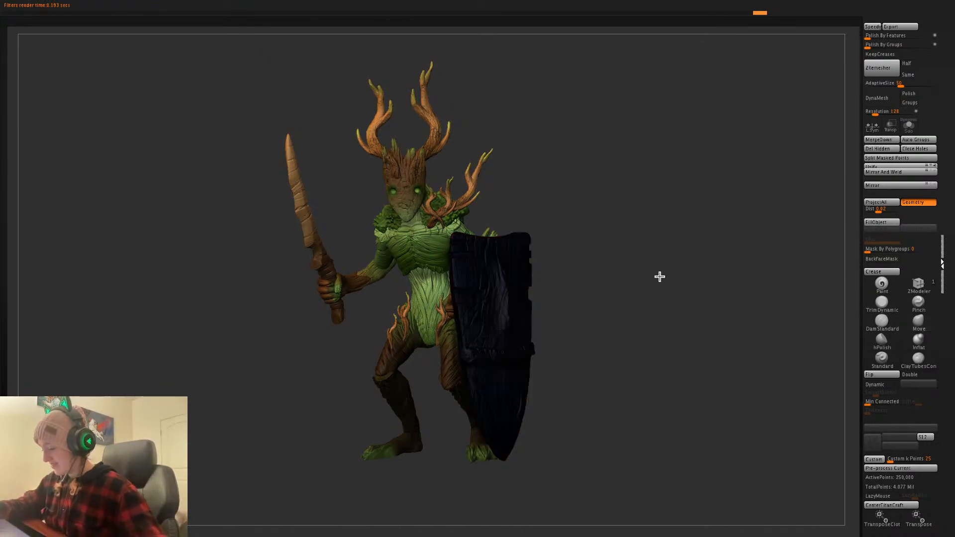
left_click_drag(658, 278, 675, 264, "ctrl")
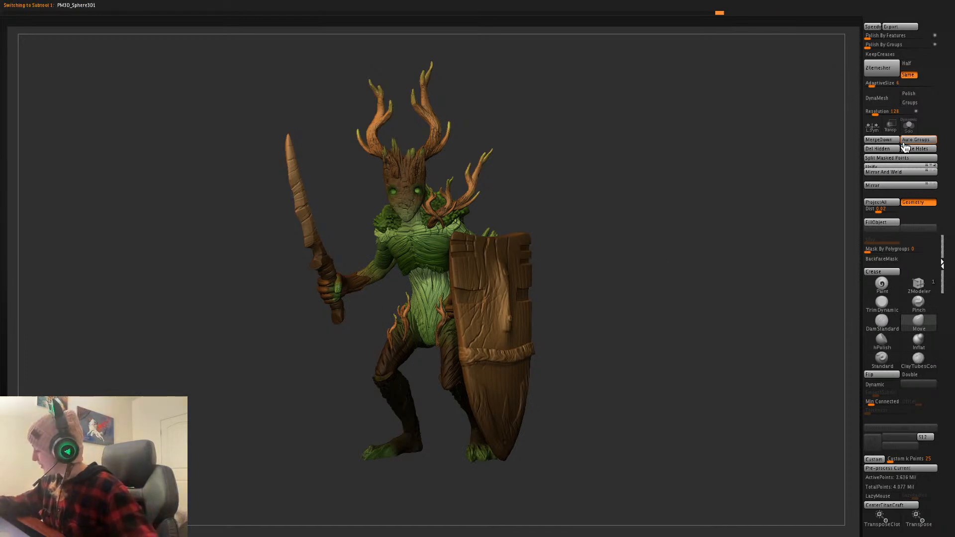
left_click(953, 386)
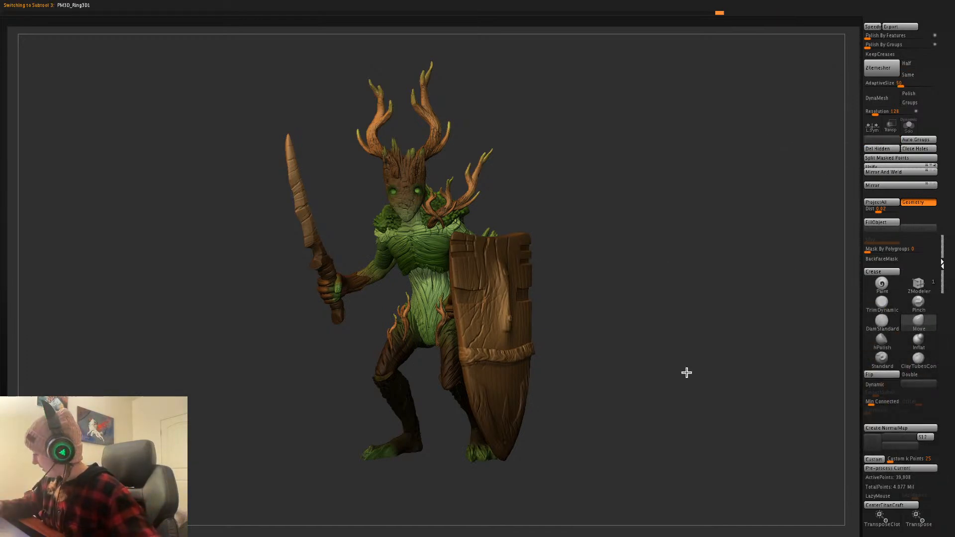
left_click(953, 348)
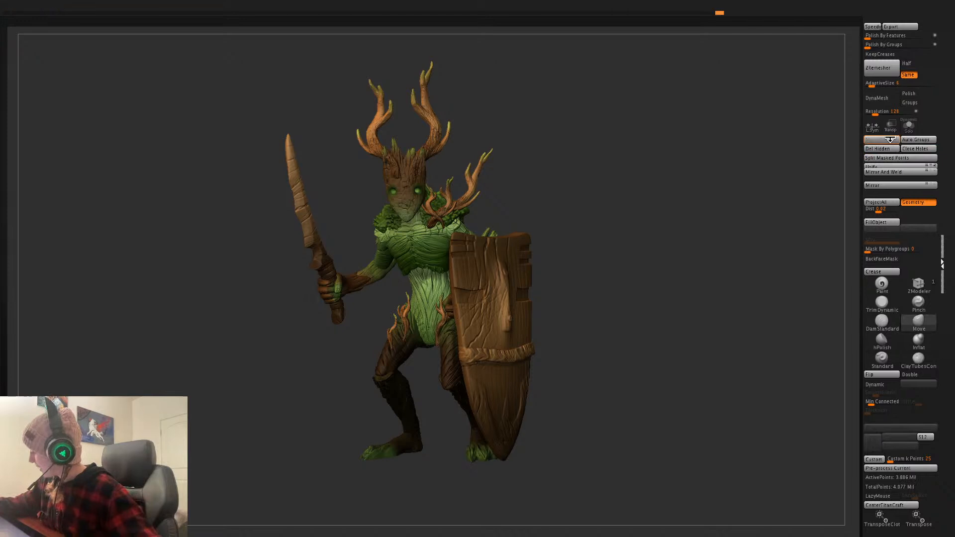
left_click(879, 140)
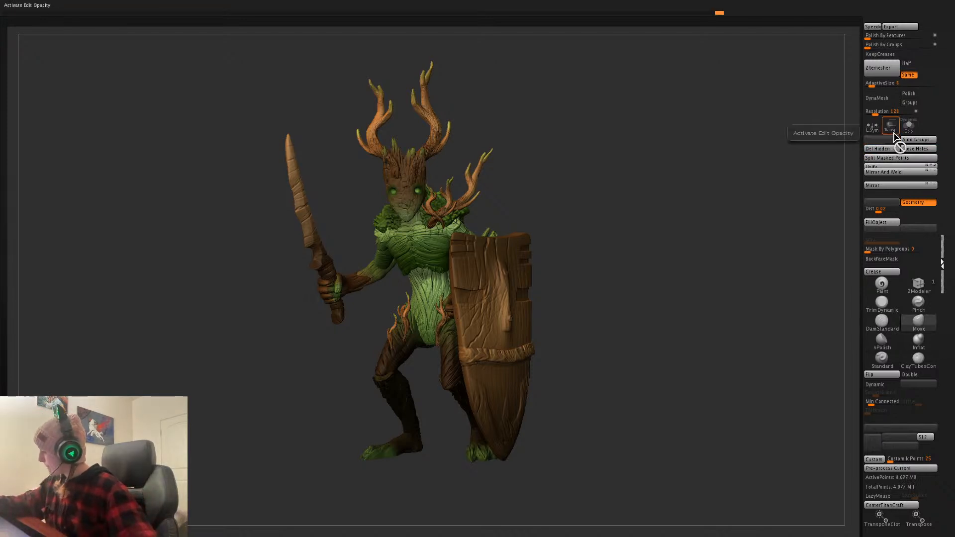
- Switch to the original staff-holding druid tool and append the merged sword-and-shield druid to it
left_click(953, 214)
left_click_drag(655, 399, 598, 383, "alt")
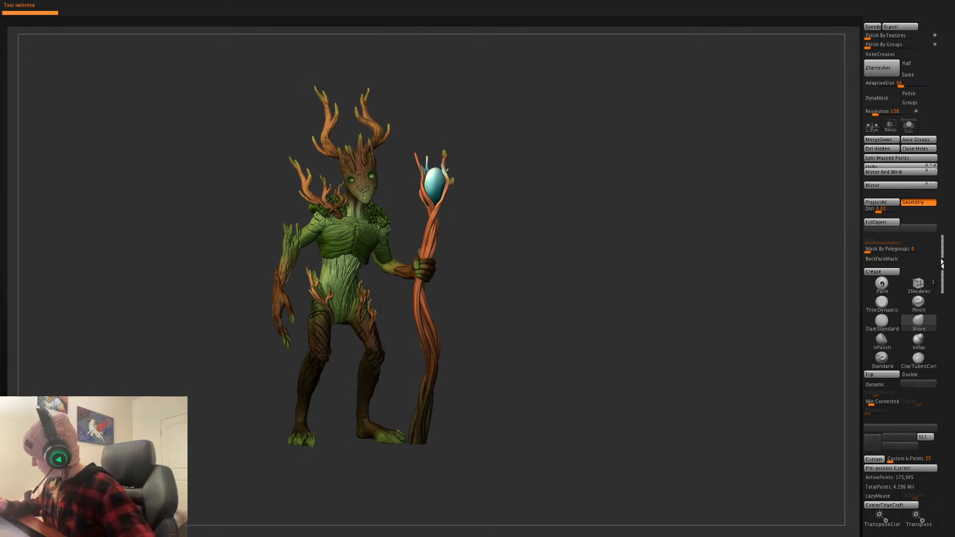
key("F1")
left_click(919, 409)
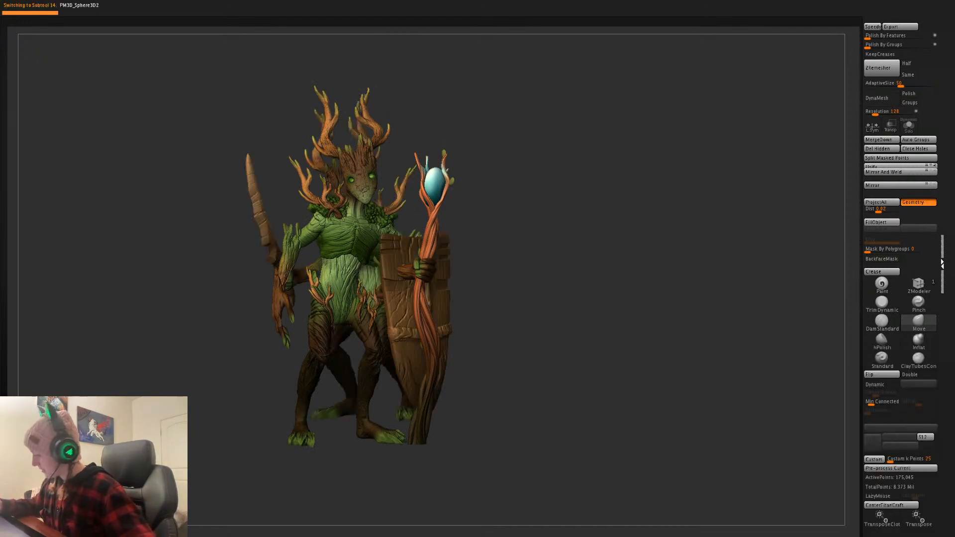
- Move the appended sword-and-shield druid beside the staff and scale it up slightly to match the standing druid
left_click(428, 203)
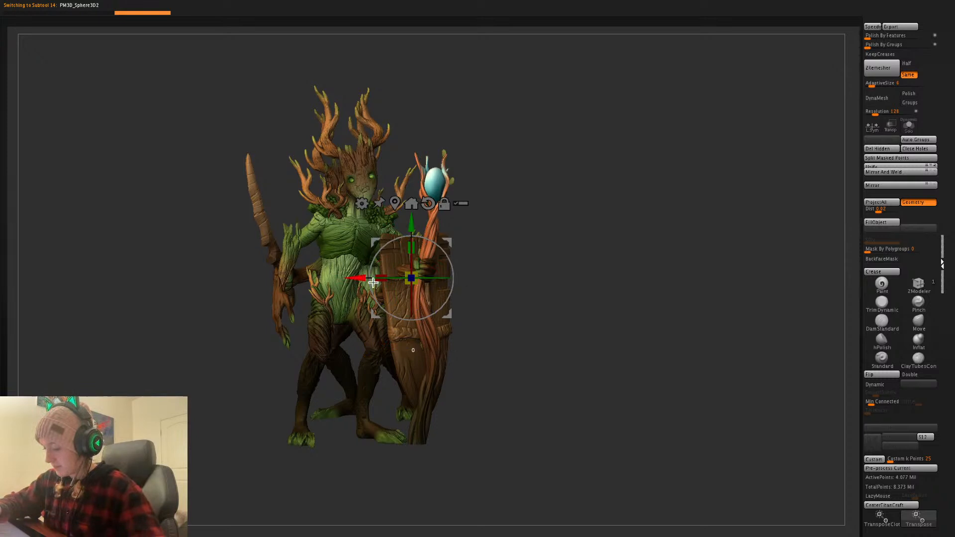
left_click_drag(371, 278, 589, 307)
left_click_drag(754, 336, 727, 346)
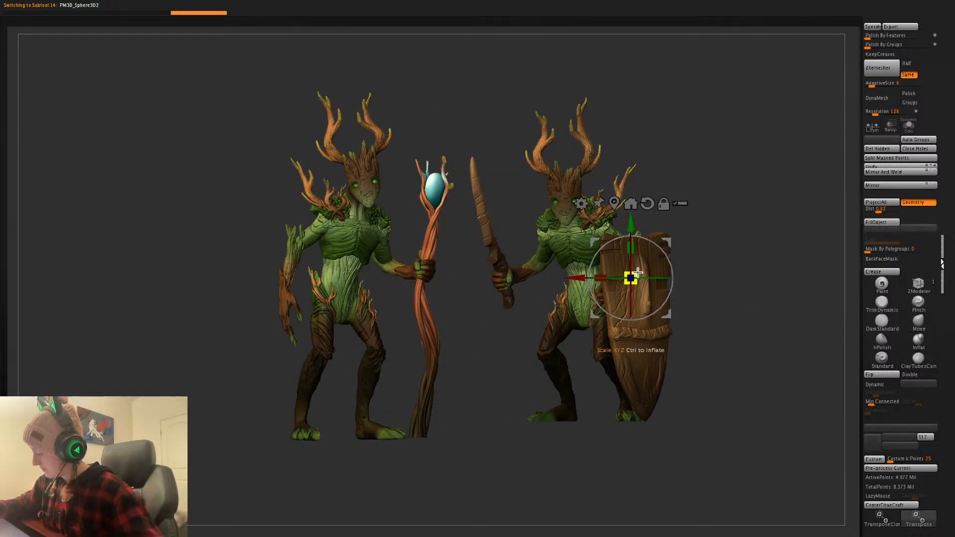
left_click_drag(636, 274, 669, 248)
key("q")
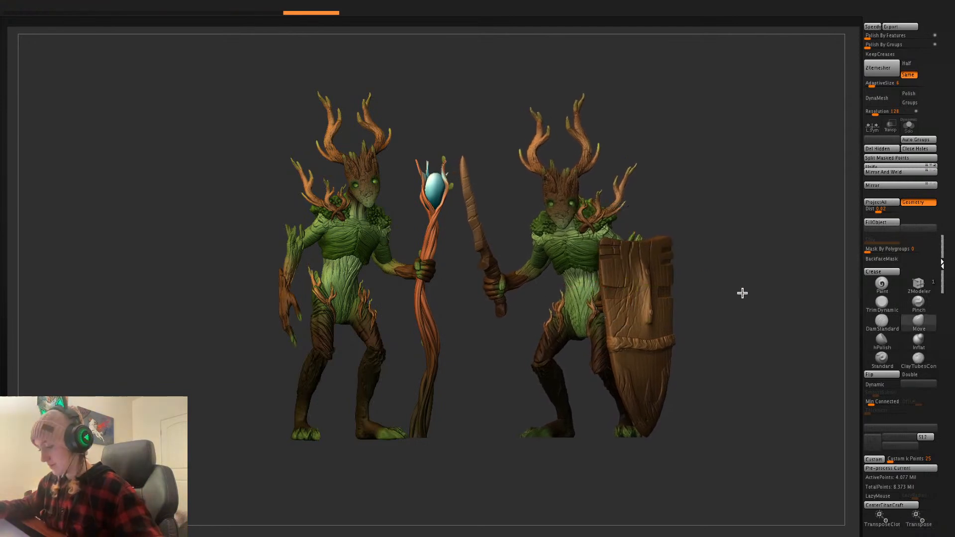
- Move the sword-and-shield druid to the staff druid's empty-handed side and frame both figures together
key("w")
left_click_drag(576, 286, 167, 360)
key("q")
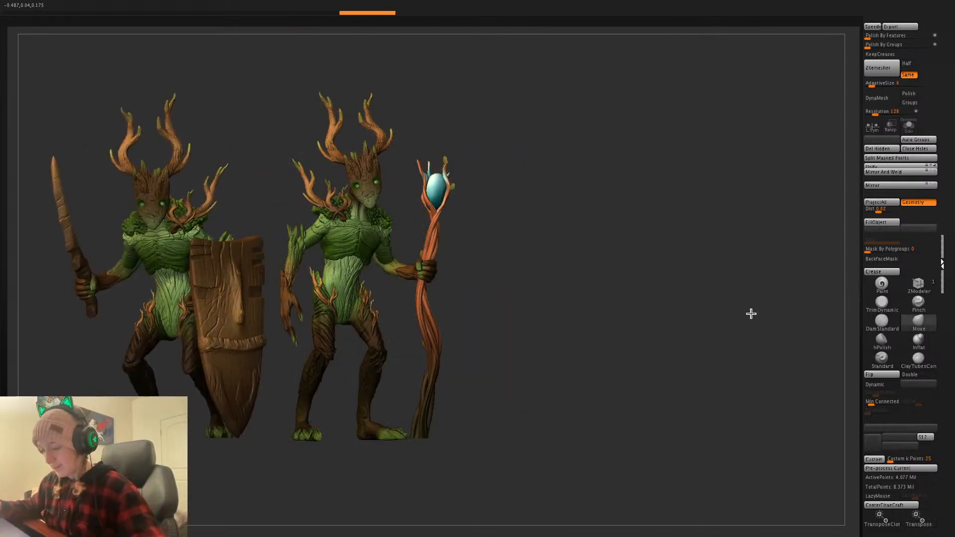
key("f")
left_click_drag(751, 310, 702, 346)
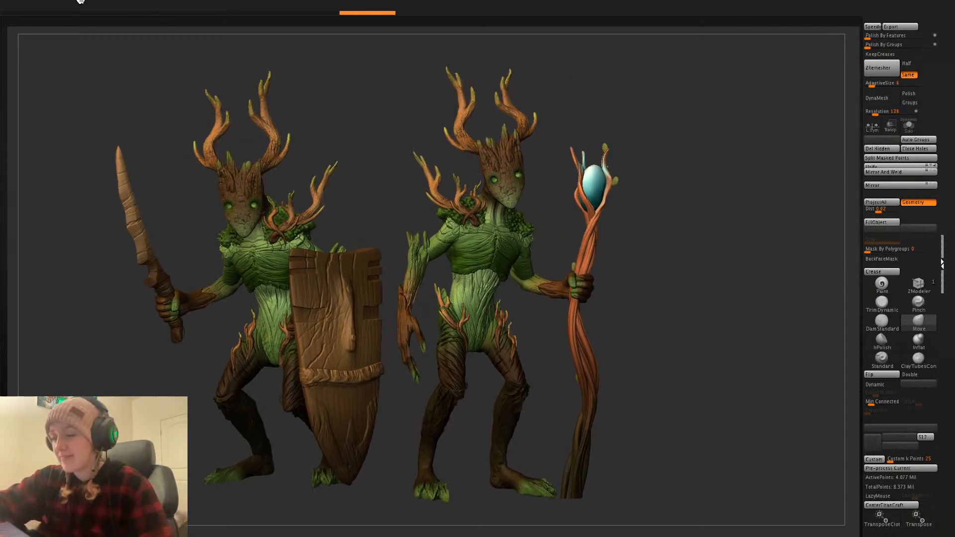
- Set the document background to black and render the two druids
left_click(80, 3)
left_click_drag(95, 150, 89, 118)
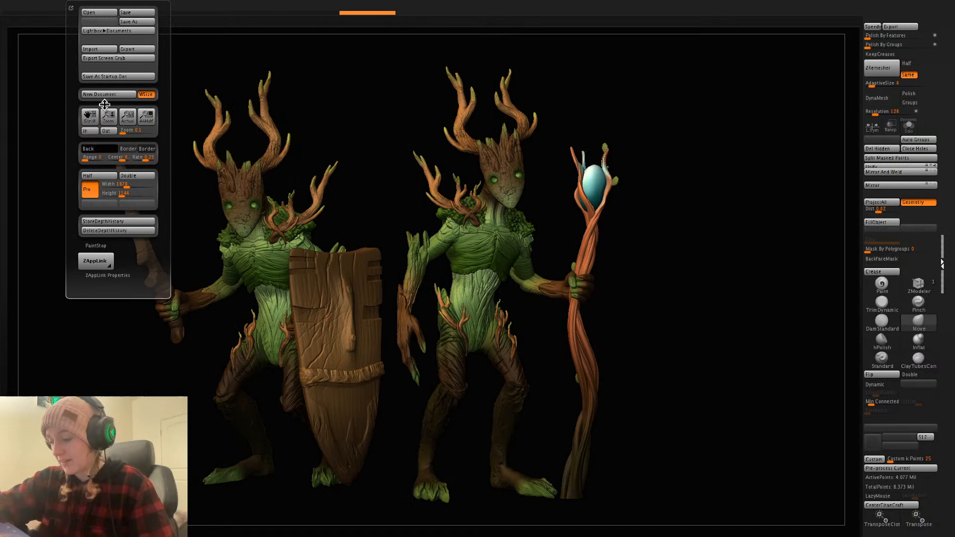
key("shift+r")
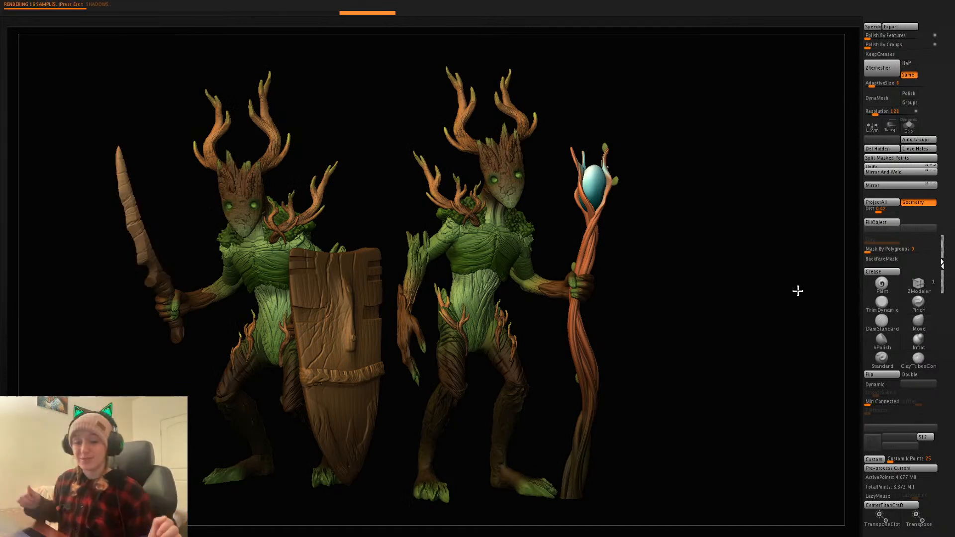